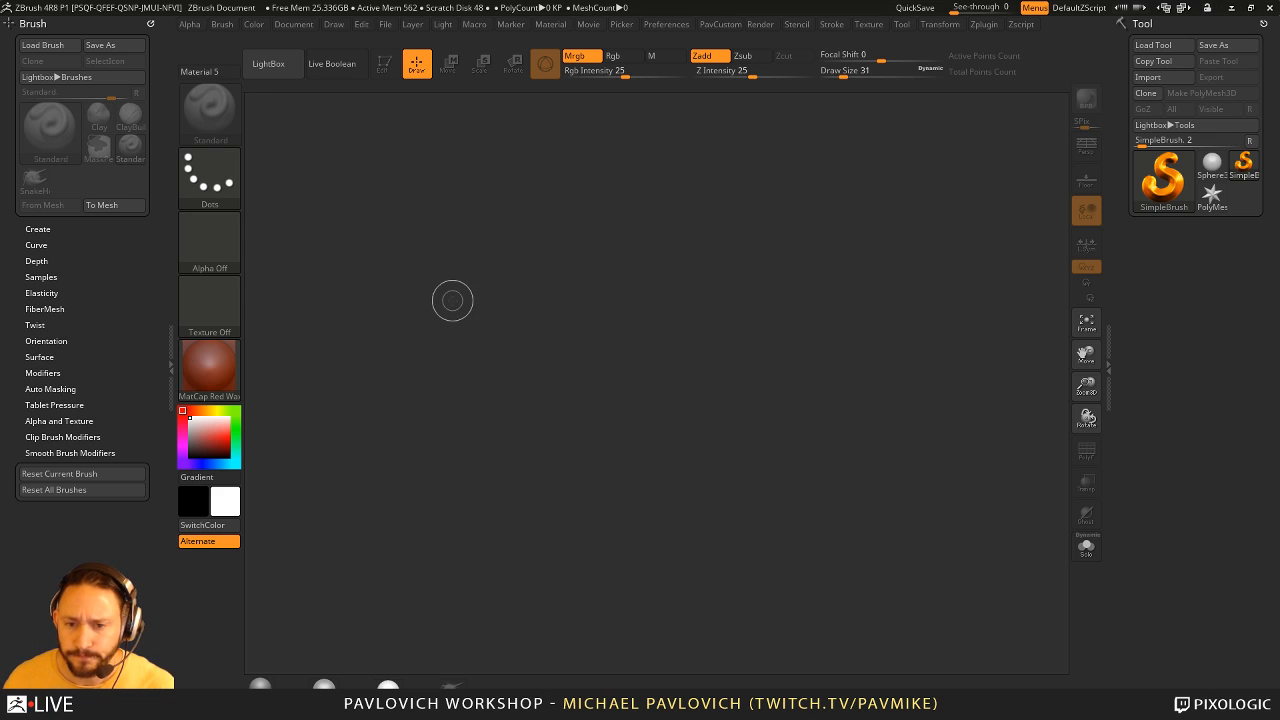
- Increase the draw size to 54
{"action": "key", "text": "s"}
{"action": "left_click_drag", "start_coordinate": [610, 344], "coordinate": [615, 350]}
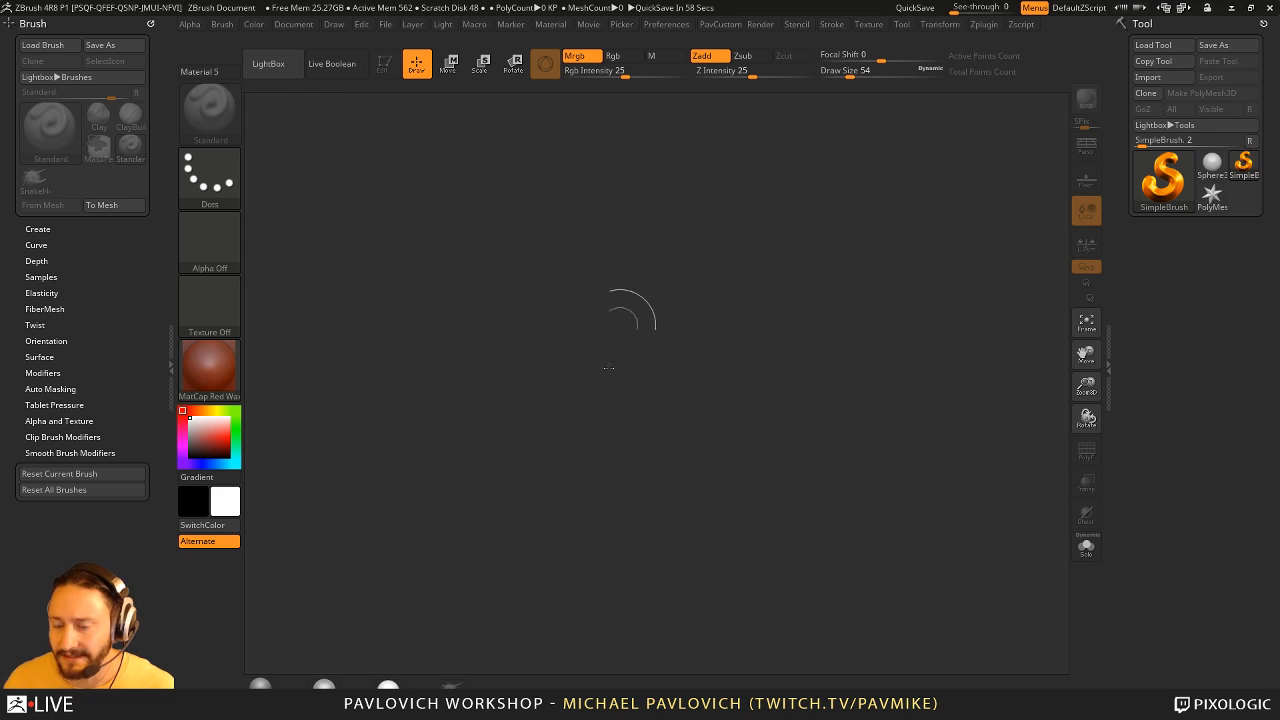
{"action": "left_click", "coordinate": [240, 313]}
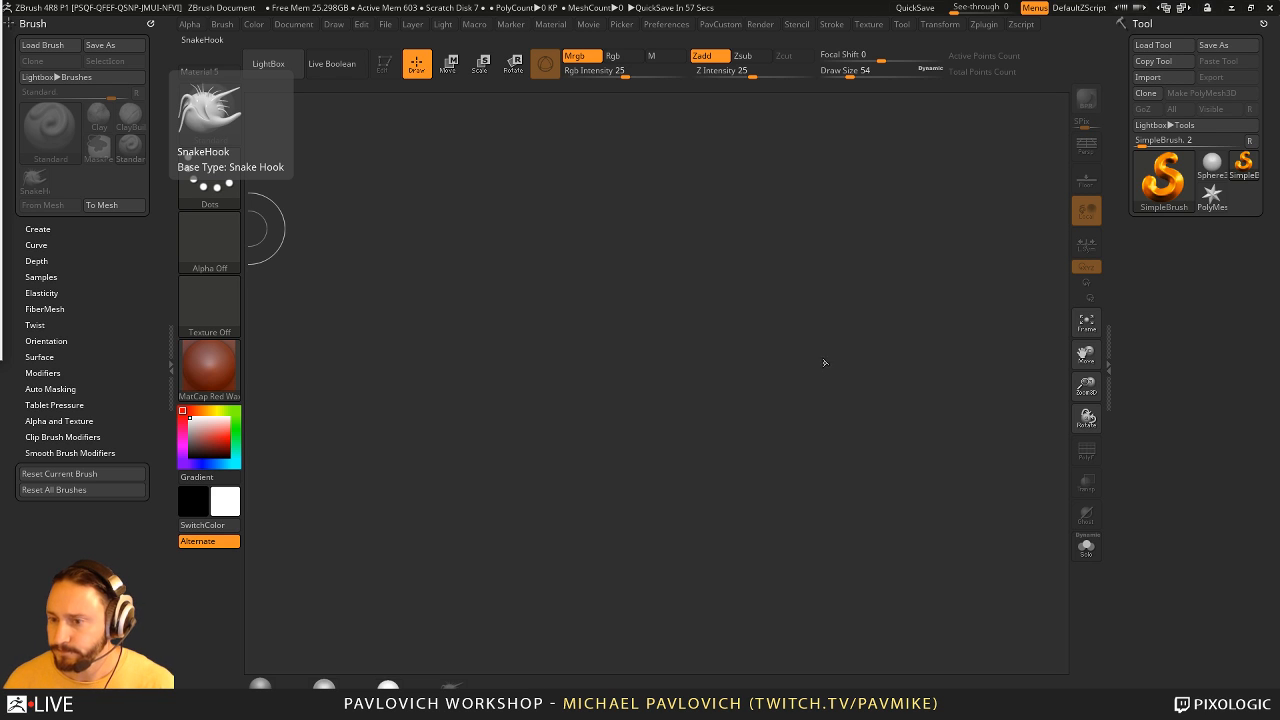
- Draw a PolyMesh3D star on the canvas, switch to Edit mode, and turn and enlarge the star so it faces front
{"action": "left_click", "coordinate": [1212, 194]}
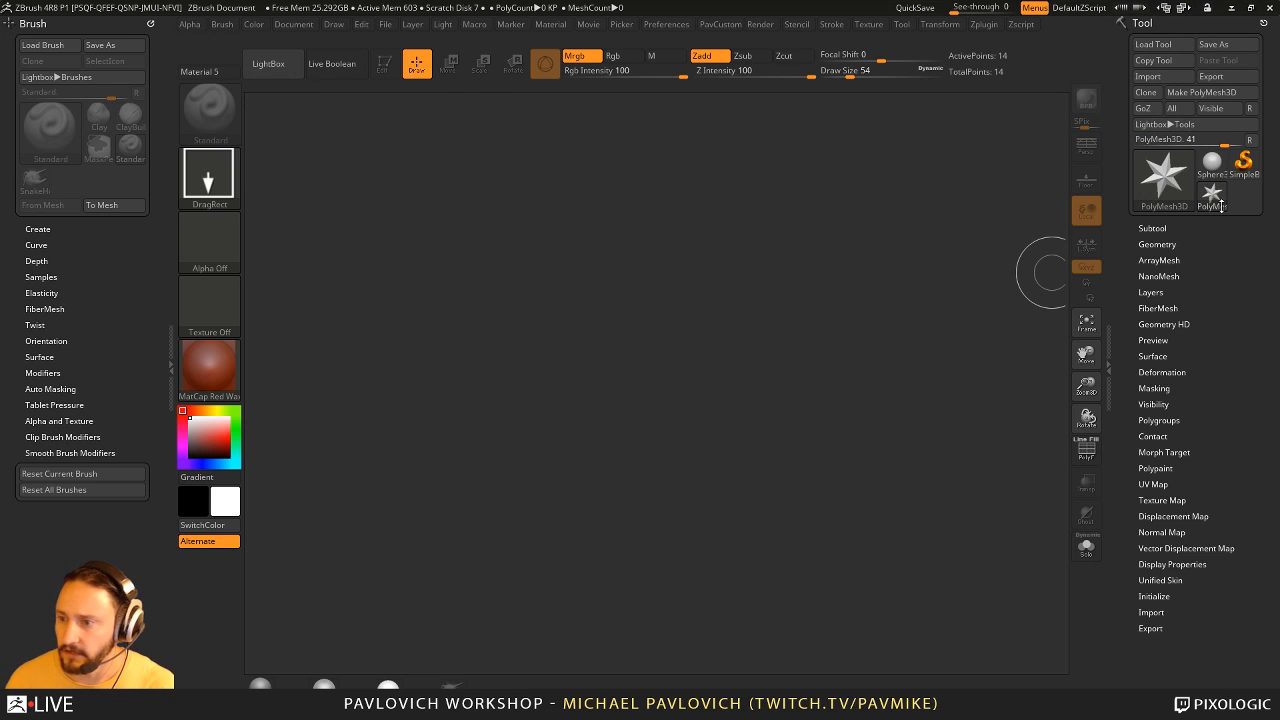
{"action": "left_click_drag", "start_coordinate": [571, 337], "coordinate": [700, 400]}
{"action": "left_click", "coordinate": [383, 63]}
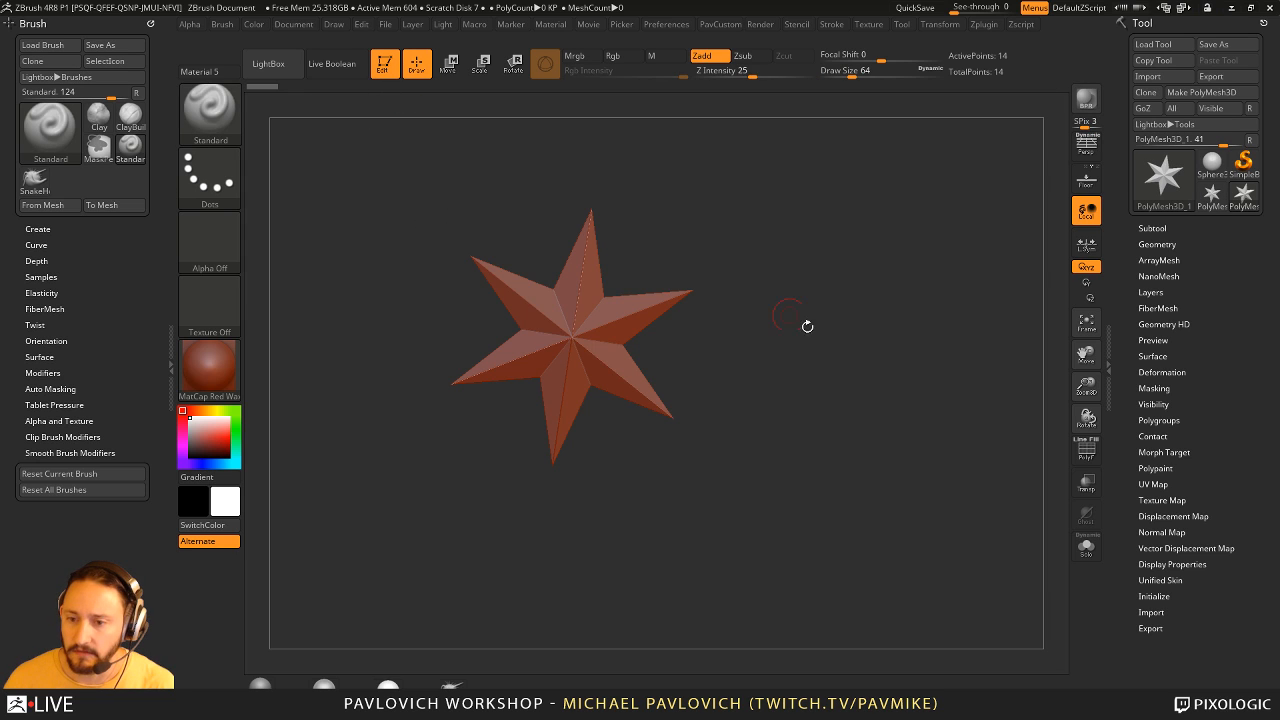
{"action": "right_click_drag", "start_coordinate": [807, 326], "coordinate": [818, 330], "text": "shift"}
{"action": "mouse_move", "coordinate": [818, 330]}
{"action": "right_mouse_down", "text": "ctrl"}
{"action": "mouse_move", "coordinate": [831, 334]}
{"action": "mouse_move", "coordinate": [808, 295]}
{"action": "right_mouse_up", "text": "ctrl"}
{"action": "right_click_drag", "start_coordinate": [808, 295], "coordinate": [934, 349], "text": "alt"}
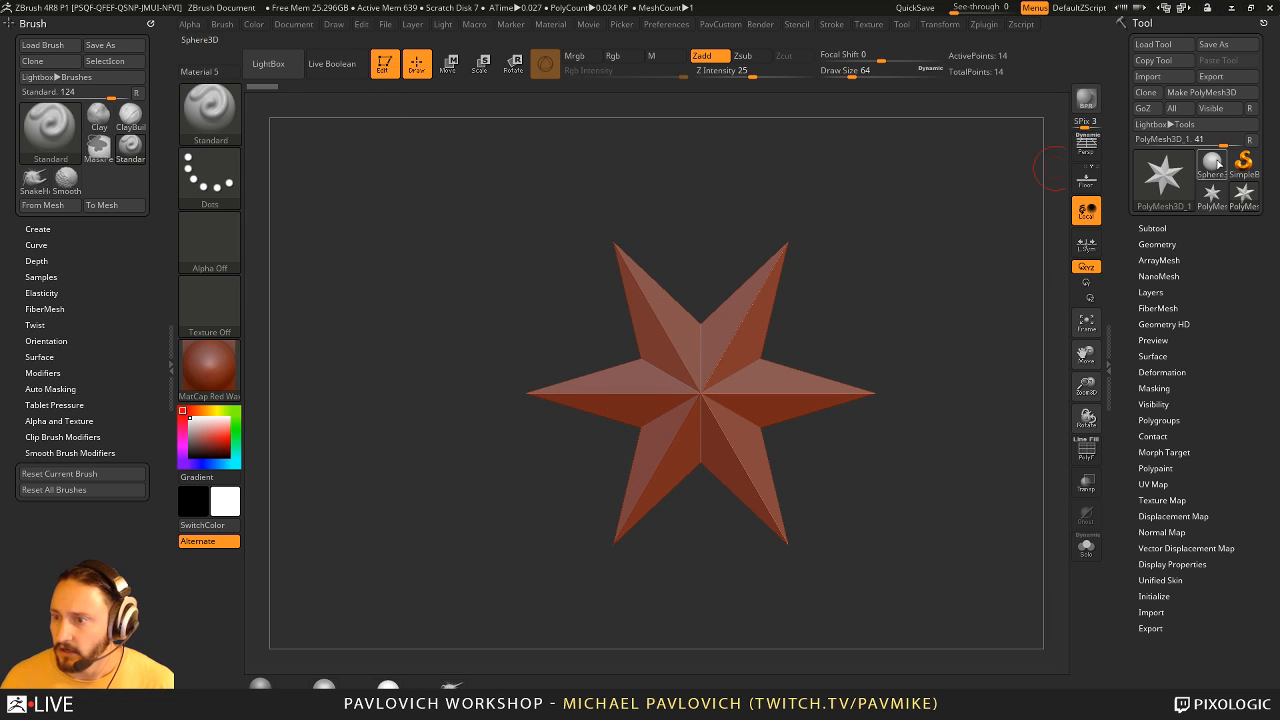
- Leave Edit mode for the star and choose the MRGBZGrabber tool from the 2.5D brushes
{"action": "key", "text": "t"}
{"action": "left_click", "coordinate": [1187, 173]}
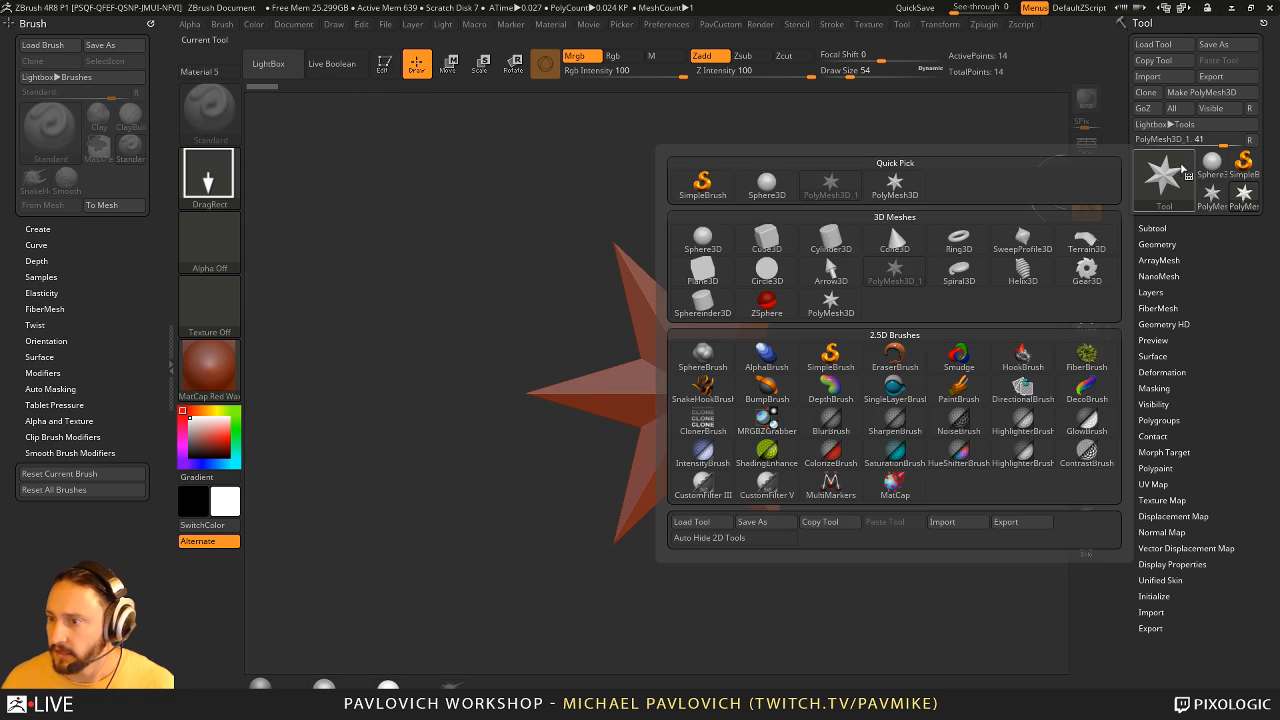
{"action": "left_click", "coordinate": [702, 183]}
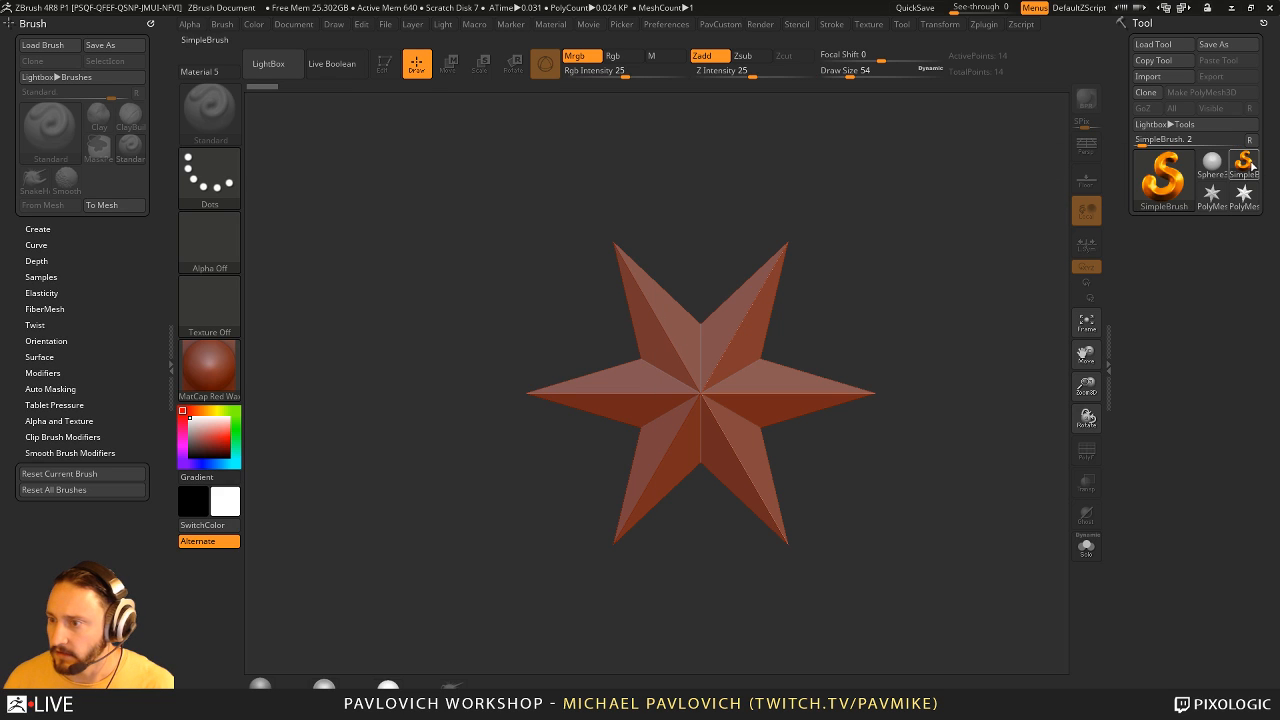
{"action": "left_click", "coordinate": [1166, 176]}
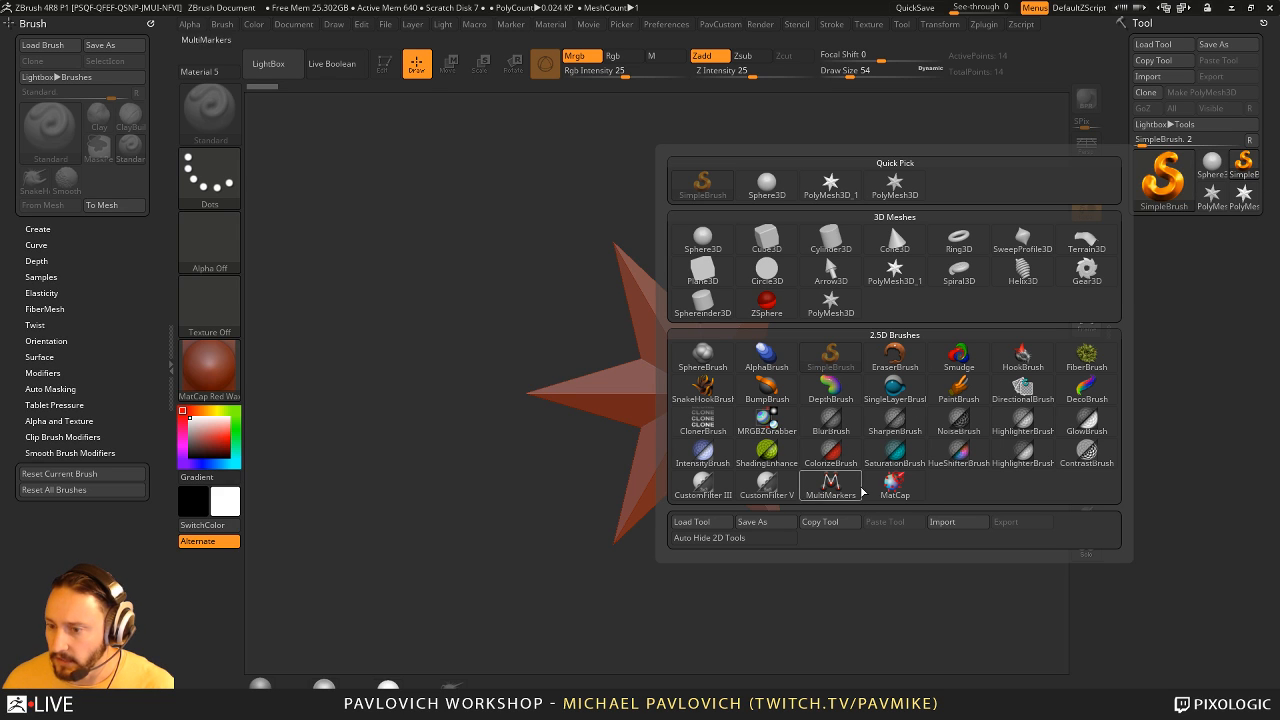
{"action": "mouse_move", "coordinate": [903, 452]}
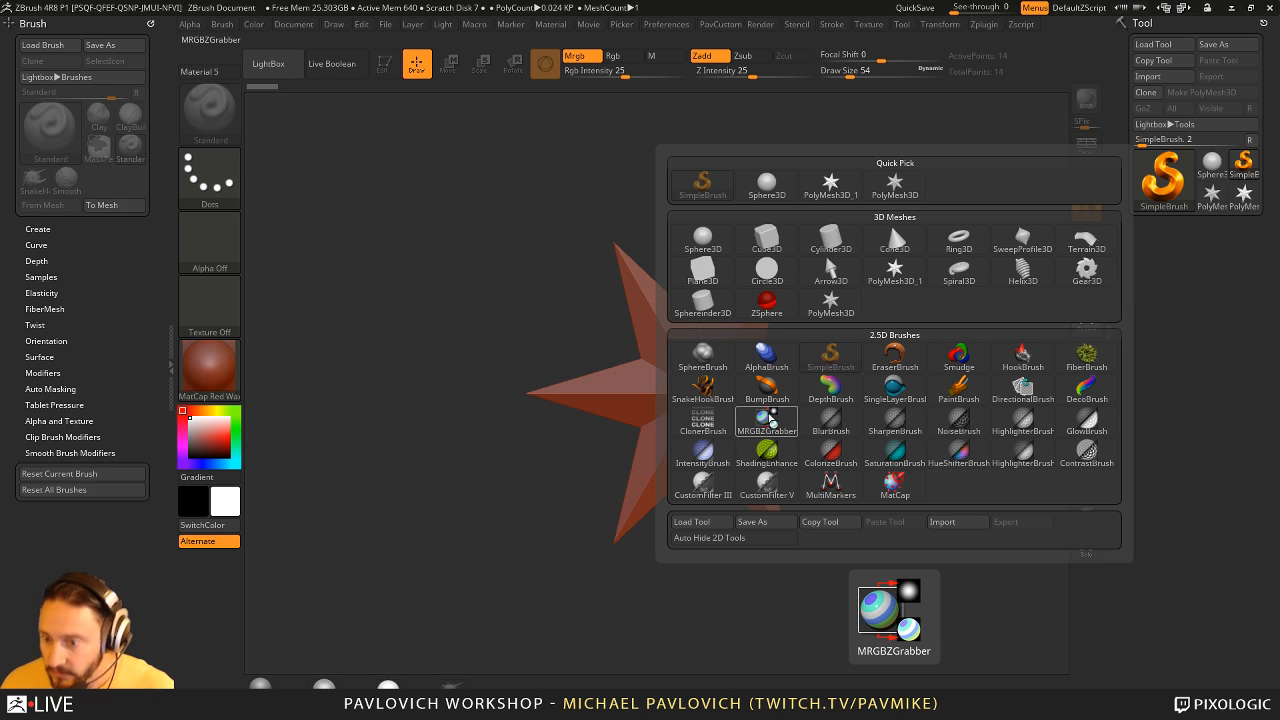
{"action": "left_click", "coordinate": [769, 419]}
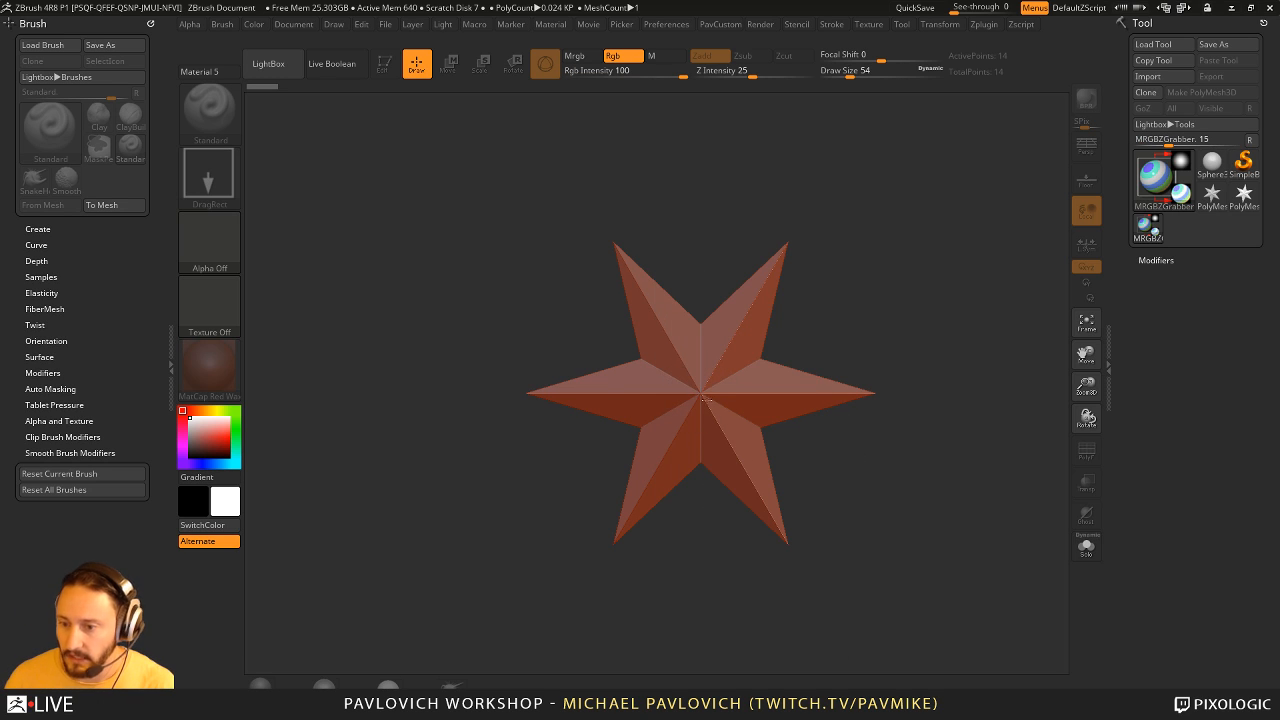
- Capture the front-facing star as a depth alpha and colour texture, examine both, and also grab a small patch of empty canvas
{"action": "left_click_drag", "start_coordinate": [819, 481], "coordinate": [894, 526]}
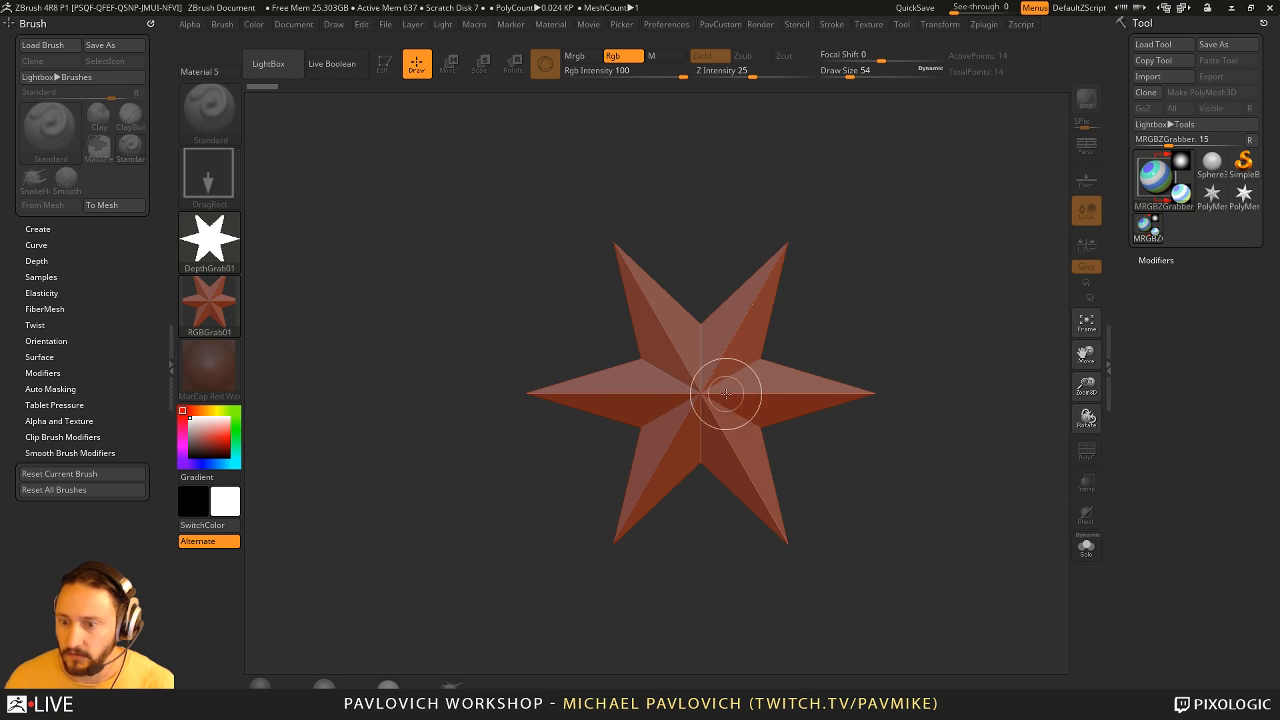
{"action": "left_click_drag", "start_coordinate": [701, 391], "coordinate": [943, 583]}
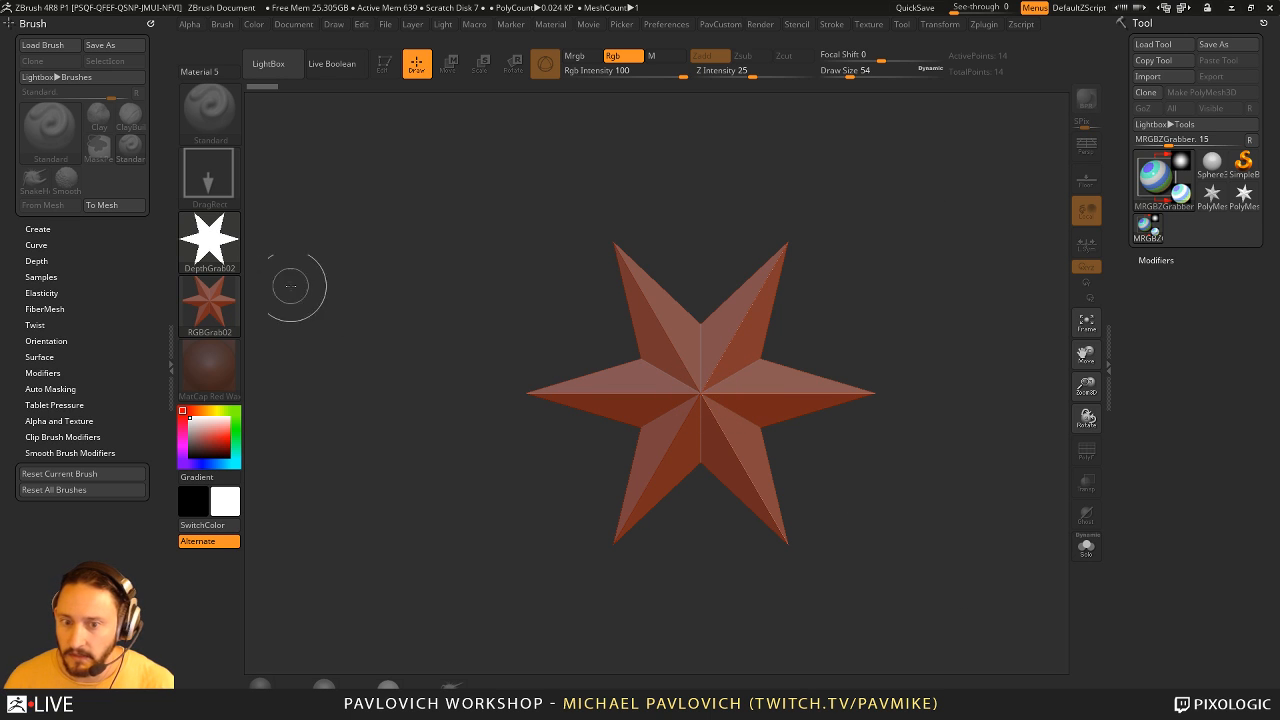
{"action": "mouse_move", "coordinate": [208, 245]}
{"action": "mouse_move", "coordinate": [209, 292]}
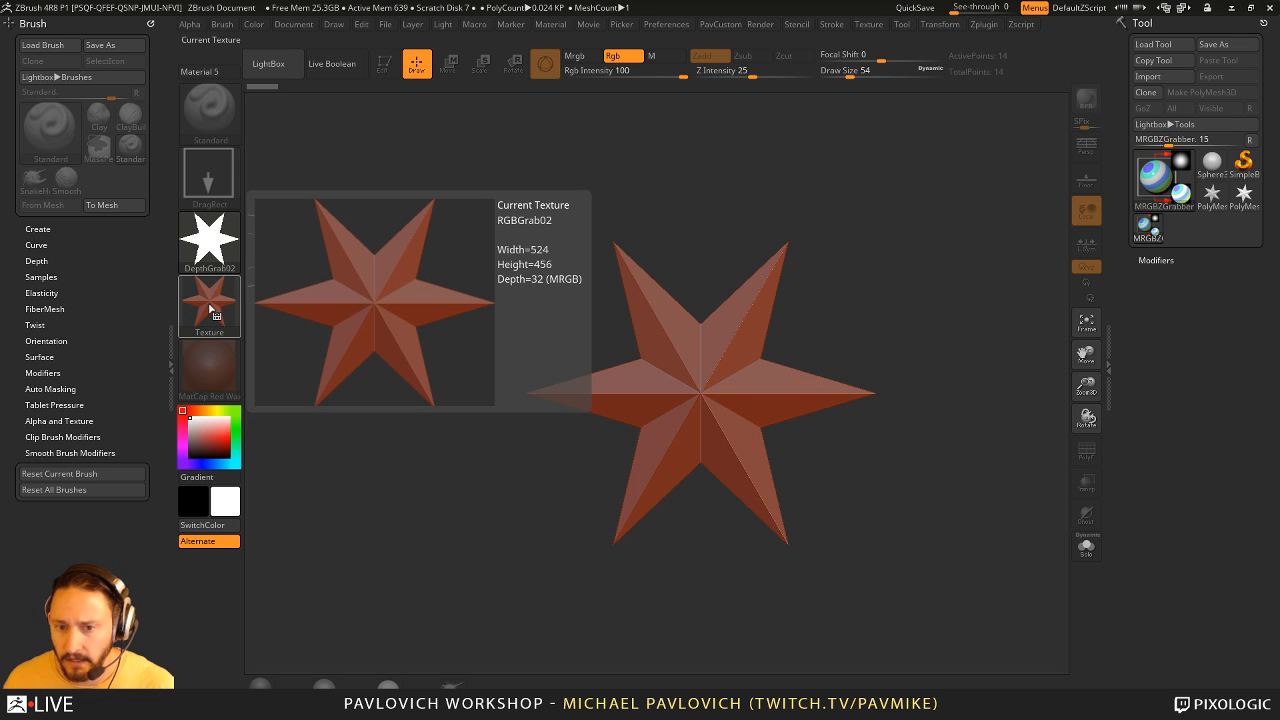
{"action": "left_click_drag", "start_coordinate": [869, 264], "coordinate": [892, 264]}
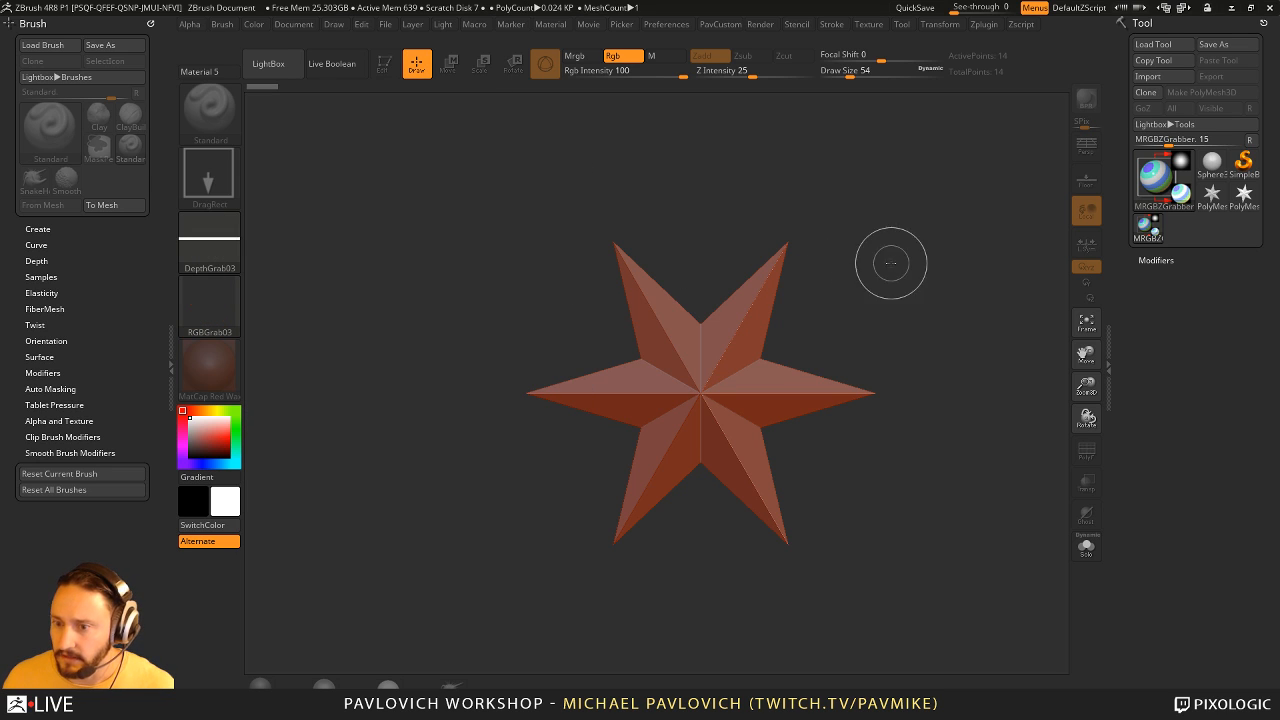
- Clear the canvas, draw a new PolyMesh3D star in Edit mode, and rotate it to an angled view
{"action": "key", "text": "ctrl+n"}
{"action": "left_click", "coordinate": [1212, 196]}
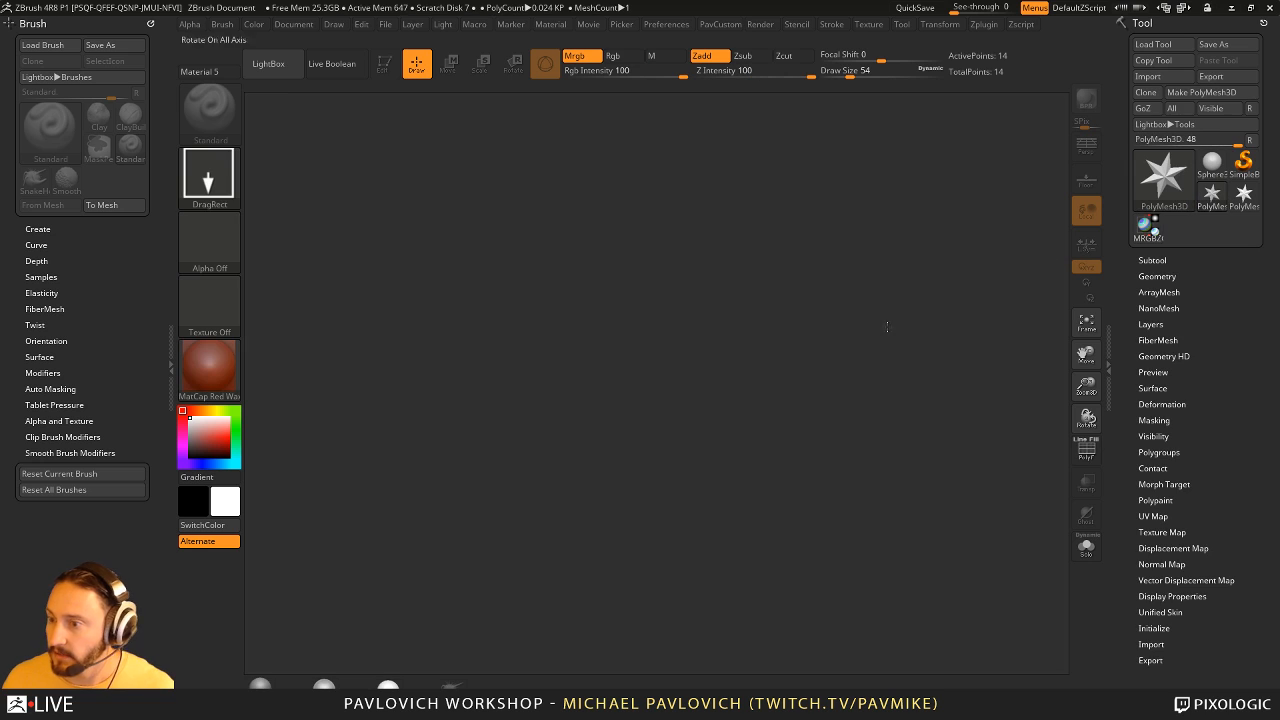
{"action": "left_click_drag", "start_coordinate": [528, 428], "coordinate": [594, 474]}
{"action": "left_click", "coordinate": [384, 64]}
{"action": "key", "text": "f"}
{"action": "left_click_drag", "start_coordinate": [663, 346], "coordinate": [806, 350]}
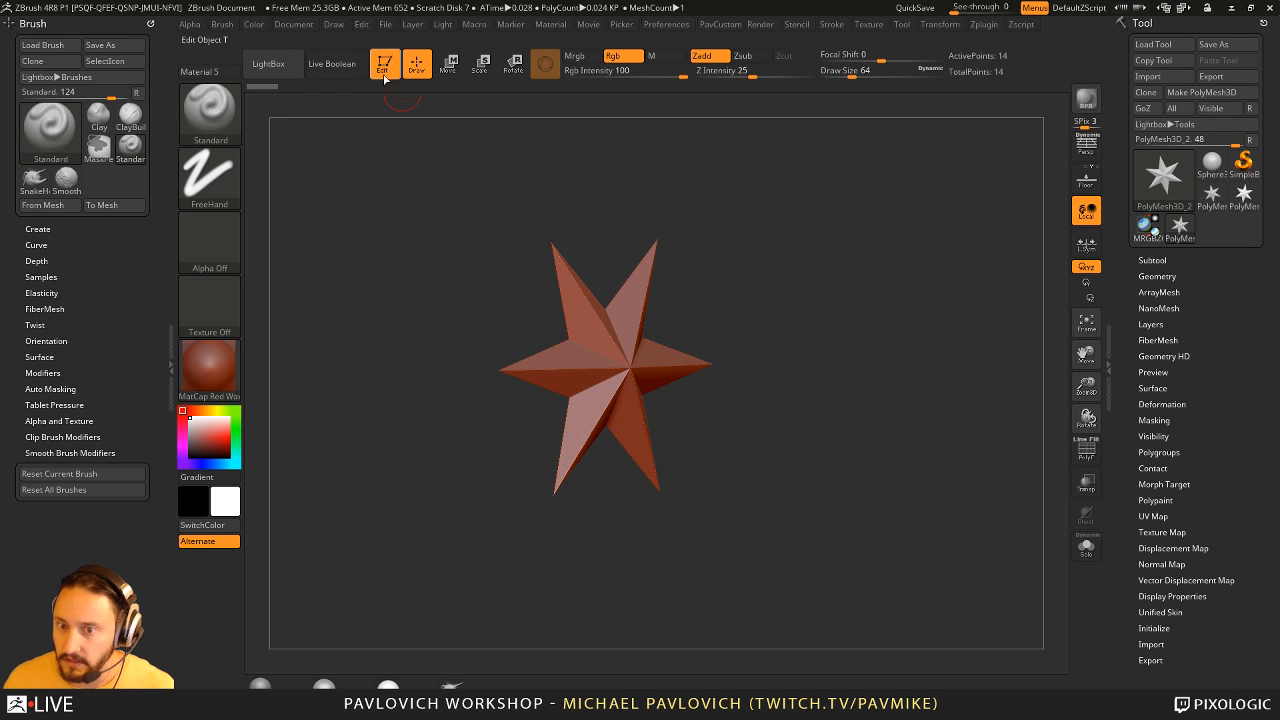
- Capture the angled star's depth as an alpha with MRGBZGrabber, and turn off the captured colour texture
{"action": "left_click", "coordinate": [1145, 228]}
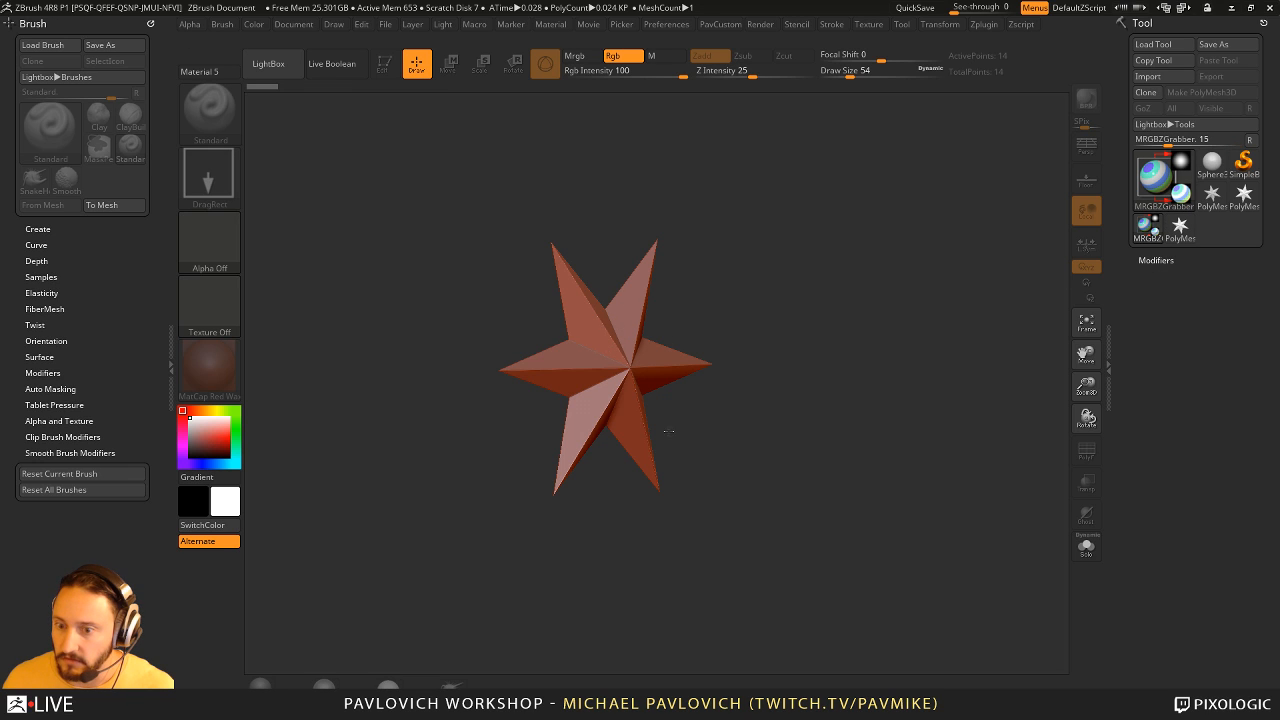
{"action": "mouse_move", "coordinate": [443, 178]}
{"action": "left_mouse_down"}
{"action": "mouse_move", "coordinate": [768, 477]}
{"action": "mouse_move", "coordinate": [770, 512]}
{"action": "mouse_move", "coordinate": [851, 494]}
{"action": "mouse_move", "coordinate": [840, 514]}
{"action": "mouse_move", "coordinate": [760, 514]}
{"action": "left_mouse_up"}
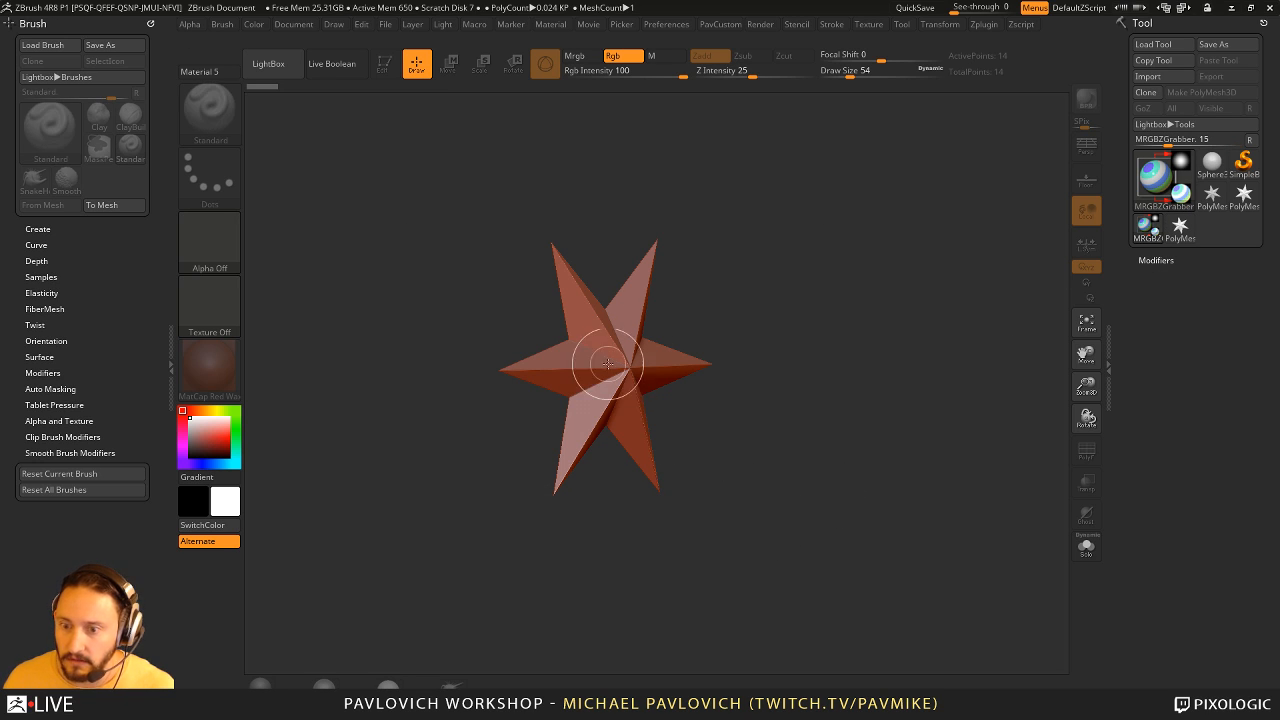
{"action": "left_click", "coordinate": [212, 245]}
{"action": "left_click_drag", "start_coordinate": [522, 319], "coordinate": [737, 514]}
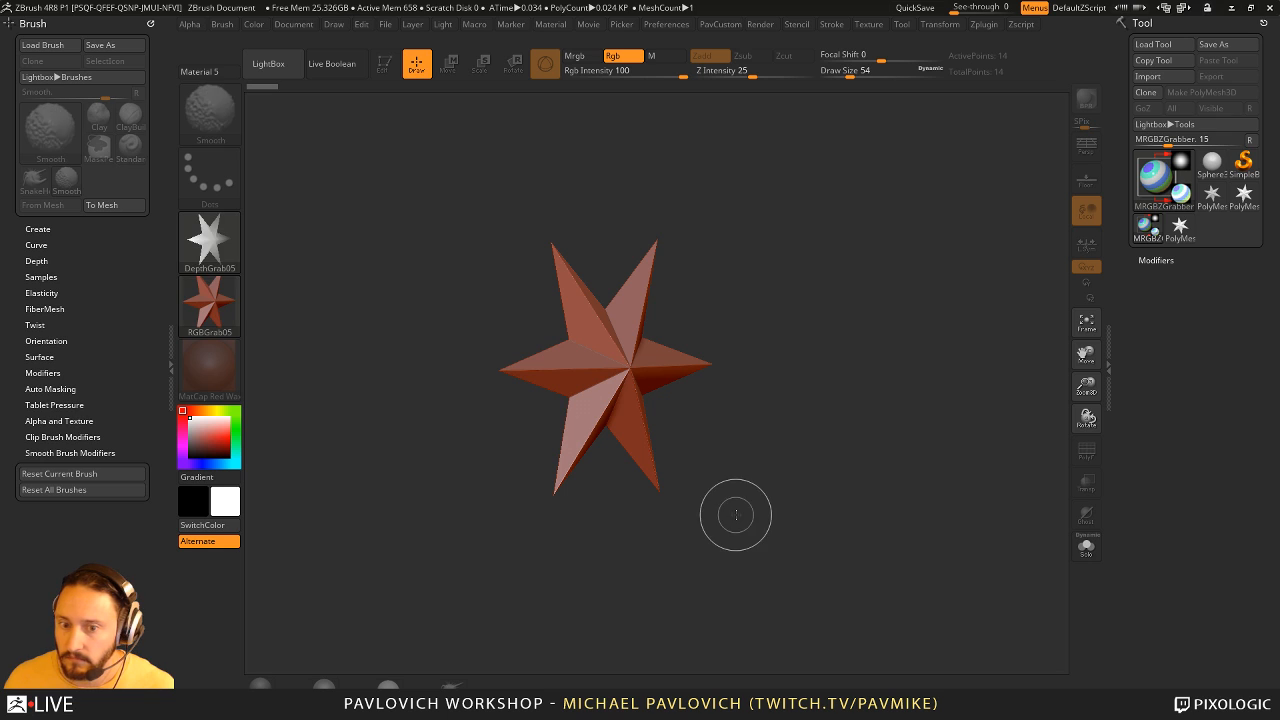
{"action": "mouse_move", "coordinate": [212, 250]}
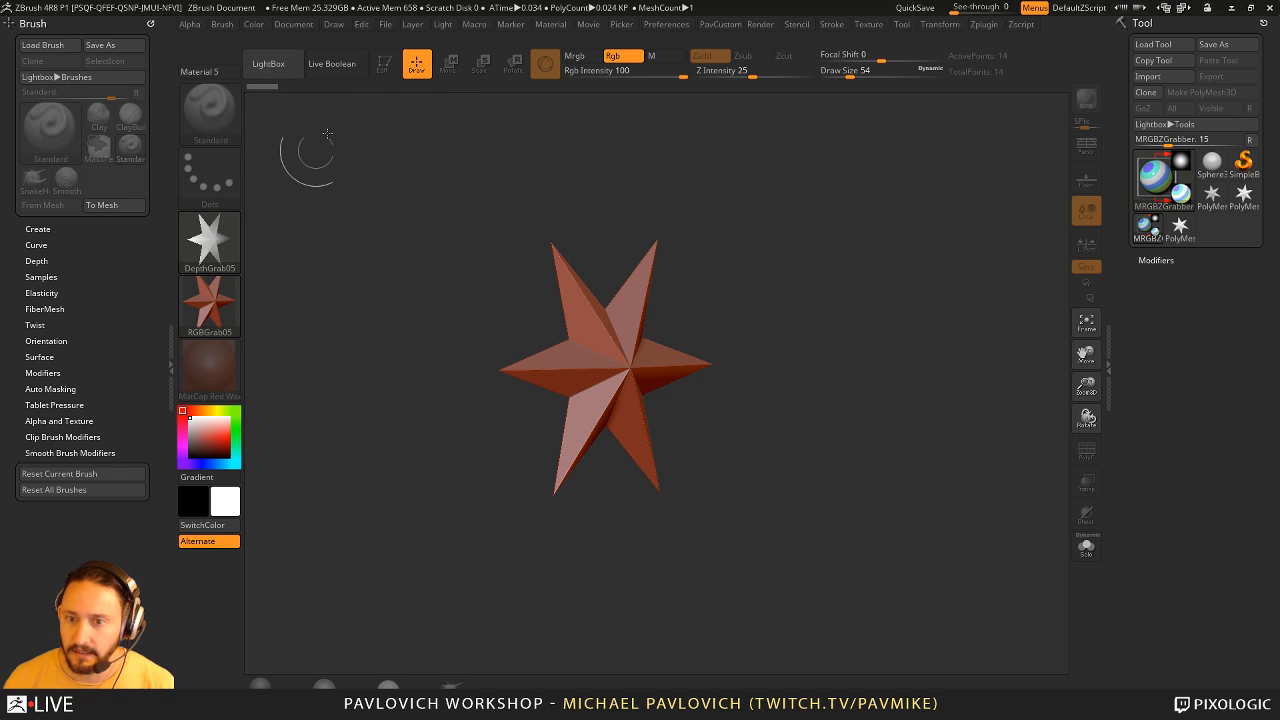
{"action": "left_click", "coordinate": [209, 305]}
{"action": "left_click", "coordinate": [288, 316]}
{"action": "key", "text": "ctrl"}
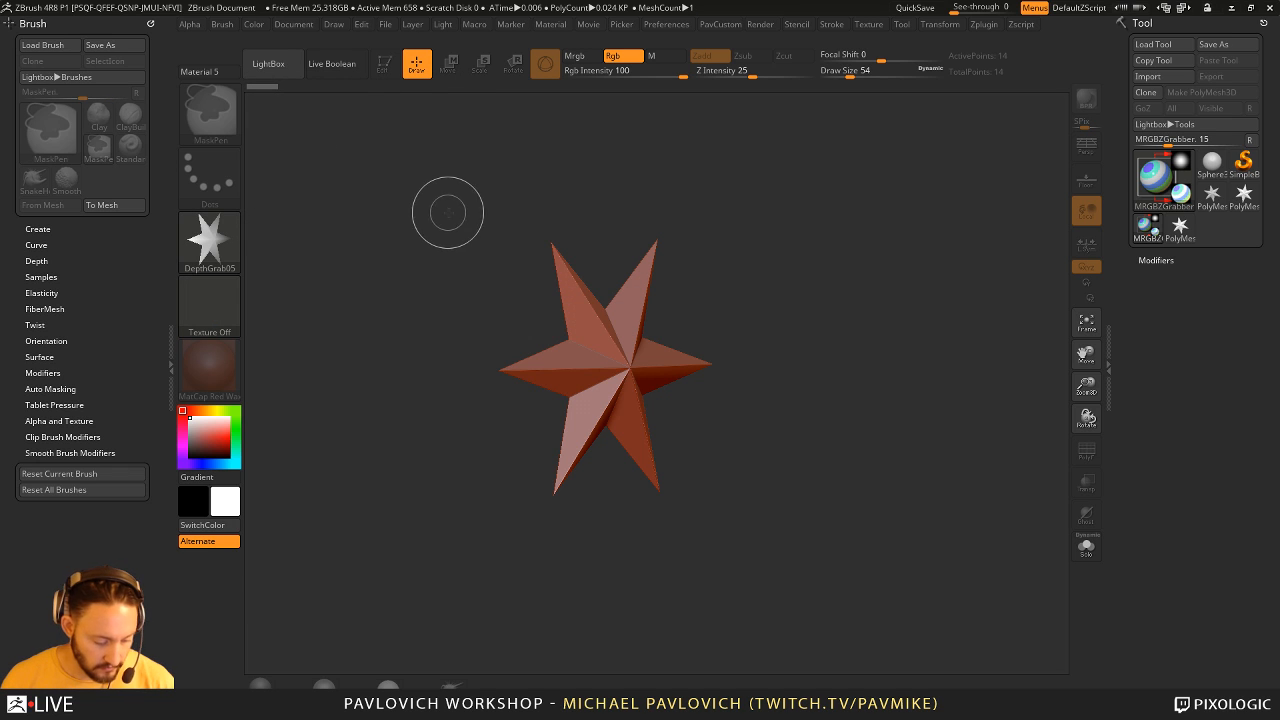
- Clear the canvas, draw a Plane3D in Edit mode, and convert it to a PolyMesh3D
{"action": "key", "text": "ctrl+n"}
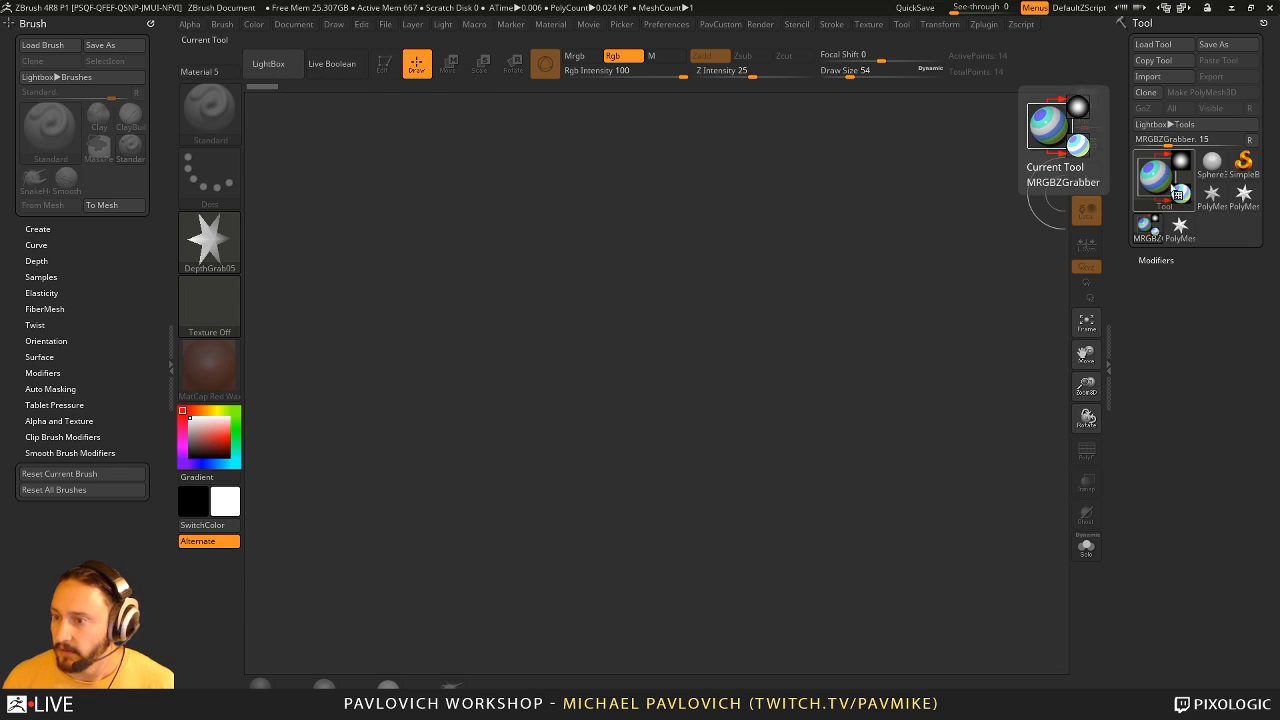
{"action": "left_click", "coordinate": [1166, 184]}
{"action": "left_click", "coordinate": [1022, 238]}
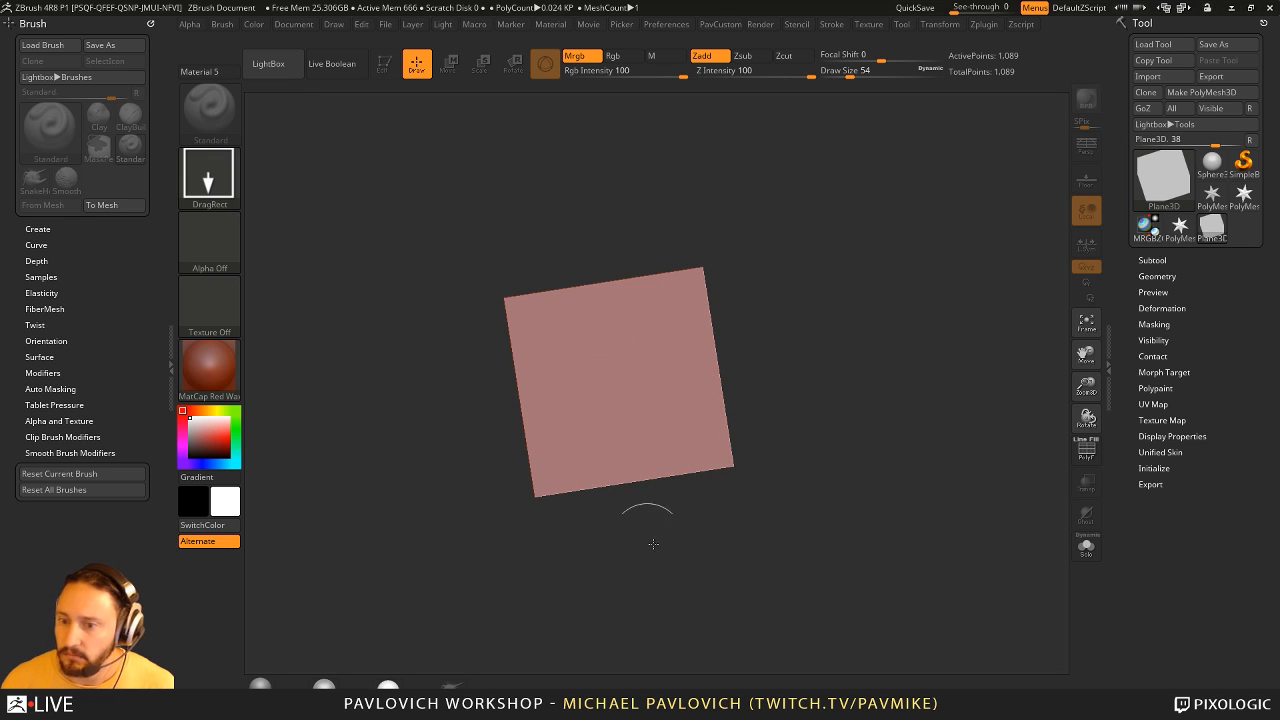
{"action": "left_click", "coordinate": [383, 65]}
{"action": "left_click", "coordinate": [1201, 92]}
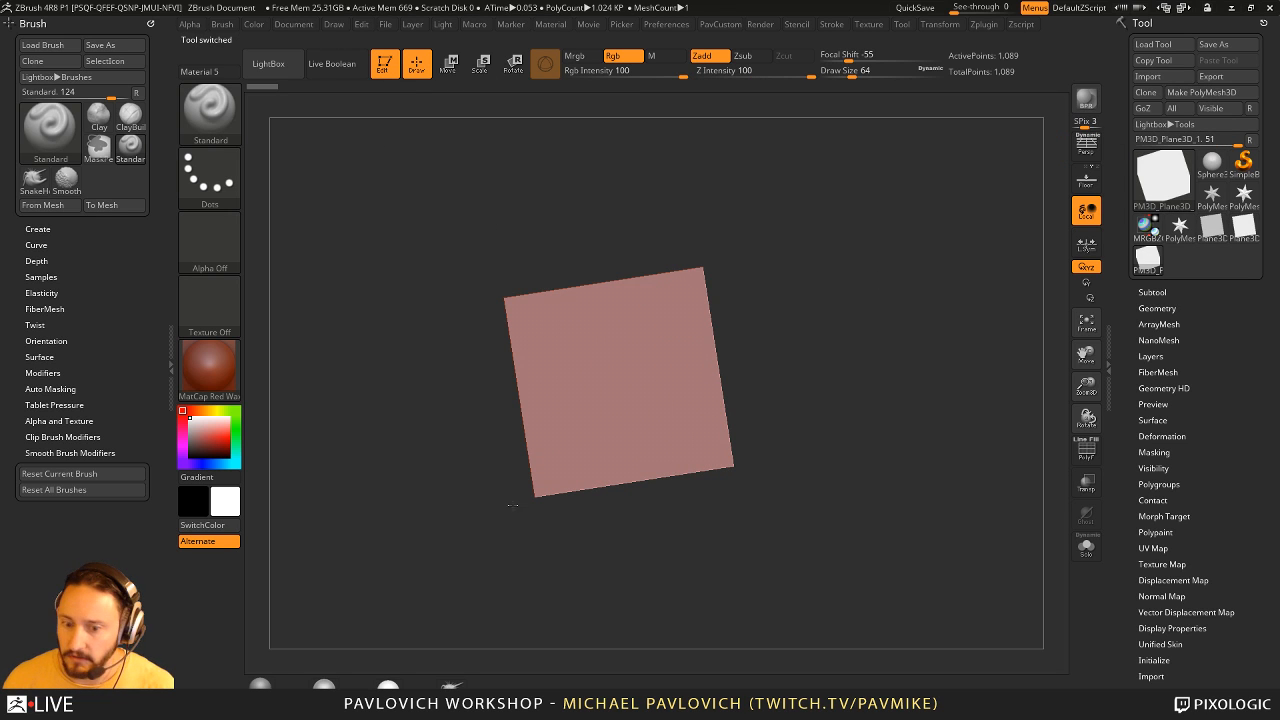
- Apply the MatCap Gray material to the plane and subdivide it three times
{"action": "left_click", "coordinate": [262, 681]}
{"action": "left_click_drag", "start_coordinate": [797, 320], "coordinate": [800, 323], "text": "shift"}
{"action": "left_click_drag", "start_coordinate": [800, 323], "coordinate": [860, 351], "text": "alt"}
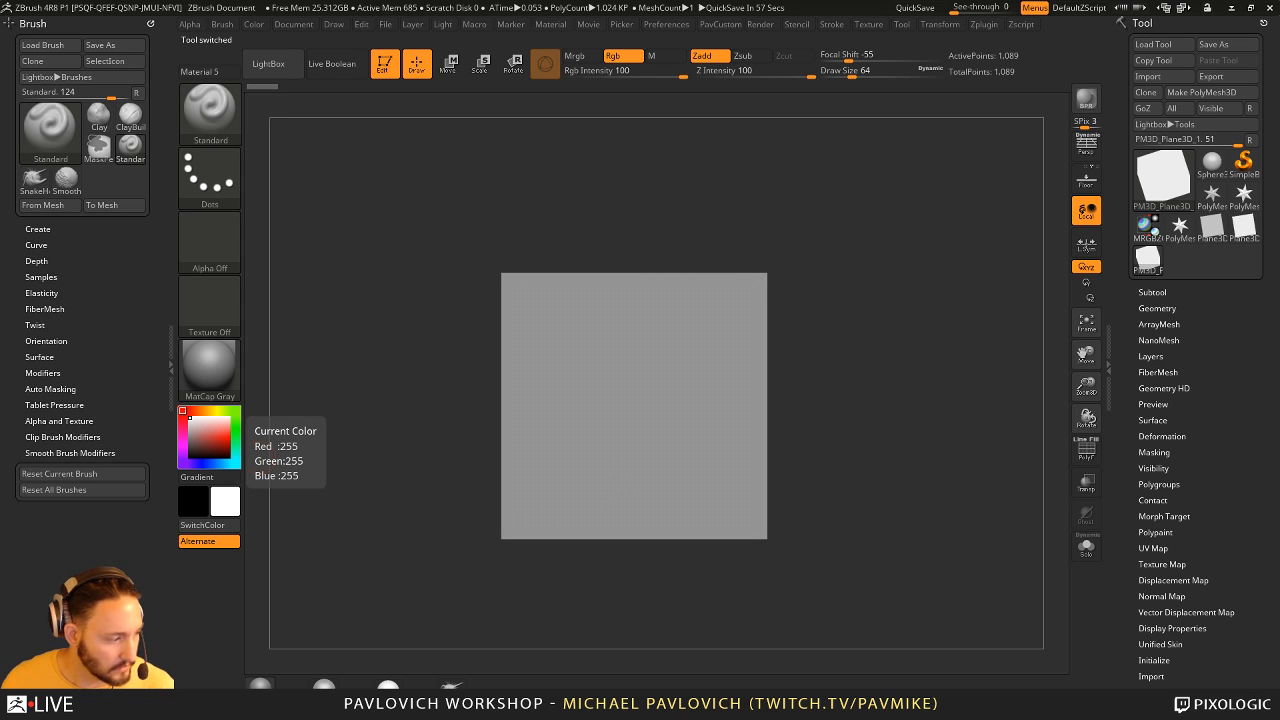
{"action": "key", "text": "ctrl+d"}
{"action": "key", "text": "ctrl+d"}
{"action": "key", "text": "ctrl+d"}
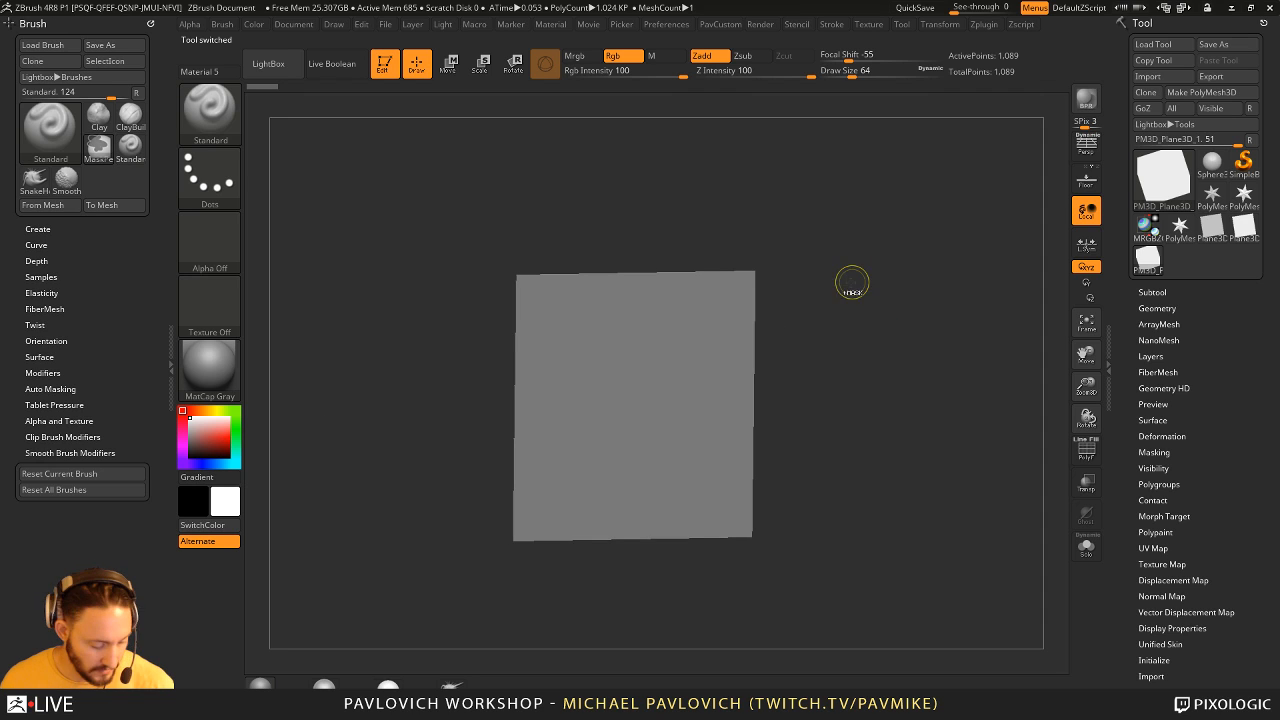
{"action": "left_click_drag", "start_coordinate": [876, 265], "coordinate": [751, 328], "text": "alt"}
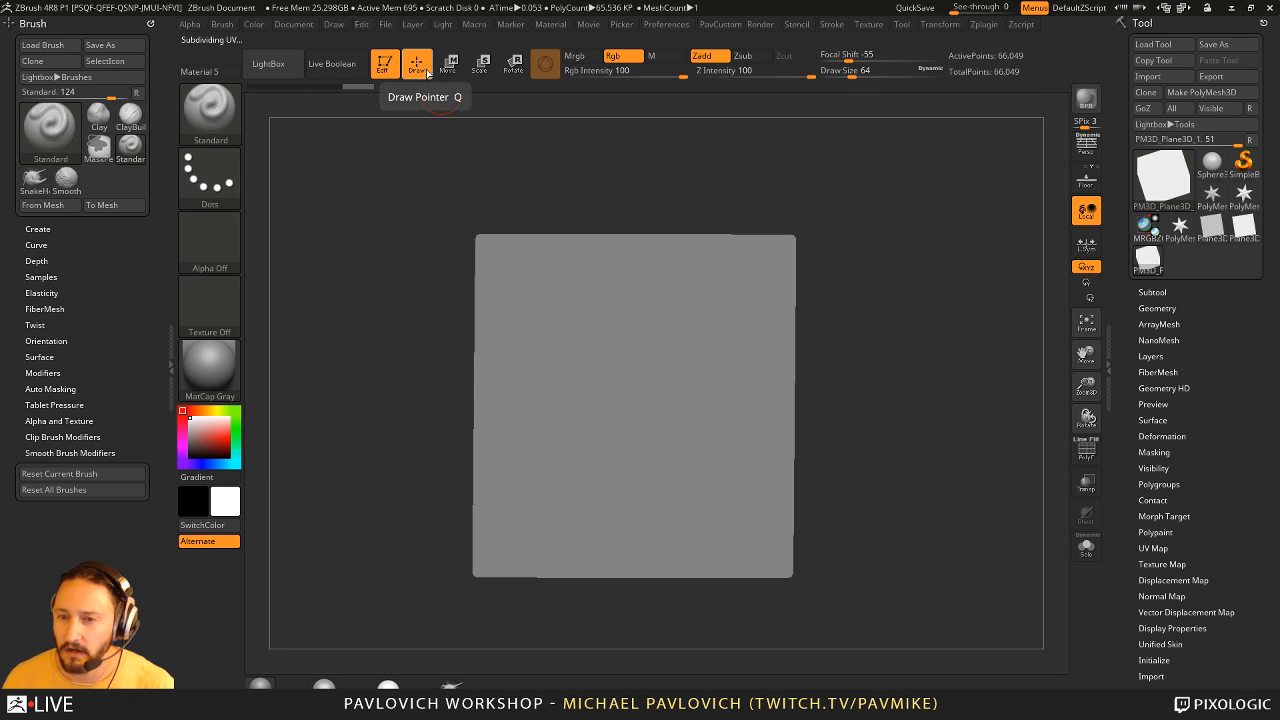
- Set the Standard brush to the DragRect stroke with the DepthGrab05 alpha
{"action": "left_click", "coordinate": [209, 175]}
{"action": "left_click", "coordinate": [354, 188]}
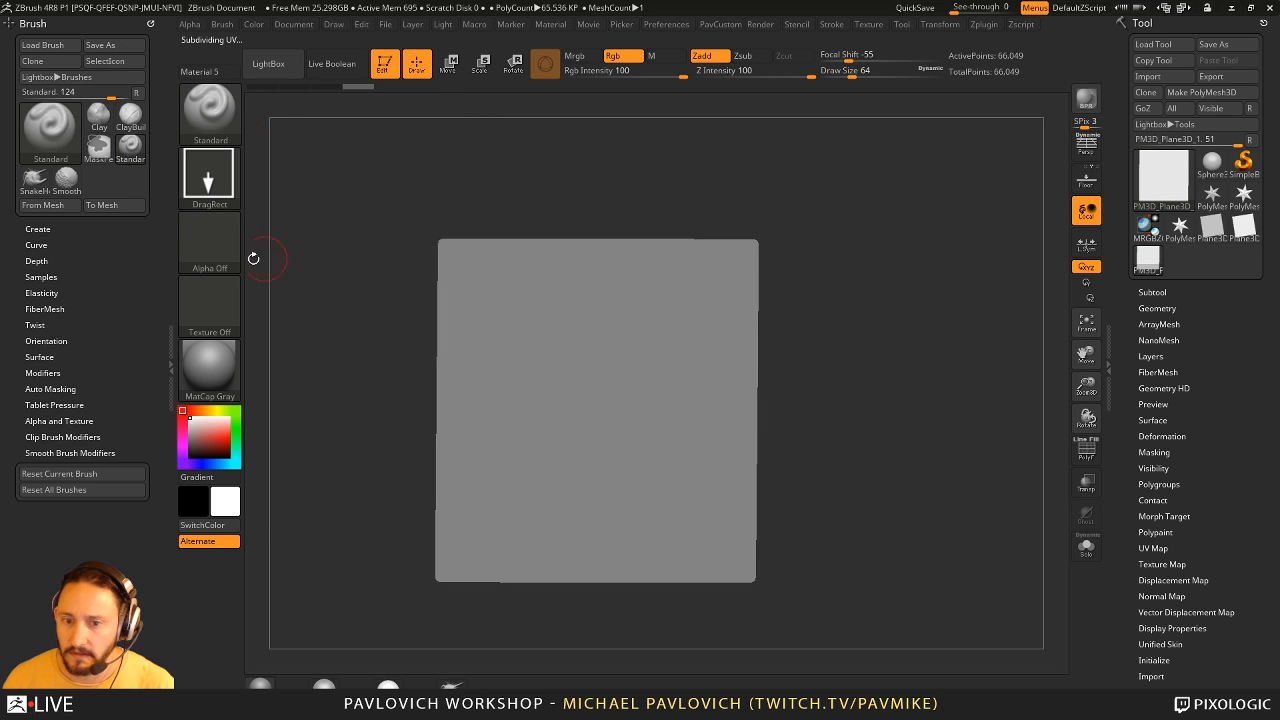
{"action": "left_click", "coordinate": [210, 240]}
{"action": "left_click", "coordinate": [801, 250]}
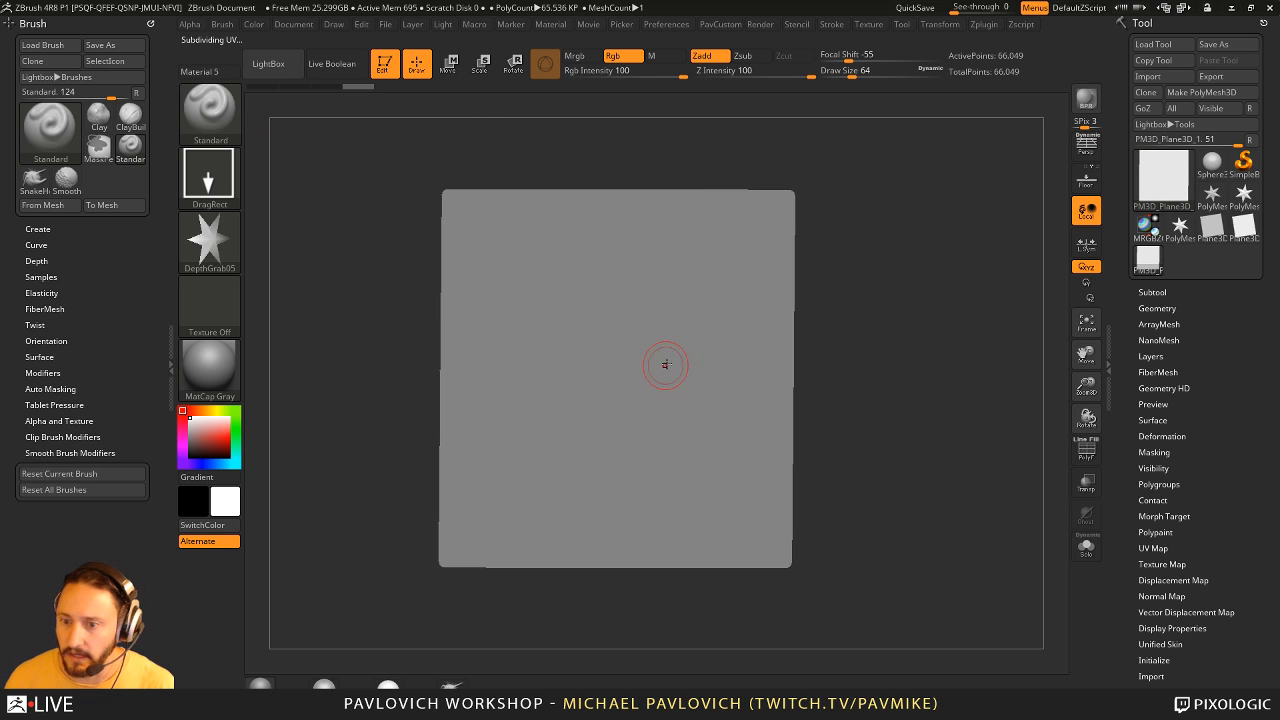
- Try stamping the star alpha on the plane several times, viewing the relief from an angle and undoing each stamp
{"action": "left_click_drag", "start_coordinate": [663, 363], "coordinate": [899, 388]}
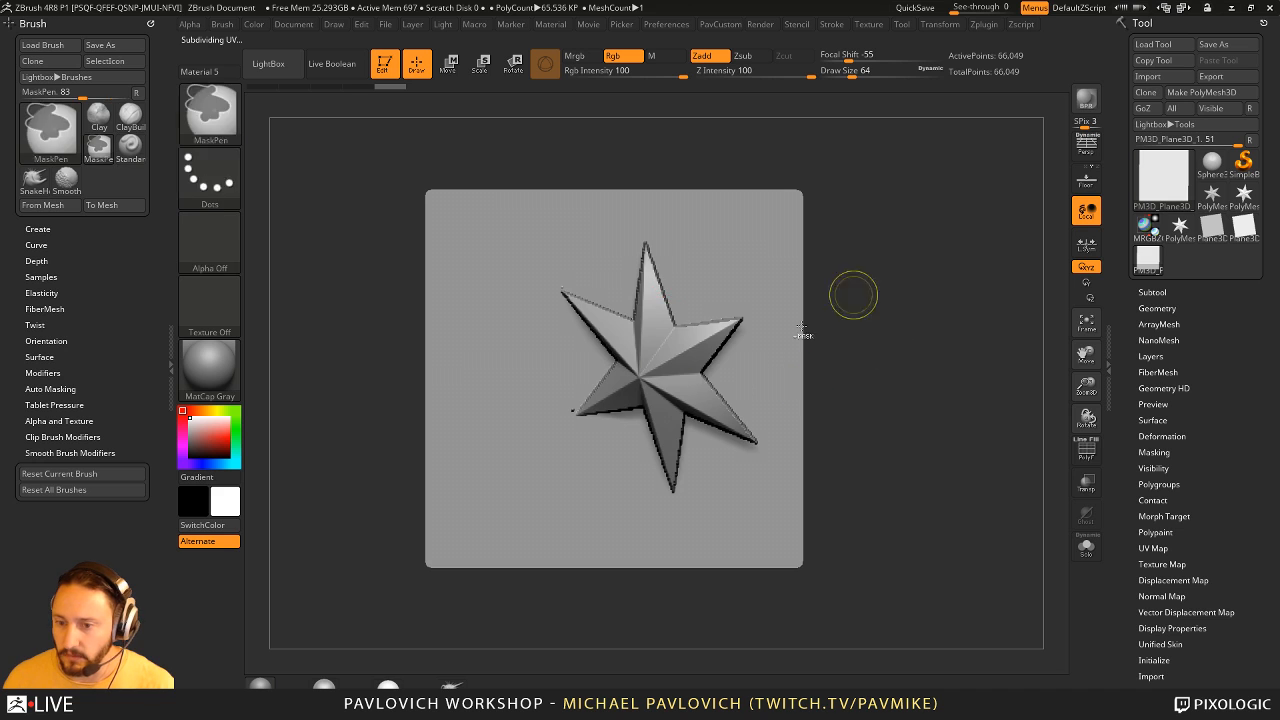
{"action": "key", "text": "ctrl+z"}
{"action": "left_click_drag", "start_coordinate": [615, 368], "coordinate": [681, 458]}
{"action": "left_click_drag", "start_coordinate": [880, 349], "coordinate": [822, 391]}
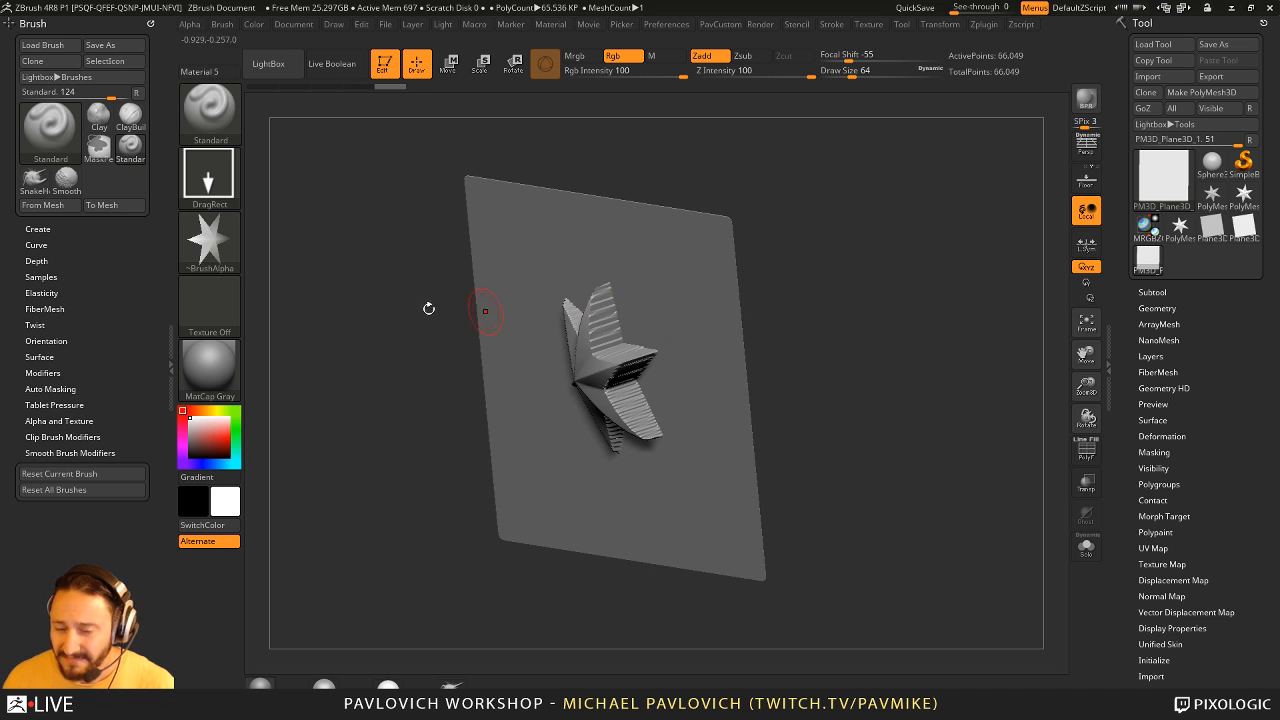
{"action": "left_click_drag", "start_coordinate": [873, 262], "coordinate": [911, 234], "text": "shift"}
{"action": "left_click_drag", "start_coordinate": [871, 272], "coordinate": [883, 340]}
{"action": "key", "text": "ctrl+z"}
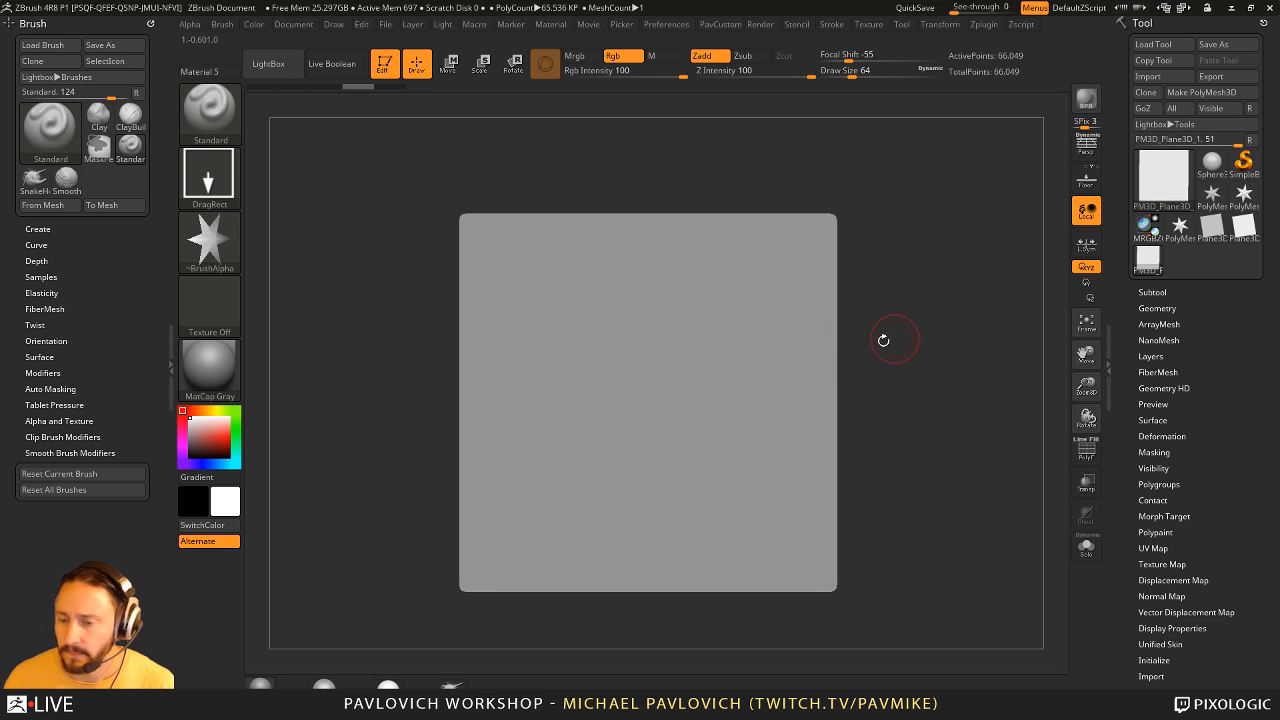
{"action": "left_click_drag", "start_coordinate": [655, 378], "coordinate": [749, 409]}
{"action": "left_click_drag", "start_coordinate": [875, 395], "coordinate": [900, 360]}
{"action": "key", "text": "ctrl+z"}
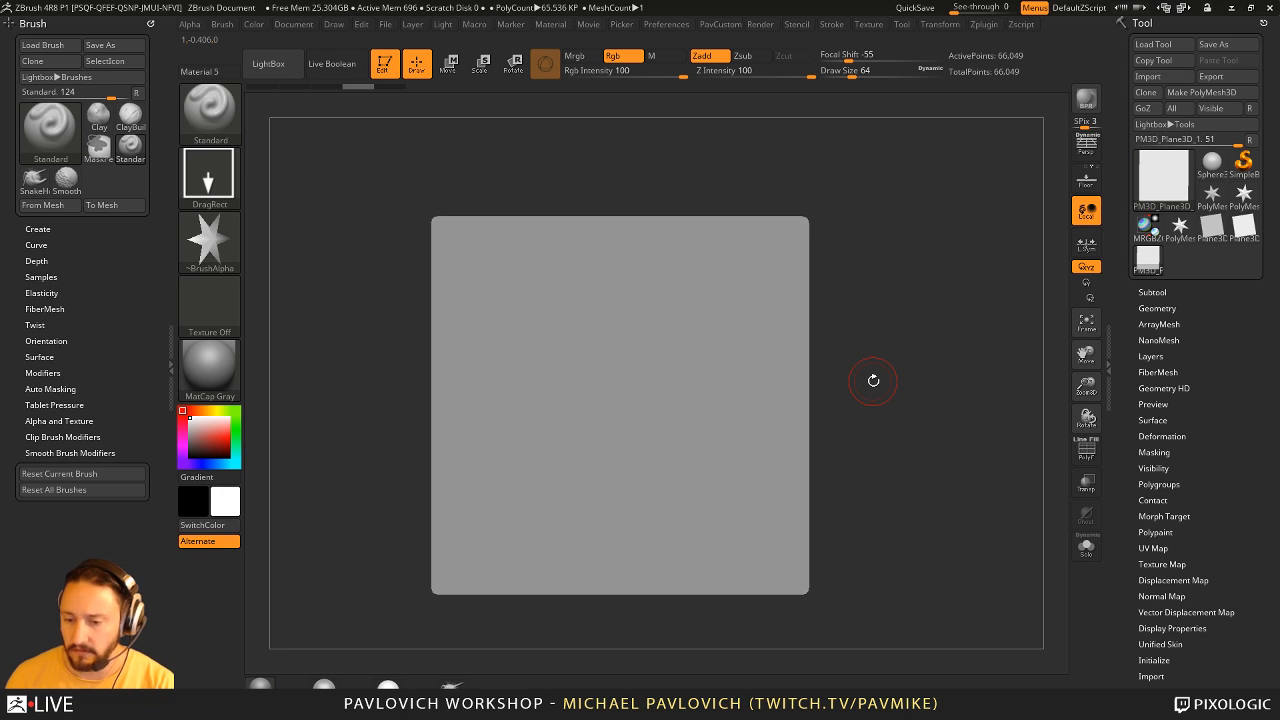
- Leave Edit mode for the plane and clear the canvas
{"action": "left_click_drag", "start_coordinate": [935, 333], "coordinate": [924, 290], "text": "alt"}
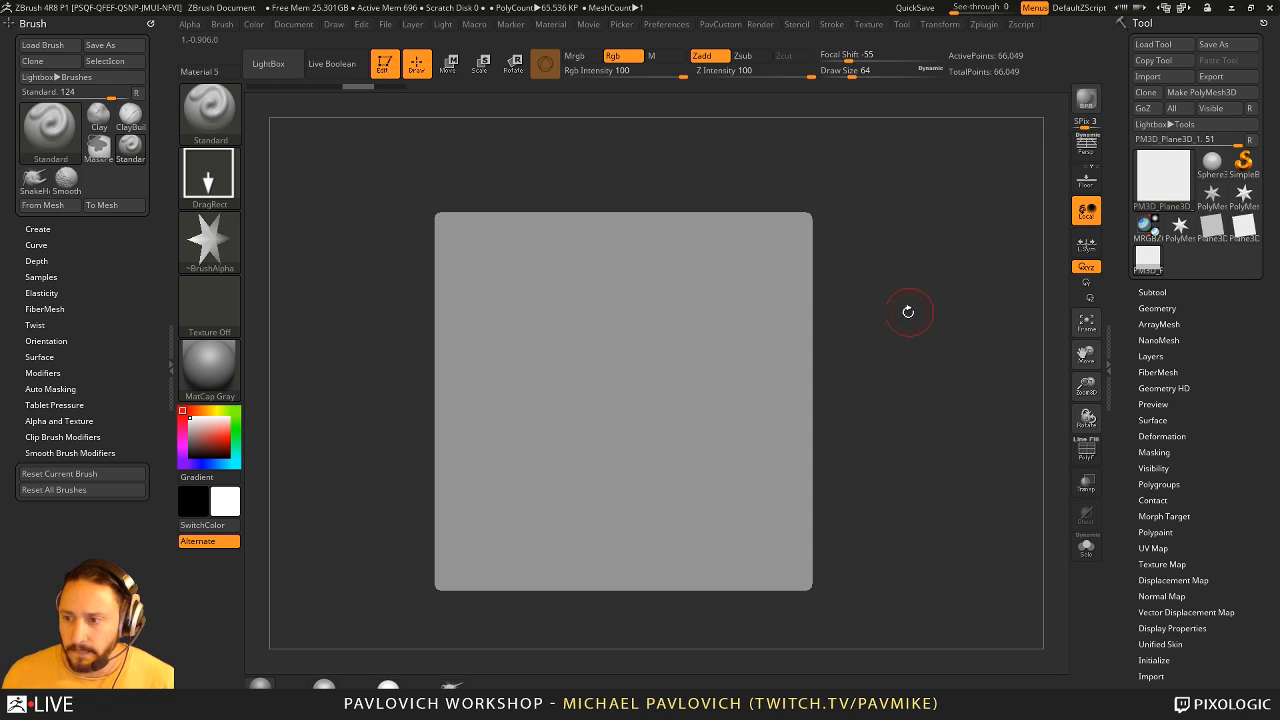
{"action": "left_click", "coordinate": [384, 64]}
{"action": "key", "text": "ctrl+n"}
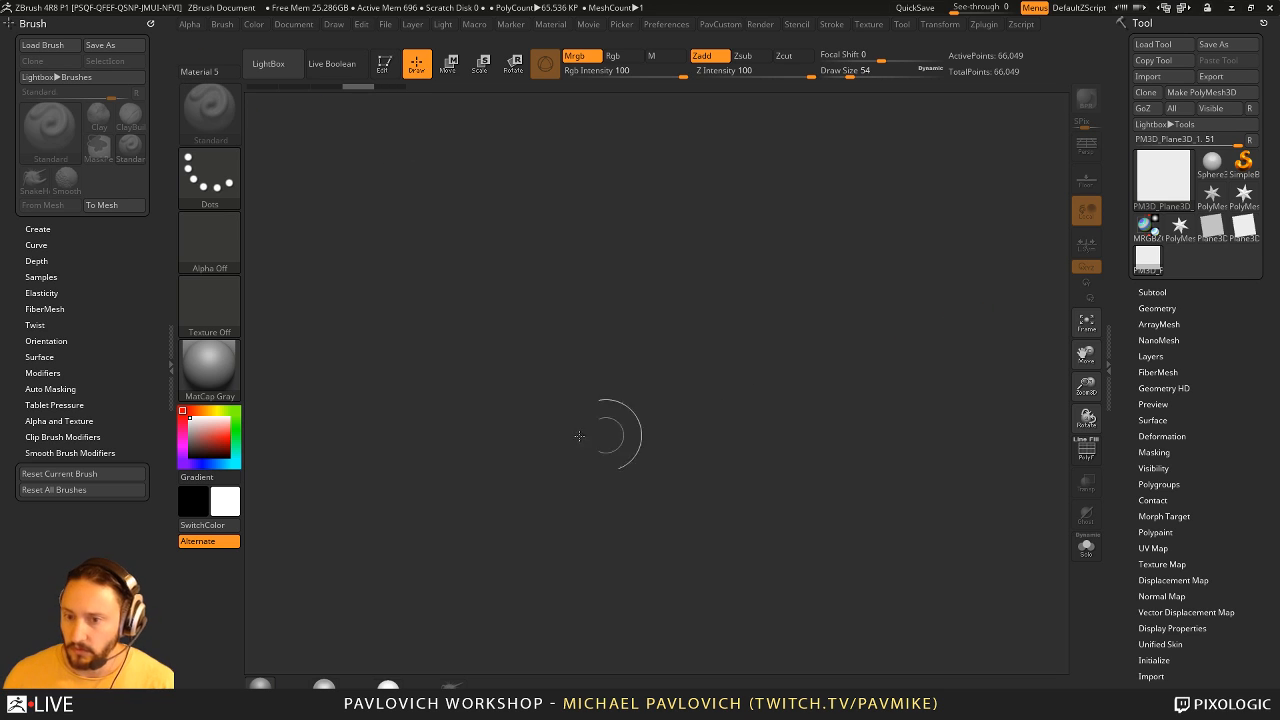
- Draw a Plane3D on the canvas, enter Edit mode and square it to a front view
{"action": "key", "text": "s"}
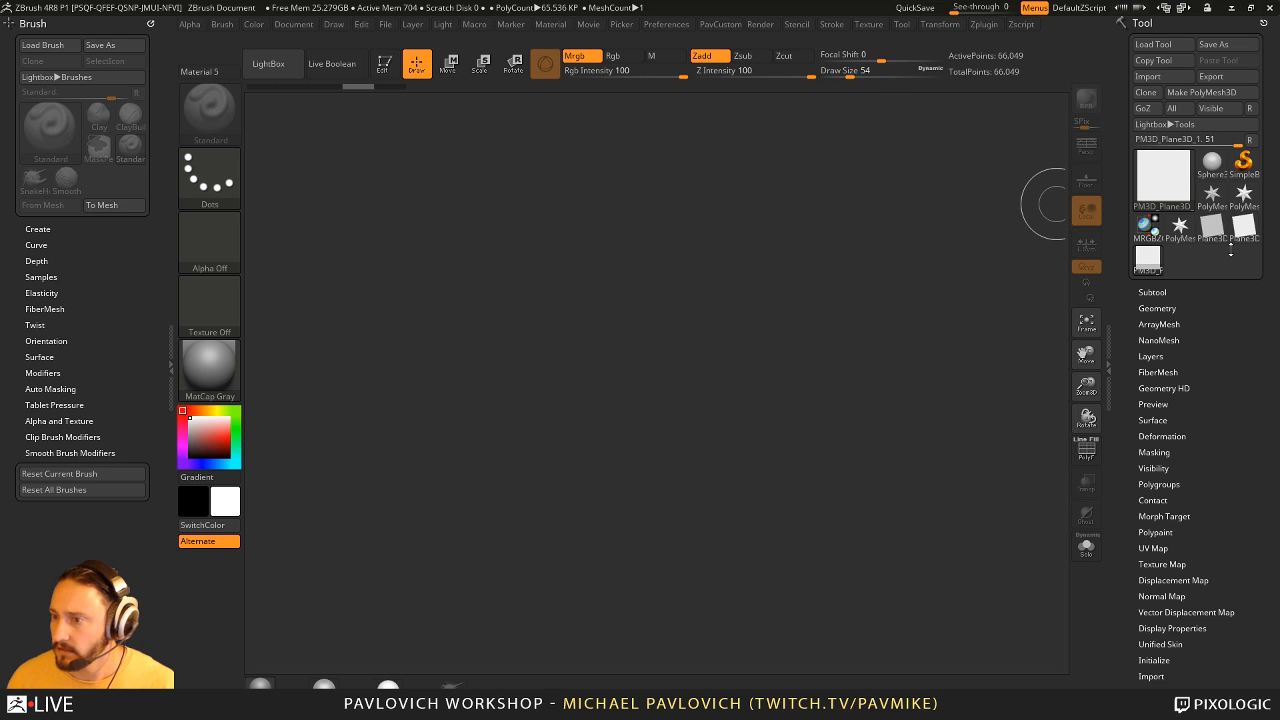
{"action": "mouse_move", "coordinate": [1180, 230]}
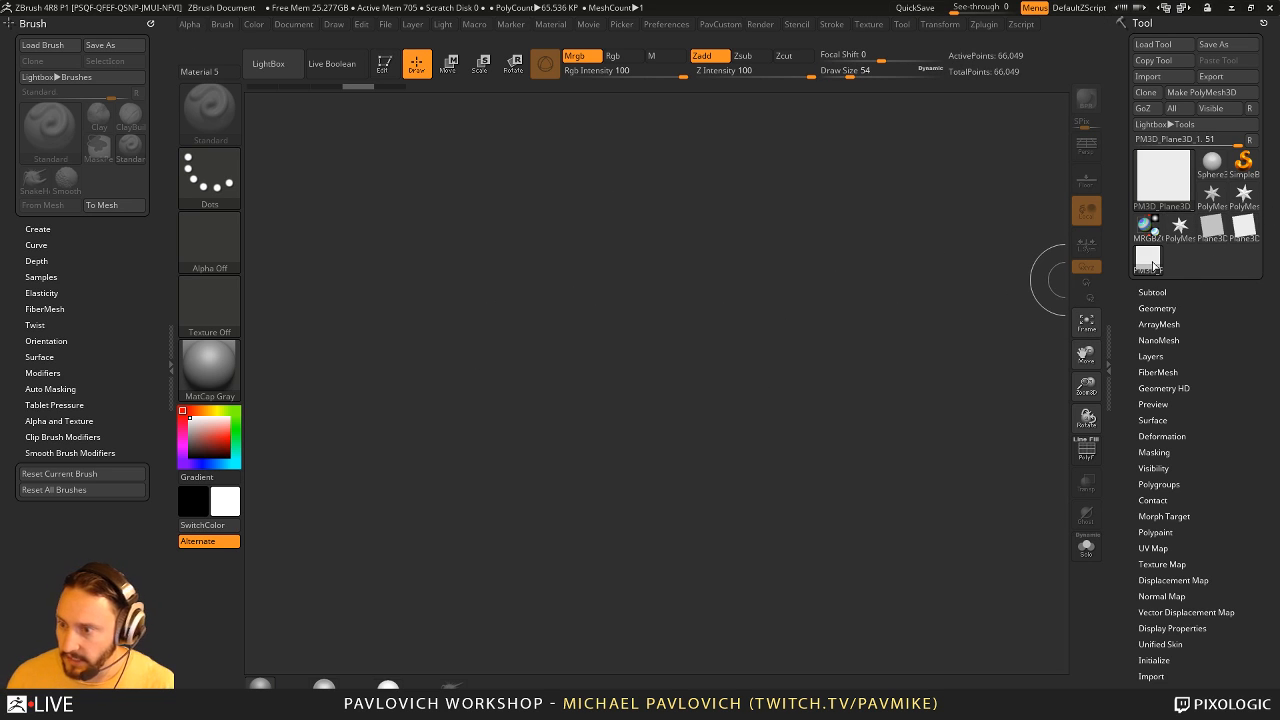
{"action": "left_click", "coordinate": [1243, 232]}
{"action": "left_click_drag", "start_coordinate": [571, 420], "coordinate": [609, 563]}
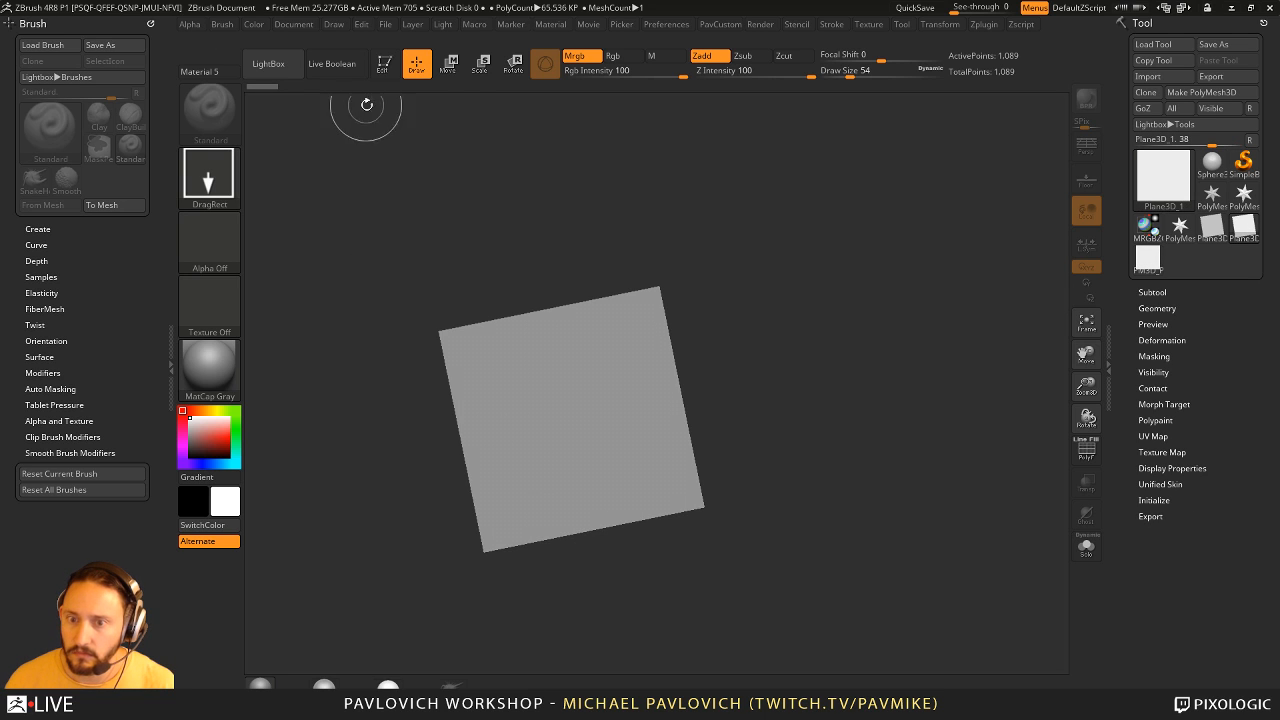
{"action": "left_click", "coordinate": [384, 63]}
{"action": "left_click_drag", "start_coordinate": [722, 263], "coordinate": [735, 268], "text": "shift"}
{"action": "left_click_drag", "start_coordinate": [735, 268], "coordinate": [856, 304], "text": "alt"}
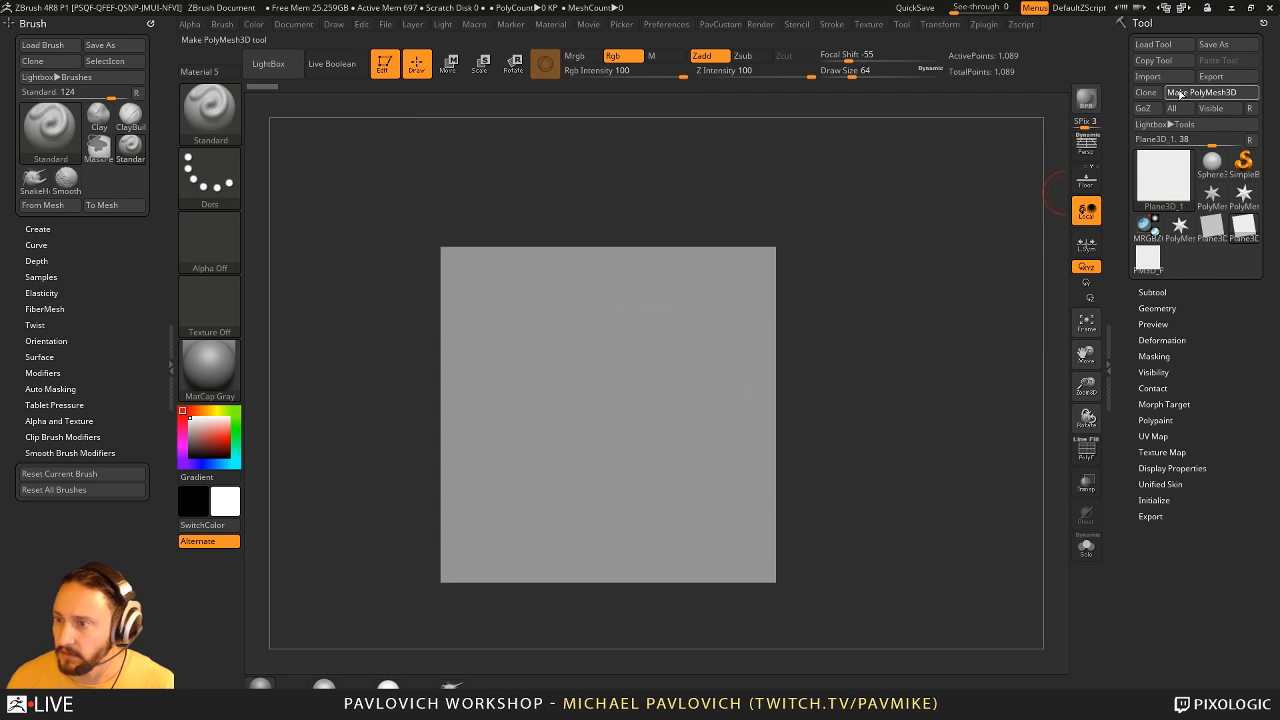
- Convert the plane to a PolyMesh3D and subdivide it three times
{"action": "left_click", "coordinate": [1178, 93]}
{"action": "key", "text": "ctrl+d"}
{"action": "key", "text": "ctrl+d"}
{"action": "key", "text": "ctrl+d"}
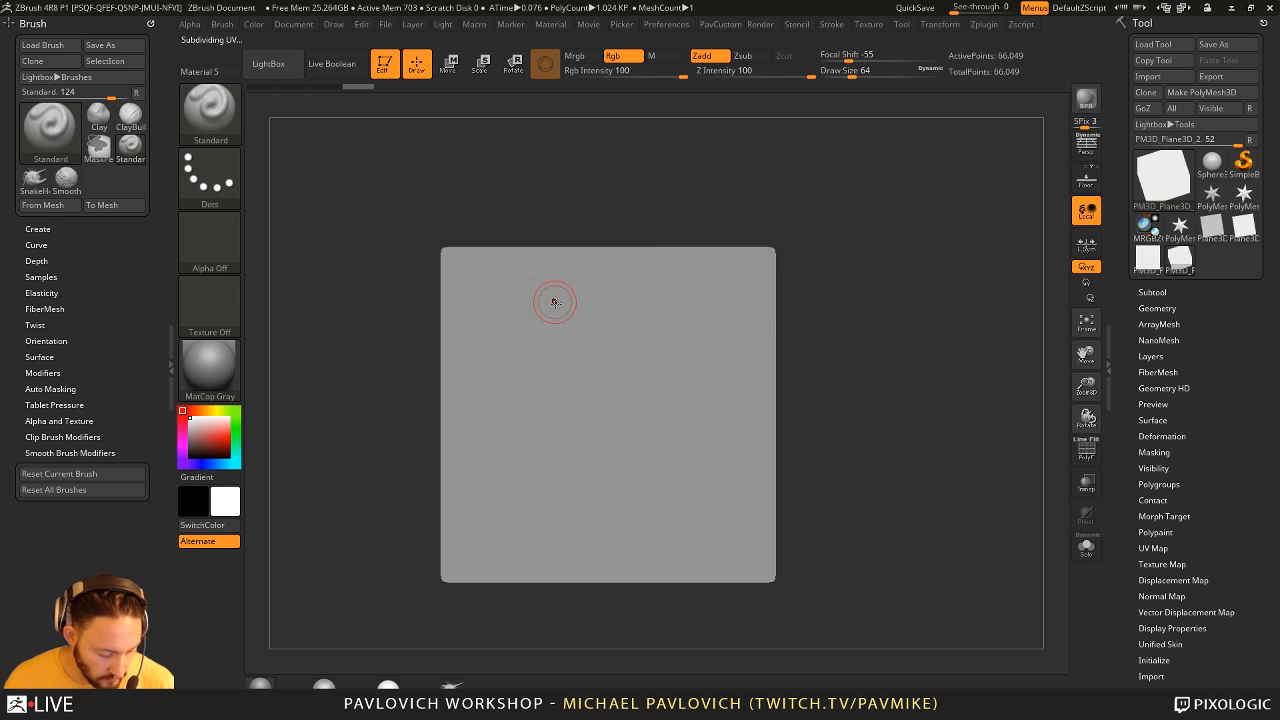
- Select the ChiselRect brush for sculpting on the plane
{"action": "key", "text": "b"}
{"action": "key", "text": "c"}
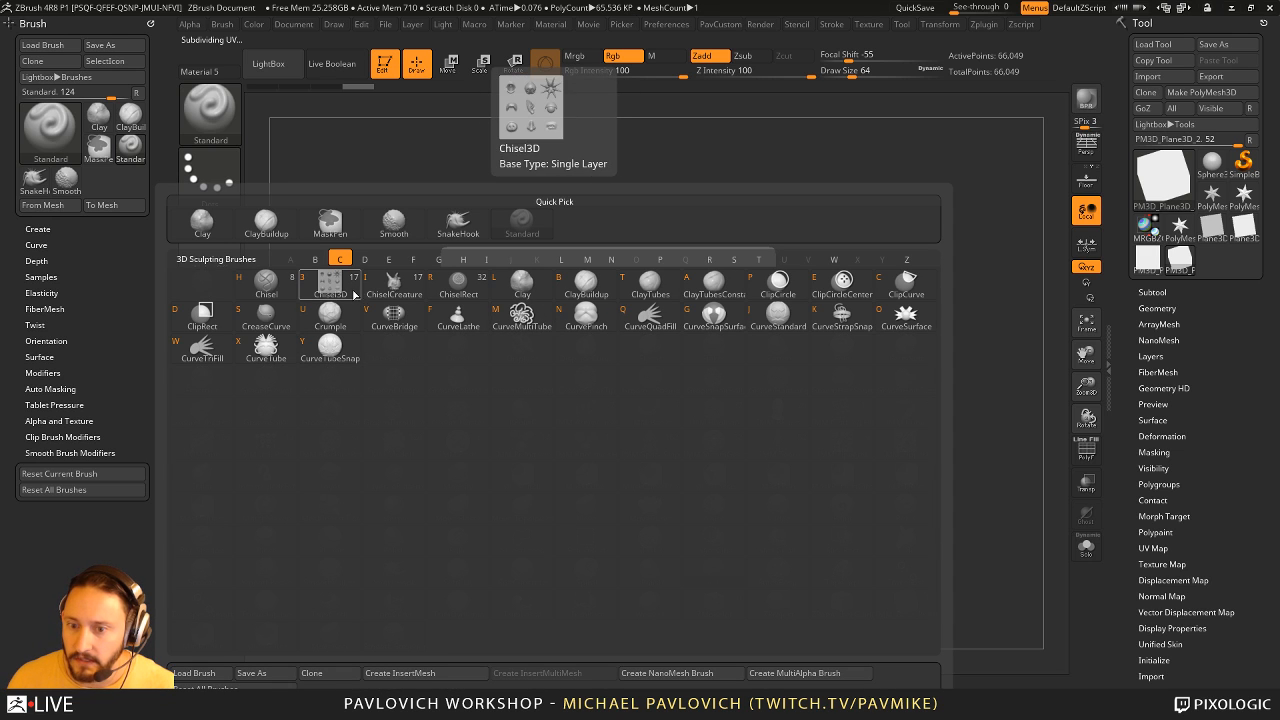
{"action": "key", "text": "r"}
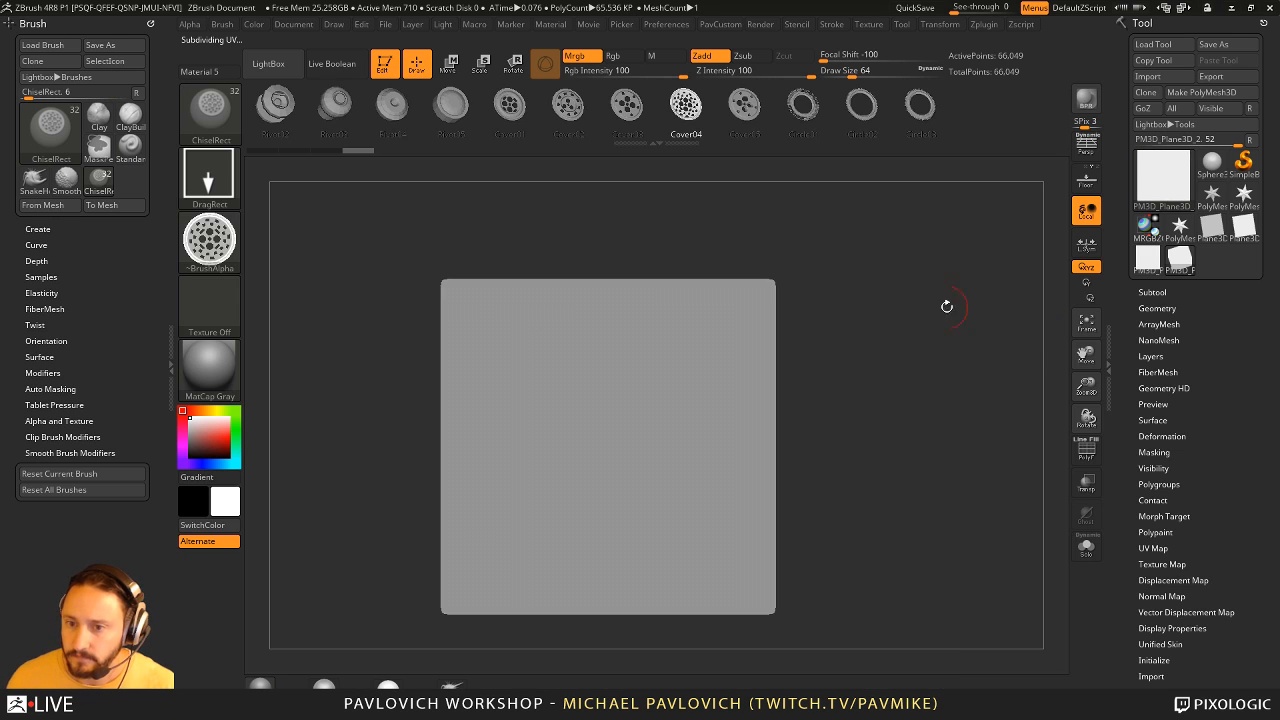
- Try stamping the Gear14, Rivet01 and Rivet02 shapes on the plane, view the relief from an angle and undo all three stamps
{"action": "mouse_move", "coordinate": [560, 104]}
{"action": "left_mouse_down"}
{"action": "mouse_move", "coordinate": [486, 104]}
{"action": "mouse_move", "coordinate": [740, 103]}
{"action": "left_mouse_up"}
{"action": "left_click", "coordinate": [748, 105]}
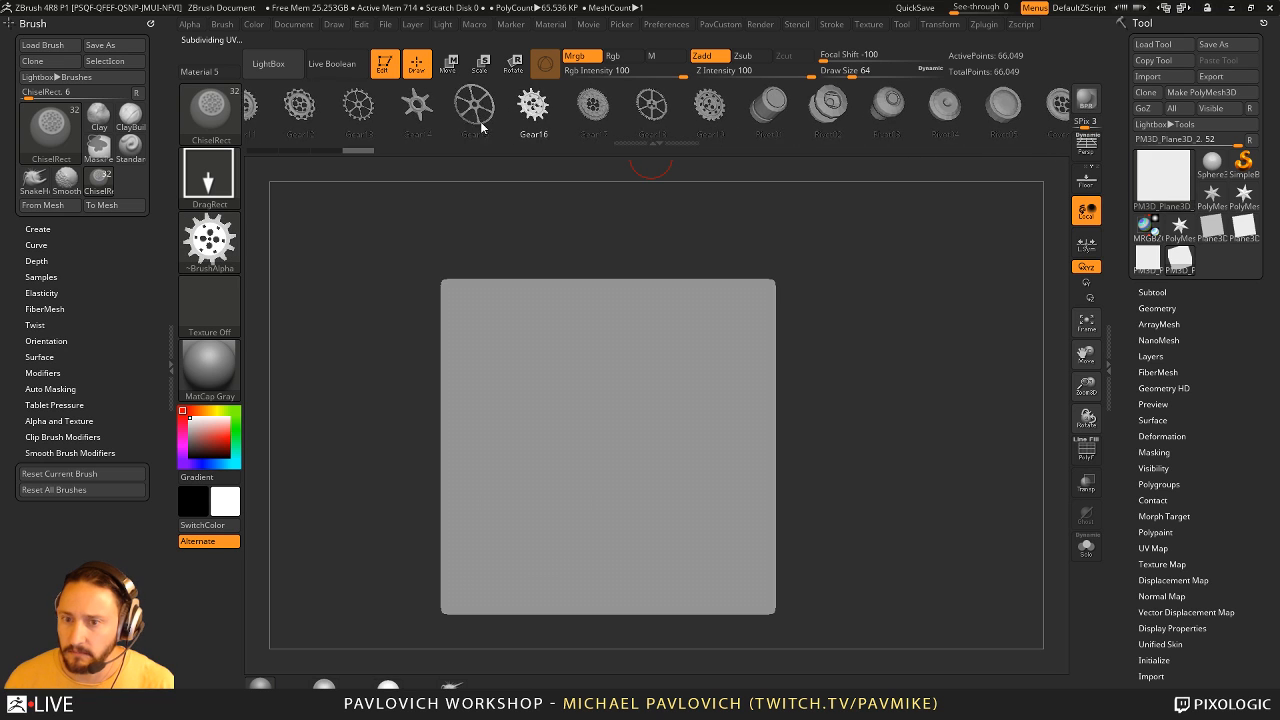
{"action": "left_click", "coordinate": [411, 108]}
{"action": "left_click_drag", "start_coordinate": [573, 414], "coordinate": [658, 512]}
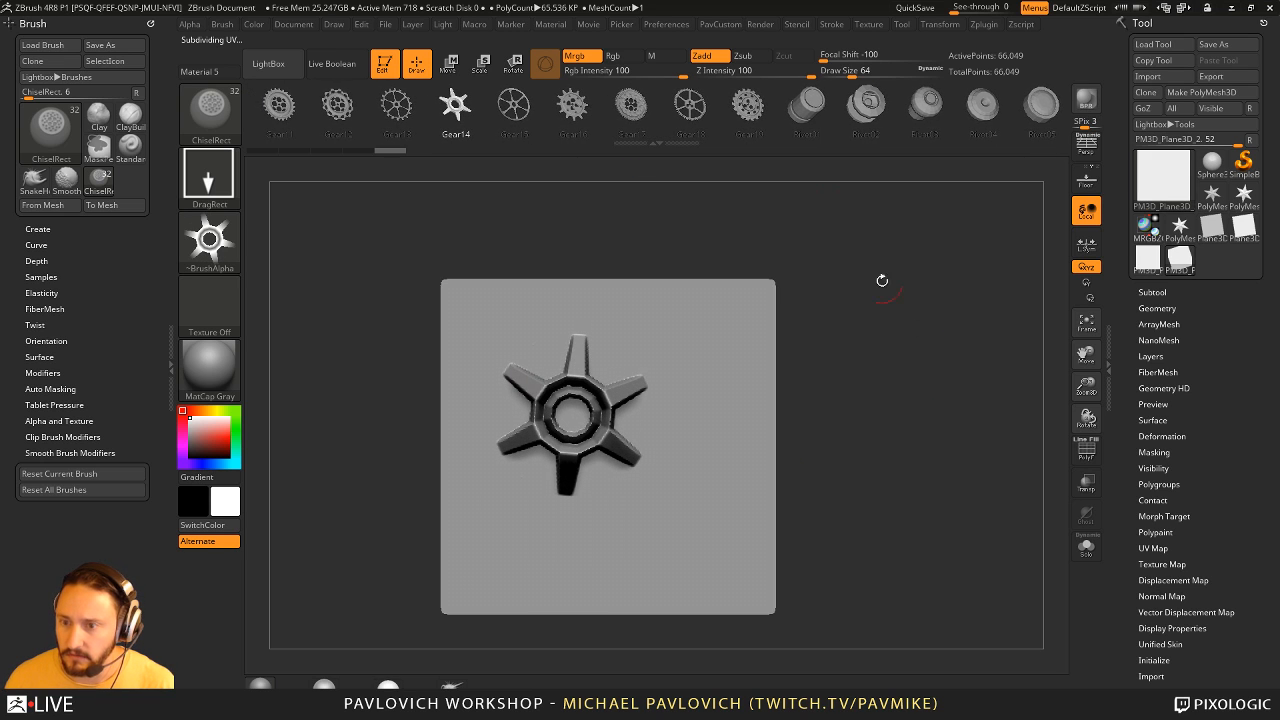
{"action": "left_click", "coordinate": [803, 108]}
{"action": "left_click_drag", "start_coordinate": [685, 366], "coordinate": [749, 417]}
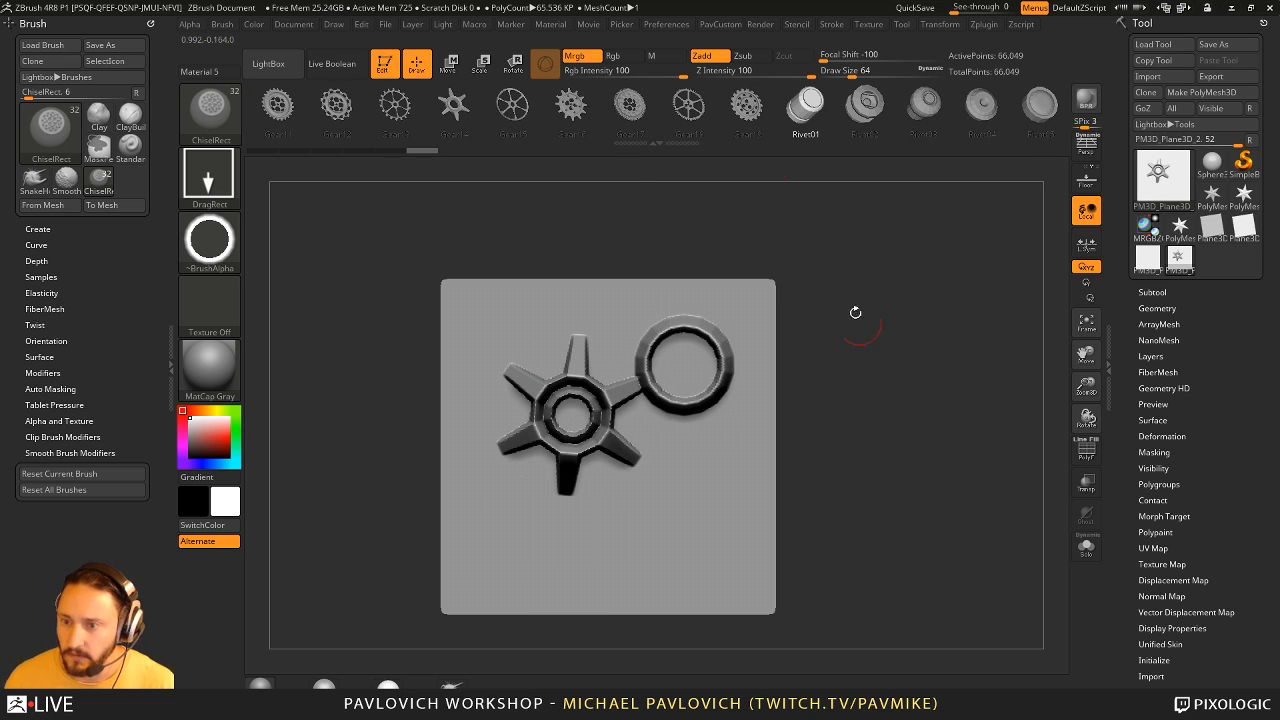
{"action": "left_click", "coordinate": [865, 105]}
{"action": "left_click_drag", "start_coordinate": [678, 509], "coordinate": [738, 568]}
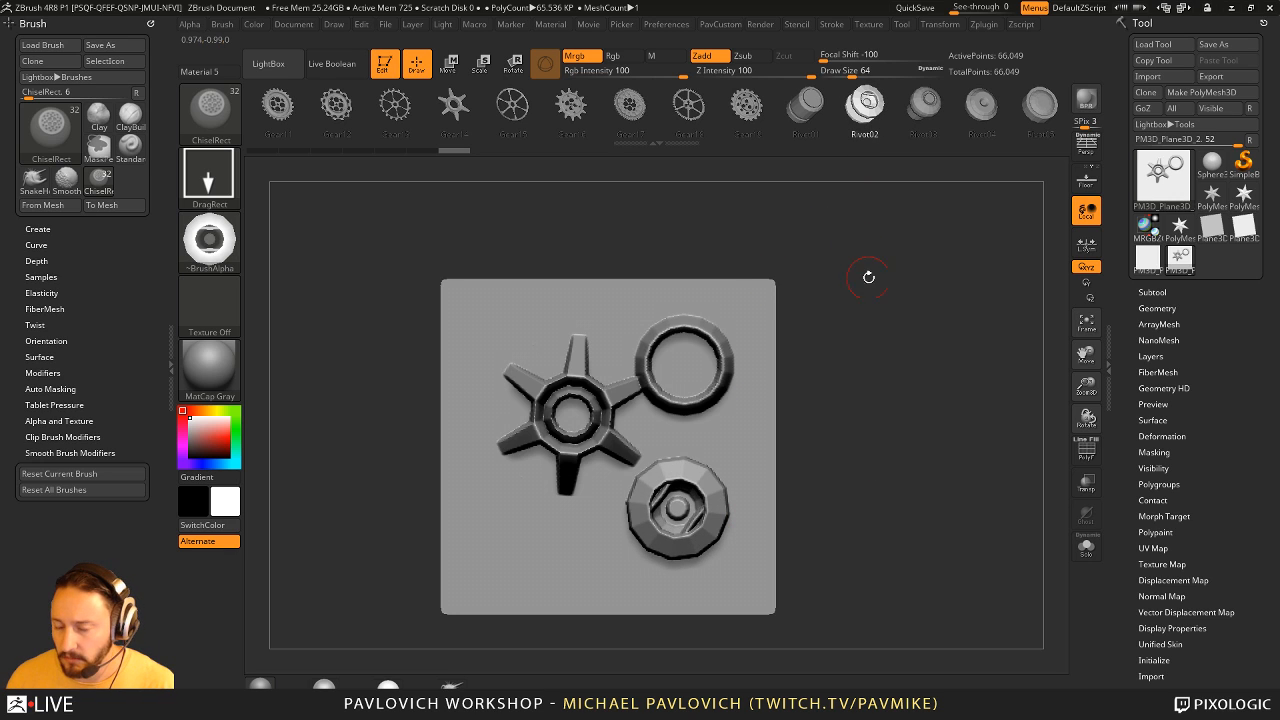
{"action": "left_click_drag", "start_coordinate": [868, 277], "coordinate": [867, 428]}
{"action": "key", "text": "ctrl+z"}
{"action": "key", "text": "ctrl+z"}
{"action": "key", "text": "ctrl+z"}
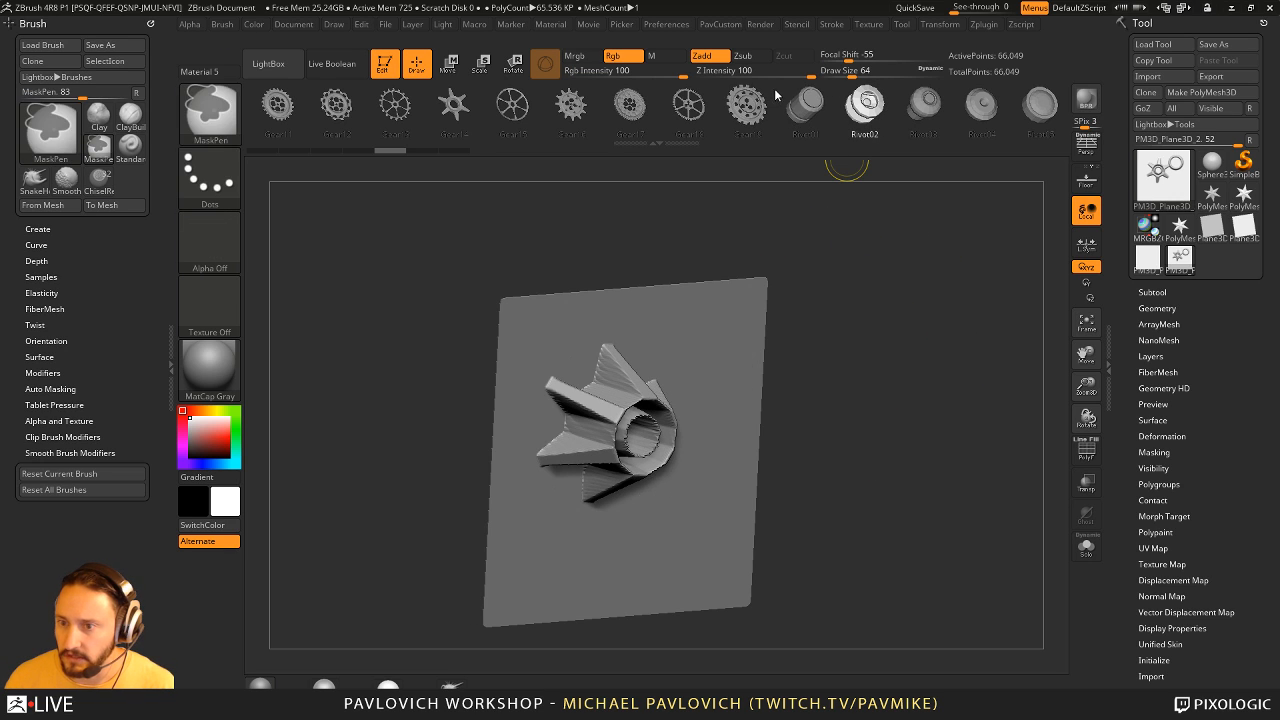
- Try two Rivet02 stamps on the plane at a Z Intensity of 17 and undo them
{"action": "left_click_drag", "start_coordinate": [777, 73], "coordinate": [750, 71]}
{"action": "left_click_drag", "start_coordinate": [578, 388], "coordinate": [608, 418]}
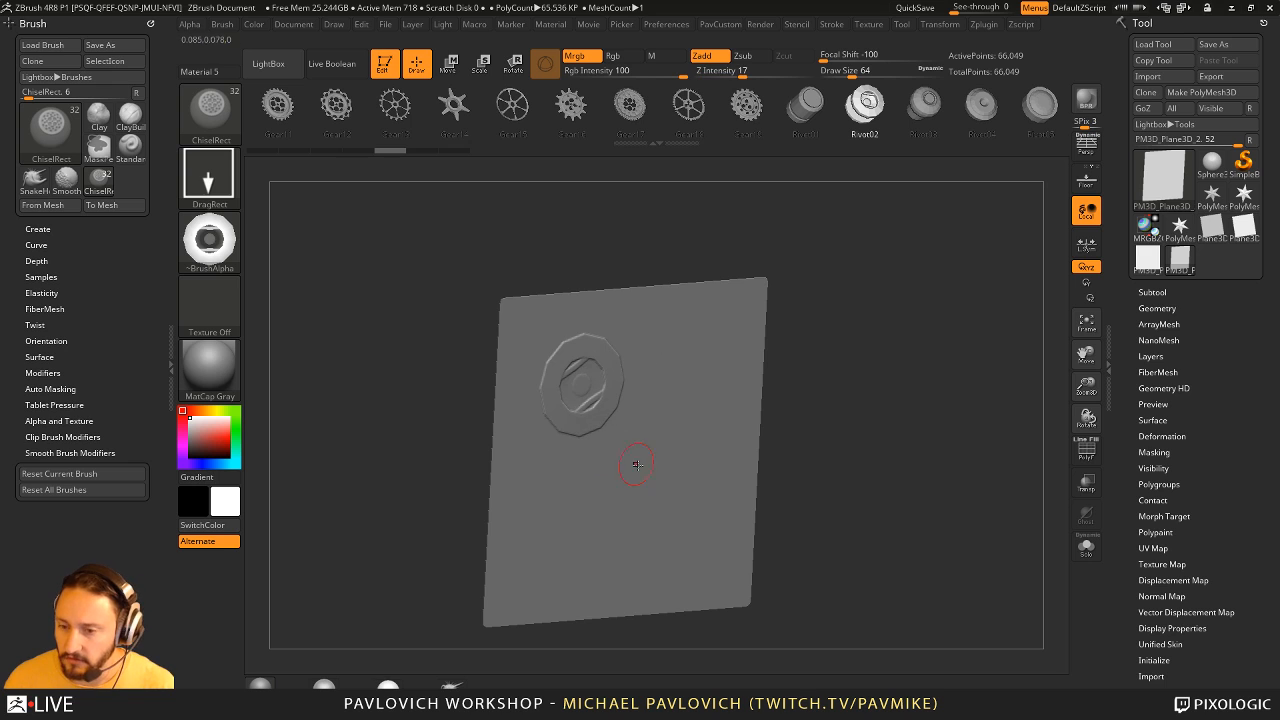
{"action": "left_click_drag", "start_coordinate": [634, 462], "coordinate": [665, 487]}
{"action": "key", "text": "ctrl+z"}
- Set the Z Intensity to 54, try two Rivet02 stamps on the plane and undo them
{"action": "key", "text": "ctrl+z"}
{"action": "left_click", "coordinate": [780, 73]}
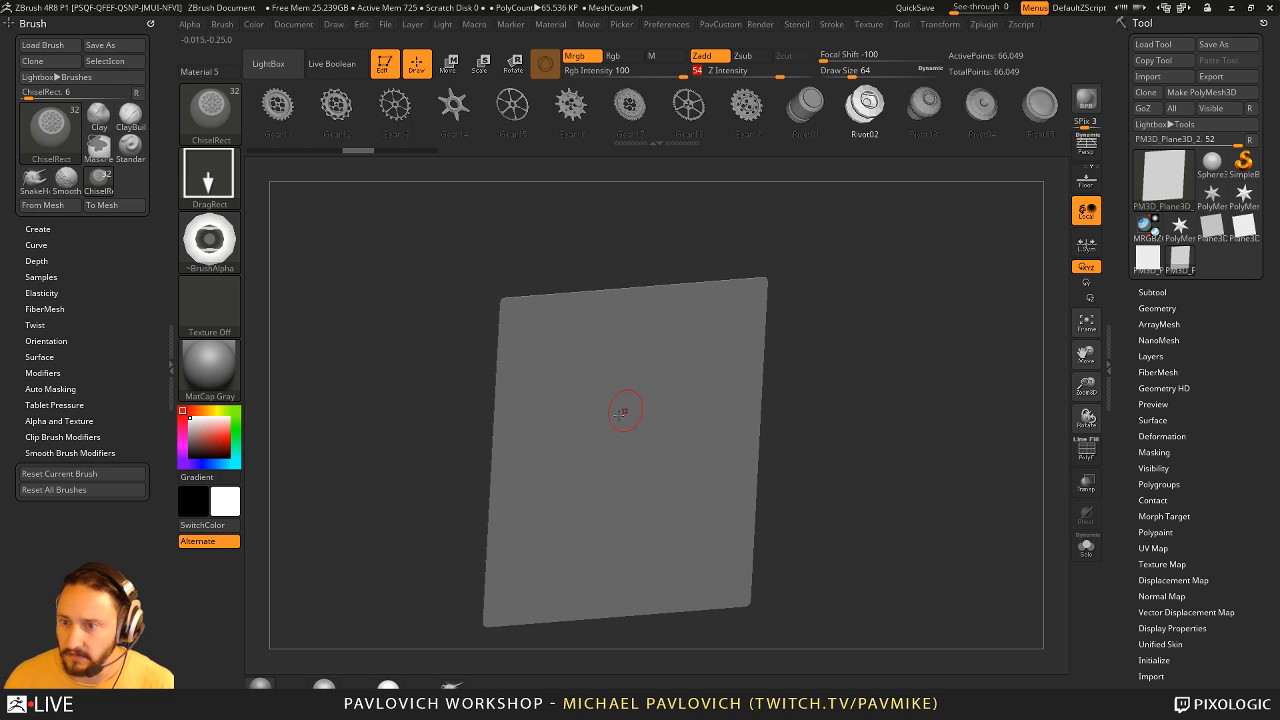
{"action": "left_click_drag", "start_coordinate": [598, 409], "coordinate": [627, 440]}
{"action": "left_click_drag", "start_coordinate": [640, 511], "coordinate": [673, 545]}
{"action": "key", "text": "ctrl+z"}
{"action": "key", "text": "ctrl+z"}
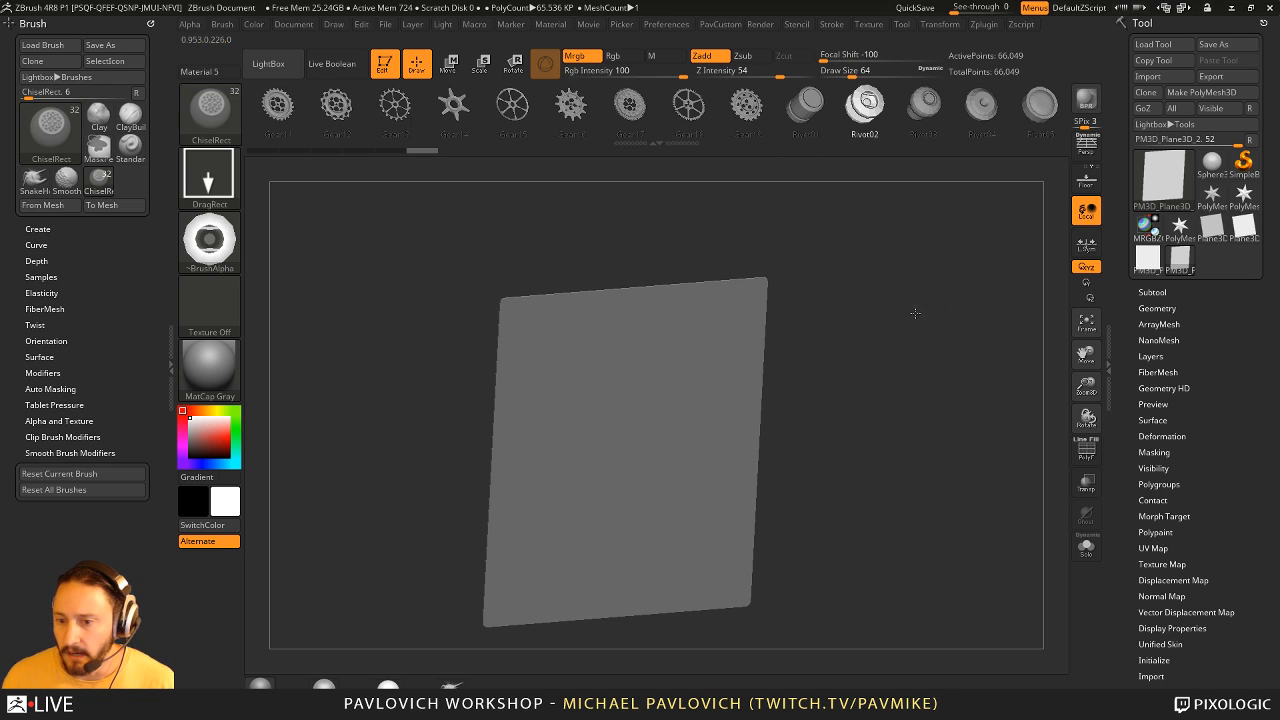
- Try a Rivet02 stamp and a Rivet03 stamp on the front-facing plane, undoing each one
{"action": "left_click_drag", "start_coordinate": [914, 306], "coordinate": [919, 339], "text": "shift"}
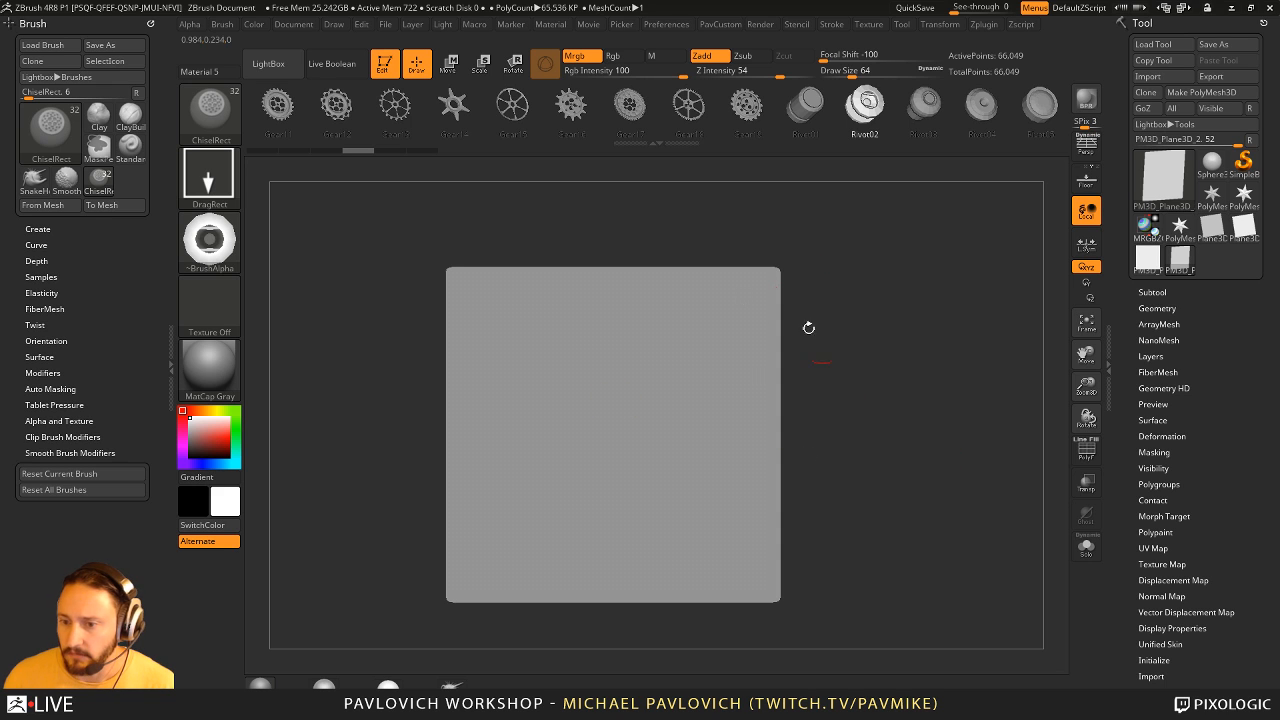
{"action": "left_click_drag", "start_coordinate": [596, 376], "coordinate": [673, 452]}
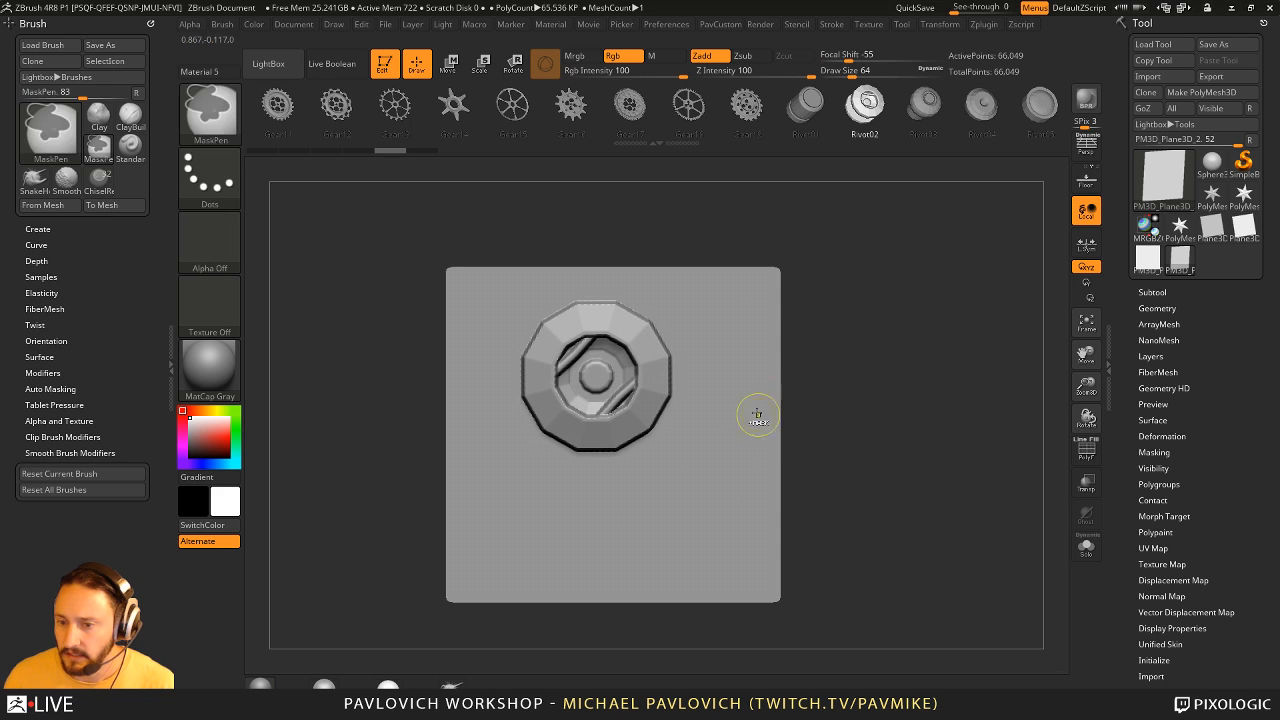
{"action": "key", "text": "ctrl+z"}
{"action": "left_click", "coordinate": [924, 105]}
{"action": "left_click_drag", "start_coordinate": [580, 407], "coordinate": [716, 444]}
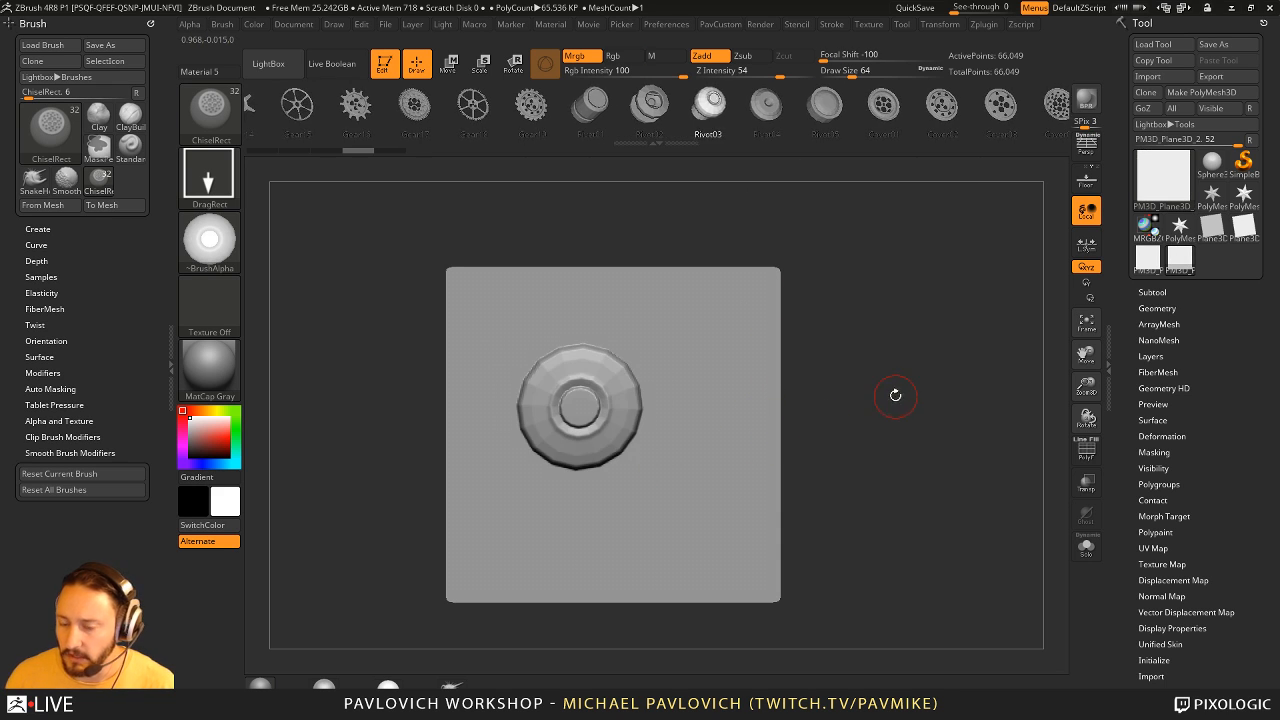
{"action": "key", "text": "ctrl+z"}
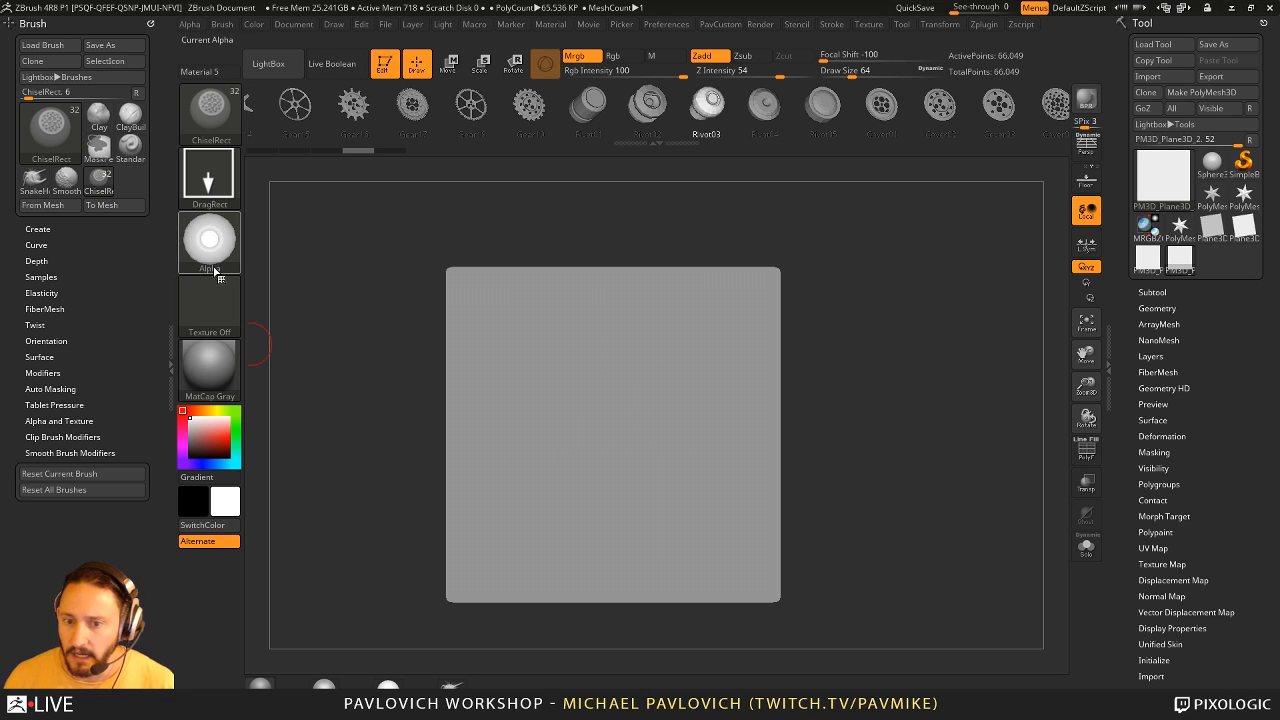
- Switch to Move mode and delete the plane's lower subdivision levels so its mesh can be replaced
{"action": "left_click_drag", "start_coordinate": [849, 265], "coordinate": [876, 287]}
{"action": "key", "text": "w"}
{"action": "left_click", "coordinate": [716, 111]}
{"action": "left_click_drag", "start_coordinate": [756, 106], "coordinate": [680, 107]}
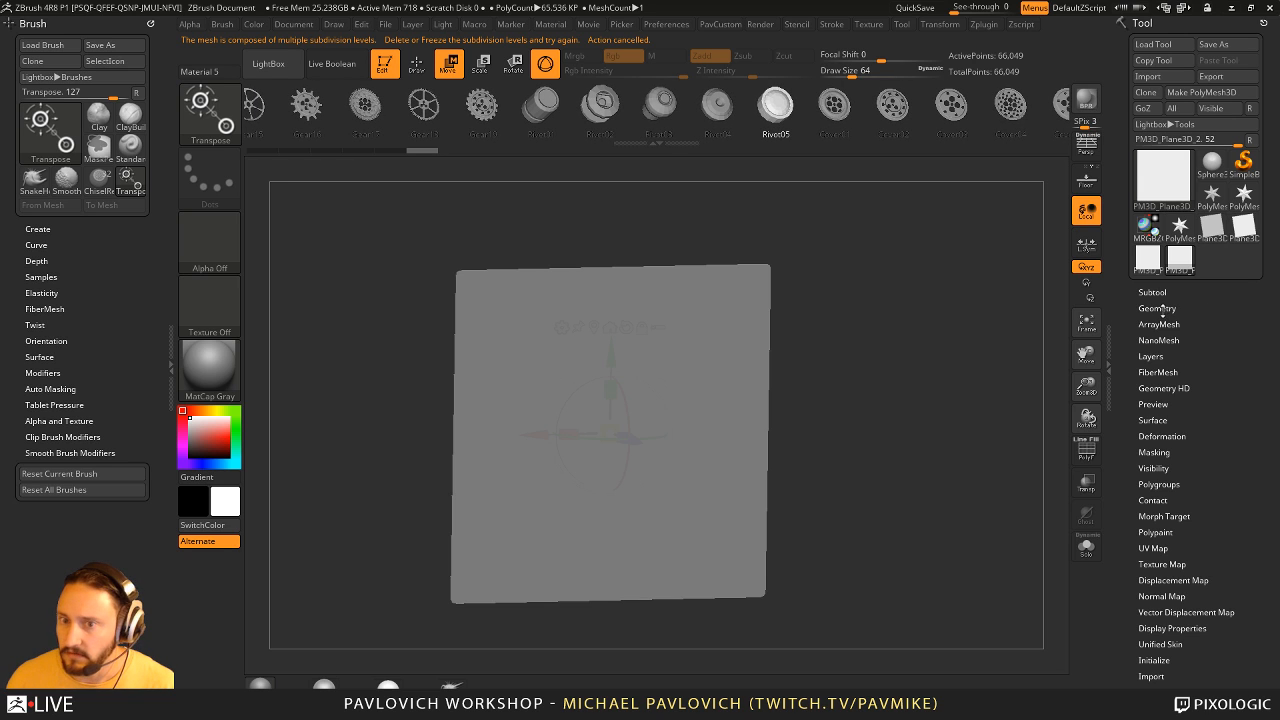
{"action": "left_click", "coordinate": [1163, 310]}
{"action": "left_click", "coordinate": [1165, 354]}
- Replace the plane with several of the brush's source meshes, including Rivet02, Rivet04 and Circle01, ending with Rivet01
{"action": "left_click", "coordinate": [620, 110]}
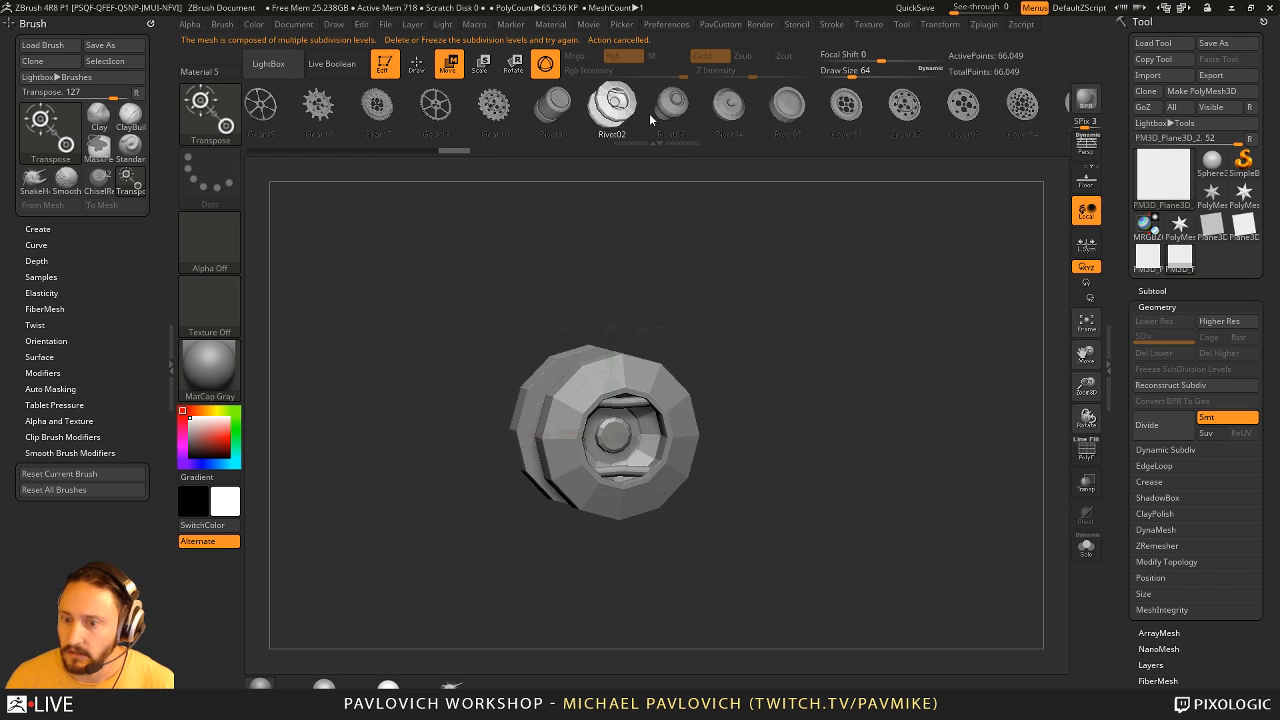
{"action": "mouse_move", "coordinate": [649, 114]}
{"action": "left_mouse_down"}
{"action": "mouse_move", "coordinate": [880, 112]}
{"action": "mouse_move", "coordinate": [376, 119]}
{"action": "mouse_move", "coordinate": [752, 107]}
{"action": "left_mouse_up"}
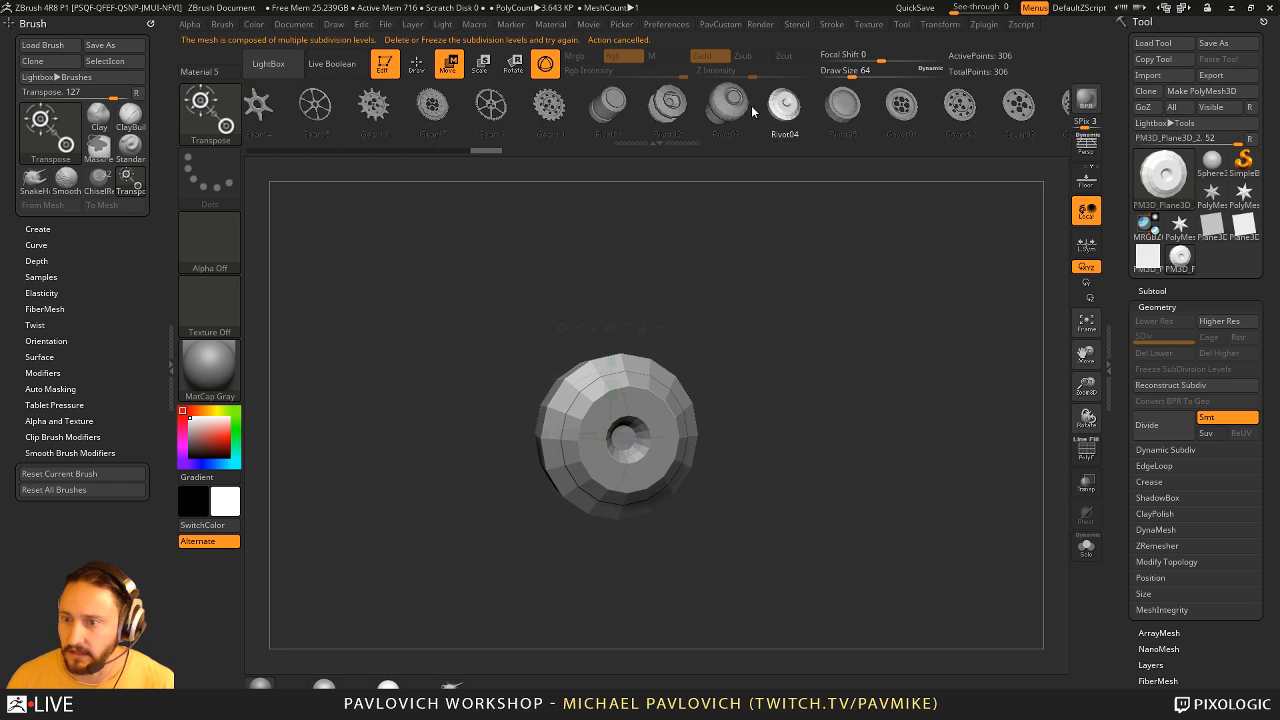
{"action": "left_click", "coordinate": [935, 110]}
{"action": "left_click", "coordinate": [842, 115]}
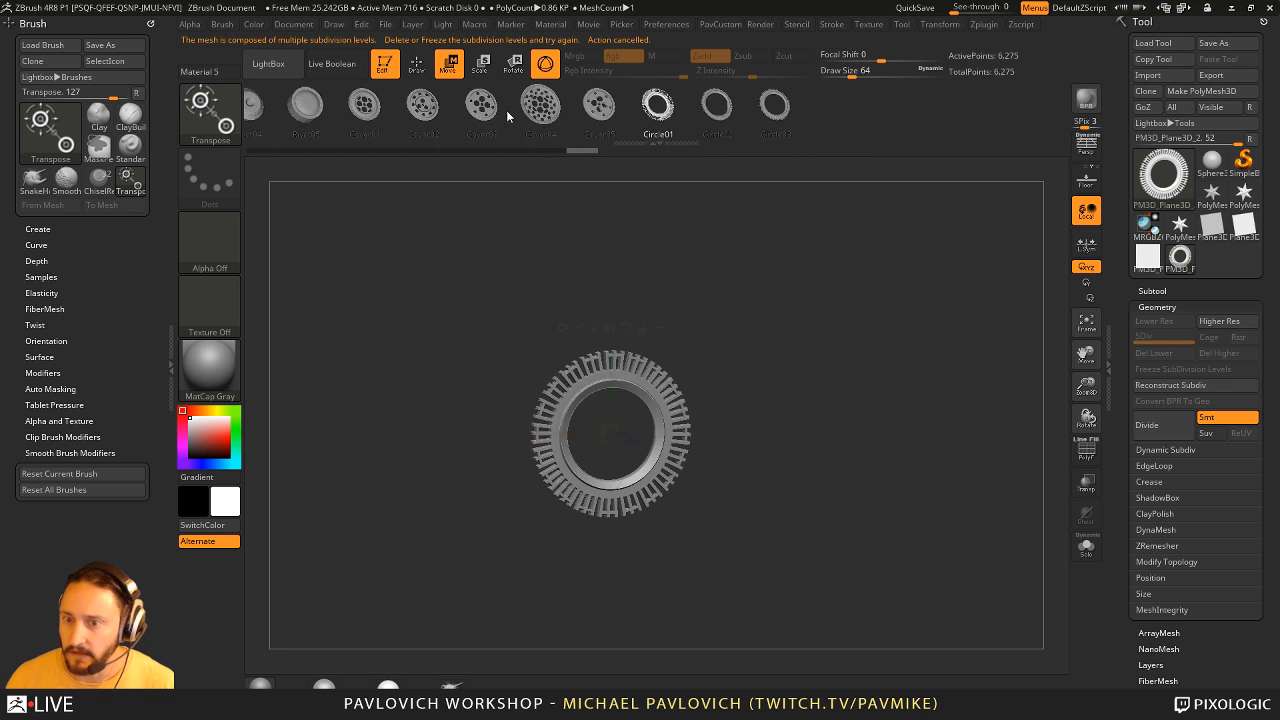
{"action": "left_click_drag", "start_coordinate": [400, 116], "coordinate": [962, 127]}
{"action": "left_click", "coordinate": [617, 118]}
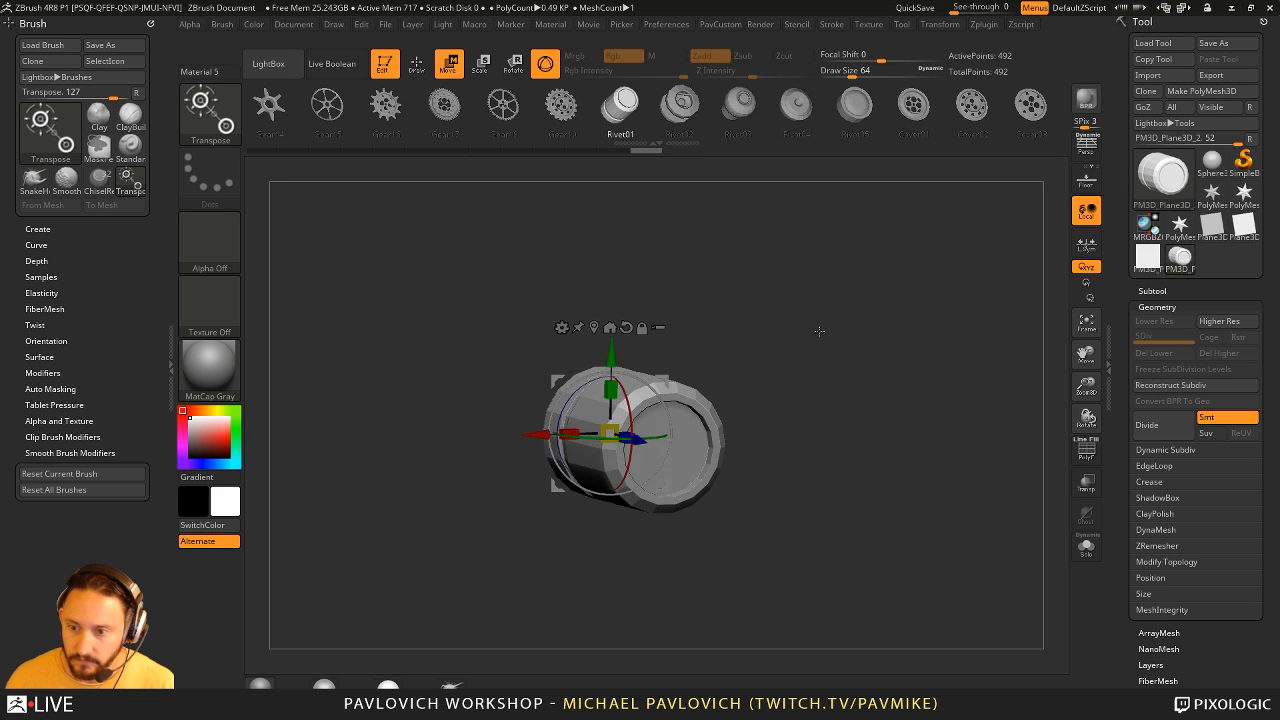
- Return to Draw mode and apply the NormalRGBMat material to the rivet mesh
{"action": "key", "text": "q"}
{"action": "left_click_drag", "start_coordinate": [822, 343], "coordinate": [825, 319], "text": "alt"}
{"action": "left_click", "coordinate": [196, 378]}
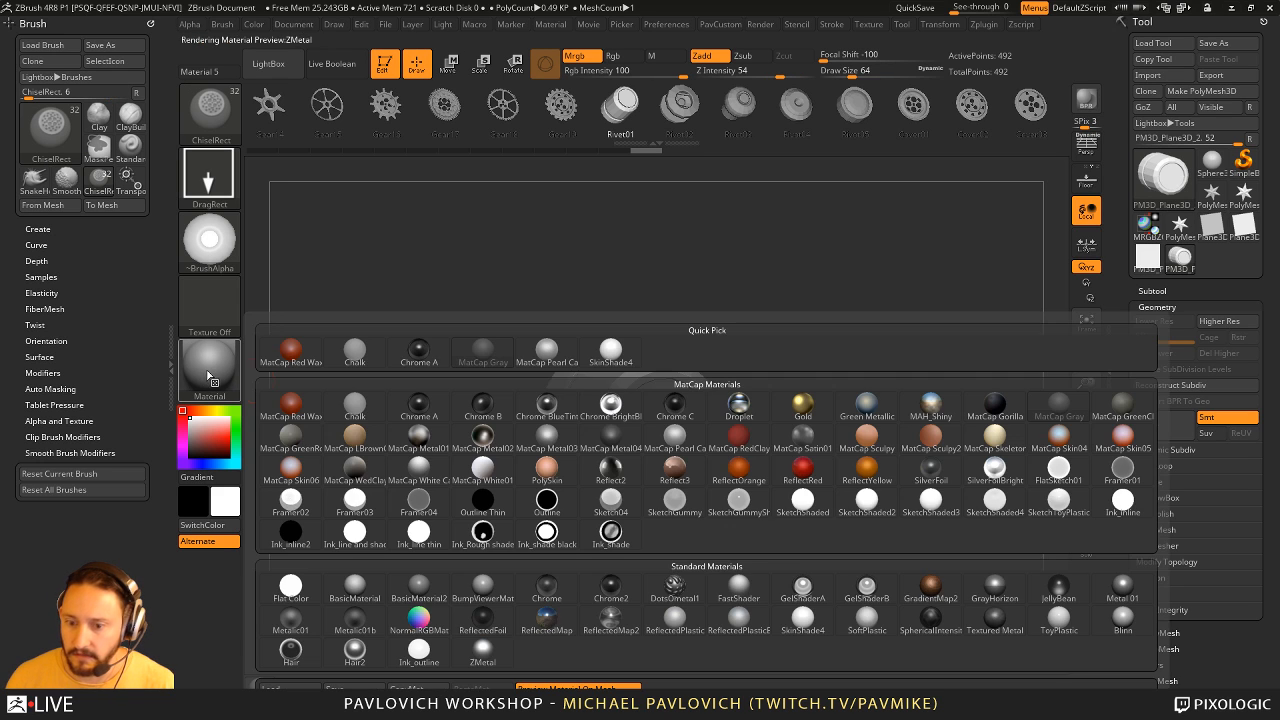
{"action": "left_click", "coordinate": [418, 620]}
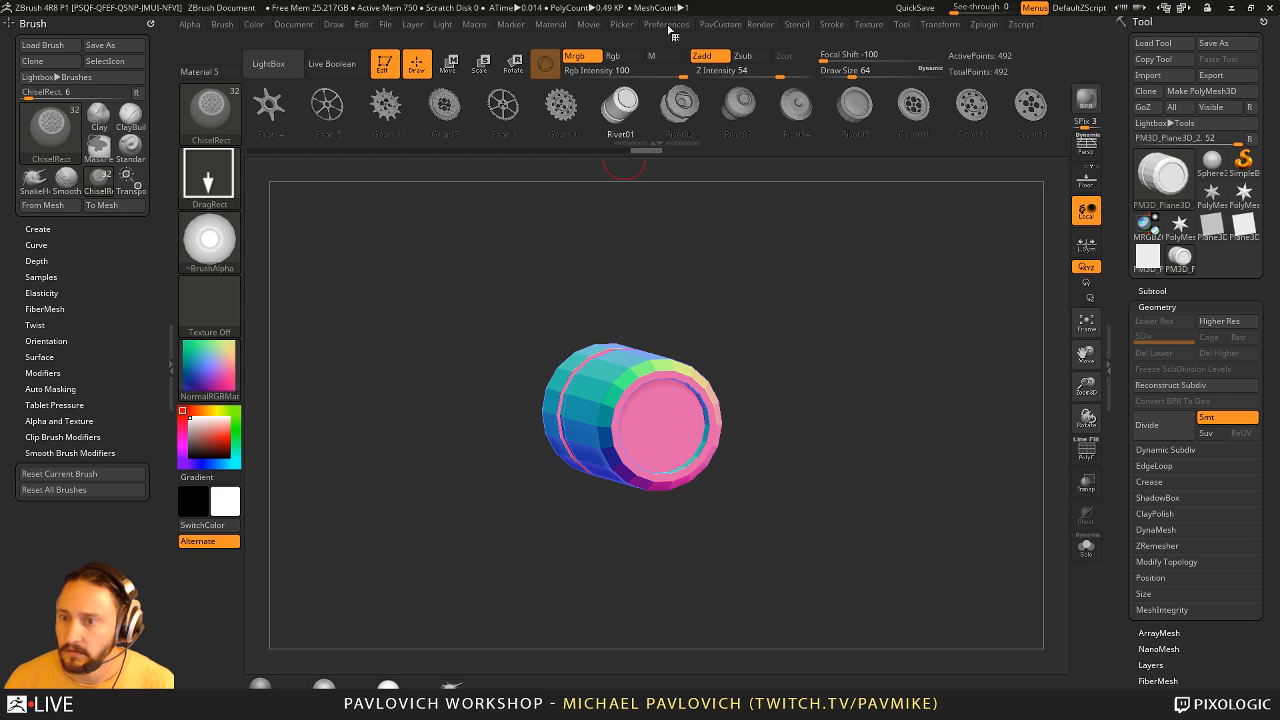
- Dock the Render palette beside the canvas and render the rivet in Best mode
{"action": "left_click", "coordinate": [761, 28]}
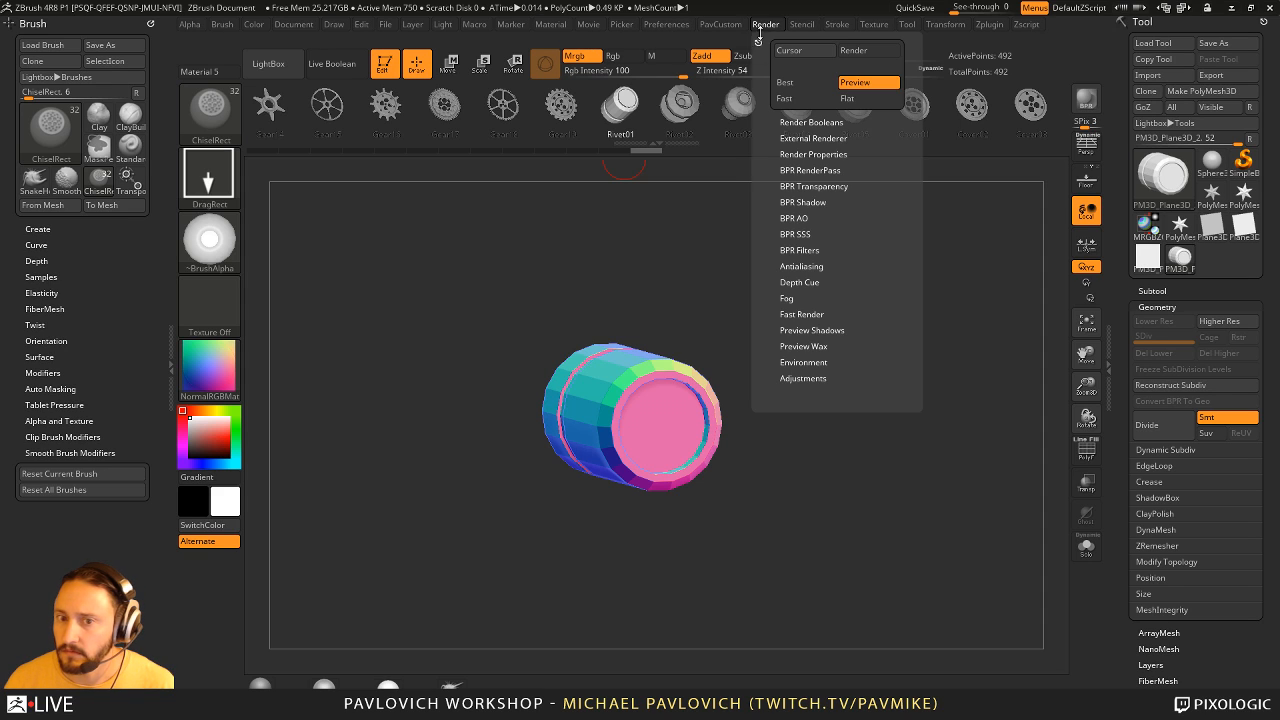
{"action": "mouse_move", "coordinate": [756, 42]}
{"action": "left_mouse_down"}
{"action": "mouse_move", "coordinate": [120, 165]}
{"action": "mouse_move", "coordinate": [60, 120]}
{"action": "left_mouse_up"}
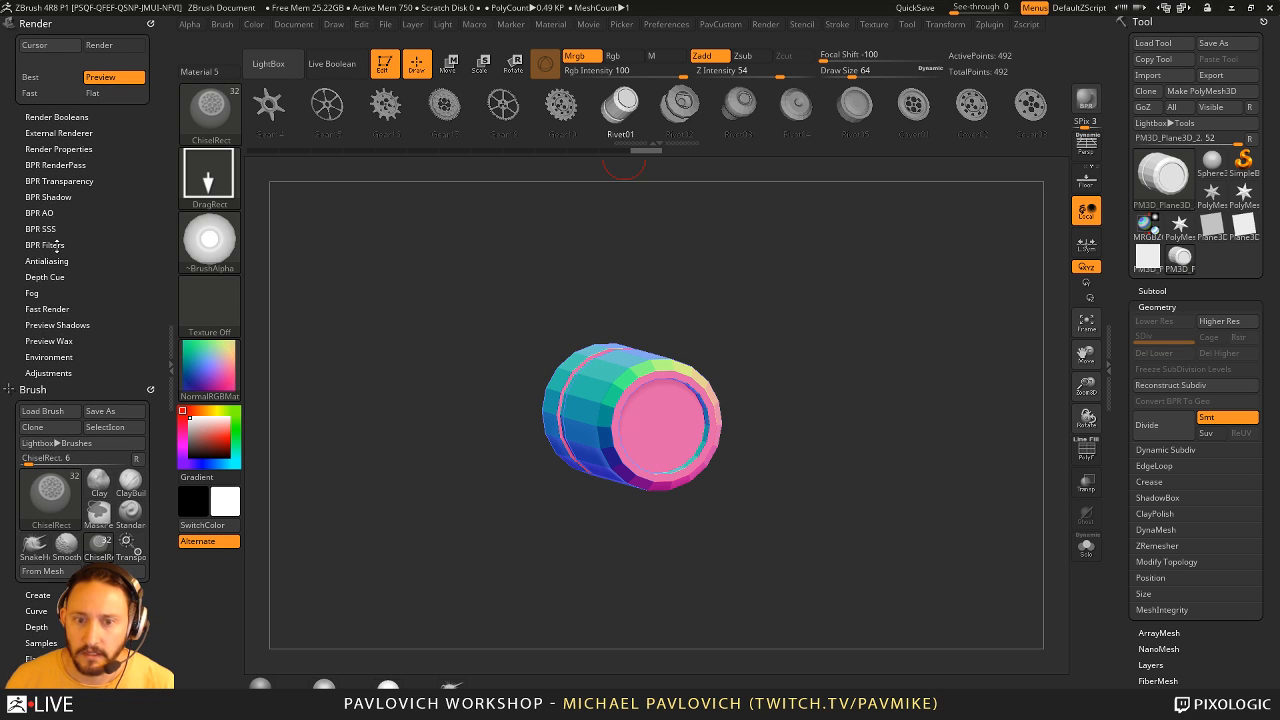
{"action": "left_click", "coordinate": [45, 77]}
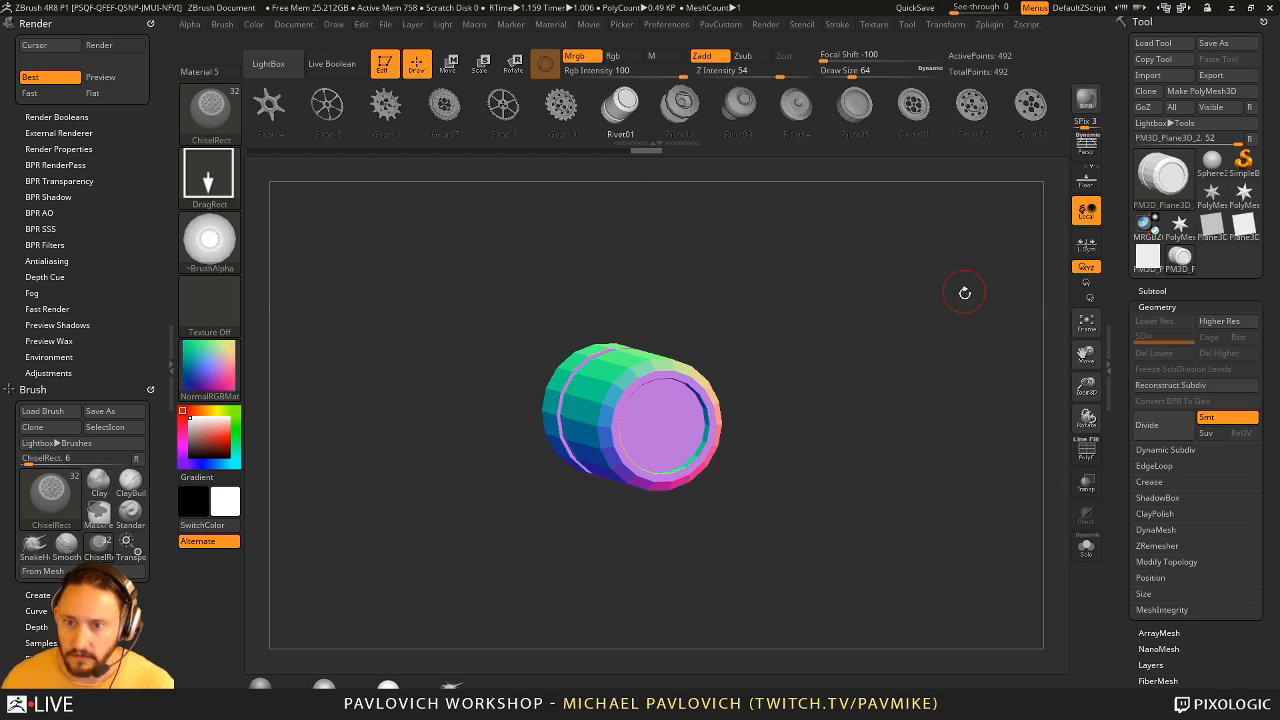
- Leave Edit mode, clear the rivet from the canvas and switch the render mode to Preview
{"action": "left_click", "coordinate": [384, 66]}
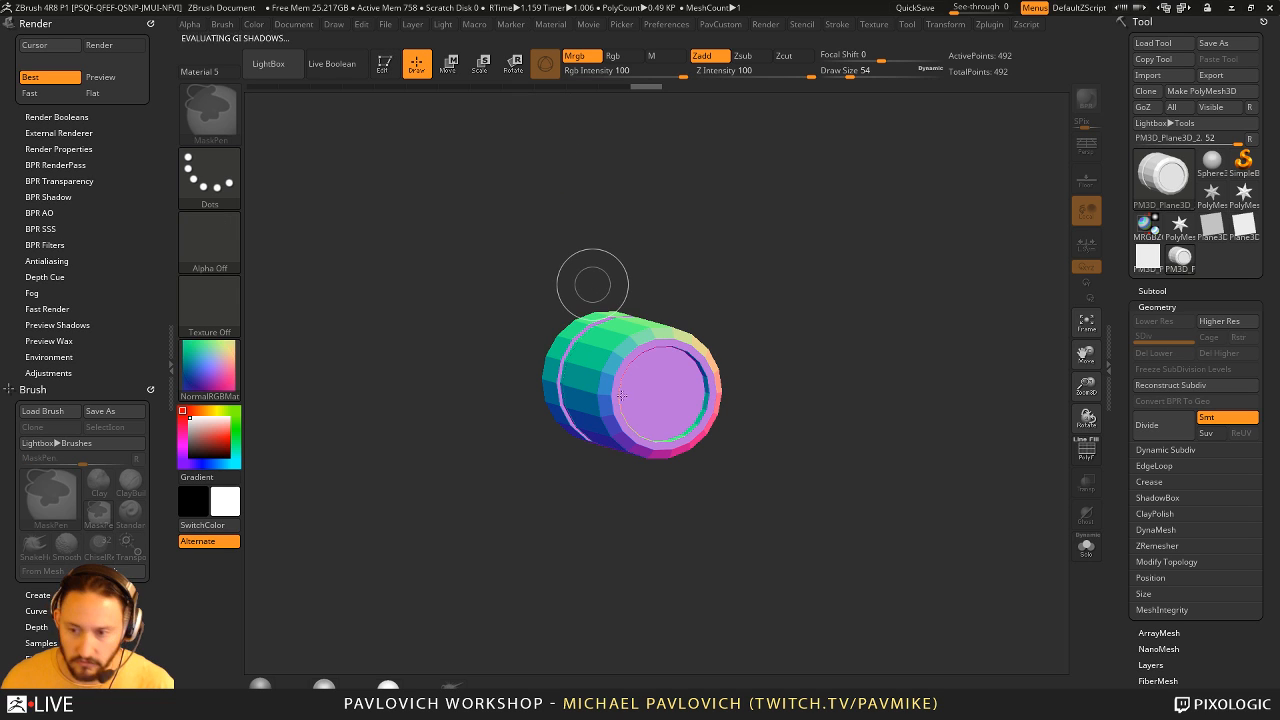
{"action": "key", "text": "ctrl+n"}
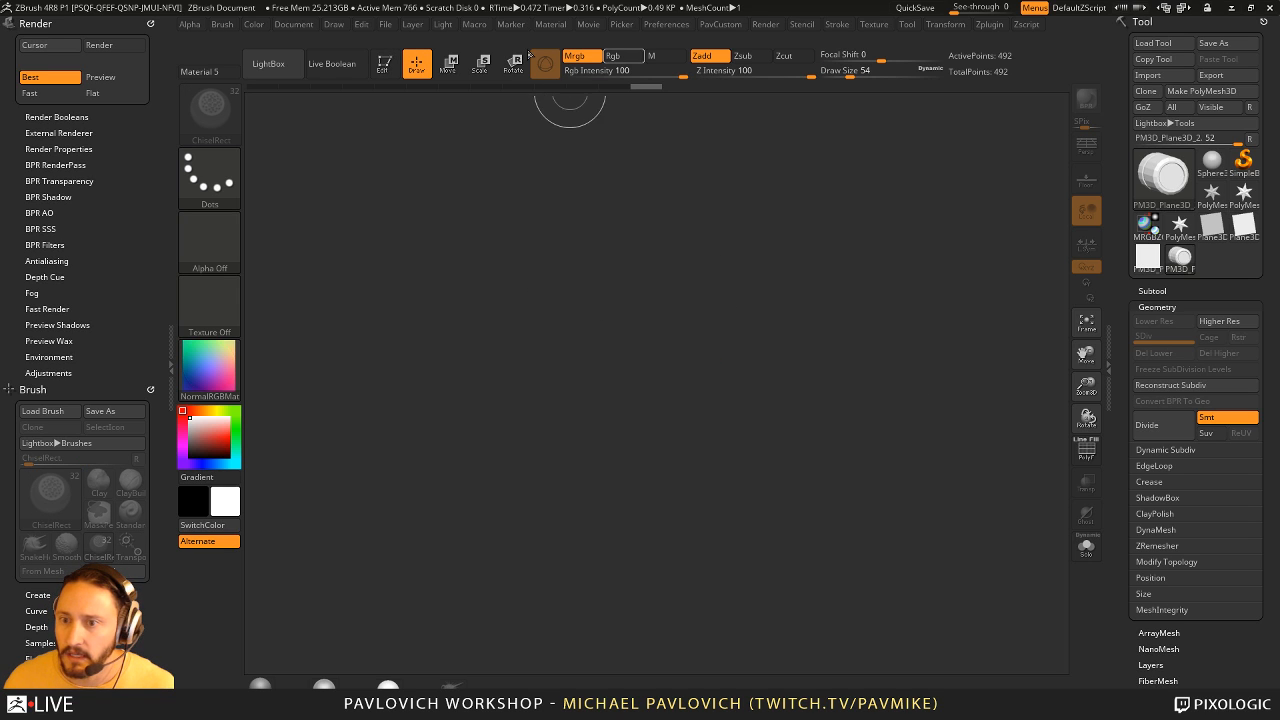
{"action": "left_click", "coordinate": [122, 78]}
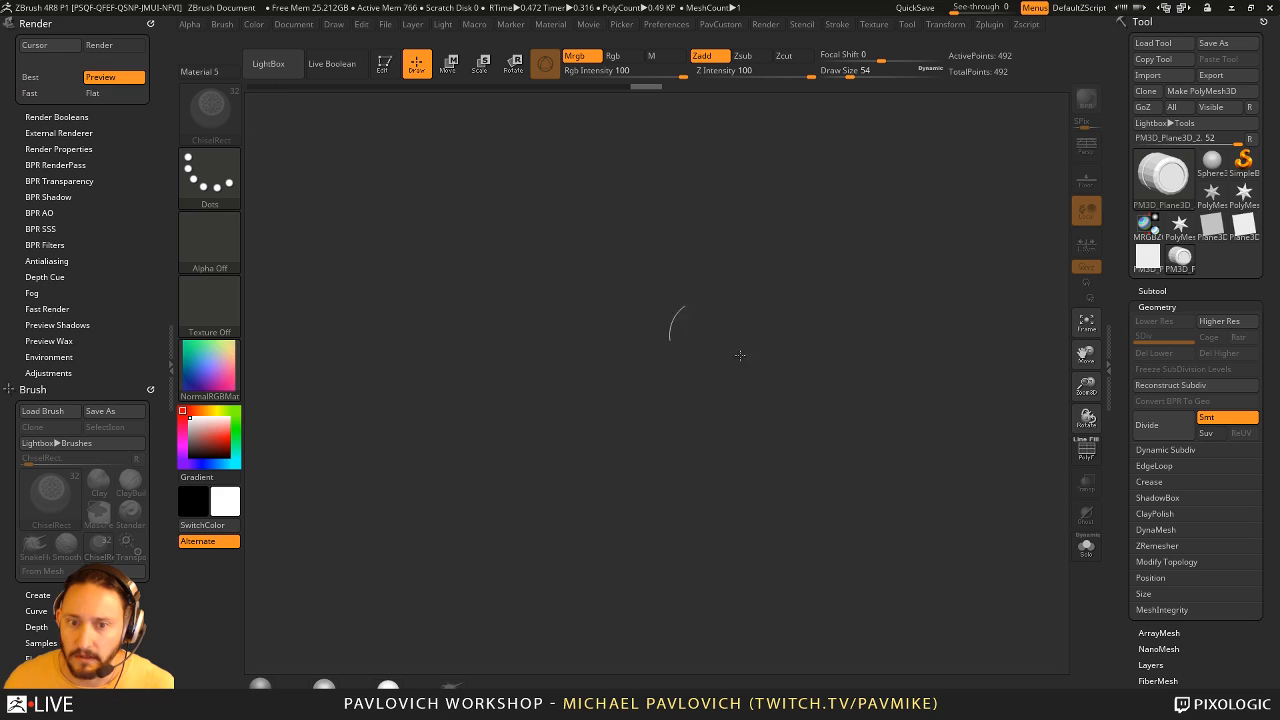
- Resize the document to 512 by 512 pixels and confirm the resize
{"action": "left_click", "coordinate": [294, 25]}
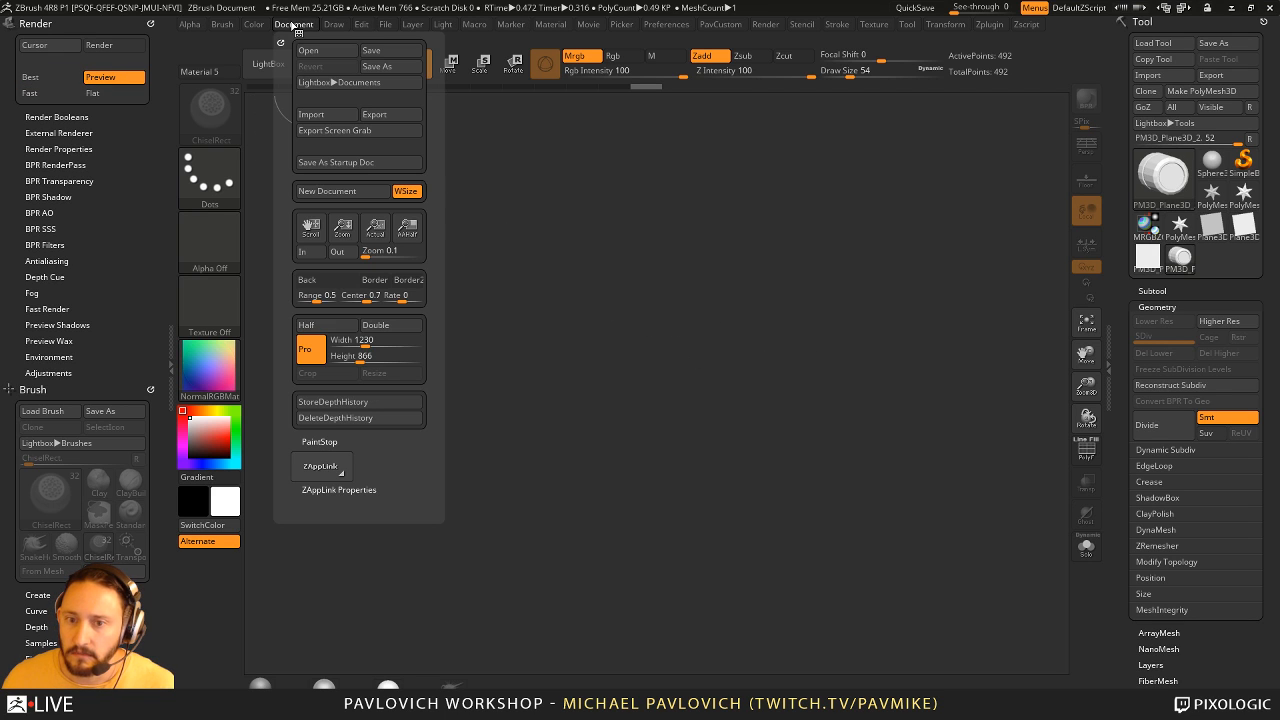
{"action": "left_click", "coordinate": [355, 340]}
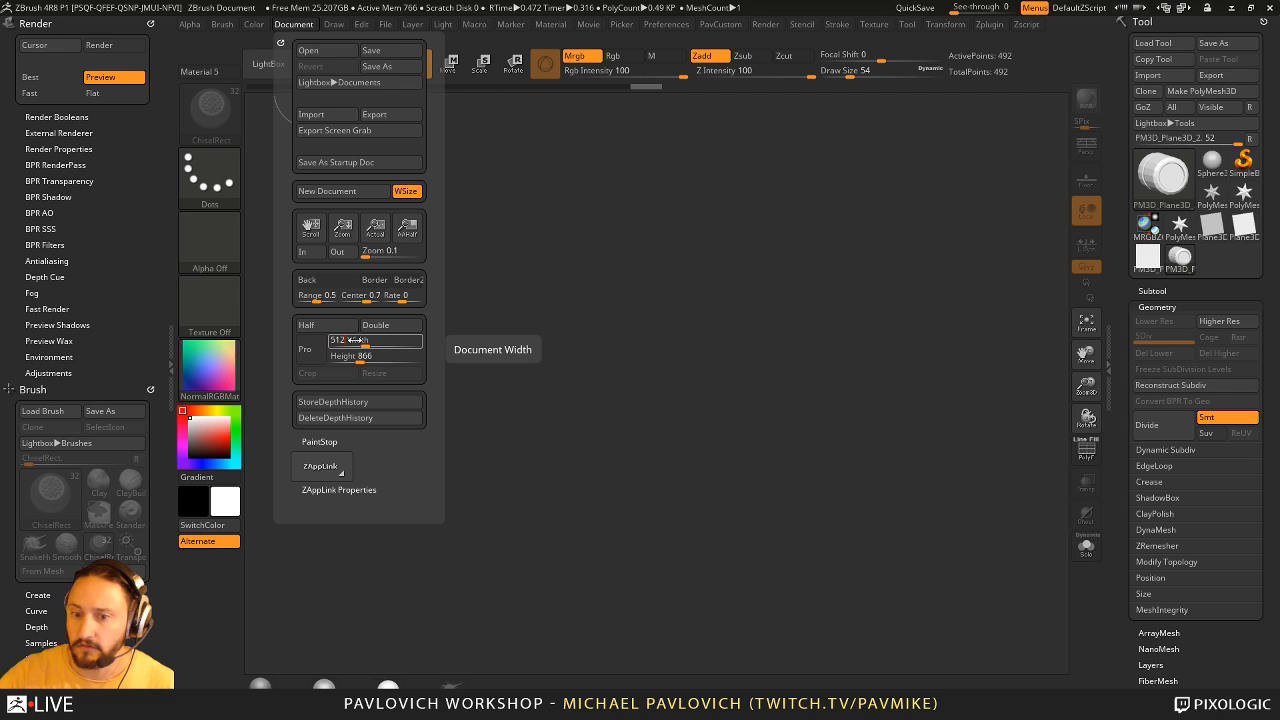
{"action": "type", "text": "512"}
{"action": "key", "text": "Tab"}
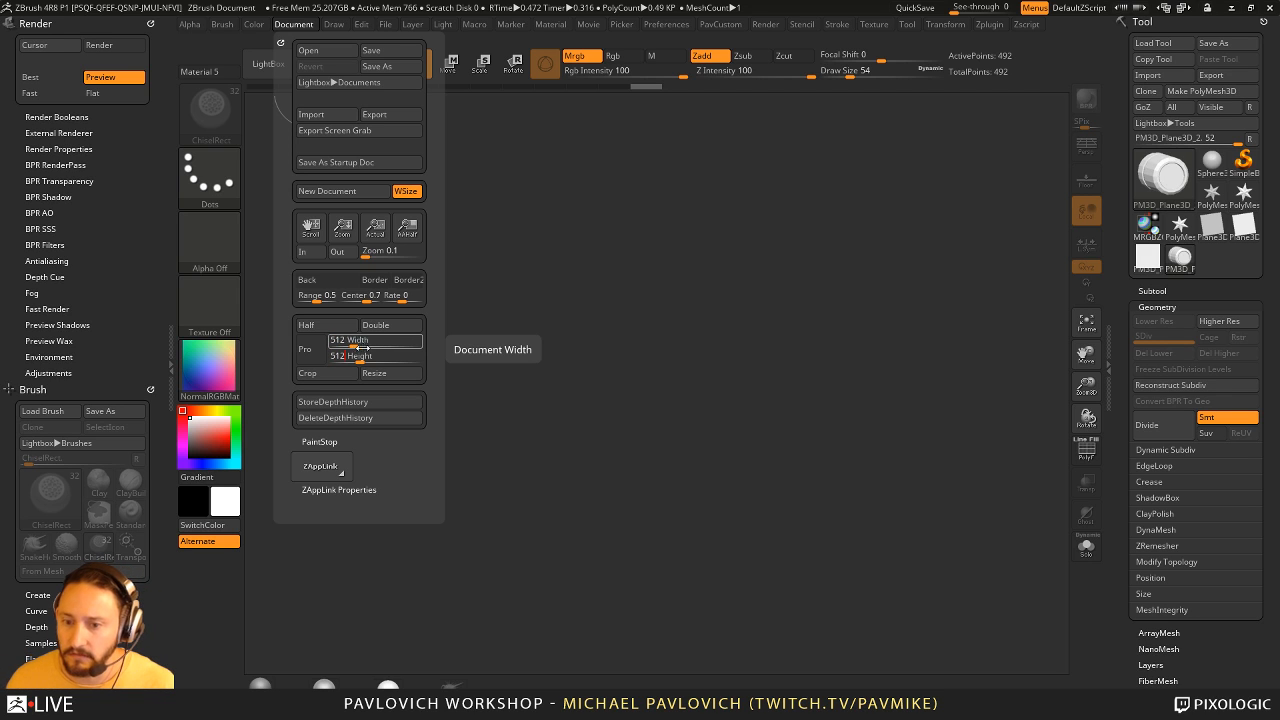
{"action": "left_click", "coordinate": [373, 375]}
{"action": "left_click", "coordinate": [652, 400]}
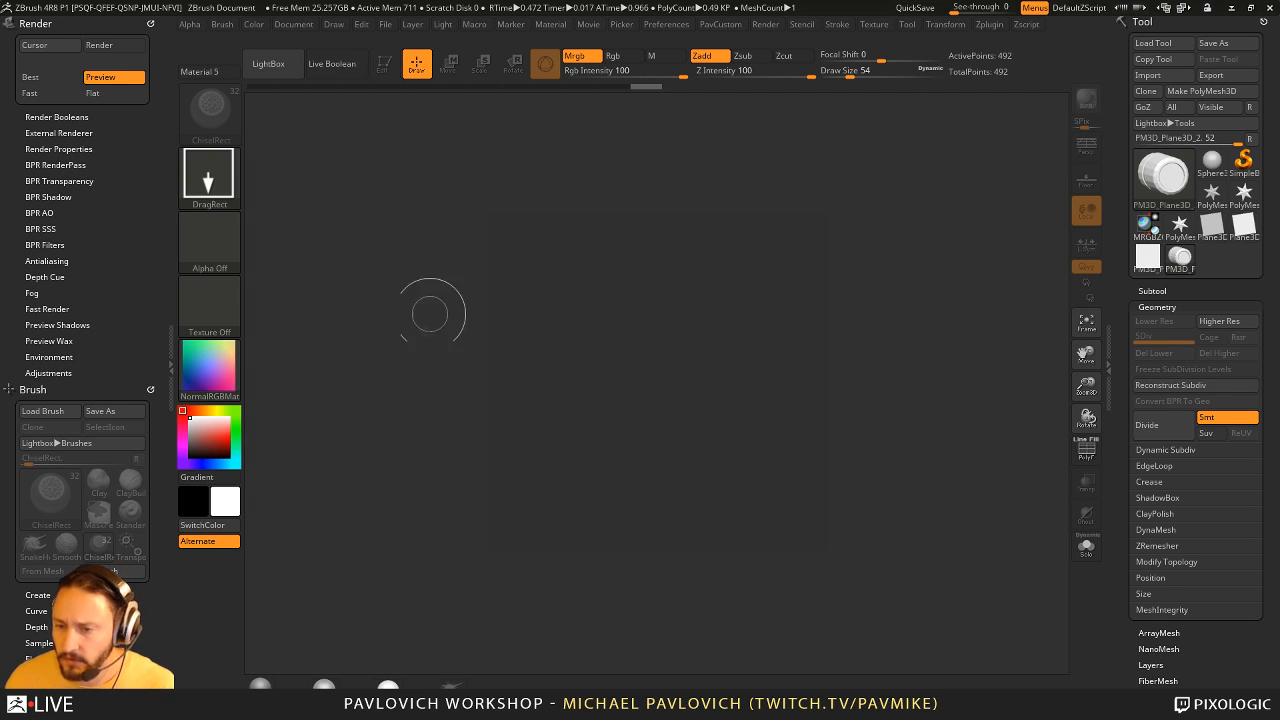
- Resize the document to 2048 by 2048 pixels and confirm the resize
{"action": "left_click", "coordinate": [290, 28]}
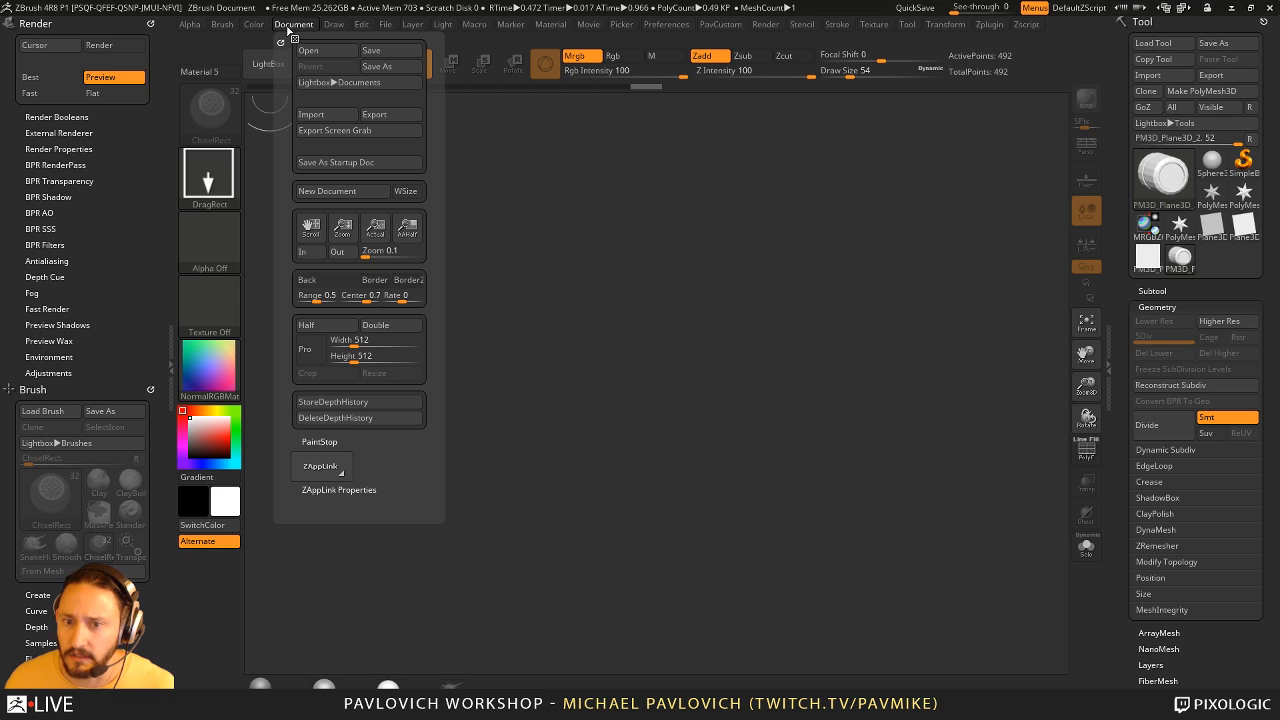
{"action": "left_click", "coordinate": [347, 344]}
{"action": "type", "text": "20"}
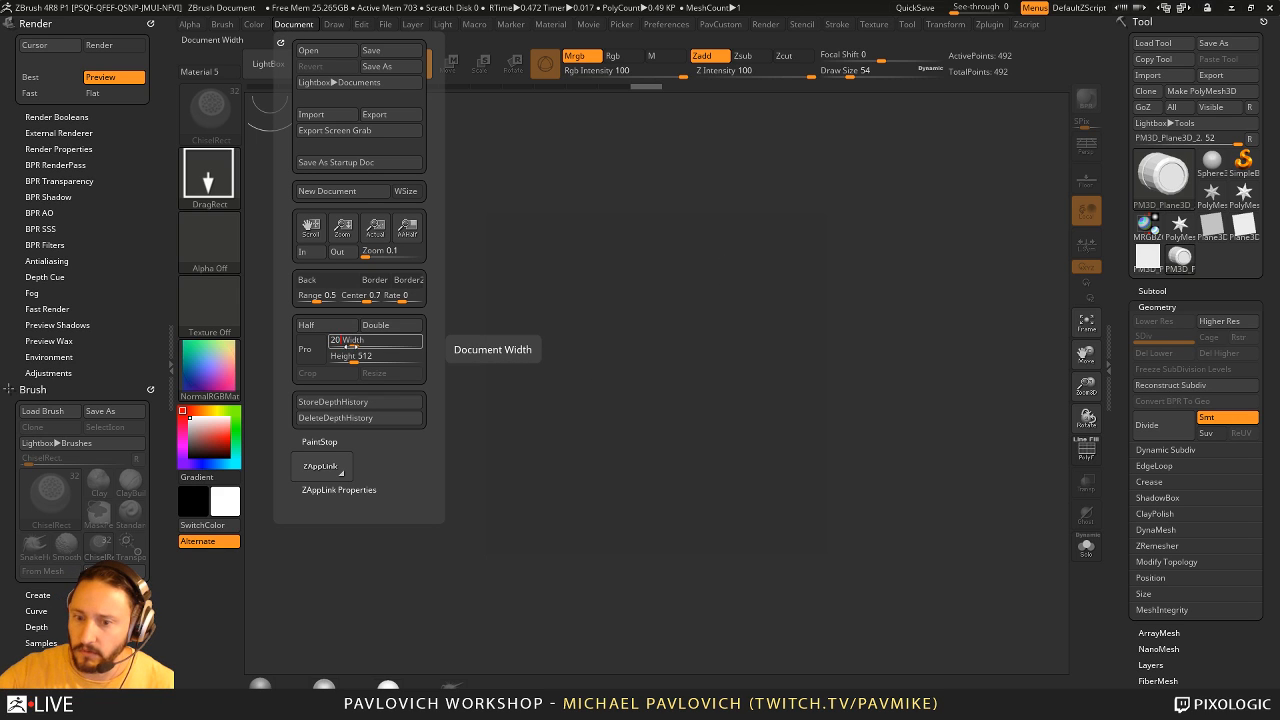
{"action": "type", "text": "48"}
{"action": "key", "text": "Tab"}
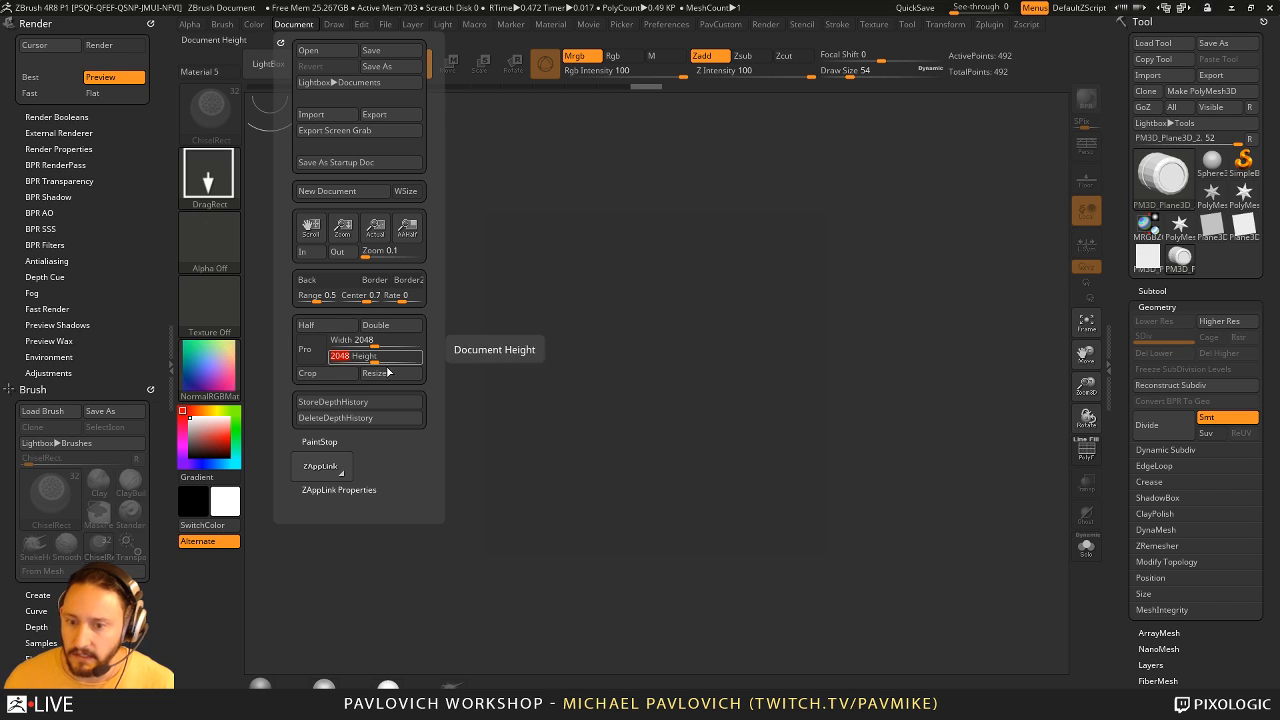
{"action": "left_click", "coordinate": [388, 373]}
{"action": "left_click", "coordinate": [659, 399]}
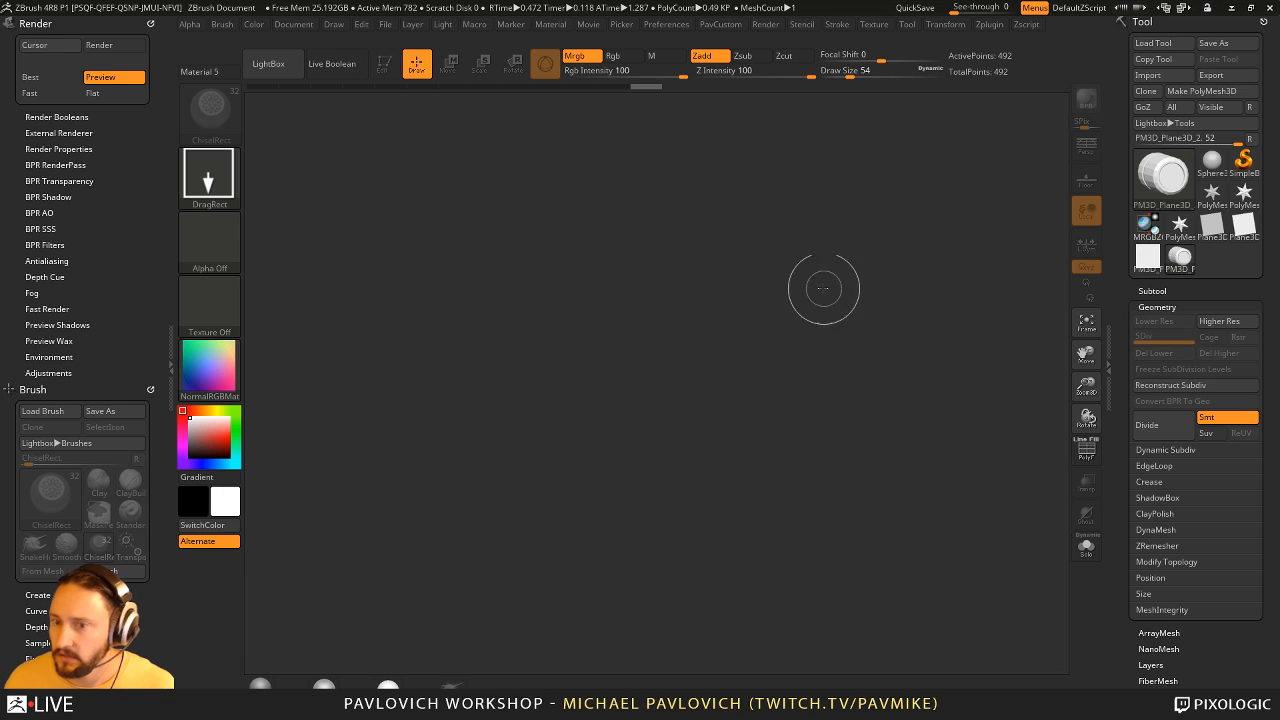
- Dock the Document palette beside the canvas and set the document's background colour to black
{"action": "left_click", "coordinate": [291, 25]}
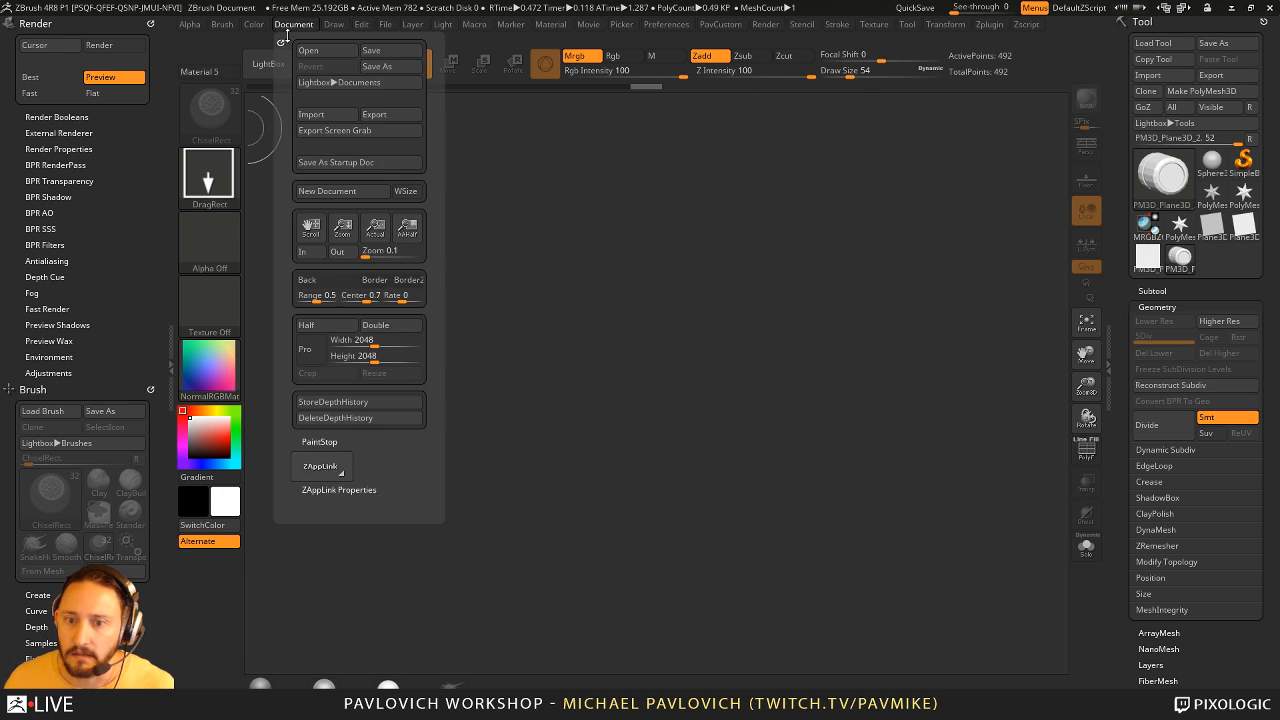
{"action": "left_click", "coordinate": [281, 43]}
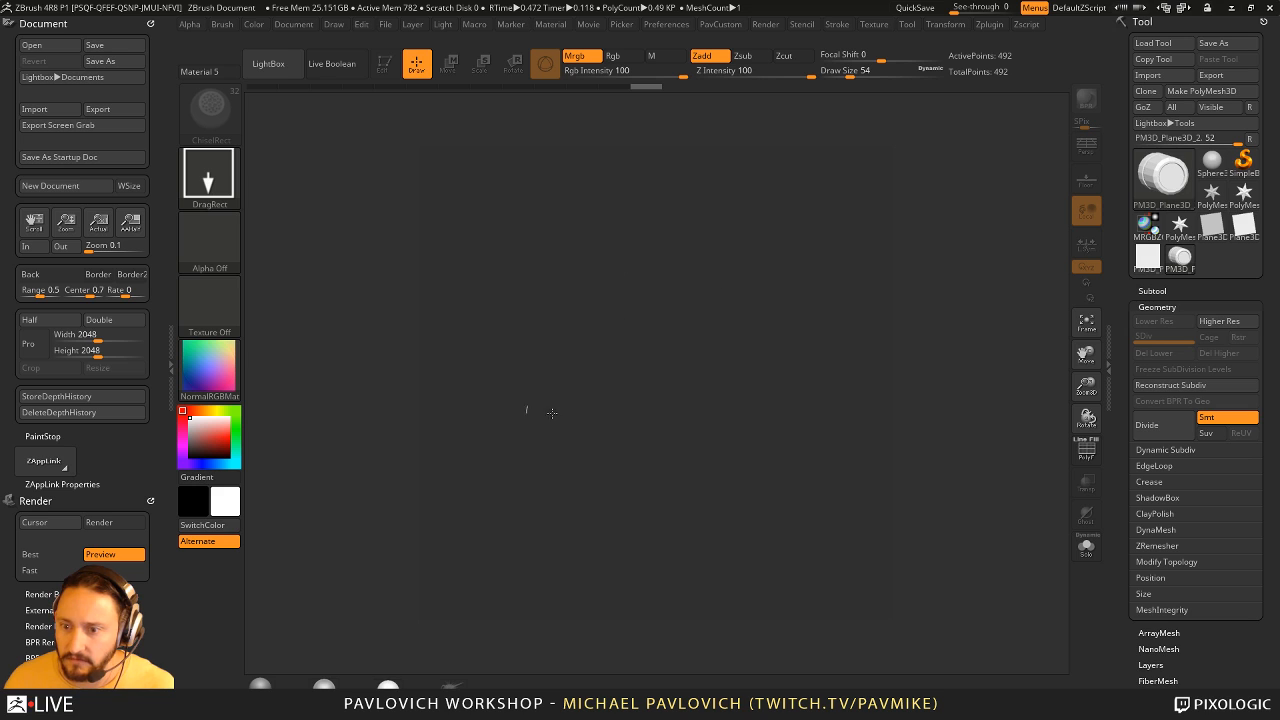
{"action": "left_click", "coordinate": [293, 24]}
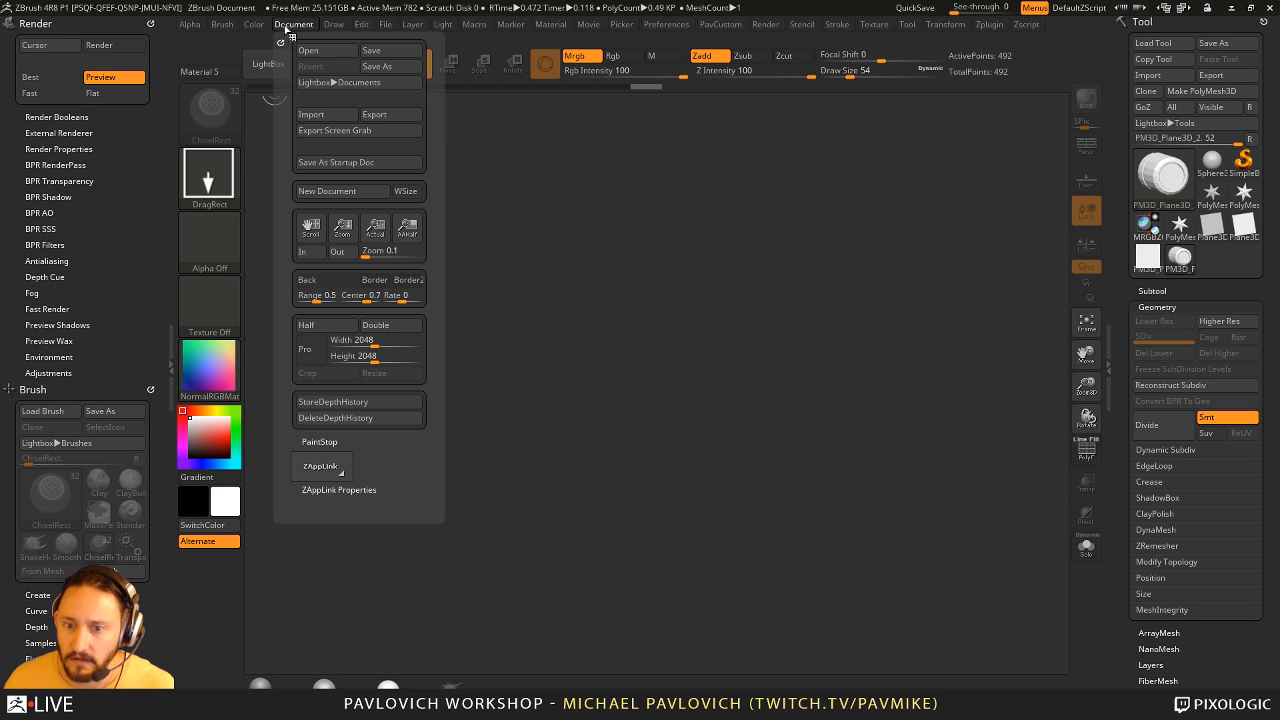
{"action": "left_click_drag", "start_coordinate": [322, 284], "coordinate": [200, 502]}
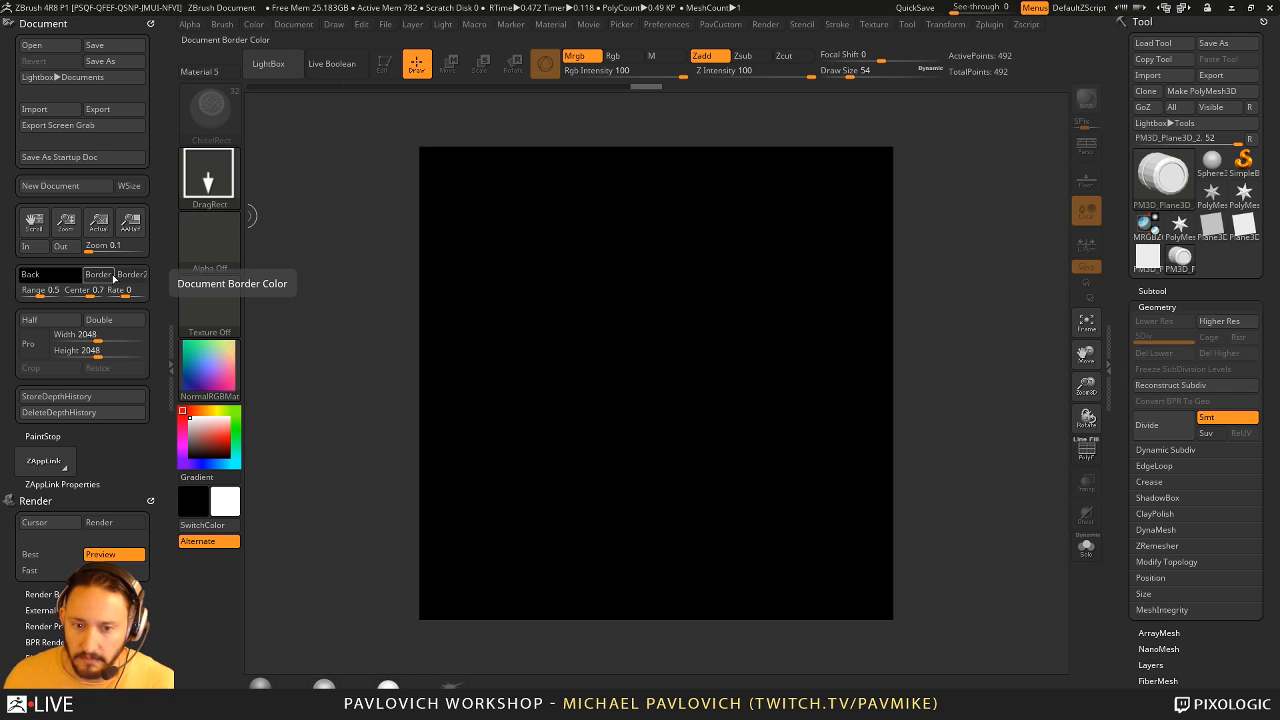
- Set the black document's width and height to 512 and apply the resize
{"action": "left_click", "coordinate": [94, 334]}
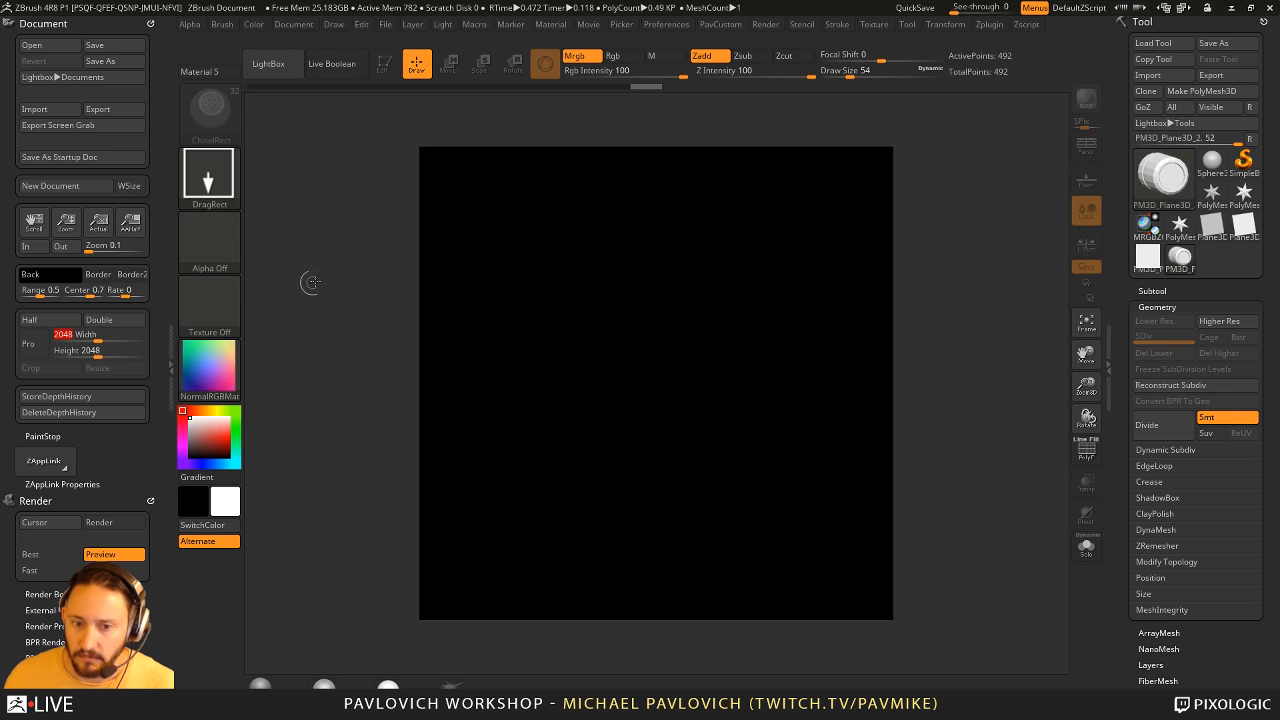
{"action": "key", "text": "Tab"}
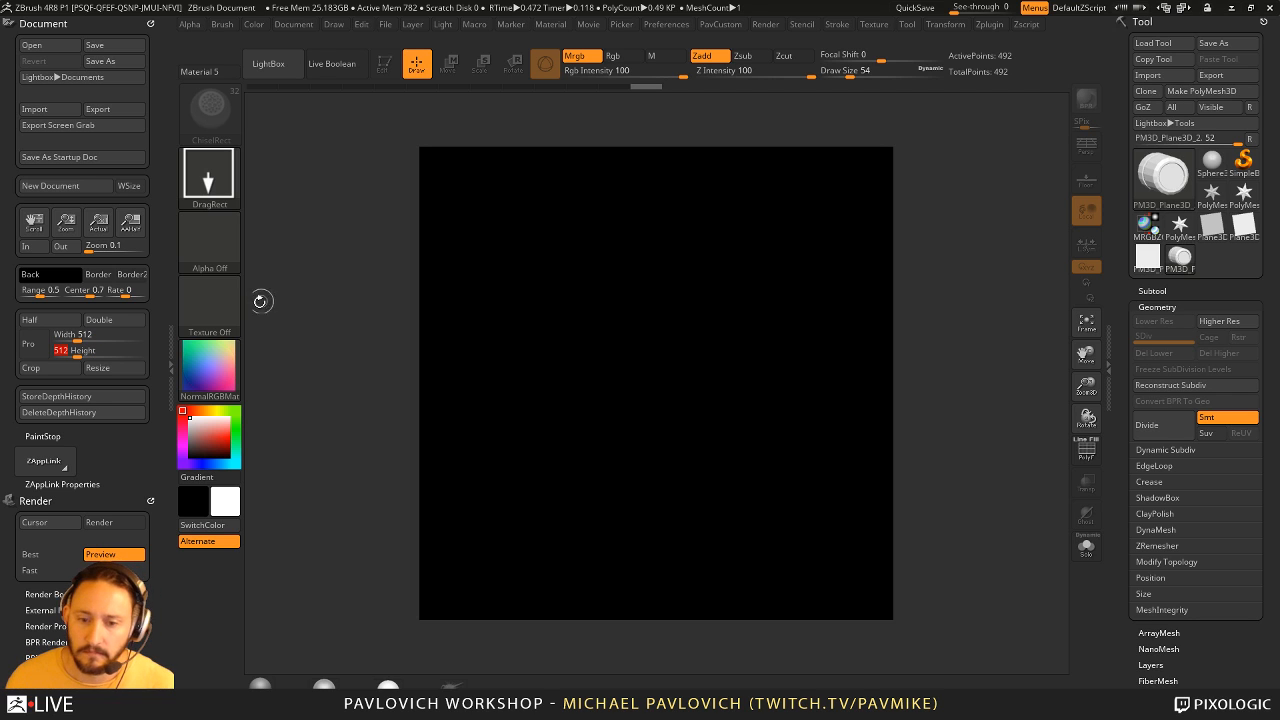
{"action": "left_click", "coordinate": [108, 367]}
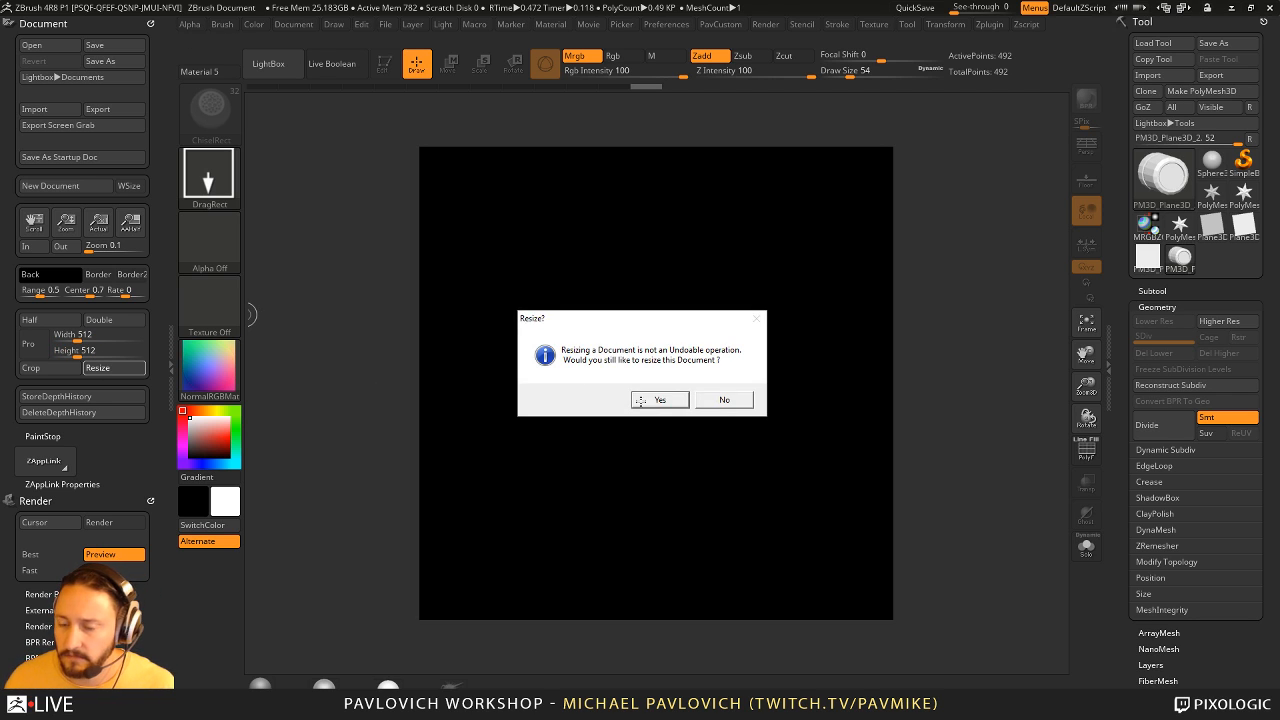
{"action": "left_click", "coordinate": [656, 400]}
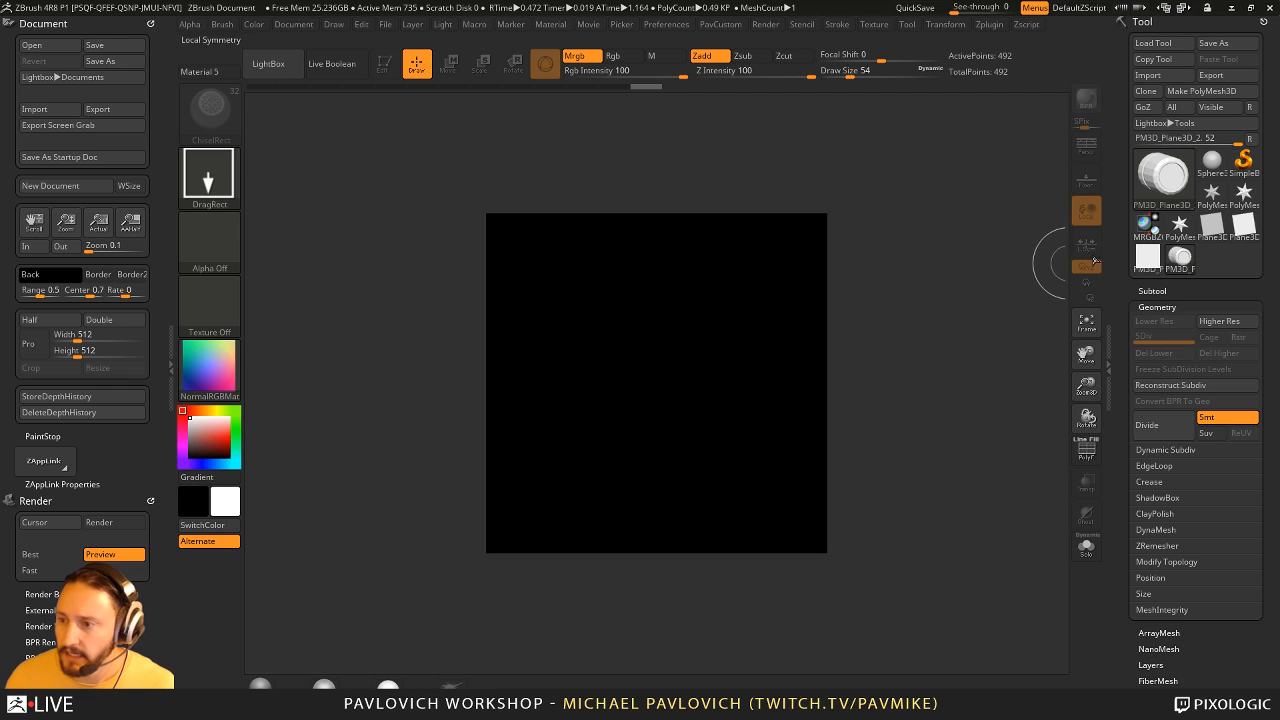
- Draw the rivet mesh onto the black canvas, enter Edit mode and frame it to fill the document
{"action": "left_click", "coordinate": [1163, 180]}
{"action": "left_click_drag", "start_coordinate": [637, 373], "coordinate": [679, 501]}
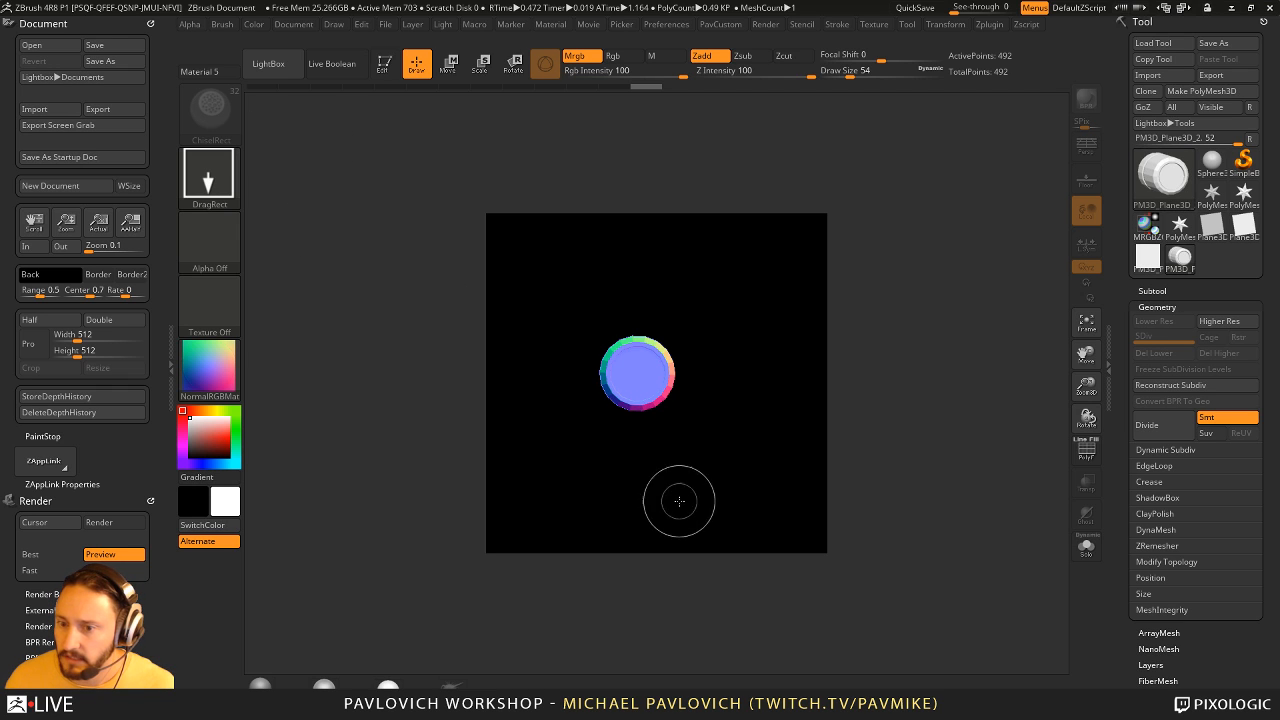
{"action": "left_click", "coordinate": [383, 63]}
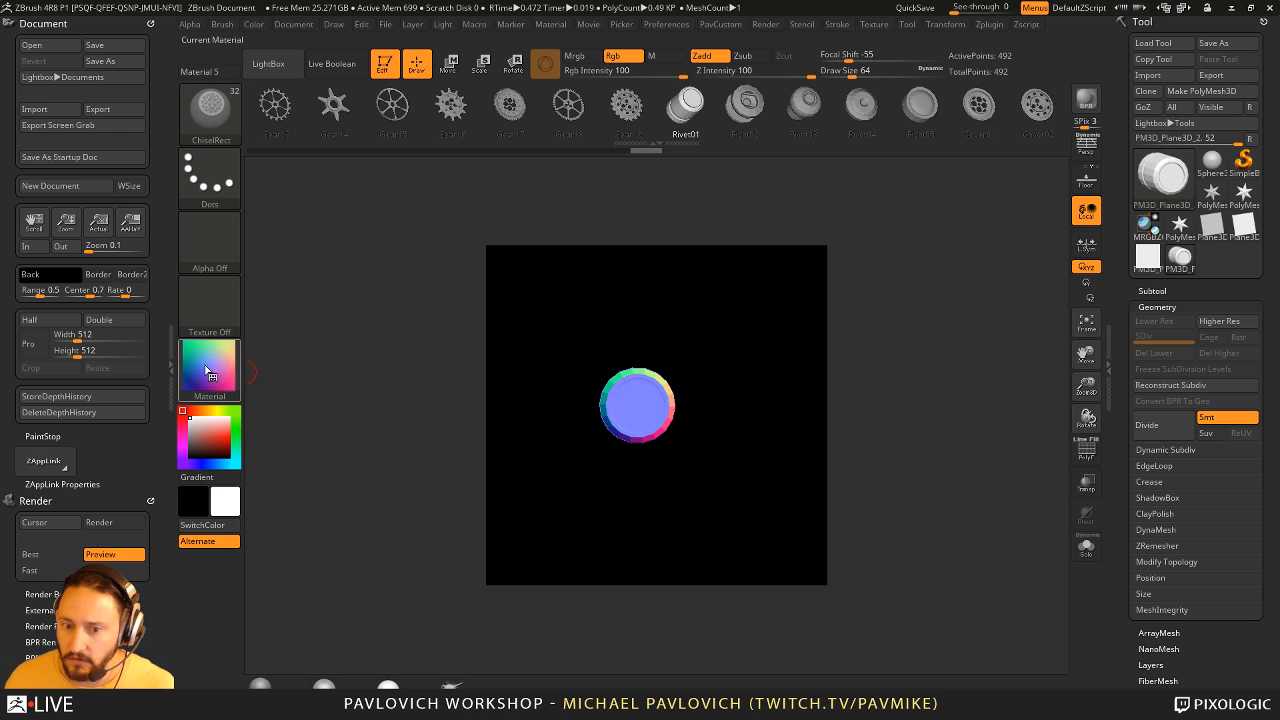
{"action": "mouse_move", "coordinate": [357, 334]}
{"action": "left_mouse_down"}
{"action": "mouse_move", "coordinate": [368, 349]}
{"action": "mouse_move", "coordinate": [344, 345]}
{"action": "left_mouse_up"}
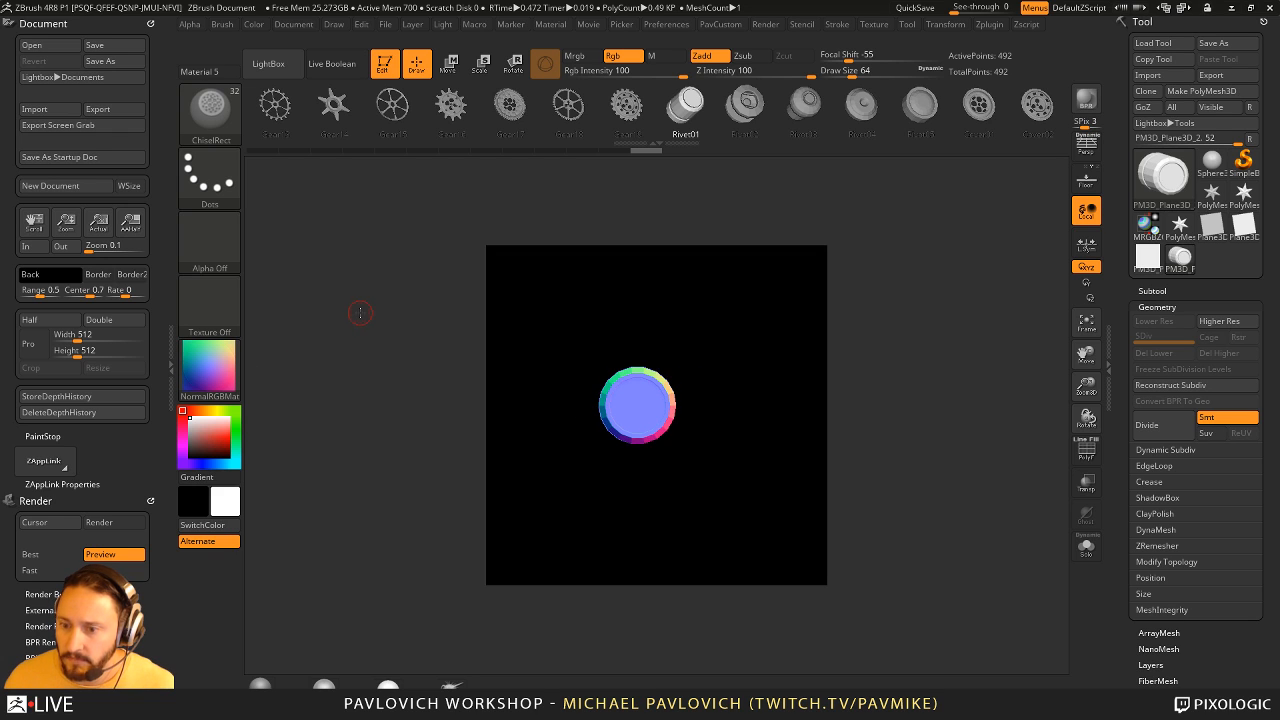
{"action": "key", "text": "f"}
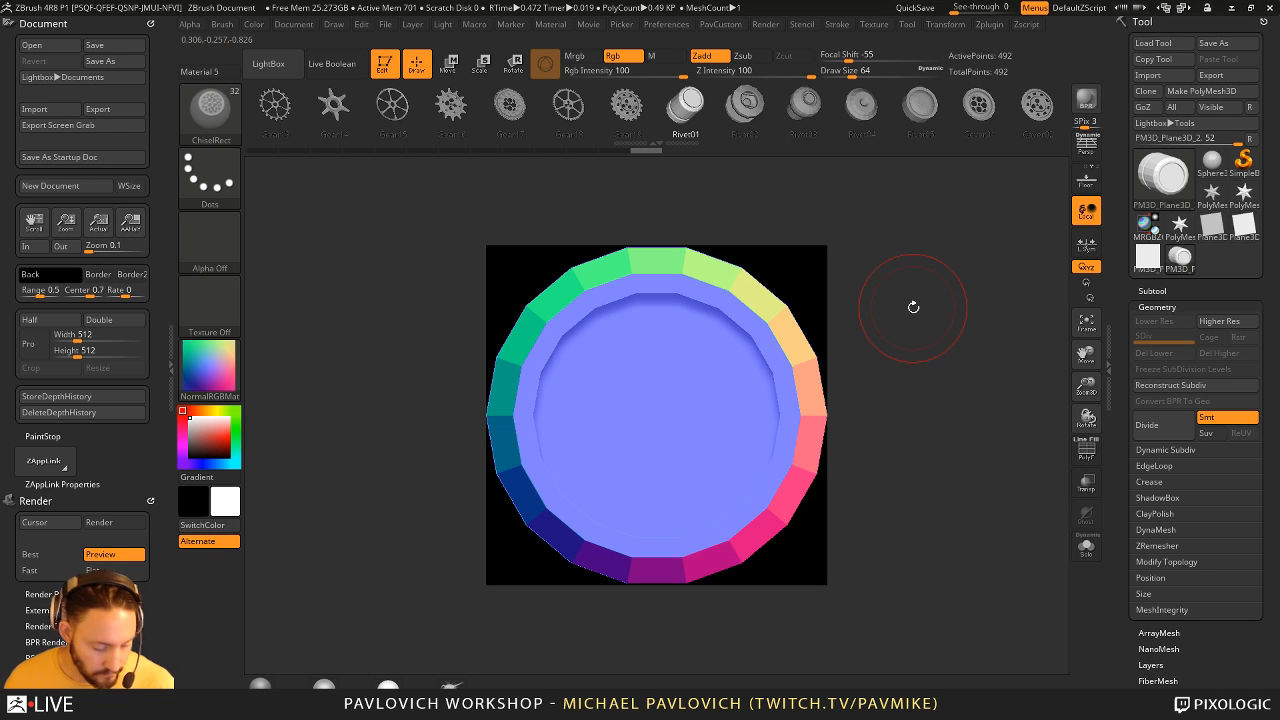
- Activate Dynamic Subdiv on the rivet, always accepting the auto-activation, and raise its SmoothSubdiv level
{"action": "key", "text": "d"}
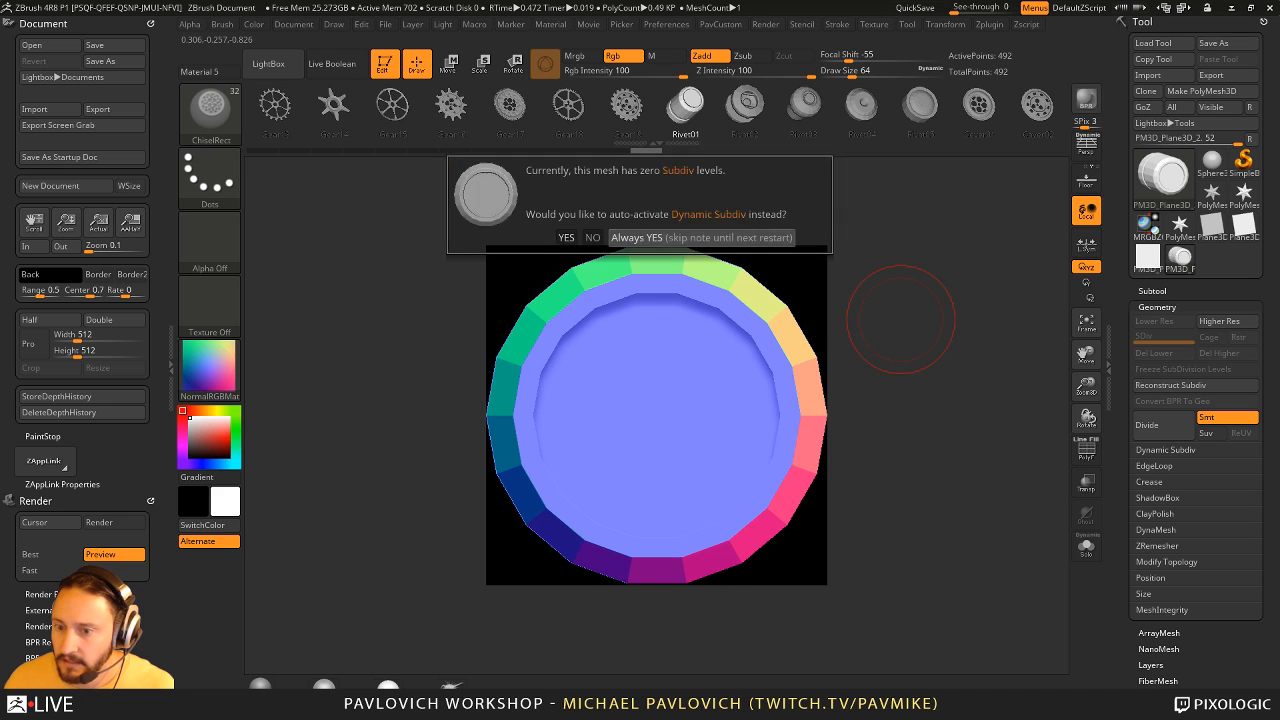
{"action": "left_click", "coordinate": [632, 237]}
{"action": "scroll", "coordinate": [1113, 271], "scroll_direction": "down", "scroll_amount": 3}
{"action": "scroll", "coordinate": [1113, 271], "scroll_direction": "down", "scroll_amount": 1}
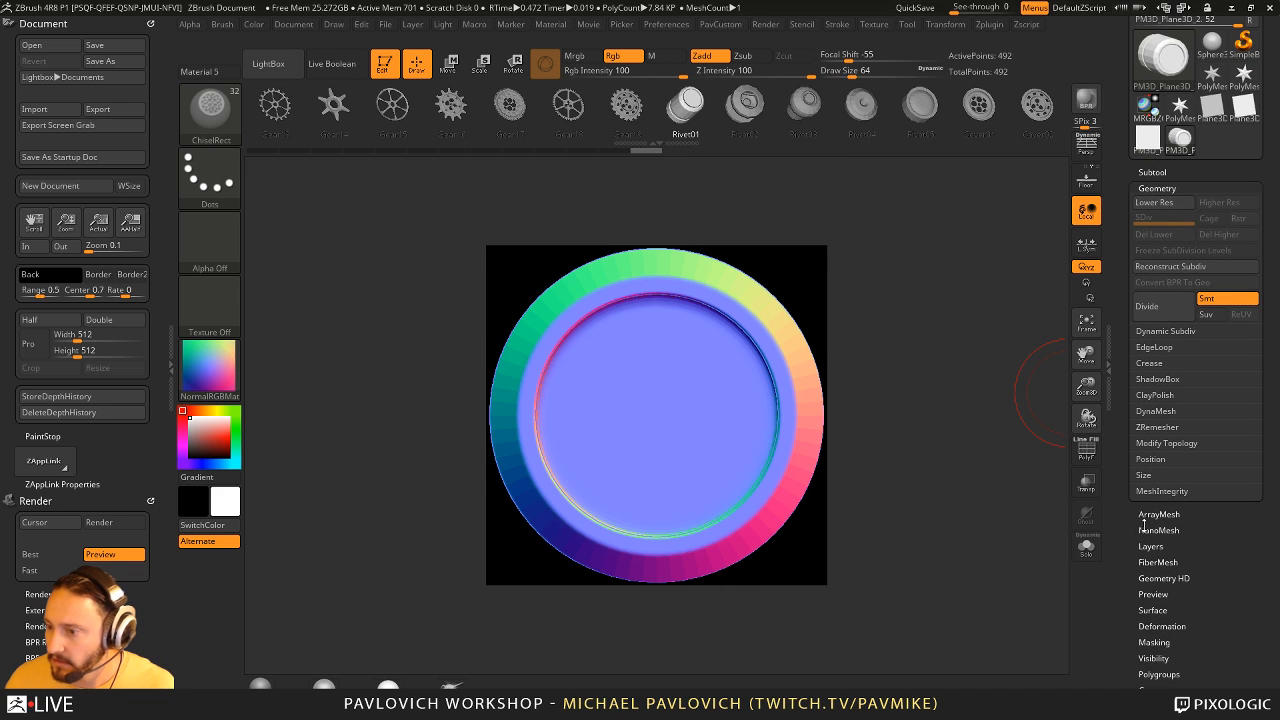
{"action": "left_click", "coordinate": [1165, 331]}
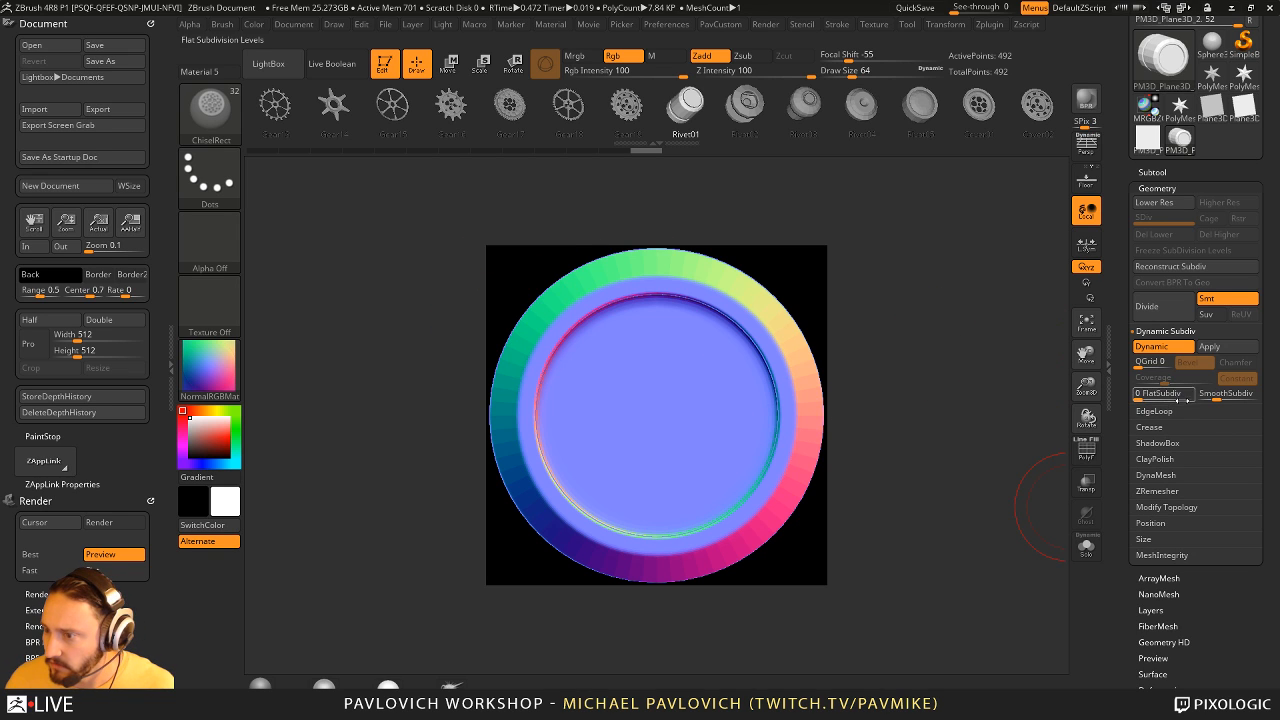
{"action": "left_click", "coordinate": [1218, 396]}
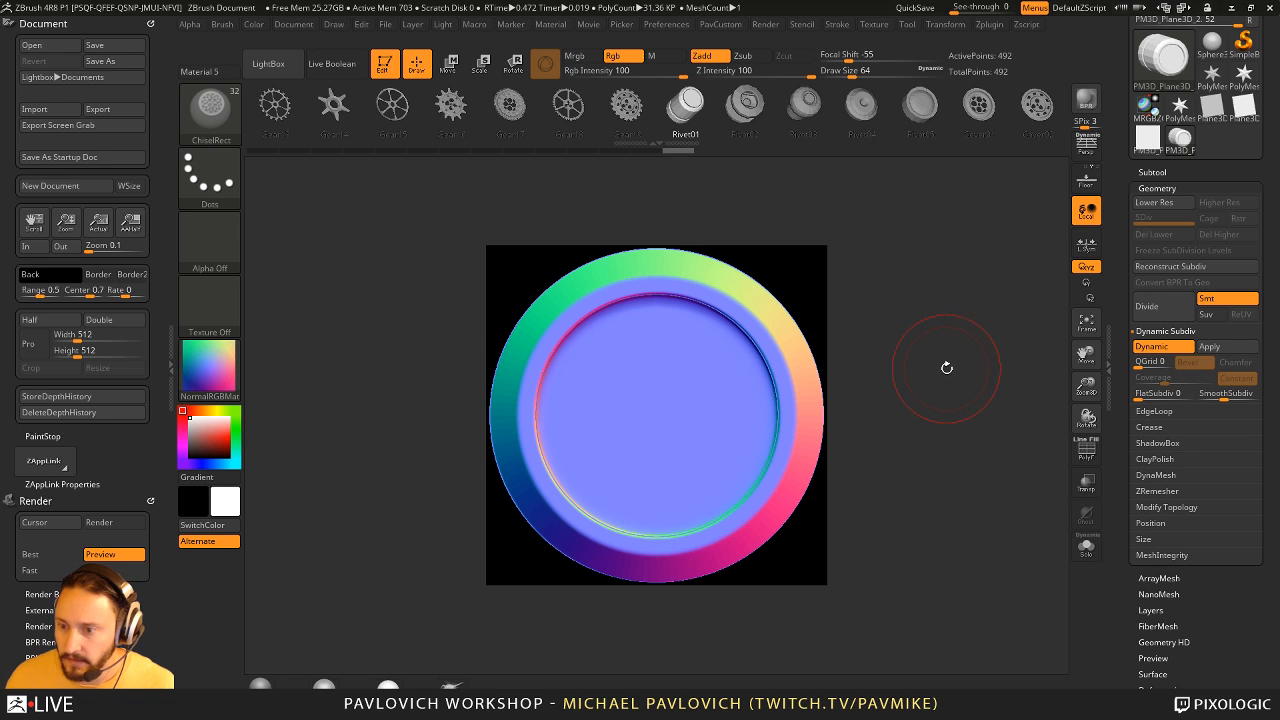
- Fit the rivet inside the document with a small margin, undock the Document palette and render in Best mode
{"action": "right_click_drag", "start_coordinate": [947, 368], "coordinate": [943, 364], "text": "ctrl"}
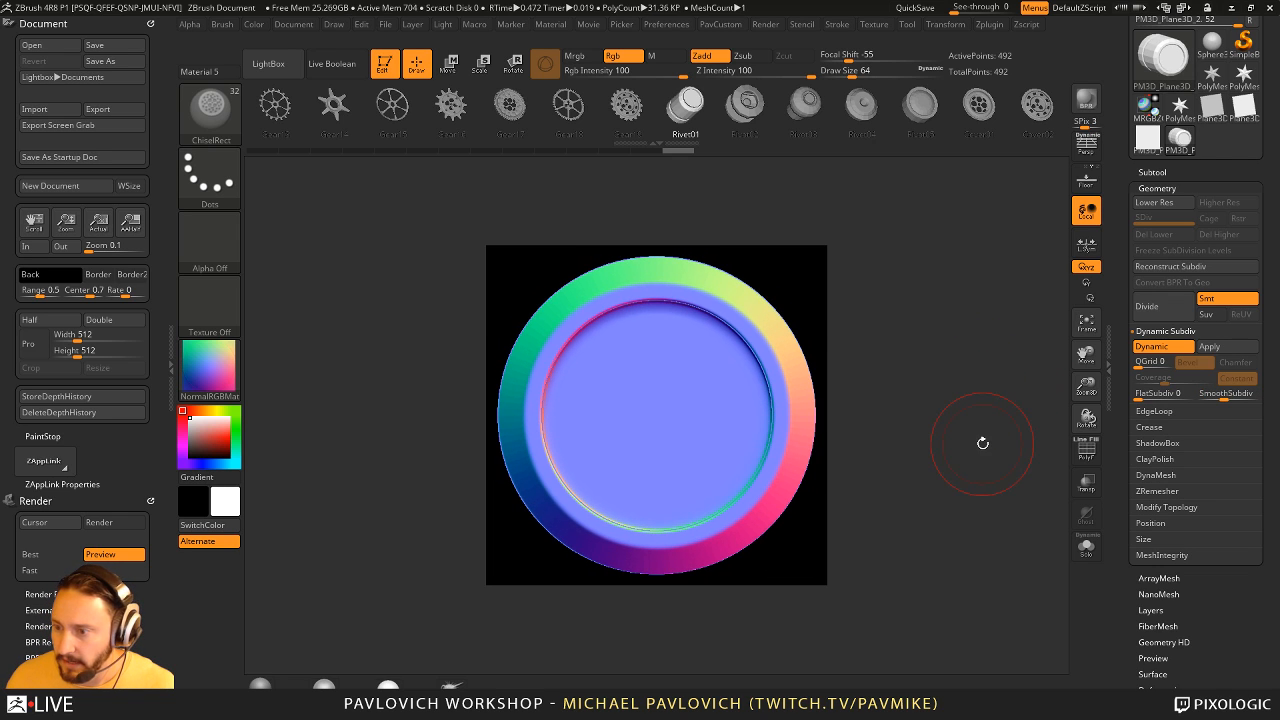
{"action": "left_click_drag", "start_coordinate": [1086, 386], "coordinate": [1087, 388]}
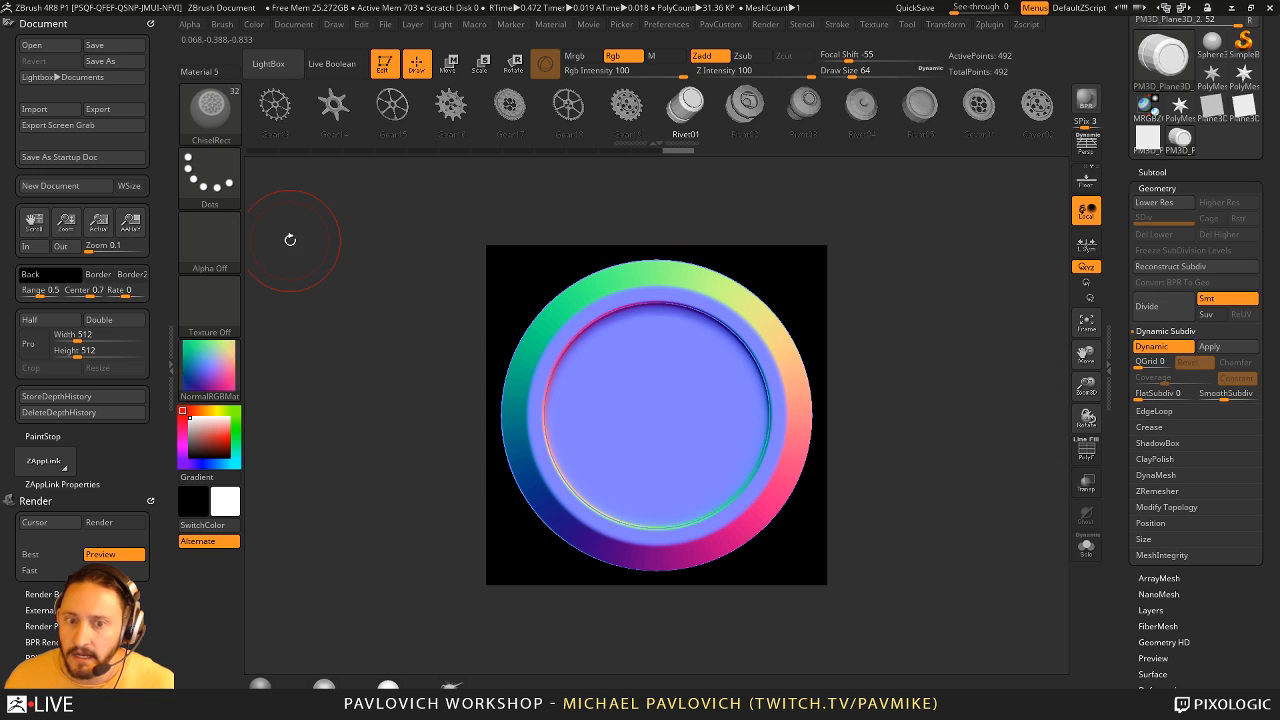
{"action": "left_click", "coordinate": [151, 23]}
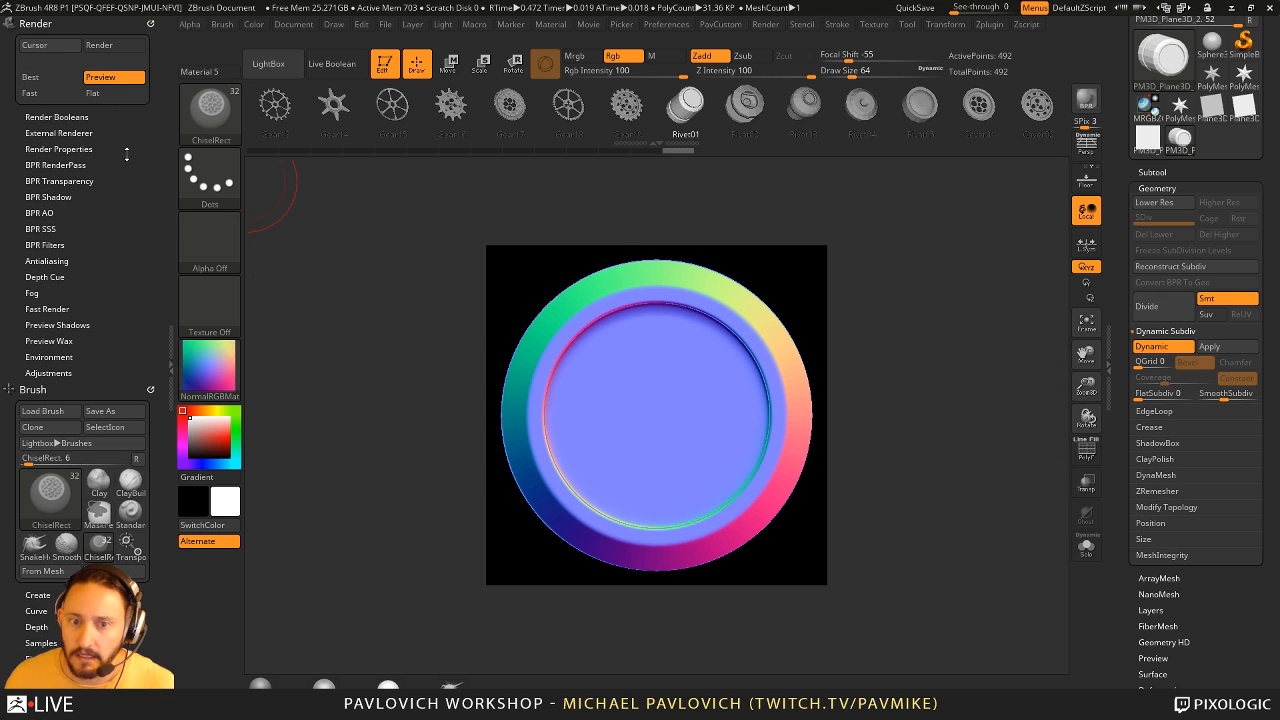
{"action": "left_click", "coordinate": [50, 77]}
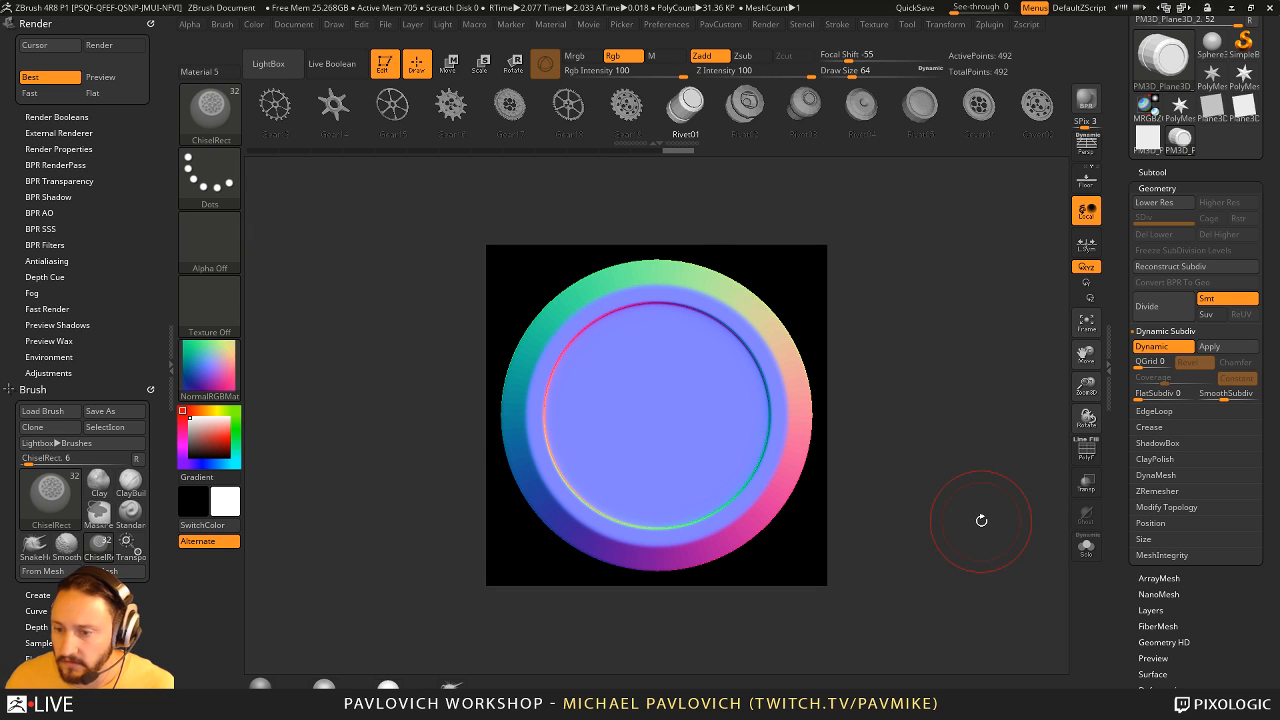
- Grab the rendered rivet document as a texture and check the texture options
{"action": "left_click", "coordinate": [209, 305]}
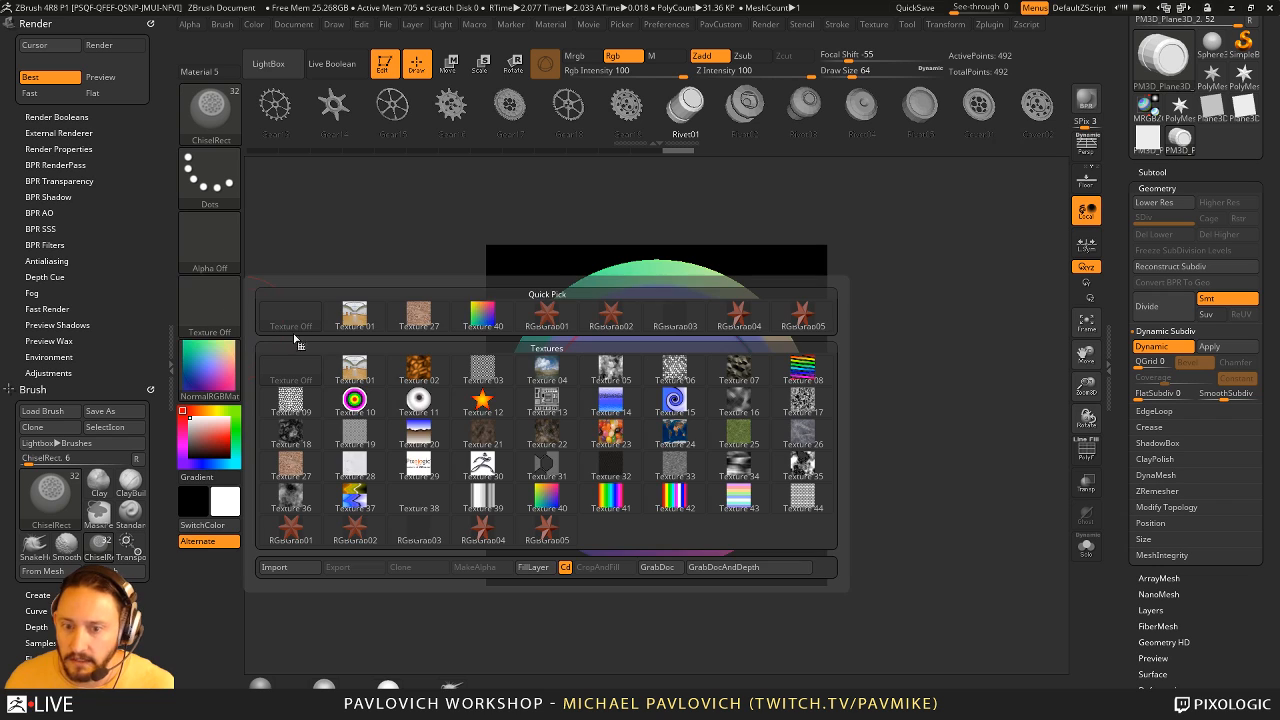
{"action": "left_click", "coordinate": [657, 567]}
{"action": "left_click", "coordinate": [220, 312]}
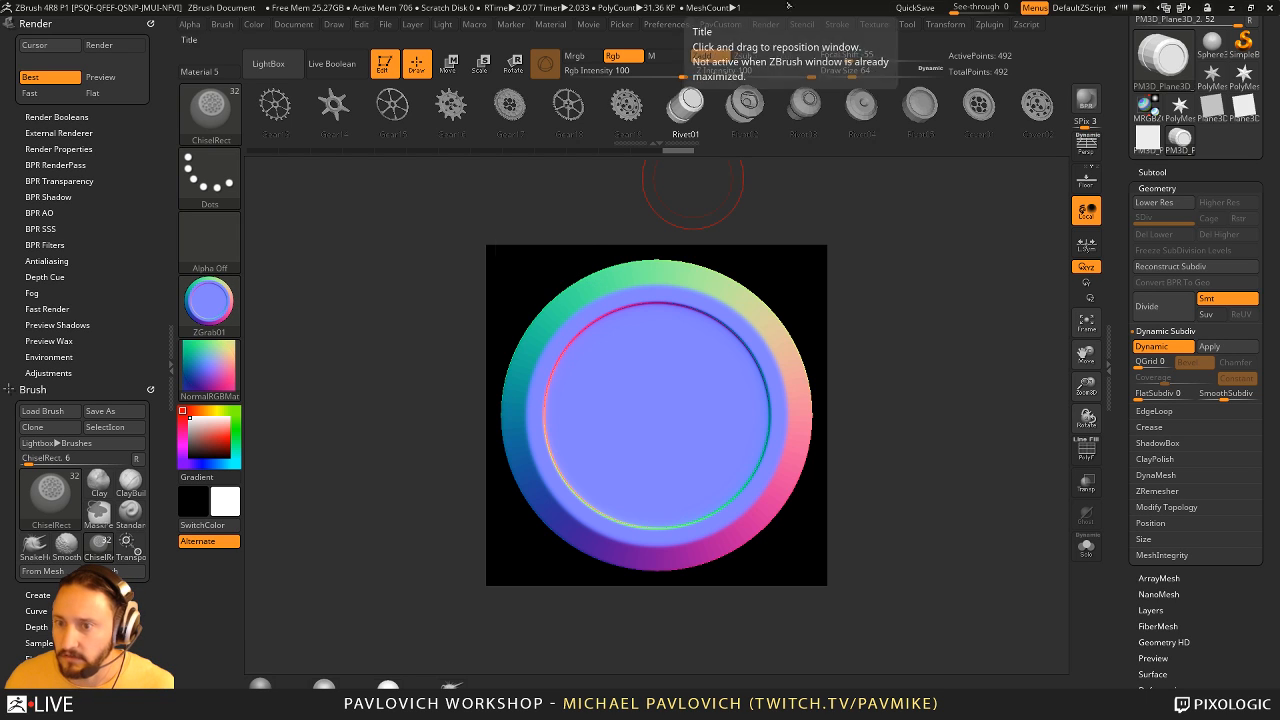
{"action": "left_click", "coordinate": [870, 24]}
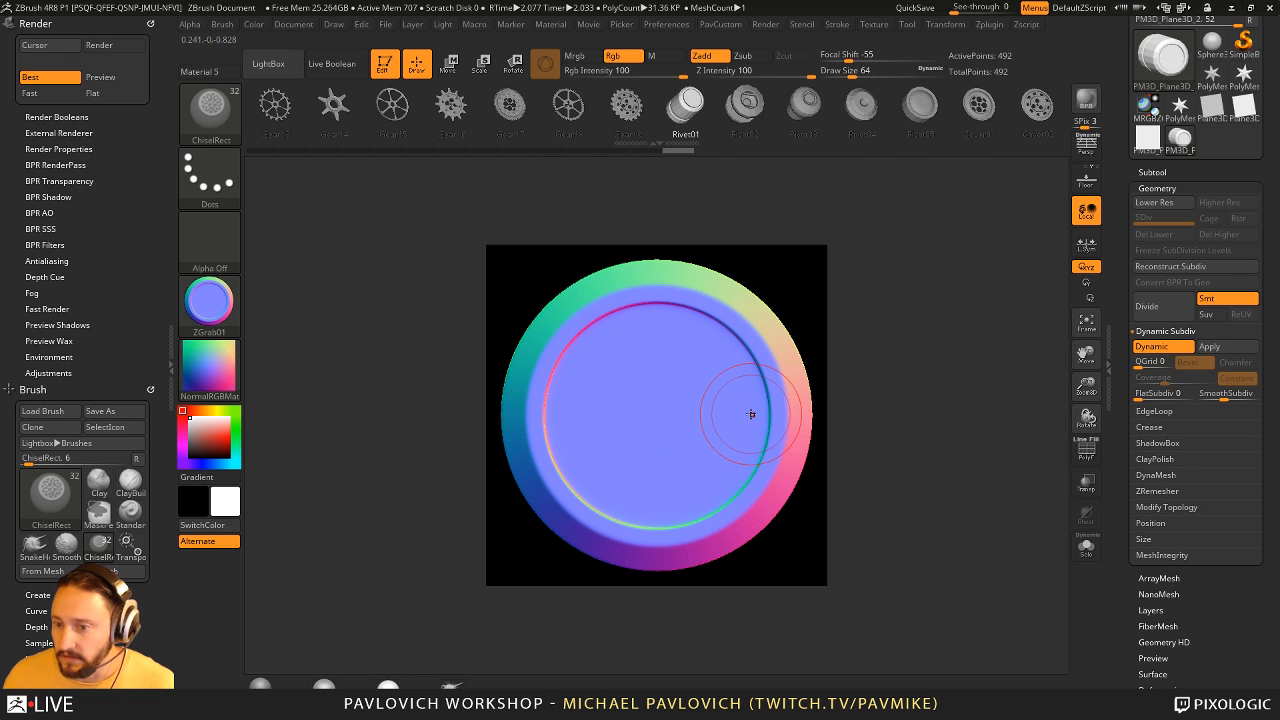
- Switch to Move mode, replace the rivet with Gear17 and then Gear14, and render the gears
{"action": "key", "text": "w"}
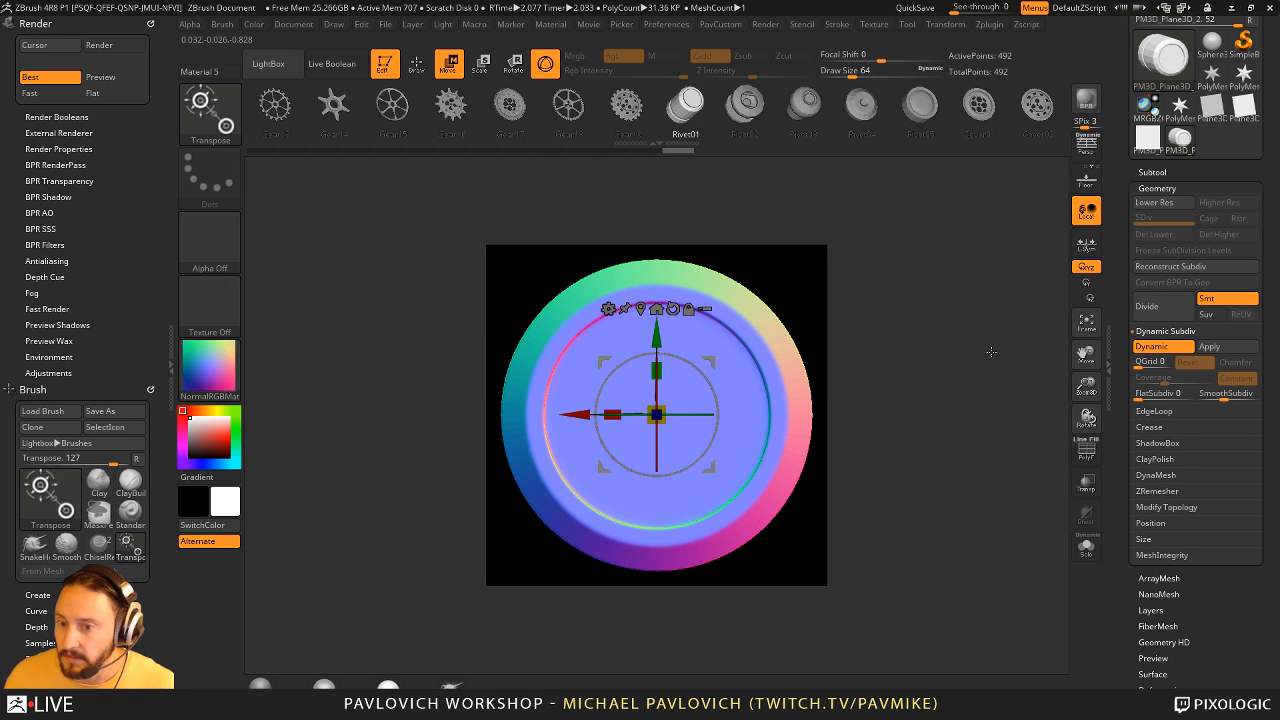
{"action": "key", "text": "shift+r"}
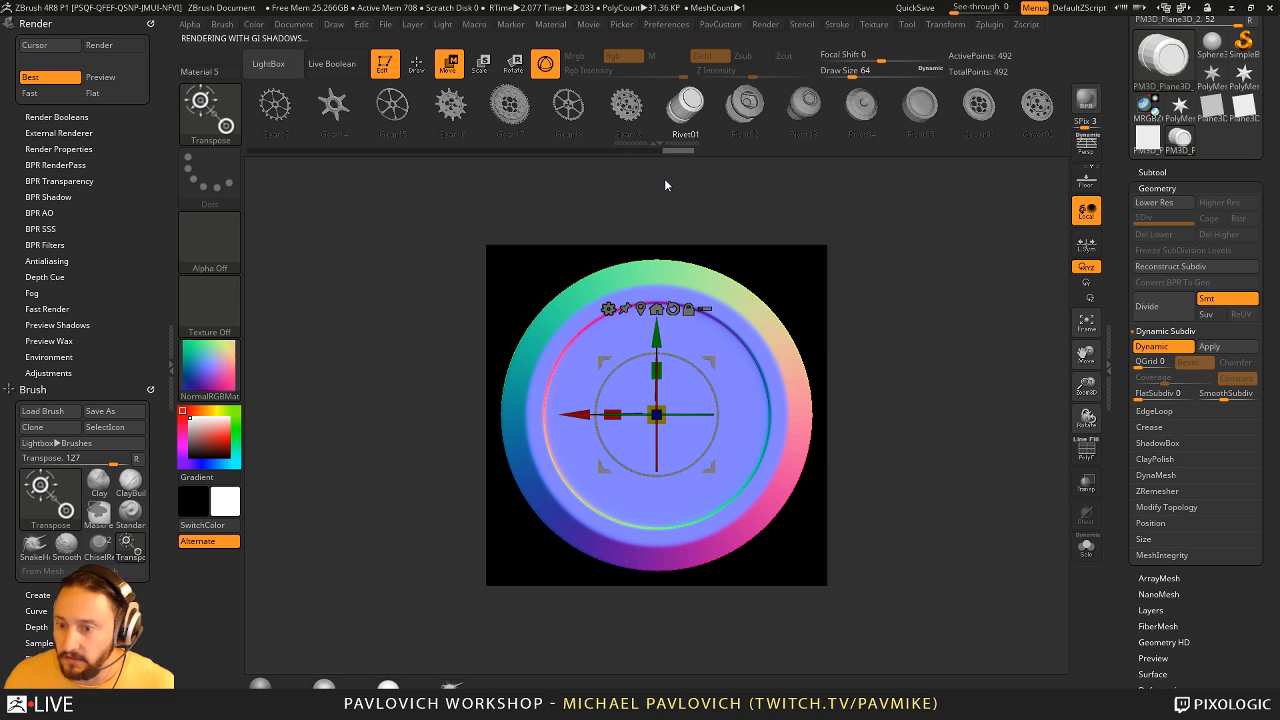
{"action": "left_click", "coordinate": [509, 104]}
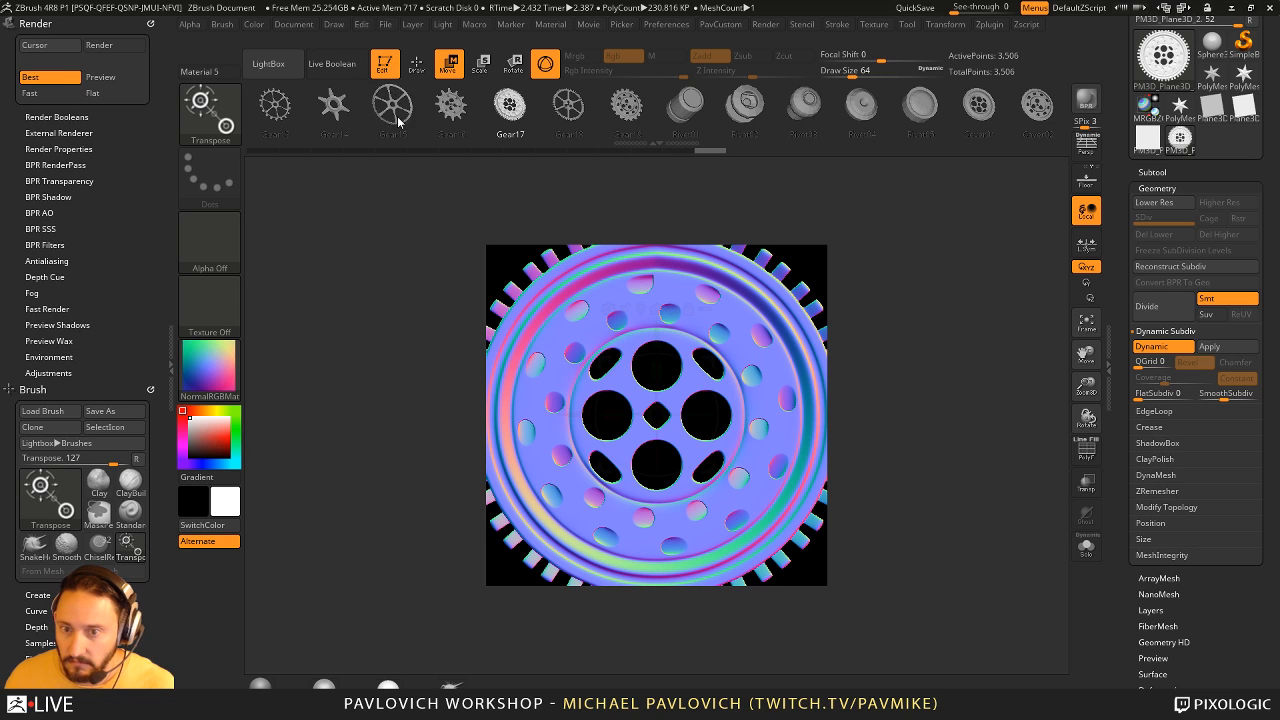
{"action": "key", "text": "shift+r"}
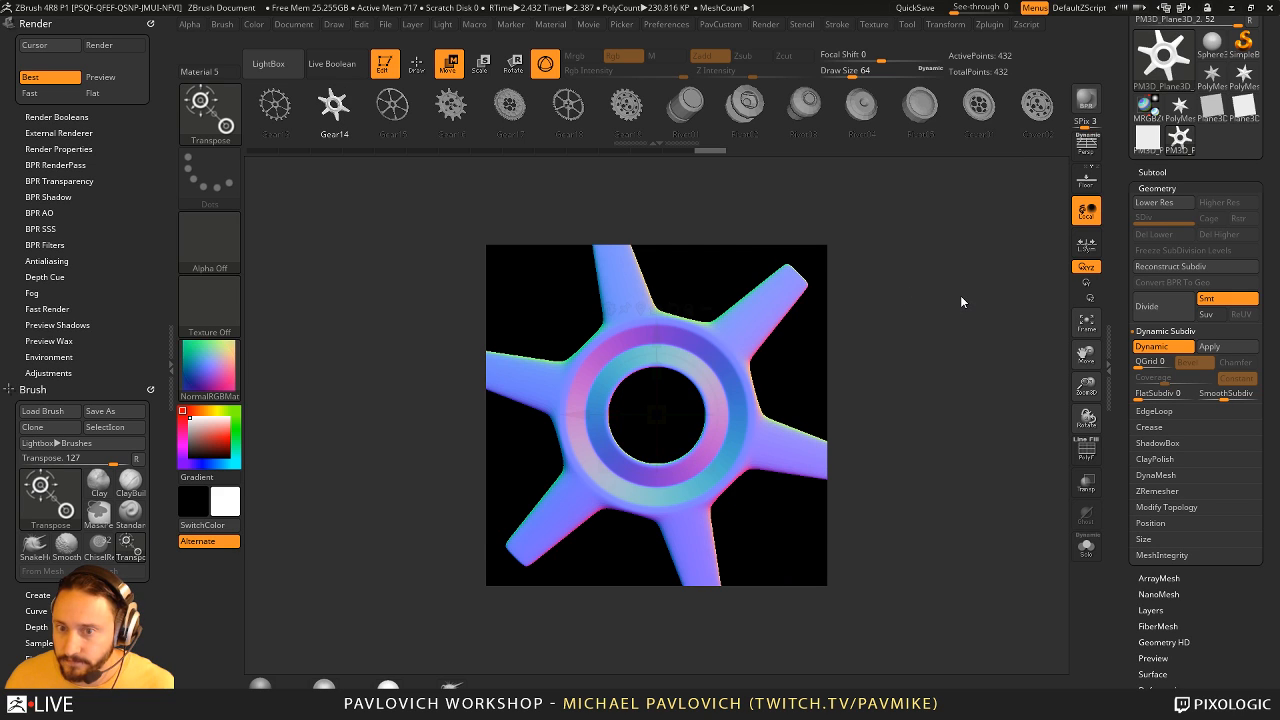
- Frame the gear inside the document with a small margin in Draw mode and render it again in Best mode
{"action": "key", "text": "shift+r"}
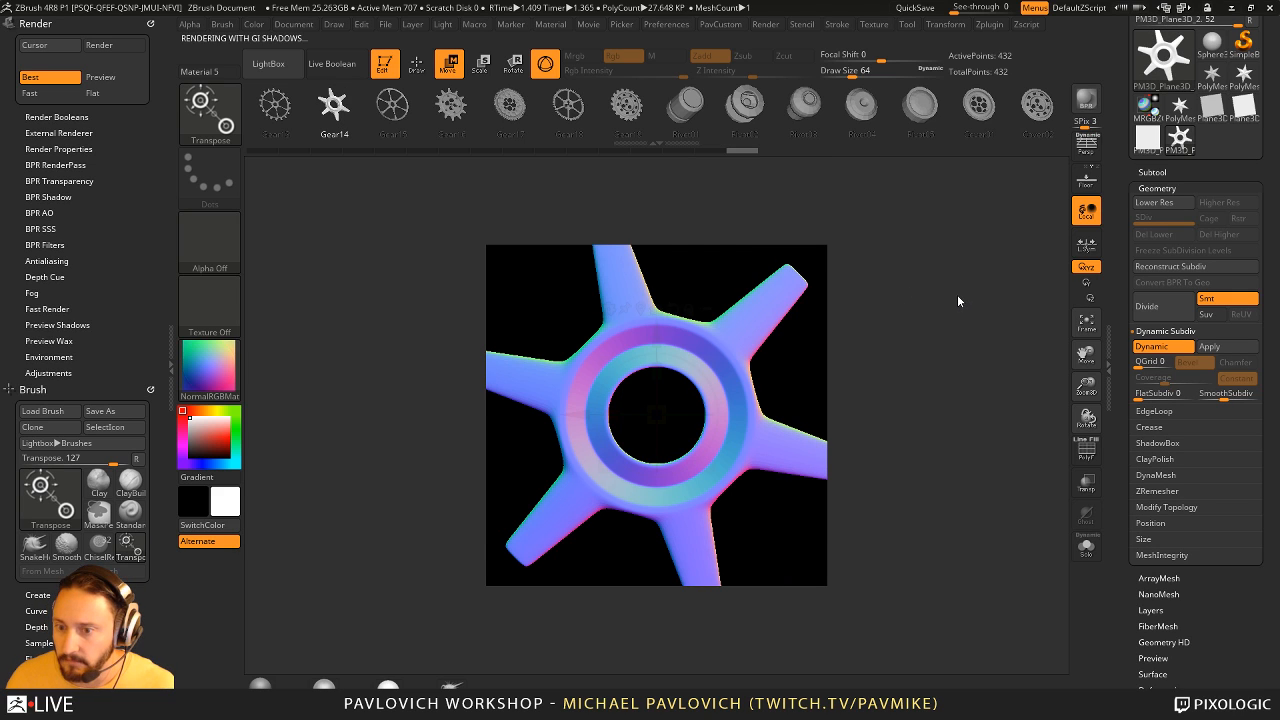
{"action": "key", "text": "f"}
{"action": "key", "text": "q"}
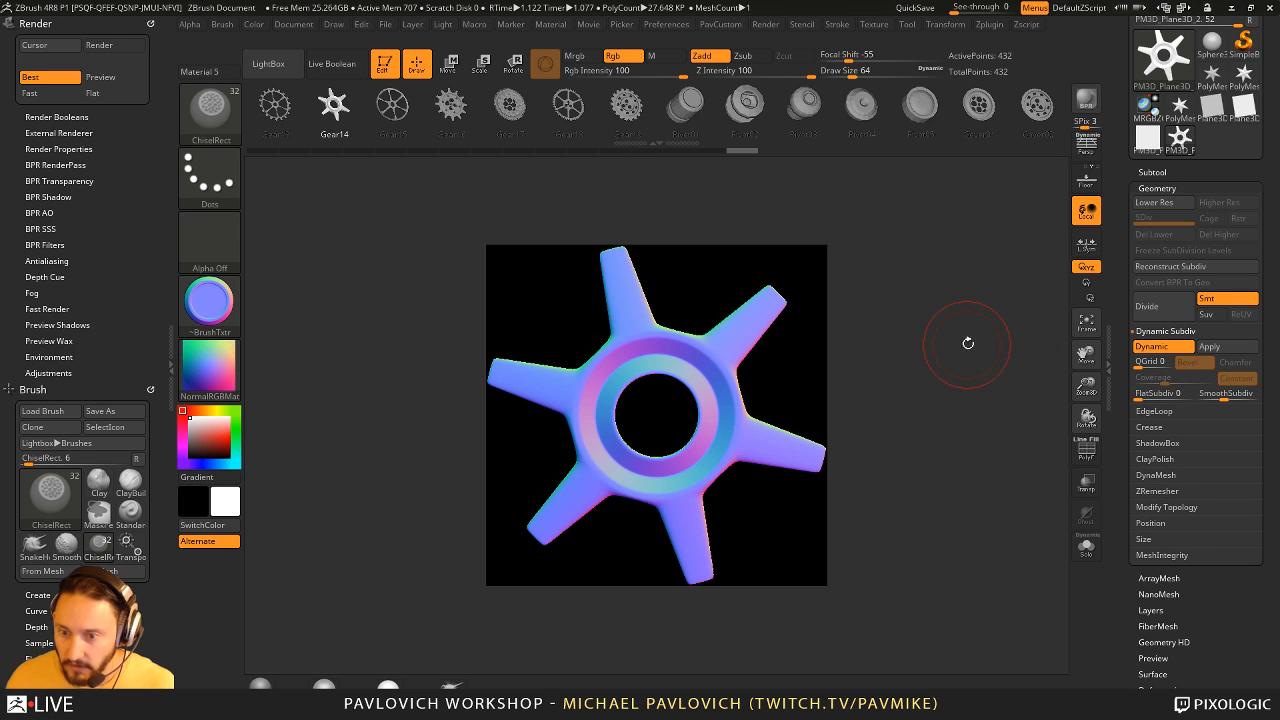
{"action": "right_click_drag", "start_coordinate": [968, 343], "coordinate": [962, 336], "text": "ctrl"}
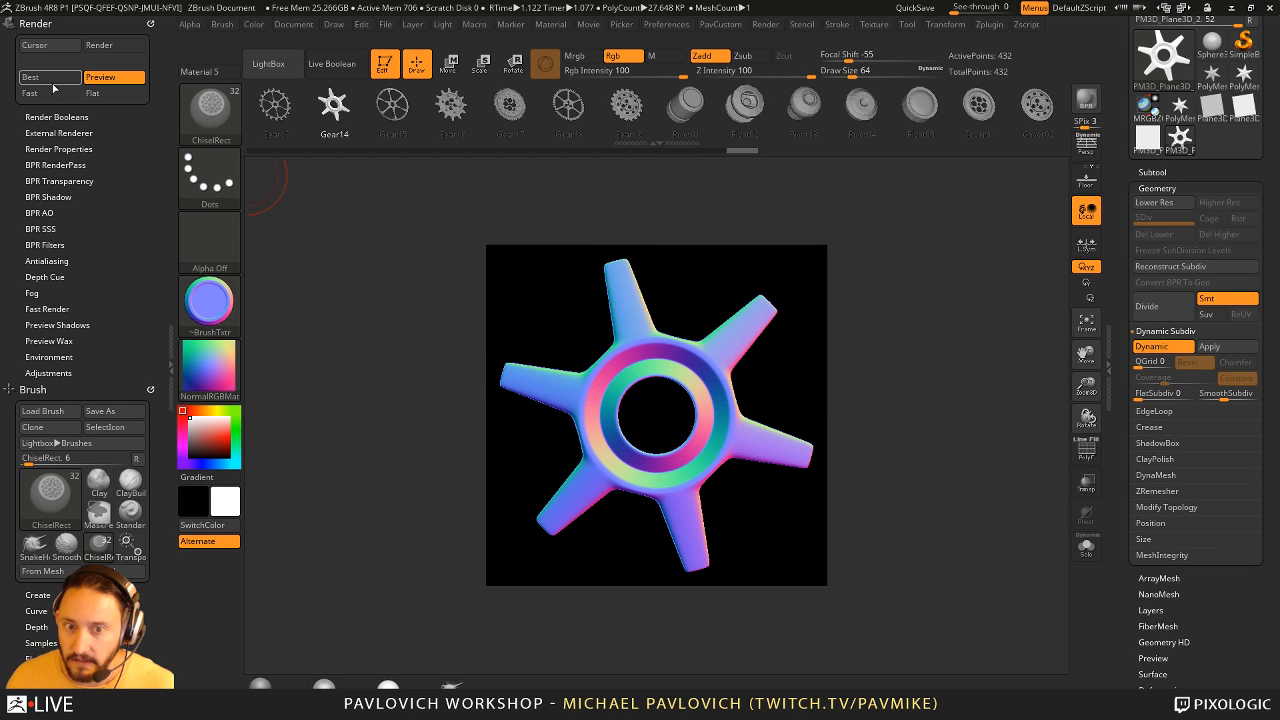
{"action": "key", "text": "shift+r"}
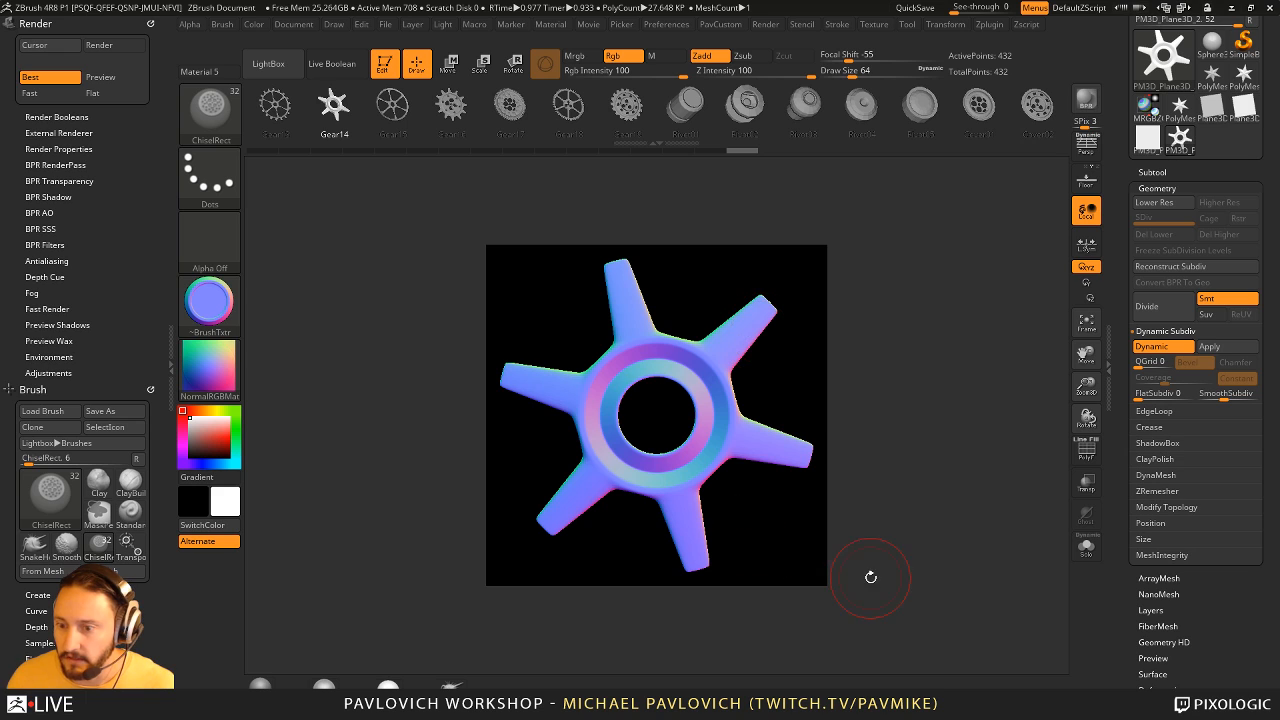
- Set the Draw Size to 44, turn the brush texture off and select the gear's ZGrab01 depth alpha
{"action": "key", "text": "s"}
{"action": "left_click", "coordinate": [914, 326]}
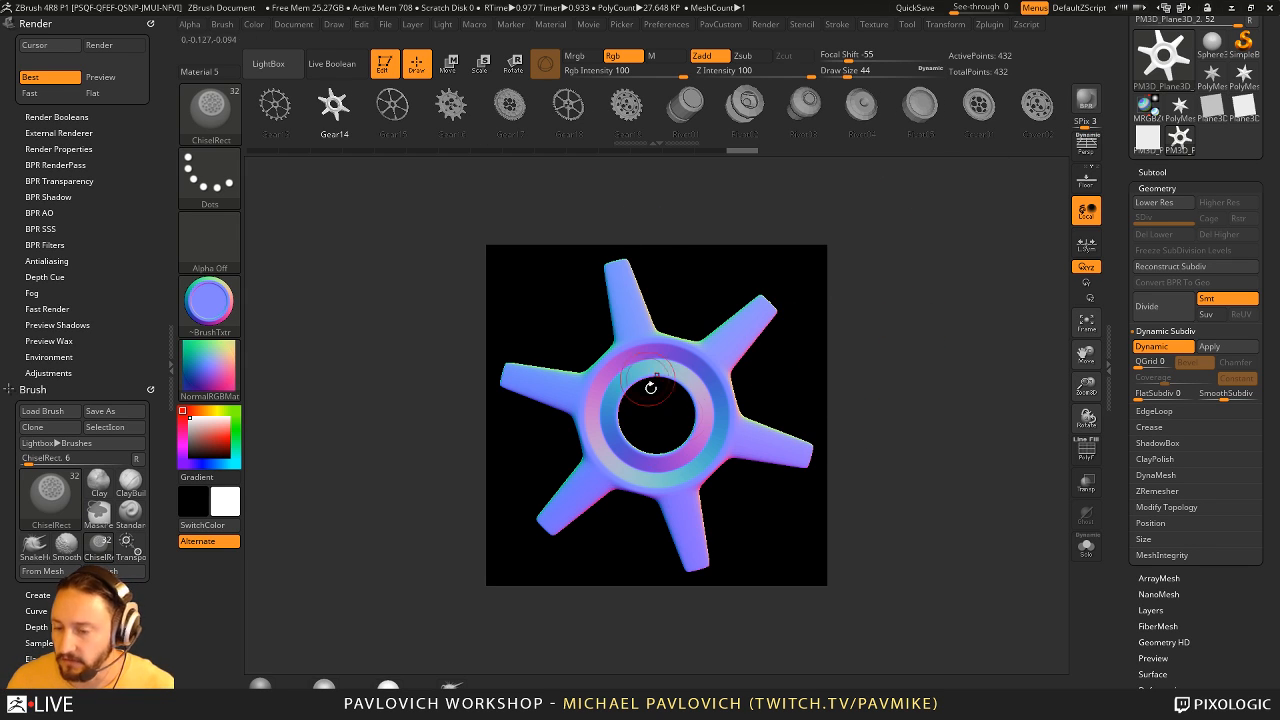
{"action": "left_click", "coordinate": [230, 308]}
{"action": "left_click", "coordinate": [276, 318]}
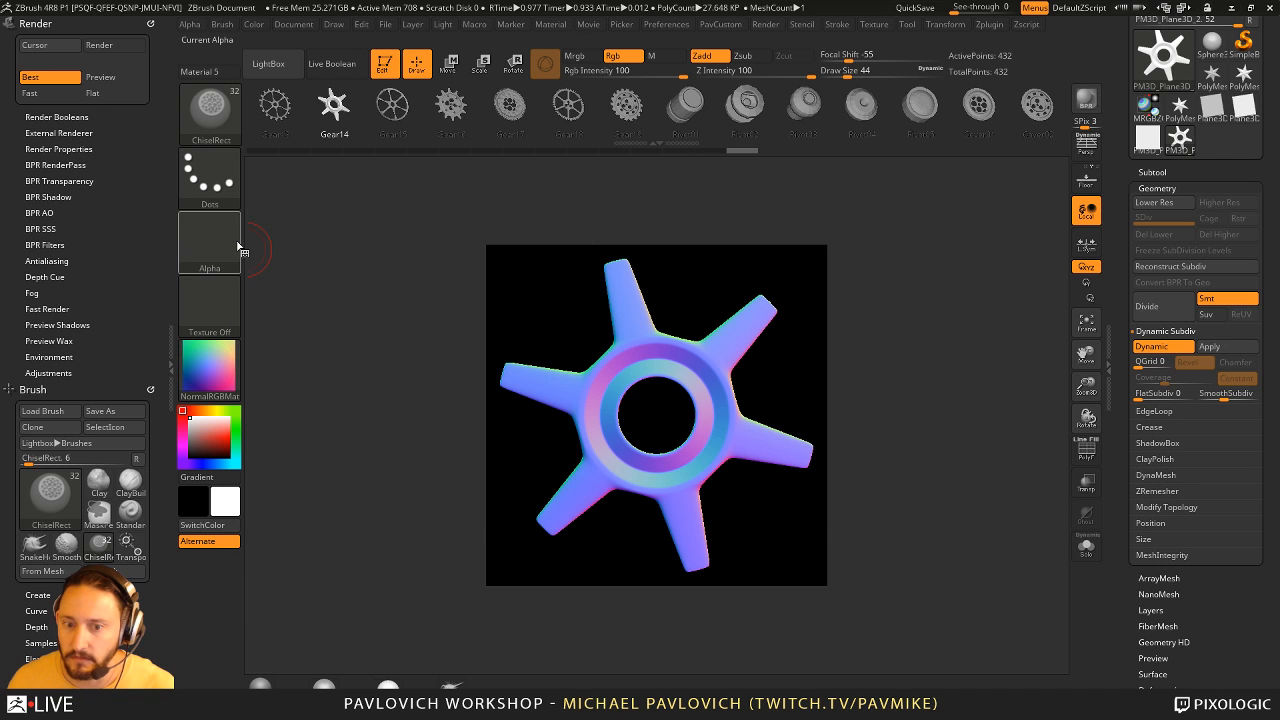
{"action": "left_click", "coordinate": [236, 250]}
{"action": "left_click", "coordinate": [612, 503]}
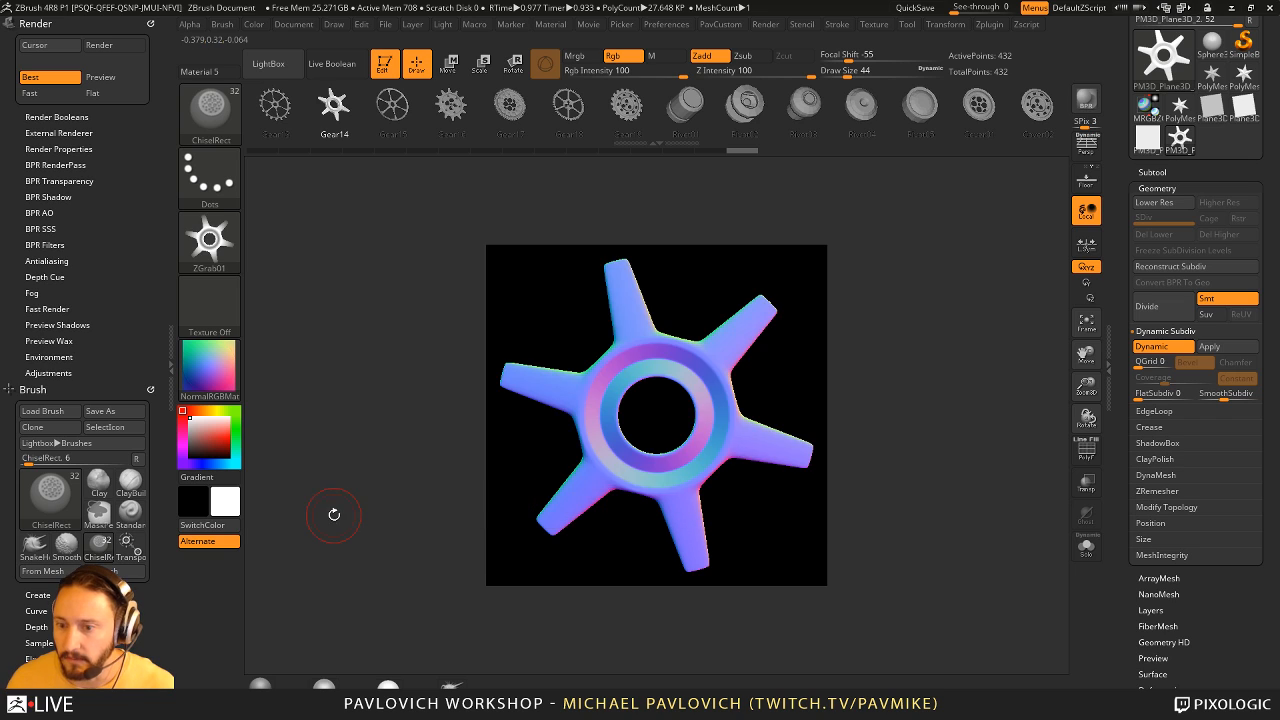
{"action": "mouse_move", "coordinate": [201, 235]}
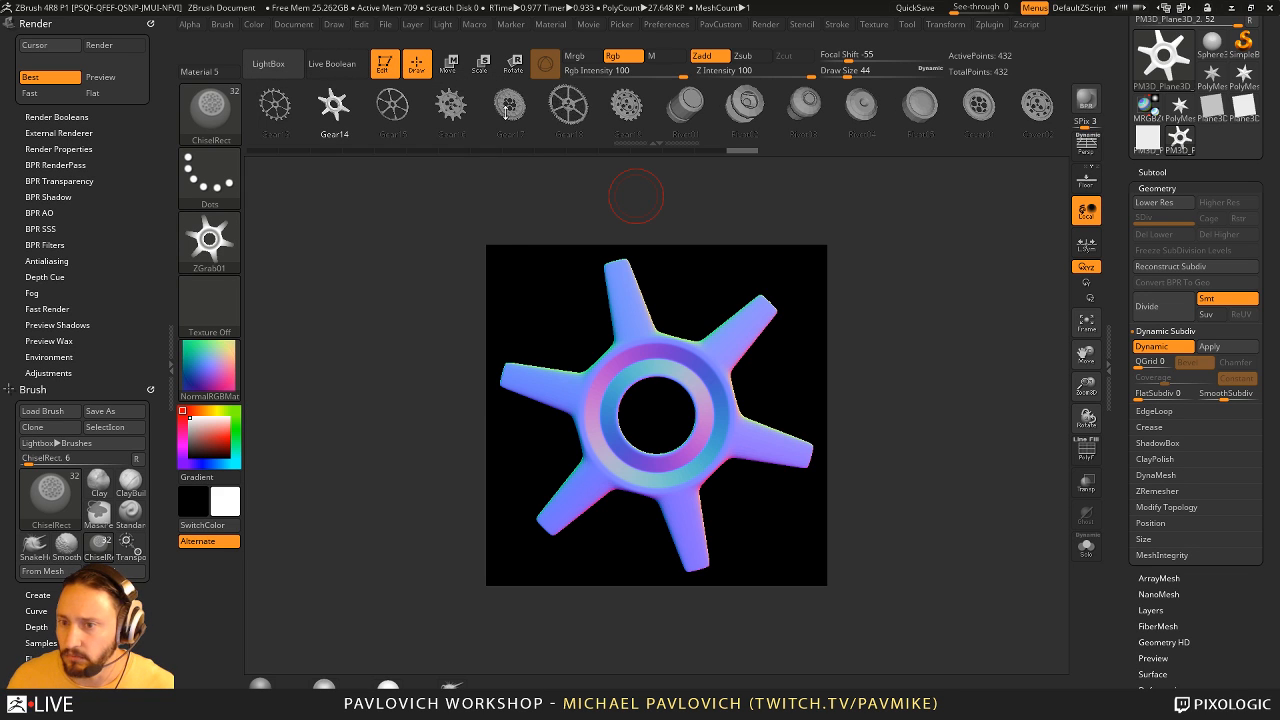
- Turn off Dynamic Subdiv on the gear, assign the MatCap Gray material and show its polyframe from an angled close-up
{"action": "mouse_move", "coordinate": [485, 290]}
{"action": "left_mouse_down"}
{"action": "mouse_move", "coordinate": [462, 302]}
{"action": "mouse_move", "coordinate": [495, 298]}
{"action": "left_mouse_up"}
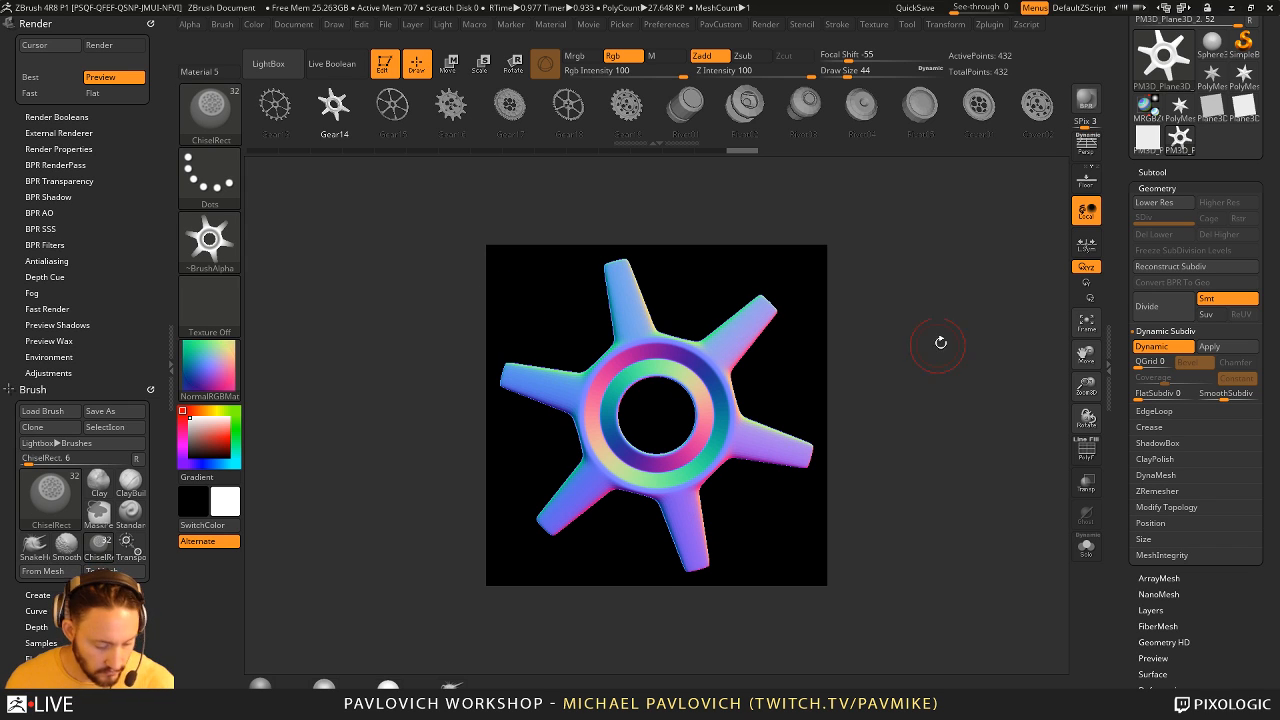
{"action": "key", "text": "shift+d"}
{"action": "left_click_drag", "start_coordinate": [876, 330], "coordinate": [737, 395]}
{"action": "left_click", "coordinate": [233, 345]}
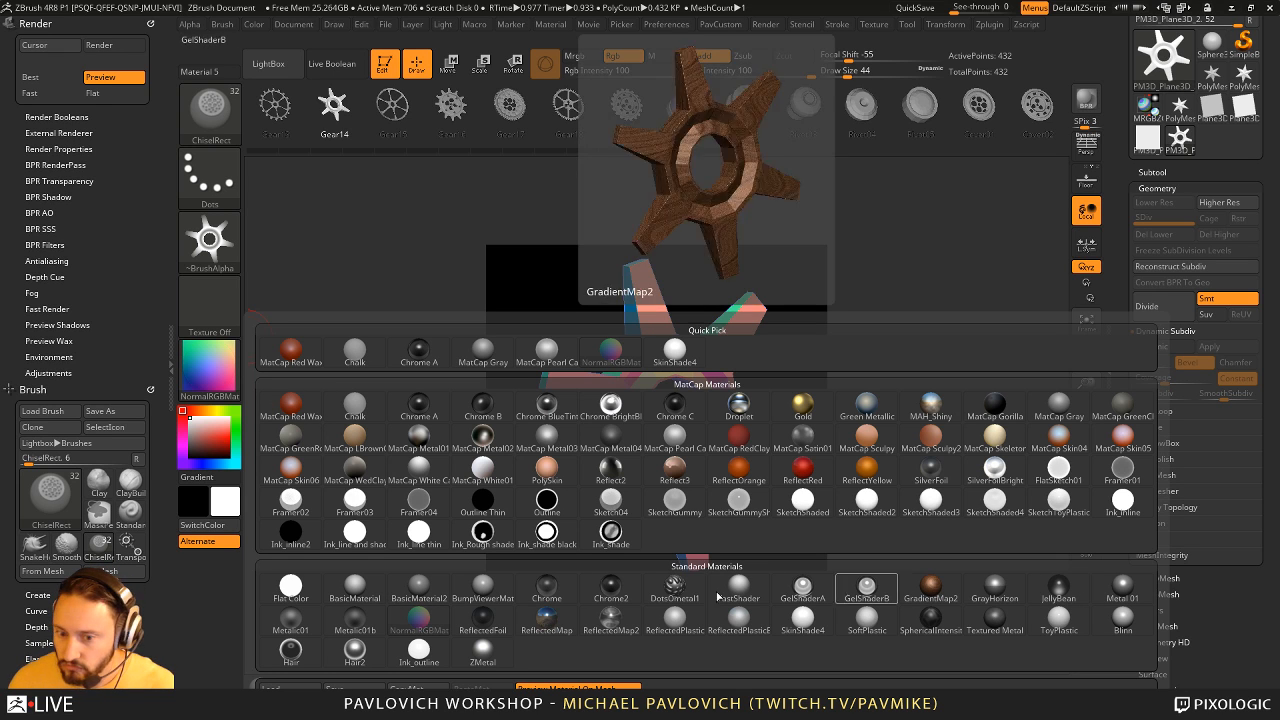
{"action": "left_click", "coordinate": [1063, 408]}
{"action": "left_click_drag", "start_coordinate": [926, 339], "coordinate": [961, 356]}
{"action": "left_click_drag", "start_coordinate": [961, 356], "coordinate": [979, 419], "text": "alt"}
{"action": "key", "text": "shift+f"}
- With ZModeler, polygroup the polyloop around the gear's hole and recess it using QMesh with the Polygroup All target
{"action": "key", "text": "b"}
{"action": "key", "text": "z"}
{"action": "key", "text": "m"}
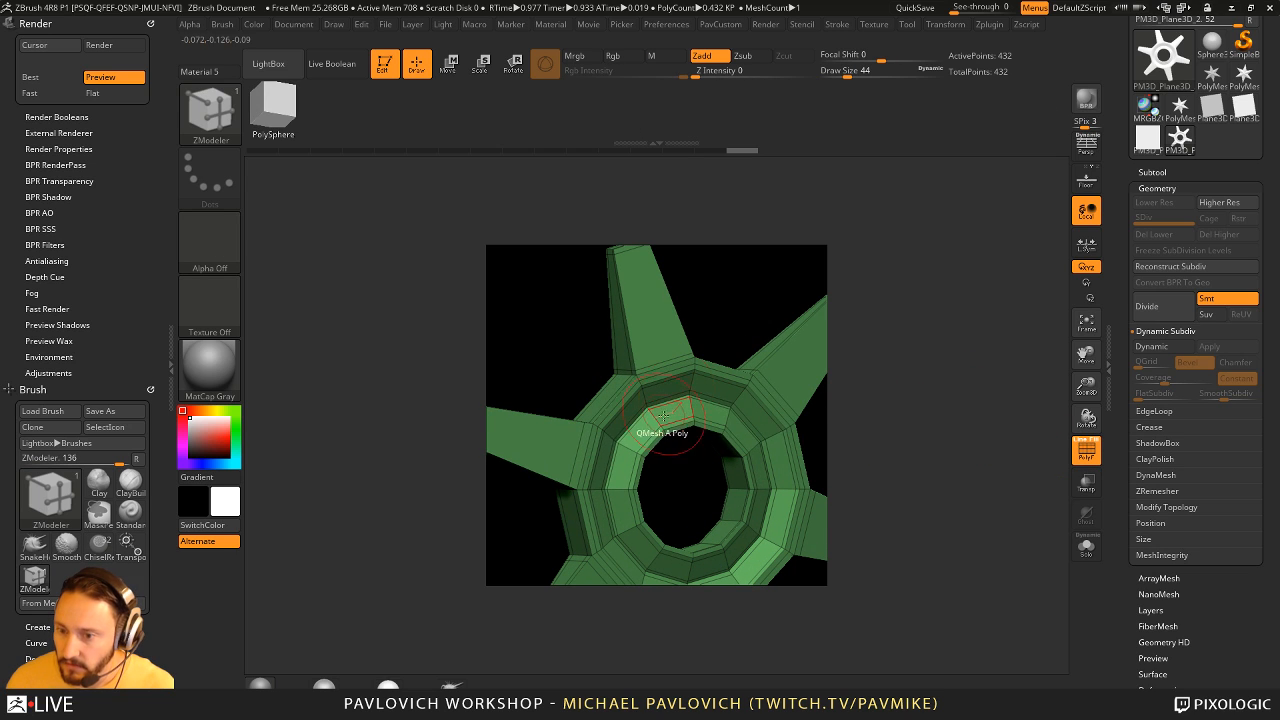
{"action": "key", "text": "space"}
{"action": "left_click", "coordinate": [630, 350]}
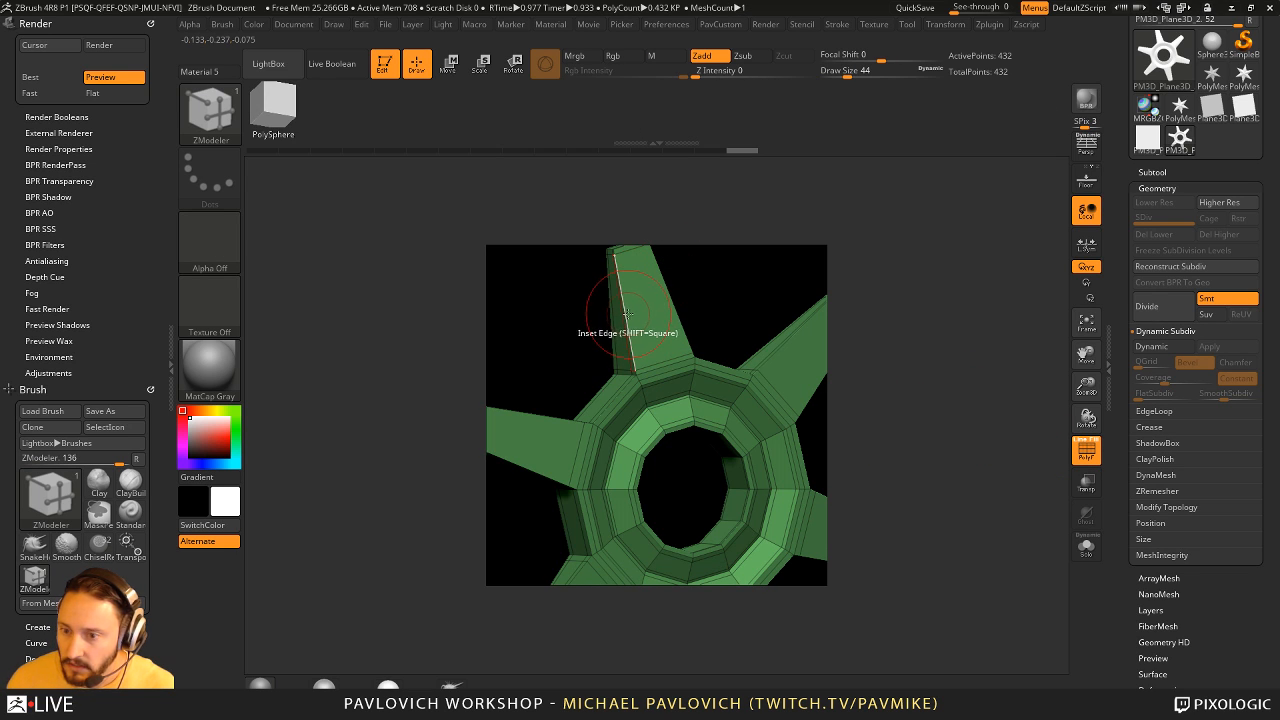
{"action": "key", "text": "space"}
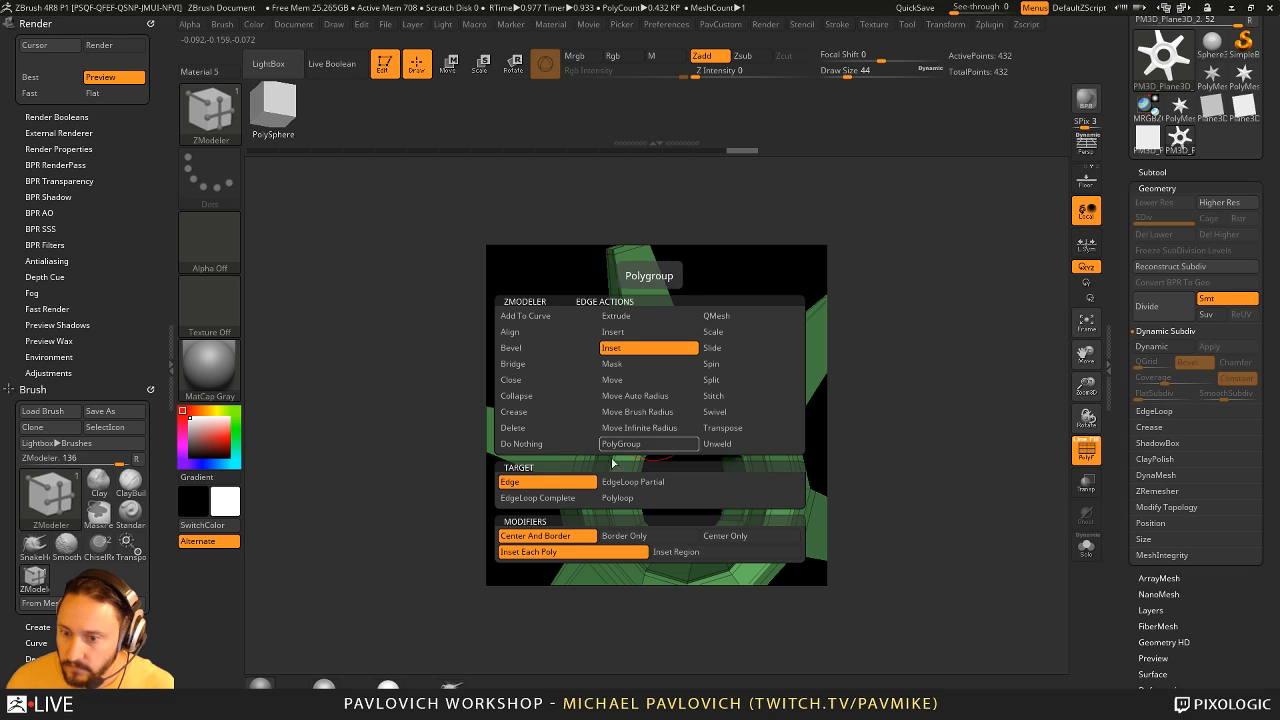
{"action": "left_click", "coordinate": [649, 443]}
{"action": "left_click", "coordinate": [617, 497]}
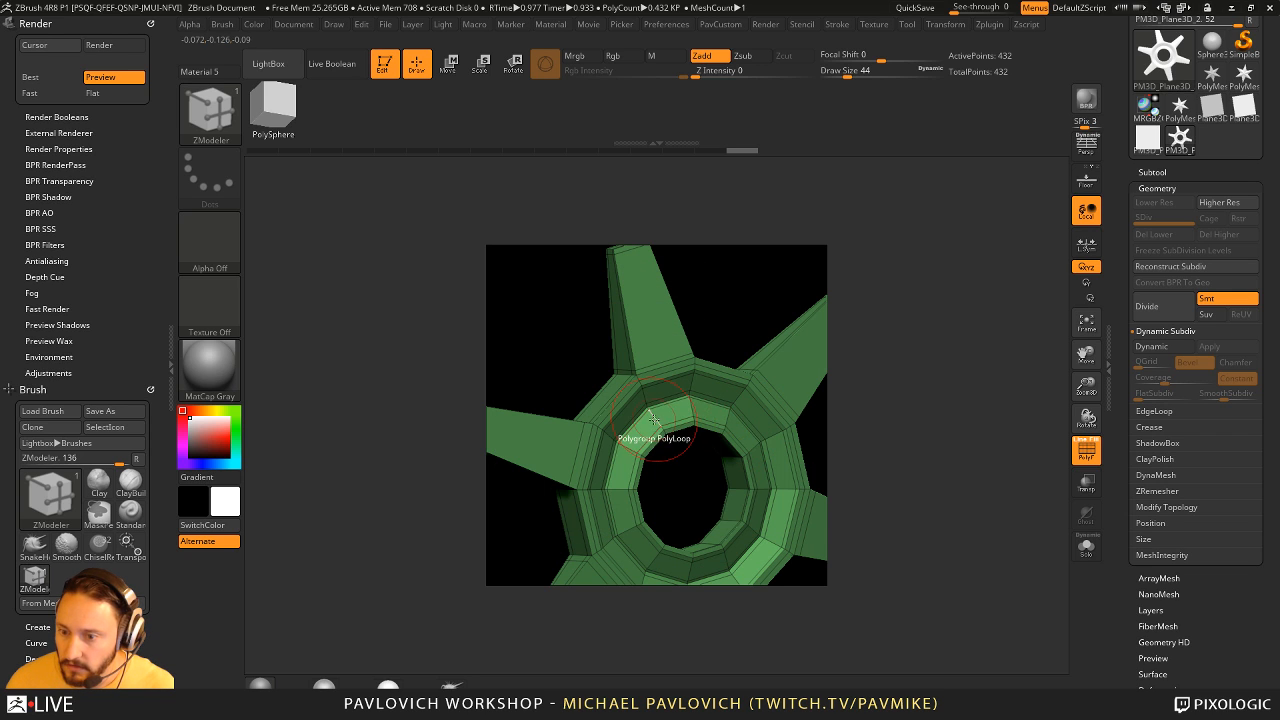
{"action": "key", "text": "space"}
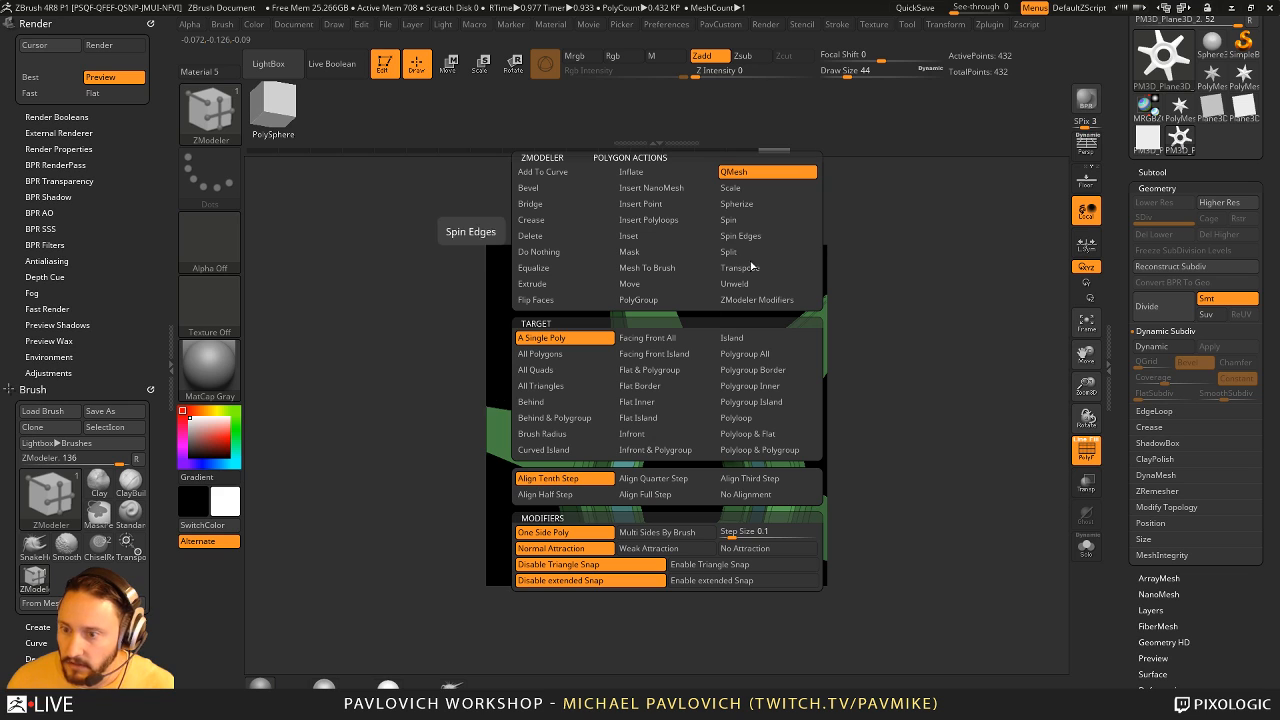
{"action": "left_click", "coordinate": [745, 353]}
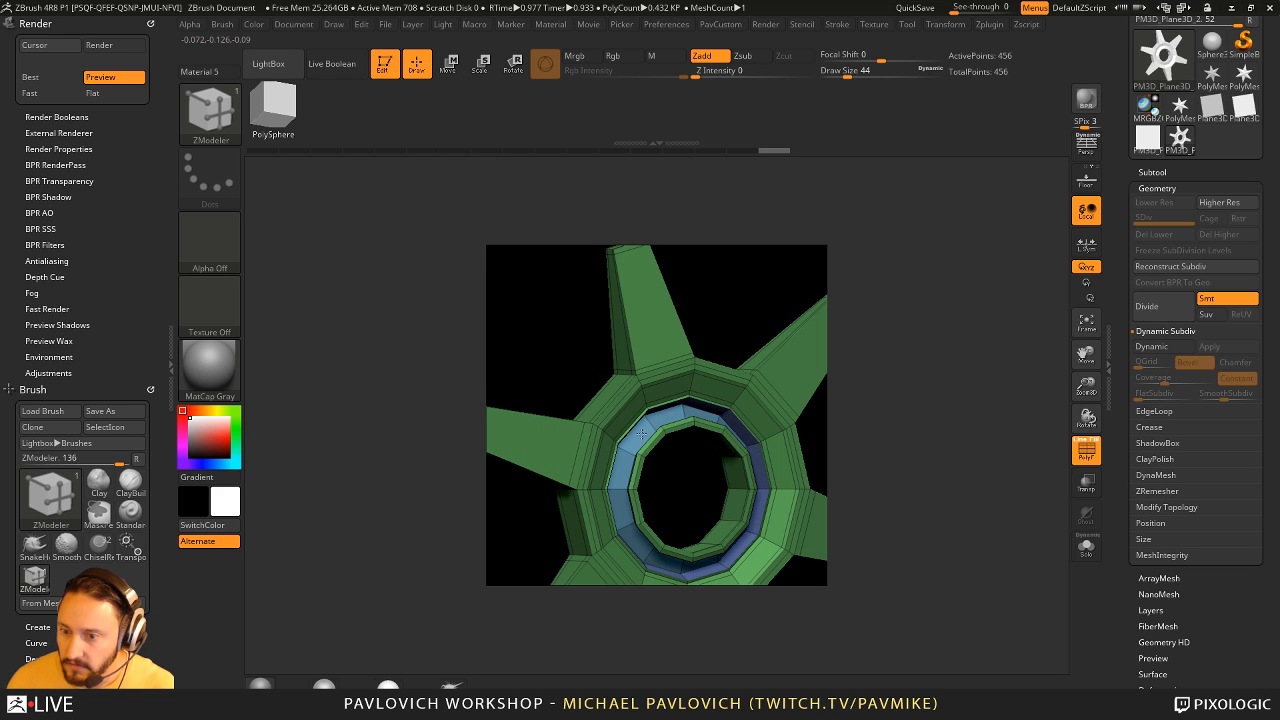
- Turn Dynamic Subdiv back on, hide the polyframe and fit the front-facing gear inside the document
{"action": "left_click_drag", "start_coordinate": [870, 393], "coordinate": [927, 358]}
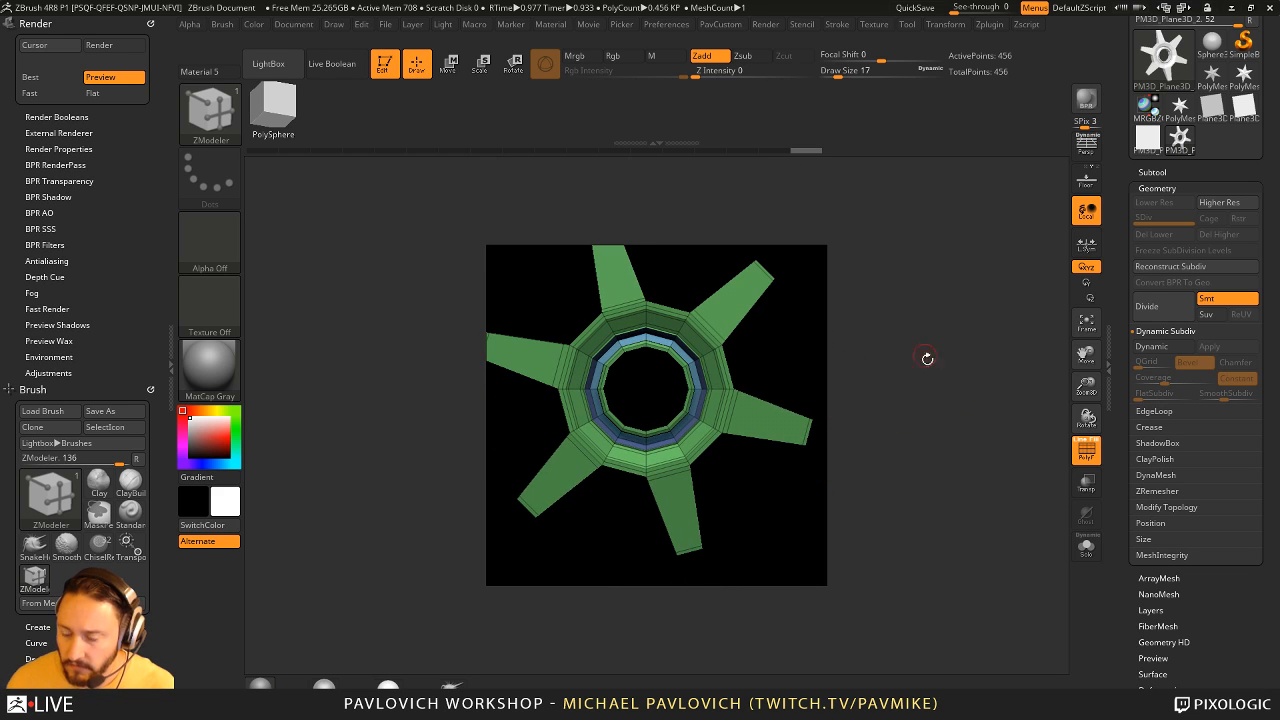
{"action": "key", "text": "d"}
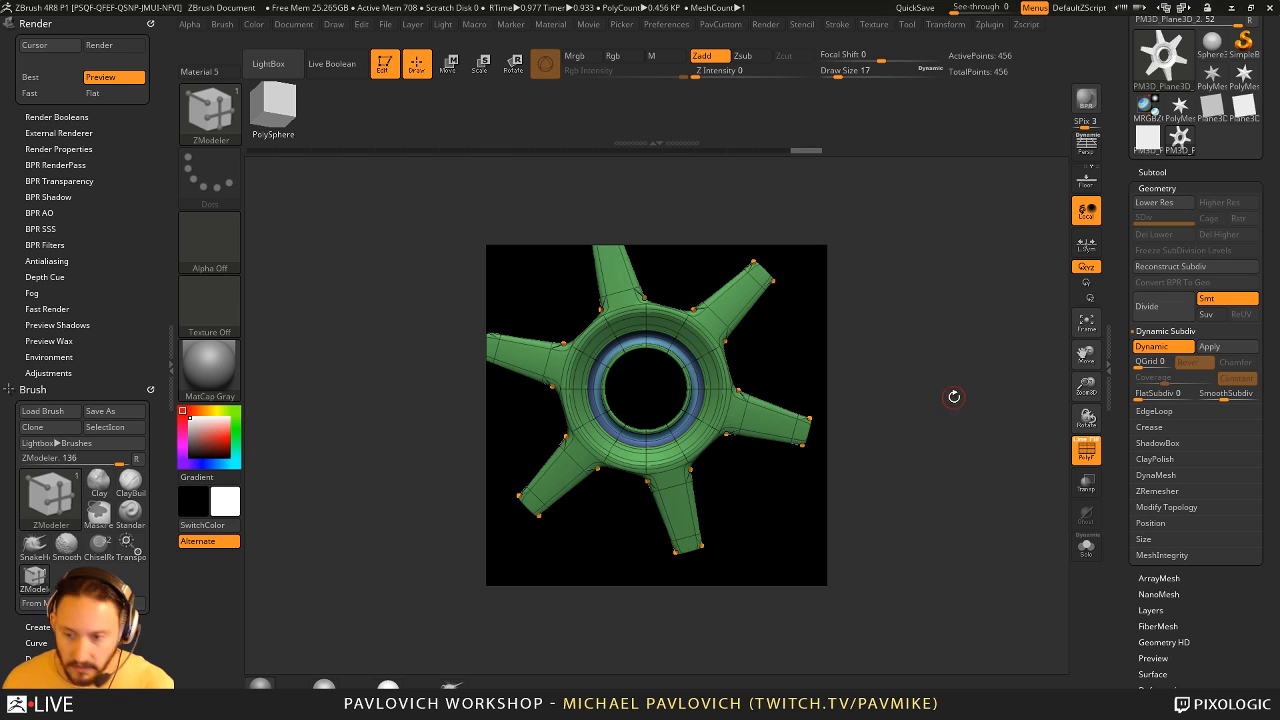
{"action": "left_click", "coordinate": [1086, 451]}
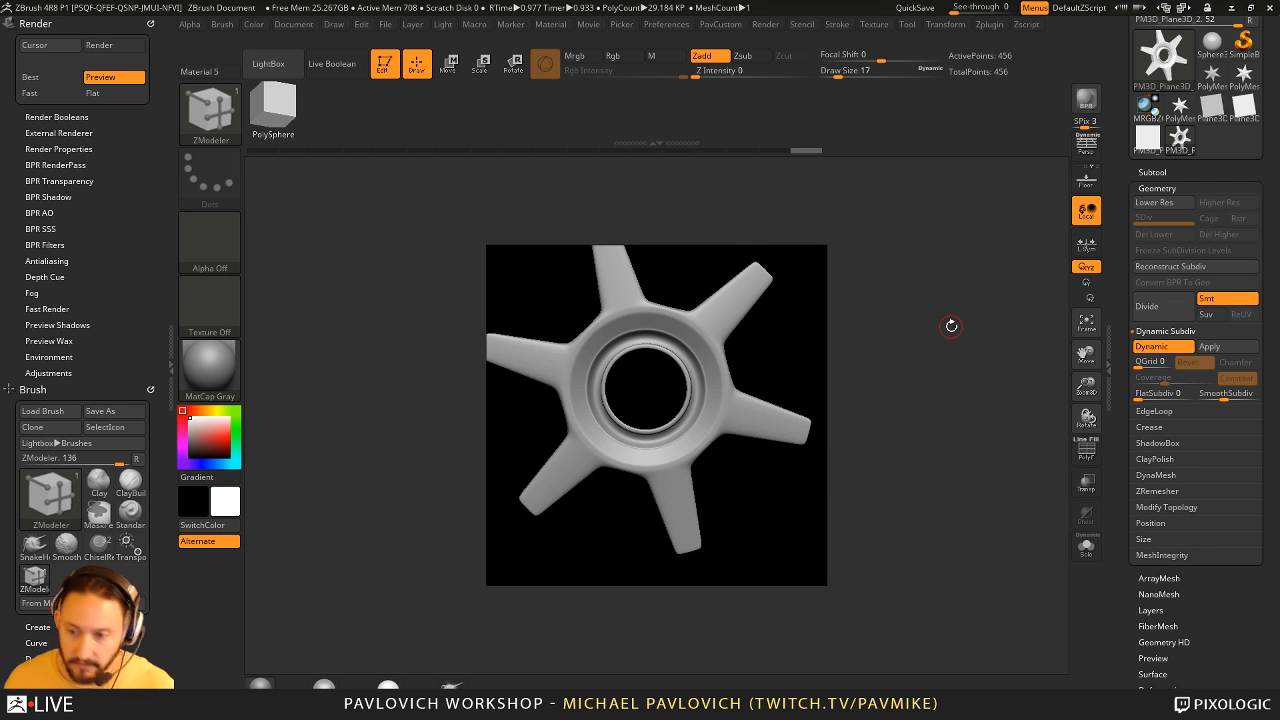
{"action": "left_click_drag", "start_coordinate": [951, 325], "coordinate": [955, 337]}
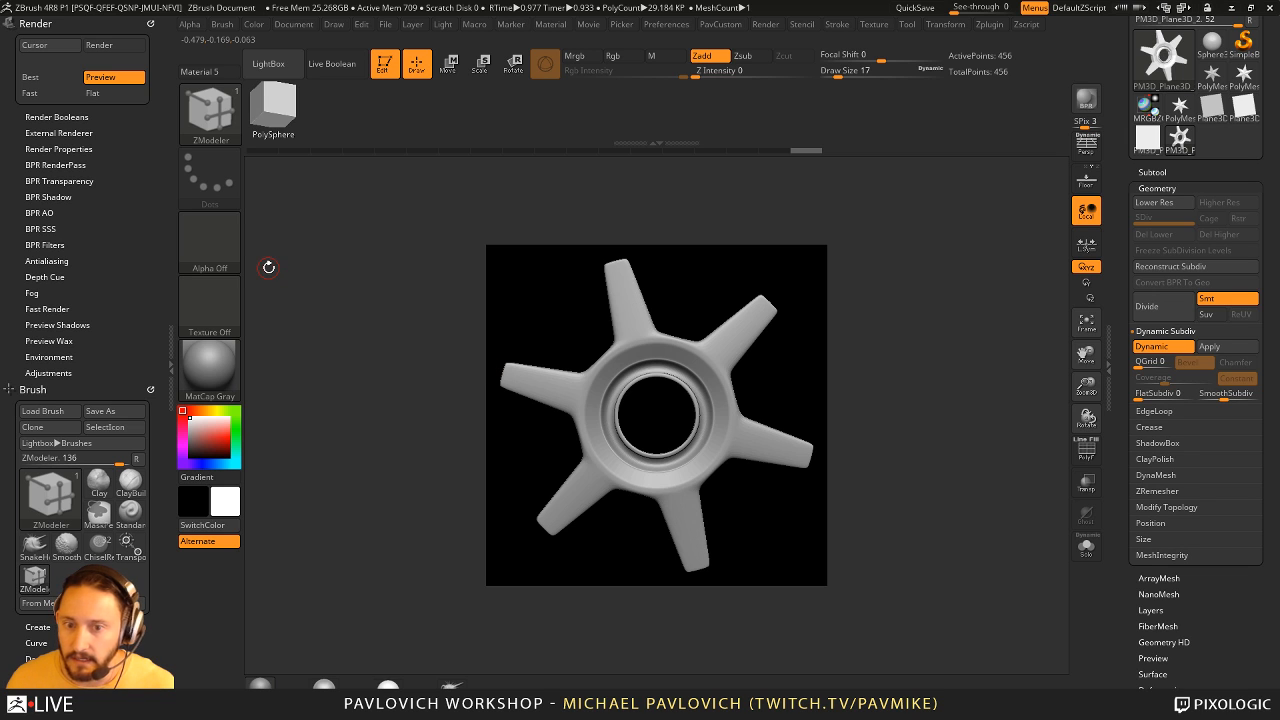
- Switch to the ChiselRect brush and append the modified gear to it from the mesh
{"action": "key", "text": "b"}
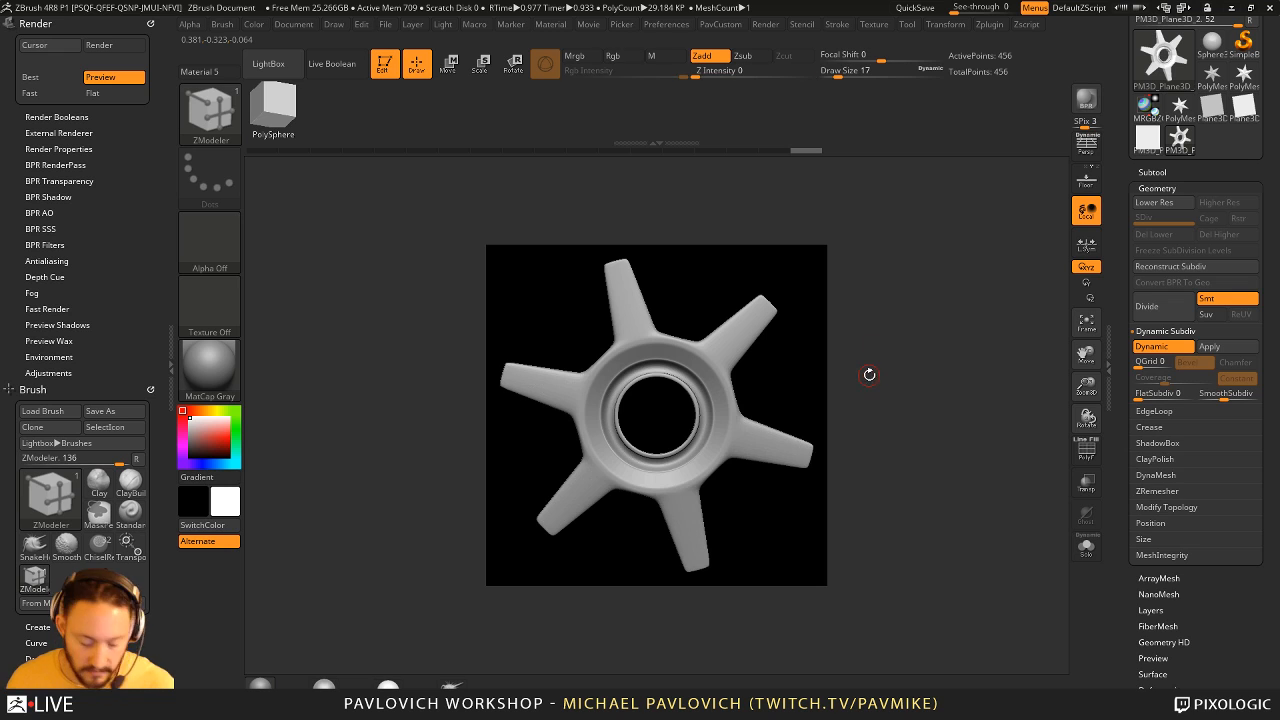
{"action": "key", "text": "b"}
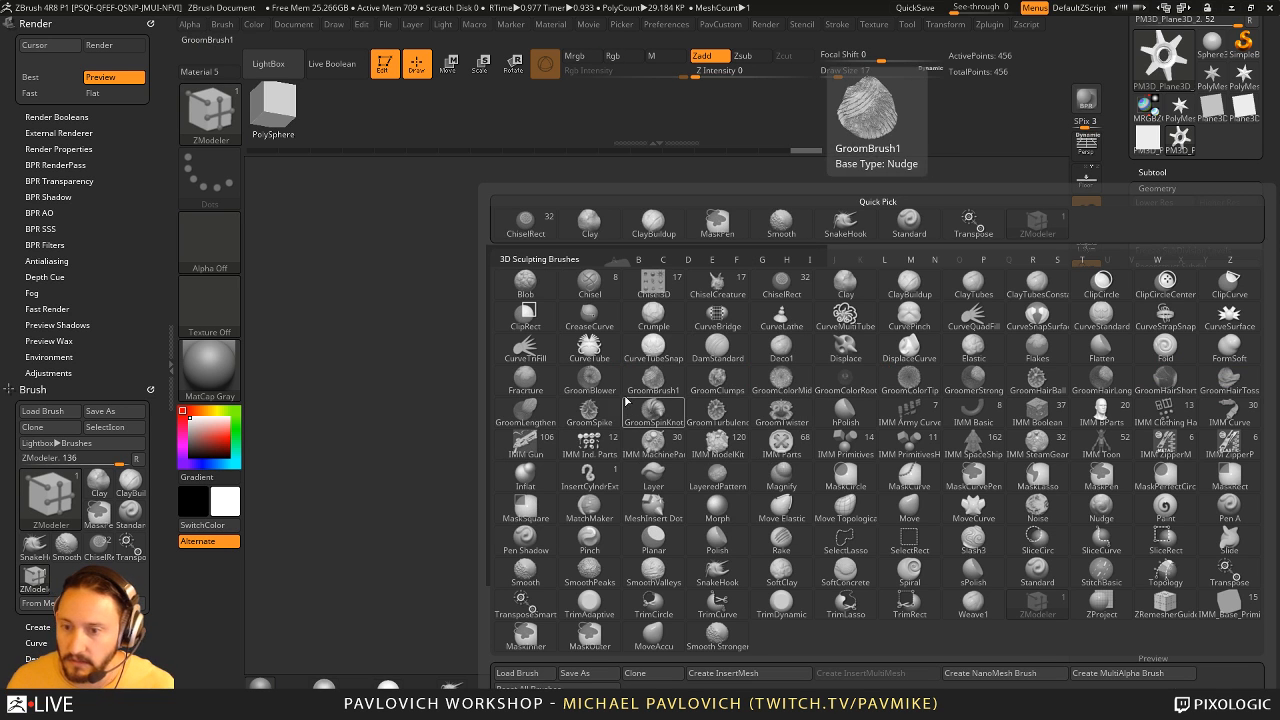
{"action": "left_click", "coordinate": [780, 298]}
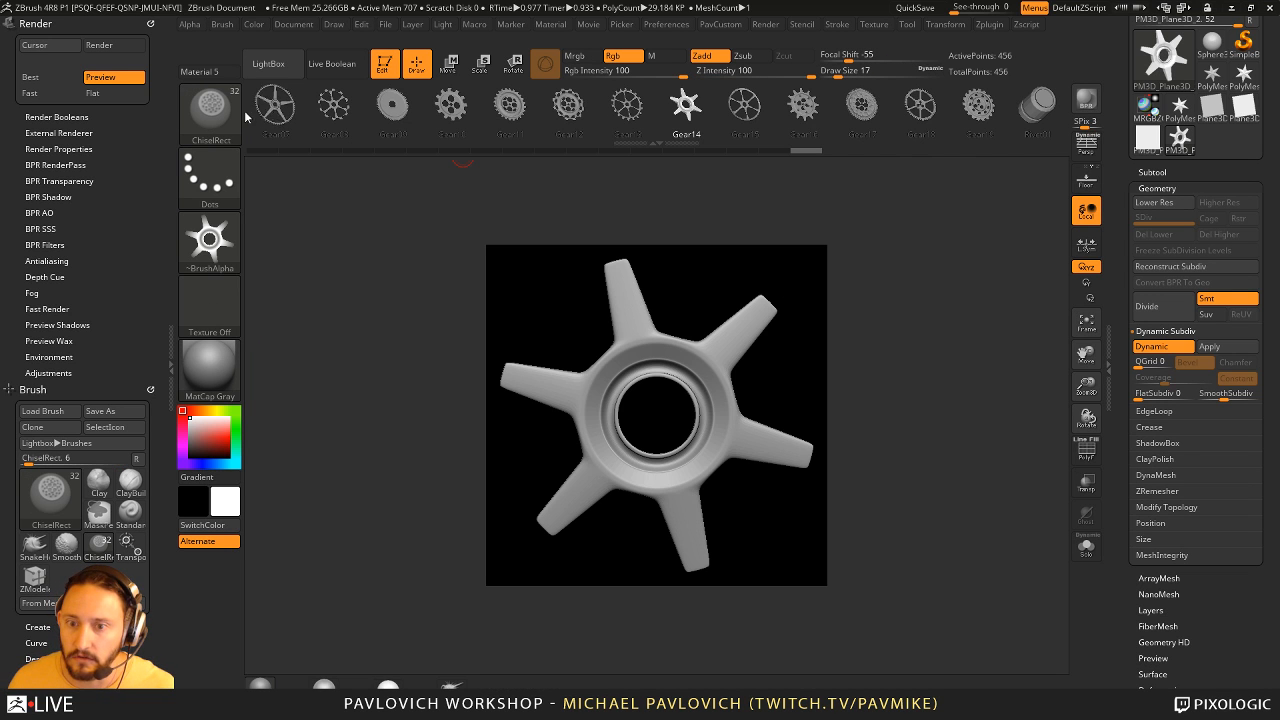
{"action": "left_click", "coordinate": [150, 23]}
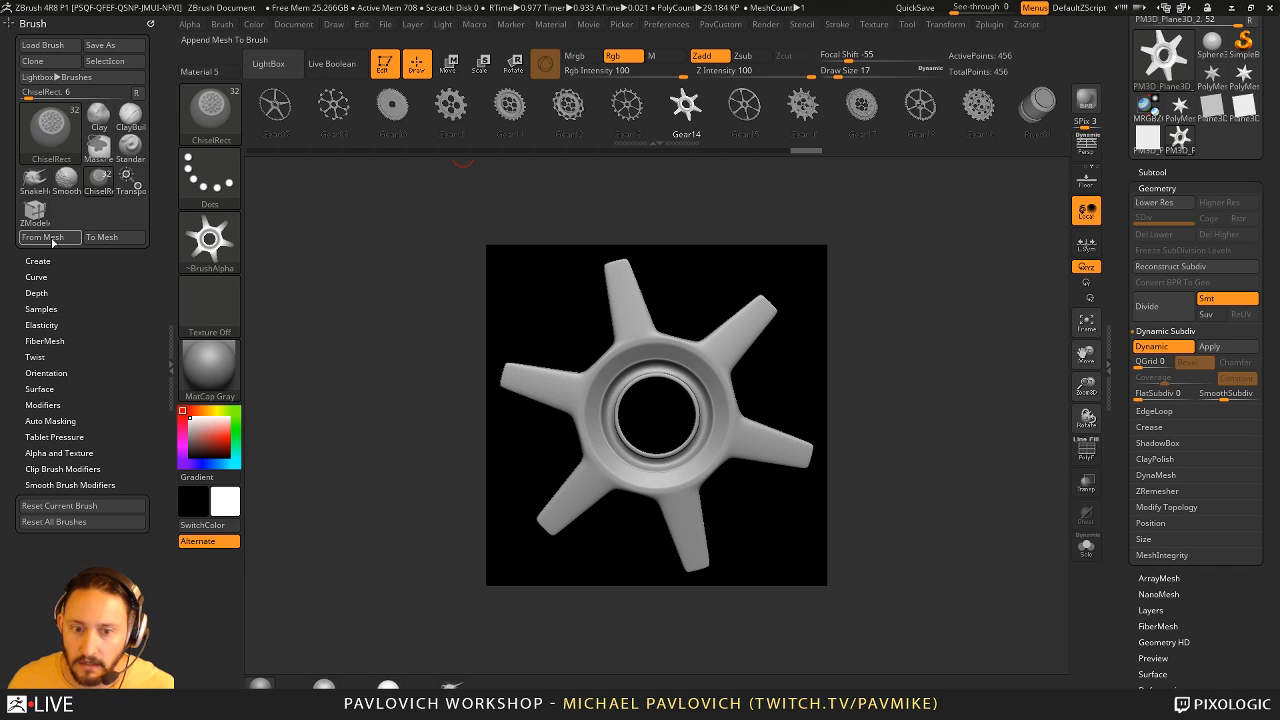
{"action": "left_click_drag", "start_coordinate": [880, 99], "coordinate": [290, 95]}
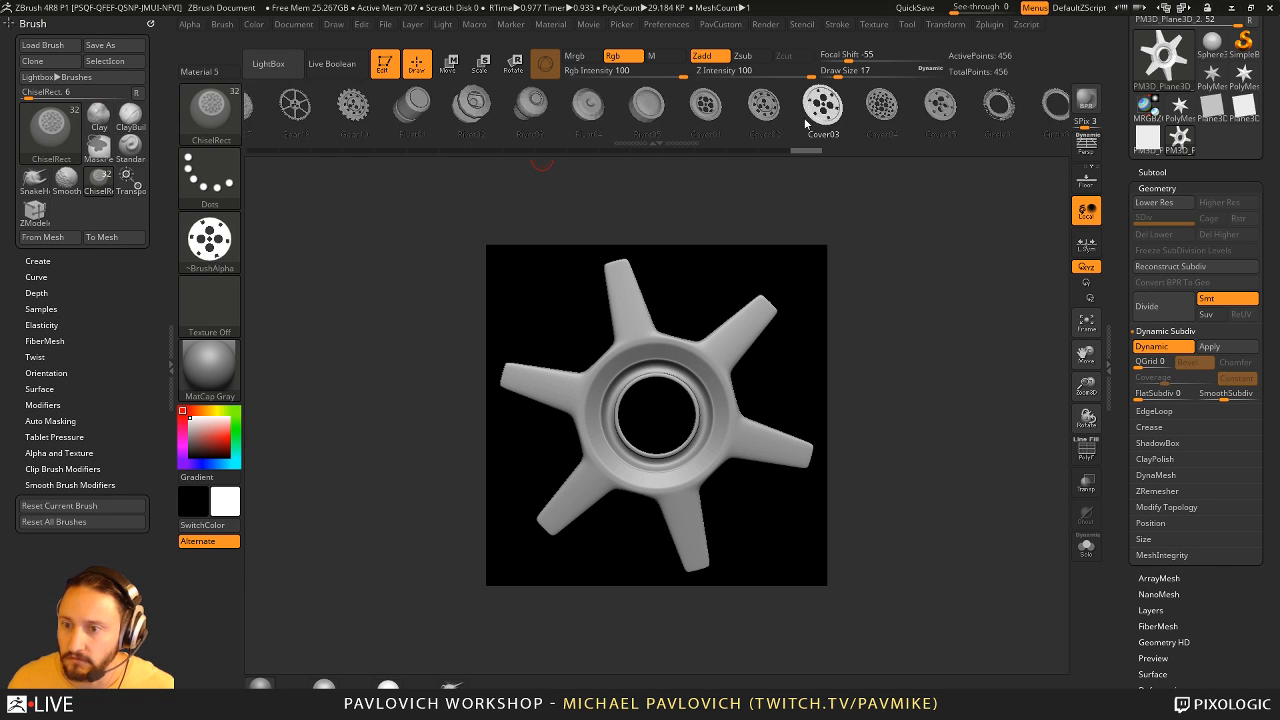
{"action": "left_click_drag", "start_coordinate": [825, 100], "coordinate": [370, 100]}
{"action": "left_click", "coordinate": [35, 237]}
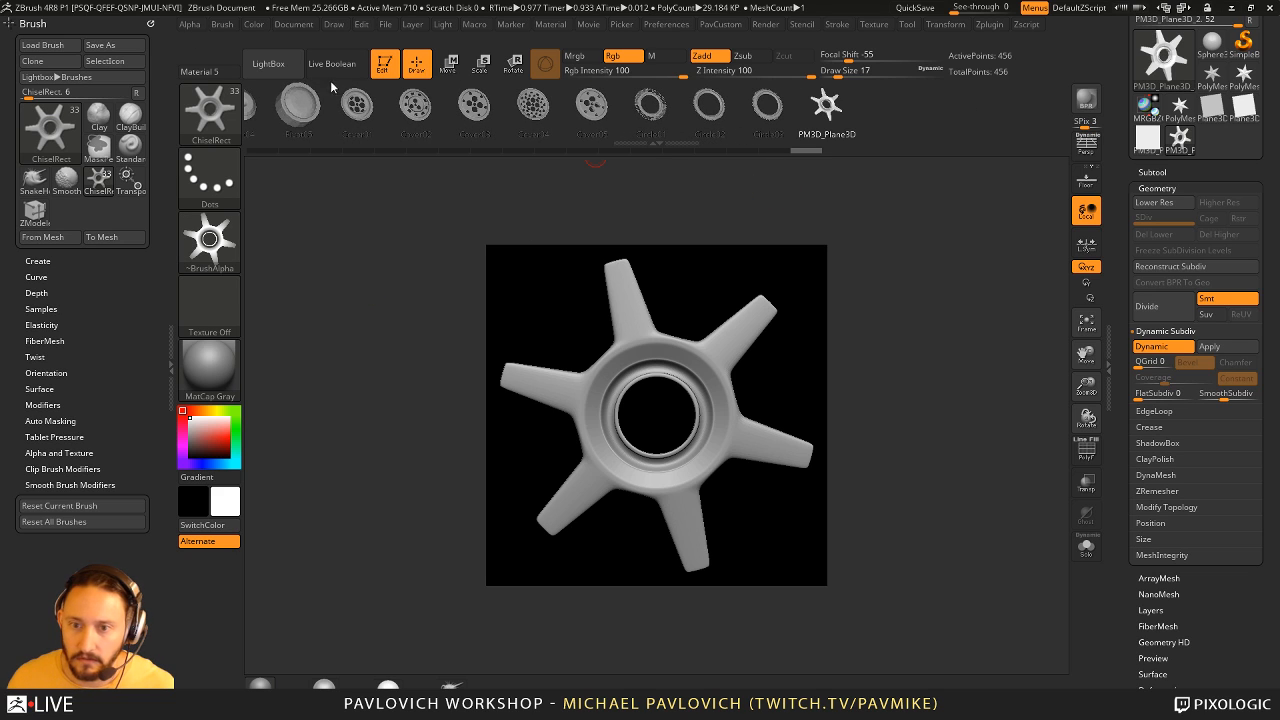
- Leave Edit mode, clear the canvas and create a new window-sized document without saving the old one
{"action": "left_click", "coordinate": [384, 64]}
{"action": "key", "text": "ctrl+n"}
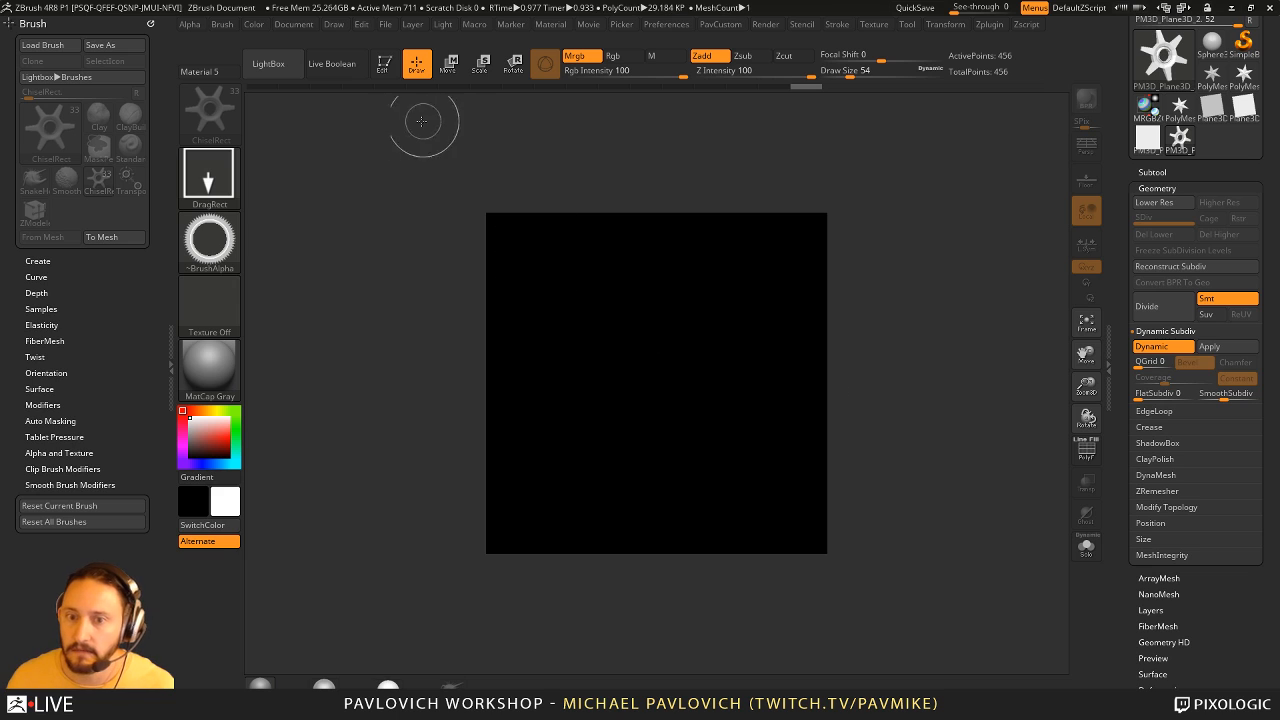
{"action": "left_click", "coordinate": [293, 24]}
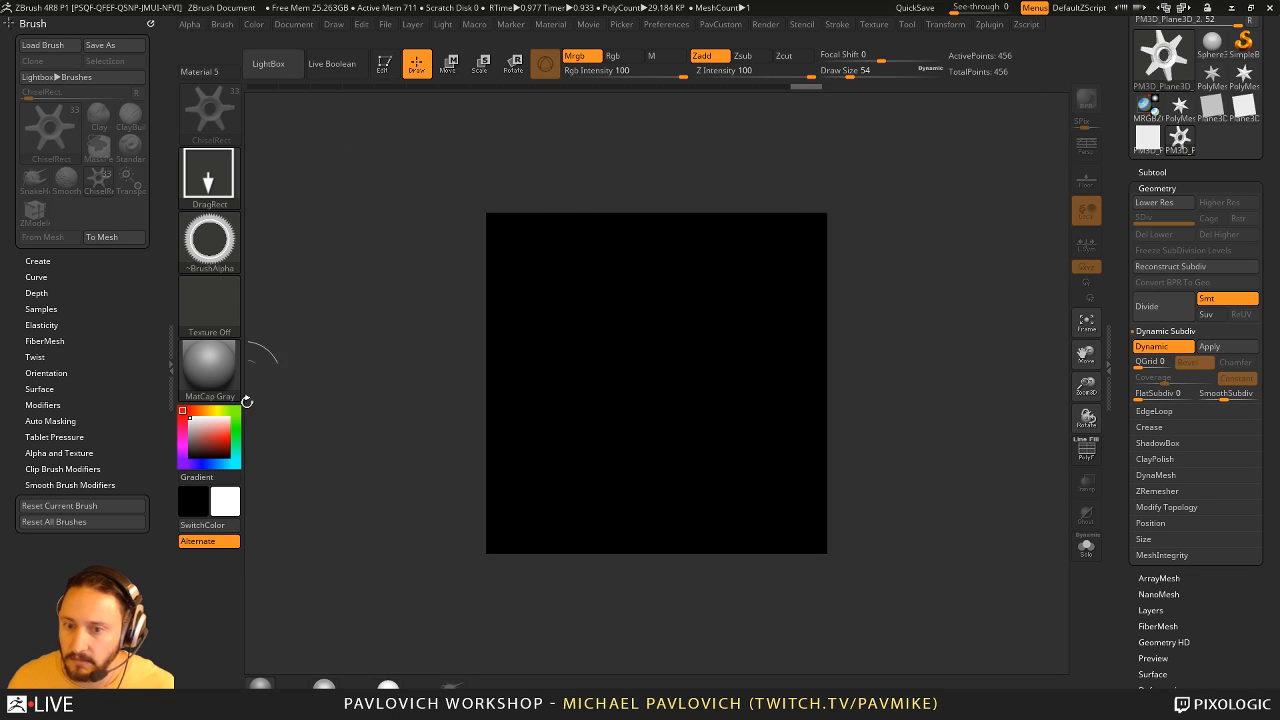
{"action": "left_click", "coordinate": [293, 24]}
{"action": "left_click", "coordinate": [330, 191]}
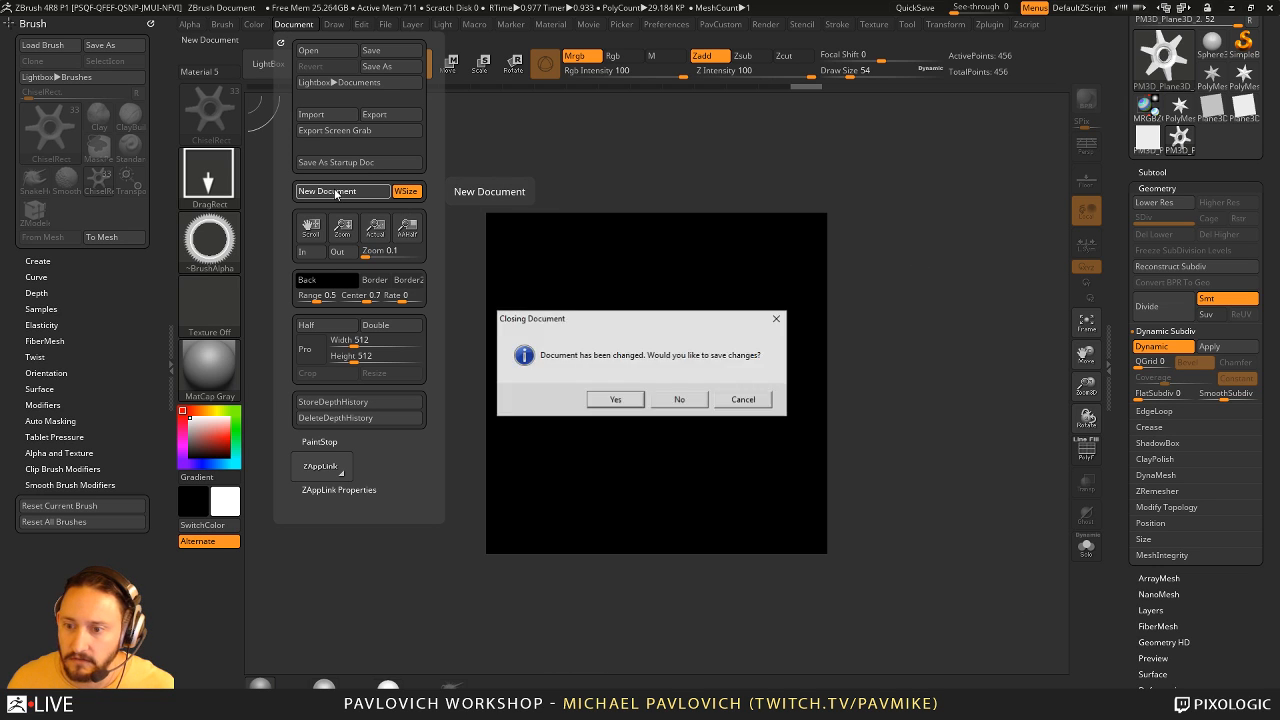
{"action": "left_click", "coordinate": [680, 400]}
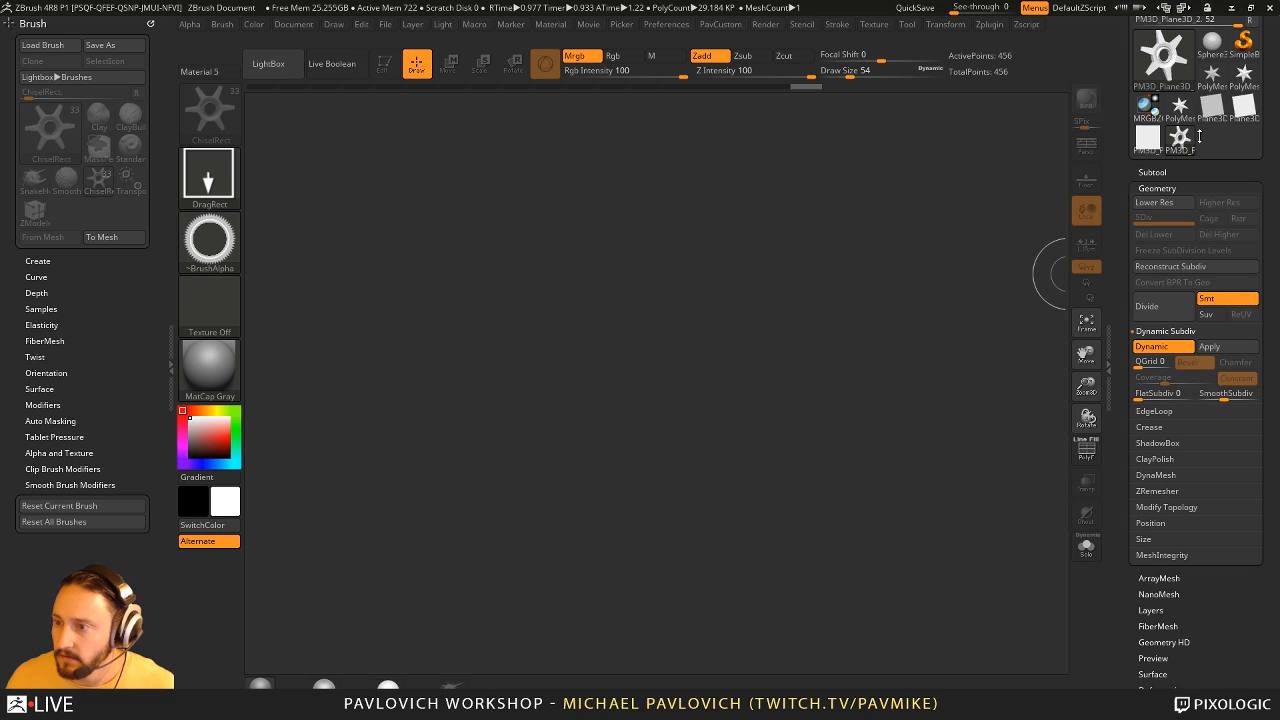
- Place the square plane tool on the canvas in Edit mode and convert it with Make PolyMesh3D
{"action": "left_click", "coordinate": [1147, 143]}
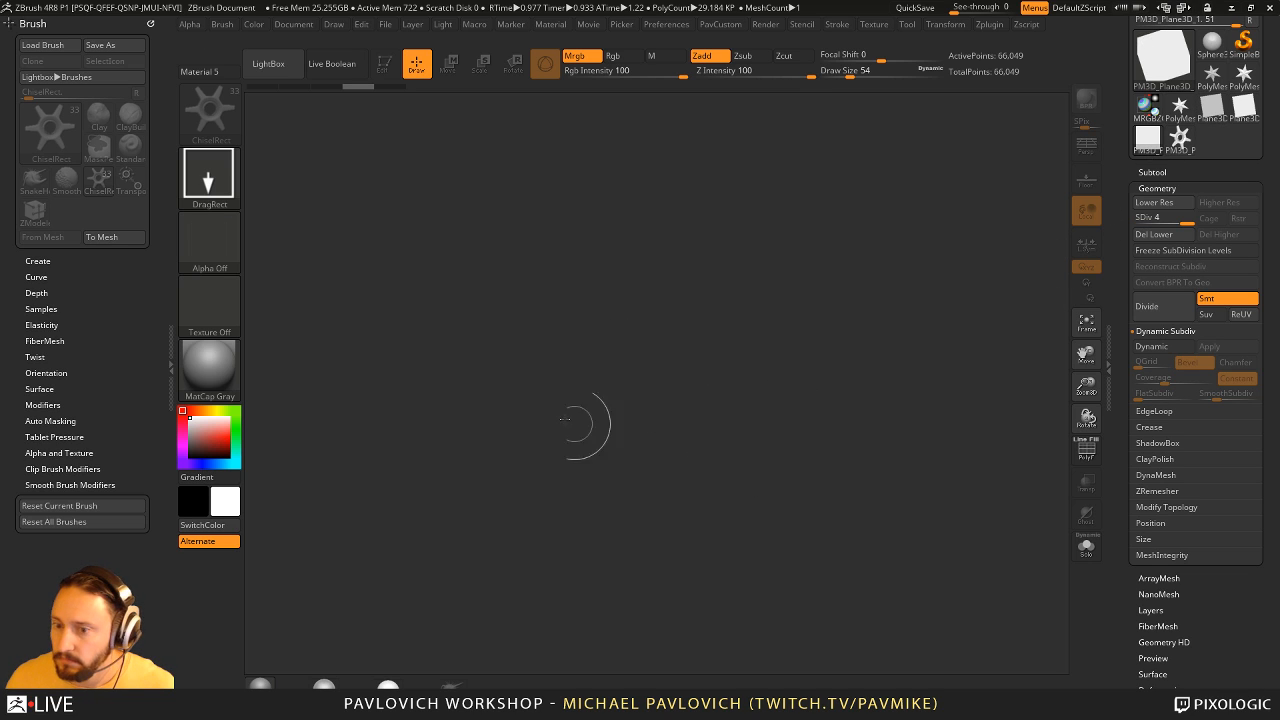
{"action": "left_click_drag", "start_coordinate": [565, 410], "coordinate": [593, 403]}
{"action": "left_click", "coordinate": [385, 67]}
{"action": "scroll", "coordinate": [1200, 140], "scroll_direction": "up", "scroll_amount": 3}
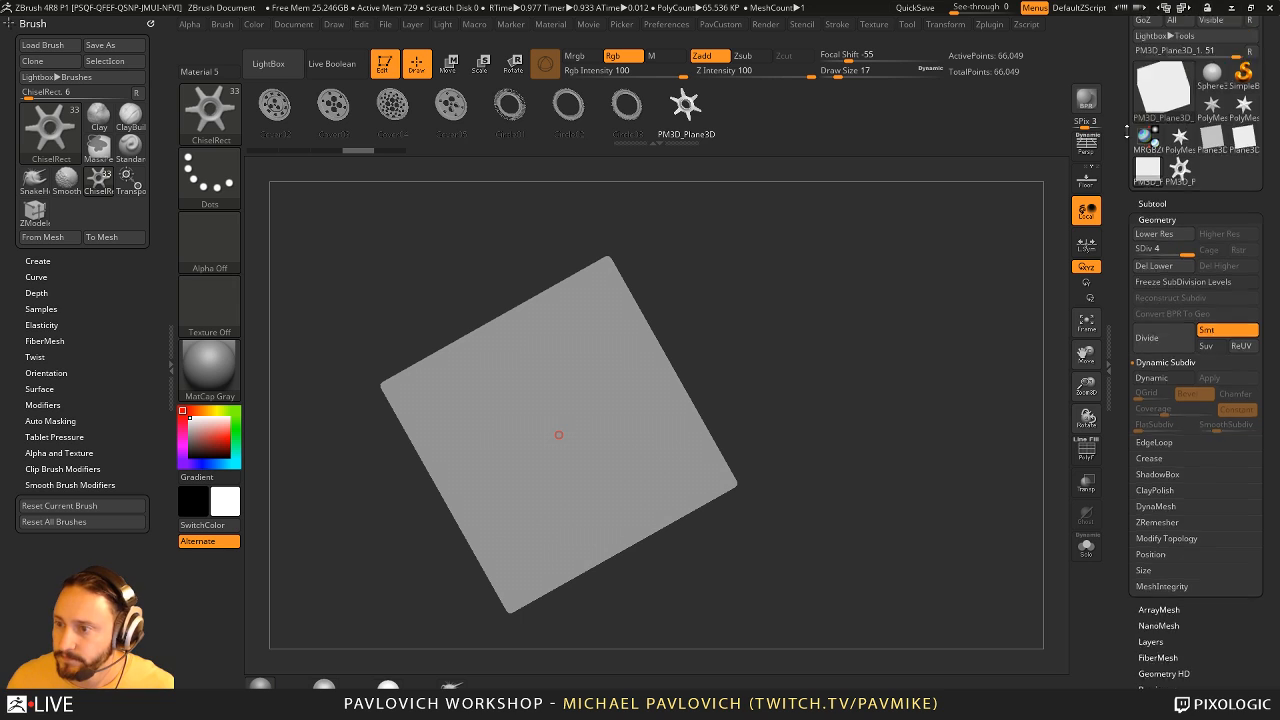
{"action": "left_click", "coordinate": [1205, 94]}
- Snap the plane to a front view, subdivide it three times to SDiv 4 and show its polyframe
{"action": "left_click_drag", "start_coordinate": [935, 245], "coordinate": [897, 271], "text": "shift"}
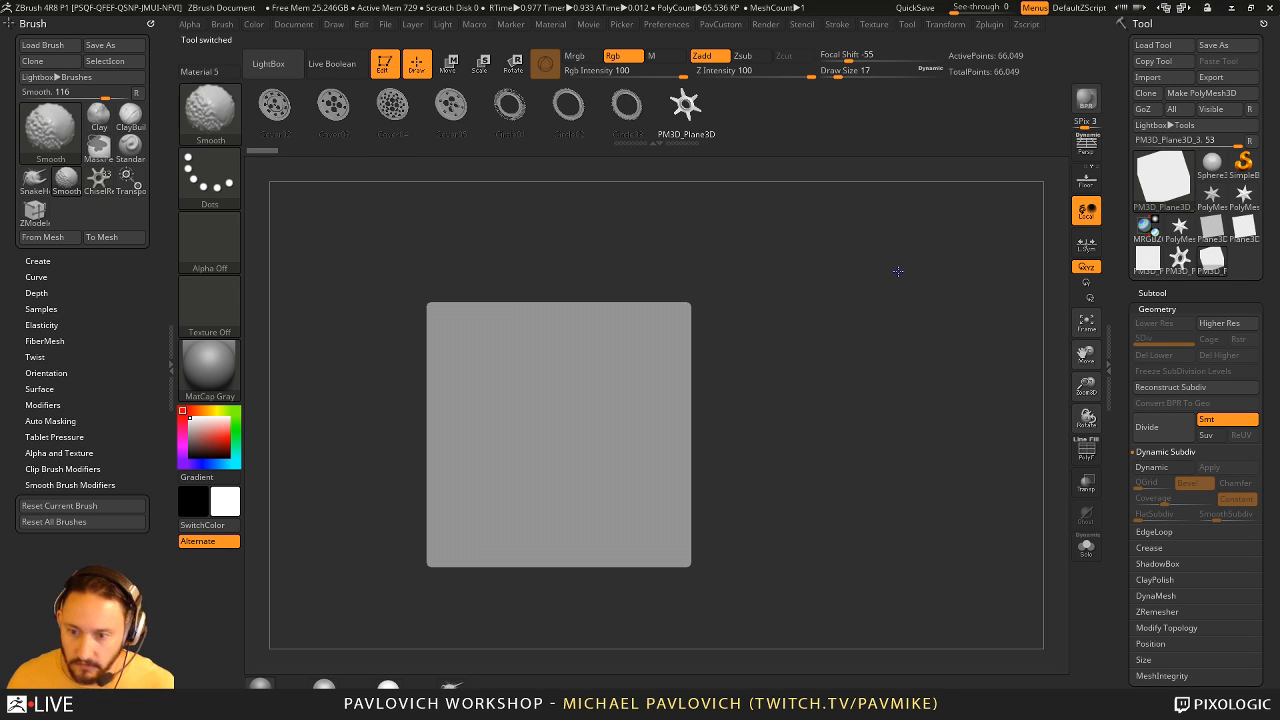
{"action": "key", "text": "ctrl+d"}
{"action": "key", "text": "ctrl+d"}
{"action": "key", "text": "ctrl+d"}
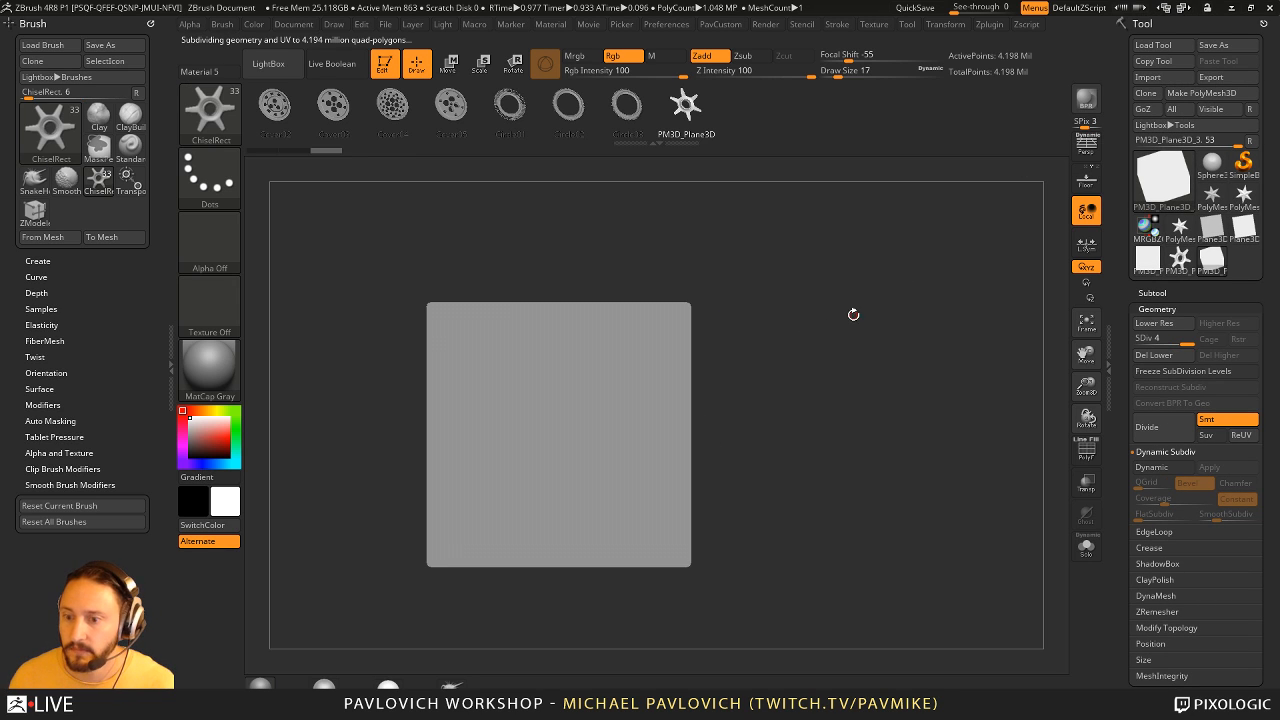
{"action": "left_click", "coordinate": [1087, 450]}
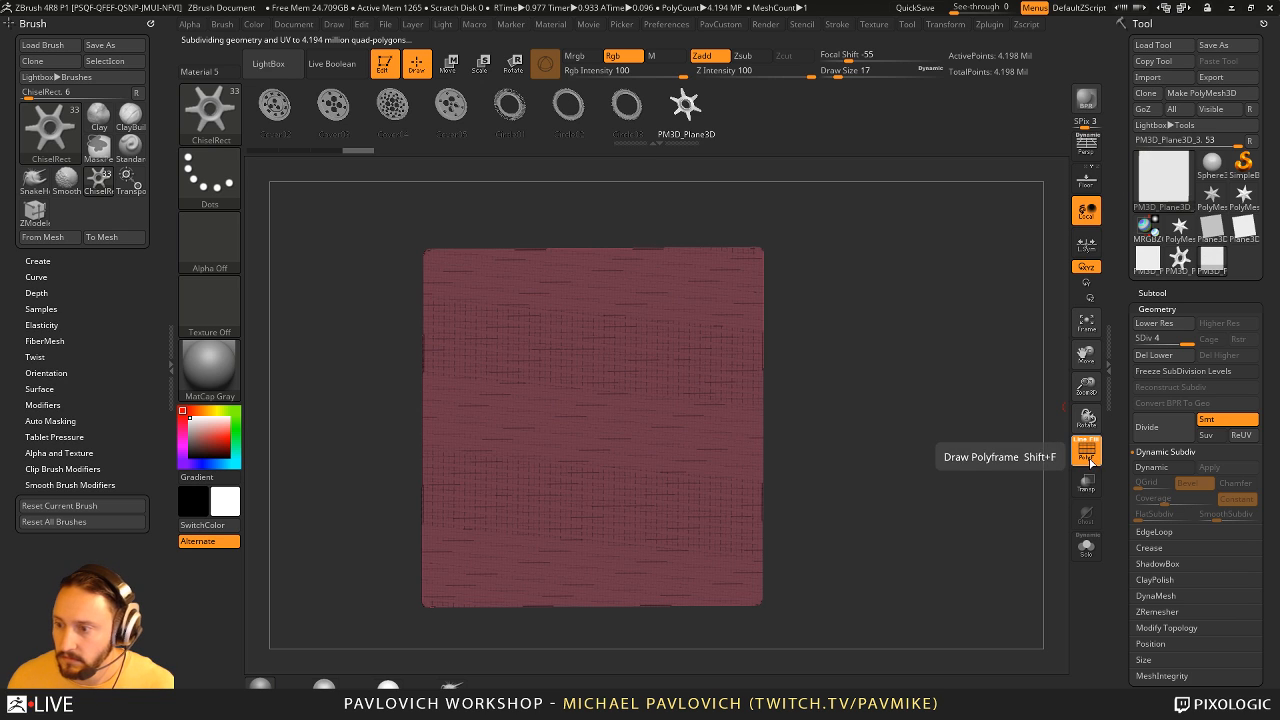
- Hide the plane's polyframe and set up the ChiselRect brush with Draw Size 80 and the DragRect stroke
{"action": "left_click", "coordinate": [1087, 450]}
{"action": "left_click_drag", "start_coordinate": [880, 405], "coordinate": [845, 402]}
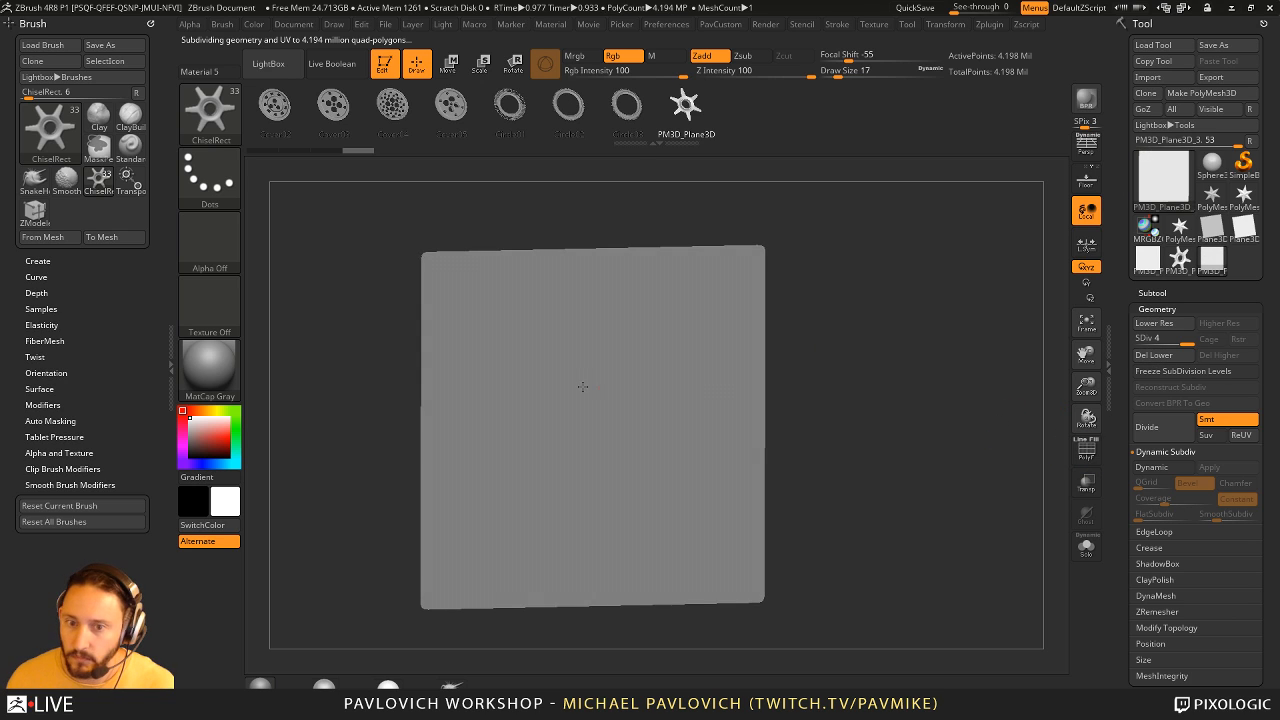
{"action": "key", "text": "s"}
{"action": "left_click_drag", "start_coordinate": [583, 386], "coordinate": [600, 388]}
{"action": "left_click", "coordinate": [228, 178]}
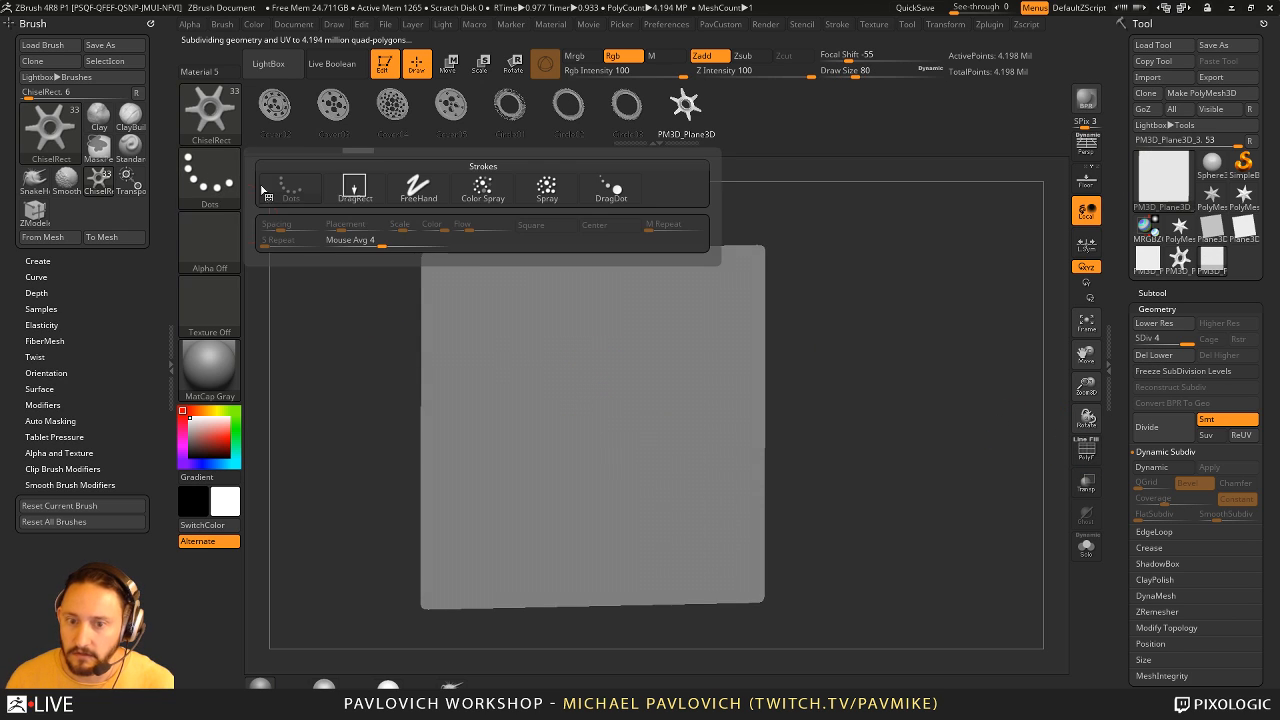
{"action": "left_click", "coordinate": [353, 193]}
- Try stamping the appended PM3D_Plane3D gear on the plane and undo the stamp
{"action": "left_click", "coordinate": [627, 118]}
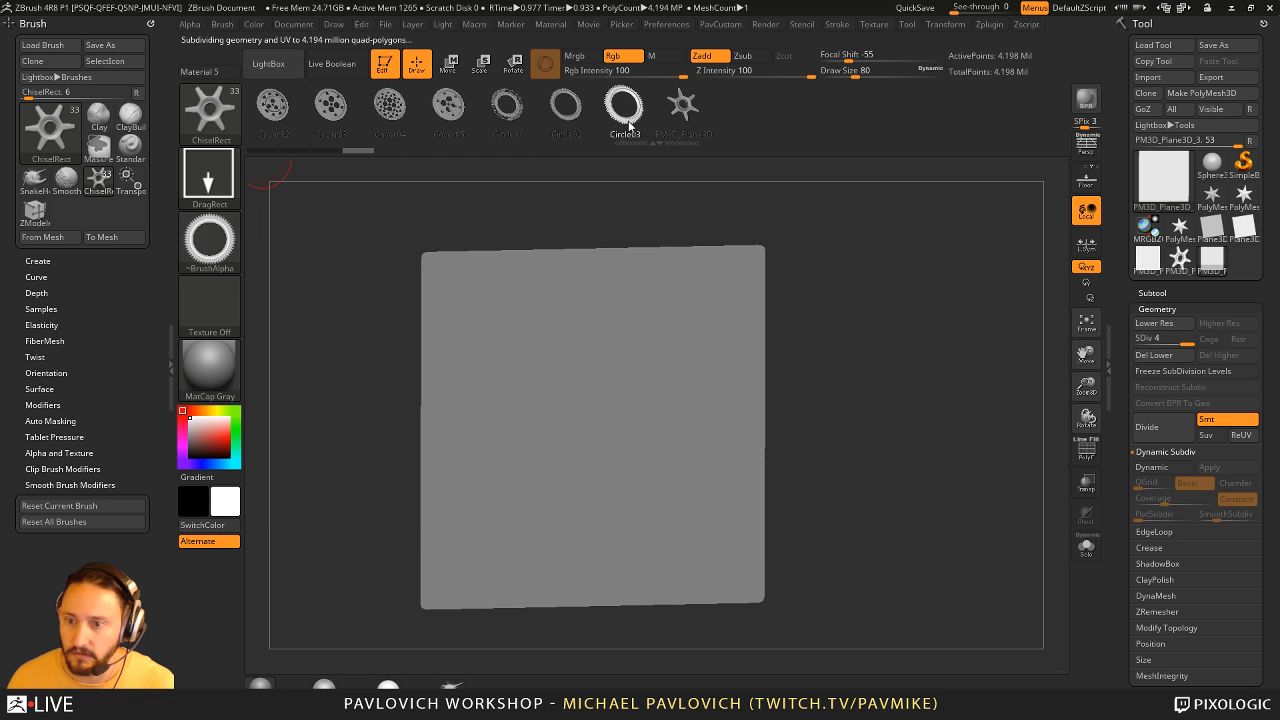
{"action": "left_click", "coordinate": [683, 108]}
{"action": "mouse_move", "coordinate": [580, 380]}
{"action": "left_mouse_down"}
{"action": "mouse_move", "coordinate": [806, 398]}
{"action": "mouse_move", "coordinate": [780, 363]}
{"action": "mouse_move", "coordinate": [869, 349]}
{"action": "left_mouse_up"}
{"action": "key", "text": "ctrl+z"}
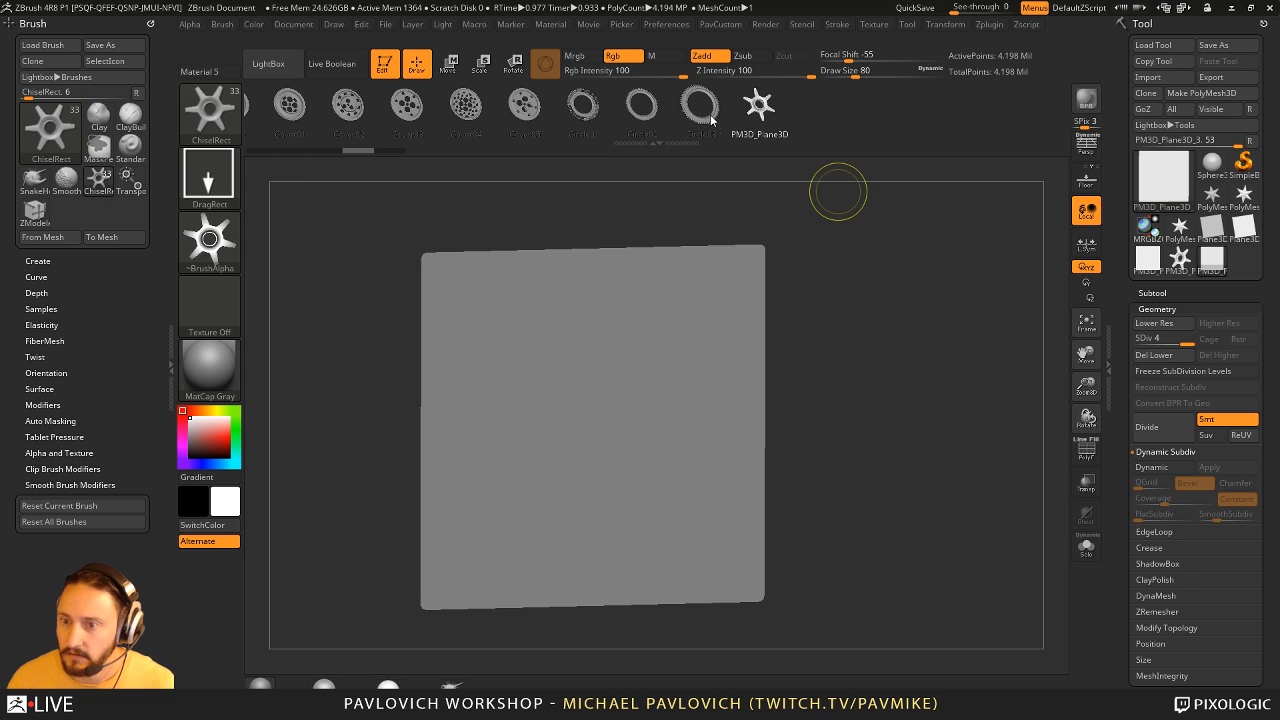
- Try ring shapes such as Circle01 on the plane, undoing each stamp, and select the Cover03 shape
{"action": "left_click", "coordinate": [703, 106]}
{"action": "left_click_drag", "start_coordinate": [614, 349], "coordinate": [803, 379]}
{"action": "key", "text": "ctrl+z"}
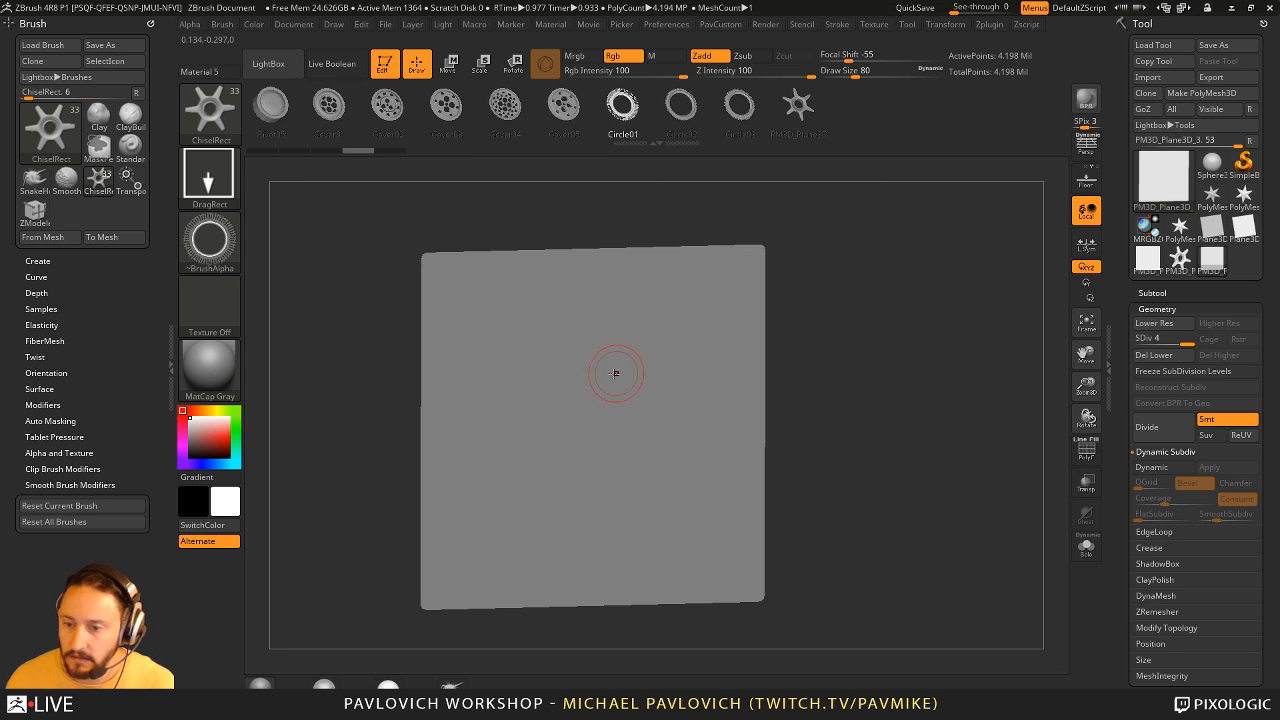
{"action": "left_click_drag", "start_coordinate": [614, 373], "coordinate": [651, 378]}
{"action": "key", "text": "ctrl+z"}
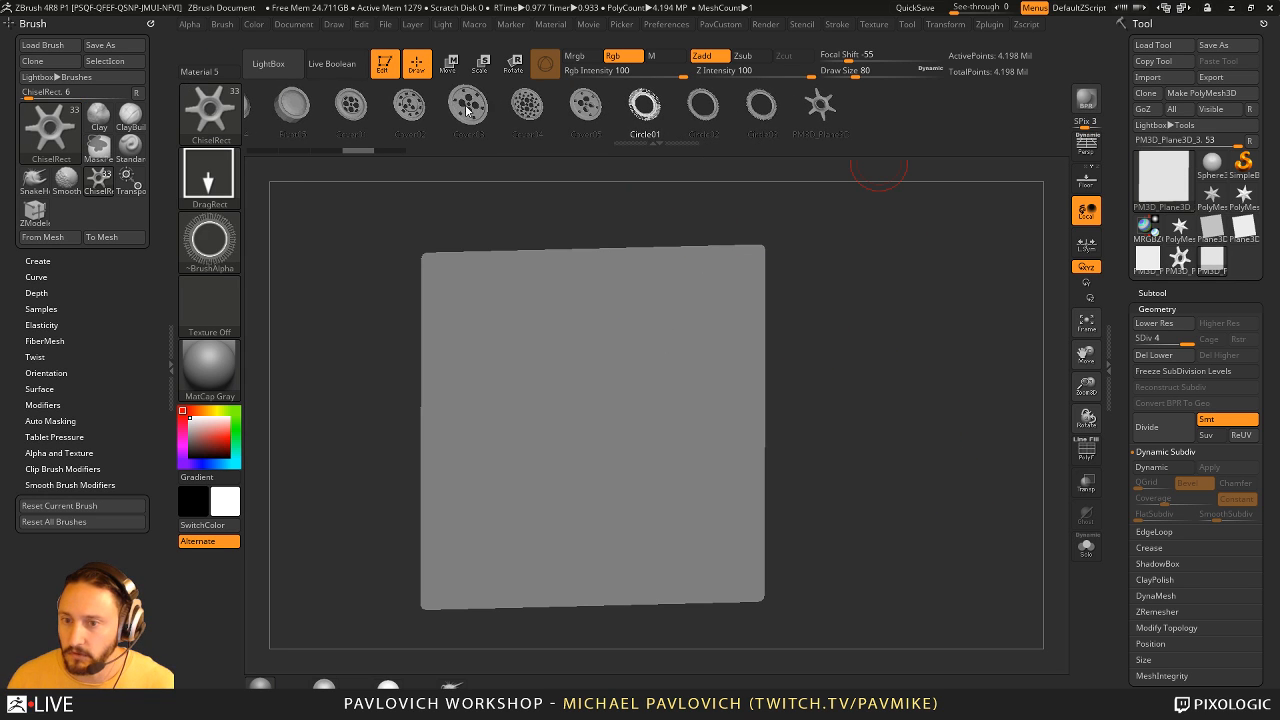
{"action": "left_click", "coordinate": [467, 110]}
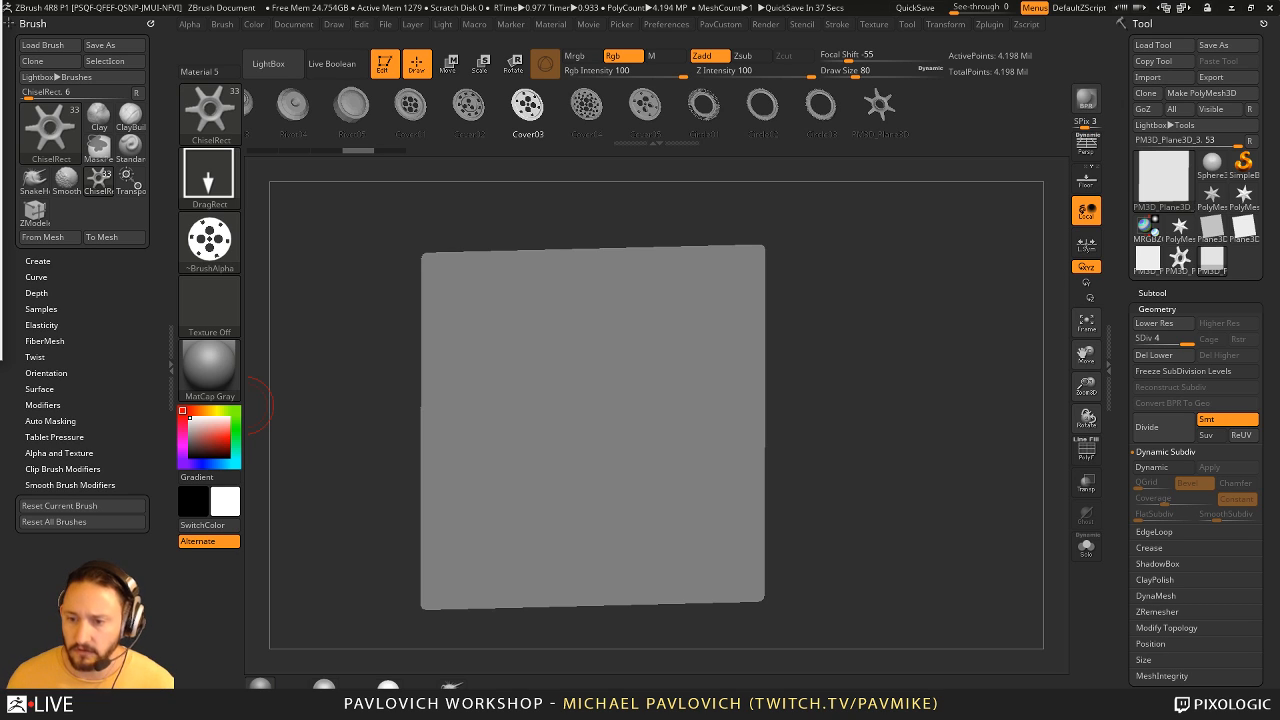
- Replace the plane on the canvas with a Cube3D in Edit mode and convert it with Make PolyMesh3D
{"action": "left_click", "coordinate": [388, 64]}
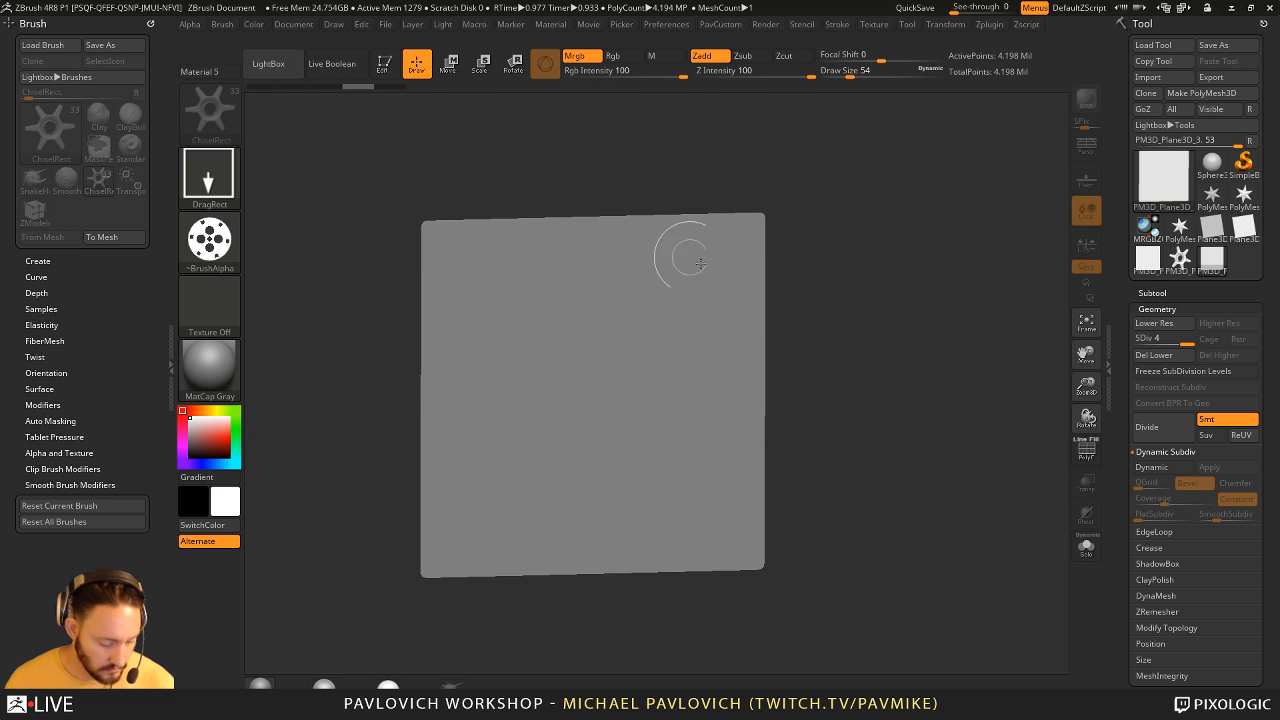
{"action": "key", "text": "ctrl+n"}
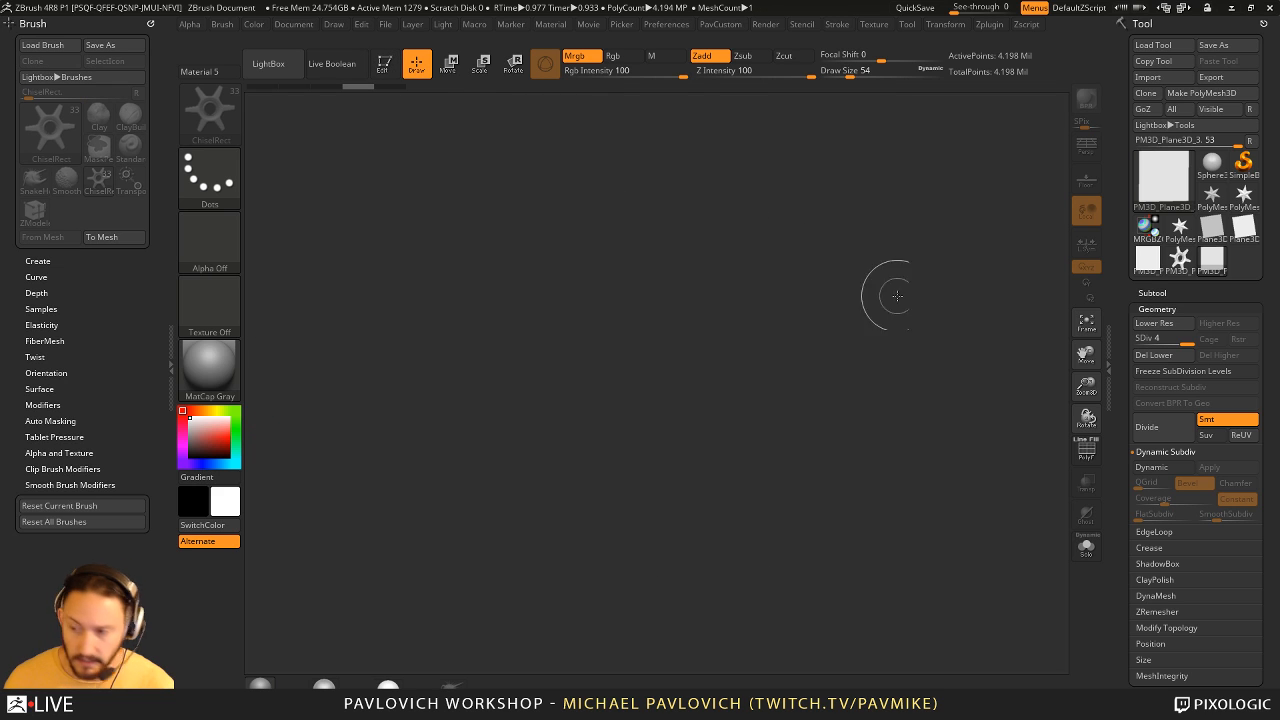
{"action": "left_click", "coordinate": [1211, 199]}
{"action": "left_click", "coordinate": [1170, 186]}
{"action": "left_click", "coordinate": [638, 272]}
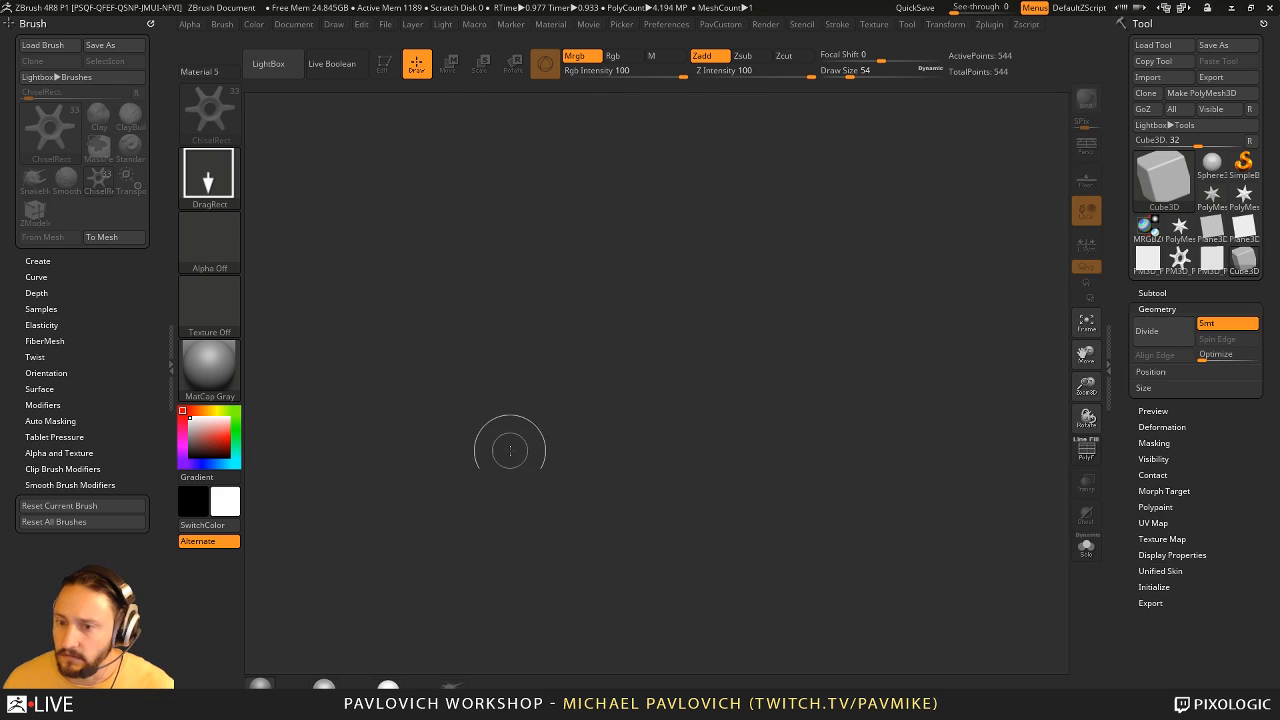
{"action": "left_click_drag", "start_coordinate": [593, 414], "coordinate": [394, 129]}
{"action": "left_click", "coordinate": [393, 72]}
{"action": "left_click", "coordinate": [1201, 94]}
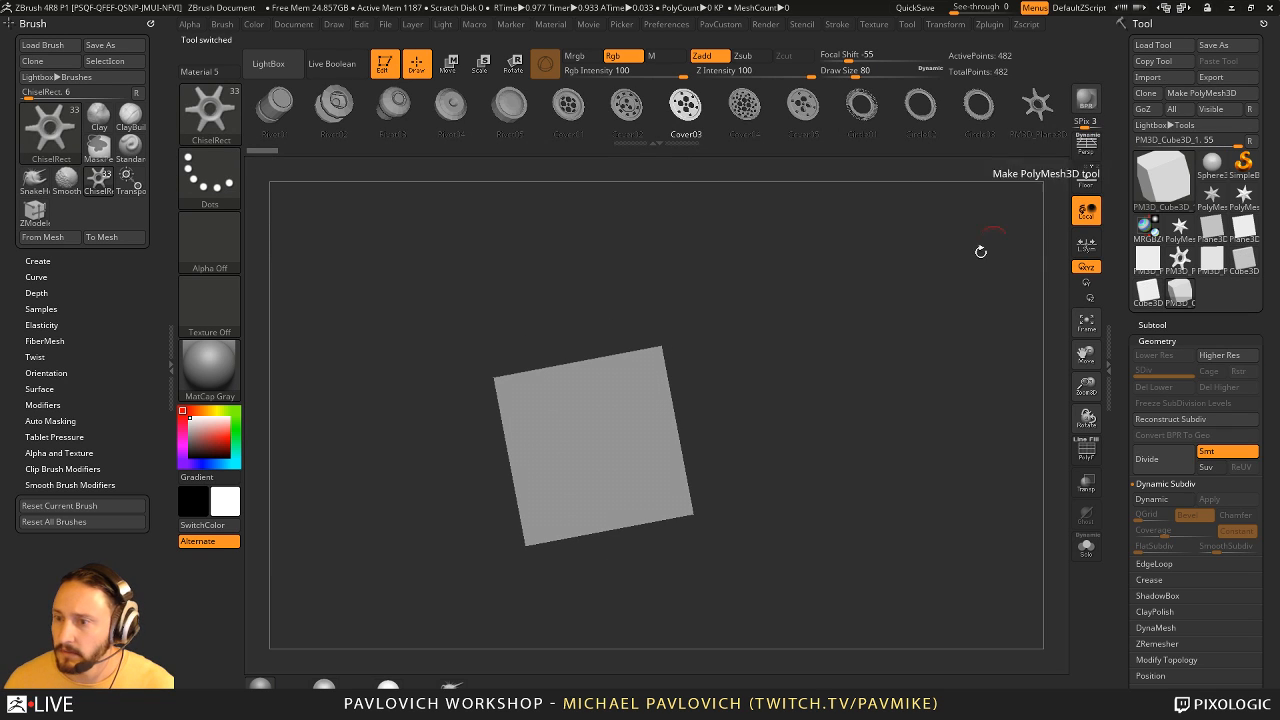
- Show the cube's polyframe and initialize it as a QCube with X, Y and Z Res 2
{"action": "key", "text": "f"}
{"action": "left_click_drag", "start_coordinate": [980, 251], "coordinate": [900, 416], "text": "shift"}
{"action": "left_click", "coordinate": [1152, 140]}
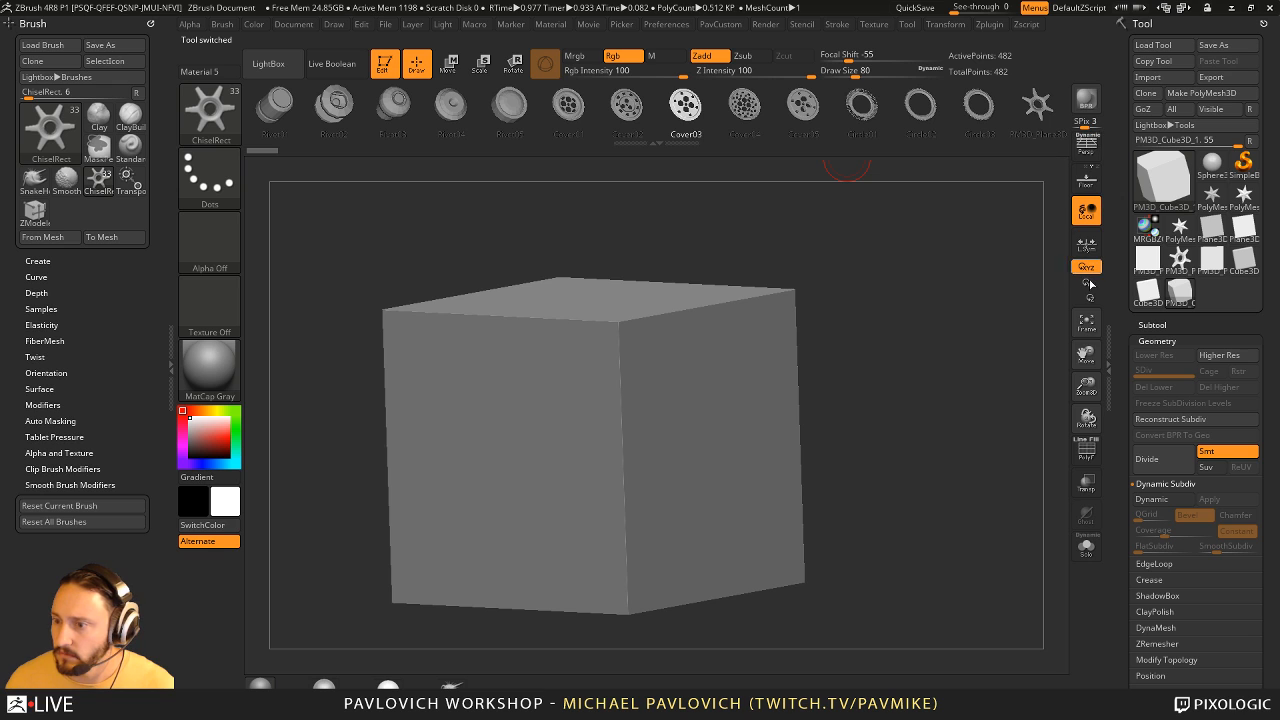
{"action": "left_click", "coordinate": [1090, 453]}
{"action": "left_click_drag", "start_coordinate": [1122, 440], "coordinate": [1122, 250]}
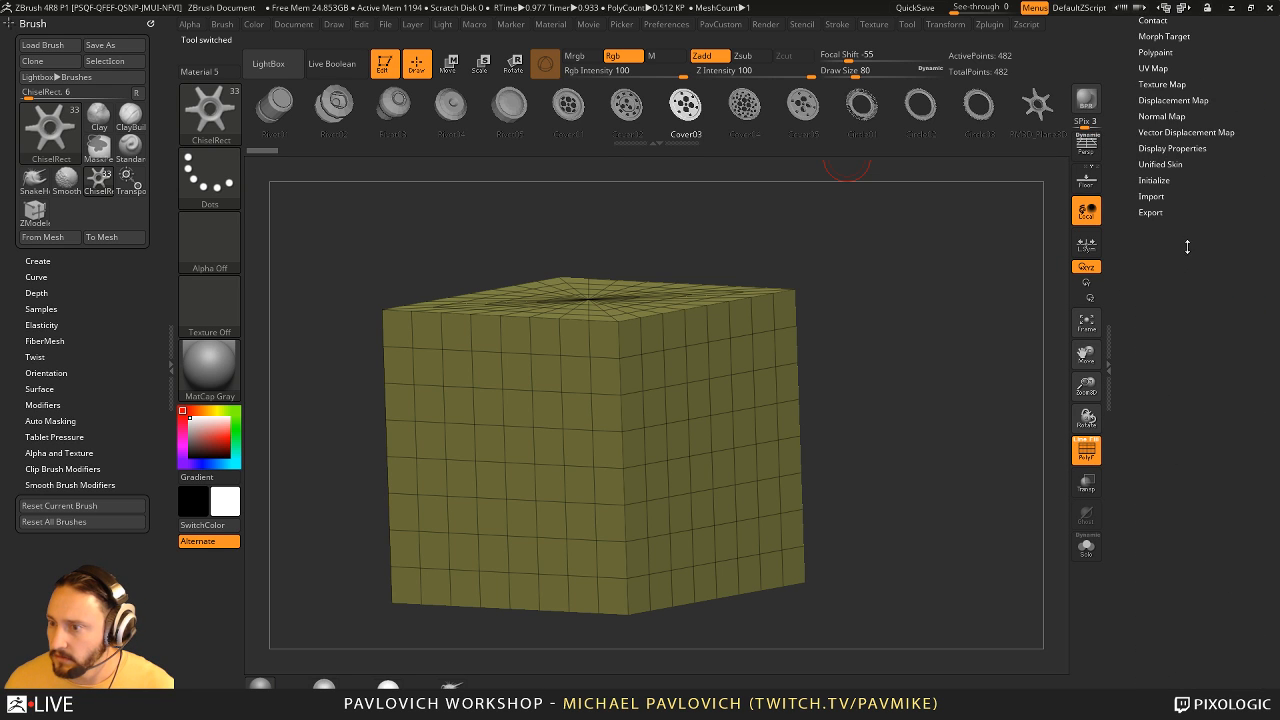
{"action": "left_click", "coordinate": [1153, 179]}
{"action": "left_click", "coordinate": [1148, 194]}
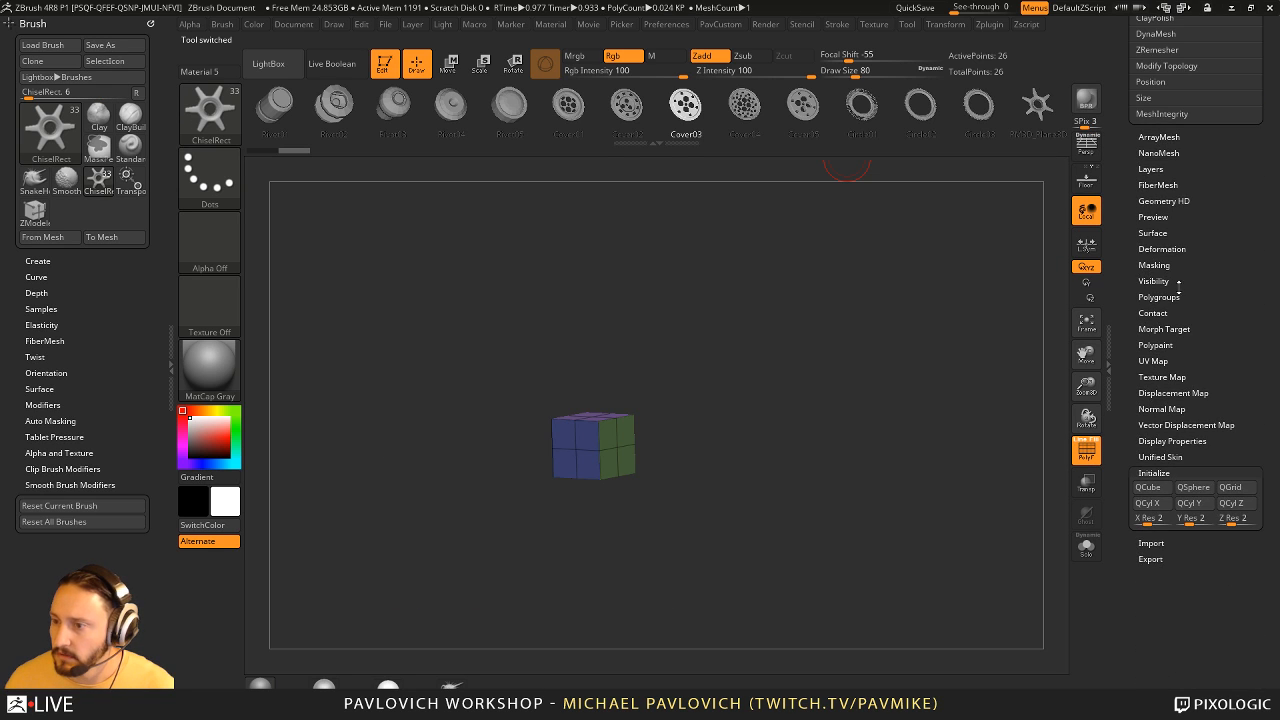
- Extrude the cube's sides symmetrically with ZModeler QMesh Polygroup All, forming raised, outward-projecting blocks on both sides
{"action": "left_click", "coordinate": [1161, 248]}
{"action": "key", "text": "f"}
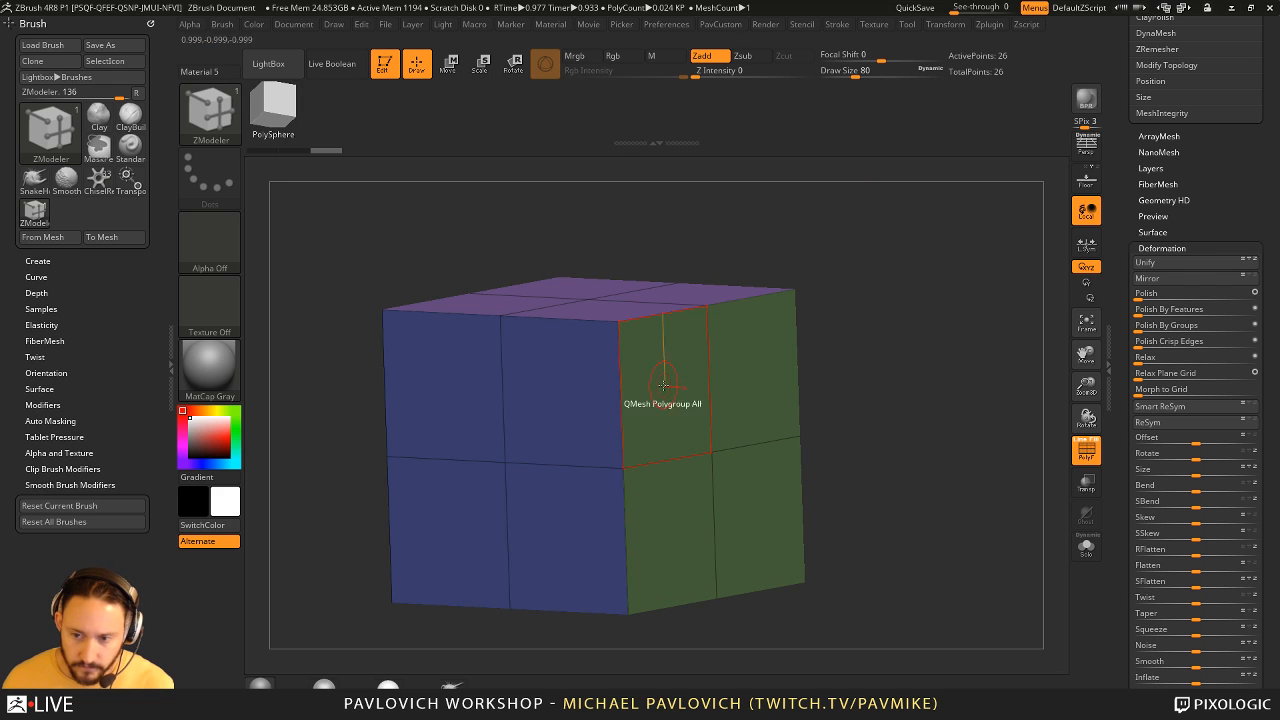
{"action": "right_click_drag", "start_coordinate": [683, 381], "coordinate": [811, 350]}
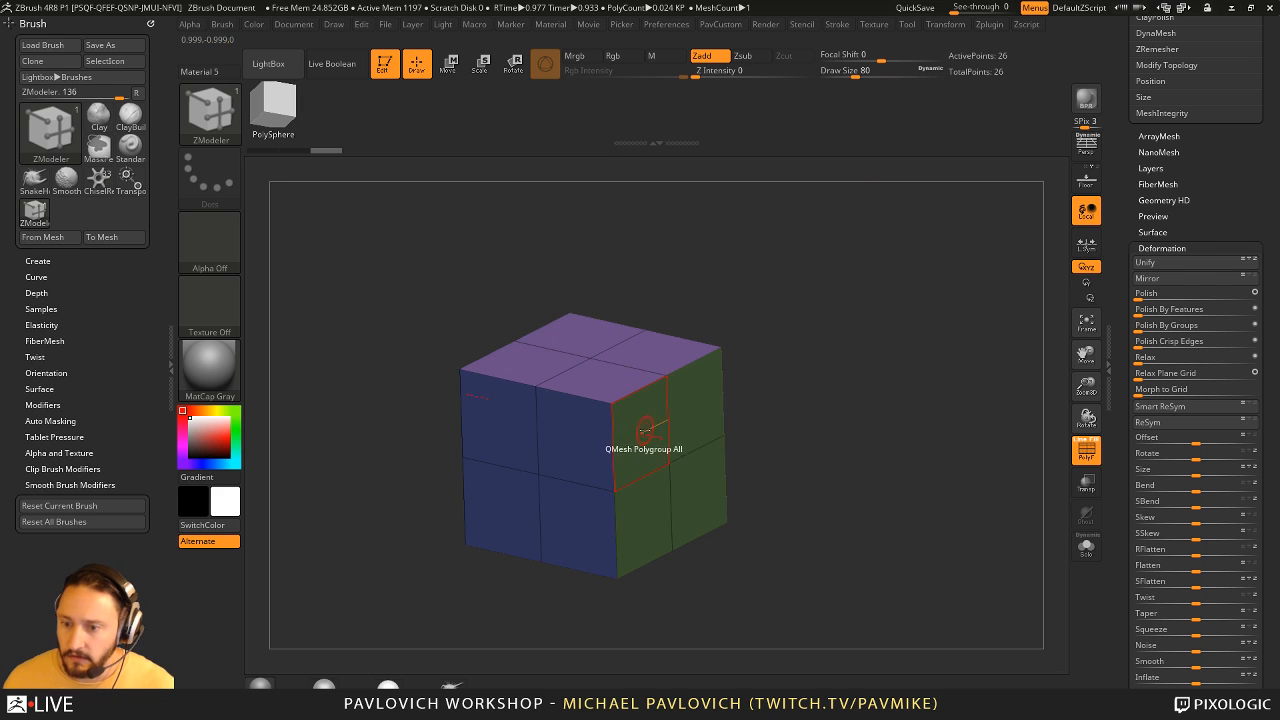
{"action": "left_click_drag", "start_coordinate": [645, 430], "coordinate": [749, 343]}
{"action": "right_click_drag", "start_coordinate": [755, 345], "coordinate": [854, 357]}
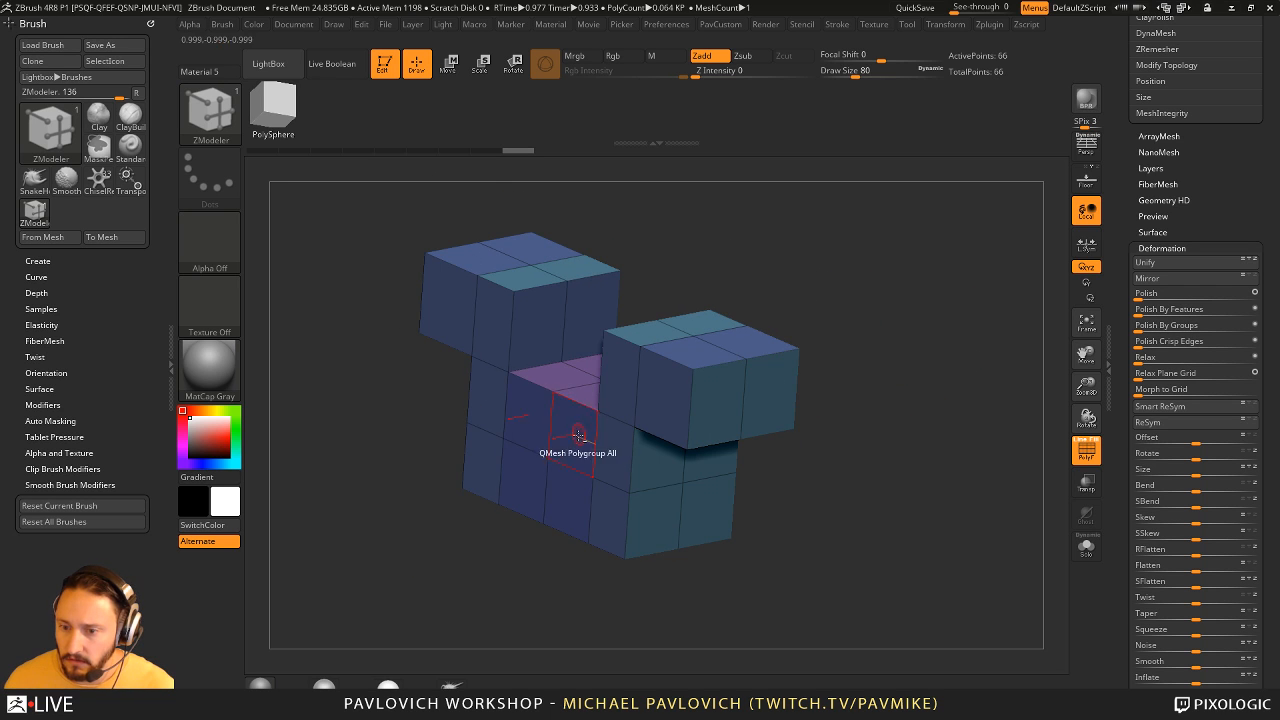
- Pull the middle of the shape's front side outward with QMesh to form a projecting block
{"action": "left_click_drag", "start_coordinate": [578, 435], "coordinate": [461, 473]}
{"action": "right_click_drag", "start_coordinate": [880, 358], "coordinate": [925, 341]}
{"action": "right_click_drag", "start_coordinate": [747, 302], "coordinate": [942, 372]}
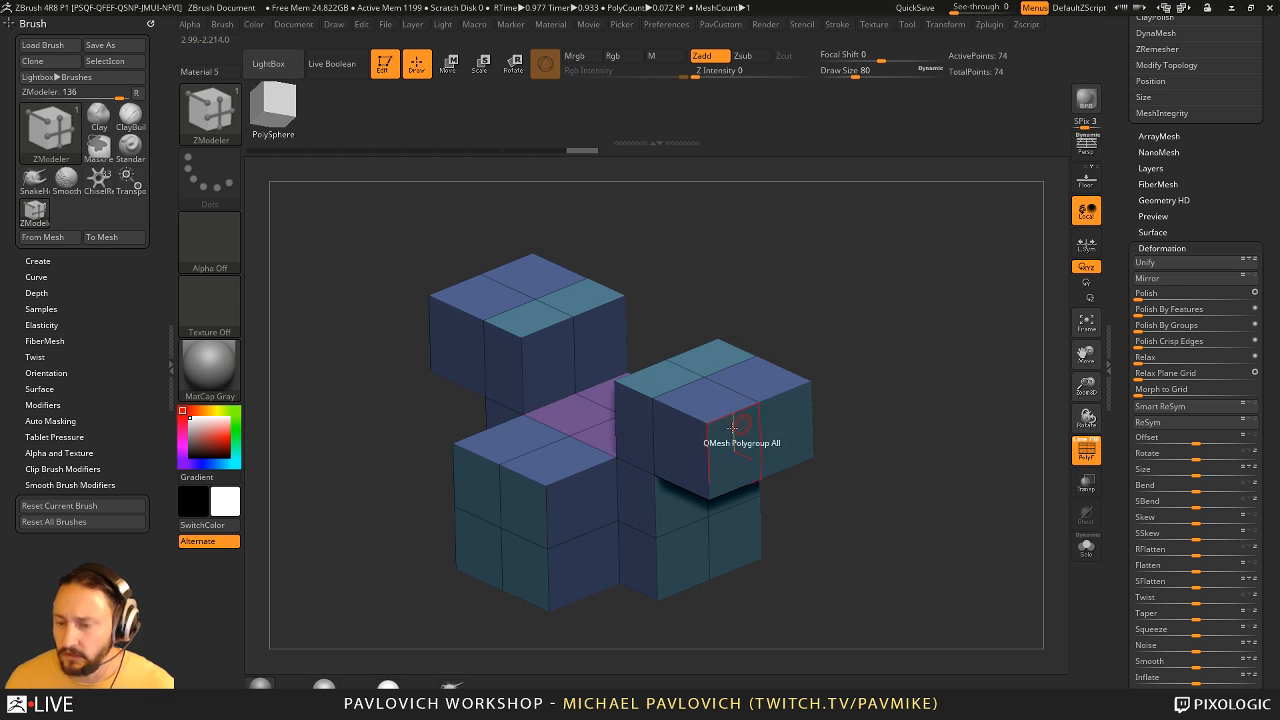
{"action": "right_click_drag", "start_coordinate": [790, 520], "coordinate": [942, 417]}
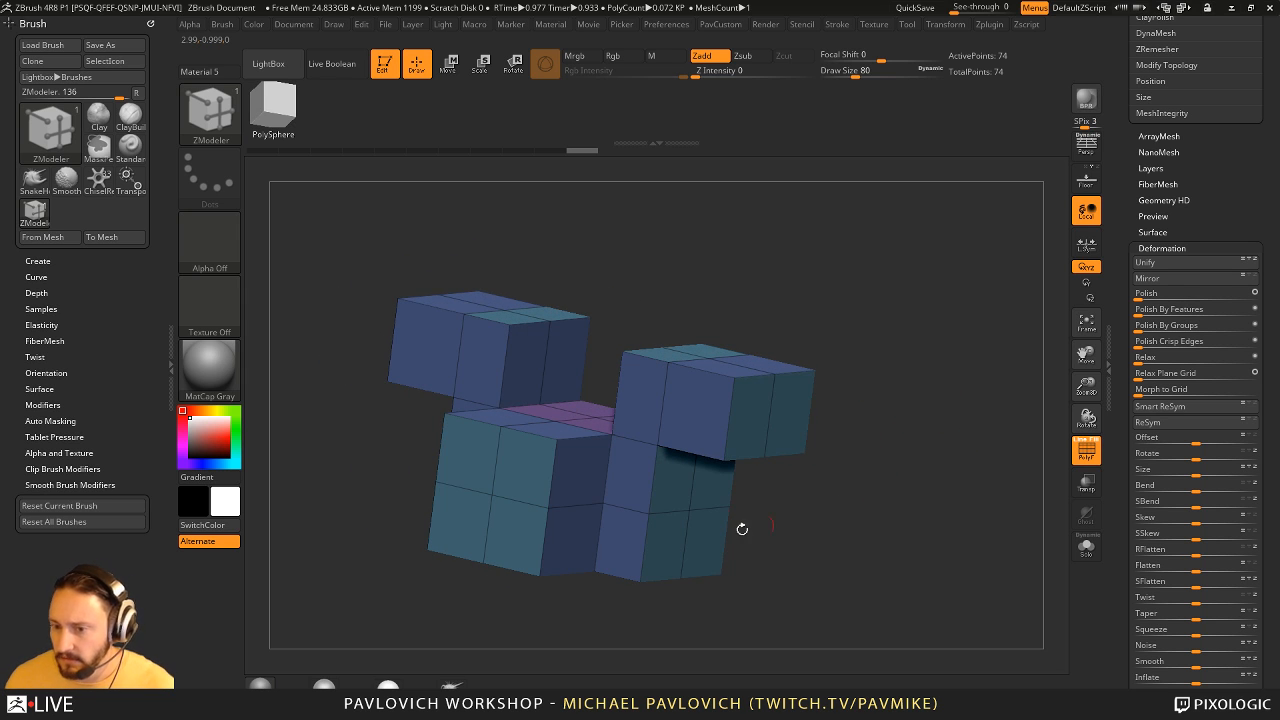
- Remove the unneeded edge loops across the blocks using ZModeler's Insert edge action with the Single EdgeLoop target
{"action": "key", "text": "space"}
{"action": "left_click", "coordinate": [653, 337]}
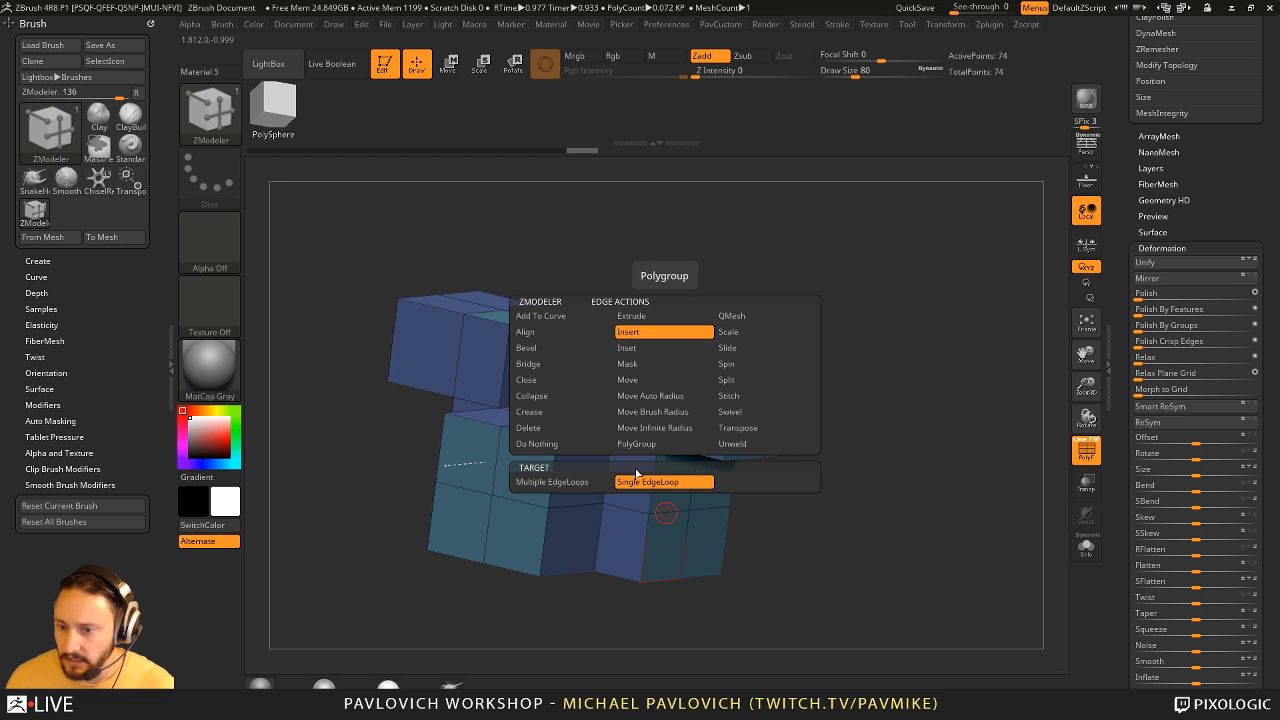
{"action": "left_click", "coordinate": [661, 511], "text": "alt"}
{"action": "left_click", "coordinate": [498, 452], "text": "alt"}
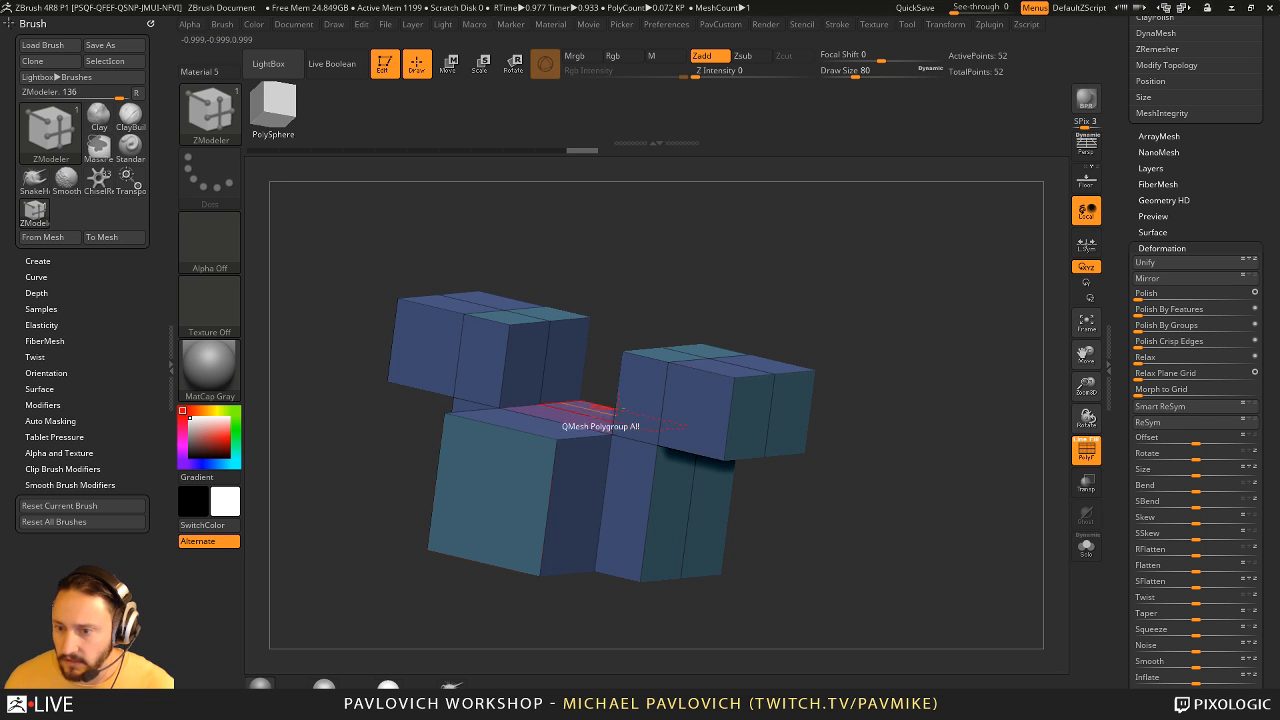
{"action": "right_click_drag", "start_coordinate": [750, 318], "coordinate": [866, 354]}
{"action": "right_click_drag", "start_coordinate": [751, 285], "coordinate": [720, 357]}
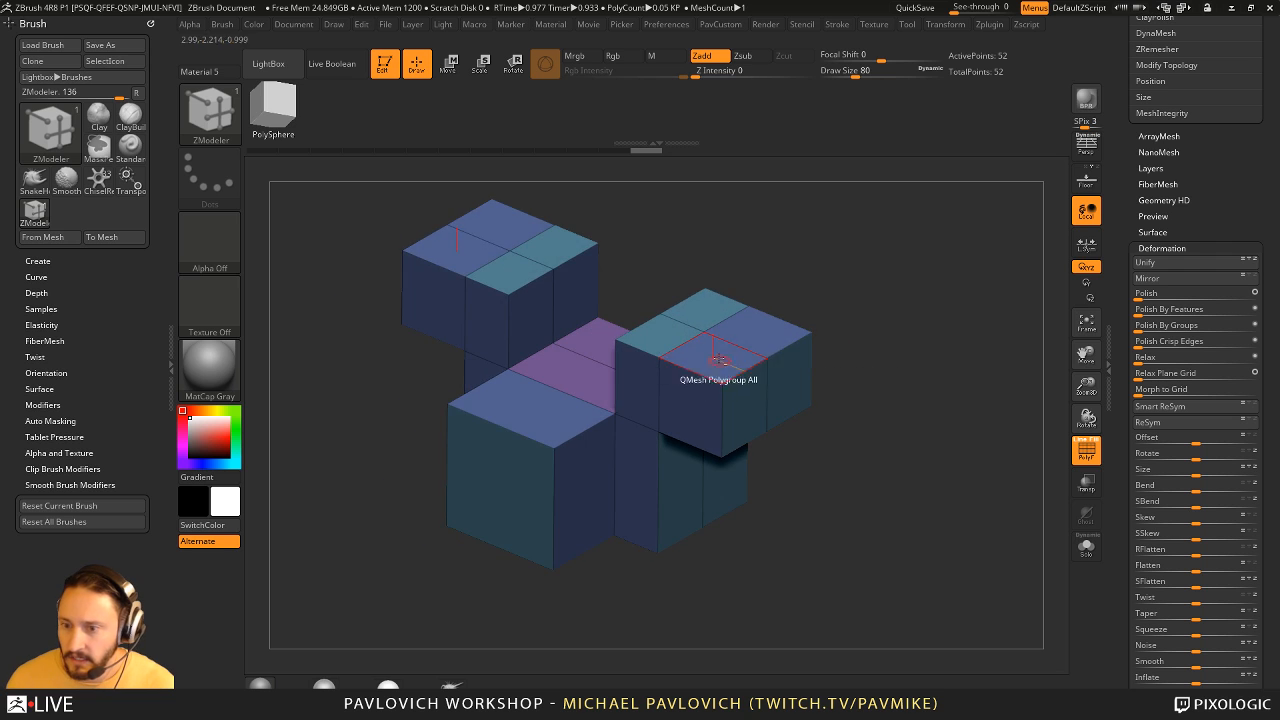
{"action": "left_click", "coordinate": [737, 343], "text": "alt"}
{"action": "mouse_move", "coordinate": [774, 408]}
{"action": "right_mouse_down"}
{"action": "mouse_move", "coordinate": [817, 399]}
{"action": "mouse_move", "coordinate": [791, 430]}
{"action": "mouse_move", "coordinate": [776, 404]}
{"action": "right_mouse_up"}
{"action": "right_click_drag", "start_coordinate": [714, 317], "coordinate": [626, 438]}
{"action": "right_click_drag", "start_coordinate": [665, 345], "coordinate": [927, 343]}
- Set the ZModeler edge action to Collapse and collapse the leftover edges on the side blocks
{"action": "key", "text": "space"}
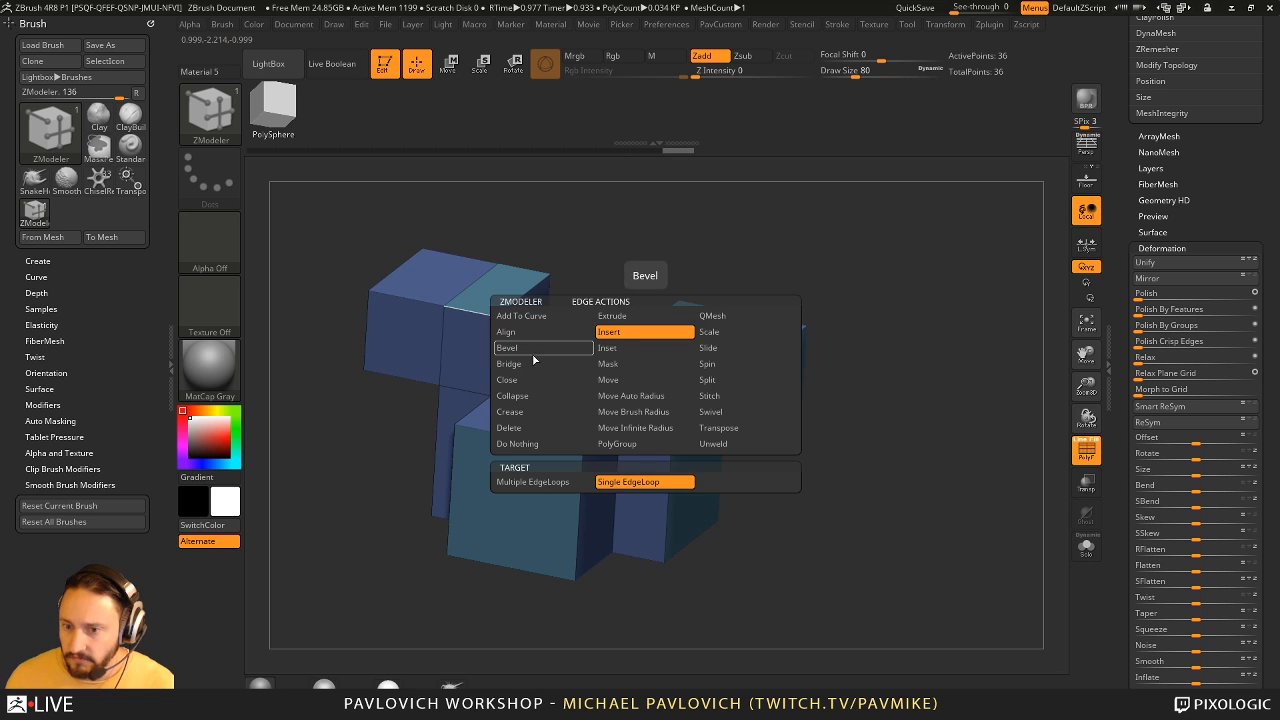
{"action": "left_click", "coordinate": [533, 396]}
{"action": "right_click_drag", "start_coordinate": [683, 334], "coordinate": [660, 376]}
{"action": "left_click", "coordinate": [684, 358]}
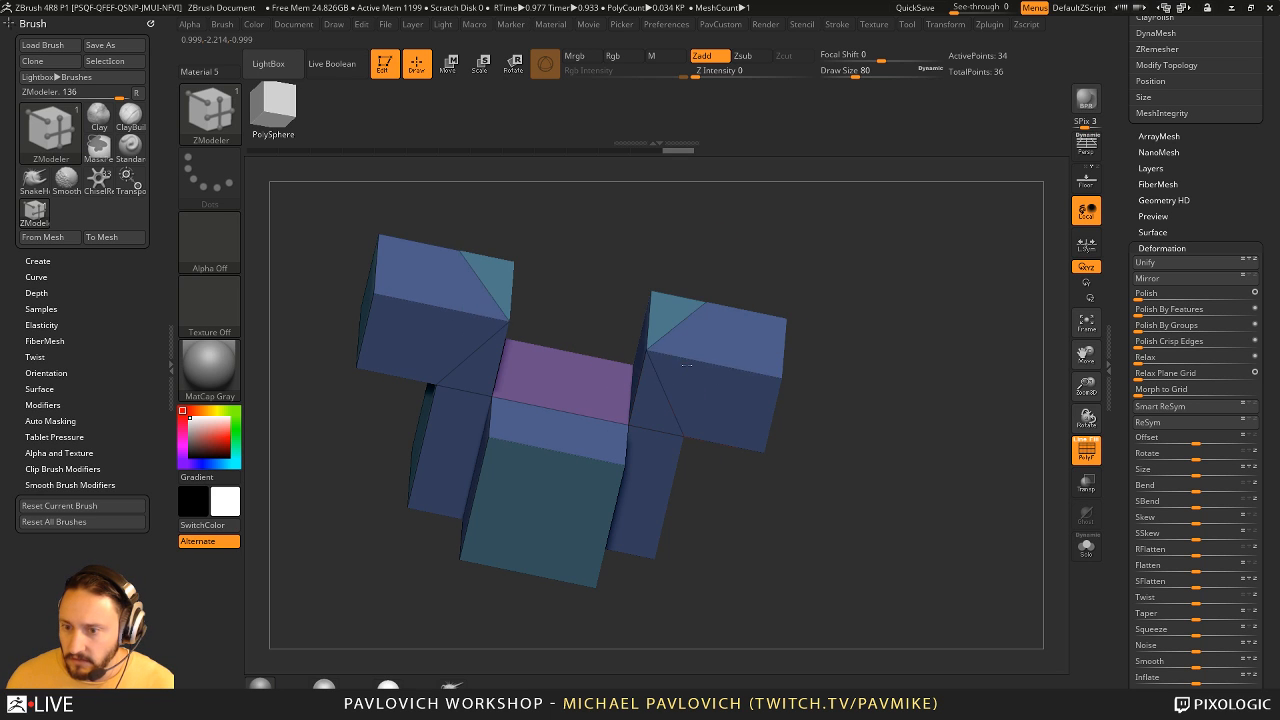
{"action": "left_click", "coordinate": [665, 300]}
{"action": "right_click_drag", "start_coordinate": [846, 357], "coordinate": [663, 357]}
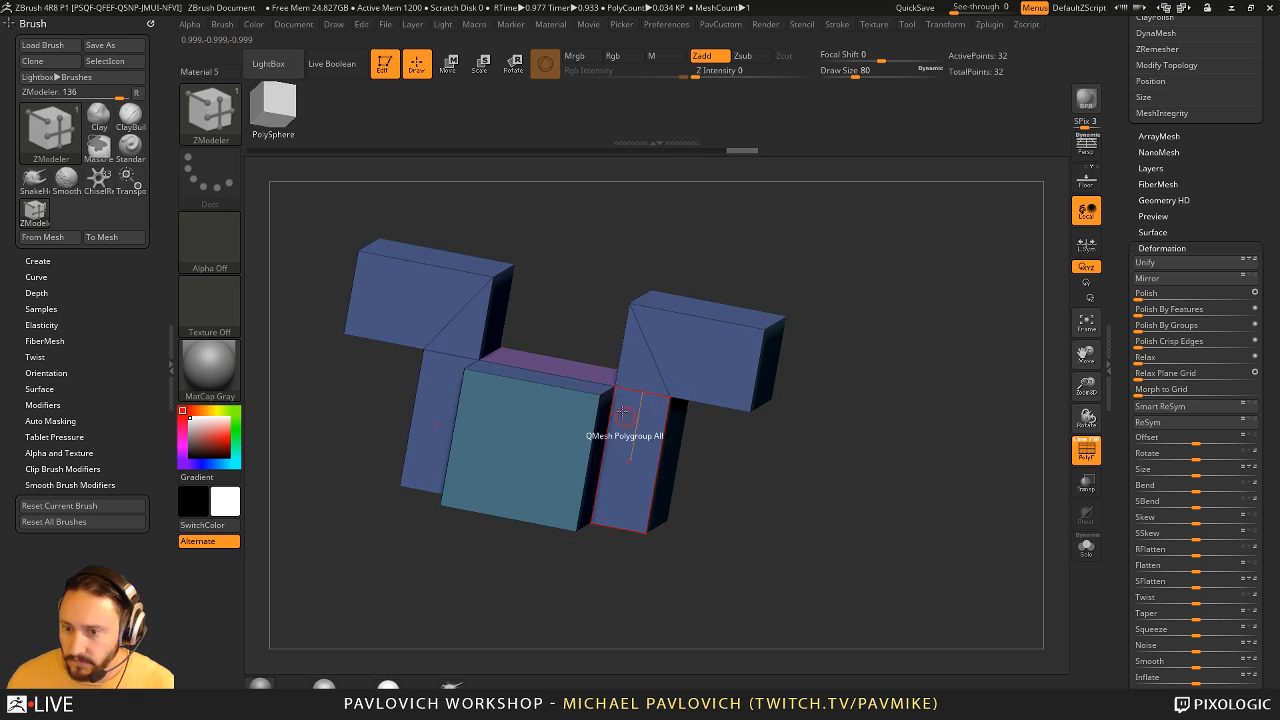
{"action": "right_click_drag", "start_coordinate": [622, 411], "coordinate": [684, 414]}
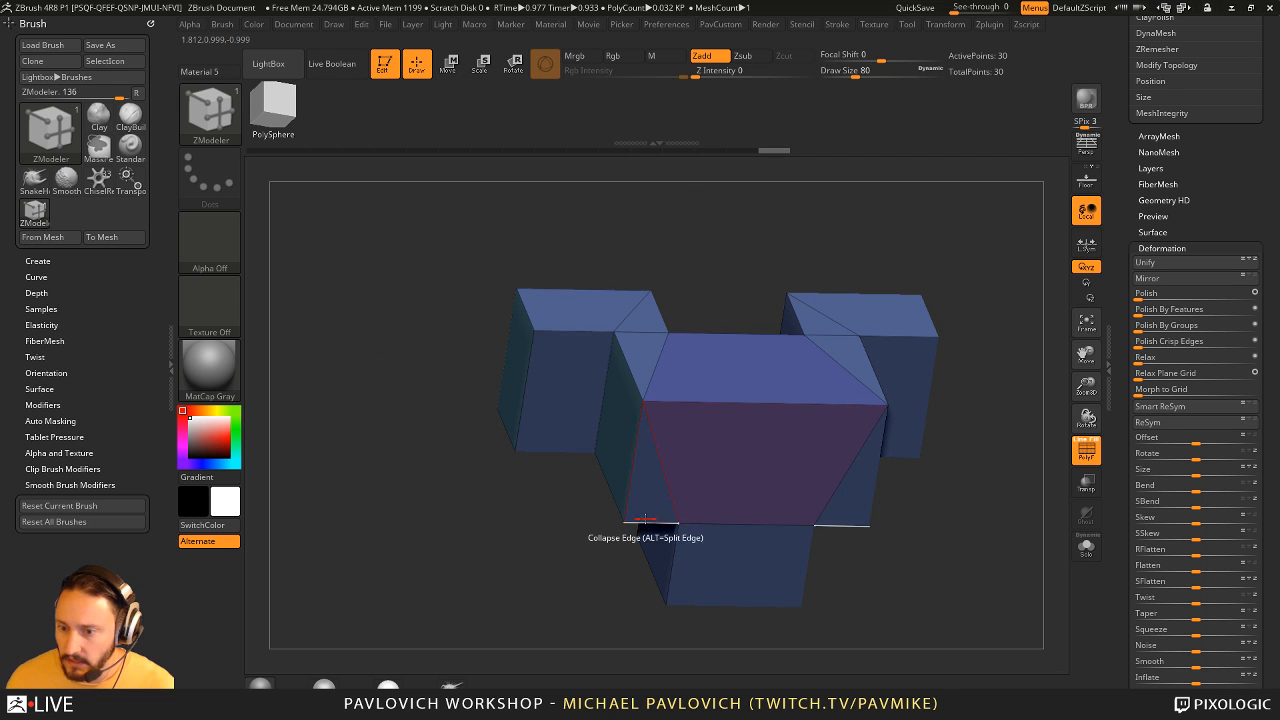
- Try collapsing another short edge at the base of a side block and undo the collapse
{"action": "left_click", "coordinate": [652, 518]}
{"action": "key", "text": "ctrl+z"}
{"action": "right_click_drag", "start_coordinate": [514, 547], "coordinate": [539, 597]}
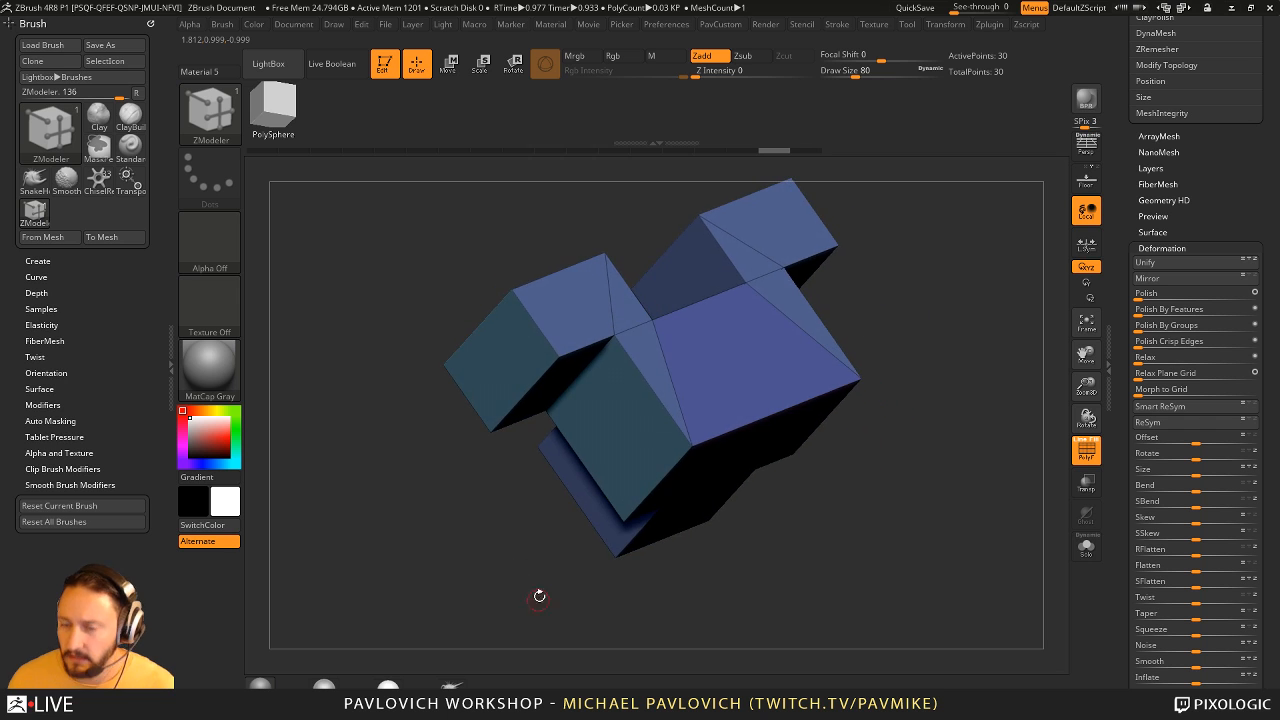
{"action": "right_click_drag", "start_coordinate": [500, 534], "coordinate": [951, 415]}
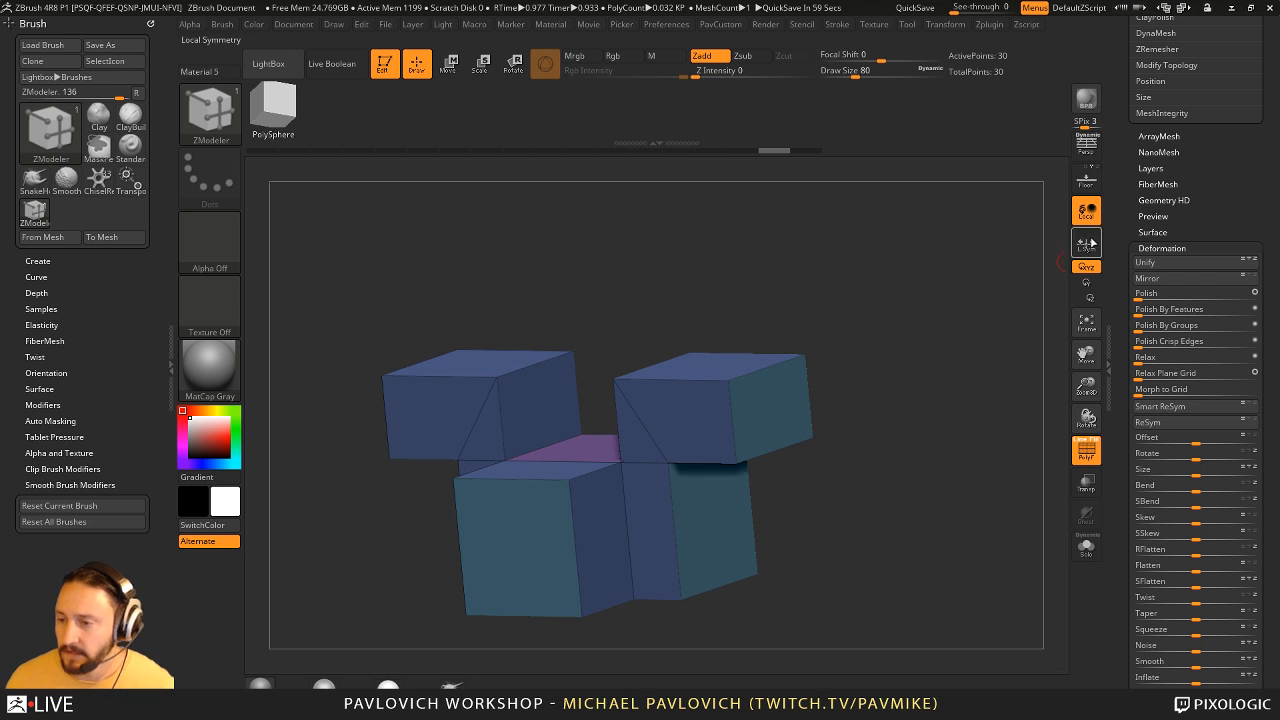
- Reinitialize the whole session with Init ZBrush and confirm the reset
{"action": "left_click_drag", "start_coordinate": [1124, 180], "coordinate": [1134, 455]}
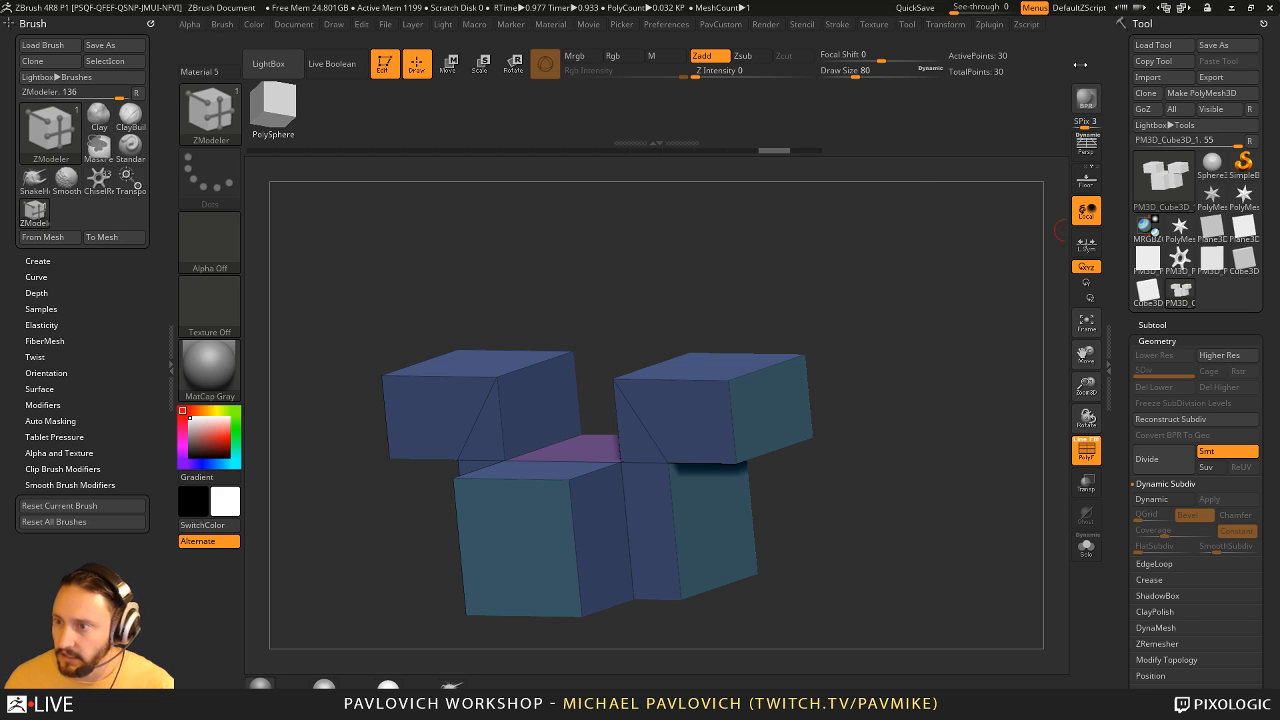
{"action": "left_click", "coordinate": [666, 24]}
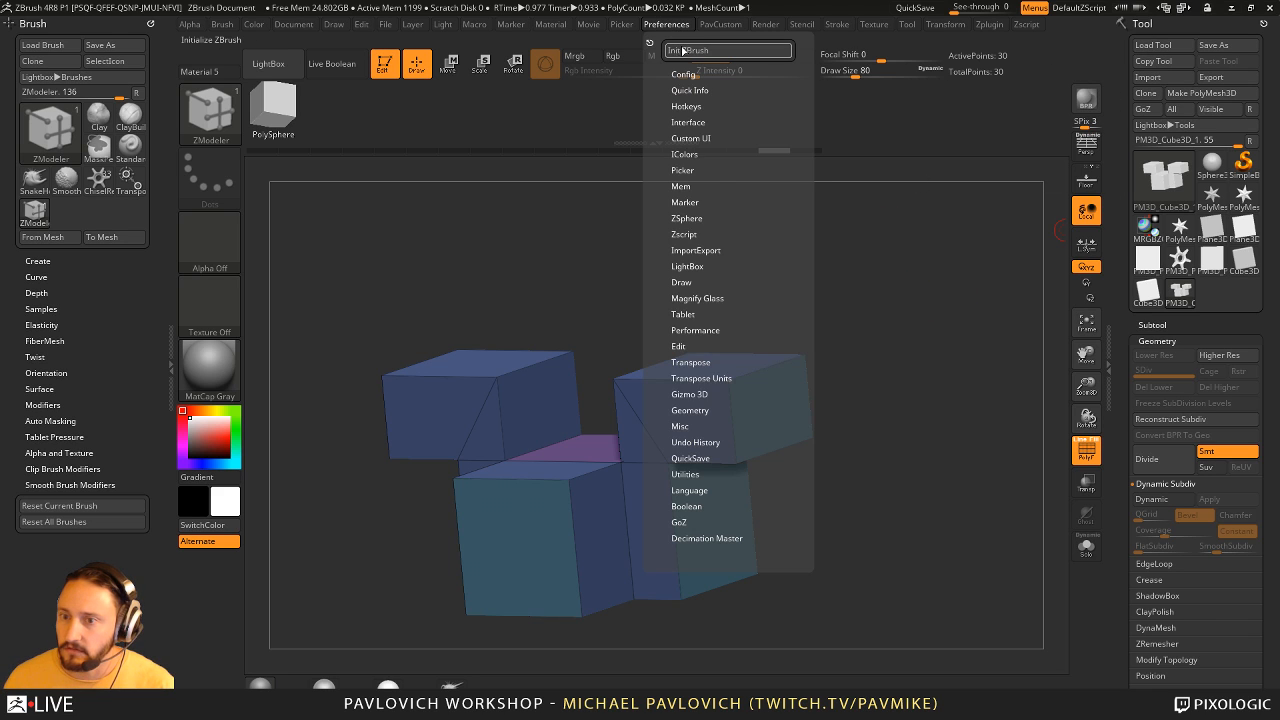
{"action": "left_click", "coordinate": [686, 50]}
{"action": "left_click", "coordinate": [690, 411]}
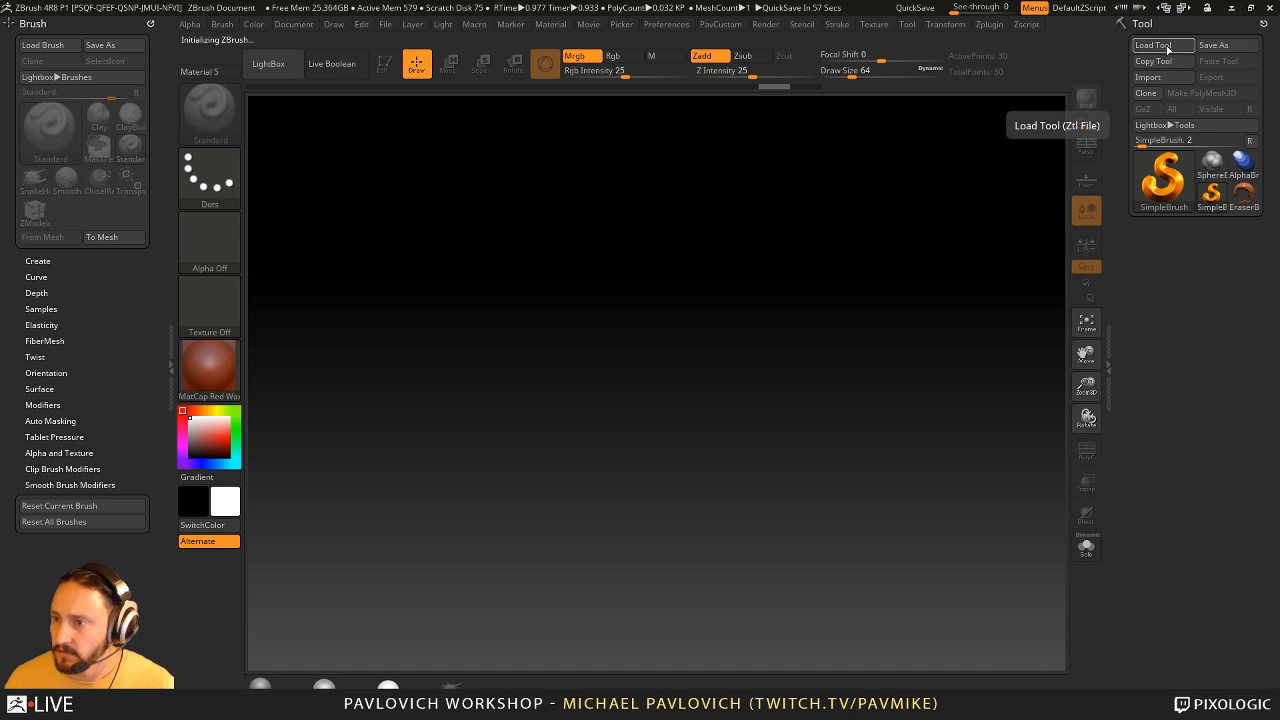
- Load the ZBFemale_TechSuitDetails004 tool from the streaming > ZBFemale > HighRes folder
{"action": "left_click", "coordinate": [1155, 45]}
{"action": "scroll", "coordinate": [103, 80], "scroll_direction": "up", "scroll_amount": 5}
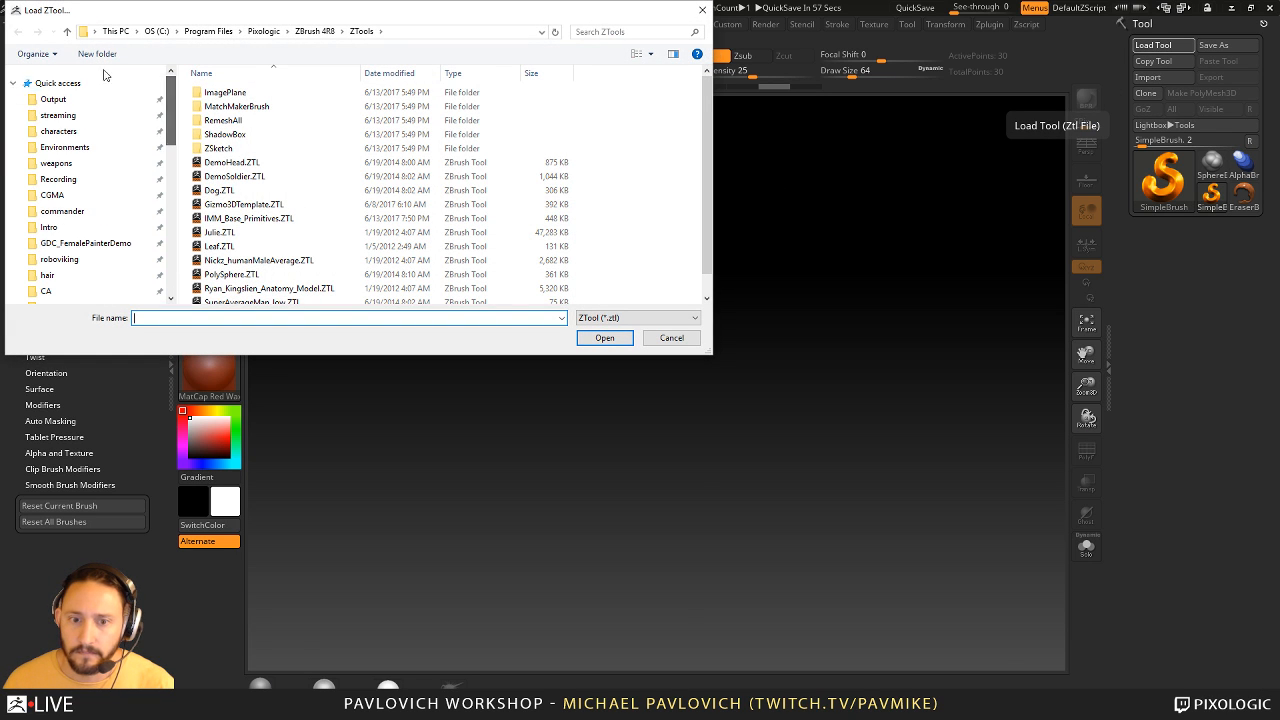
{"action": "left_click", "coordinate": [88, 116]}
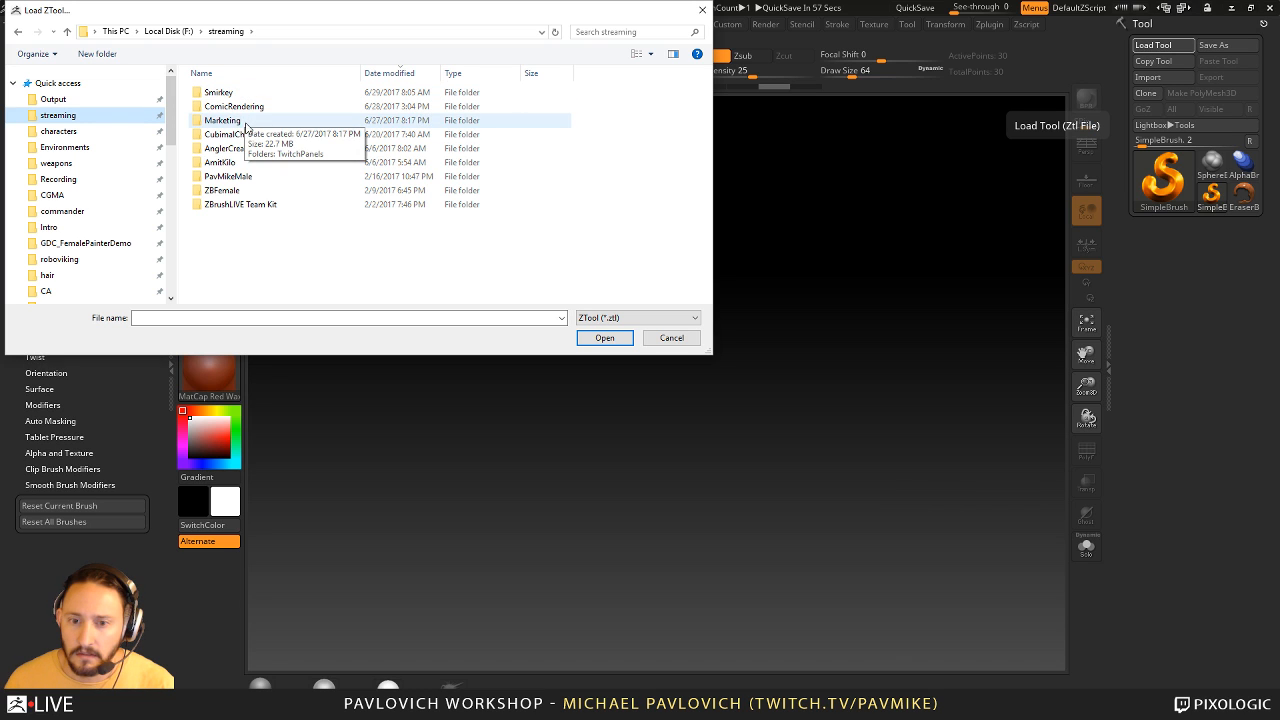
{"action": "double_click", "coordinate": [222, 190]}
{"action": "double_click", "coordinate": [245, 94]}
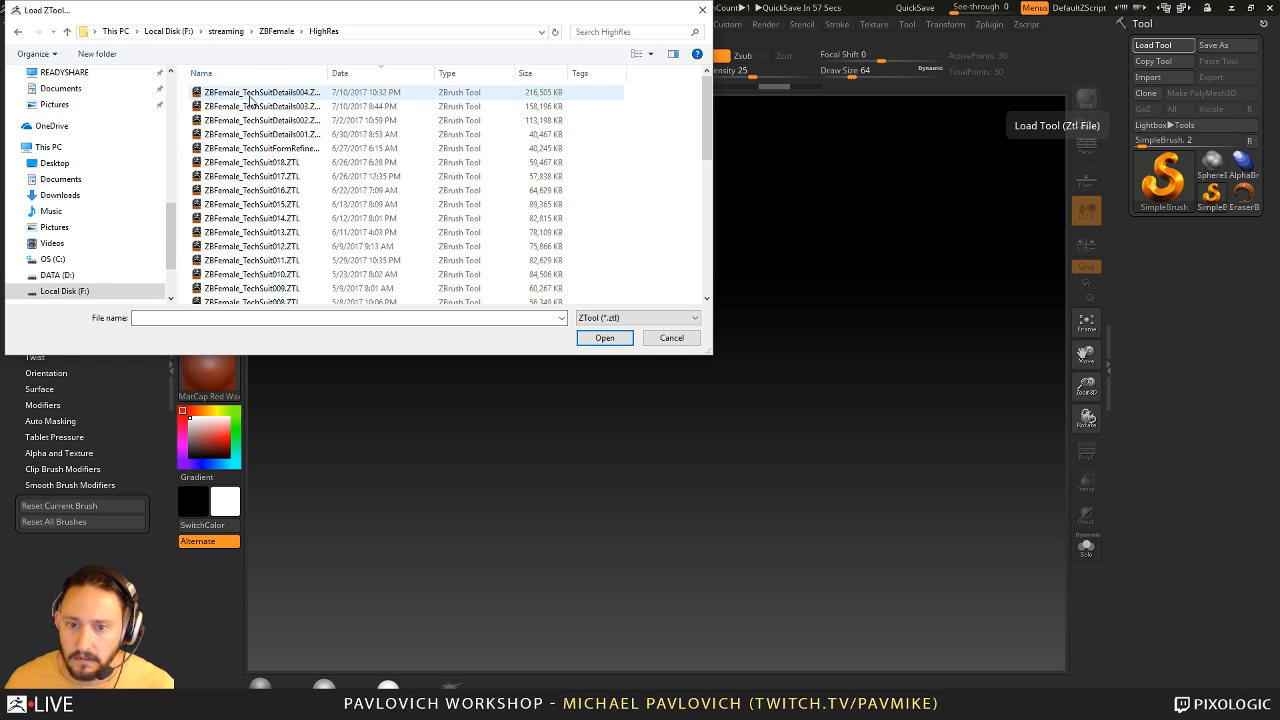
{"action": "double_click", "coordinate": [248, 93]}
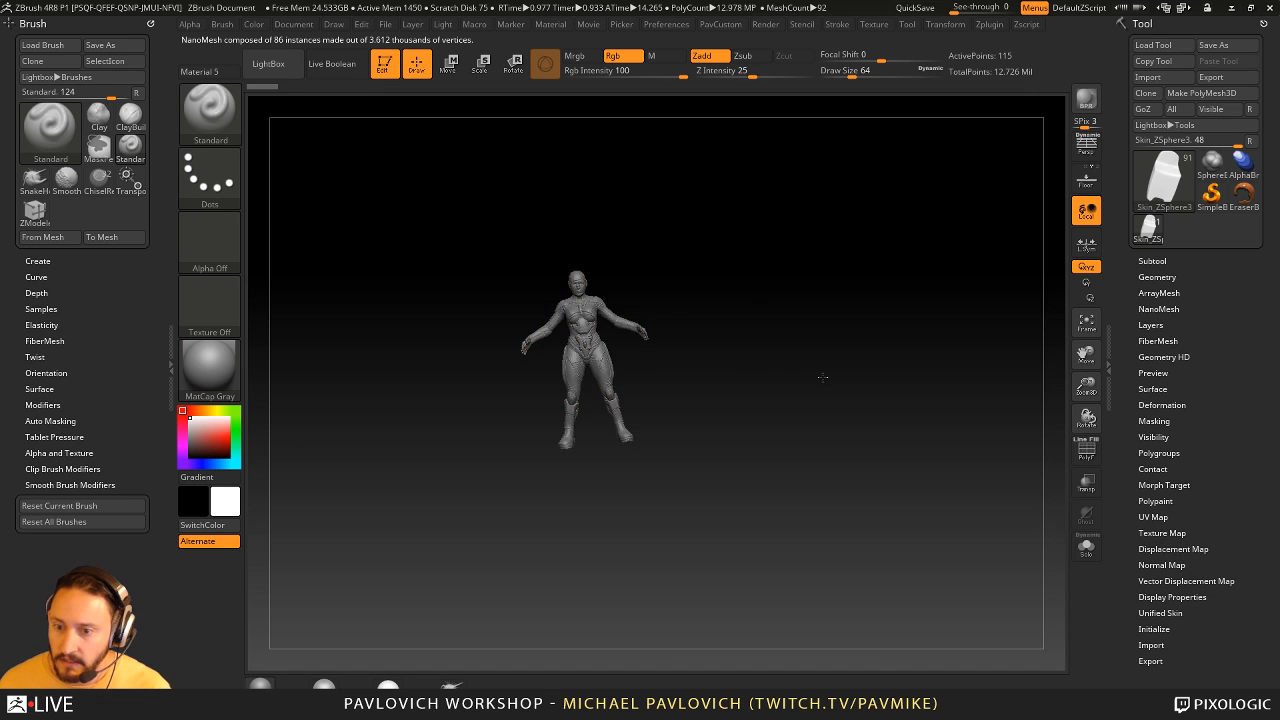
- Reduce the draw size to 7 and select the ZBFemale_TechSuit004 suit subtool on the figure's torso
{"action": "mouse_move", "coordinate": [823, 377]}
{"action": "right_mouse_down", "text": "ctrl"}
{"action": "mouse_move", "coordinate": [863, 320]}
{"action": "mouse_move", "coordinate": [894, 209]}
{"action": "mouse_move", "coordinate": [934, 450]}
{"action": "right_mouse_up", "text": "ctrl"}
{"action": "key", "text": "s"}
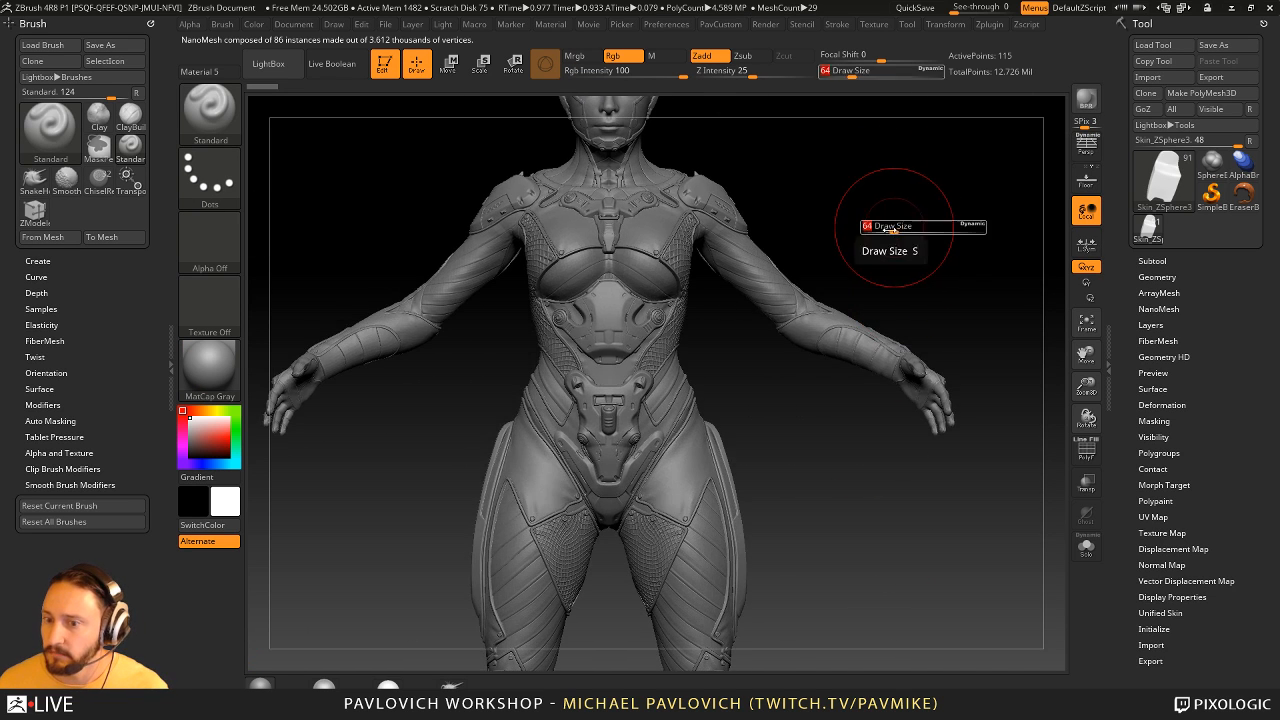
{"action": "mouse_move", "coordinate": [888, 230]}
{"action": "right_mouse_down", "text": "alt"}
{"action": "mouse_move", "coordinate": [929, 329]}
{"action": "mouse_move", "coordinate": [830, 340]}
{"action": "right_mouse_up", "text": "alt"}
{"action": "key", "text": "s"}
{"action": "left_click_drag", "start_coordinate": [685, 384], "coordinate": [664, 385]}
{"action": "left_click", "coordinate": [668, 385], "text": "alt"}
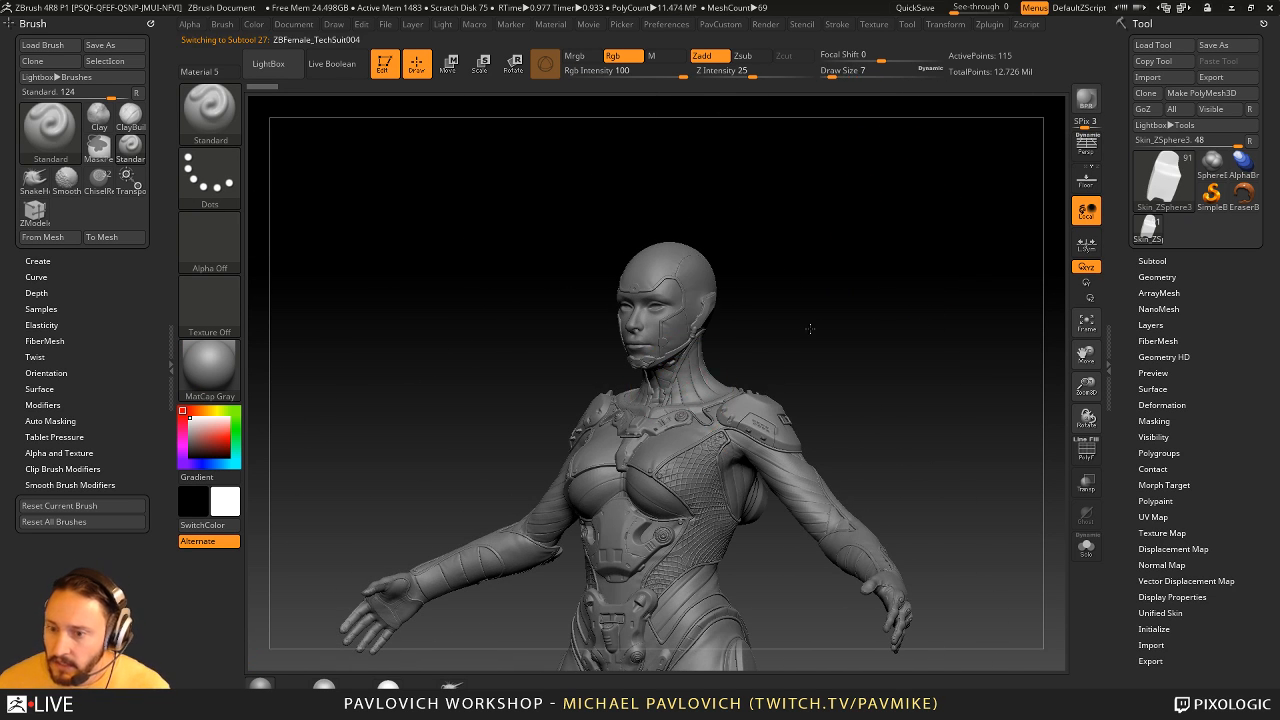
- Select the Recovered_Tool2 collar piece on the figure's upper chest as the active subtool
{"action": "right_click_drag", "start_coordinate": [886, 325], "coordinate": [912, 320], "text": "ctrl"}
{"action": "key", "text": "s"}
{"action": "left_click_drag", "start_coordinate": [881, 314], "coordinate": [895, 315]}
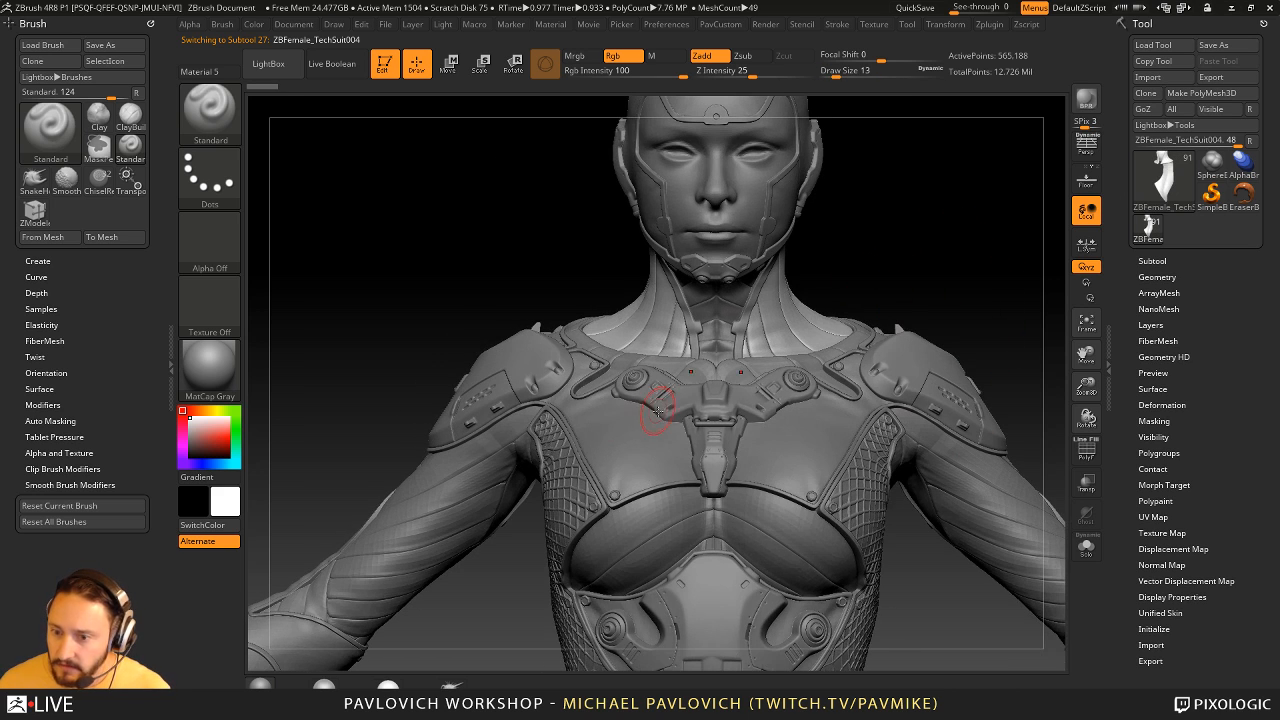
{"action": "left_click", "coordinate": [658, 414], "text": "alt"}
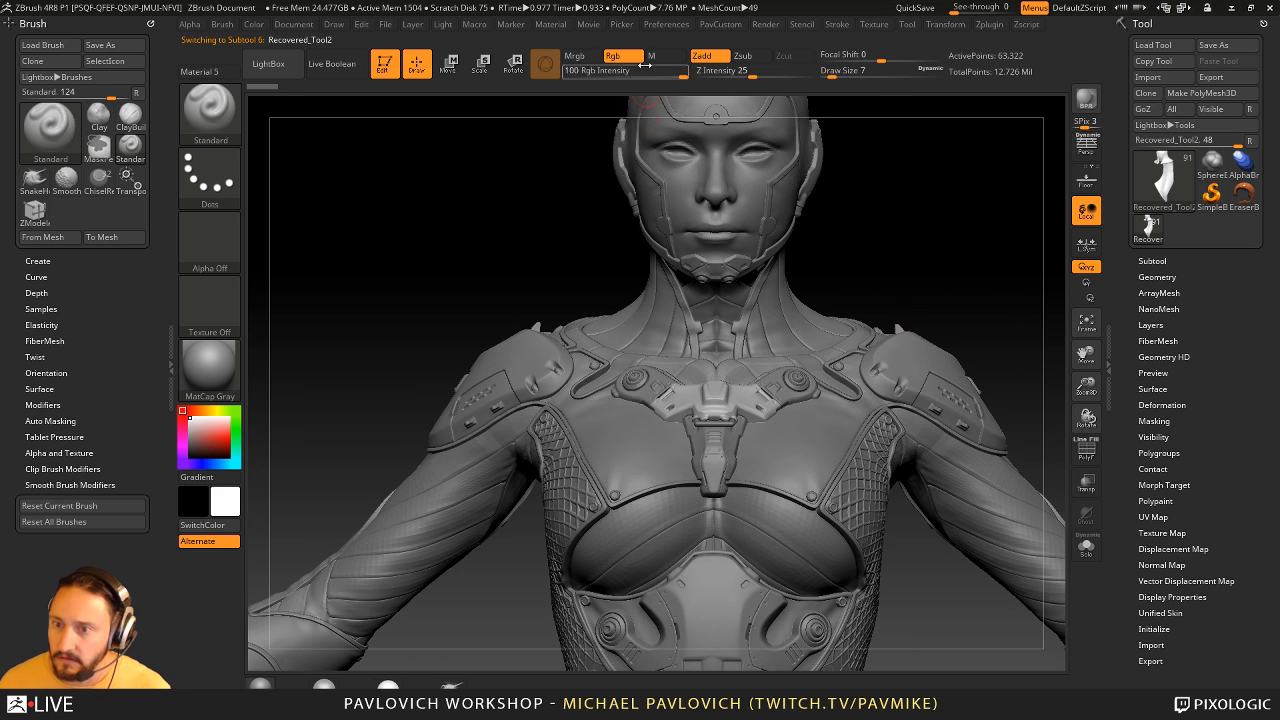
- Display the Edit preferences to review the Auto Select Subtool option
{"action": "left_click", "coordinate": [666, 24]}
{"action": "left_click", "coordinate": [679, 346]}
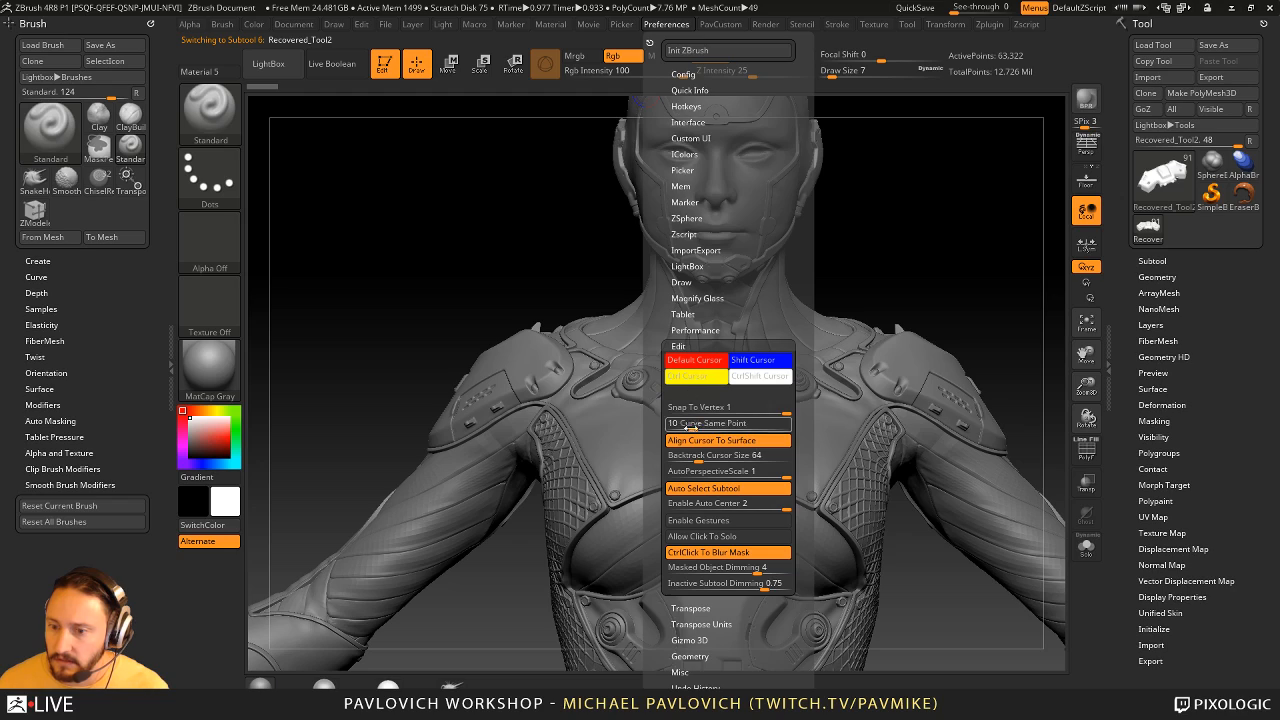
{"action": "left_click_drag", "start_coordinate": [930, 180], "coordinate": [1023, 334]}
- Select the Skin_ZSphere1_7 clasp at the centre of the chest, isolate it with Solo, and frame it
{"action": "left_click", "coordinate": [589, 442], "text": "alt"}
{"action": "left_click", "coordinate": [1086, 546]}
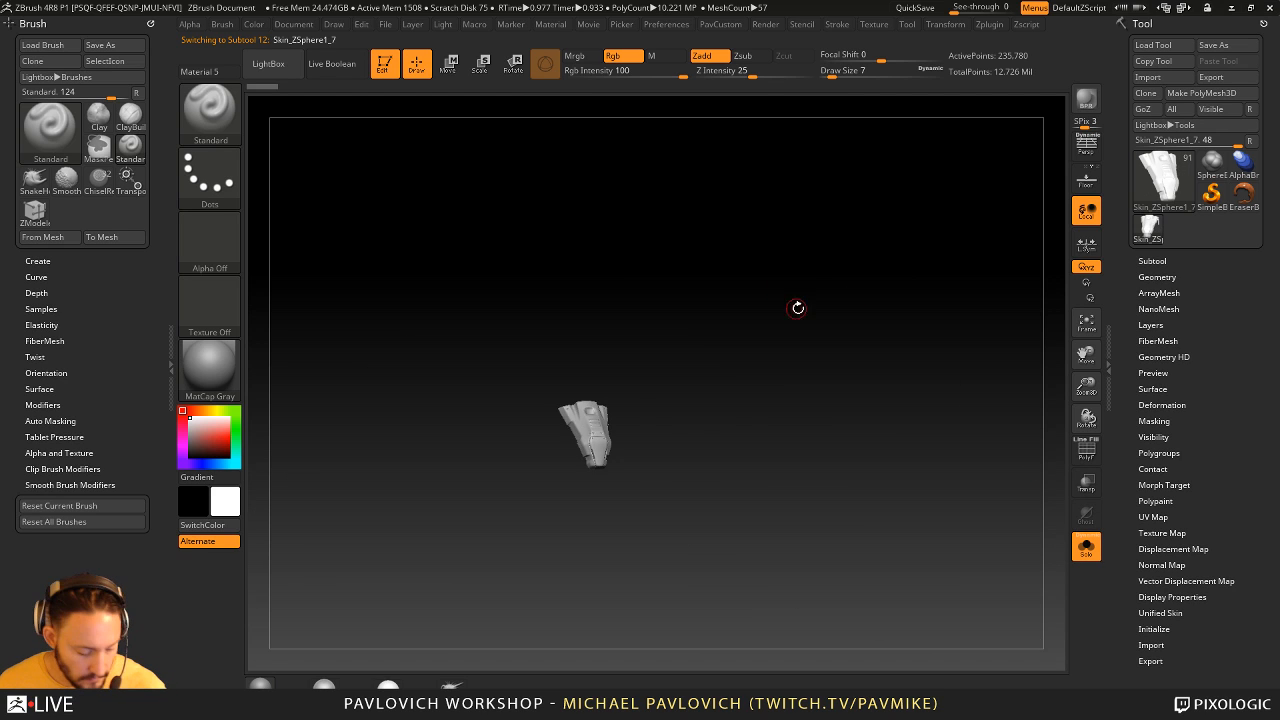
{"action": "left_click_drag", "start_coordinate": [798, 307], "coordinate": [825, 318]}
{"action": "key", "text": "f"}
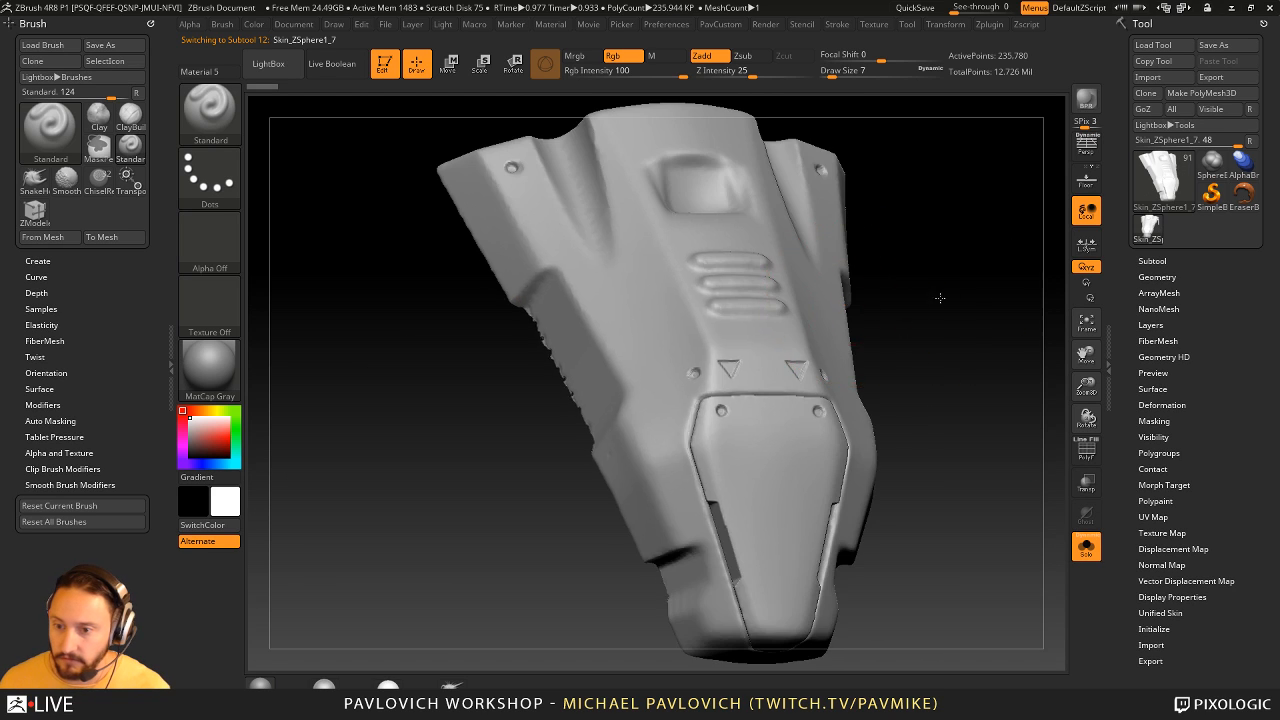
- Examine the isolated chest clasp's front panels, outline and side profile from several angles
{"action": "left_click_drag", "start_coordinate": [940, 297], "coordinate": [903, 264], "text": "alt"}
{"action": "left_click_drag", "start_coordinate": [903, 264], "coordinate": [906, 364], "text": "shift"}
{"action": "left_click_drag", "start_coordinate": [889, 320], "coordinate": [863, 349]}
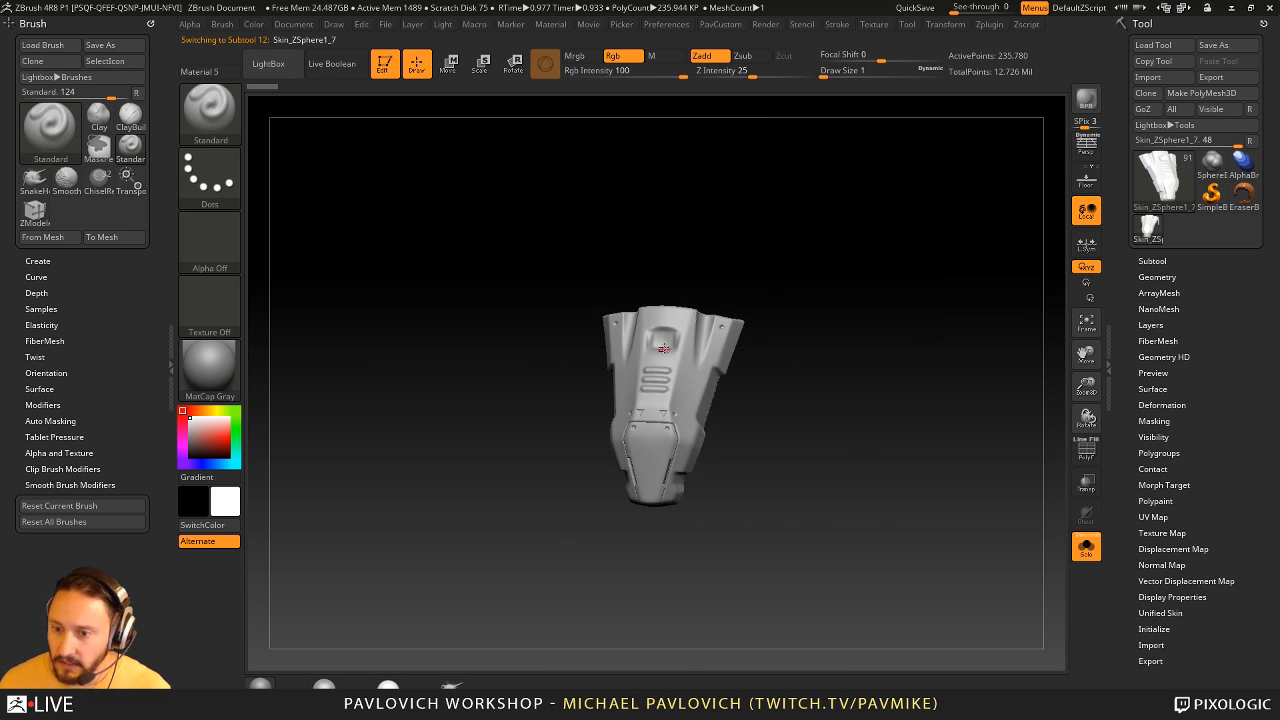
{"action": "mouse_move", "coordinate": [805, 441]}
{"action": "left_mouse_down"}
{"action": "mouse_move", "coordinate": [690, 440]}
{"action": "mouse_move", "coordinate": [792, 435]}
{"action": "mouse_move", "coordinate": [749, 442]}
{"action": "mouse_move", "coordinate": [806, 403]}
{"action": "mouse_move", "coordinate": [822, 444]}
{"action": "left_mouse_up"}
{"action": "left_click", "coordinate": [645, 448], "text": "ctrl+shift"}
{"action": "left_click", "coordinate": [822, 445], "text": "ctrl+shift"}
{"action": "left_click_drag", "start_coordinate": [676, 466], "coordinate": [754, 466]}
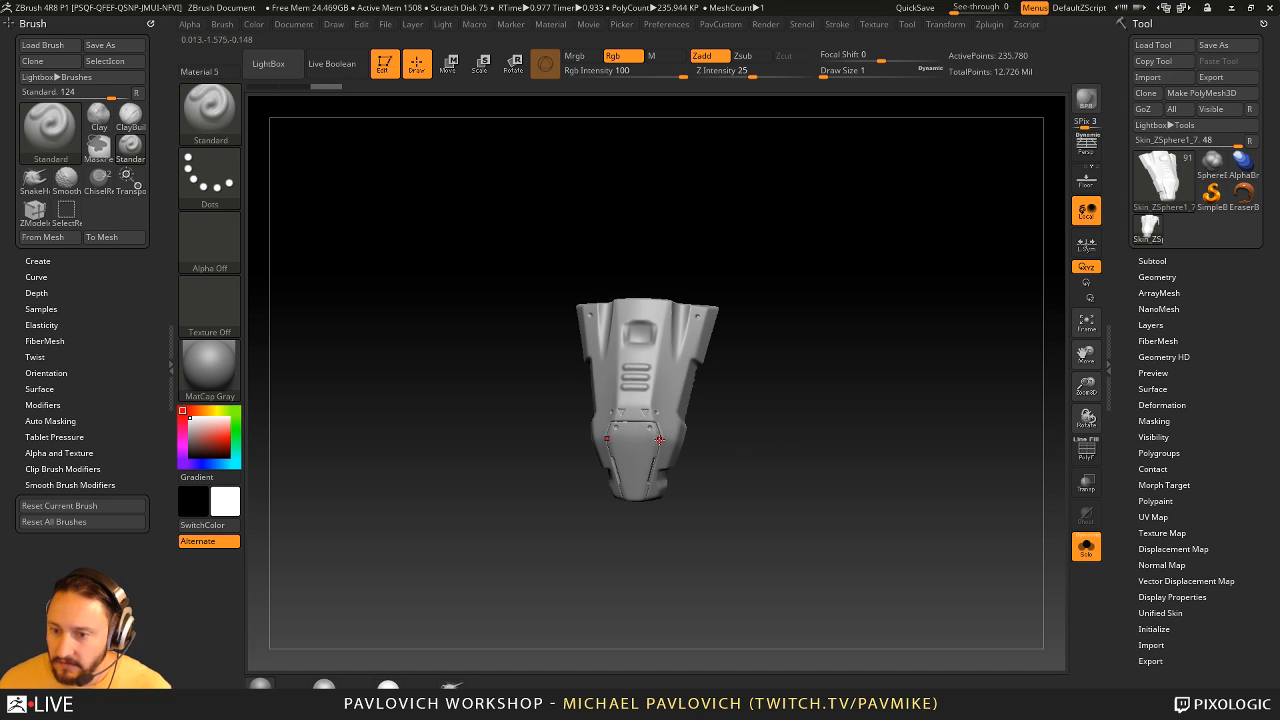
{"action": "left_click_drag", "start_coordinate": [793, 417], "coordinate": [813, 450]}
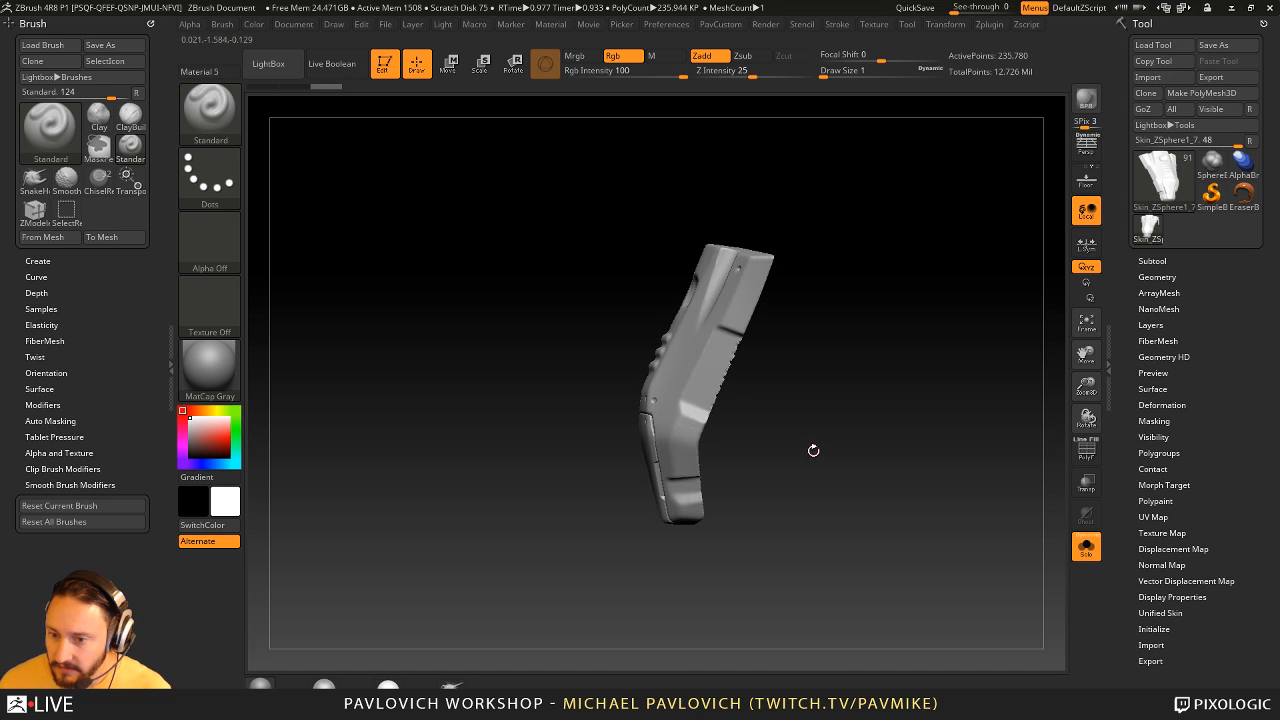
{"action": "left_click_drag", "start_coordinate": [614, 545], "coordinate": [790, 400]}
- Leave Solo mode and examine how the chest clasp sits on the complete figure
{"action": "left_click", "coordinate": [1094, 549]}
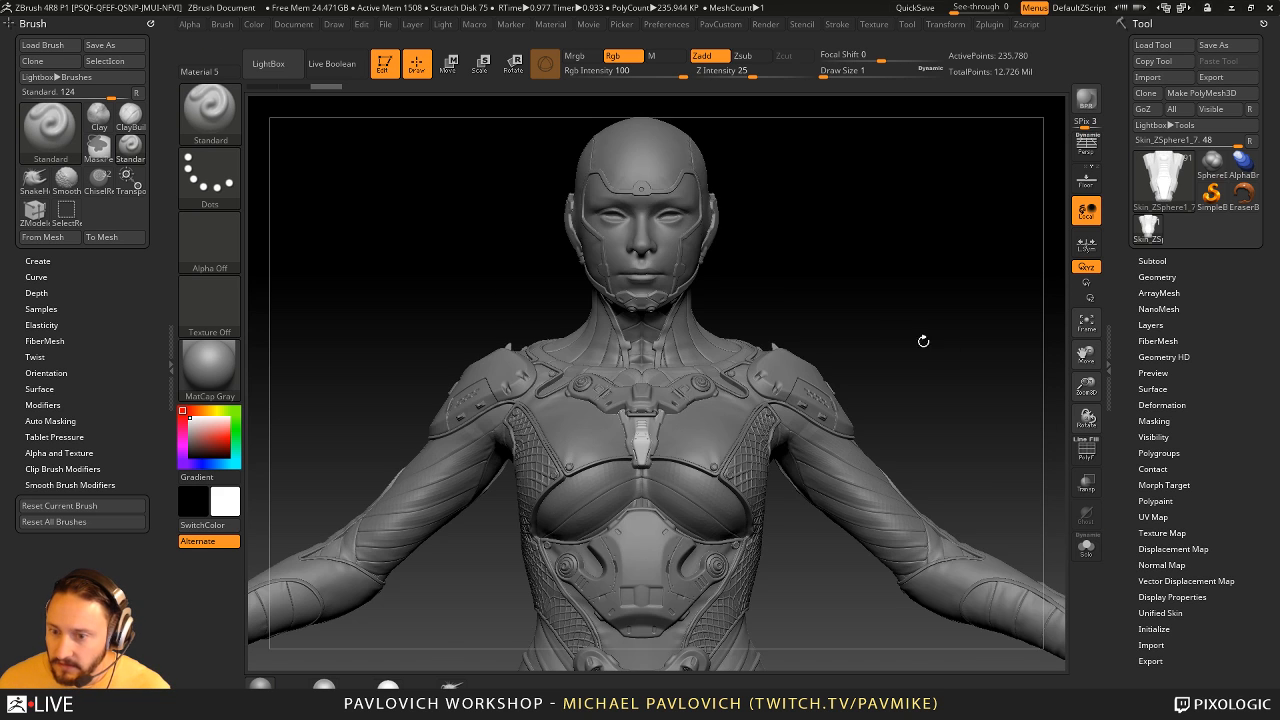
{"action": "left_click_drag", "start_coordinate": [954, 357], "coordinate": [786, 414]}
{"action": "mouse_move", "coordinate": [854, 277]}
{"action": "left_mouse_down", "text": "alt"}
{"action": "mouse_move", "coordinate": [820, 249]}
{"action": "mouse_move", "coordinate": [929, 369]}
{"action": "mouse_move", "coordinate": [880, 371]}
{"action": "mouse_move", "coordinate": [645, 443]}
{"action": "left_mouse_up", "text": "alt"}
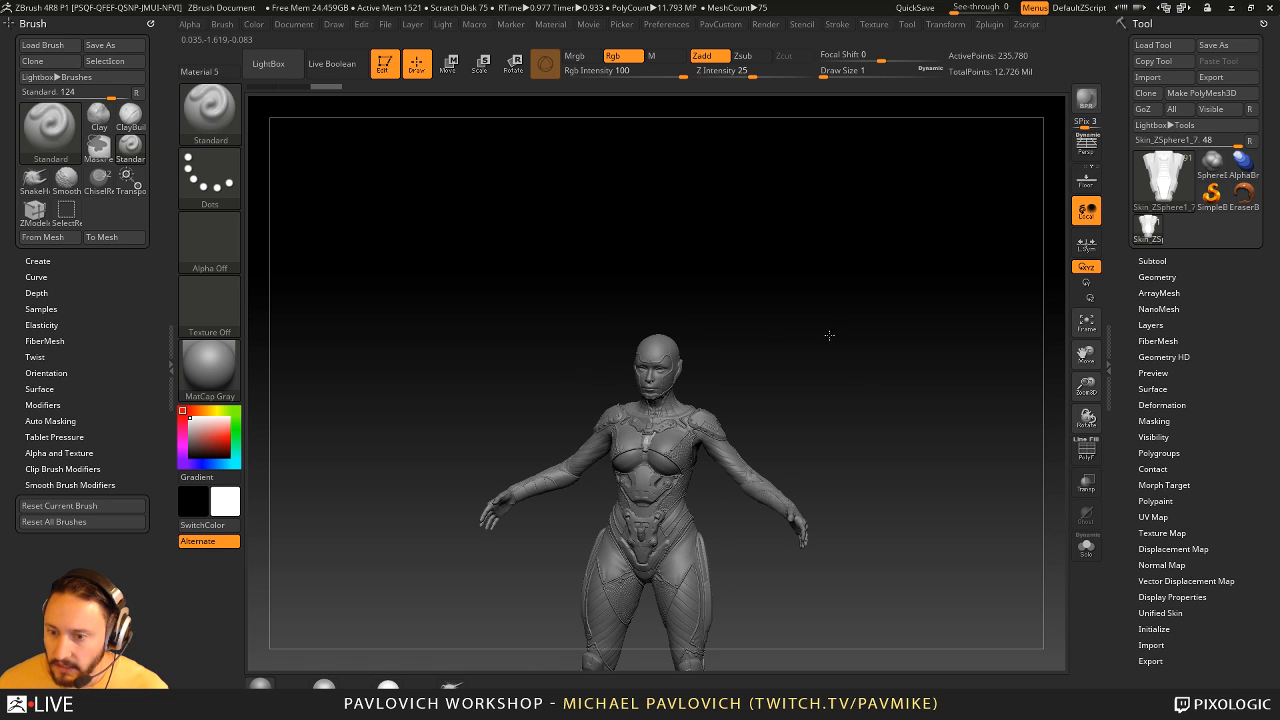
{"action": "left_click_drag", "start_coordinate": [829, 335], "coordinate": [842, 480], "text": "alt"}
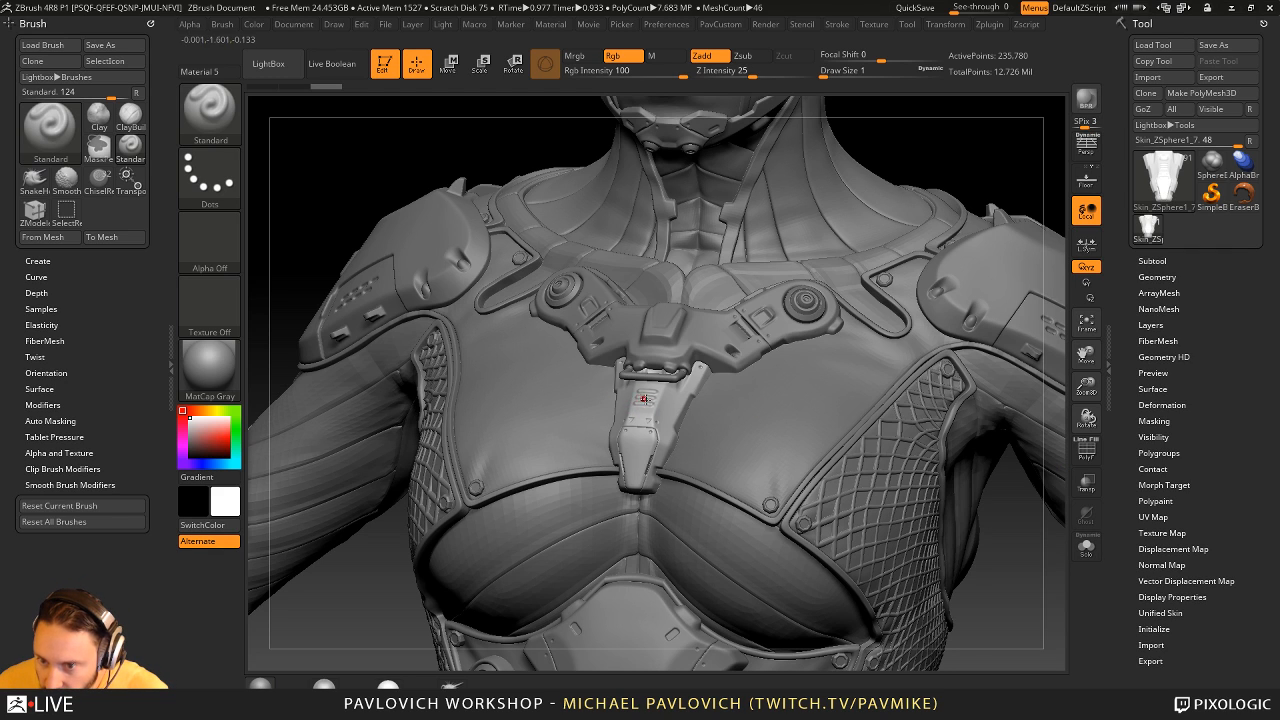
- Isolate the chest clasp again and examine its block forms, tapering edges and front plate
{"action": "left_click", "coordinate": [1086, 547]}
{"action": "left_click_drag", "start_coordinate": [821, 394], "coordinate": [833, 428]}
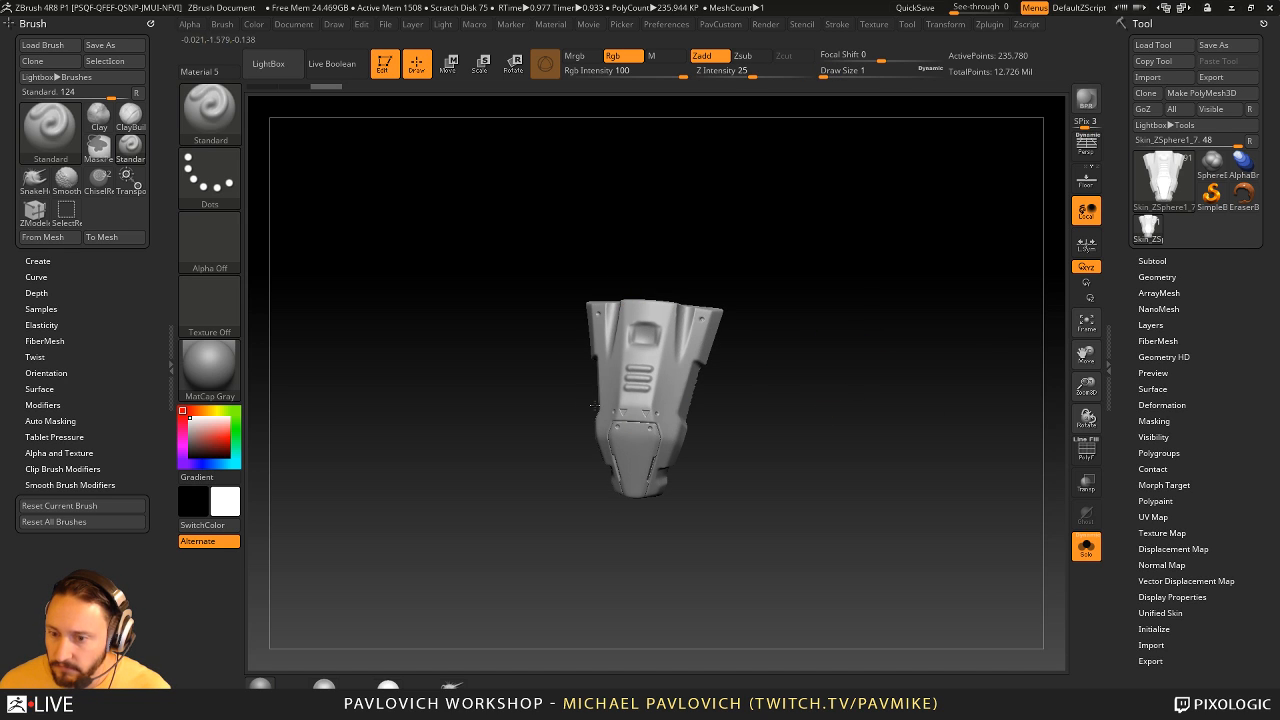
{"action": "left_click_drag", "start_coordinate": [673, 420], "coordinate": [650, 340]}
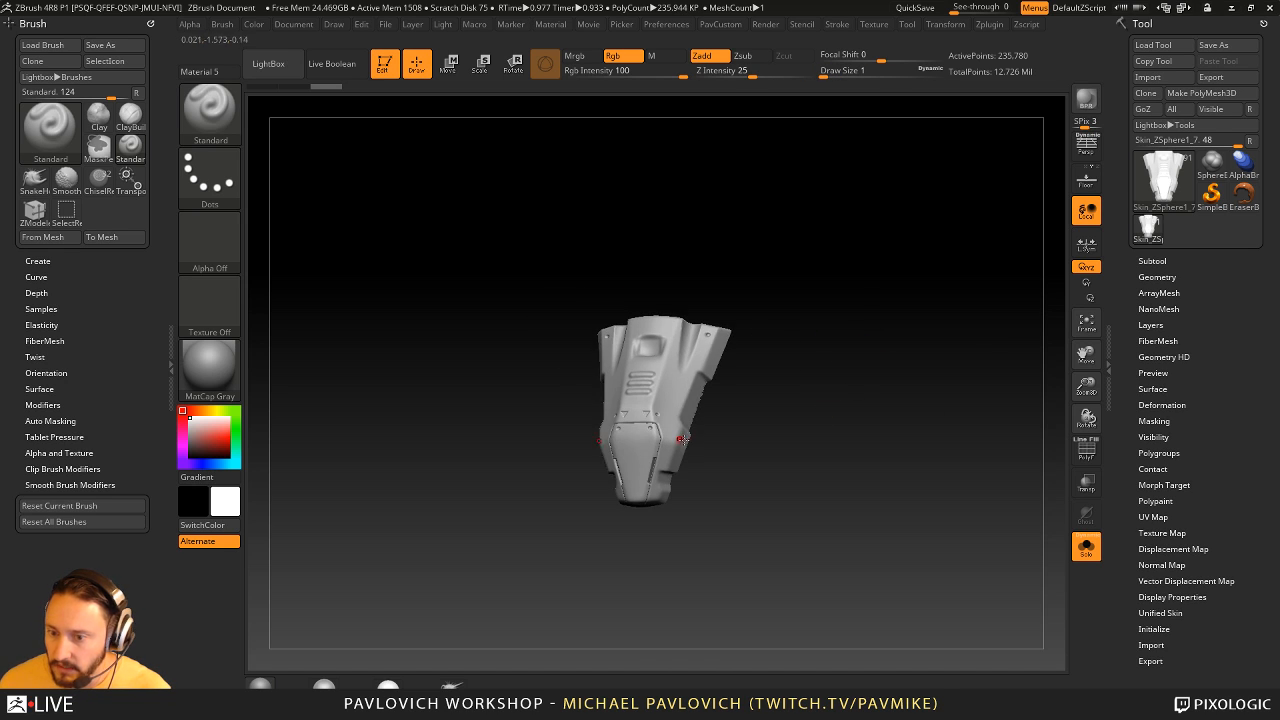
{"action": "left_click_drag", "start_coordinate": [641, 401], "coordinate": [620, 297]}
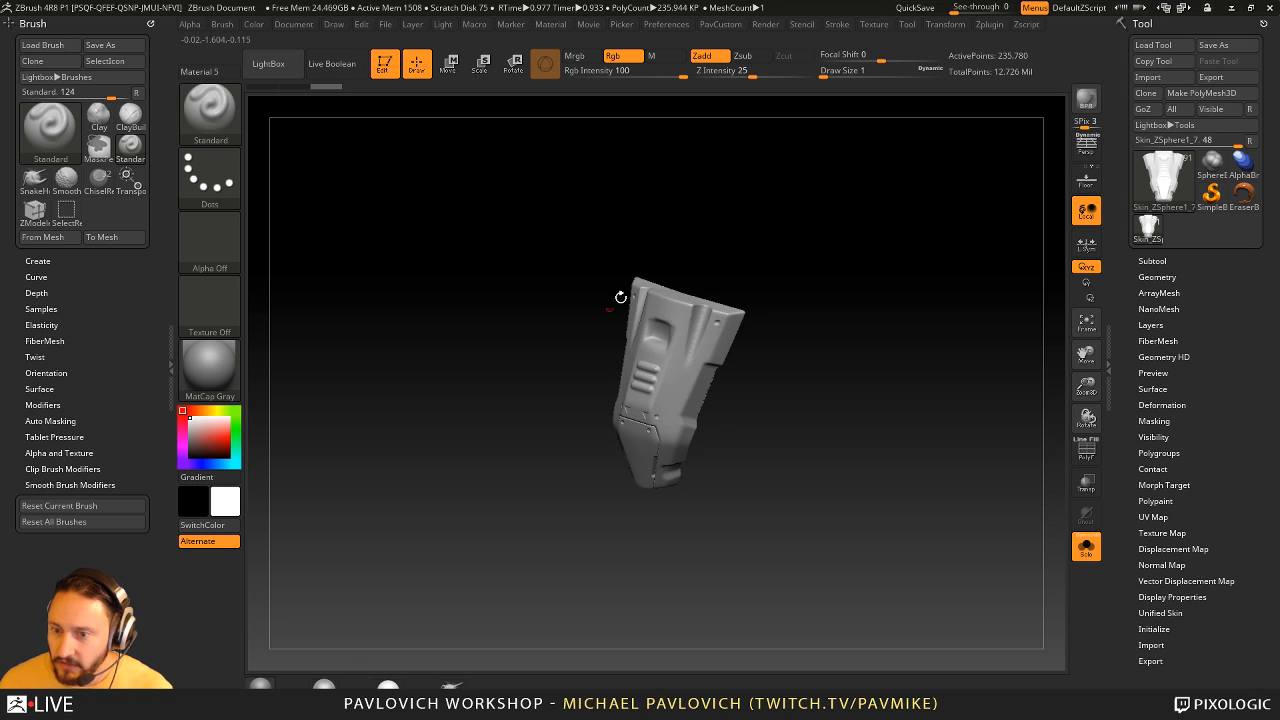
{"action": "left_click_drag", "start_coordinate": [814, 345], "coordinate": [835, 362]}
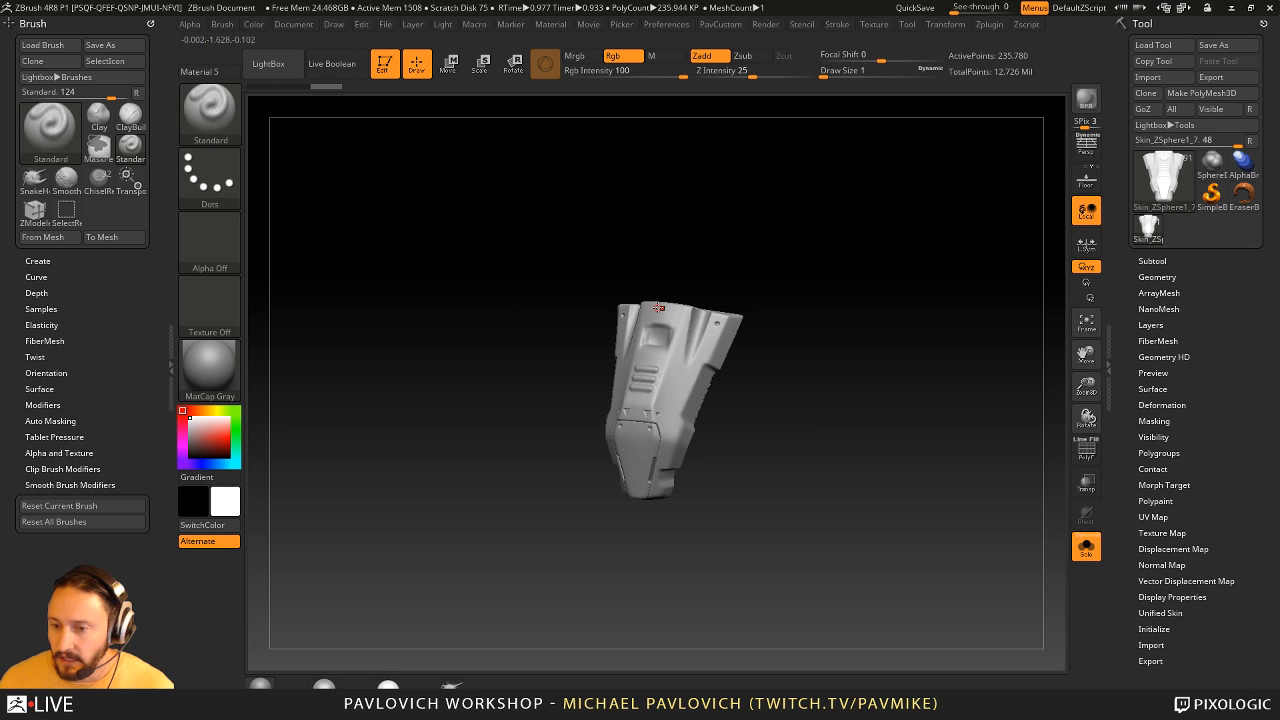
{"action": "left_click_drag", "start_coordinate": [768, 319], "coordinate": [659, 304]}
{"action": "left_click_drag", "start_coordinate": [734, 326], "coordinate": [886, 406]}
- Show all subtools again, set the draw size to 7, and examine the clasp together with the surrounding chest armour
{"action": "left_click", "coordinate": [1086, 547]}
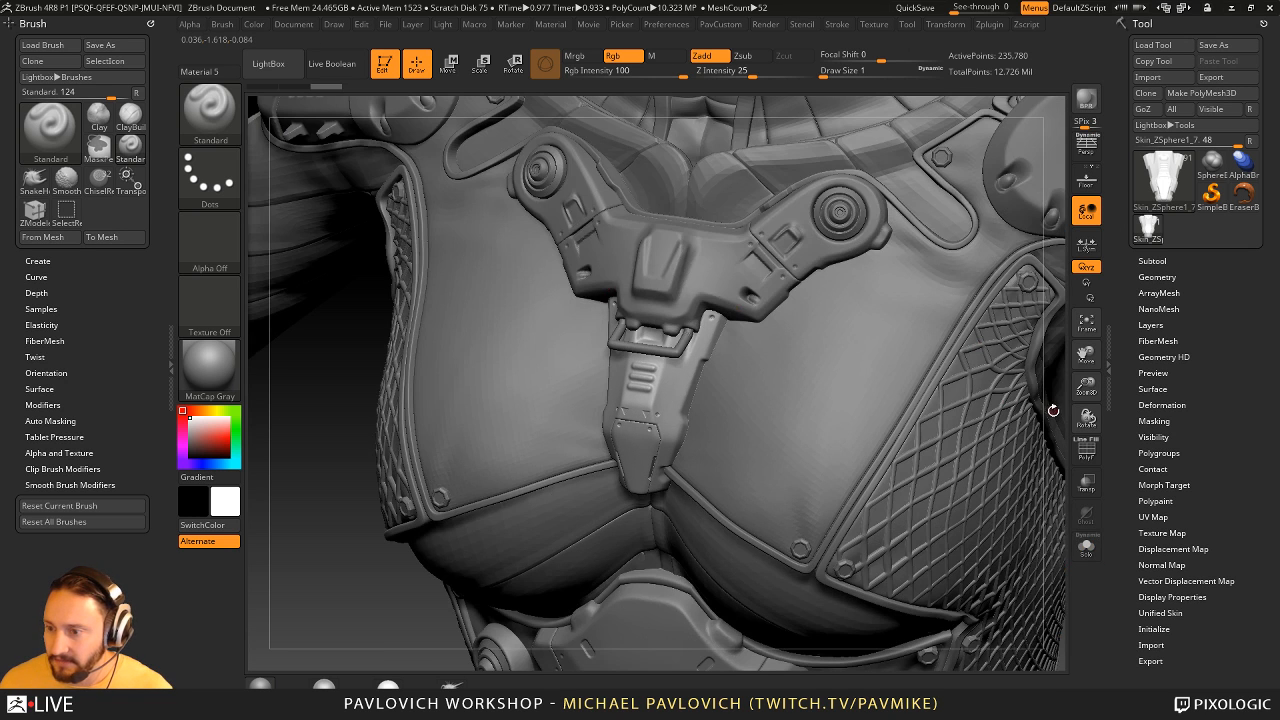
{"action": "left_click_drag", "start_coordinate": [1053, 410], "coordinate": [788, 286], "text": "alt"}
{"action": "left_click_drag", "start_coordinate": [963, 200], "coordinate": [1000, 150], "text": "shift"}
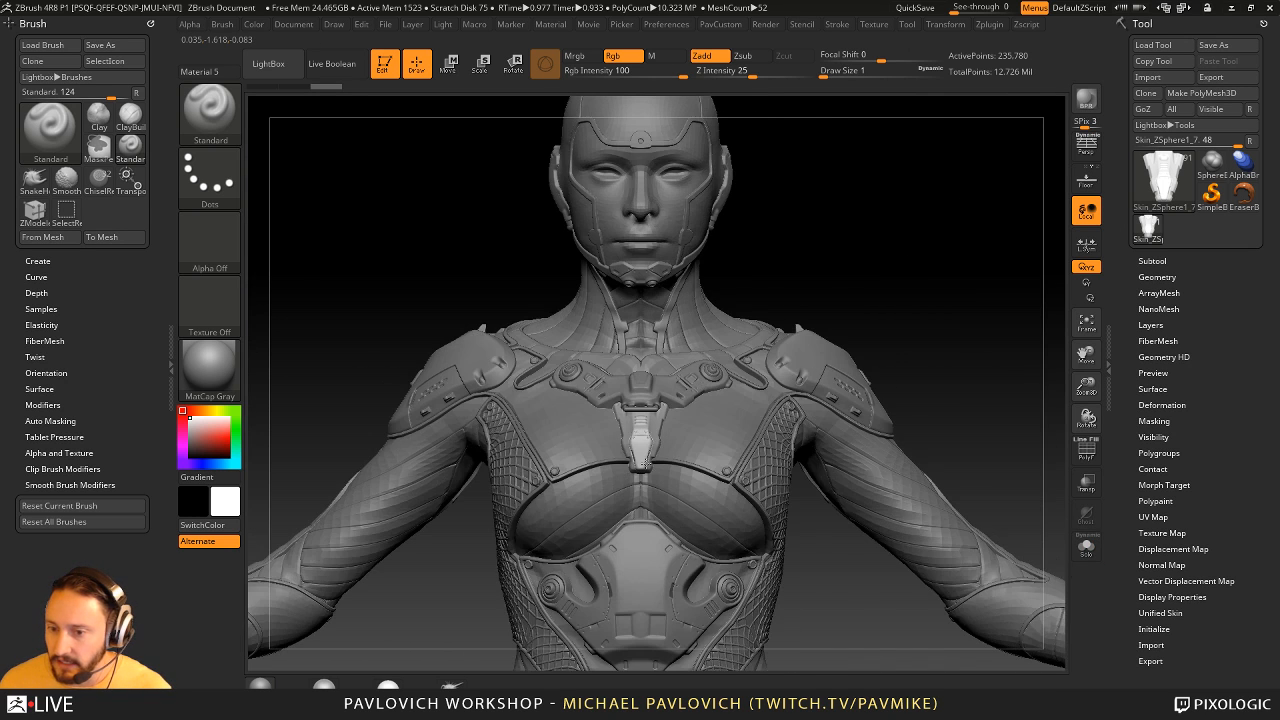
{"action": "key", "text": "bracketright"}
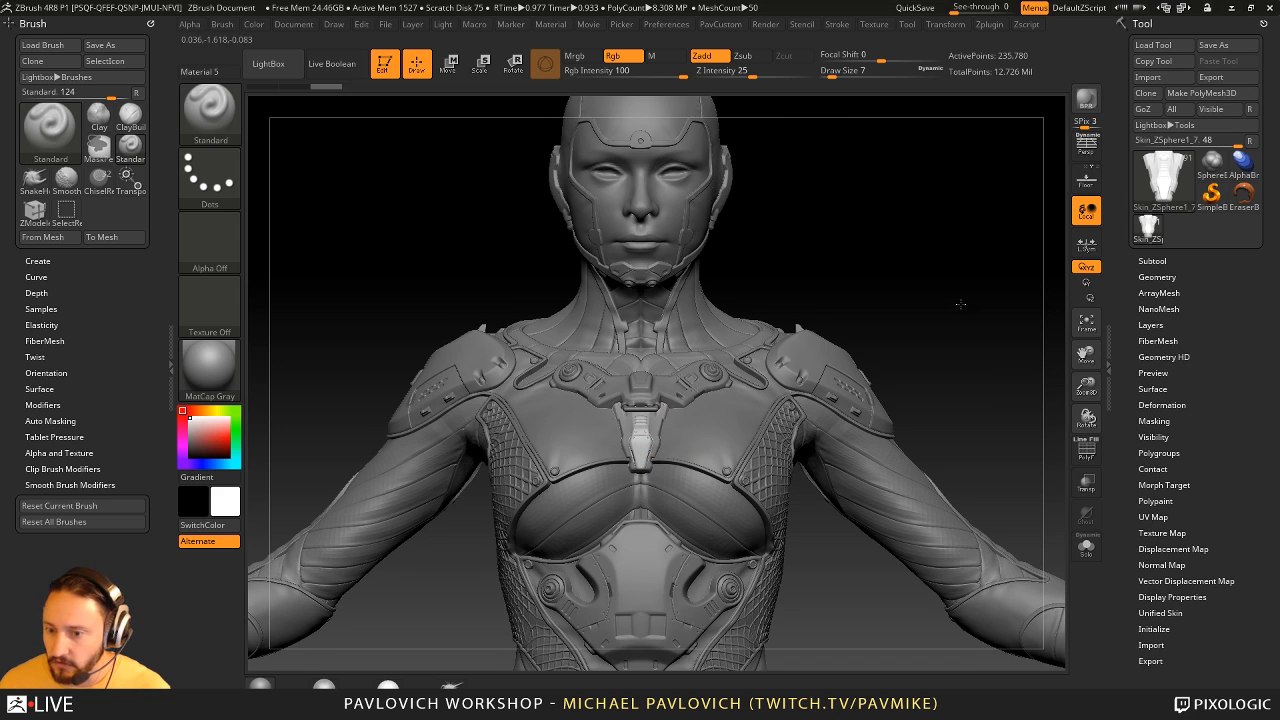
{"action": "mouse_move", "coordinate": [960, 304]}
{"action": "left_mouse_down", "text": "alt"}
{"action": "mouse_move", "coordinate": [974, 240]}
{"action": "mouse_move", "coordinate": [1030, 262]}
{"action": "left_mouse_up", "text": "alt"}
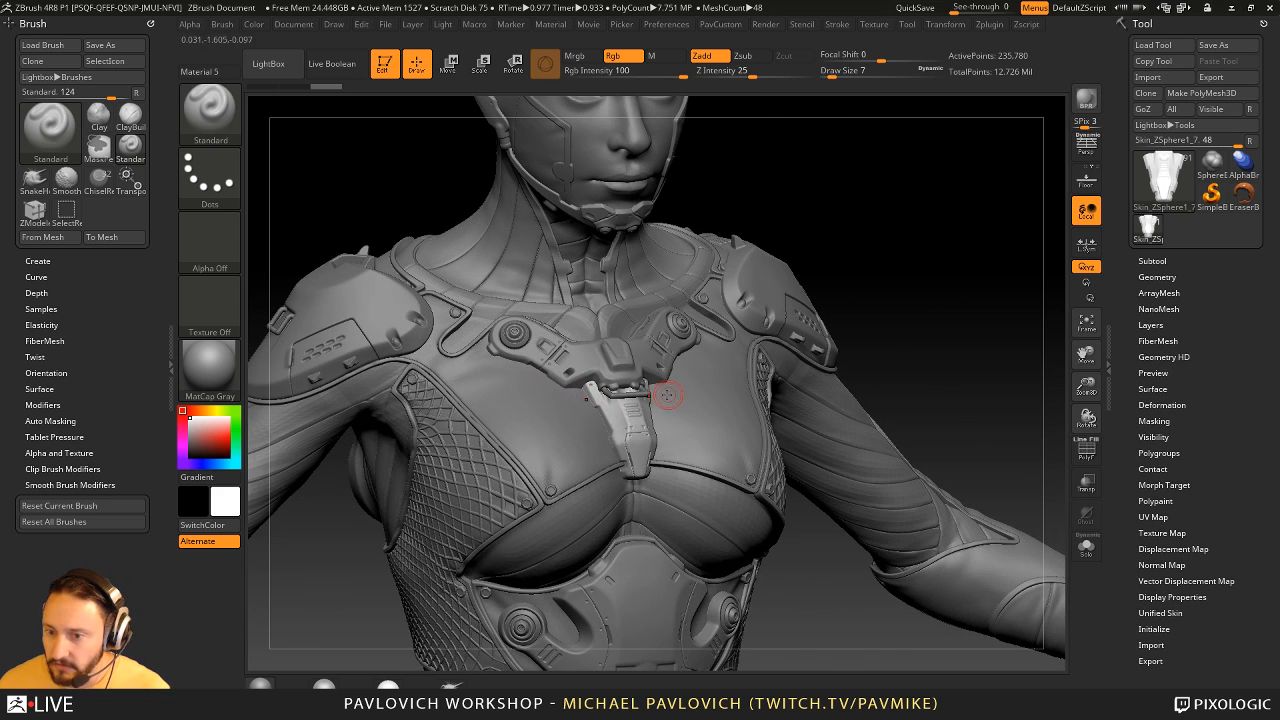
{"action": "left_click_drag", "start_coordinate": [988, 340], "coordinate": [885, 347]}
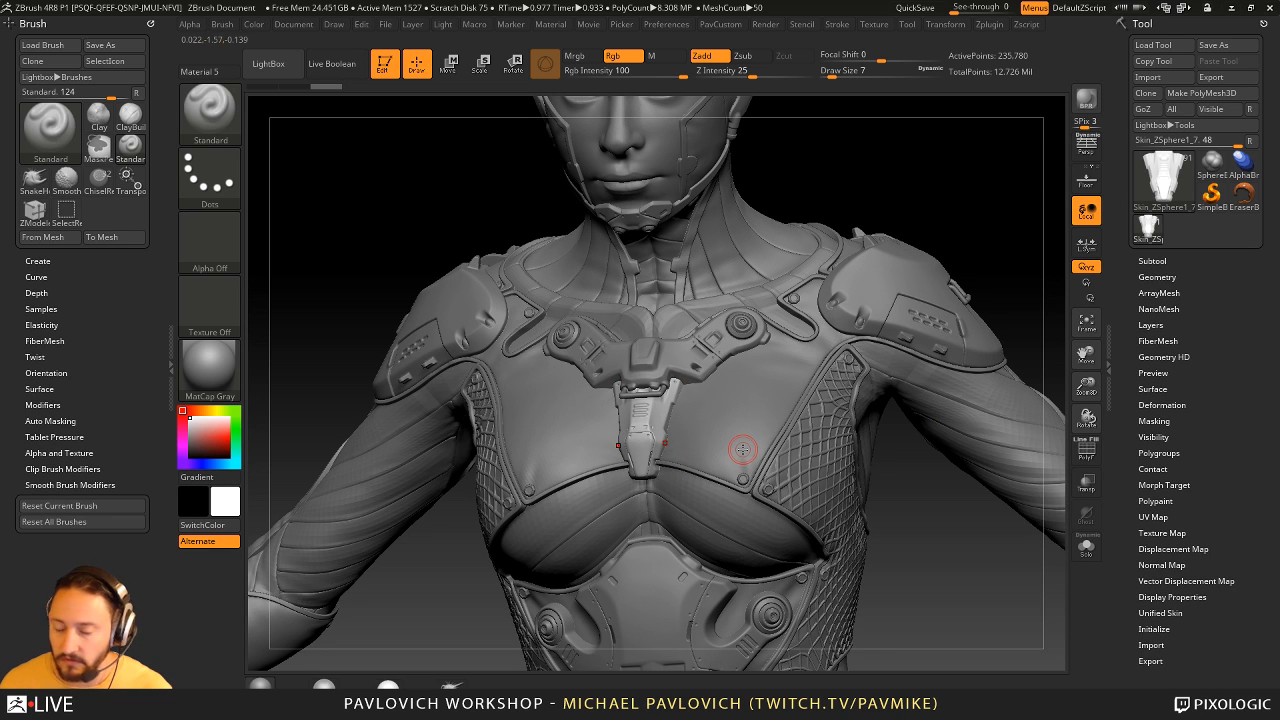
{"action": "left_click_drag", "start_coordinate": [929, 191], "coordinate": [926, 187]}
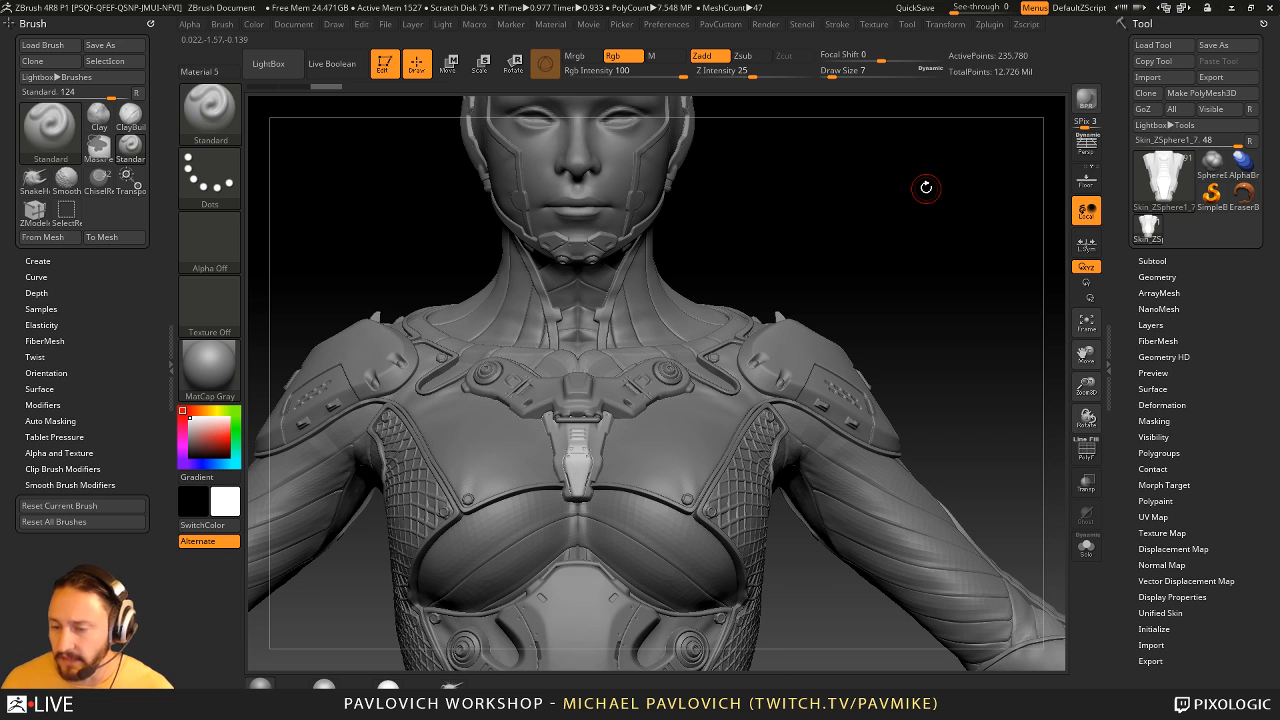
- Adjust the draw size and examine the tech suit's head, shoulder and chest details
{"action": "left_click_drag", "start_coordinate": [823, 276], "coordinate": [645, 401]}
{"action": "key", "text": "s"}
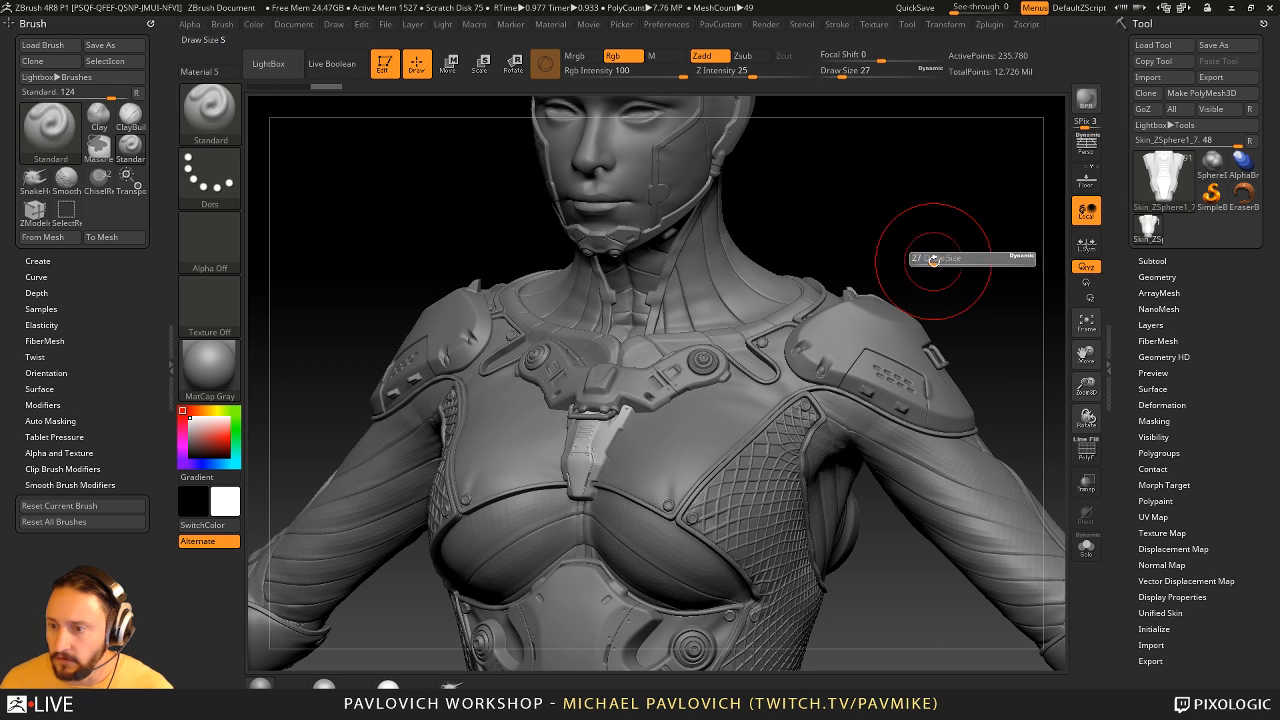
{"action": "mouse_move", "coordinate": [934, 260]}
{"action": "left_mouse_down"}
{"action": "mouse_move", "coordinate": [926, 239]}
{"action": "mouse_move", "coordinate": [942, 248]}
{"action": "mouse_move", "coordinate": [889, 226]}
{"action": "mouse_move", "coordinate": [883, 263]}
{"action": "mouse_move", "coordinate": [905, 262]}
{"action": "left_mouse_up"}
{"action": "key", "text": "s"}
{"action": "left_click", "coordinate": [947, 256]}
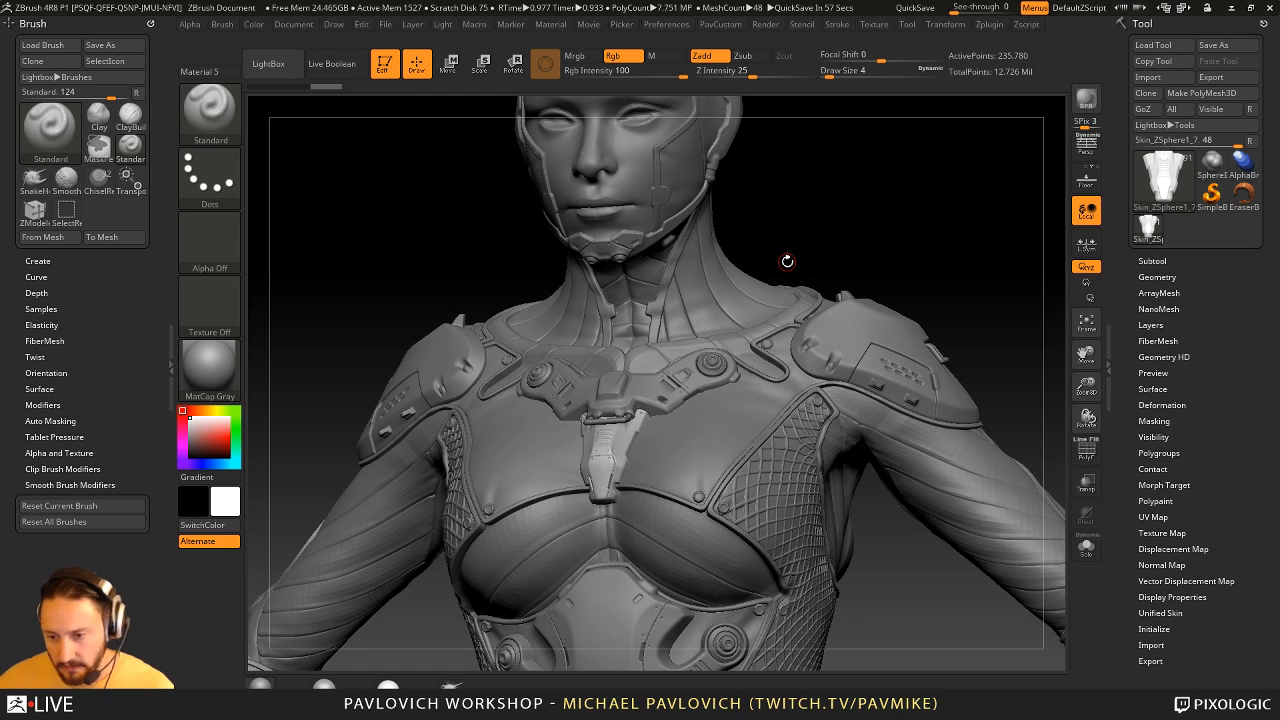
{"action": "mouse_move", "coordinate": [787, 261]}
{"action": "left_mouse_down"}
{"action": "mouse_move", "coordinate": [777, 137]}
{"action": "mouse_move", "coordinate": [800, 146]}
{"action": "left_mouse_up"}
{"action": "mouse_move", "coordinate": [922, 241]}
{"action": "left_mouse_down", "text": "alt"}
{"action": "mouse_move", "coordinate": [871, 231]}
{"action": "mouse_move", "coordinate": [902, 293]}
{"action": "mouse_move", "coordinate": [886, 220]}
{"action": "mouse_move", "coordinate": [871, 249]}
{"action": "mouse_move", "coordinate": [894, 269]}
{"action": "mouse_move", "coordinate": [900, 250]}
{"action": "left_mouse_up", "text": "alt"}
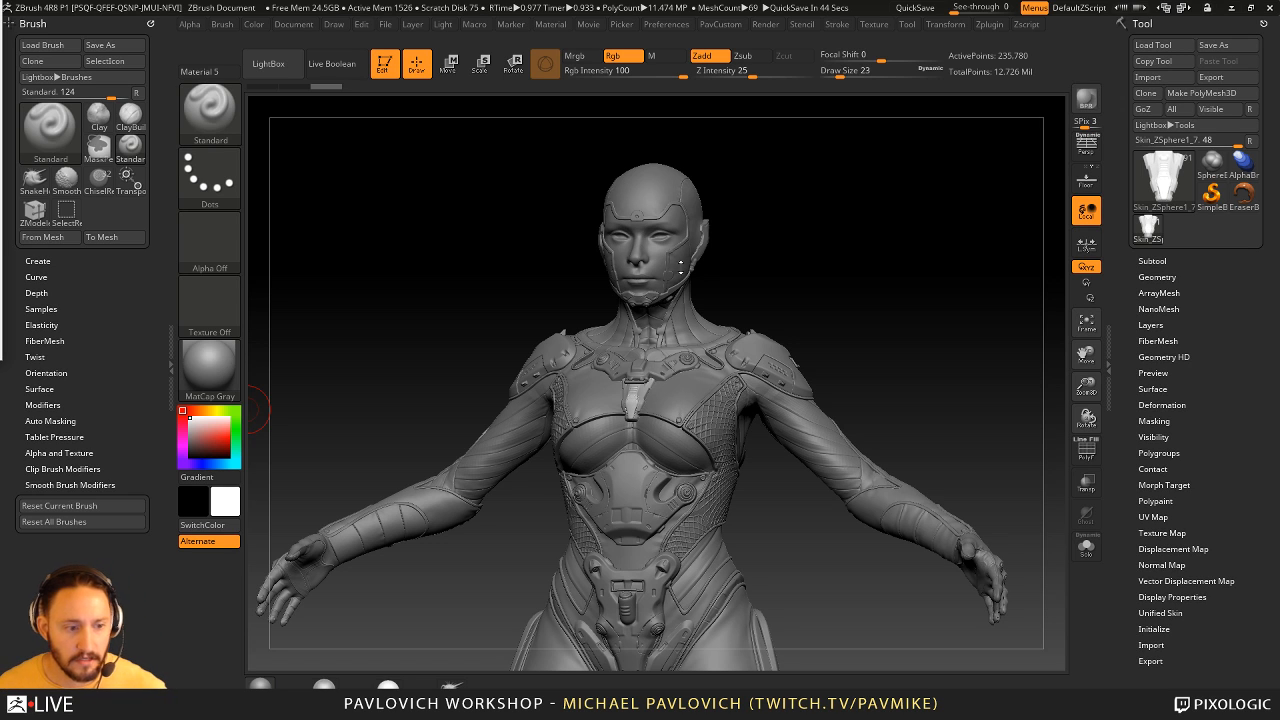
- Leave Edit mode, clear the figure from the canvas, and choose the Cube3D primitive as the tool
{"action": "key", "text": "t"}
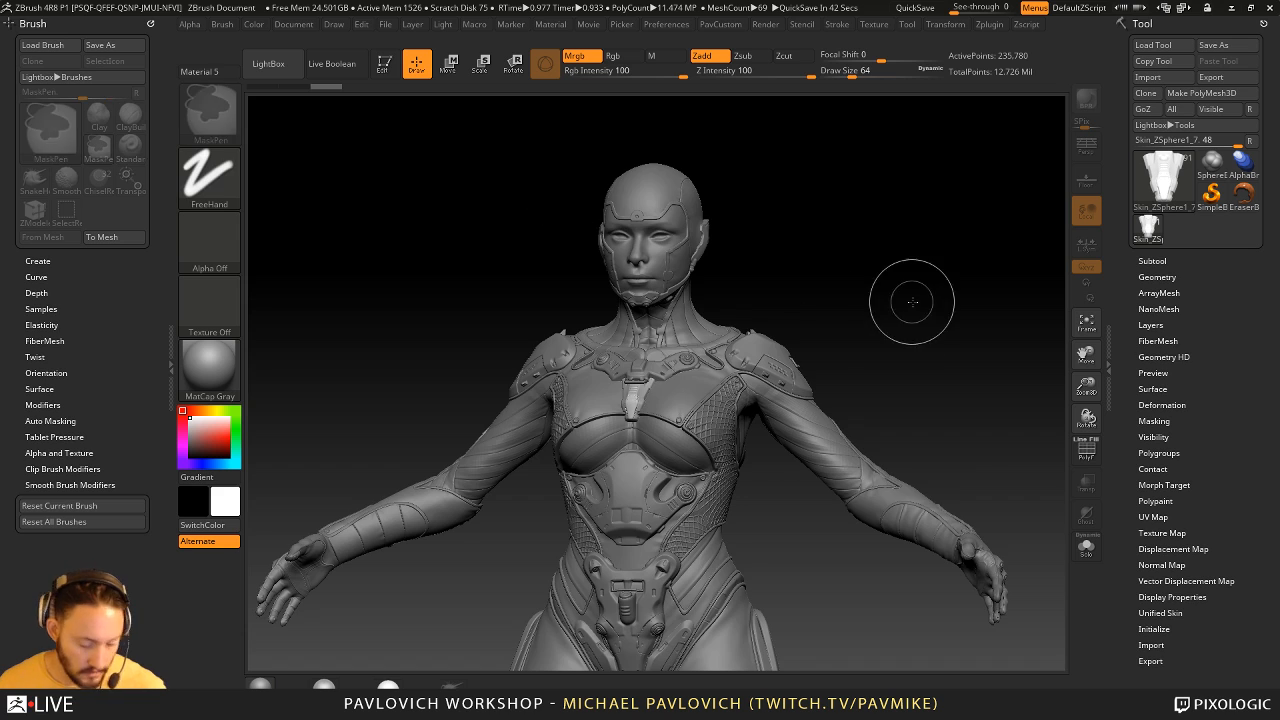
{"action": "key", "text": "ctrl+n"}
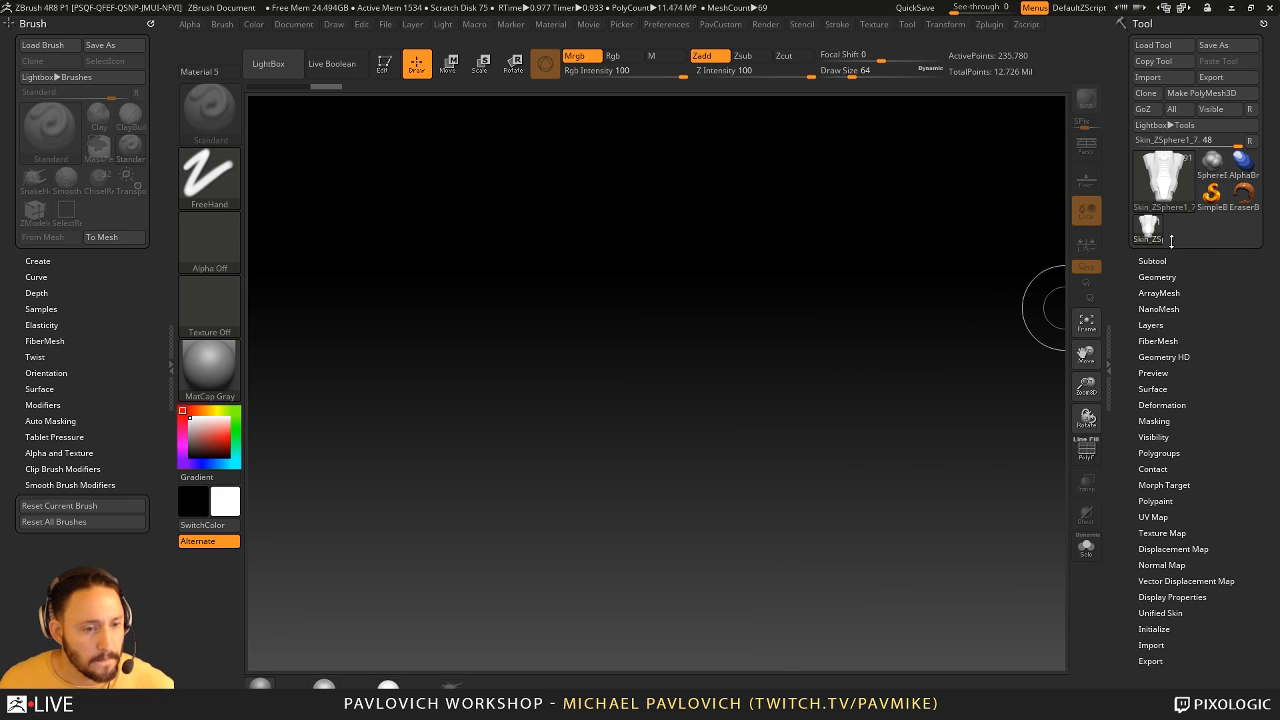
{"action": "left_click", "coordinate": [1209, 193]}
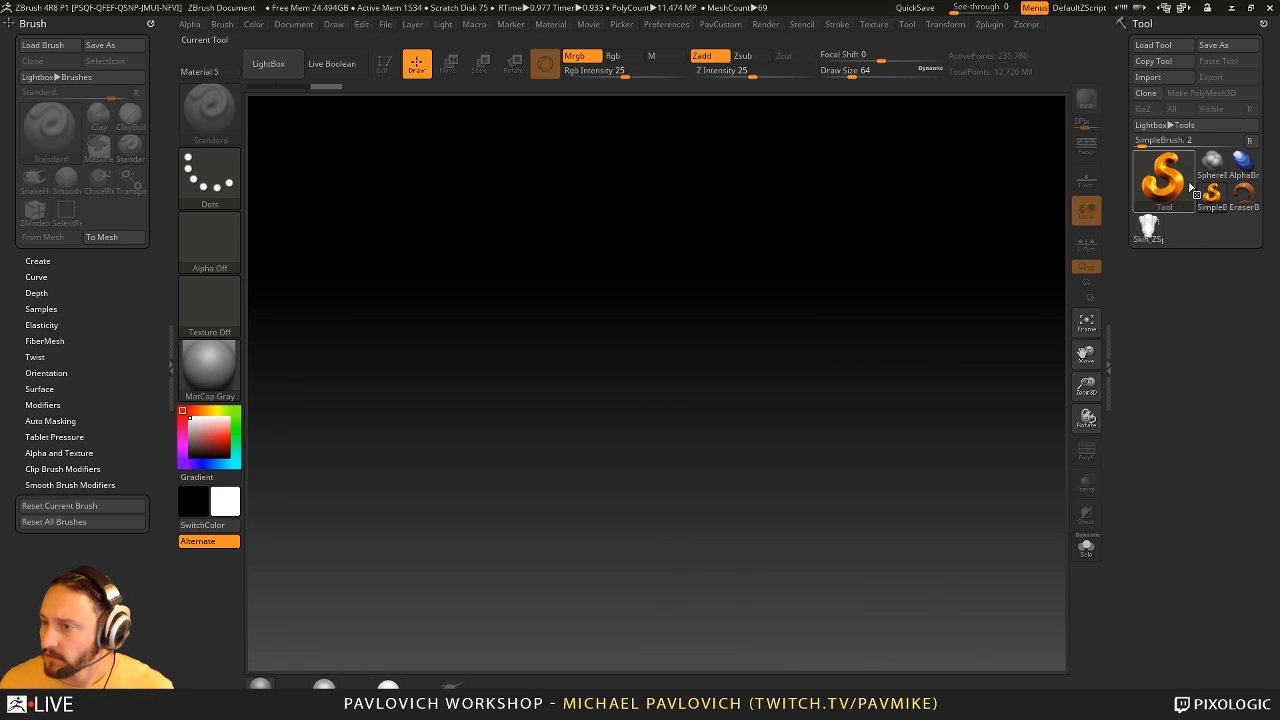
{"action": "left_click", "coordinate": [1168, 180]}
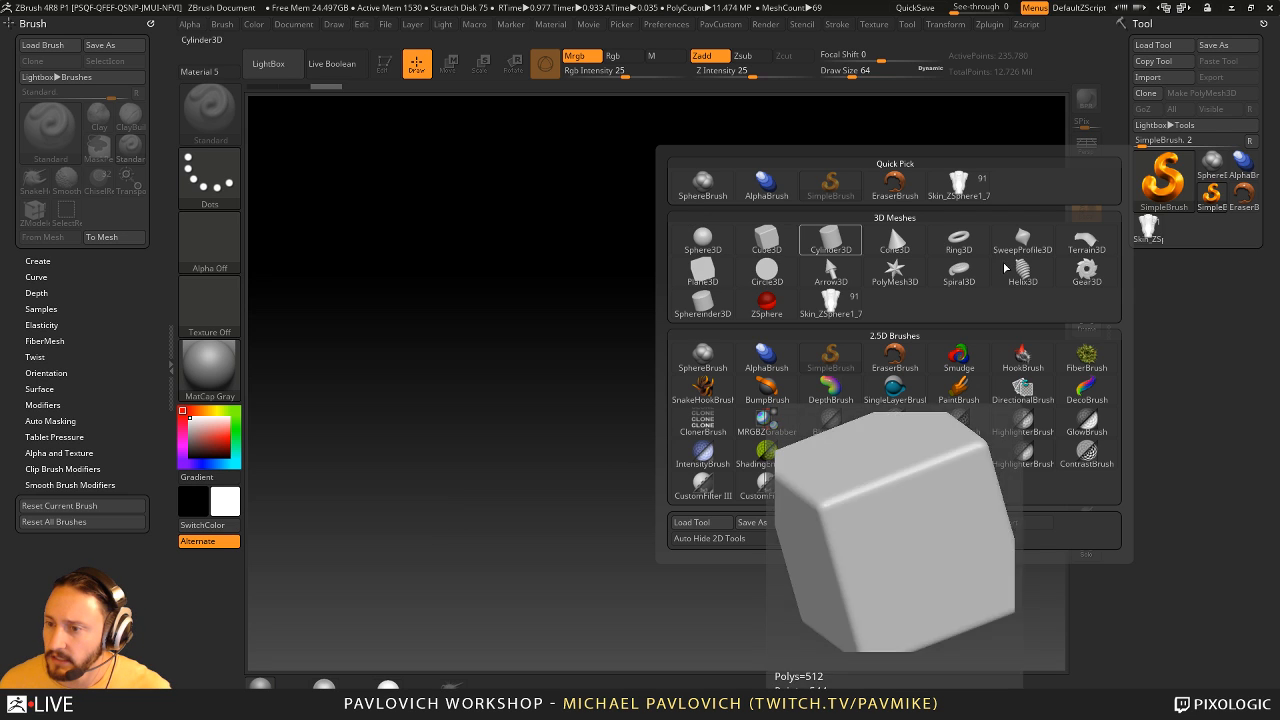
{"action": "left_click", "coordinate": [766, 240]}
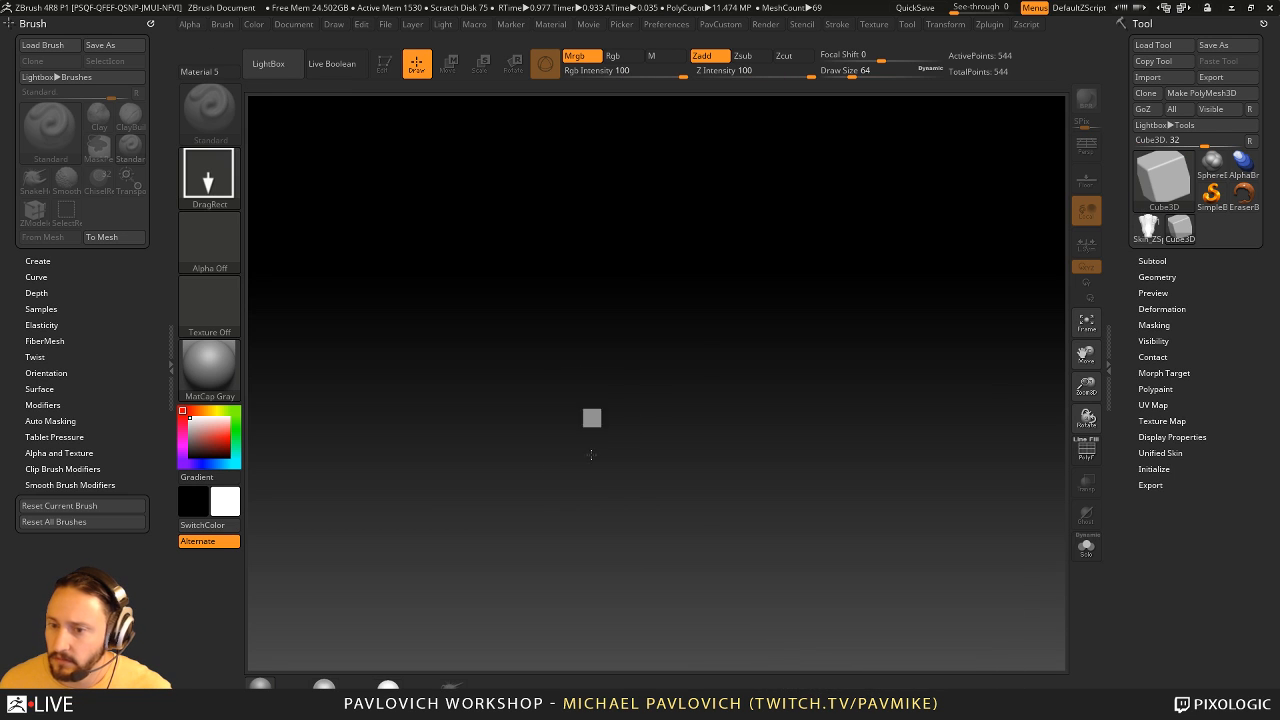
- Draw the cube on the canvas, enter Edit mode, and turn on the PolyF wireframe display
{"action": "left_click_drag", "start_coordinate": [590, 455], "coordinate": [640, 510]}
{"action": "left_click", "coordinate": [384, 63]}
{"action": "left_click_drag", "start_coordinate": [858, 271], "coordinate": [978, 365]}
{"action": "left_click", "coordinate": [1087, 450]}
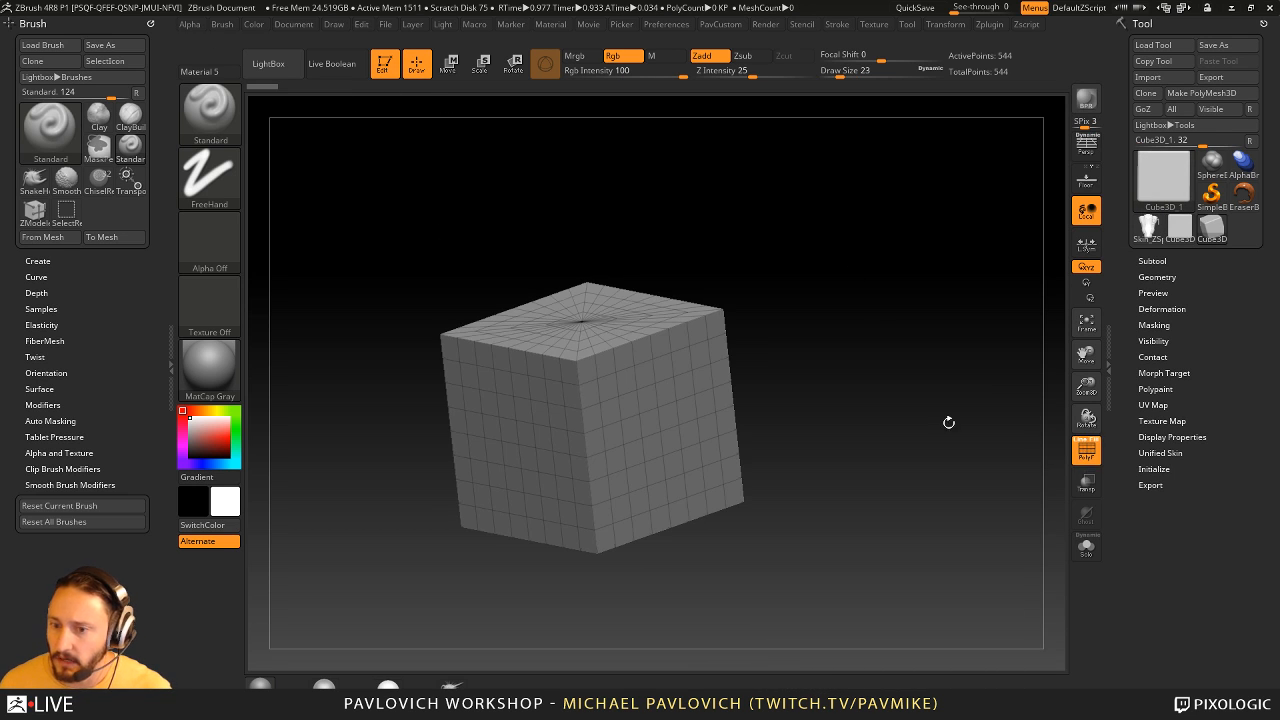
- Convert the parametric cube into an editable PolyMesh3D
{"action": "left_click", "coordinate": [1201, 93]}
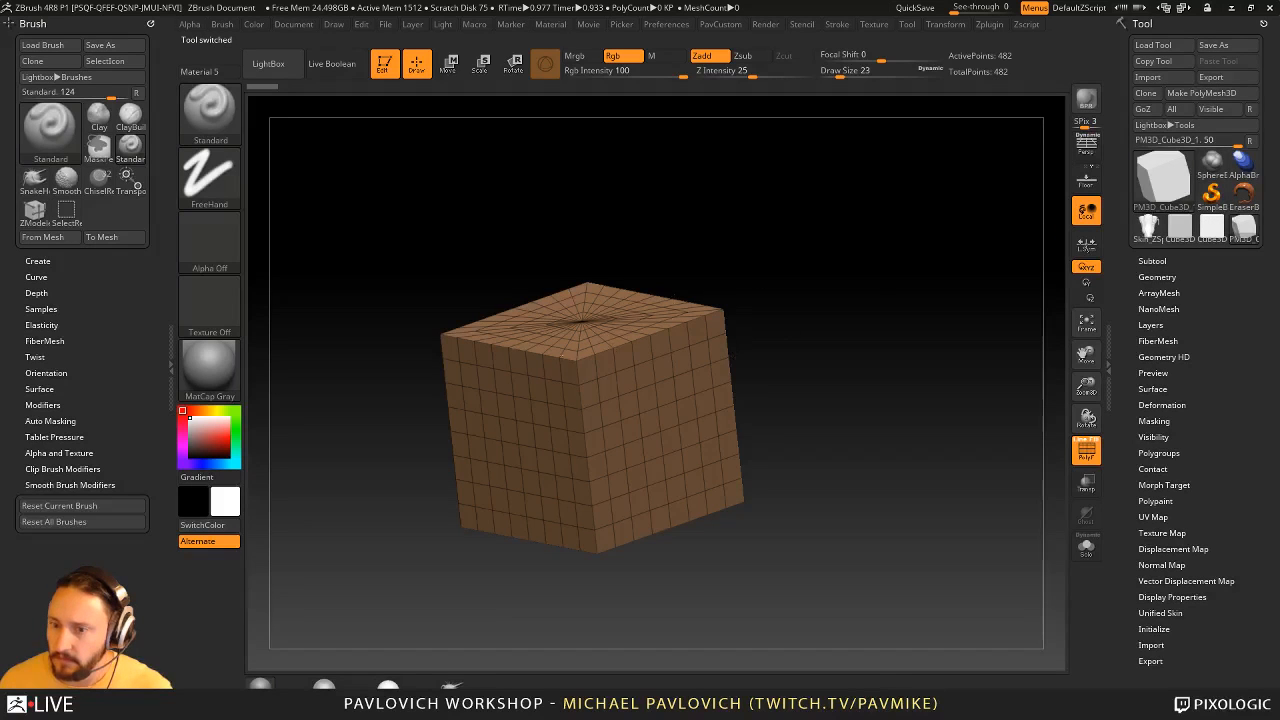
{"action": "left_click_drag", "start_coordinate": [1040, 360], "coordinate": [738, 282]}
- Switch back to the parametric Cube3D and set its HDivide to 80 in the Initialize settings
{"action": "left_click_drag", "start_coordinate": [1125, 475], "coordinate": [1120, 341]}
{"action": "left_click", "coordinate": [1212, 95]}
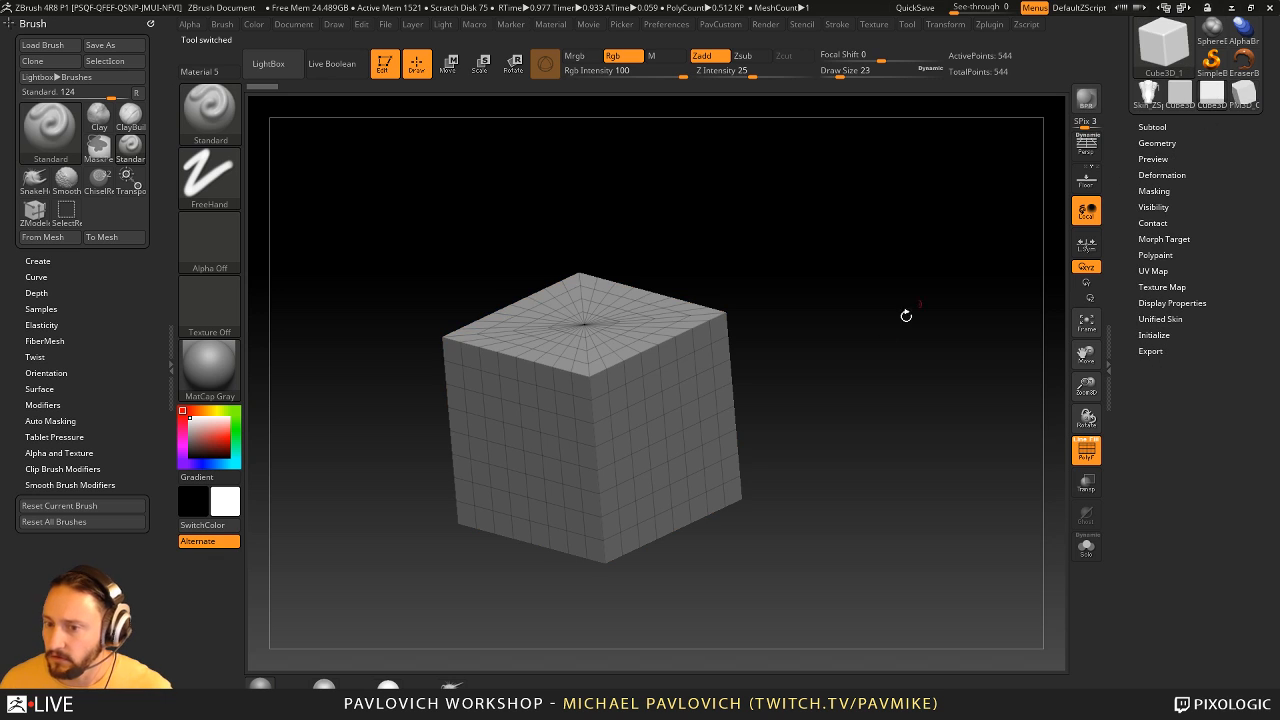
{"action": "left_click", "coordinate": [1158, 335]}
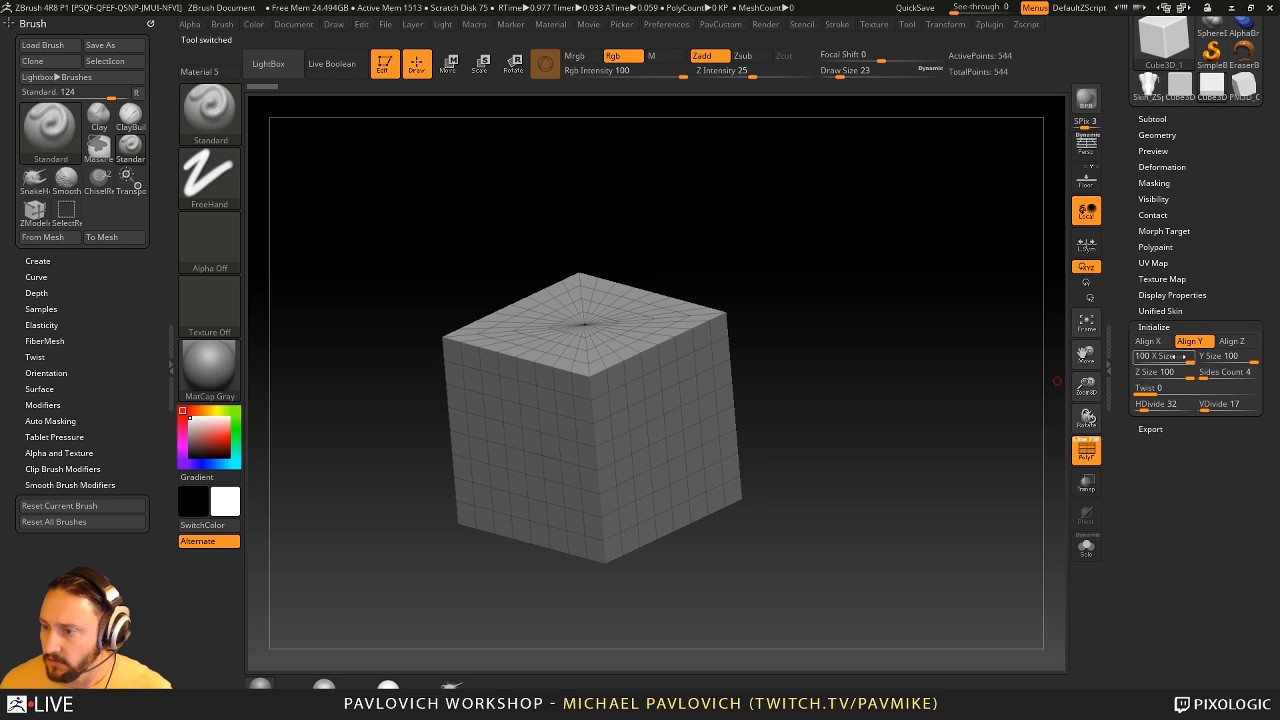
{"action": "left_click_drag", "start_coordinate": [1182, 357], "coordinate": [1154, 405]}
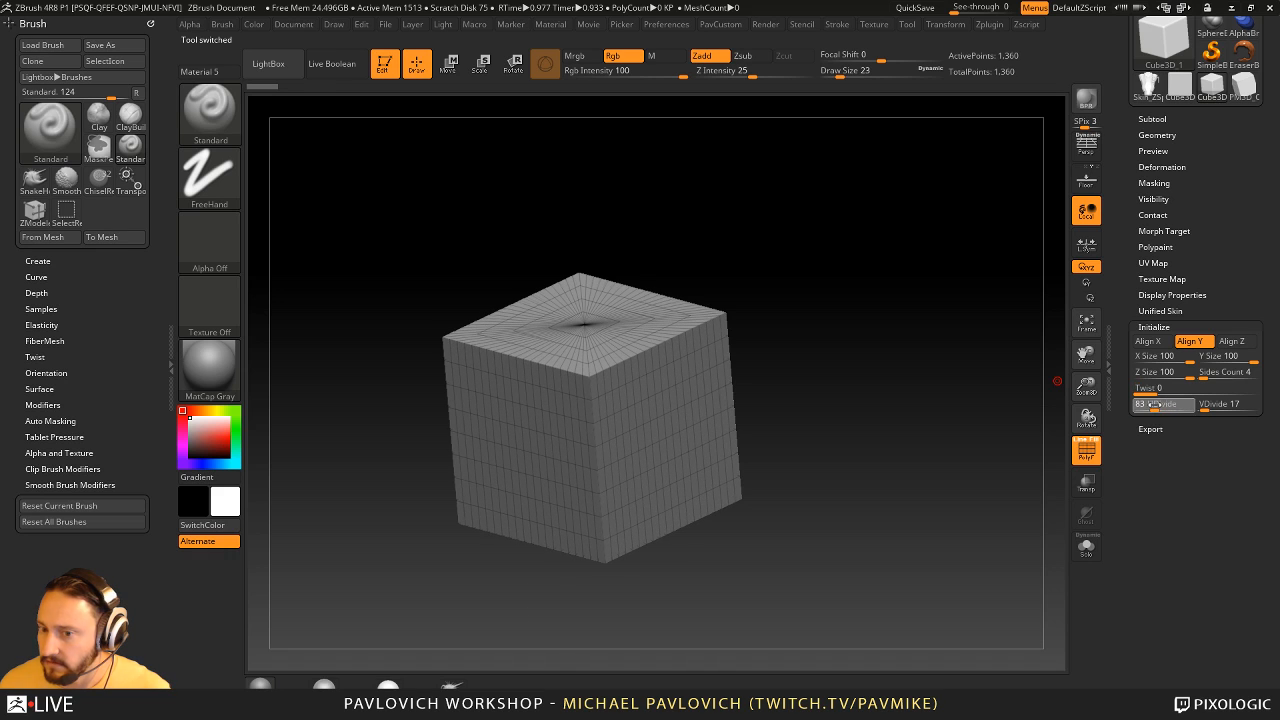
- Convert the cube into a PolyMesh3D and reinitialize it as a QCube with resolution 2 on each axis
{"action": "left_click_drag", "start_coordinate": [1137, 314], "coordinate": [1137, 455]}
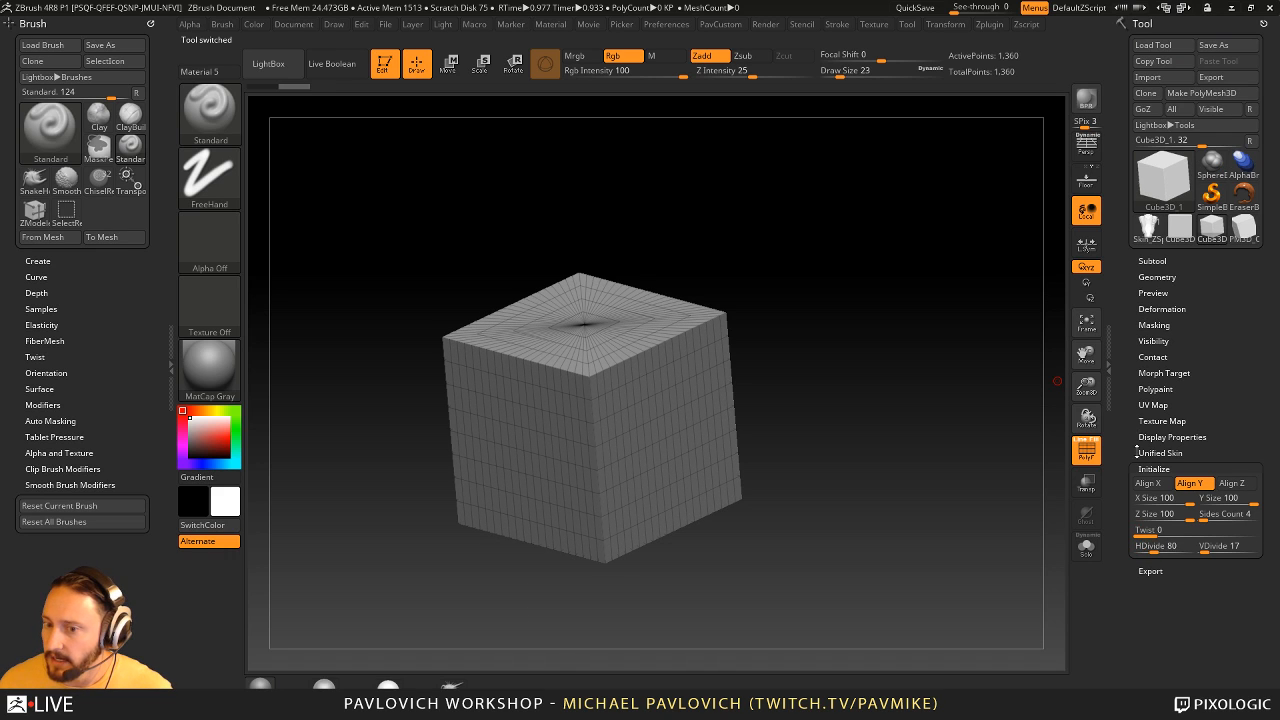
{"action": "left_click", "coordinate": [1201, 92]}
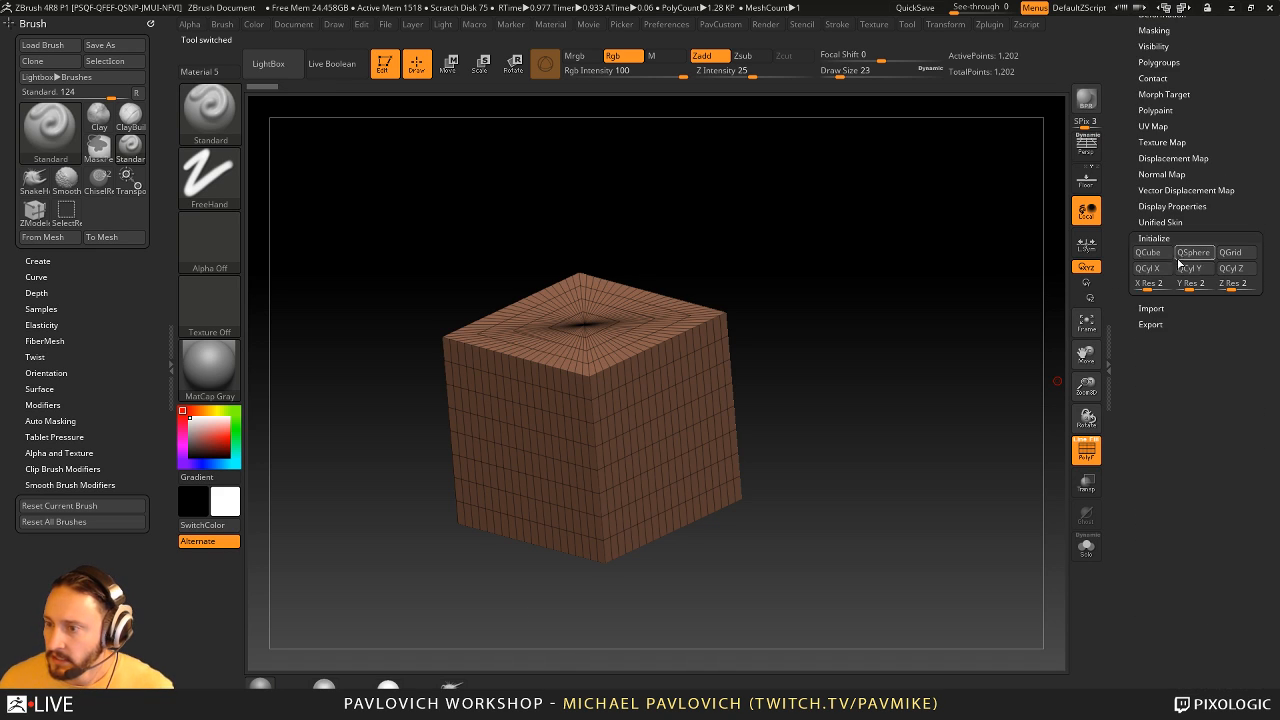
{"action": "key", "text": "shift"}
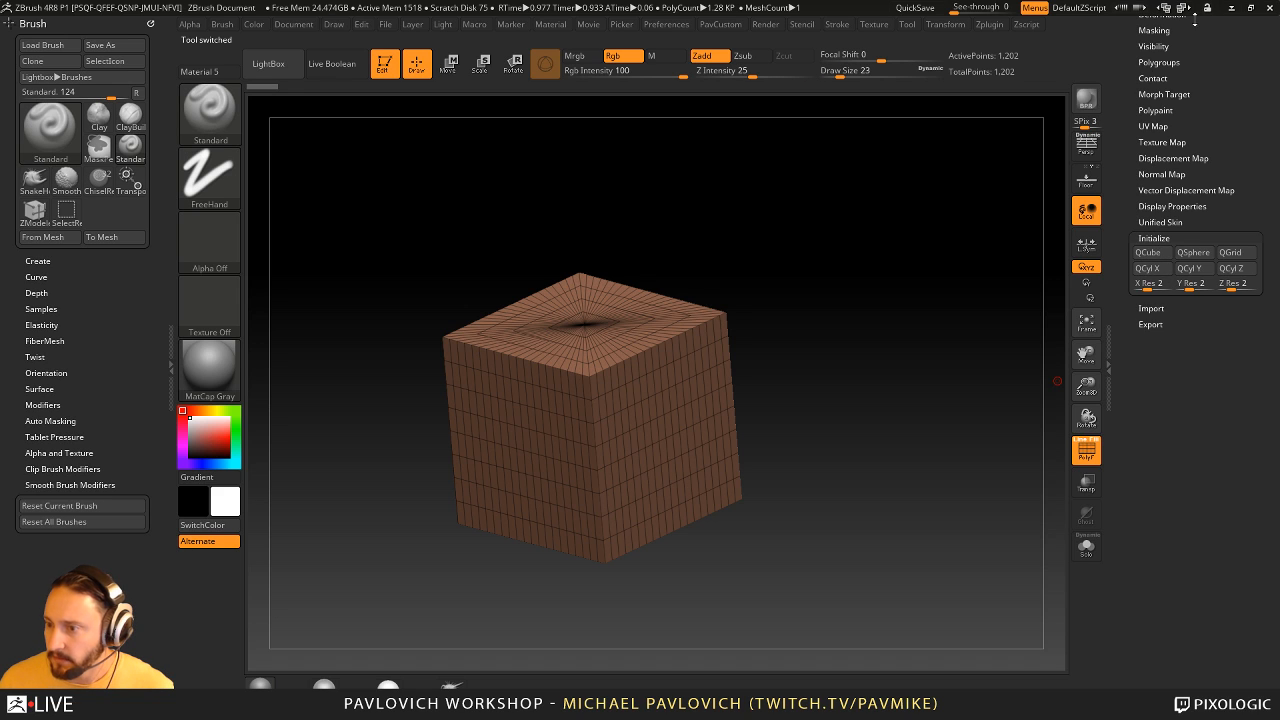
{"action": "left_click", "coordinate": [1148, 252]}
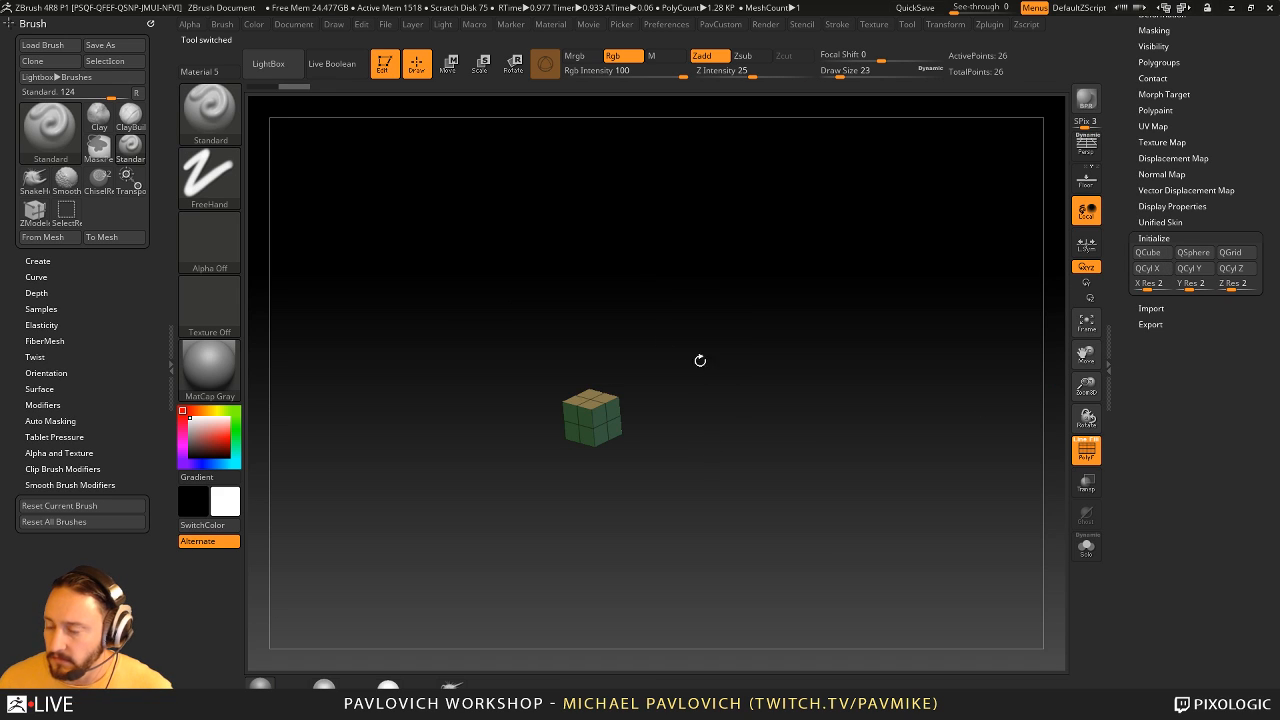
- Set the X, Y and Z resolution to 1 and regenerate the QCube
{"action": "left_click", "coordinate": [1146, 284]}
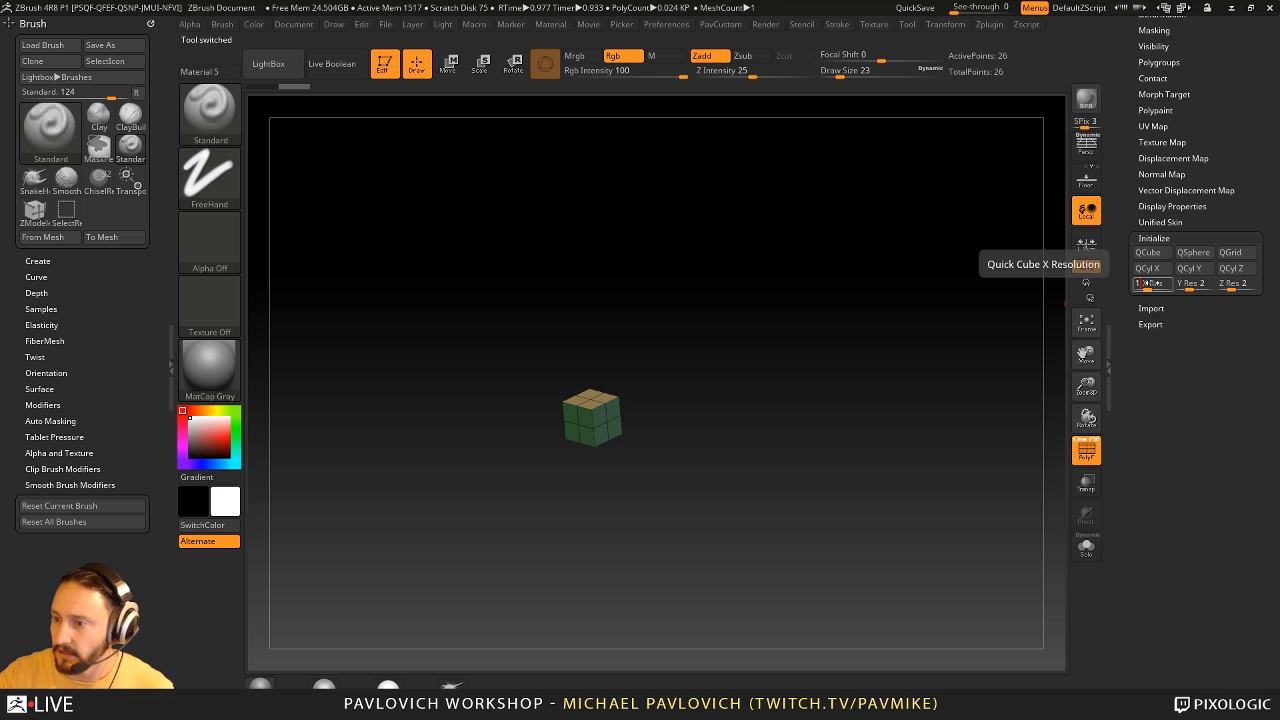
{"action": "type", "text": "1"}
{"action": "key", "text": "Return"}
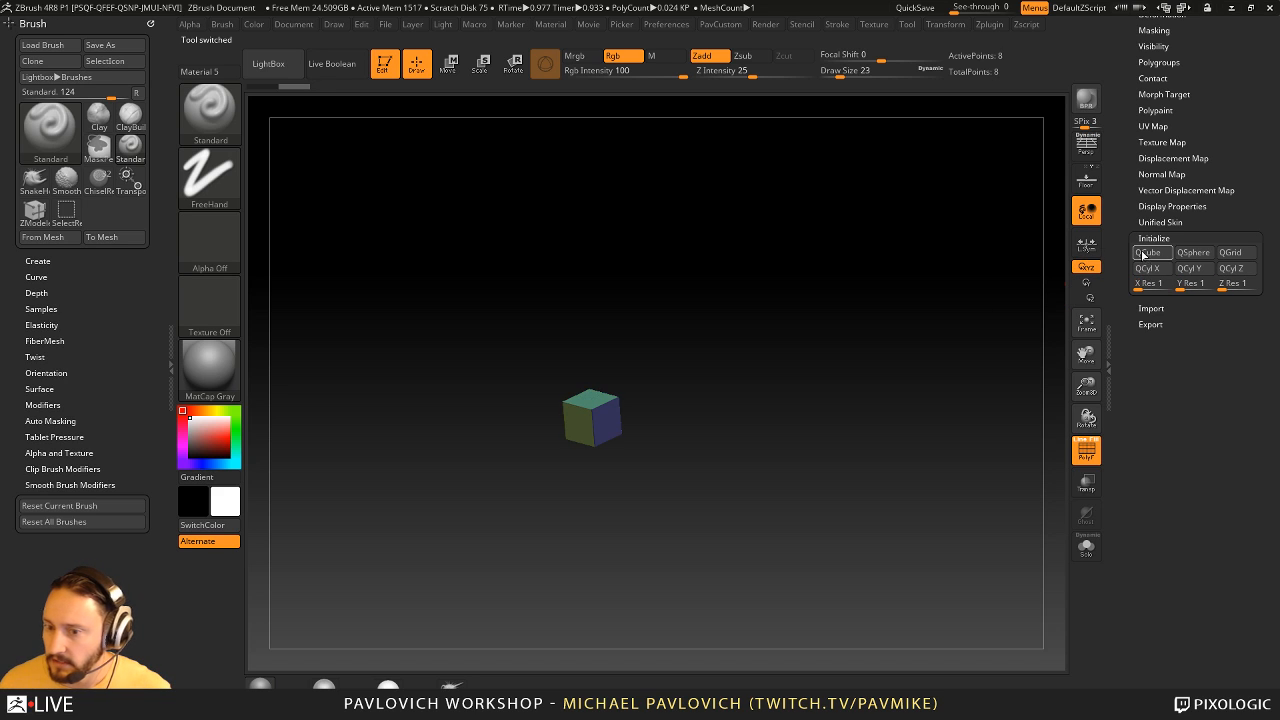
- Frame the cube and apply Mirror And Weld to give it a central dividing edge
{"action": "left_click_drag", "start_coordinate": [1142, 29], "coordinate": [1143, 192]}
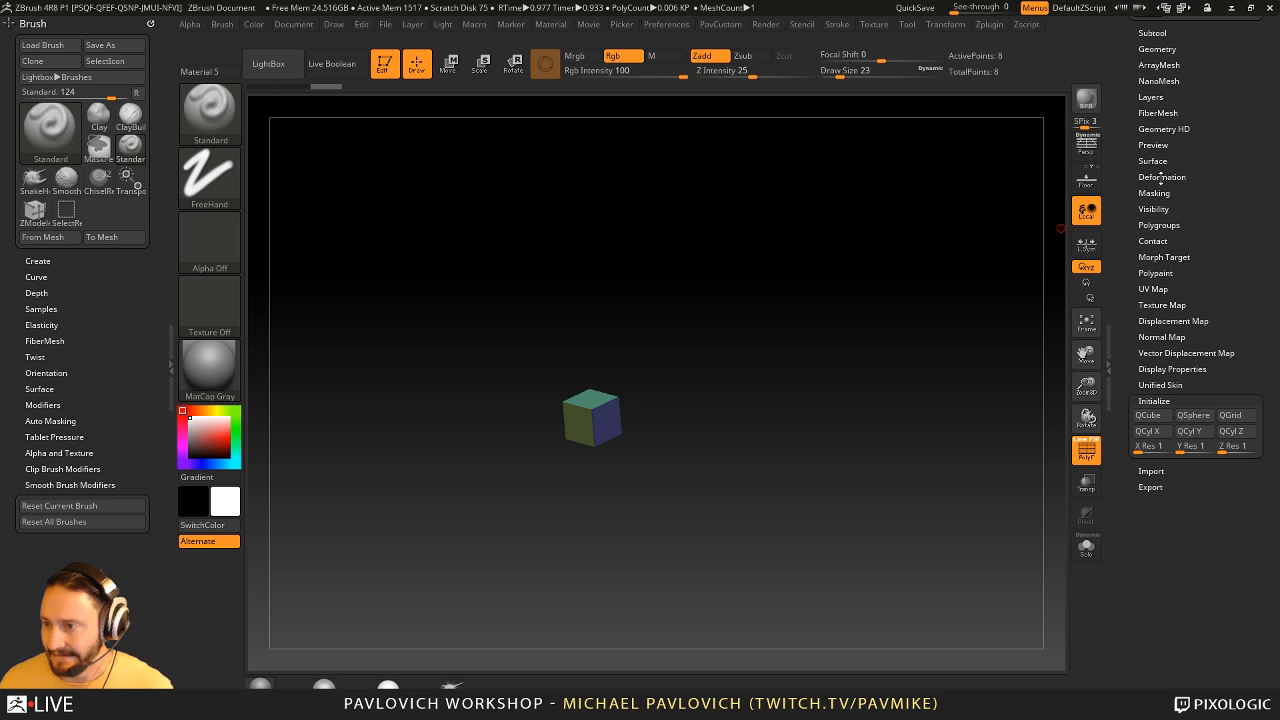
{"action": "left_click", "coordinate": [1162, 177]}
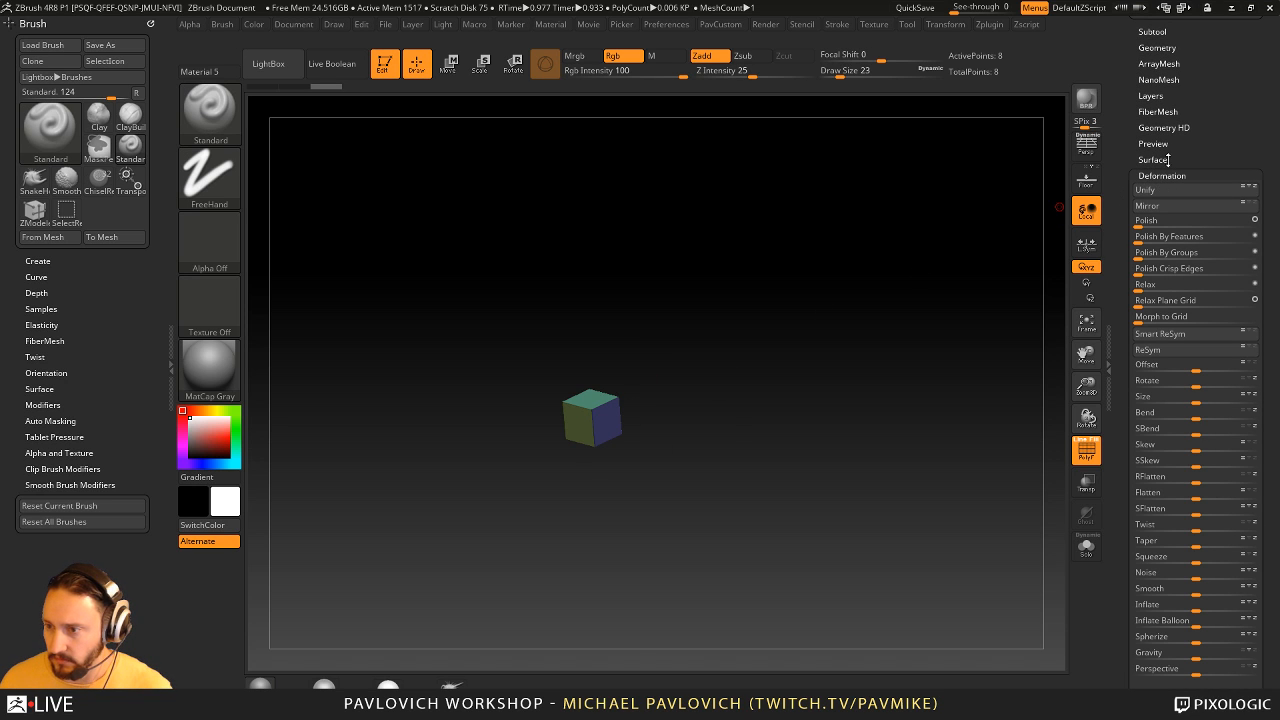
{"action": "key", "text": "f"}
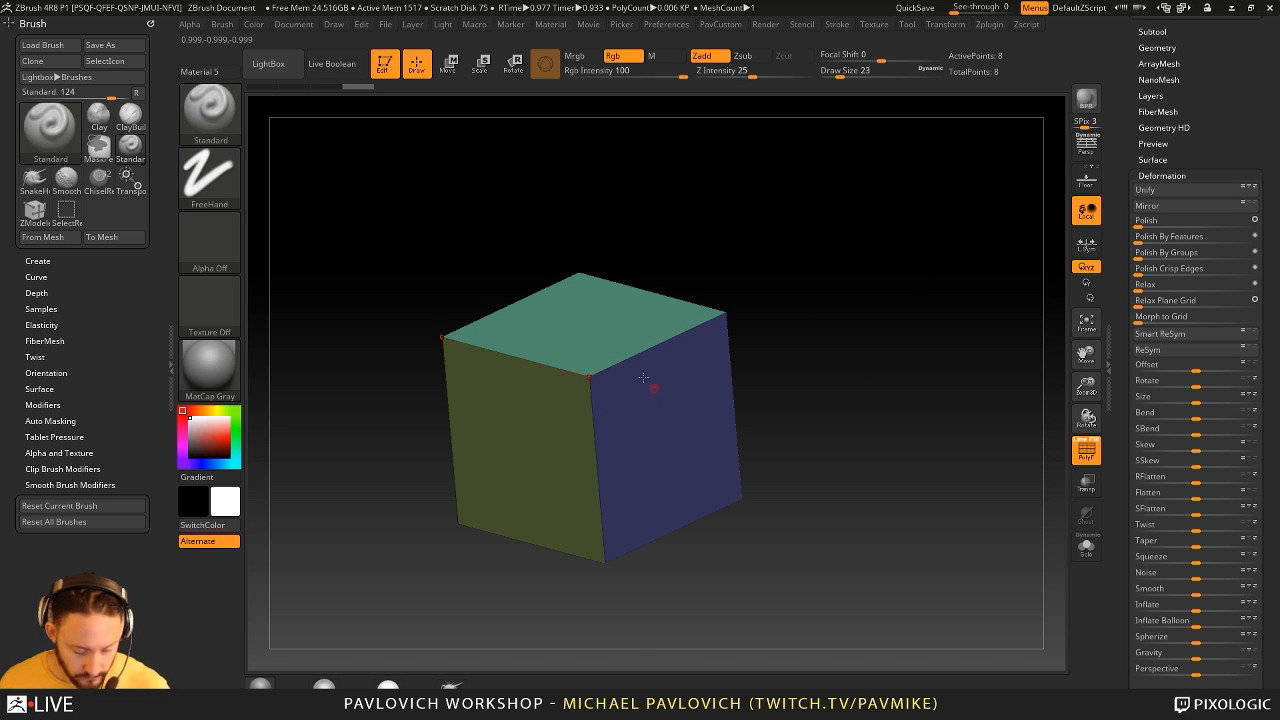
{"action": "key", "text": "space"}
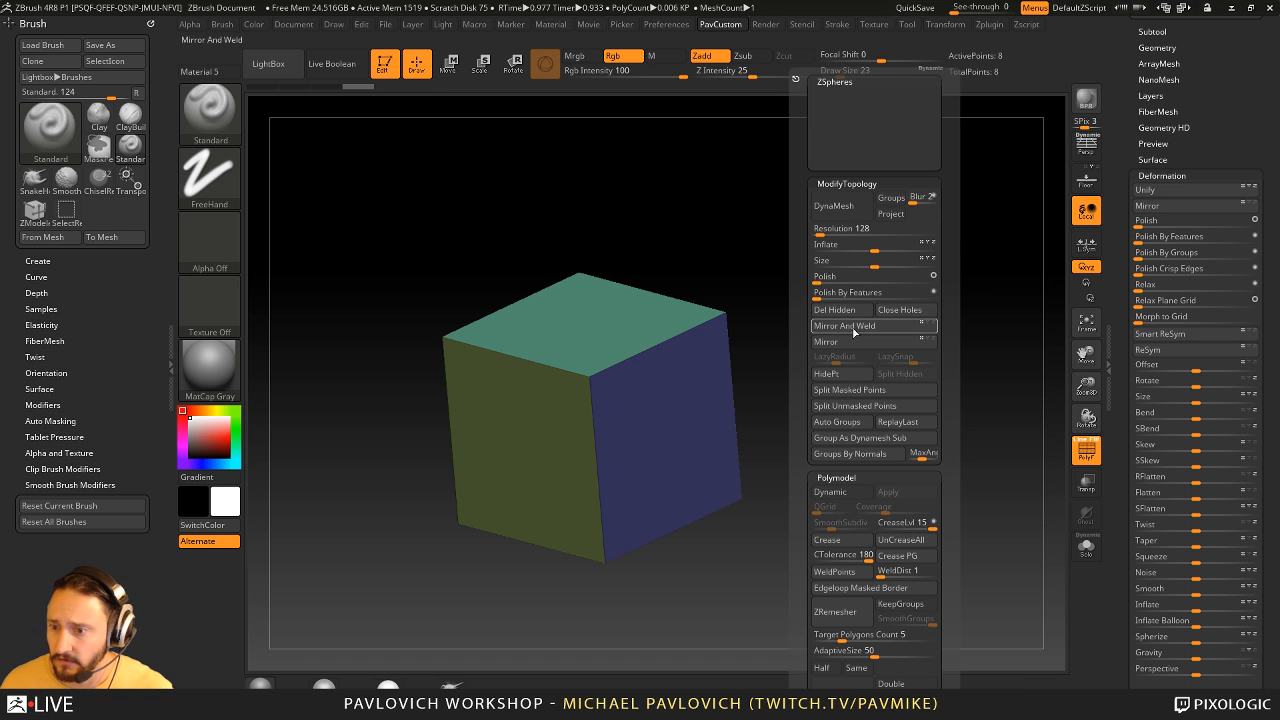
{"action": "left_click", "coordinate": [855, 328]}
- Open the Geometry settings and divide the cube once
{"action": "left_click_drag", "start_coordinate": [1117, 140], "coordinate": [1114, 288]}
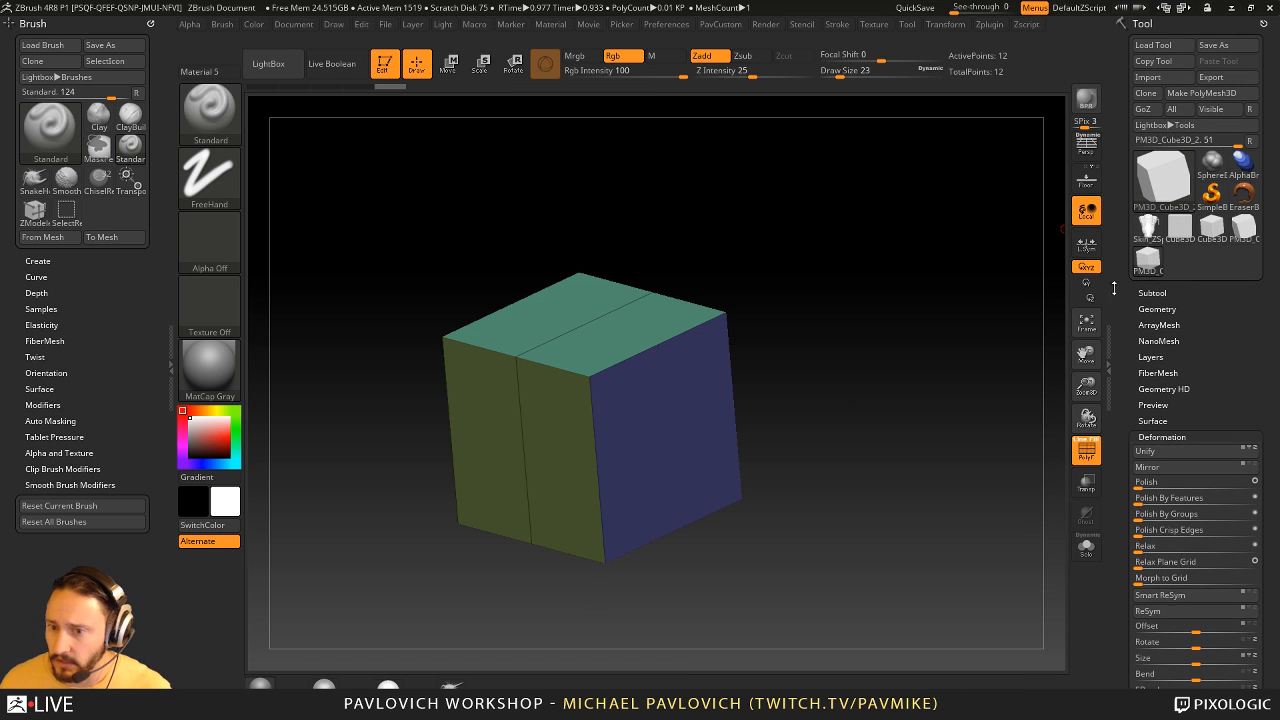
{"action": "key", "text": "s"}
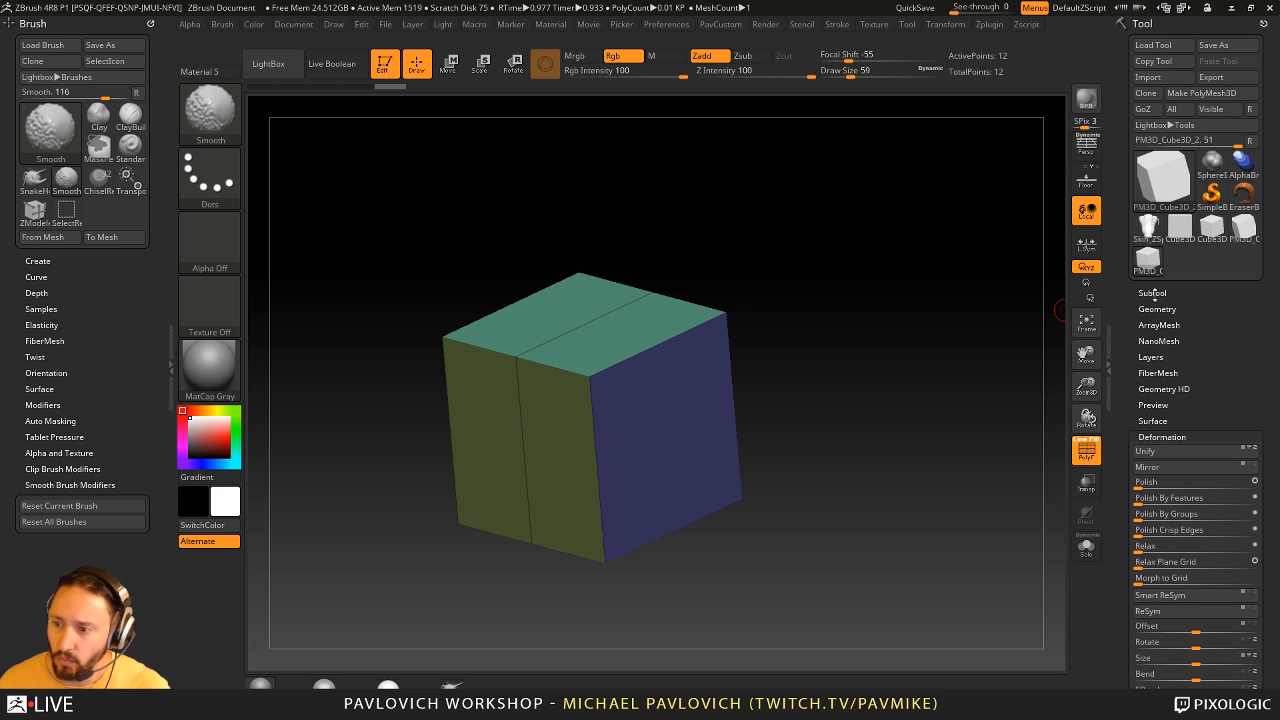
{"action": "left_click", "coordinate": [1153, 293]}
{"action": "scroll", "coordinate": [1125, 315], "scroll_direction": "down", "scroll_amount": 5}
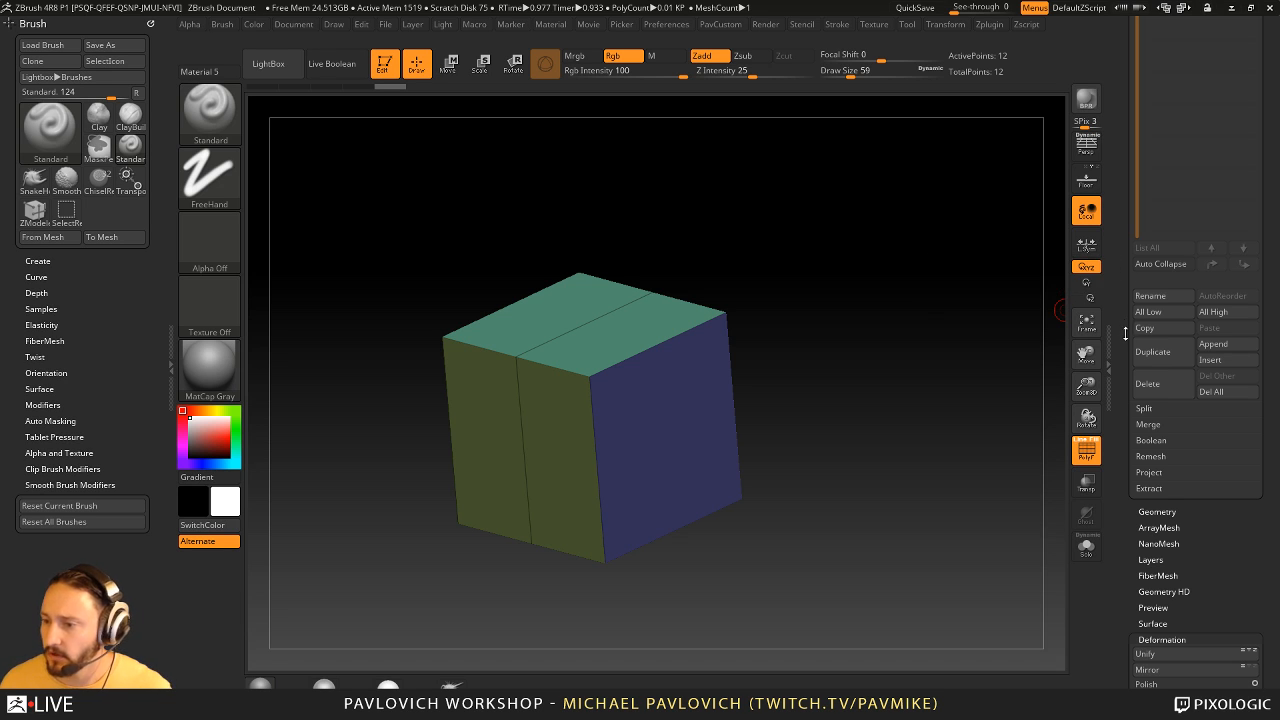
{"action": "left_click_drag", "start_coordinate": [1123, 330], "coordinate": [1123, 257]}
{"action": "left_click", "coordinate": [1158, 388]}
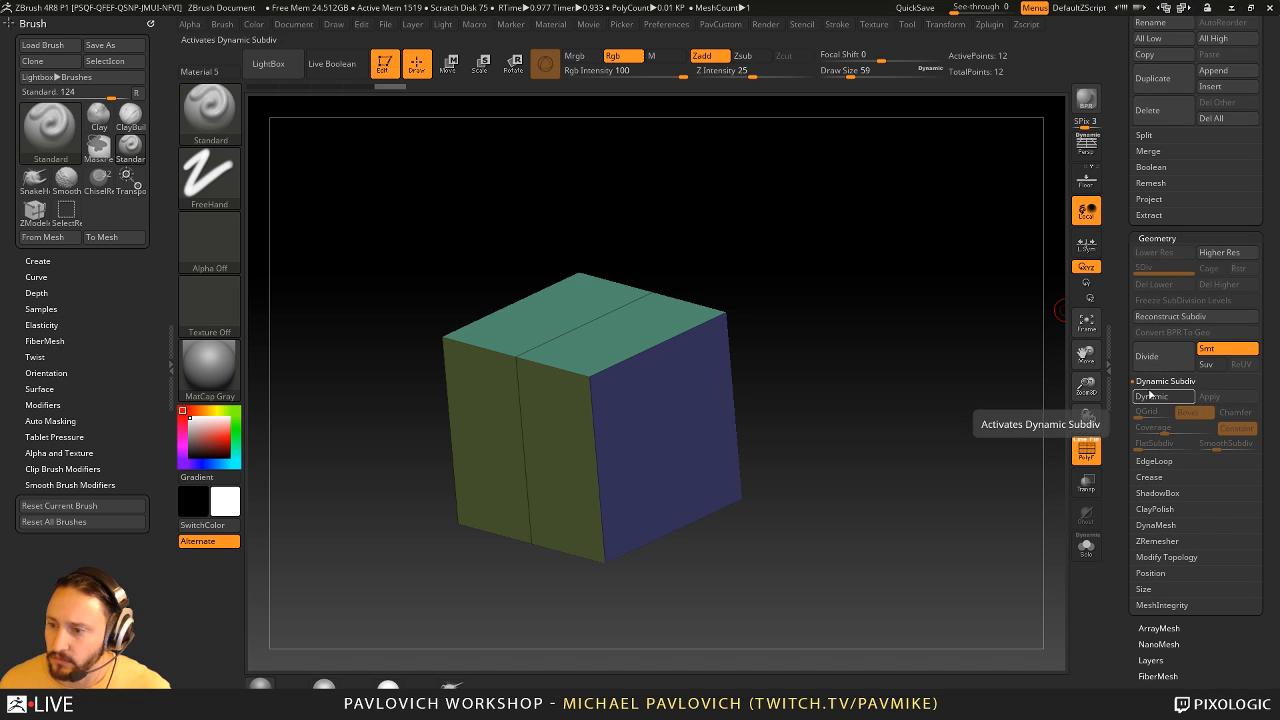
{"action": "left_click", "coordinate": [1148, 356]}
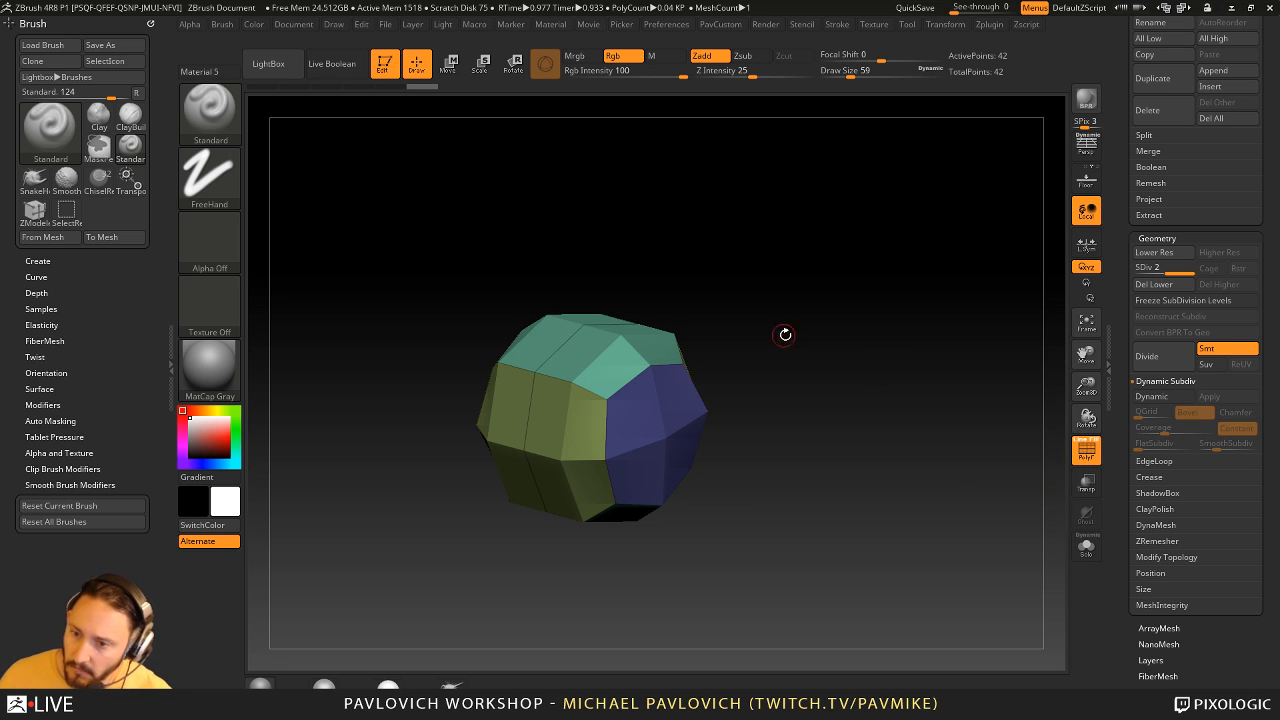
- Set the draw size to 268 and pull the form's upper corners and sides outward with the Move brush
{"action": "left_click_drag", "start_coordinate": [785, 335], "coordinate": [808, 361]}
{"action": "key", "text": "s"}
{"action": "left_click_drag", "start_coordinate": [798, 364], "coordinate": [824, 366]}
{"action": "key", "text": "b"}
{"action": "key", "text": "m"}
{"action": "key", "text": "v"}
{"action": "left_click_drag", "start_coordinate": [666, 354], "coordinate": [760, 283]}
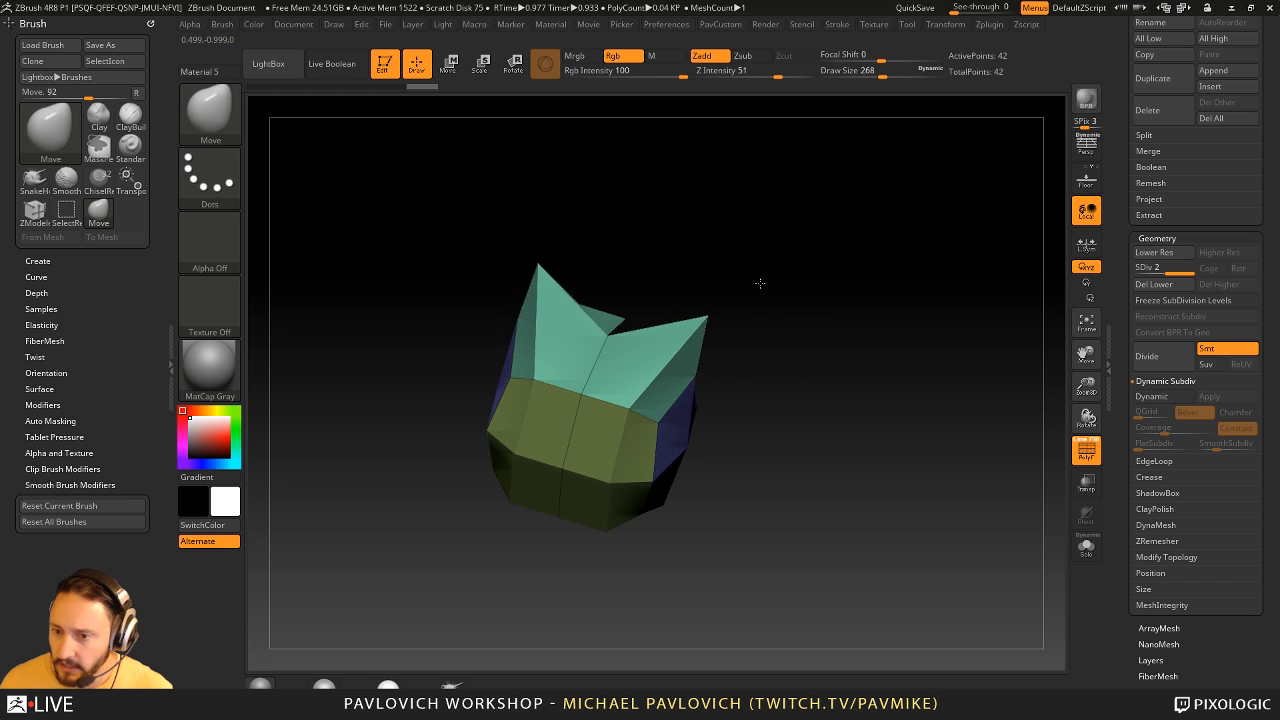
{"action": "left_click_drag", "start_coordinate": [925, 435], "coordinate": [955, 456]}
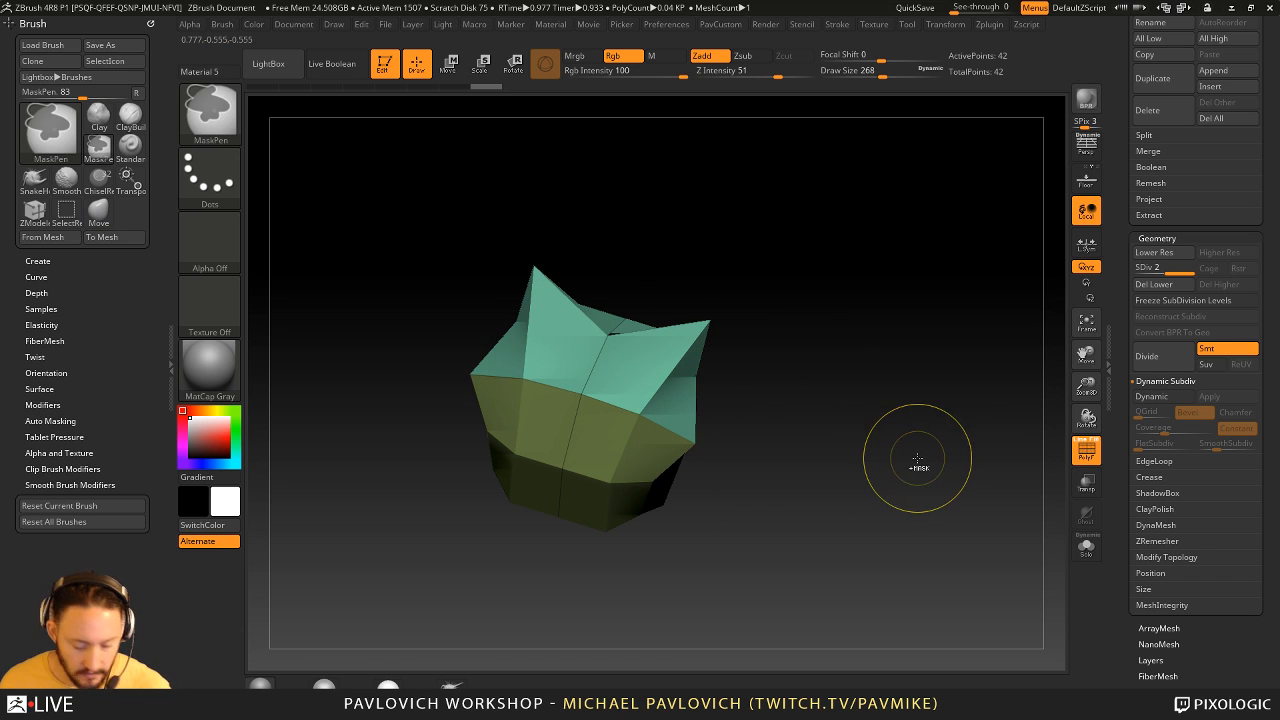
- Divide the mesh twice more and reshape its front and side with the Move brush
{"action": "key", "text": "ctrl+d"}
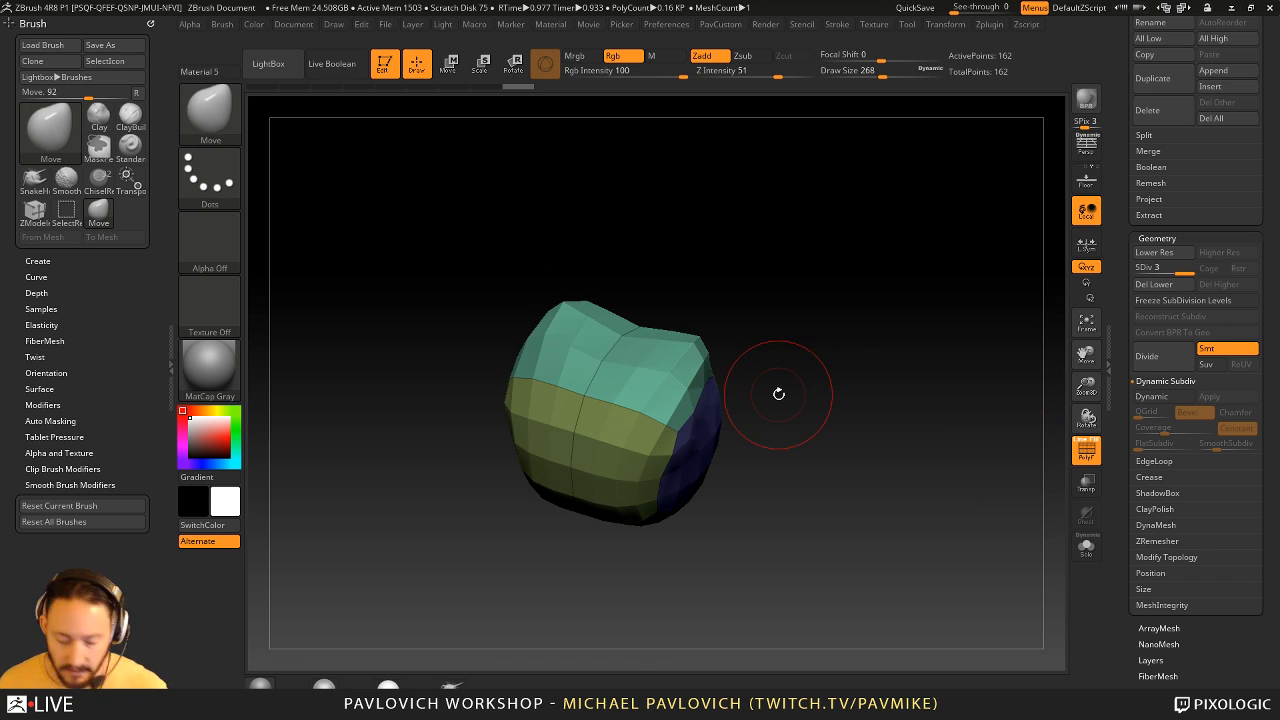
{"action": "key", "text": "ctrl+d"}
{"action": "left_click_drag", "start_coordinate": [1021, 442], "coordinate": [834, 413]}
{"action": "mouse_move", "coordinate": [644, 426]}
{"action": "left_mouse_down"}
{"action": "mouse_move", "coordinate": [604, 468]}
{"action": "mouse_move", "coordinate": [630, 528]}
{"action": "left_mouse_up"}
{"action": "left_click_drag", "start_coordinate": [755, 510], "coordinate": [849, 374]}
{"action": "left_click_drag", "start_coordinate": [734, 388], "coordinate": [774, 386]}
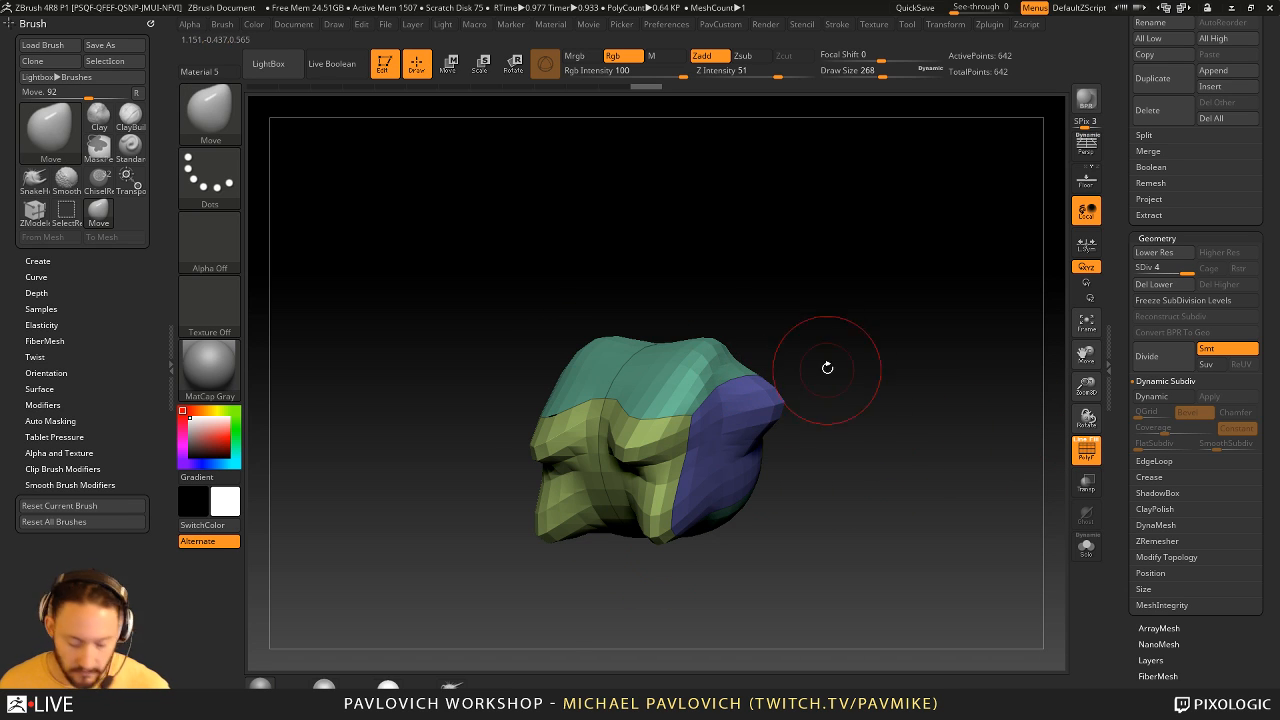
- Try the Clay brush on the form, and pull its side outward with the Move brush
{"action": "key", "text": "b"}
{"action": "key", "text": "c"}
{"action": "key", "text": "l"}
{"action": "mouse_move", "coordinate": [728, 425]}
{"action": "left_mouse_down"}
{"action": "mouse_move", "coordinate": [718, 452]}
{"action": "mouse_move", "coordinate": [745, 402]}
{"action": "mouse_move", "coordinate": [806, 383]}
{"action": "left_mouse_up"}
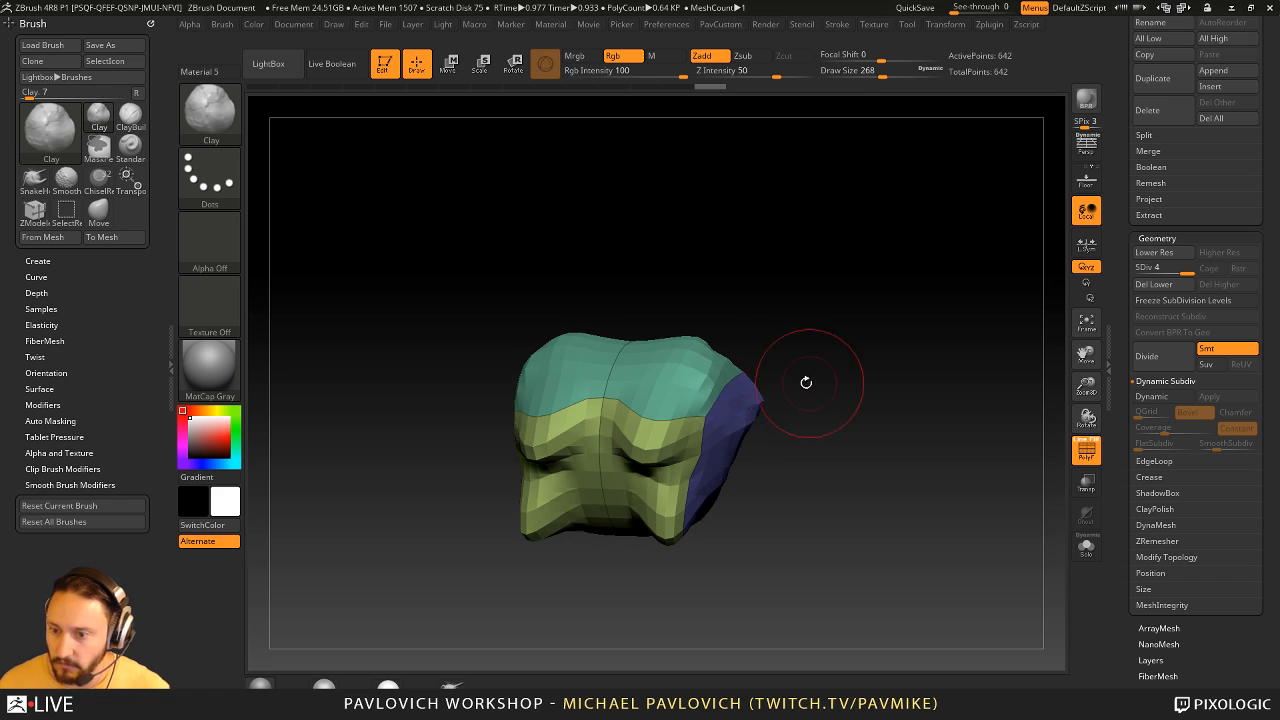
{"action": "key", "text": "b"}
{"action": "key", "text": "m"}
{"action": "key", "text": "v"}
{"action": "mouse_move", "coordinate": [726, 398]}
{"action": "left_mouse_down"}
{"action": "mouse_move", "coordinate": [786, 420]}
{"action": "mouse_move", "coordinate": [830, 398]}
{"action": "left_mouse_up"}
{"action": "mouse_move", "coordinate": [966, 382]}
{"action": "left_mouse_down"}
{"action": "mouse_move", "coordinate": [951, 366]}
{"action": "mouse_move", "coordinate": [957, 440]}
{"action": "left_mouse_up"}
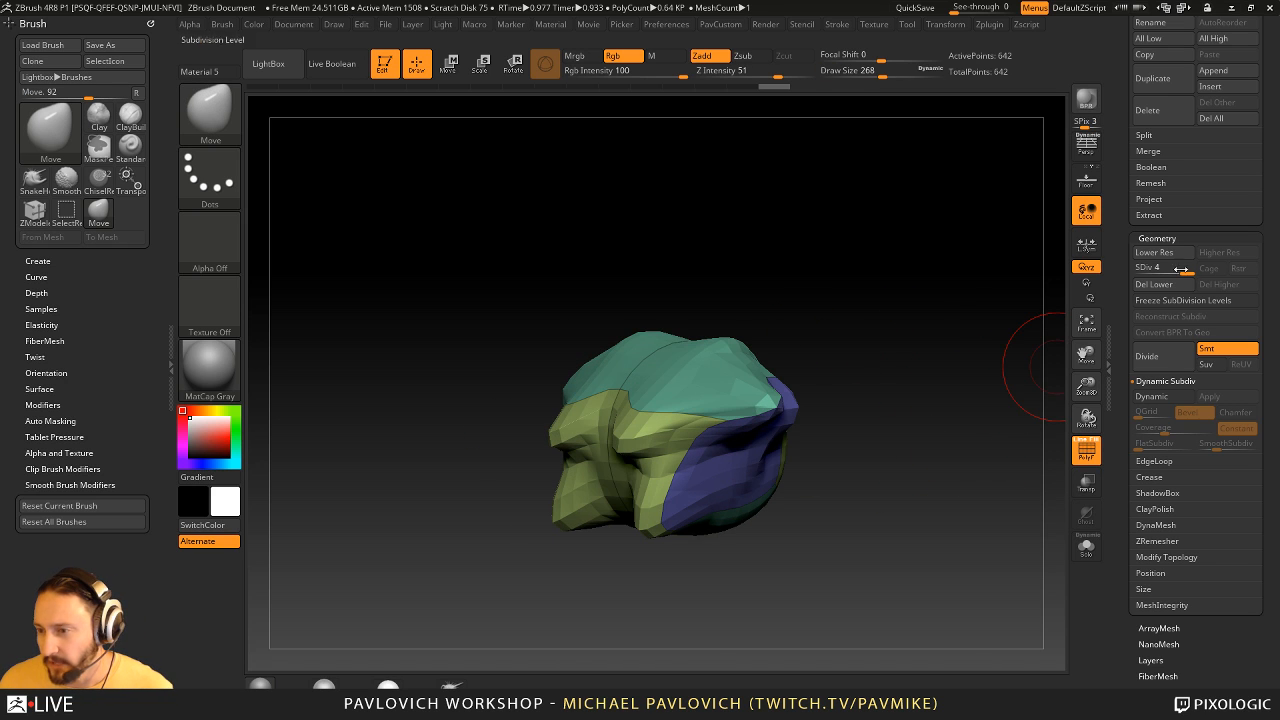
- Undo the sculpting and subdivisions back to the plain mirrored cube
{"action": "left_click_drag", "start_coordinate": [975, 388], "coordinate": [946, 395]}
{"action": "key", "text": "ctrl+z"}
{"action": "key", "text": "ctrl+z"}
{"action": "key", "text": "ctrl+z"}
{"action": "key", "text": "ctrl+z"}
{"action": "key", "text": "ctrl+z"}
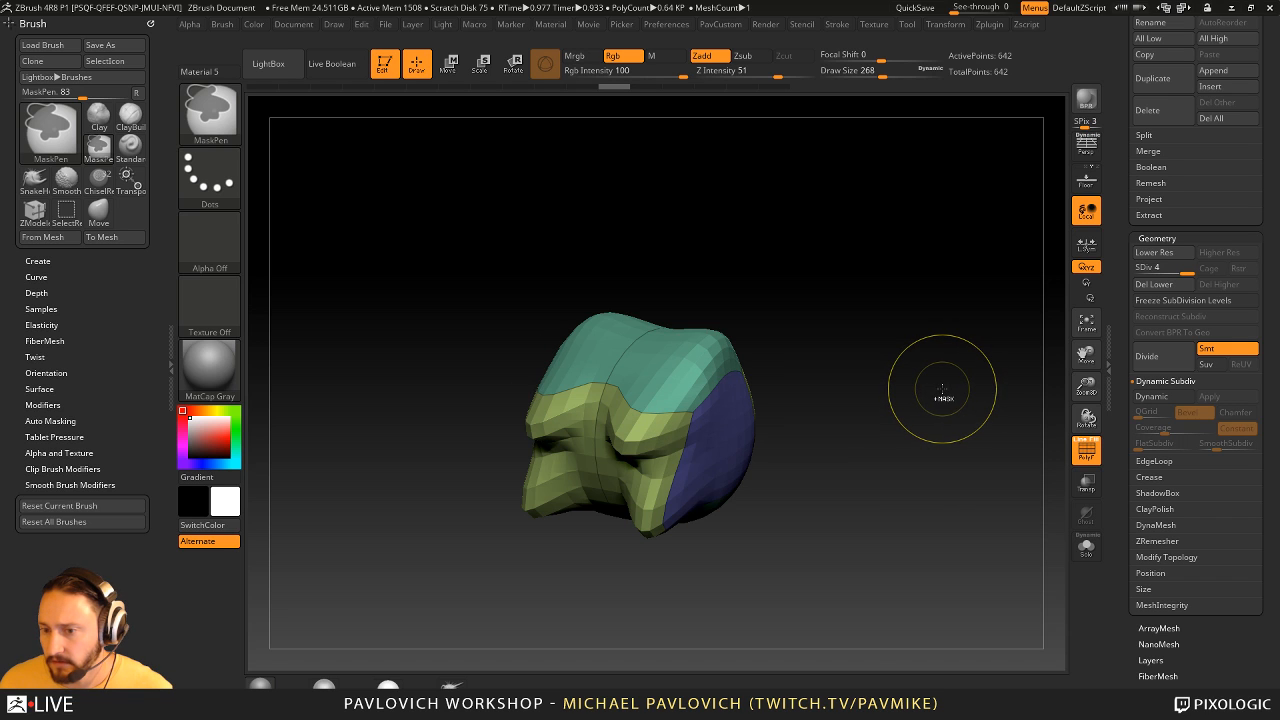
{"action": "key", "text": "ctrl+z"}
{"action": "key", "text": "ctrl+z"}
{"action": "key", "text": "ctrl+z"}
{"action": "key", "text": "ctrl+z"}
{"action": "key", "text": "ctrl+z"}
{"action": "key", "text": "ctrl+z"}
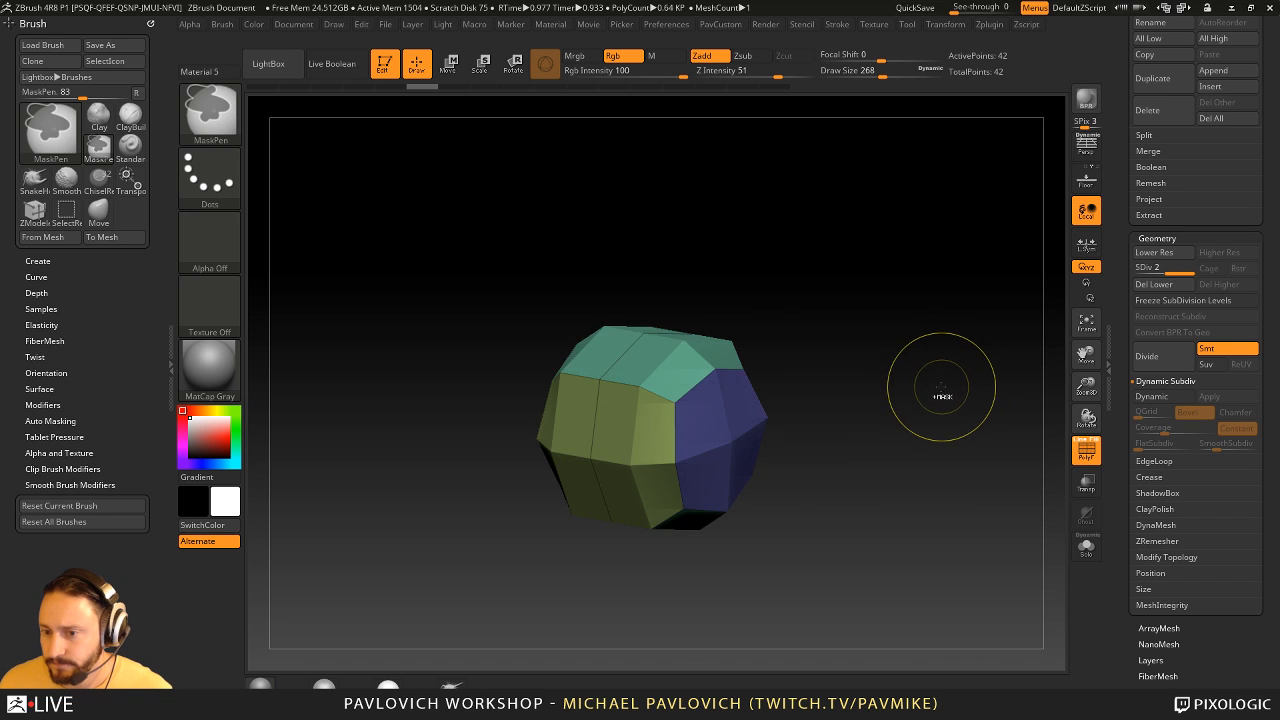
{"action": "key", "text": "ctrl+z"}
{"action": "key", "text": "ctrl+z"}
{"action": "key", "text": "ctrl+z"}
{"action": "key", "text": "ctrl+z"}
{"action": "key", "text": "ctrl+z"}
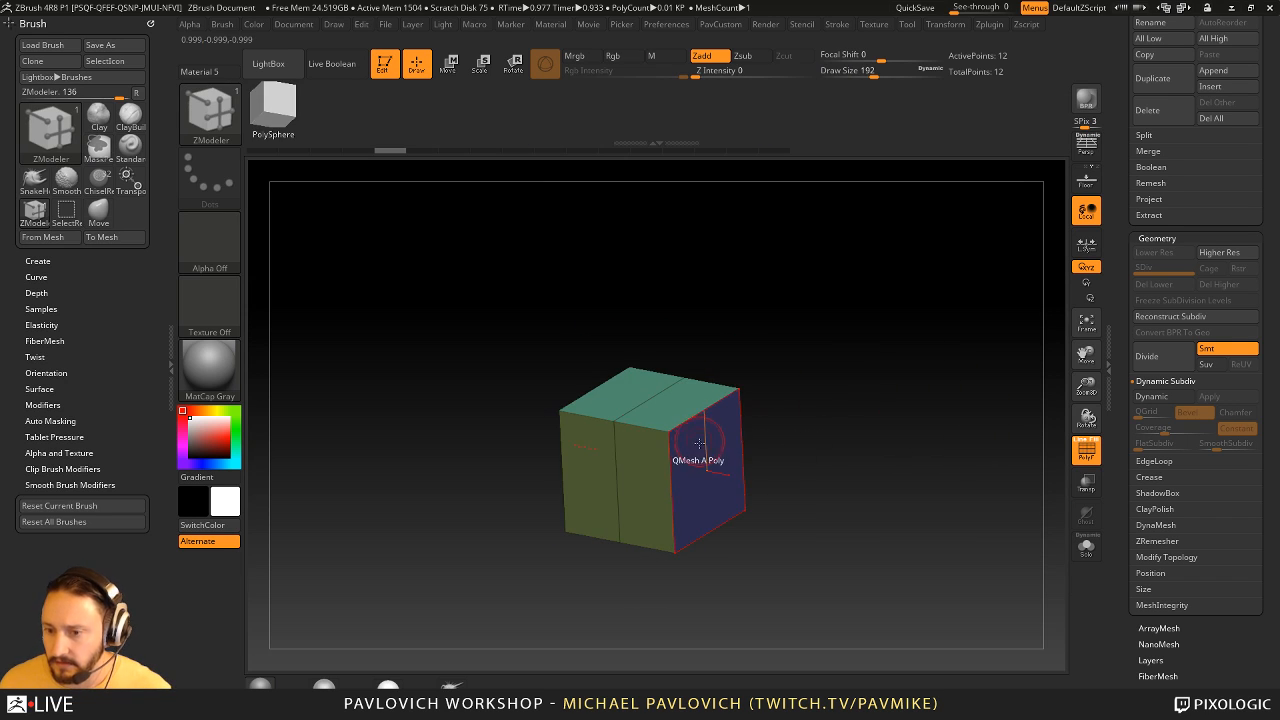
- Insert four parallel edge loops with ZModeler to split the cube's depth into five bands
{"action": "key", "text": "space"}
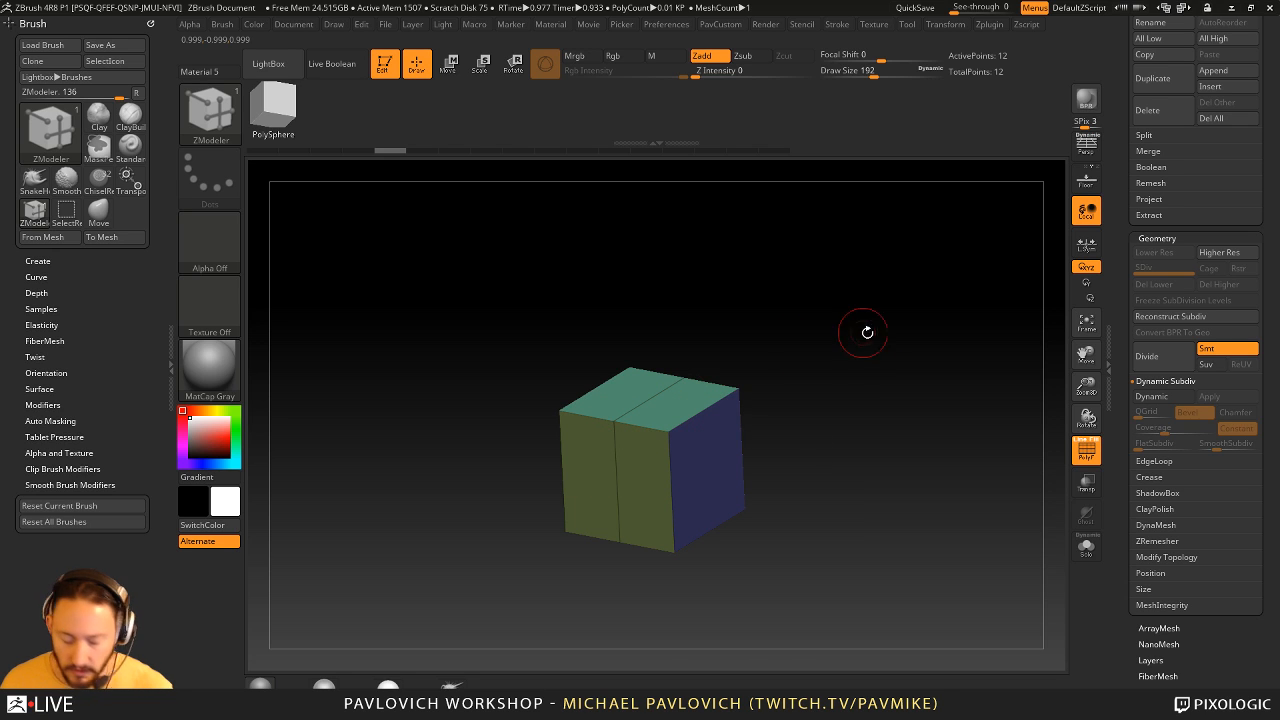
{"action": "key", "text": "space"}
{"action": "key", "text": "space"}
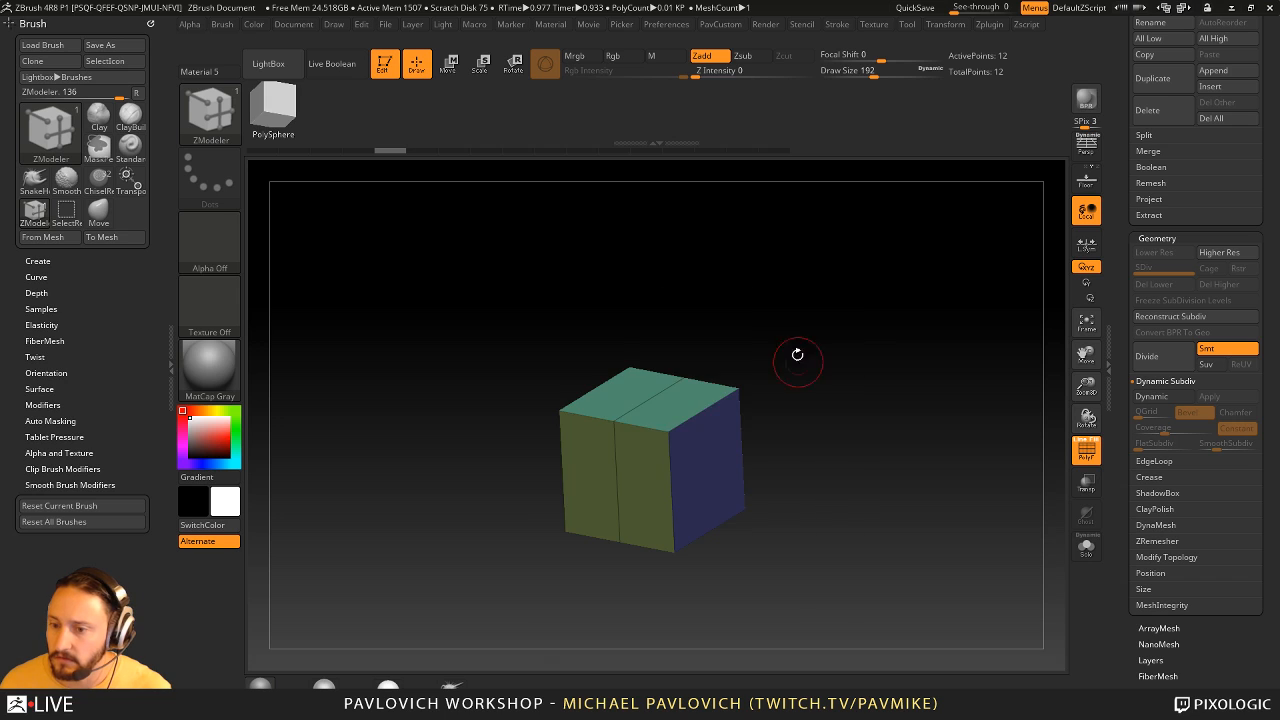
{"action": "left_click", "coordinate": [721, 395]}
{"action": "left_click", "coordinate": [721, 395]}
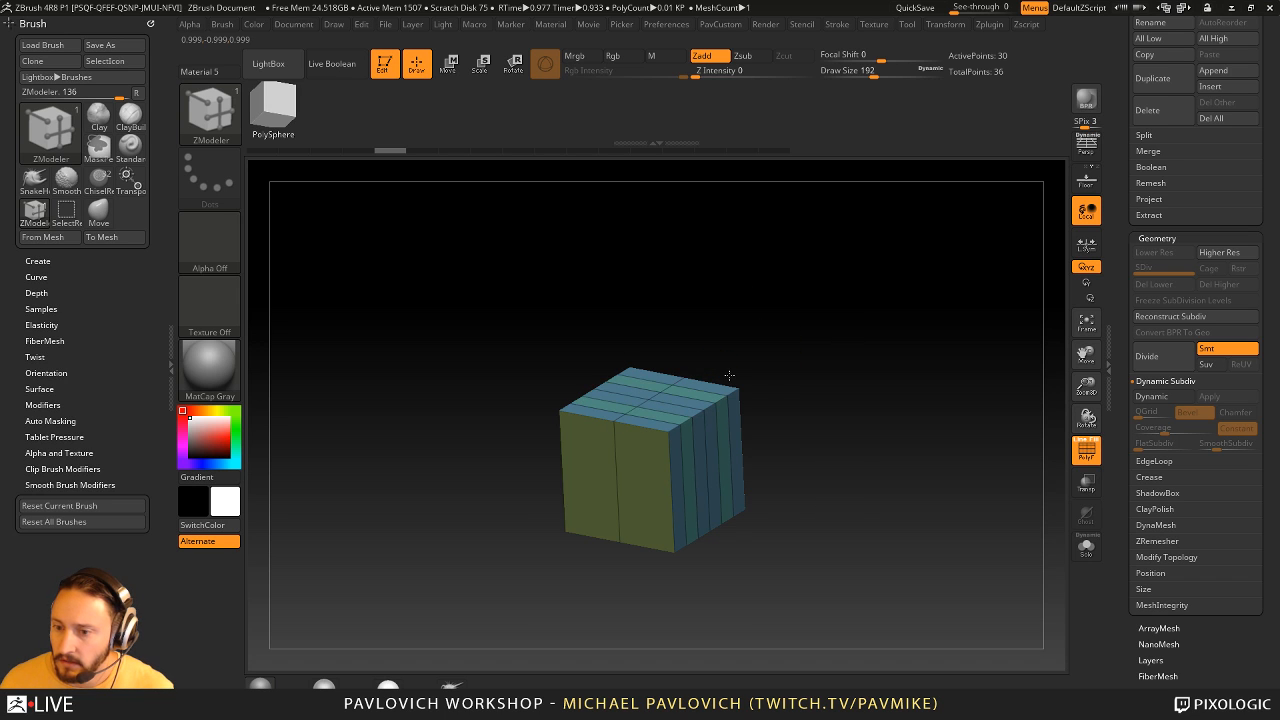
- QMesh the second and fourth bands inward to cut two grooves around the block
{"action": "left_click_drag", "start_coordinate": [798, 368], "coordinate": [793, 435]}
{"action": "key", "text": "space"}
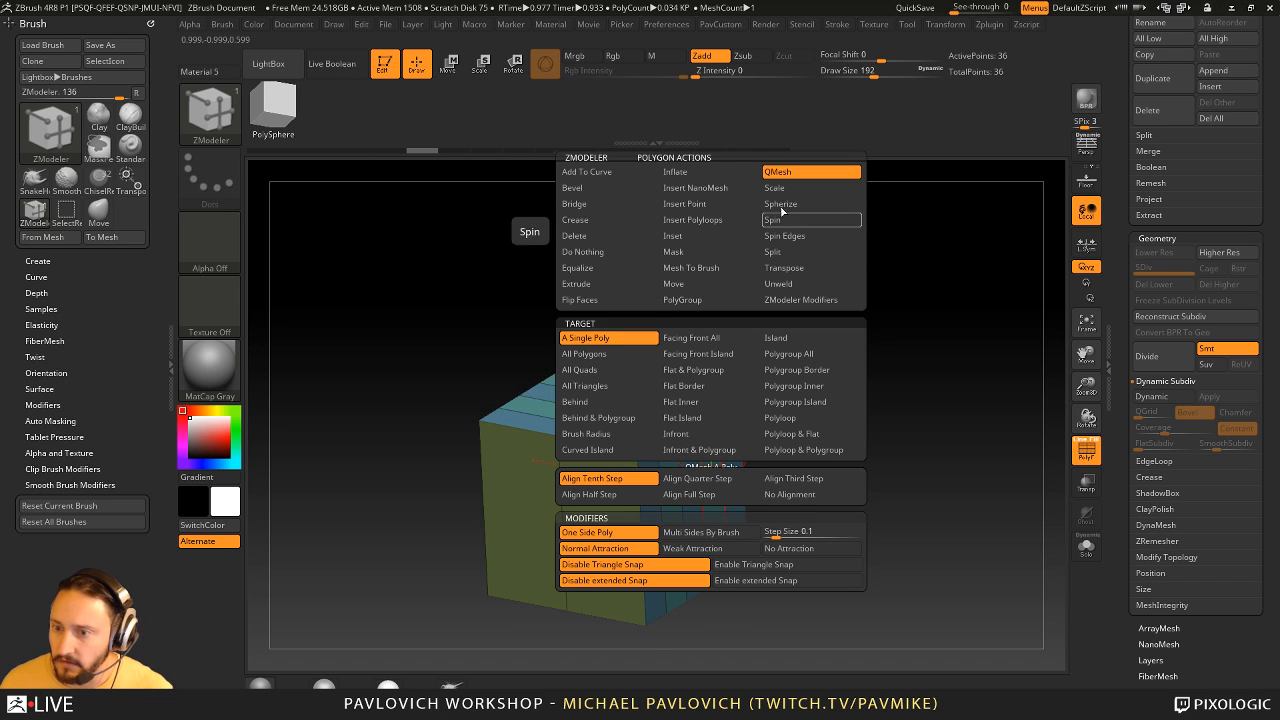
{"action": "left_click_drag", "start_coordinate": [901, 343], "coordinate": [892, 280], "text": "alt"}
{"action": "mouse_move", "coordinate": [703, 397]}
{"action": "left_mouse_down"}
{"action": "mouse_move", "coordinate": [752, 406]}
{"action": "mouse_move", "coordinate": [688, 401]}
{"action": "left_mouse_up"}
{"action": "mouse_move", "coordinate": [972, 397]}
{"action": "left_mouse_down"}
{"action": "mouse_move", "coordinate": [917, 402]}
{"action": "mouse_move", "coordinate": [958, 398]}
{"action": "mouse_move", "coordinate": [918, 418]}
{"action": "left_mouse_up"}
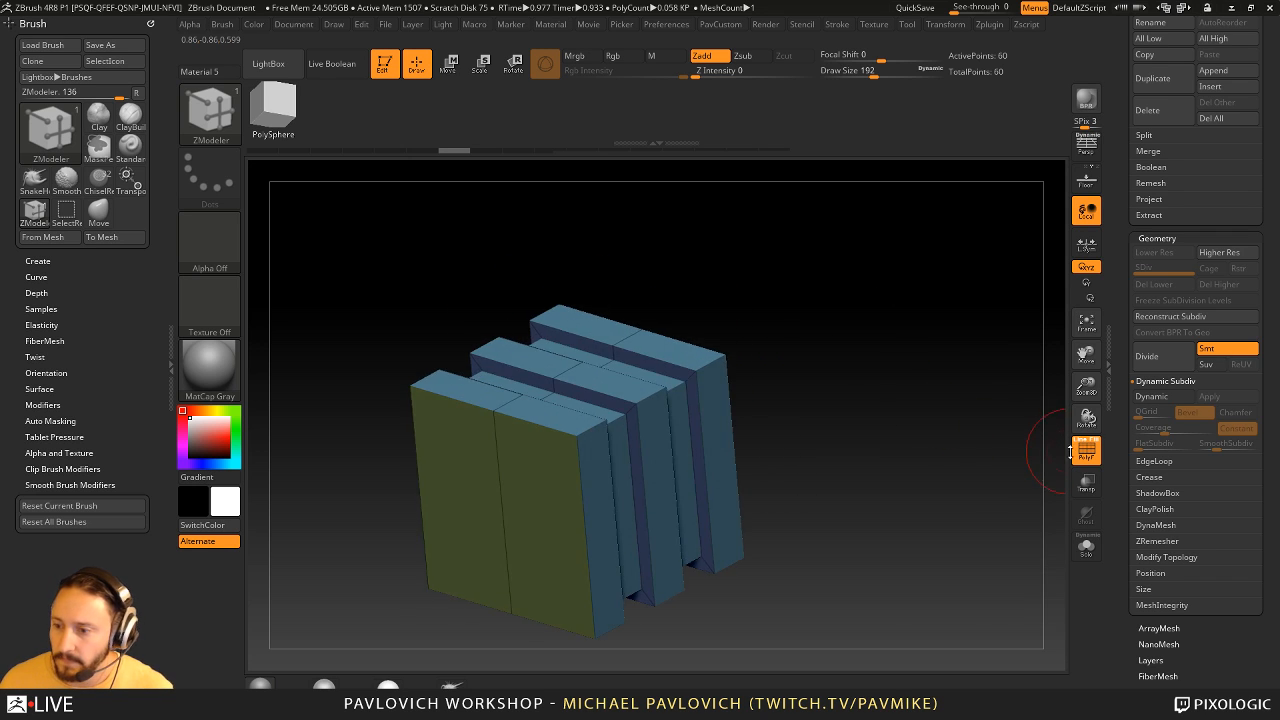
- Turn off the PolyF wireframe display and switch to the Standard brush
{"action": "left_click", "coordinate": [1080, 450]}
{"action": "key", "text": "b"}
{"action": "key", "text": "s"}
{"action": "key", "text": "t"}
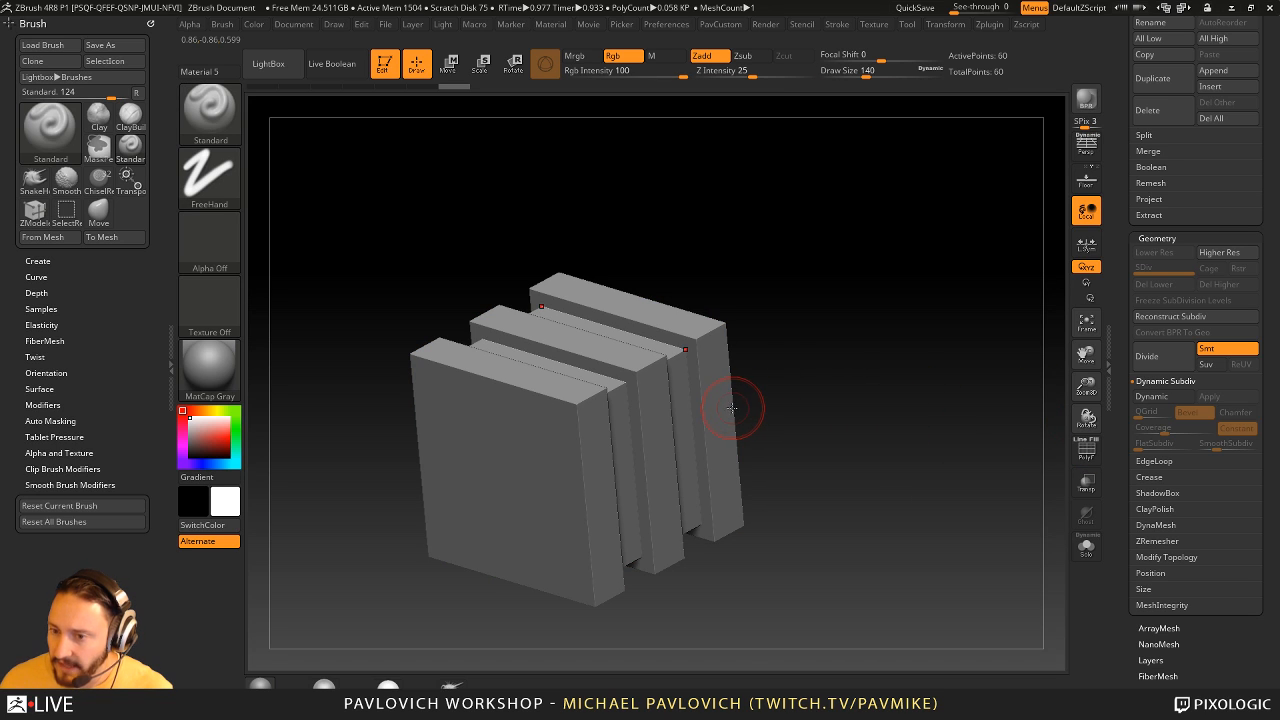
- Turn on Dynamic Subdiv for the grooved block and show its polyframe
{"action": "left_click_drag", "start_coordinate": [1129, 310], "coordinate": [1120, 222]}
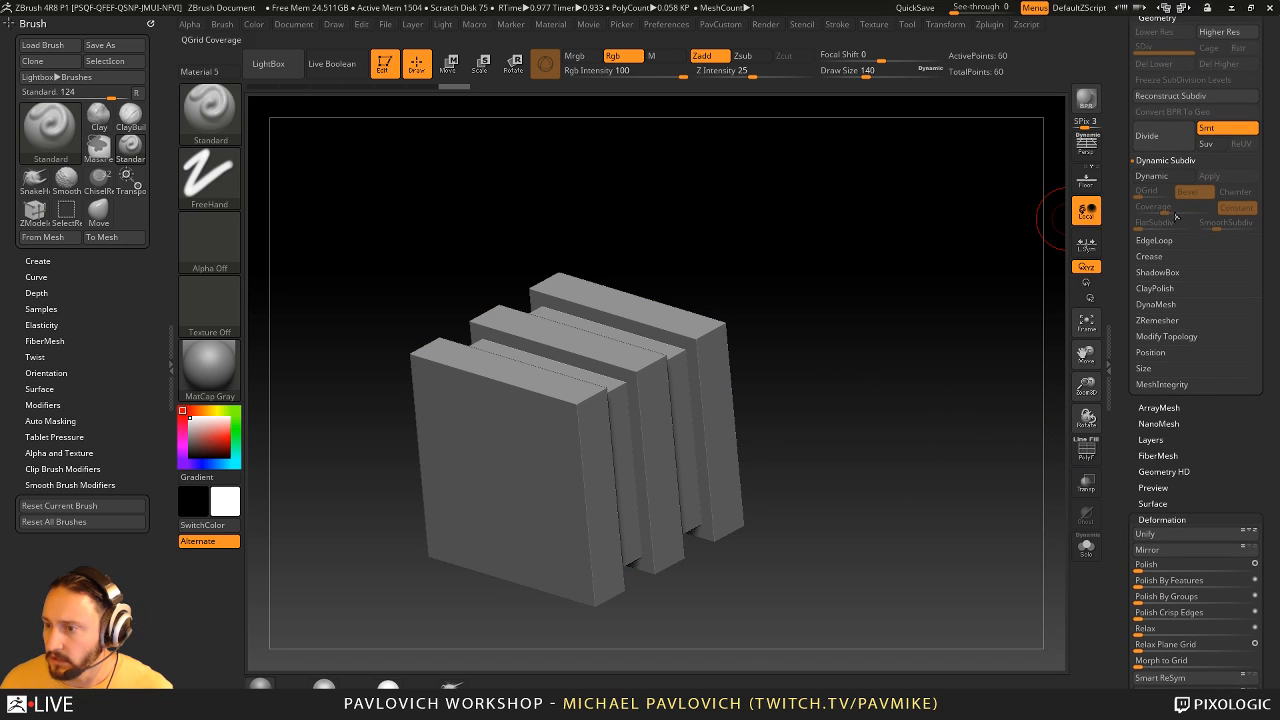
{"action": "mouse_move", "coordinate": [1124, 304]}
{"action": "left_mouse_down"}
{"action": "mouse_move", "coordinate": [1121, 240]}
{"action": "mouse_move", "coordinate": [1126, 316]}
{"action": "left_mouse_up"}
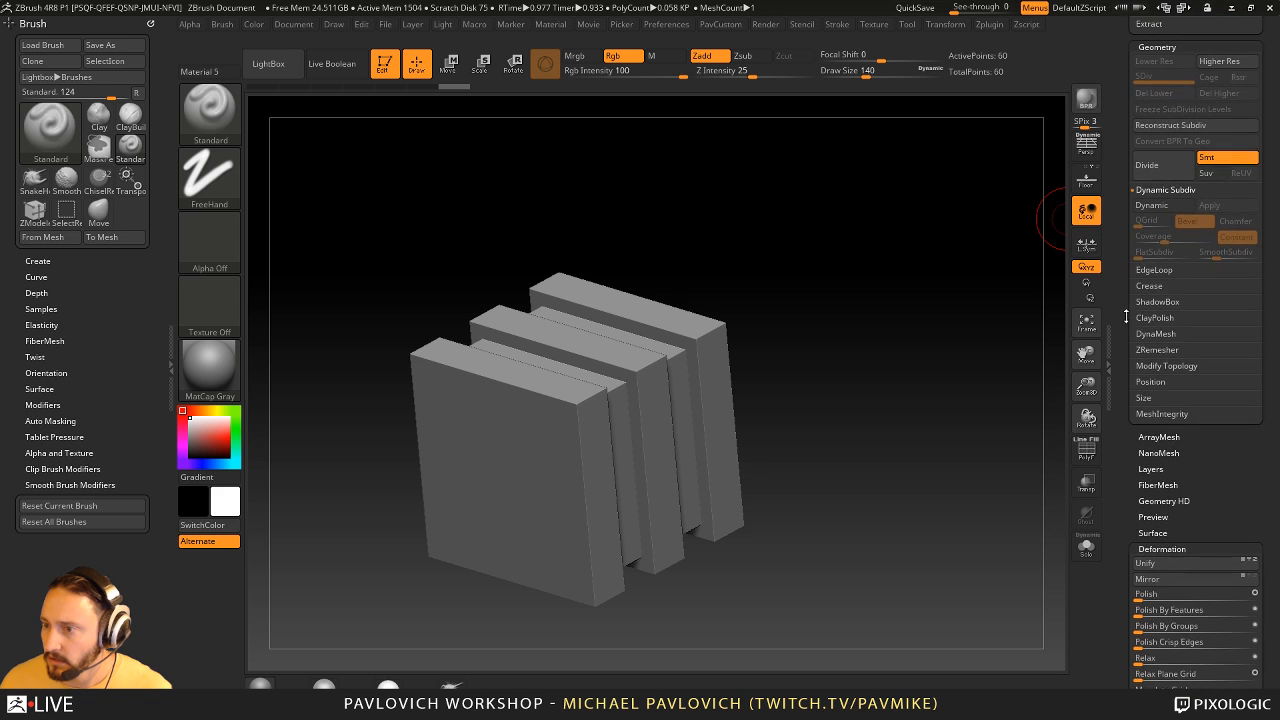
{"action": "left_click", "coordinate": [1158, 196]}
{"action": "left_click", "coordinate": [1159, 197]}
{"action": "left_click_drag", "start_coordinate": [1127, 200], "coordinate": [1124, 243]}
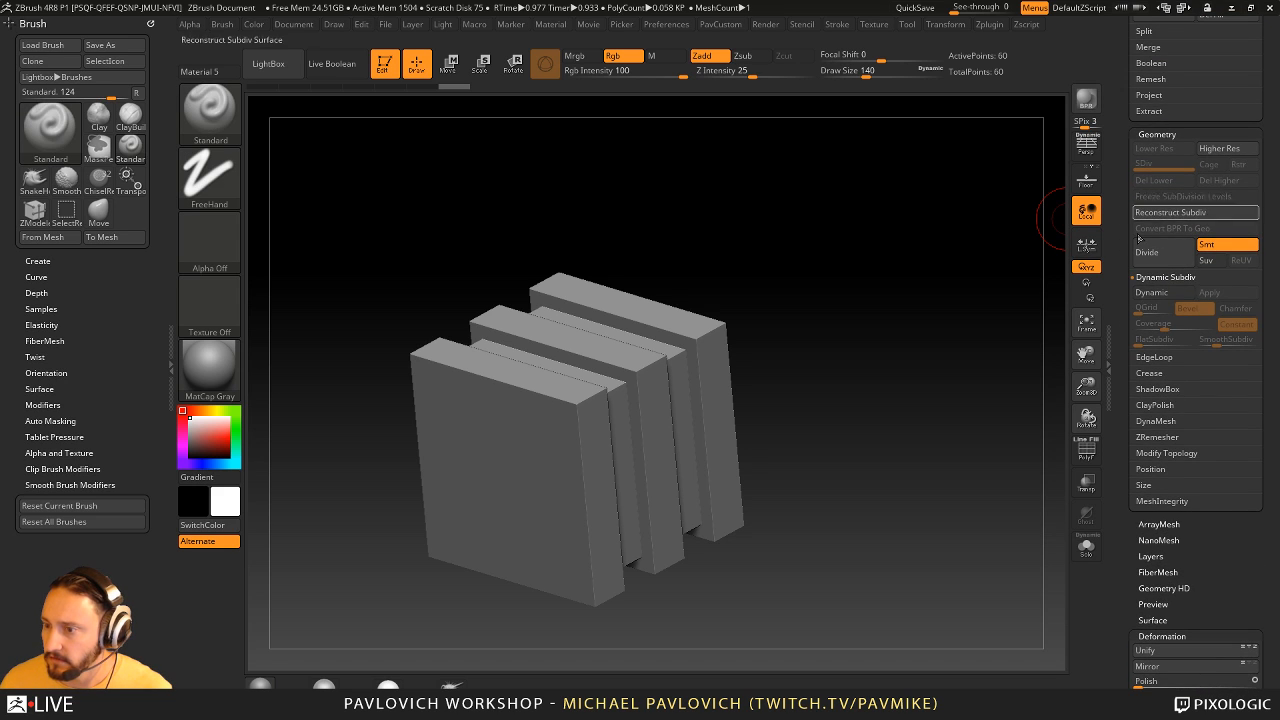
{"action": "left_click", "coordinate": [1153, 293]}
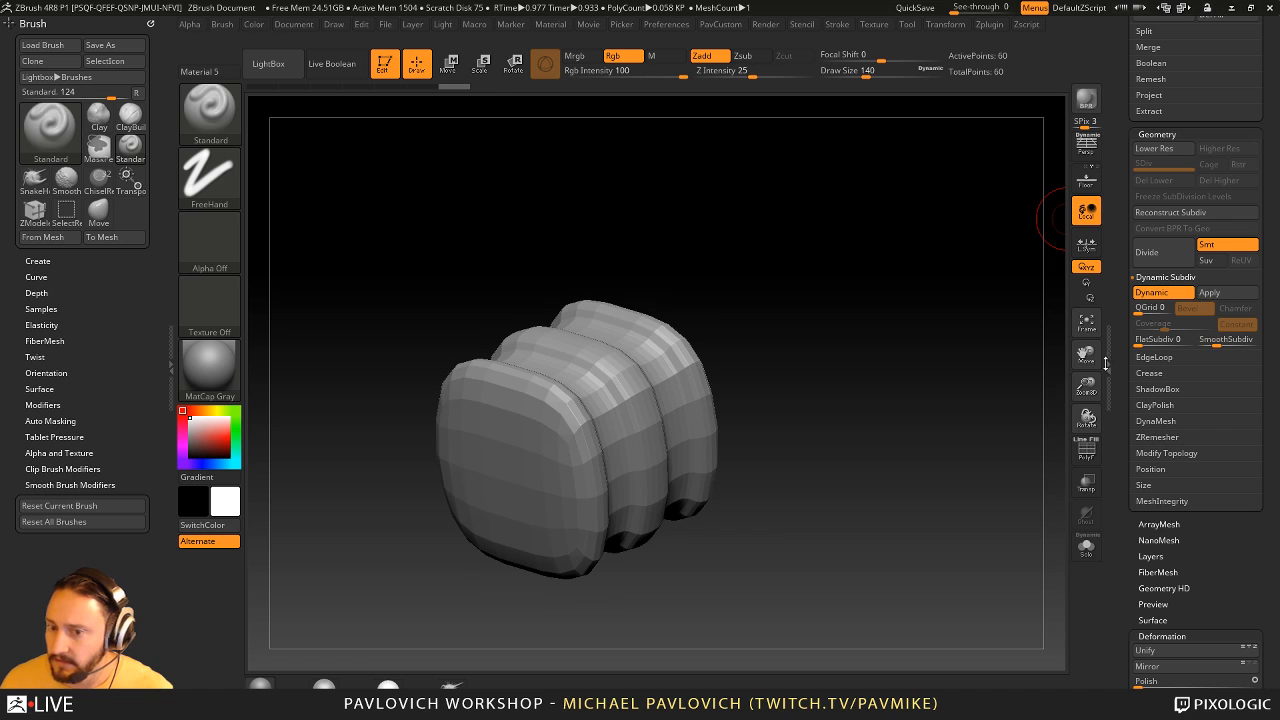
{"action": "left_click", "coordinate": [1086, 453]}
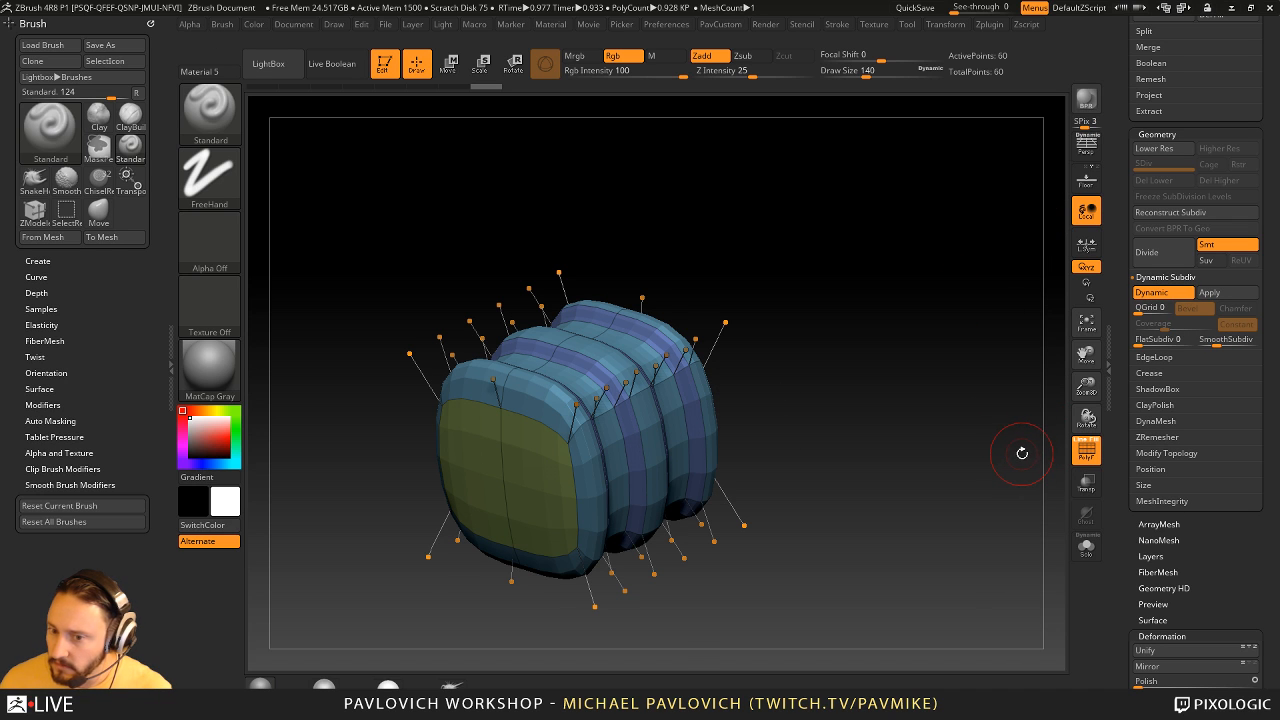
- Turn off Dynamic Subdiv and insert multiple edge loops with ZModeler, dividing the block's front face into six rows and four columns
{"action": "key", "text": "shift+d"}
{"action": "left_click_drag", "start_coordinate": [931, 434], "coordinate": [892, 426], "text": "alt"}
{"action": "key", "text": "b"}
{"action": "key", "text": "z"}
{"action": "key", "text": "m"}
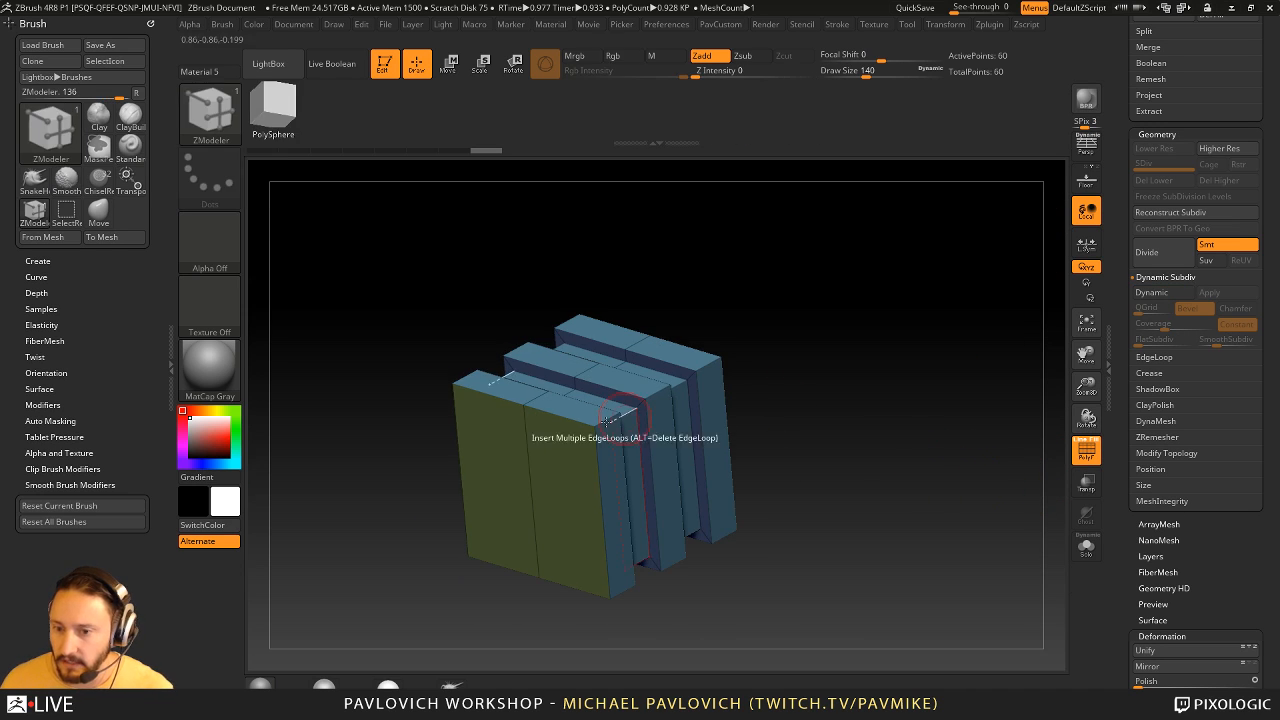
{"action": "key", "text": "space"}
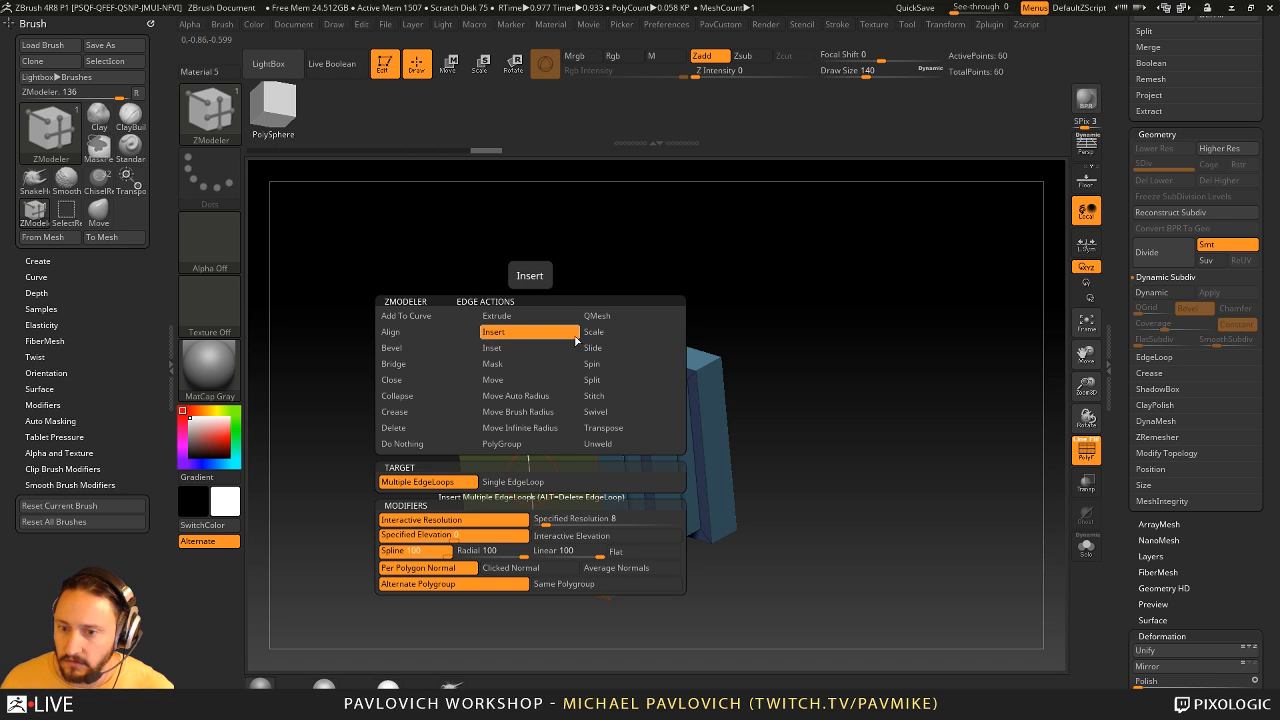
{"action": "left_click", "coordinate": [512, 481]}
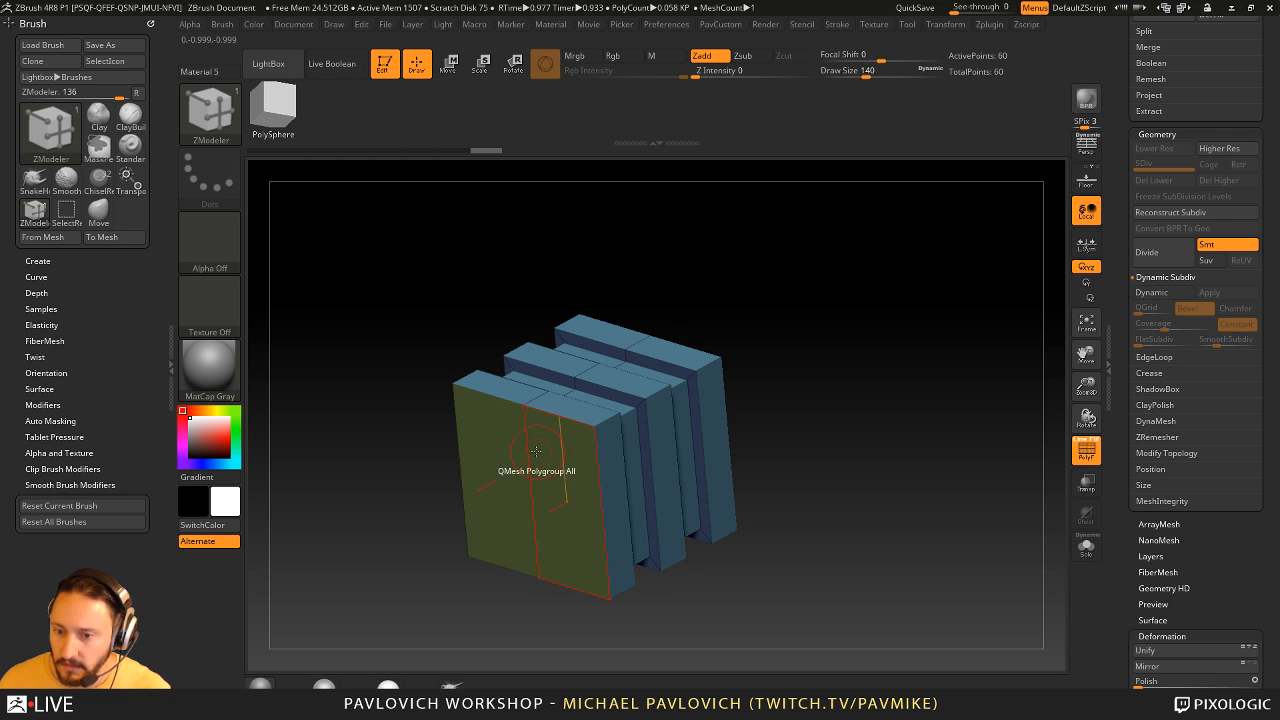
{"action": "left_click", "coordinate": [537, 452]}
{"action": "left_click", "coordinate": [524, 419]}
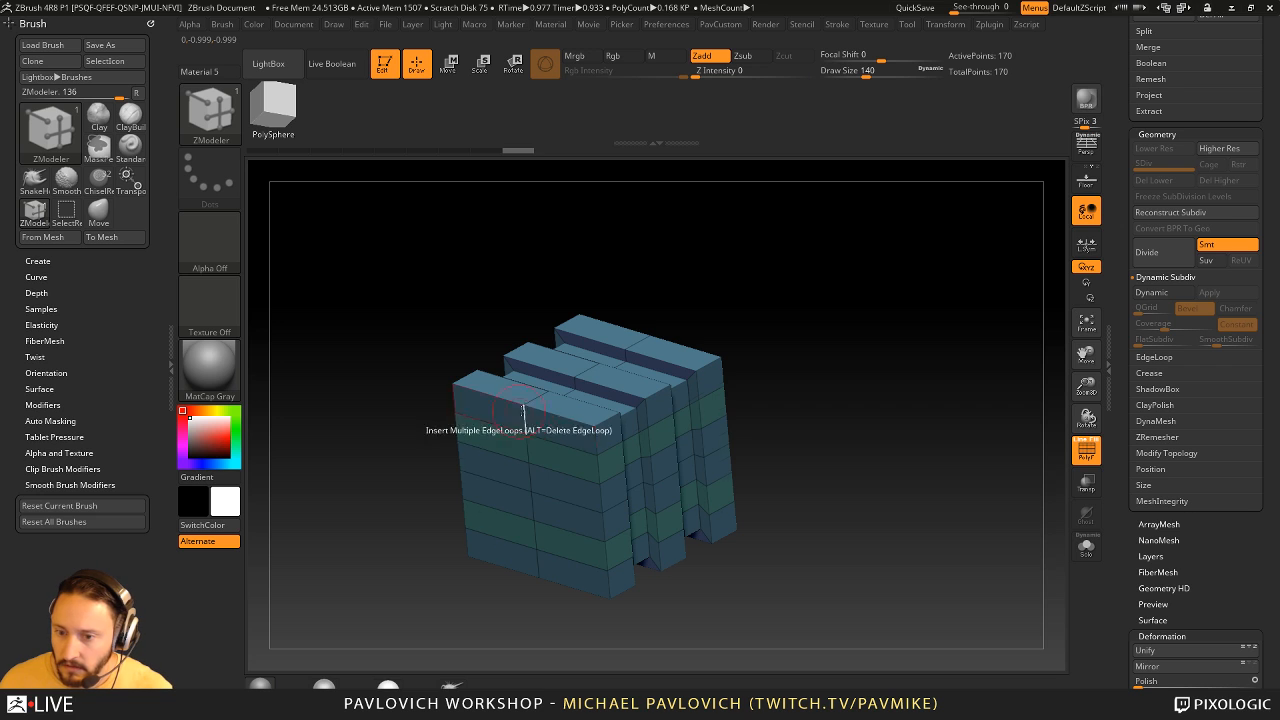
{"action": "left_click", "coordinate": [556, 418]}
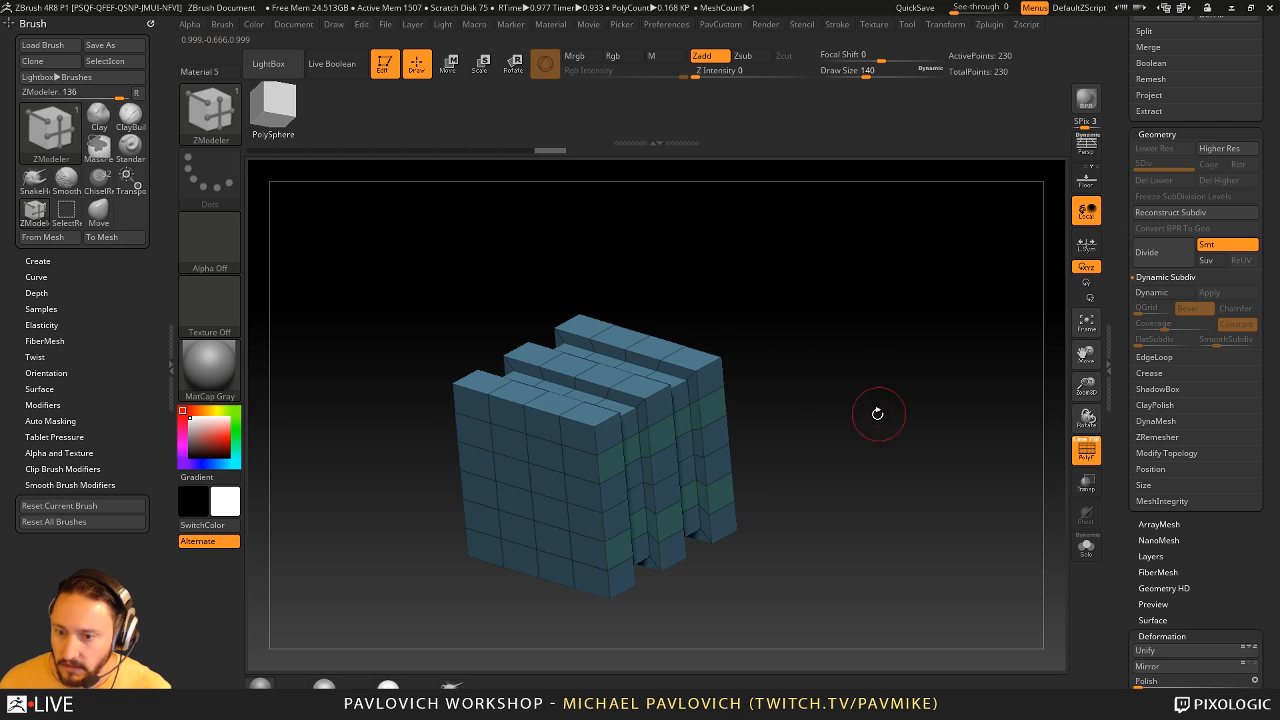
- Assign polygroups in a Checker arrangement to the front face using the ZModeler PolyGroup action with the Flat Island target
{"action": "left_click_drag", "start_coordinate": [877, 413], "coordinate": [898, 400]}
{"action": "key", "text": "space"}
{"action": "left_click", "coordinate": [541, 301]}
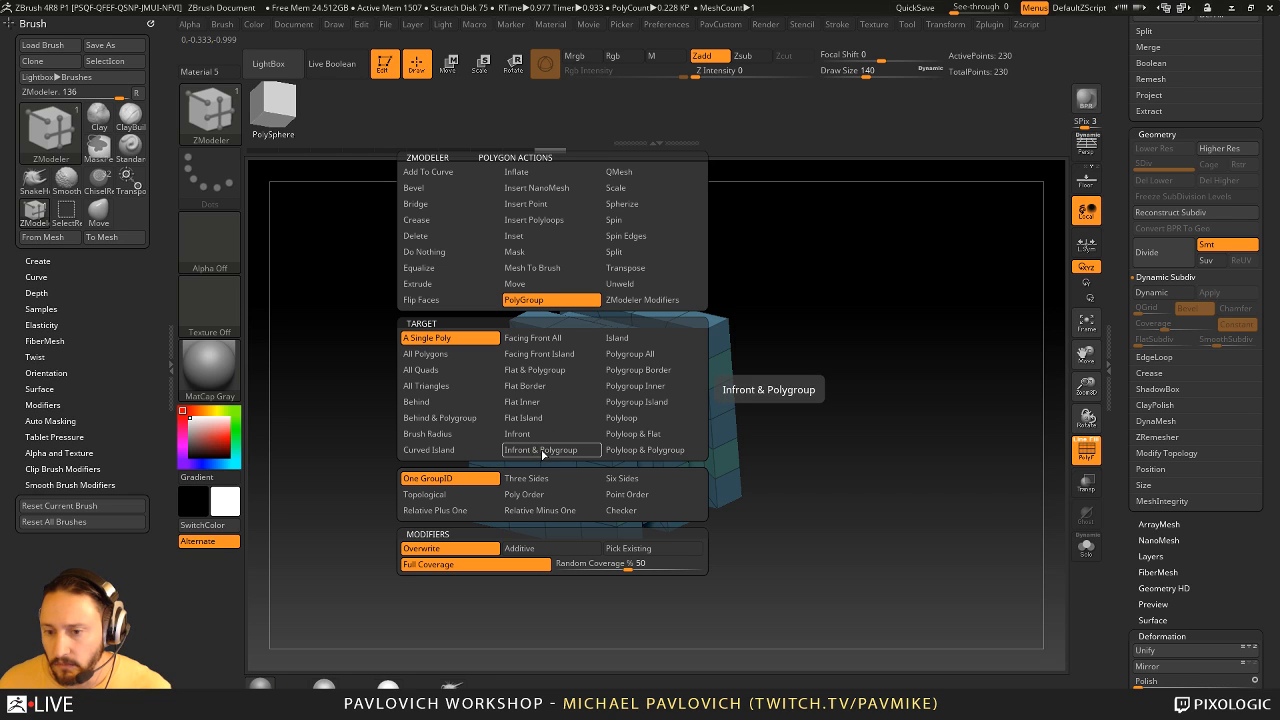
{"action": "left_click", "coordinate": [545, 420]}
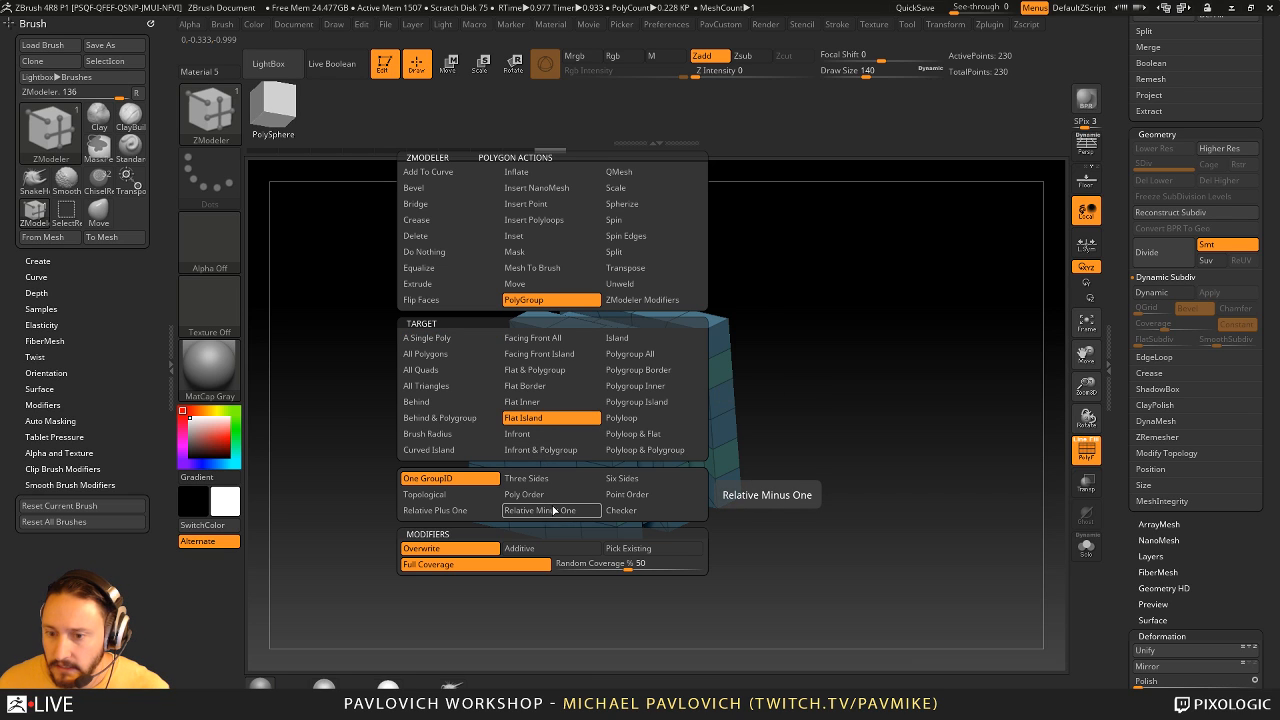
{"action": "left_click", "coordinate": [595, 511]}
{"action": "left_click", "coordinate": [620, 510]}
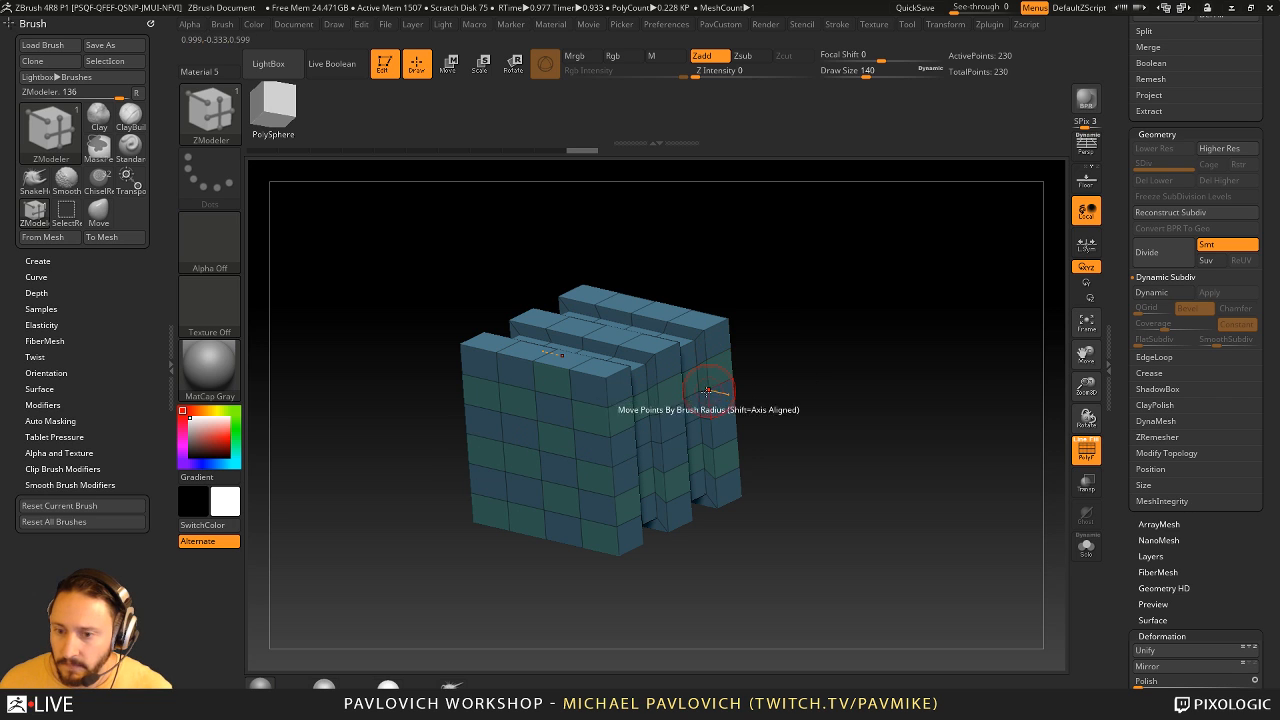
{"action": "left_click", "coordinate": [554, 449]}
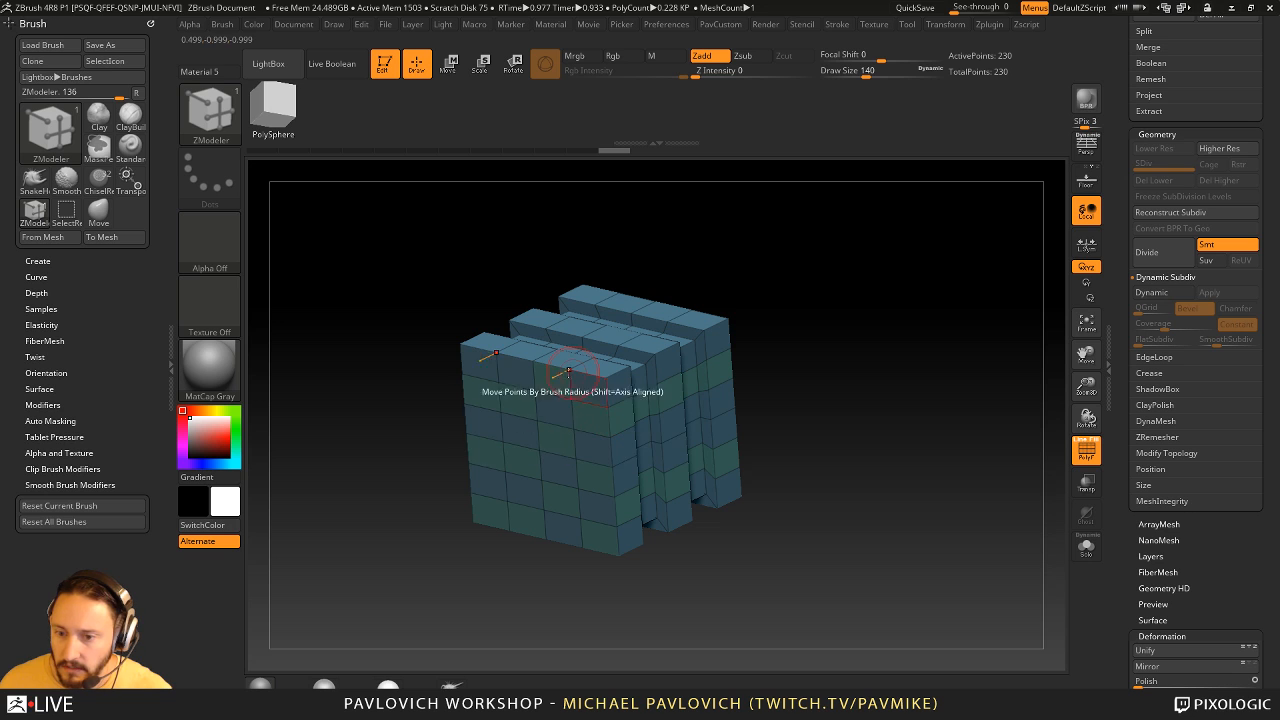
- Try to QMesh one checker polygroup of the front face with the Polygroup All target
{"action": "key", "text": "space"}
{"action": "left_click", "coordinate": [606, 176]}
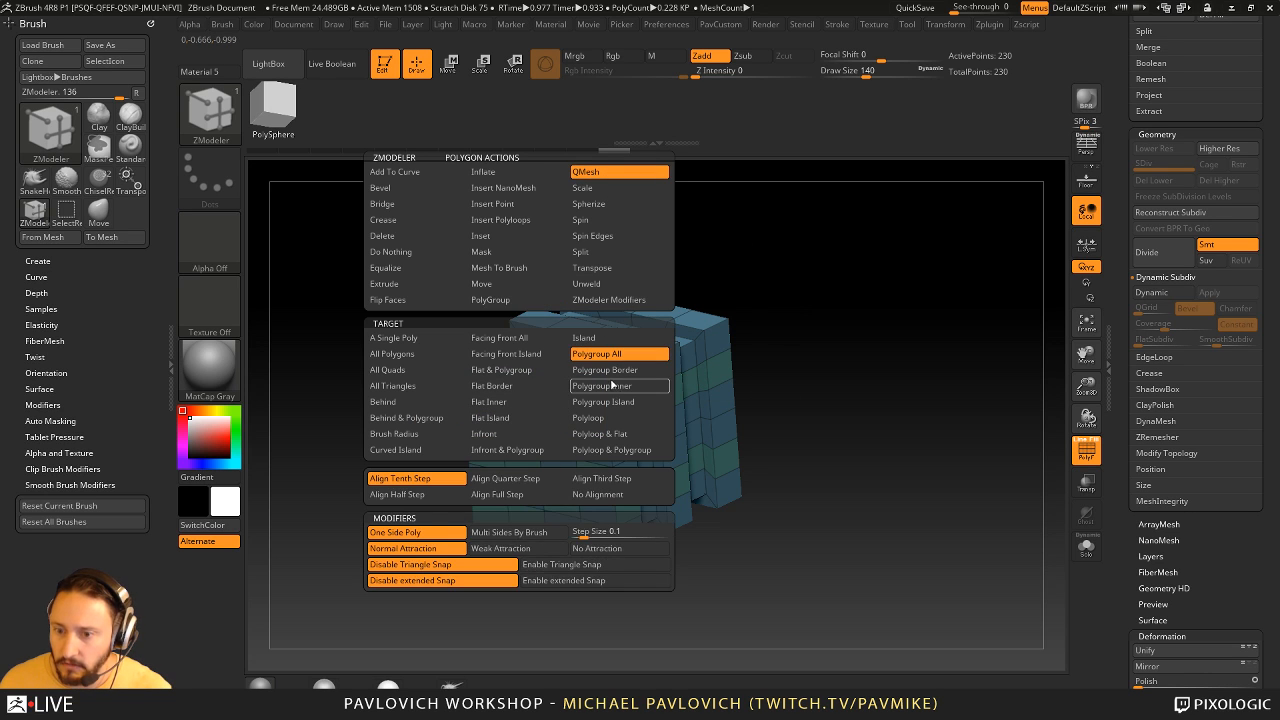
{"action": "left_click", "coordinate": [606, 353]}
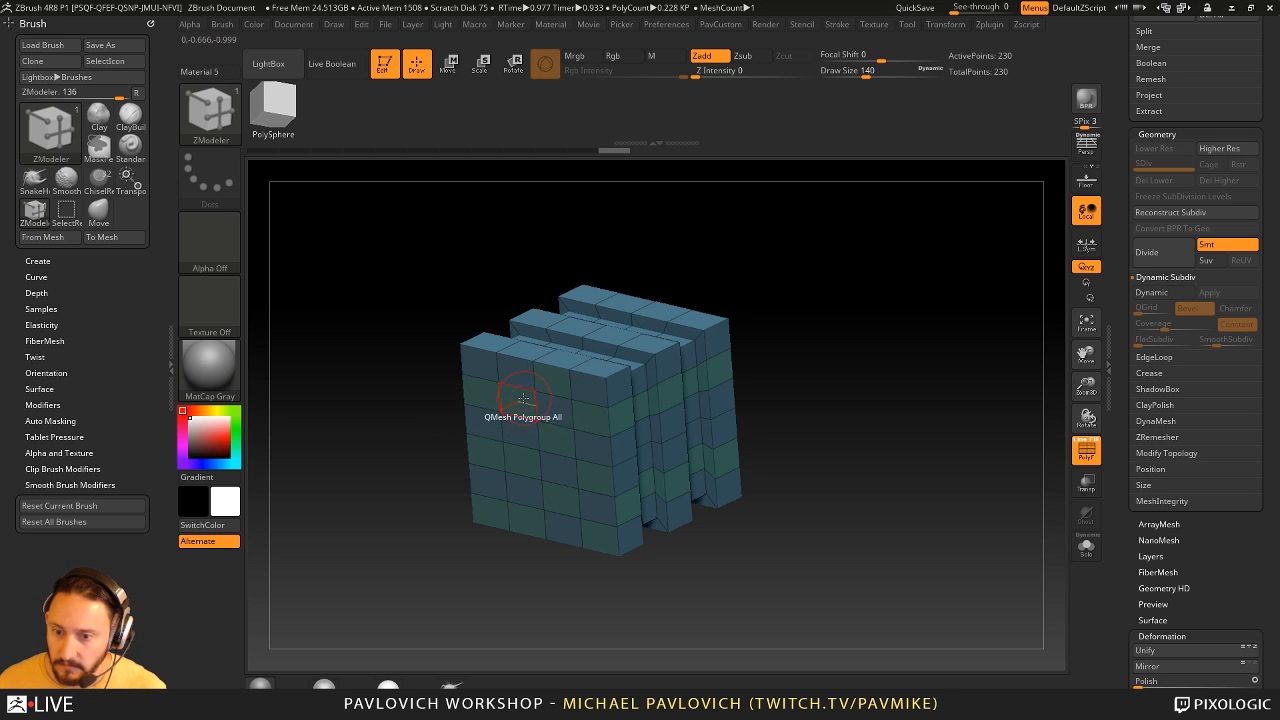
{"action": "left_click_drag", "start_coordinate": [523, 398], "coordinate": [540, 399]}
{"action": "key", "text": "ctrl+z"}
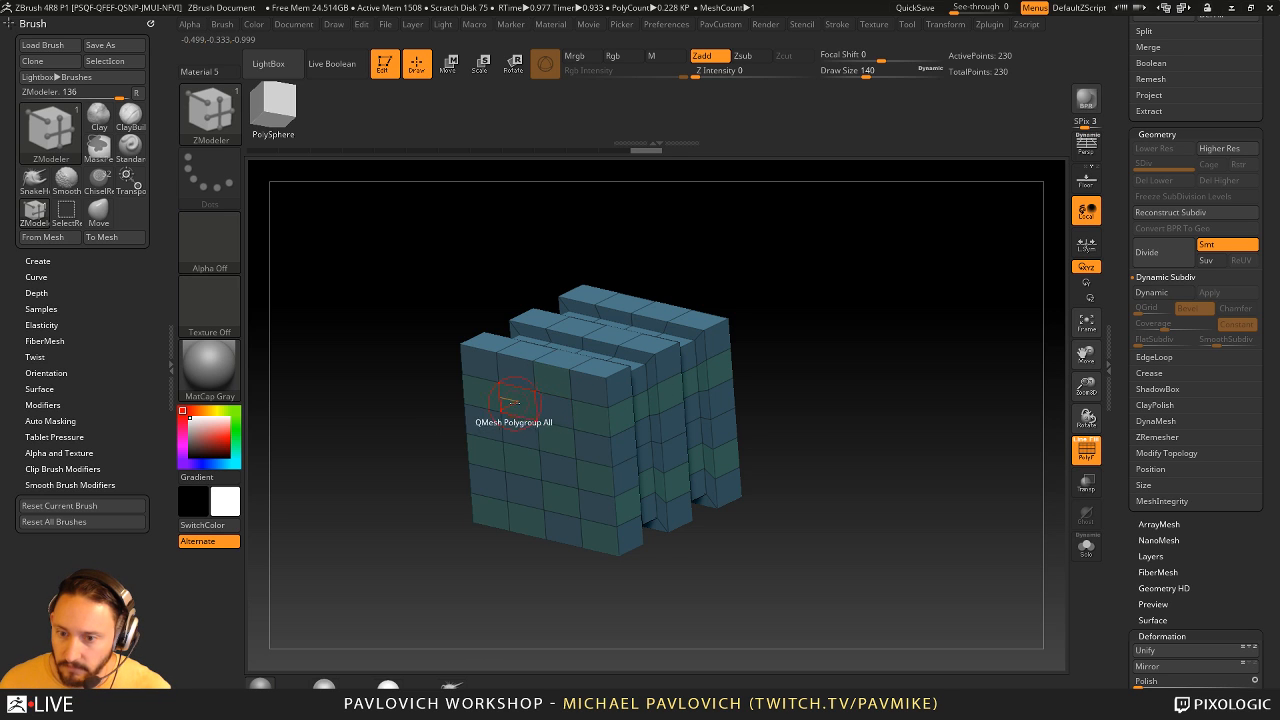
- Inset the checker polygons on the front face using the Polygroup All target
{"action": "key", "text": "space"}
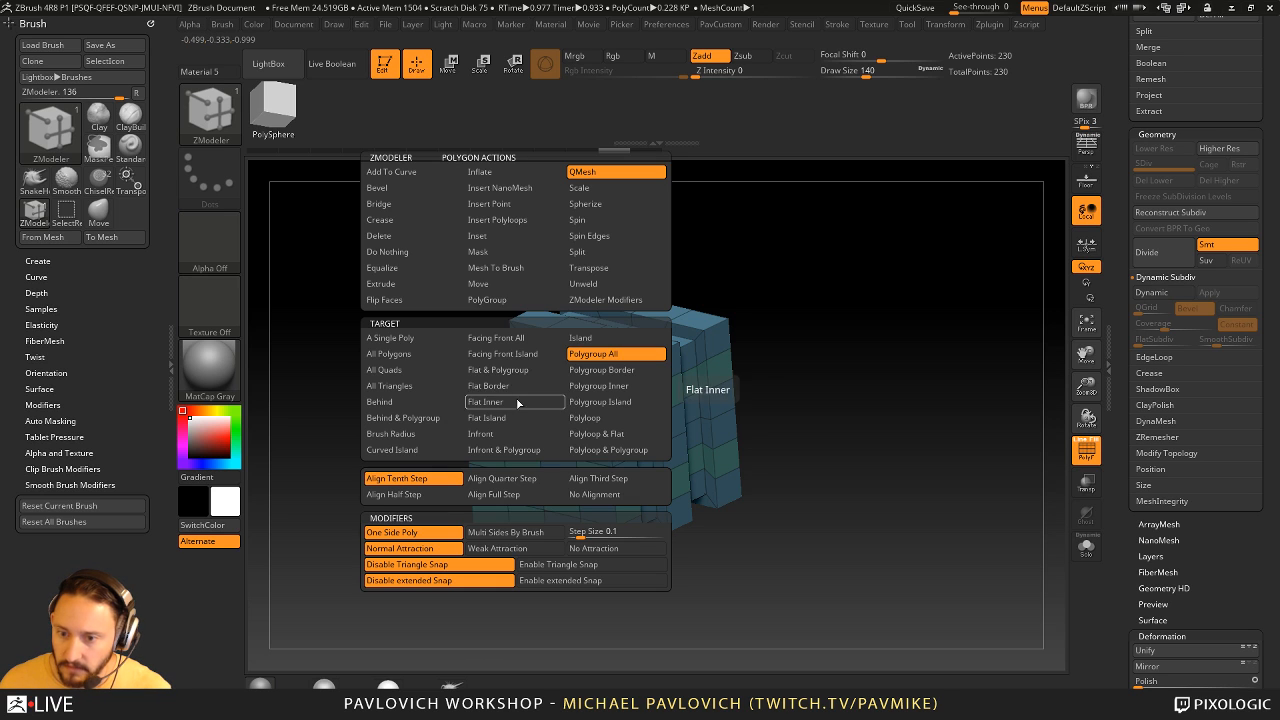
{"action": "left_click", "coordinate": [494, 238]}
{"action": "left_click", "coordinate": [612, 355]}
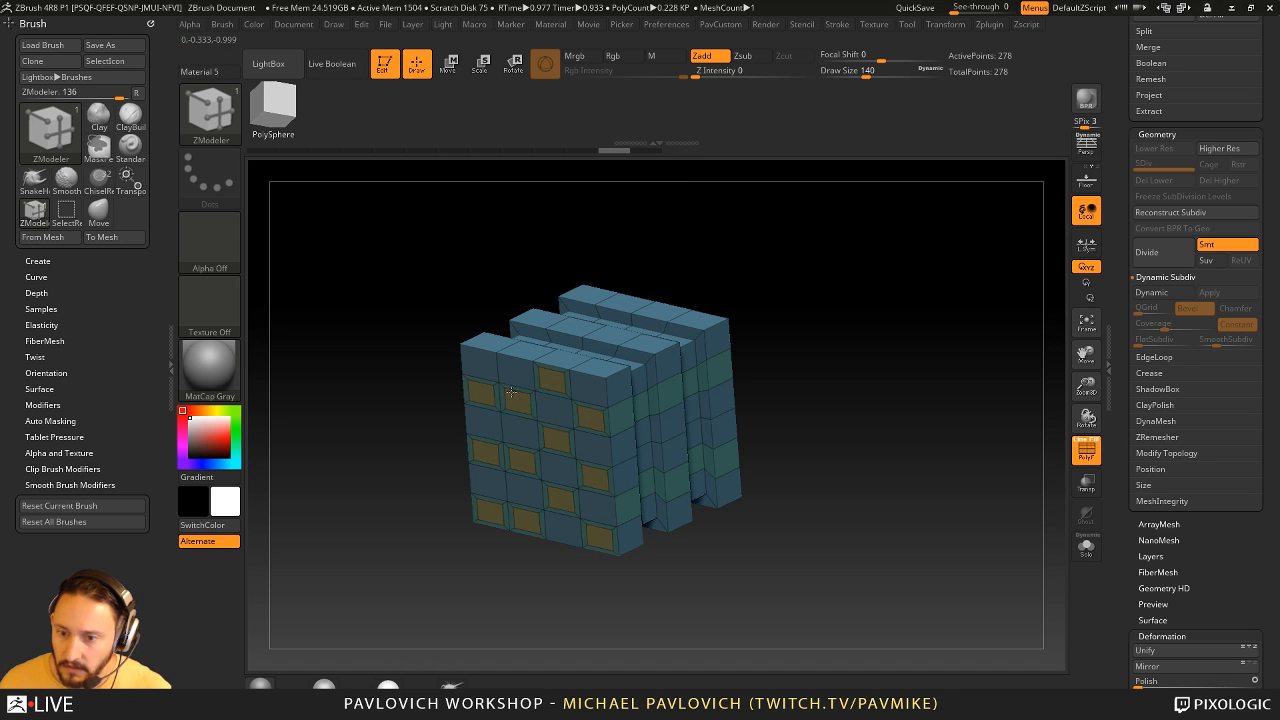
- Push the inset front panels inward with QMesh Polygroup All and preview them with Dynamic Subdiv and the polyframe off
{"action": "key", "text": "space"}
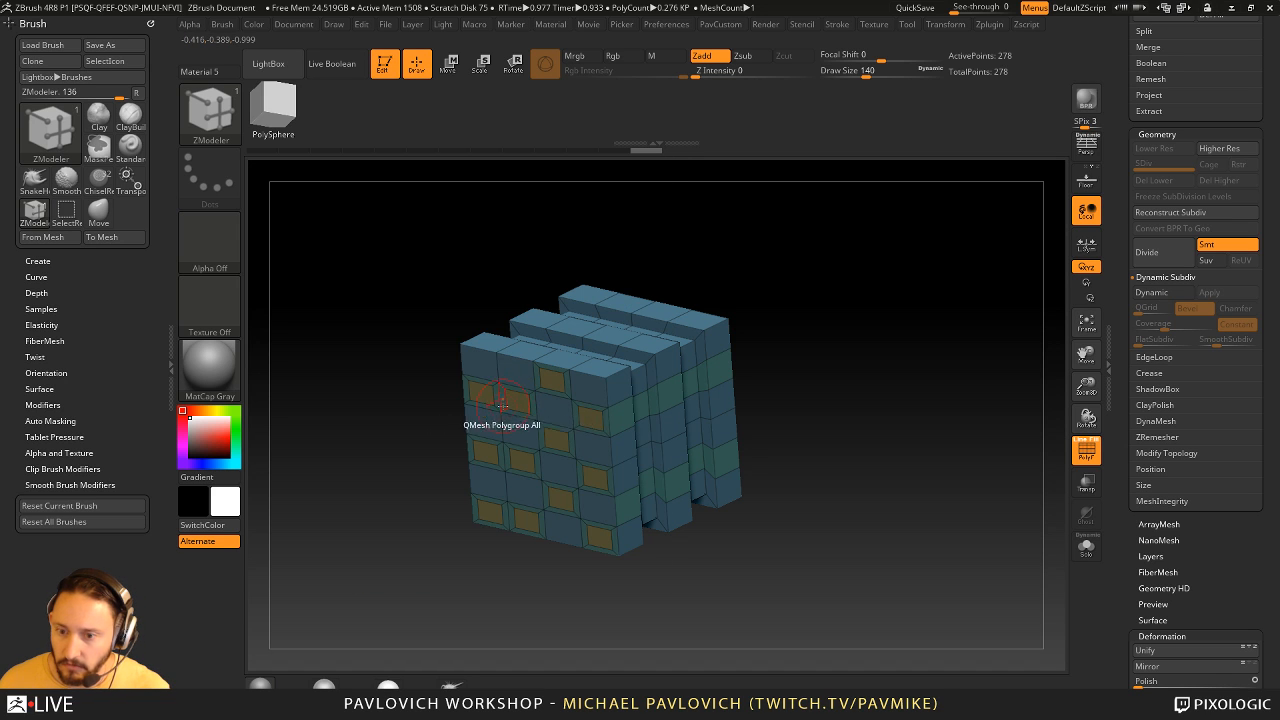
{"action": "left_click_drag", "start_coordinate": [514, 400], "coordinate": [527, 400]}
{"action": "left_click_drag", "start_coordinate": [798, 350], "coordinate": [897, 438]}
{"action": "key", "text": "d"}
{"action": "left_click", "coordinate": [1076, 450]}
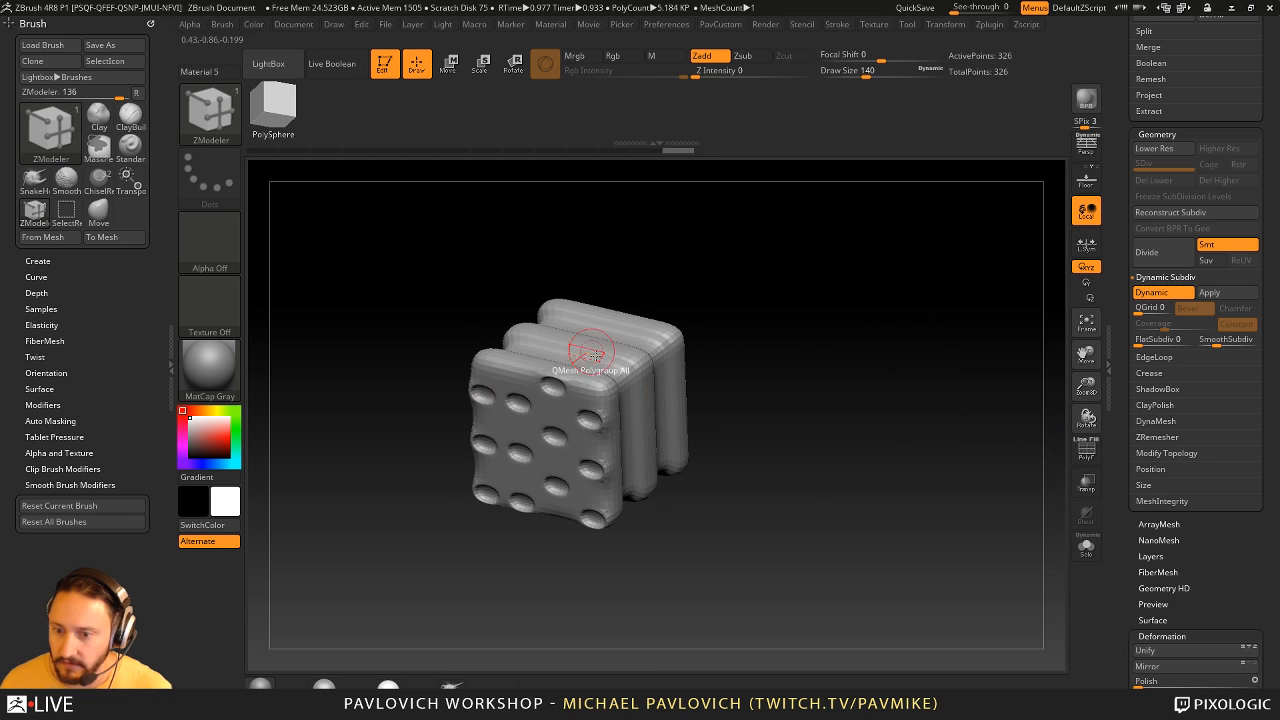
{"action": "left_click_drag", "start_coordinate": [783, 359], "coordinate": [864, 391]}
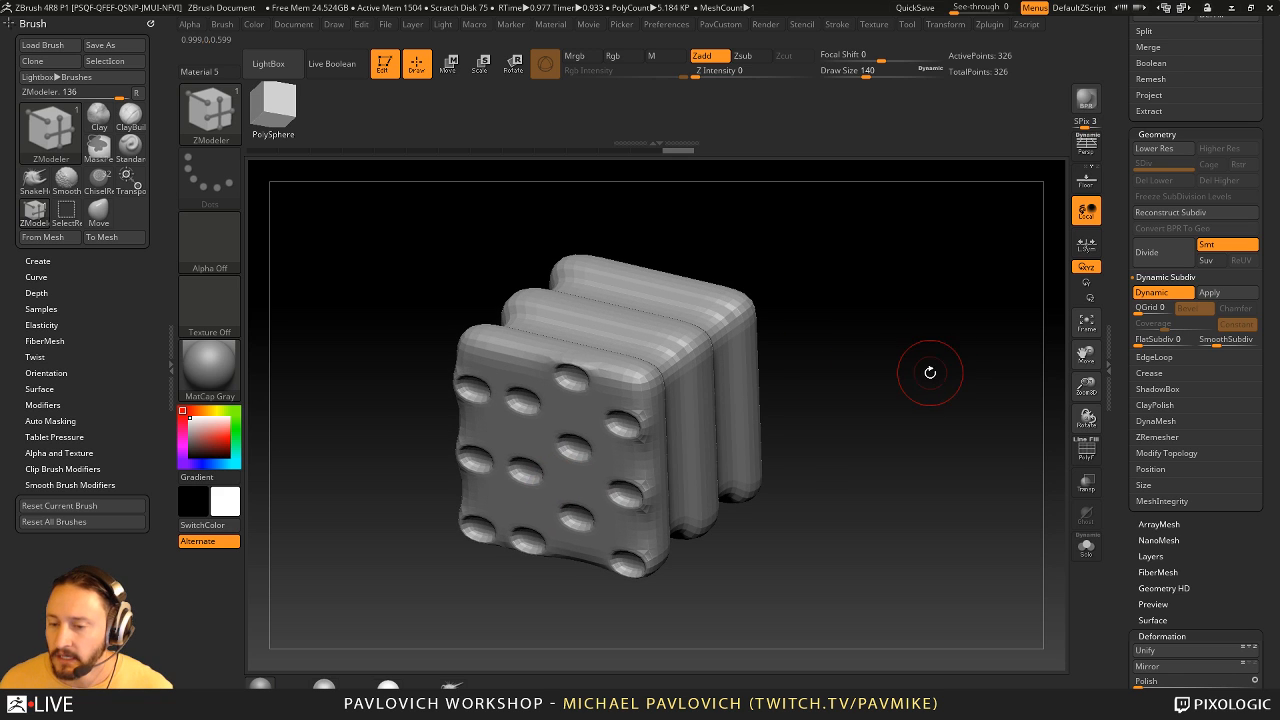
- Undo the inward push and QMesh the inset front panels outward into raised blocks, with Dynamic Subdiv off and the polyframe on
{"action": "key", "text": "shift+d"}
{"action": "left_click", "coordinate": [1086, 450]}
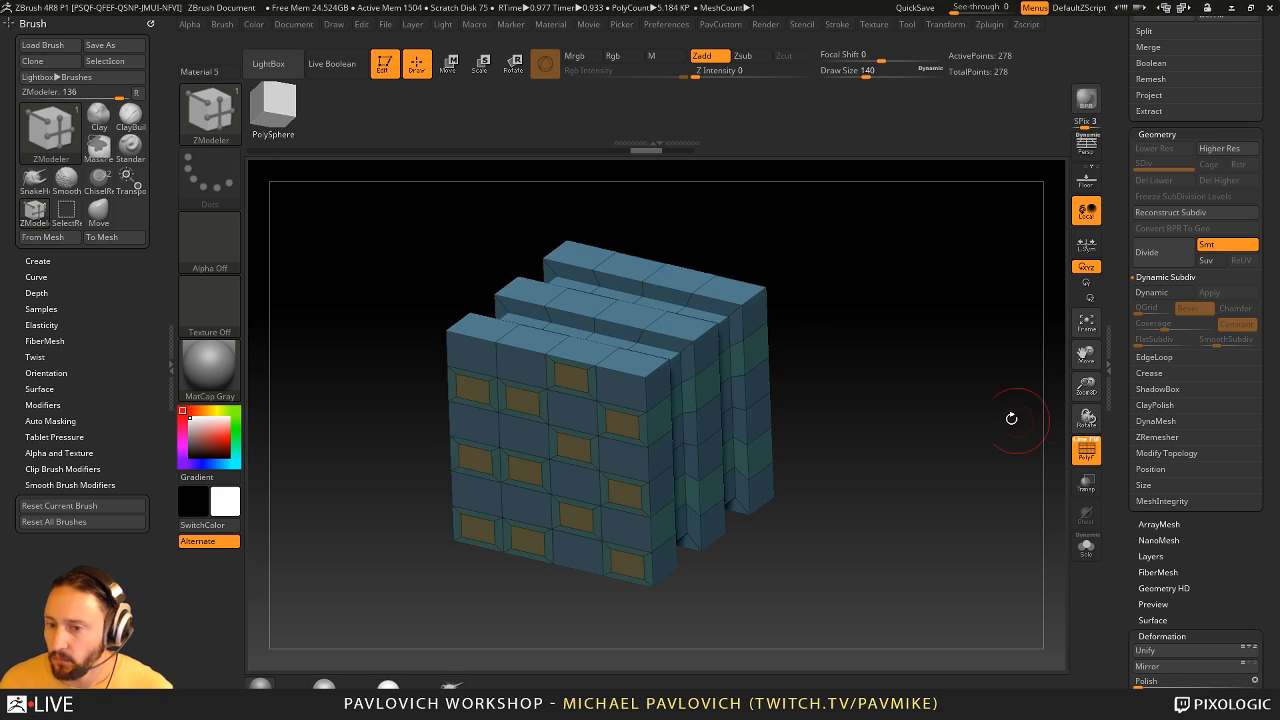
{"action": "left_click", "coordinate": [565, 371]}
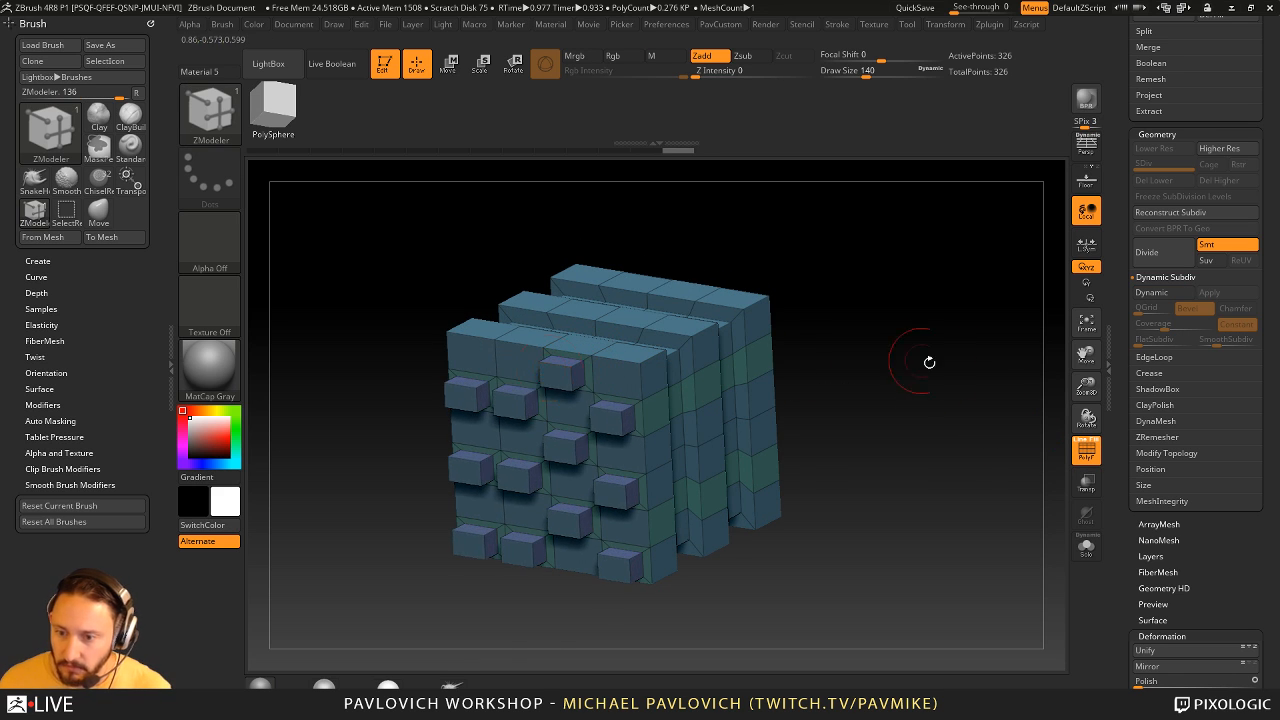
{"action": "left_click_drag", "start_coordinate": [914, 360], "coordinate": [1050, 312]}
- Turn on Dynamic Subdiv with SmoothSubdiv 0, QGrid 4 and a Bevel Coverage of 0.1345, and hide the polyframe
{"action": "left_click", "coordinate": [1163, 292]}
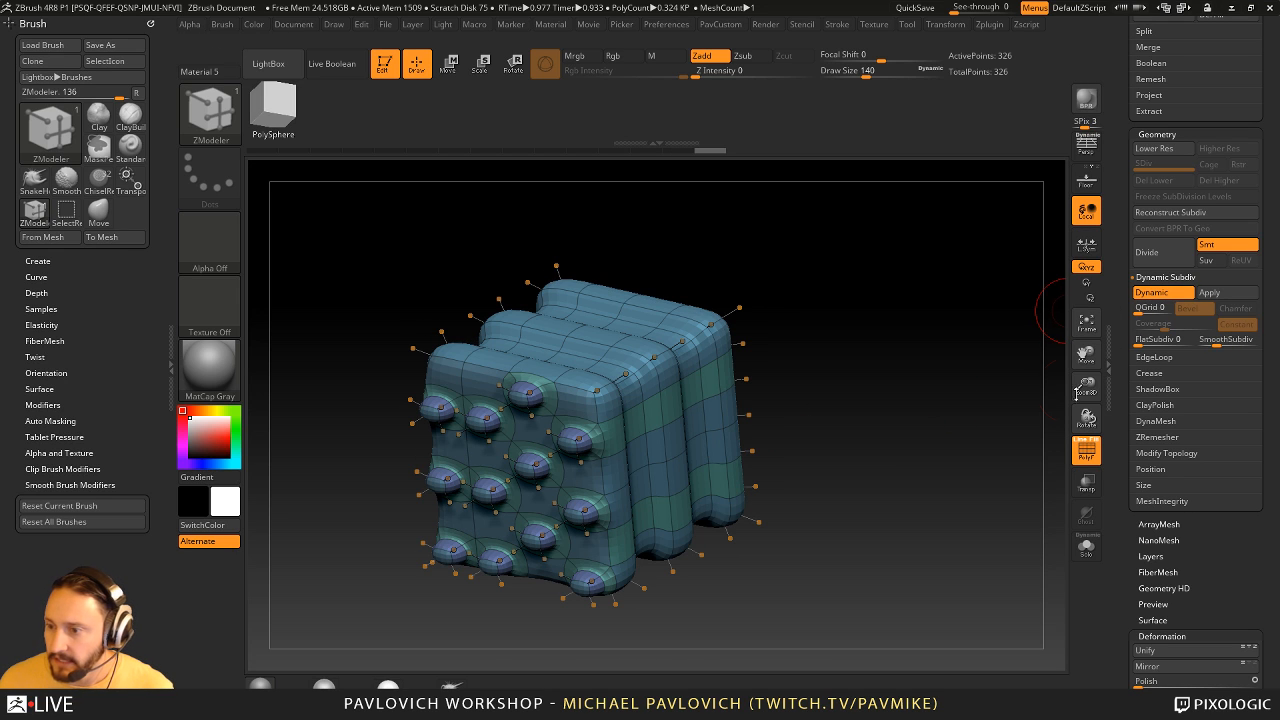
{"action": "left_click_drag", "start_coordinate": [1214, 343], "coordinate": [1198, 343]}
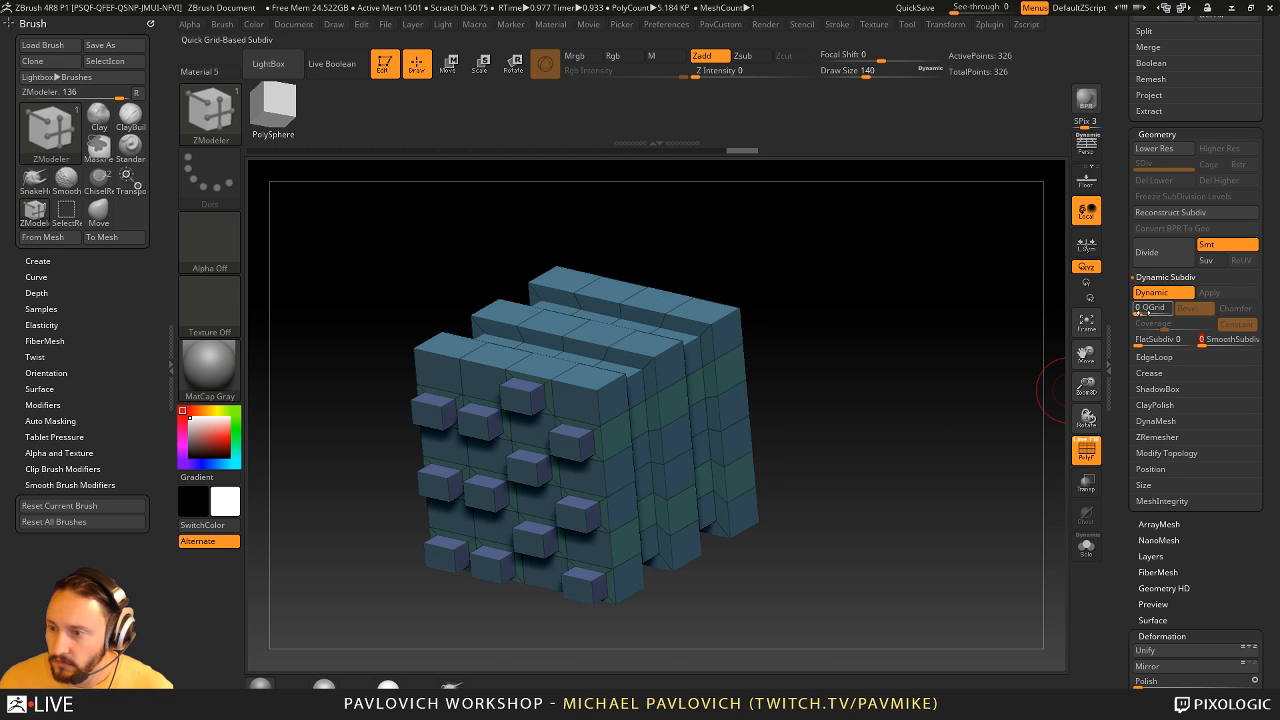
{"action": "left_click_drag", "start_coordinate": [1137, 313], "coordinate": [1180, 326]}
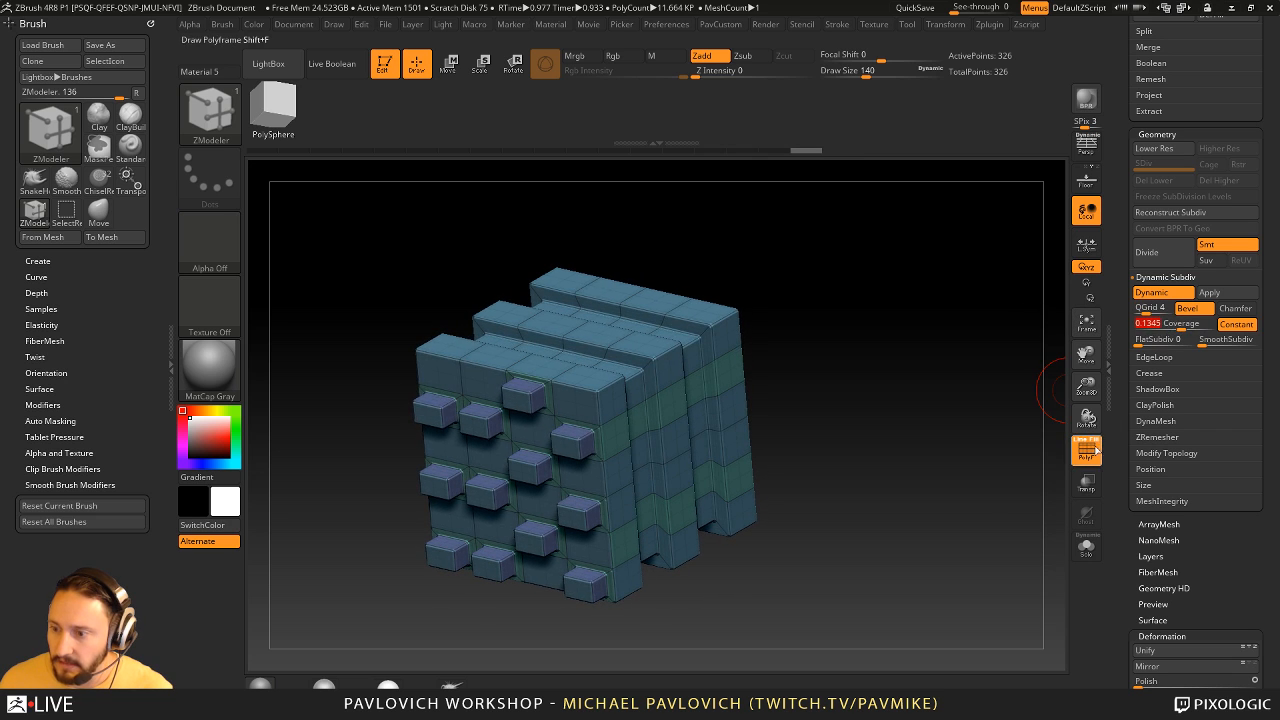
{"action": "left_click", "coordinate": [1090, 451]}
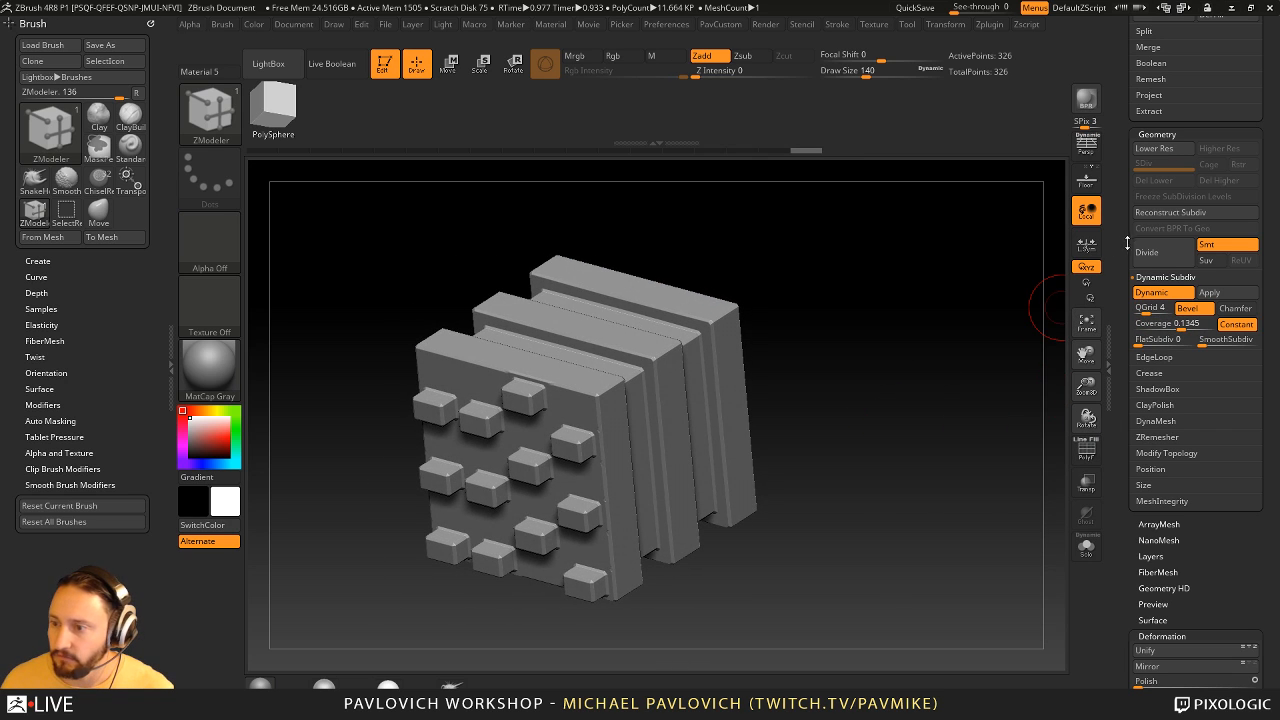
{"action": "left_click_drag", "start_coordinate": [1127, 243], "coordinate": [1129, 291]}
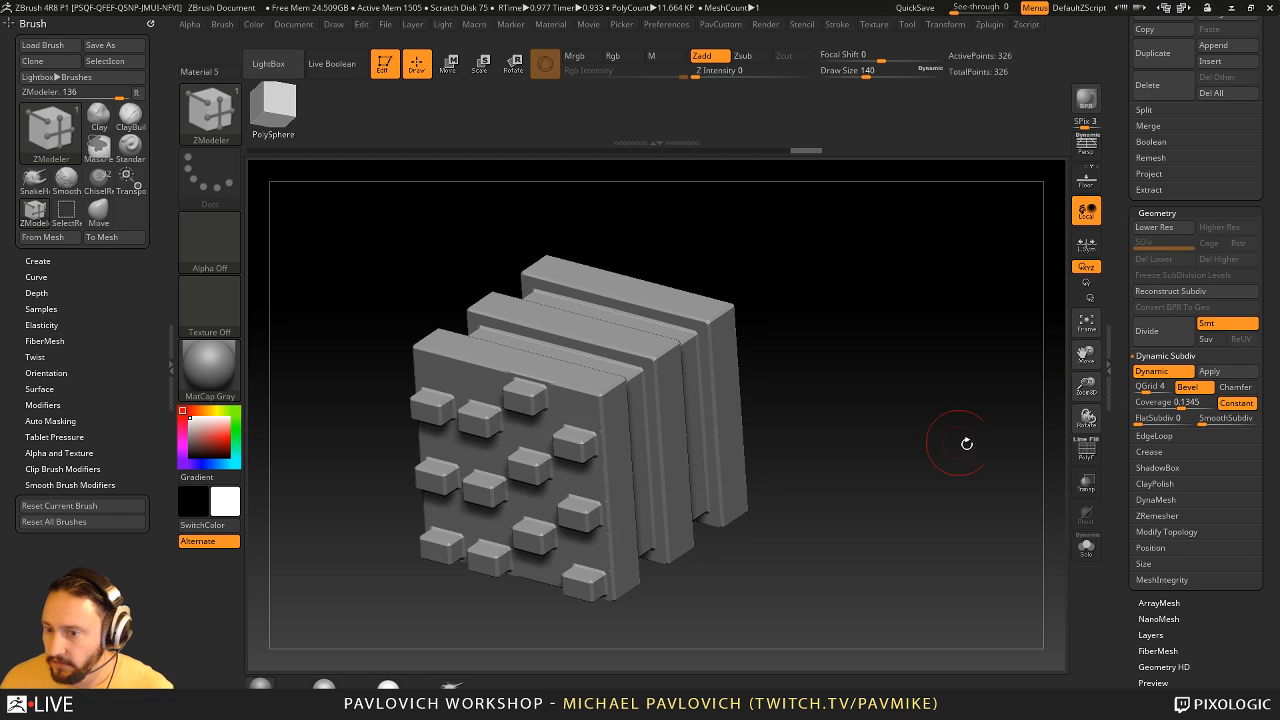
- Apply the Dynamic Subdiv bevel to the mesh and check its topology with the polyframe on and off
{"action": "left_click", "coordinate": [1087, 451]}
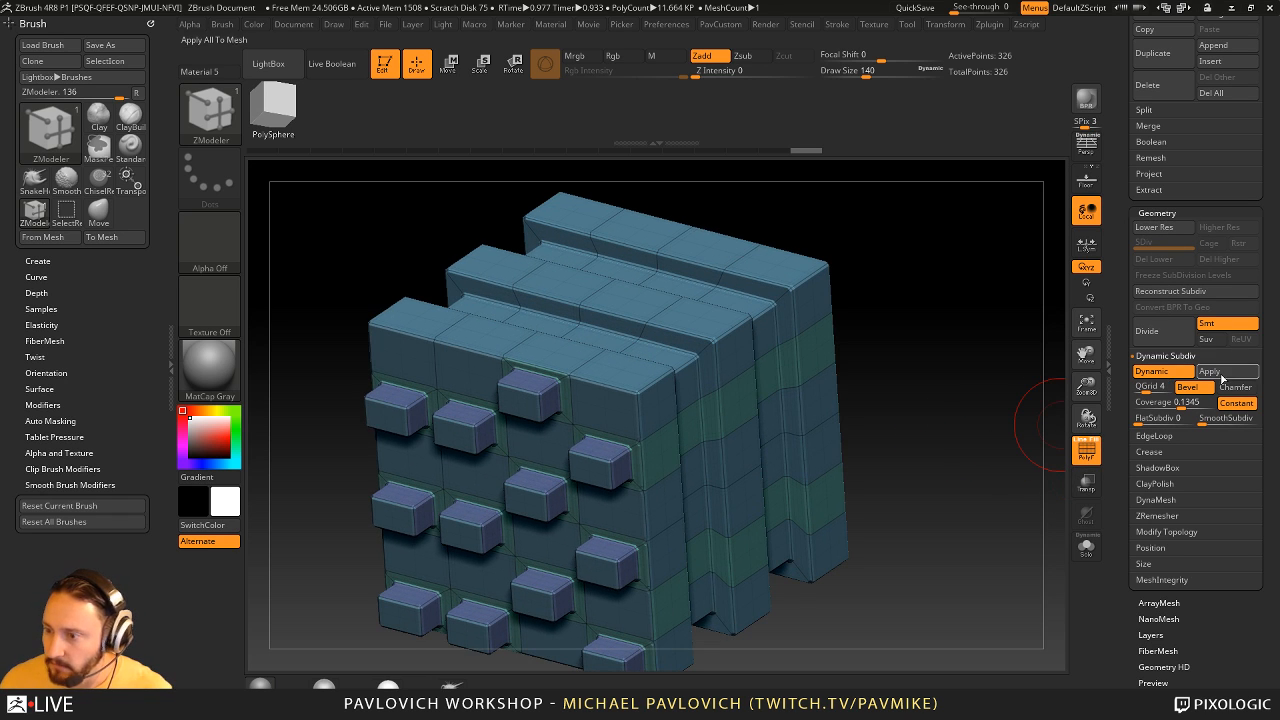
{"action": "left_click", "coordinate": [1222, 374]}
{"action": "left_click_drag", "start_coordinate": [1008, 391], "coordinate": [614, 266]}
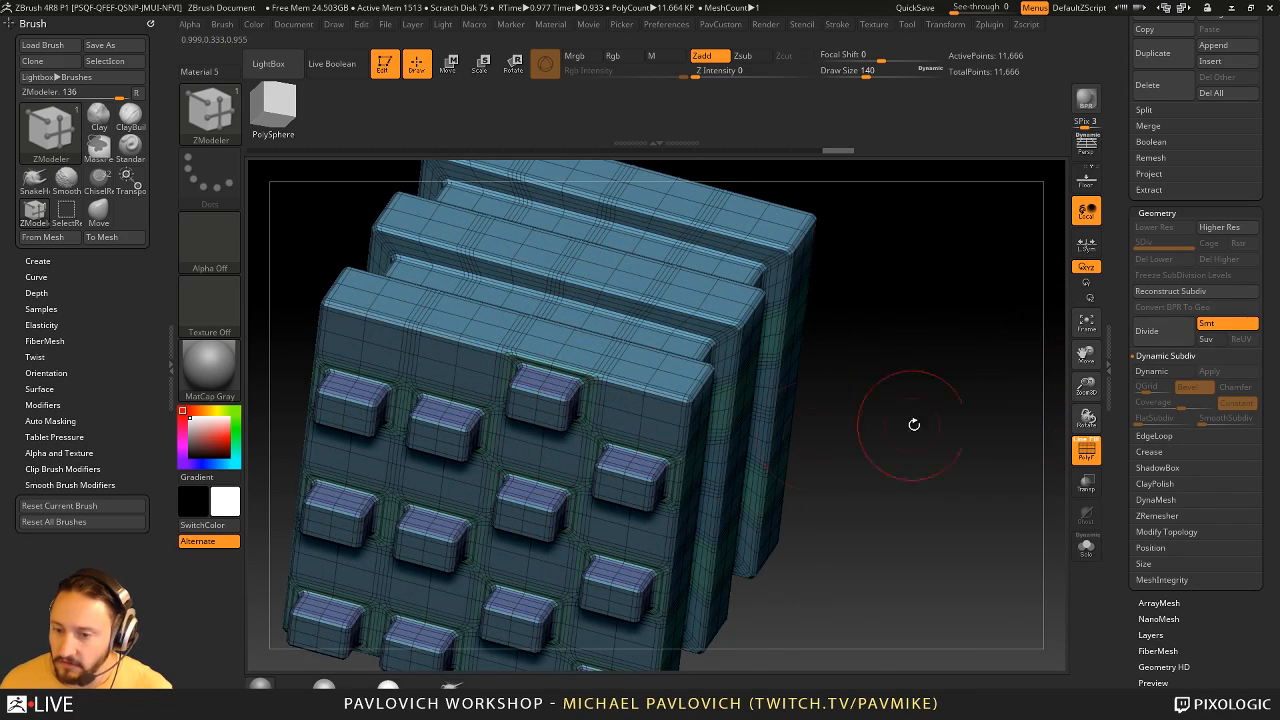
{"action": "left_click_drag", "start_coordinate": [914, 424], "coordinate": [930, 395]}
{"action": "left_click", "coordinate": [1087, 451]}
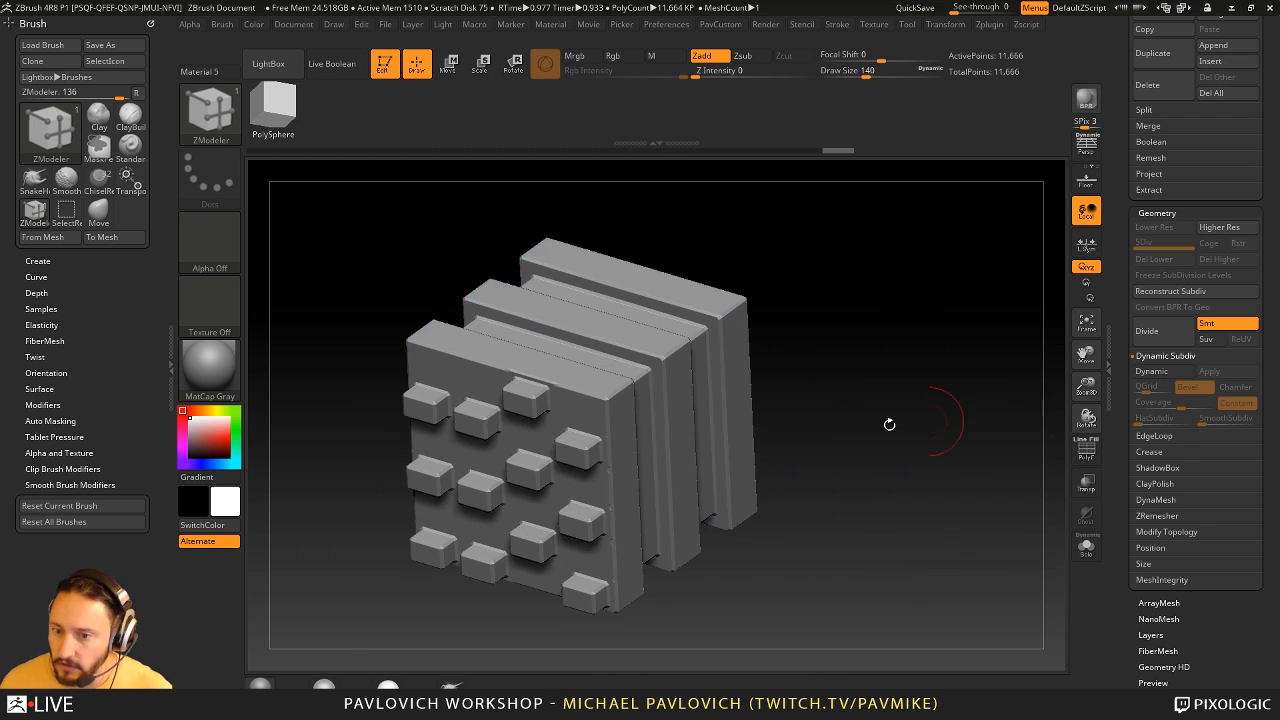
{"action": "left_click_drag", "start_coordinate": [806, 394], "coordinate": [895, 385]}
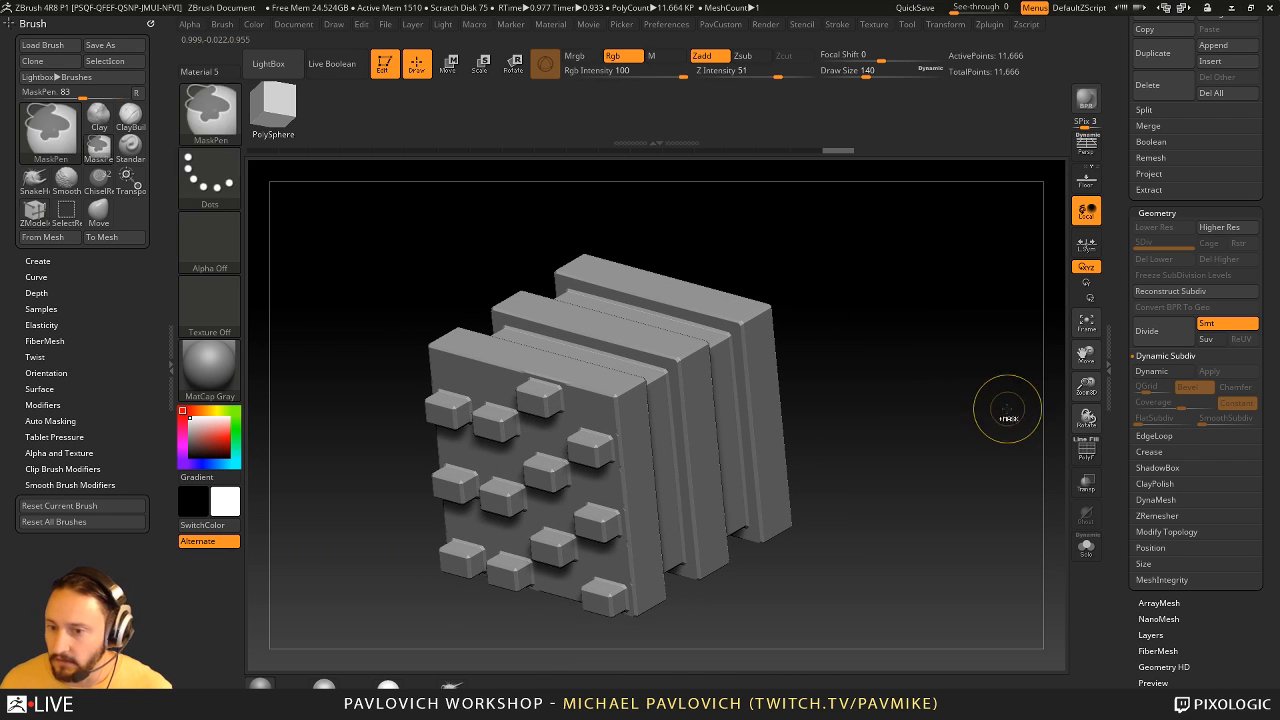
- Undo the applied subdivision and set QGrid to 0 in Dynamic Subdiv
{"action": "key", "text": "ctrl+z"}
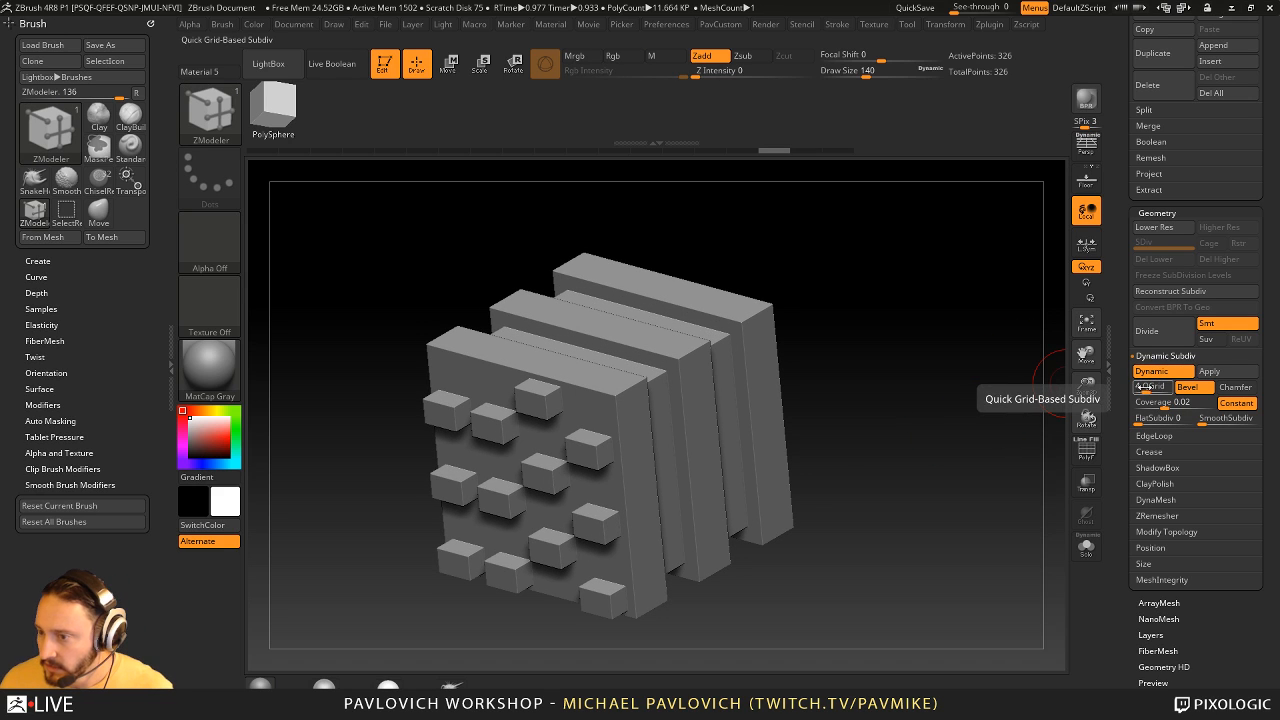
{"action": "left_click_drag", "start_coordinate": [1152, 386], "coordinate": [1136, 386]}
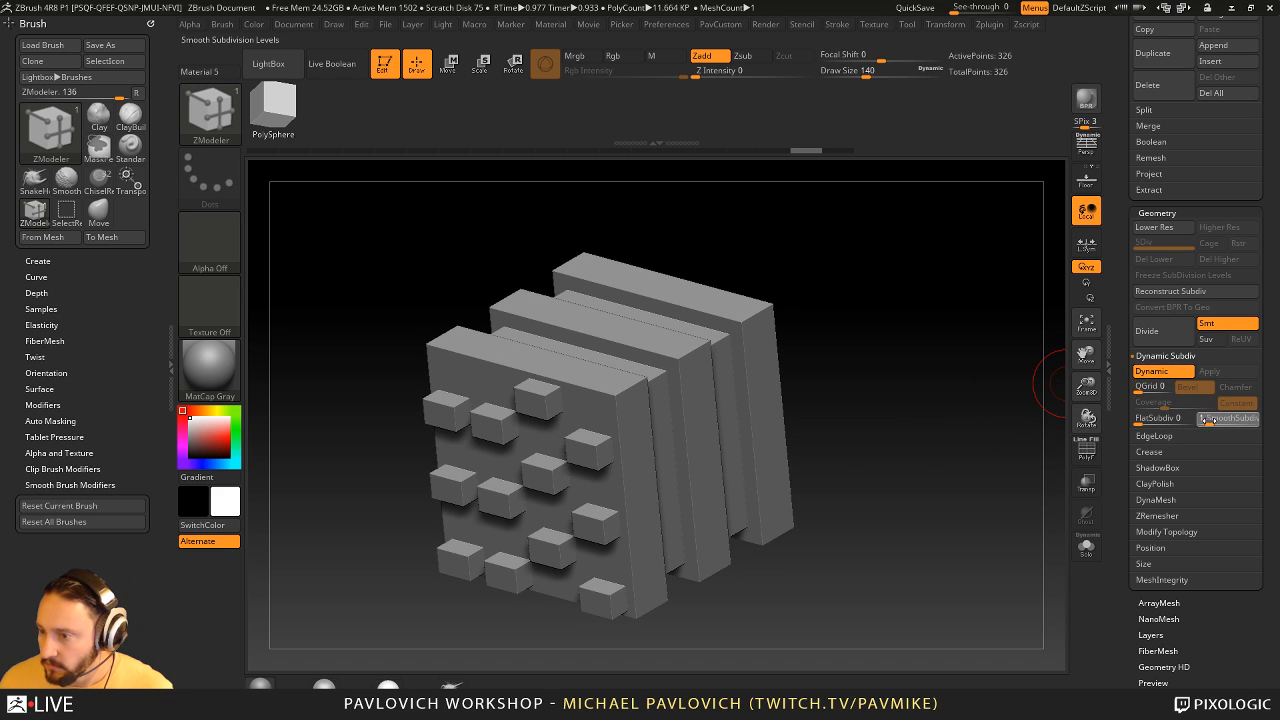
- Set SmoothSubdiv to 3 in Dynamic Subdiv and crease the mesh's hard edges with a CTolerance of 65
{"action": "left_click_drag", "start_coordinate": [1224, 423], "coordinate": [1219, 421]}
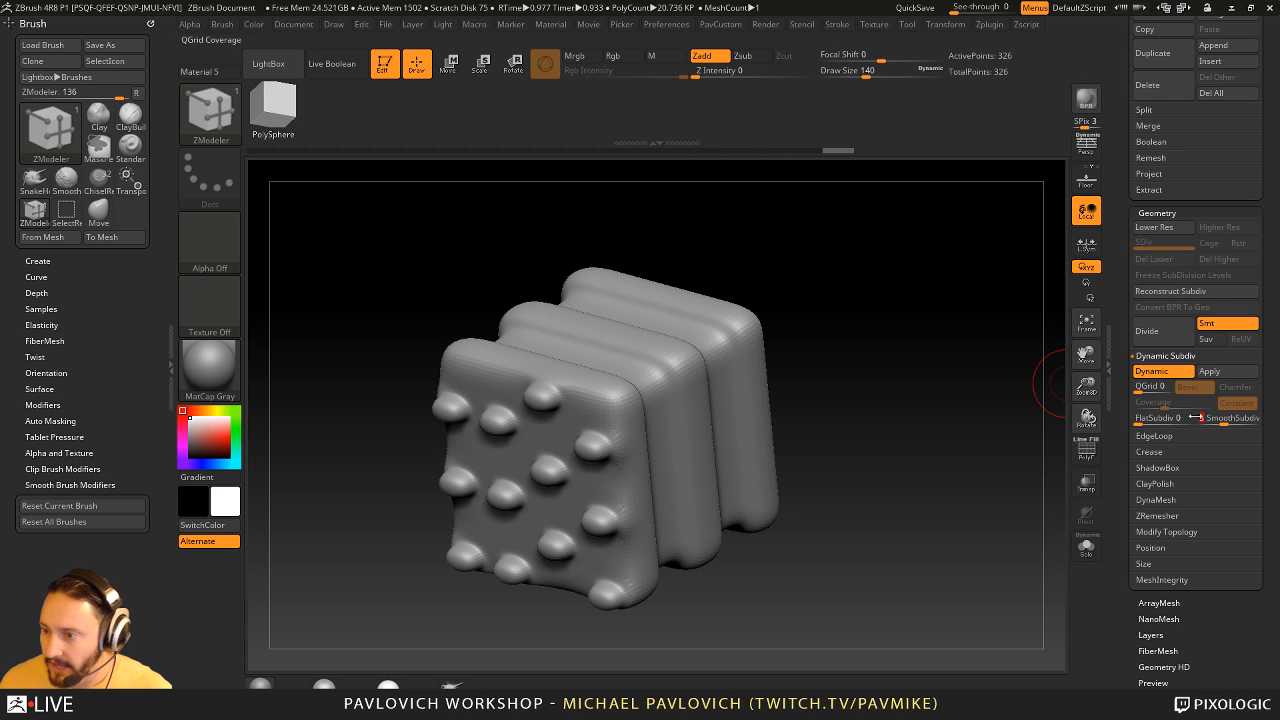
{"action": "key", "text": "space"}
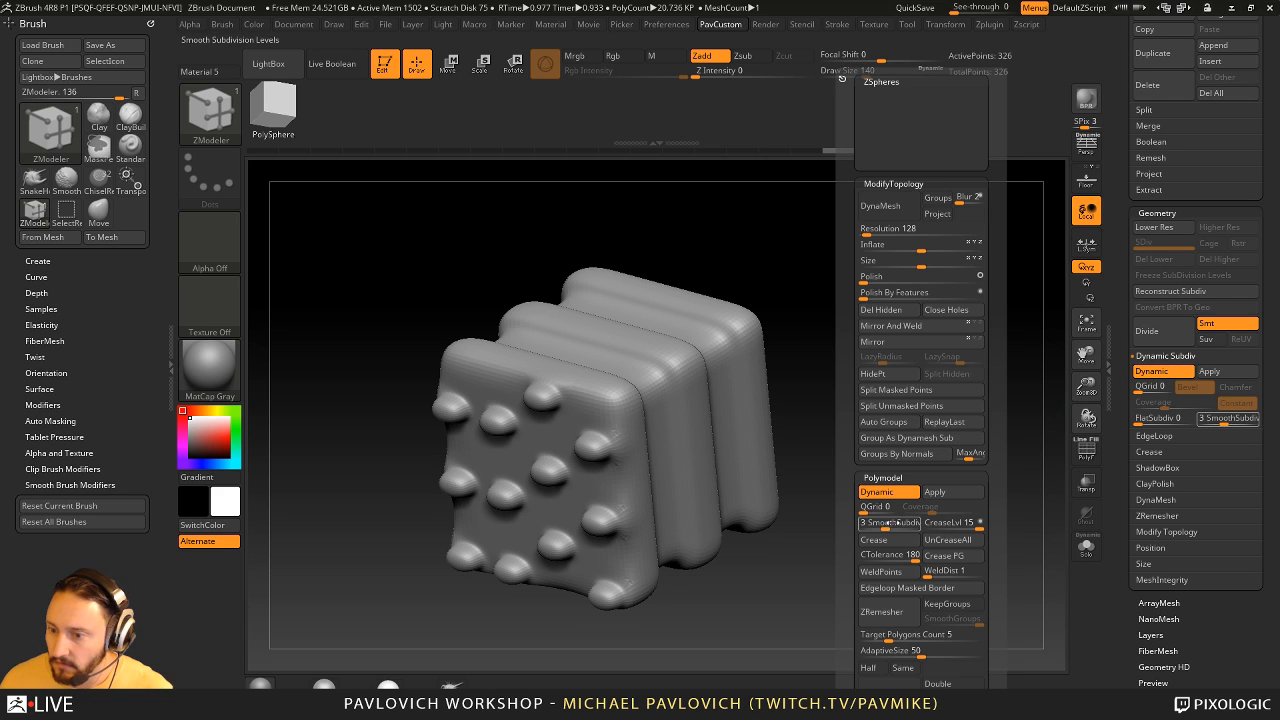
{"action": "left_click_drag", "start_coordinate": [888, 524], "coordinate": [862, 526]}
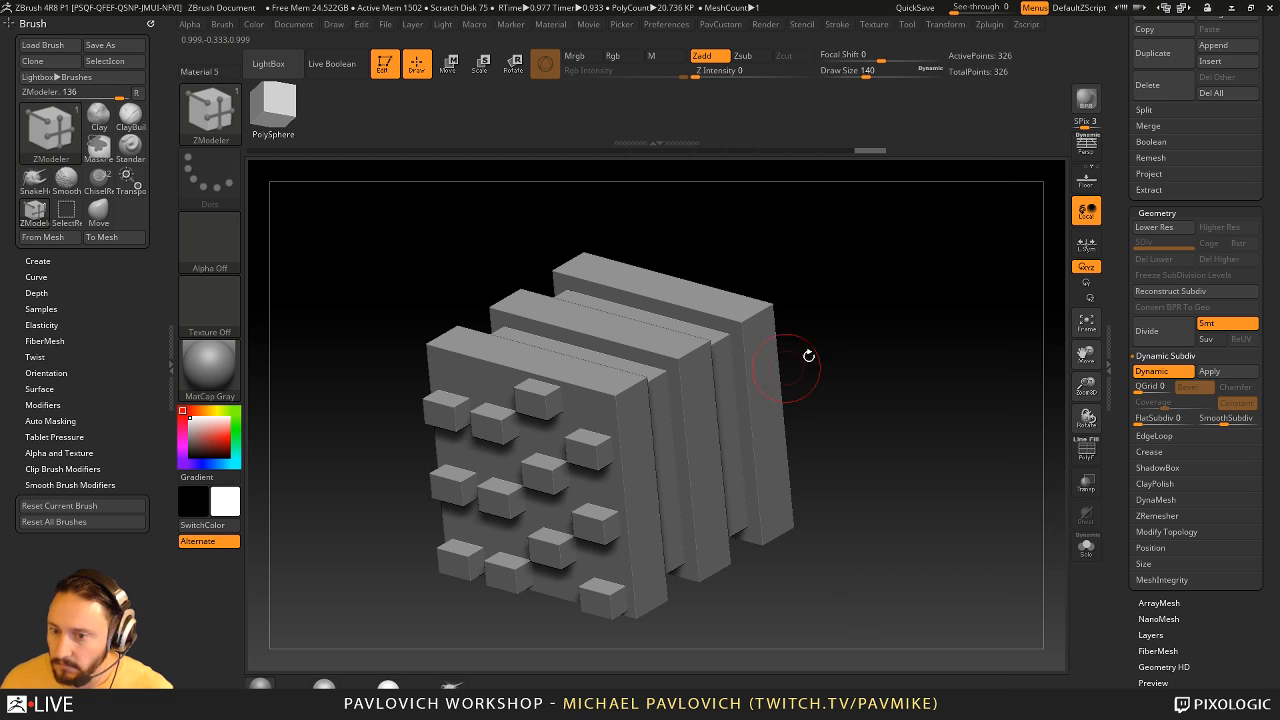
- Uncrease all edges and show the polyframe, toggling Dynamic Subdiv to compare the smoothed mesh with the base mesh
{"action": "key", "text": "space"}
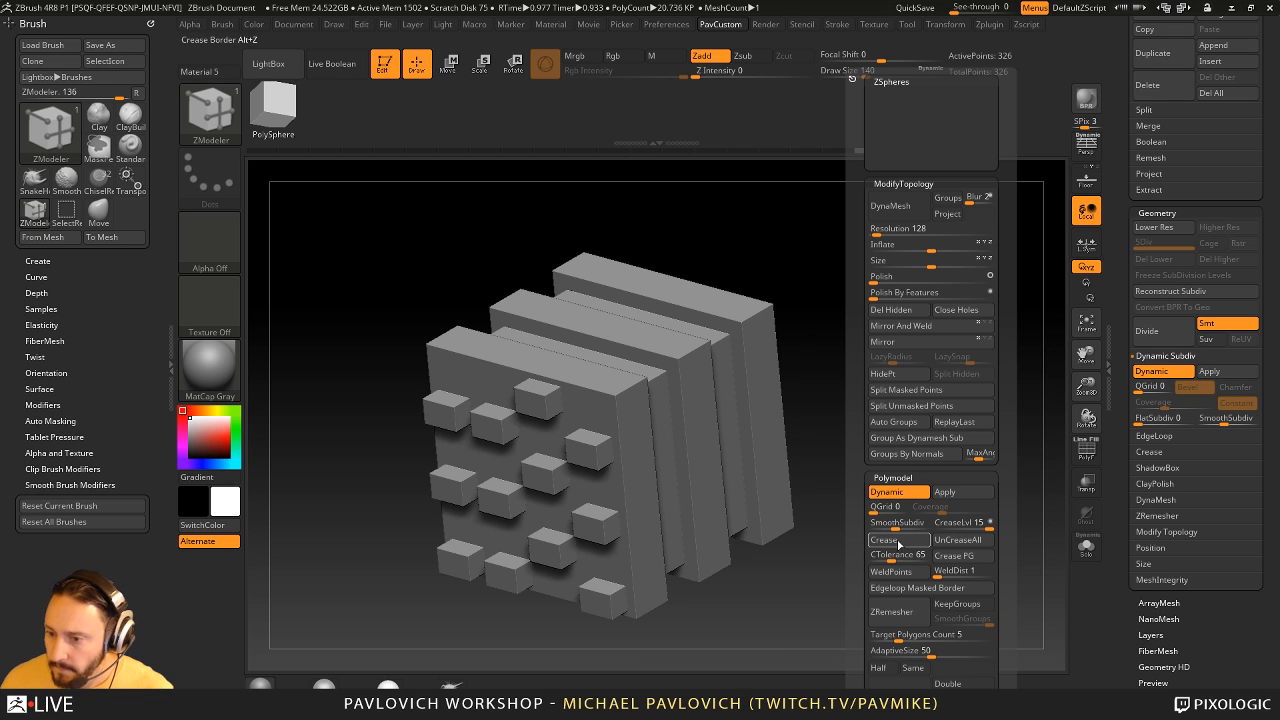
{"action": "left_click", "coordinate": [957, 540]}
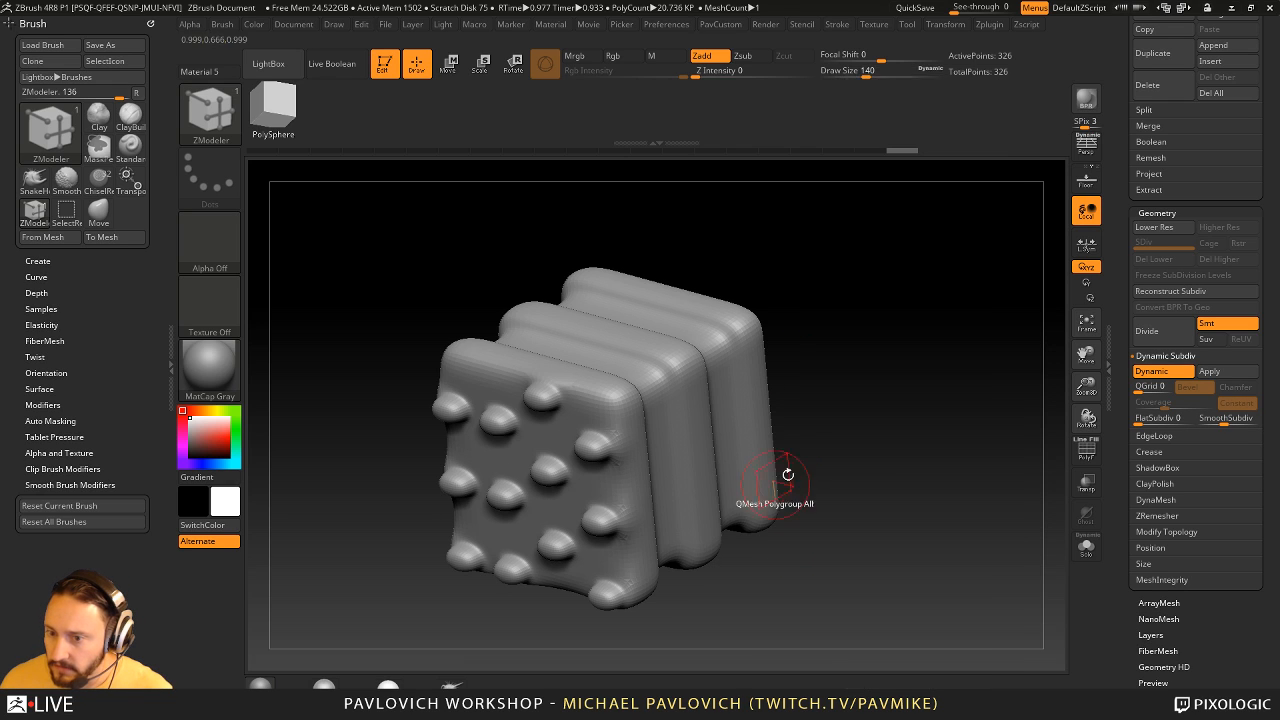
{"action": "left_click_drag", "start_coordinate": [926, 306], "coordinate": [739, 270], "text": "alt"}
{"action": "left_click", "coordinate": [1084, 452]}
{"action": "key", "text": "shift+d"}
{"action": "key", "text": "d"}
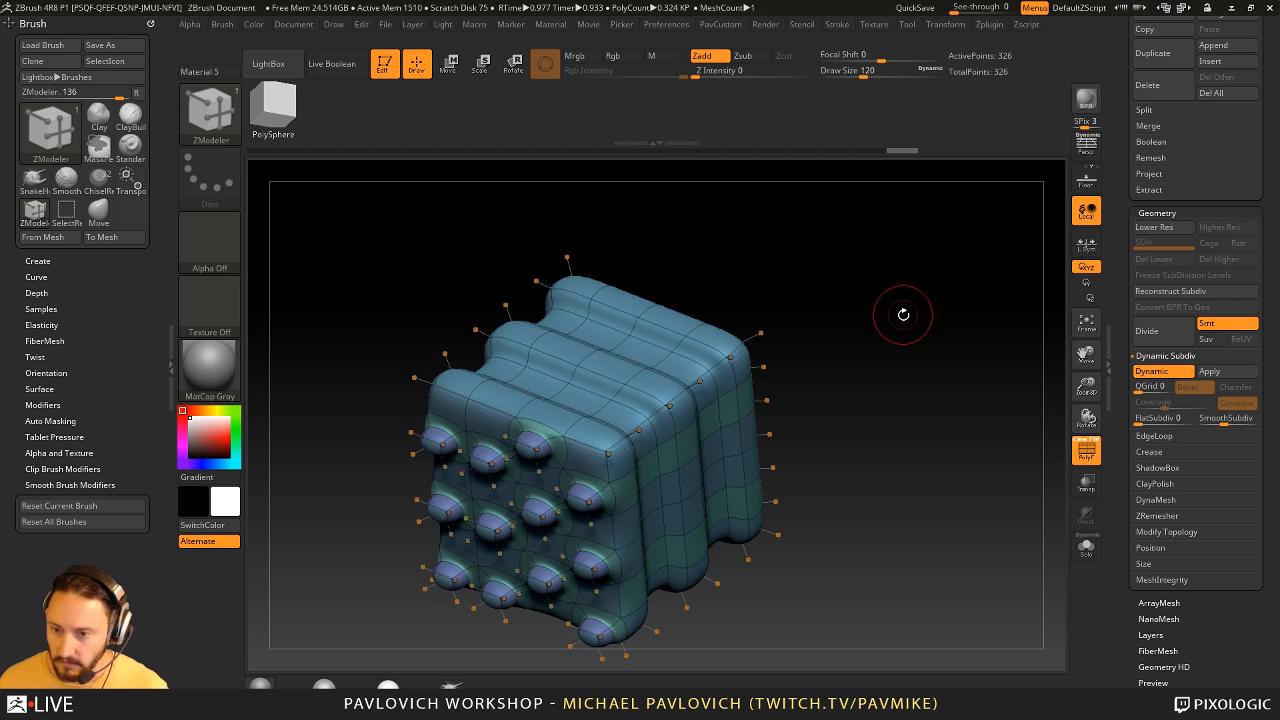
- QMesh raised blocks out of the rear slab's top and side, undoing and redoing the side block
{"action": "mouse_move", "coordinate": [673, 316]}
{"action": "left_mouse_down", "text": "alt"}
{"action": "mouse_move", "coordinate": [625, 295]}
{"action": "mouse_move", "coordinate": [674, 262]}
{"action": "left_mouse_up", "text": "alt"}
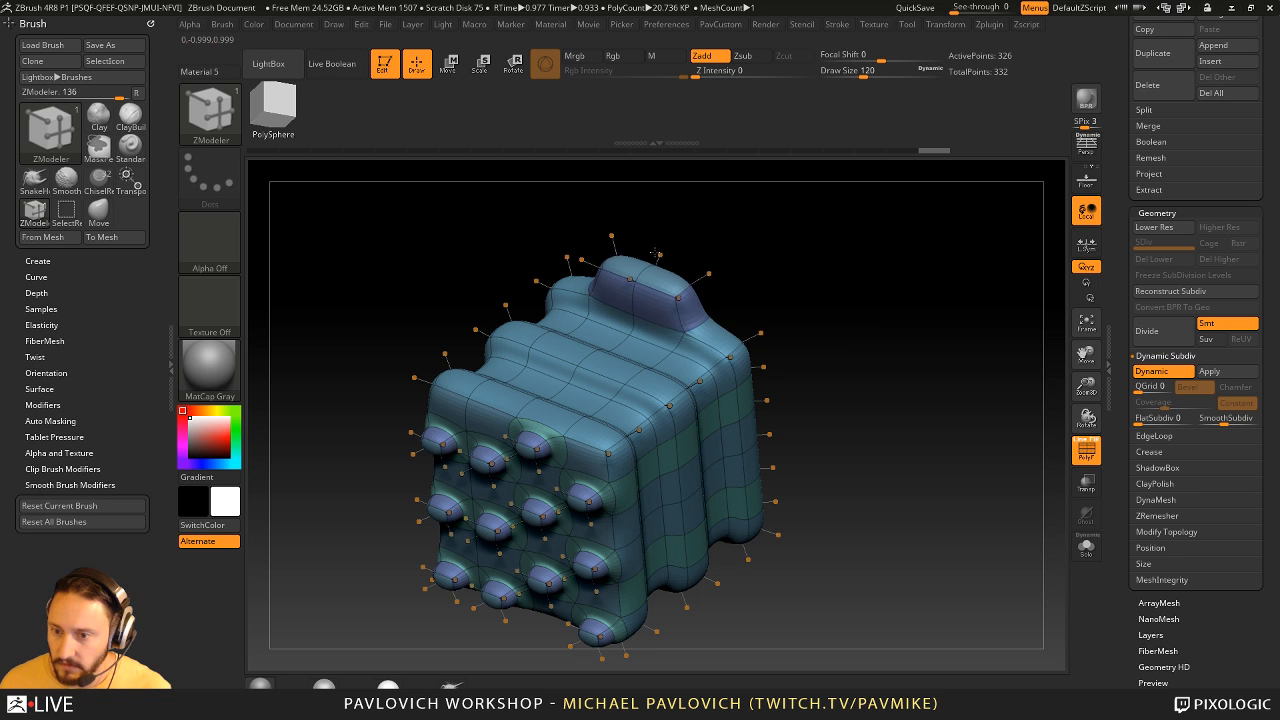
{"action": "left_click_drag", "start_coordinate": [894, 312], "coordinate": [821, 319]}
{"action": "mouse_move", "coordinate": [755, 428]}
{"action": "left_mouse_down", "text": "alt"}
{"action": "mouse_move", "coordinate": [742, 437]}
{"action": "mouse_move", "coordinate": [775, 428]}
{"action": "left_mouse_up", "text": "alt"}
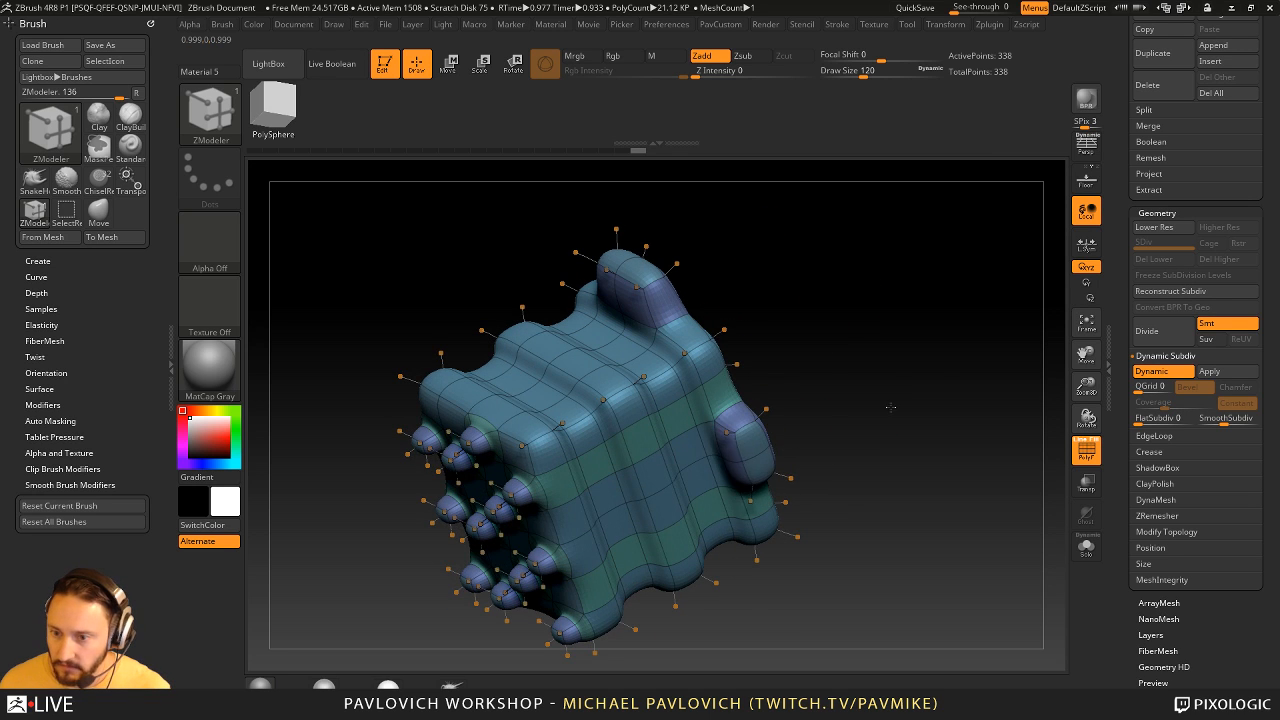
{"action": "key", "text": "ctrl+z"}
{"action": "mouse_move", "coordinate": [889, 405]}
{"action": "left_mouse_down"}
{"action": "mouse_move", "coordinate": [914, 389]}
{"action": "mouse_move", "coordinate": [834, 422]}
{"action": "left_mouse_up"}
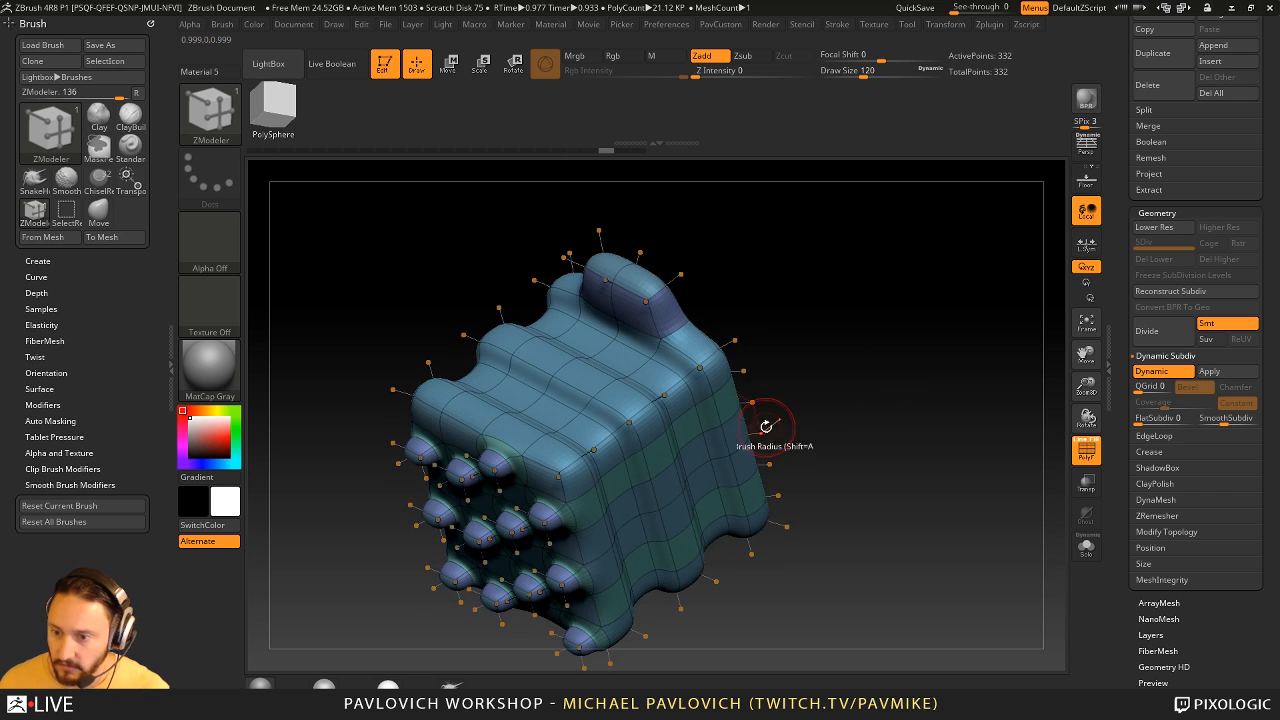
{"action": "left_click_drag", "start_coordinate": [749, 455], "coordinate": [784, 437]}
{"action": "key", "text": "f"}
{"action": "mouse_move", "coordinate": [864, 420]}
{"action": "left_mouse_down"}
{"action": "mouse_move", "coordinate": [890, 406]}
{"action": "mouse_move", "coordinate": [914, 426]}
{"action": "mouse_move", "coordinate": [915, 373]}
{"action": "left_mouse_up"}
{"action": "left_click_drag", "start_coordinate": [855, 336], "coordinate": [880, 362]}
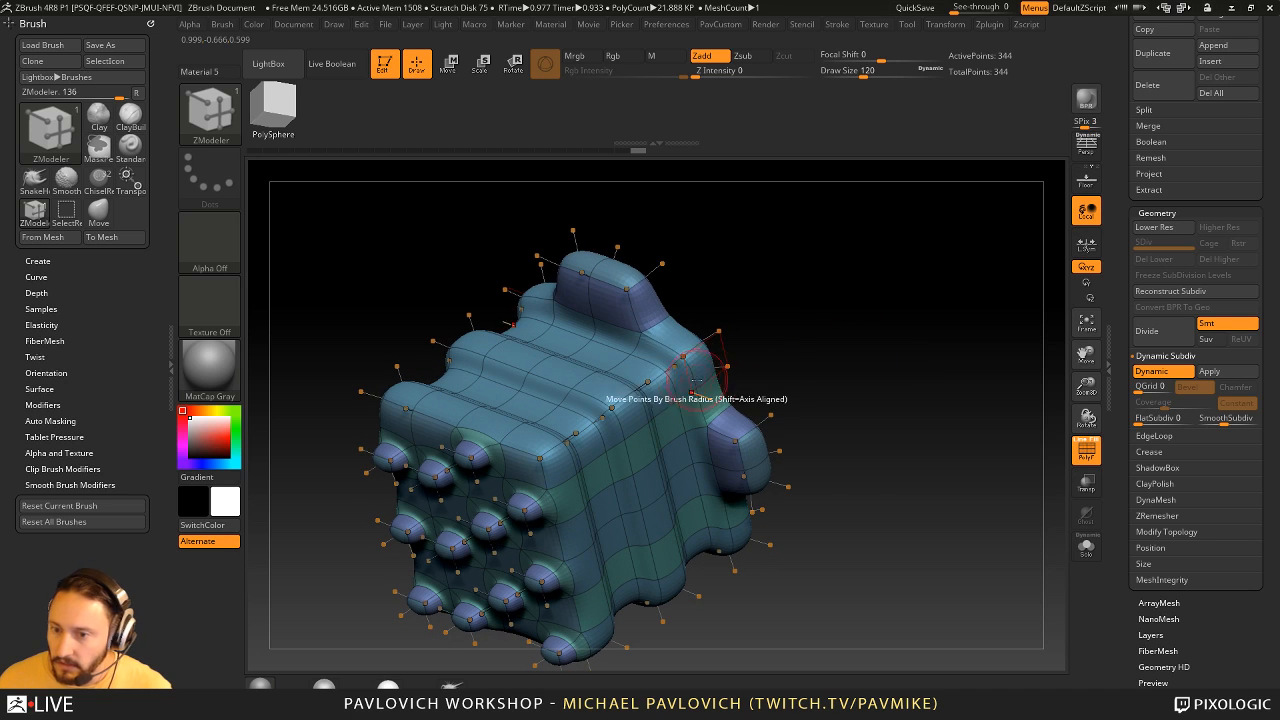
- Set the ZModeler edge action to Crease with the EdgeLoop Complete target and crease the middle slab's outer edge loop
{"action": "key", "text": "space"}
{"action": "key", "text": "space"}
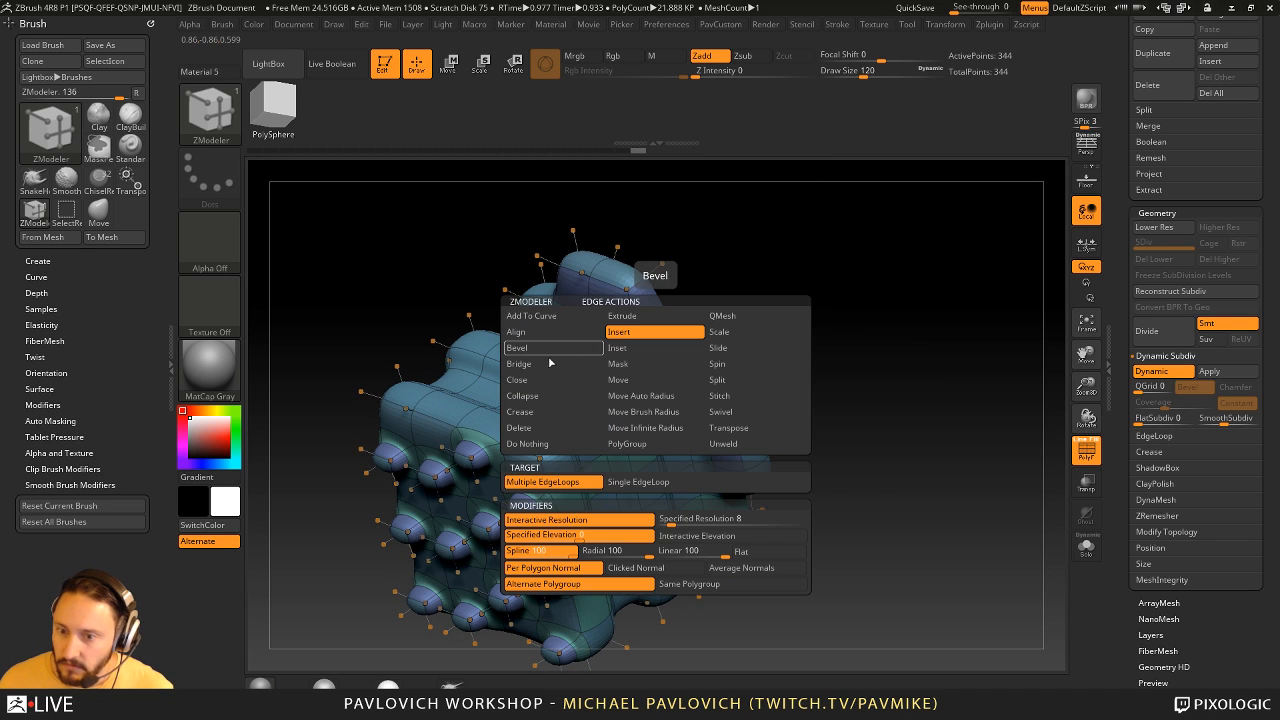
{"action": "left_click", "coordinate": [556, 412]}
{"action": "left_click", "coordinate": [575, 503]}
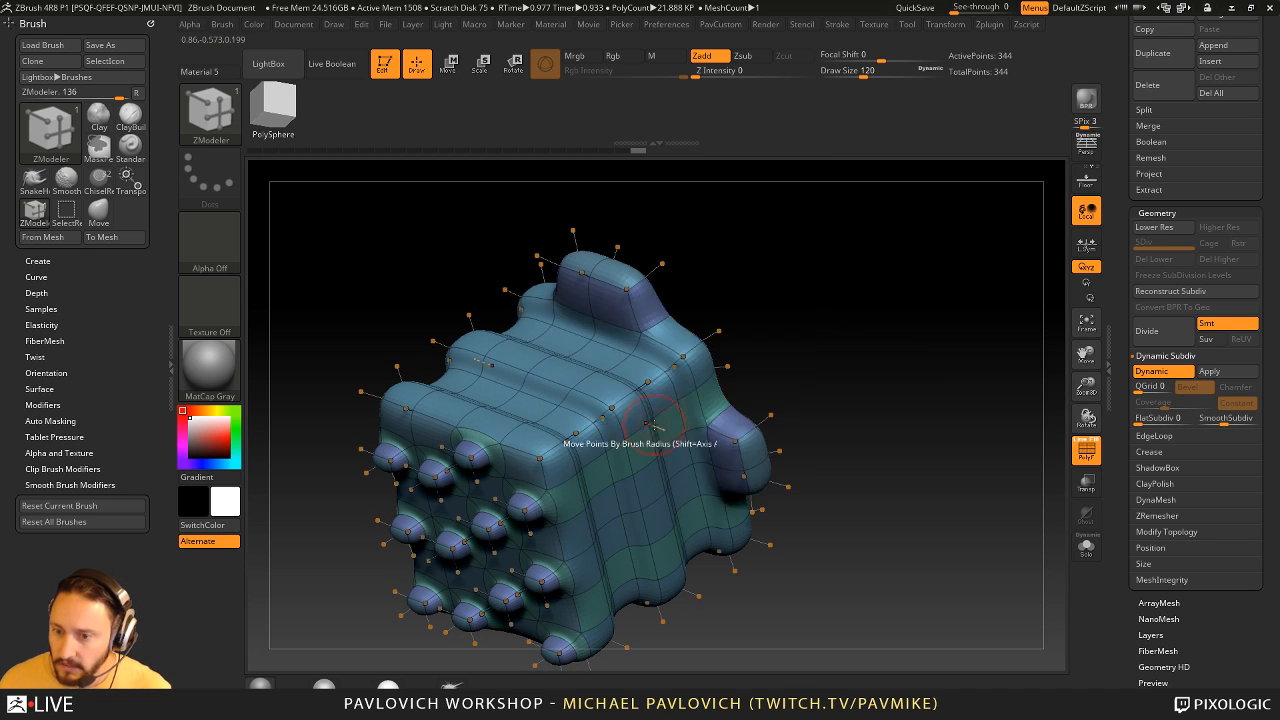
{"action": "left_click_drag", "start_coordinate": [846, 363], "coordinate": [760, 315]}
{"action": "key", "text": "ctrl+z"}
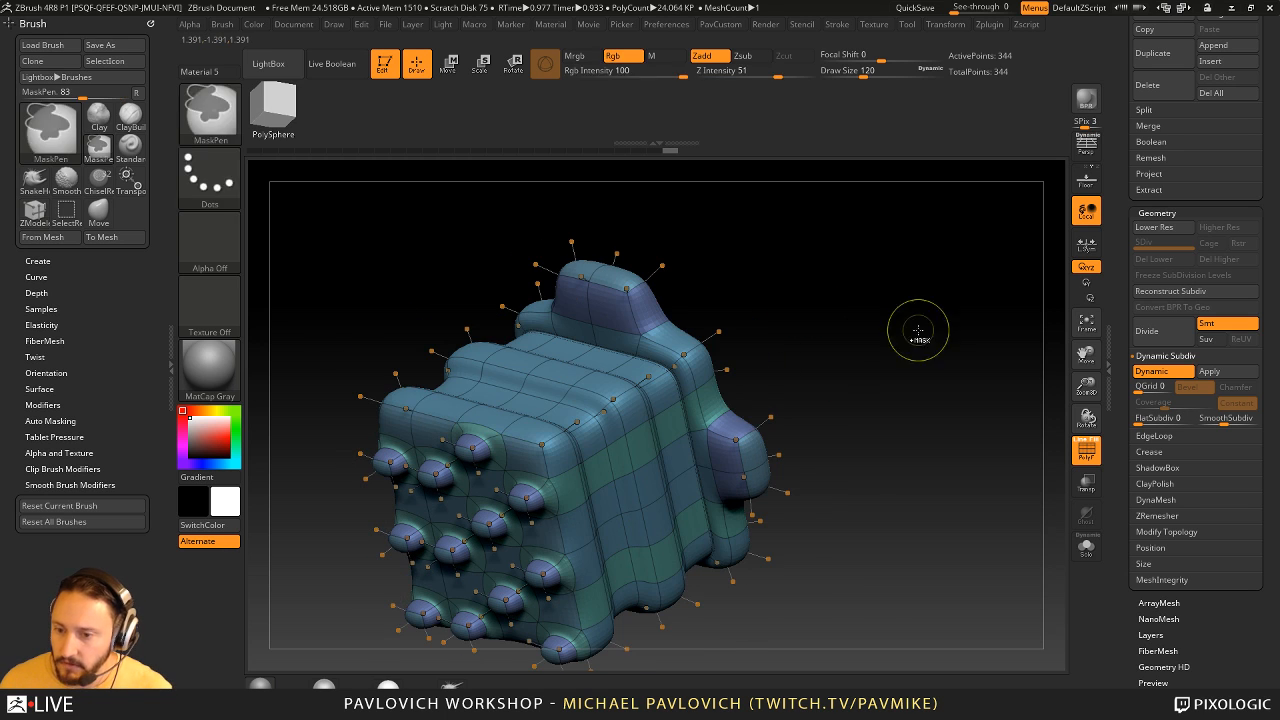
- Examine the creased mesh from several angles with Dynamic Subdiv off, and turn the smoothing back on
{"action": "key", "text": "shift+d"}
{"action": "left_click_drag", "start_coordinate": [897, 377], "coordinate": [906, 421]}
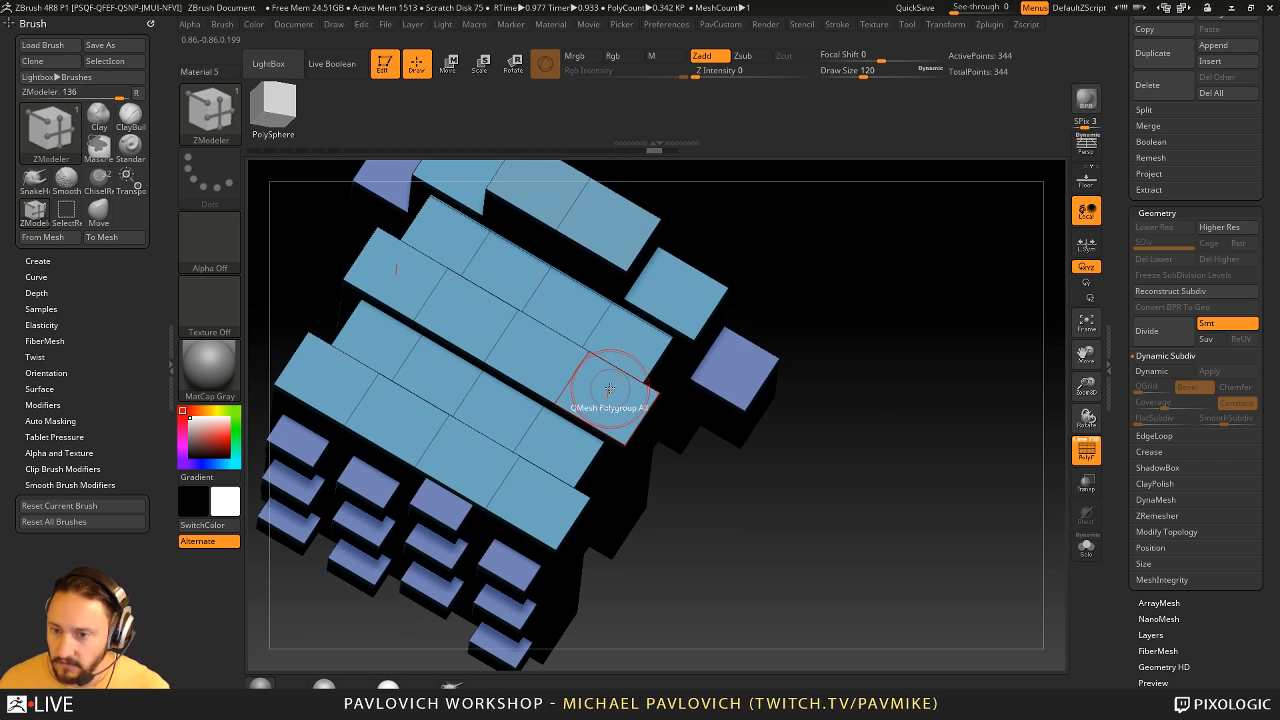
{"action": "left_click_drag", "start_coordinate": [877, 372], "coordinate": [868, 328]}
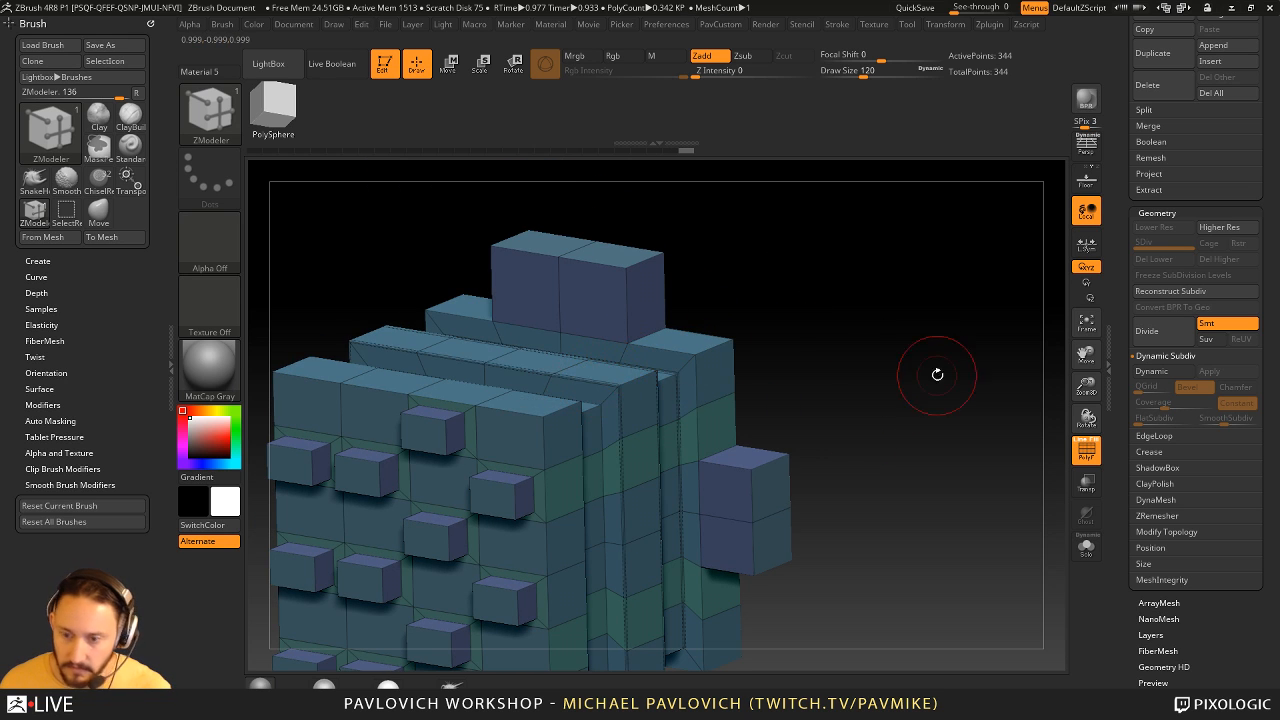
{"action": "key", "text": "d"}
- Hide the polyframe and crease the middle slab's edge loops from the back of the mesh, undoing the stray edits
{"action": "left_click_drag", "start_coordinate": [937, 374], "coordinate": [619, 367], "text": "alt"}
{"action": "key", "text": "shift+f"}
{"action": "left_click", "coordinate": [572, 392]}
{"action": "left_click", "coordinate": [613, 364]}
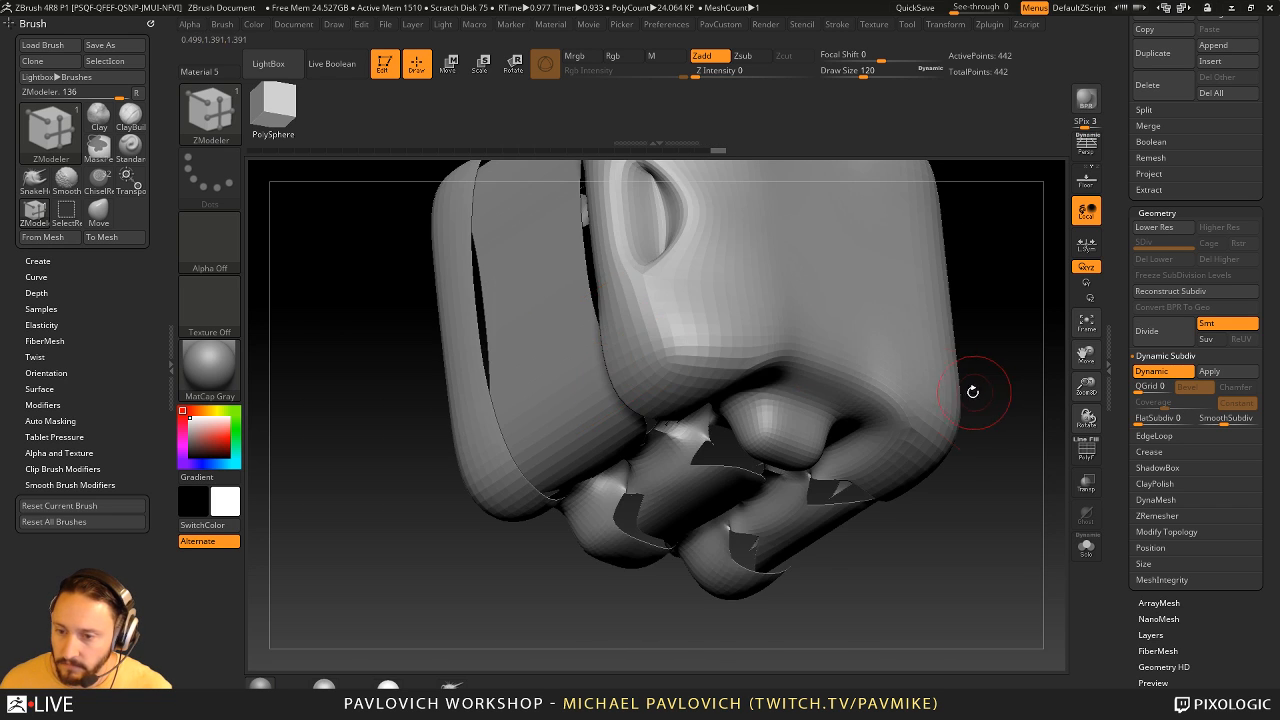
{"action": "key", "text": "ctrl+z"}
{"action": "left_click", "coordinate": [619, 361]}
{"action": "key", "text": "ctrl+z"}
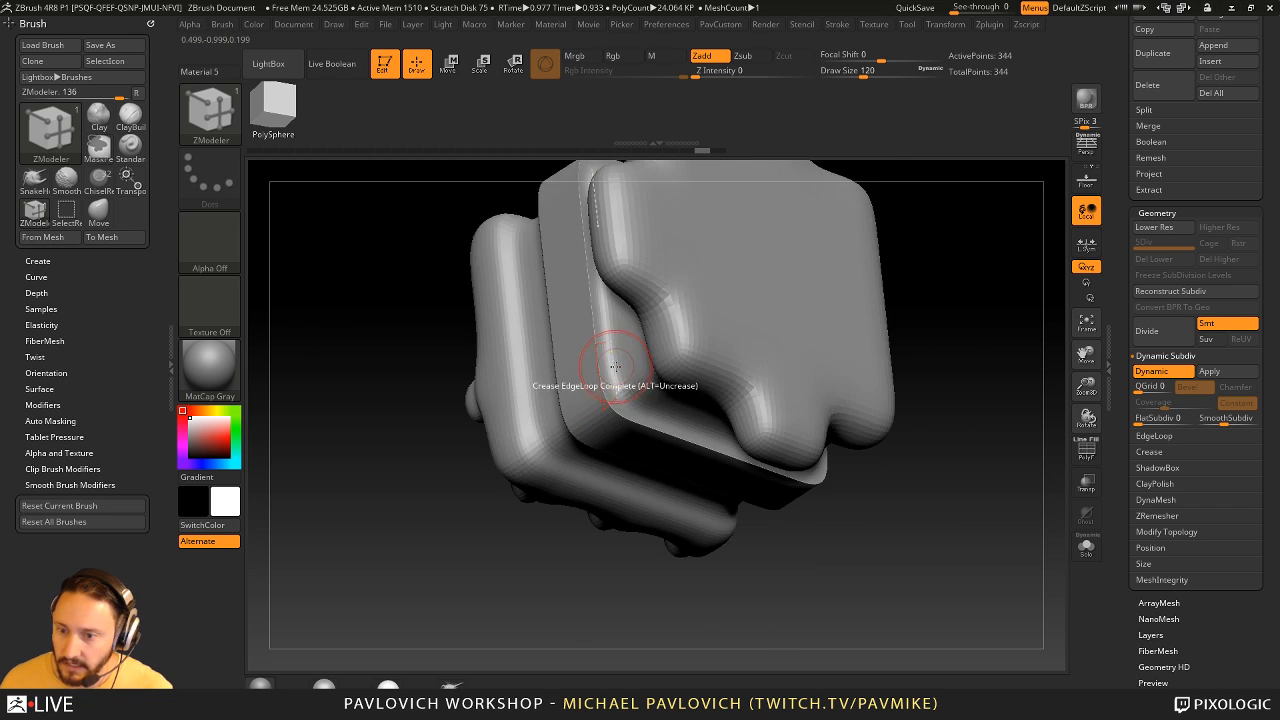
{"action": "left_click", "coordinate": [616, 364]}
{"action": "key", "text": "ctrl+z"}
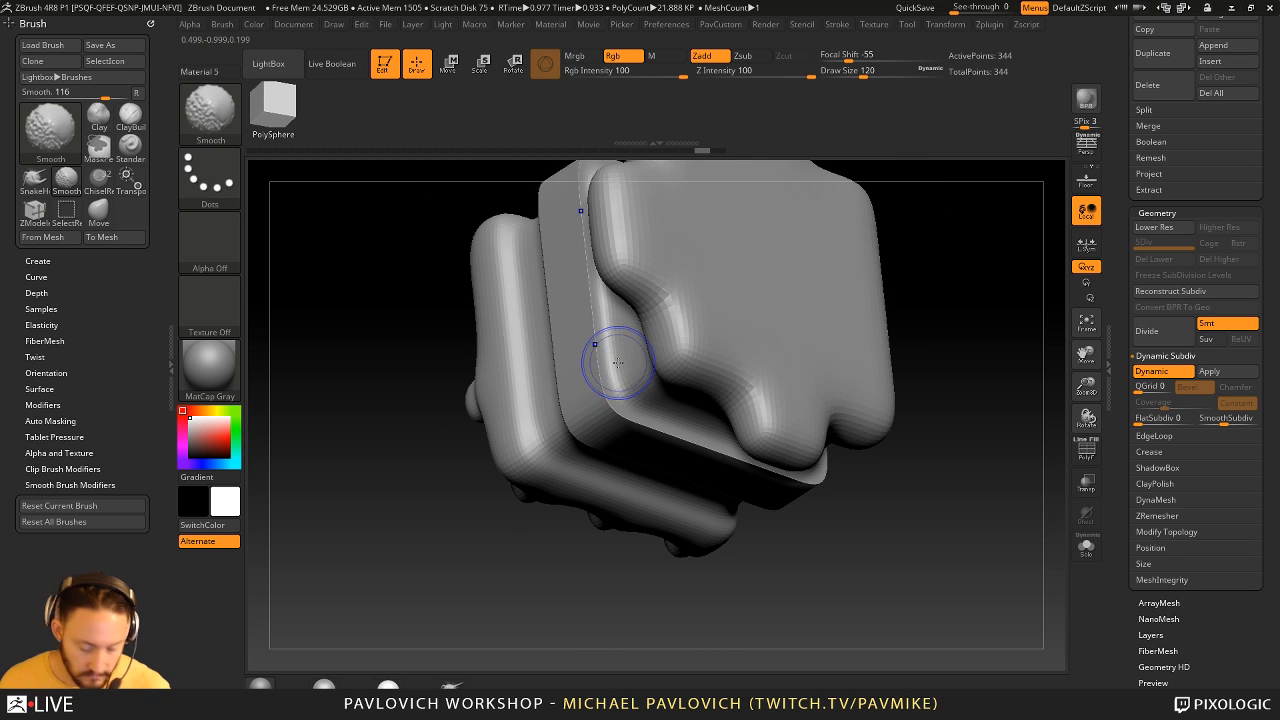
- Toggle Dynamic Subdiv off and on to check the creased middle slab from the front
{"action": "key", "text": "shift+d"}
{"action": "key", "text": "d"}
{"action": "left_click_drag", "start_coordinate": [994, 408], "coordinate": [631, 332]}
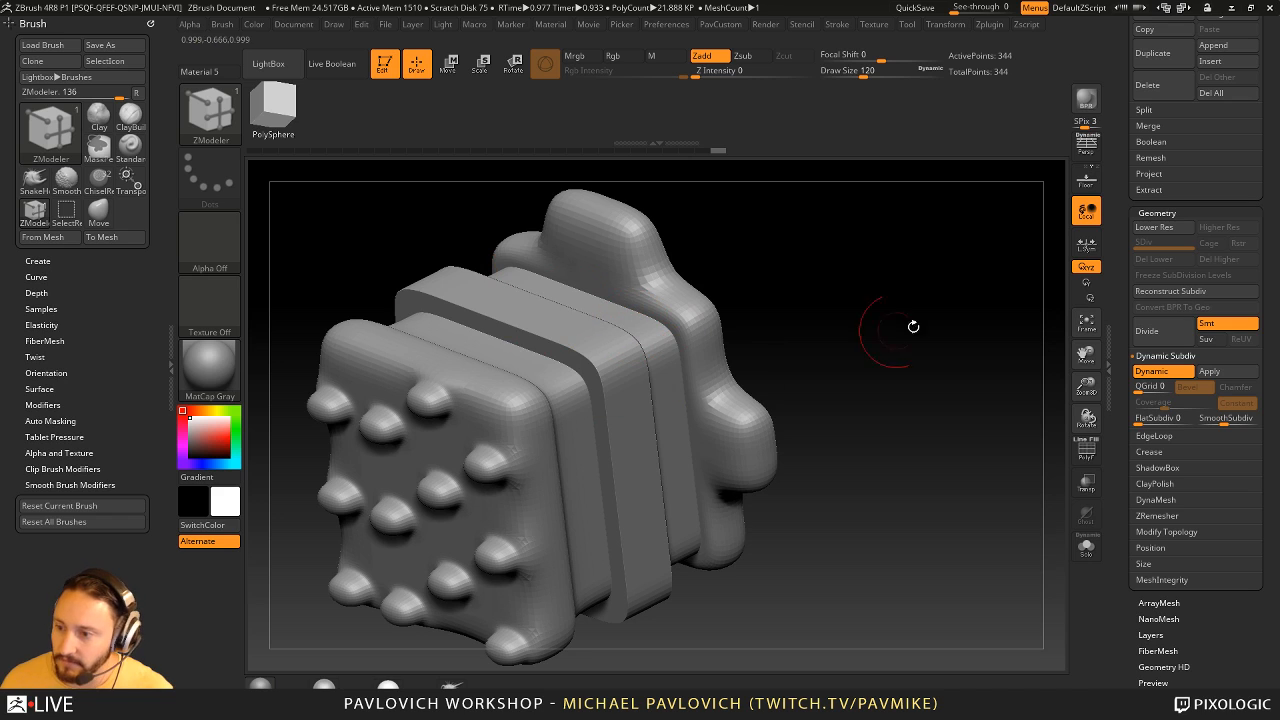
- Set SmoothSubdiv to 4 and the Crease Level to 3 to soften the creased edges
{"action": "left_click", "coordinate": [1232, 418]}
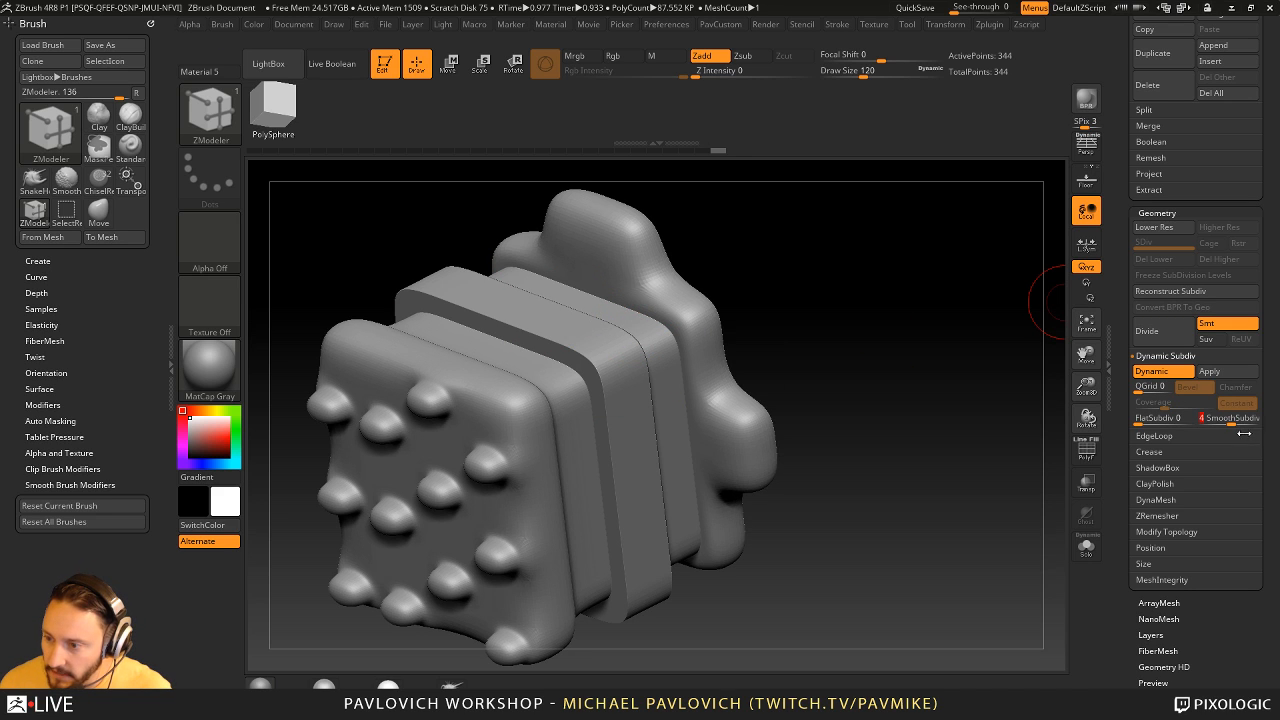
{"action": "left_click", "coordinate": [1153, 450], "text": "shift"}
{"action": "left_click_drag", "start_coordinate": [1129, 457], "coordinate": [1131, 406]}
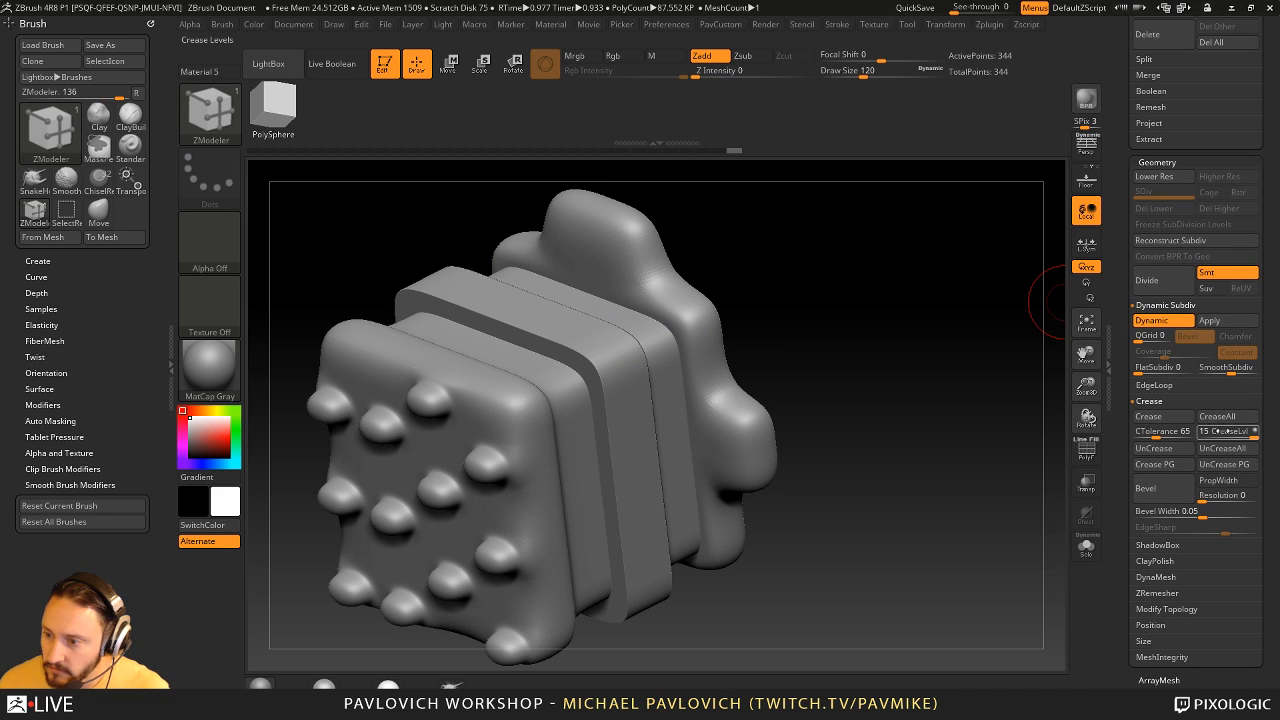
{"action": "left_click", "coordinate": [1213, 432]}
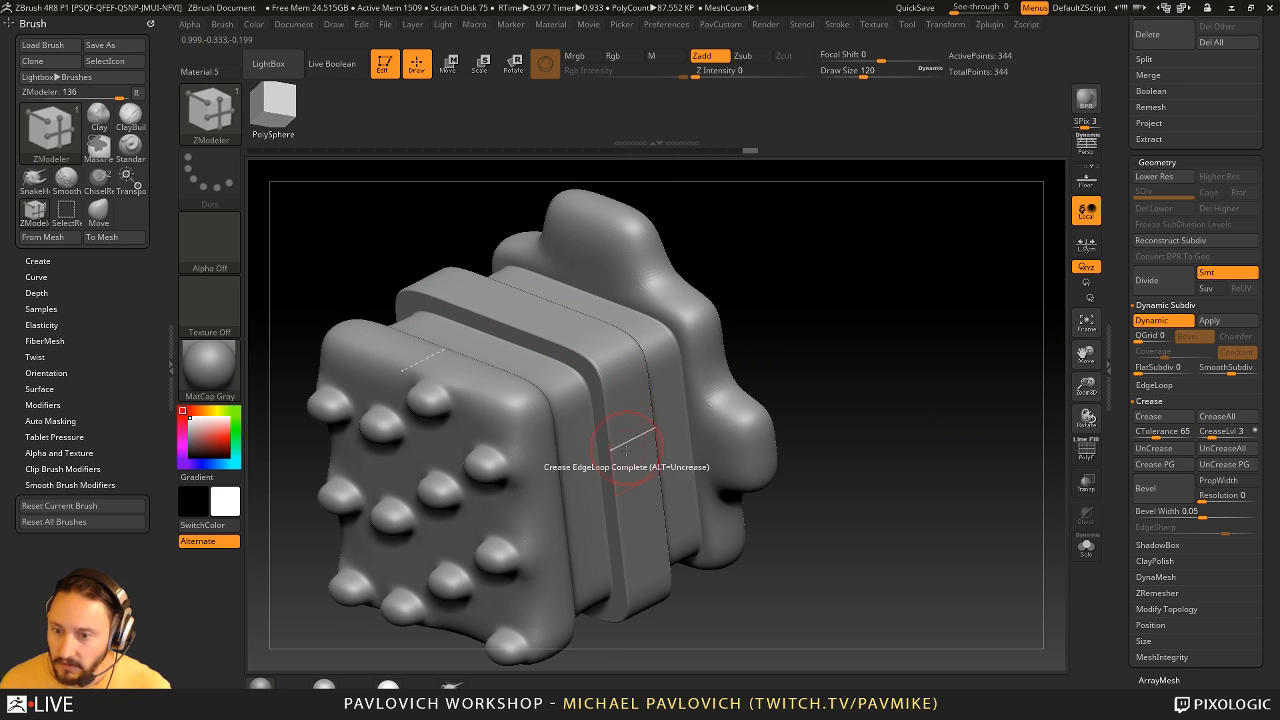
{"action": "left_click_drag", "start_coordinate": [728, 477], "coordinate": [925, 431]}
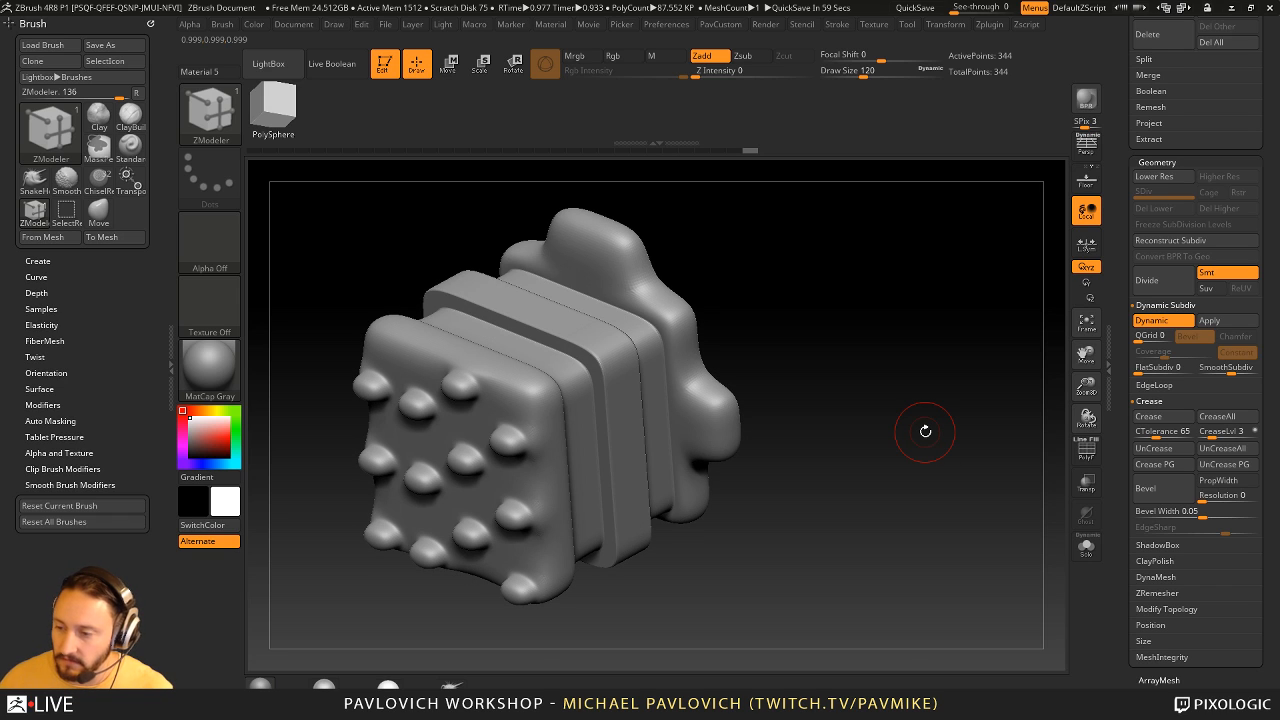
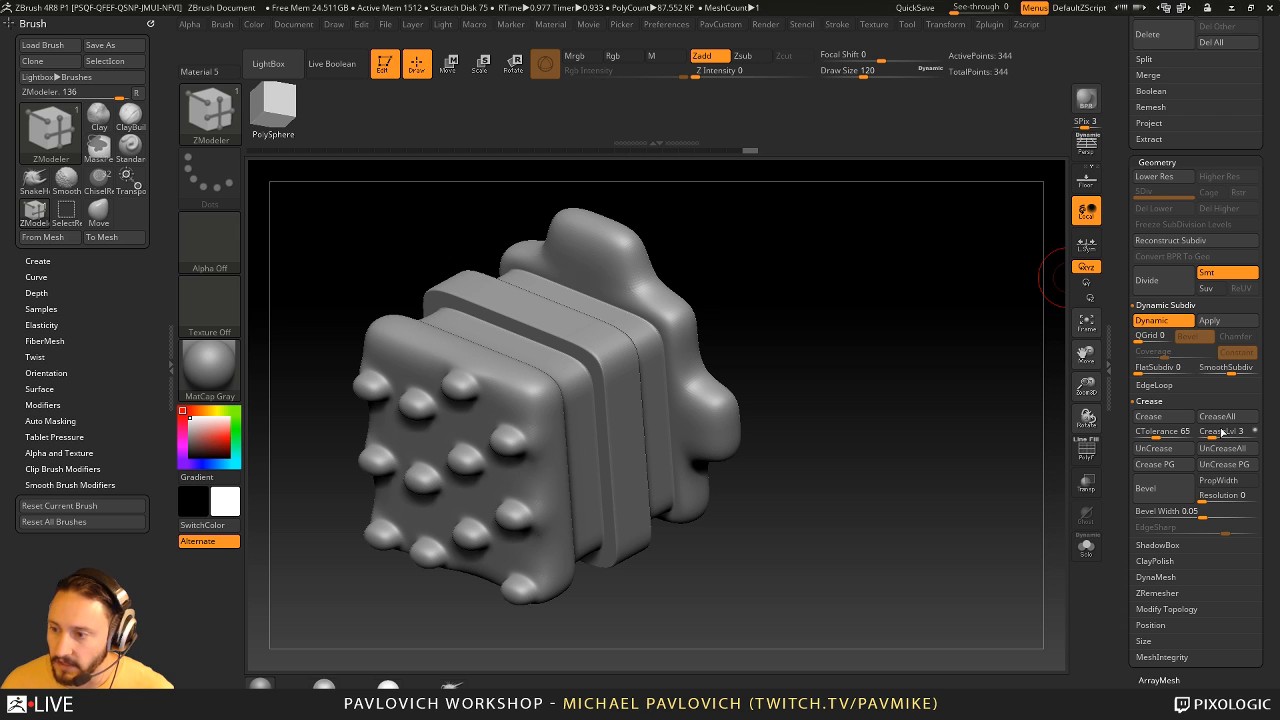
- Set the Crease Level to 2 and extrude raised blocks from the middle slab's top and side with QMesh Polygroup All
{"action": "left_click", "coordinate": [1209, 434]}
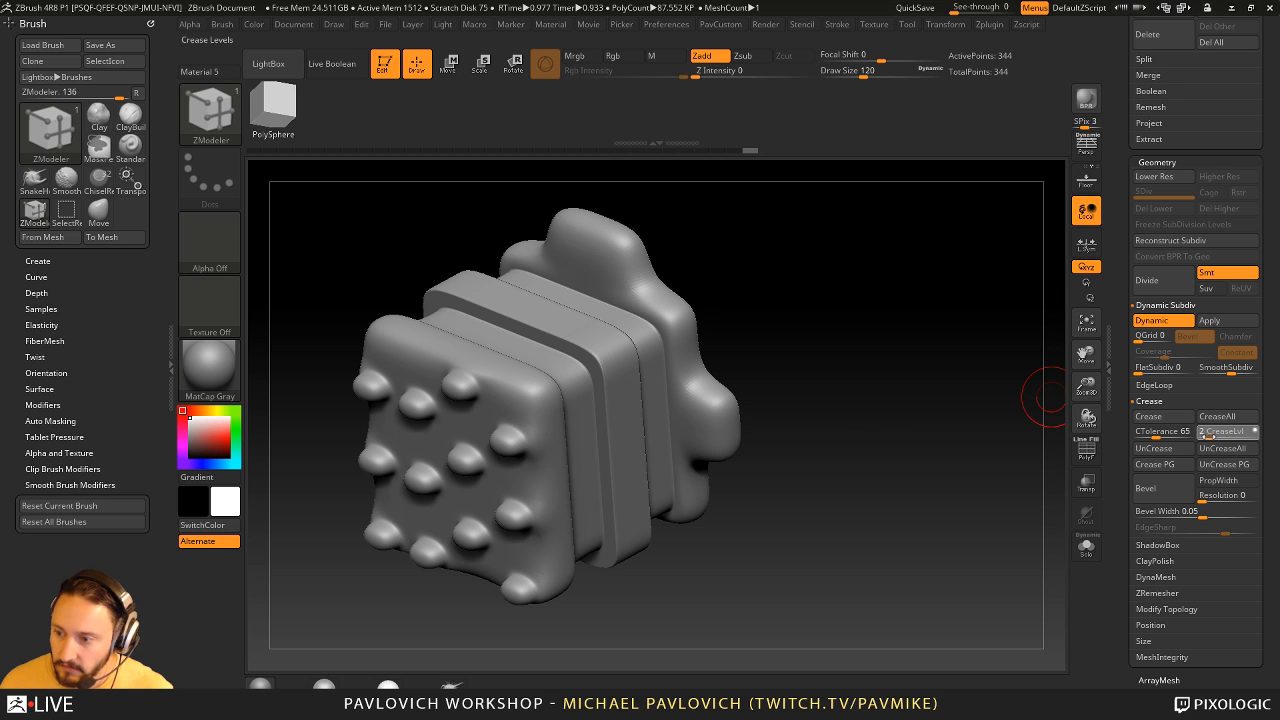
{"action": "left_click_drag", "start_coordinate": [871, 401], "coordinate": [877, 363]}
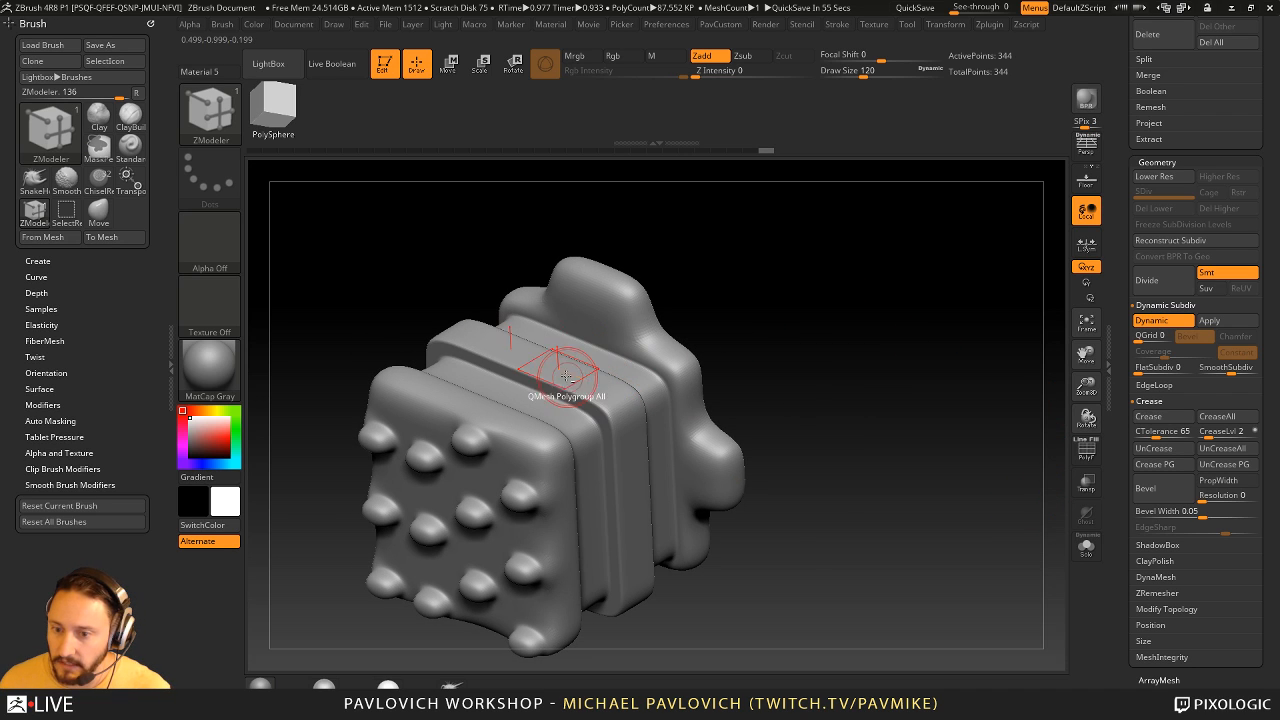
{"action": "left_click_drag", "start_coordinate": [560, 371], "coordinate": [572, 320]}
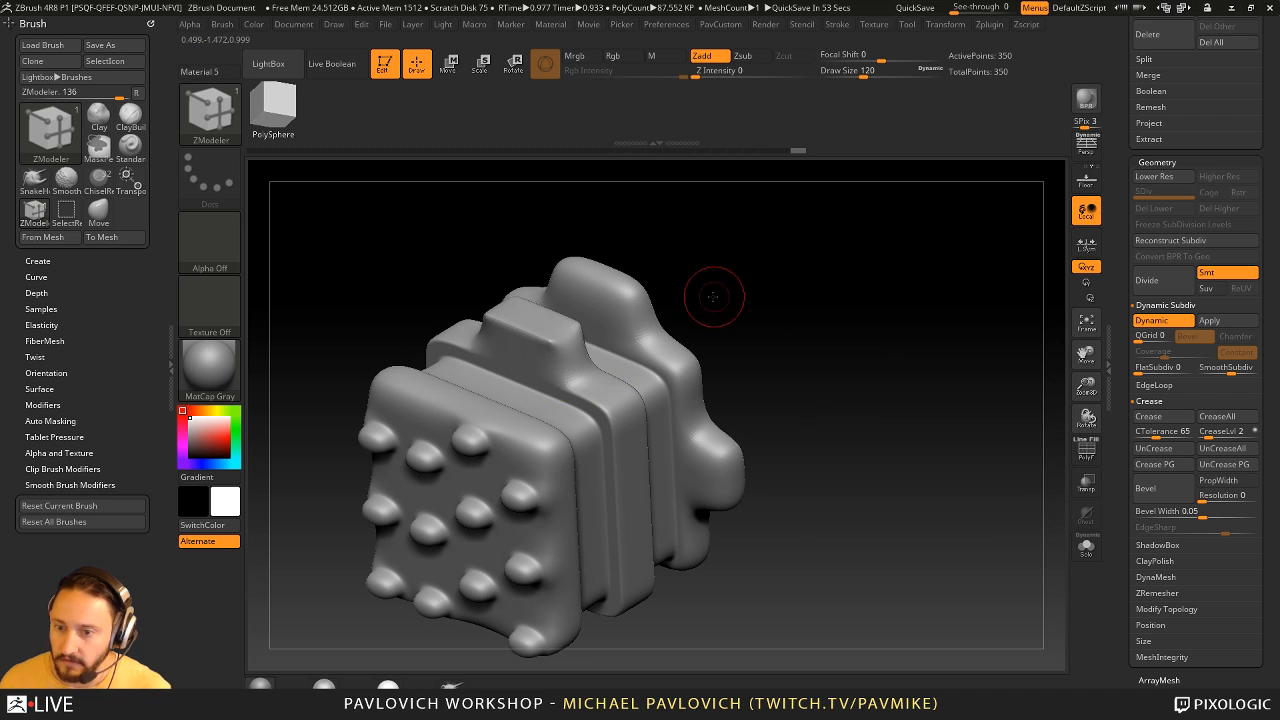
{"action": "left_click_drag", "start_coordinate": [714, 297], "coordinate": [779, 325]}
{"action": "left_click_drag", "start_coordinate": [621, 456], "coordinate": [659, 507]}
{"action": "left_click_drag", "start_coordinate": [812, 424], "coordinate": [832, 421]}
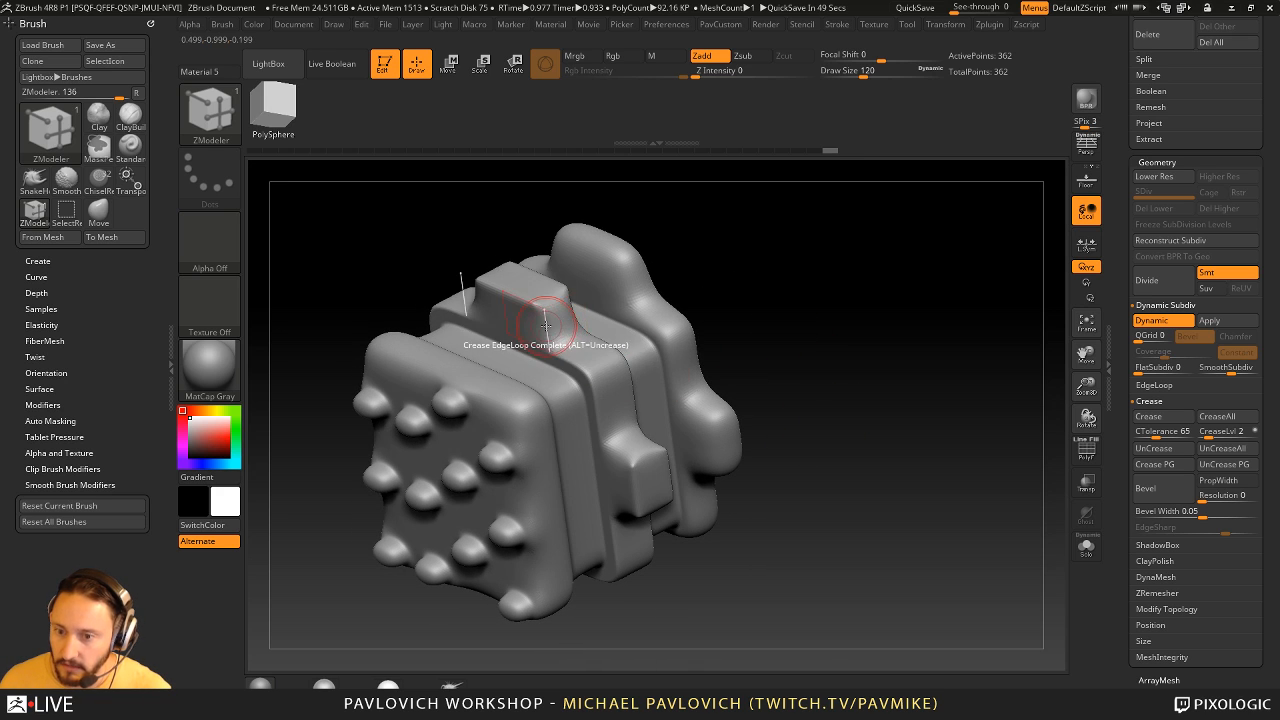
- Set the ZModeler edge action to Crease with the single Edge target and crease an edge at the top block's base
{"action": "key", "text": "space"}
{"action": "left_click", "coordinate": [440, 411]}
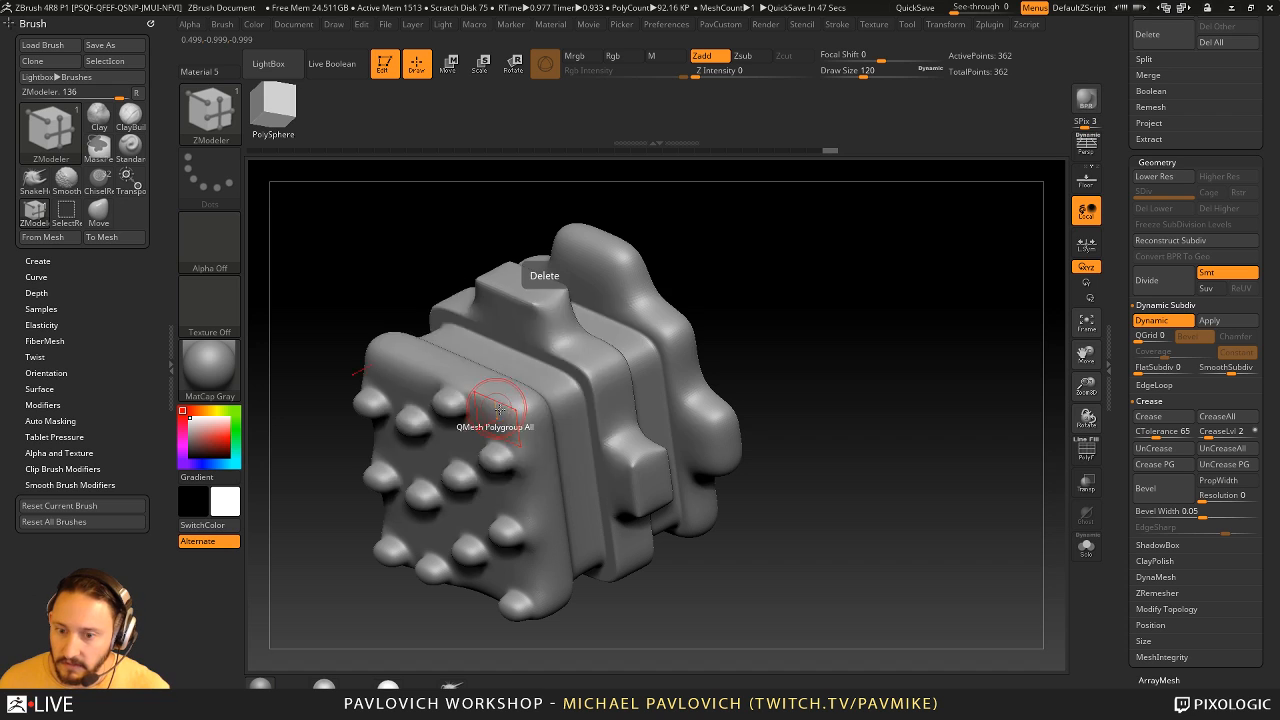
{"action": "key", "text": "space"}
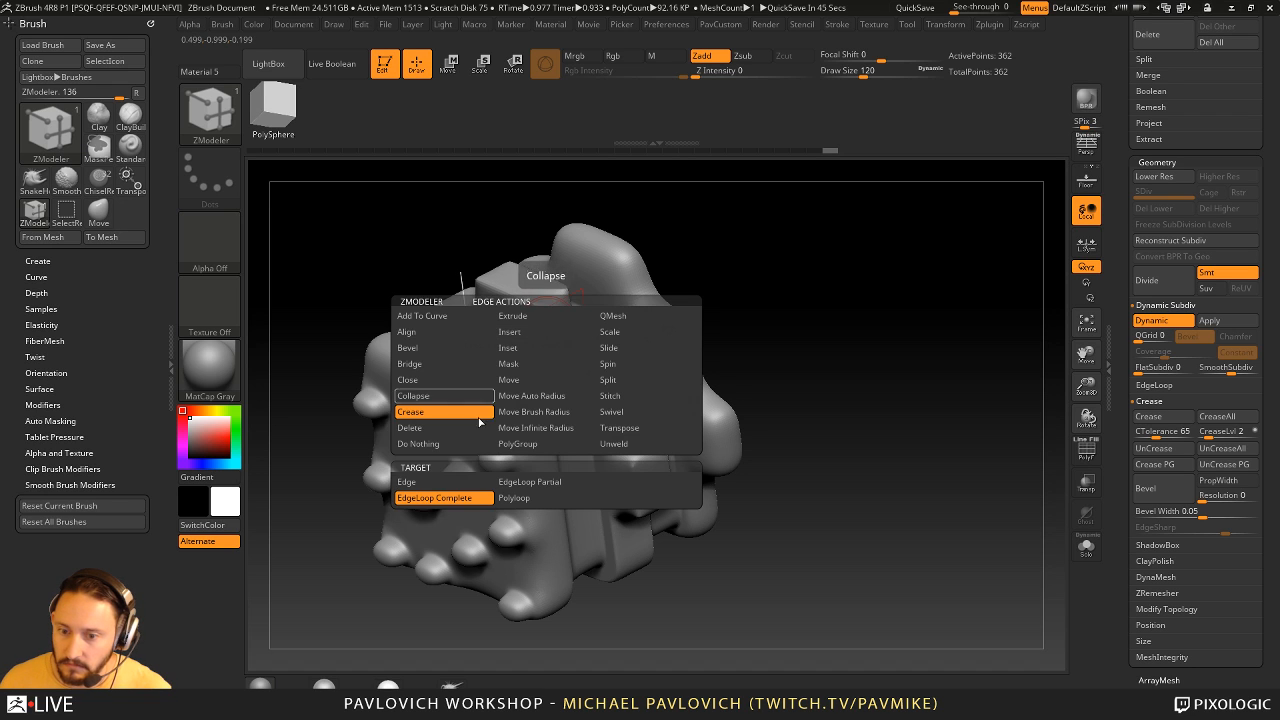
{"action": "left_click", "coordinate": [425, 480]}
{"action": "left_click", "coordinate": [547, 332]}
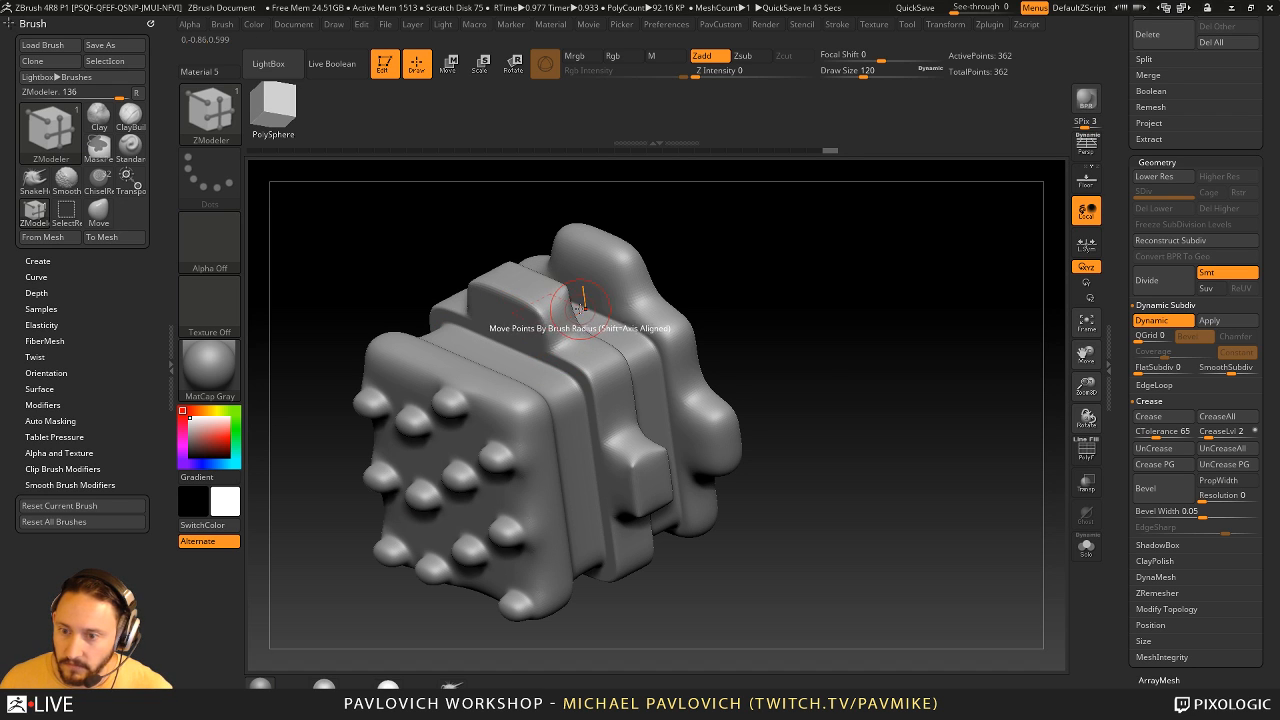
- Crease the remaining individual edges where the raised blocks meet the middle slab, working around the underside and back of the mesh
{"action": "left_click_drag", "start_coordinate": [743, 263], "coordinate": [667, 294]}
{"action": "left_click_drag", "start_coordinate": [394, 457], "coordinate": [606, 428]}
{"action": "left_click", "coordinate": [605, 426]}
{"action": "left_click_drag", "start_coordinate": [728, 500], "coordinate": [676, 405]}
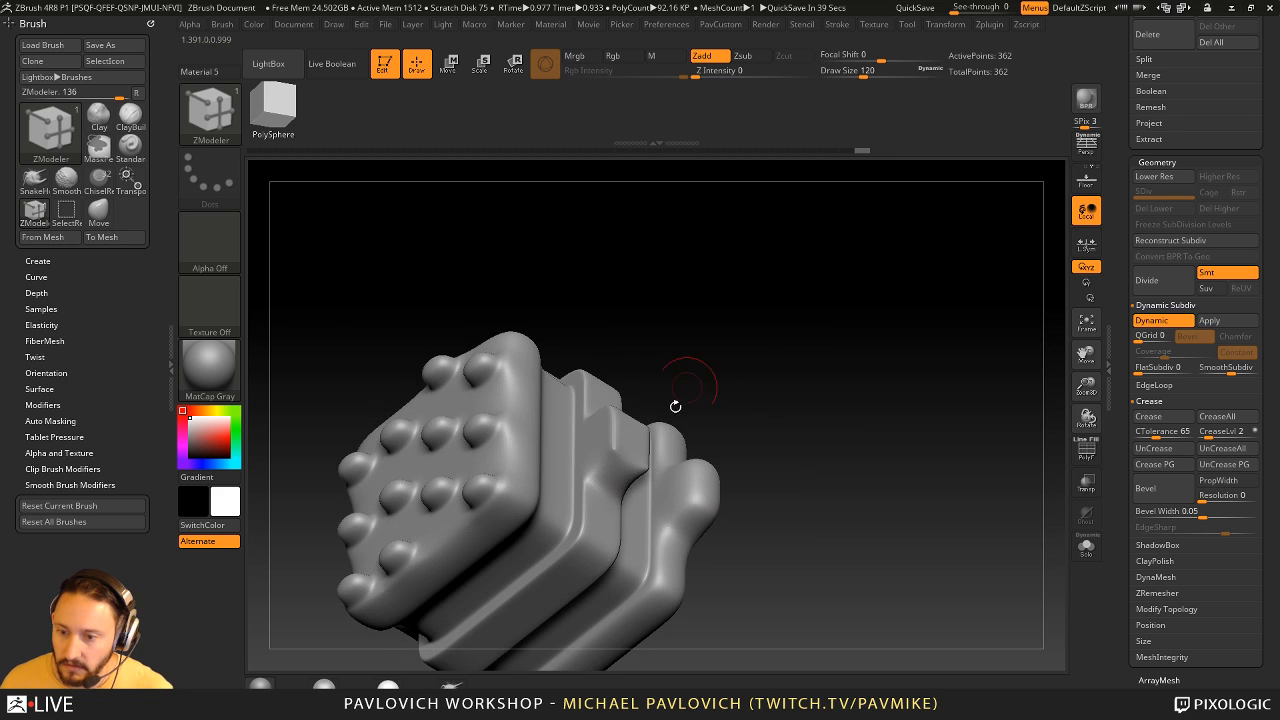
{"action": "left_click", "coordinate": [601, 469]}
{"action": "mouse_move", "coordinate": [790, 345]}
{"action": "left_mouse_down"}
{"action": "mouse_move", "coordinate": [728, 357]}
{"action": "mouse_move", "coordinate": [668, 392]}
{"action": "left_mouse_up"}
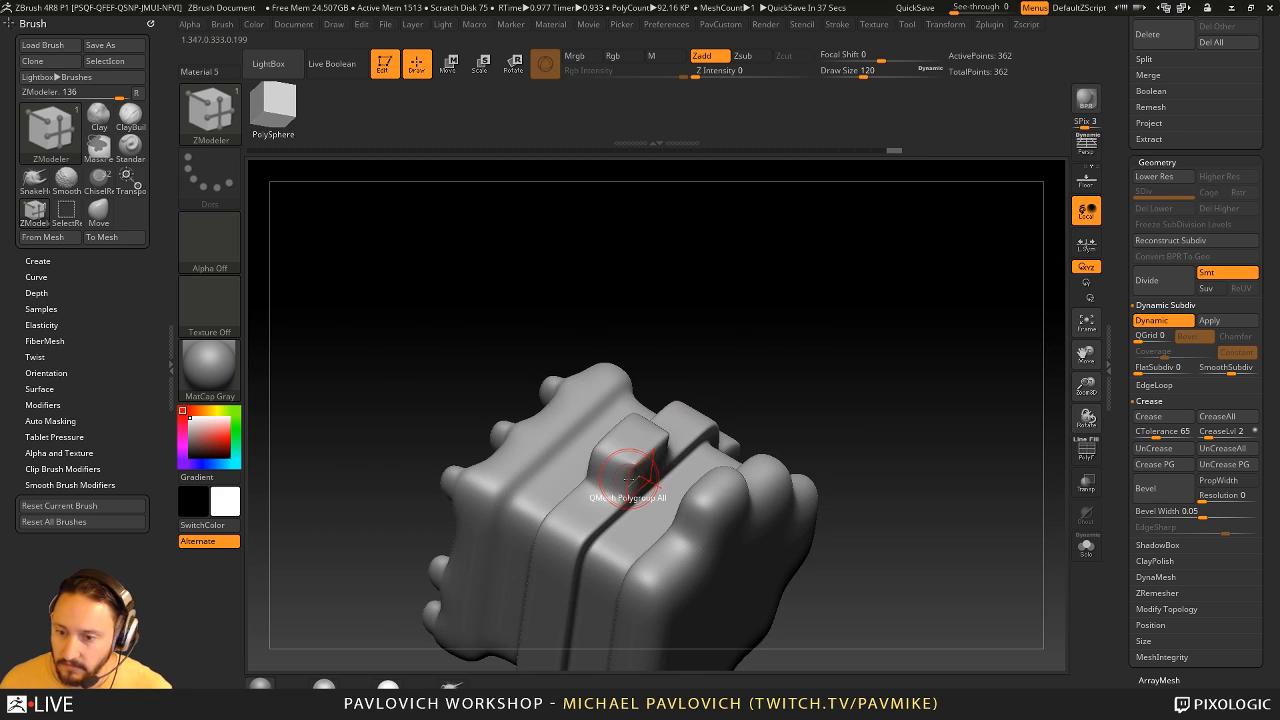
{"action": "left_click_drag", "start_coordinate": [755, 338], "coordinate": [698, 382]}
{"action": "left_click", "coordinate": [636, 458]}
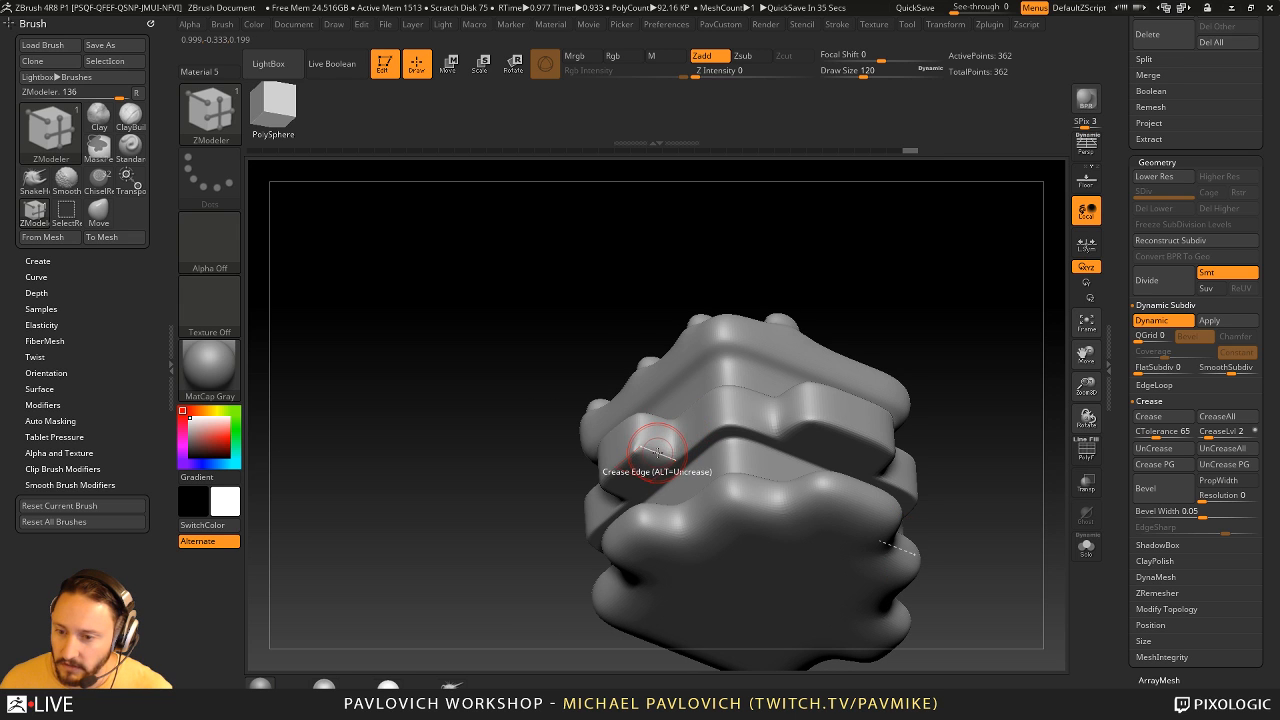
{"action": "left_click", "coordinate": [634, 459]}
{"action": "mouse_move", "coordinate": [572, 348]}
{"action": "left_mouse_down"}
{"action": "mouse_move", "coordinate": [617, 310]}
{"action": "mouse_move", "coordinate": [824, 315]}
{"action": "mouse_move", "coordinate": [830, 425]}
{"action": "mouse_move", "coordinate": [823, 380]}
{"action": "mouse_move", "coordinate": [870, 395]}
{"action": "mouse_move", "coordinate": [879, 422]}
{"action": "mouse_move", "coordinate": [874, 371]}
{"action": "mouse_move", "coordinate": [869, 380]}
{"action": "mouse_move", "coordinate": [818, 334]}
{"action": "left_mouse_up"}
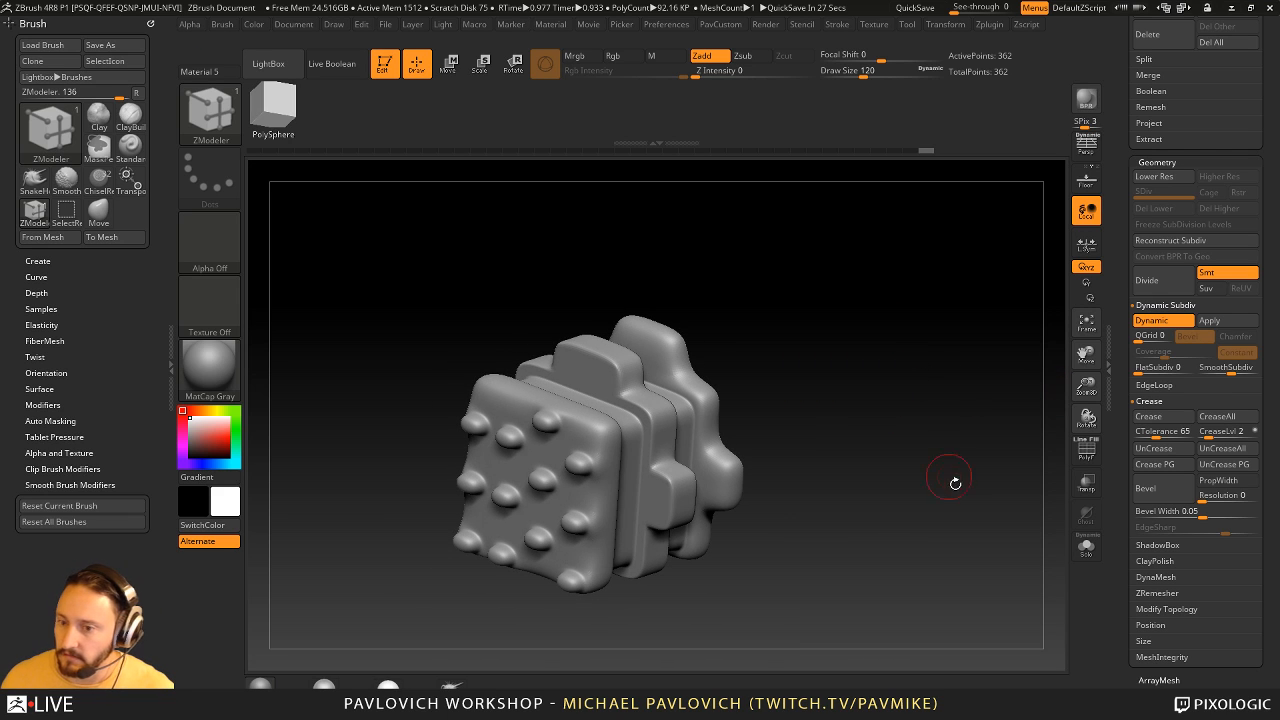
- Apply Dynamic Subdiv as real subdivision levels, and switch SDiv to the lowest level and back to 5 to check them
{"action": "left_click_drag", "start_coordinate": [1116, 276], "coordinate": [1114, 318]}
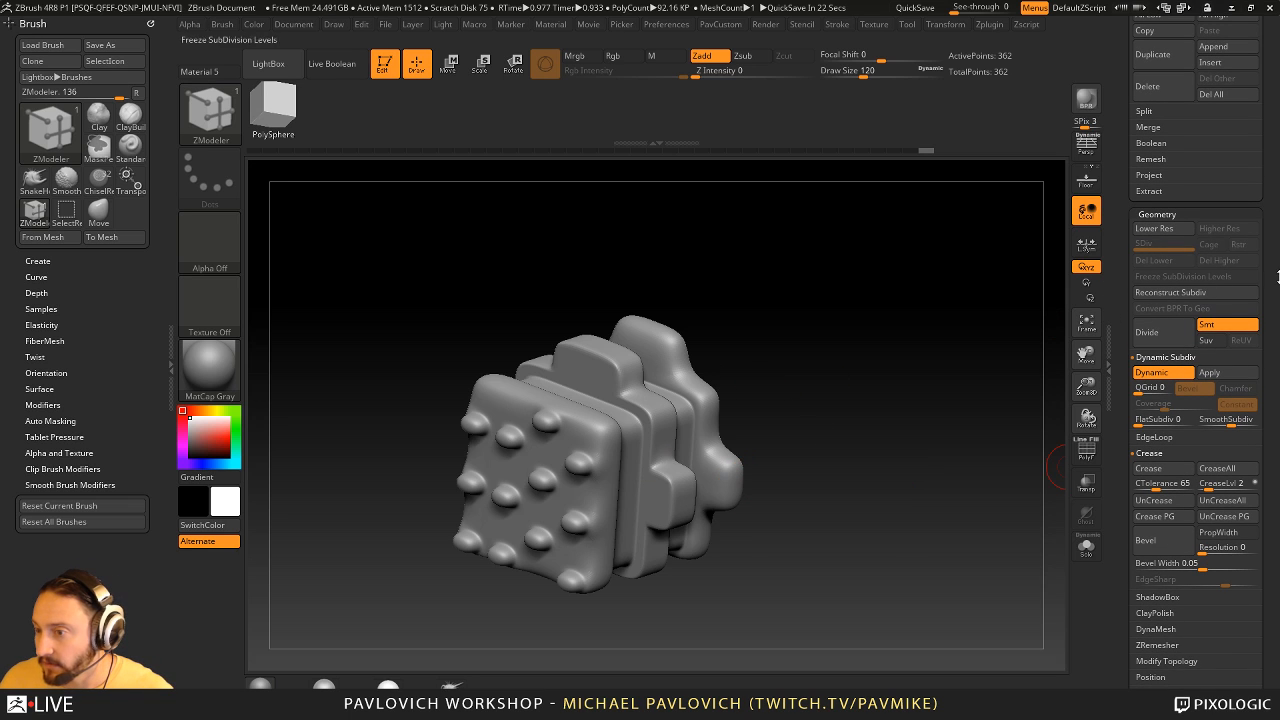
{"action": "left_click_drag", "start_coordinate": [963, 291], "coordinate": [849, 334]}
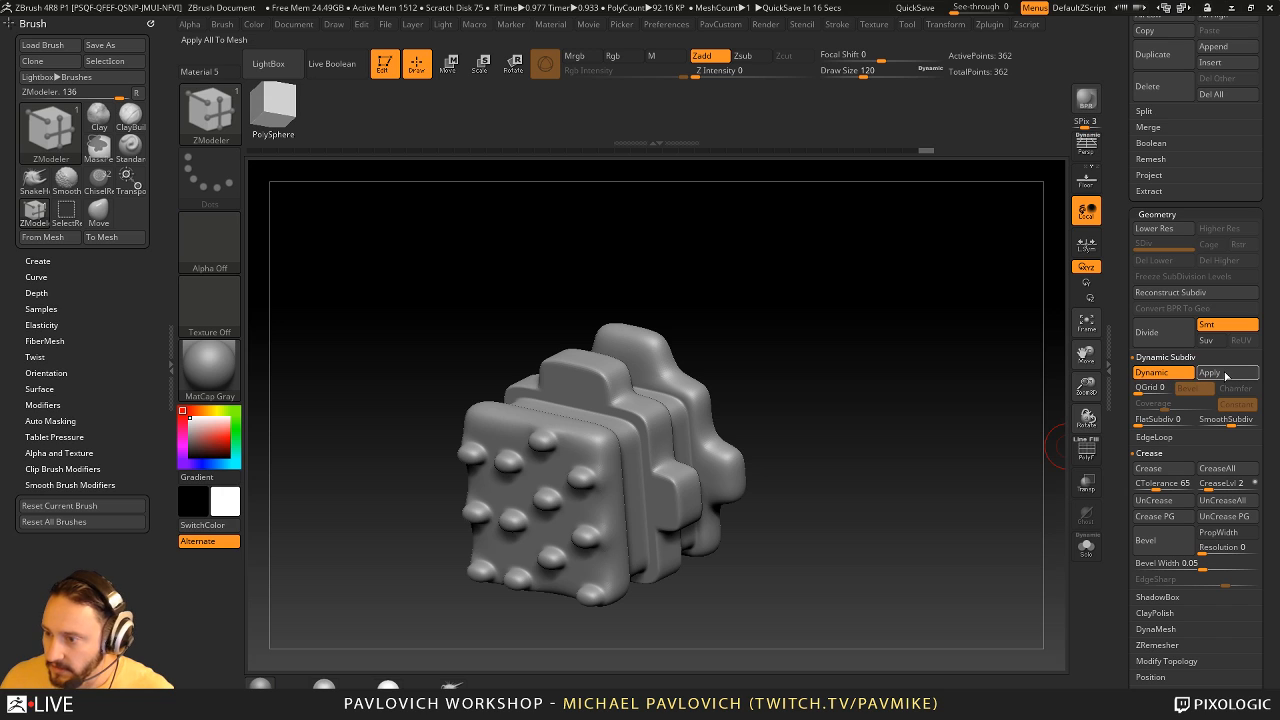
{"action": "left_click", "coordinate": [1226, 375]}
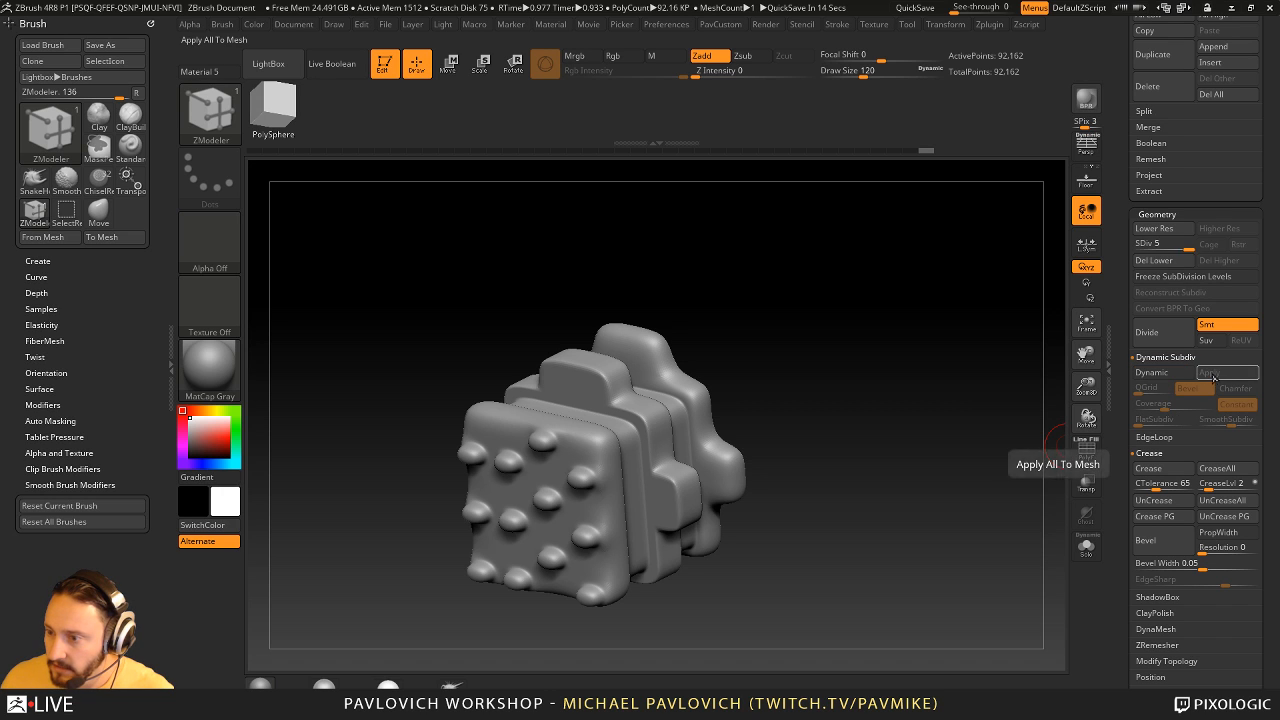
{"action": "mouse_move", "coordinate": [1139, 245]}
{"action": "left_mouse_down"}
{"action": "mouse_move", "coordinate": [1188, 245]}
{"action": "mouse_move", "coordinate": [1139, 245]}
{"action": "left_mouse_up"}
{"action": "left_click", "coordinate": [1187, 245]}
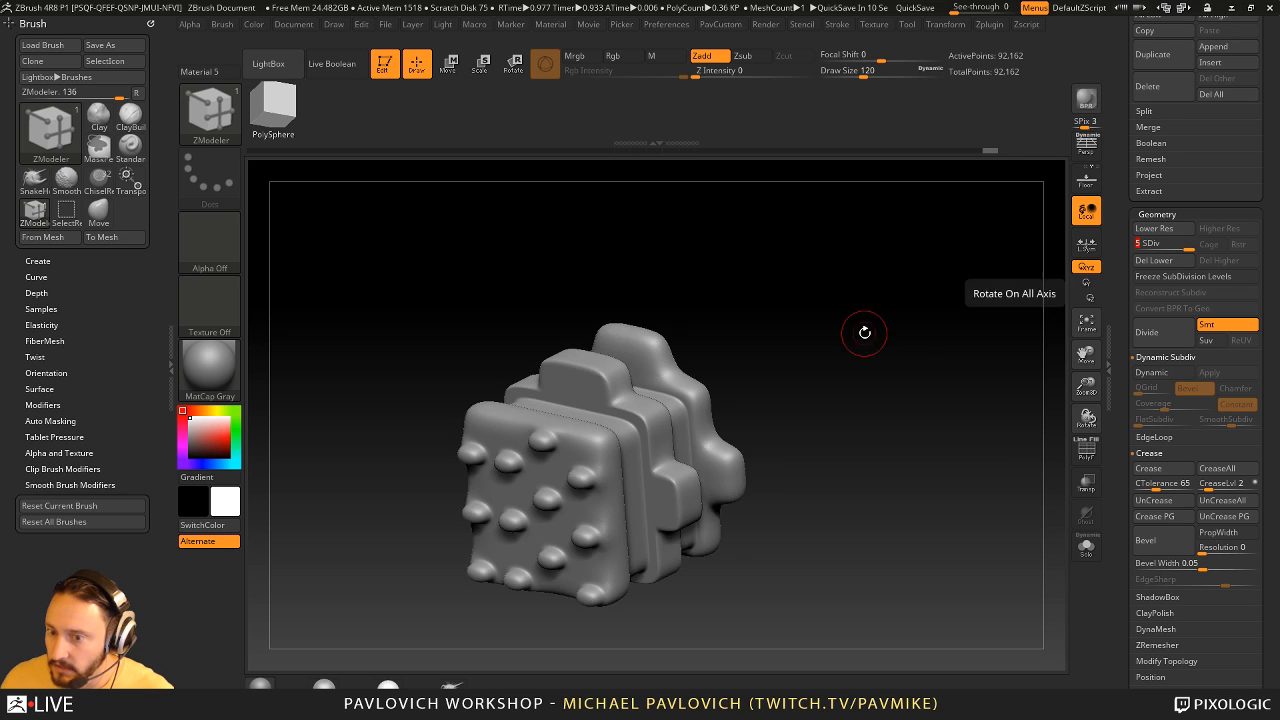
{"action": "left_click_drag", "start_coordinate": [866, 334], "coordinate": [855, 347]}
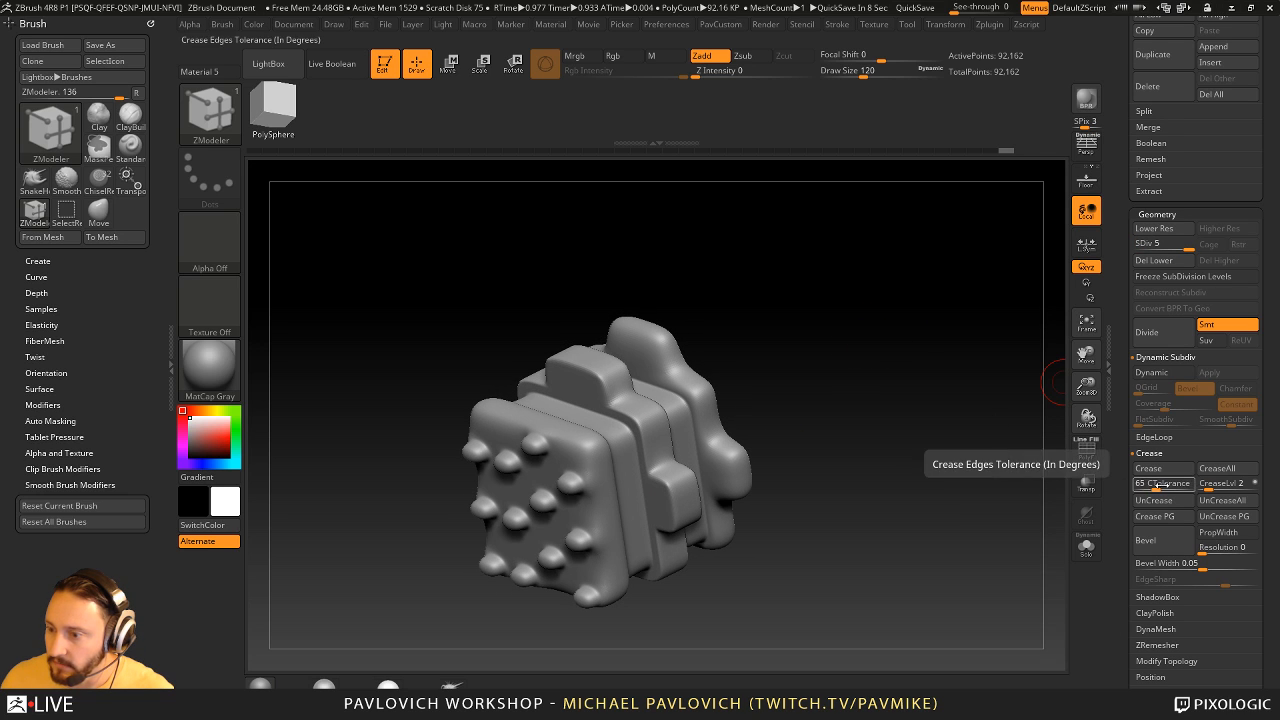
{"action": "left_click_drag", "start_coordinate": [795, 361], "coordinate": [850, 349]}
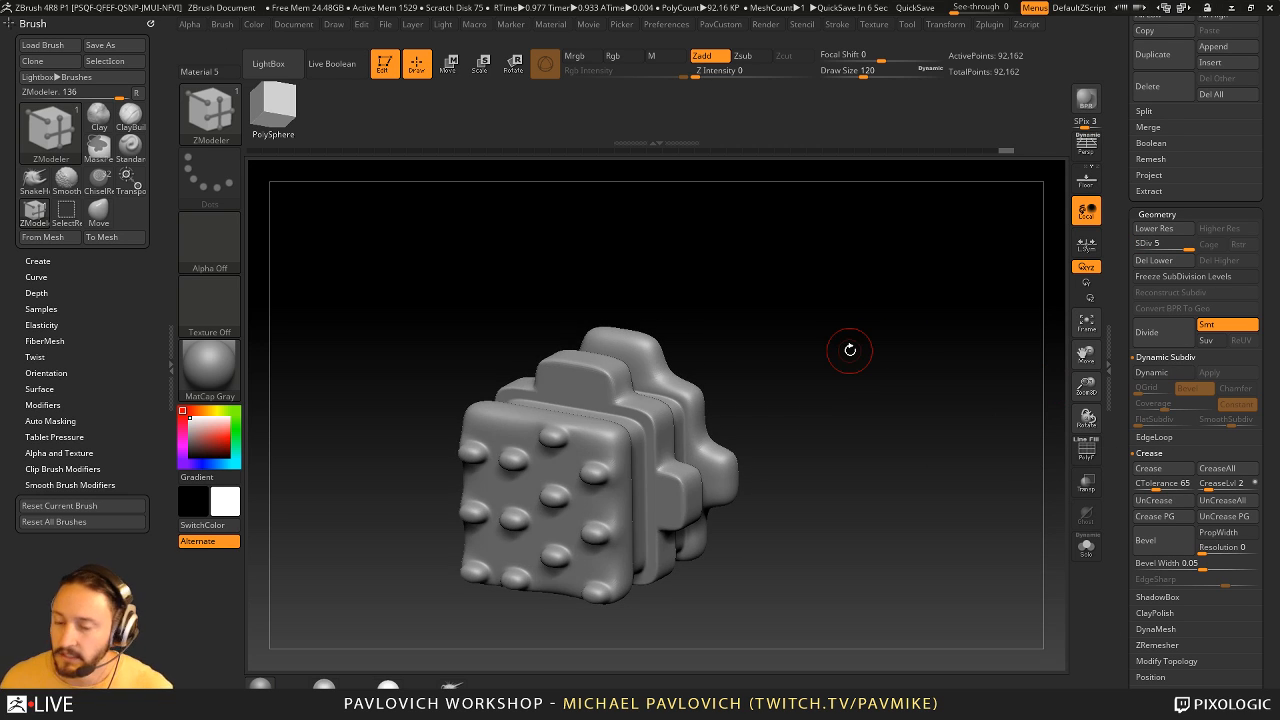
- Switch from ZModeler to the Standard brush for sculpting on the subdivided mesh
{"action": "mouse_move", "coordinate": [797, 283]}
{"action": "left_mouse_down"}
{"action": "mouse_move", "coordinate": [780, 291]}
{"action": "mouse_move", "coordinate": [791, 326]}
{"action": "mouse_move", "coordinate": [823, 331]}
{"action": "left_mouse_up"}
{"action": "key", "text": "b"}
{"action": "key", "text": "s"}
{"action": "key", "text": "t"}
{"action": "key", "text": "s"}
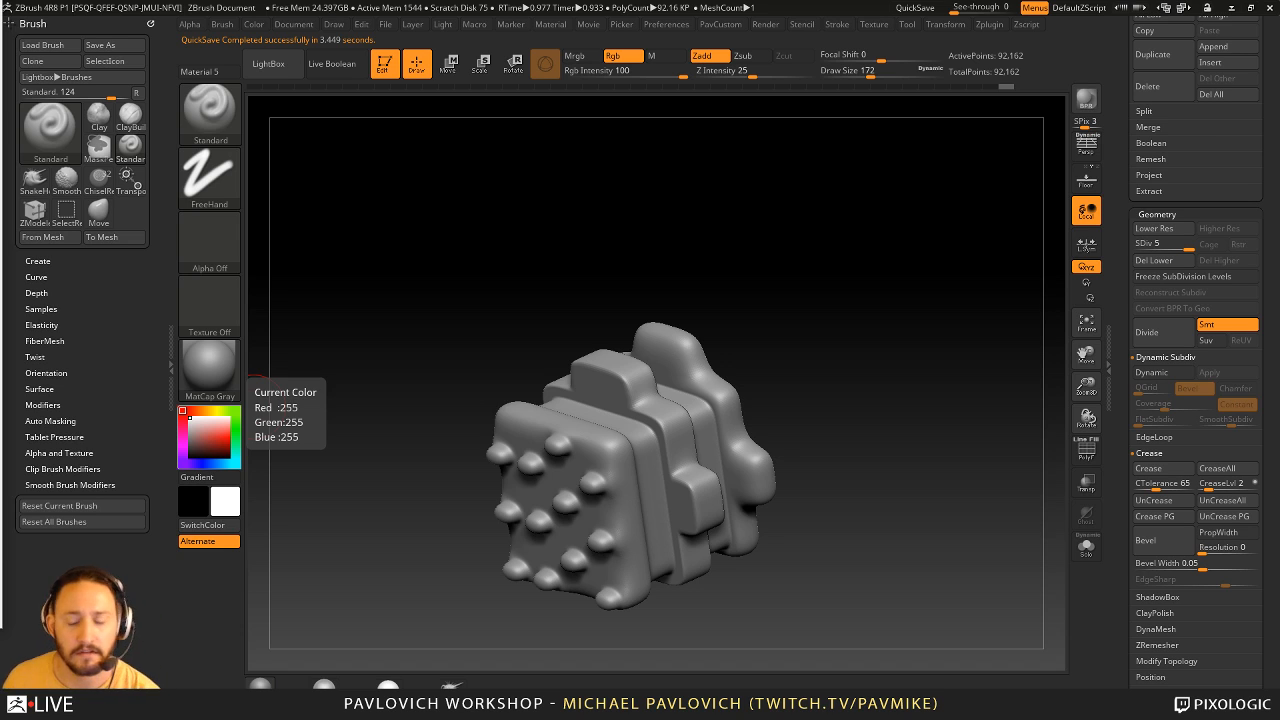
- Switch the active tool to the Cube3D primitive and show its polyframe
{"action": "left_click", "coordinate": [1119, 197]}
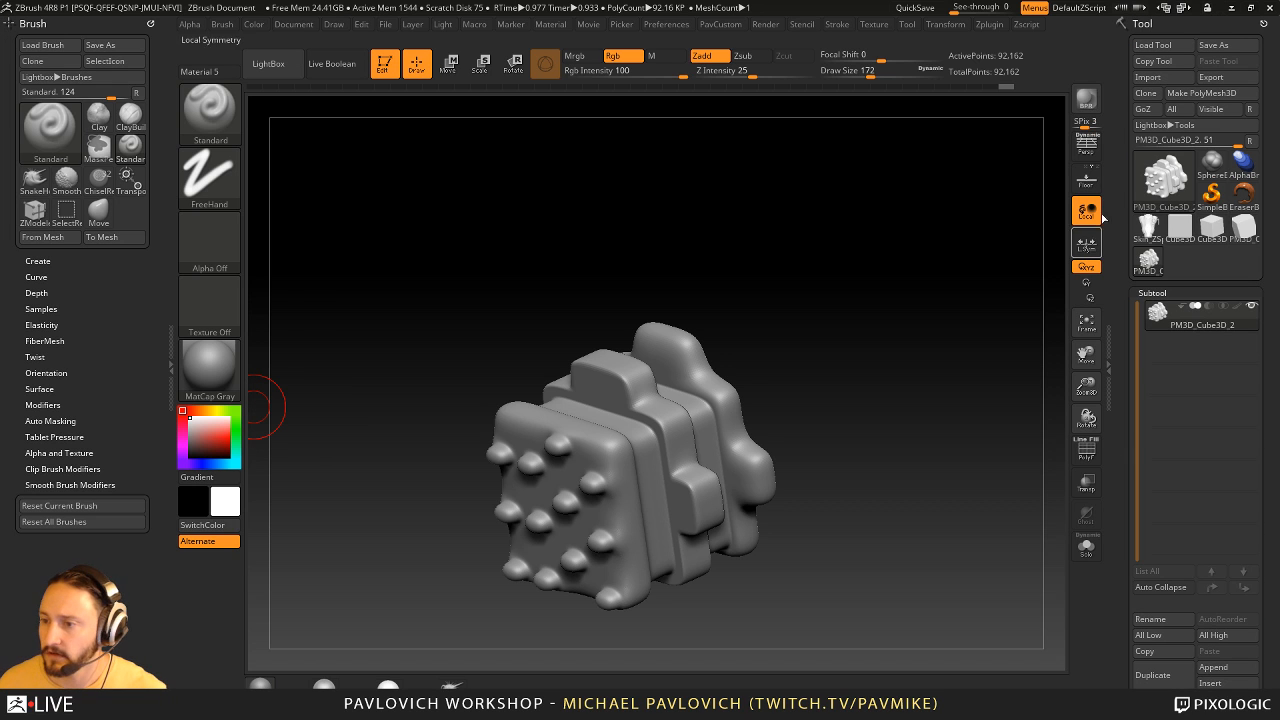
{"action": "left_click", "coordinate": [1180, 232]}
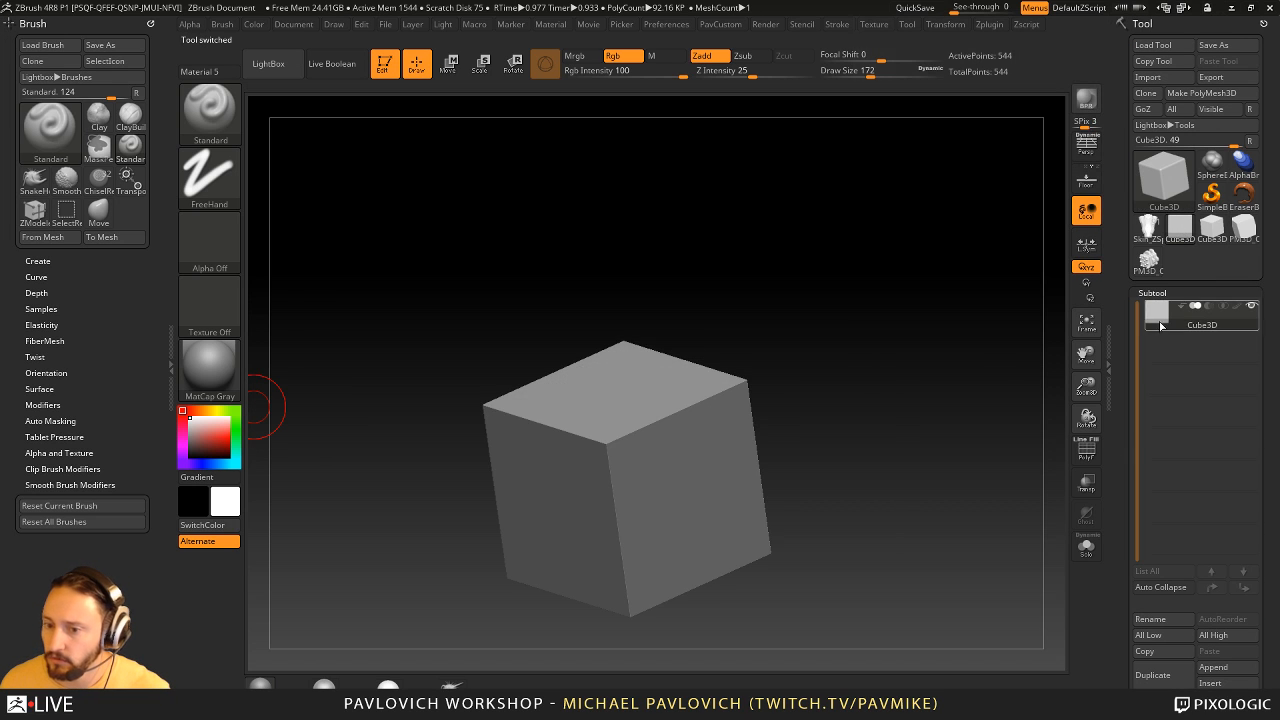
{"action": "left_click", "coordinate": [1086, 450]}
- Initialize the cube primitive with HDivide 8 and VDivide 9
{"action": "scroll", "coordinate": [1117, 296], "scroll_direction": "down", "scroll_amount": 10}
{"action": "scroll", "coordinate": [1117, 296], "scroll_direction": "down", "scroll_amount": 10}
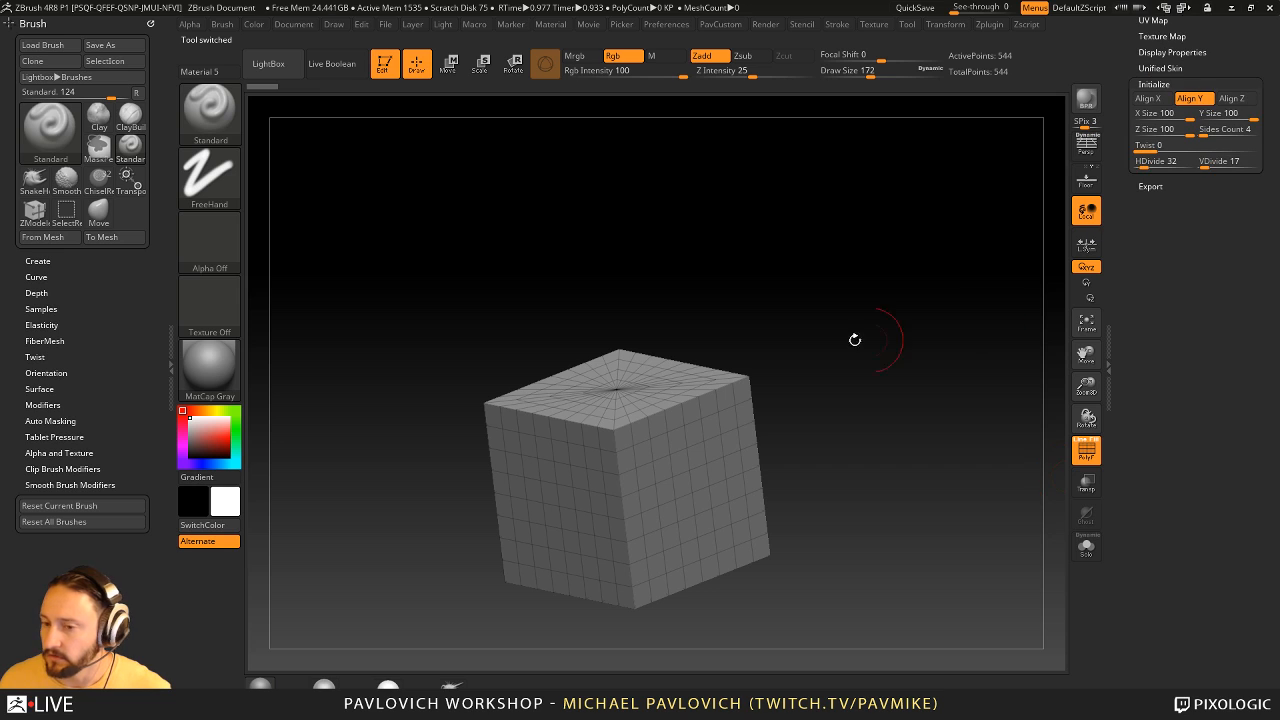
{"action": "left_click", "coordinate": [1156, 168]}
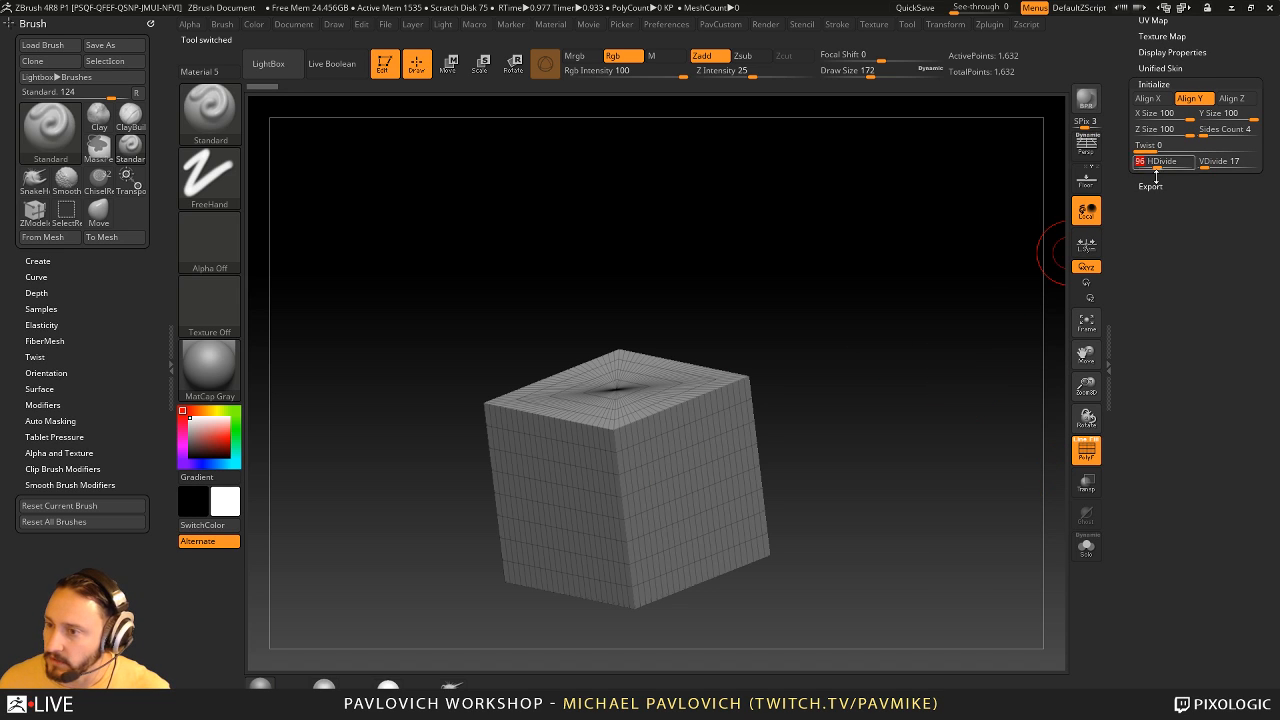
{"action": "type", "text": "8"}
{"action": "key", "text": "Tab"}
{"action": "type", "text": "9"}
{"action": "key", "text": "Tab"}
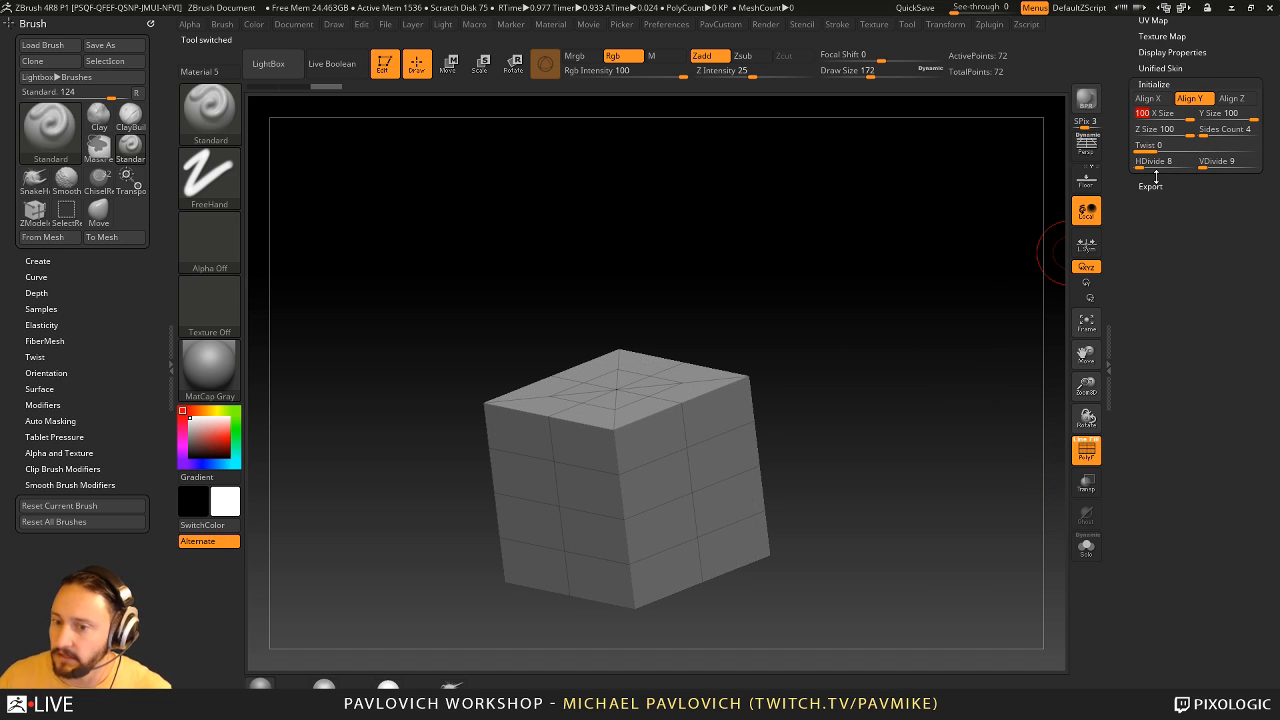
{"action": "left_click_drag", "start_coordinate": [747, 327], "coordinate": [783, 337]}
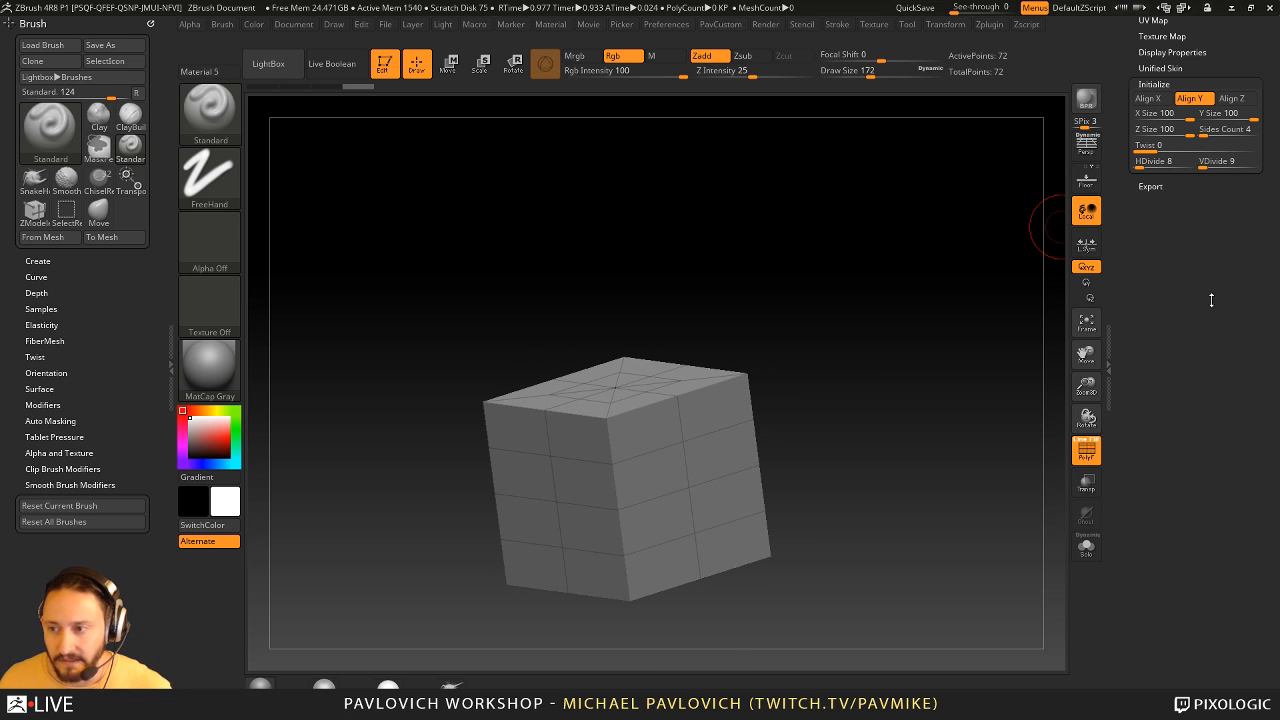
- Convert the low-division cube primitive into an editable PolyMesh3D
{"action": "left_click", "coordinate": [1120, 54]}
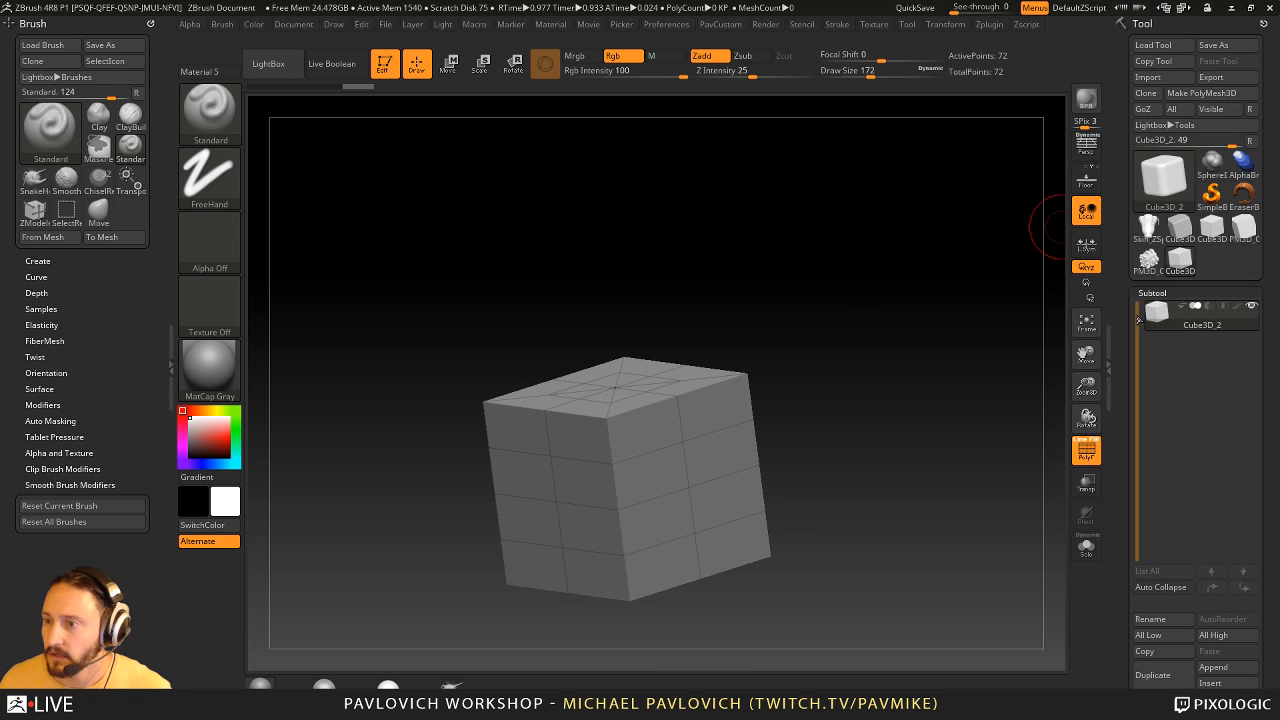
{"action": "left_click", "coordinate": [1224, 93]}
{"action": "scroll", "coordinate": [1142, 125], "scroll_direction": "down", "scroll_amount": 10}
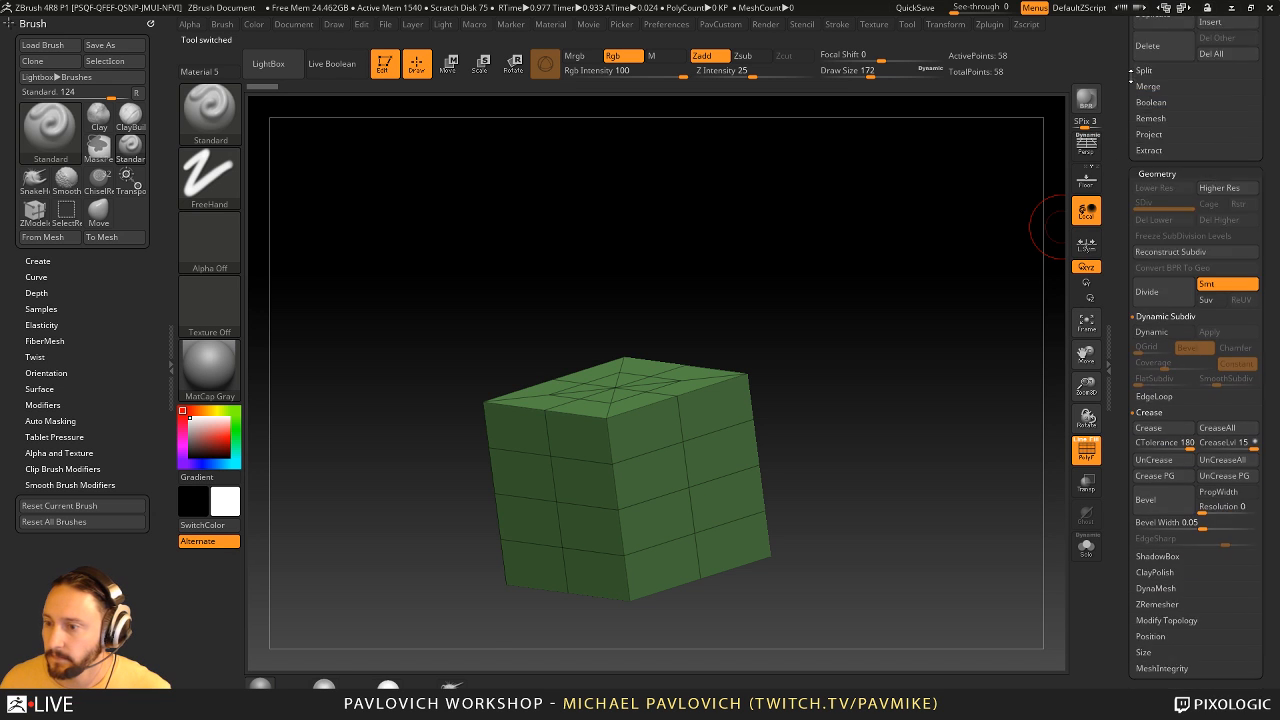
{"action": "scroll", "coordinate": [1142, 125], "scroll_direction": "up", "scroll_amount": 10}
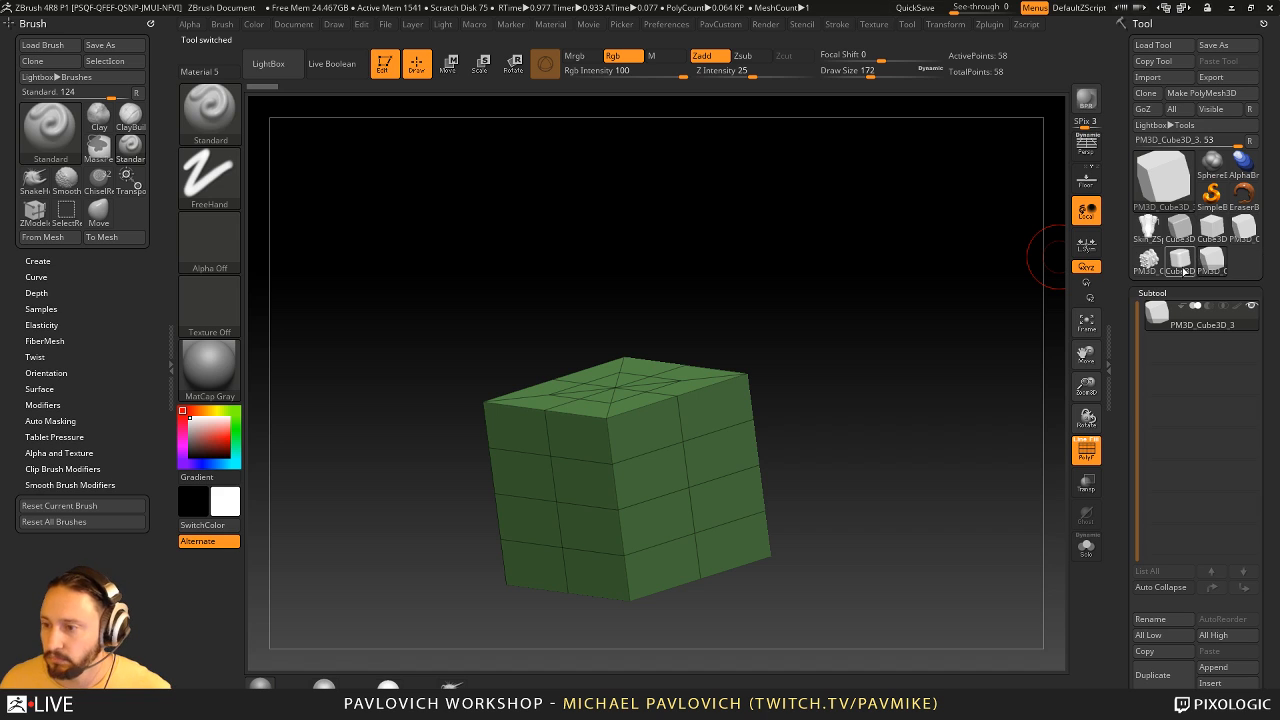
{"action": "mouse_move", "coordinate": [1209, 272]}
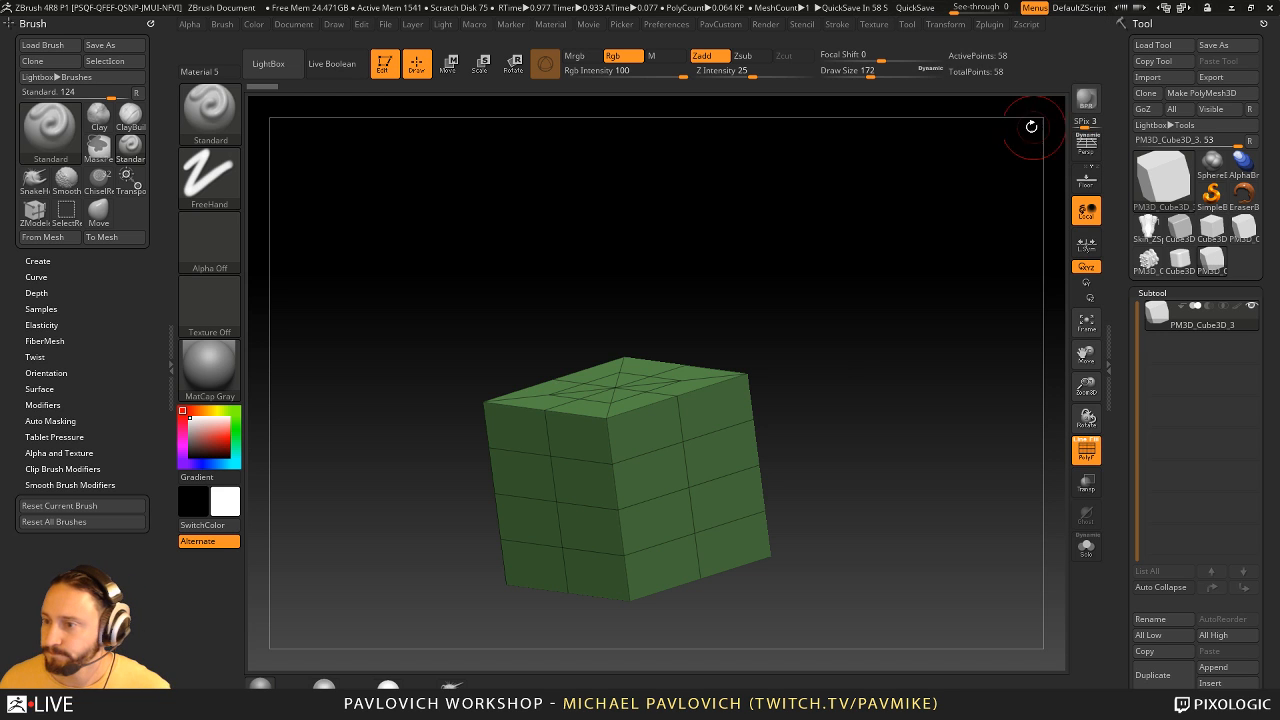
- Try initializing the polymesh as a QCube and undo it
{"action": "scroll", "coordinate": [1121, 203], "scroll_direction": "down", "scroll_amount": 10}
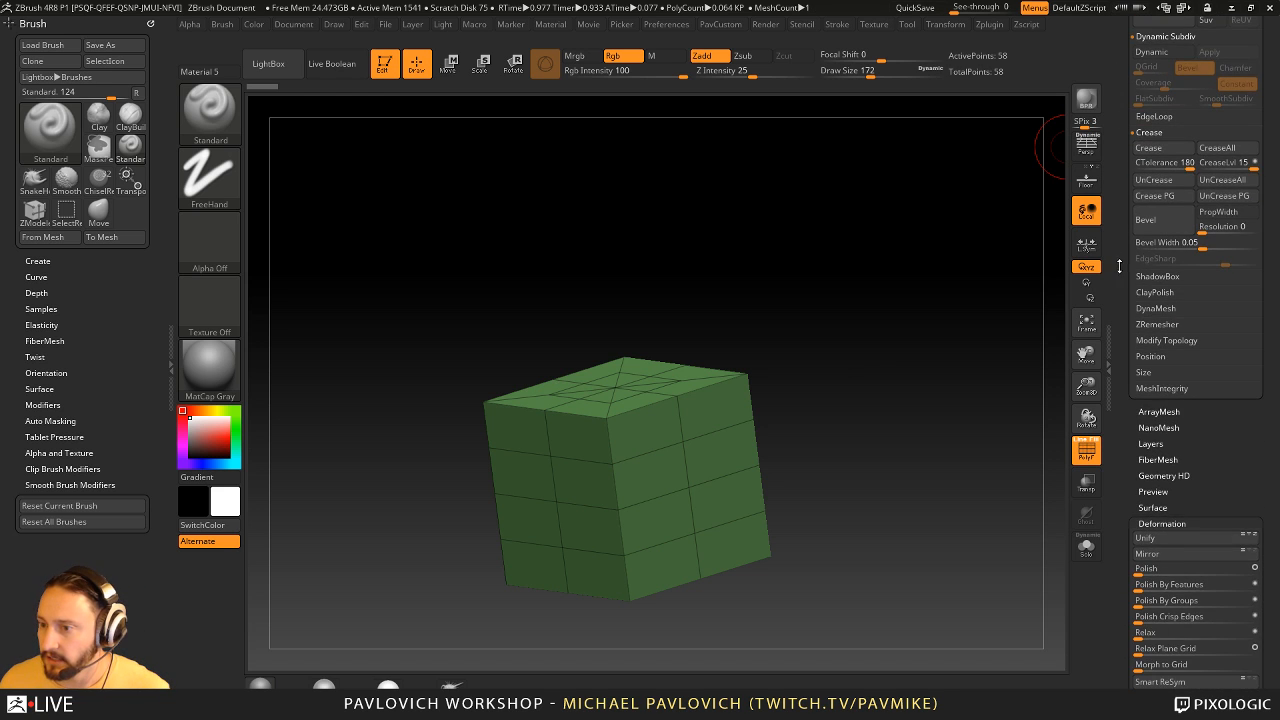
{"action": "scroll", "coordinate": [1119, 266], "scroll_direction": "down", "scroll_amount": 10}
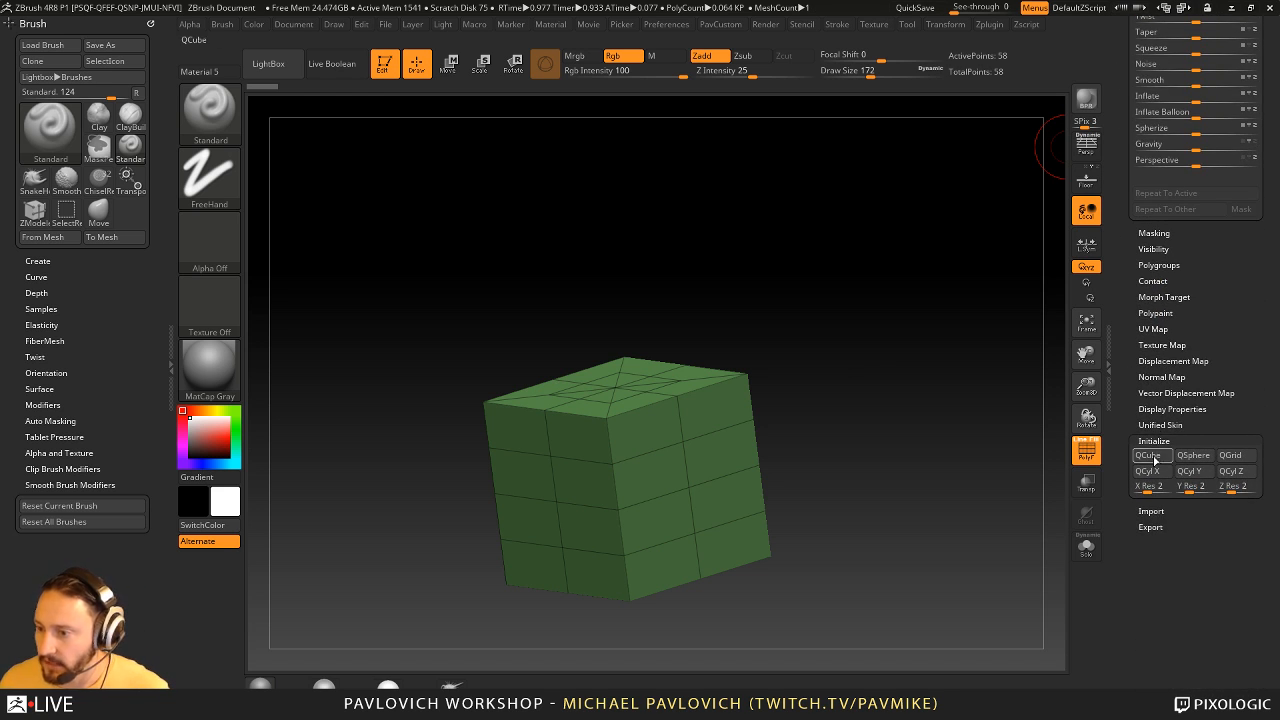
{"action": "left_click", "coordinate": [1150, 456]}
{"action": "key", "text": "ctrl+z"}
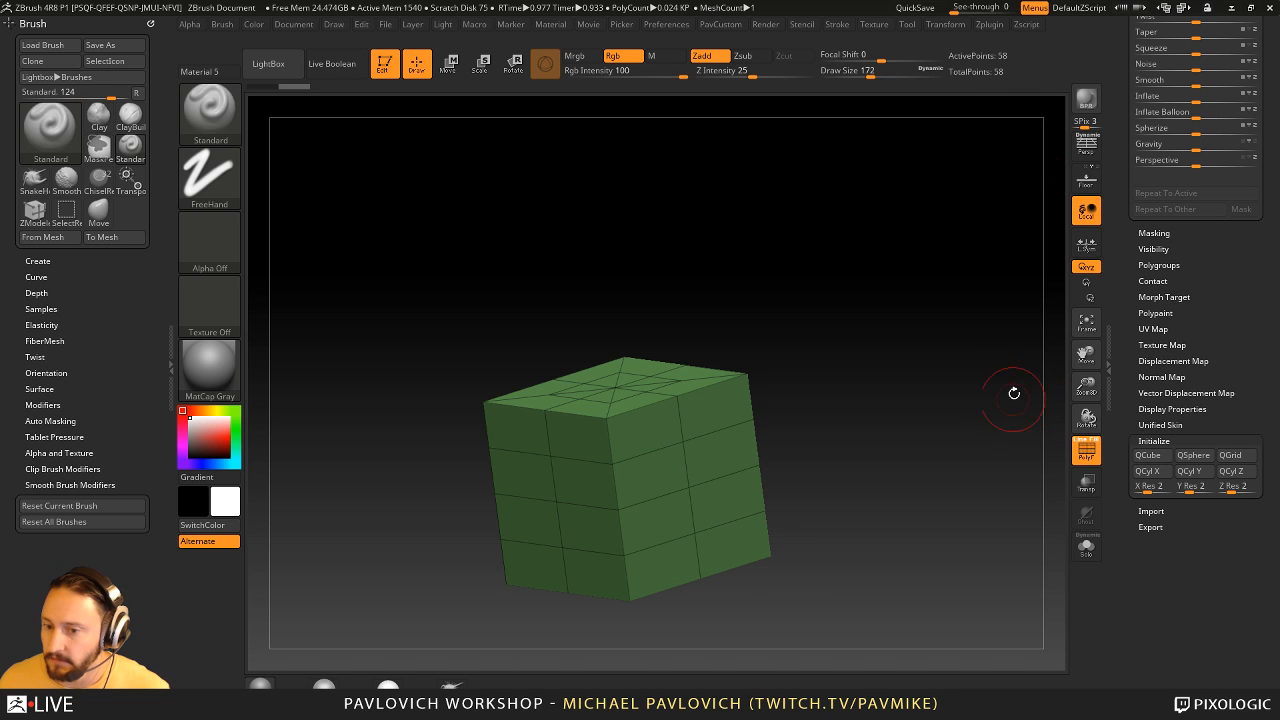
{"action": "scroll", "coordinate": [1136, 352], "scroll_direction": "up", "scroll_amount": 5}
{"action": "key", "text": "shift"}
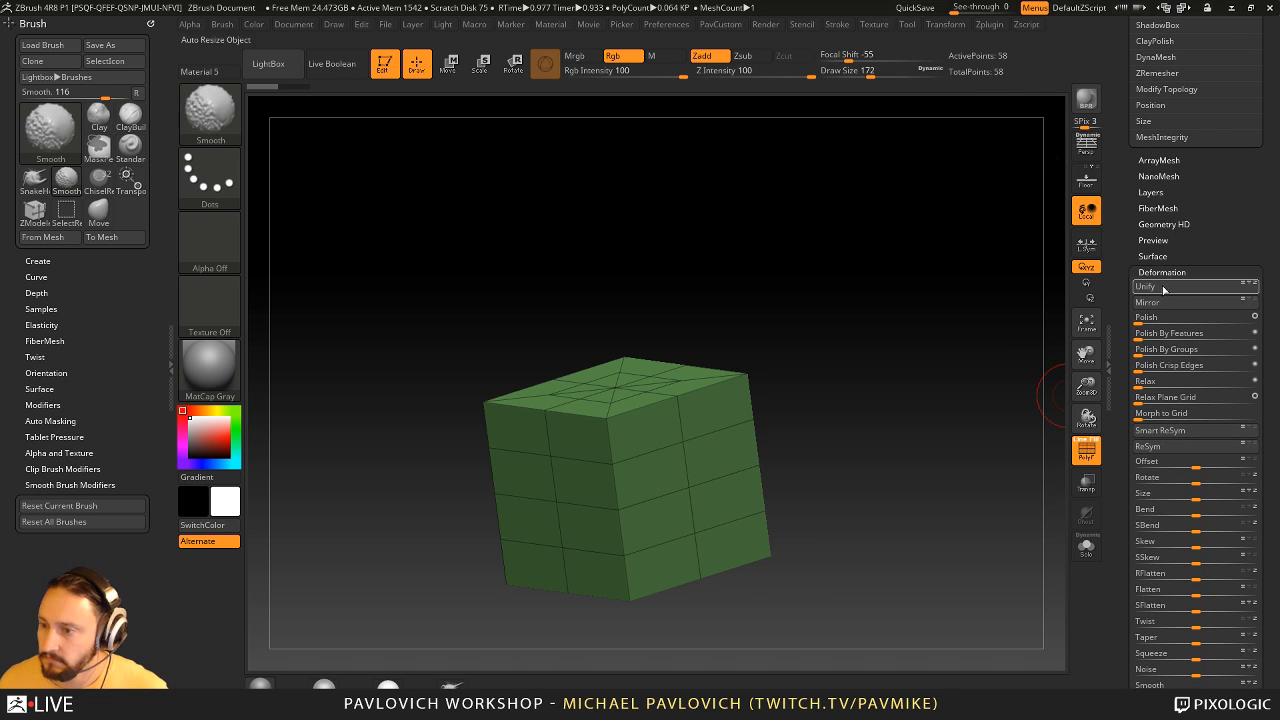
{"action": "scroll", "coordinate": [1160, 270], "scroll_direction": "up", "scroll_amount": 5}
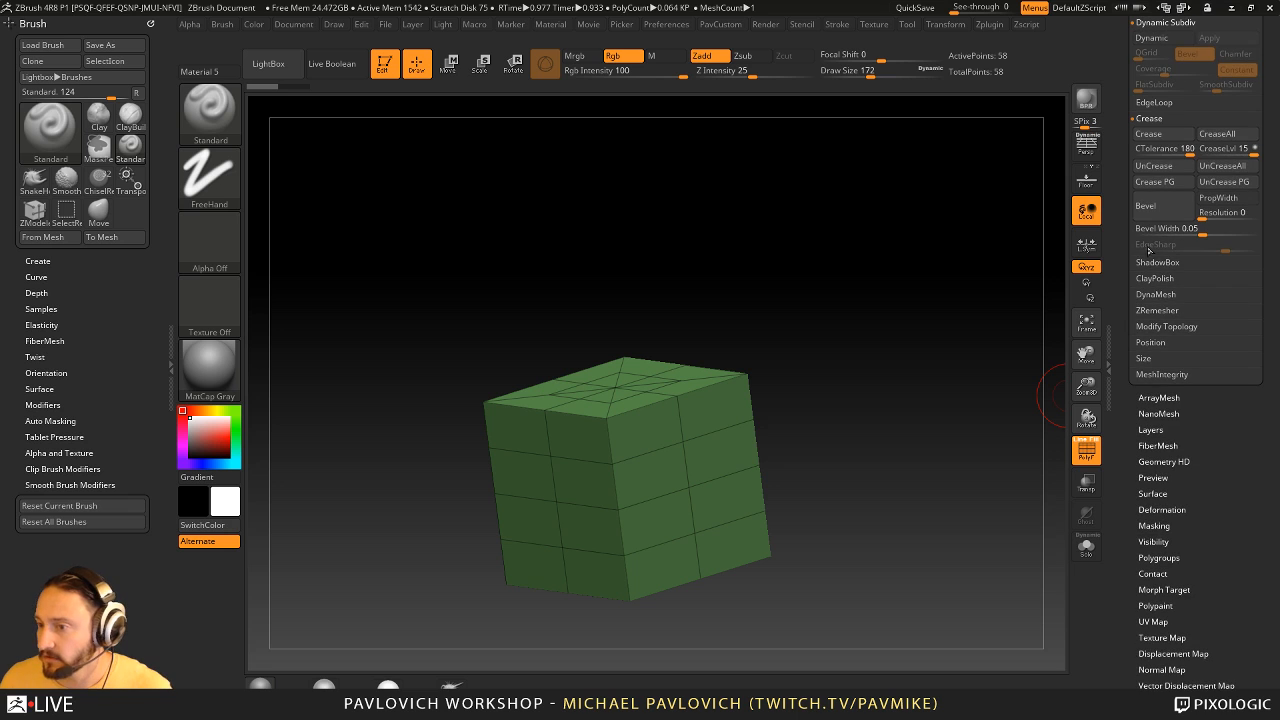
{"action": "scroll", "coordinate": [1168, 295], "scroll_direction": "up", "scroll_amount": 3}
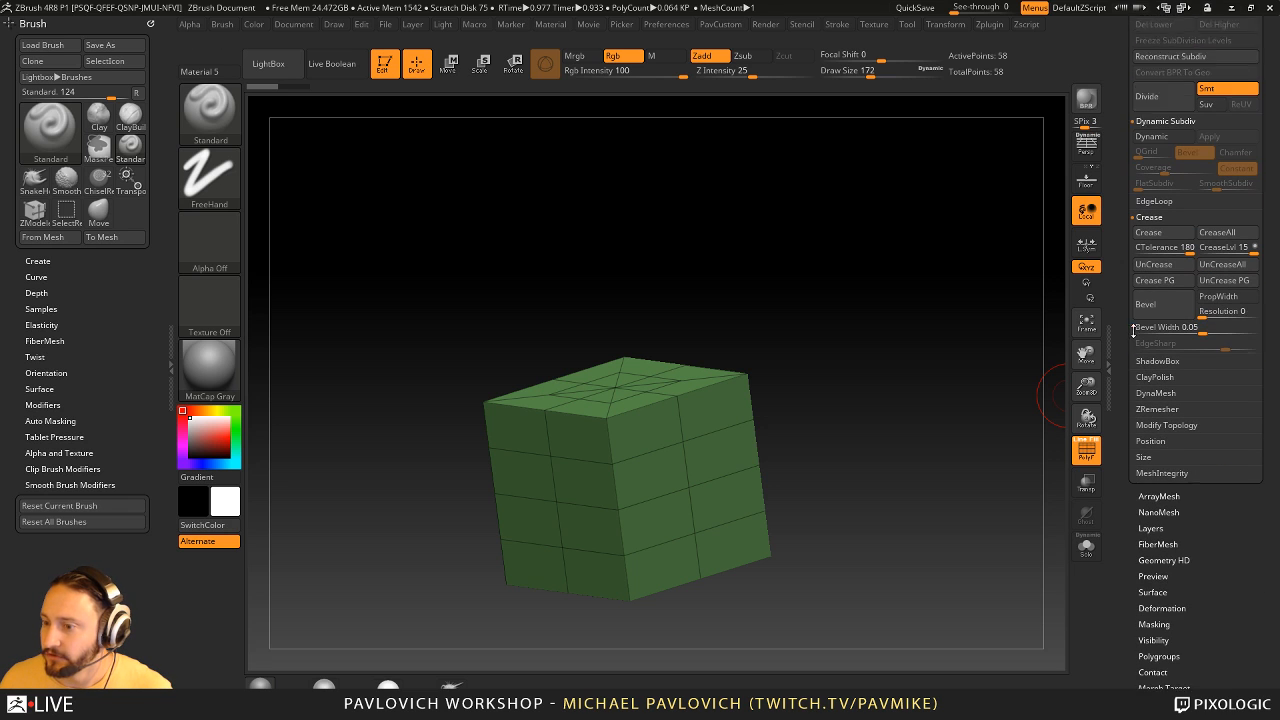
{"action": "key", "text": "shift"}
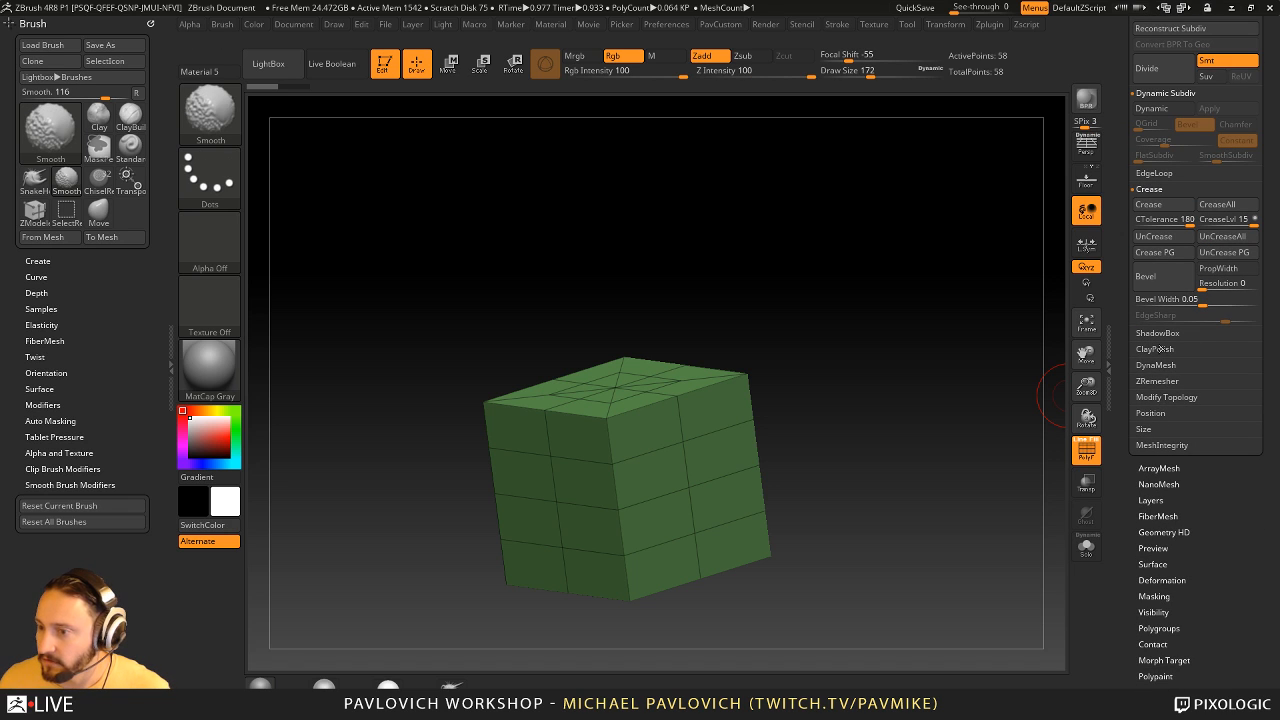
- Set ZRemesher to keep the same polygon count with AdaptiveSize 0
{"action": "left_click", "coordinate": [1150, 189]}
{"action": "left_click", "coordinate": [1165, 93]}
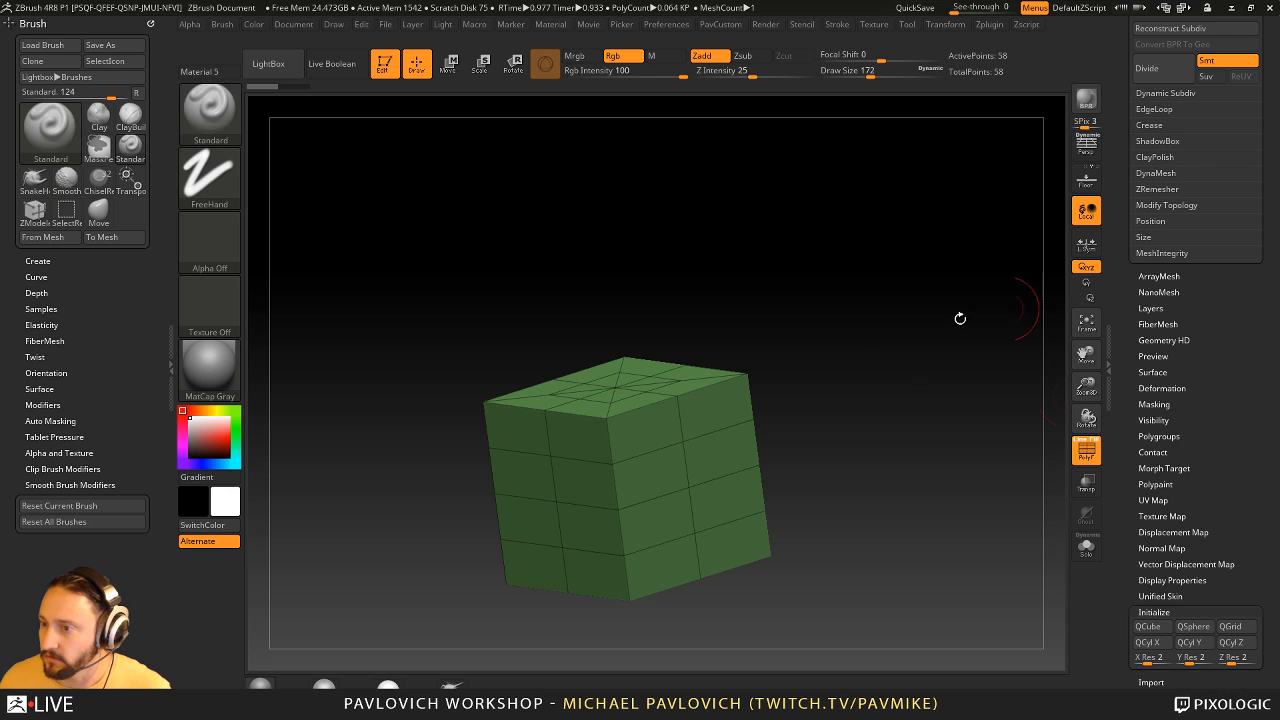
{"action": "left_click", "coordinate": [1157, 189]}
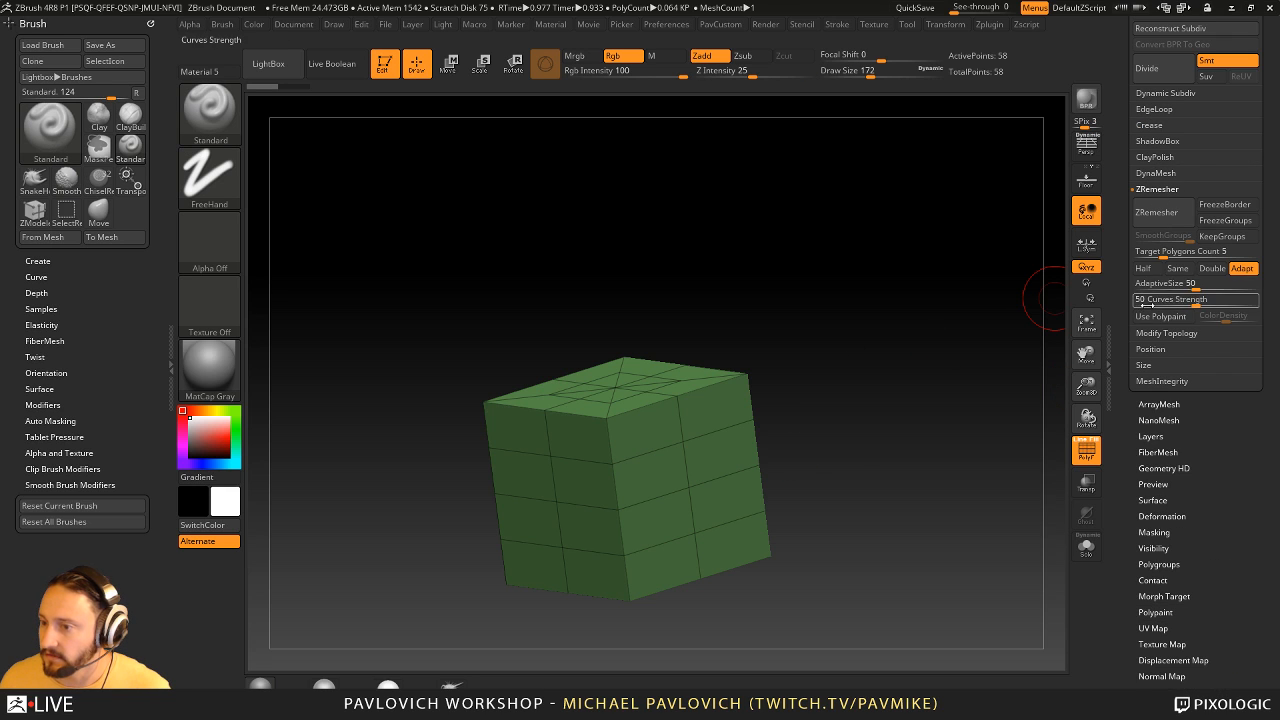
{"action": "left_click", "coordinate": [1177, 273]}
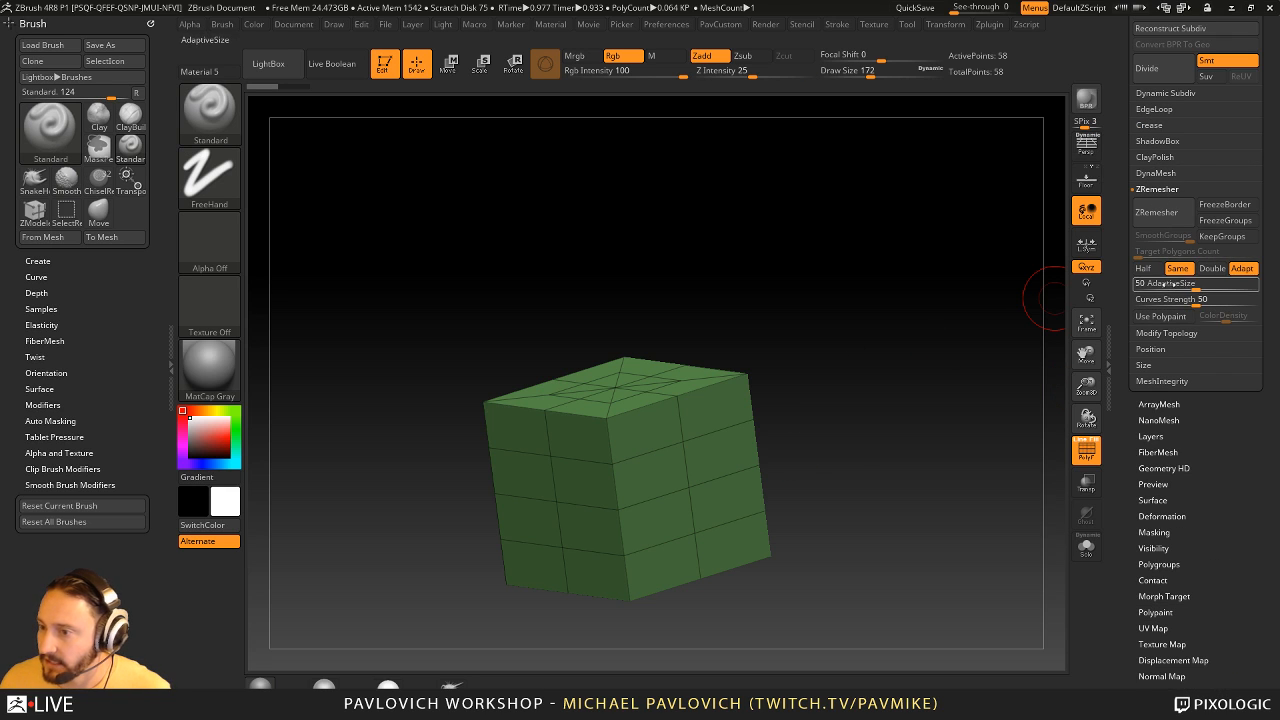
{"action": "left_click_drag", "start_coordinate": [1172, 287], "coordinate": [1130, 287]}
- Try remeshing the cube with ZRemesher and undo it
{"action": "left_click", "coordinate": [1156, 212]}
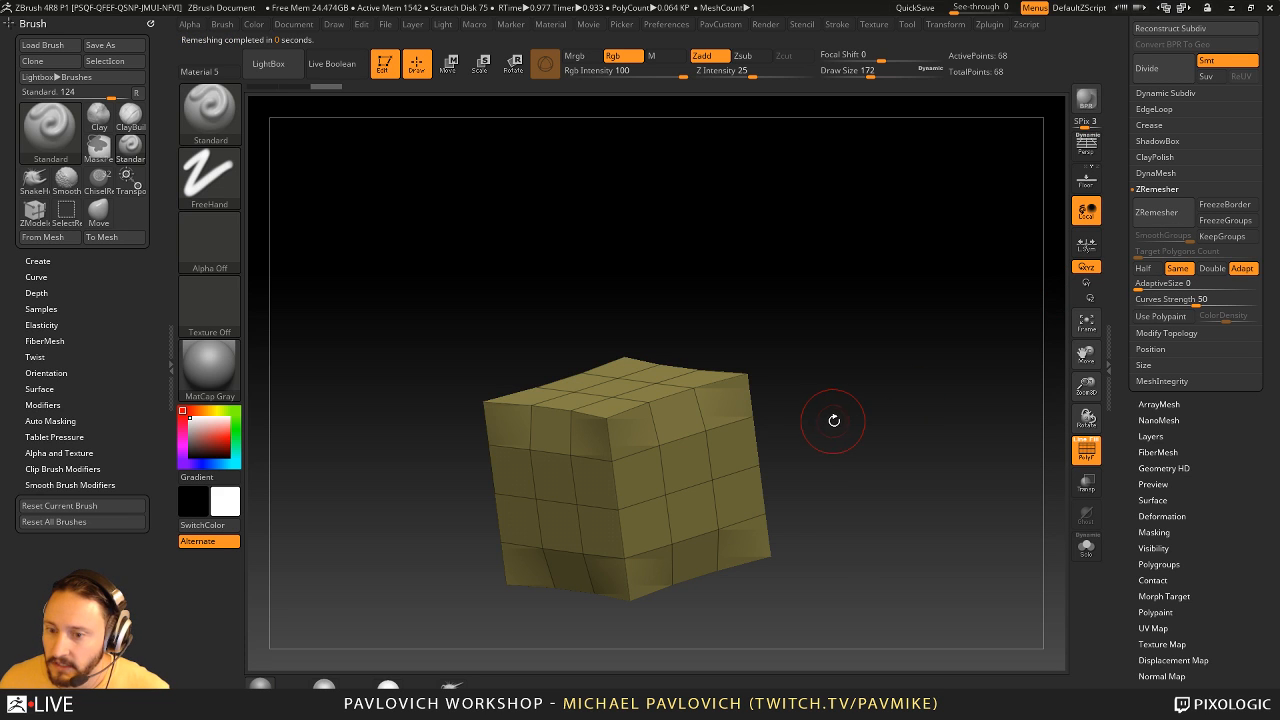
{"action": "key", "text": "ctrl+z"}
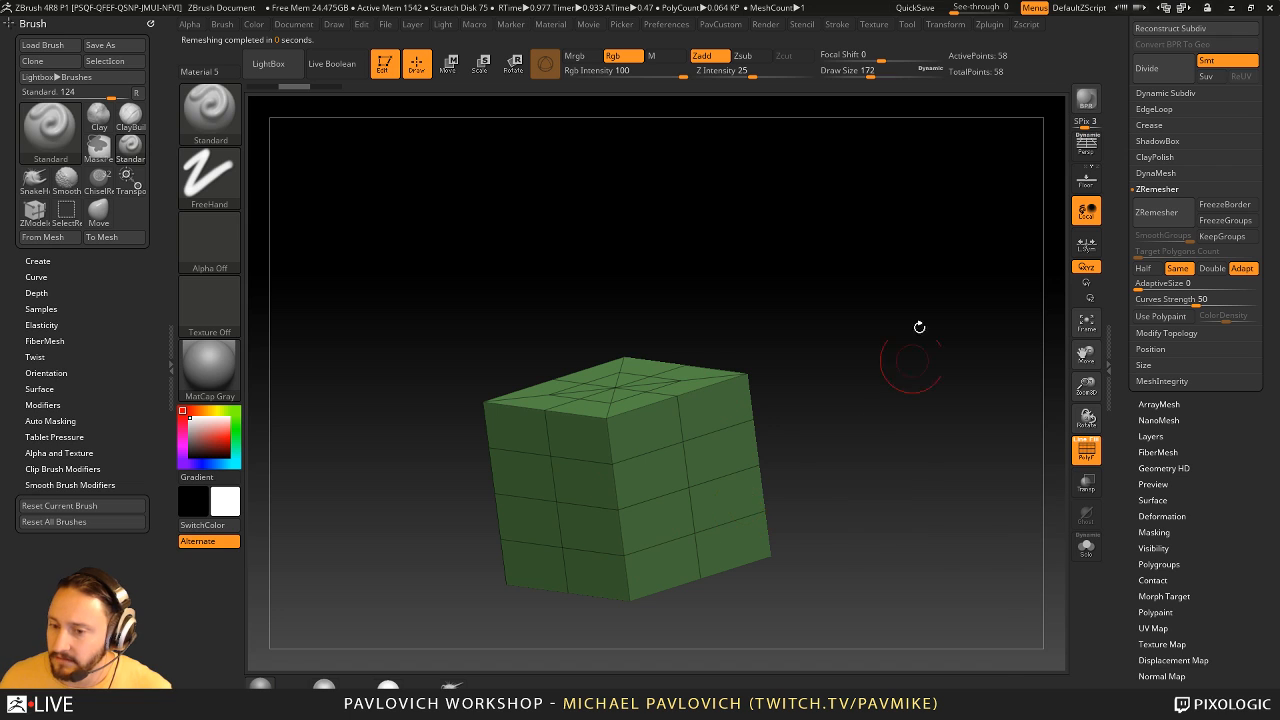
{"action": "key", "text": "grave"}
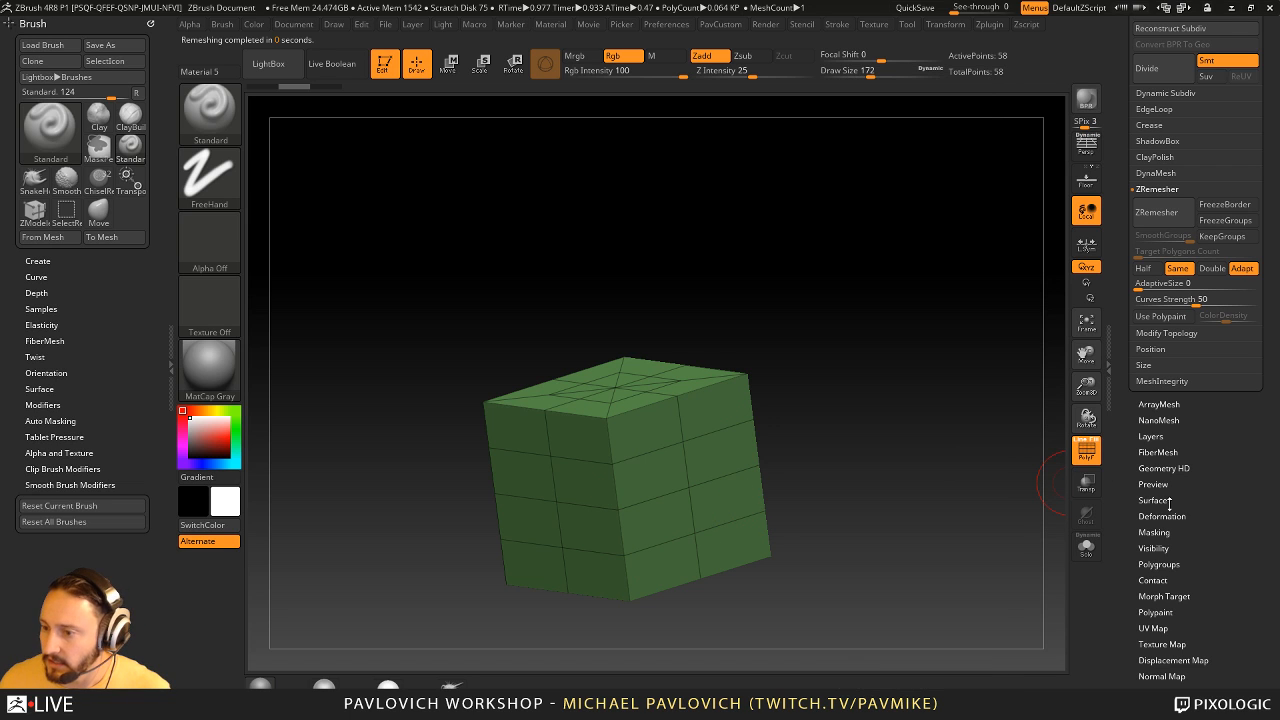
- Regroup the cube with Auto Groups and split its sides into separate polygroups with Groups By Normals
{"action": "left_click_drag", "start_coordinate": [1130, 552], "coordinate": [1135, 470]}
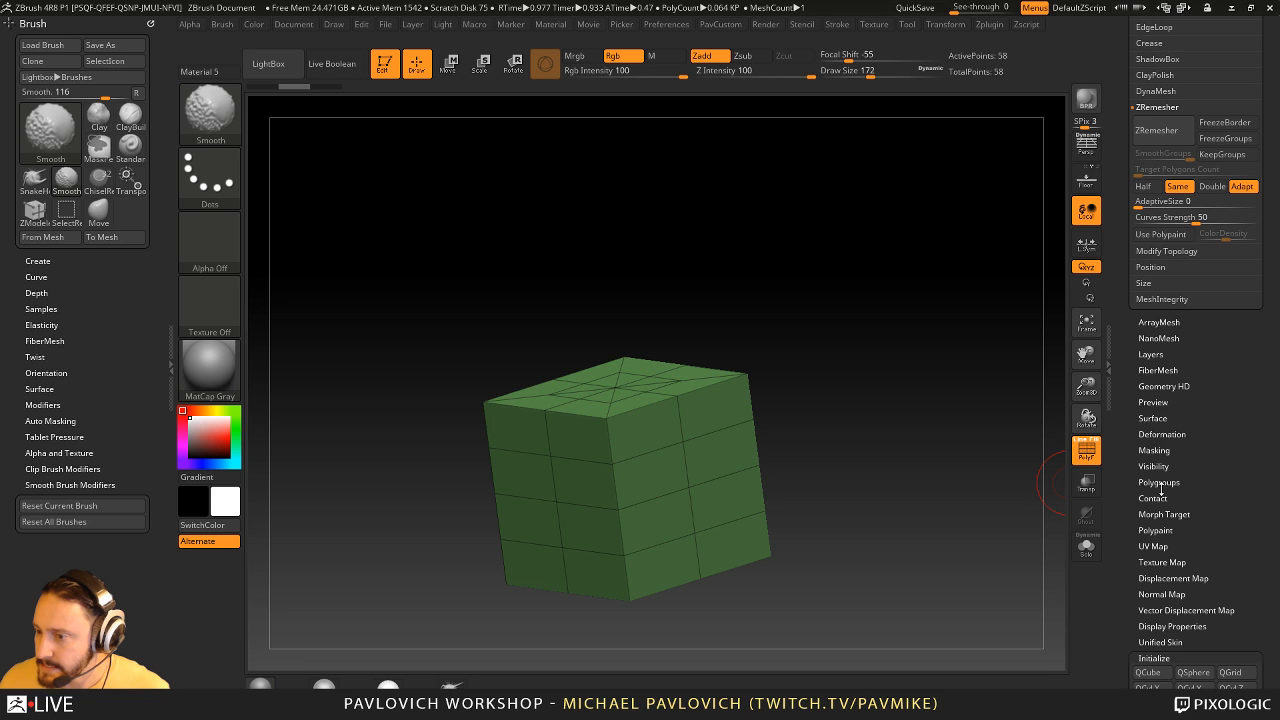
{"action": "left_click", "coordinate": [1158, 482]}
{"action": "left_click", "coordinate": [1170, 388]}
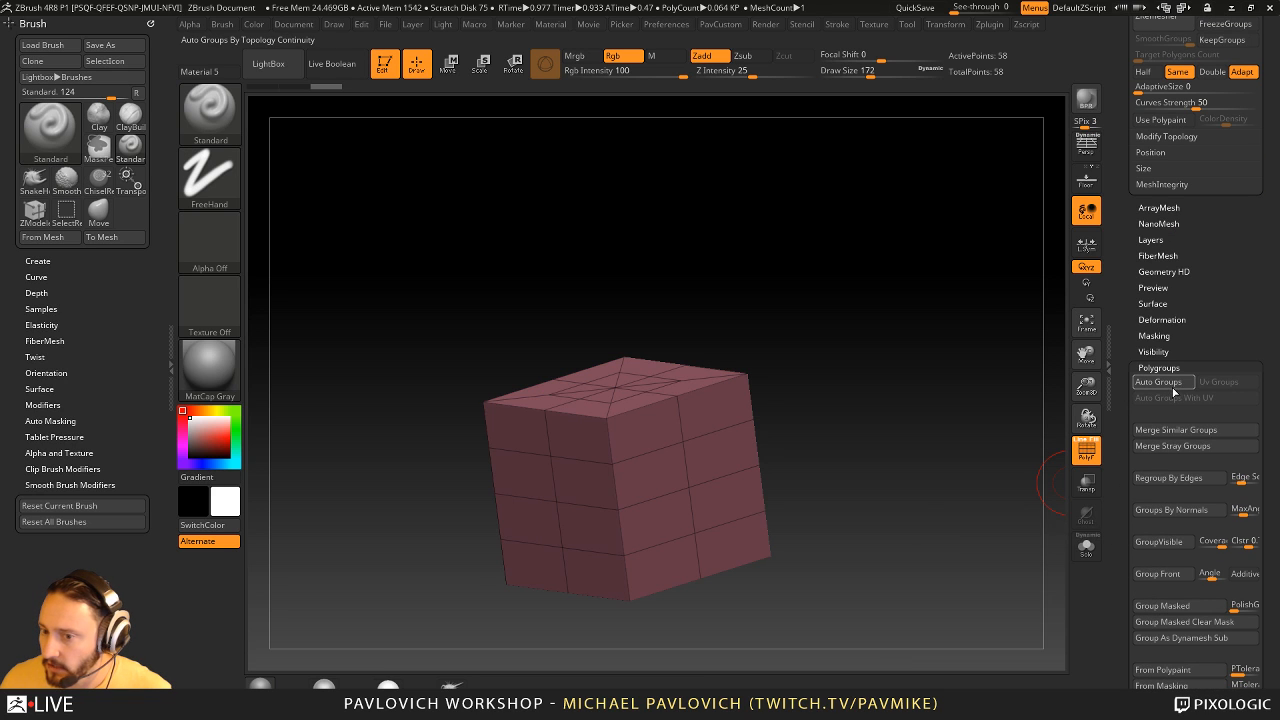
{"action": "left_click", "coordinate": [1171, 510]}
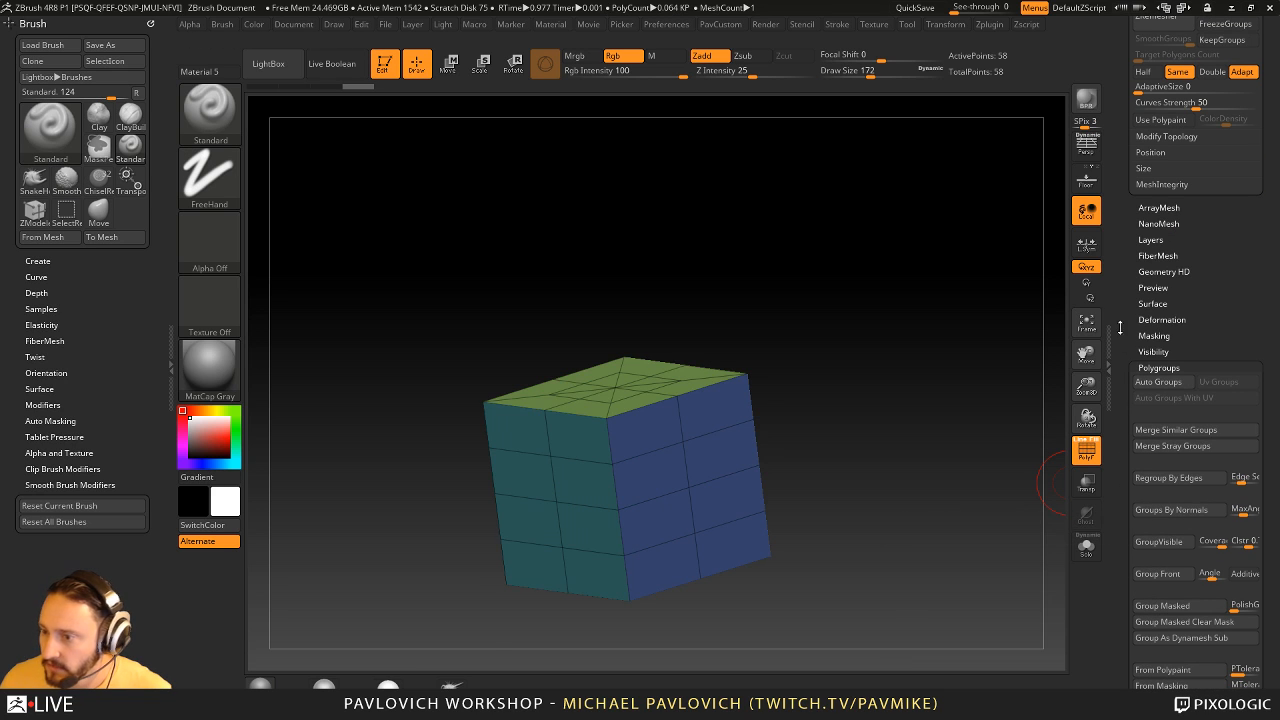
- ZRemesh the cube with KeepGroups enabled and SmoothGroups at 0
{"action": "left_click_drag", "start_coordinate": [1120, 328], "coordinate": [1121, 668]}
{"action": "left_click_drag", "start_coordinate": [832, 371], "coordinate": [1045, 400]}
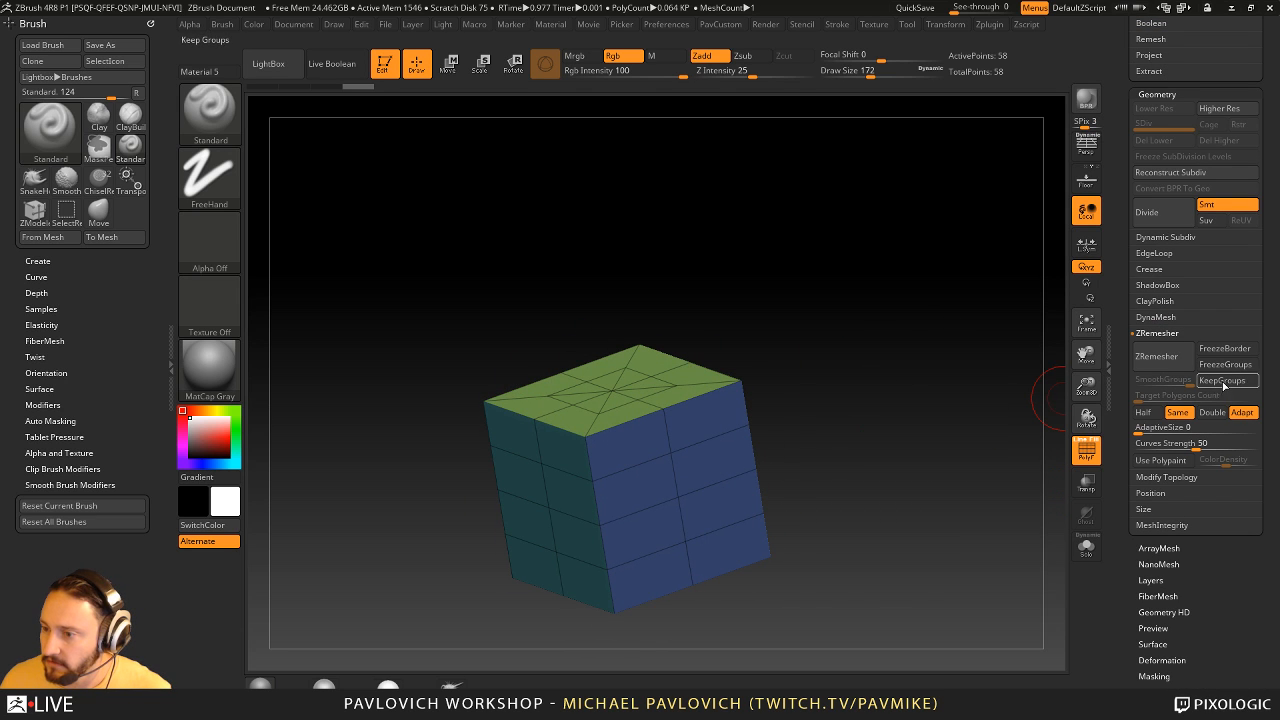
{"action": "left_click", "coordinate": [1222, 383]}
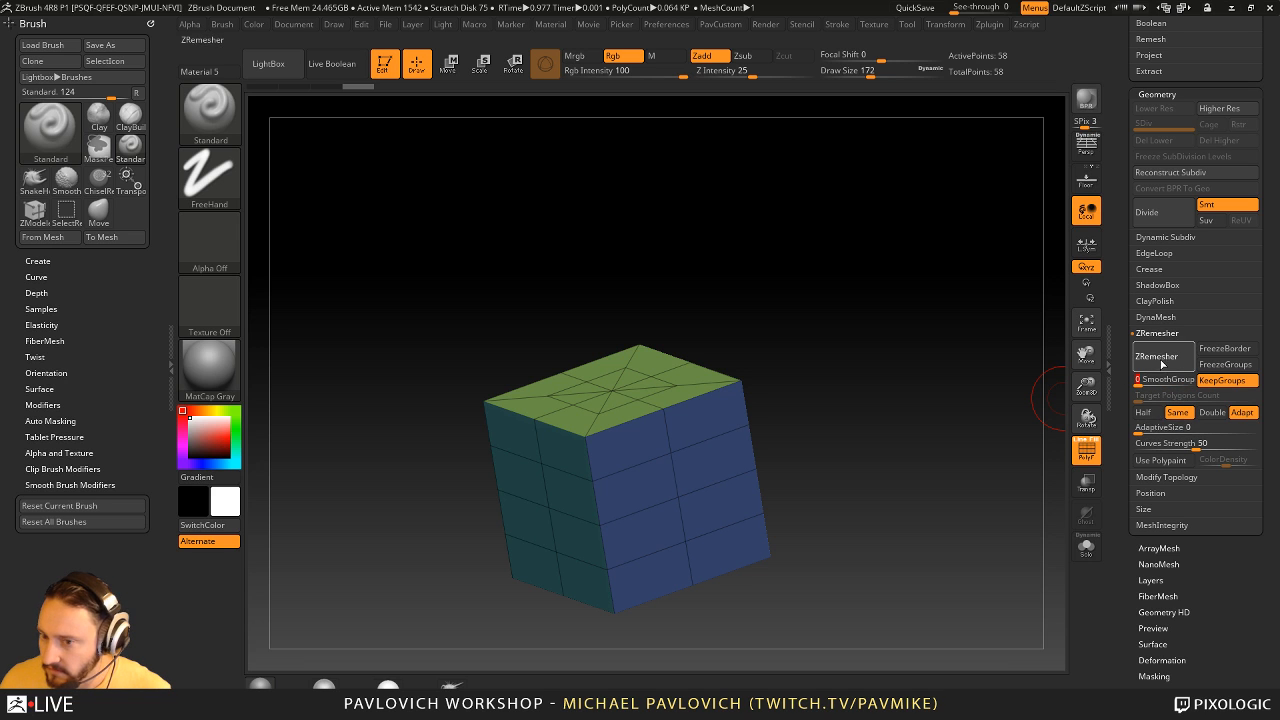
{"action": "left_click", "coordinate": [1157, 356]}
{"action": "left_click_drag", "start_coordinate": [880, 377], "coordinate": [720, 485]}
{"action": "key", "text": "s"}
{"action": "left_click_drag", "start_coordinate": [897, 359], "coordinate": [895, 357]}
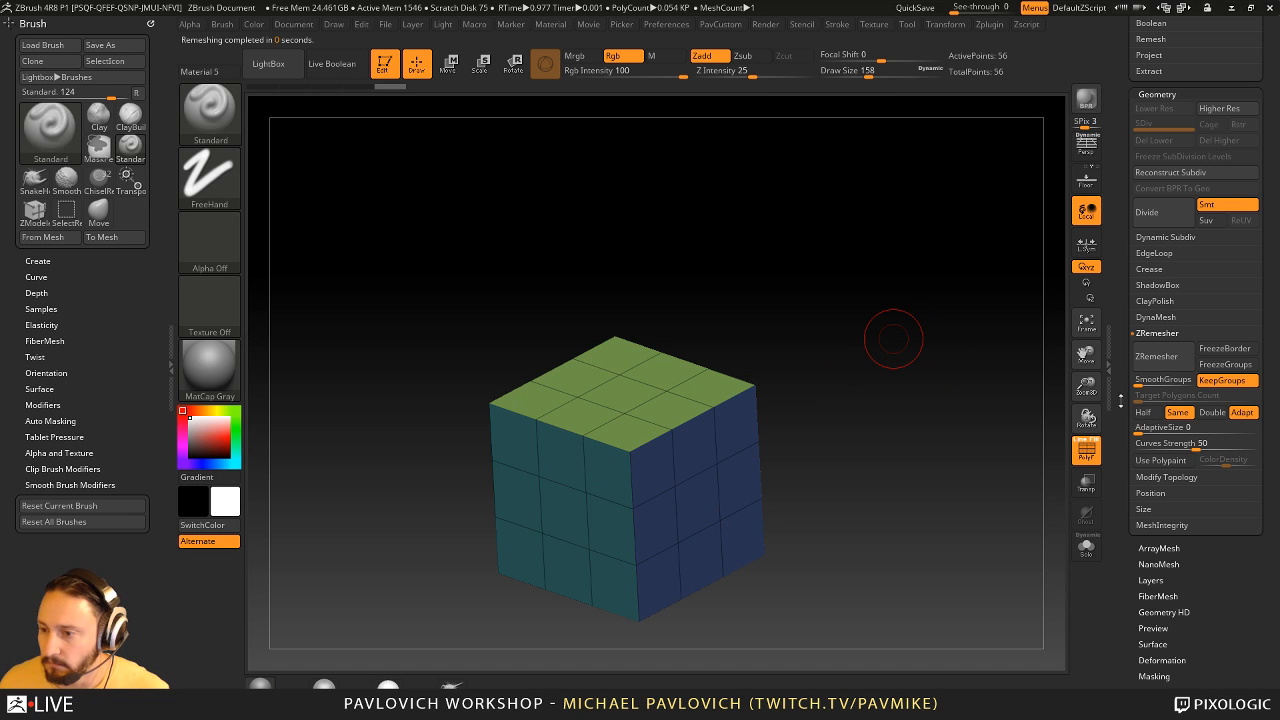
- Initialize the mesh as a QCube with X, Y and Z Res set to 3
{"action": "scroll", "coordinate": [1120, 400], "scroll_direction": "down", "scroll_amount": 15}
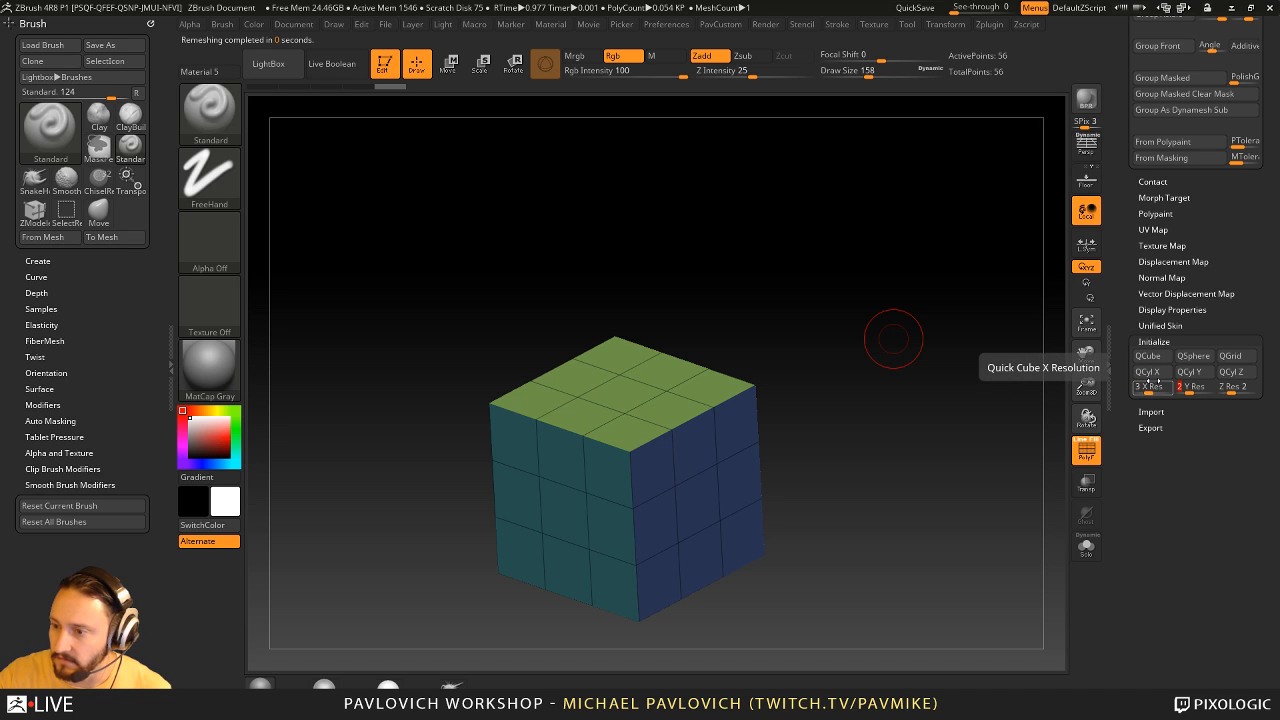
{"action": "left_click", "coordinate": [1152, 357]}
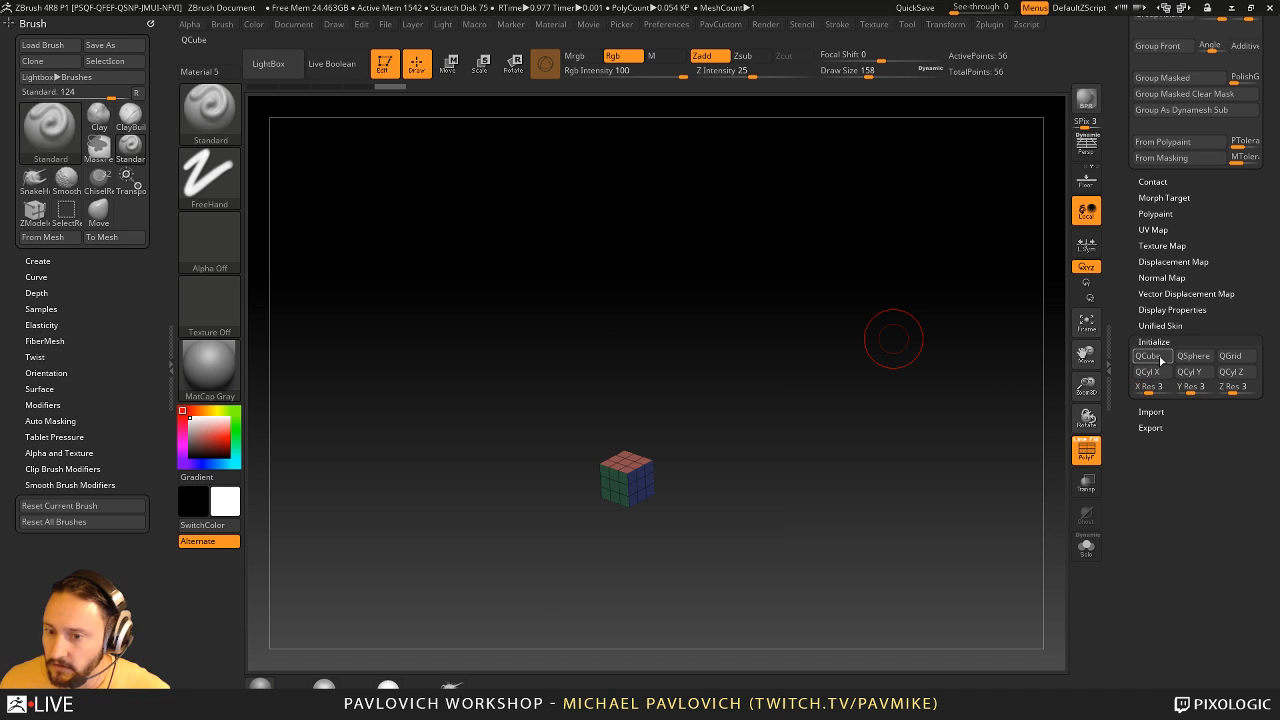
- Leave edit mode and clear the cube from the canvas
{"action": "left_click_drag", "start_coordinate": [1113, 254], "coordinate": [1108, 446]}
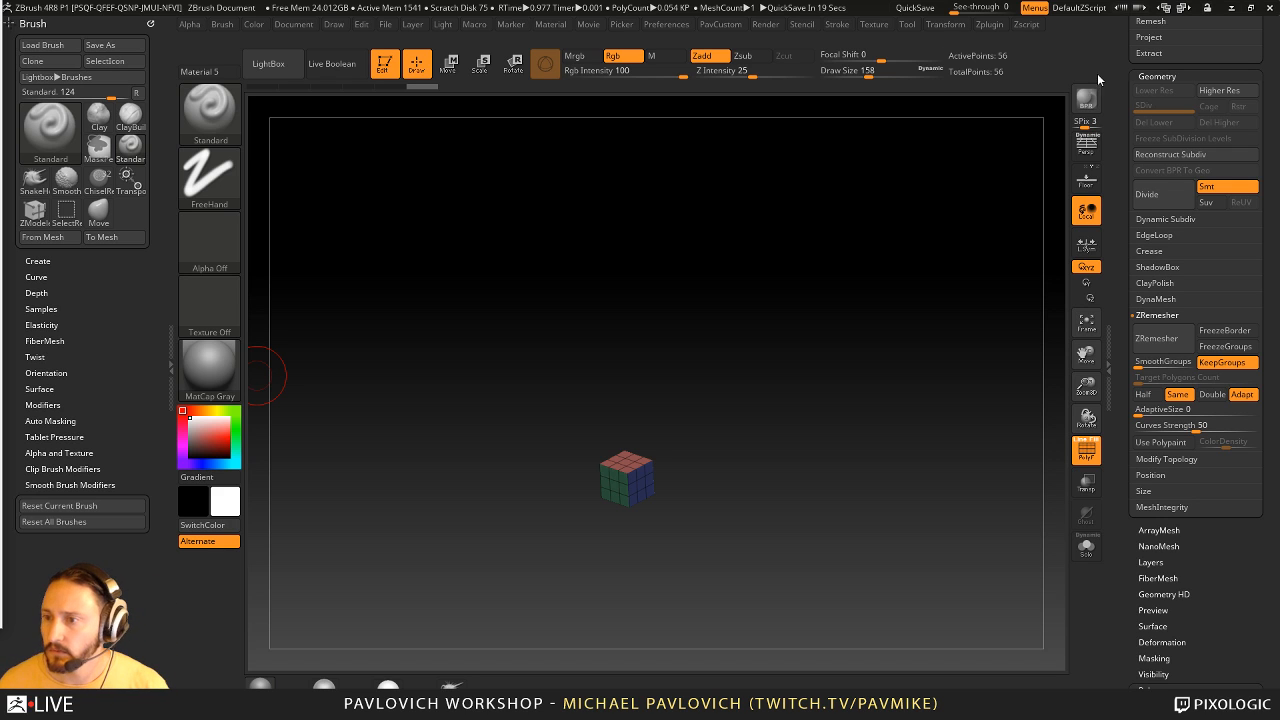
{"action": "left_click_drag", "start_coordinate": [1124, 55], "coordinate": [1151, 334]}
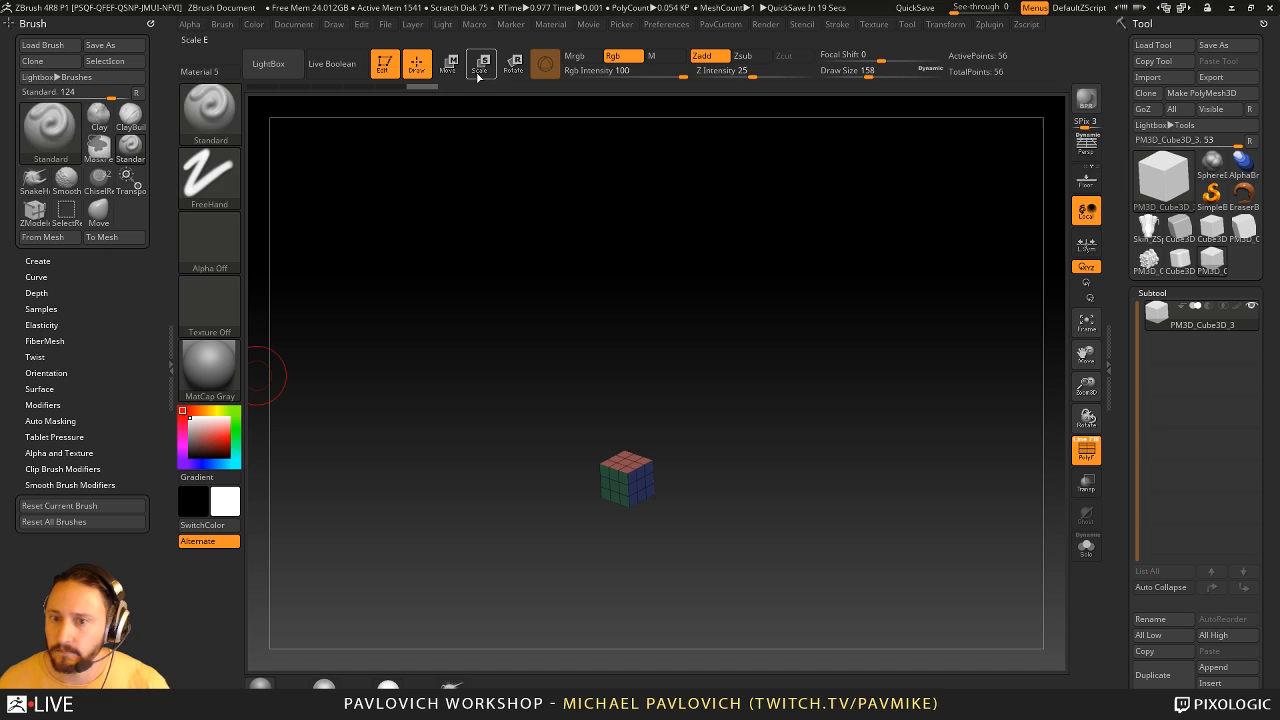
{"action": "left_click", "coordinate": [385, 67]}
{"action": "key", "text": "ctrl+n"}
- Browse the saved ZTools in the streaming folder and in Intro's _SampleFiles folder, and close the dialog without loading one
{"action": "left_click", "coordinate": [1153, 45]}
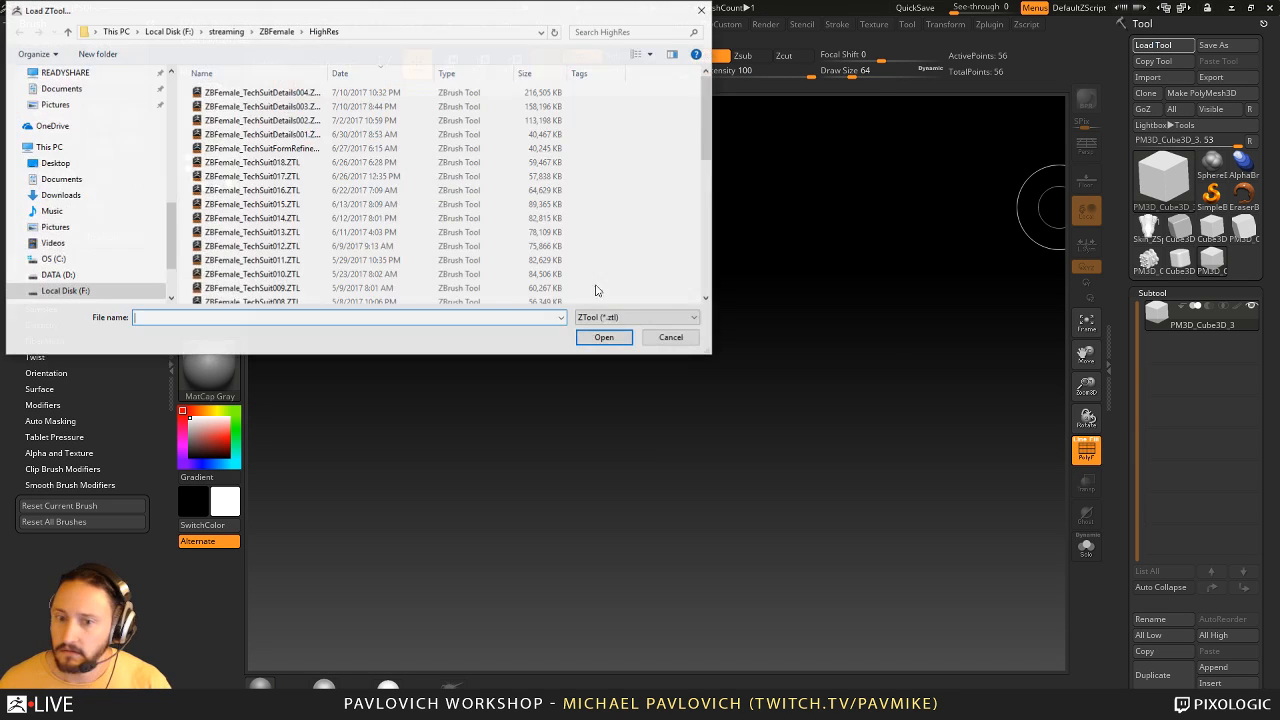
{"action": "left_click", "coordinate": [276, 31]}
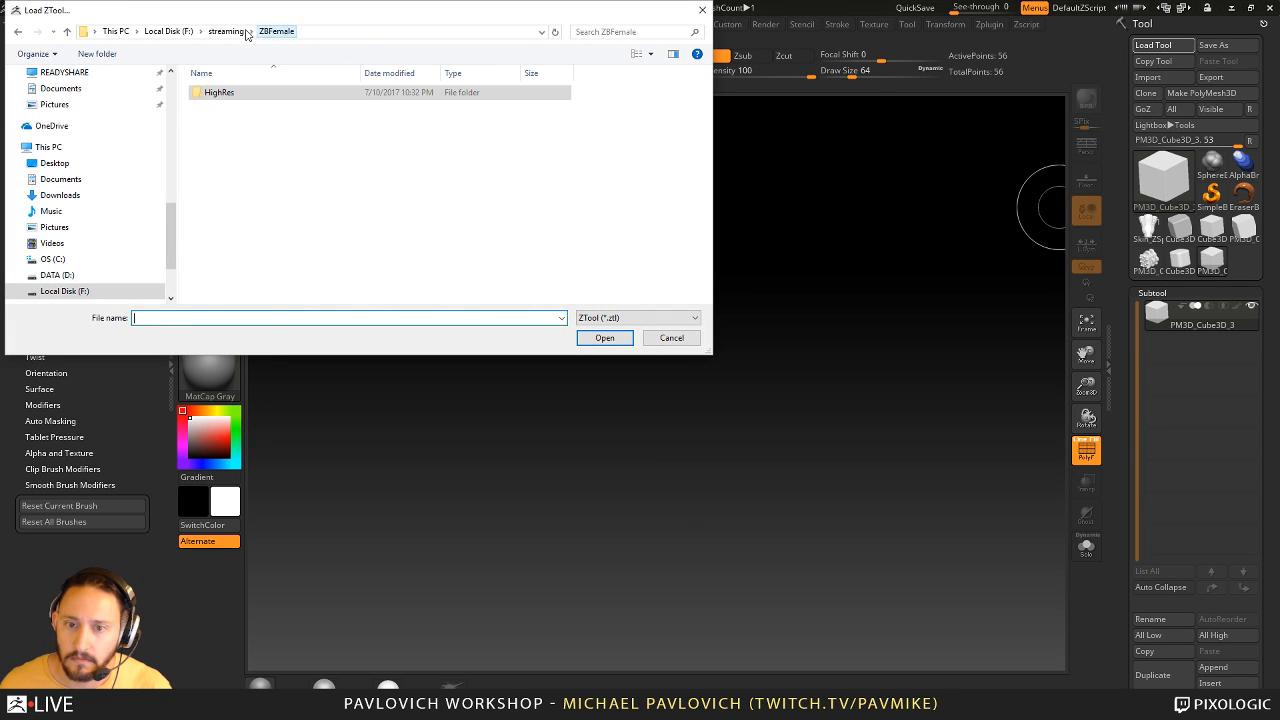
{"action": "left_click", "coordinate": [226, 31]}
{"action": "scroll", "coordinate": [110, 180], "scroll_direction": "up", "scroll_amount": 8}
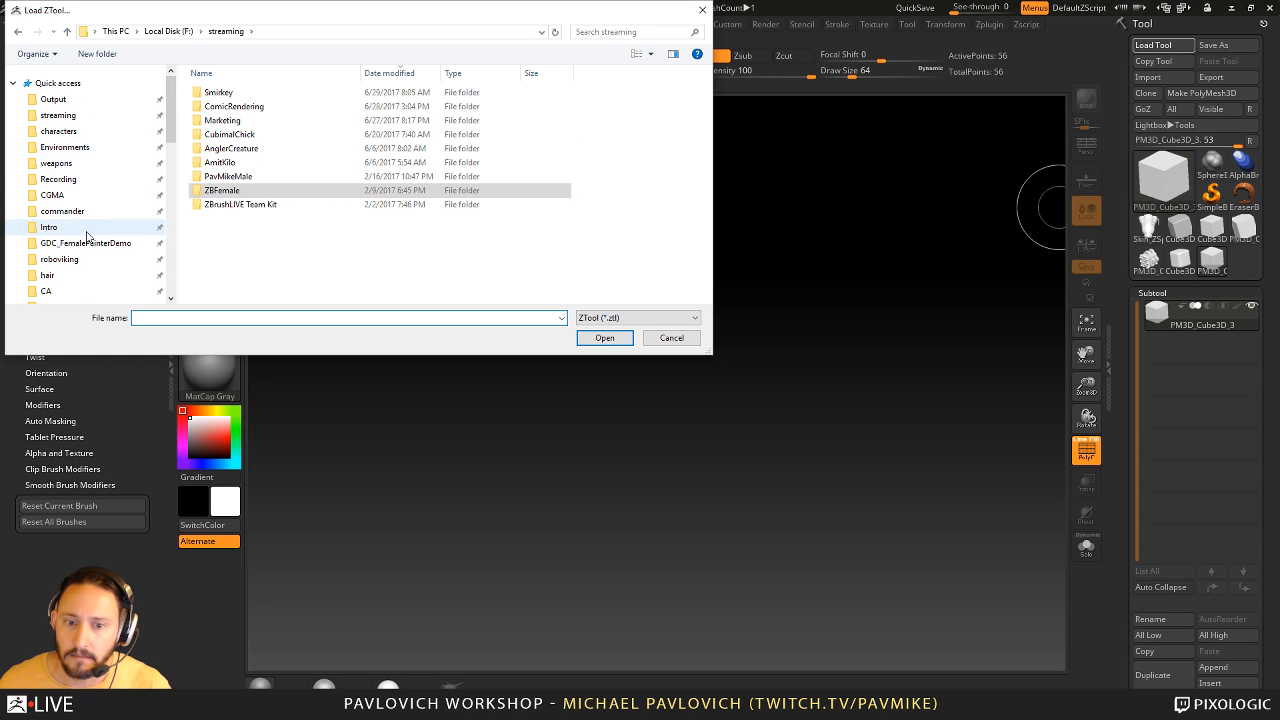
{"action": "scroll", "coordinate": [86, 236], "scroll_direction": "down", "scroll_amount": 2}
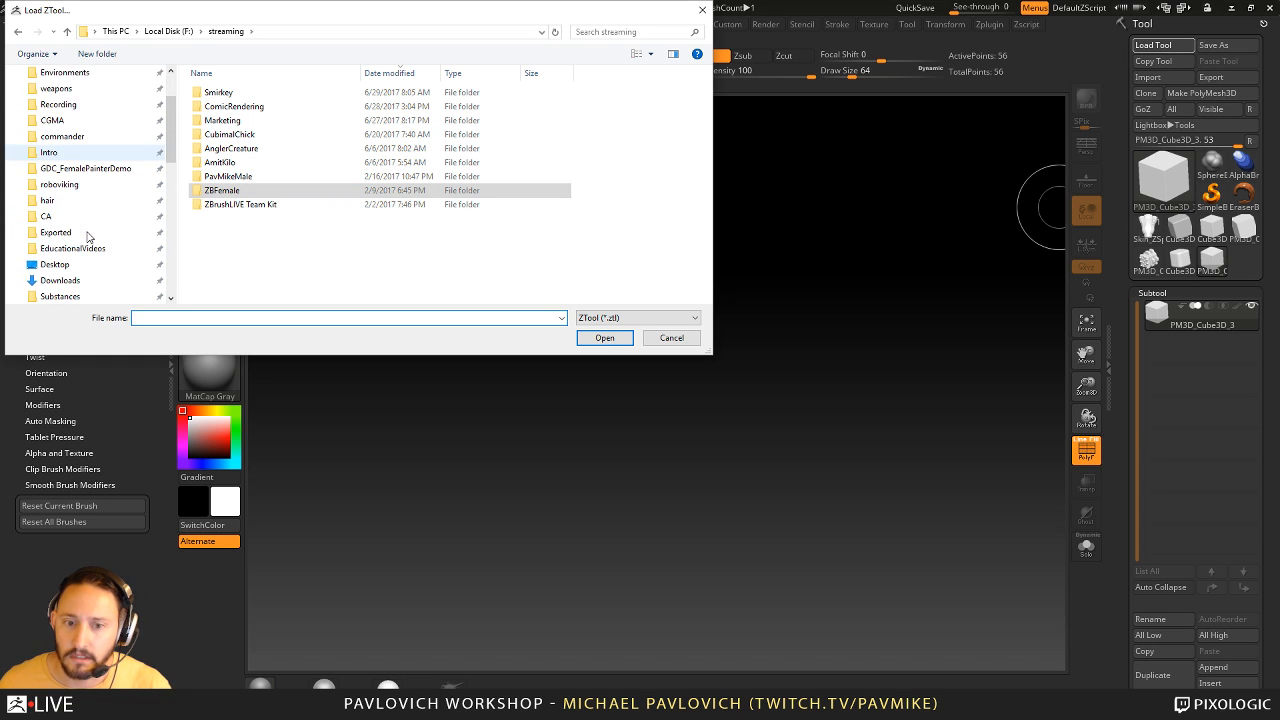
{"action": "scroll", "coordinate": [86, 234], "scroll_direction": "up", "scroll_amount": 1}
{"action": "left_click", "coordinate": [86, 203]}
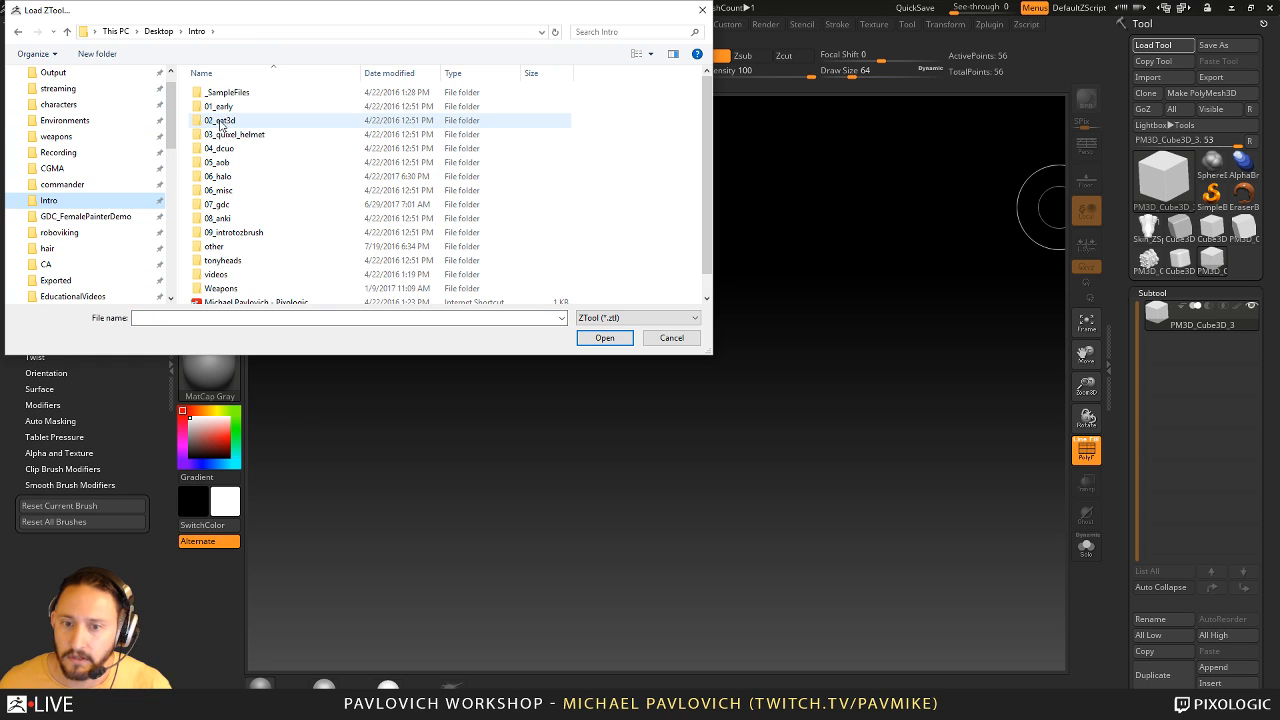
{"action": "scroll", "coordinate": [228, 127], "scroll_direction": "down", "scroll_amount": 1}
{"action": "scroll", "coordinate": [228, 127], "scroll_direction": "up", "scroll_amount": 1}
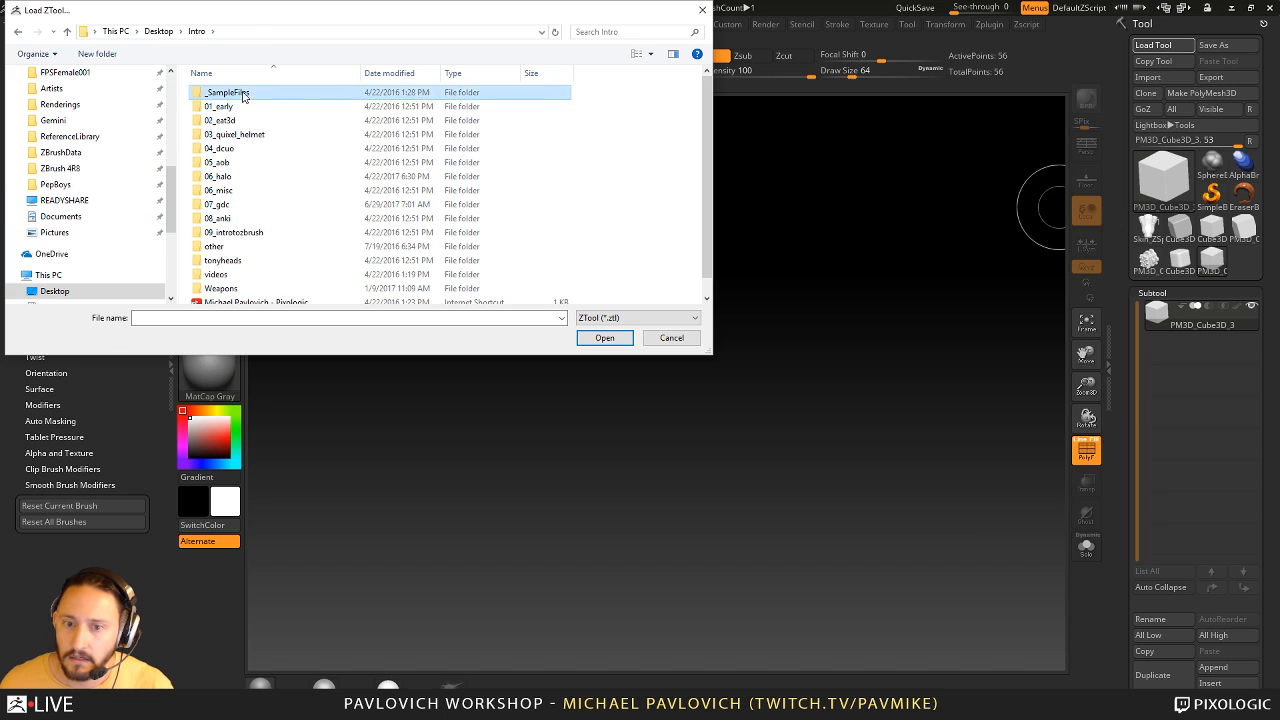
{"action": "double_click", "coordinate": [241, 93]}
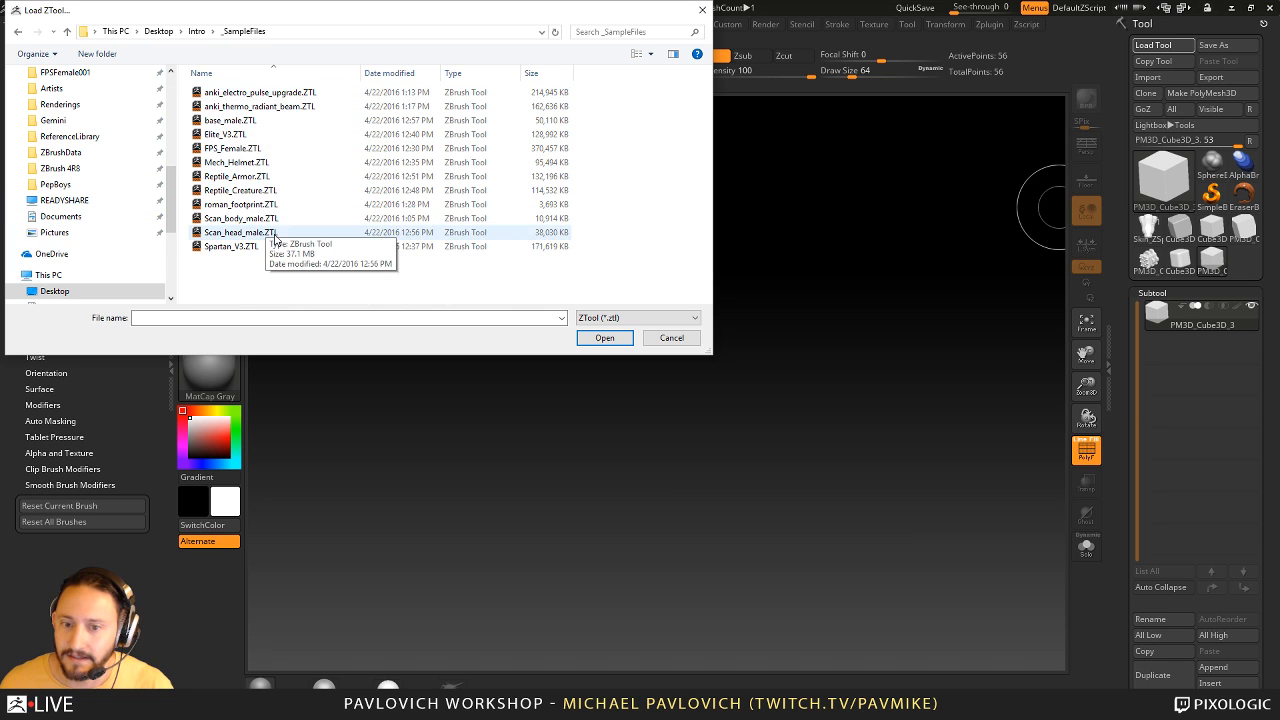
{"action": "left_click", "coordinate": [666, 337]}
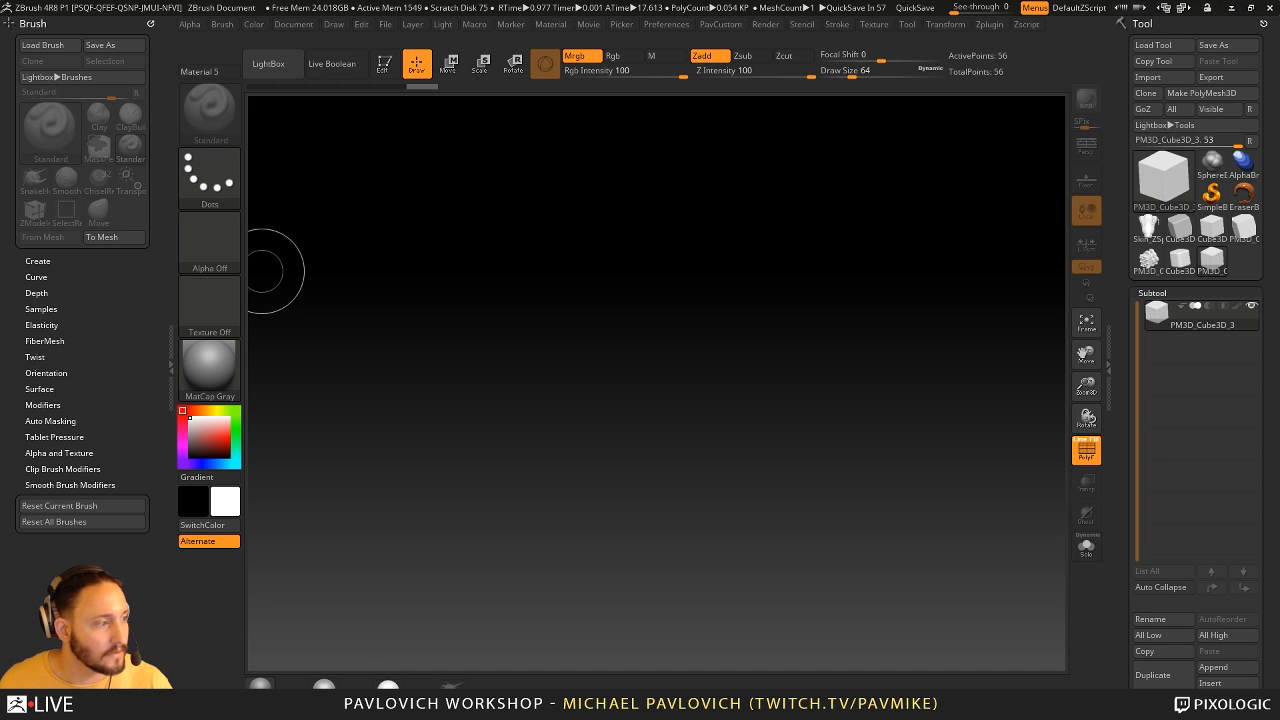
- Show the workshop Episode 16 YouTube page in the web browser and move the browser window away
{"action": "left_click_drag", "start_coordinate": [0, 42], "coordinate": [802, 54]}
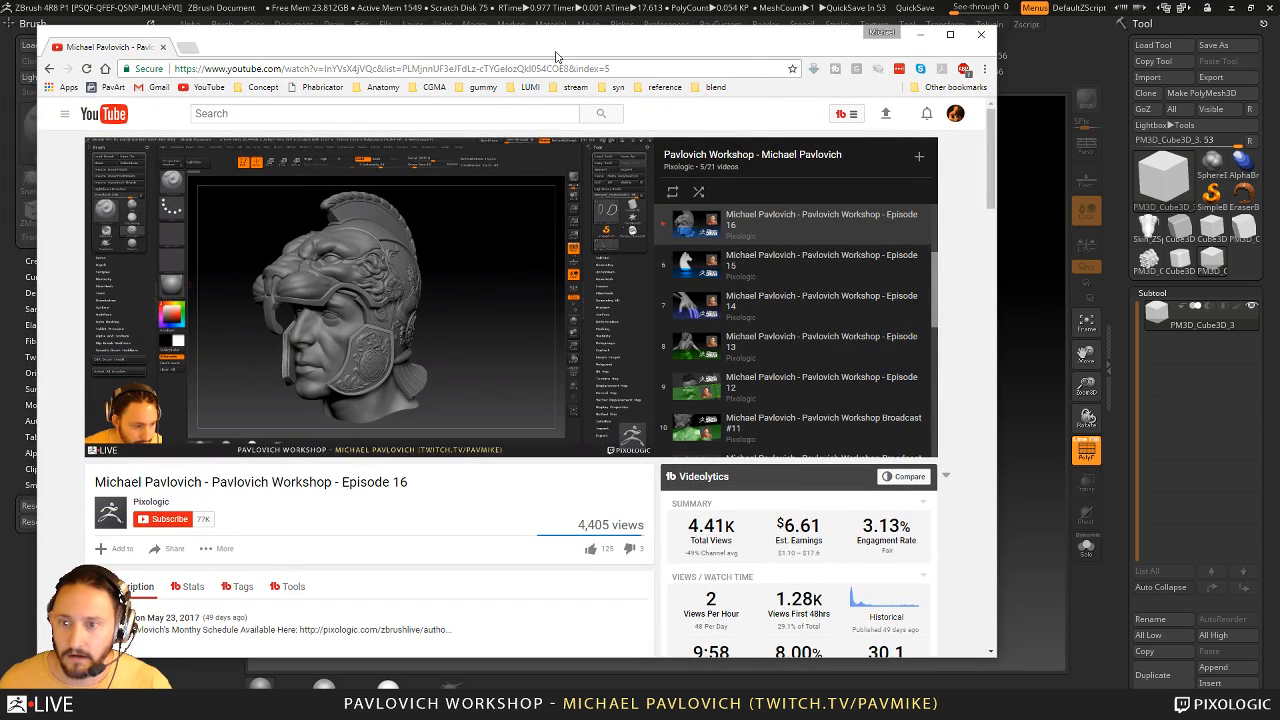
{"action": "left_click_drag", "start_coordinate": [557, 50], "coordinate": [0, 100]}
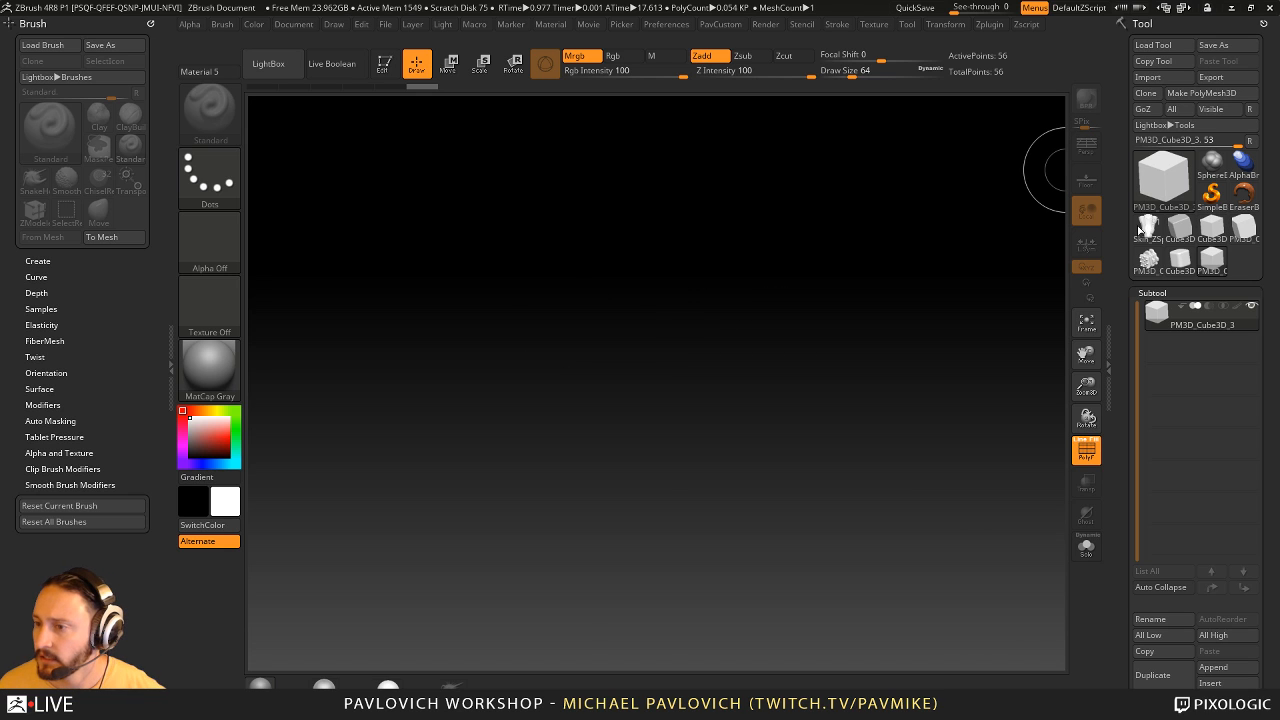
- Place the Skin_ZSphere1_7 female character tool on the canvas in edit mode and frame it
{"action": "left_click", "coordinate": [1148, 230]}
{"action": "left_click_drag", "start_coordinate": [677, 420], "coordinate": [686, 534]}
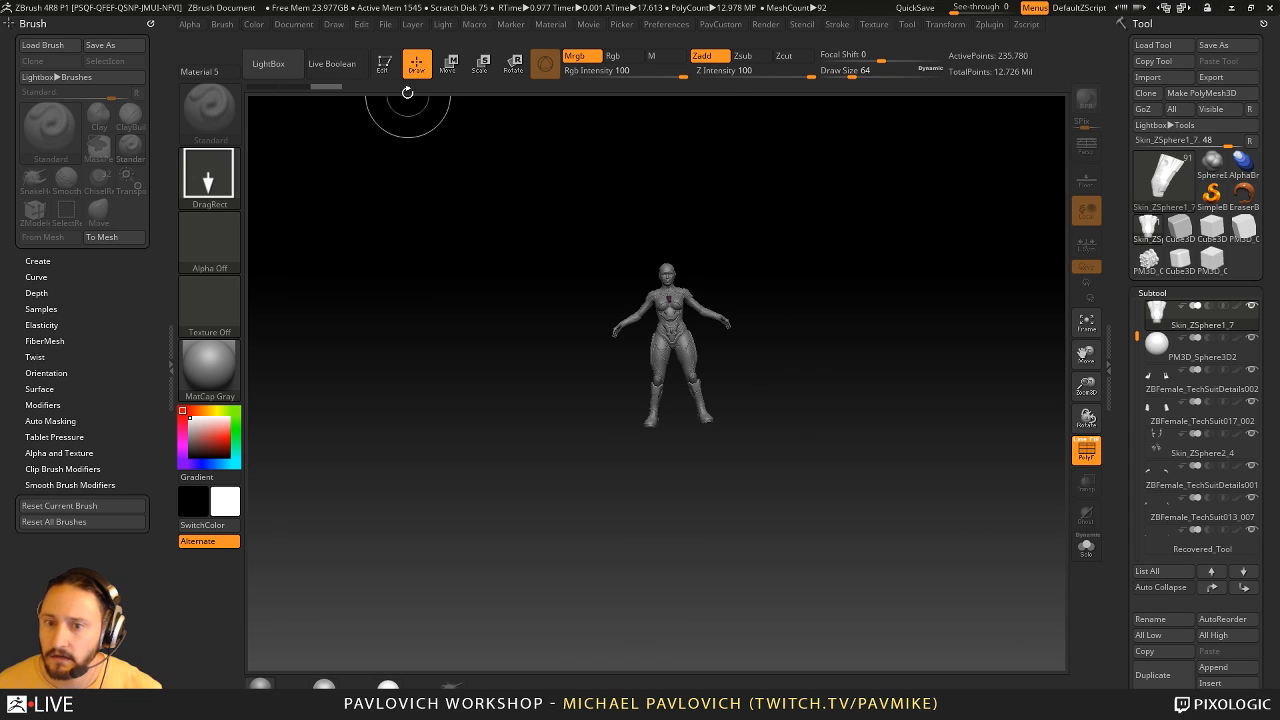
{"action": "left_click", "coordinate": [384, 63]}
{"action": "key", "text": "f"}
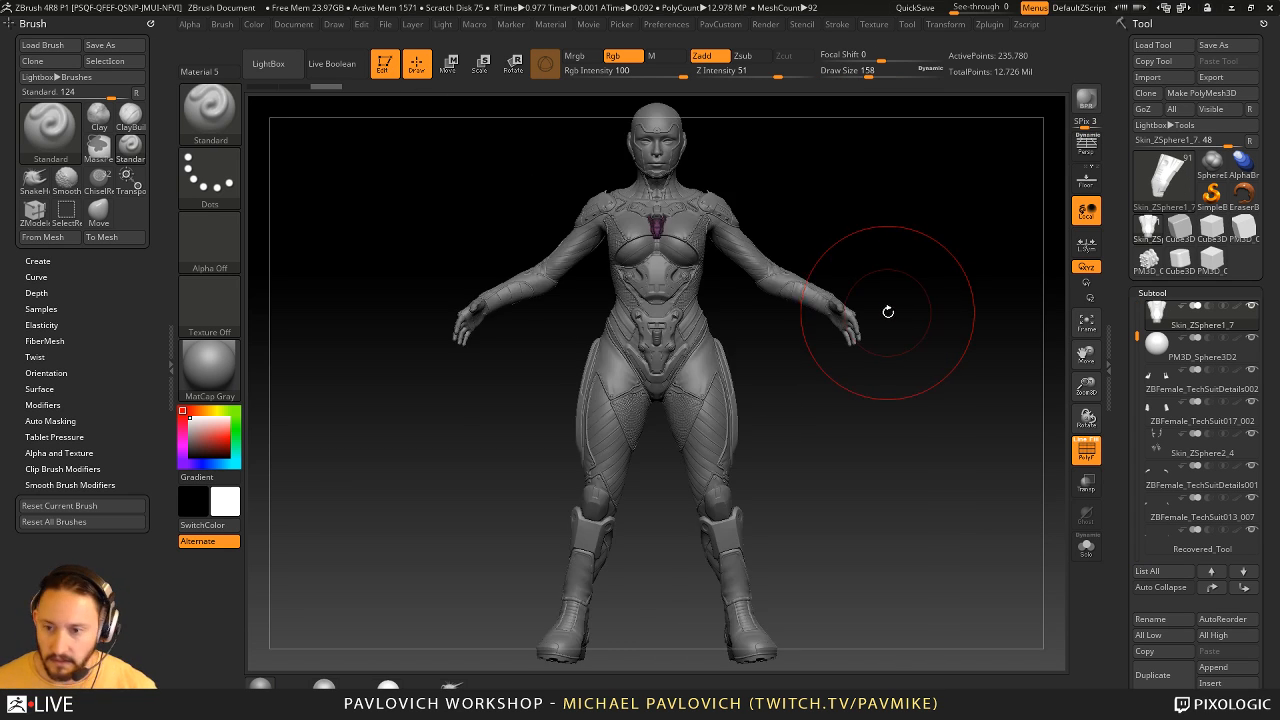
- Show only the Skin_ZSphere1_7 chest piece subtool, frame it and turn off its polyframe display
{"action": "key", "text": "s"}
{"action": "left_click_drag", "start_coordinate": [912, 431], "coordinate": [888, 431]}
{"action": "left_click", "coordinate": [1251, 305]}
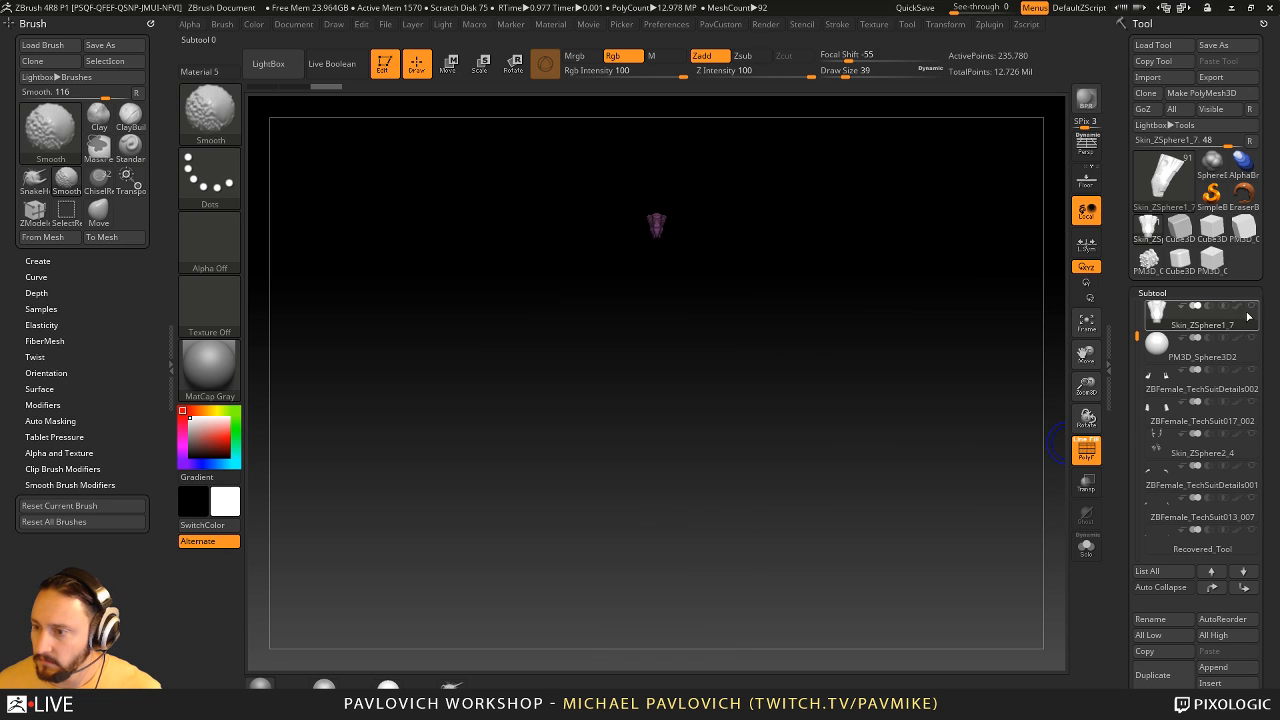
{"action": "key", "text": "f"}
{"action": "key", "text": "s"}
{"action": "mouse_move", "coordinate": [975, 431]}
{"action": "left_mouse_down"}
{"action": "mouse_move", "coordinate": [950, 432]}
{"action": "mouse_move", "coordinate": [923, 400]}
{"action": "mouse_move", "coordinate": [940, 408]}
{"action": "left_mouse_up"}
{"action": "left_click", "coordinate": [1076, 456]}
- Draw a lengthwise Topology brush curve beside the chest piece's slots and open the subtool's Geometry settings
{"action": "mouse_move", "coordinate": [940, 408]}
{"action": "left_mouse_down"}
{"action": "mouse_move", "coordinate": [955, 381]}
{"action": "mouse_move", "coordinate": [971, 464]}
{"action": "mouse_move", "coordinate": [857, 366]}
{"action": "mouse_move", "coordinate": [846, 377]}
{"action": "left_mouse_up"}
{"action": "key", "text": "b"}
{"action": "key", "text": "t"}
{"action": "key", "text": "o"}
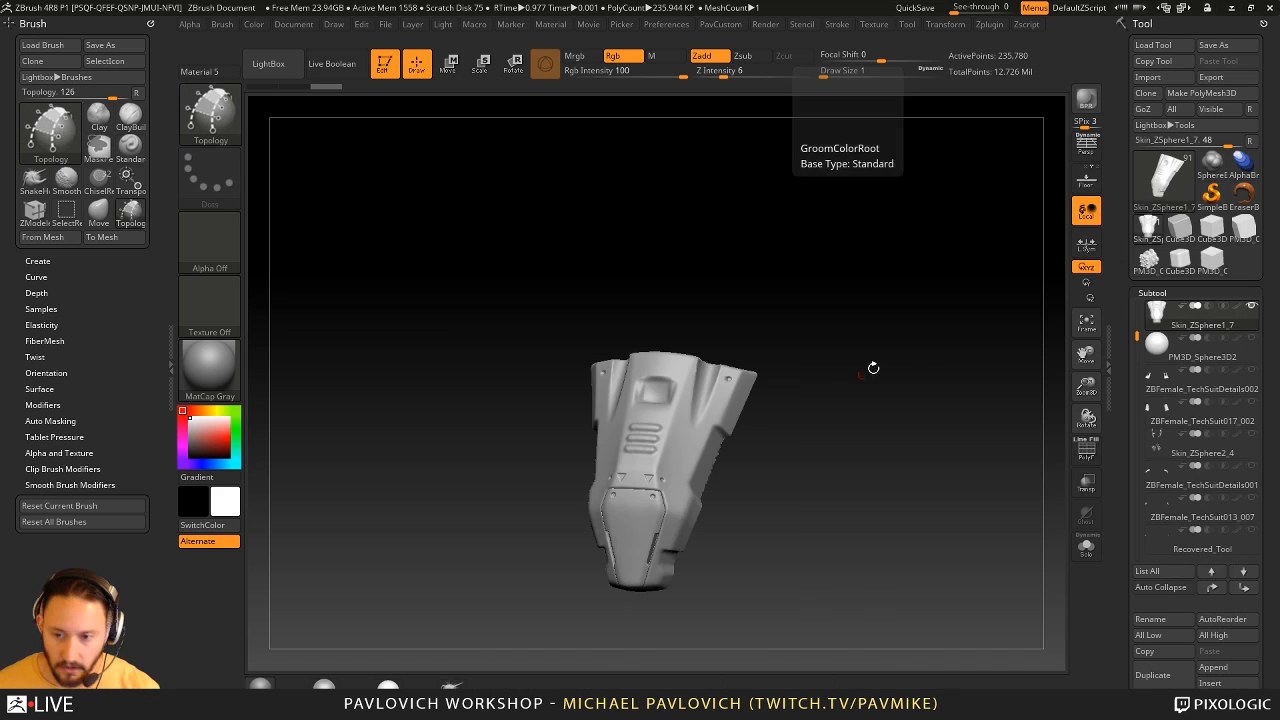
{"action": "left_click_drag", "start_coordinate": [926, 354], "coordinate": [1114, 390], "text": "alt"}
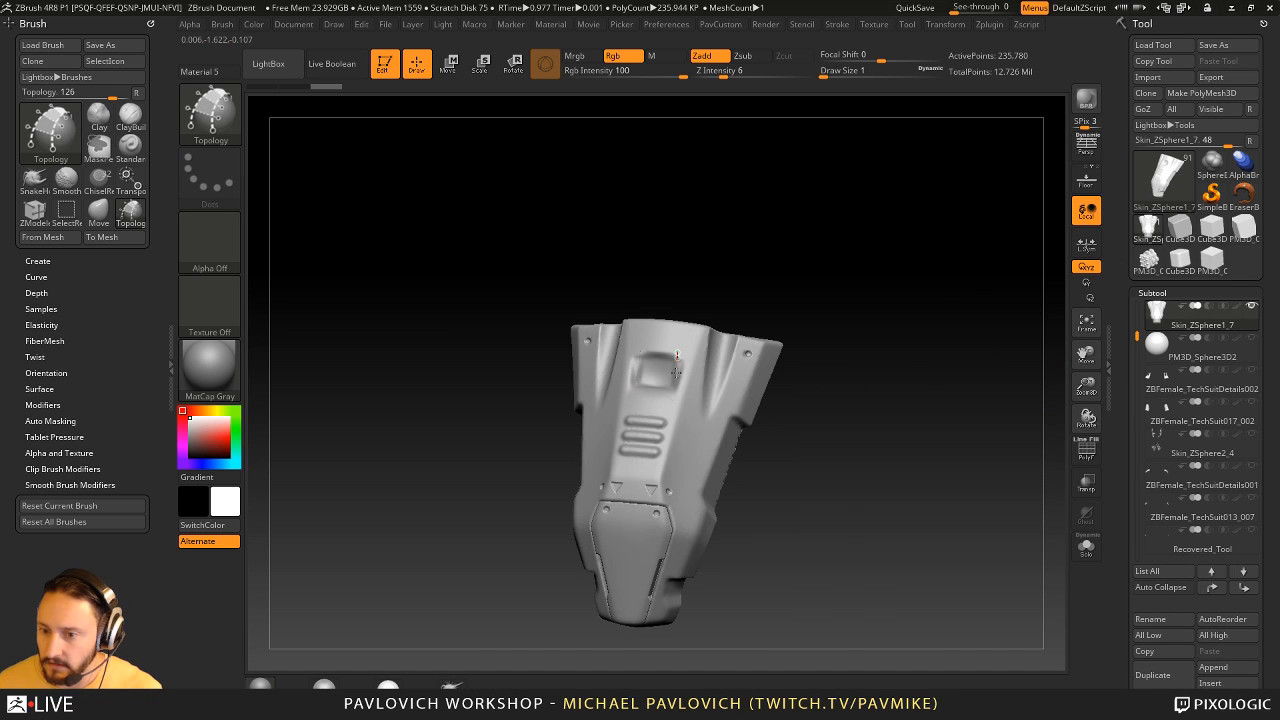
{"action": "left_click_drag", "start_coordinate": [677, 353], "coordinate": [653, 496]}
{"action": "left_click_drag", "start_coordinate": [1132, 460], "coordinate": [1130, 310]}
{"action": "left_click", "coordinate": [1202, 246]}
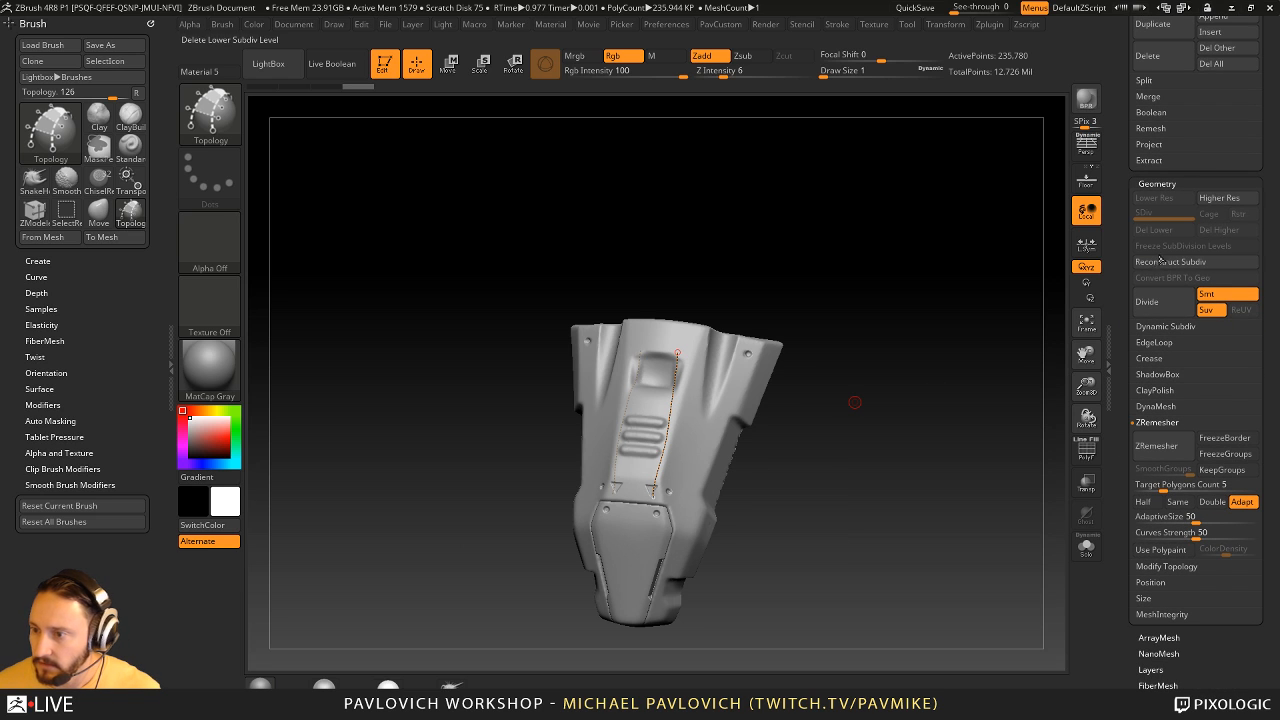
- Draw two more lengthwise topology curves and four curves crossing them to form a grid of faces on the chest piece
{"action": "left_click_drag", "start_coordinate": [717, 356], "coordinate": [677, 556]}
{"action": "left_click_drag", "start_coordinate": [662, 363], "coordinate": [754, 392]}
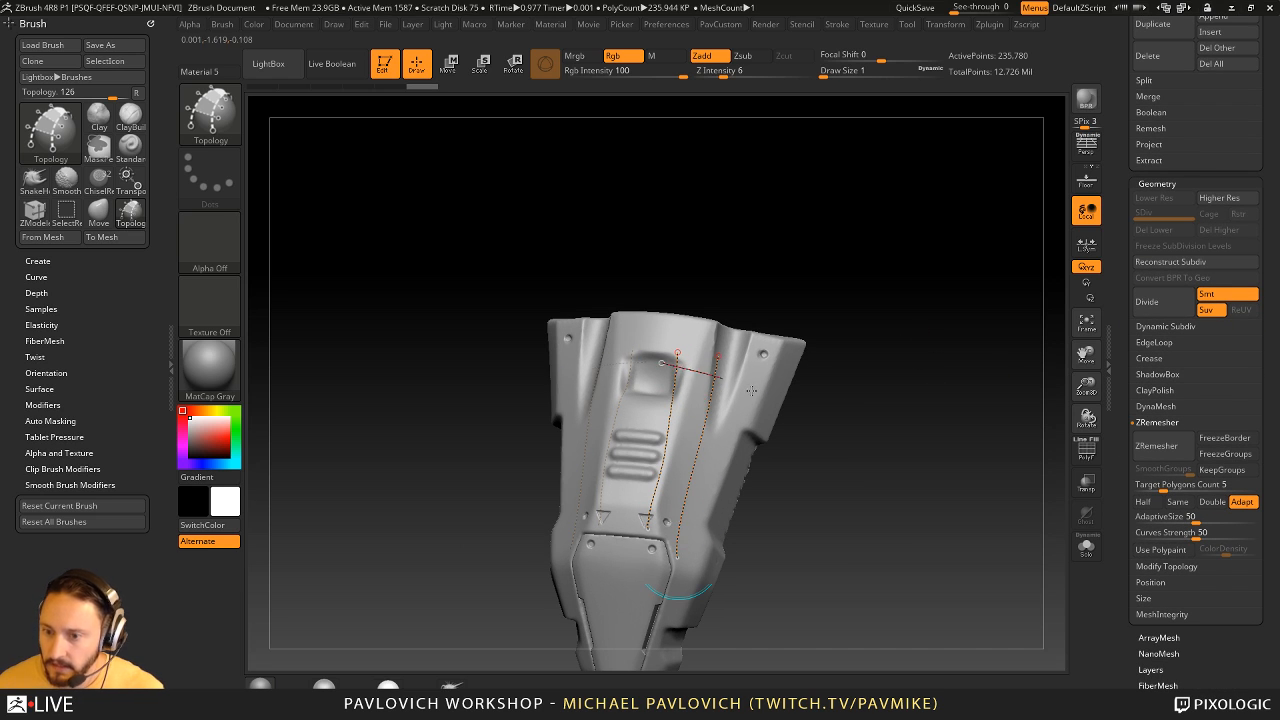
{"action": "left_click_drag", "start_coordinate": [656, 409], "coordinate": [734, 442]}
{"action": "mouse_move", "coordinate": [654, 457]}
{"action": "left_mouse_down"}
{"action": "mouse_move", "coordinate": [728, 489]}
{"action": "mouse_move", "coordinate": [726, 531]}
{"action": "left_mouse_up"}
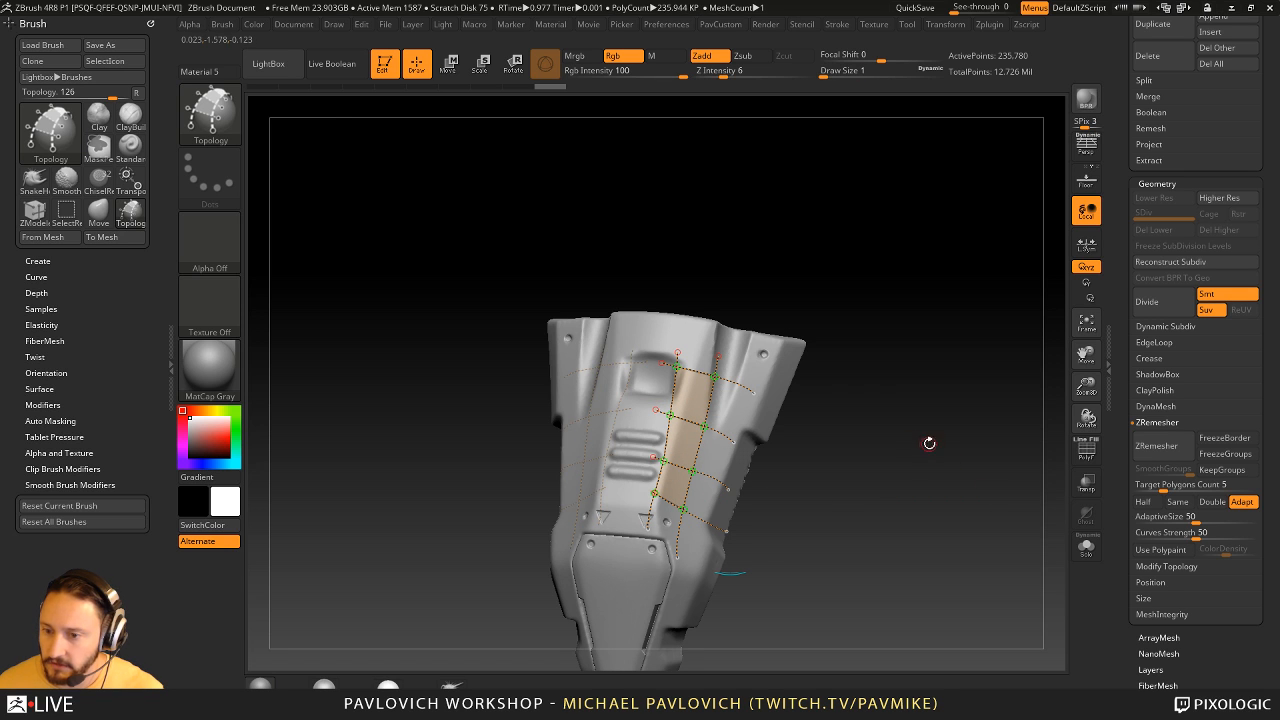
{"action": "left_click_drag", "start_coordinate": [758, 360], "coordinate": [704, 518]}
{"action": "mouse_move", "coordinate": [811, 492]}
{"action": "left_mouse_down"}
{"action": "mouse_move", "coordinate": [940, 468]}
{"action": "mouse_move", "coordinate": [922, 472]}
{"action": "mouse_move", "coordinate": [862, 424]}
{"action": "left_mouse_up"}
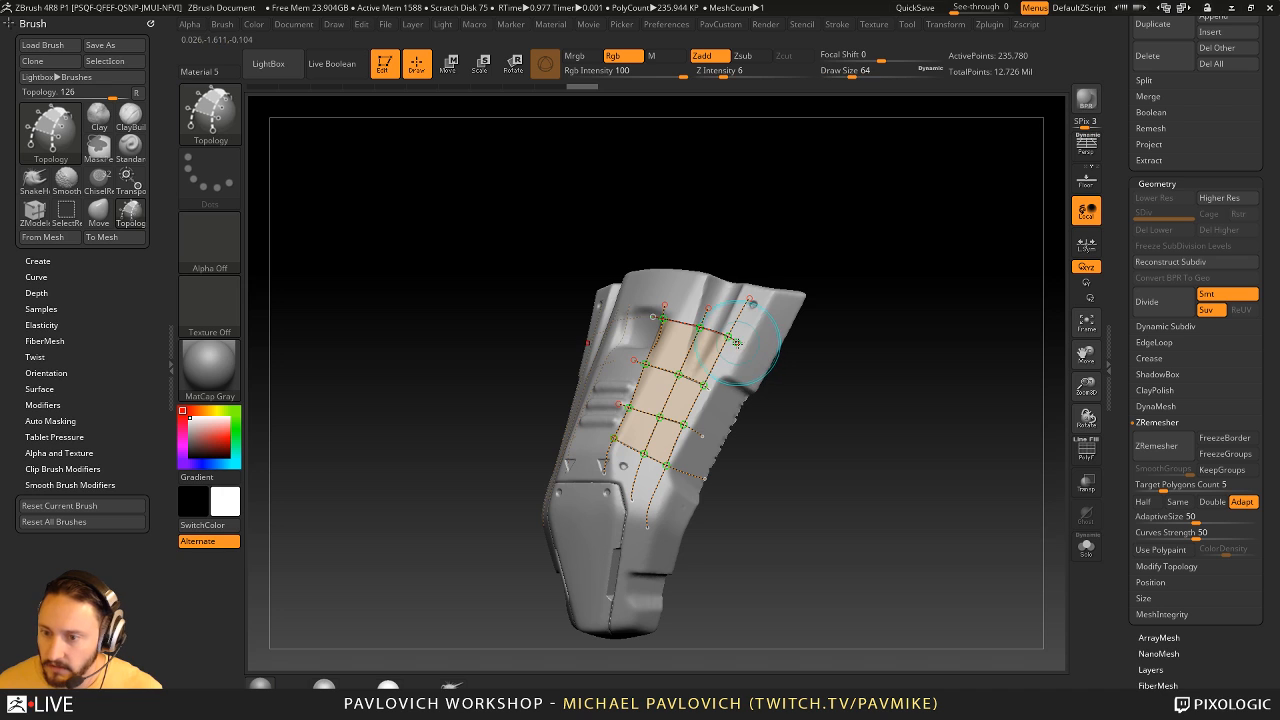
- Extend the crossing topology curves outward, add a fourth lengthwise curve through them and trim the loose curve ends
{"action": "left_click_drag", "start_coordinate": [772, 370], "coordinate": [702, 437]}
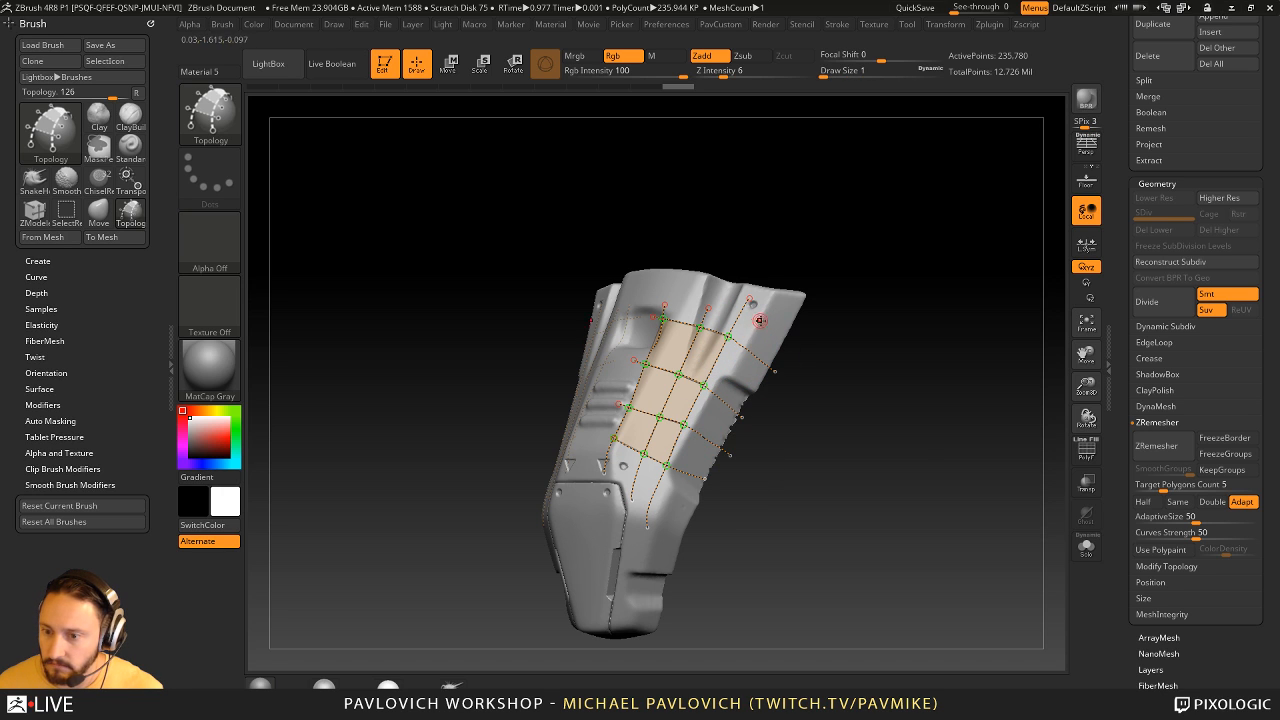
{"action": "left_click_drag", "start_coordinate": [760, 320], "coordinate": [662, 528]}
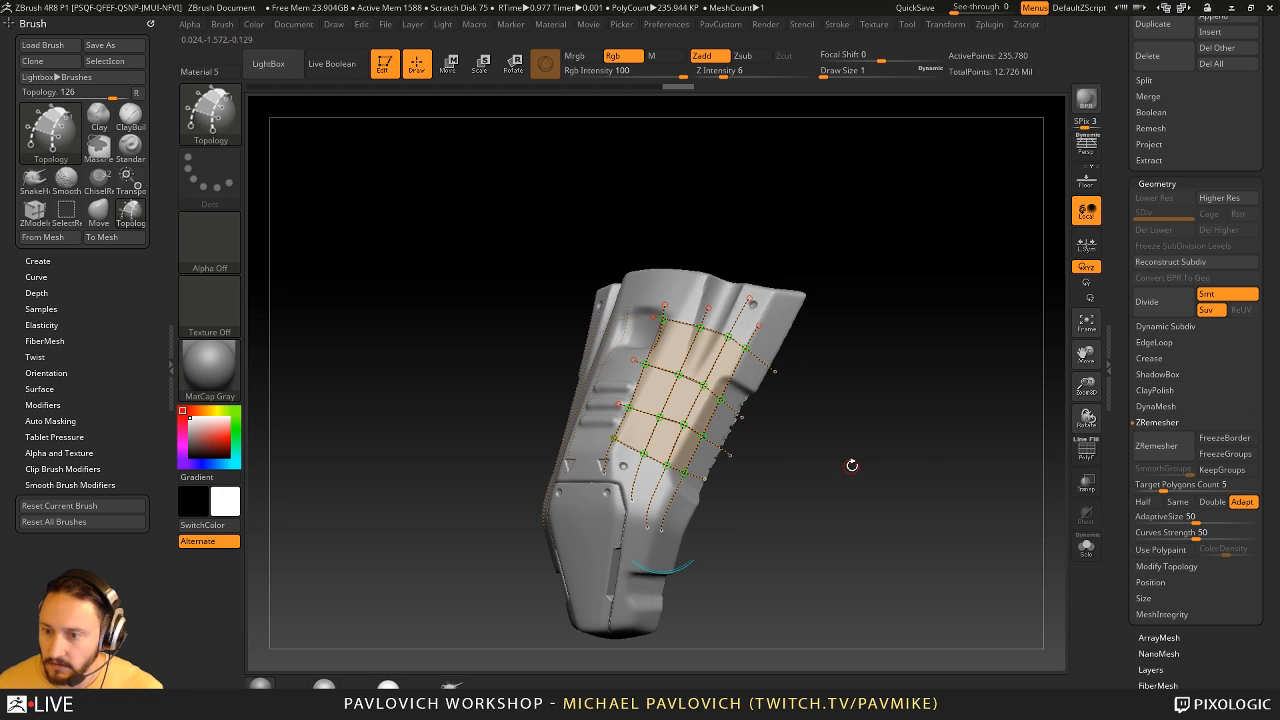
{"action": "left_click", "coordinate": [600, 543], "text": "alt"}
{"action": "left_click_drag", "start_coordinate": [840, 520], "coordinate": [849, 496]}
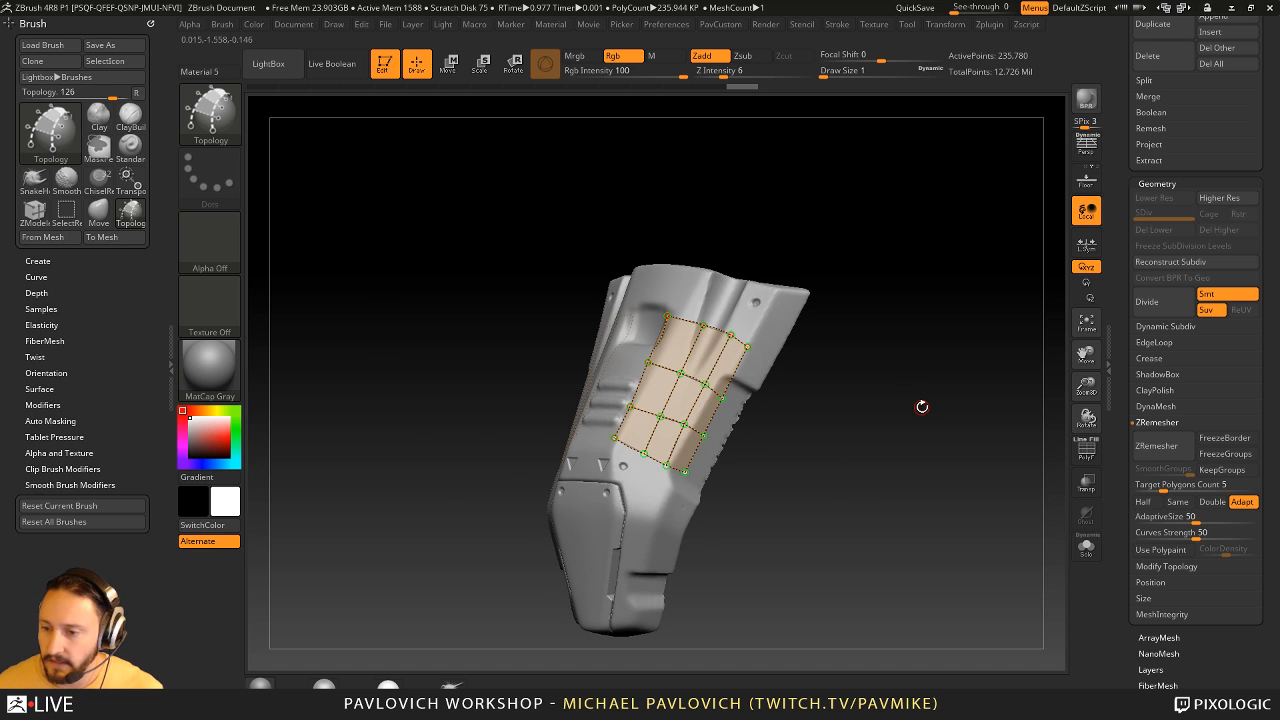
- Convert the topology grid into single-sided faces at draw size 1 and split the unmasked faces into their own subtool
{"action": "key", "text": "s"}
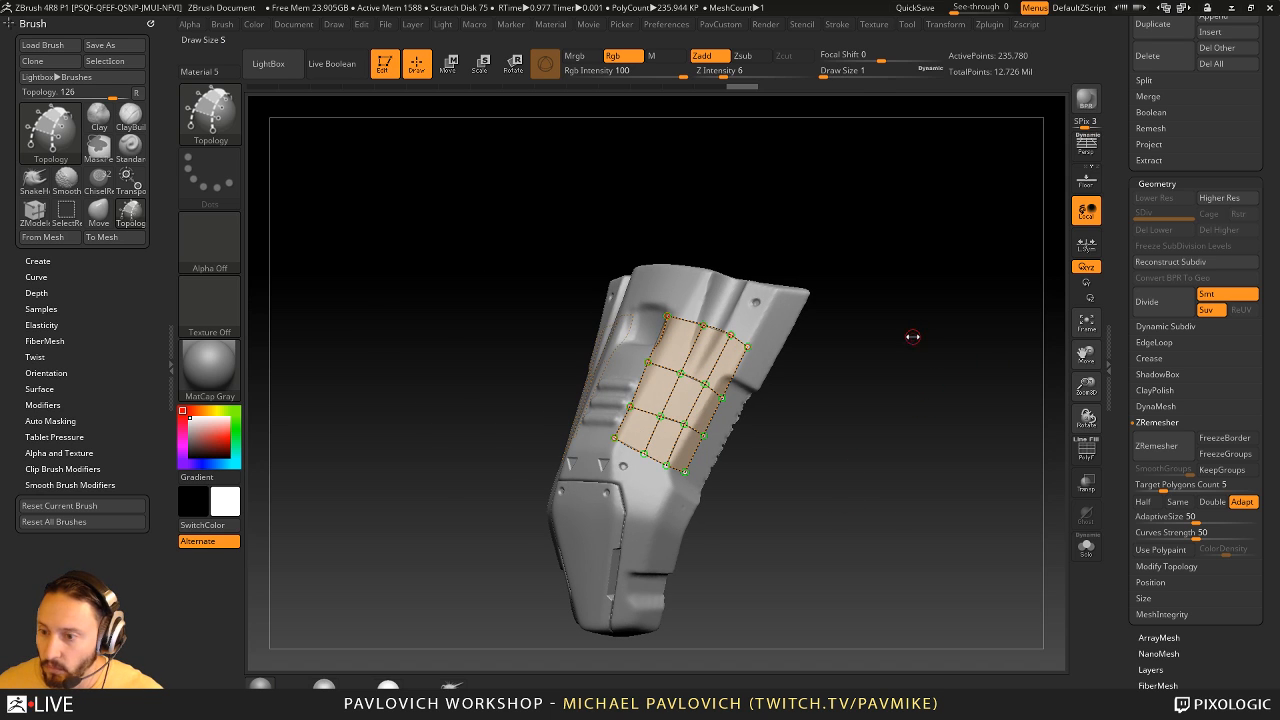
{"action": "key", "text": "a"}
{"action": "left_click_drag", "start_coordinate": [909, 425], "coordinate": [950, 436]}
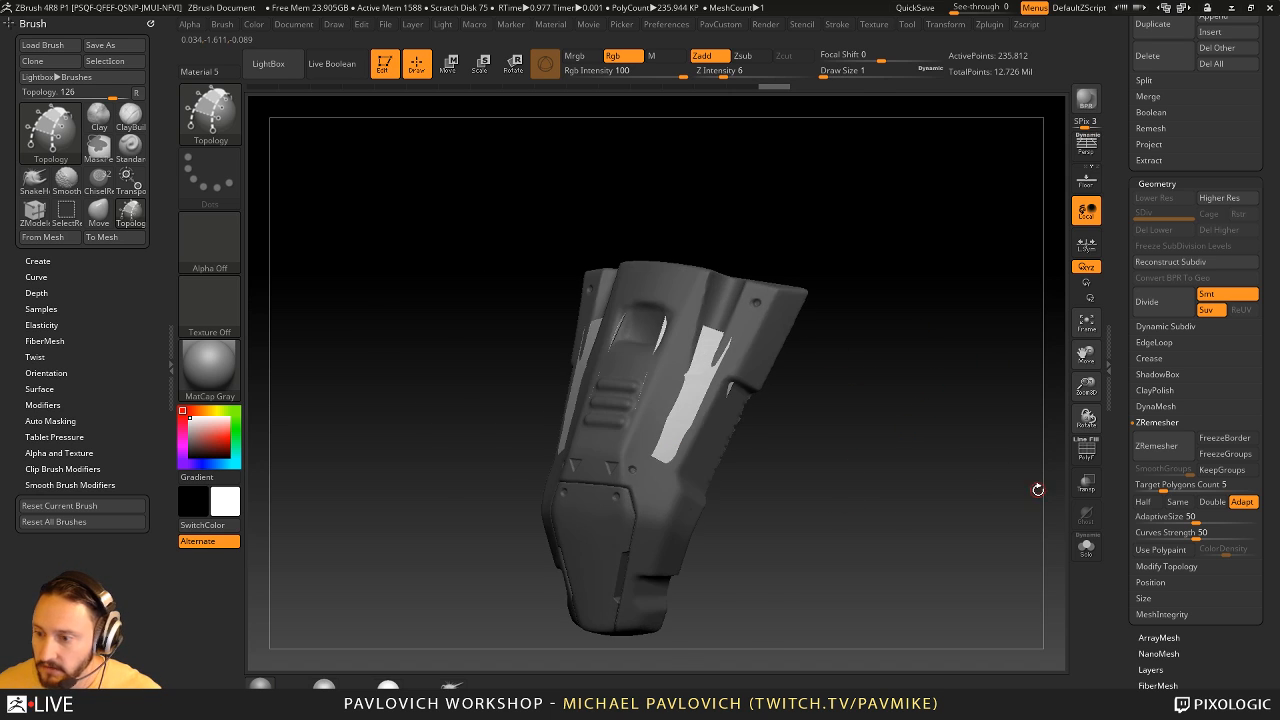
{"action": "key", "text": "4"}
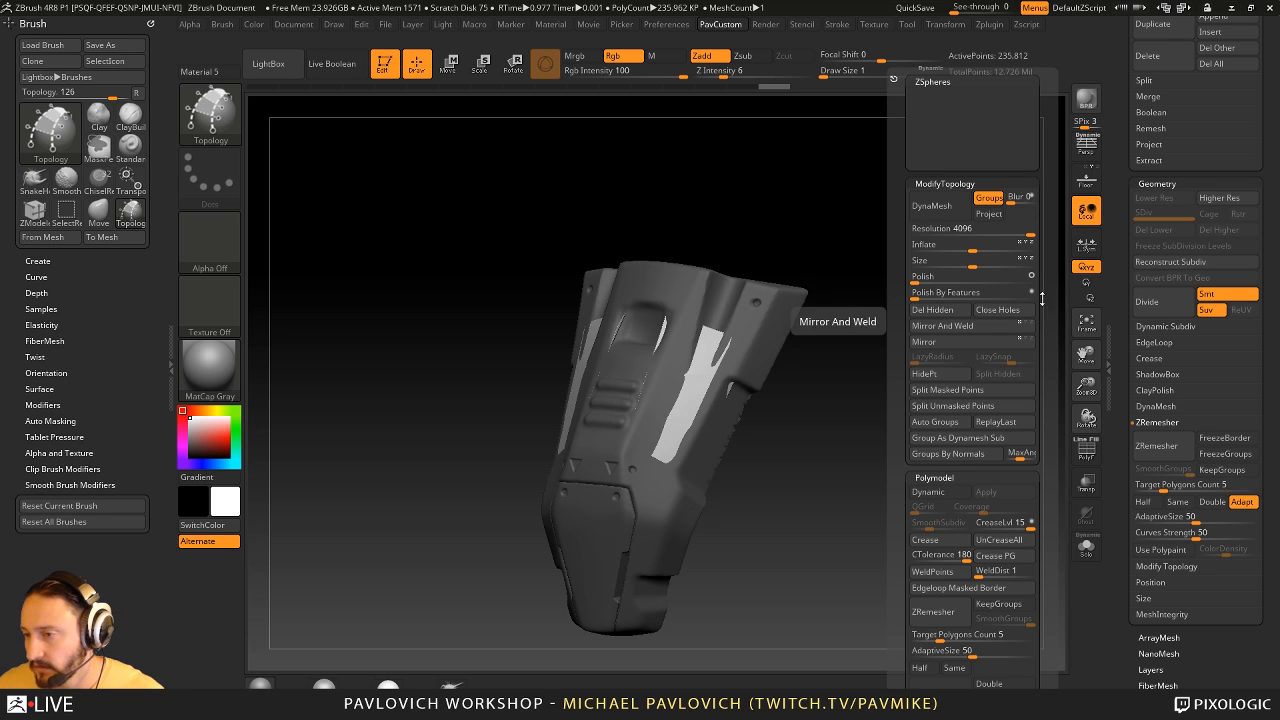
{"action": "left_click", "coordinate": [1143, 80]}
{"action": "left_click", "coordinate": [1186, 113]}
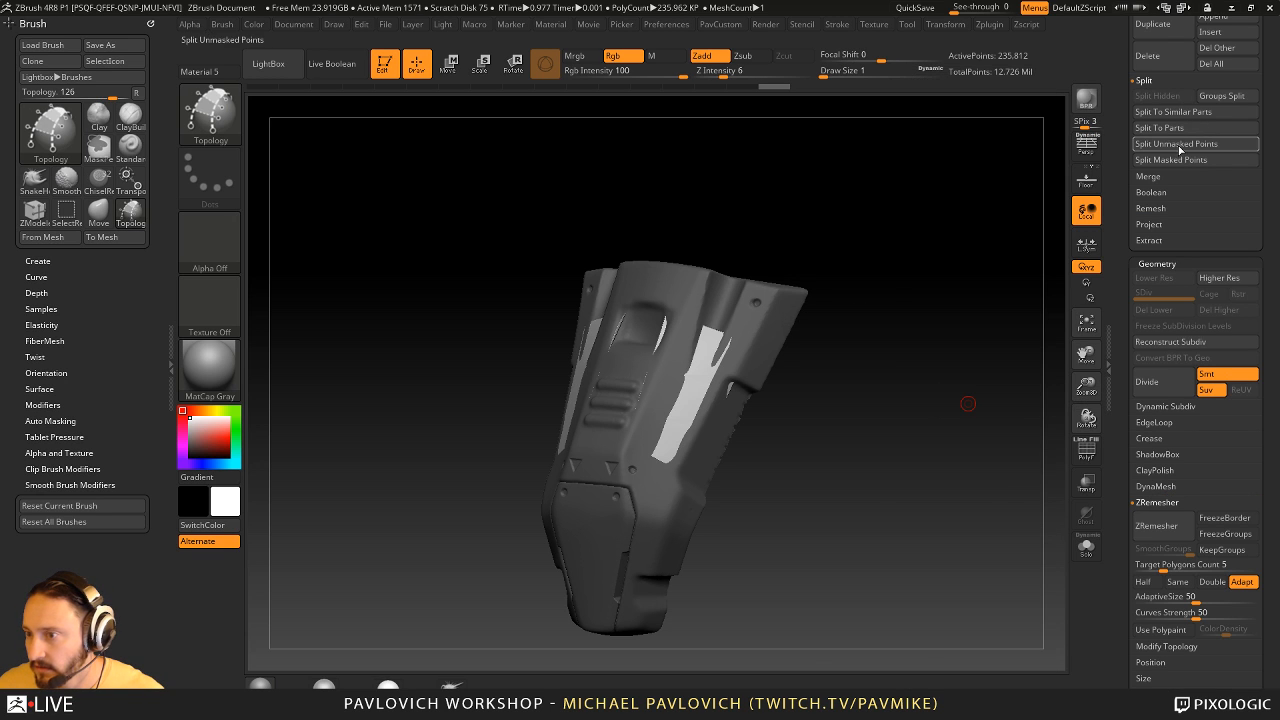
{"action": "left_click_drag", "start_coordinate": [903, 331], "coordinate": [719, 349]}
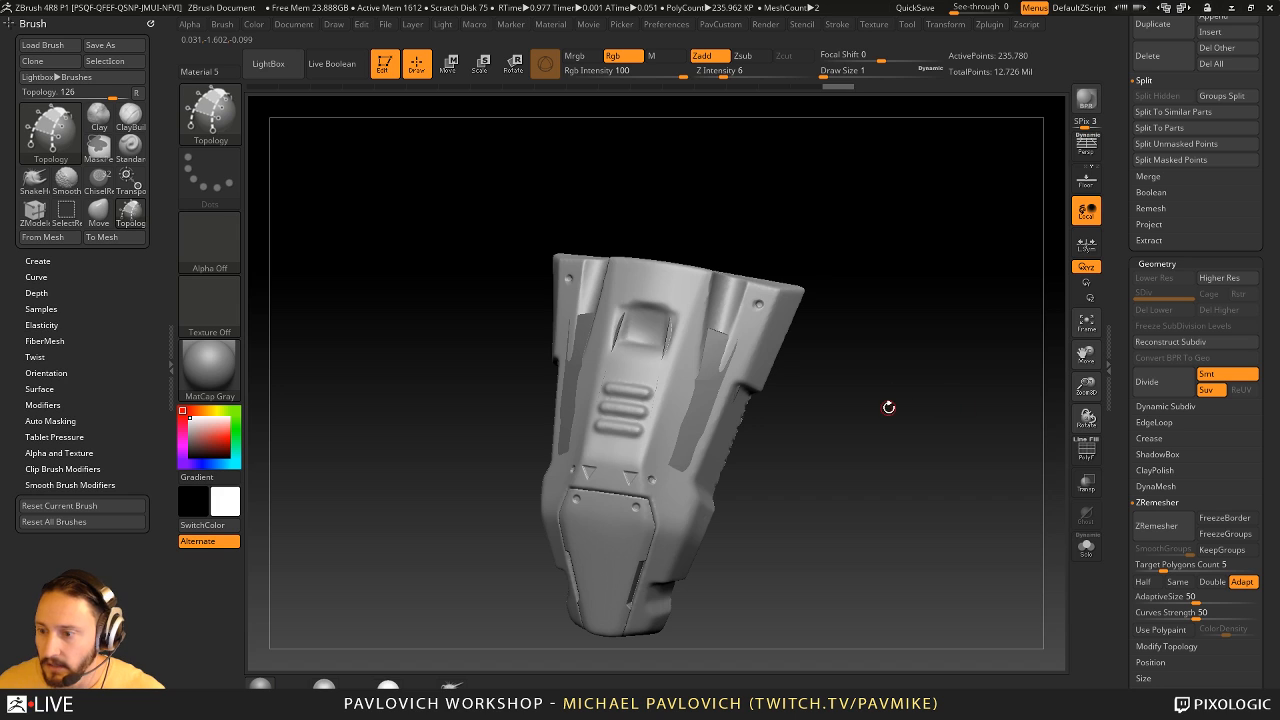
- Switch to the Standard brush and select the split-off patch subtool on the chest piece
{"action": "key", "text": "b"}
{"action": "key", "text": "s"}
{"action": "key", "text": "t"}
{"action": "mouse_move", "coordinate": [888, 406]}
{"action": "left_mouse_down"}
{"action": "mouse_move", "coordinate": [909, 411]}
{"action": "mouse_move", "coordinate": [897, 409]}
{"action": "left_mouse_up"}
{"action": "key", "text": "s"}
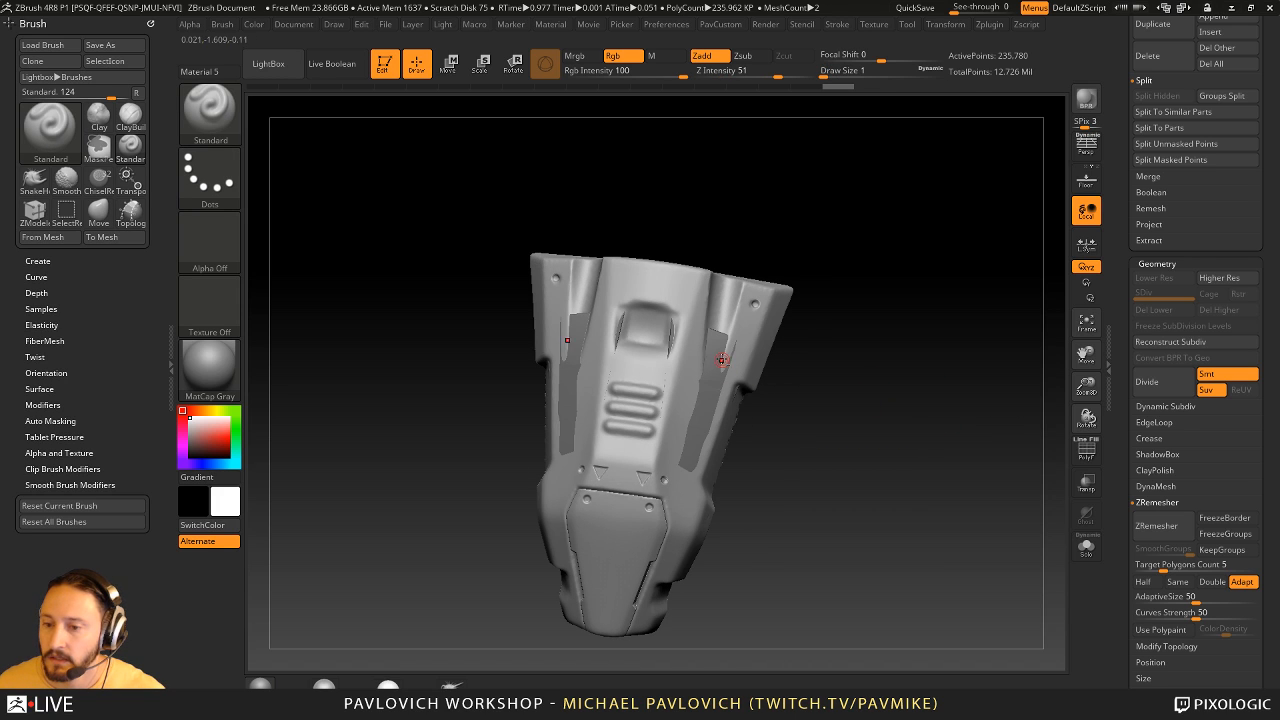
{"action": "left_click", "coordinate": [714, 337], "text": "alt"}
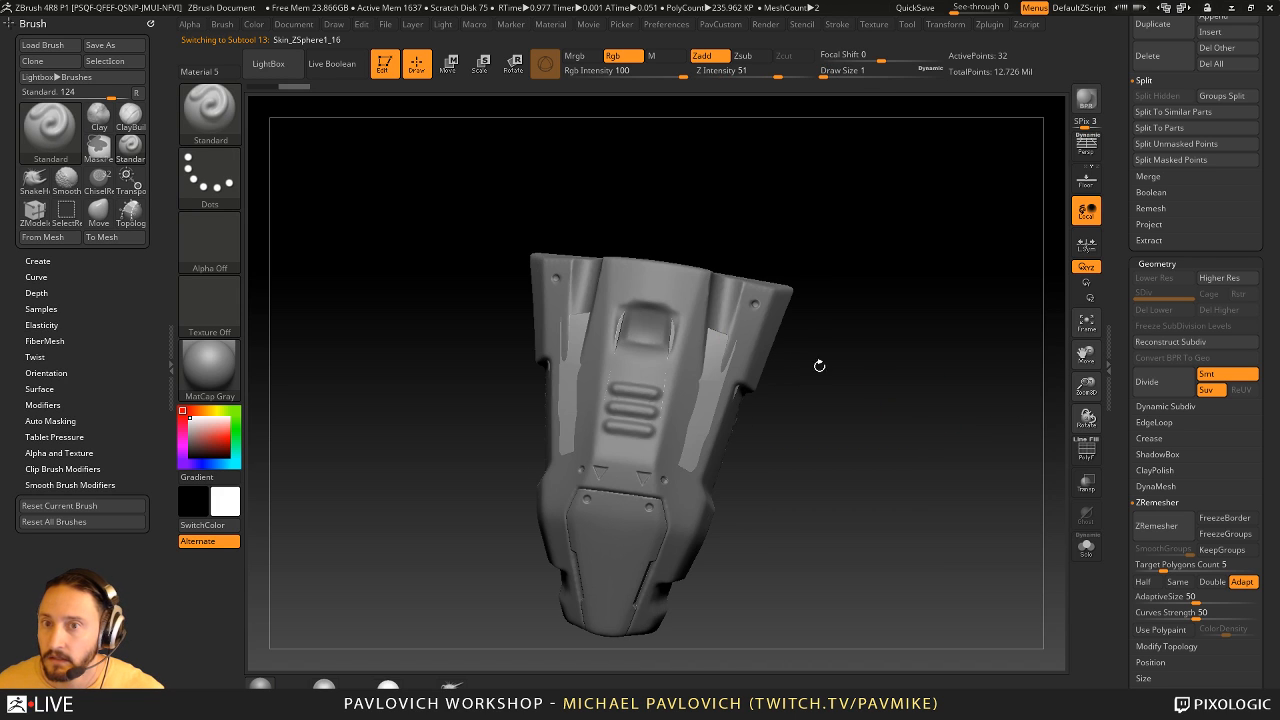
- Isolate the patch subtool with Solo and turn on its polyframe to examine the quads on both mirrored patches
{"action": "left_click", "coordinate": [1087, 557]}
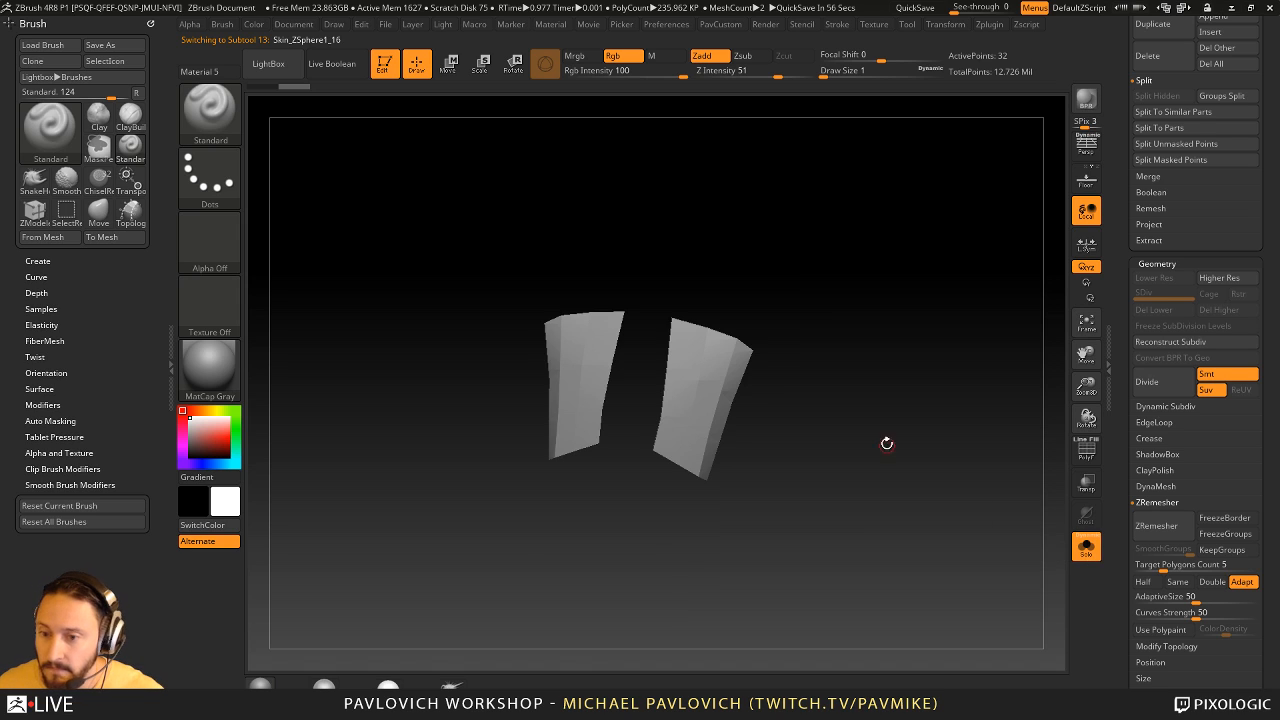
{"action": "left_click", "coordinate": [1087, 450]}
{"action": "left_click_drag", "start_coordinate": [937, 391], "coordinate": [930, 451]}
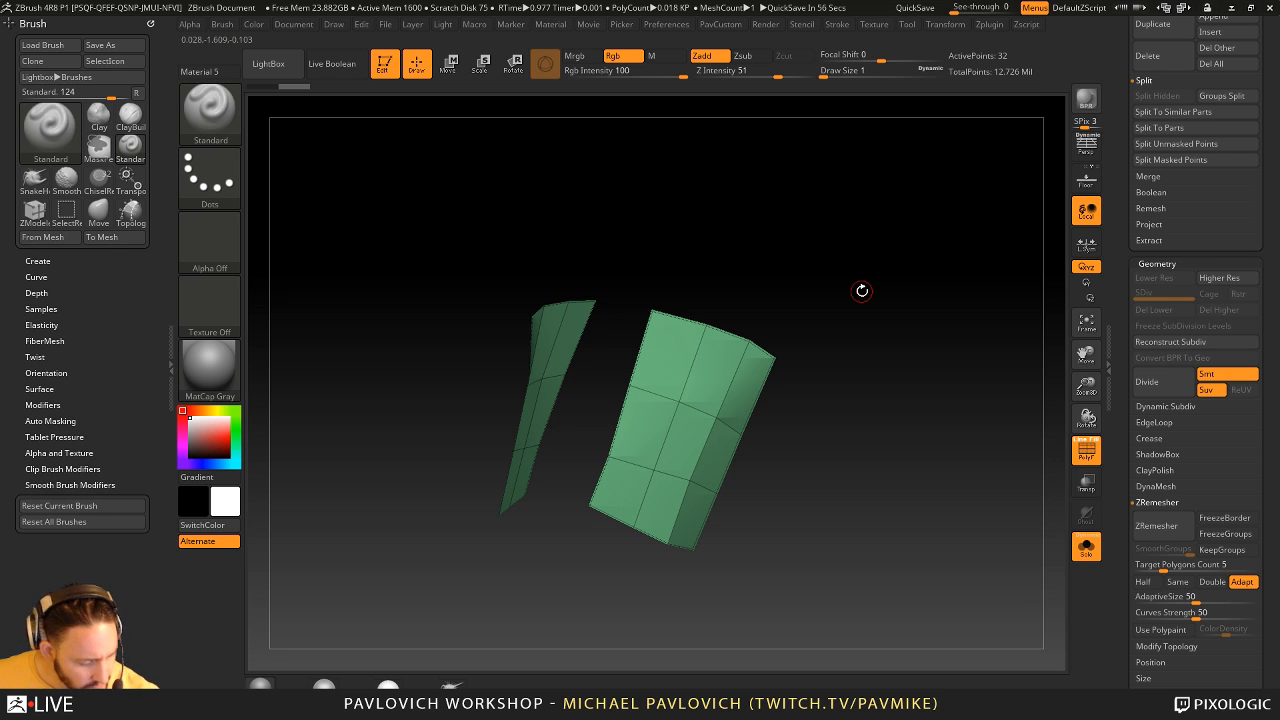
{"action": "mouse_move", "coordinate": [854, 289]}
{"action": "left_mouse_down"}
{"action": "mouse_move", "coordinate": [889, 314]}
{"action": "mouse_move", "coordinate": [845, 293]}
{"action": "left_mouse_up"}
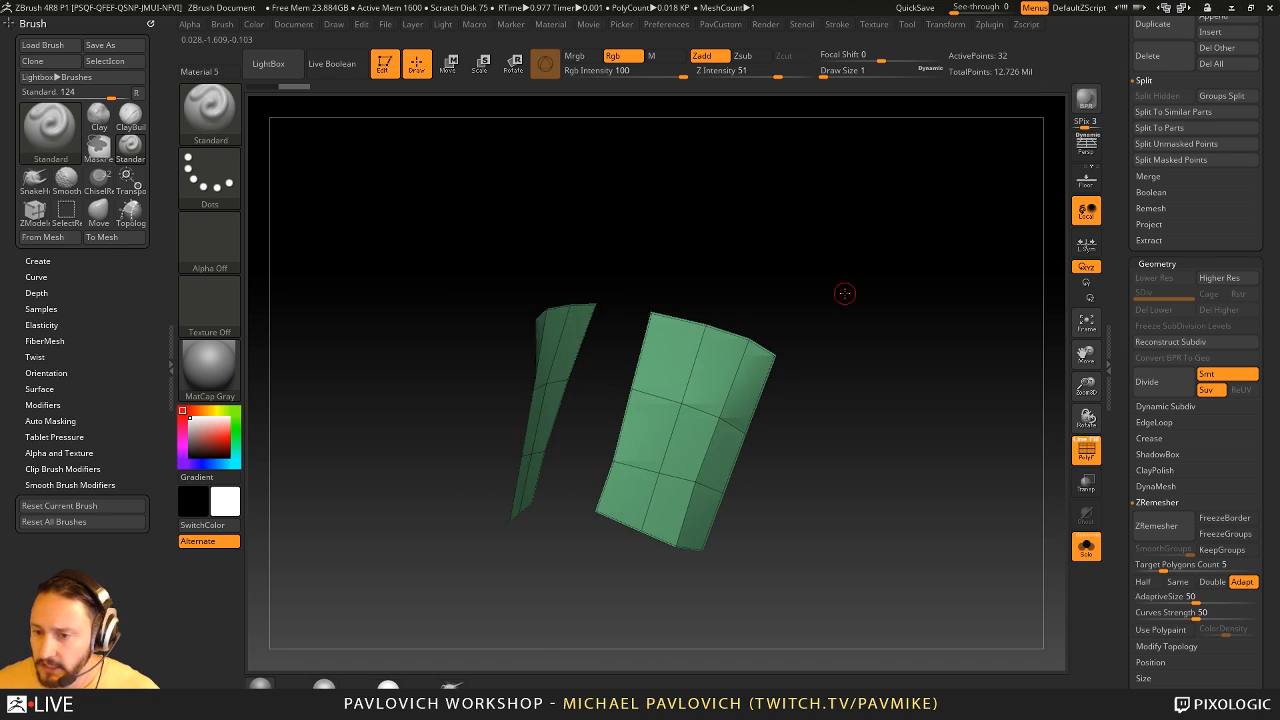
{"action": "left_click_drag", "start_coordinate": [800, 257], "coordinate": [869, 277]}
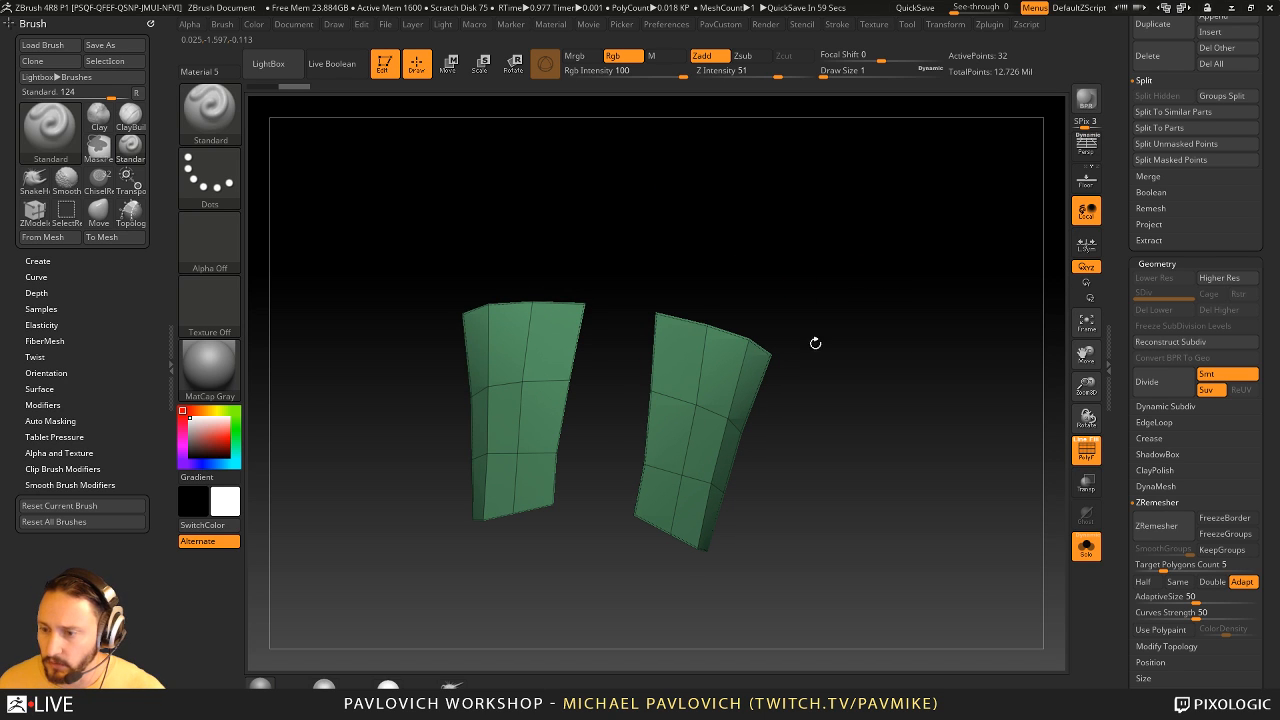
- Select the Skin_ZSphere1_7 chest piece subtool, turn off its polyframe display and frame it
{"action": "left_click_drag", "start_coordinate": [1123, 403], "coordinate": [1124, 560]}
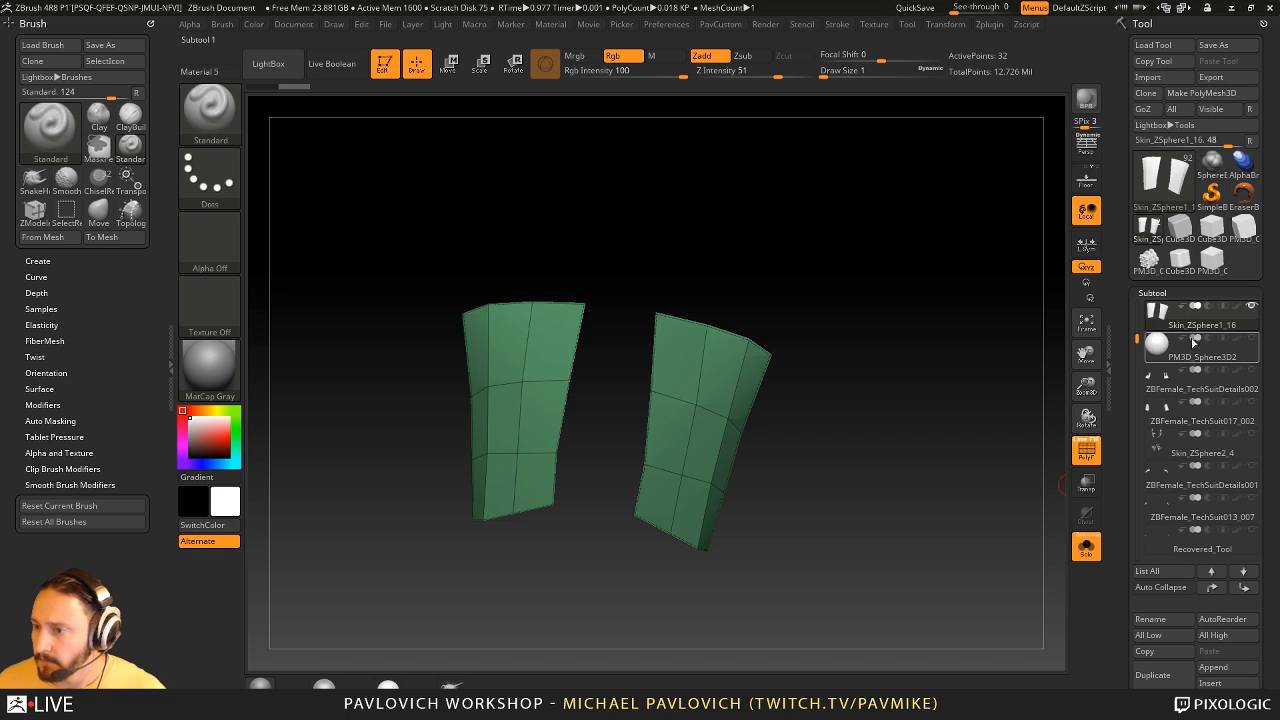
{"action": "left_click_drag", "start_coordinate": [1137, 341], "coordinate": [1137, 318]}
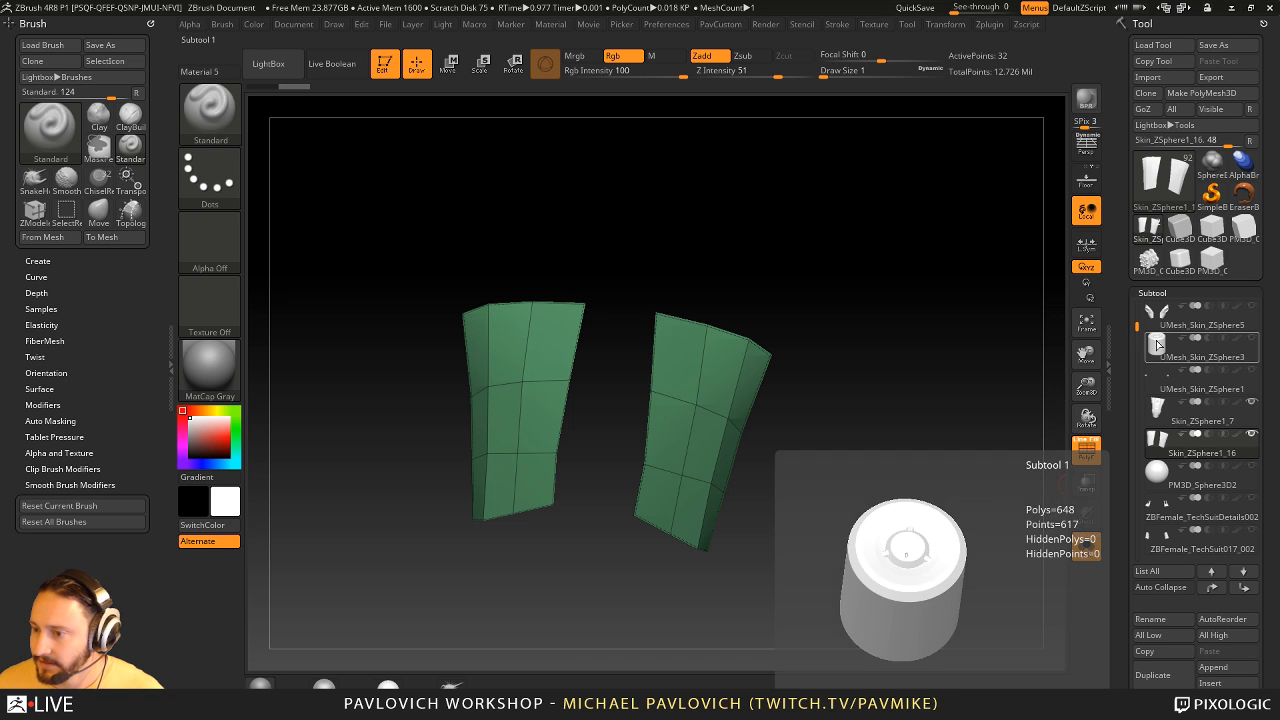
{"action": "left_click", "coordinate": [1160, 420]}
{"action": "left_click_drag", "start_coordinate": [931, 394], "coordinate": [892, 400]}
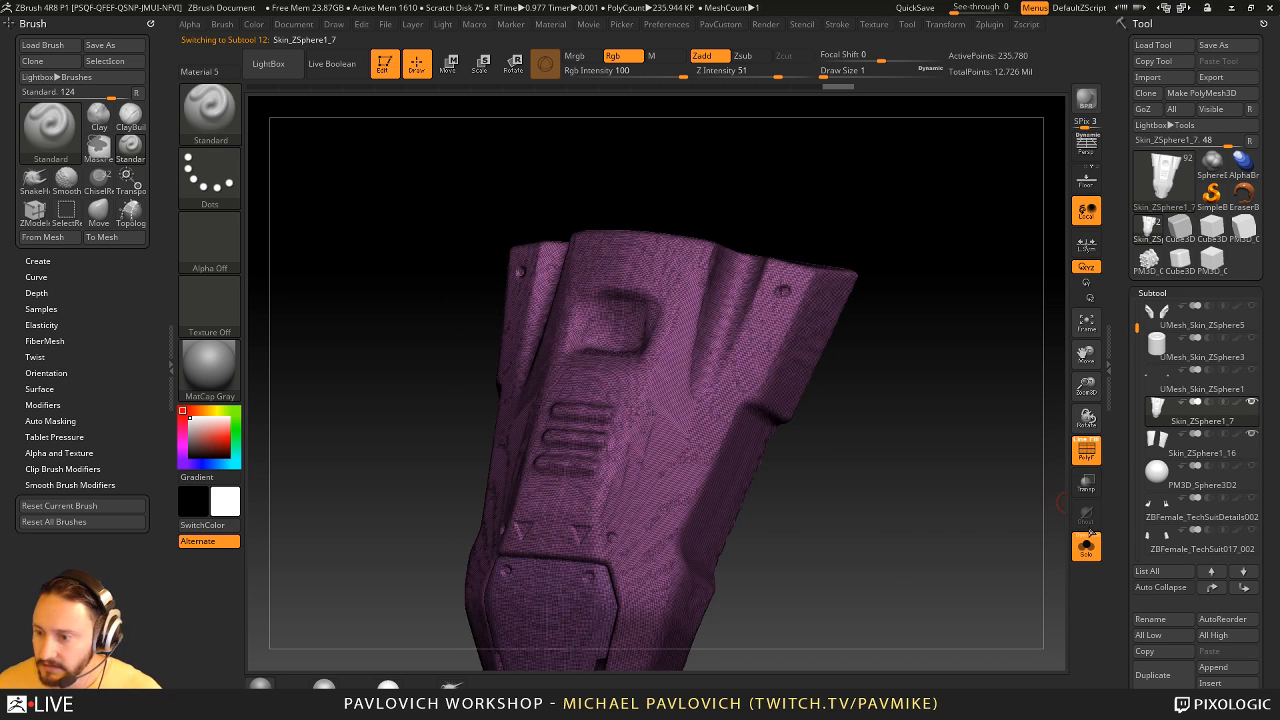
{"action": "left_click", "coordinate": [1086, 450]}
{"action": "key", "text": "f"}
{"action": "mouse_move", "coordinate": [917, 347]}
{"action": "left_mouse_down"}
{"action": "mouse_move", "coordinate": [948, 384]}
{"action": "mouse_move", "coordinate": [828, 376]}
{"action": "mouse_move", "coordinate": [836, 408]}
{"action": "left_mouse_up"}
{"action": "key", "text": "s"}
{"action": "key", "text": "s"}
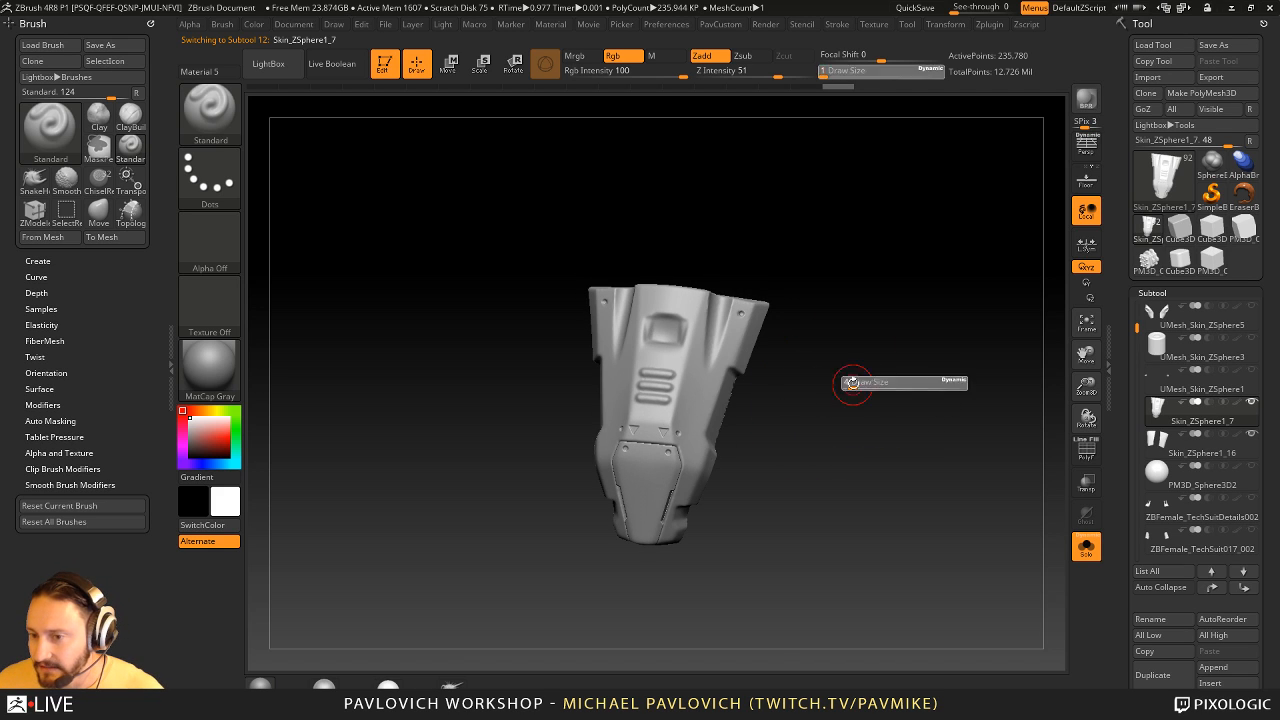
- Move the chest piece to the start of the subtool list and insert a ZSphere directly after it
{"action": "left_click", "coordinate": [1213, 587]}
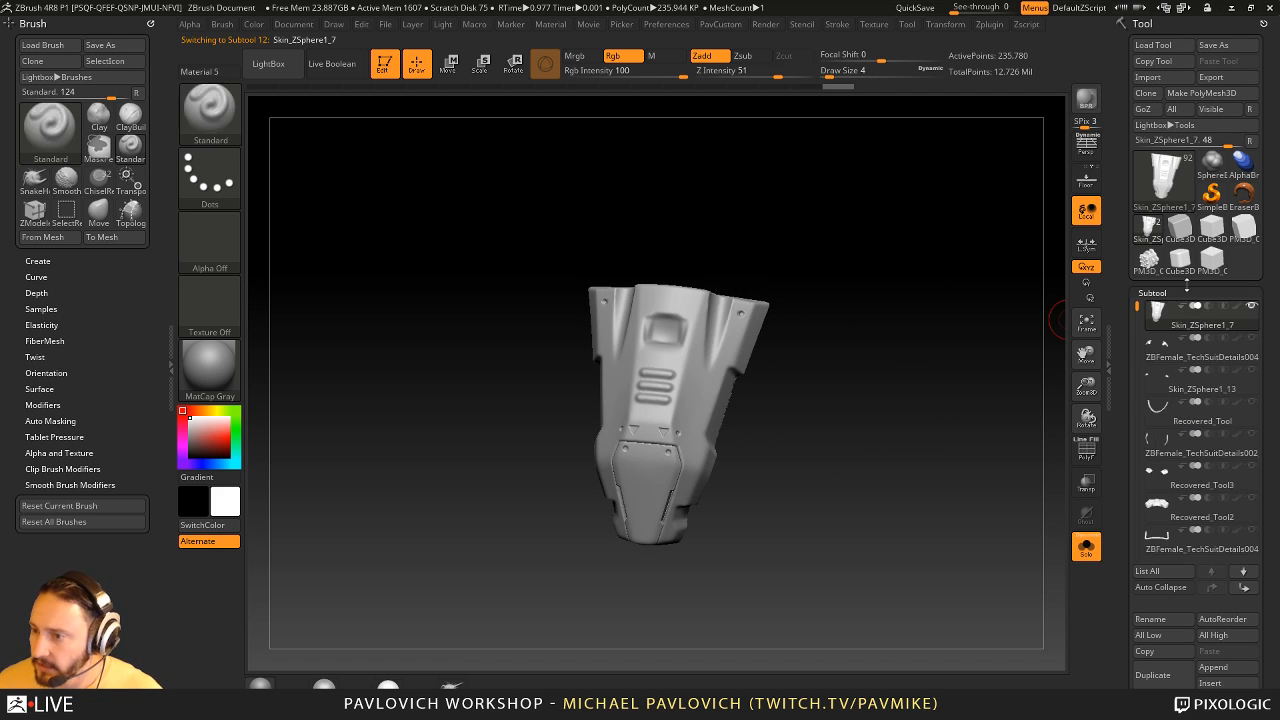
{"action": "left_click", "coordinate": [1210, 683]}
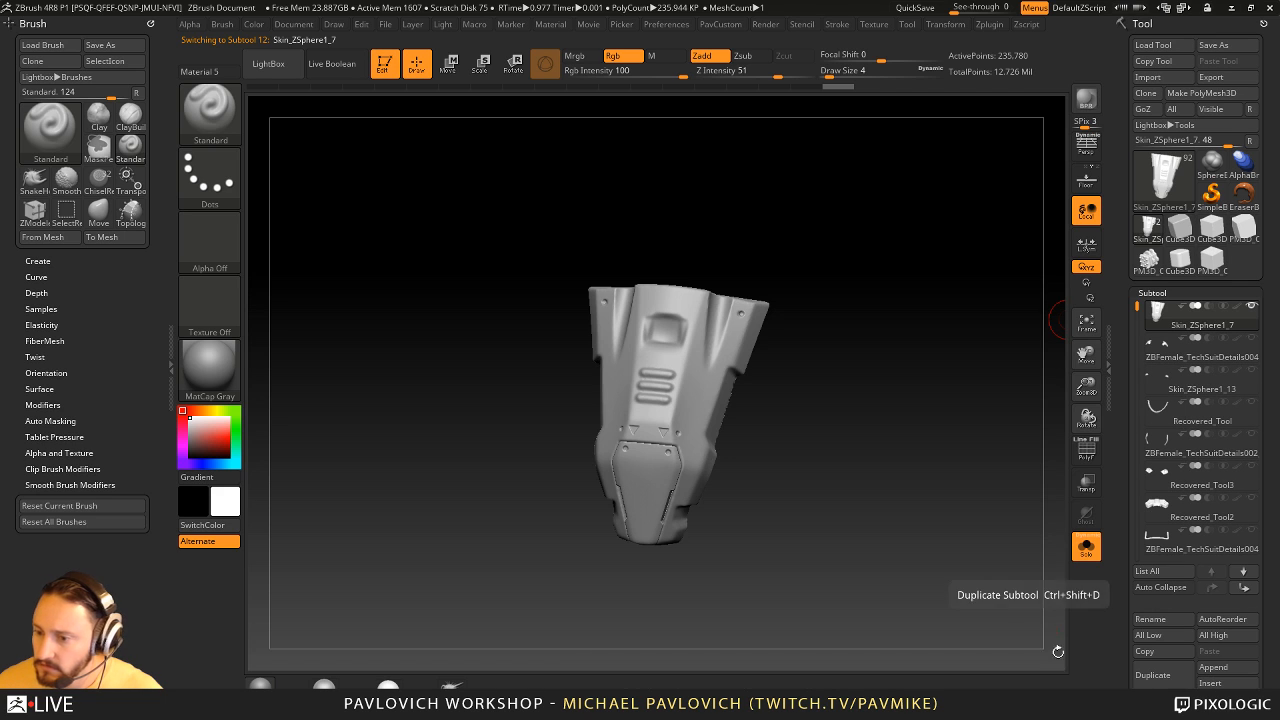
{"action": "left_click", "coordinate": [1210, 683]}
{"action": "left_click", "coordinate": [1022, 497]}
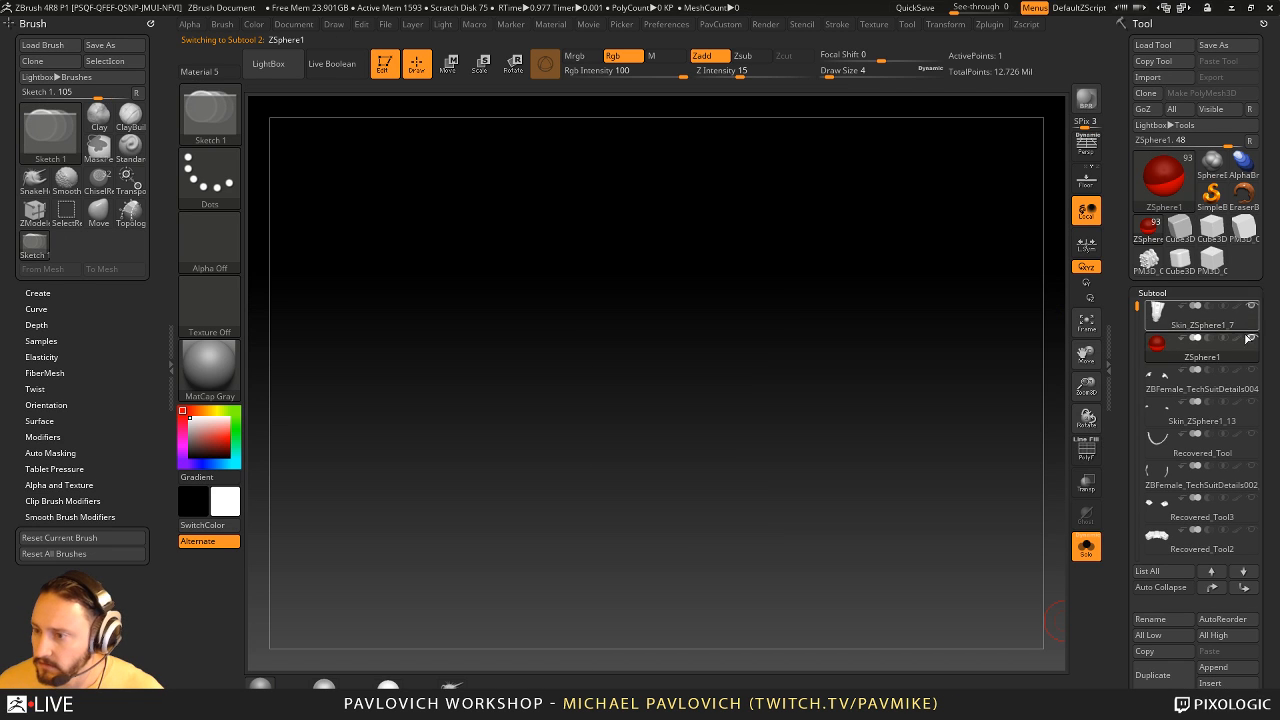
- Turn off Solo so the chest piece appears with the ZSphere, and make the ZSphere1 subtool active
{"action": "left_click", "coordinate": [1234, 322]}
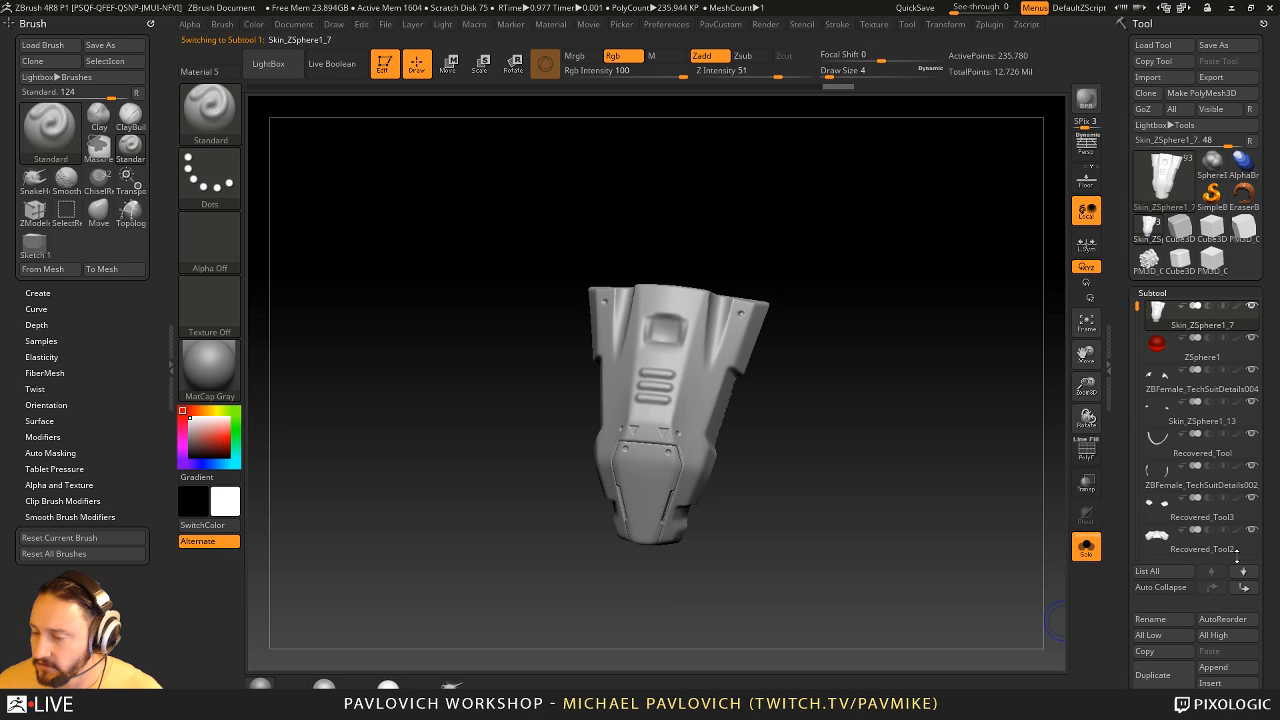
{"action": "key", "text": "shift"}
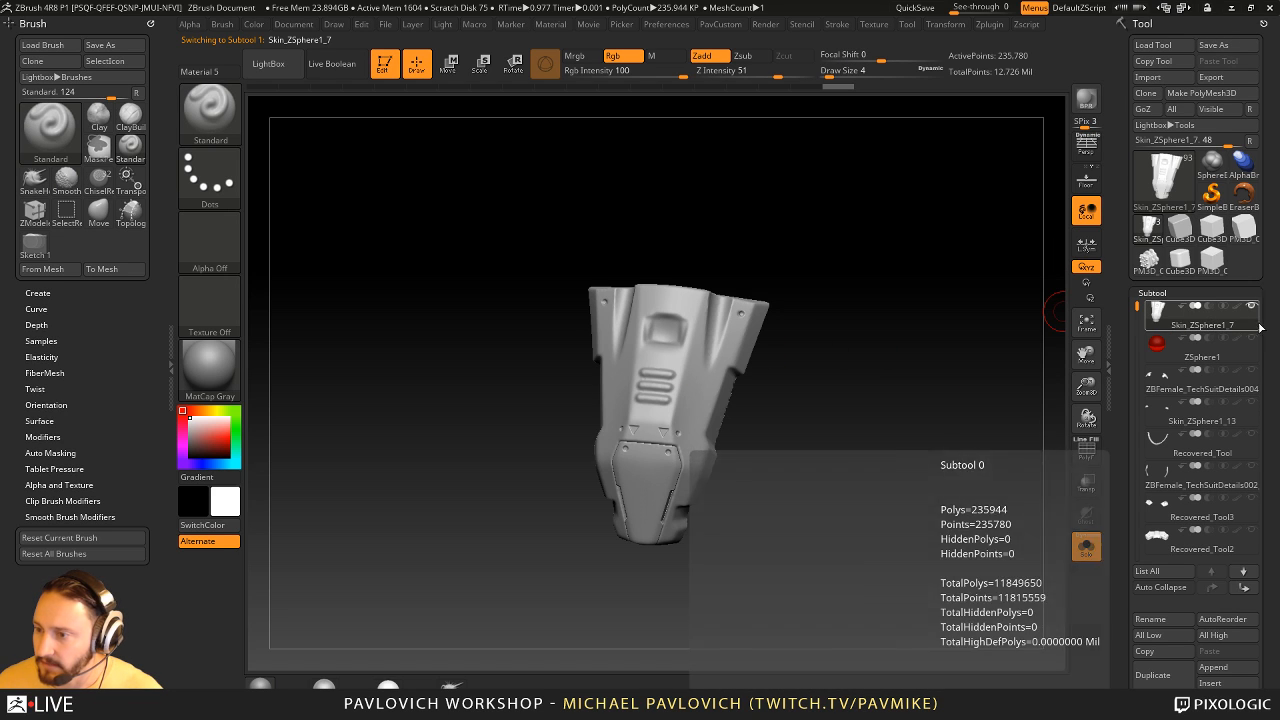
{"action": "left_click", "coordinate": [1087, 547]}
{"action": "mouse_move", "coordinate": [946, 372]}
{"action": "right_mouse_down", "text": "ctrl"}
{"action": "mouse_move", "coordinate": [762, 206]}
{"action": "mouse_move", "coordinate": [904, 344]}
{"action": "mouse_move", "coordinate": [968, 383]}
{"action": "right_mouse_up", "text": "ctrl"}
{"action": "right_click_drag", "start_coordinate": [968, 383], "coordinate": [863, 331], "text": "alt"}
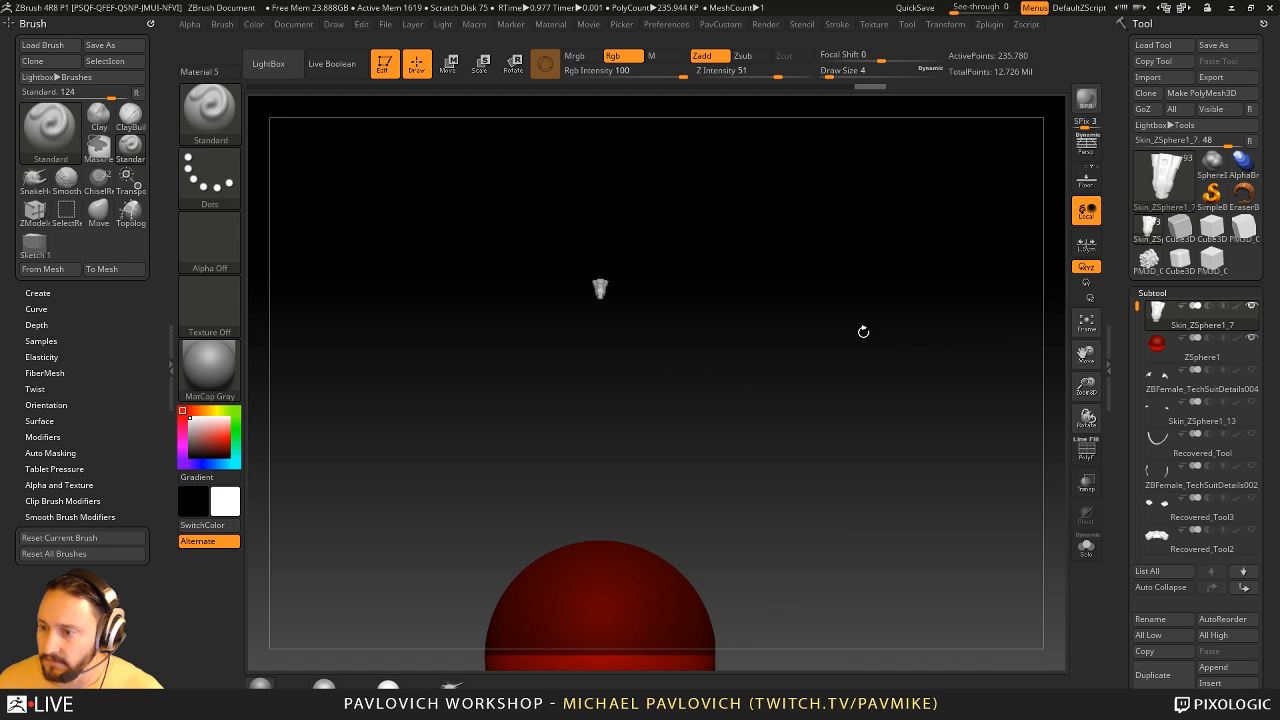
{"action": "left_click", "coordinate": [1203, 361]}
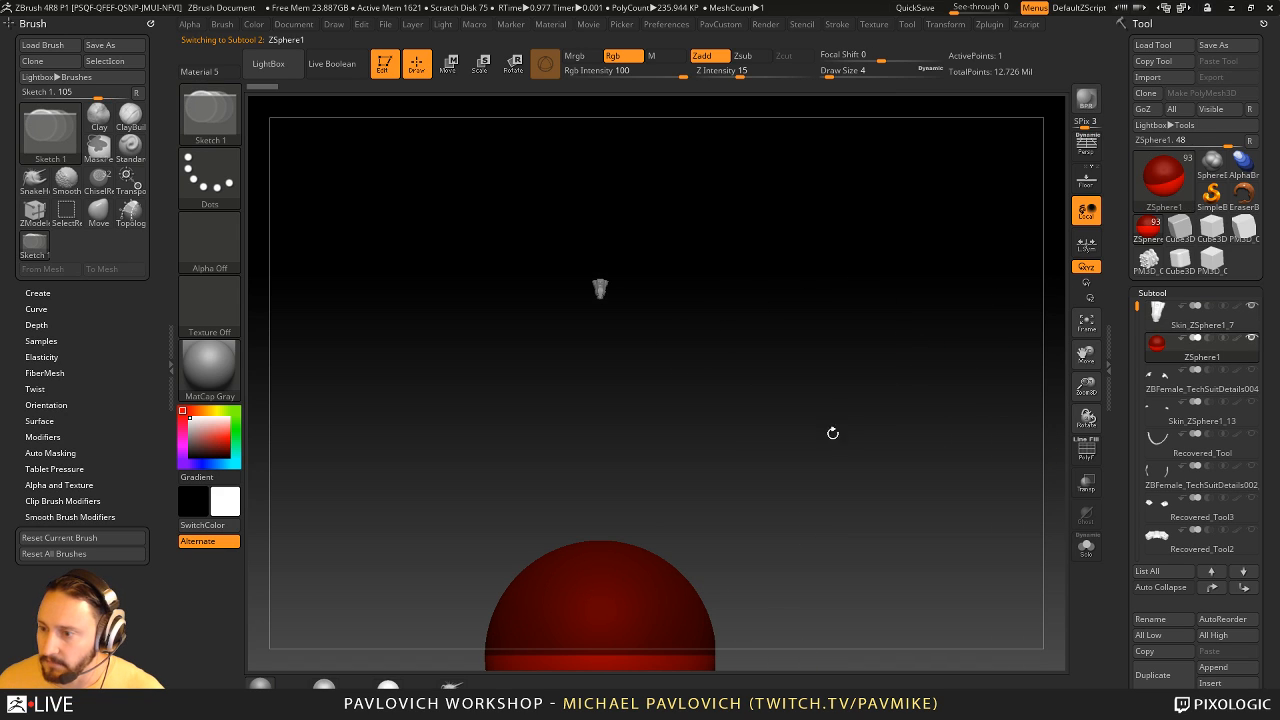
{"action": "right_click_drag", "start_coordinate": [831, 434], "coordinate": [796, 446], "text": "ctrl"}
{"action": "right_click_drag", "start_coordinate": [796, 446], "coordinate": [805, 388], "text": "alt"}
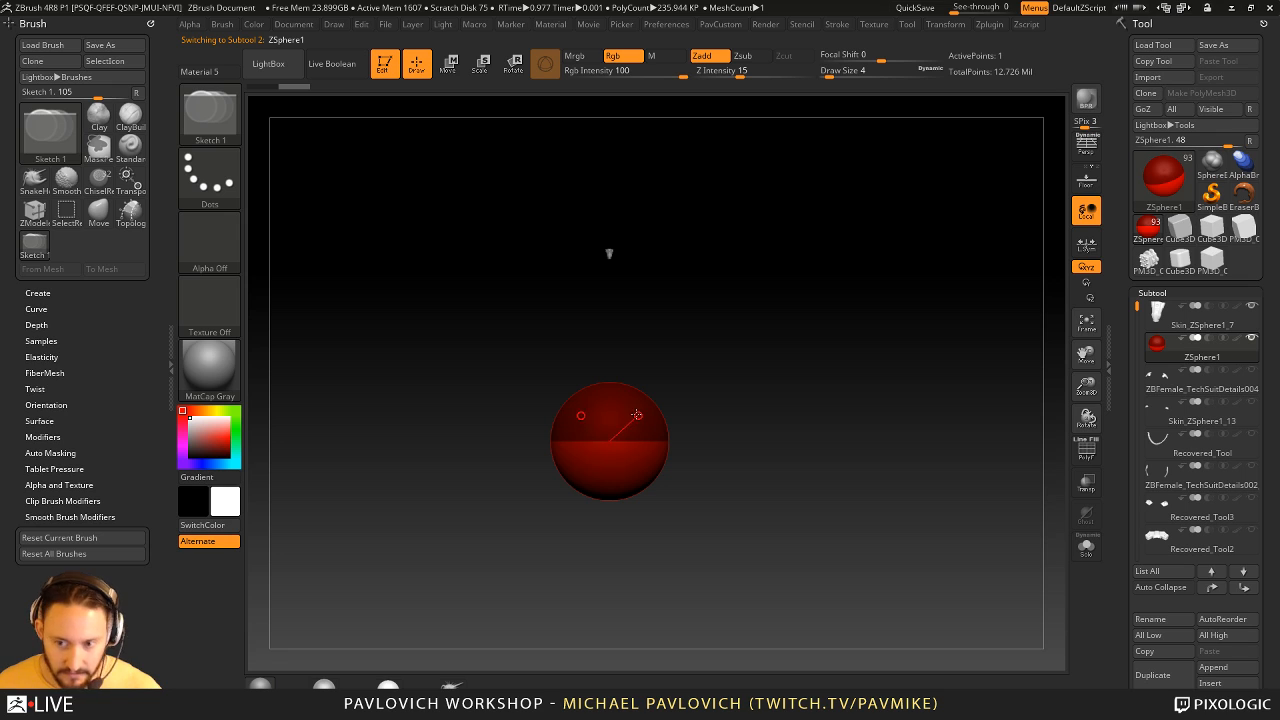
- Scale the oversized ZSphere down to a tiny sphere and check it by toggling Solo
{"action": "key", "text": "e"}
{"action": "left_click_drag", "start_coordinate": [640, 413], "coordinate": [530, 265]}
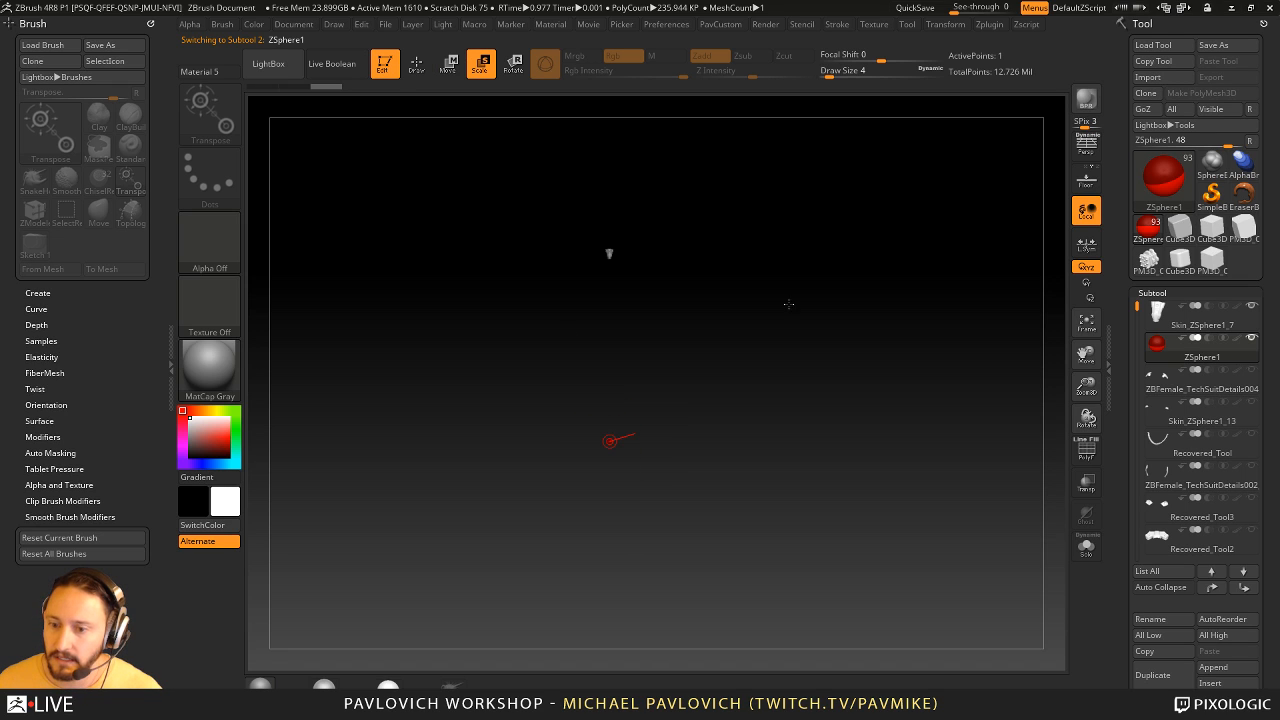
{"action": "left_click", "coordinate": [1092, 545]}
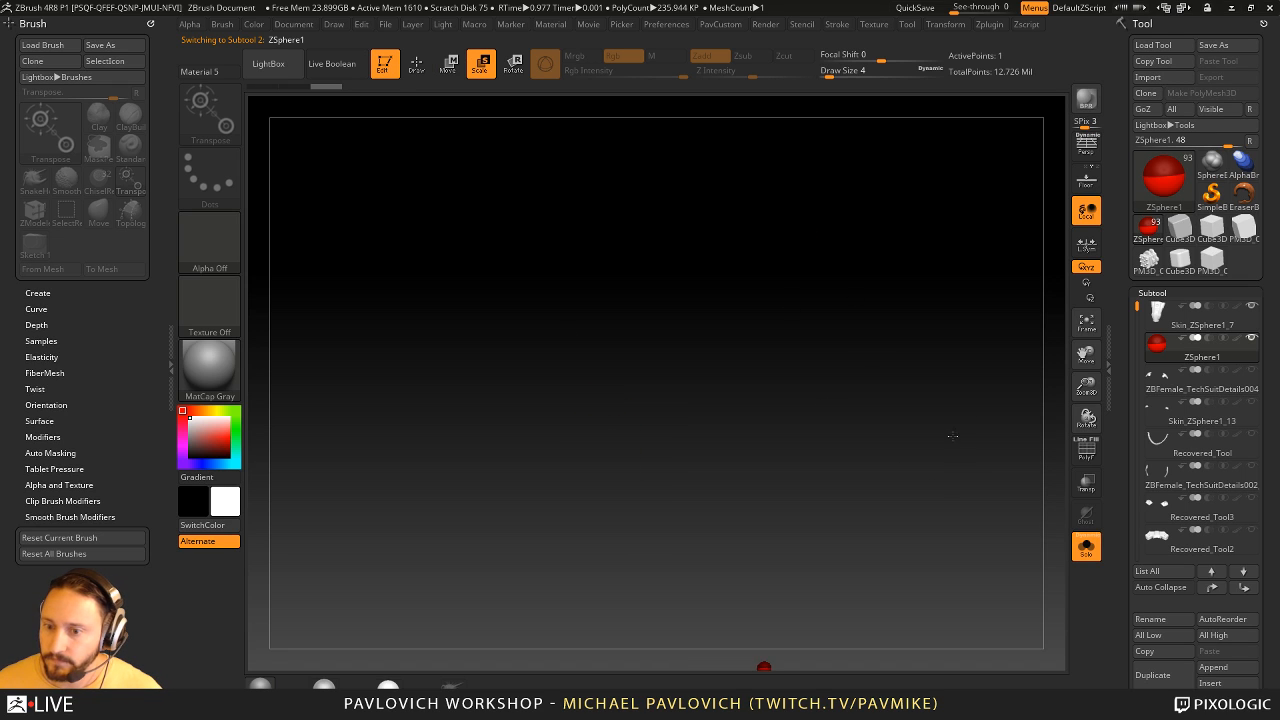
{"action": "left_click", "coordinate": [1090, 543]}
- Move the ZSphere to the chest piece and turn on transparency to see both subtools
{"action": "key", "text": "w"}
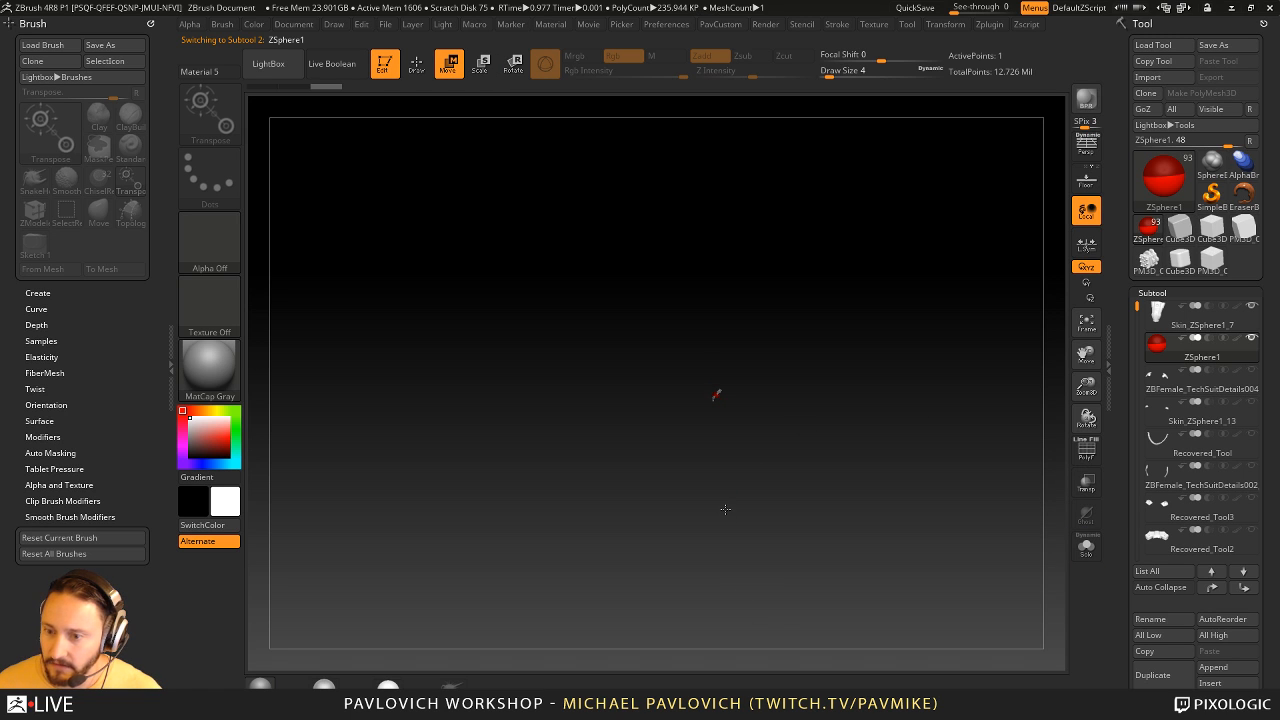
{"action": "left_click_drag", "start_coordinate": [715, 395], "coordinate": [733, 622]}
{"action": "key", "text": "f"}
{"action": "left_click_drag", "start_coordinate": [894, 397], "coordinate": [990, 415]}
{"action": "left_click", "coordinate": [1086, 484]}
{"action": "key", "text": "f"}
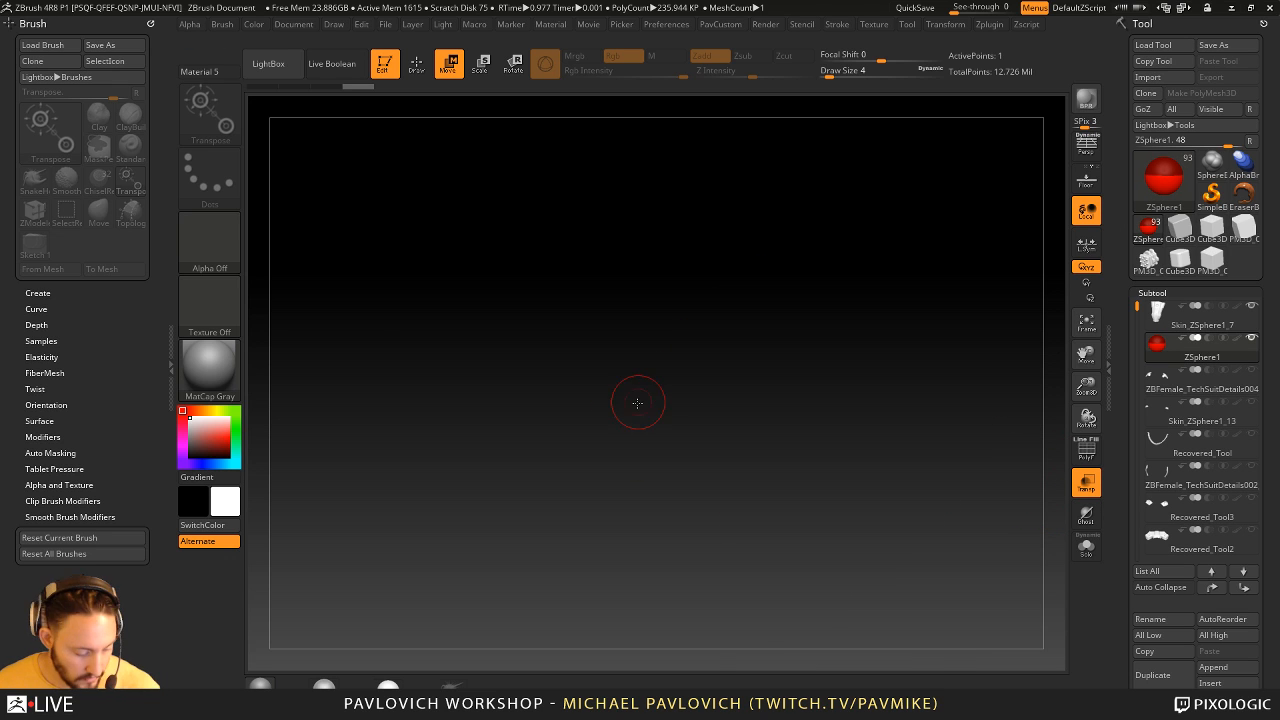
- Scale the ZSphere down to fit inside the chest piece, set the draw size to 1 and turn transparency off
{"action": "key", "text": "e"}
{"action": "left_click_drag", "start_coordinate": [758, 412], "coordinate": [898, 436]}
{"action": "mouse_move", "coordinate": [996, 549]}
{"action": "left_mouse_down", "text": "alt"}
{"action": "mouse_move", "coordinate": [931, 486]}
{"action": "mouse_move", "coordinate": [1026, 495]}
{"action": "mouse_move", "coordinate": [945, 502]}
{"action": "left_mouse_up", "text": "alt"}
{"action": "key", "text": "s"}
{"action": "left_click", "coordinate": [1087, 482]}
{"action": "mouse_move", "coordinate": [1009, 463]}
{"action": "left_mouse_down"}
{"action": "mouse_move", "coordinate": [903, 471]}
{"action": "mouse_move", "coordinate": [1008, 478]}
{"action": "left_mouse_up"}
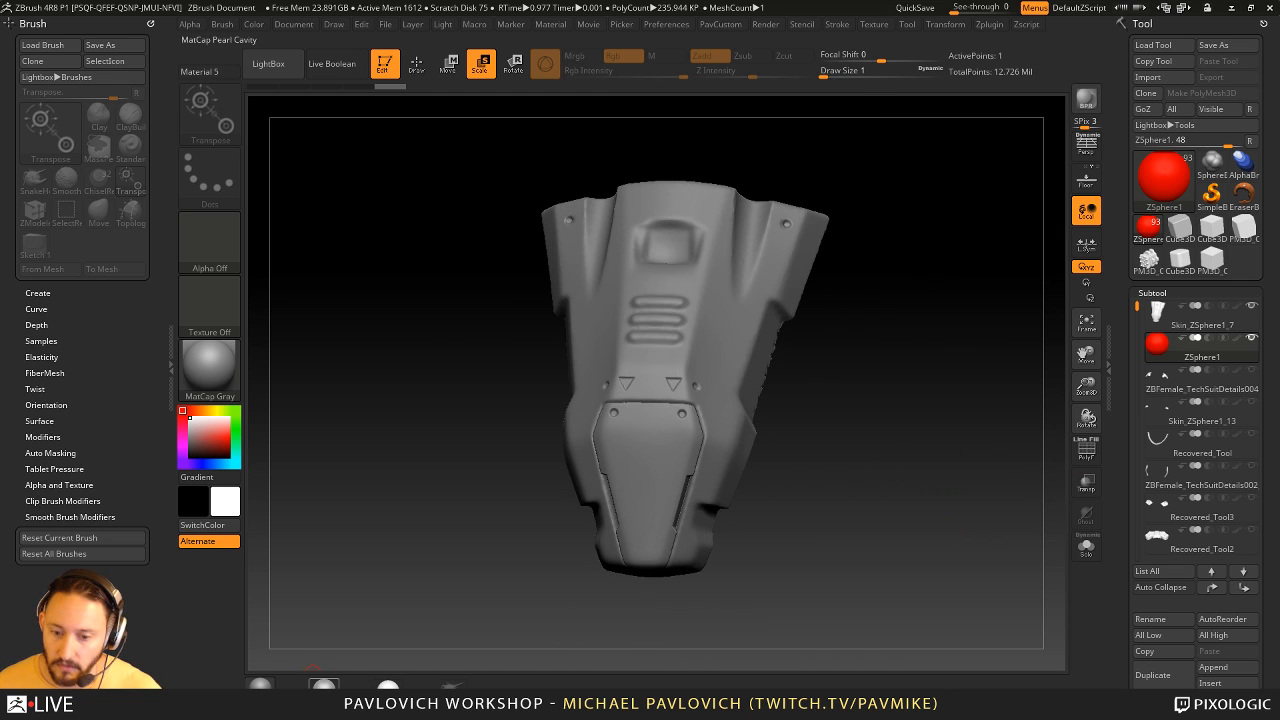
- Apply the MatCap Pearl Cavity material and pick a muted grayish-brown color for the display
{"action": "left_click", "coordinate": [323, 686]}
{"action": "left_click", "coordinate": [193, 440]}
{"action": "left_click_drag", "start_coordinate": [193, 440], "coordinate": [191, 438]}
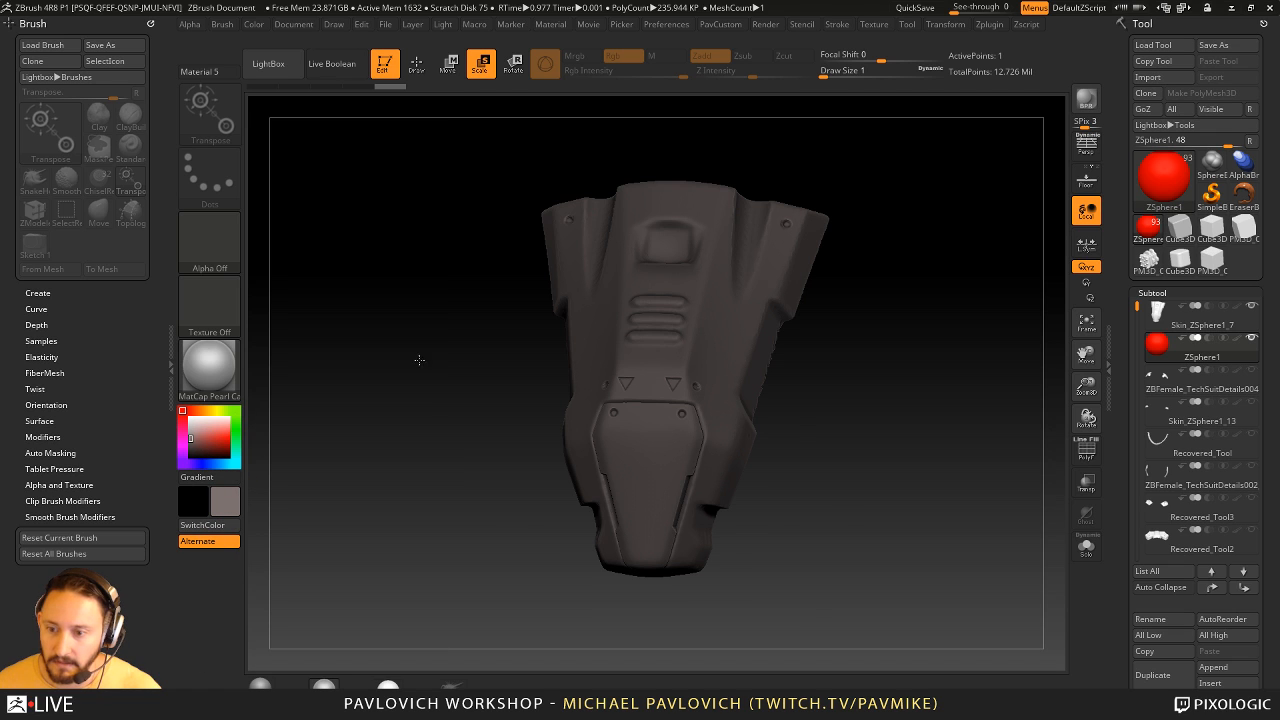
- Expand the ZSphere's Adaptive Skin and Topology settings, turn on Edit Topology and switch to Draw mode
{"action": "left_click_drag", "start_coordinate": [1138, 368], "coordinate": [1118, 150]}
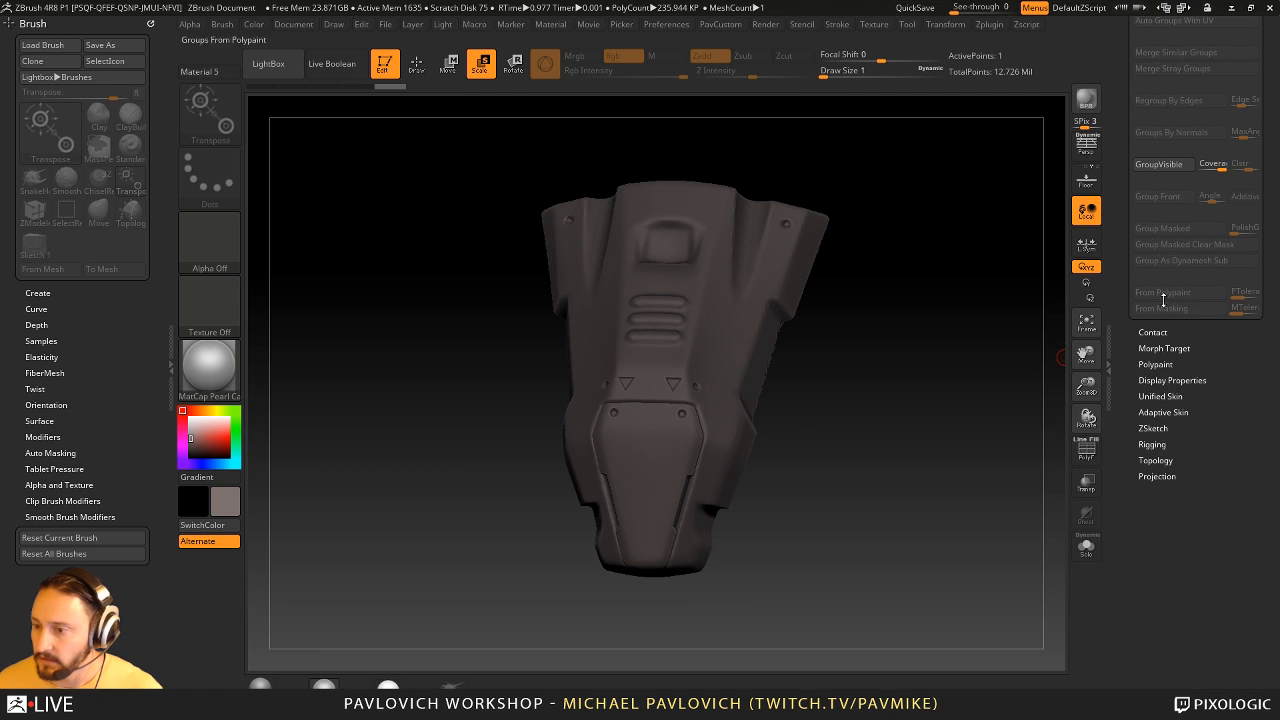
{"action": "left_click", "coordinate": [1152, 444]}
{"action": "left_click", "coordinate": [1154, 427]}
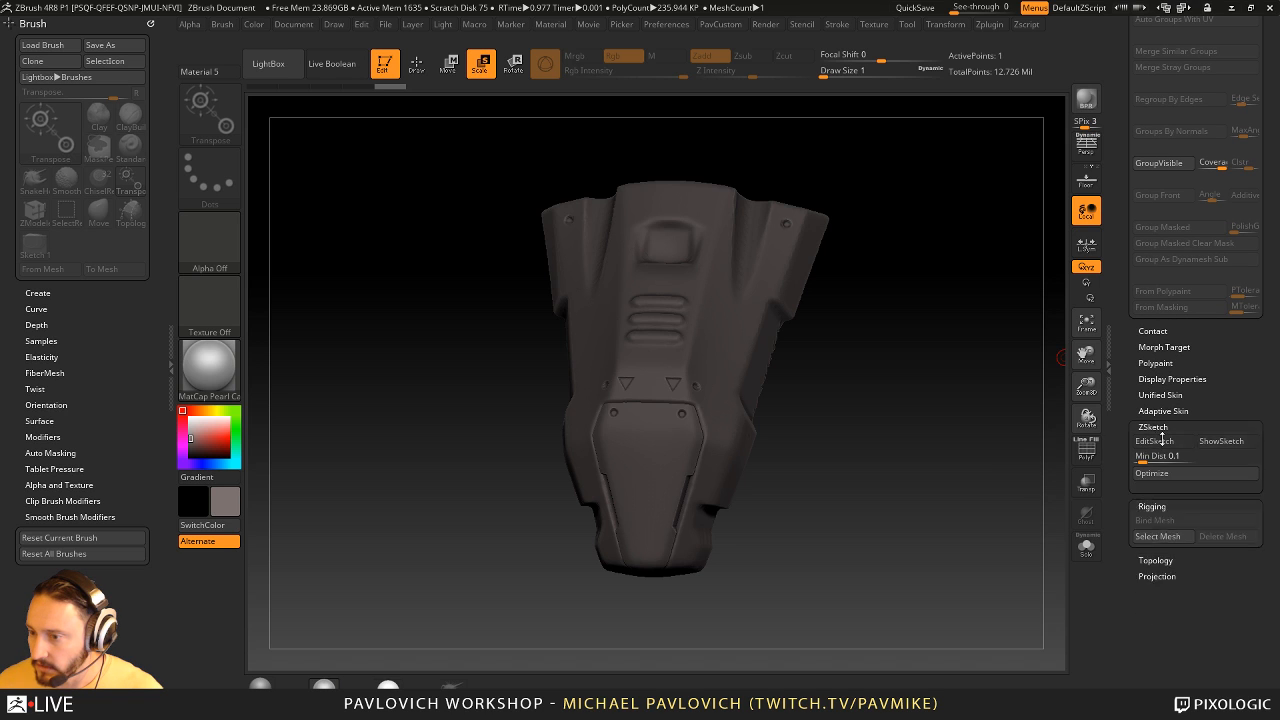
{"action": "left_click", "coordinate": [1154, 428]}
{"action": "left_click", "coordinate": [1152, 440]}
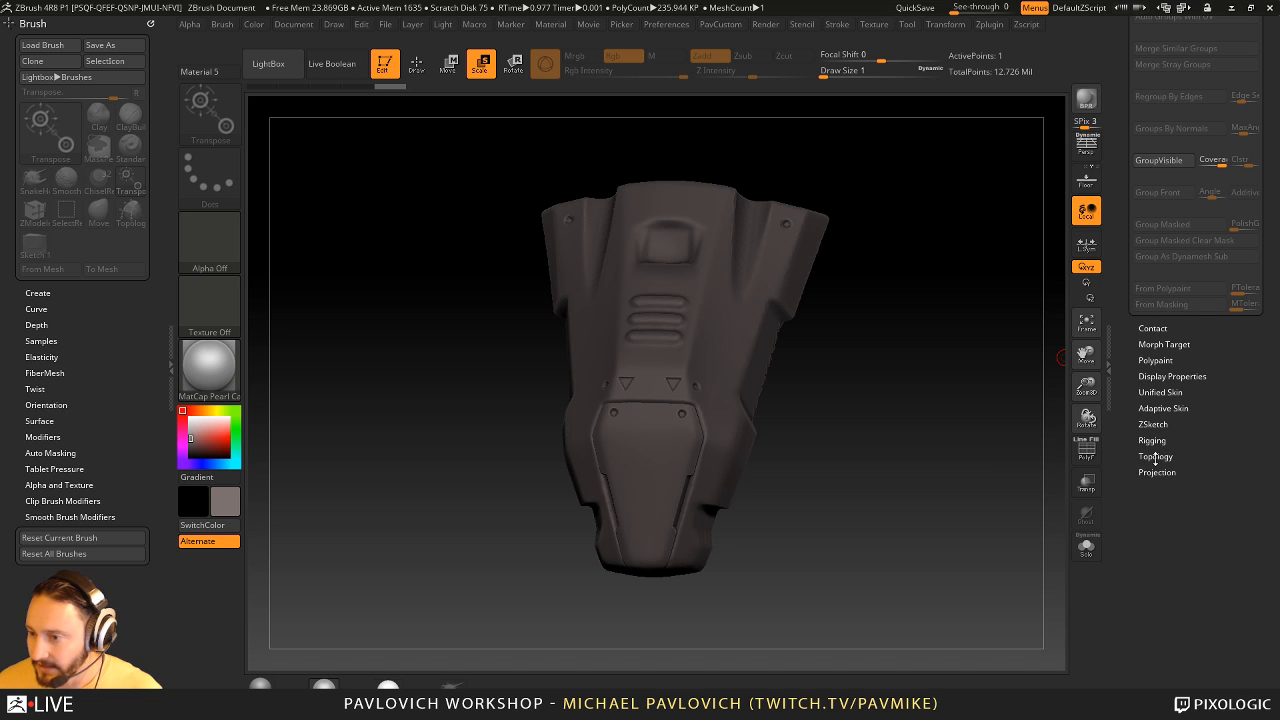
{"action": "left_click", "coordinate": [1155, 459]}
{"action": "key", "text": "space"}
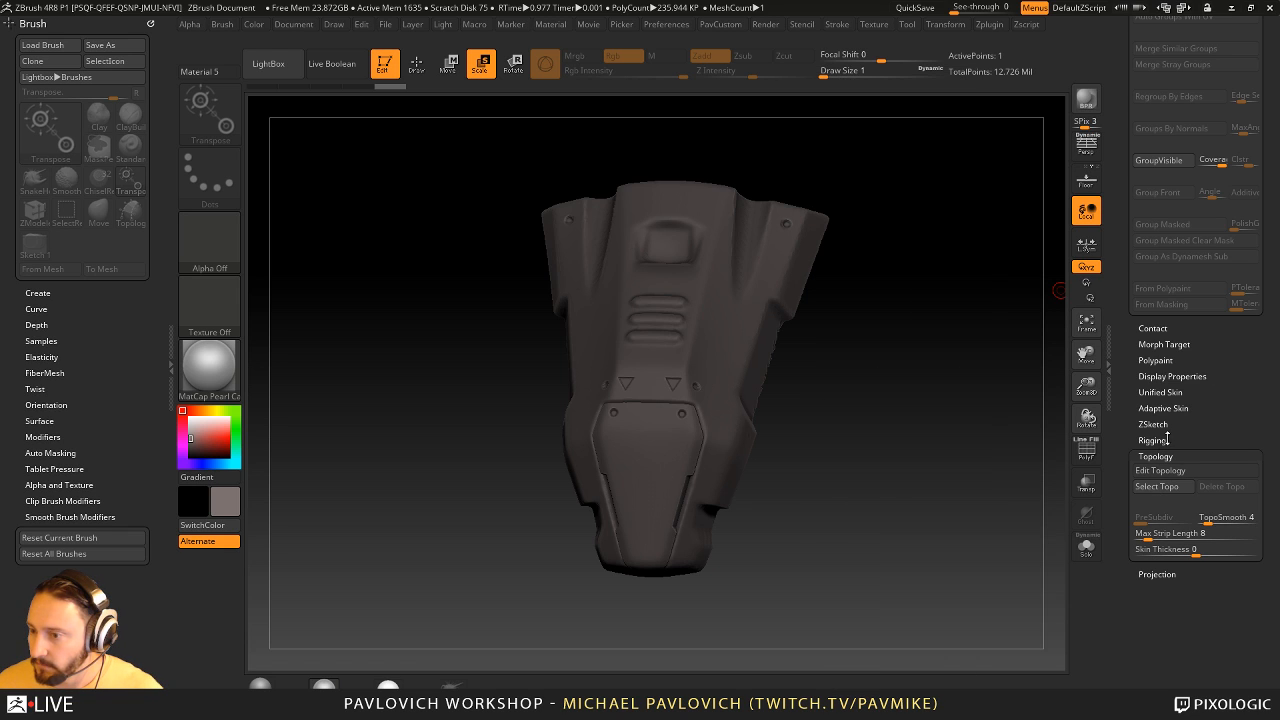
{"action": "left_click", "coordinate": [1160, 408]}
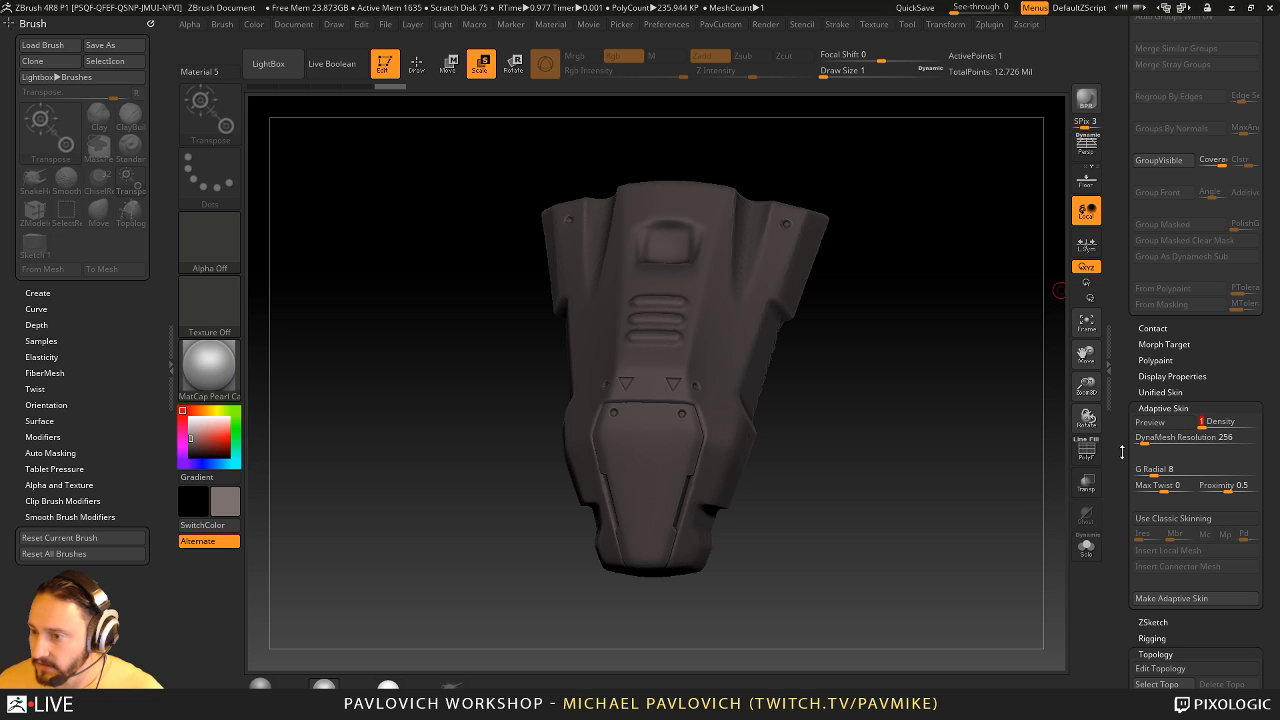
{"action": "left_click_drag", "start_coordinate": [1124, 483], "coordinate": [1124, 396]}
{"action": "scroll", "coordinate": [1124, 398], "scroll_direction": "down", "scroll_amount": 3}
{"action": "left_click", "coordinate": [1160, 465]}
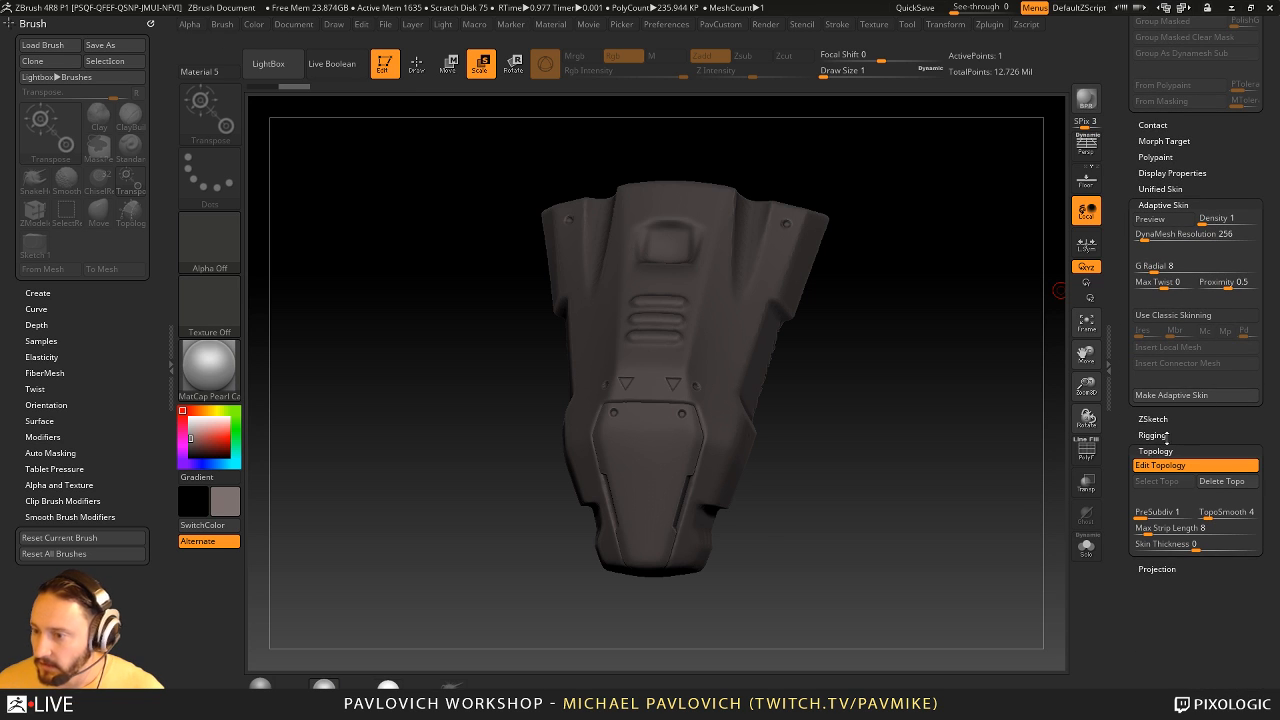
{"action": "left_click", "coordinate": [416, 64]}
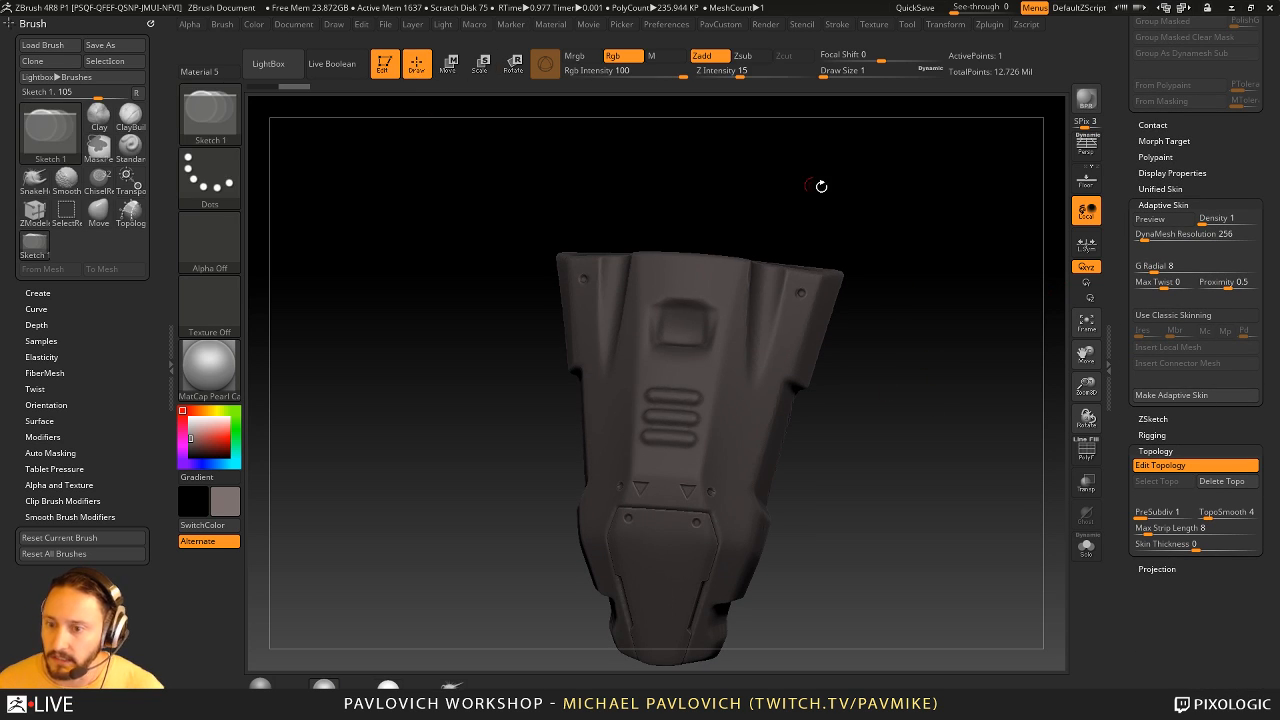
- Draw the first mirrored four-sided topology face at the upper middle edge of the chest piece, above the square recess
{"action": "left_click_drag", "start_coordinate": [820, 186], "coordinate": [843, 241]}
{"action": "left_click", "coordinate": [690, 258]}
{"action": "left_click", "coordinate": [684, 299]}
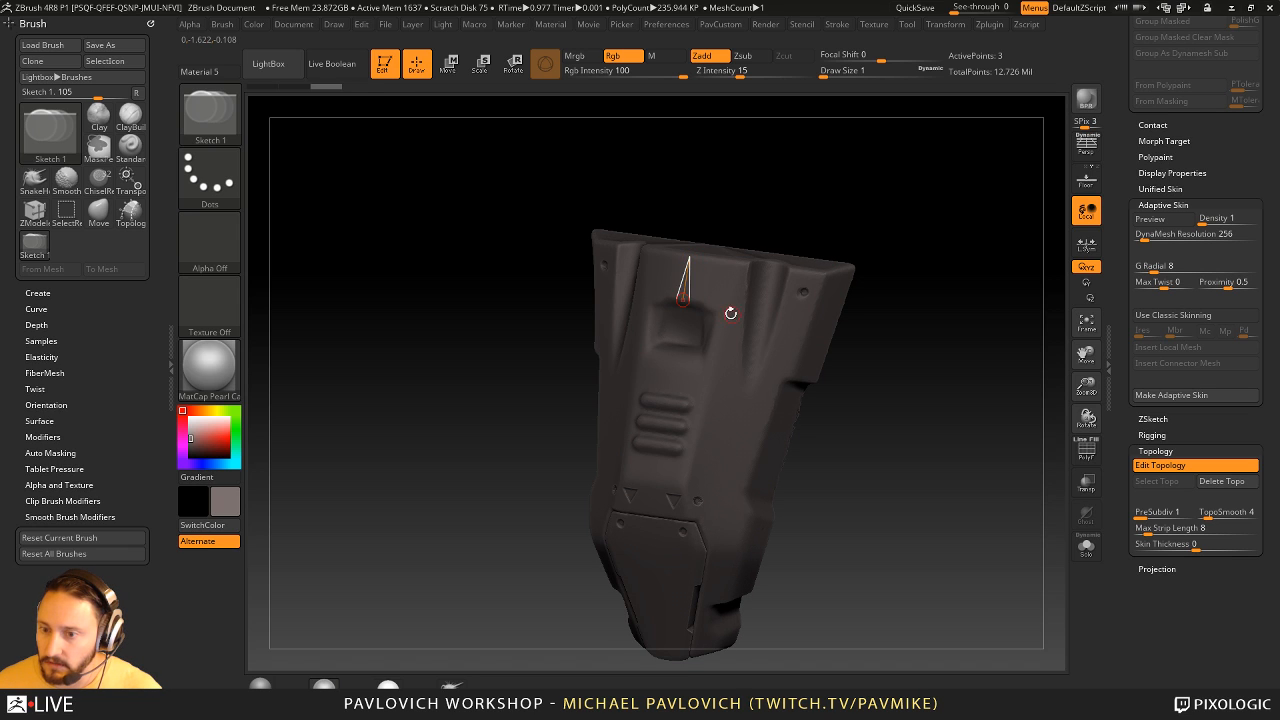
{"action": "left_click", "coordinate": [723, 313]}
{"action": "left_click", "coordinate": [733, 263]}
{"action": "left_click", "coordinate": [690, 257]}
- Extend the topology edges from the first face down along the side of the central panel to the chest piece's lower tip
{"action": "left_click_drag", "start_coordinate": [818, 196], "coordinate": [870, 282]}
{"action": "left_click", "coordinate": [724, 313]}
{"action": "left_click", "coordinate": [709, 350]}
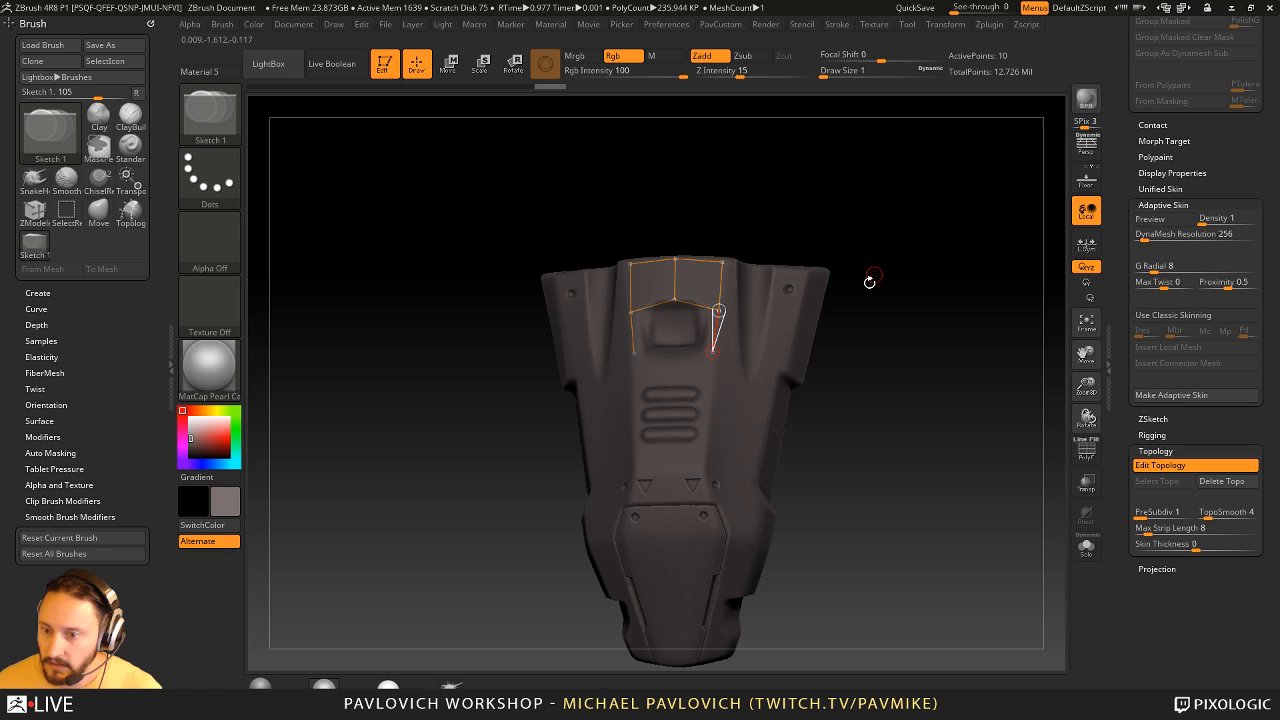
{"action": "left_click", "coordinate": [710, 402]}
{"action": "left_click", "coordinate": [700, 467]}
{"action": "left_click", "coordinate": [720, 534]}
{"action": "left_click_drag", "start_coordinate": [820, 536], "coordinate": [798, 472]}
{"action": "left_click", "coordinate": [675, 540]}
- Trace topology edges across the lower tip, around the side notch and up the lower outer contour
{"action": "left_click", "coordinate": [705, 538]}
{"action": "left_click", "coordinate": [711, 523]}
{"action": "left_click", "coordinate": [700, 506]}
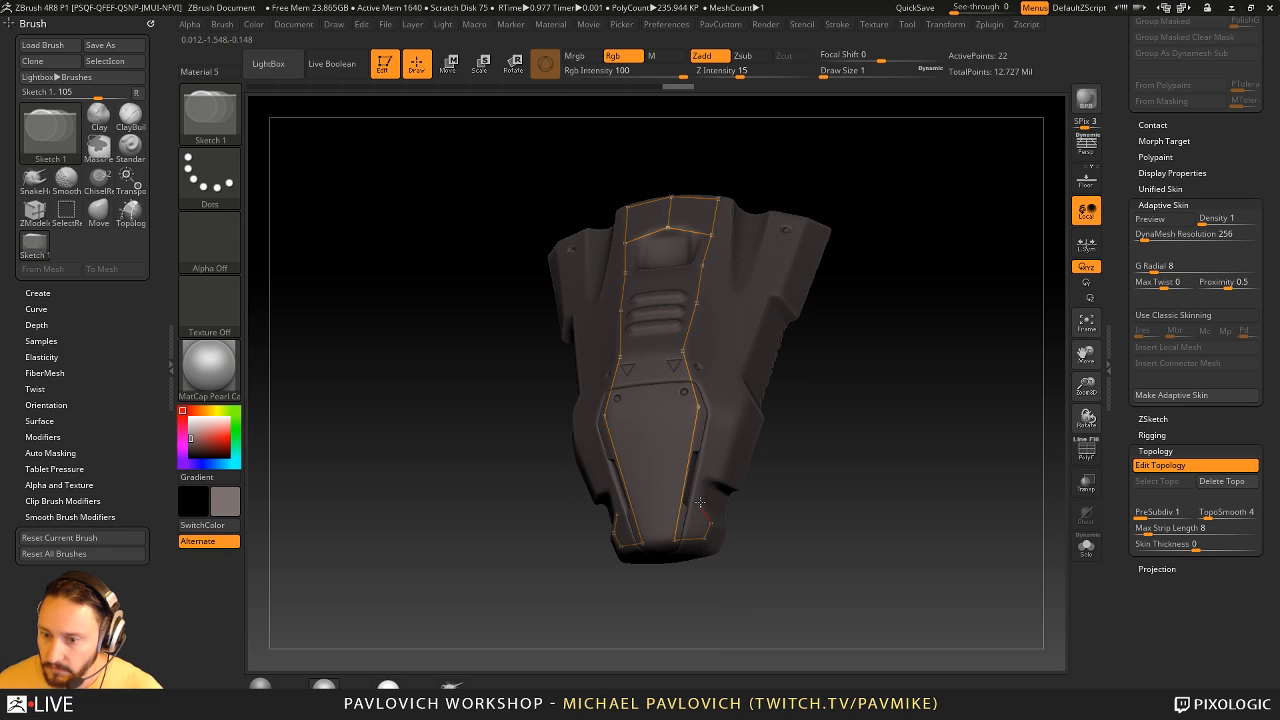
{"action": "left_click", "coordinate": [704, 481]}
{"action": "left_click", "coordinate": [721, 482]}
{"action": "left_click", "coordinate": [741, 424]}
- Continue the outer contour up to the upper corner and close it along the upper edge to the first face
{"action": "left_click_drag", "start_coordinate": [790, 370], "coordinate": [792, 401]}
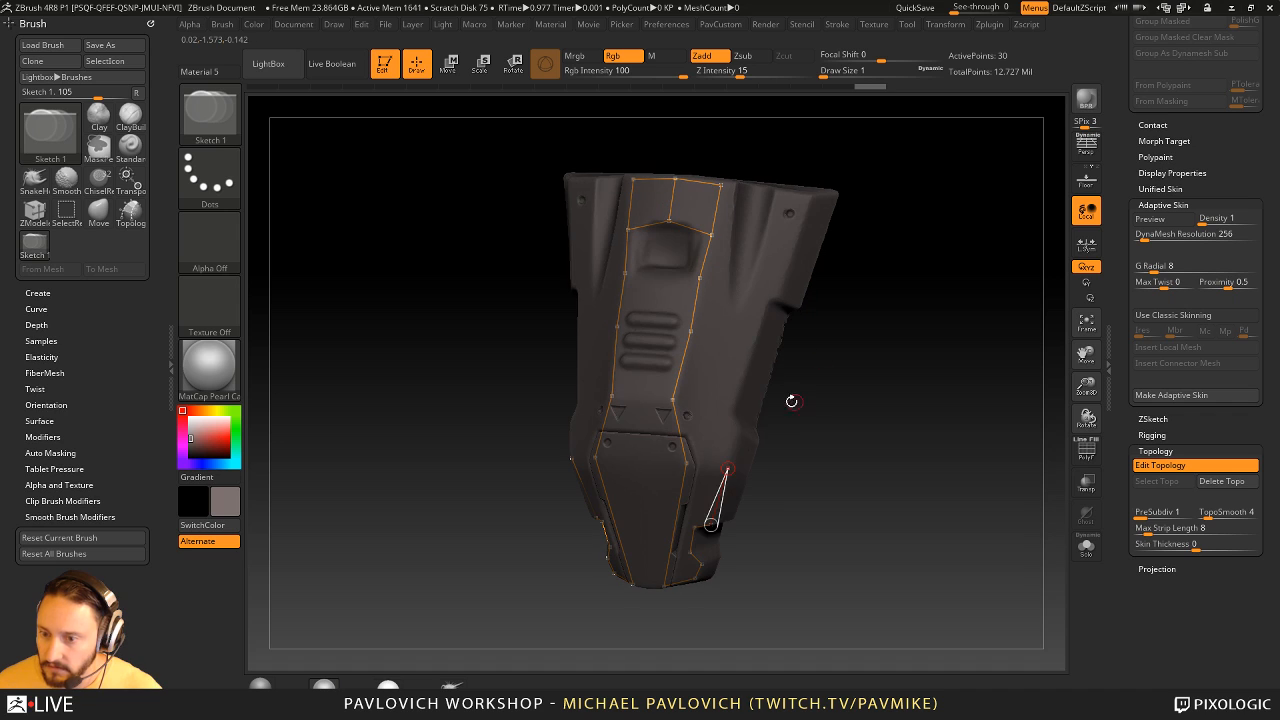
{"action": "left_click", "coordinate": [740, 431]}
{"action": "left_click", "coordinate": [732, 409]}
{"action": "left_click", "coordinate": [767, 303]}
{"action": "left_click", "coordinate": [779, 297]}
{"action": "left_click", "coordinate": [809, 199]}
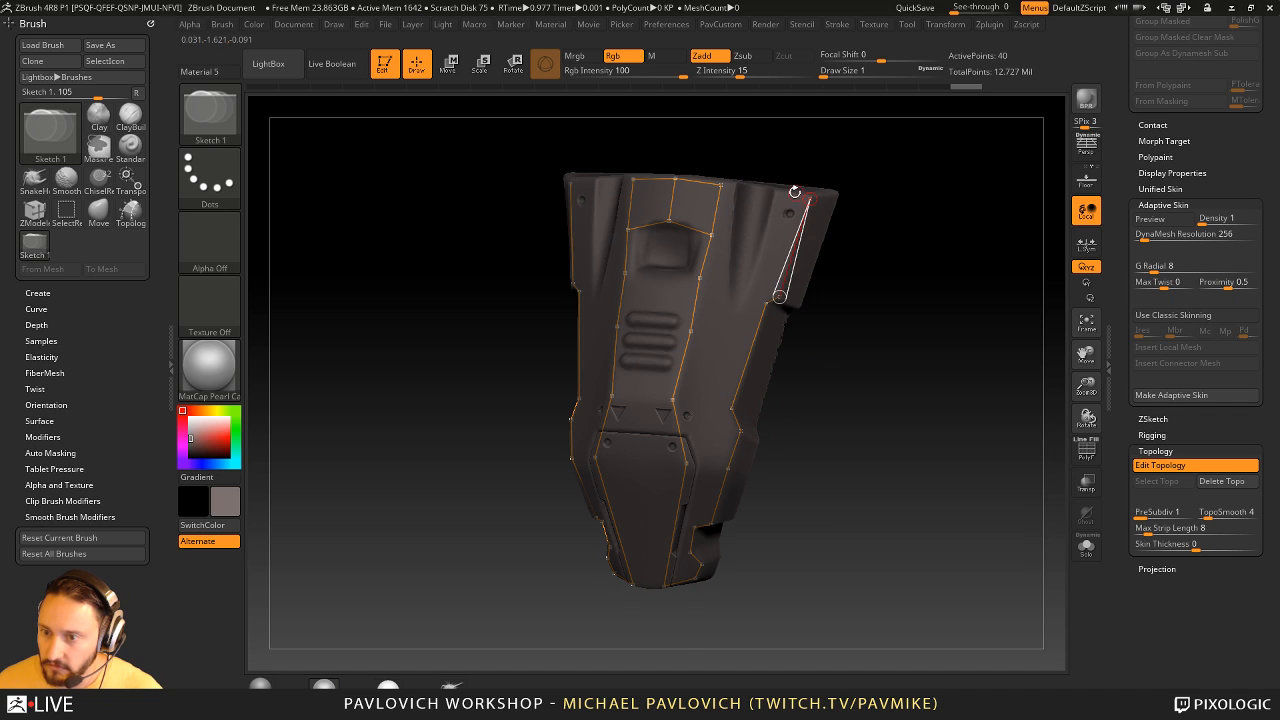
{"action": "left_click", "coordinate": [776, 191]}
{"action": "left_click", "coordinate": [722, 184]}
- Draw a line of topology points from the upper edge down between the central panel and outer contour to the lower notch
{"action": "left_click_drag", "start_coordinate": [806, 174], "coordinate": [807, 206]}
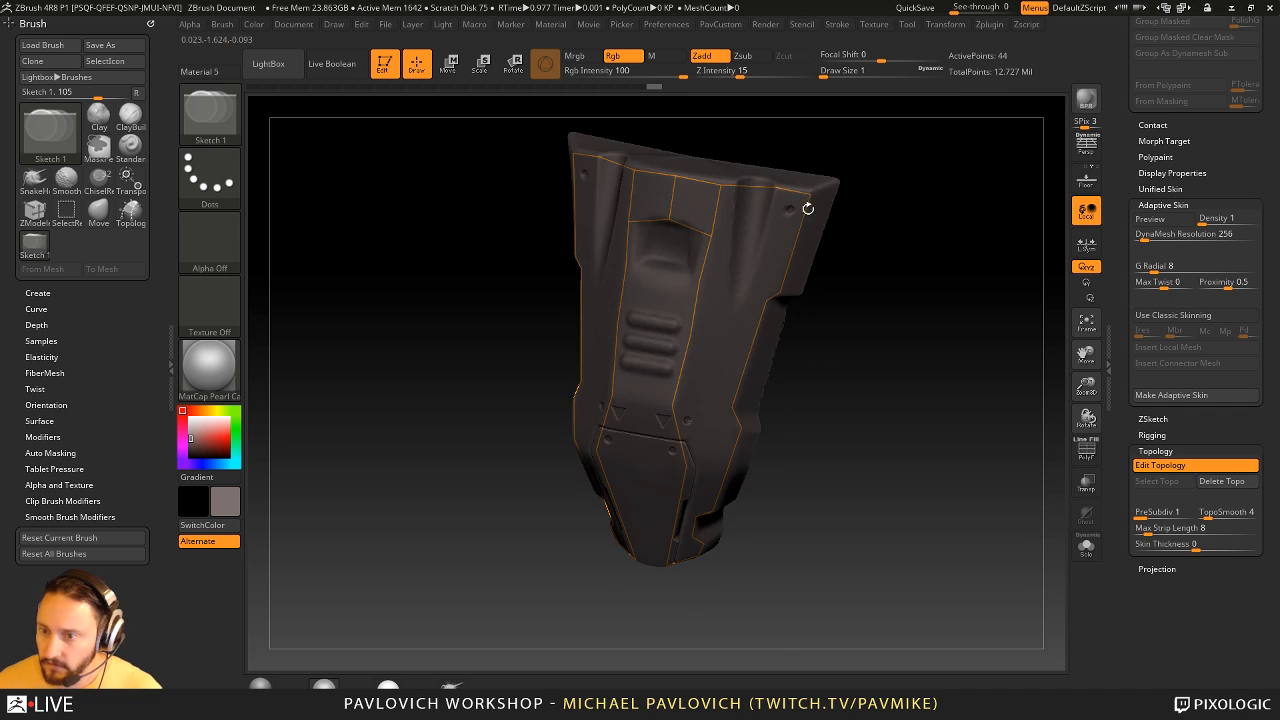
{"action": "left_click", "coordinate": [732, 203]}
{"action": "left_click_drag", "start_coordinate": [909, 212], "coordinate": [743, 227]}
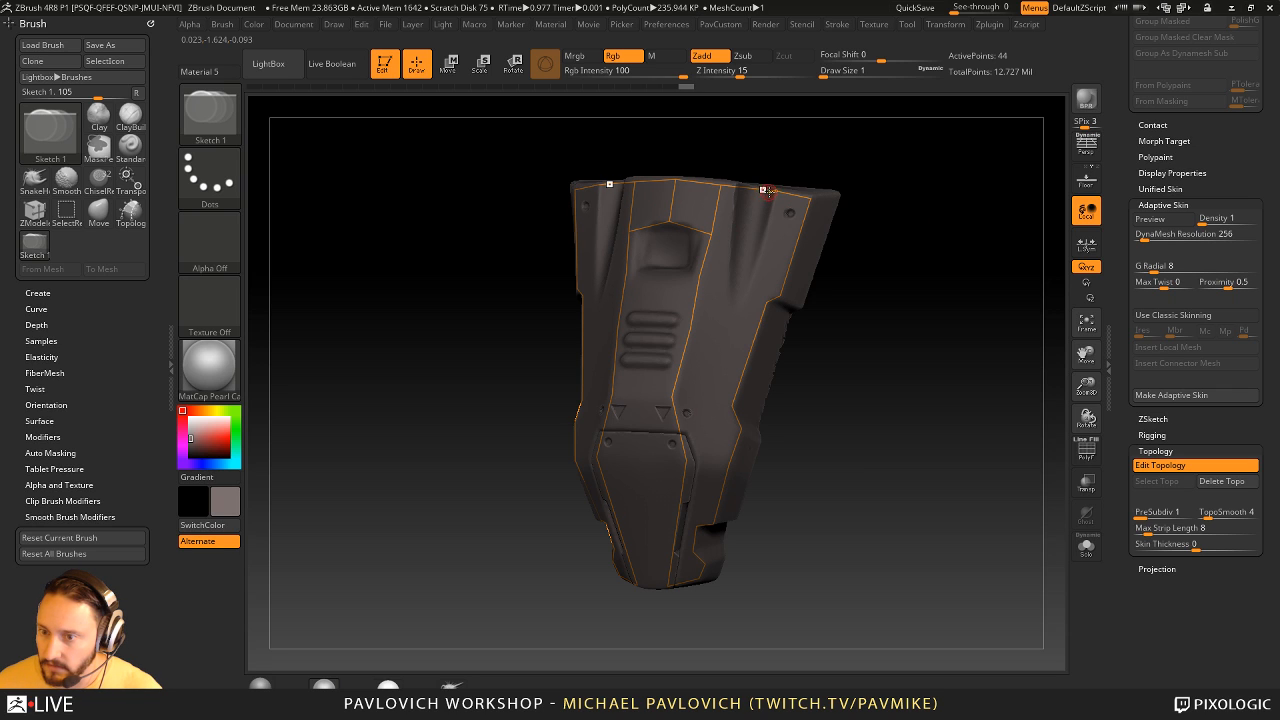
{"action": "left_click", "coordinate": [768, 191]}
{"action": "left_click", "coordinate": [763, 250]}
{"action": "left_click", "coordinate": [737, 304]}
{"action": "left_click", "coordinate": [715, 373]}
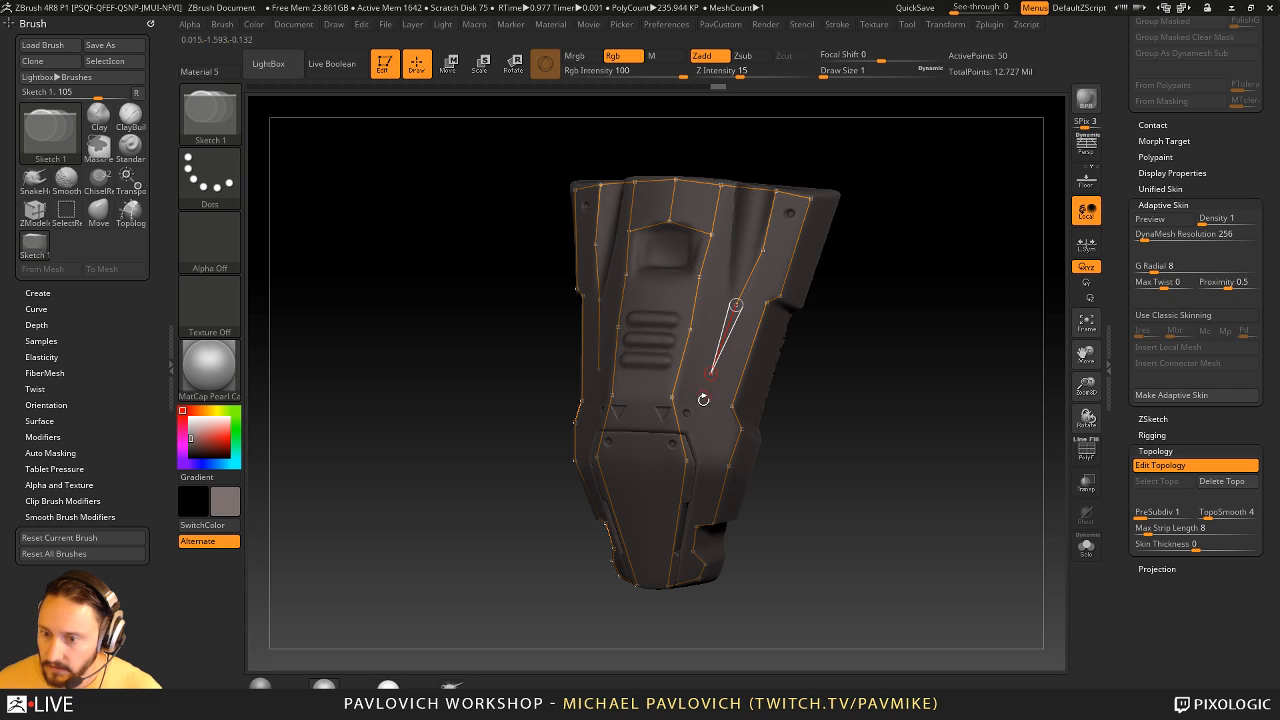
{"action": "left_click", "coordinate": [704, 408]}
{"action": "left_click", "coordinate": [710, 459]}
{"action": "left_click_drag", "start_coordinate": [851, 429], "coordinate": [875, 412]}
{"action": "left_click", "coordinate": [711, 504]}
- Connect the central panel line to the intermediate line with cross edges along the lower half of the chest piece
{"action": "left_click_drag", "start_coordinate": [795, 452], "coordinate": [864, 402]}
{"action": "left_click", "coordinate": [686, 533]}
{"action": "left_click", "coordinate": [706, 532]}
{"action": "left_click", "coordinate": [694, 484]}
{"action": "left_click", "coordinate": [710, 505]}
{"action": "left_click", "coordinate": [702, 433]}
{"action": "left_click", "coordinate": [724, 438]}
{"action": "left_click", "coordinate": [689, 372]}
{"action": "left_click", "coordinate": [714, 385]}
- Add cross edges between the central and intermediate lines in the upper half and move one intermediate vertex slightly upward
{"action": "left_click_drag", "start_coordinate": [822, 365], "coordinate": [836, 369]}
{"action": "left_click", "coordinate": [704, 305]}
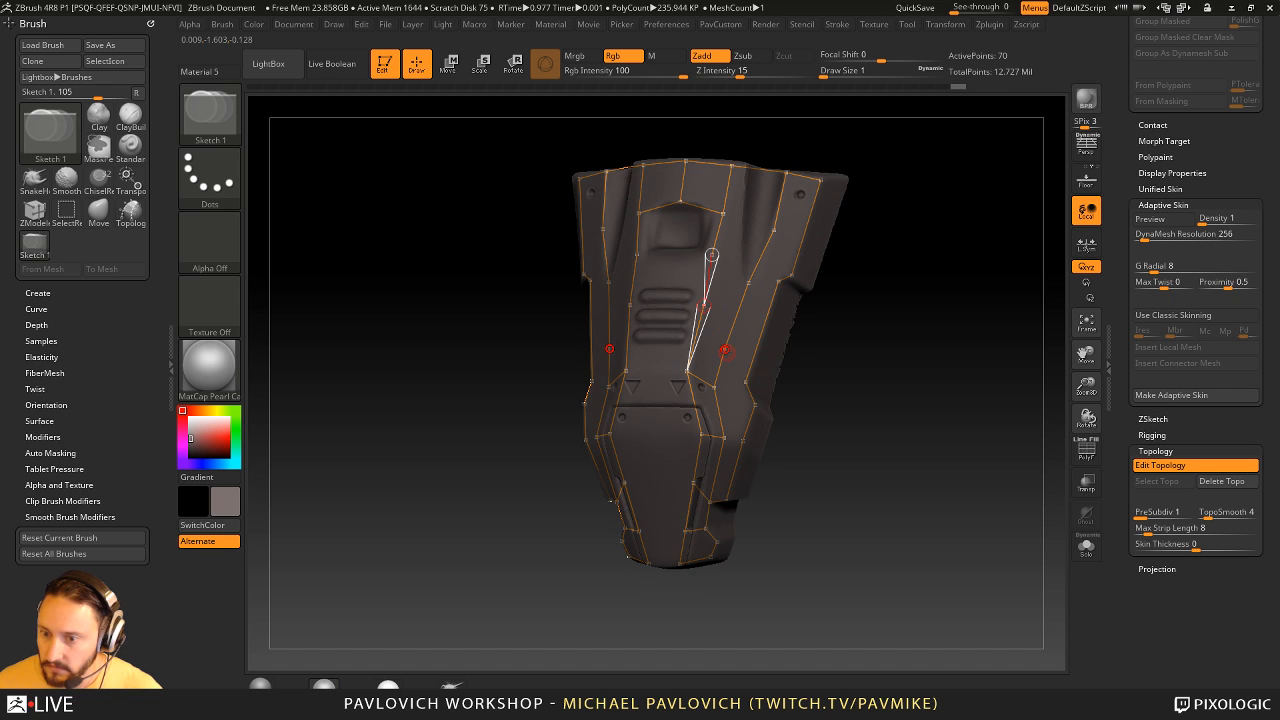
{"action": "left_click", "coordinate": [725, 349]}
{"action": "left_click", "coordinate": [712, 256]}
{"action": "left_click", "coordinate": [748, 282]}
{"action": "left_click", "coordinate": [723, 214]}
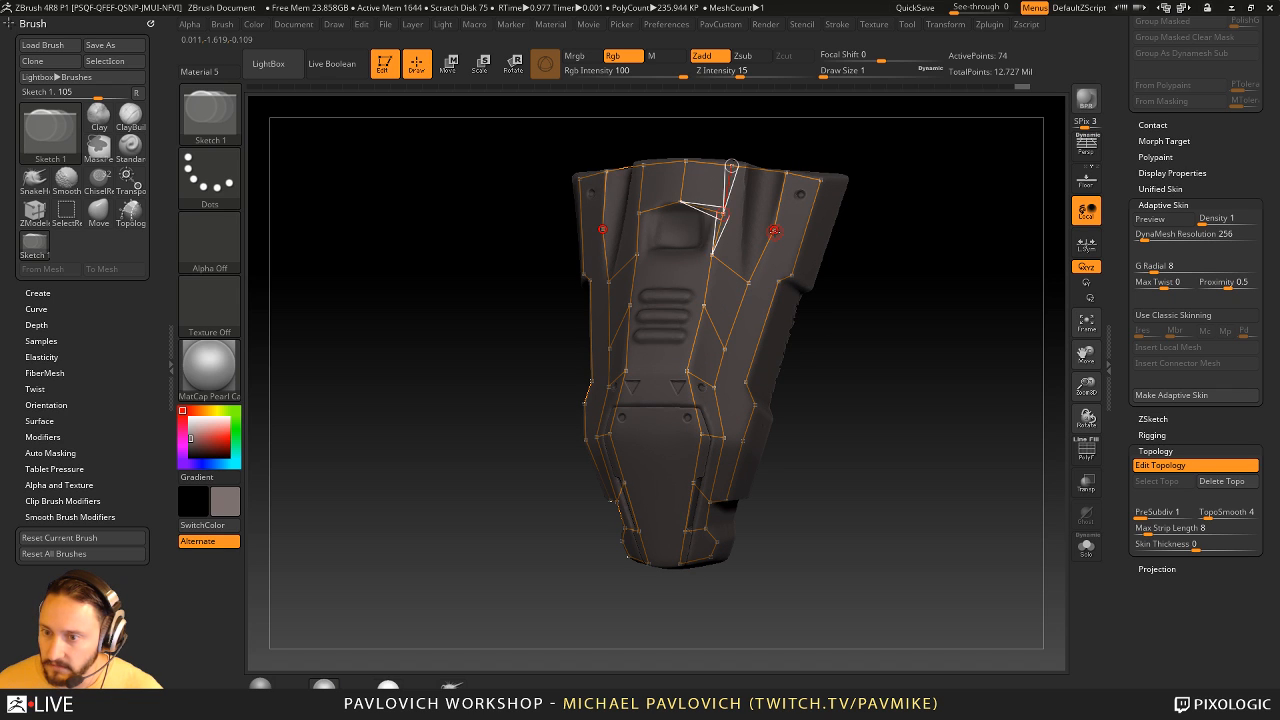
{"action": "left_click", "coordinate": [774, 230]}
{"action": "key", "text": "w"}
{"action": "left_click_drag", "start_coordinate": [725, 348], "coordinate": [736, 328]}
{"action": "key", "text": "q"}
- Connect the intermediate line to the outer contour with cross edges in the upper half of the chest piece
{"action": "left_click_drag", "start_coordinate": [818, 272], "coordinate": [813, 265]}
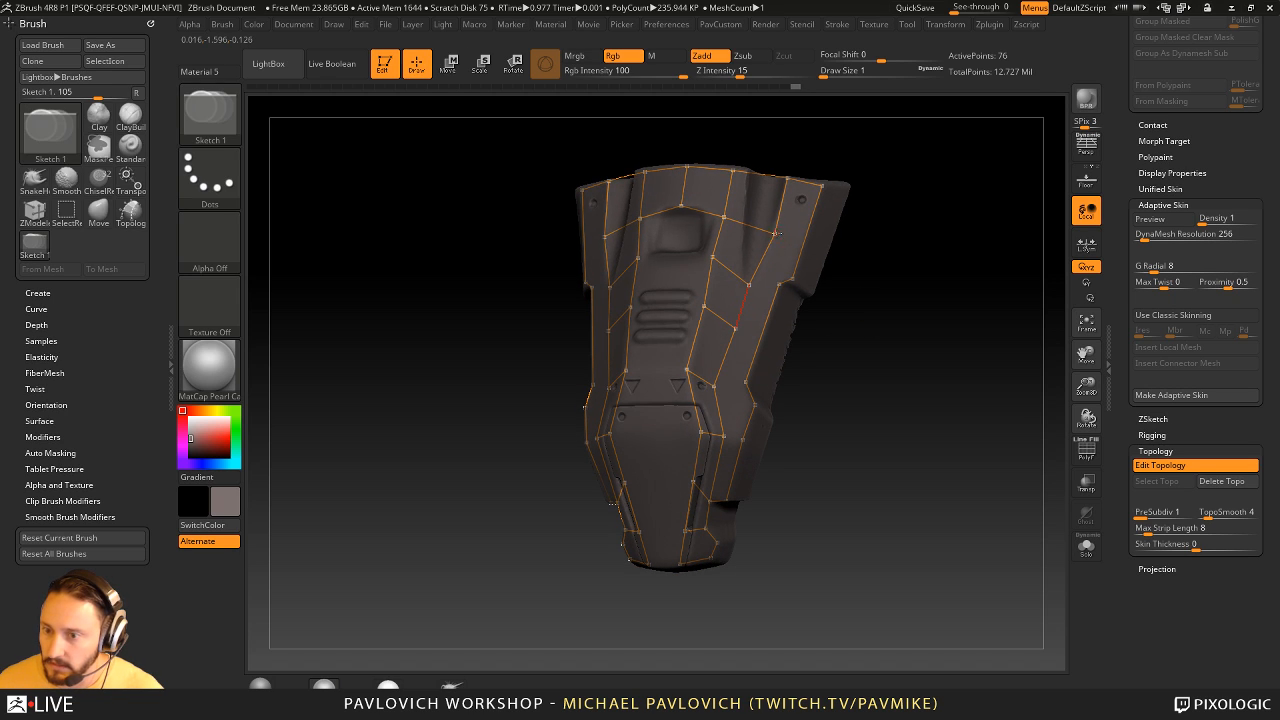
{"action": "left_click", "coordinate": [775, 234], "text": "ctrl"}
{"action": "left_click", "coordinate": [793, 280]}
{"action": "left_click", "coordinate": [749, 285], "text": "ctrl"}
{"action": "left_click", "coordinate": [779, 285]}
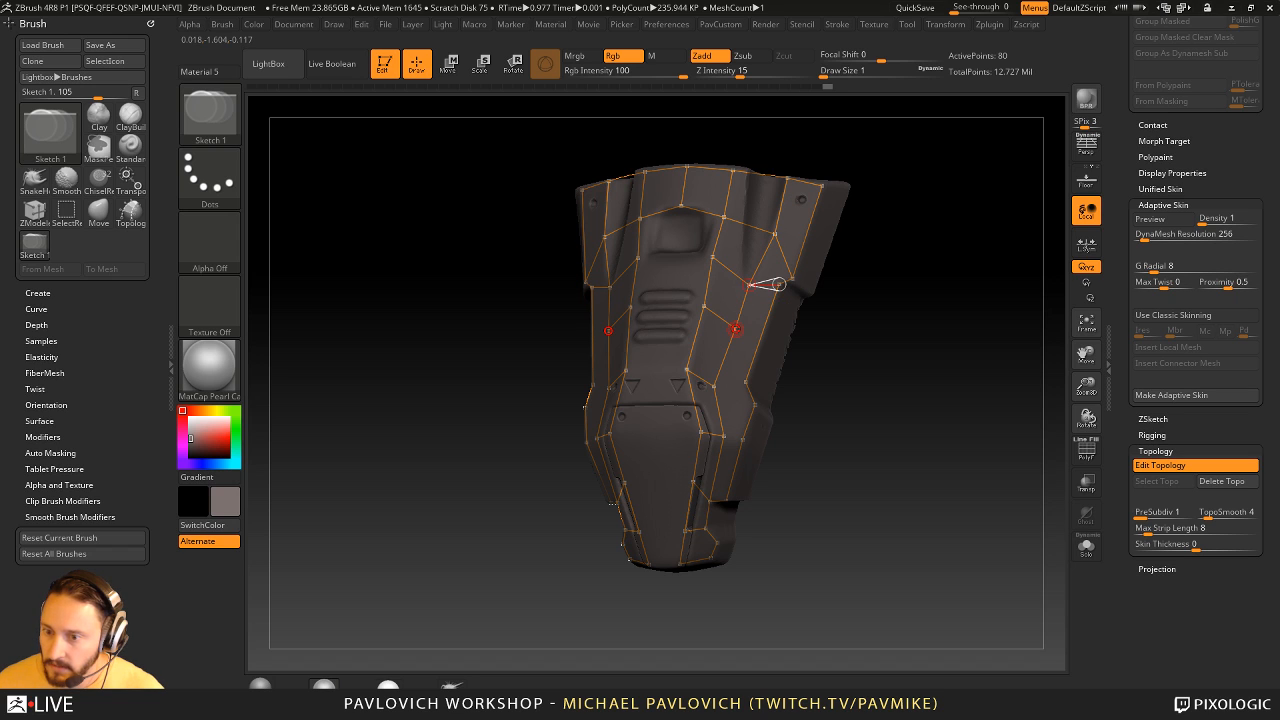
{"action": "left_click", "coordinate": [736, 329], "text": "ctrl"}
{"action": "left_click", "coordinate": [763, 333]}
- Add the remaining cross edges from the intermediate line to the outer contour around the lower side bulge
{"action": "left_click", "coordinate": [714, 386], "text": "ctrl"}
{"action": "left_click", "coordinate": [745, 382]}
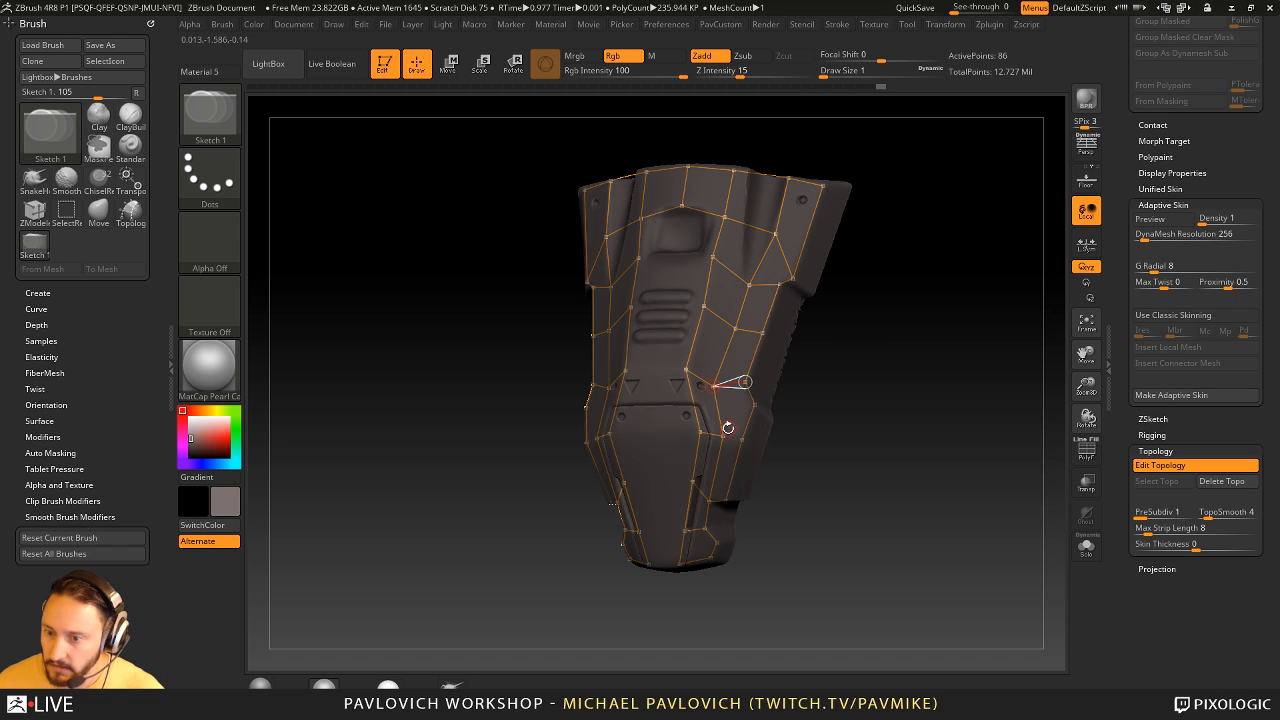
{"action": "left_click", "coordinate": [722, 436], "text": "ctrl"}
{"action": "left_click", "coordinate": [742, 439]}
{"action": "left_click_drag", "start_coordinate": [829, 415], "coordinate": [683, 404]}
{"action": "left_click", "coordinate": [714, 387], "text": "ctrl"}
{"action": "left_click", "coordinate": [755, 405]}
- Preview the adaptive skin with PolyFrame turned on and inspect the new mesh briefly in Solo
{"action": "key", "text": "a"}
{"action": "left_click", "coordinate": [1086, 450]}
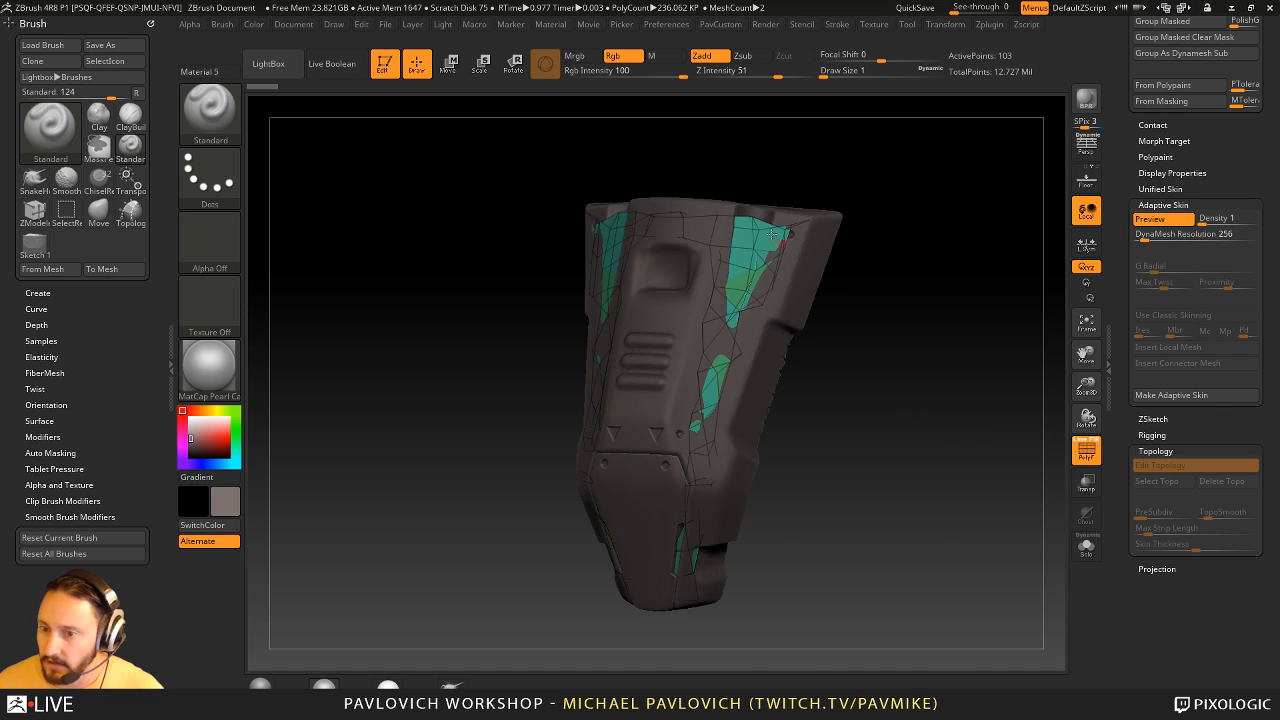
{"action": "left_click", "coordinate": [1086, 547]}
{"action": "left_click_drag", "start_coordinate": [956, 510], "coordinate": [962, 481]}
{"action": "left_click", "coordinate": [1086, 547]}
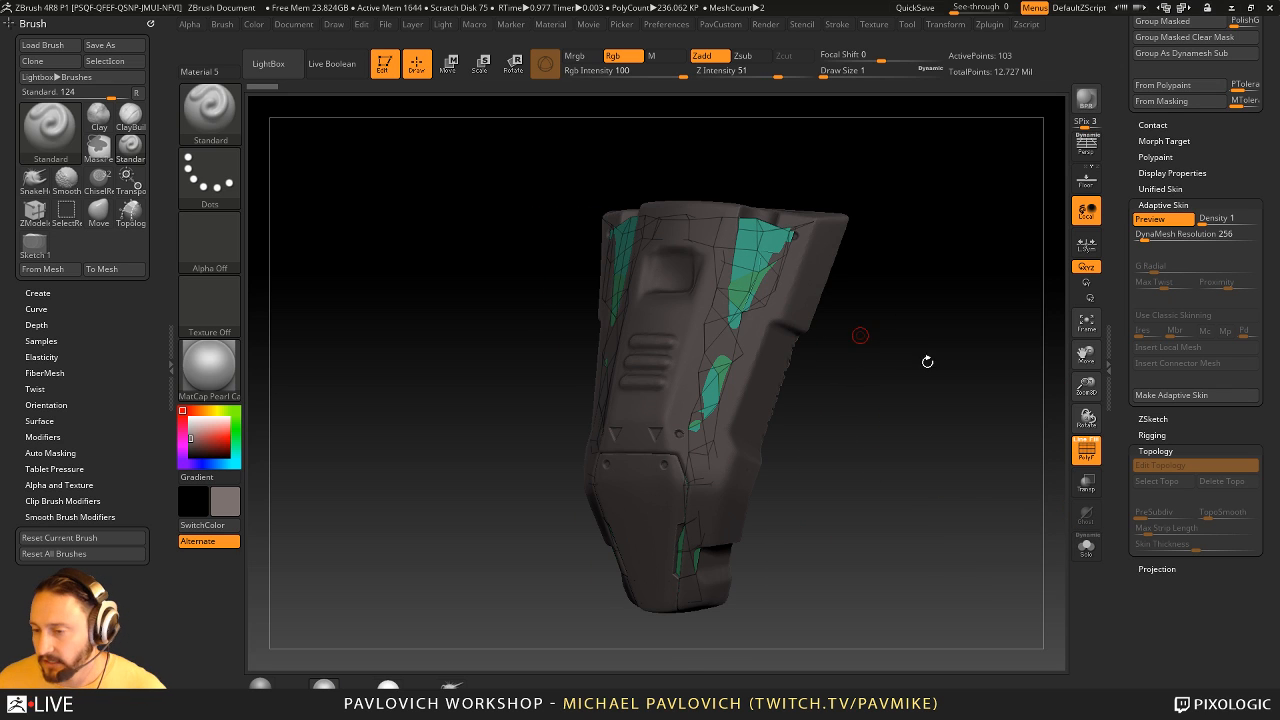
- Set the topology Skin Thickness to 0.01931 and preview the thickened skin
{"action": "left_click", "coordinate": [1164, 236]}
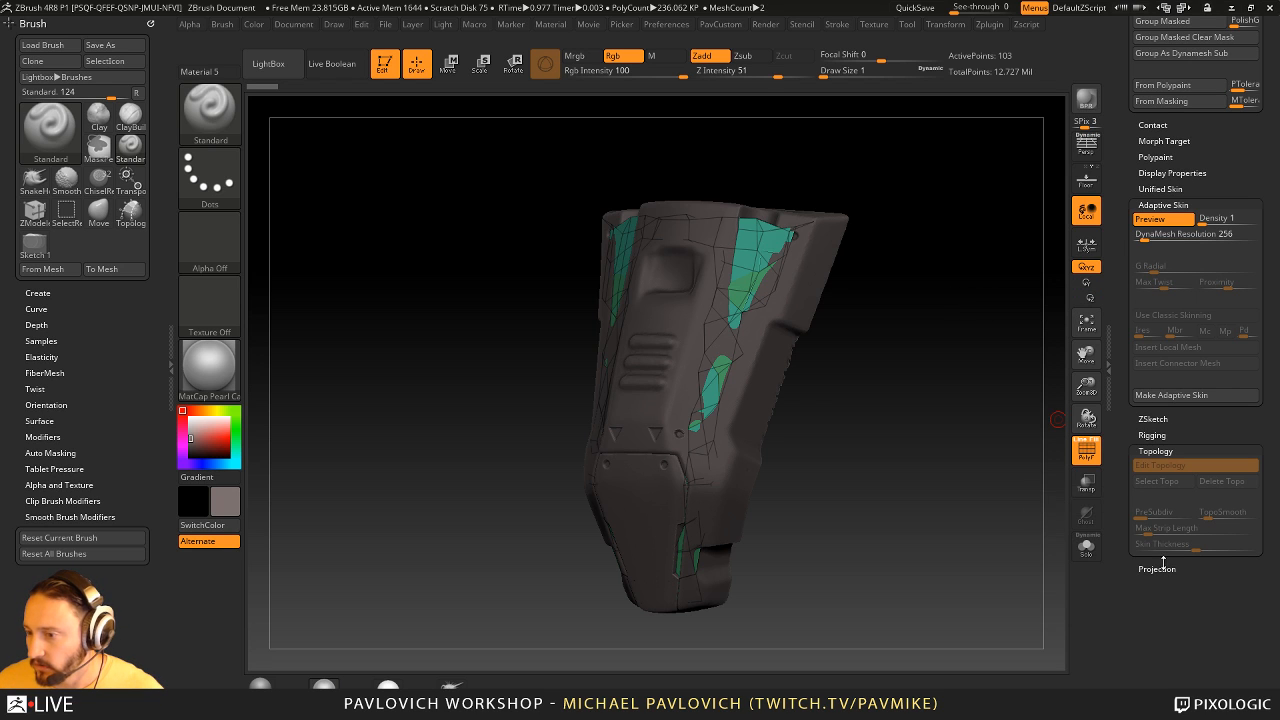
{"action": "key", "text": "a"}
{"action": "left_click_drag", "start_coordinate": [1197, 547], "coordinate": [1217, 547]}
{"action": "key", "text": "a"}
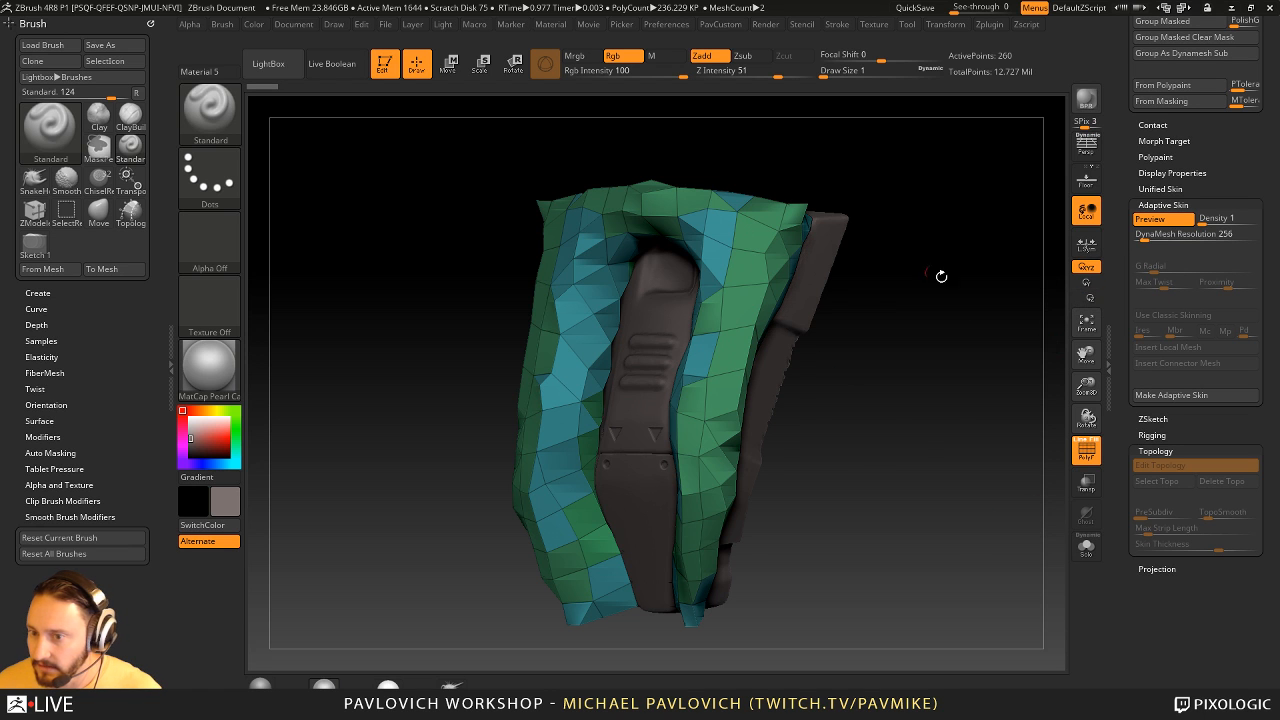
{"action": "left_click_drag", "start_coordinate": [937, 277], "coordinate": [931, 303]}
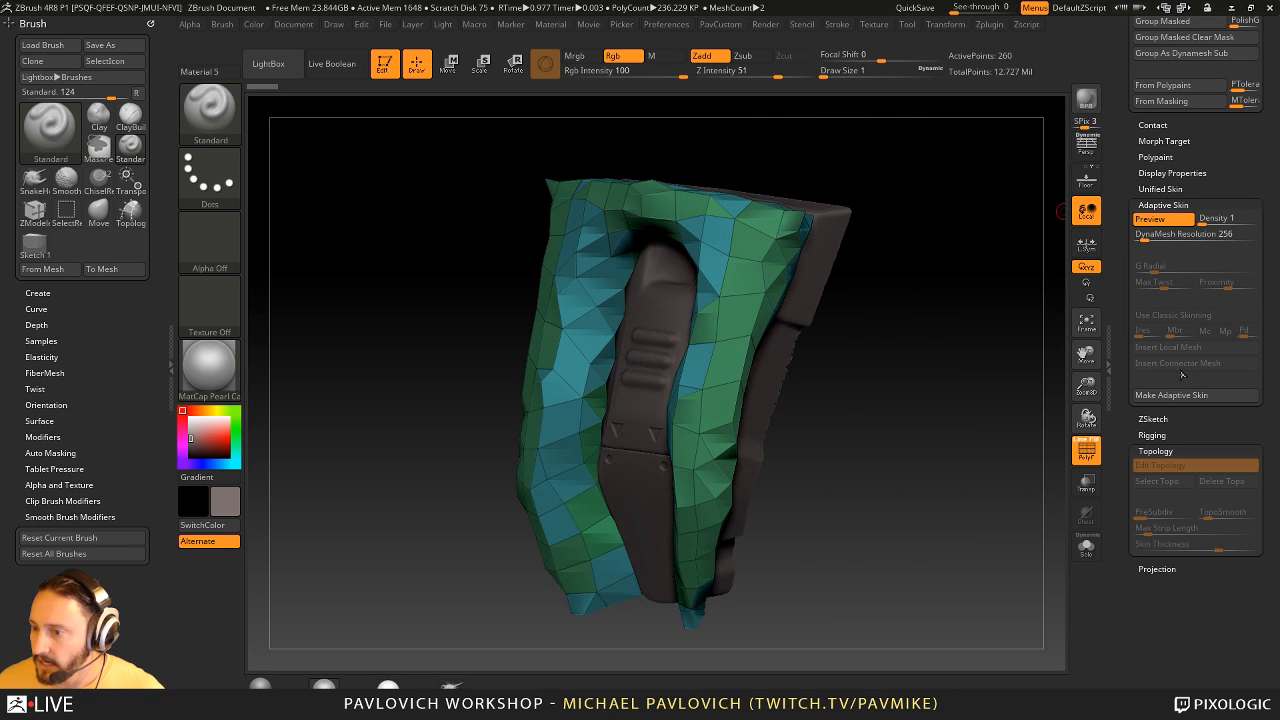
- Set the adaptive skin's DynaMesh Resolution to 496 and check the preview
{"action": "key", "text": "a"}
{"action": "key", "text": "a"}
{"action": "key", "text": "a"}
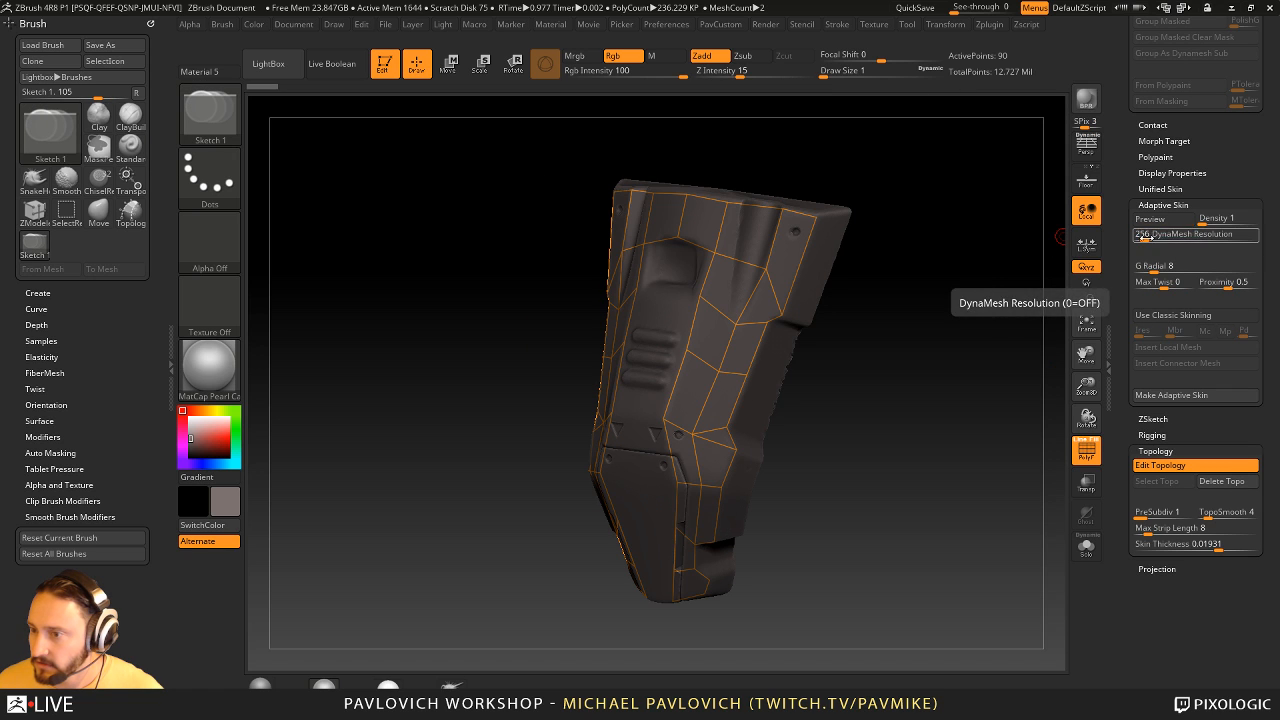
{"action": "type", "text": "496"}
{"action": "key", "text": "Return"}
{"action": "key", "text": "a"}
- Raise the adaptive skin's DynaMesh Resolution to 800 and preview the denser mesh
{"action": "key", "text": "a"}
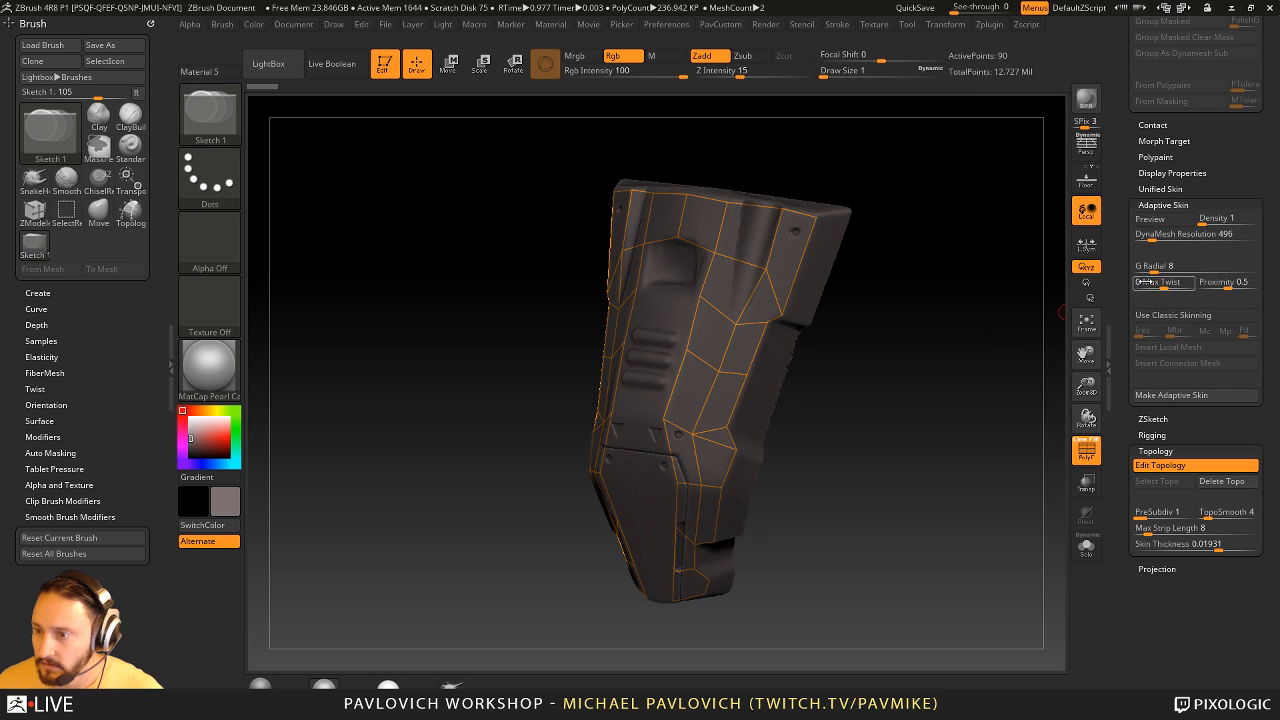
{"action": "left_click", "coordinate": [1145, 235]}
{"action": "type", "text": "800"}
{"action": "key", "text": "Return"}
{"action": "key", "text": "a"}
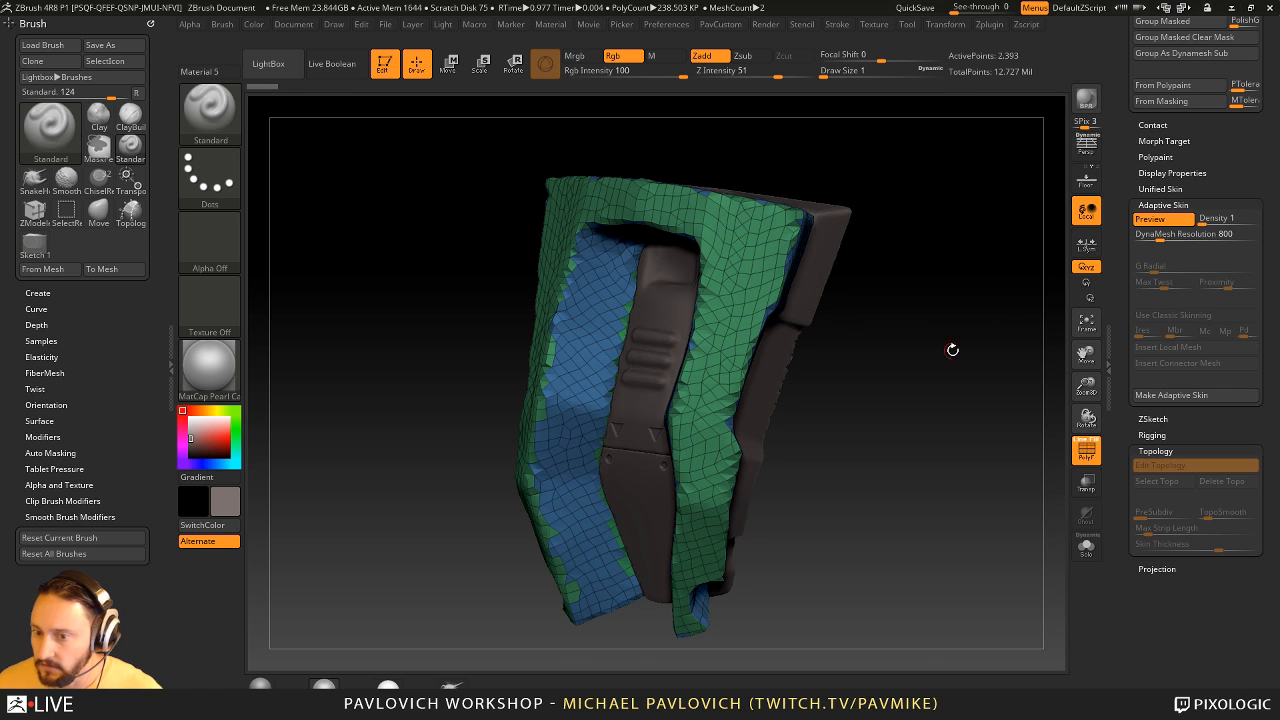
- Set DynaMesh Resolution to 0 so the adaptive skin preview follows the drawn topology exactly
{"action": "left_click", "coordinate": [1177, 237]}
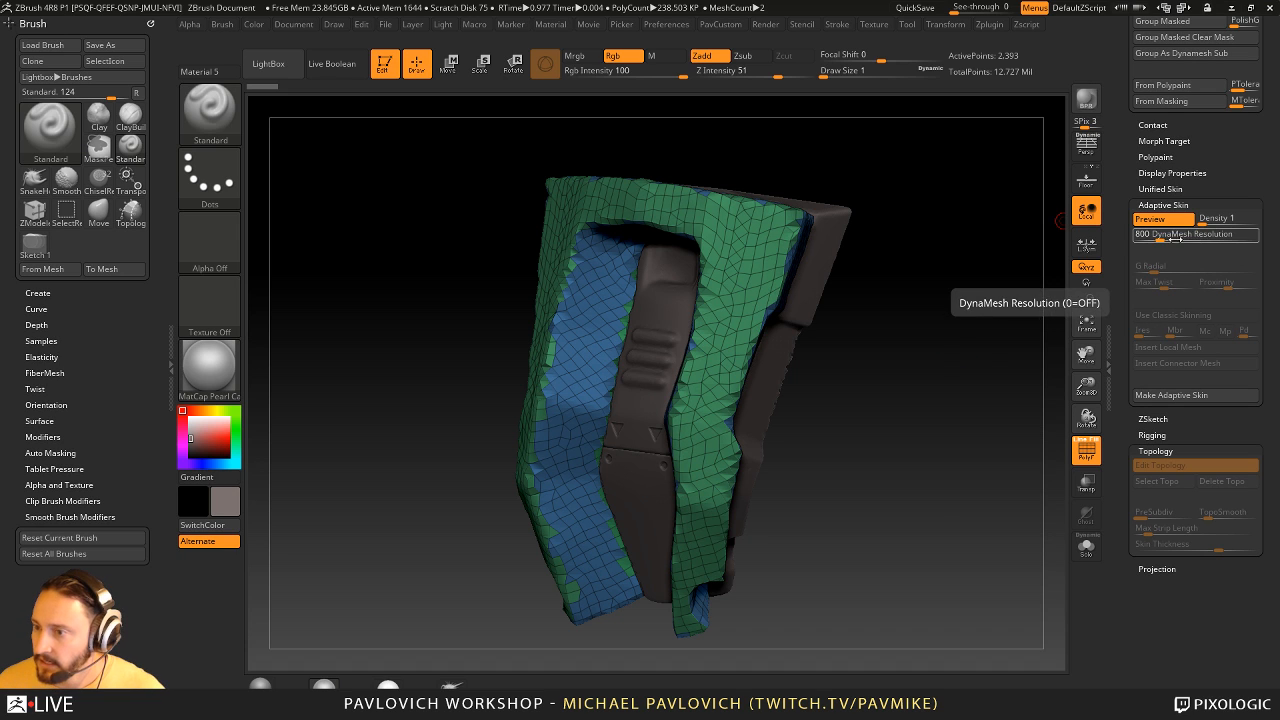
{"action": "type", "text": "0"}
{"action": "key", "text": "Return"}
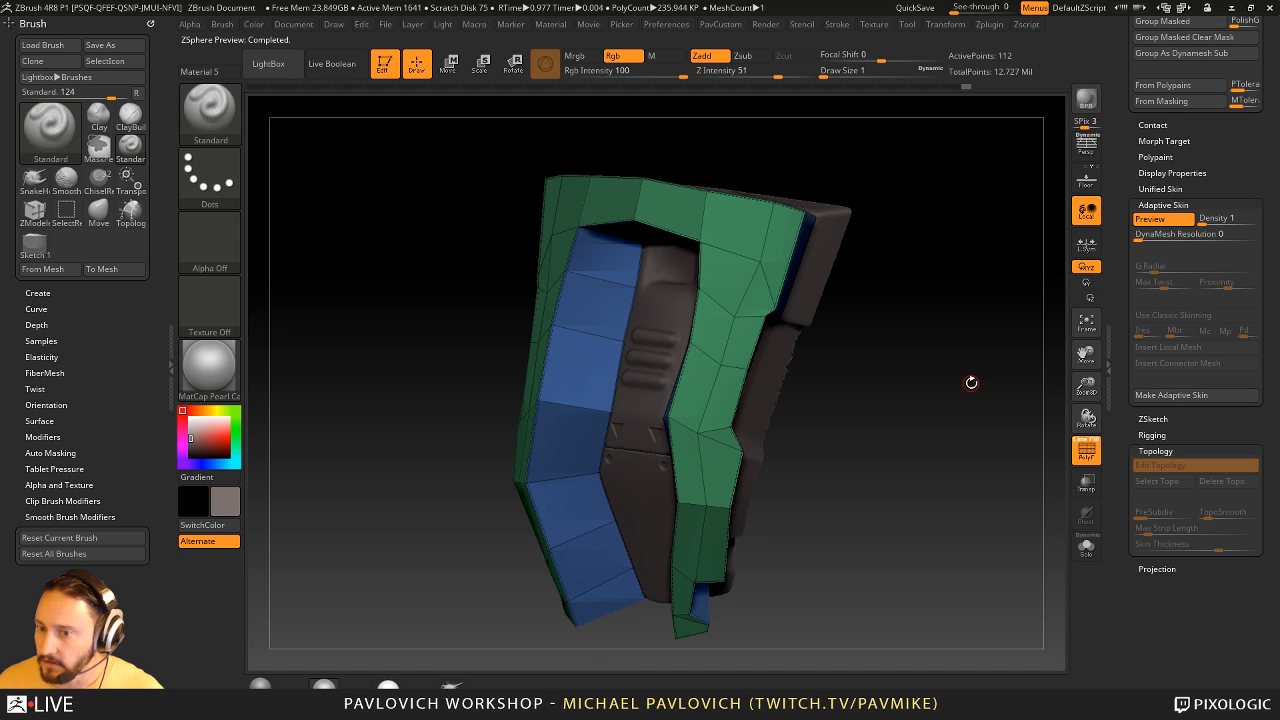
{"action": "key", "text": "a"}
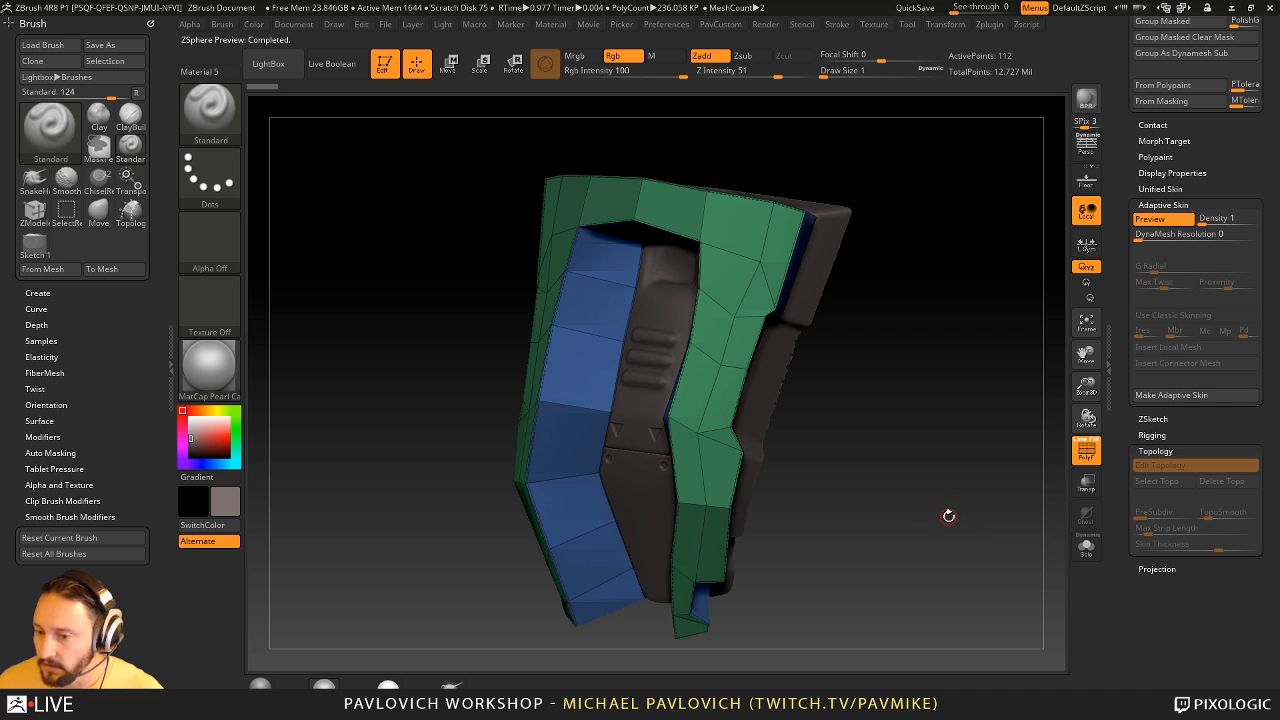
- Set Skin Thickness to 0, preview the skin again and inspect it in Solo
{"action": "key", "text": "a"}
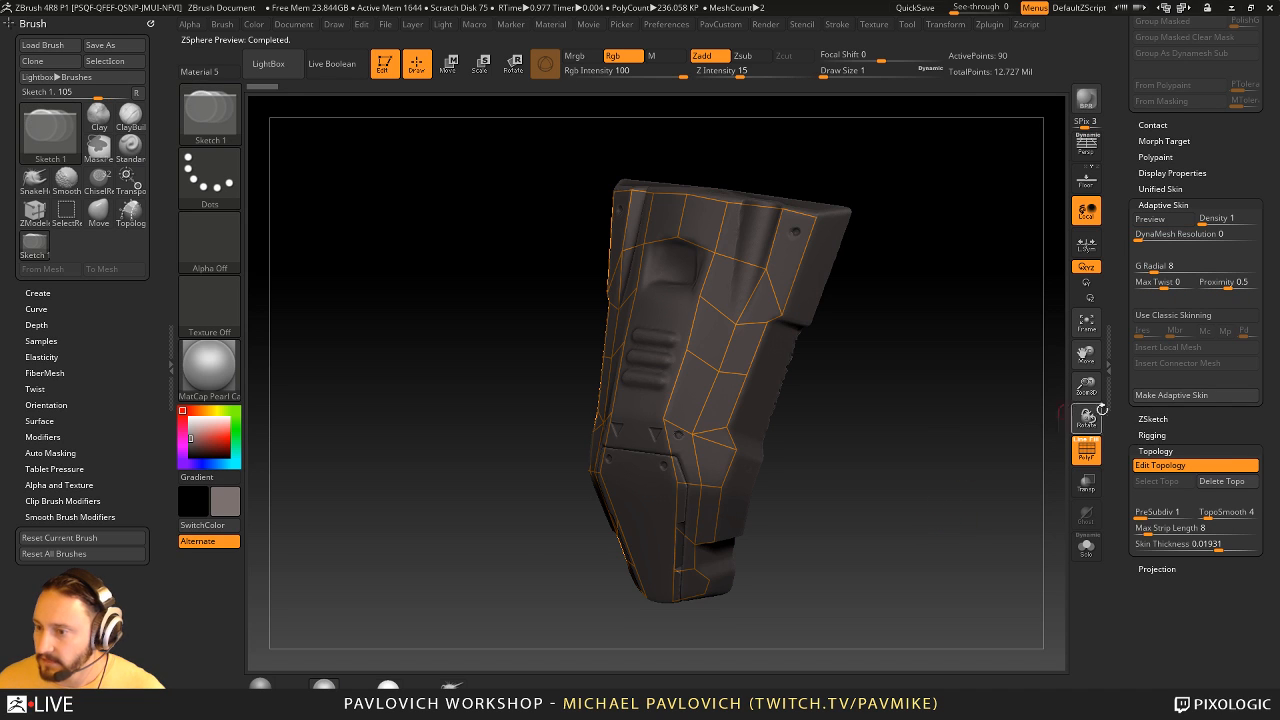
{"action": "left_click", "coordinate": [1192, 543]}
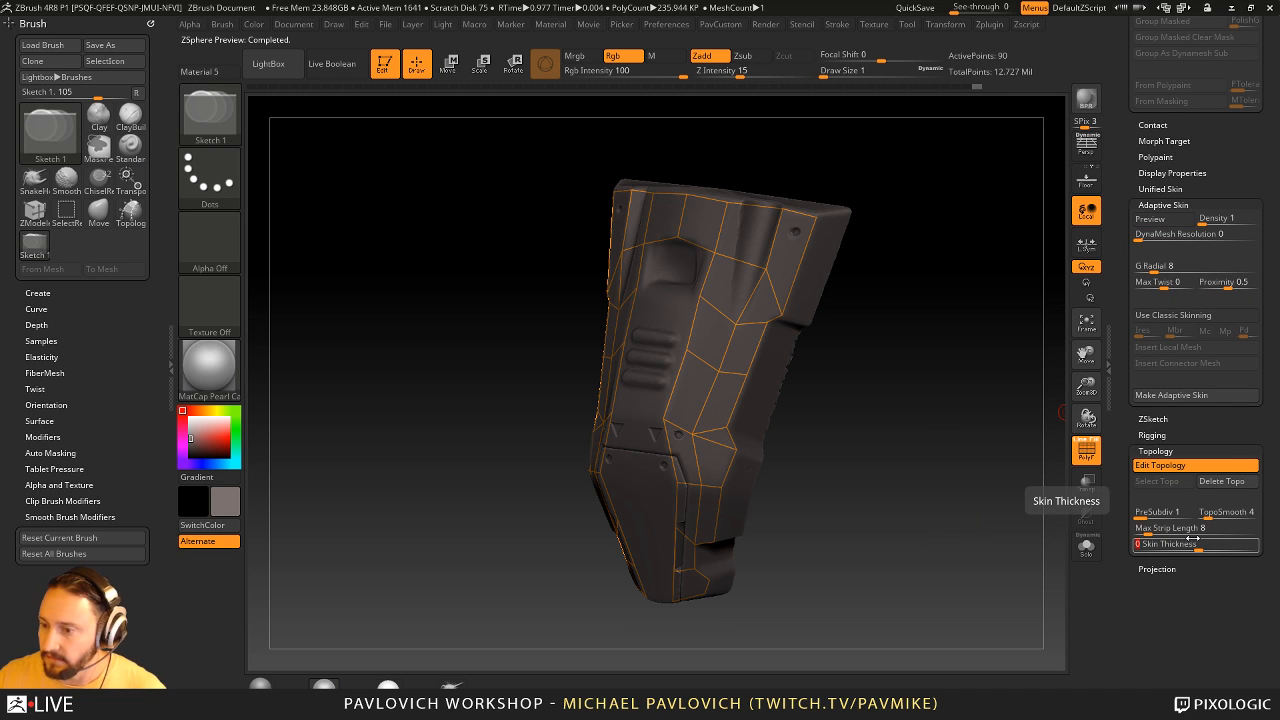
{"action": "left_click_drag", "start_coordinate": [946, 437], "coordinate": [969, 423]}
{"action": "key", "text": "a"}
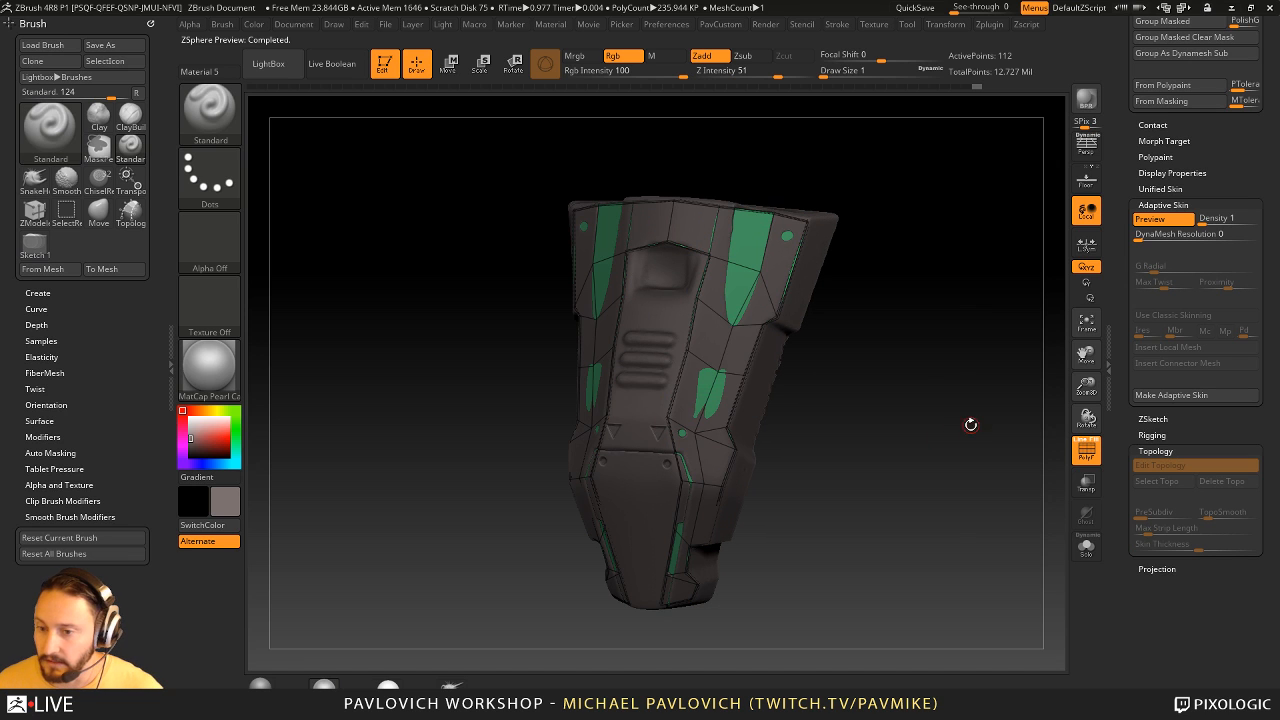
{"action": "left_click", "coordinate": [1086, 546]}
{"action": "left_click_drag", "start_coordinate": [973, 468], "coordinate": [781, 389]}
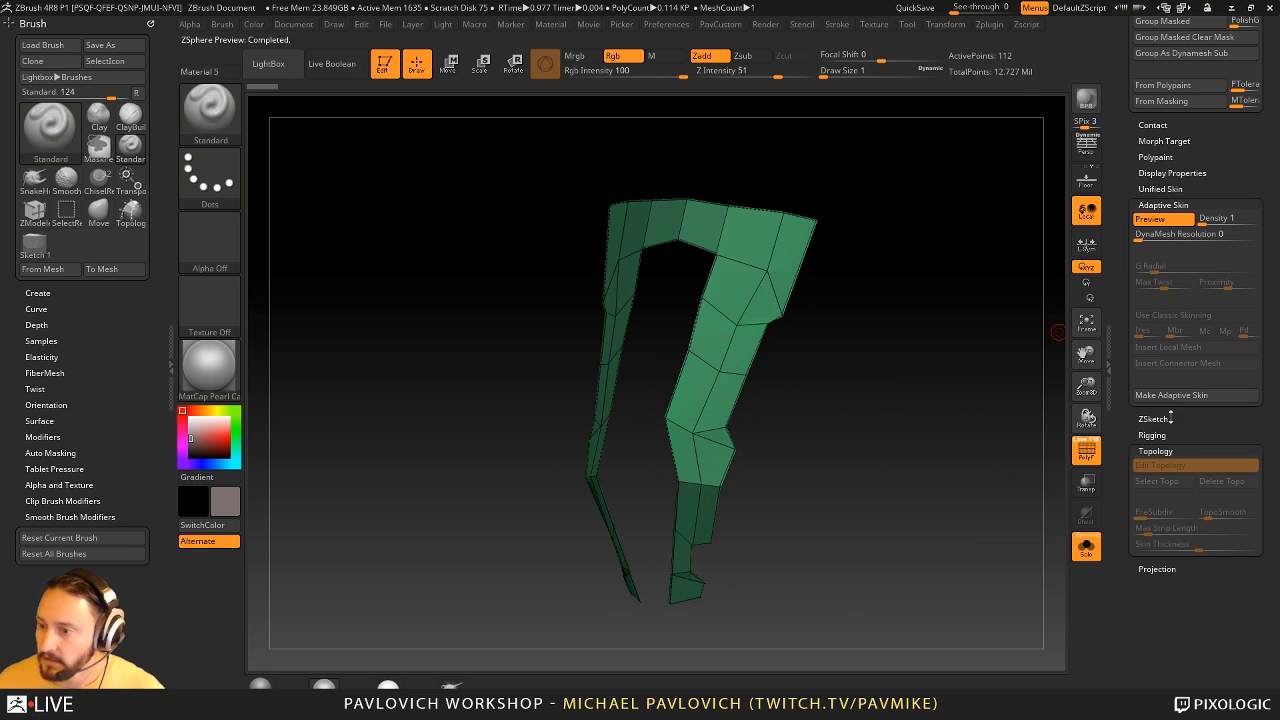
- Make an adaptive skin from the chest piece's ZSphere topology and insert the resulting skin mesh as a new subtool
{"action": "left_click", "coordinate": [1171, 395]}
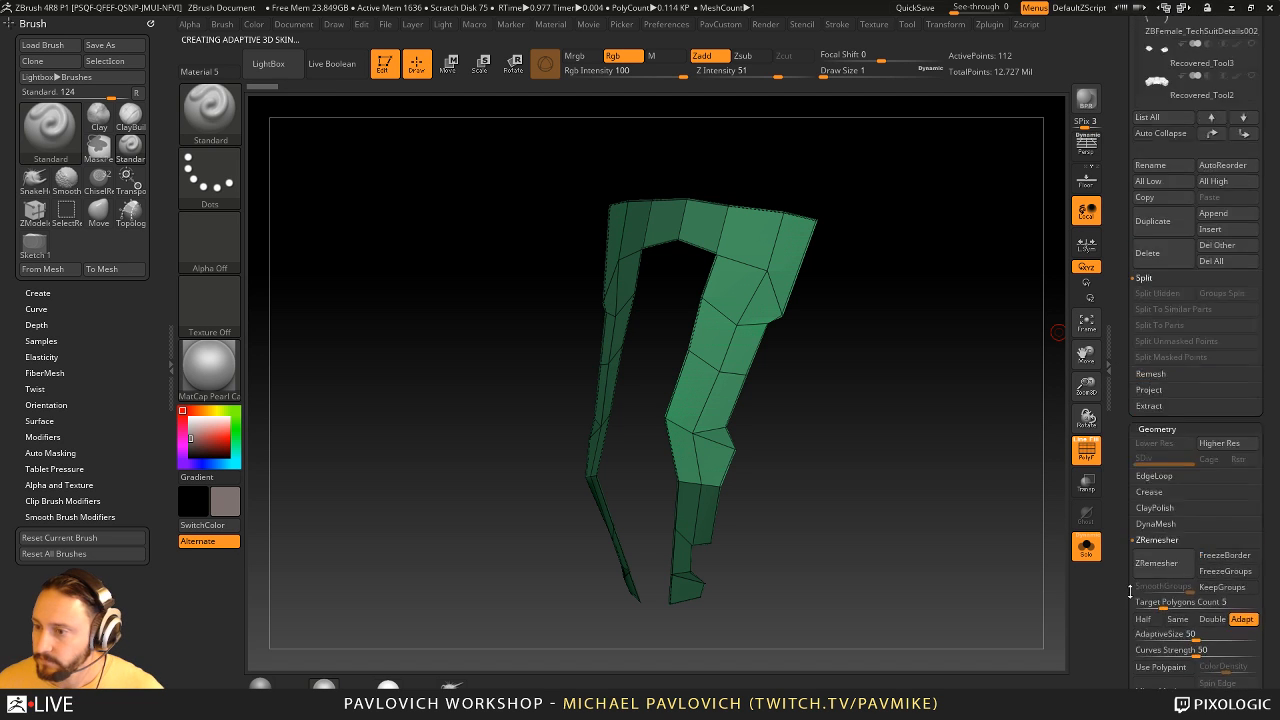
{"action": "mouse_move", "coordinate": [1150, 230]}
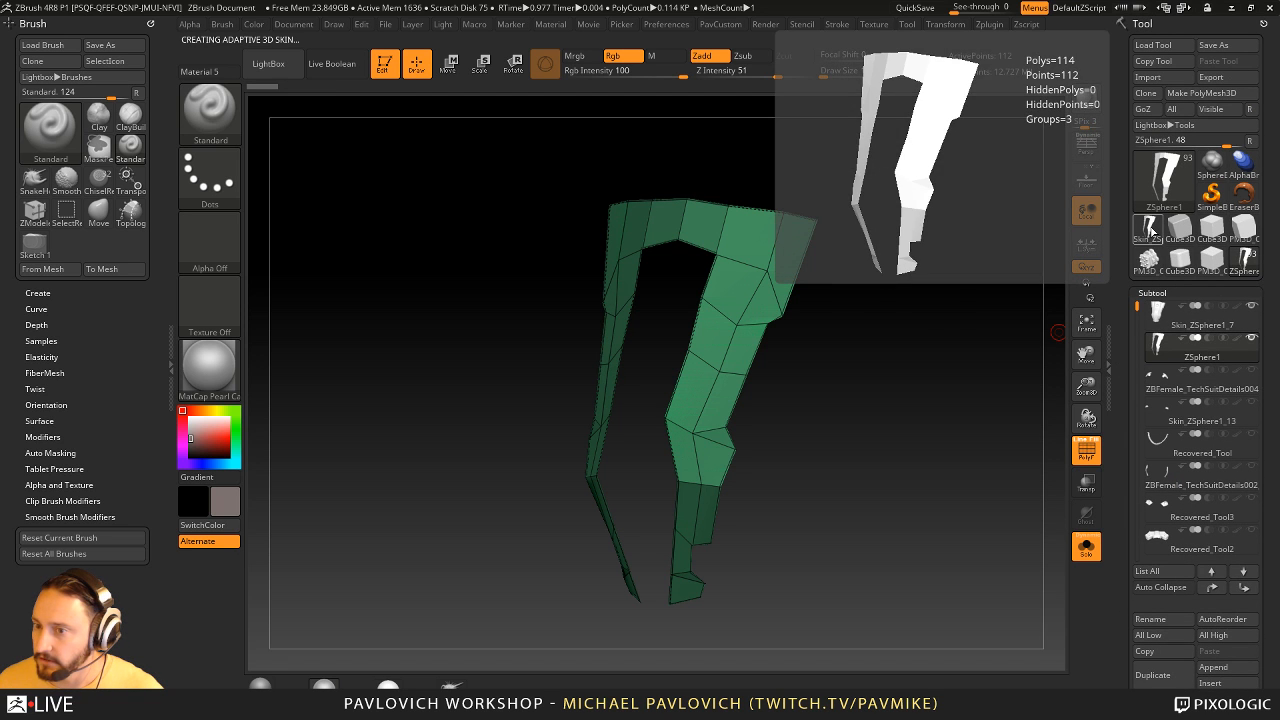
{"action": "left_click", "coordinate": [1211, 683]}
{"action": "left_click", "coordinate": [1211, 683]}
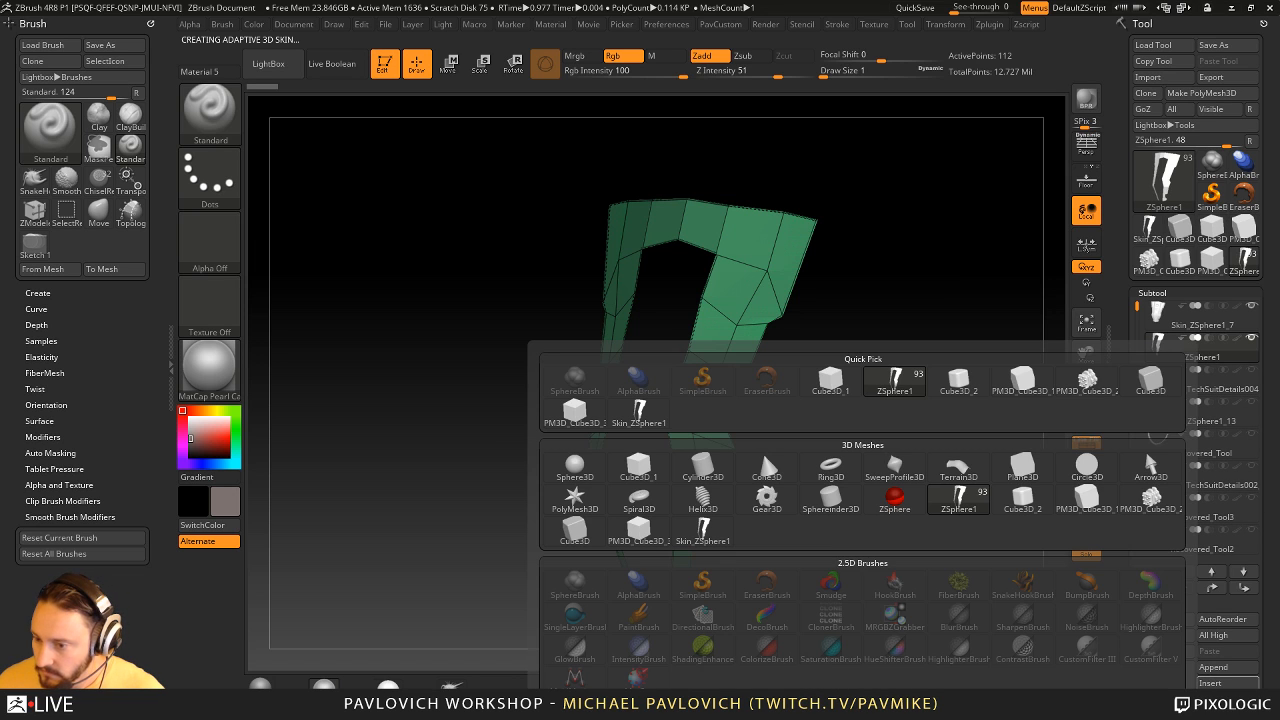
{"action": "left_click", "coordinate": [703, 530]}
- Delete the ZSphere1 subtool, keeping the inserted skin mesh
{"action": "left_click", "coordinate": [1217, 357]}
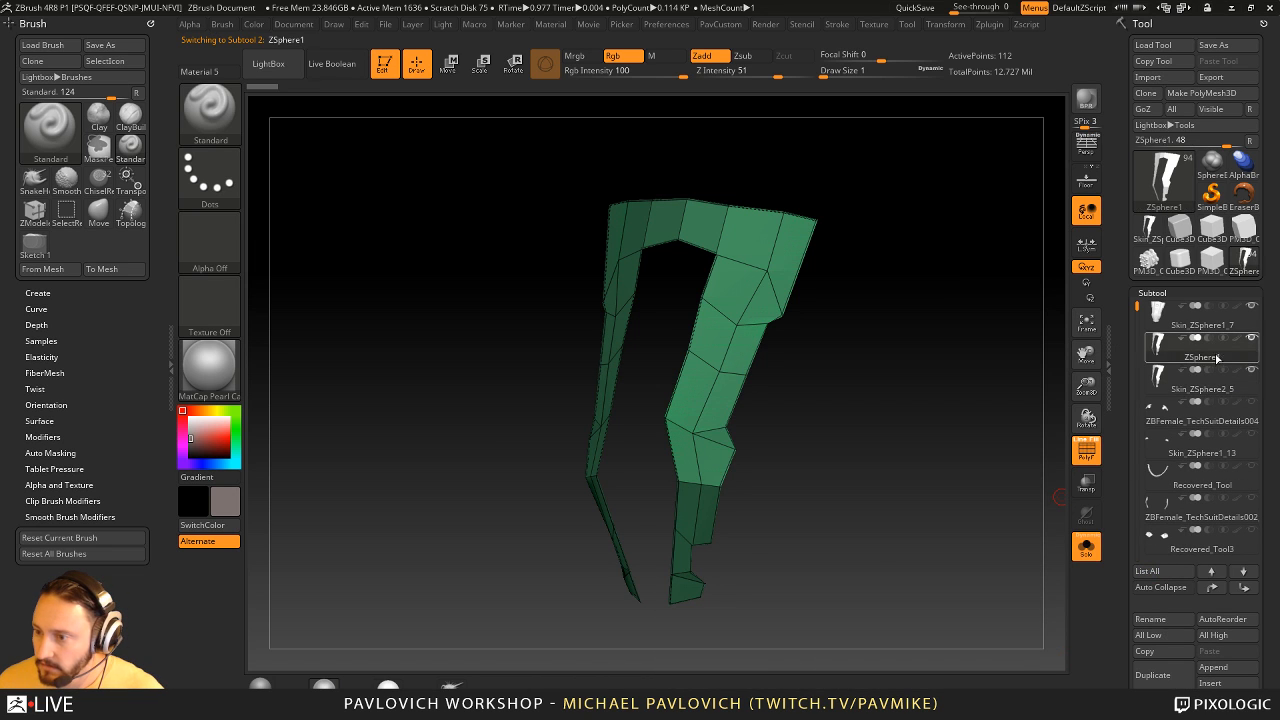
{"action": "left_click_drag", "start_coordinate": [1131, 398], "coordinate": [1131, 353]}
{"action": "left_click", "coordinate": [1167, 665]}
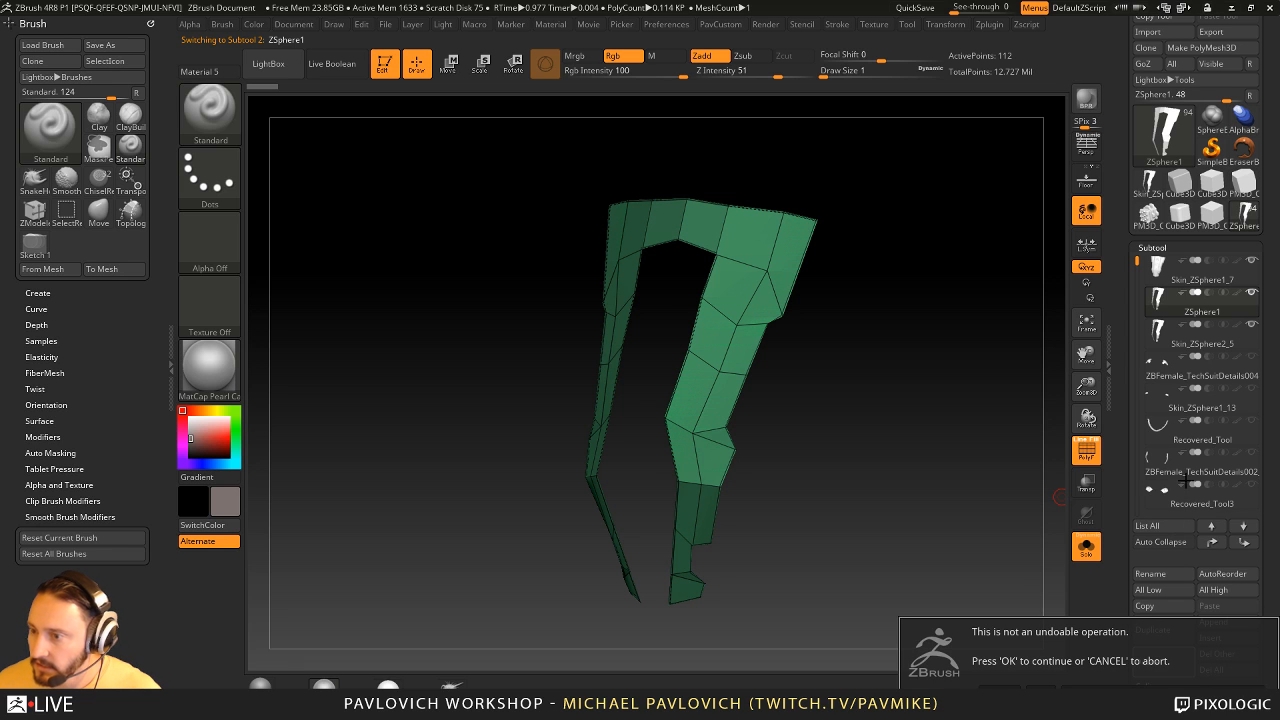
{"action": "left_click", "coordinate": [1093, 686]}
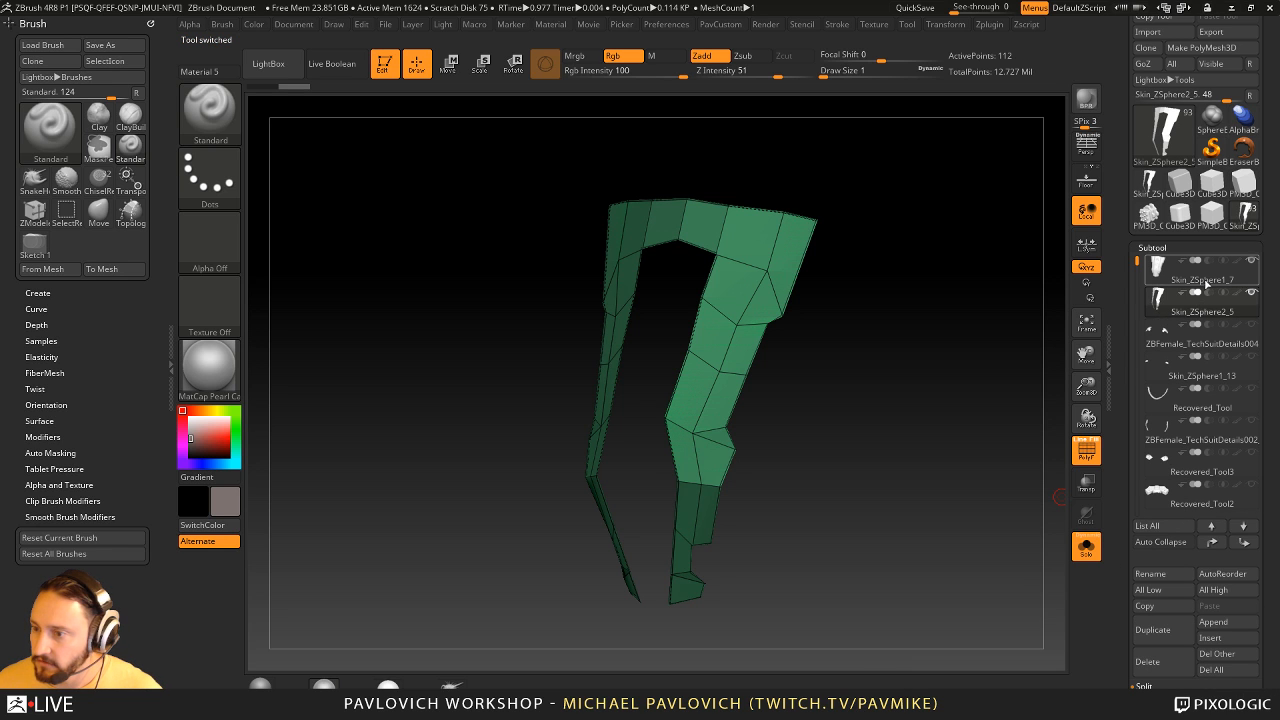
- Turn off Solo and inspect how the skin mesh sits against the sculpted chest piece
{"action": "left_click", "coordinate": [1086, 546]}
{"action": "mouse_move", "coordinate": [916, 405]}
{"action": "left_mouse_down"}
{"action": "mouse_move", "coordinate": [1014, 418]}
{"action": "mouse_move", "coordinate": [939, 410]}
{"action": "left_mouse_up"}
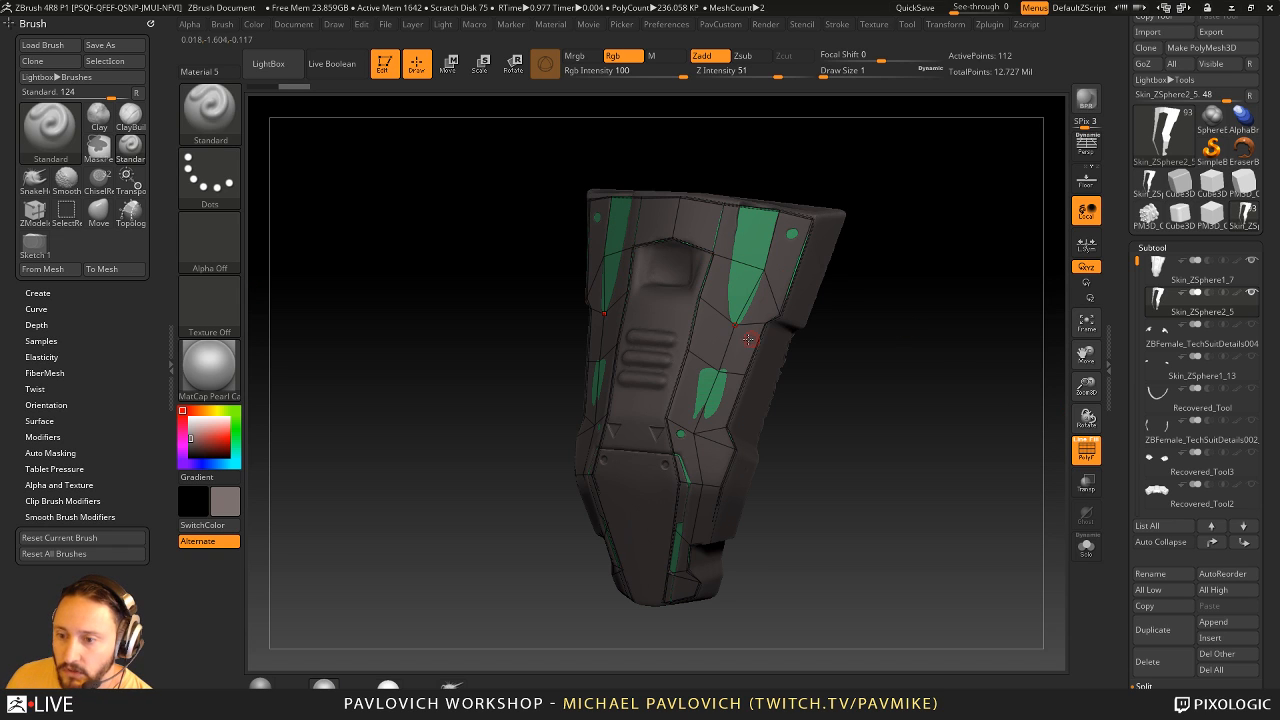
{"action": "left_click_drag", "start_coordinate": [879, 259], "coordinate": [776, 330]}
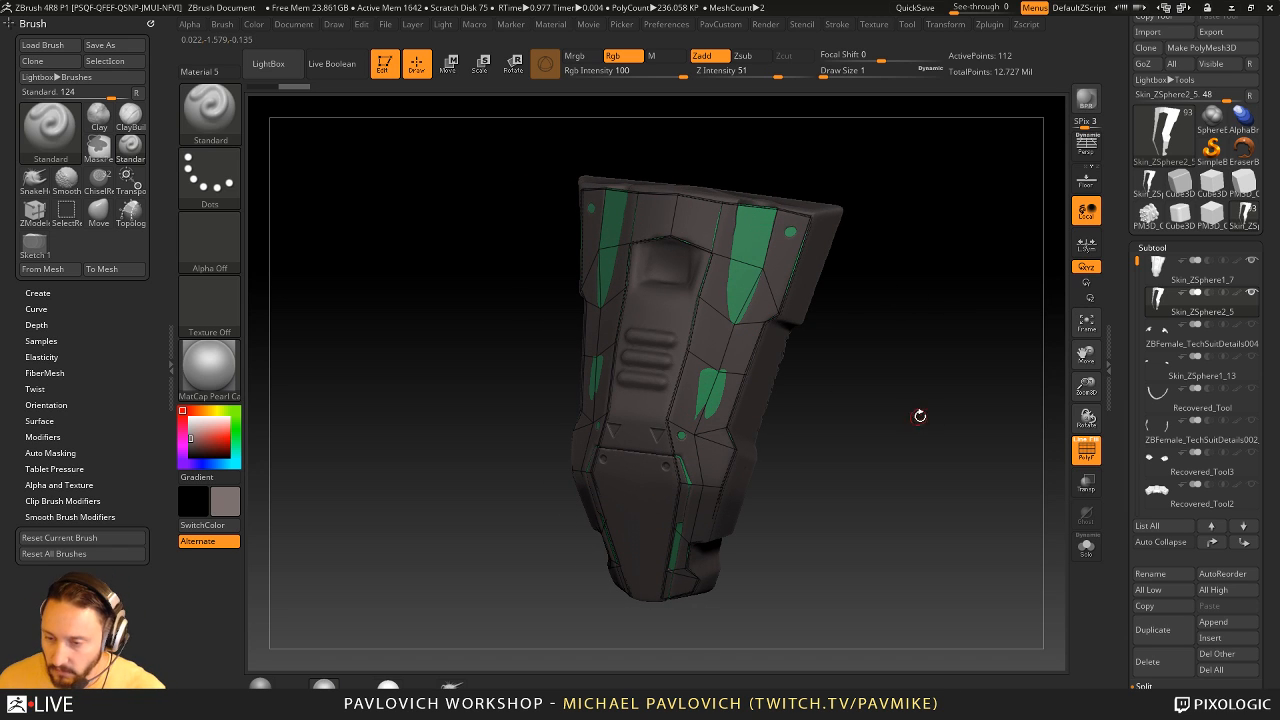
{"action": "left_click_drag", "start_coordinate": [919, 416], "coordinate": [940, 361]}
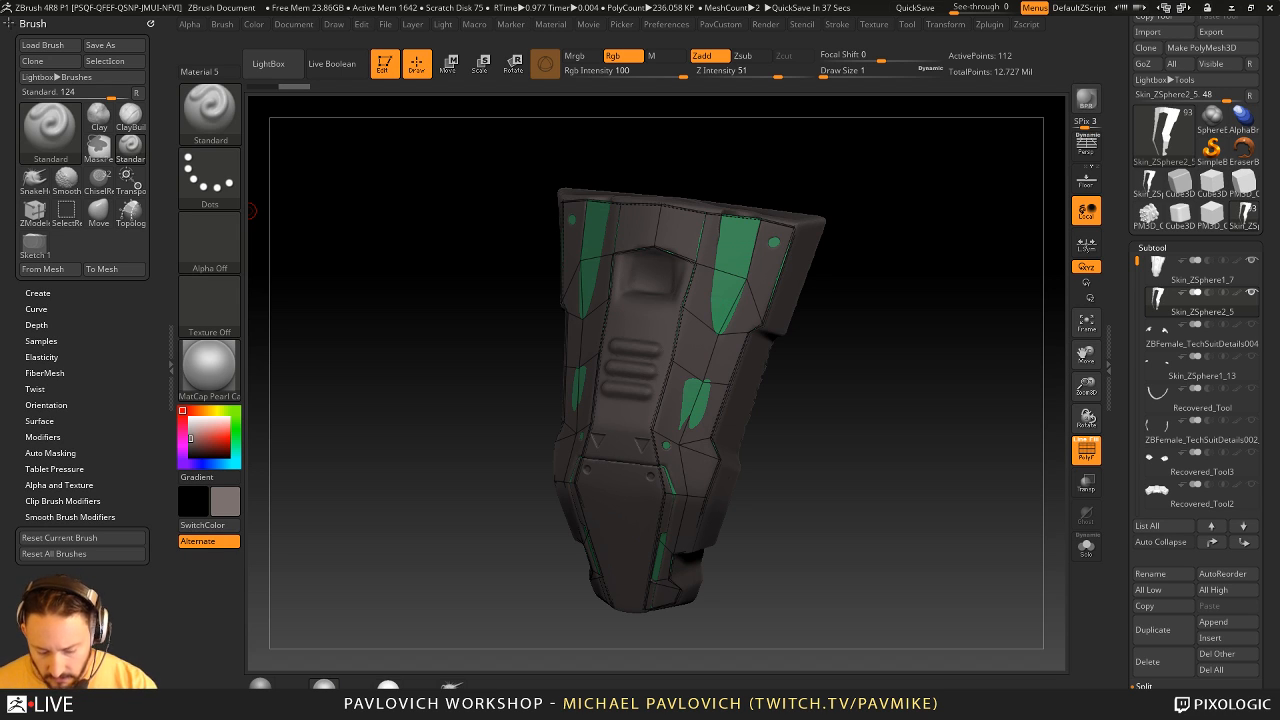
- Dock the Zplugin palette and expand the FBX ExportImport settings
{"action": "left_click_drag", "start_coordinate": [1122, 418], "coordinate": [1126, 150]}
{"action": "left_click", "coordinate": [1150, 280]}
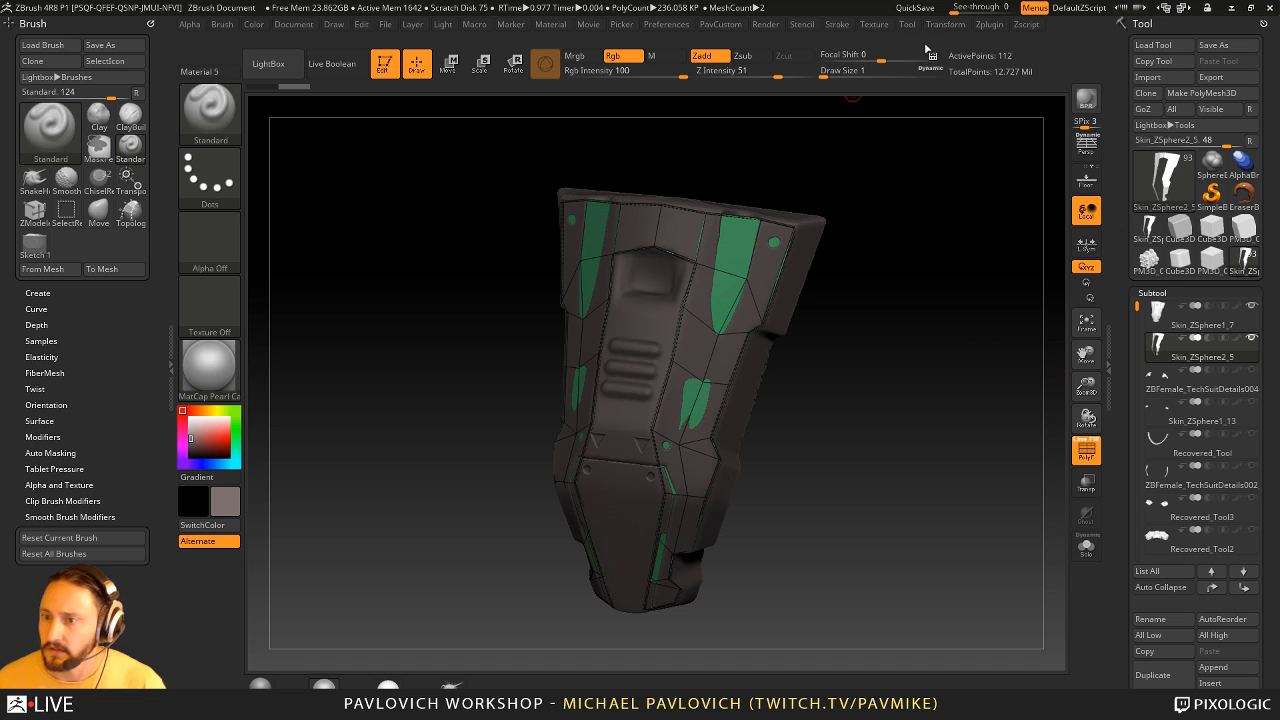
{"action": "left_click", "coordinate": [989, 24]}
{"action": "left_click_drag", "start_coordinate": [188, 190], "coordinate": [62, 112]}
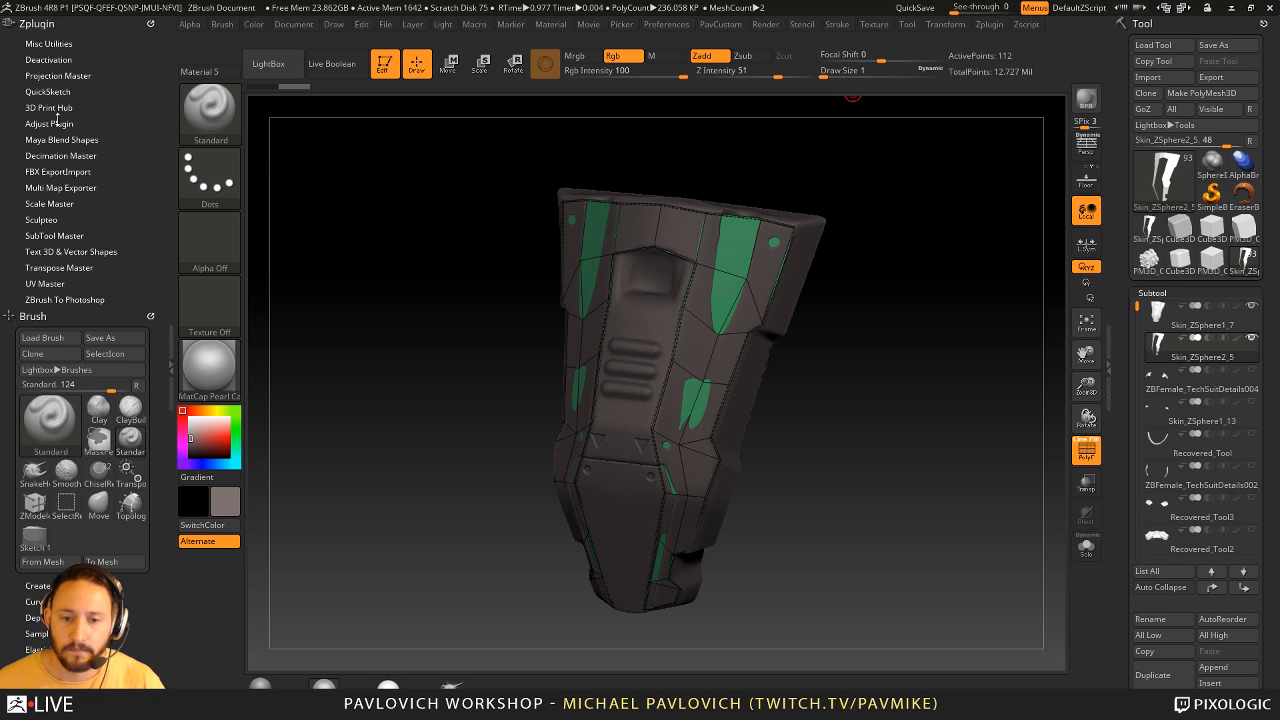
{"action": "key", "text": "shift"}
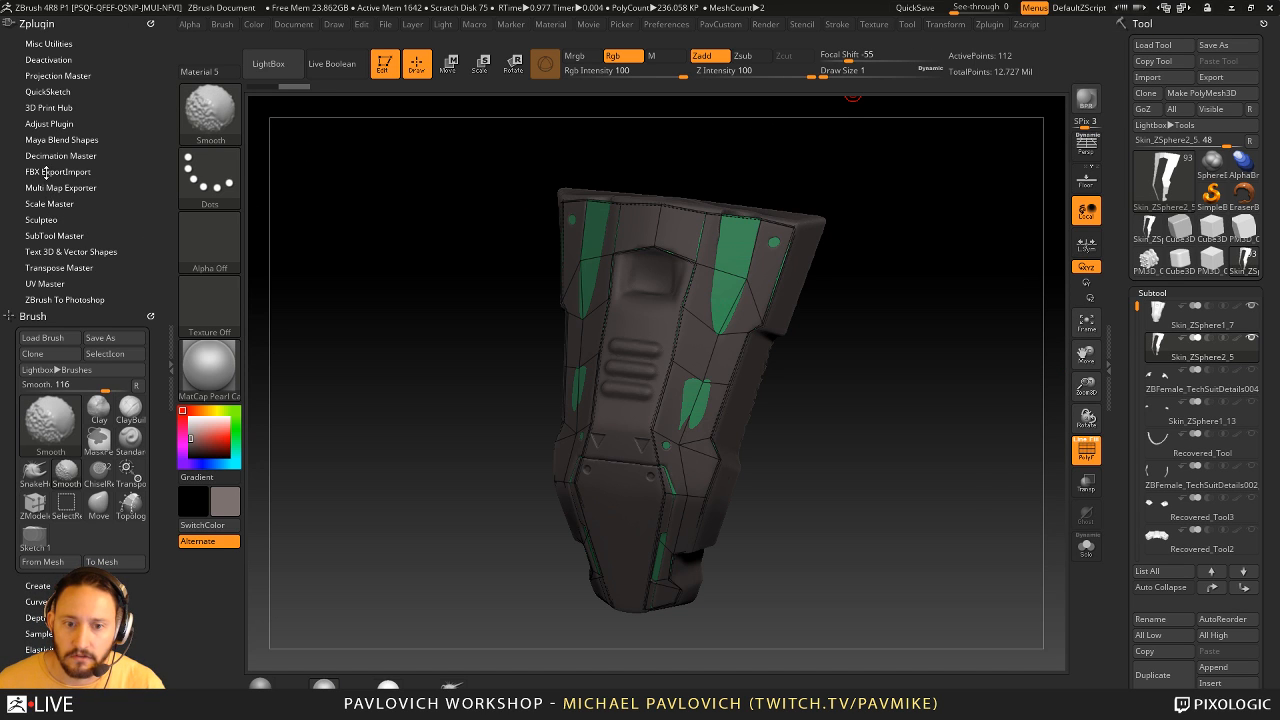
{"action": "left_click", "coordinate": [47, 171]}
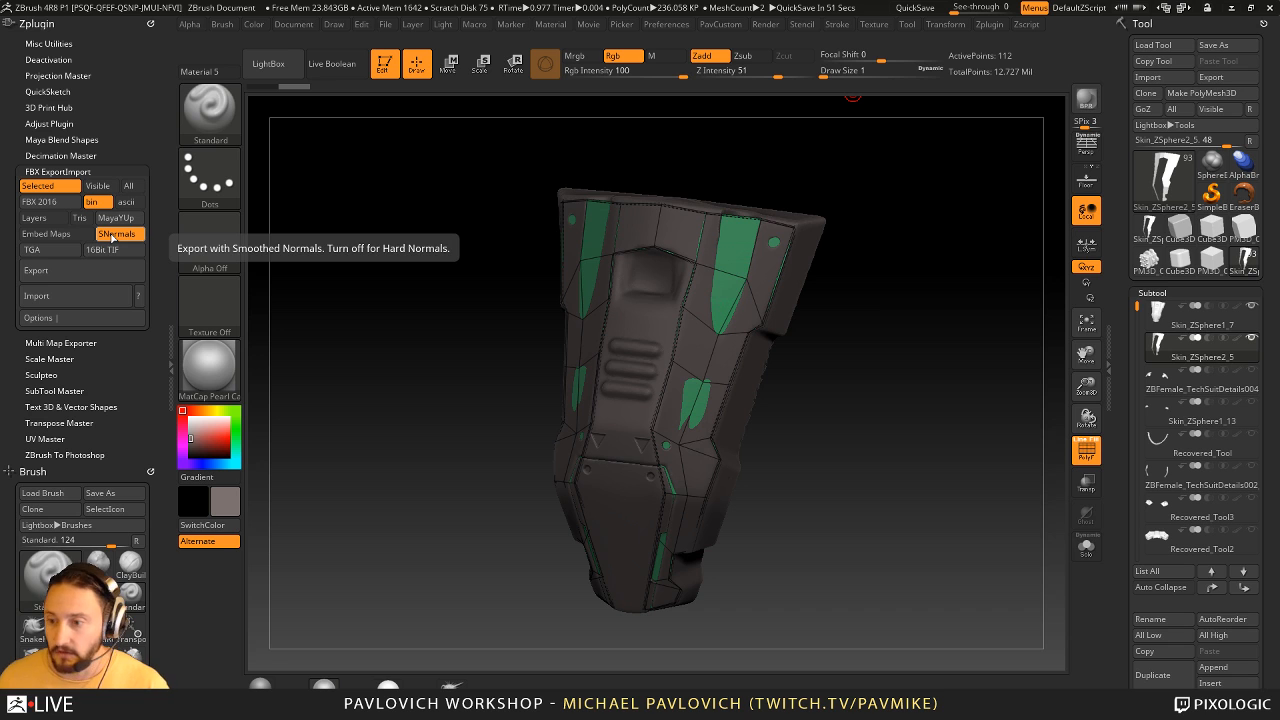
- Switch to the PM3D_Cube3D_2 tool, frame the whole model and apply the MatCap Gray material
{"action": "left_click", "coordinate": [1149, 258]}
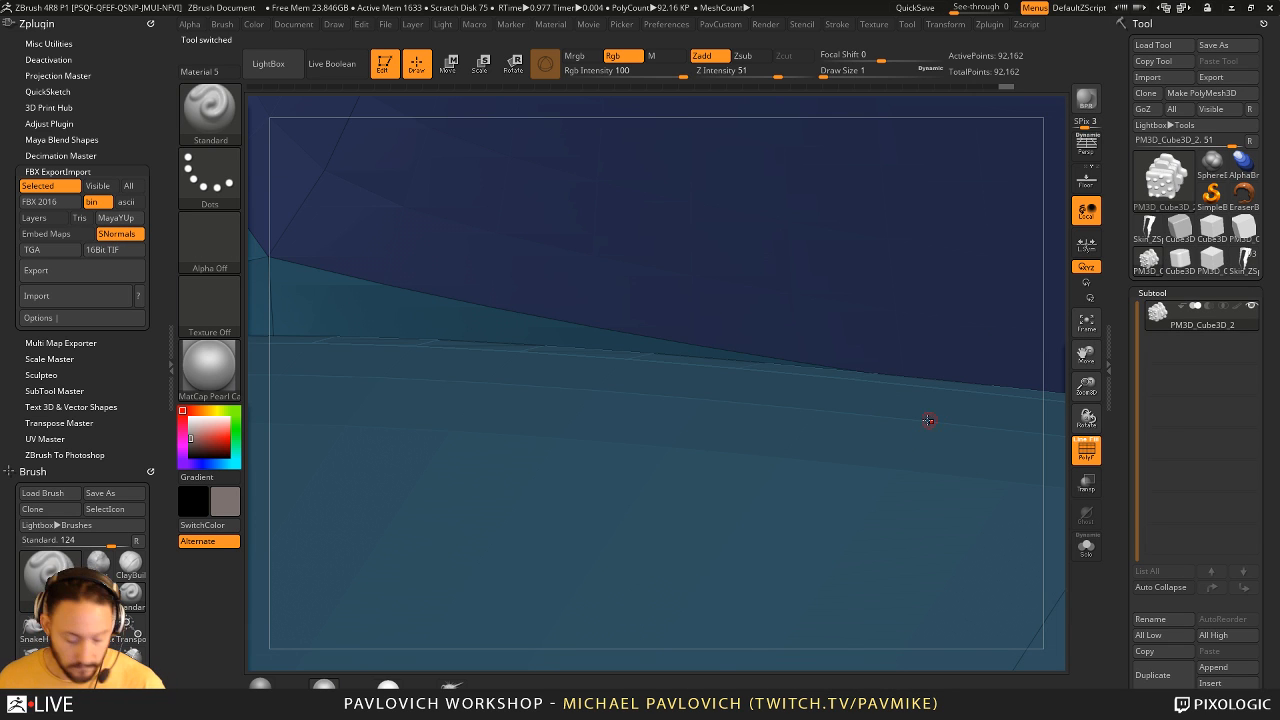
{"action": "key", "text": "f"}
{"action": "left_click_drag", "start_coordinate": [908, 408], "coordinate": [1111, 487]}
{"action": "left_click", "coordinate": [1083, 451]}
{"action": "left_click", "coordinate": [261, 684]}
{"action": "left_click", "coordinate": [1087, 456]}
{"action": "left_click_drag", "start_coordinate": [988, 450], "coordinate": [868, 472]}
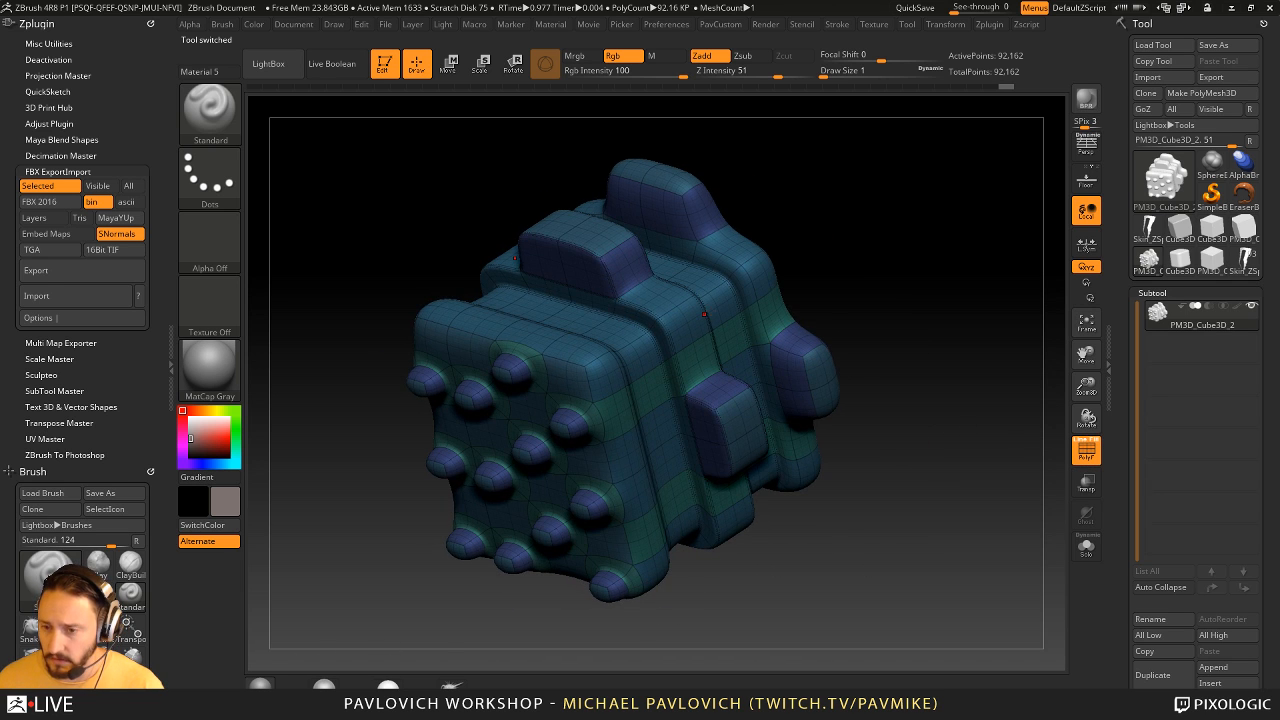
{"action": "left_click_drag", "start_coordinate": [905, 222], "coordinate": [897, 255], "text": "alt"}
- Step the cube model back through its undo history to an earlier state
{"action": "left_click_drag", "start_coordinate": [1127, 467], "coordinate": [1127, 233]}
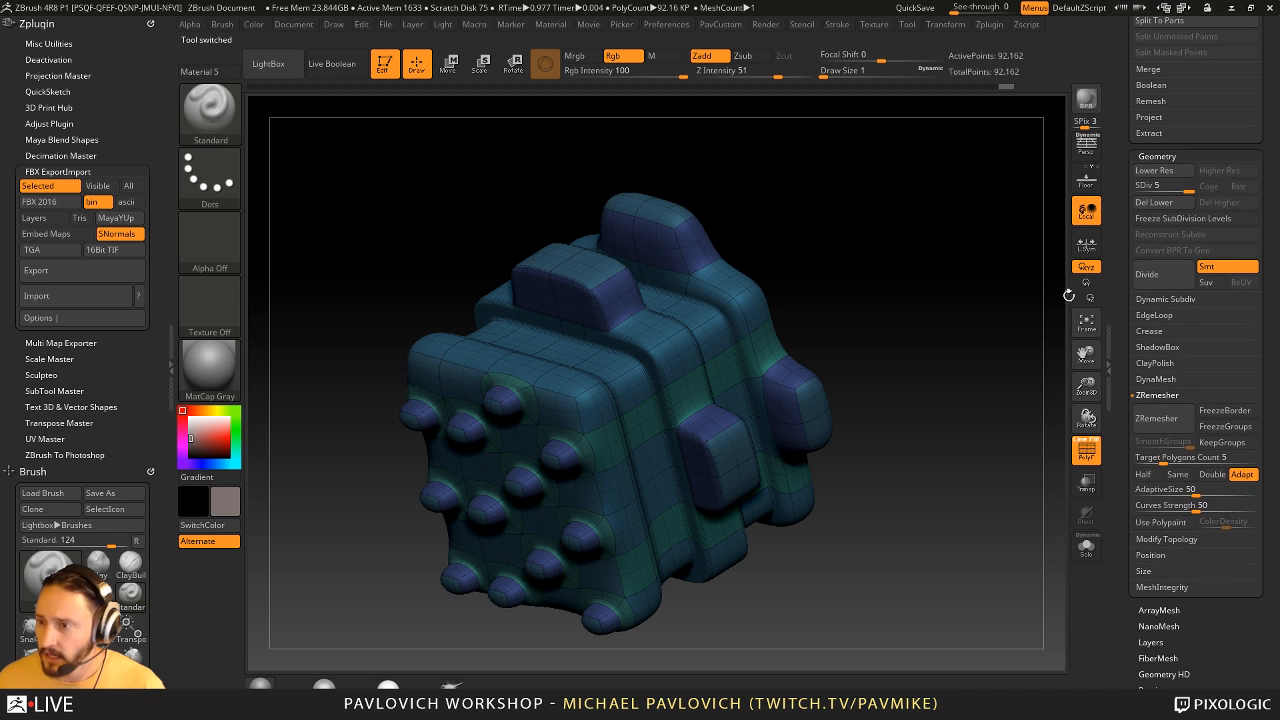
{"action": "left_click", "coordinate": [994, 87]}
{"action": "left_click", "coordinate": [943, 87]}
{"action": "left_click", "coordinate": [927, 87]}
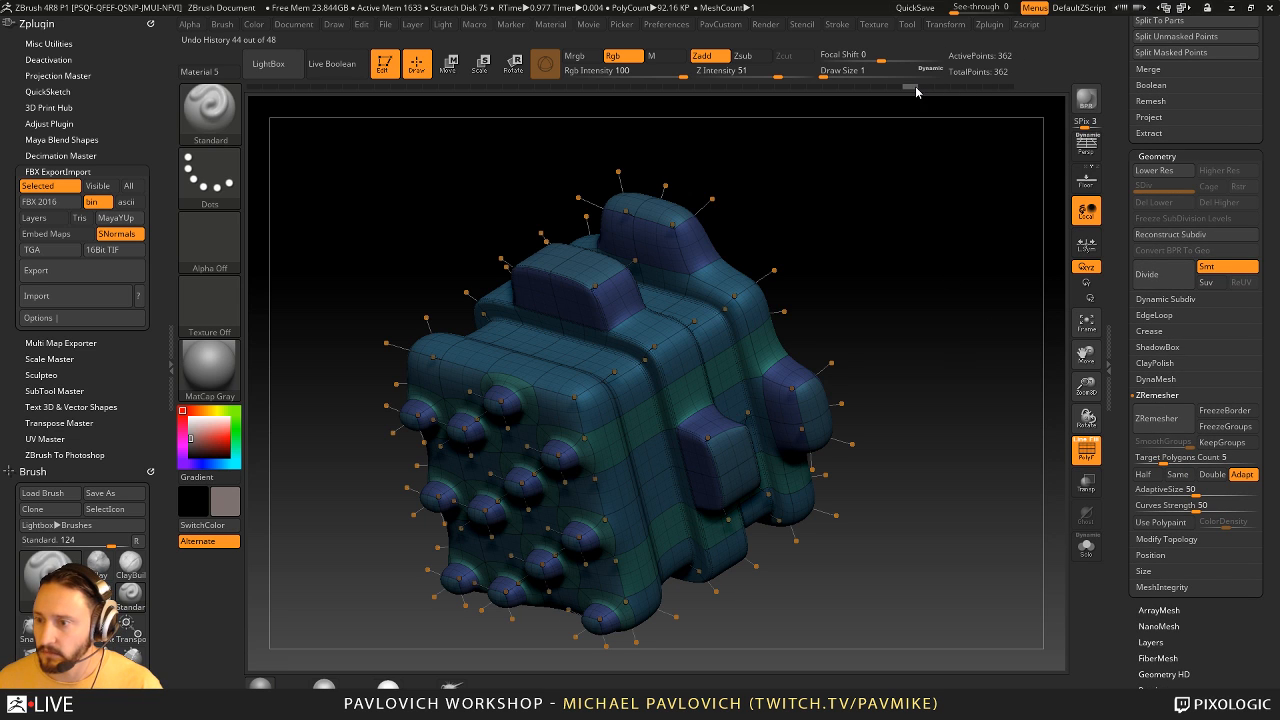
- Hide the polyframe, drop the cube model to its lowest subdivision level and set the main color to white
{"action": "left_click_drag", "start_coordinate": [953, 348], "coordinate": [991, 366]}
{"action": "key", "text": "shift+f"}
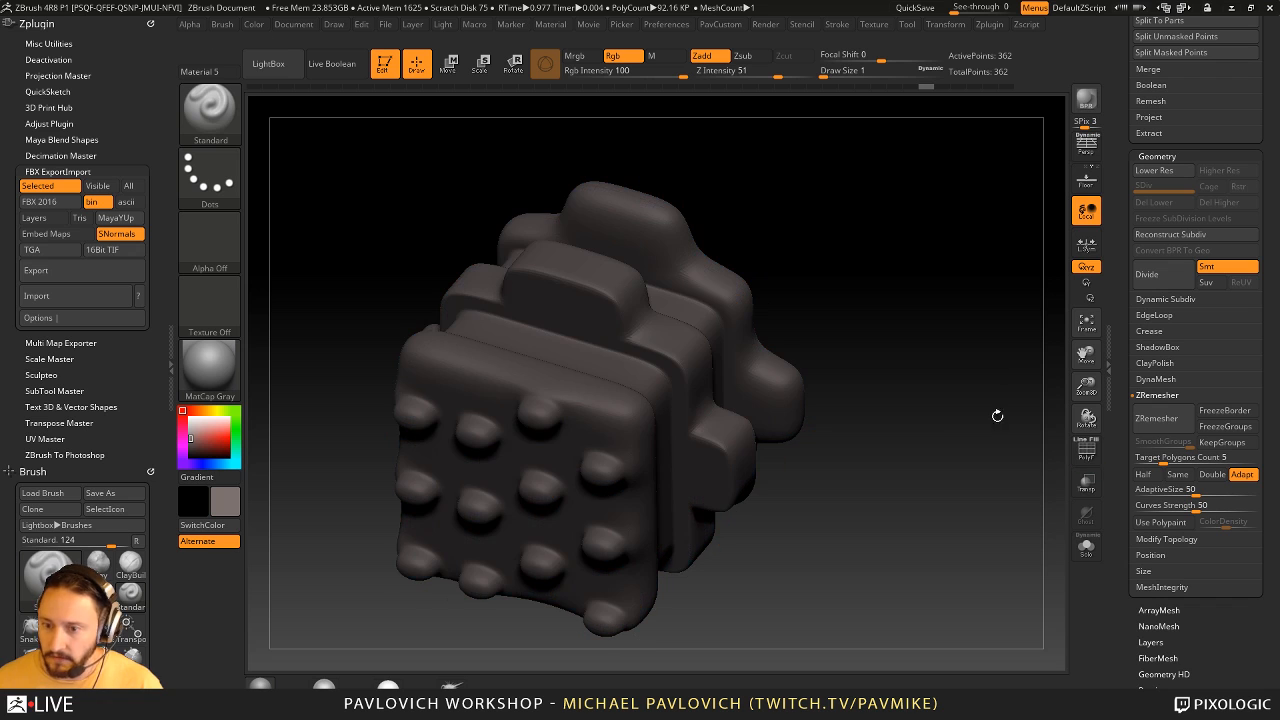
{"action": "key", "text": "shift+d"}
{"action": "left_click_drag", "start_coordinate": [192, 427], "coordinate": [184, 413]}
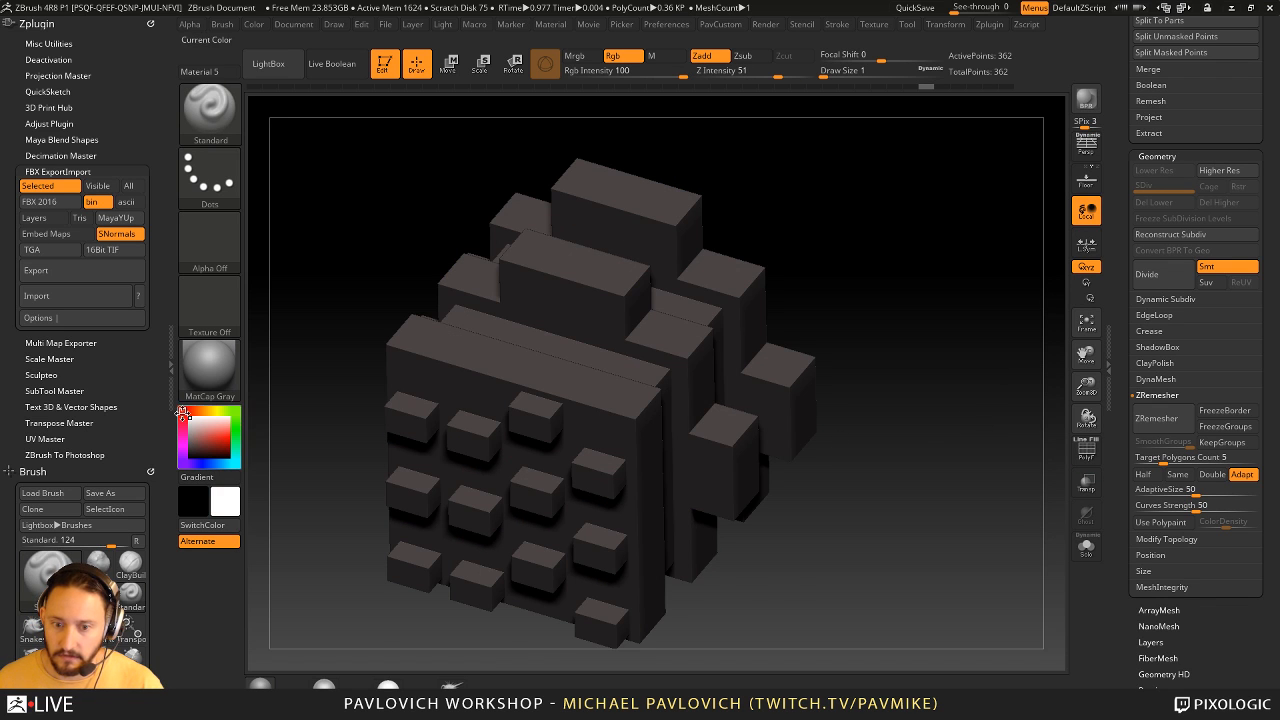
- Turn the polyframe back on and examine the blocky low-poly cube's hard edges and polygroups from several angles
{"action": "mouse_move", "coordinate": [950, 395]}
{"action": "left_mouse_down"}
{"action": "mouse_move", "coordinate": [994, 322]}
{"action": "mouse_move", "coordinate": [1077, 427]}
{"action": "left_mouse_up"}
{"action": "left_click", "coordinate": [1083, 448]}
{"action": "left_click_drag", "start_coordinate": [996, 390], "coordinate": [988, 352]}
{"action": "key", "text": "f"}
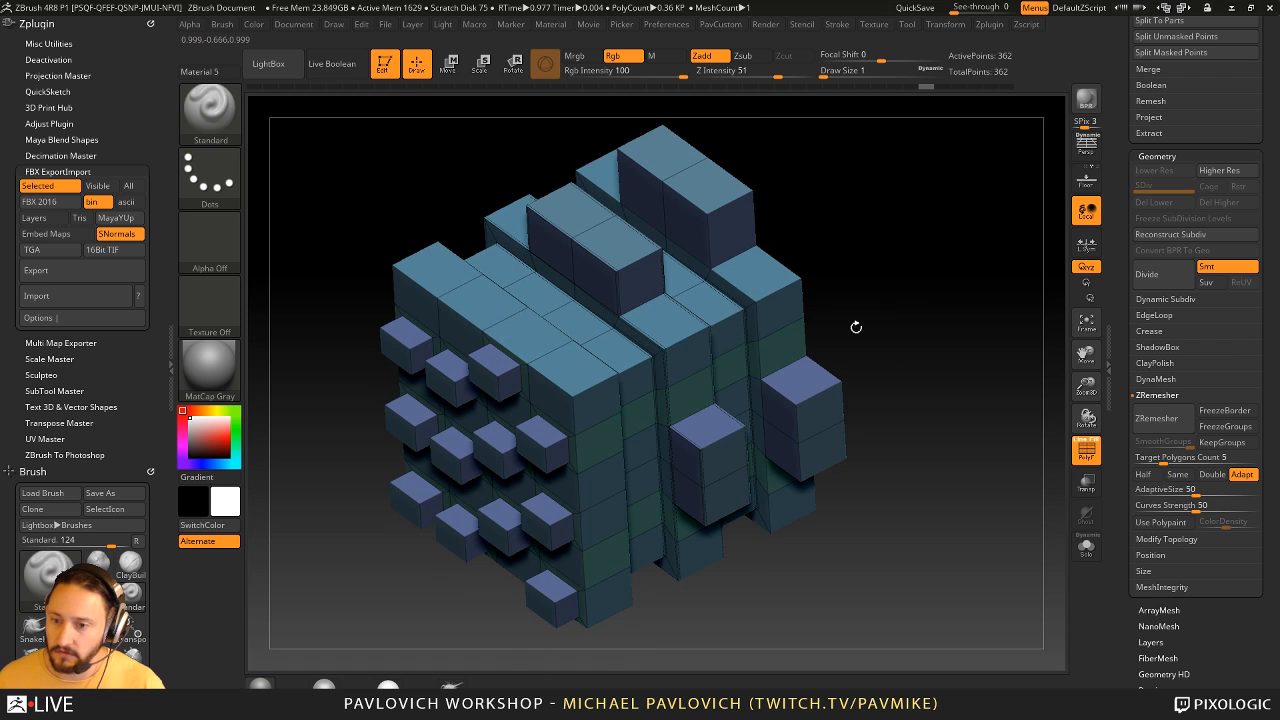
{"action": "left_click_drag", "start_coordinate": [854, 326], "coordinate": [962, 299], "text": "alt"}
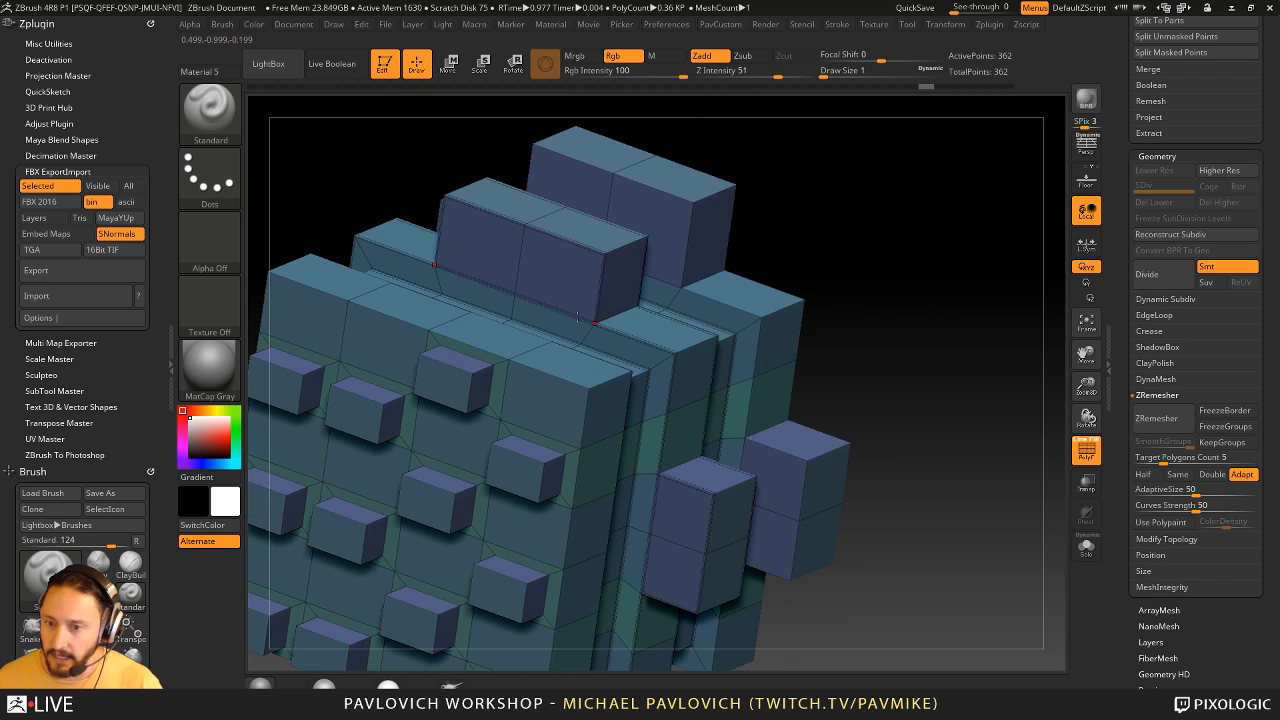
{"action": "left_click_drag", "start_coordinate": [948, 388], "coordinate": [905, 392]}
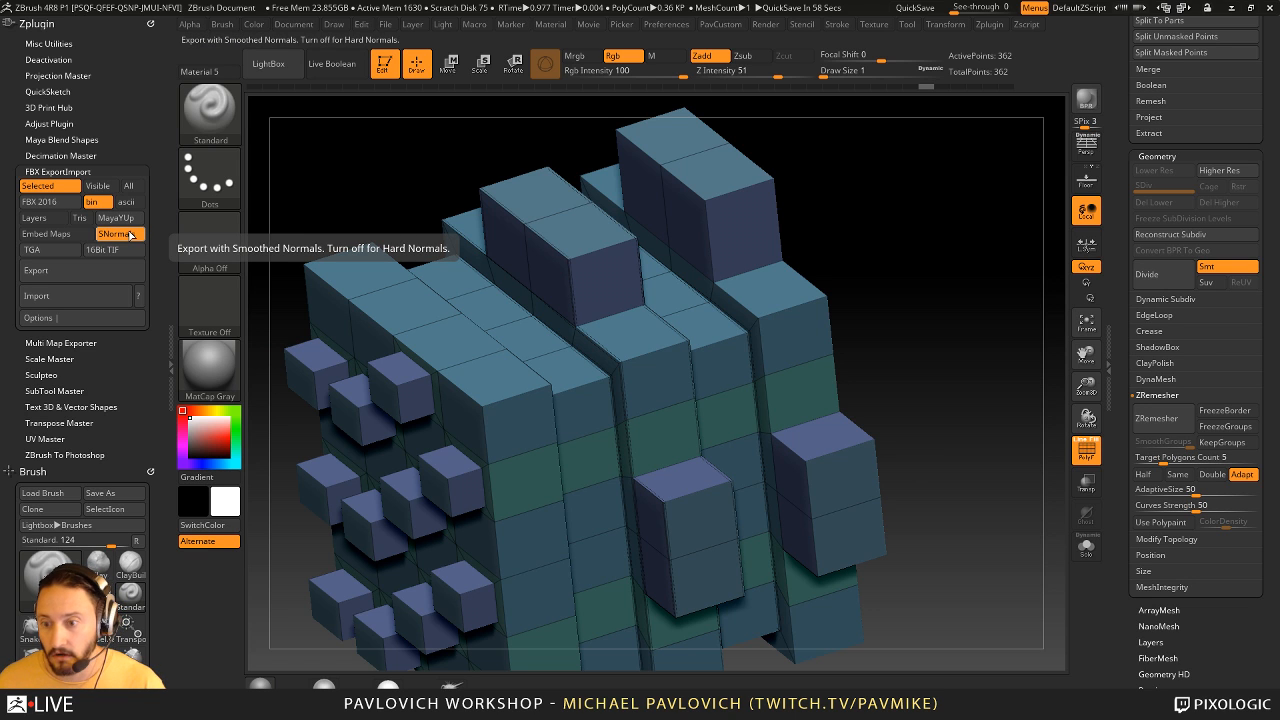
{"action": "left_click_drag", "start_coordinate": [926, 294], "coordinate": [921, 261], "text": "alt"}
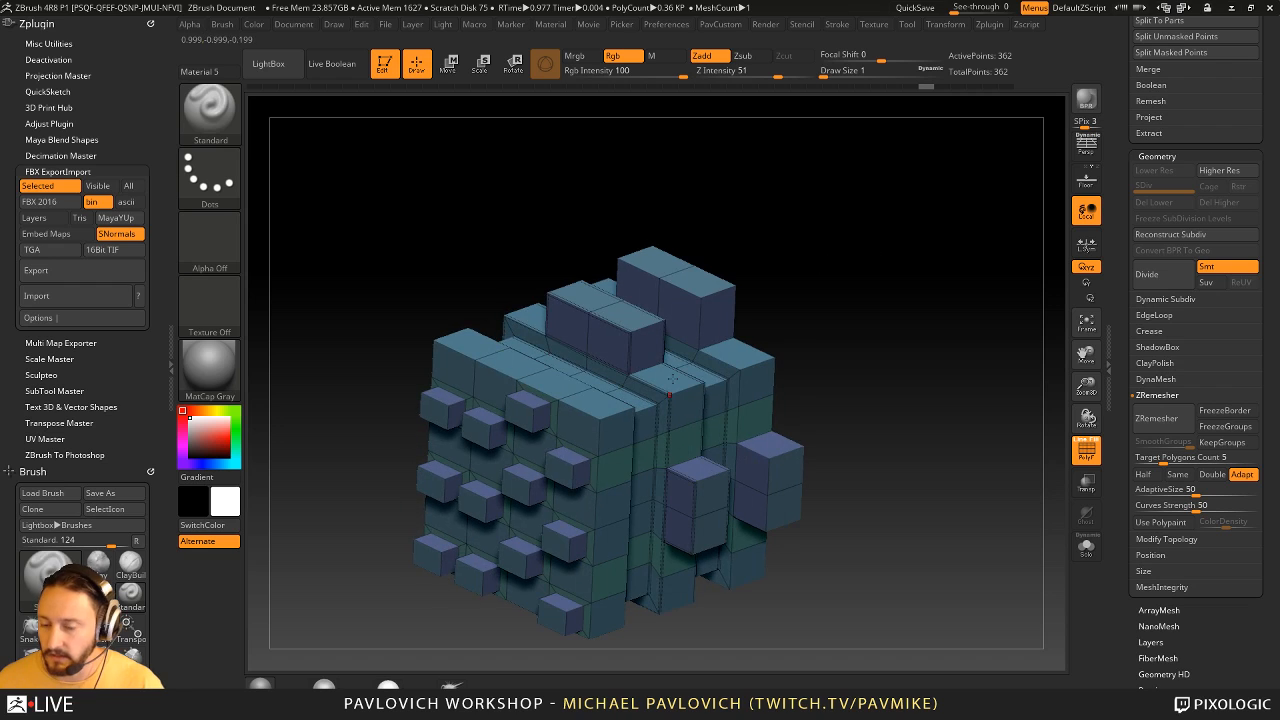
{"action": "left_click_drag", "start_coordinate": [864, 342], "coordinate": [886, 317], "text": "alt"}
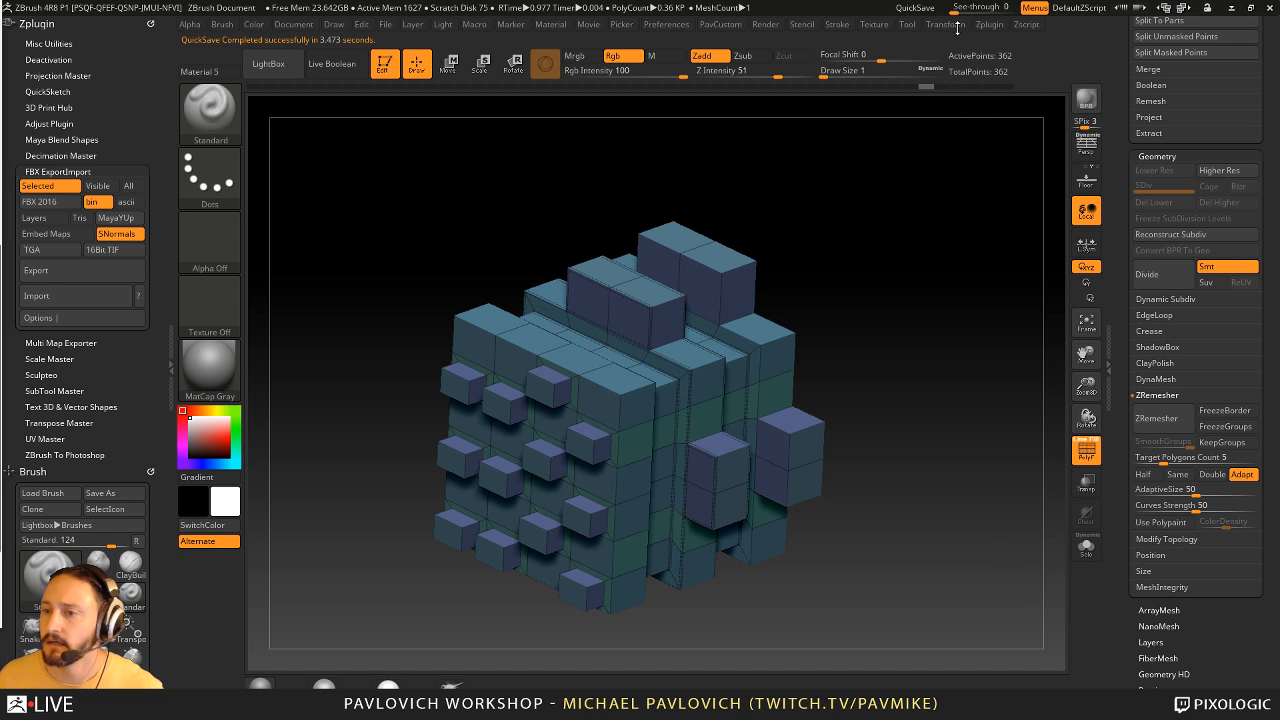
- Expand Transpose Master in the Zplugin palette and dock the palette again
{"action": "left_click", "coordinate": [988, 25]}
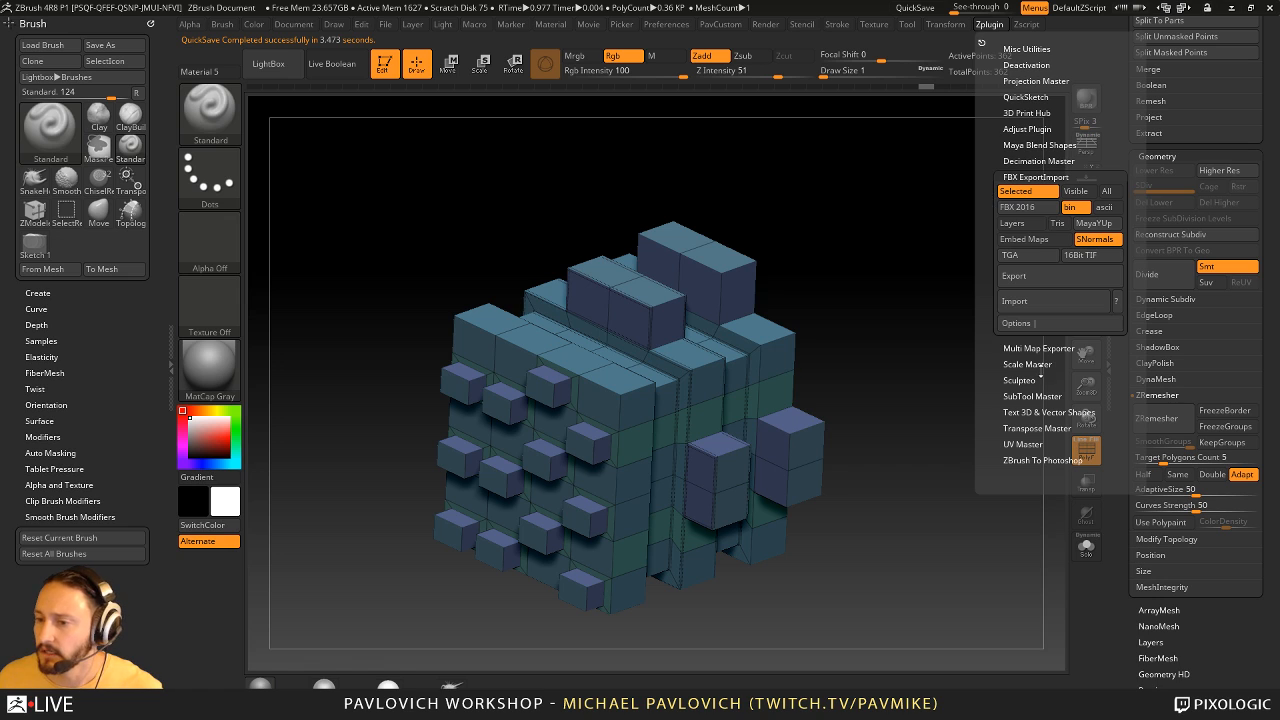
{"action": "key", "text": "shift"}
{"action": "left_click", "coordinate": [1031, 429]}
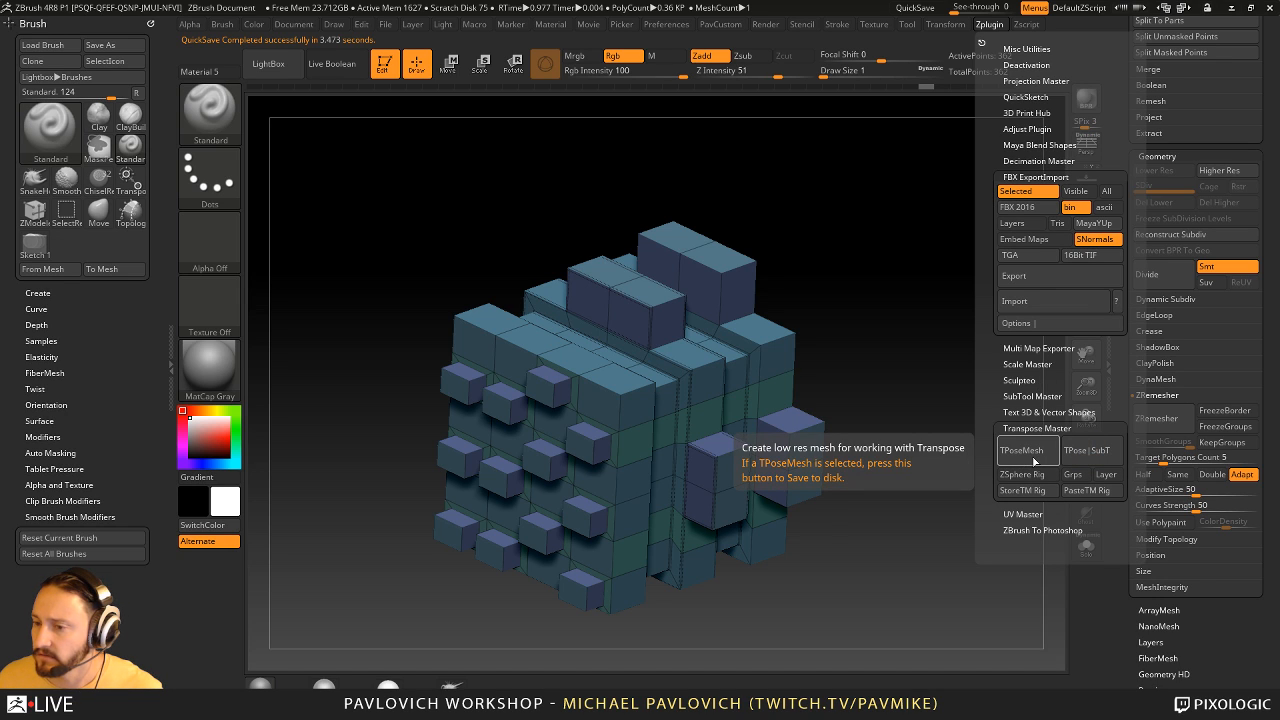
{"action": "left_click", "coordinate": [981, 43]}
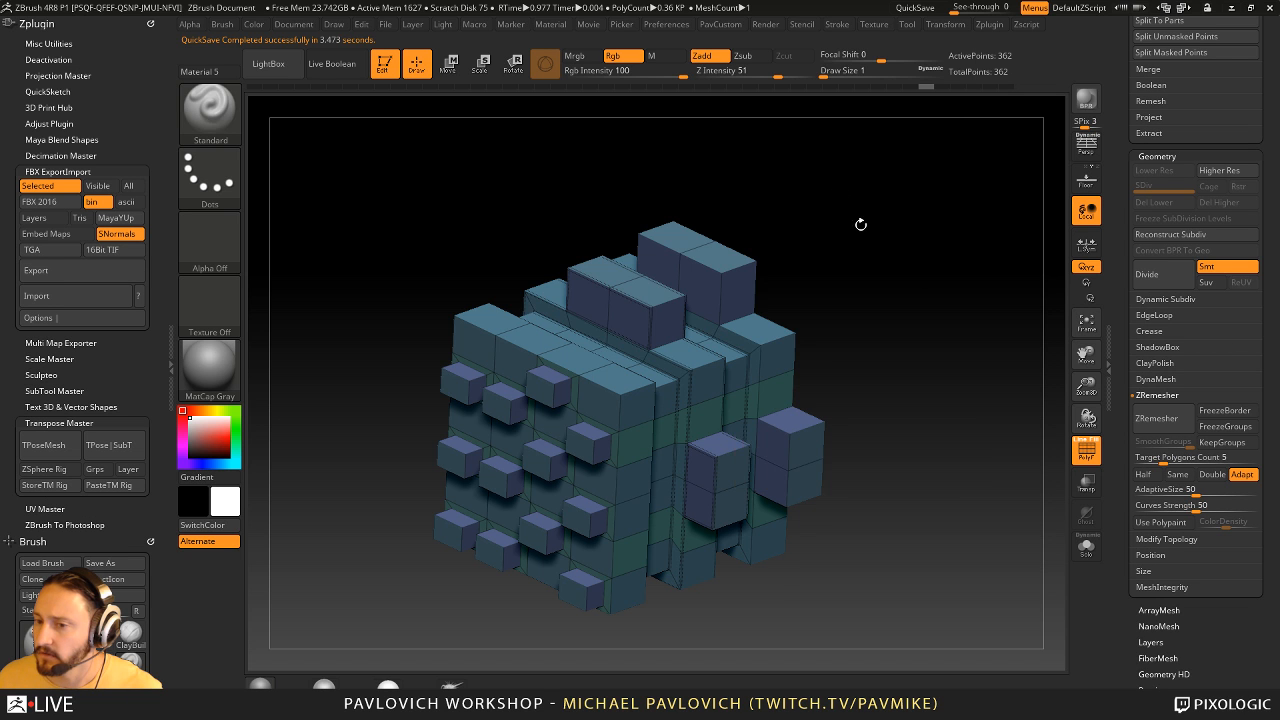
{"action": "left_click_drag", "start_coordinate": [860, 225], "coordinate": [931, 306]}
{"action": "left_click", "coordinate": [1086, 182]}
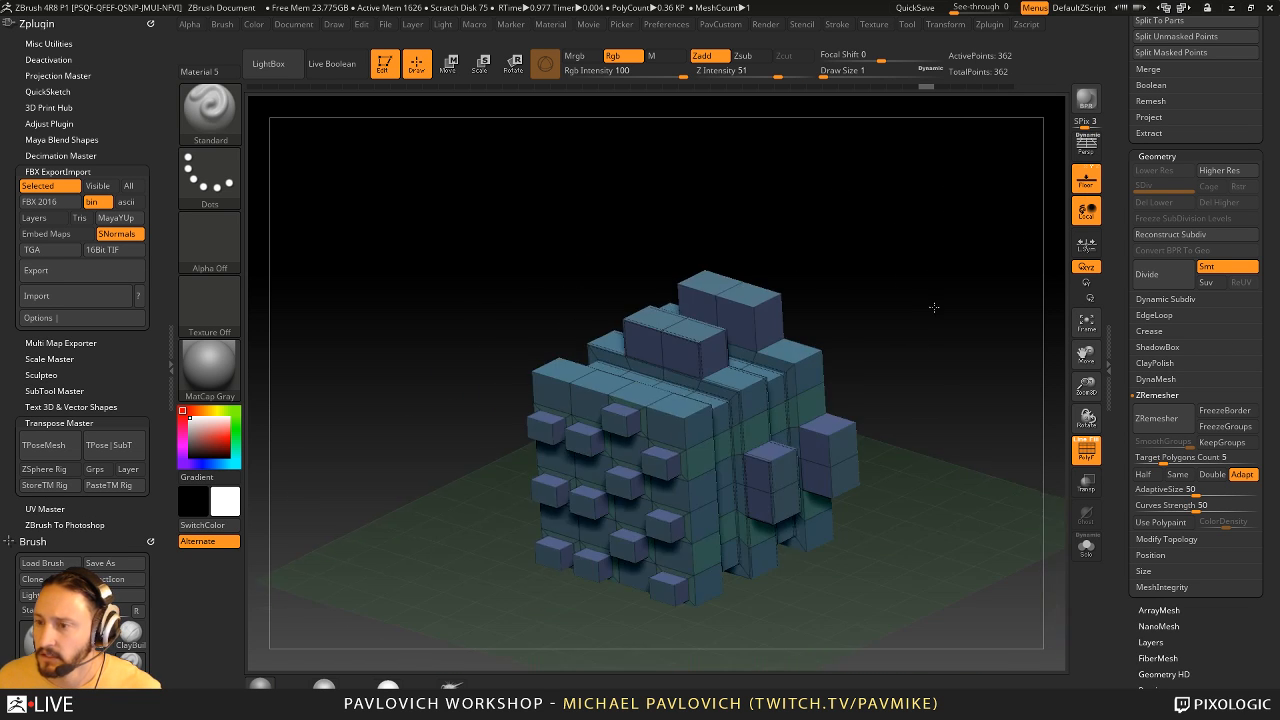
{"action": "left_click", "coordinate": [1086, 184]}
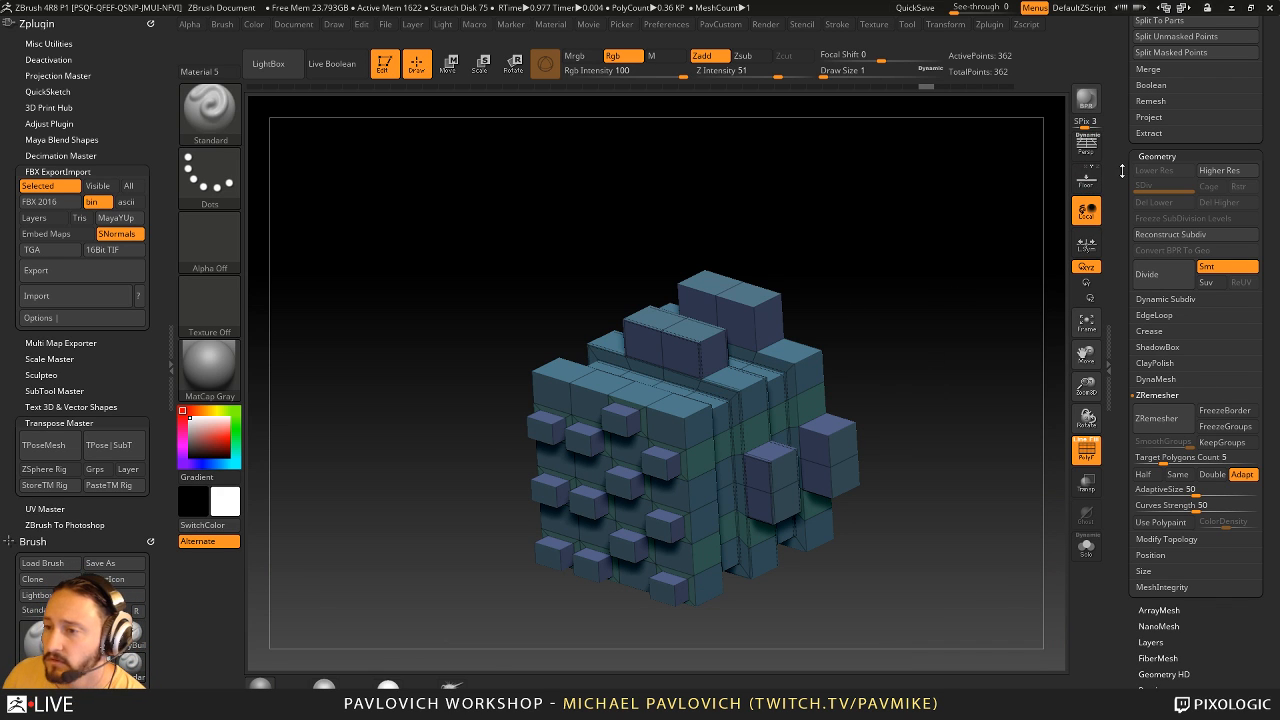
- Switch back to the character tool, turn off the polyframe and delete the Skin_ZSphere2_5 subtool
{"action": "left_click_drag", "start_coordinate": [1124, 172], "coordinate": [1128, 600]}
{"action": "left_click", "coordinate": [1244, 260]}
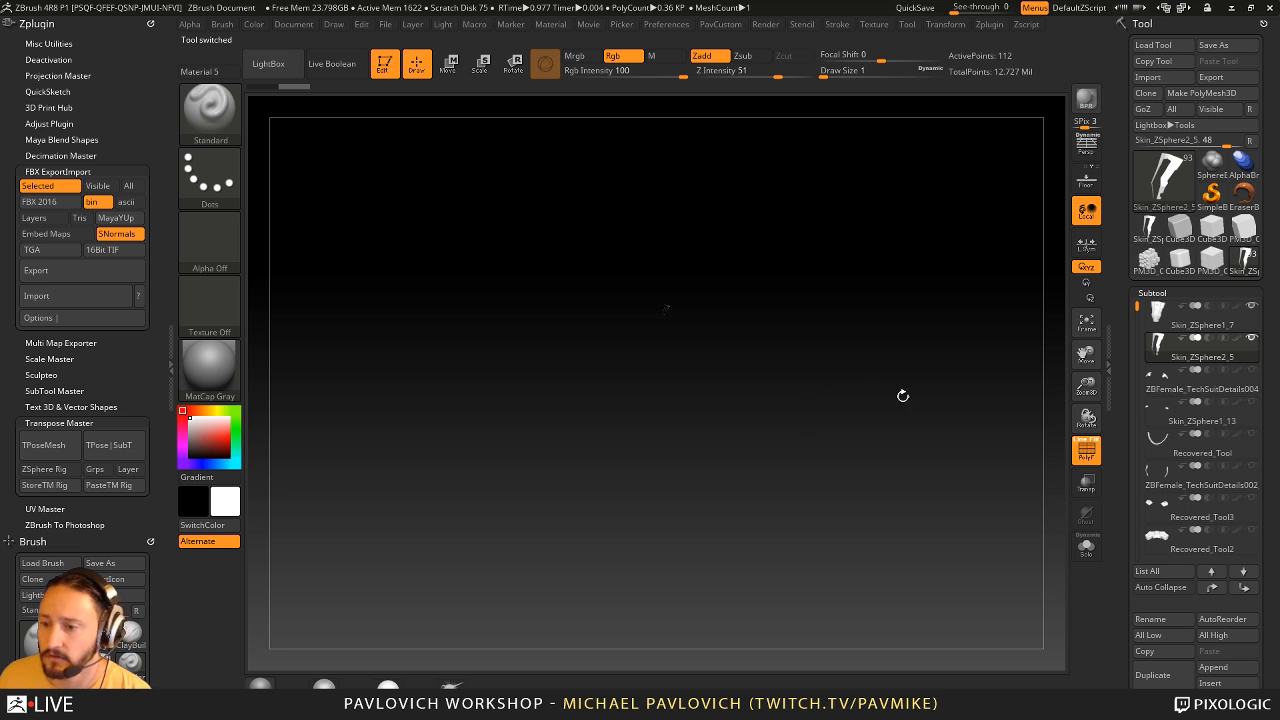
{"action": "key", "text": "f"}
{"action": "left_click", "coordinate": [1086, 451]}
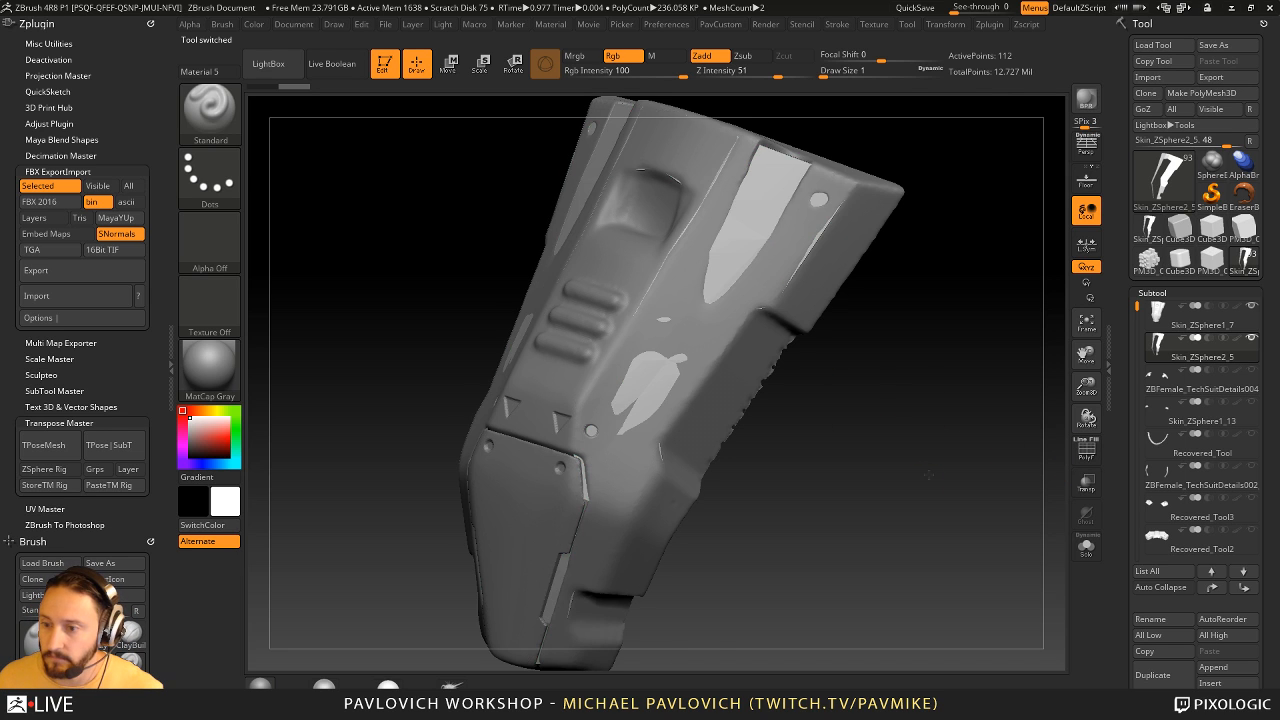
{"action": "left_click_drag", "start_coordinate": [907, 471], "coordinate": [861, 385], "text": "alt"}
{"action": "key", "text": "Delete"}
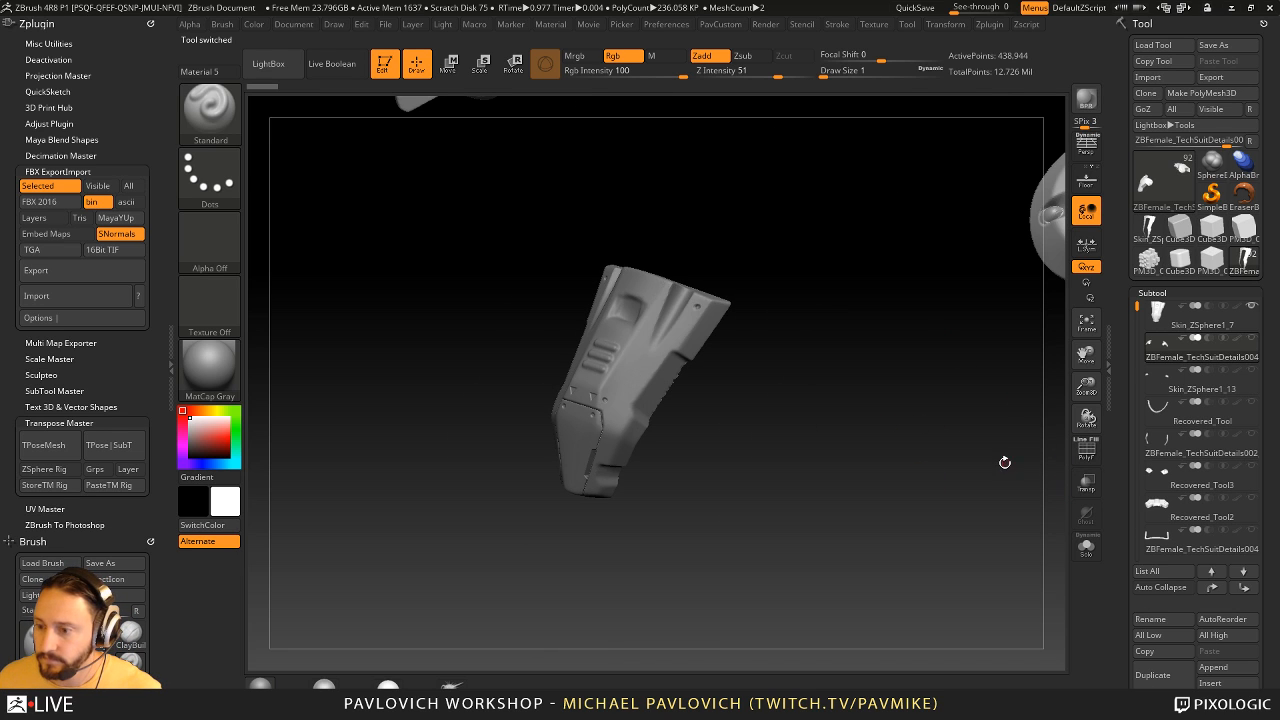
- Show all of the character's subtools and view the whole figure
{"action": "left_click_drag", "start_coordinate": [1005, 462], "coordinate": [741, 131], "text": "alt"}
{"action": "left_click_drag", "start_coordinate": [847, 269], "coordinate": [884, 243]}
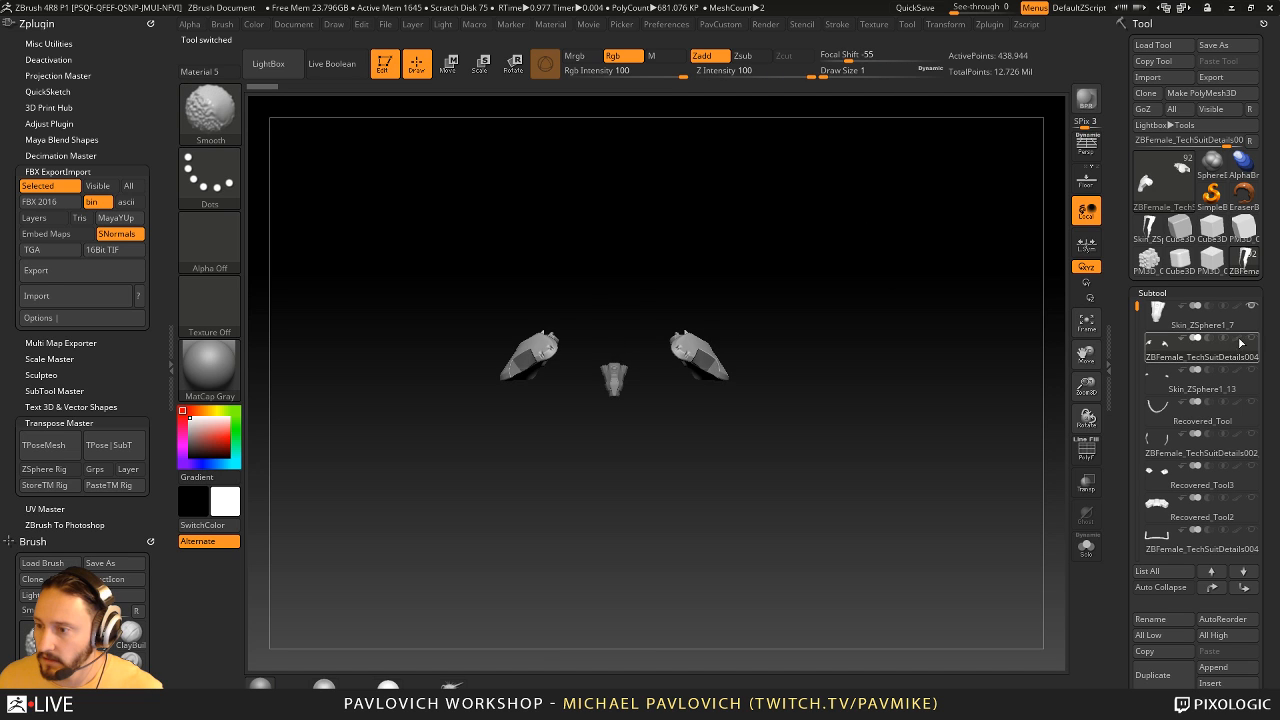
{"action": "left_click", "coordinate": [1252, 339]}
{"action": "left_click_drag", "start_coordinate": [939, 298], "coordinate": [909, 306], "text": "alt"}
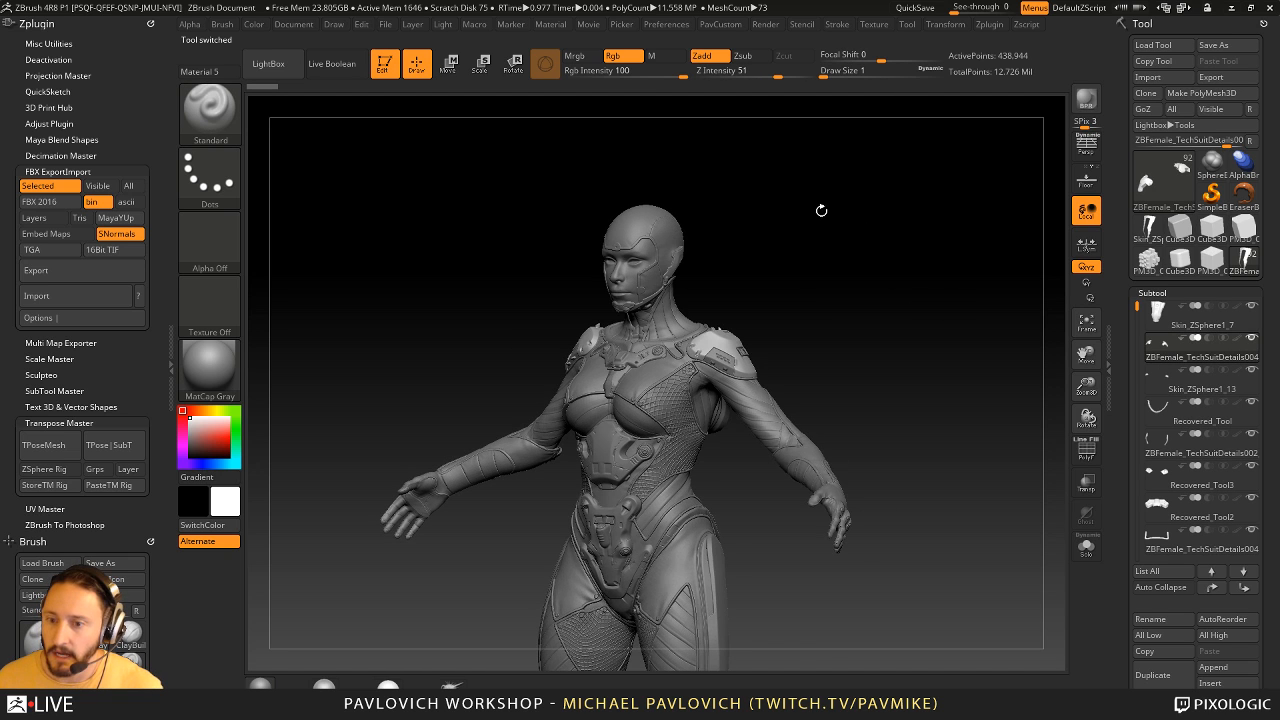
{"action": "left_click_drag", "start_coordinate": [823, 209], "coordinate": [879, 119]}
{"action": "left_click_drag", "start_coordinate": [909, 346], "coordinate": [928, 322], "text": "shift"}
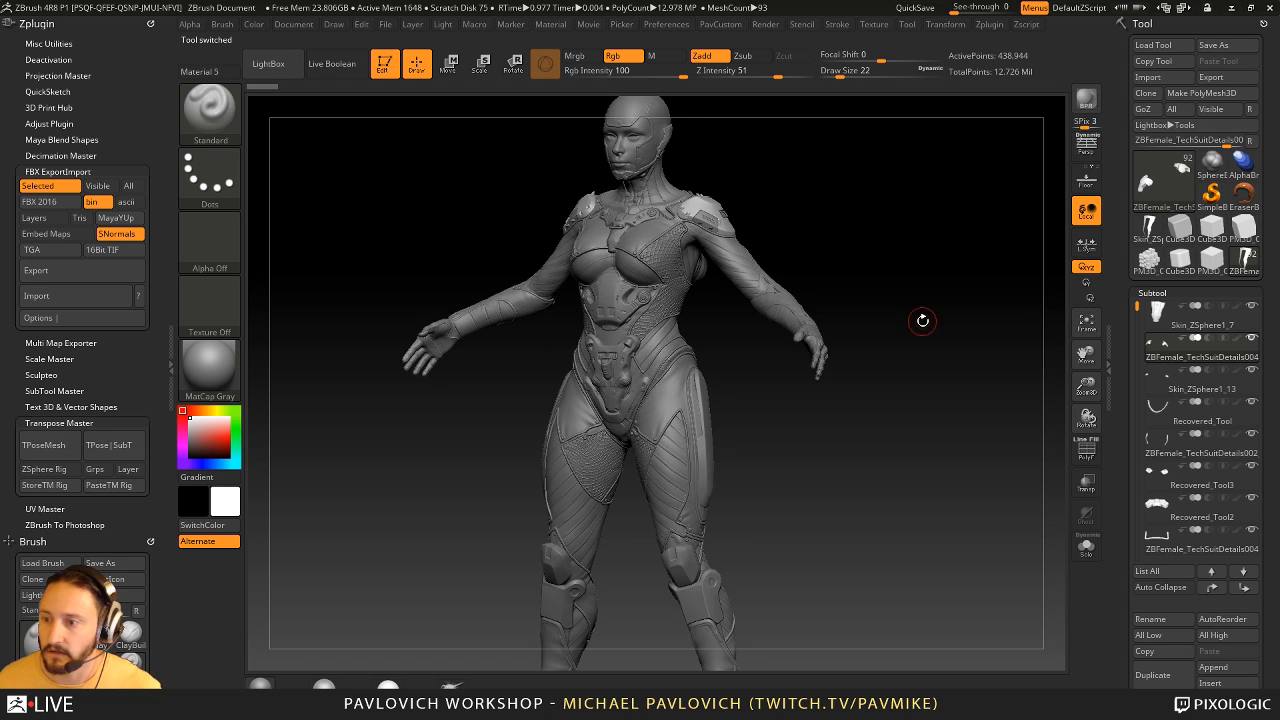
- Turn on perspective and view the whole character from the front and three-quarter angles
{"action": "left_click", "coordinate": [1086, 147]}
{"action": "left_click_drag", "start_coordinate": [948, 208], "coordinate": [911, 263], "text": "alt"}
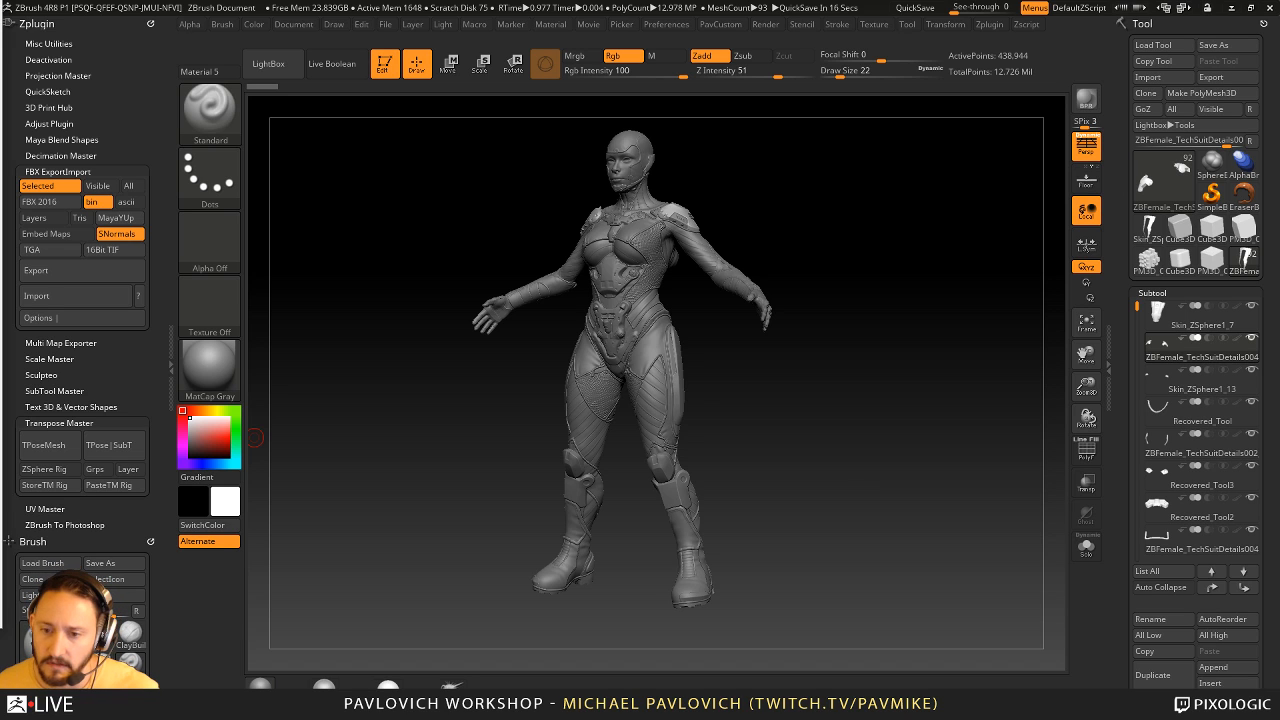
{"action": "left_click_drag", "start_coordinate": [784, 435], "coordinate": [819, 438]}
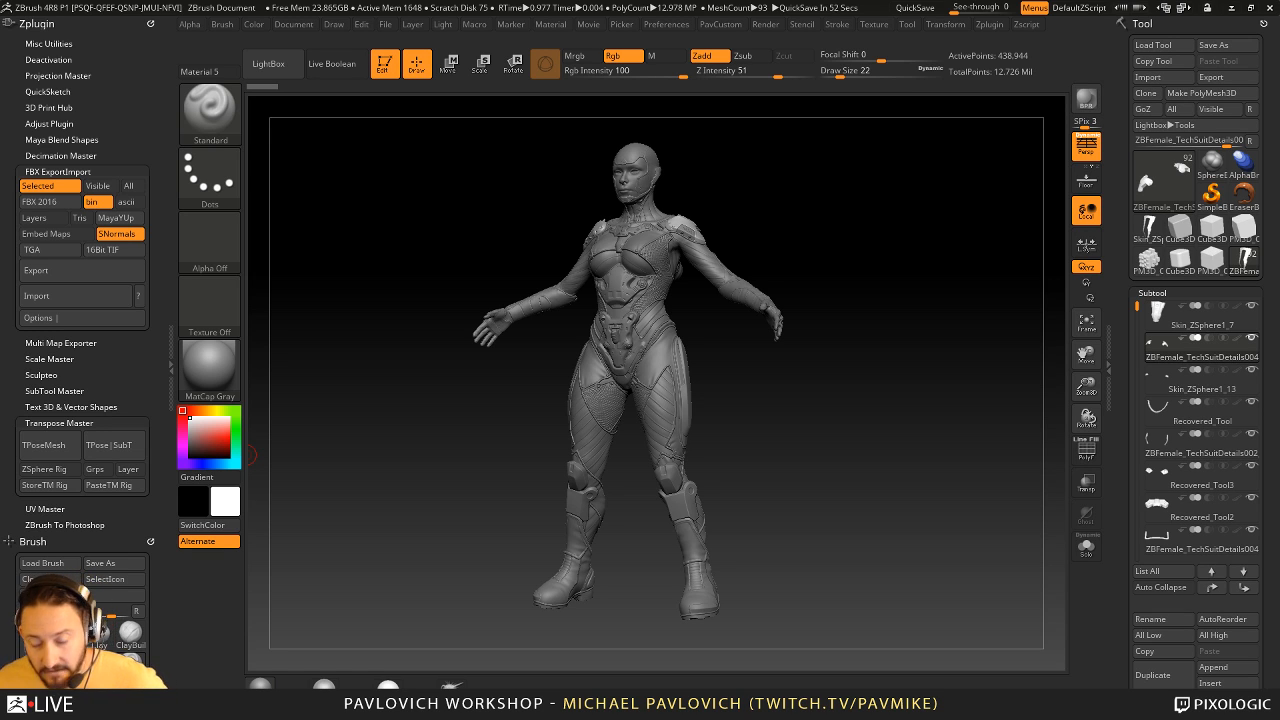
{"action": "left_click_drag", "start_coordinate": [886, 394], "coordinate": [928, 423]}
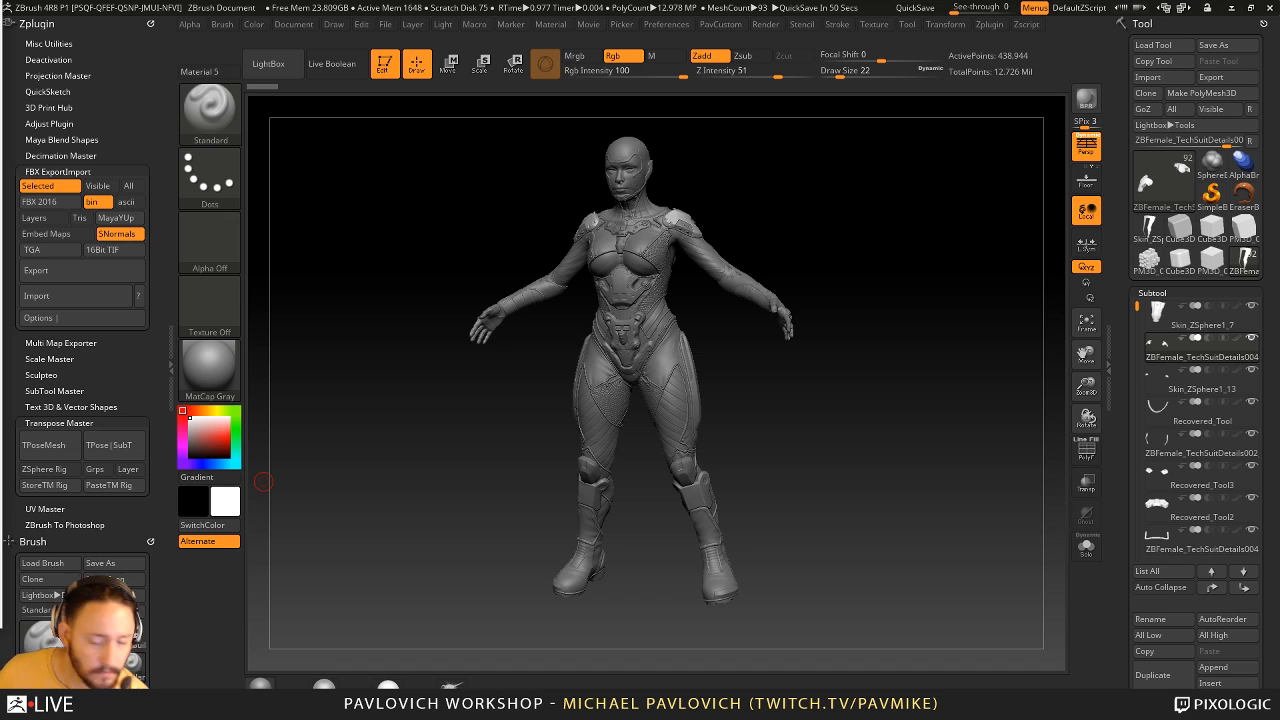
- Leave edit mode, clear the character from the canvas and make SimpleBrush the current tool
{"action": "left_click", "coordinate": [384, 63]}
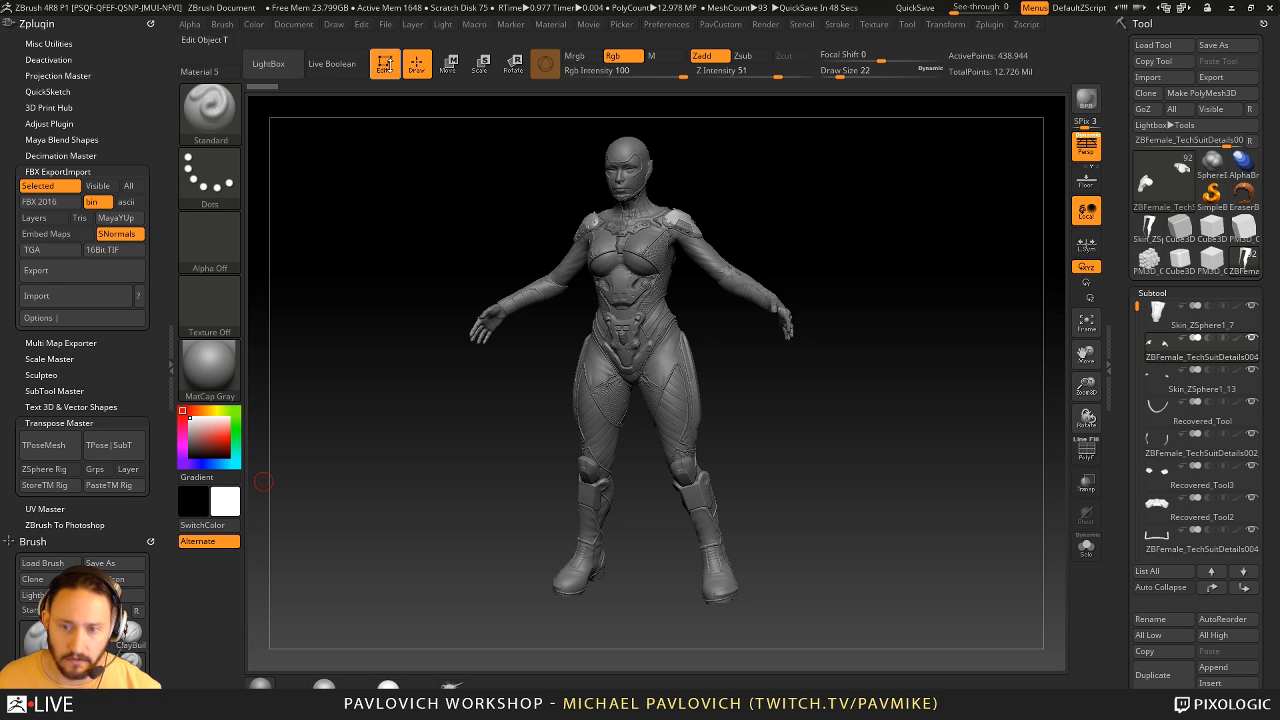
{"action": "key", "text": "ctrl+n"}
{"action": "left_click", "coordinate": [1211, 193]}
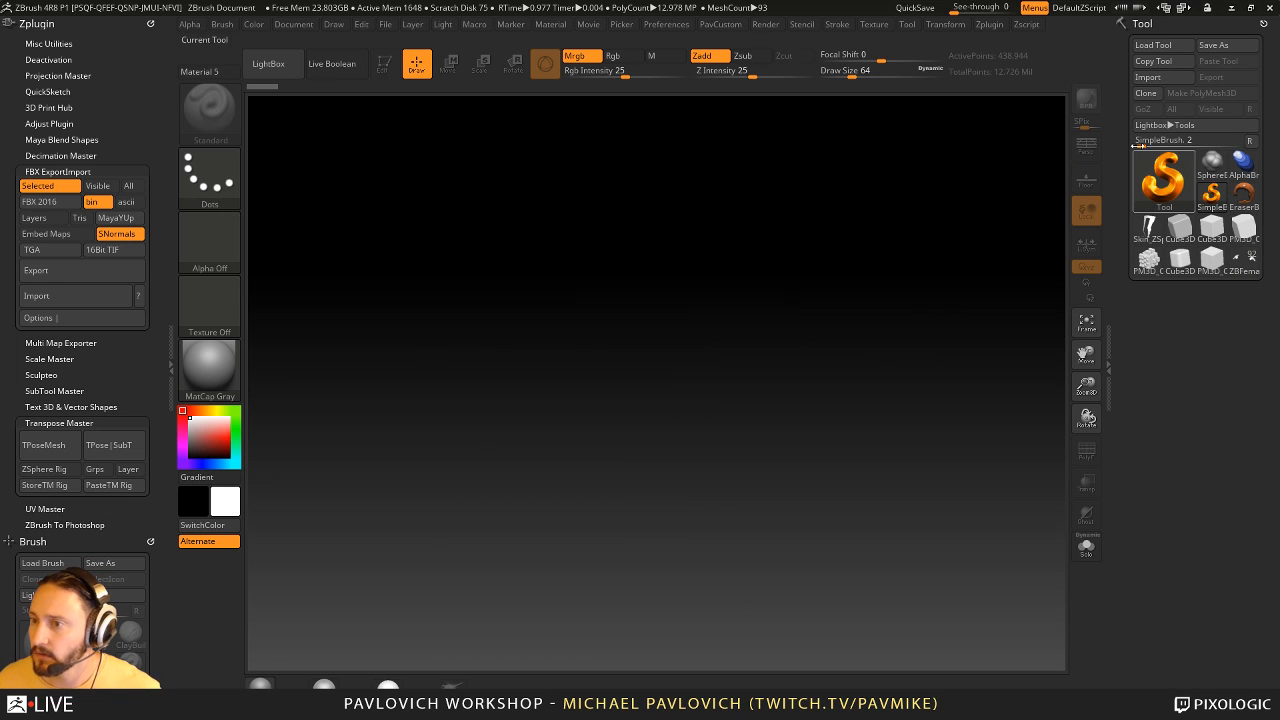
- Load the first ZTool from the highres folder of the ernie robot, under characters and bots
{"action": "left_click", "coordinate": [1153, 45]}
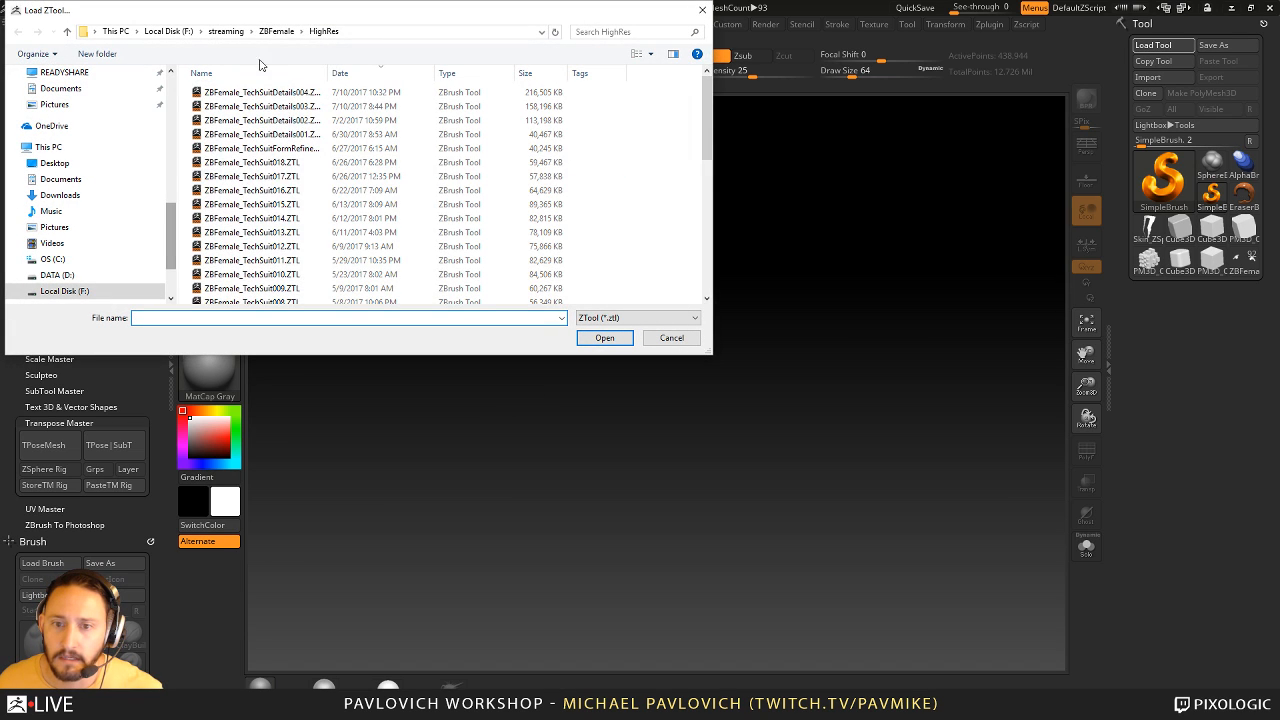
{"action": "left_click", "coordinate": [222, 31]}
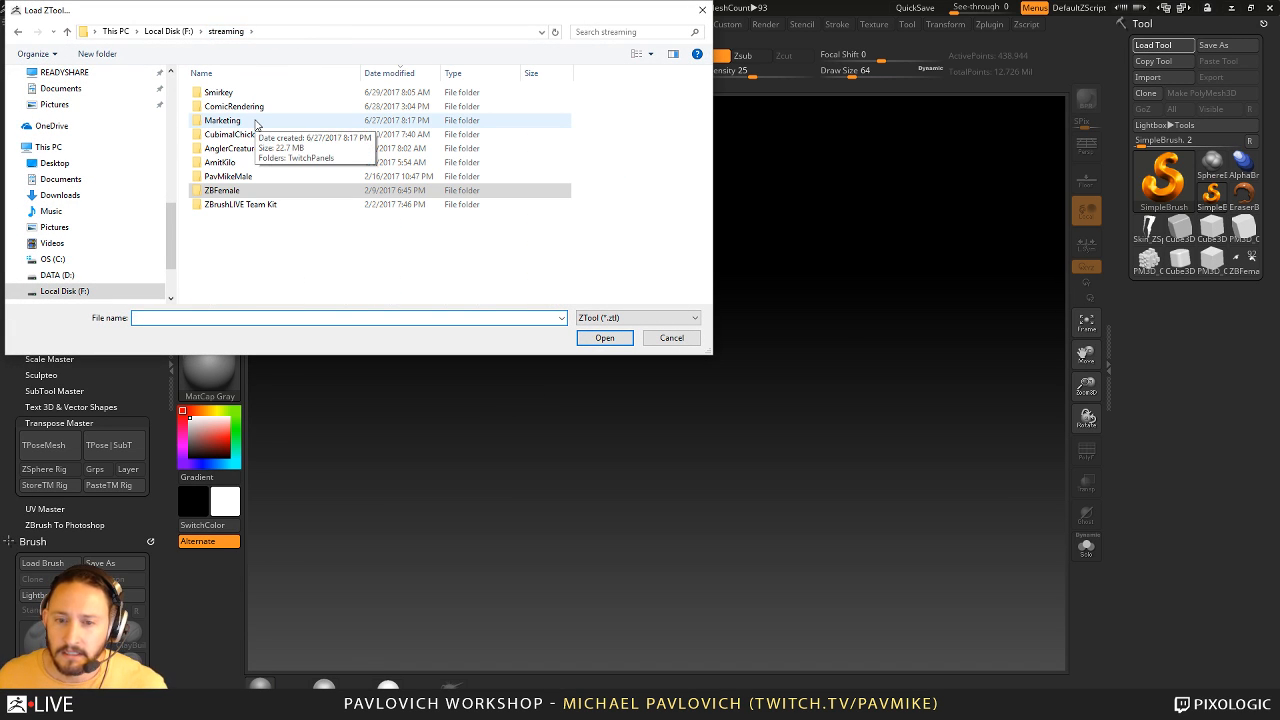
{"action": "left_click", "coordinate": [168, 31]}
{"action": "scroll", "coordinate": [104, 133], "scroll_direction": "up", "scroll_amount": 3}
{"action": "scroll", "coordinate": [104, 133], "scroll_direction": "up", "scroll_amount": 9}
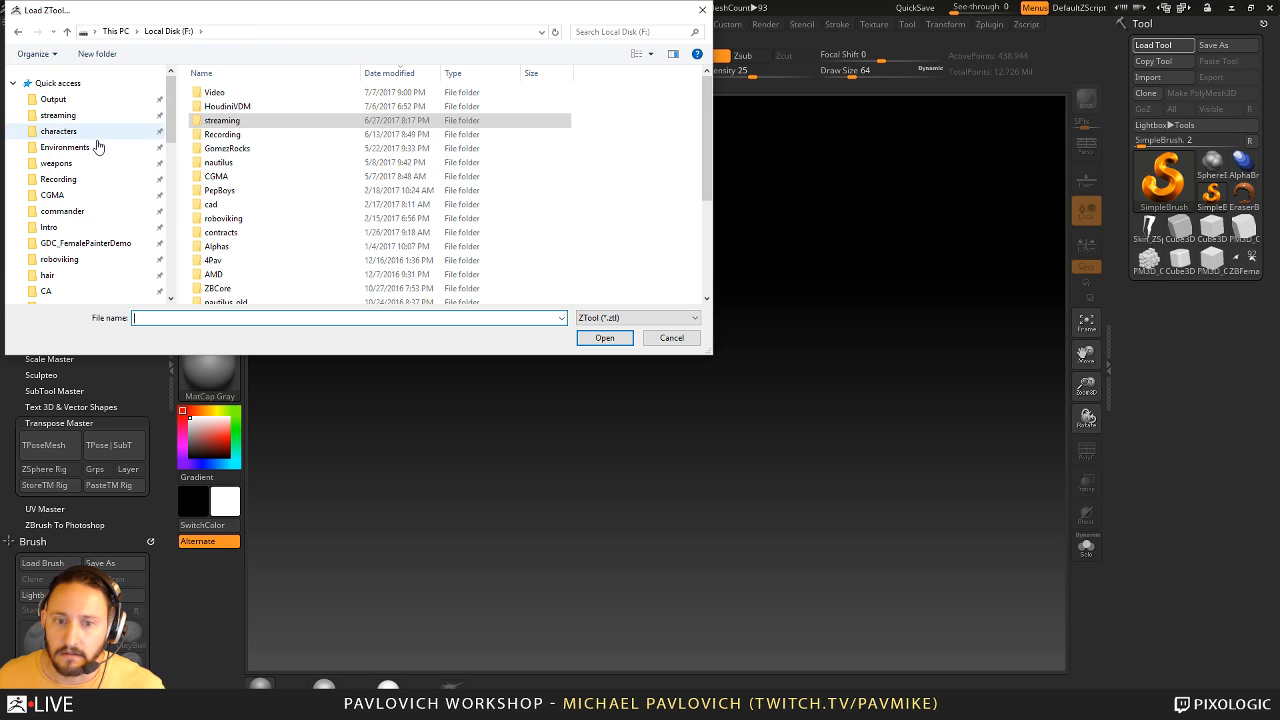
{"action": "left_click", "coordinate": [92, 131]}
{"action": "double_click", "coordinate": [233, 94]}
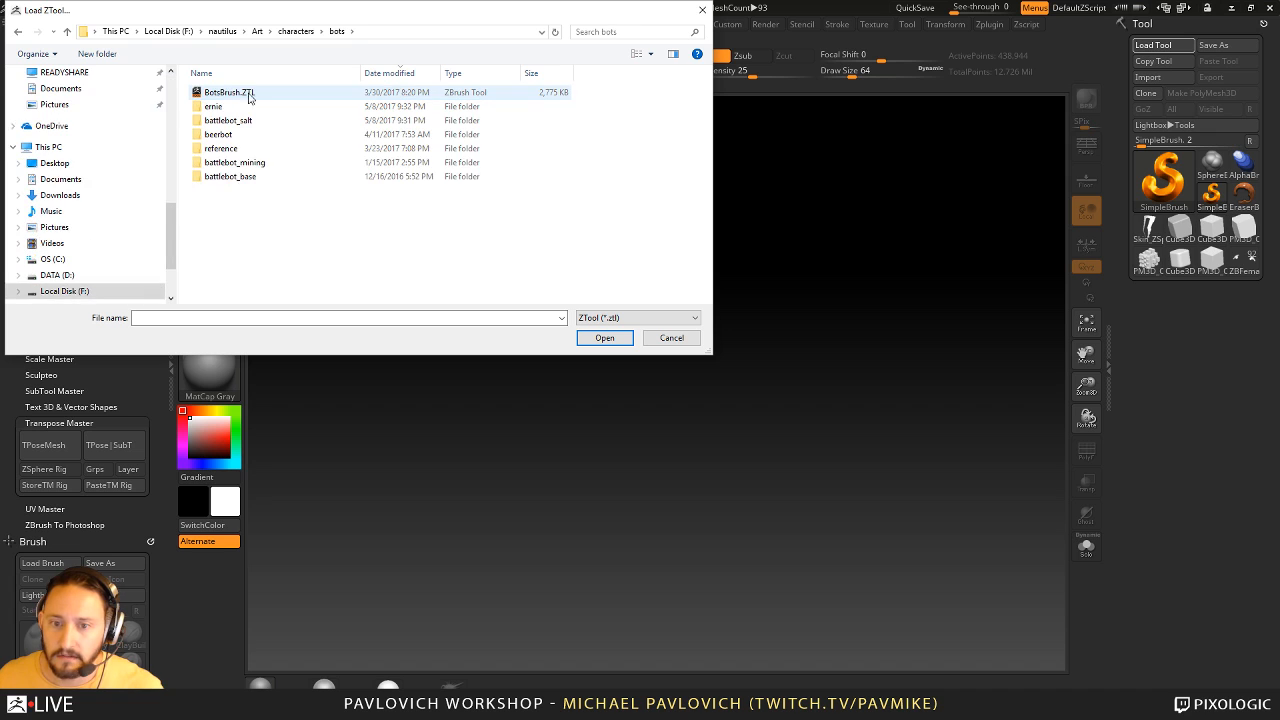
{"action": "double_click", "coordinate": [257, 107]}
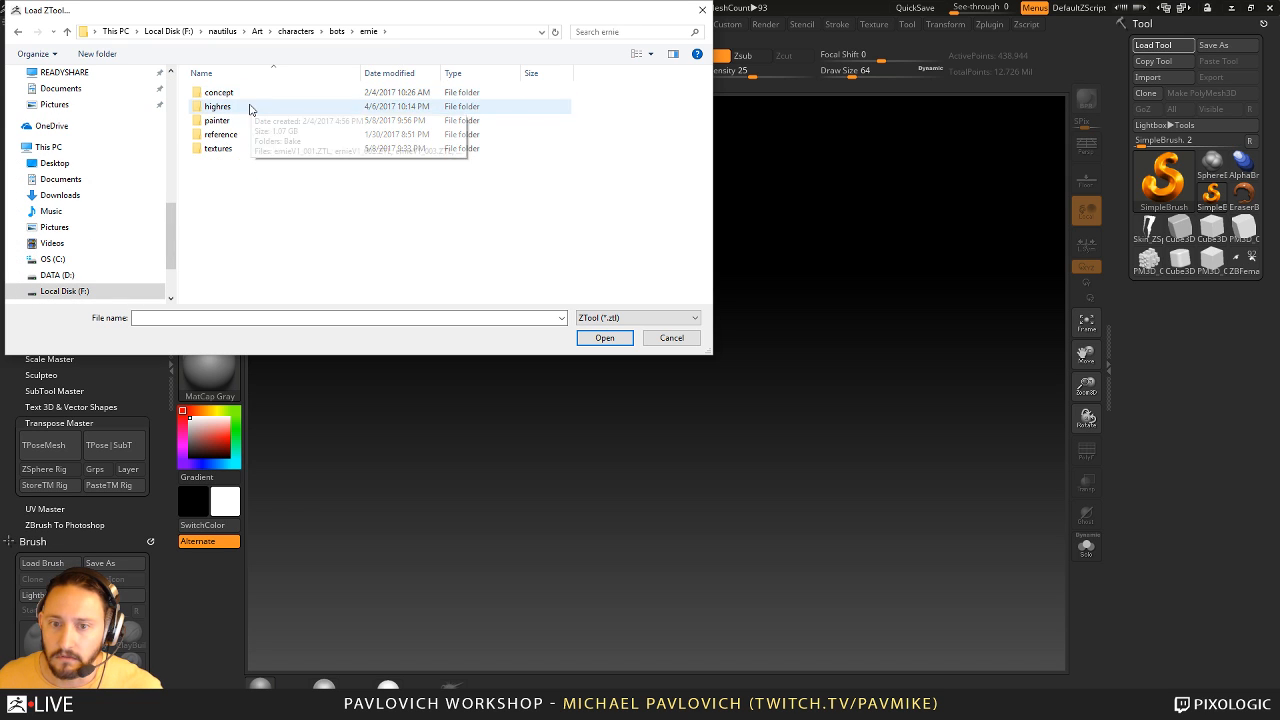
{"action": "double_click", "coordinate": [251, 106]}
{"action": "double_click", "coordinate": [287, 93]}
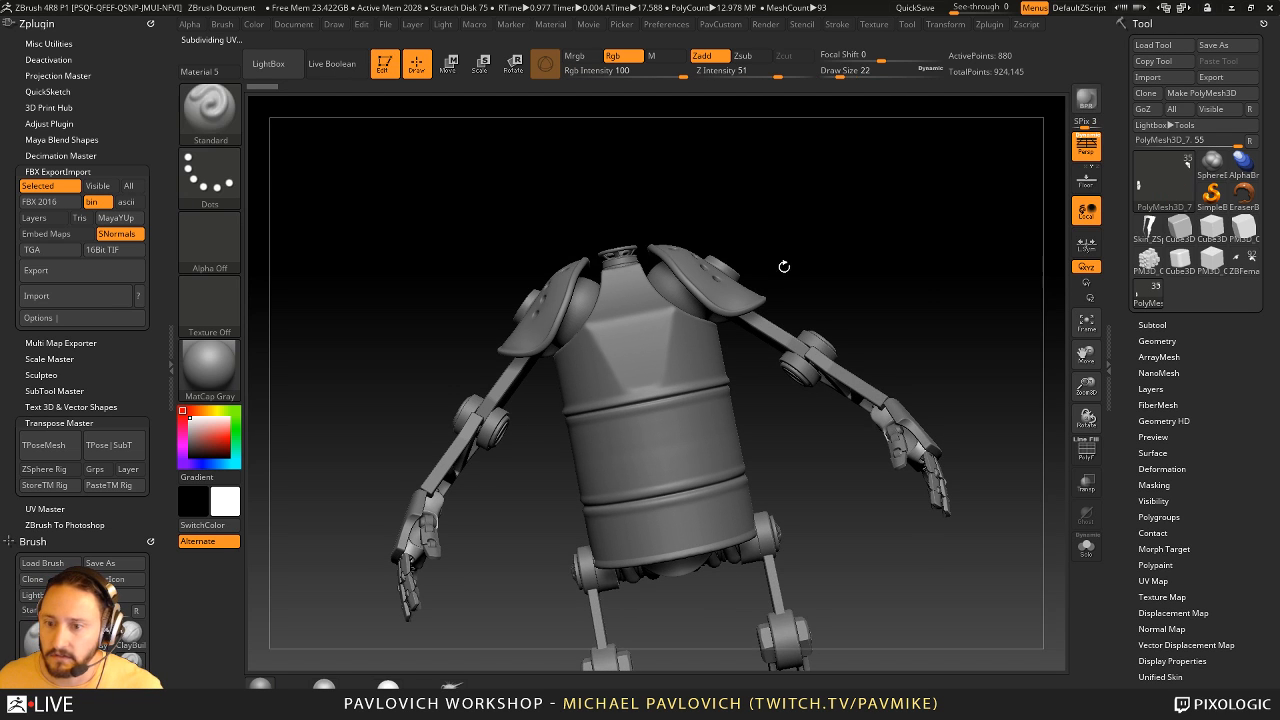
- Expand the Subtool list and toggle polypaint display for the barrel-bodied robot's subtools, viewing the whole robot
{"action": "left_click_drag", "start_coordinate": [784, 266], "coordinate": [891, 297]}
{"action": "key", "text": "f"}
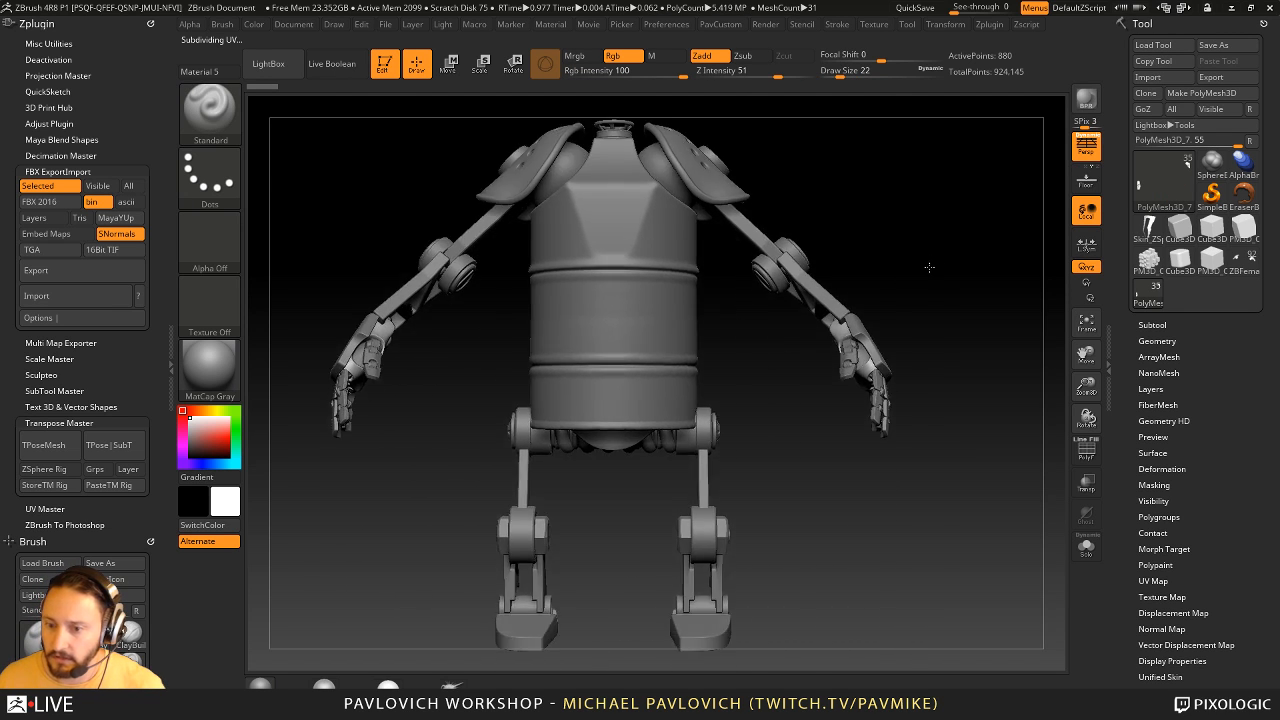
{"action": "key", "text": "f"}
{"action": "left_click", "coordinate": [1152, 324], "text": "shift"}
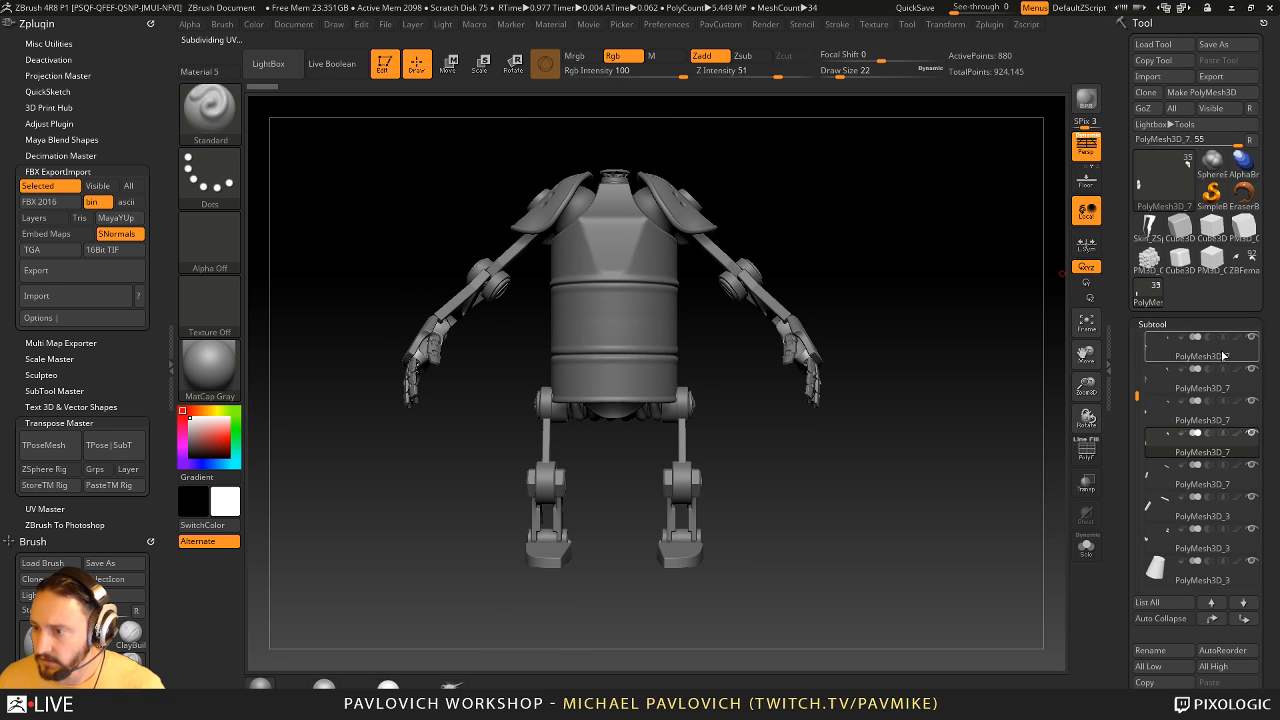
{"action": "left_click", "coordinate": [1237, 433], "text": "shift"}
{"action": "left_click_drag", "start_coordinate": [986, 397], "coordinate": [900, 425]}
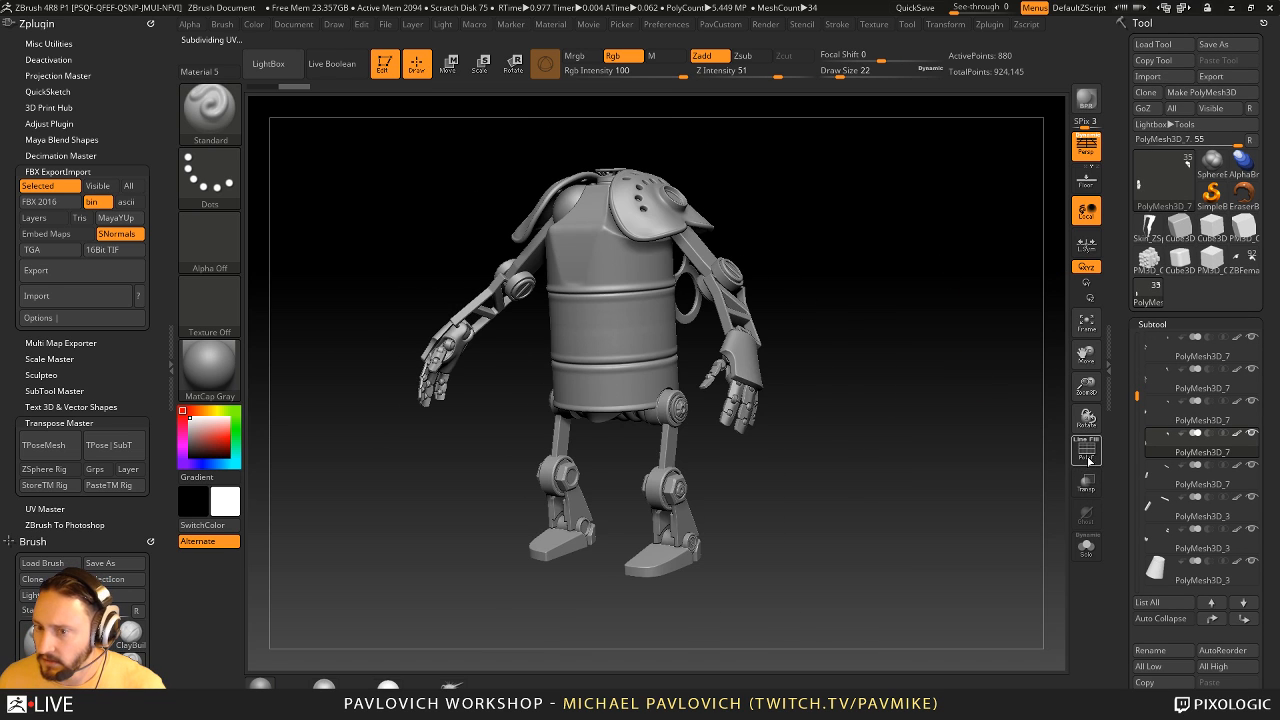
{"action": "key", "text": "f"}
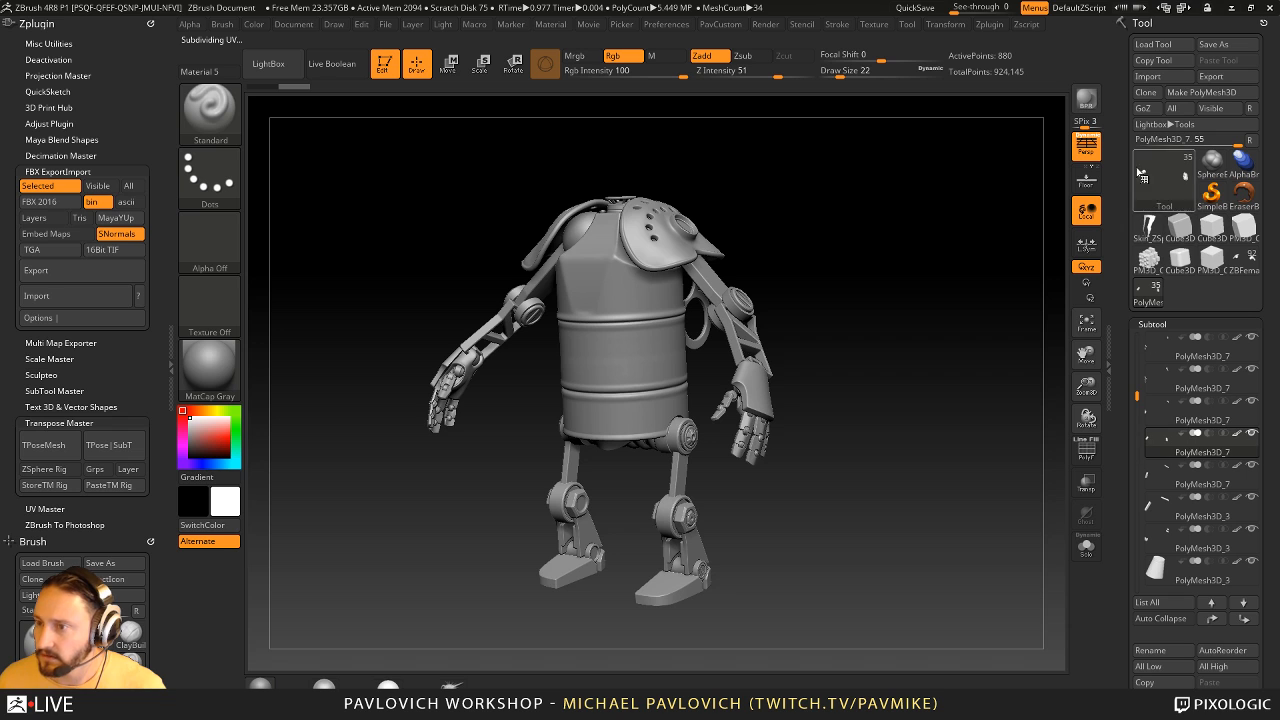
- Load battlebotsalt_bakeFile.ZTL from the battlebot_salt folder under bots
{"action": "left_click", "coordinate": [1153, 44]}
{"action": "left_click", "coordinate": [366, 33]}
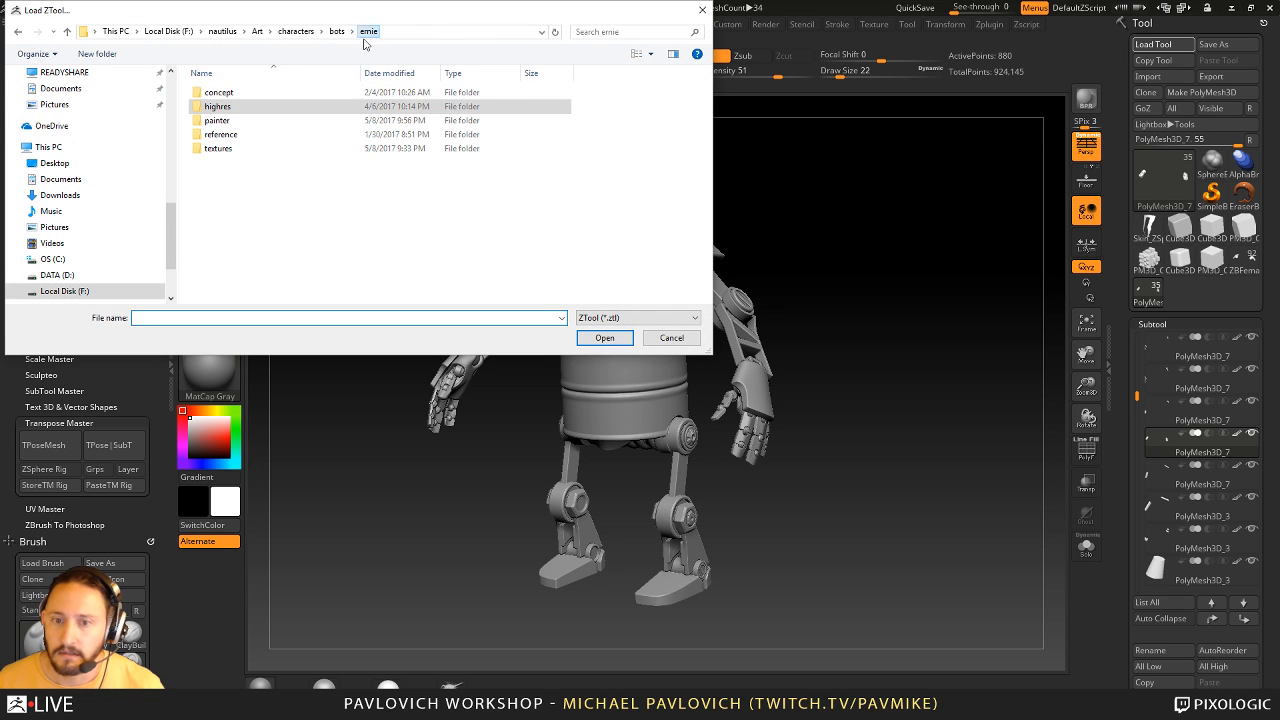
{"action": "left_click", "coordinate": [337, 33]}
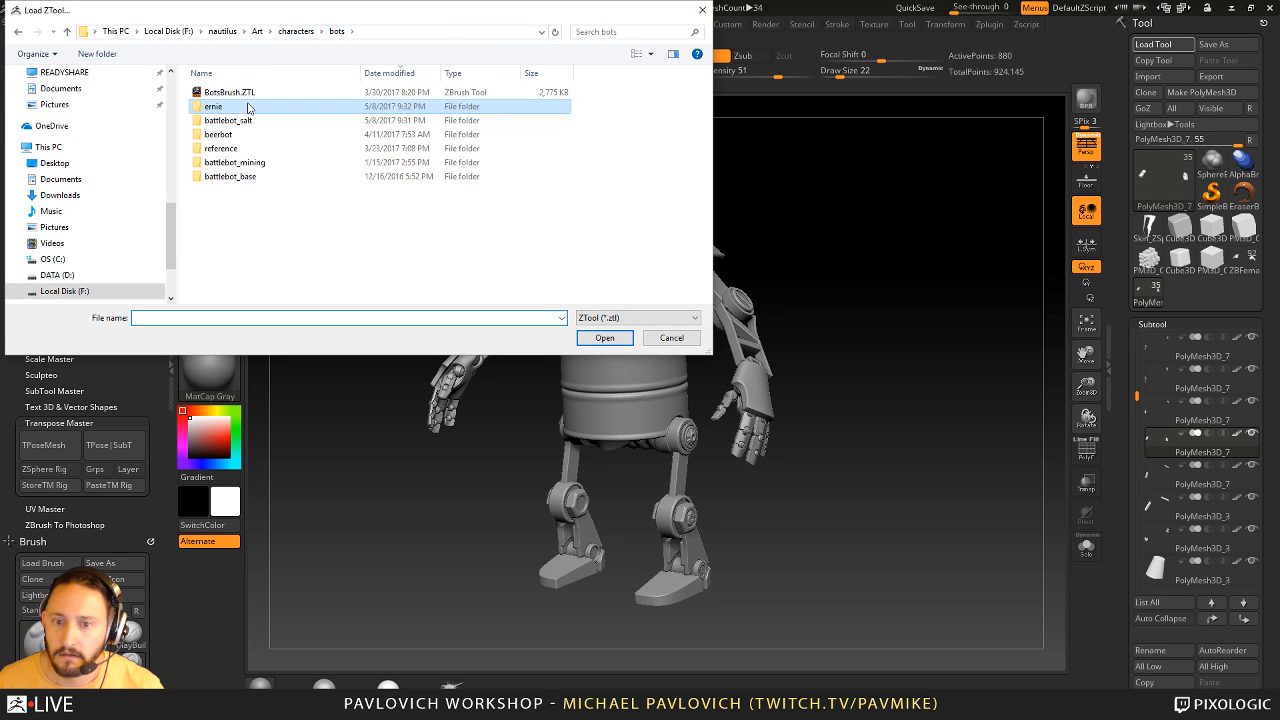
{"action": "double_click", "coordinate": [236, 120]}
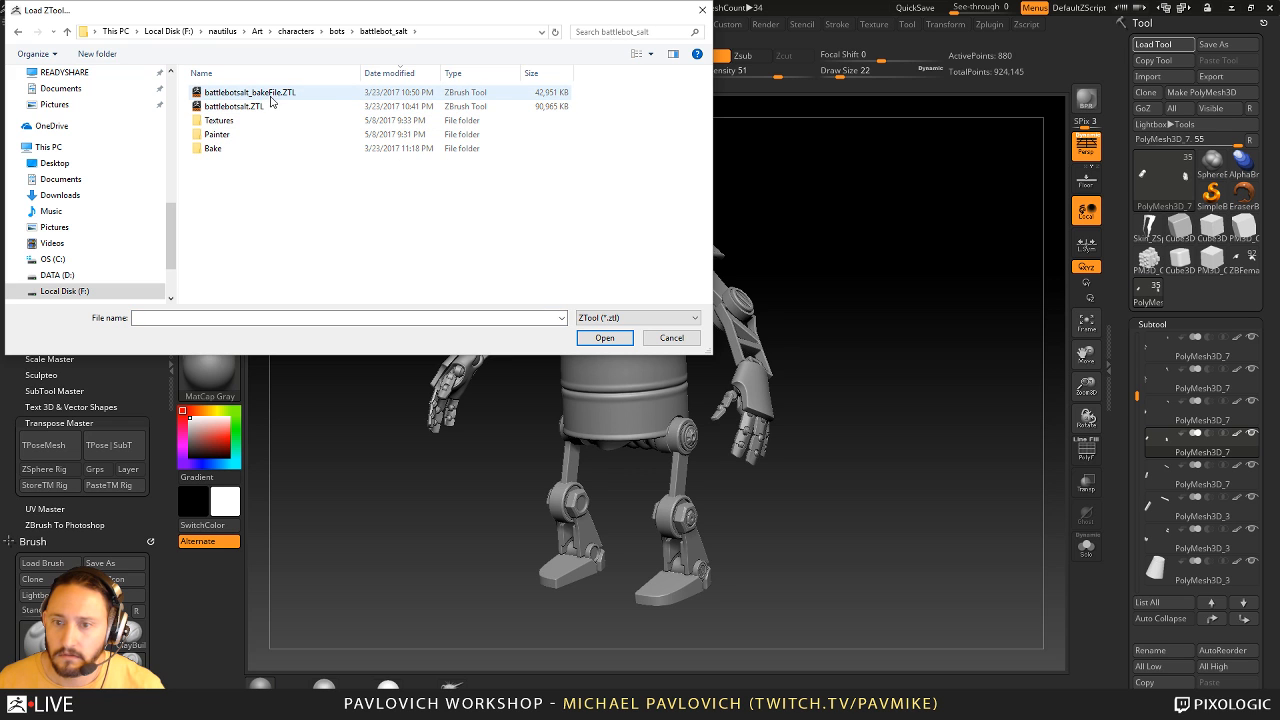
{"action": "double_click", "coordinate": [272, 93]}
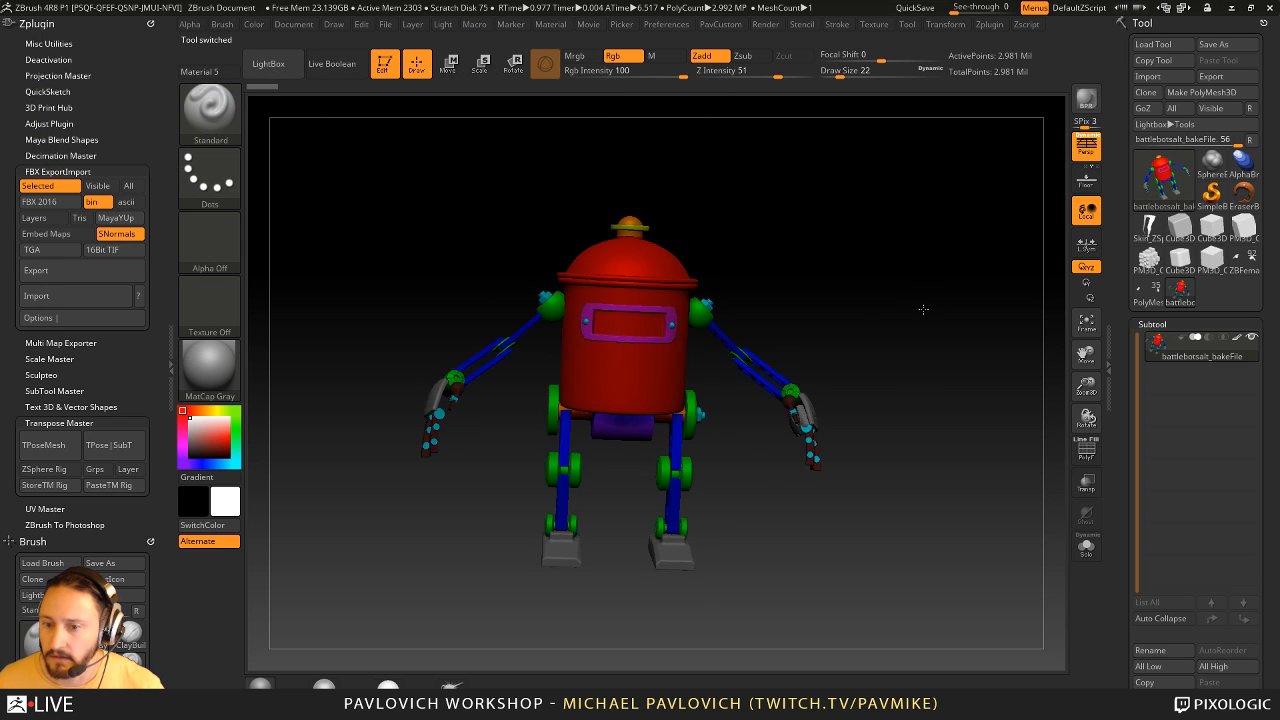
- Turn off polypaint display on the battlebotsalt_bakeFile subtool and examine the robot in plain grey
{"action": "mouse_move", "coordinate": [923, 309]}
{"action": "right_mouse_down", "text": "ctrl"}
{"action": "mouse_move", "coordinate": [966, 320]}
{"action": "mouse_move", "coordinate": [885, 332]}
{"action": "right_mouse_up", "text": "ctrl"}
{"action": "left_click", "coordinate": [1237, 339]}
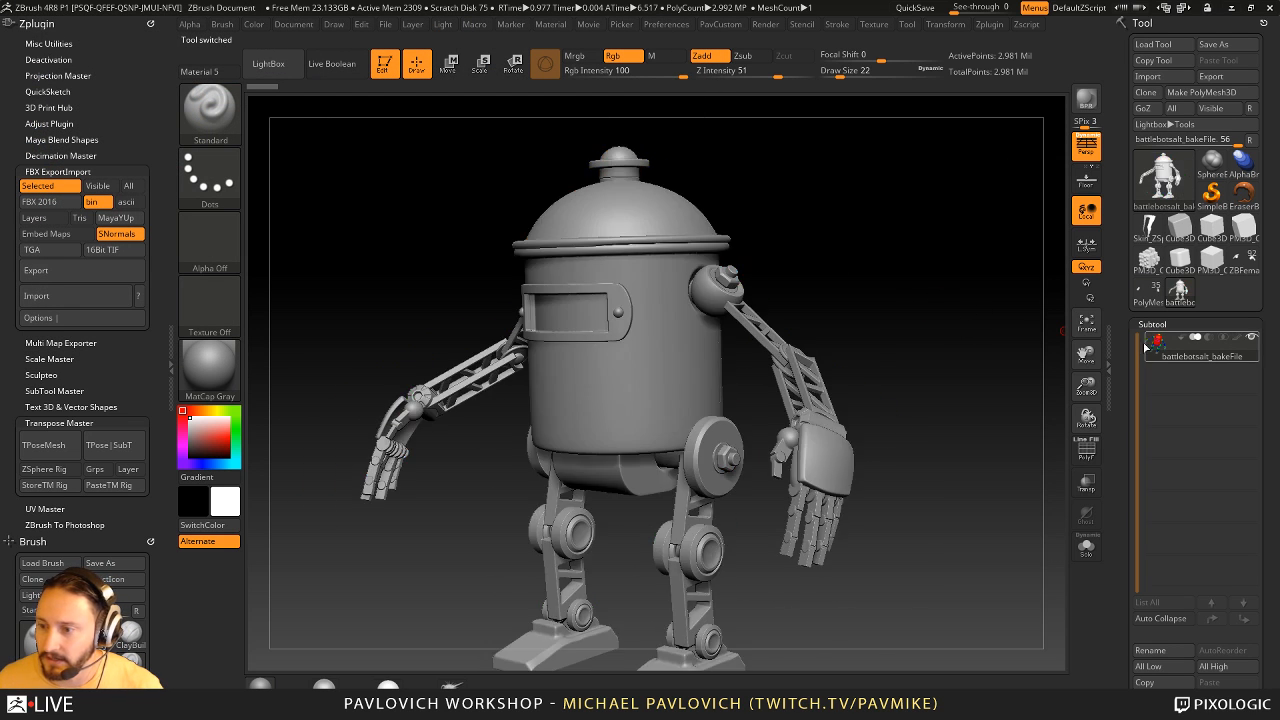
{"action": "mouse_move", "coordinate": [987, 335]}
{"action": "right_mouse_down"}
{"action": "mouse_move", "coordinate": [950, 338]}
{"action": "mouse_move", "coordinate": [1008, 341]}
{"action": "mouse_move", "coordinate": [990, 350]}
{"action": "mouse_move", "coordinate": [973, 326]}
{"action": "right_mouse_up"}
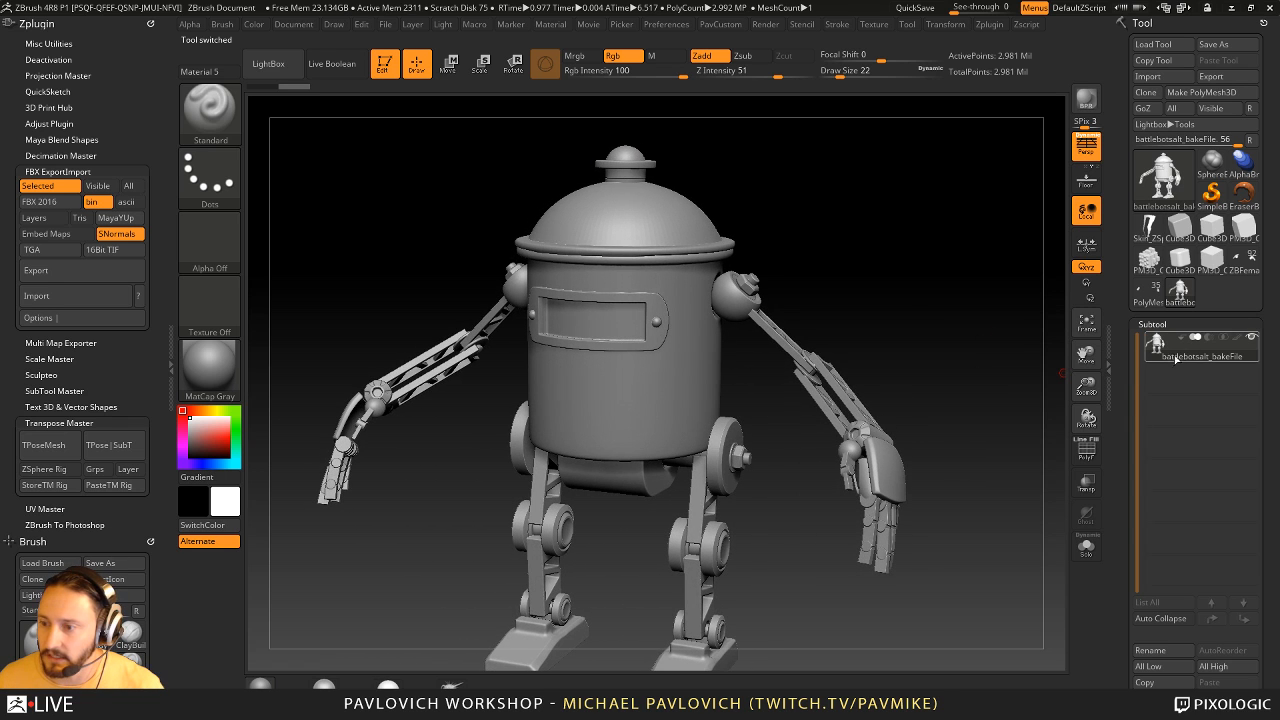
- Switch back to the barrel-bodied robot tool and look through its subtool list
{"action": "left_click", "coordinate": [1142, 299]}
{"action": "right_click_drag", "start_coordinate": [1003, 360], "coordinate": [686, 354]}
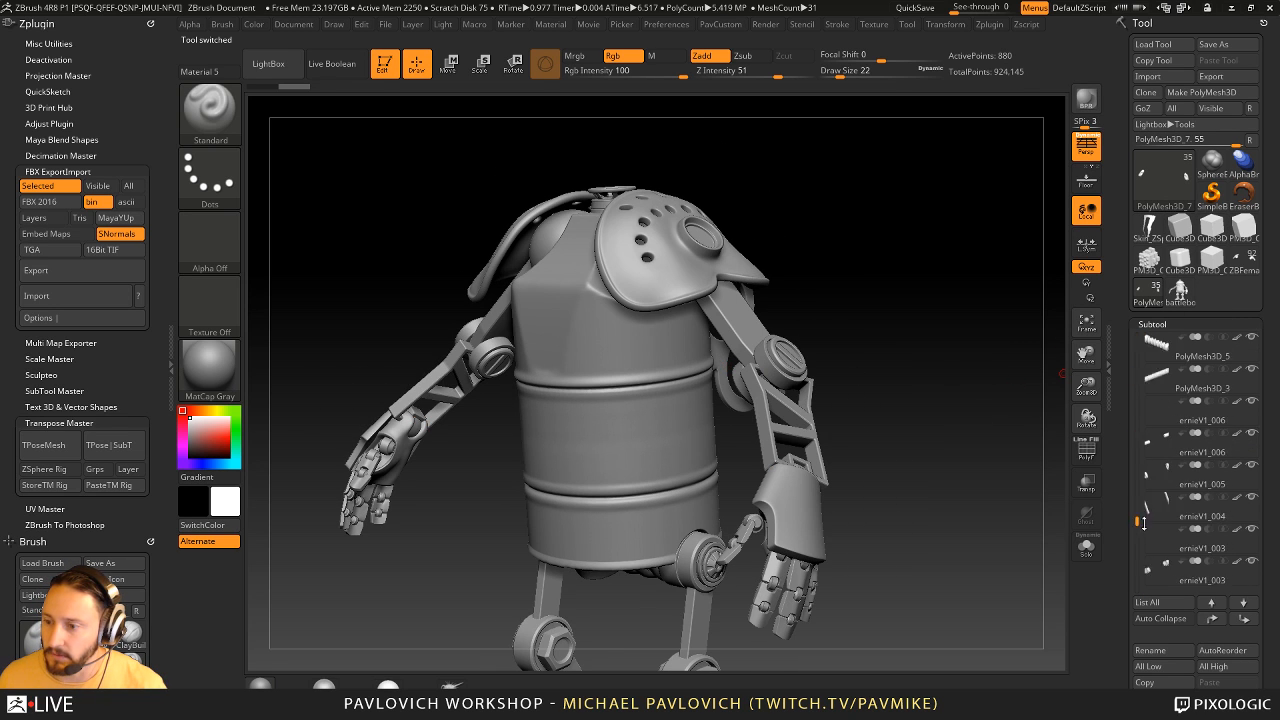
{"action": "left_click_drag", "start_coordinate": [1140, 400], "coordinate": [1140, 387]}
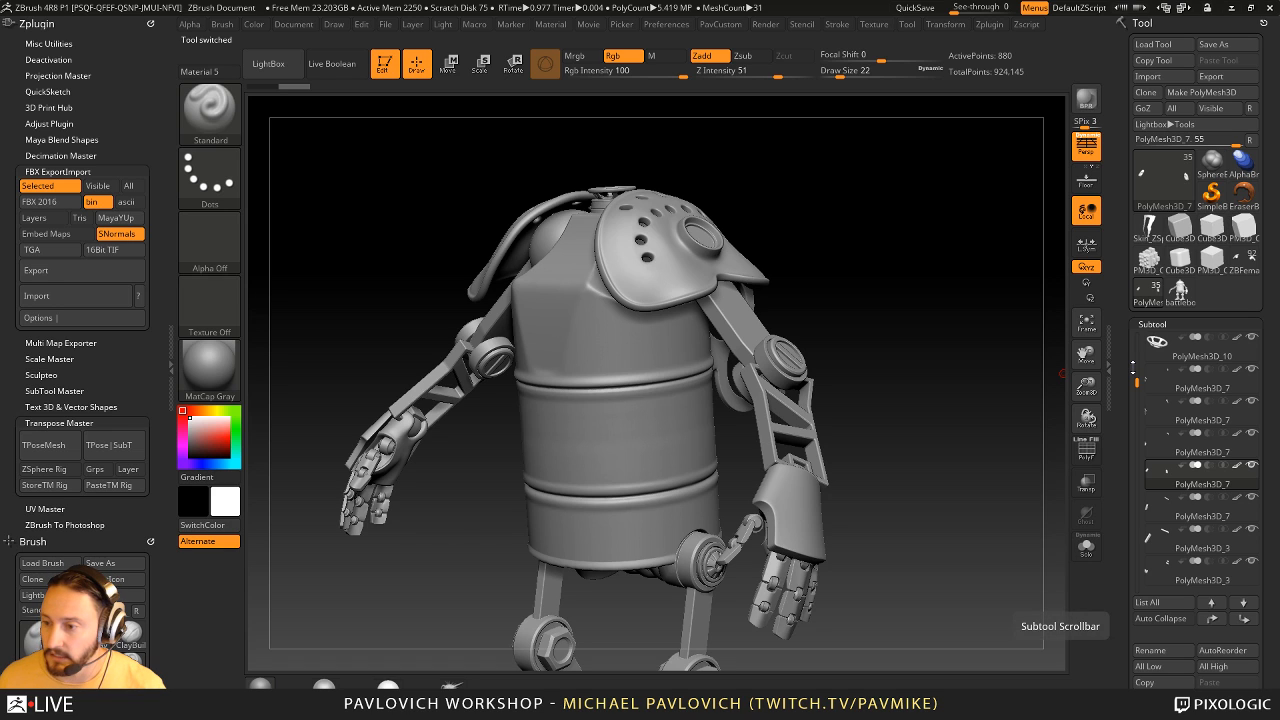
{"action": "left_click_drag", "start_coordinate": [1163, 630], "coordinate": [1163, 549]}
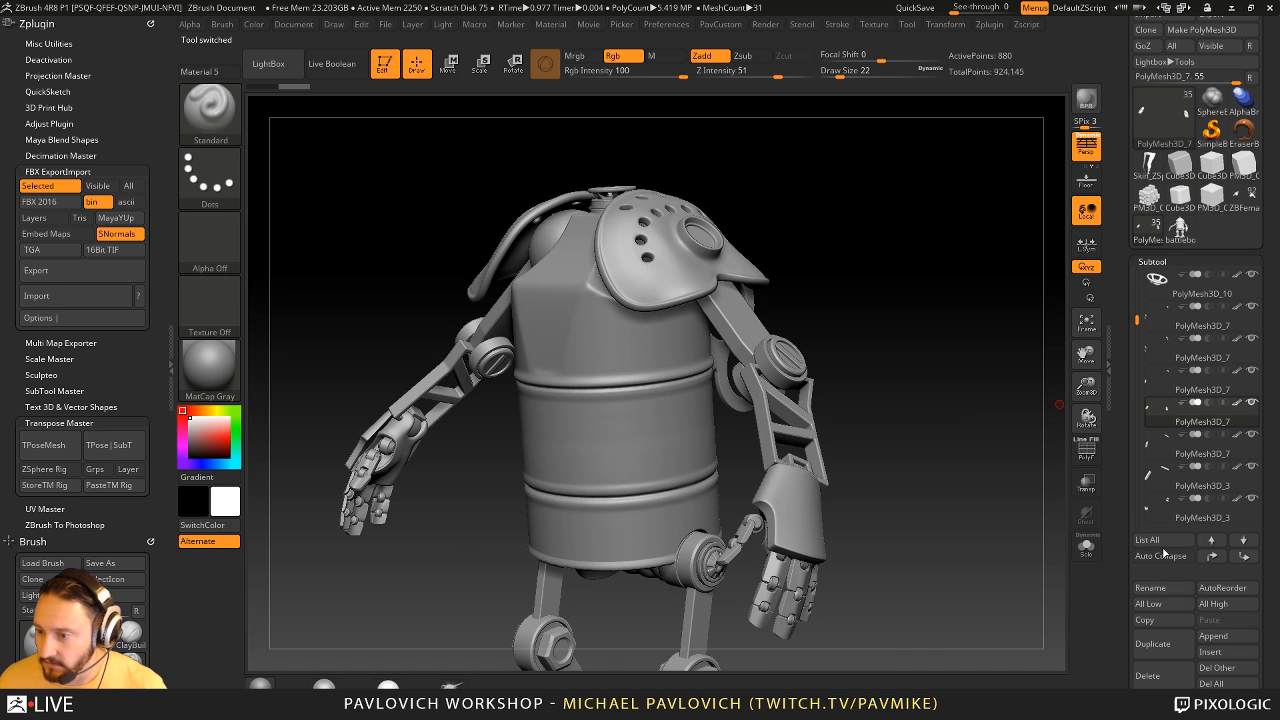
- Rename the selected PolyMesh3D_7 subtool to whatever_high and set FBX export to visible subtools
{"action": "left_click", "coordinate": [1150, 588]}
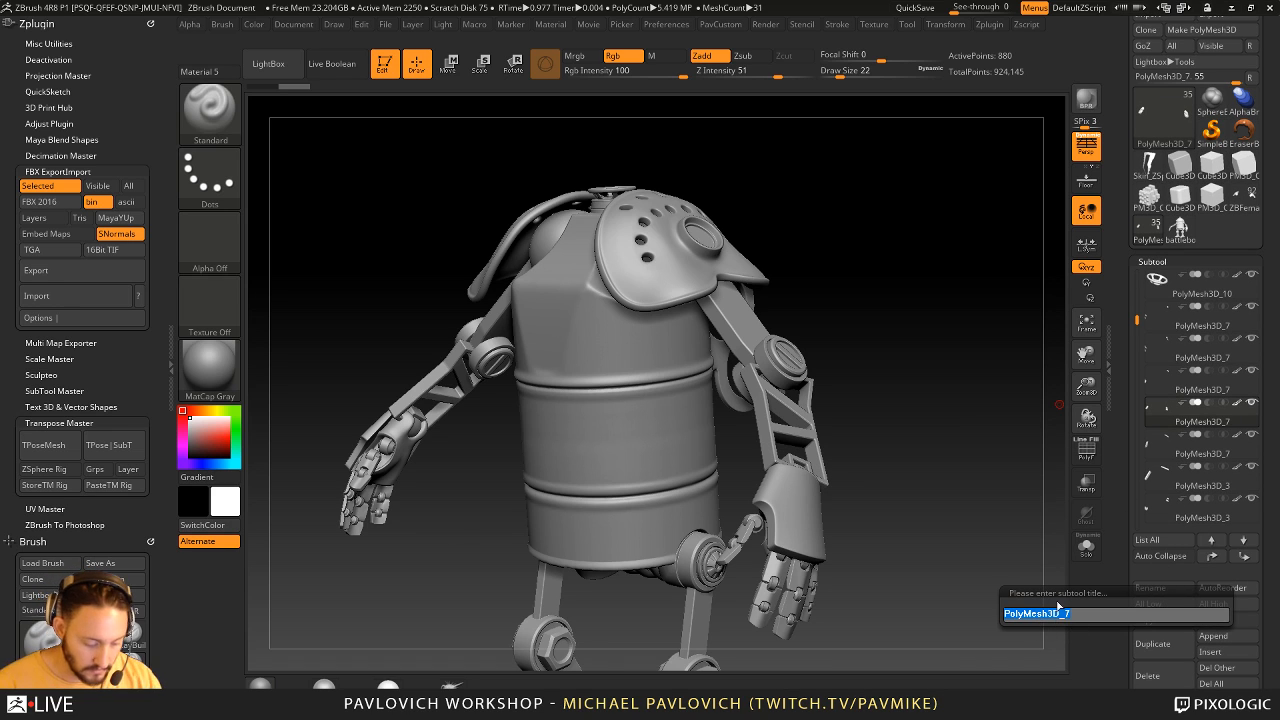
{"action": "type", "text": "whate"}
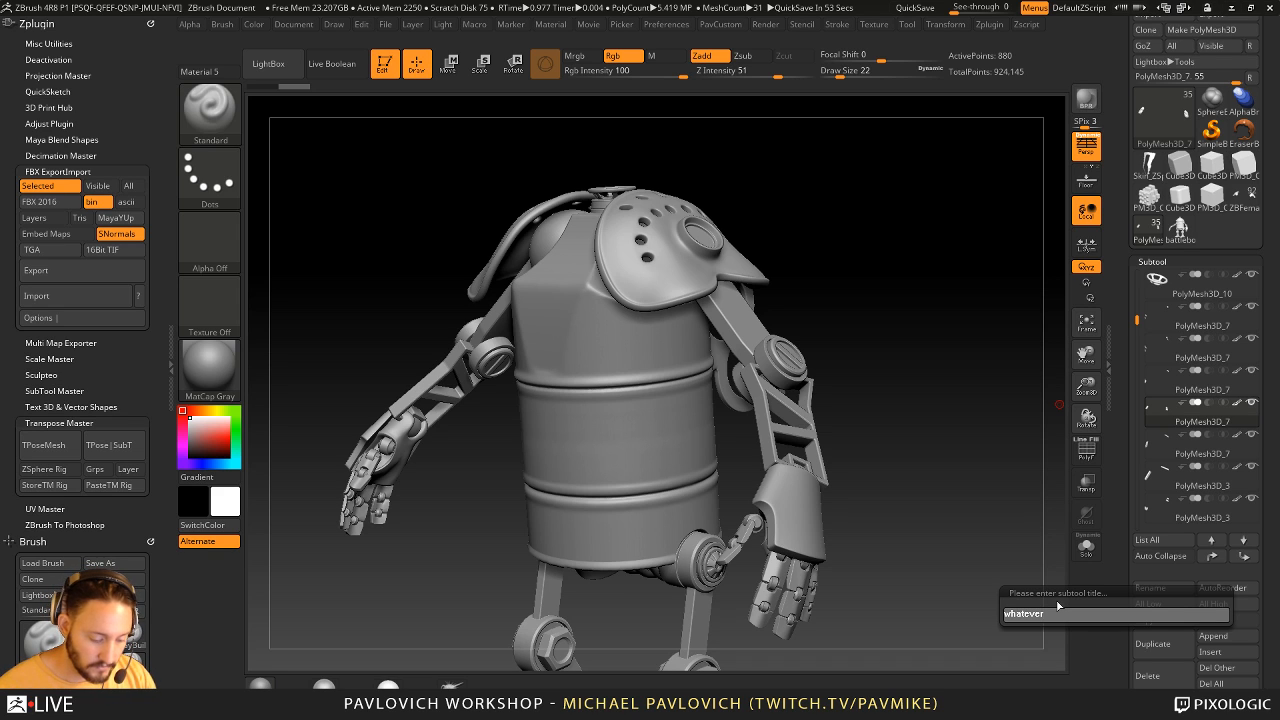
{"action": "type", "text": "ver_high"}
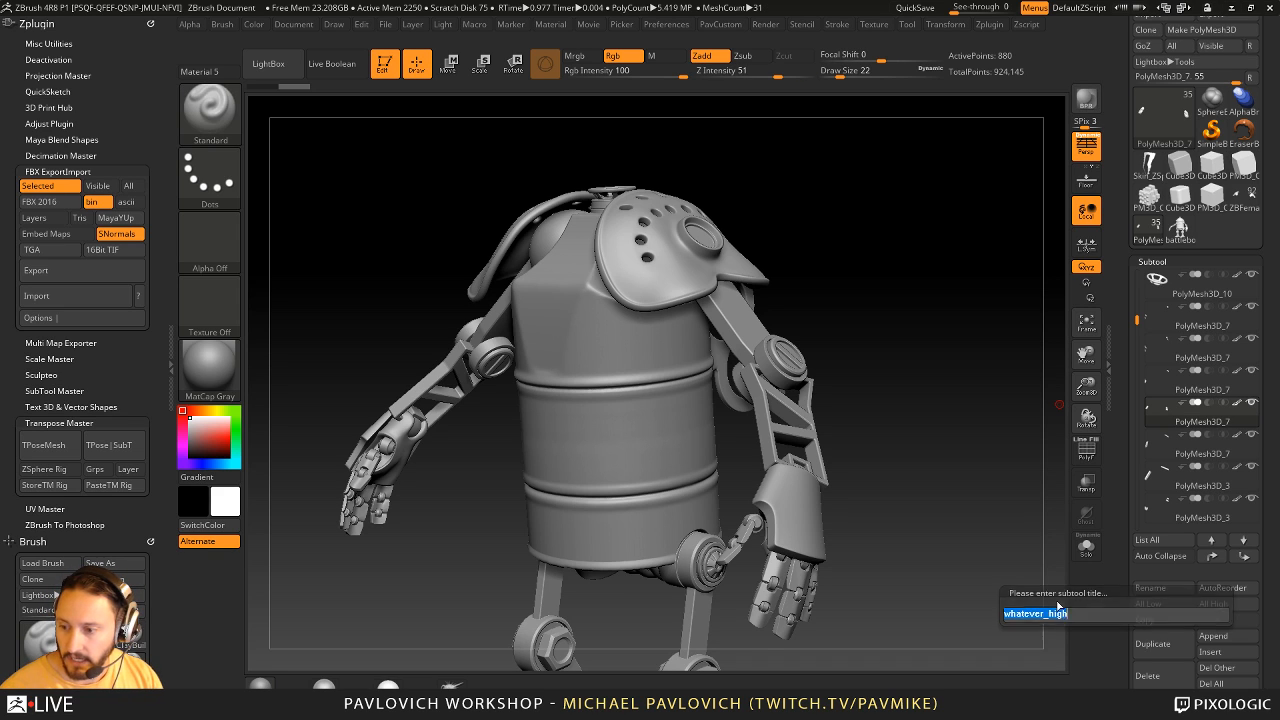
{"action": "key", "text": "Return"}
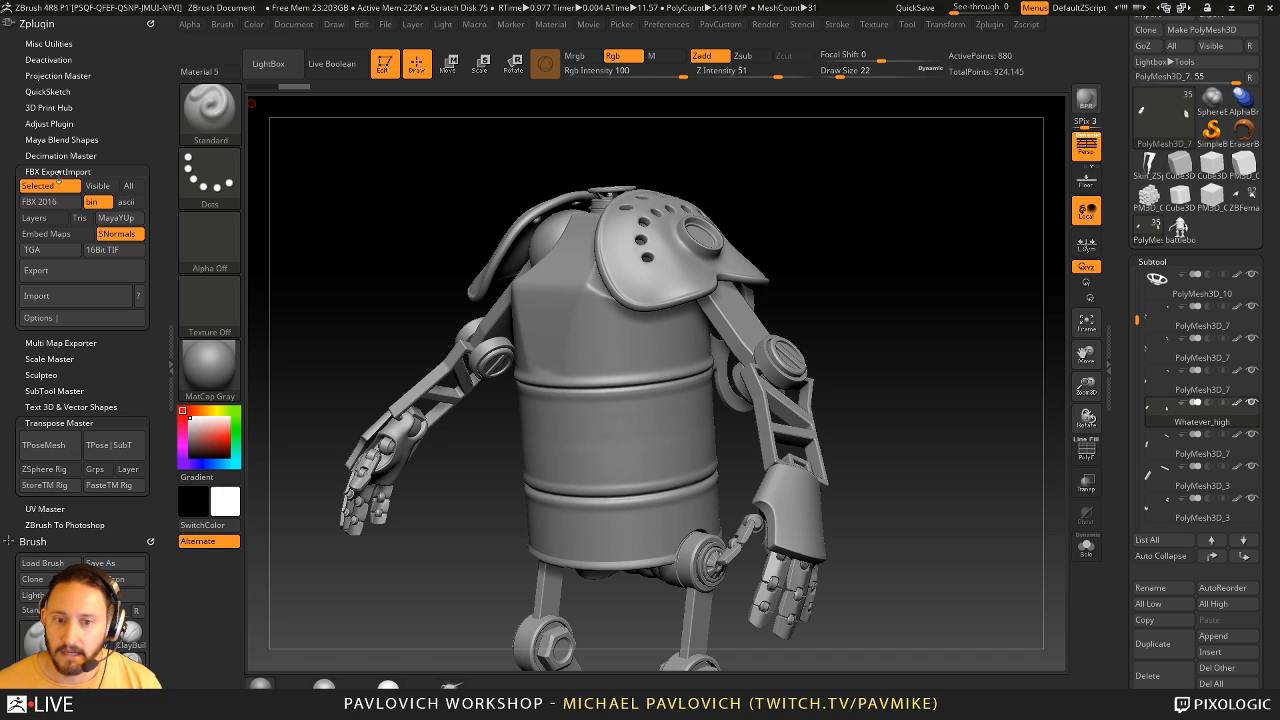
{"action": "left_click", "coordinate": [97, 185]}
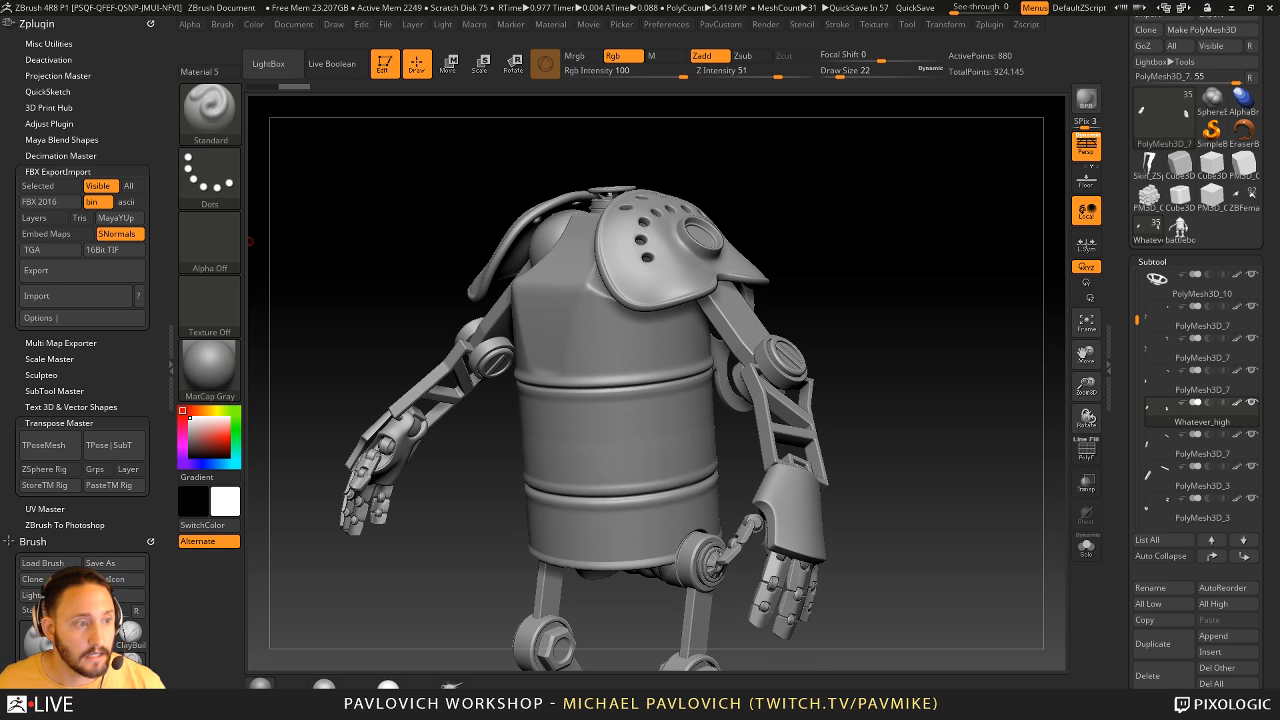
- Switch to the browser and look through the YouTube Livestream Highlights playlist for the PavWork 08 Ernie, bake and export videos
{"action": "left_click_drag", "start_coordinate": [0, 86], "coordinate": [866, 35]}
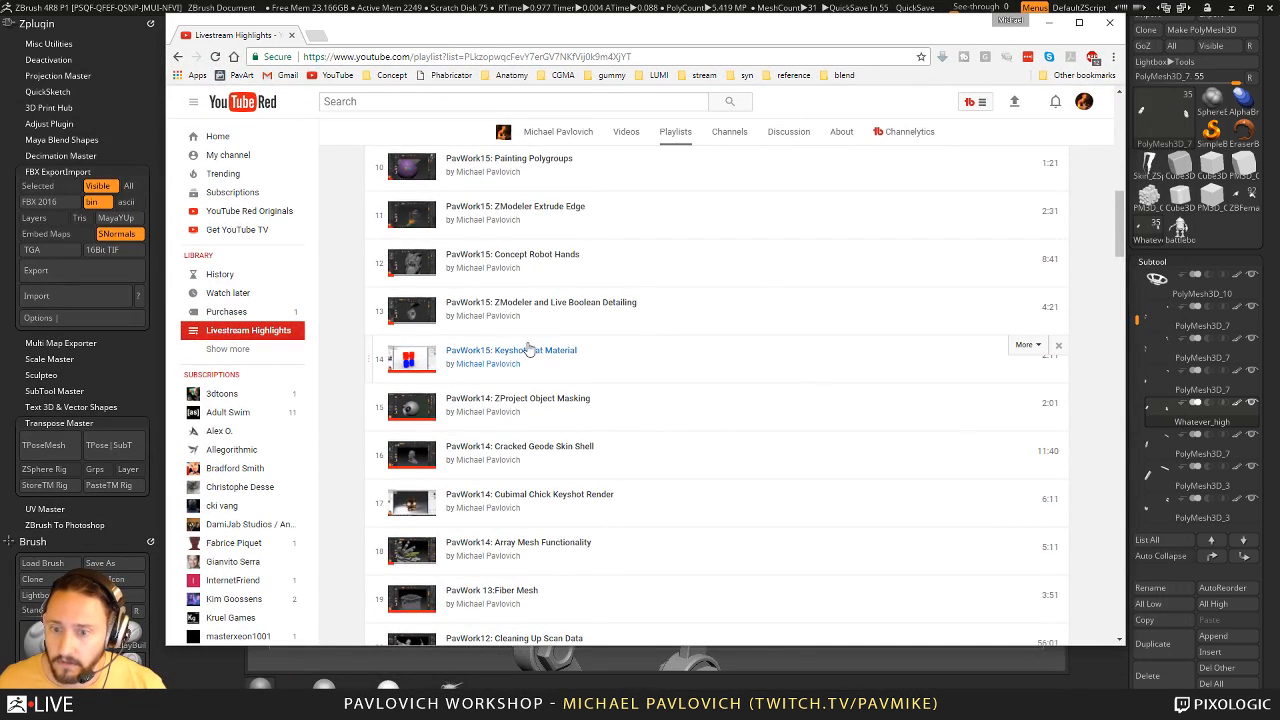
{"action": "scroll", "coordinate": [457, 283], "scroll_direction": "down", "scroll_amount": 1}
{"action": "scroll", "coordinate": [400, 283], "scroll_direction": "up", "scroll_amount": 9}
{"action": "scroll", "coordinate": [364, 286], "scroll_direction": "down", "scroll_amount": 12}
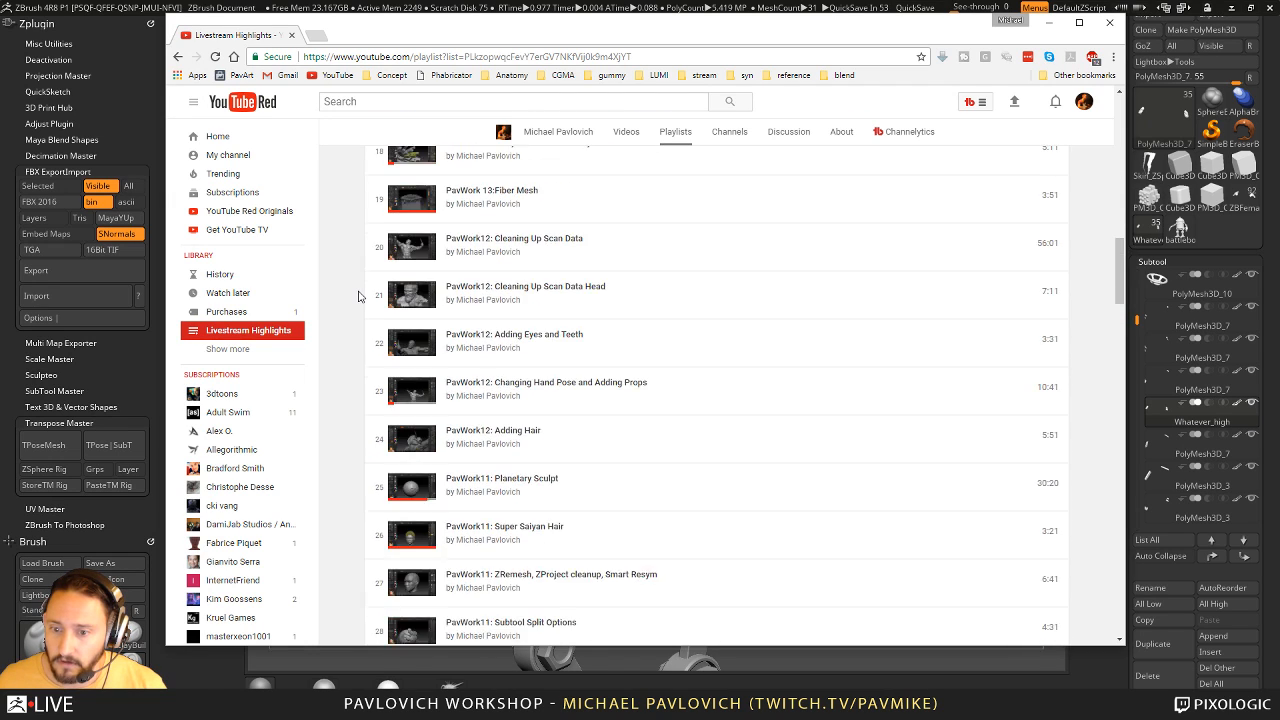
{"action": "scroll", "coordinate": [358, 296], "scroll_direction": "down", "scroll_amount": 15}
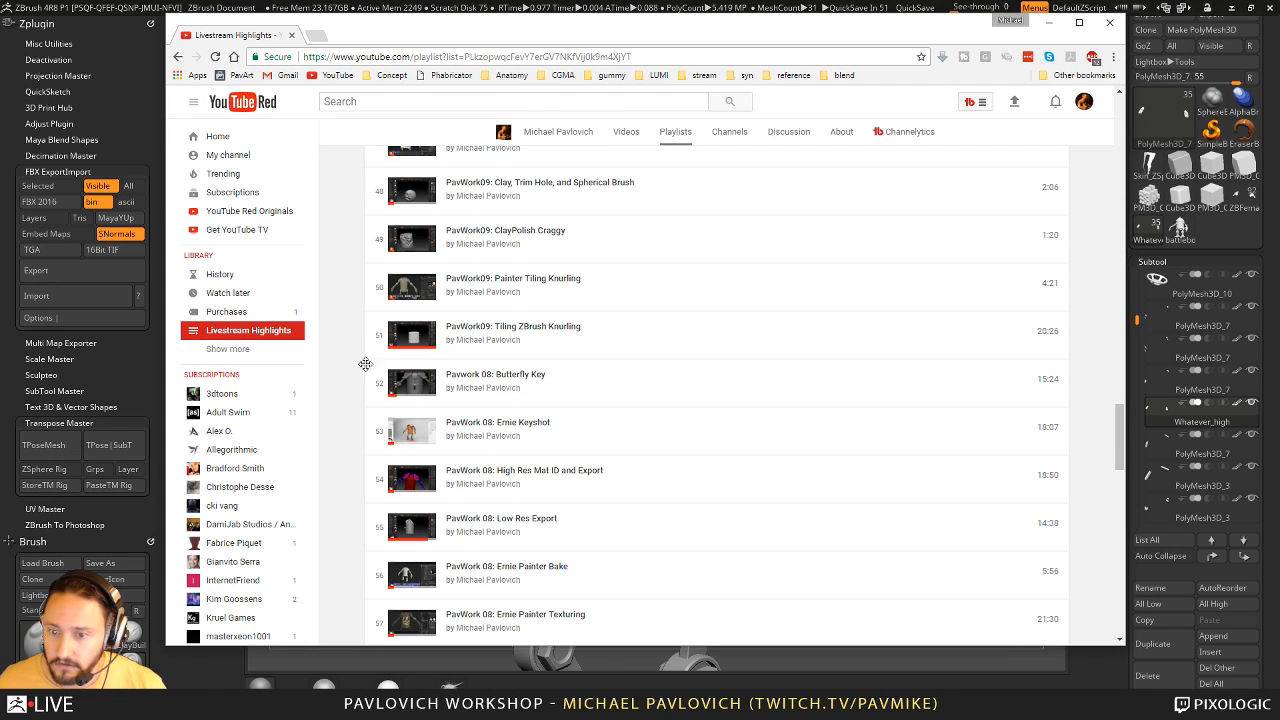
{"action": "scroll", "coordinate": [560, 420], "scroll_direction": "down", "scroll_amount": 2}
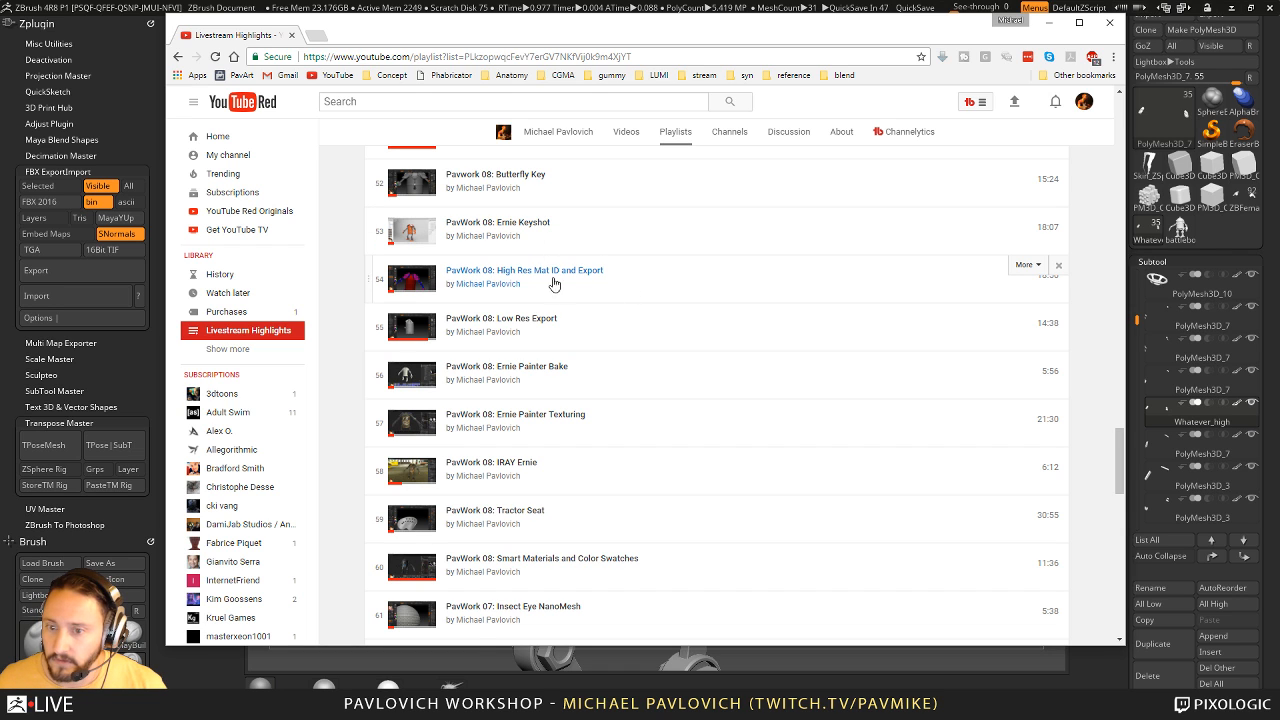
{"action": "scroll", "coordinate": [620, 277], "scroll_direction": "down", "scroll_amount": 3}
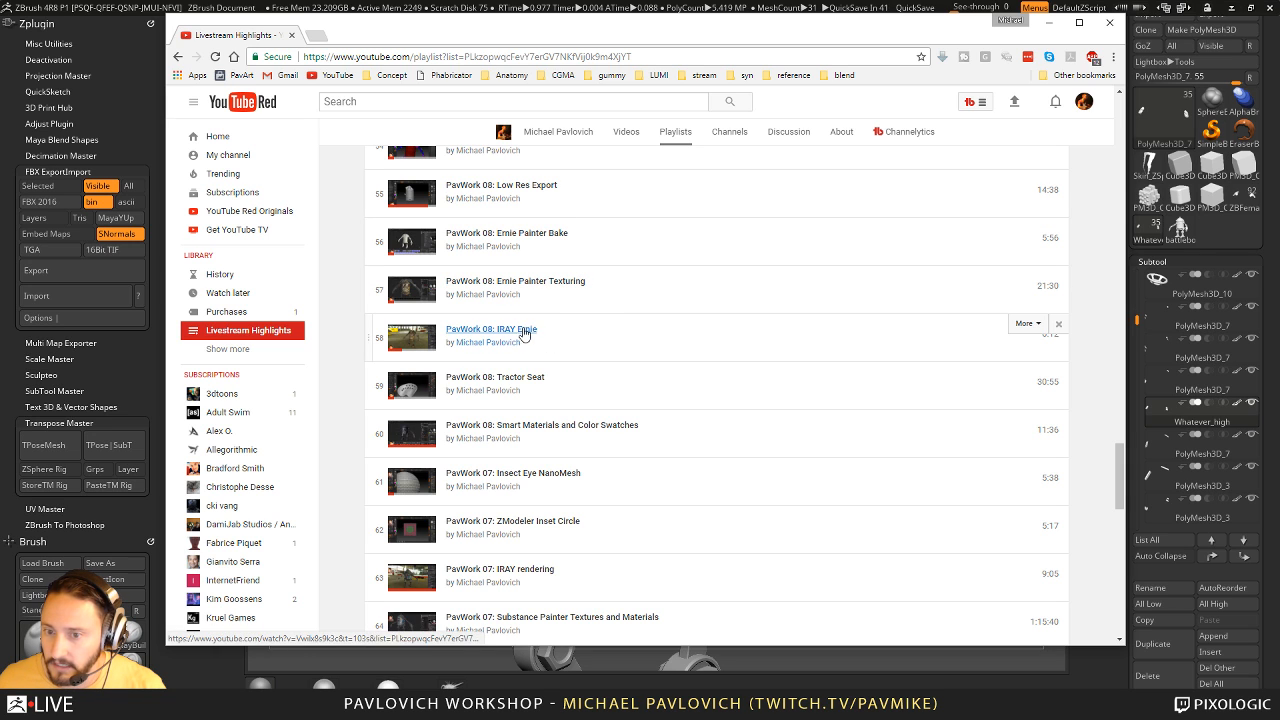
{"action": "left_click_drag", "start_coordinate": [478, 36], "coordinate": [457, 52]}
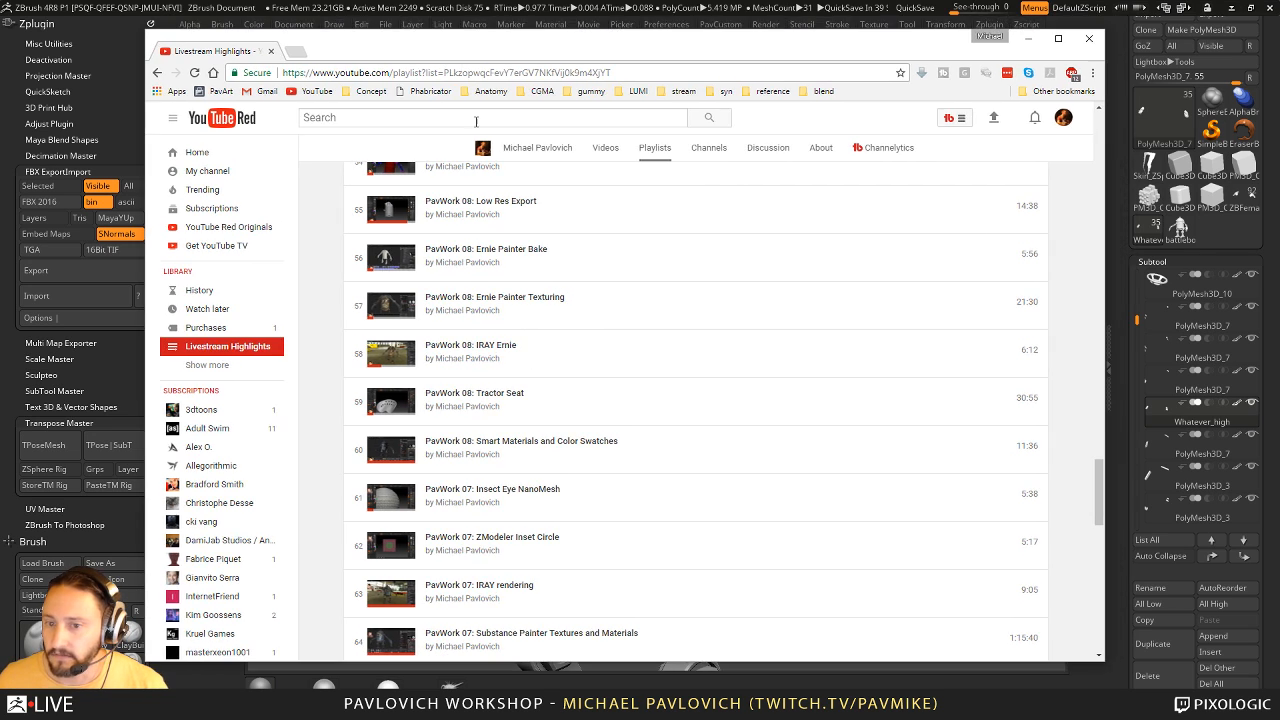
- Move the browser out of the way and examine the barrel-bodied robot from several angles in ZBrush
{"action": "left_click_drag", "start_coordinate": [654, 54], "coordinate": [0, 64]}
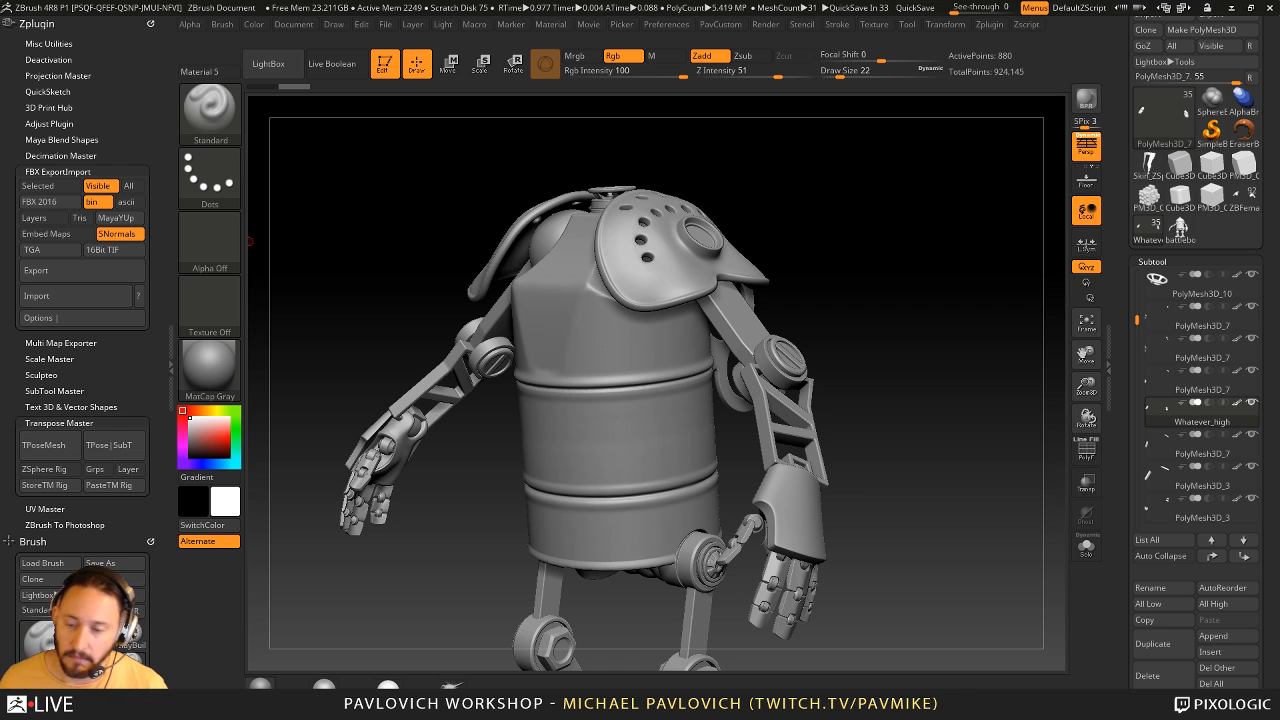
{"action": "left_click_drag", "start_coordinate": [751, 194], "coordinate": [861, 195]}
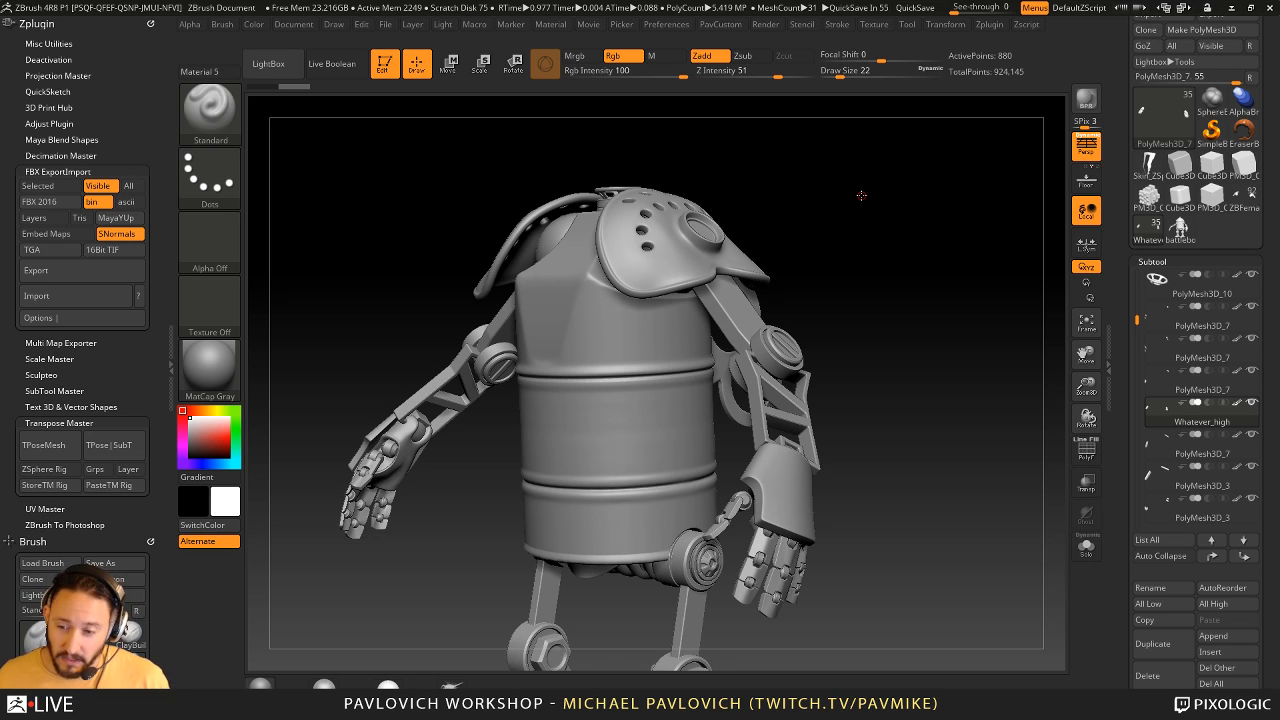
{"action": "left_click_drag", "start_coordinate": [854, 200], "coordinate": [863, 214]}
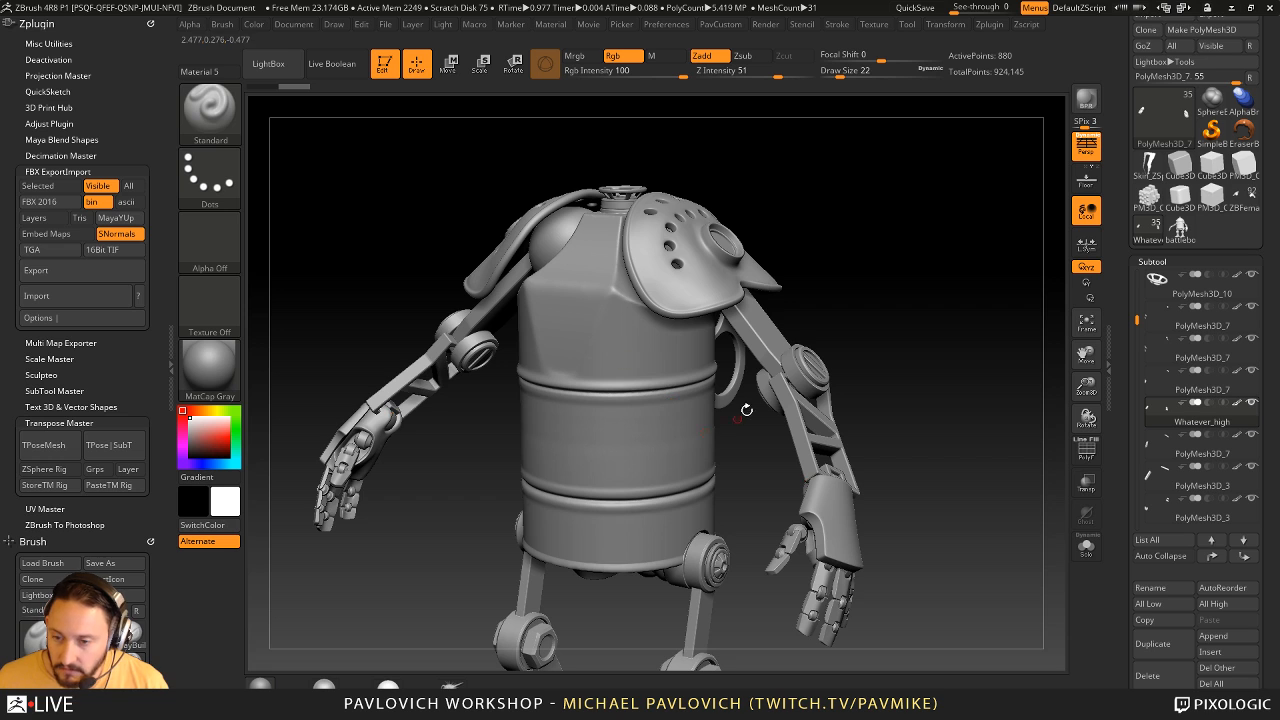
{"action": "mouse_move", "coordinate": [977, 447]}
{"action": "left_mouse_down", "text": "alt"}
{"action": "mouse_move", "coordinate": [954, 376]}
{"action": "mouse_move", "coordinate": [919, 355]}
{"action": "mouse_move", "coordinate": [926, 339]}
{"action": "mouse_move", "coordinate": [986, 354]}
{"action": "mouse_move", "coordinate": [931, 354]}
{"action": "mouse_move", "coordinate": [950, 349]}
{"action": "left_mouse_up", "text": "alt"}
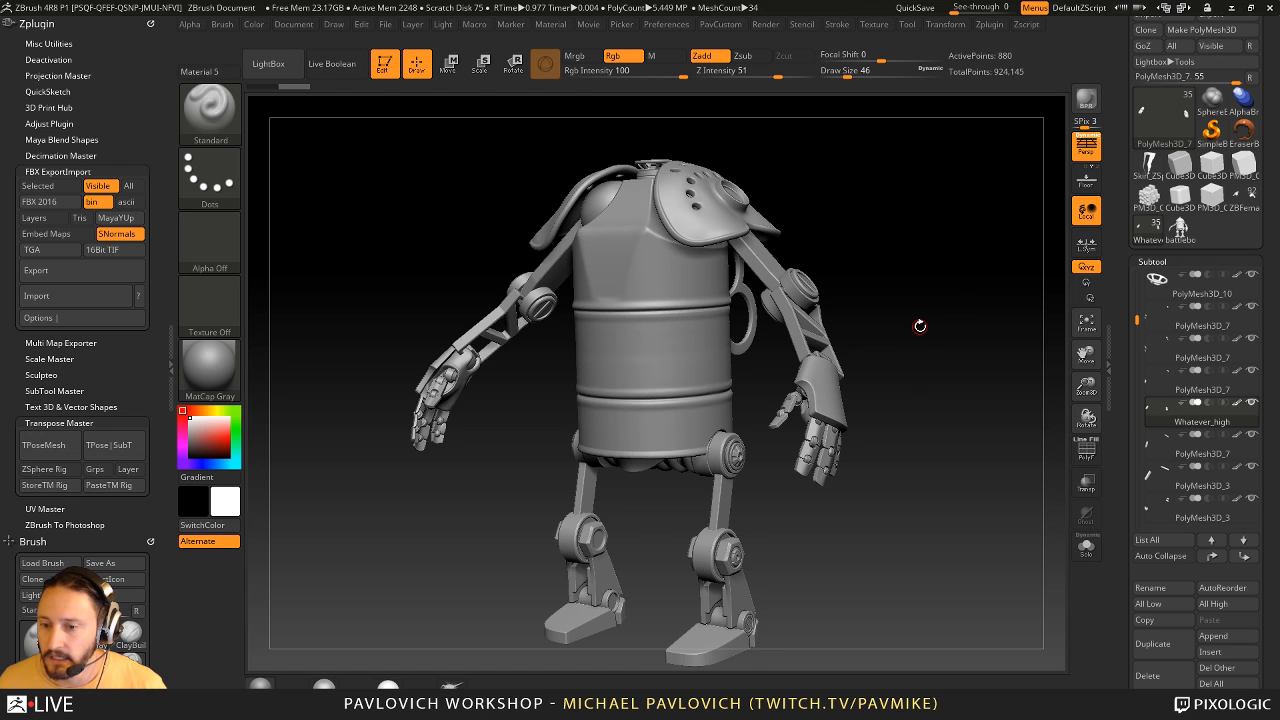
{"action": "left_click_drag", "start_coordinate": [949, 284], "coordinate": [946, 280]}
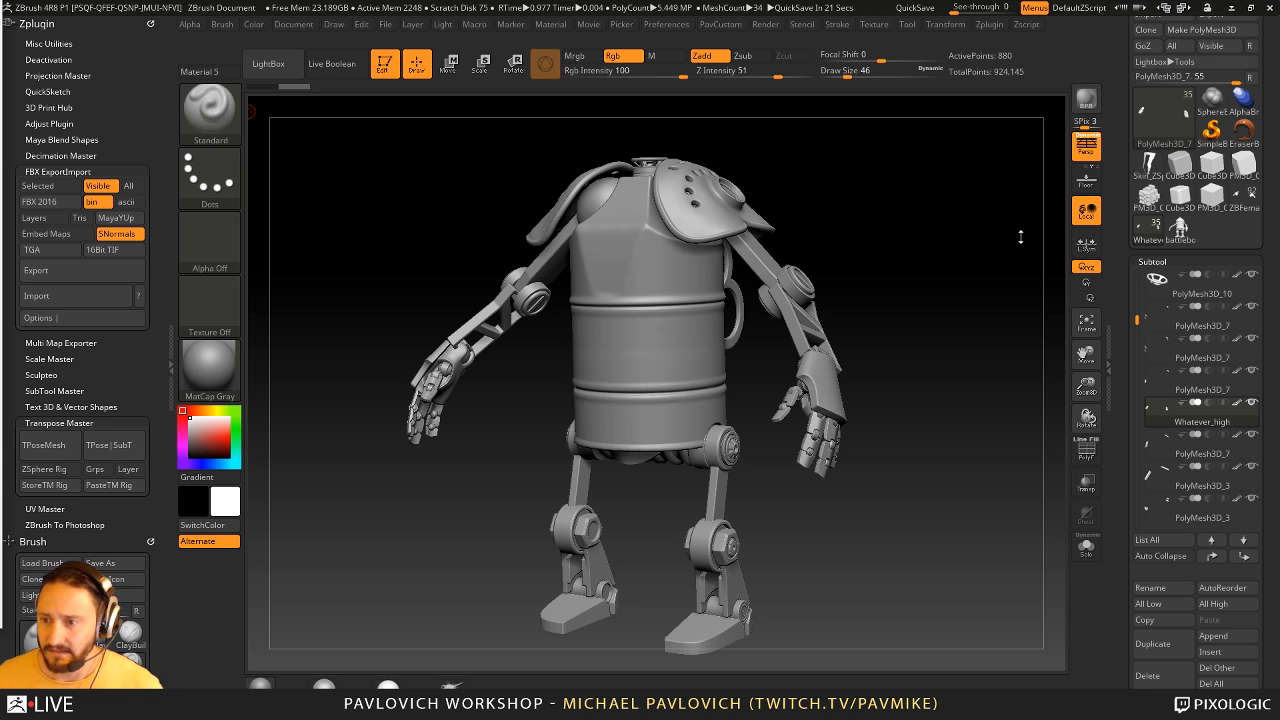
{"action": "left_click_drag", "start_coordinate": [938, 206], "coordinate": [914, 193]}
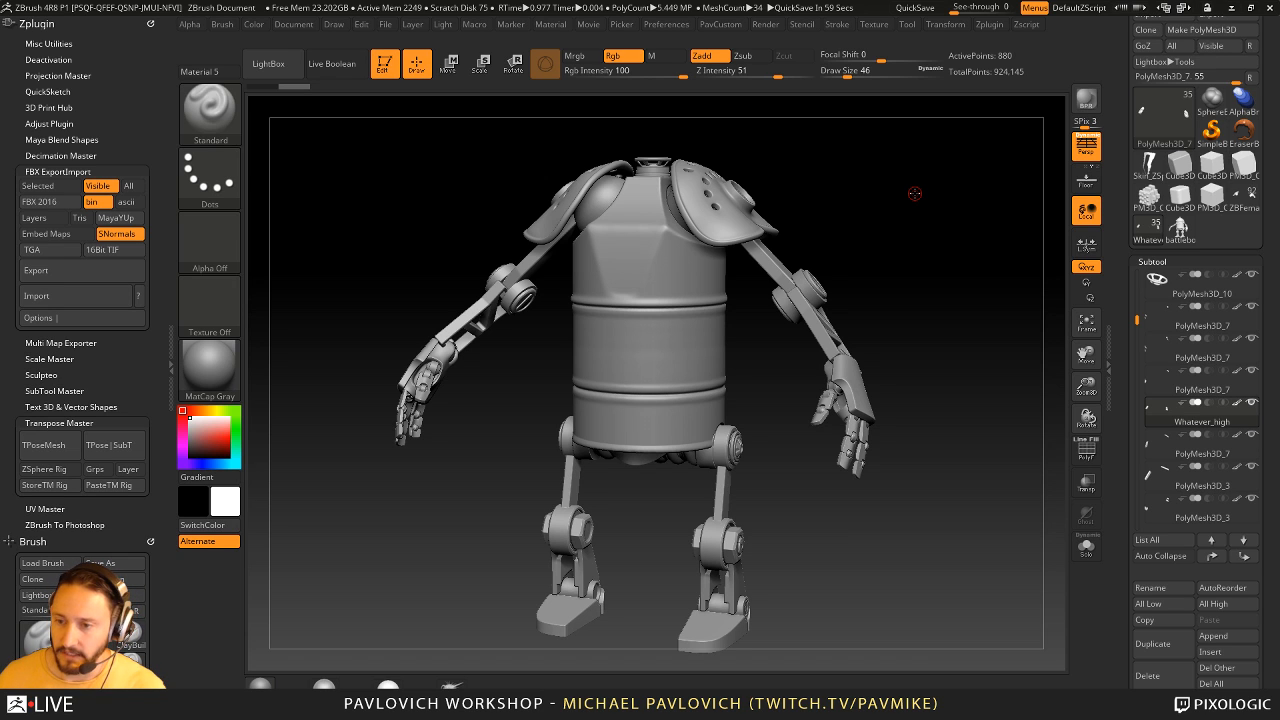
{"action": "left_click_drag", "start_coordinate": [883, 229], "coordinate": [893, 244]}
{"action": "key", "text": "s"}
{"action": "left_click_drag", "start_coordinate": [861, 214], "coordinate": [874, 233], "text": "alt"}
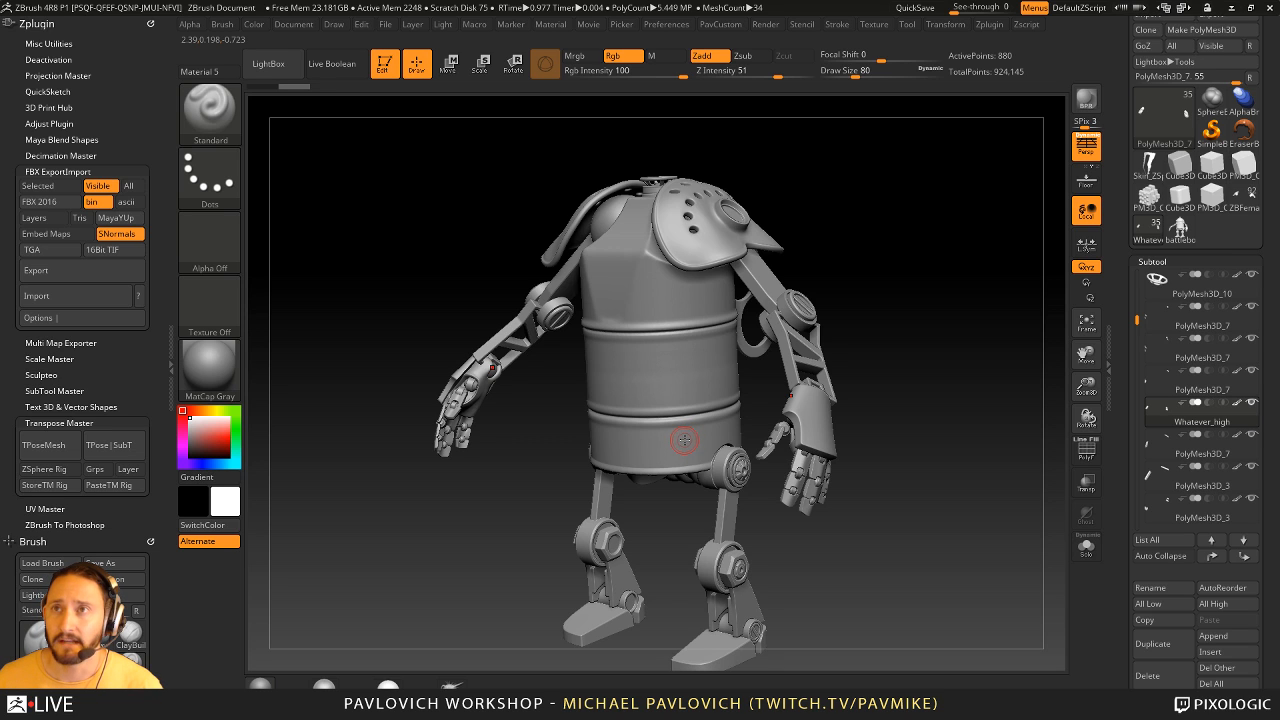
{"action": "mouse_move", "coordinate": [910, 329]}
{"action": "left_mouse_down"}
{"action": "mouse_move", "coordinate": [894, 340]}
{"action": "mouse_move", "coordinate": [906, 334]}
{"action": "left_mouse_up"}
{"action": "key", "text": "s"}
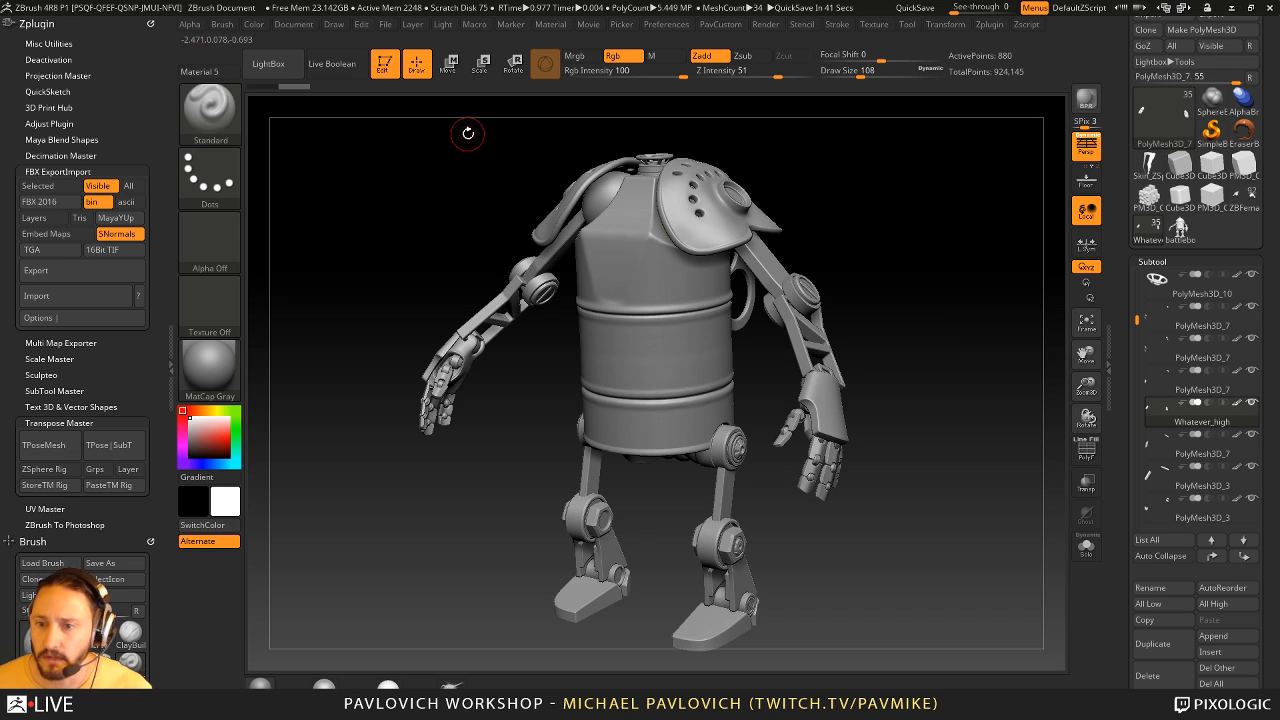
{"action": "left_click_drag", "start_coordinate": [1035, 222], "coordinate": [850, 214]}
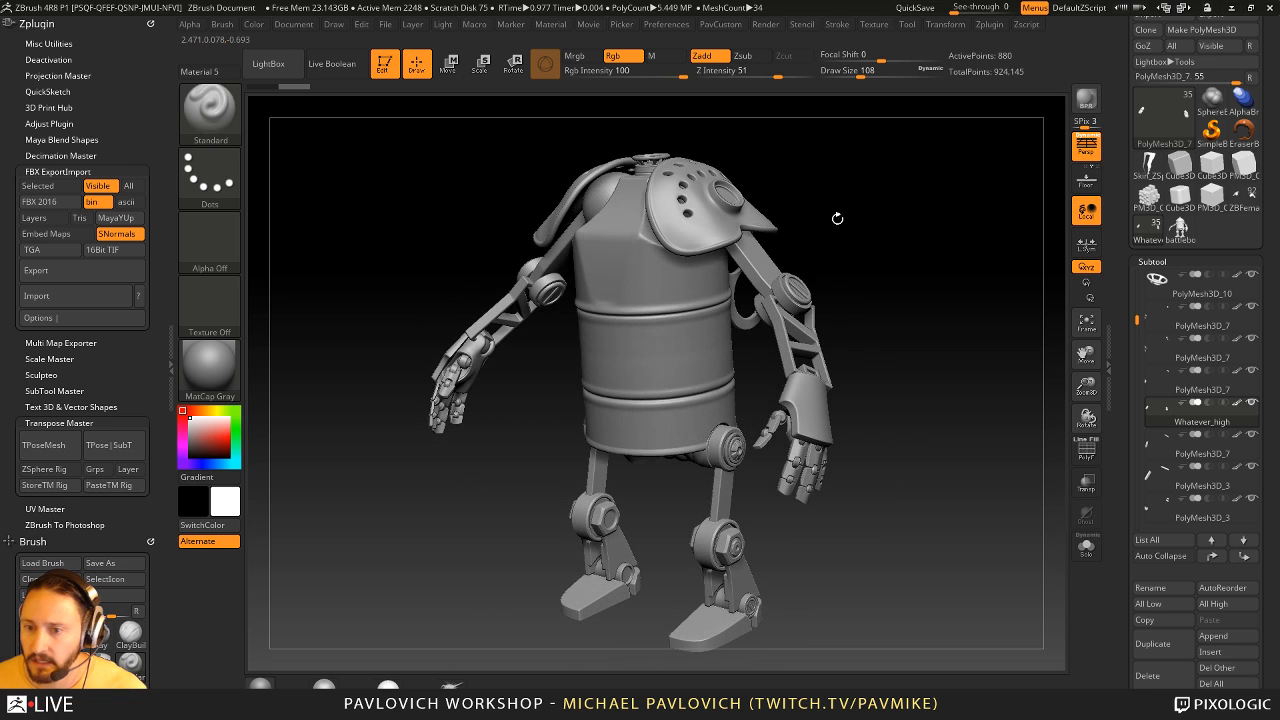
- Select the robot's perforated shoulder pads, turn off their dynamic subdivision preview, solo them and clone them as a separate tool
{"action": "left_click", "coordinate": [729, 204], "text": "alt"}
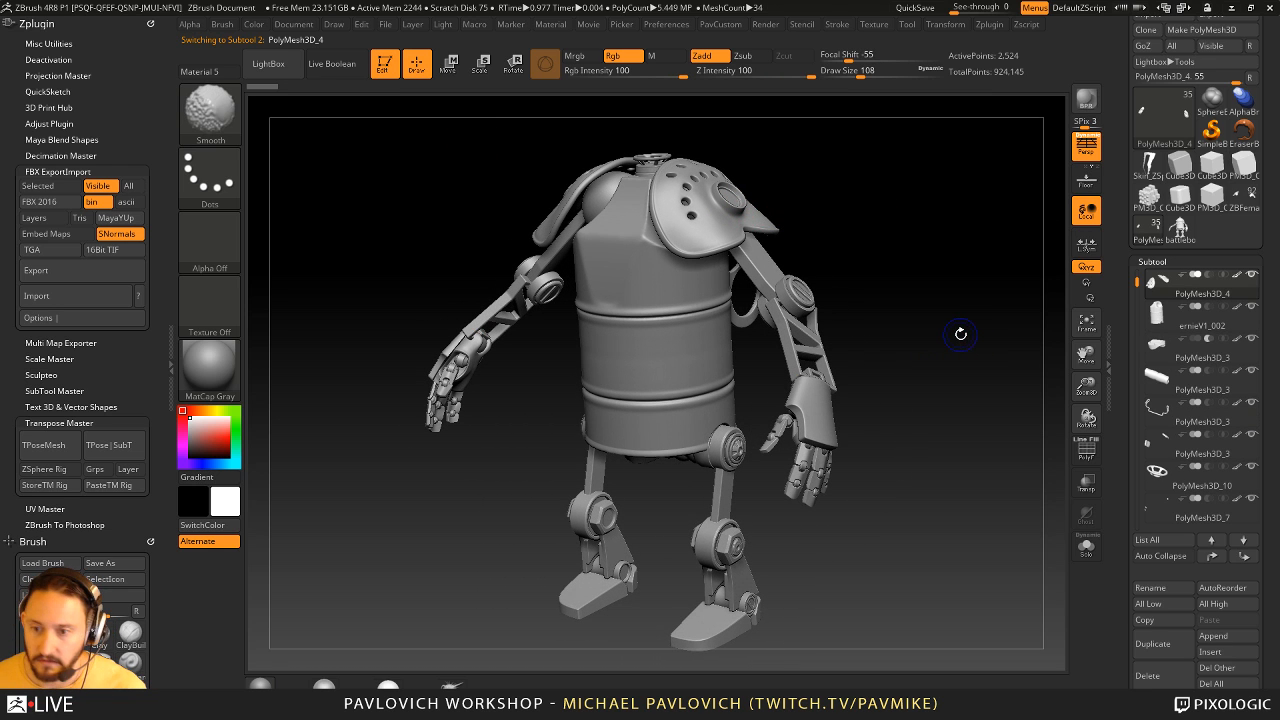
{"action": "key", "text": "shift+d"}
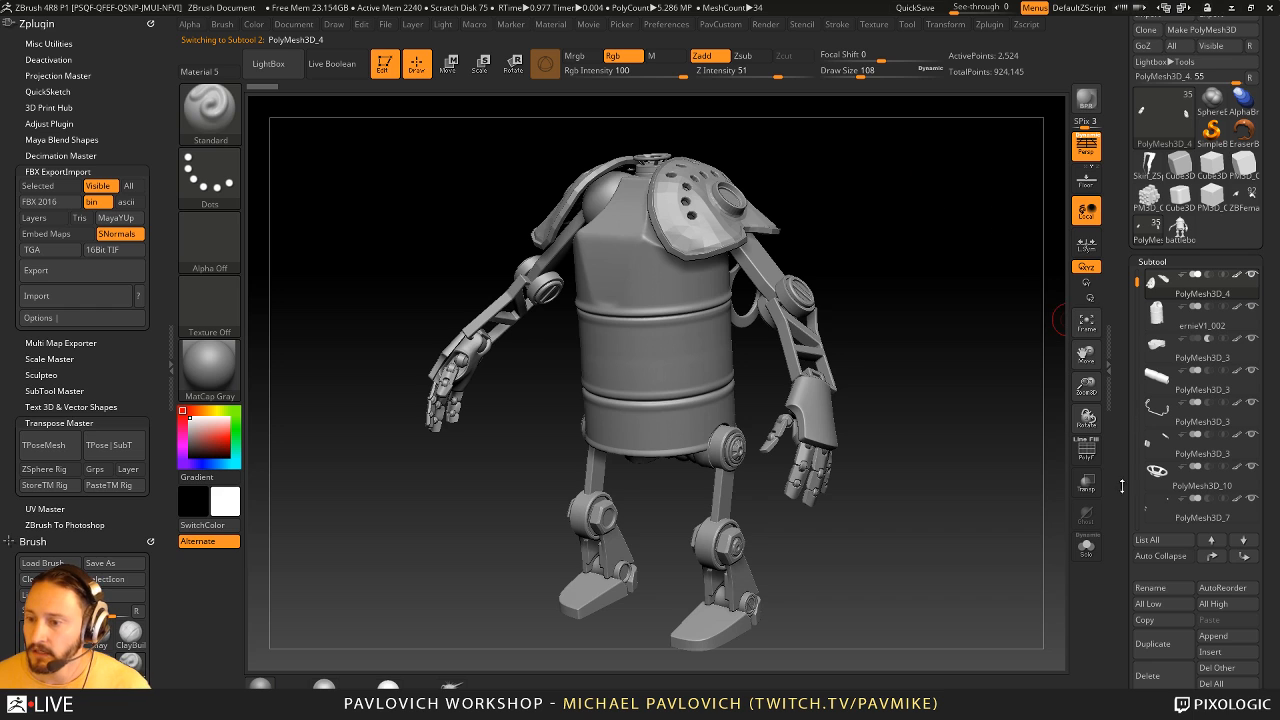
{"action": "left_click", "coordinate": [1086, 547]}
{"action": "left_click_drag", "start_coordinate": [978, 276], "coordinate": [885, 429]}
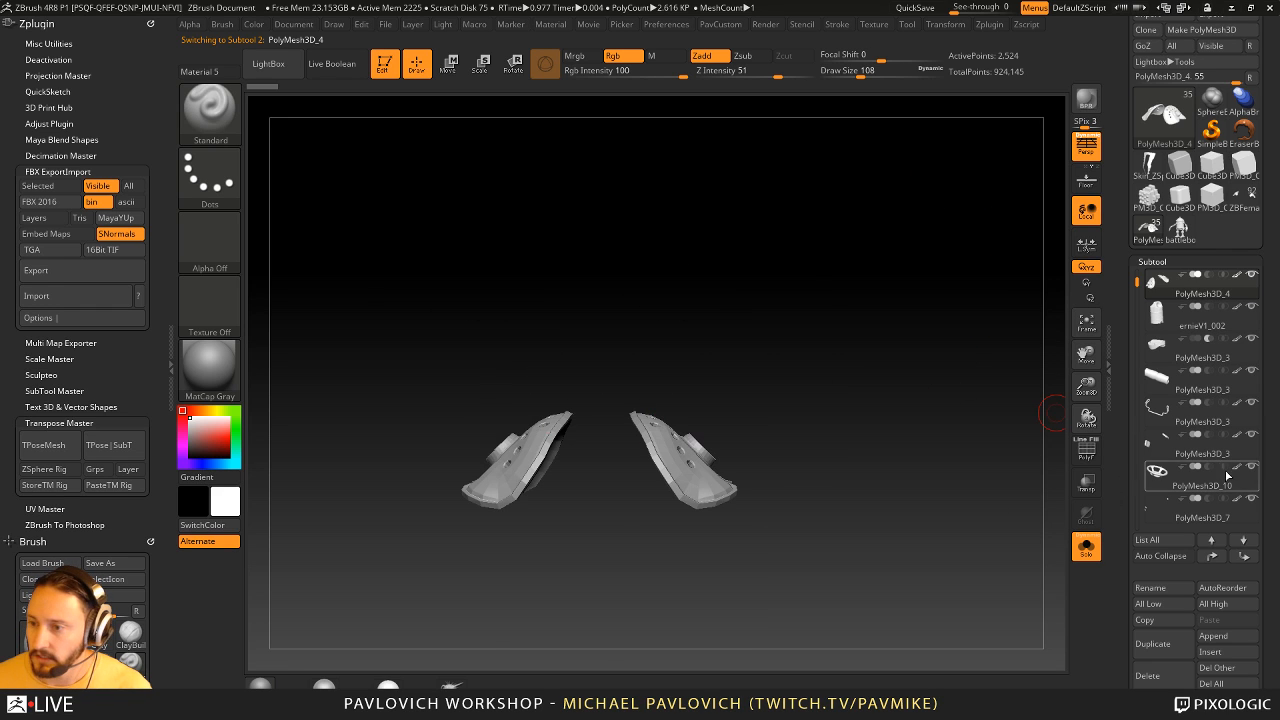
{"action": "left_click_drag", "start_coordinate": [1131, 69], "coordinate": [1131, 132]}
{"action": "left_click", "coordinate": [1145, 92]}
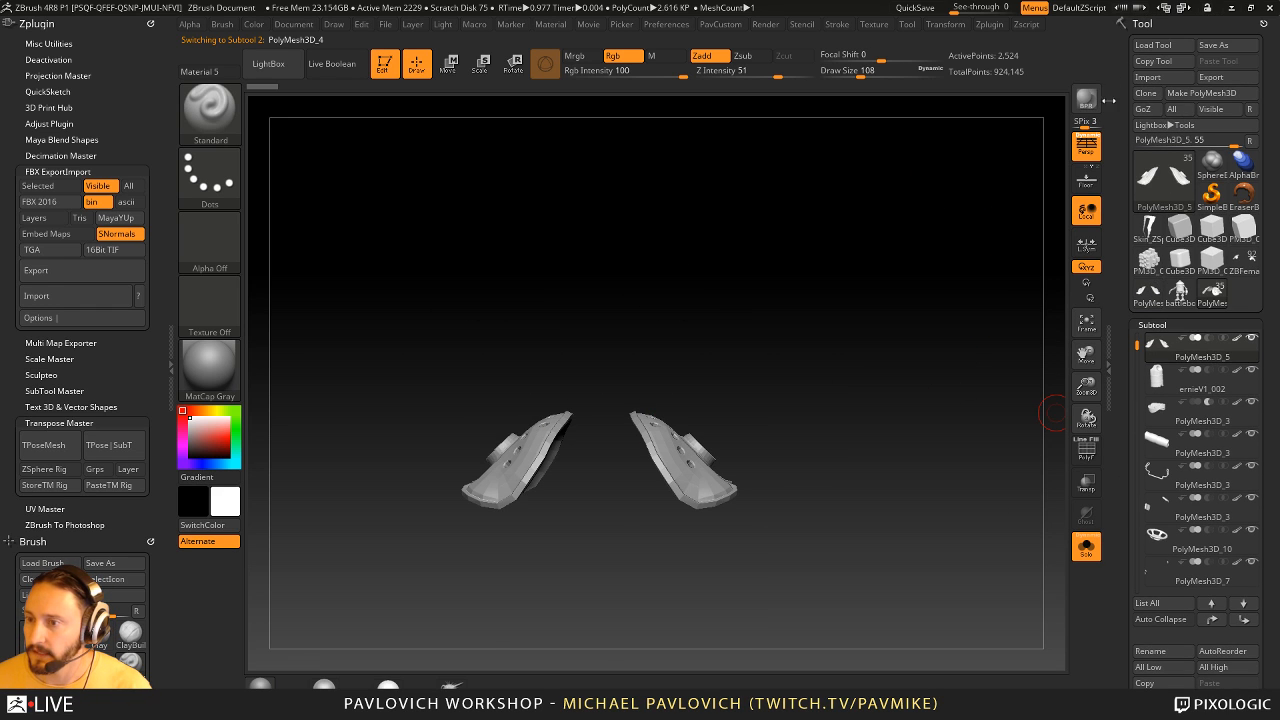
- Delete all subtools of both the barrel-bodied robot and the battlebots tool, and switch to the cloned shoulder pads
{"action": "left_click_drag", "start_coordinate": [1131, 368], "coordinate": [1131, 293]}
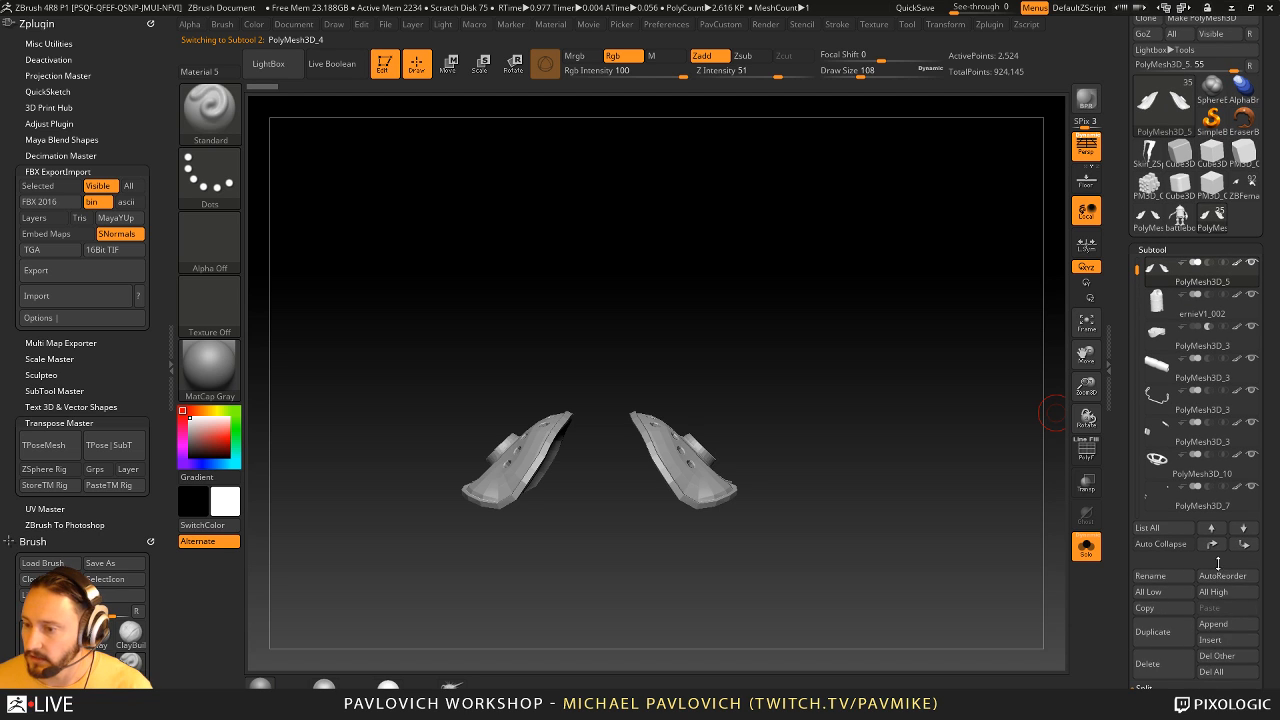
{"action": "left_click", "coordinate": [1222, 672]}
{"action": "left_click", "coordinate": [1010, 704]}
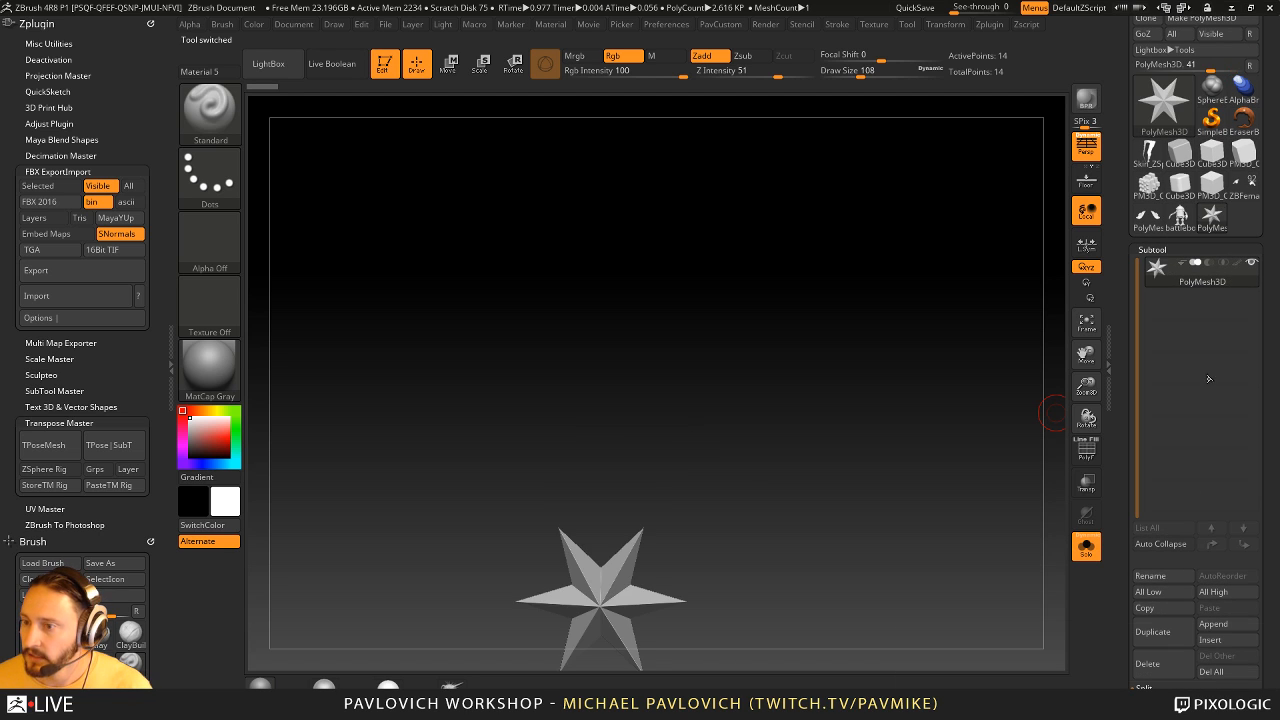
{"action": "left_click", "coordinate": [1183, 218]}
{"action": "left_click", "coordinate": [1211, 671]}
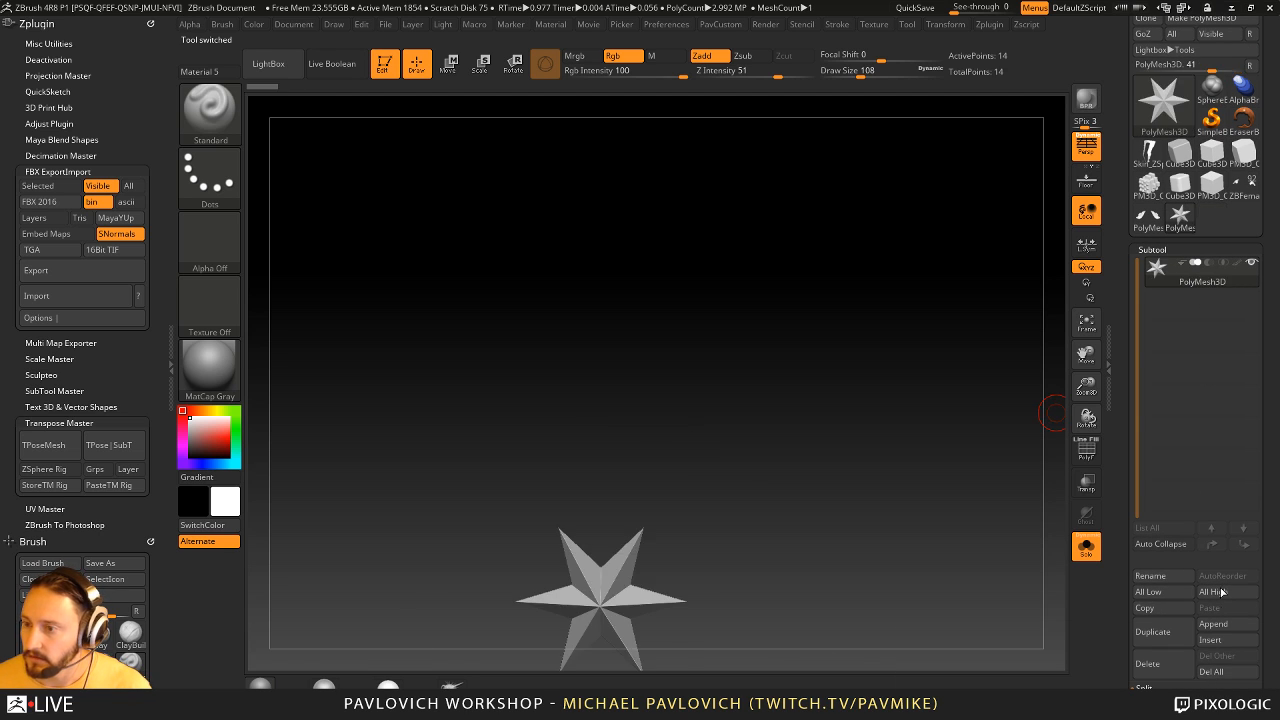
{"action": "left_click", "coordinate": [1148, 216]}
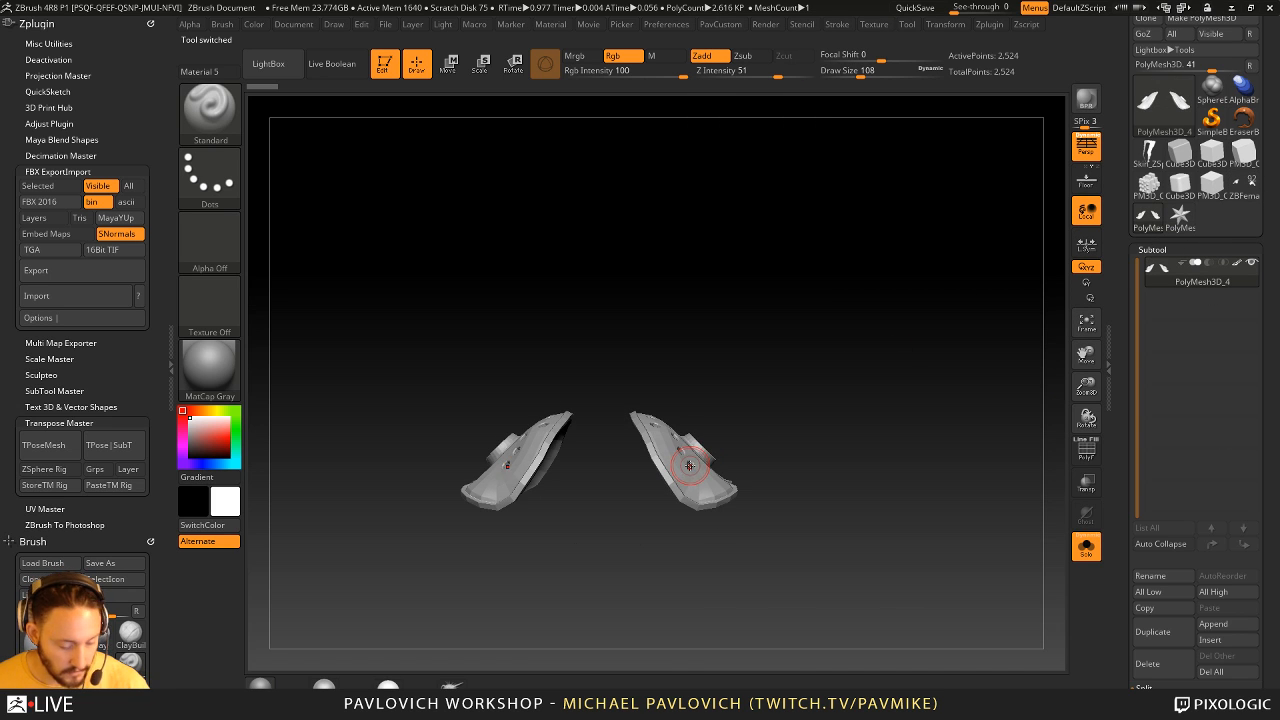
- Hide one of the two shoulder pads and delete the hidden geometry, keeping a single pad
{"action": "key", "text": "ctrl+shift"}
{"action": "left_click_drag", "start_coordinate": [363, 306], "coordinate": [598, 562], "text": "ctrl+shift"}
{"action": "key", "text": "grave"}
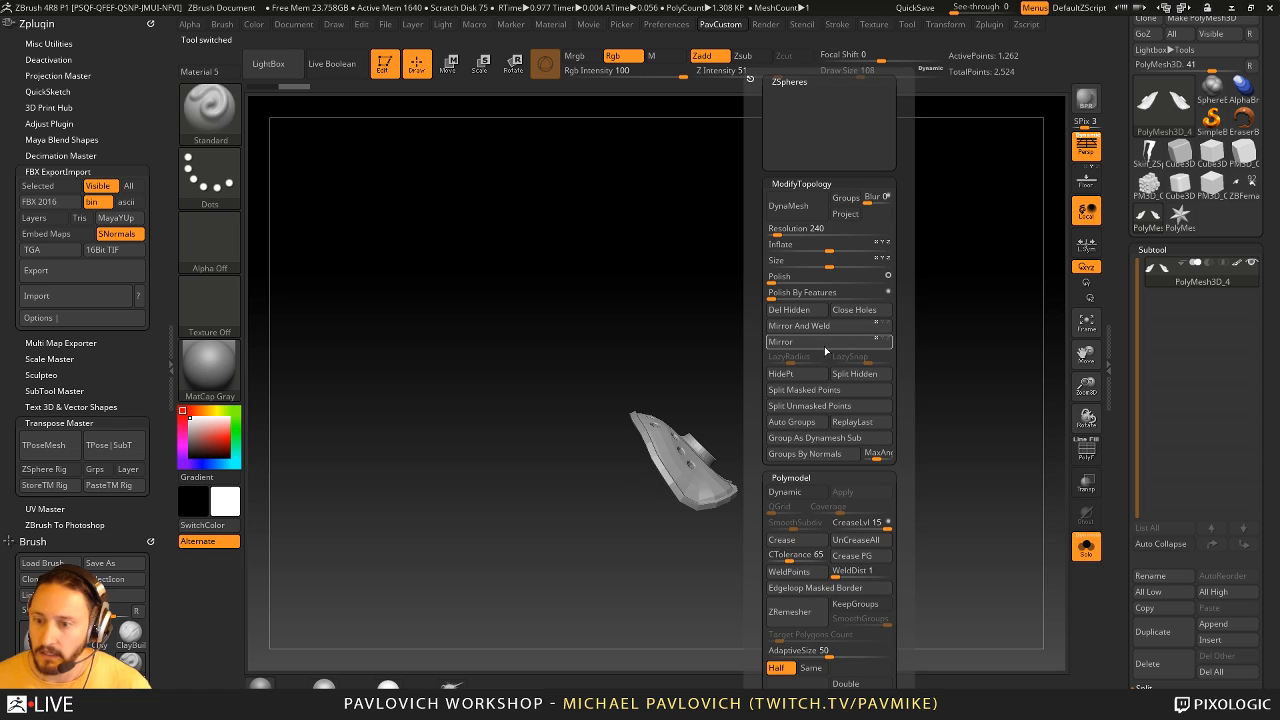
{"action": "left_click", "coordinate": [805, 326]}
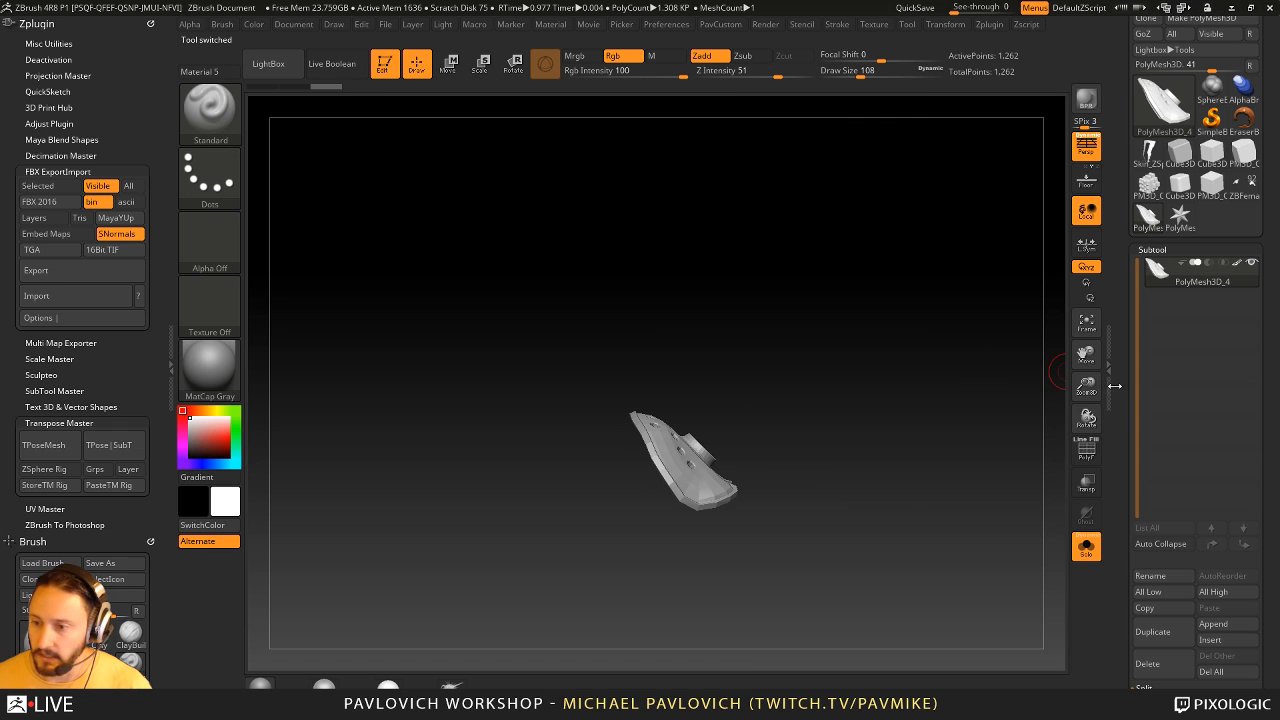
- Move the remaining shoulder pad to the world axis with the gizmo, reset the gizmo orientation and return to Draw mode
{"action": "scroll", "coordinate": [1123, 404], "scroll_direction": "down", "scroll_amount": 5}
{"action": "key", "text": "w"}
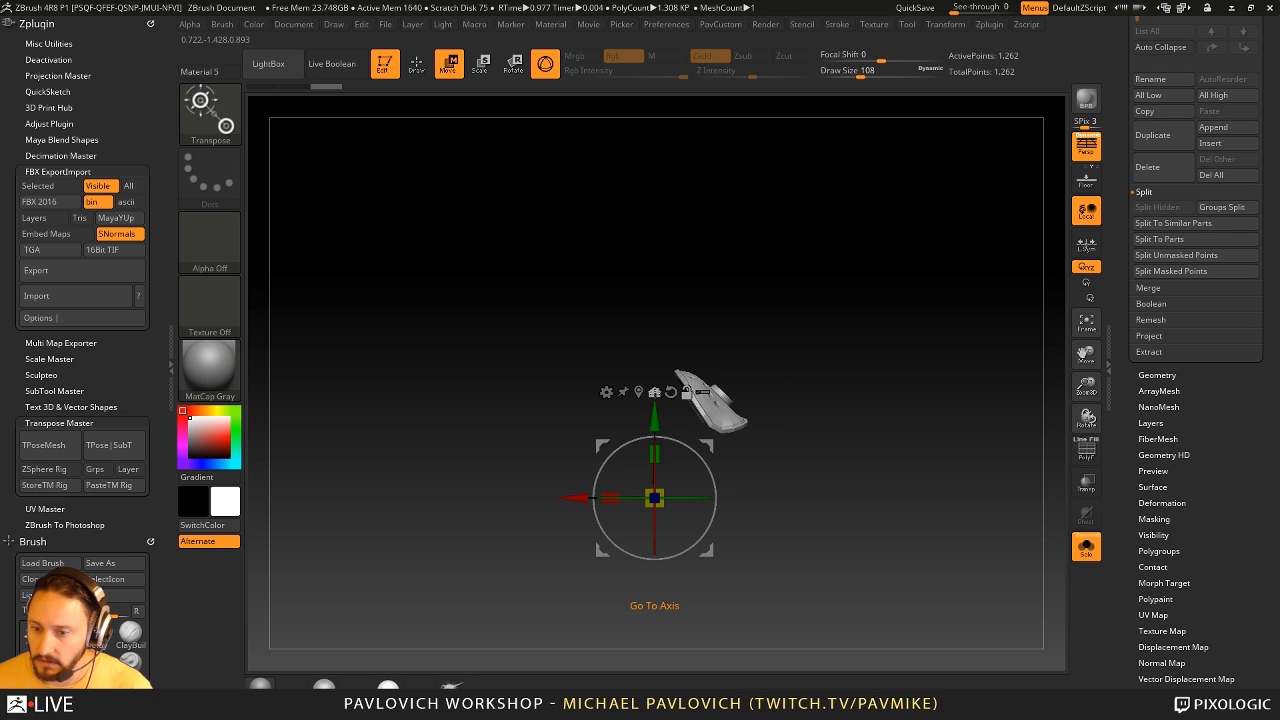
{"action": "left_click", "coordinate": [655, 392]}
{"action": "left_click", "coordinate": [707, 297]}
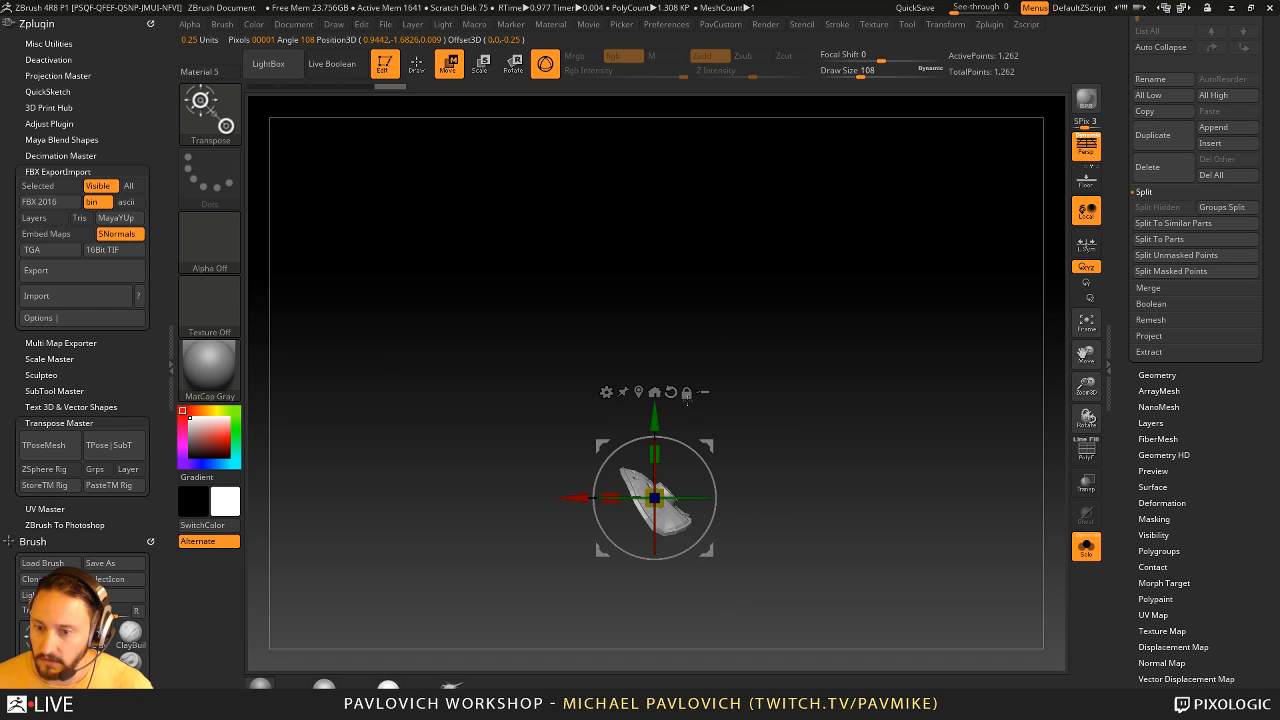
{"action": "left_click", "coordinate": [671, 392]}
{"action": "left_click_drag", "start_coordinate": [695, 497], "coordinate": [594, 505]}
{"action": "mouse_move", "coordinate": [782, 440]}
{"action": "left_mouse_down"}
{"action": "mouse_move", "coordinate": [837, 504]}
{"action": "mouse_move", "coordinate": [780, 389]}
{"action": "mouse_move", "coordinate": [834, 451]}
{"action": "mouse_move", "coordinate": [811, 440]}
{"action": "mouse_move", "coordinate": [824, 422]}
{"action": "mouse_move", "coordinate": [891, 453]}
{"action": "mouse_move", "coordinate": [841, 464]}
{"action": "left_mouse_up"}
{"action": "key", "text": "q"}
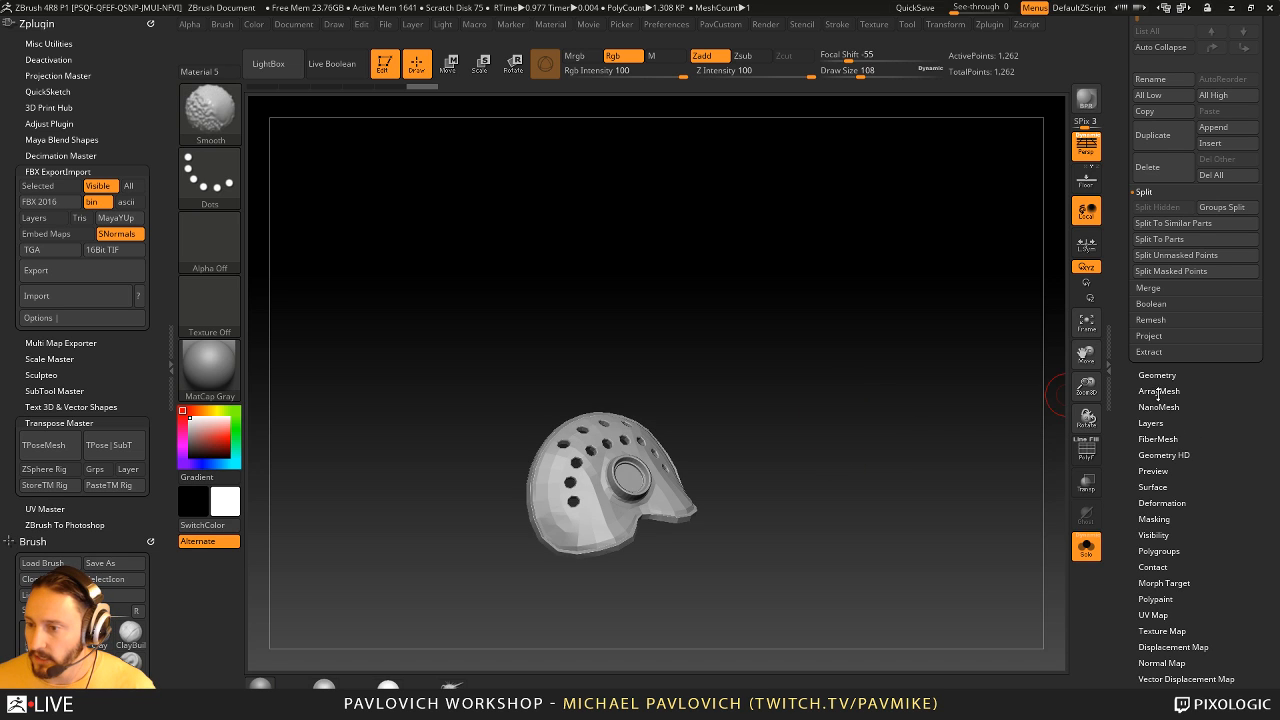
- Turn on ArrayMesh for the shoulder pad and switch off its Transpose, Lock Position and Lock Size options
{"action": "left_click", "coordinate": [1159, 391]}
{"action": "left_click_drag", "start_coordinate": [906, 423], "coordinate": [895, 403]}
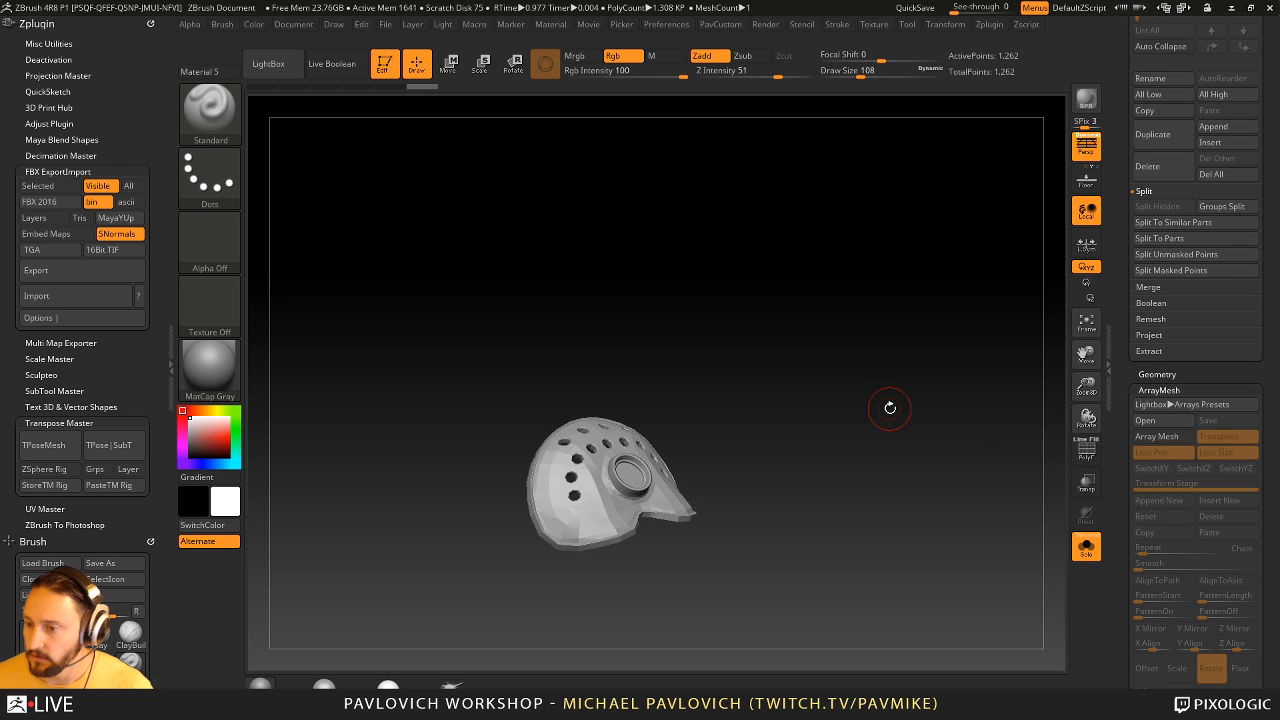
{"action": "left_click", "coordinate": [1147, 438]}
{"action": "left_click_drag", "start_coordinate": [1120, 453], "coordinate": [1121, 316]}
{"action": "left_click_drag", "start_coordinate": [1019, 379], "coordinate": [877, 382]}
{"action": "left_click_drag", "start_coordinate": [965, 371], "coordinate": [917, 375]}
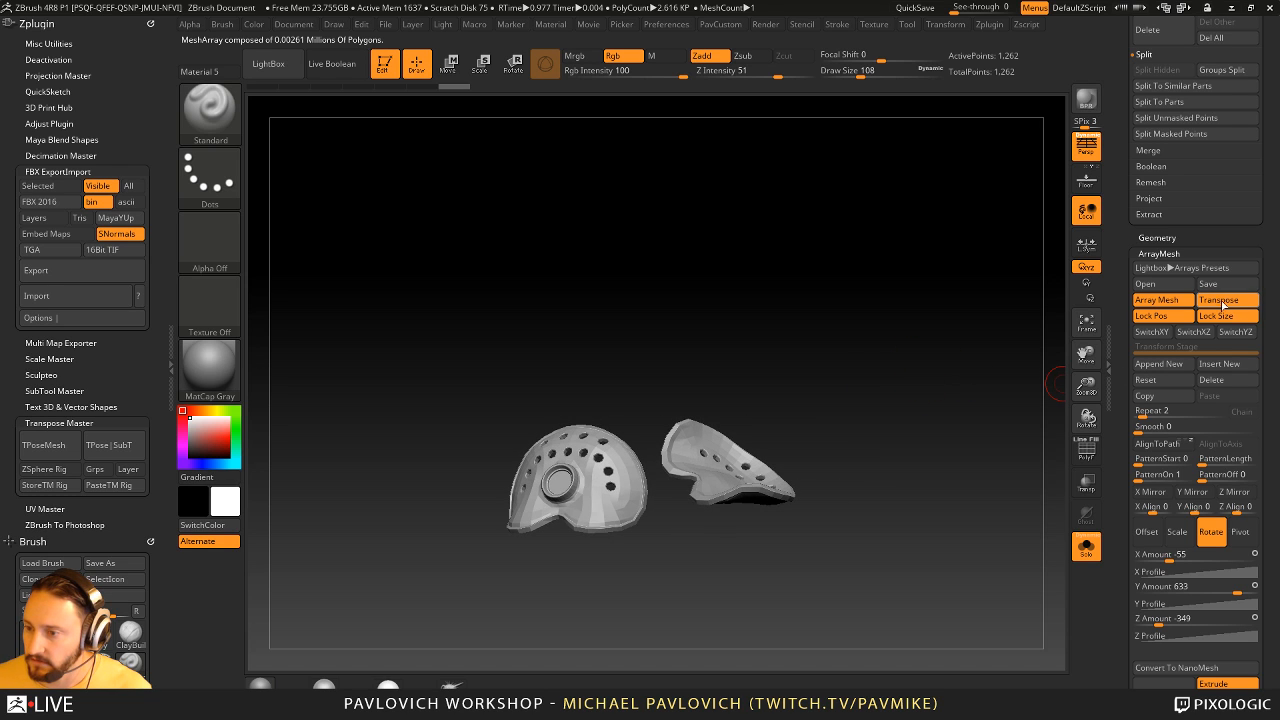
{"action": "left_click", "coordinate": [1221, 303]}
{"action": "left_click", "coordinate": [1173, 318]}
{"action": "left_click", "coordinate": [1216, 316]}
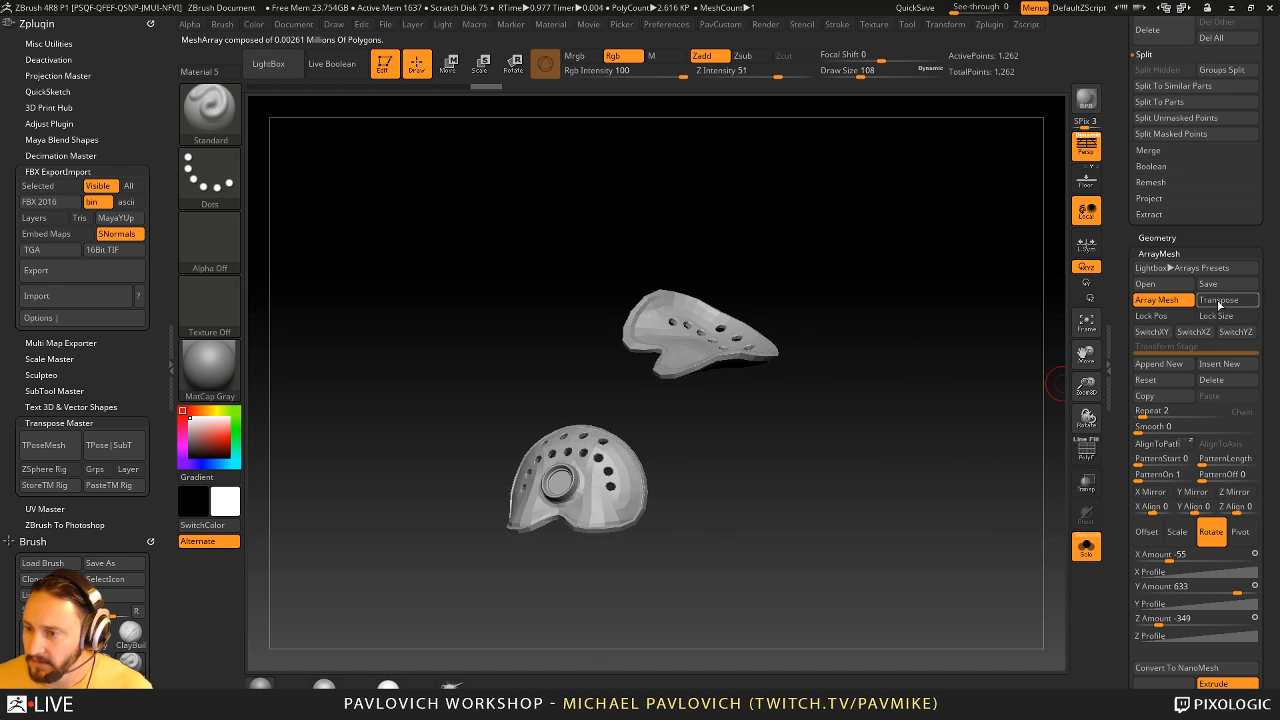
- Try an ArrayMesh repeat count of 78 on the shoulder pad
{"action": "left_click_drag", "start_coordinate": [897, 331], "coordinate": [924, 333]}
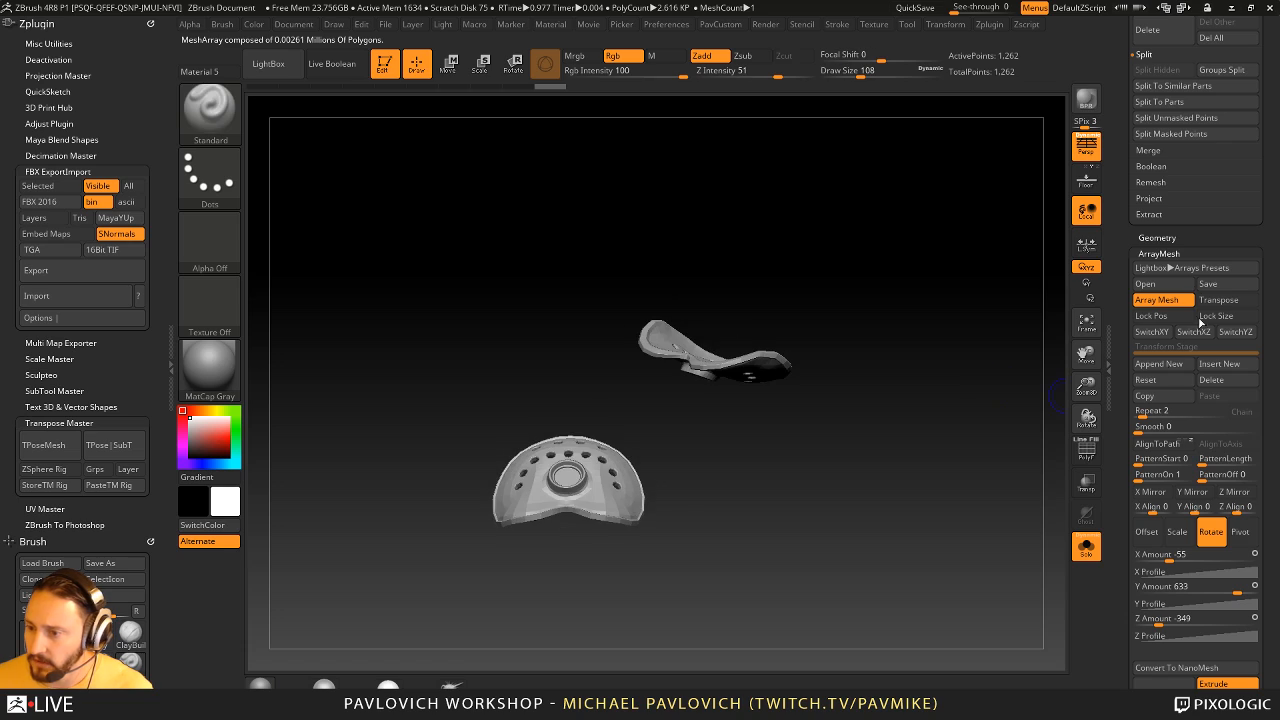
{"action": "left_click_drag", "start_coordinate": [1148, 410], "coordinate": [1187, 411]}
{"action": "right_click_drag", "start_coordinate": [933, 332], "coordinate": [913, 365], "text": "ctrl"}
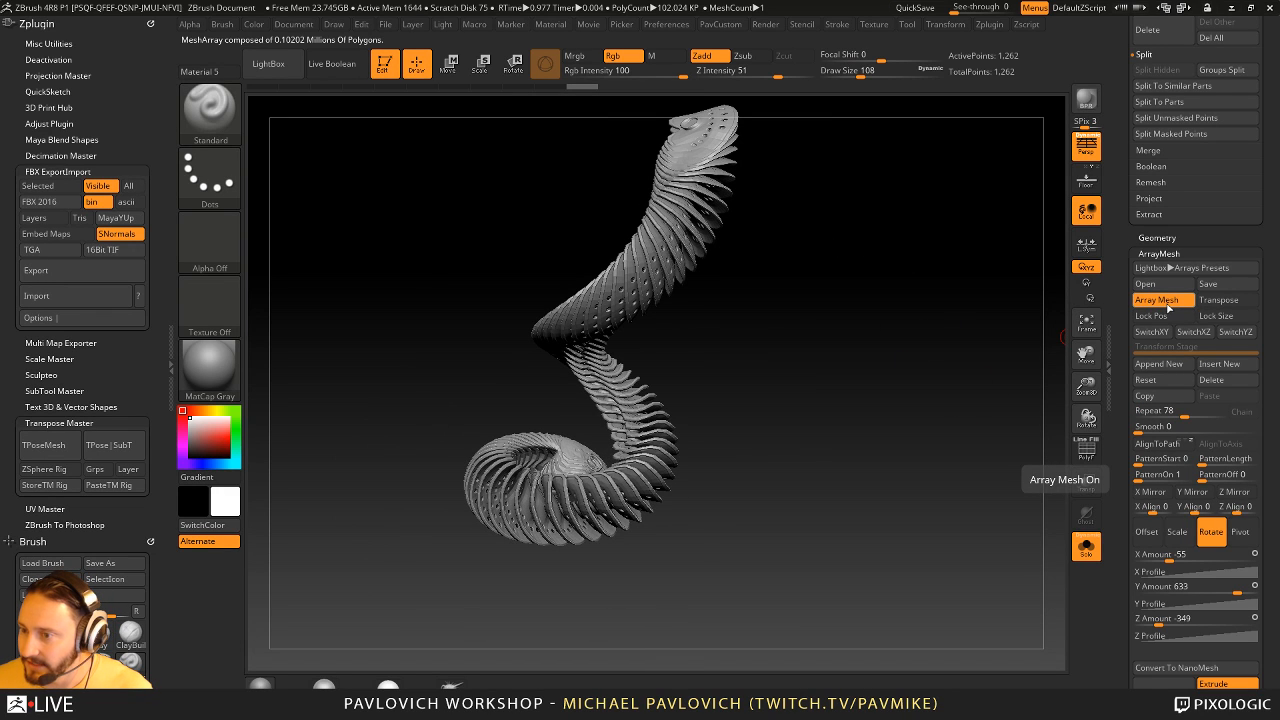
- Reset the shoulder pad's array, enable ArrayMesh again and turn off the perspective view
{"action": "left_click", "coordinate": [1145, 379]}
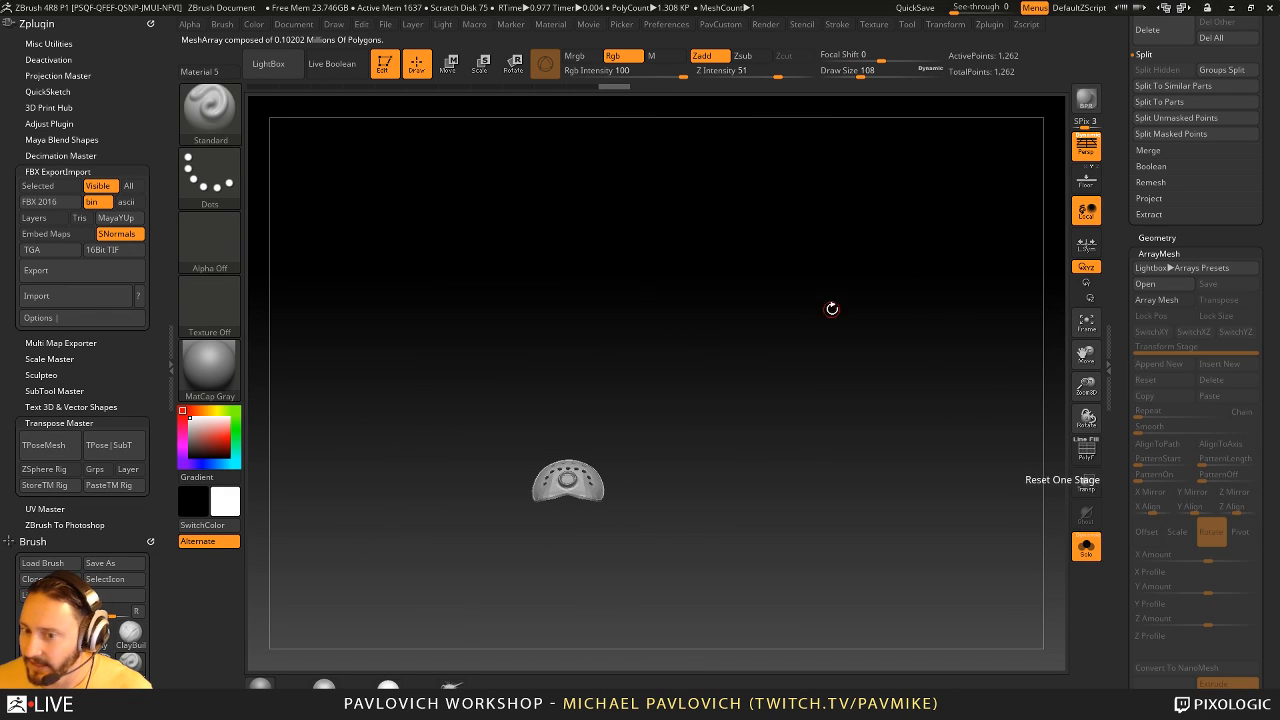
{"action": "right_click_drag", "start_coordinate": [831, 308], "coordinate": [909, 408], "text": "ctrl"}
{"action": "left_click", "coordinate": [1156, 300]}
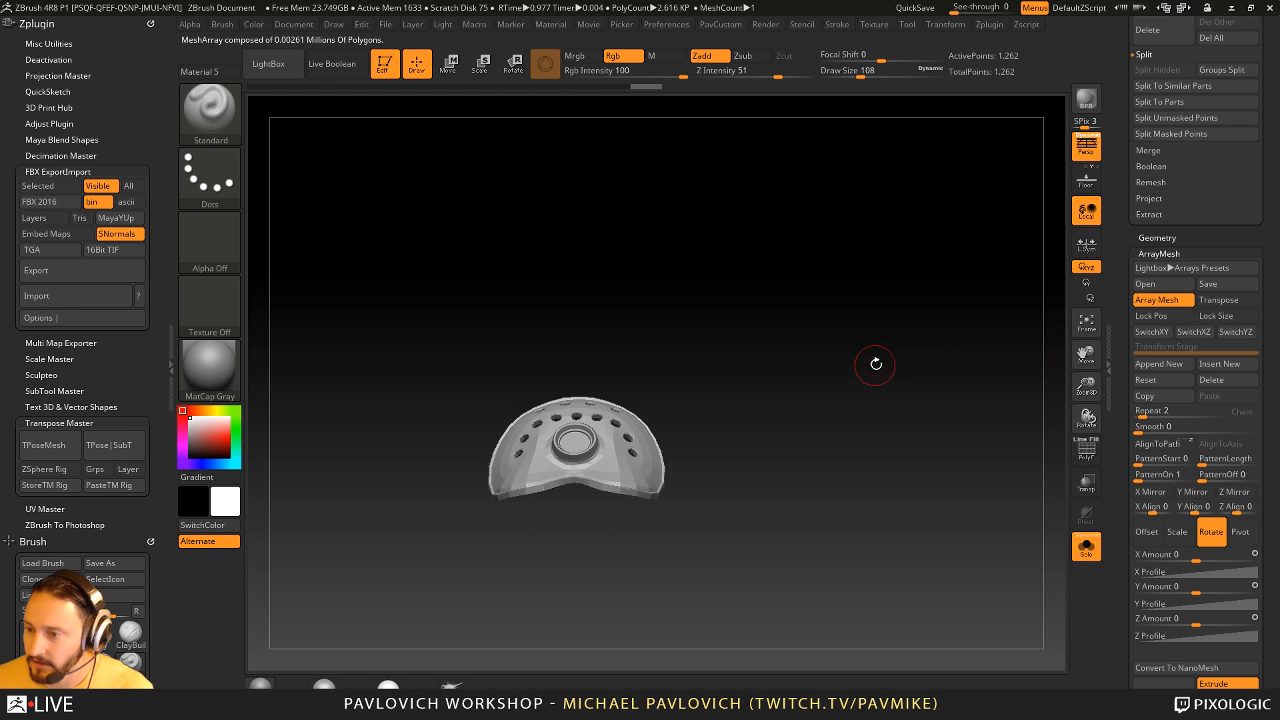
{"action": "right_click_drag", "start_coordinate": [876, 364], "coordinate": [875, 383], "text": "alt"}
{"action": "left_click", "coordinate": [1090, 148]}
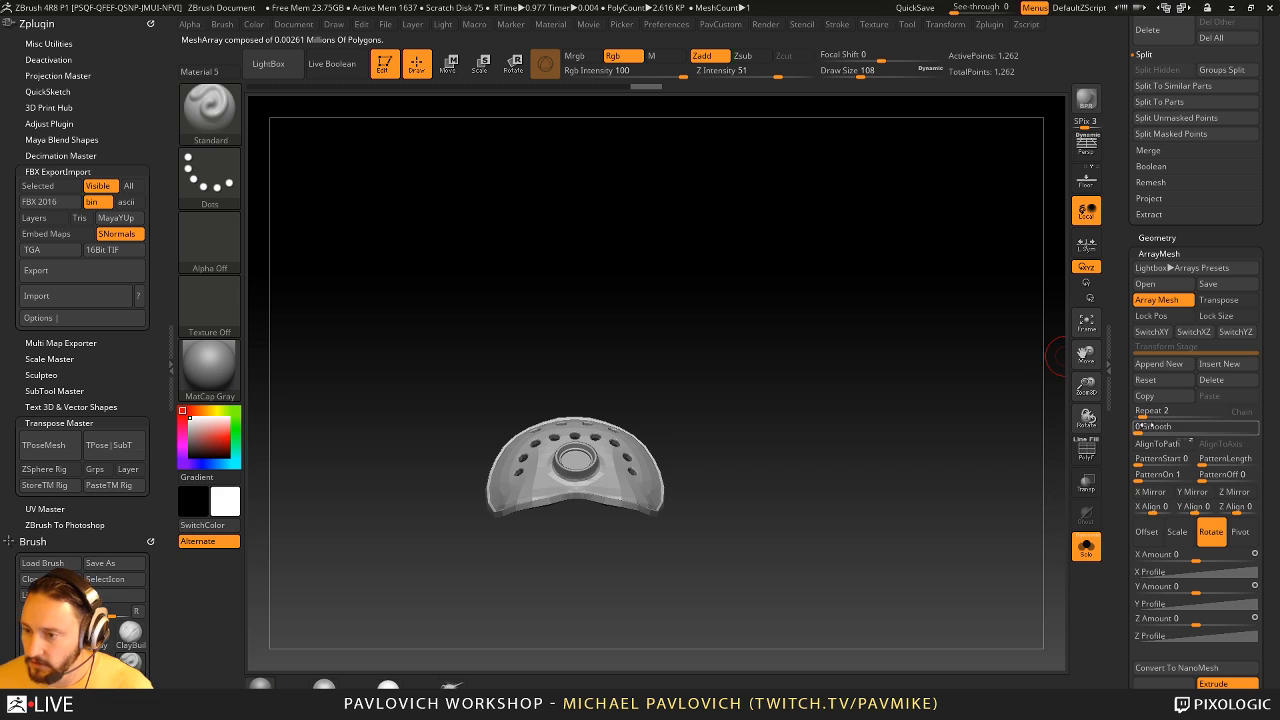
- Set the ArrayMesh repeat count to 5
{"action": "left_click", "coordinate": [1153, 406]}
{"action": "type", "text": "3"}
{"action": "key", "text": "Return"}
{"action": "type", "text": "5"}
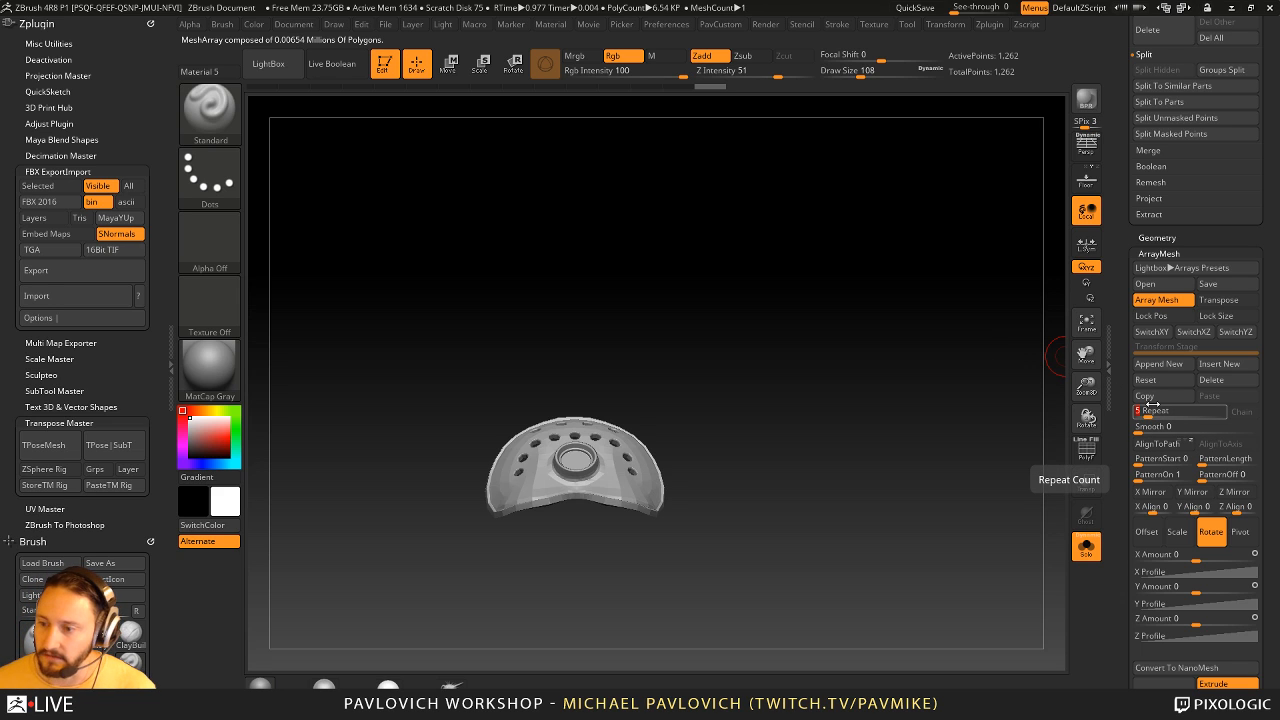
{"action": "key", "text": "Return"}
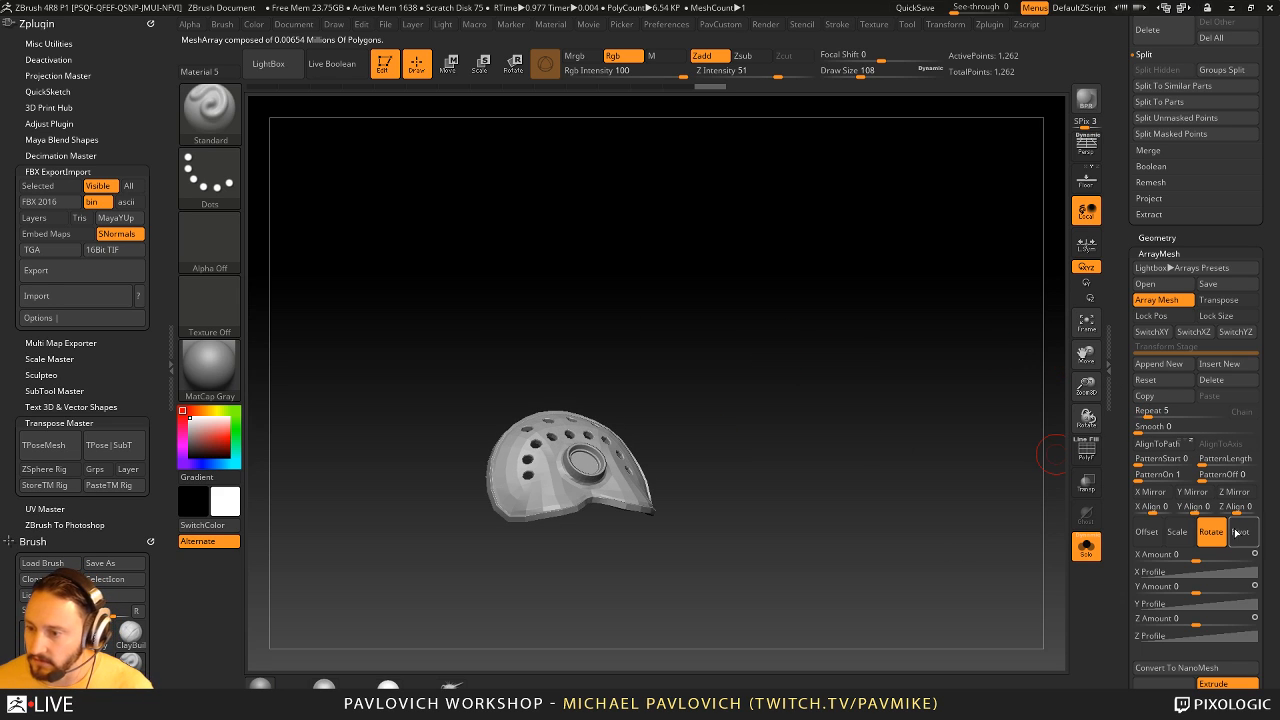
- Offset the array copies by about -0.72 in Y and -5.61 in Z
{"action": "left_click", "coordinate": [1147, 531]}
{"action": "left_click_drag", "start_coordinate": [1201, 556], "coordinate": [1193, 590]}
{"action": "left_click_drag", "start_coordinate": [1195, 620], "coordinate": [1152, 621]}
- Enable ArrayMesh Transpose, switch from the gizmo to the classic transpose line and extend it upward from the first pad
{"action": "left_click", "coordinate": [1218, 299]}
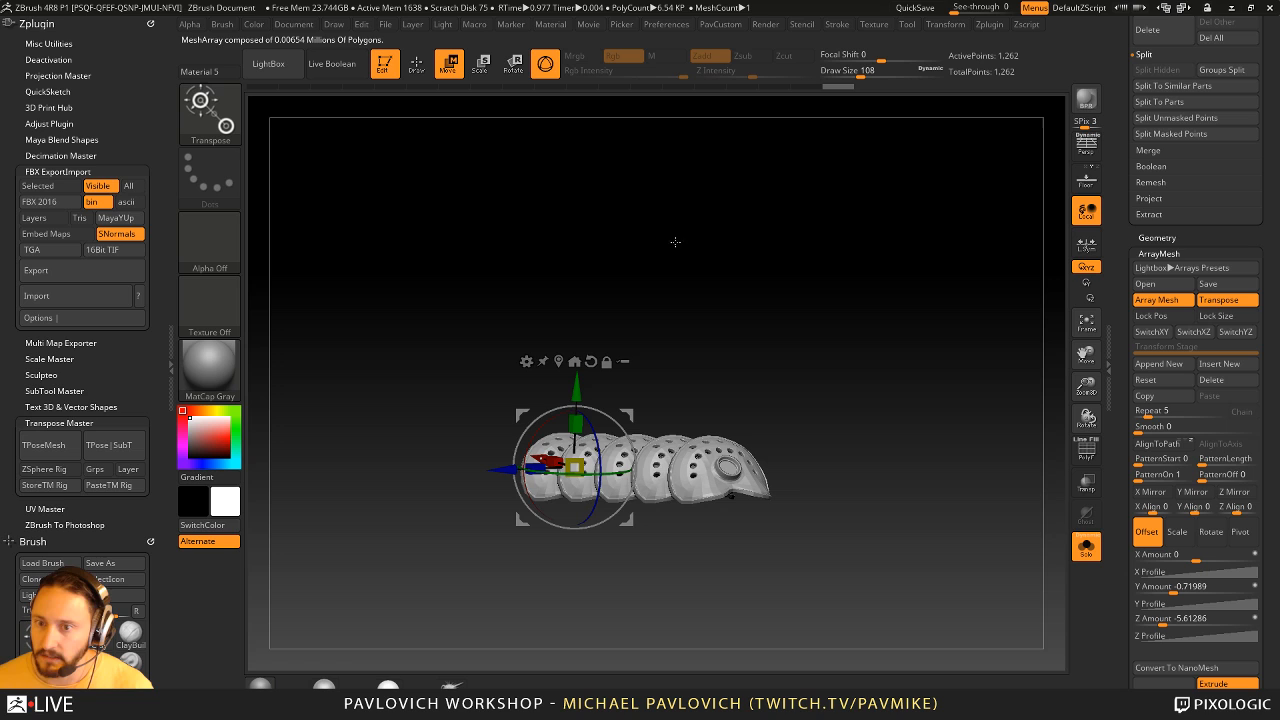
{"action": "left_click", "coordinate": [545, 63]}
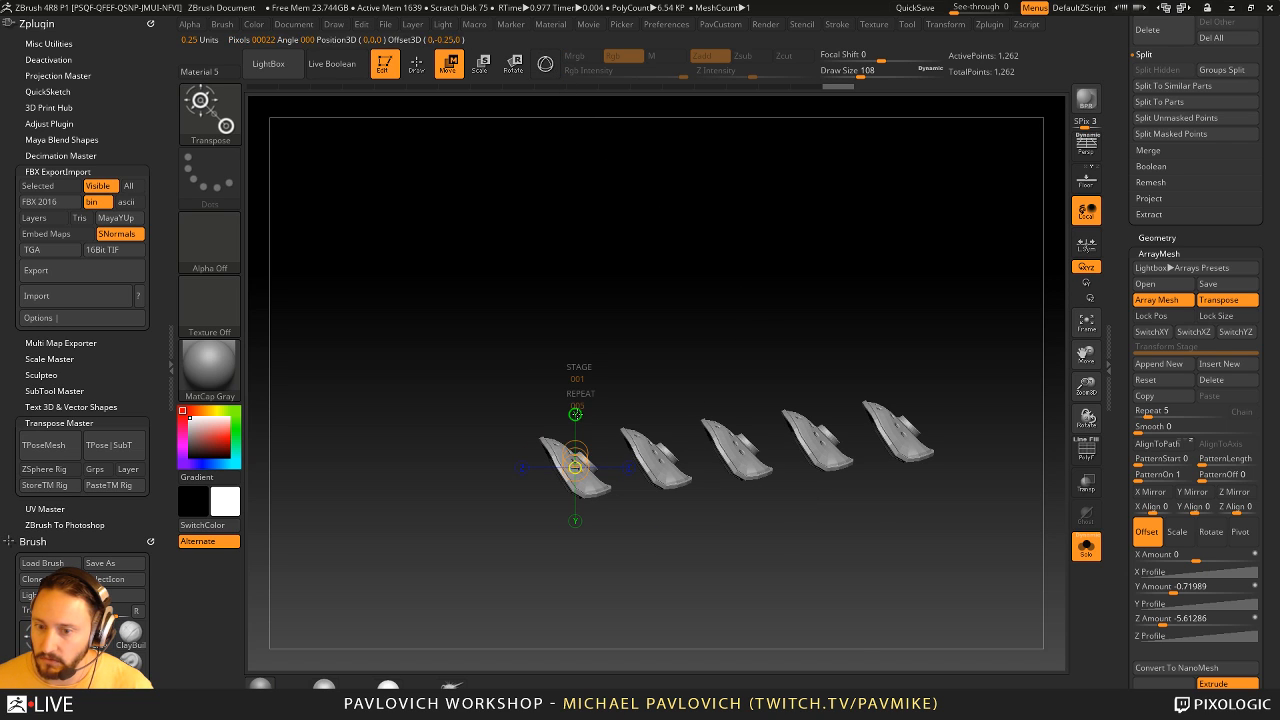
{"action": "left_click_drag", "start_coordinate": [580, 445], "coordinate": [576, 314]}
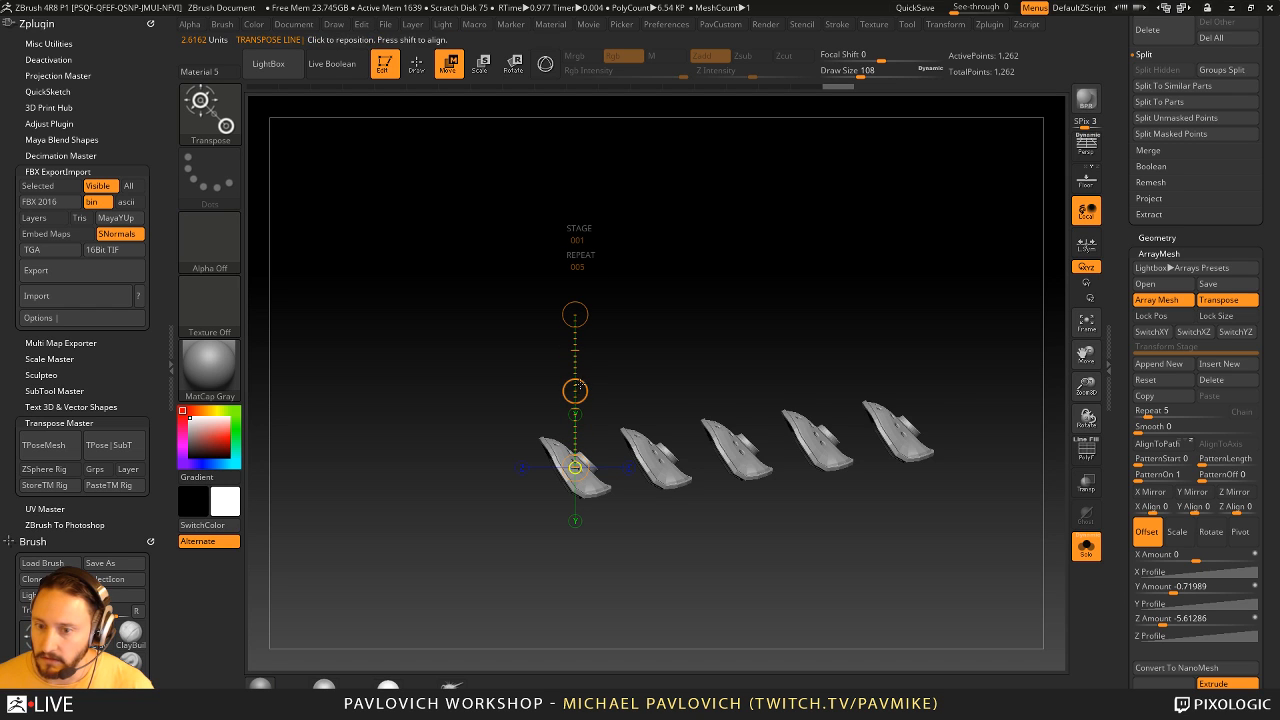
- Adjust the array with the transpose line into a diagonal stack of 7 repeats, offset about -4.84 in Y and -2.55 in Z
{"action": "left_click_drag", "start_coordinate": [575, 391], "coordinate": [354, 129]}
{"action": "mouse_move", "coordinate": [582, 255]}
{"action": "left_mouse_down"}
{"action": "mouse_move", "coordinate": [544, 259]}
{"action": "mouse_move", "coordinate": [650, 262]}
{"action": "left_mouse_up"}
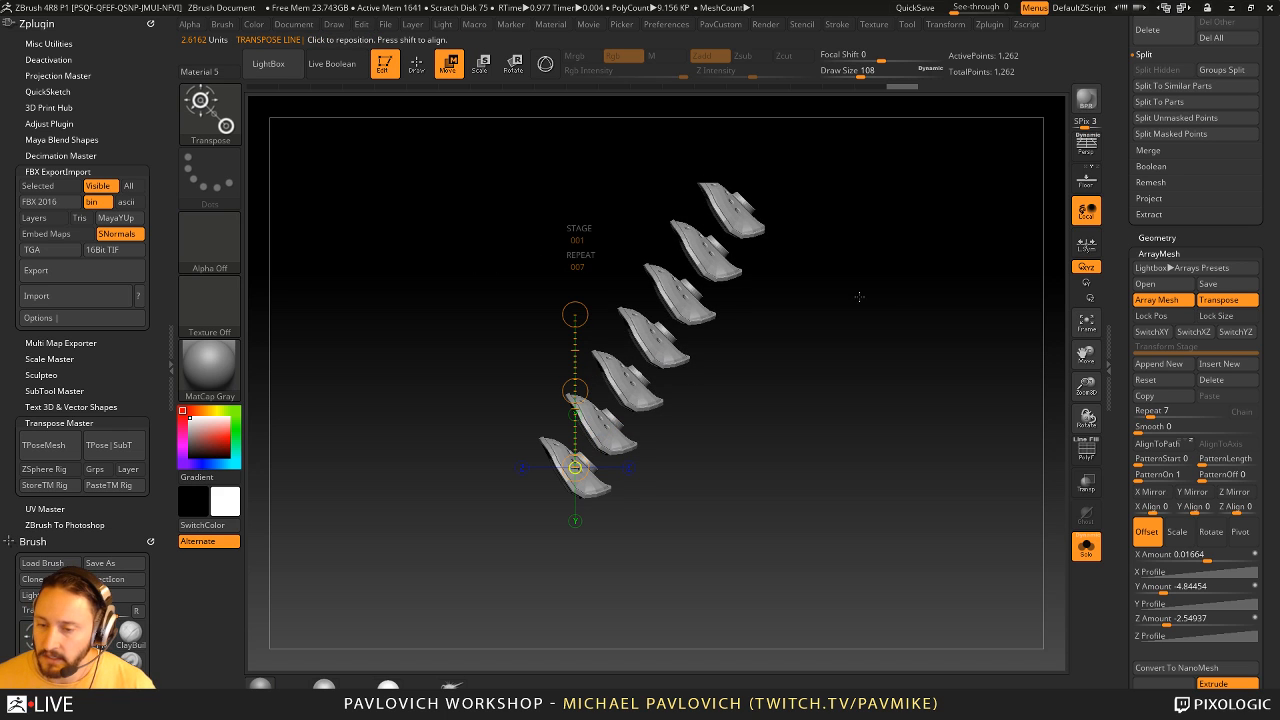
{"action": "left_click_drag", "start_coordinate": [857, 297], "coordinate": [866, 377], "text": "shift"}
{"action": "key", "text": "q"}
{"action": "mouse_move", "coordinate": [886, 335]}
{"action": "left_mouse_down", "text": "alt"}
{"action": "mouse_move", "coordinate": [919, 375]}
{"action": "mouse_move", "coordinate": [871, 401]}
{"action": "mouse_move", "coordinate": [857, 389]}
{"action": "mouse_move", "coordinate": [756, 473]}
{"action": "mouse_move", "coordinate": [833, 459]}
{"action": "left_mouse_up", "text": "alt"}
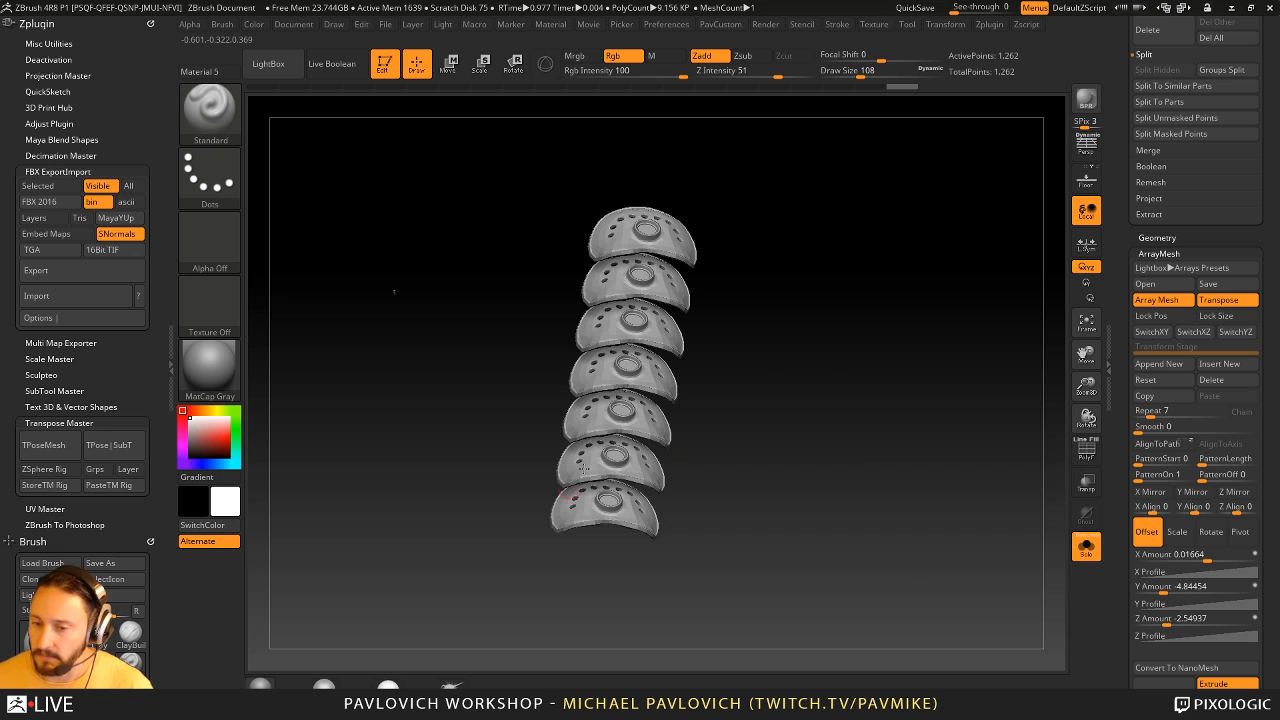
{"action": "left_click_drag", "start_coordinate": [810, 416], "coordinate": [821, 502]}
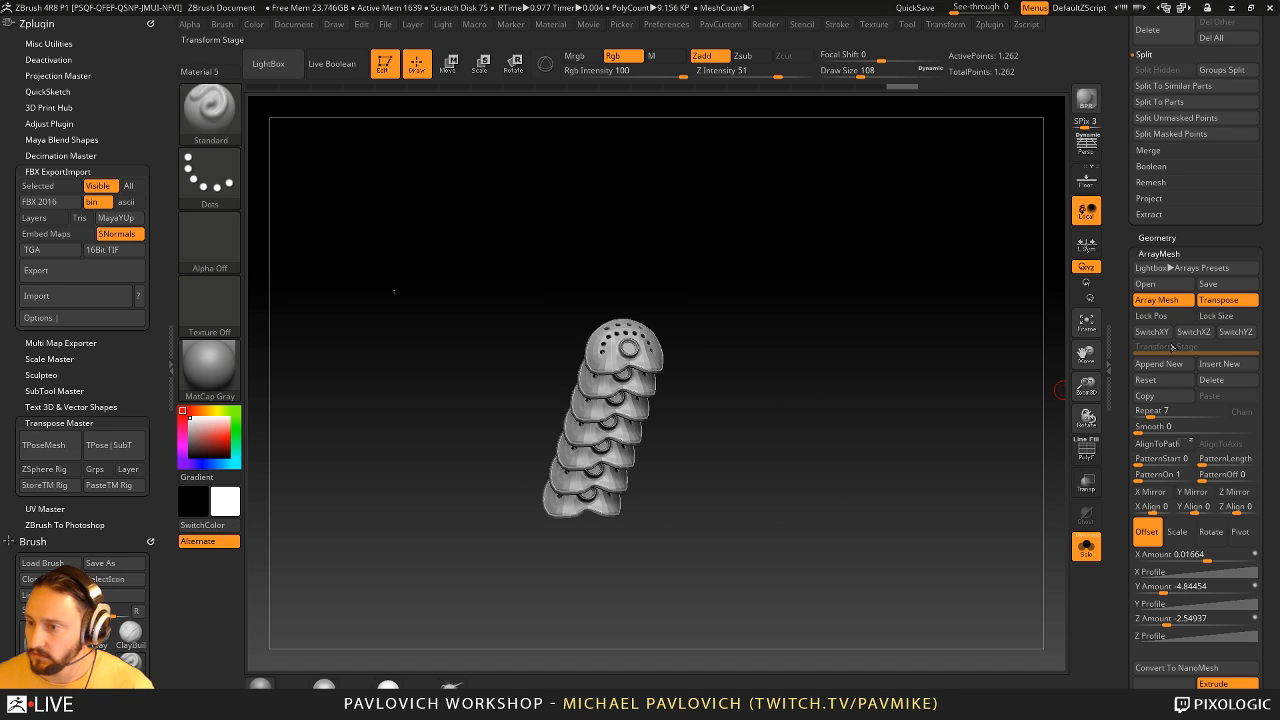
- Append a second array stage and rotate its copies 360 degrees in Z, with the Y rotation set to 0
{"action": "left_click", "coordinate": [1160, 365]}
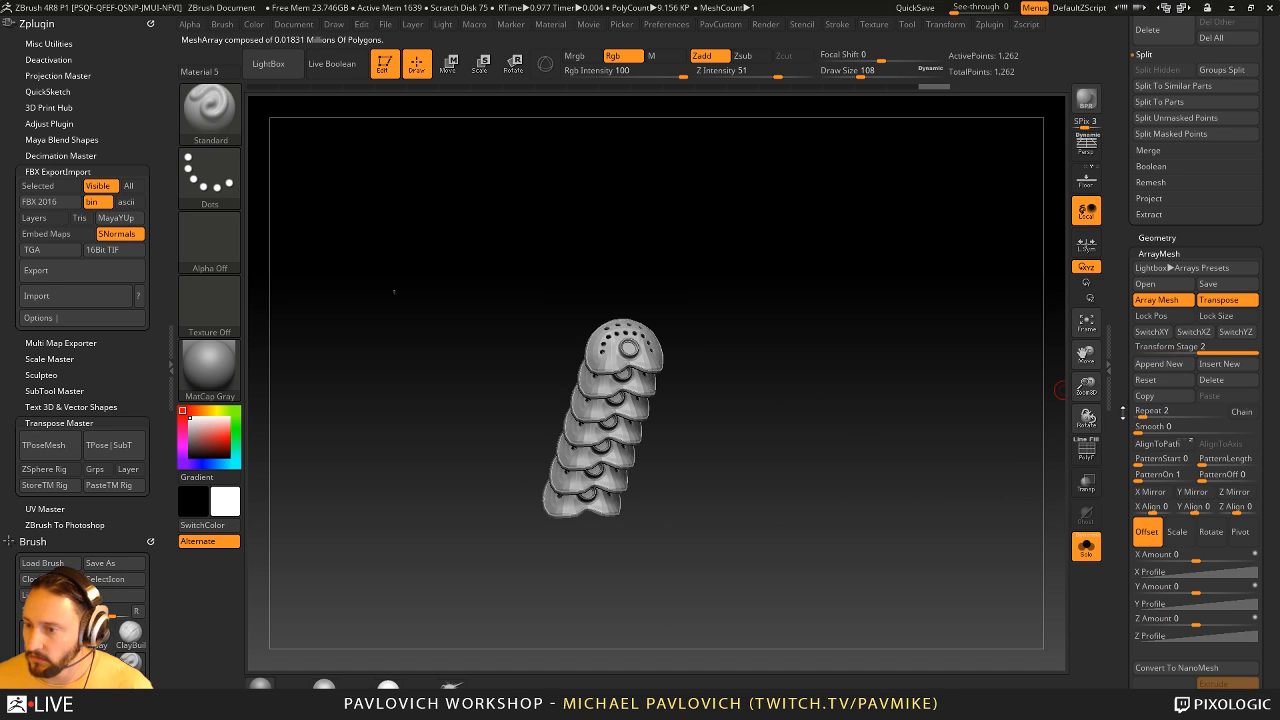
{"action": "scroll", "coordinate": [1170, 400], "scroll_direction": "down", "scroll_amount": 3}
{"action": "left_click", "coordinate": [1211, 383]}
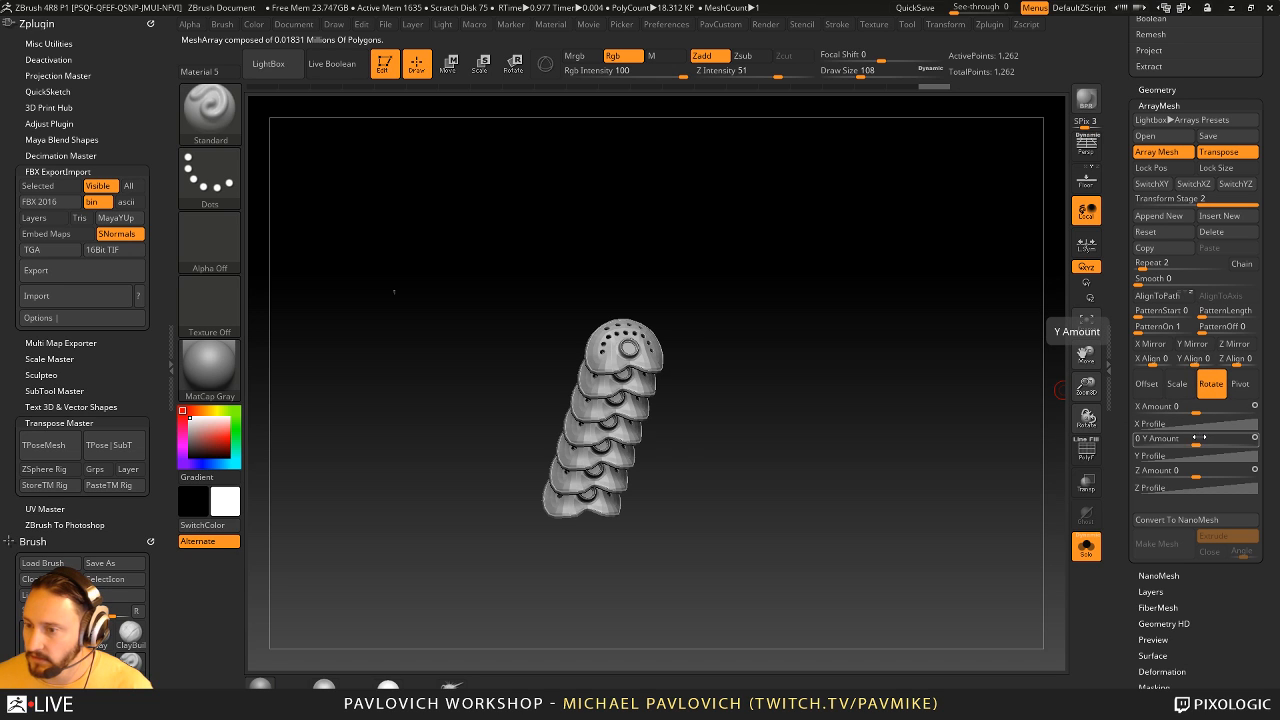
{"action": "left_click_drag", "start_coordinate": [1198, 438], "coordinate": [1210, 438]}
{"action": "left_click_drag", "start_coordinate": [1225, 438], "coordinate": [1226, 471]}
{"action": "left_click", "coordinate": [1226, 438]}
{"action": "type", "text": "0"}
{"action": "key", "text": "Return"}
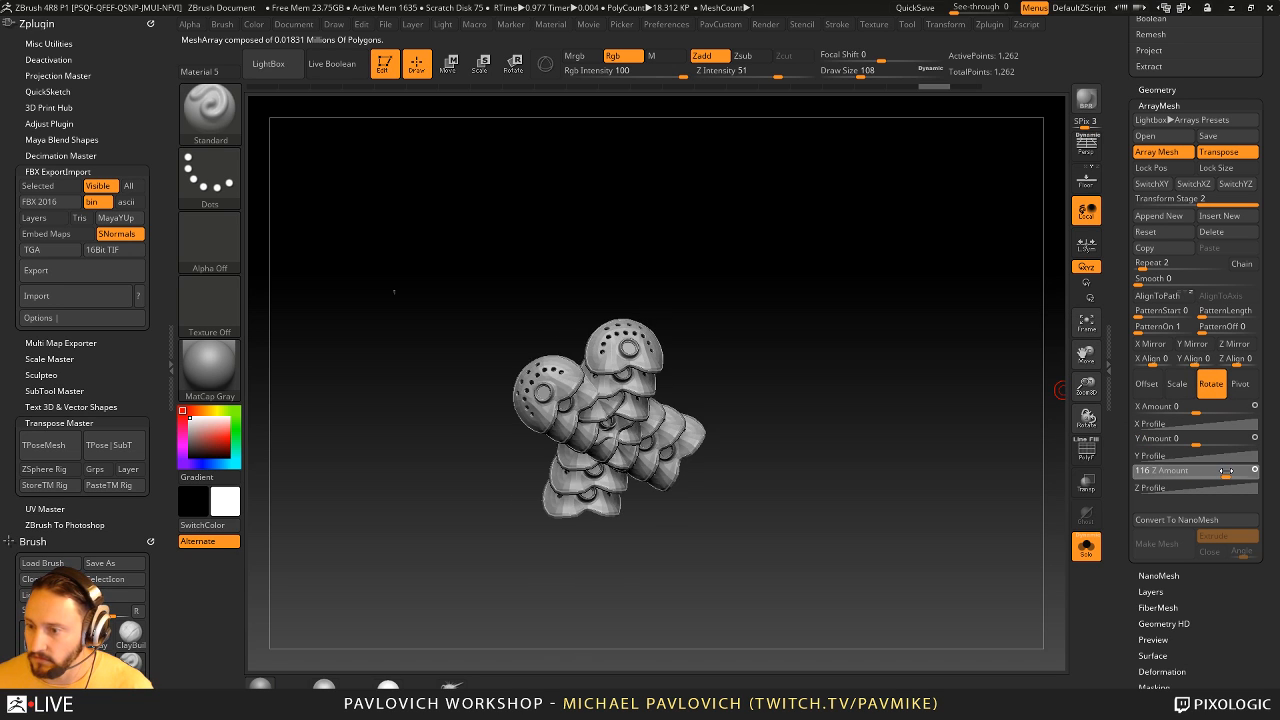
{"action": "left_click", "coordinate": [1225, 471]}
{"action": "type", "text": "36"}
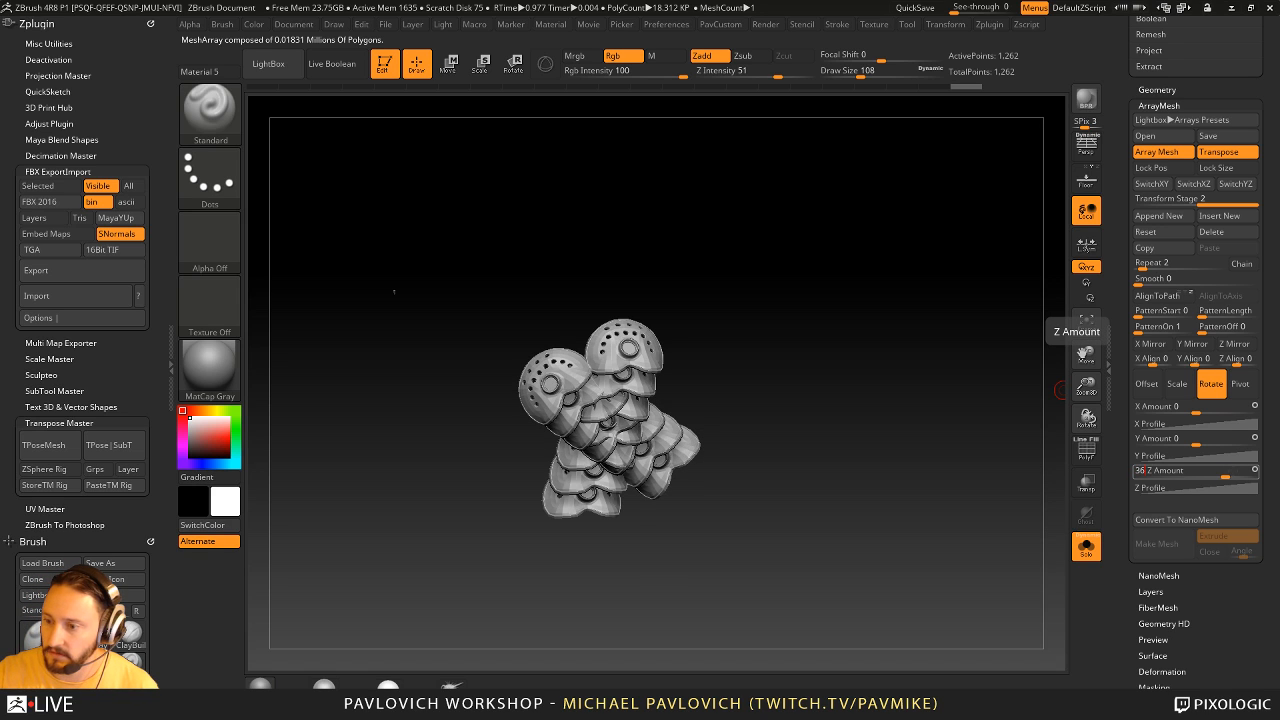
{"action": "type", "text": "0"}
{"action": "key", "text": "Return"}
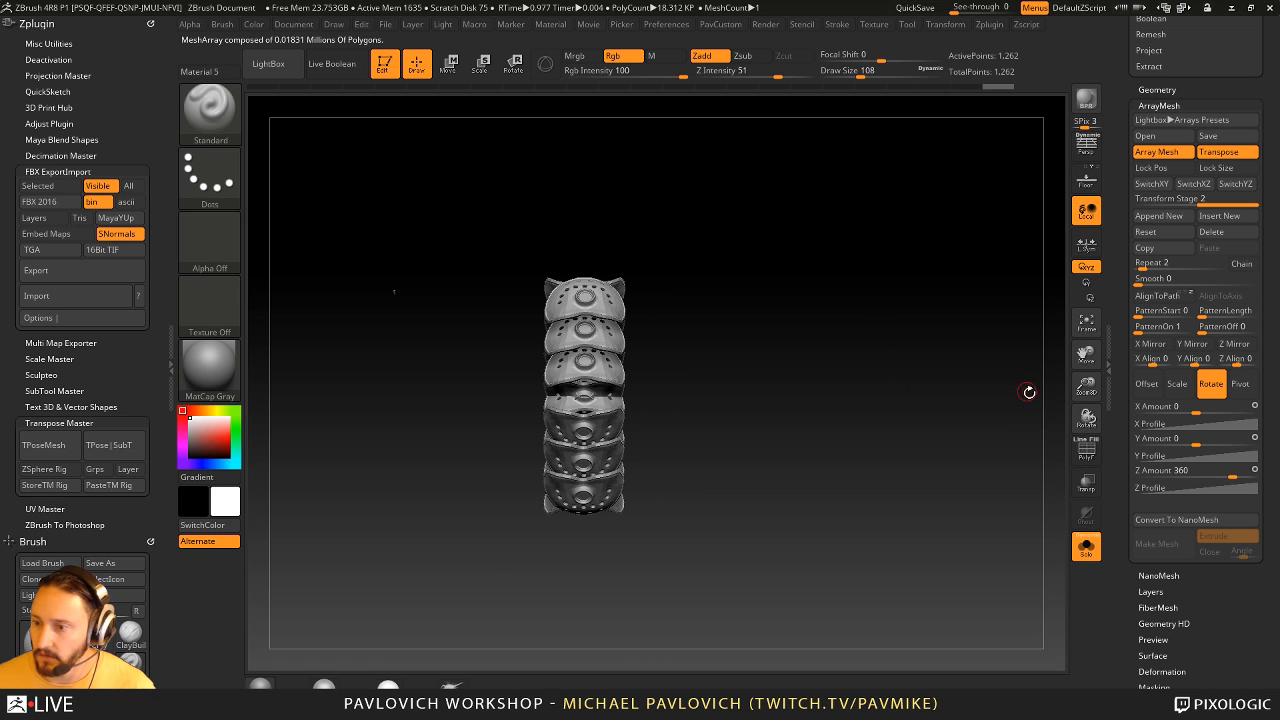
- Set the second stage's repeat count to 5 and move its pivot down with the transpose line, about -0.01 in X and 0.77 in Y
{"action": "left_click", "coordinate": [1152, 267]}
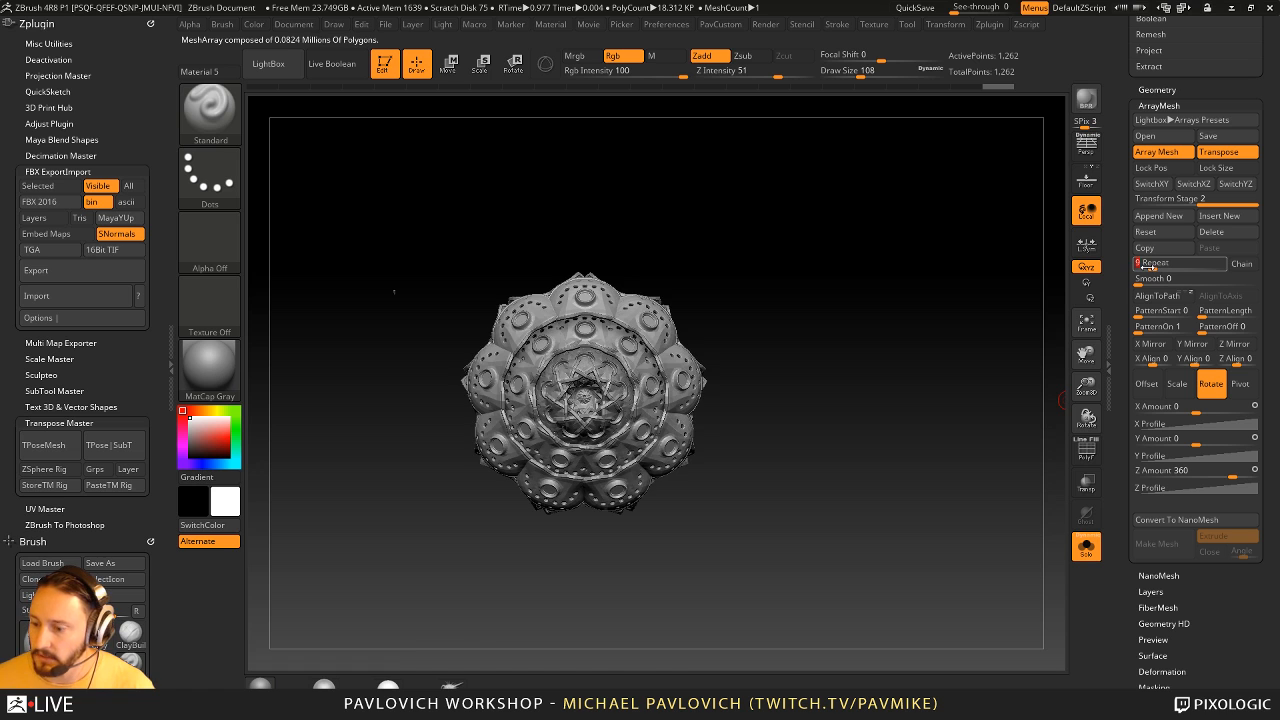
{"action": "left_click_drag", "start_coordinate": [1012, 360], "coordinate": [896, 402]}
{"action": "key", "text": "w"}
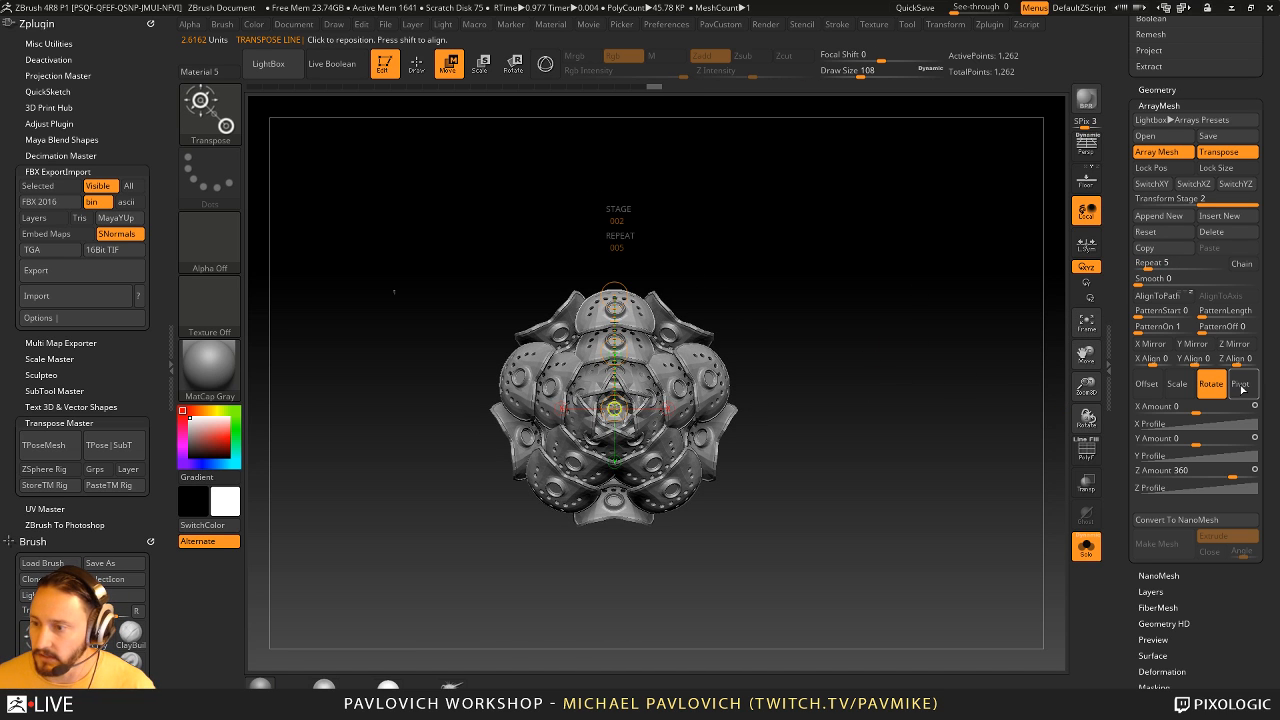
{"action": "left_click", "coordinate": [1240, 386]}
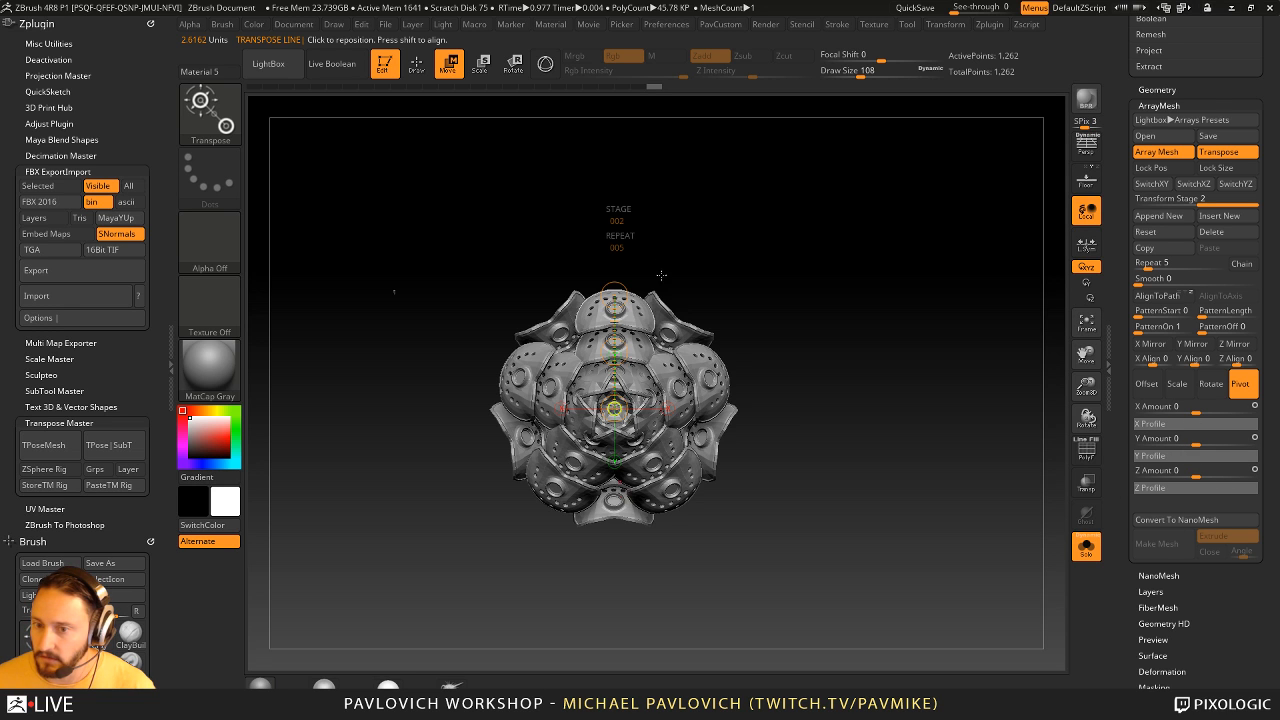
{"action": "left_click_drag", "start_coordinate": [661, 275], "coordinate": [775, 262]}
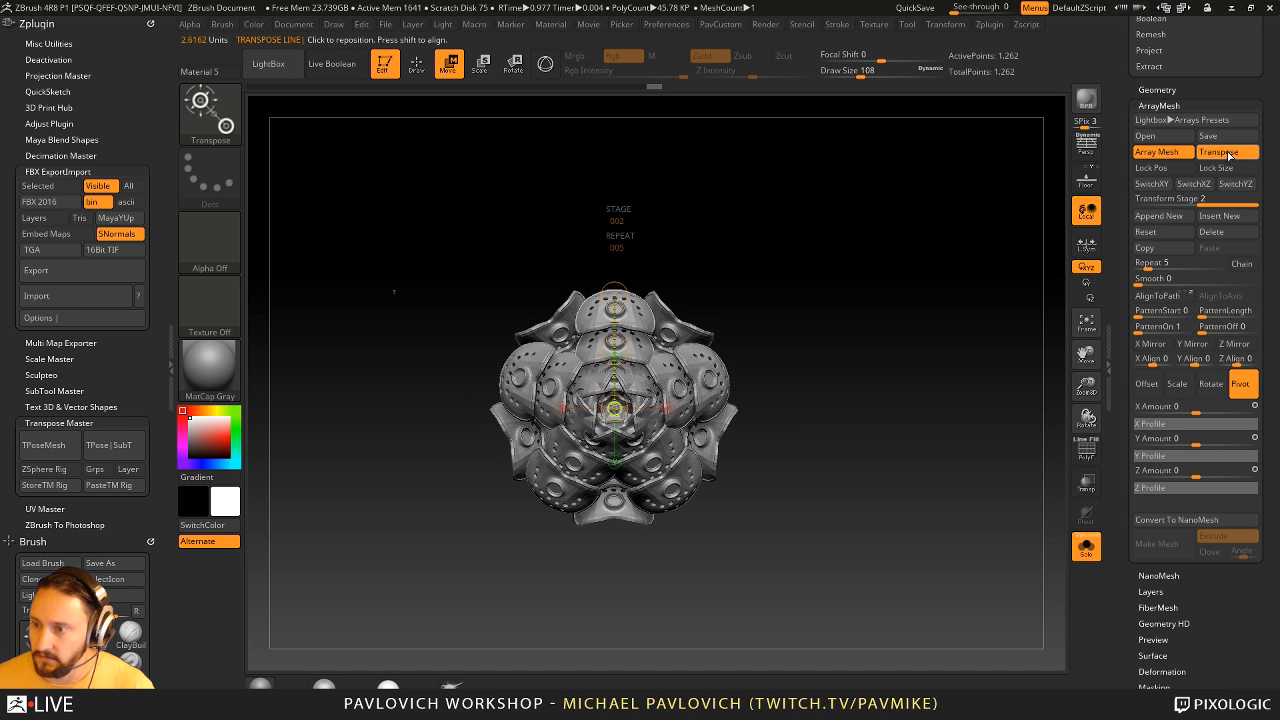
{"action": "left_click_drag", "start_coordinate": [614, 408], "coordinate": [614, 592]}
- Turn on the PolyFrame display and switch to the ZModeler brush for editing the source shoulder pad
{"action": "mouse_move", "coordinate": [972, 490]}
{"action": "left_mouse_down", "text": "alt"}
{"action": "mouse_move", "coordinate": [957, 373]}
{"action": "mouse_move", "coordinate": [1014, 443]}
{"action": "mouse_move", "coordinate": [926, 446]}
{"action": "mouse_move", "coordinate": [921, 404]}
{"action": "mouse_move", "coordinate": [680, 469]}
{"action": "mouse_move", "coordinate": [743, 640]}
{"action": "mouse_move", "coordinate": [868, 290]}
{"action": "left_mouse_up", "text": "alt"}
{"action": "key", "text": "q"}
{"action": "left_click", "coordinate": [1083, 459]}
{"action": "key", "text": "b"}
{"action": "key", "text": "z"}
{"action": "key", "text": "m"}
{"action": "mouse_move", "coordinate": [887, 241]}
{"action": "left_mouse_down"}
{"action": "mouse_move", "coordinate": [860, 346]}
{"action": "mouse_move", "coordinate": [880, 394]}
{"action": "left_mouse_up"}
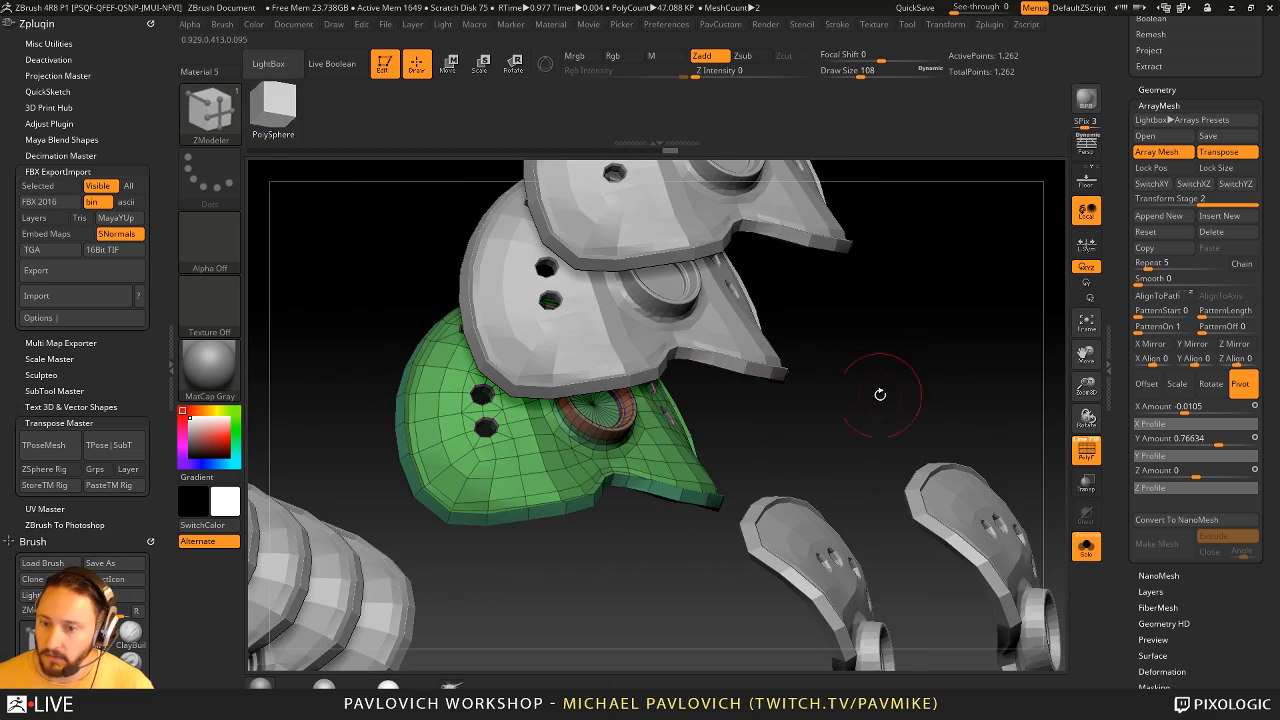
{"action": "left_click_drag", "start_coordinate": [588, 566], "coordinate": [555, 605]}
{"action": "left_click", "coordinate": [535, 540]}
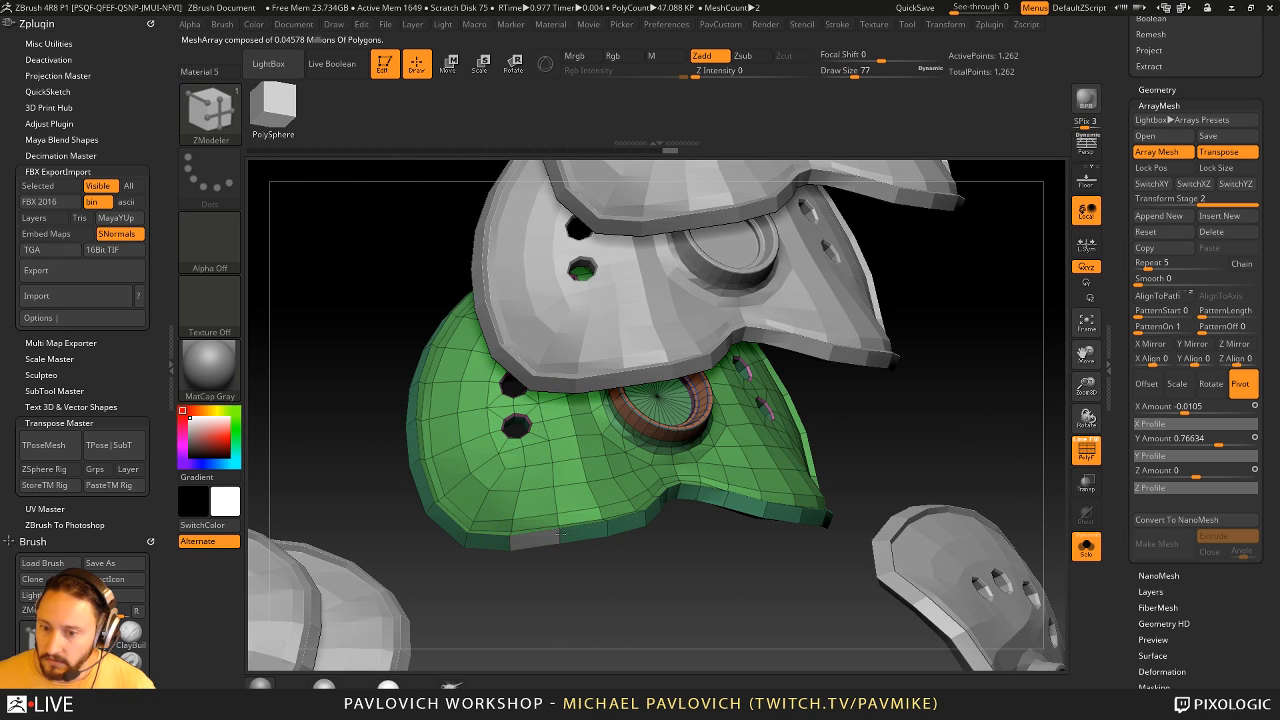
{"action": "left_click_drag", "start_coordinate": [673, 577], "coordinate": [671, 566]}
{"action": "key", "text": "ctrl+z"}
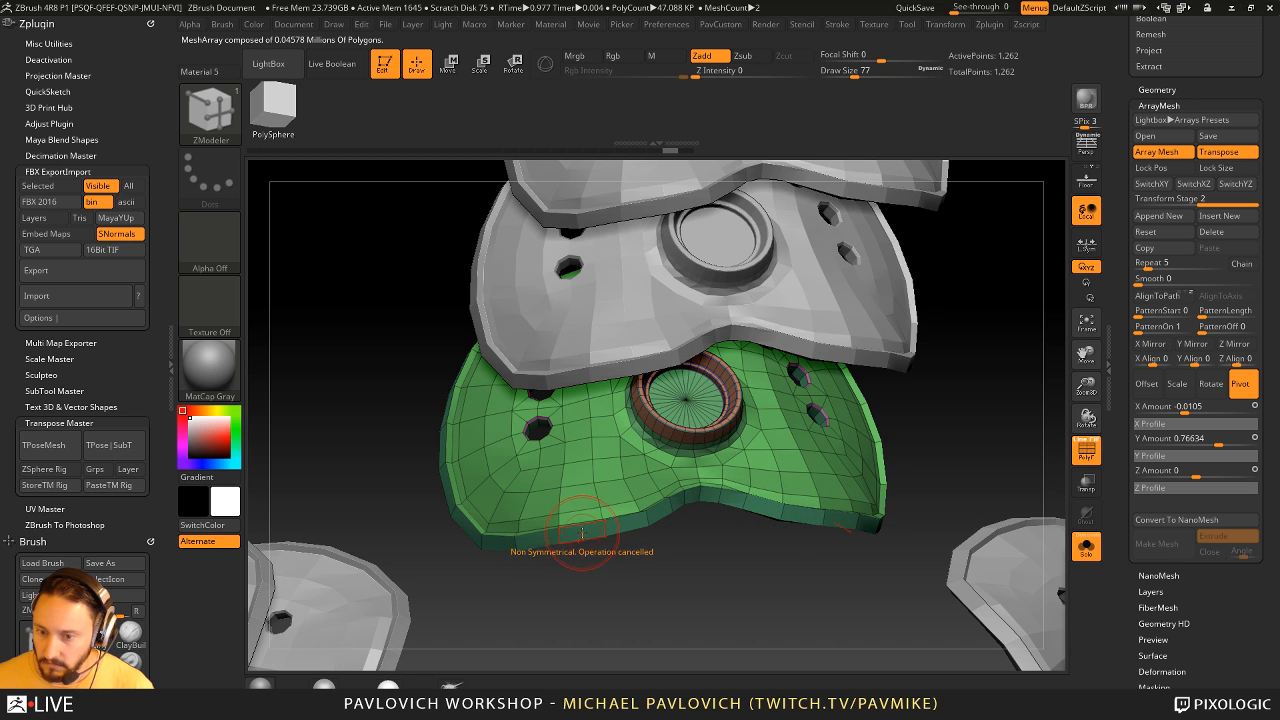
- Mirror and weld the source pad, and extrude polygons from its lower edge with QMesh into a tab on each side
{"action": "key", "text": "2"}
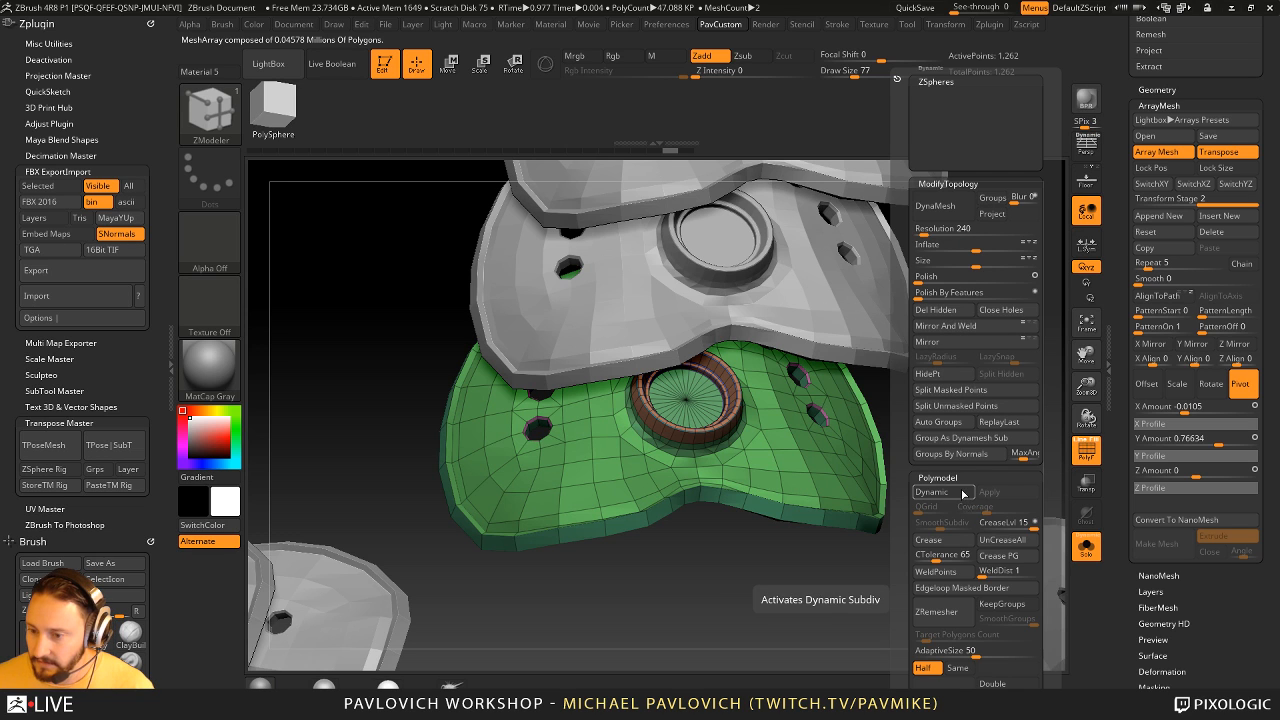
{"action": "left_click", "coordinate": [968, 326]}
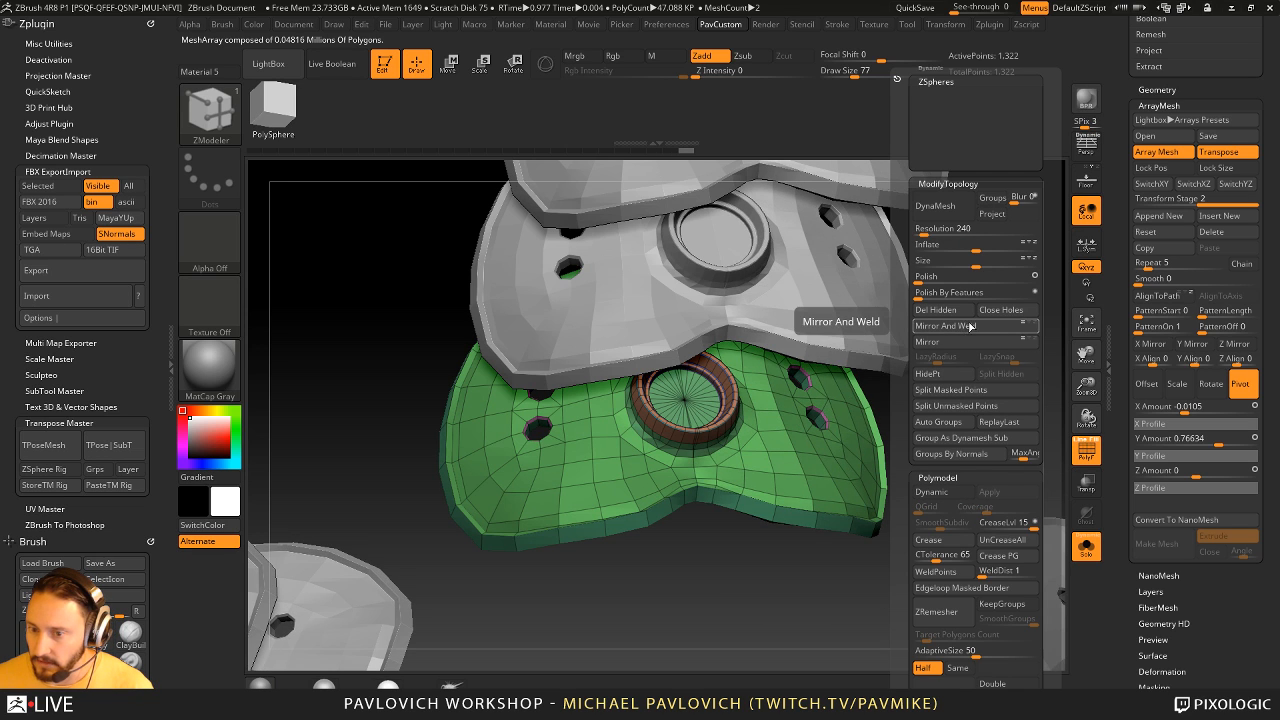
{"action": "left_click_drag", "start_coordinate": [760, 597], "coordinate": [792, 388]}
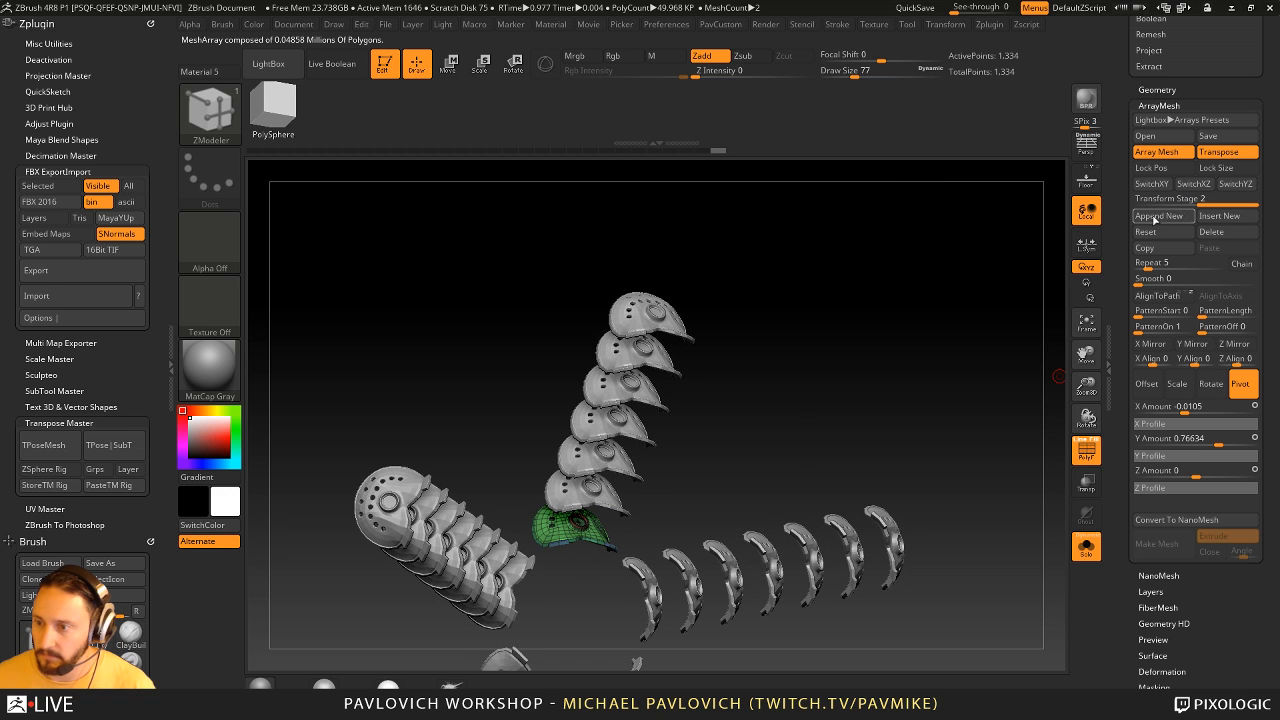
{"action": "left_click_drag", "start_coordinate": [841, 341], "coordinate": [565, 567], "text": "alt"}
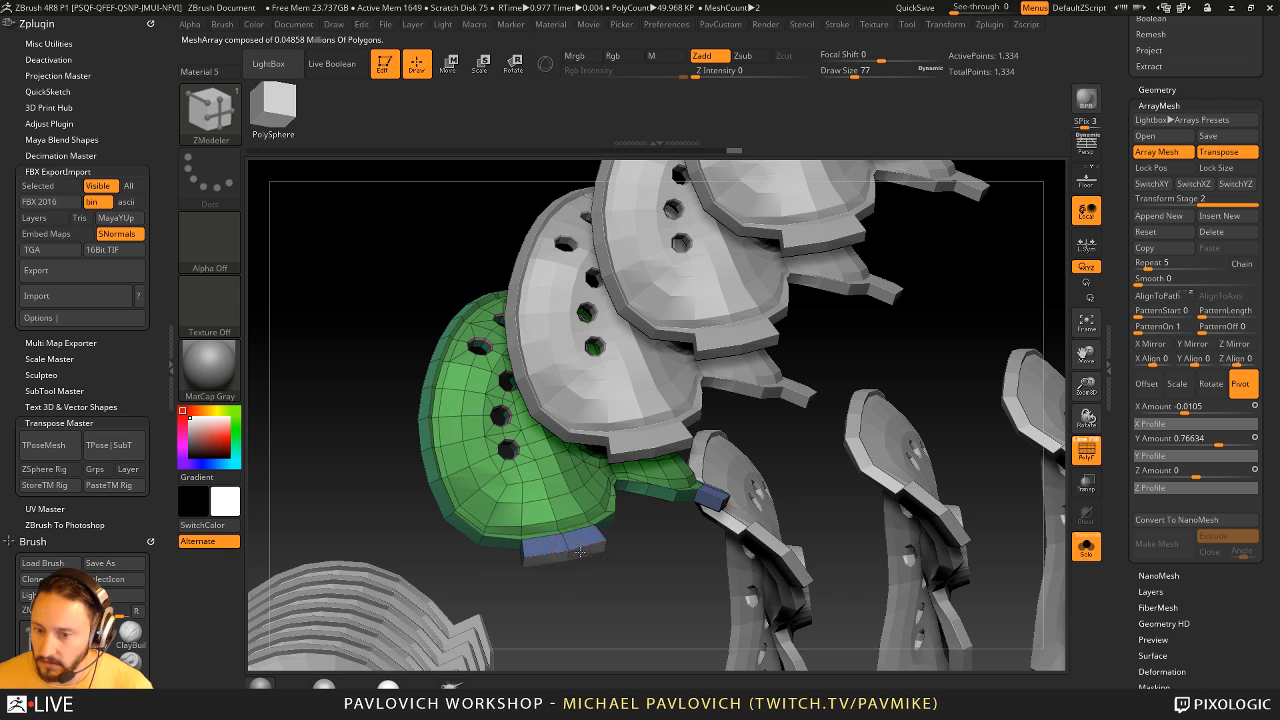
{"action": "left_click_drag", "start_coordinate": [568, 550], "coordinate": [615, 583]}
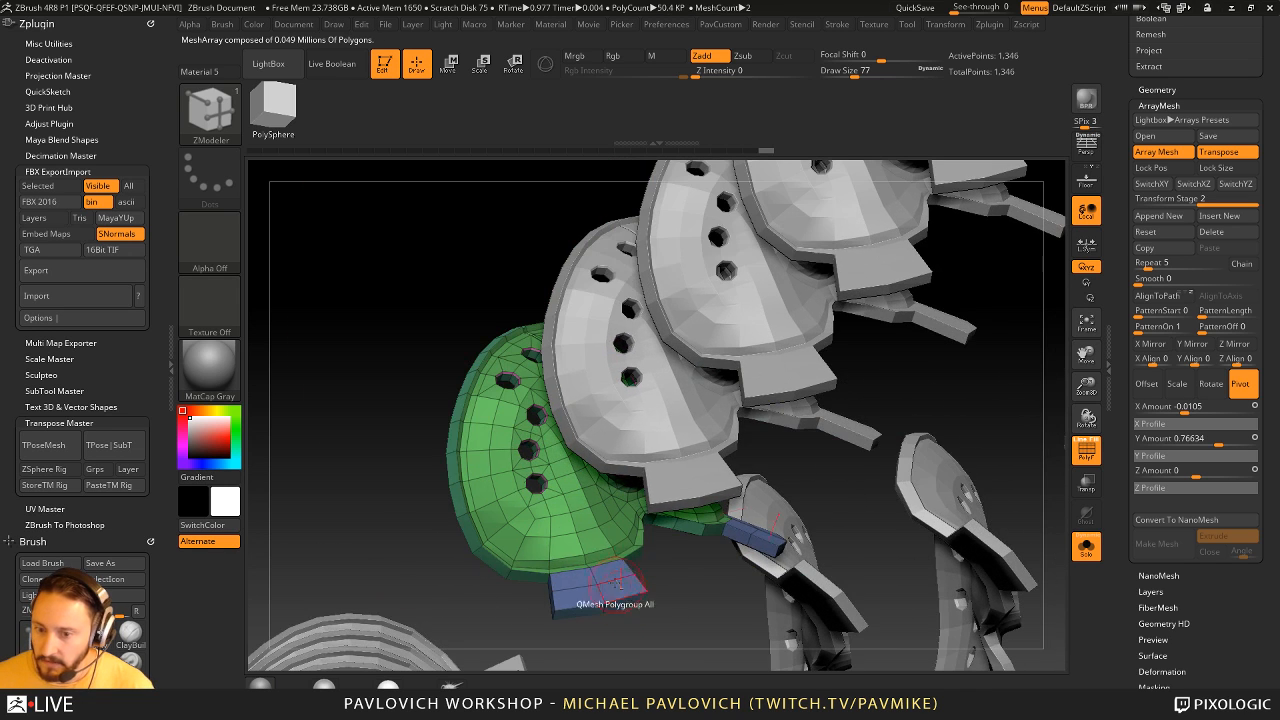
- Set the ZModeler point action to Split and split the tab's centre points into small round polygons on both faces
{"action": "right_click", "coordinate": [596, 580]}
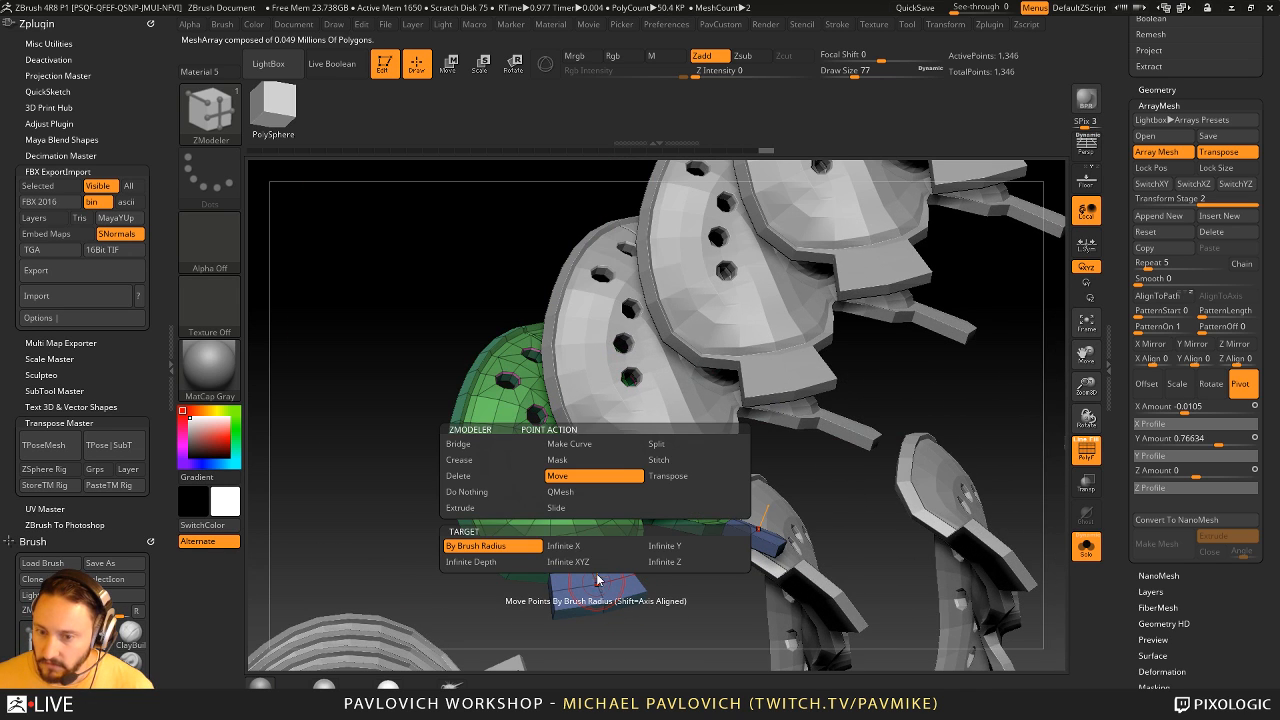
{"action": "left_click", "coordinate": [672, 449]}
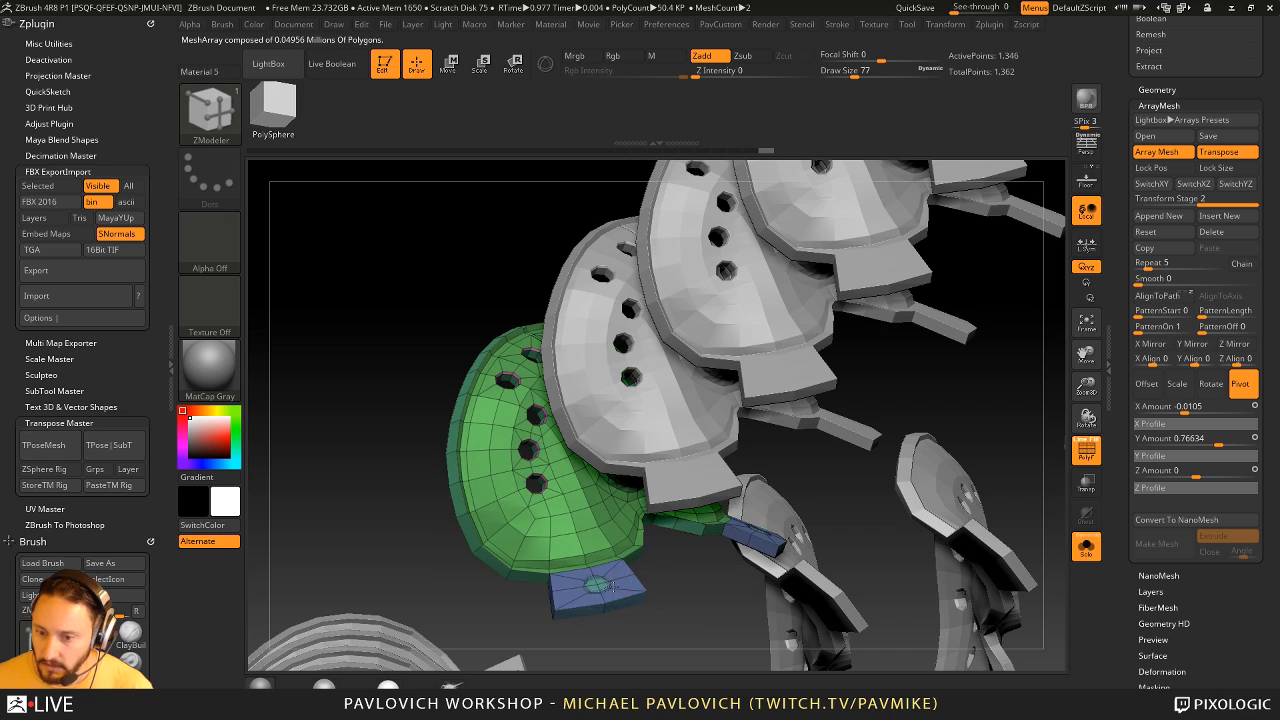
{"action": "left_click_drag", "start_coordinate": [613, 587], "coordinate": [614, 587]}
{"action": "right_click_drag", "start_coordinate": [613, 587], "coordinate": [594, 583]}
{"action": "left_click_drag", "start_coordinate": [596, 561], "coordinate": [596, 555]}
{"action": "right_click_drag", "start_coordinate": [596, 555], "coordinate": [680, 575]}
- QMesh the tab's round polygons with the Polygroup All target at draw size 13, pushing them through to cut a hole
{"action": "right_click", "coordinate": [593, 583]}
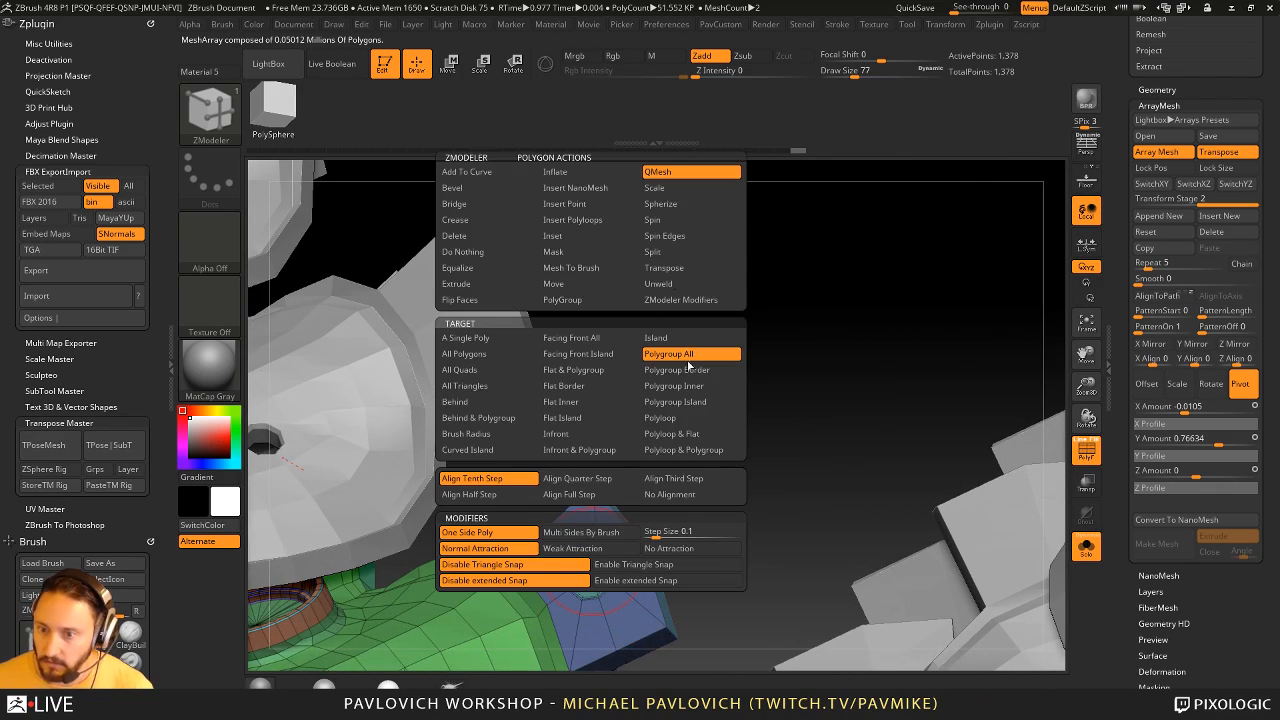
{"action": "left_click", "coordinate": [690, 358]}
{"action": "left_click_drag", "start_coordinate": [596, 563], "coordinate": [763, 429]}
{"action": "key", "text": "ctrl+z"}
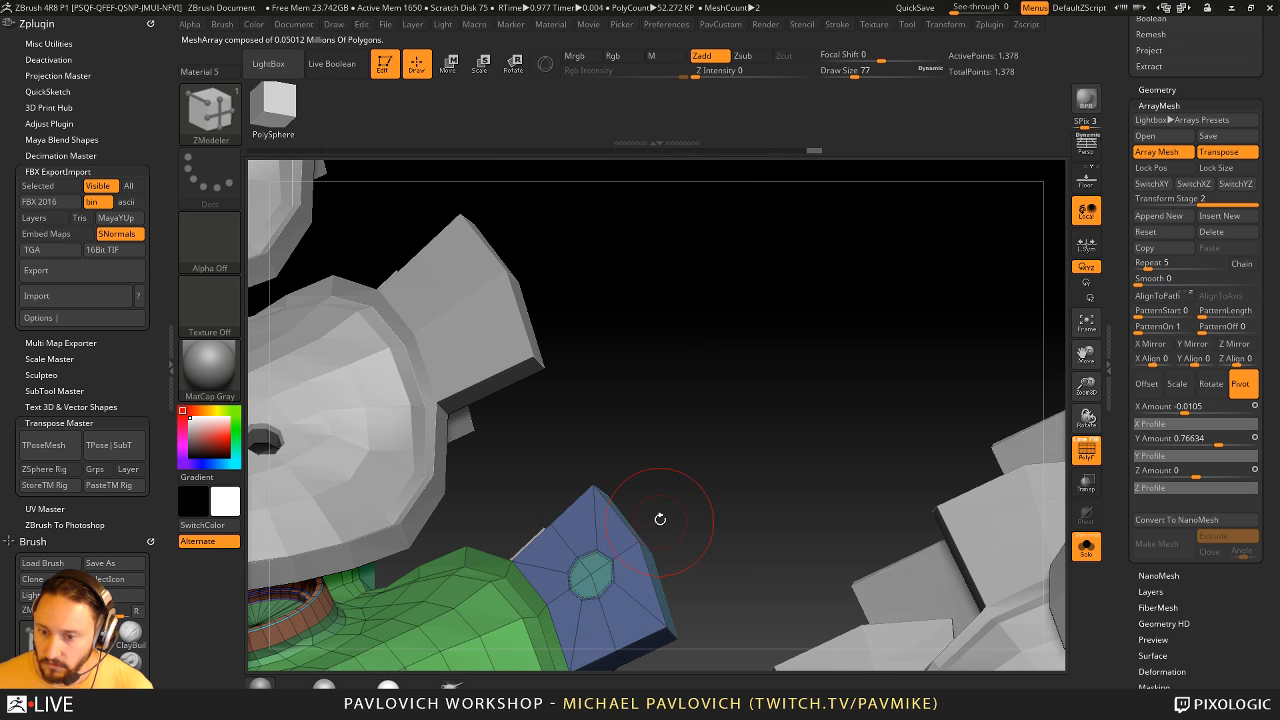
{"action": "key", "text": "s"}
{"action": "left_click_drag", "start_coordinate": [658, 518], "coordinate": [639, 518]}
{"action": "left_click_drag", "start_coordinate": [607, 560], "coordinate": [687, 508]}
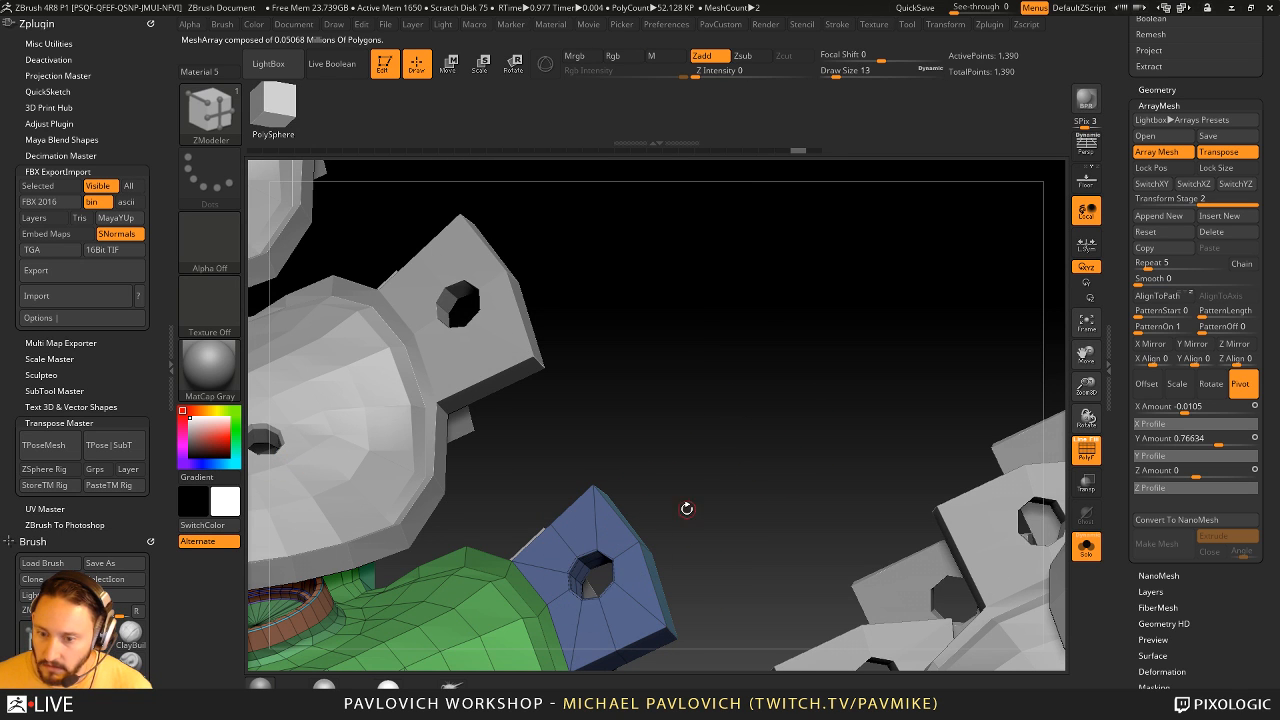
{"action": "left_click_drag", "start_coordinate": [751, 478], "coordinate": [928, 379]}
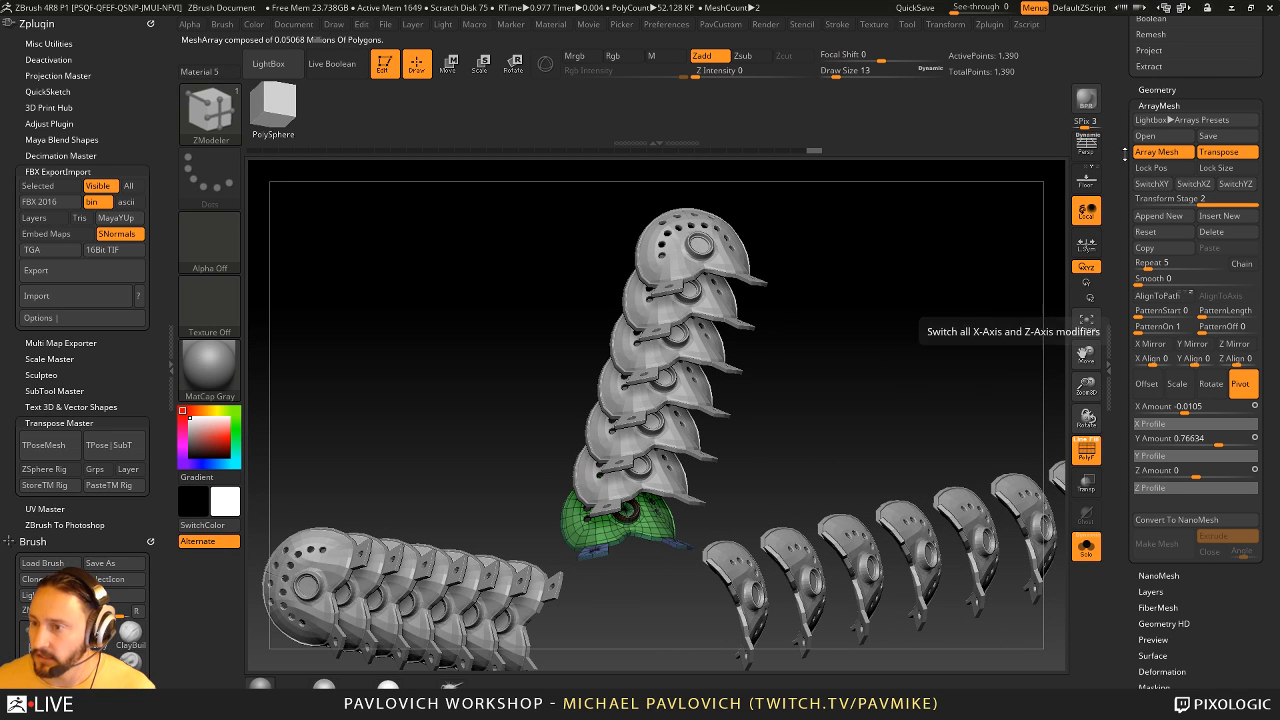
- Set the second array stage's repeat count to 12
{"action": "left_click", "coordinate": [1153, 264]}
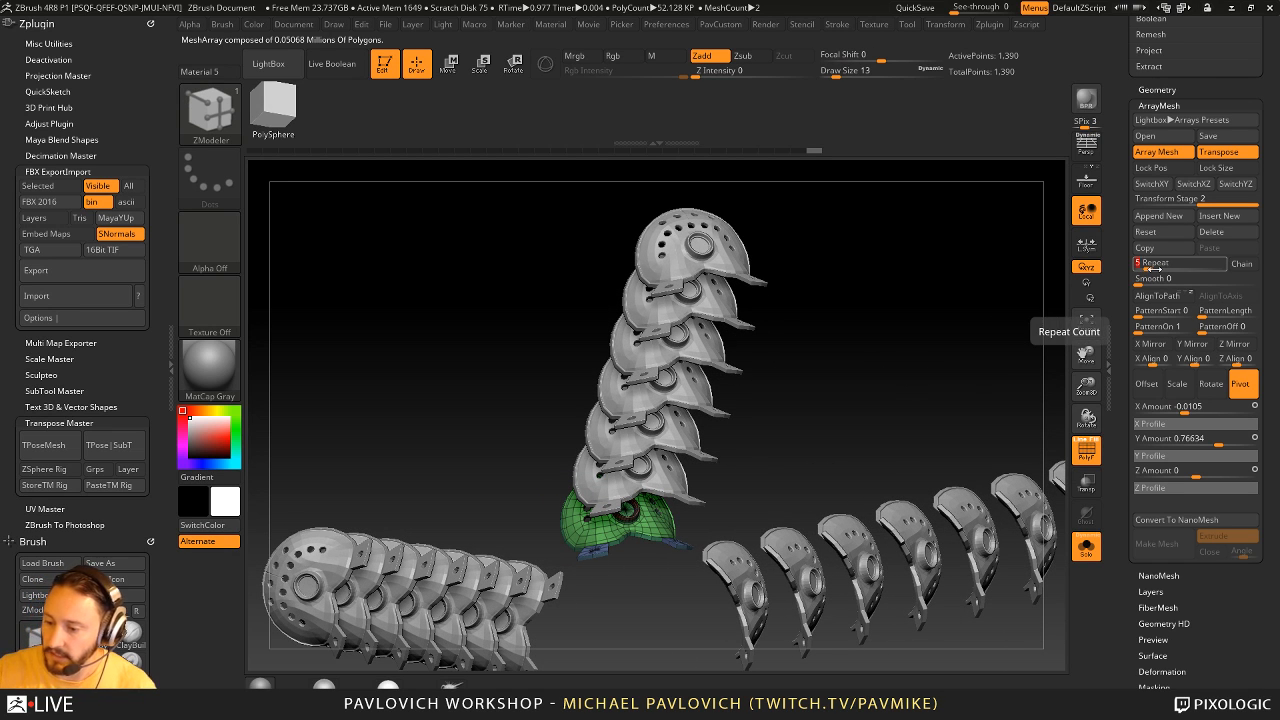
{"action": "type", "text": "12"}
{"action": "key", "text": "Return"}
{"action": "left_click_drag", "start_coordinate": [983, 271], "coordinate": [888, 268], "text": "alt"}
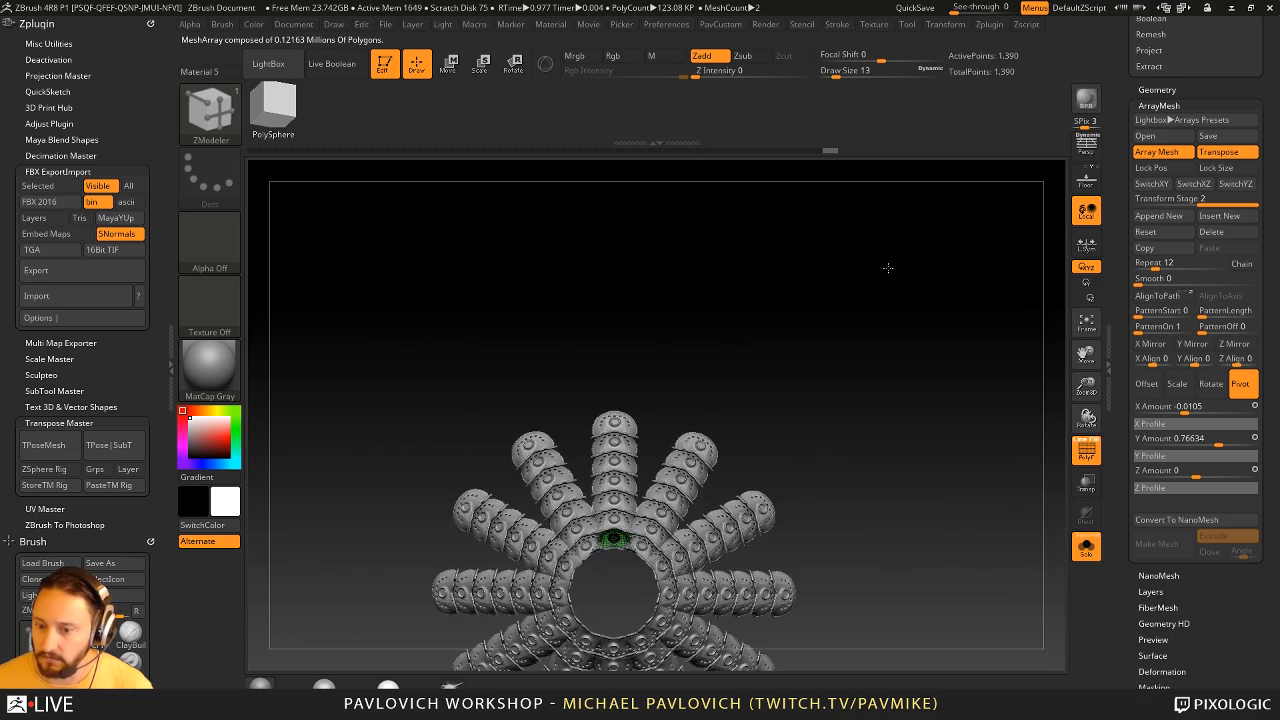
{"action": "left_click_drag", "start_coordinate": [928, 369], "coordinate": [705, 428], "text": "alt"}
- Shift the radial array's pivot with the transpose line to about 0.02 in X, 1.10 in Y and -0.03 in Z
{"action": "key", "text": "w"}
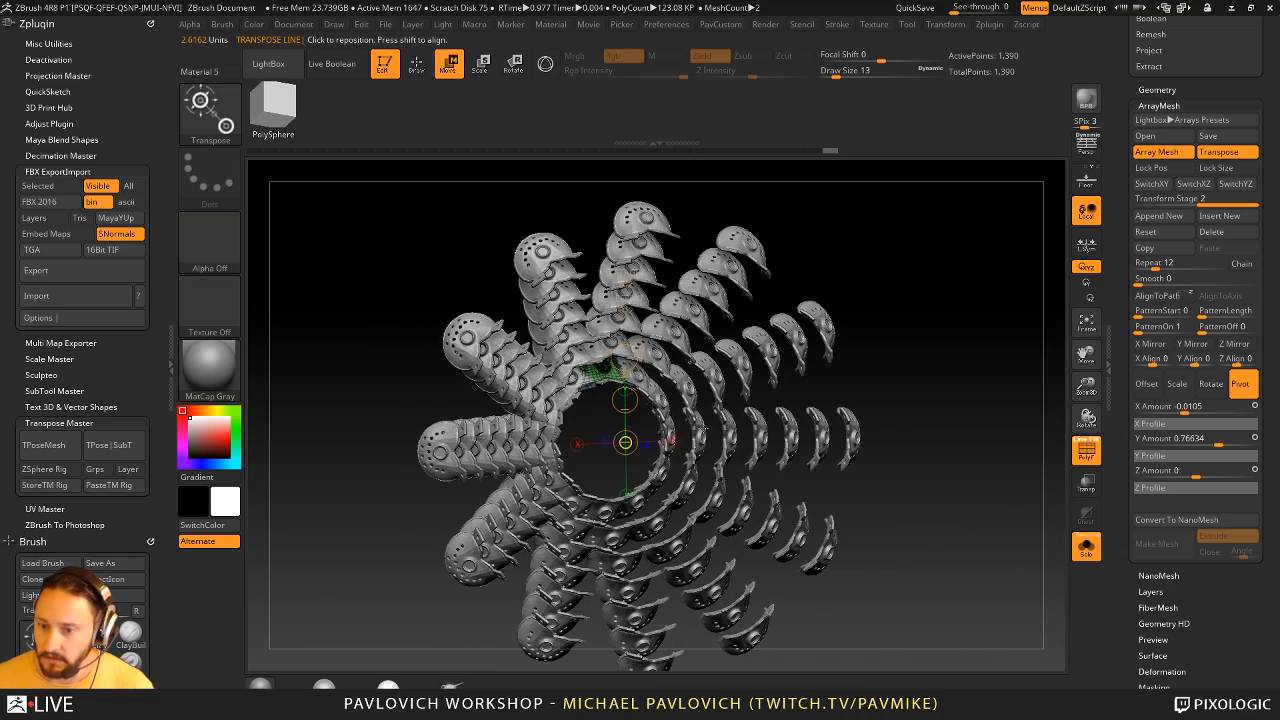
{"action": "left_click_drag", "start_coordinate": [624, 495], "coordinate": [630, 505]}
{"action": "key", "text": "q"}
{"action": "mouse_move", "coordinate": [810, 425]}
{"action": "left_mouse_down"}
{"action": "mouse_move", "coordinate": [860, 420]}
{"action": "mouse_move", "coordinate": [680, 415]}
{"action": "mouse_move", "coordinate": [951, 404]}
{"action": "mouse_move", "coordinate": [750, 463]}
{"action": "left_mouse_up"}
{"action": "left_click_drag", "start_coordinate": [972, 330], "coordinate": [1127, 305]}
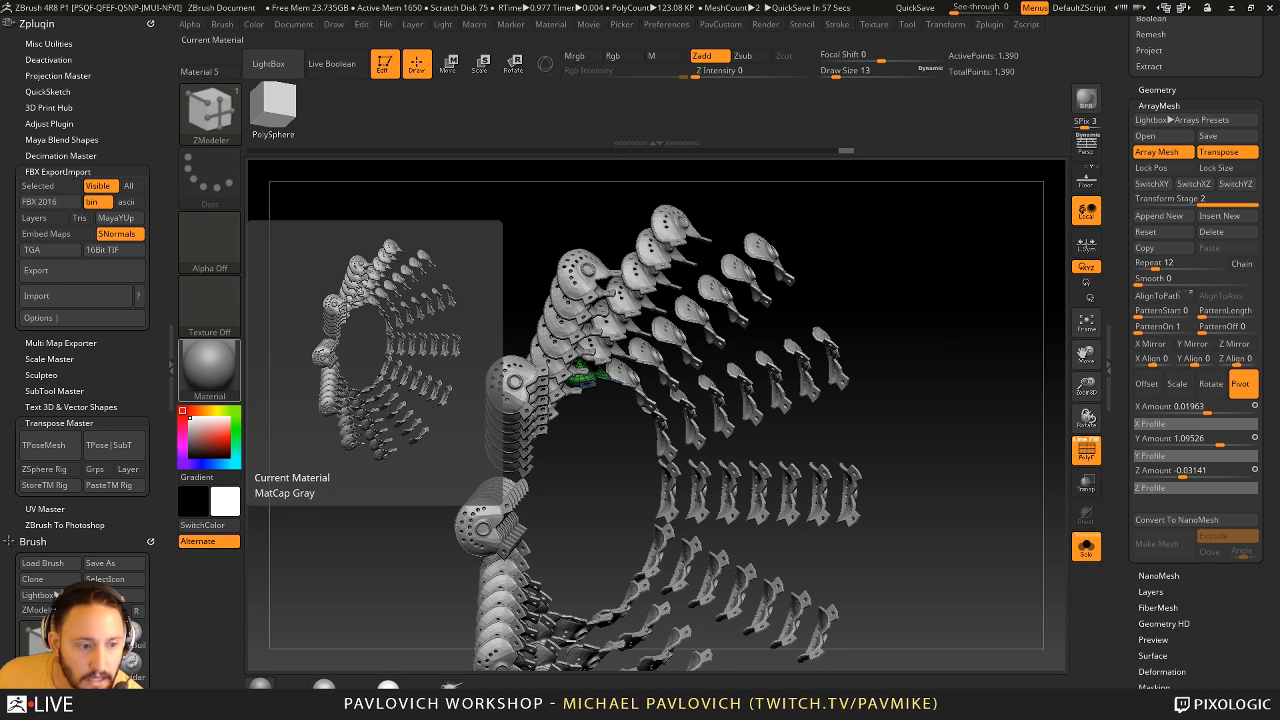
{"action": "left_click_drag", "start_coordinate": [985, 327], "coordinate": [1004, 423]}
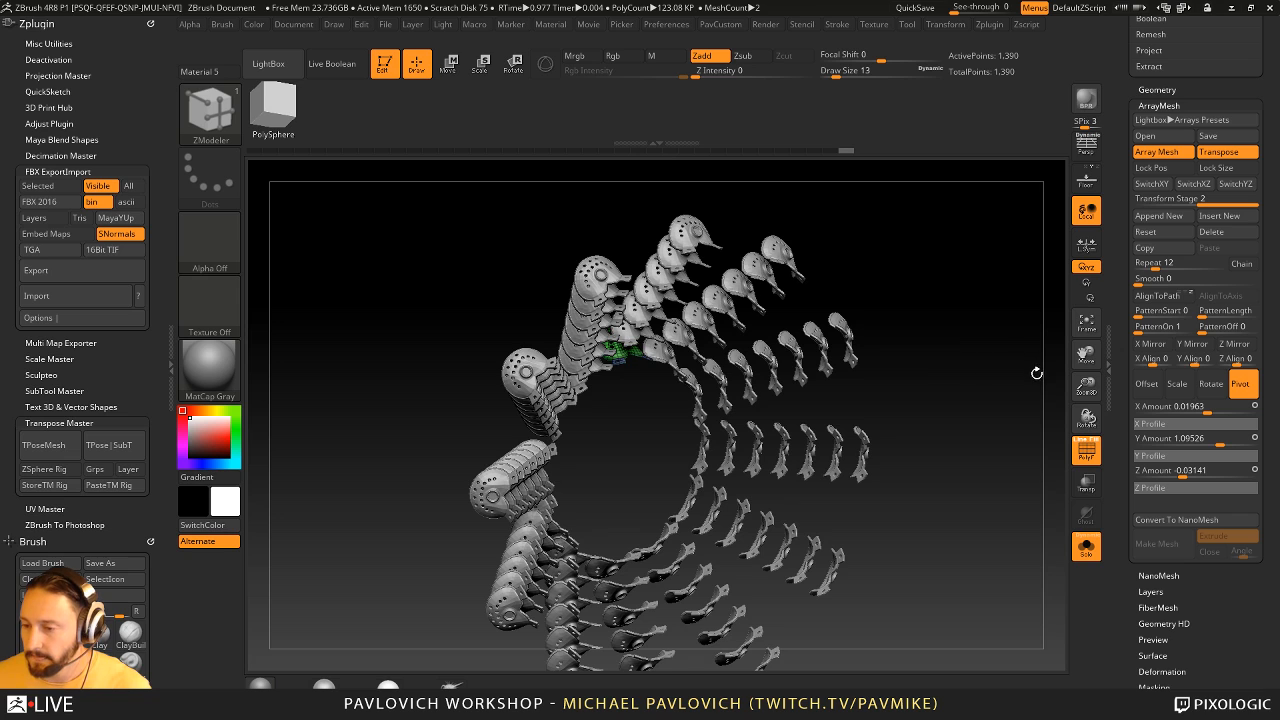
{"action": "scroll", "coordinate": [1131, 490], "scroll_direction": "up", "scroll_amount": 1}
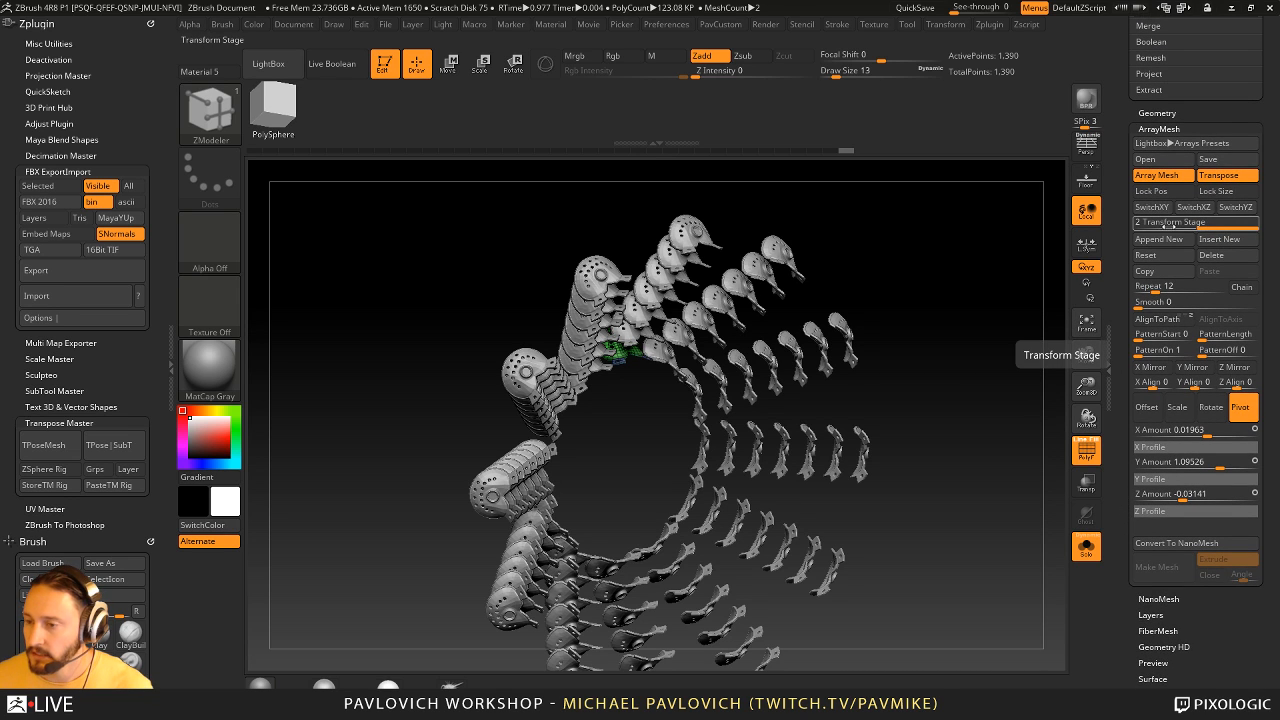
{"action": "scroll", "coordinate": [1165, 240], "scroll_direction": "up", "scroll_amount": 6}
{"action": "key", "text": "shift"}
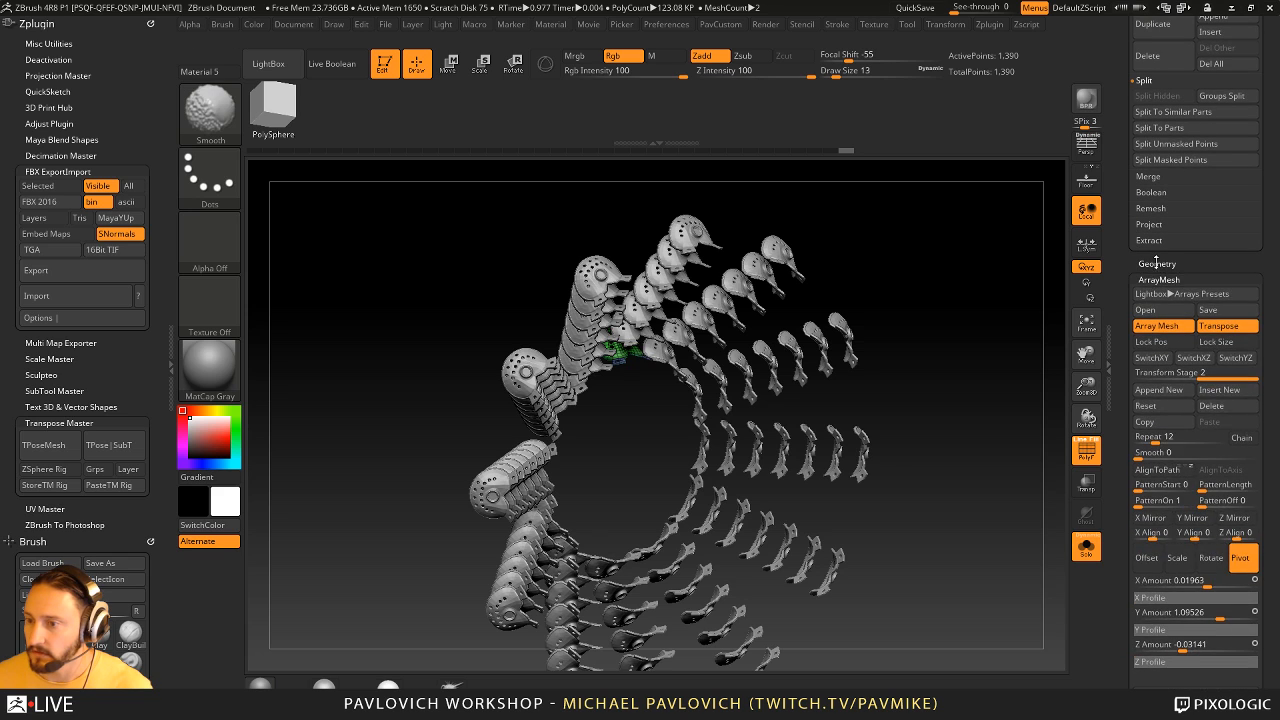
{"action": "left_click", "coordinate": [1156, 263]}
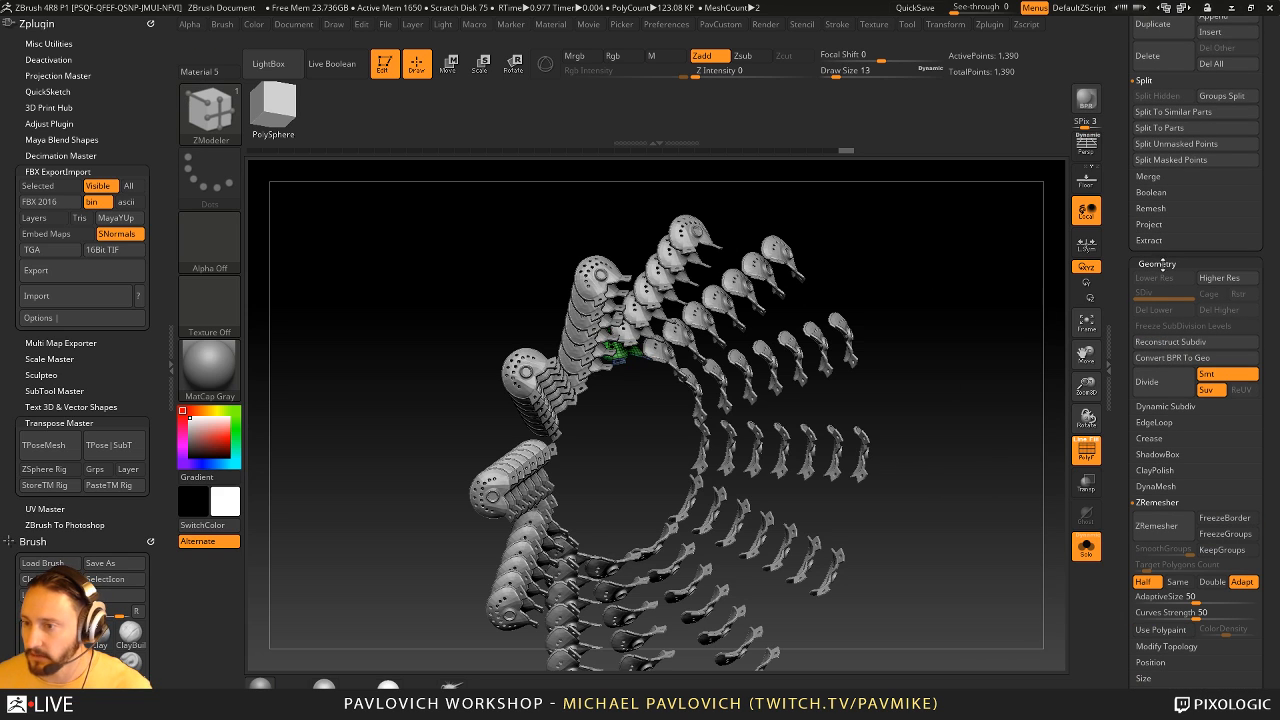
{"action": "left_click", "coordinate": [1157, 263]}
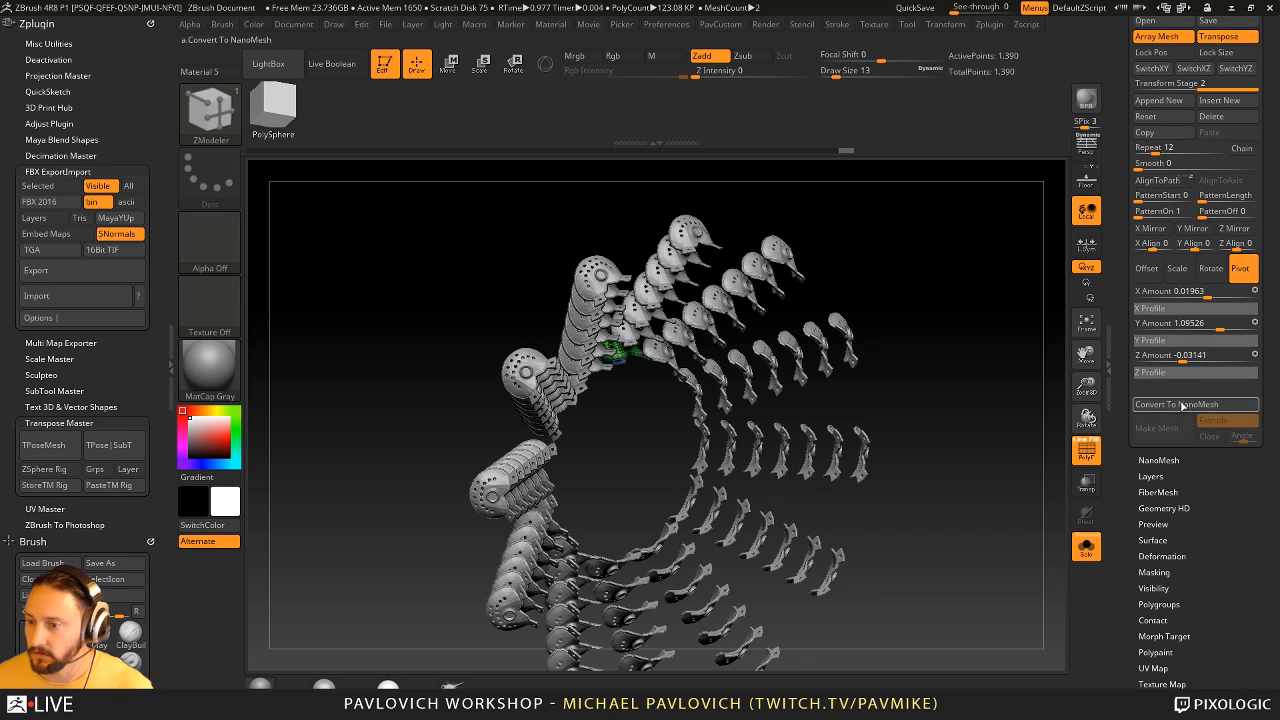
- Convert the array mesh to a NanoMesh and set its instances to the Fill placement mode
{"action": "left_click", "coordinate": [1183, 405]}
{"action": "mouse_move", "coordinate": [1008, 417]}
{"action": "left_mouse_down"}
{"action": "mouse_move", "coordinate": [906, 374]}
{"action": "mouse_move", "coordinate": [994, 317]}
{"action": "mouse_move", "coordinate": [1011, 321]}
{"action": "left_mouse_up"}
{"action": "key", "text": "s"}
{"action": "left_click", "coordinate": [983, 342]}
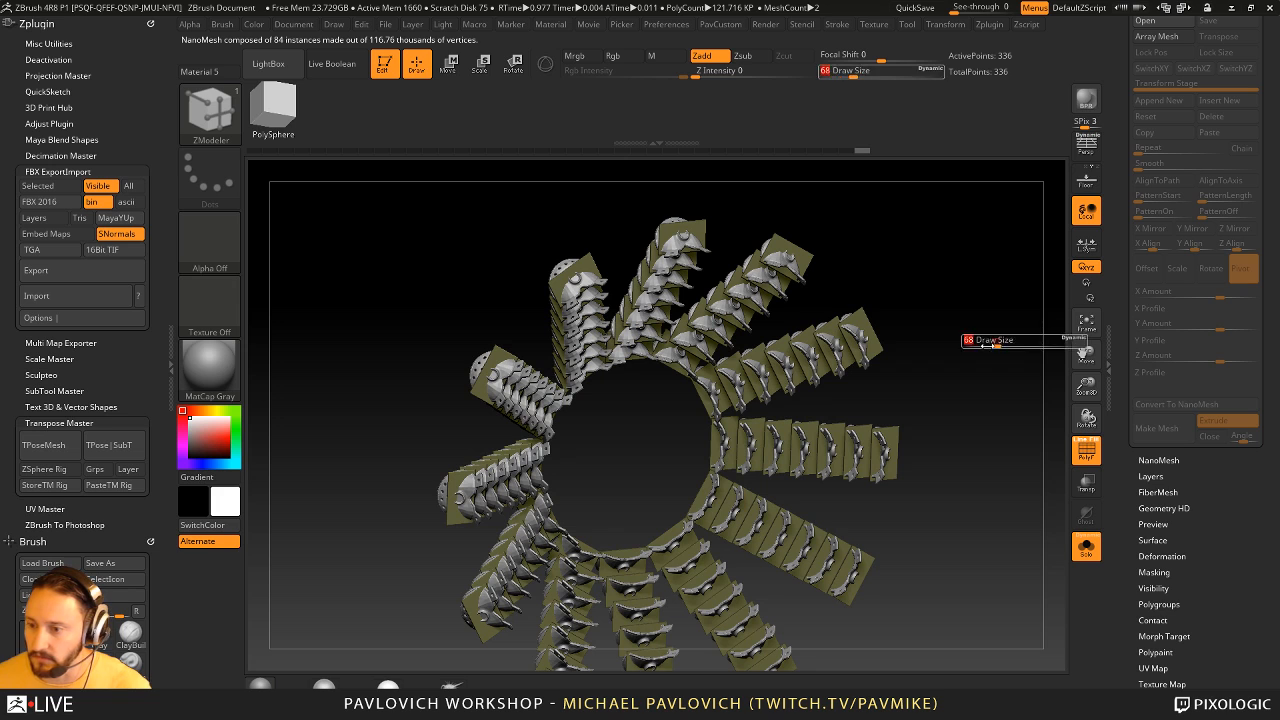
{"action": "left_click", "coordinate": [1158, 460]}
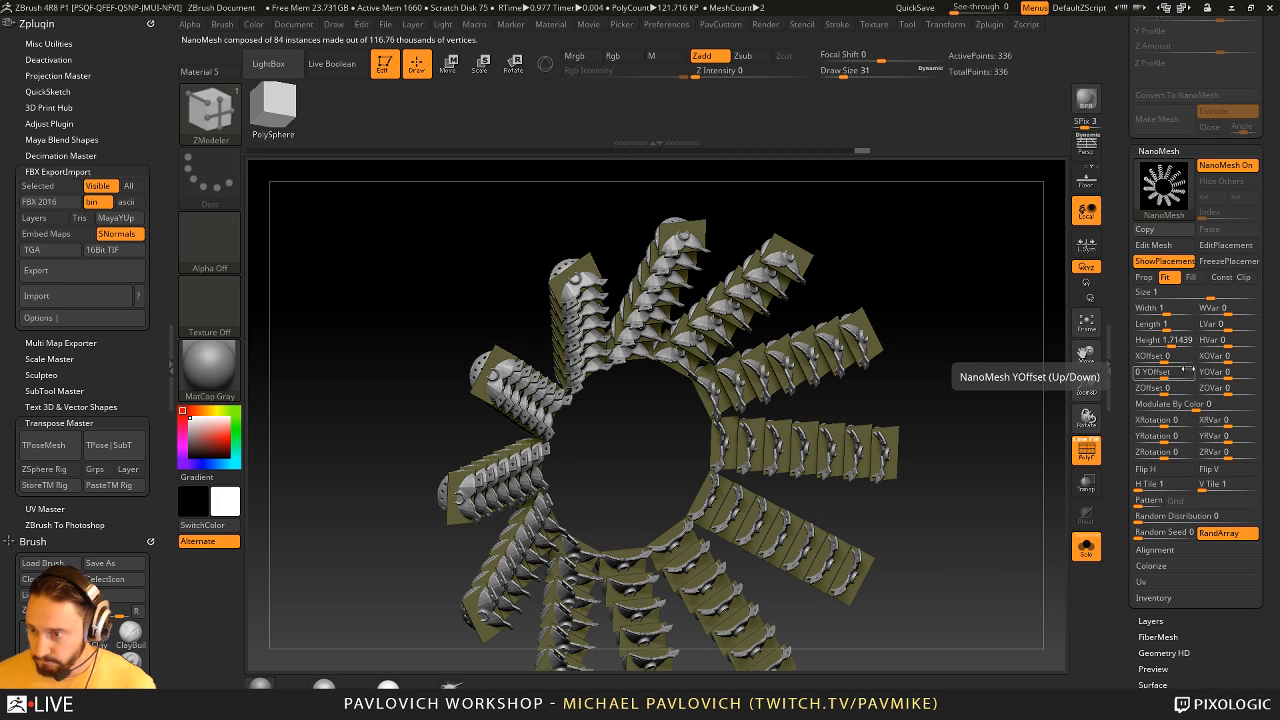
{"action": "left_click", "coordinate": [1191, 277]}
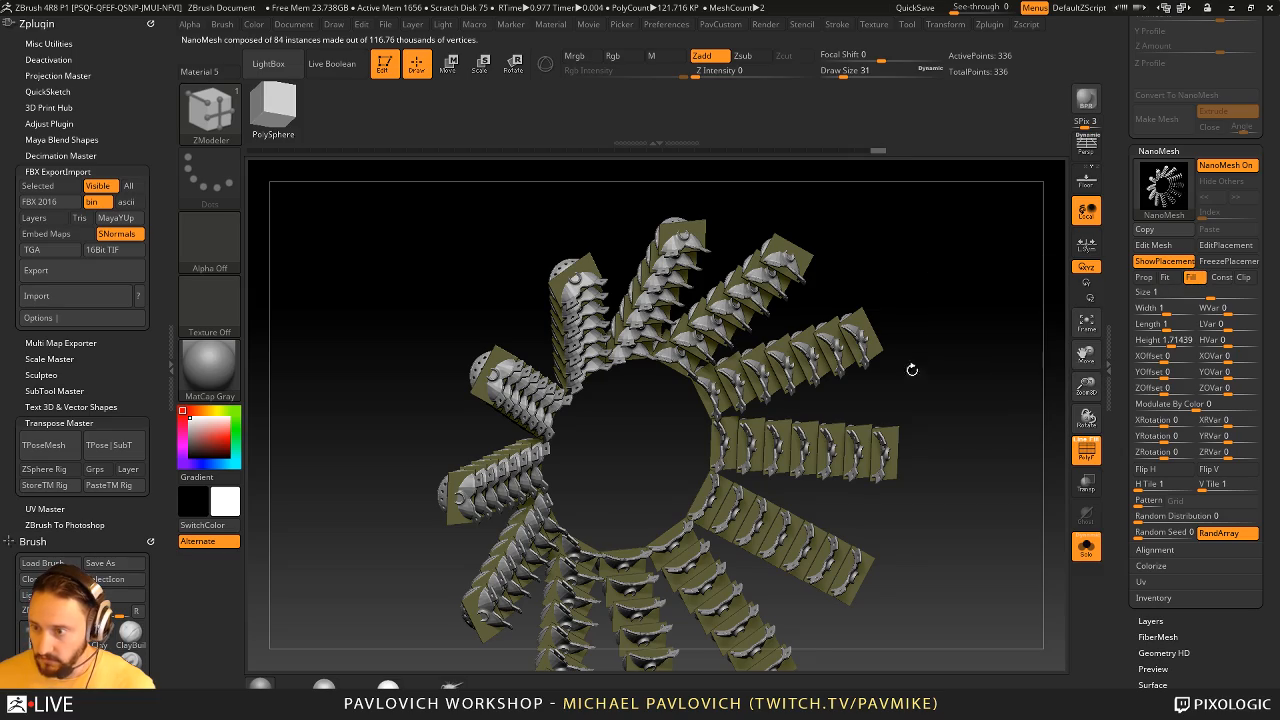
{"action": "left_click_drag", "start_coordinate": [934, 366], "coordinate": [941, 365]}
- Scale the NanoMesh instances to about 1.44 width, 2.14 length and 2.66 height, temporarily hiding the placement polygons
{"action": "left_click_drag", "start_coordinate": [1172, 309], "coordinate": [806, 401]}
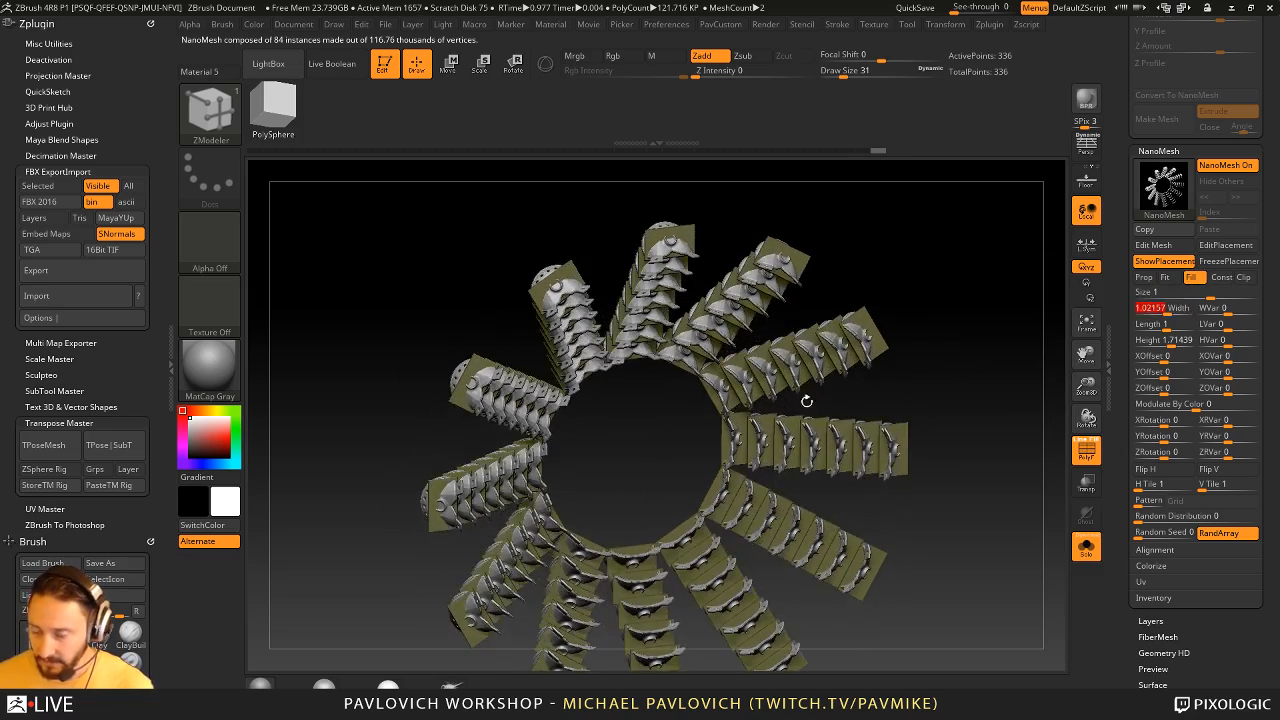
{"action": "left_click_drag", "start_coordinate": [958, 326], "coordinate": [843, 390]}
{"action": "left_click", "coordinate": [1147, 264]}
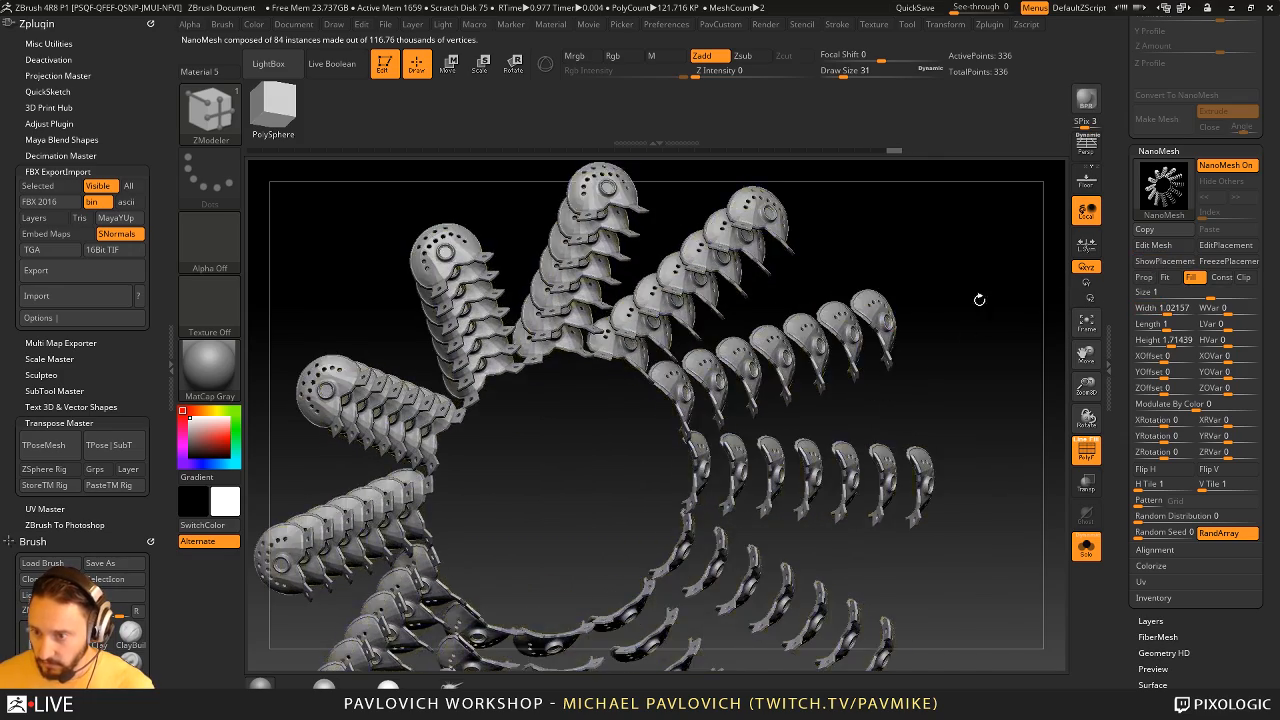
{"action": "left_click_drag", "start_coordinate": [977, 297], "coordinate": [1055, 325], "text": "alt"}
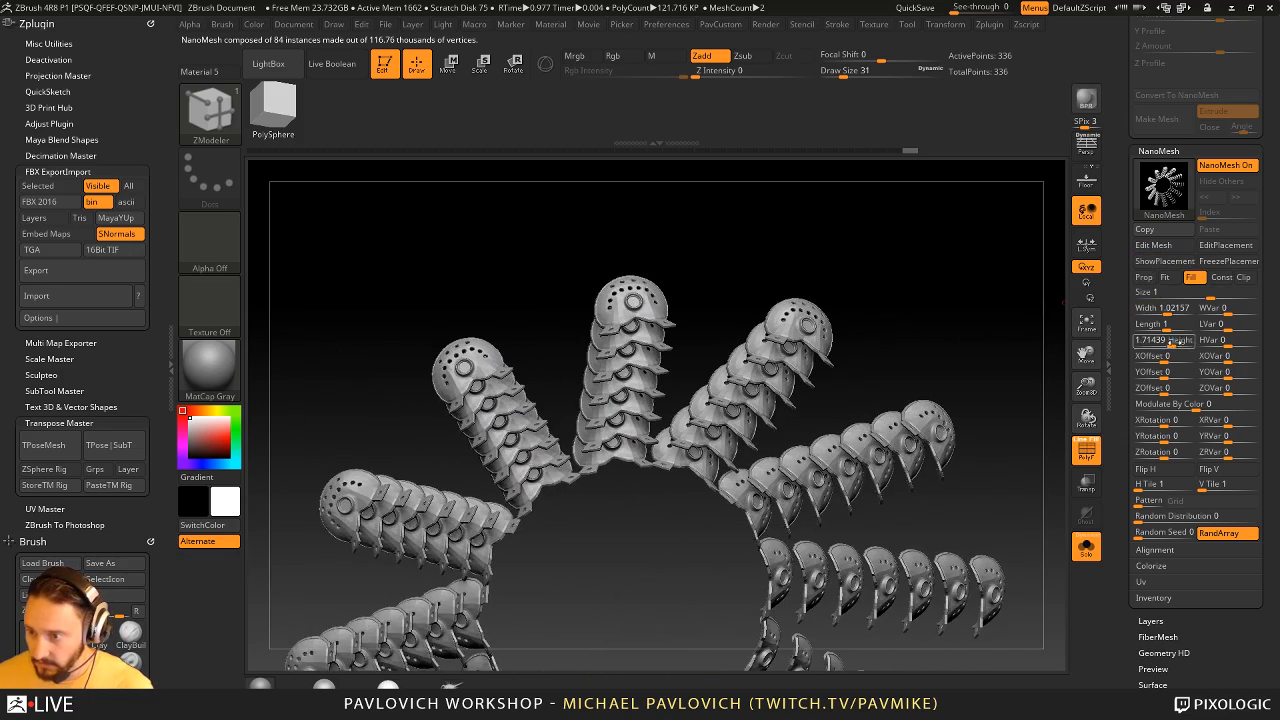
{"action": "left_click_drag", "start_coordinate": [1174, 343], "coordinate": [1170, 312]}
{"action": "left_click_drag", "start_coordinate": [944, 295], "coordinate": [975, 281], "text": "alt"}
{"action": "left_click", "coordinate": [1163, 261]}
- Switch to the Move brush at draw size 724 and stretch the upper angled arms' placement polygons outward
{"action": "key", "text": "s"}
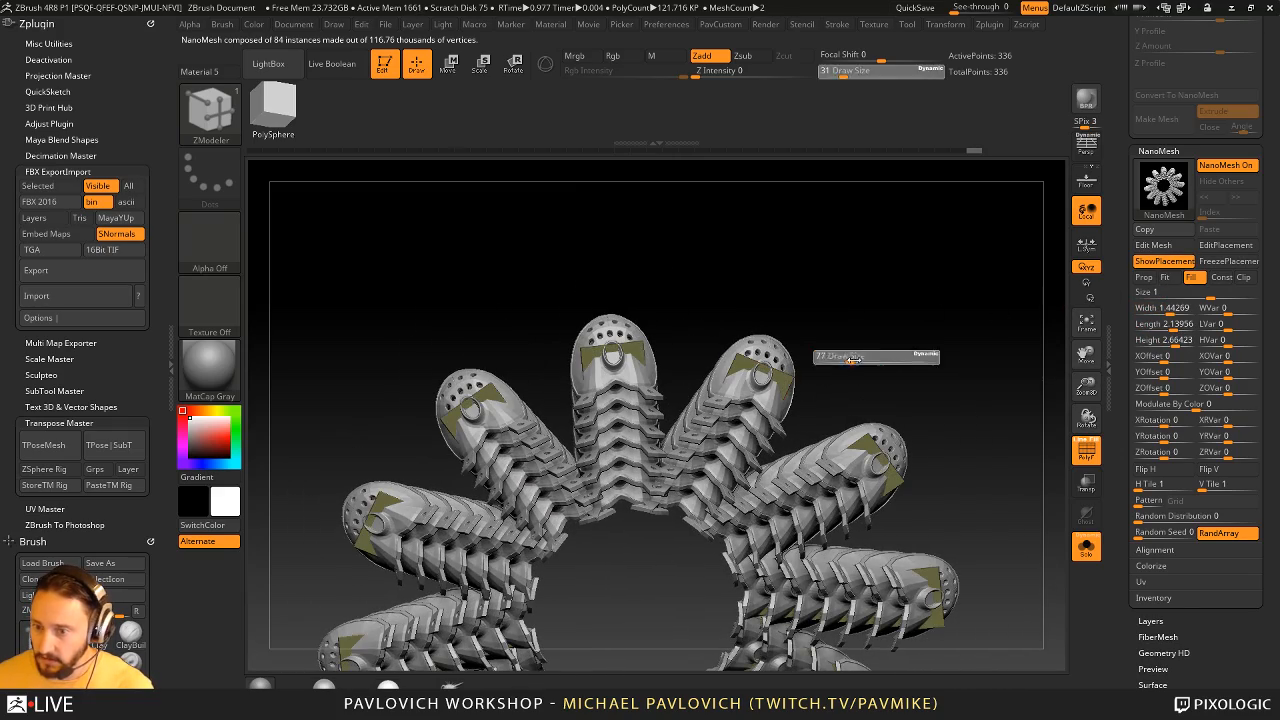
{"action": "left_click_drag", "start_coordinate": [854, 358], "coordinate": [911, 355]}
{"action": "key", "text": "s"}
{"action": "key", "text": "b"}
{"action": "key", "text": "m"}
{"action": "key", "text": "v"}
{"action": "mouse_move", "coordinate": [745, 330]}
{"action": "left_mouse_down"}
{"action": "mouse_move", "coordinate": [814, 294]}
{"action": "mouse_move", "coordinate": [828, 235]}
{"action": "mouse_move", "coordinate": [835, 250]}
{"action": "left_mouse_up"}
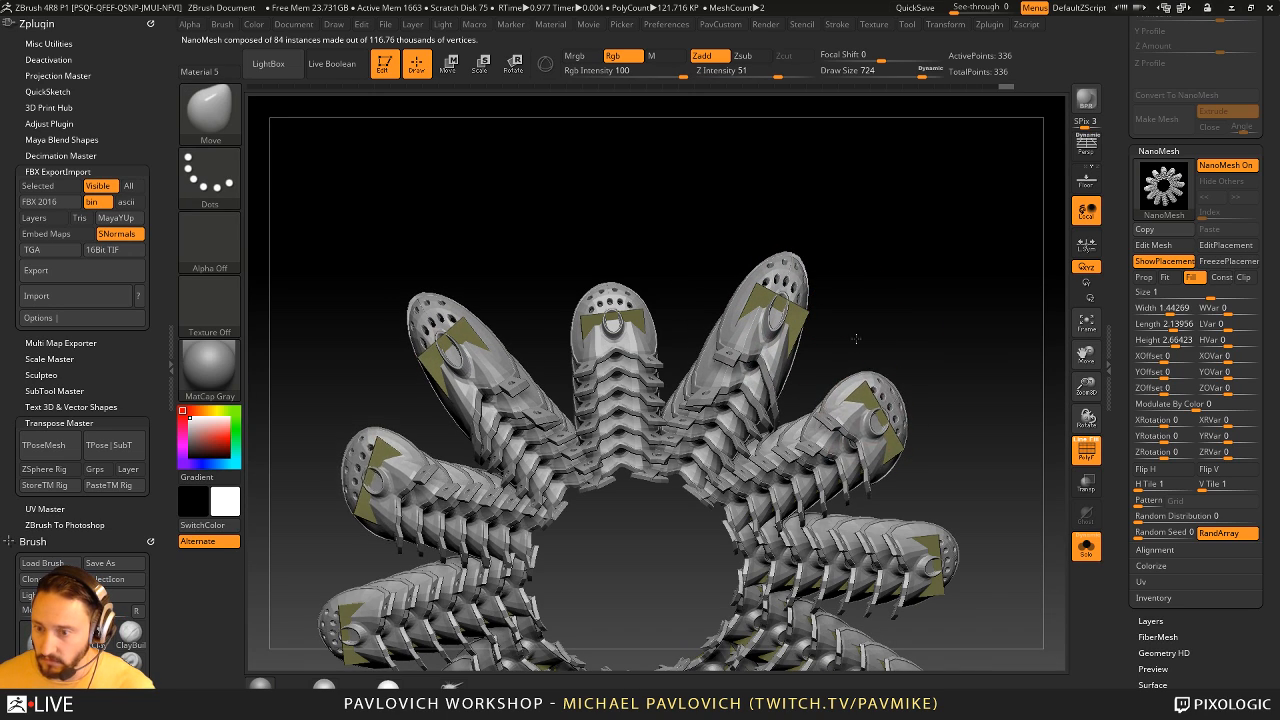
- Reshape more of the ring's arms by moving their placement polygons with the Move brush
{"action": "left_click_drag", "start_coordinate": [945, 482], "coordinate": [890, 346]}
{"action": "mouse_move", "coordinate": [852, 308]}
{"action": "left_mouse_down"}
{"action": "mouse_move", "coordinate": [920, 343]}
{"action": "mouse_move", "coordinate": [866, 304]}
{"action": "mouse_move", "coordinate": [816, 374]}
{"action": "mouse_move", "coordinate": [751, 356]}
{"action": "mouse_move", "coordinate": [749, 368]}
{"action": "left_mouse_up"}
{"action": "left_click_drag", "start_coordinate": [705, 318], "coordinate": [718, 342]}
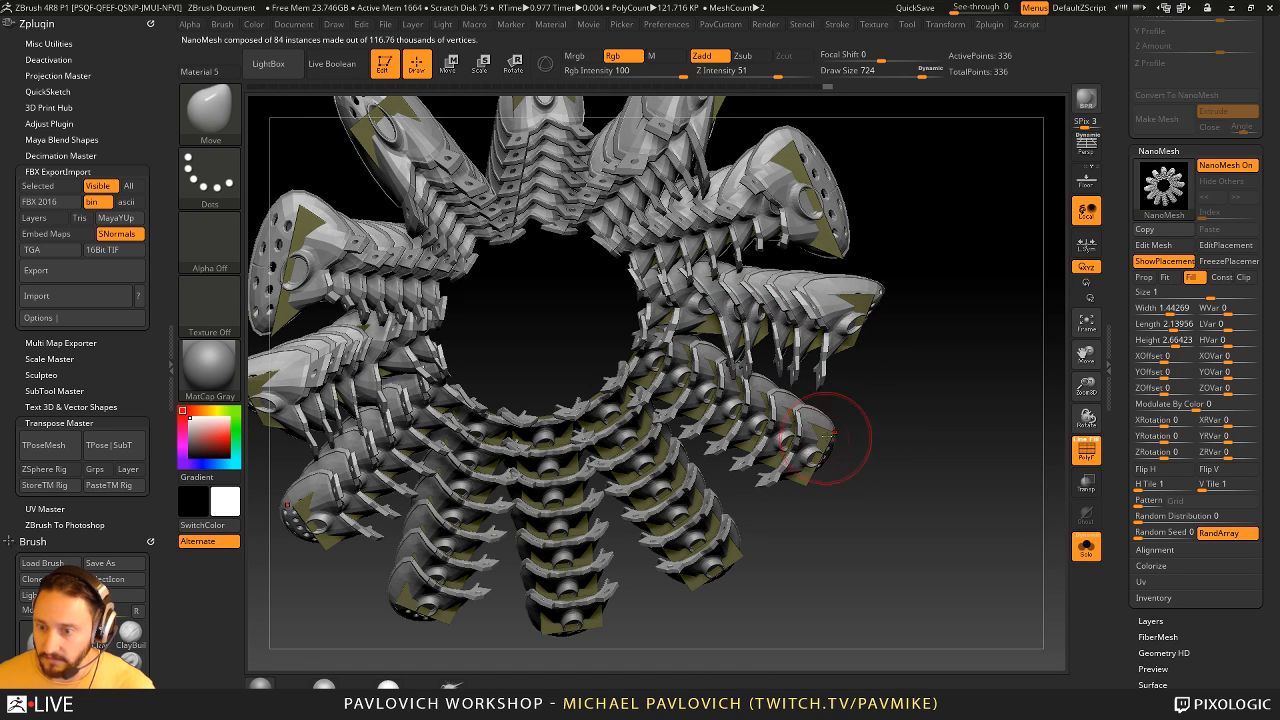
{"action": "mouse_move", "coordinate": [820, 450]}
{"action": "left_mouse_down"}
{"action": "mouse_move", "coordinate": [810, 486]}
{"action": "mouse_move", "coordinate": [780, 490]}
{"action": "left_mouse_up"}
{"action": "left_click_drag", "start_coordinate": [966, 494], "coordinate": [930, 400], "text": "alt"}
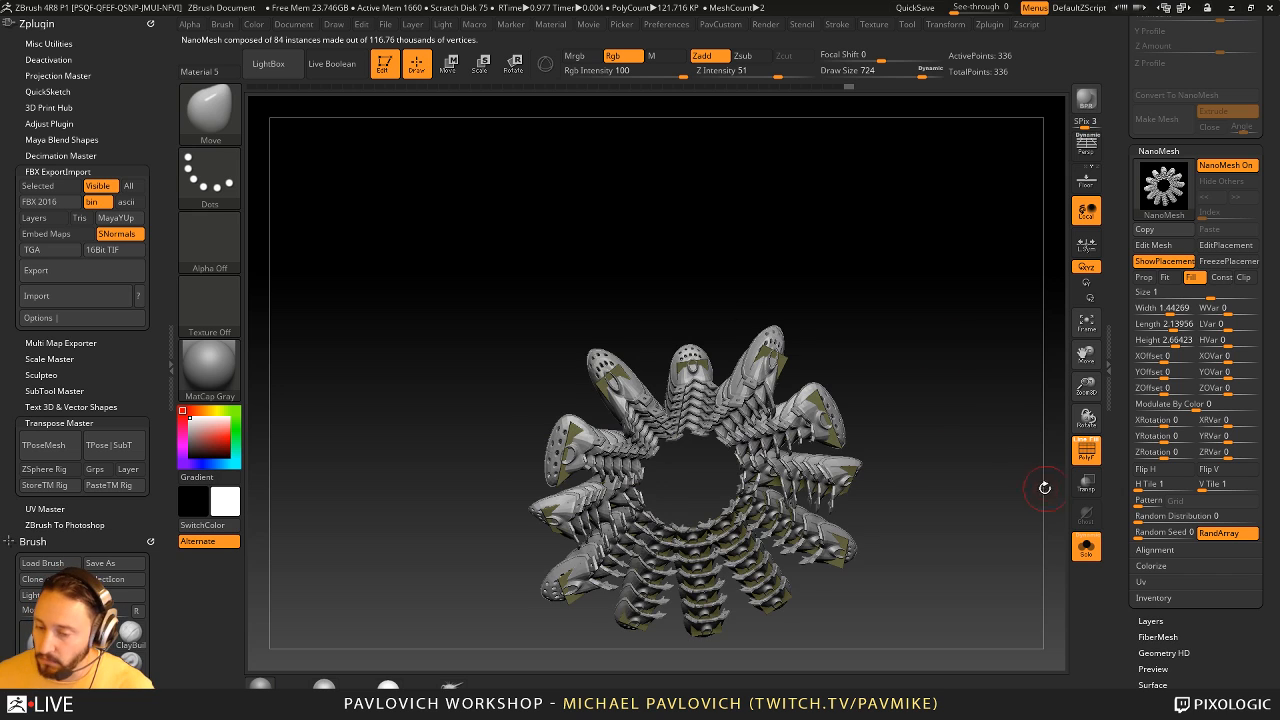
{"action": "left_click_drag", "start_coordinate": [1045, 488], "coordinate": [1031, 487], "text": "alt"}
- Turn the NanoMesh instances into real geometry with Convert BPR To Geo
{"action": "left_click", "coordinate": [1153, 597]}
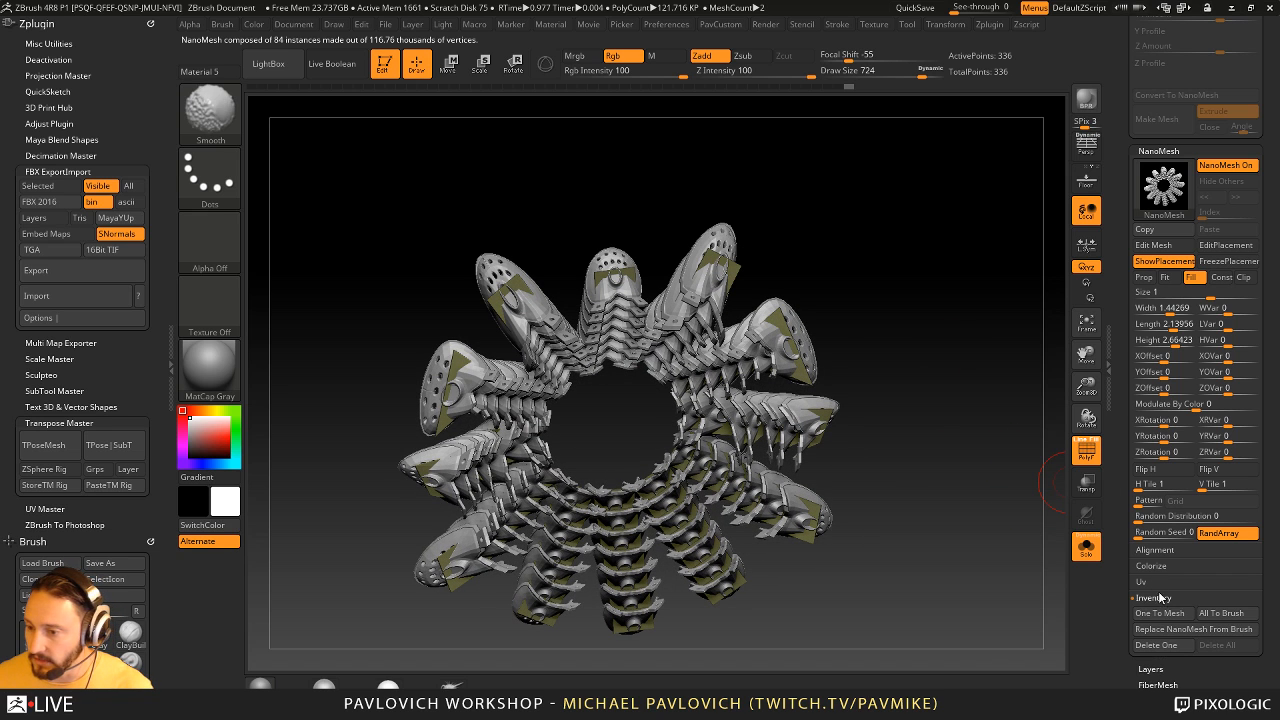
{"action": "scroll", "coordinate": [1158, 315], "scroll_direction": "up", "scroll_amount": 5}
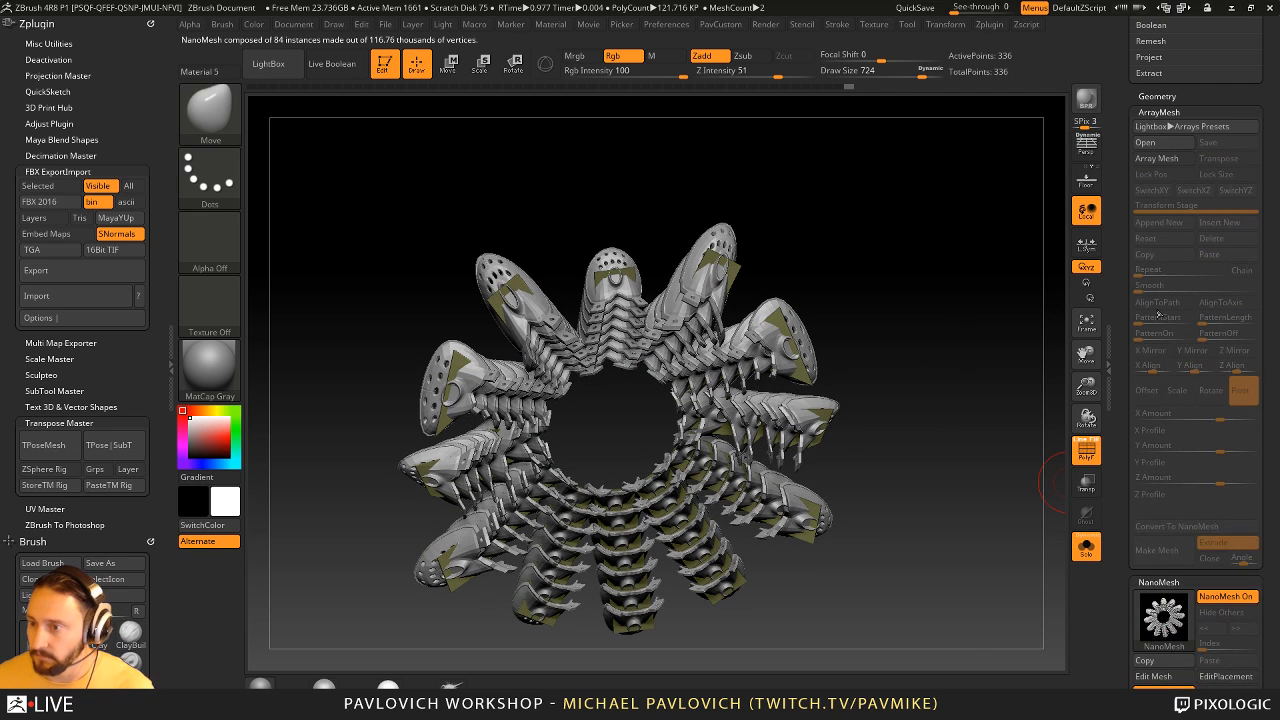
{"action": "left_click", "coordinate": [1140, 104]}
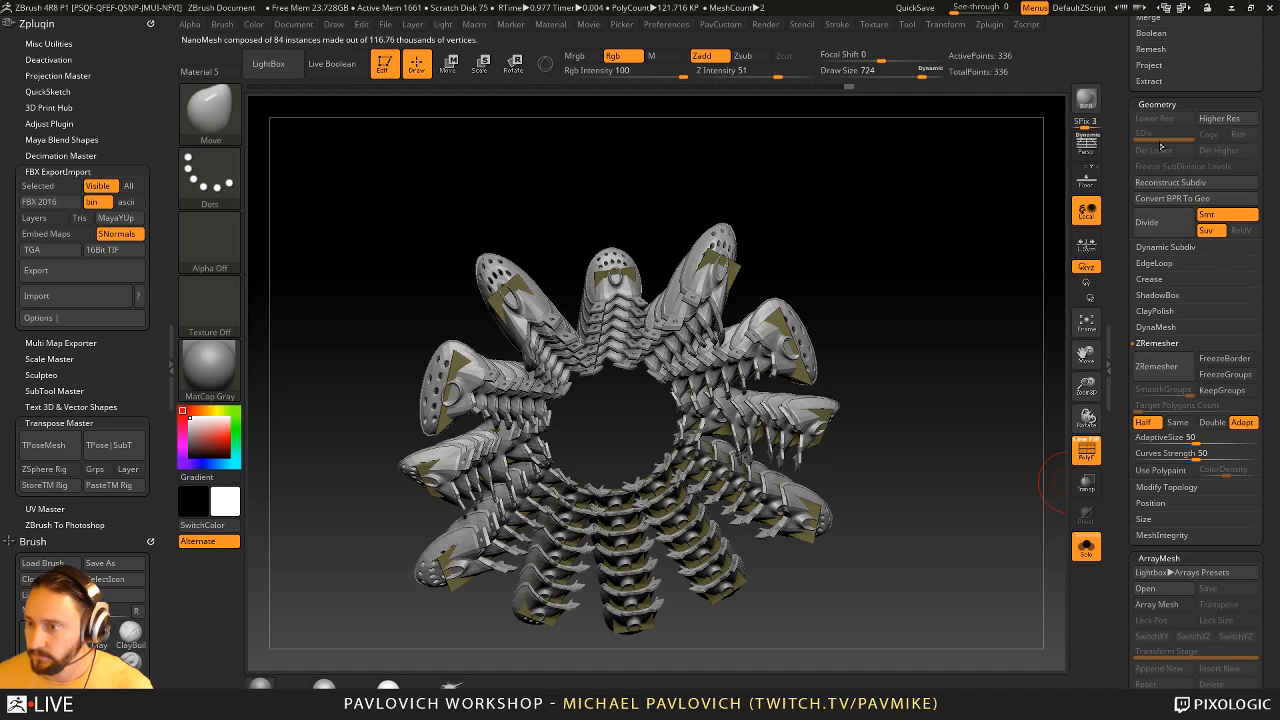
{"action": "left_click", "coordinate": [1178, 200]}
- Turn off the PolyFrame display on the converted ring and enlarge the draw size to 989
{"action": "left_click_drag", "start_coordinate": [955, 443], "coordinate": [994, 439]}
{"action": "left_click", "coordinate": [826, 258], "text": "ctrl+shift"}
{"action": "mouse_move", "coordinate": [971, 275]}
{"action": "left_mouse_down"}
{"action": "mouse_move", "coordinate": [909, 269]}
{"action": "mouse_move", "coordinate": [1008, 308]}
{"action": "mouse_move", "coordinate": [1066, 418]}
{"action": "mouse_move", "coordinate": [1060, 363]}
{"action": "mouse_move", "coordinate": [931, 346]}
{"action": "mouse_move", "coordinate": [893, 367]}
{"action": "left_mouse_up"}
{"action": "key", "text": "2"}
{"action": "left_click", "coordinate": [1000, 311]}
{"action": "left_click", "coordinate": [1086, 450]}
{"action": "key", "text": "s"}
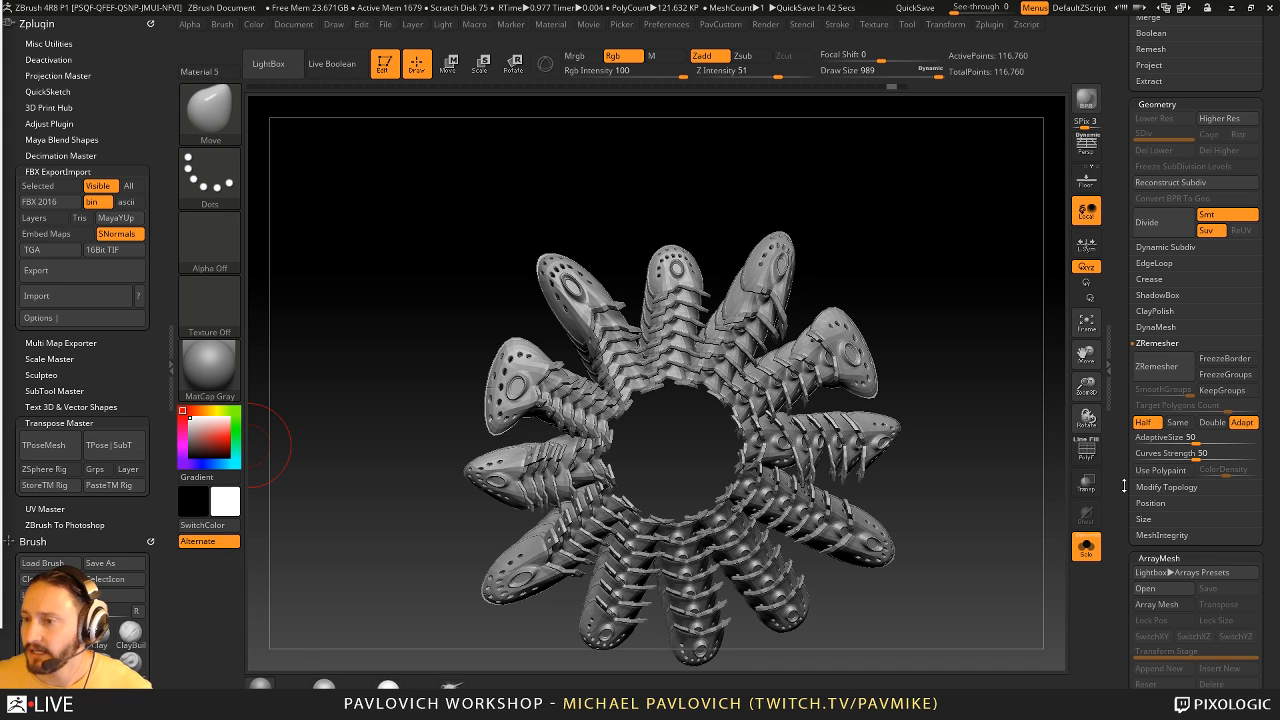
- Open the Displacement Map settings for the converted mesh and look through them
{"action": "left_click_drag", "start_coordinate": [1123, 486], "coordinate": [1122, 283]}
{"action": "left_click_drag", "start_coordinate": [1121, 400], "coordinate": [1130, 306]}
{"action": "key", "text": "shift"}
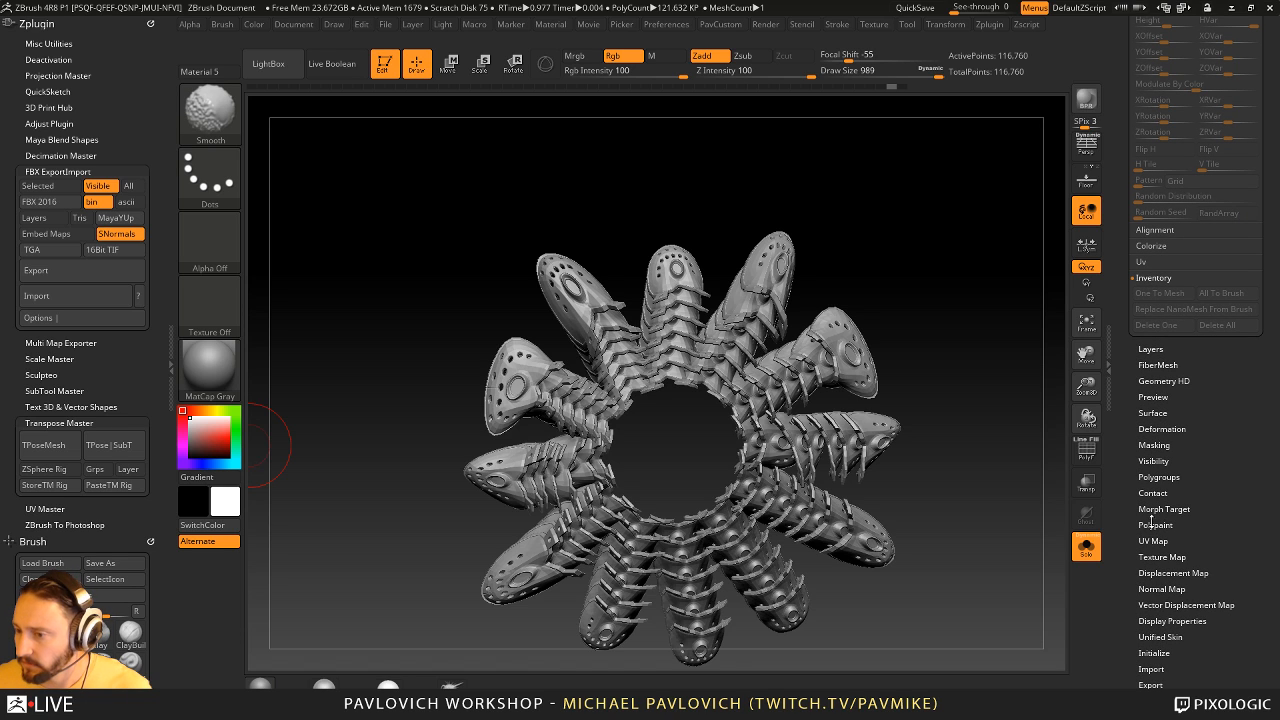
{"action": "left_click", "coordinate": [1161, 573]}
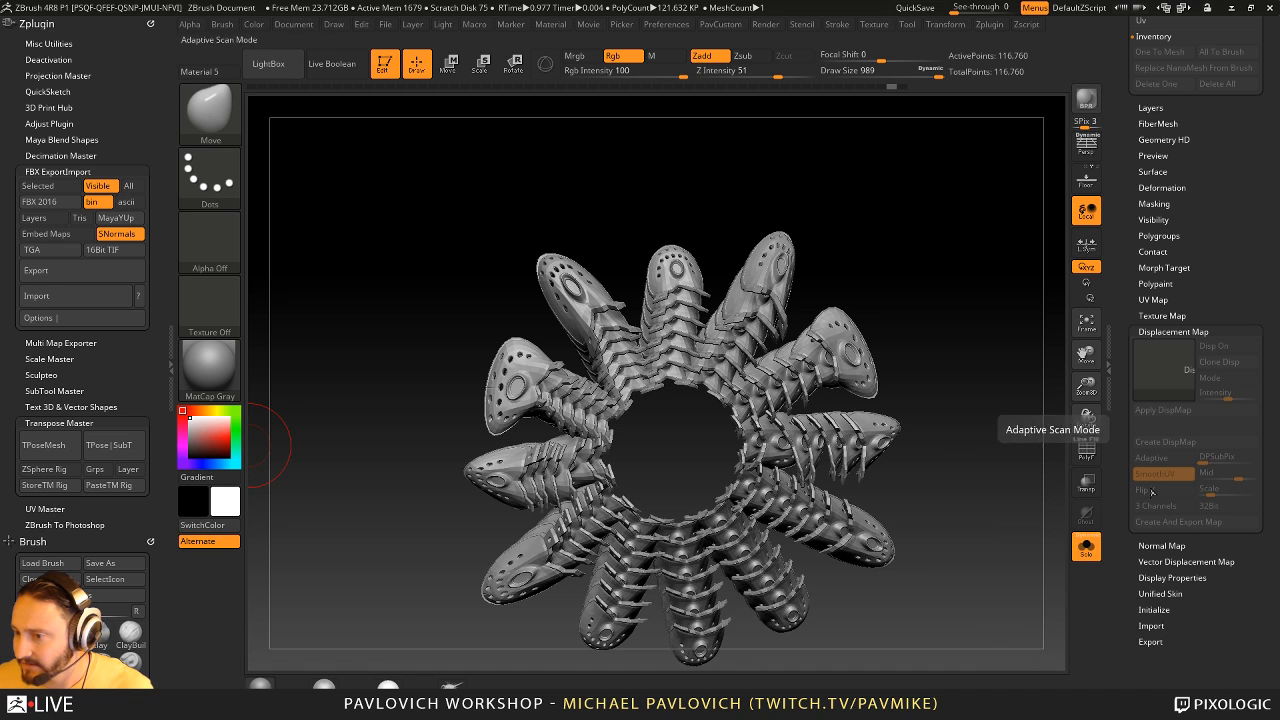
{"action": "scroll", "coordinate": [1115, 321], "scroll_direction": "up", "scroll_amount": 2}
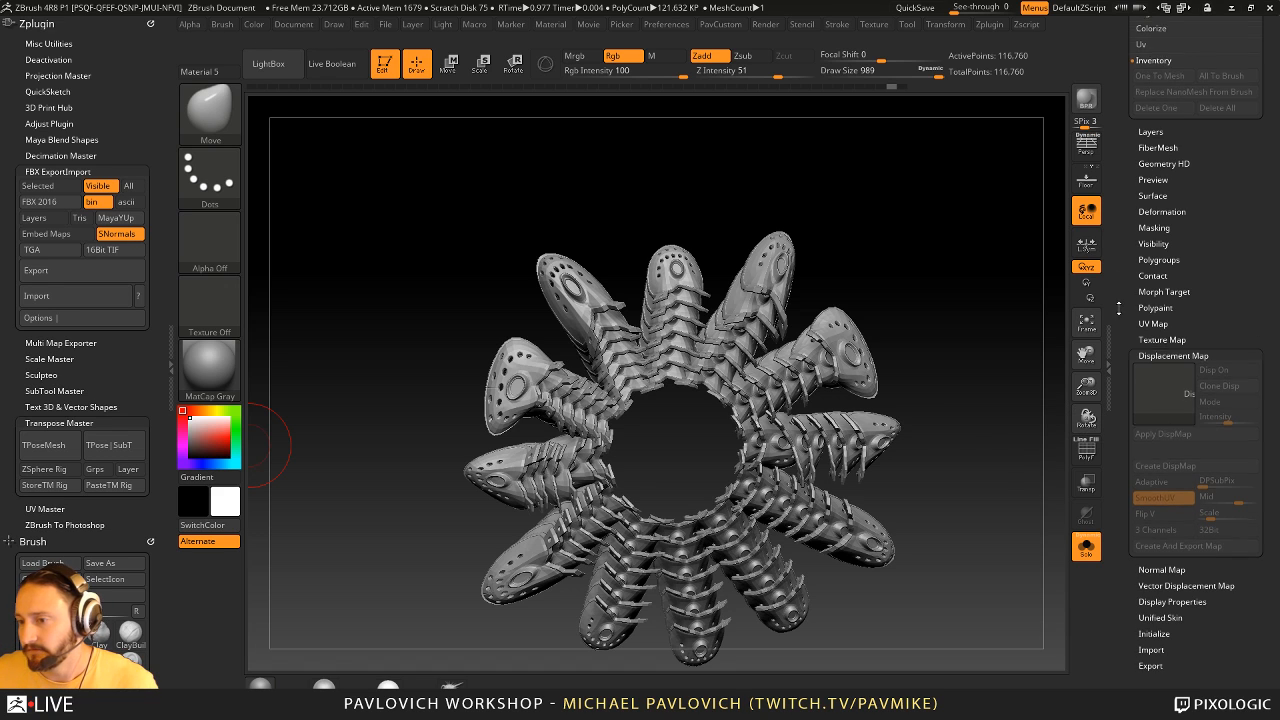
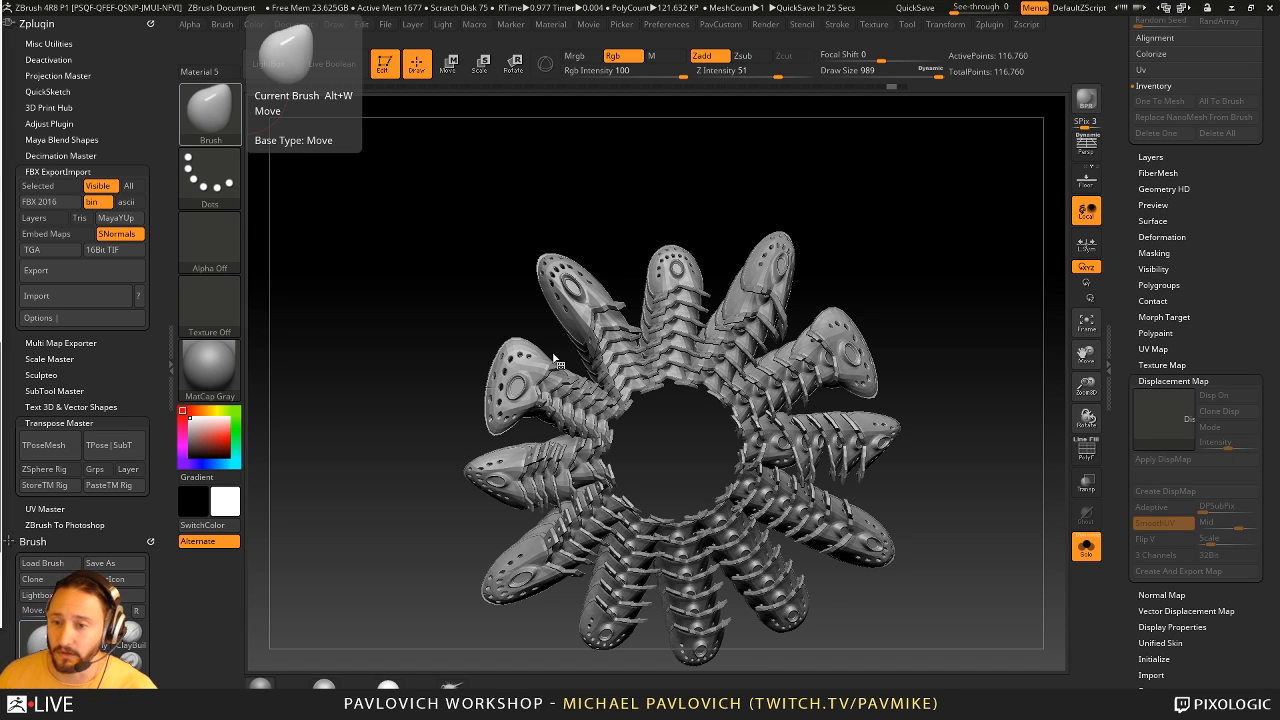
- Switch to the ZBFemale_TechSuitDetails tool and turn off Solo to show the full figure
{"action": "left_click_drag", "start_coordinate": [975, 200], "coordinate": [1040, 230]}
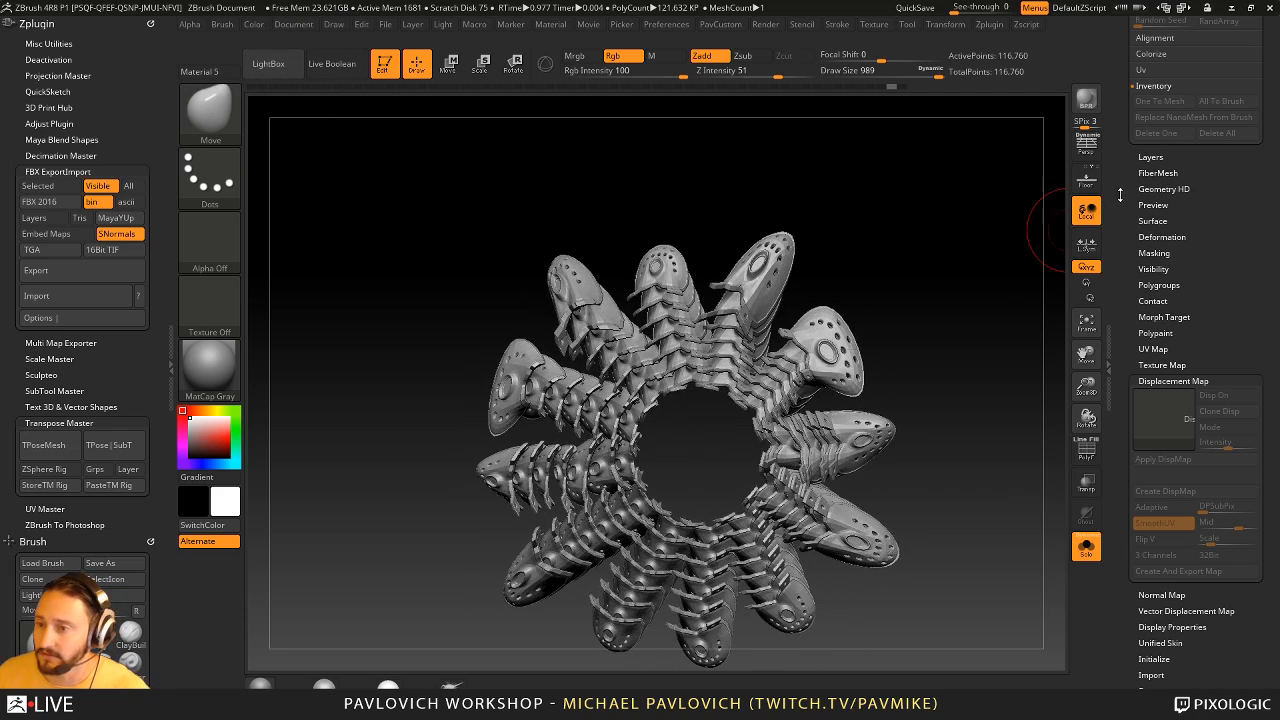
{"action": "left_click_drag", "start_coordinate": [1120, 195], "coordinate": [1131, 545]}
{"action": "left_click_drag", "start_coordinate": [817, 199], "coordinate": [849, 198]}
{"action": "left_click", "coordinate": [1243, 260]}
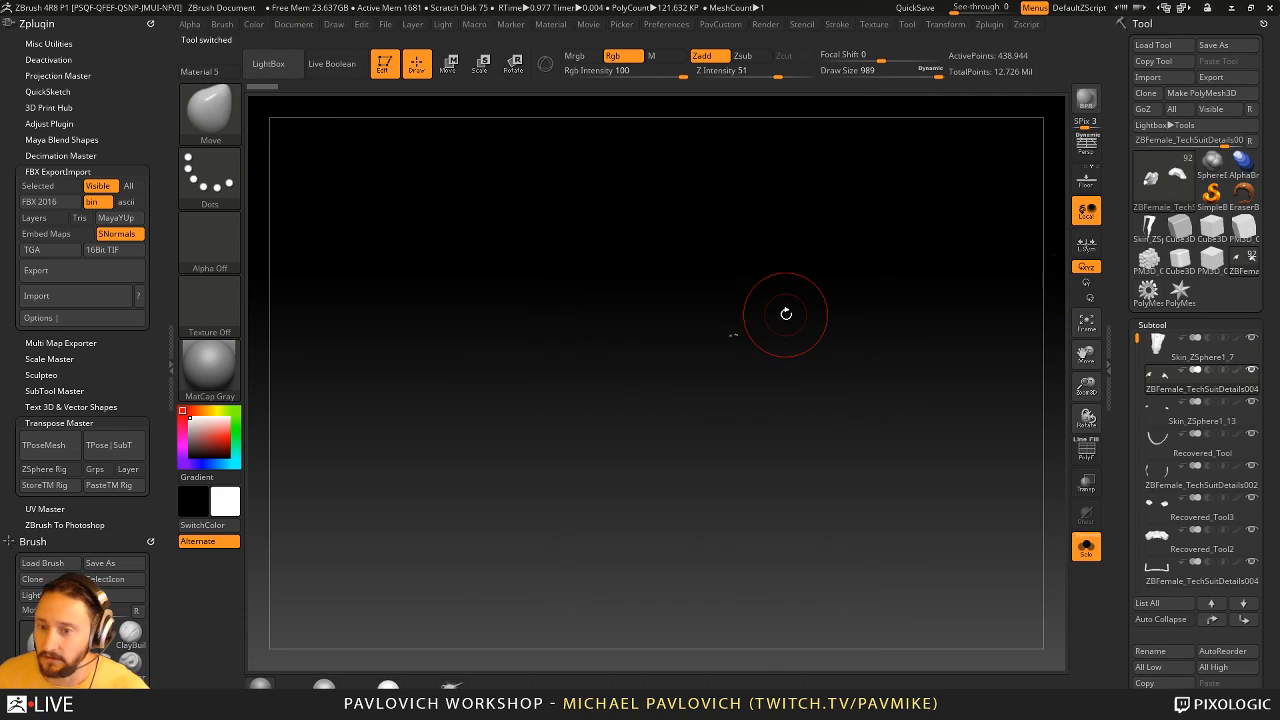
{"action": "key", "text": "f"}
{"action": "left_click", "coordinate": [1088, 546]}
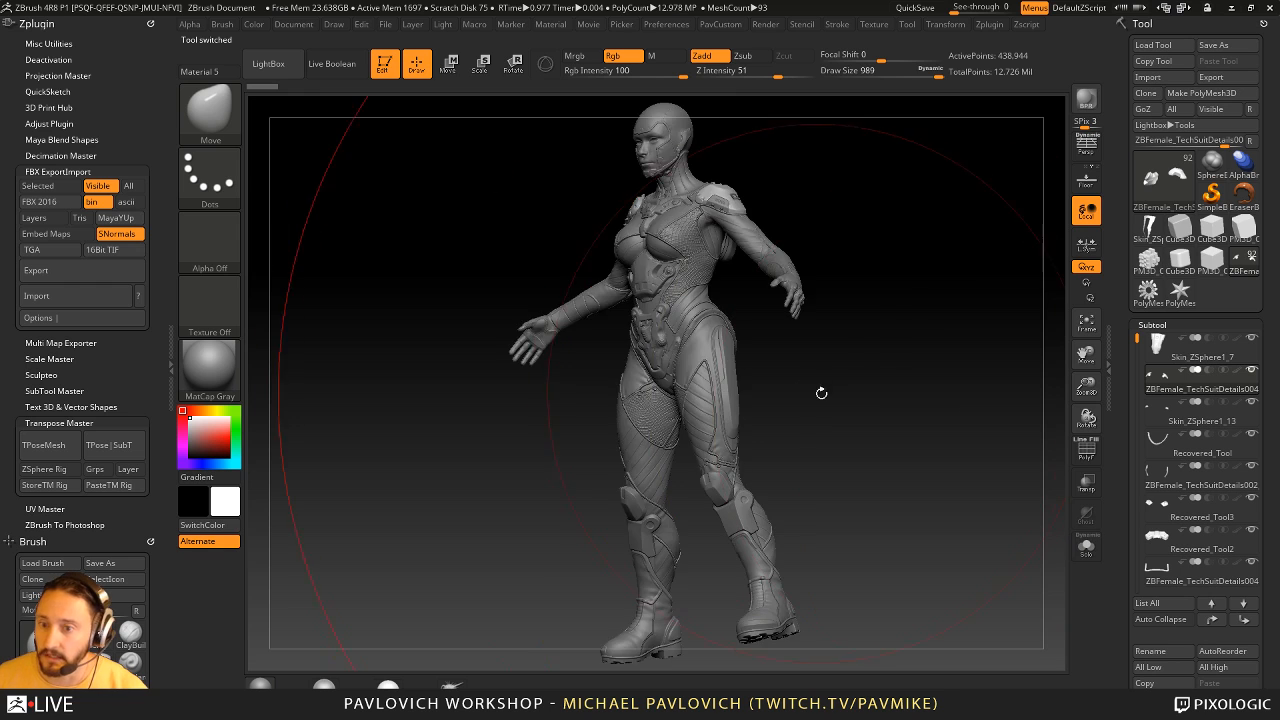
- Reduce the draw size to 59 with the full female figure in view
{"action": "mouse_move", "coordinate": [820, 394]}
{"action": "left_mouse_down"}
{"action": "mouse_move", "coordinate": [849, 401]}
{"action": "mouse_move", "coordinate": [761, 411]}
{"action": "left_mouse_up"}
{"action": "key", "text": "s"}
{"action": "left_click_drag", "start_coordinate": [850, 372], "coordinate": [913, 383]}
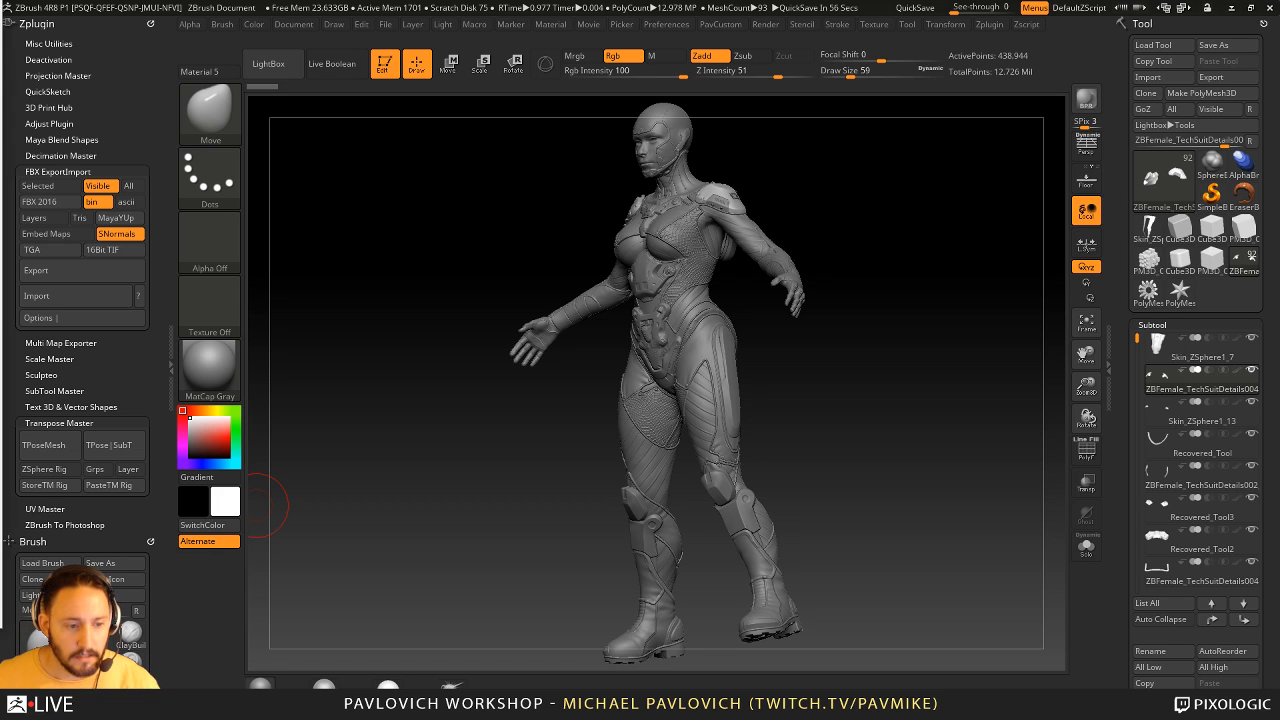
{"action": "left_click_drag", "start_coordinate": [385, 150], "coordinate": [468, 145]}
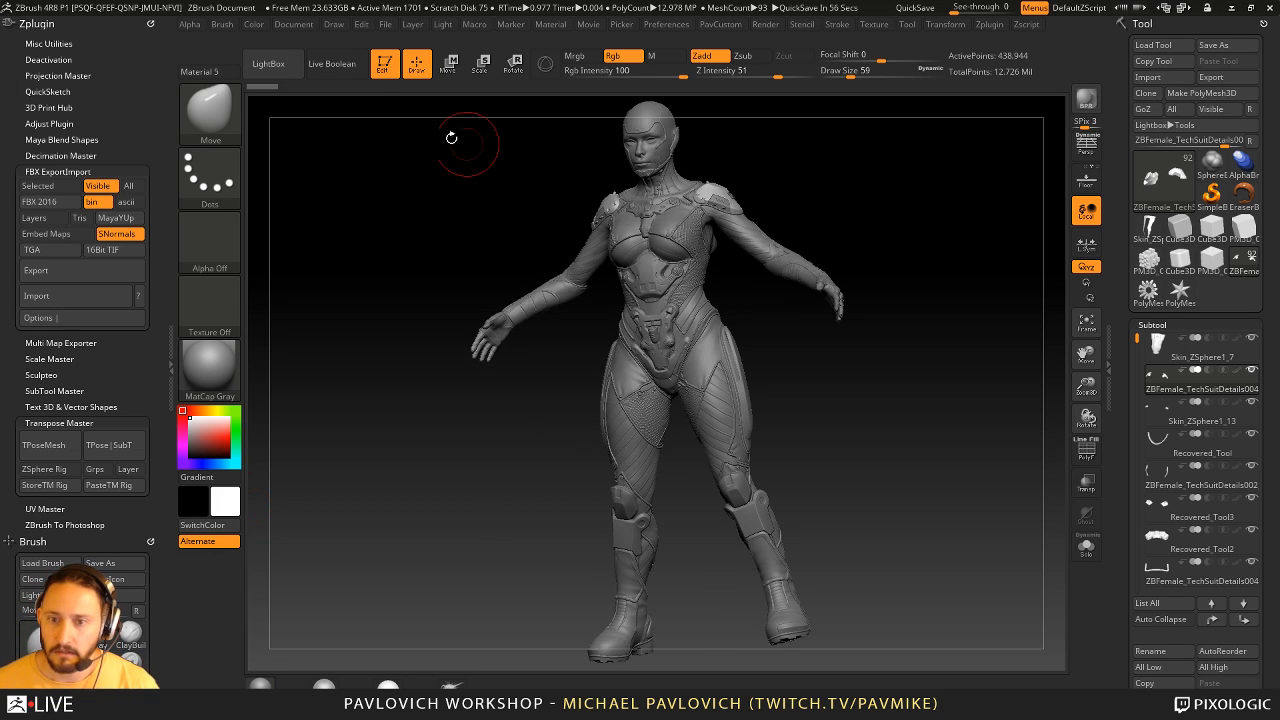
- Clear the figure from the canvas and place a PolyMesh3D star in Edit mode
{"action": "left_click", "coordinate": [387, 70]}
{"action": "key", "text": "ctrl+n"}
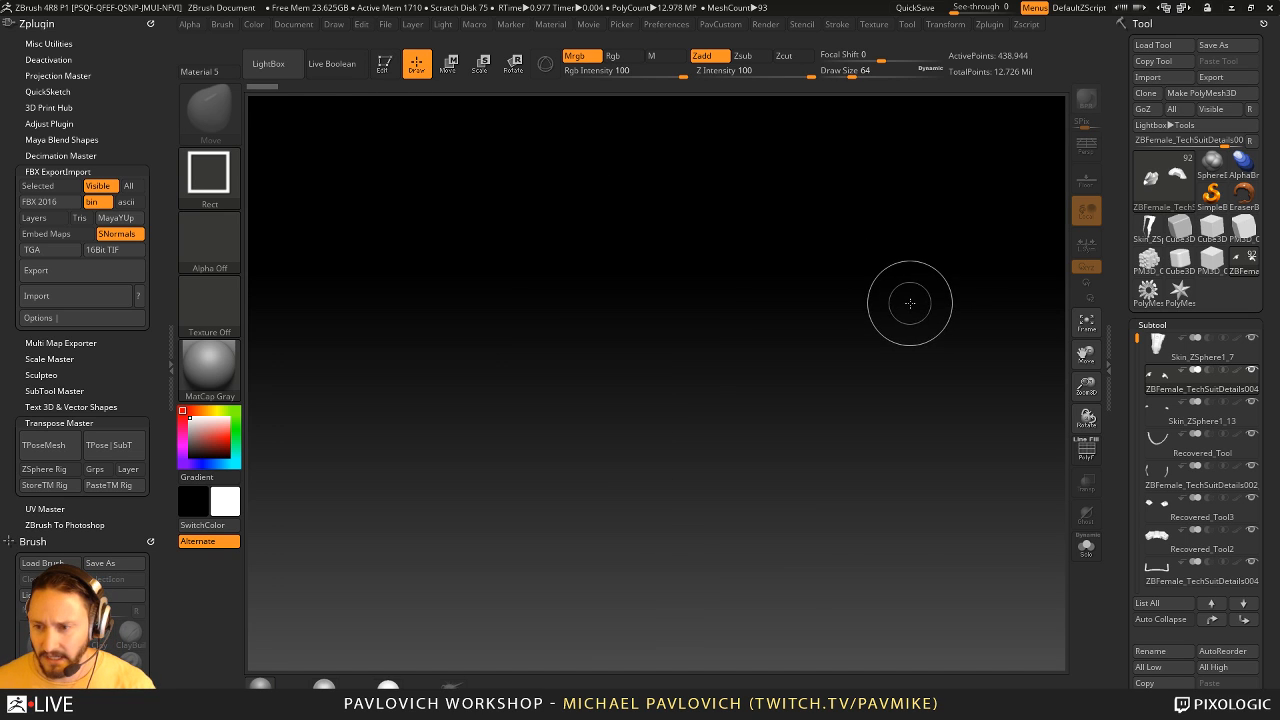
{"action": "mouse_move", "coordinate": [1184, 256]}
{"action": "mouse_move", "coordinate": [1247, 272]}
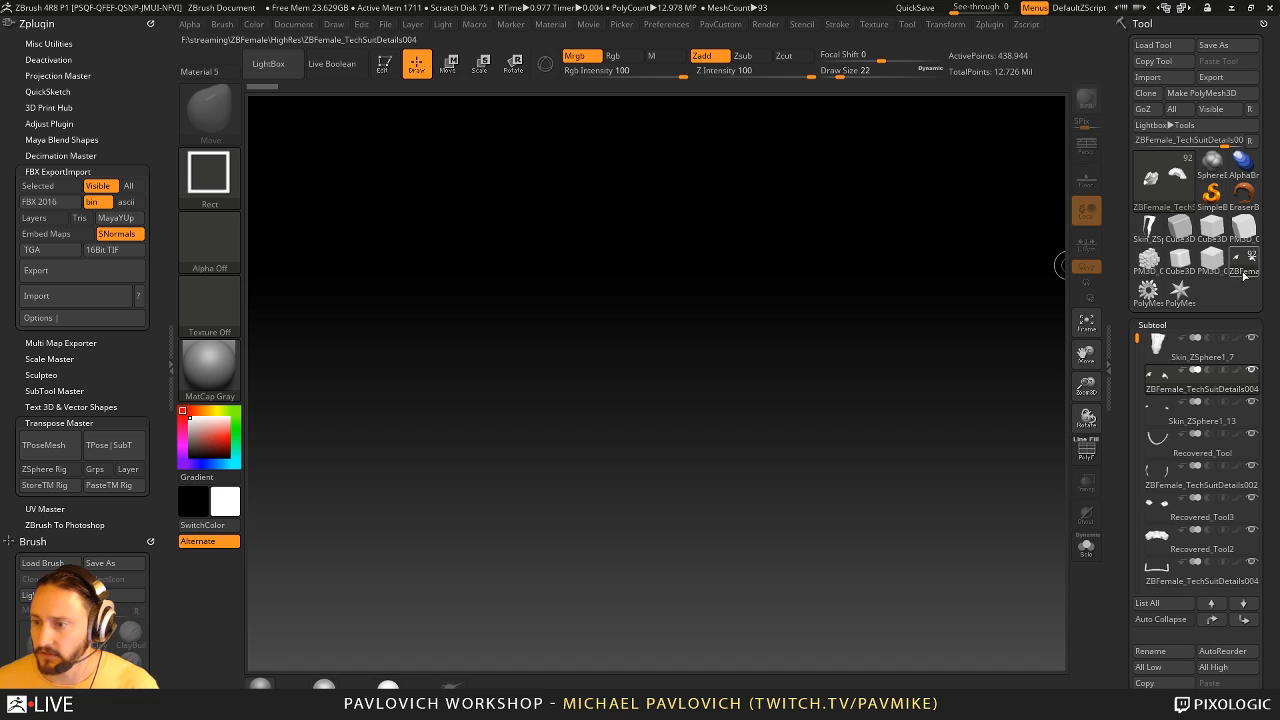
{"action": "left_click", "coordinate": [1180, 229]}
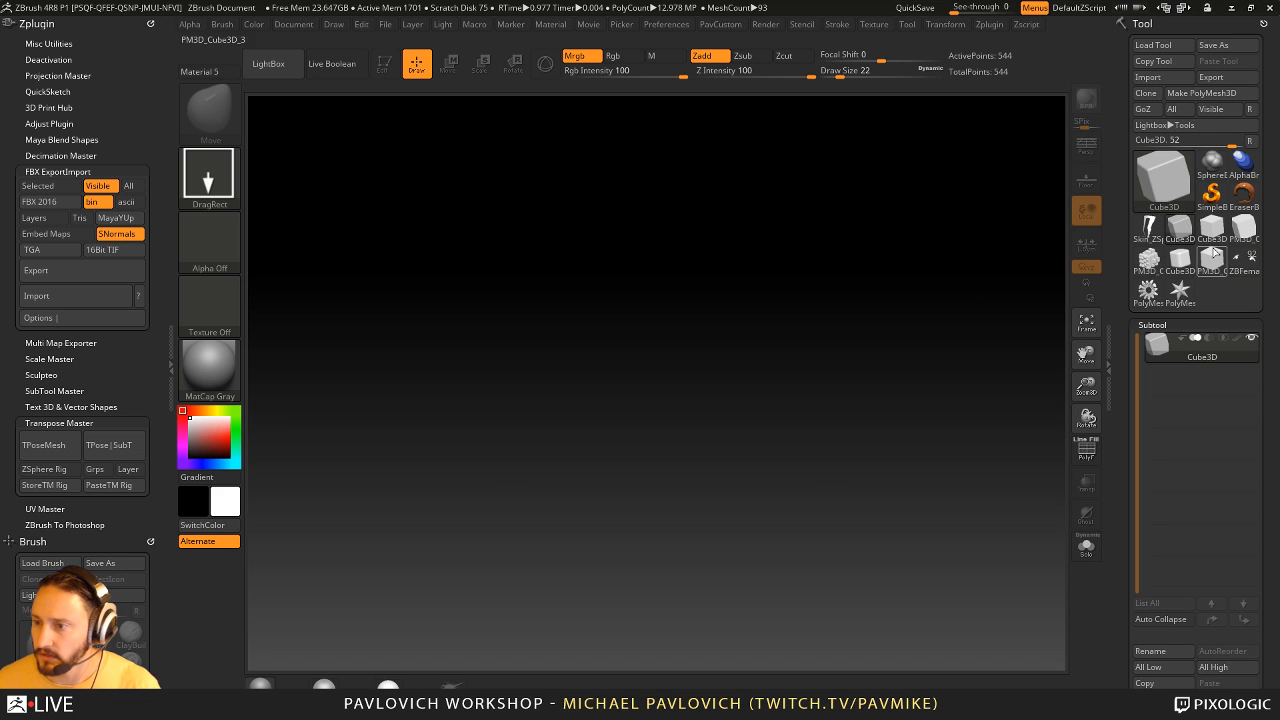
{"action": "left_click", "coordinate": [1180, 290]}
{"action": "left_click_drag", "start_coordinate": [606, 414], "coordinate": [680, 340]}
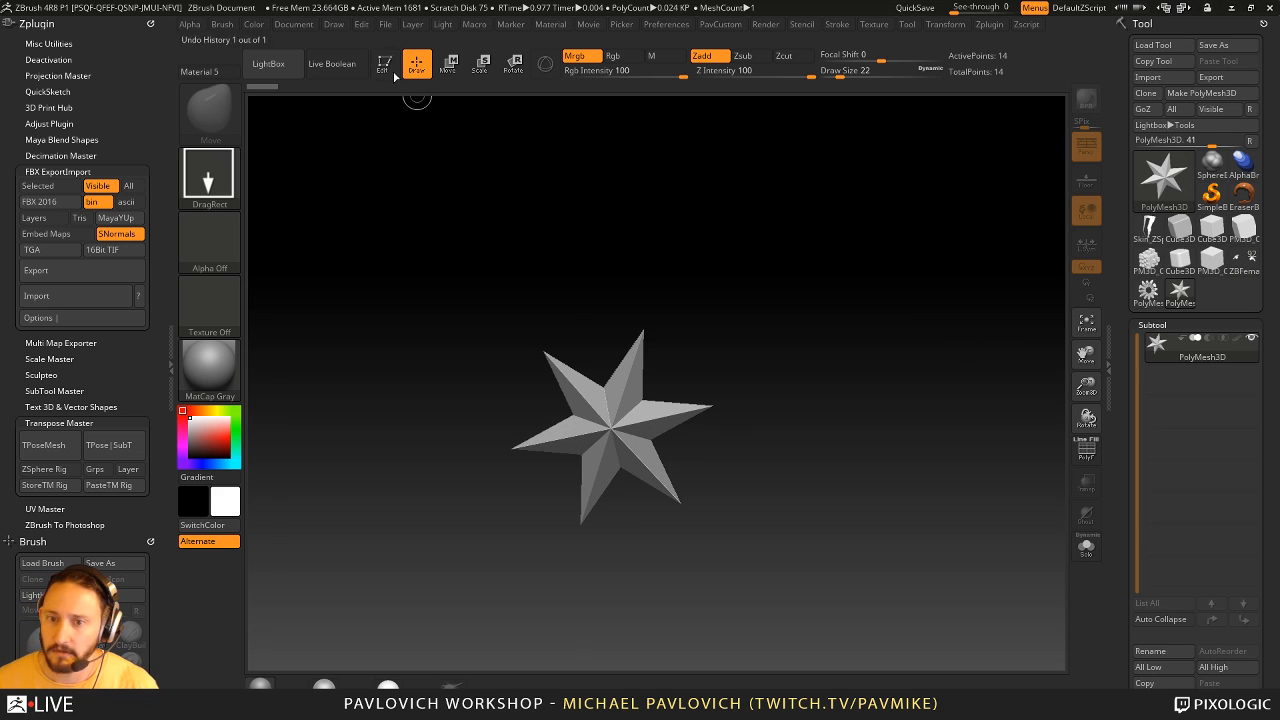
{"action": "left_click", "coordinate": [384, 63]}
{"action": "left_click_drag", "start_coordinate": [733, 250], "coordinate": [693, 358]}
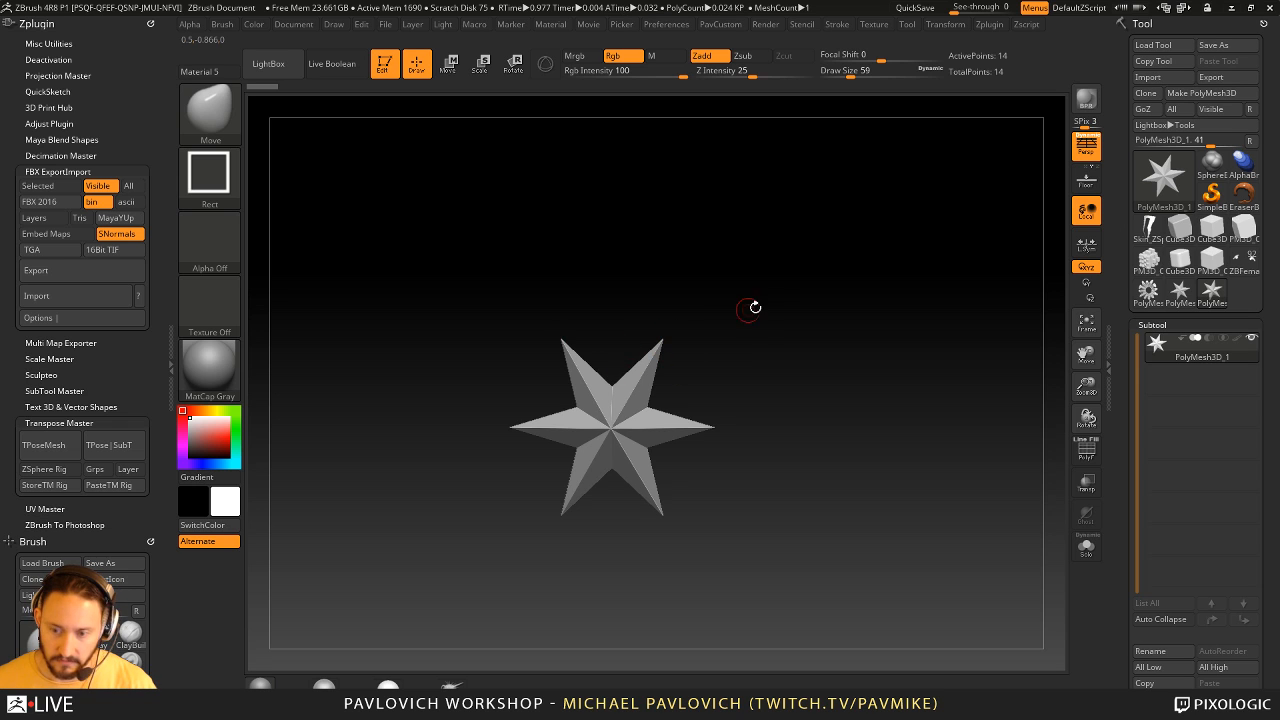
- Choose the IMM BParts brush with the Male Head01 insert mesh
{"action": "left_click_drag", "start_coordinate": [752, 306], "coordinate": [766, 317]}
{"action": "key", "text": "b"}
{"action": "key", "text": "i"}
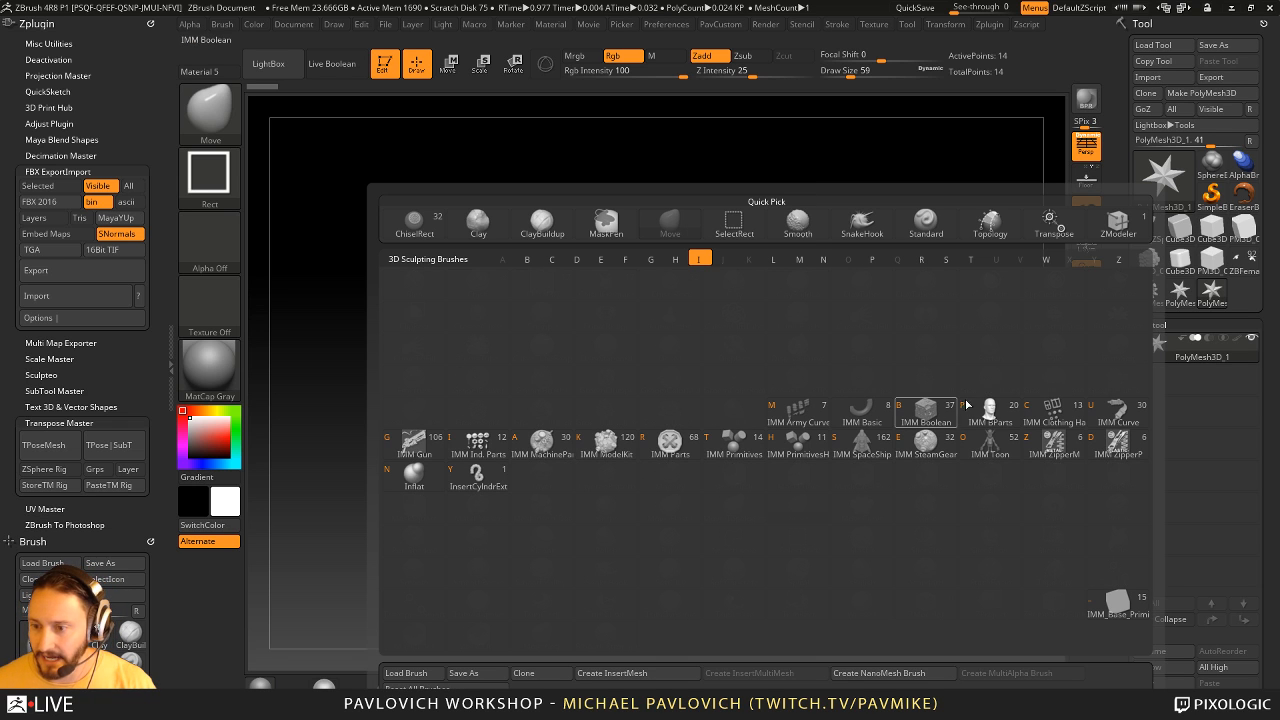
{"action": "key", "text": "p"}
{"action": "key", "text": "m"}
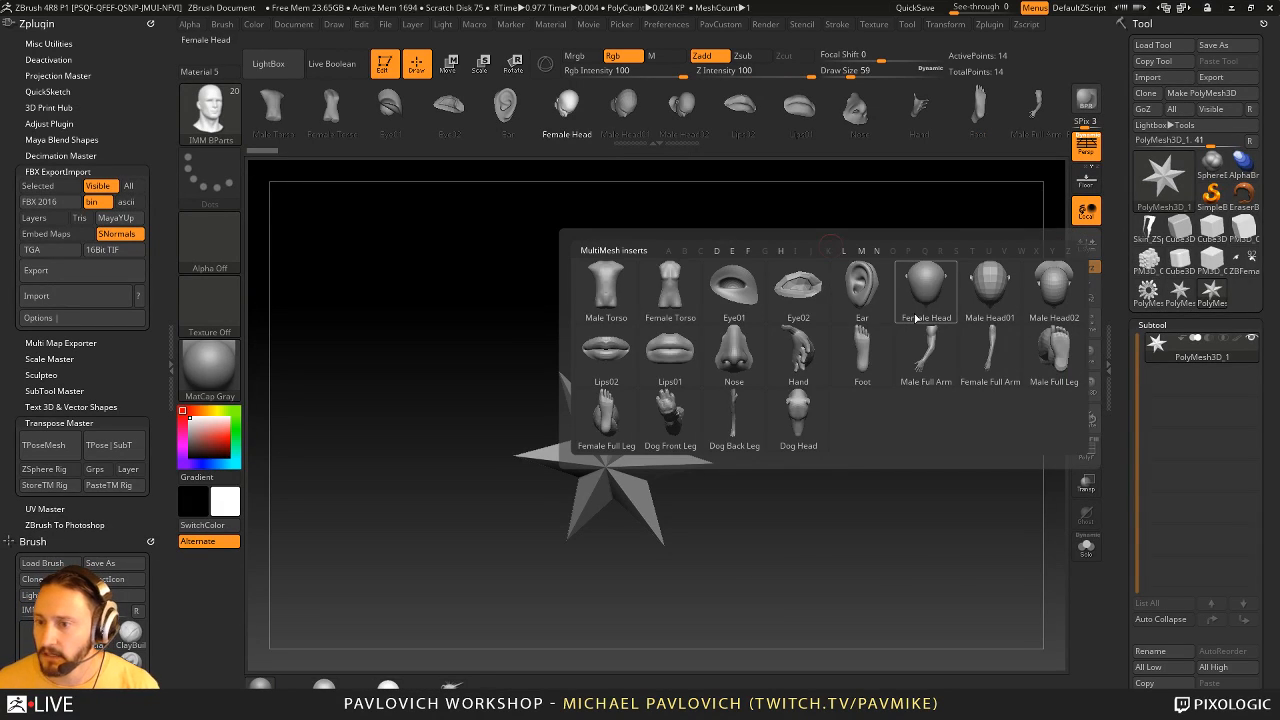
{"action": "left_click", "coordinate": [975, 287]}
- Insert the Male Head01 mesh on the star's upper centre, undoing the first placement
{"action": "left_click_drag", "start_coordinate": [815, 347], "coordinate": [745, 425]}
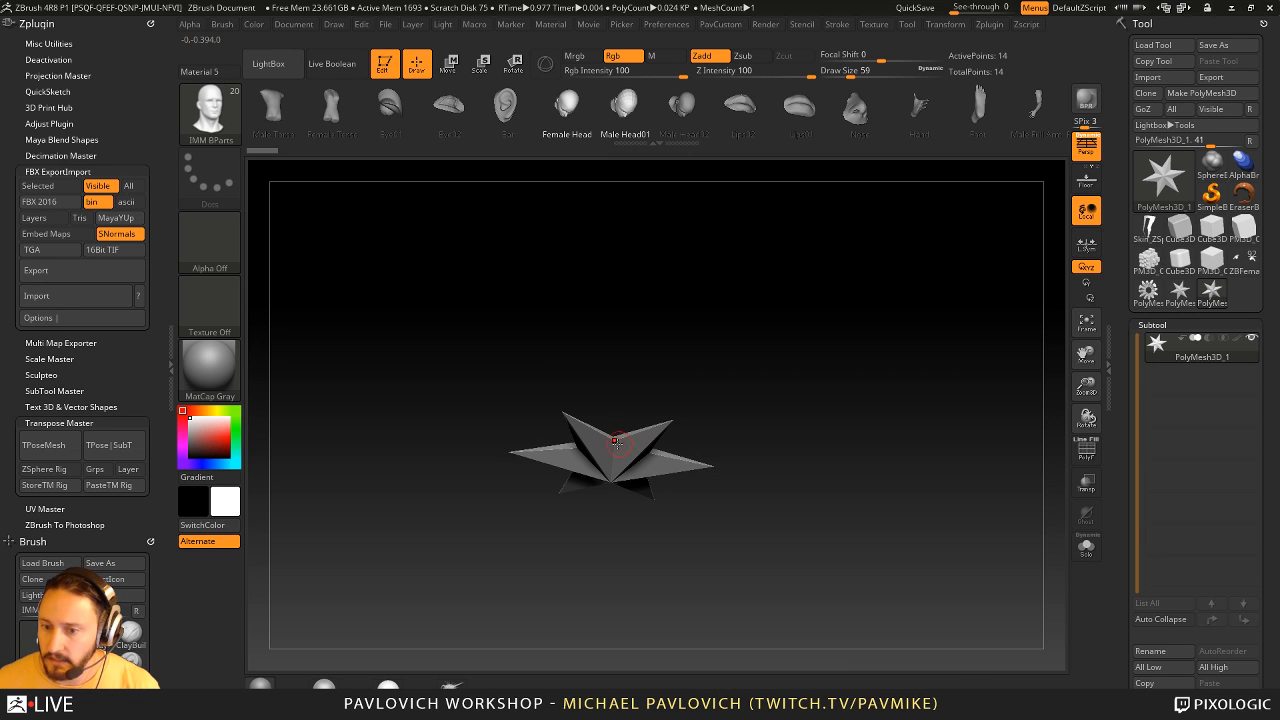
{"action": "mouse_move", "coordinate": [617, 444]}
{"action": "left_mouse_down"}
{"action": "mouse_move", "coordinate": [622, 496]}
{"action": "mouse_move", "coordinate": [642, 494]}
{"action": "left_mouse_up"}
{"action": "key", "text": "ctrl+z"}
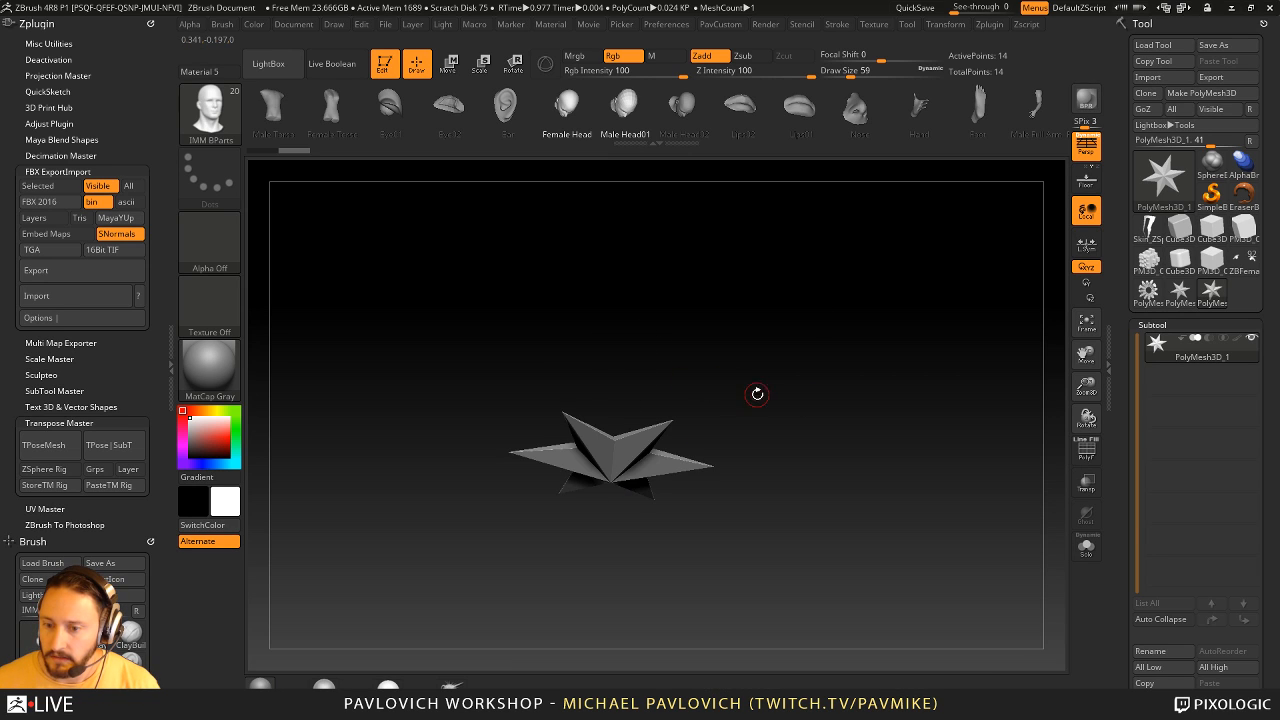
{"action": "left_click_drag", "start_coordinate": [757, 394], "coordinate": [745, 362], "text": "shift"}
{"action": "left_click_drag", "start_coordinate": [617, 446], "coordinate": [714, 423]}
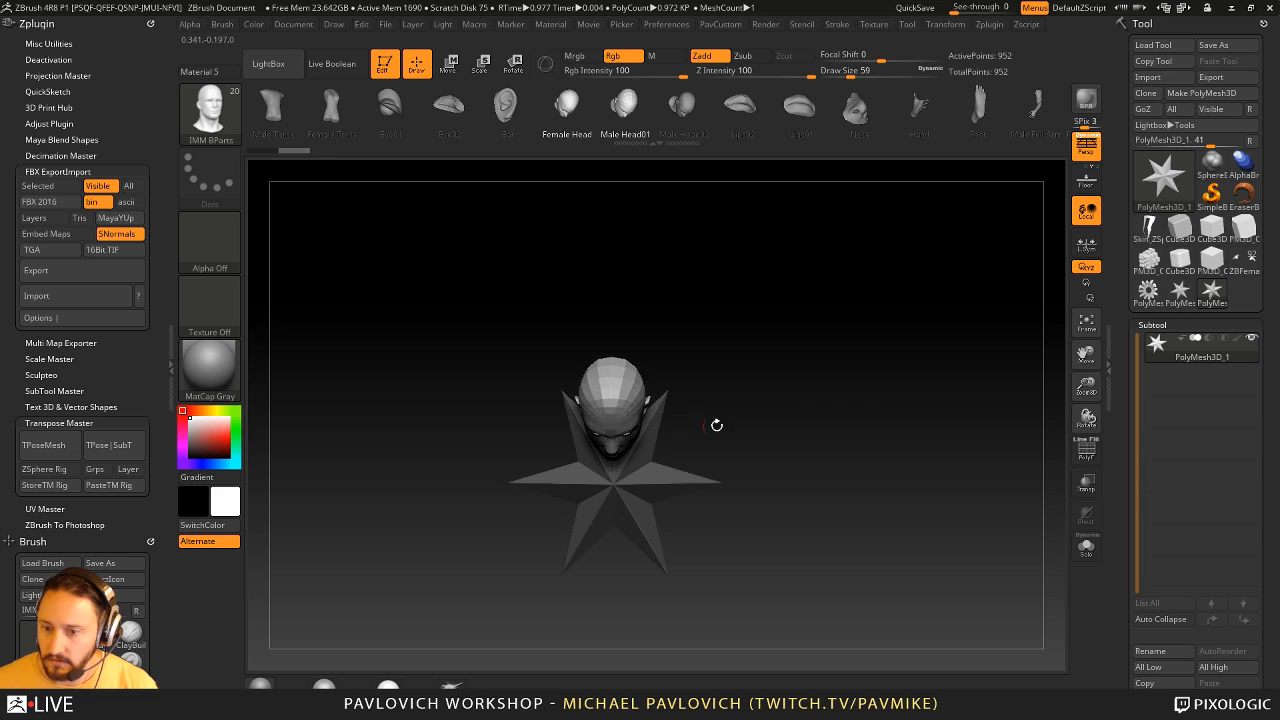
- Rotate the inserted head upright above the star with the Gizmo in side view
{"action": "left_click_drag", "start_coordinate": [860, 393], "coordinate": [810, 391]}
{"action": "key", "text": "r"}
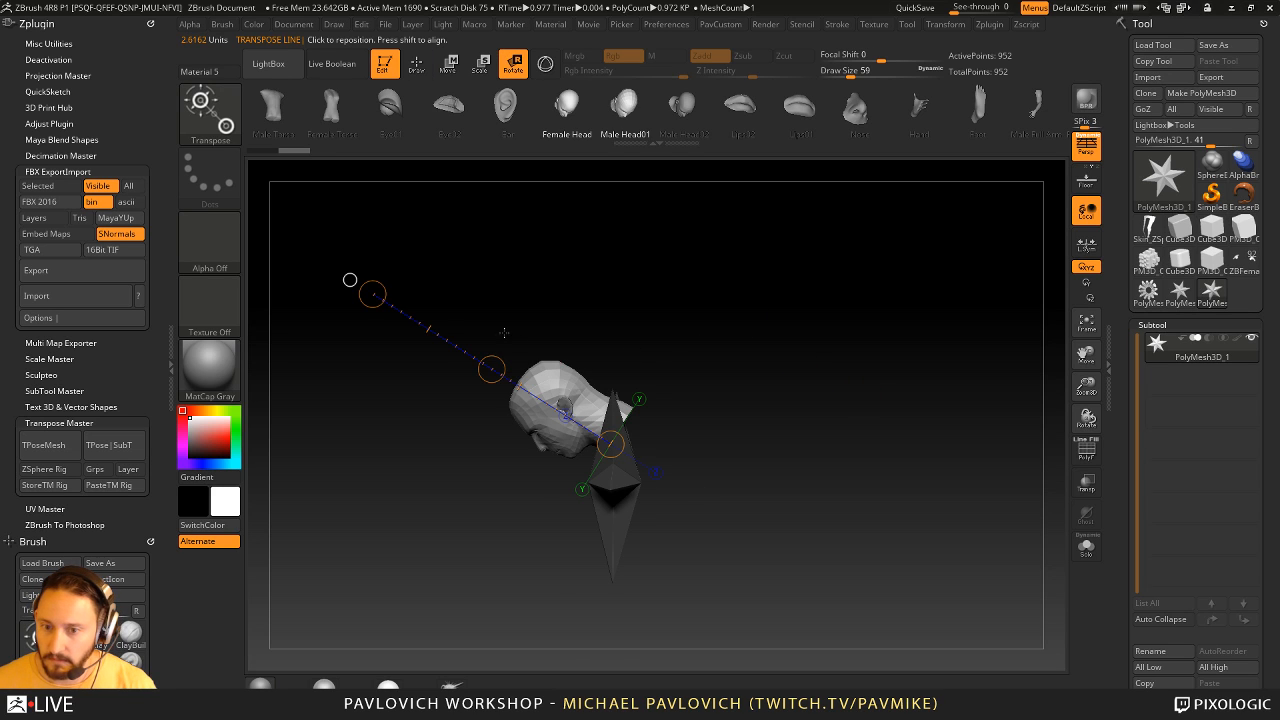
{"action": "left_click", "coordinate": [550, 66]}
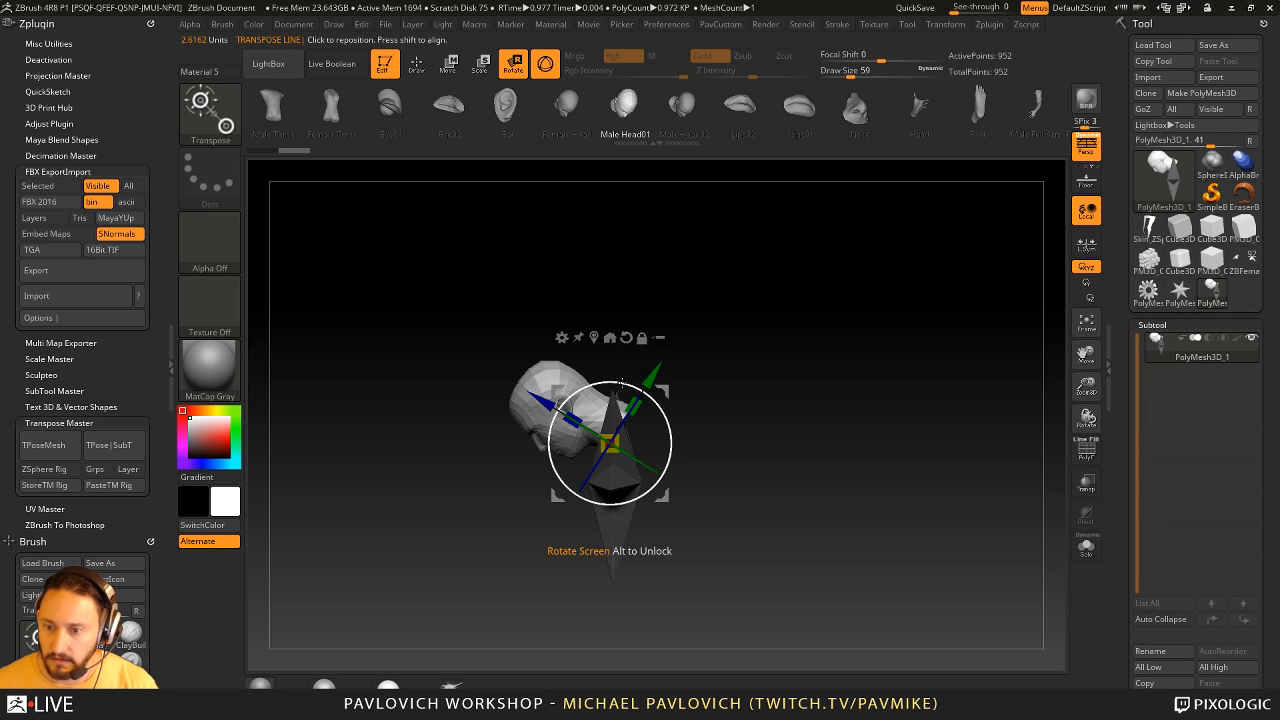
{"action": "mouse_move", "coordinate": [643, 389]}
{"action": "left_mouse_down"}
{"action": "mouse_move", "coordinate": [886, 388]}
{"action": "mouse_move", "coordinate": [879, 354]}
{"action": "left_mouse_up"}
- Return to Draw mode and choose the IMM Toon brush with the Thin Body insert mesh
{"action": "key", "text": "q"}
{"action": "key", "text": "b"}
{"action": "key", "text": "i"}
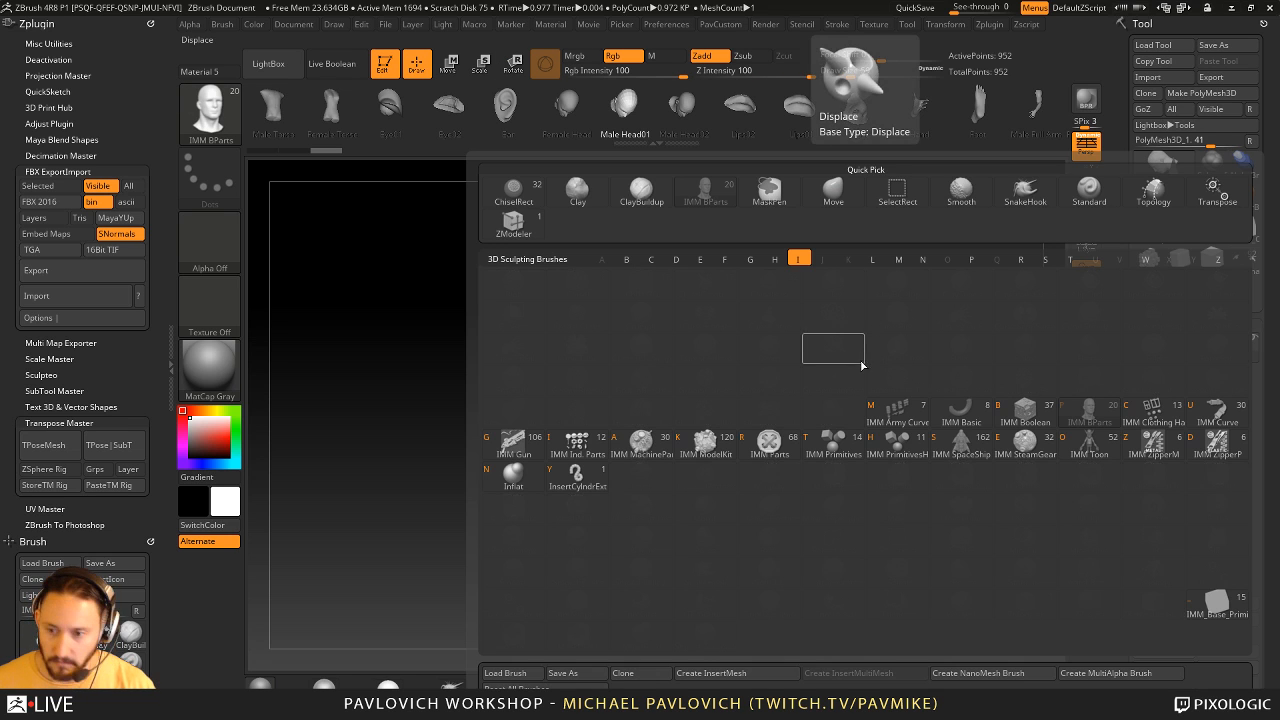
{"action": "key", "text": "Escape"}
{"action": "key", "text": "m"}
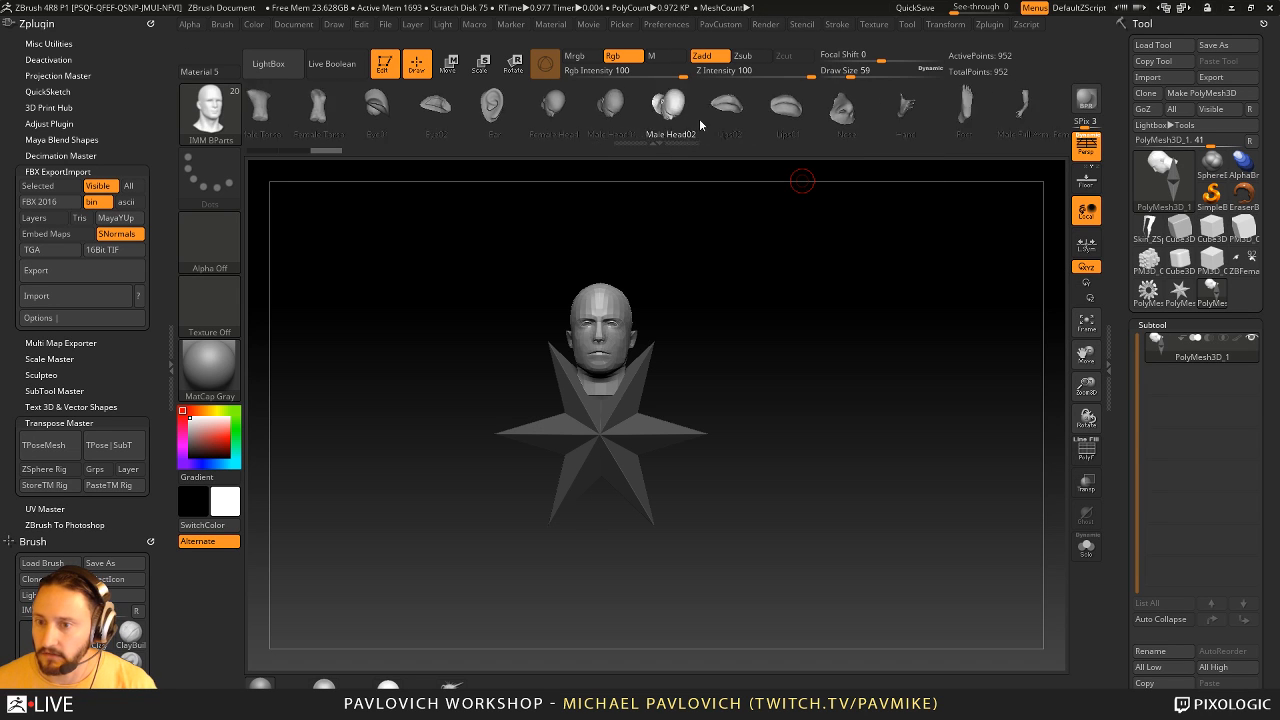
{"action": "key", "text": "b"}
{"action": "key", "text": "i"}
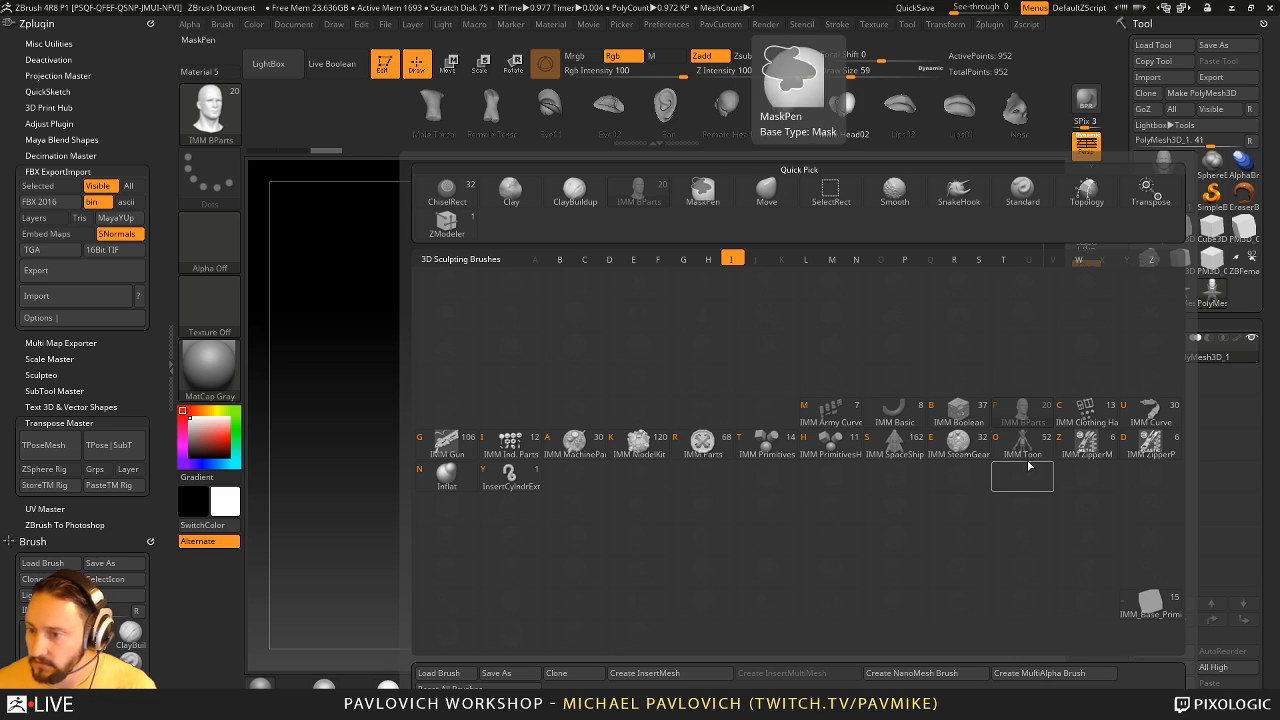
{"action": "key", "text": "o"}
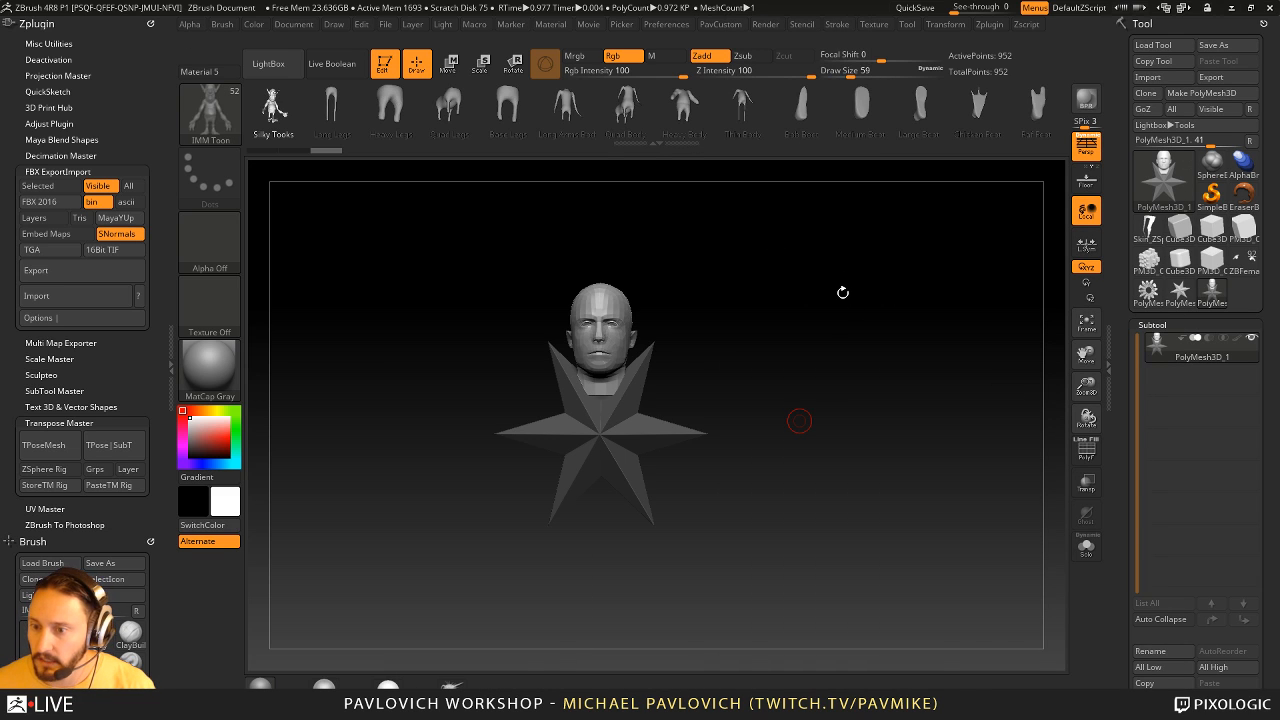
{"action": "key", "text": "m"}
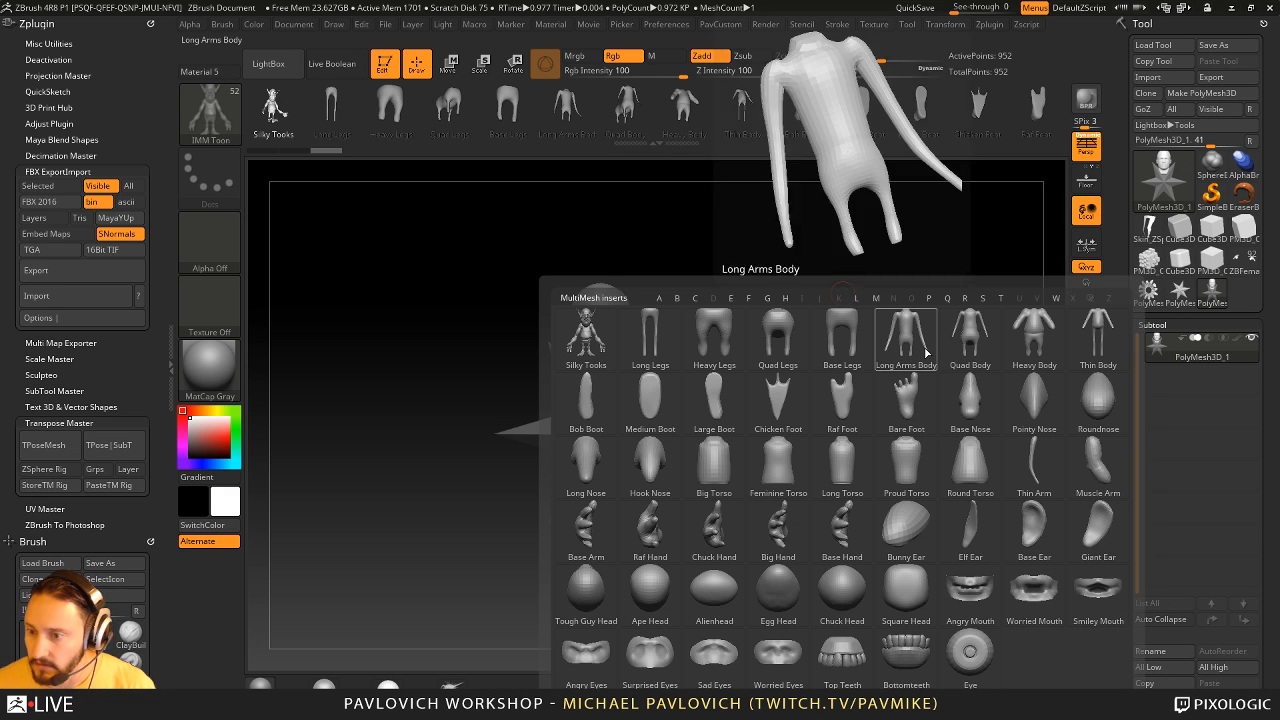
{"action": "left_click", "coordinate": [1088, 345]}
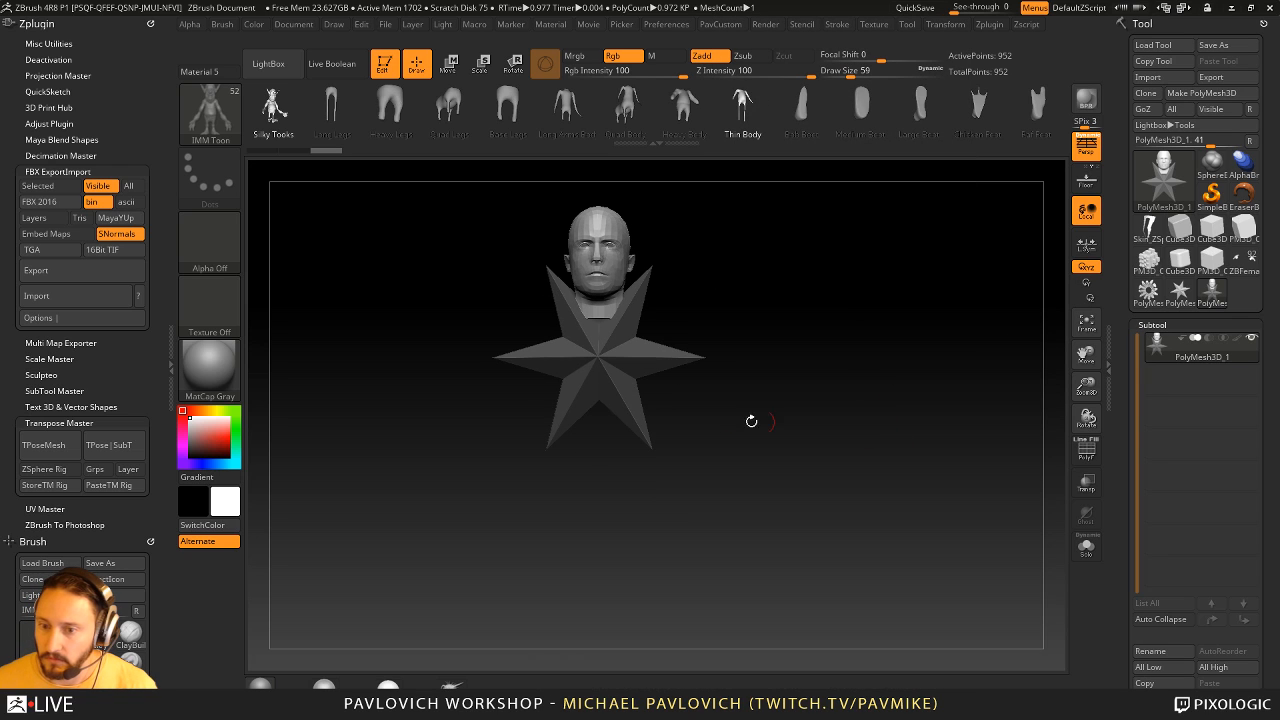
- Insert the Thin Body mesh on the front of the star and move it beneath the head with the Gizmo
{"action": "left_click_drag", "start_coordinate": [600, 406], "coordinate": [600, 526]}
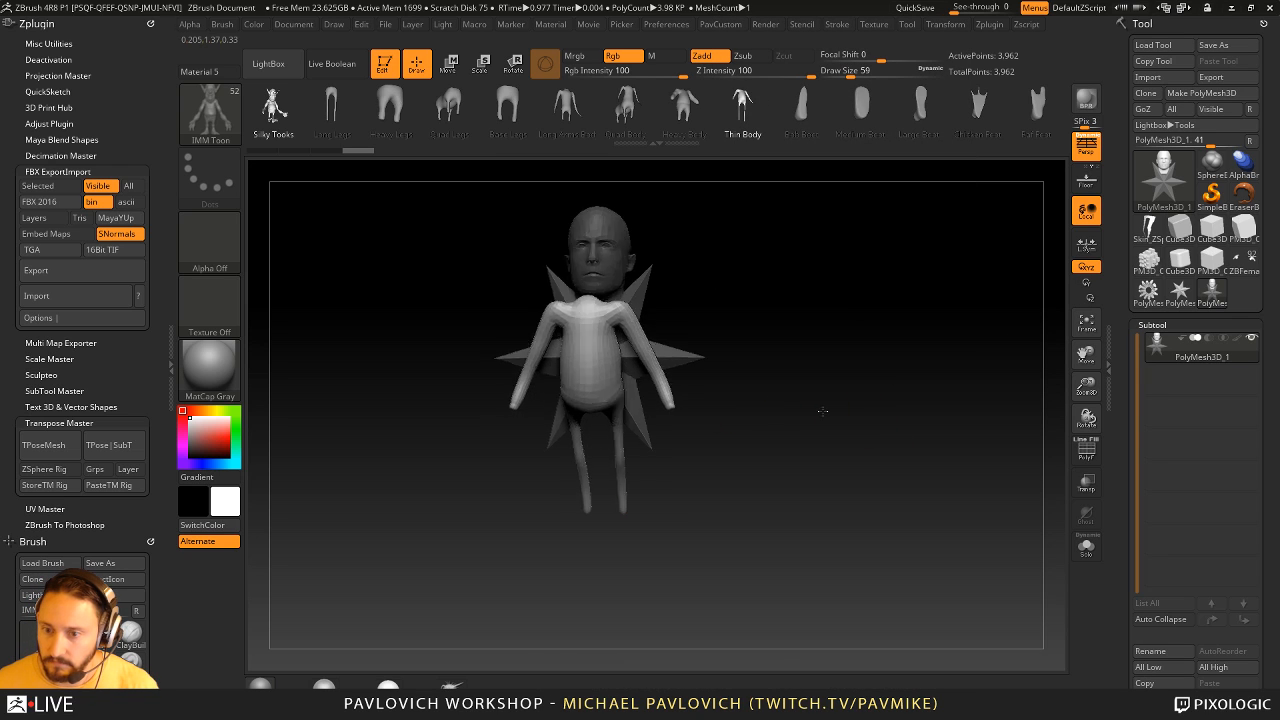
{"action": "key", "text": "w"}
{"action": "left_click_drag", "start_coordinate": [822, 409], "coordinate": [654, 422], "text": "shift"}
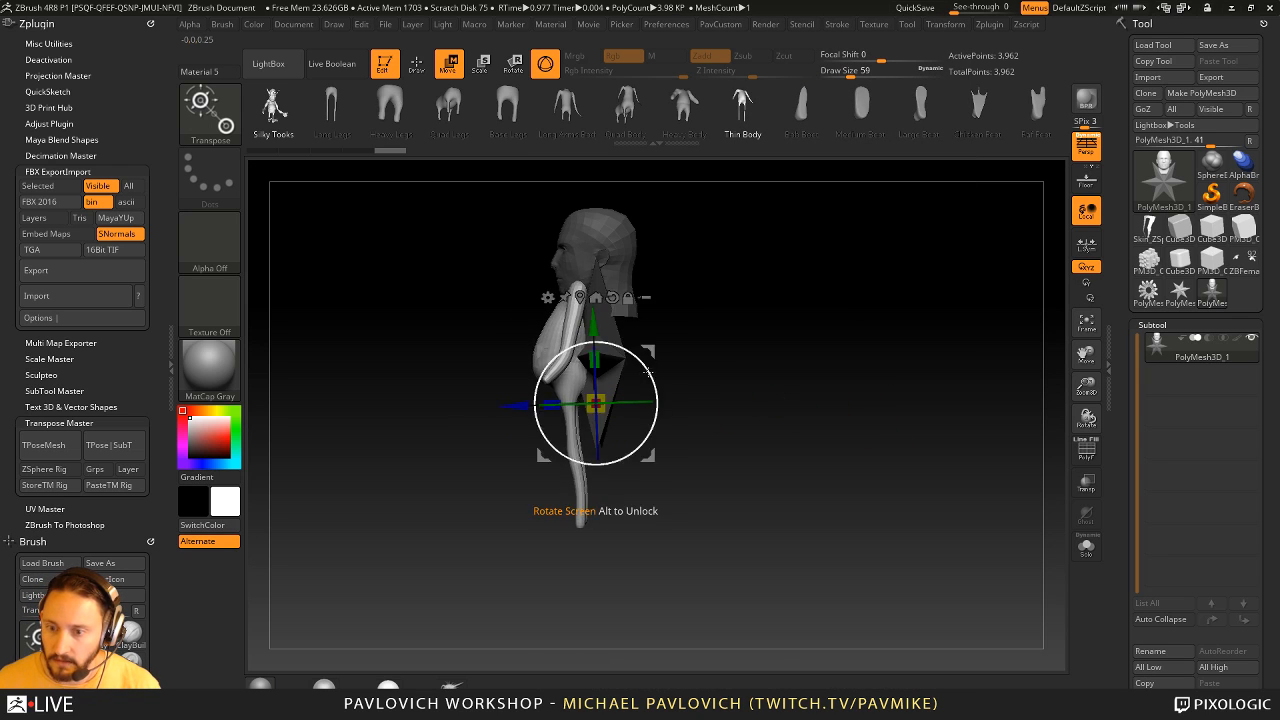
{"action": "mouse_move", "coordinate": [654, 353]}
{"action": "left_mouse_down"}
{"action": "mouse_move", "coordinate": [691, 463]}
{"action": "mouse_move", "coordinate": [681, 408]}
{"action": "left_mouse_up"}
{"action": "key", "text": "q"}
{"action": "left_click_drag", "start_coordinate": [789, 363], "coordinate": [866, 374], "text": "shift"}
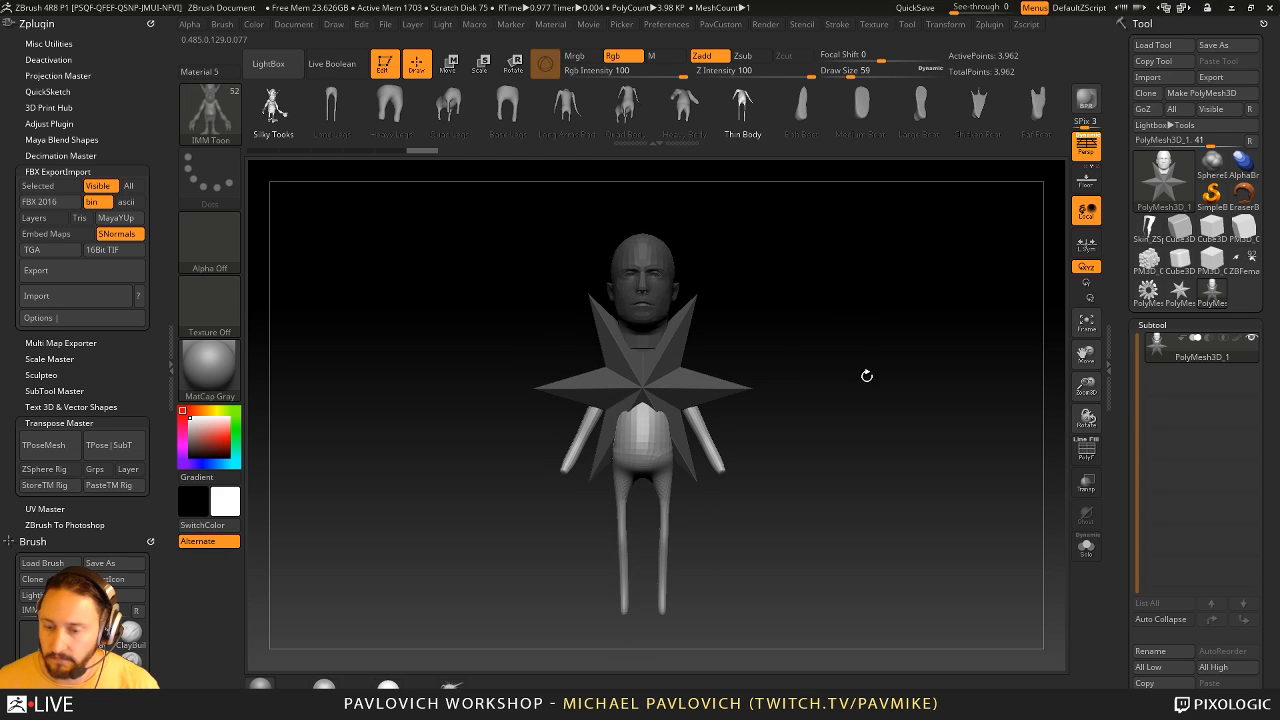
- Hide the star and delete it from the mesh, keeping only the head and body
{"action": "left_click_drag", "start_coordinate": [891, 313], "coordinate": [938, 388], "text": "ctrl"}
{"action": "left_click", "coordinate": [690, 301], "text": "ctrl+shift"}
{"action": "key", "text": "2"}
{"action": "left_click", "coordinate": [903, 326]}
{"action": "left_click_drag", "start_coordinate": [830, 393], "coordinate": [826, 411], "text": "alt"}
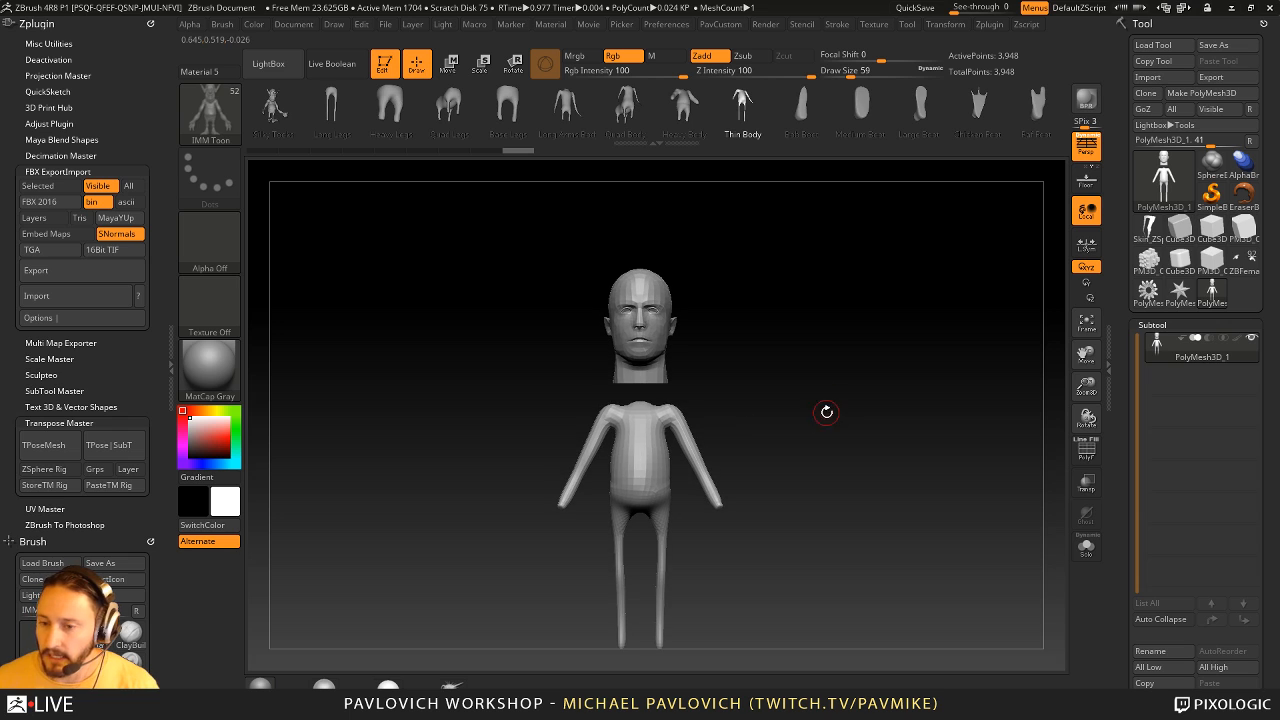
- Isolate the head and split the hidden body into its own subtool
{"action": "left_click", "coordinate": [660, 338], "text": "ctrl+shift"}
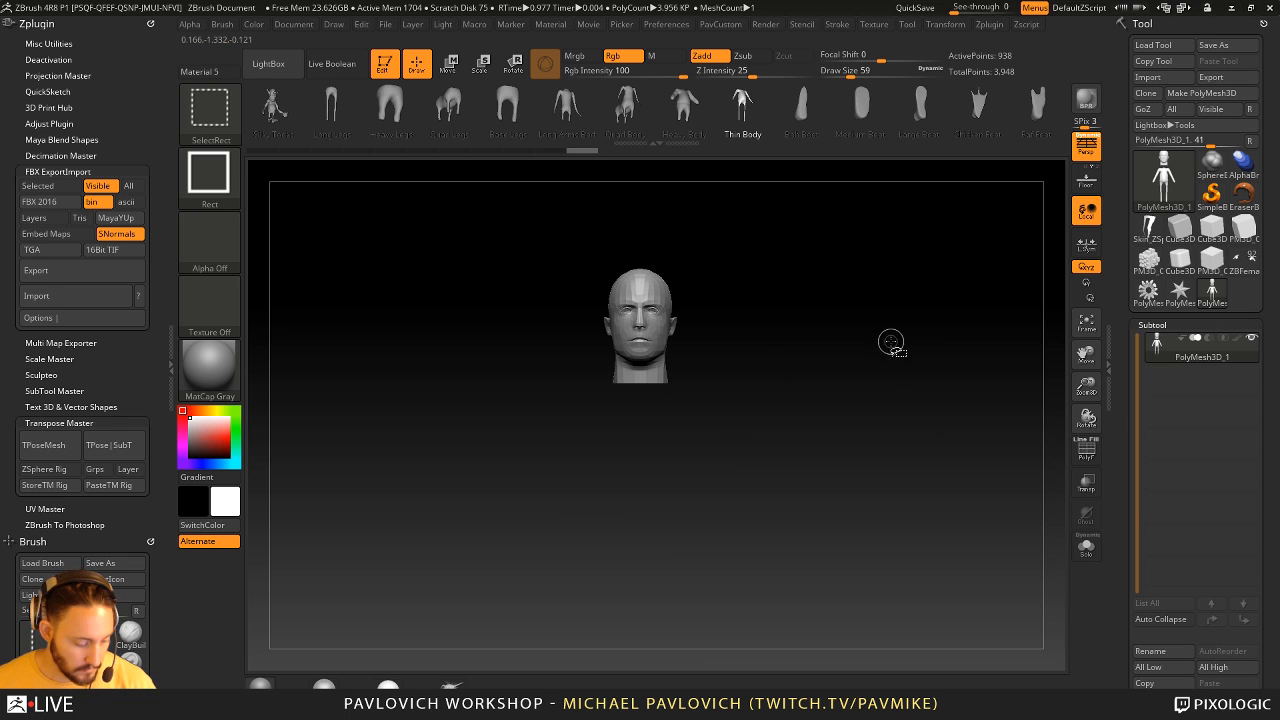
{"action": "key", "text": "2"}
{"action": "left_click", "coordinate": [934, 375]}
{"action": "left_click_drag", "start_coordinate": [876, 440], "coordinate": [806, 453]}
{"action": "left_click_drag", "start_coordinate": [918, 489], "coordinate": [900, 439], "text": "alt"}
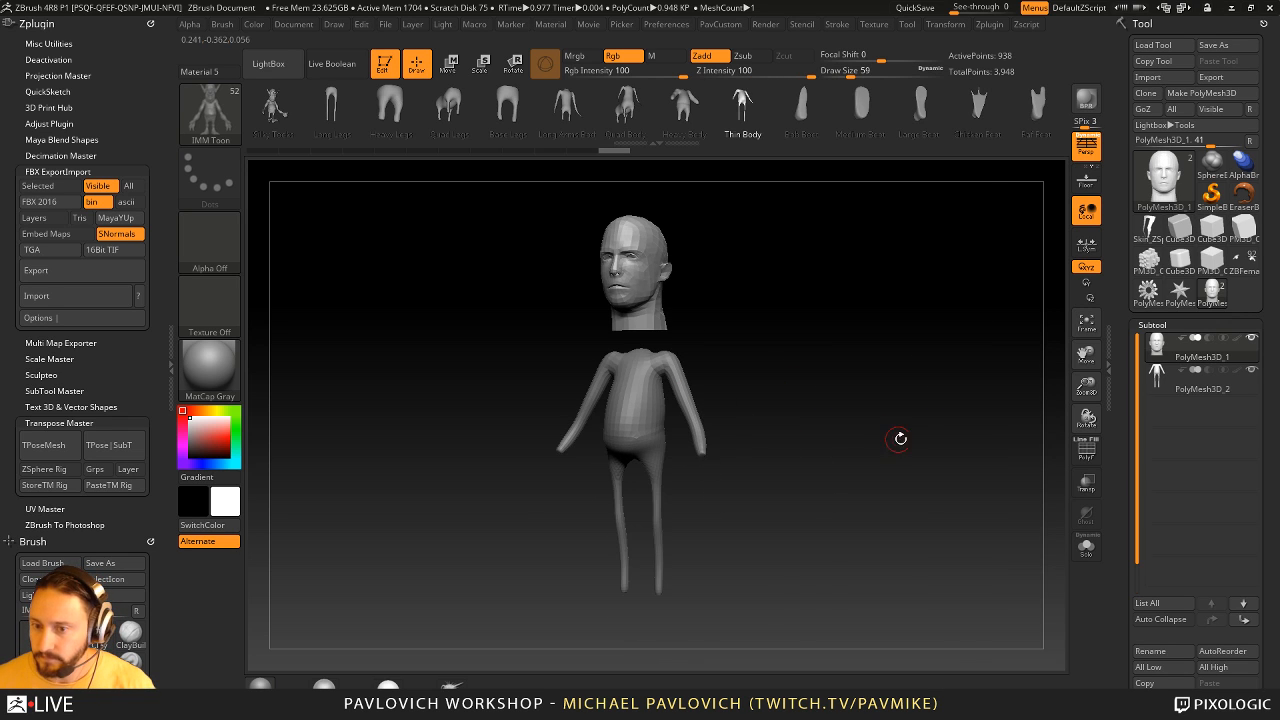
- Open the subtool Merge options and examine the Merge Down command
{"action": "left_click_drag", "start_coordinate": [1200, 356], "coordinate": [1196, 118]}
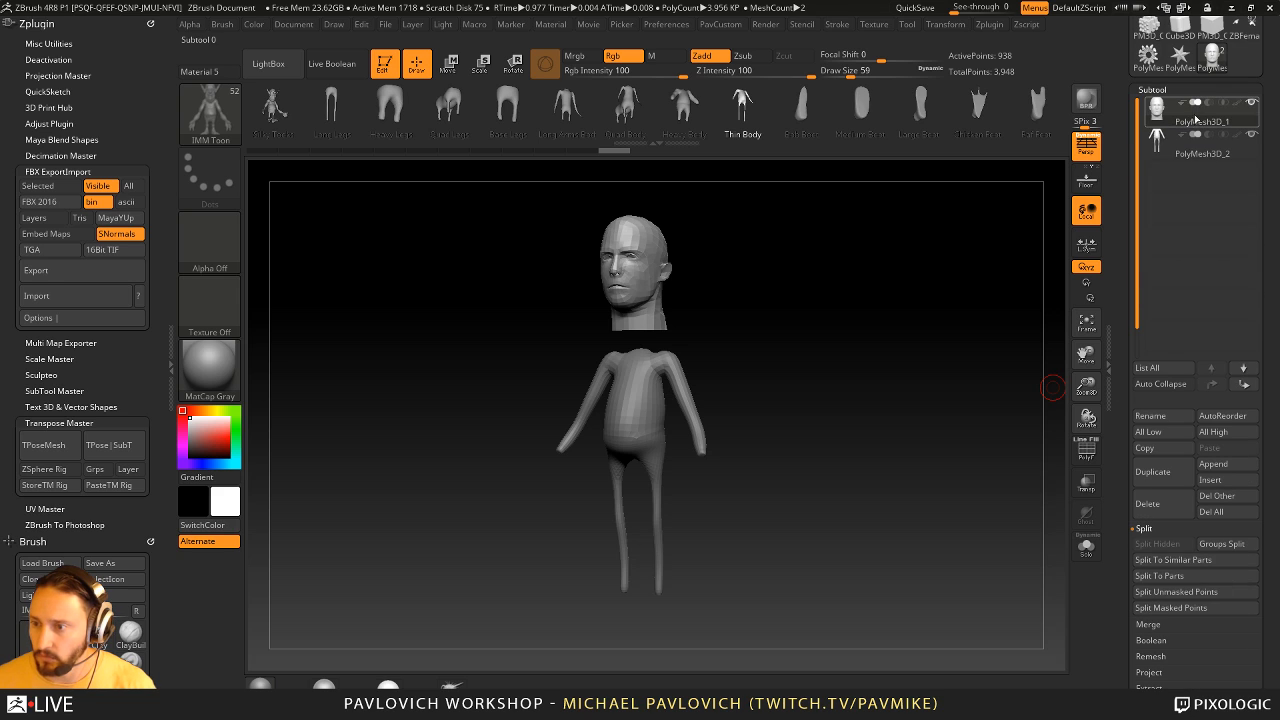
{"action": "key", "text": "shift"}
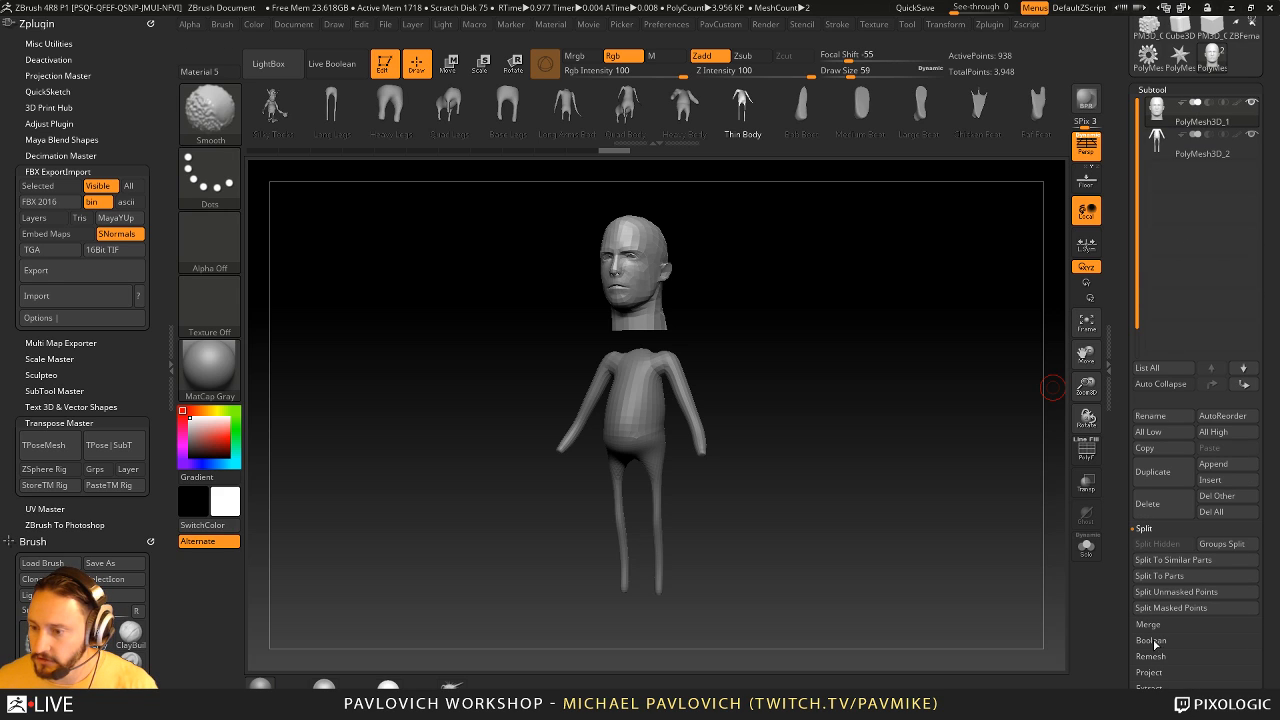
{"action": "left_click", "coordinate": [1150, 624]}
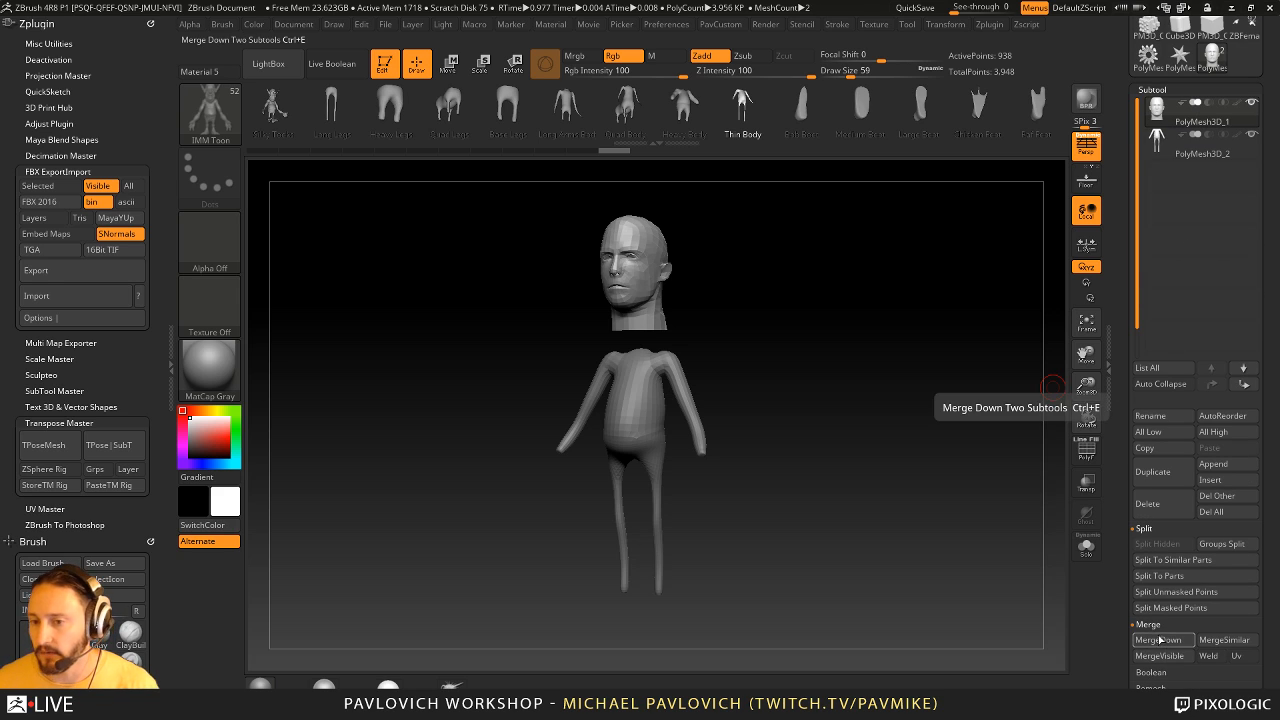
- Subdivide the head subtool twice
{"action": "left_click_drag", "start_coordinate": [874, 434], "coordinate": [811, 346]}
{"action": "key", "text": "ctrl+d"}
{"action": "key", "text": "ctrl+d"}
- Select the body subtool, subdivide it twice and switch to the Standard brush
{"action": "left_click", "coordinate": [623, 443], "text": "alt"}
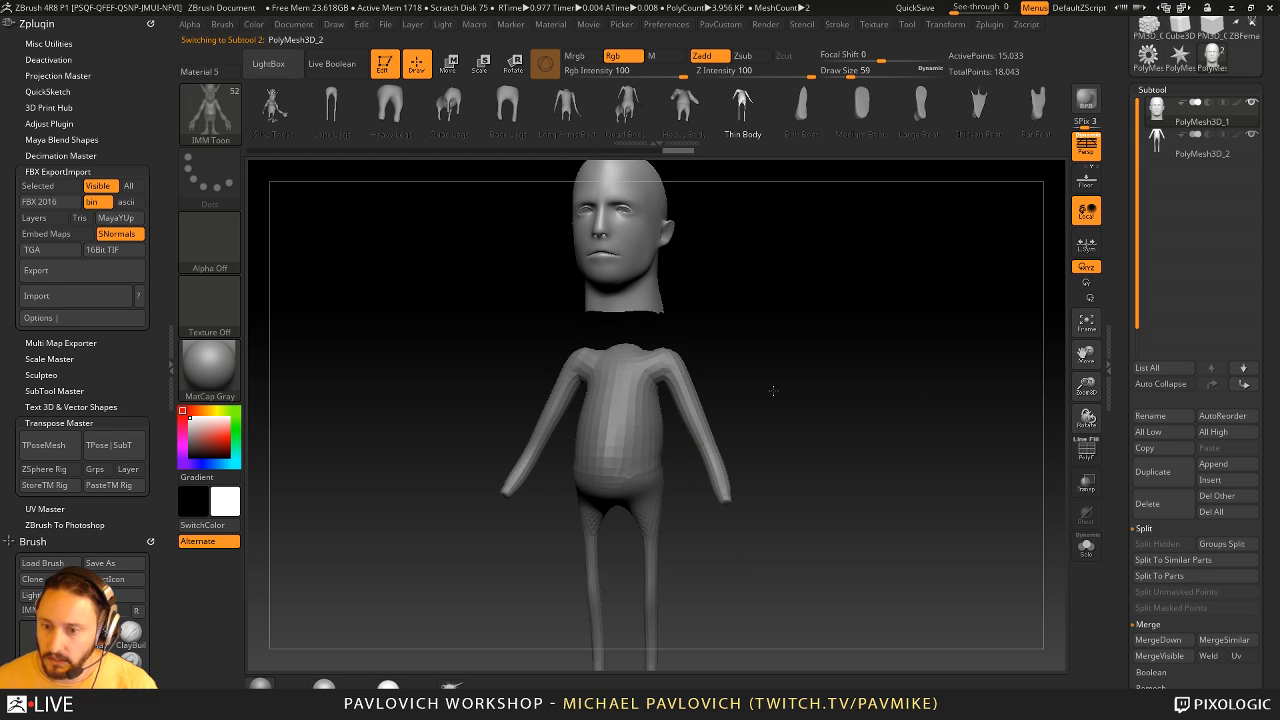
{"action": "key", "text": "d"}
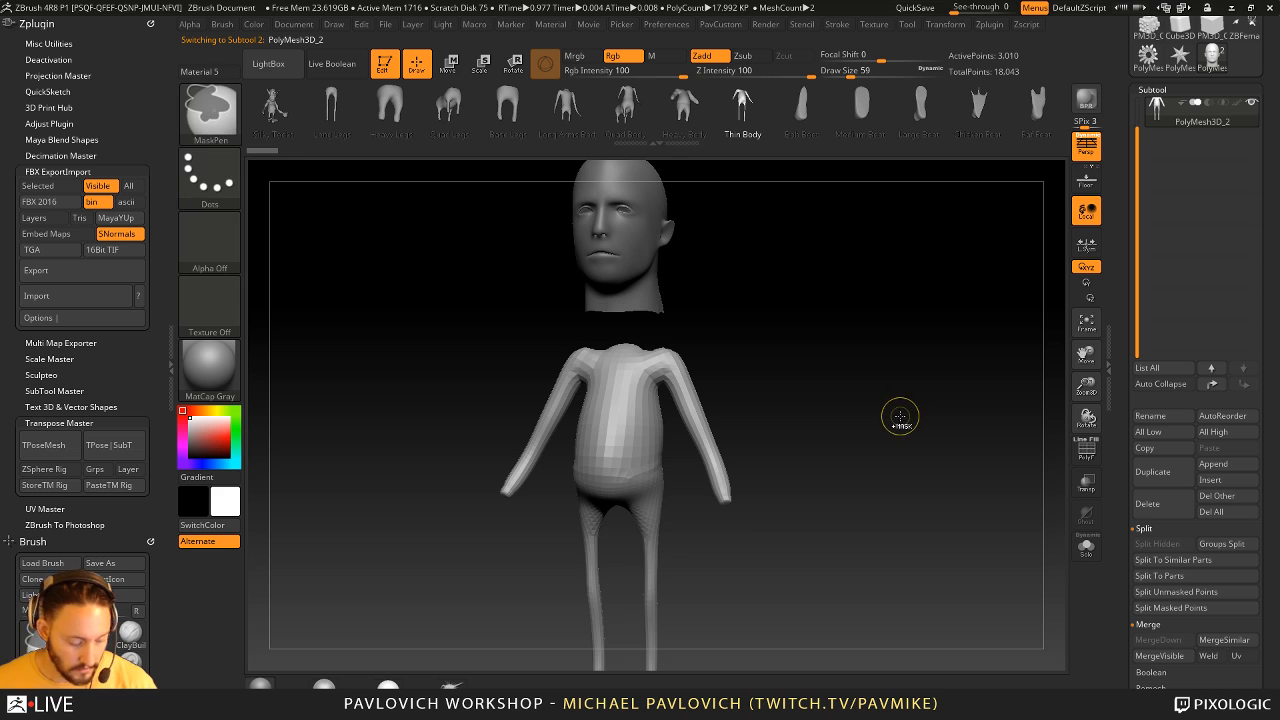
{"action": "key", "text": "b"}
{"action": "key", "text": "s"}
{"action": "key", "text": "t"}
{"action": "left_click_drag", "start_coordinate": [894, 412], "coordinate": [903, 413]}
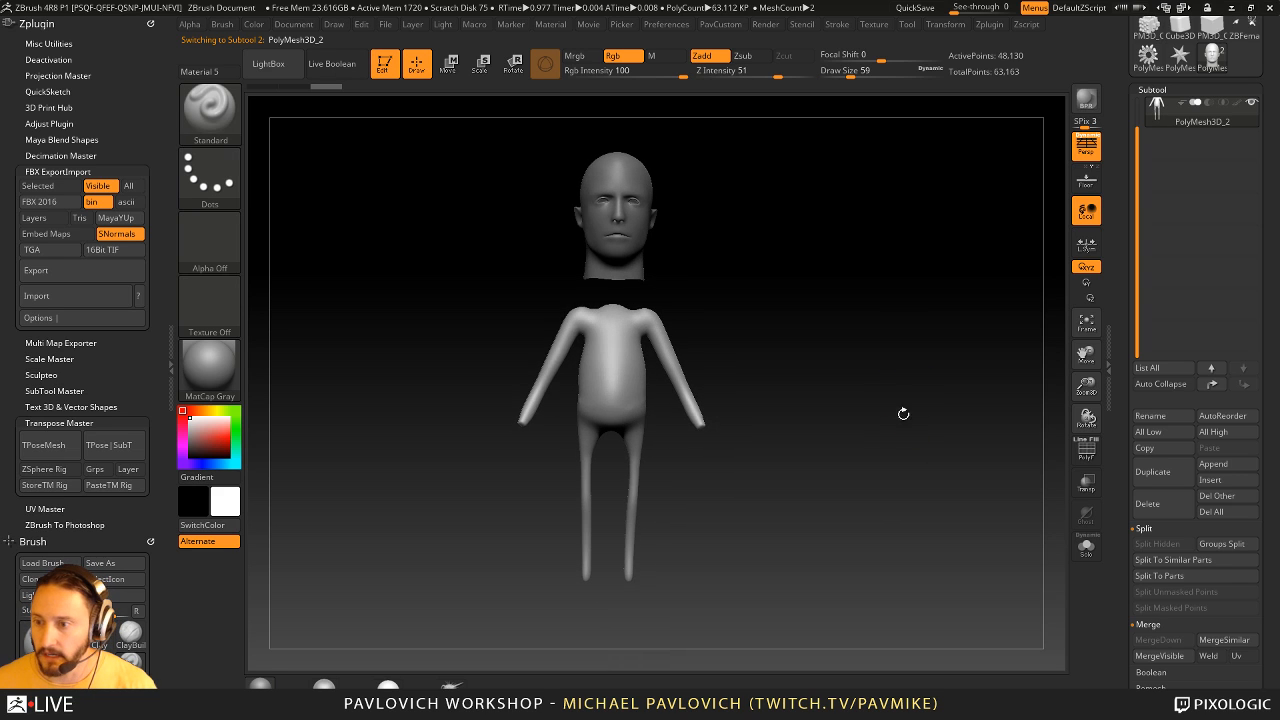
- Select the head subtool and merge it down into the body subtool
{"action": "scroll", "coordinate": [1178, 102], "scroll_direction": "down", "scroll_amount": 1}
{"action": "left_click_drag", "start_coordinate": [1136, 167], "coordinate": [1137, 130]}
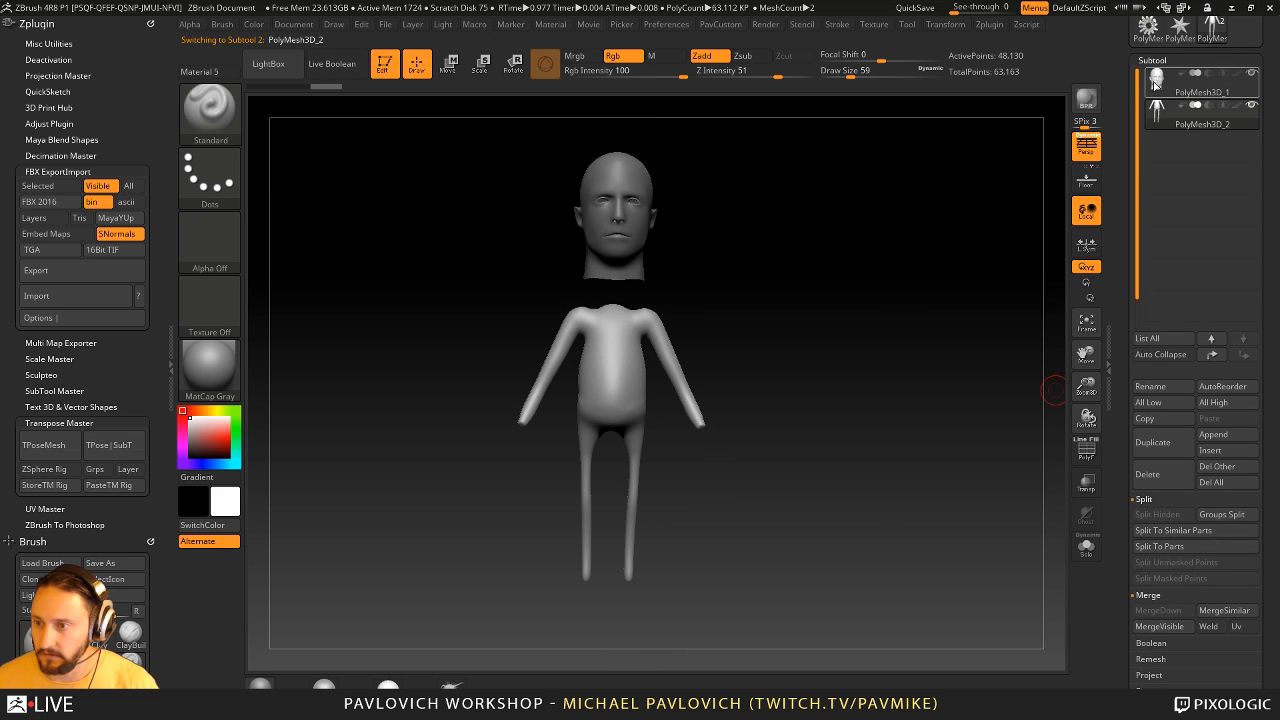
{"action": "left_click", "coordinate": [1183, 95]}
{"action": "scroll", "coordinate": [1118, 232], "scroll_direction": "down", "scroll_amount": 3}
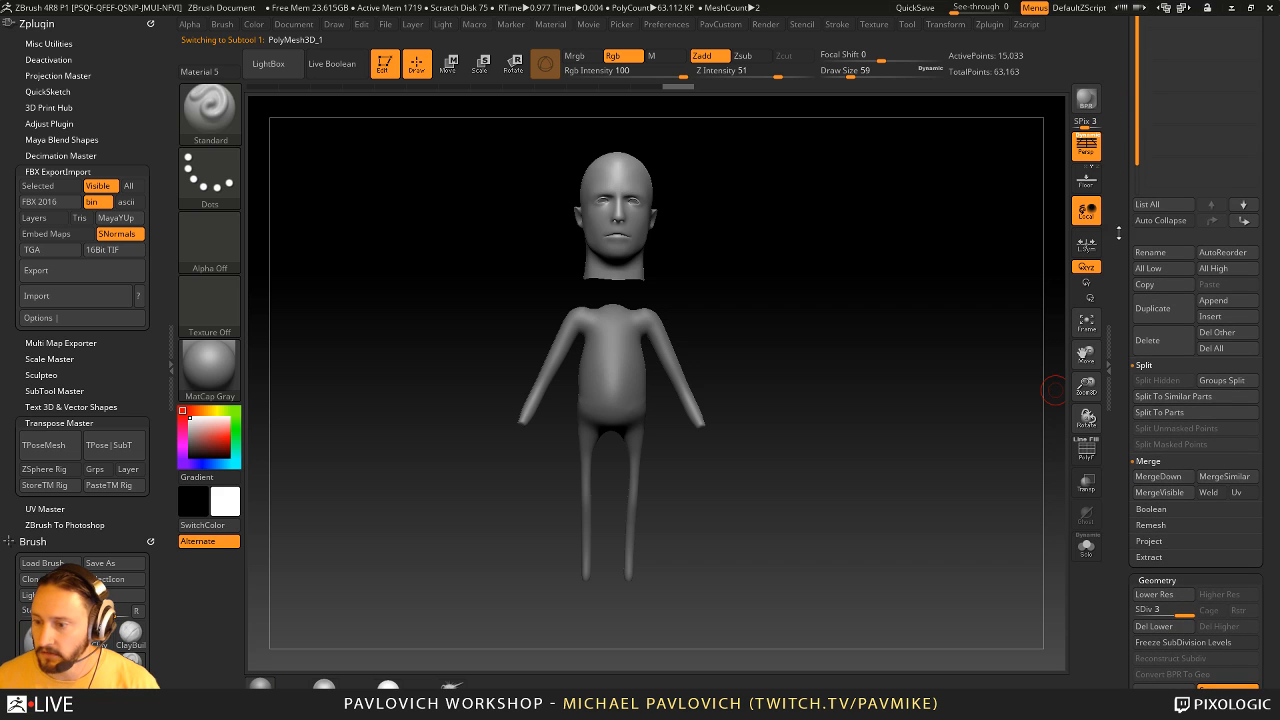
{"action": "left_click_drag", "start_coordinate": [1116, 182], "coordinate": [1122, 238]}
{"action": "left_click", "coordinate": [1186, 222]}
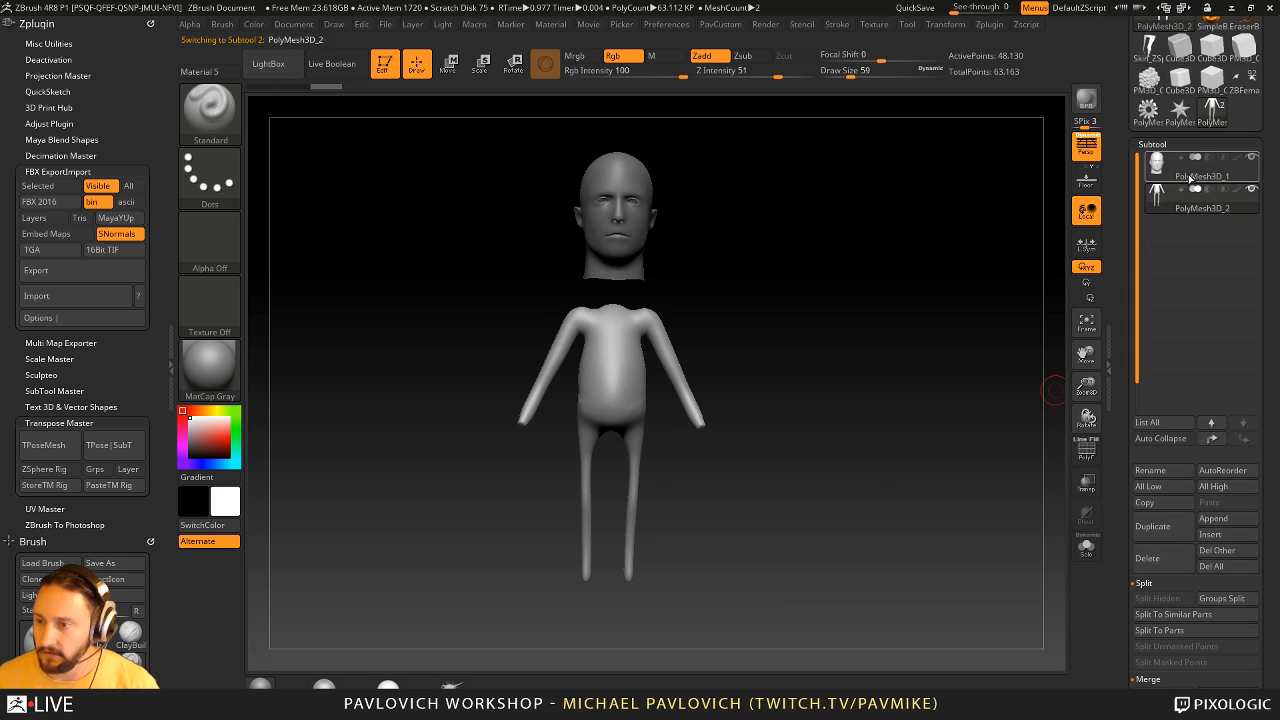
{"action": "left_click", "coordinate": [1191, 177]}
{"action": "left_click_drag", "start_coordinate": [1126, 189], "coordinate": [1120, 147]}
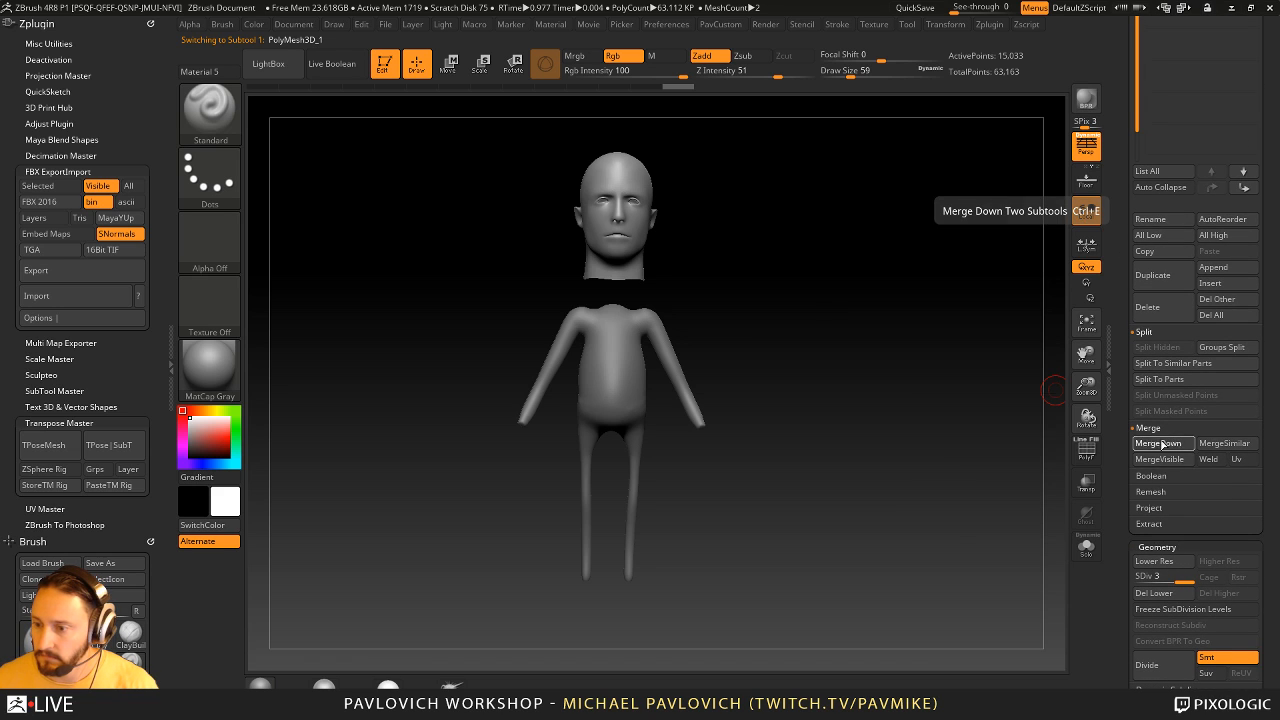
{"action": "left_click", "coordinate": [1158, 445]}
{"action": "left_click", "coordinate": [964, 548]}
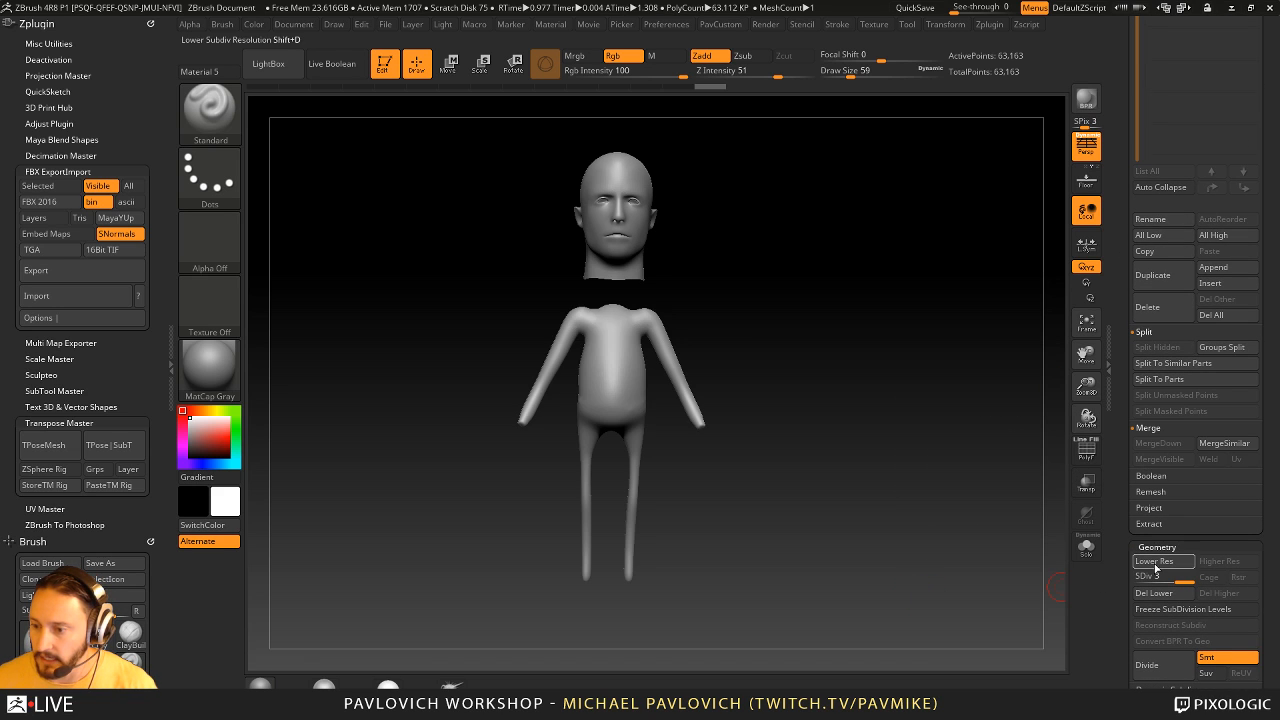
- Step through the merged figure's subdivision levels and delete its lower levels
{"action": "left_click_drag", "start_coordinate": [1168, 574], "coordinate": [1196, 574]}
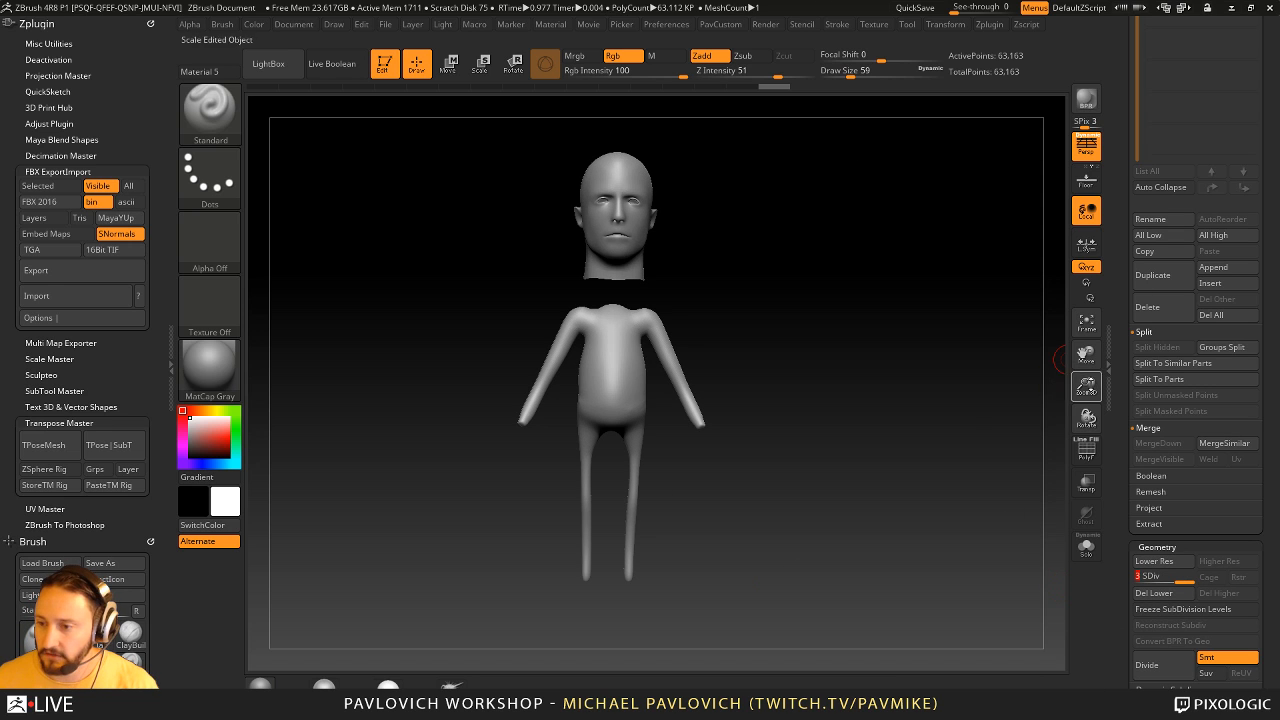
{"action": "left_click_drag", "start_coordinate": [1130, 361], "coordinate": [1131, 480]}
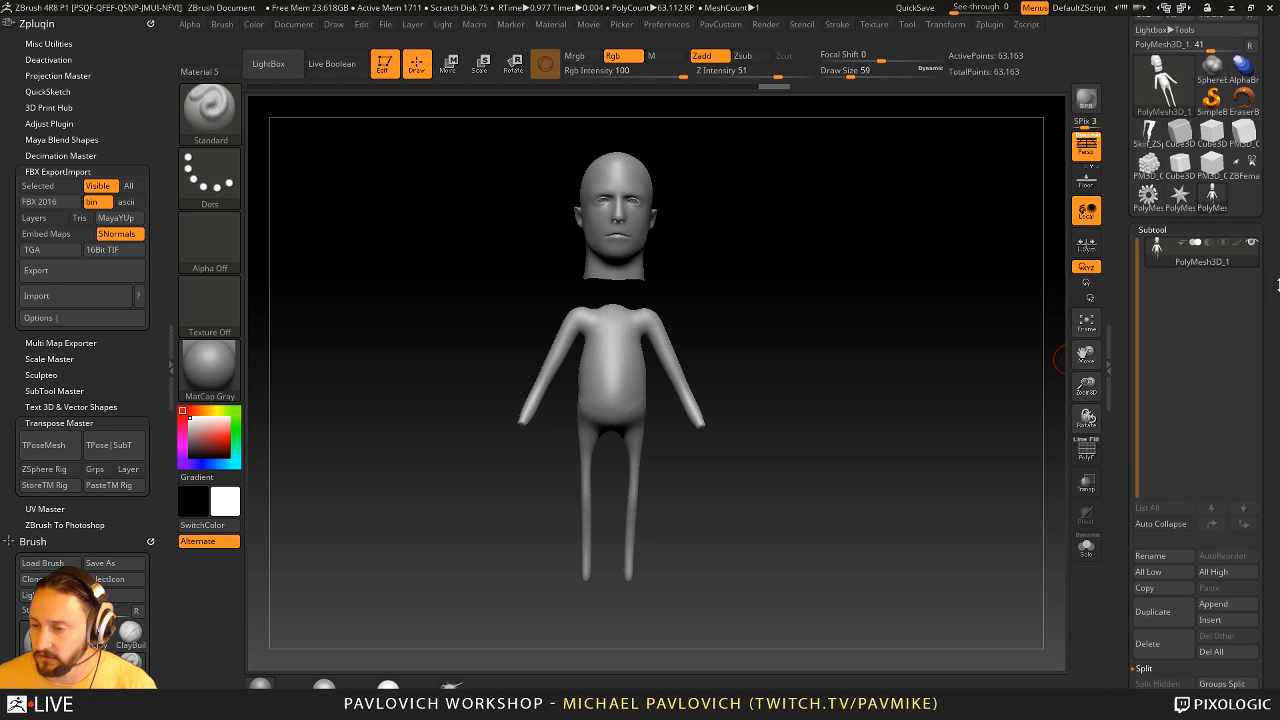
{"action": "left_click_drag", "start_coordinate": [985, 422], "coordinate": [997, 410]}
{"action": "scroll", "coordinate": [1140, 460], "scroll_direction": "down", "scroll_amount": 5}
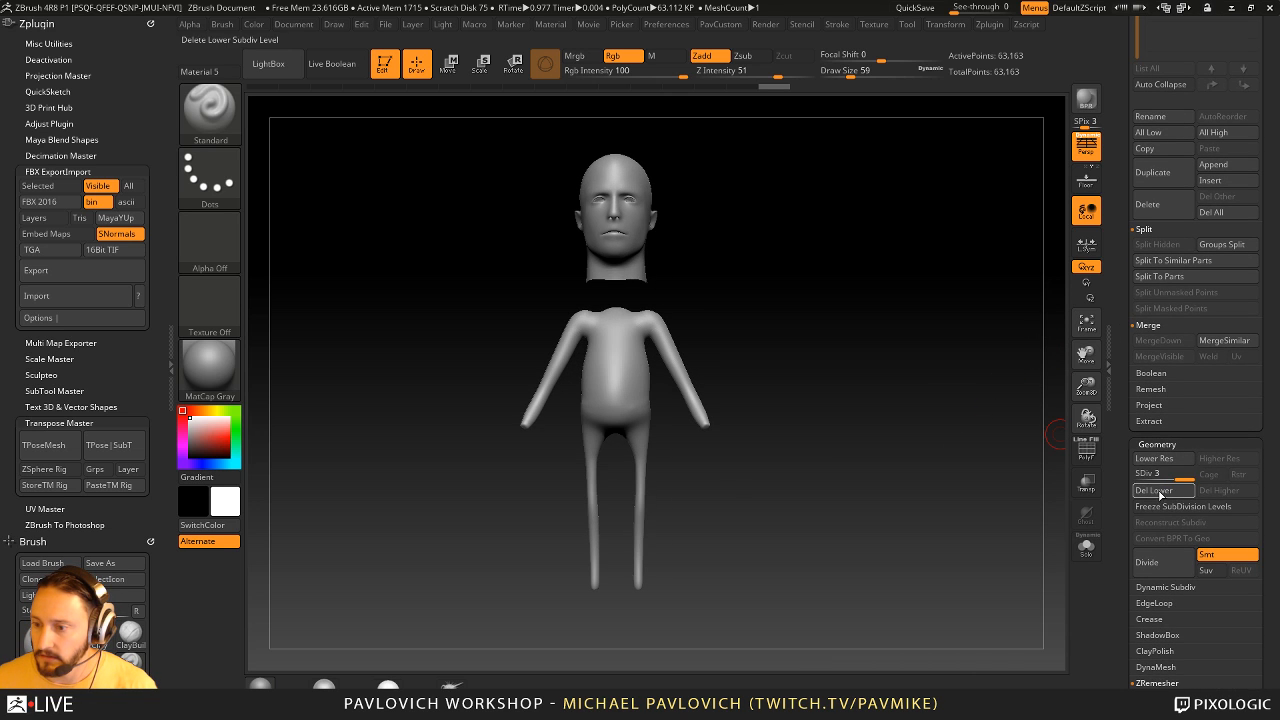
{"action": "left_click", "coordinate": [1150, 490]}
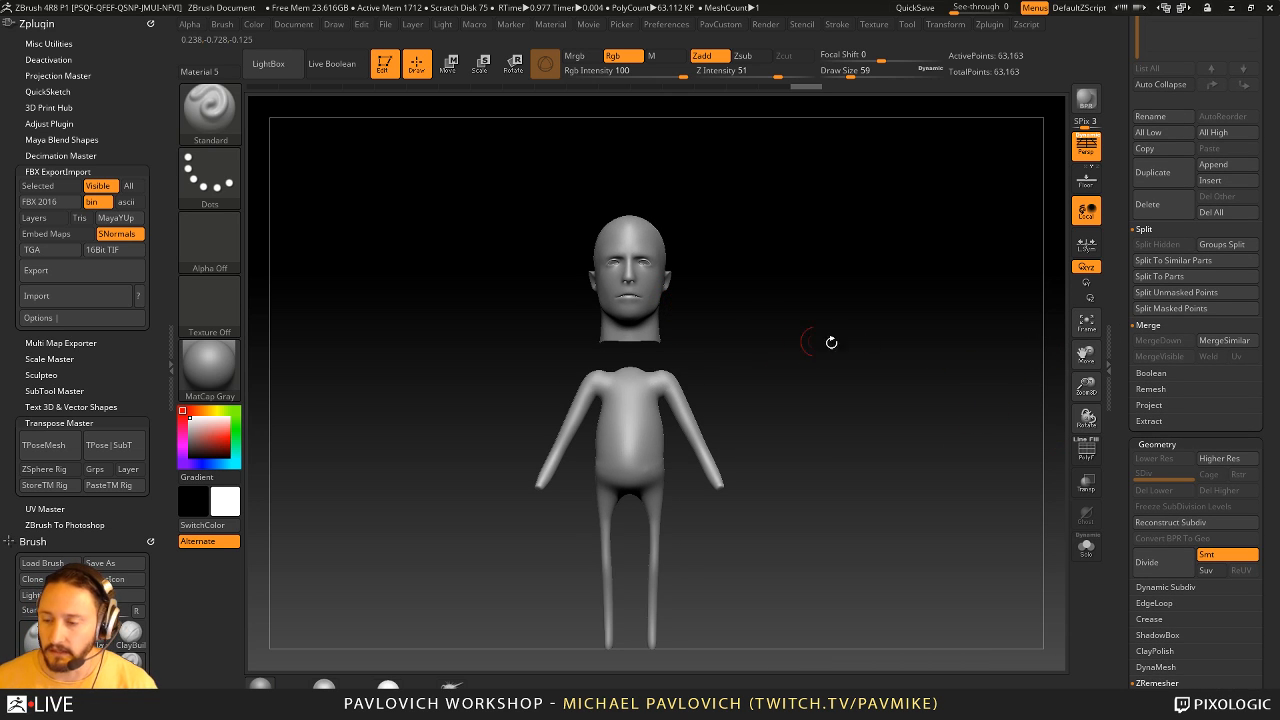
- Reconstruct the merged figure's lower subdivision levels, check the wireframe and return to the highest level
{"action": "mouse_move", "coordinate": [931, 486]}
{"action": "left_mouse_down"}
{"action": "mouse_move", "coordinate": [929, 500]}
{"action": "mouse_move", "coordinate": [950, 481]}
{"action": "left_mouse_up"}
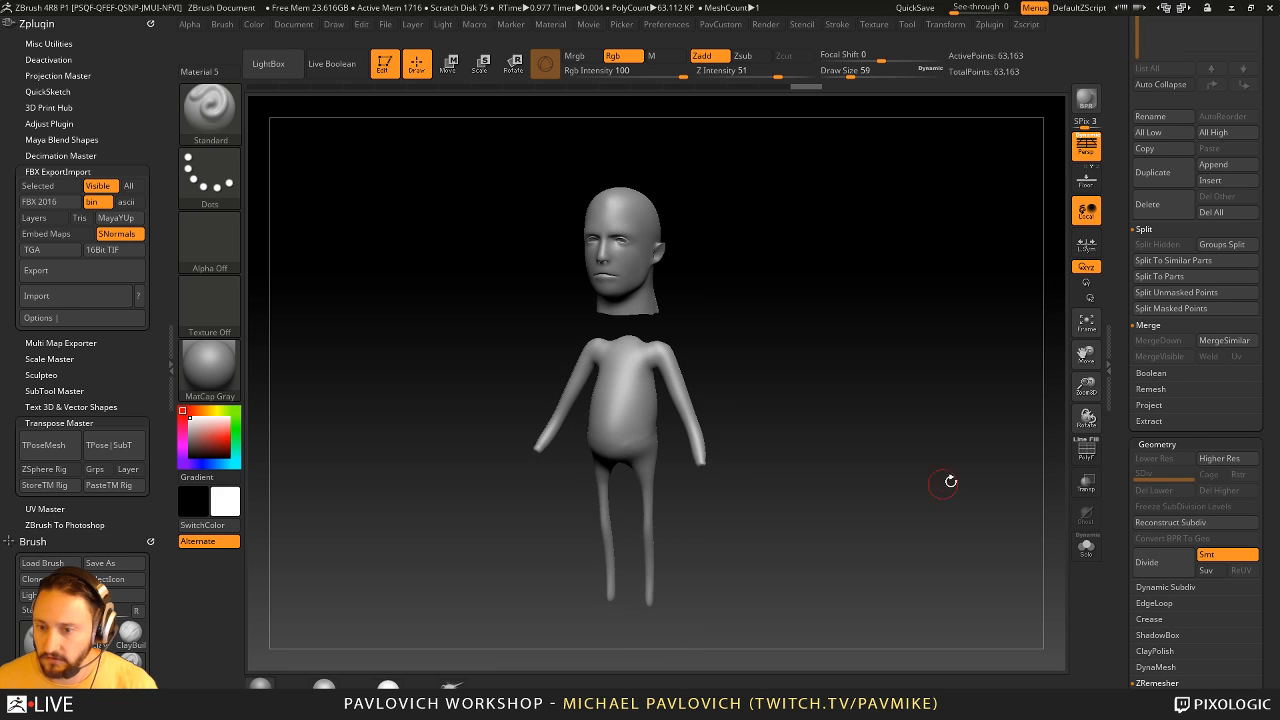
{"action": "left_click", "coordinate": [1172, 522]}
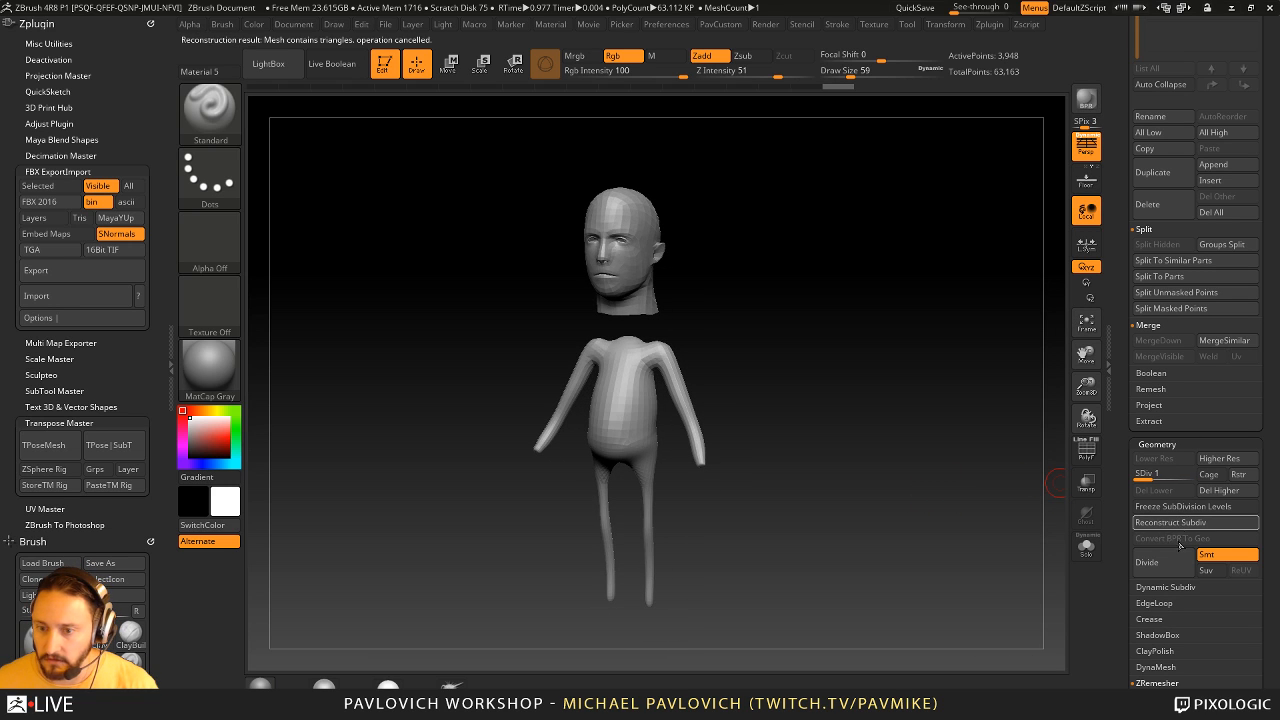
{"action": "key", "text": "shift+f"}
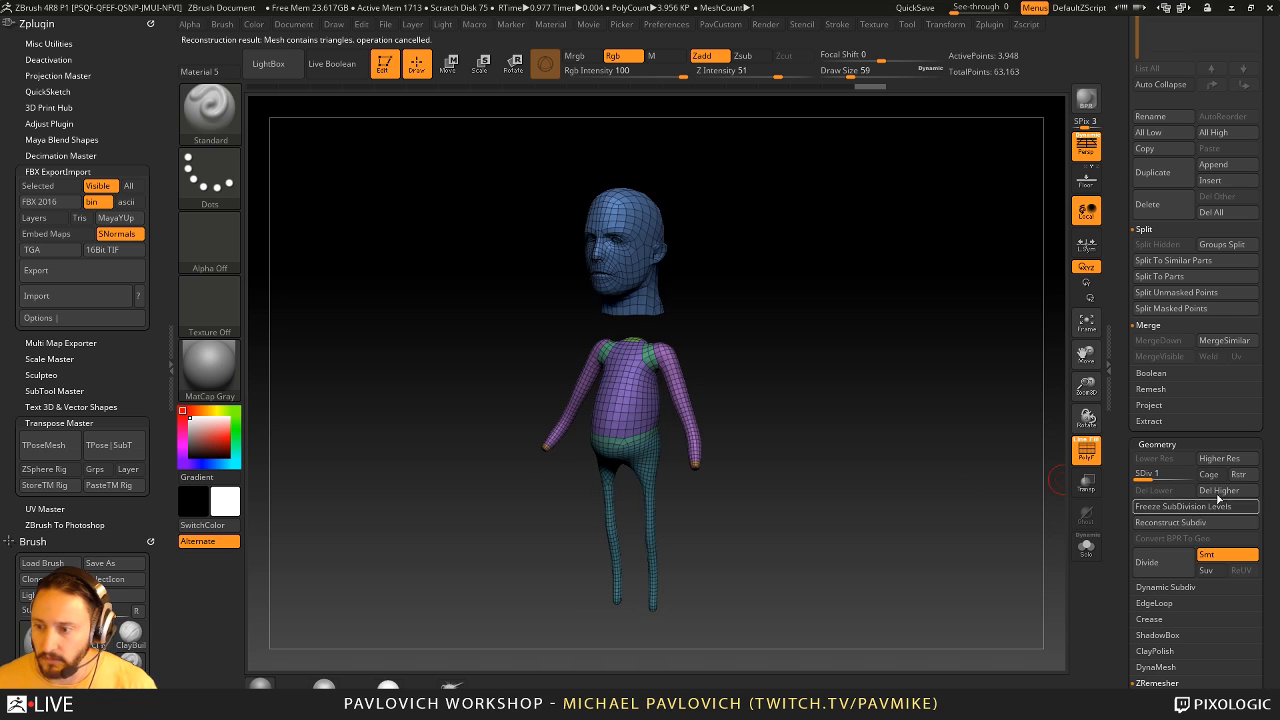
{"action": "left_click_drag", "start_coordinate": [1148, 476], "coordinate": [1208, 481]}
{"action": "left_click_drag", "start_coordinate": [952, 498], "coordinate": [950, 460]}
{"action": "key", "text": "shift+f"}
{"action": "left_click_drag", "start_coordinate": [1028, 397], "coordinate": [983, 460], "text": "alt"}
{"action": "left_click_drag", "start_coordinate": [1122, 388], "coordinate": [1122, 650]}
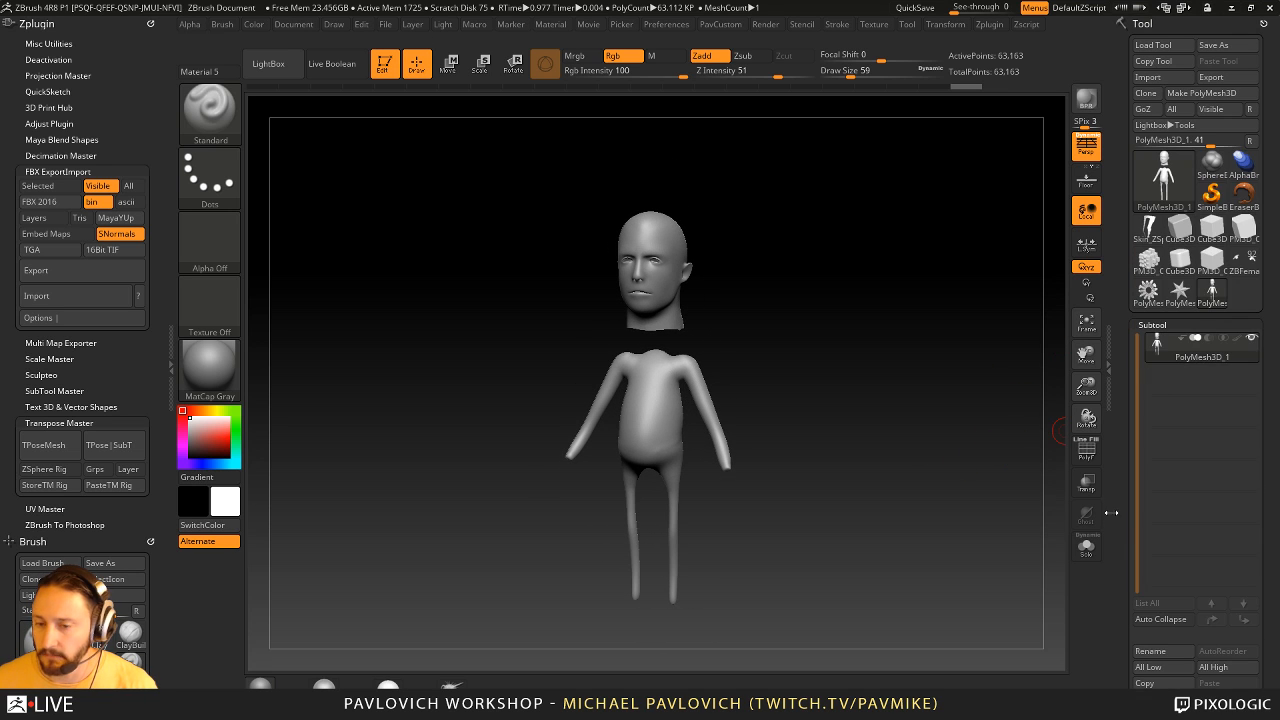
- Turn on the polyframe display and hide the head, keeping only the body visible
{"action": "left_click_drag", "start_coordinate": [857, 374], "coordinate": [989, 426]}
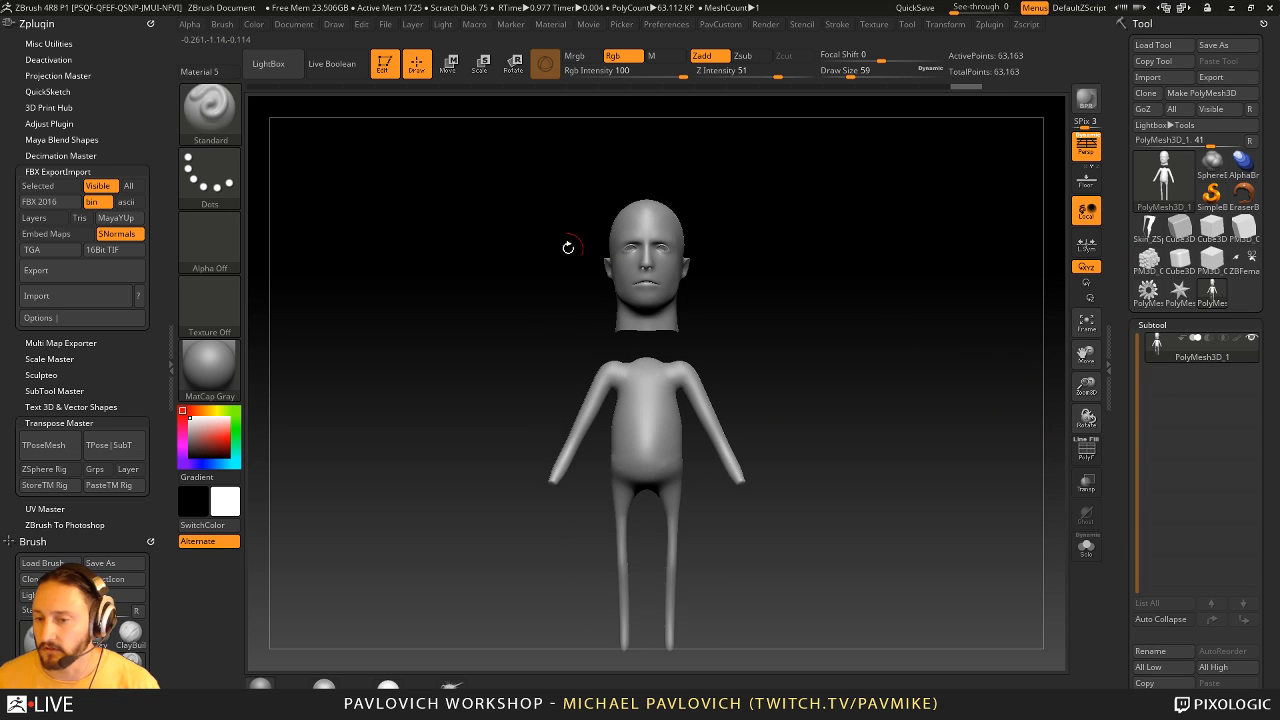
{"action": "left_click_drag", "start_coordinate": [766, 317], "coordinate": [765, 395], "text": "alt"}
{"action": "left_click", "coordinate": [1083, 454]}
{"action": "left_click_drag", "start_coordinate": [1008, 440], "coordinate": [974, 488]}
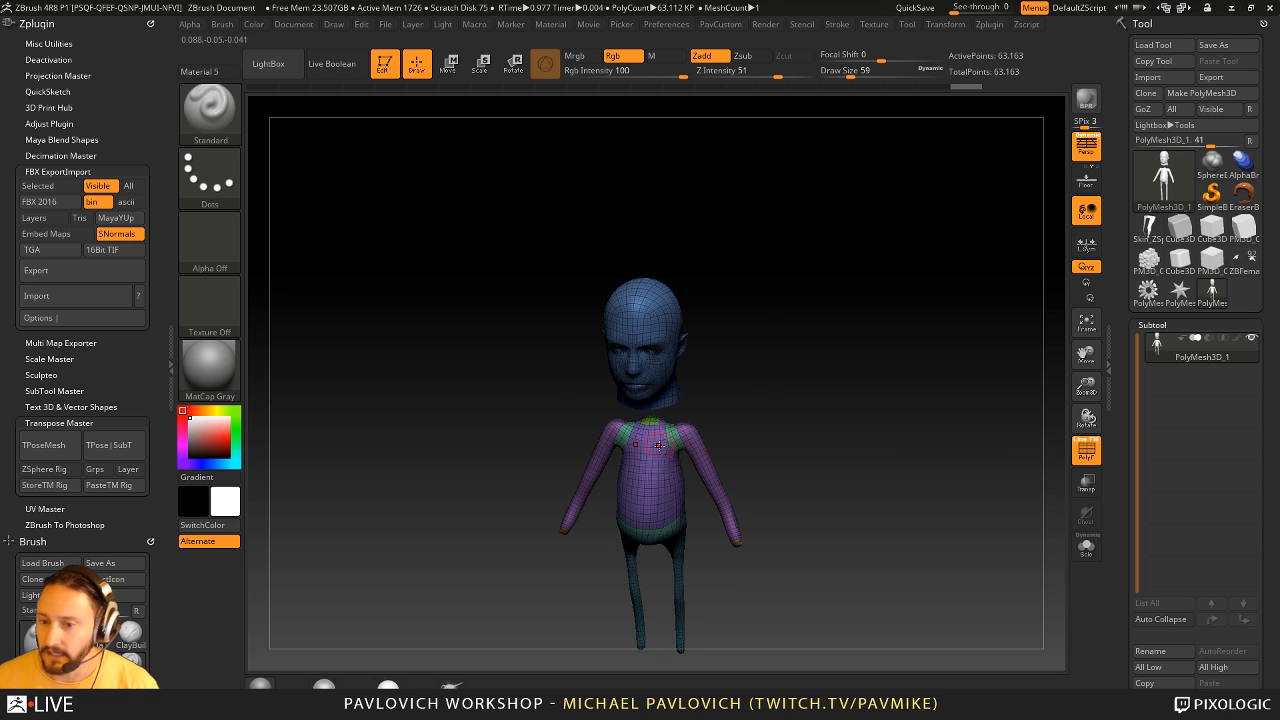
{"action": "left_click_drag", "start_coordinate": [785, 402], "coordinate": [883, 409]}
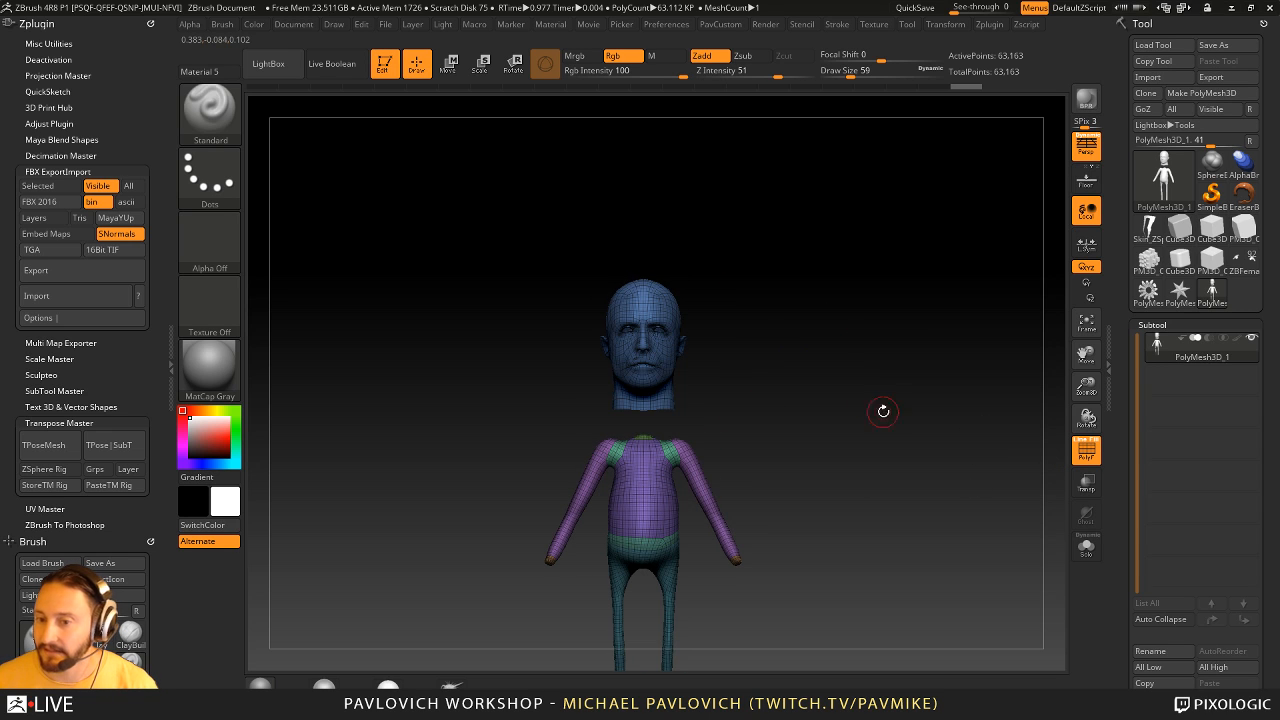
{"action": "left_click_drag", "start_coordinate": [529, 206], "coordinate": [746, 420], "text": "ctrl+alt+shift"}
{"action": "key", "text": "3"}
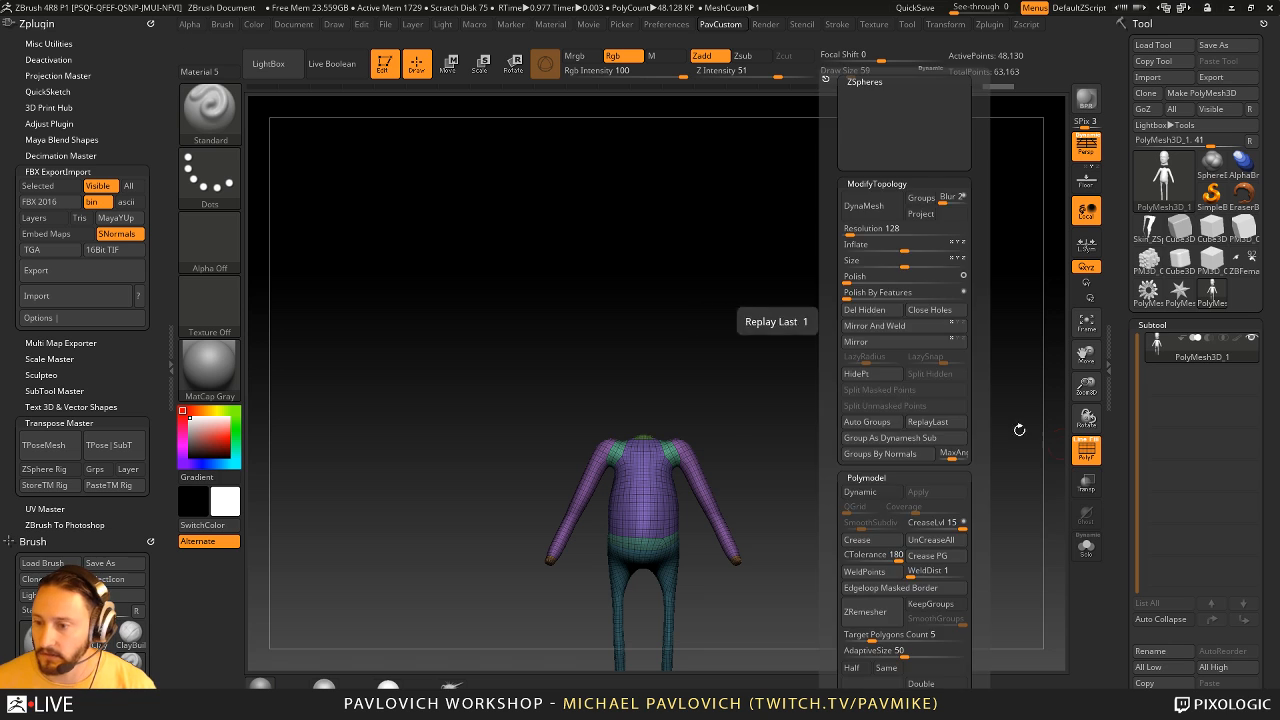
- Delete the hidden head along with the lower subdivision levels, and reconstruct the remaining body's lower levels
{"action": "left_click_drag", "start_coordinate": [1123, 494], "coordinate": [1124, 300]}
{"action": "left_click", "coordinate": [1155, 370]}
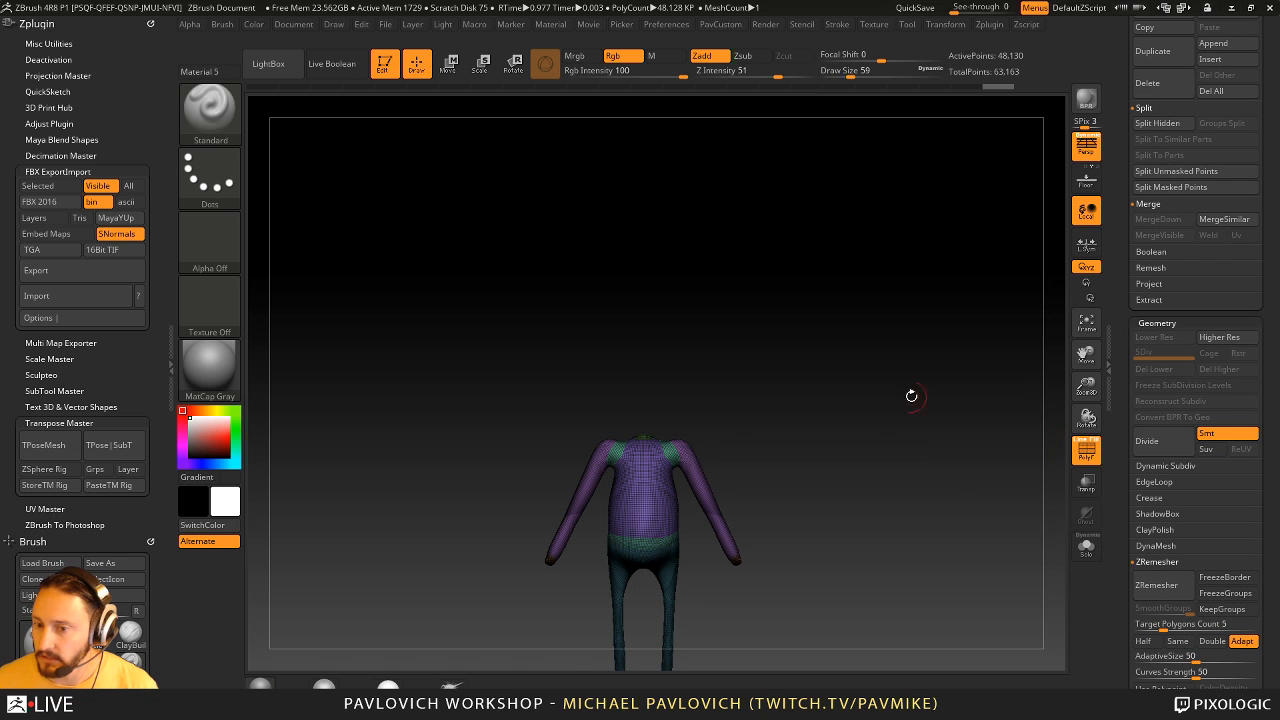
{"action": "key", "text": "3"}
{"action": "left_click", "coordinate": [1172, 401]}
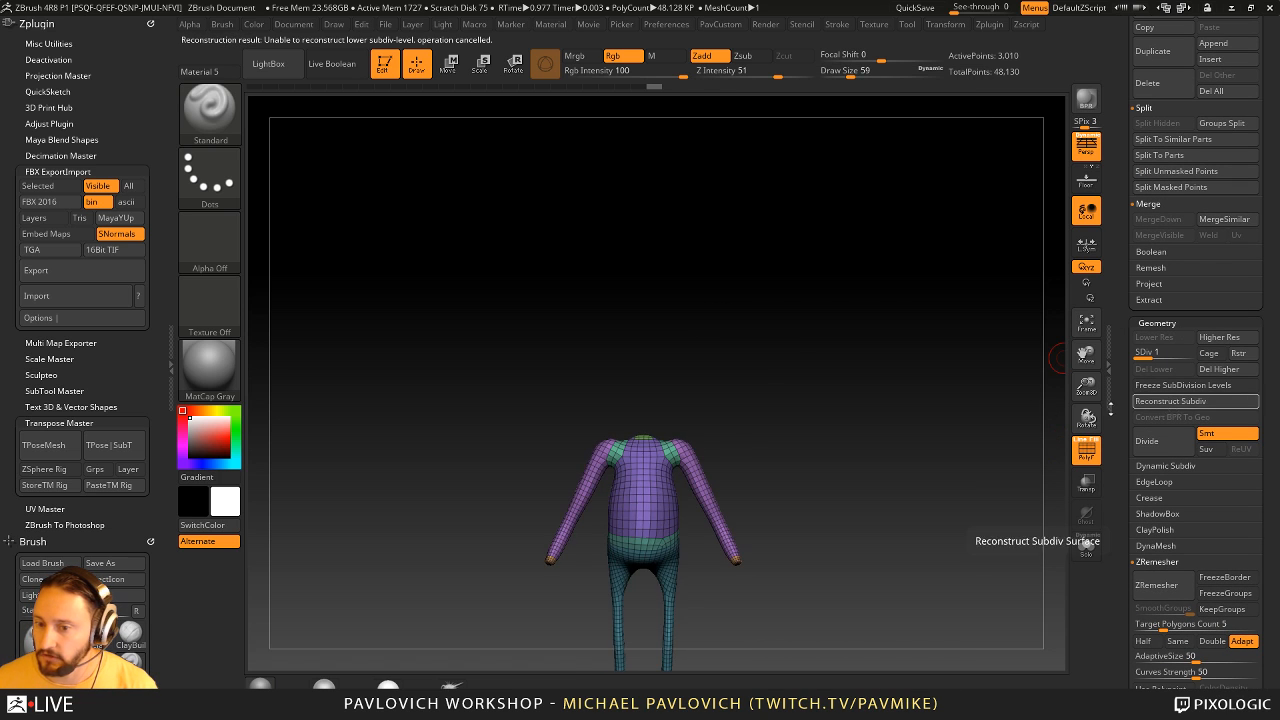
{"action": "mouse_move", "coordinate": [934, 423]}
{"action": "left_mouse_down"}
{"action": "mouse_move", "coordinate": [757, 291]}
{"action": "mouse_move", "coordinate": [814, 398]}
{"action": "mouse_move", "coordinate": [733, 467]}
{"action": "left_mouse_up"}
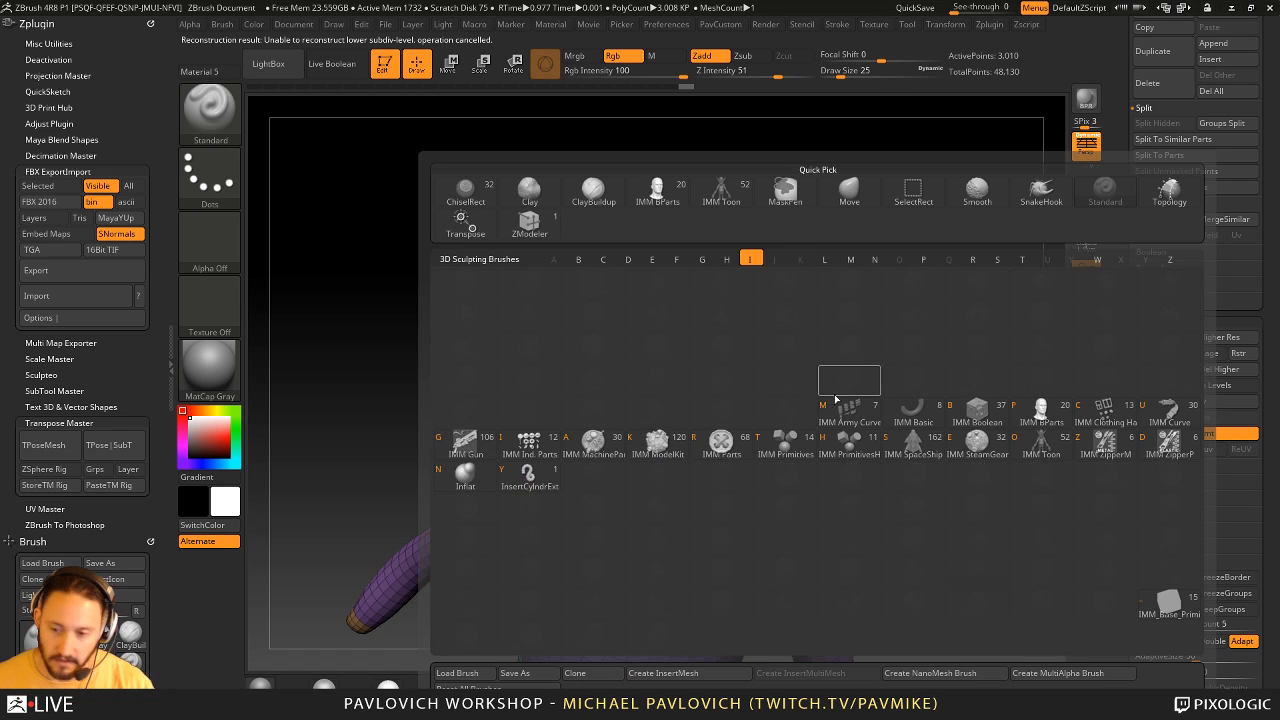
- Choose Male Head01 from the IMM BParts brush and delete the body's higher subdivision levels
{"action": "left_click", "coordinate": [836, 398]}
{"action": "key", "text": "m"}
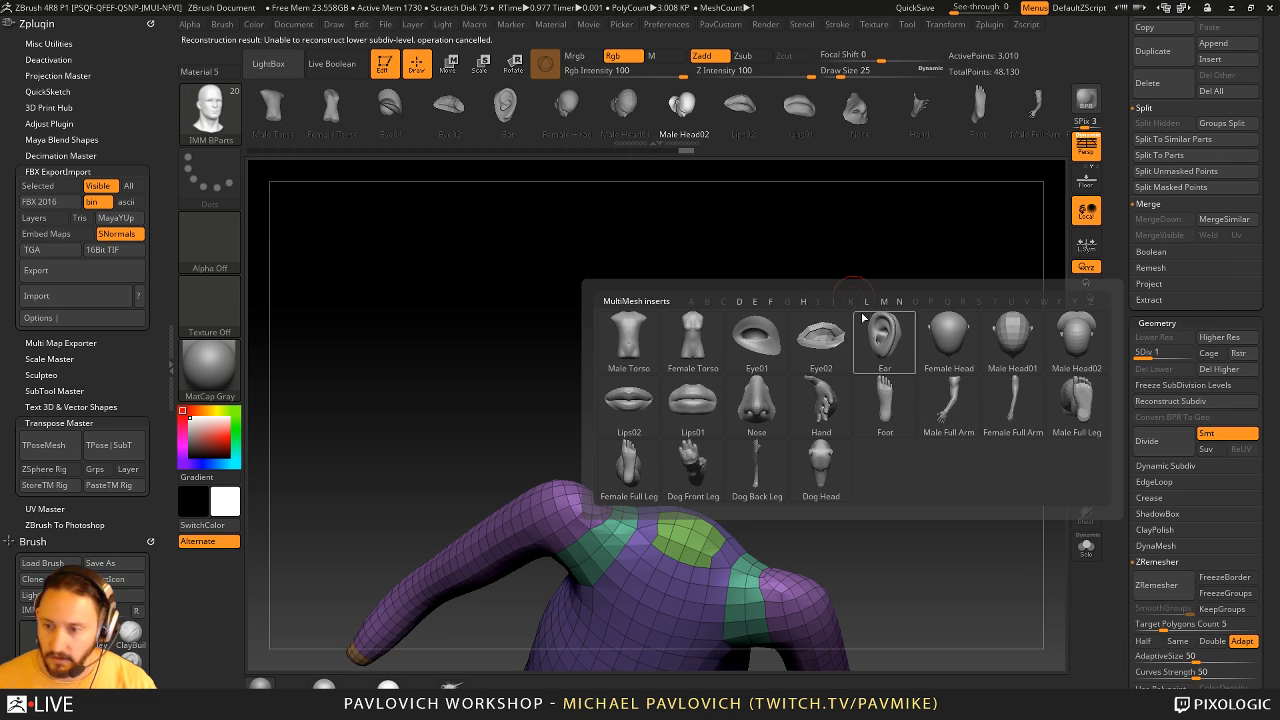
{"action": "left_click", "coordinate": [1021, 345]}
{"action": "left_click_drag", "start_coordinate": [826, 354], "coordinate": [811, 490]}
{"action": "left_click_drag", "start_coordinate": [712, 537], "coordinate": [868, 484]}
{"action": "left_click", "coordinate": [1219, 369]}
- Insert the Male Head01 mesh at the torso's neck area and move it up above the shoulders
{"action": "key", "text": "ctrl+z"}
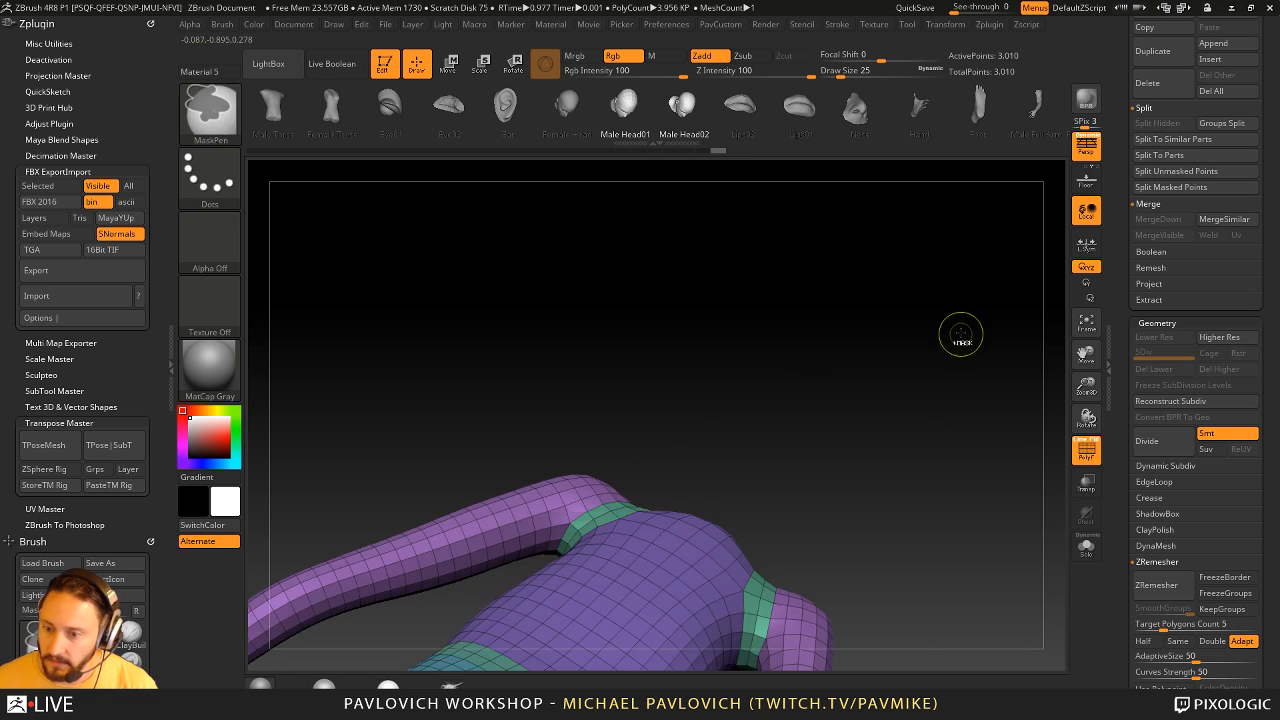
{"action": "left_click_drag", "start_coordinate": [960, 334], "coordinate": [831, 300]}
{"action": "left_click_drag", "start_coordinate": [682, 462], "coordinate": [667, 516]}
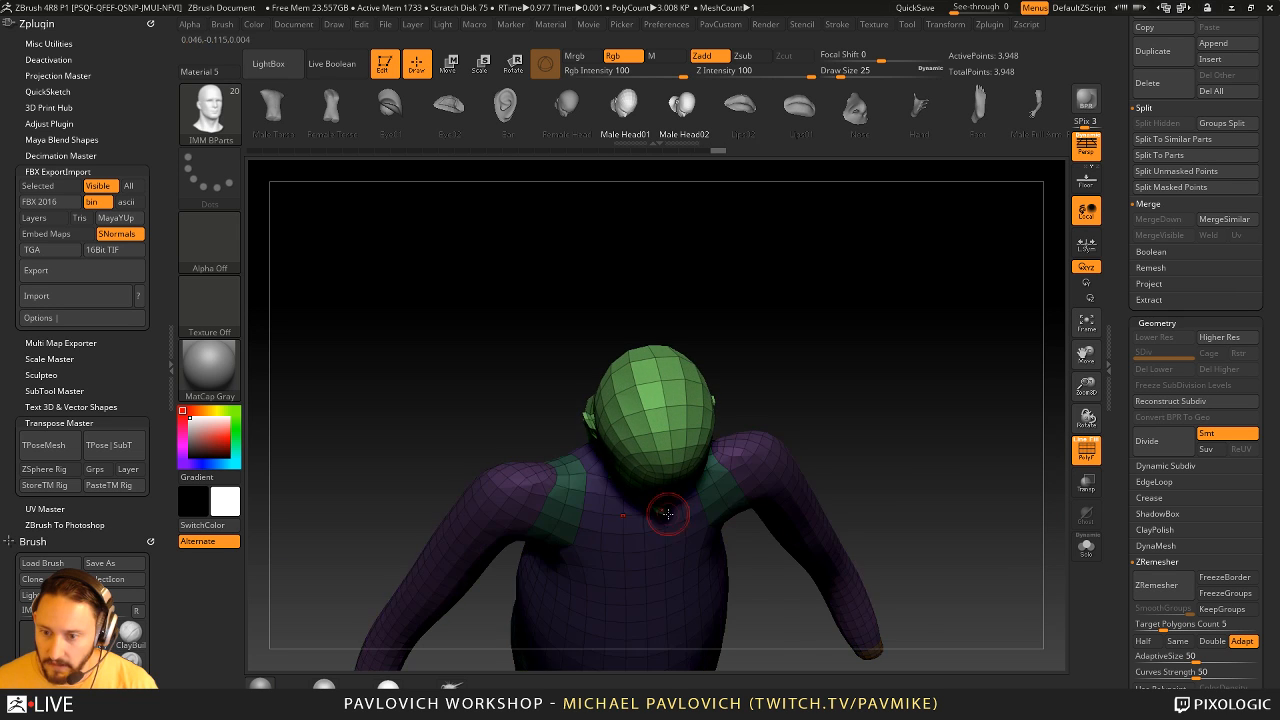
{"action": "right_click_drag", "start_coordinate": [667, 516], "coordinate": [835, 405]}
{"action": "key", "text": "w"}
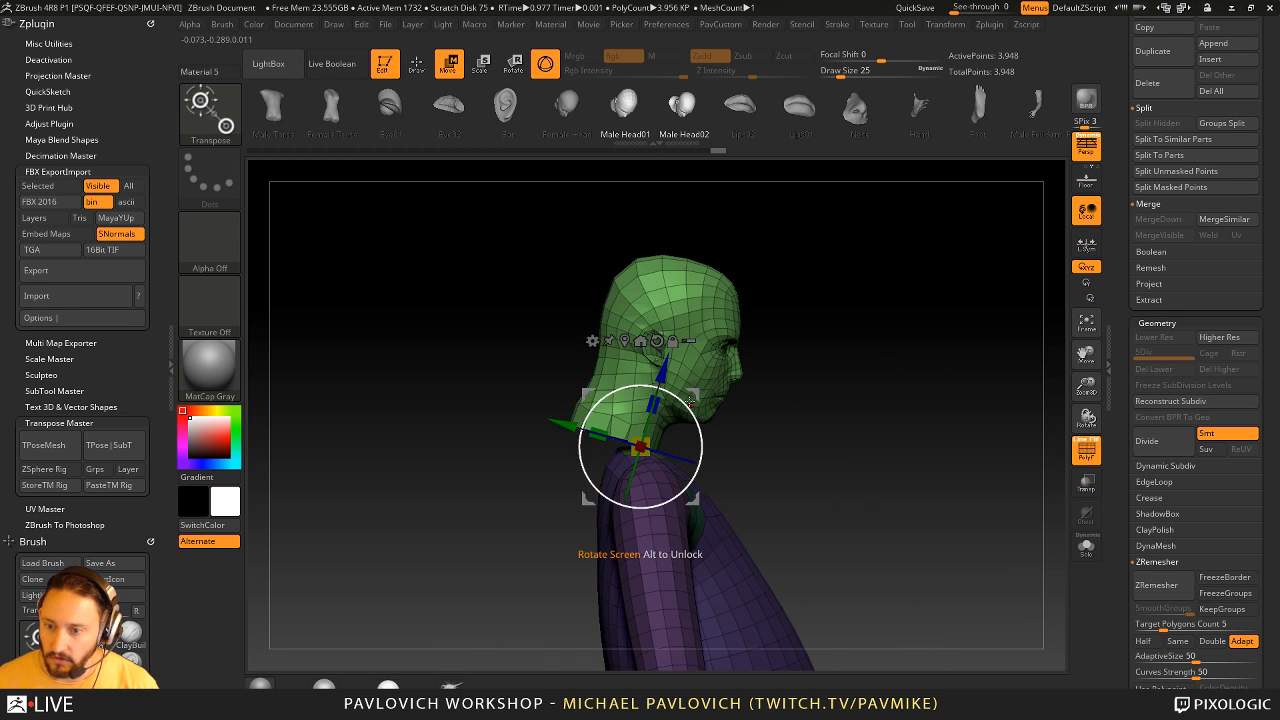
{"action": "mouse_move", "coordinate": [698, 421]}
{"action": "left_mouse_down"}
{"action": "mouse_move", "coordinate": [687, 393]}
{"action": "mouse_move", "coordinate": [725, 373]}
{"action": "left_mouse_up"}
{"action": "key", "text": "q"}
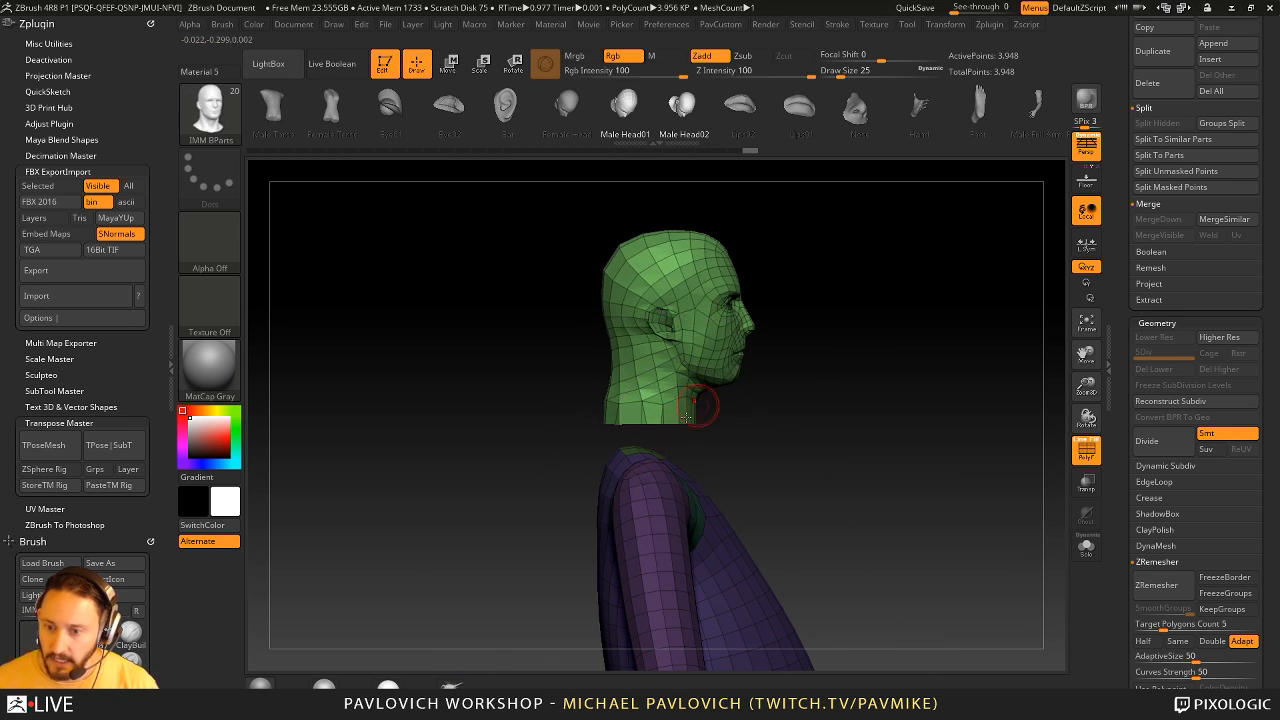
- Clear the mask on the figure to fuse the head's neck opening with the torso
{"action": "right_click_drag", "start_coordinate": [965, 405], "coordinate": [888, 402]}
{"action": "key", "text": "space"}
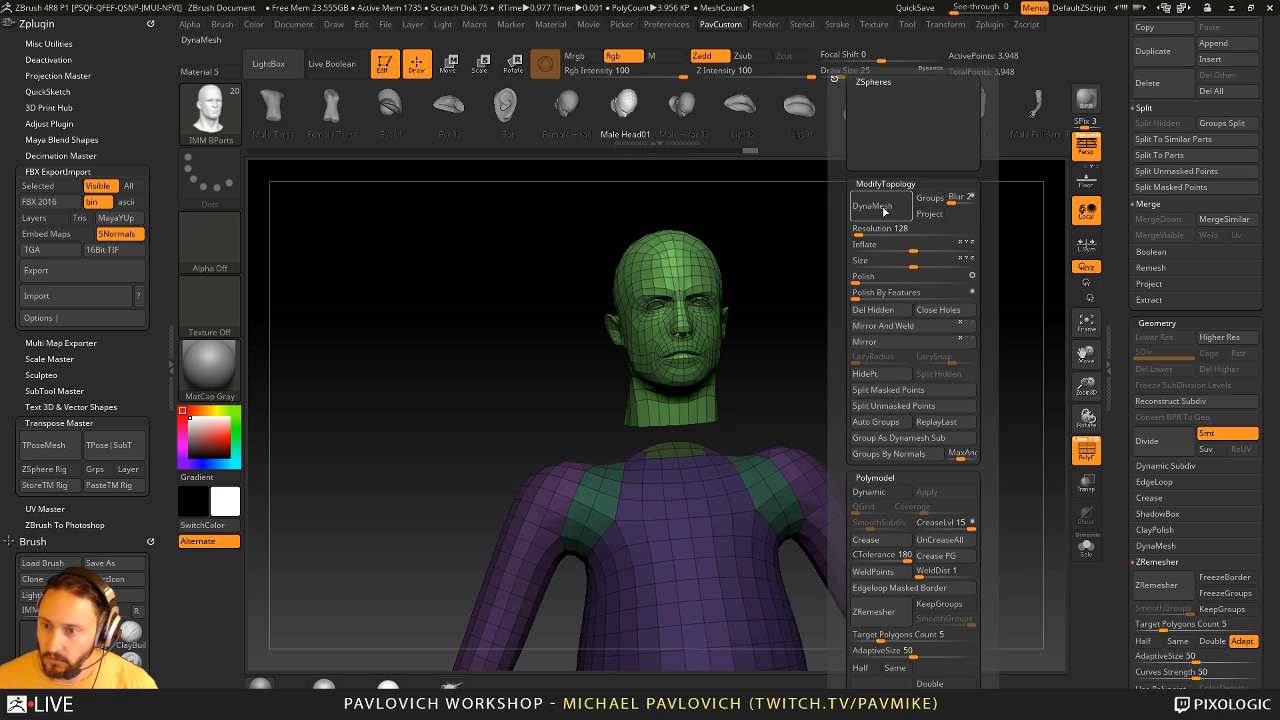
{"action": "left_click", "coordinate": [927, 338], "text": "ctrl"}
{"action": "left_click_drag", "start_coordinate": [927, 338], "coordinate": [956, 386], "text": "ctrl"}
{"action": "mouse_move", "coordinate": [928, 352]}
{"action": "right_mouse_down"}
{"action": "mouse_move", "coordinate": [874, 363]}
{"action": "mouse_move", "coordinate": [960, 367]}
{"action": "right_mouse_up"}
- Smooth the transition between the neck and torso and turn off the polyframe display
{"action": "key", "text": "shift"}
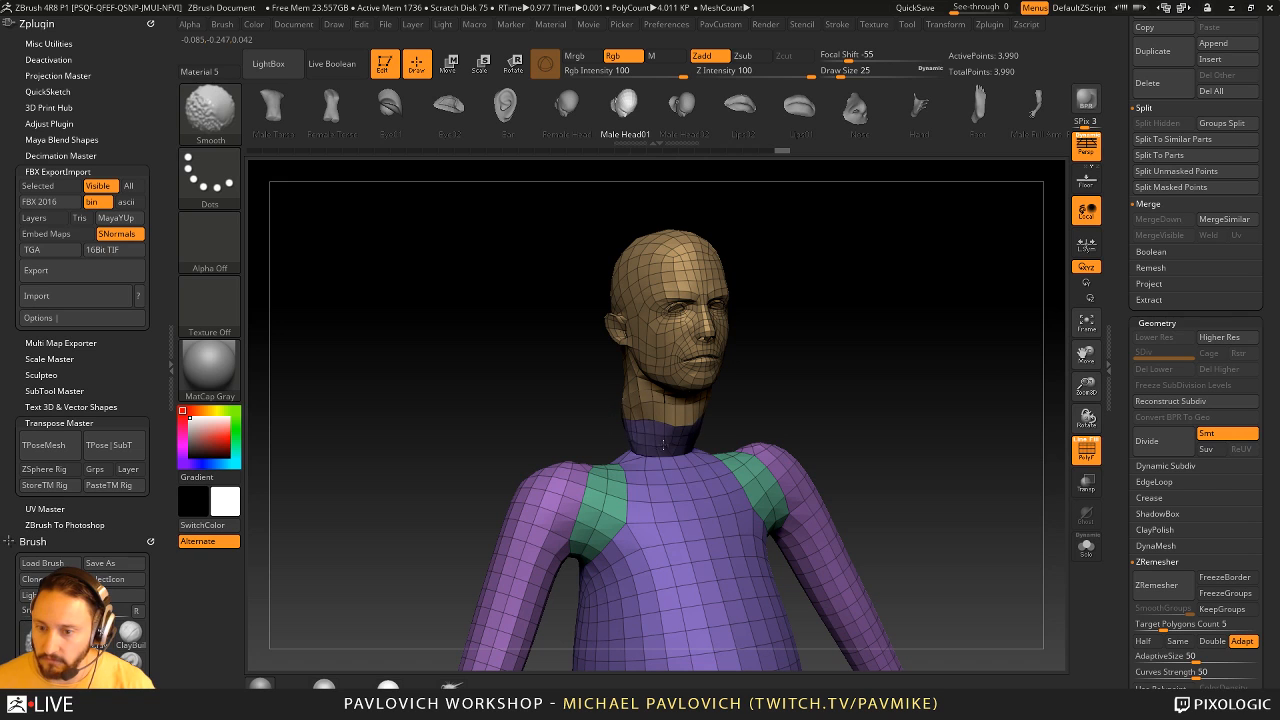
{"action": "right_click_drag", "start_coordinate": [714, 419], "coordinate": [735, 403]}
{"action": "mouse_move", "coordinate": [713, 358]}
{"action": "right_mouse_down"}
{"action": "mouse_move", "coordinate": [948, 405]}
{"action": "mouse_move", "coordinate": [840, 437]}
{"action": "right_mouse_up"}
{"action": "key", "text": "shift+f"}
{"action": "key", "text": "shift"}
{"action": "right_click_drag", "start_coordinate": [762, 345], "coordinate": [947, 531]}
{"action": "right_click_drag", "start_coordinate": [845, 328], "coordinate": [738, 476], "text": "alt"}
- Switch to the Move brush for shaping the neck area and set its draw size to 7
{"action": "key", "text": "s"}
{"action": "mouse_move", "coordinate": [728, 479]}
{"action": "left_mouse_down"}
{"action": "mouse_move", "coordinate": [694, 482]}
{"action": "mouse_move", "coordinate": [702, 442]}
{"action": "left_mouse_up"}
{"action": "key", "text": "b"}
{"action": "key", "text": "m"}
{"action": "key", "text": "v"}
{"action": "right_click_drag", "start_coordinate": [796, 458], "coordinate": [867, 456], "text": "shift"}
{"action": "key", "text": "s"}
{"action": "left_click_drag", "start_coordinate": [867, 456], "coordinate": [820, 460]}
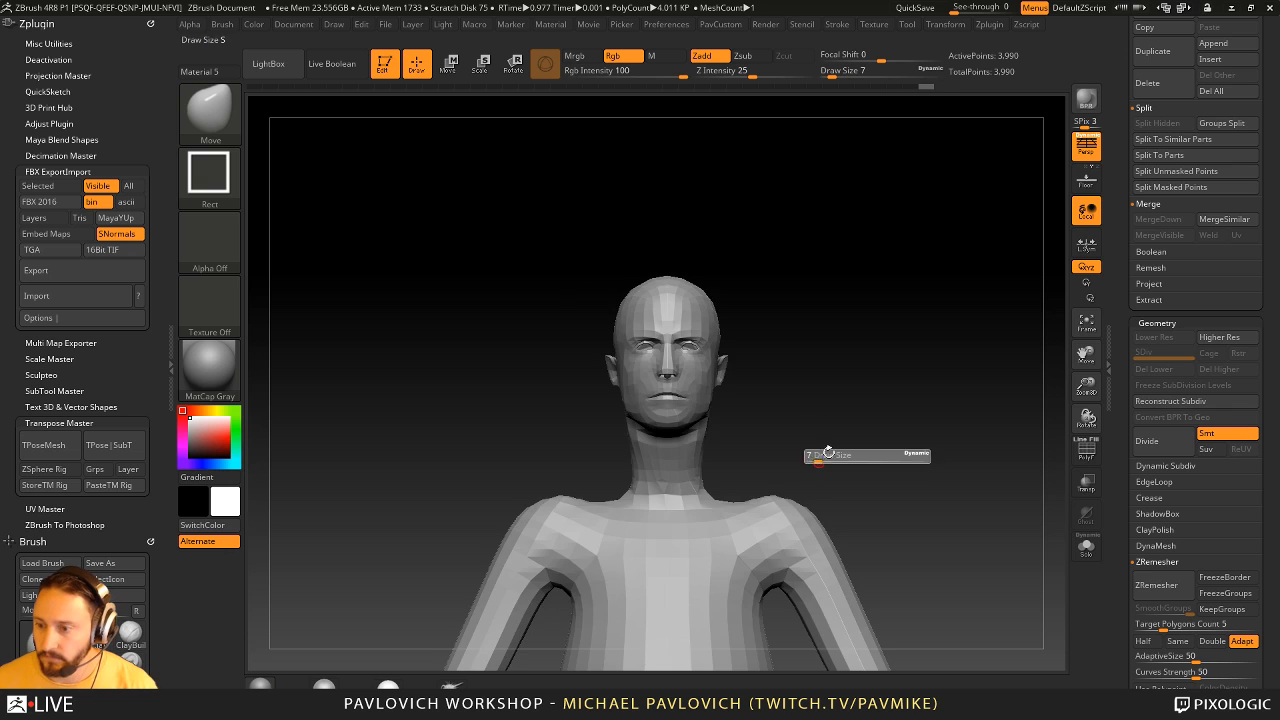
- Turn the polyframe display back on and duplicate the fused figure's subtool
{"action": "left_click", "coordinate": [1086, 450]}
{"action": "key", "text": "f"}
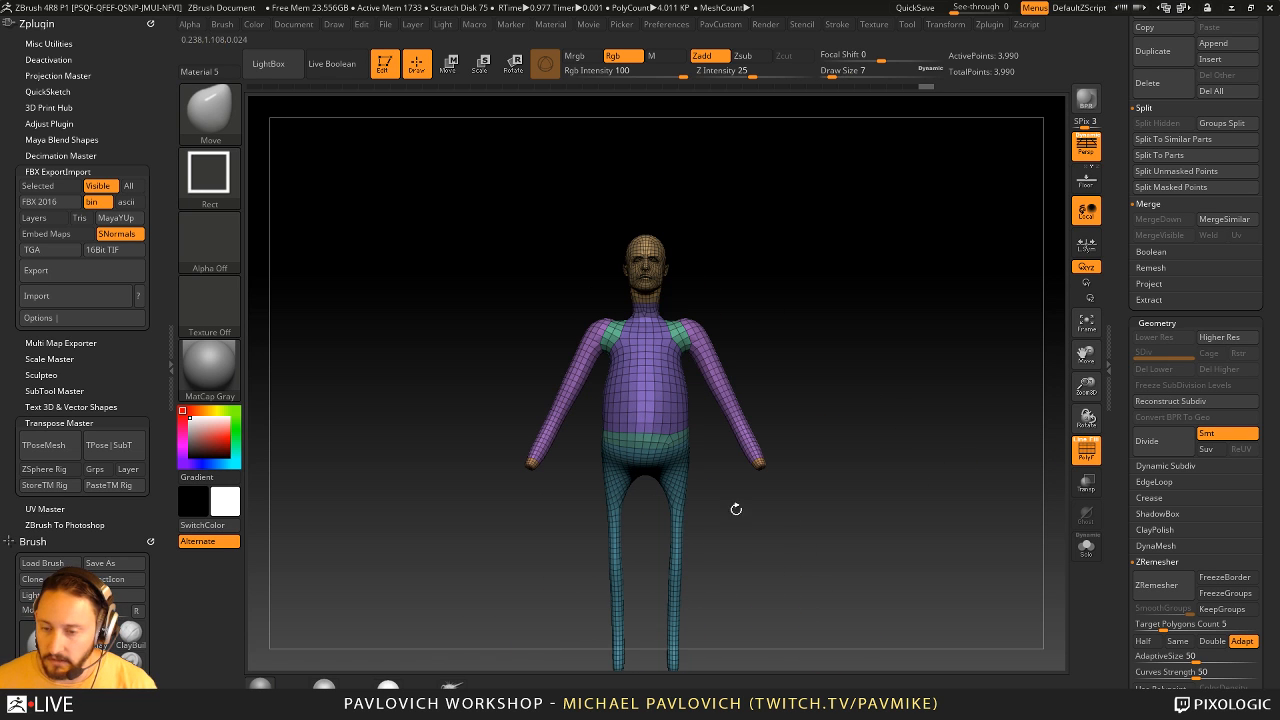
{"action": "right_click_drag", "start_coordinate": [736, 509], "coordinate": [685, 460], "text": "ctrl"}
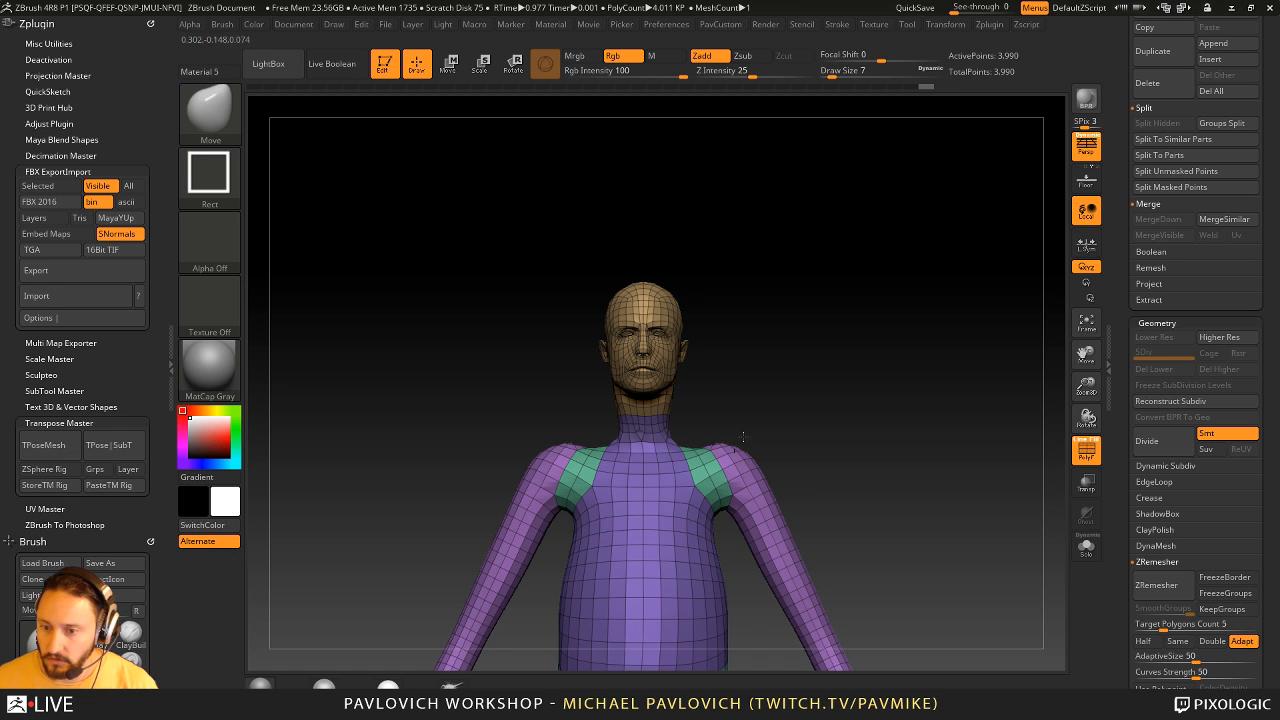
{"action": "scroll", "coordinate": [1140, 440], "scroll_direction": "up", "scroll_amount": 10}
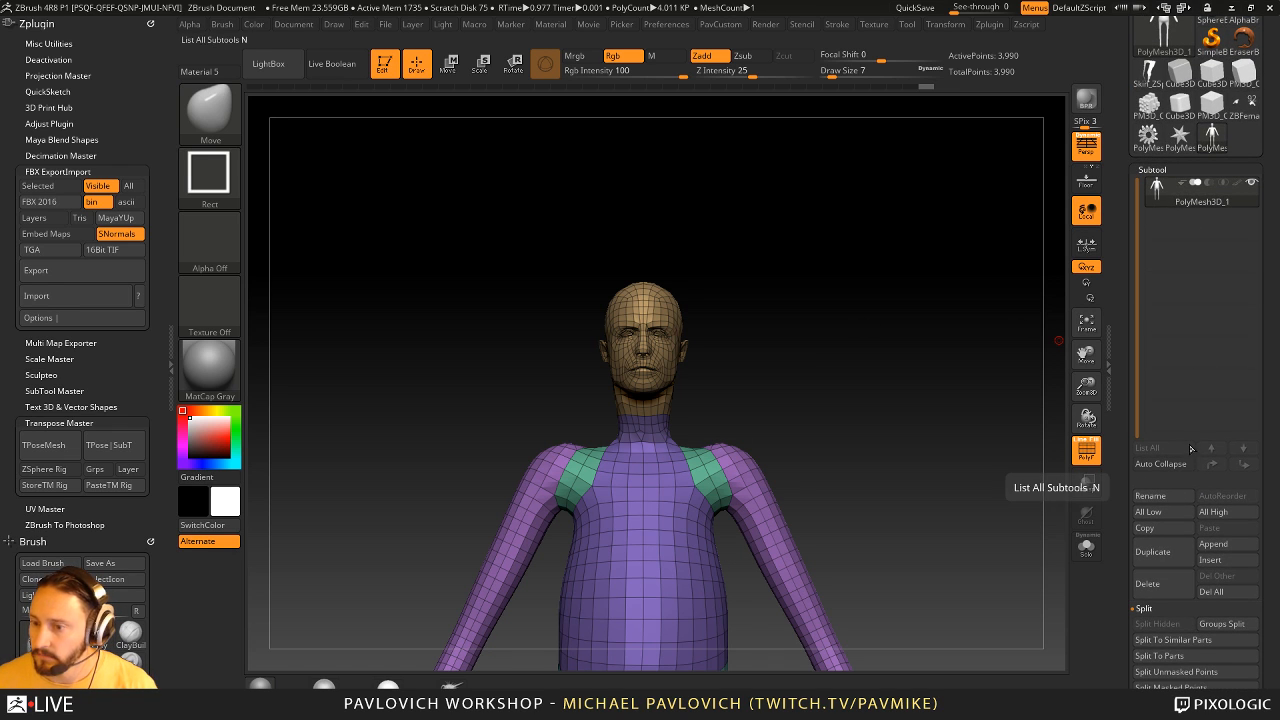
{"action": "left_click", "coordinate": [1172, 554]}
- Remesh the duplicated figure with ZRemesher using the Same polygon count option
{"action": "scroll", "coordinate": [1120, 381], "scroll_direction": "down", "scroll_amount": 5}
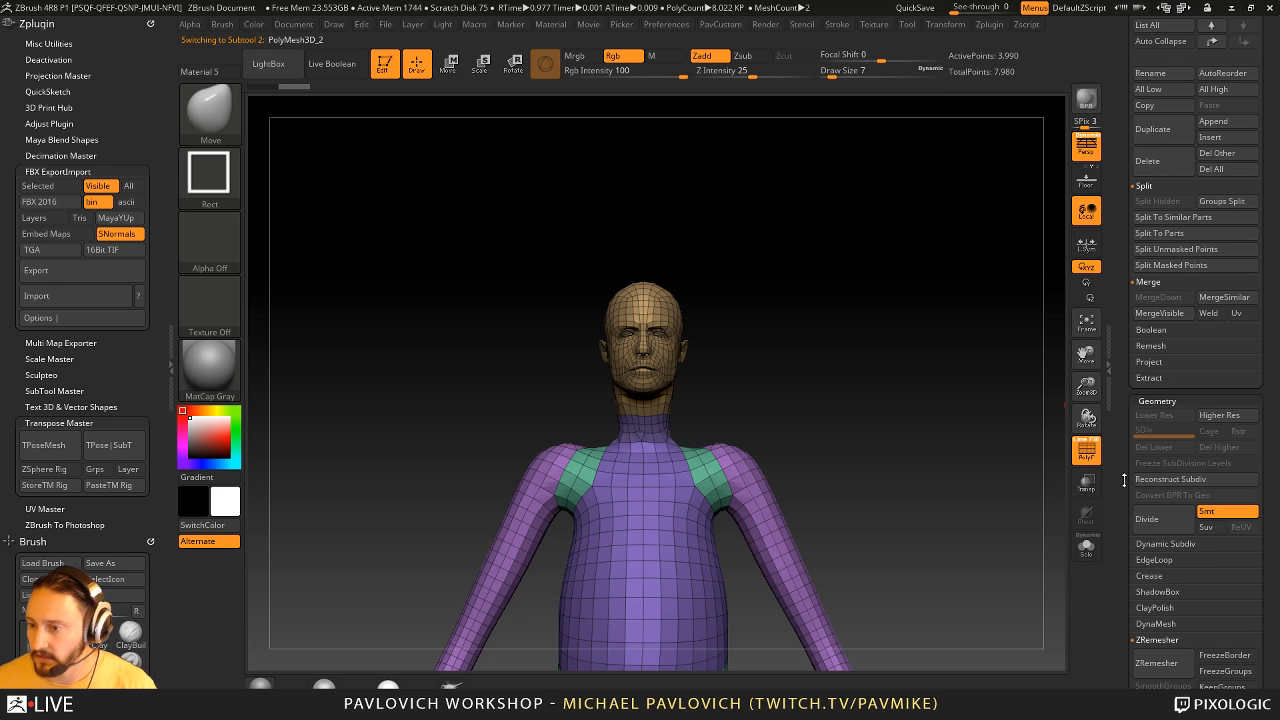
{"action": "scroll", "coordinate": [1124, 481], "scroll_direction": "down", "scroll_amount": 3}
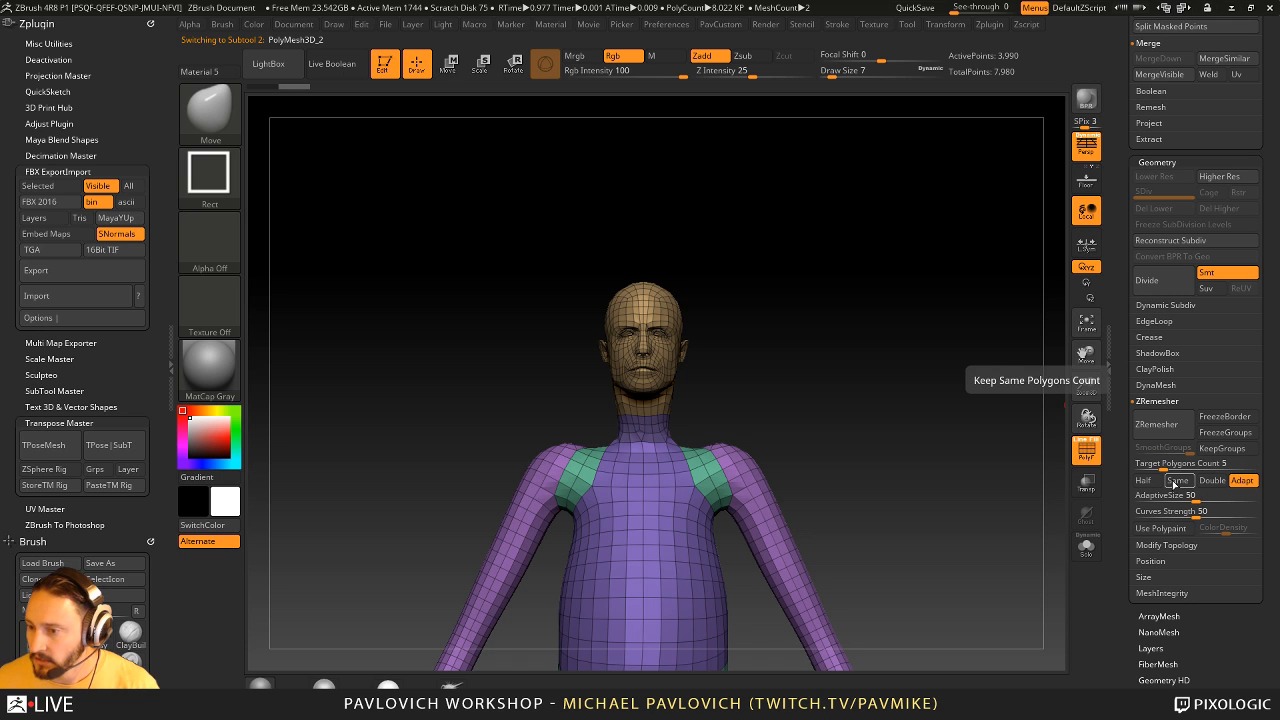
{"action": "left_click", "coordinate": [1178, 483]}
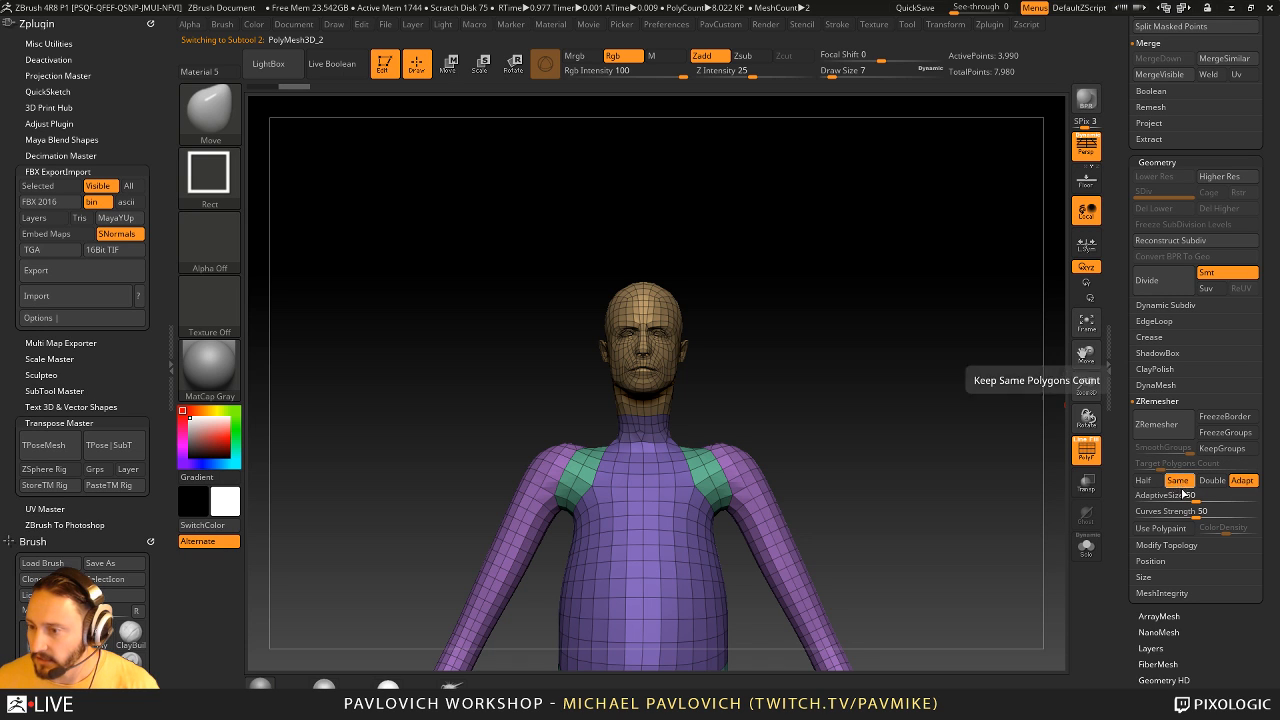
{"action": "left_click", "coordinate": [1171, 433]}
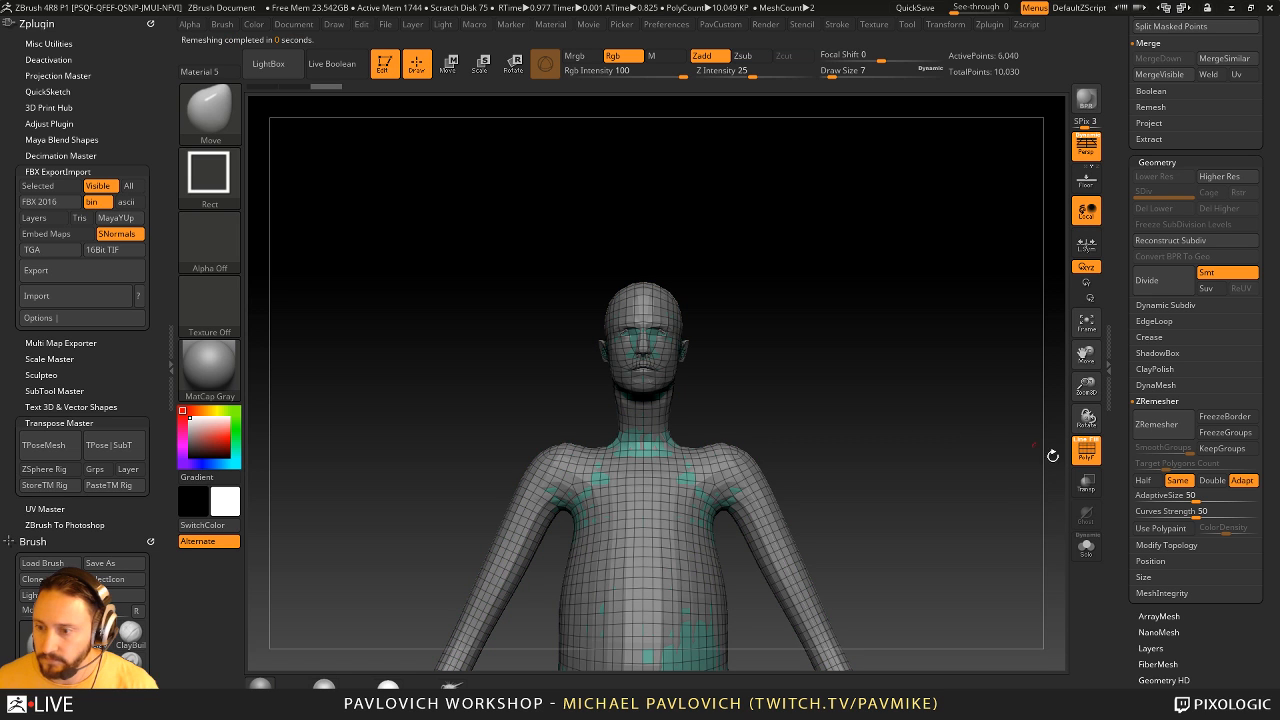
- Turn on Solo mode for the duplicated figure and undo its ZRemesher result
{"action": "left_click", "coordinate": [1090, 541]}
{"action": "mouse_move", "coordinate": [995, 494]}
{"action": "left_mouse_down"}
{"action": "mouse_move", "coordinate": [835, 500]}
{"action": "mouse_move", "coordinate": [991, 493]}
{"action": "left_mouse_up"}
{"action": "key", "text": "ctrl+z"}
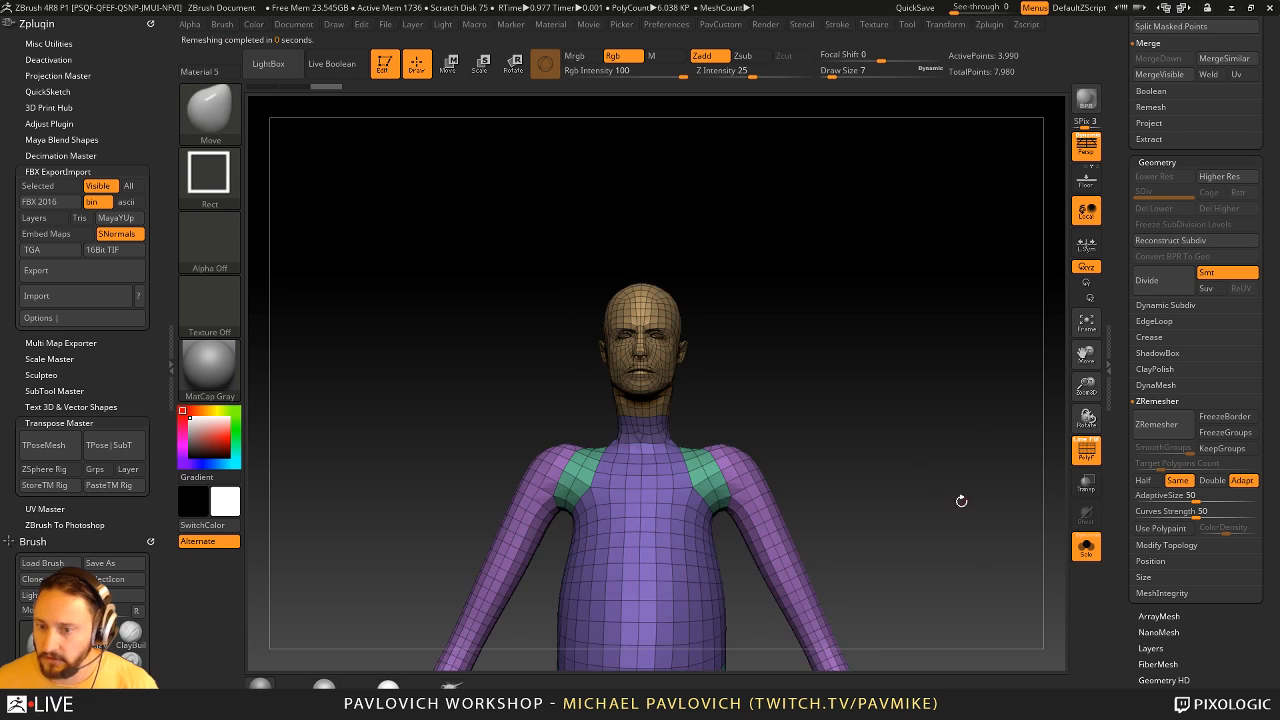
- Delete the duplicate figure subtool and clone the remaining figure into a new tool
{"action": "mouse_move", "coordinate": [815, 311]}
{"action": "left_mouse_down", "text": "alt"}
{"action": "mouse_move", "coordinate": [866, 371]}
{"action": "mouse_move", "coordinate": [858, 428]}
{"action": "left_mouse_up", "text": "alt"}
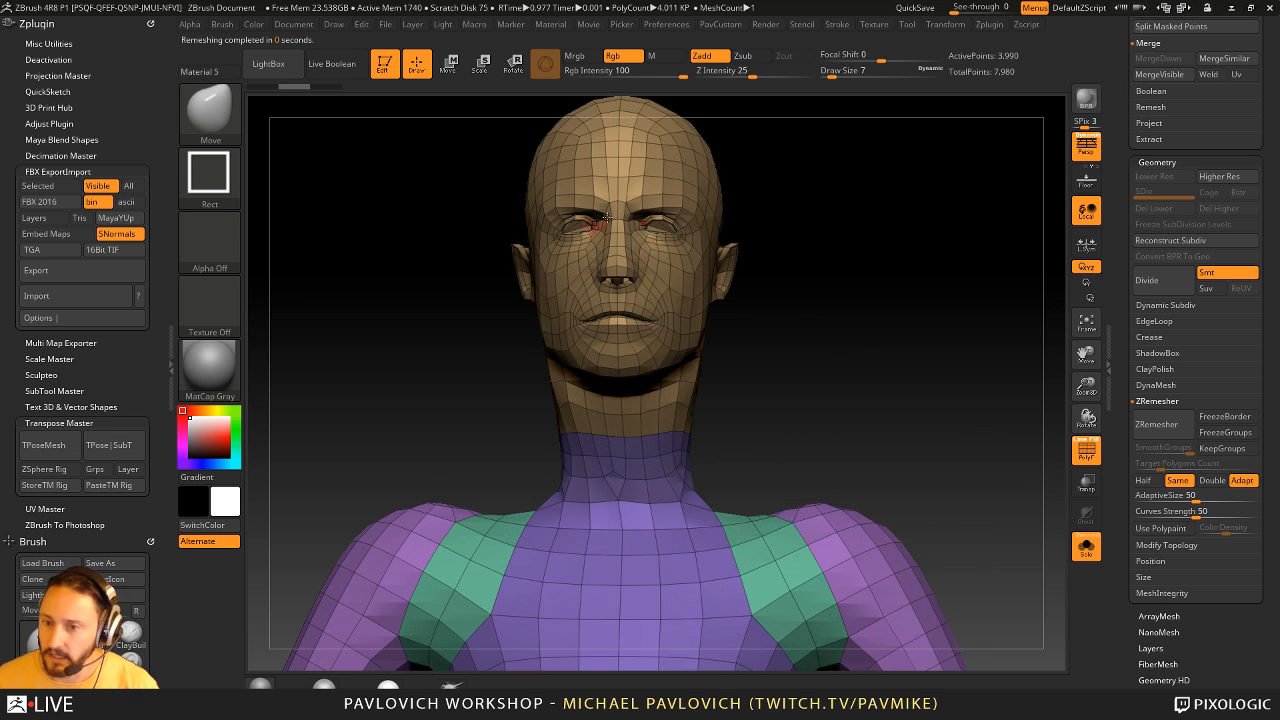
{"action": "left_click_drag", "start_coordinate": [809, 213], "coordinate": [648, 300]}
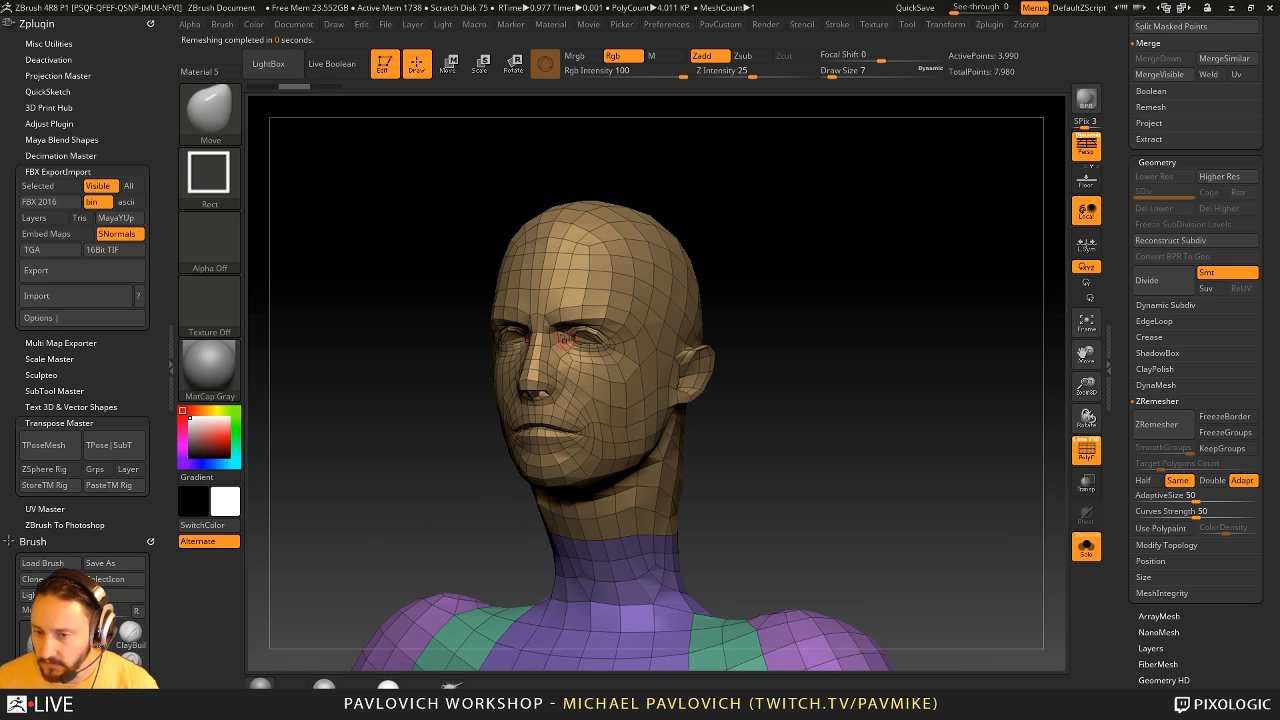
{"action": "left_click_drag", "start_coordinate": [748, 349], "coordinate": [781, 298]}
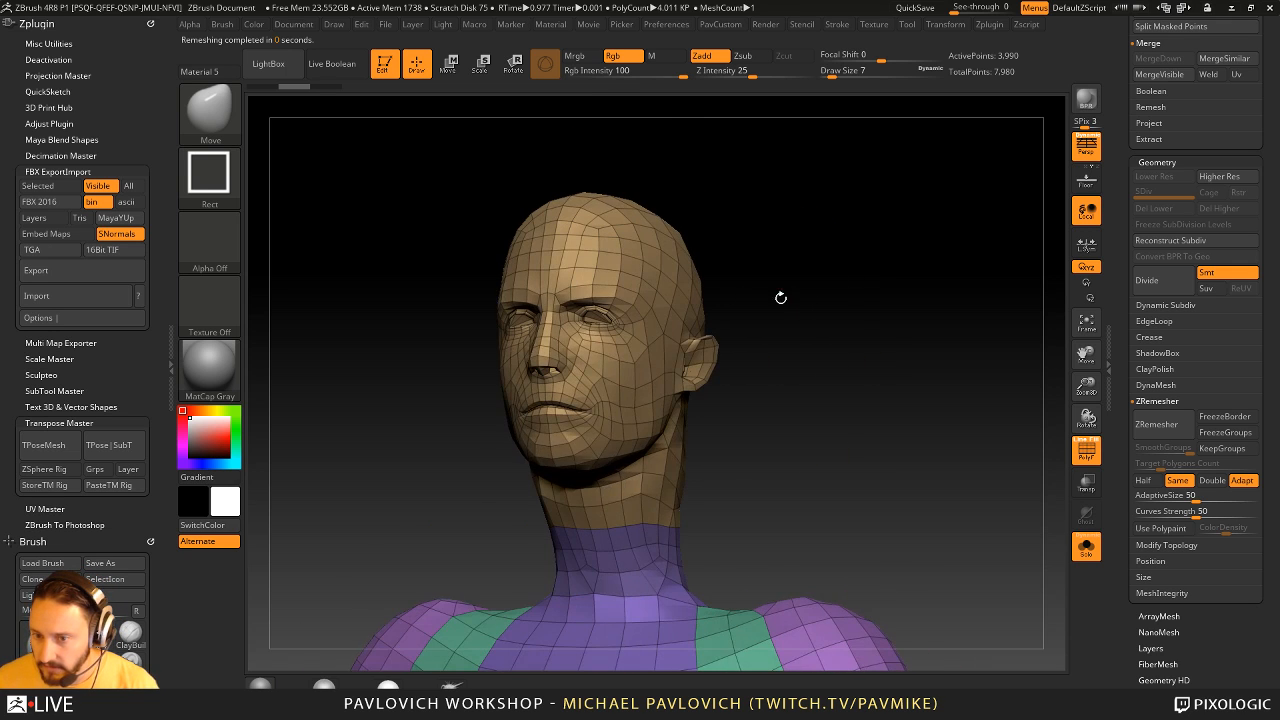
{"action": "left_click_drag", "start_coordinate": [794, 355], "coordinate": [667, 234], "text": "alt"}
{"action": "left_click_drag", "start_coordinate": [674, 281], "coordinate": [805, 321]}
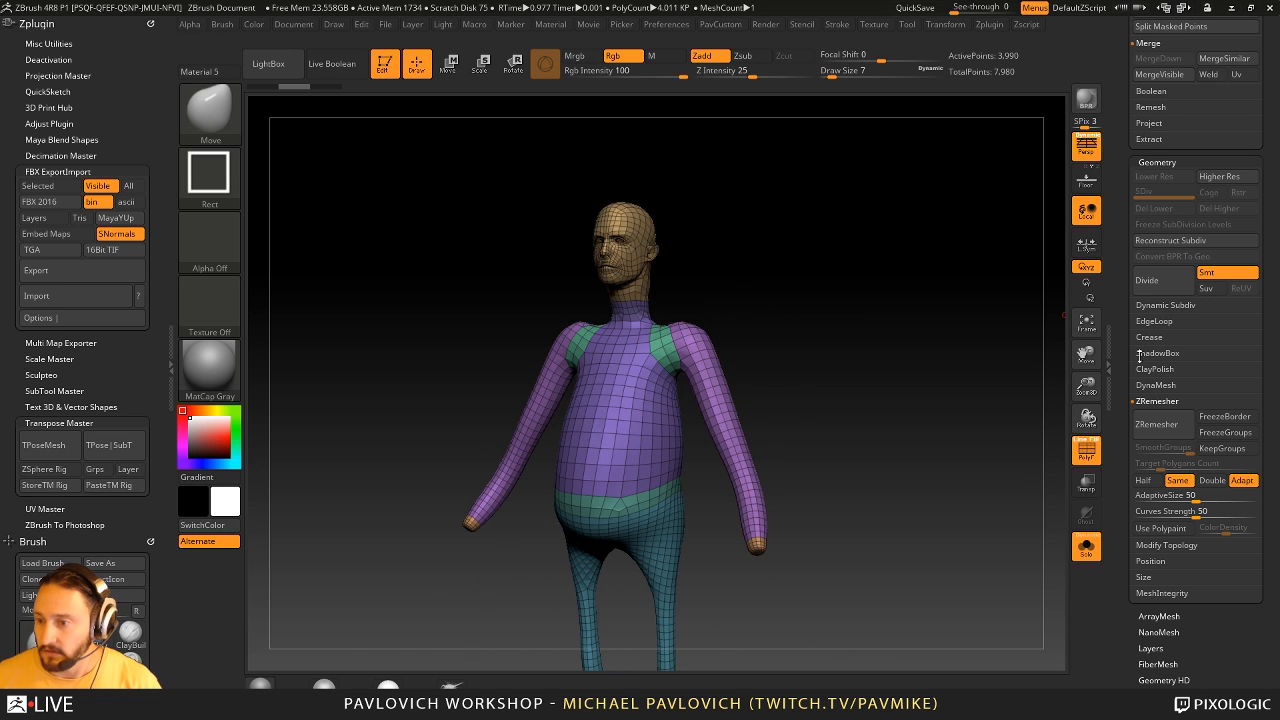
{"action": "scroll", "coordinate": [1138, 357], "scroll_direction": "up", "scroll_amount": 10}
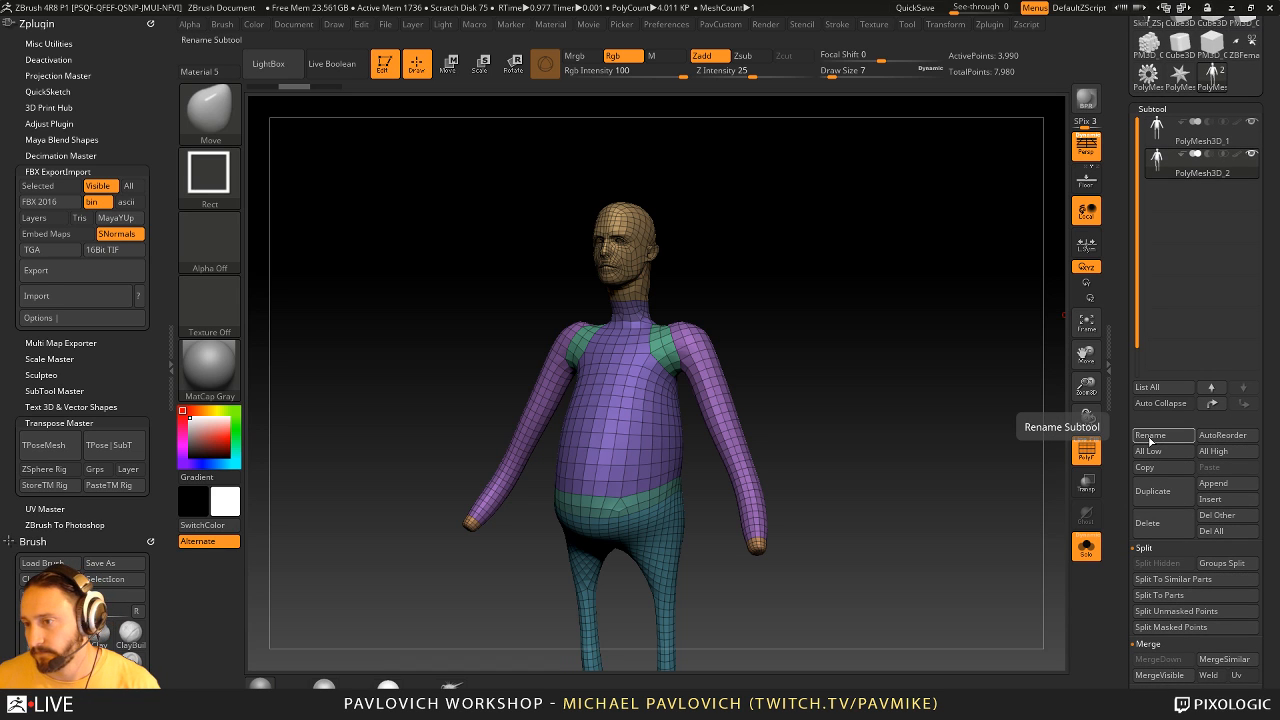
{"action": "scroll", "coordinate": [1125, 478], "scroll_direction": "up", "scroll_amount": 4}
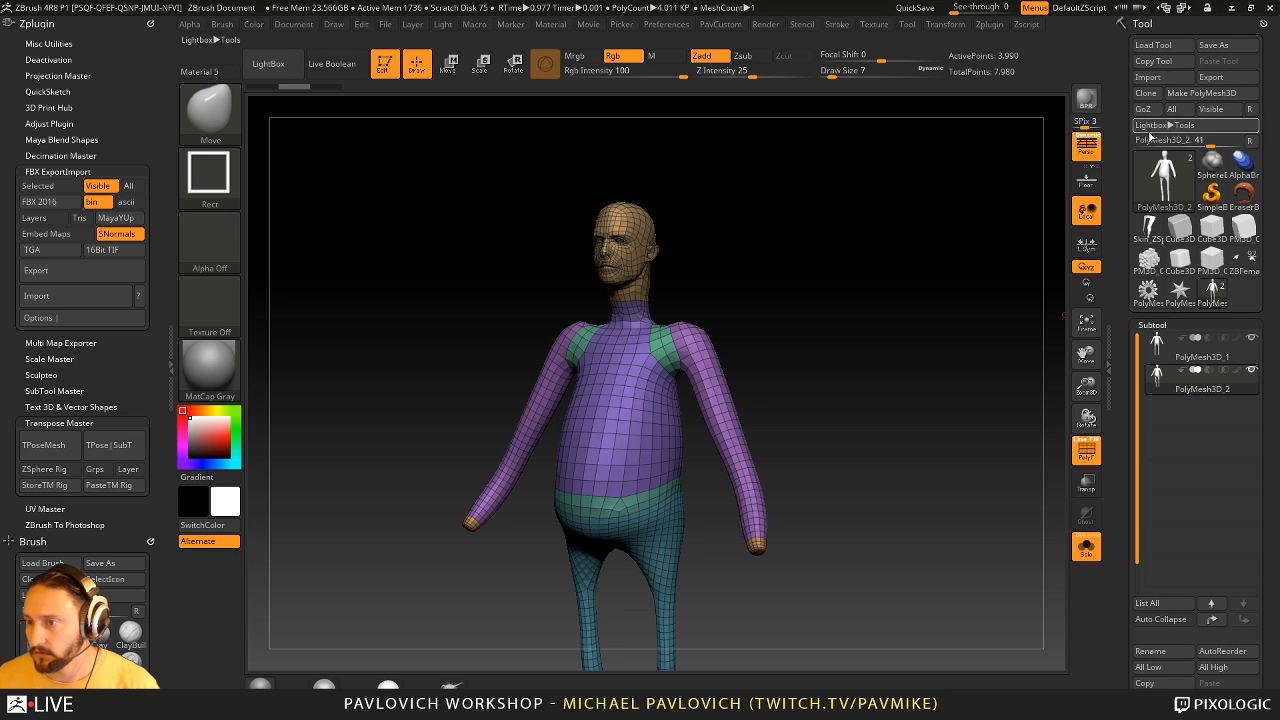
{"action": "left_click_drag", "start_coordinate": [1125, 431], "coordinate": [1125, 314]}
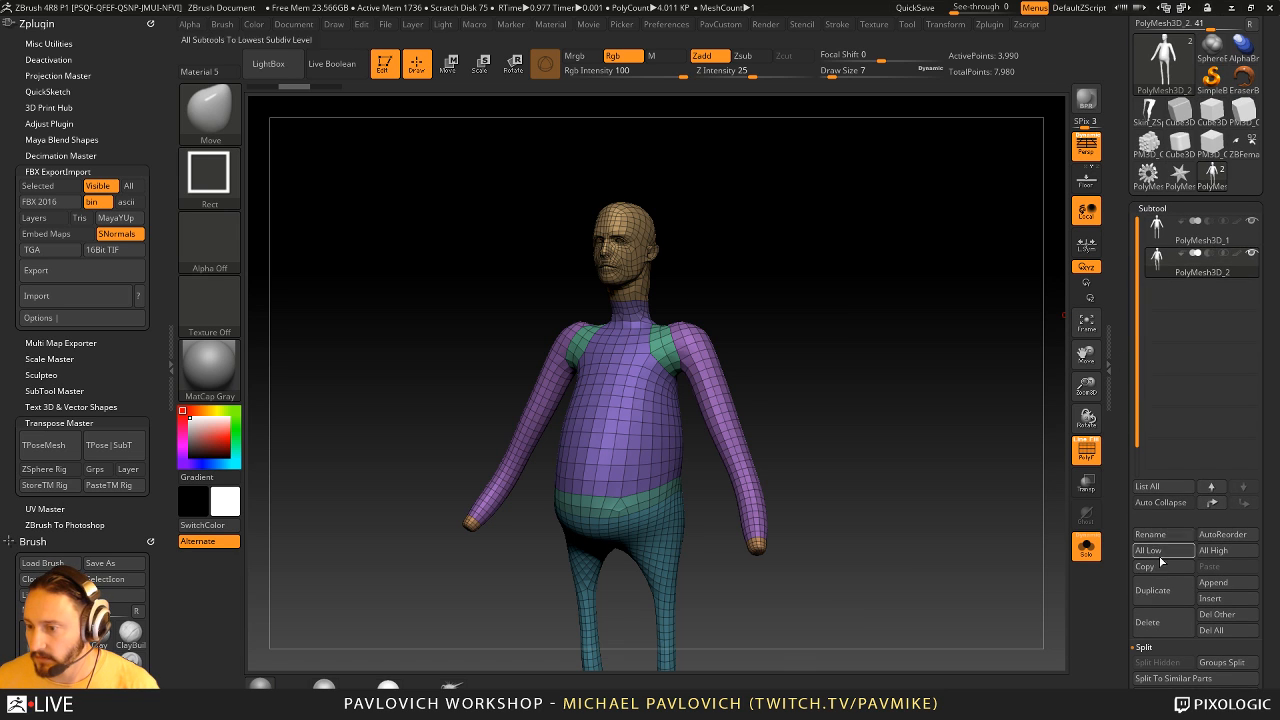
{"action": "left_click", "coordinate": [1168, 614]}
{"action": "left_click_drag", "start_coordinate": [1125, 89], "coordinate": [1126, 216]}
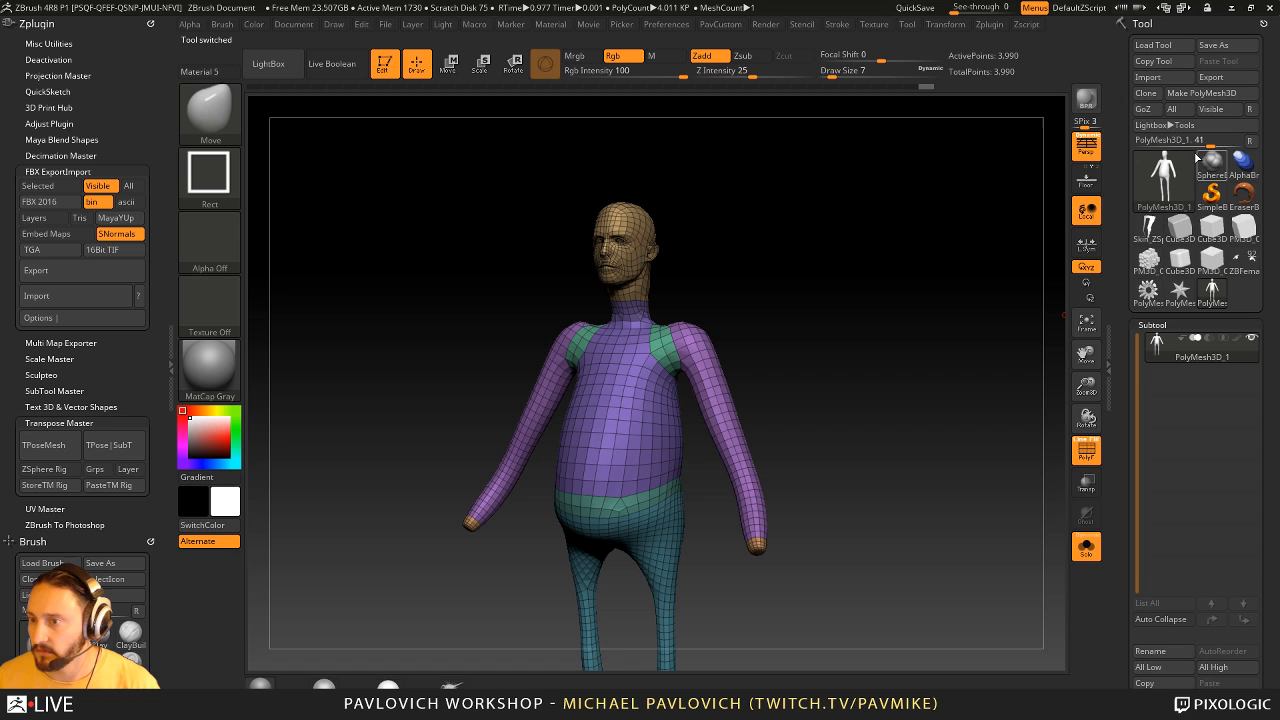
{"action": "left_click", "coordinate": [1150, 95]}
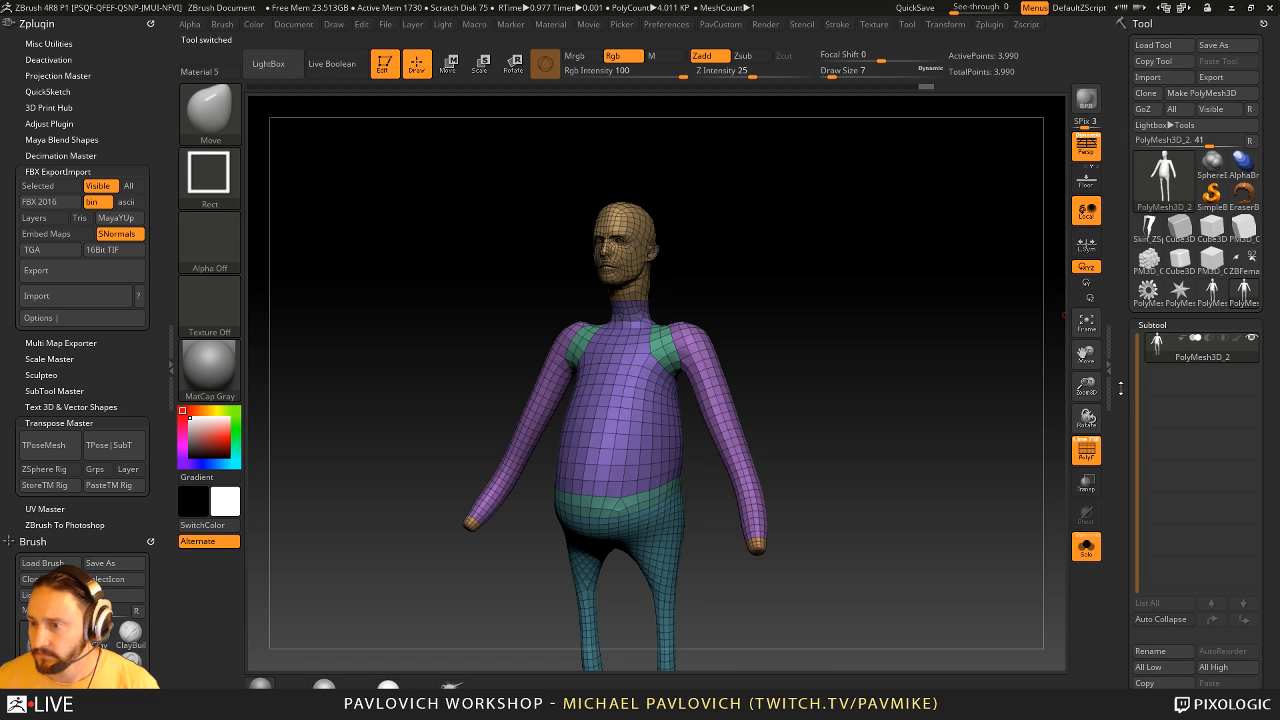
- Insert a ZSphere as a subtool below the cloned figure, select it and turn off Solo mode
{"action": "left_click_drag", "start_coordinate": [1124, 406], "coordinate": [1141, 323]}
{"action": "left_click", "coordinate": [1212, 414]}
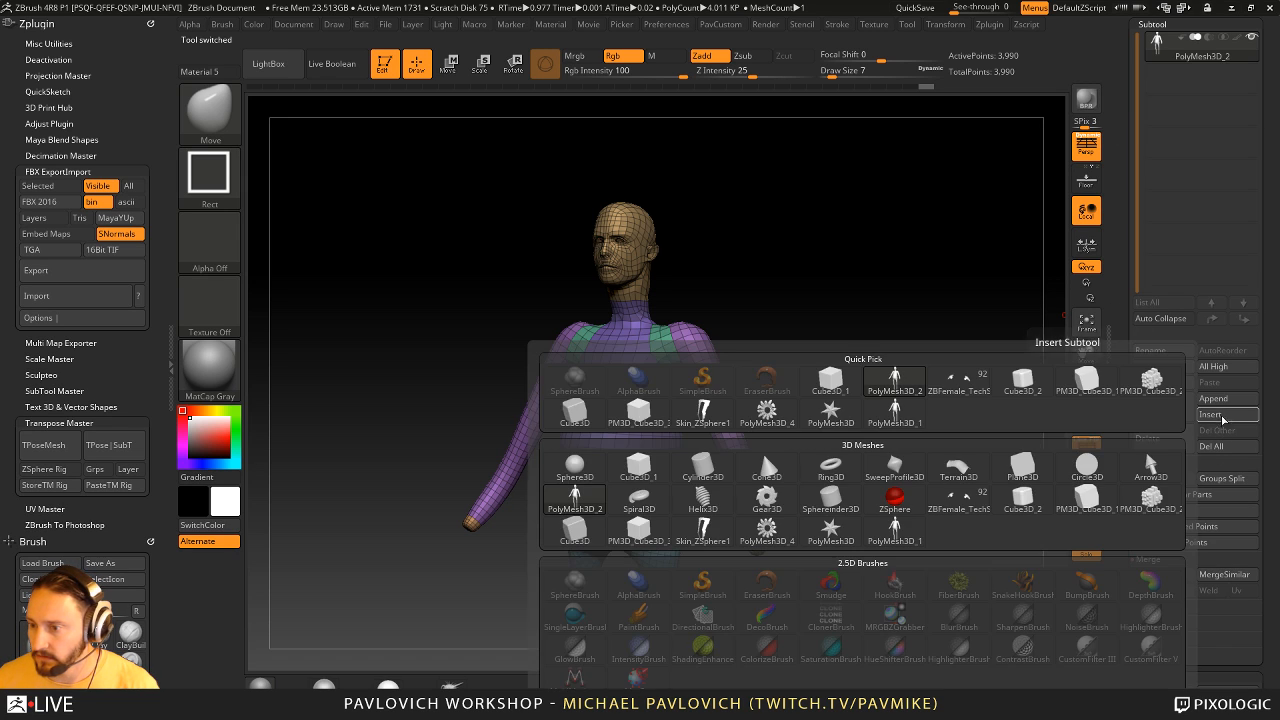
{"action": "left_click", "coordinate": [995, 433]}
{"action": "left_click_drag", "start_coordinate": [1125, 278], "coordinate": [1128, 420]}
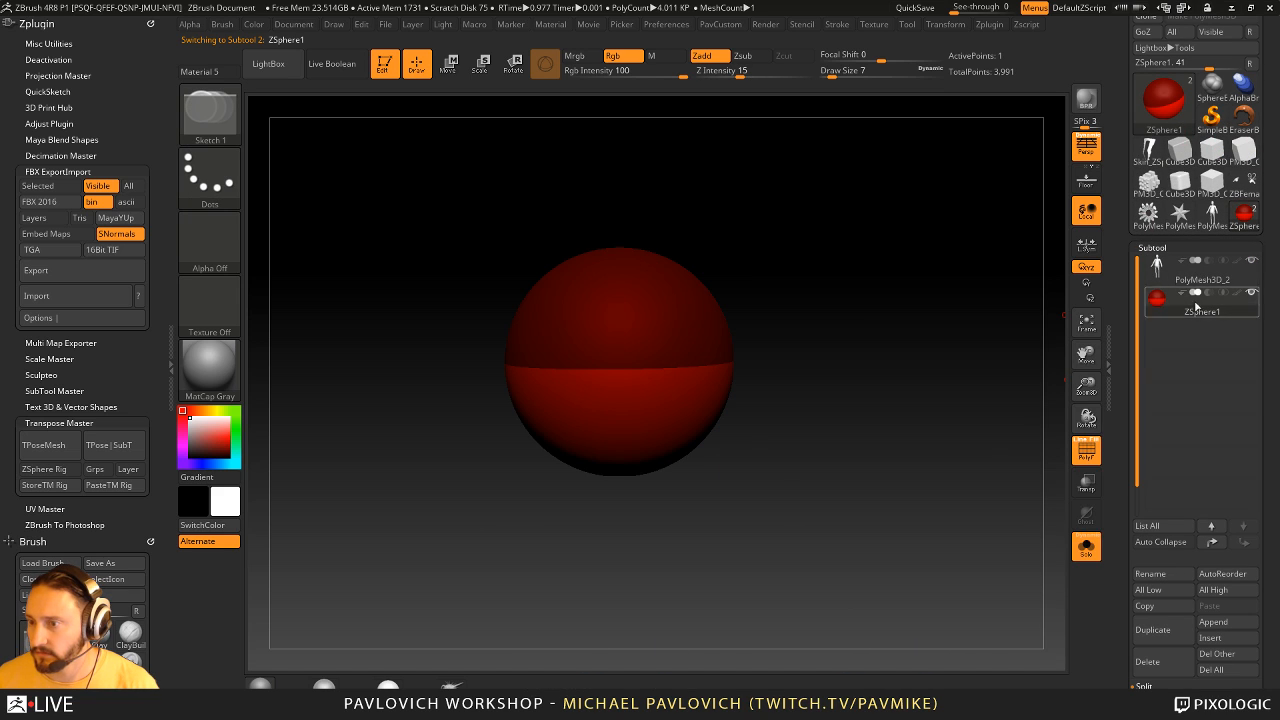
{"action": "left_click", "coordinate": [1087, 547]}
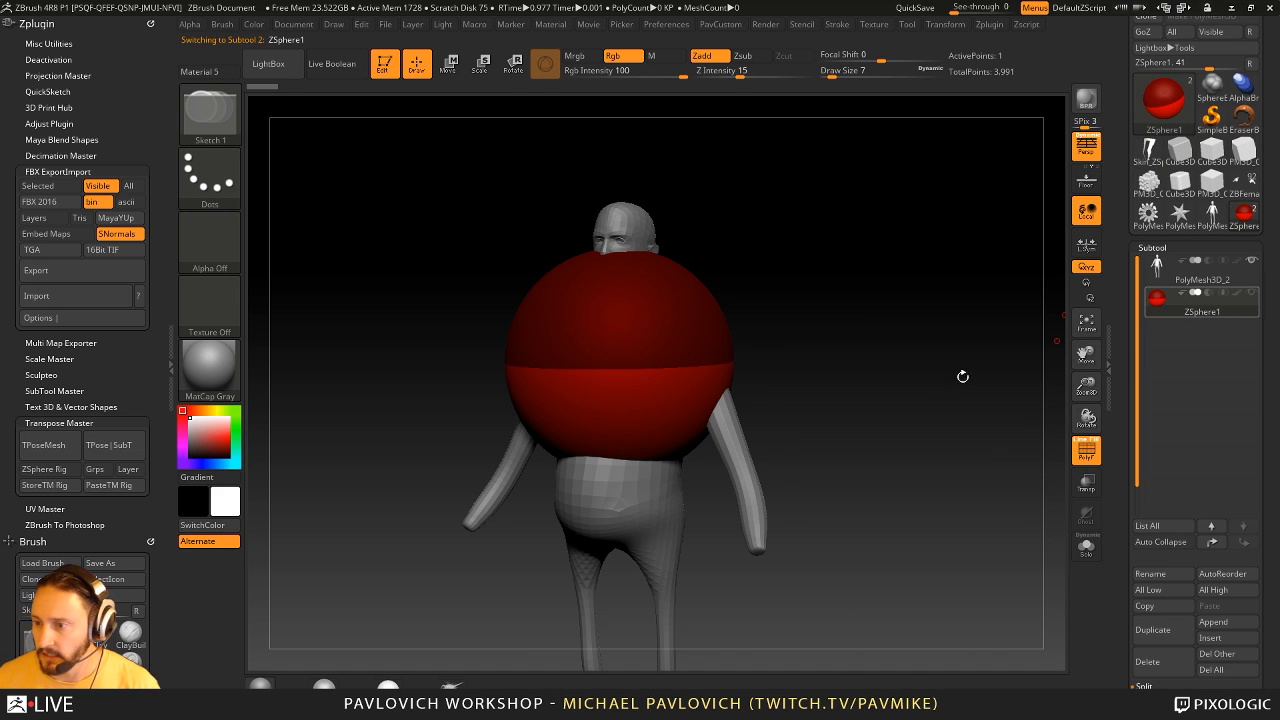
- Scale the ZSphere down and move it inside the figure's belly, using ghost transparency to see it
{"action": "mouse_move", "coordinate": [962, 376]}
{"action": "left_mouse_down"}
{"action": "mouse_move", "coordinate": [705, 333]}
{"action": "mouse_move", "coordinate": [594, 192]}
{"action": "left_mouse_up"}
{"action": "key", "text": "e"}
{"action": "left_click_drag", "start_coordinate": [900, 265], "coordinate": [821, 298], "text": "shift"}
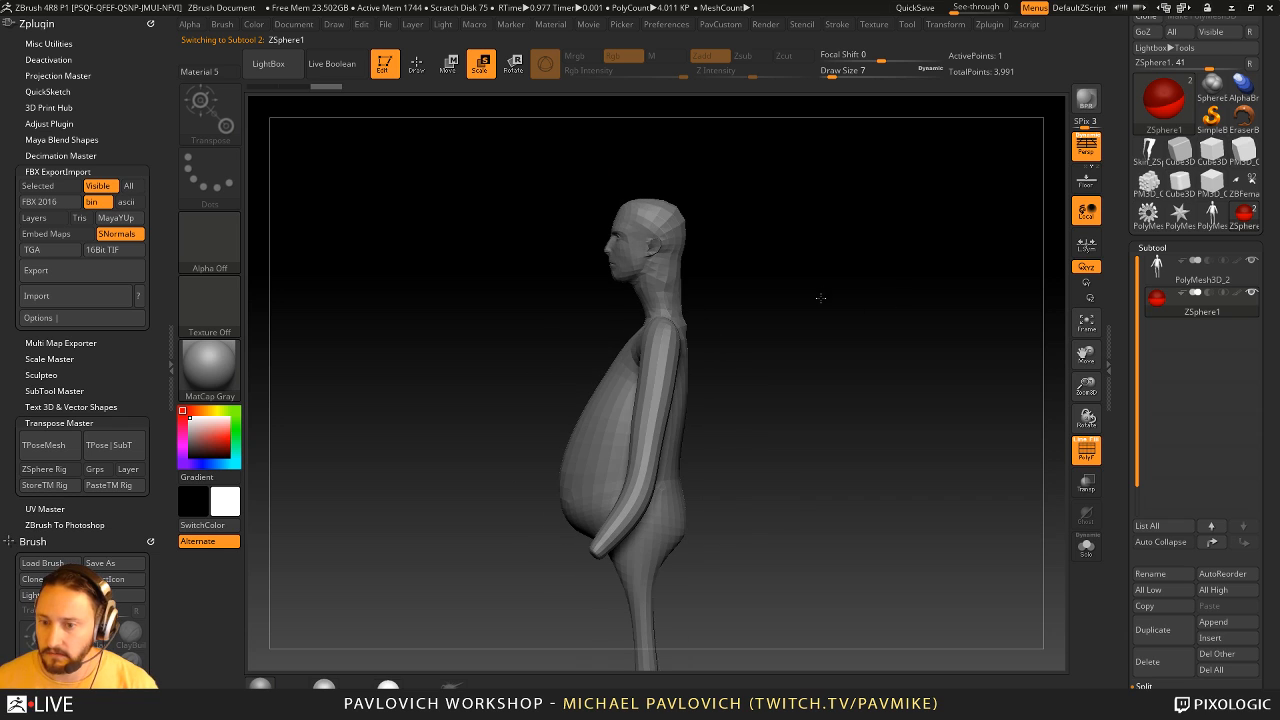
{"action": "left_click", "coordinate": [1087, 484]}
{"action": "key", "text": "w"}
{"action": "left_click_drag", "start_coordinate": [637, 375], "coordinate": [621, 465]}
{"action": "key", "text": "q"}
{"action": "left_click_drag", "start_coordinate": [780, 410], "coordinate": [928, 401]}
- Assign the PolyMesh3D_1 mesh as the ZSphere's topology and turn on Edit Topology
{"action": "scroll", "coordinate": [1122, 482], "scroll_direction": "down", "scroll_amount": 10}
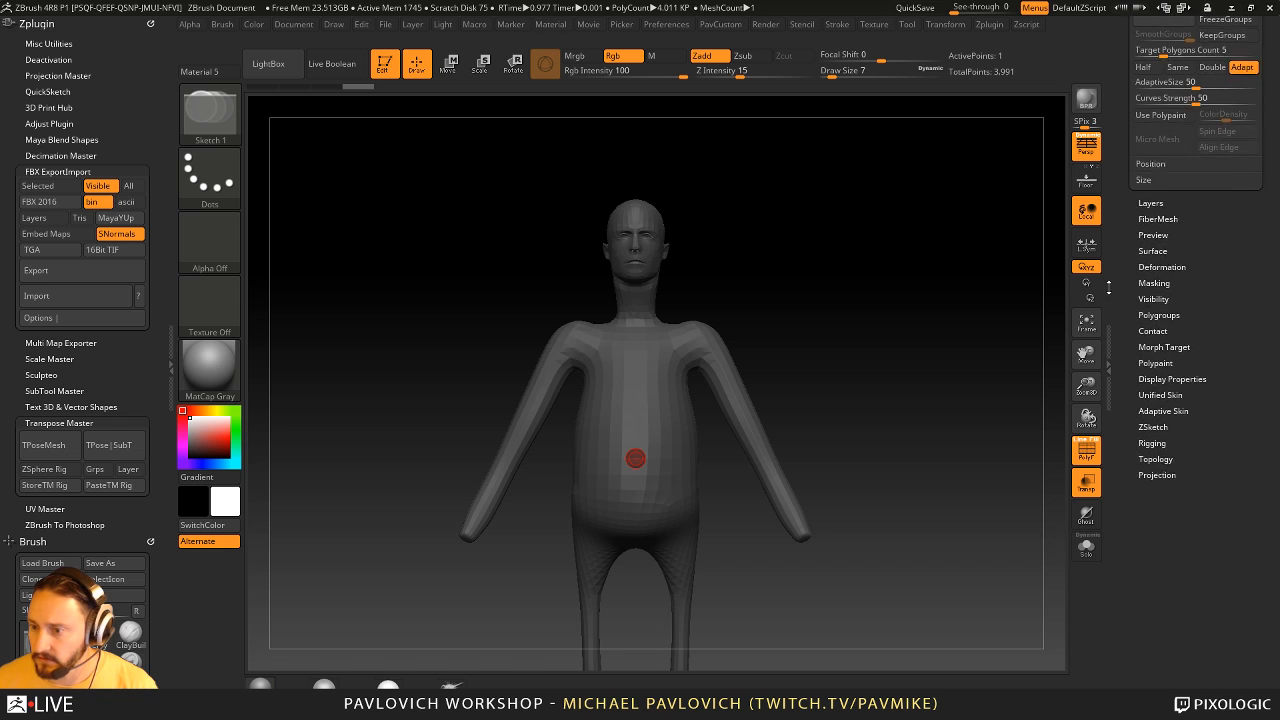
{"action": "key", "text": "shift"}
{"action": "left_click", "coordinate": [1156, 484]}
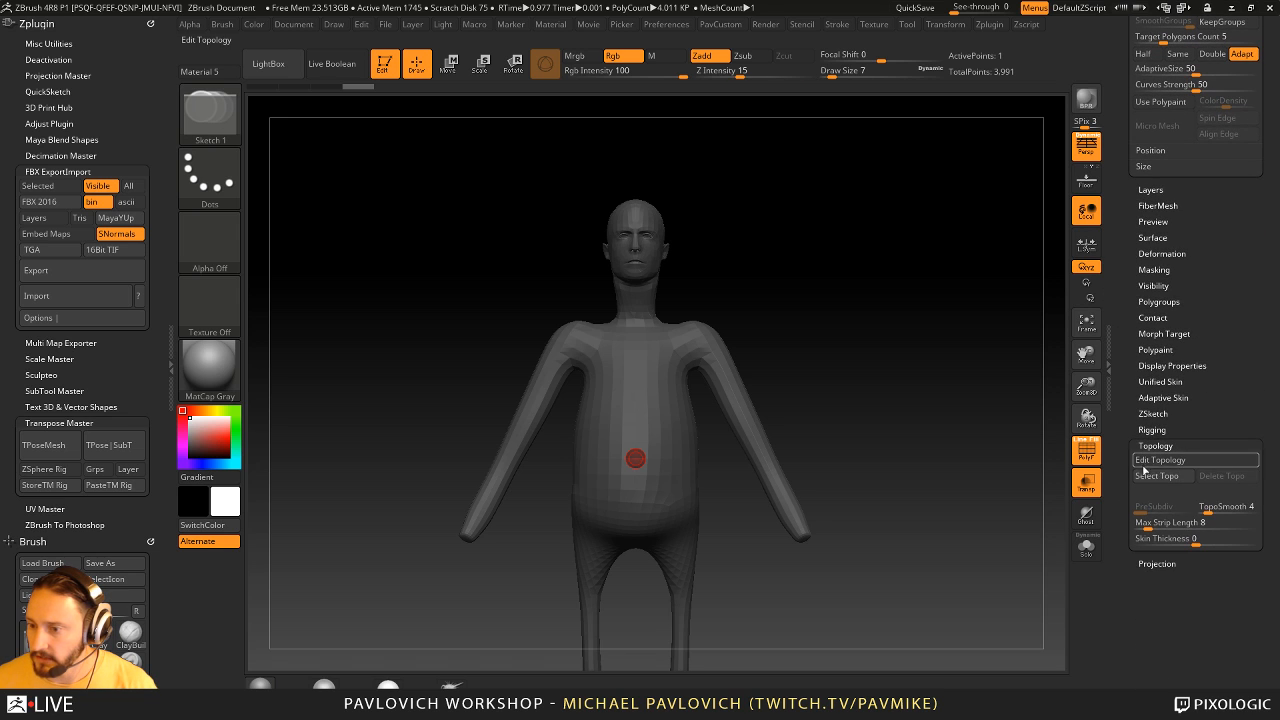
{"action": "left_click", "coordinate": [1163, 481]}
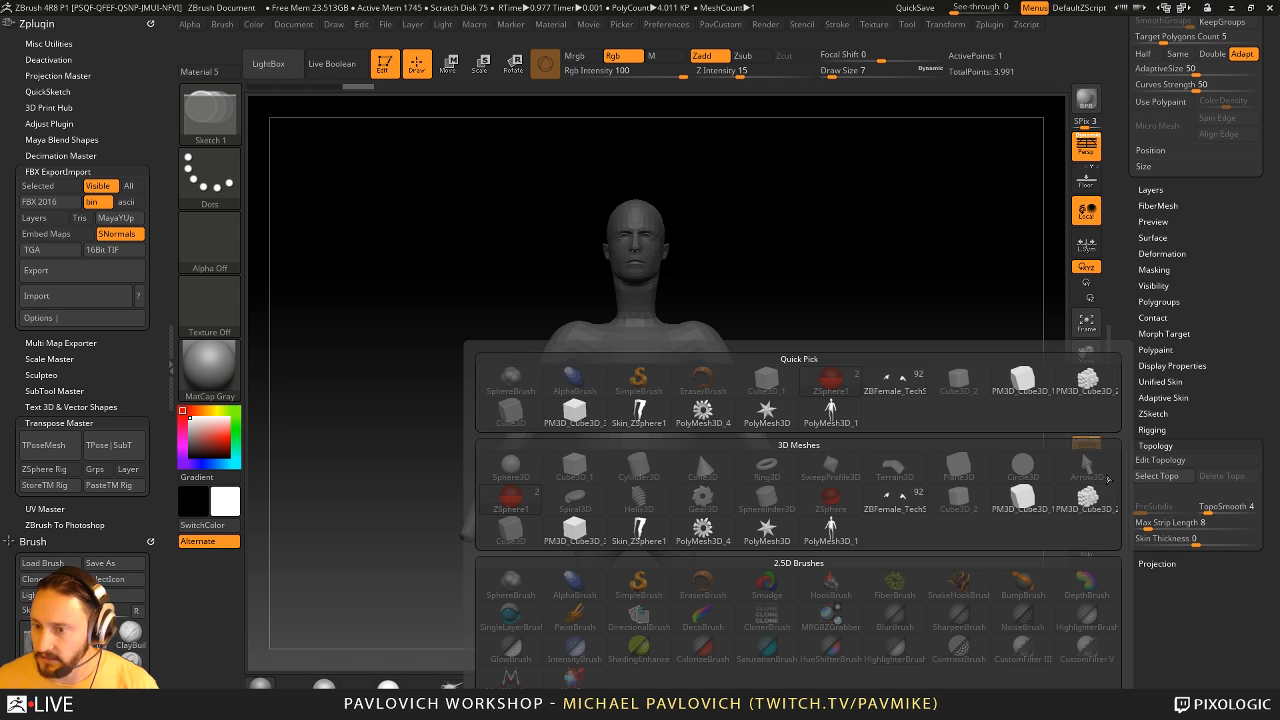
{"action": "left_click", "coordinate": [838, 412]}
{"action": "left_click_drag", "start_coordinate": [946, 349], "coordinate": [1027, 399]}
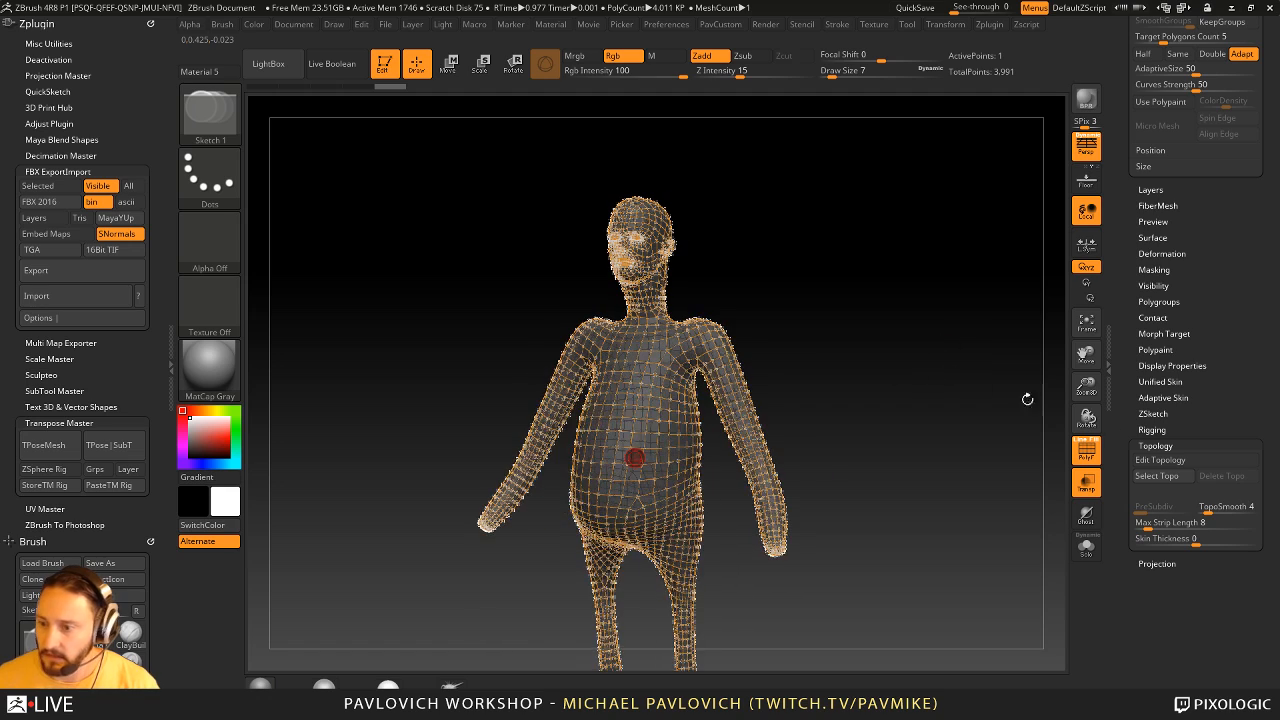
{"action": "left_click", "coordinate": [1160, 460]}
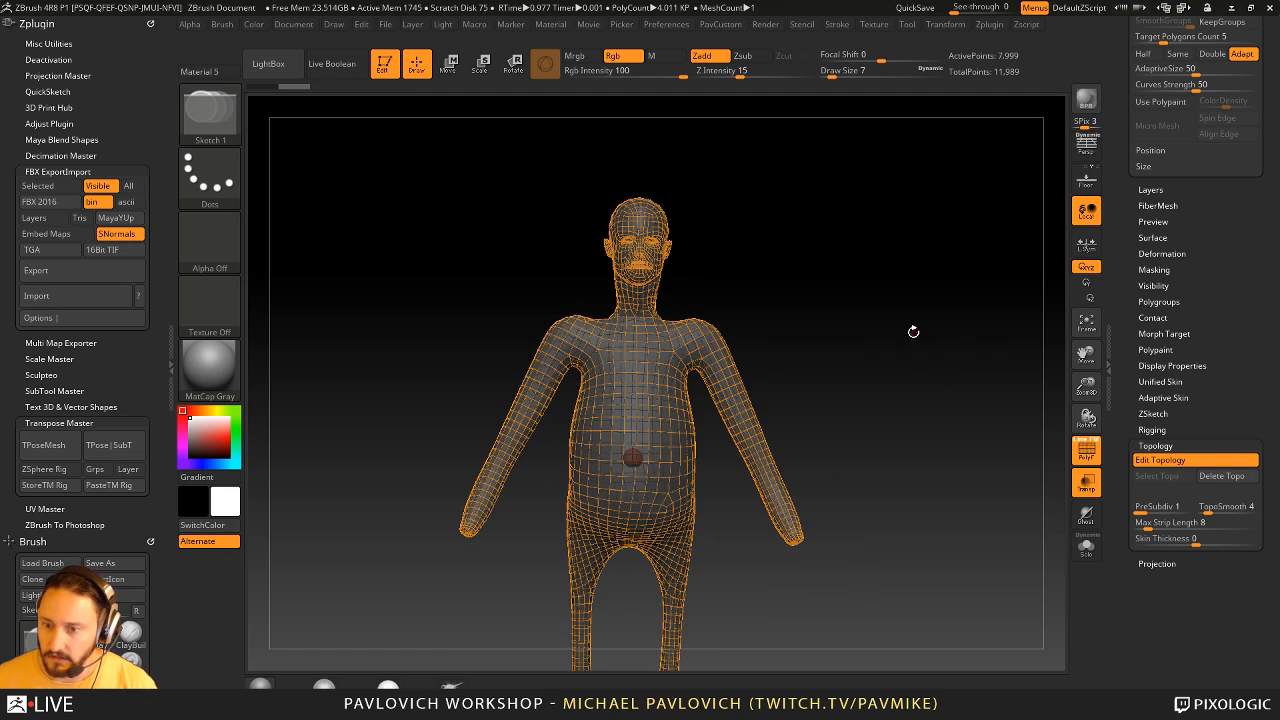
- Turn off ghost transparency and display the figure with the MatCap Pearl material and a mid-gray color
{"action": "left_click", "coordinate": [1087, 483]}
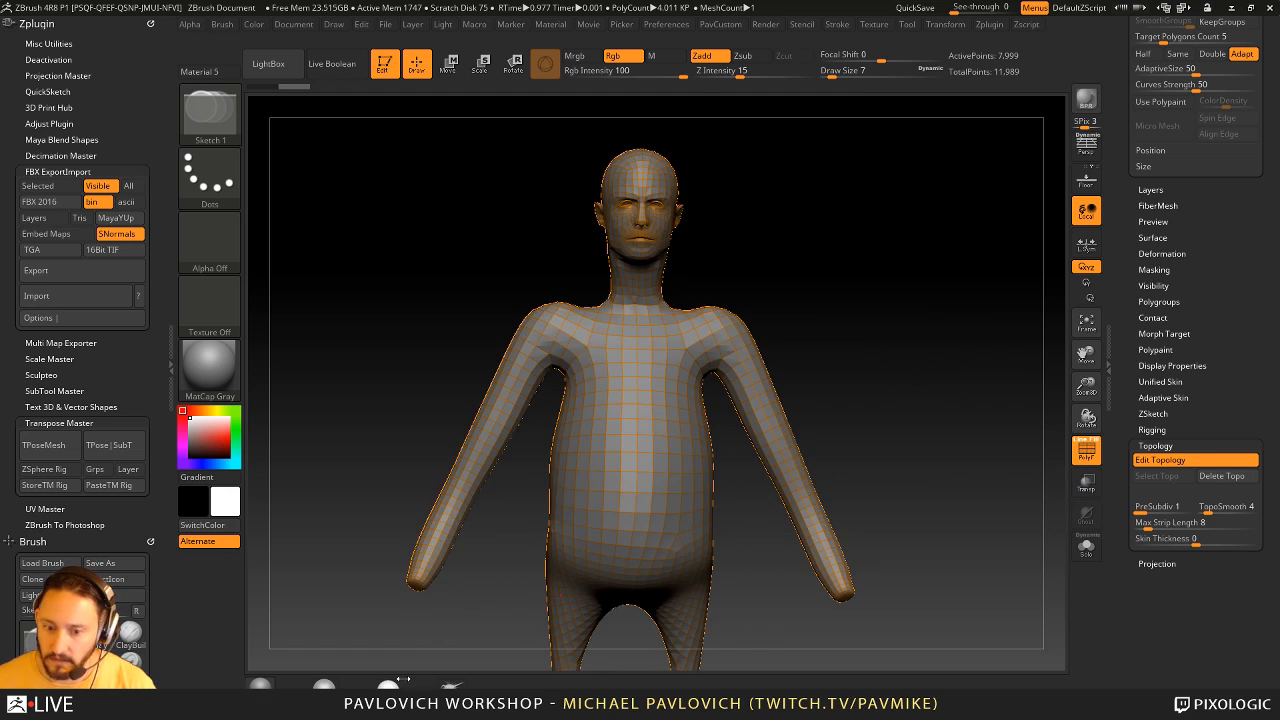
{"action": "left_click", "coordinate": [324, 684]}
{"action": "left_click", "coordinate": [191, 434]}
{"action": "left_click_drag", "start_coordinate": [885, 277], "coordinate": [948, 242], "text": "alt"}
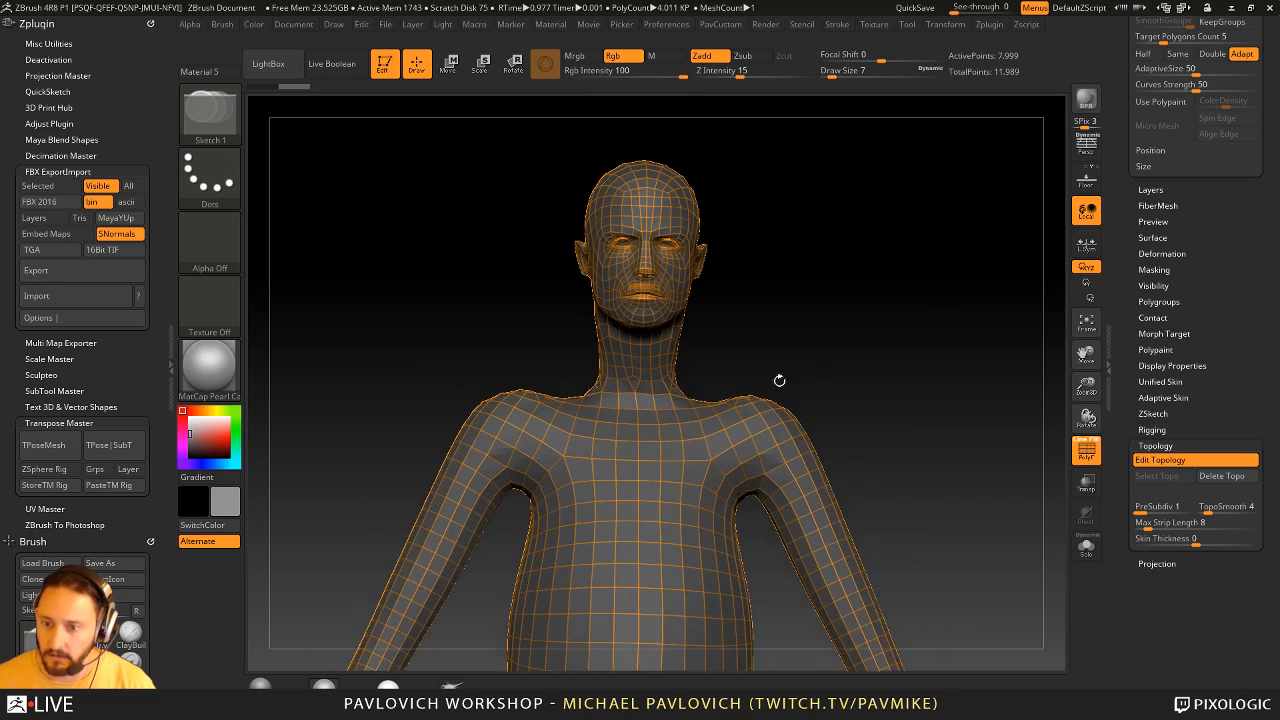
{"action": "left_click_drag", "start_coordinate": [881, 341], "coordinate": [912, 264]}
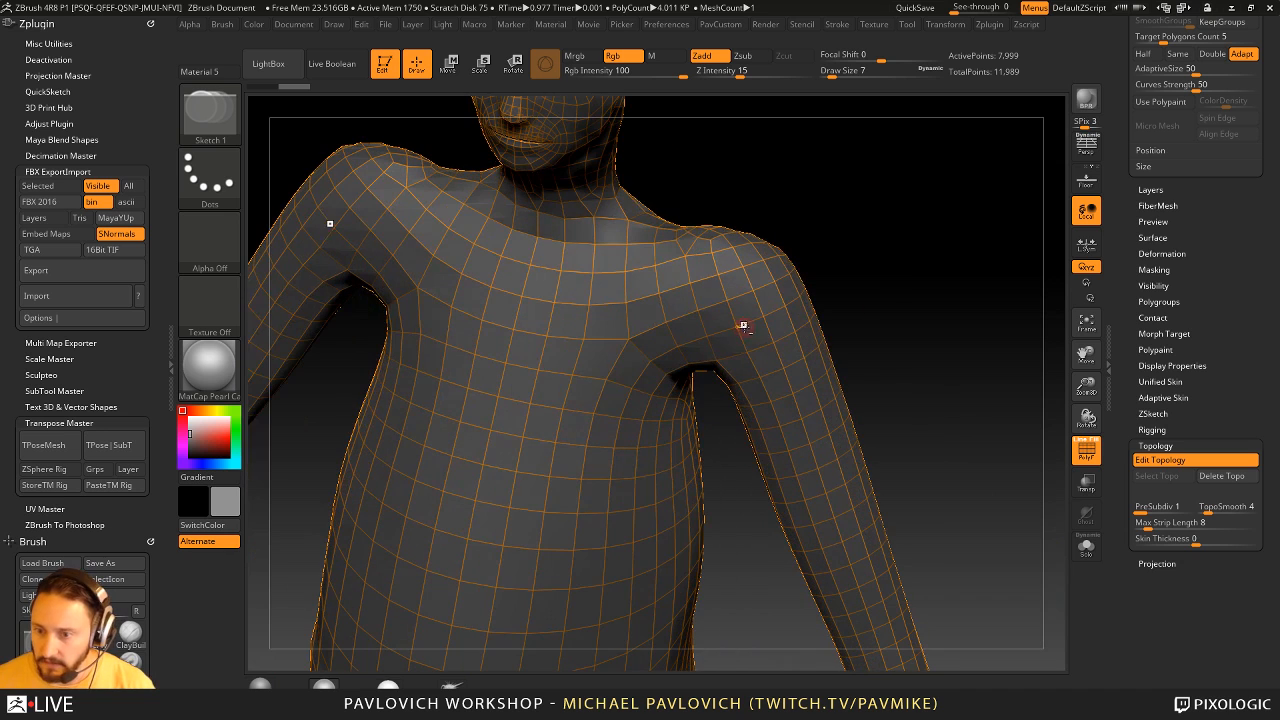
- Remove topology points on the front of the upper arm near the armpit and place new points there
{"action": "left_click", "coordinate": [776, 344], "text": "alt"}
{"action": "left_click_drag", "start_coordinate": [851, 320], "coordinate": [863, 263]}
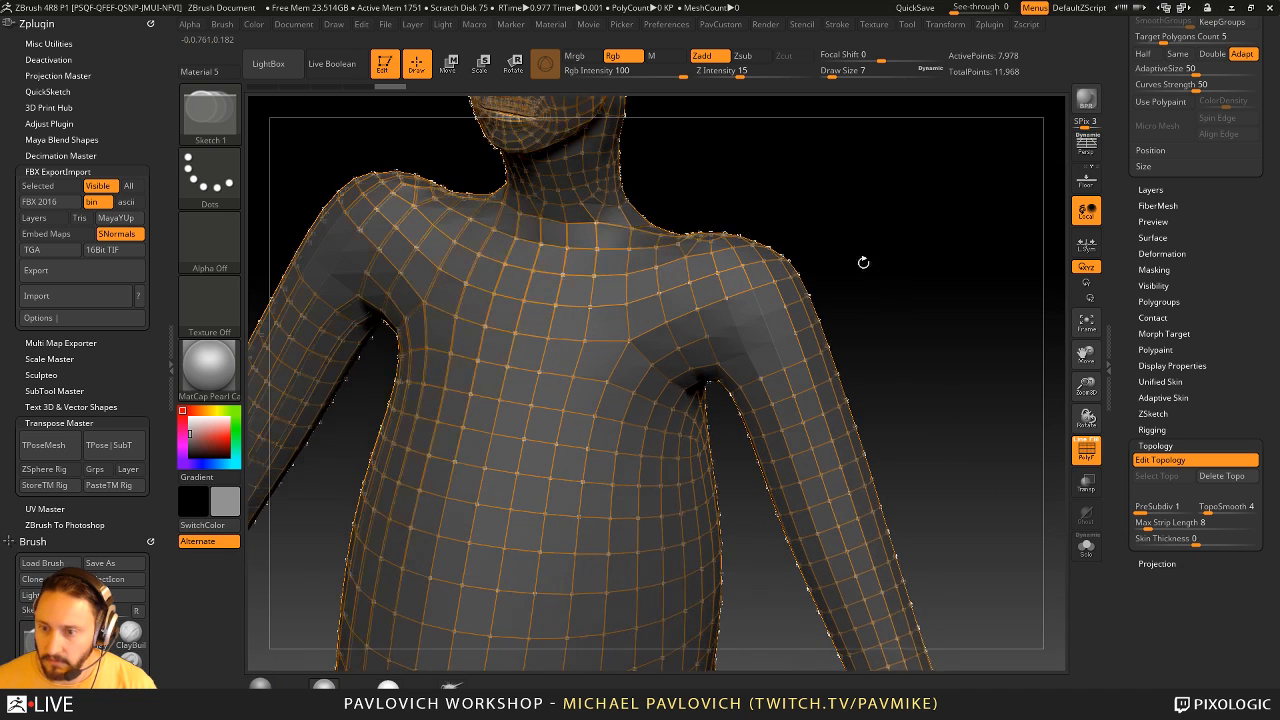
{"action": "left_click", "coordinate": [728, 298]}
{"action": "left_click", "coordinate": [759, 321]}
{"action": "left_click", "coordinate": [772, 349]}
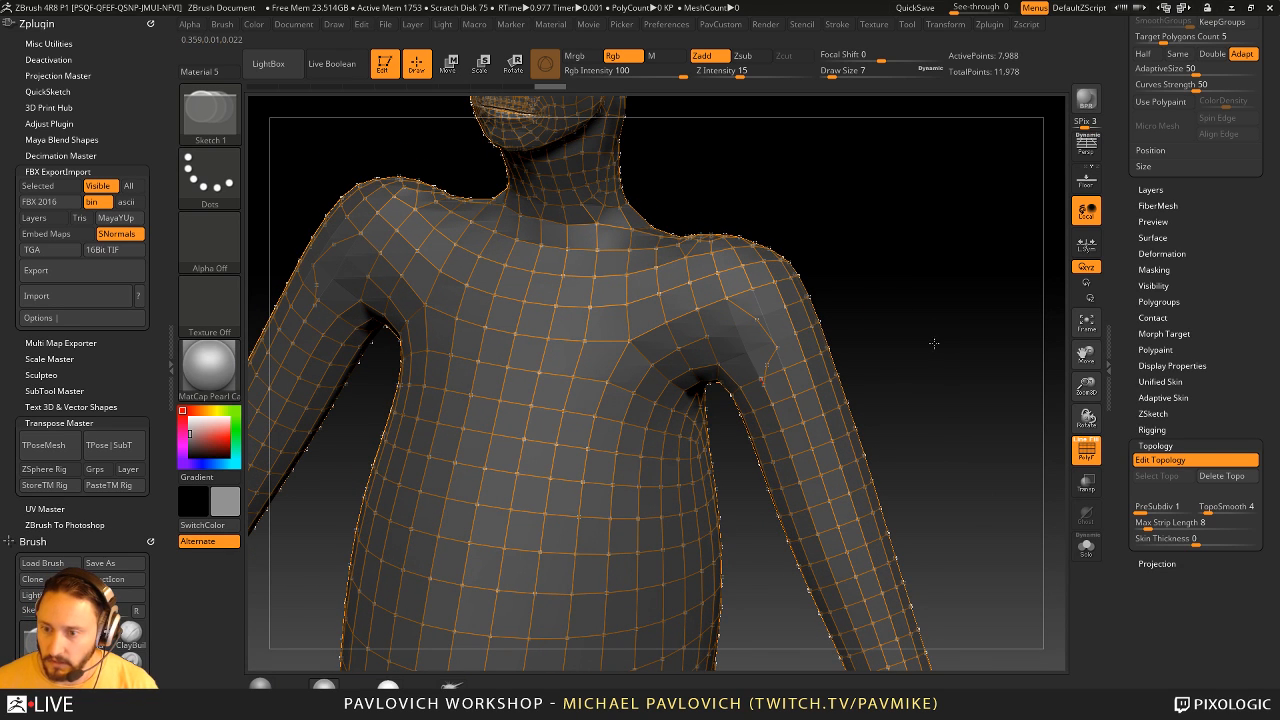
- Delete the ZSphere subtool and frame the remaining figure
{"action": "left_click_drag", "start_coordinate": [1120, 212], "coordinate": [1162, 575]}
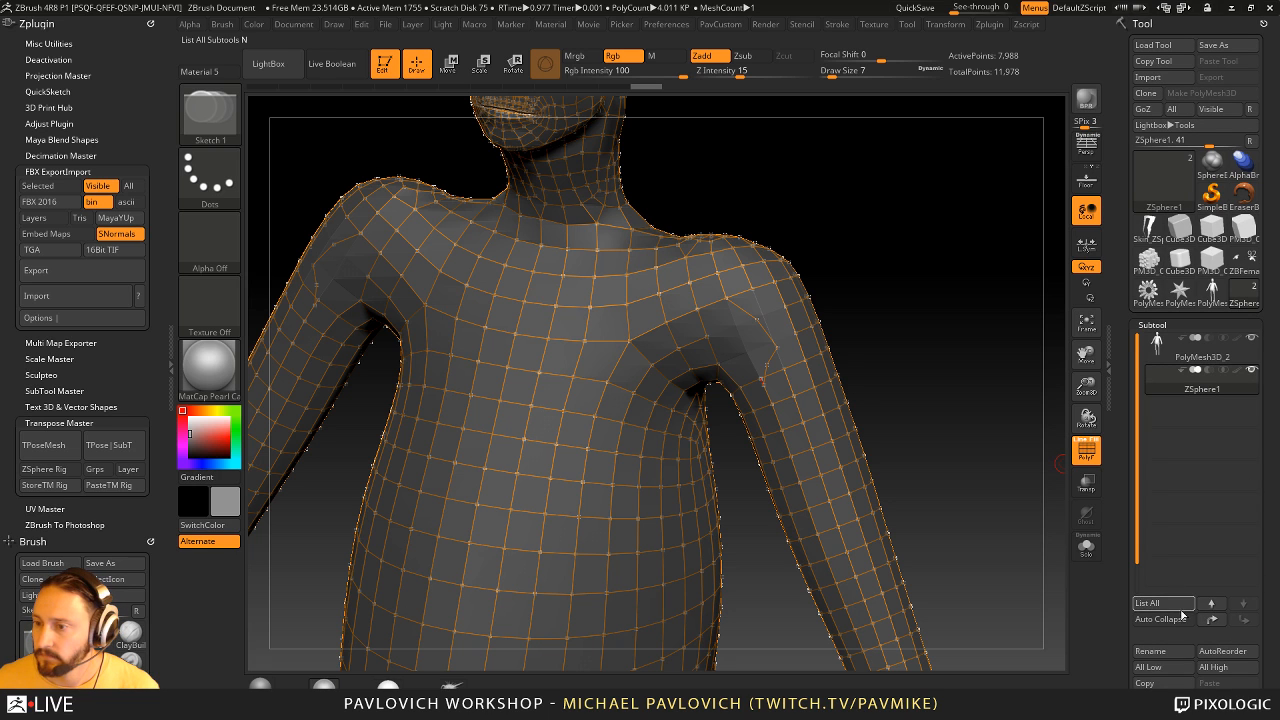
{"action": "left_click_drag", "start_coordinate": [1131, 667], "coordinate": [1130, 611]}
{"action": "left_click", "coordinate": [1152, 683]}
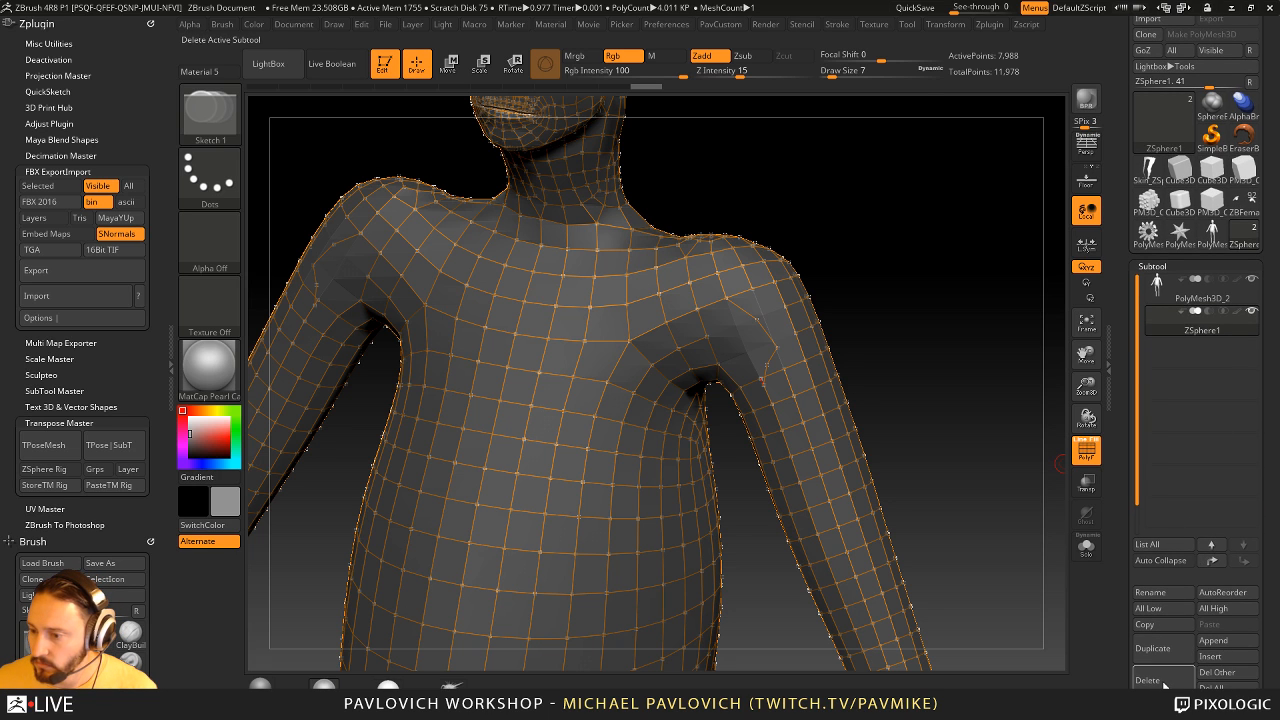
{"action": "key", "text": "f"}
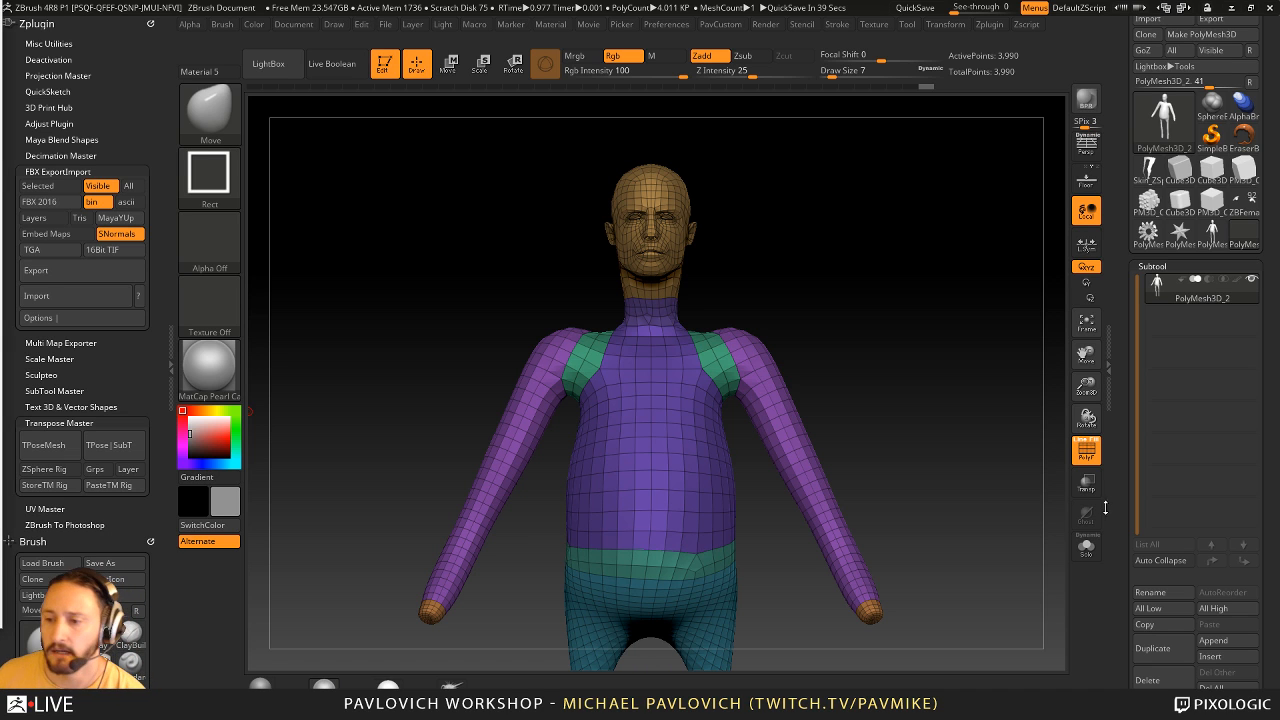
- Turn off the polyframe display and apply the MatCap Gray material with a white color
{"action": "left_click", "coordinate": [1086, 451]}
{"action": "left_click_drag", "start_coordinate": [1010, 410], "coordinate": [938, 378]}
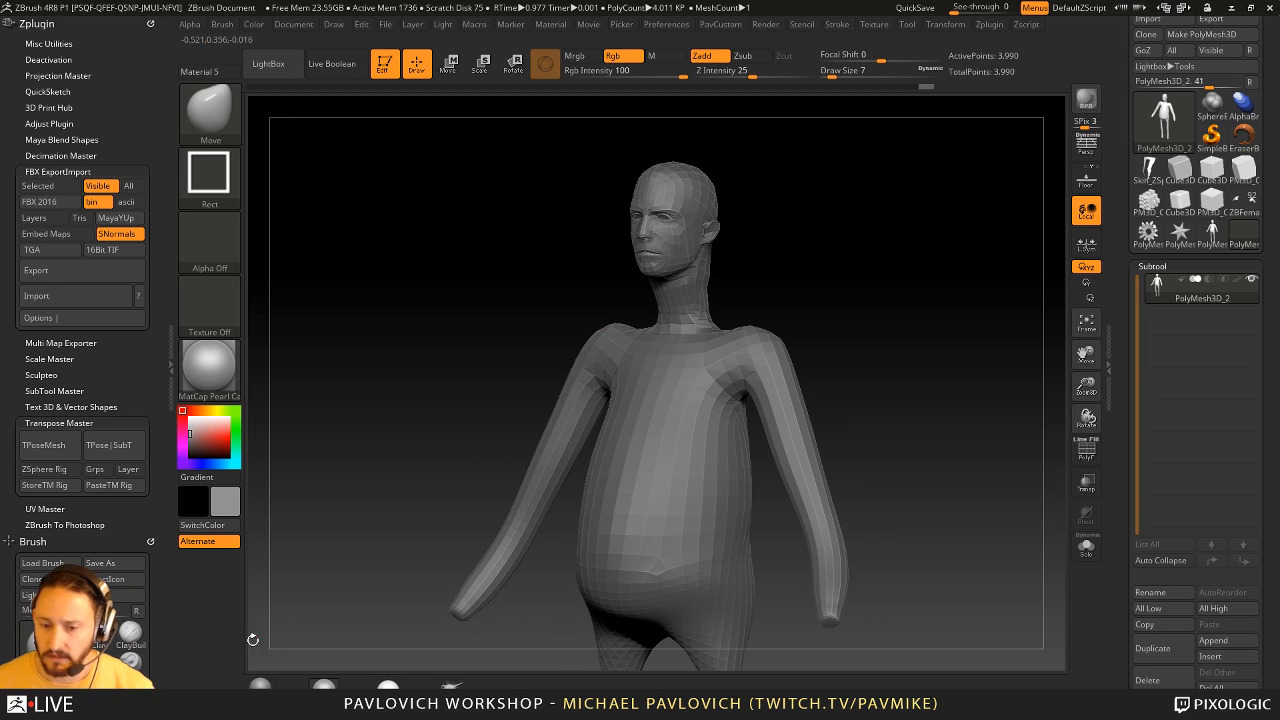
{"action": "left_click", "coordinate": [263, 686]}
{"action": "left_click", "coordinate": [189, 416]}
- Subdivide the figure twice and select the Move brush with a draw size of 108
{"action": "mouse_move", "coordinate": [832, 331]}
{"action": "left_mouse_down"}
{"action": "mouse_move", "coordinate": [877, 323]}
{"action": "mouse_move", "coordinate": [902, 335]}
{"action": "mouse_move", "coordinate": [873, 331]}
{"action": "left_mouse_up"}
{"action": "key", "text": "s"}
{"action": "left_click_drag", "start_coordinate": [876, 329], "coordinate": [840, 334], "text": "shift"}
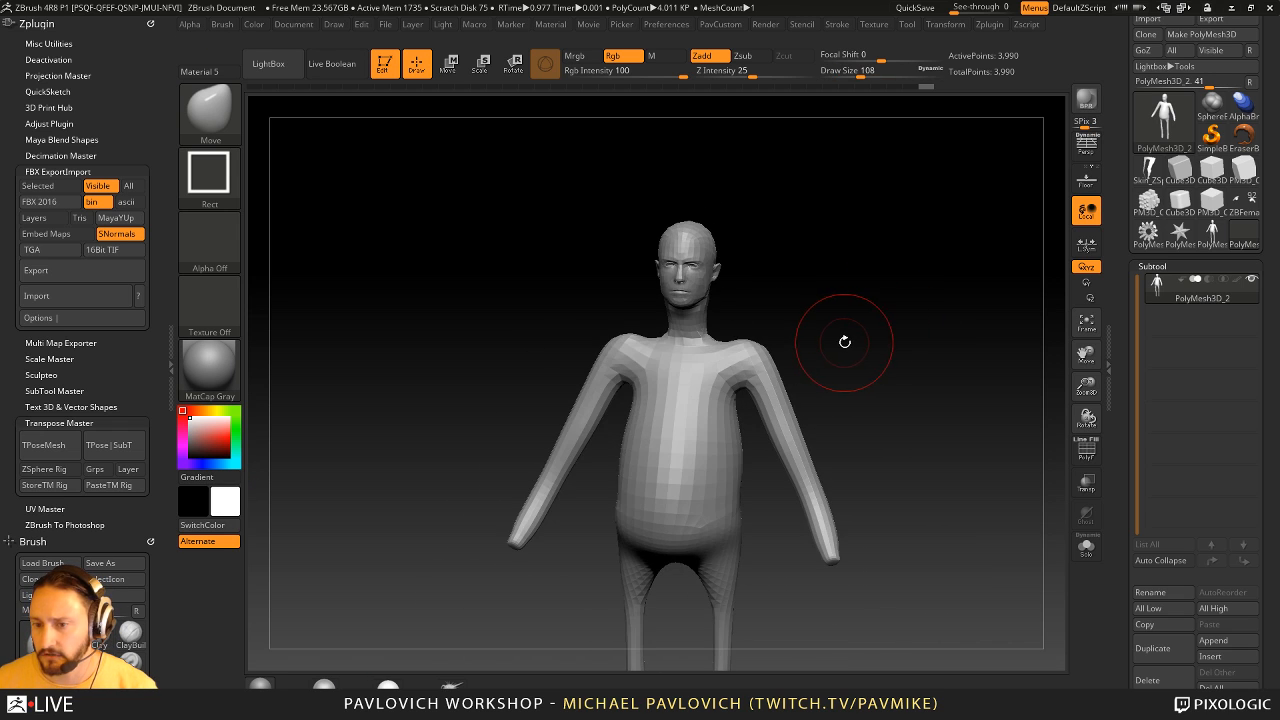
{"action": "key", "text": "ctrl+d"}
{"action": "key", "text": "ctrl+d"}
{"action": "key", "text": "b"}
{"action": "key", "text": "m"}
{"action": "key", "text": "v"}
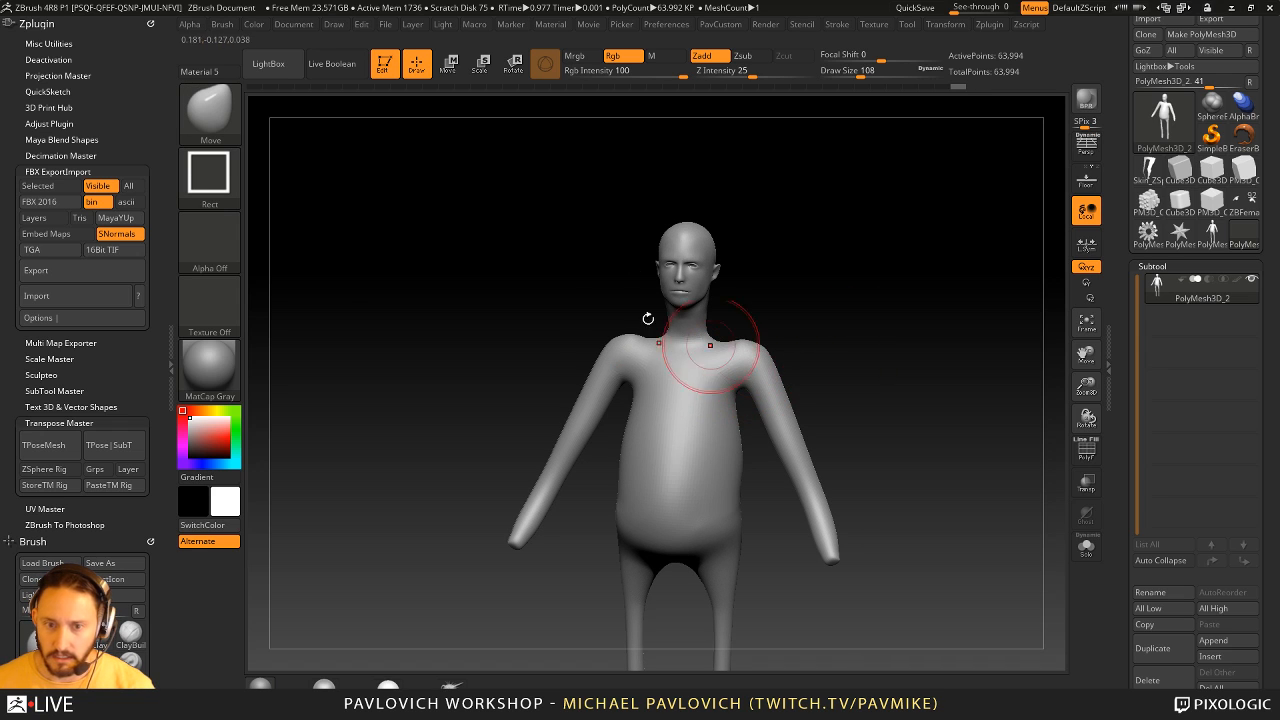
- Switch to the Standard brush and set its draw size to 49
{"action": "key", "text": "b"}
{"action": "key", "text": "s"}
{"action": "key", "text": "t"}
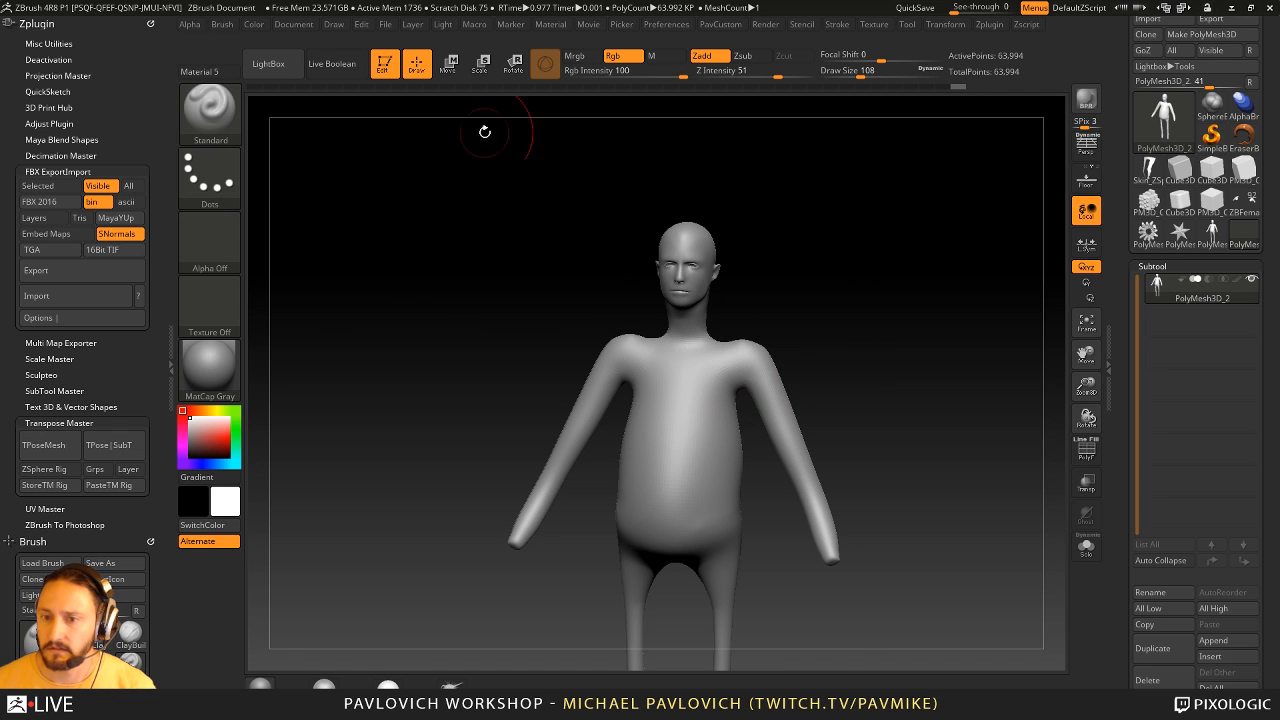
{"action": "key", "text": "s"}
{"action": "left_click_drag", "start_coordinate": [442, 300], "coordinate": [430, 302]}
- Choose a red color (R 255, G 61, B 61) and fill the whole figure with it
{"action": "left_click", "coordinate": [240, 431]}
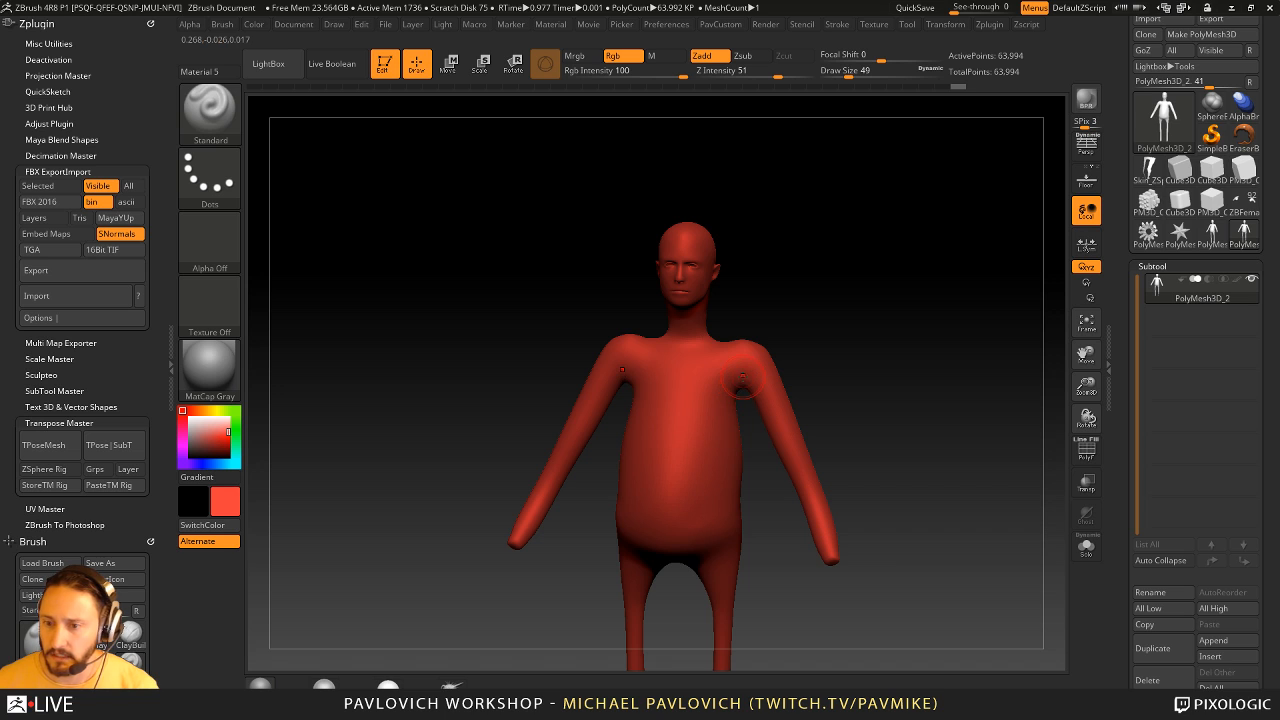
{"action": "left_click", "coordinate": [254, 26]}
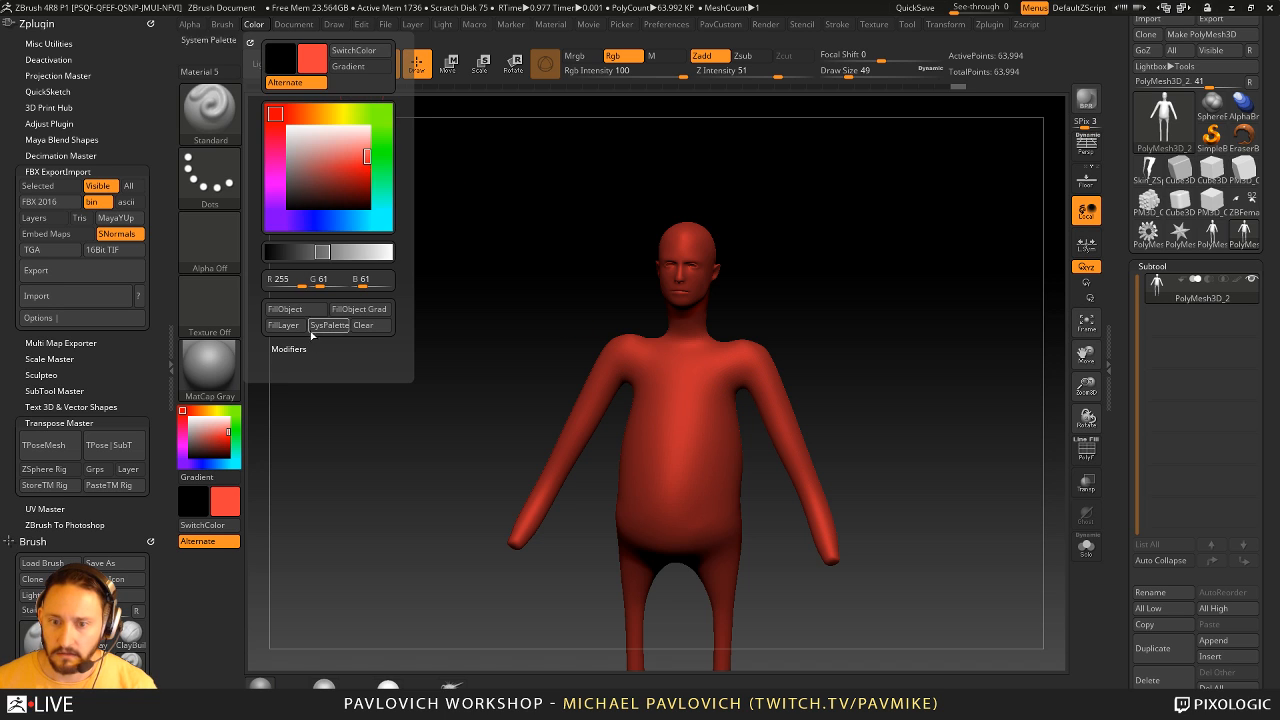
{"action": "left_click", "coordinate": [303, 311]}
- Select the SkinShade4 material, enable Mrgb and fill the whole figure with the red color and material
{"action": "left_click", "coordinate": [389, 682]}
{"action": "left_click_drag", "start_coordinate": [858, 351], "coordinate": [895, 377]}
{"action": "left_click", "coordinate": [593, 61]}
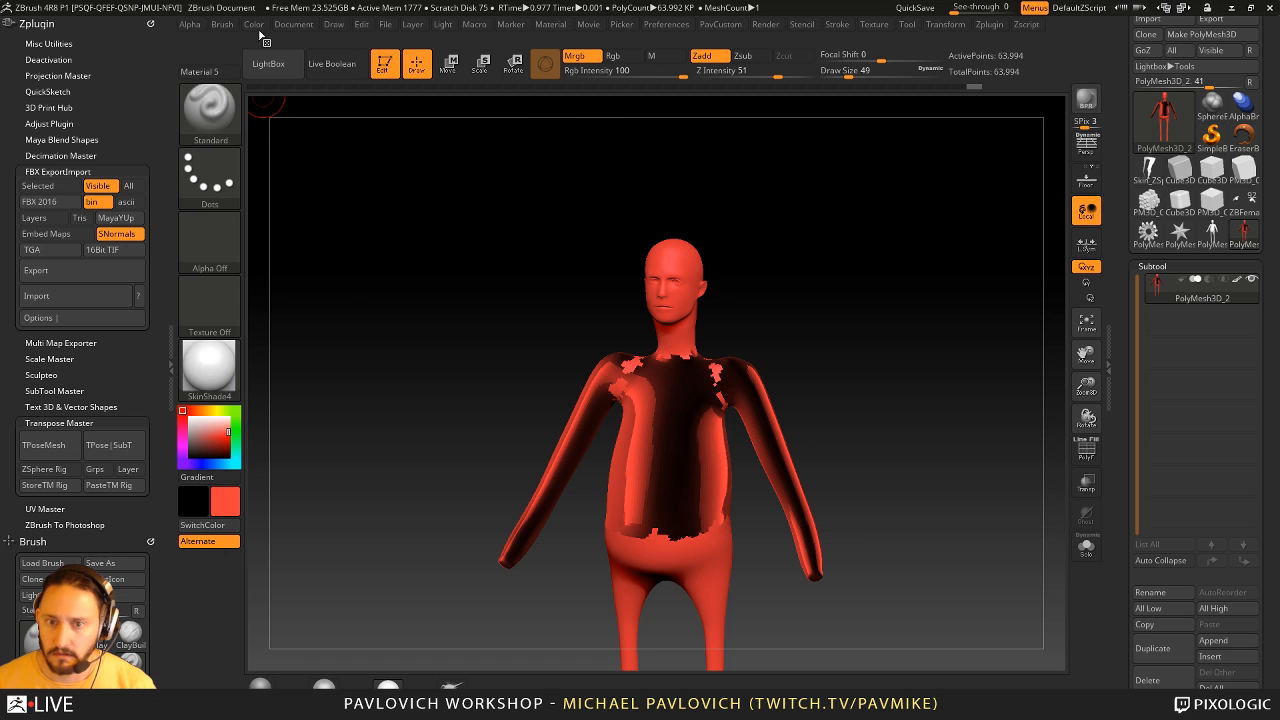
{"action": "left_click", "coordinate": [256, 25]}
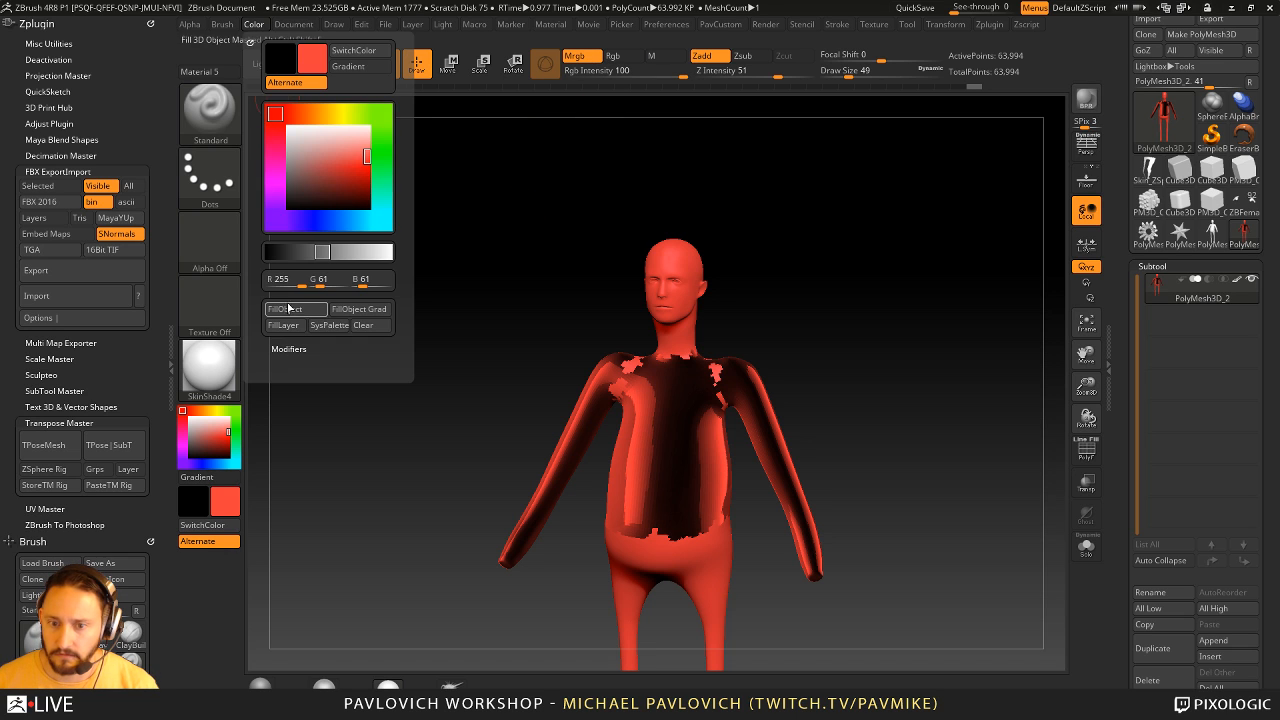
{"action": "left_click", "coordinate": [303, 310]}
{"action": "left_click_drag", "start_coordinate": [900, 289], "coordinate": [919, 336]}
- Choose a blue color, undo the trial stroke on the torso, and set the Standard brush to Rgb only with Zadd off
{"action": "left_click", "coordinate": [204, 464]}
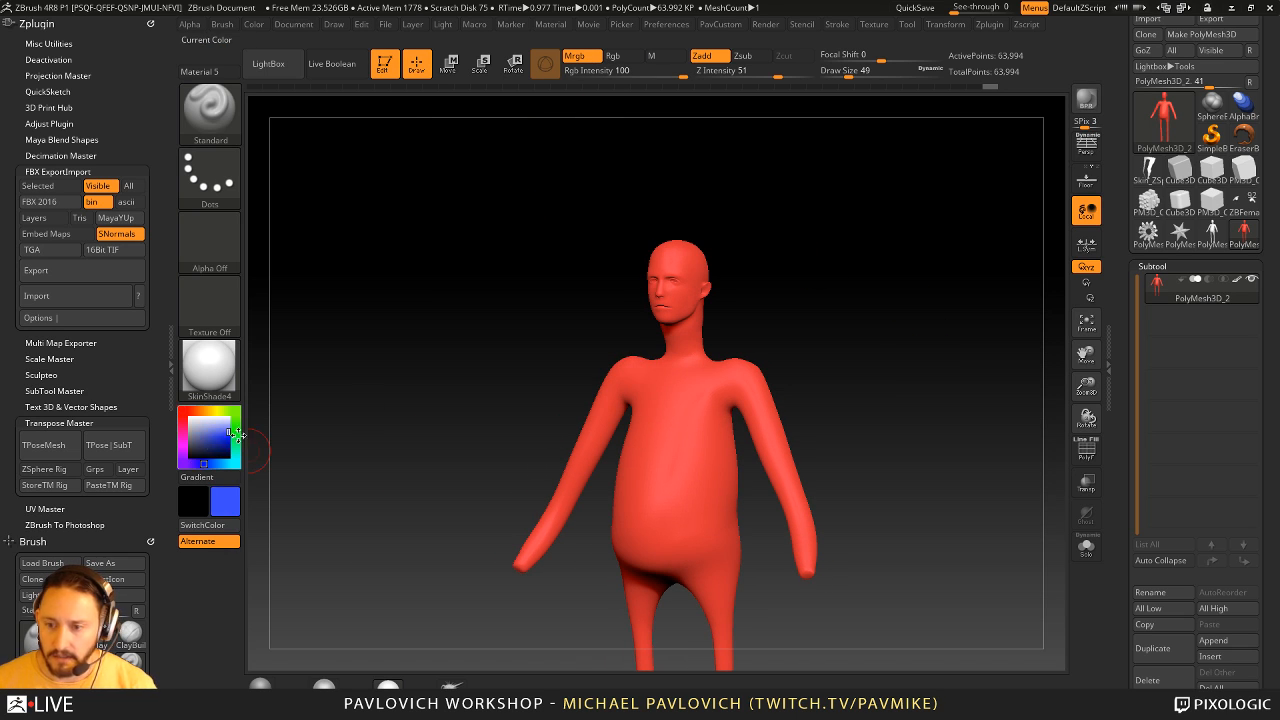
{"action": "mouse_move", "coordinate": [745, 347]}
{"action": "left_mouse_down"}
{"action": "mouse_move", "coordinate": [769, 384]}
{"action": "mouse_move", "coordinate": [702, 446]}
{"action": "mouse_move", "coordinate": [696, 545]}
{"action": "left_mouse_up"}
{"action": "key", "text": "ctrl+z"}
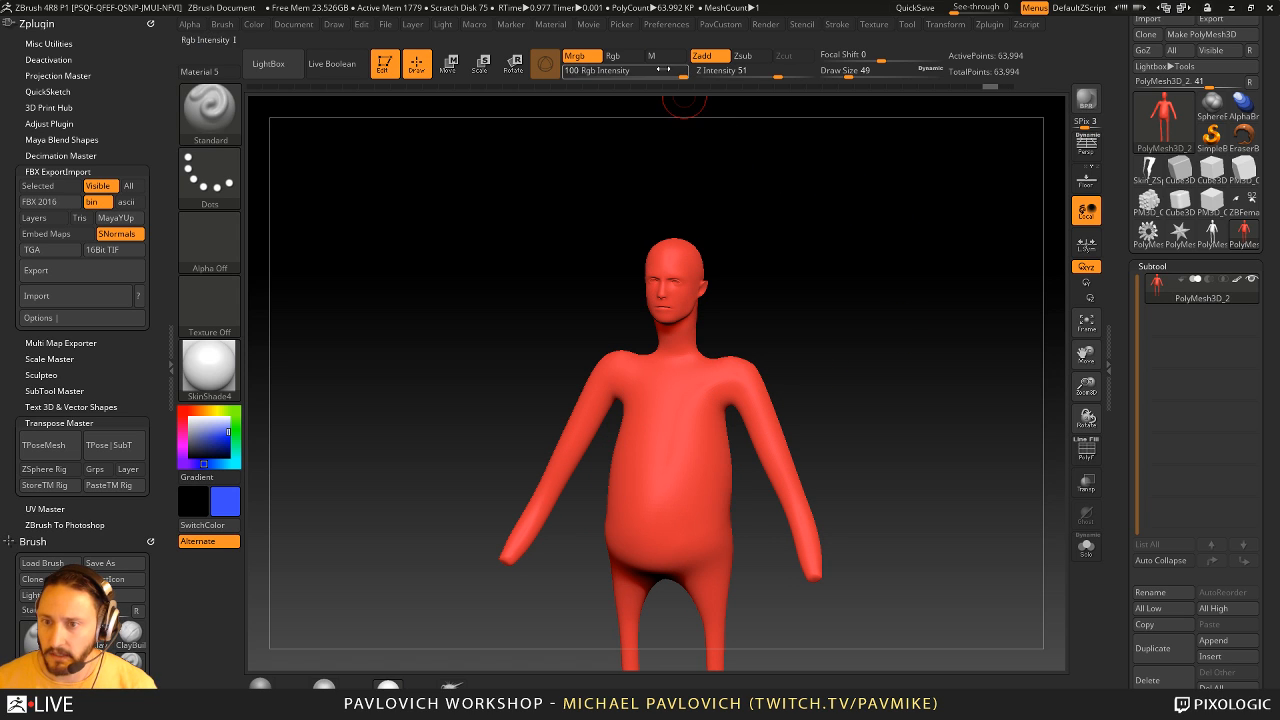
{"action": "left_click", "coordinate": [701, 56]}
{"action": "left_click", "coordinate": [612, 56]}
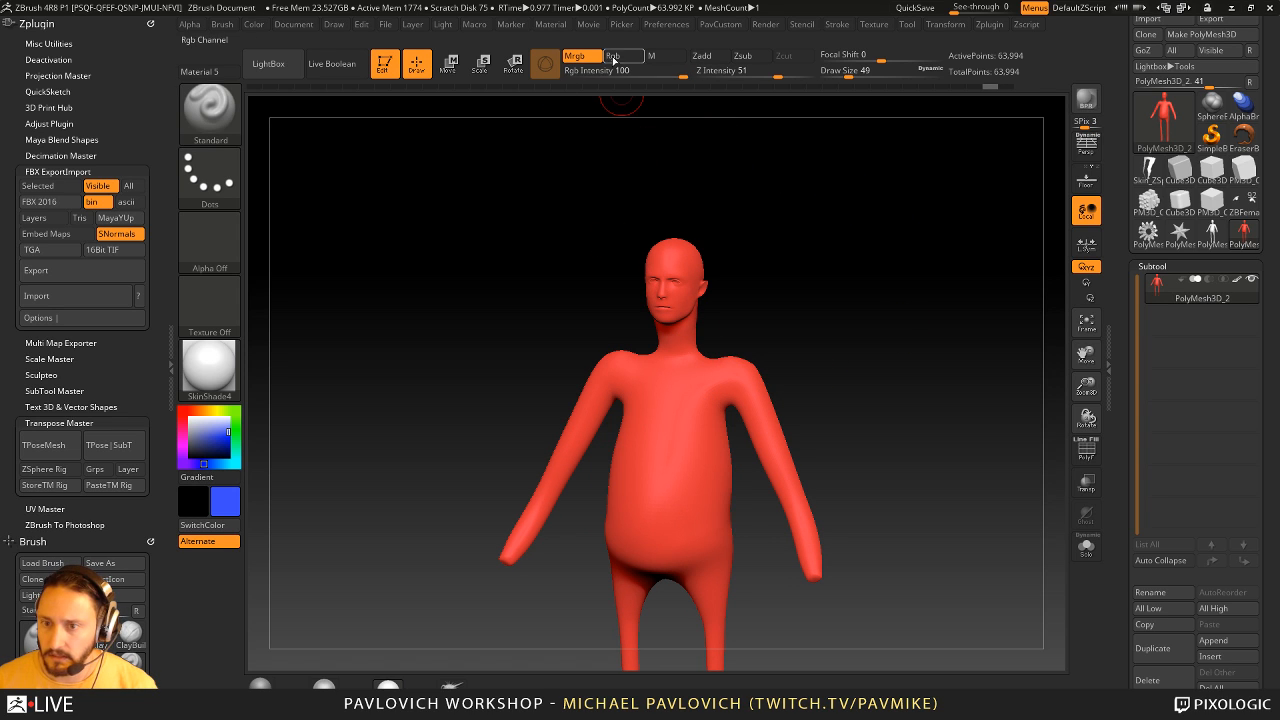
- Paint blue straps over the figure's chest and back and a blue band around the waist with a draw size of 35
{"action": "mouse_move", "coordinate": [704, 380]}
{"action": "left_mouse_down"}
{"action": "mouse_move", "coordinate": [686, 545]}
{"action": "mouse_move", "coordinate": [704, 358]}
{"action": "left_mouse_up"}
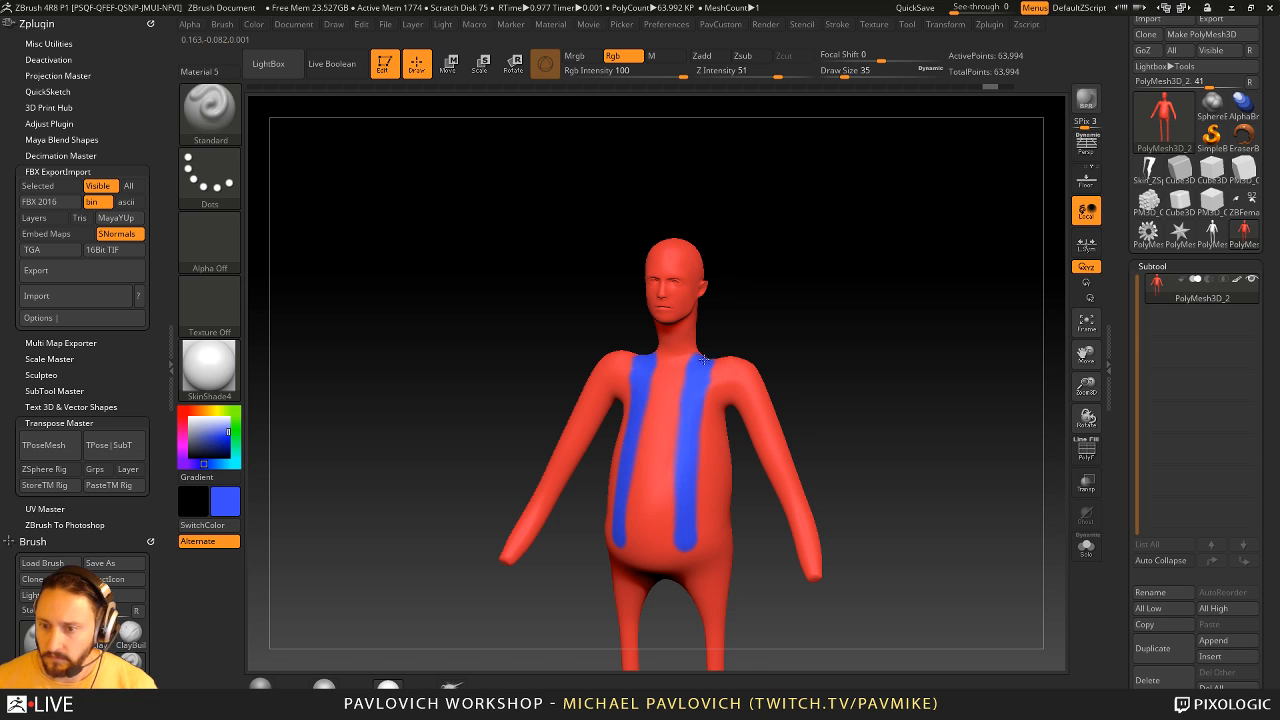
{"action": "mouse_move", "coordinate": [938, 362]}
{"action": "left_mouse_down"}
{"action": "mouse_move", "coordinate": [789, 337]}
{"action": "mouse_move", "coordinate": [740, 352]}
{"action": "mouse_move", "coordinate": [748, 428]}
{"action": "mouse_move", "coordinate": [778, 442]}
{"action": "left_mouse_up"}
{"action": "mouse_move", "coordinate": [852, 392]}
{"action": "left_mouse_down"}
{"action": "mouse_move", "coordinate": [931, 326]}
{"action": "mouse_move", "coordinate": [809, 406]}
{"action": "left_mouse_up"}
{"action": "left_click_drag", "start_coordinate": [694, 526], "coordinate": [717, 530]}
{"action": "mouse_move", "coordinate": [892, 448]}
{"action": "left_mouse_down"}
{"action": "mouse_move", "coordinate": [751, 451]}
{"action": "mouse_move", "coordinate": [837, 443]}
{"action": "mouse_move", "coordinate": [815, 433]}
{"action": "left_mouse_up"}
{"action": "left_click_drag", "start_coordinate": [713, 453], "coordinate": [646, 537]}
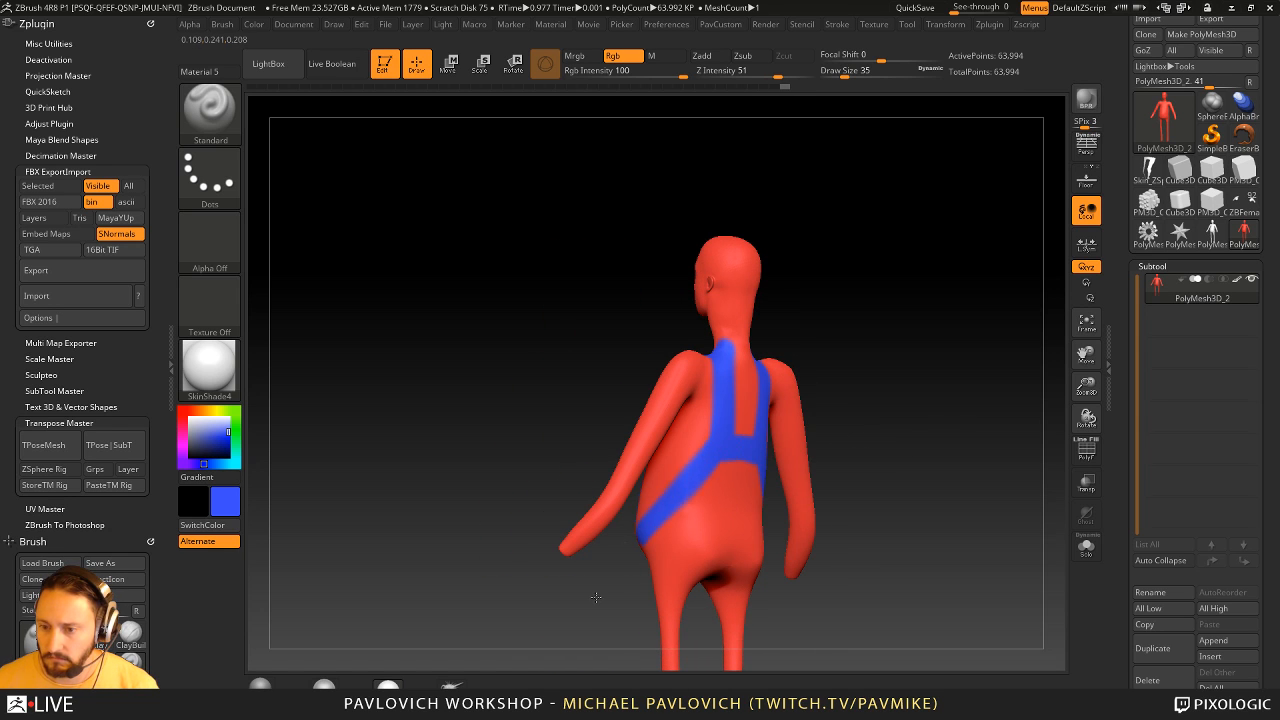
{"action": "left_click_drag", "start_coordinate": [595, 597], "coordinate": [691, 527]}
{"action": "left_click_drag", "start_coordinate": [828, 422], "coordinate": [745, 423]}
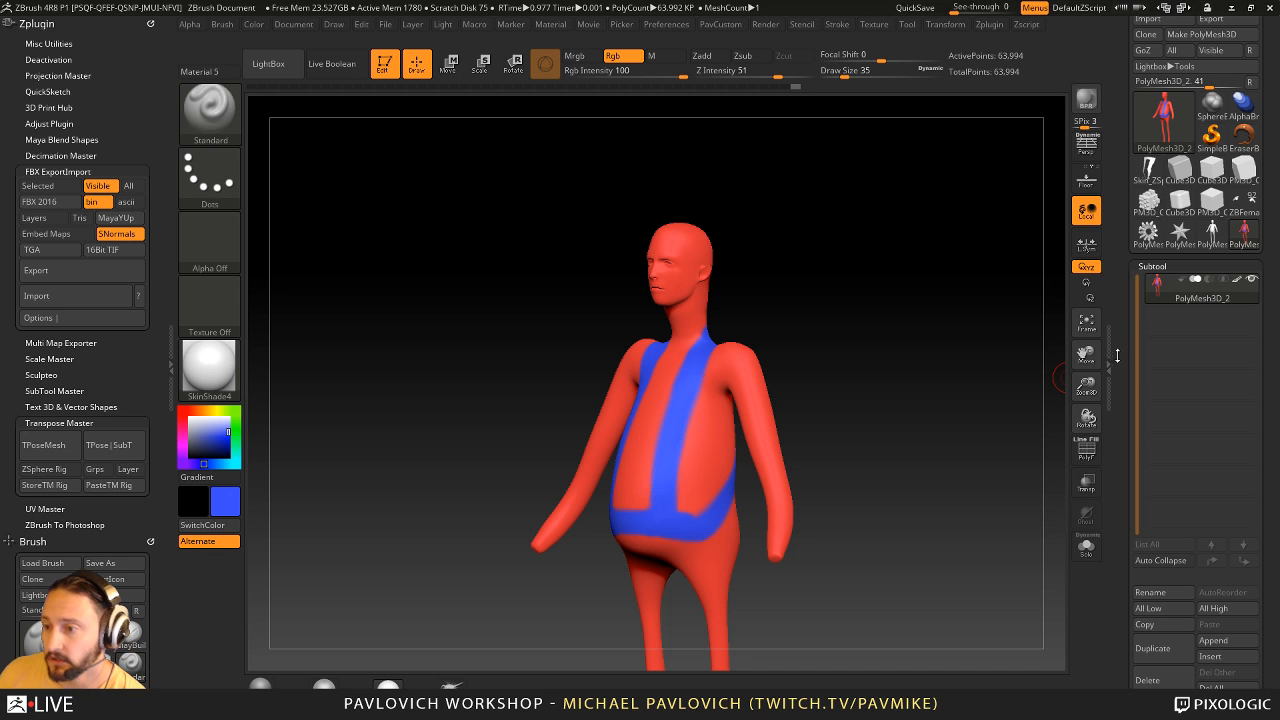
{"action": "left_click_drag", "start_coordinate": [1118, 355], "coordinate": [1128, 317]}
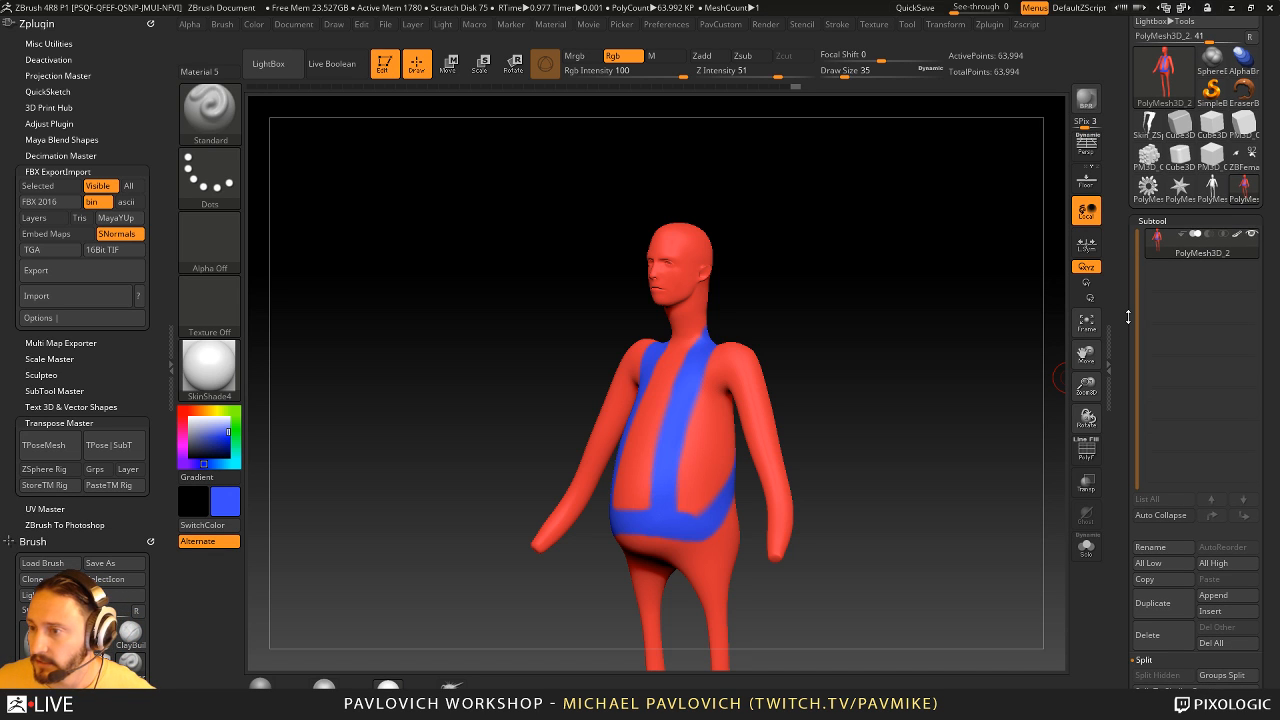
{"action": "scroll", "coordinate": [1166, 347], "scroll_direction": "down", "scroll_amount": 6}
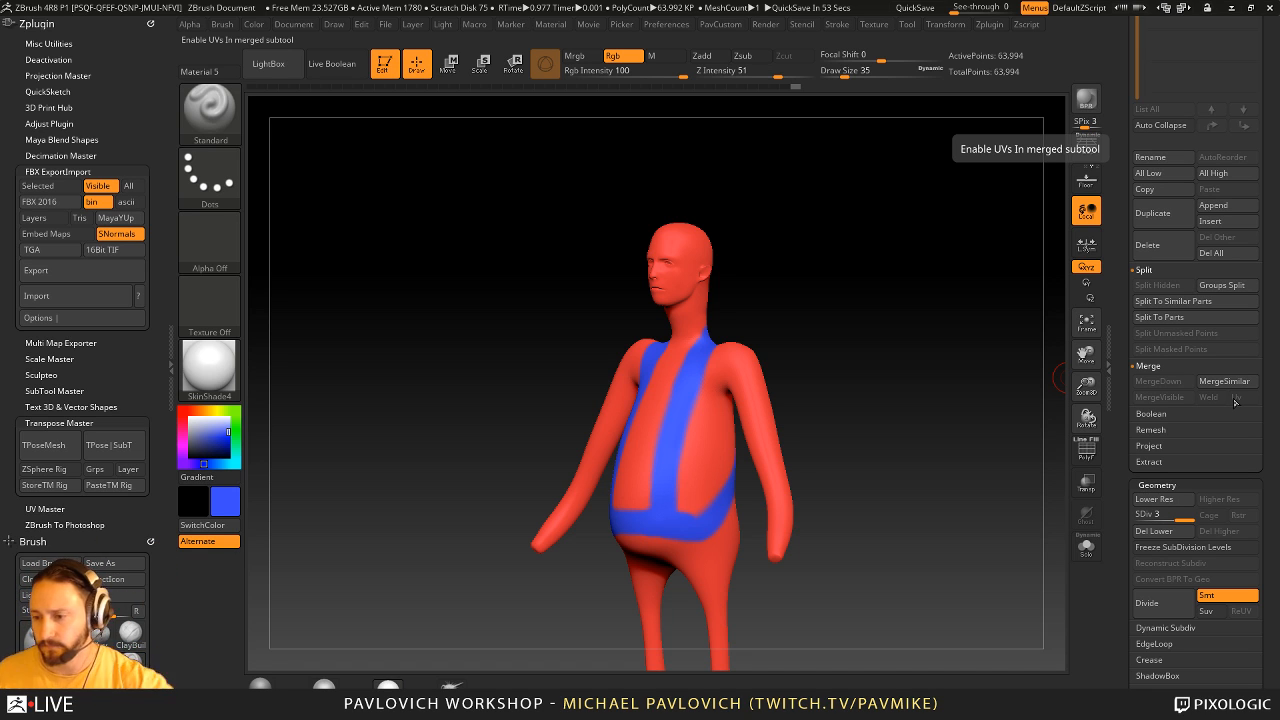
{"action": "left_click_drag", "start_coordinate": [1122, 608], "coordinate": [1124, 153]}
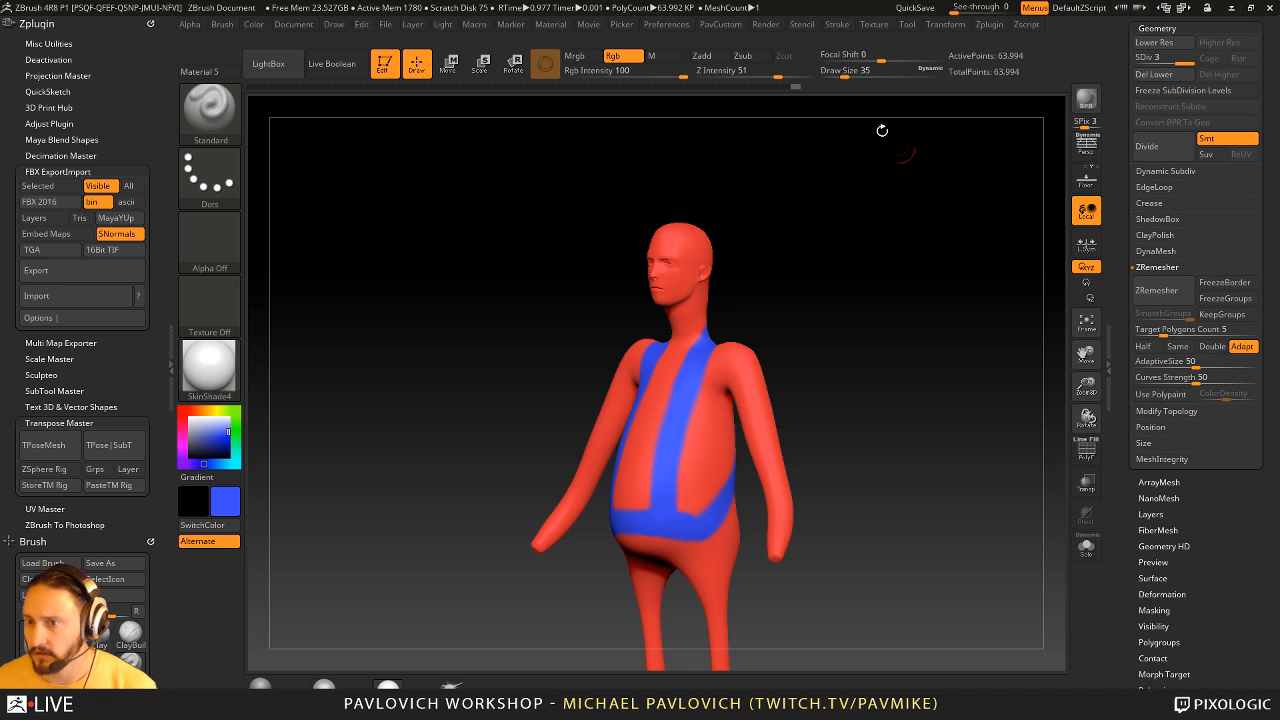
{"action": "left_click", "coordinate": [874, 24]}
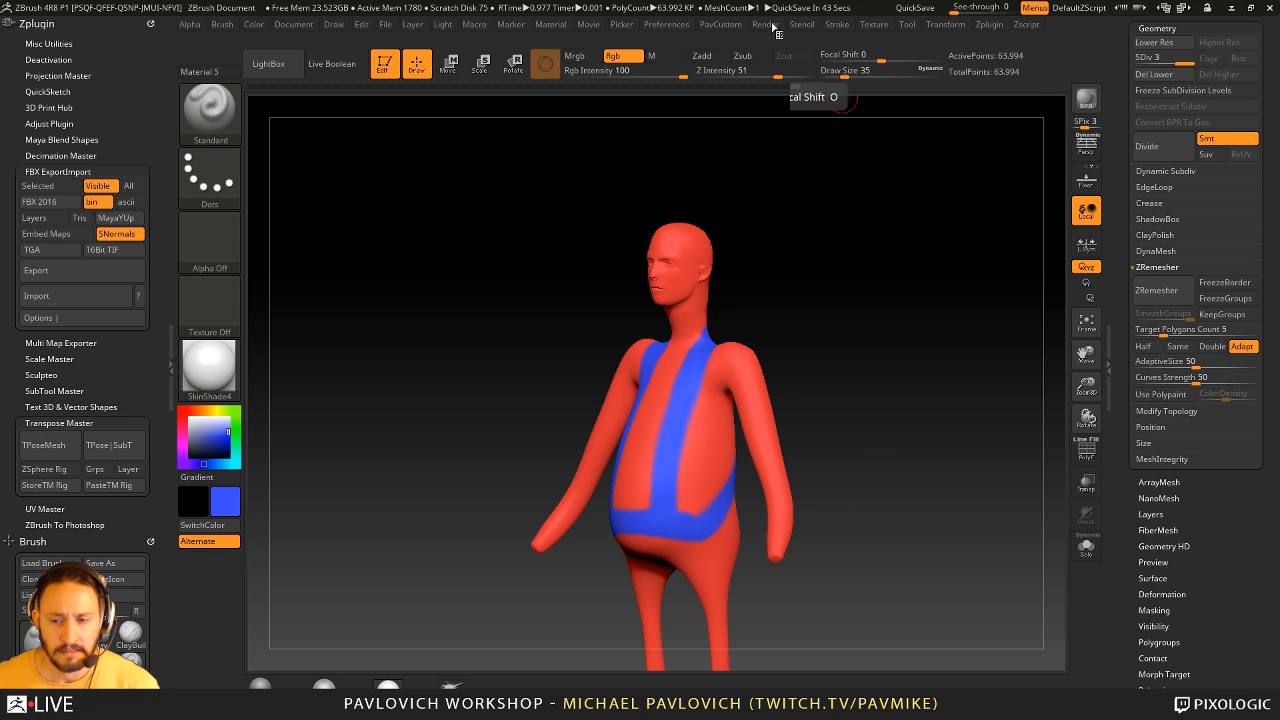
{"action": "left_click_drag", "start_coordinate": [791, 271], "coordinate": [832, 222]}
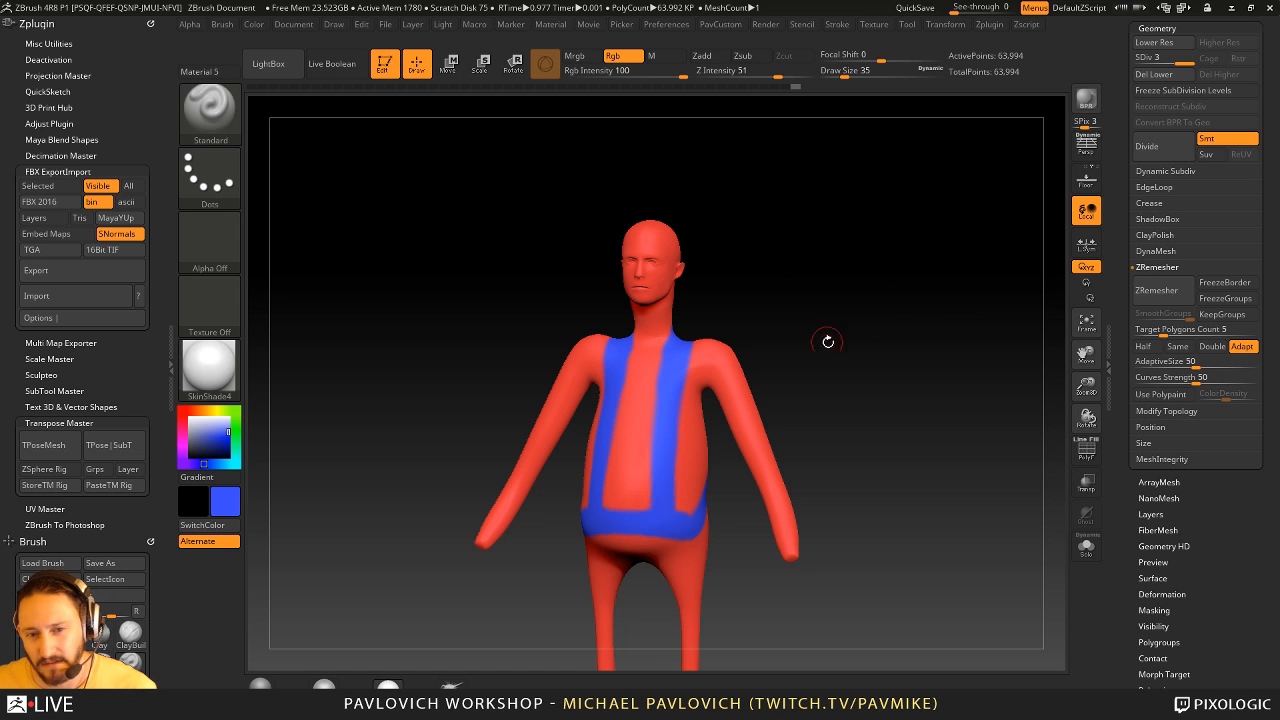
{"action": "left_click_drag", "start_coordinate": [997, 271], "coordinate": [988, 270]}
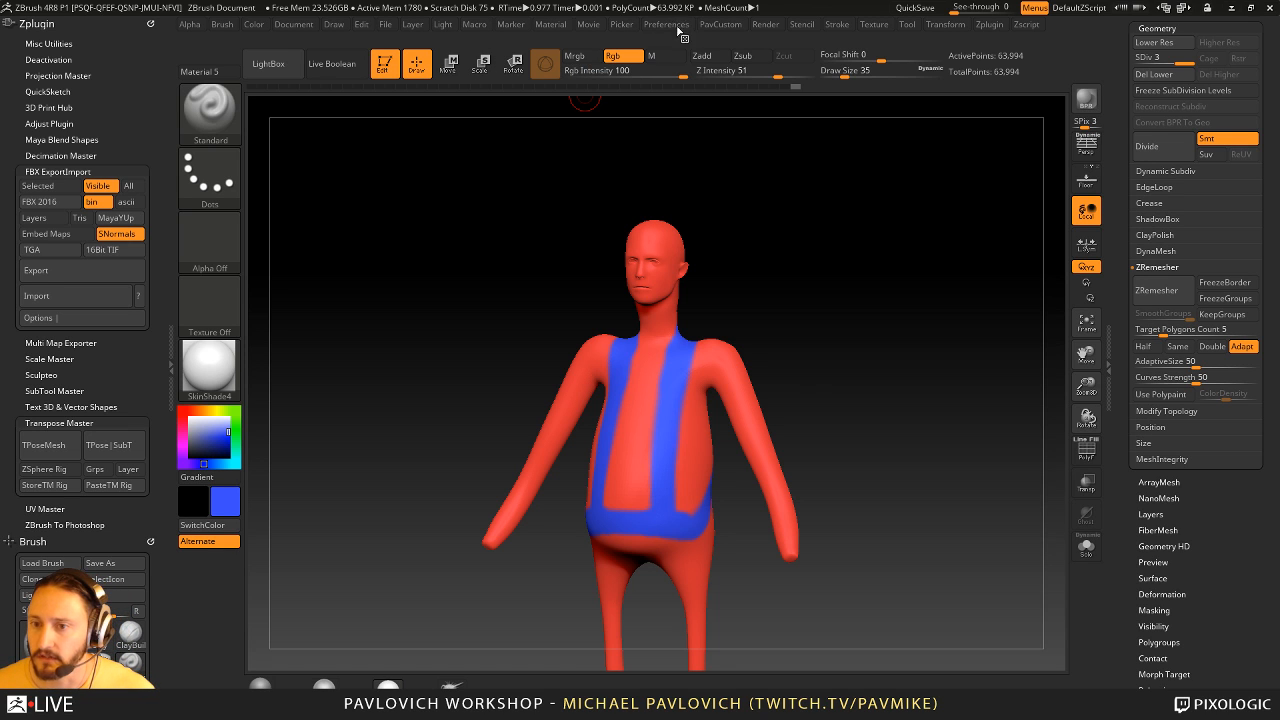
- Choose KeyShot as the external renderer and send the painted figure to it
{"action": "key", "text": "shift"}
{"action": "left_click", "coordinate": [766, 24]}
{"action": "left_click", "coordinate": [813, 138]}
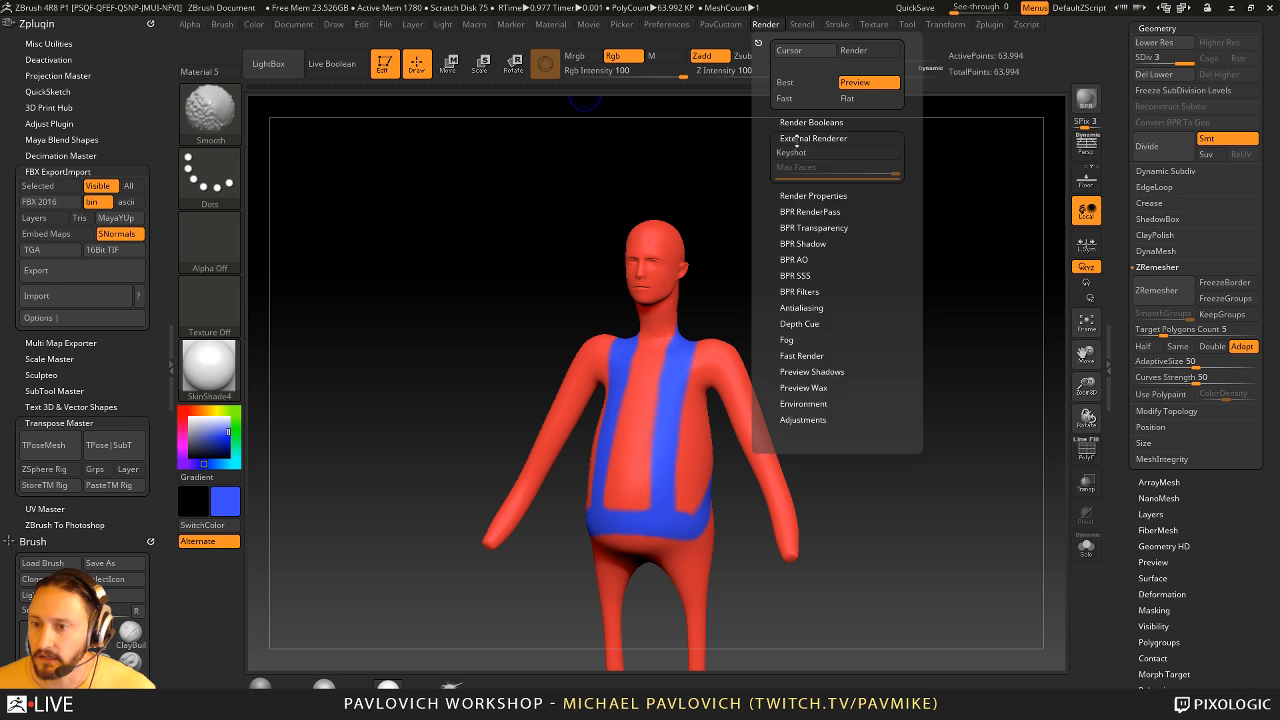
{"action": "left_click", "coordinate": [813, 153]}
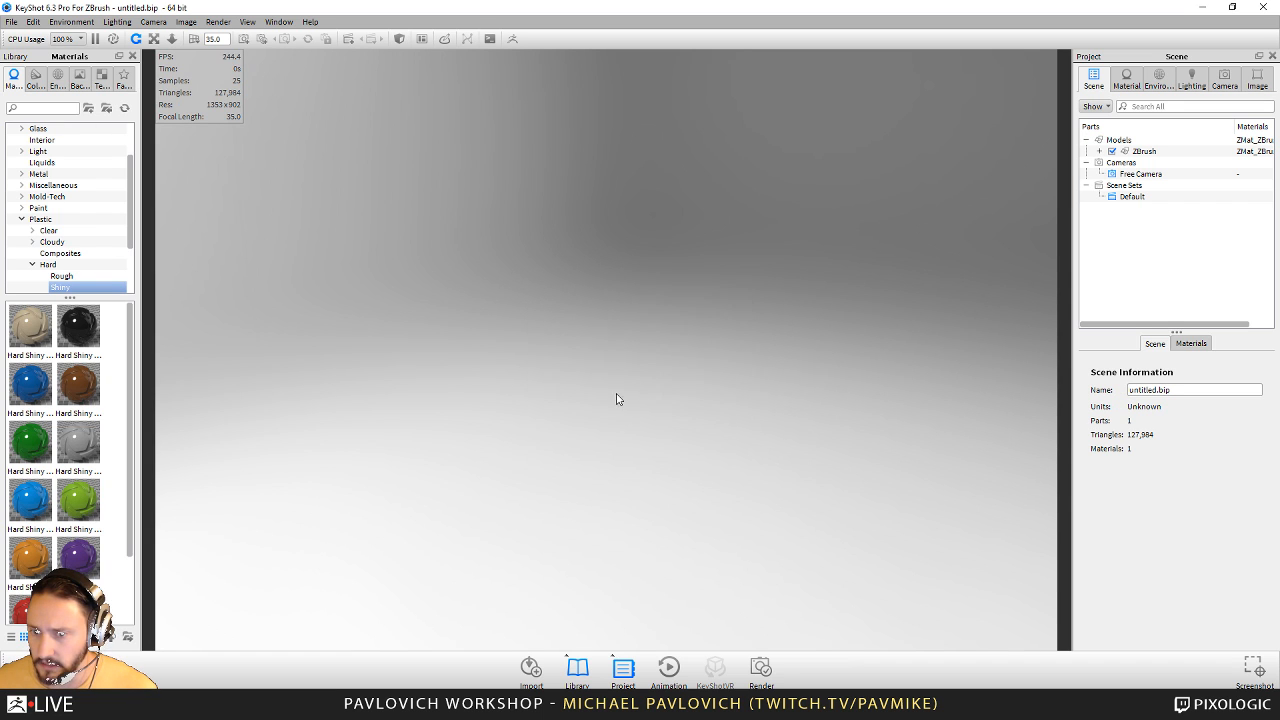
- Frame the full figure from the front in KeyShot and pause the real-time render
{"action": "left_click_drag", "start_coordinate": [851, 391], "coordinate": [803, 323]}
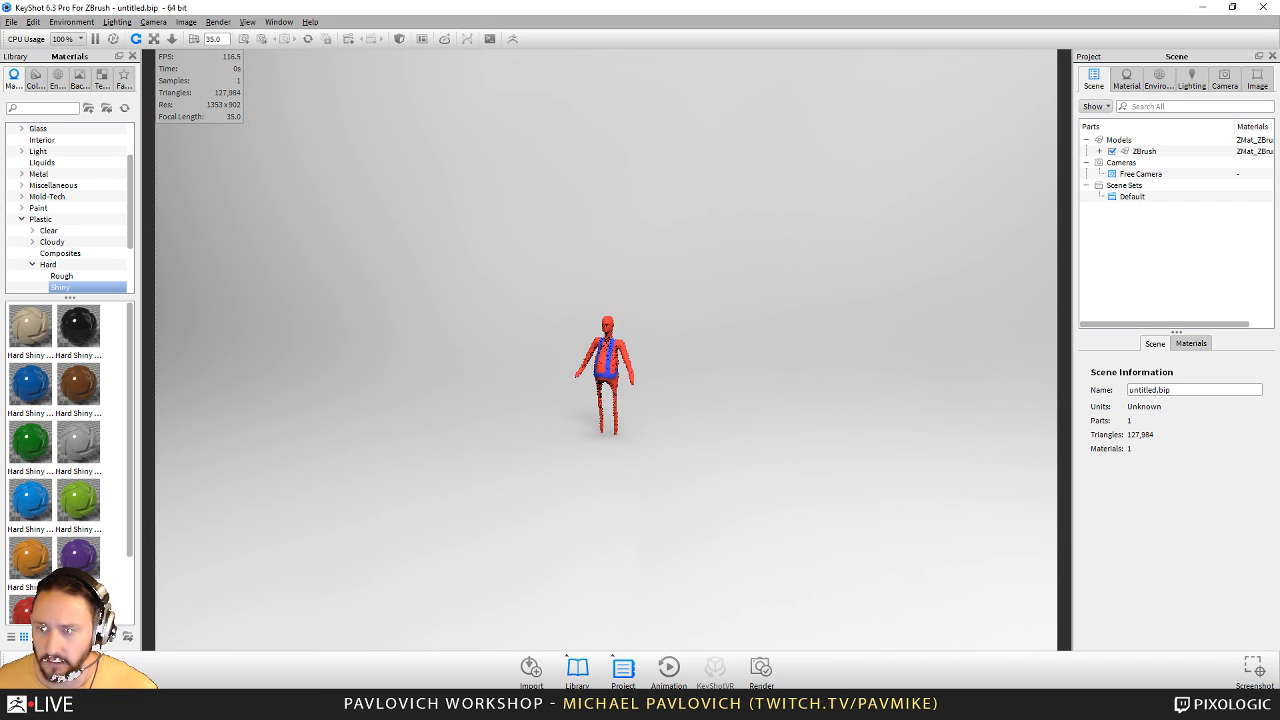
{"action": "scroll", "coordinate": [625, 362], "scroll_direction": "up", "scroll_amount": 4}
{"action": "scroll", "coordinate": [726, 423], "scroll_direction": "up", "scroll_amount": 4}
{"action": "scroll", "coordinate": [803, 360], "scroll_direction": "up", "scroll_amount": 2}
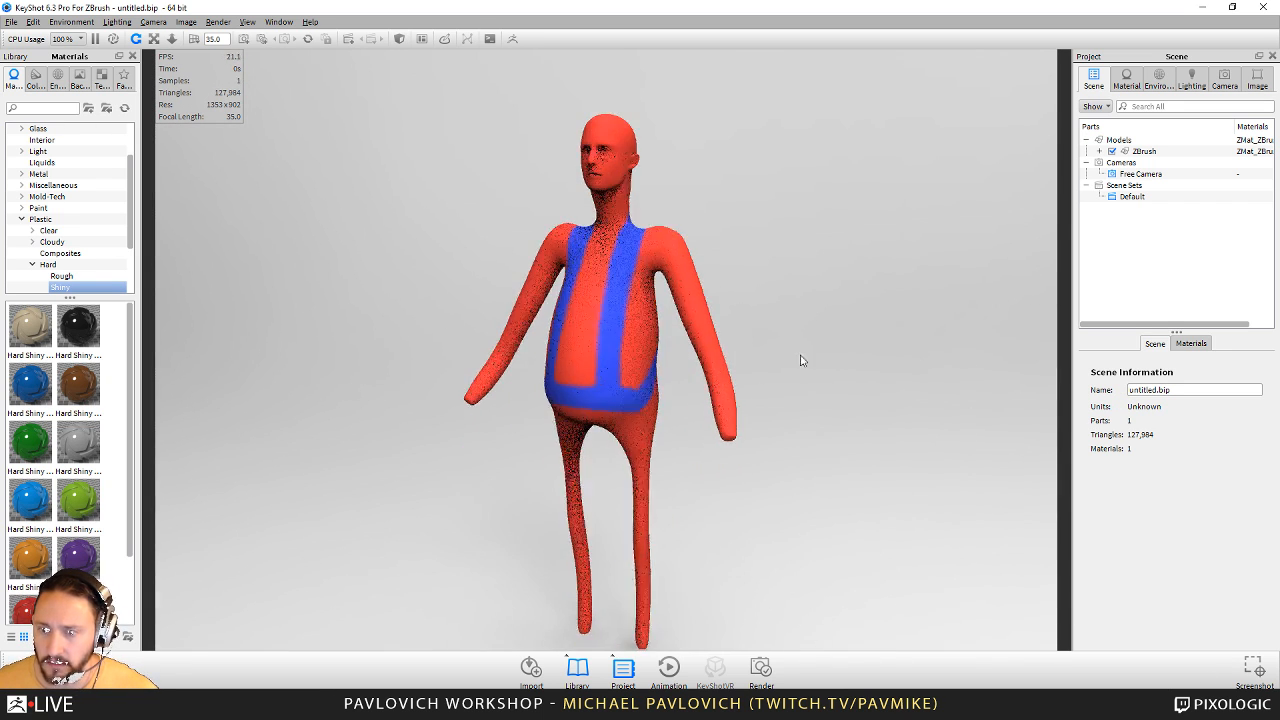
{"action": "scroll", "coordinate": [815, 376], "scroll_direction": "up", "scroll_amount": 2}
{"action": "middle_click_drag", "start_coordinate": [704, 403], "coordinate": [706, 386]}
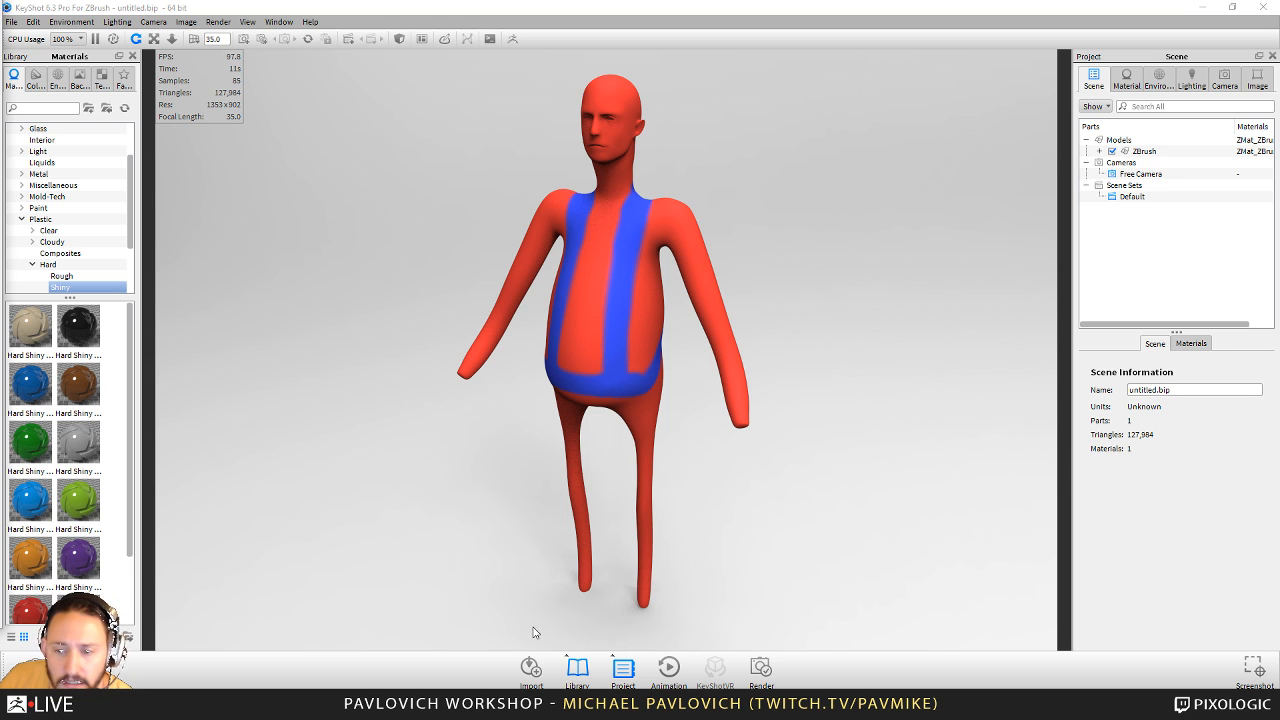
{"action": "left_click", "coordinate": [95, 39]}
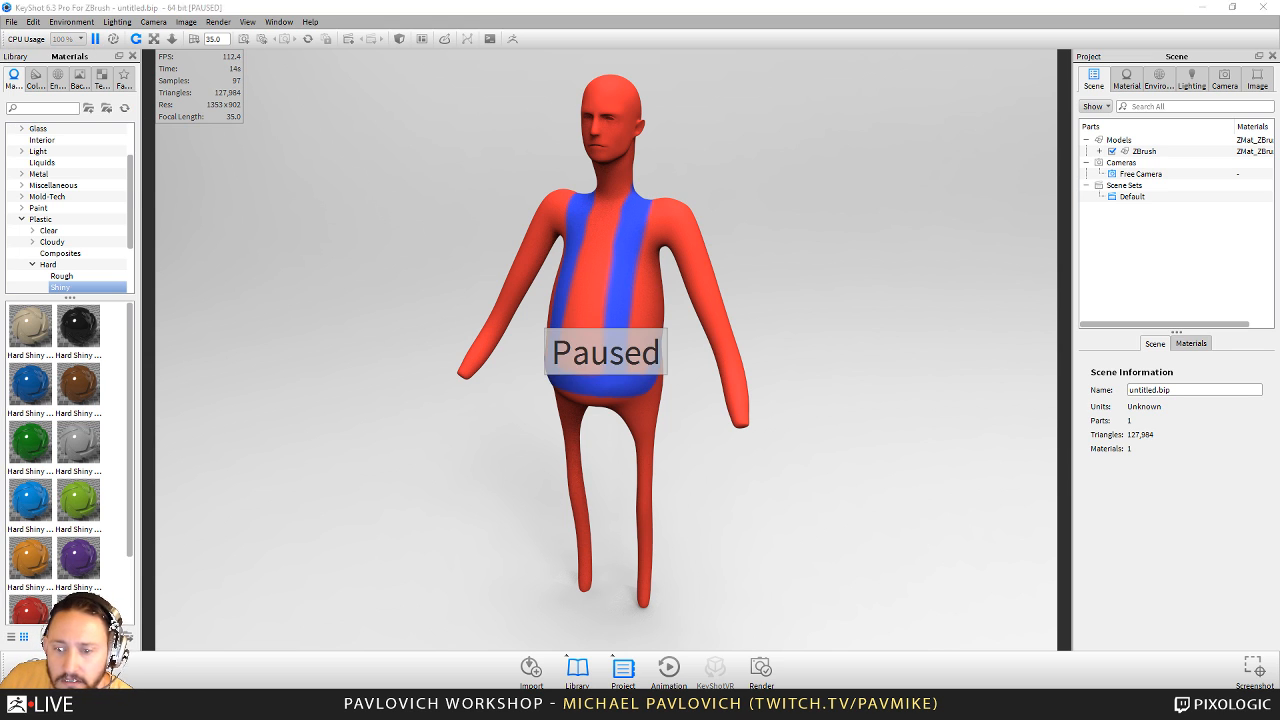
- Switch back to ZBrush, check the X symmetry setting, and toggle symmetry off and on again
{"action": "key", "text": "alt+Tab"}
{"action": "left_click", "coordinate": [945, 25]}
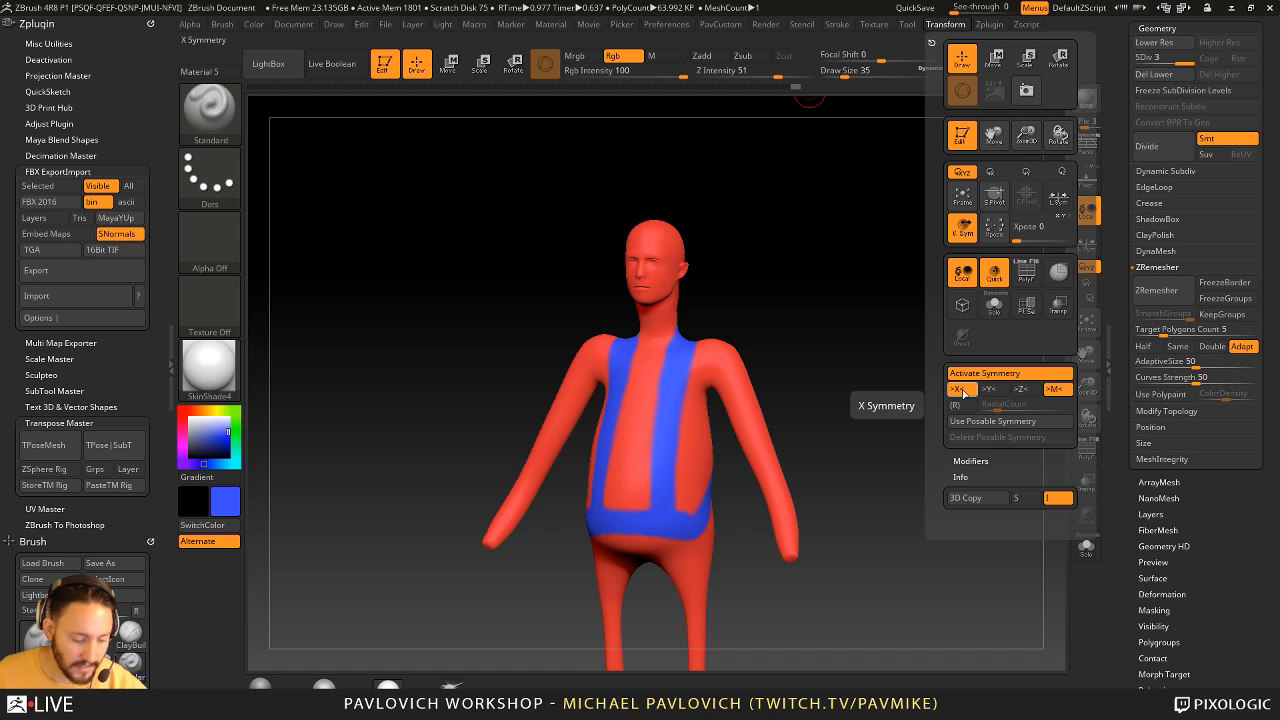
{"action": "key", "text": "x"}
{"action": "key", "text": "x"}
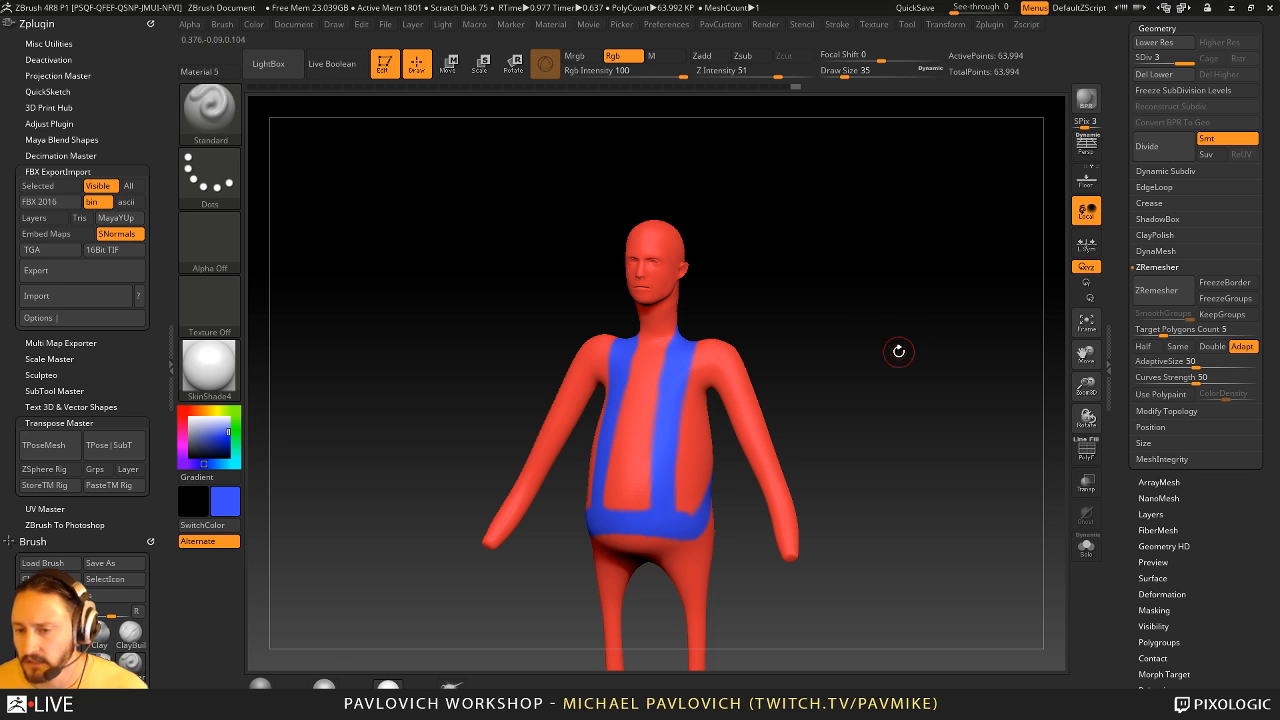
{"action": "mouse_move", "coordinate": [846, 297]}
{"action": "left_mouse_down"}
{"action": "mouse_move", "coordinate": [869, 295]}
{"action": "mouse_move", "coordinate": [836, 305]}
{"action": "left_mouse_up"}
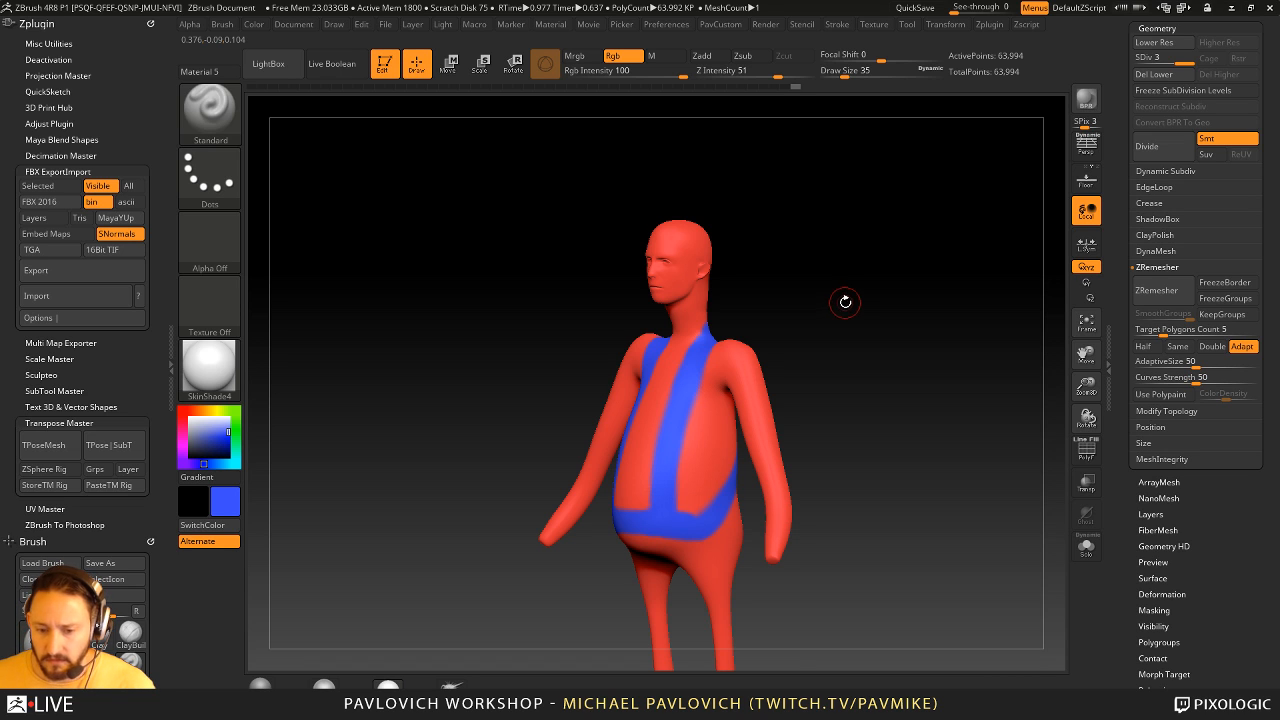
{"action": "left_click_drag", "start_coordinate": [846, 297], "coordinate": [854, 291]}
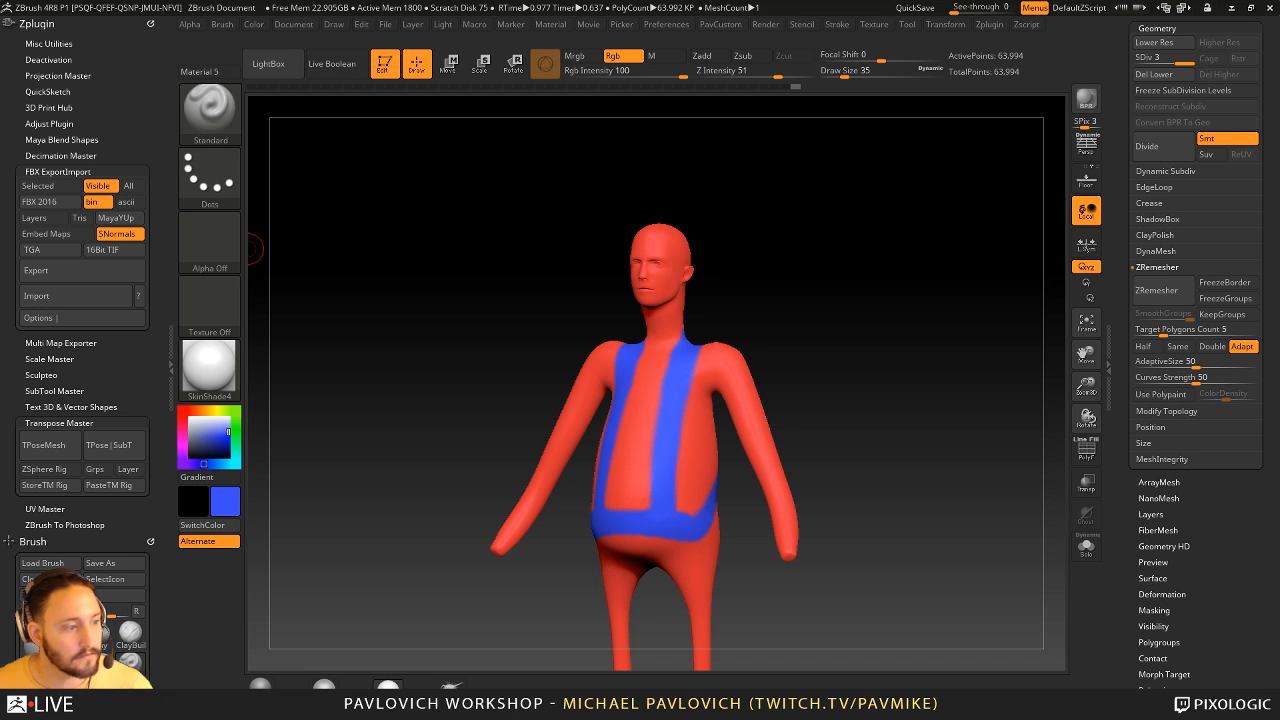
- Bring up ZBrushCentral in the browser and open page 4 of the ZBrush 4R8 Beta Testing Gallery thread
{"action": "left_click_drag", "start_coordinate": [0, 300], "coordinate": [868, 31]}
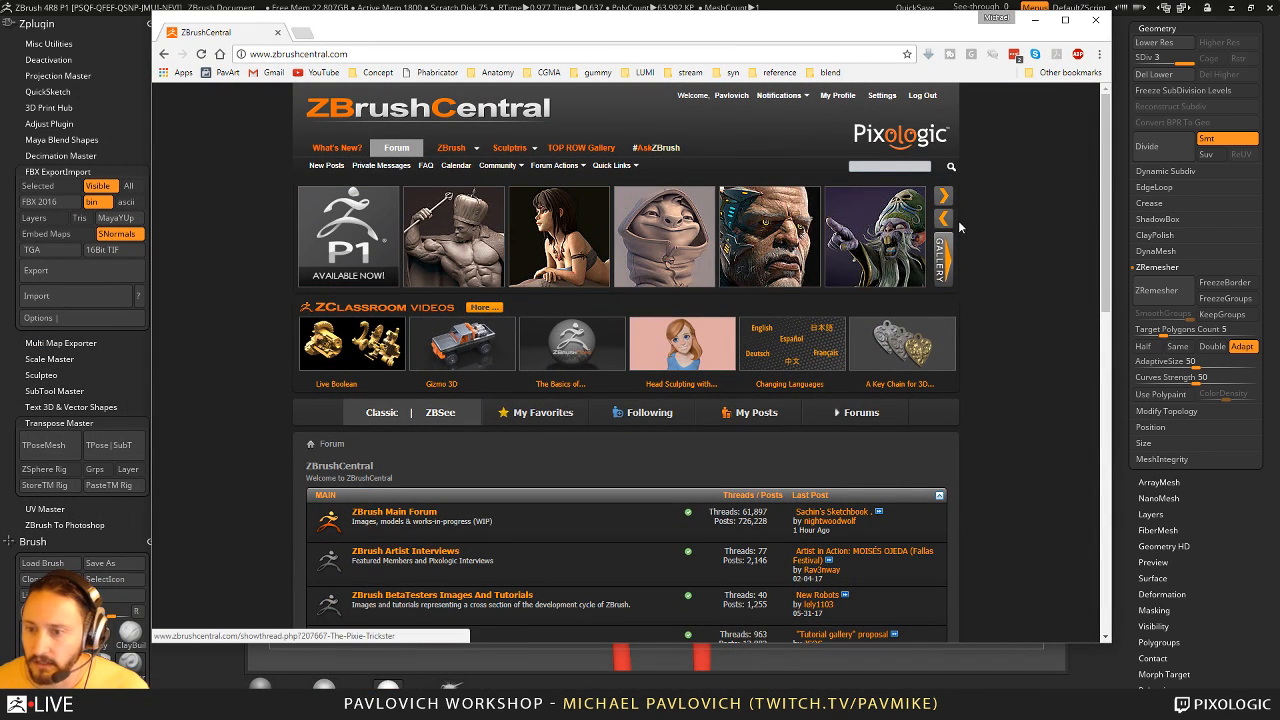
{"action": "left_click", "coordinate": [946, 197]}
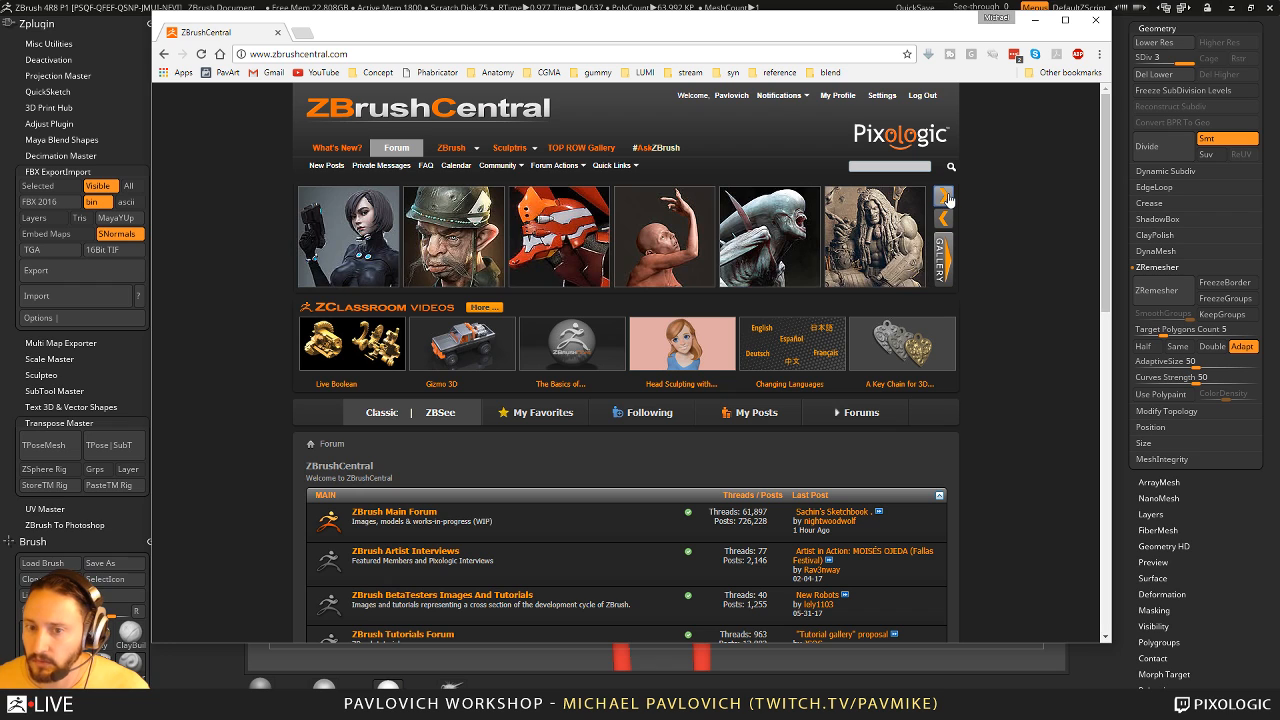
{"action": "left_click", "coordinate": [946, 197]}
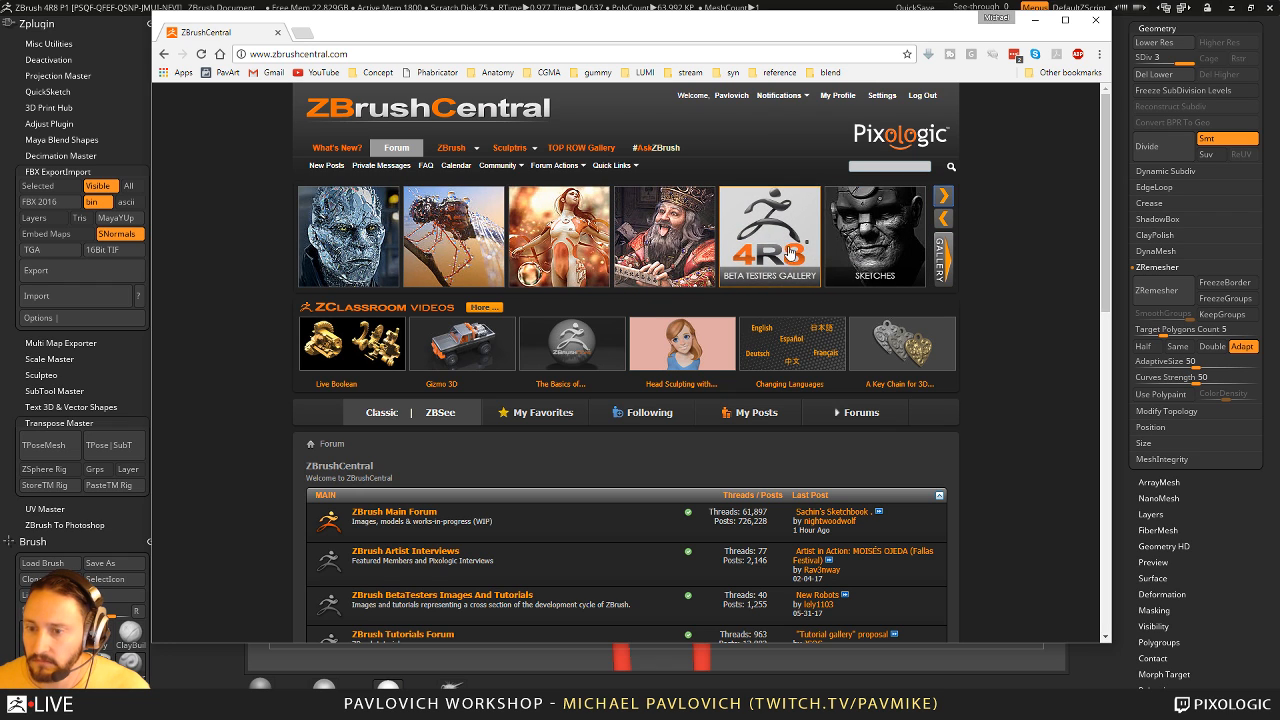
{"action": "left_click", "coordinate": [782, 228]}
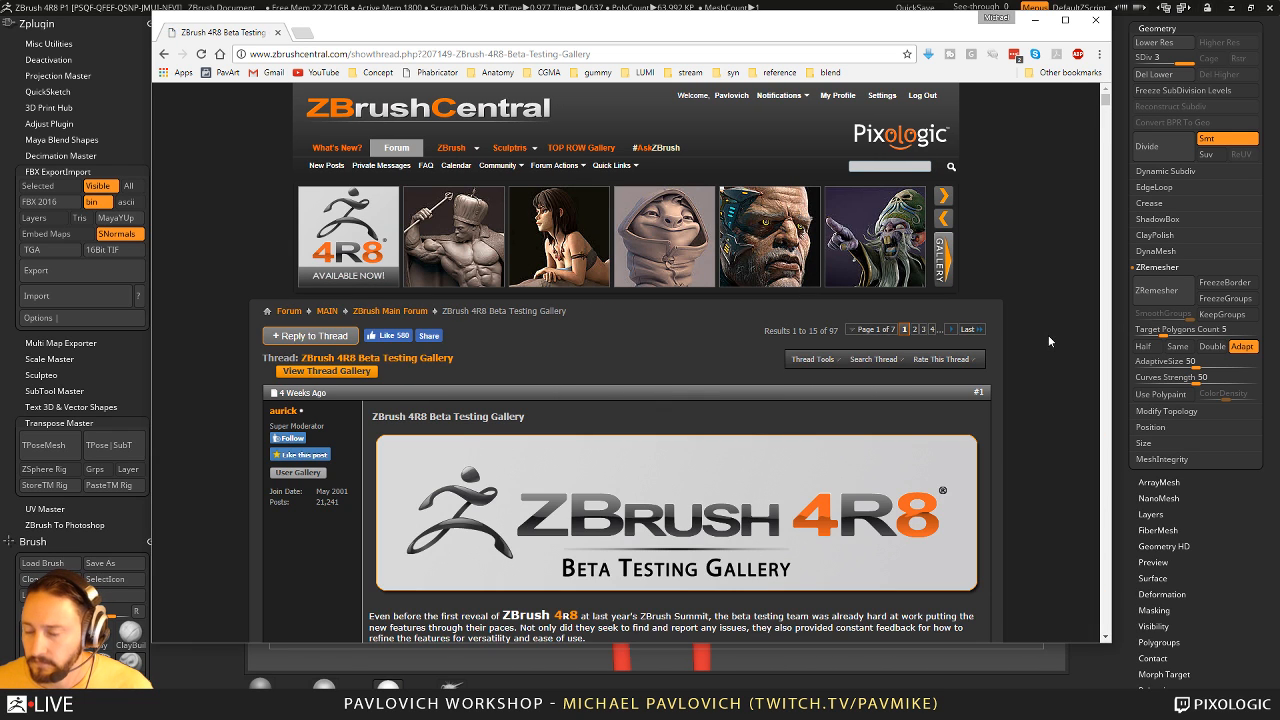
{"action": "left_click", "coordinate": [932, 331]}
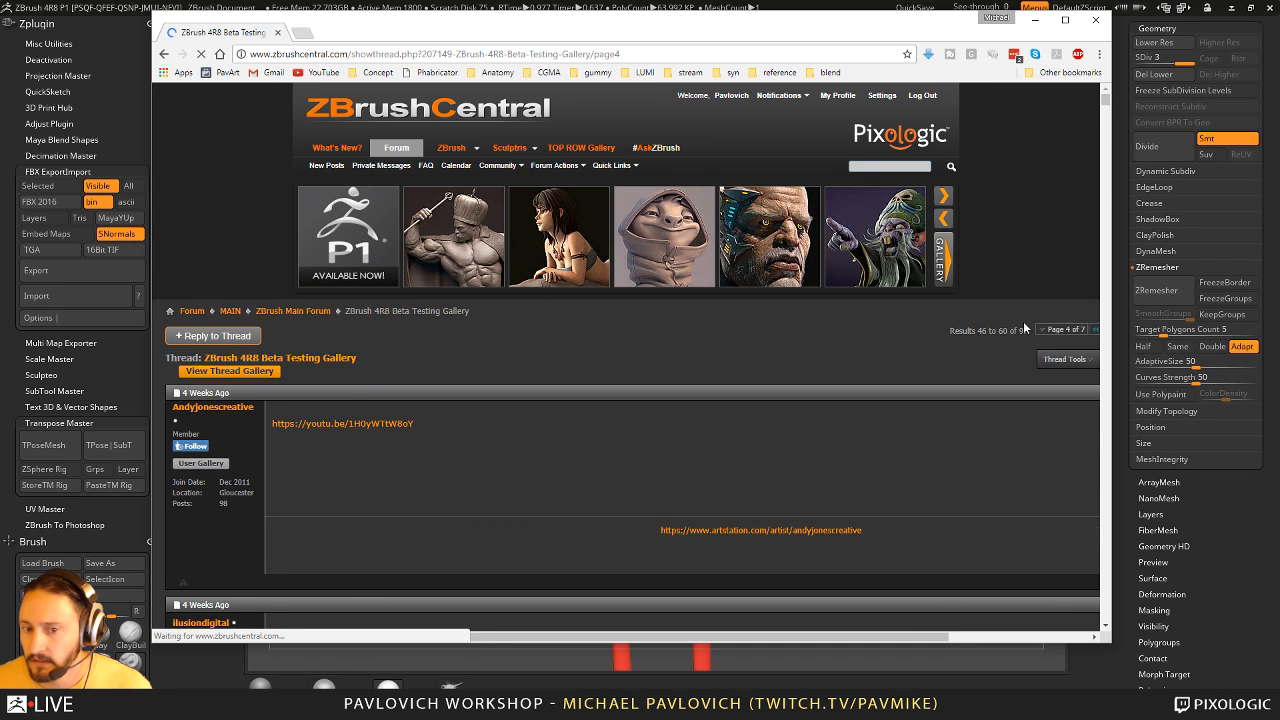
- Look through the artwork and technique breakdowns on the gallery page, including the bear made with custom VDM brushes
{"action": "scroll", "coordinate": [1023, 325], "scroll_direction": "down", "scroll_amount": 20}
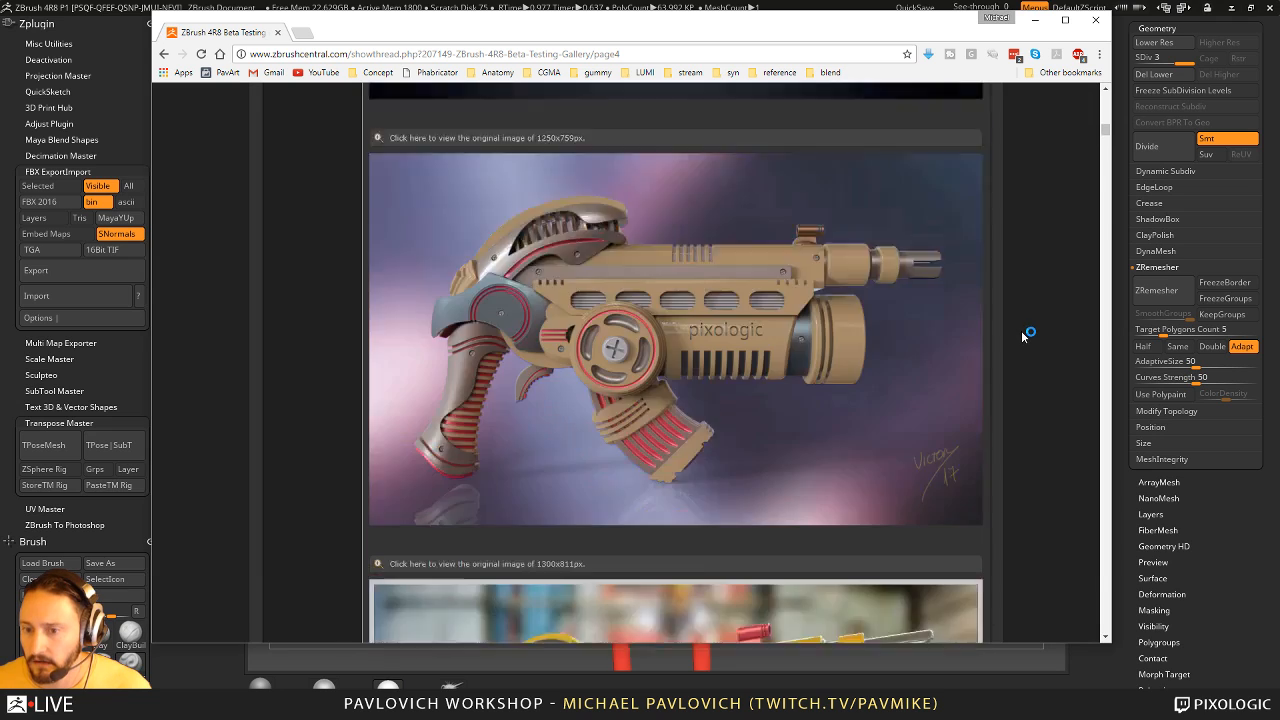
{"action": "scroll", "coordinate": [1023, 337], "scroll_direction": "down", "scroll_amount": 20}
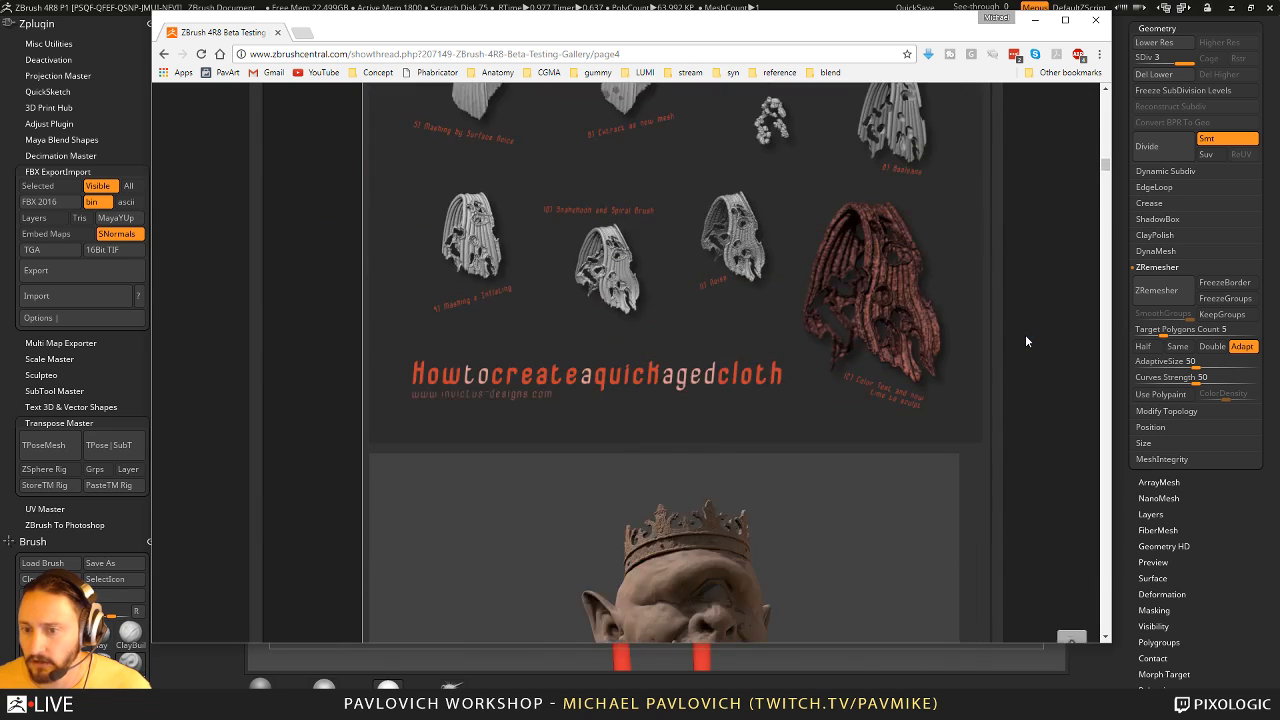
{"action": "scroll", "coordinate": [1026, 341], "scroll_direction": "down", "scroll_amount": 15}
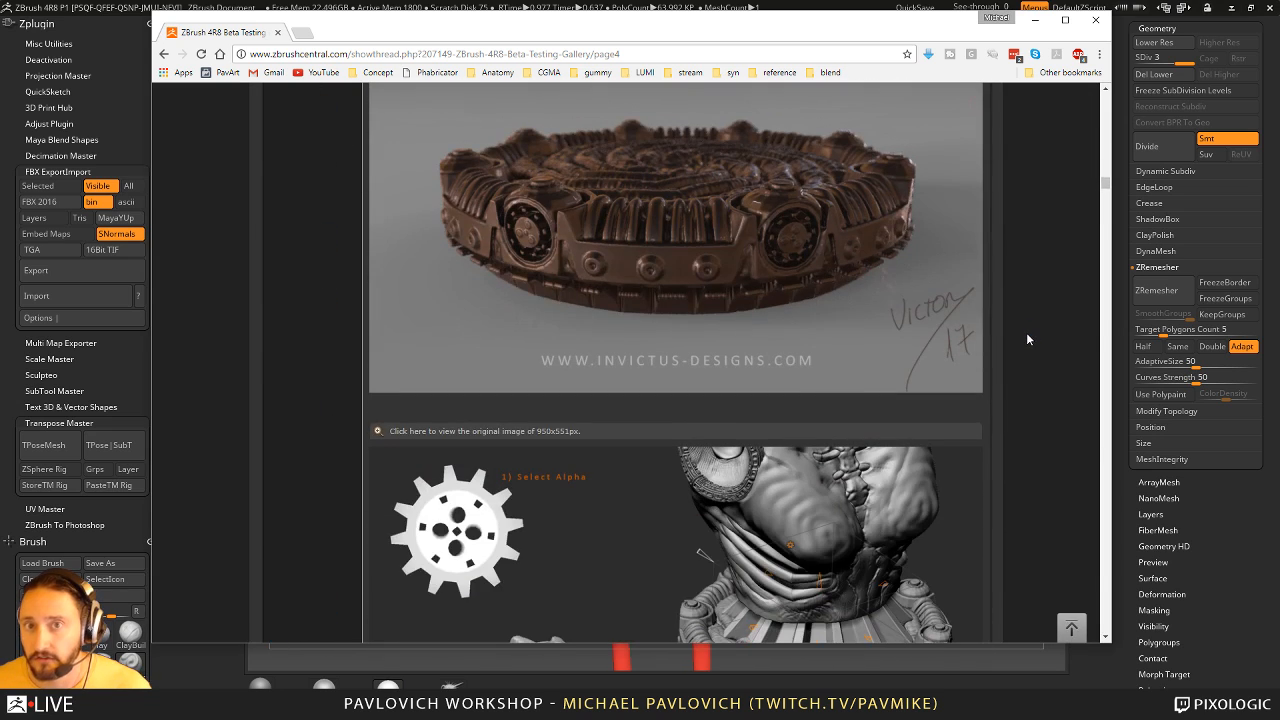
{"action": "scroll", "coordinate": [1020, 333], "scroll_direction": "down", "scroll_amount": 20}
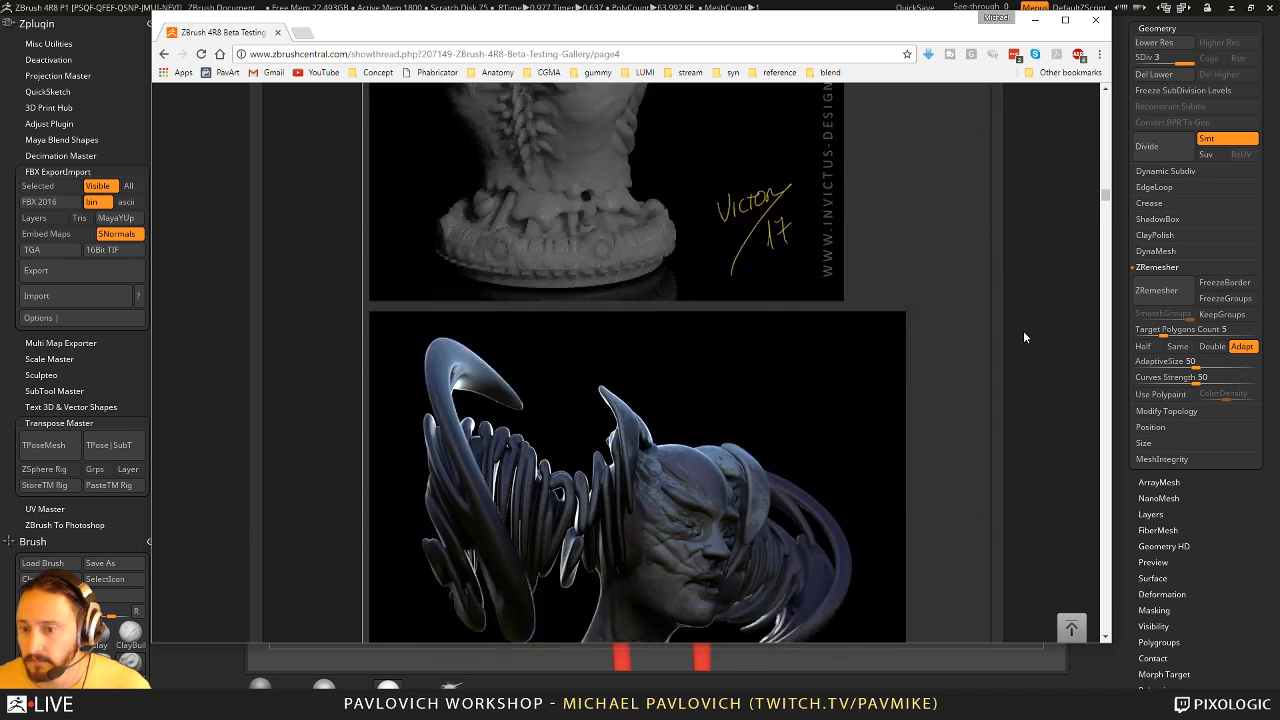
{"action": "scroll", "coordinate": [1028, 344], "scroll_direction": "down", "scroll_amount": 5}
{"action": "scroll", "coordinate": [1035, 343], "scroll_direction": "down", "scroll_amount": 4}
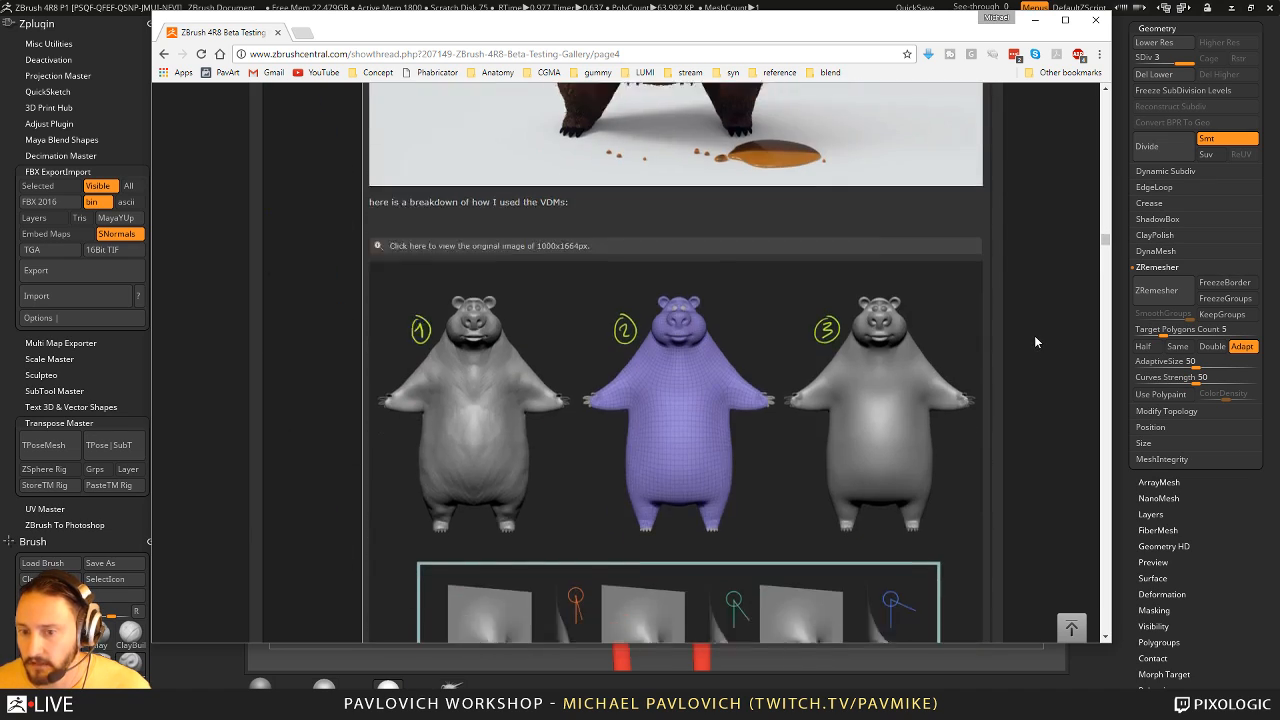
{"action": "scroll", "coordinate": [998, 292], "scroll_direction": "up", "scroll_amount": 7}
{"action": "scroll", "coordinate": [993, 291], "scroll_direction": "up", "scroll_amount": 15}
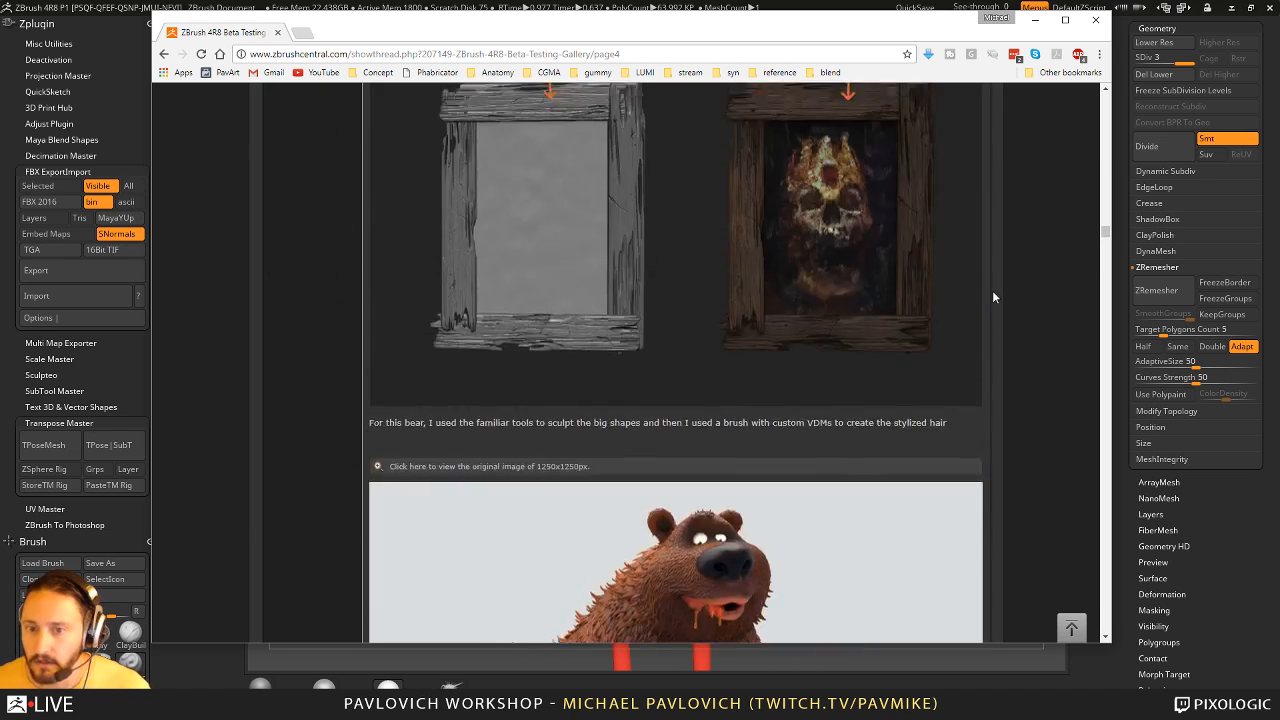
- Review the gallery post's cave, skull frame, bear VDM breakdown and boolean hard-surface images, and close the gallery page
{"action": "scroll", "coordinate": [987, 296], "scroll_direction": "up", "scroll_amount": 8}
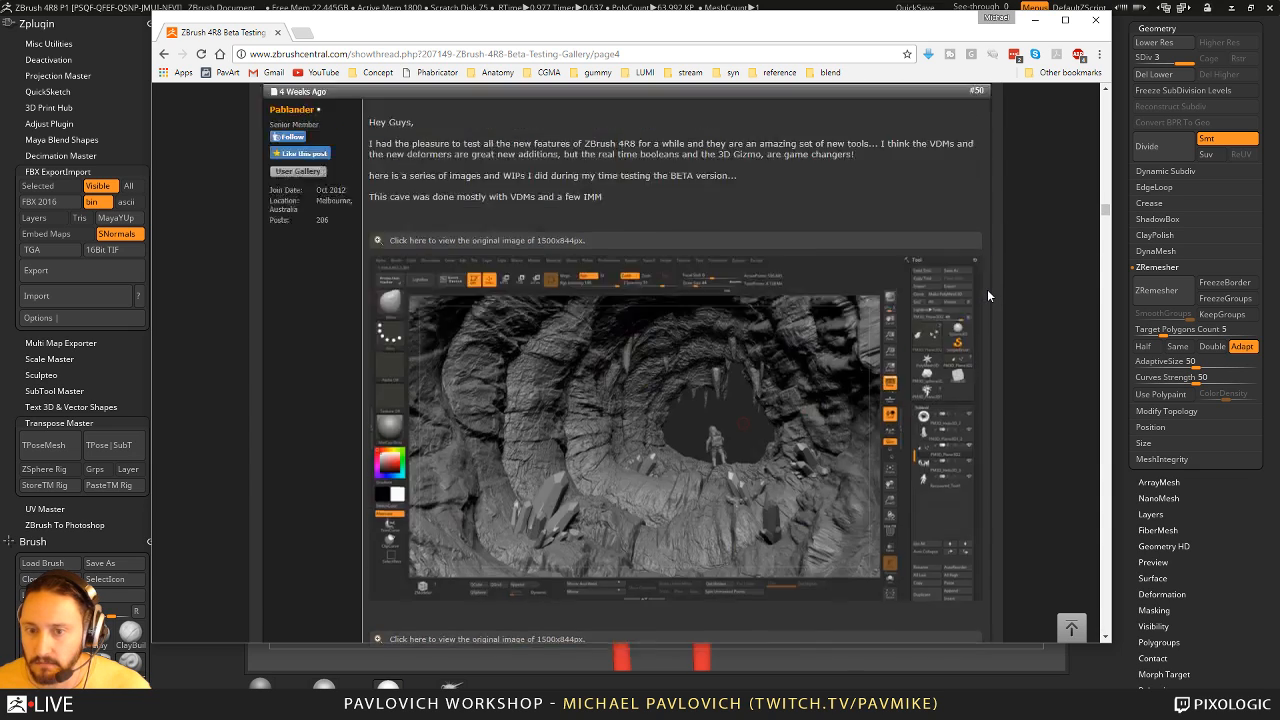
{"action": "scroll", "coordinate": [573, 497], "scroll_direction": "down", "scroll_amount": 20}
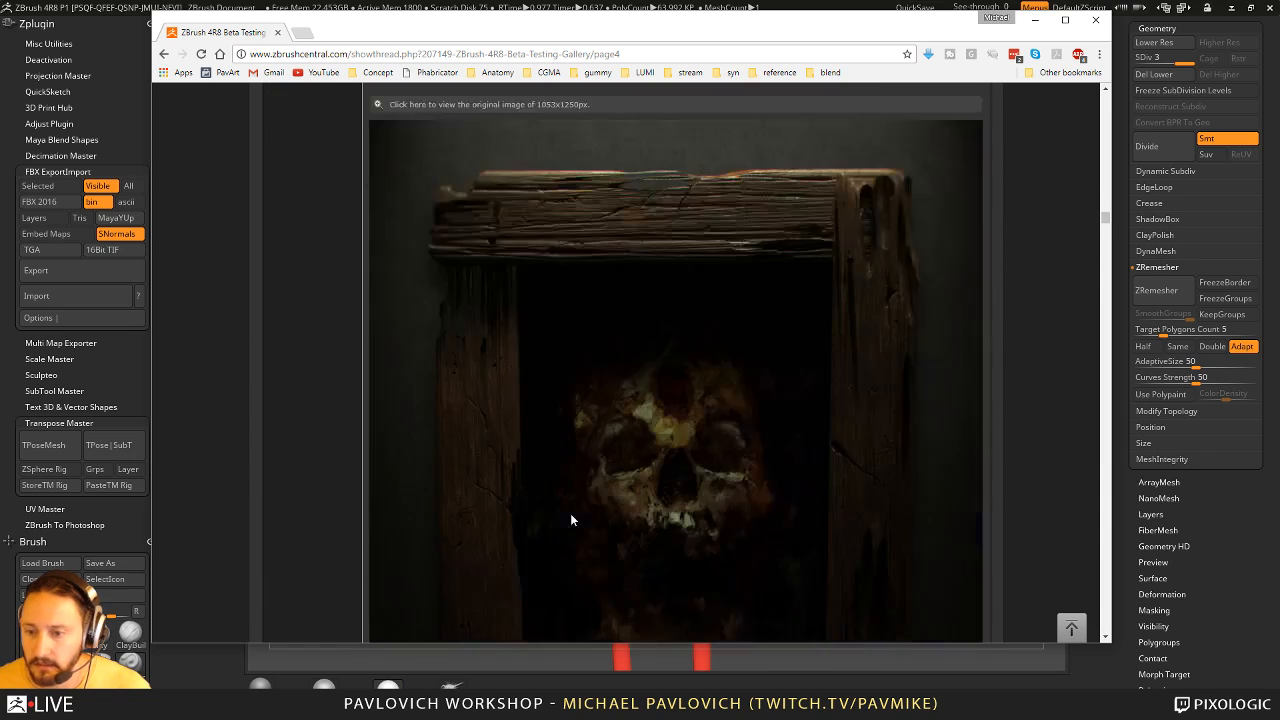
{"action": "scroll", "coordinate": [587, 505], "scroll_direction": "down", "scroll_amount": 3}
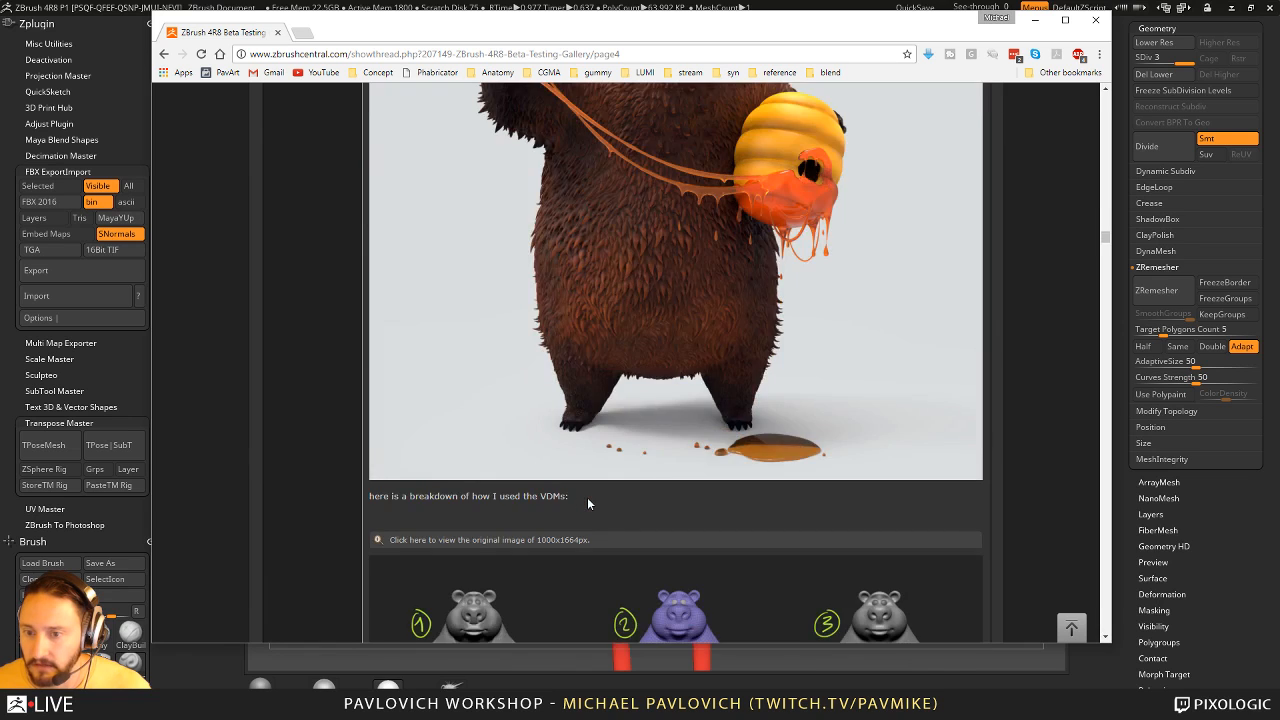
{"action": "scroll", "coordinate": [672, 258], "scroll_direction": "up", "scroll_amount": 4}
{"action": "scroll", "coordinate": [615, 462], "scroll_direction": "down", "scroll_amount": 8}
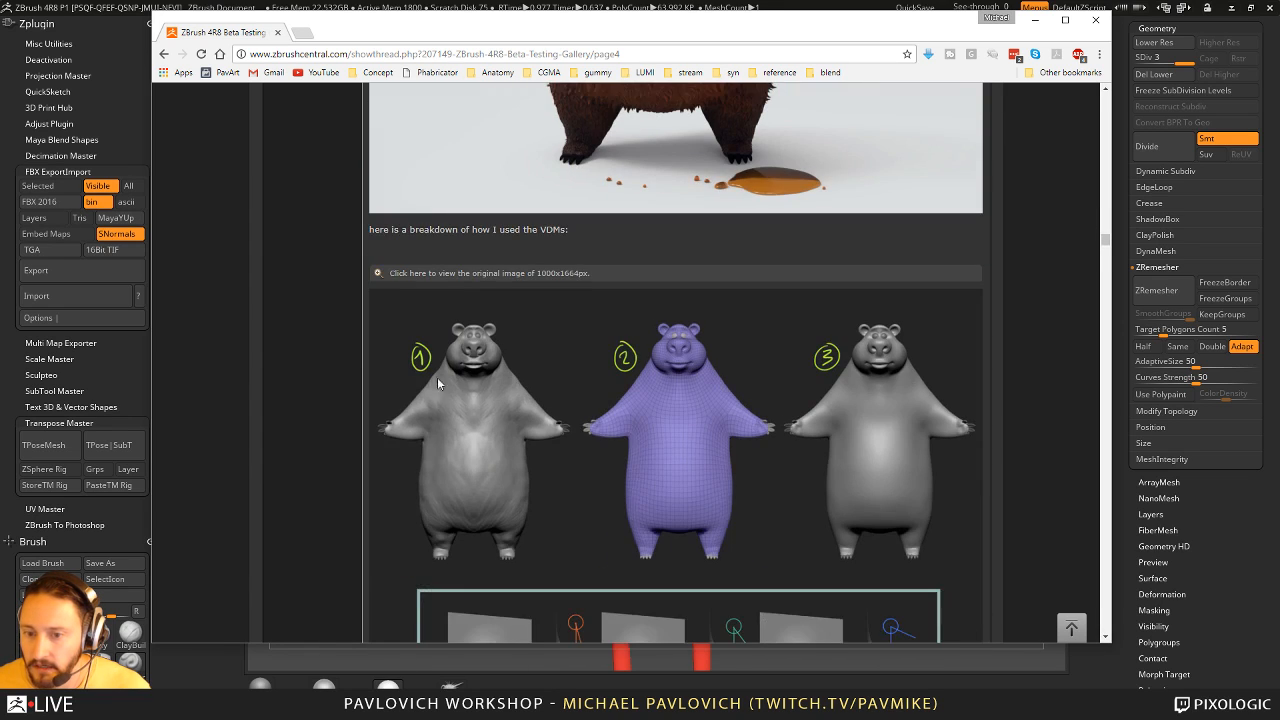
{"action": "scroll", "coordinate": [787, 388], "scroll_direction": "down", "scroll_amount": 3}
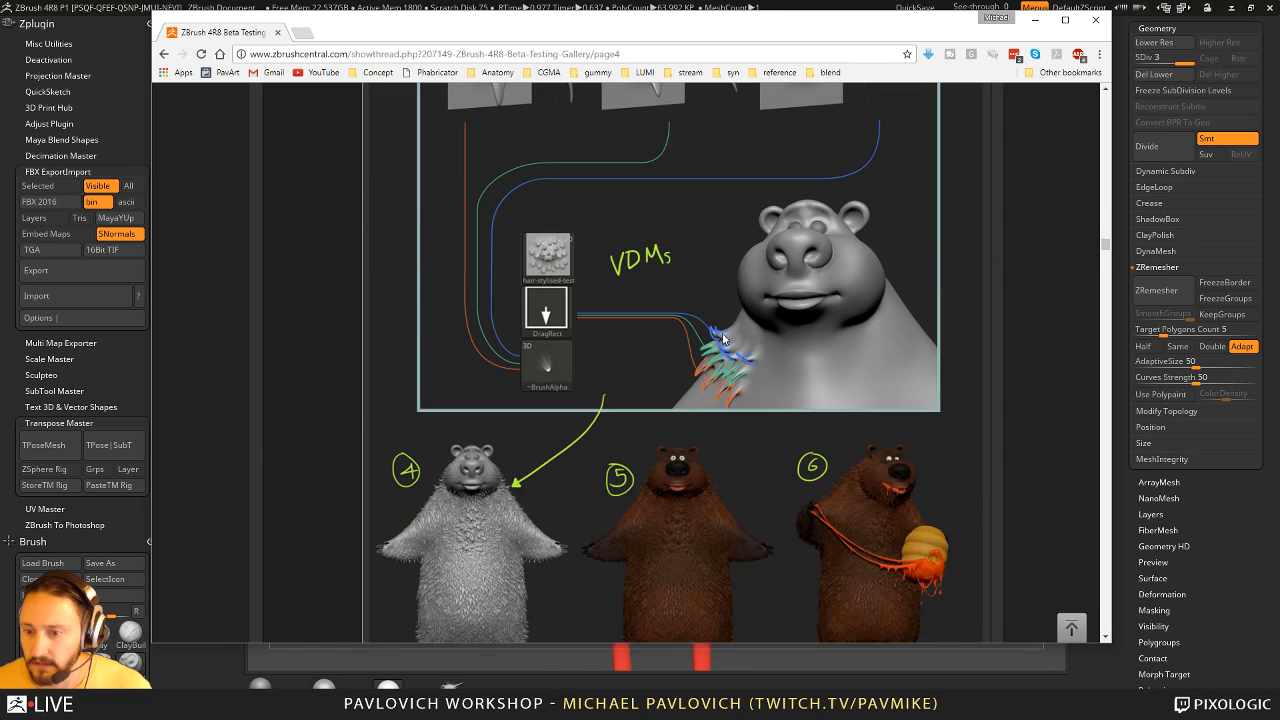
{"action": "scroll", "coordinate": [770, 360], "scroll_direction": "down", "scroll_amount": 3}
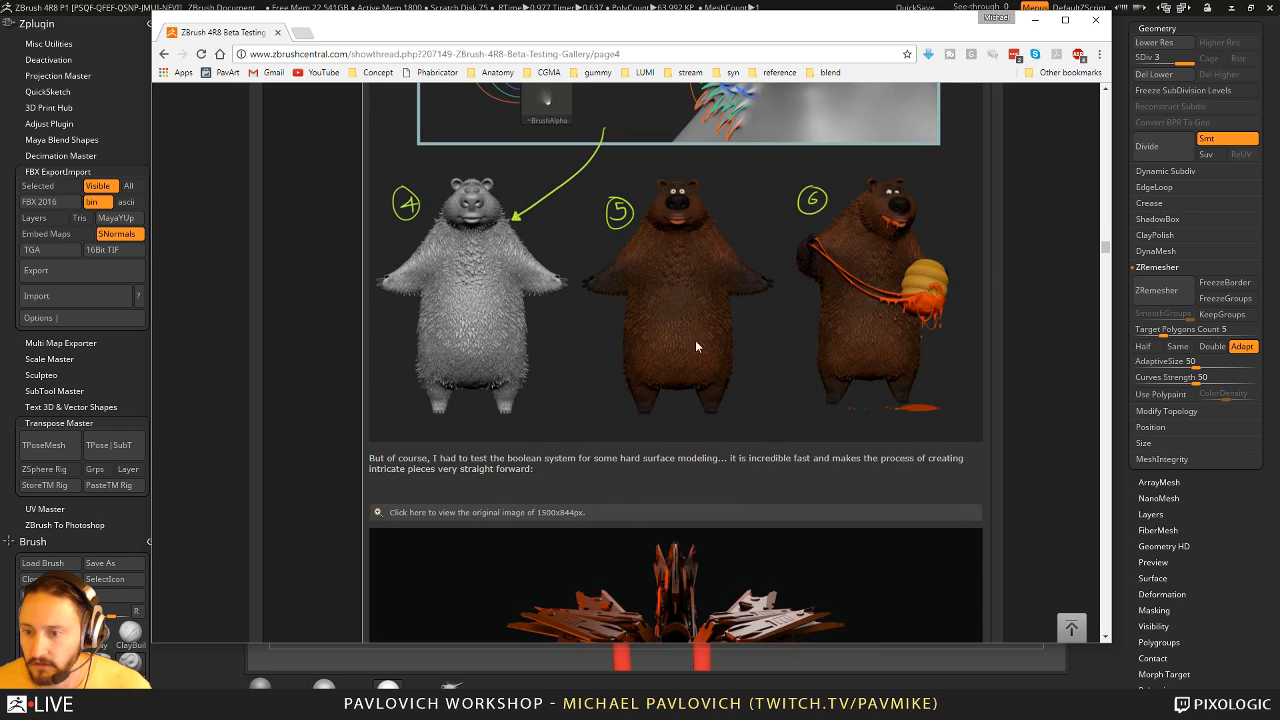
{"action": "scroll", "coordinate": [670, 360], "scroll_direction": "down", "scroll_amount": 4}
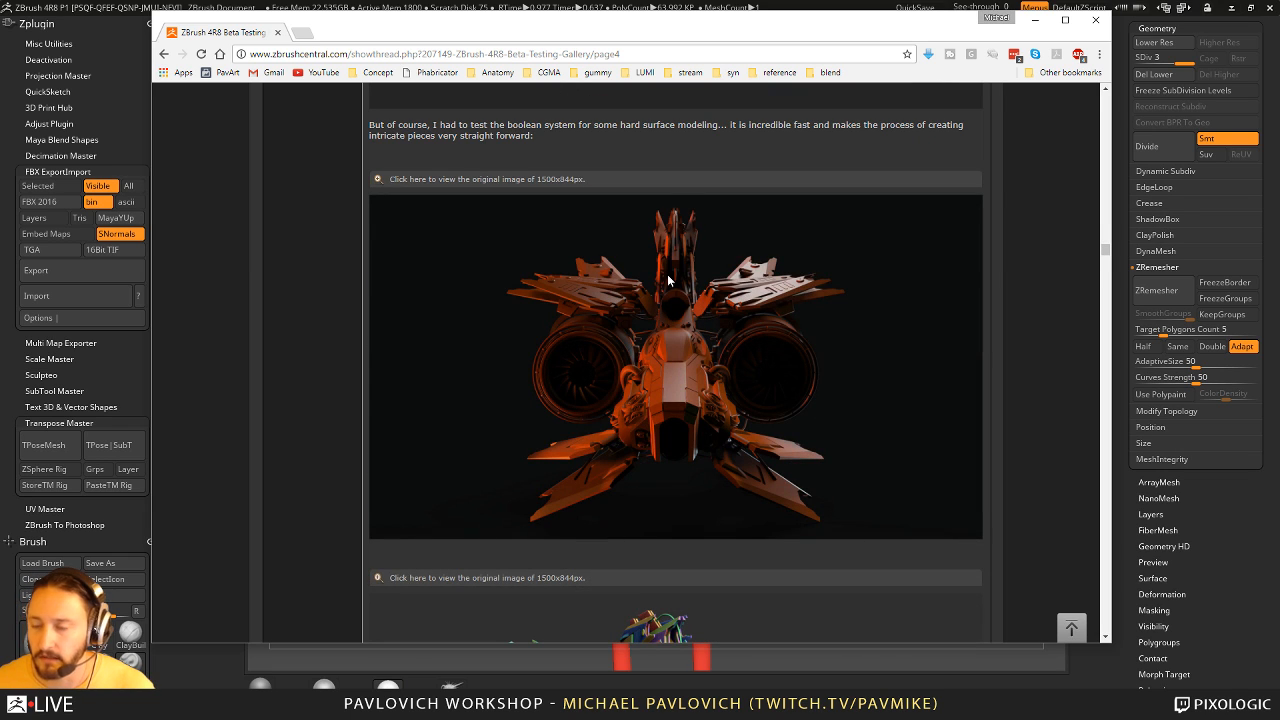
{"action": "left_click", "coordinate": [278, 33]}
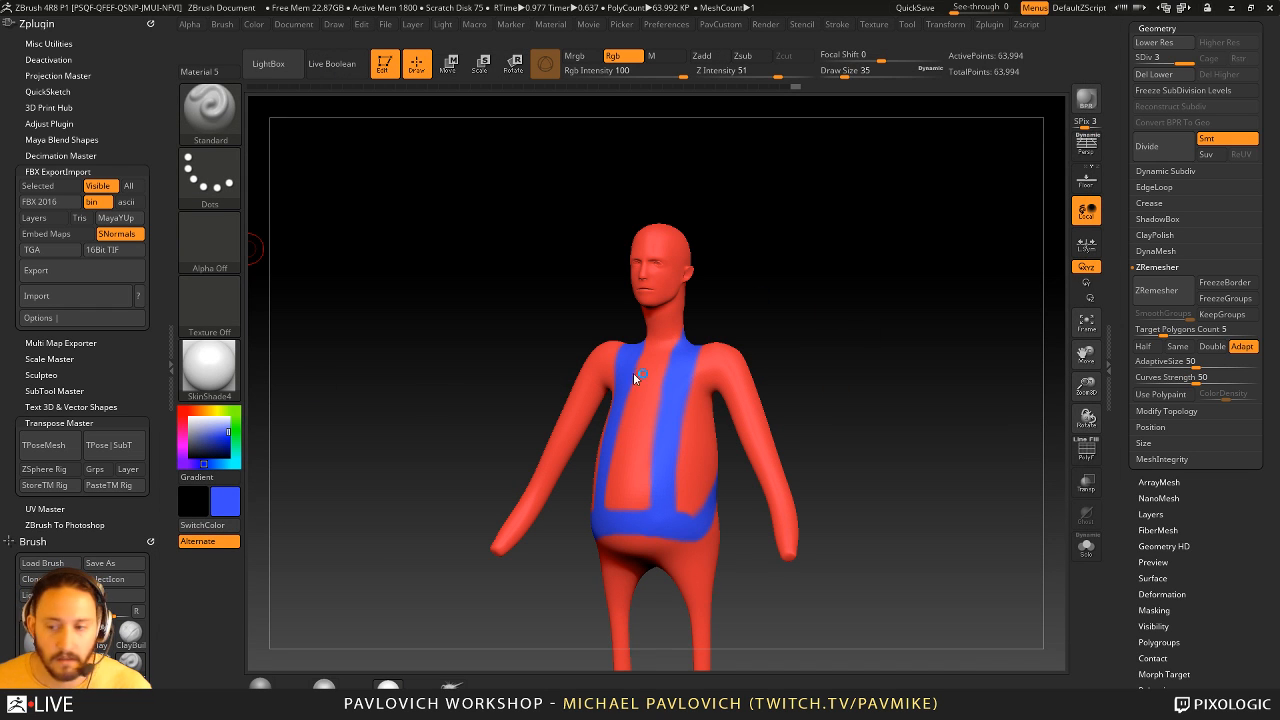
- Switch to the female tech suit model and display the whole figure in white with the MatCap Gray material
{"action": "left_click_drag", "start_coordinate": [1130, 177], "coordinate": [1123, 449]}
{"action": "left_click", "coordinate": [1247, 261]}
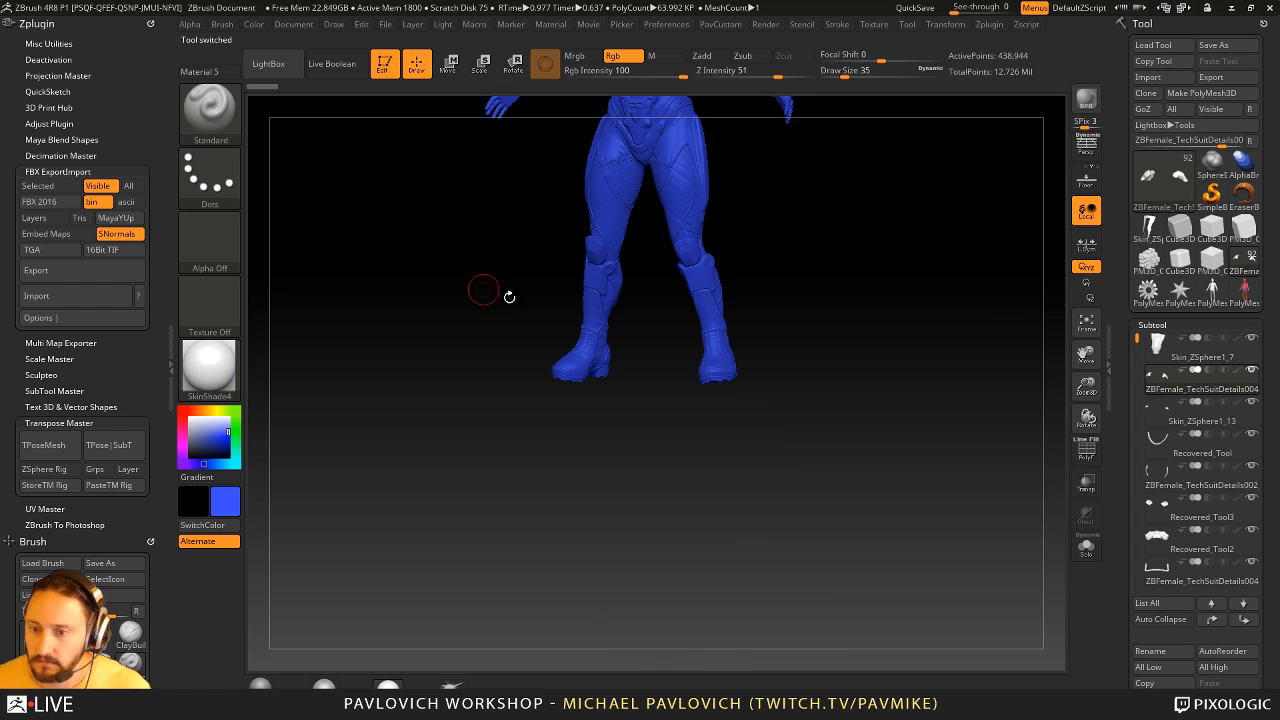
{"action": "key", "text": "f"}
{"action": "left_click", "coordinate": [189, 417]}
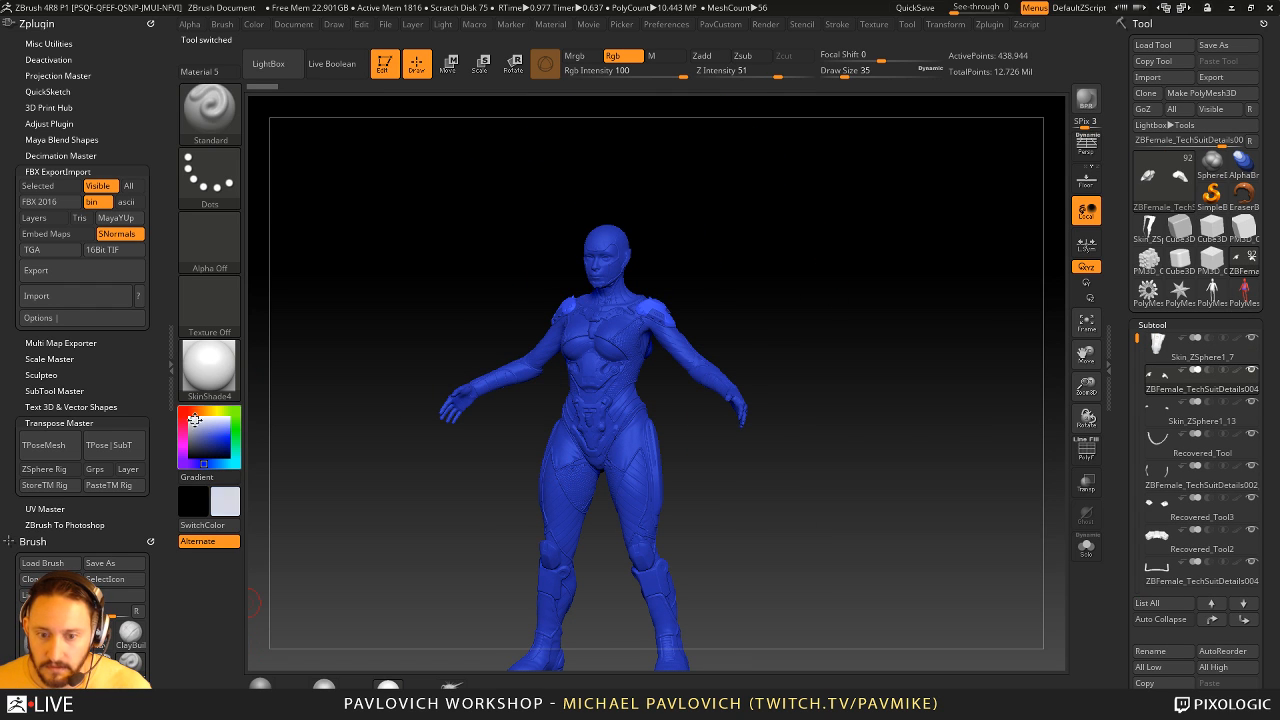
{"action": "left_click", "coordinate": [260, 684]}
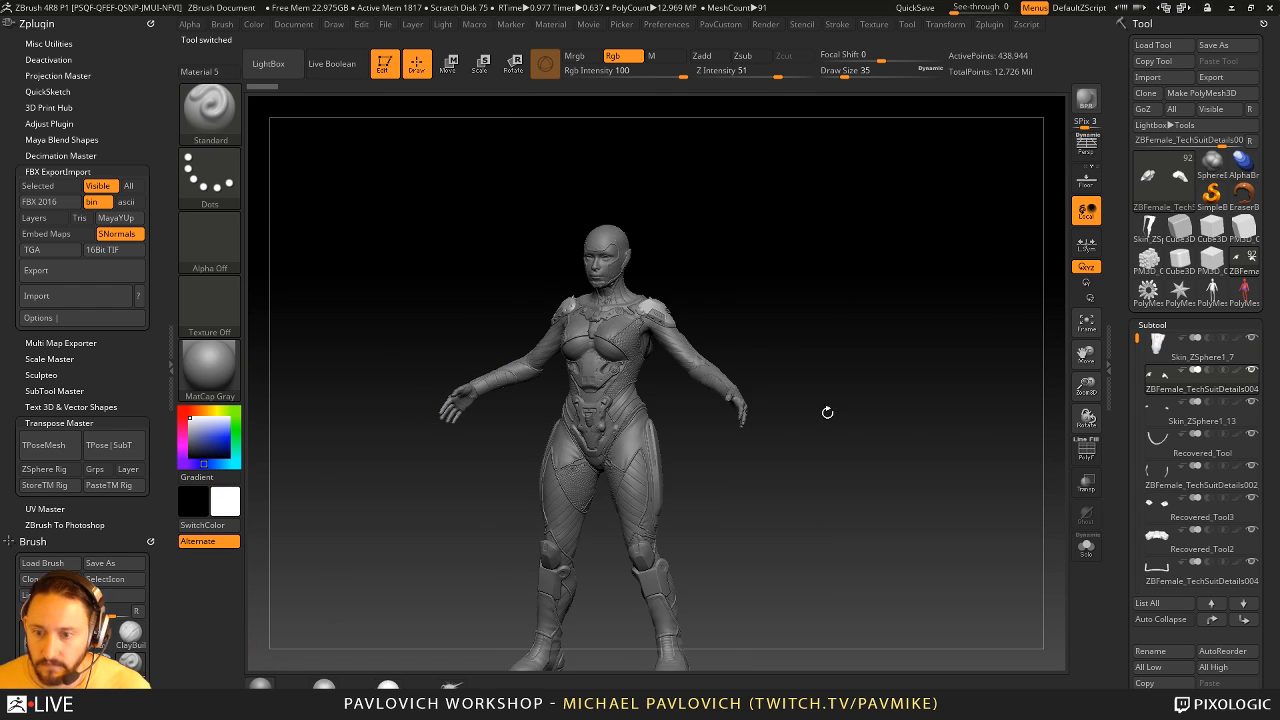
{"action": "left_click_drag", "start_coordinate": [827, 412], "coordinate": [857, 343], "text": "alt"}
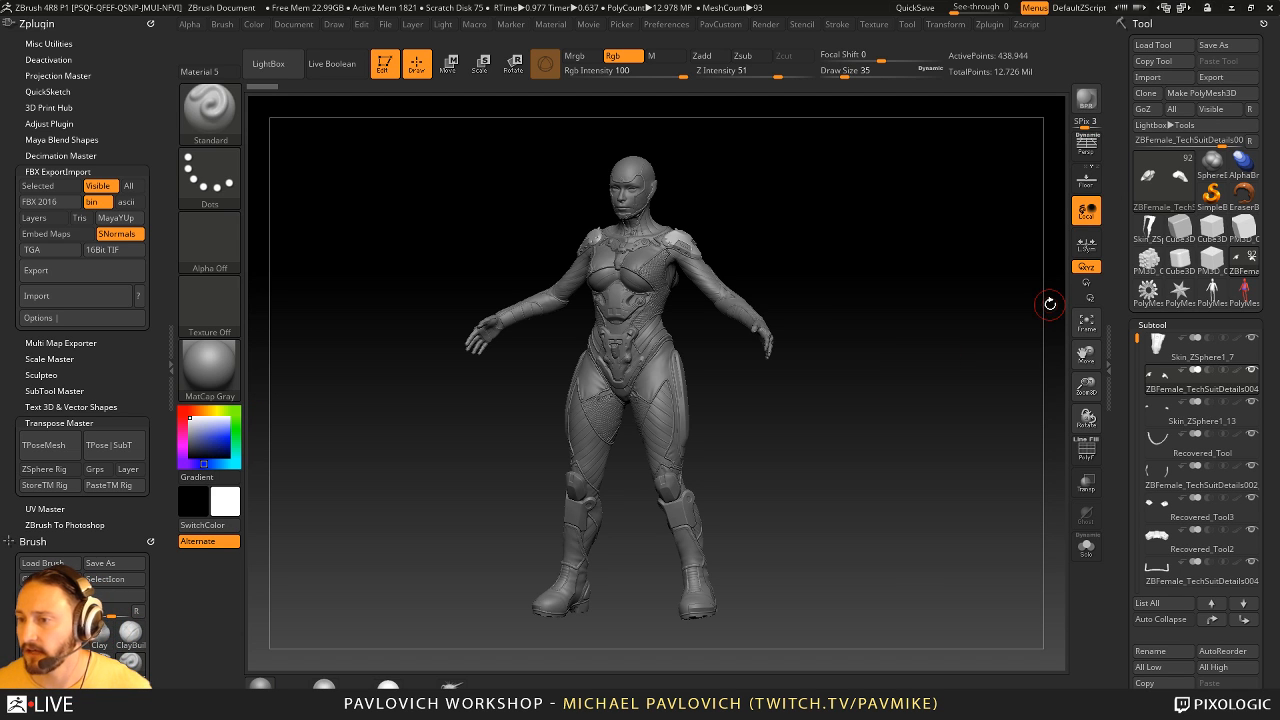
{"action": "right_click_drag", "start_coordinate": [951, 271], "coordinate": [985, 350], "text": "ctrl"}
{"action": "right_click_drag", "start_coordinate": [921, 206], "coordinate": [933, 378], "text": "alt"}
- Switch back to the red and blue painted figure, show its polyframe wireframe, and set the draw size to 27
{"action": "left_click", "coordinate": [1238, 292]}
{"action": "mouse_move", "coordinate": [930, 318]}
{"action": "right_mouse_down", "text": "ctrl"}
{"action": "mouse_move", "coordinate": [940, 364]}
{"action": "mouse_move", "coordinate": [889, 373]}
{"action": "mouse_move", "coordinate": [893, 408]}
{"action": "right_mouse_up", "text": "ctrl"}
{"action": "left_click", "coordinate": [1087, 451]}
{"action": "key", "text": "s"}
{"action": "left_click_drag", "start_coordinate": [920, 398], "coordinate": [917, 400]}
{"action": "right_click_drag", "start_coordinate": [934, 426], "coordinate": [938, 371], "text": "alt"}
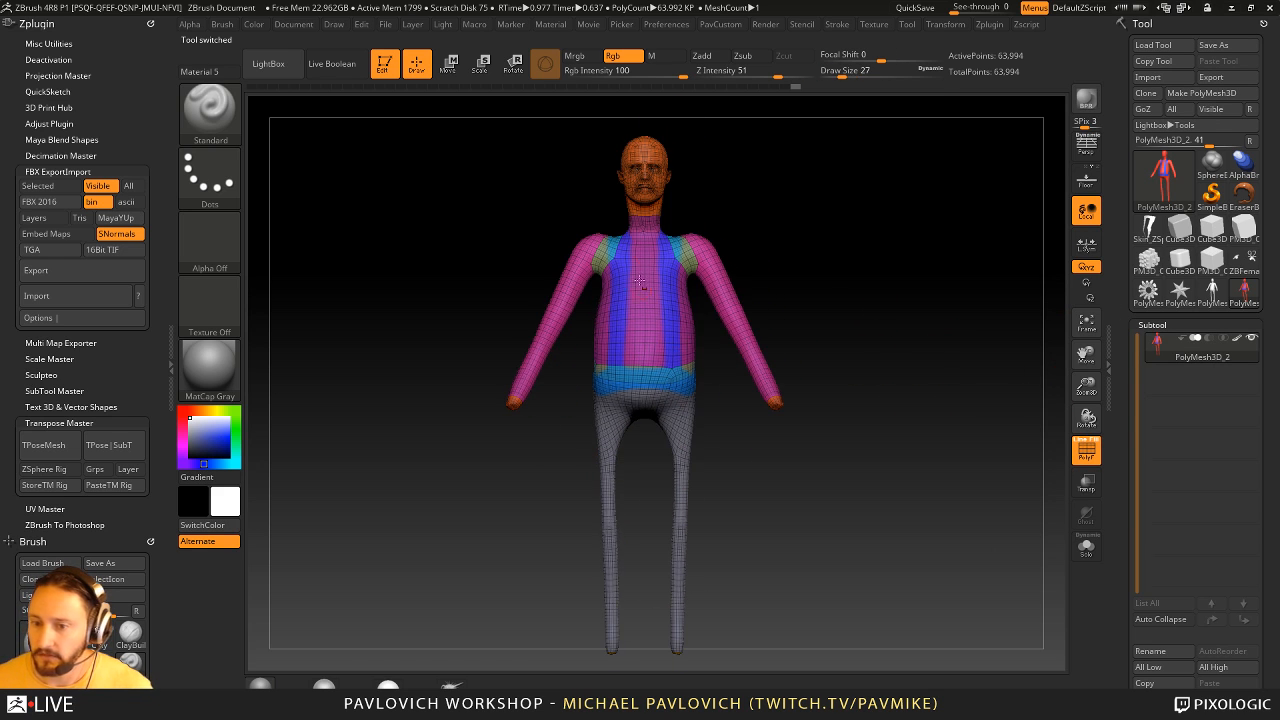
- Delete the figure's lower subdivision levels and set the ZRemesher AdaptiveSize to 18
{"action": "left_click_drag", "start_coordinate": [1124, 484], "coordinate": [1126, 341]}
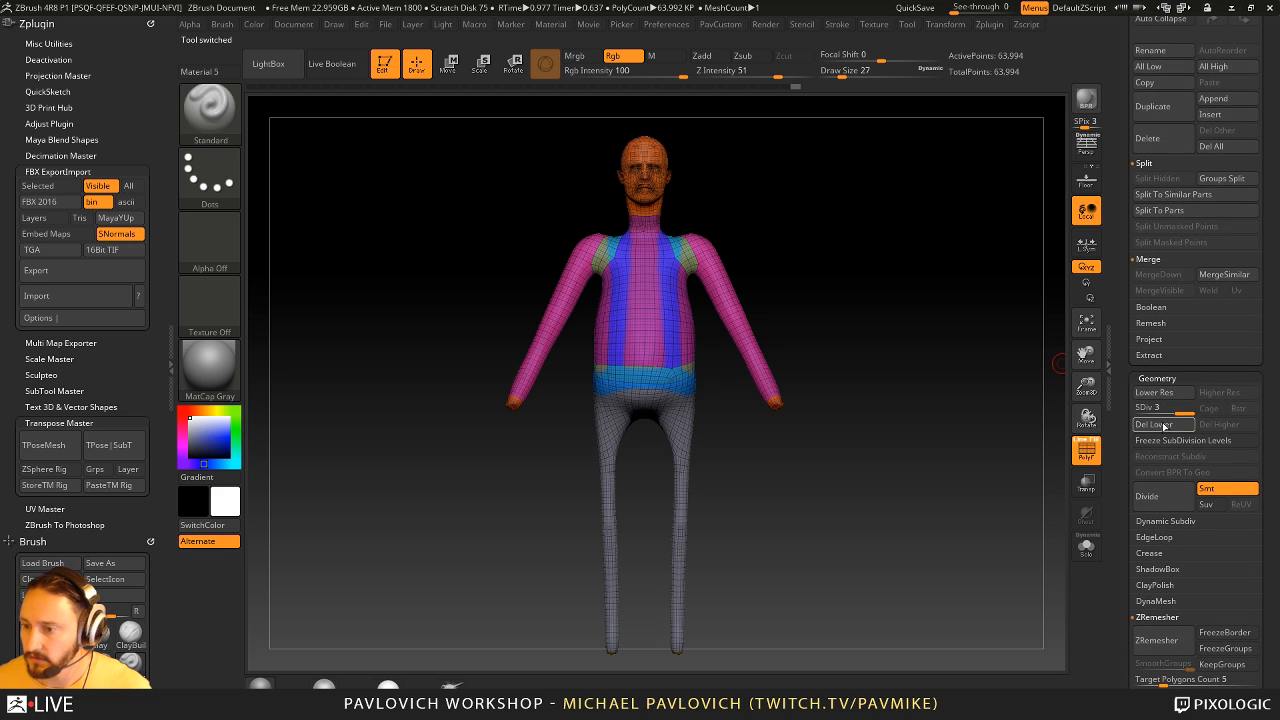
{"action": "left_click", "coordinate": [1162, 426]}
{"action": "left_click_drag", "start_coordinate": [1126, 470], "coordinate": [1125, 359]}
{"action": "left_click_drag", "start_coordinate": [1124, 510], "coordinate": [1125, 454]}
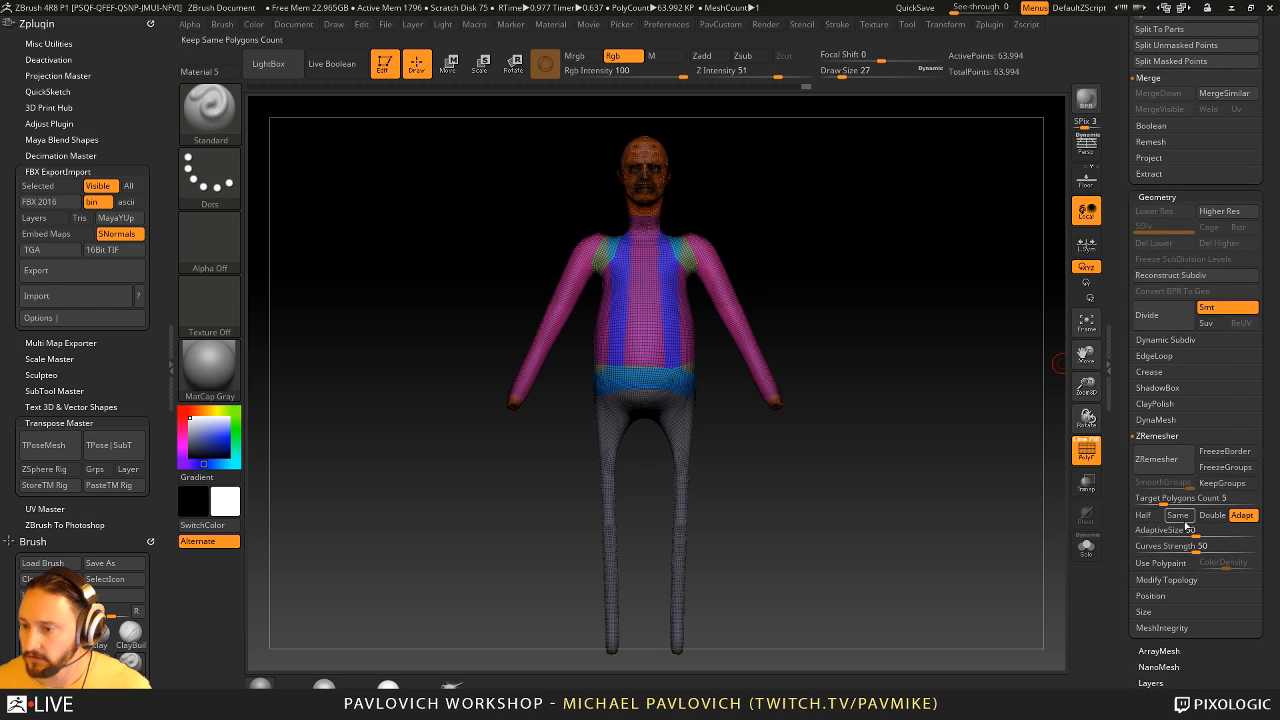
{"action": "left_click_drag", "start_coordinate": [1174, 530], "coordinate": [1158, 531]}
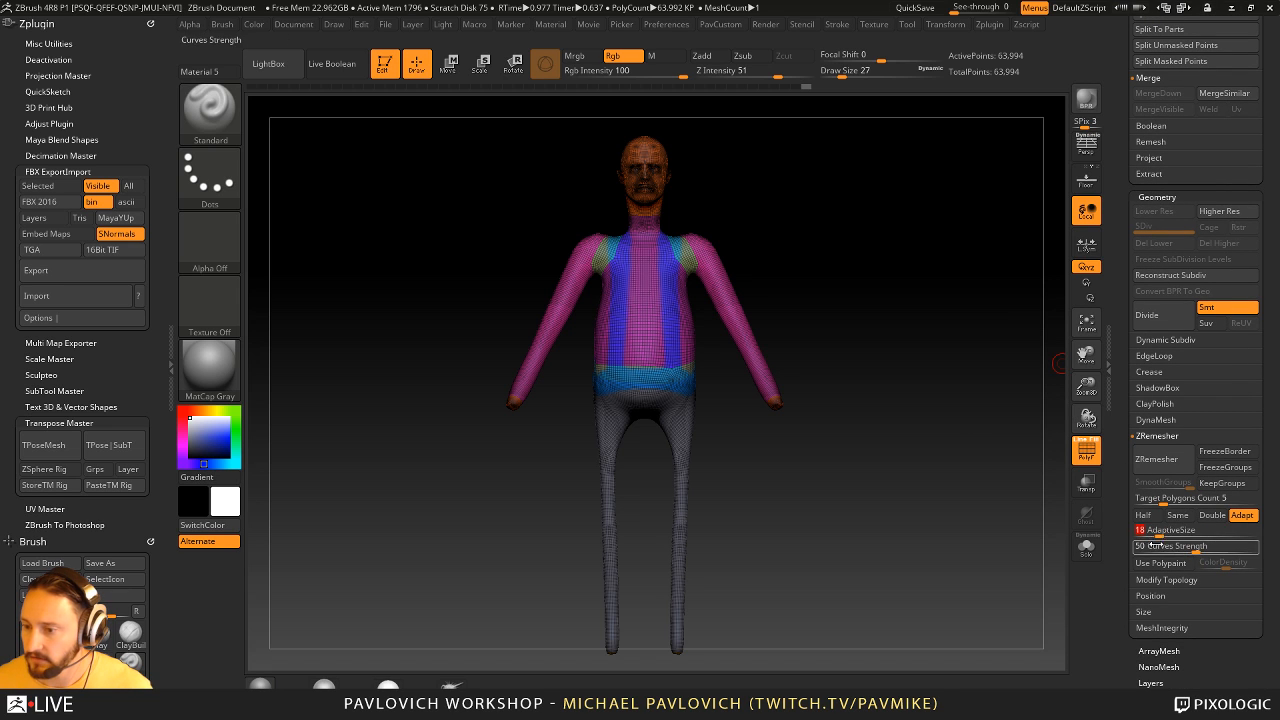
- Hide the figure's wireframe and turn off its polypaint display
{"action": "left_click", "coordinate": [1086, 451]}
{"action": "right_click_drag", "start_coordinate": [950, 427], "coordinate": [970, 431], "text": "ctrl"}
{"action": "right_click_drag", "start_coordinate": [970, 431], "coordinate": [968, 531], "text": "alt"}
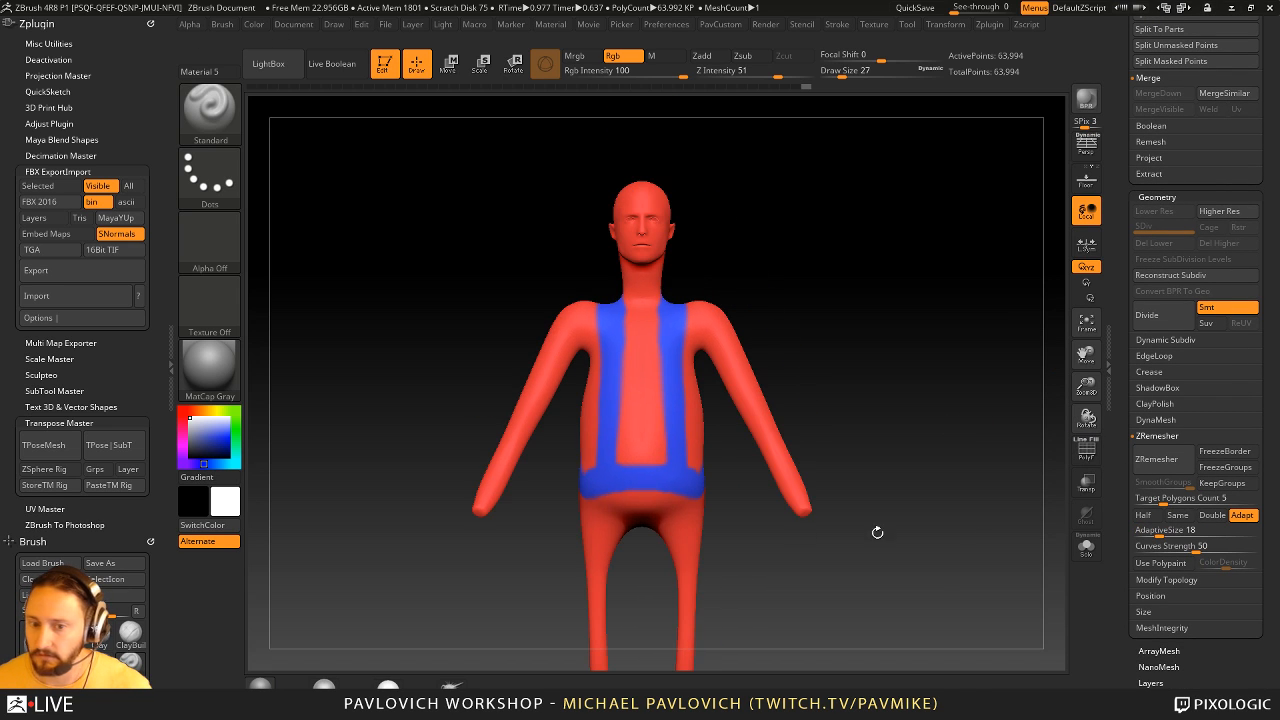
{"action": "left_click_drag", "start_coordinate": [1124, 232], "coordinate": [1185, 293]}
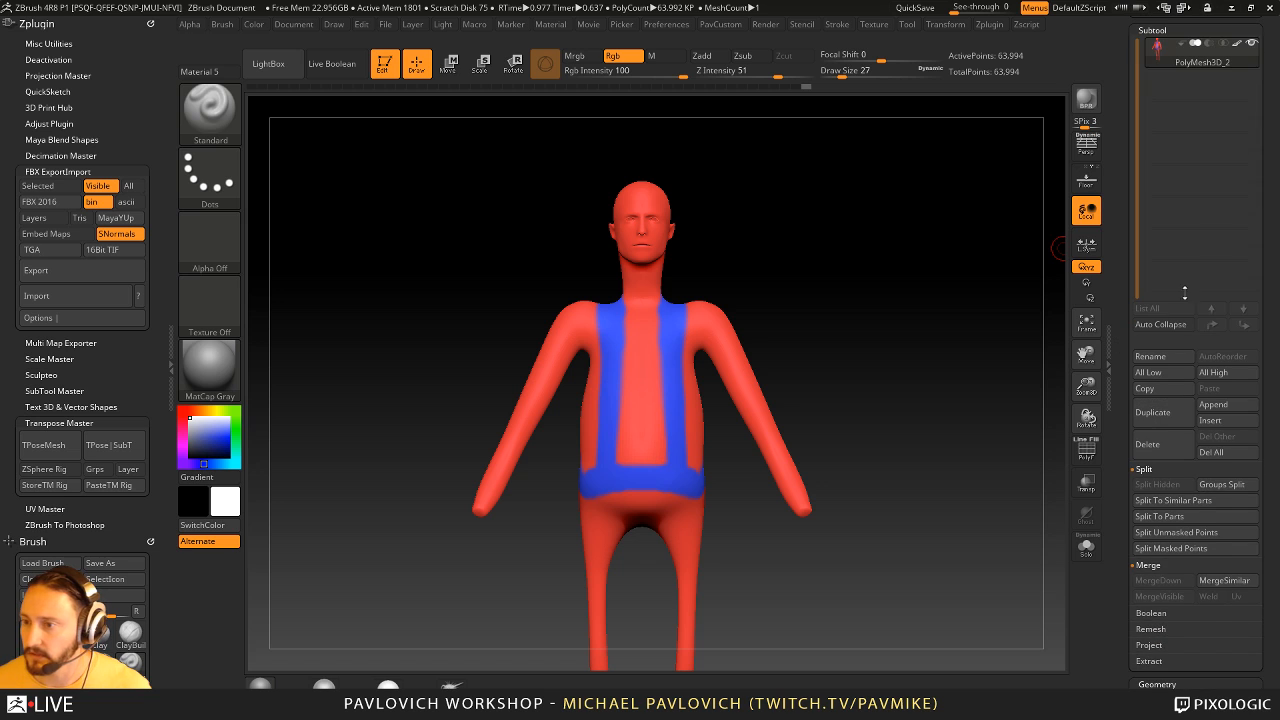
{"action": "left_click", "coordinate": [1237, 44]}
{"action": "right_click_drag", "start_coordinate": [967, 401], "coordinate": [960, 366], "text": "alt"}
{"action": "right_click_drag", "start_coordinate": [960, 366], "coordinate": [964, 332], "text": "ctrl"}
- Try retopologizing the figure with ZRemesher, show the wireframe, and leave a canvas snapshot of the result beside the model
{"action": "left_click_drag", "start_coordinate": [1125, 474], "coordinate": [1108, 335]}
{"action": "left_click_drag", "start_coordinate": [1127, 517], "coordinate": [1127, 438]}
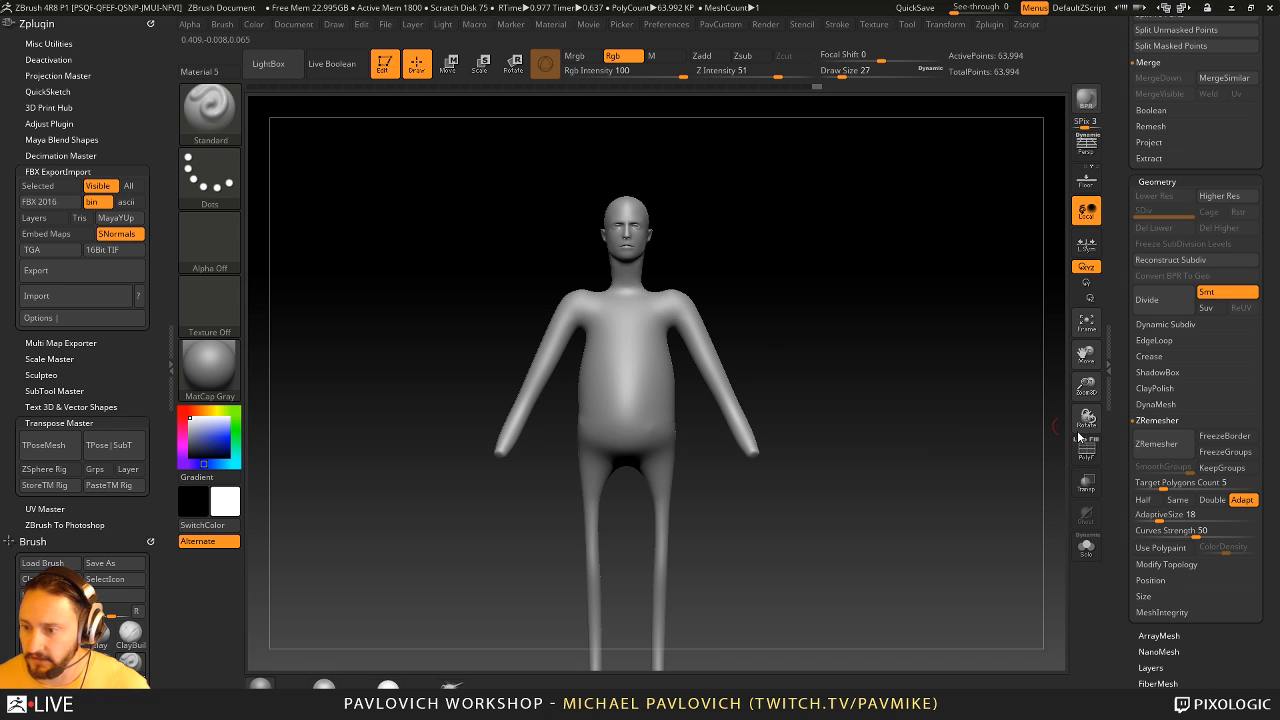
{"action": "left_click", "coordinate": [1156, 443]}
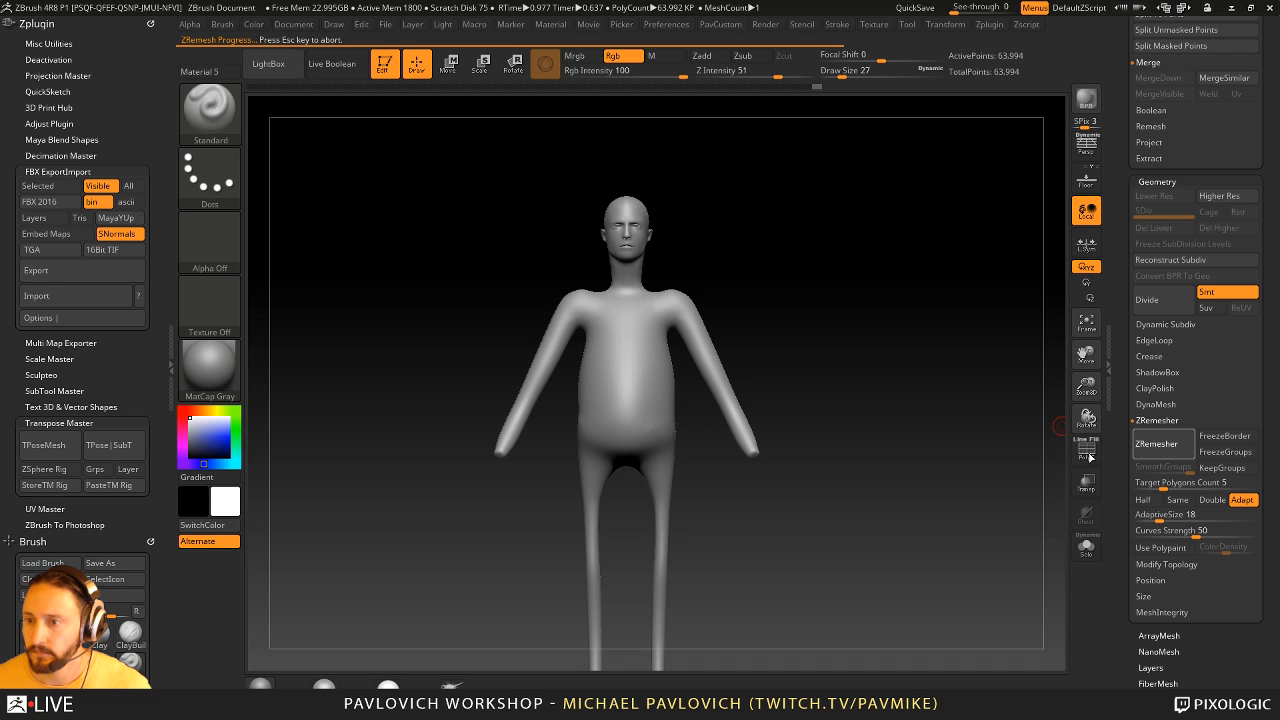
{"action": "left_click", "coordinate": [1091, 457]}
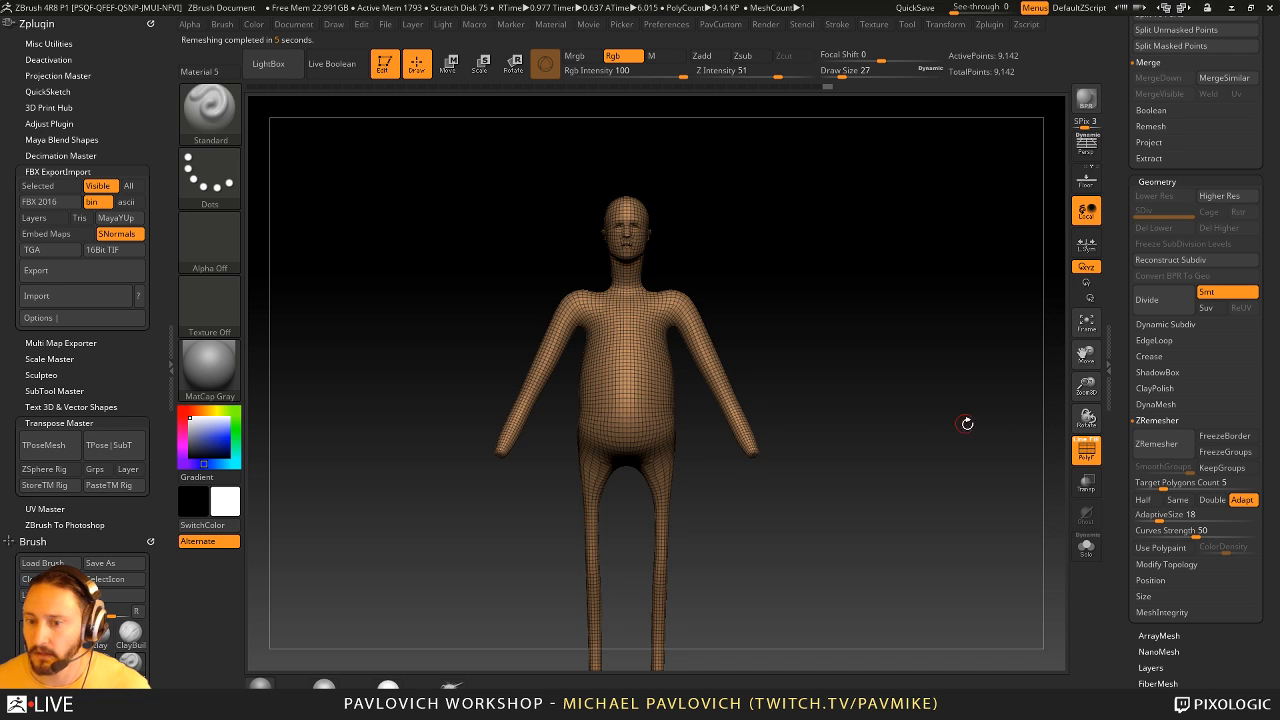
{"action": "mouse_move", "coordinate": [966, 423]}
{"action": "left_mouse_down", "text": "alt"}
{"action": "mouse_move", "coordinate": [926, 427]}
{"action": "mouse_move", "coordinate": [997, 420]}
{"action": "mouse_move", "coordinate": [836, 523]}
{"action": "mouse_move", "coordinate": [780, 521]}
{"action": "left_mouse_up", "text": "alt"}
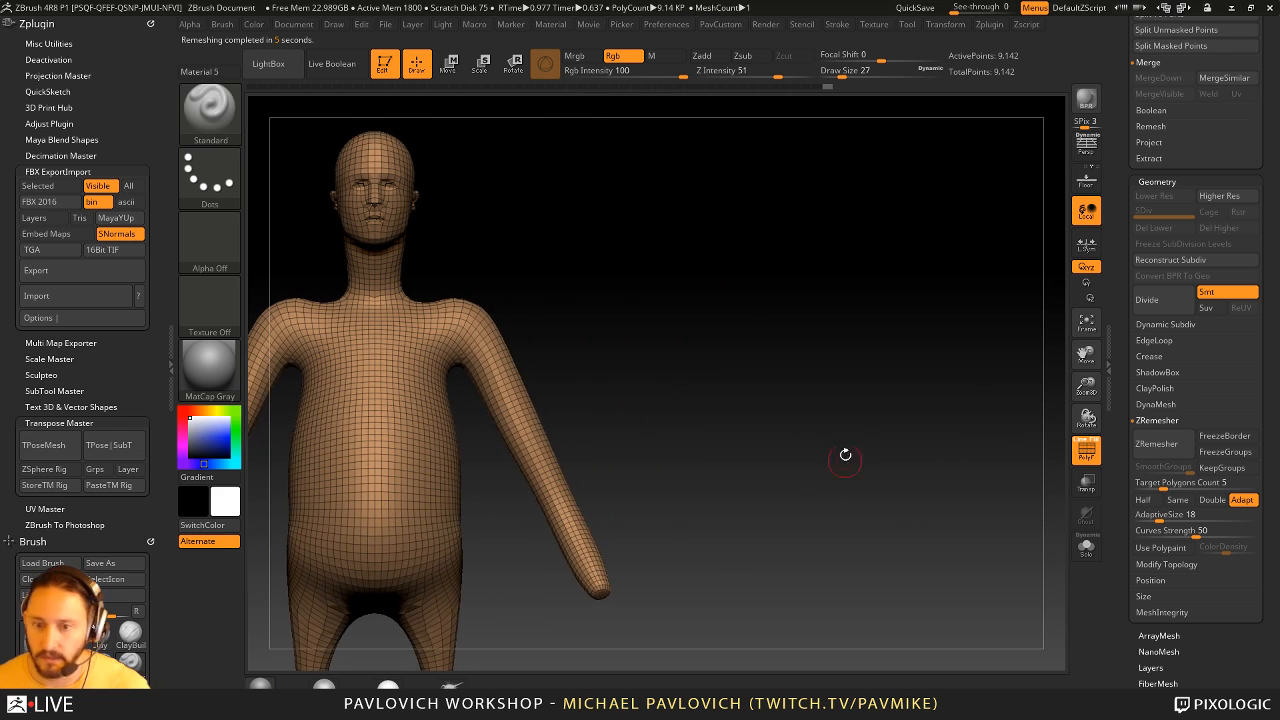
{"action": "key", "text": "shift+s"}
{"action": "left_click_drag", "start_coordinate": [690, 334], "coordinate": [1030, 334], "text": "alt"}
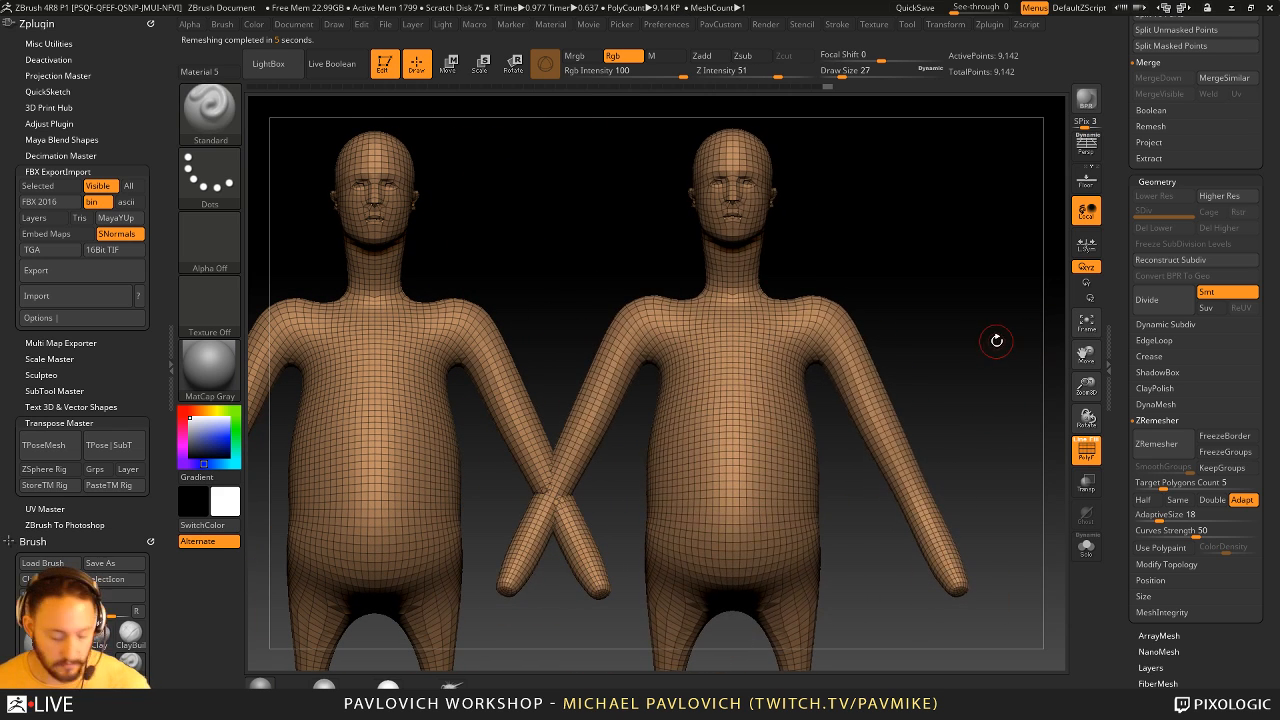
- Undo the remesh and run ZRemesher again on the original mesh to compare its topology with the snapshot
{"action": "key", "text": "ctrl+z"}
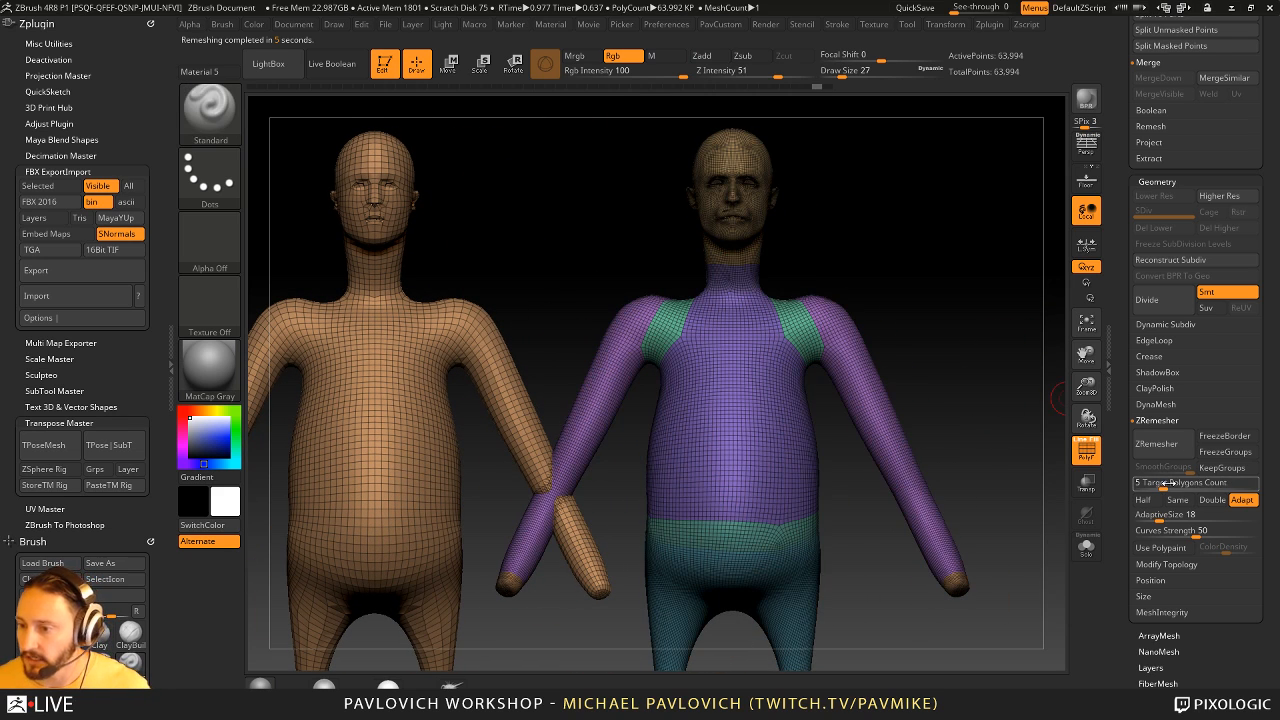
{"action": "left_click", "coordinate": [1158, 443]}
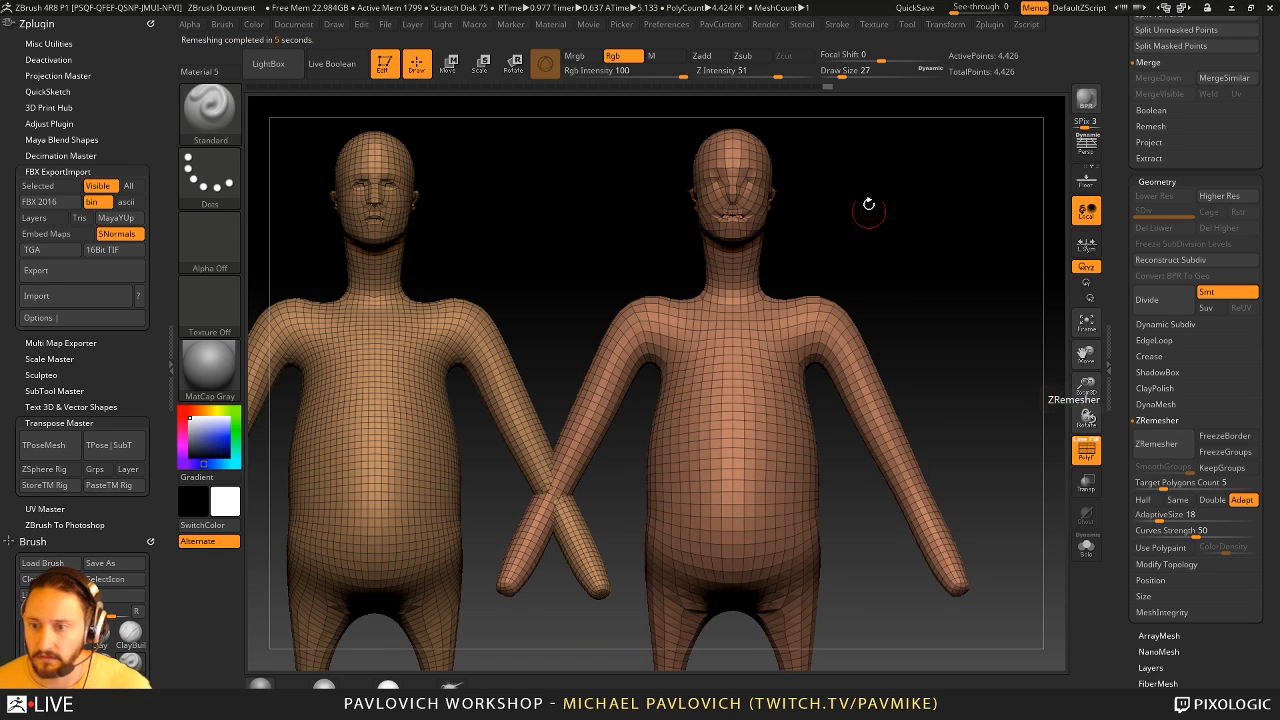
{"action": "left_click_drag", "start_coordinate": [942, 237], "coordinate": [688, 238], "text": "alt"}
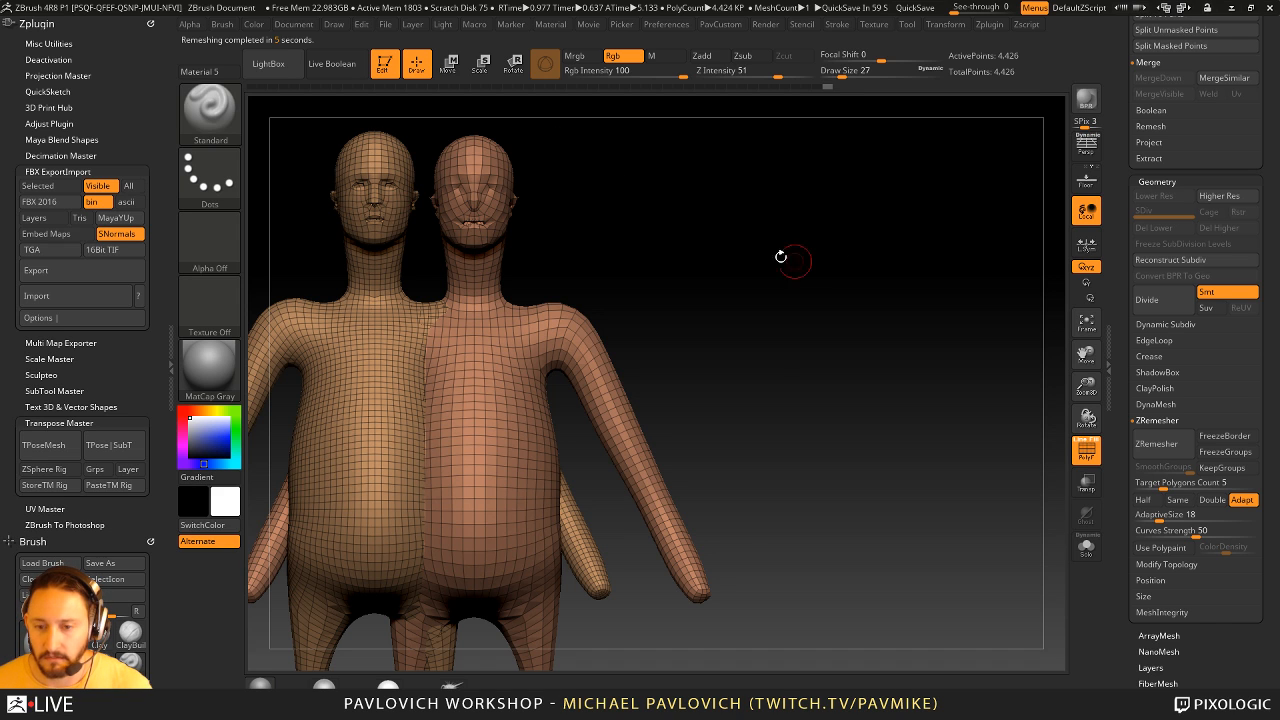
{"action": "left_click_drag", "start_coordinate": [743, 268], "coordinate": [974, 254], "text": "alt"}
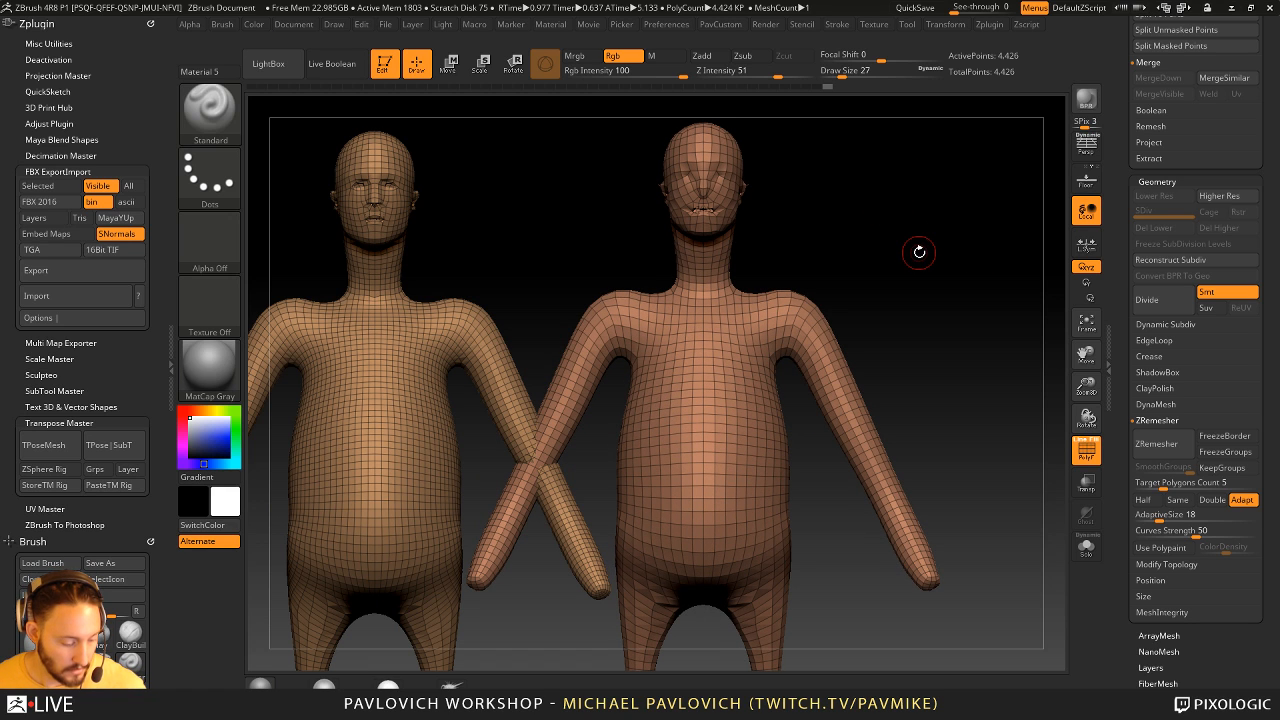
- Undo the second ZRemesher pass and show the original figure's wireframe and polygroups
{"action": "key", "text": "shift+f"}
{"action": "key", "text": "shift+f"}
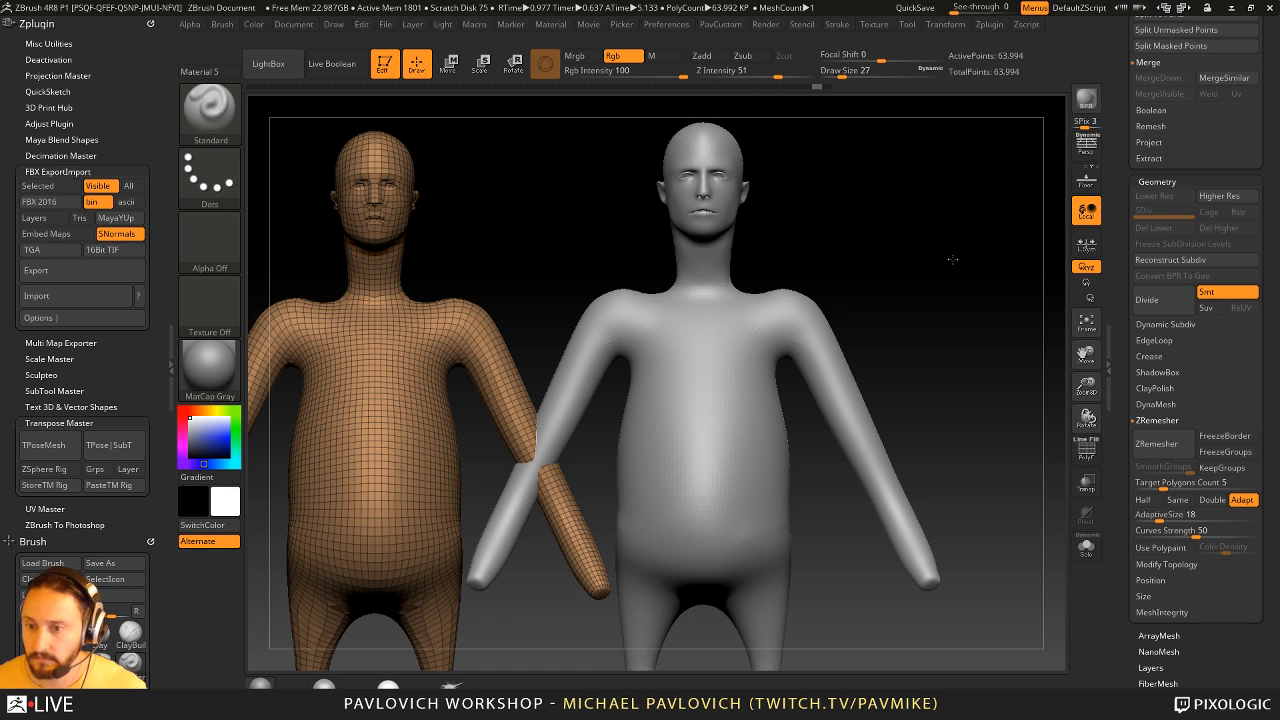
{"action": "left_click_drag", "start_coordinate": [952, 259], "coordinate": [980, 337]}
{"action": "left_click", "coordinate": [1086, 450]}
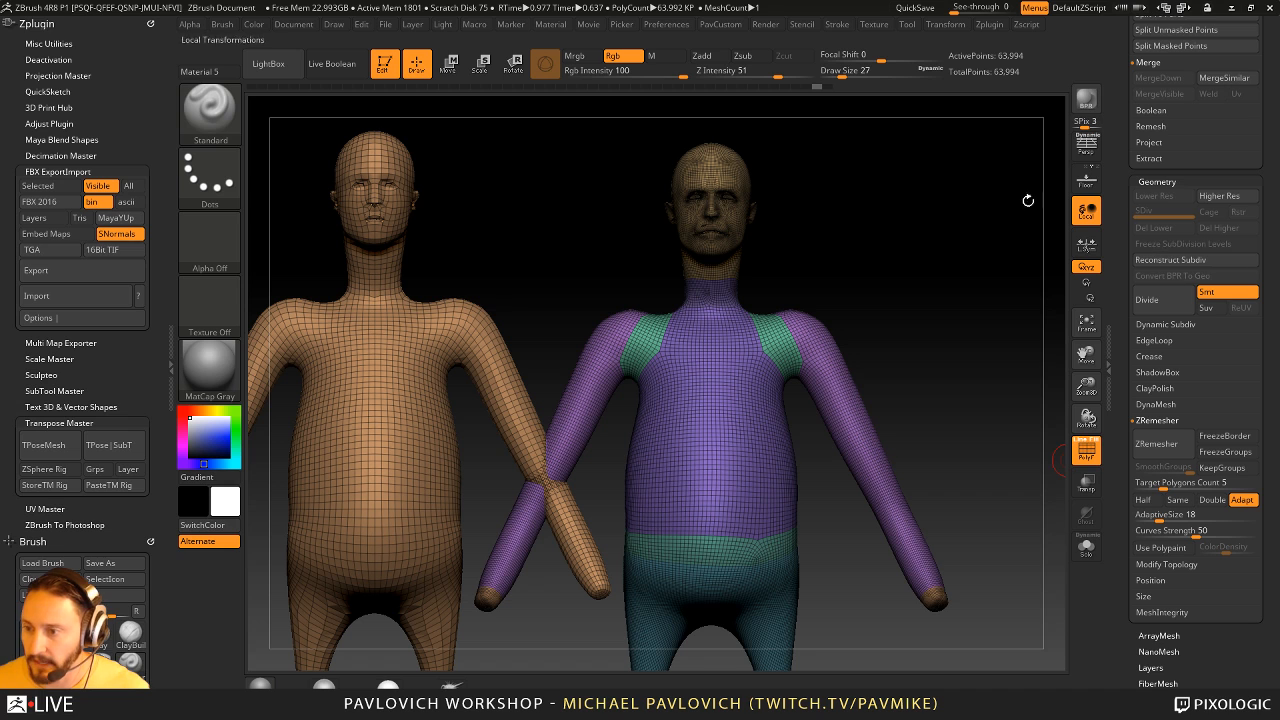
- Reconstruct the figure's lower subdivision levels down to level 1 and clear the snapshot from the canvas
{"action": "left_click", "coordinate": [1188, 260]}
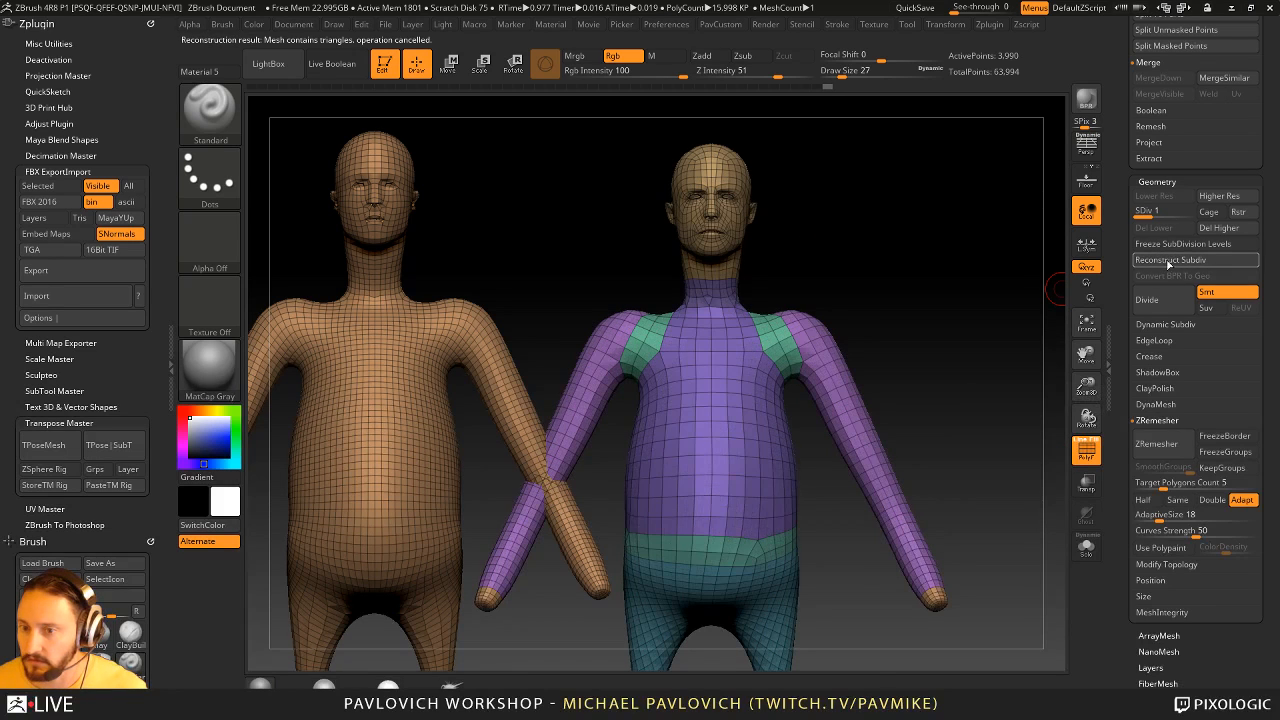
{"action": "key", "text": "ctrl+n"}
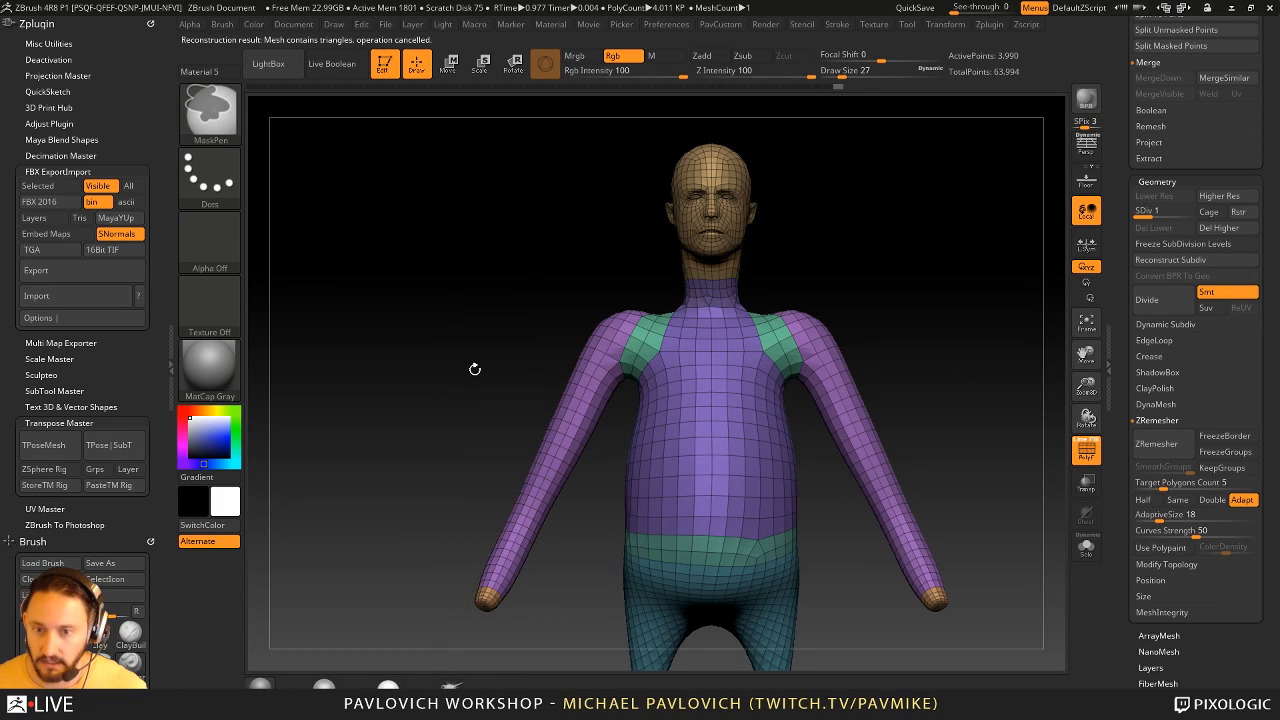
{"action": "left_click_drag", "start_coordinate": [940, 272], "coordinate": [901, 290], "text": "alt"}
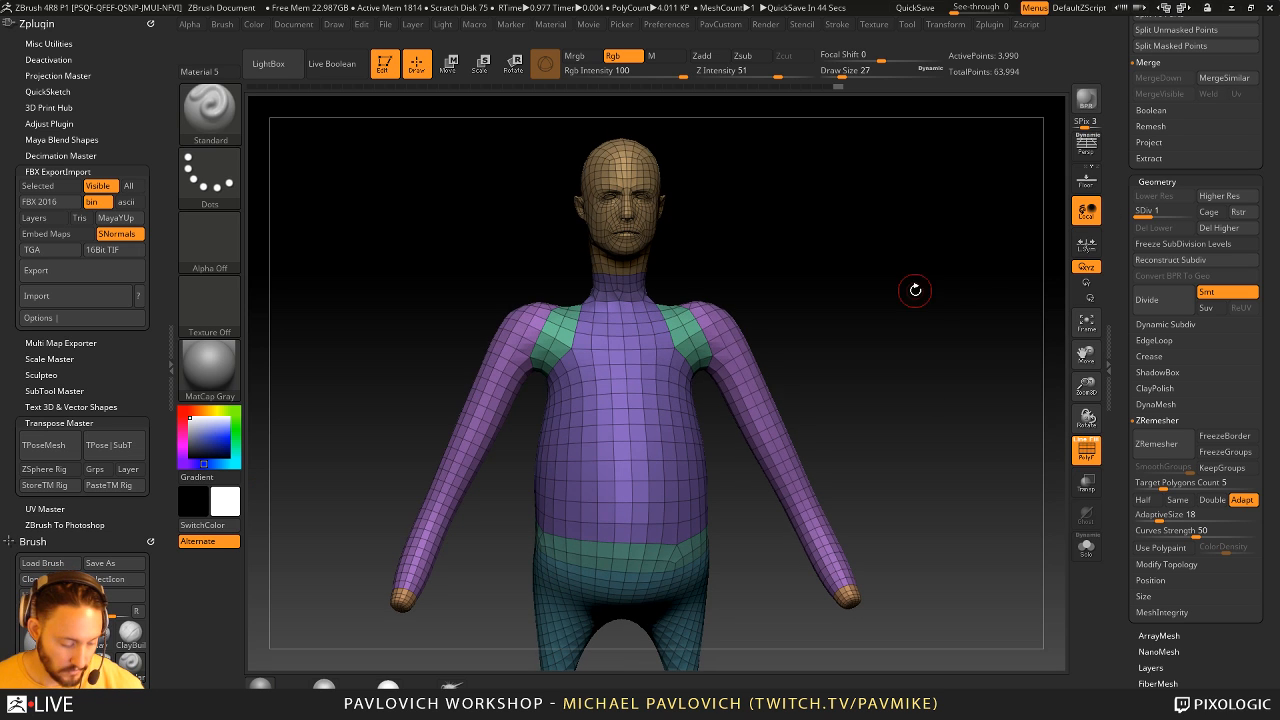
- Load the DemoSoldier.ZTL model from the LightBox tools and frame its upper body from the front
{"action": "left_click", "coordinate": [379, 104]}
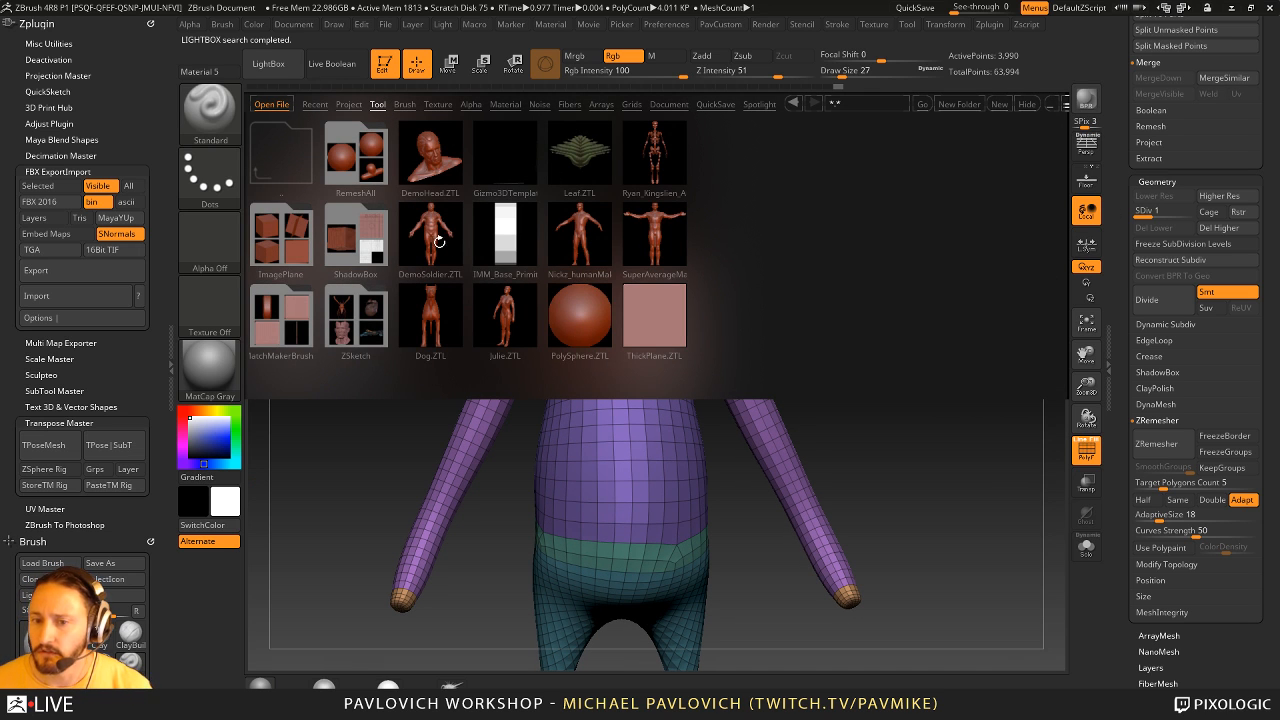
{"action": "double_click", "coordinate": [438, 240]}
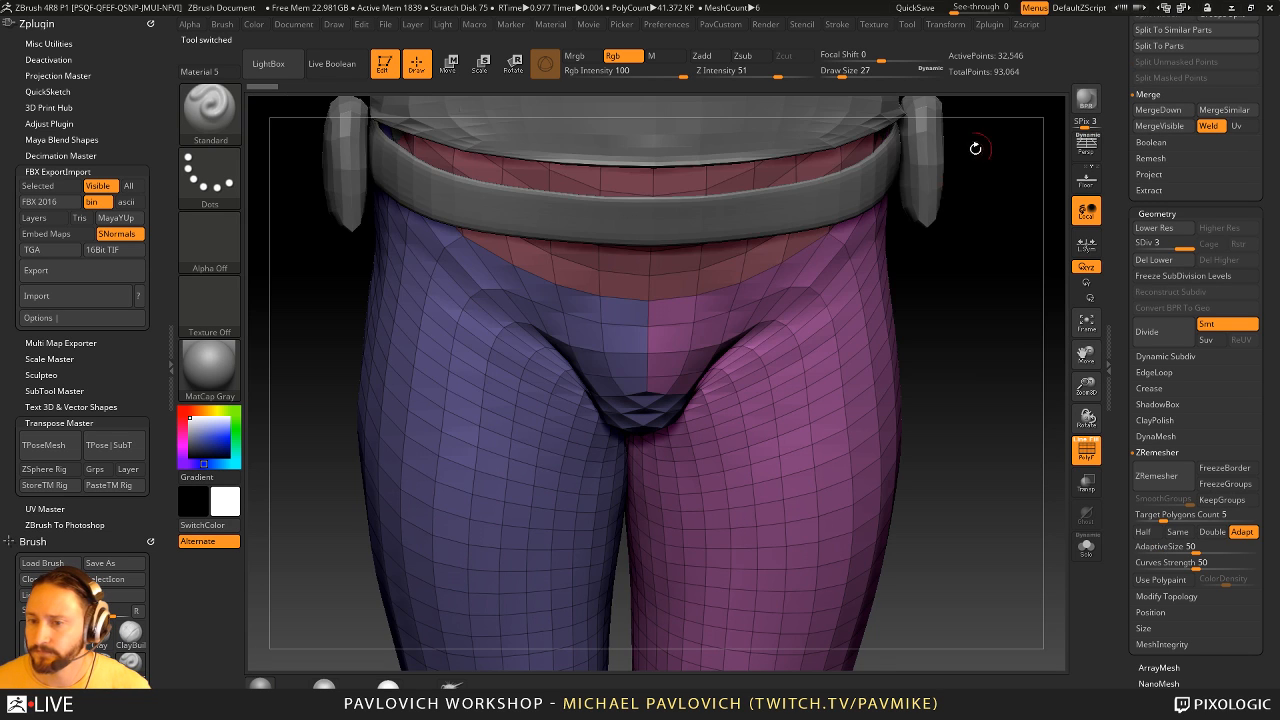
{"action": "left_click_drag", "start_coordinate": [1010, 385], "coordinate": [810, 137], "text": "alt"}
{"action": "left_click_drag", "start_coordinate": [874, 172], "coordinate": [914, 290], "text": "alt"}
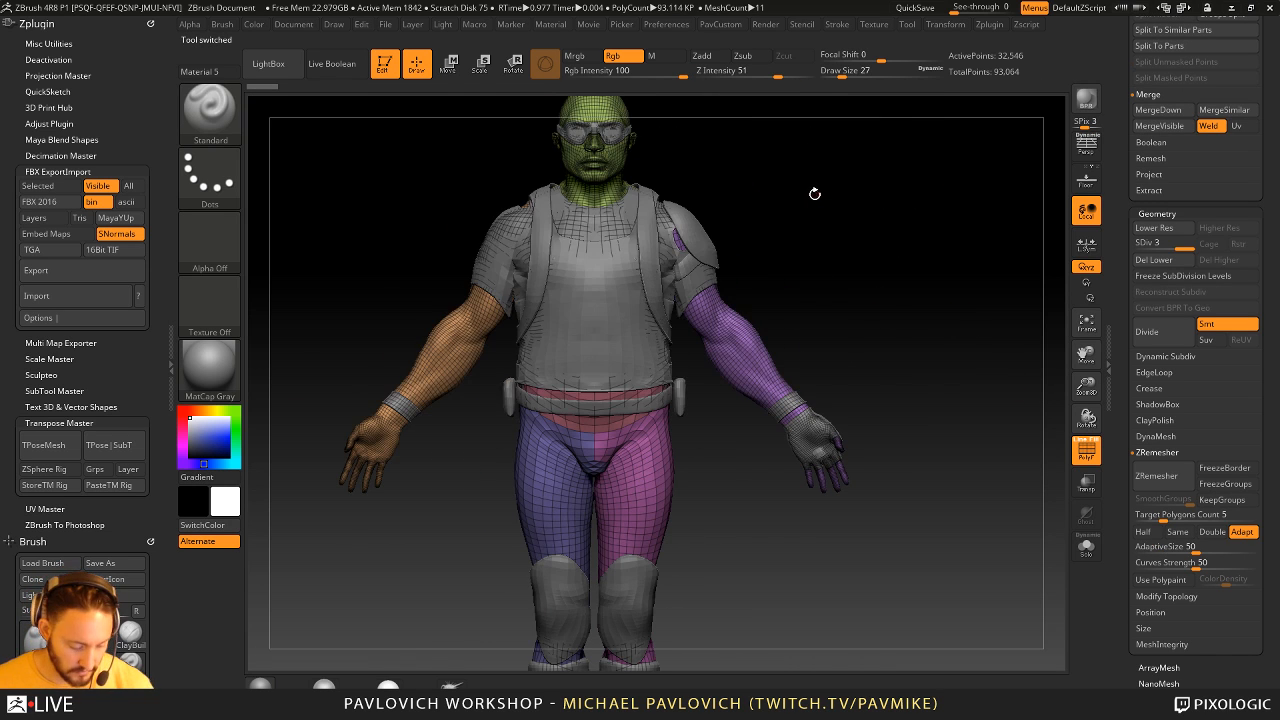
- Select the wristBands subtool and merge both wristbands into a single polygroup
{"action": "key", "text": "comma"}
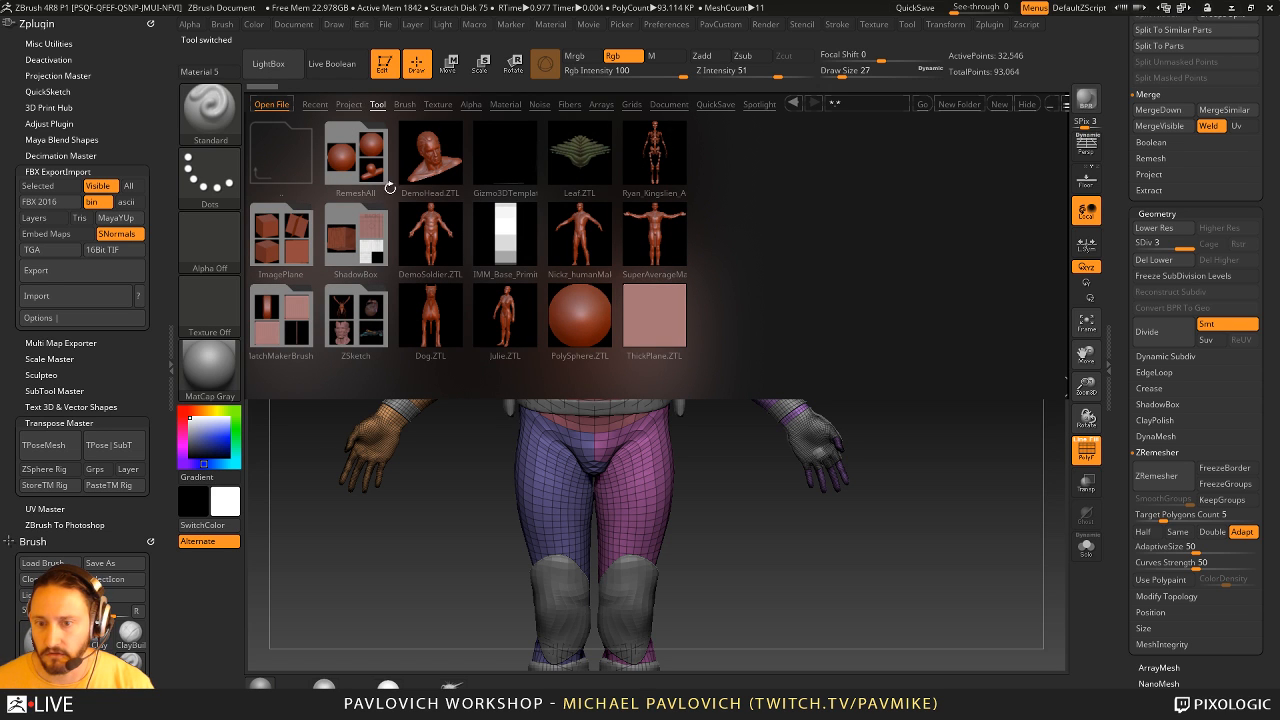
{"action": "left_click", "coordinate": [1018, 104]}
{"action": "left_click_drag", "start_coordinate": [899, 262], "coordinate": [918, 382], "text": "alt"}
{"action": "left_click", "coordinate": [940, 394], "text": "alt"}
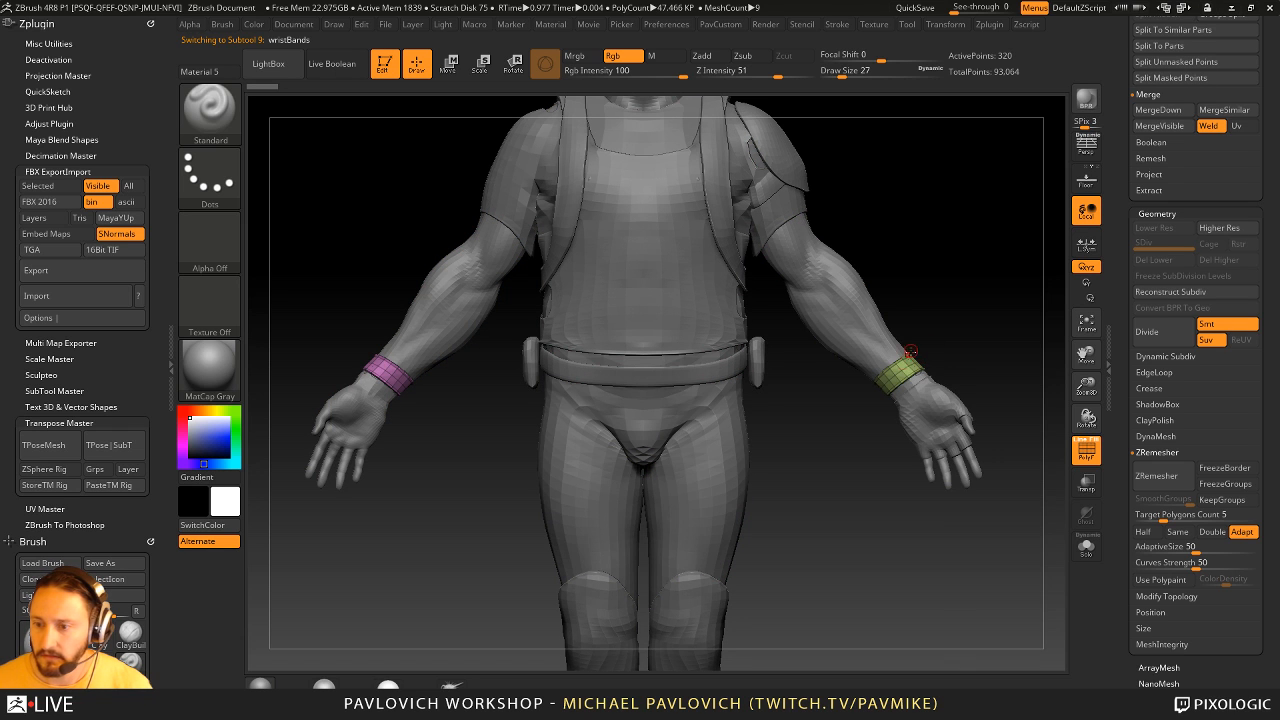
{"action": "key", "text": "ctrl+w"}
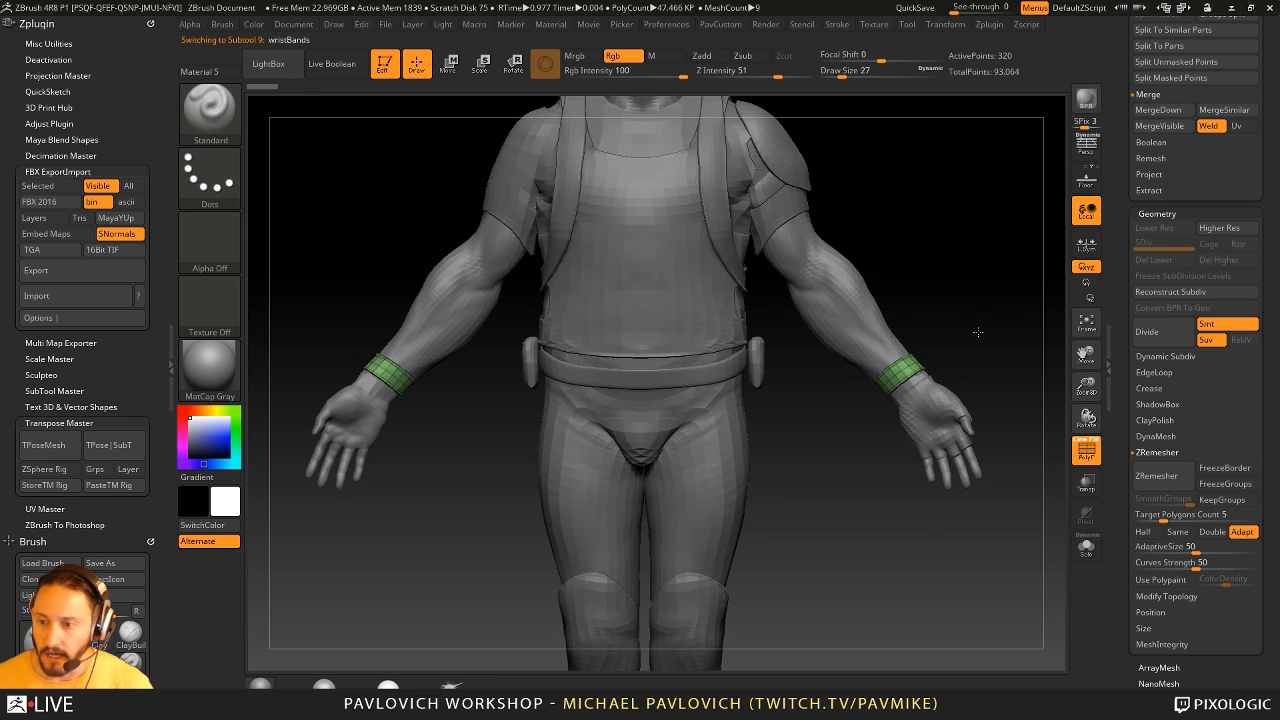
- Try to pull one wristband out of place with the Move brush and undo the change
{"action": "mouse_move", "coordinate": [977, 331]}
{"action": "left_mouse_down"}
{"action": "mouse_move", "coordinate": [900, 357]}
{"action": "mouse_move", "coordinate": [972, 340]}
{"action": "mouse_move", "coordinate": [955, 352]}
{"action": "left_mouse_up"}
{"action": "key", "text": "b"}
{"action": "key", "text": "z"}
{"action": "key", "text": "m"}
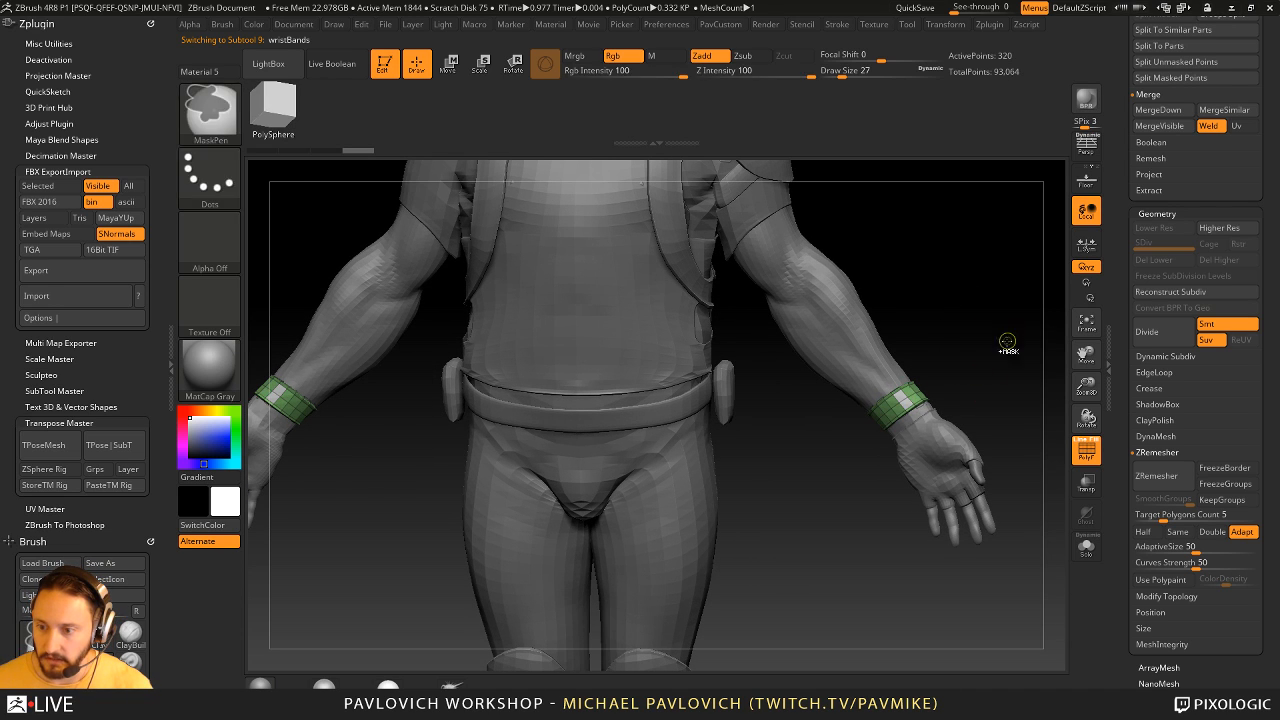
{"action": "key", "text": "ctrl+z"}
{"action": "key", "text": "b"}
{"action": "key", "text": "m"}
{"action": "key", "text": "v"}
{"action": "left_click_drag", "start_coordinate": [920, 368], "coordinate": [966, 271]}
{"action": "key", "text": "ctrl+z"}
{"action": "left_click_drag", "start_coordinate": [821, 413], "coordinate": [743, 457], "text": "alt"}
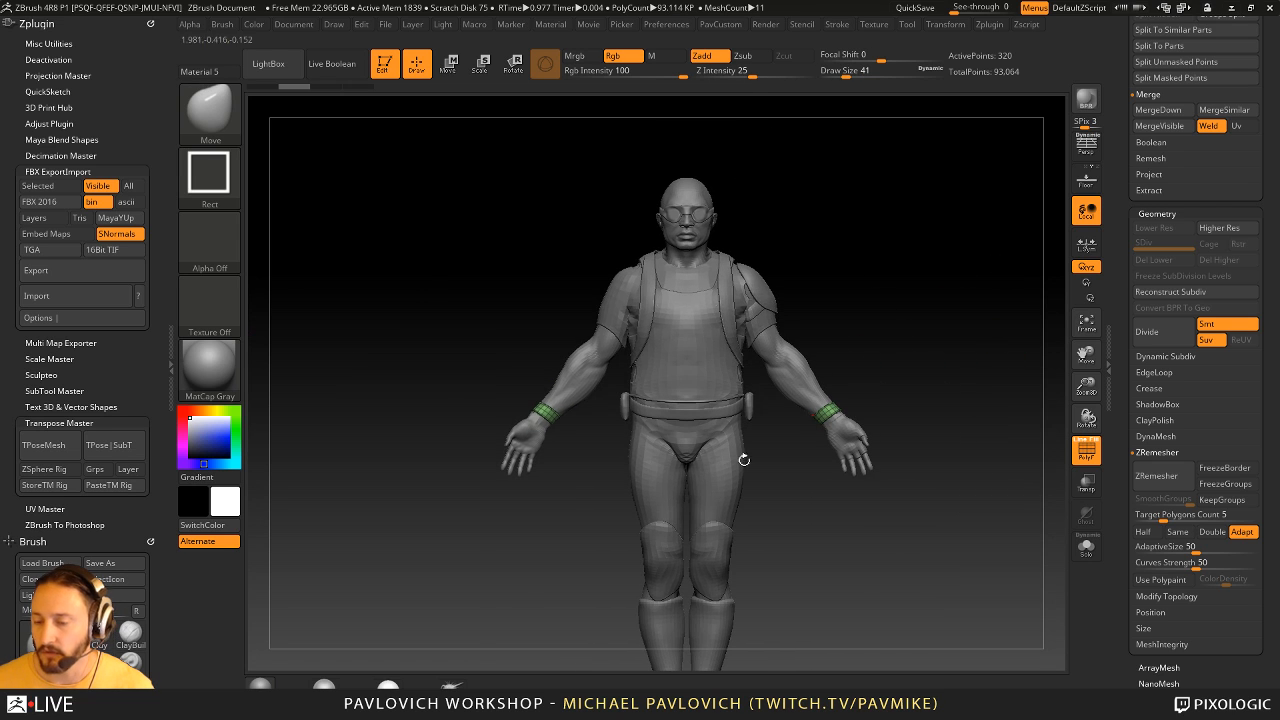
- Create a combined low-resolution posing mesh of all the soldier's subtools with Transpose Master's TPoseMesh
{"action": "left_click_drag", "start_coordinate": [1120, 360], "coordinate": [1134, 551]}
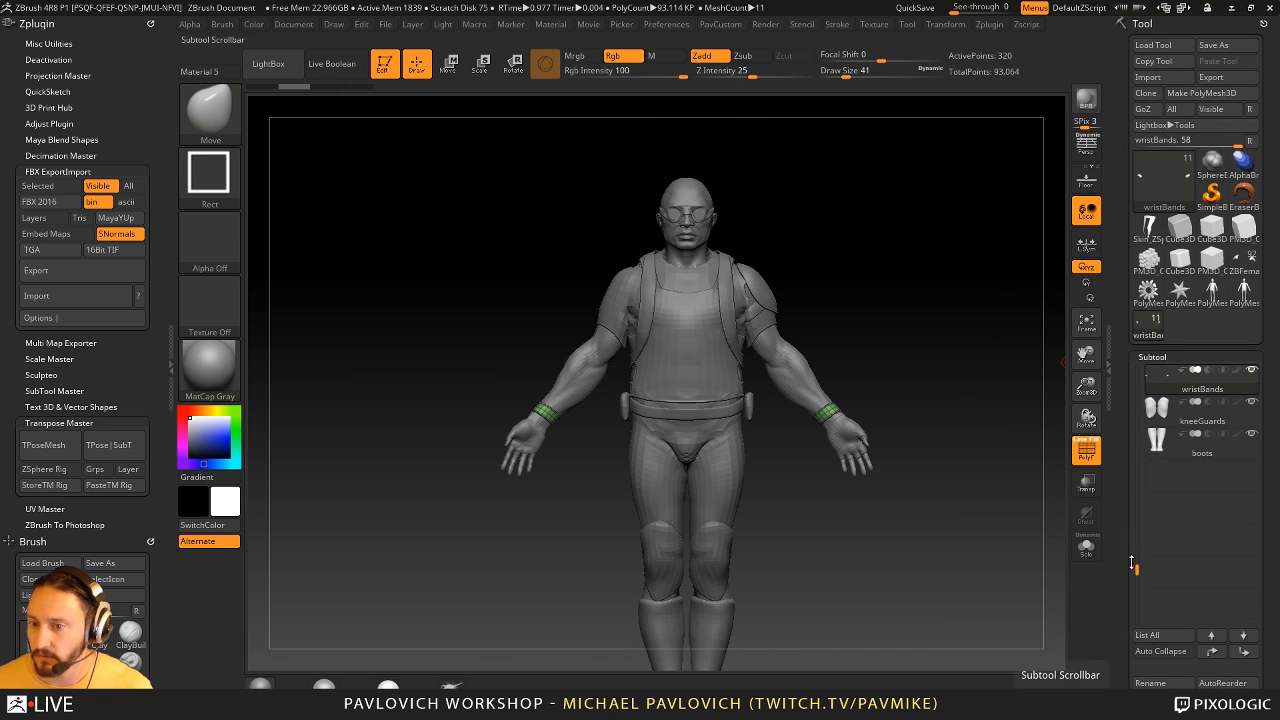
{"action": "left_click_drag", "start_coordinate": [995, 393], "coordinate": [940, 371], "text": "alt"}
{"action": "key", "text": "space"}
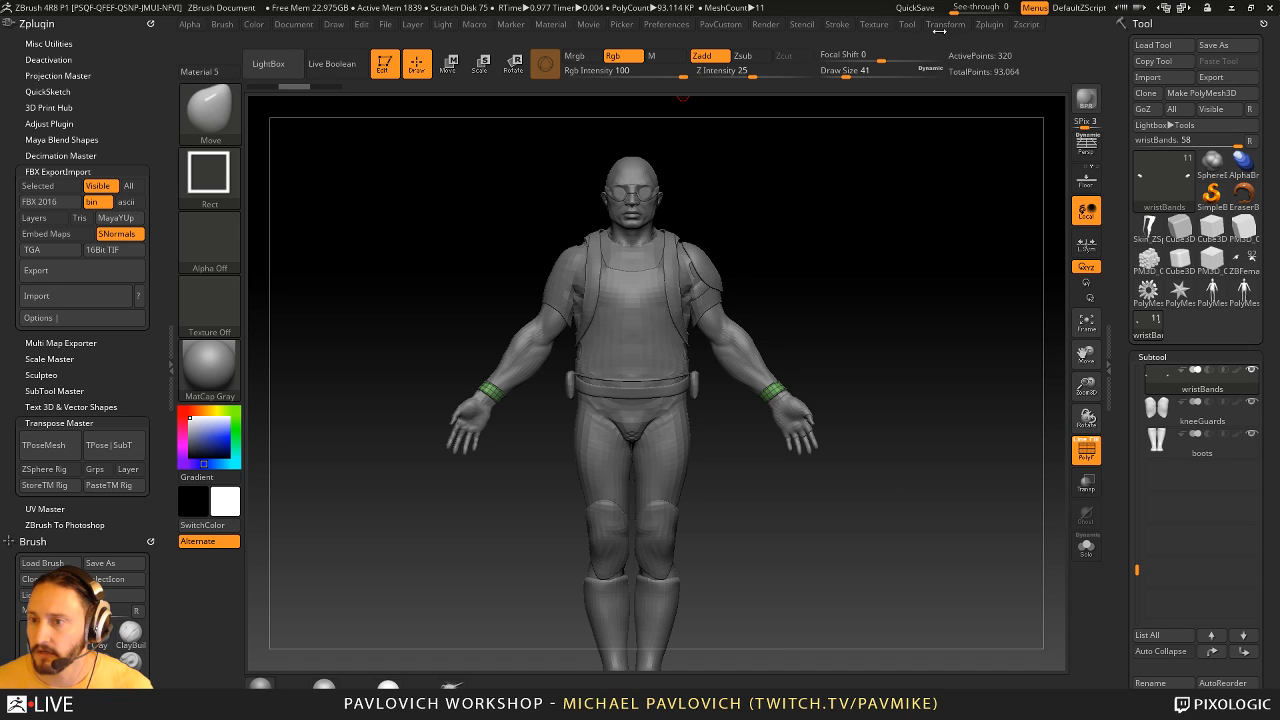
{"action": "left_click_drag", "start_coordinate": [140, 100], "coordinate": [138, 83]}
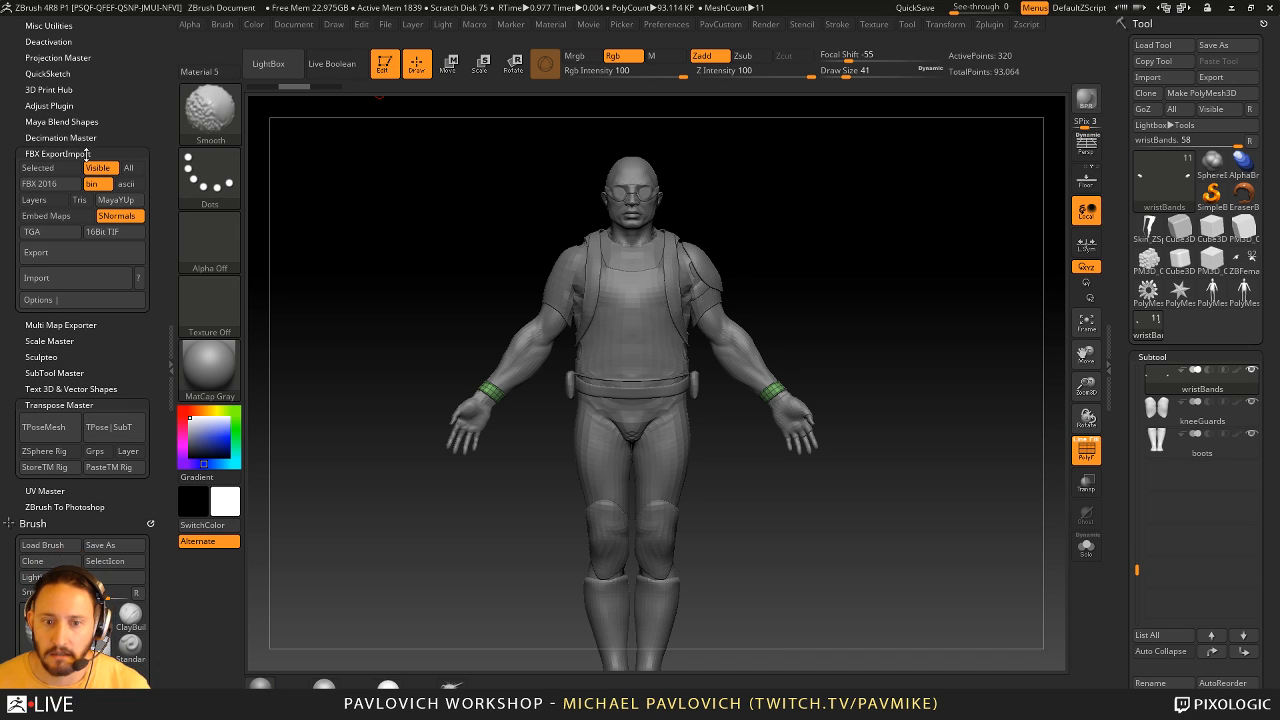
{"action": "left_click", "coordinate": [85, 154], "text": "shift"}
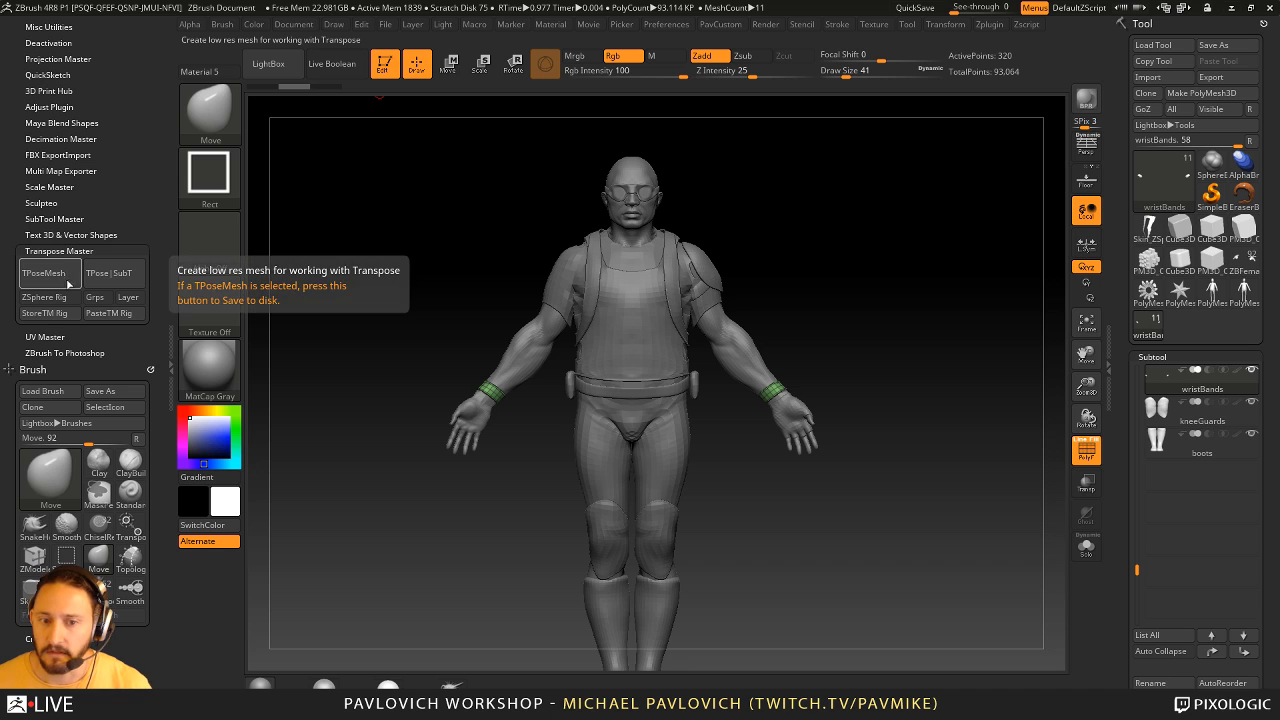
{"action": "left_click", "coordinate": [45, 275]}
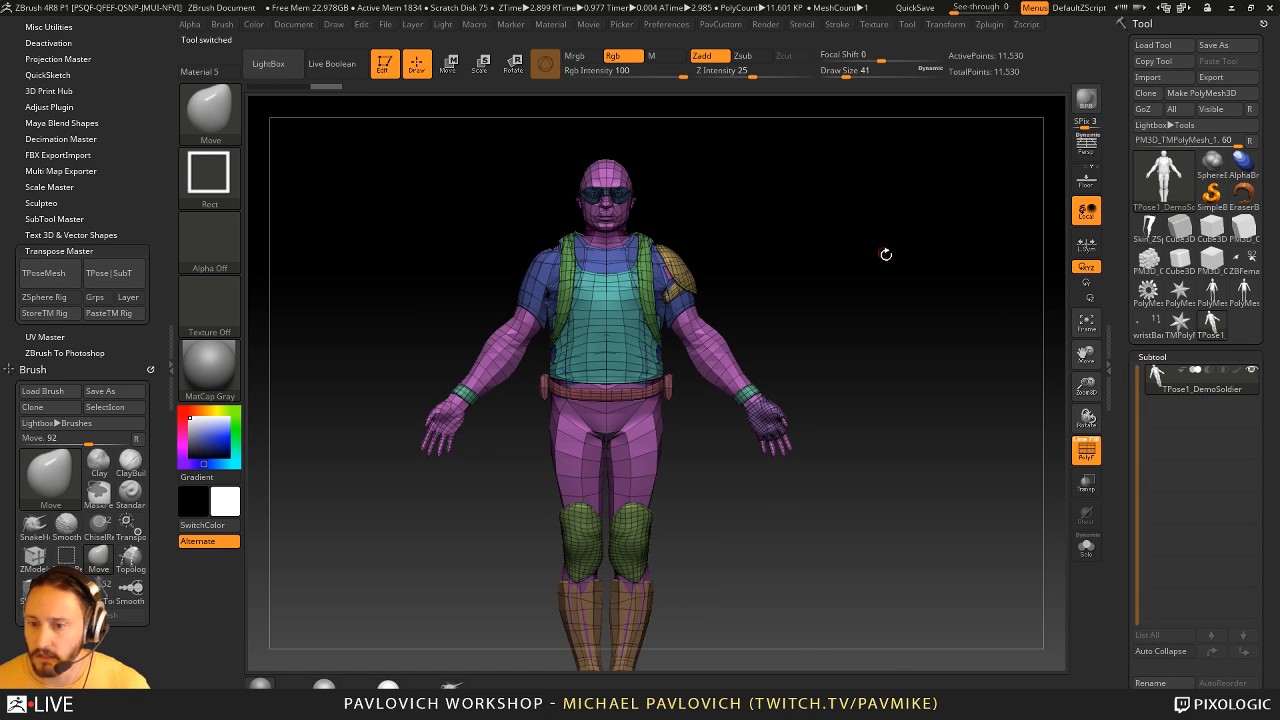
- Mask everything on the posing mesh except the soldier's left forearm and hand with MaskLasso
{"action": "key", "text": "ctrl+b"}
{"action": "left_click", "coordinate": [484, 183]}
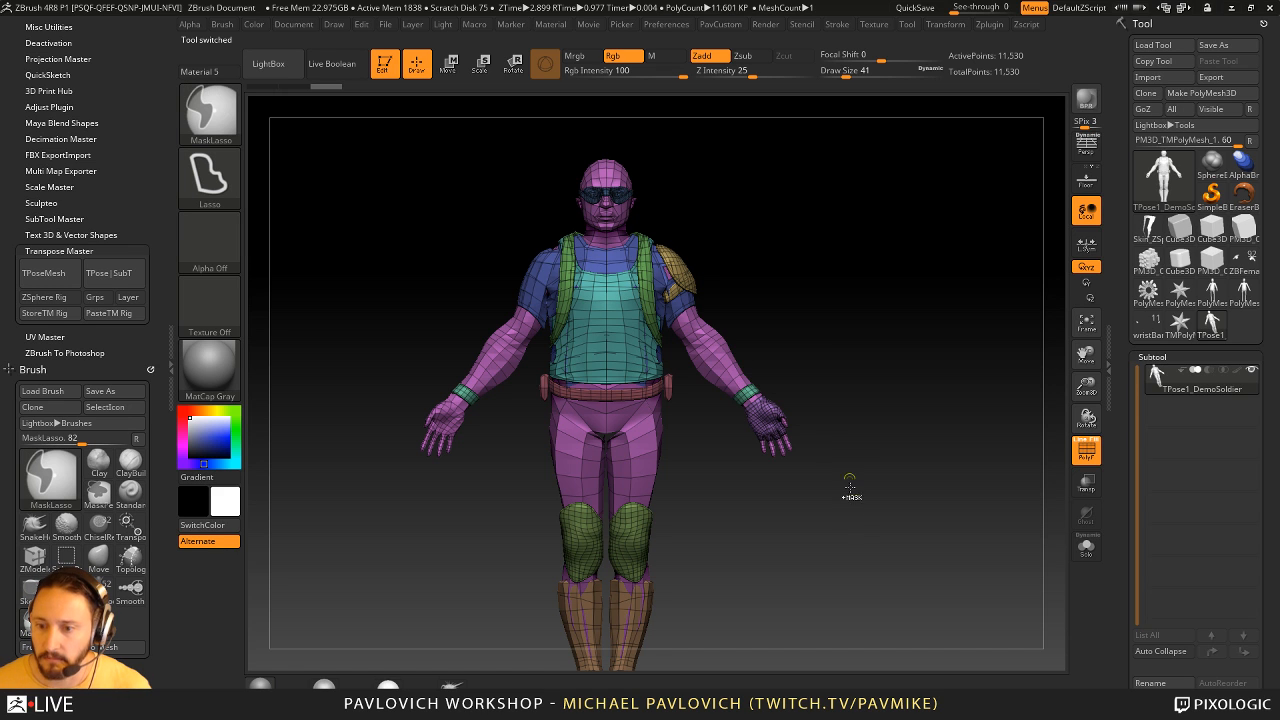
{"action": "mouse_move", "coordinate": [848, 482]}
{"action": "left_mouse_down", "text": "ctrl"}
{"action": "mouse_move", "coordinate": [741, 337]}
{"action": "mouse_move", "coordinate": [692, 343]}
{"action": "mouse_move", "coordinate": [690, 235]}
{"action": "mouse_move", "coordinate": [700, 250]}
{"action": "left_mouse_up", "text": "ctrl"}
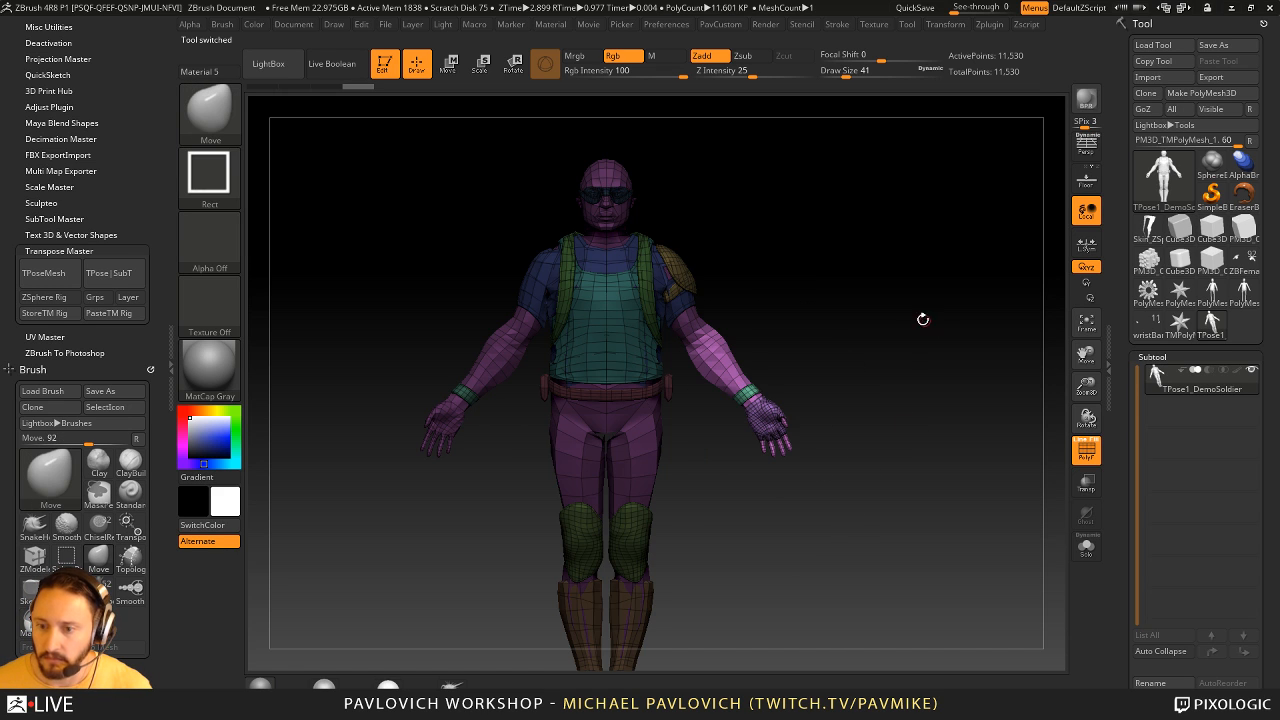
- Rotate the unmasked left forearm forward at the elbow with the gizmo from a side view
{"action": "key", "text": "r"}
{"action": "left_click_drag", "start_coordinate": [894, 343], "coordinate": [850, 343], "text": "shift"}
{"action": "left_click", "coordinate": [621, 343], "text": "alt"}
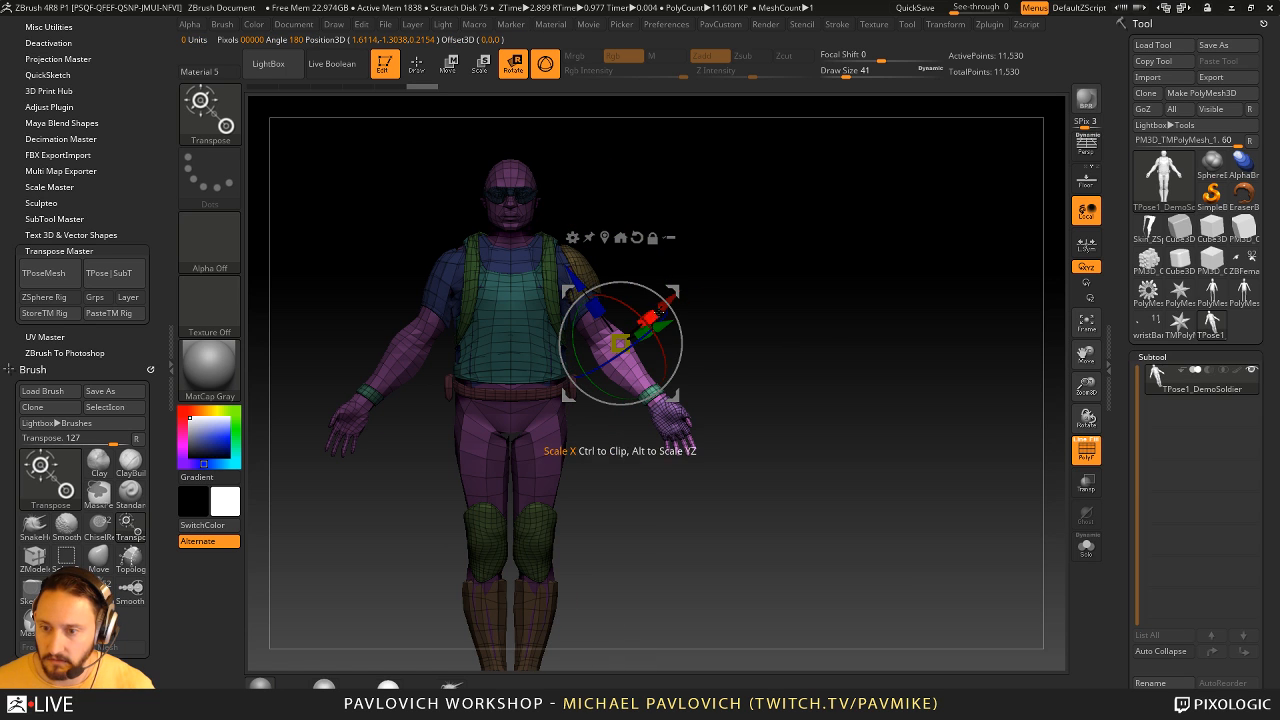
{"action": "left_click_drag", "start_coordinate": [671, 294], "coordinate": [659, 292], "text": "alt"}
{"action": "left_click_drag", "start_coordinate": [740, 317], "coordinate": [690, 320], "text": "shift"}
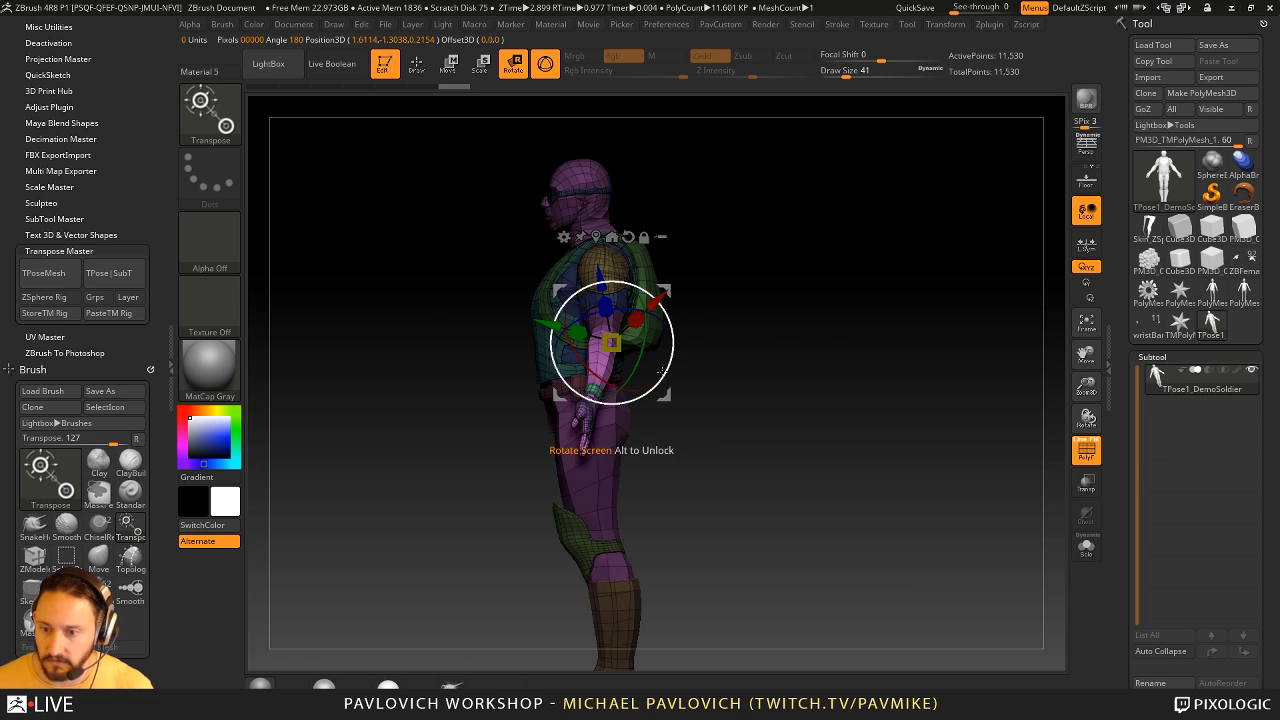
{"action": "mouse_move", "coordinate": [663, 372]}
{"action": "left_mouse_down"}
{"action": "mouse_move", "coordinate": [624, 397]}
{"action": "mouse_move", "coordinate": [652, 402]}
{"action": "left_mouse_up"}
{"action": "key", "text": "w"}
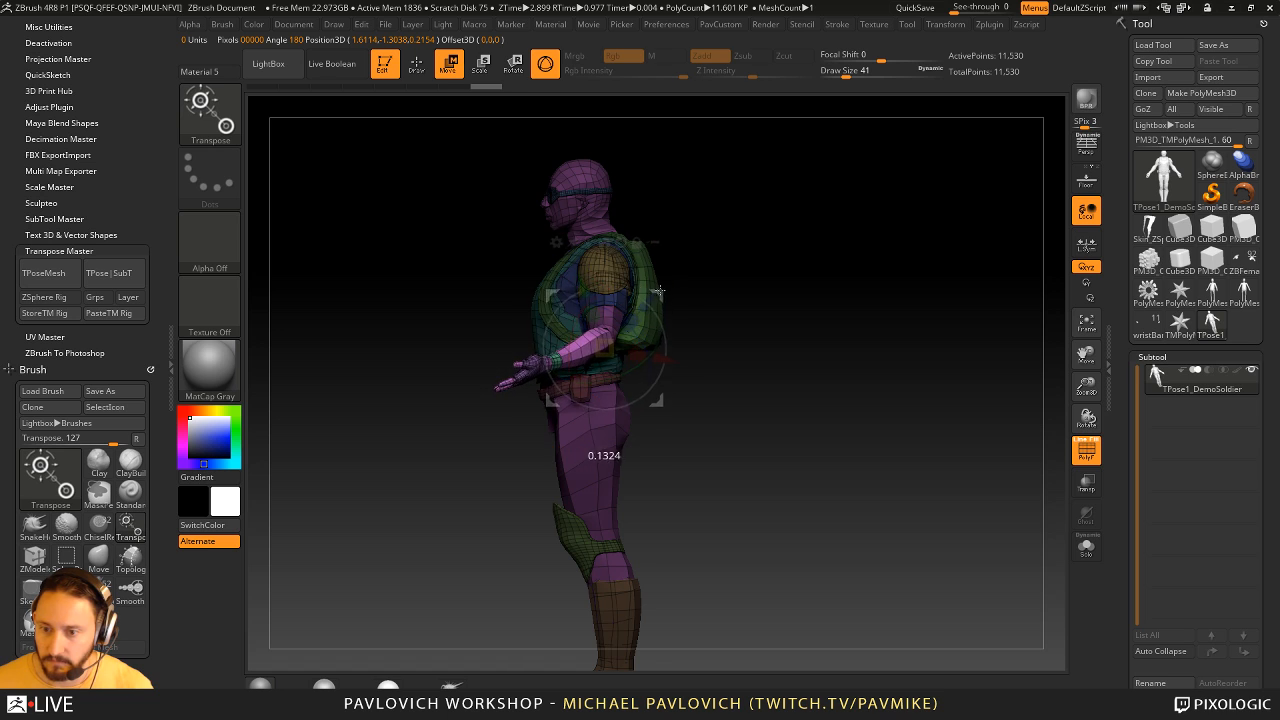
- Return to Draw mode and transfer the new arm pose to the original subtools with TPose|SubT
{"action": "key", "text": "q"}
{"action": "mouse_move", "coordinate": [800, 342]}
{"action": "left_mouse_down", "text": "shift"}
{"action": "mouse_move", "coordinate": [890, 335]}
{"action": "mouse_move", "coordinate": [875, 376]}
{"action": "mouse_move", "coordinate": [928, 335]}
{"action": "left_mouse_up", "text": "shift"}
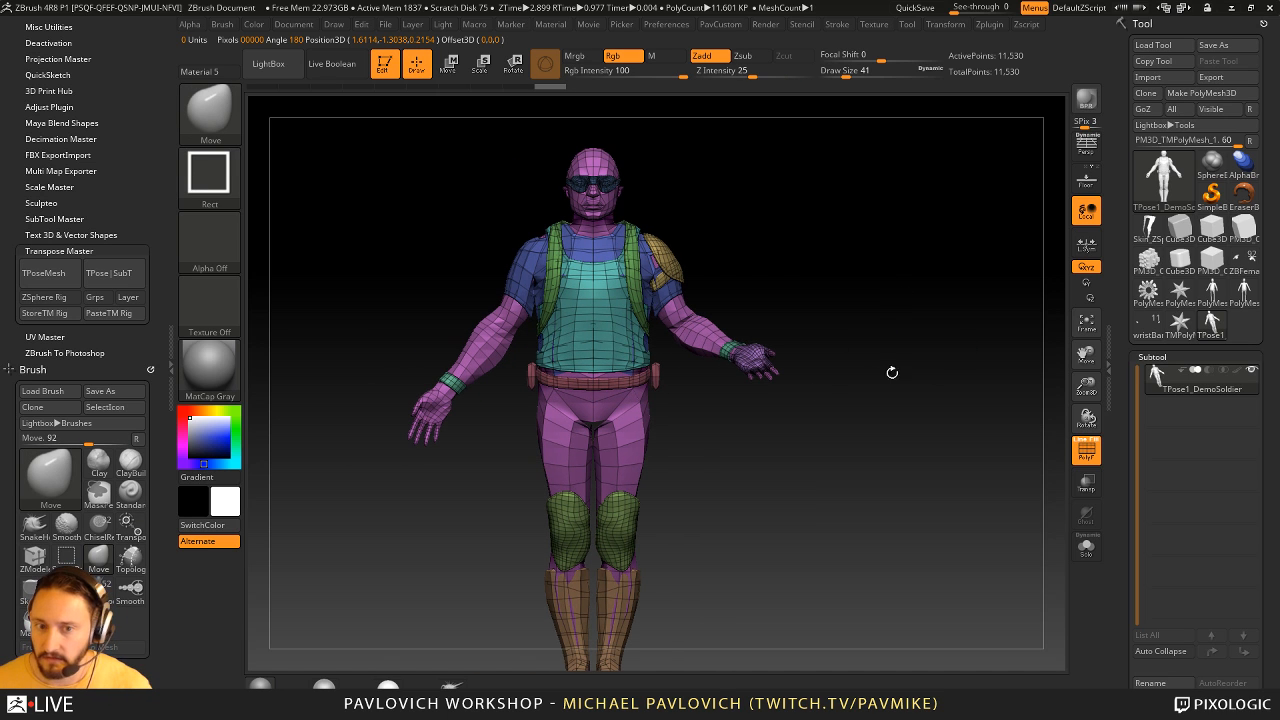
{"action": "left_click", "coordinate": [109, 273]}
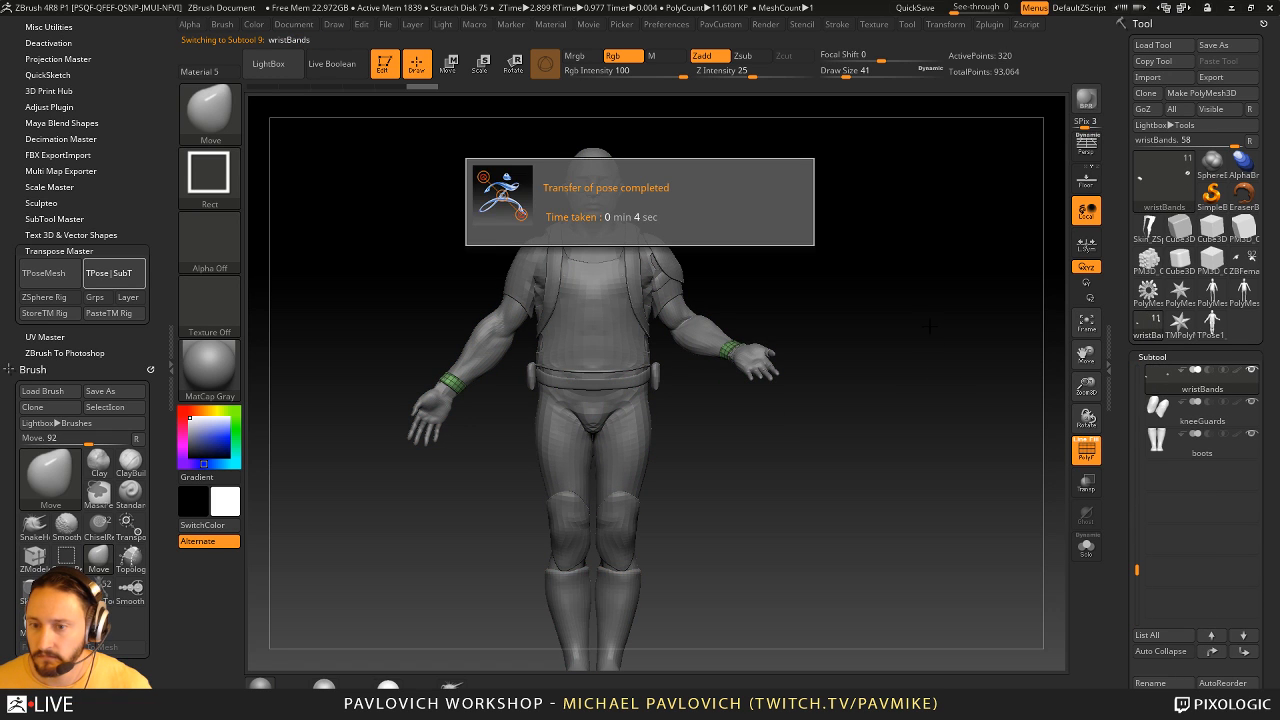
{"action": "mouse_move", "coordinate": [934, 318]}
{"action": "right_mouse_down", "text": "ctrl"}
{"action": "mouse_move", "coordinate": [945, 337]}
{"action": "mouse_move", "coordinate": [1030, 366]}
{"action": "right_mouse_up", "text": "ctrl"}
- Switch to the Standard brush and set its draw size to 83
{"action": "key", "text": "b"}
{"action": "key", "text": "s"}
{"action": "key", "text": "t"}
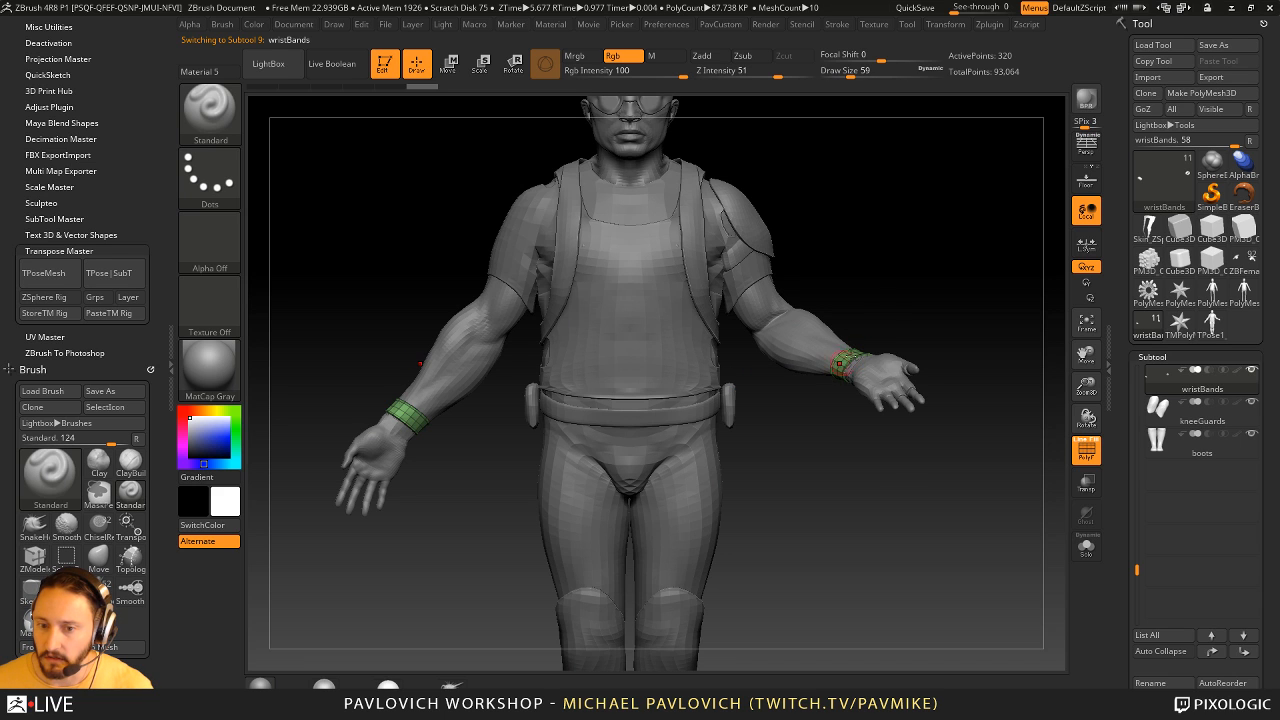
{"action": "mouse_move", "coordinate": [853, 356]}
{"action": "right_mouse_down"}
{"action": "mouse_move", "coordinate": [886, 372]}
{"action": "mouse_move", "coordinate": [851, 372]}
{"action": "right_mouse_up"}
{"action": "key", "text": "s"}
{"action": "left_click", "coordinate": [917, 304]}
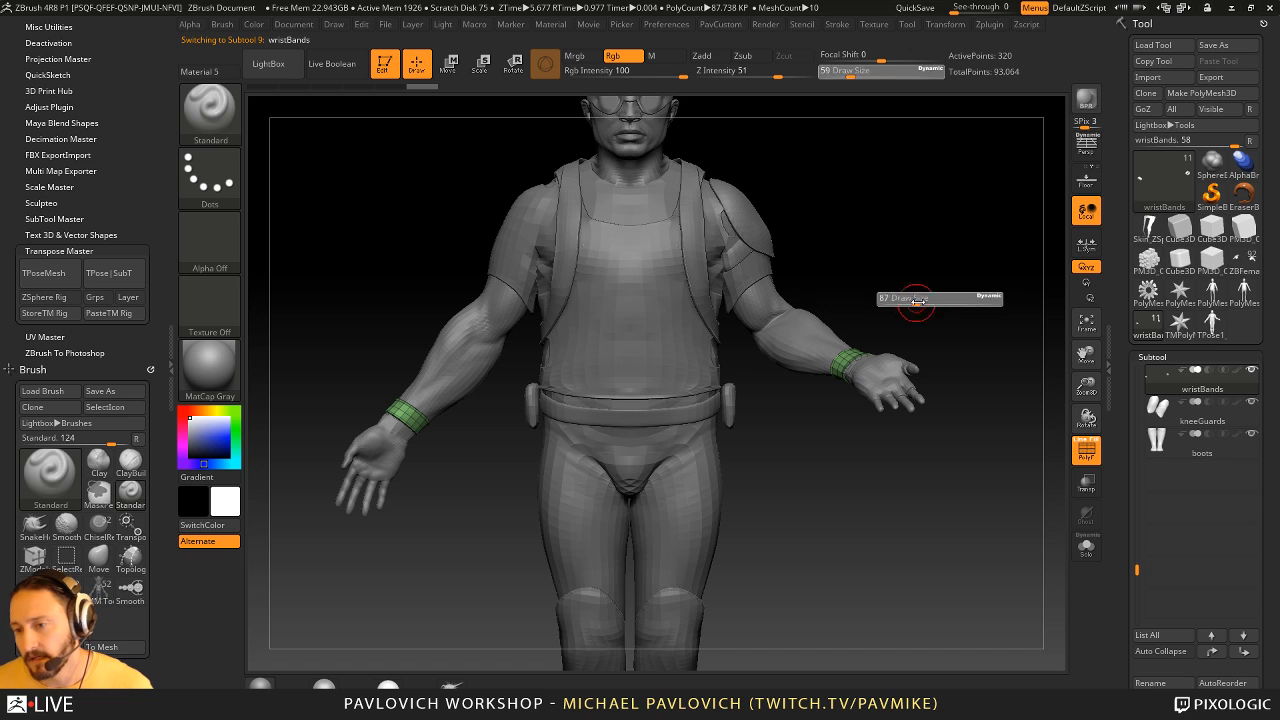
{"action": "key", "text": "s"}
- Select the DemoSoldier body subtool, hide its polyframe and isolate it in Solo mode
{"action": "left_click", "coordinate": [811, 341], "text": "alt"}
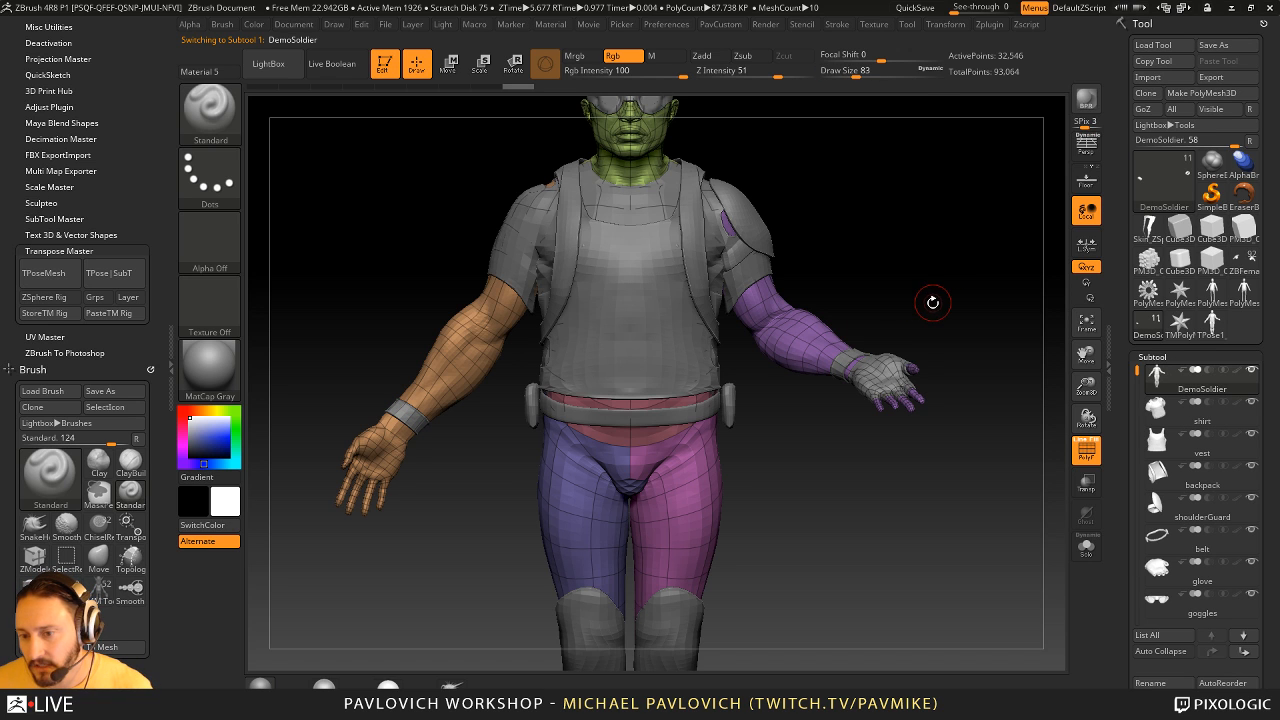
{"action": "left_click", "coordinate": [1087, 452]}
{"action": "left_click_drag", "start_coordinate": [1128, 448], "coordinate": [1122, 298]}
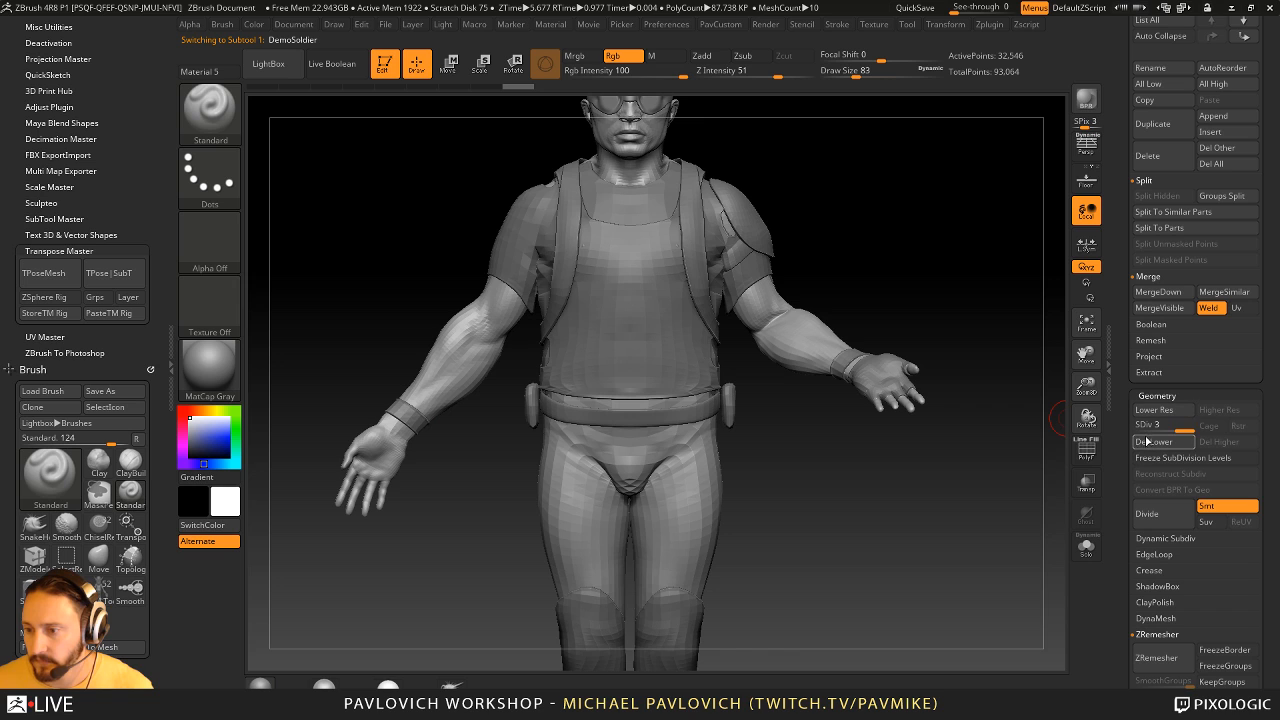
{"action": "left_click", "coordinate": [1086, 546]}
{"action": "left_click_drag", "start_coordinate": [820, 200], "coordinate": [679, 298]}
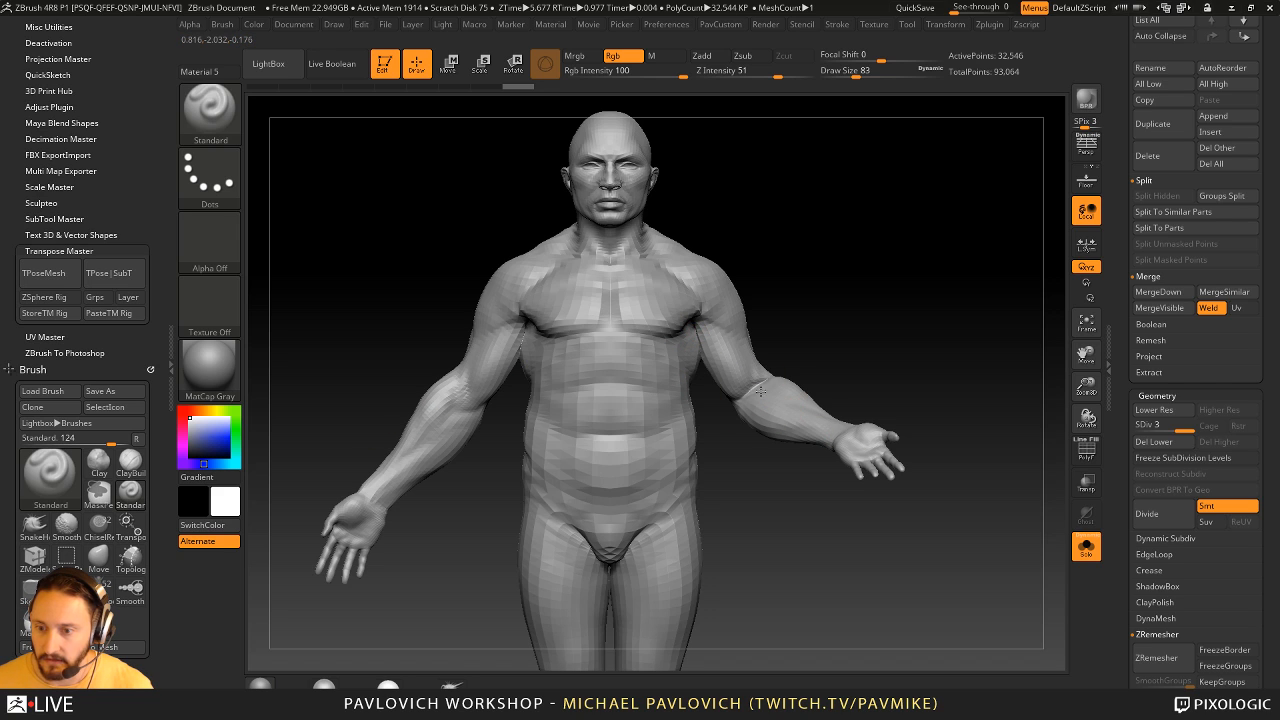
- Set the Standard brush to Zadd with Rgb off, test a symmetrical stroke down the posed arm and undo it
{"action": "left_click_drag", "start_coordinate": [761, 391], "coordinate": [775, 397]}
{"action": "left_click", "coordinate": [710, 57]}
{"action": "left_click", "coordinate": [624, 57]}
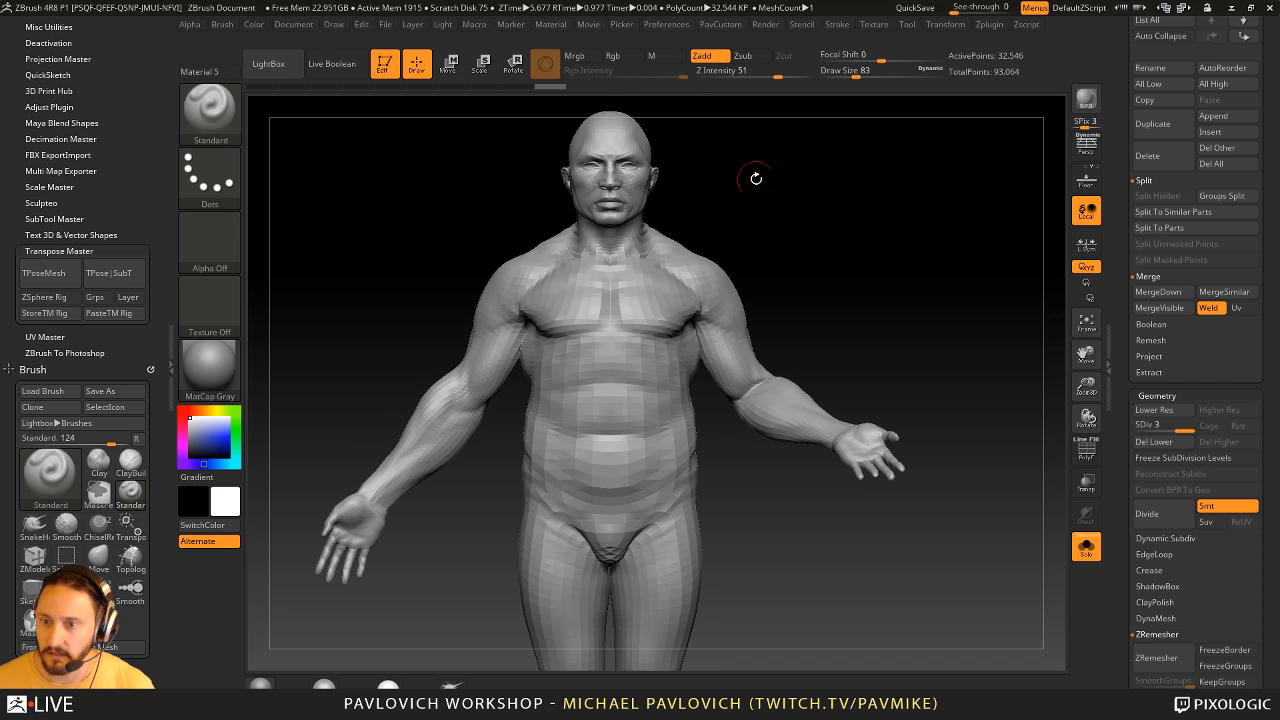
{"action": "left_click_drag", "start_coordinate": [714, 308], "coordinate": [791, 440]}
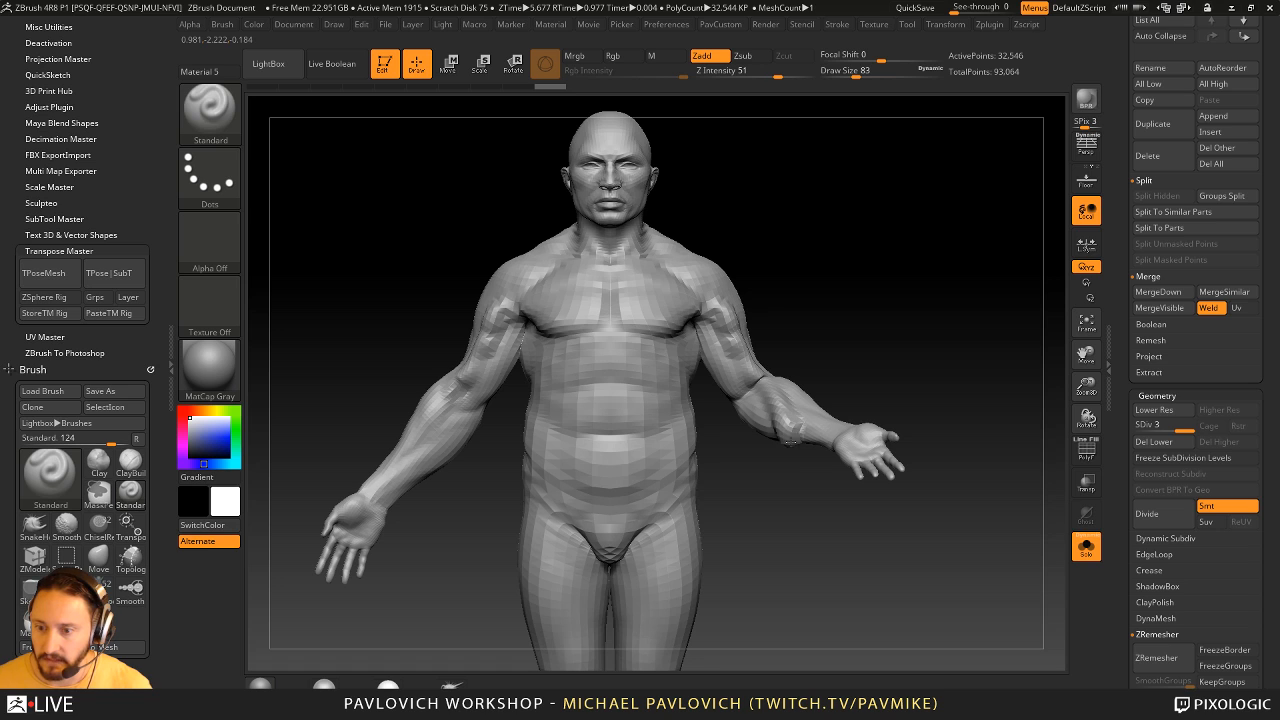
{"action": "key", "text": "ctrl+z"}
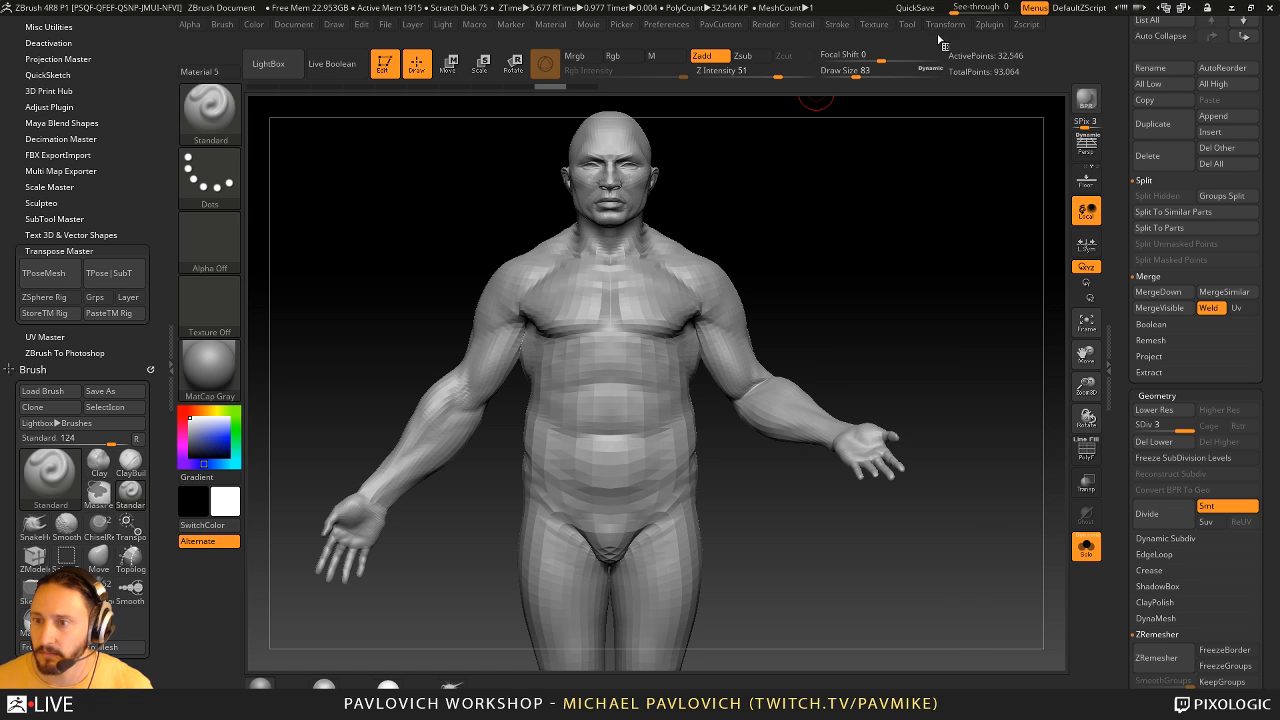
- Enable posable symmetry for the body and test a sculpting stroke down the posed arm
{"action": "left_click", "coordinate": [942, 25]}
{"action": "left_click_drag", "start_coordinate": [791, 94], "coordinate": [112, 74]}
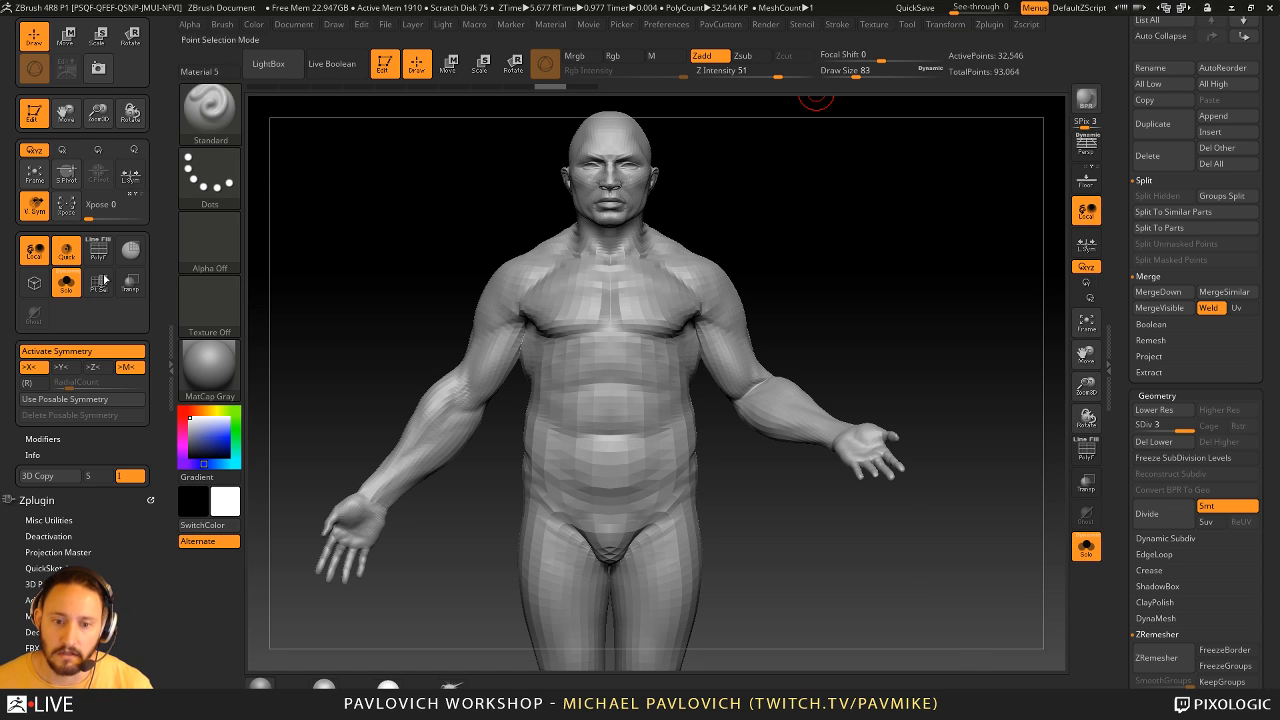
{"action": "left_click", "coordinate": [78, 399]}
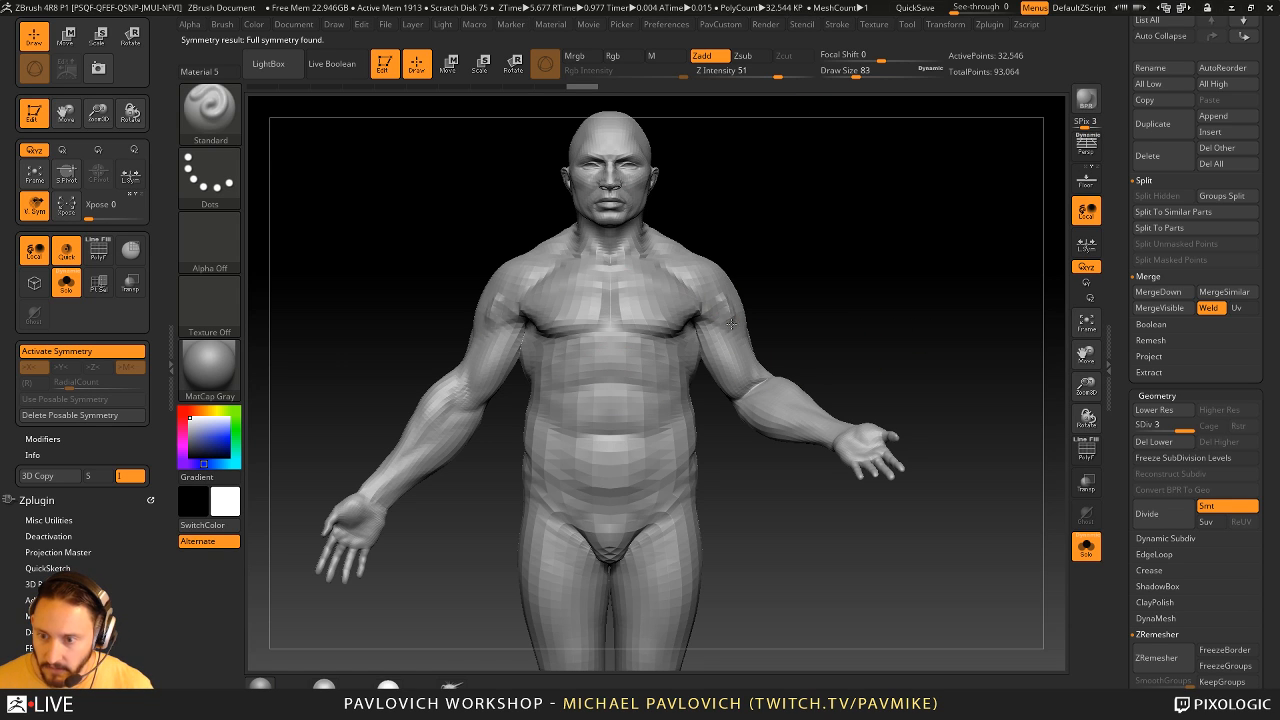
{"action": "mouse_move", "coordinate": [728, 318]}
{"action": "left_mouse_down"}
{"action": "mouse_move", "coordinate": [765, 390]}
{"action": "mouse_move", "coordinate": [825, 433]}
{"action": "mouse_move", "coordinate": [729, 314]}
{"action": "mouse_move", "coordinate": [744, 374]}
{"action": "mouse_move", "coordinate": [812, 428]}
{"action": "left_mouse_up"}
{"action": "mouse_move", "coordinate": [935, 329]}
{"action": "left_mouse_down"}
{"action": "mouse_move", "coordinate": [885, 409]}
{"action": "mouse_move", "coordinate": [963, 286]}
{"action": "mouse_move", "coordinate": [946, 323]}
{"action": "mouse_move", "coordinate": [858, 345]}
{"action": "left_mouse_up"}
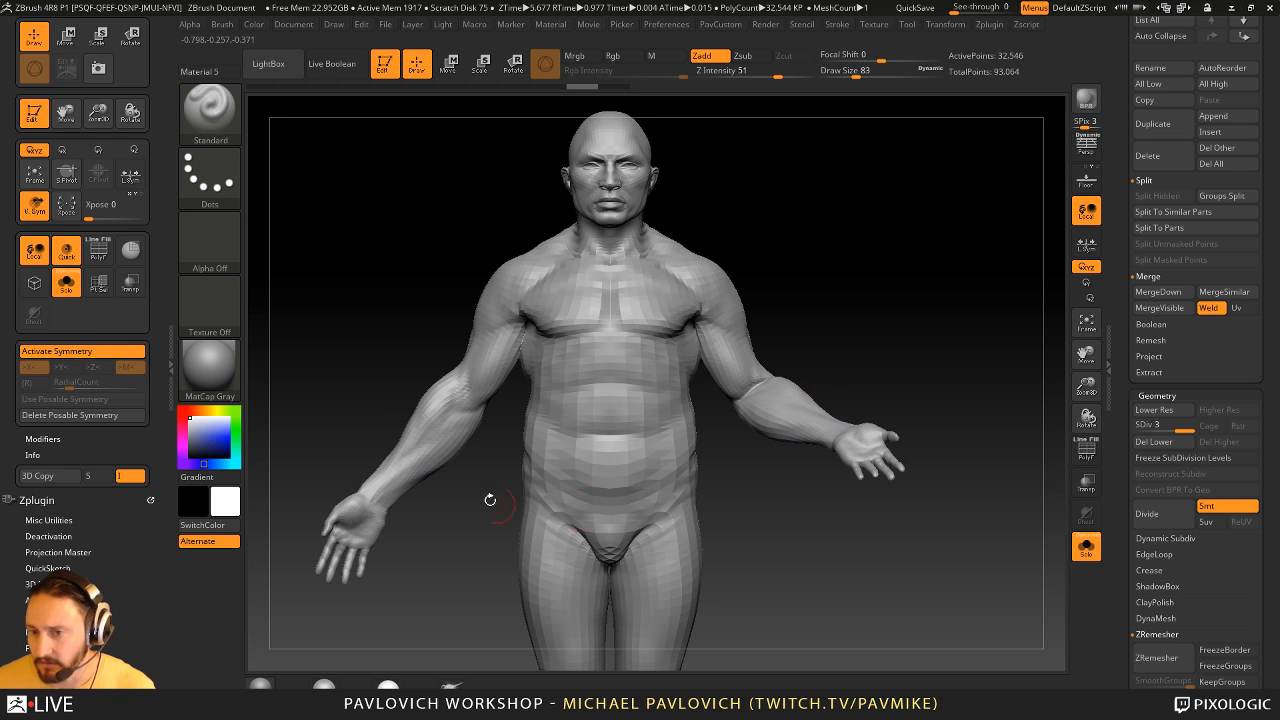
{"action": "left_click_drag", "start_coordinate": [923, 243], "coordinate": [932, 270]}
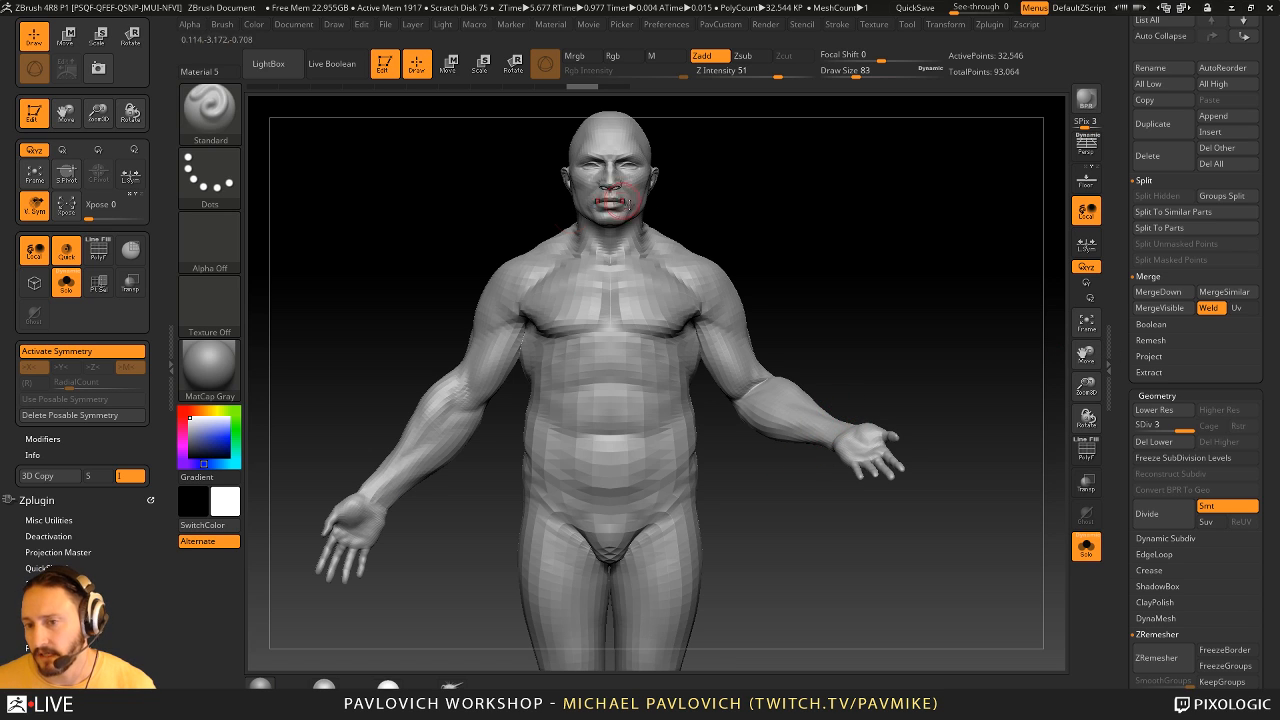
{"action": "left_click_drag", "start_coordinate": [835, 312], "coordinate": [846, 341]}
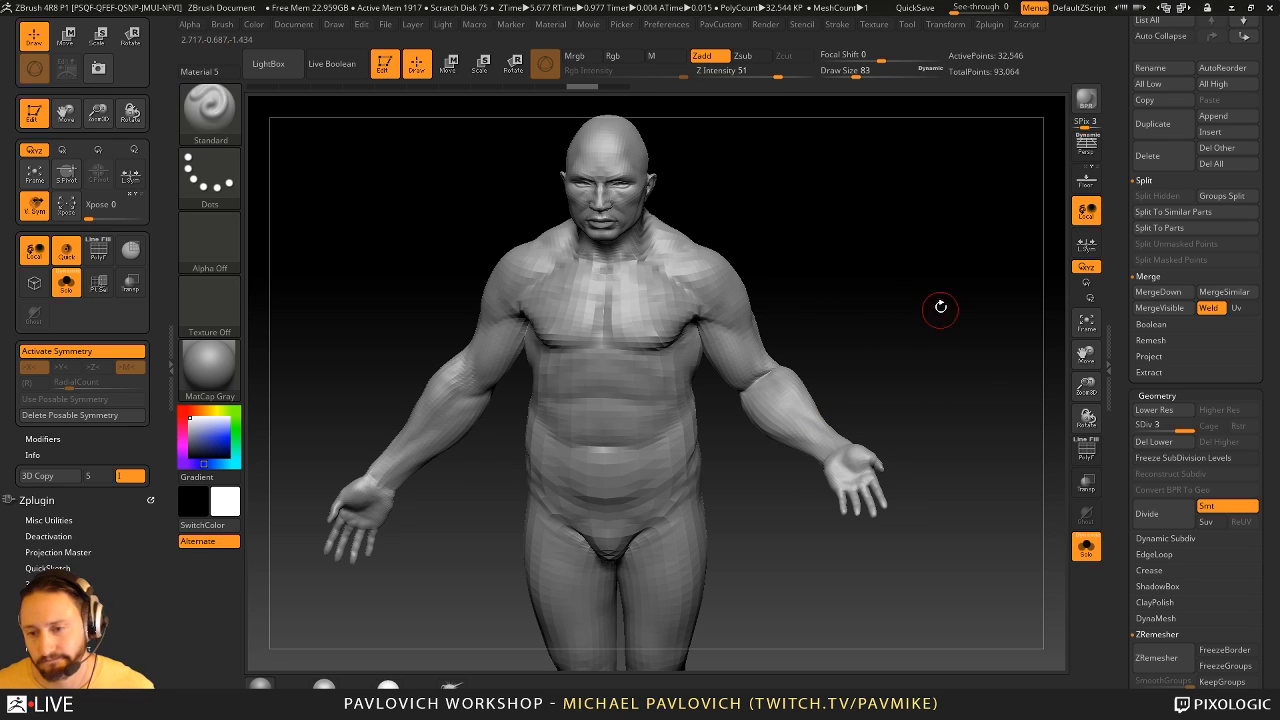
{"action": "left_click_drag", "start_coordinate": [937, 303], "coordinate": [944, 279]}
{"action": "left_click_drag", "start_coordinate": [760, 241], "coordinate": [875, 227], "text": "alt"}
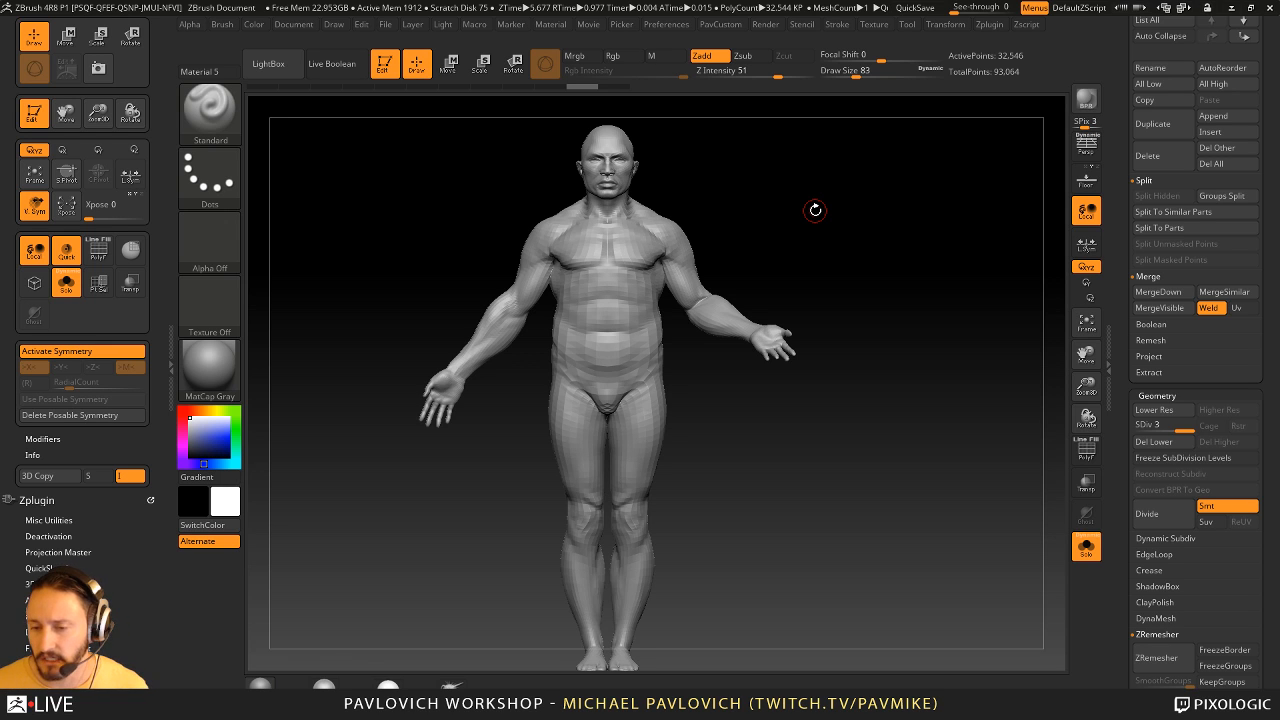
- Switch to the ZBFemale_TechSuitDetails tool, turn off Solo mode and view the whole figure at an angle
{"action": "left_click_drag", "start_coordinate": [1127, 195], "coordinate": [1130, 400]}
{"action": "left_click", "coordinate": [1148, 336]}
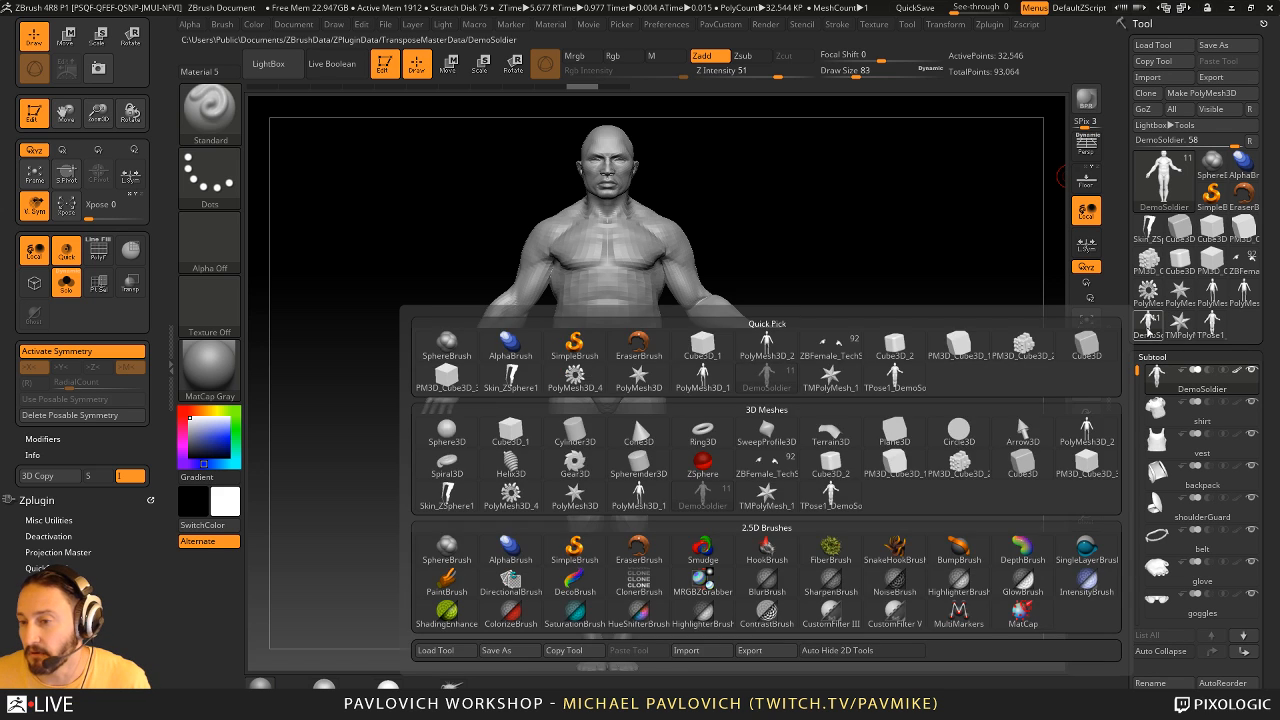
{"action": "left_click", "coordinate": [1246, 265]}
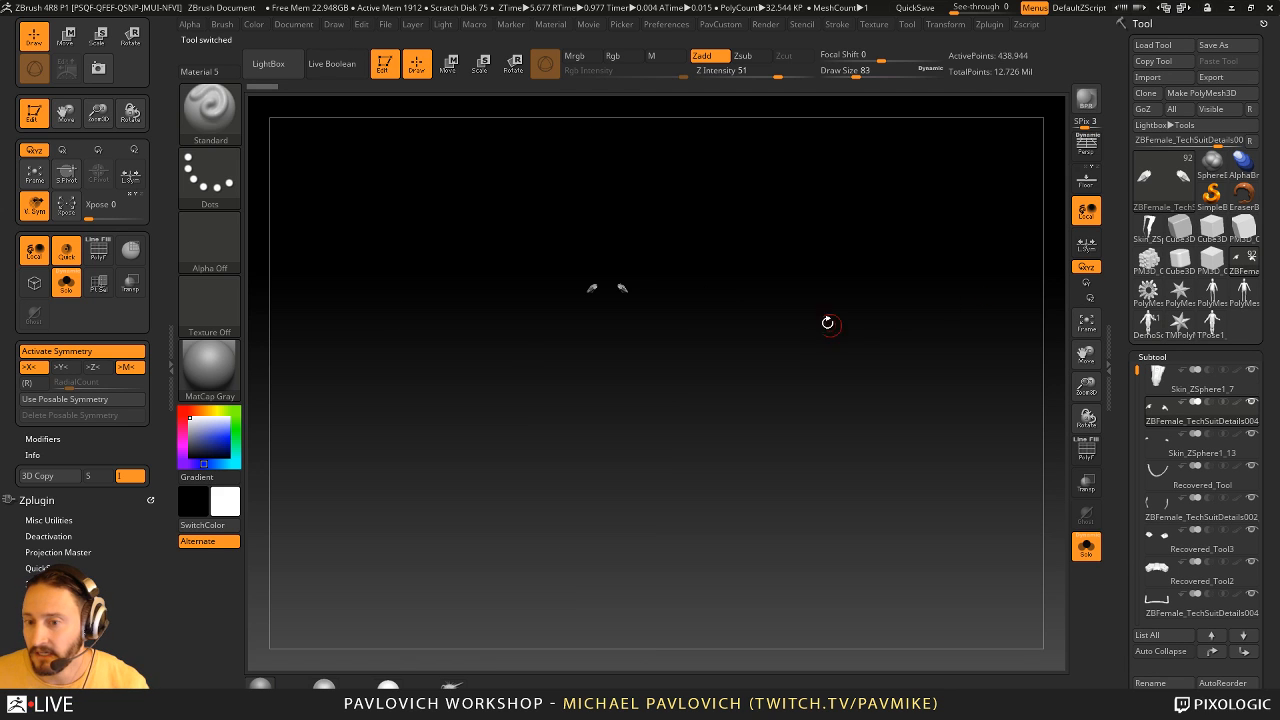
{"action": "left_click", "coordinate": [1085, 546]}
{"action": "left_click_drag", "start_coordinate": [843, 236], "coordinate": [898, 357], "text": "alt"}
{"action": "left_click_drag", "start_coordinate": [954, 426], "coordinate": [882, 288], "text": "alt"}
{"action": "left_click_drag", "start_coordinate": [971, 326], "coordinate": [725, 322]}
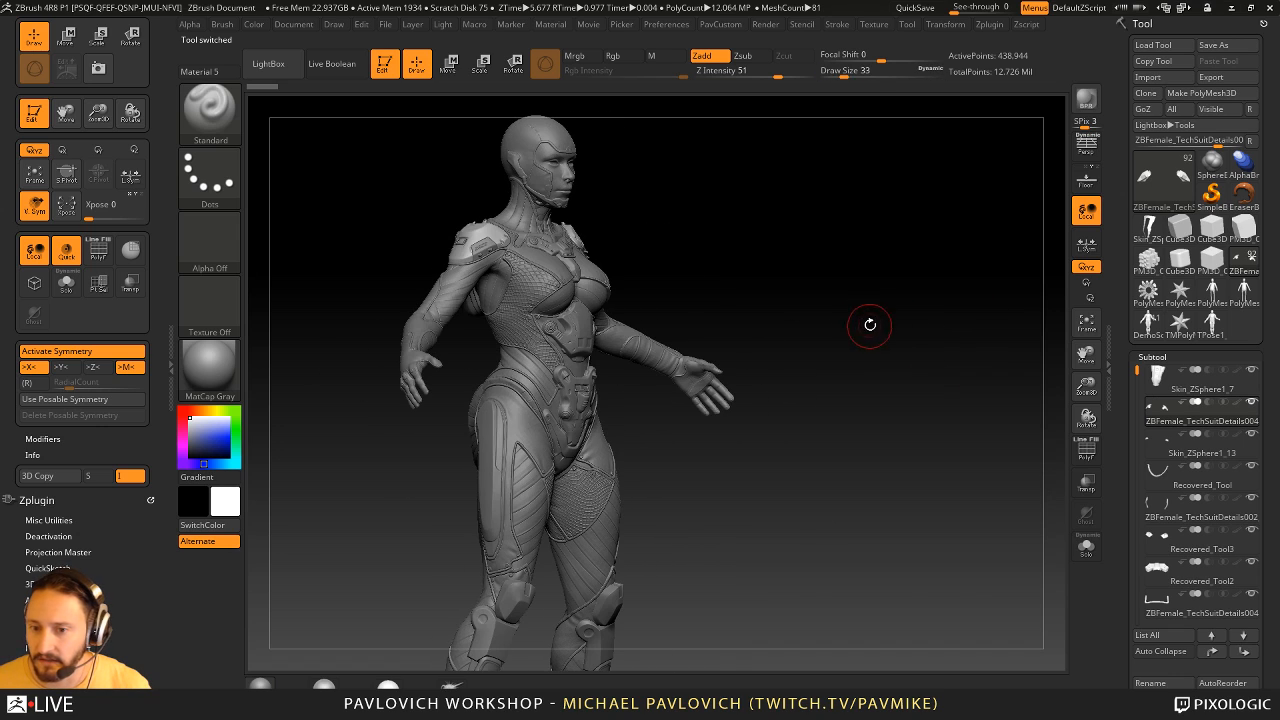
- Adjust the brush size, frame the tech-suit figure from the front and turn on perspective
{"action": "key", "text": "bracketright"}
{"action": "key", "text": "bracketleft"}
{"action": "mouse_move", "coordinate": [952, 333]}
{"action": "left_mouse_down"}
{"action": "mouse_move", "coordinate": [808, 338]}
{"action": "mouse_move", "coordinate": [914, 329]}
{"action": "mouse_move", "coordinate": [894, 326]}
{"action": "mouse_move", "coordinate": [909, 344]}
{"action": "mouse_move", "coordinate": [929, 337]}
{"action": "mouse_move", "coordinate": [914, 346]}
{"action": "mouse_move", "coordinate": [935, 352]}
{"action": "mouse_move", "coordinate": [903, 329]}
{"action": "mouse_move", "coordinate": [920, 371]}
{"action": "mouse_move", "coordinate": [942, 217]}
{"action": "mouse_move", "coordinate": [937, 231]}
{"action": "mouse_move", "coordinate": [763, 266]}
{"action": "left_mouse_up"}
{"action": "left_click", "coordinate": [1084, 154]}
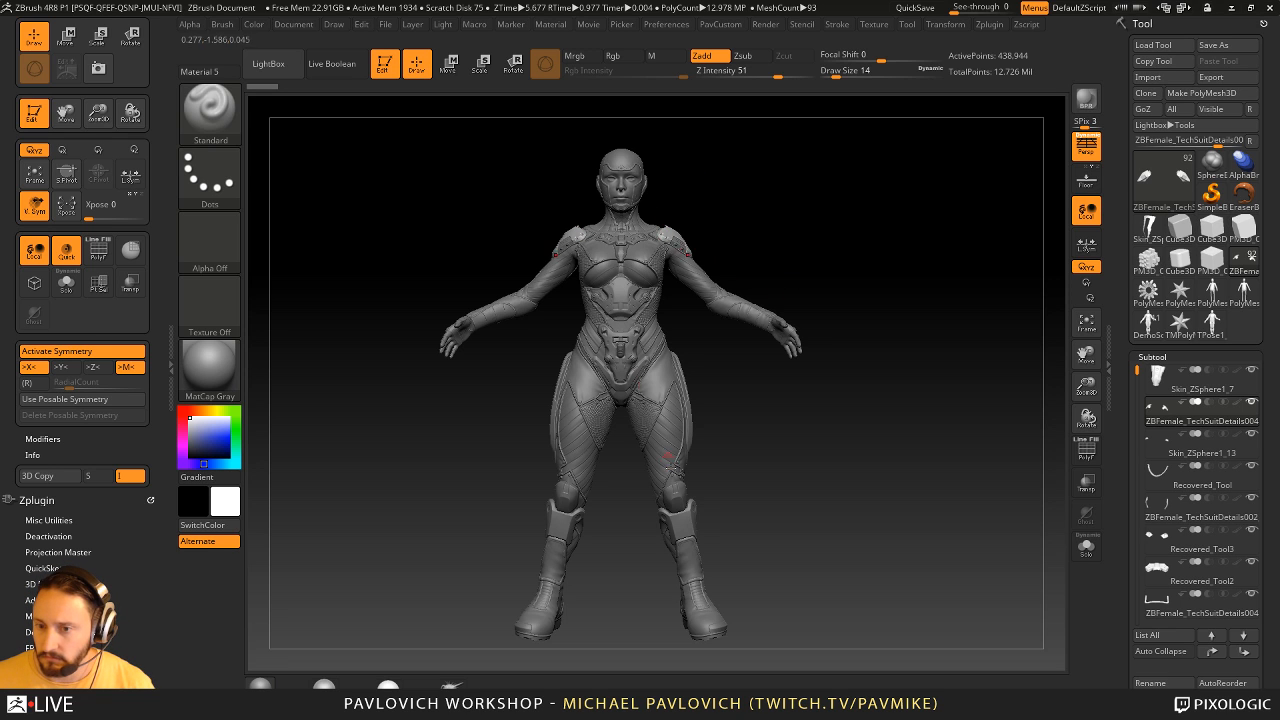
- Set the brush draw size to 31 and turn the tech-suit figure slightly off its front view
{"action": "key", "text": "s"}
{"action": "mouse_move", "coordinate": [897, 274]}
{"action": "left_mouse_down"}
{"action": "mouse_move", "coordinate": [820, 245]}
{"action": "mouse_move", "coordinate": [840, 226]}
{"action": "mouse_move", "coordinate": [915, 271]}
{"action": "mouse_move", "coordinate": [903, 274]}
{"action": "left_mouse_up"}
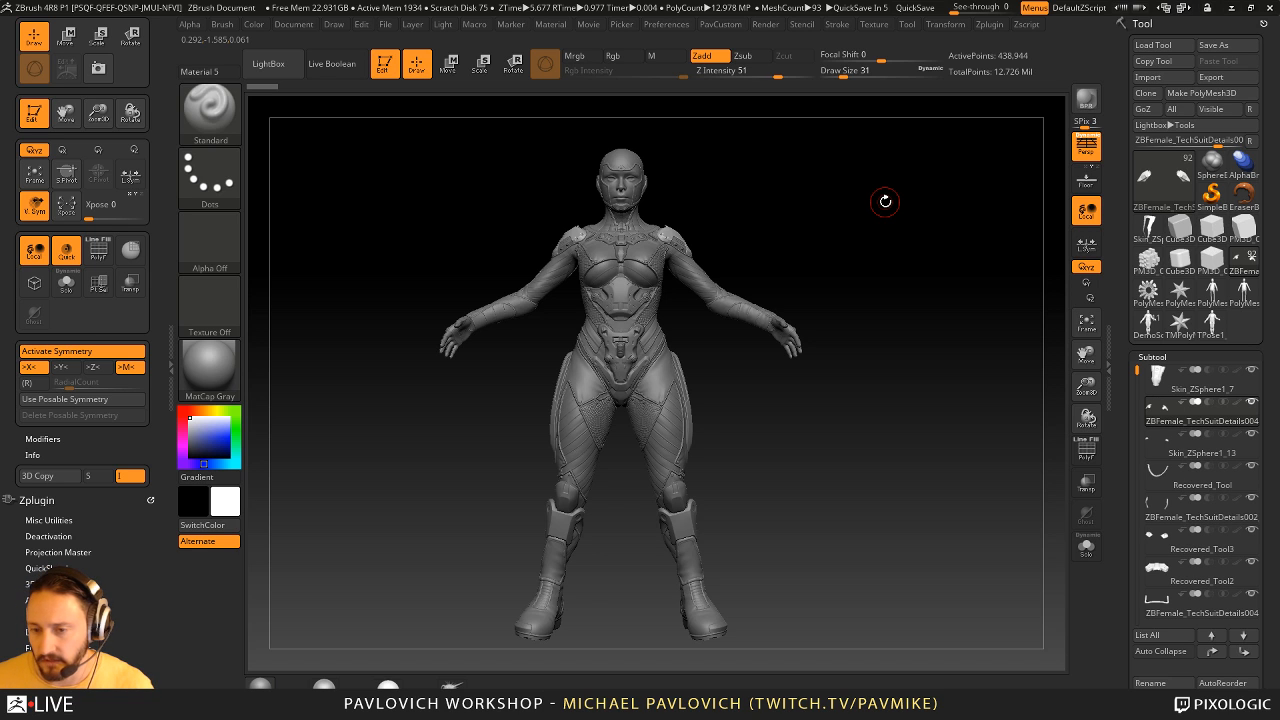
{"action": "mouse_move", "coordinate": [866, 191]}
{"action": "left_mouse_down"}
{"action": "mouse_move", "coordinate": [746, 214]}
{"action": "mouse_move", "coordinate": [744, 330]}
{"action": "mouse_move", "coordinate": [891, 226]}
{"action": "left_mouse_up"}
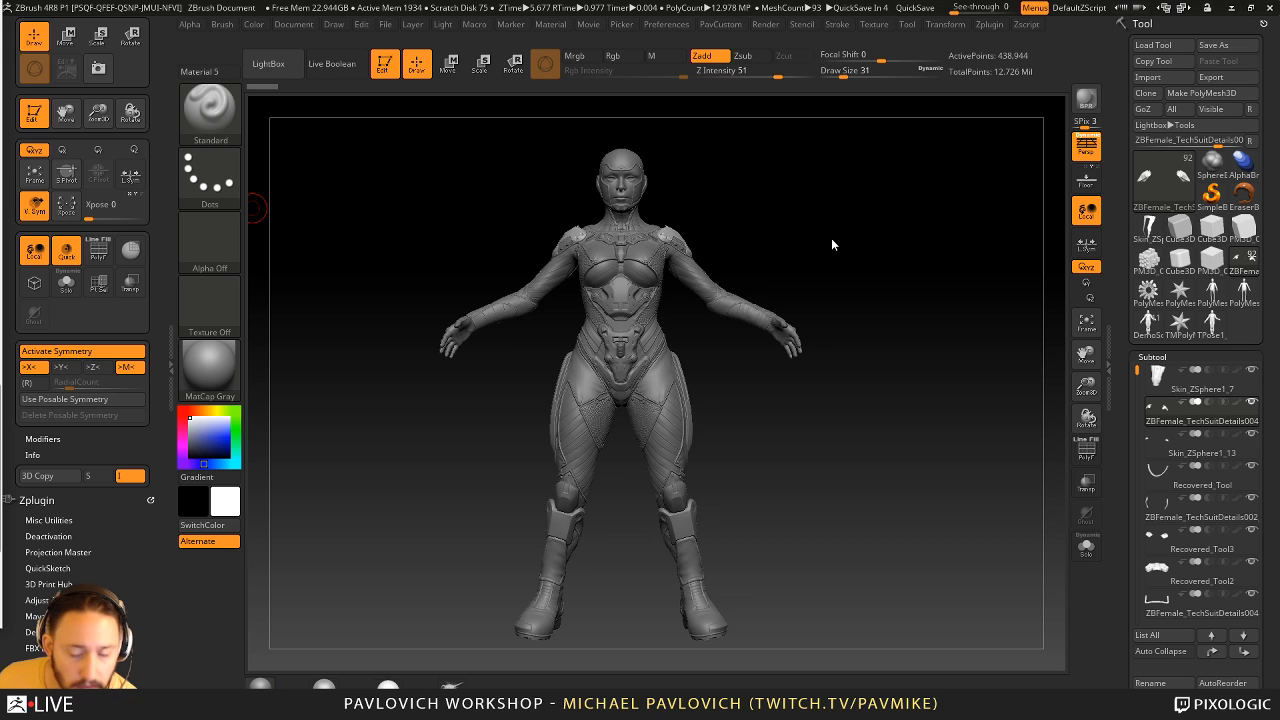
{"action": "left_click_drag", "start_coordinate": [831, 238], "coordinate": [877, 234]}
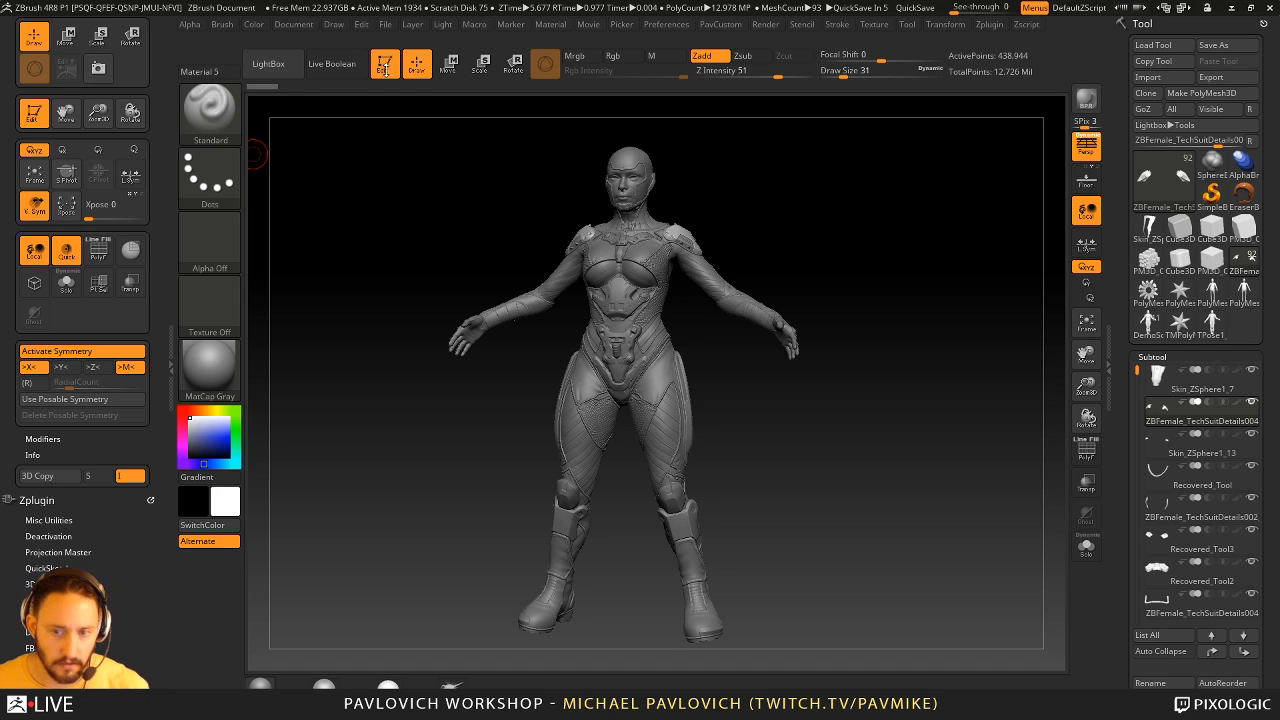
- Clear the canvas, load MaleAverage.ZTL from LightBox, place it in edit mode and frame its upper body
{"action": "key", "text": "ctrl+n"}
{"action": "key", "text": "comma"}
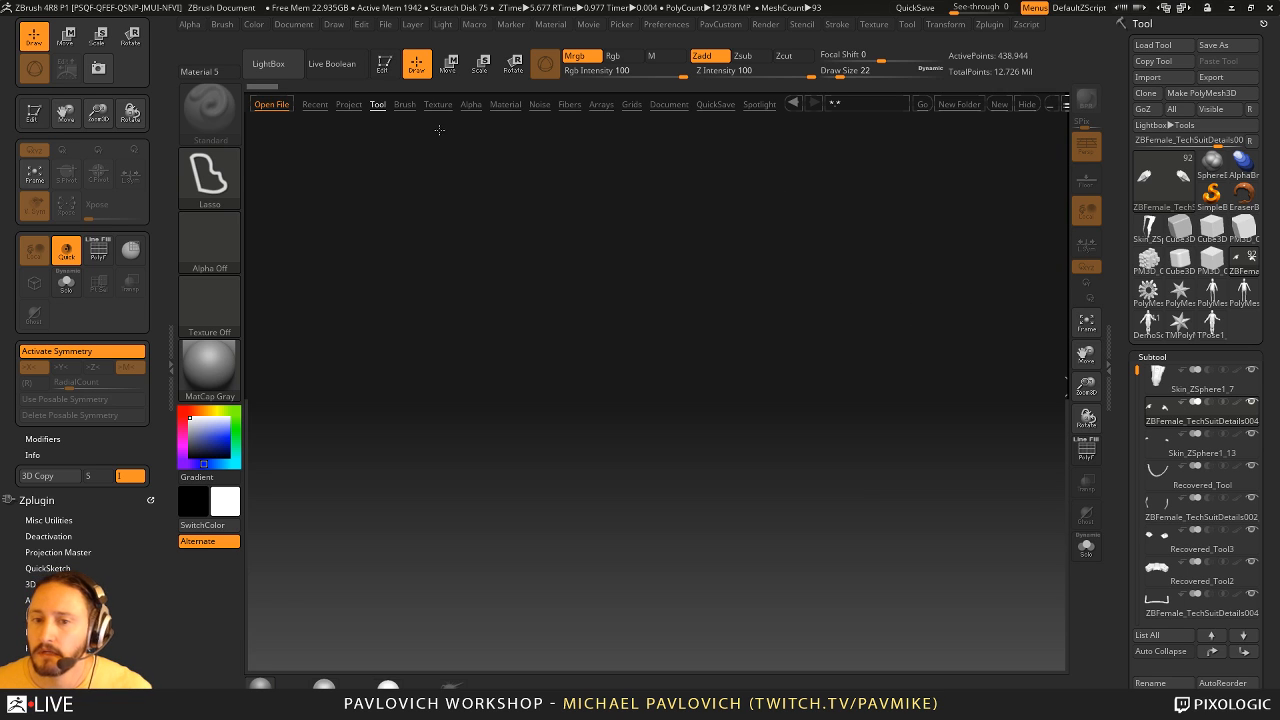
{"action": "double_click", "coordinate": [573, 233]}
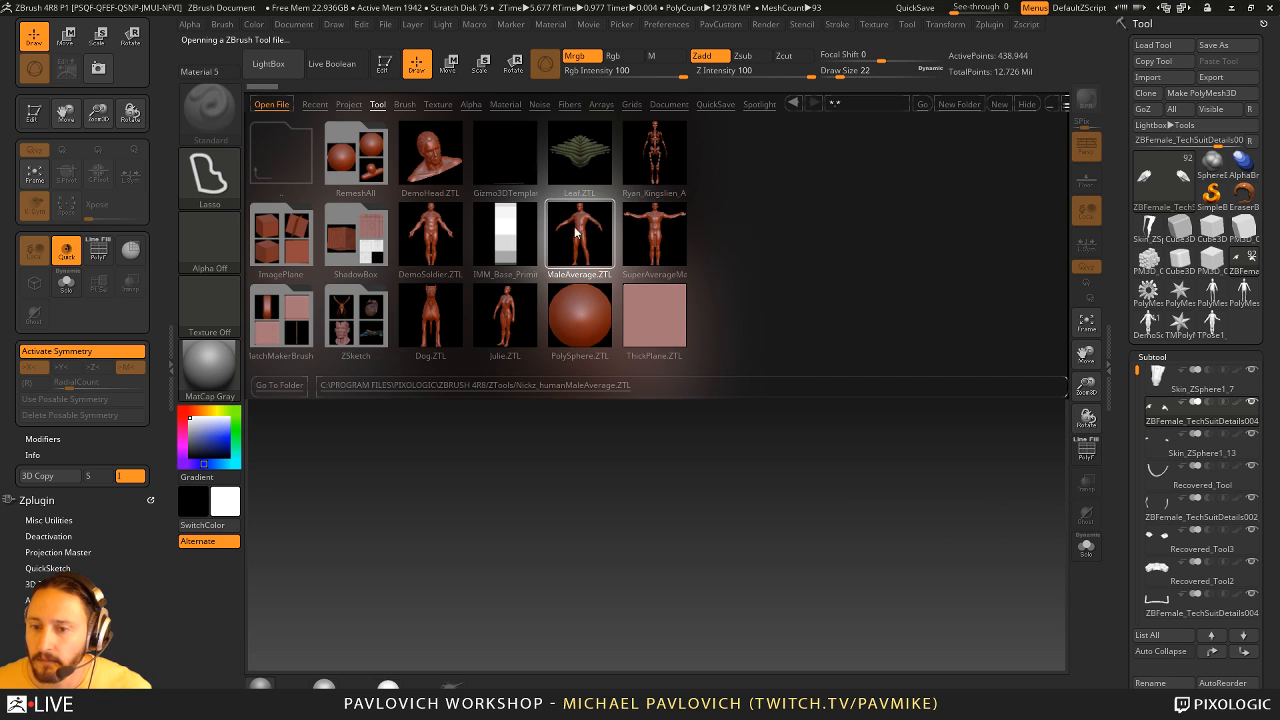
{"action": "left_click", "coordinate": [1030, 104]}
{"action": "left_click_drag", "start_coordinate": [472, 468], "coordinate": [517, 583]}
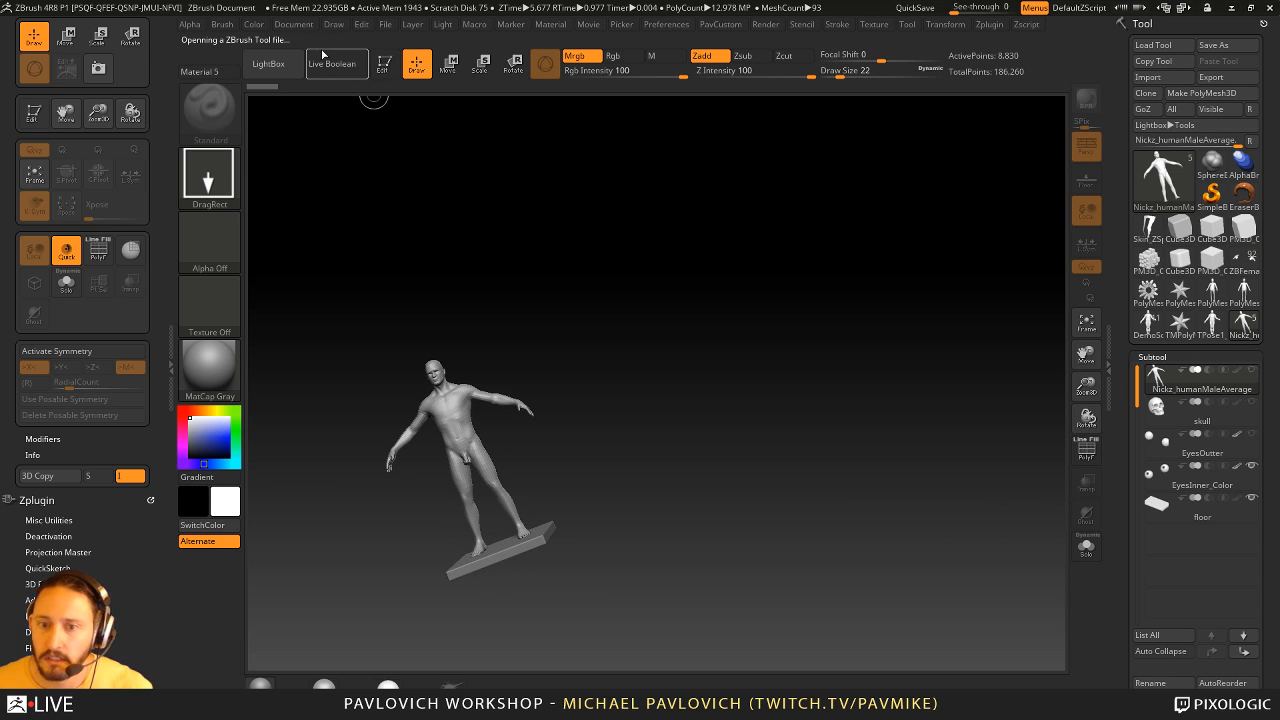
{"action": "left_click", "coordinate": [384, 64]}
{"action": "left_click_drag", "start_coordinate": [690, 300], "coordinate": [770, 350], "text": "shift"}
{"action": "left_click_drag", "start_coordinate": [770, 350], "coordinate": [807, 425], "text": "alt"}
{"action": "left_click_drag", "start_coordinate": [857, 280], "coordinate": [1046, 451]}
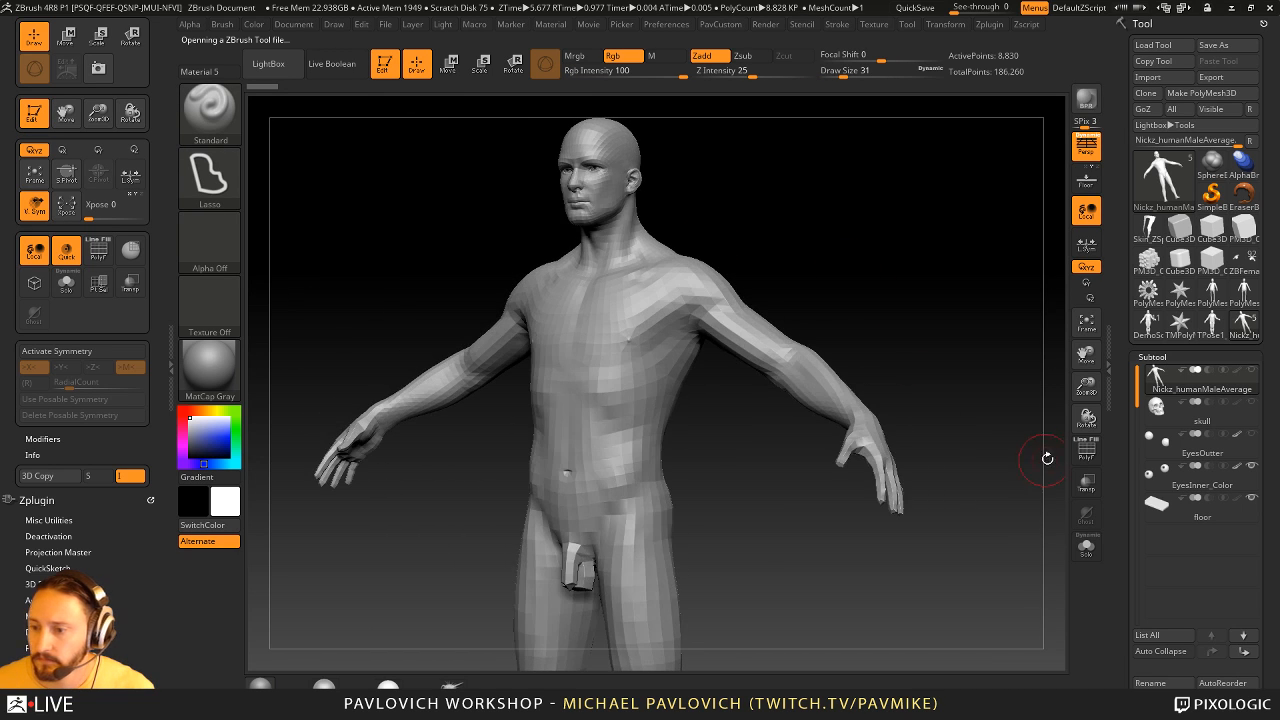
- Examine the male figure's wireframe and polygroups with PolyFrame, turn PolyFrame off and open the figure's Layers
{"action": "key", "text": "shift+f"}
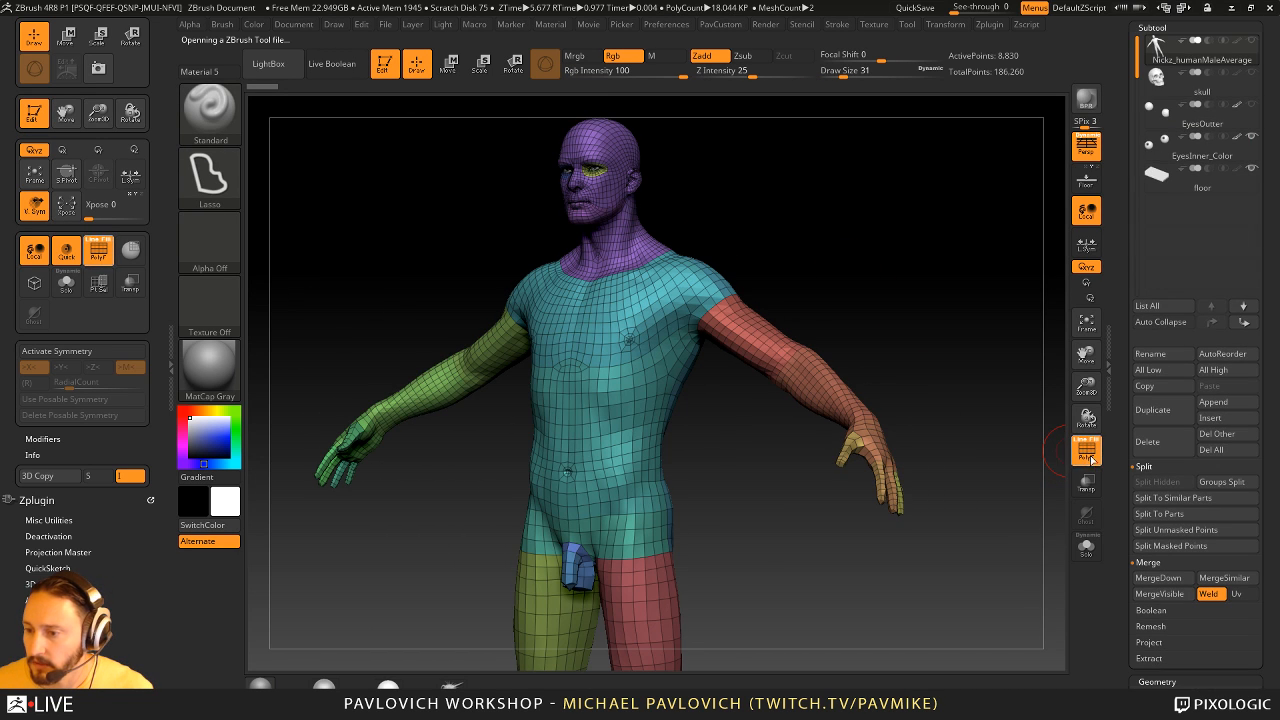
{"action": "left_click", "coordinate": [1086, 451]}
{"action": "left_click_drag", "start_coordinate": [1100, 330], "coordinate": [1091, 297]}
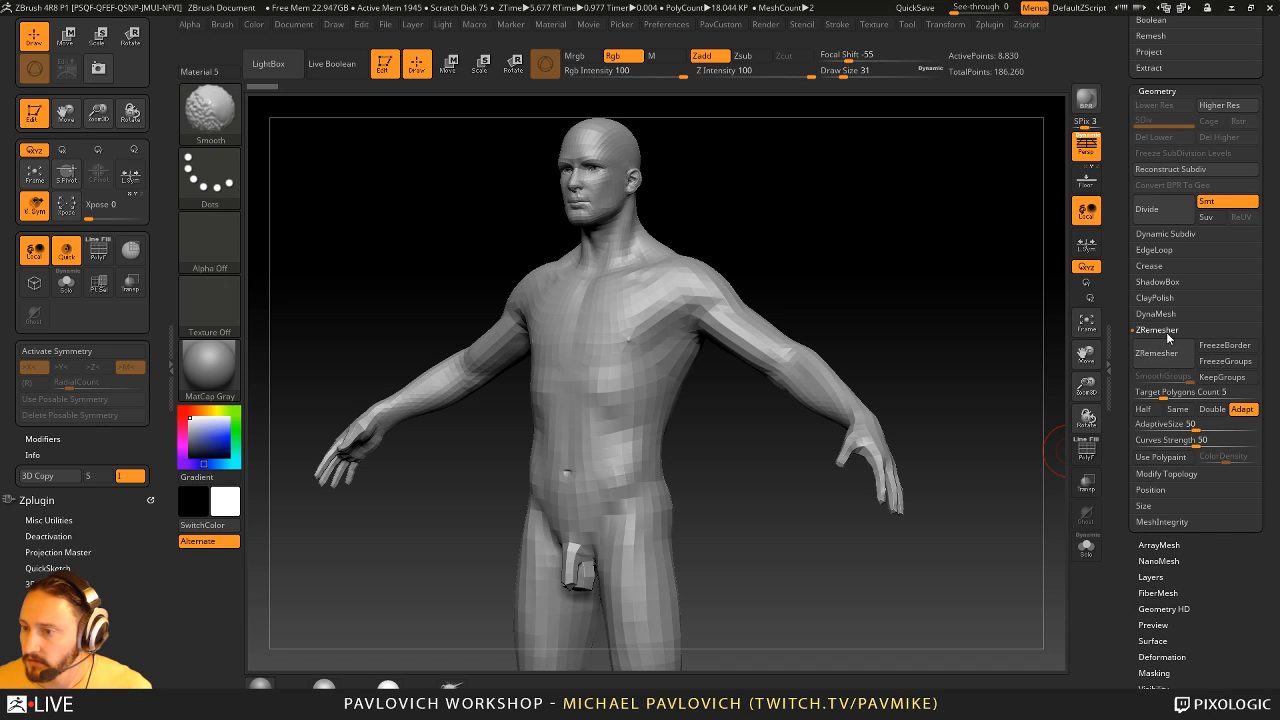
{"action": "left_click", "coordinate": [1158, 331], "text": "shift"}
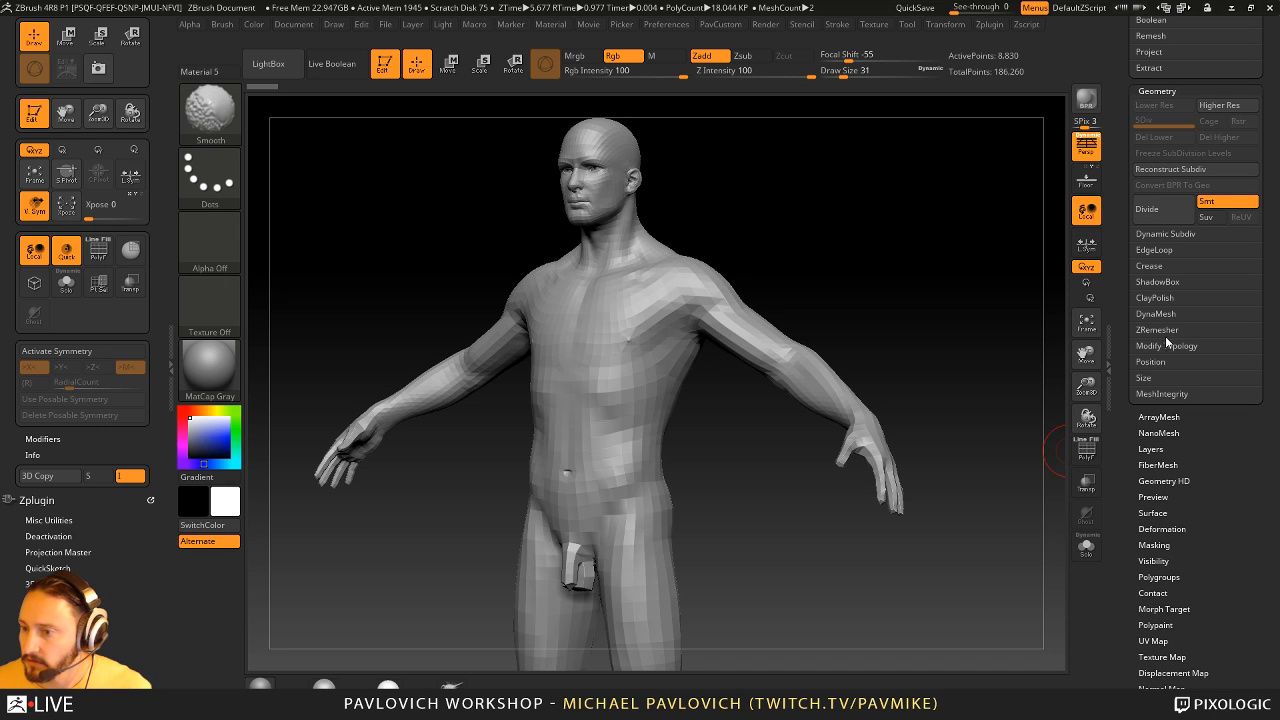
{"action": "left_click", "coordinate": [1151, 449]}
{"action": "left_click_drag", "start_coordinate": [997, 397], "coordinate": [963, 387]}
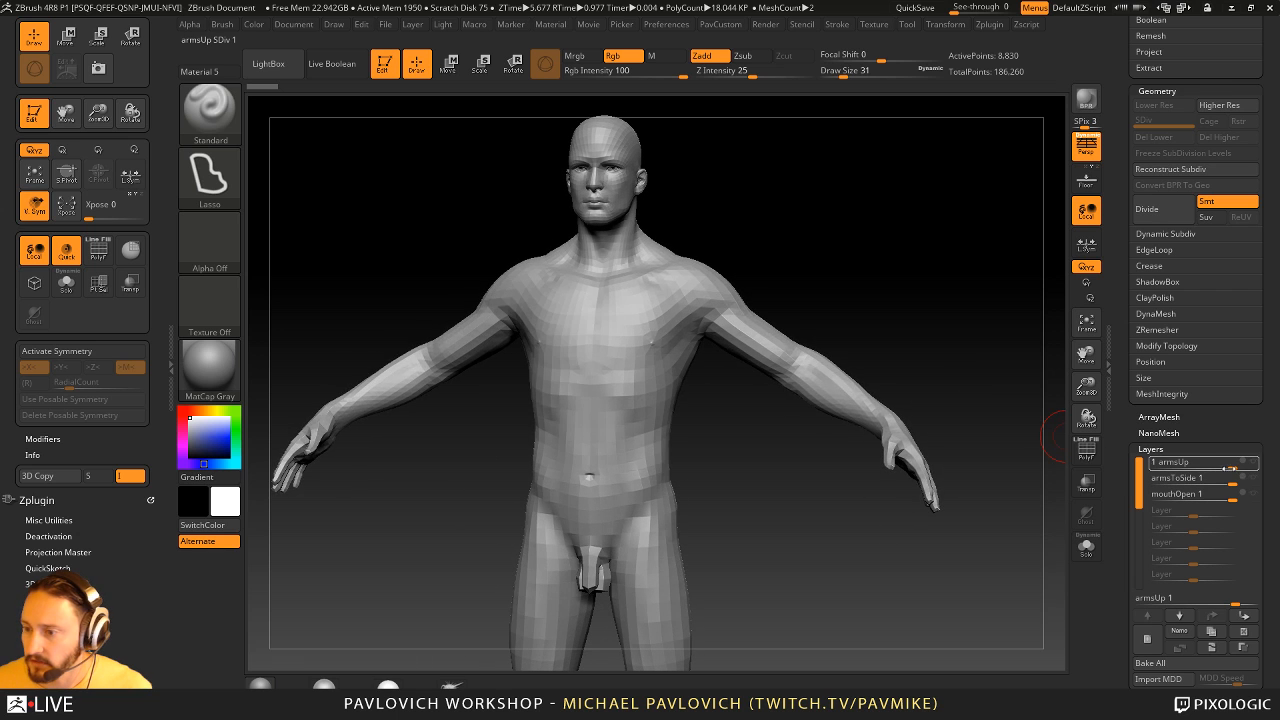
- Turn on the male figure's armsUp and armsToSide layers and toggle their visibility to test the arm poses
{"action": "mouse_move", "coordinate": [1226, 465]}
{"action": "left_mouse_down"}
{"action": "mouse_move", "coordinate": [1178, 462]}
{"action": "mouse_move", "coordinate": [1239, 465]}
{"action": "mouse_move", "coordinate": [1203, 482]}
{"action": "mouse_move", "coordinate": [1240, 480]}
{"action": "left_mouse_up"}
{"action": "left_click_drag", "start_coordinate": [985, 348], "coordinate": [949, 331]}
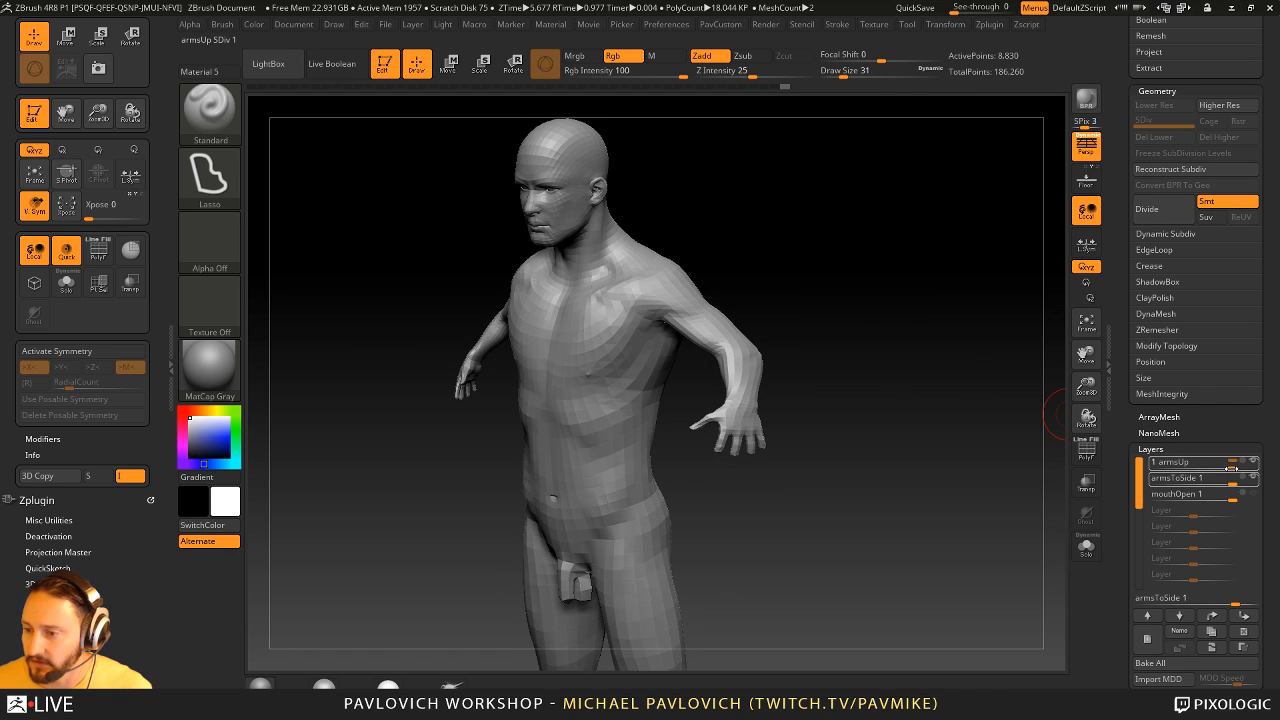
{"action": "mouse_move", "coordinate": [1231, 467]}
{"action": "left_mouse_down"}
{"action": "mouse_move", "coordinate": [1198, 467]}
{"action": "mouse_move", "coordinate": [1245, 470]}
{"action": "left_mouse_up"}
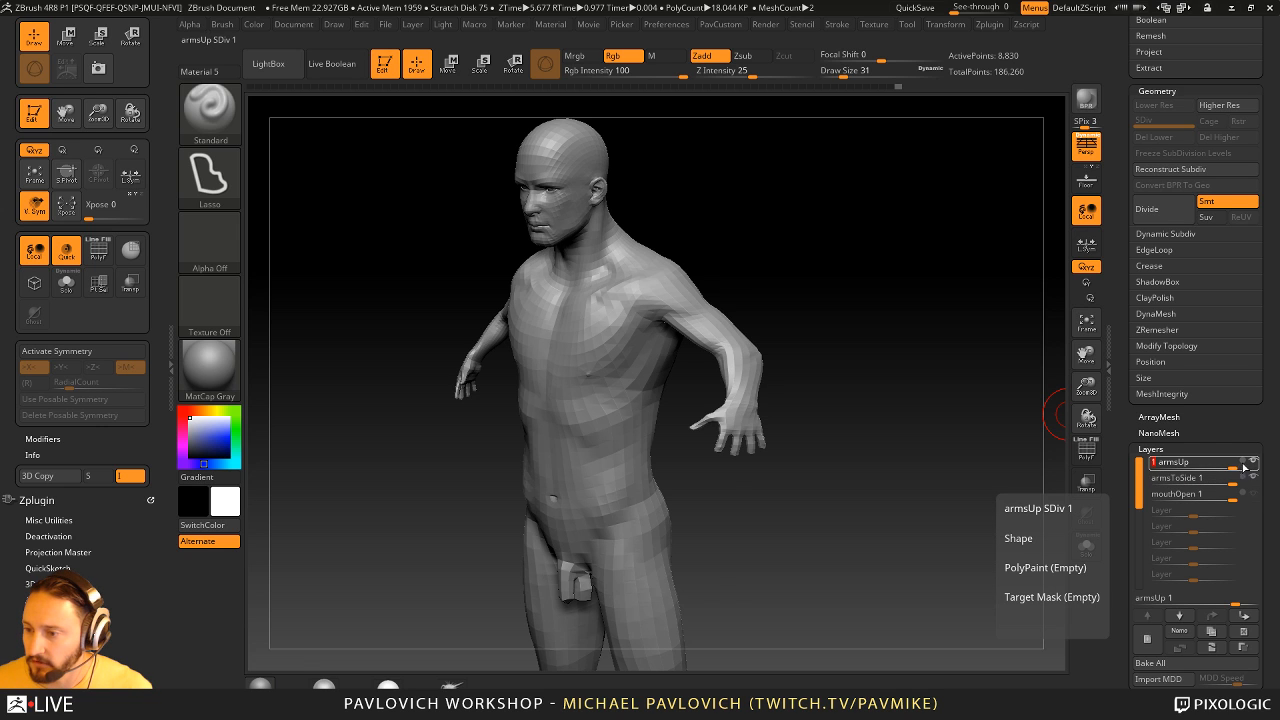
{"action": "left_click", "coordinate": [1252, 463]}
{"action": "left_click_drag", "start_coordinate": [994, 417], "coordinate": [985, 352]}
{"action": "left_click", "coordinate": [1253, 478]}
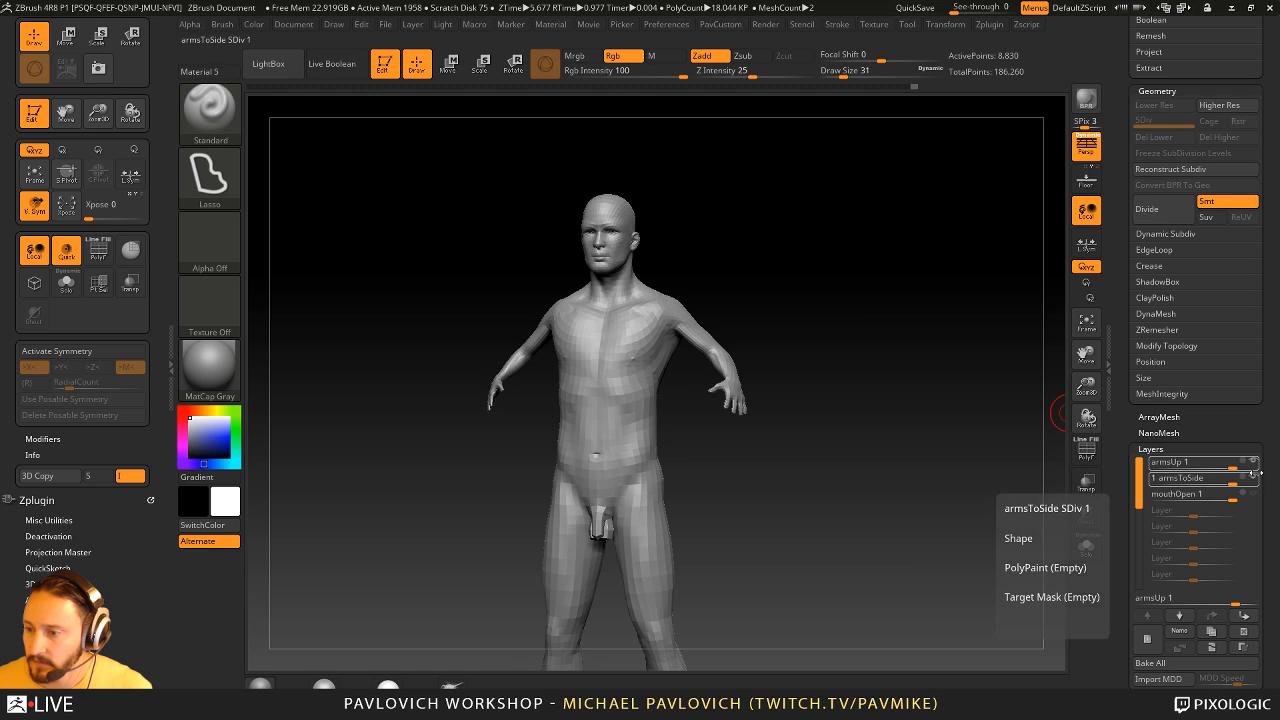
{"action": "left_click", "coordinate": [1255, 476]}
{"action": "left_click", "coordinate": [1255, 478]}
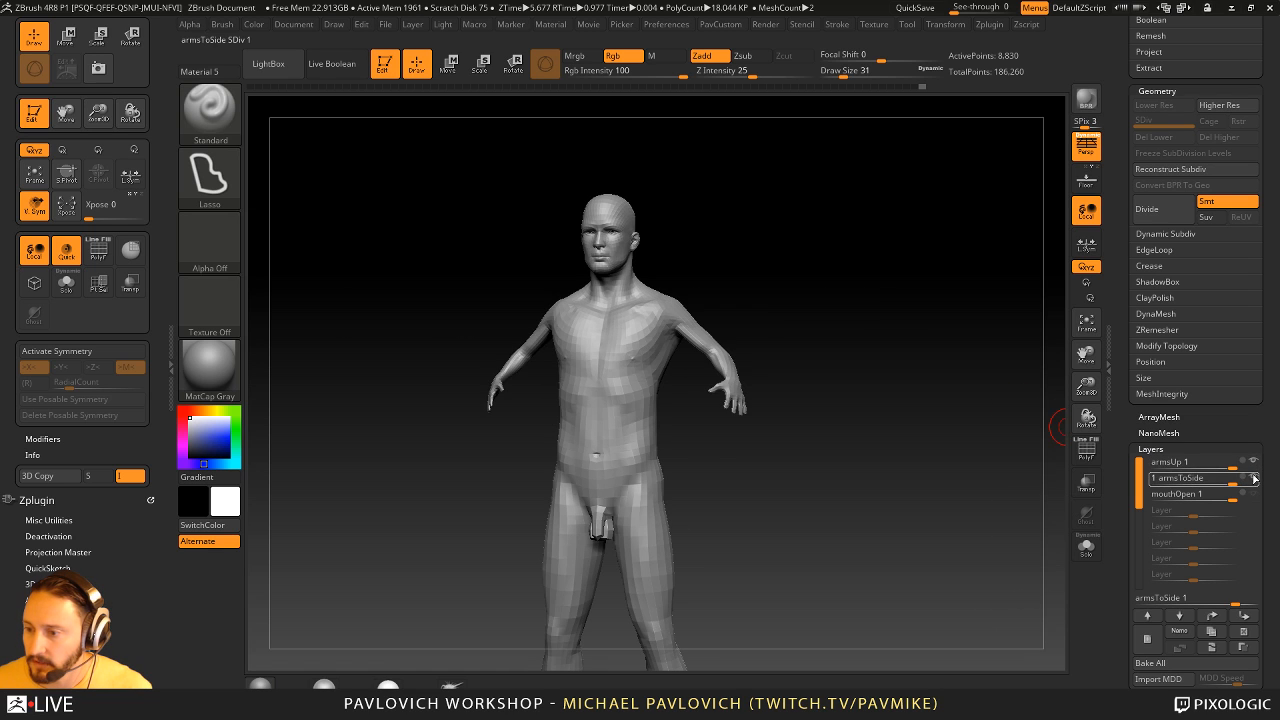
- Enable the mouthOpen layer, disable armsUp, and toggle armsToSide so that it ends up enabled
{"action": "left_click", "coordinate": [1256, 493]}
{"action": "left_click", "coordinate": [1256, 480]}
{"action": "mouse_move", "coordinate": [905, 373]}
{"action": "left_mouse_down"}
{"action": "mouse_move", "coordinate": [927, 383]}
{"action": "mouse_move", "coordinate": [901, 383]}
{"action": "left_mouse_up"}
{"action": "left_click", "coordinate": [1256, 464]}
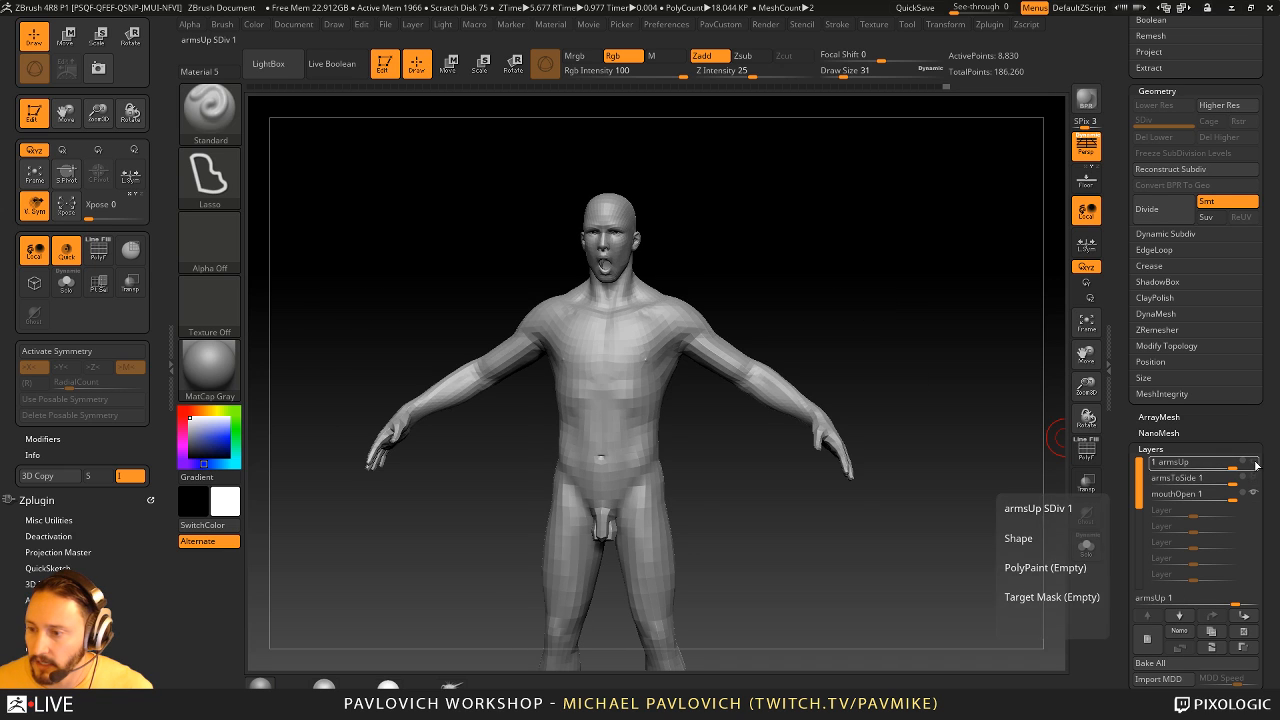
{"action": "left_click", "coordinate": [1254, 478]}
{"action": "left_click", "coordinate": [1254, 478]}
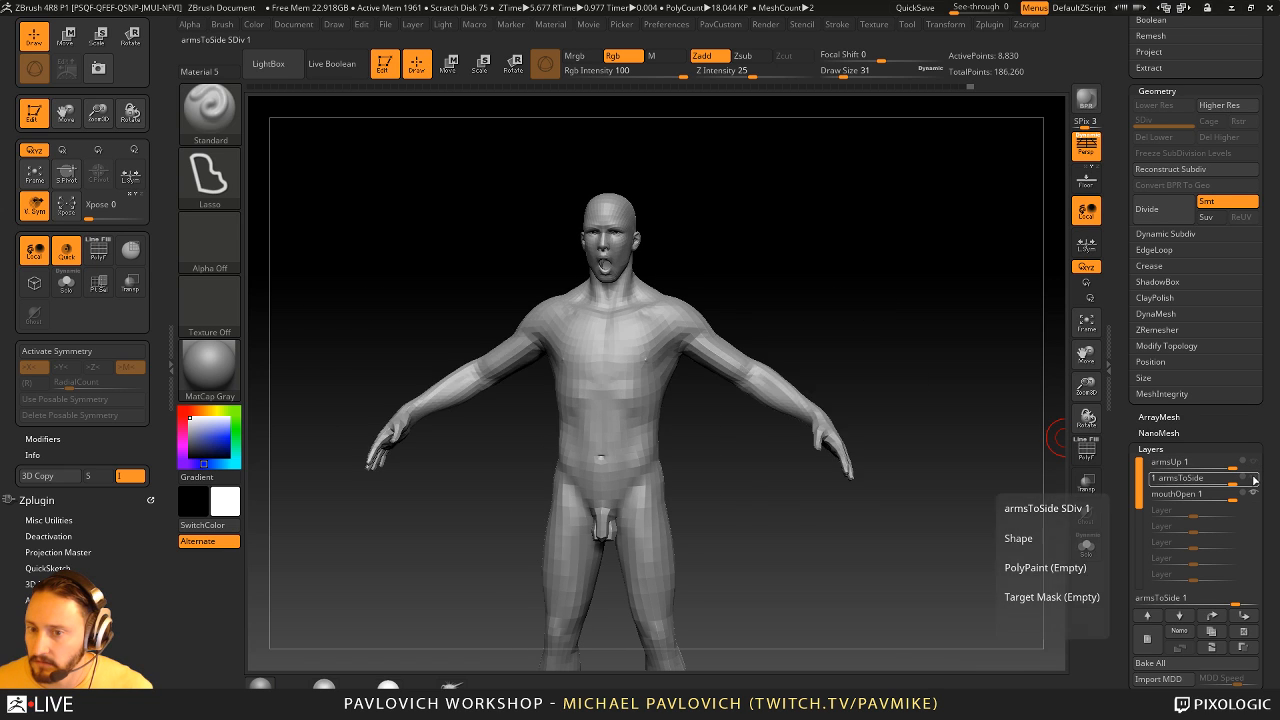
{"action": "left_click", "coordinate": [1254, 479]}
{"action": "left_click", "coordinate": [1254, 479]}
{"action": "left_click", "coordinate": [1254, 479]}
{"action": "left_click", "coordinate": [1254, 479]}
{"action": "left_click", "coordinate": [1254, 479]}
{"action": "left_click_drag", "start_coordinate": [855, 335], "coordinate": [923, 354]}
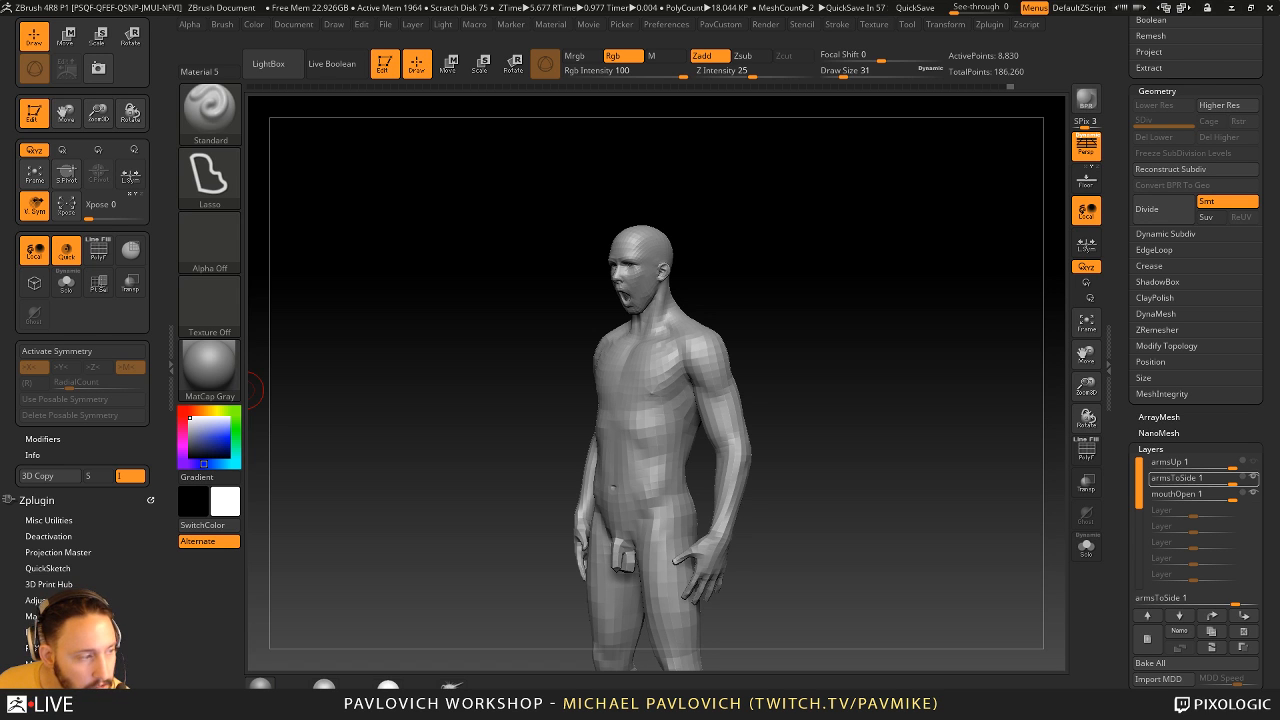
- Reinitialize ZBrush to clear all loaded tools
{"action": "left_click_drag", "start_coordinate": [1130, 207], "coordinate": [1140, 495]}
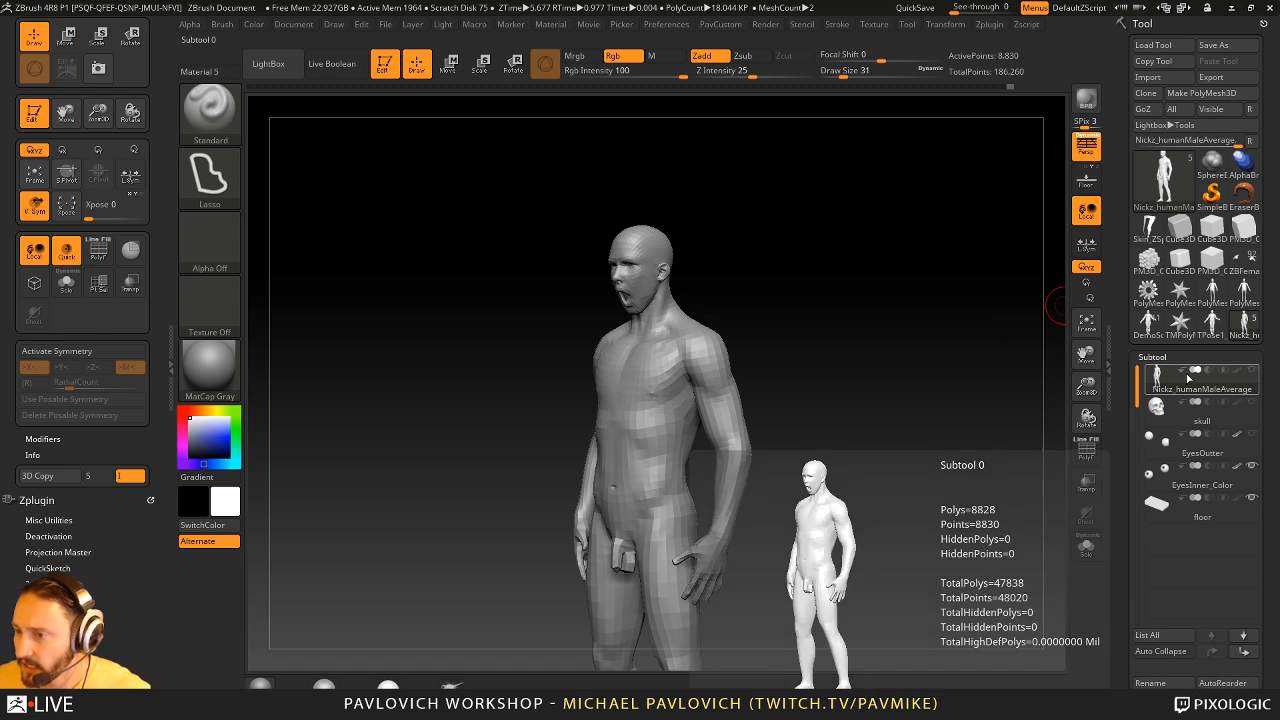
{"action": "left_click", "coordinate": [666, 24]}
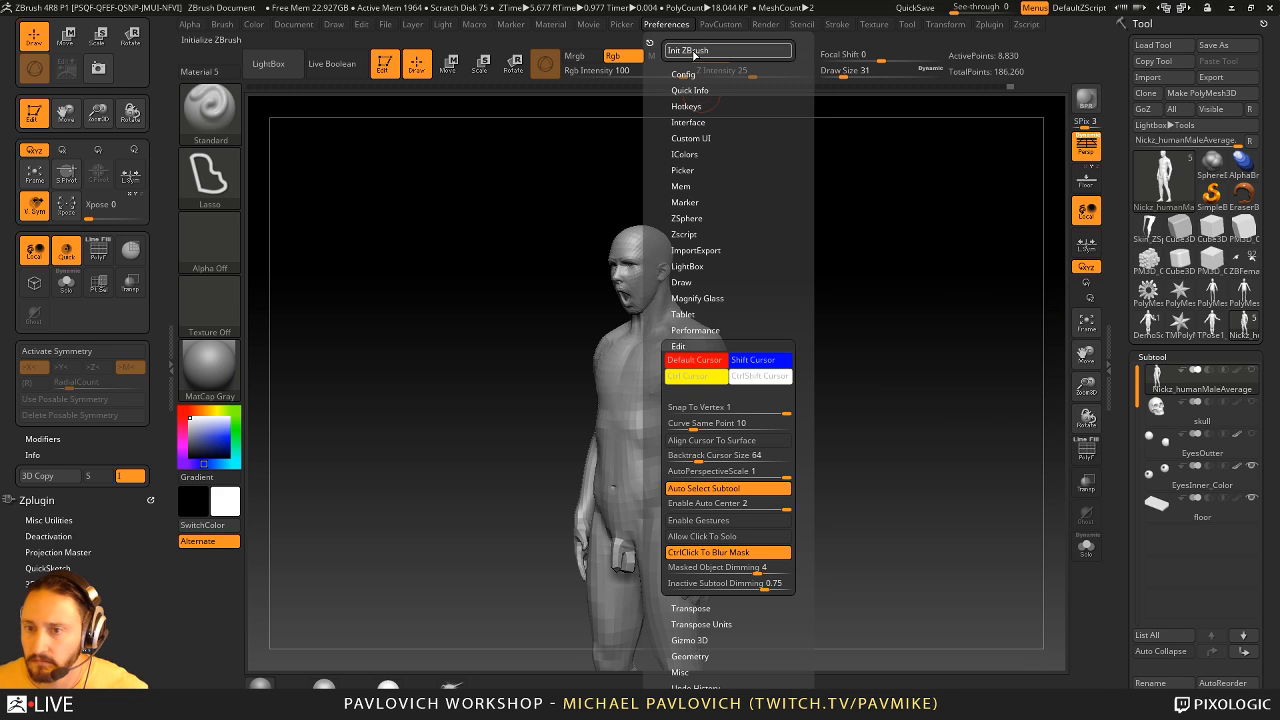
{"action": "left_click", "coordinate": [690, 50]}
{"action": "left_click", "coordinate": [712, 411]}
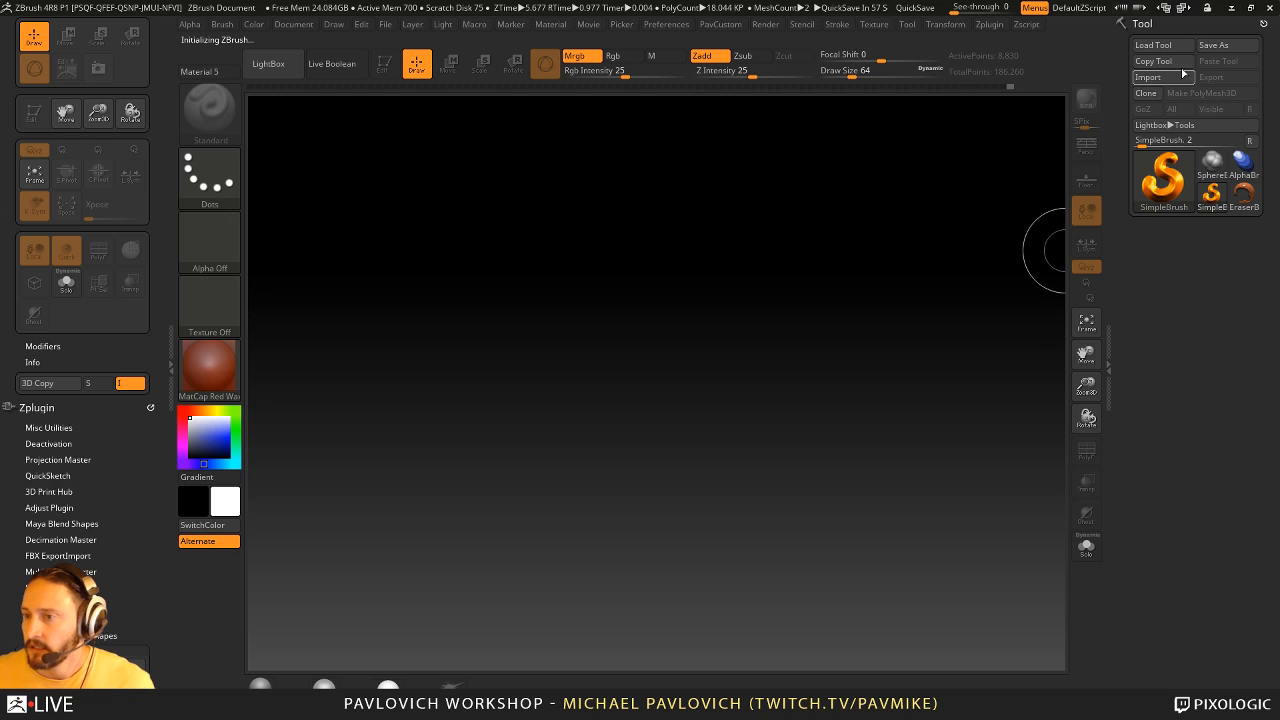
- Load the ZBFemale_TechSuitDetails004 tool from the streaming > ZBFemale > HighRes folder
{"action": "key", "text": "ctrl+o"}
{"action": "scroll", "coordinate": [83, 140], "scroll_direction": "up", "scroll_amount": 5}
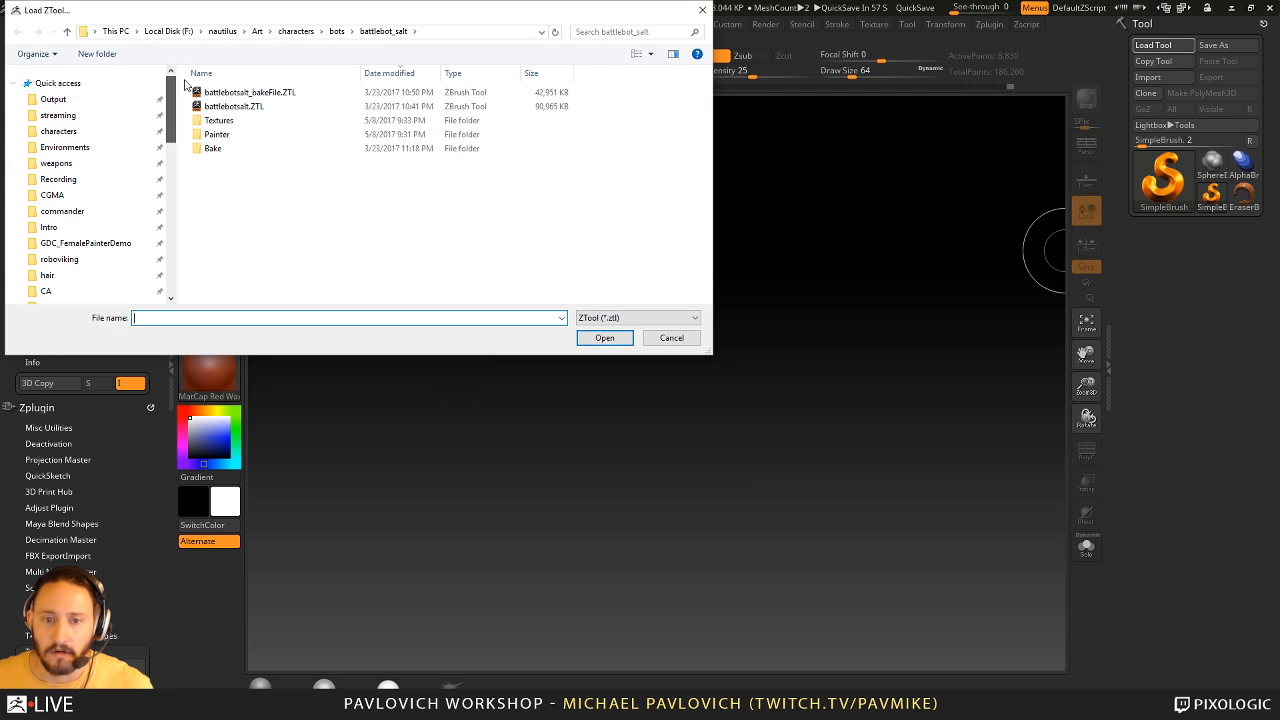
{"action": "left_click", "coordinate": [60, 116]}
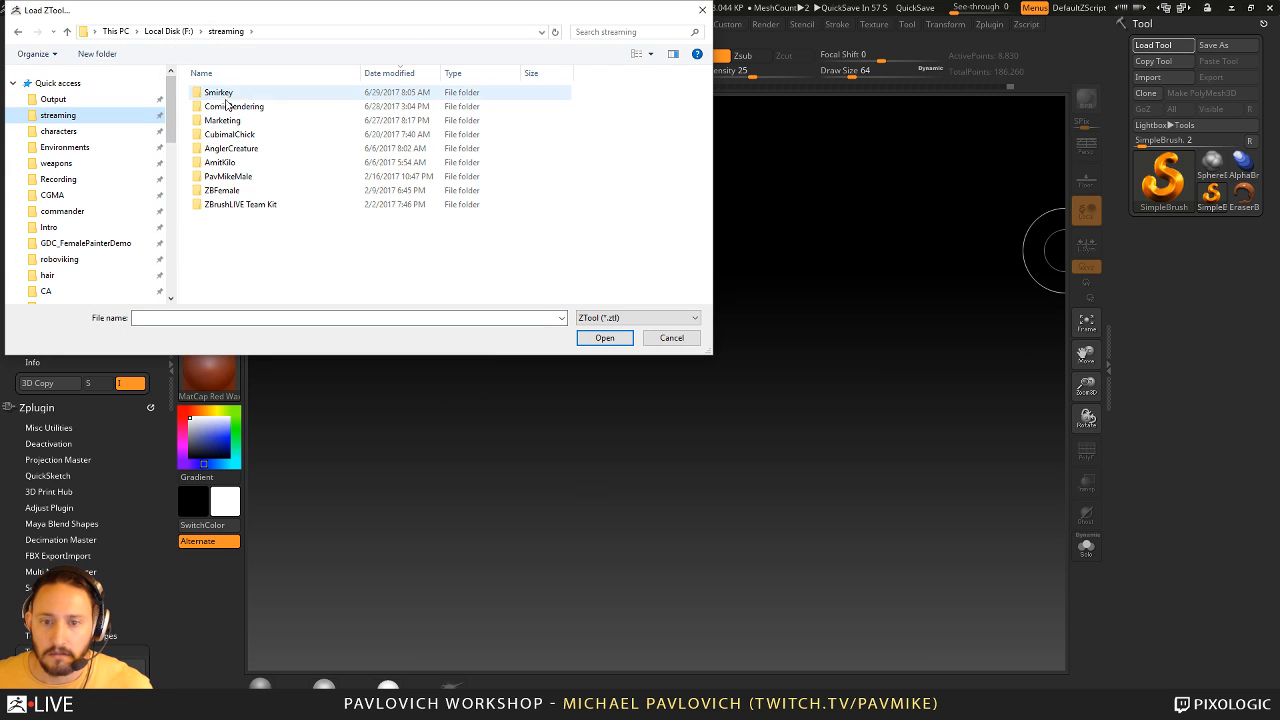
{"action": "double_click", "coordinate": [230, 192]}
{"action": "double_click", "coordinate": [251, 93]}
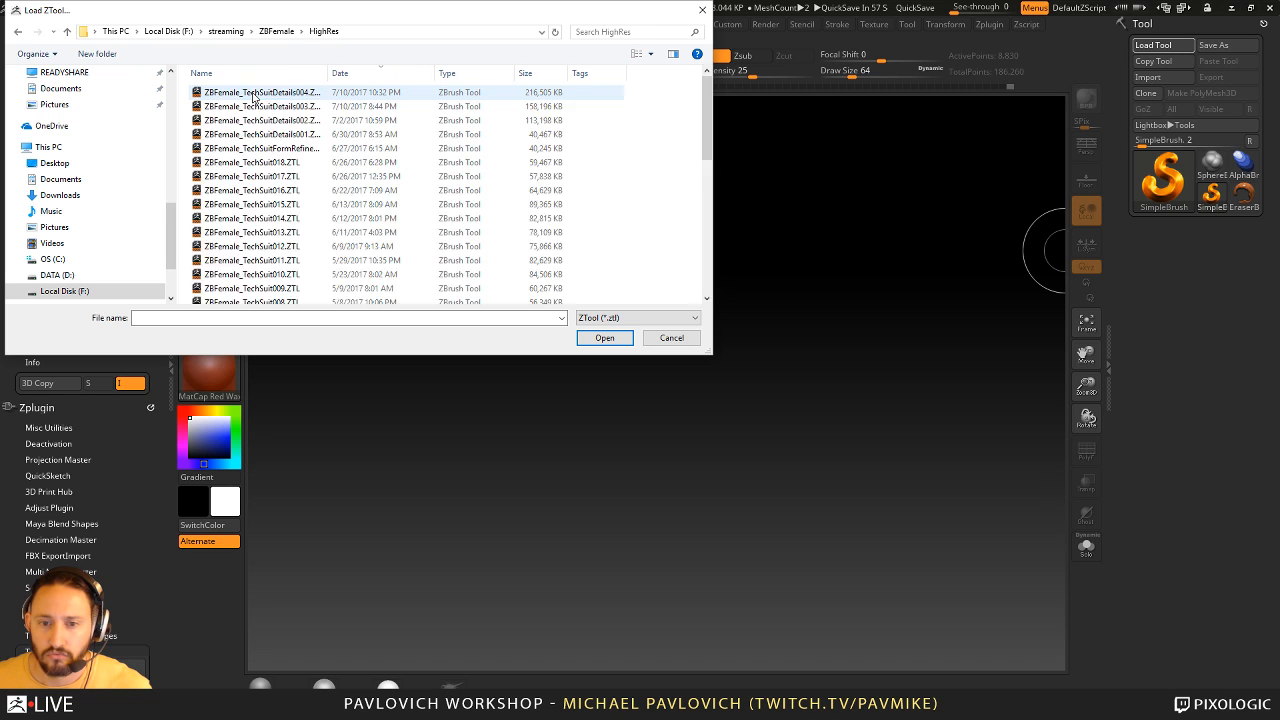
{"action": "double_click", "coordinate": [283, 97]}
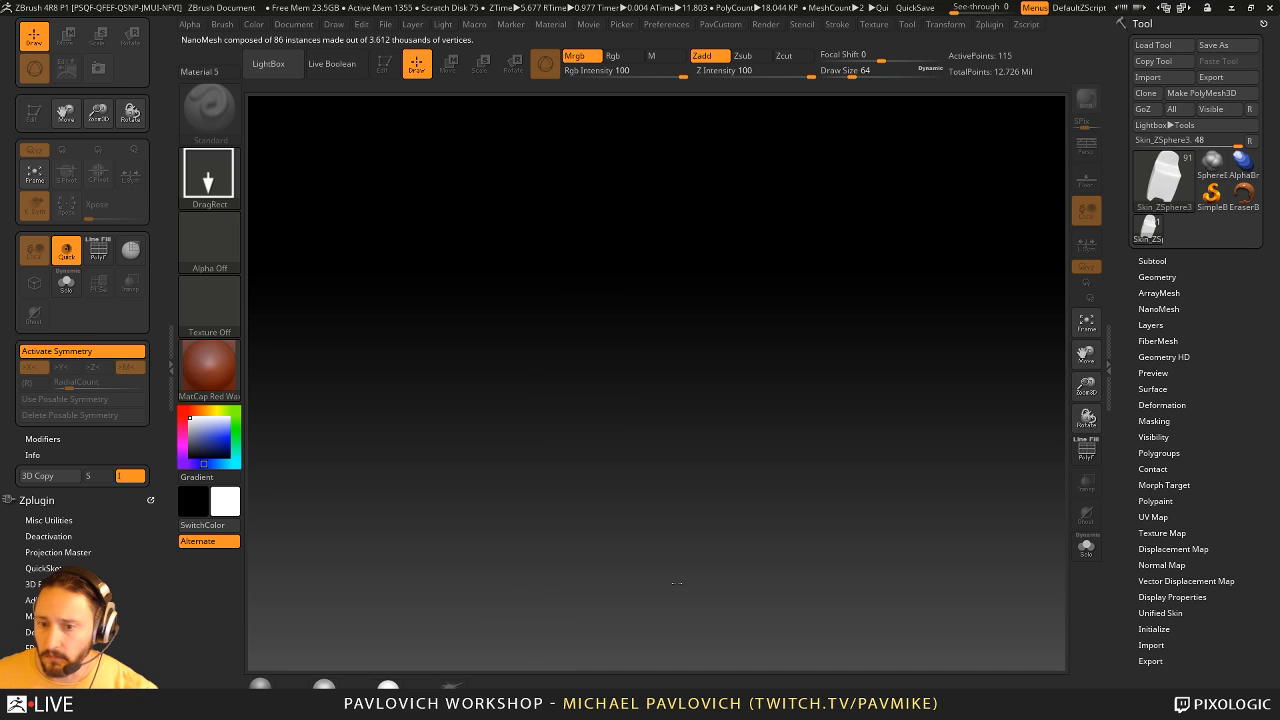
- Apply the MatCap Gray material to the tech-suit figure and frame its boots
{"action": "left_click", "coordinate": [260, 685]}
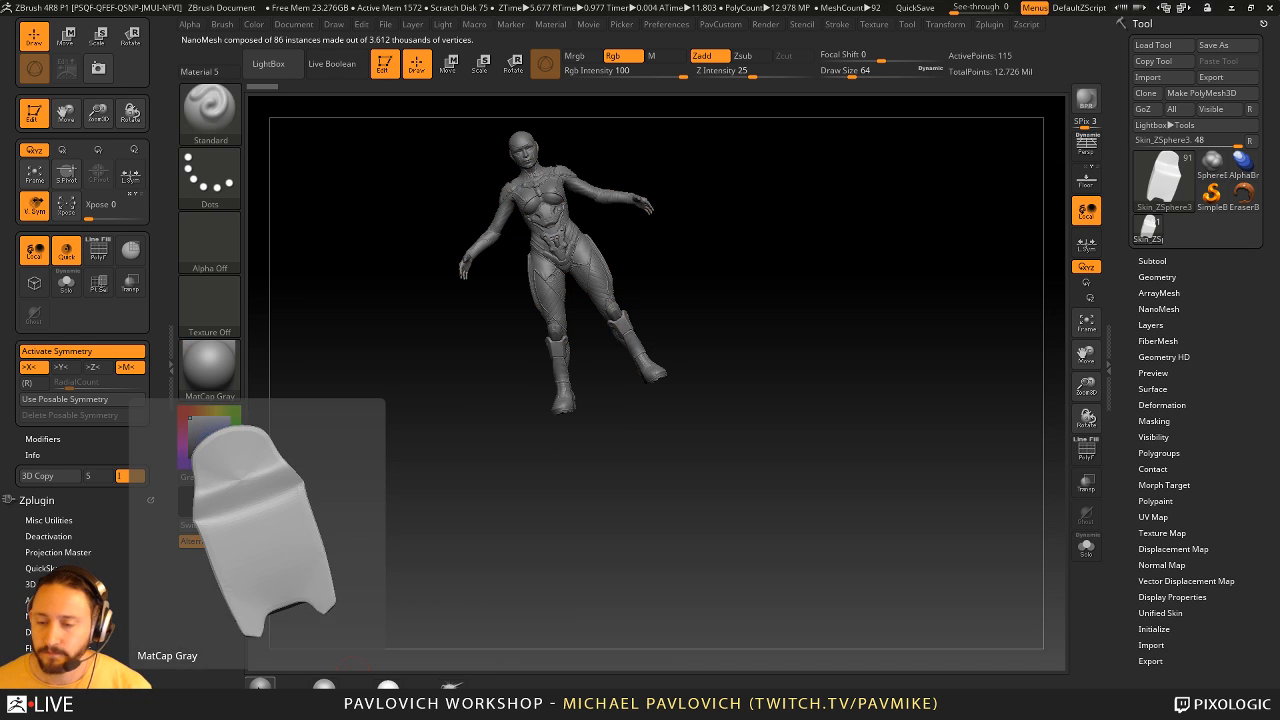
{"action": "mouse_move", "coordinate": [763, 306]}
{"action": "left_mouse_down", "text": "shift"}
{"action": "mouse_move", "coordinate": [825, 203]}
{"action": "mouse_move", "coordinate": [800, 397]}
{"action": "mouse_move", "coordinate": [834, 351]}
{"action": "left_mouse_up", "text": "shift"}
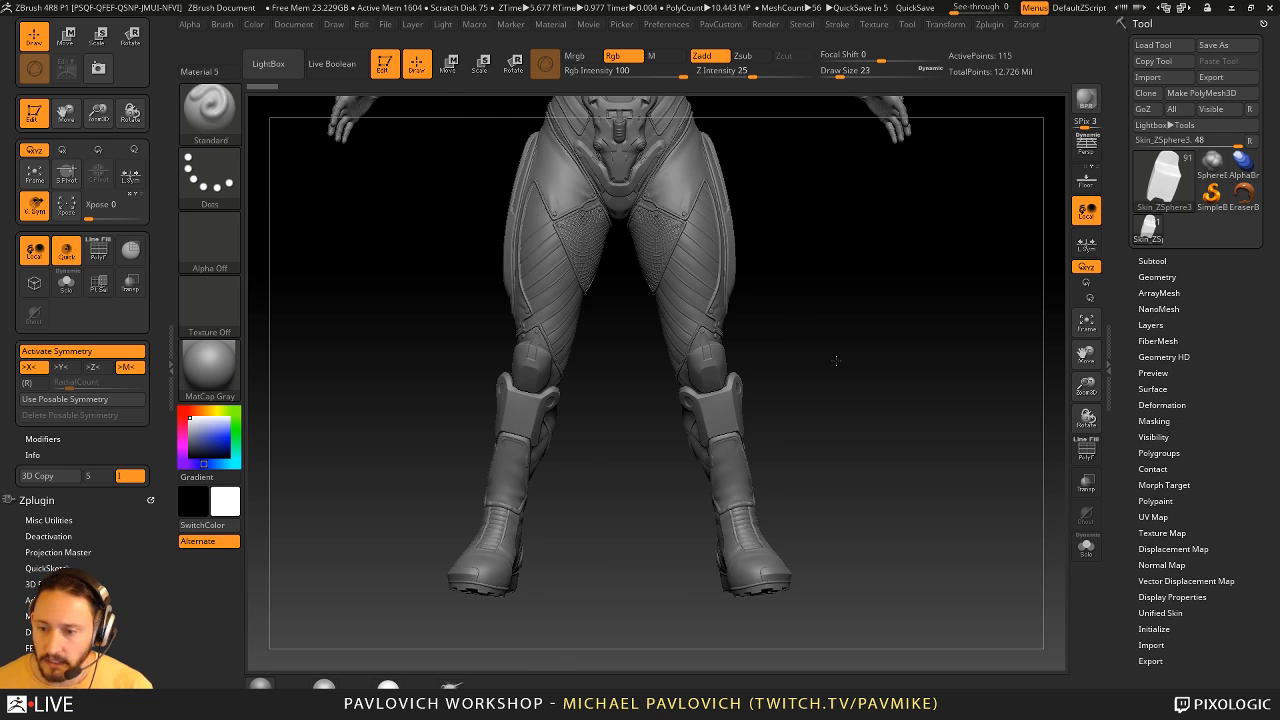
{"action": "mouse_move", "coordinate": [834, 360]}
{"action": "left_mouse_down"}
{"action": "mouse_move", "coordinate": [854, 400]}
{"action": "mouse_move", "coordinate": [986, 491]}
{"action": "mouse_move", "coordinate": [954, 407]}
{"action": "mouse_move", "coordinate": [1015, 412]}
{"action": "left_mouse_up"}
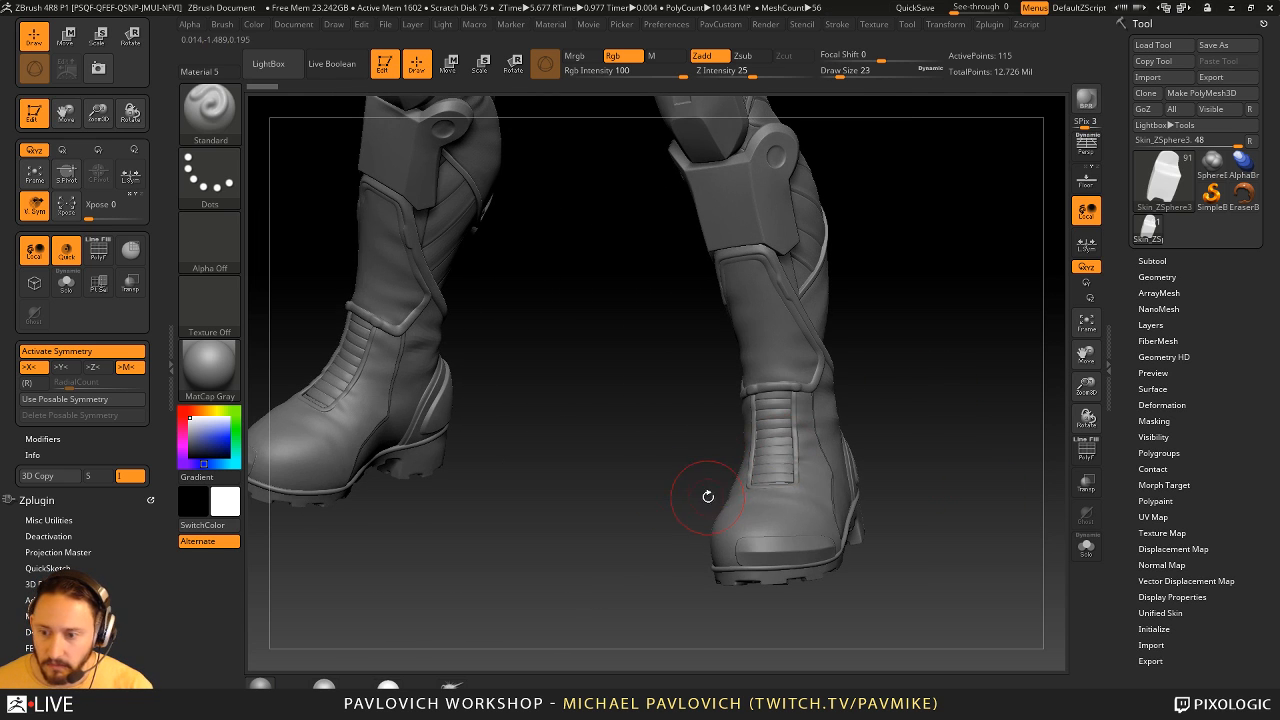
- Make the boot's toe cap the active subtool and reduce the brush draw size to 4
{"action": "key", "text": "s"}
{"action": "left_click", "coordinate": [694, 499]}
{"action": "left_click", "coordinate": [778, 548], "text": "alt"}
{"action": "mouse_move", "coordinate": [1004, 486]}
{"action": "left_mouse_down", "text": "alt"}
{"action": "mouse_move", "coordinate": [972, 456]}
{"action": "mouse_move", "coordinate": [1011, 460]}
{"action": "mouse_move", "coordinate": [986, 271]}
{"action": "mouse_move", "coordinate": [968, 314]}
{"action": "left_mouse_up", "text": "alt"}
{"action": "key", "text": "s"}
{"action": "left_click", "coordinate": [965, 448]}
- Examine the toe cap's wireframe with PolyFrame, check its Dynamic Subdiv settings and view the boot up close
{"action": "left_click", "coordinate": [1086, 452]}
{"action": "left_click_drag", "start_coordinate": [951, 381], "coordinate": [949, 110], "text": "alt"}
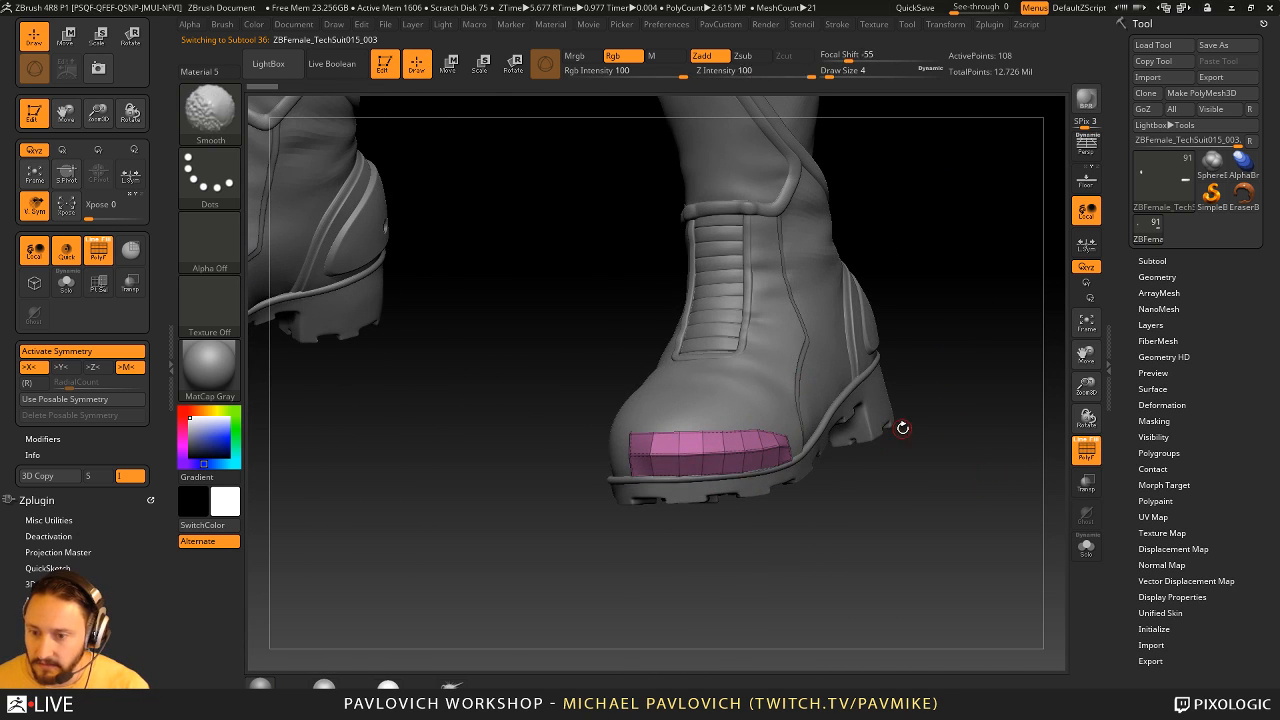
{"action": "left_click", "coordinate": [1086, 452]}
{"action": "left_click", "coordinate": [1156, 278]}
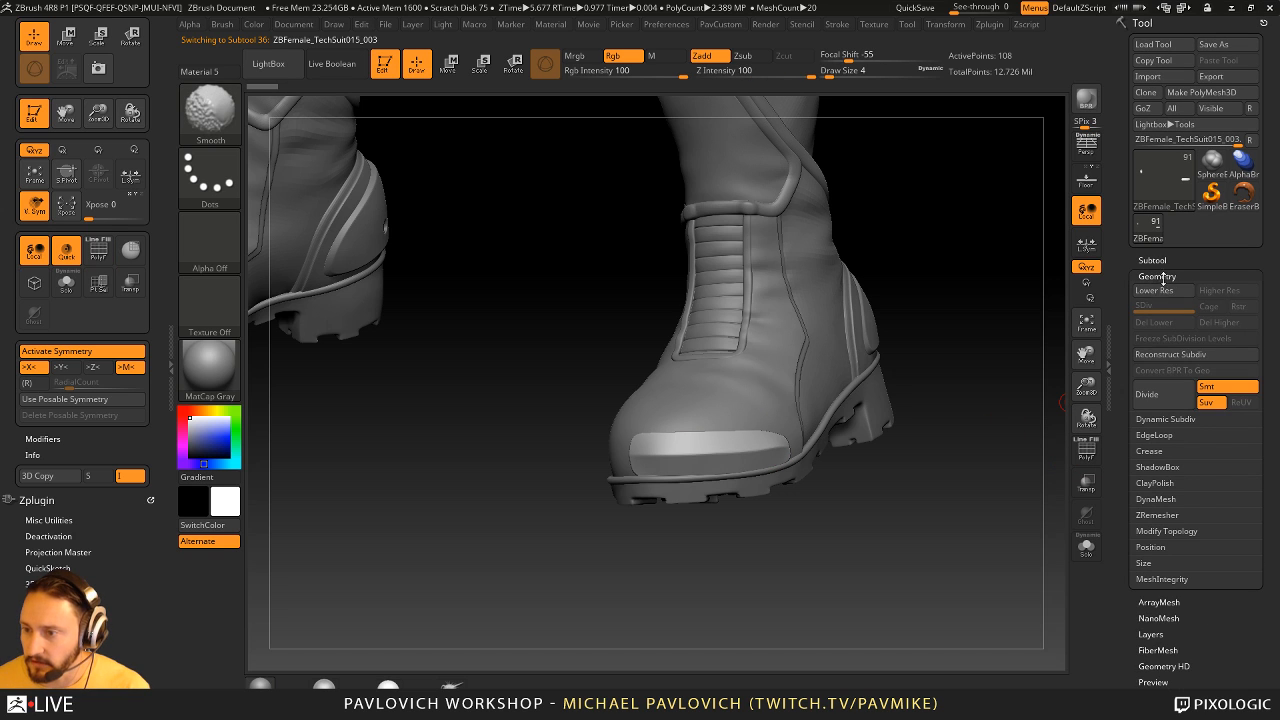
{"action": "left_click", "coordinate": [1162, 419]}
{"action": "left_click_drag", "start_coordinate": [980, 533], "coordinate": [1006, 518]}
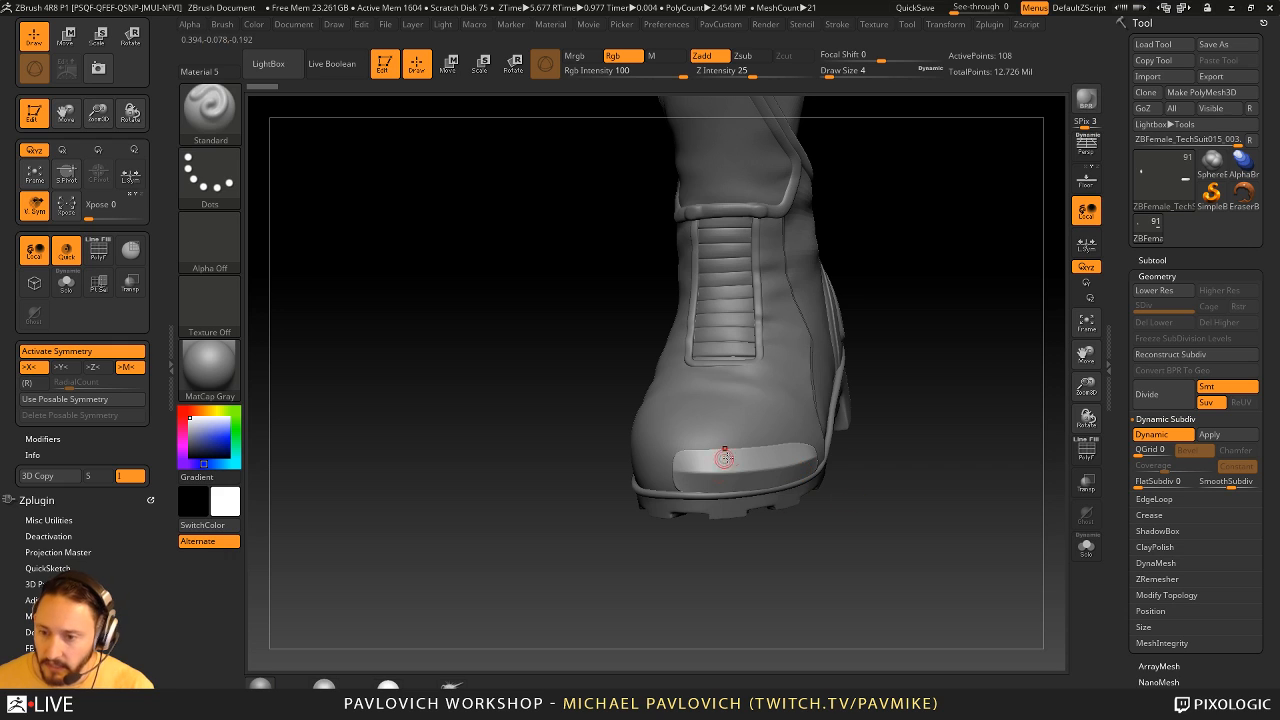
{"action": "left_click_drag", "start_coordinate": [882, 452], "coordinate": [941, 355]}
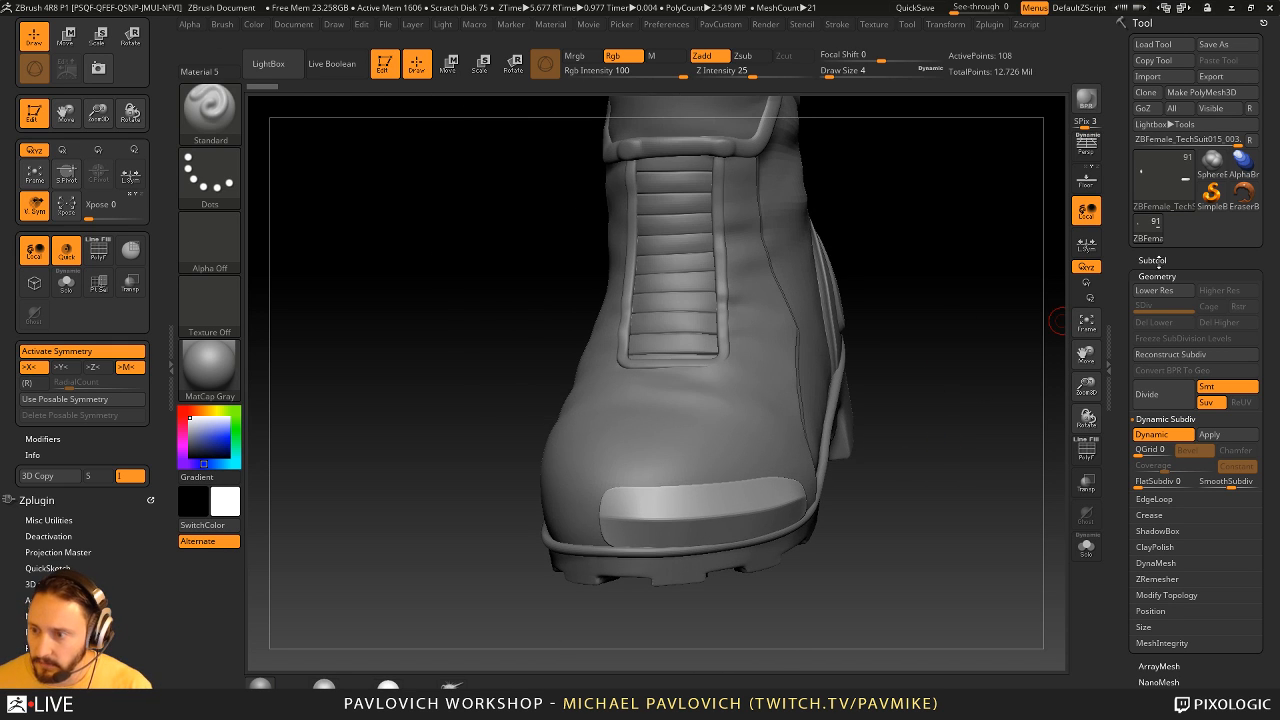
- Move the toe cap to the beginning of the subtool list and flag it and the subtool below it as Start
{"action": "left_click", "coordinate": [1153, 261]}
{"action": "key", "text": "shift"}
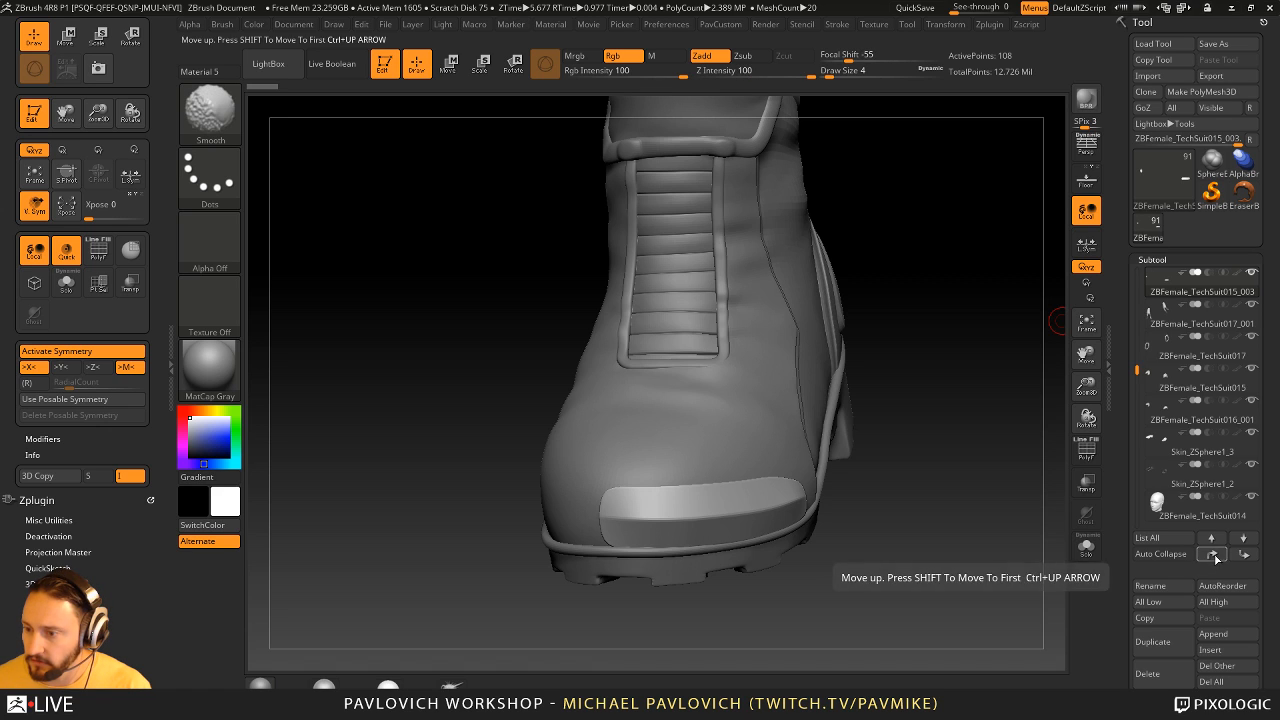
{"action": "left_click", "coordinate": [1214, 555], "text": "shift"}
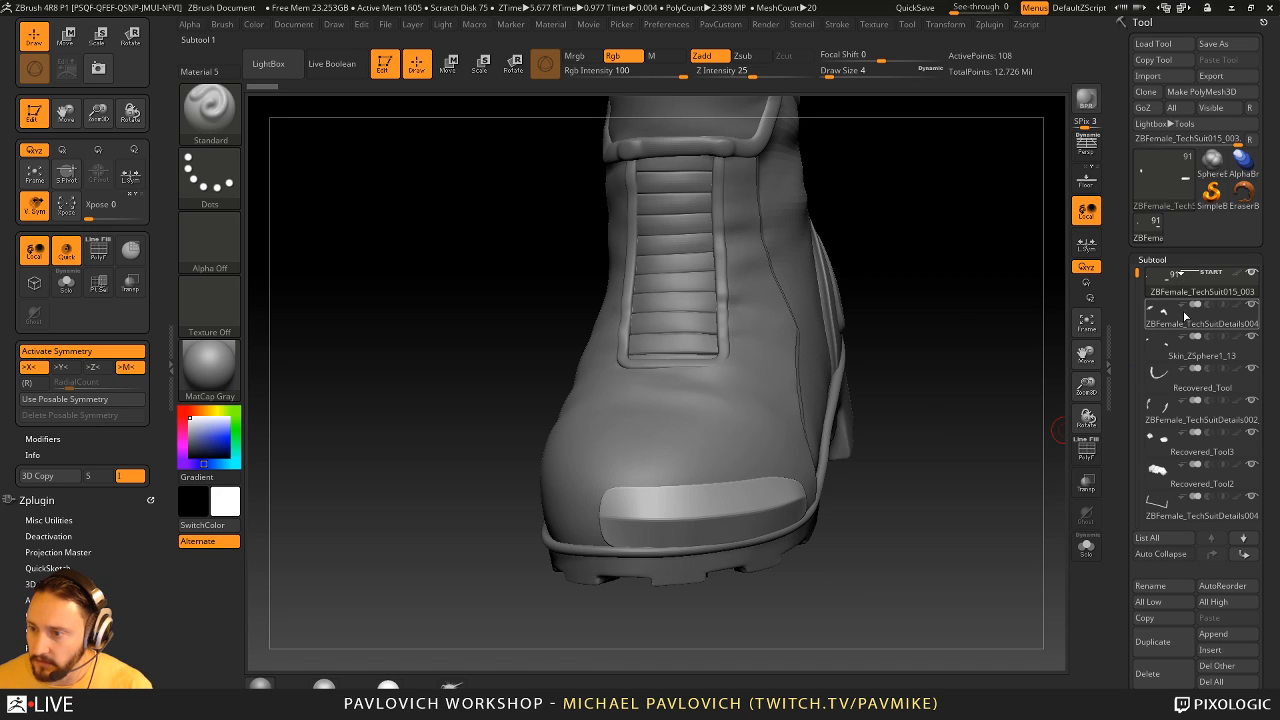
{"action": "left_click", "coordinate": [1194, 291]}
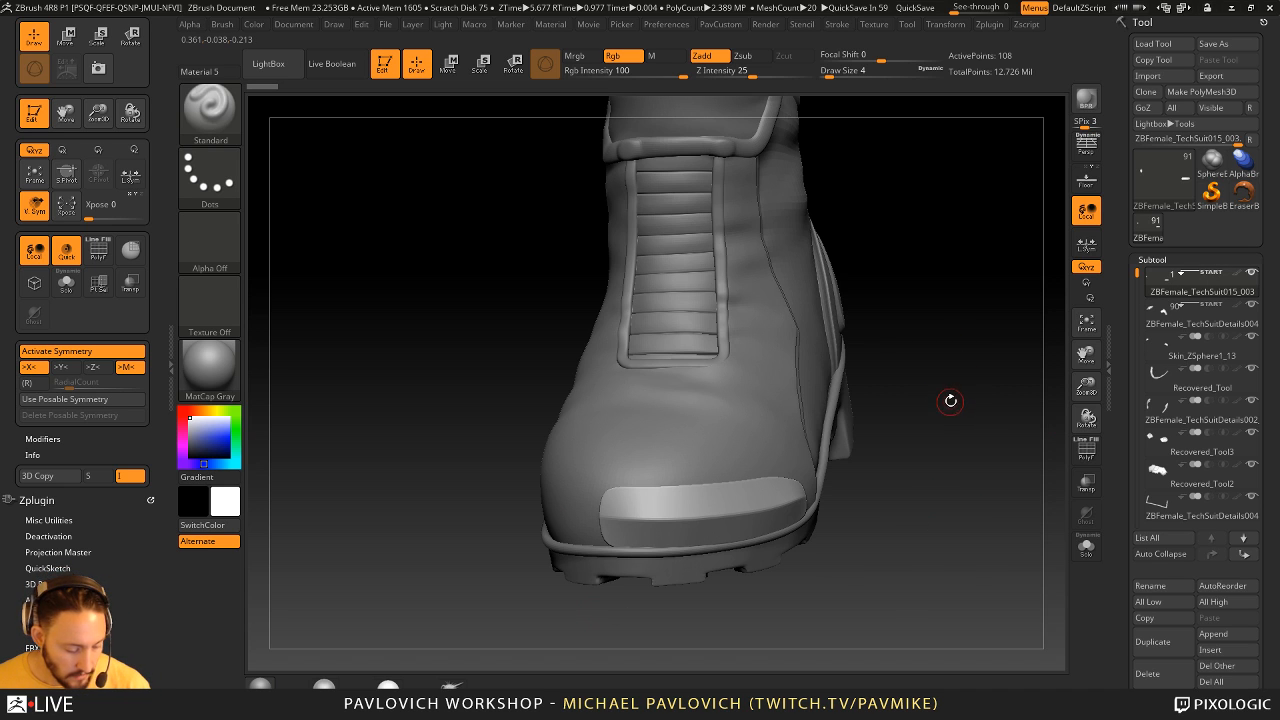
- Insert an Oval mesh from the IMM Boolean brush onto the front of the boot's toe cap
{"action": "key", "text": "b"}
{"action": "key", "text": "i"}
{"action": "left_click", "coordinate": [1036, 403]}
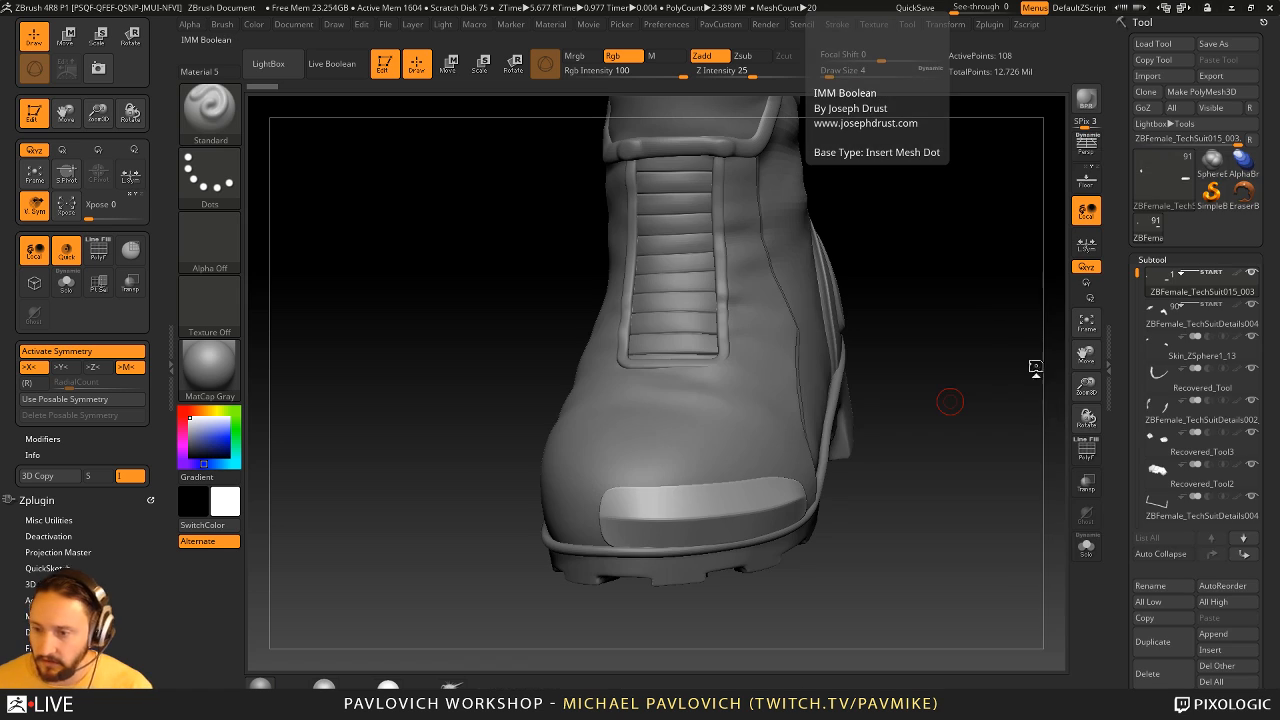
{"action": "key", "text": "m"}
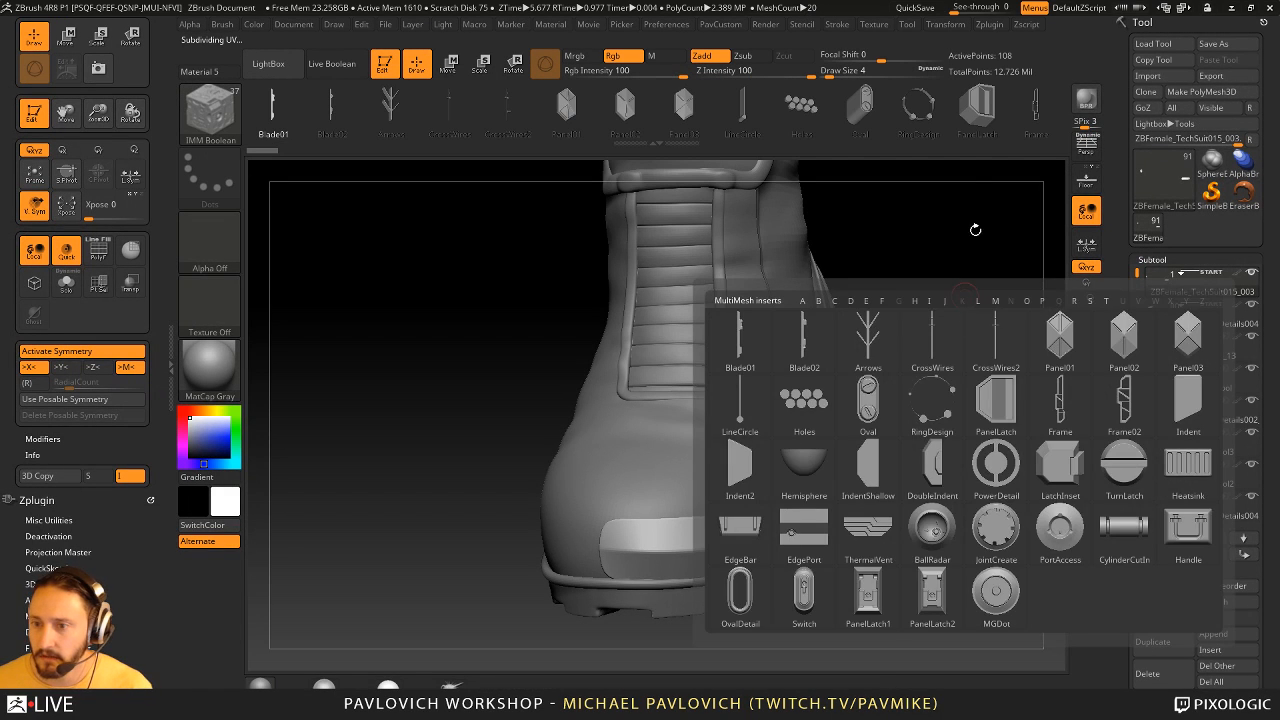
{"action": "left_click", "coordinate": [860, 106]}
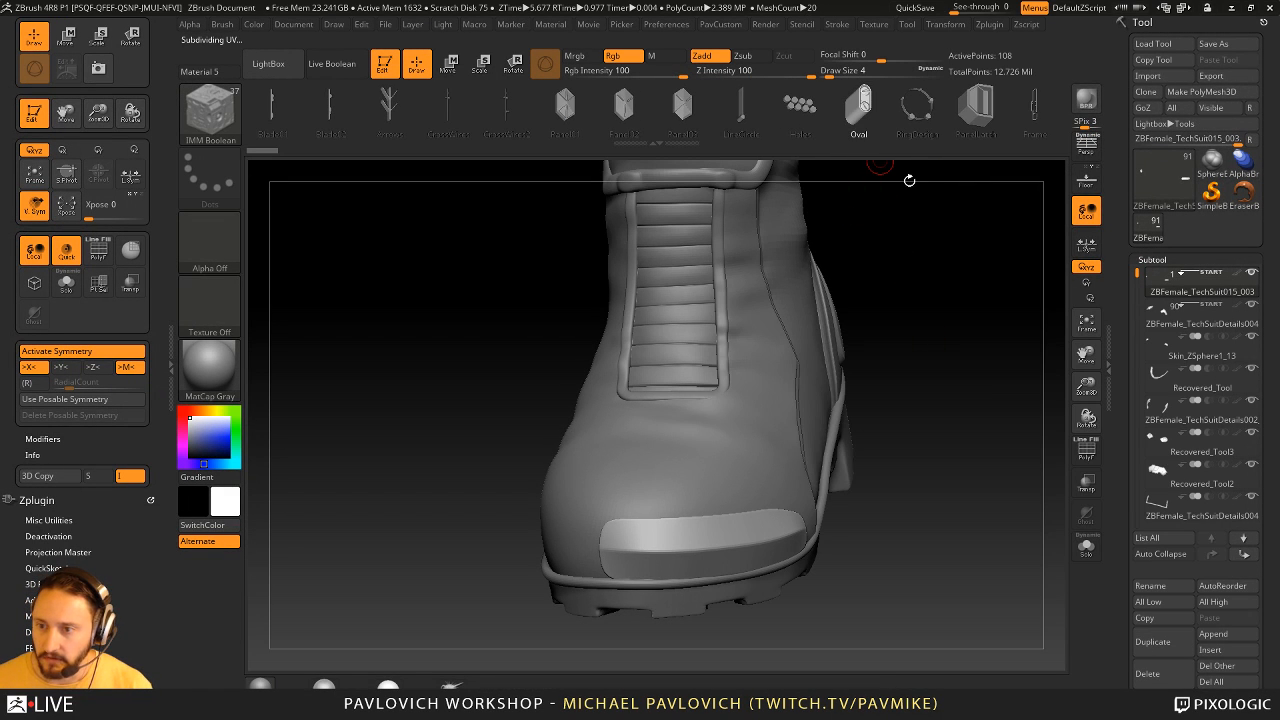
{"action": "left_click_drag", "start_coordinate": [981, 425], "coordinate": [971, 380], "text": "alt"}
{"action": "left_click_drag", "start_coordinate": [640, 485], "coordinate": [682, 492]}
{"action": "left_click_drag", "start_coordinate": [921, 435], "coordinate": [686, 500]}
- Split the unmasked oval insert off the toe cap into its own subtool
{"action": "key", "text": "space"}
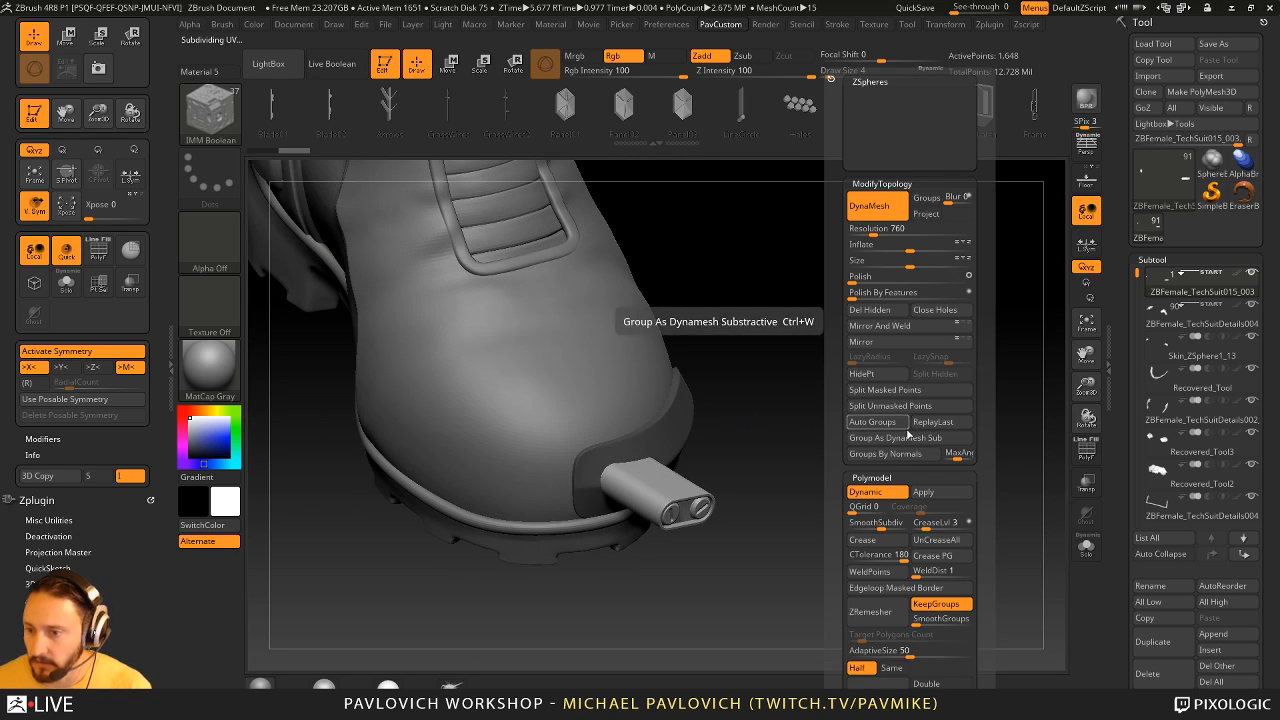
{"action": "key", "text": "space"}
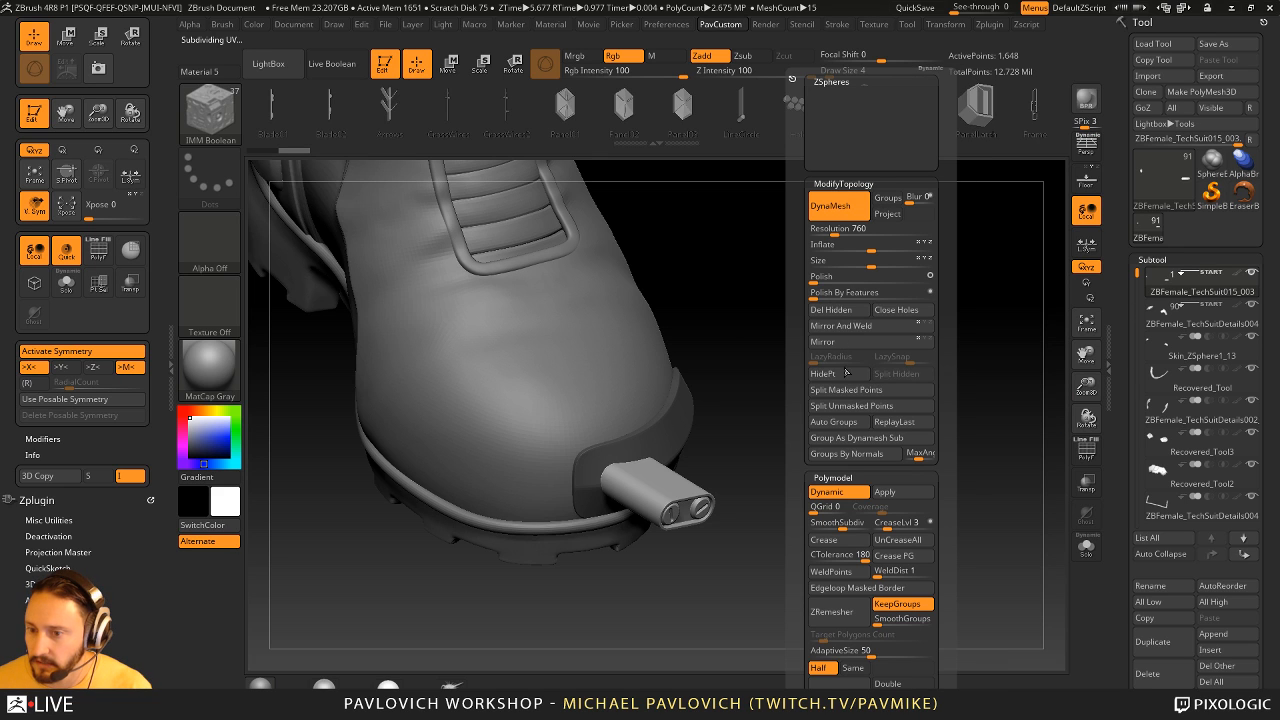
{"action": "left_click", "coordinate": [852, 406]}
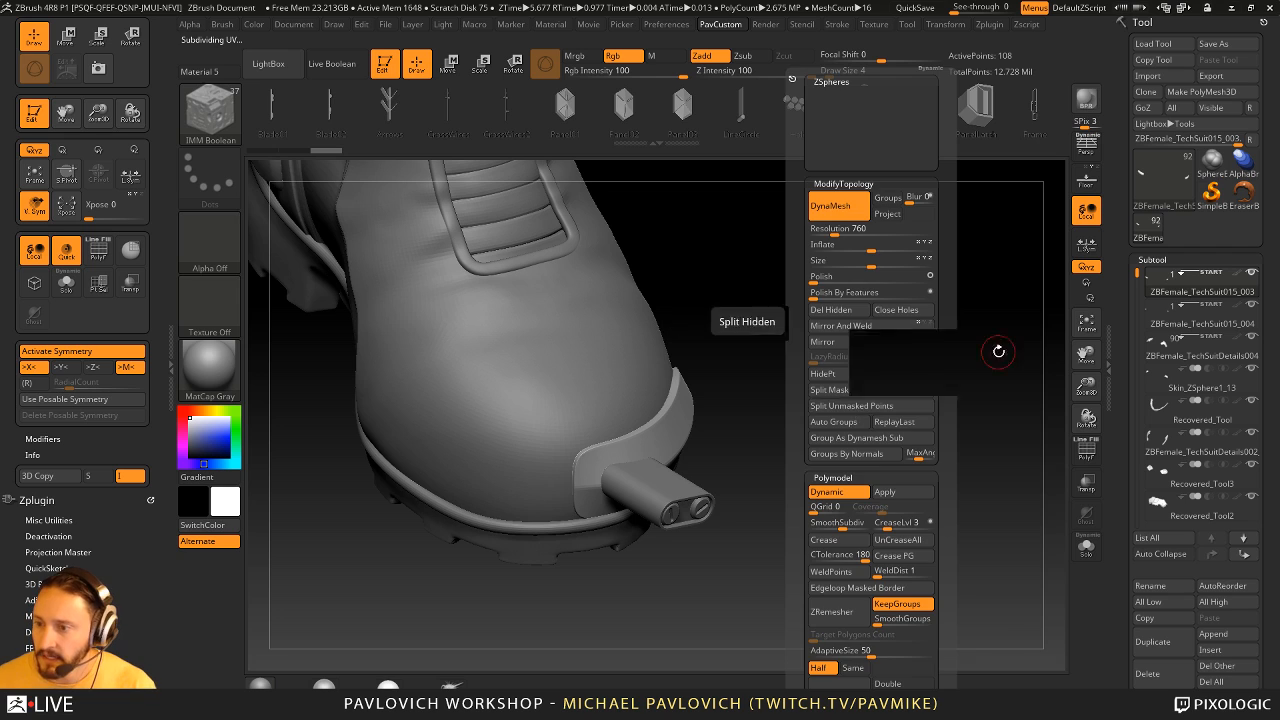
- Set the oval's subtool to subtract and turn on Live Boolean to preview the cut in the toe cap
{"action": "left_click", "coordinate": [1190, 324]}
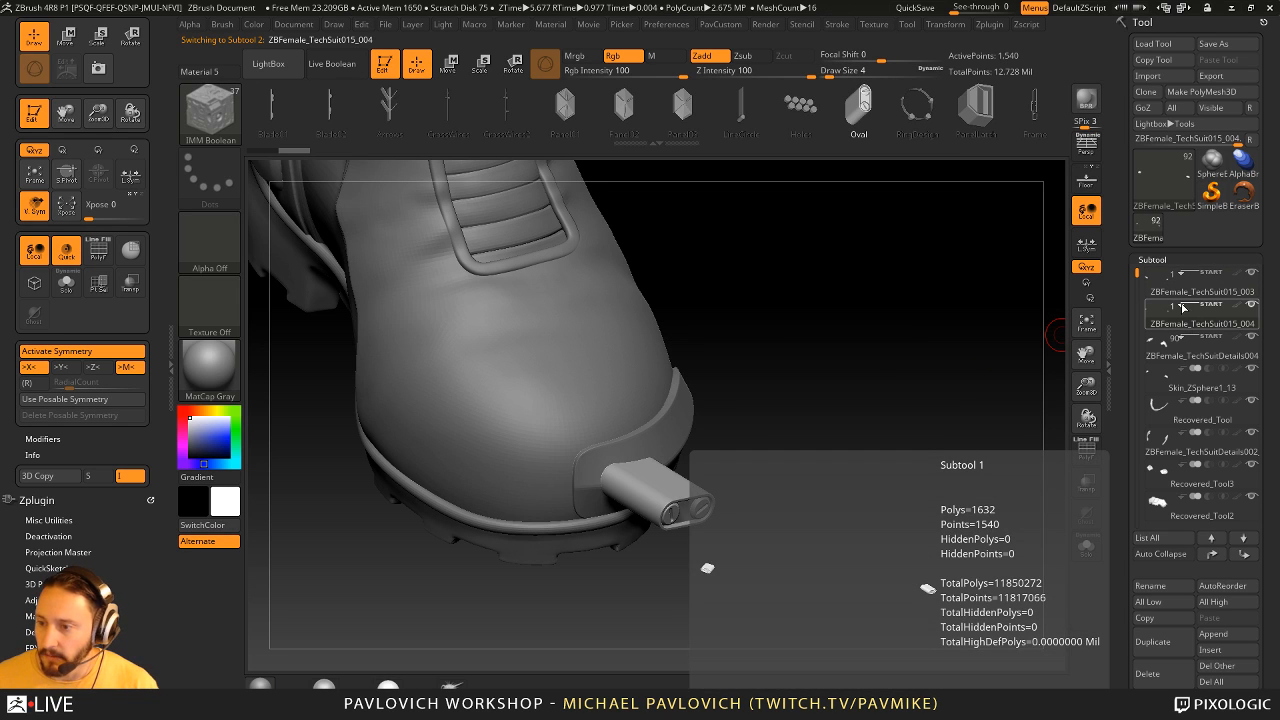
{"action": "left_click_drag", "start_coordinate": [887, 447], "coordinate": [868, 447]}
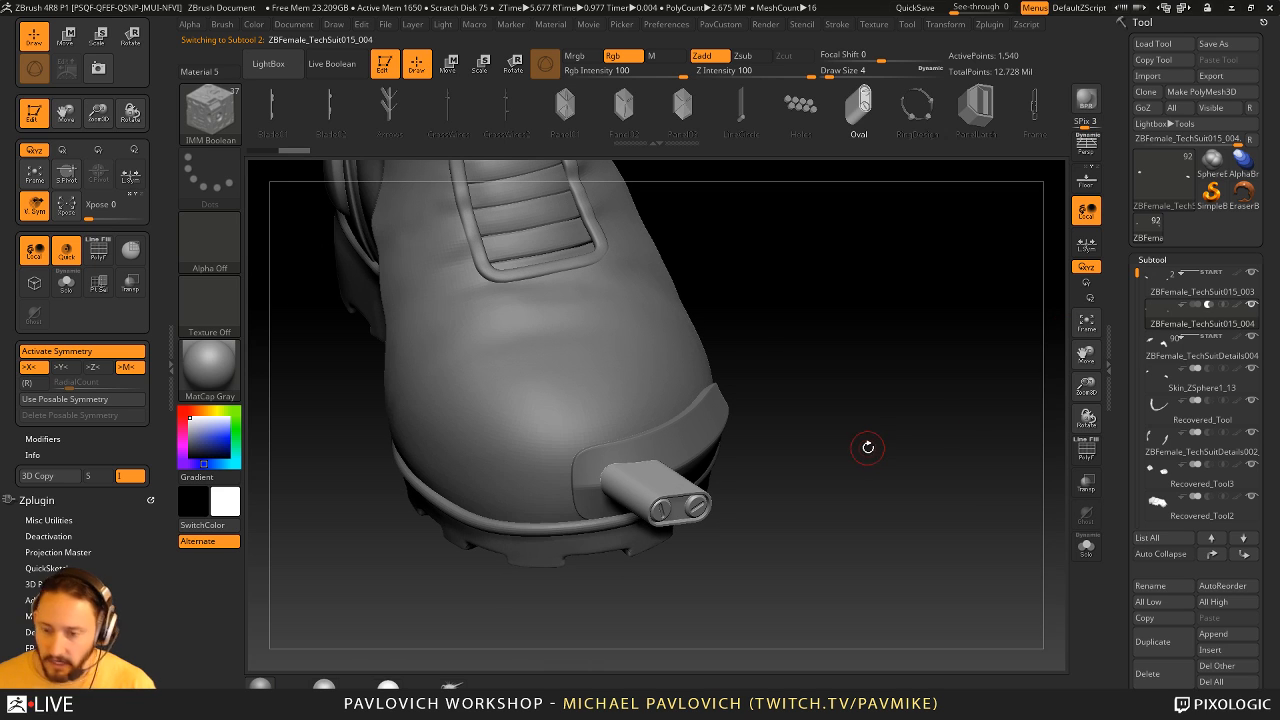
{"action": "key", "text": "alt+b"}
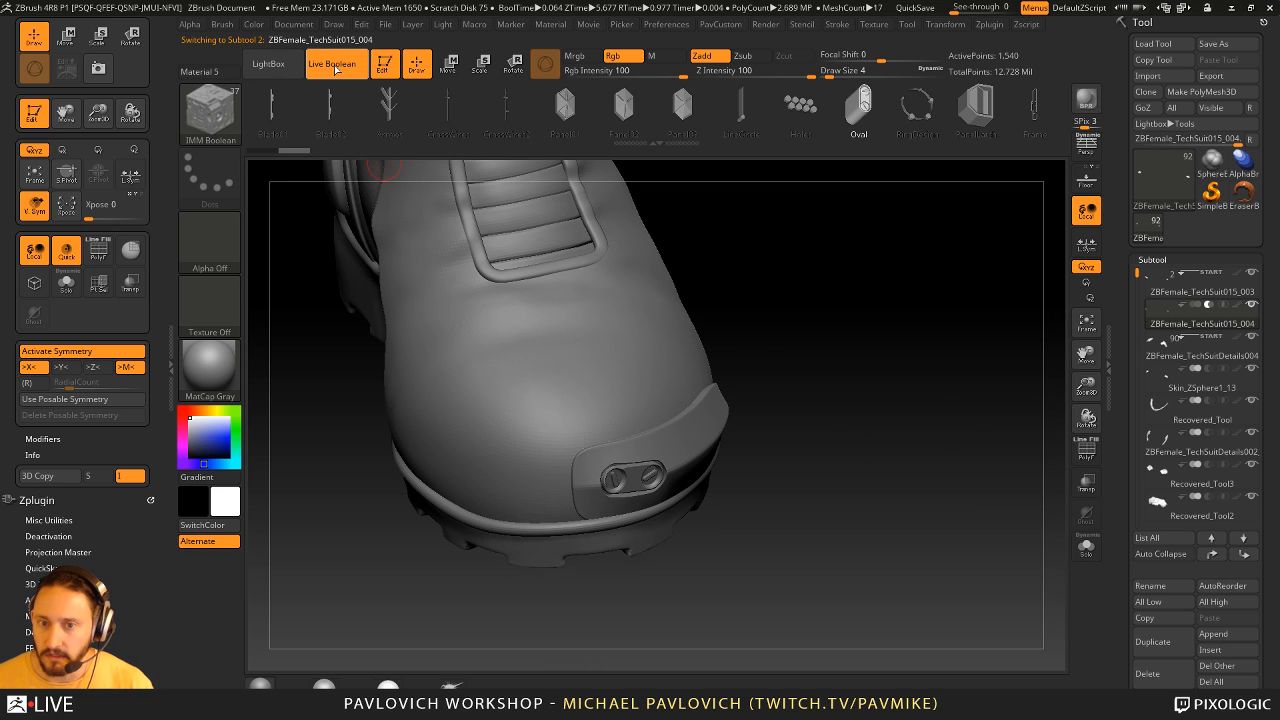
{"action": "mouse_move", "coordinate": [836, 409]}
{"action": "left_mouse_down"}
{"action": "mouse_move", "coordinate": [822, 411]}
{"action": "mouse_move", "coordinate": [831, 398]}
{"action": "left_mouse_up"}
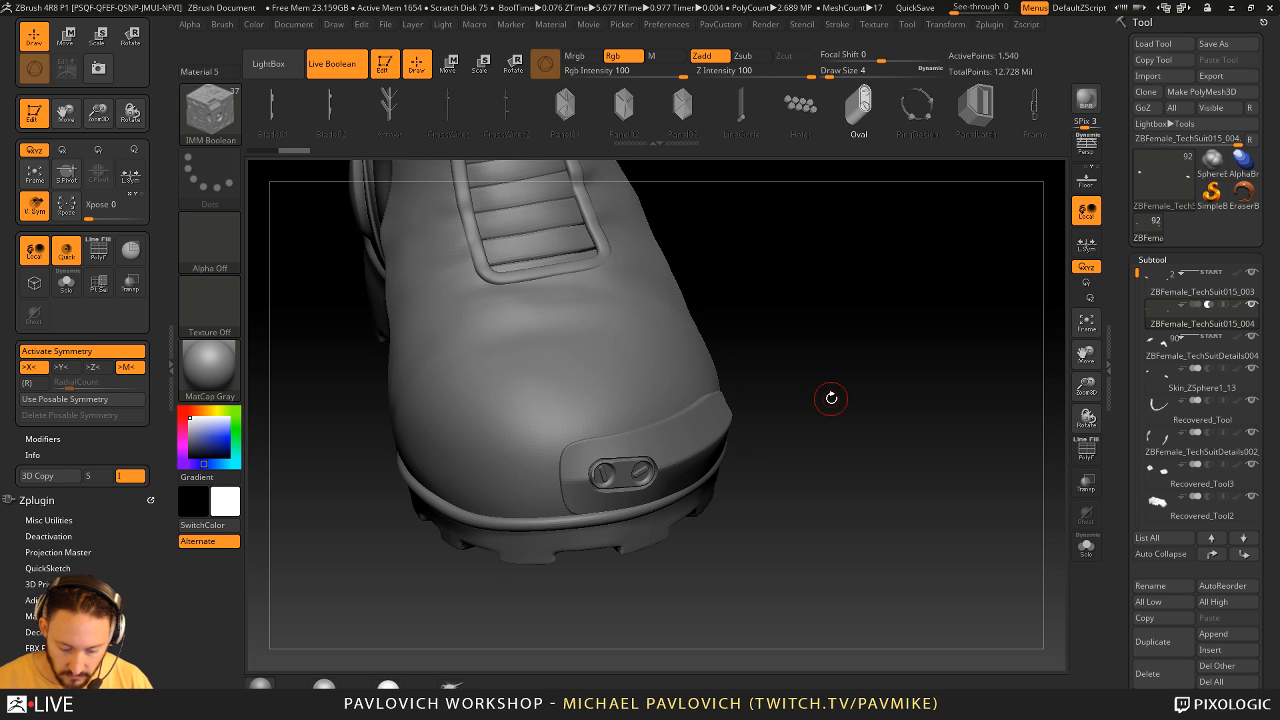
{"action": "left_click_drag", "start_coordinate": [865, 388], "coordinate": [850, 400]}
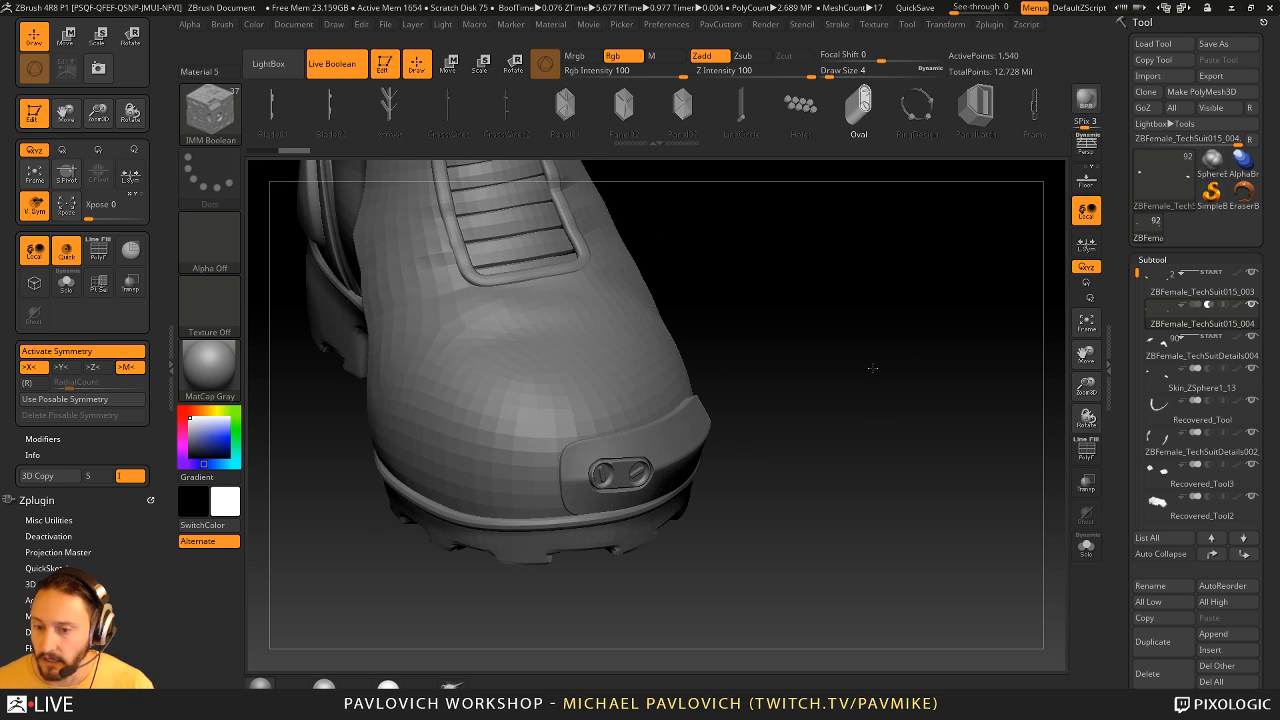
- Duplicate the oval cutter along the toe cap and rotate the copy to follow the cap's curve
{"action": "key", "text": "e"}
{"action": "left_click_drag", "start_coordinate": [620, 430], "coordinate": [608, 431]}
{"action": "right_click_drag", "start_coordinate": [608, 431], "coordinate": [545, 440]}
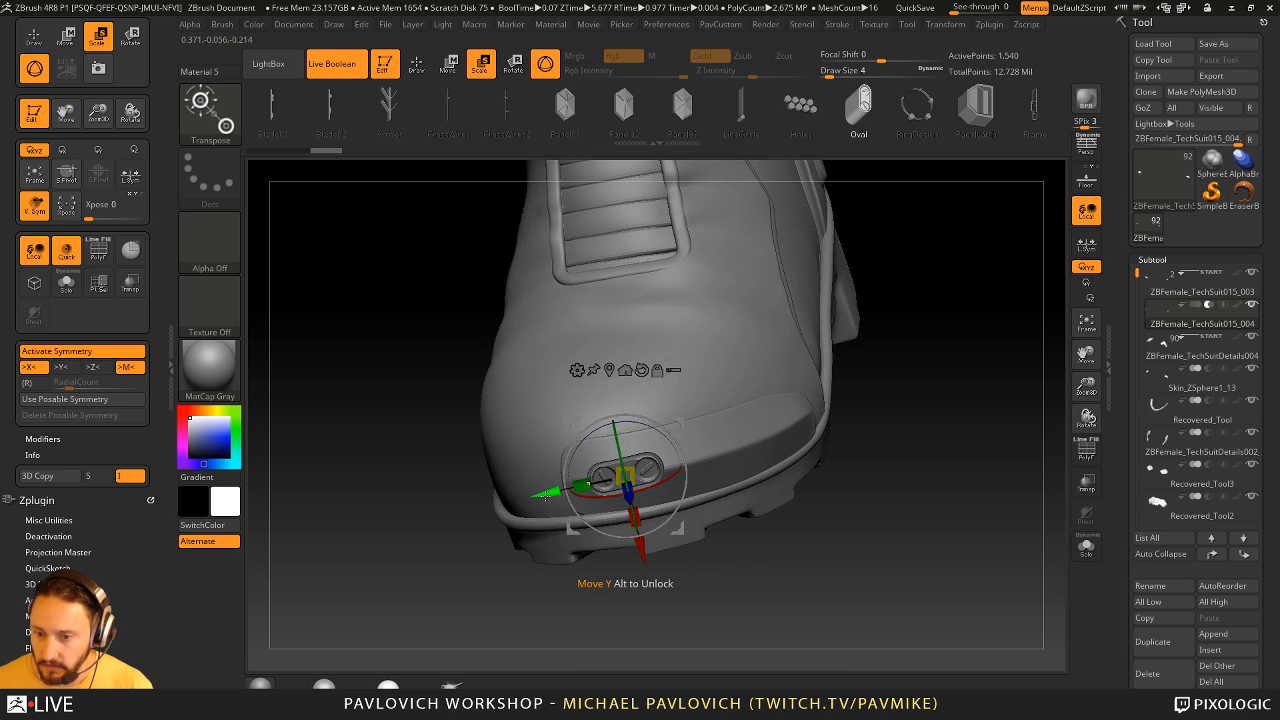
{"action": "left_click_drag", "start_coordinate": [571, 491], "coordinate": [665, 469], "text": "ctrl"}
{"action": "left_click_drag", "start_coordinate": [908, 400], "coordinate": [771, 540]}
{"action": "left_click_drag", "start_coordinate": [875, 479], "coordinate": [886, 520]}
{"action": "key", "text": "alt+b"}
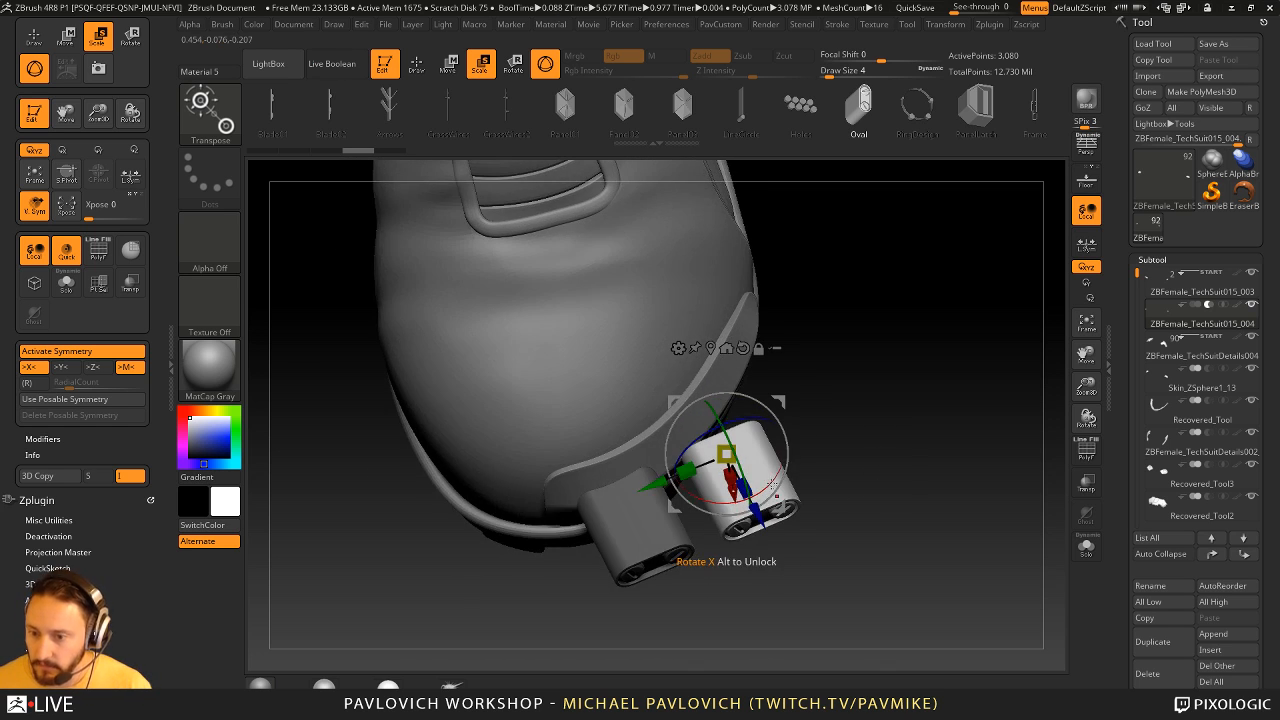
{"action": "mouse_move", "coordinate": [768, 483]}
{"action": "left_mouse_down"}
{"action": "mouse_move", "coordinate": [782, 453]}
{"action": "mouse_move", "coordinate": [774, 483]}
{"action": "mouse_move", "coordinate": [756, 471]}
{"action": "mouse_move", "coordinate": [938, 409]}
{"action": "mouse_move", "coordinate": [922, 438]}
{"action": "mouse_move", "coordinate": [940, 434]}
{"action": "left_mouse_up"}
{"action": "key", "text": "alt+b"}
- Replace the copied oval cutter with the JointCreate insert mesh and adjust its position in the toe cap
{"action": "key", "text": "q"}
{"action": "key", "text": "w"}
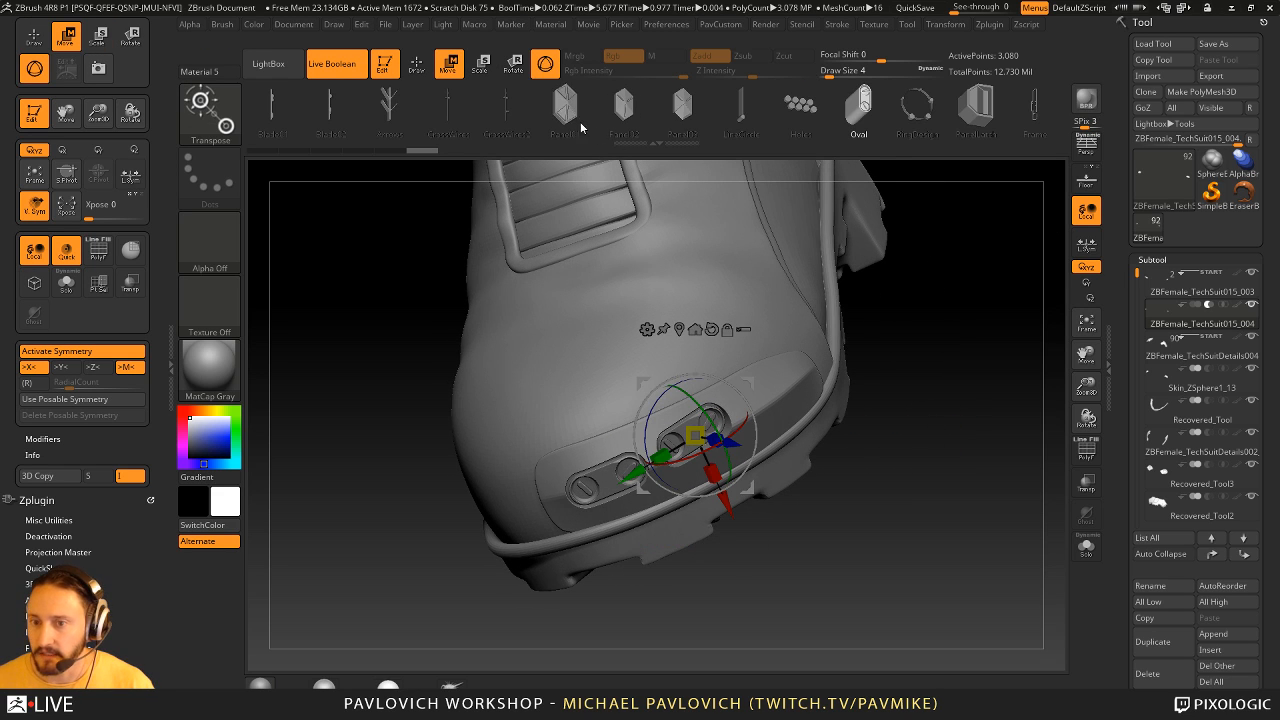
{"action": "left_click_drag", "start_coordinate": [583, 126], "coordinate": [765, 116]}
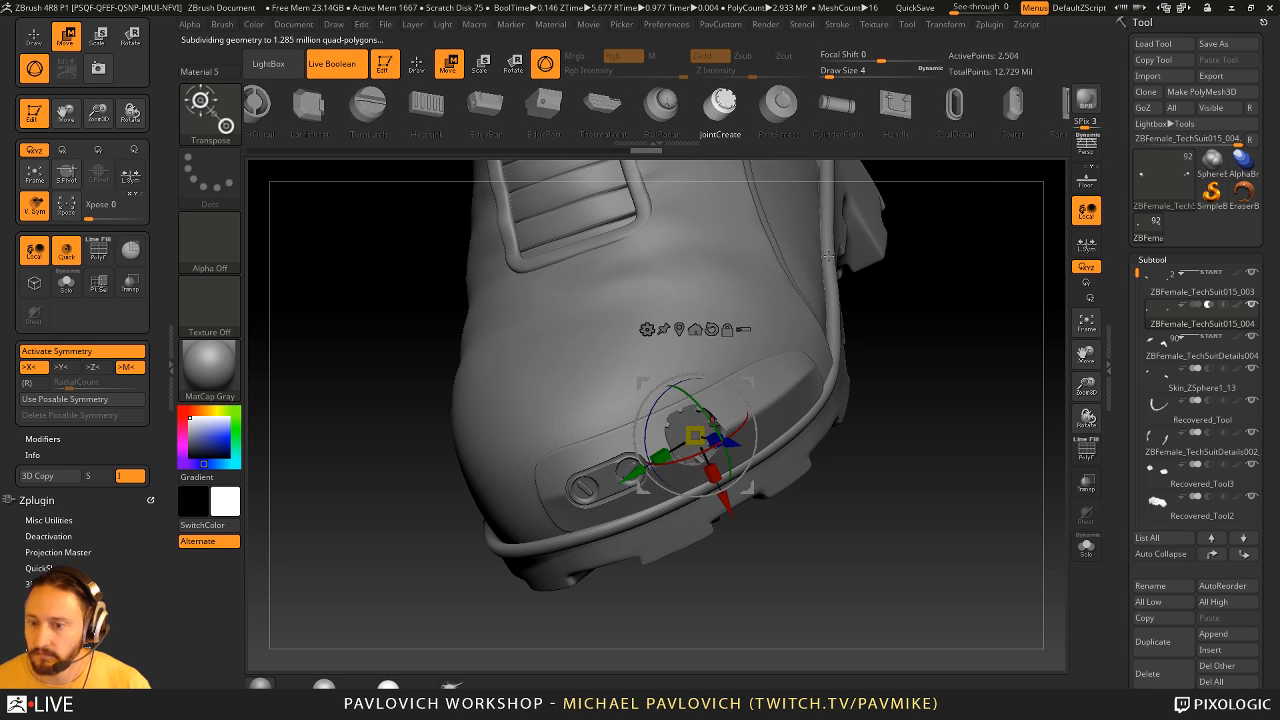
{"action": "left_click_drag", "start_coordinate": [1004, 396], "coordinate": [950, 412]}
{"action": "left_click_drag", "start_coordinate": [720, 503], "coordinate": [723, 512]}
{"action": "mouse_move", "coordinate": [750, 460]}
{"action": "left_mouse_down"}
{"action": "mouse_move", "coordinate": [769, 465]}
{"action": "mouse_move", "coordinate": [749, 461]}
{"action": "left_mouse_up"}
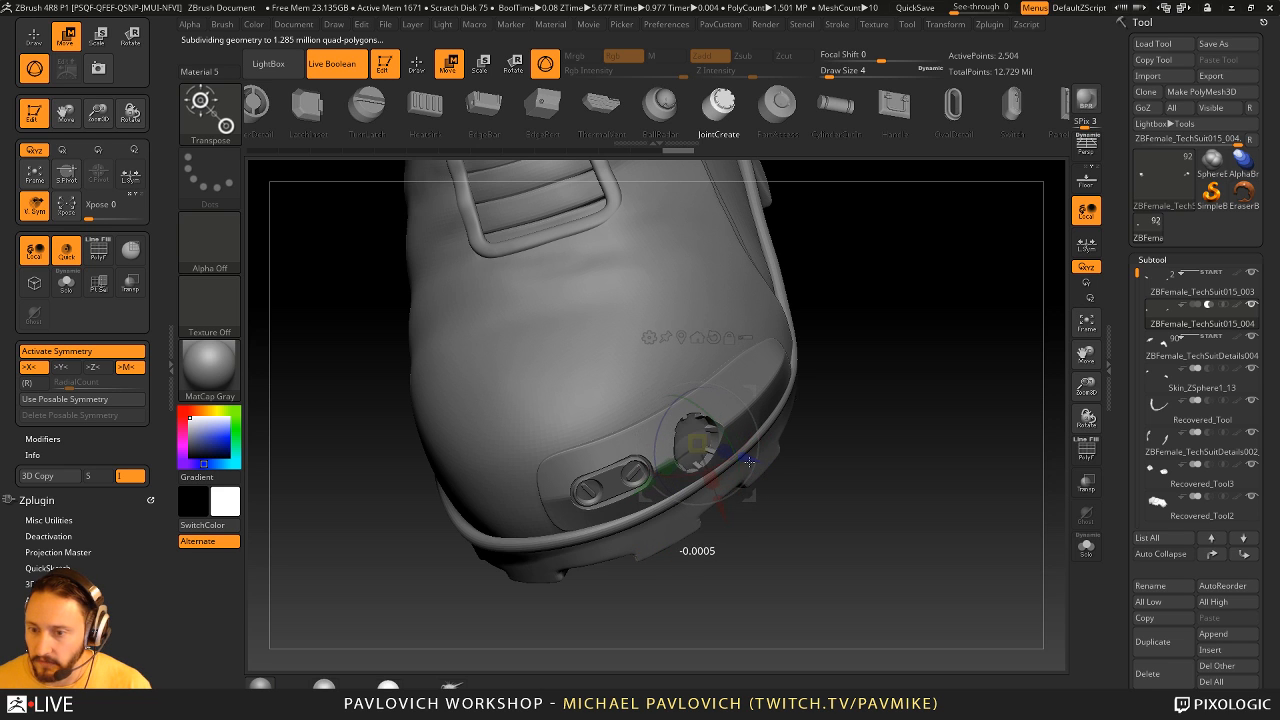
{"action": "mouse_move", "coordinate": [870, 412]}
{"action": "left_mouse_down"}
{"action": "mouse_move", "coordinate": [997, 345]}
{"action": "mouse_move", "coordinate": [943, 443]}
{"action": "mouse_move", "coordinate": [830, 452]}
{"action": "mouse_move", "coordinate": [898, 462]}
{"action": "left_mouse_up"}
- Delete the cutter subtool, make the toe cap the active subtool and clear its Start flag
{"action": "key", "text": "q"}
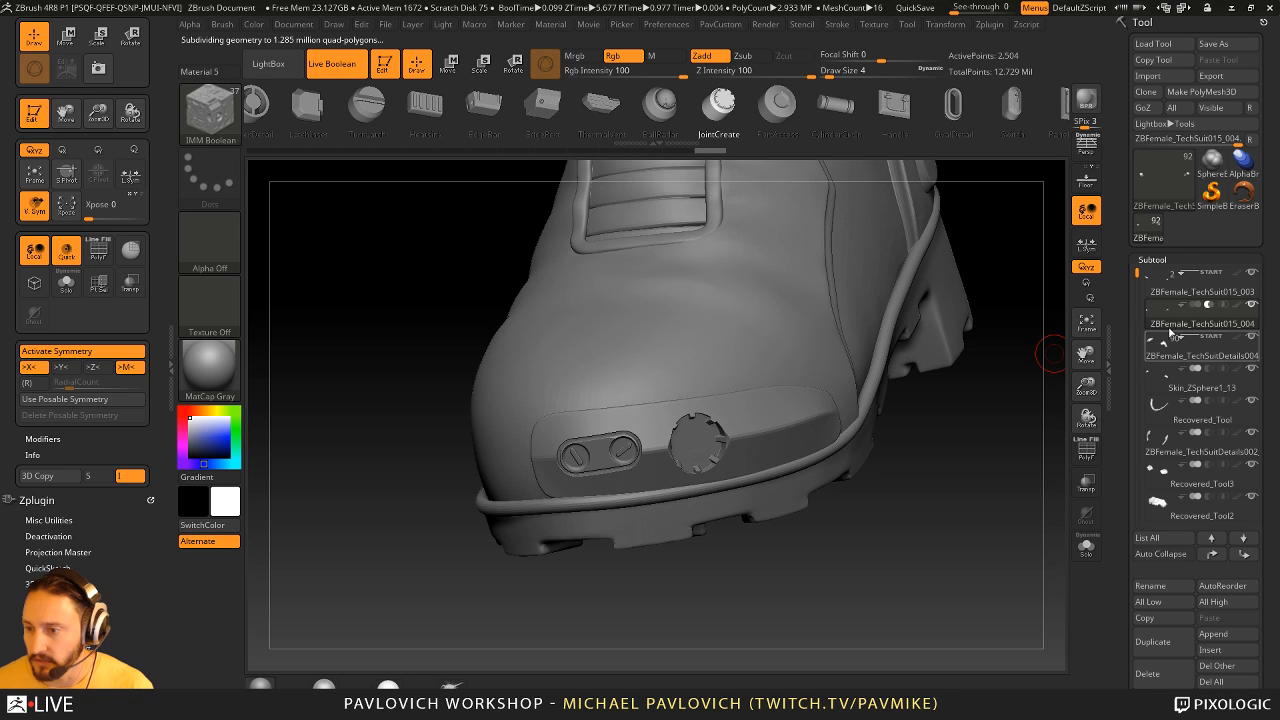
{"action": "left_click_drag", "start_coordinate": [1038, 350], "coordinate": [962, 503]}
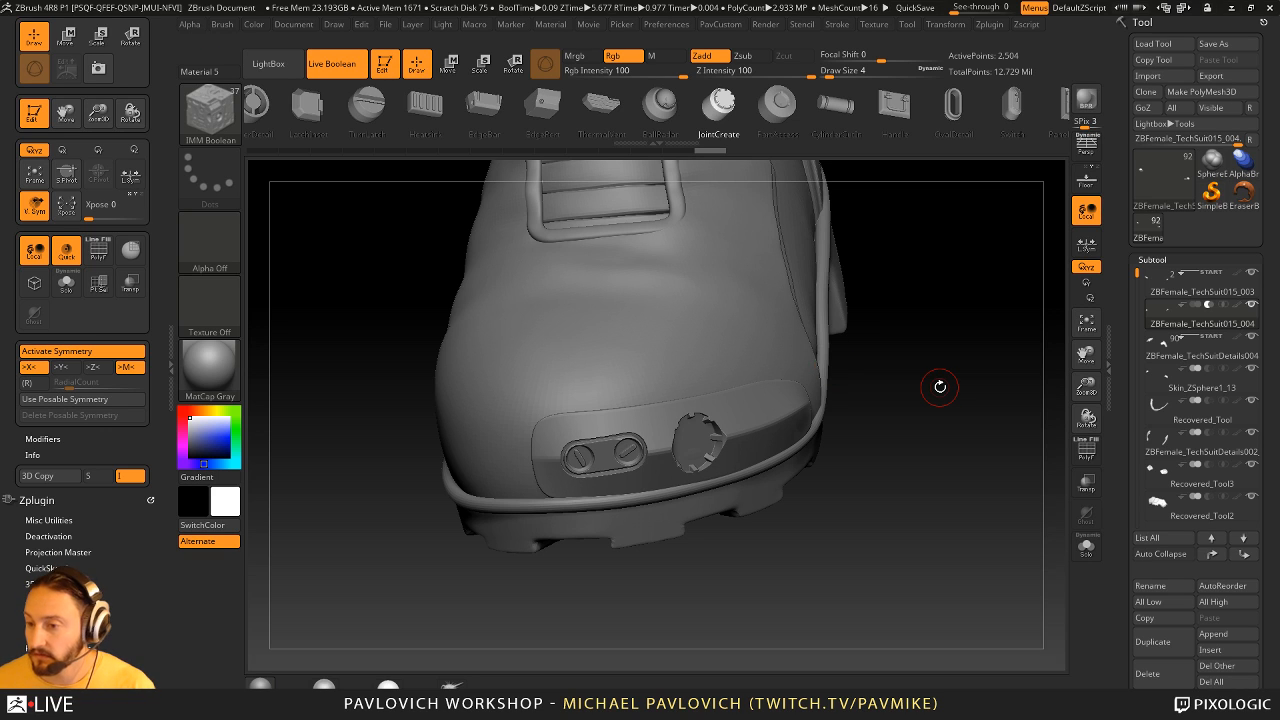
{"action": "left_click", "coordinate": [1148, 673]}
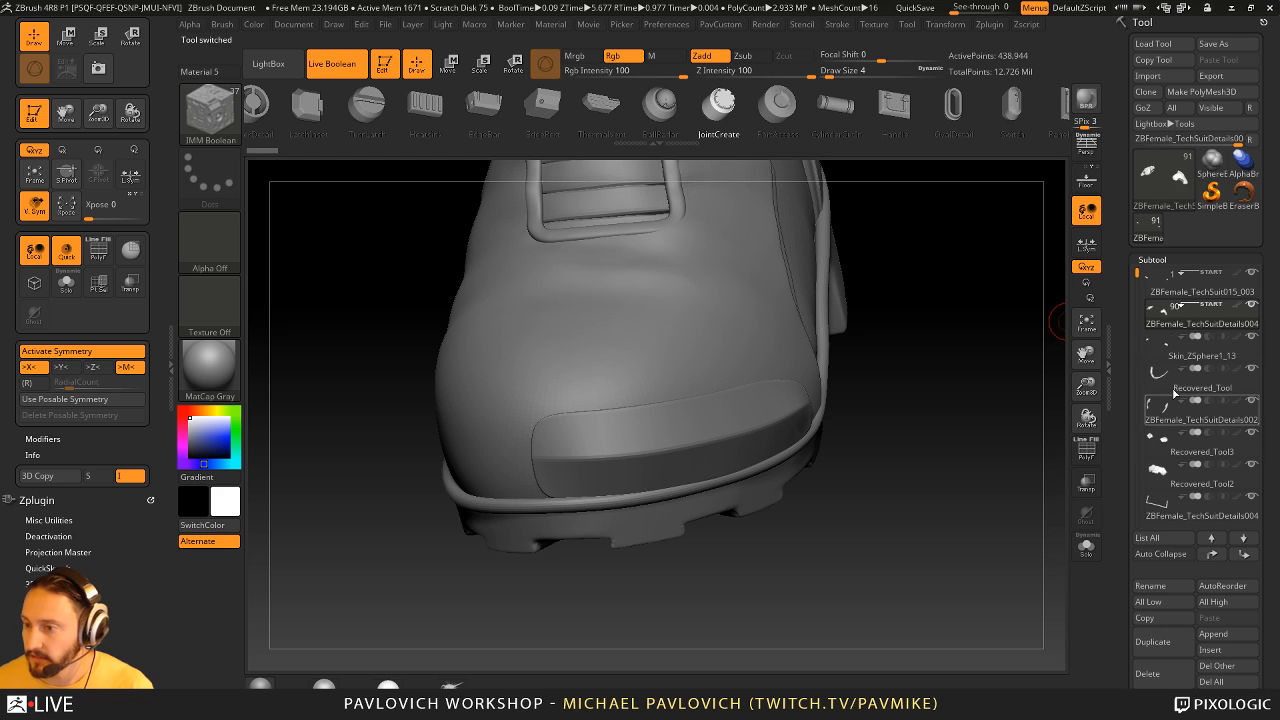
{"action": "left_click", "coordinate": [1183, 293]}
{"action": "left_click_drag", "start_coordinate": [983, 400], "coordinate": [957, 442]}
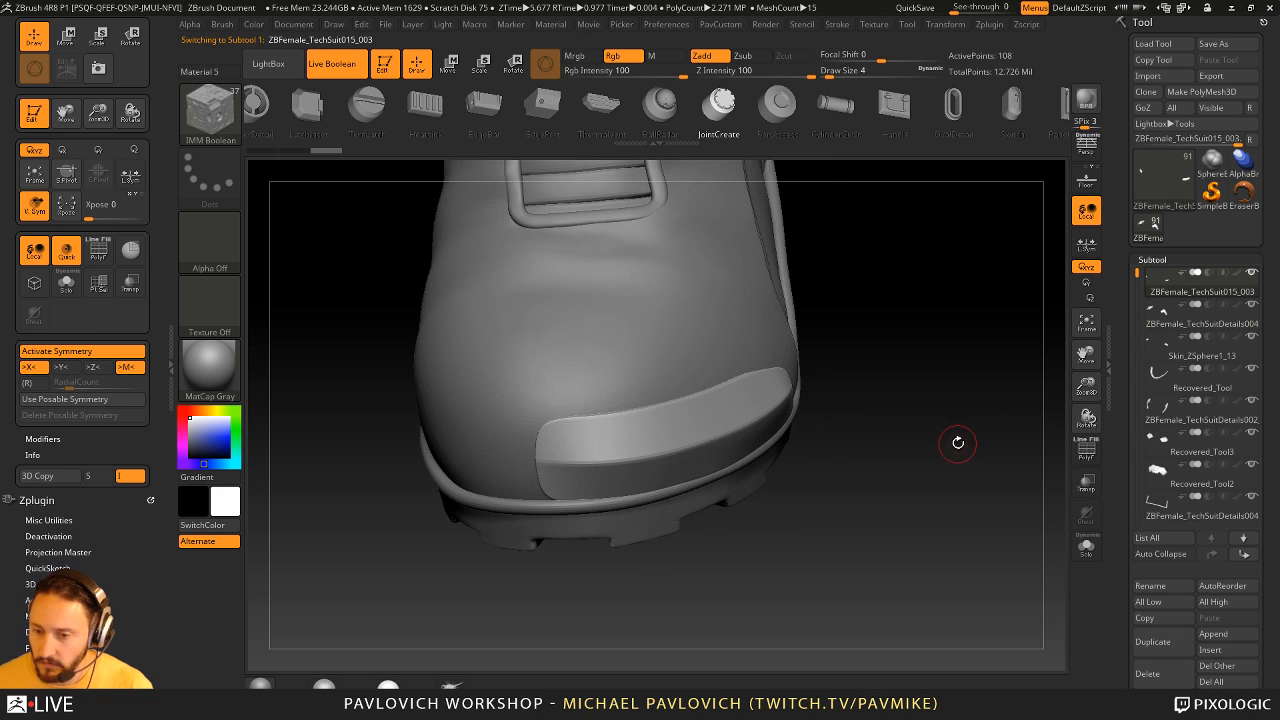
- Show the toe cap's Dynamic Subdiv settings and switch to the ChiselRect brush with the Rivet03 shape
{"action": "scroll", "coordinate": [1155, 418], "scroll_direction": "down", "scroll_amount": 10}
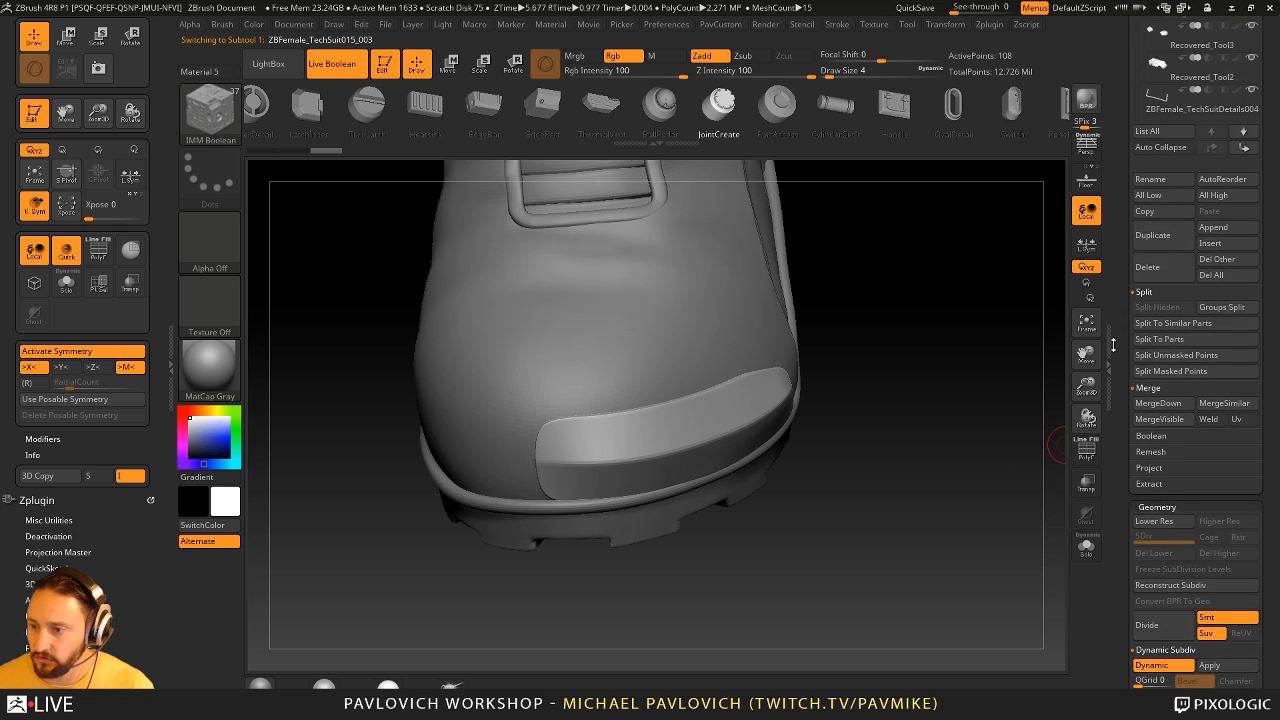
{"action": "key", "text": "b"}
{"action": "key", "text": "s"}
{"action": "key", "text": "t"}
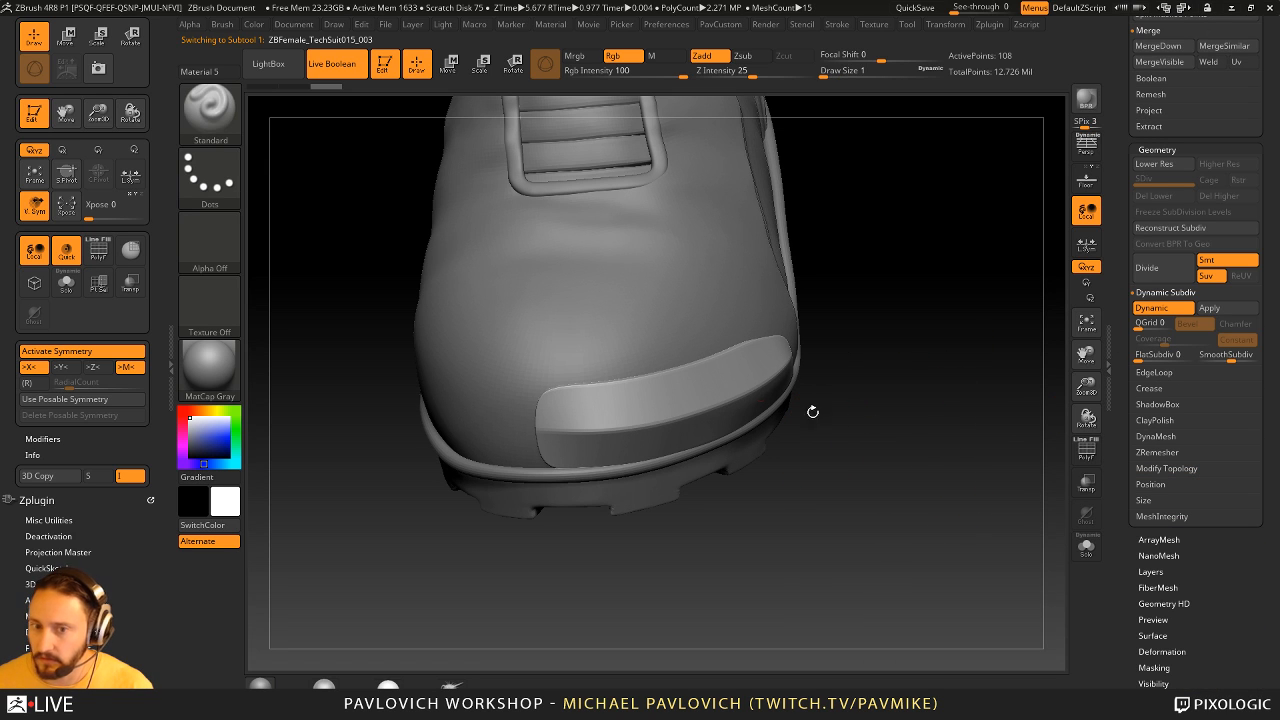
{"action": "left_click_drag", "start_coordinate": [893, 401], "coordinate": [814, 361]}
{"action": "key", "text": "b"}
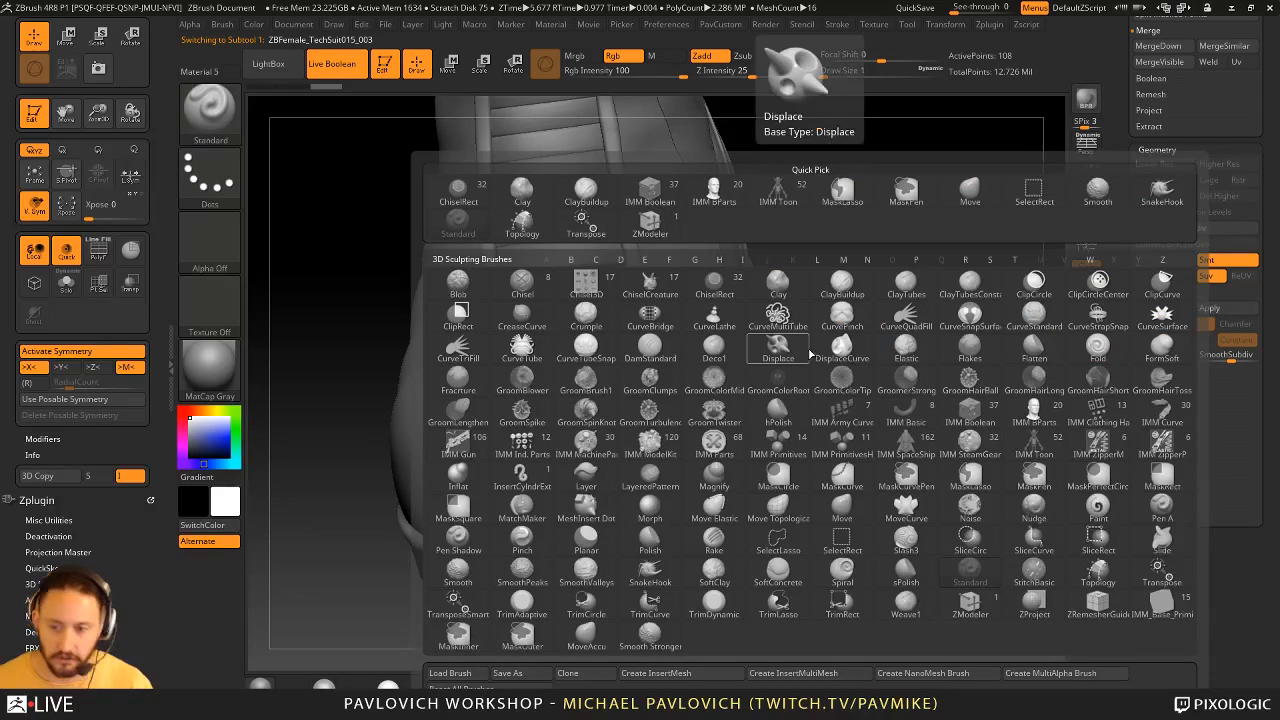
{"action": "key", "text": "c"}
{"action": "left_click", "coordinate": [705, 292]}
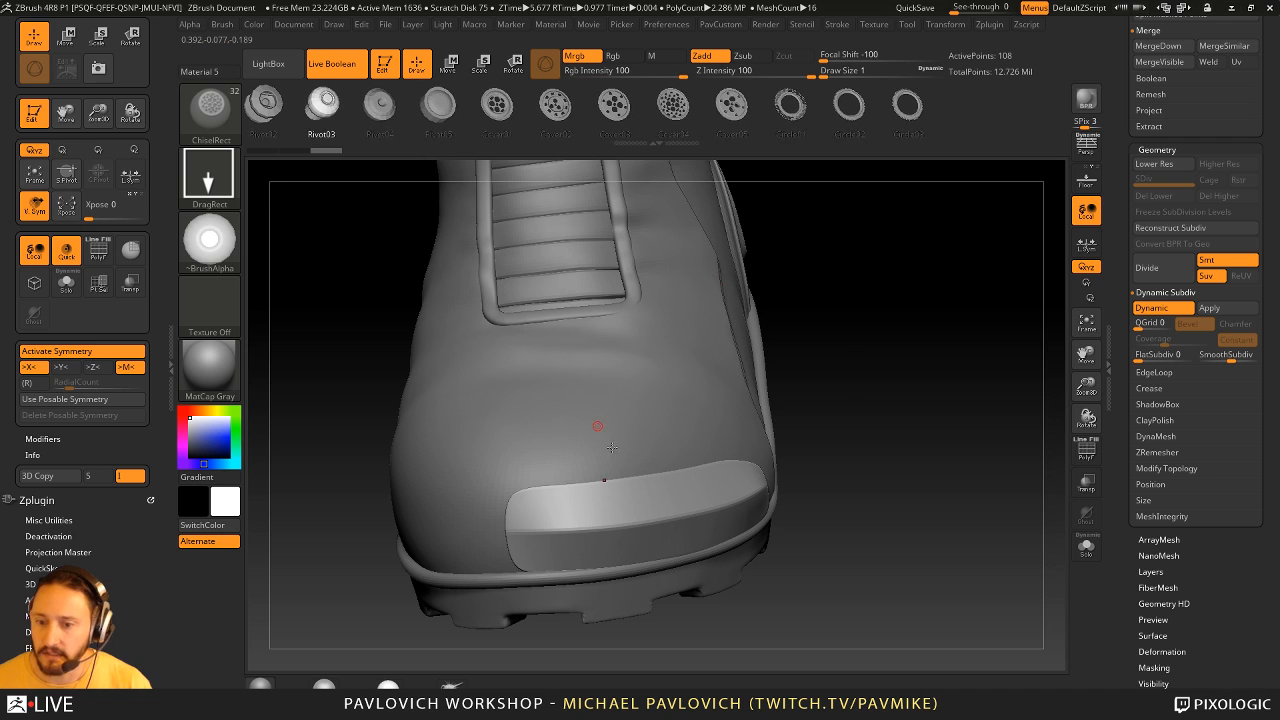
- Reduce the draw size to 3, apply the toe cap's Dynamic Subdiv and divide the mesh up to subdivision level 7
{"action": "left_click_drag", "start_coordinate": [948, 463], "coordinate": [881, 379]}
{"action": "key", "text": "shift+d"}
{"action": "key", "text": "shift+d"}
{"action": "key", "text": "s"}
{"action": "left_click", "coordinate": [941, 419]}
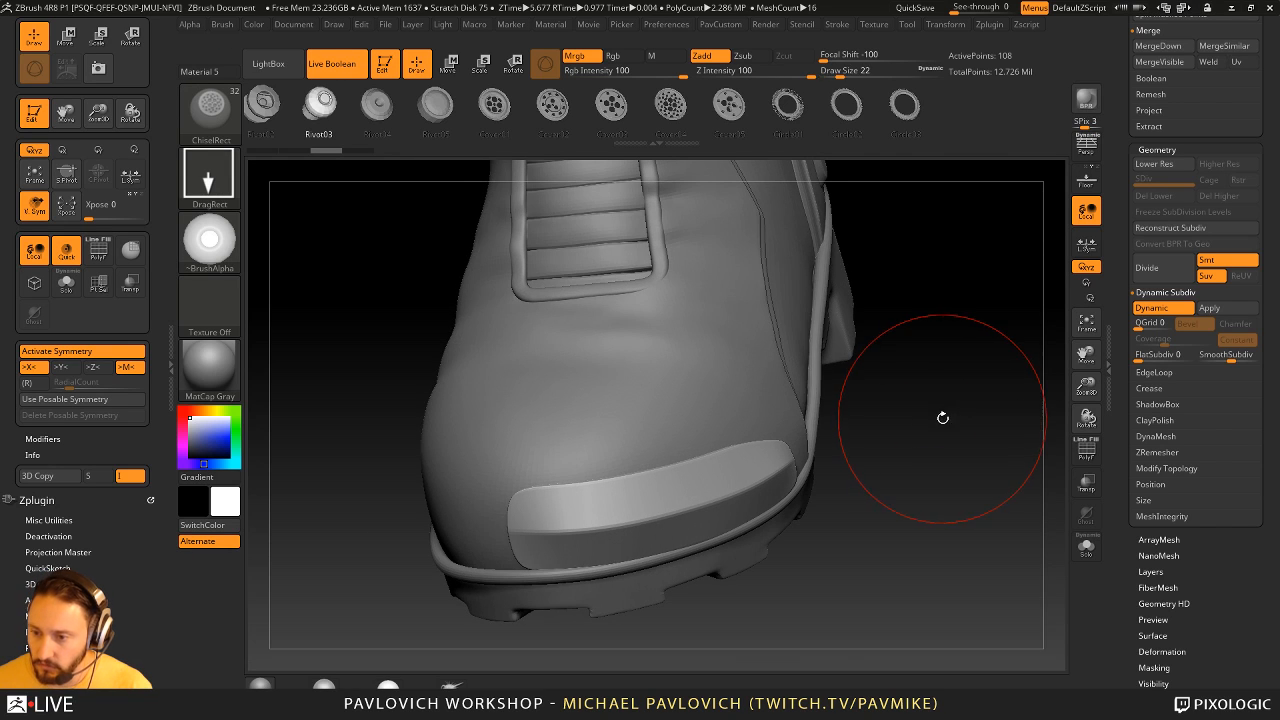
{"action": "left_click_drag", "start_coordinate": [949, 422], "coordinate": [967, 419]}
{"action": "left_click", "coordinate": [1215, 311]}
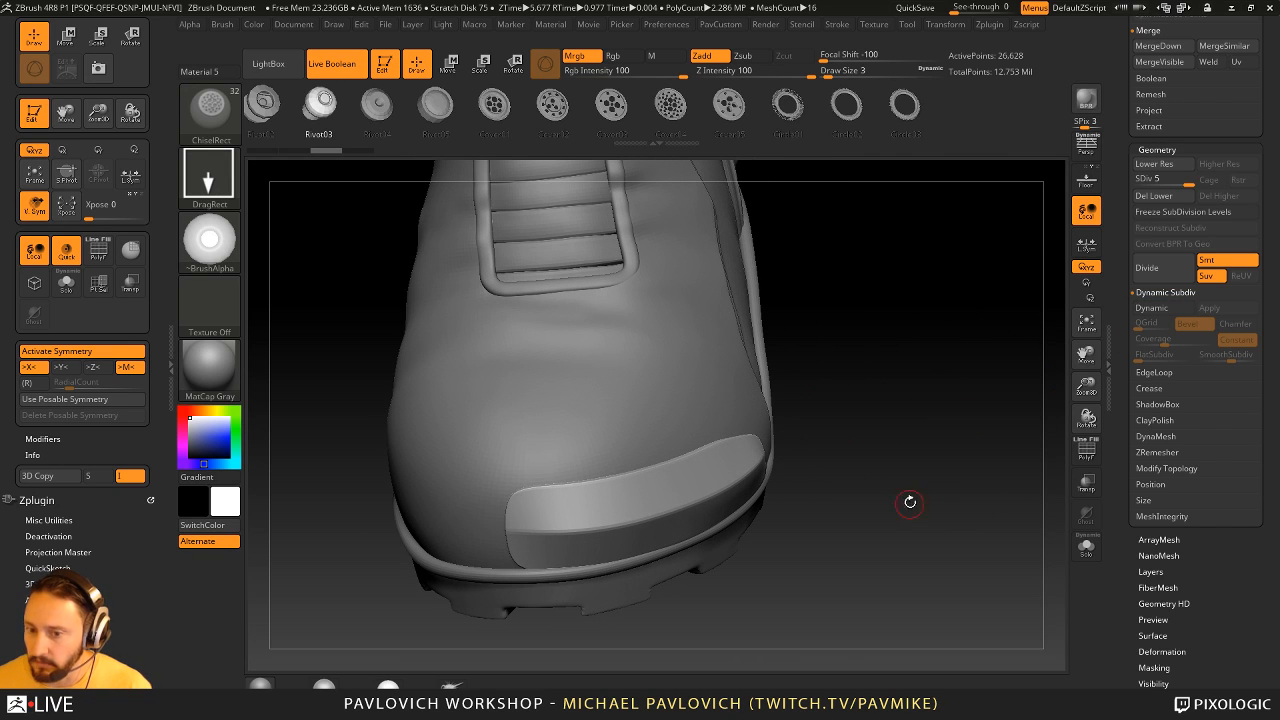
{"action": "key", "text": "ctrl+d"}
{"action": "key", "text": "ctrl+d"}
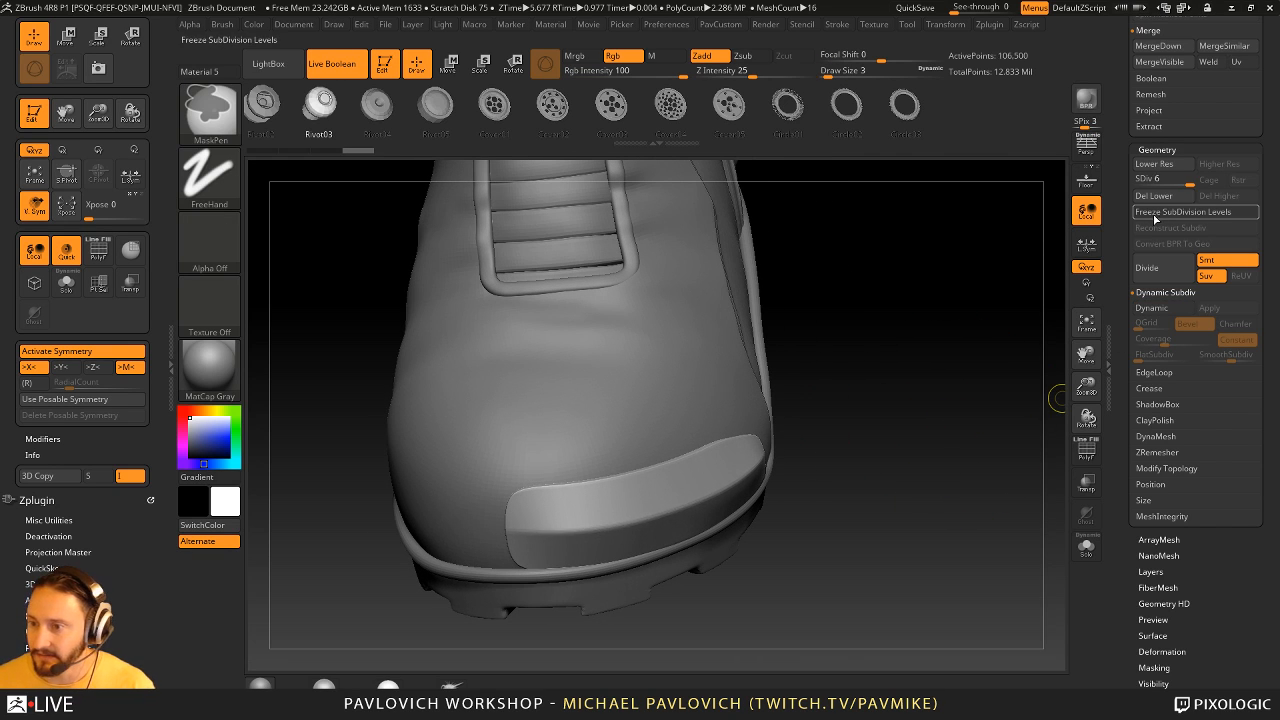
- Stamp Rivet03 recesses side by side across the toe cap's front face
{"action": "mouse_move", "coordinate": [648, 520]}
{"action": "left_mouse_down"}
{"action": "mouse_move", "coordinate": [717, 508]}
{"action": "mouse_move", "coordinate": [636, 523]}
{"action": "left_mouse_up"}
{"action": "key", "text": "ctrl+z"}
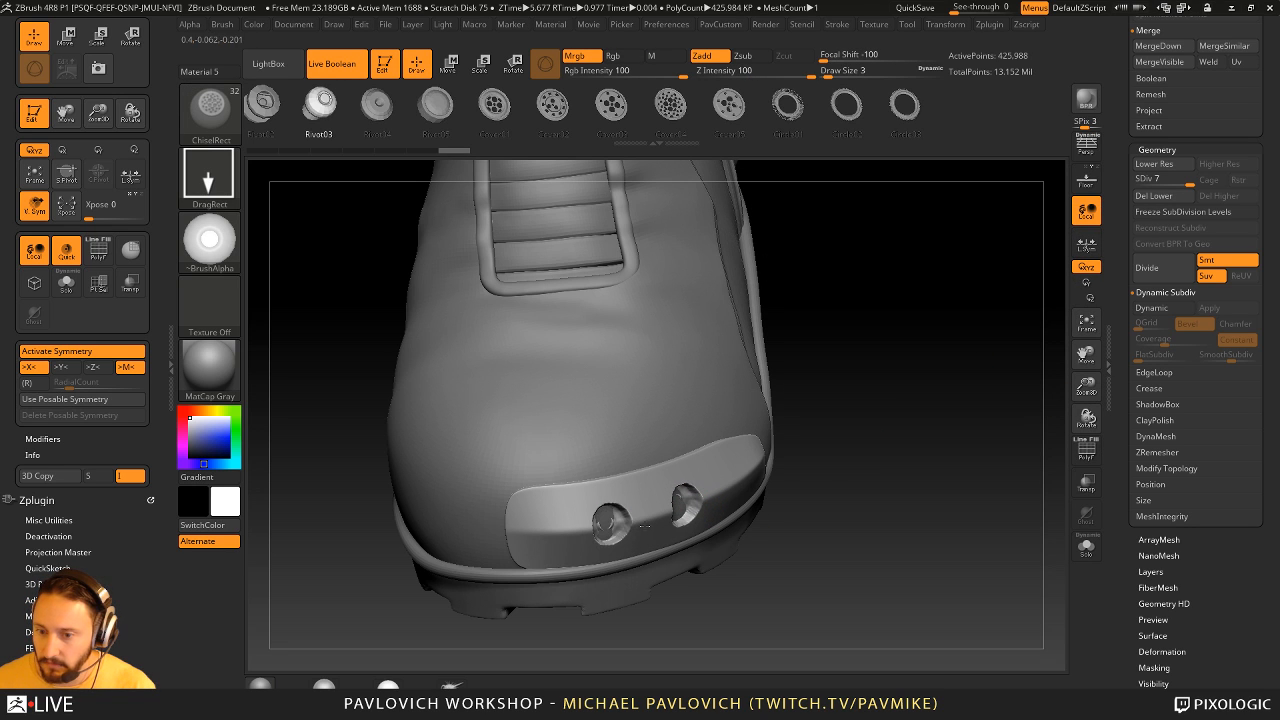
{"action": "left_click_drag", "start_coordinate": [558, 530], "coordinate": [578, 531], "text": "alt"}
{"action": "left_click_drag", "start_coordinate": [880, 468], "coordinate": [952, 463]}
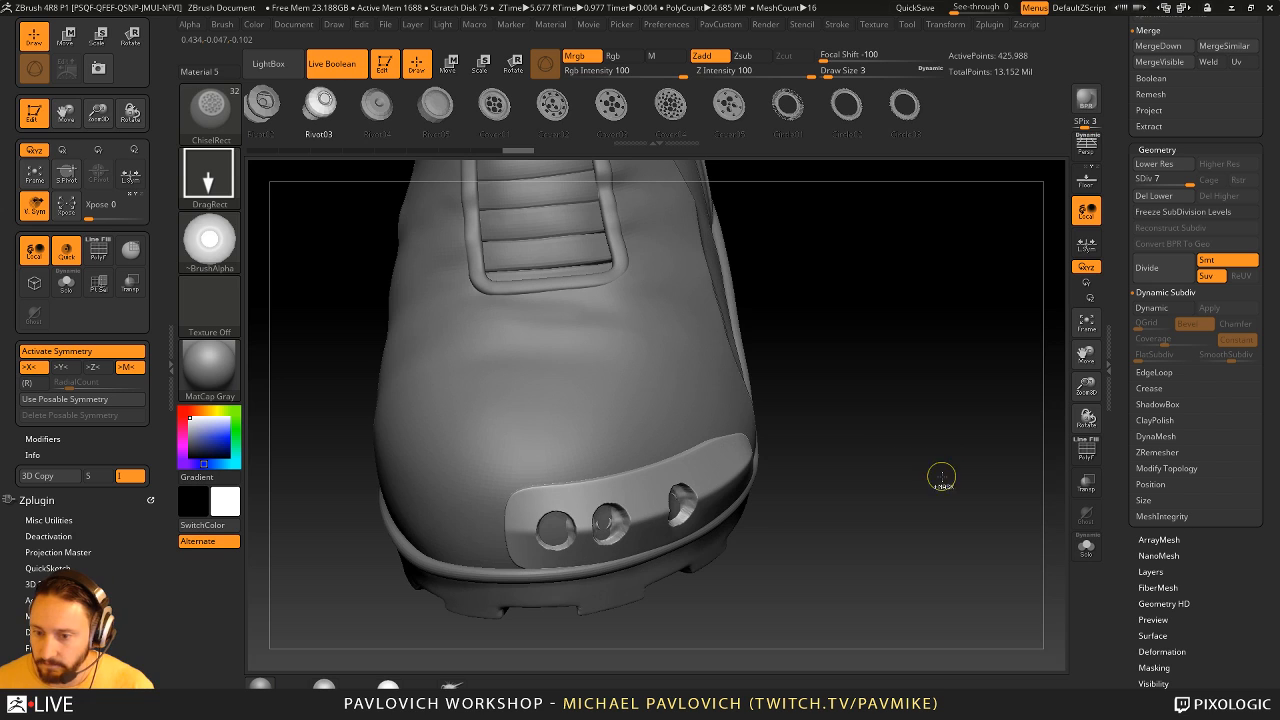
- Undo the rivet stamps and the added subdivision levels to bring back the dynamic-subdiv toe cap
{"action": "key", "text": "ctrl+z"}
{"action": "key", "text": "ctrl+z"}
{"action": "key", "text": "ctrl+z"}
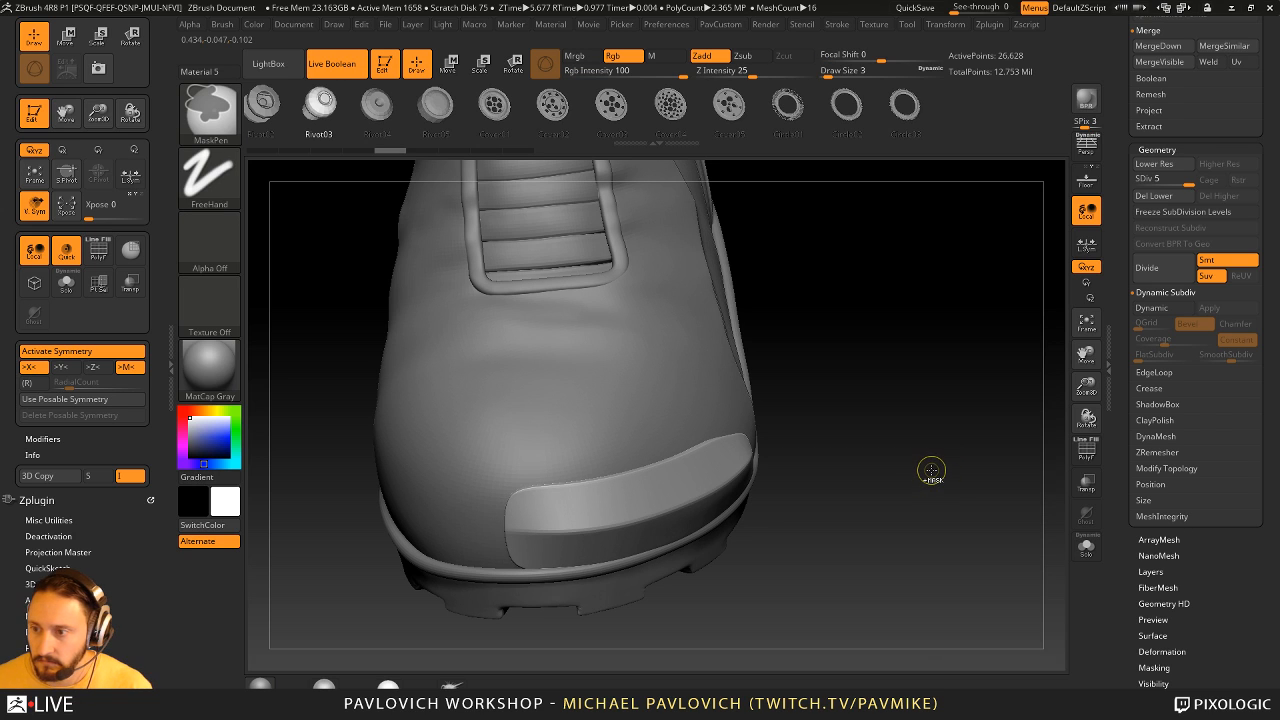
{"action": "key", "text": "ctrl+z"}
{"action": "left_click_drag", "start_coordinate": [931, 466], "coordinate": [934, 460]}
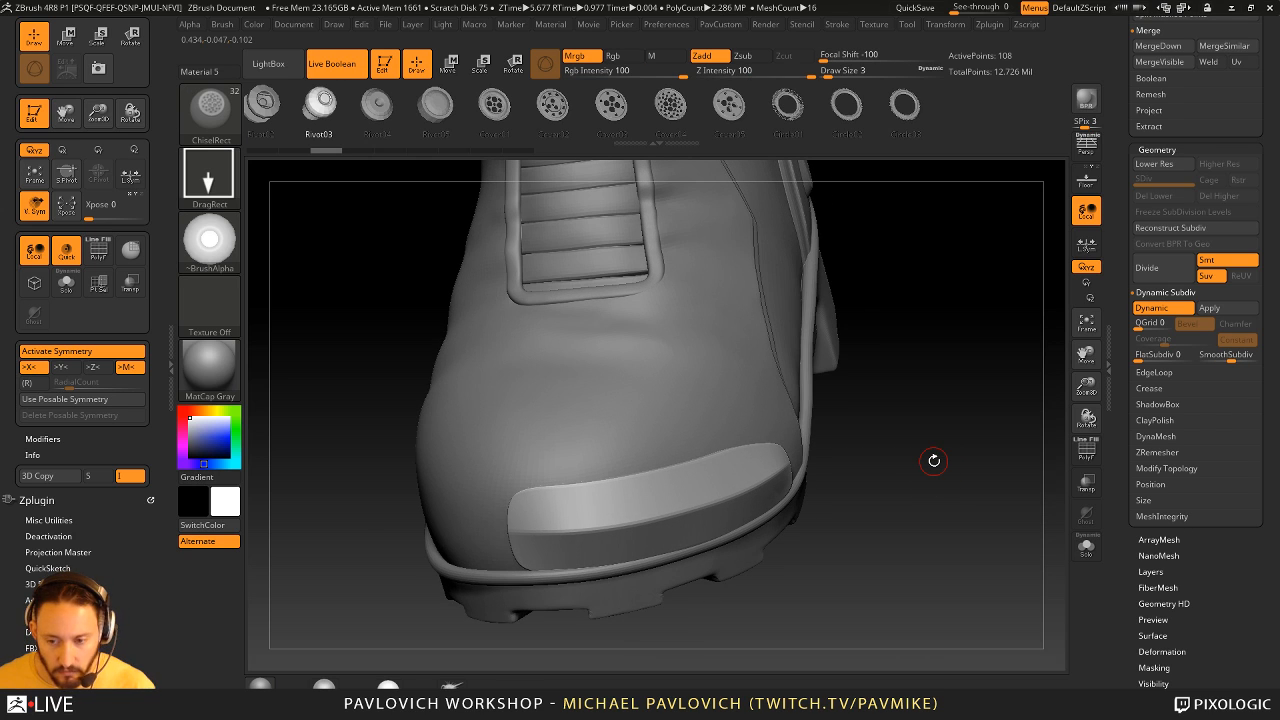
- Show the toe cap's PolyFrame, turn off its Dynamic Subdiv preview and switch to the ZModeler brush
{"action": "left_click", "coordinate": [1086, 450]}
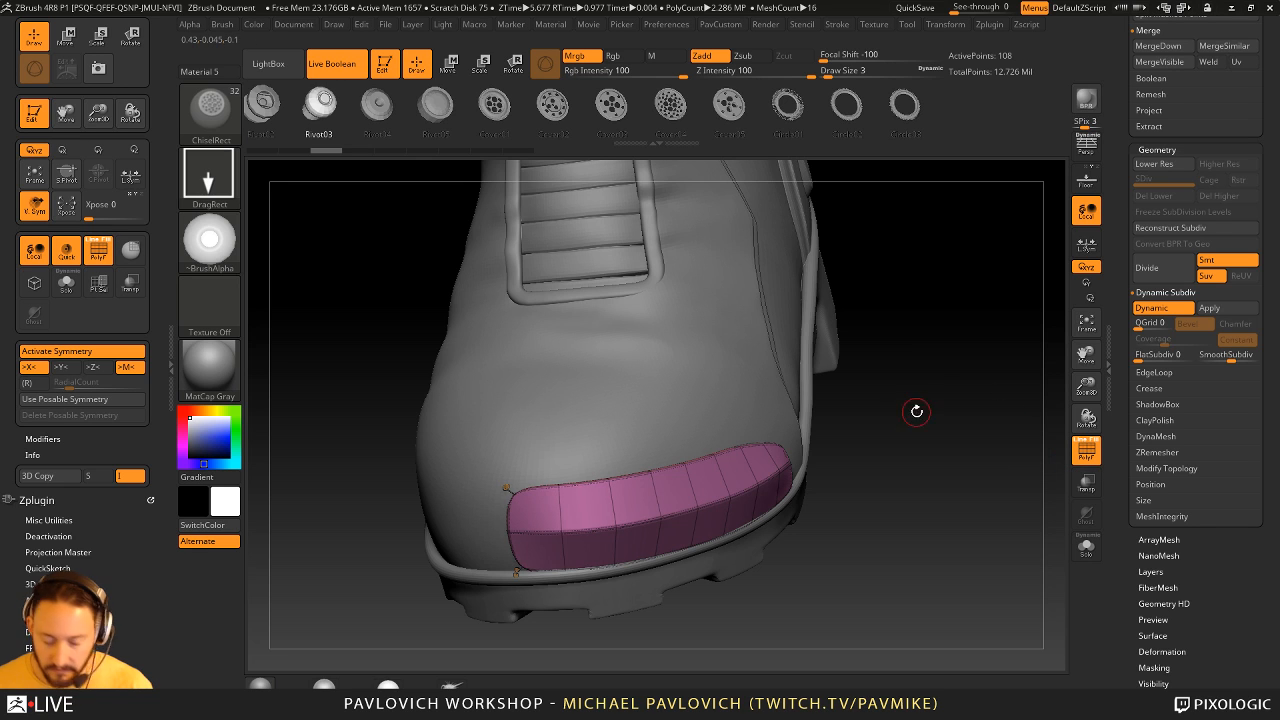
{"action": "key", "text": "shift+d"}
{"action": "left_click_drag", "start_coordinate": [916, 411], "coordinate": [922, 356]}
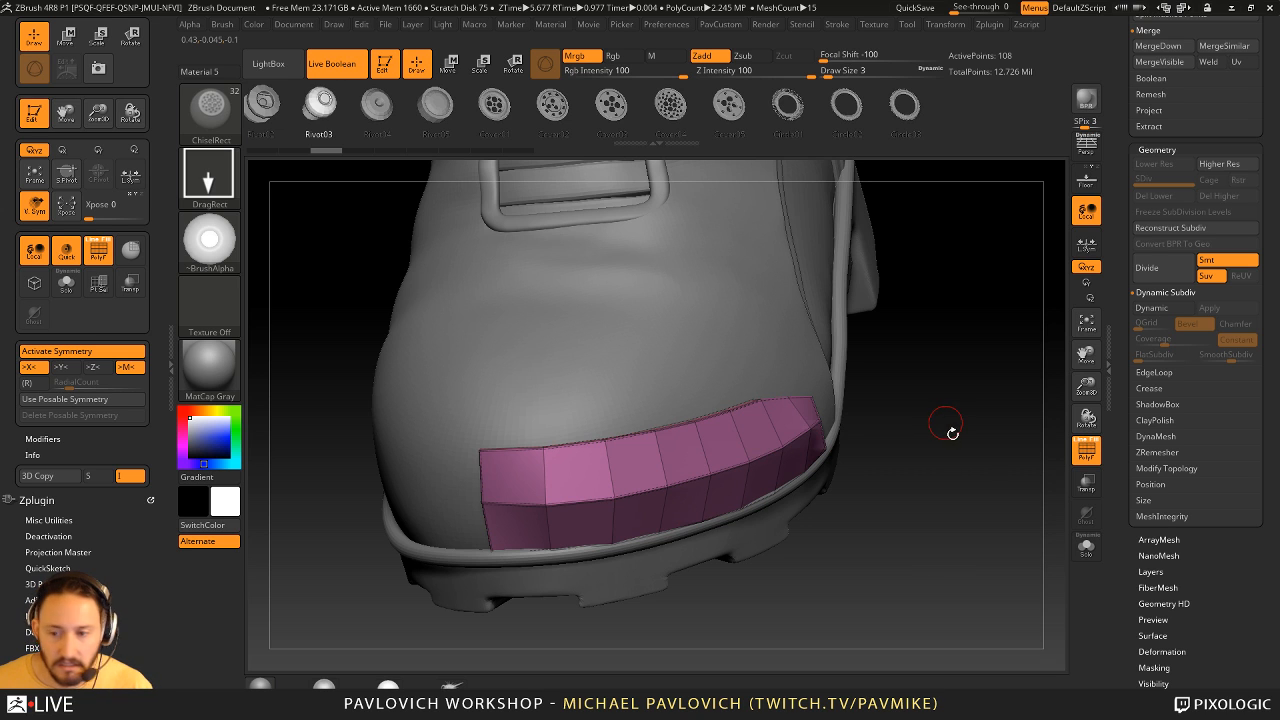
{"action": "mouse_move", "coordinate": [952, 433]}
{"action": "left_mouse_down"}
{"action": "mouse_move", "coordinate": [963, 457]}
{"action": "mouse_move", "coordinate": [947, 452]}
{"action": "mouse_move", "coordinate": [944, 475]}
{"action": "left_mouse_up"}
{"action": "key", "text": "b"}
{"action": "key", "text": "z"}
{"action": "key", "text": "m"}
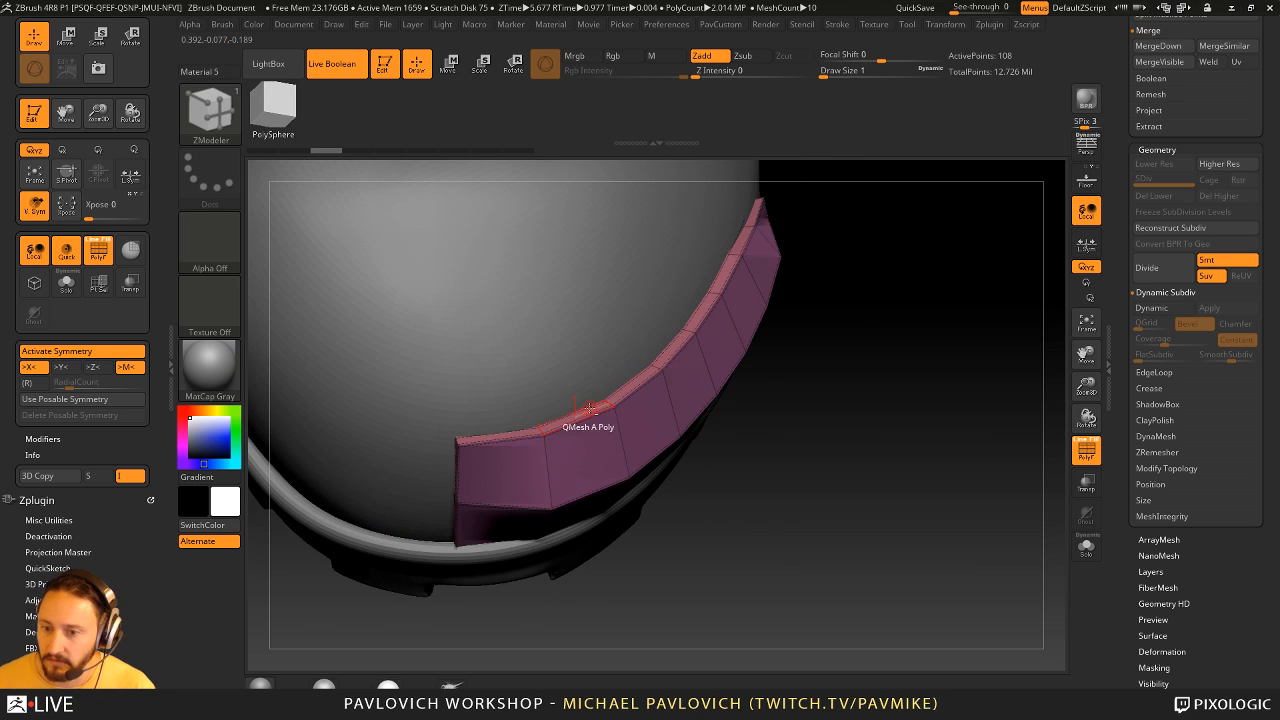
- Extrude the polygons along the middle of the toe cap's upper edge with QMesh
{"action": "left_click", "coordinate": [590, 409]}
{"action": "left_click_drag", "start_coordinate": [710, 297], "coordinate": [715, 253], "text": "alt"}
{"action": "mouse_move", "coordinate": [840, 266]}
{"action": "left_mouse_down"}
{"action": "mouse_move", "coordinate": [837, 245]}
{"action": "mouse_move", "coordinate": [845, 267]}
{"action": "left_mouse_up"}
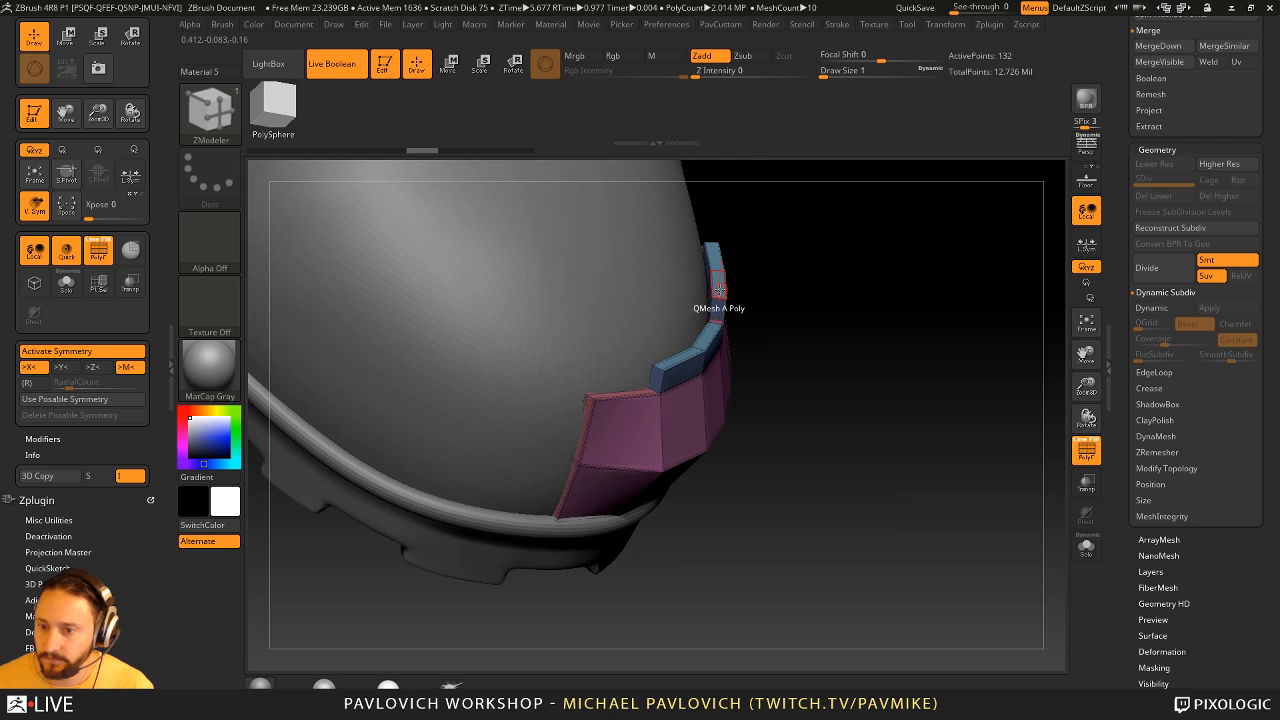
- Set the ZModeler polygon action to Mask, mask the extruded top-edge polygons of the toe cap and invert the mask
{"action": "key", "text": "space"}
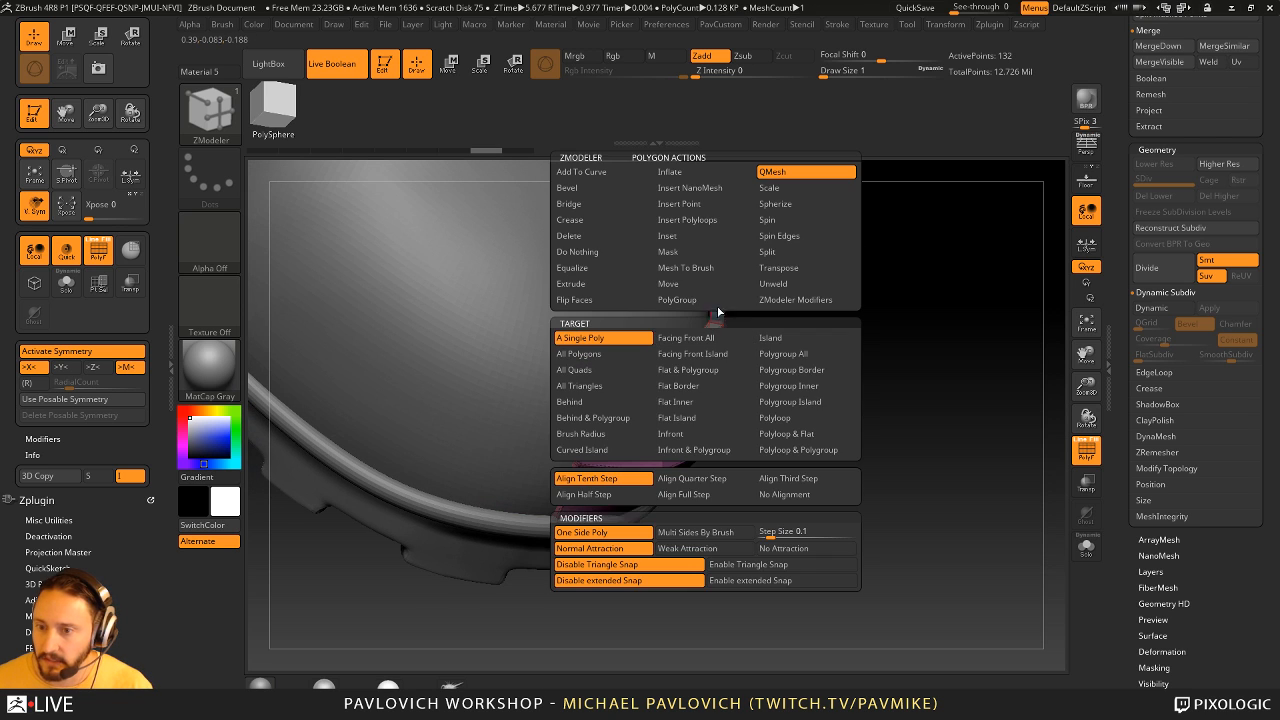
{"action": "left_click", "coordinate": [697, 253]}
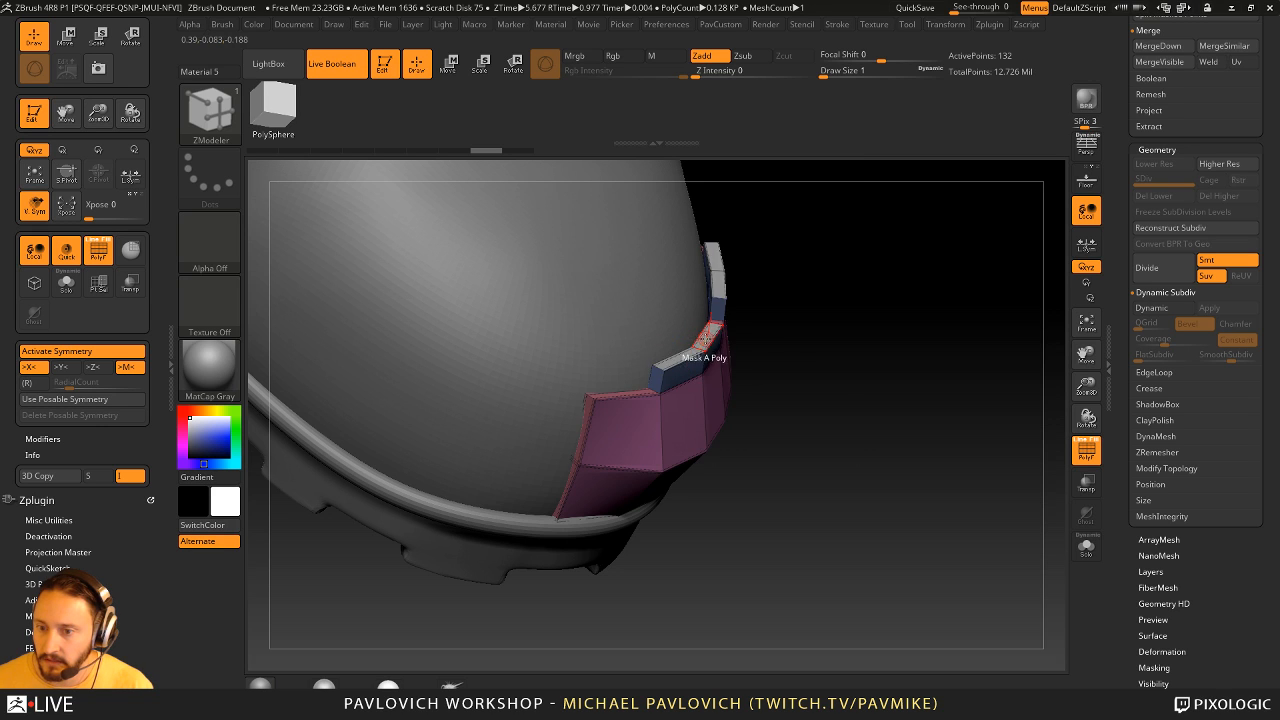
{"action": "left_click", "coordinate": [709, 342]}
{"action": "left_click", "coordinate": [840, 282], "text": "ctrl"}
- Center the transform gizmo on the unmasked top-edge polygons and move them slightly inward toward the boot
{"action": "key", "text": "w"}
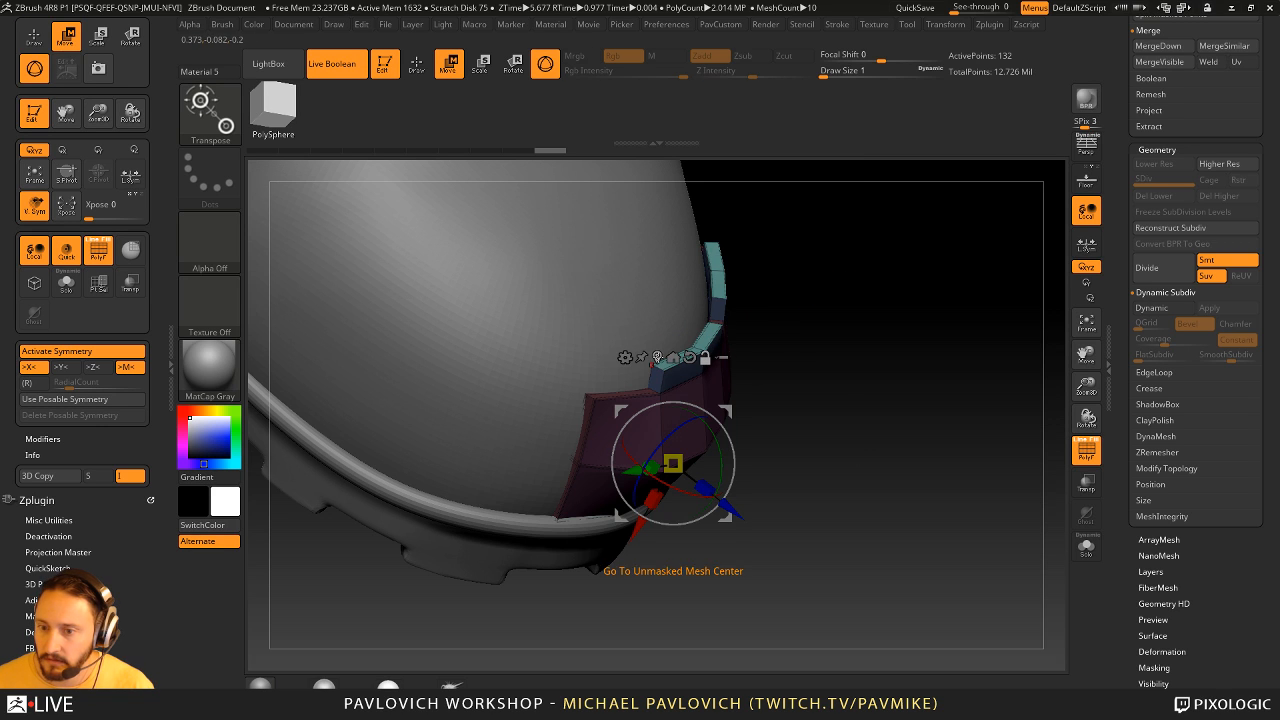
{"action": "left_click", "coordinate": [657, 358]}
{"action": "left_click_drag", "start_coordinate": [738, 258], "coordinate": [729, 257]}
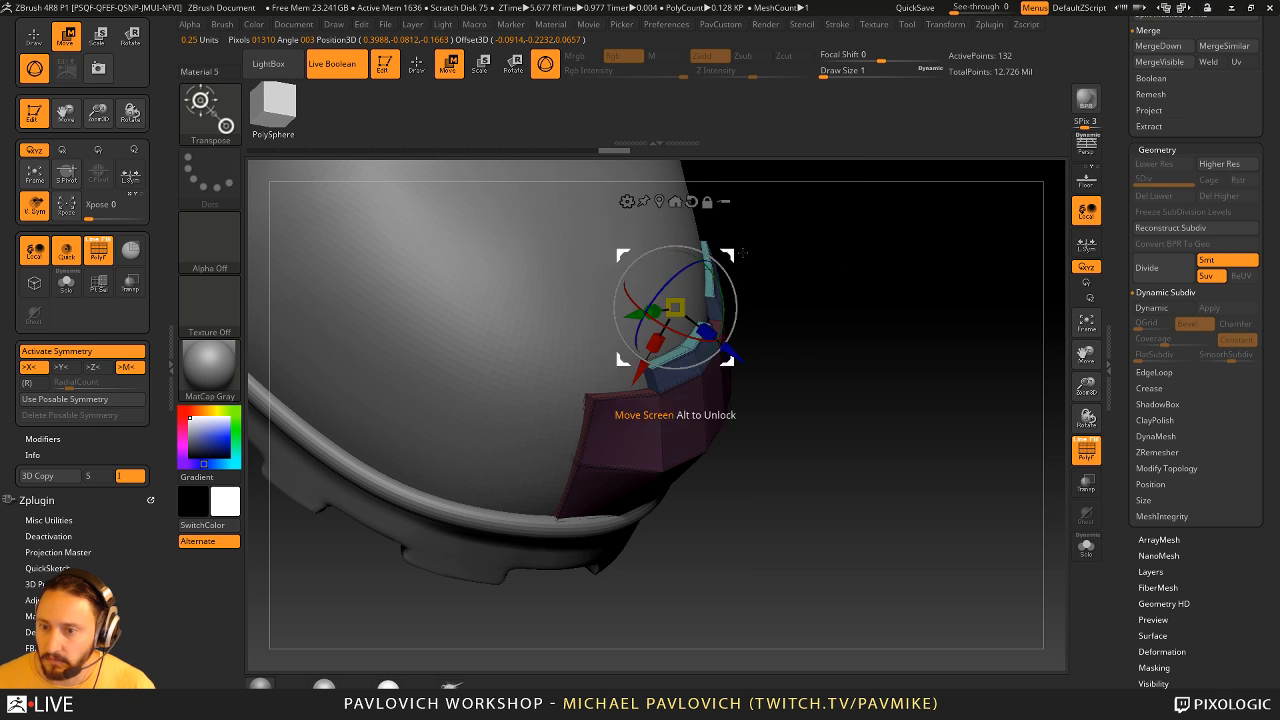
- Return to Draw mode, turn the toe cap's Dynamic Subdiv preview back on and hide its PolyFrame
{"action": "key", "text": "q"}
{"action": "mouse_move", "coordinate": [868, 336]}
{"action": "left_mouse_down", "text": "ctrl"}
{"action": "mouse_move", "coordinate": [911, 374]}
{"action": "mouse_move", "coordinate": [850, 350]}
{"action": "left_mouse_up", "text": "ctrl"}
{"action": "key", "text": "d"}
{"action": "left_click_drag", "start_coordinate": [954, 478], "coordinate": [571, 391]}
{"action": "left_click", "coordinate": [1083, 450]}
{"action": "left_click_drag", "start_coordinate": [974, 454], "coordinate": [820, 429]}
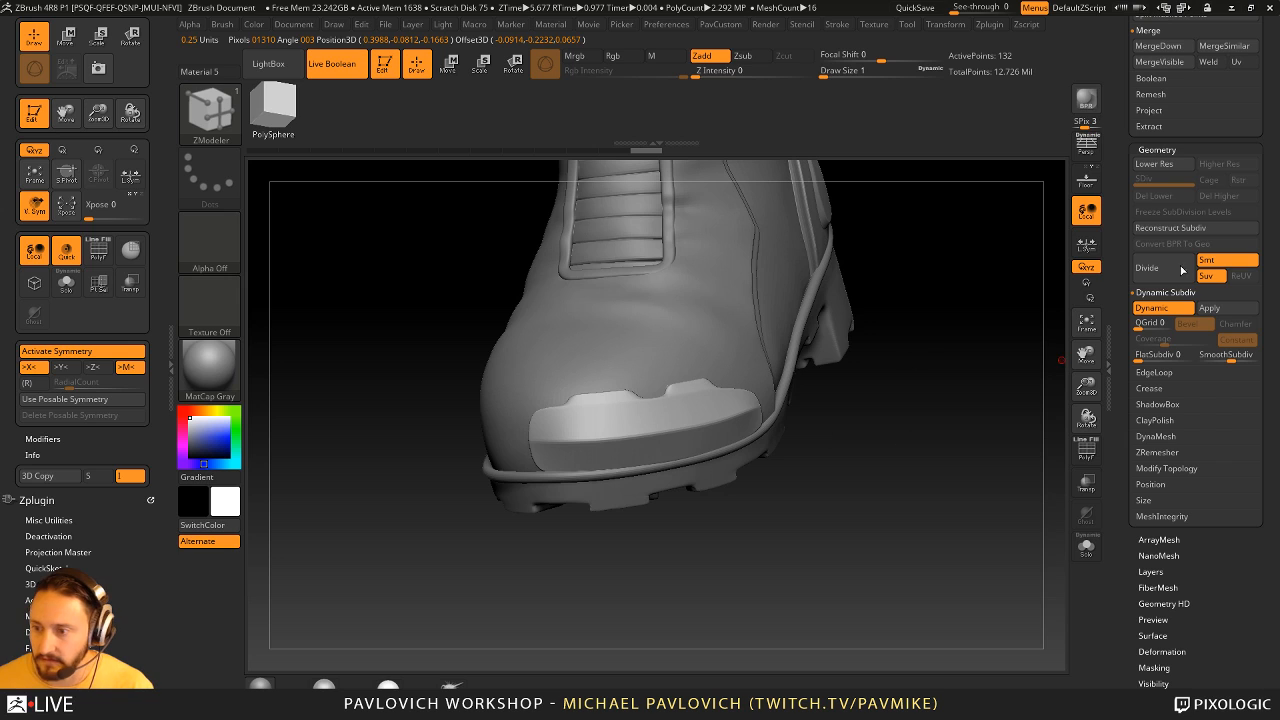
{"action": "left_click_drag", "start_coordinate": [998, 377], "coordinate": [922, 420]}
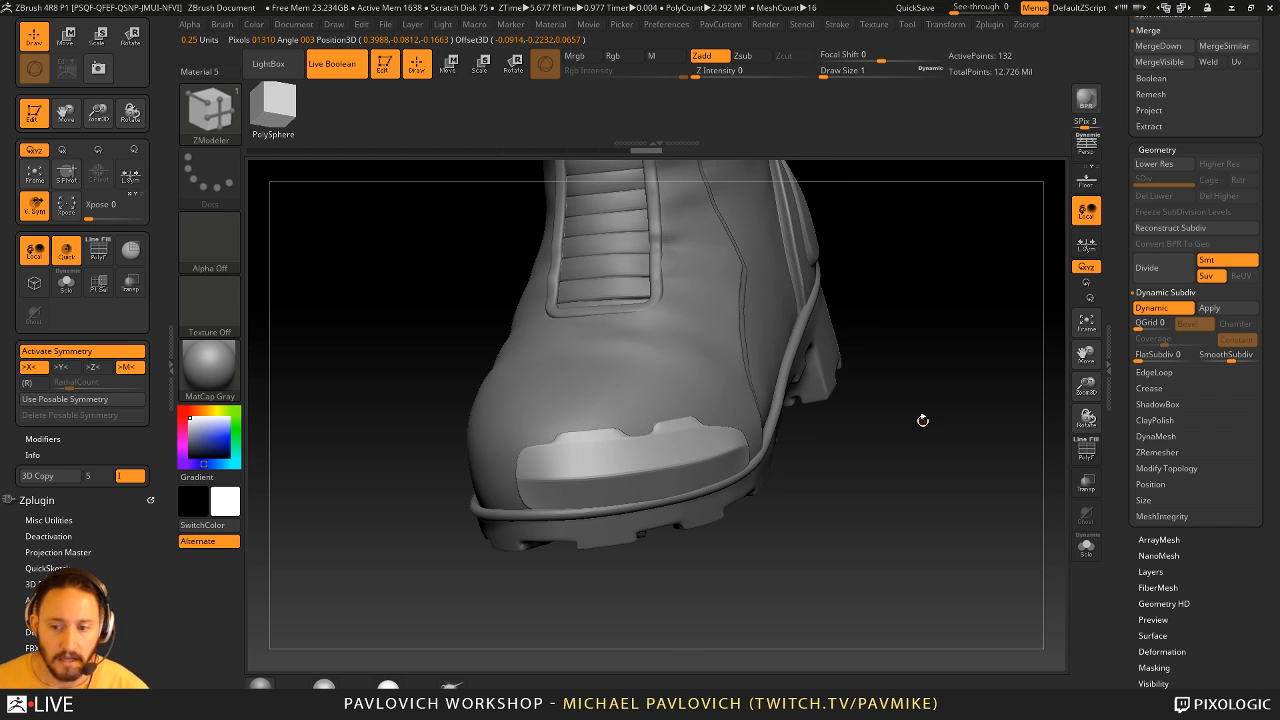
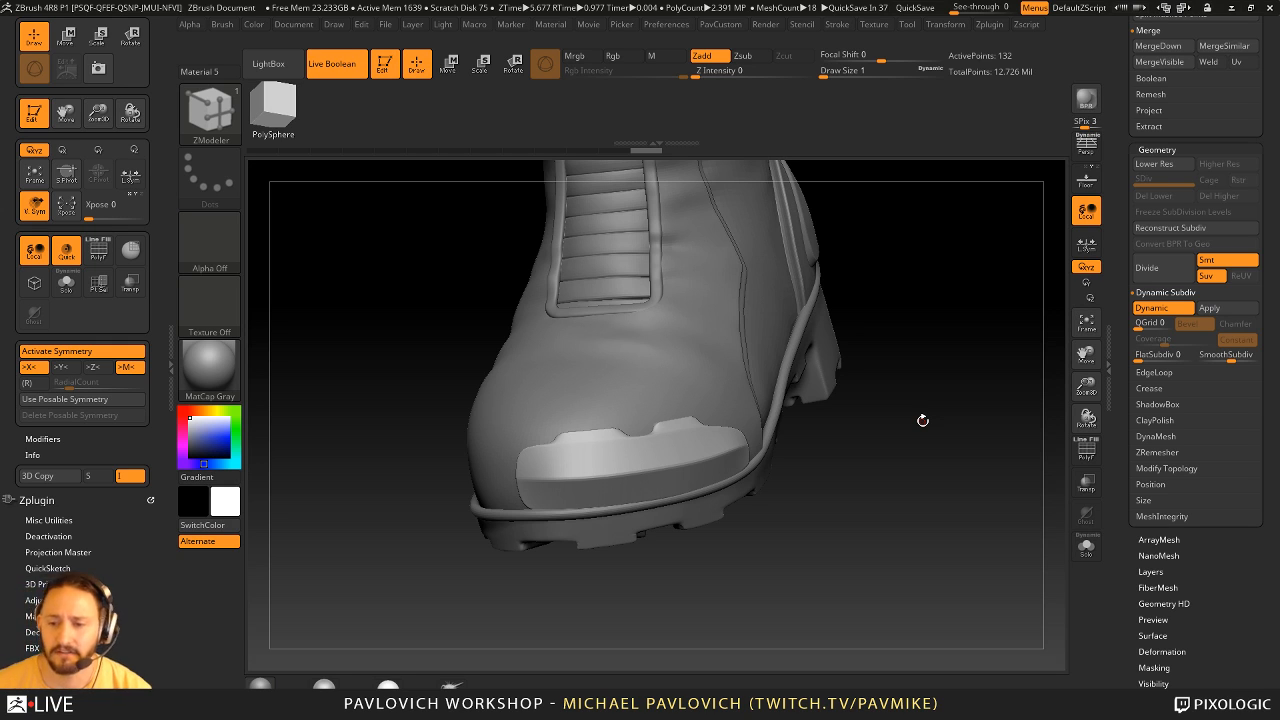
- Isolate and restore the boot's active part, and select the Standard brush
{"action": "left_click_drag", "start_coordinate": [951, 389], "coordinate": [1045, 400]}
{"action": "left_click", "coordinate": [1087, 547]}
{"action": "mouse_move", "coordinate": [938, 379]}
{"action": "left_mouse_down", "text": "alt"}
{"action": "mouse_move", "coordinate": [921, 371]}
{"action": "mouse_move", "coordinate": [946, 429]}
{"action": "mouse_move", "coordinate": [860, 315]}
{"action": "mouse_move", "coordinate": [905, 545]}
{"action": "mouse_move", "coordinate": [813, 486]}
{"action": "mouse_move", "coordinate": [928, 383]}
{"action": "left_mouse_up", "text": "alt"}
{"action": "left_click", "coordinate": [1087, 547]}
{"action": "key", "text": "b"}
{"action": "key", "text": "s"}
{"action": "key", "text": "t"}
{"action": "mouse_move", "coordinate": [983, 423]}
{"action": "left_mouse_down", "text": "alt"}
{"action": "mouse_move", "coordinate": [884, 466]}
{"action": "mouse_move", "coordinate": [1006, 449]}
{"action": "mouse_move", "coordinate": [966, 427]}
{"action": "mouse_move", "coordinate": [937, 432]}
{"action": "left_mouse_up", "text": "alt"}
{"action": "left_click_drag", "start_coordinate": [937, 620], "coordinate": [897, 456], "text": "alt"}
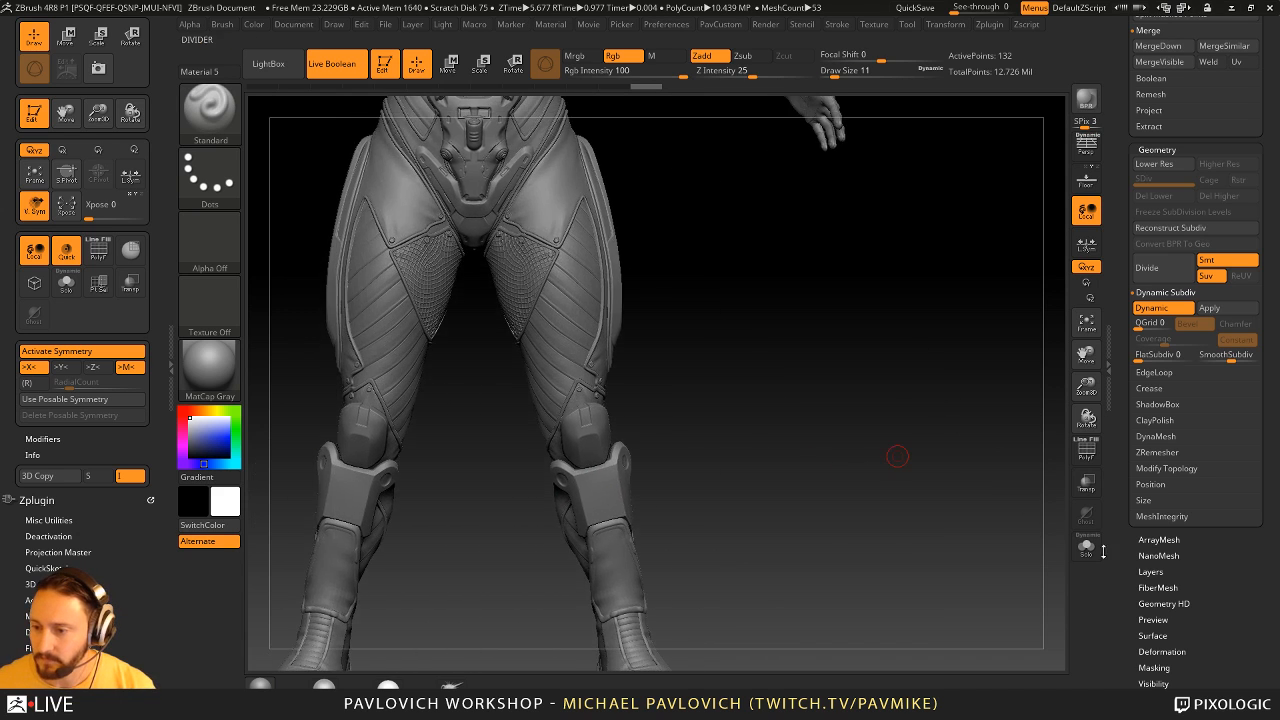
- Set the draw size to 23, make the shin guards below the knees the active subtool, and isolate them
{"action": "left_click", "coordinate": [1090, 549]}
{"action": "left_click", "coordinate": [1088, 548]}
{"action": "key", "text": "s"}
{"action": "left_click_drag", "start_coordinate": [672, 474], "coordinate": [678, 473]}
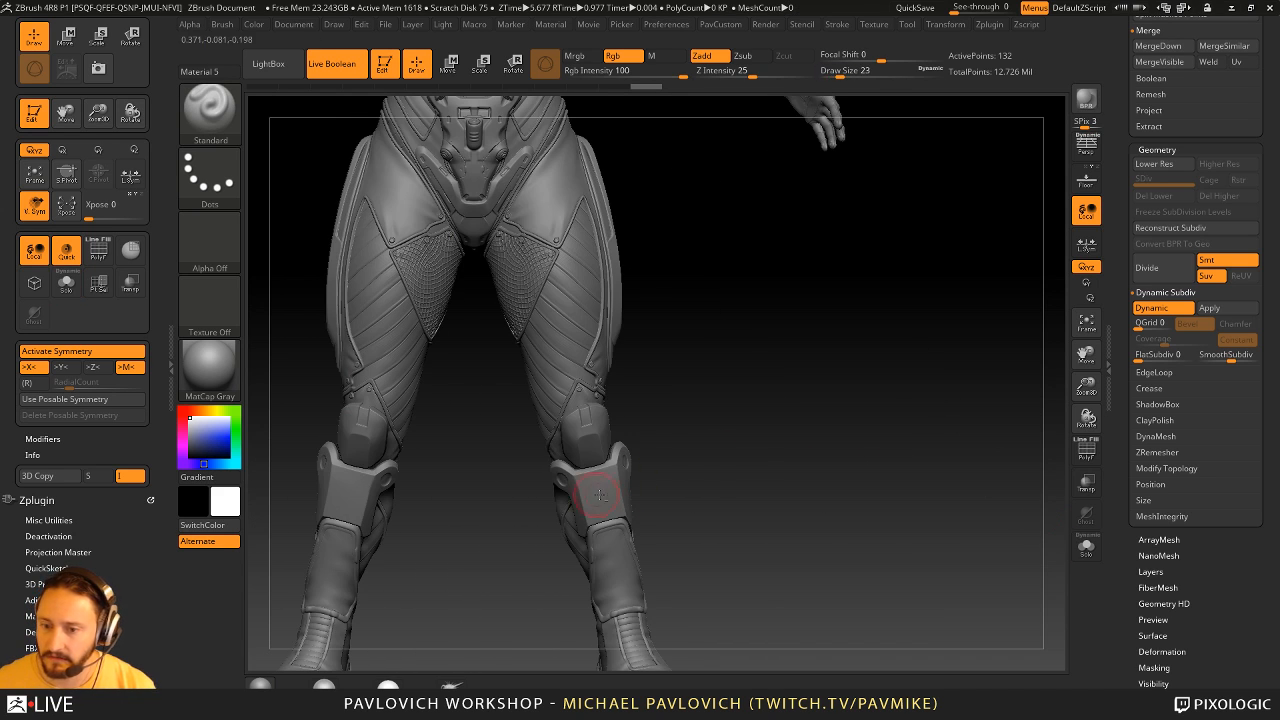
{"action": "left_click", "coordinate": [600, 495], "text": "alt"}
{"action": "left_click_drag", "start_coordinate": [764, 475], "coordinate": [832, 464], "text": "alt"}
{"action": "left_click", "coordinate": [1090, 549]}
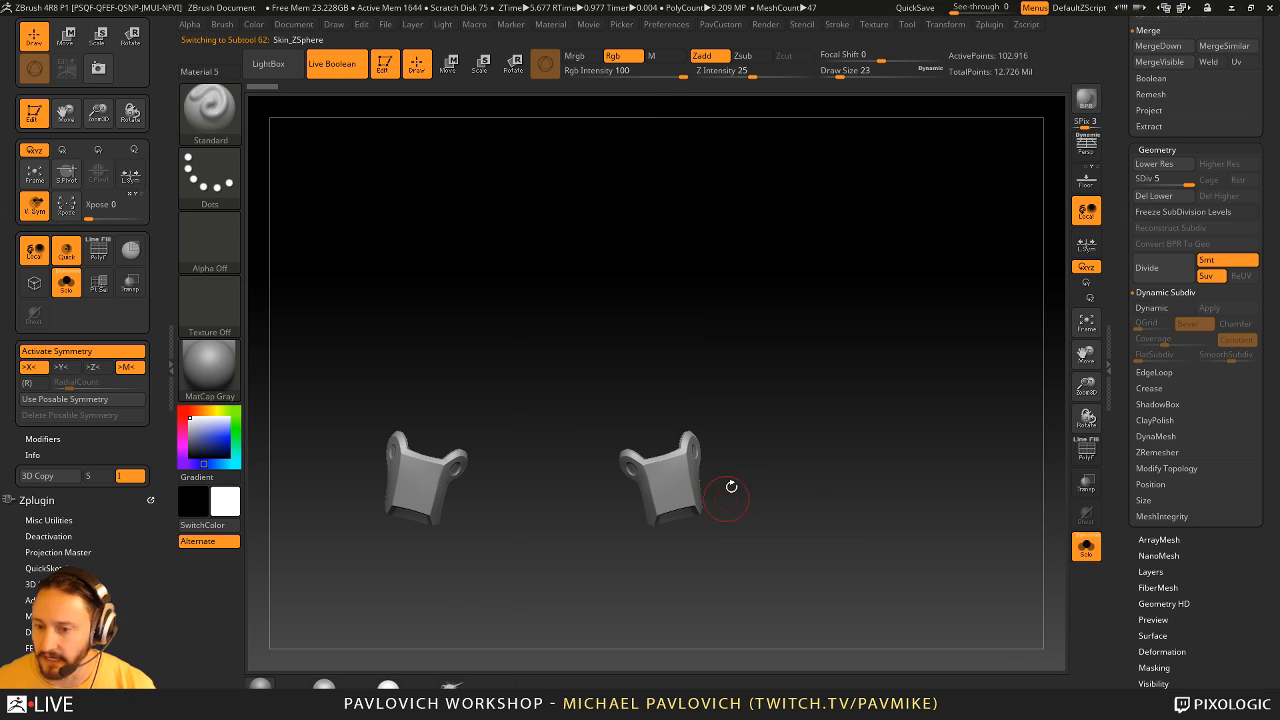
- Turn off X symmetry and hide one of the two shin guards in the isolated subtool
{"action": "key", "text": "ctrl+shift"}
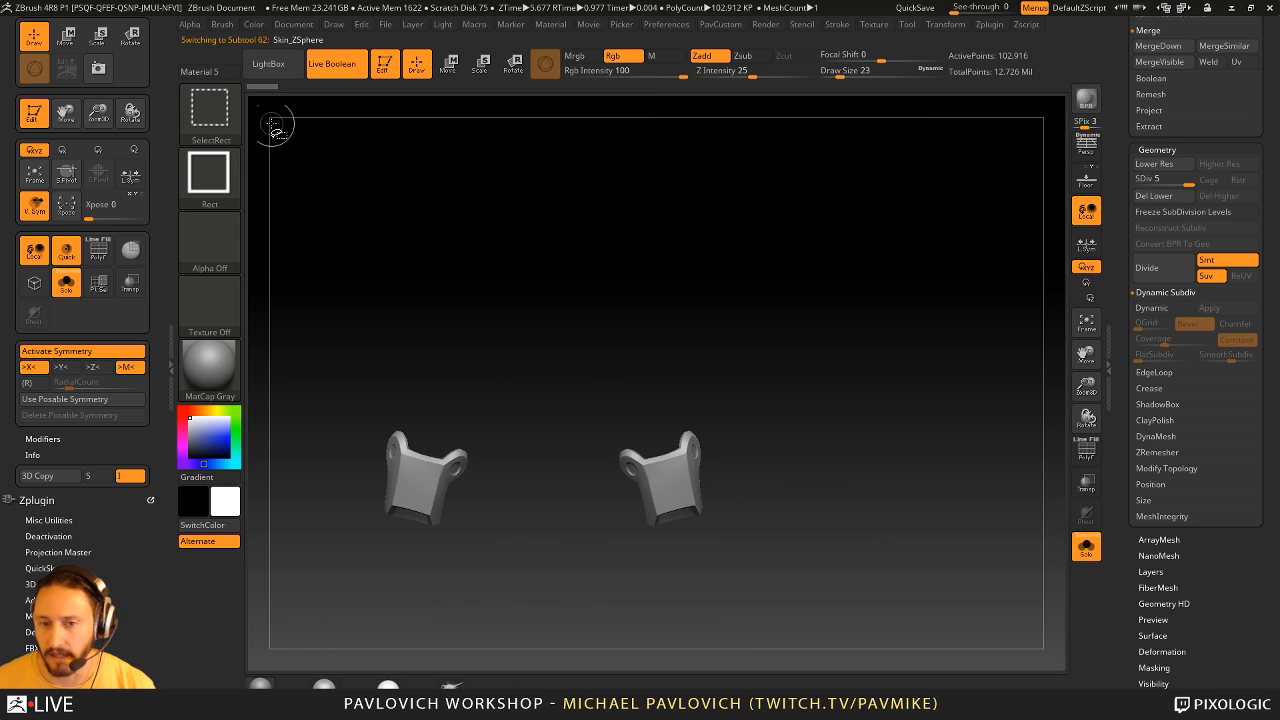
{"action": "right_click_drag", "start_coordinate": [680, 481], "coordinate": [638, 427]}
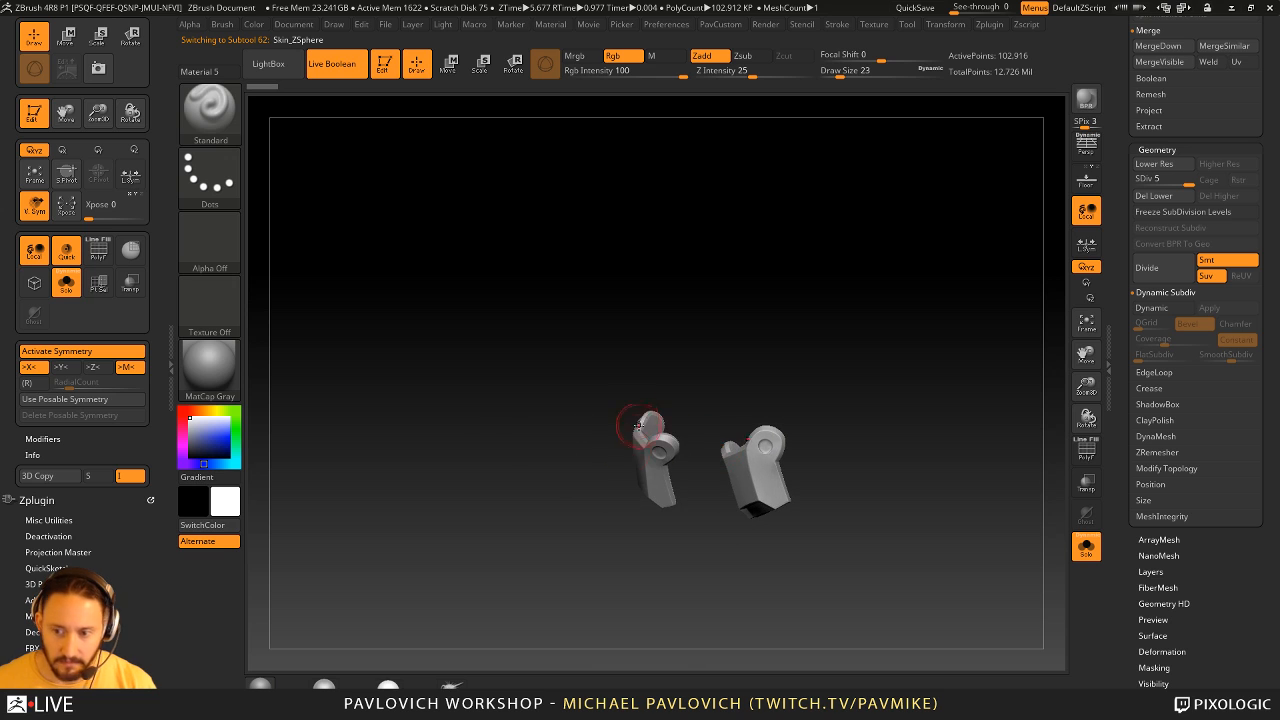
{"action": "left_click", "coordinate": [1095, 547]}
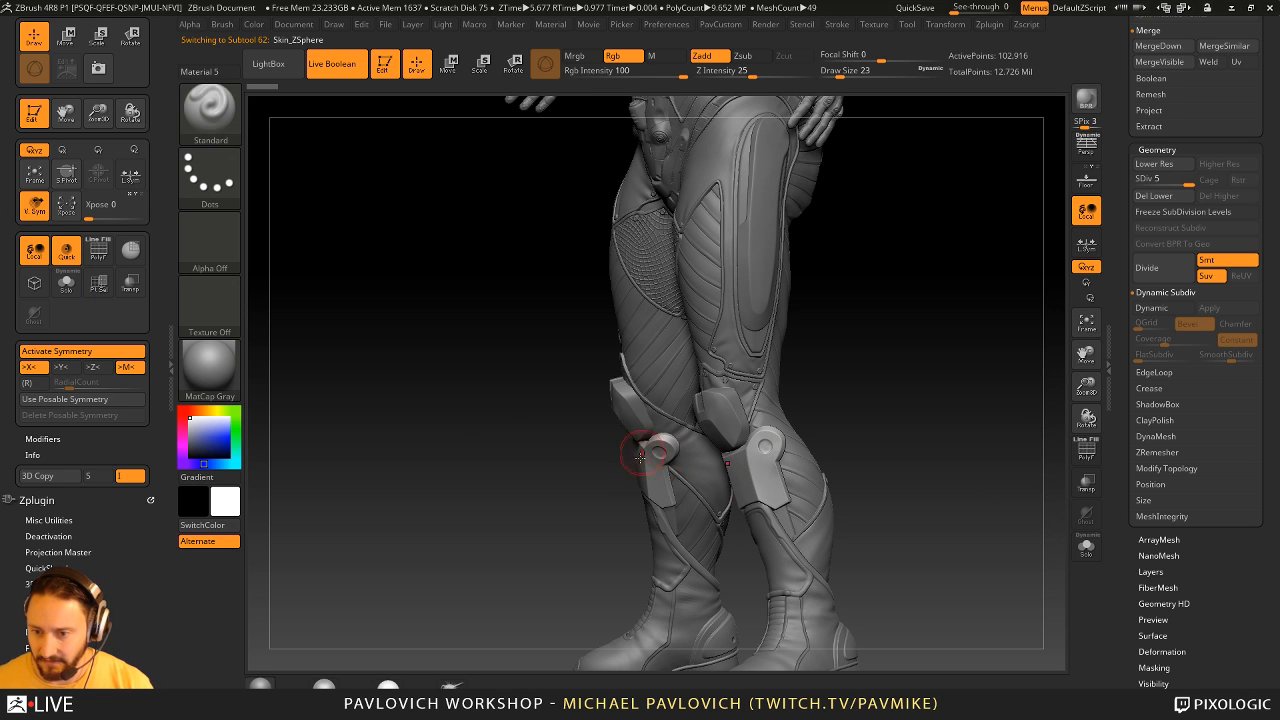
{"action": "left_click", "coordinate": [1087, 547]}
{"action": "right_click_drag", "start_coordinate": [934, 451], "coordinate": [984, 446], "text": "shift"}
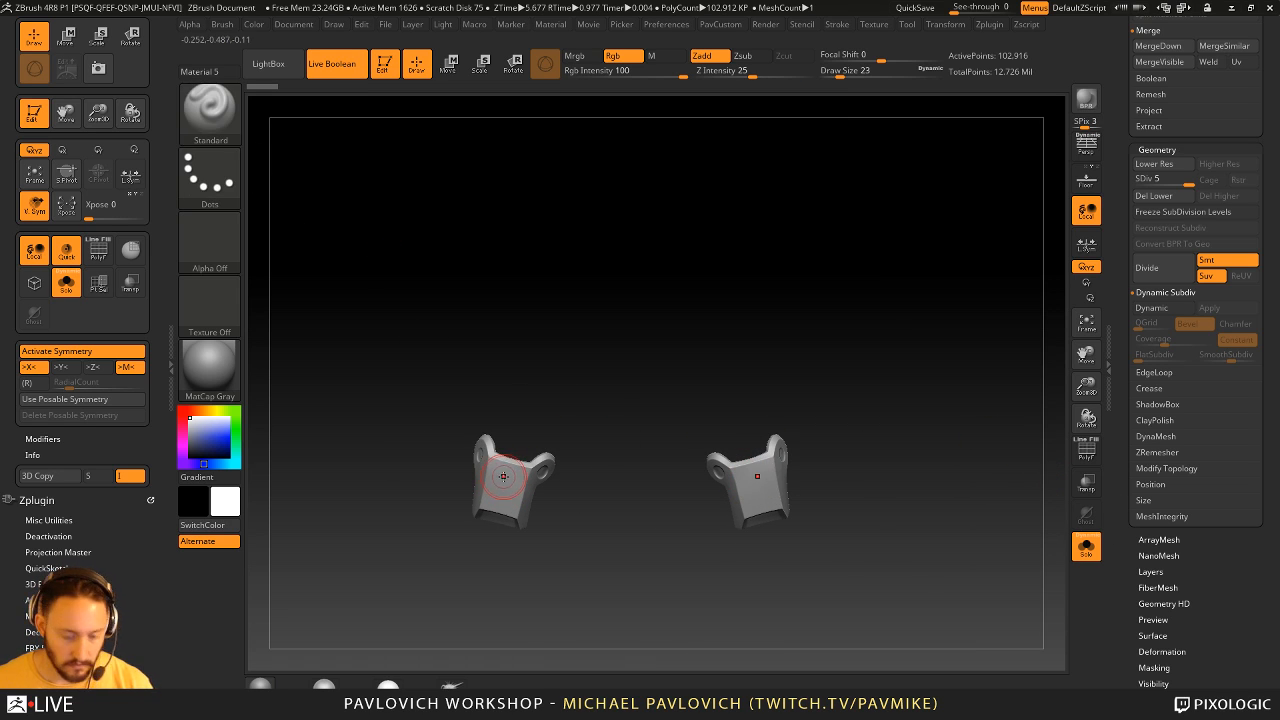
{"action": "key", "text": "x"}
{"action": "left_click_drag", "start_coordinate": [643, 330], "coordinate": [880, 600], "text": "ctrl+alt+shift"}
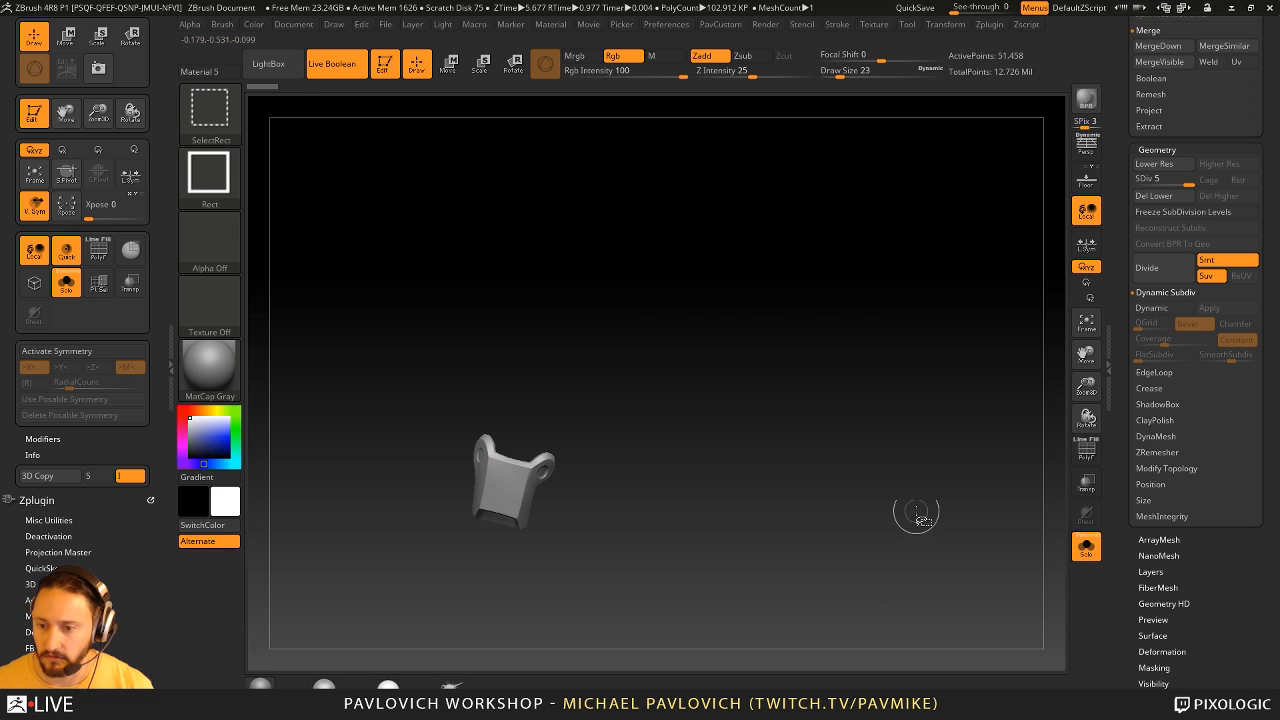
- Delete the remaining guard's lower subdivision levels and remove the hidden guard's geometry
{"action": "key", "text": "3"}
{"action": "left_click", "coordinate": [878, 310]}
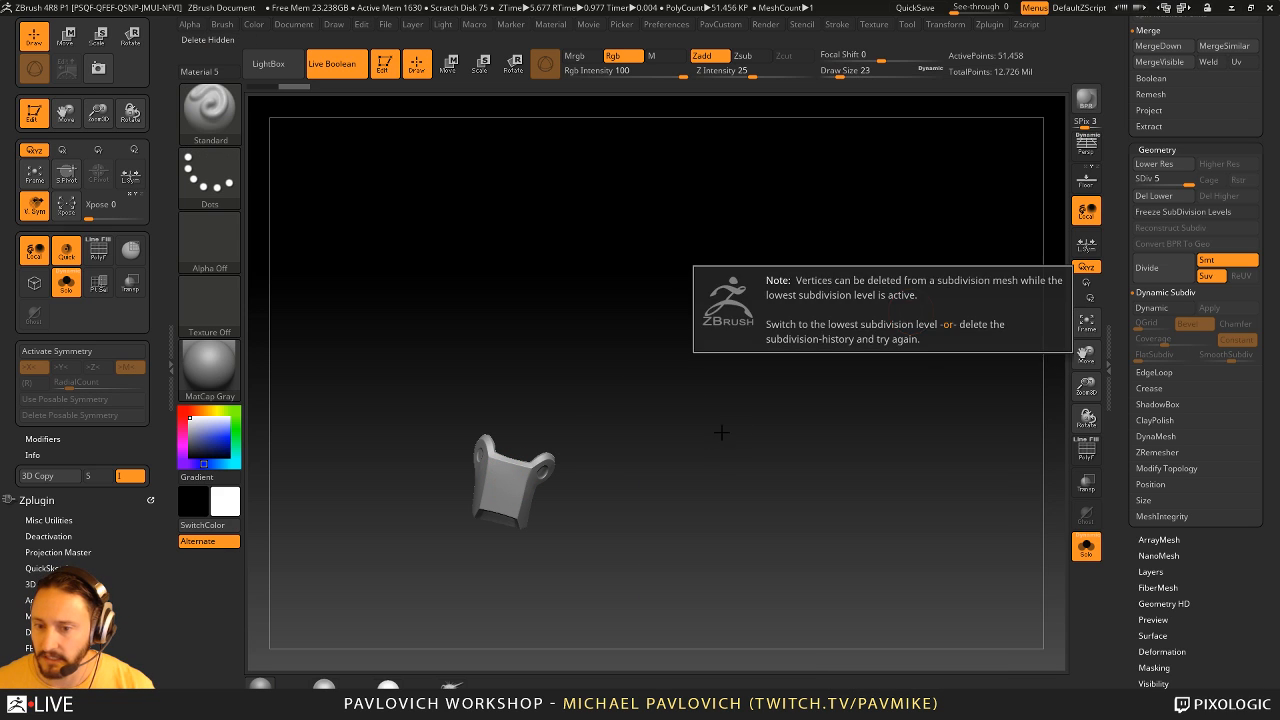
{"action": "left_click", "coordinate": [1163, 196]}
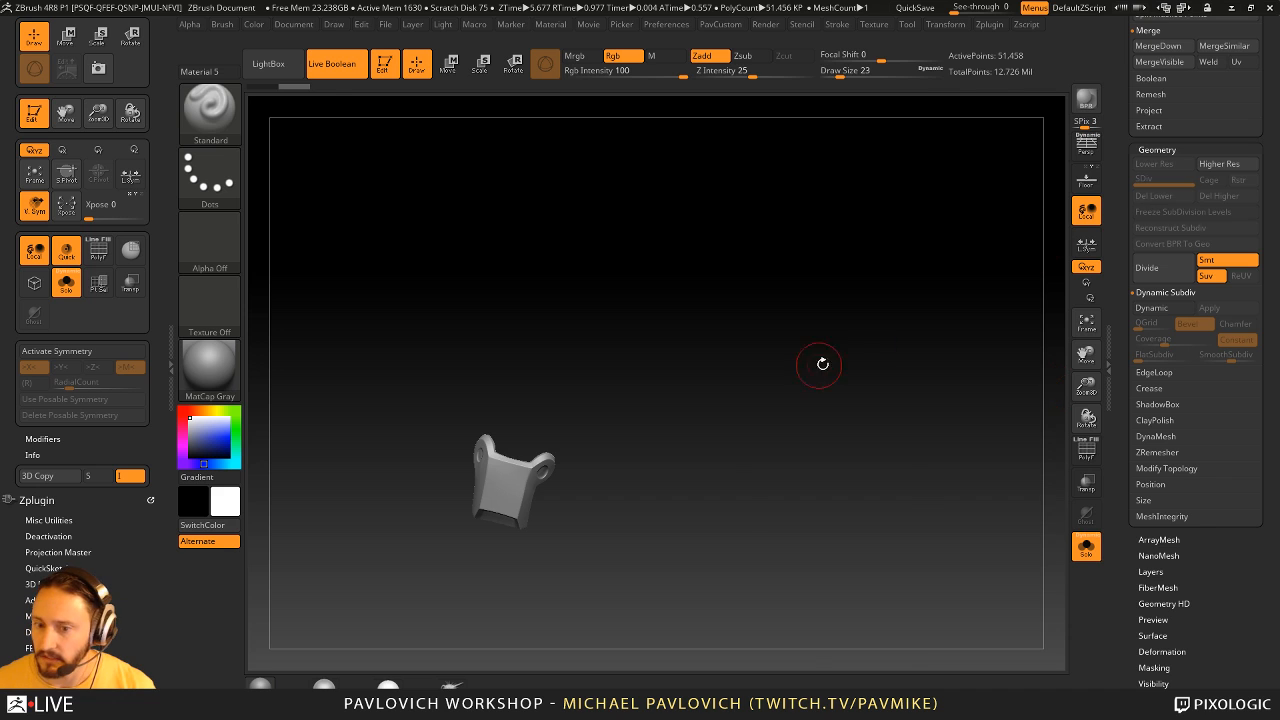
{"action": "key", "text": "3"}
{"action": "left_click", "coordinate": [880, 322]}
{"action": "left_click_drag", "start_coordinate": [880, 329], "coordinate": [1033, 533], "text": "alt"}
- Show the guard's wireframe, reconstruct its lower subdivision levels, and return it to subdivision level 5
{"action": "left_click", "coordinate": [1081, 460]}
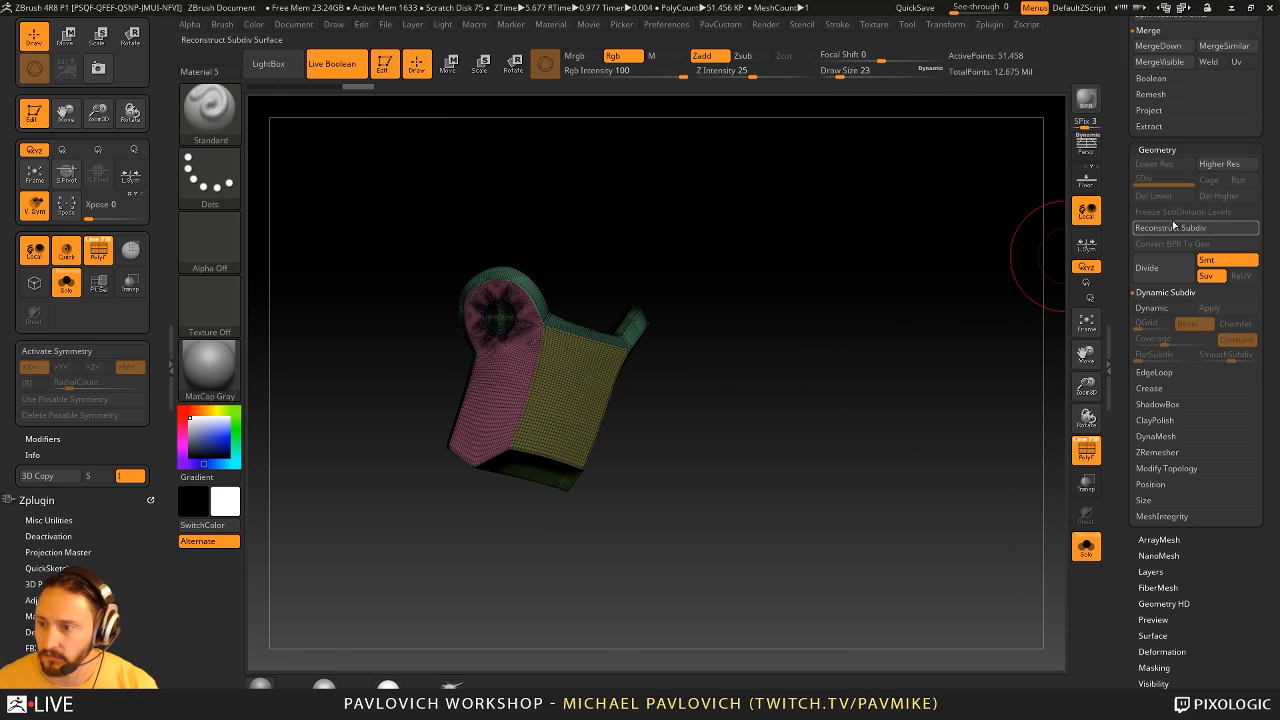
{"action": "left_click", "coordinate": [1173, 228]}
{"action": "left_click", "coordinate": [1168, 228]}
{"action": "left_click", "coordinate": [1168, 228]}
{"action": "left_click", "coordinate": [1168, 228]}
{"action": "left_click", "coordinate": [1168, 228]}
{"action": "left_click_drag", "start_coordinate": [1005, 400], "coordinate": [919, 437]}
{"action": "left_click", "coordinate": [1189, 182]}
{"action": "left_click_drag", "start_coordinate": [835, 311], "coordinate": [950, 417], "text": "alt"}
- Switch to the ZModeler brush and turn off the wireframe display on the guard
{"action": "key", "text": "b"}
{"action": "key", "text": "z"}
{"action": "key", "text": "m"}
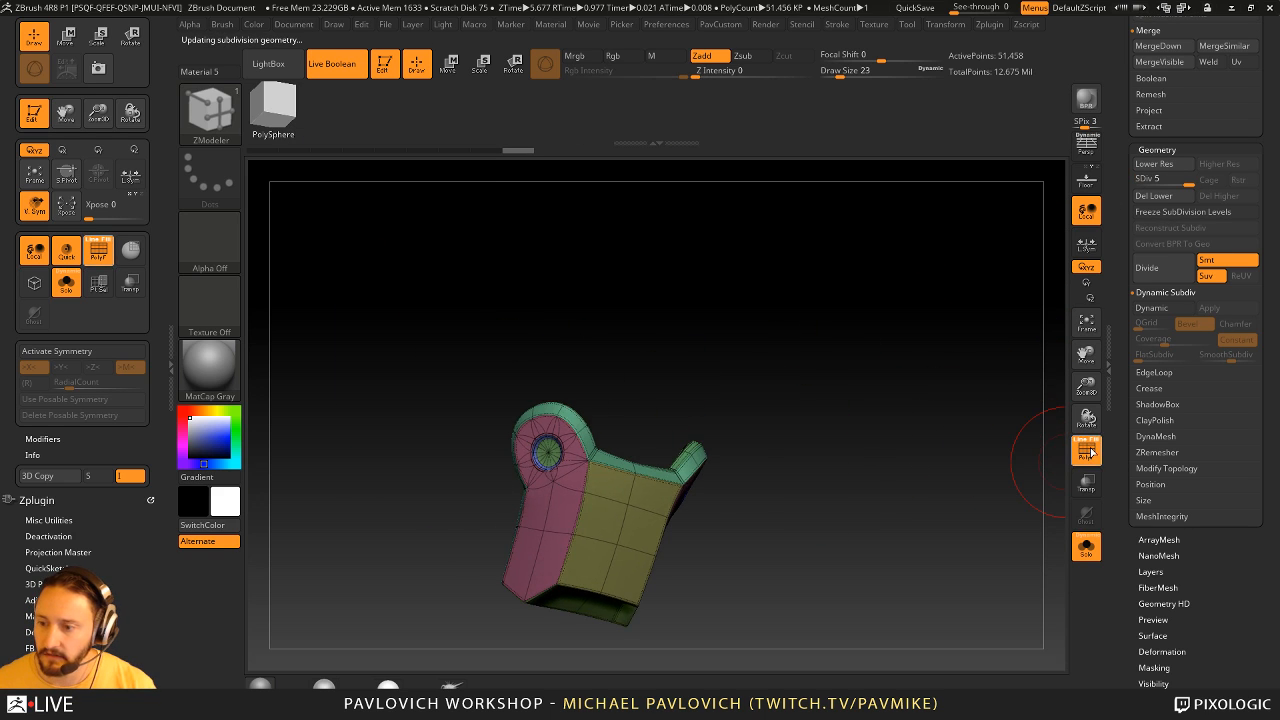
{"action": "left_click", "coordinate": [1084, 452]}
{"action": "mouse_move", "coordinate": [860, 475]}
{"action": "left_mouse_down"}
{"action": "mouse_move", "coordinate": [903, 409]}
{"action": "mouse_move", "coordinate": [843, 406]}
{"action": "mouse_move", "coordinate": [931, 409]}
{"action": "mouse_move", "coordinate": [957, 386]}
{"action": "mouse_move", "coordinate": [930, 333]}
{"action": "mouse_move", "coordinate": [931, 386]}
{"action": "left_mouse_up"}
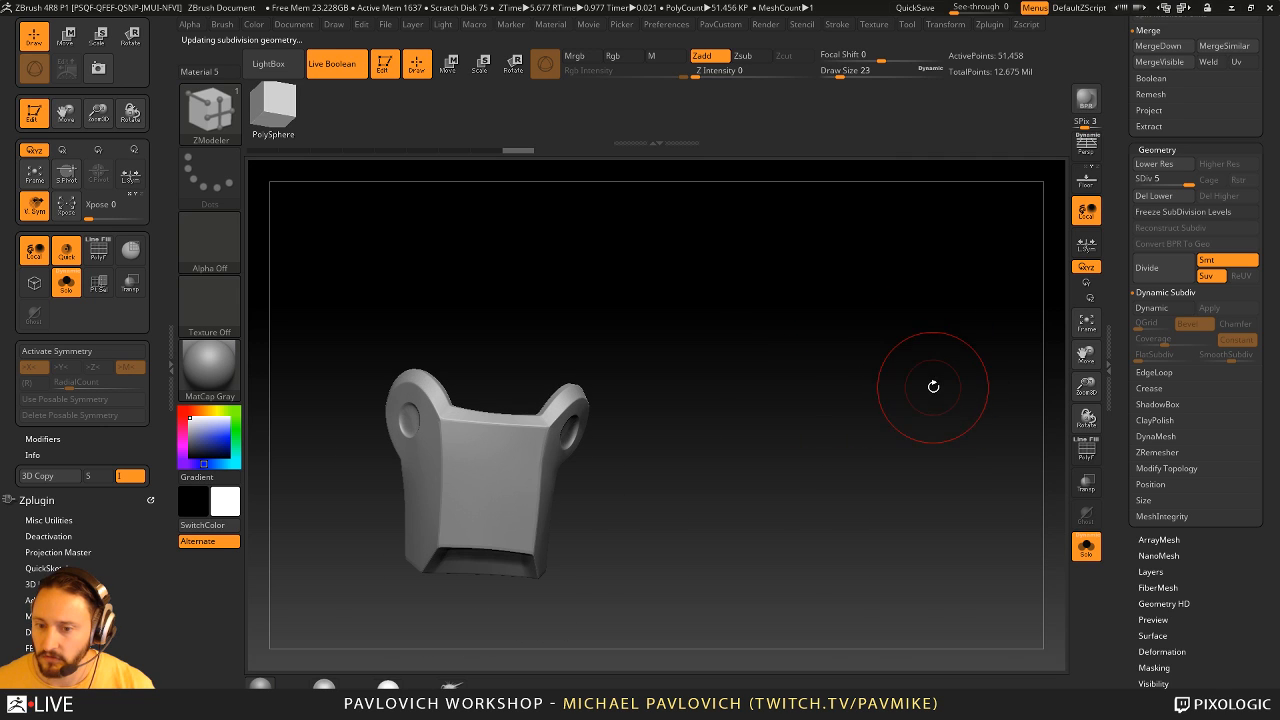
- Open the DynaMesh geometry settings for the shin guard
{"action": "key", "text": "grave"}
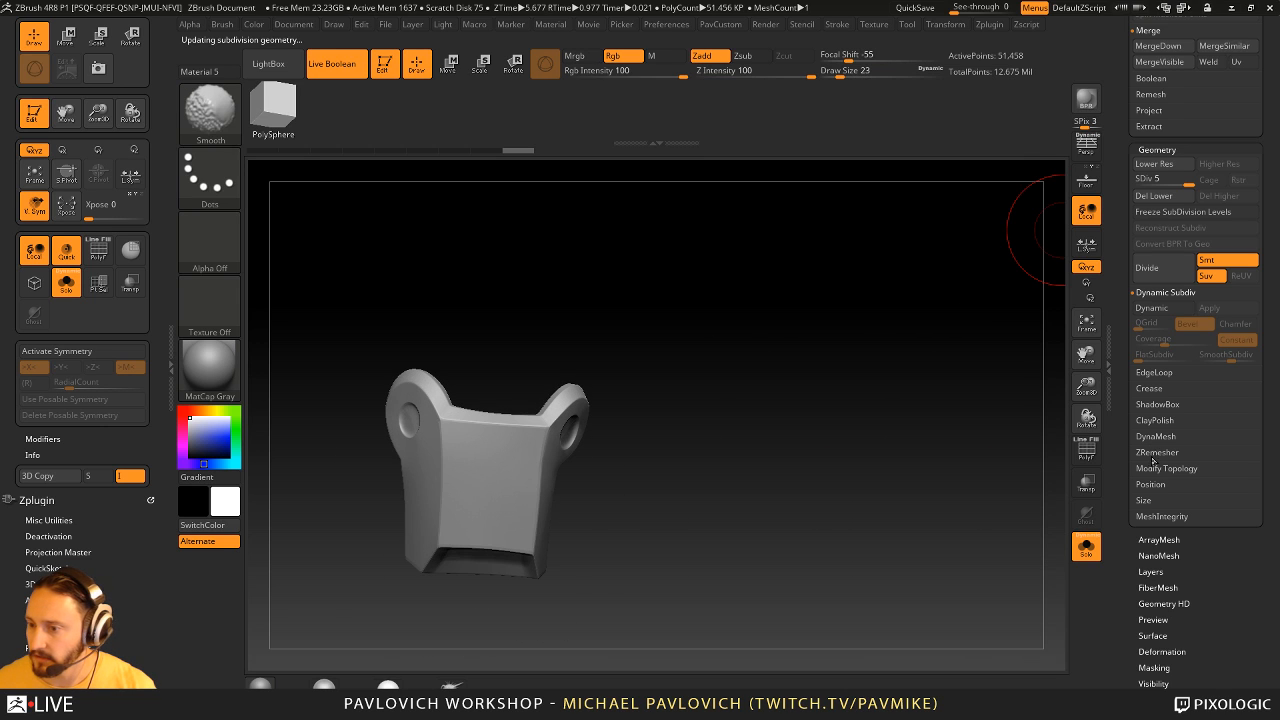
{"action": "scroll", "coordinate": [1145, 470], "scroll_direction": "up", "scroll_amount": 3}
{"action": "scroll", "coordinate": [1140, 320], "scroll_direction": "down", "scroll_amount": 3}
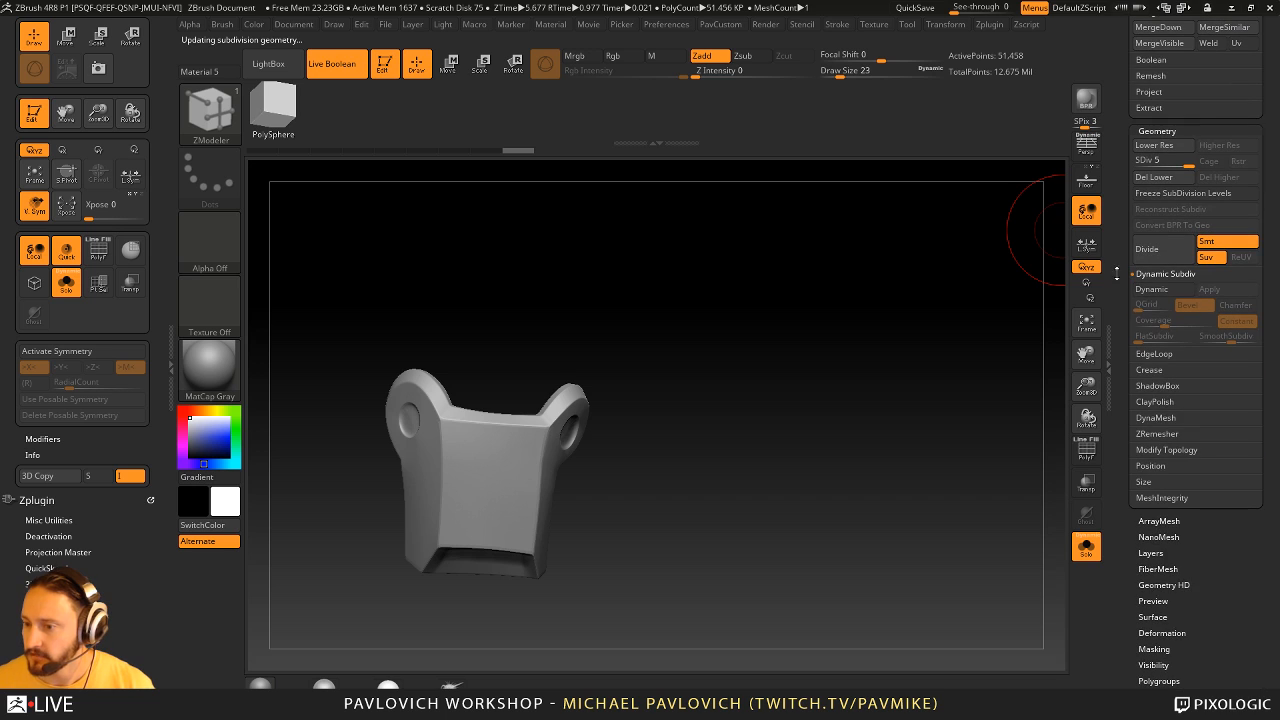
{"action": "left_click", "coordinate": [1156, 417]}
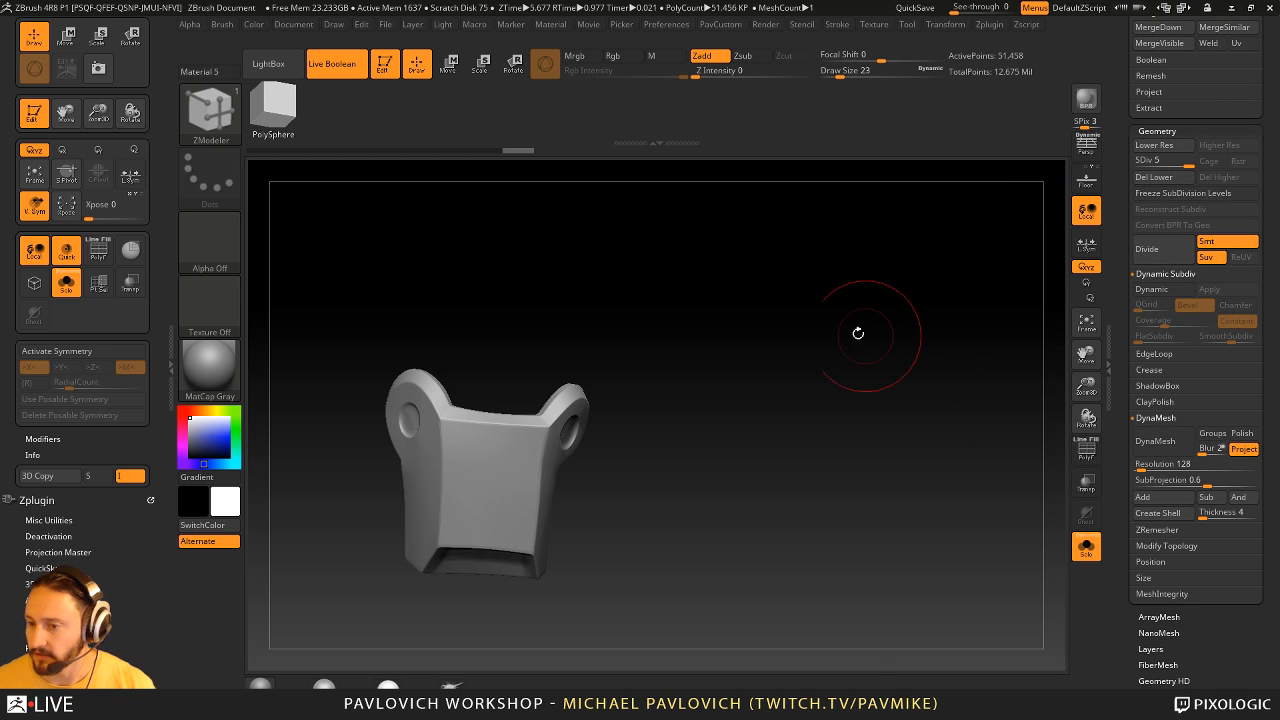
{"action": "key", "text": "grave"}
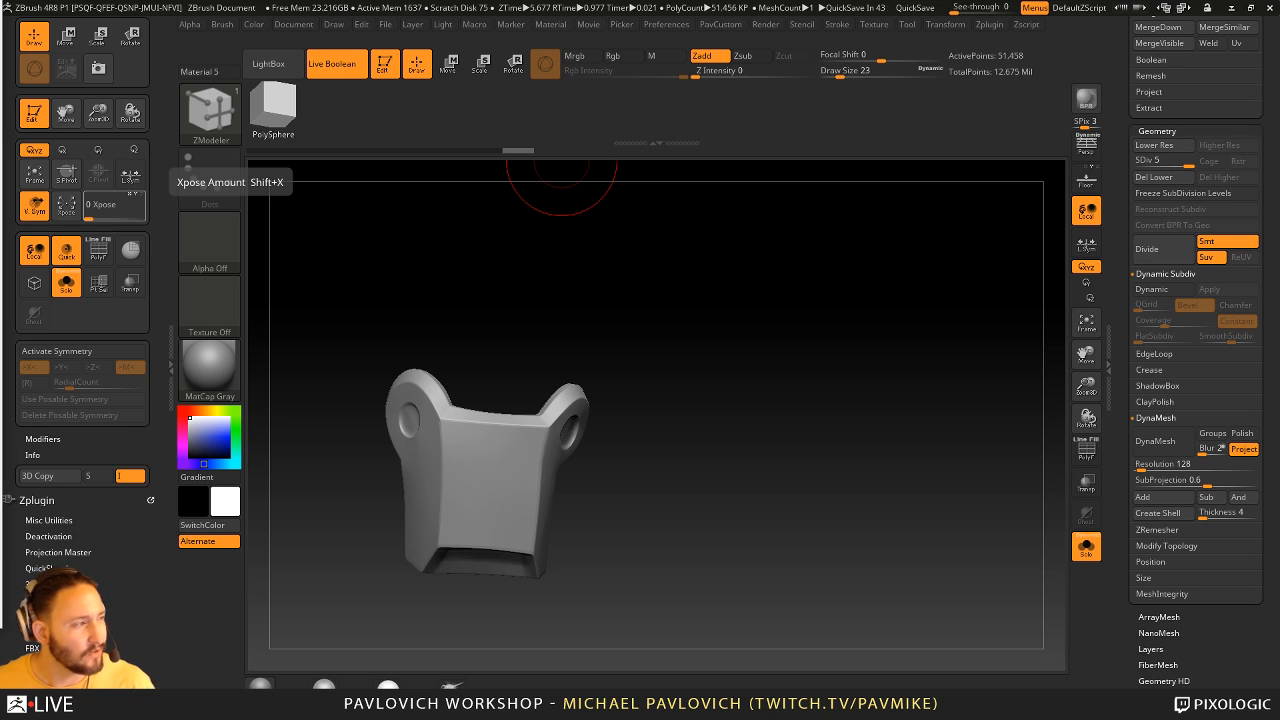
{"action": "left_click", "coordinate": [720, 24]}
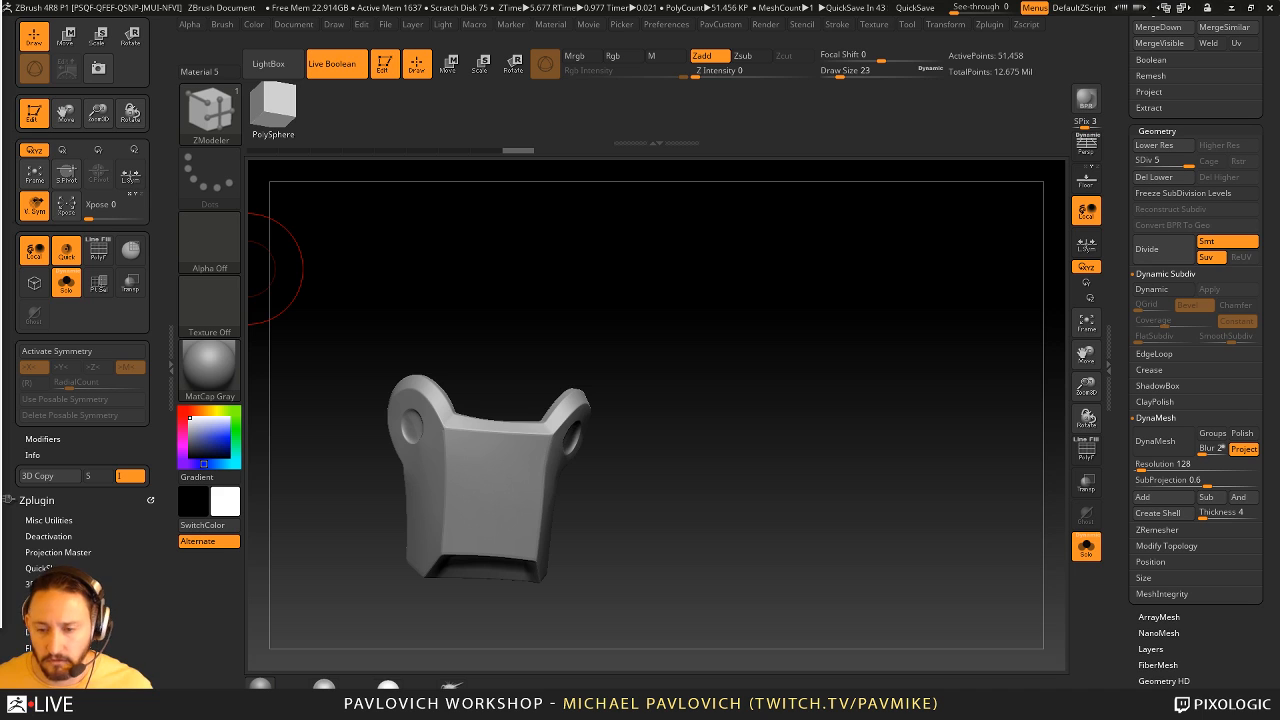
- Switch to the Standard brush and regroup the guard's polygons with Groups By Normals
{"action": "left_click_drag", "start_coordinate": [590, 230], "coordinate": [654, 271]}
{"action": "mouse_move", "coordinate": [830, 359]}
{"action": "left_mouse_down", "text": "alt"}
{"action": "mouse_move", "coordinate": [874, 386]}
{"action": "mouse_move", "coordinate": [891, 346]}
{"action": "mouse_move", "coordinate": [871, 448]}
{"action": "left_mouse_up", "text": "alt"}
{"action": "key", "text": "b"}
{"action": "key", "text": "s"}
{"action": "key", "text": "t"}
{"action": "key", "text": "3"}
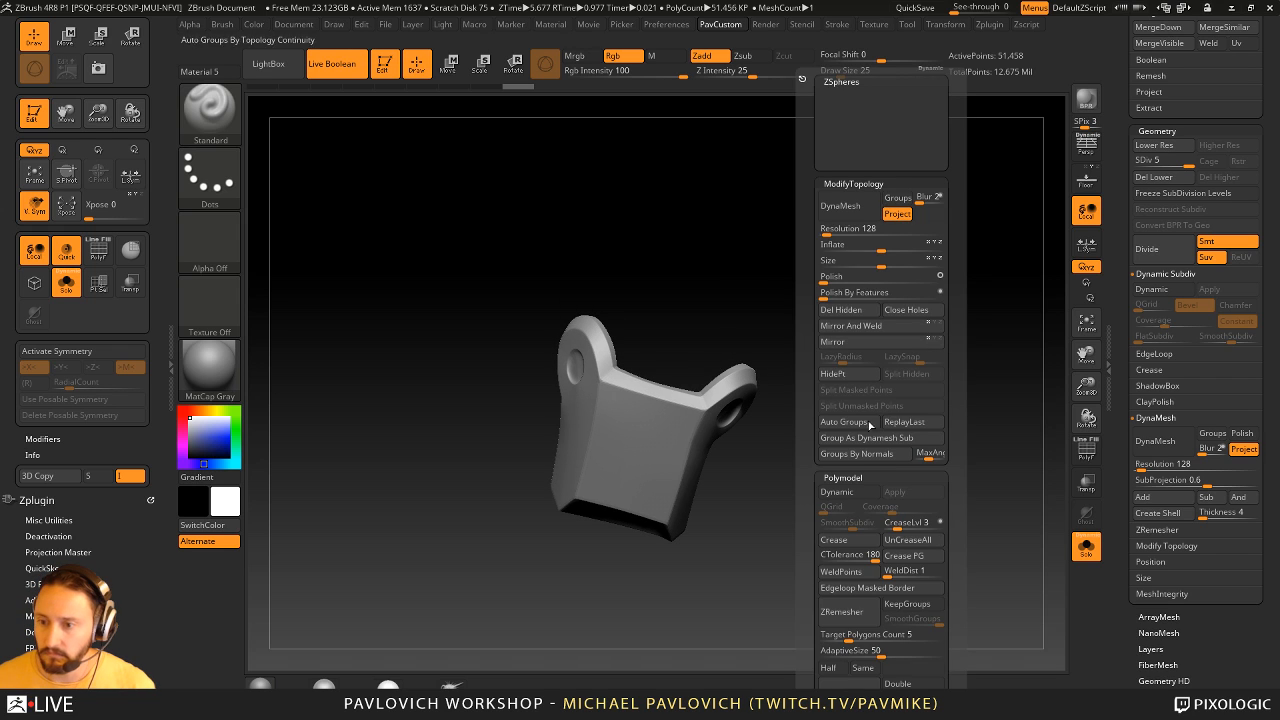
{"action": "left_click", "coordinate": [852, 454]}
{"action": "left_click_drag", "start_coordinate": [849, 249], "coordinate": [870, 304], "text": "alt"}
- Reduce the Standard brush's draw size to 4
{"action": "key", "text": "bracketleft"}
{"action": "key", "text": "bracketleft"}
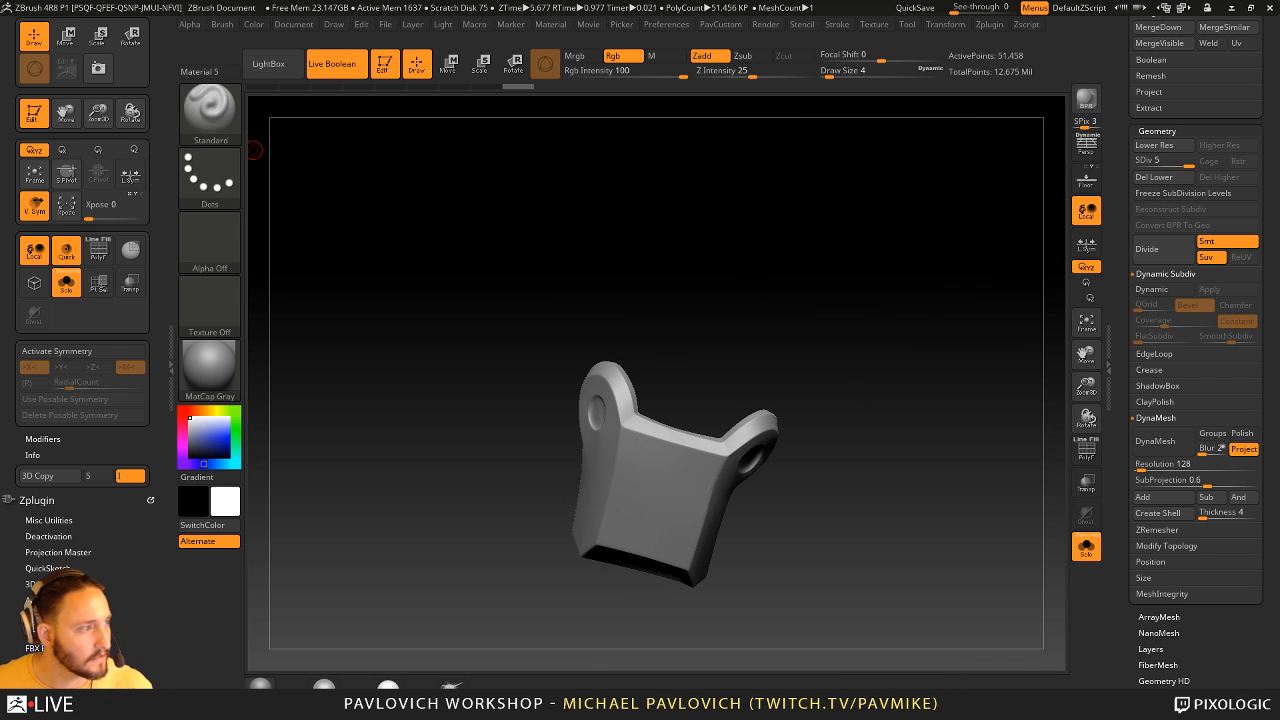
{"action": "left_click_drag", "start_coordinate": [933, 340], "coordinate": [886, 321]}
{"action": "key", "text": "s"}
{"action": "left_click", "coordinate": [673, 486]}
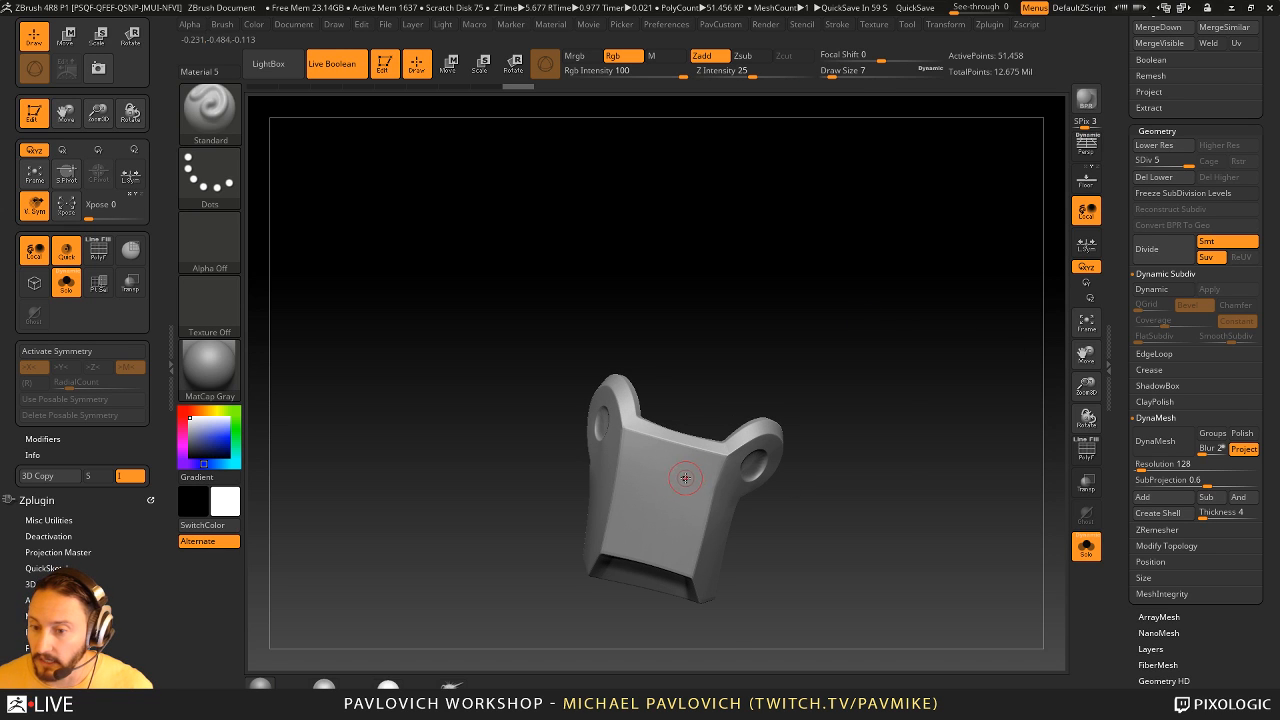
{"action": "key", "text": "s"}
{"action": "left_click", "coordinate": [683, 485]}
{"action": "left_click_drag", "start_coordinate": [877, 430], "coordinate": [853, 417], "text": "alt"}
- DynaMesh the guard at resolution 4096 with blur 0 and Project off, answering No to the prompt
{"action": "key", "text": "2"}
{"action": "left_click", "coordinate": [882, 213]}
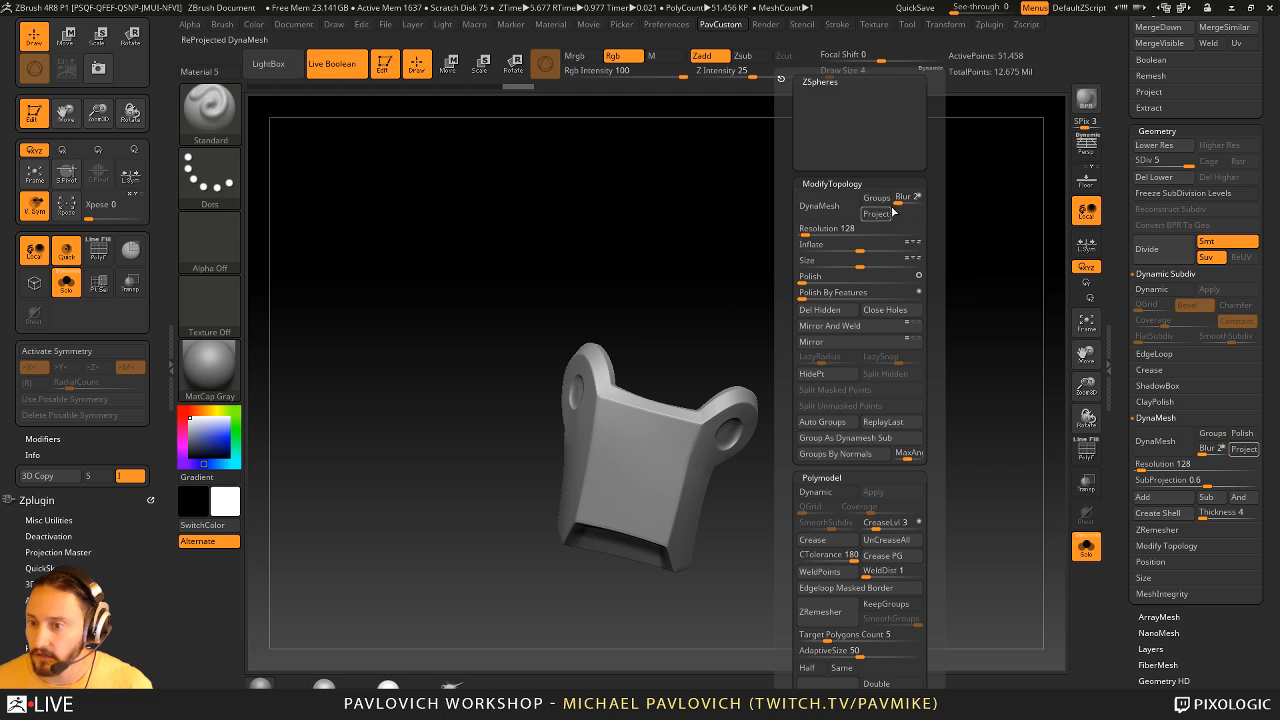
{"action": "left_click_drag", "start_coordinate": [893, 222], "coordinate": [932, 231]}
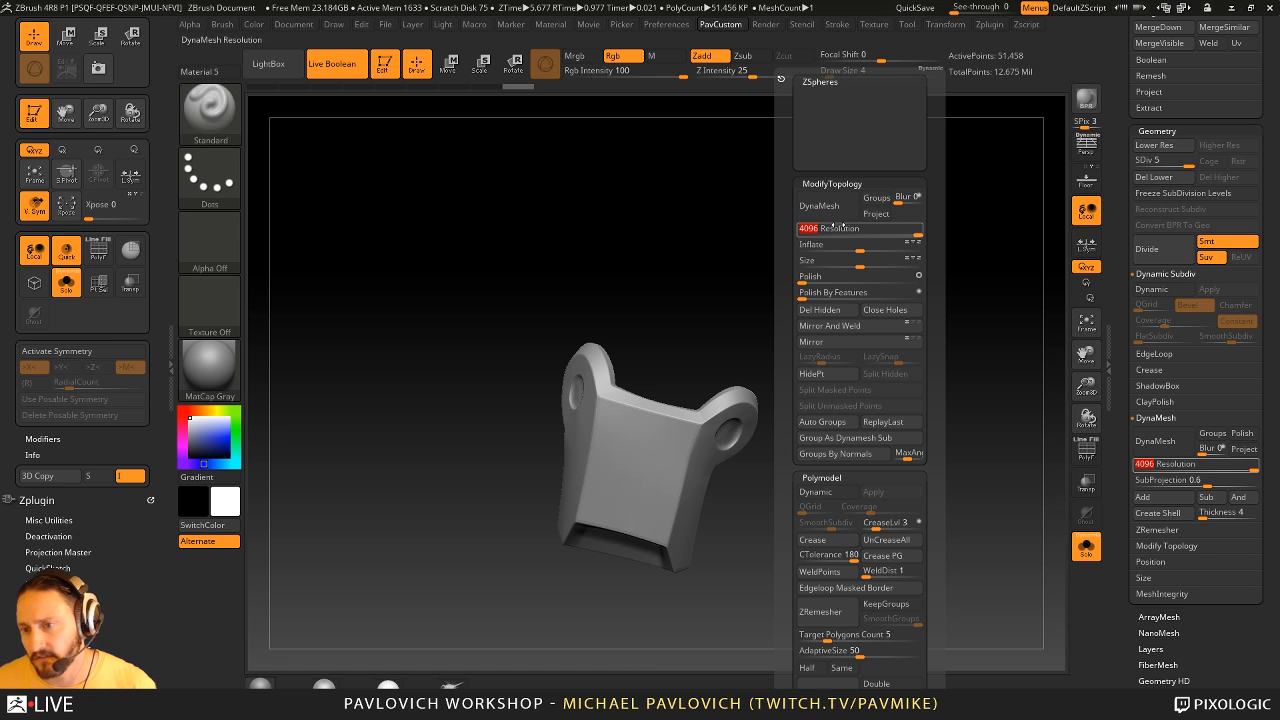
{"action": "left_click", "coordinate": [819, 205]}
{"action": "left_click", "coordinate": [772, 237]}
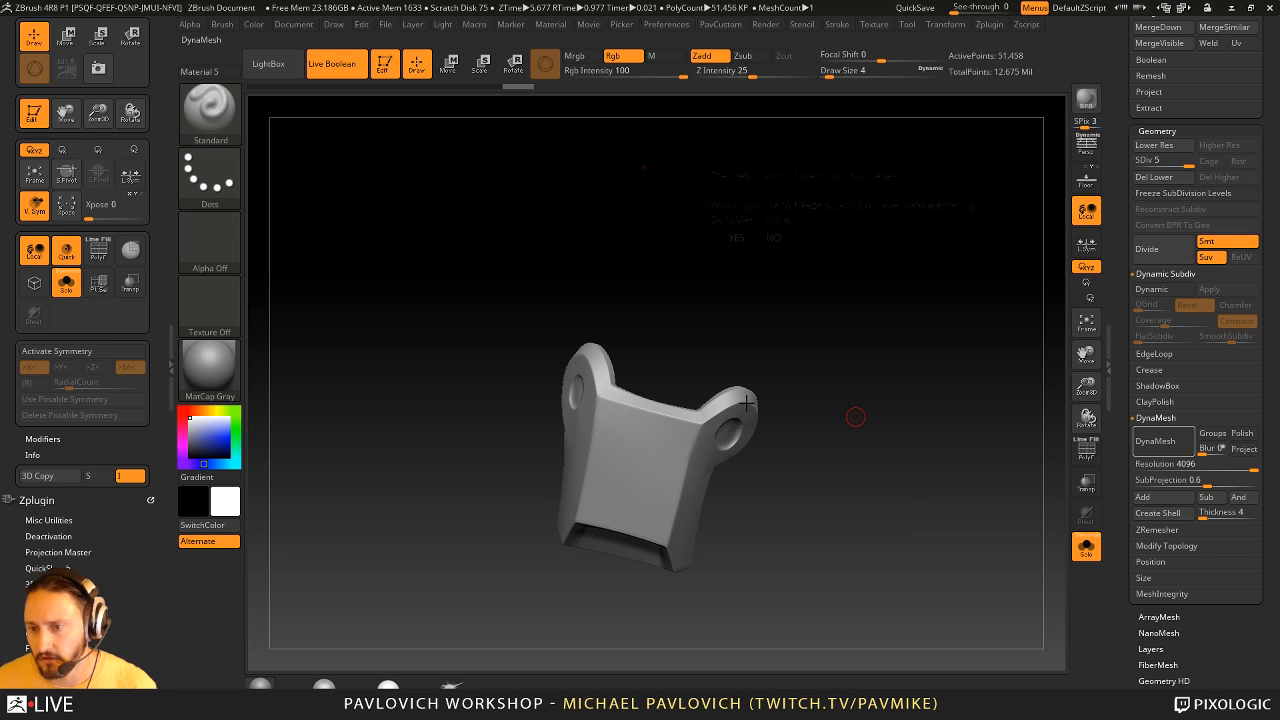
- Switch to the Move brush and set its draw size to 16
{"action": "key", "text": "s"}
{"action": "left_click_drag", "start_coordinate": [833, 435], "coordinate": [843, 433]}
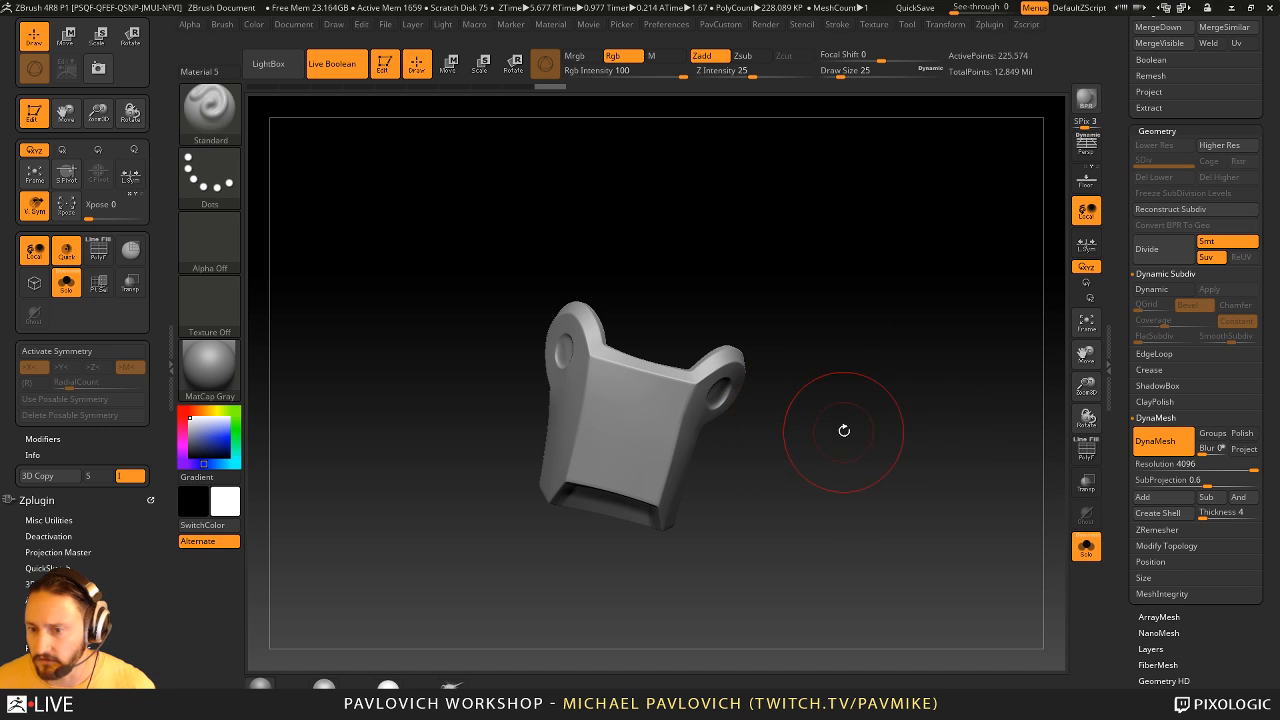
{"action": "key", "text": "b"}
{"action": "key", "text": "m"}
{"action": "key", "text": "v"}
{"action": "key", "text": "s"}
{"action": "left_click_drag", "start_coordinate": [679, 429], "coordinate": [673, 428]}
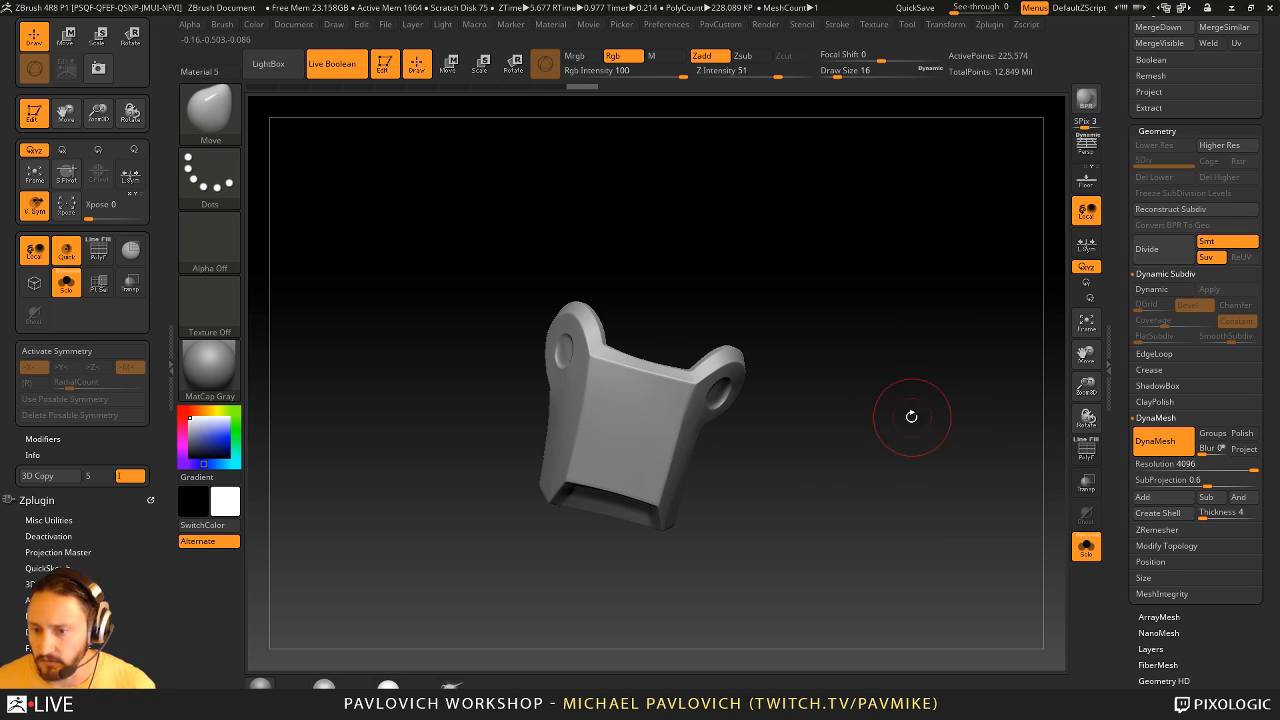
- Switch to the hPolish brush at draw size 7 and polish the guard around the ear hole and the opposite upper corner
{"action": "left_click_drag", "start_coordinate": [911, 417], "coordinate": [826, 379]}
{"action": "key", "text": "b"}
{"action": "key", "text": "h"}
{"action": "key", "text": "p"}
{"action": "key", "text": "s"}
{"action": "left_click_drag", "start_coordinate": [720, 427], "coordinate": [712, 429]}
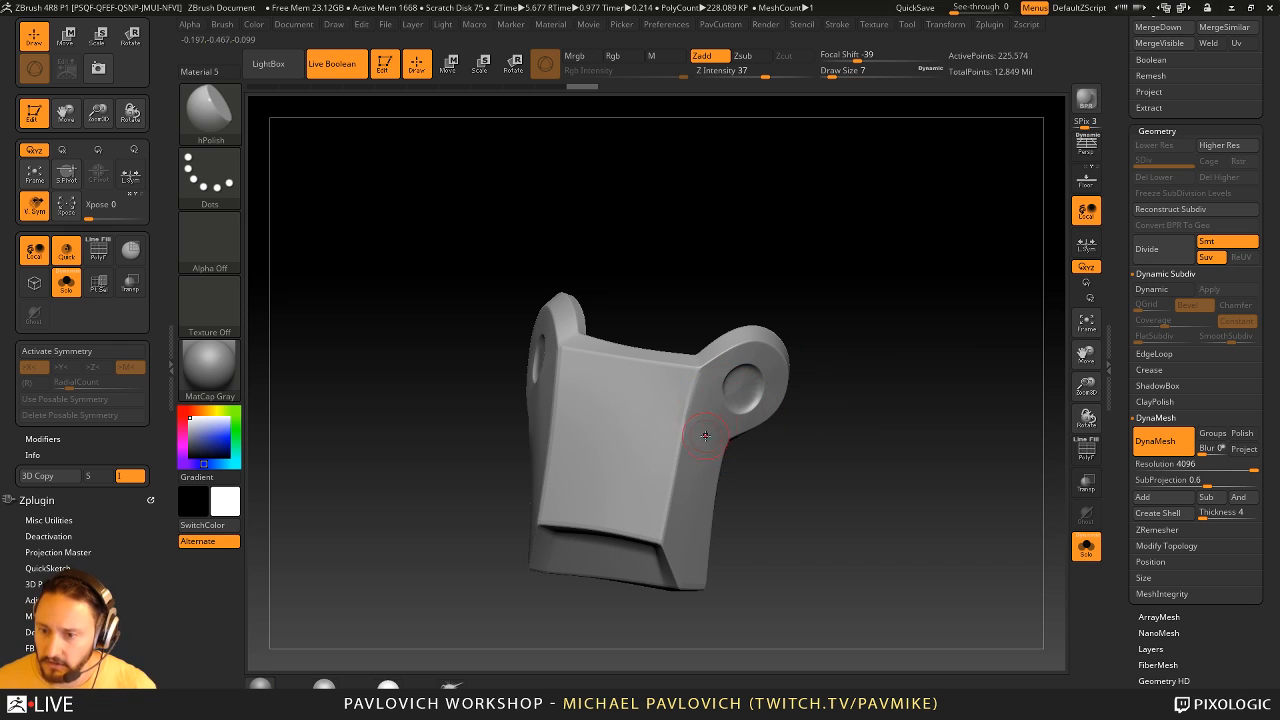
{"action": "left_click_drag", "start_coordinate": [743, 385], "coordinate": [754, 378]}
{"action": "mouse_move", "coordinate": [794, 376]}
{"action": "left_mouse_down"}
{"action": "mouse_move", "coordinate": [750, 386]}
{"action": "mouse_move", "coordinate": [885, 384]}
{"action": "left_mouse_up"}
{"action": "mouse_move", "coordinate": [589, 359]}
{"action": "left_mouse_down", "text": "shift"}
{"action": "mouse_move", "coordinate": [575, 399]}
{"action": "mouse_move", "coordinate": [583, 347]}
{"action": "left_mouse_up", "text": "shift"}
- Choose Smooth Stronger as the smoothing brush
{"action": "left_click", "coordinate": [212, 115], "text": "shift"}
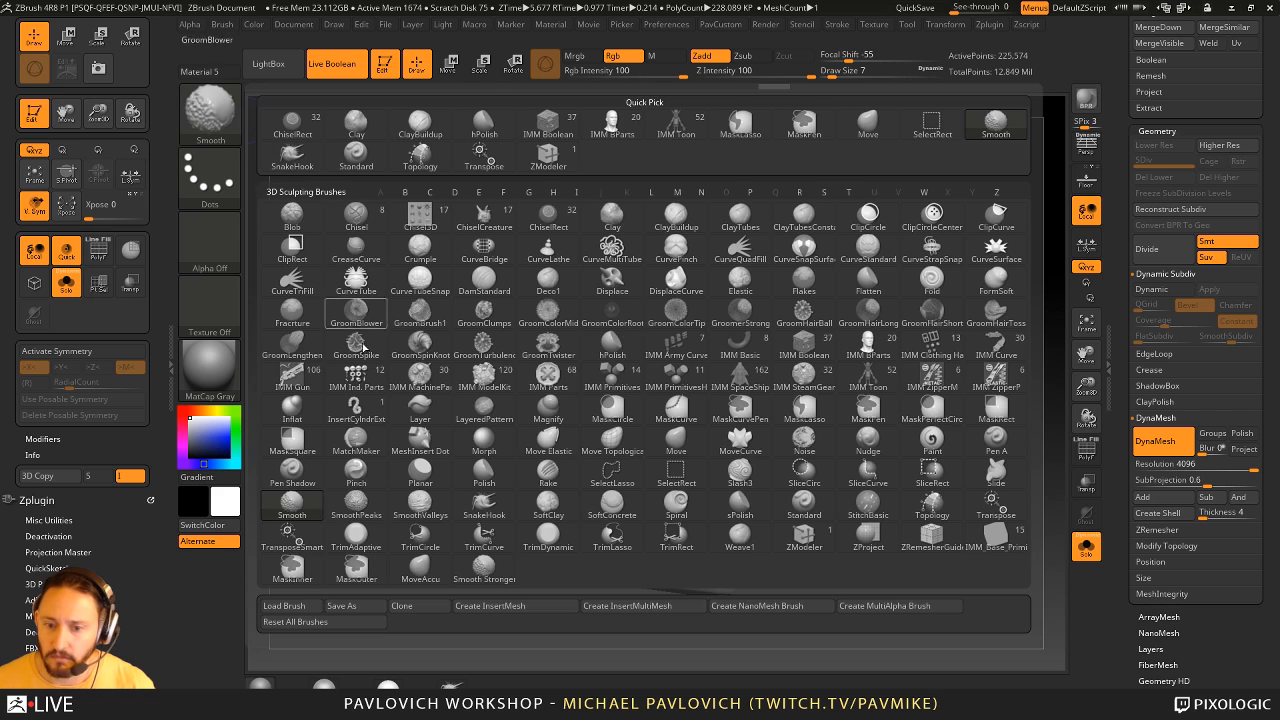
{"action": "left_click", "coordinate": [484, 571], "text": "shift"}
{"action": "mouse_move", "coordinate": [978, 229]}
{"action": "left_mouse_down"}
{"action": "mouse_move", "coordinate": [951, 272]}
{"action": "mouse_move", "coordinate": [861, 255]}
{"action": "left_mouse_up"}
- Browse the Smooth brush folder in LightBox and close the browser
{"action": "key", "text": "comma"}
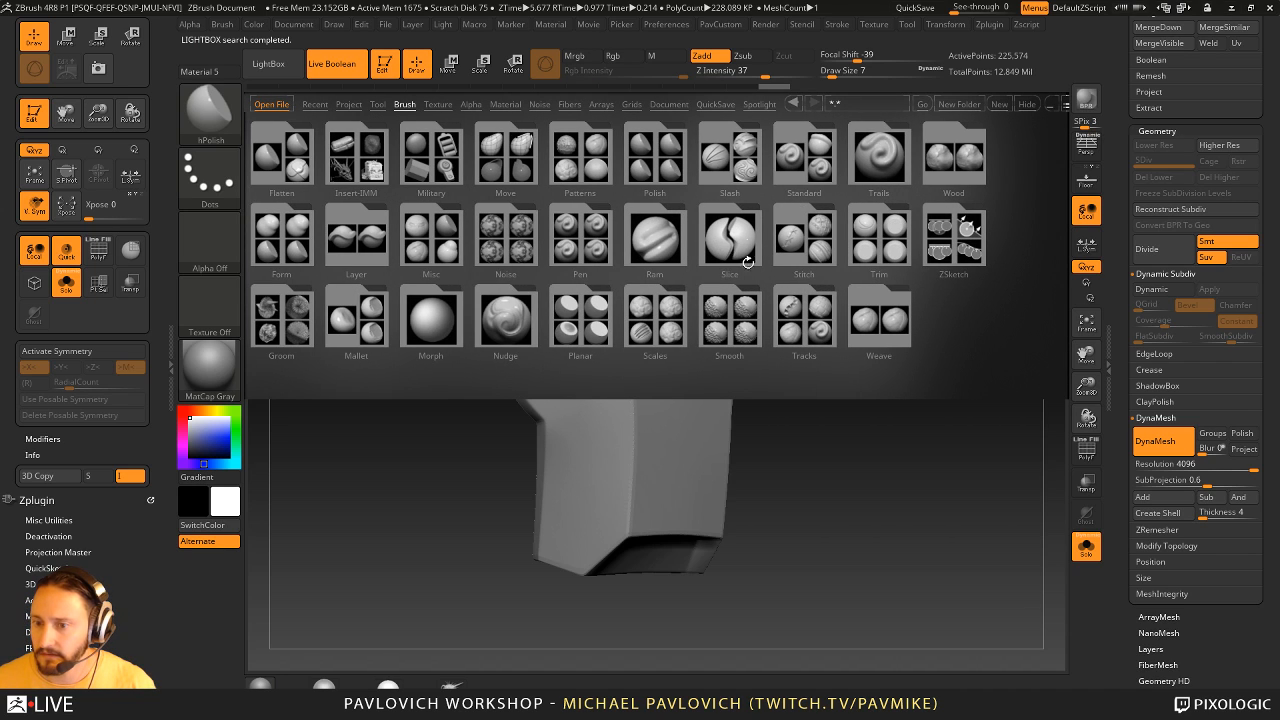
{"action": "left_click", "coordinate": [744, 331]}
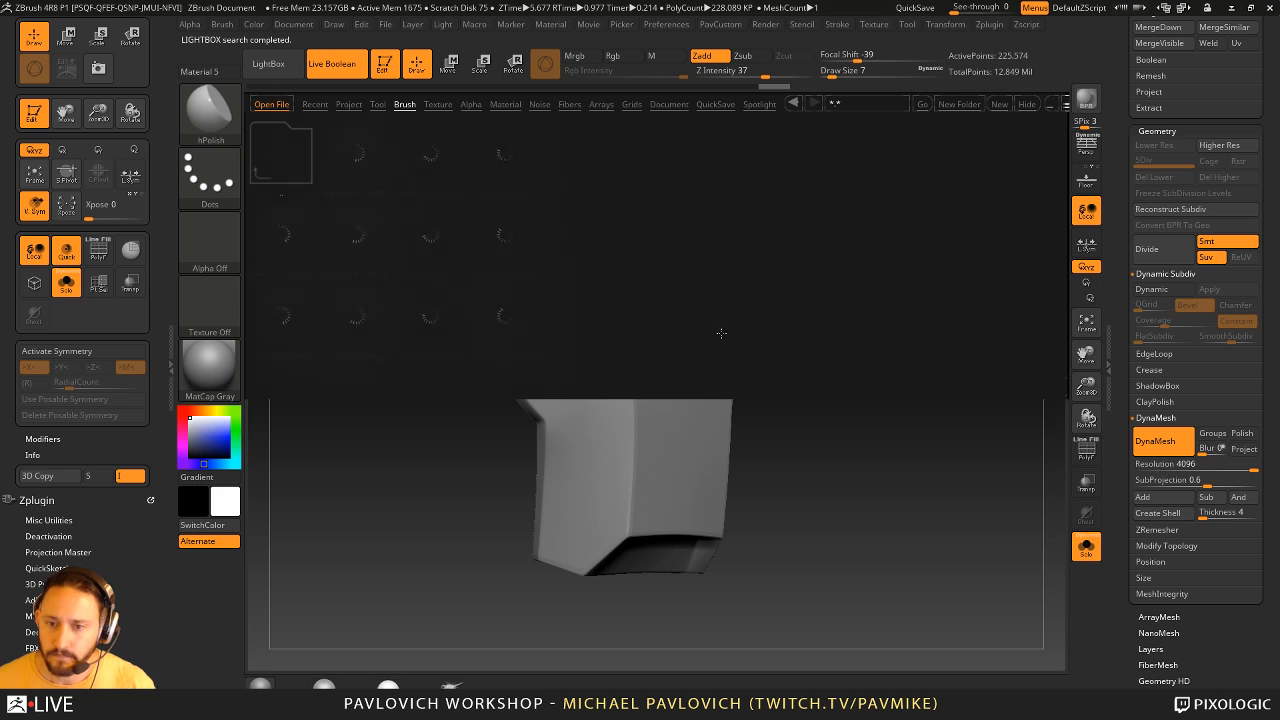
{"action": "left_click", "coordinate": [1027, 104]}
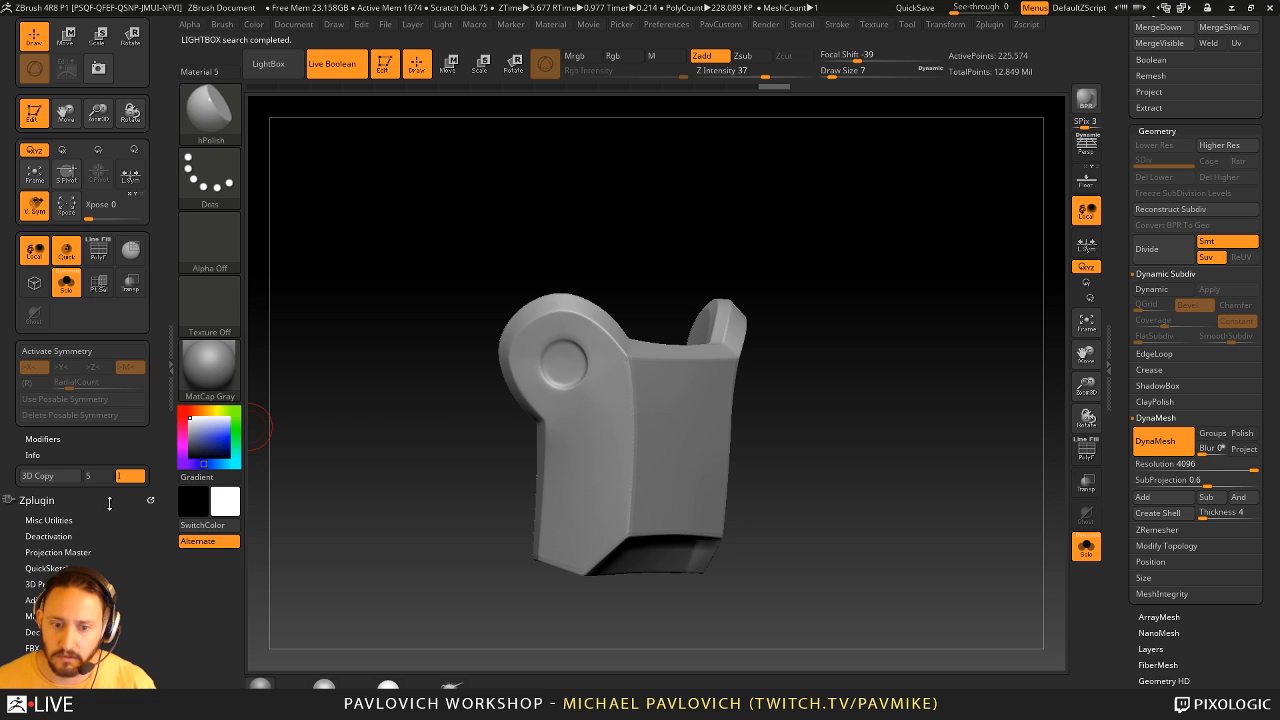
- Bring up the Brush settings and examine the smooth mode of Smooth Stronger under Smooth Brush Modifiers
{"action": "left_click", "coordinate": [140, 498]}
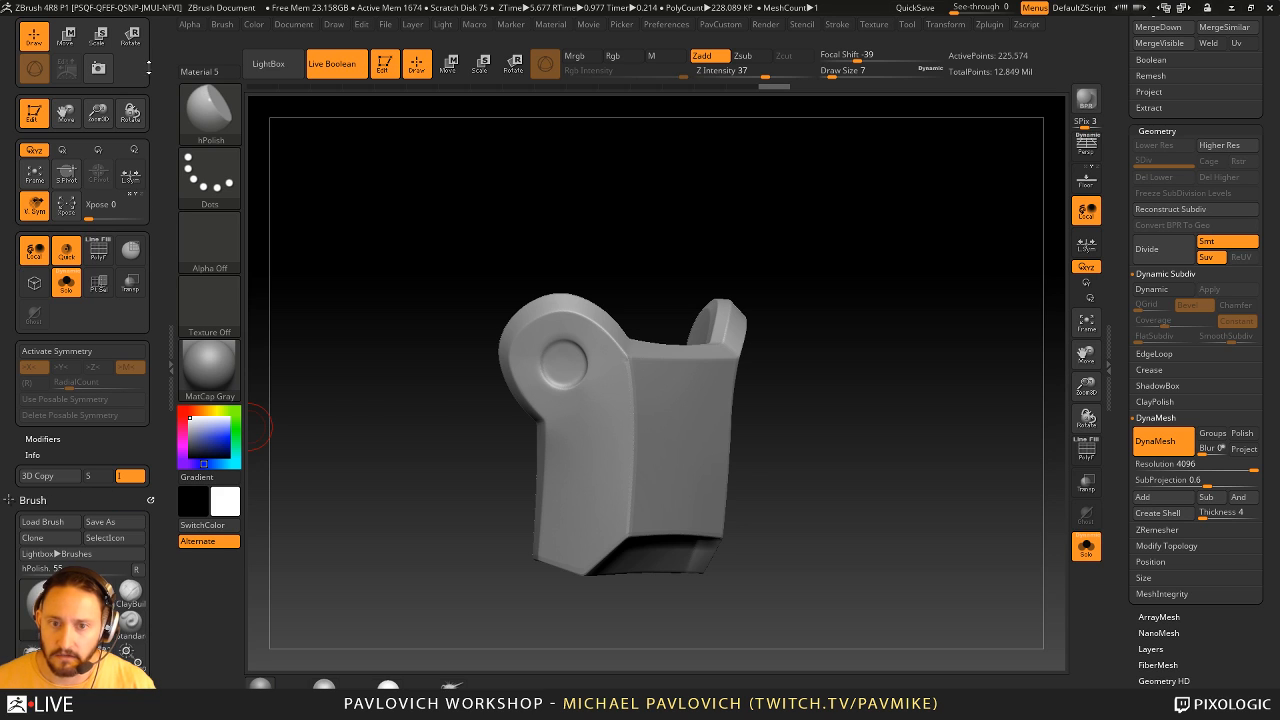
{"action": "left_click_drag", "start_coordinate": [148, 68], "coordinate": [153, 109]}
{"action": "left_click", "coordinate": [151, 21]}
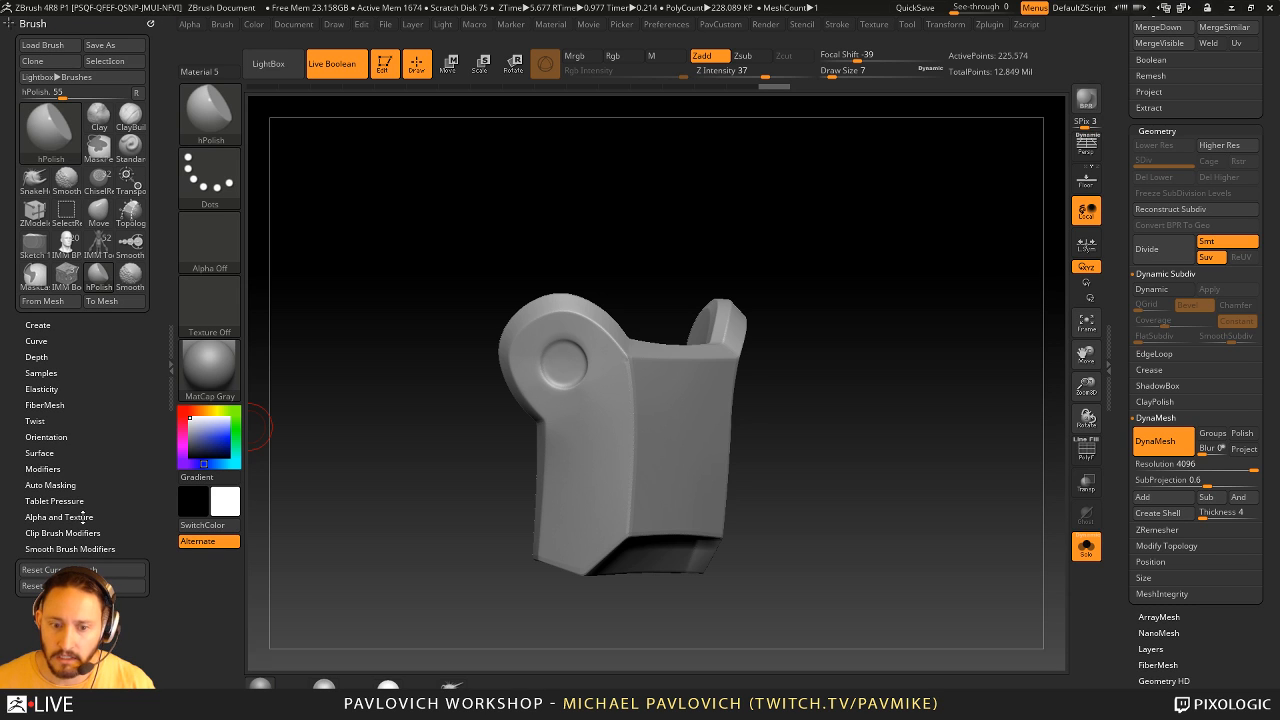
{"action": "key", "text": "shift"}
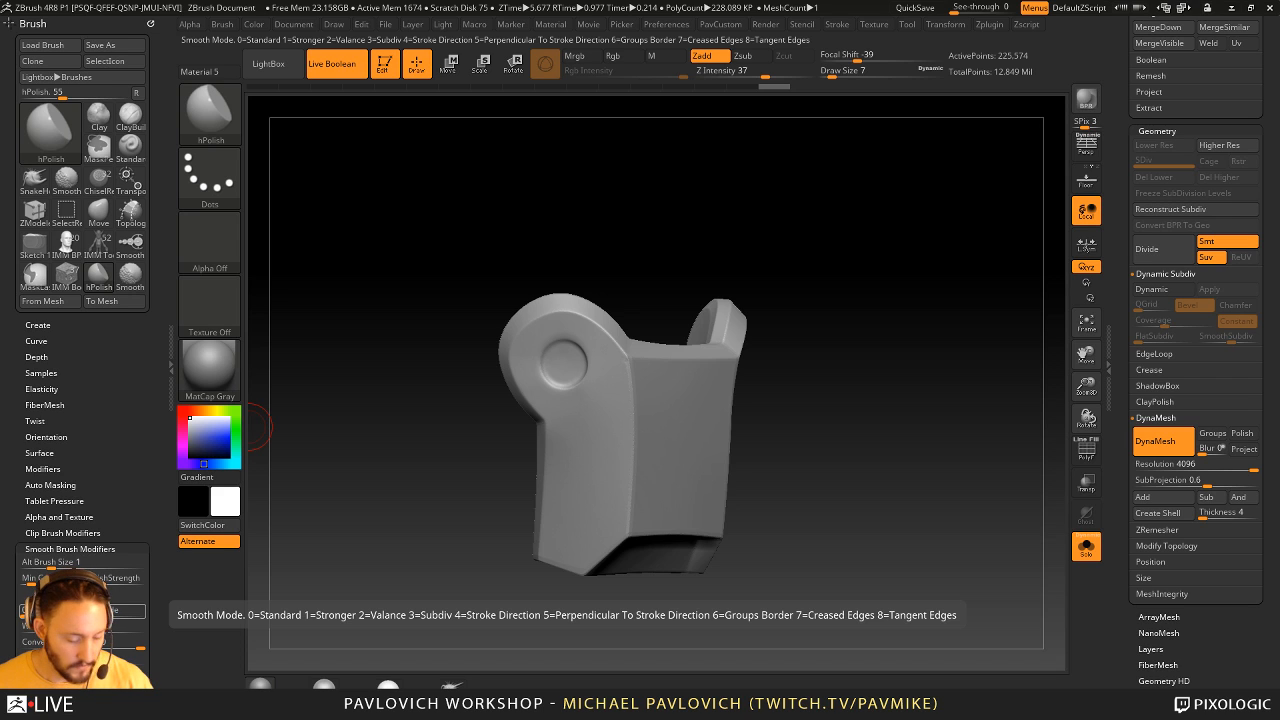
{"action": "key", "text": "shift"}
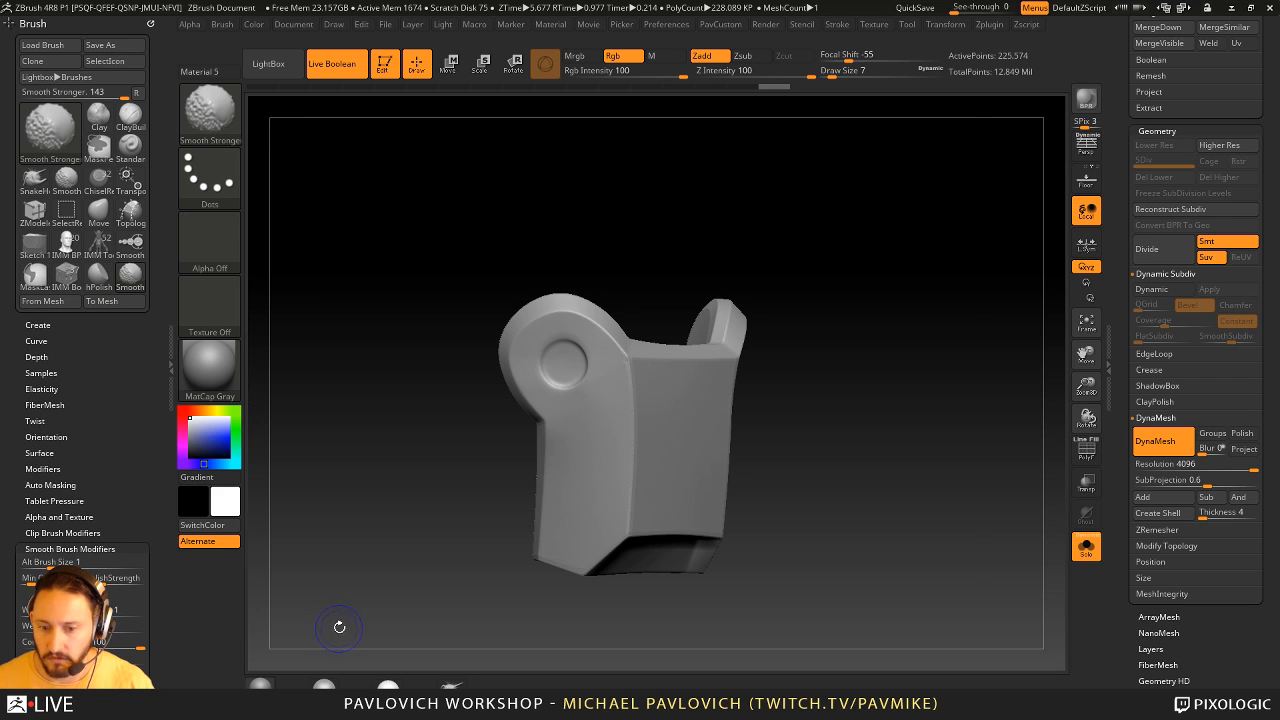
- Switch to the Standard brush and smooth the guard's side and front surfaces with Smooth Stronger at draw size 17
{"action": "left_click_drag", "start_coordinate": [822, 322], "coordinate": [830, 356]}
{"action": "key", "text": "shift"}
{"action": "mouse_move", "coordinate": [739, 437]}
{"action": "left_mouse_down"}
{"action": "mouse_move", "coordinate": [685, 425]}
{"action": "mouse_move", "coordinate": [664, 442]}
{"action": "left_mouse_up"}
{"action": "key", "text": "b"}
{"action": "key", "text": "s"}
{"action": "key", "text": "t"}
{"action": "key", "text": "bracketleft"}
{"action": "left_click_drag", "start_coordinate": [614, 358], "coordinate": [622, 362], "text": "shift"}
{"action": "left_click_drag", "start_coordinate": [885, 350], "coordinate": [845, 348]}
- Set the draw size to 12 and smooth the guard's corner edges and the rims around the ear holes
{"action": "key", "text": "shift"}
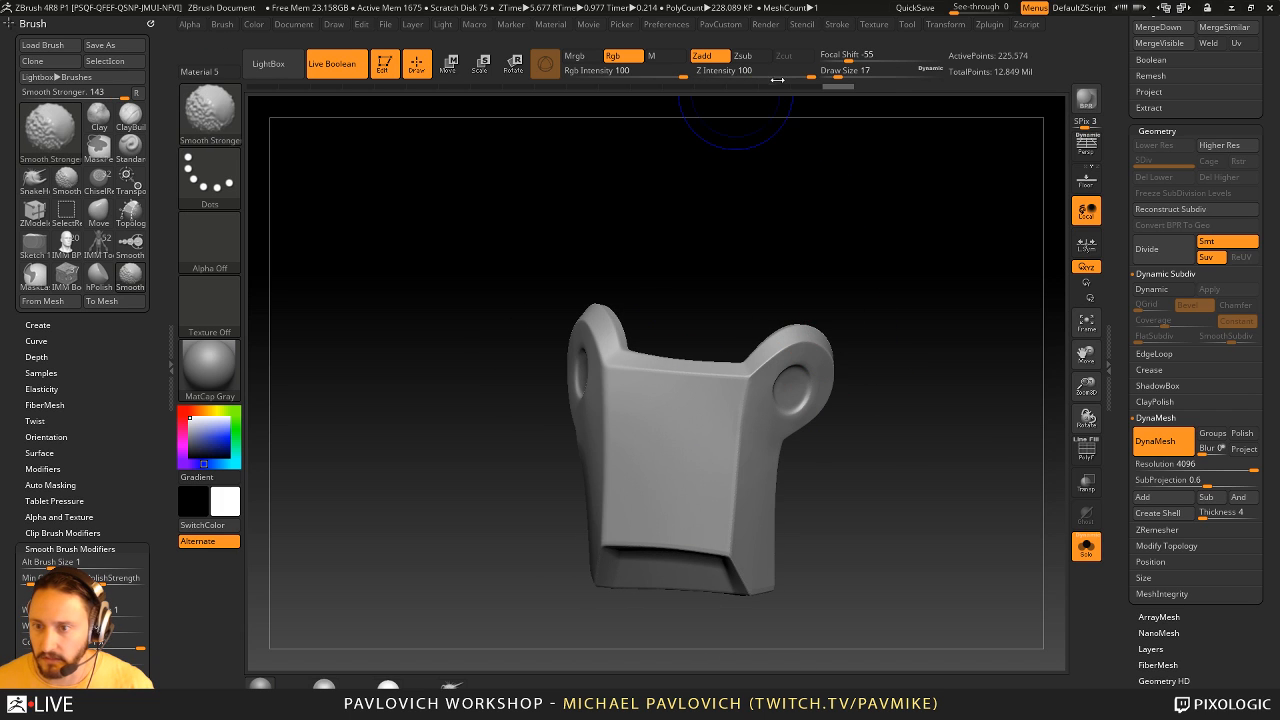
{"action": "right_click_drag", "start_coordinate": [780, 424], "coordinate": [723, 423], "text": "alt"}
{"action": "key", "text": "s"}
{"action": "left_click_drag", "start_coordinate": [723, 423], "coordinate": [717, 423]}
{"action": "key", "text": "shift"}
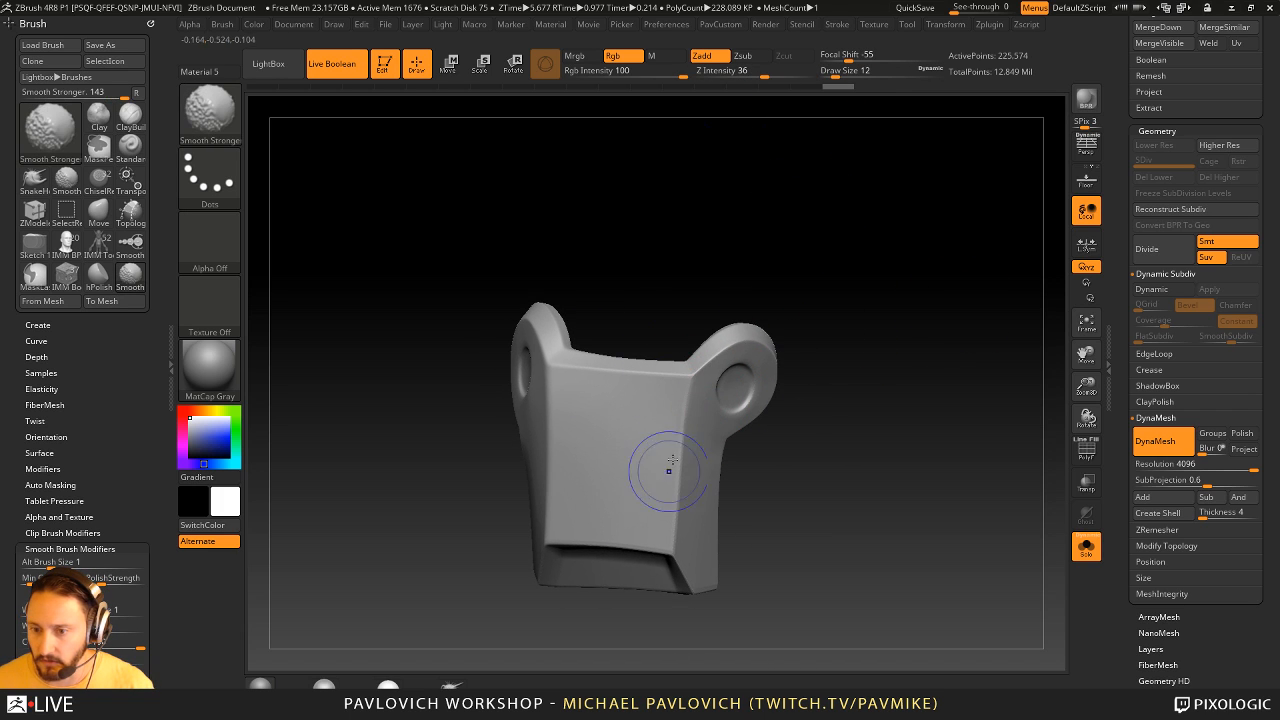
{"action": "left_click_drag", "start_coordinate": [794, 443], "coordinate": [548, 364]}
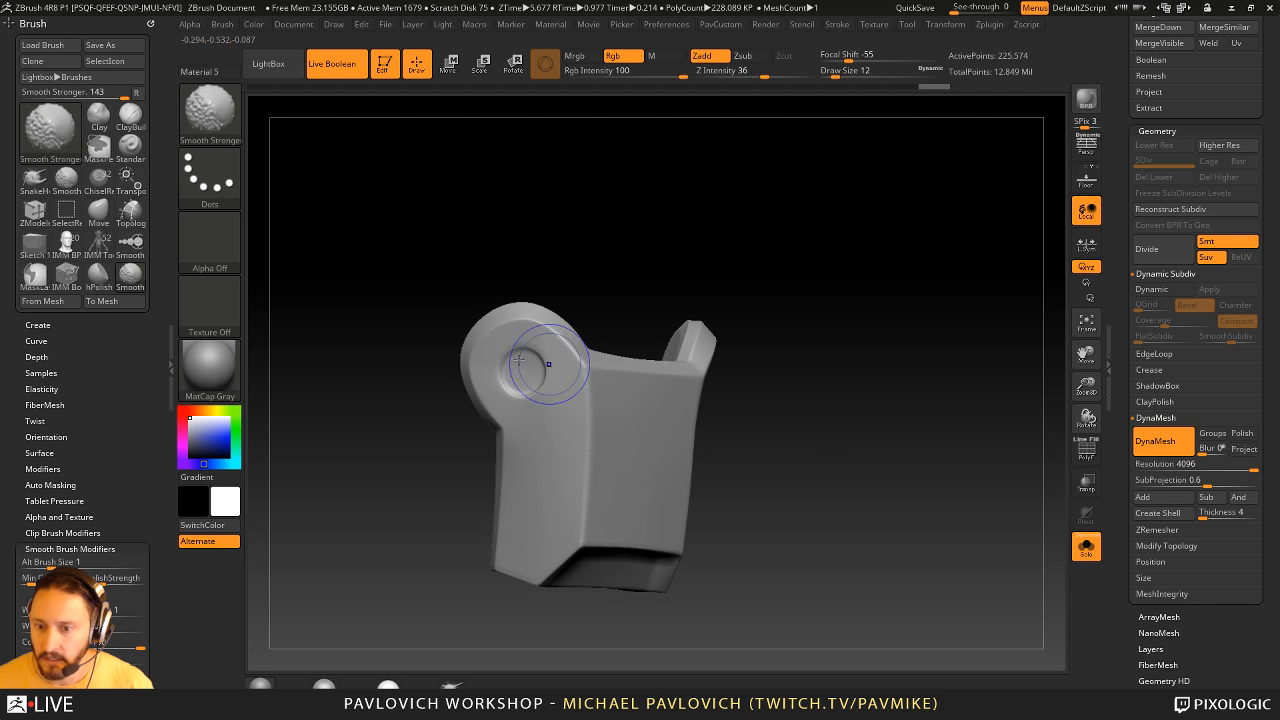
{"action": "mouse_move", "coordinate": [705, 456]}
{"action": "left_mouse_down"}
{"action": "mouse_move", "coordinate": [811, 403]}
{"action": "mouse_move", "coordinate": [823, 371]}
{"action": "mouse_move", "coordinate": [851, 374]}
{"action": "left_mouse_up"}
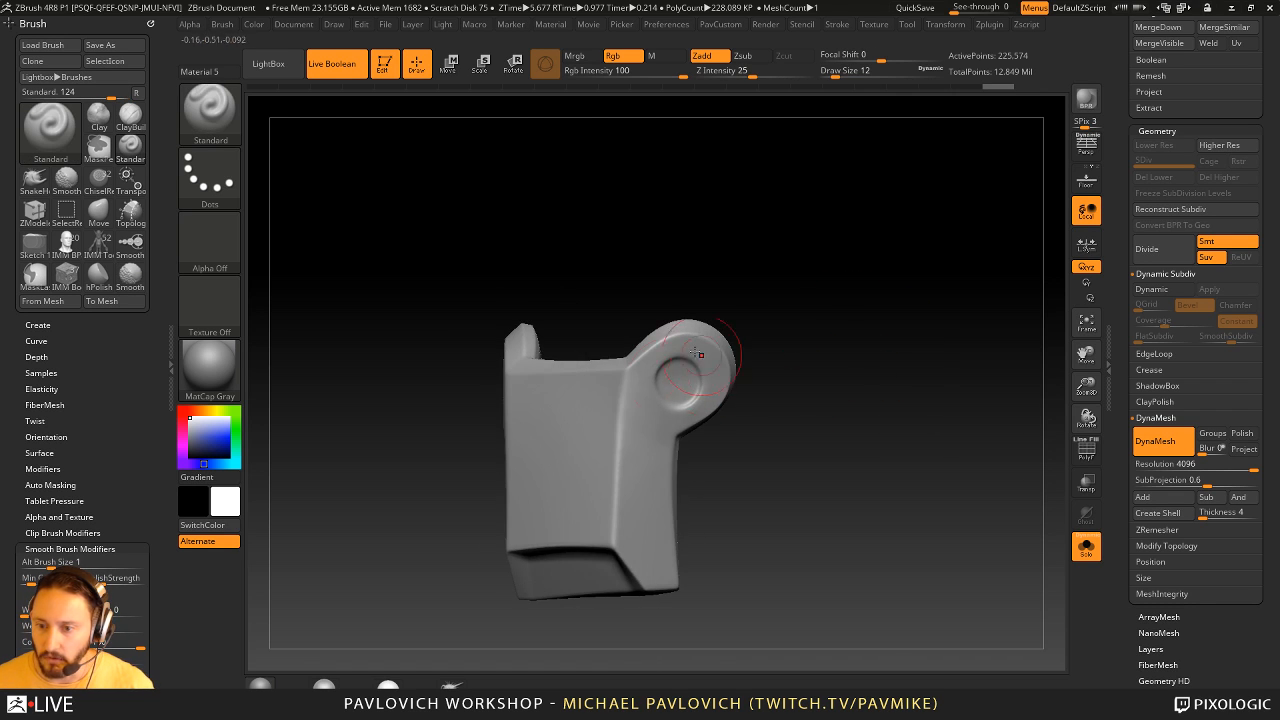
- Clone the Standard brush and give the copy a DragDot stroke, Alpha 06 and a Focal Shift of -100
{"action": "key", "text": "b"}
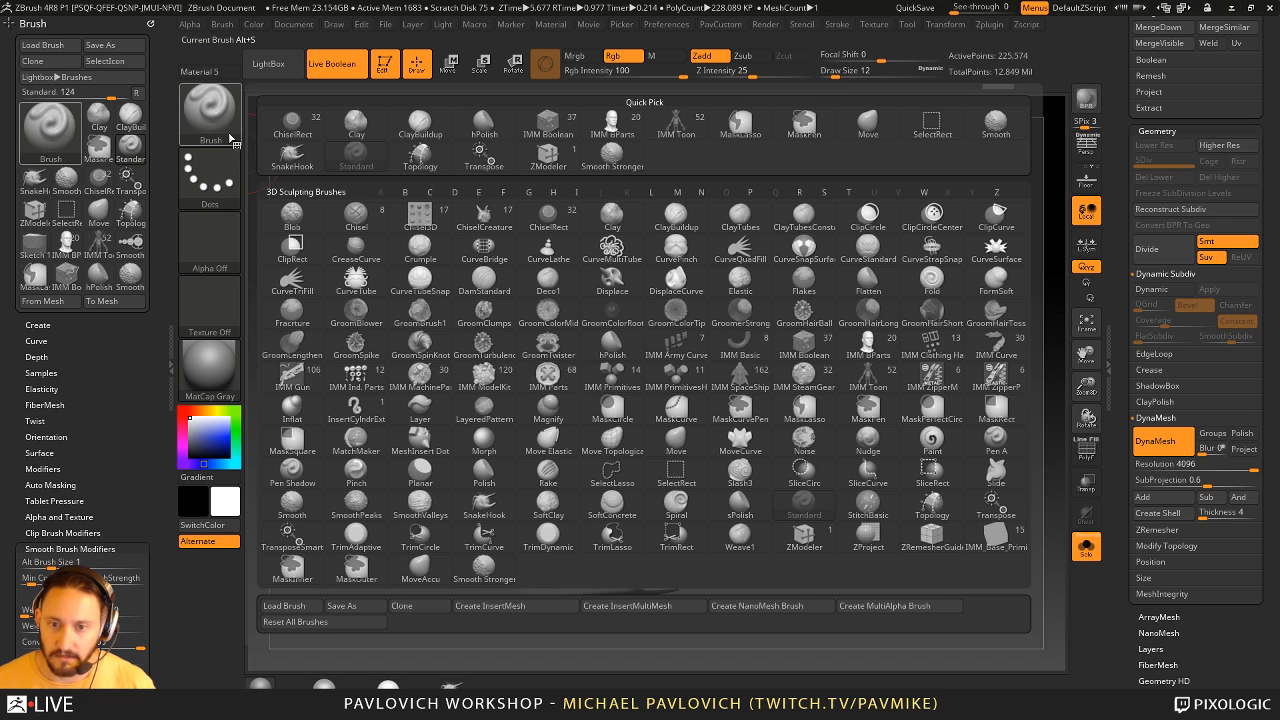
{"action": "left_click", "coordinate": [432, 612]}
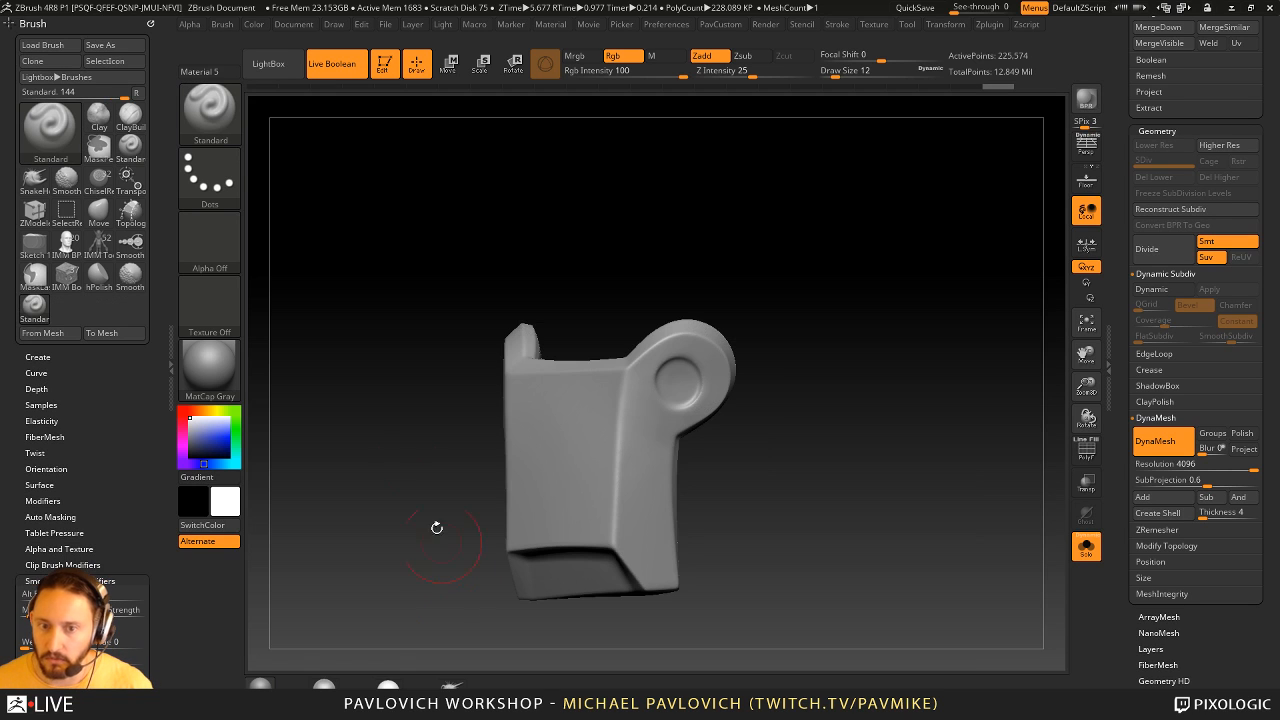
{"action": "left_click", "coordinate": [217, 186]}
{"action": "left_click", "coordinate": [602, 196]}
{"action": "left_click", "coordinate": [222, 244]}
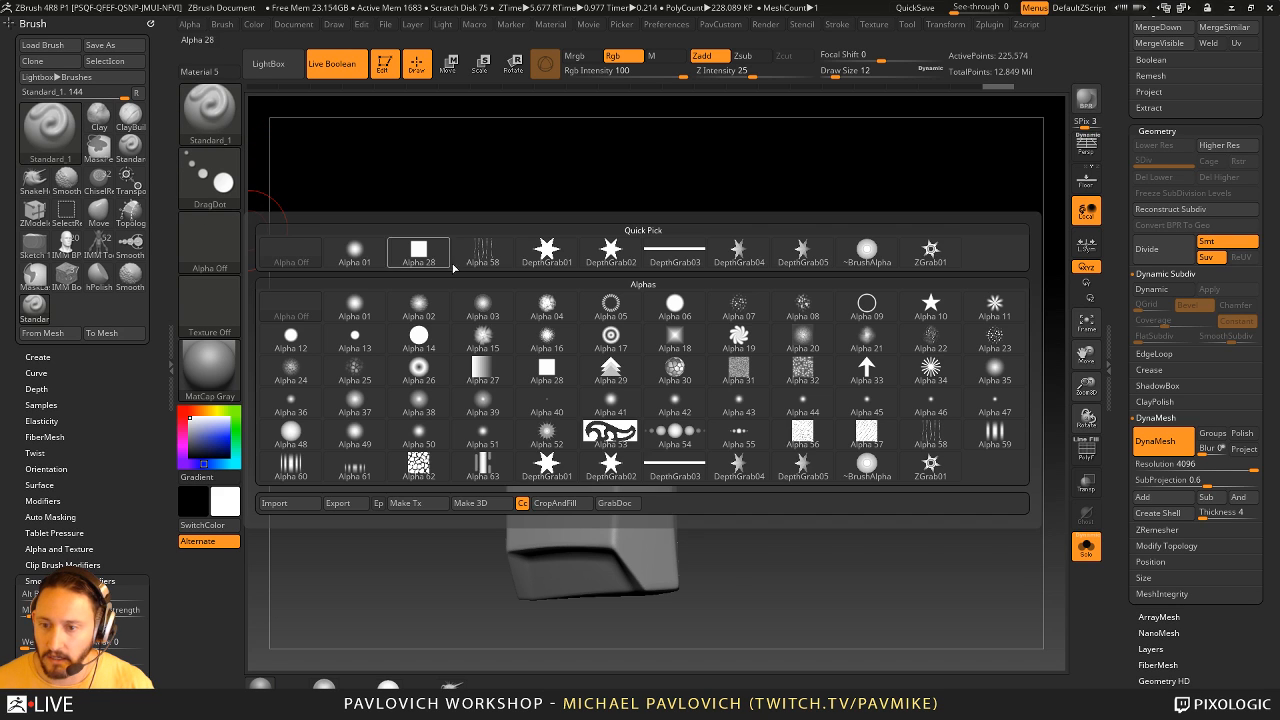
{"action": "left_click", "coordinate": [676, 310]}
{"action": "left_click_drag", "start_coordinate": [862, 56], "coordinate": [788, 76]}
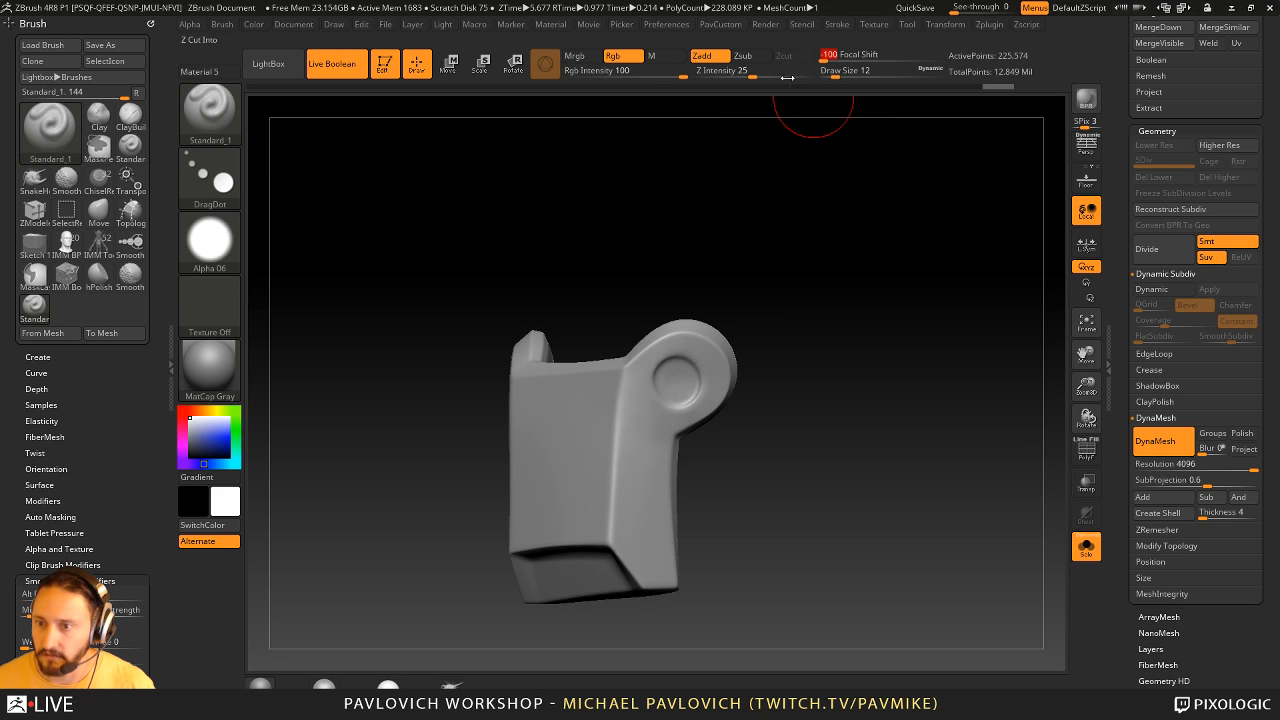
- Stamp the cloned brush in the centre of the guard's ear holes, setting Z Intensity to 35
{"action": "right_click_drag", "start_coordinate": [820, 255], "coordinate": [730, 356]}
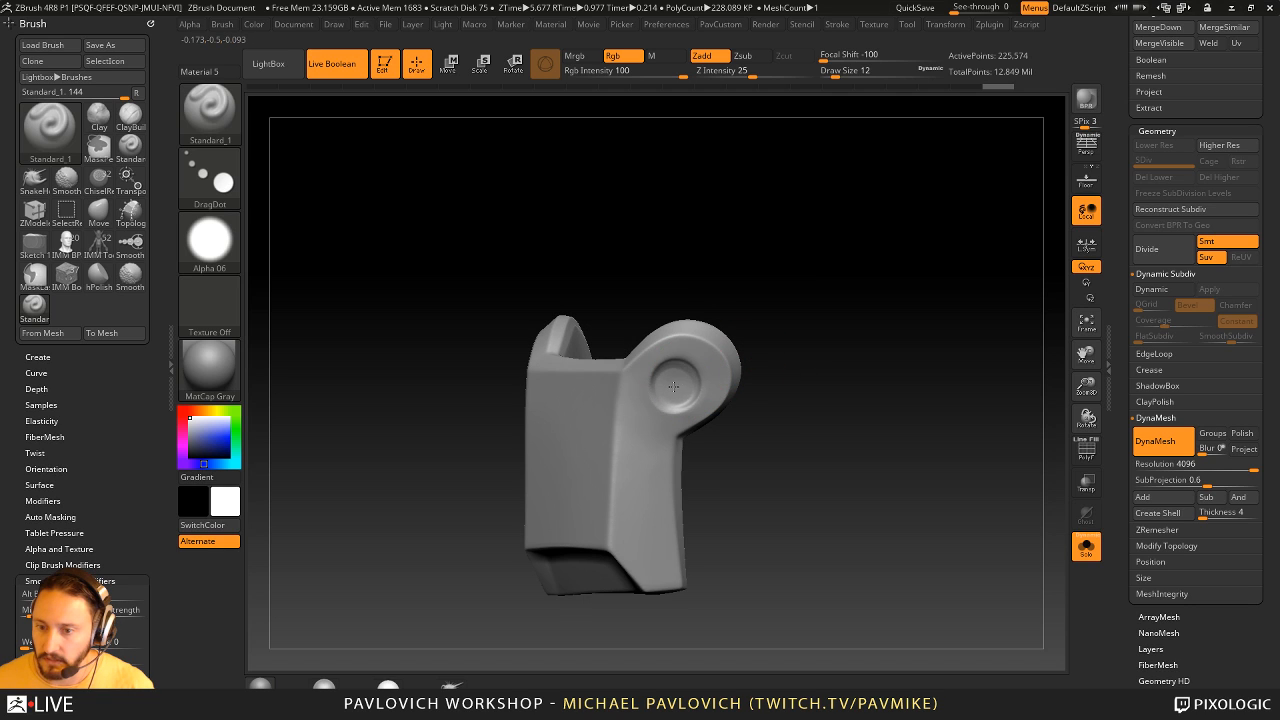
{"action": "right_click_drag", "start_coordinate": [731, 356], "coordinate": [901, 338]}
{"action": "left_click", "coordinate": [763, 74]}
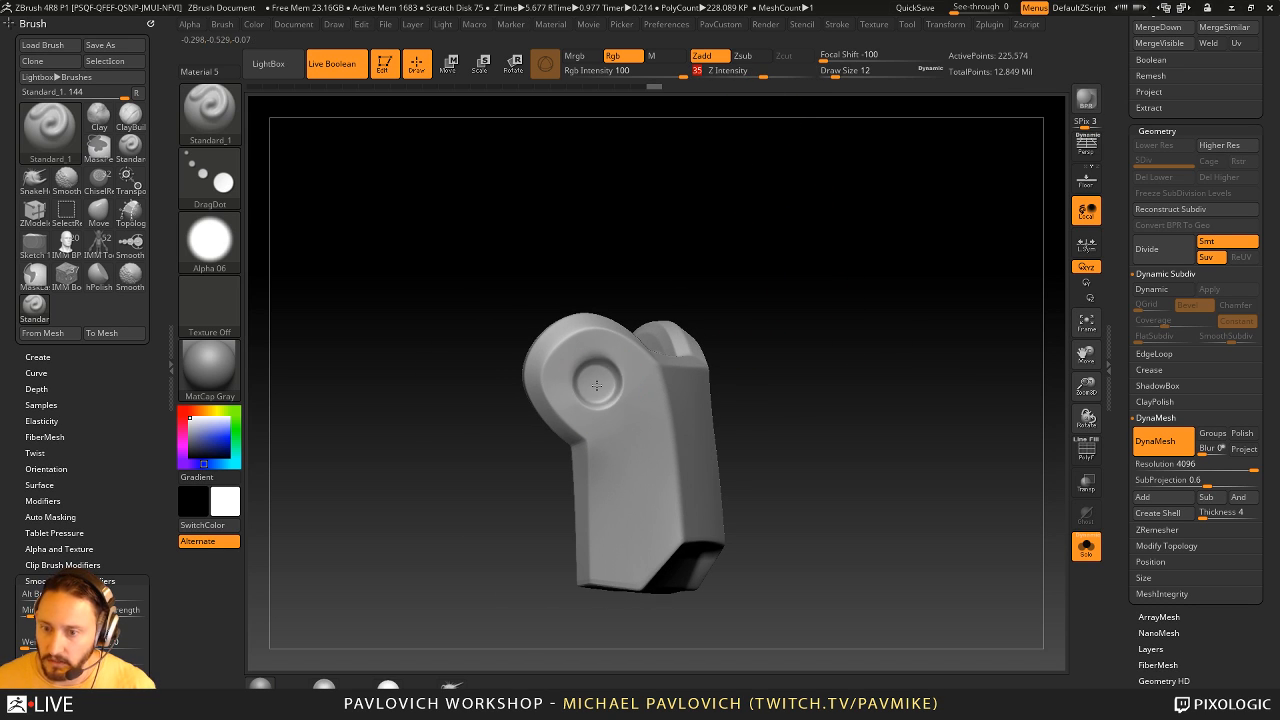
{"action": "mouse_move", "coordinate": [823, 356]}
{"action": "right_mouse_down", "text": "ctrl"}
{"action": "mouse_move", "coordinate": [863, 343]}
{"action": "mouse_move", "coordinate": [746, 354]}
{"action": "mouse_move", "coordinate": [761, 343]}
{"action": "mouse_move", "coordinate": [860, 381]}
{"action": "mouse_move", "coordinate": [840, 374]}
{"action": "mouse_move", "coordinate": [862, 343]}
{"action": "mouse_move", "coordinate": [883, 341]}
{"action": "right_mouse_up", "text": "ctrl"}
- Polish the guard's recessed lower lip with hPolish at draw size 9 and update the DynaMesh
{"action": "key", "text": "b"}
{"action": "key", "text": "s"}
{"action": "key", "text": "t"}
{"action": "key", "text": "s"}
{"action": "left_click_drag", "start_coordinate": [863, 361], "coordinate": [855, 361]}
{"action": "mouse_move", "coordinate": [855, 355]}
{"action": "right_mouse_down"}
{"action": "mouse_move", "coordinate": [850, 288]}
{"action": "mouse_move", "coordinate": [850, 300]}
{"action": "right_mouse_up"}
{"action": "key", "text": "b"}
{"action": "key", "text": "h"}
{"action": "key", "text": "p"}
{"action": "key", "text": "s"}
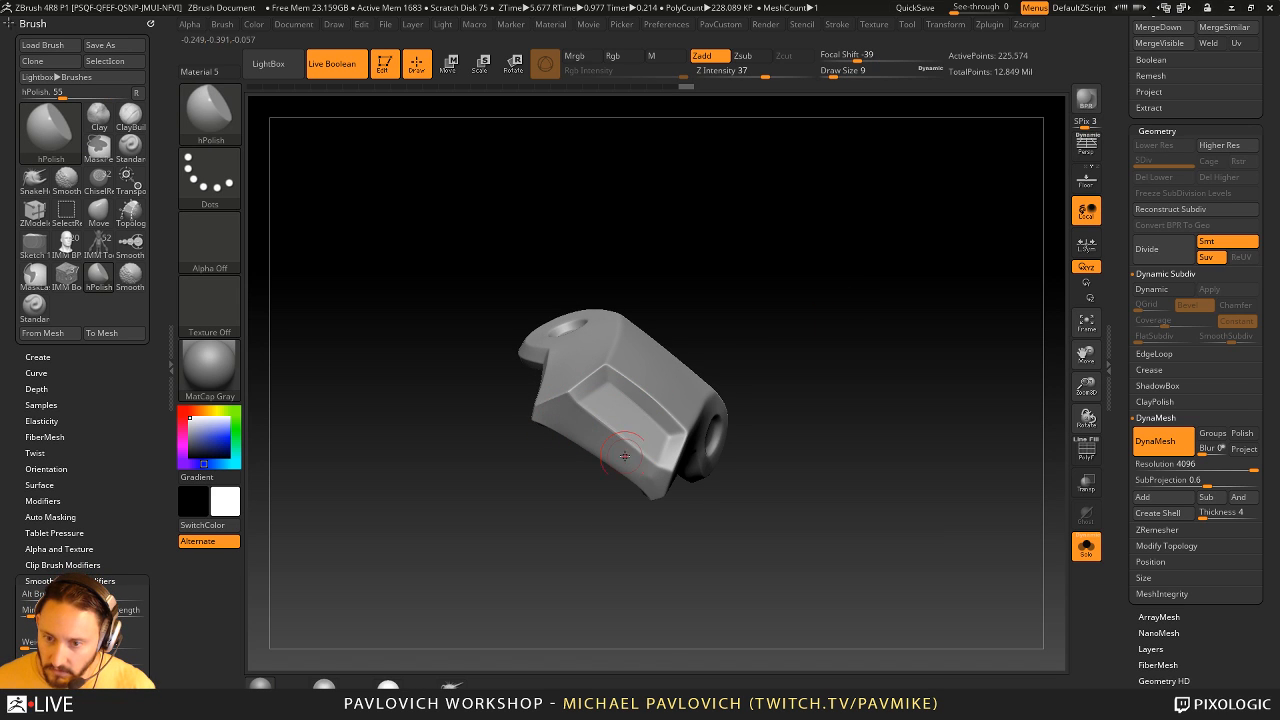
{"action": "right_click_drag", "start_coordinate": [739, 459], "coordinate": [914, 383]}
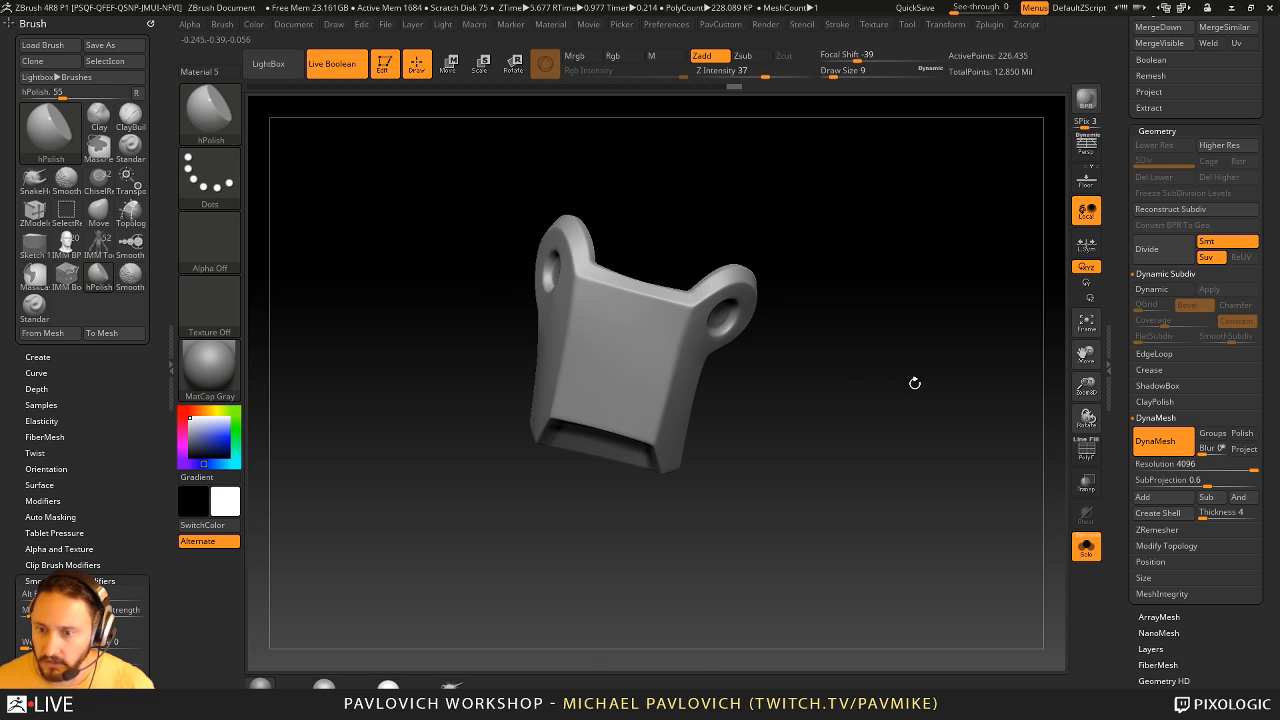
- Show the guard together with the rest of the leg and choose the Standard brush at draw size 1
{"action": "left_click", "coordinate": [1087, 544]}
{"action": "key", "text": "s"}
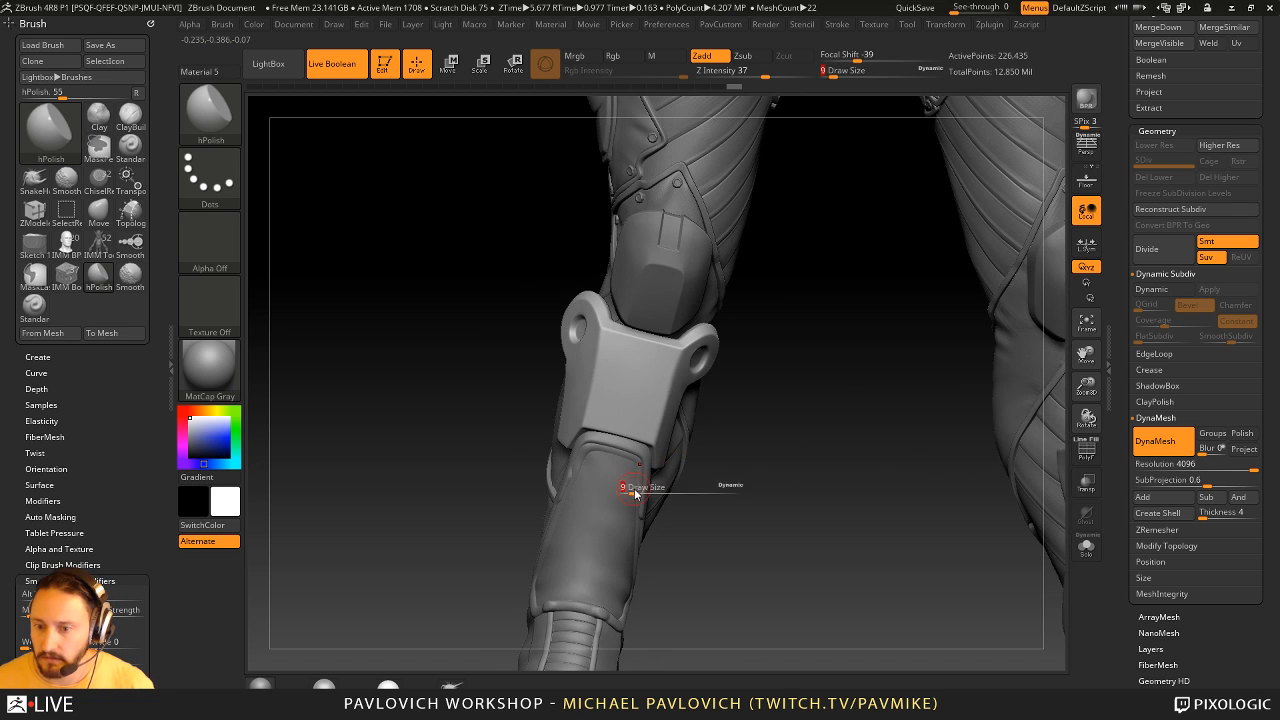
{"action": "left_click_drag", "start_coordinate": [634, 493], "coordinate": [654, 488]}
{"action": "key", "text": "b"}
{"action": "key", "text": "m"}
{"action": "key", "text": "v"}
{"action": "key", "text": "b"}
{"action": "key", "text": "s"}
{"action": "key", "text": "t"}
{"action": "key", "text": "s"}
{"action": "left_click_drag", "start_coordinate": [740, 436], "coordinate": [714, 436]}
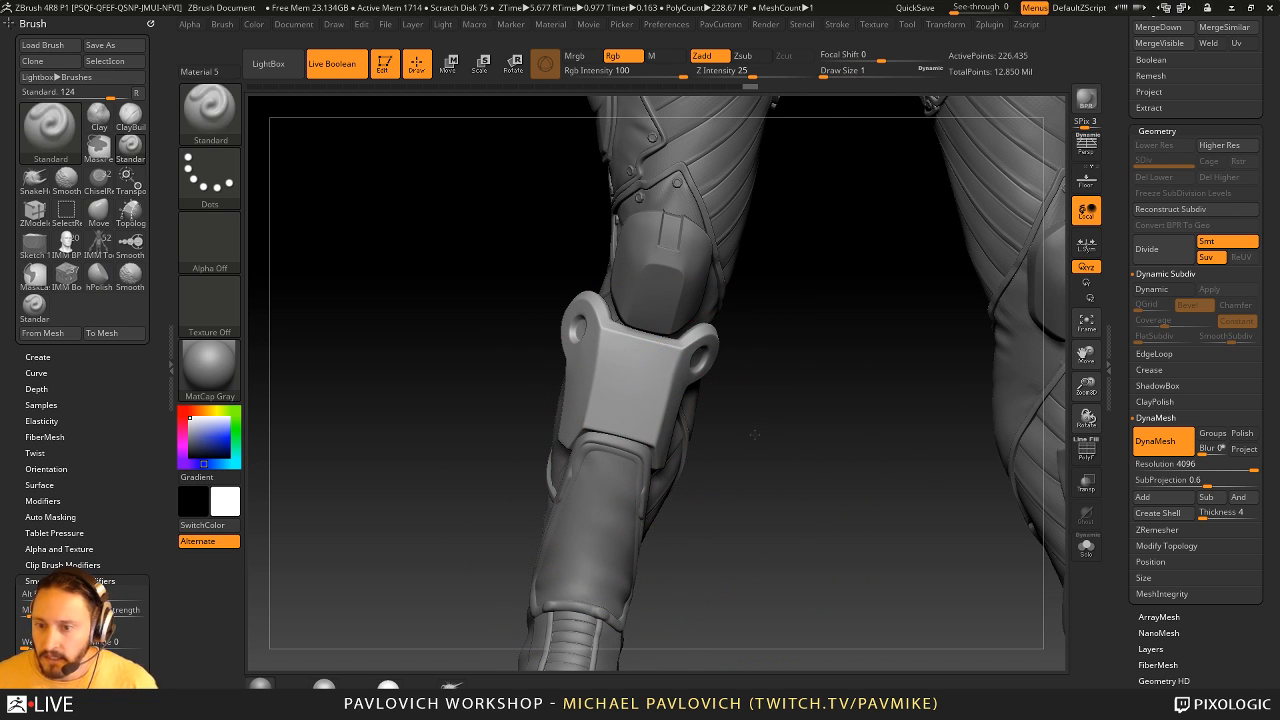
- Polish the guard's long front corner edge with hPolish at draw size 16 and update the DynaMesh
{"action": "mouse_move", "coordinate": [754, 440]}
{"action": "right_mouse_down", "text": "ctrl"}
{"action": "mouse_move", "coordinate": [888, 457]}
{"action": "mouse_move", "coordinate": [888, 445]}
{"action": "mouse_move", "coordinate": [934, 467]}
{"action": "mouse_move", "coordinate": [880, 449]}
{"action": "mouse_move", "coordinate": [920, 446]}
{"action": "mouse_move", "coordinate": [880, 440]}
{"action": "right_mouse_up", "text": "ctrl"}
{"action": "key", "text": "b"}
{"action": "key", "text": "h"}
{"action": "key", "text": "p"}
{"action": "type", "text": "s16"}
{"action": "key", "text": "Return"}
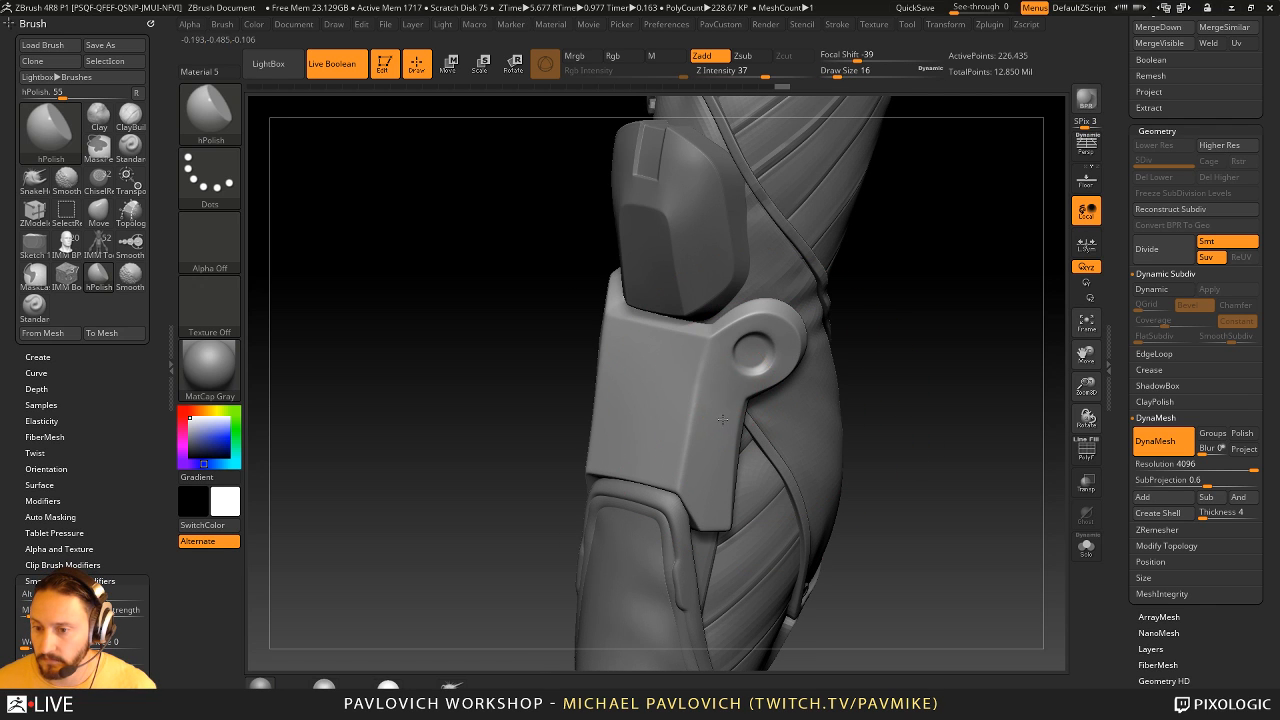
{"action": "right_click_drag", "start_coordinate": [762, 382], "coordinate": [886, 351]}
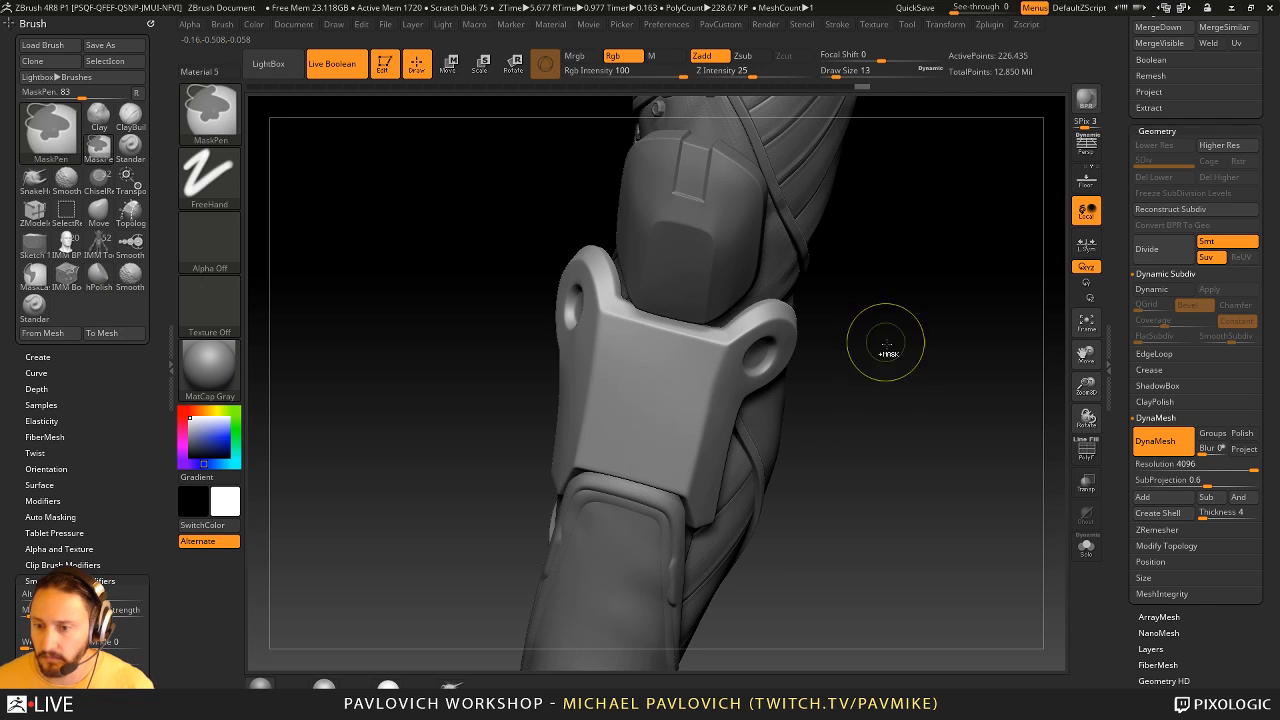
{"action": "left_click_drag", "start_coordinate": [729, 401], "coordinate": [731, 405], "text": "shift"}
{"action": "right_click_drag", "start_coordinate": [880, 408], "coordinate": [968, 430]}
- Switch to the Standard brush at draw size 3
{"action": "type", "text": "bsts3"}
{"action": "key", "text": "Return"}
{"action": "left_click_drag", "start_coordinate": [714, 420], "coordinate": [722, 414]}
- Choose SliceCurve as the selection brush and solo the shin guard
{"action": "key", "text": "ctrl+shift+b"}
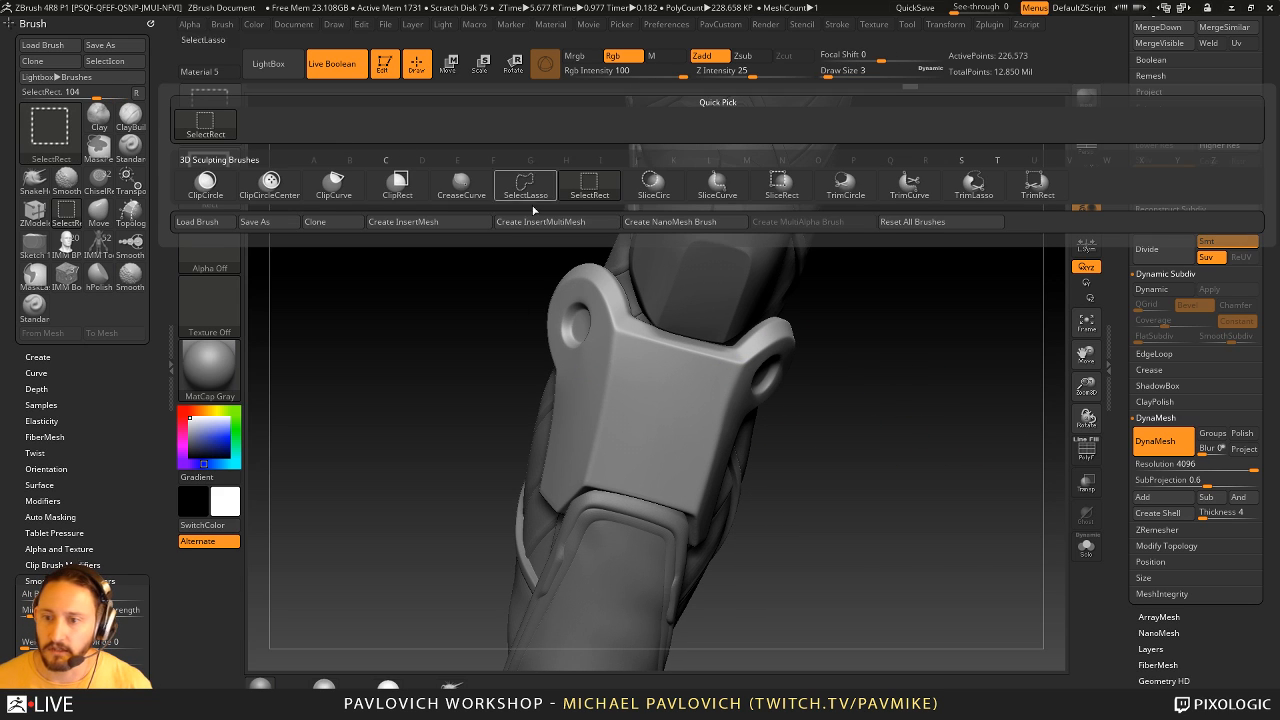
{"action": "left_click", "coordinate": [717, 185], "text": "ctrl+shift"}
{"action": "left_click", "coordinate": [1086, 547]}
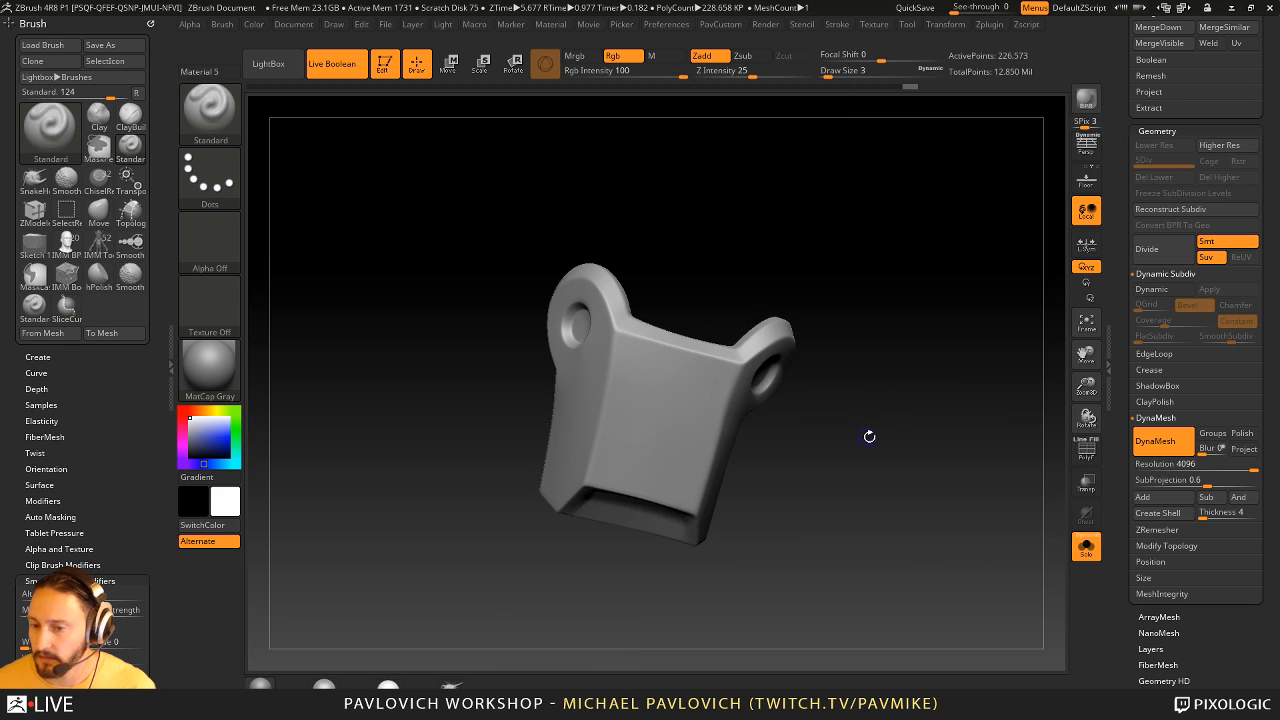
{"action": "right_click_drag", "start_coordinate": [869, 436], "coordinate": [874, 436]}
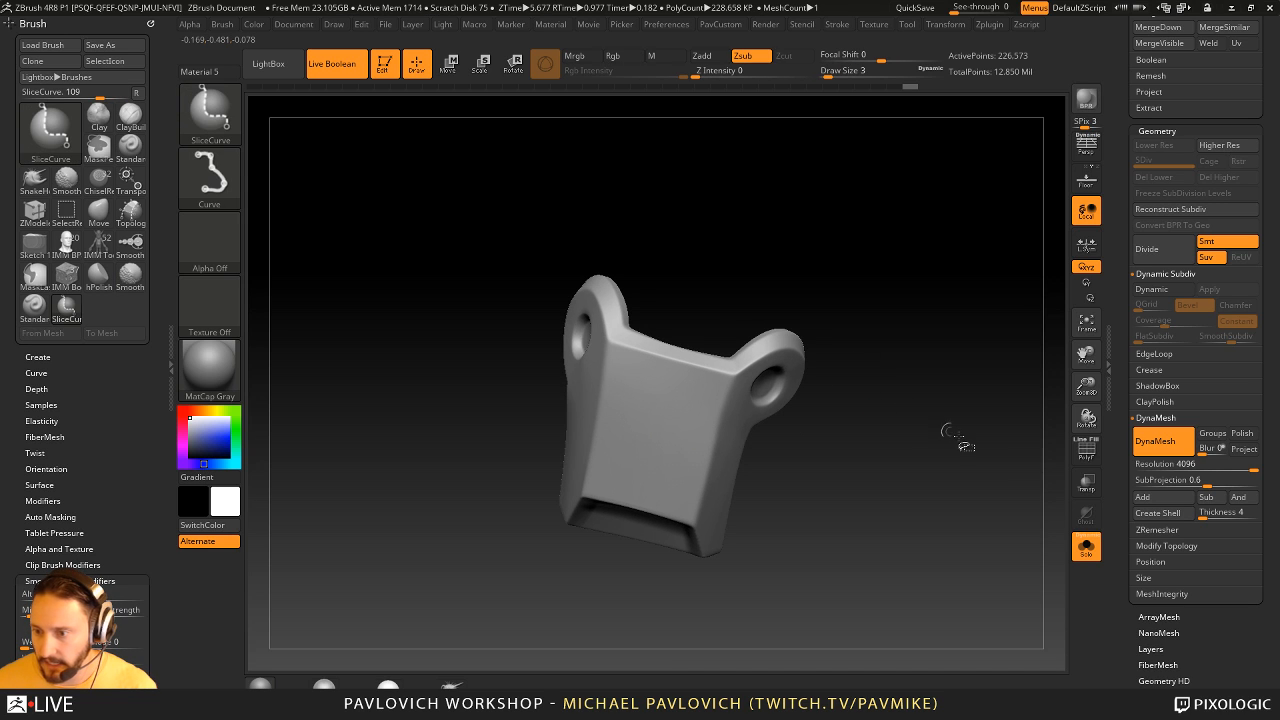
- Turn on PolyFrame, assign the guard to a single polygroup and display only the polygroup fill without wireframe lines
{"action": "key", "text": "shift+f"}
{"action": "right_click_drag", "start_coordinate": [1020, 437], "coordinate": [932, 477]}
{"action": "key", "text": "ctrl+w"}
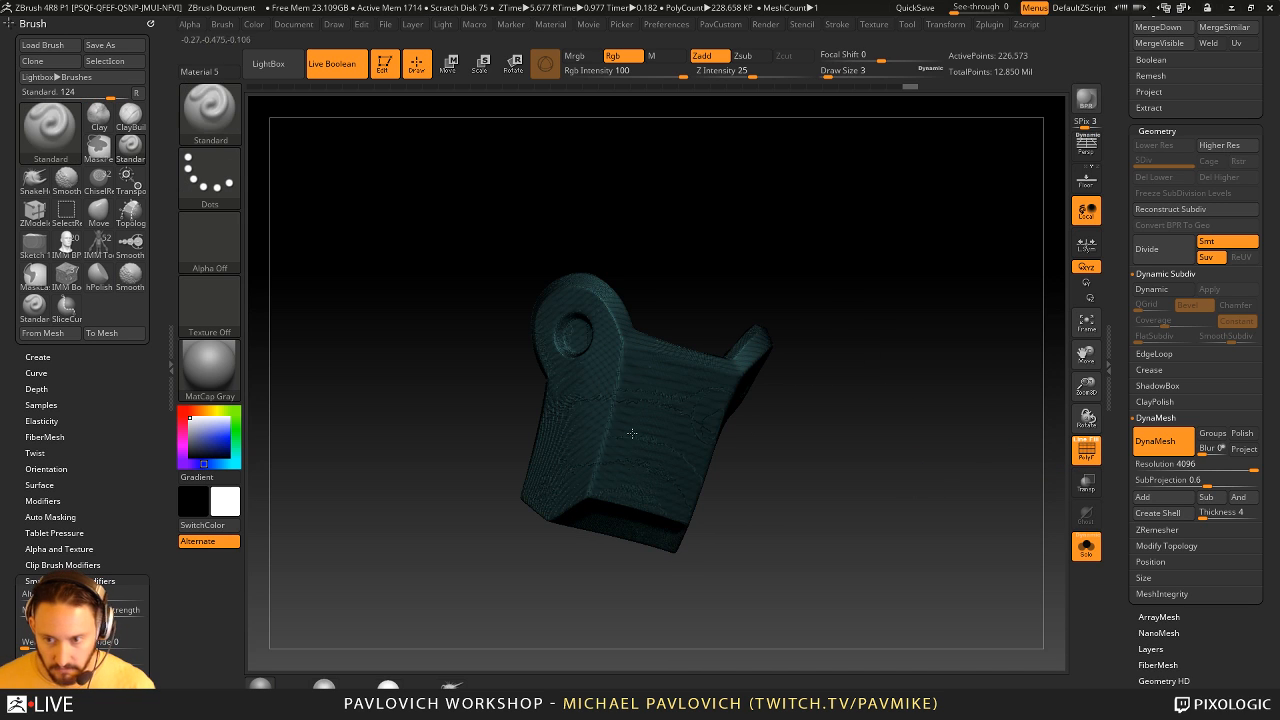
{"action": "right_click_drag", "start_coordinate": [860, 454], "coordinate": [928, 454]}
{"action": "left_click", "coordinate": [1086, 452]}
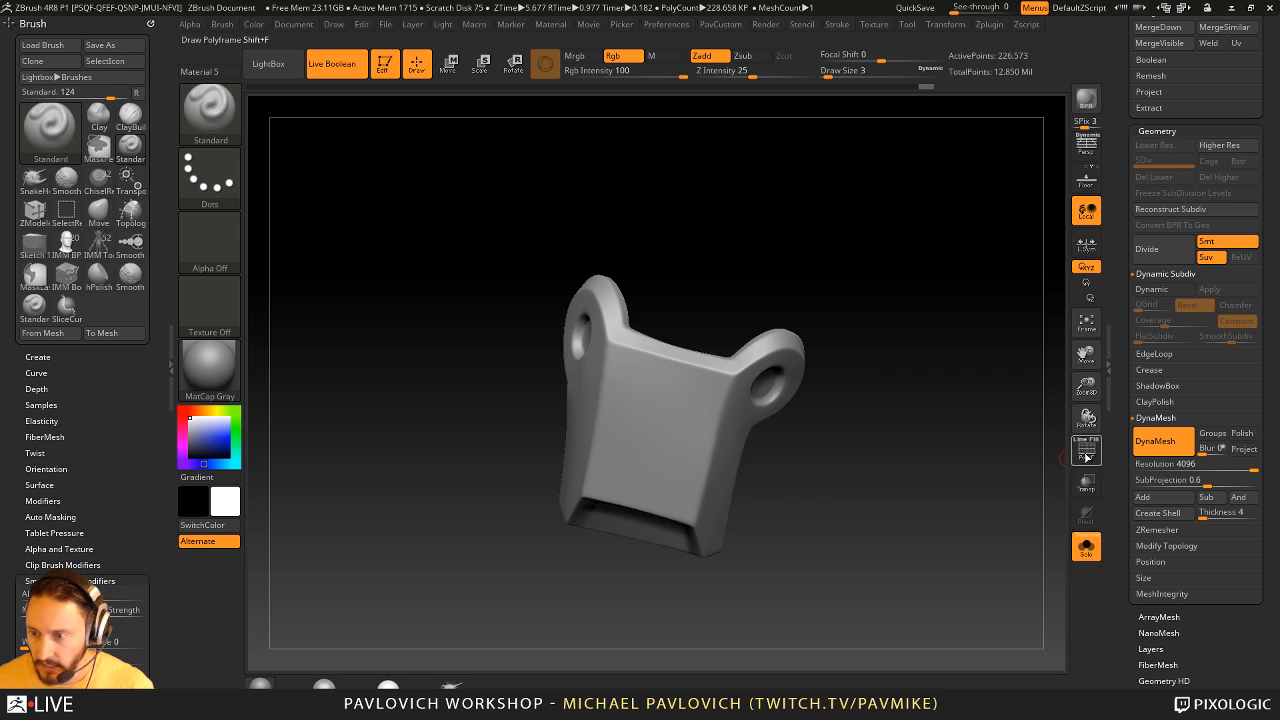
{"action": "left_click", "coordinate": [1086, 452]}
{"action": "left_click", "coordinate": [1080, 441]}
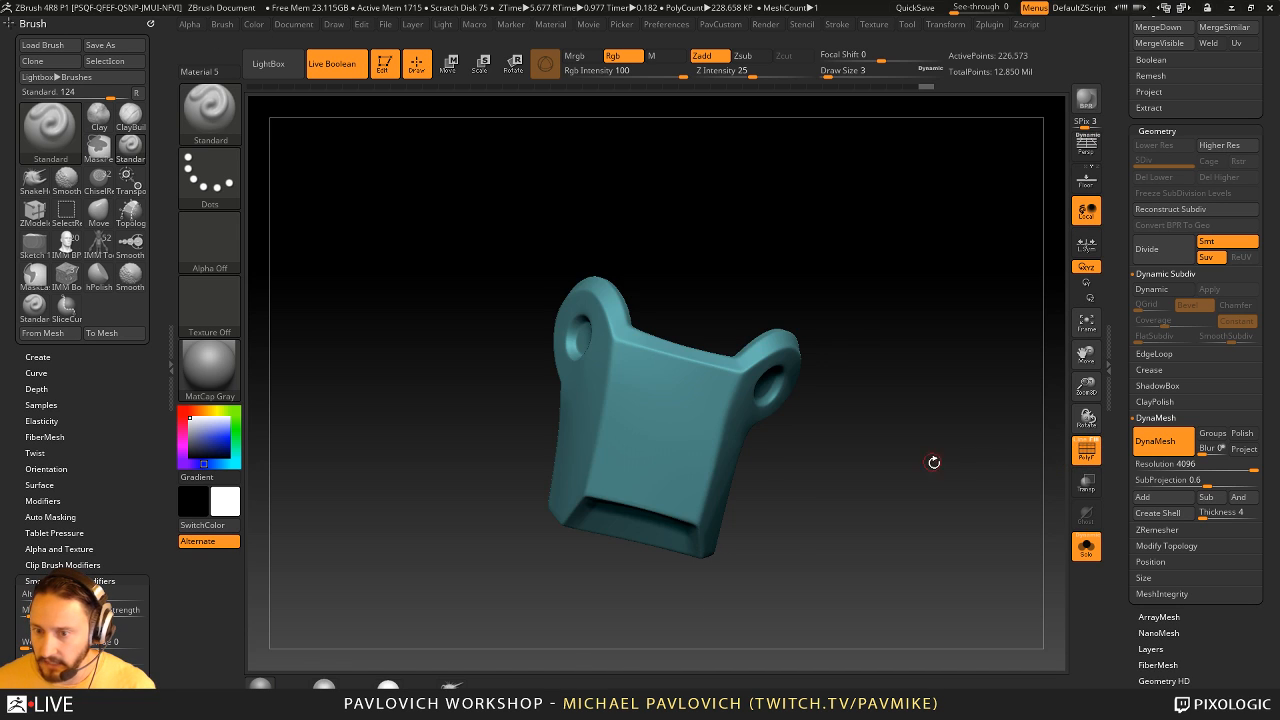
{"action": "mouse_move", "coordinate": [934, 462]}
{"action": "right_mouse_down"}
{"action": "mouse_move", "coordinate": [920, 450]}
{"action": "mouse_move", "coordinate": [932, 457]}
{"action": "right_mouse_up"}
{"action": "key", "text": "ctrl+shift"}
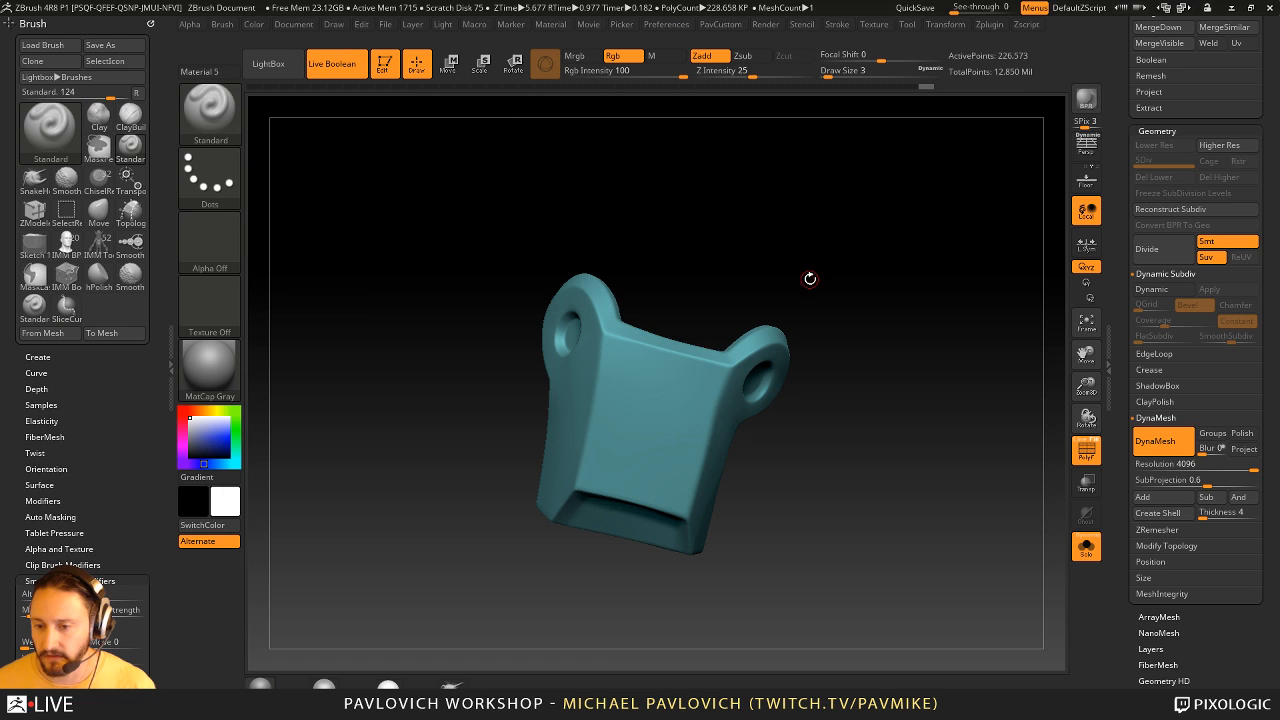
{"action": "left_click_drag", "start_coordinate": [828, 281], "coordinate": [814, 283]}
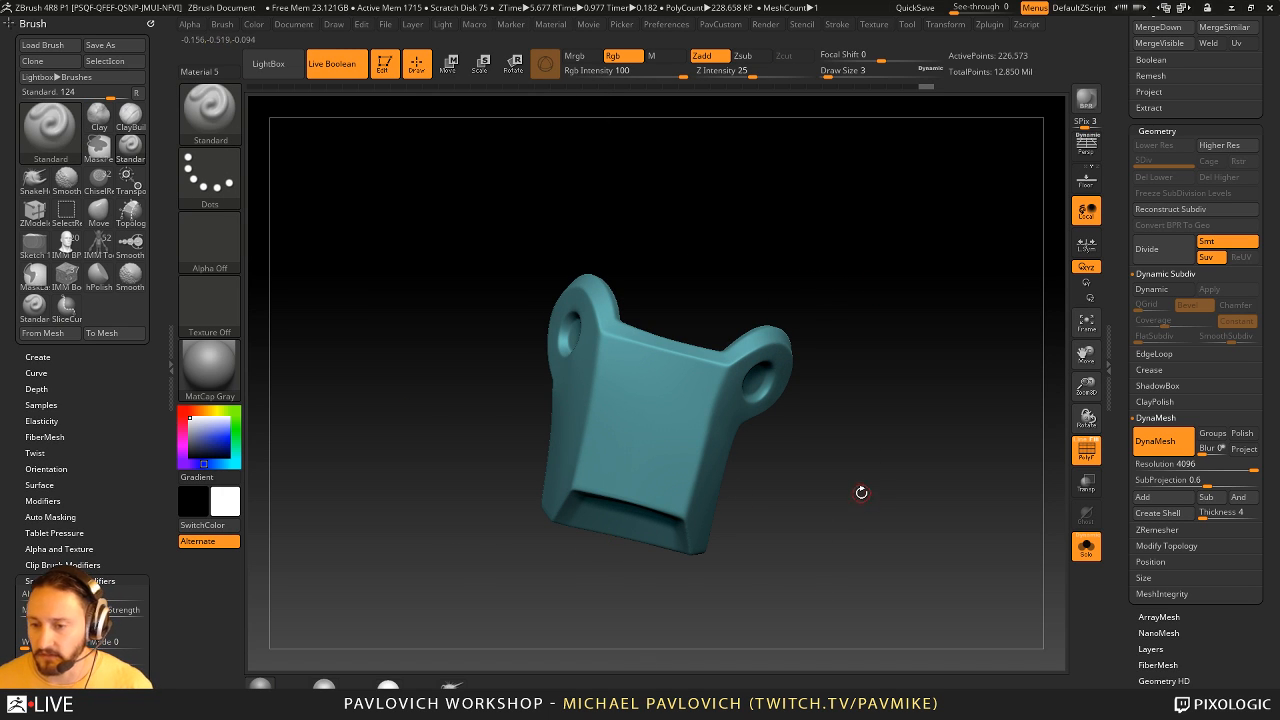
{"action": "key", "text": "space"}
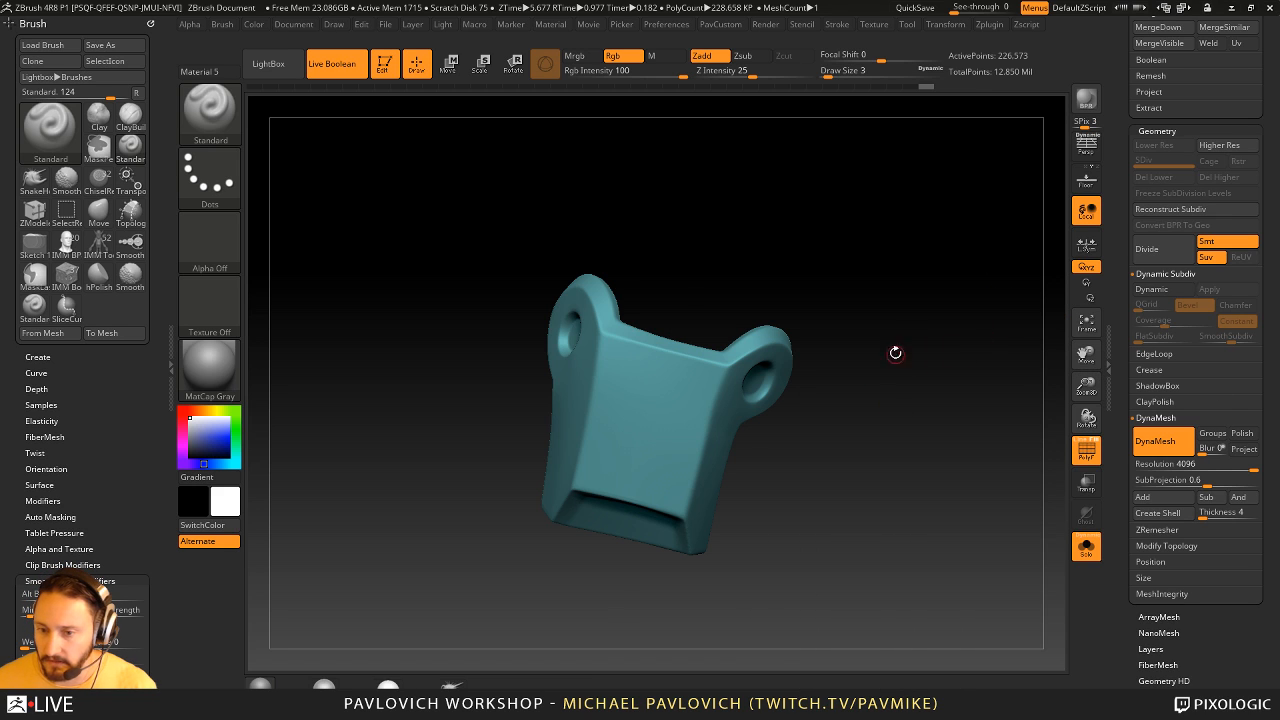
{"action": "left_click_drag", "start_coordinate": [862, 351], "coordinate": [863, 393]}
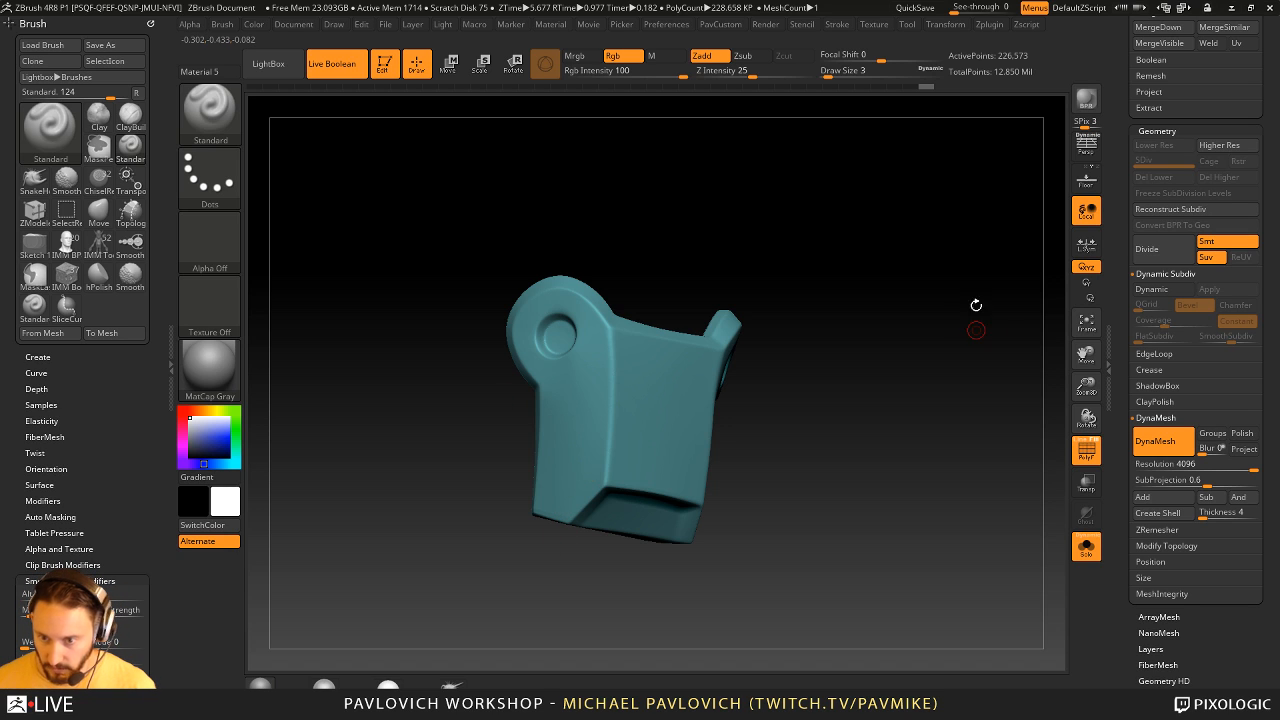
- Slice the guard vertically through the ear hole with SliceCurve to split it into two polygroups
{"action": "left_click_drag", "start_coordinate": [976, 305], "coordinate": [903, 380]}
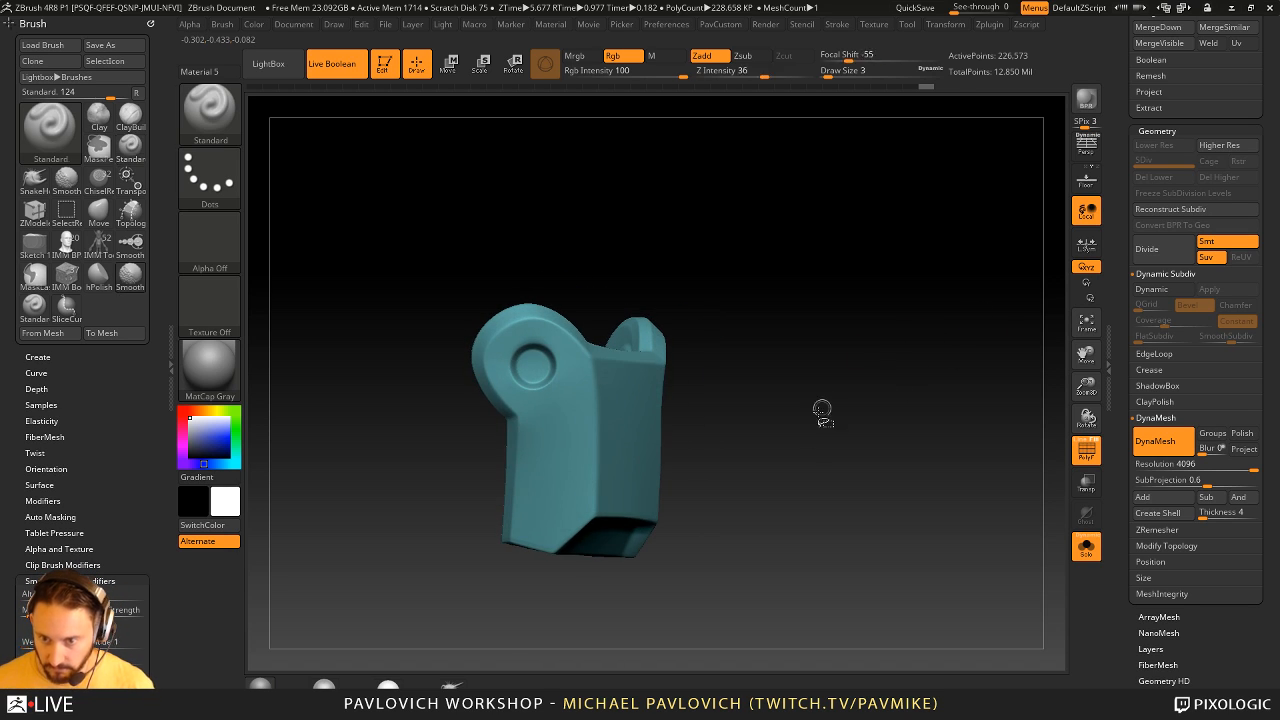
{"action": "key", "text": "ctrl+shift"}
{"action": "left_click_drag", "start_coordinate": [510, 654], "coordinate": [544, 514], "text": "ctrl+shift"}
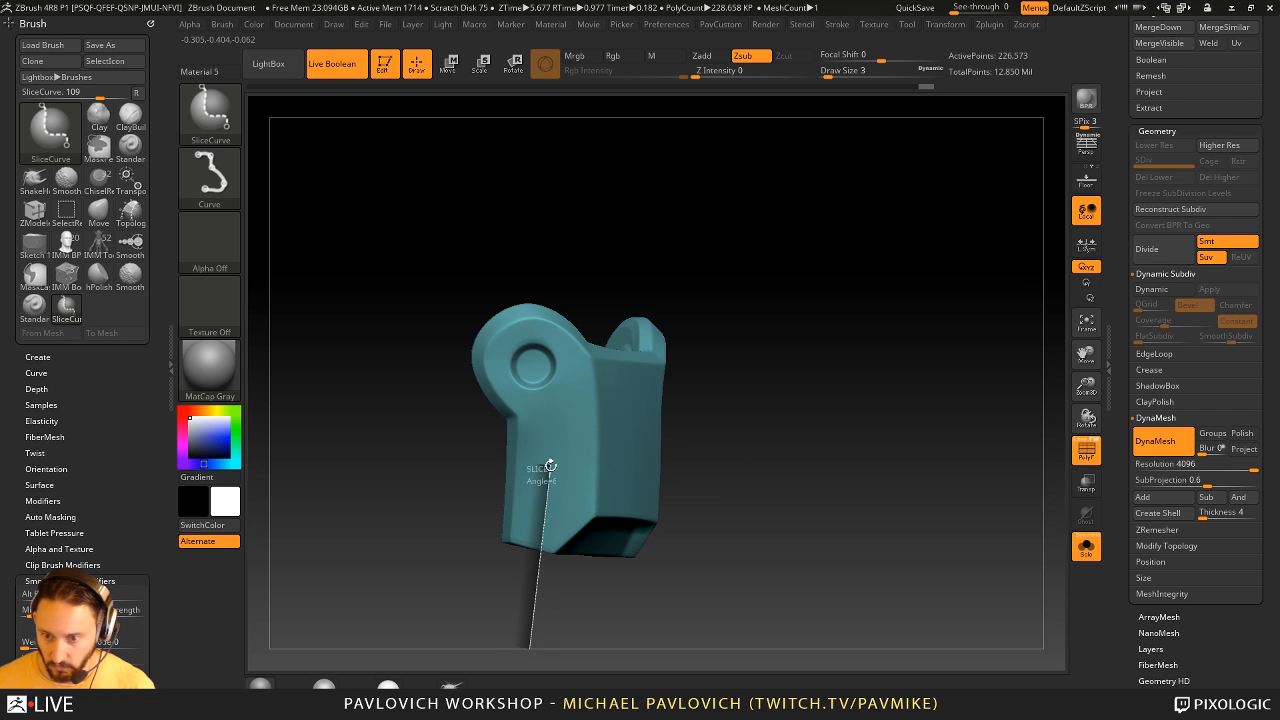
{"action": "left_click_drag", "start_coordinate": [550, 466], "coordinate": [255, 482], "text": "ctrl+shift"}
{"action": "key", "text": "alt"}
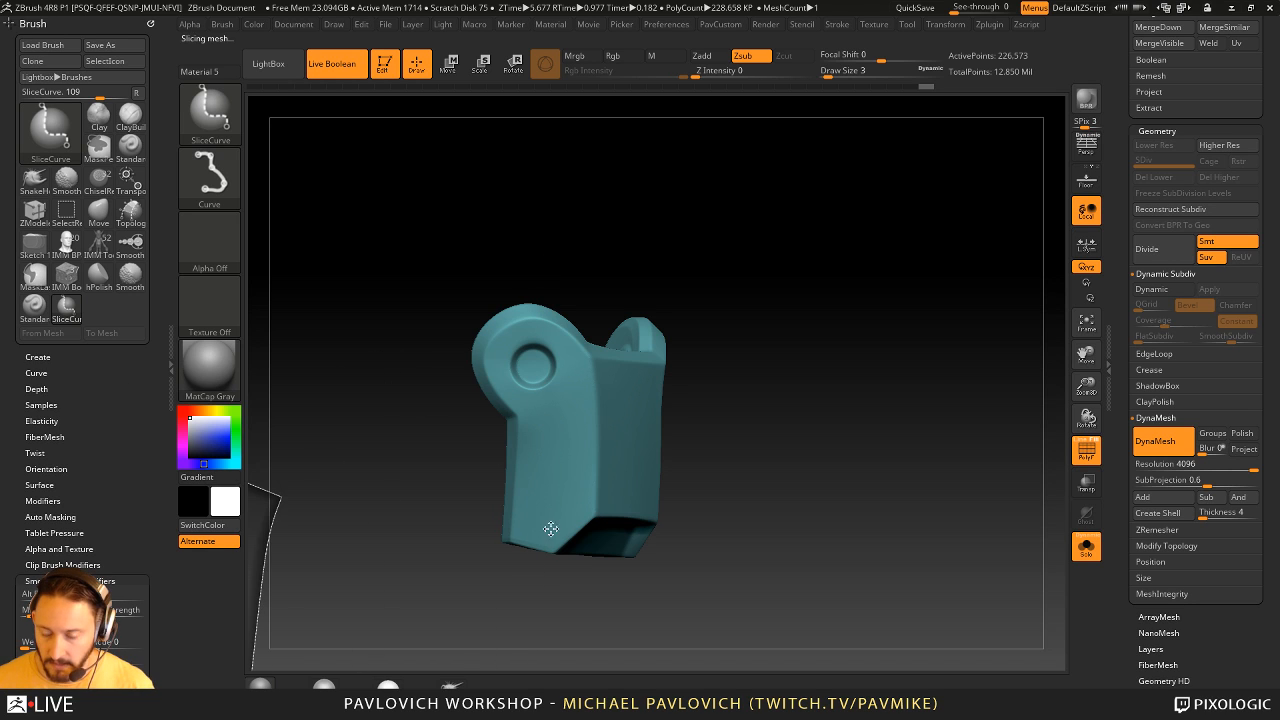
{"action": "mouse_move", "coordinate": [521, 644]}
{"action": "left_mouse_down", "text": "ctrl+shift"}
{"action": "mouse_move", "coordinate": [537, 449]}
{"action": "mouse_move", "coordinate": [534, 175]}
{"action": "mouse_move", "coordinate": [533, 187]}
{"action": "left_mouse_up", "text": "ctrl+shift"}
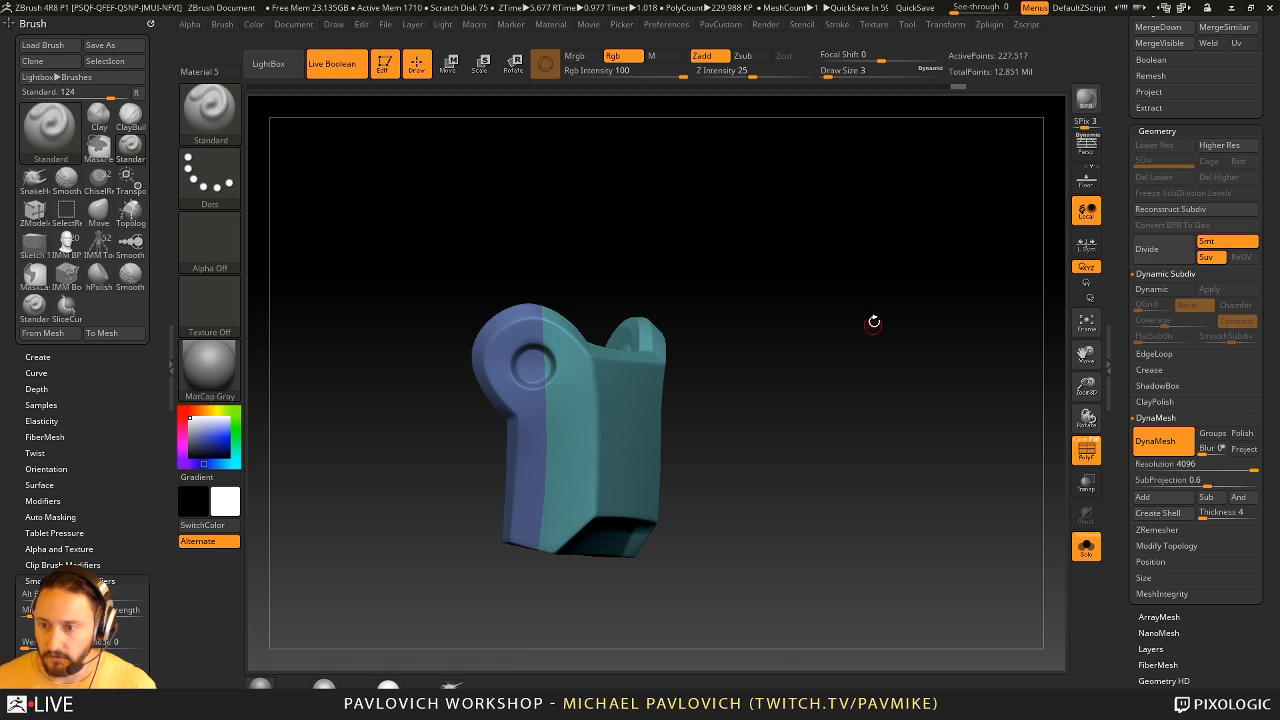
- Enable the DynaMesh Groups option, remesh the guard into separate pieces per polygroup and check the cut with PolyFrame off and on
{"action": "key", "text": "grave"}
{"action": "left_click", "coordinate": [838, 206]}
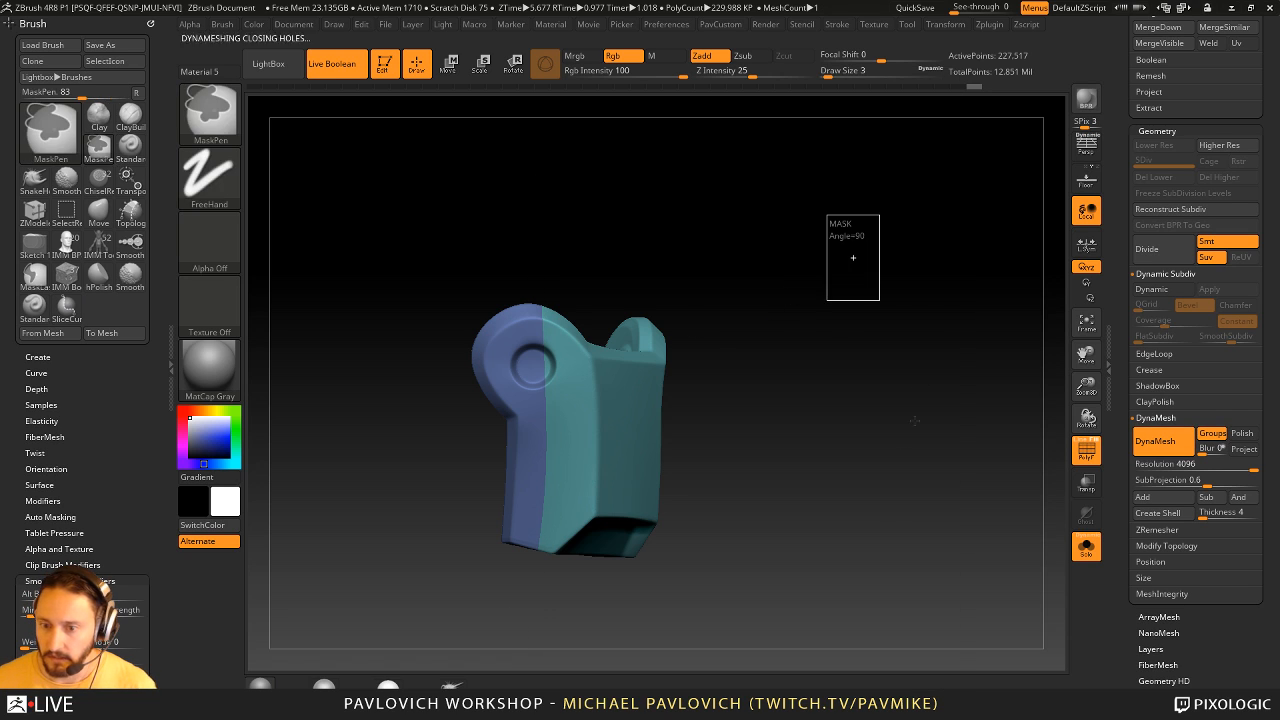
{"action": "left_click", "coordinate": [1087, 450]}
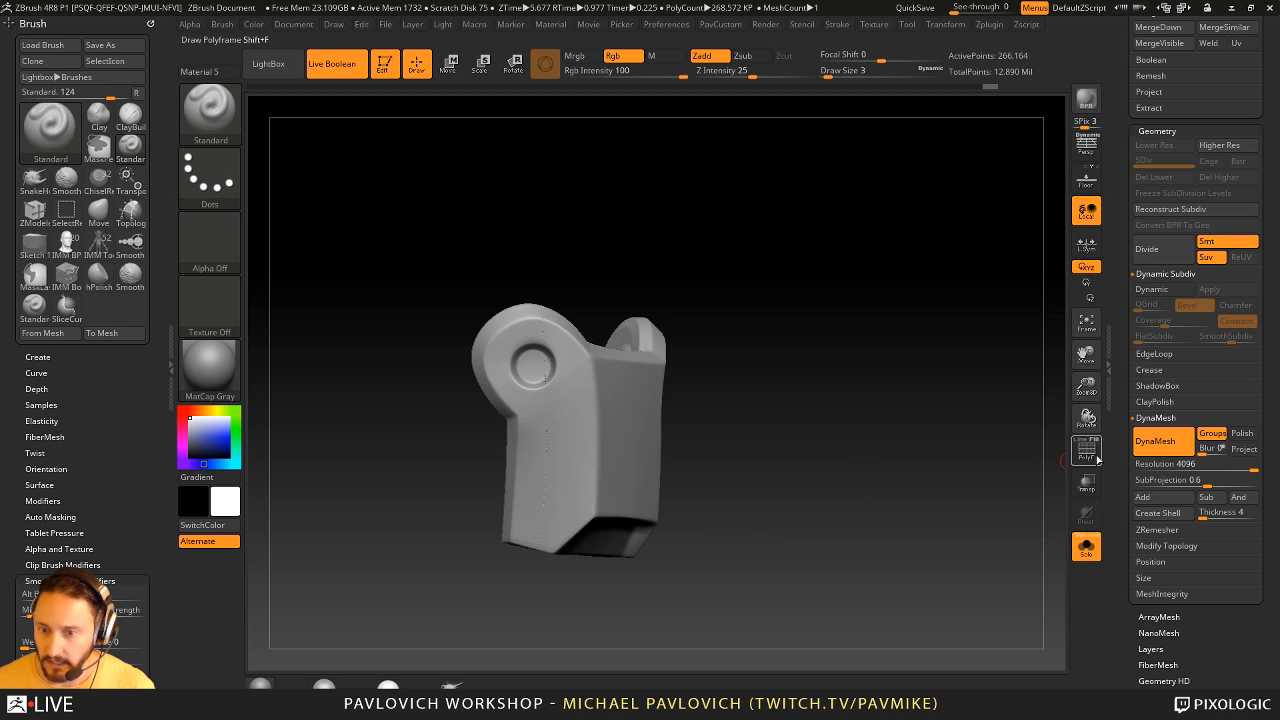
{"action": "left_click", "coordinate": [1087, 450]}
{"action": "mouse_move", "coordinate": [780, 390]}
{"action": "left_mouse_down"}
{"action": "mouse_move", "coordinate": [843, 366]}
{"action": "mouse_move", "coordinate": [934, 371]}
{"action": "mouse_move", "coordinate": [853, 372]}
{"action": "mouse_move", "coordinate": [886, 366]}
{"action": "left_mouse_up"}
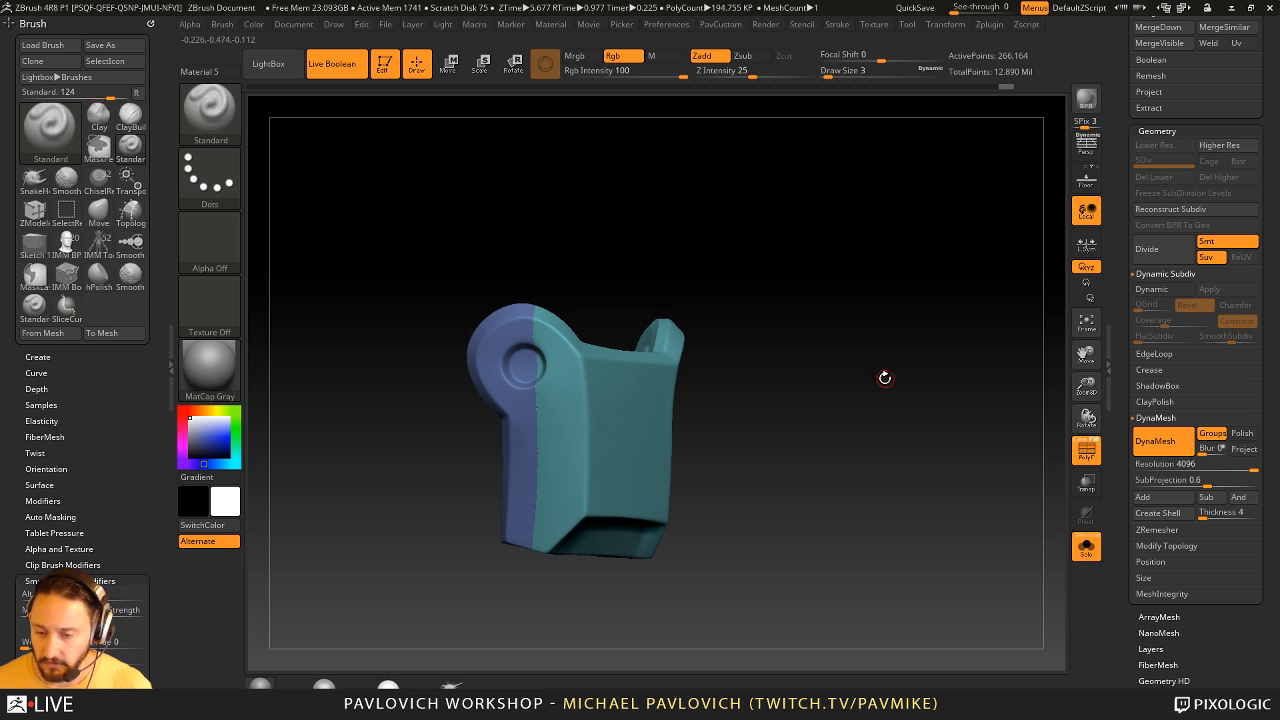
- Isolate the guard's blue rear polygroup and slice it horizontally just below the round ear
{"action": "key", "text": "ctrl+shift"}
{"action": "left_click", "coordinate": [520, 455], "text": "ctrl+shift"}
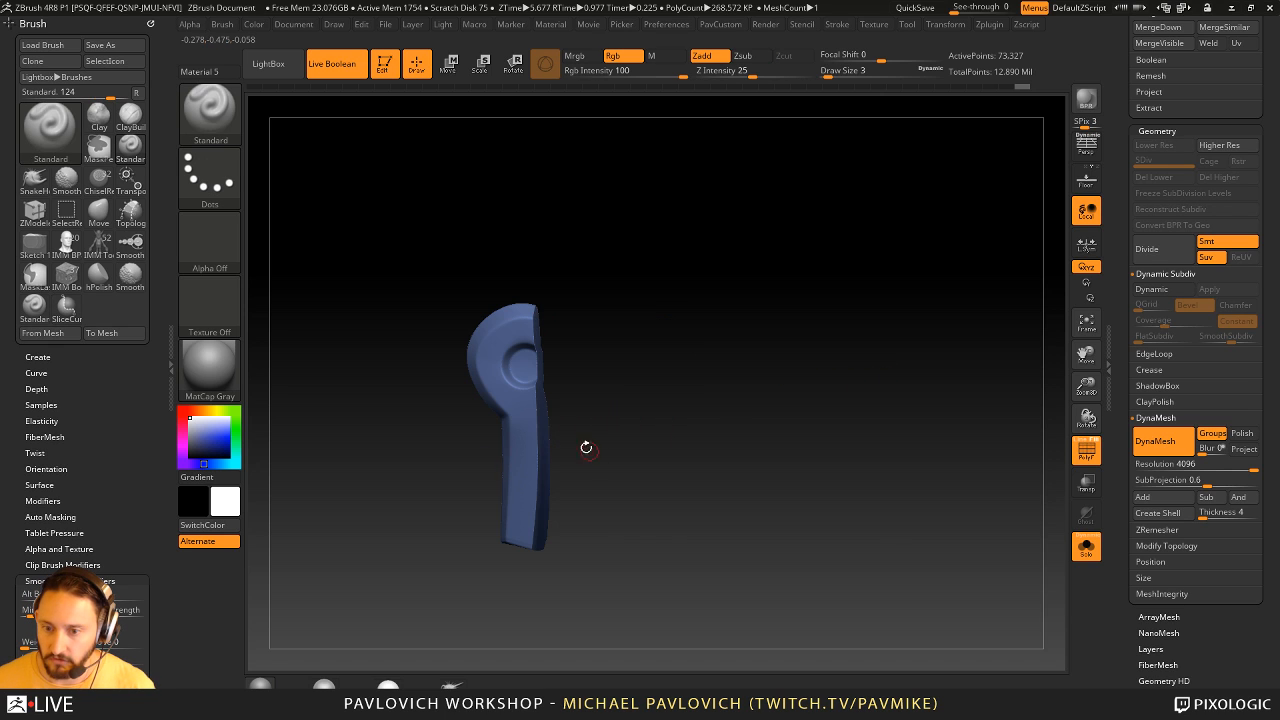
{"action": "mouse_move", "coordinate": [637, 420]}
{"action": "left_mouse_down", "text": "ctrl+shift"}
{"action": "mouse_move", "coordinate": [316, 447]}
{"action": "mouse_move", "coordinate": [304, 414]}
{"action": "mouse_move", "coordinate": [345, 423]}
{"action": "left_mouse_up", "text": "ctrl+shift"}
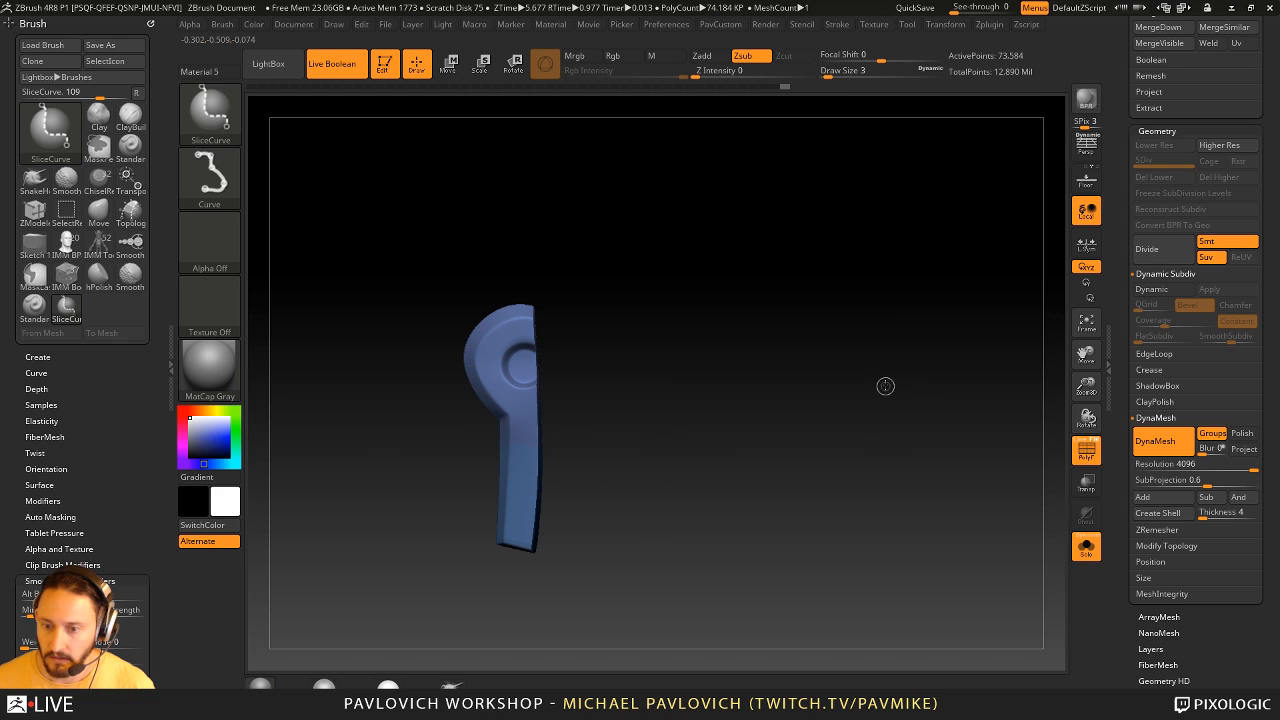
- Show the whole guard again and remesh it with DynaMesh Groups at 4096 resolution
{"action": "left_click", "coordinate": [885, 386], "text": "ctrl+shift"}
{"action": "key", "text": "space"}
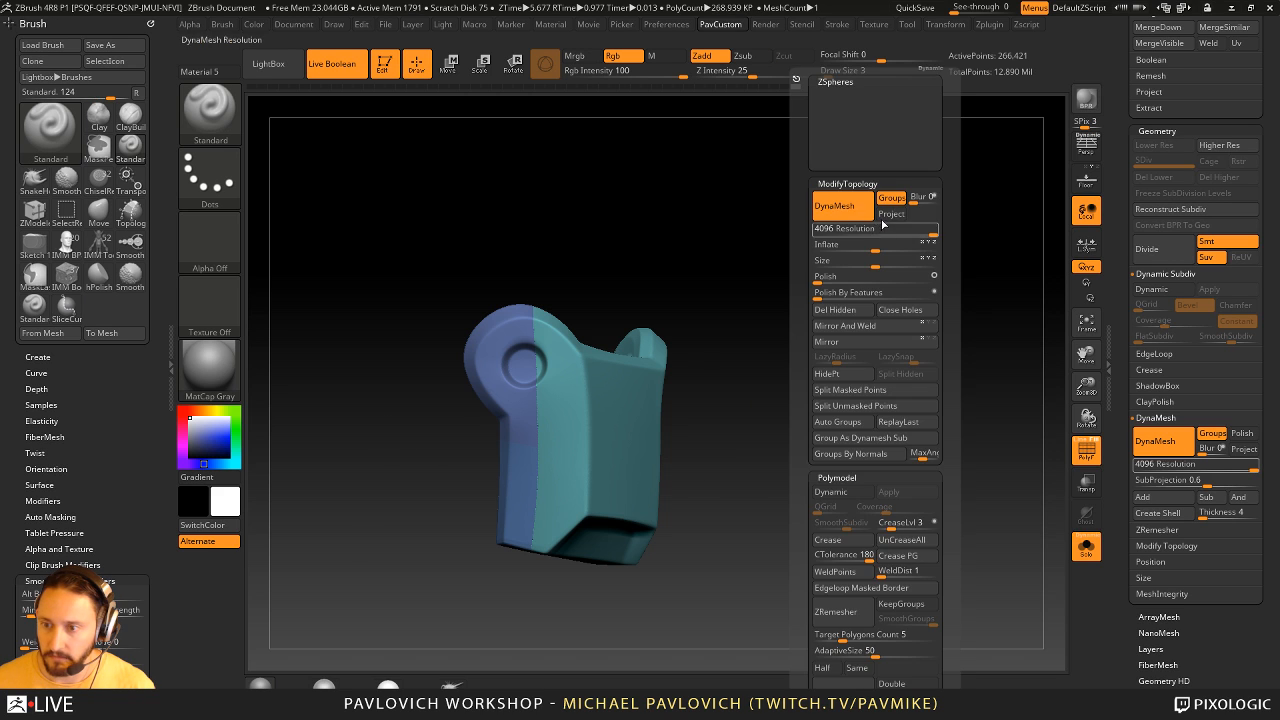
{"action": "left_click_drag", "start_coordinate": [788, 262], "coordinate": [856, 360], "text": "ctrl"}
{"action": "left_click_drag", "start_coordinate": [867, 413], "coordinate": [766, 403]}
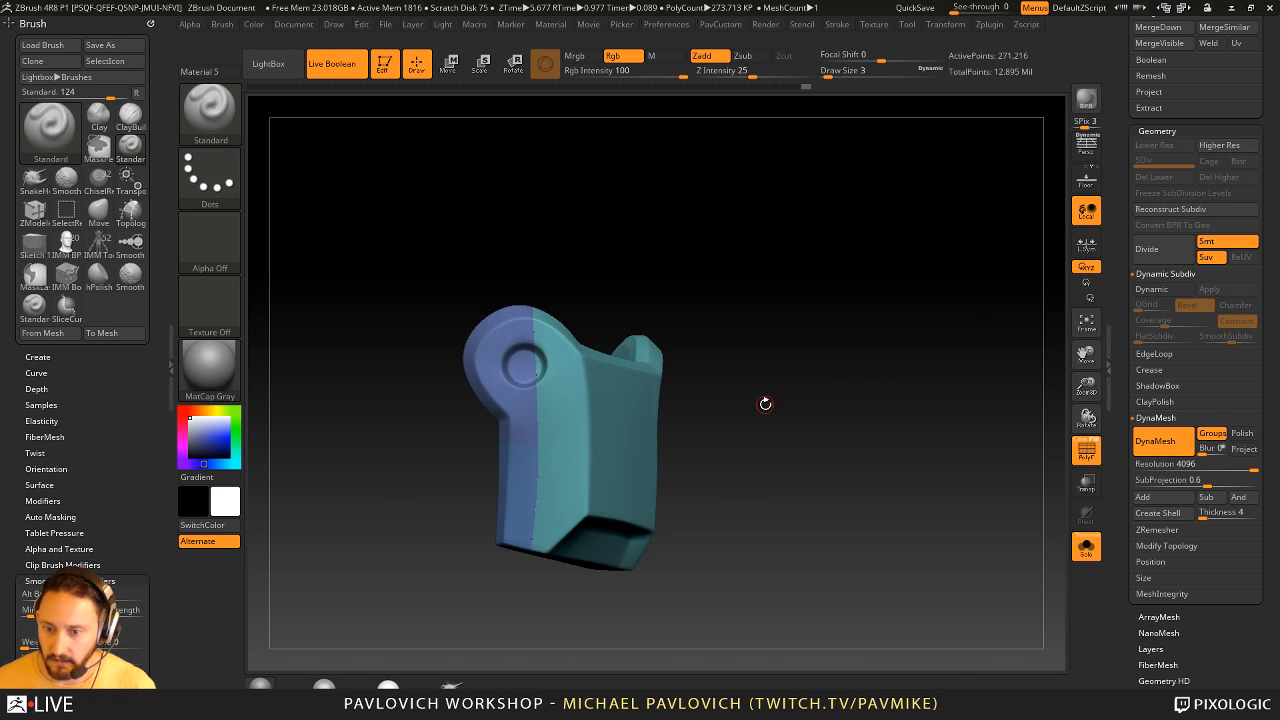
- Switch to the SelectRect brush and isolate the guard's lower rear panel
{"action": "left_click", "coordinate": [514, 491], "text": "ctrl+shift"}
{"action": "left_click_drag", "start_coordinate": [680, 453], "coordinate": [751, 396]}
{"action": "left_click", "coordinate": [753, 397], "text": "ctrl+shift"}
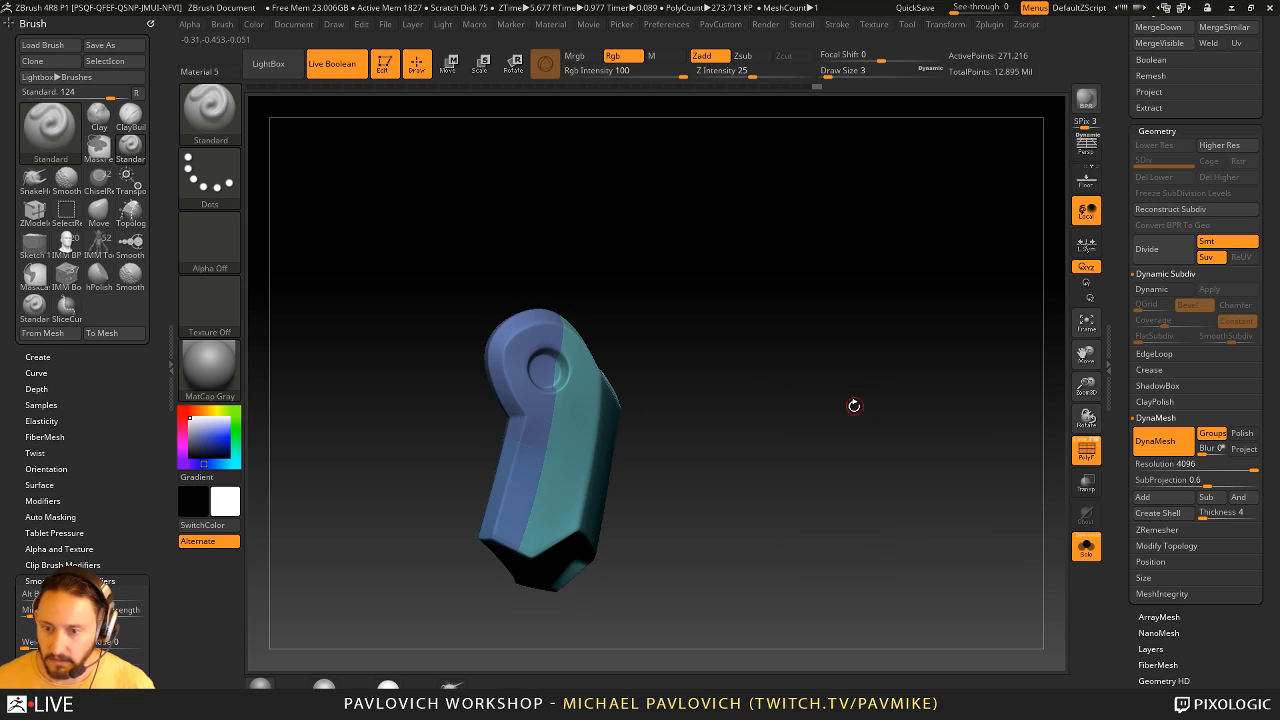
{"action": "left_click_drag", "start_coordinate": [854, 405], "coordinate": [813, 423]}
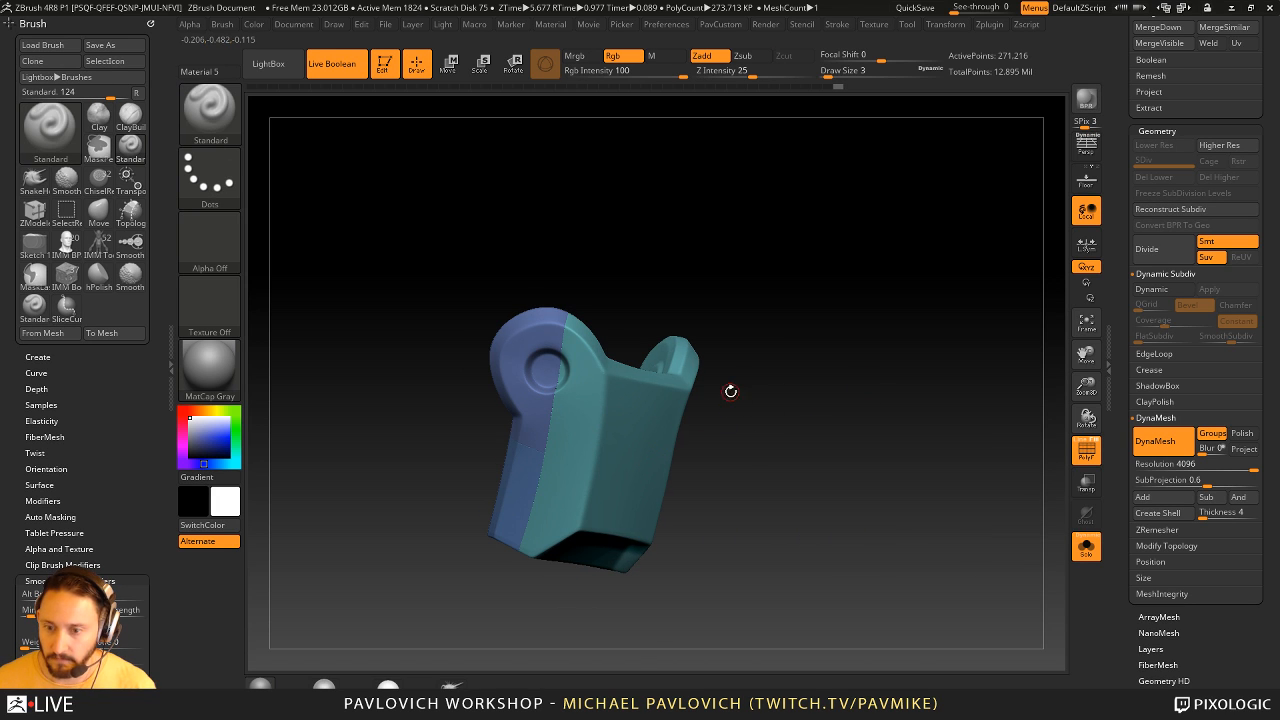
{"action": "left_click", "coordinate": [228, 118], "text": "ctrl+shift"}
{"action": "left_click", "coordinate": [202, 136], "text": "ctrl+shift"}
{"action": "left_click_drag", "start_coordinate": [772, 312], "coordinate": [704, 325]}
{"action": "left_click", "coordinate": [526, 458], "text": "ctrl+shift"}
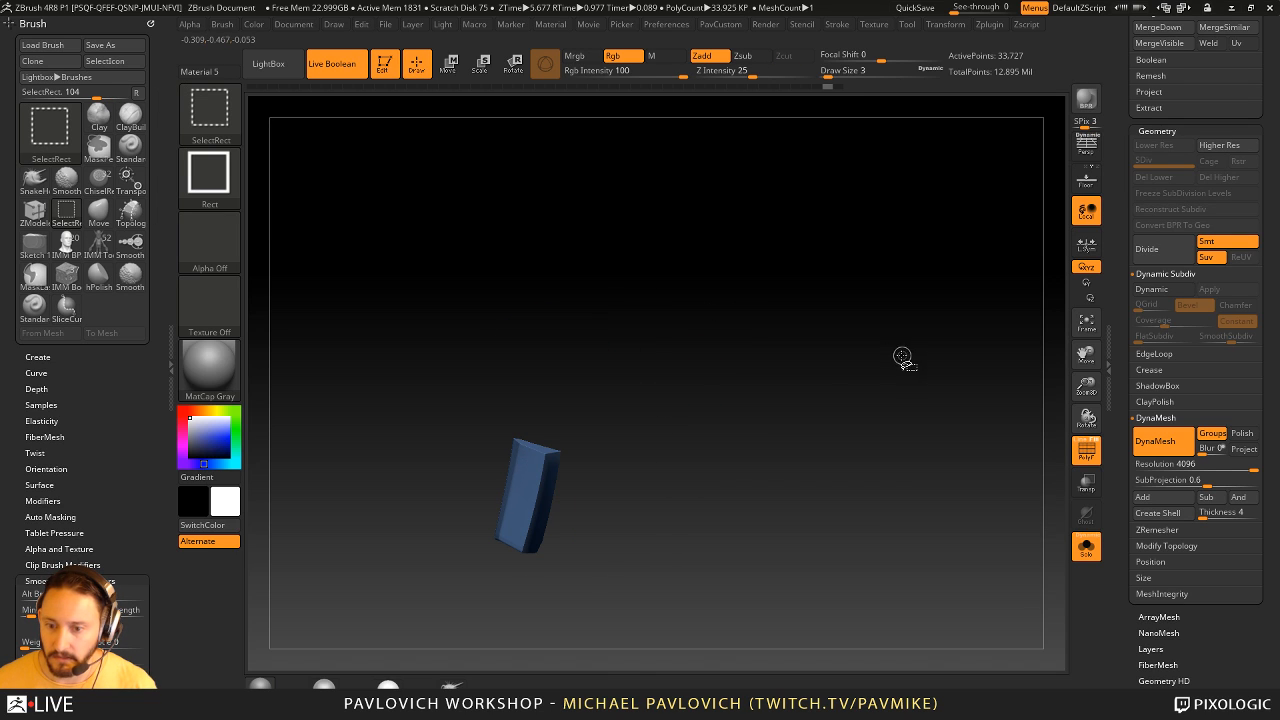
- Merge everything except the lower rear panel into one polygroup and remesh the full guard with DynaMesh
{"action": "mouse_move", "coordinate": [910, 324]}
{"action": "left_mouse_down", "text": "ctrl+shift"}
{"action": "mouse_move", "coordinate": [951, 262]}
{"action": "mouse_move", "coordinate": [974, 371]}
{"action": "left_mouse_up", "text": "ctrl+shift"}
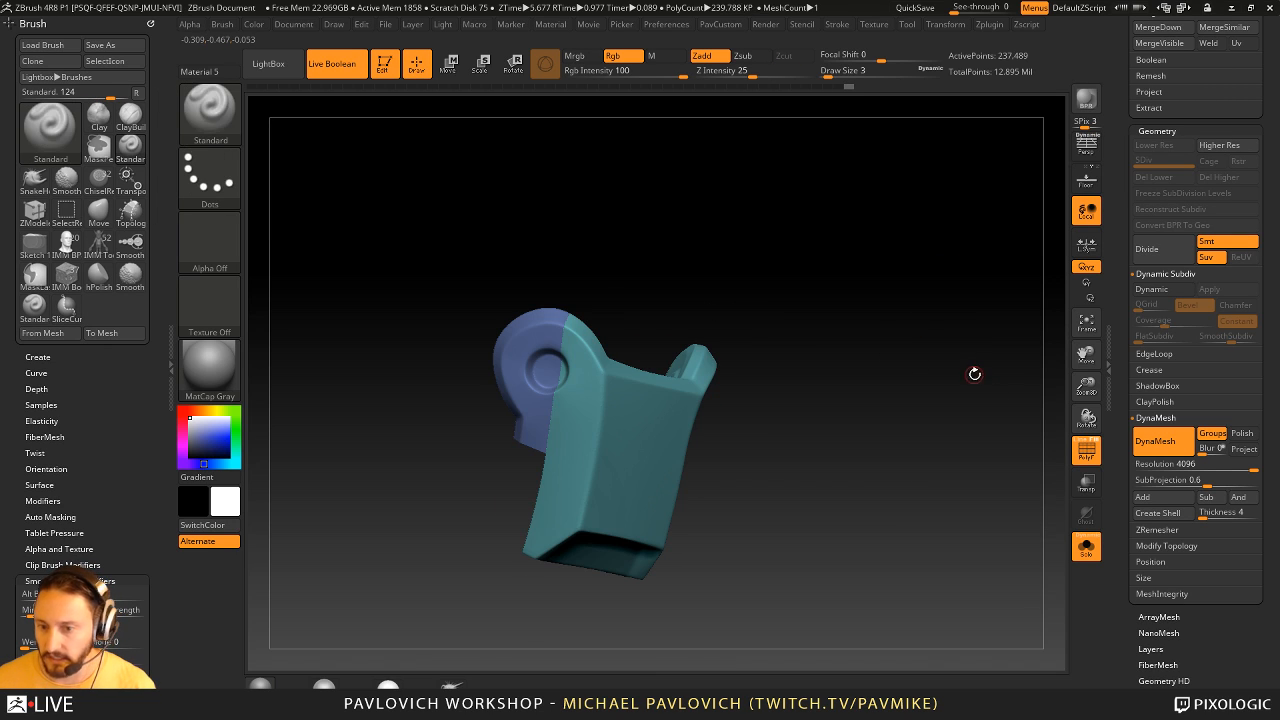
{"action": "left_click", "coordinate": [958, 350], "text": "ctrl+shift"}
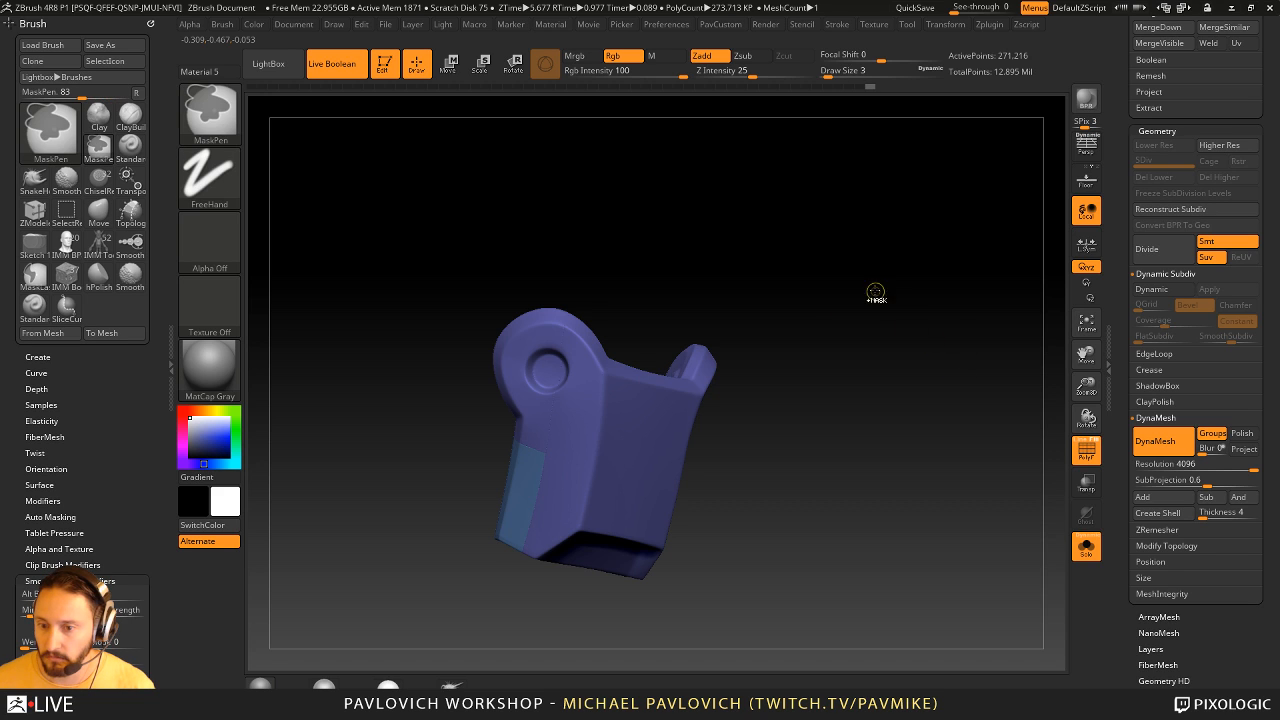
{"action": "left_click_drag", "start_coordinate": [939, 423], "coordinate": [935, 419], "text": "ctrl"}
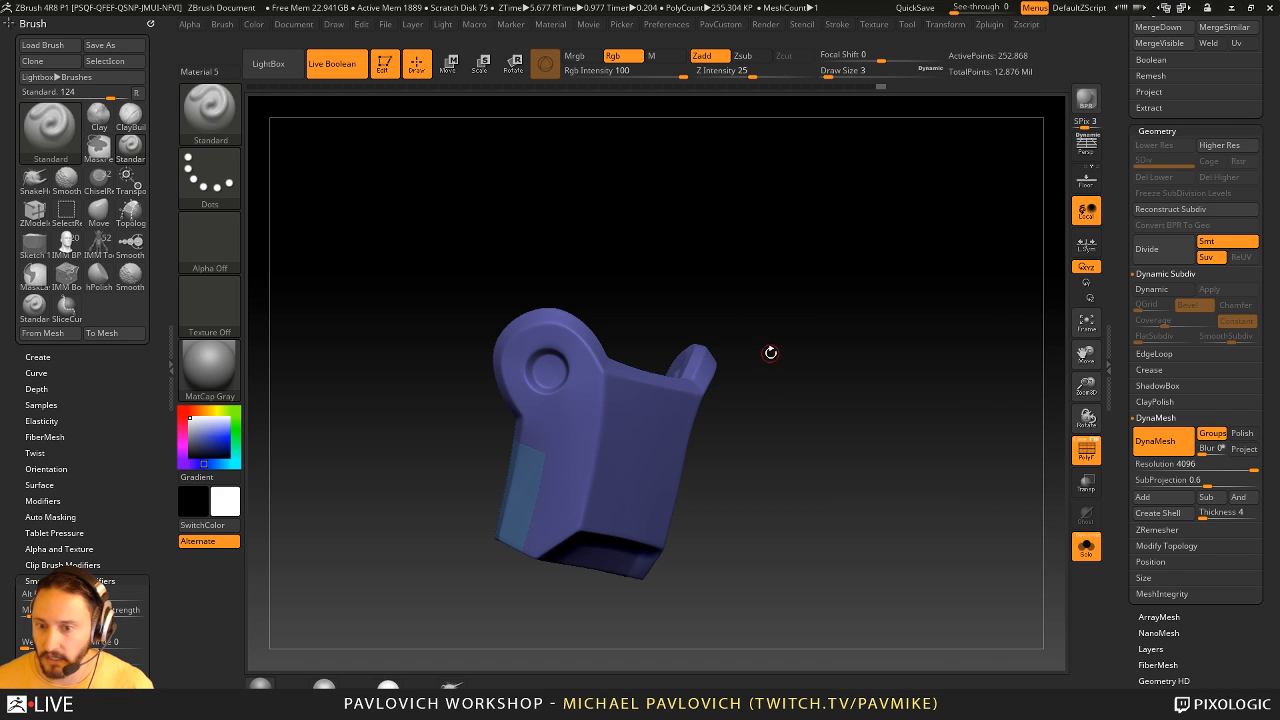
{"action": "left_click_drag", "start_coordinate": [709, 388], "coordinate": [830, 435]}
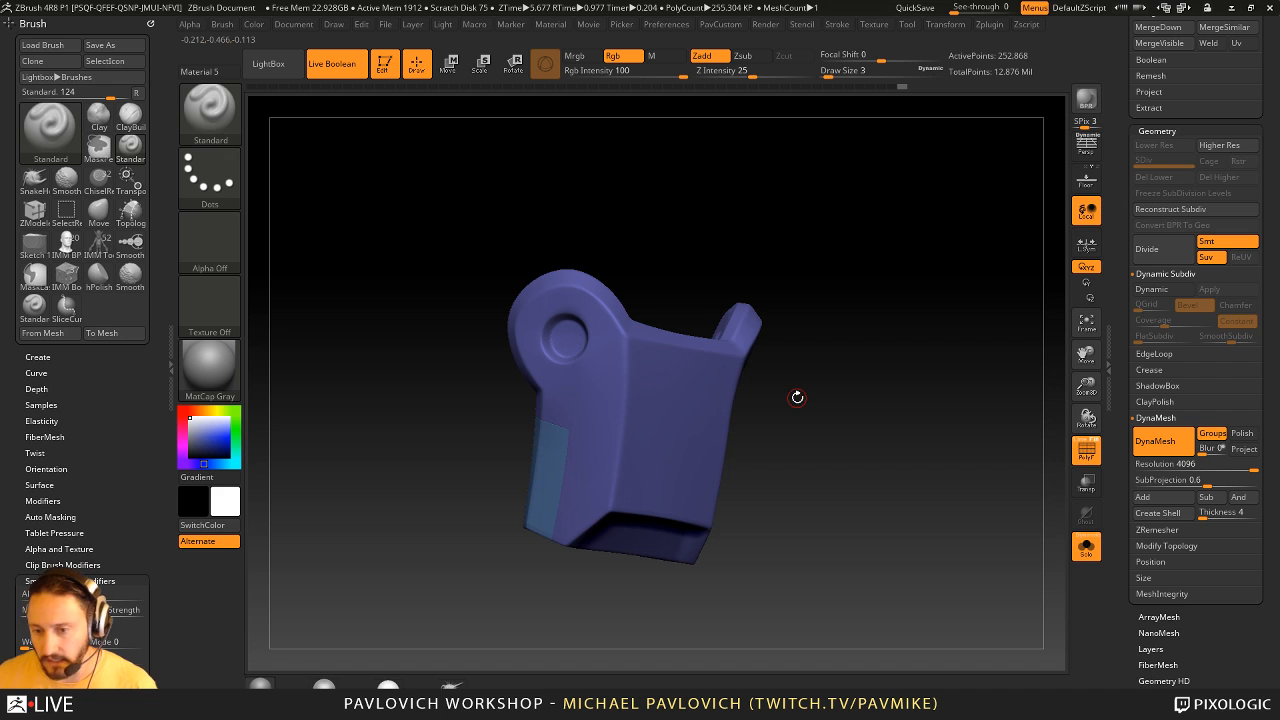
{"action": "left_click_drag", "start_coordinate": [920, 394], "coordinate": [962, 401]}
{"action": "key", "text": "w"}
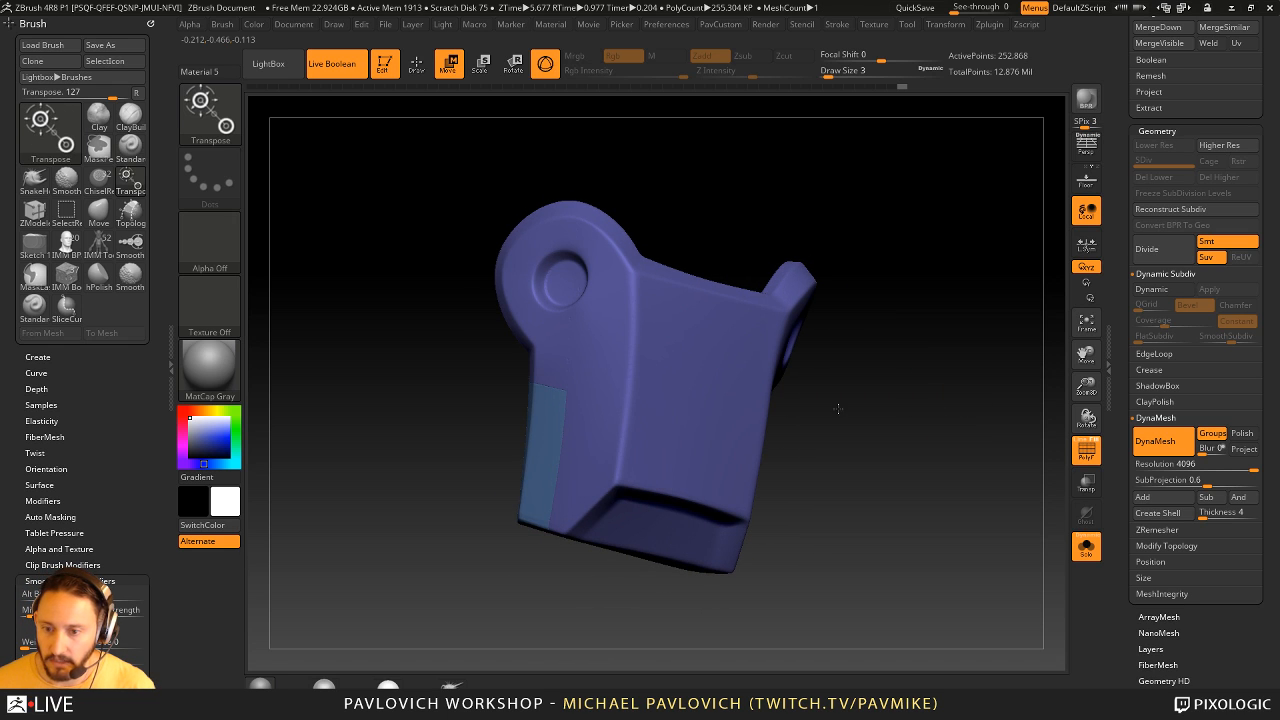
{"action": "left_click", "coordinate": [538, 451], "text": "alt"}
{"action": "left_click_drag", "start_coordinate": [465, 385], "coordinate": [420, 360]}
{"action": "left_click_drag", "start_coordinate": [410, 405], "coordinate": [423, 411]}
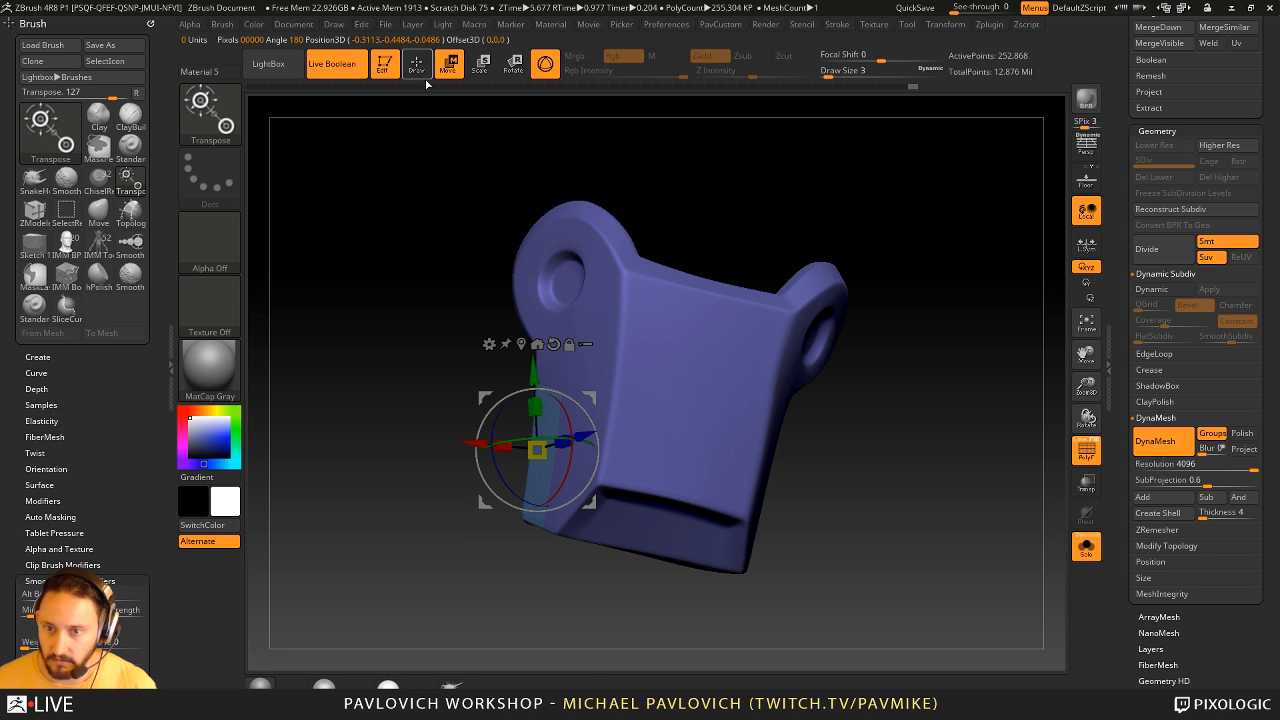
{"action": "left_click_drag", "start_coordinate": [590, 398], "coordinate": [596, 395]}
{"action": "key", "text": "ctrl+z"}
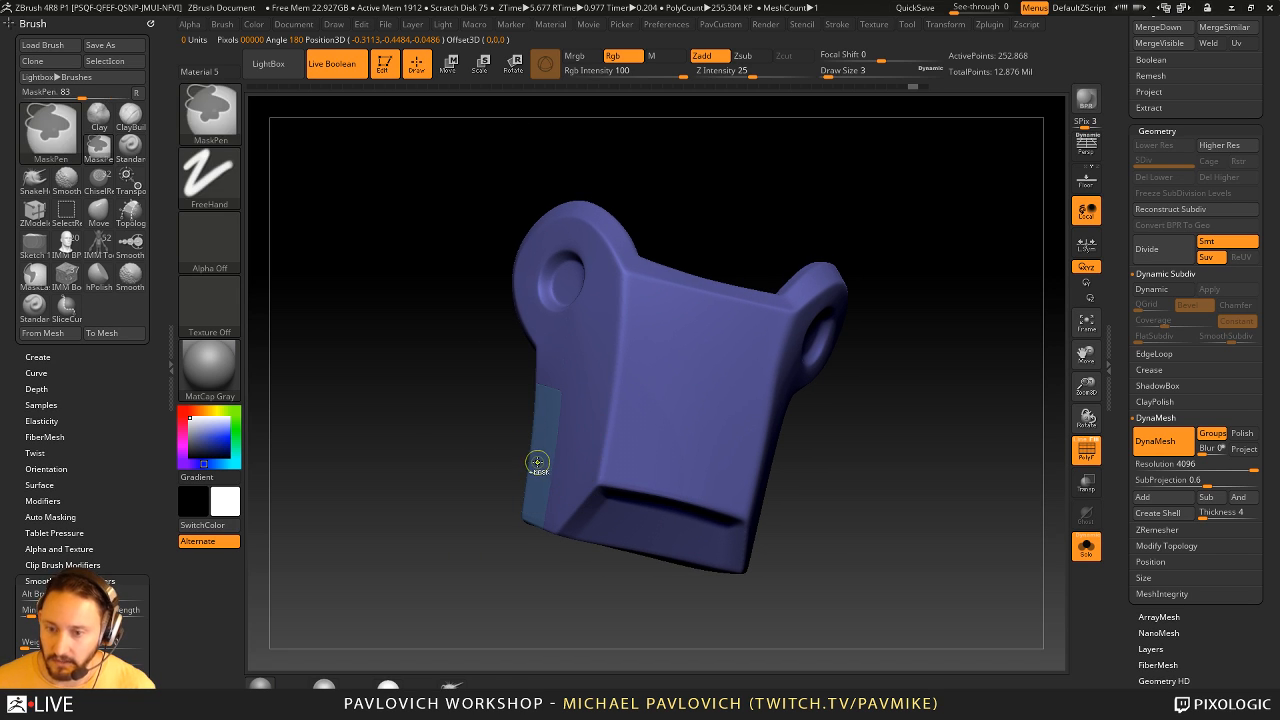
{"action": "left_click", "coordinate": [687, 290], "text": "alt"}
{"action": "left_click_drag", "start_coordinate": [378, 454], "coordinate": [450, 524], "text": "ctrl"}
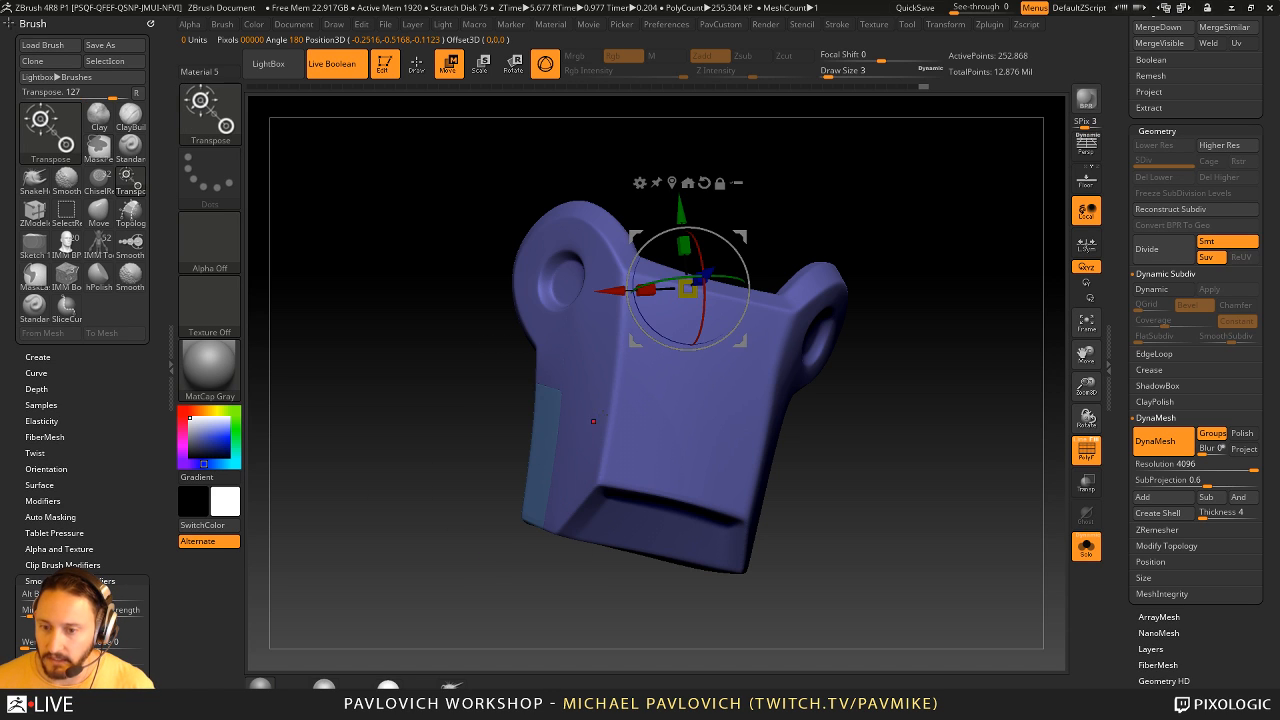
- Mask everything except the lower rear panel and scale the panel down slightly with the gizmo
{"action": "left_click", "coordinate": [535, 444], "text": "alt"}
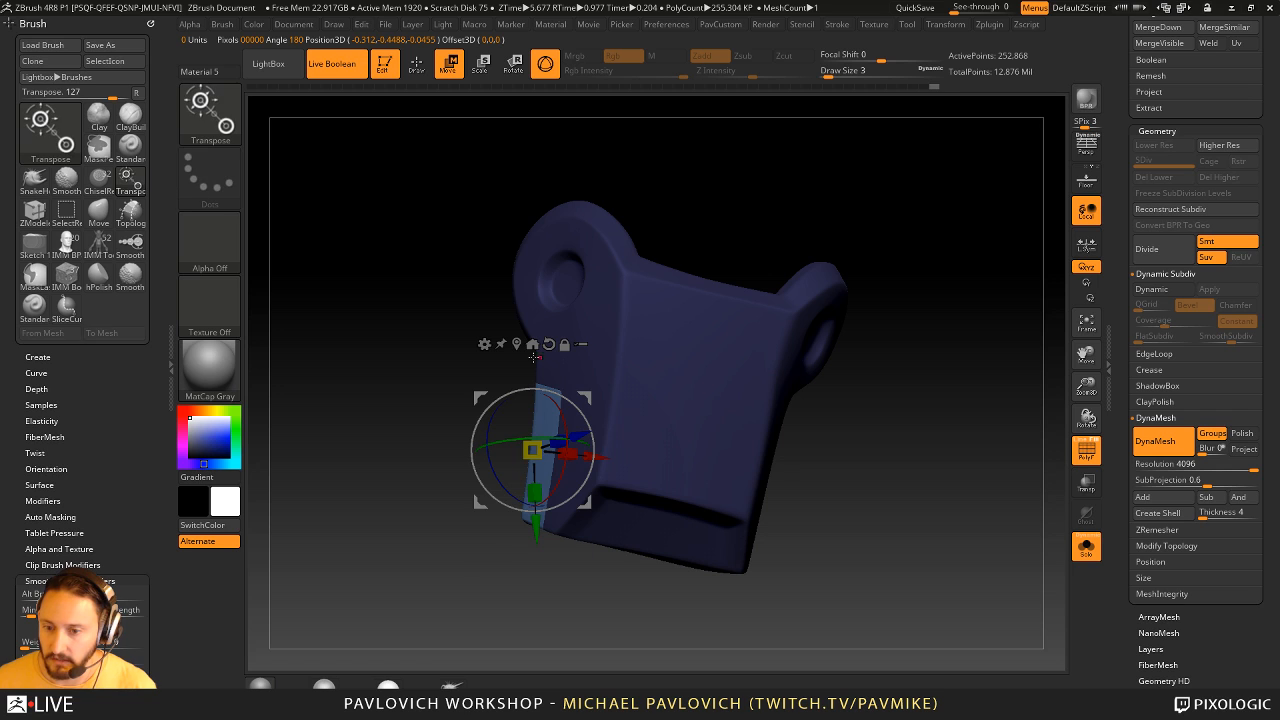
{"action": "left_click_drag", "start_coordinate": [590, 406], "coordinate": [591, 397]}
{"action": "key", "text": "q"}
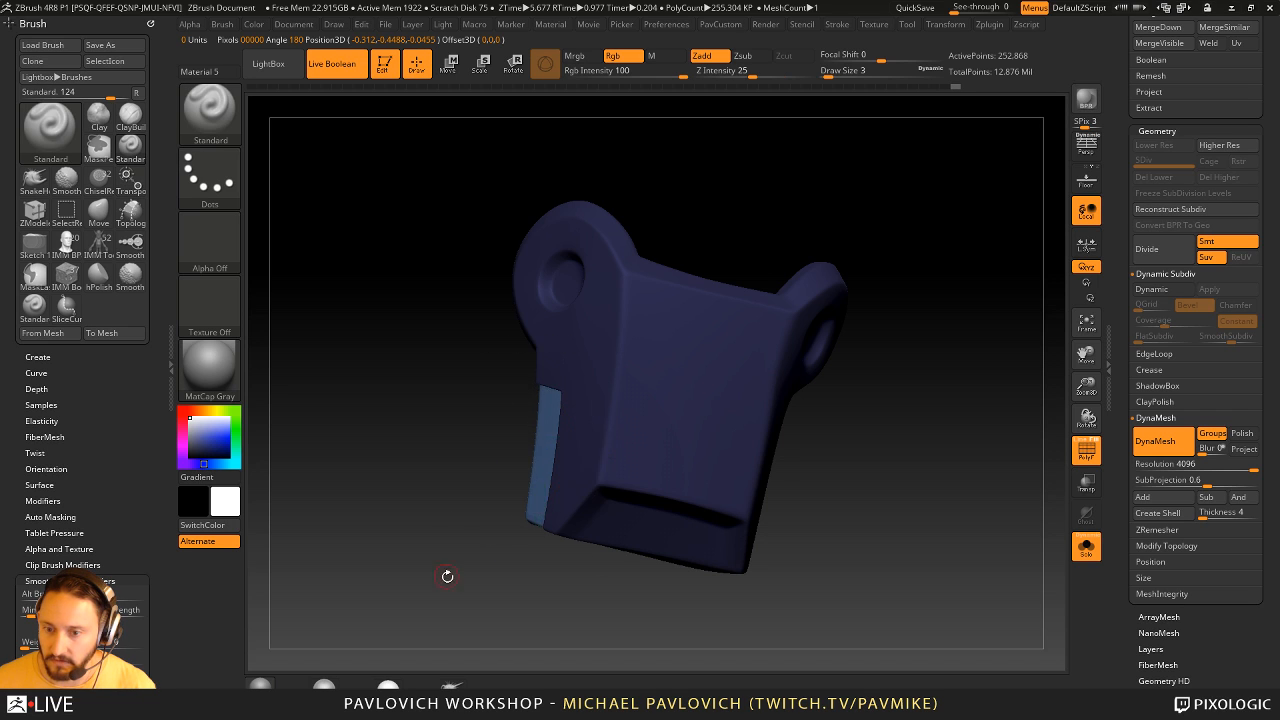
{"action": "mouse_move", "coordinate": [446, 575]}
{"action": "left_mouse_down"}
{"action": "mouse_move", "coordinate": [506, 579]}
{"action": "mouse_move", "coordinate": [769, 357]}
{"action": "left_mouse_up"}
{"action": "key", "text": "w"}
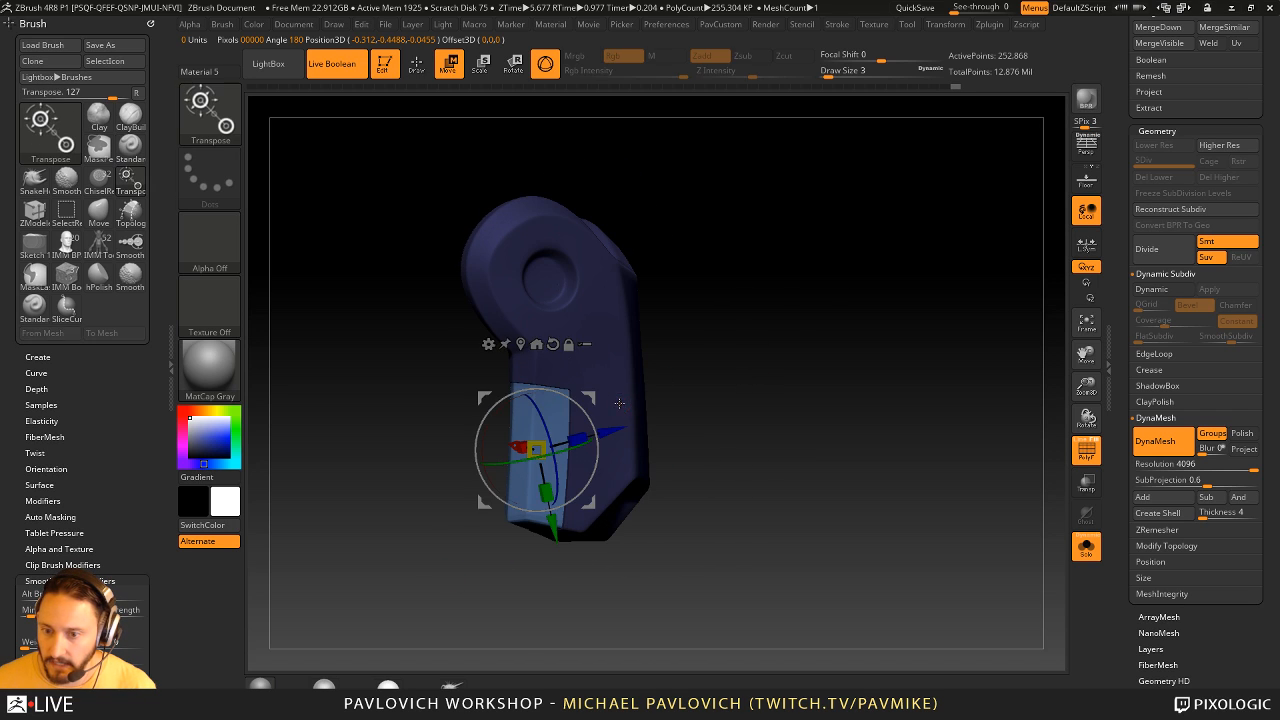
{"action": "key", "text": "q"}
- Clear the mask, turn off PolyFrame and check the seam around the lower rear panel
{"action": "left_click_drag", "start_coordinate": [657, 363], "coordinate": [902, 433]}
{"action": "left_click_drag", "start_coordinate": [1022, 455], "coordinate": [1003, 460], "text": "ctrl"}
{"action": "left_click", "coordinate": [1084, 455]}
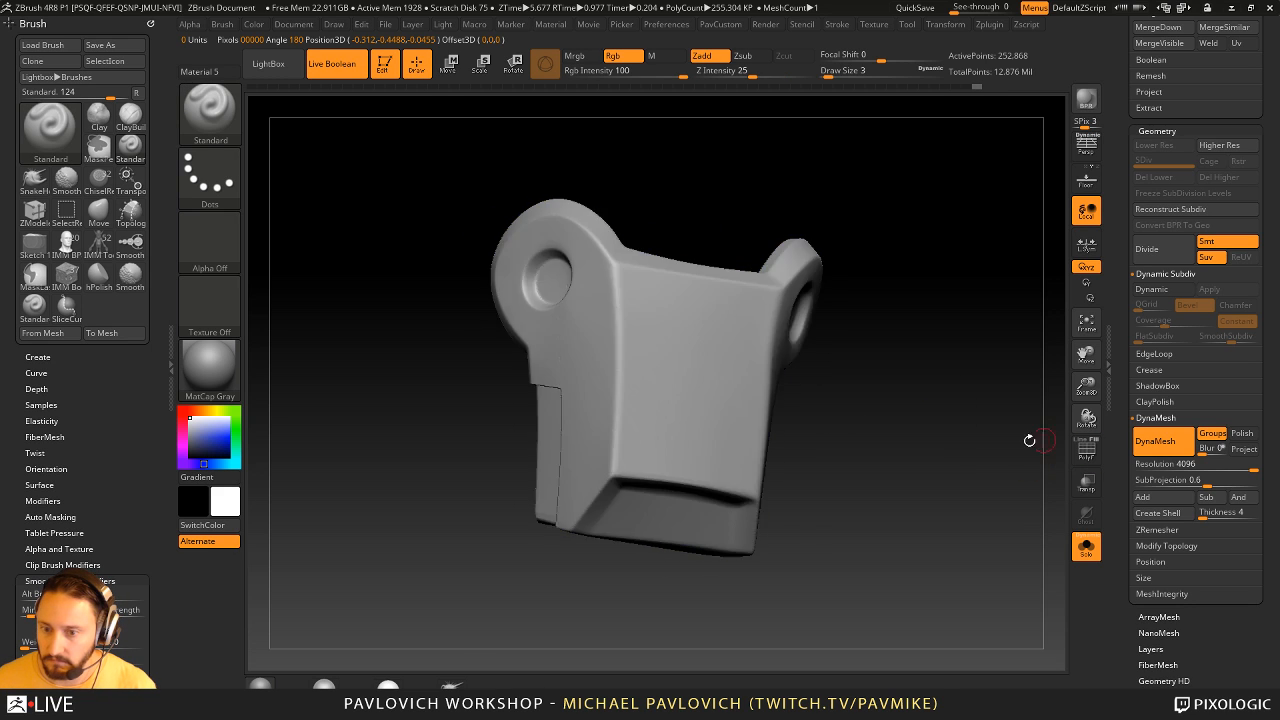
{"action": "left_click_drag", "start_coordinate": [900, 440], "coordinate": [869, 397]}
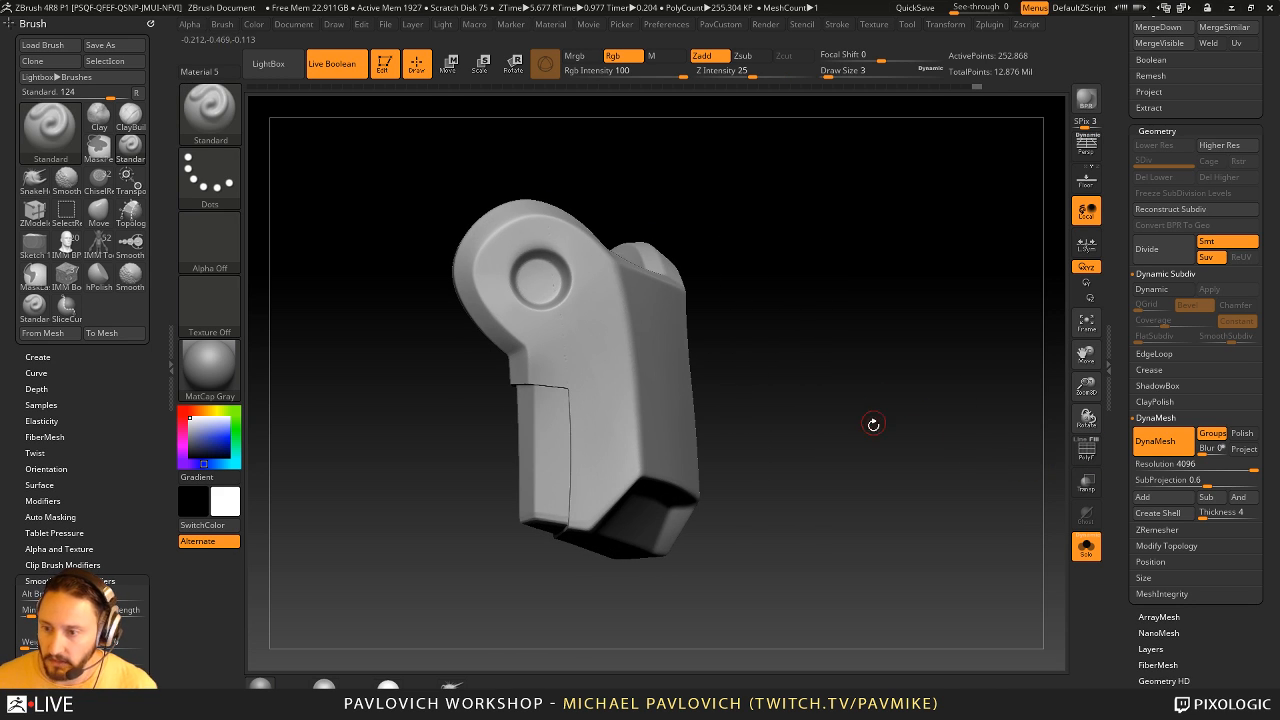
- Isolate the guard's main body and soften the panel cutout's edges with the Smooth Stronger brush
{"action": "left_click", "coordinate": [660, 370], "text": "ctrl+shift"}
{"action": "left_click_drag", "start_coordinate": [845, 329], "coordinate": [915, 280], "text": "alt"}
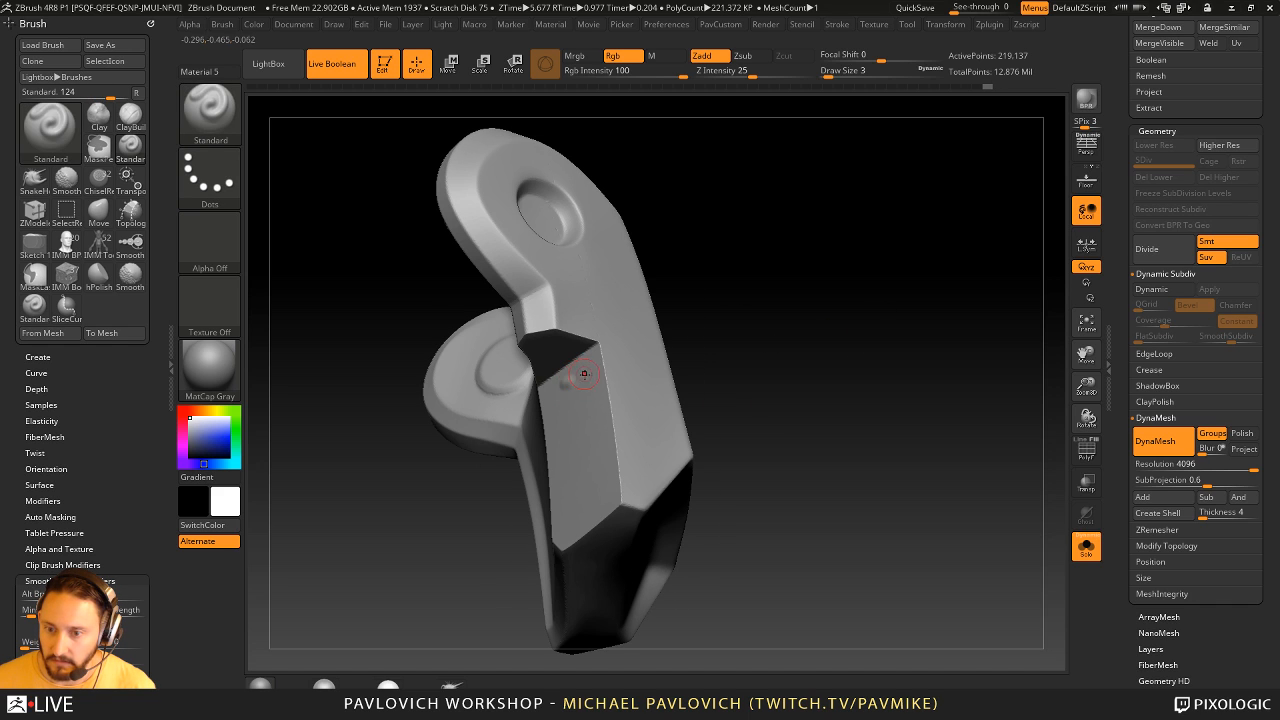
{"action": "key", "text": "ctrl+z"}
{"action": "key", "text": "bracketright"}
{"action": "key", "text": "bracketright"}
{"action": "key", "text": "bracketleft"}
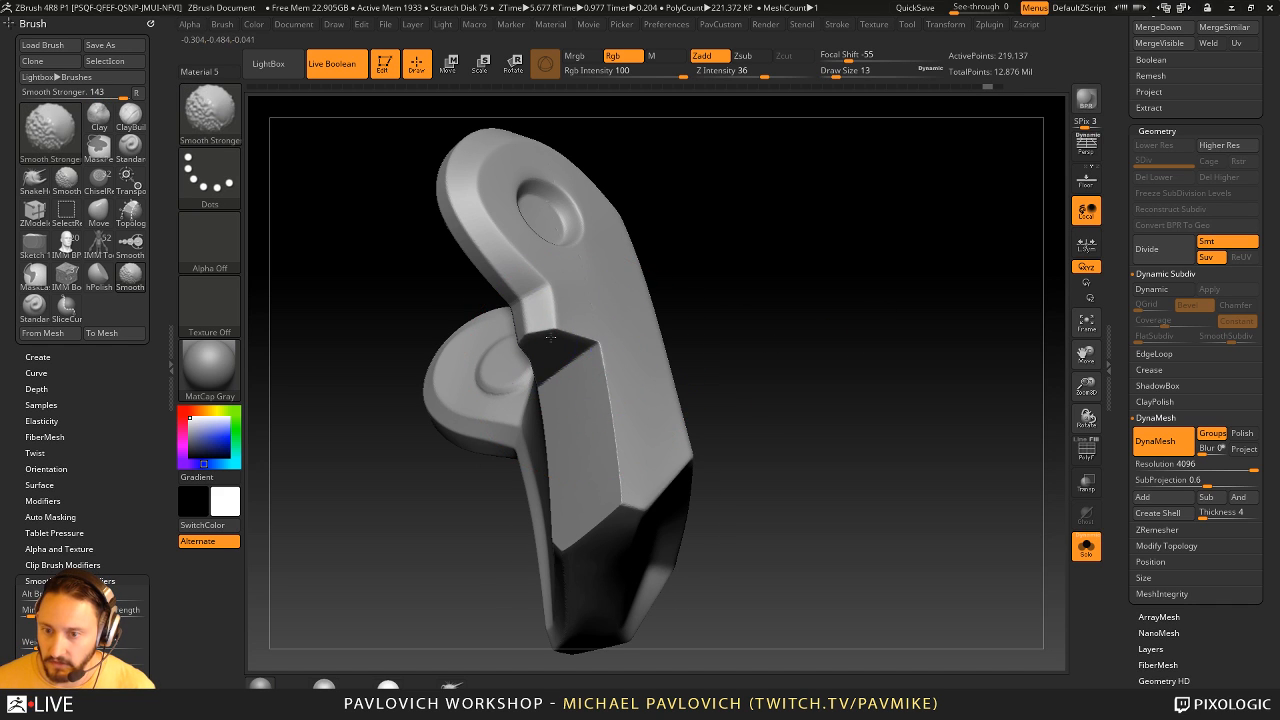
{"action": "left_click_drag", "start_coordinate": [773, 430], "coordinate": [695, 448]}
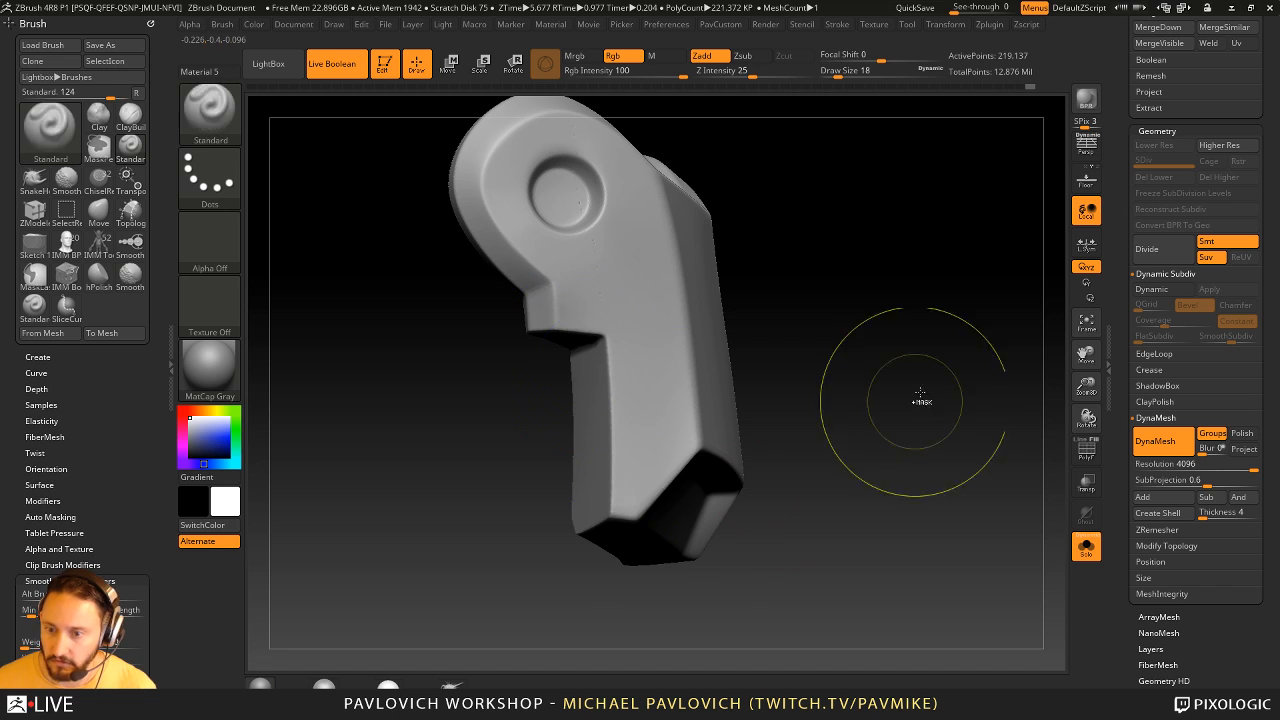
- Isolate the lower rear panel and soften its edges with the Smooth Stronger brush
{"action": "left_click", "coordinate": [938, 378], "text": "ctrl+shift"}
{"action": "key", "text": "bracketleft"}
{"action": "left_click", "coordinate": [594, 426]}
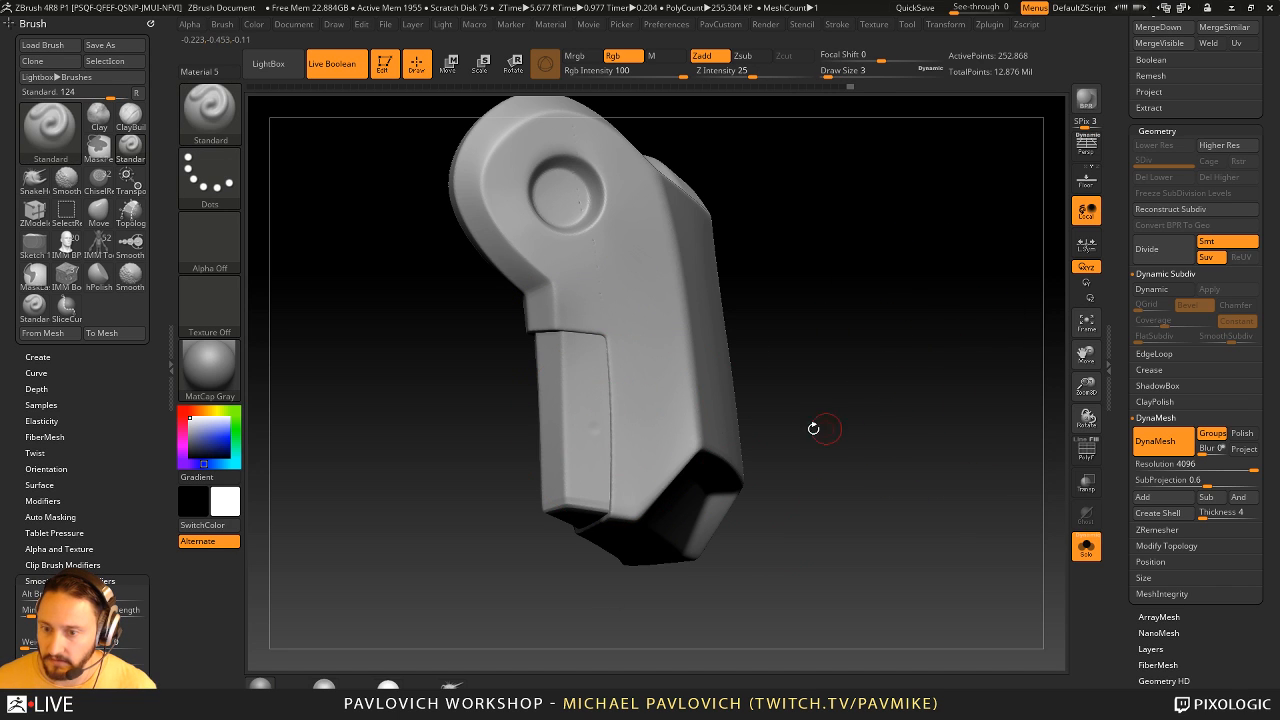
{"action": "left_click", "coordinate": [588, 450], "text": "ctrl+shift"}
{"action": "left_click_drag", "start_coordinate": [771, 394], "coordinate": [630, 374]}
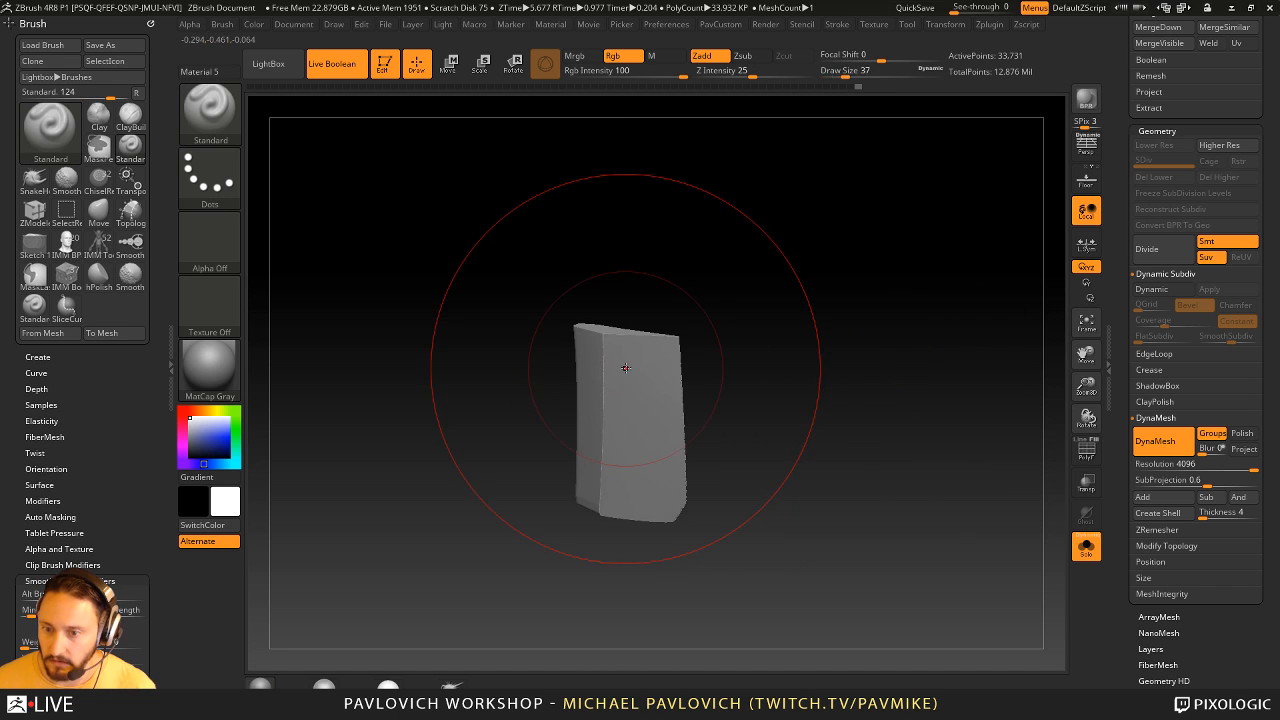
{"action": "key", "text": "bracketleft"}
{"action": "right_click_drag", "start_coordinate": [626, 368], "coordinate": [683, 340]}
{"action": "key", "text": "bracketleft"}
{"action": "left_click_drag", "start_coordinate": [596, 340], "coordinate": [612, 345], "text": "shift"}
{"action": "right_click_drag", "start_coordinate": [612, 345], "coordinate": [666, 334]}
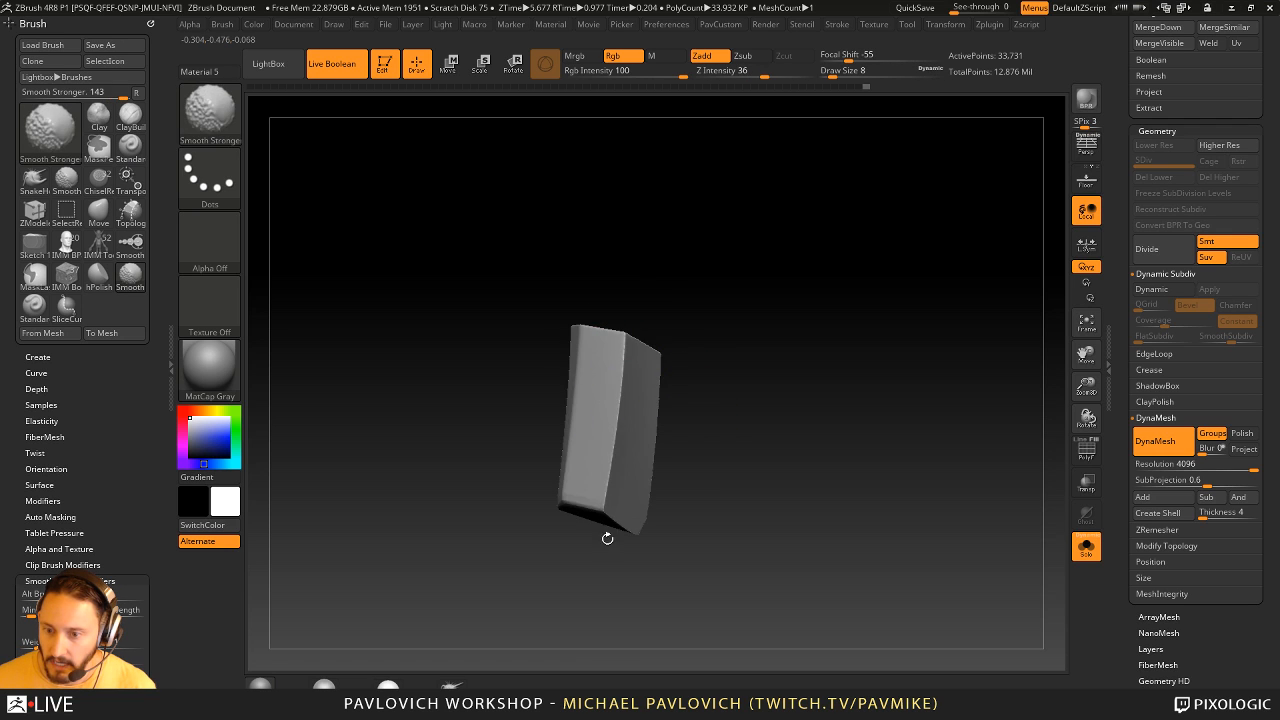
{"action": "right_click_drag", "start_coordinate": [607, 538], "coordinate": [655, 520]}
{"action": "left_click_drag", "start_coordinate": [620, 420], "coordinate": [632, 445], "text": "shift"}
- Show the whole guard and smooth out the small bumps in and below the round ear recess at draw size 2
{"action": "right_click_drag", "start_coordinate": [731, 463], "coordinate": [840, 435]}
{"action": "left_click", "coordinate": [900, 415], "text": "ctrl+shift"}
{"action": "right_click_drag", "start_coordinate": [934, 406], "coordinate": [881, 420]}
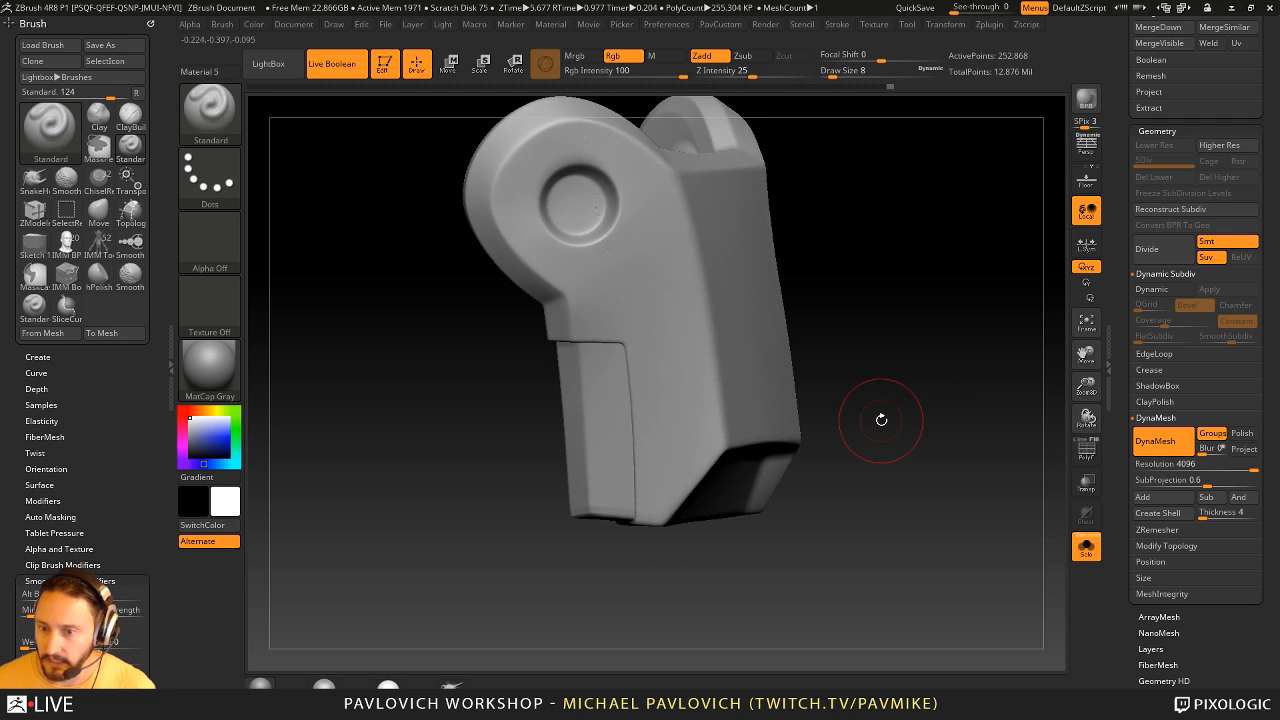
{"action": "key", "text": "bracketleft"}
{"action": "right_click_drag", "start_coordinate": [985, 416], "coordinate": [880, 421]}
{"action": "right_click_drag", "start_coordinate": [958, 413], "coordinate": [943, 422]}
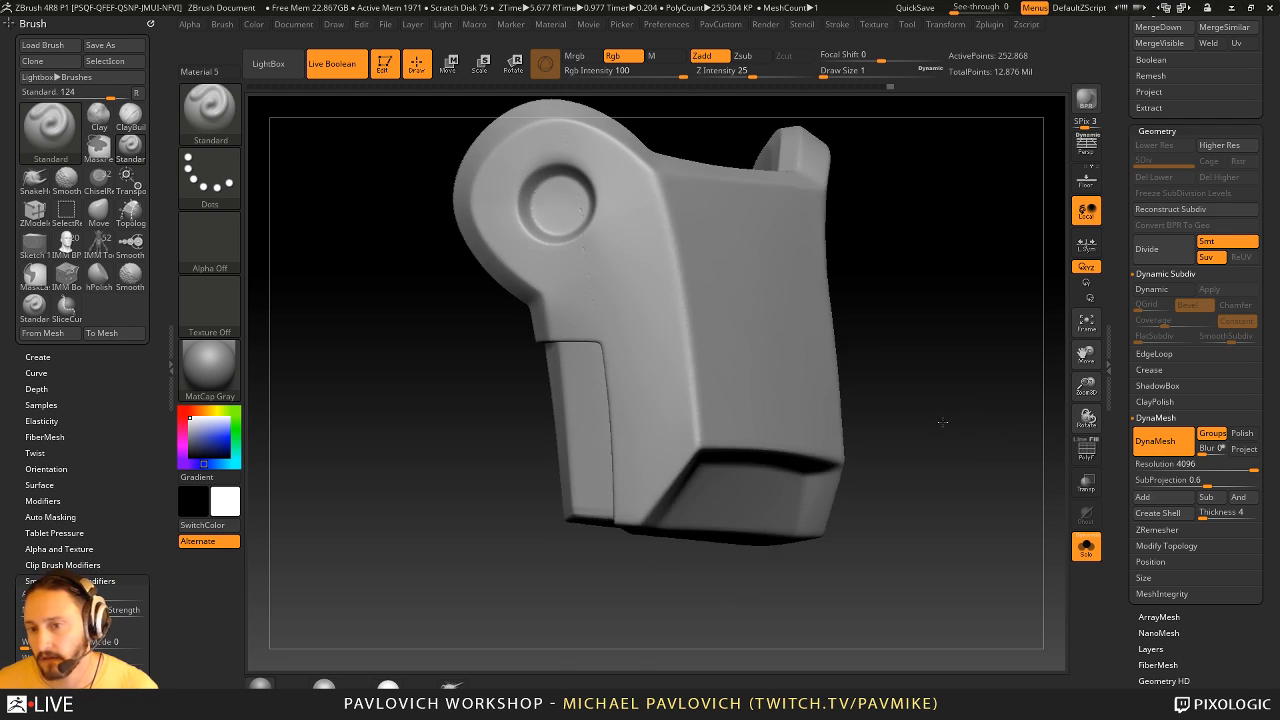
{"action": "key", "text": "shift"}
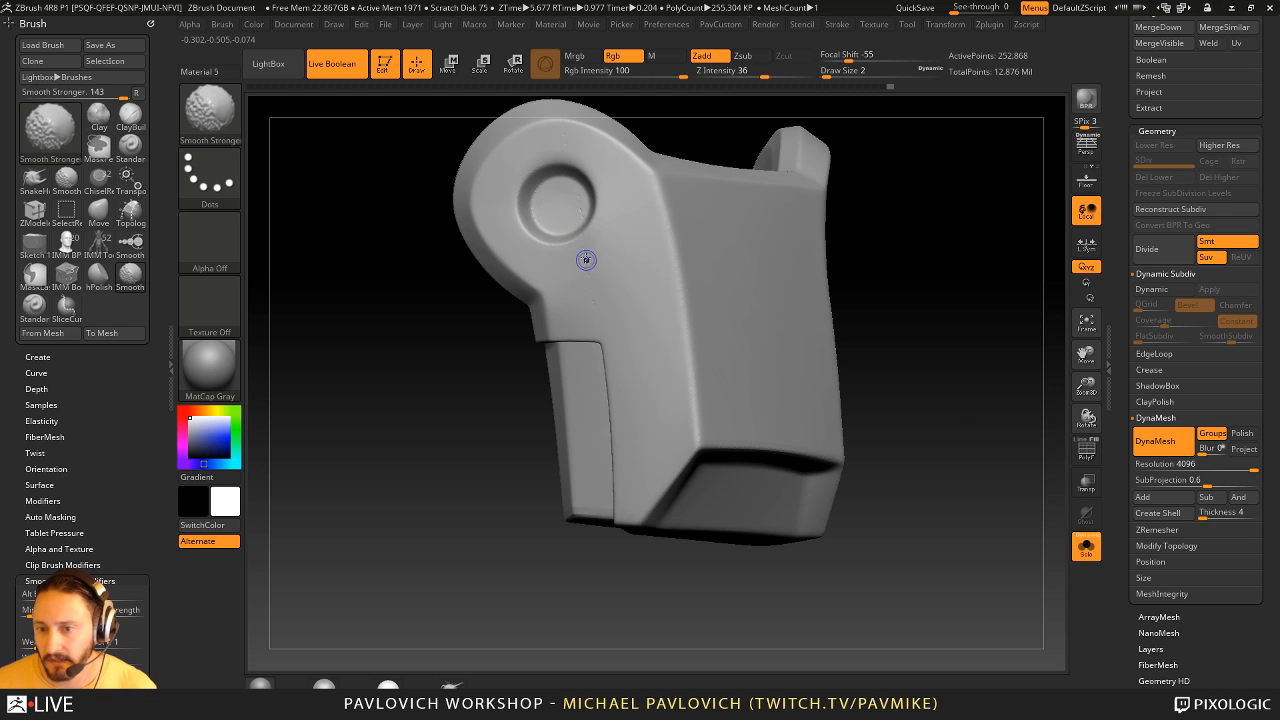
{"action": "right_click_drag", "start_coordinate": [587, 284], "coordinate": [900, 240]}
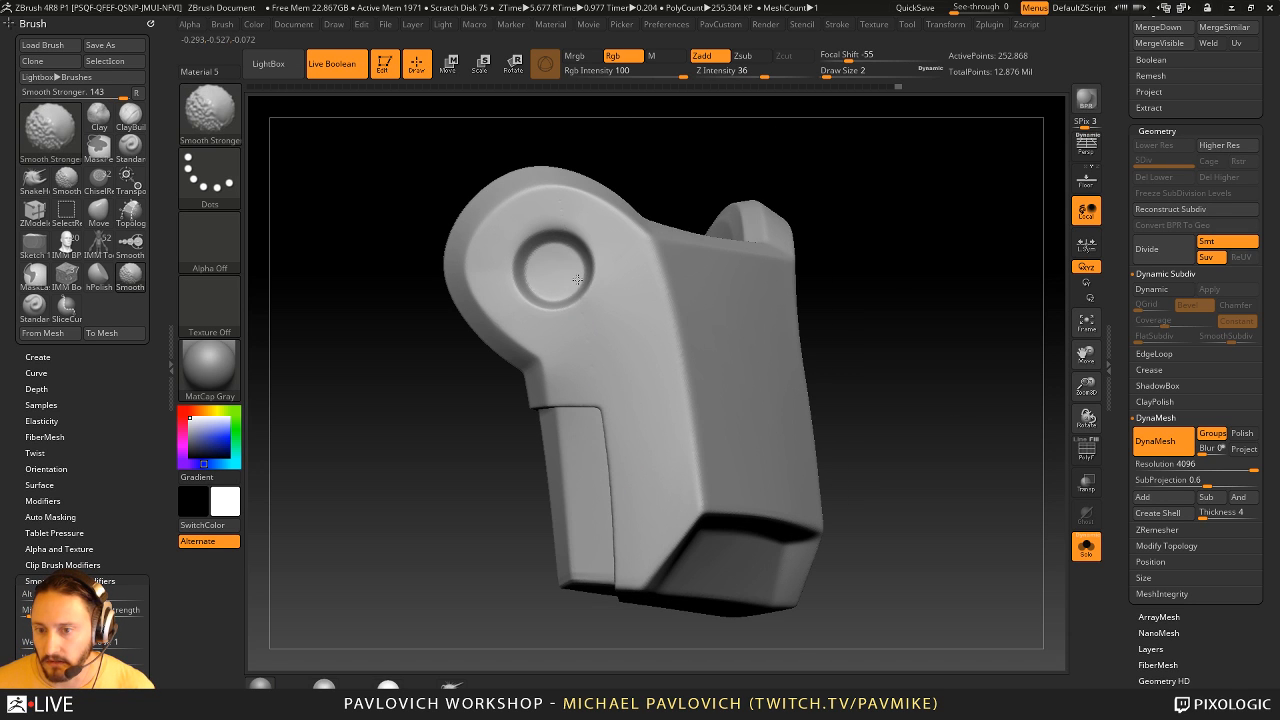
{"action": "right_click_drag", "start_coordinate": [596, 370], "coordinate": [909, 349]}
{"action": "left_click_drag", "start_coordinate": [954, 349], "coordinate": [915, 330]}
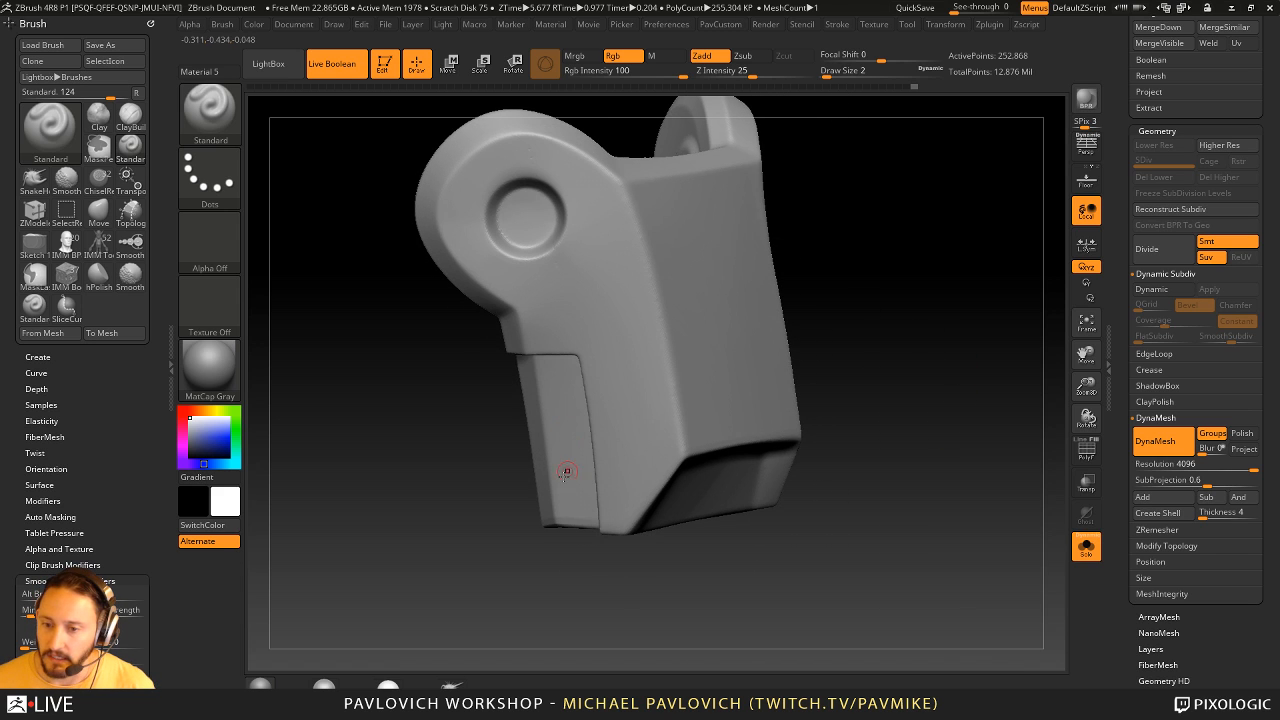
- Inspect the panel seam from several angles and isolate the guard's main body
{"action": "right_click_drag", "start_coordinate": [565, 474], "coordinate": [539, 351]}
{"action": "right_click_drag", "start_coordinate": [516, 505], "coordinate": [609, 480]}
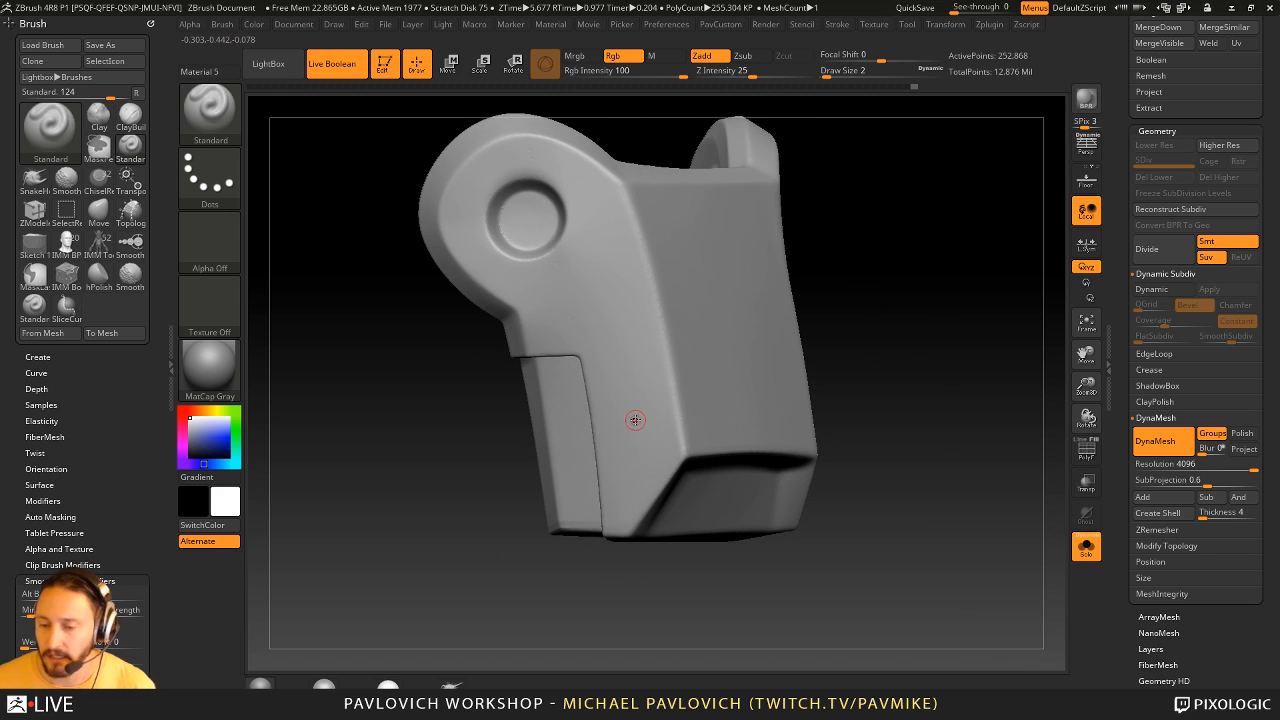
{"action": "mouse_move", "coordinate": [608, 382]}
{"action": "right_mouse_down"}
{"action": "mouse_move", "coordinate": [851, 389]}
{"action": "mouse_move", "coordinate": [846, 379]}
{"action": "right_mouse_up"}
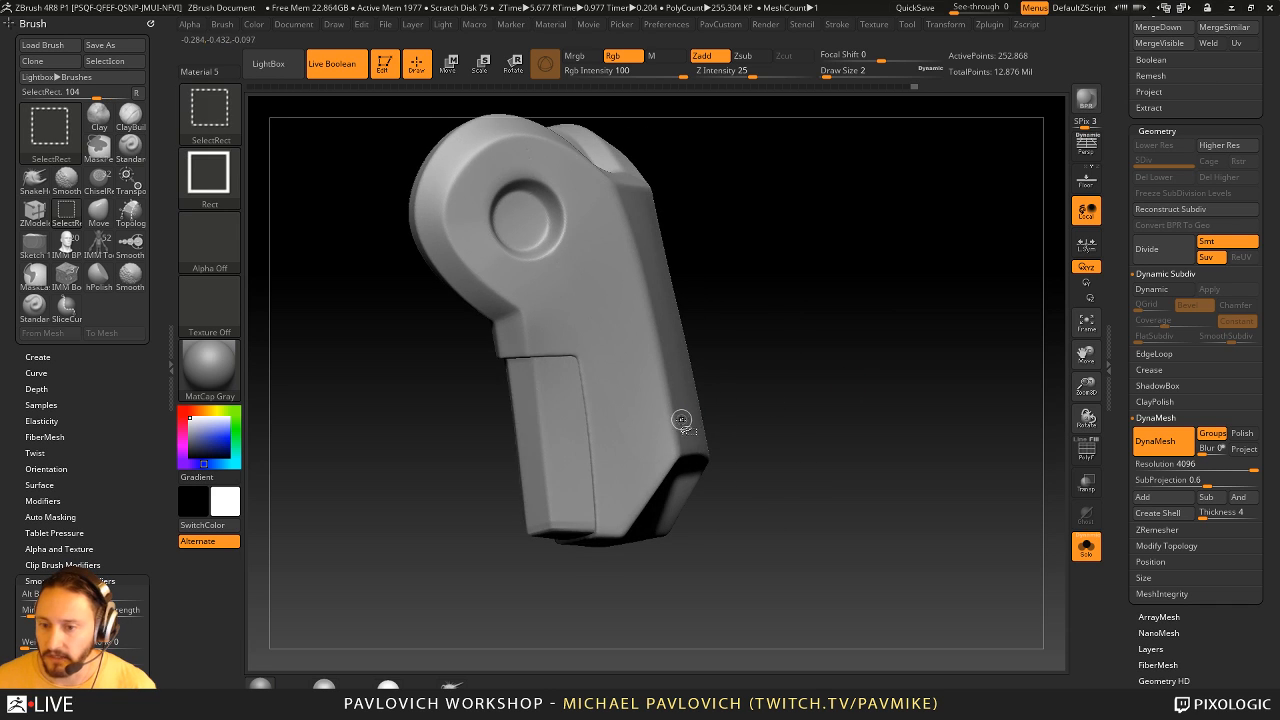
{"action": "left_click", "coordinate": [682, 420], "text": "ctrl+shift"}
{"action": "right_click_drag", "start_coordinate": [682, 420], "coordinate": [790, 398]}
- Mask a short narrow strip along the edge of the main body's panel cutout at draw size 2
{"action": "key", "text": "s"}
{"action": "left_click_drag", "start_coordinate": [622, 427], "coordinate": [614, 431]}
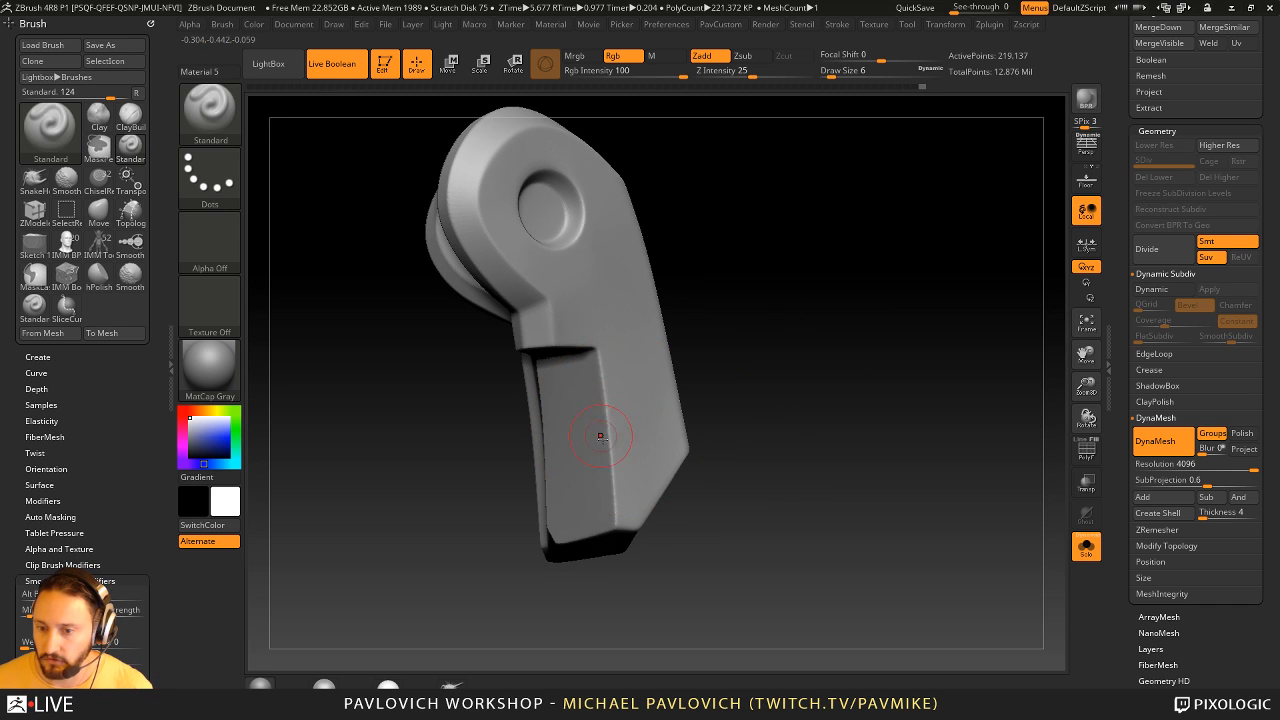
{"action": "key", "text": "ctrl"}
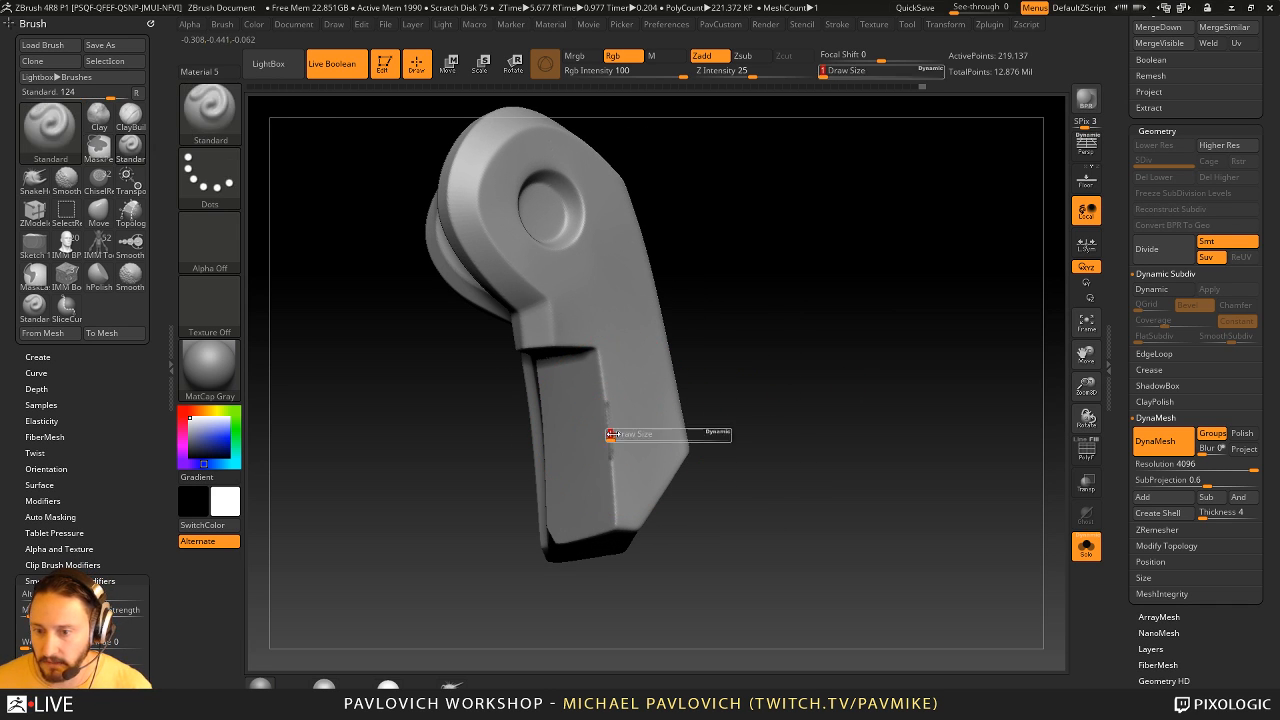
{"action": "mouse_move", "coordinate": [608, 434]}
{"action": "left_mouse_down", "text": "ctrl"}
{"action": "mouse_move", "coordinate": [606, 400]}
{"action": "mouse_move", "coordinate": [610, 452]}
{"action": "left_mouse_up", "text": "ctrl"}
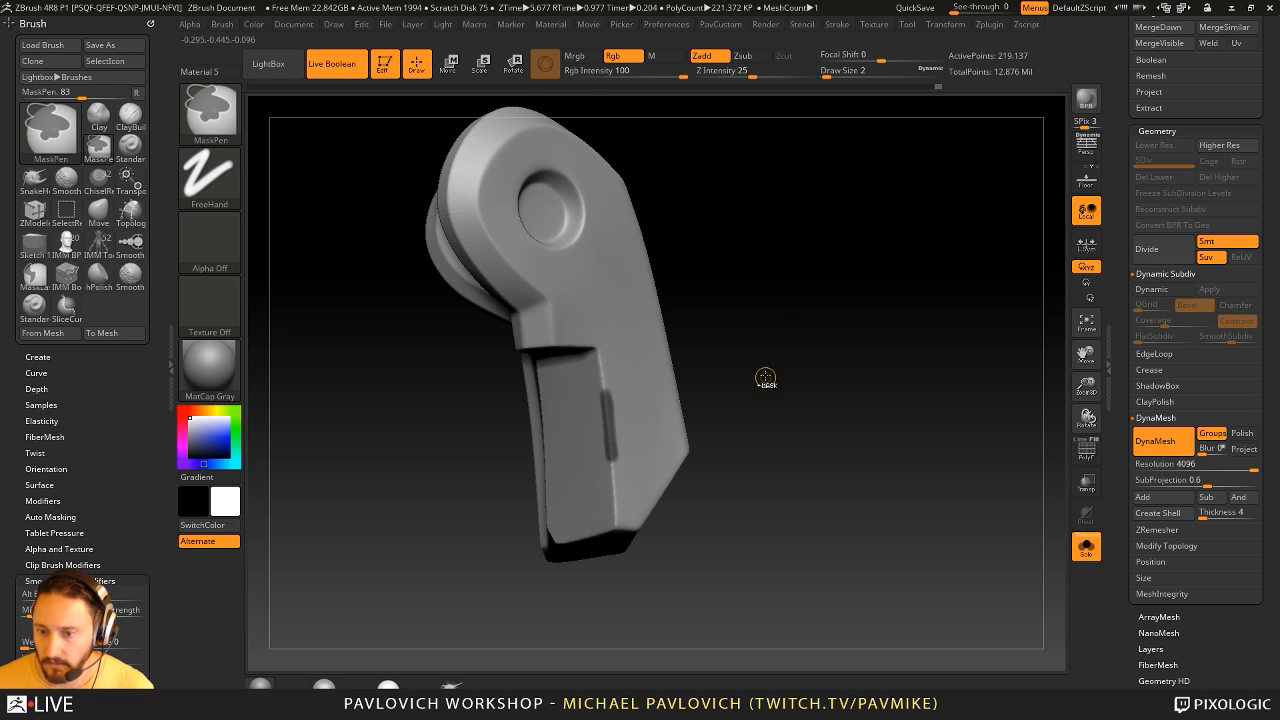
- Invert the mask, centre the gizmo on the strip and pull it outward with Move to form a raised tab
{"action": "left_click_drag", "start_coordinate": [765, 377], "coordinate": [850, 349]}
{"action": "key", "text": "w"}
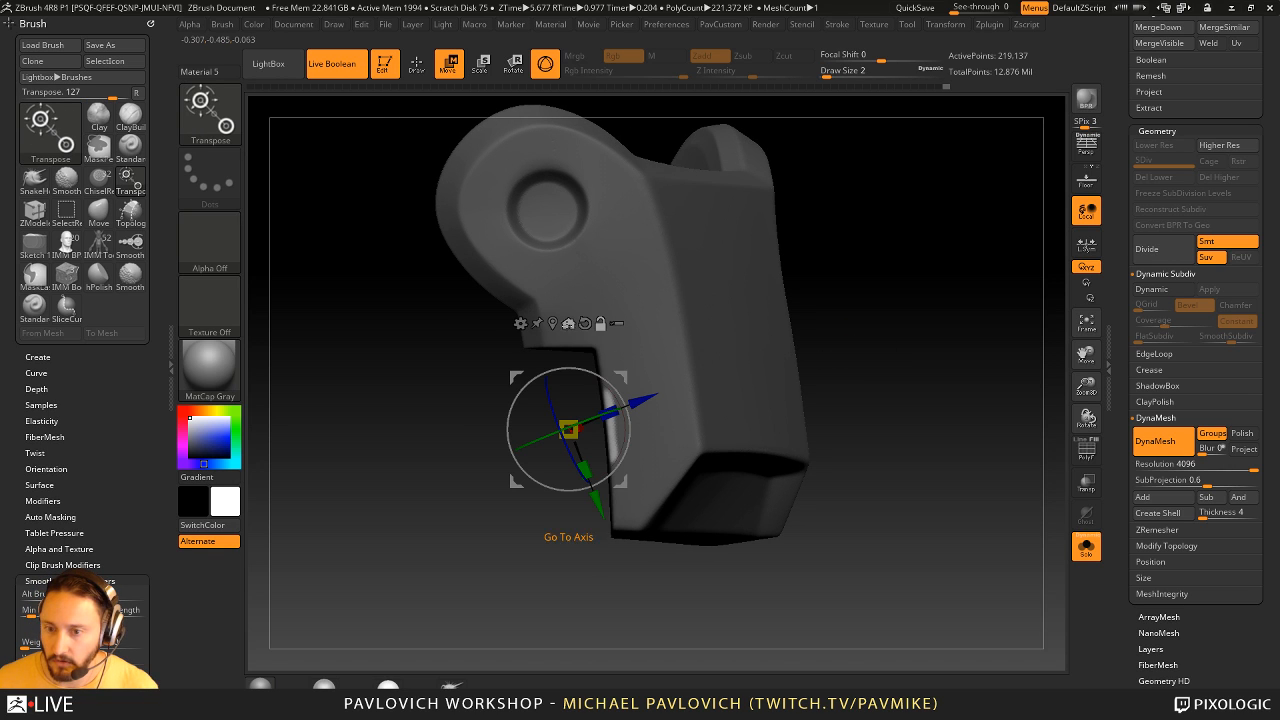
{"action": "left_click", "coordinate": [551, 321]}
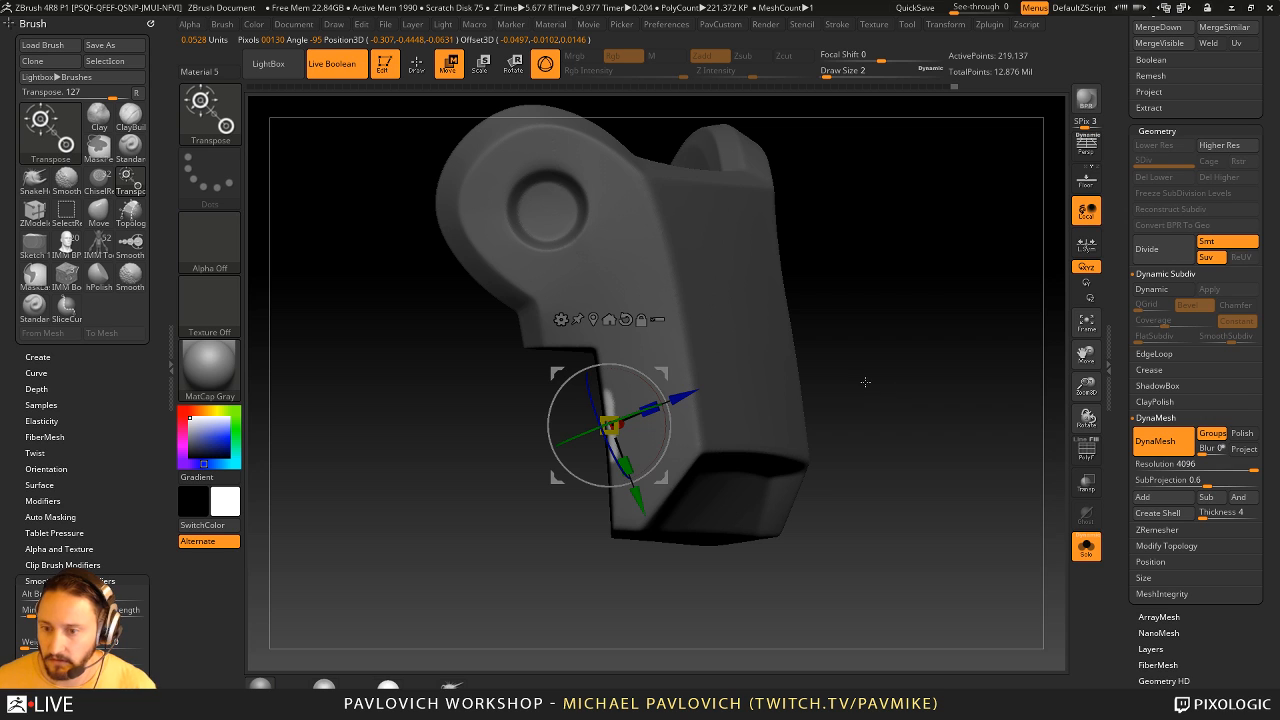
{"action": "left_click_drag", "start_coordinate": [664, 373], "coordinate": [655, 371]}
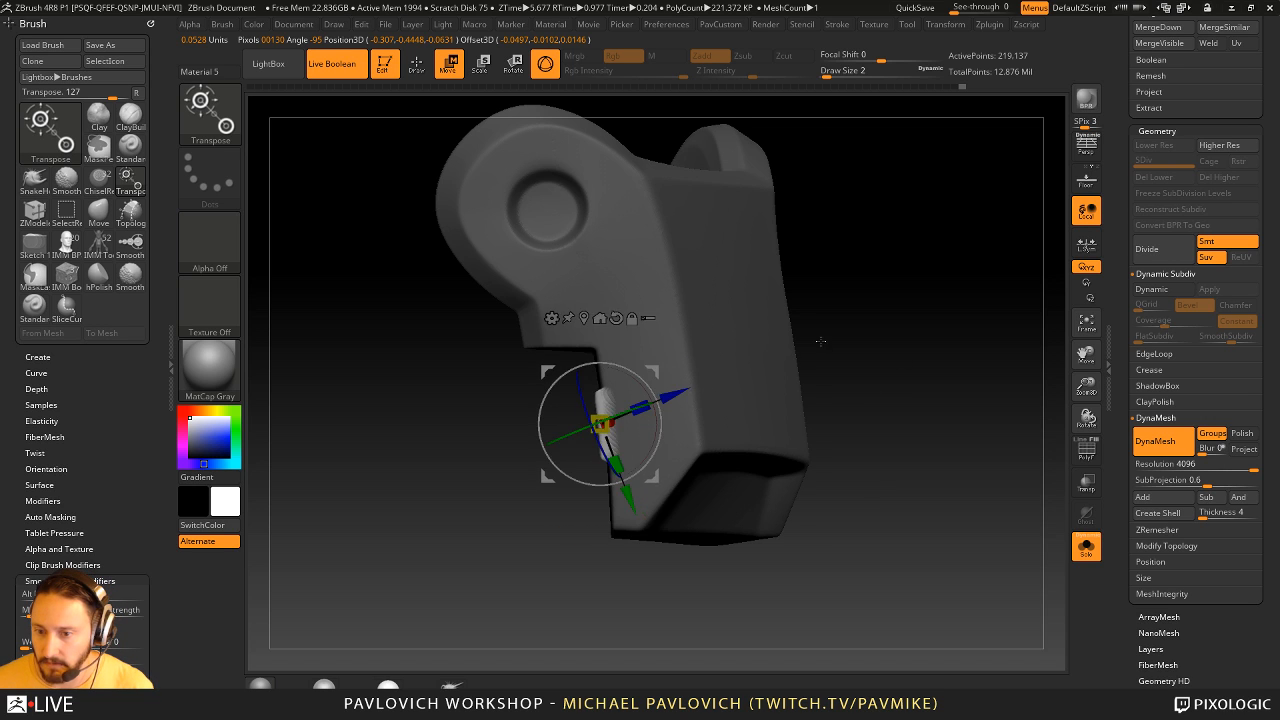
{"action": "left_click_drag", "start_coordinate": [821, 341], "coordinate": [898, 372]}
{"action": "left_click_drag", "start_coordinate": [537, 405], "coordinate": [542, 407]}
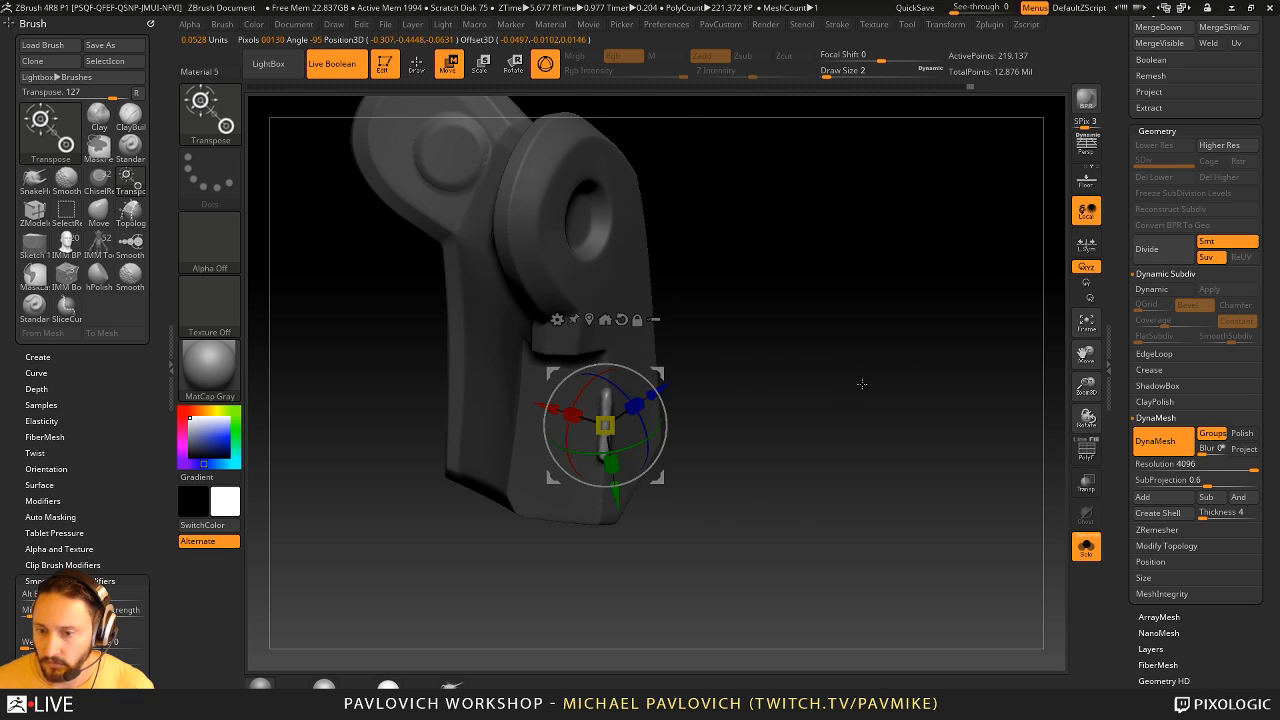
- Clear the mask, show the whole guard and update its DynaMesh at resolution 4096
{"action": "key", "text": "q"}
{"action": "mouse_move", "coordinate": [862, 383]}
{"action": "left_mouse_down"}
{"action": "mouse_move", "coordinate": [911, 360]}
{"action": "mouse_move", "coordinate": [906, 334]}
{"action": "left_mouse_up"}
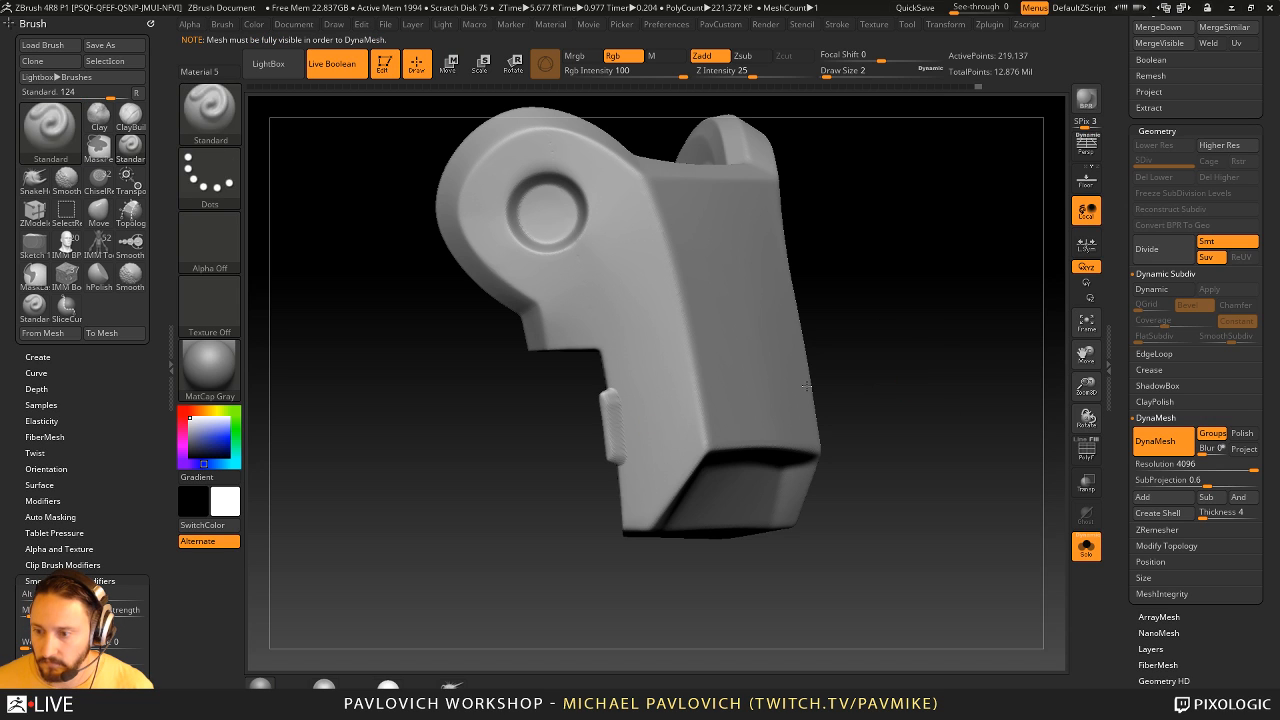
{"action": "left_click", "coordinate": [840, 388], "text": "ctrl+shift"}
{"action": "key", "text": "s"}
{"action": "left_click_drag", "start_coordinate": [640, 430], "coordinate": [642, 431]}
{"action": "left_click_drag", "start_coordinate": [935, 269], "coordinate": [963, 341], "text": "ctrl"}
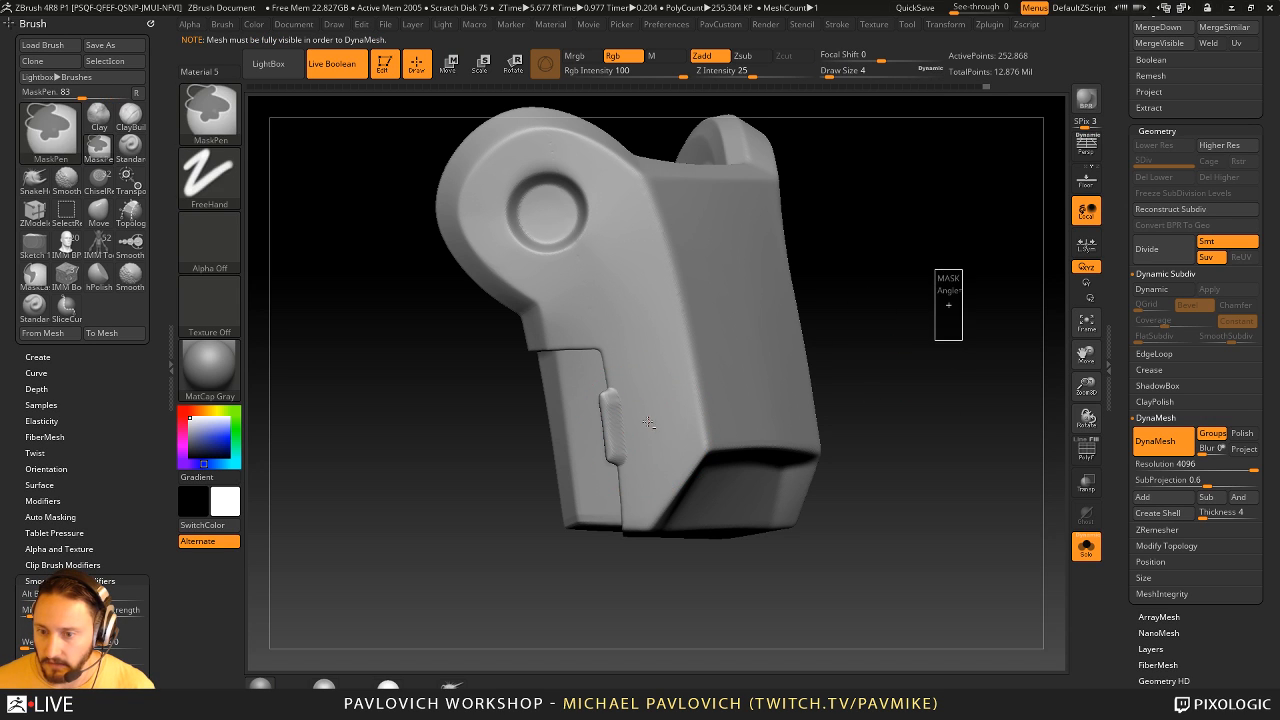
- Smooth the raised tab with Smooth Stronger at draw size 5, and check the lower rear panel and polygroups
{"action": "key", "text": "s"}
{"action": "left_click_drag", "start_coordinate": [610, 400], "coordinate": [616, 456]}
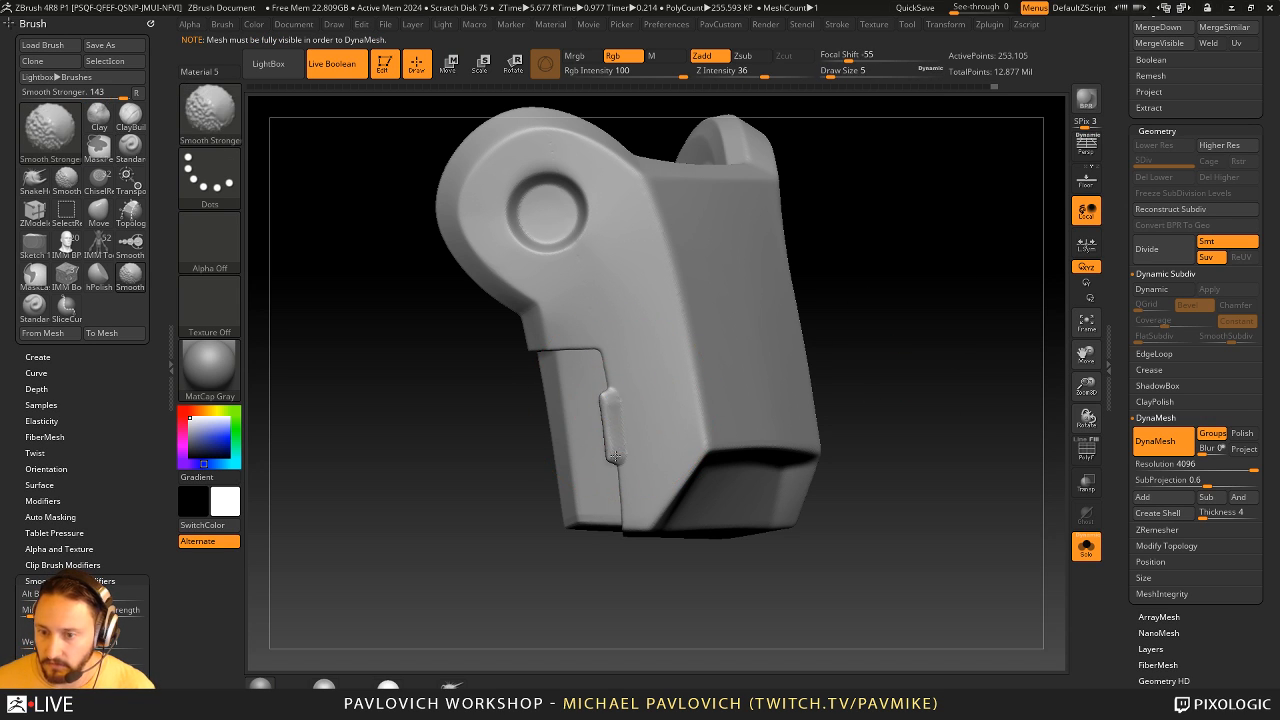
{"action": "left_click", "coordinate": [560, 437], "text": "ctrl+shift"}
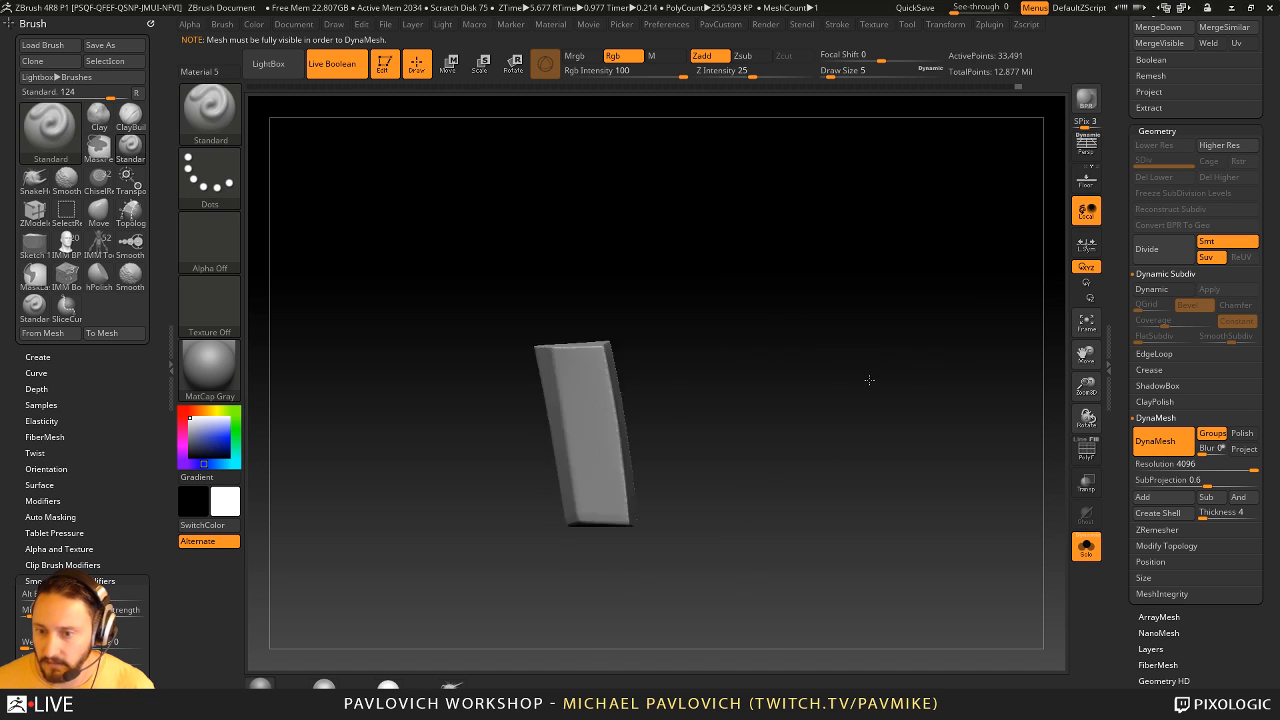
{"action": "left_click", "coordinate": [785, 368], "text": "ctrl+shift"}
{"action": "left_click", "coordinate": [1086, 450]}
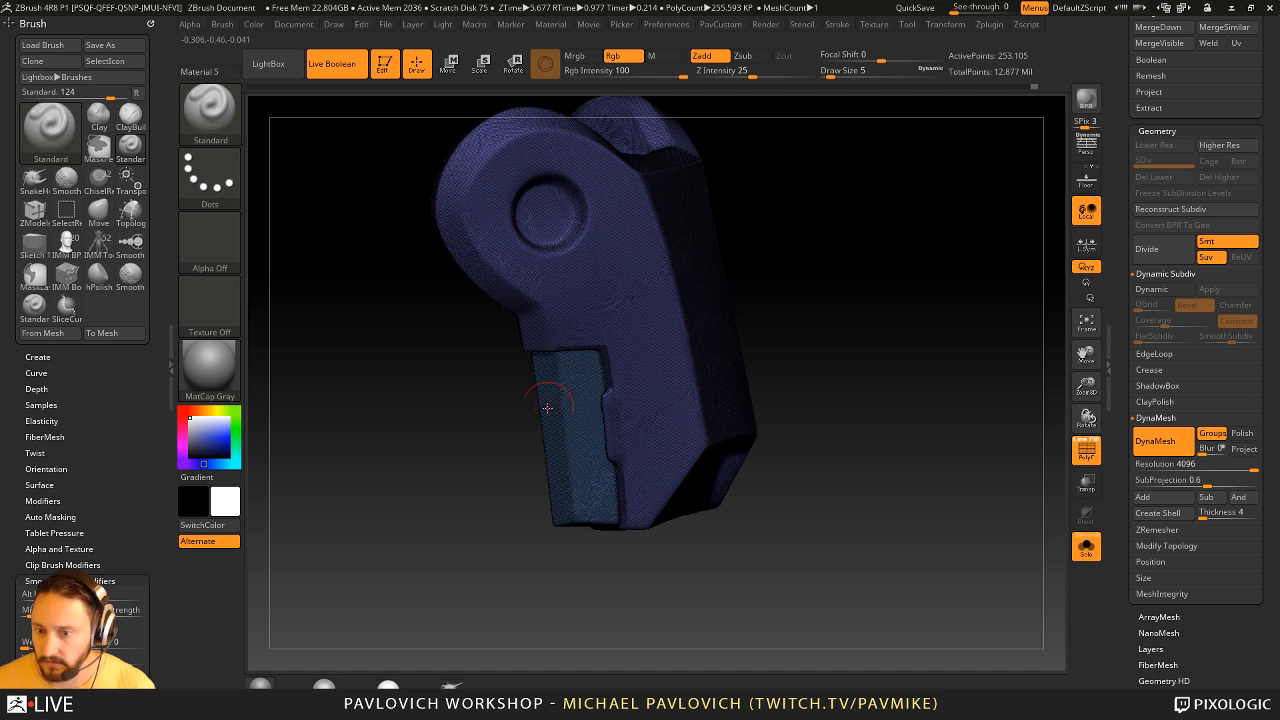
{"action": "left_click", "coordinate": [1080, 440]}
{"action": "left_click_drag", "start_coordinate": [1036, 453], "coordinate": [956, 474]}
{"action": "left_click", "coordinate": [1077, 456]}
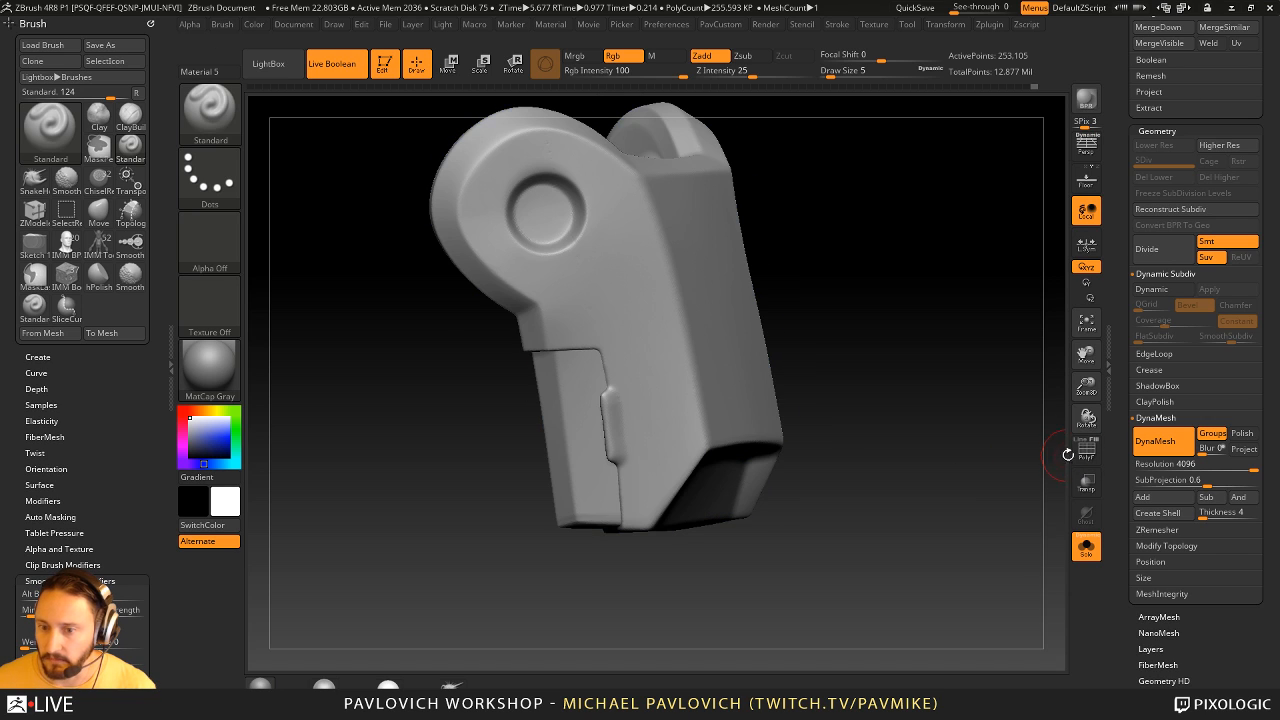
- Stamp a small round detail near each end of the lower rear panel using the Standard_1 brush at draw size 3
{"action": "left_click", "coordinate": [584, 392]}
{"action": "key", "text": "s"}
{"action": "left_click", "coordinate": [580, 395]}
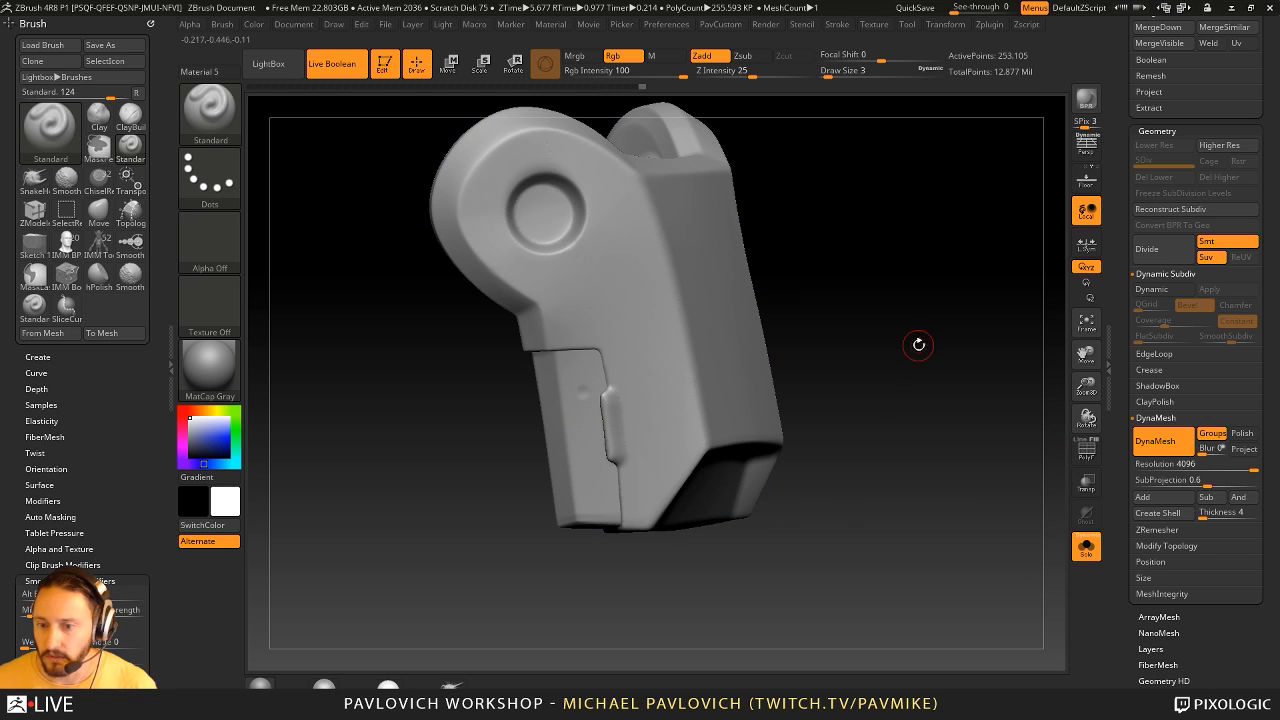
{"action": "key", "text": "b"}
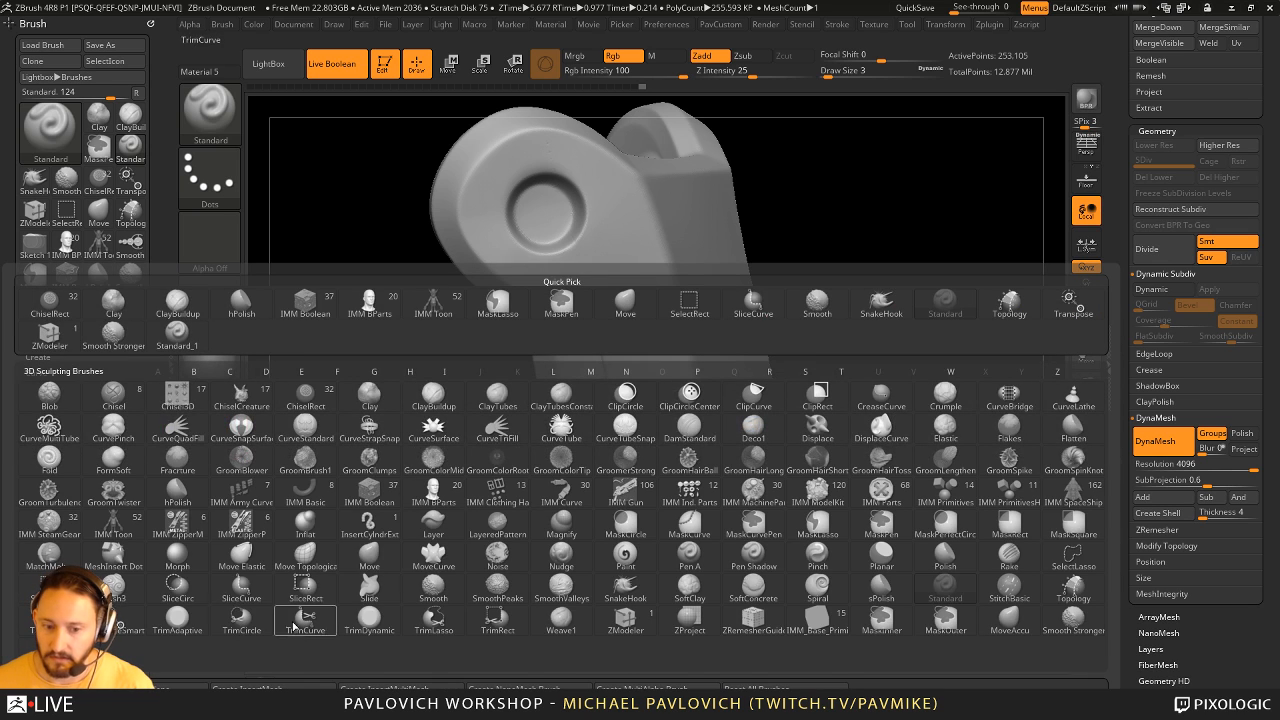
{"action": "left_click", "coordinate": [155, 305]}
{"action": "left_click_drag", "start_coordinate": [571, 366], "coordinate": [579, 372]}
{"action": "left_click", "coordinate": [596, 495]}
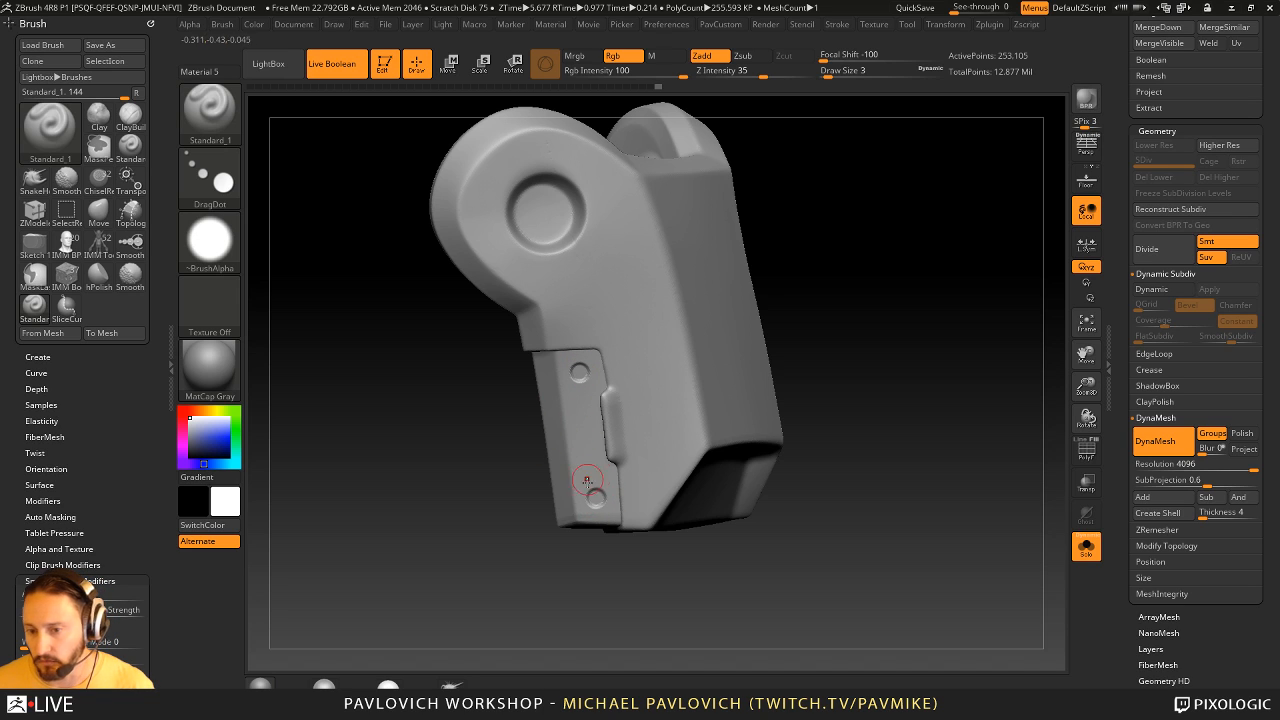
- Load the MediumPill002 alpha from the Military folder and set the Standard_1 brush's stroke to DragRect
{"action": "left_click", "coordinate": [224, 254]}
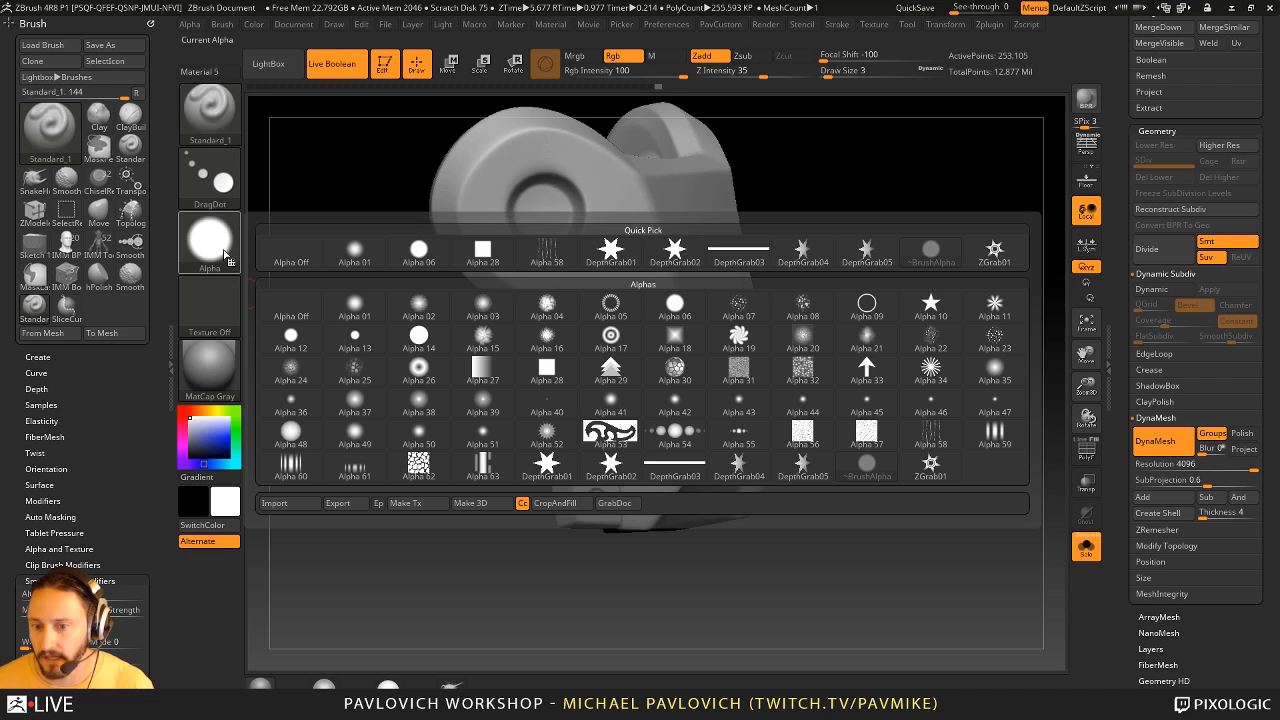
{"action": "key", "text": "comma"}
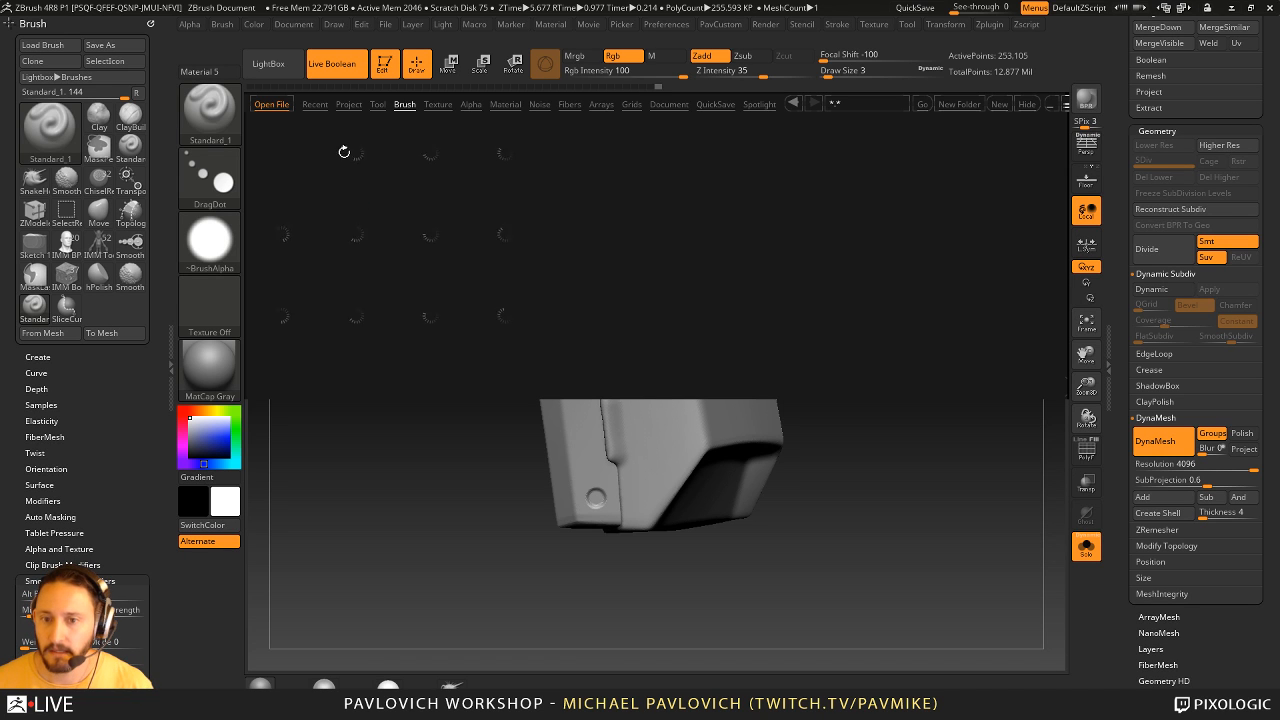
{"action": "left_click", "coordinate": [471, 104]}
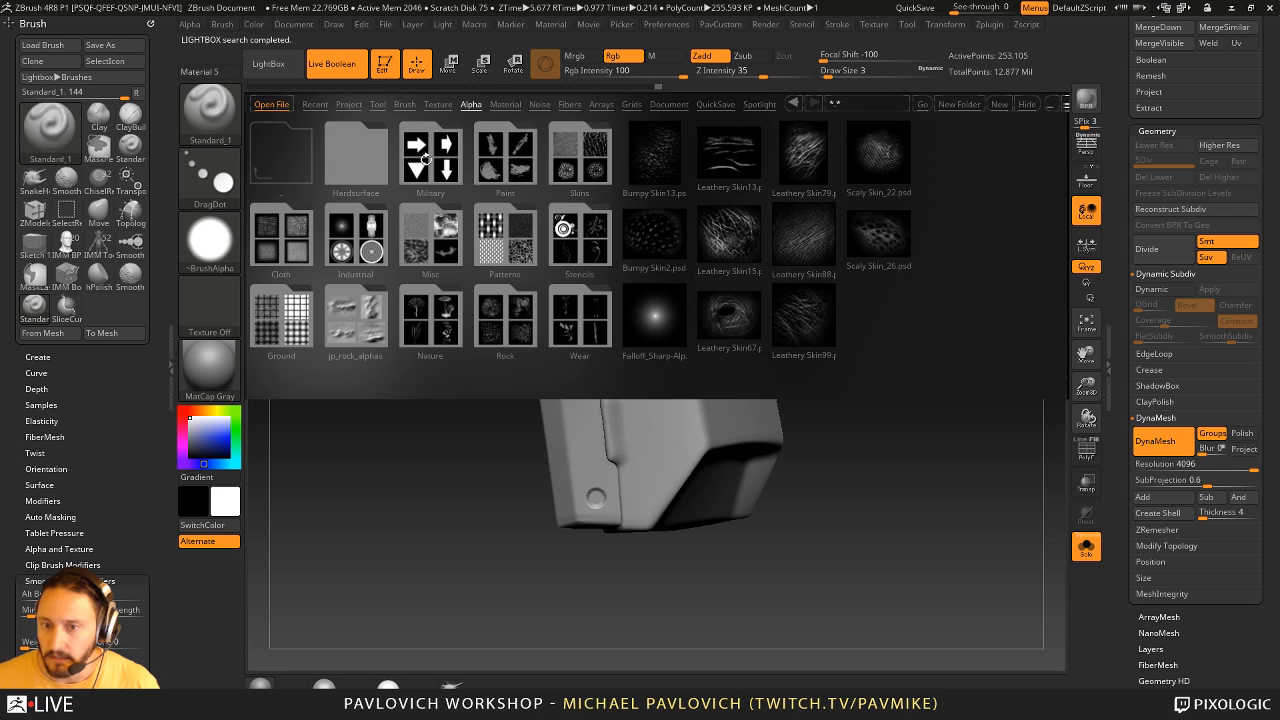
{"action": "double_click", "coordinate": [427, 158]}
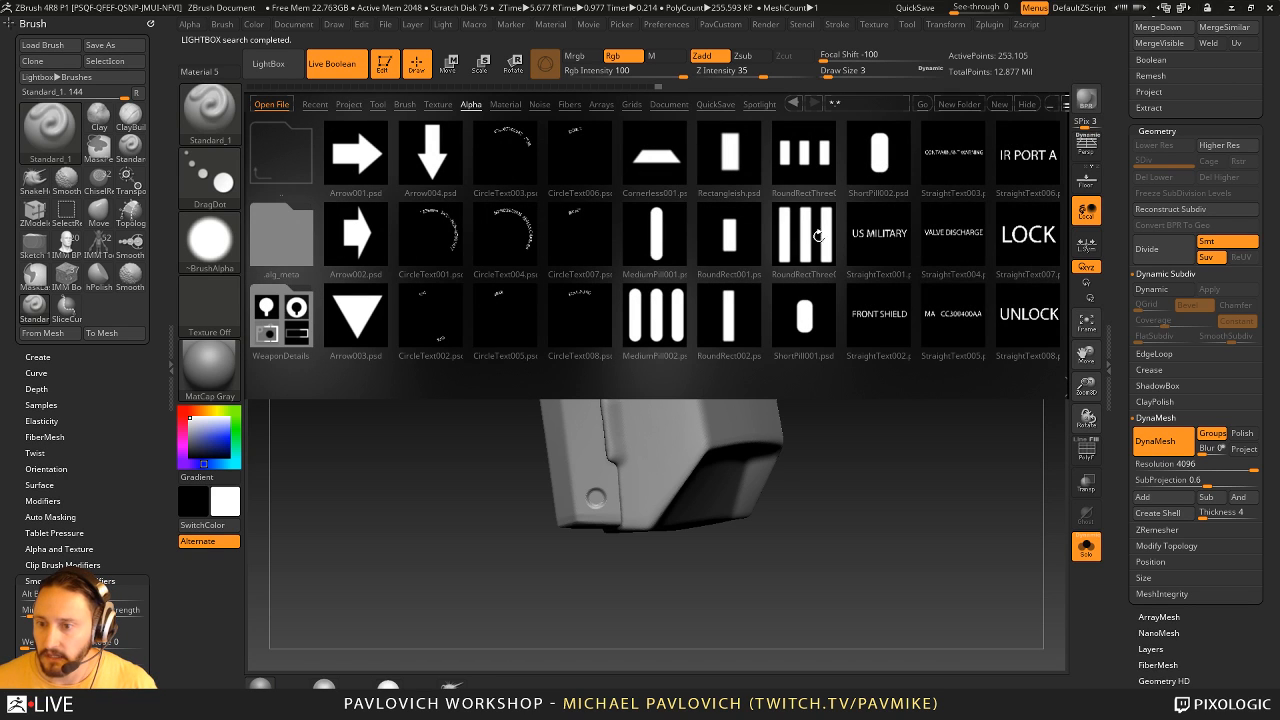
{"action": "left_click", "coordinate": [655, 311]}
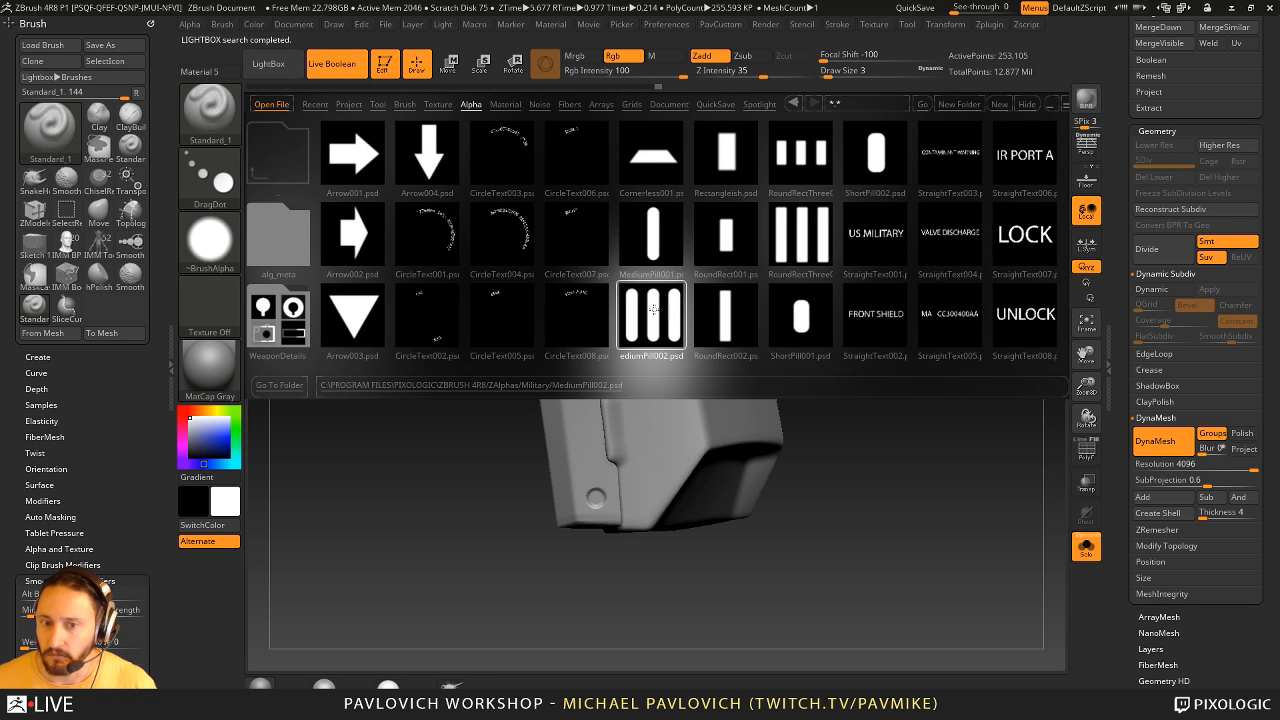
{"action": "double_click", "coordinate": [653, 311]}
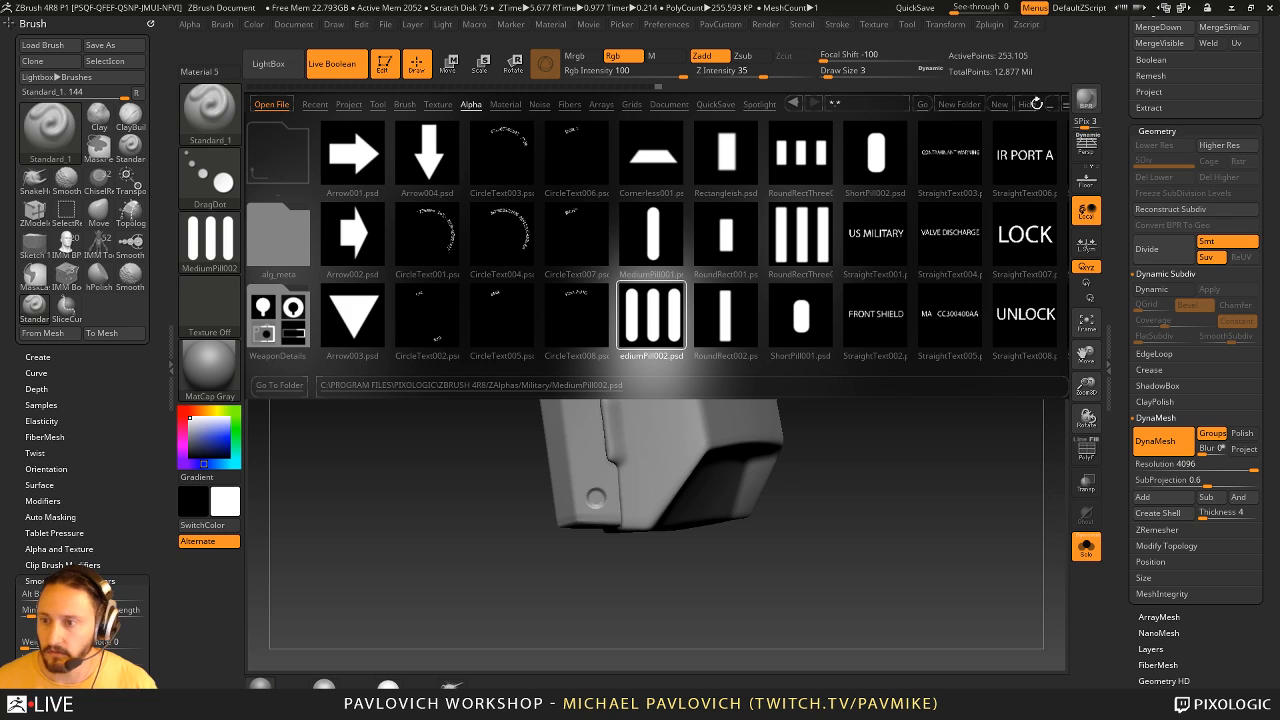
{"action": "left_click", "coordinate": [208, 175]}
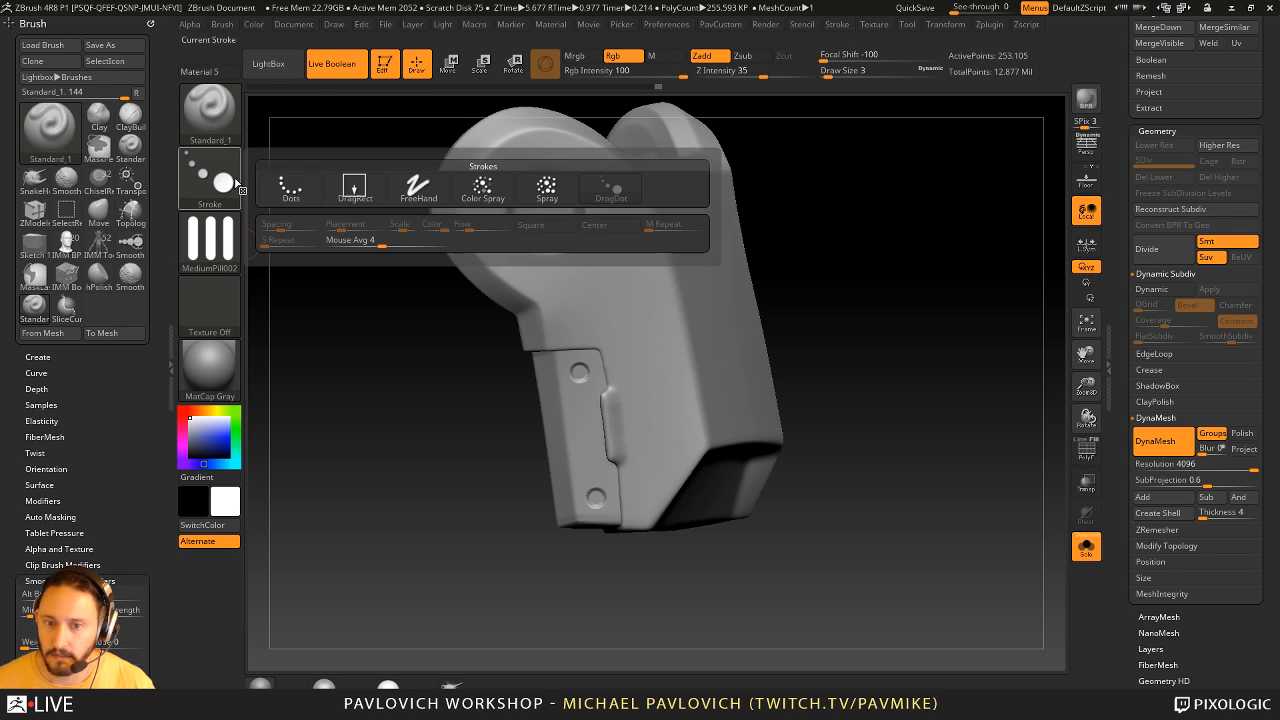
{"action": "left_click", "coordinate": [356, 190]}
- Try stamping the three-pill pattern between the panel's round details at Z Intensity 35, and undo it
{"action": "left_click_drag", "start_coordinate": [572, 434], "coordinate": [574, 470]}
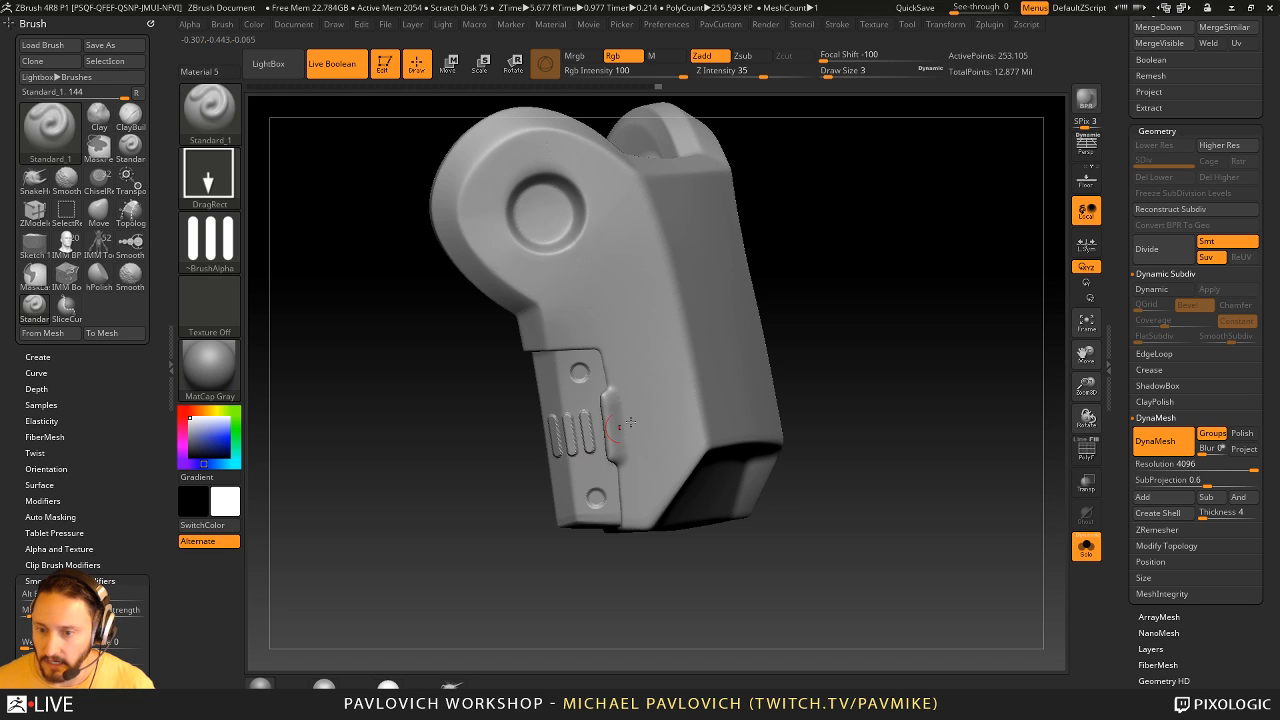
{"action": "left_click_drag", "start_coordinate": [802, 395], "coordinate": [788, 372]}
{"action": "key", "text": "ctrl+z"}
- Lower the Z Intensity to 26 and stamp the three-pill pattern between the panel's round details
{"action": "left_click_drag", "start_coordinate": [763, 74], "coordinate": [755, 75]}
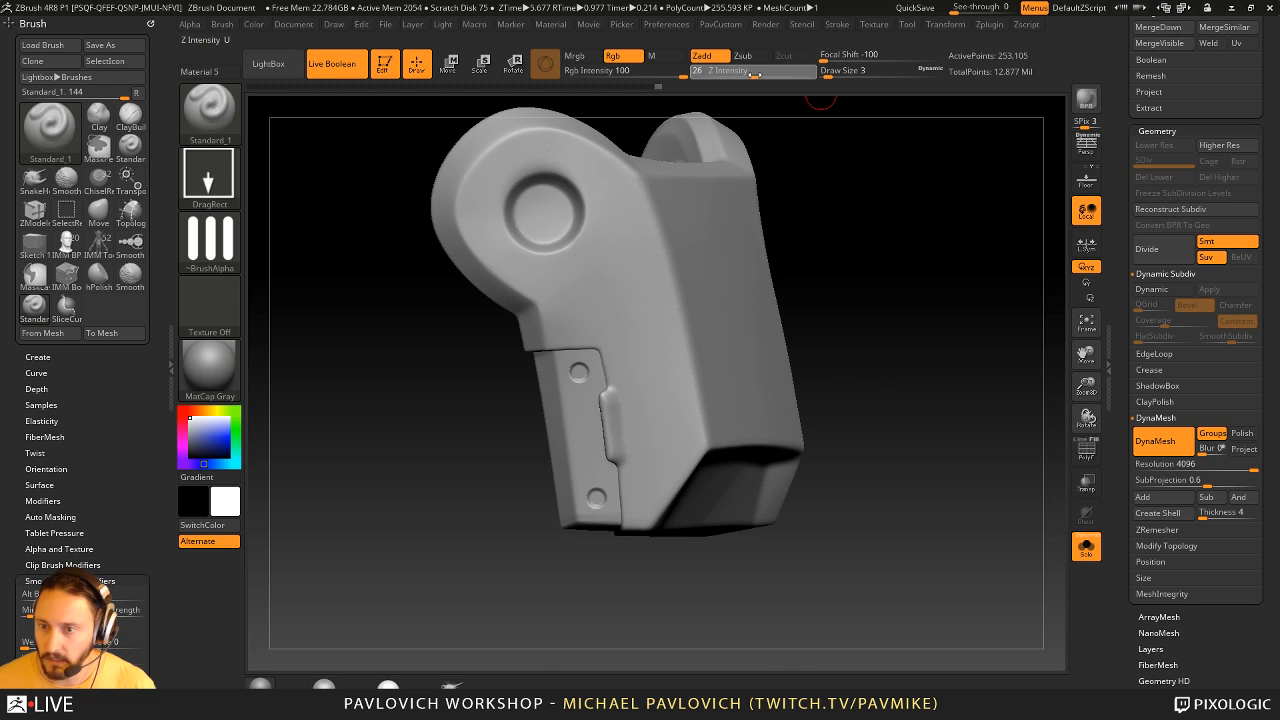
{"action": "left_click_drag", "start_coordinate": [569, 437], "coordinate": [571, 475]}
{"action": "key", "text": "shift"}
{"action": "key", "text": "ctrl+z"}
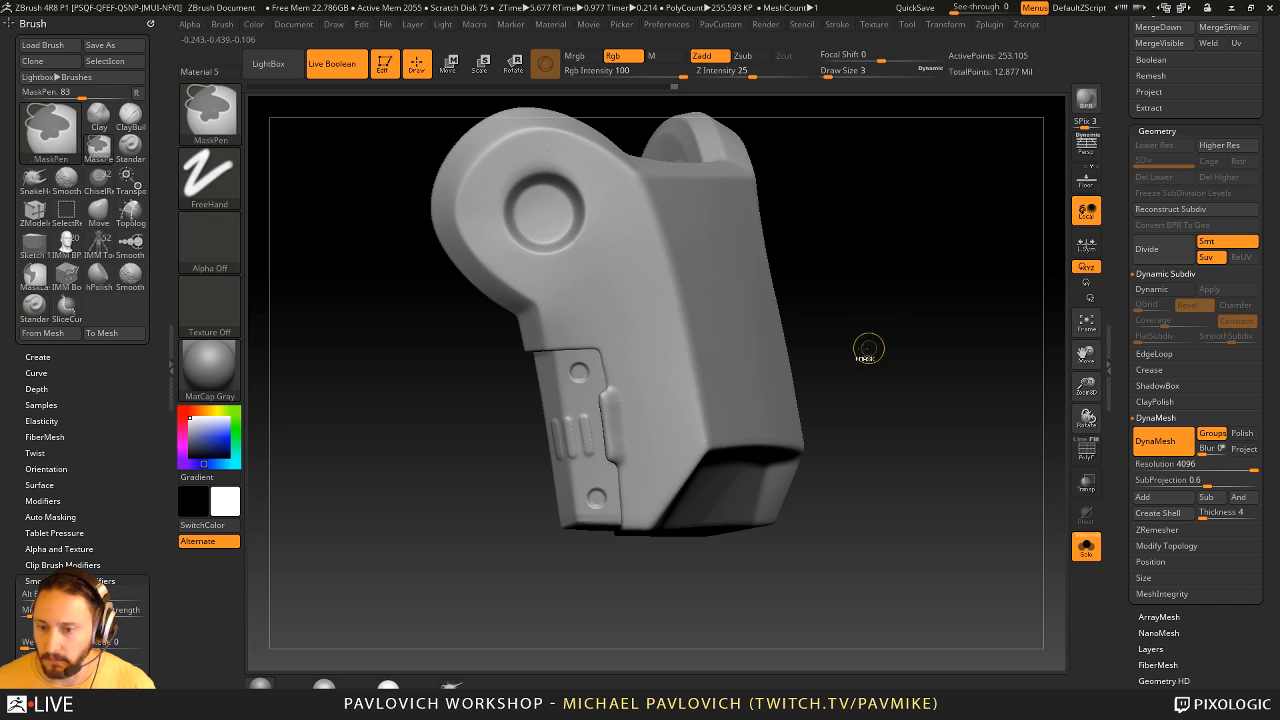
- Try smoothing the pill pattern at draw size 1, and undo back to the panel with only its round details
{"action": "mouse_move", "coordinate": [582, 445]}
{"action": "left_mouse_down", "text": "shift"}
{"action": "mouse_move", "coordinate": [626, 454]}
{"action": "mouse_move", "coordinate": [585, 400]}
{"action": "left_mouse_up", "text": "shift"}
{"action": "key", "text": "1"}
{"action": "left_click_drag", "start_coordinate": [920, 380], "coordinate": [835, 372]}
{"action": "left_click_drag", "start_coordinate": [560, 456], "coordinate": [595, 424]}
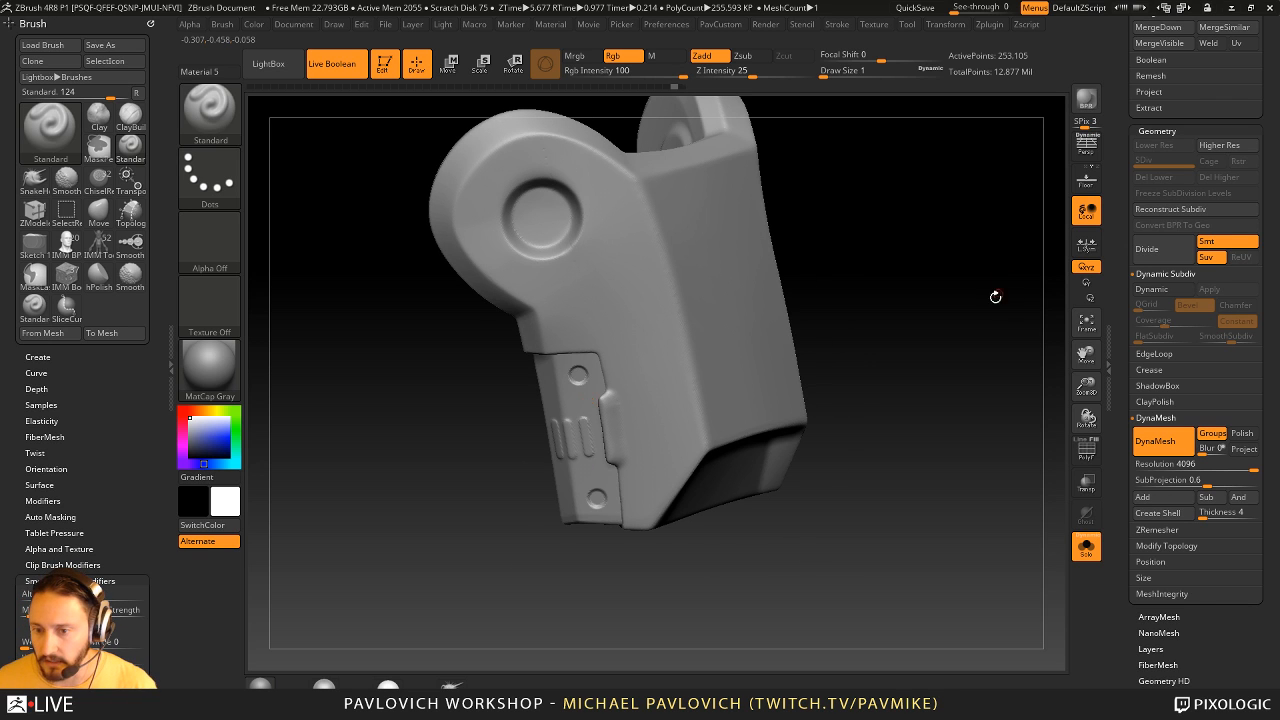
{"action": "mouse_move", "coordinate": [986, 280]}
{"action": "left_mouse_down"}
{"action": "mouse_move", "coordinate": [960, 326]}
{"action": "mouse_move", "coordinate": [937, 331]}
{"action": "mouse_move", "coordinate": [968, 333]}
{"action": "left_mouse_up"}
{"action": "key", "text": "ctrl"}
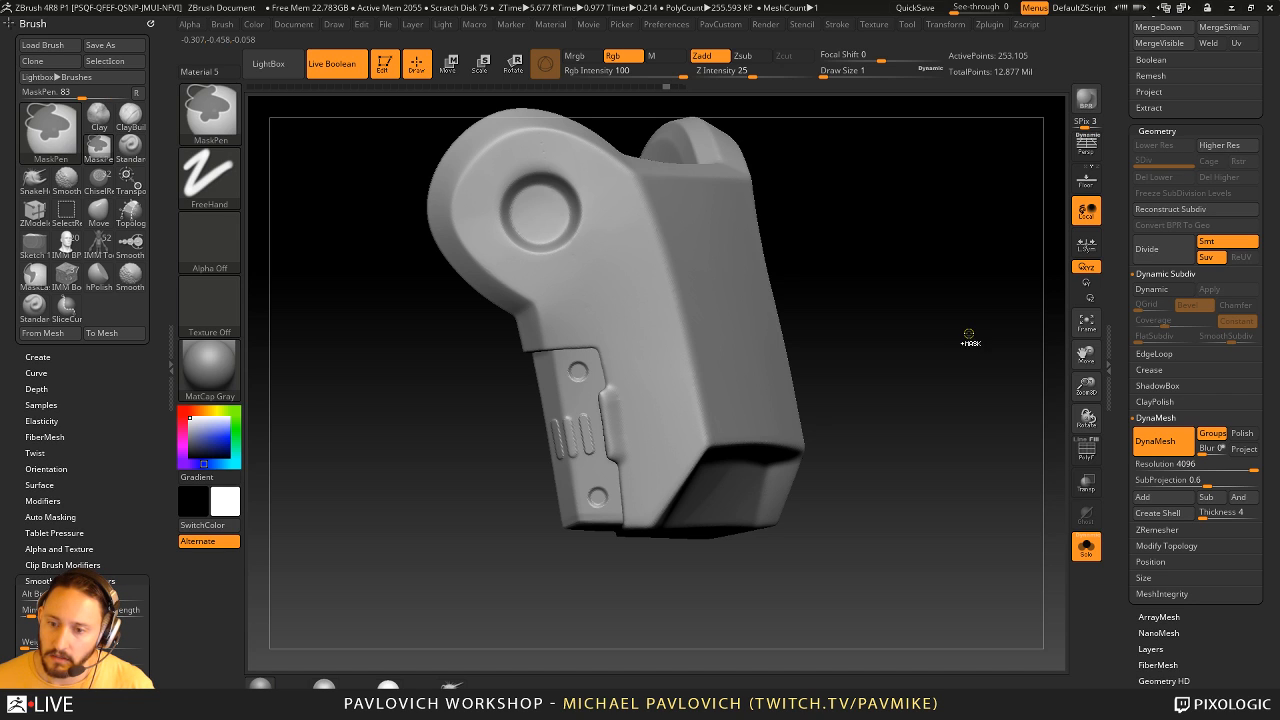
{"action": "key", "text": "ctrl+z"}
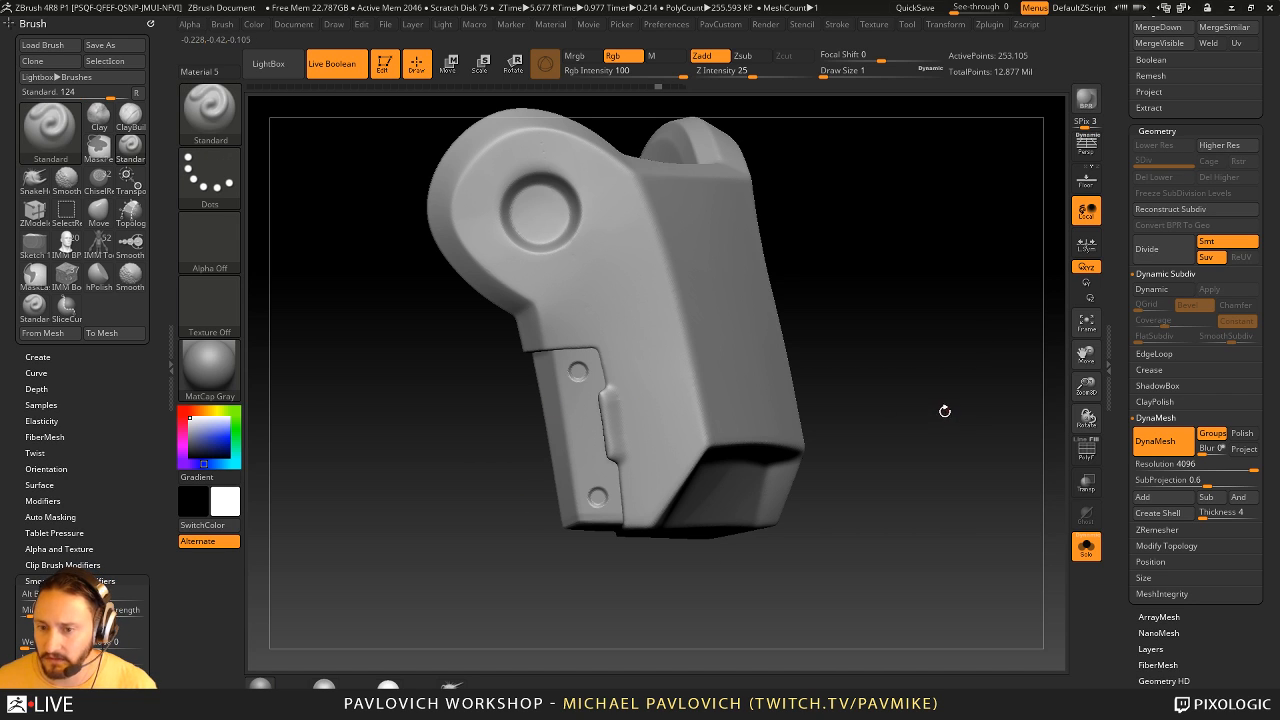
- Select the Standard_1 brush and load the Arrow003 triangle alpha from the Military folder
{"action": "key", "text": "b"}
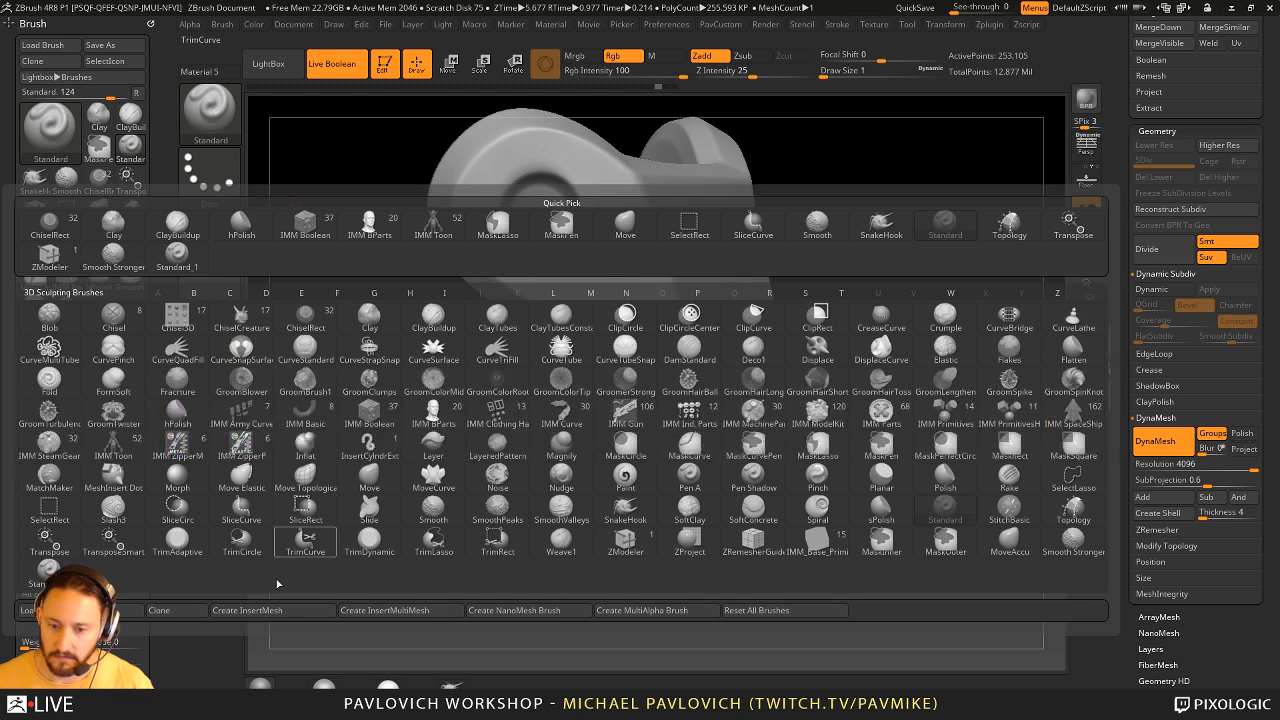
{"action": "left_click", "coordinate": [53, 575]}
{"action": "key", "text": "comma"}
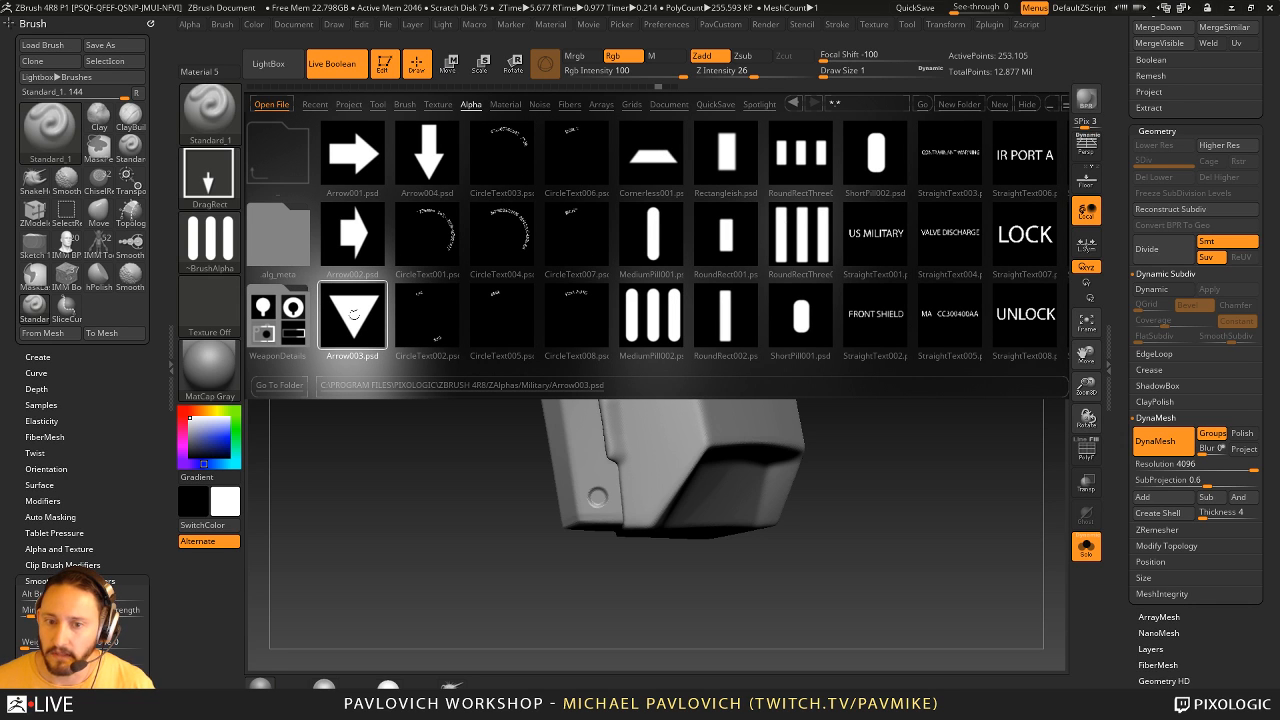
{"action": "double_click", "coordinate": [353, 313]}
{"action": "left_click", "coordinate": [1027, 105]}
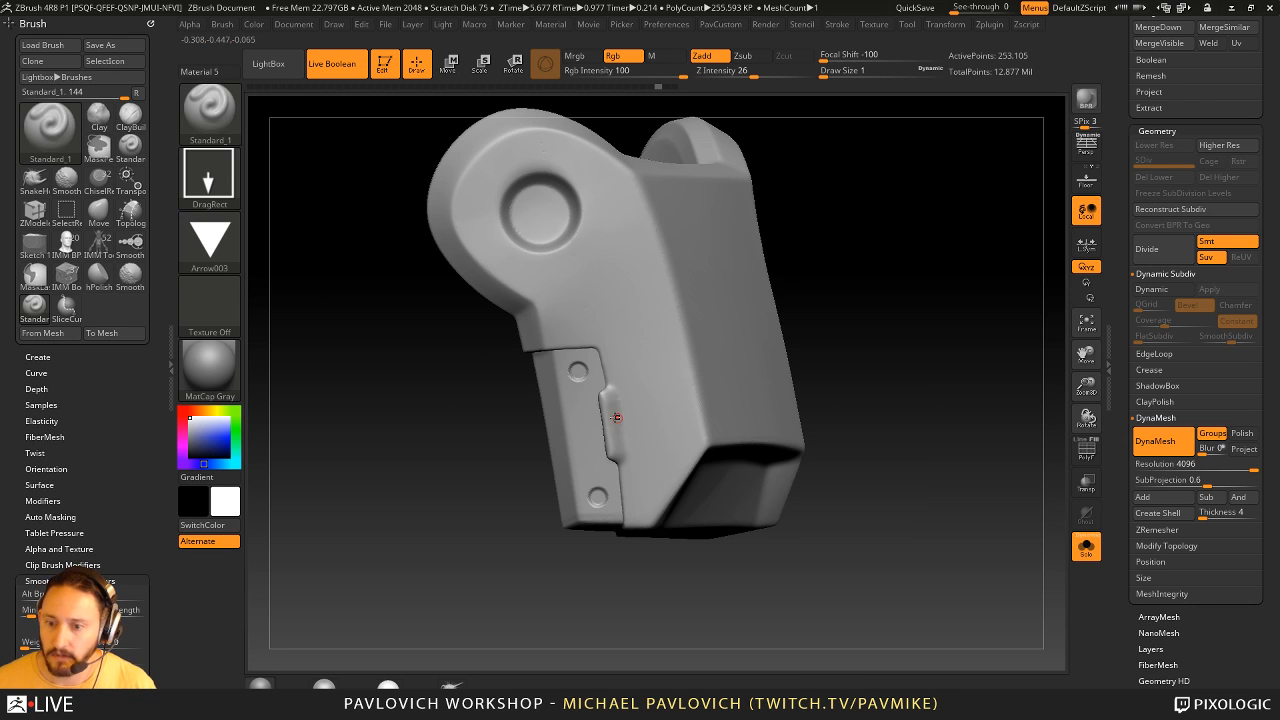
- Stamp two upright triangles between the panel's round details at draw size 4, undoing the sideways trial stamp
{"action": "key", "text": "bracketright"}
{"action": "key", "text": "bracketright"}
{"action": "key", "text": "bracketright"}
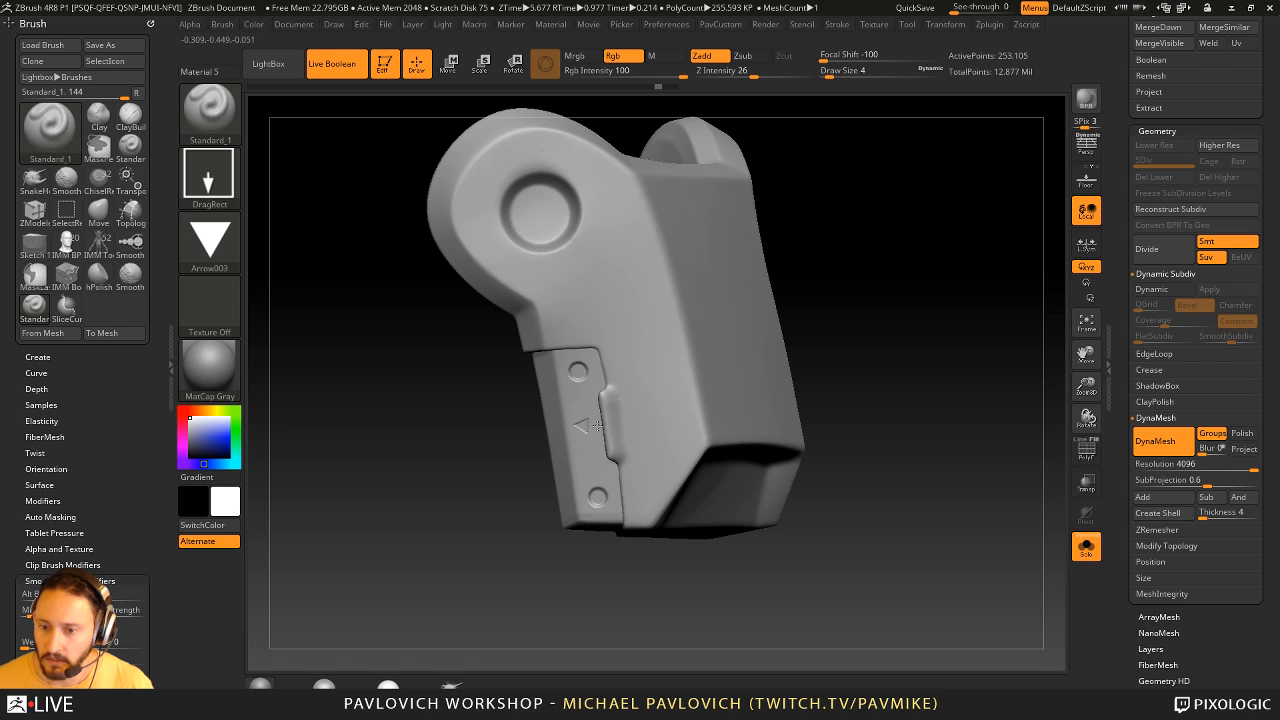
{"action": "key", "text": "ctrl+z"}
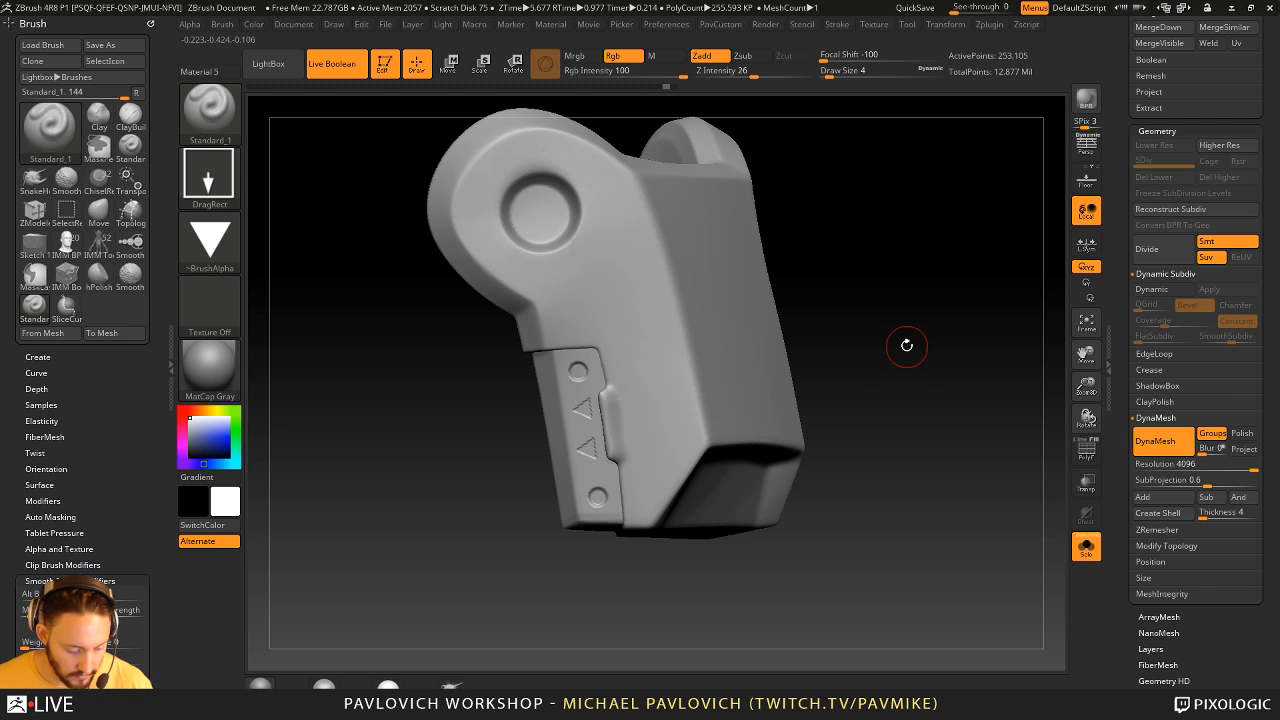
- Select the IMM ModelKit brush and pick its Cones_3 insert mesh
{"action": "key", "text": "b"}
{"action": "key", "text": "i"}
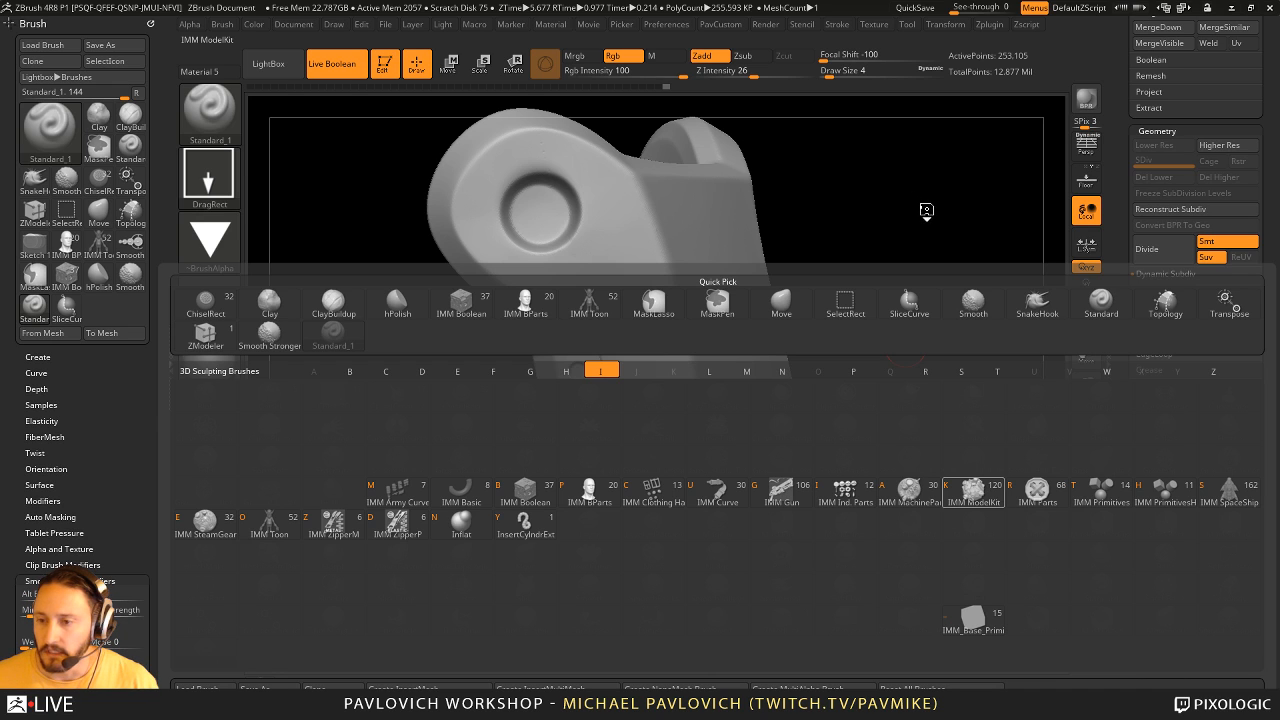
{"action": "key", "text": "k"}
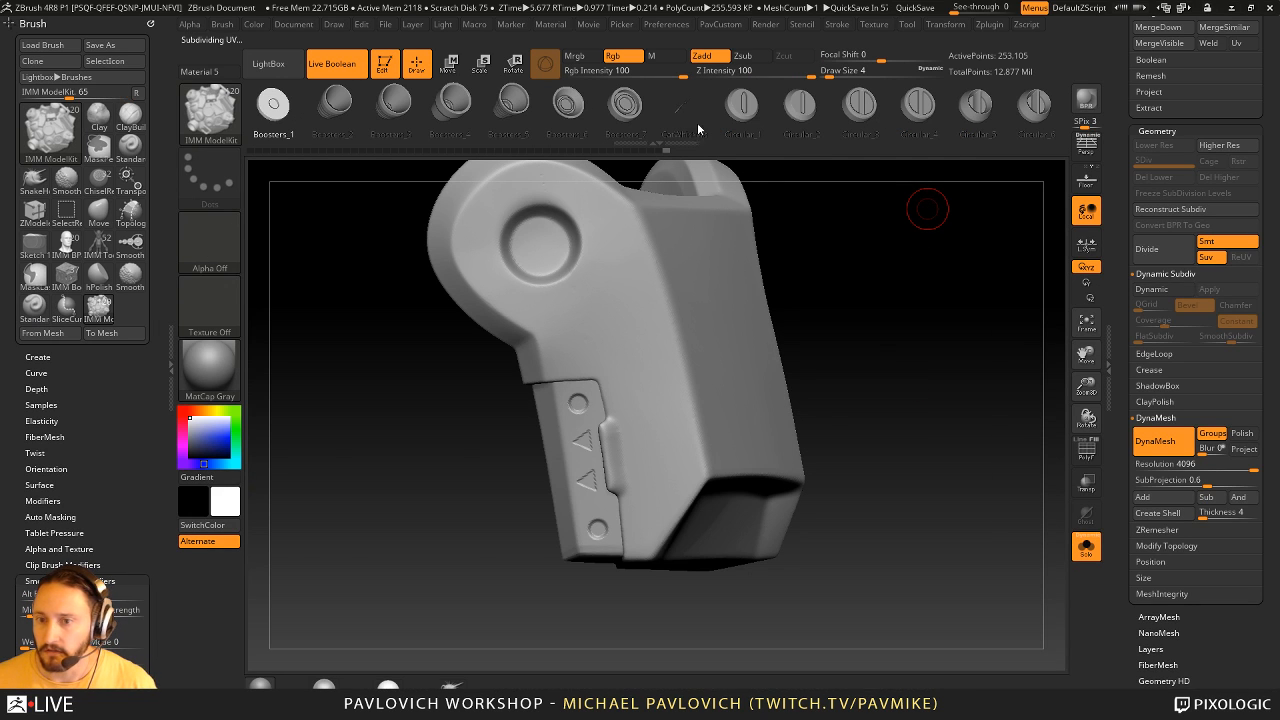
{"action": "key", "text": "m"}
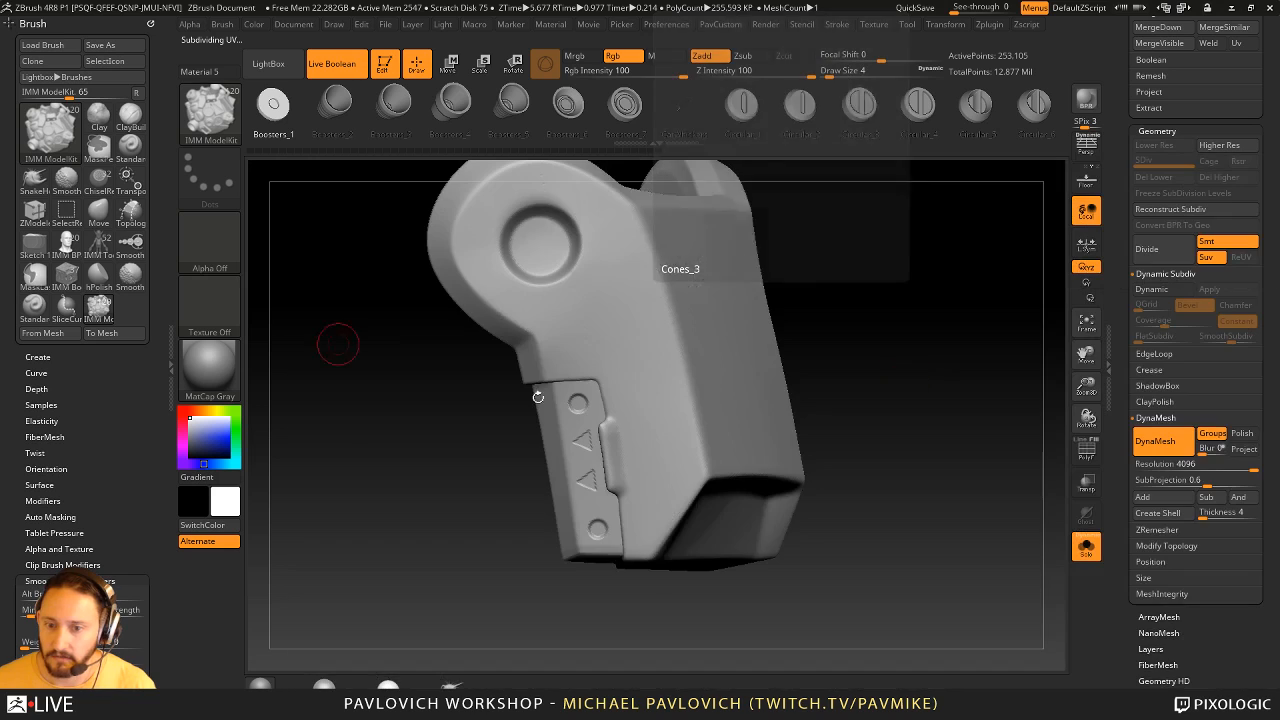
{"action": "left_click_drag", "start_coordinate": [866, 345], "coordinate": [896, 334]}
- Turn off Solo and insert the Cones_3 part into the shin guard's round recess, undoing the first trial placement
{"action": "left_click_drag", "start_coordinate": [566, 367], "coordinate": [594, 386]}
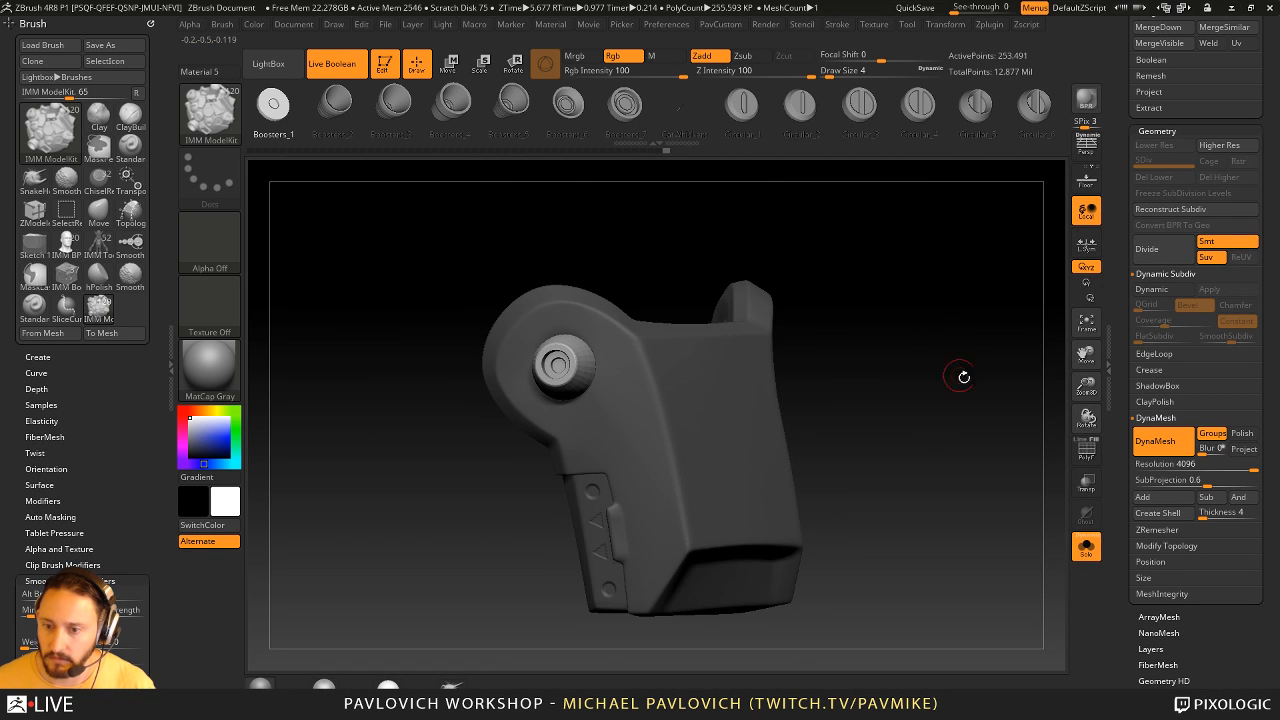
{"action": "key", "text": "ctrl+z"}
{"action": "left_click", "coordinate": [1086, 547]}
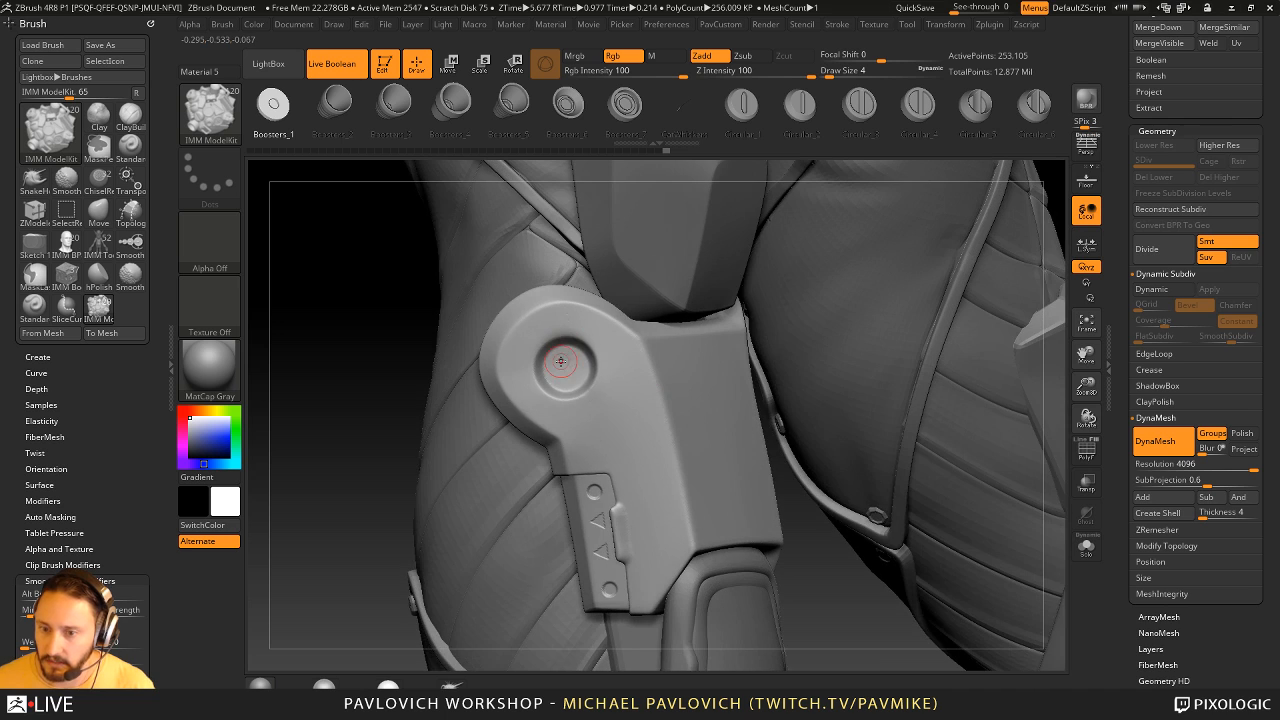
{"action": "left_click_drag", "start_coordinate": [566, 366], "coordinate": [588, 385]}
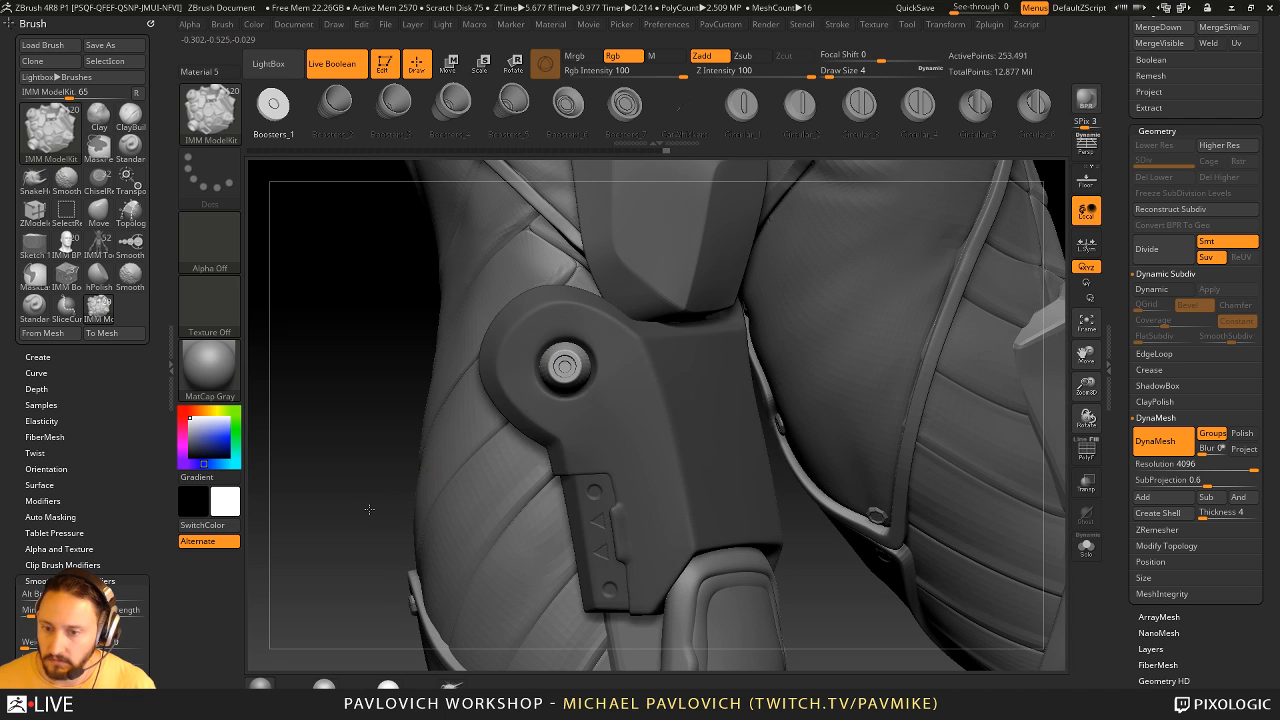
- Split the unmasked cone into its own subtool and move it deeper into the shin guard's round recess
{"action": "left_click_drag", "start_coordinate": [390, 452], "coordinate": [640, 430]}
{"action": "key", "text": "2"}
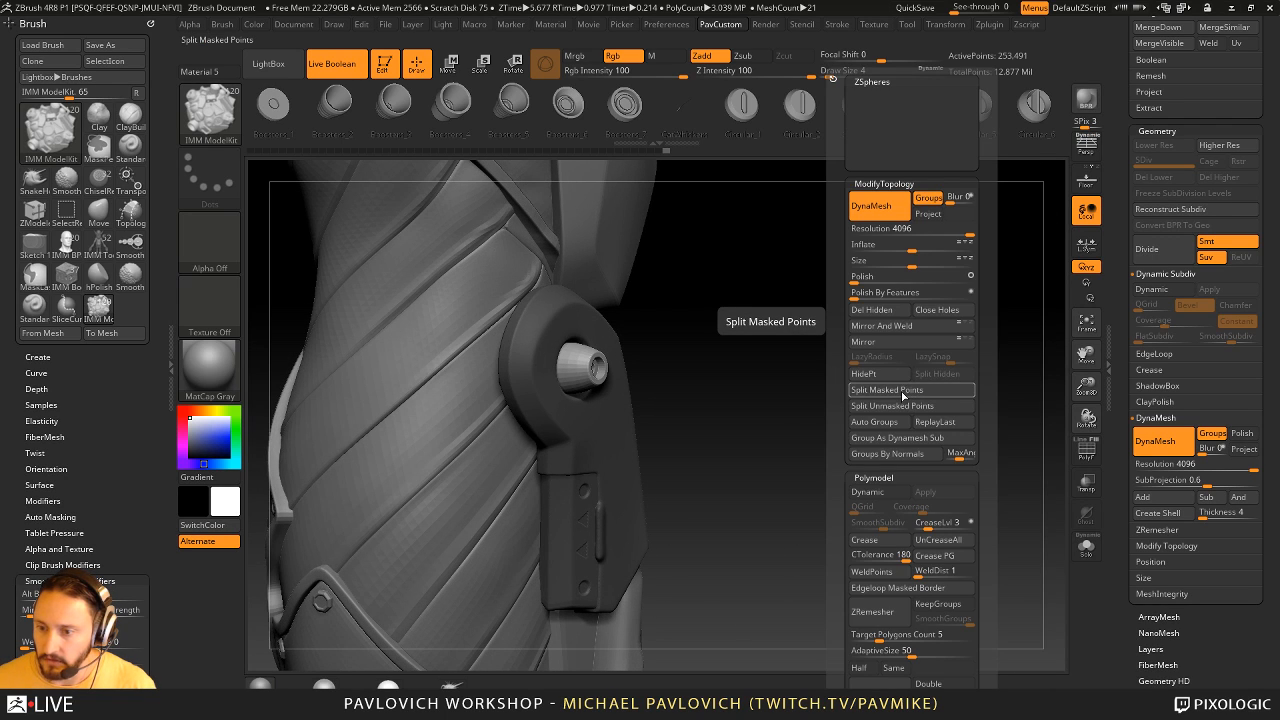
{"action": "left_click", "coordinate": [899, 406]}
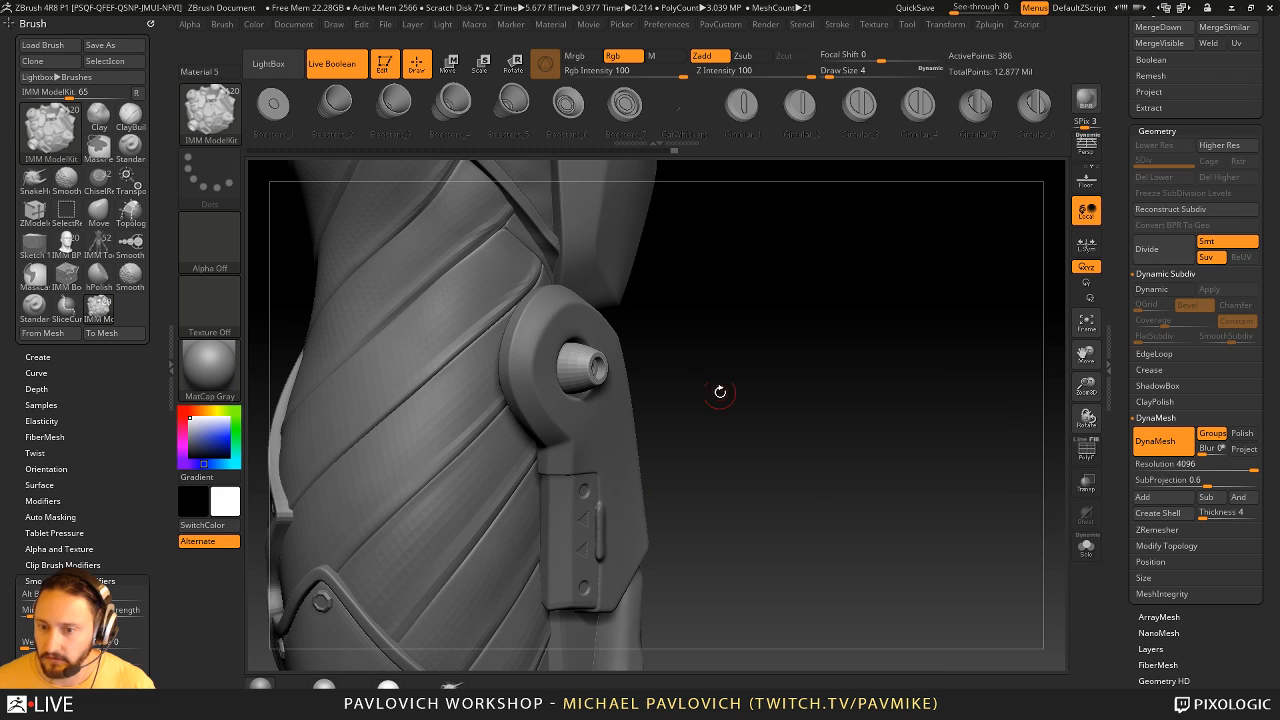
{"action": "key", "text": "w"}
{"action": "left_click_drag", "start_coordinate": [599, 367], "coordinate": [575, 368]}
{"action": "key", "text": "q"}
{"action": "mouse_move", "coordinate": [965, 375]}
{"action": "left_mouse_down"}
{"action": "mouse_move", "coordinate": [891, 383]}
{"action": "mouse_move", "coordinate": [894, 420]}
{"action": "mouse_move", "coordinate": [892, 400]}
{"action": "mouse_move", "coordinate": [860, 414]}
{"action": "mouse_move", "coordinate": [945, 414]}
{"action": "left_mouse_up"}
- Select the Standard brush and make the shin guard the active subtool
{"action": "key", "text": "b"}
{"action": "key", "text": "s"}
{"action": "key", "text": "t"}
{"action": "left_click", "coordinate": [578, 433], "text": "alt"}
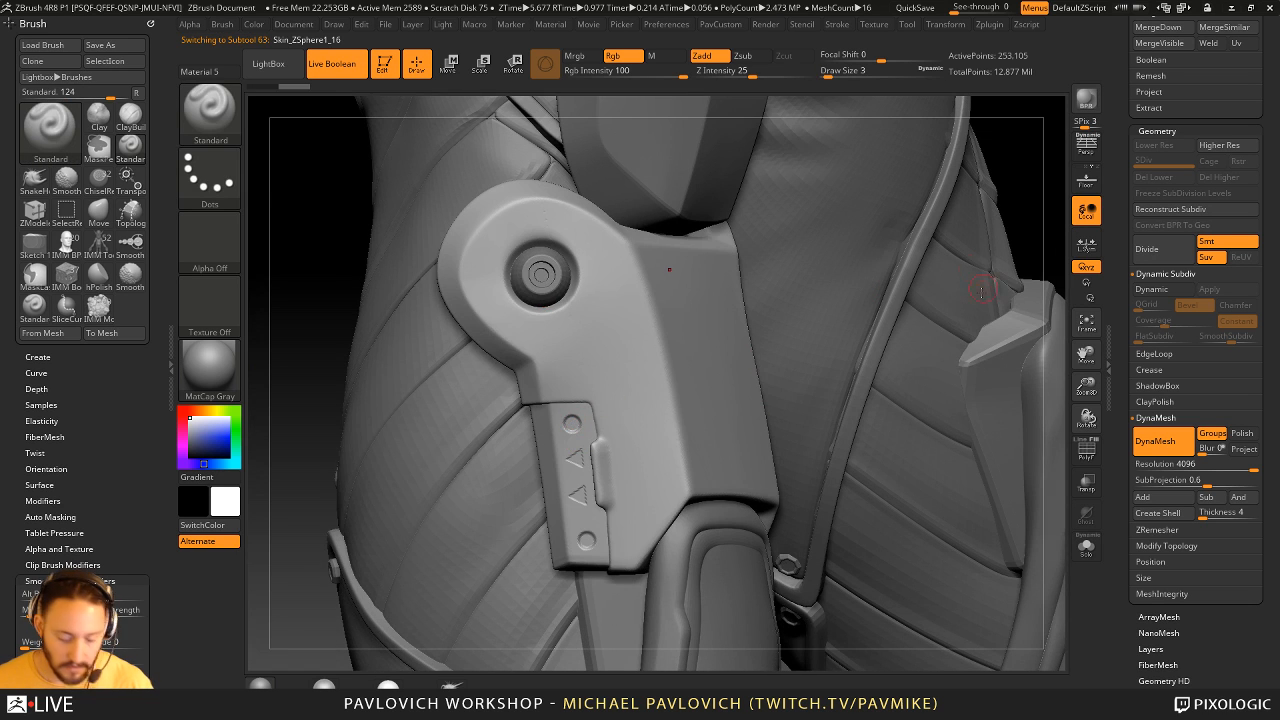
- Try inserting the IMM ModelKit Fasteners_4 screw on the rear panel's upper round detail, and undo it
{"action": "key", "text": "b"}
{"action": "key", "text": "i"}
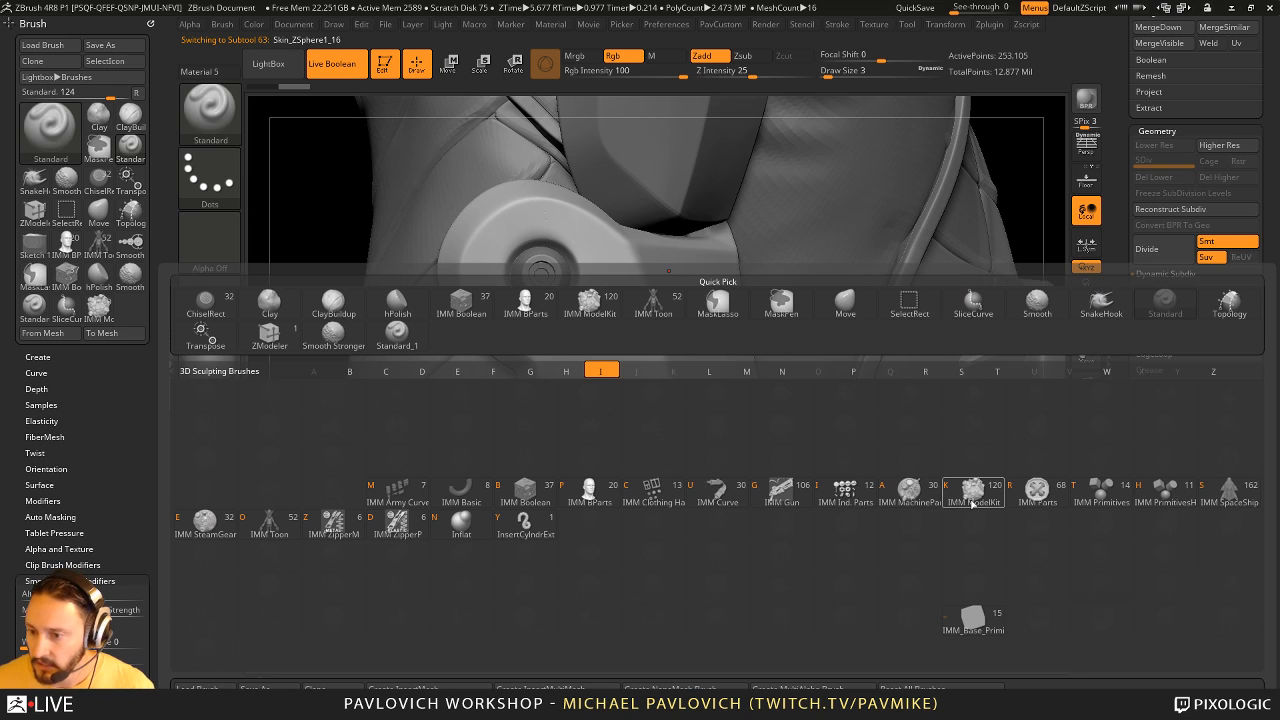
{"action": "mouse_move", "coordinate": [971, 503]}
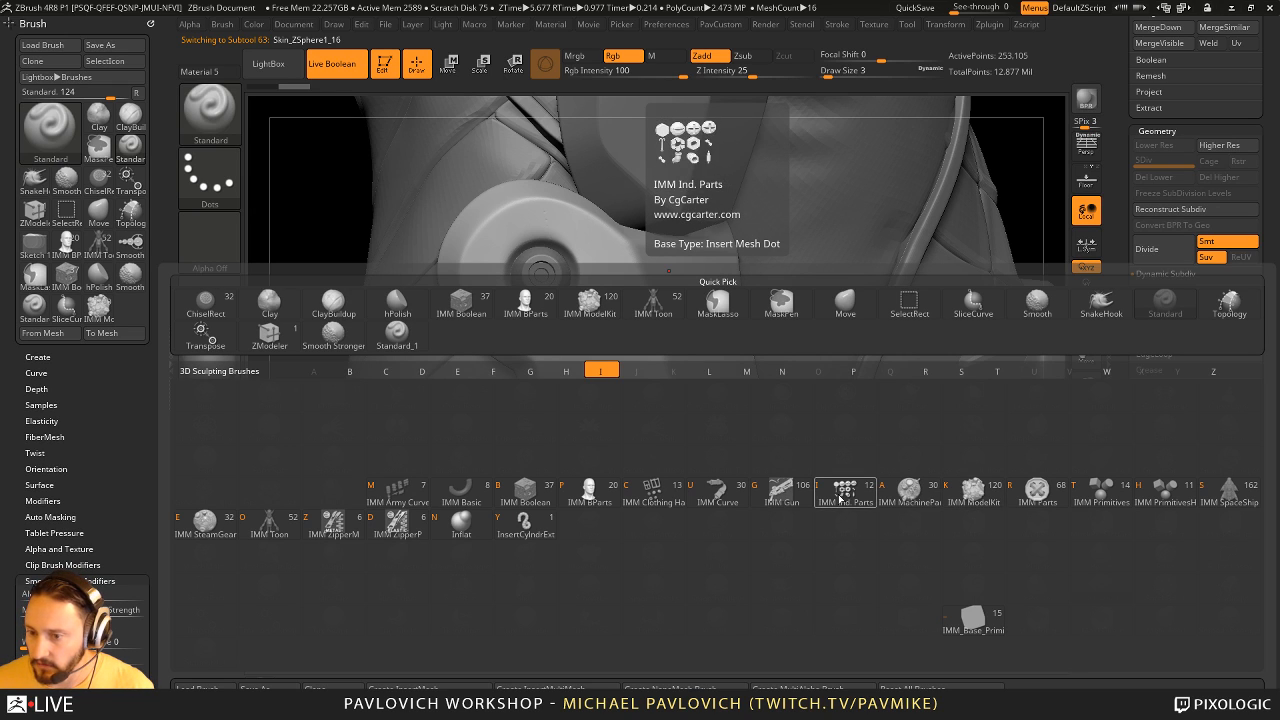
{"action": "left_click", "coordinate": [973, 492]}
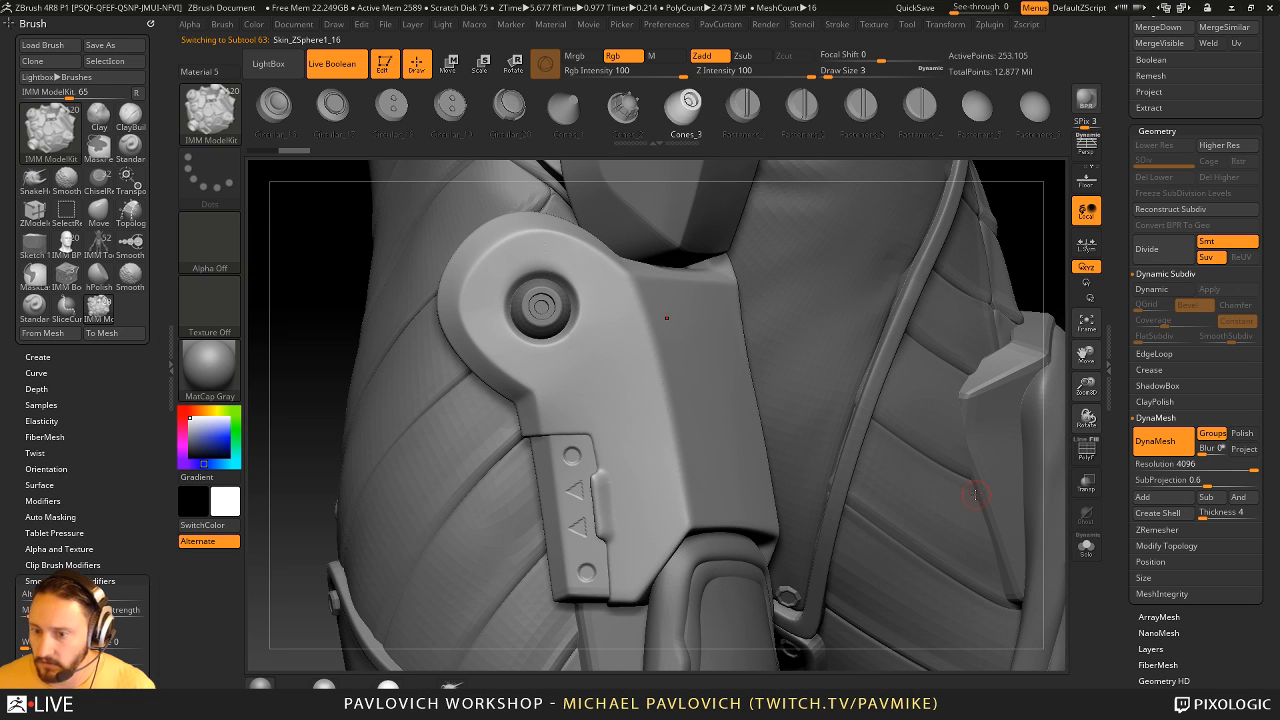
{"action": "key", "text": "m"}
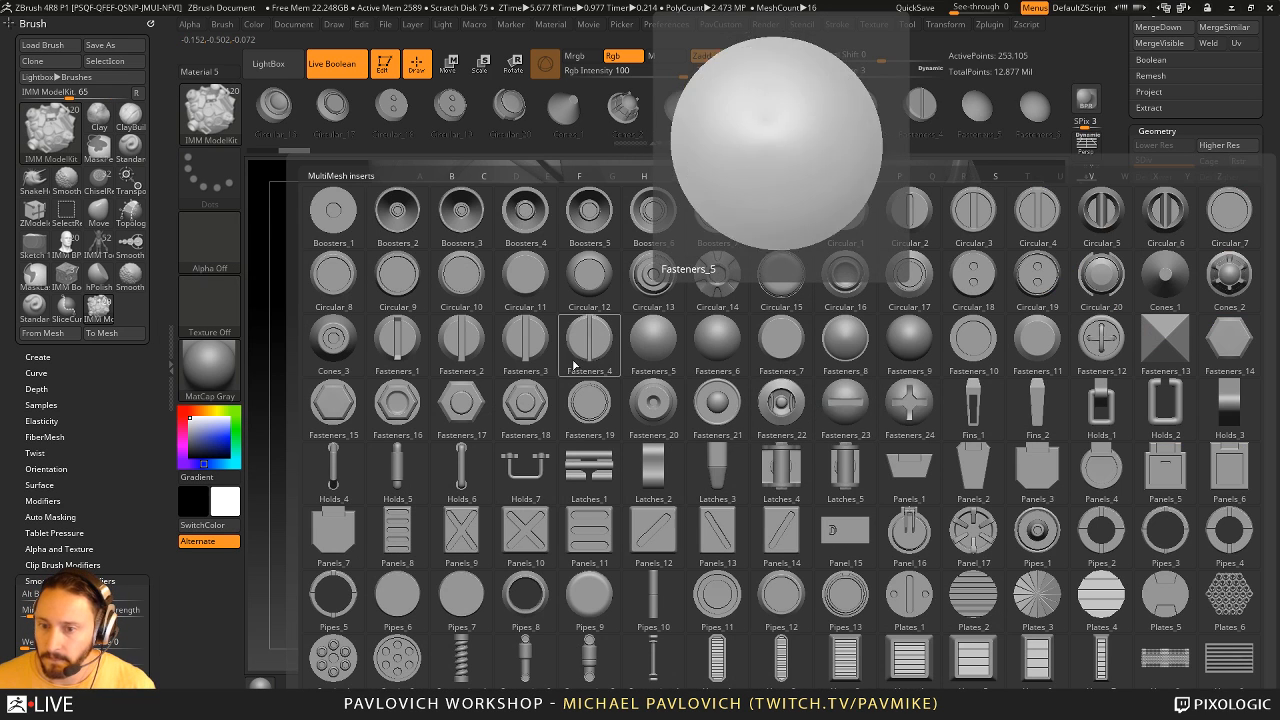
{"action": "left_click", "coordinate": [596, 341]}
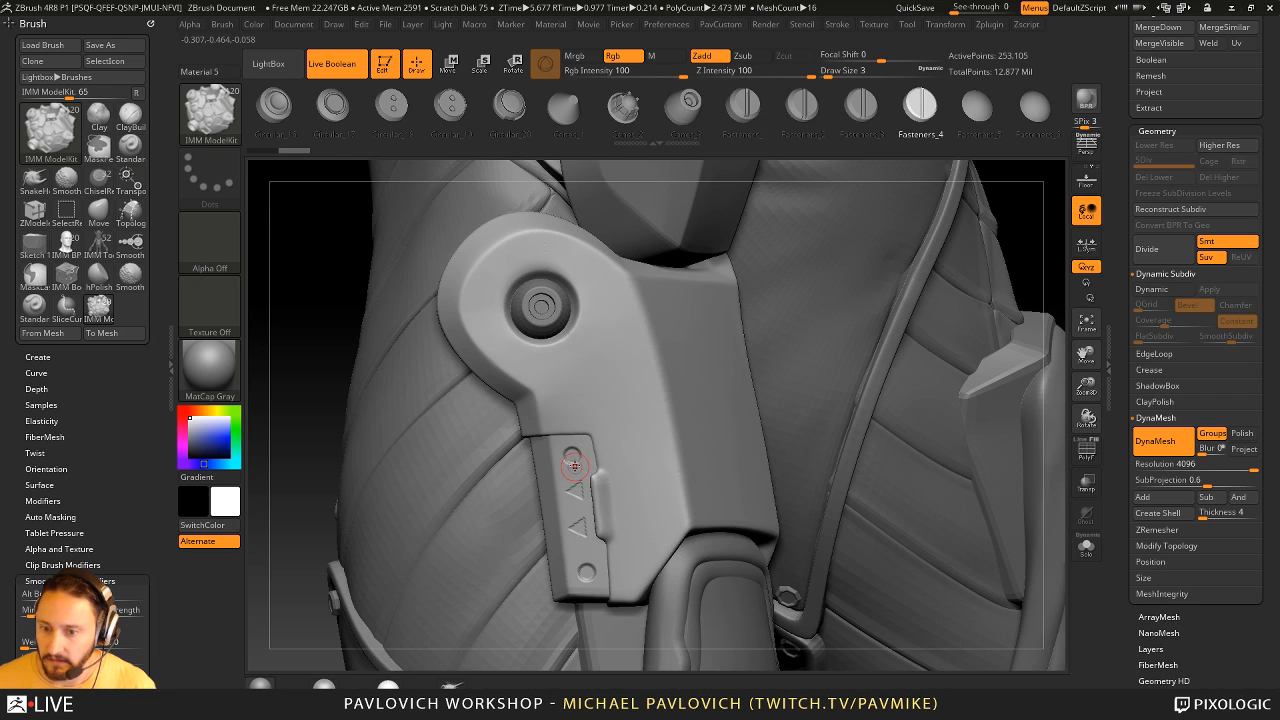
{"action": "left_click_drag", "start_coordinate": [580, 460], "coordinate": [582, 461]}
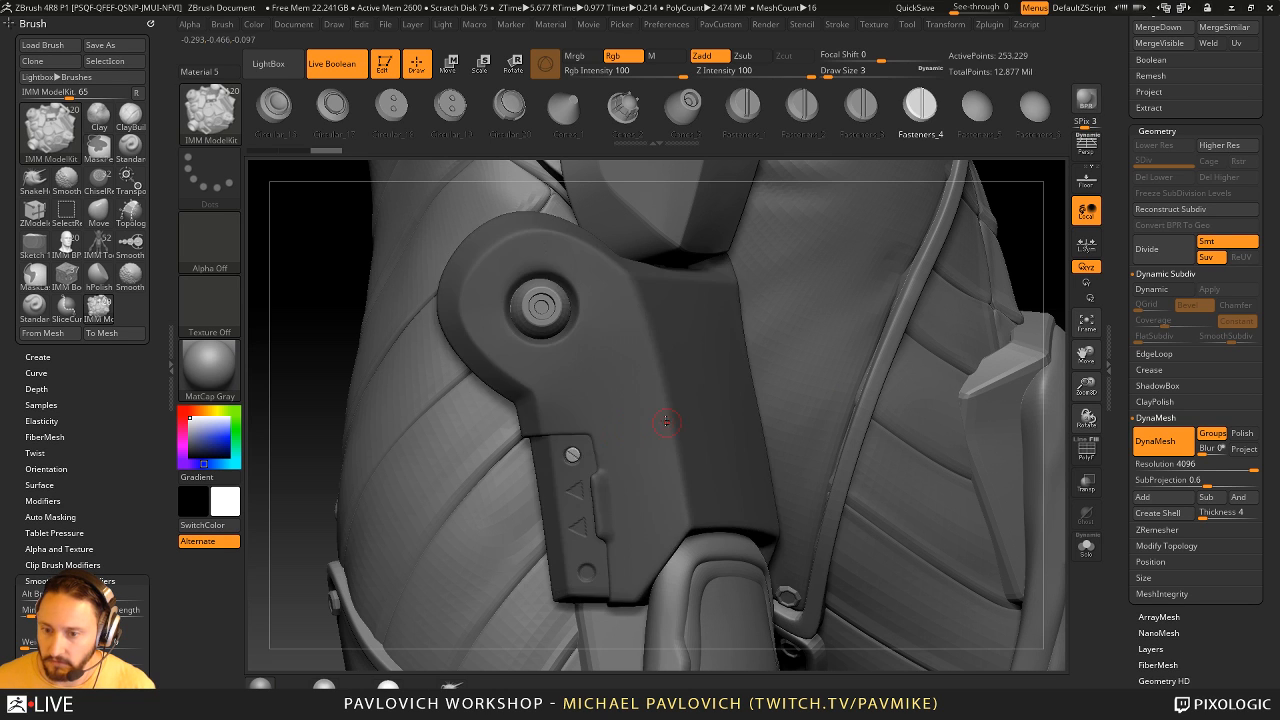
{"action": "key", "text": "ctrl+z"}
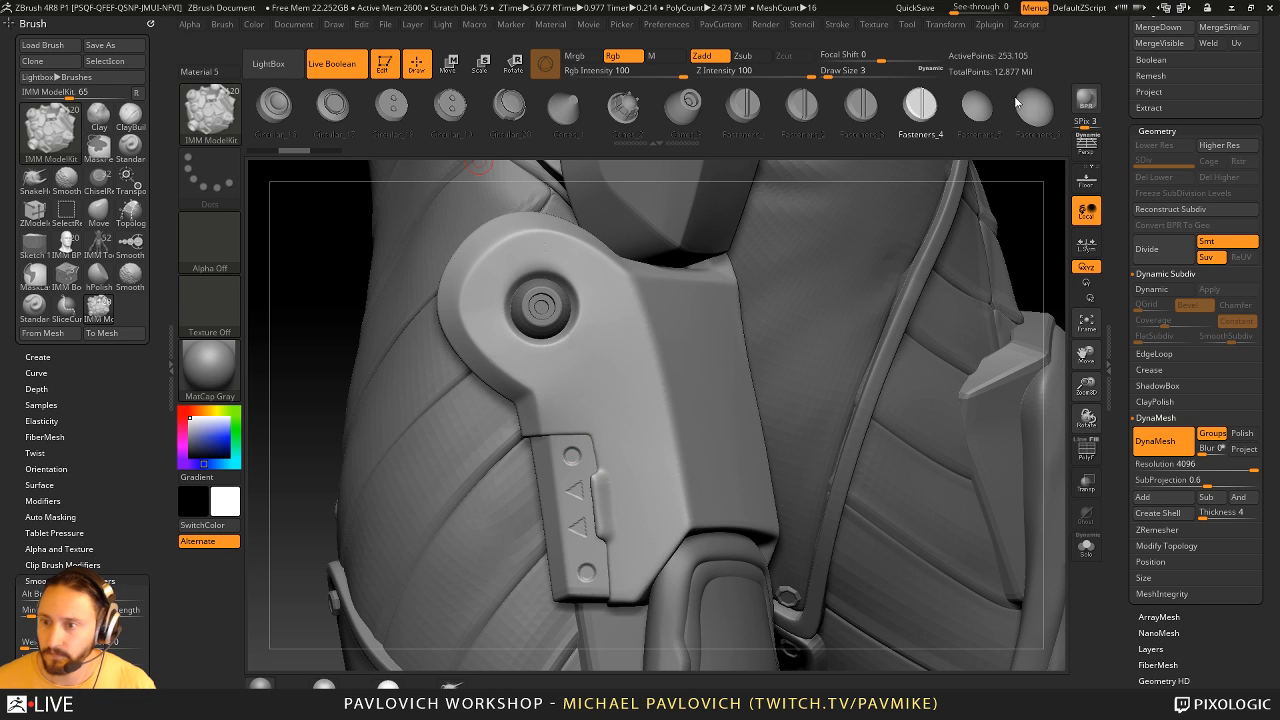
- Turn off Live Boolean and try another Fasteners_4 screw on the upper round detail, undoing the trial
{"action": "mouse_move", "coordinate": [303, 277]}
{"action": "left_mouse_down", "text": "alt"}
{"action": "mouse_move", "coordinate": [317, 297]}
{"action": "mouse_move", "coordinate": [296, 268]}
{"action": "left_mouse_up", "text": "alt"}
{"action": "left_click", "coordinate": [234, 244]}
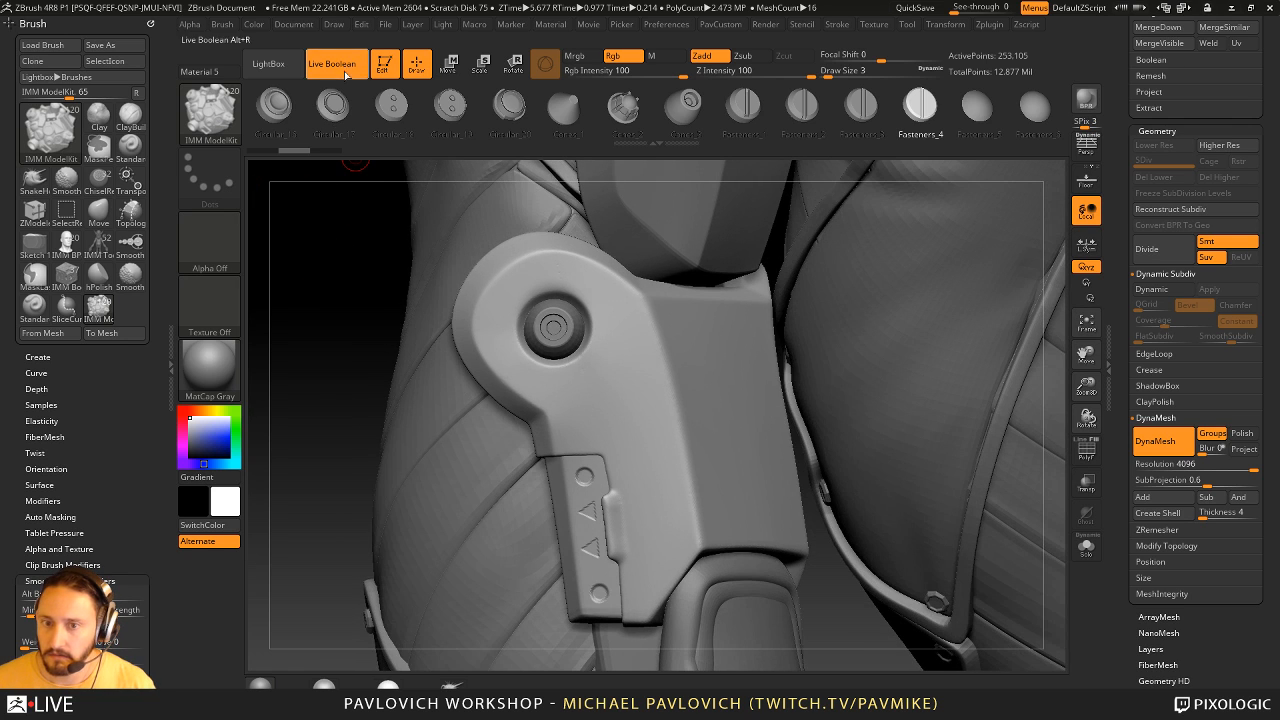
{"action": "left_click", "coordinate": [335, 65]}
{"action": "left_click_drag", "start_coordinate": [333, 325], "coordinate": [315, 273], "text": "alt"}
{"action": "left_click_drag", "start_coordinate": [567, 424], "coordinate": [587, 429]}
{"action": "key", "text": "ctrl+z"}
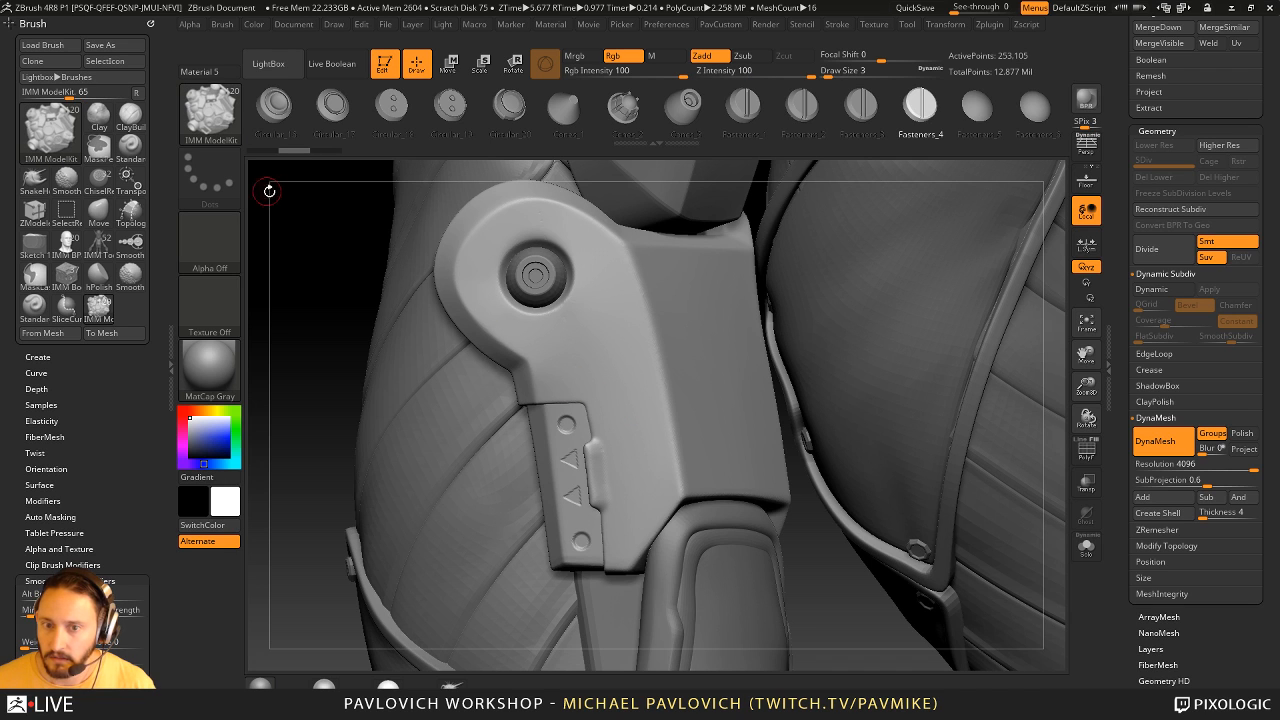
- Reselect the IMM ModelKit brush and pick its Fasteners_1 slotted screw insert
{"action": "left_click_drag", "start_coordinate": [307, 222], "coordinate": [306, 228]}
{"action": "key", "text": "b"}
{"action": "key", "text": "s"}
{"action": "key", "text": "t"}
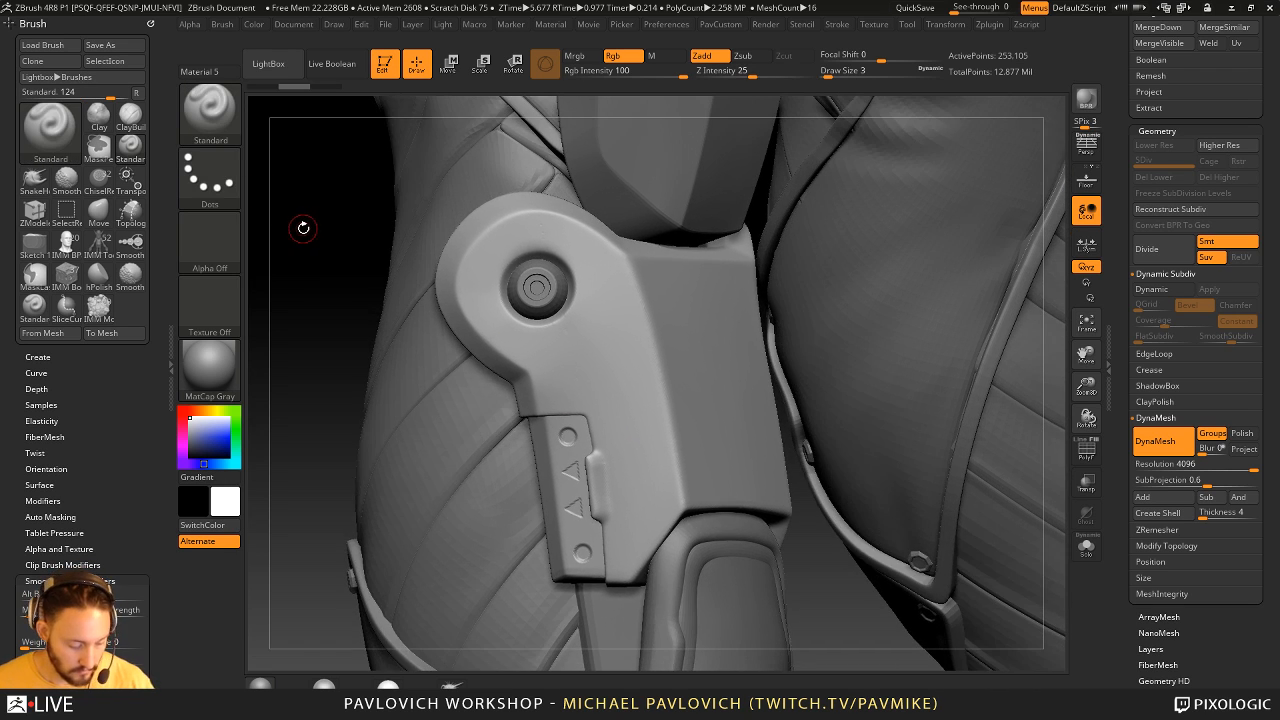
{"action": "key", "text": "b"}
{"action": "key", "text": "i"}
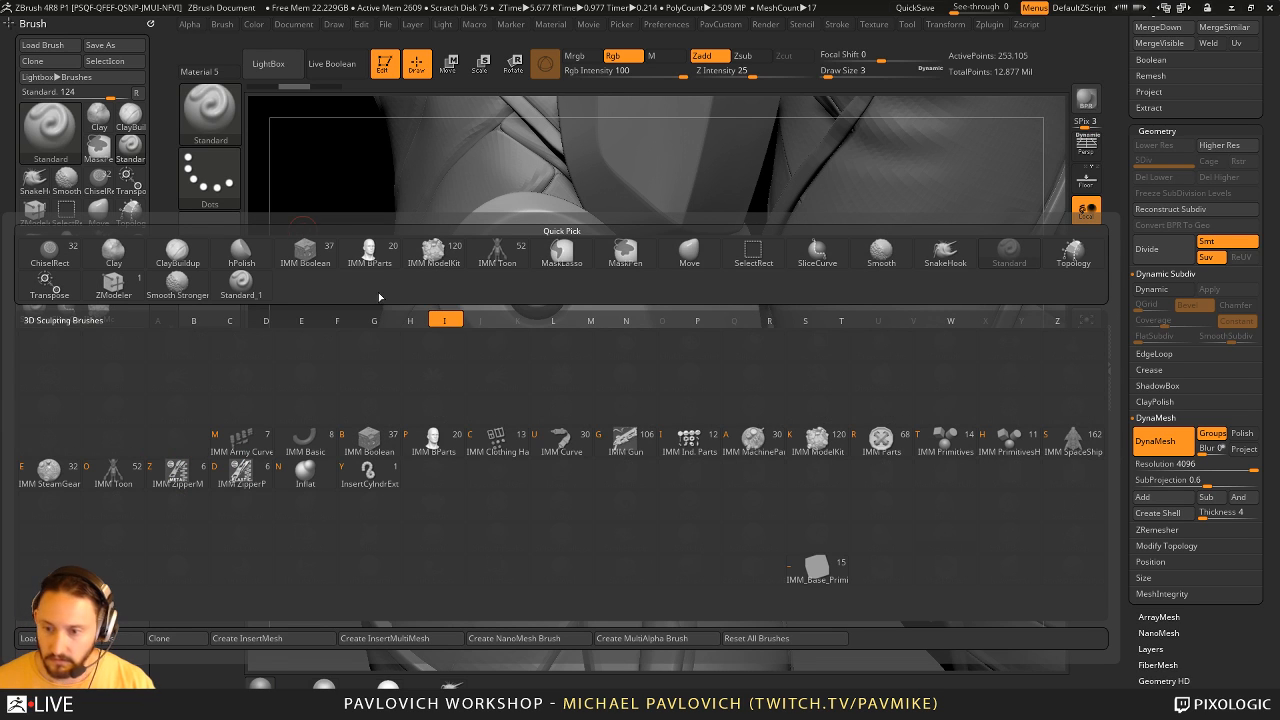
{"action": "left_click", "coordinate": [815, 441]}
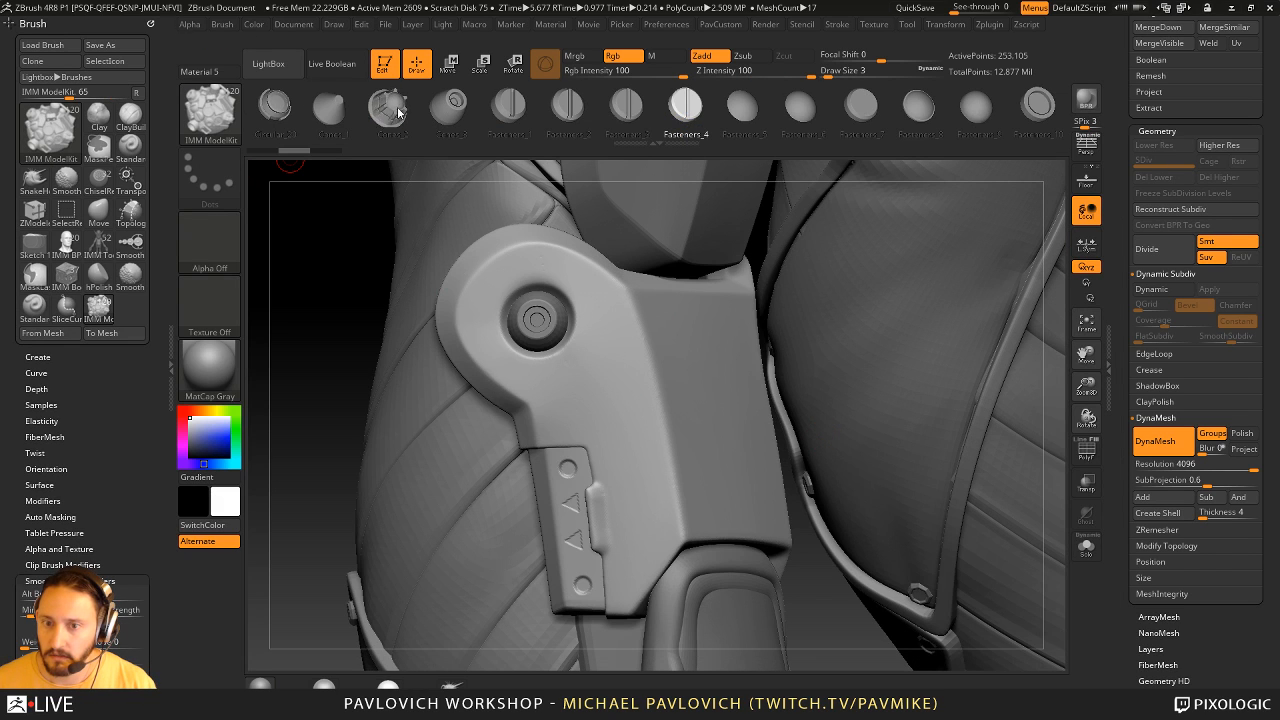
{"action": "left_click", "coordinate": [350, 108]}
{"action": "left_click", "coordinate": [524, 110]}
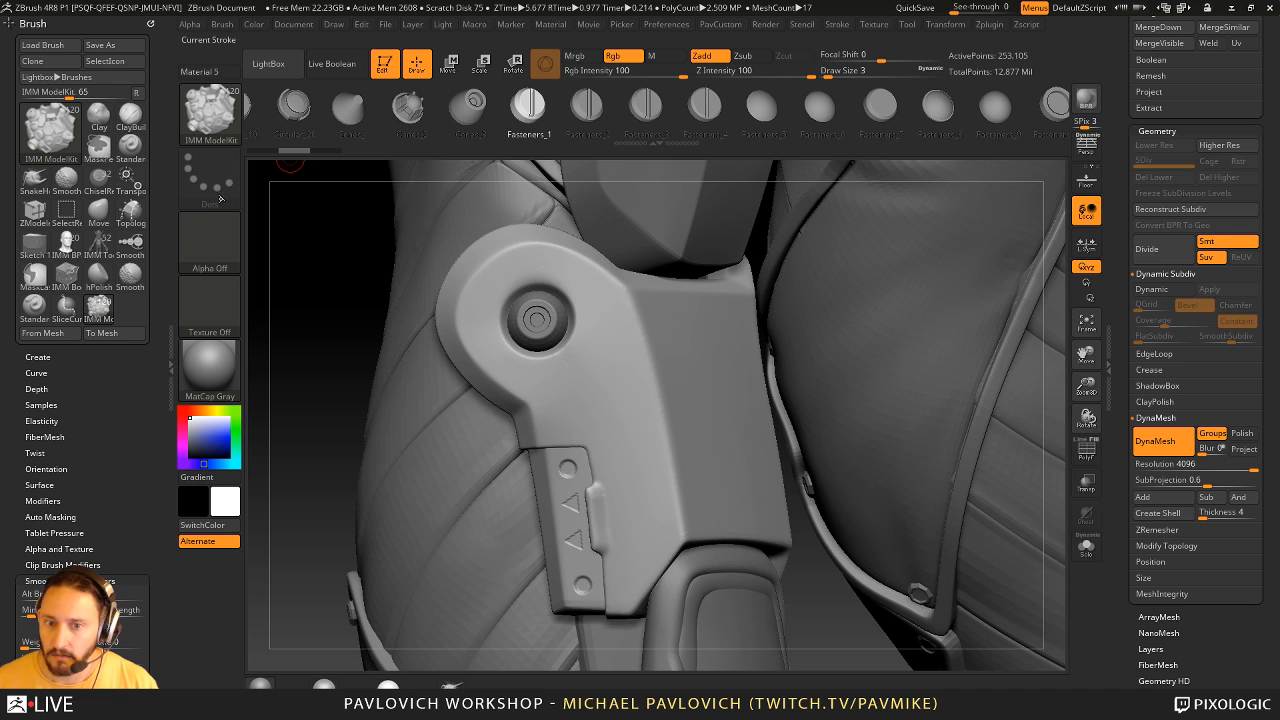
{"action": "left_click", "coordinate": [215, 228]}
{"action": "left_click", "coordinate": [216, 226]}
{"action": "left_click", "coordinate": [219, 245]}
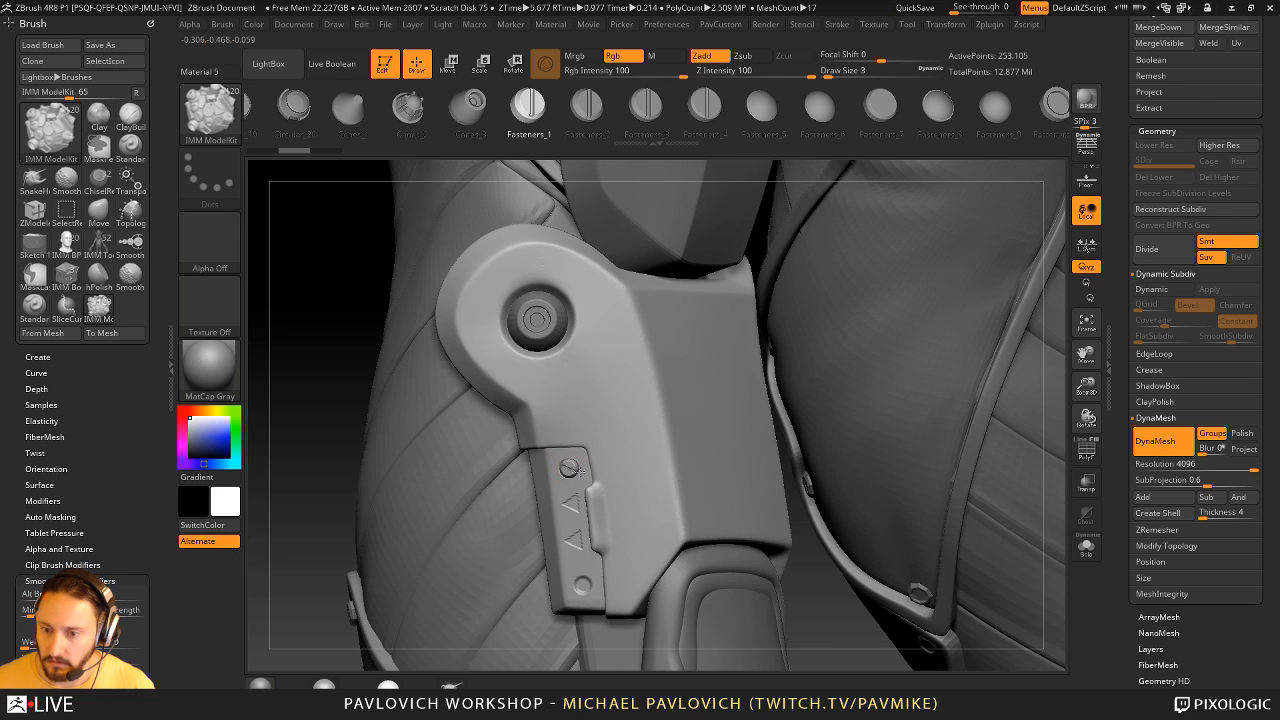
- Set the draw size to 2 and insert the Fasteners_1 screw on the rear panel's upper round detail, undoing the trial placements
{"action": "key", "text": "ctrl+z"}
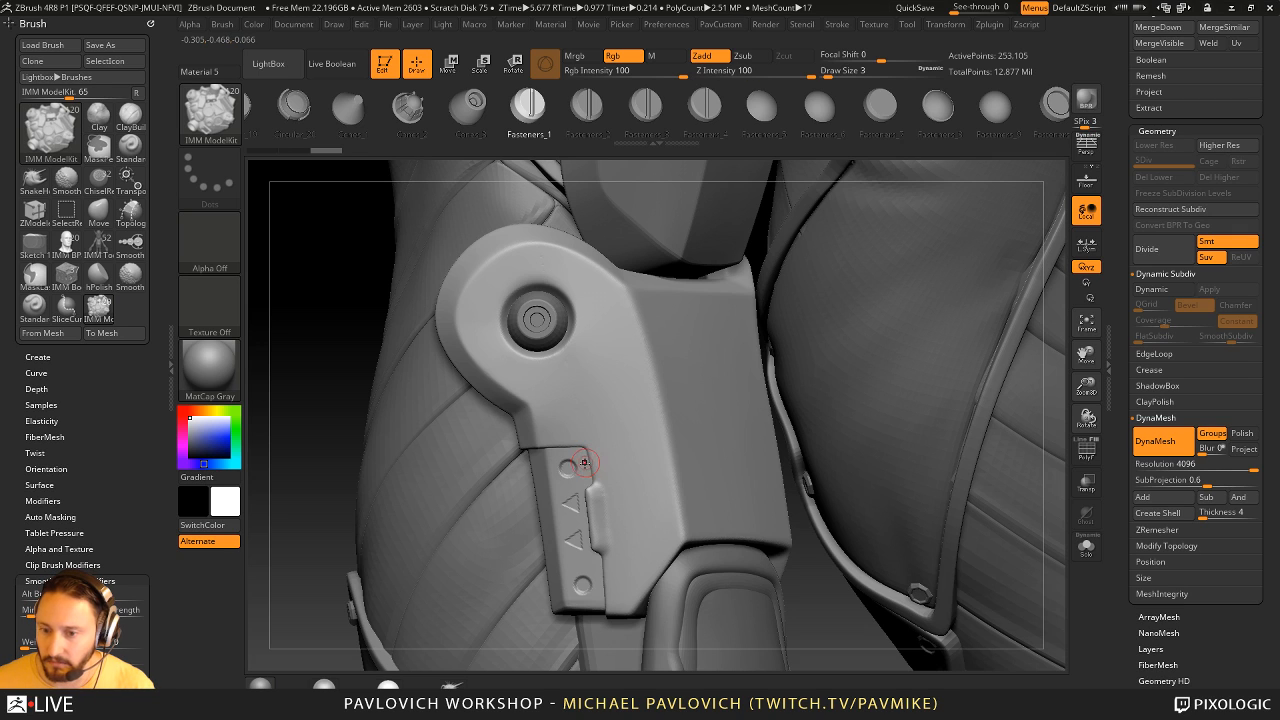
{"action": "key", "text": "s"}
{"action": "left_click_drag", "start_coordinate": [578, 466], "coordinate": [567, 469]}
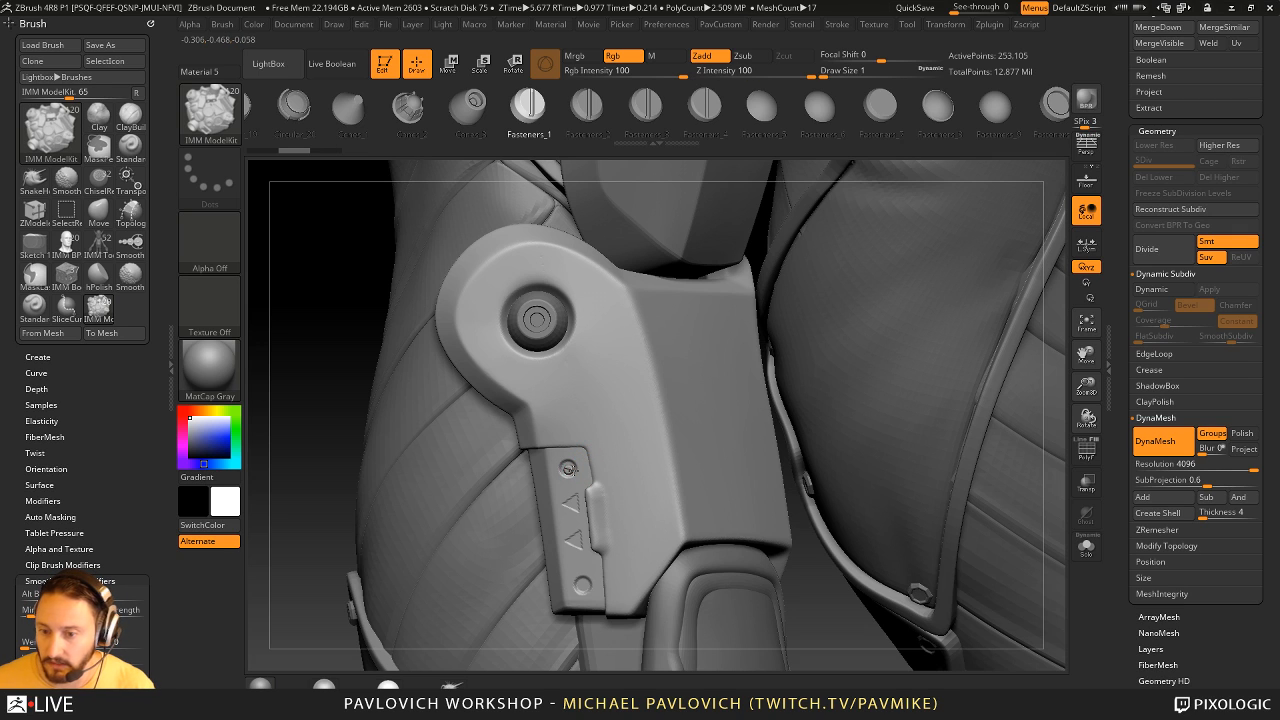
{"action": "key", "text": "s"}
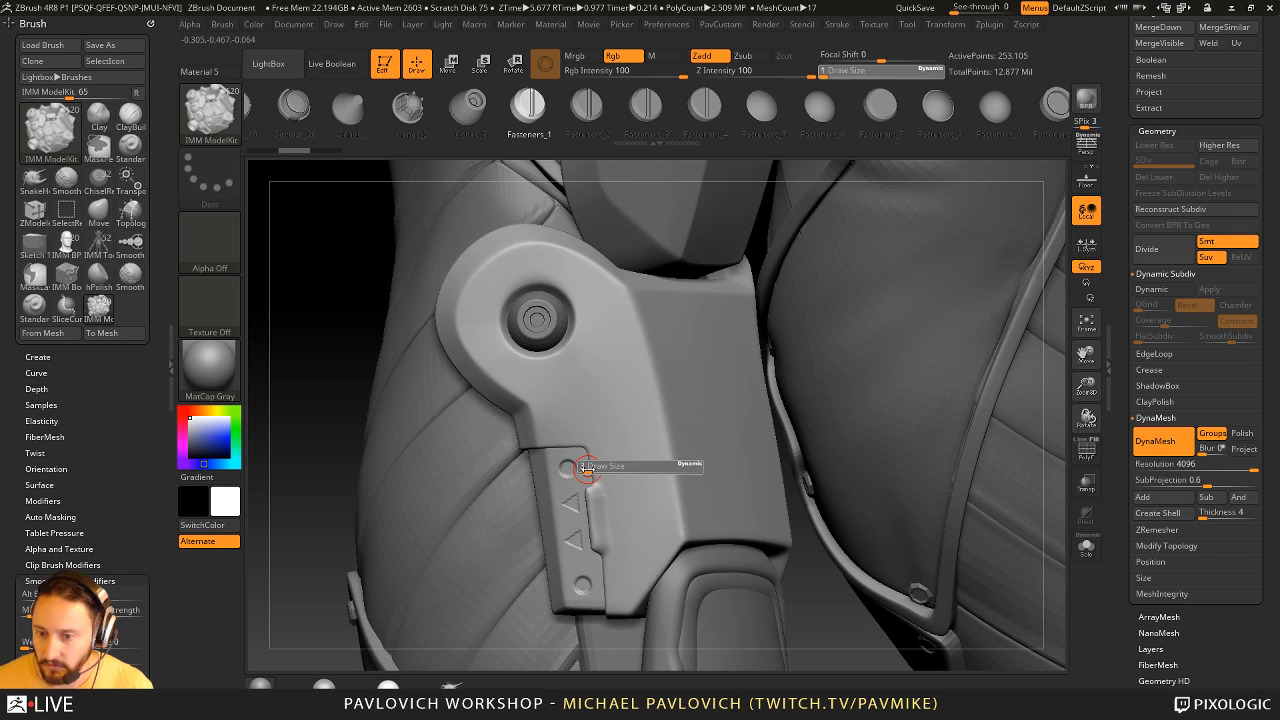
{"action": "left_click", "coordinate": [588, 468]}
{"action": "key", "text": "ctrl+z"}
{"action": "key", "text": "s"}
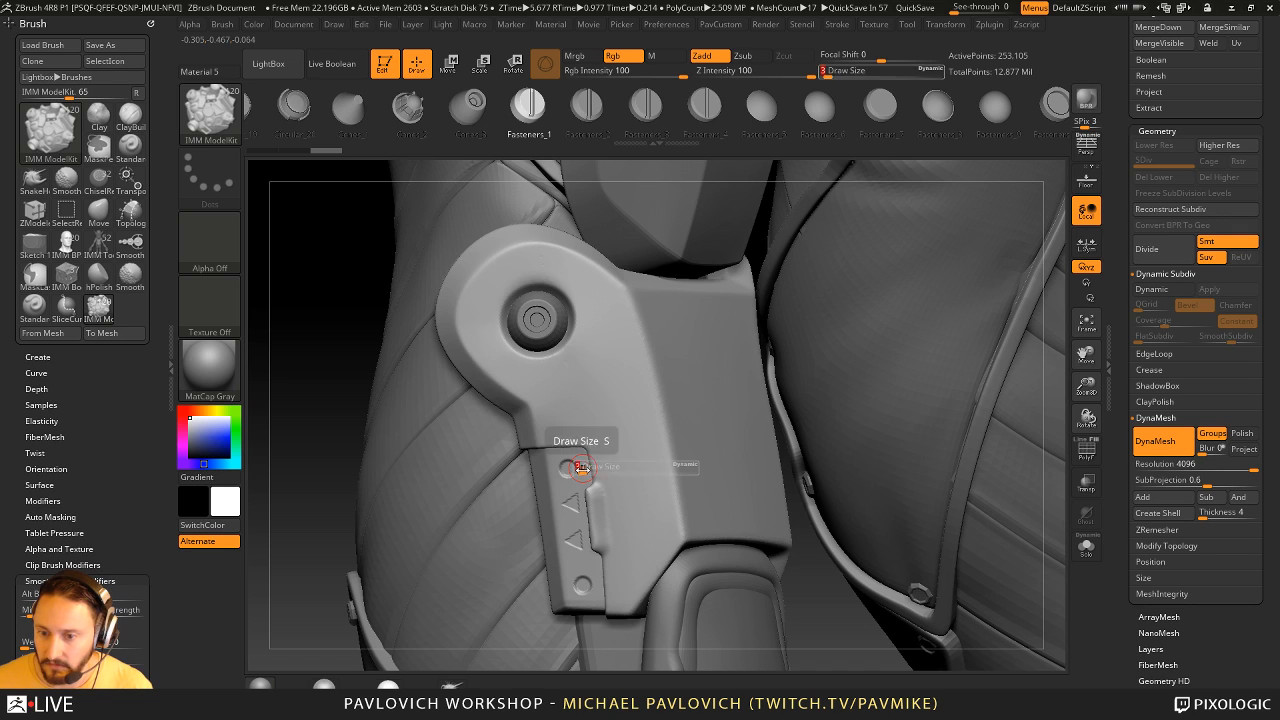
{"action": "left_click", "coordinate": [573, 467]}
{"action": "left_click", "coordinate": [568, 466]}
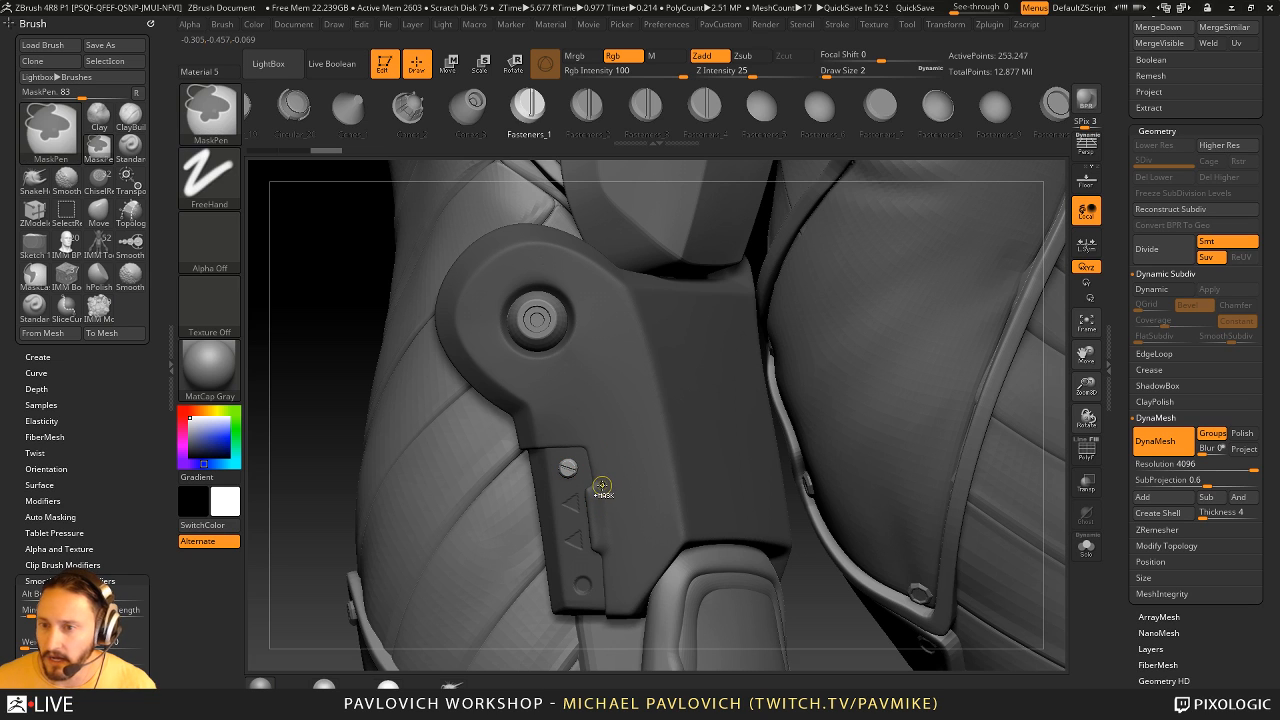
- Add a second Fasteners_1 screw on the rear panel's lower round detail and isolate the two screws by hiding the shin guard
{"action": "mouse_move", "coordinate": [320, 501]}
{"action": "left_mouse_down", "text": "alt"}
{"action": "mouse_move", "coordinate": [323, 380]}
{"action": "mouse_move", "coordinate": [297, 386]}
{"action": "mouse_move", "coordinate": [371, 326]}
{"action": "left_mouse_up", "text": "alt"}
{"action": "left_click", "coordinate": [590, 492]}
{"action": "left_click", "coordinate": [575, 377], "text": "ctrl+shift"}
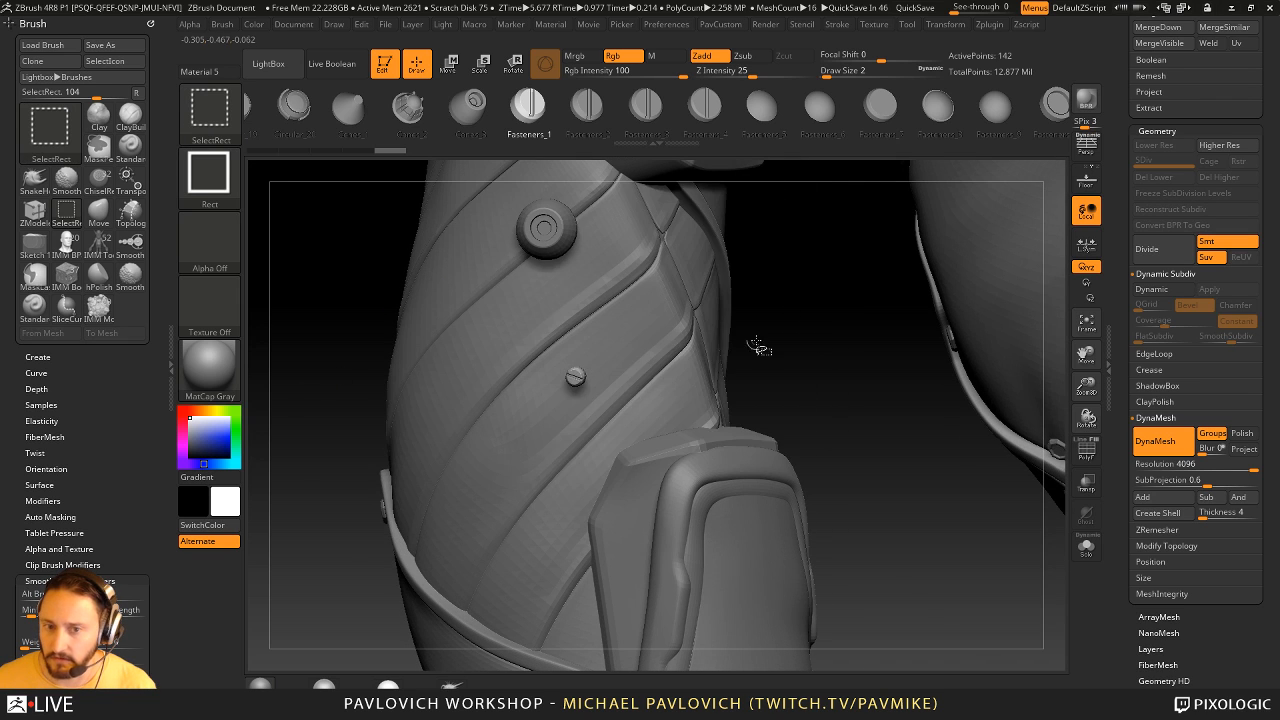
{"action": "left_click_drag", "start_coordinate": [783, 309], "coordinate": [801, 327], "text": "ctrl+shift"}
{"action": "left_click", "coordinate": [590, 492], "text": "ctrl+shift"}
{"action": "left_click_drag", "start_coordinate": [869, 388], "coordinate": [889, 429], "text": "ctrl+shift"}
- Split the hidden shin guard from the two screws with Split Hidden, and turn on dynamic subdivision for the screws
{"action": "key", "text": "5"}
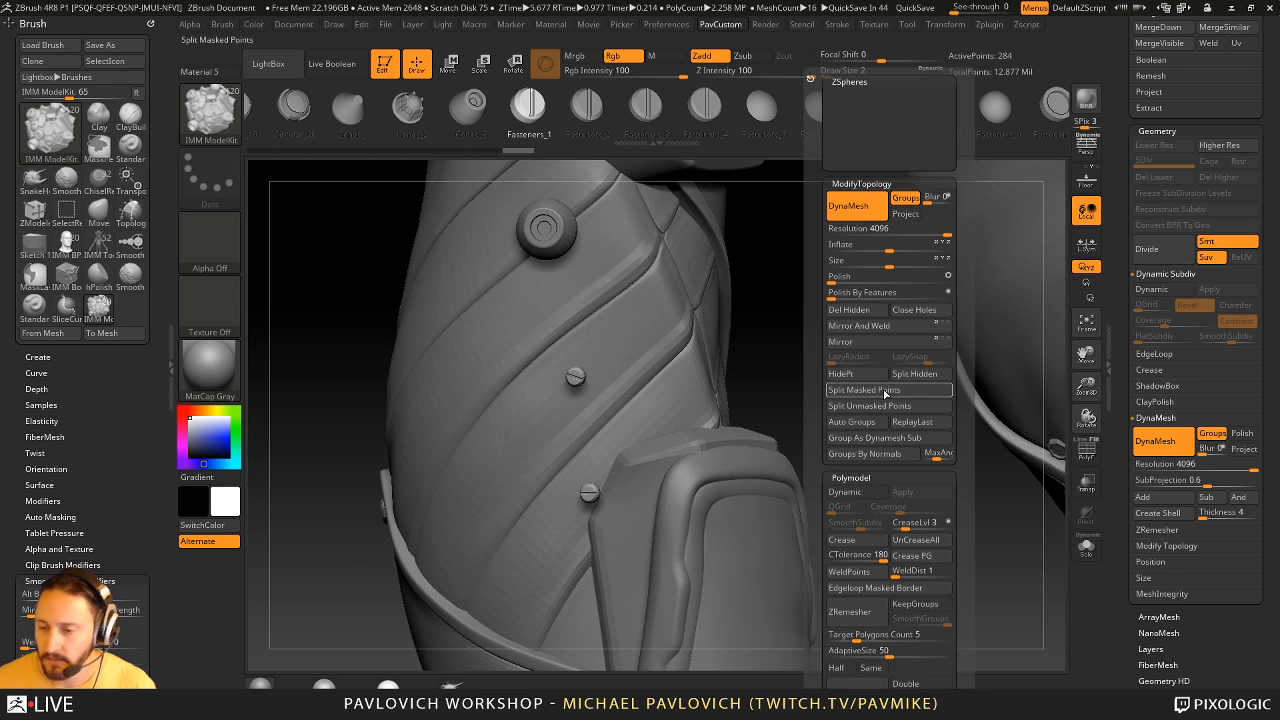
{"action": "left_click", "coordinate": [877, 316]}
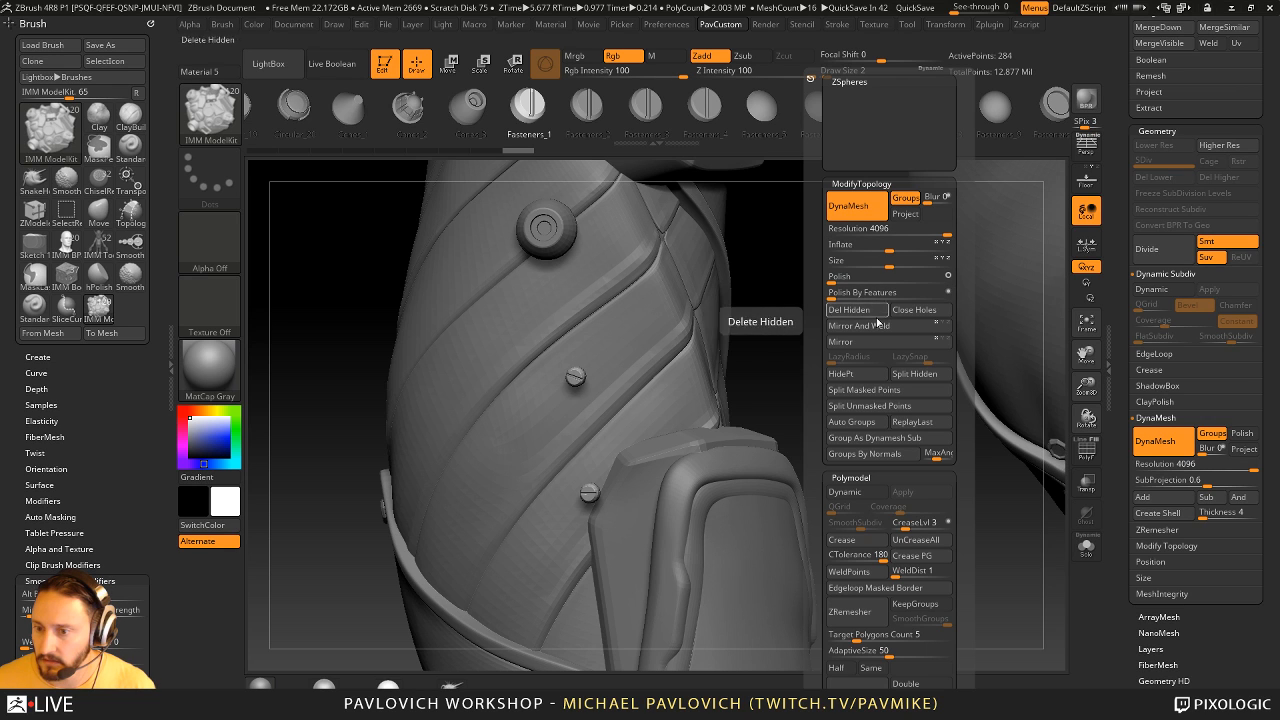
{"action": "left_click", "coordinate": [909, 374]}
{"action": "left_click_drag", "start_coordinate": [845, 412], "coordinate": [620, 418]}
{"action": "key", "text": "shift+d"}
- Switch to the Standard brush at draw size 3 and make the shin guard the active subtool again
{"action": "left_click_drag", "start_coordinate": [820, 437], "coordinate": [885, 530], "text": "alt"}
{"action": "mouse_move", "coordinate": [535, 508]}
{"action": "left_mouse_down"}
{"action": "mouse_move", "coordinate": [740, 480]}
{"action": "mouse_move", "coordinate": [640, 461]}
{"action": "left_mouse_up"}
{"action": "key", "text": "1"}
{"action": "key", "text": "s"}
{"action": "left_click_drag", "start_coordinate": [808, 440], "coordinate": [705, 428]}
{"action": "left_click", "coordinate": [800, 406], "text": "alt"}
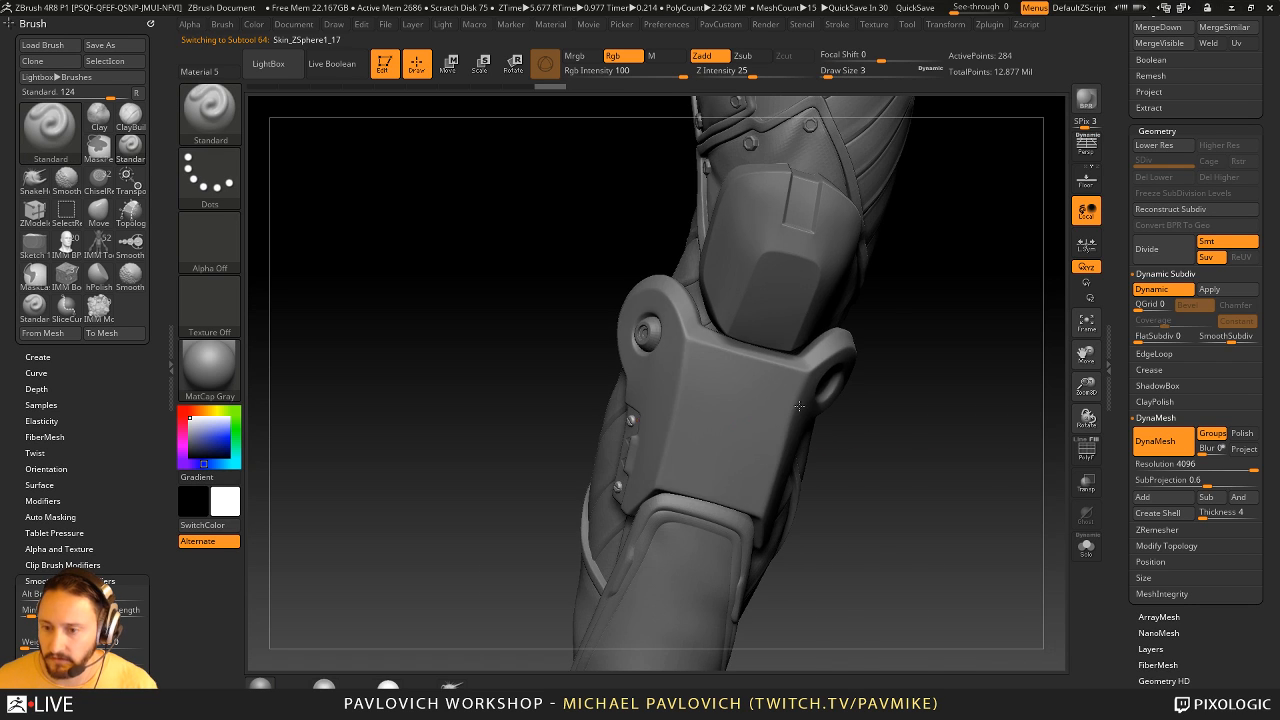
- Examine the shin guard's cone, screws and rear panel from several angles, together with the surrounding leg suit
{"action": "left_click_drag", "start_coordinate": [912, 452], "coordinate": [888, 426]}
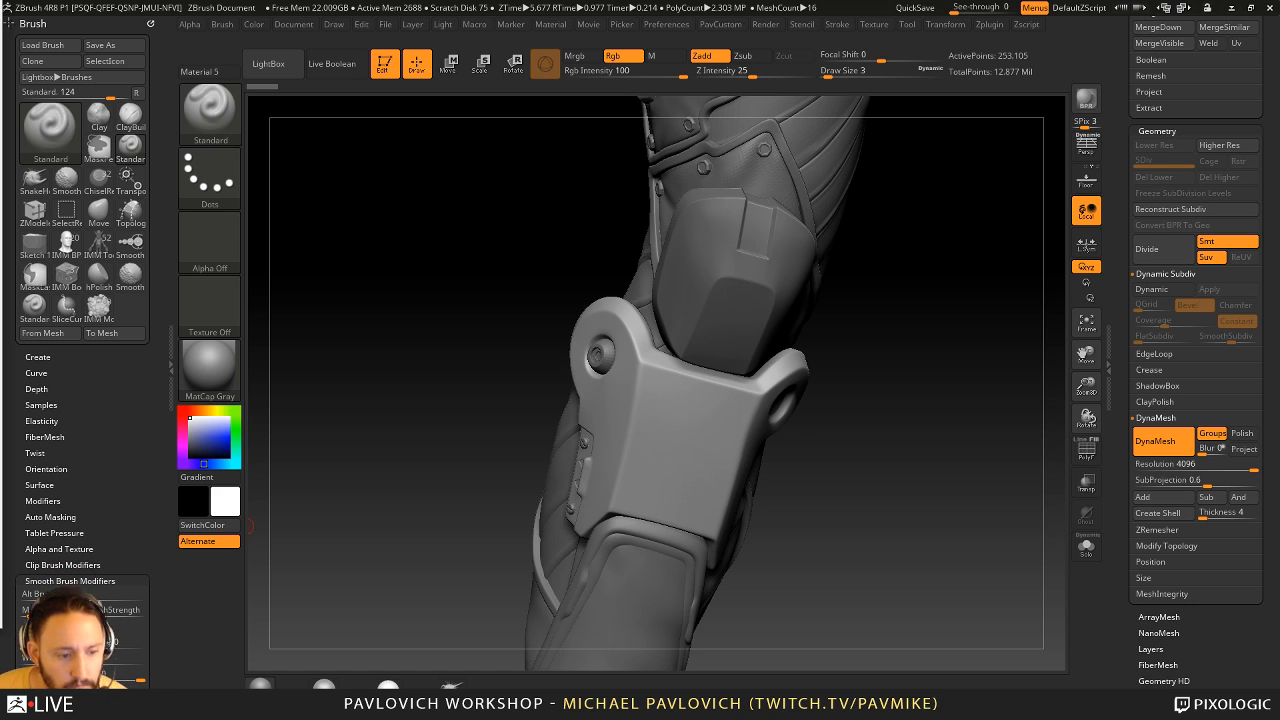
{"action": "left_click_drag", "start_coordinate": [1035, 367], "coordinate": [996, 399]}
{"action": "left_click_drag", "start_coordinate": [1123, 275], "coordinate": [1154, 570]}
{"action": "mouse_move", "coordinate": [975, 380]}
{"action": "left_mouse_down"}
{"action": "mouse_move", "coordinate": [886, 397]}
{"action": "mouse_move", "coordinate": [883, 415]}
{"action": "mouse_move", "coordinate": [766, 298]}
{"action": "mouse_move", "coordinate": [900, 371]}
{"action": "mouse_move", "coordinate": [966, 366]}
{"action": "mouse_move", "coordinate": [1048, 562]}
{"action": "left_mouse_up"}
{"action": "key", "text": "s"}
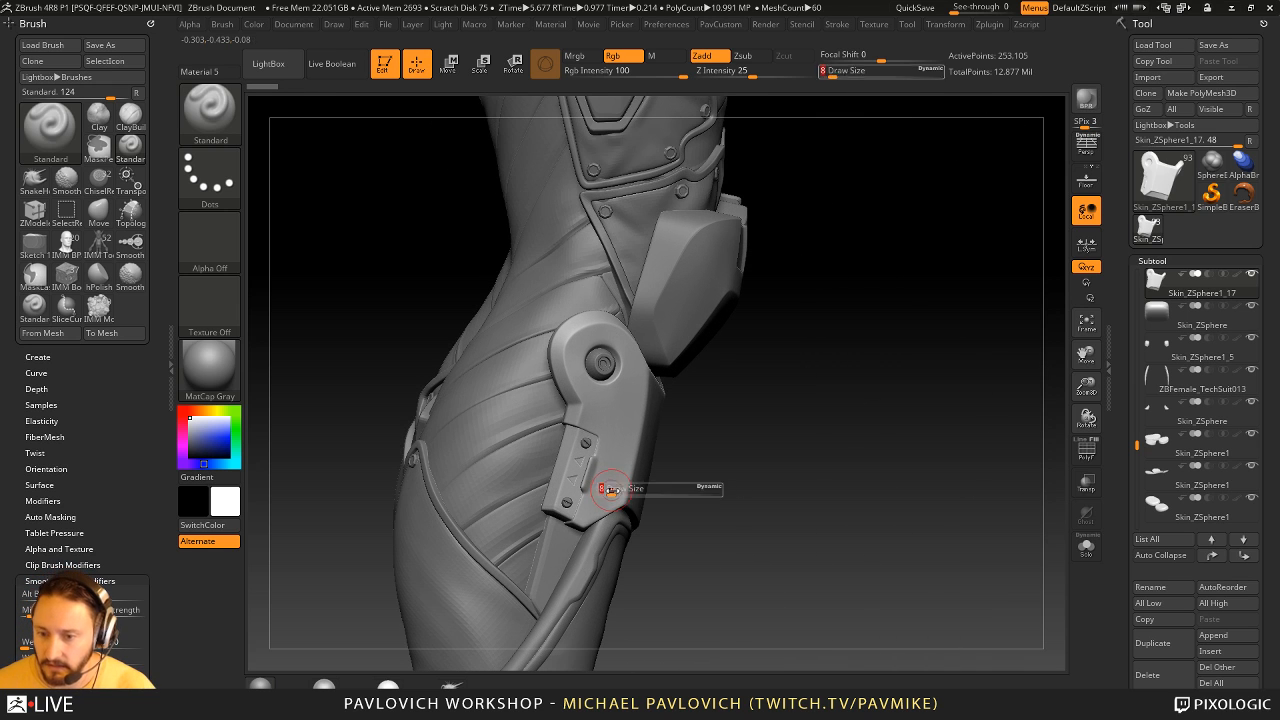
{"action": "left_click_drag", "start_coordinate": [607, 487], "coordinate": [604, 487]}
{"action": "left_click", "coordinate": [588, 442]}
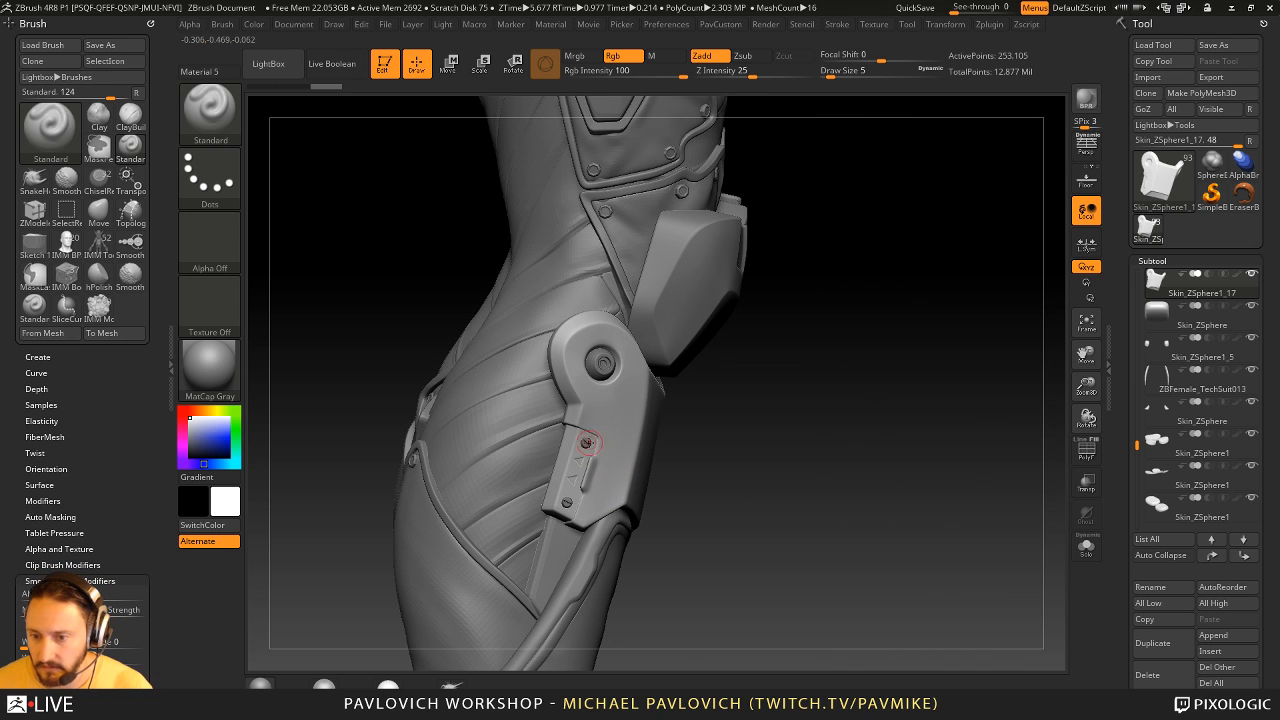
{"action": "left_click_drag", "start_coordinate": [742, 415], "coordinate": [757, 490], "text": "alt"}
{"action": "left_click", "coordinate": [587, 443]}
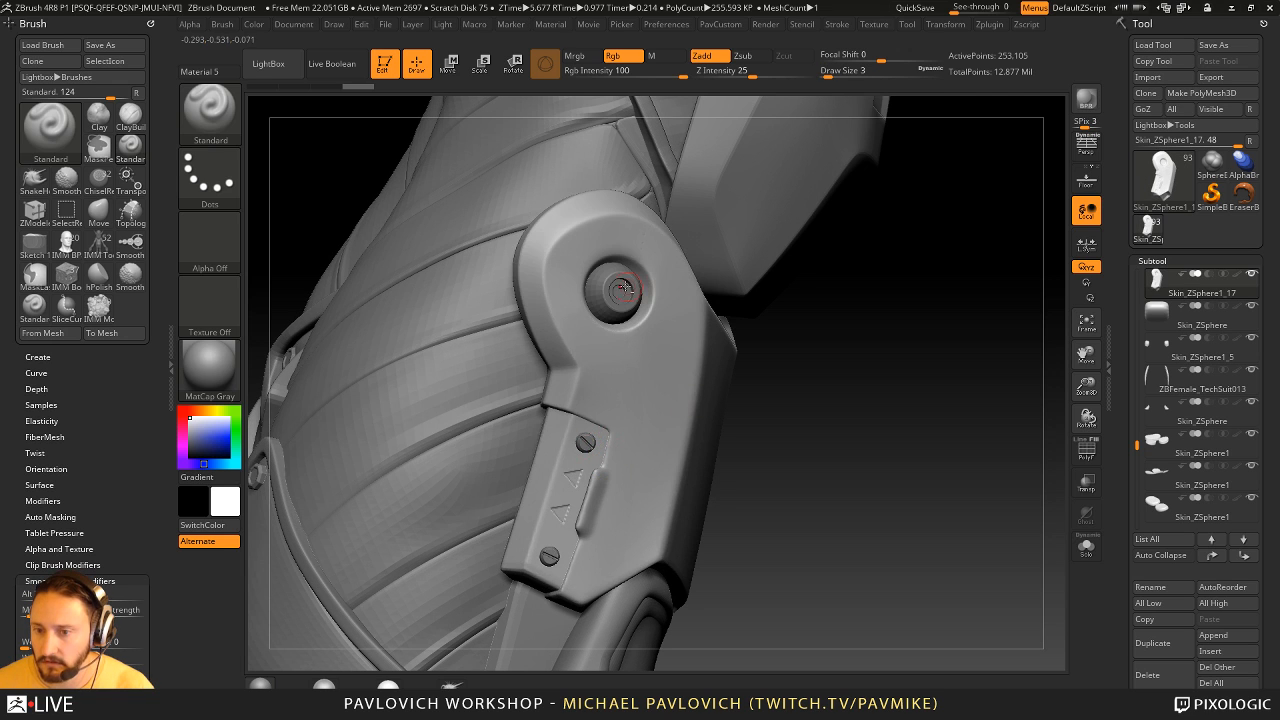
{"action": "left_click", "coordinate": [624, 288], "text": "alt"}
{"action": "left_click_drag", "start_coordinate": [811, 334], "coordinate": [700, 370]}
{"action": "left_click_drag", "start_coordinate": [700, 370], "coordinate": [620, 402], "text": "alt"}
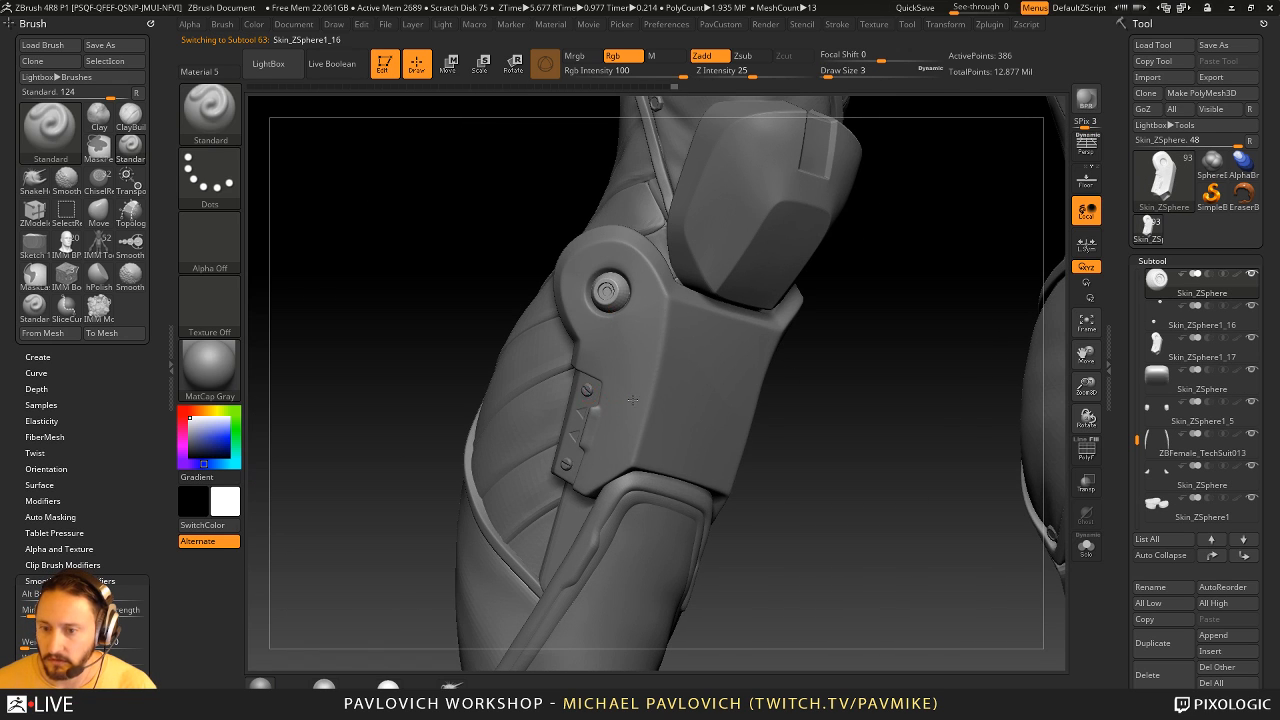
{"action": "left_click", "coordinate": [652, 498], "text": "alt"}
{"action": "left_click", "coordinate": [521, 504], "text": "alt"}
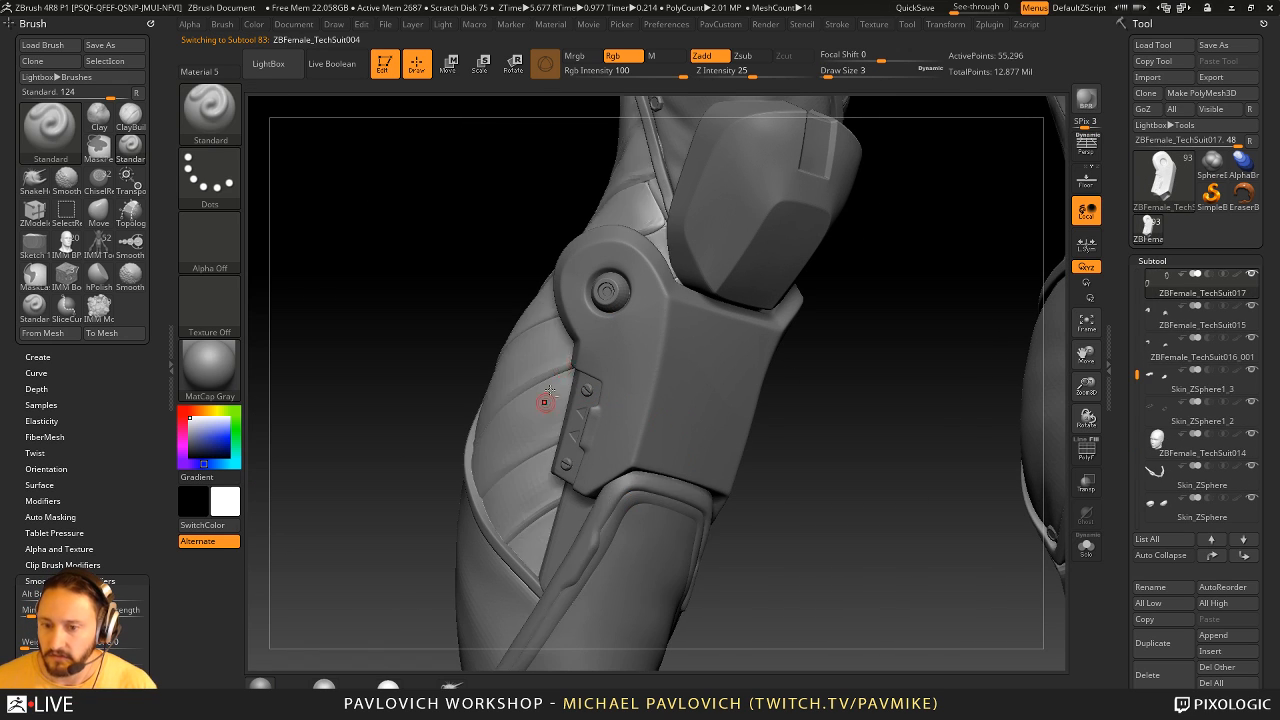
- Move the knee pad subtool and the shin guard subtool to the top of the subtool list
{"action": "left_click", "coordinate": [771, 287], "text": "alt"}
{"action": "left_click_drag", "start_coordinate": [836, 432], "coordinate": [786, 417], "text": "alt"}
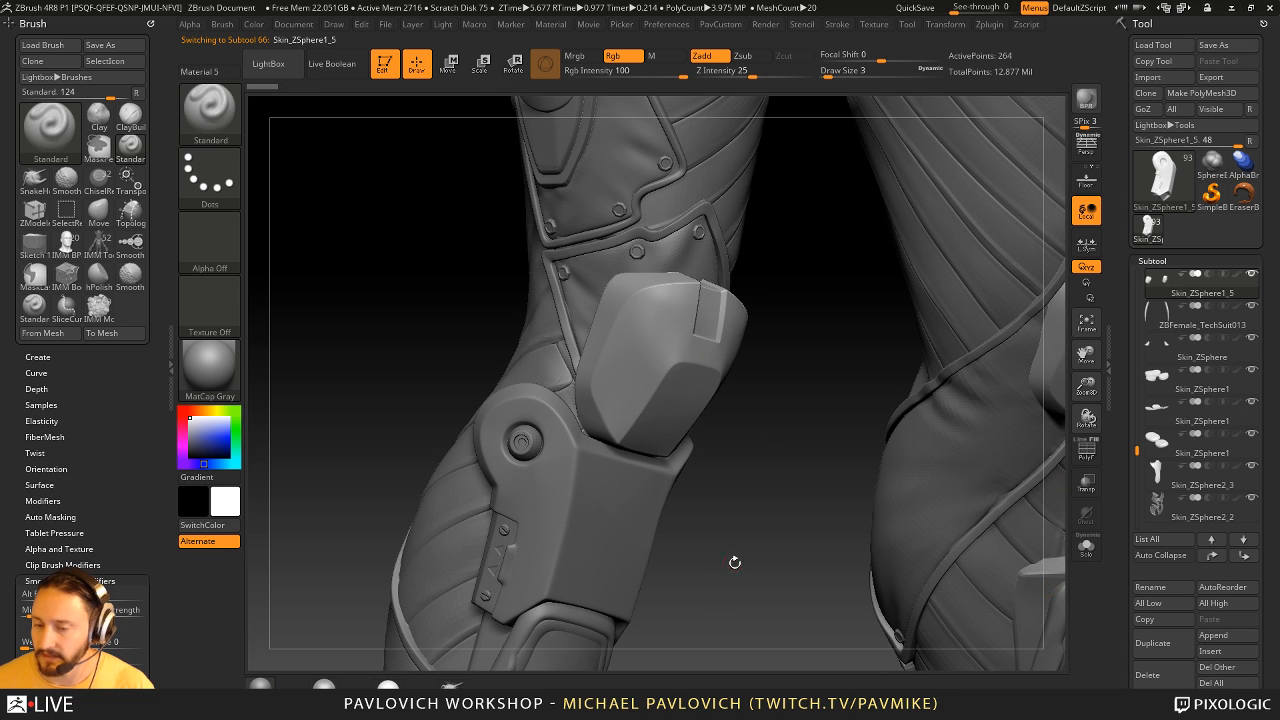
{"action": "left_click_drag", "start_coordinate": [740, 492], "coordinate": [766, 486]}
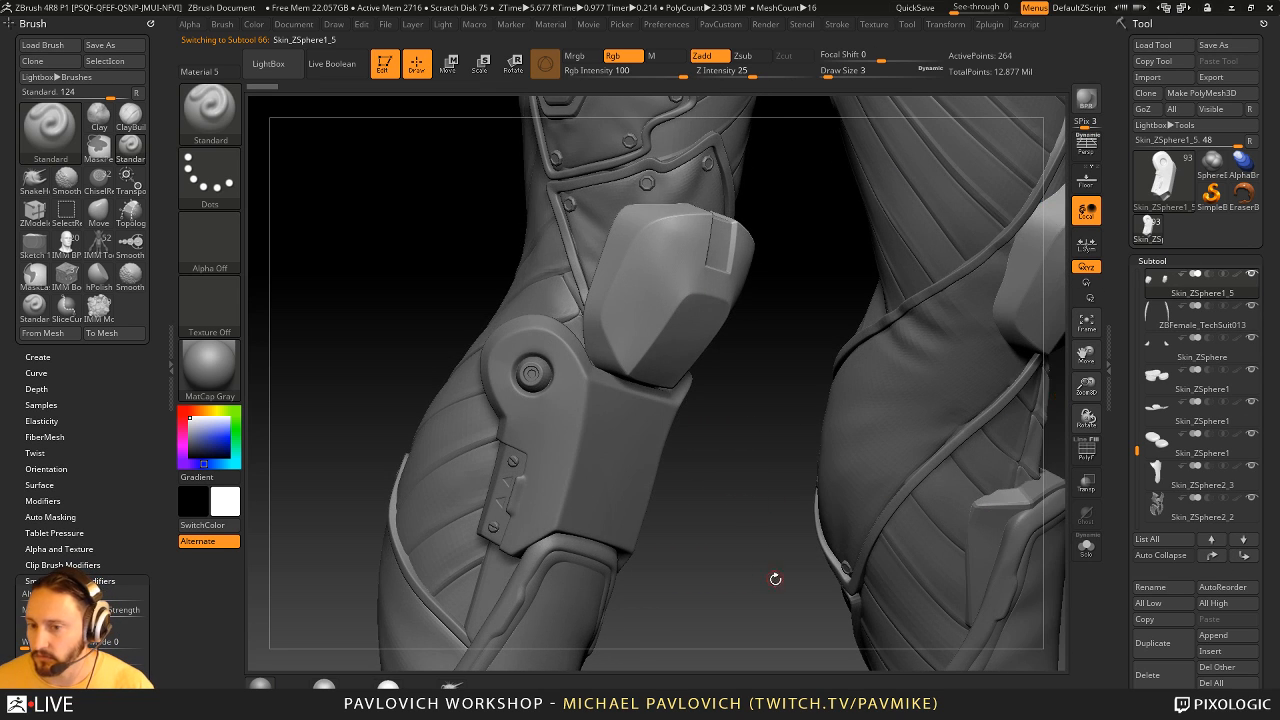
{"action": "key", "text": "shift"}
{"action": "left_click", "coordinate": [1218, 565], "text": "shift"}
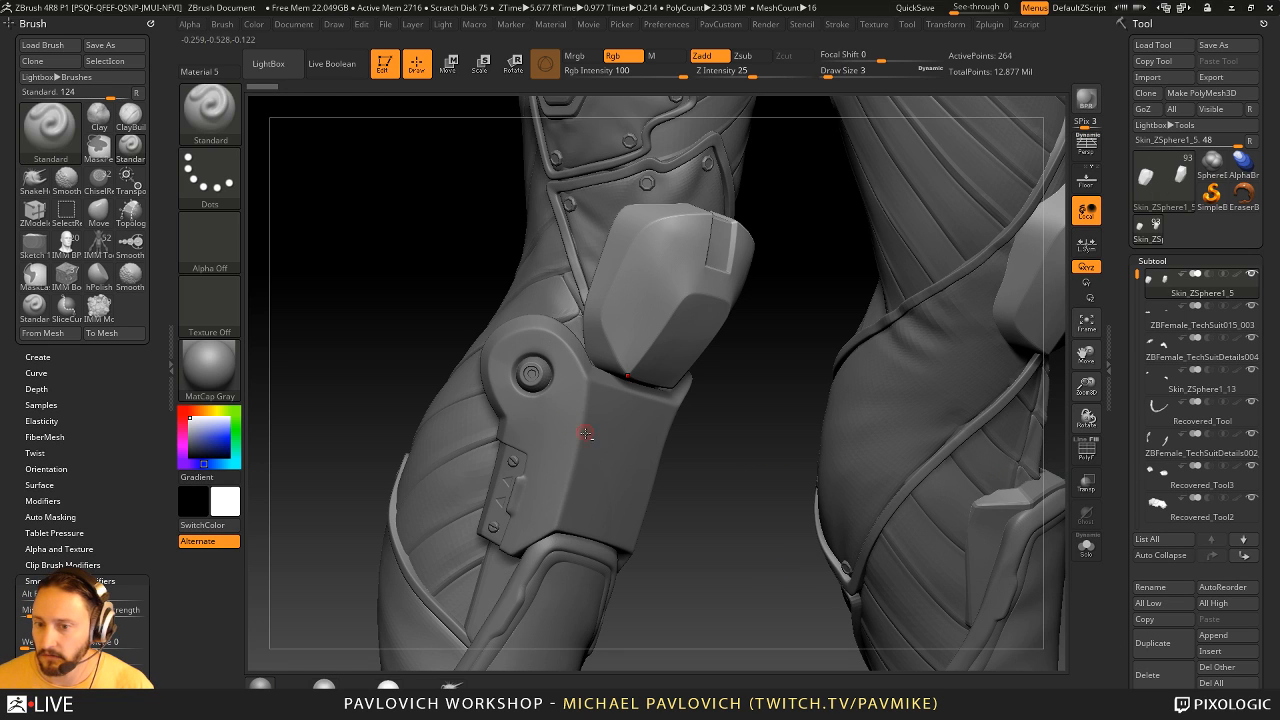
{"action": "left_click", "coordinate": [580, 437], "text": "alt"}
{"action": "left_click", "coordinate": [1219, 560], "text": "shift"}
- Move the shin guard's cone subtool and its screws subtool to the top of the subtool list
{"action": "left_click", "coordinate": [550, 382], "text": "alt"}
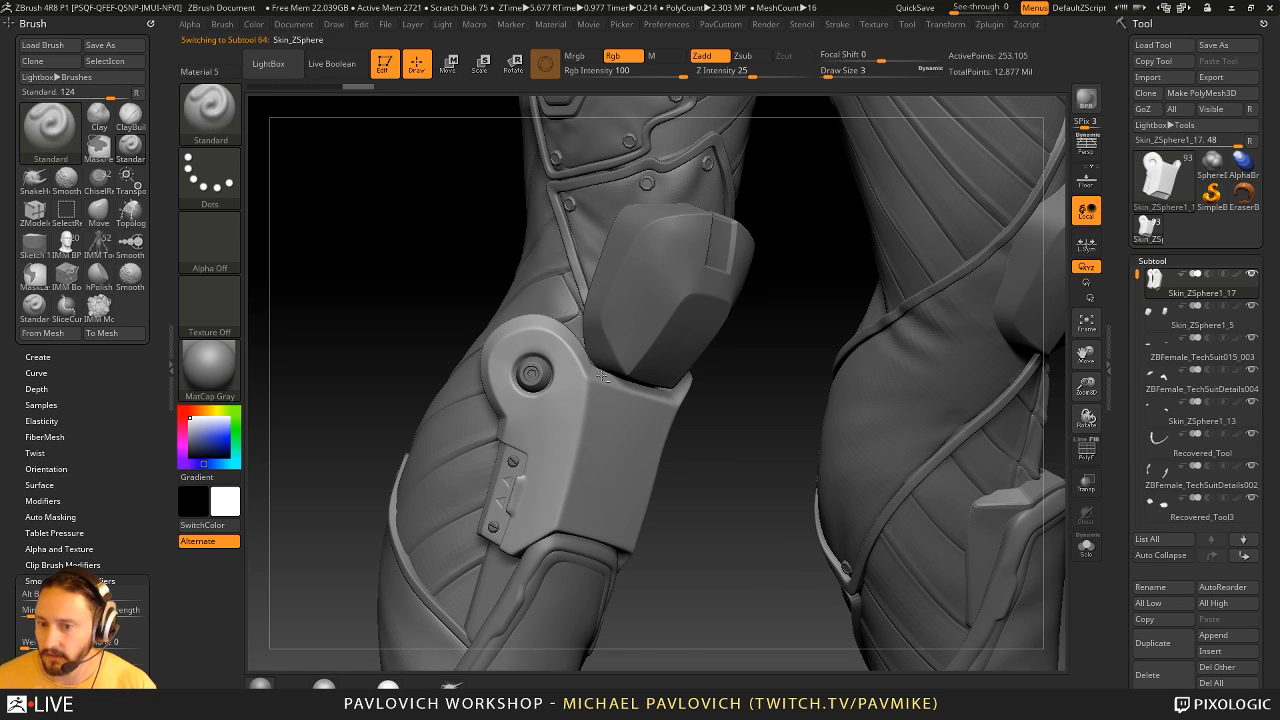
{"action": "left_click", "coordinate": [1219, 561], "text": "shift"}
{"action": "left_click", "coordinate": [514, 465], "text": "alt"}
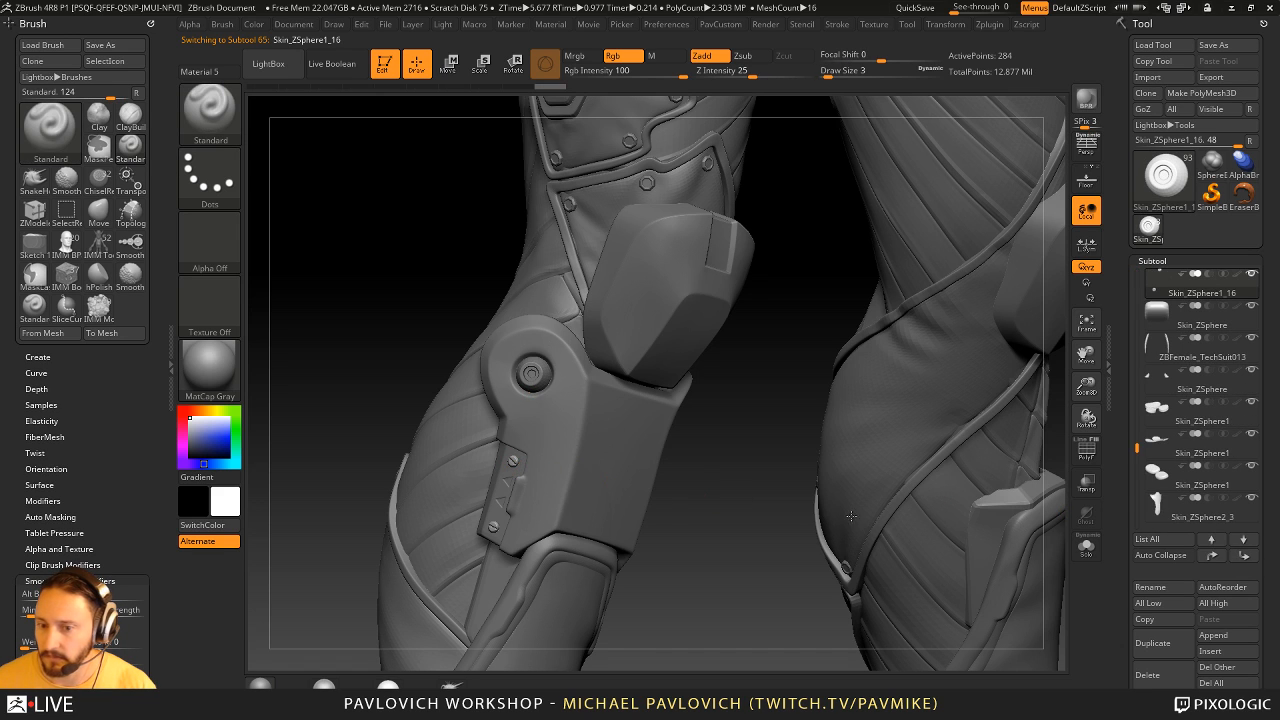
{"action": "left_click", "coordinate": [1219, 558], "text": "shift"}
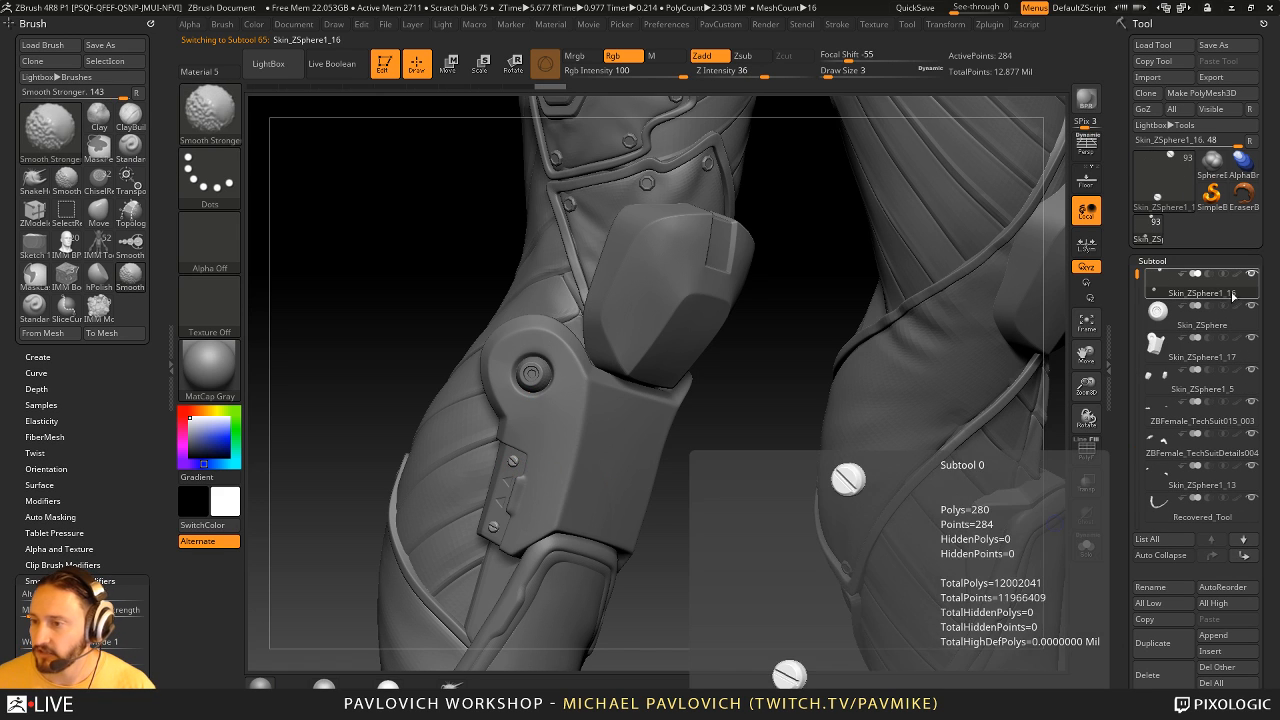
- Isolate the screws, cone, shin guard and knee pad subtools, and frame them to inspect the assembly
{"action": "left_click", "coordinate": [1251, 274], "text": "shift"}
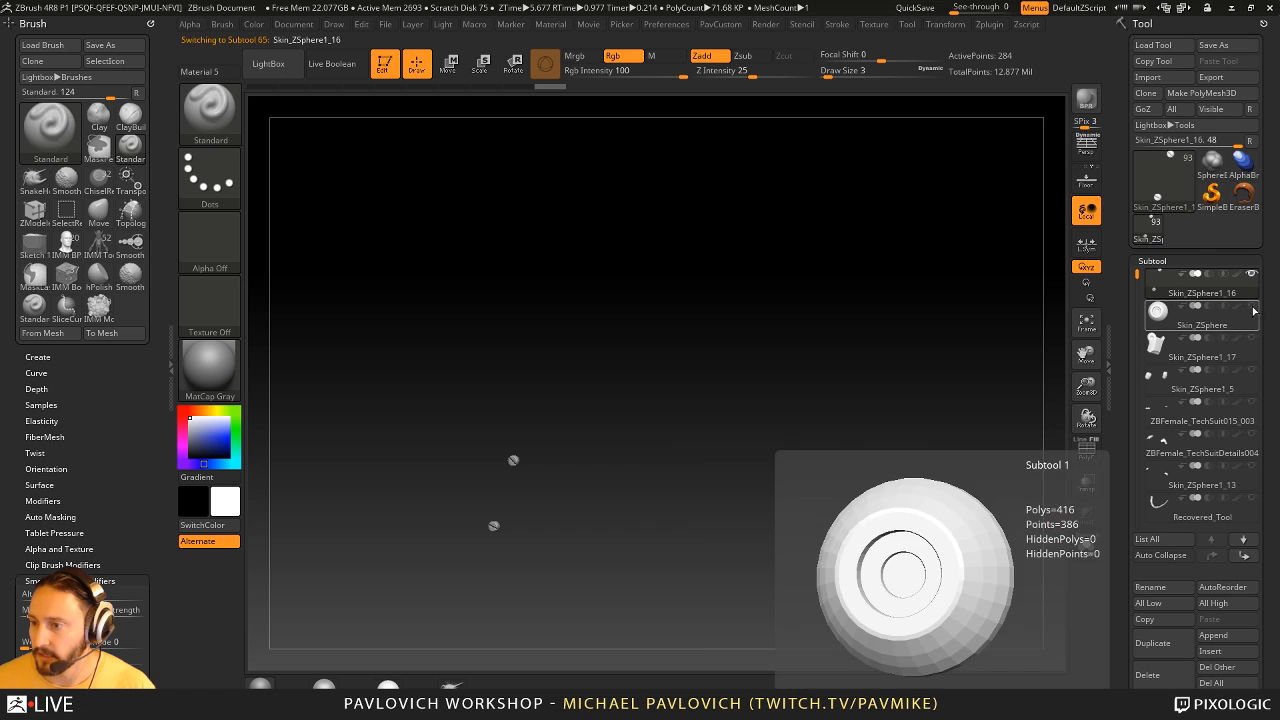
{"action": "left_click", "coordinate": [1251, 305]}
{"action": "left_click", "coordinate": [1251, 337]}
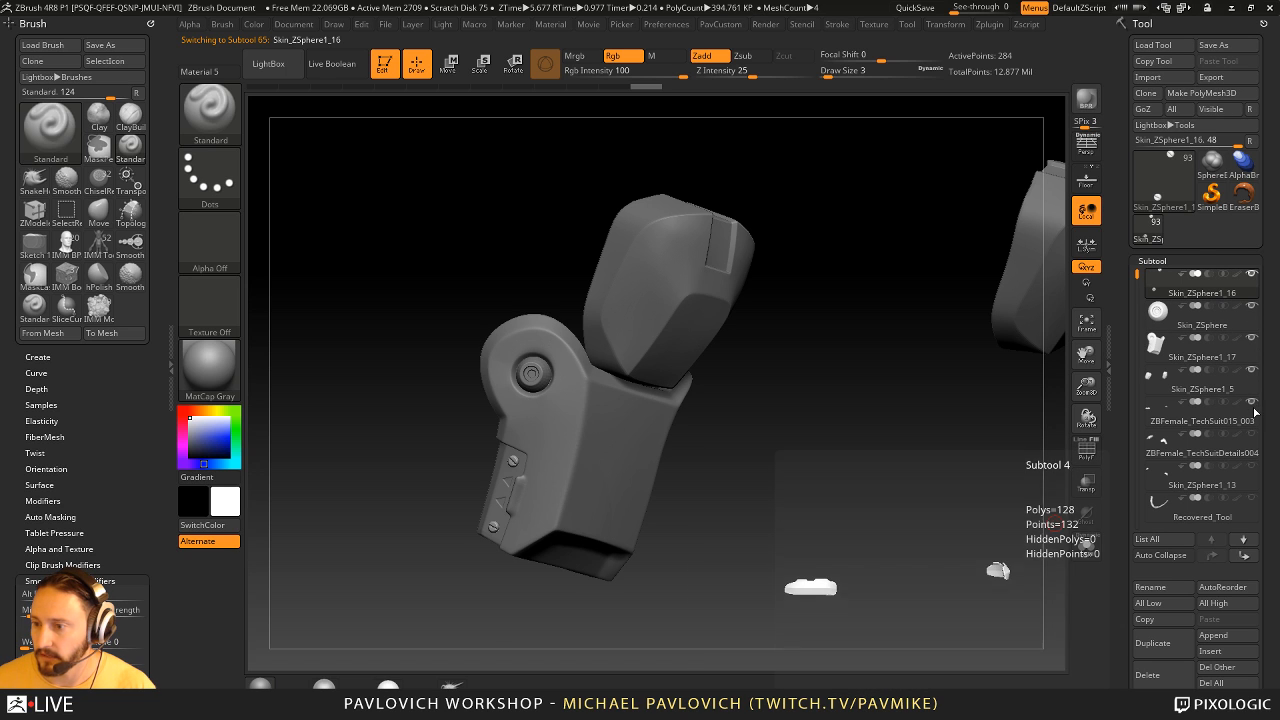
{"action": "left_click_drag", "start_coordinate": [854, 494], "coordinate": [846, 514]}
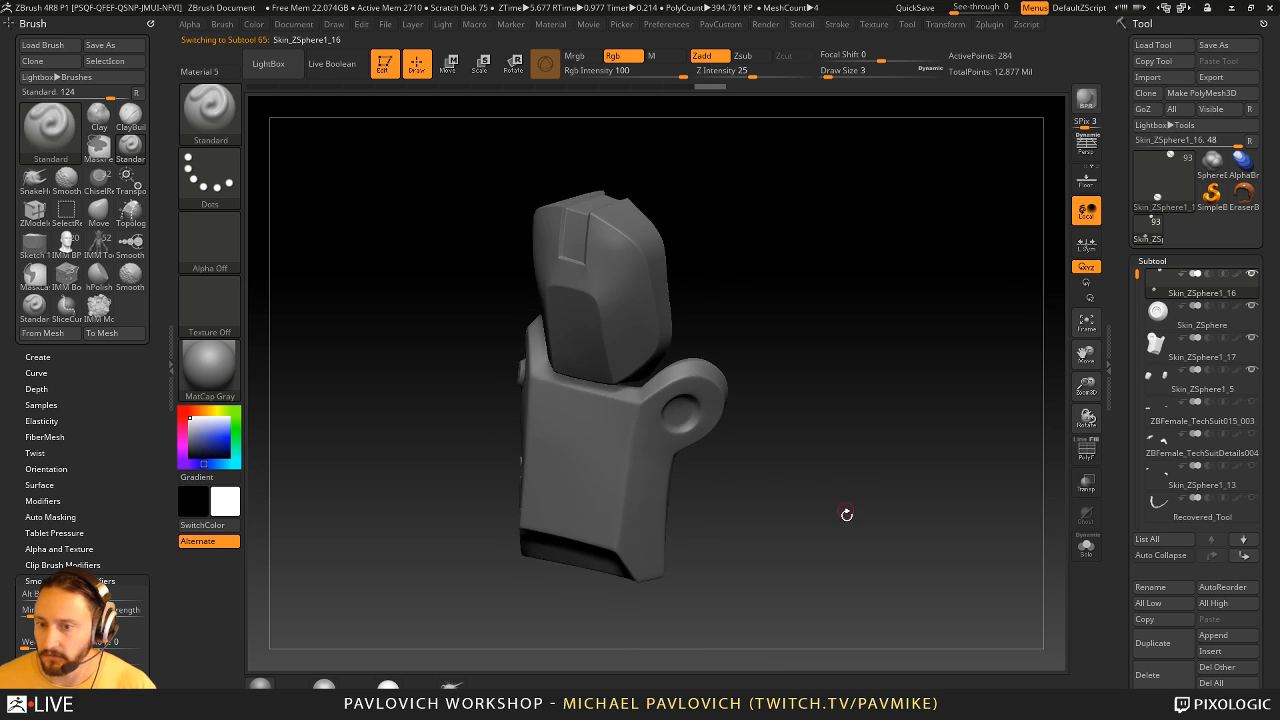
{"action": "key", "text": "f"}
{"action": "mouse_move", "coordinate": [746, 419]}
{"action": "left_mouse_down"}
{"action": "mouse_move", "coordinate": [890, 538]}
{"action": "mouse_move", "coordinate": [762, 554]}
{"action": "left_mouse_up"}
{"action": "key", "text": "f"}
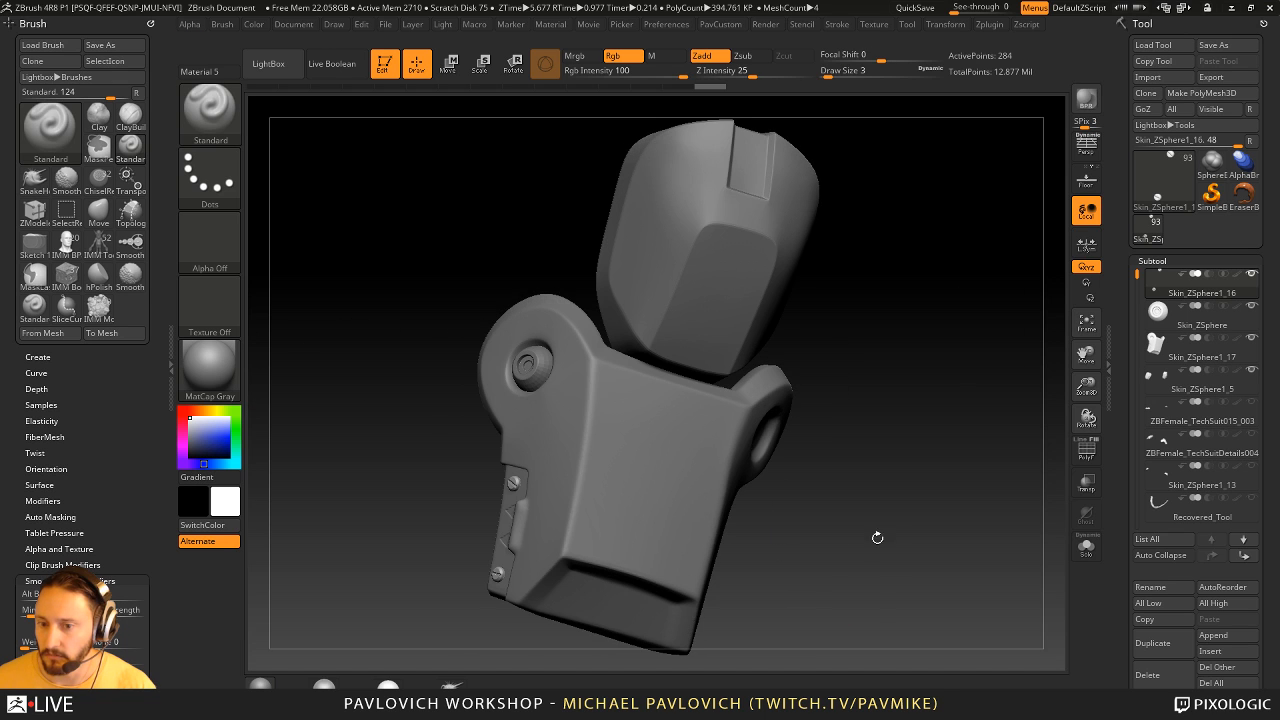
- Set the draw size to 9, make the shin guard the active subtool and show the whole character again
{"action": "key", "text": "["}
{"action": "key", "text": "["}
{"action": "left_click", "coordinate": [697, 514], "text": "alt"}
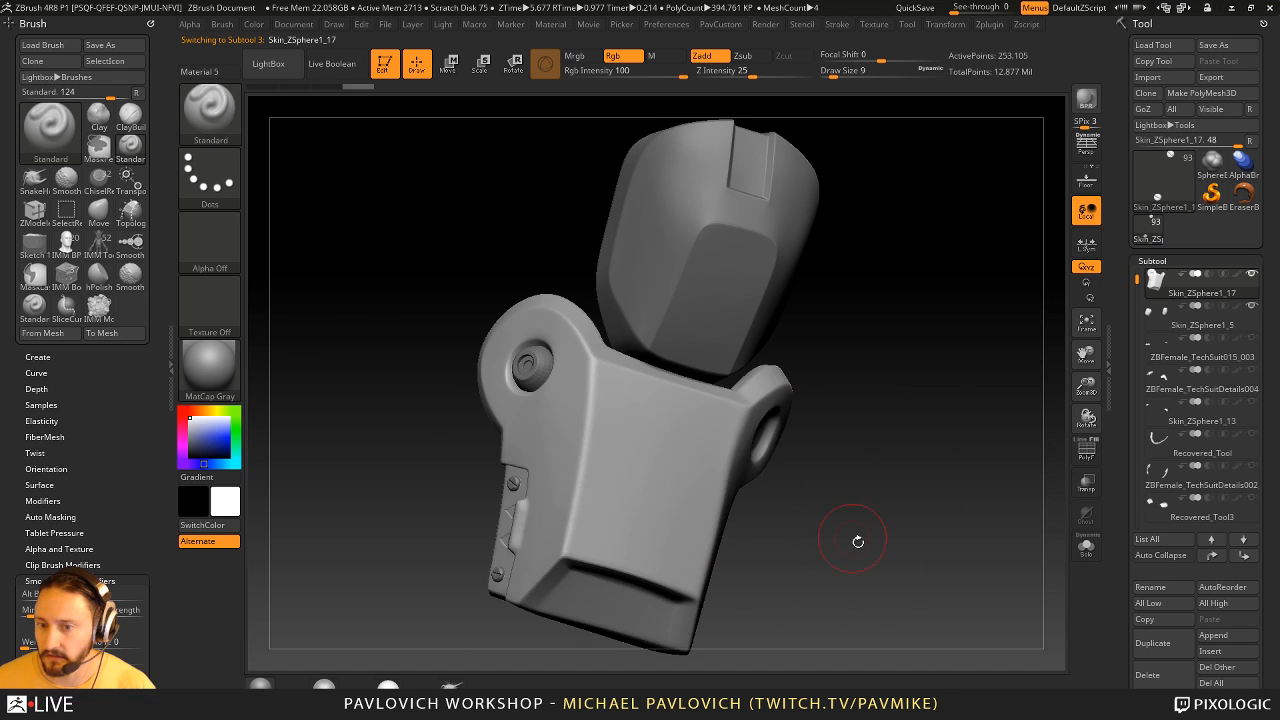
{"action": "mouse_move", "coordinate": [858, 541]}
{"action": "left_mouse_down"}
{"action": "mouse_move", "coordinate": [874, 529]}
{"action": "mouse_move", "coordinate": [832, 528]}
{"action": "mouse_move", "coordinate": [811, 517]}
{"action": "mouse_move", "coordinate": [809, 497]}
{"action": "left_mouse_up"}
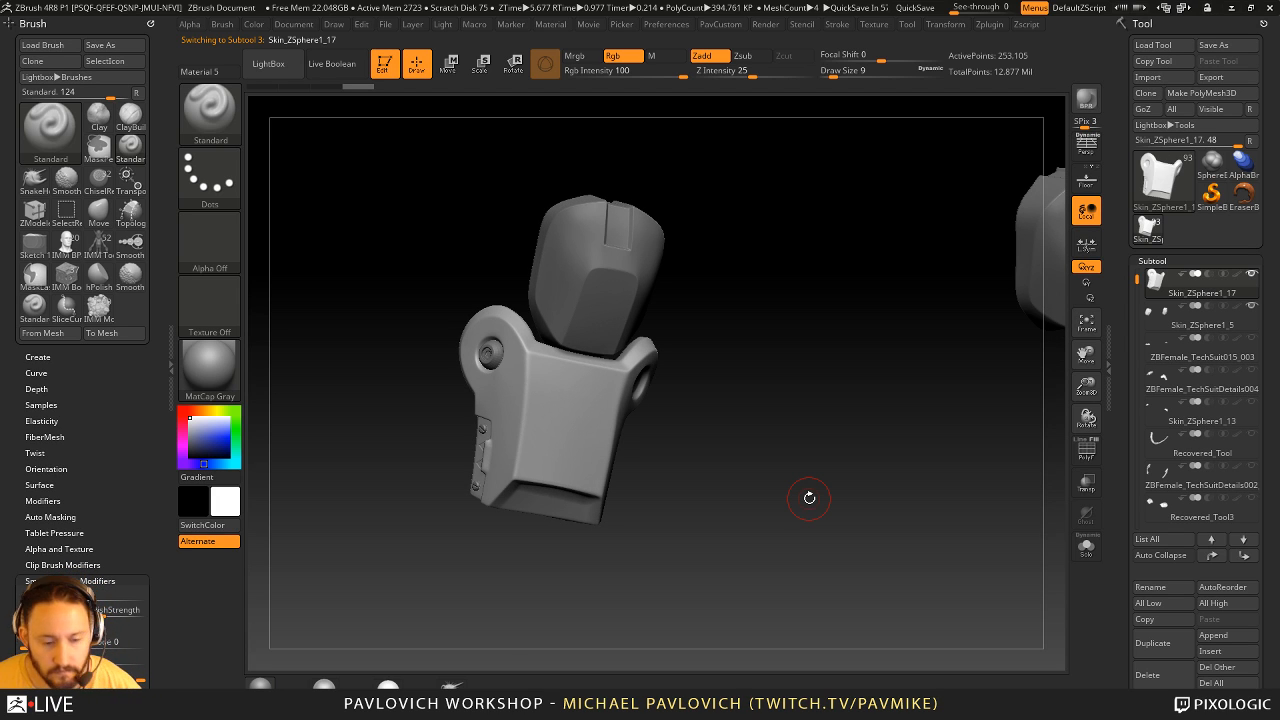
{"action": "left_click_drag", "start_coordinate": [937, 451], "coordinate": [891, 466]}
{"action": "left_click_drag", "start_coordinate": [835, 397], "coordinate": [899, 465], "text": "alt"}
{"action": "left_click_drag", "start_coordinate": [899, 465], "coordinate": [856, 446], "text": "alt"}
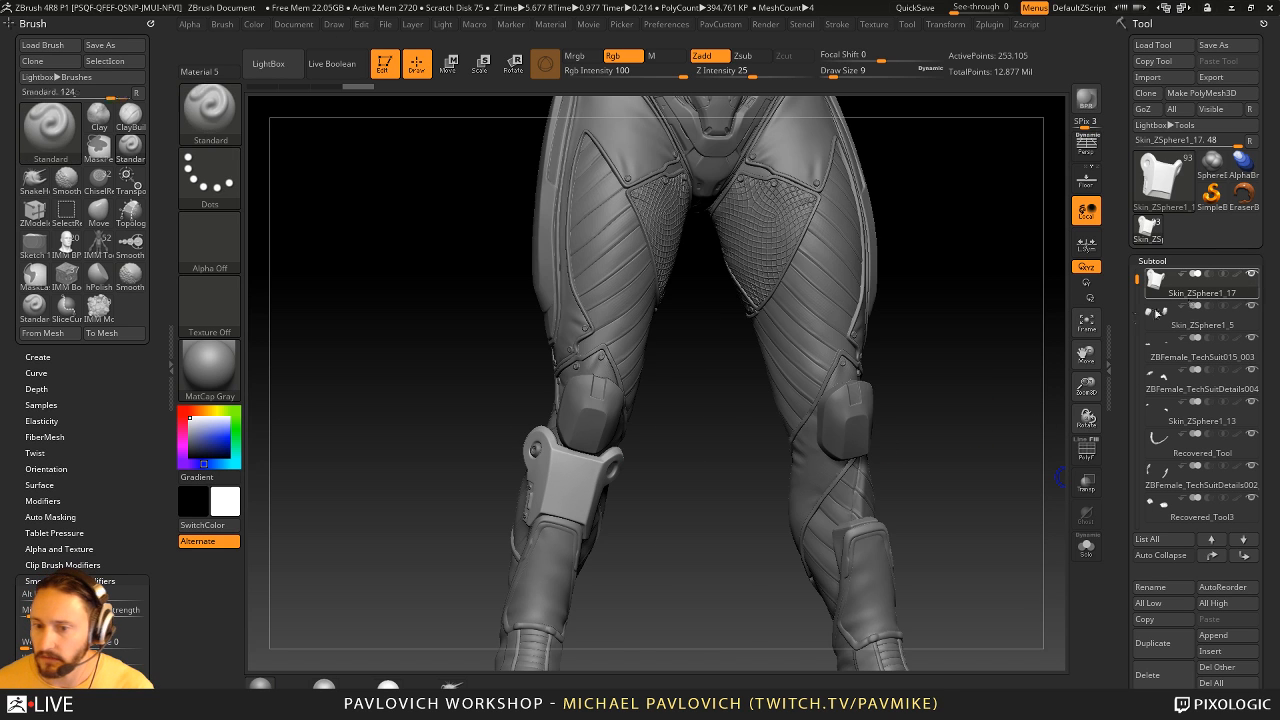
{"action": "left_click_drag", "start_coordinate": [994, 406], "coordinate": [966, 429], "text": "alt"}
{"action": "left_click_drag", "start_coordinate": [983, 377], "coordinate": [777, 491]}
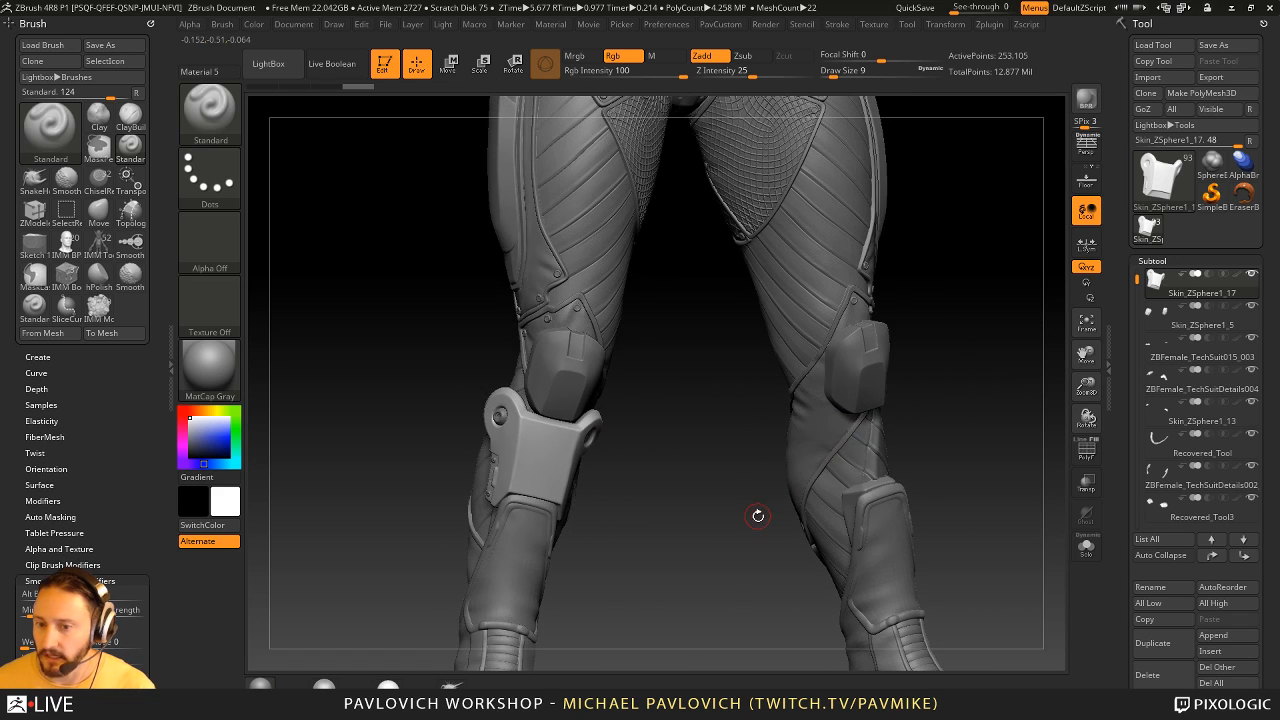
- Duplicate the shin guard onto the other leg with Mirror And Weld
{"action": "key", "text": "2"}
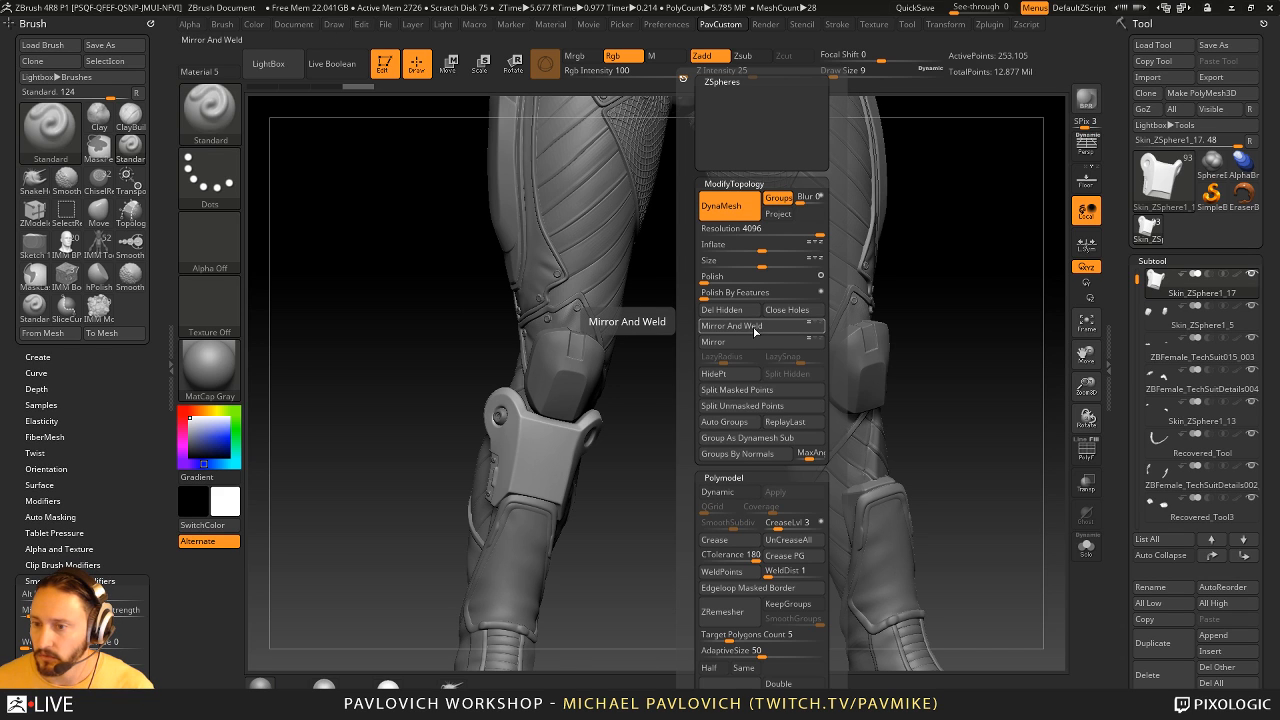
{"action": "left_click", "coordinate": [755, 327]}
{"action": "key", "text": "2"}
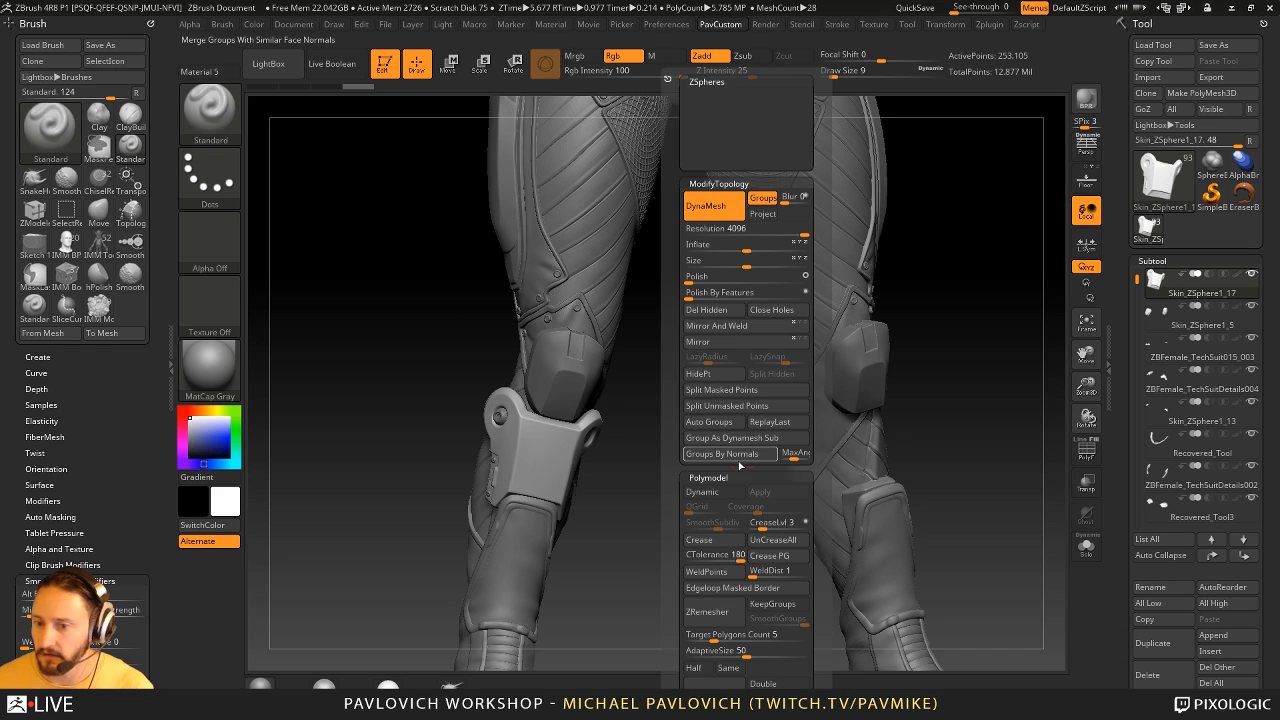
{"action": "left_click", "coordinate": [716, 326]}
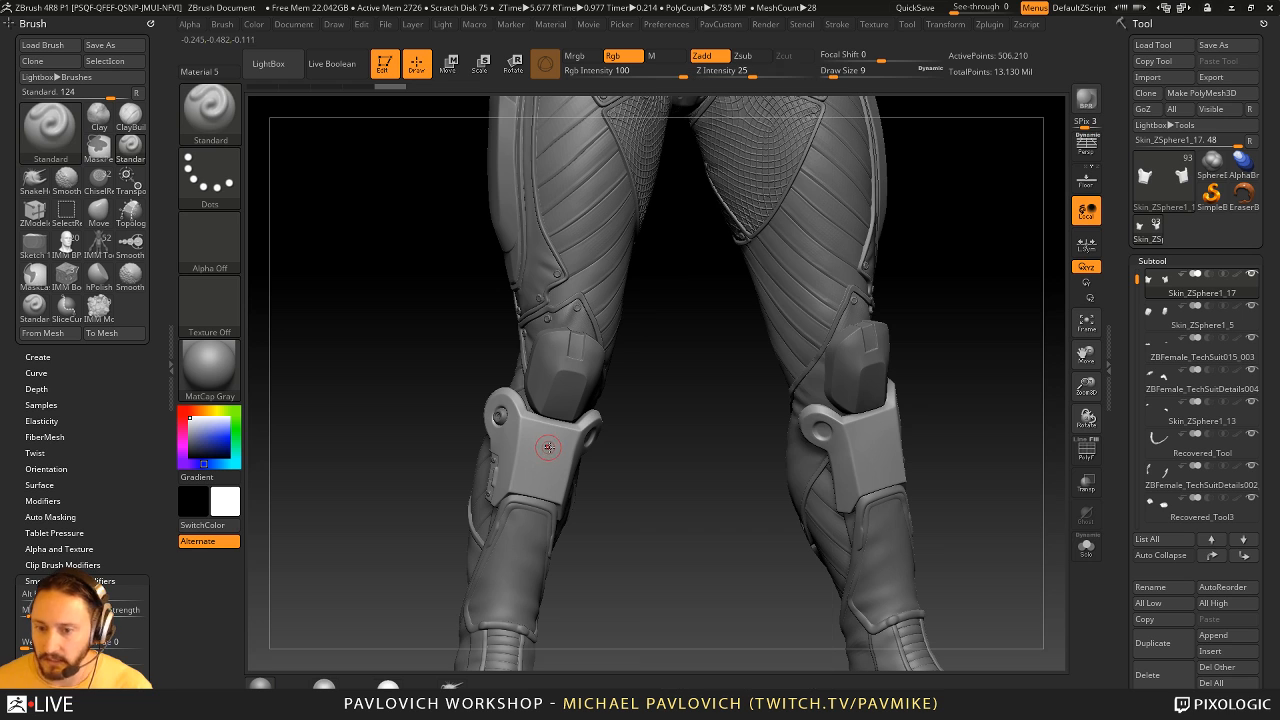
- Make the shin guard's cone the active subtool and copy it to the other leg with Mirror And Weld
{"action": "right_click_drag", "start_coordinate": [544, 455], "coordinate": [505, 466]}
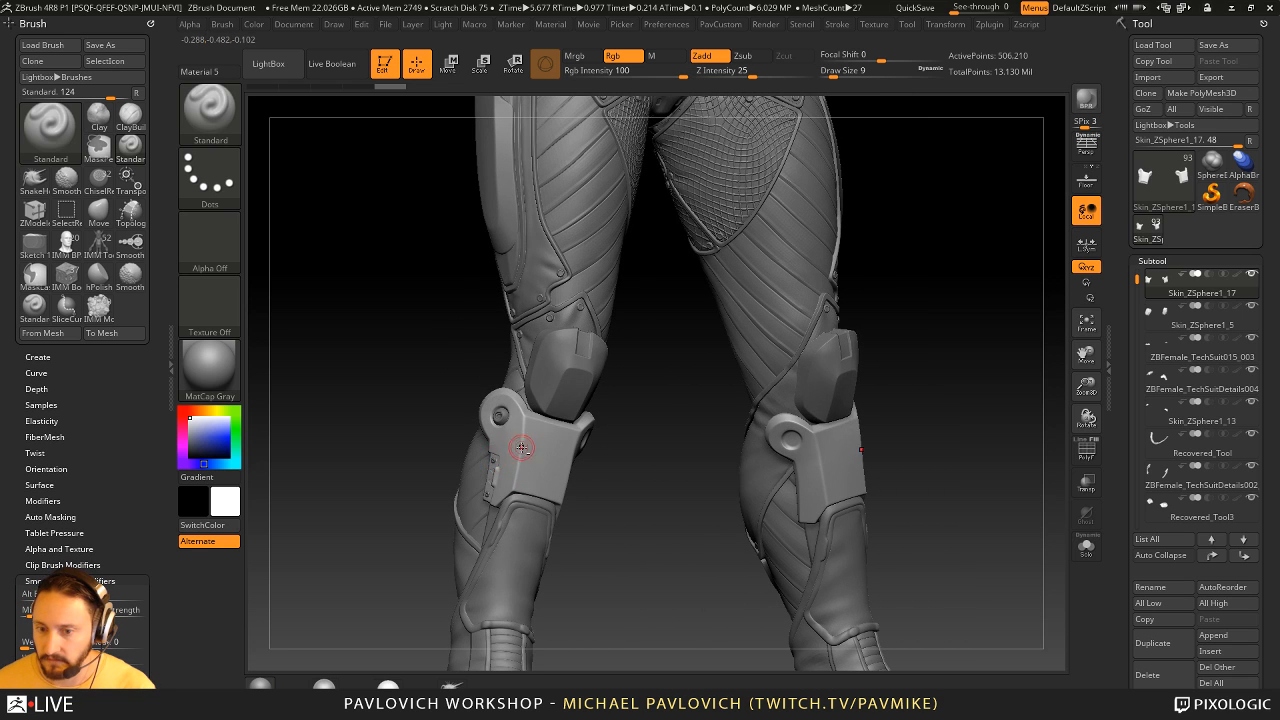
{"action": "left_click_drag", "start_coordinate": [618, 458], "coordinate": [657, 466], "text": "ctrl"}
{"action": "right_click_drag", "start_coordinate": [657, 466], "coordinate": [510, 405], "text": "ctrl"}
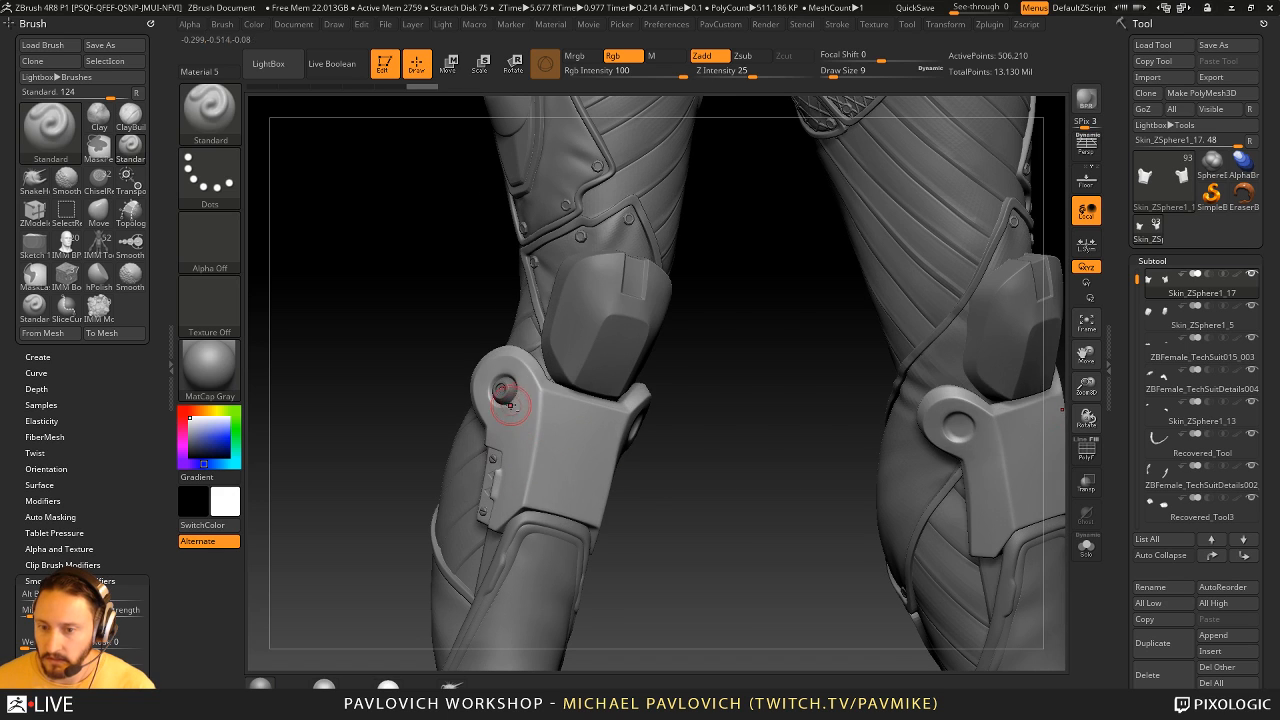
{"action": "left_click", "coordinate": [504, 387], "text": "alt"}
{"action": "key", "text": "3"}
{"action": "left_click", "coordinate": [775, 328]}
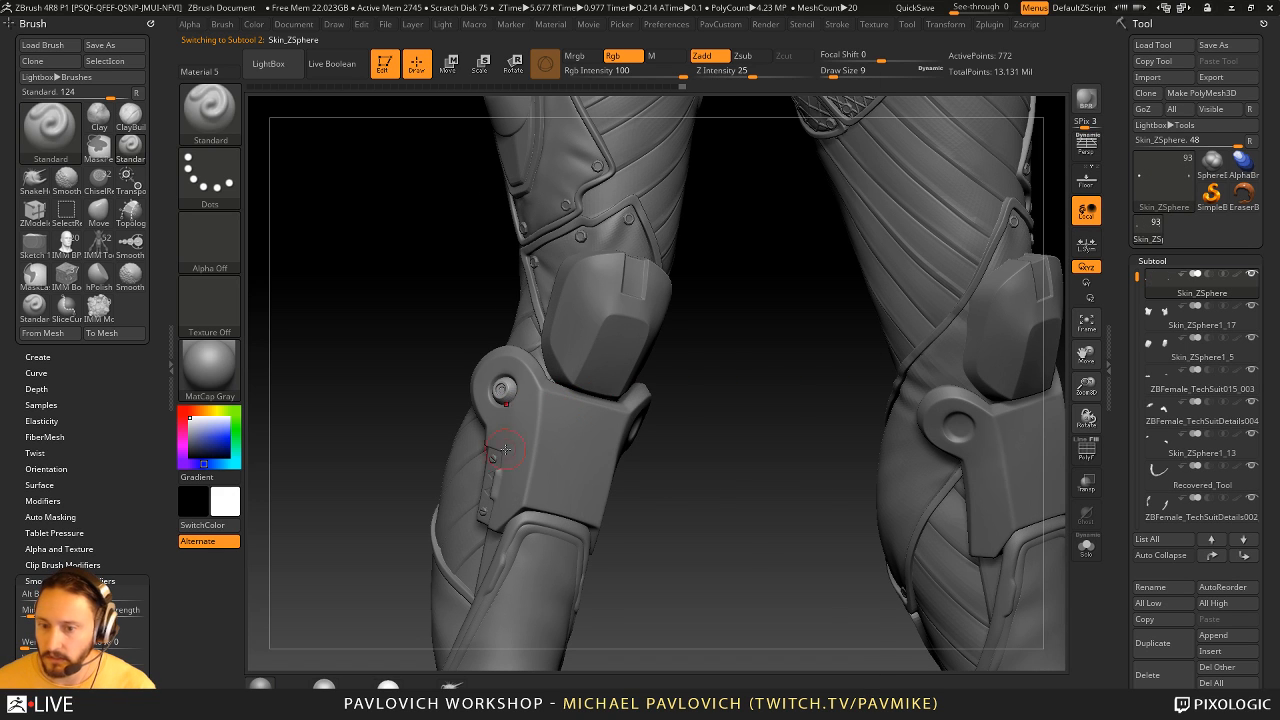
- Mirror And Weld the two rear-panel screws onto the other leg's shin guard and check both legs
{"action": "left_click", "coordinate": [492, 456], "text": "alt"}
{"action": "key", "text": "3"}
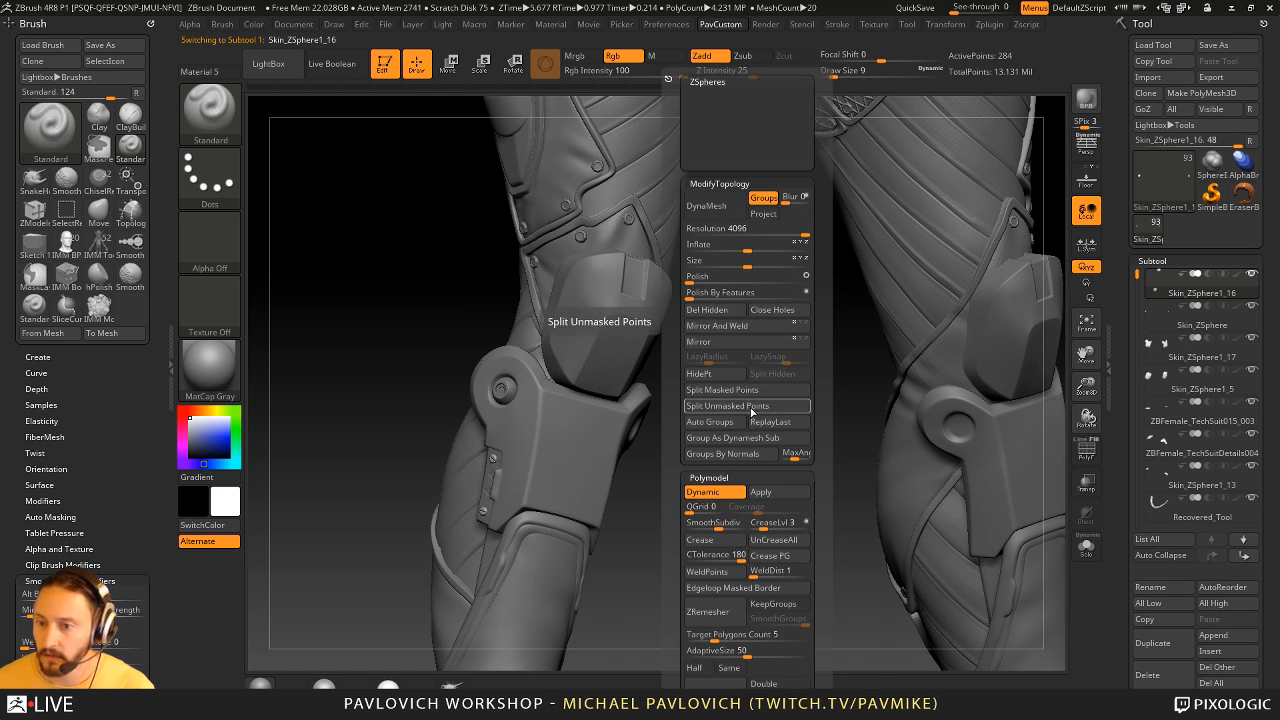
{"action": "left_click", "coordinate": [740, 330]}
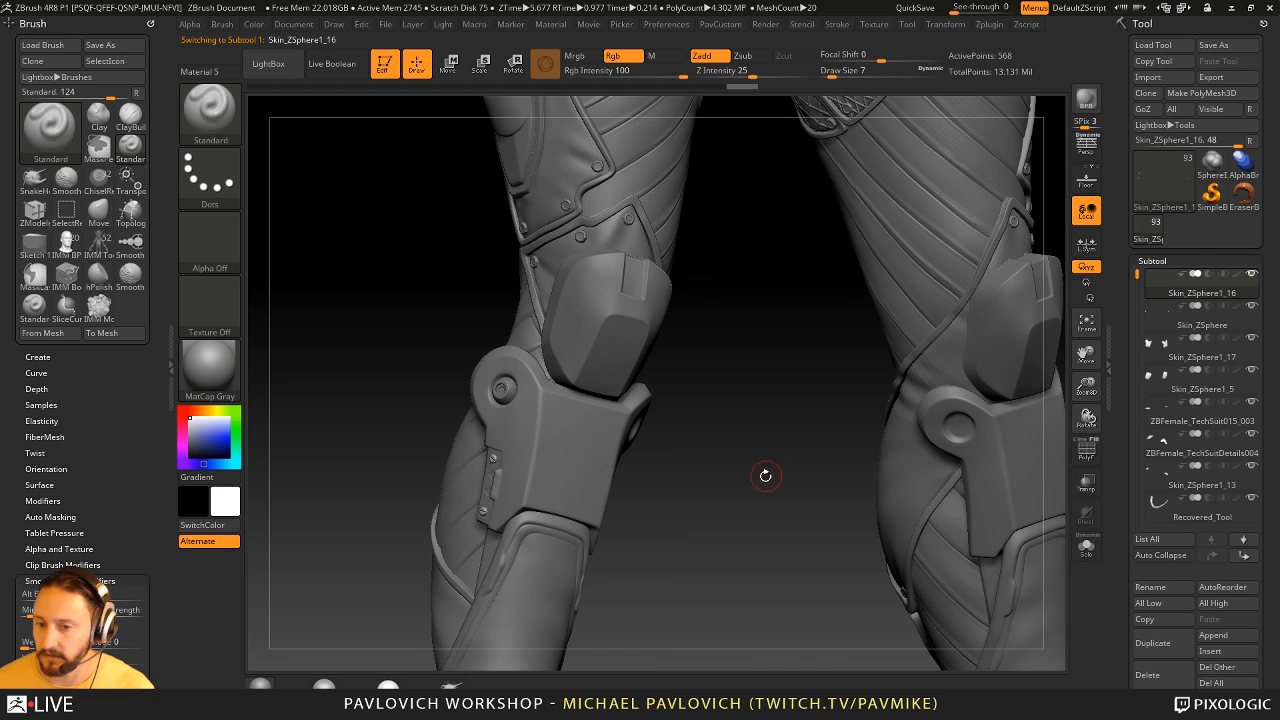
{"action": "left_click_drag", "start_coordinate": [735, 427], "coordinate": [740, 200], "text": "alt"}
{"action": "left_click", "coordinate": [504, 392], "text": "alt"}
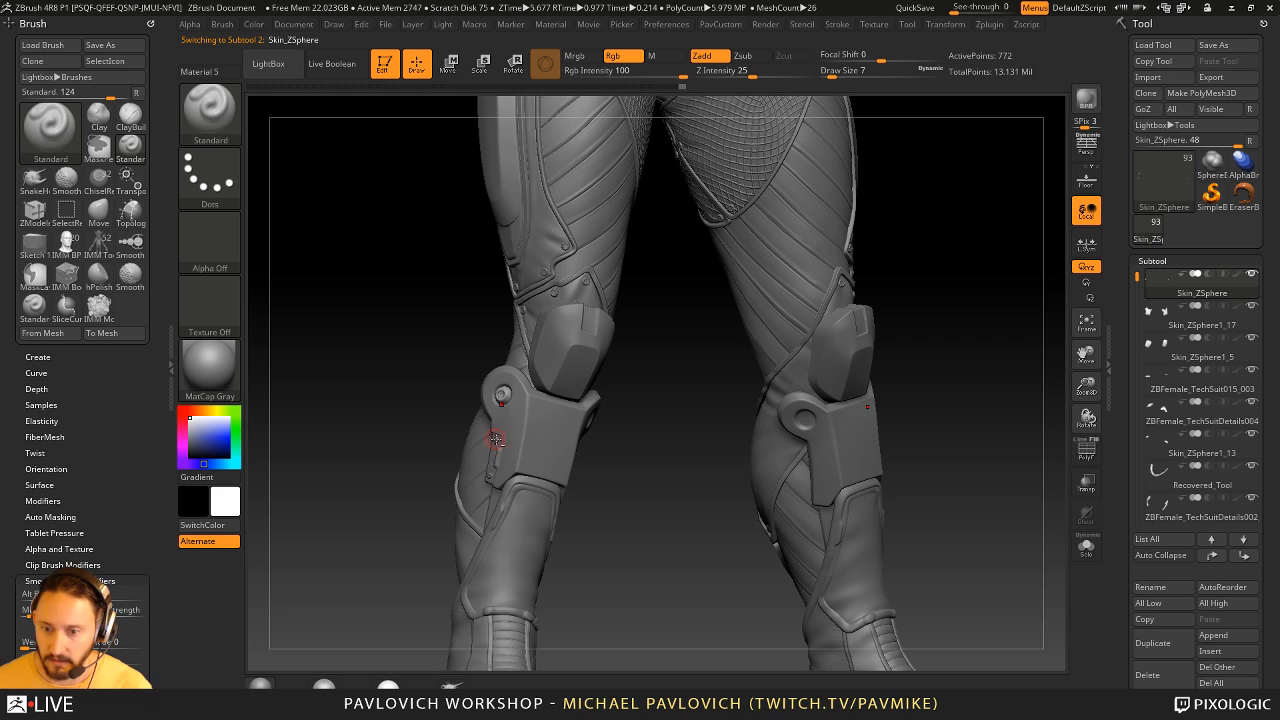
{"action": "left_click", "coordinate": [496, 440], "text": "alt"}
{"action": "left_click_drag", "start_coordinate": [648, 423], "coordinate": [538, 420]}
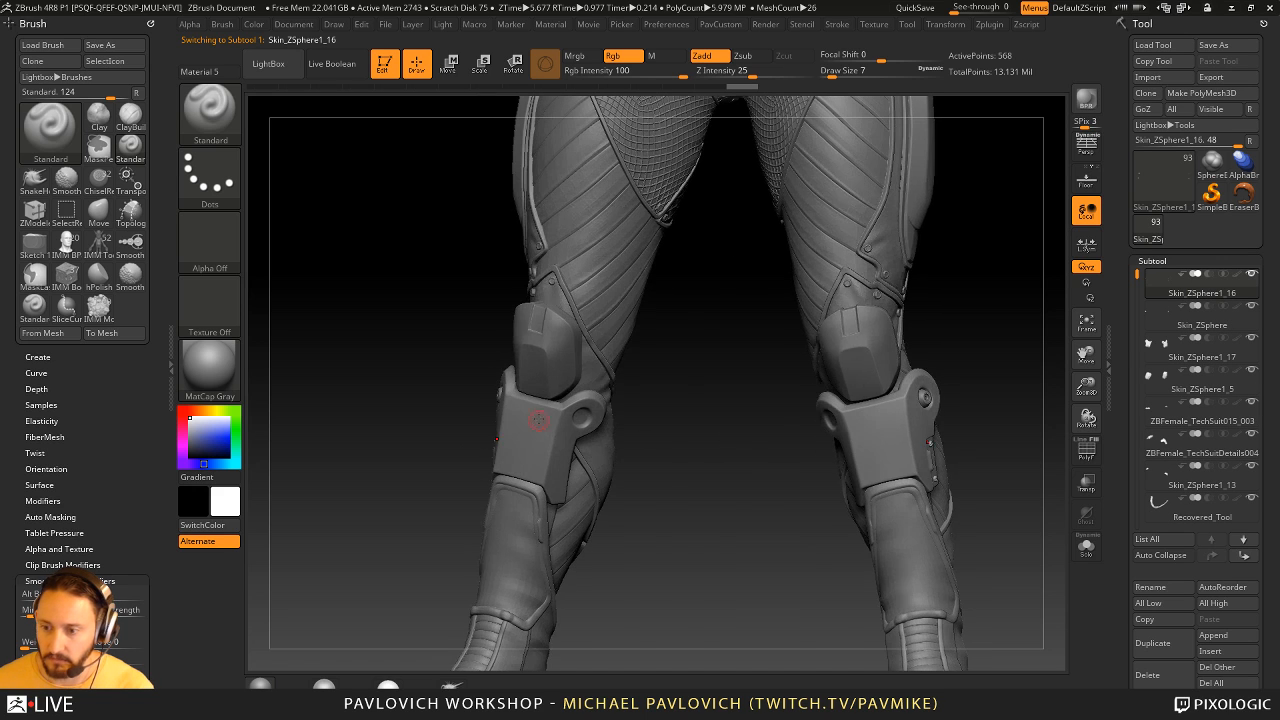
- Try a Move brush stroke beside the mirrored shin guard's cone, undo it, and return to the Standard brush
{"action": "key", "text": "s"}
{"action": "left_click_drag", "start_coordinate": [706, 485], "coordinate": [743, 486]}
{"action": "key", "text": "b"}
{"action": "key", "text": "m"}
{"action": "key", "text": "v"}
{"action": "mouse_move", "coordinate": [917, 429]}
{"action": "left_mouse_down"}
{"action": "mouse_move", "coordinate": [984, 416]}
{"action": "mouse_move", "coordinate": [969, 409]}
{"action": "mouse_move", "coordinate": [980, 354]}
{"action": "mouse_move", "coordinate": [932, 392]}
{"action": "left_mouse_up"}
{"action": "key", "text": "ctrl+z"}
{"action": "key", "text": "b"}
{"action": "key", "text": "s"}
{"action": "key", "text": "t"}
{"action": "key", "text": "s"}
{"action": "key", "text": "s"}
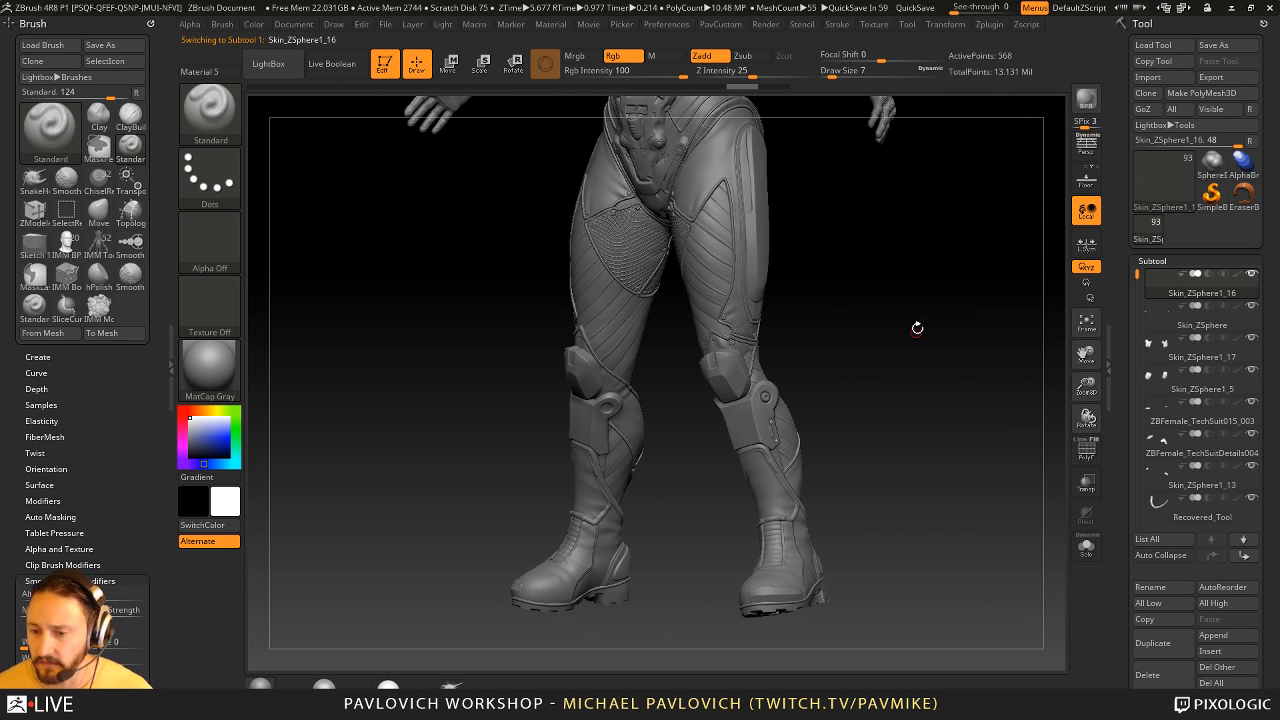
- Examine the whole character's pelvis, abdomen and shoulder armor from several angles, activating those subtools along the way
{"action": "left_click_drag", "start_coordinate": [917, 327], "coordinate": [880, 460]}
{"action": "left_click_drag", "start_coordinate": [980, 403], "coordinate": [686, 465], "text": "alt"}
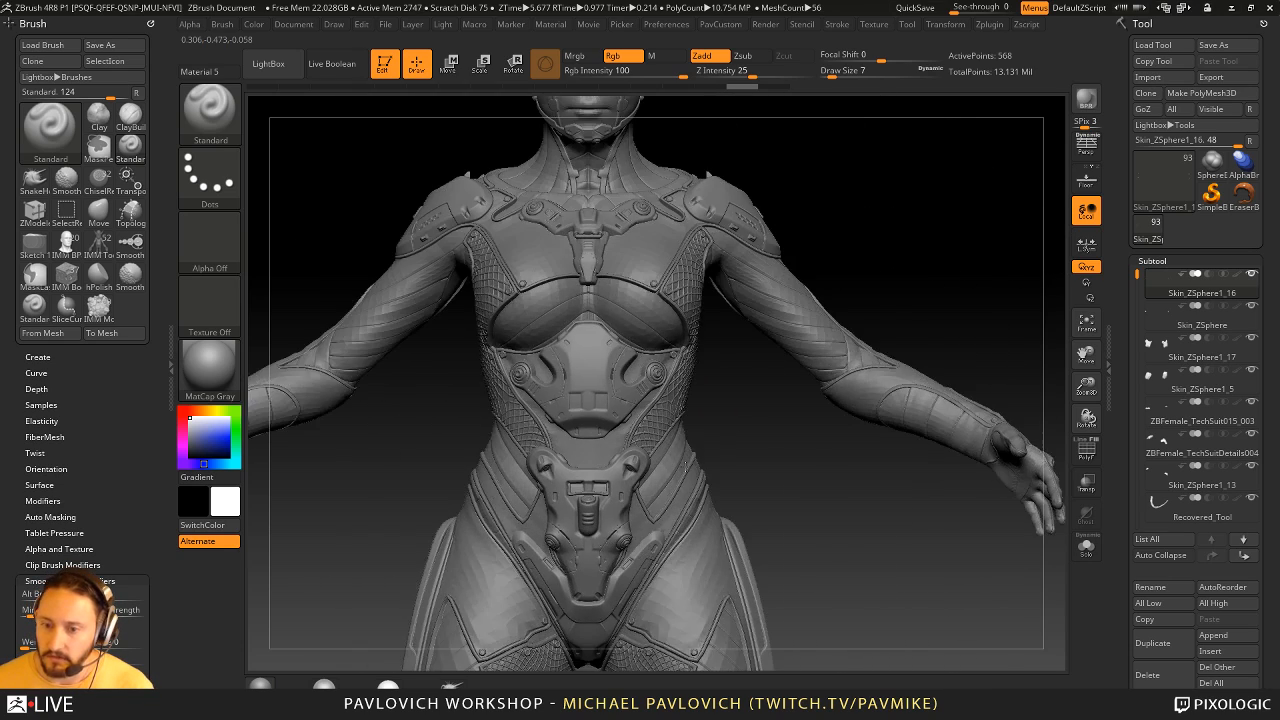
{"action": "left_click", "coordinate": [591, 505], "text": "alt"}
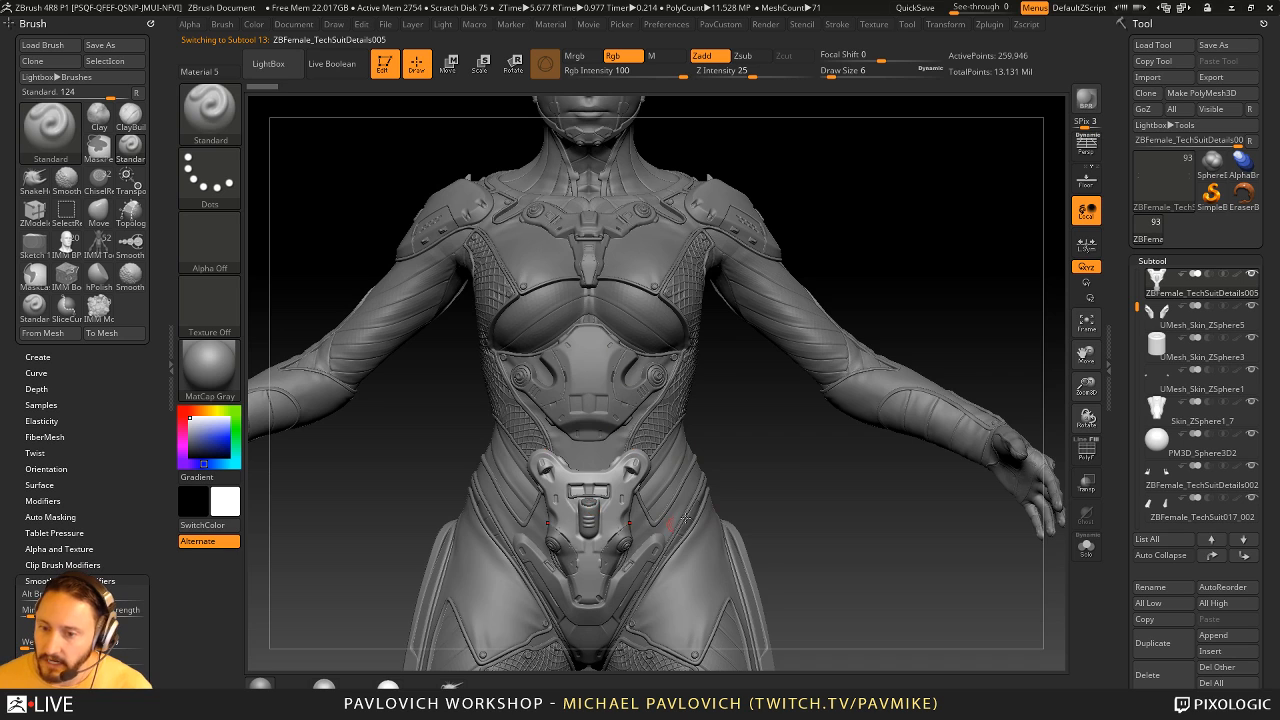
{"action": "left_click_drag", "start_coordinate": [685, 518], "coordinate": [593, 374]}
{"action": "left_click", "coordinate": [619, 397], "text": "alt"}
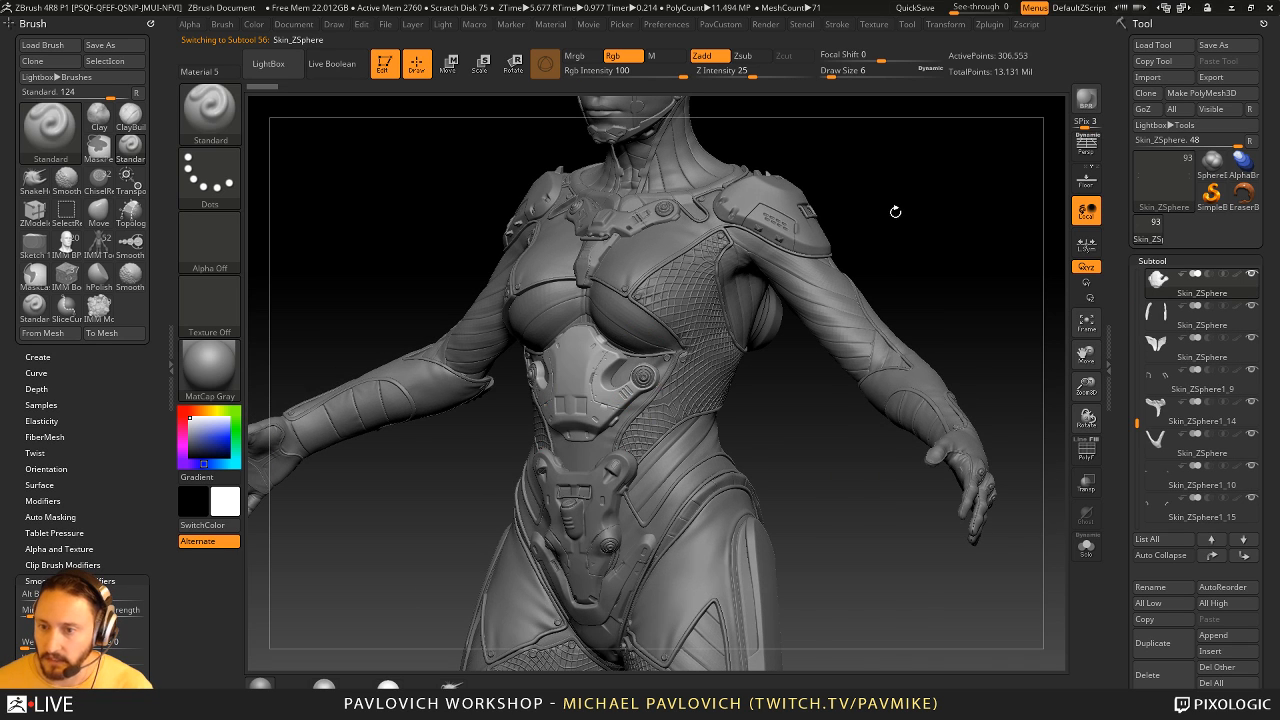
{"action": "left_click_drag", "start_coordinate": [895, 211], "coordinate": [795, 243]}
{"action": "left_click", "coordinate": [745, 248], "text": "alt"}
{"action": "left_click_drag", "start_coordinate": [946, 177], "coordinate": [851, 307], "text": "alt"}
{"action": "left_click_drag", "start_coordinate": [851, 307], "coordinate": [880, 285]}
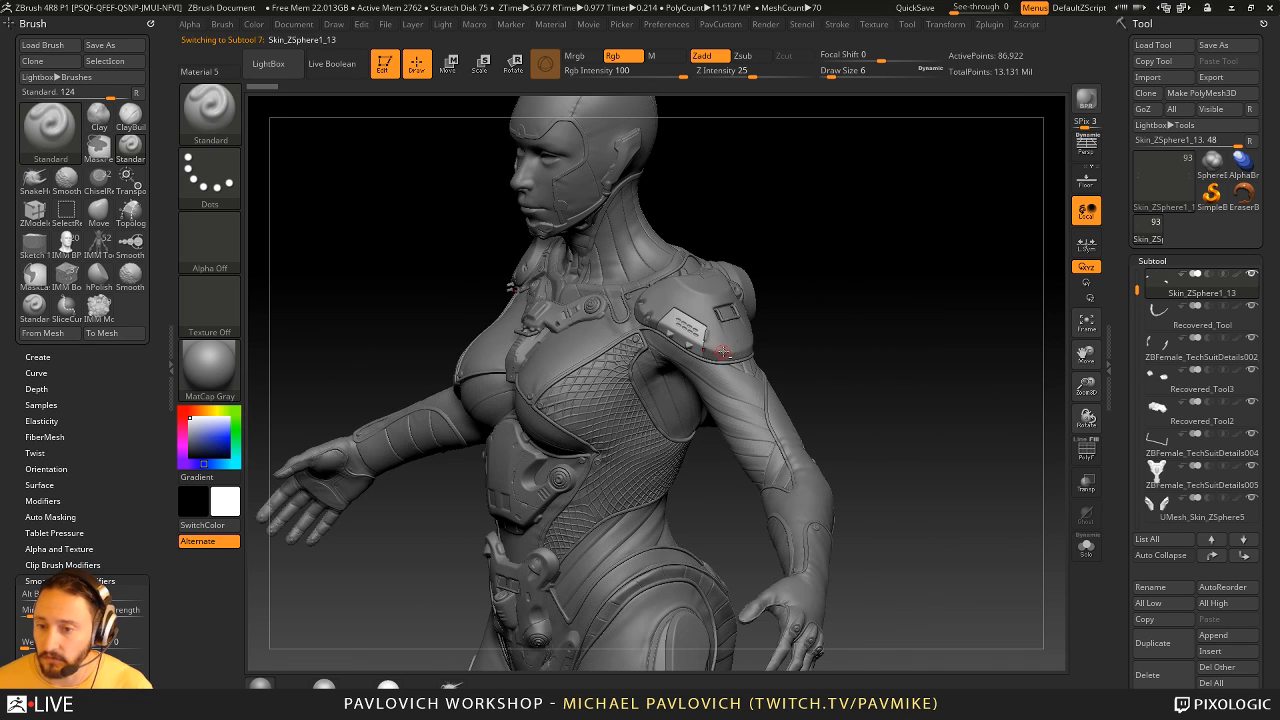
- Examine the shoulder armor and the chest harness from the front, side and back, activating those subtools along the way
{"action": "left_click", "coordinate": [724, 352], "text": "alt"}
{"action": "left_click_drag", "start_coordinate": [915, 222], "coordinate": [872, 312], "text": "alt"}
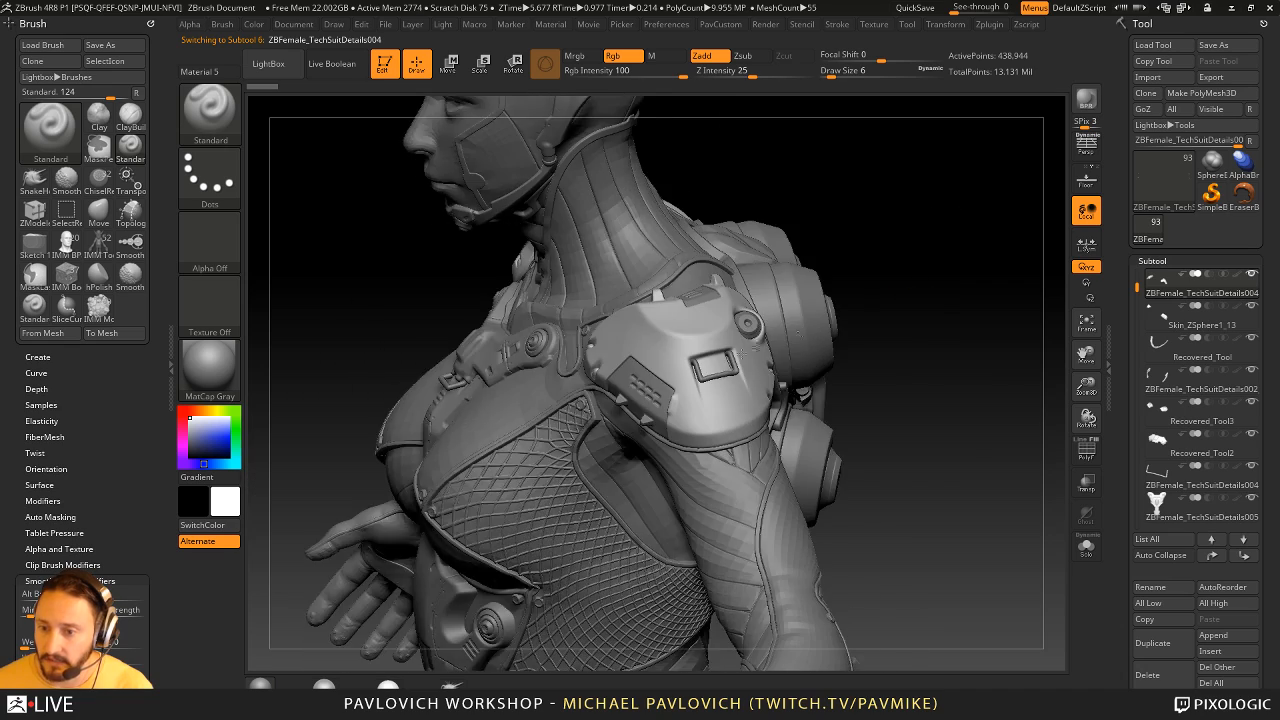
{"action": "left_click_drag", "start_coordinate": [741, 352], "coordinate": [727, 368]}
{"action": "left_click_drag", "start_coordinate": [906, 176], "coordinate": [1025, 132]}
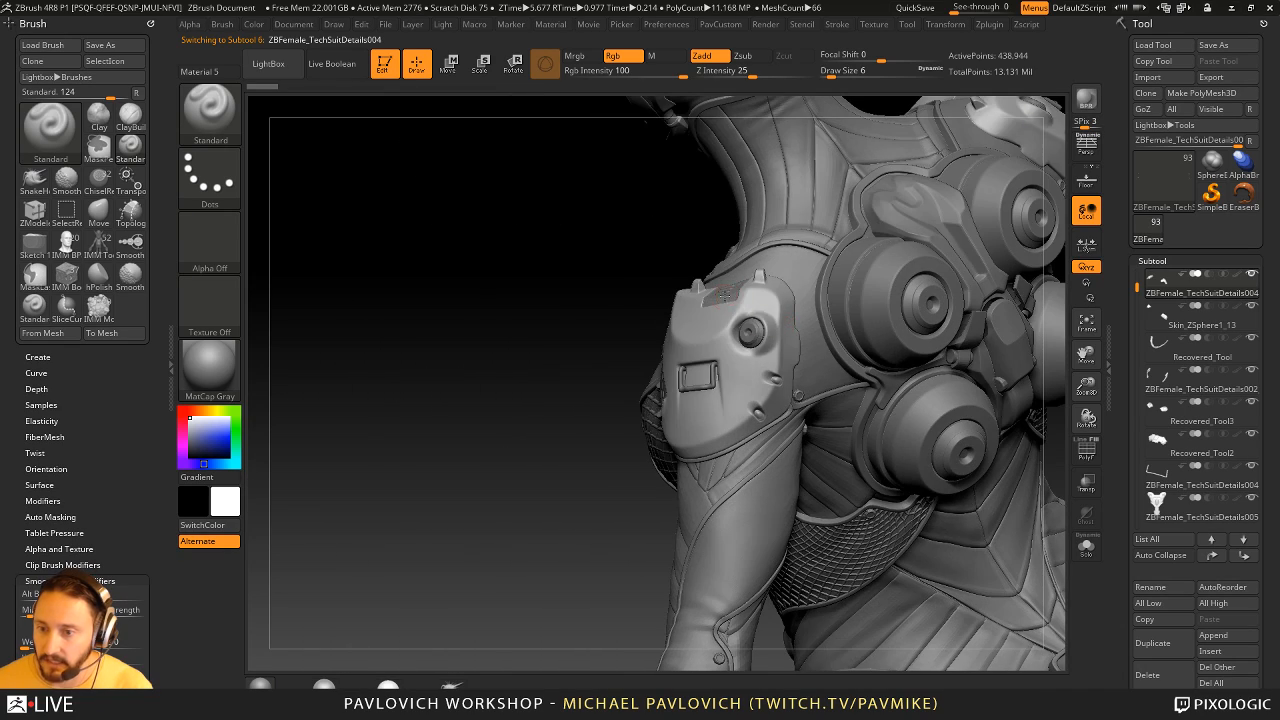
{"action": "left_click", "coordinate": [724, 295], "text": "alt"}
{"action": "left_click_drag", "start_coordinate": [563, 440], "coordinate": [757, 345]}
{"action": "left_click", "coordinate": [761, 336], "text": "alt"}
{"action": "left_click_drag", "start_coordinate": [914, 309], "coordinate": [863, 280]}
{"action": "right_click_drag", "start_coordinate": [503, 456], "coordinate": [548, 395]}
{"action": "left_click", "coordinate": [545, 388], "text": "alt"}
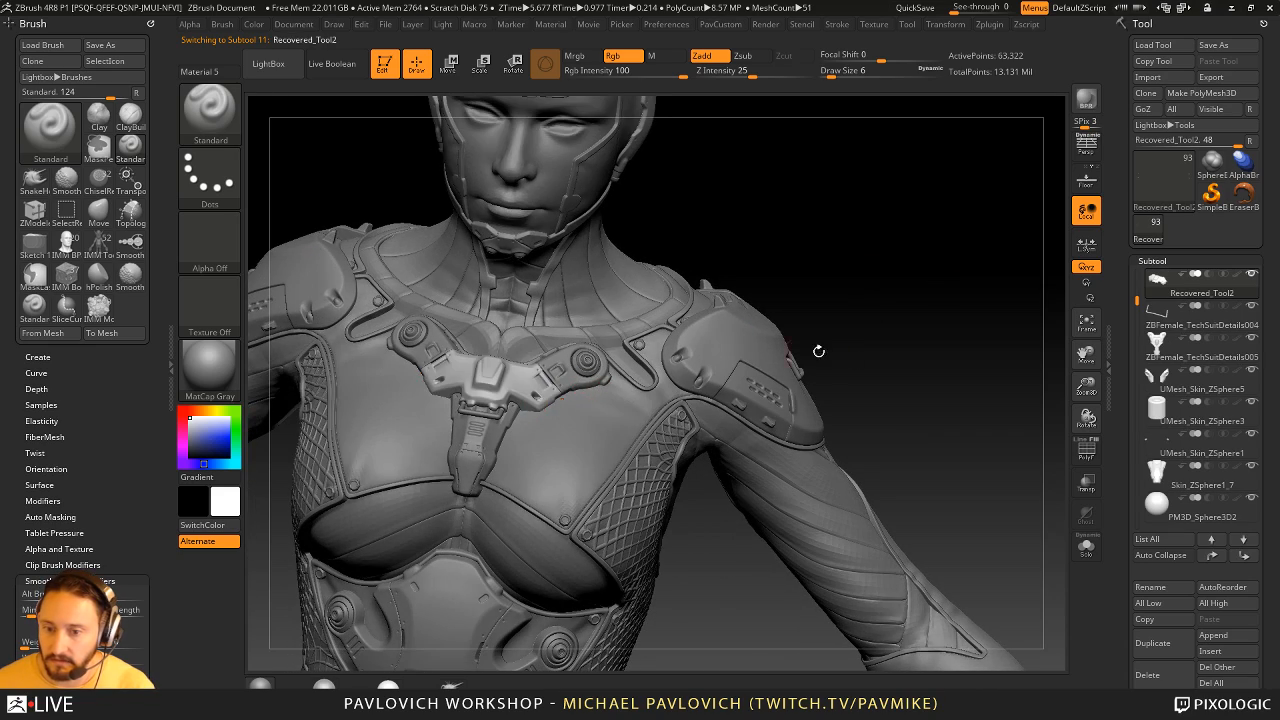
- Review the whole figure, then inspect the chest harness, upper back thrusters and lower back plate up close
{"action": "left_click_drag", "start_coordinate": [930, 380], "coordinate": [964, 275], "text": "alt"}
{"action": "right_click_drag", "start_coordinate": [650, 325], "coordinate": [765, 311]}
{"action": "left_click", "coordinate": [616, 325], "text": "alt"}
{"action": "key", "text": "f"}
{"action": "key", "text": "f"}
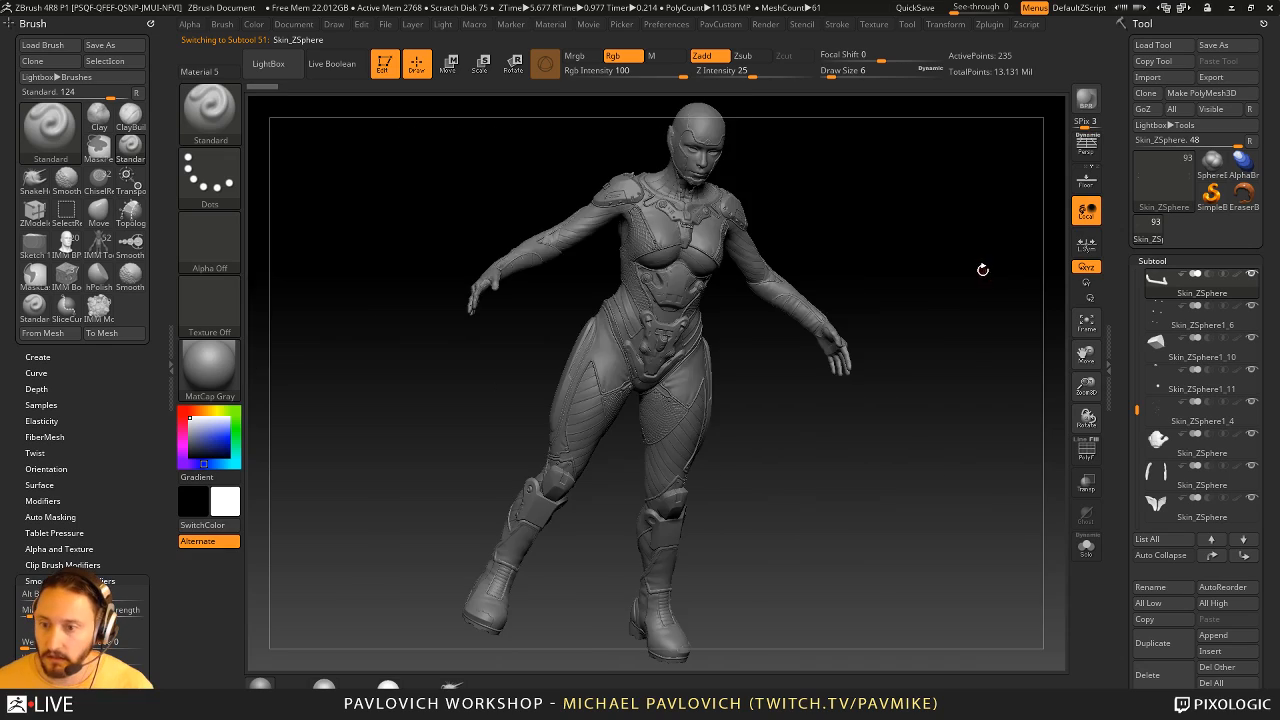
{"action": "right_click_drag", "start_coordinate": [985, 197], "coordinate": [630, 118], "text": "ctrl"}
{"action": "right_click_drag", "start_coordinate": [940, 204], "coordinate": [891, 346], "text": "ctrl"}
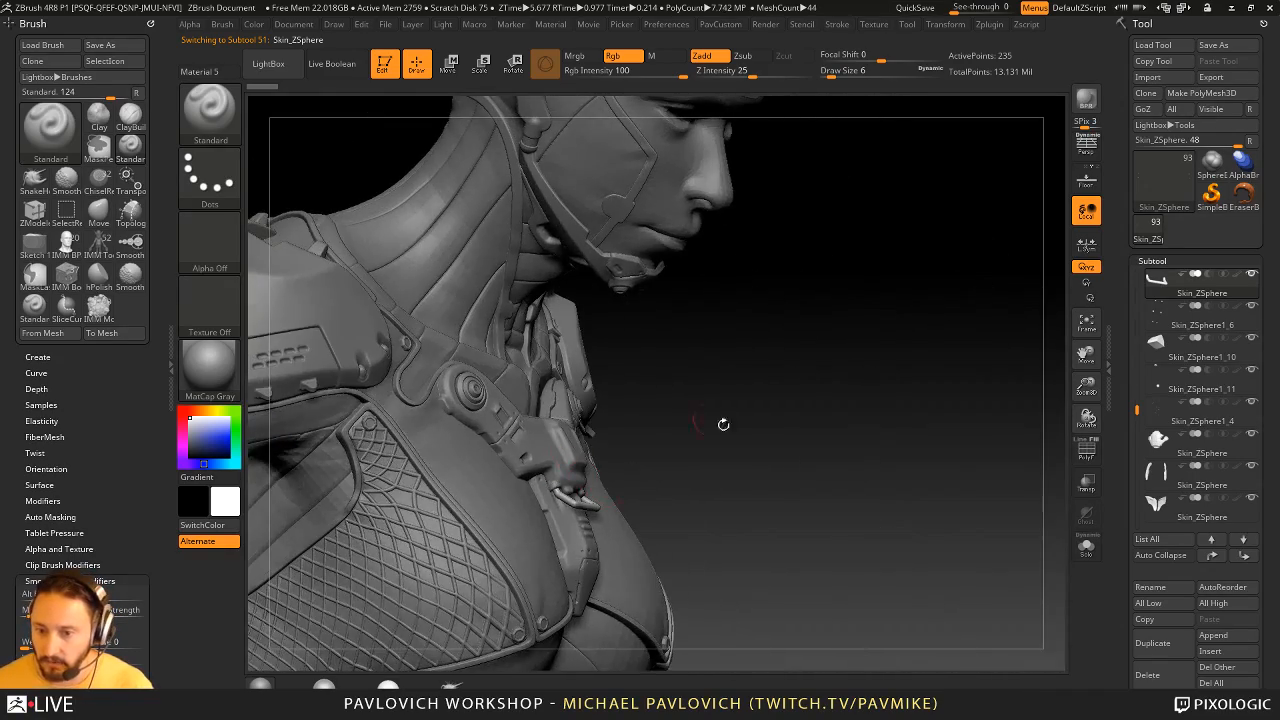
{"action": "right_click_drag", "start_coordinate": [723, 426], "coordinate": [571, 463]}
{"action": "right_click_drag", "start_coordinate": [950, 402], "coordinate": [589, 420]}
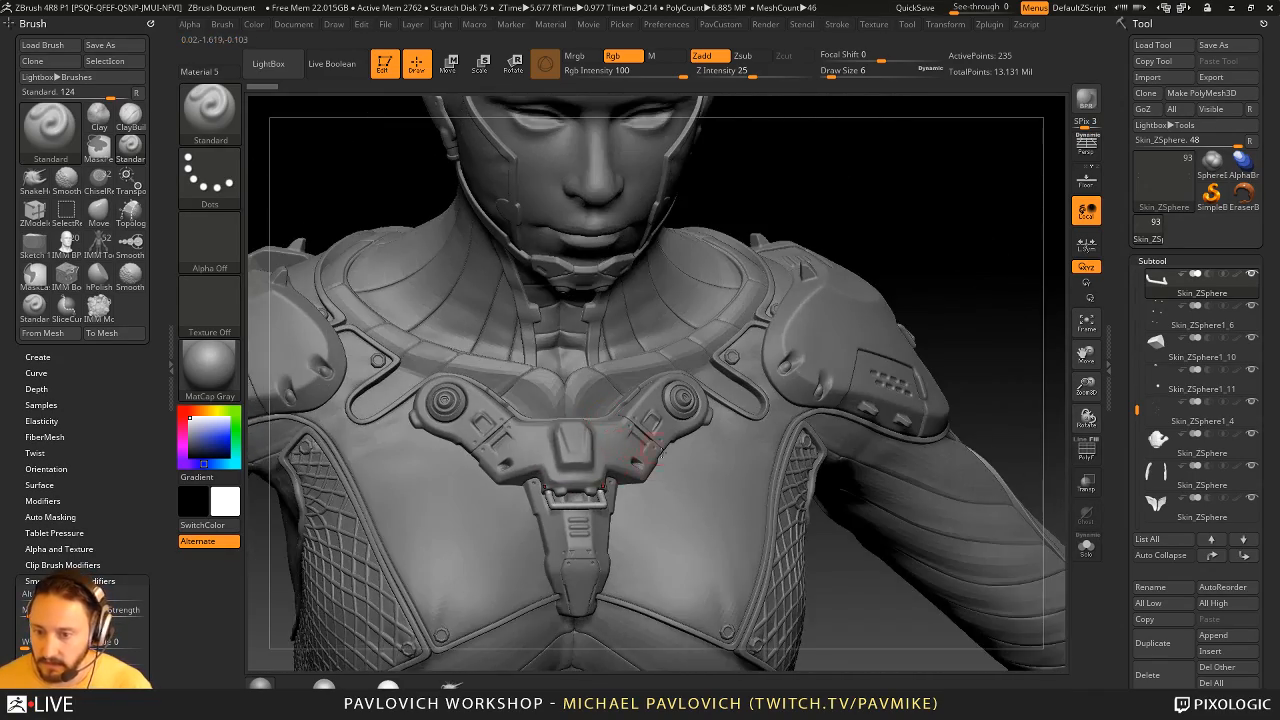
{"action": "right_click_drag", "start_coordinate": [915, 262], "coordinate": [935, 299]}
{"action": "right_click_drag", "start_coordinate": [948, 405], "coordinate": [929, 363], "text": "alt"}
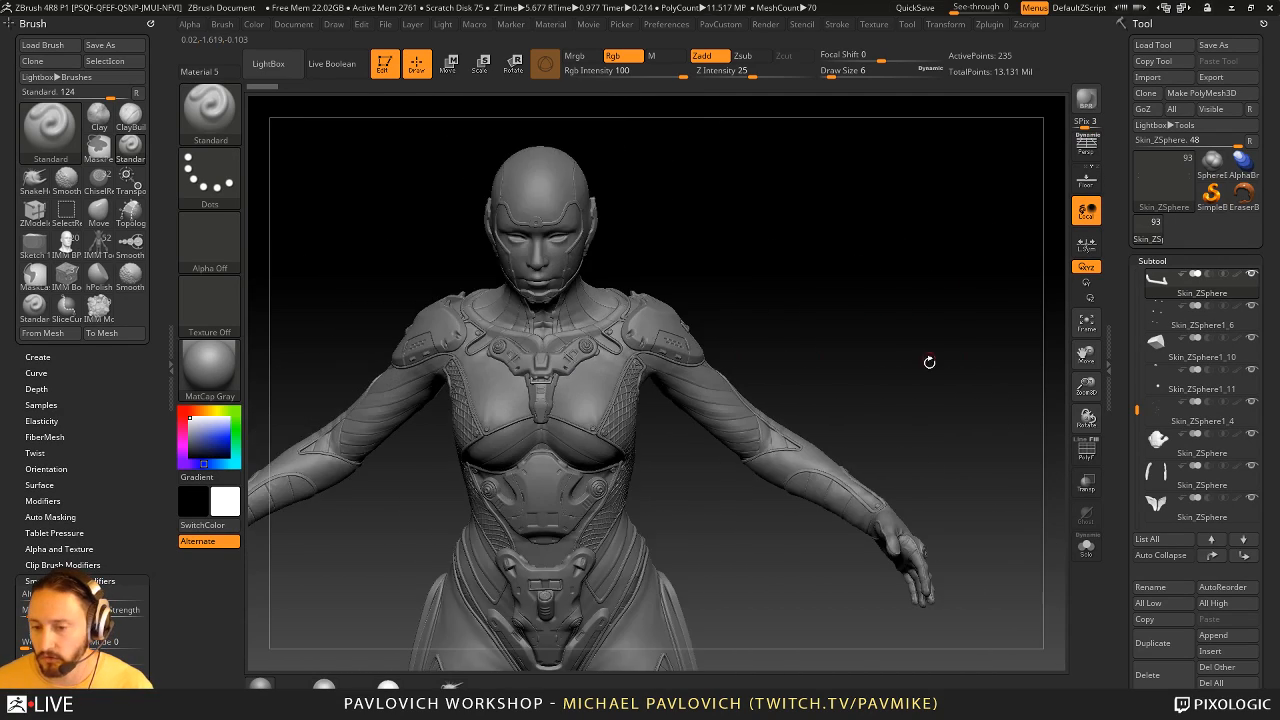
{"action": "right_click_drag", "start_coordinate": [905, 480], "coordinate": [858, 299], "text": "alt"}
{"action": "right_click_drag", "start_coordinate": [866, 446], "coordinate": [822, 500]}
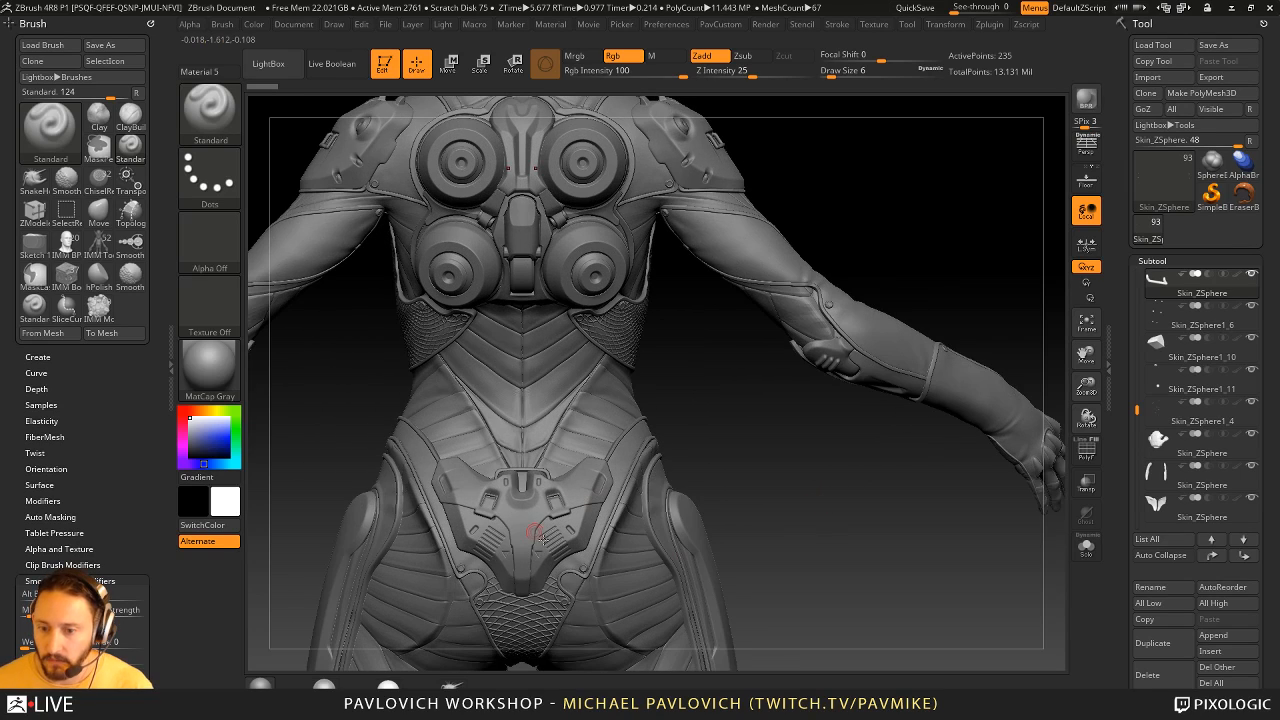
{"action": "right_click_drag", "start_coordinate": [731, 424], "coordinate": [779, 519], "text": "alt"}
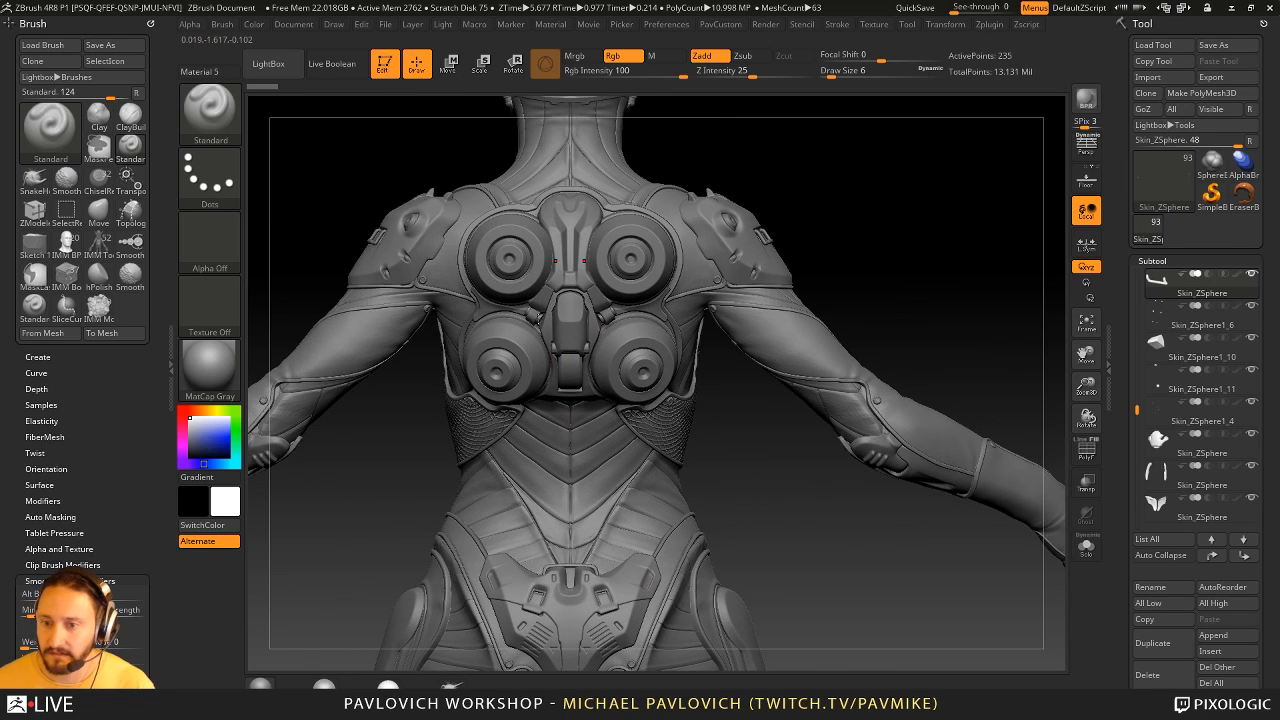
- Activate the center block between the back thrusters, inspect its polygroup wireframe, and reduce the draw size to 6
{"action": "right_click_drag", "start_coordinate": [886, 174], "coordinate": [968, 196]}
{"action": "left_click", "coordinate": [671, 325], "text": "alt"}
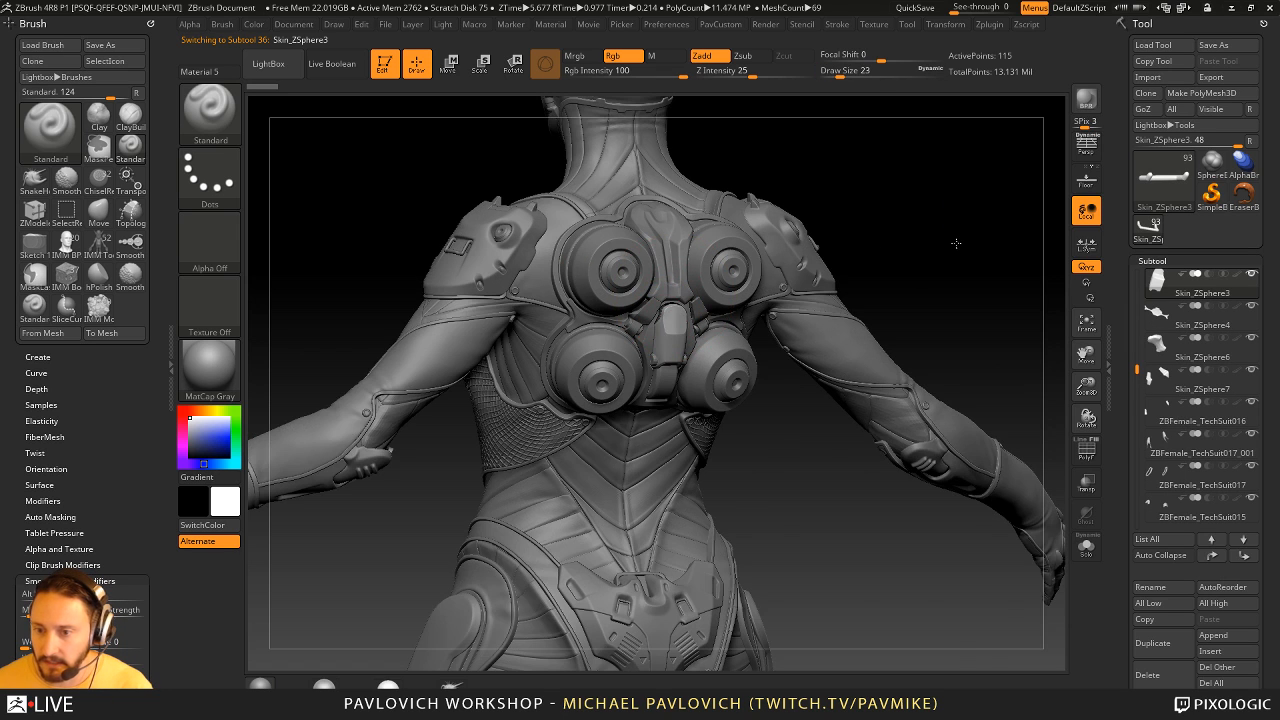
{"action": "mouse_move", "coordinate": [956, 242]}
{"action": "right_mouse_down", "text": "ctrl"}
{"action": "mouse_move", "coordinate": [937, 263]}
{"action": "mouse_move", "coordinate": [963, 294]}
{"action": "right_mouse_up", "text": "ctrl"}
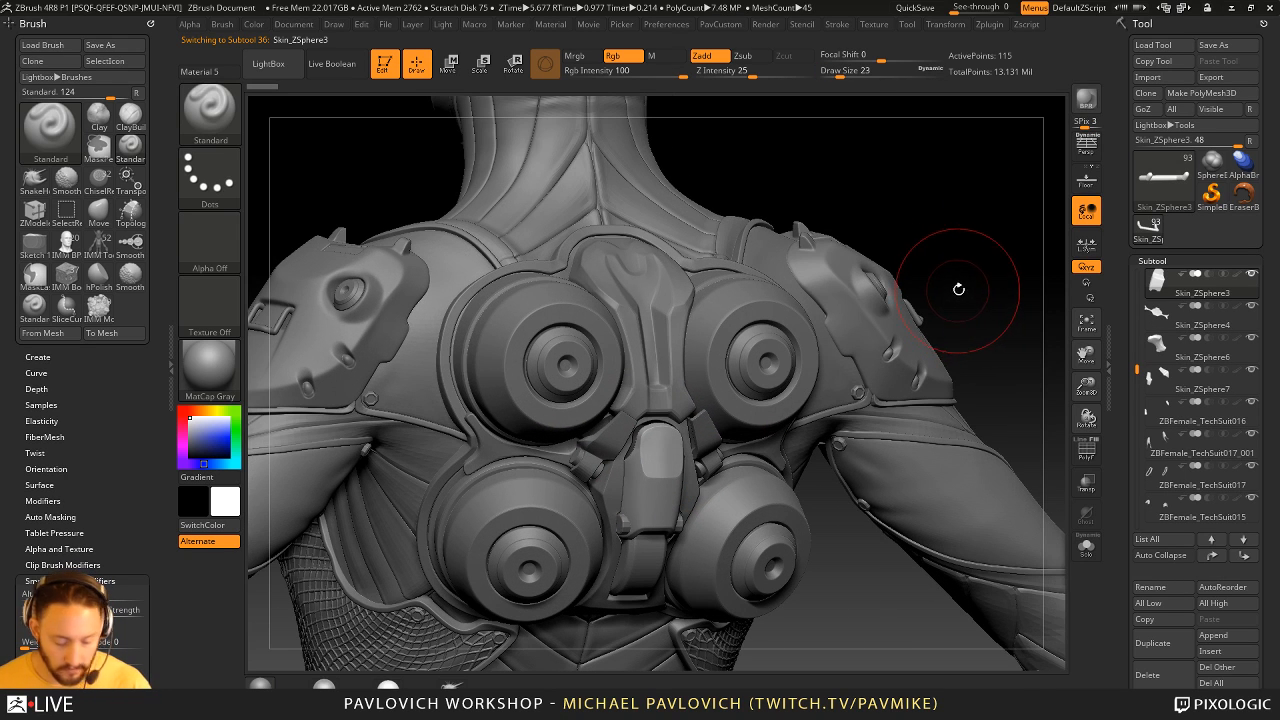
{"action": "left_click", "coordinate": [1086, 442]}
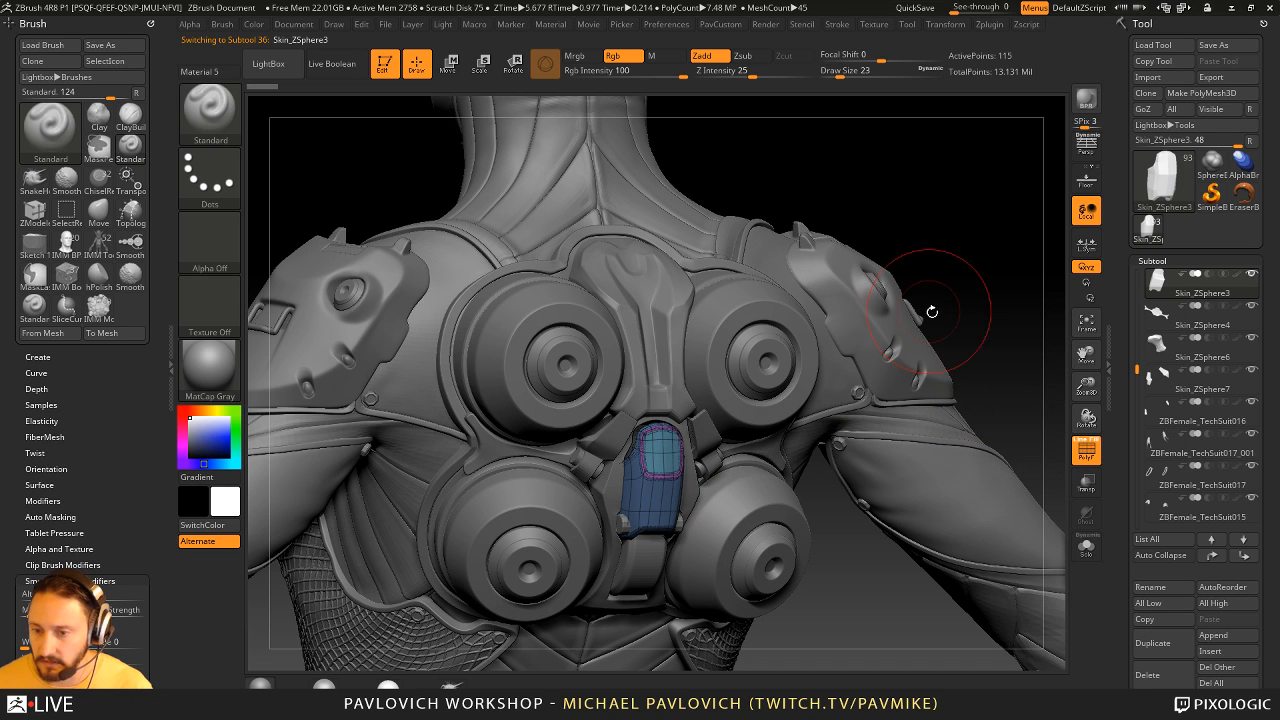
{"action": "key", "text": "s"}
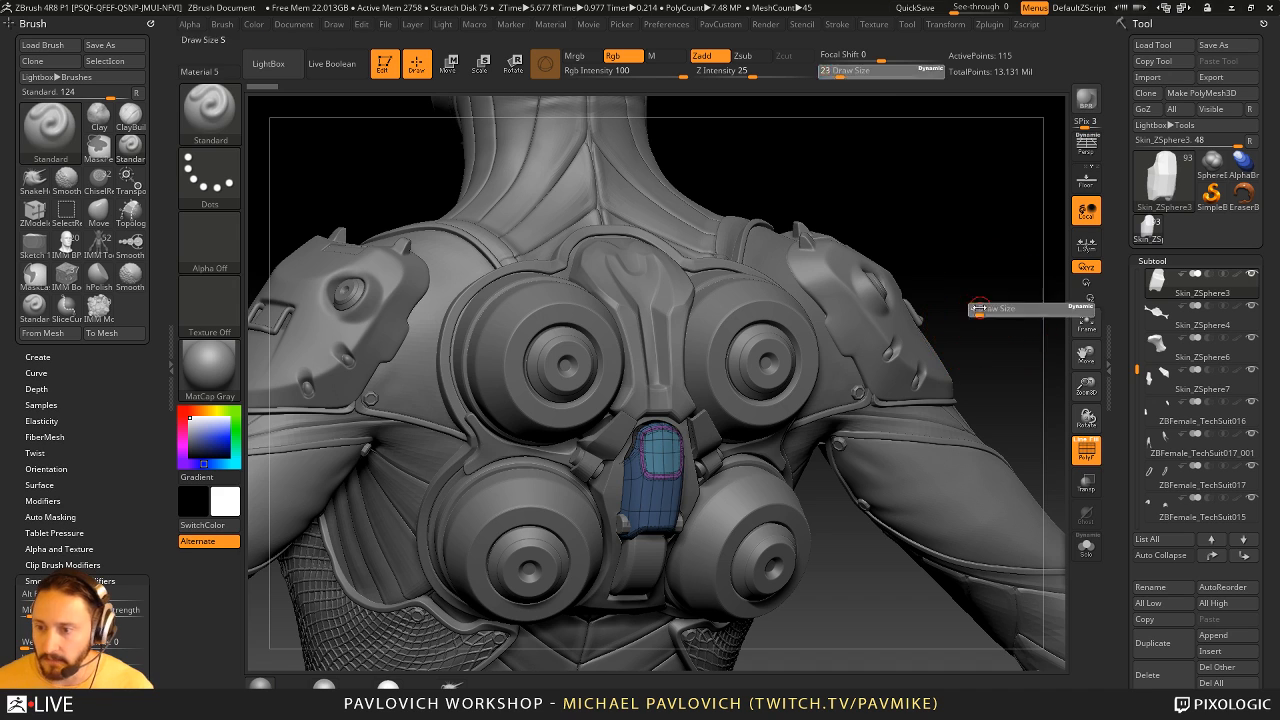
{"action": "left_click", "coordinate": [979, 308]}
{"action": "left_click", "coordinate": [1086, 450]}
{"action": "left_click_drag", "start_coordinate": [977, 266], "coordinate": [926, 283], "text": "alt"}
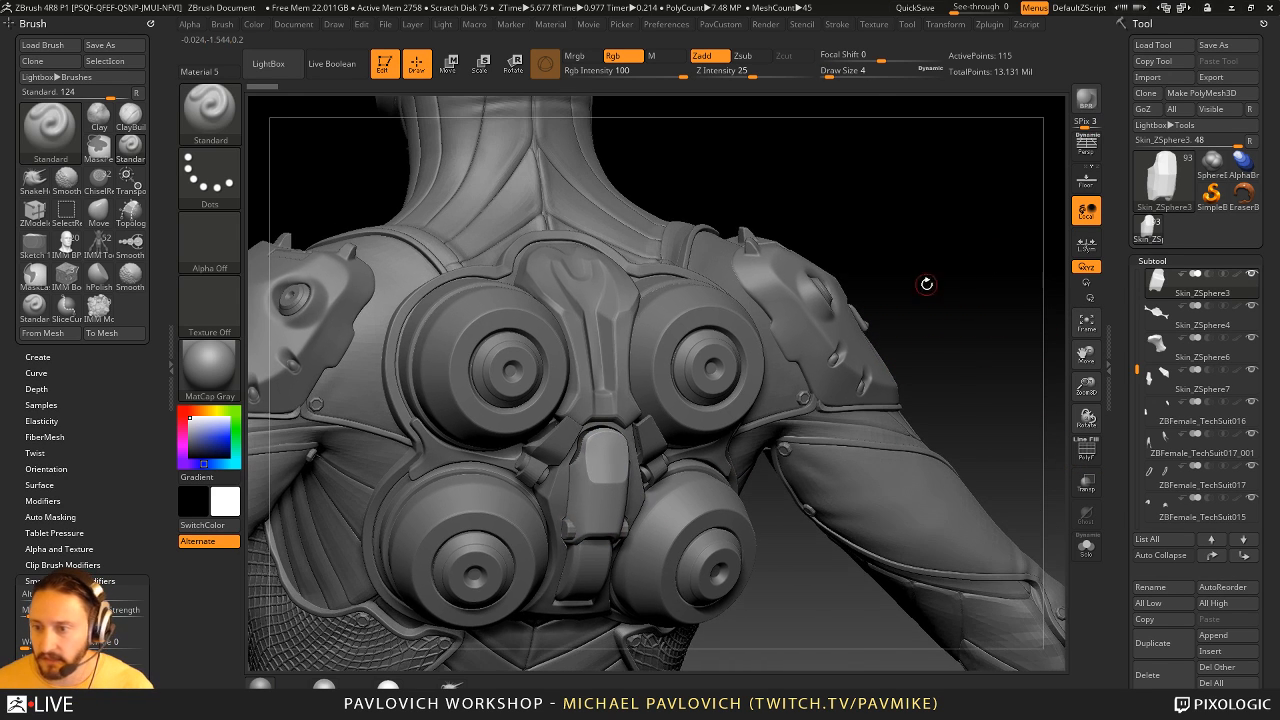
{"action": "key", "text": "s"}
{"action": "left_click", "coordinate": [936, 283]}
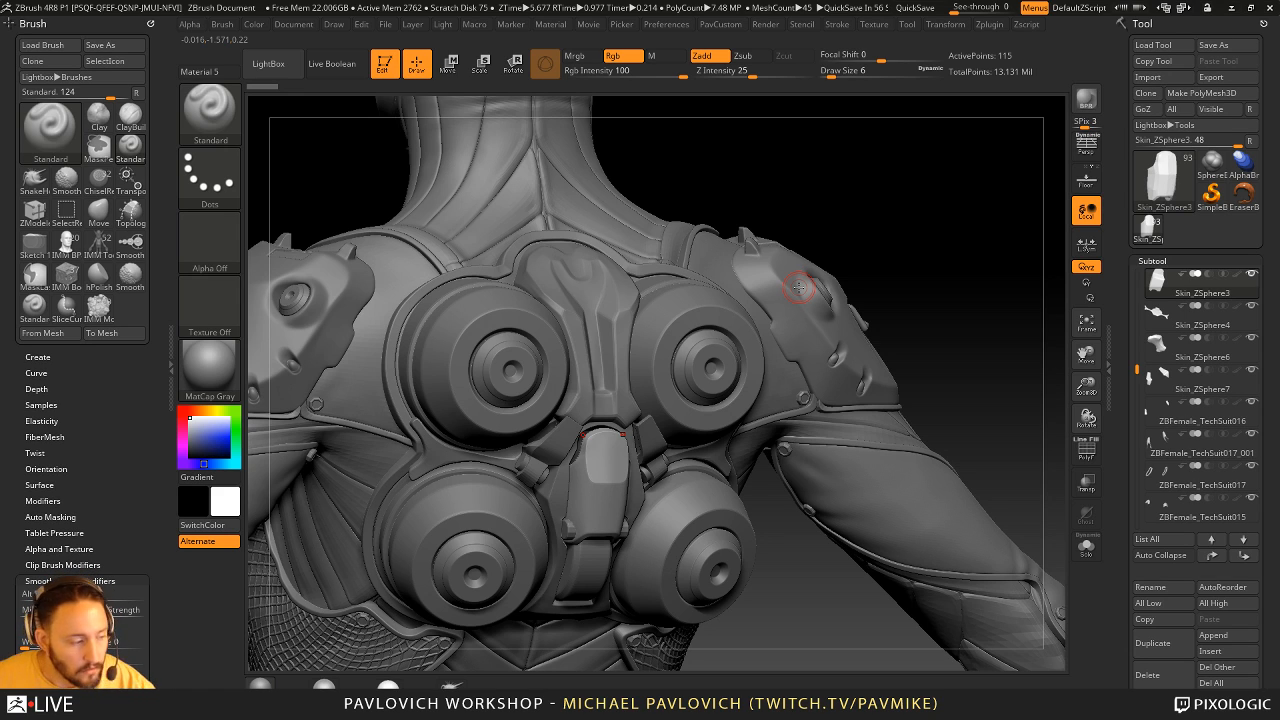
- Make the arm's suit piece with the ridged forearm detail the active subtool and bring the forearm into close view
{"action": "left_click_drag", "start_coordinate": [989, 283], "coordinate": [381, 355]}
{"action": "left_click", "coordinate": [385, 399], "text": "alt"}
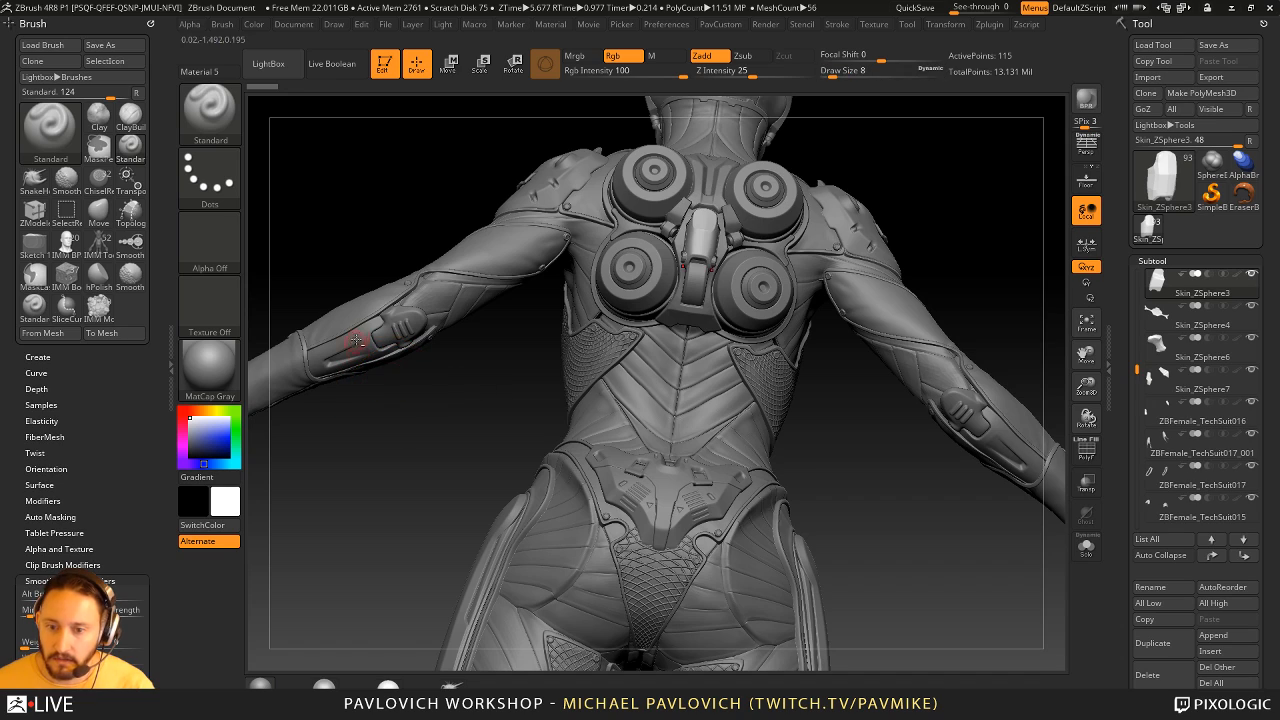
{"action": "left_click_drag", "start_coordinate": [430, 470], "coordinate": [398, 403]}
{"action": "left_click_drag", "start_coordinate": [395, 523], "coordinate": [481, 451], "text": "alt"}
- Switch to the Standard_1 brush and change its alpha to Alpha 14, trying Alpha 12 and Alpha 06 first
{"action": "key", "text": "b"}
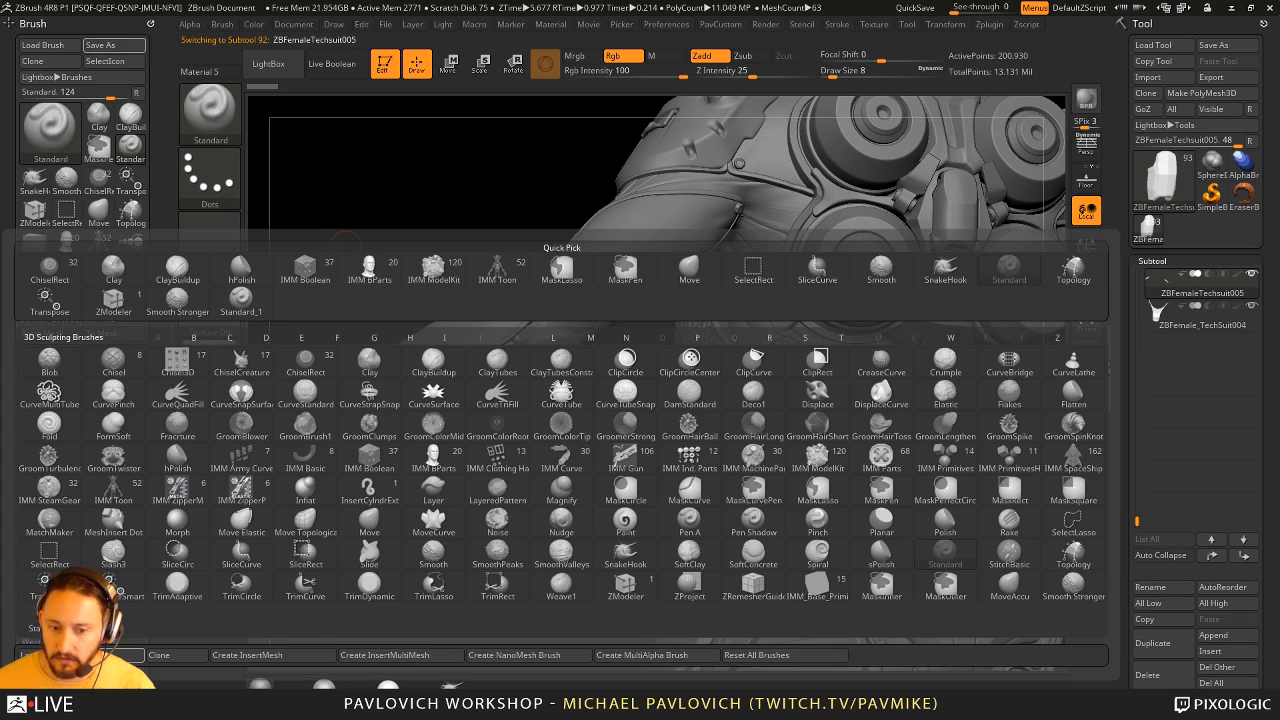
{"action": "left_click", "coordinate": [241, 300]}
{"action": "left_click", "coordinate": [233, 251]}
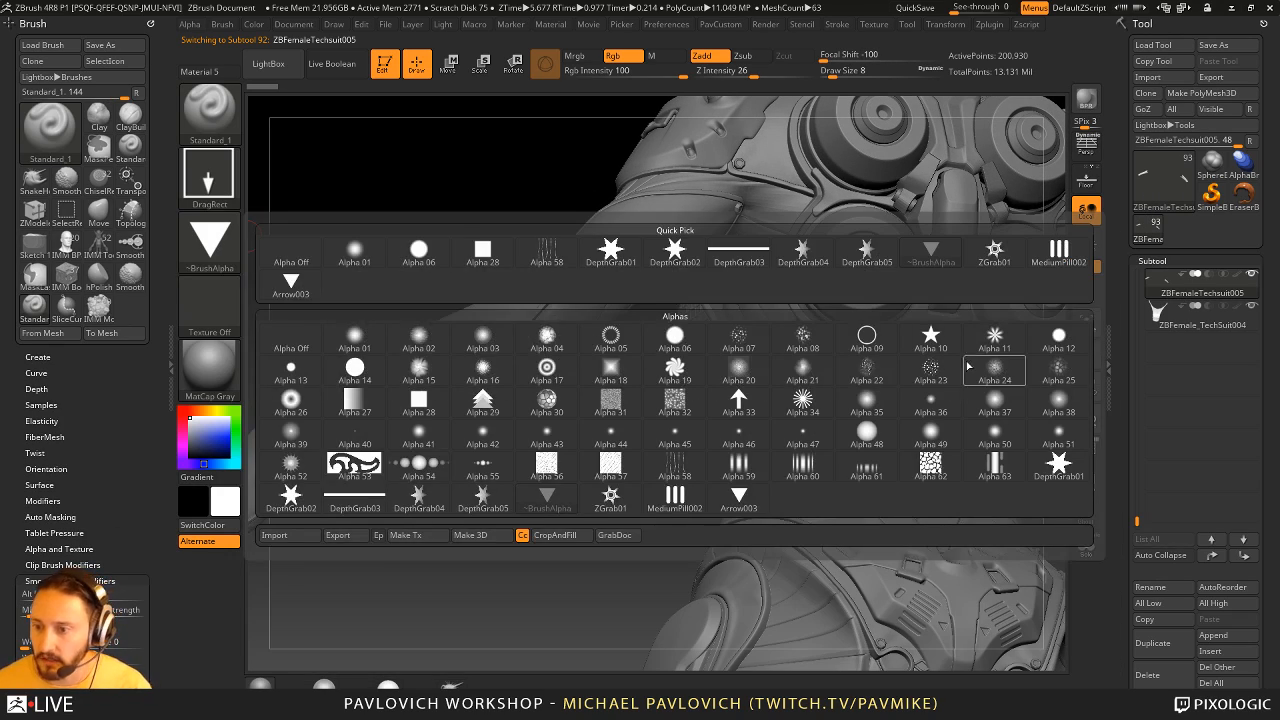
{"action": "left_click", "coordinate": [1057, 341]}
{"action": "left_click_drag", "start_coordinate": [440, 410], "coordinate": [349, 334], "text": "alt"}
{"action": "left_click", "coordinate": [232, 251]}
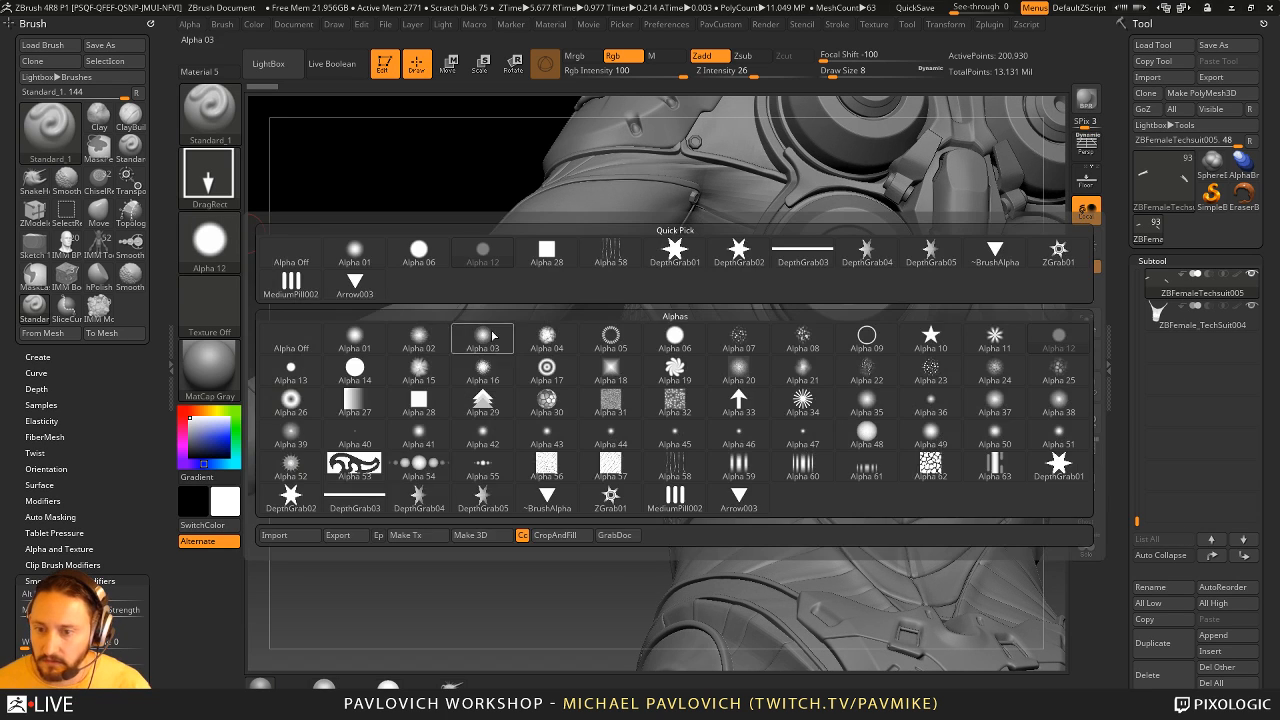
{"action": "left_click", "coordinate": [656, 350]}
{"action": "left_click_drag", "start_coordinate": [480, 544], "coordinate": [646, 602], "text": "alt"}
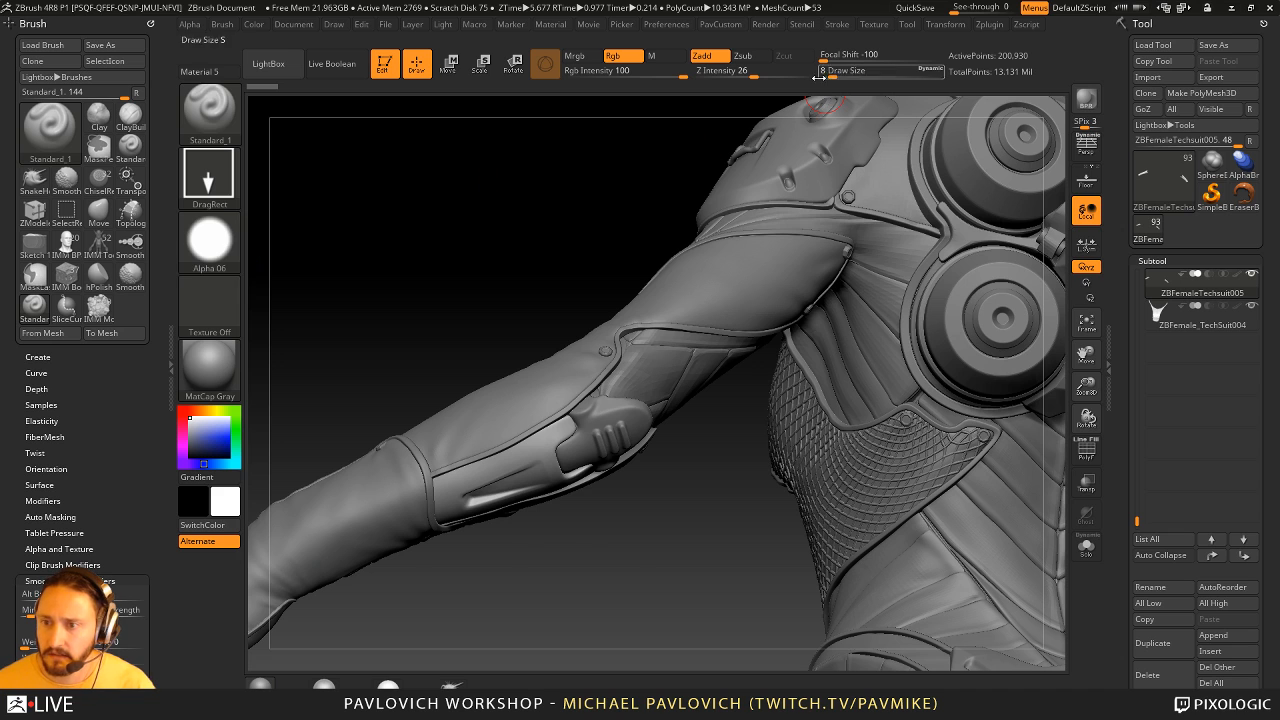
{"action": "left_click", "coordinate": [222, 246]}
{"action": "left_click", "coordinate": [355, 370]}
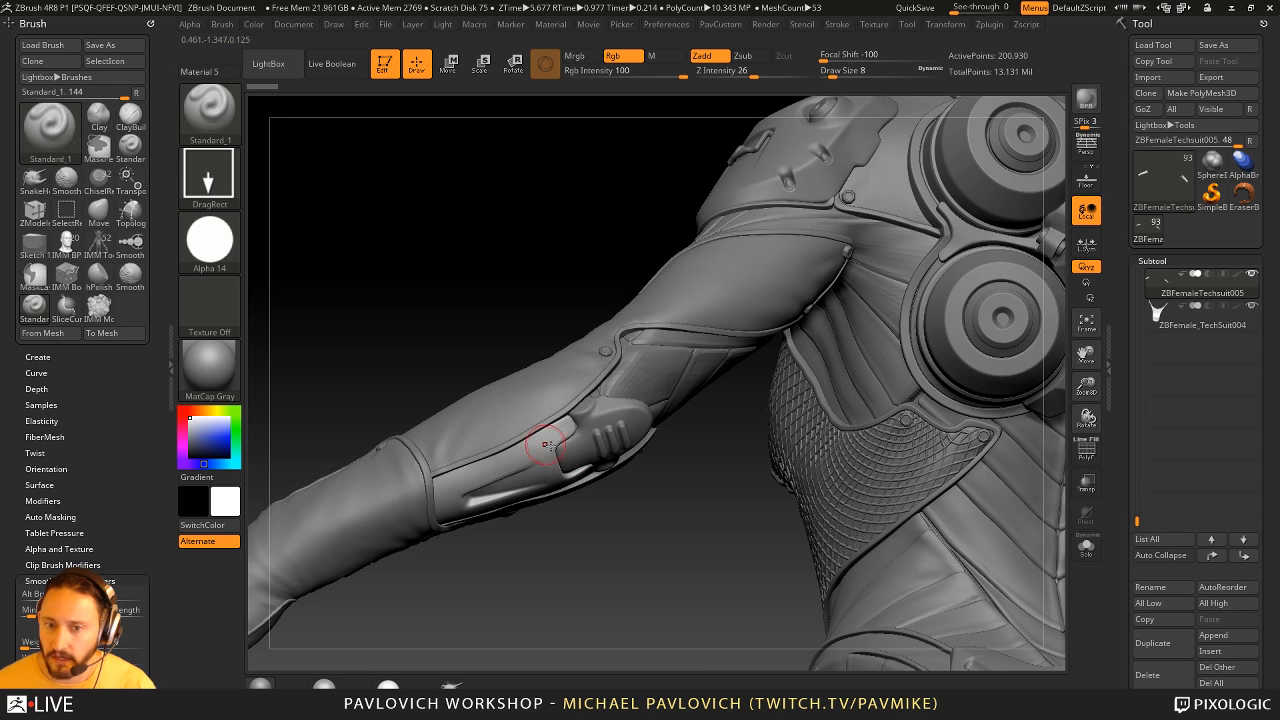
- Try a small round imprint on the forearm panel with the DragDot stroke at draw size 4, and undo it
{"action": "mouse_move", "coordinate": [559, 527]}
{"action": "left_mouse_down", "text": "alt"}
{"action": "mouse_move", "coordinate": [574, 592]}
{"action": "mouse_move", "coordinate": [612, 598]}
{"action": "left_mouse_up", "text": "alt"}
{"action": "key", "text": "s"}
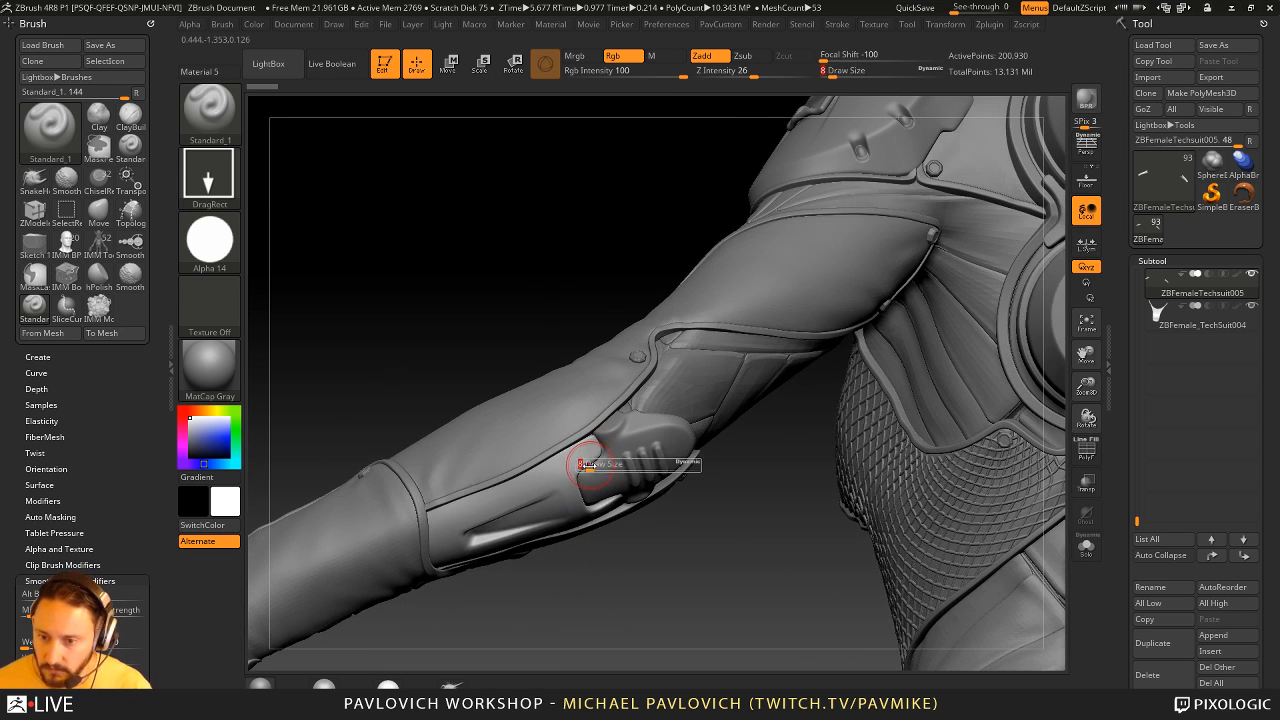
{"action": "left_click_drag", "start_coordinate": [580, 464], "coordinate": [572, 460]}
{"action": "key", "text": "s"}
{"action": "left_click", "coordinate": [226, 192]}
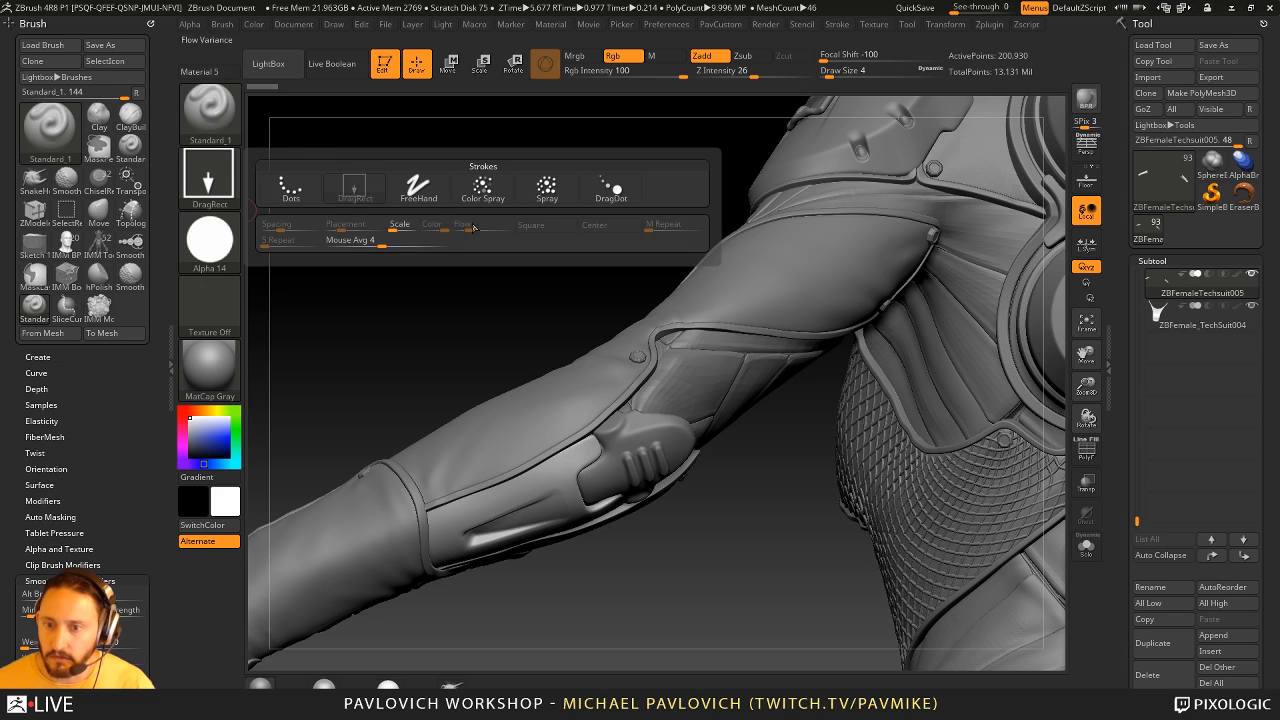
{"action": "left_click", "coordinate": [613, 186]}
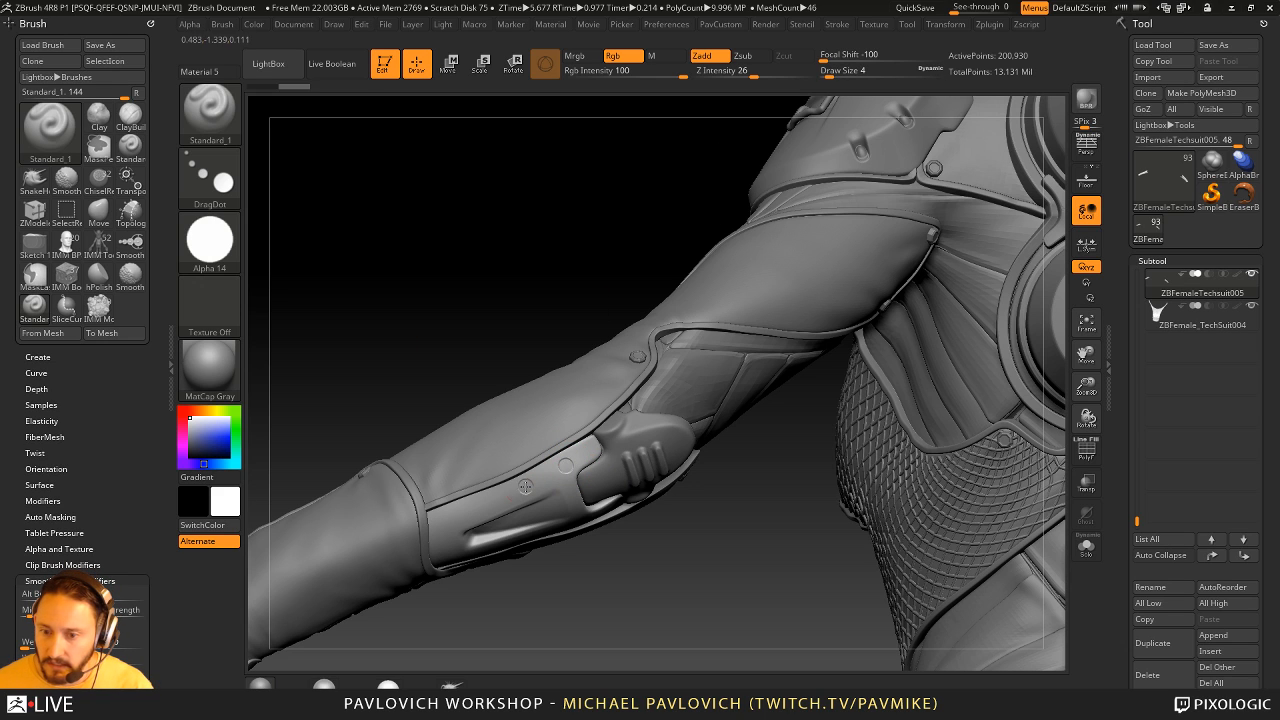
{"action": "key", "text": "ctrl"}
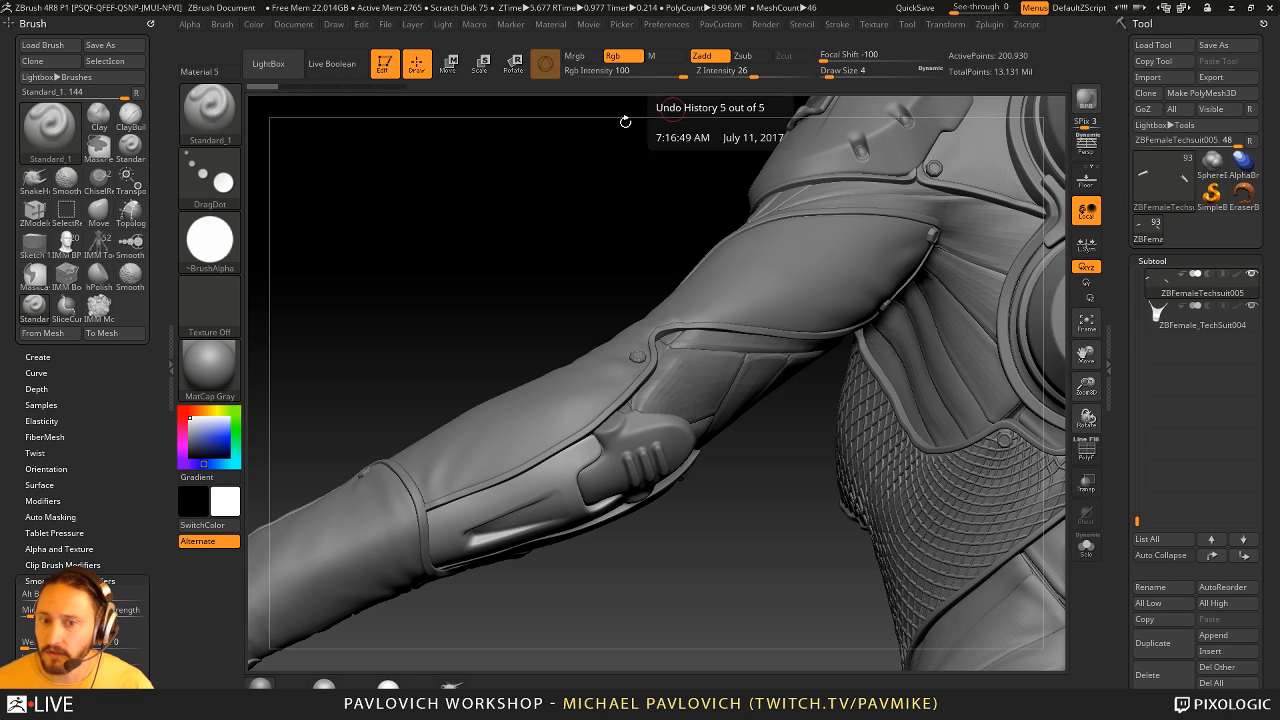
{"action": "left_click", "coordinate": [225, 253]}
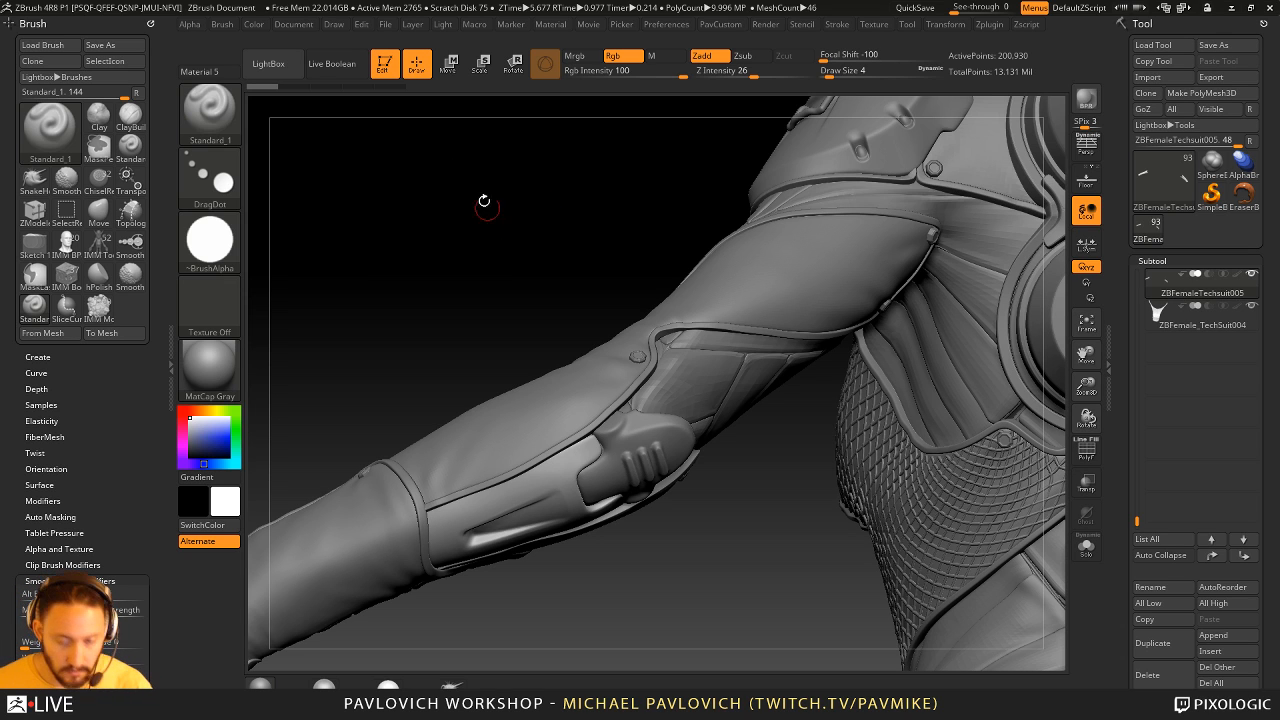
- Switch to the ChiselRect brush and choose its Cover05 shape
{"action": "key", "text": "b"}
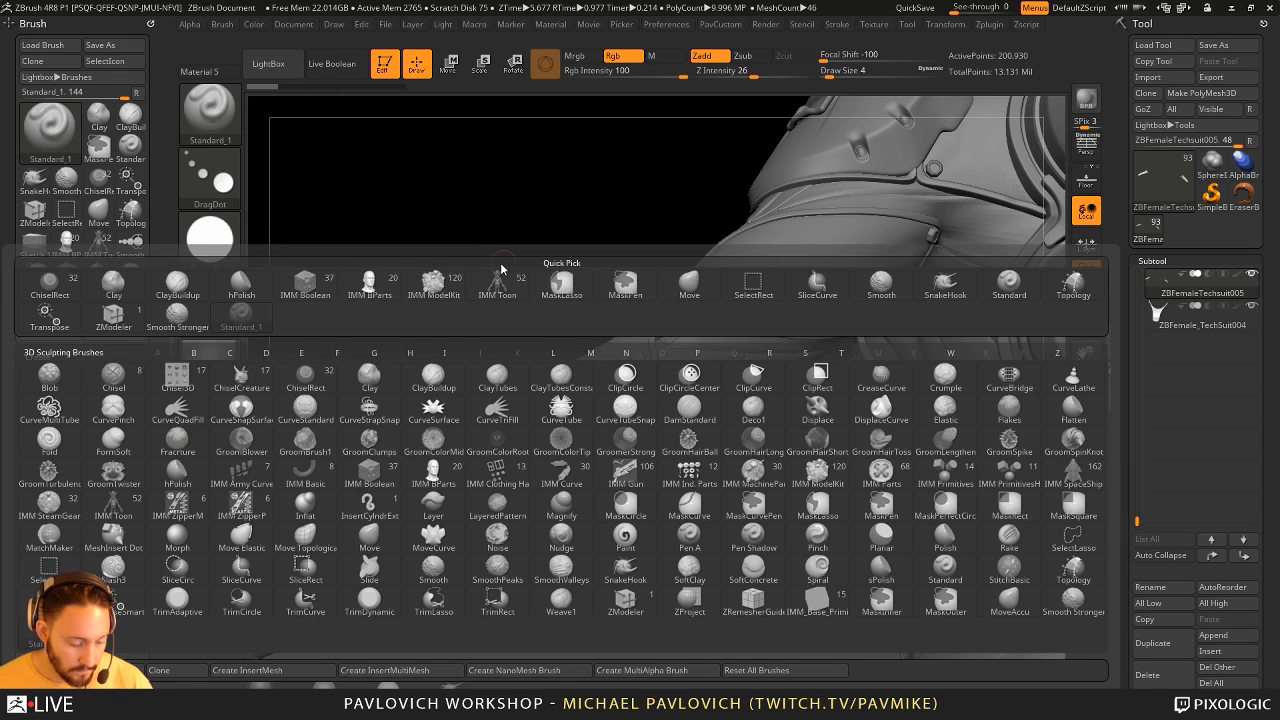
{"action": "left_click", "coordinate": [308, 386]}
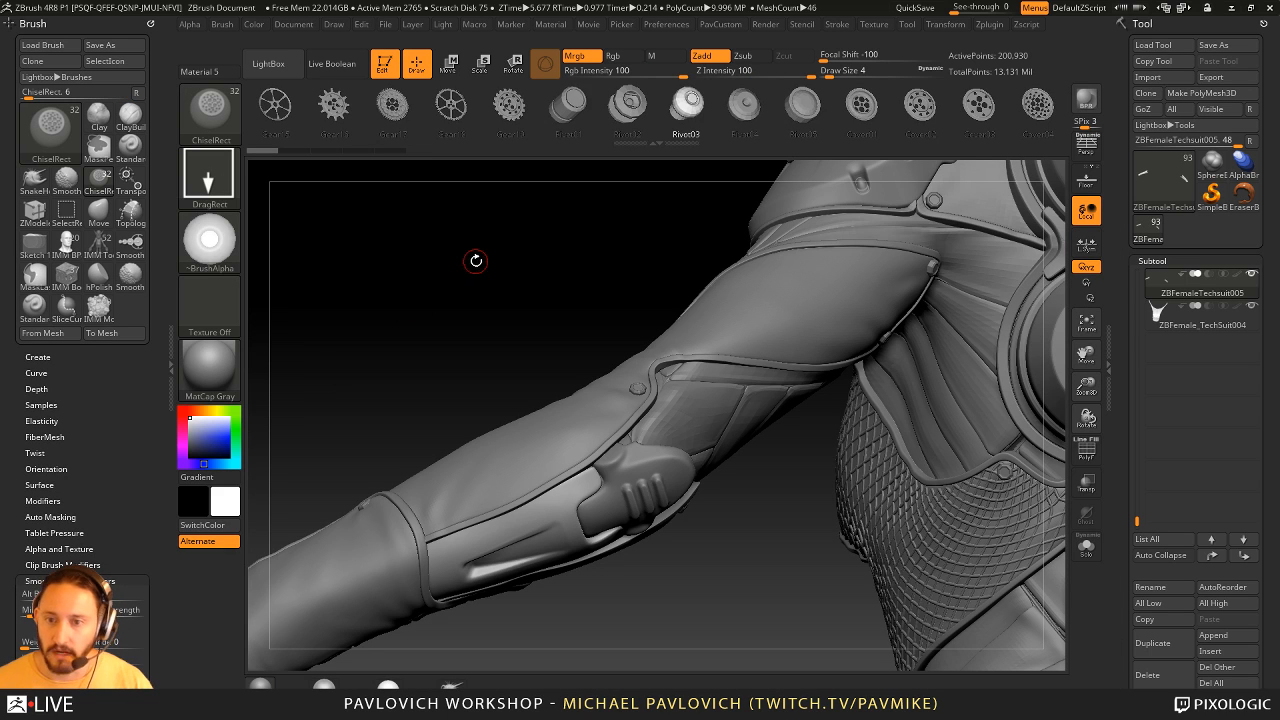
{"action": "left_click_drag", "start_coordinate": [773, 110], "coordinate": [388, 111]}
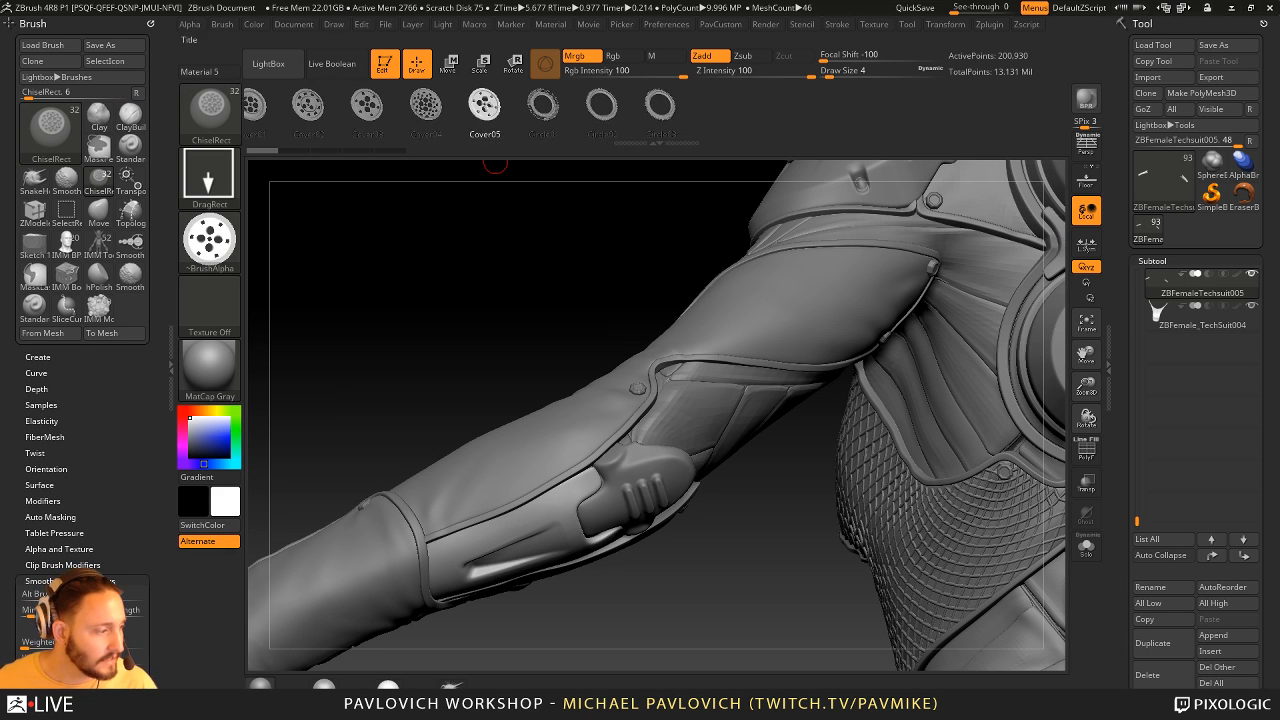
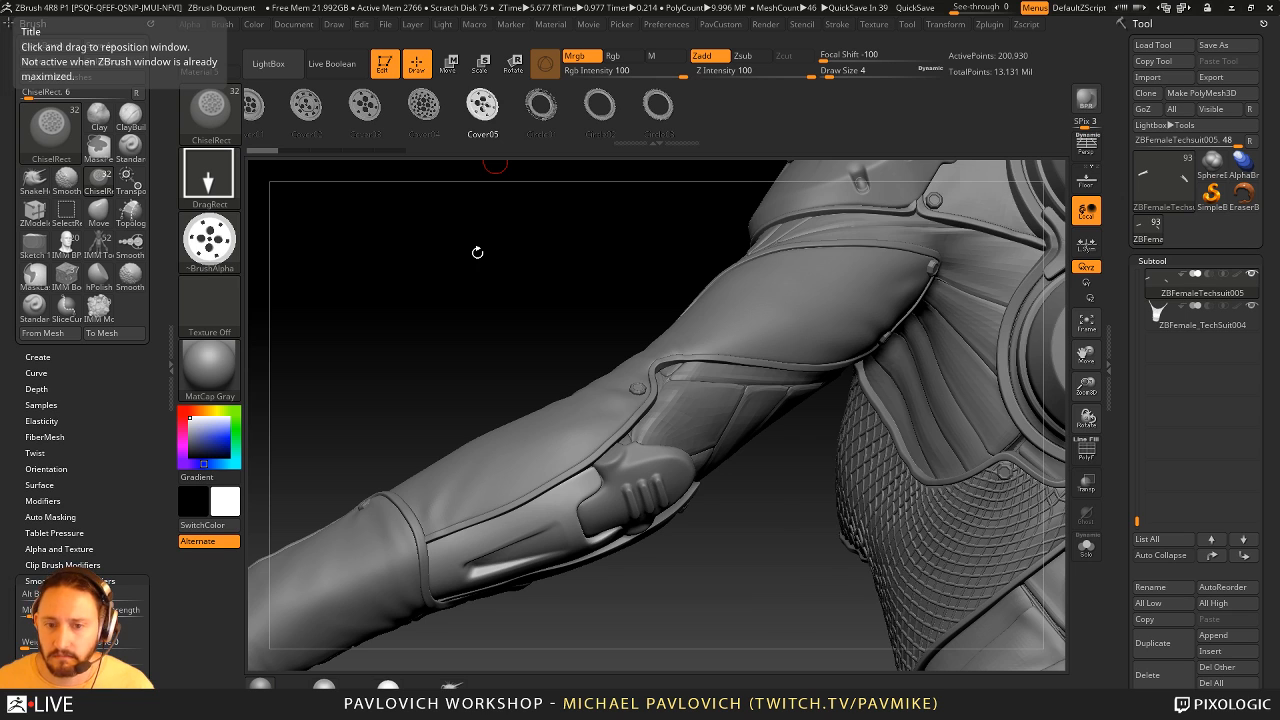
- Leave edit mode, clear the canvas, and draw a new Cylinder3D primitive in edit mode
{"action": "left_click_drag", "start_coordinate": [477, 251], "coordinate": [479, 254]}
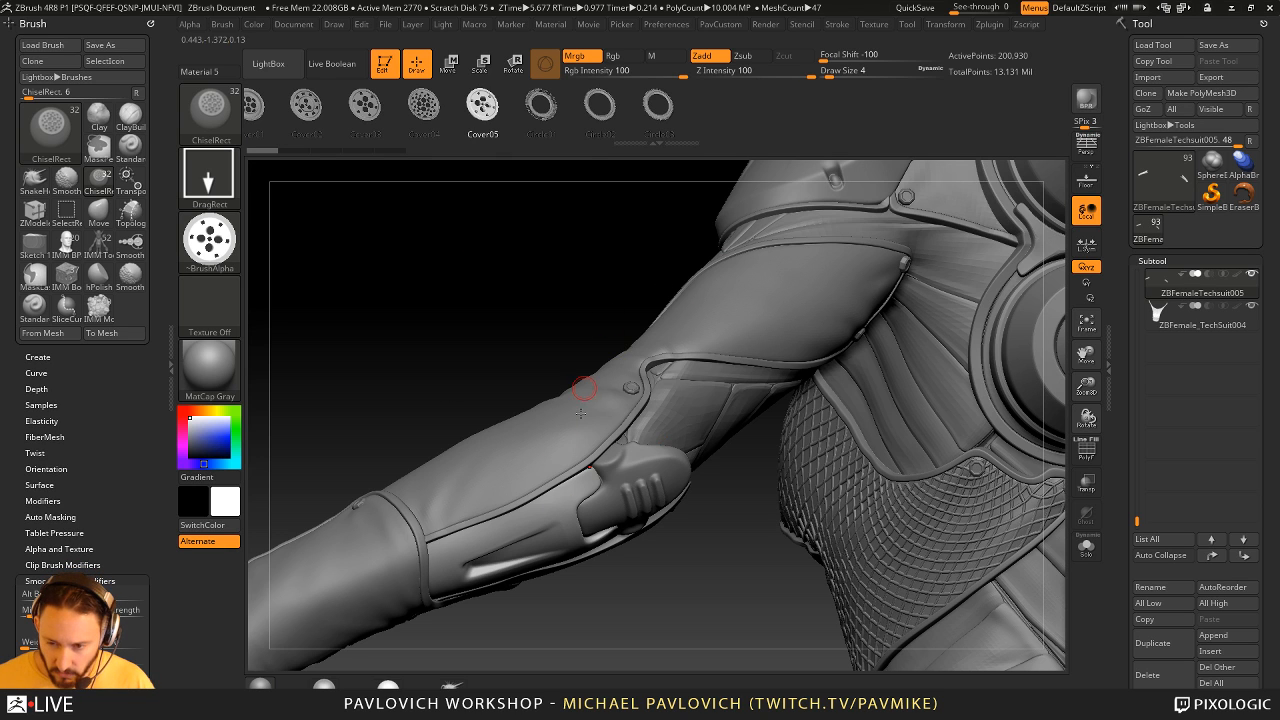
{"action": "left_click", "coordinate": [384, 74]}
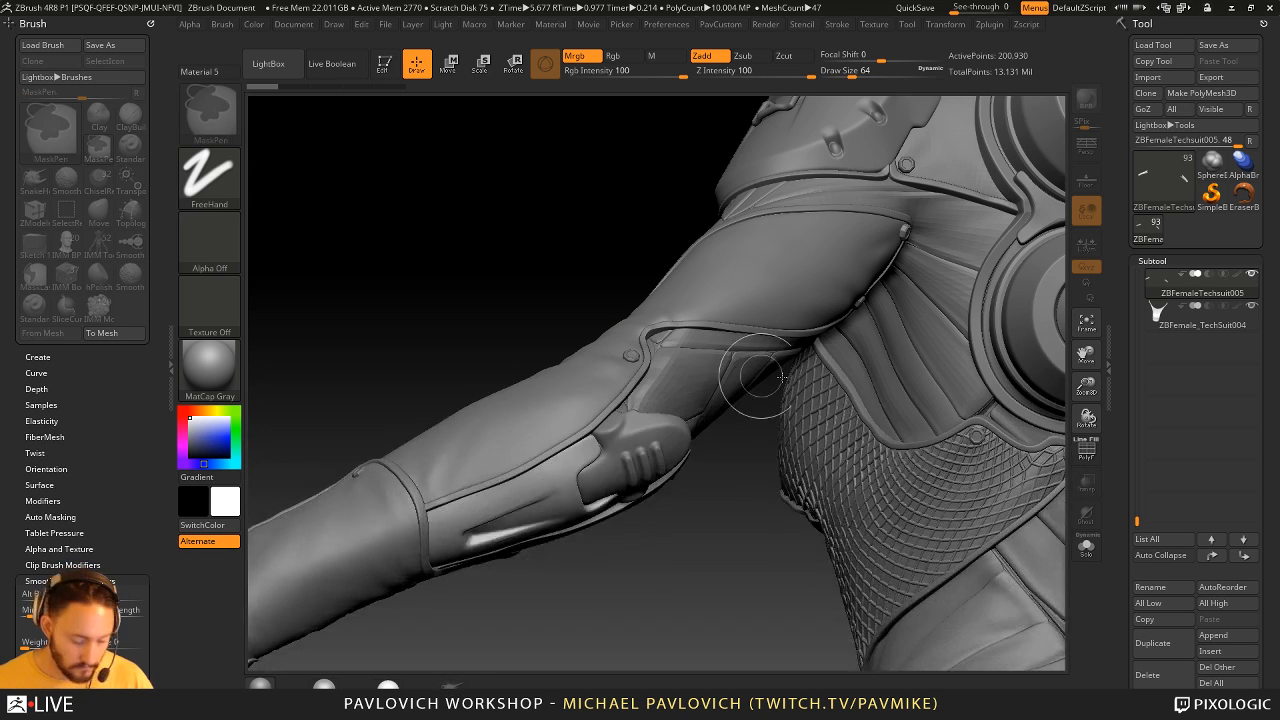
{"action": "key", "text": "ctrl+n"}
{"action": "left_click", "coordinate": [1211, 195]}
{"action": "left_click", "coordinate": [1166, 186]}
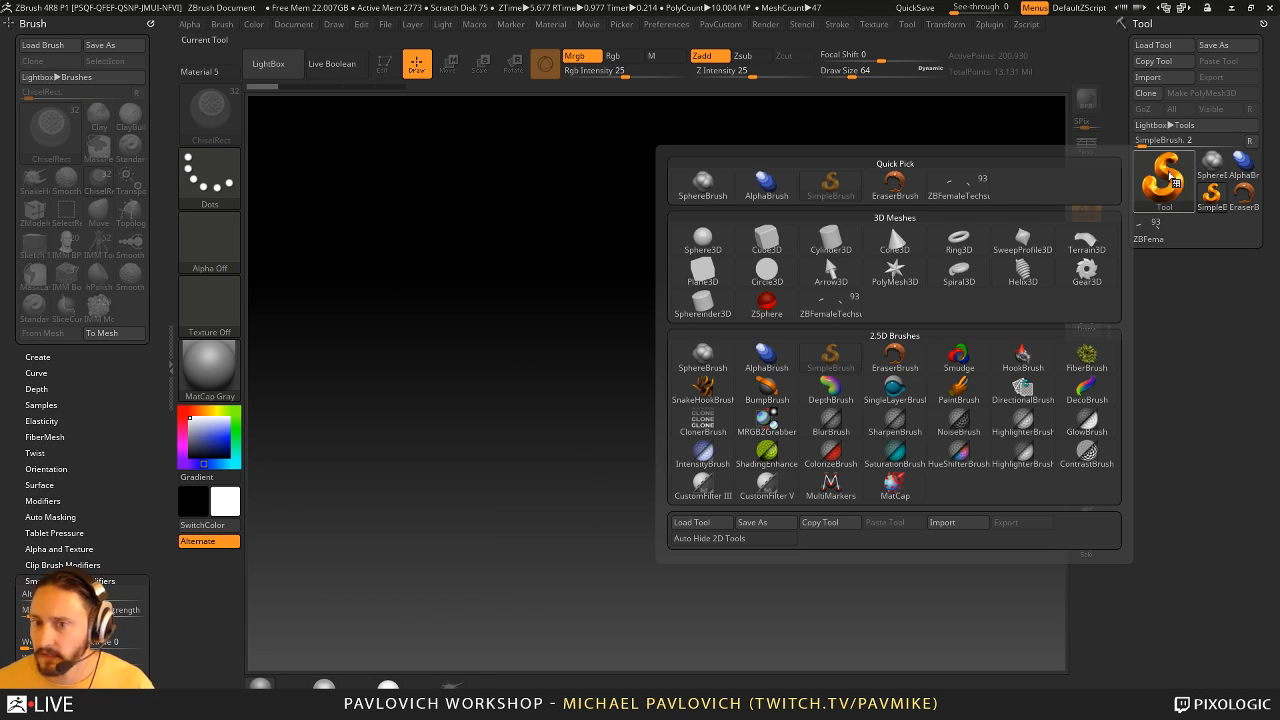
{"action": "left_click", "coordinate": [1166, 180]}
{"action": "left_click", "coordinate": [767, 276]}
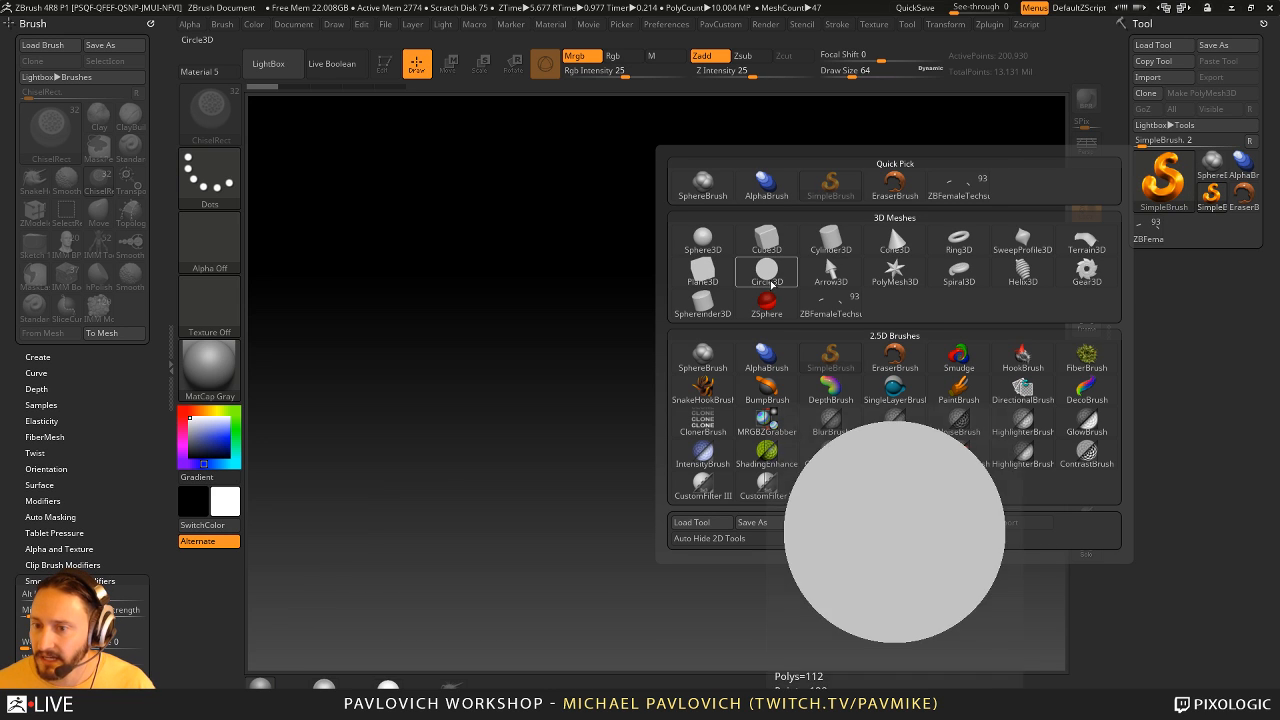
{"action": "left_click", "coordinate": [834, 250]}
{"action": "left_click", "coordinate": [835, 245]}
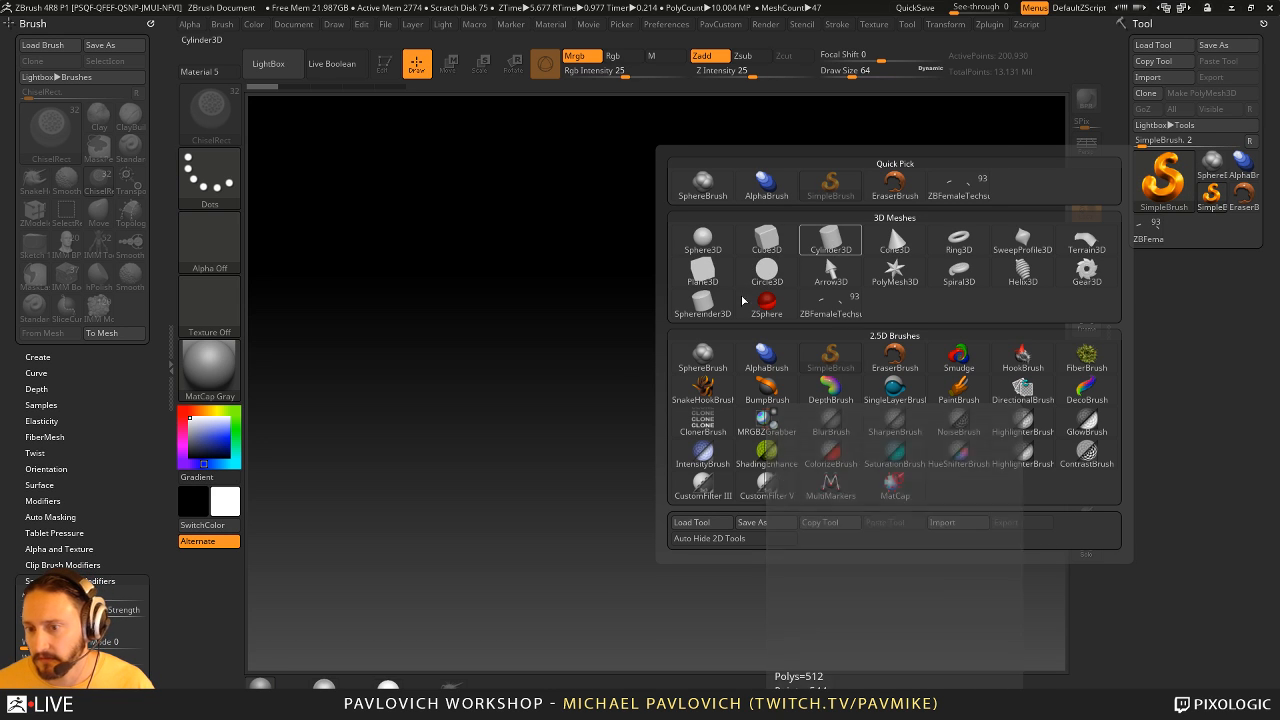
{"action": "left_click_drag", "start_coordinate": [647, 437], "coordinate": [609, 294]}
{"action": "left_click", "coordinate": [385, 65]}
- Show the cylinder's polyframe and set its initialization to HDivide 12 and VDivide 3
{"action": "left_click_drag", "start_coordinate": [858, 290], "coordinate": [889, 426]}
{"action": "left_click", "coordinate": [1087, 453]}
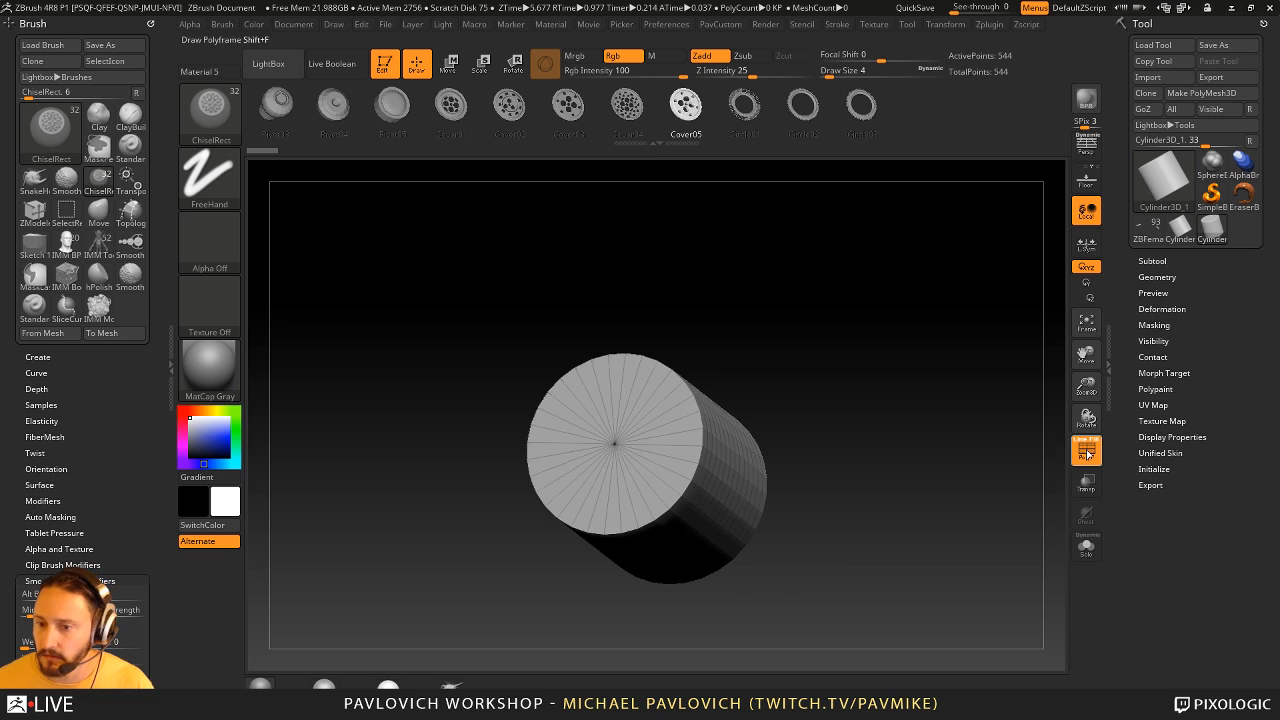
{"action": "left_click_drag", "start_coordinate": [985, 425], "coordinate": [1008, 443], "text": "alt"}
{"action": "left_click", "coordinate": [1154, 469]}
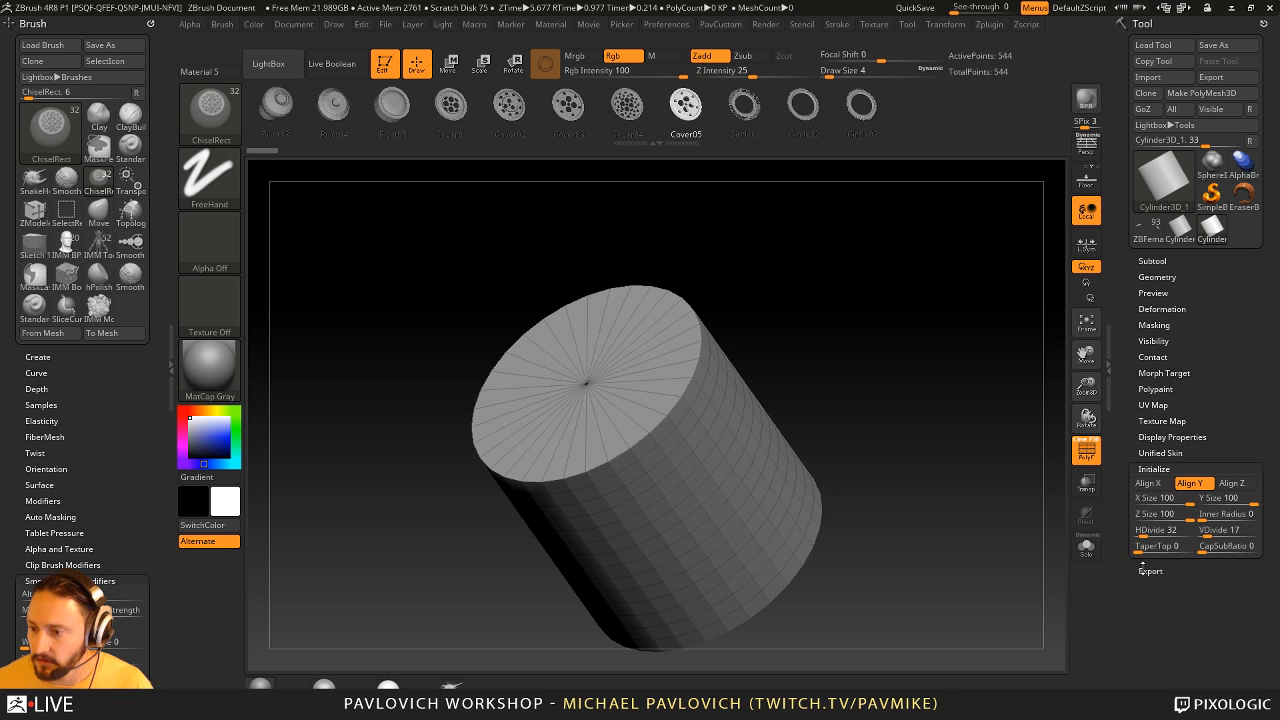
{"action": "left_click", "coordinate": [1140, 530]}
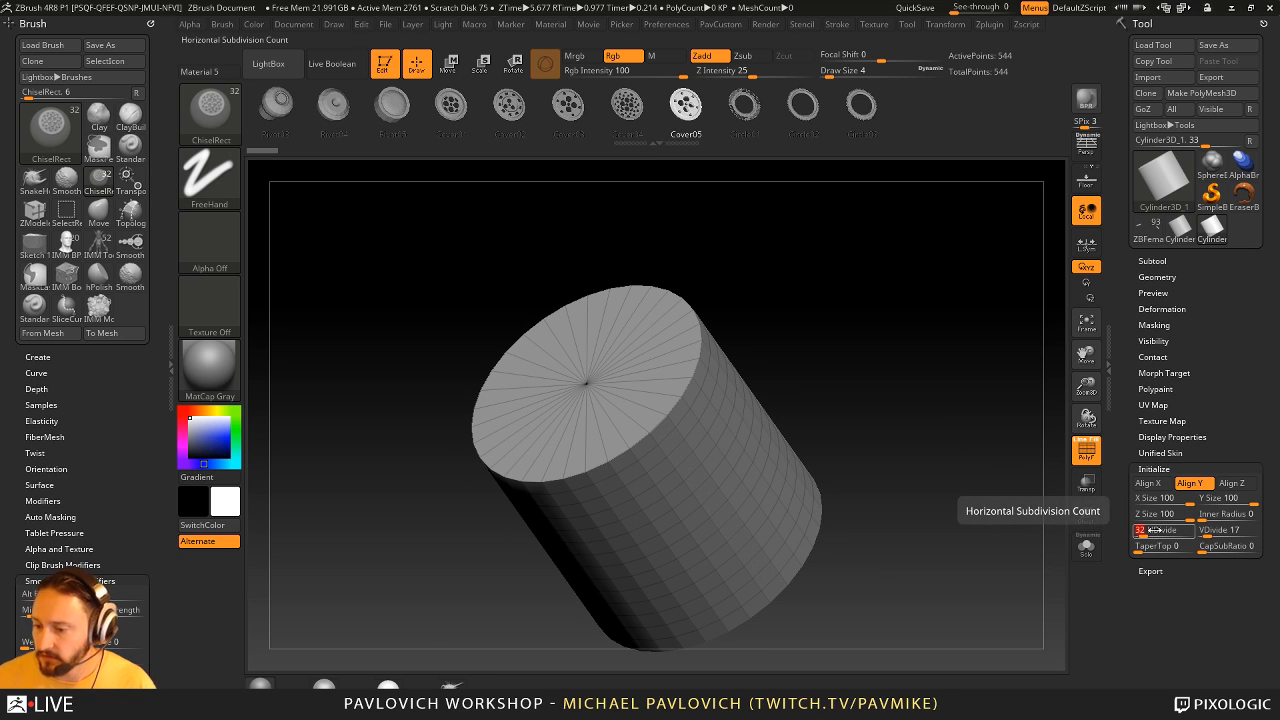
{"action": "type", "text": "12"}
{"action": "key", "text": "Return"}
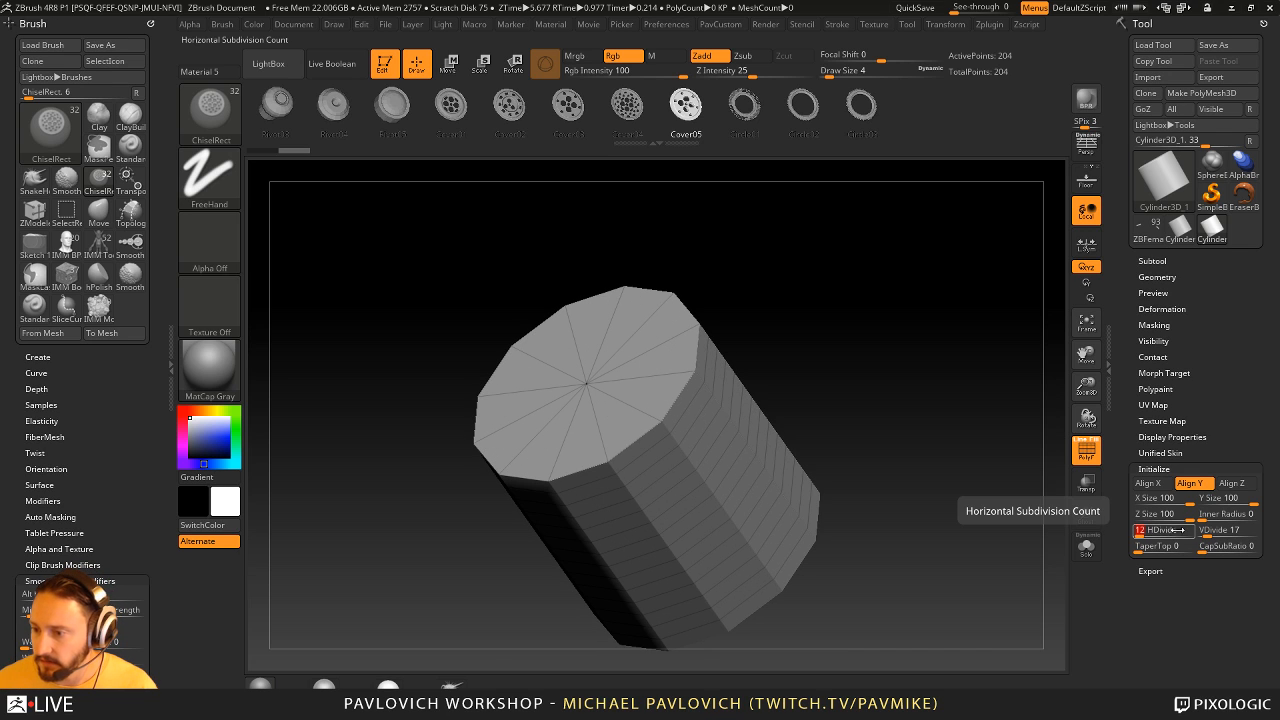
{"action": "left_click", "coordinate": [1222, 530]}
{"action": "type", "text": "3"}
{"action": "key", "text": "Return"}
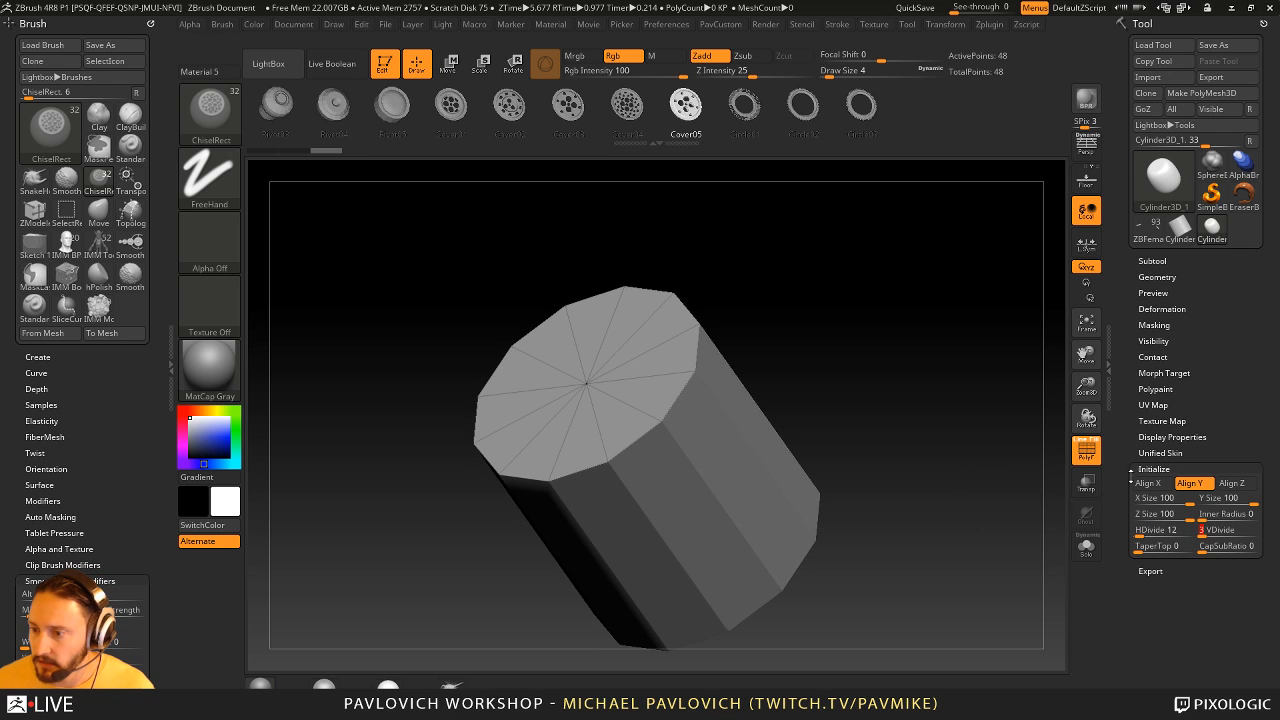
- Convert the cylinder to a PolyMesh3D and switch to the ZModeler brush
{"action": "left_click", "coordinate": [1202, 92]}
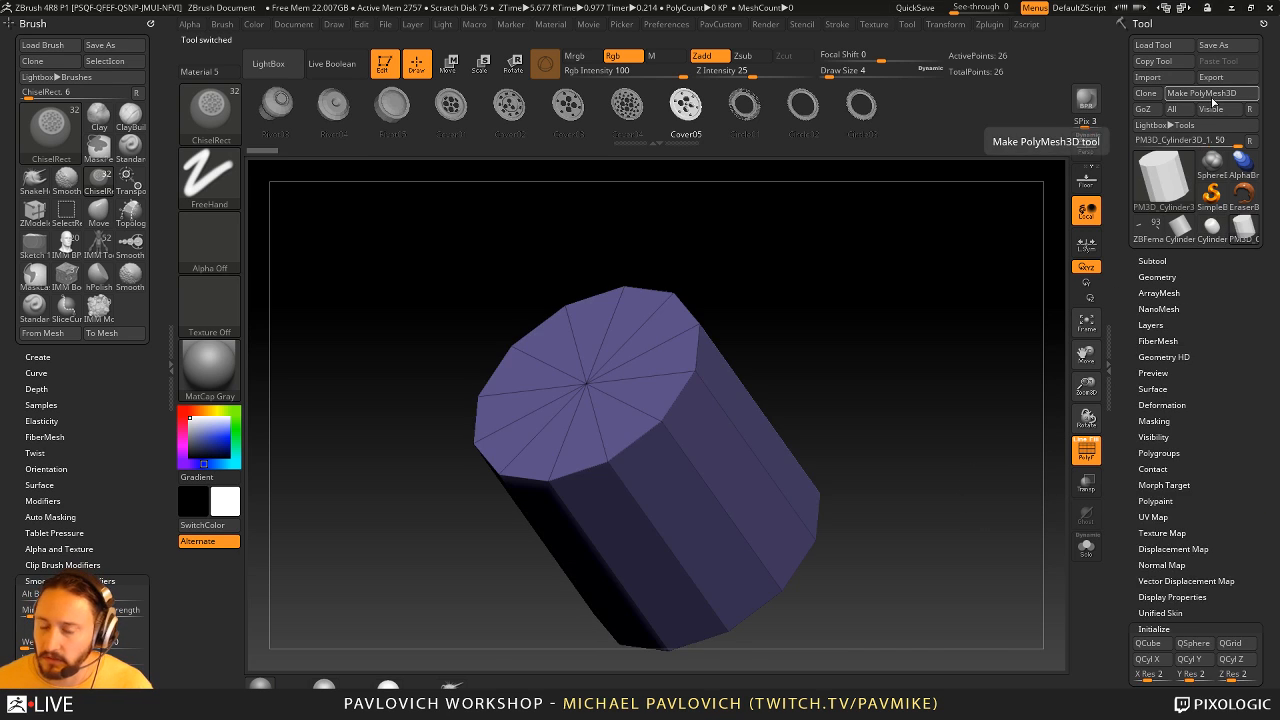
{"action": "left_click_drag", "start_coordinate": [939, 273], "coordinate": [920, 289]}
{"action": "key", "text": "b"}
{"action": "key", "text": "z"}
{"action": "key", "text": "m"}
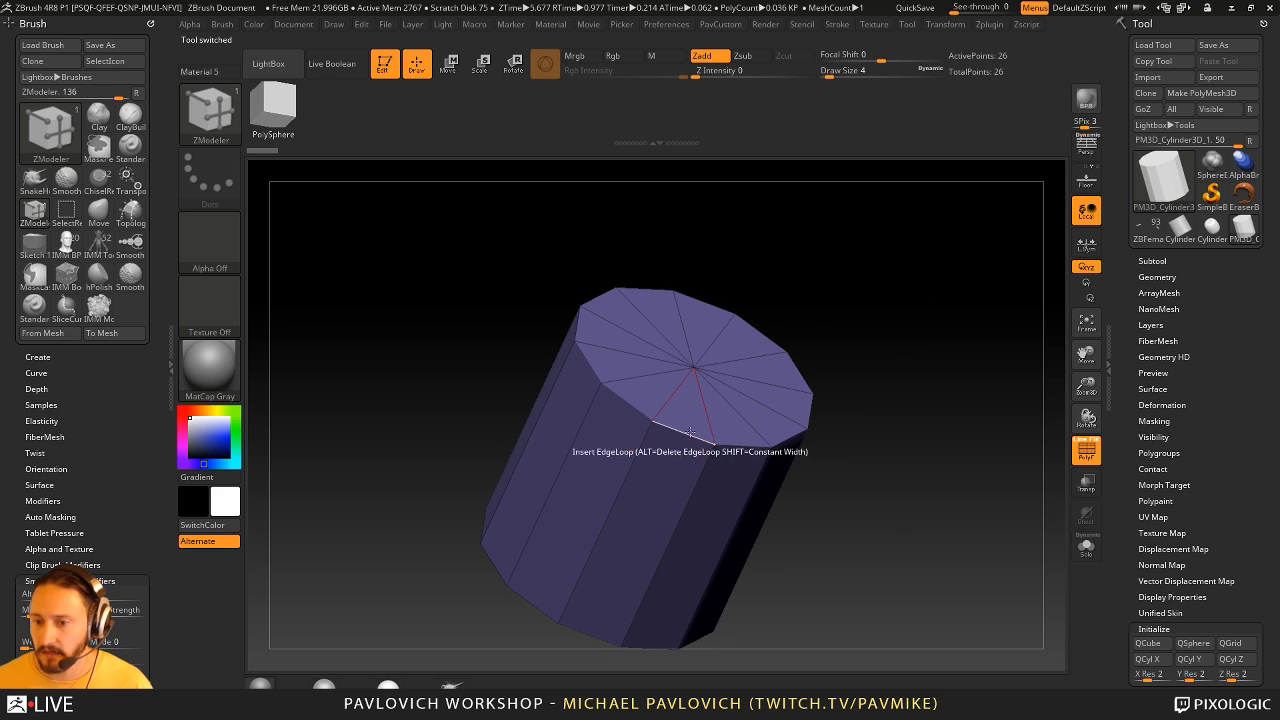
- Bevel the complete edge loop around the cylinder's cap with the ZModeler Bevel edge action
{"action": "key", "text": "space"}
{"action": "left_click", "coordinate": [578, 350]}
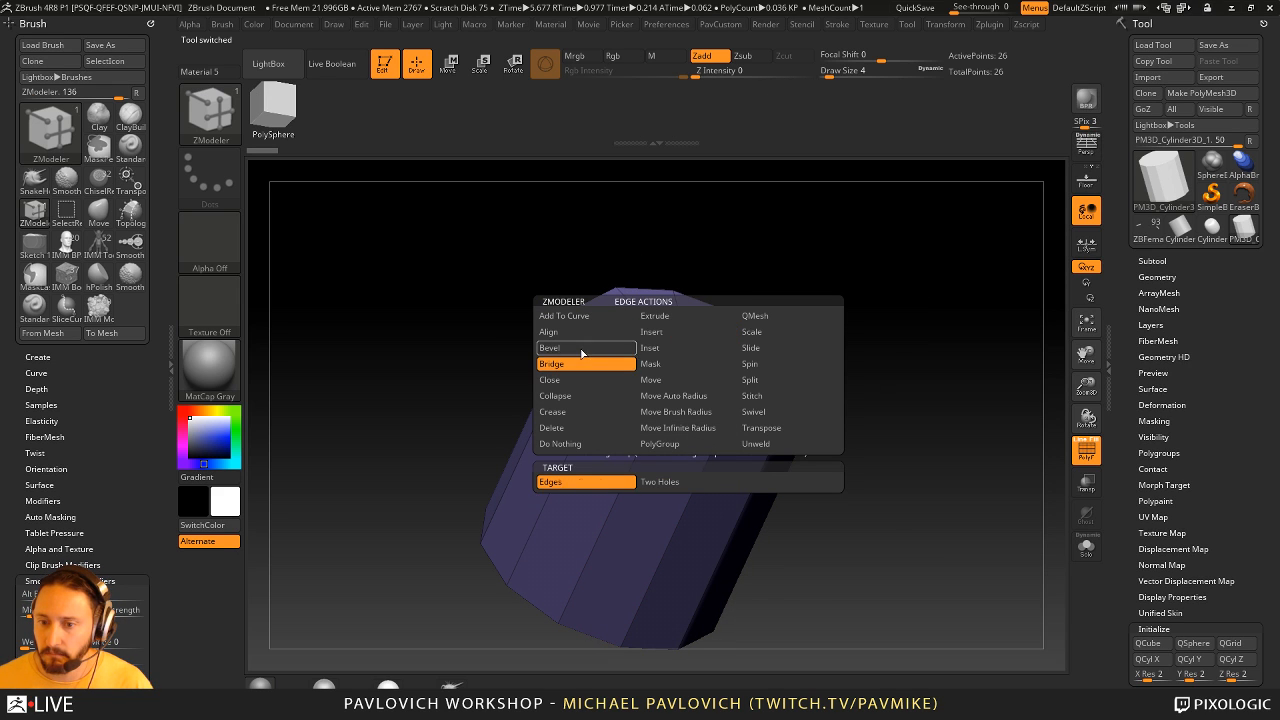
{"action": "left_click", "coordinate": [680, 432]}
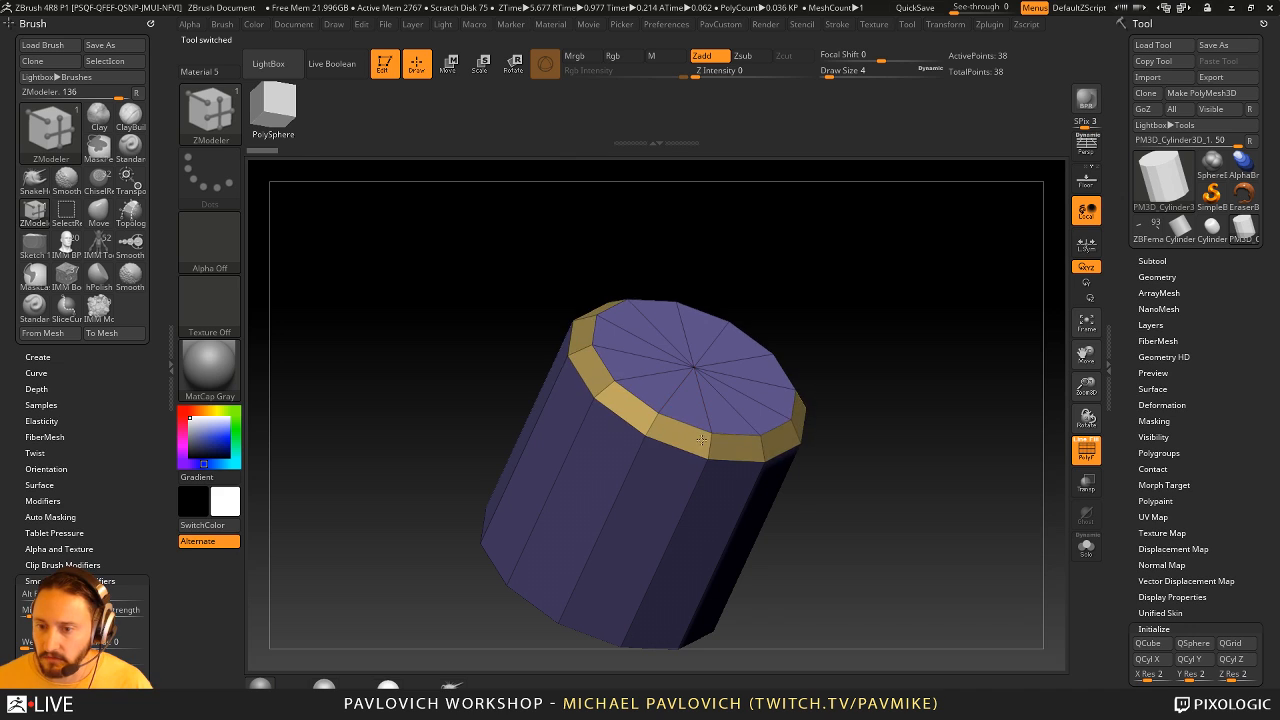
- Inset the cylinder's cap as one region using the Inset polygon action with the Polygroup Island target
{"action": "key", "text": "space"}
{"action": "left_click", "coordinate": [668, 236]}
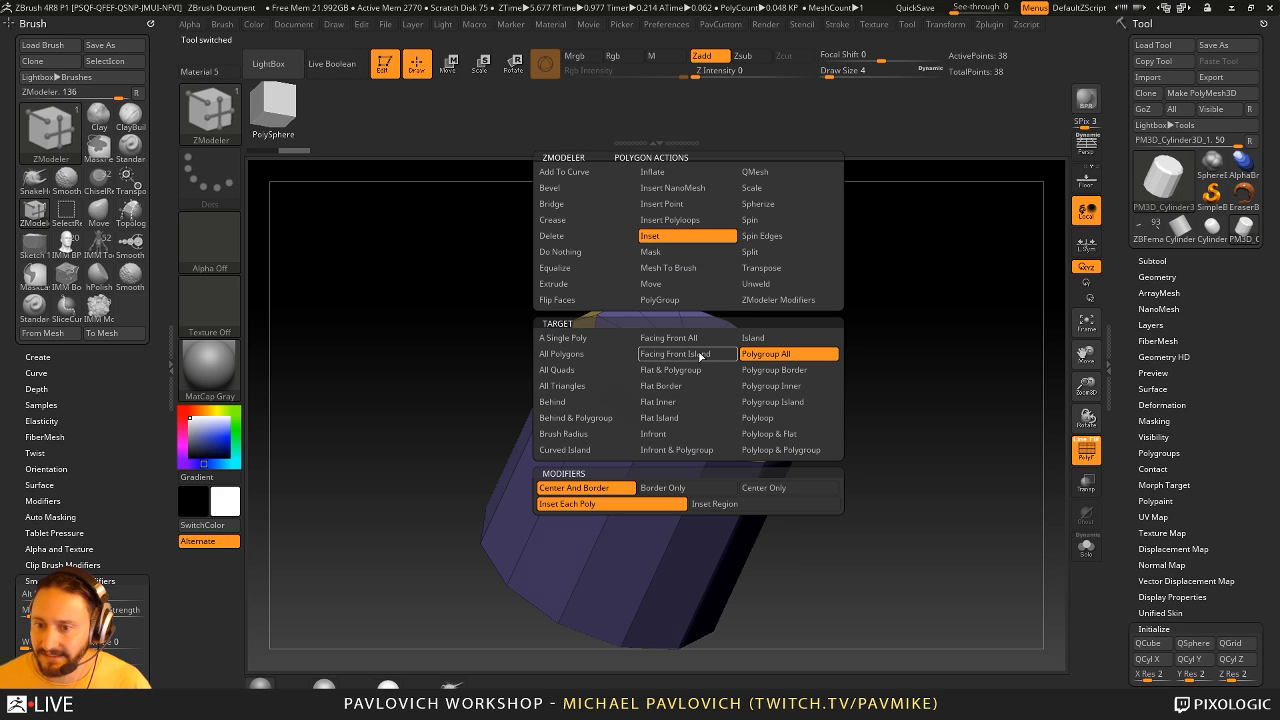
{"action": "left_click", "coordinate": [775, 401]}
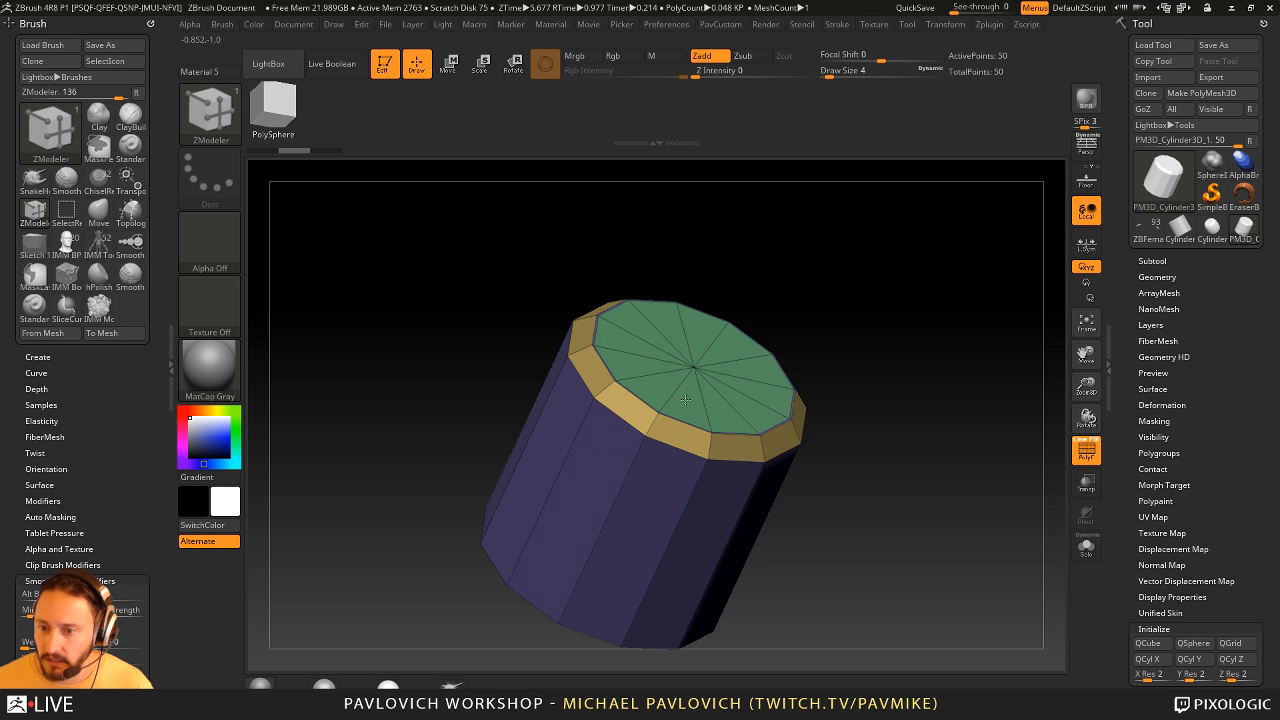
{"action": "left_click_drag", "start_coordinate": [687, 398], "coordinate": [688, 386]}
- Recess the inset cap into the cylinder with QMesh on Polygroup Island, undoing a trial recess first
{"action": "key", "text": "space"}
{"action": "left_click", "coordinate": [768, 172]}
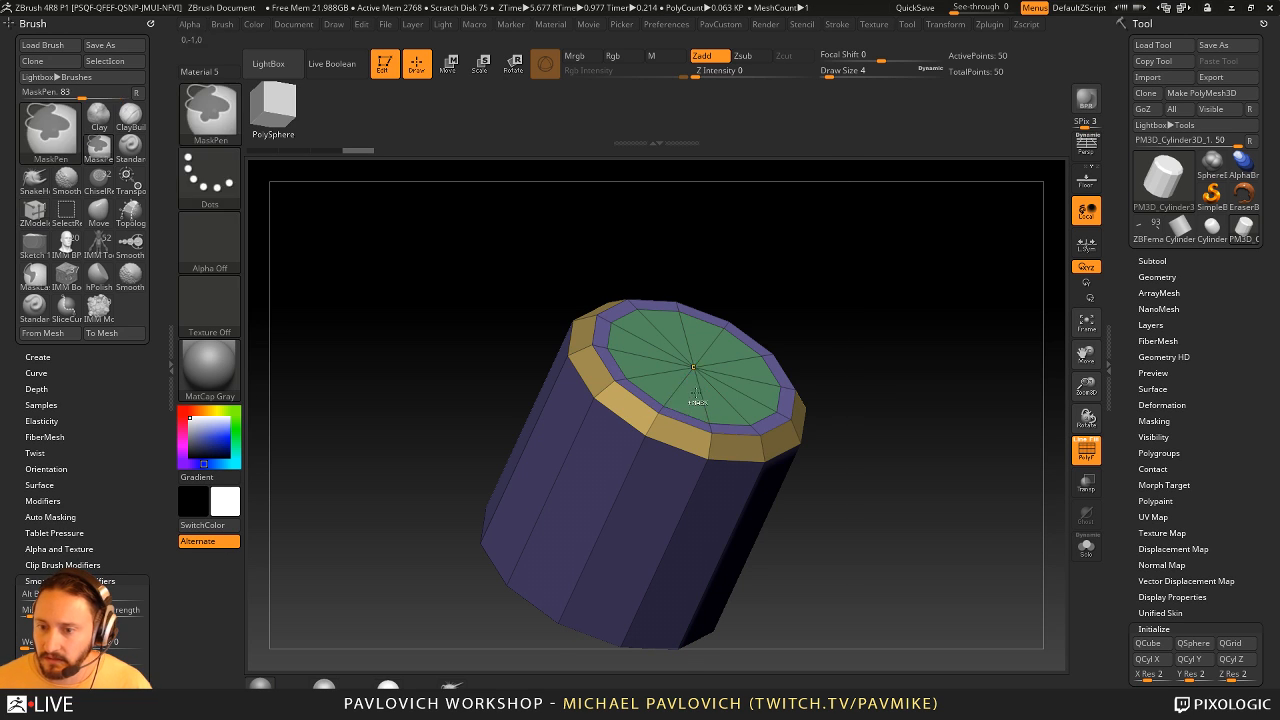
{"action": "key", "text": "space"}
{"action": "left_click", "coordinate": [674, 236]}
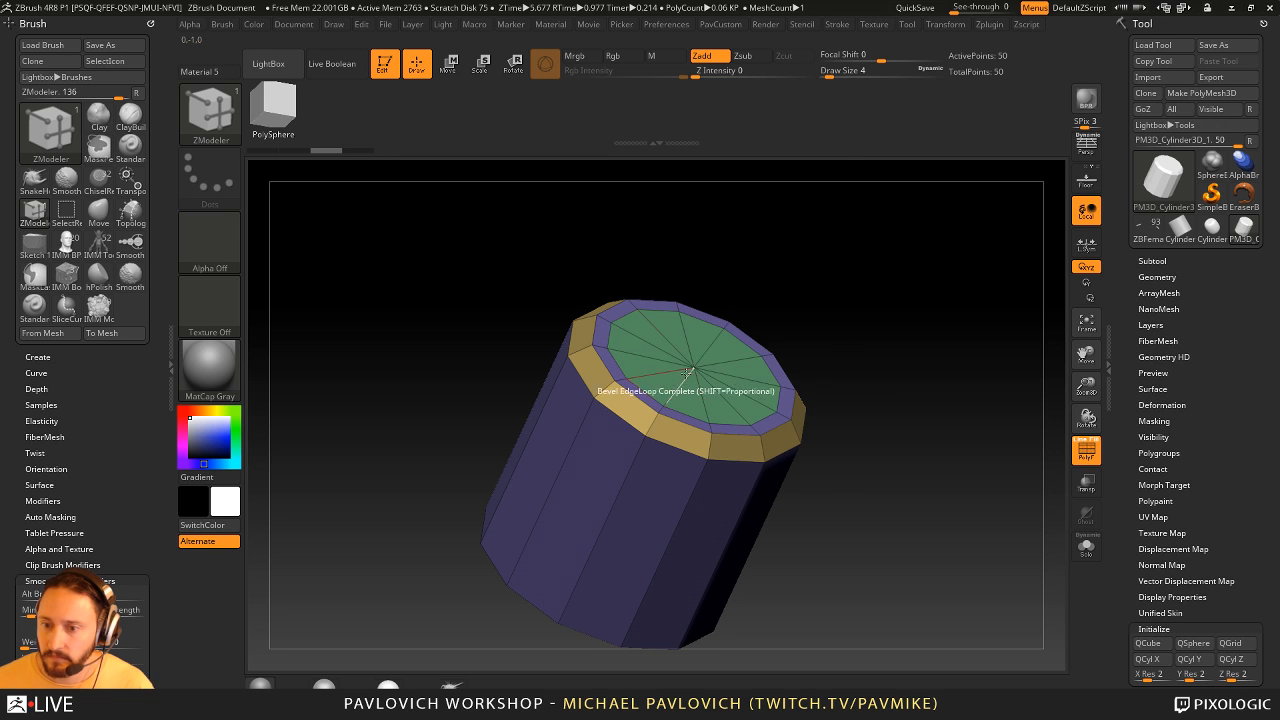
{"action": "left_click", "coordinate": [690, 390]}
{"action": "key", "text": "space"}
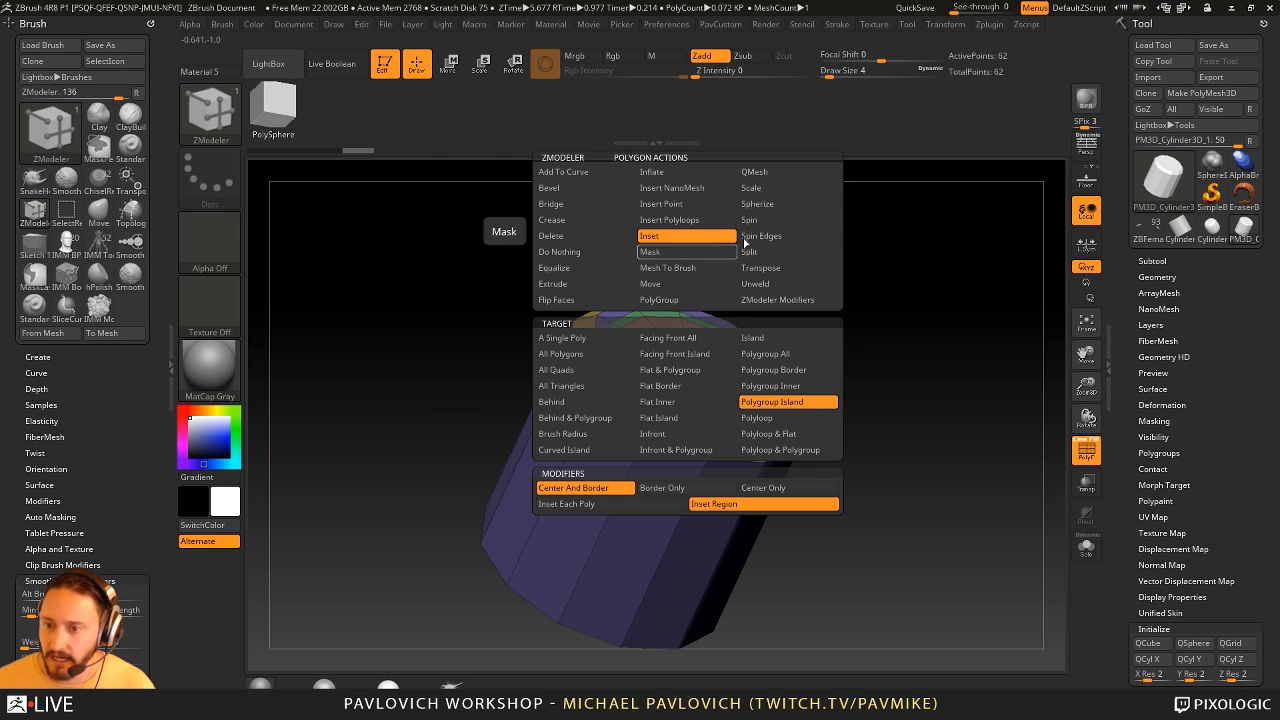
{"action": "left_click", "coordinate": [779, 402]}
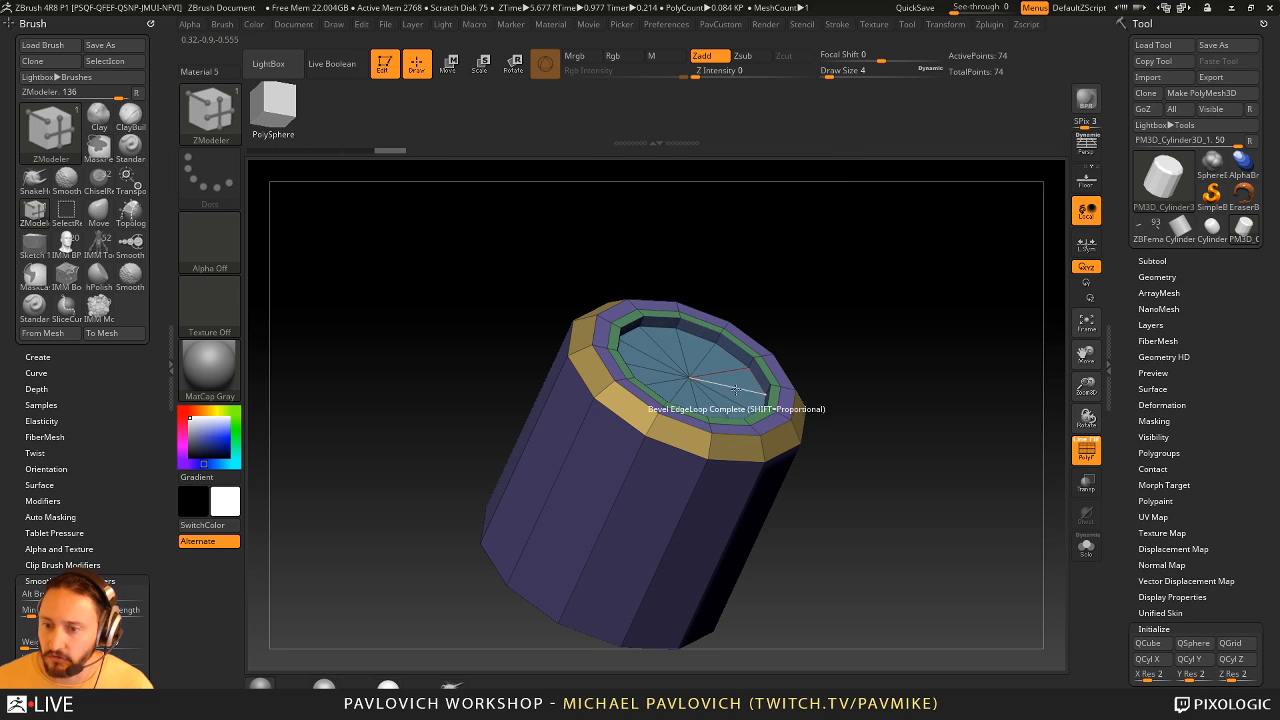
{"action": "key", "text": "ctrl+z"}
{"action": "left_click_drag", "start_coordinate": [686, 398], "coordinate": [685, 422]}
- Crease the cylinder's edges along its polygroup borders with Crease PG
{"action": "left_click_drag", "start_coordinate": [813, 267], "coordinate": [790, 342], "text": "shift"}
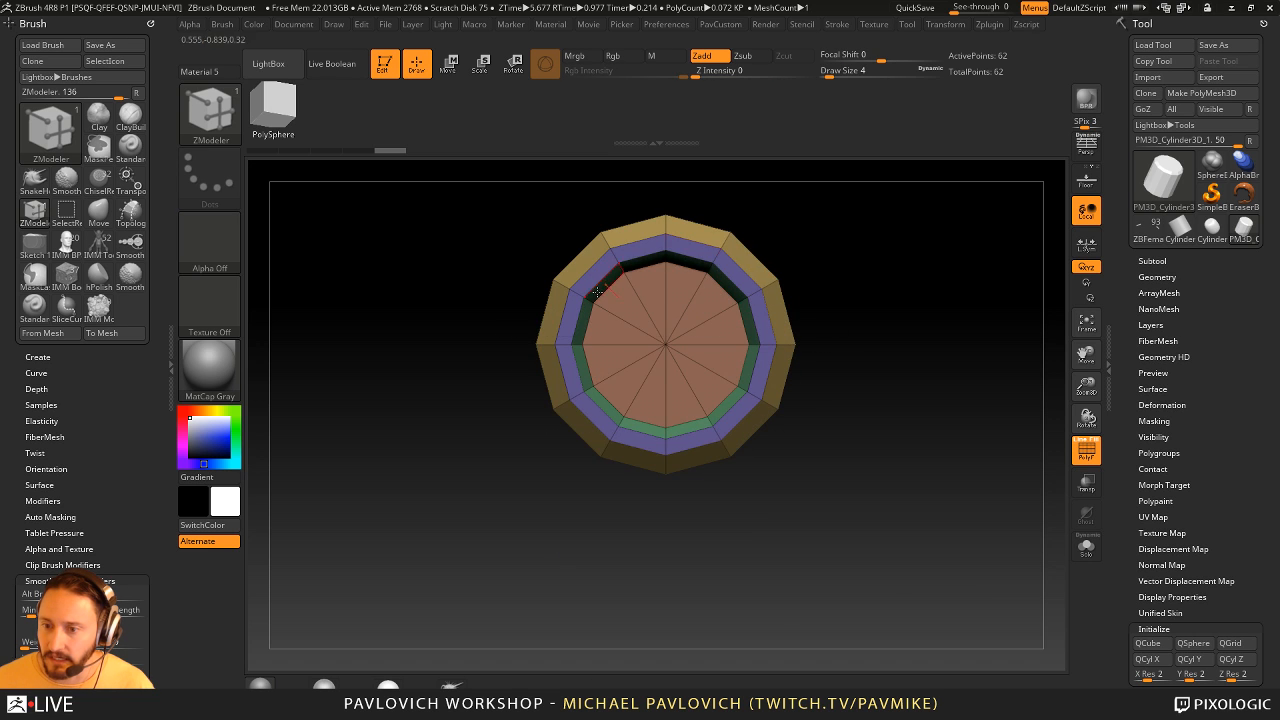
{"action": "left_click_drag", "start_coordinate": [893, 385], "coordinate": [907, 285]}
{"action": "left_click_drag", "start_coordinate": [937, 326], "coordinate": [920, 420]}
{"action": "key", "text": "grave"}
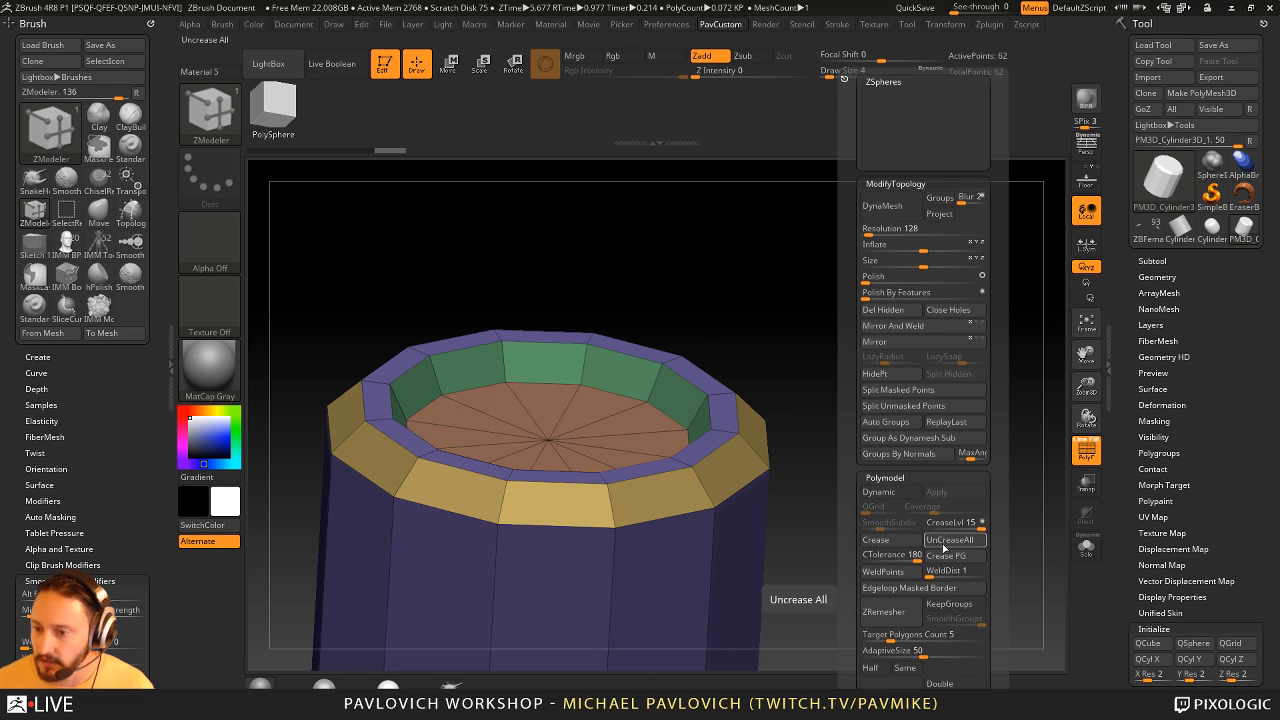
{"action": "left_click_drag", "start_coordinate": [850, 510], "coordinate": [880, 434], "text": "alt"}
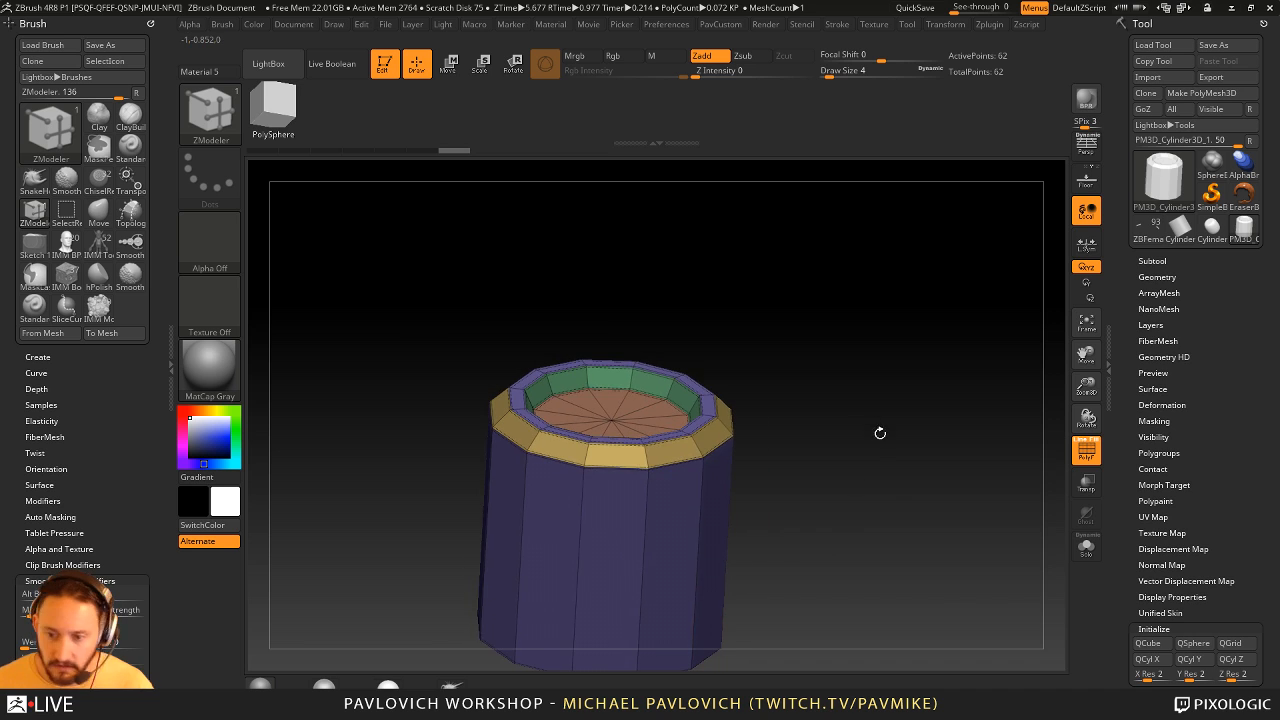
- Preview the creased cylinder with dynamic subdivision, checking the surface without the polyframe
{"action": "key", "text": "d"}
{"action": "left_click", "coordinate": [1086, 451]}
{"action": "left_click_drag", "start_coordinate": [982, 450], "coordinate": [1057, 471]}
{"action": "left_click", "coordinate": [1086, 451]}
{"action": "left_click_drag", "start_coordinate": [966, 451], "coordinate": [940, 445]}
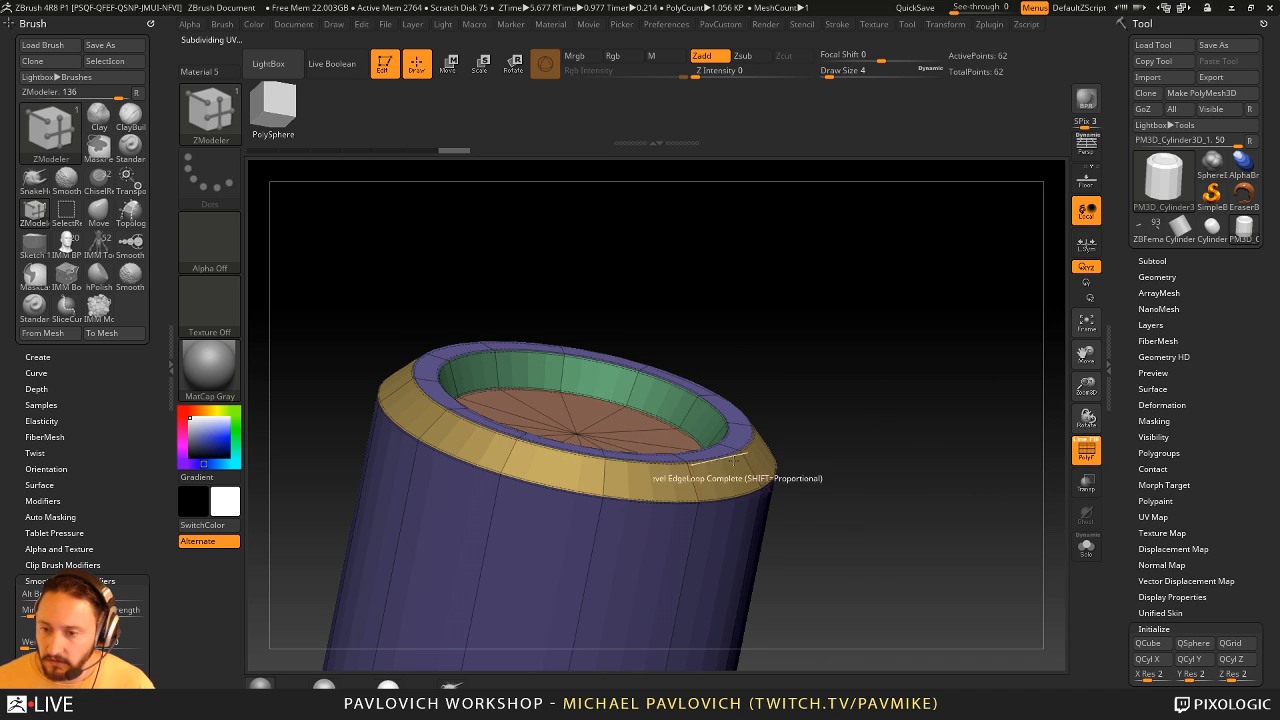
- Insert one edge loop around the beveled rim using Multiple EdgeLoops with Interactive Elevation, bulging the rim outward
{"action": "key", "text": "space"}
{"action": "left_click", "coordinate": [740, 348]}
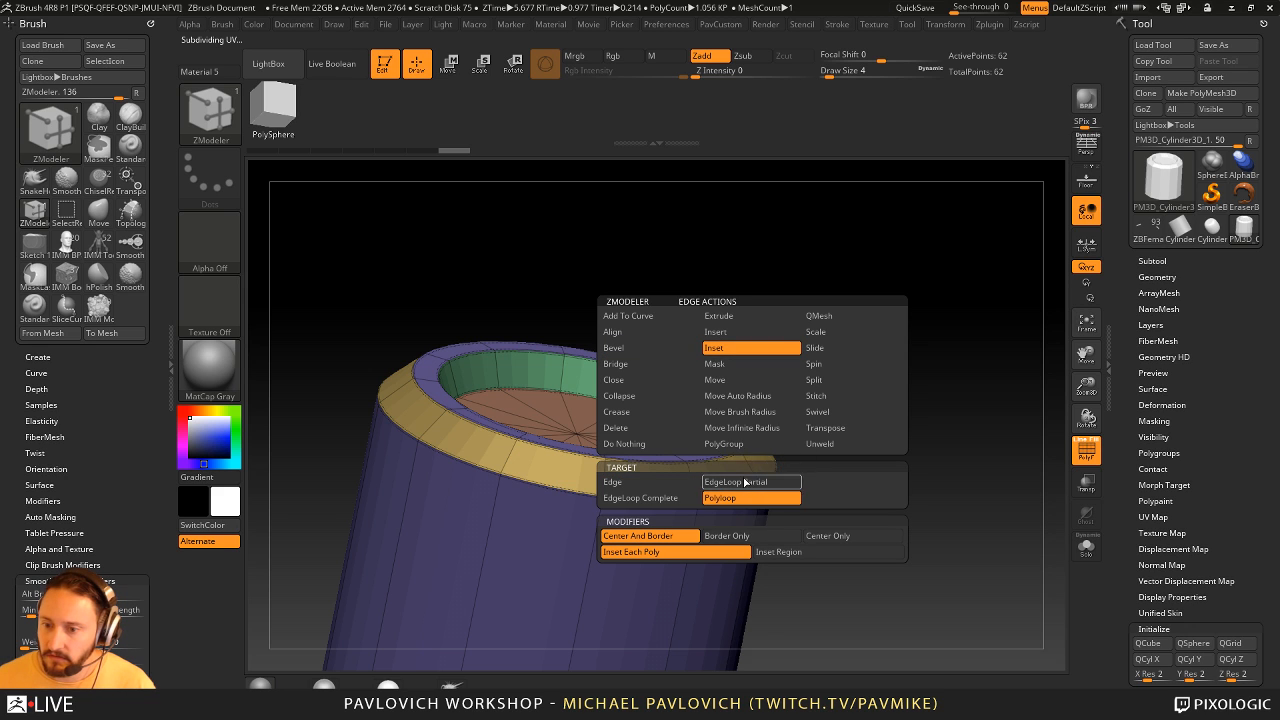
{"action": "left_click", "coordinate": [740, 332]}
{"action": "left_click", "coordinate": [679, 484]}
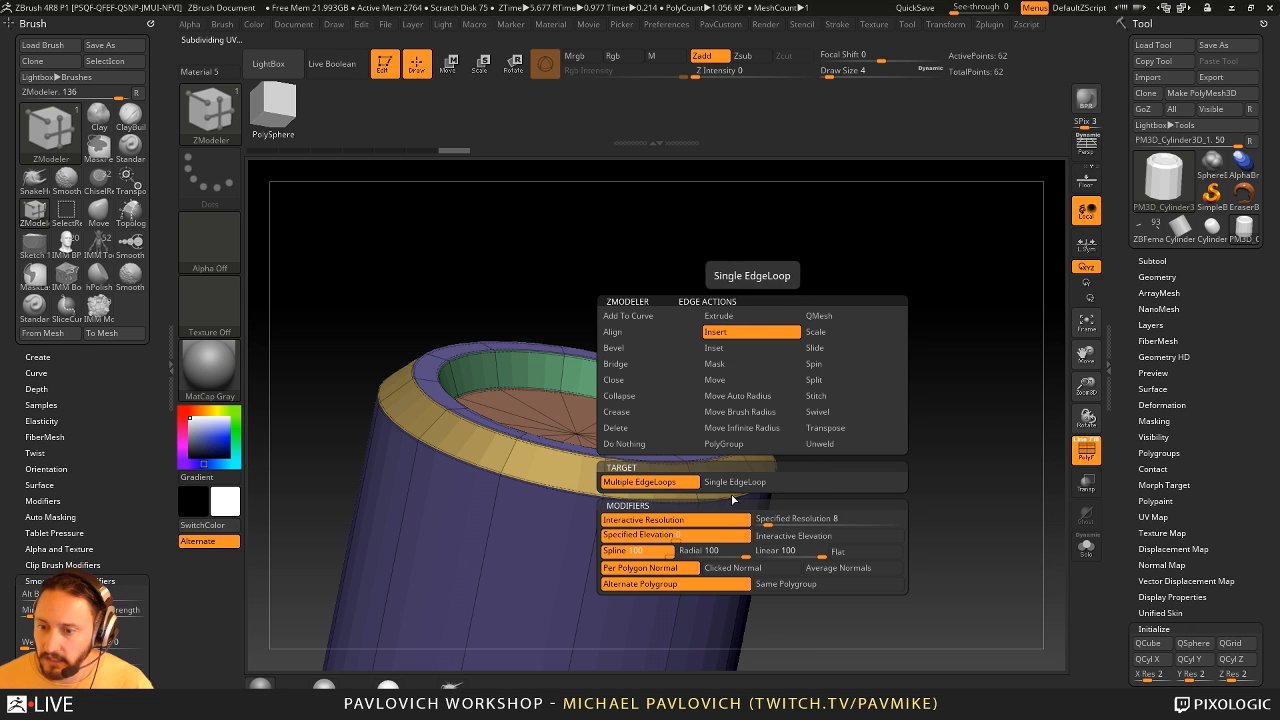
{"action": "left_click_drag", "start_coordinate": [926, 452], "coordinate": [893, 456]}
{"action": "key", "text": "shift+d"}
{"action": "left_click_drag", "start_coordinate": [729, 506], "coordinate": [850, 486]}
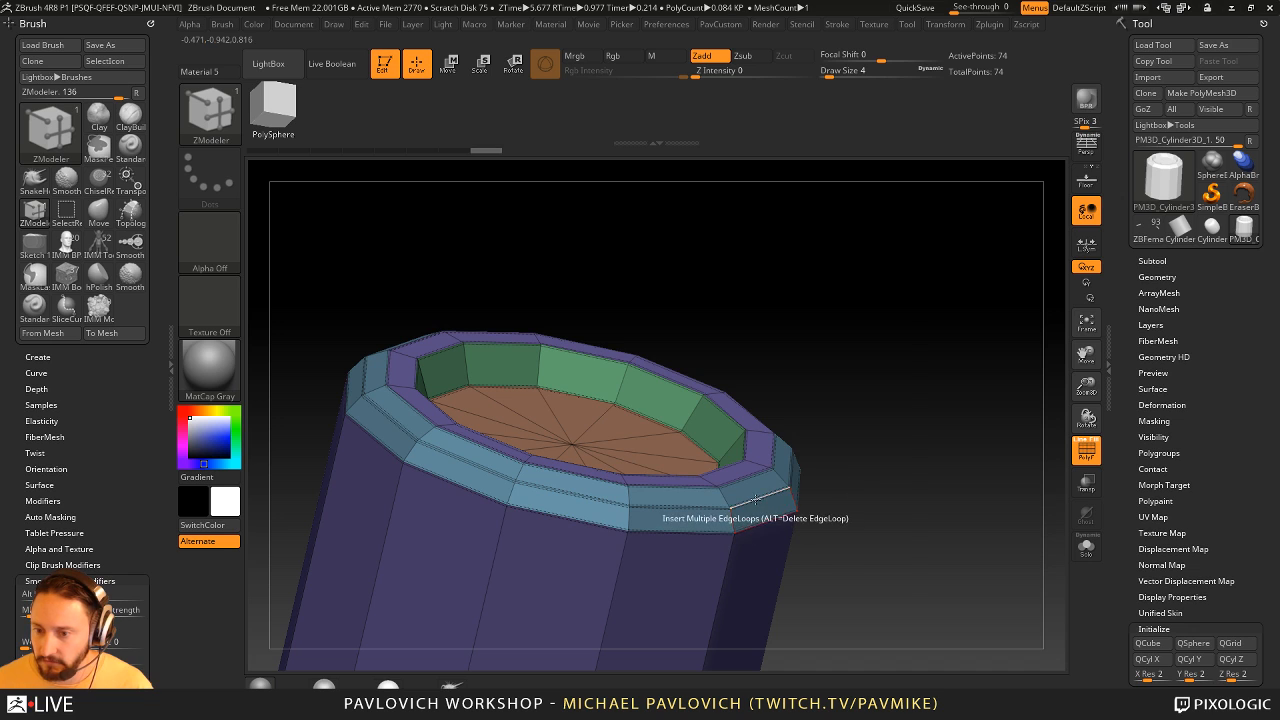
- Uncrease the rim's middle edge loop with the Crease action on EdgeLoop Complete, and preview the smoothed shape without the polyframe
{"action": "key", "text": "space"}
{"action": "left_click", "coordinate": [639, 414]}
{"action": "left_click", "coordinate": [726, 484]}
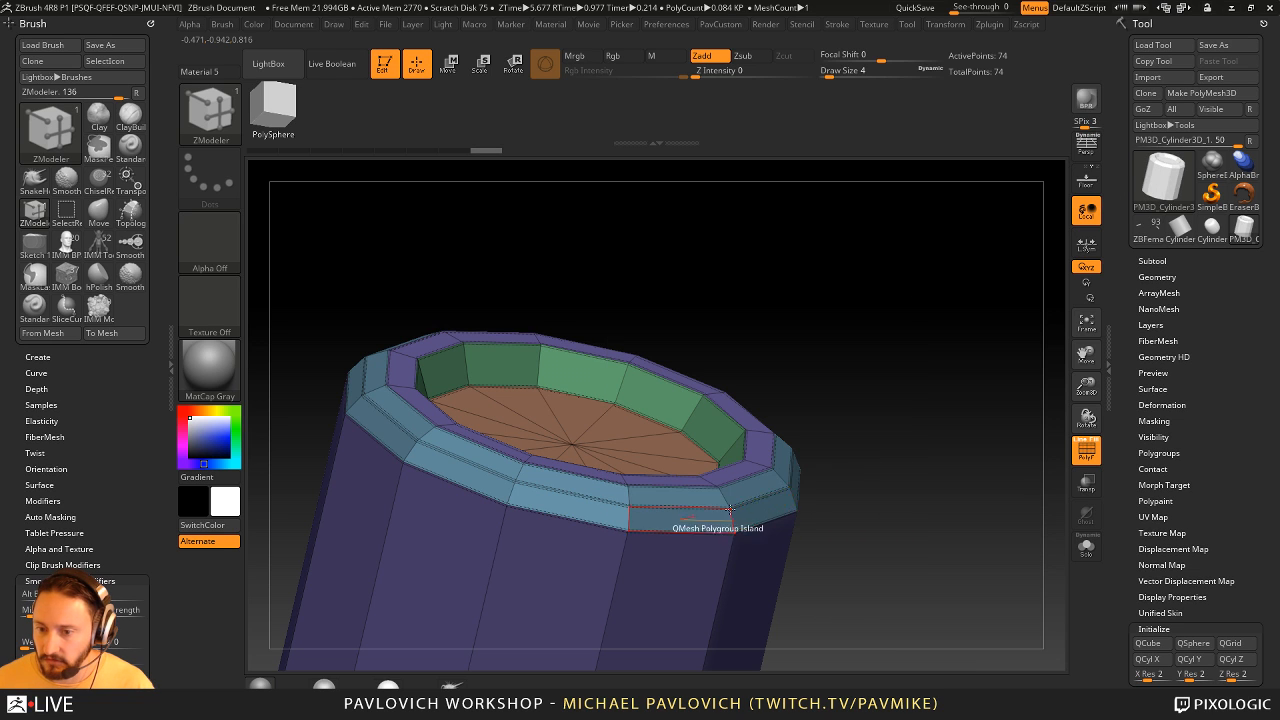
{"action": "left_click", "coordinate": [768, 494]}
{"action": "key", "text": "d"}
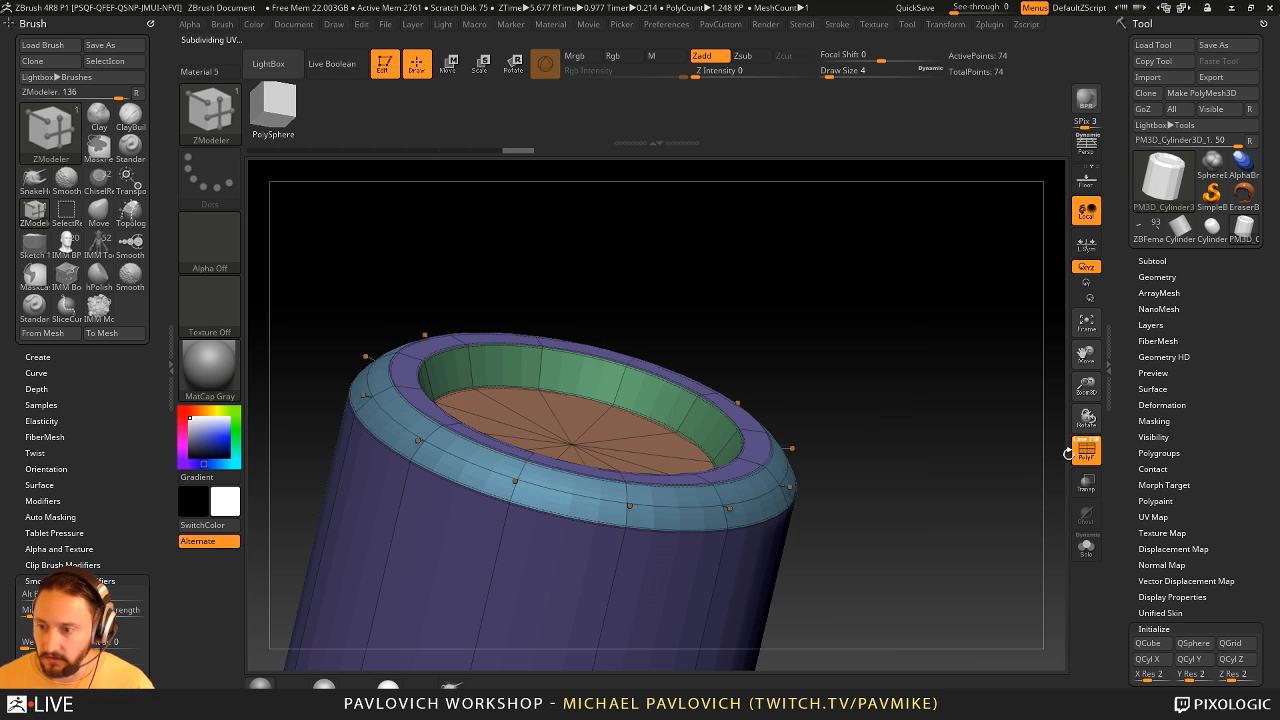
{"action": "left_click", "coordinate": [1084, 452]}
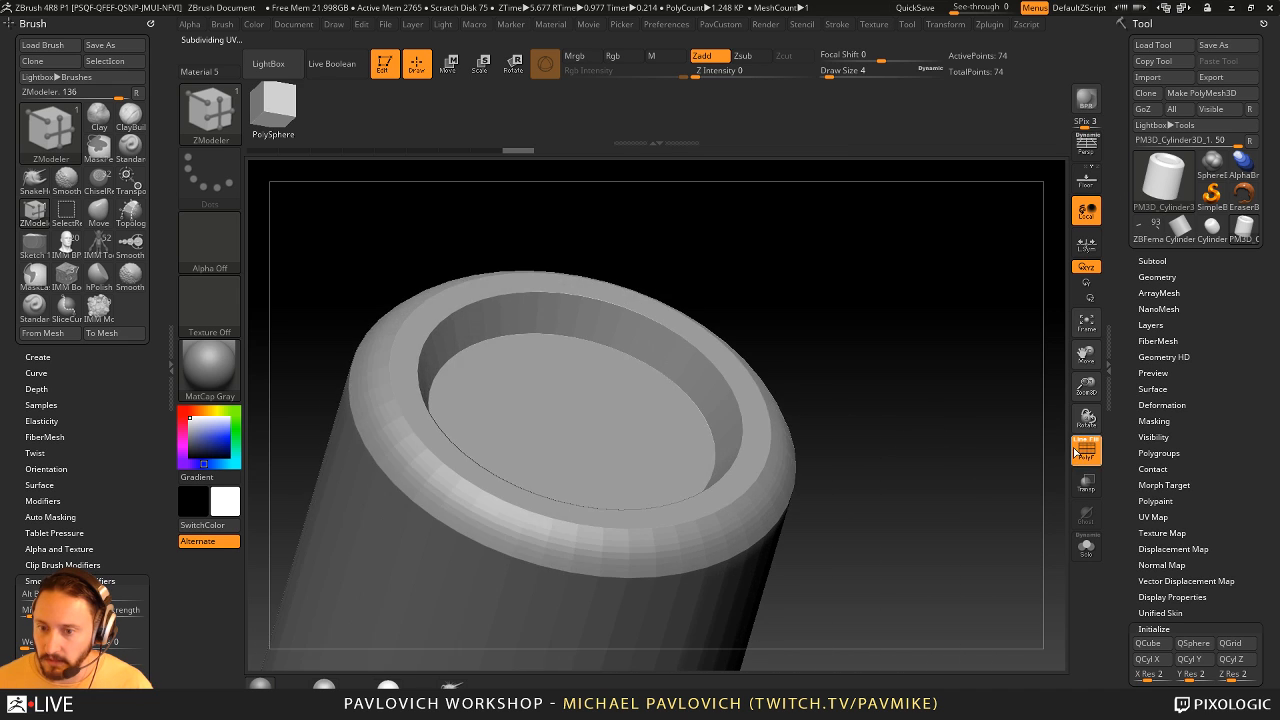
{"action": "left_click", "coordinate": [1076, 453]}
- Turn off the subdivision preview and insert a Single EdgeLoop in the recessed cap, near its outer edge
{"action": "mouse_move", "coordinate": [966, 452]}
{"action": "left_mouse_down"}
{"action": "mouse_move", "coordinate": [870, 482]}
{"action": "mouse_move", "coordinate": [984, 487]}
{"action": "mouse_move", "coordinate": [960, 444]}
{"action": "left_mouse_up"}
{"action": "key", "text": "space"}
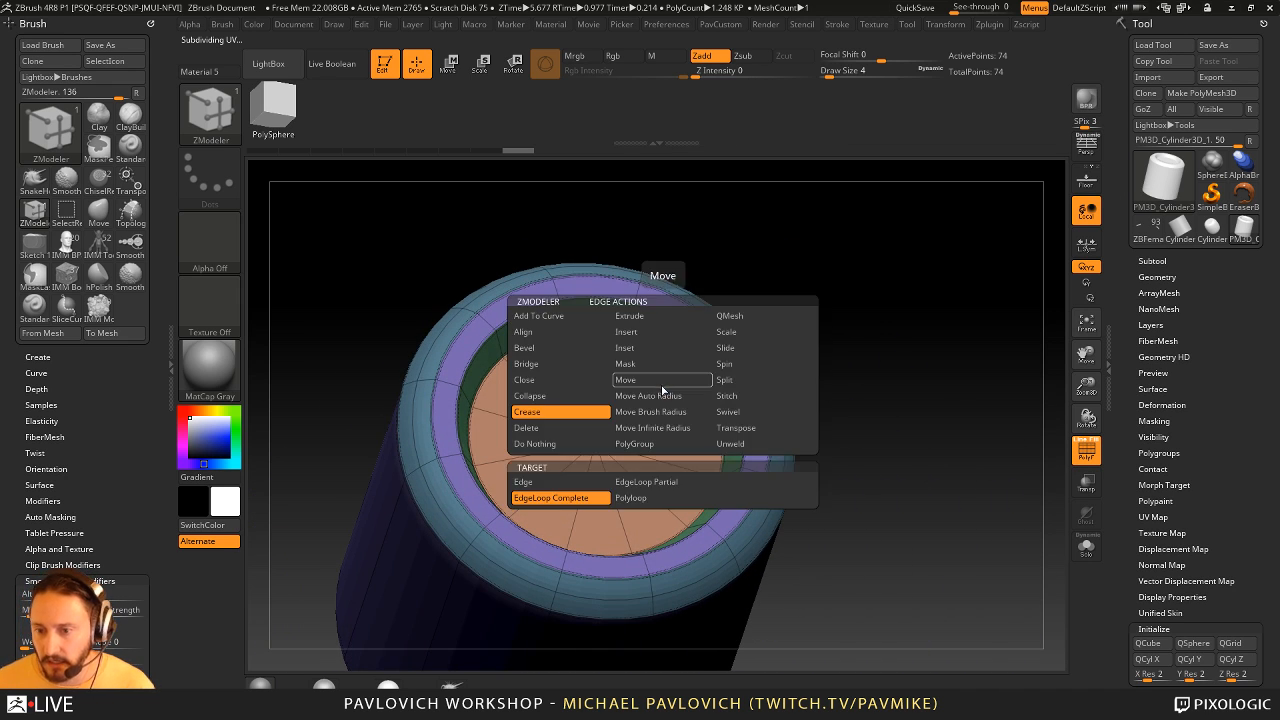
{"action": "left_click", "coordinate": [640, 332]}
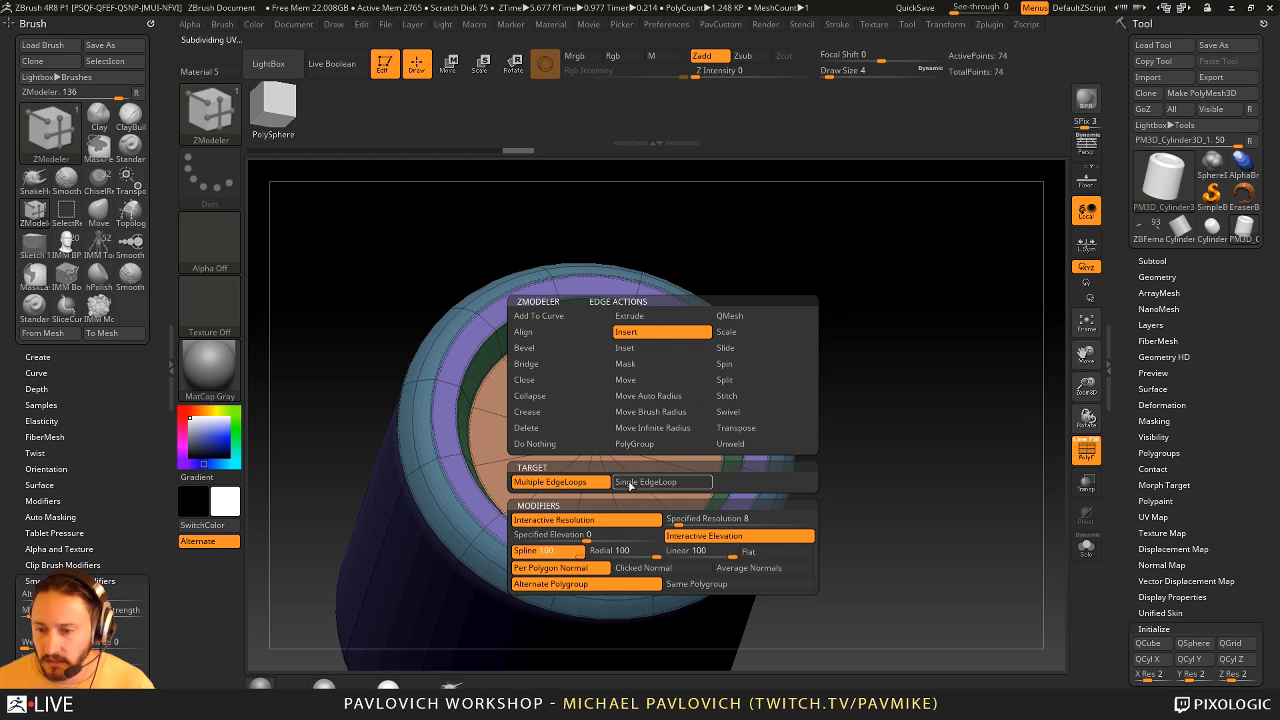
{"action": "left_click", "coordinate": [631, 485]}
{"action": "key", "text": "shift+d"}
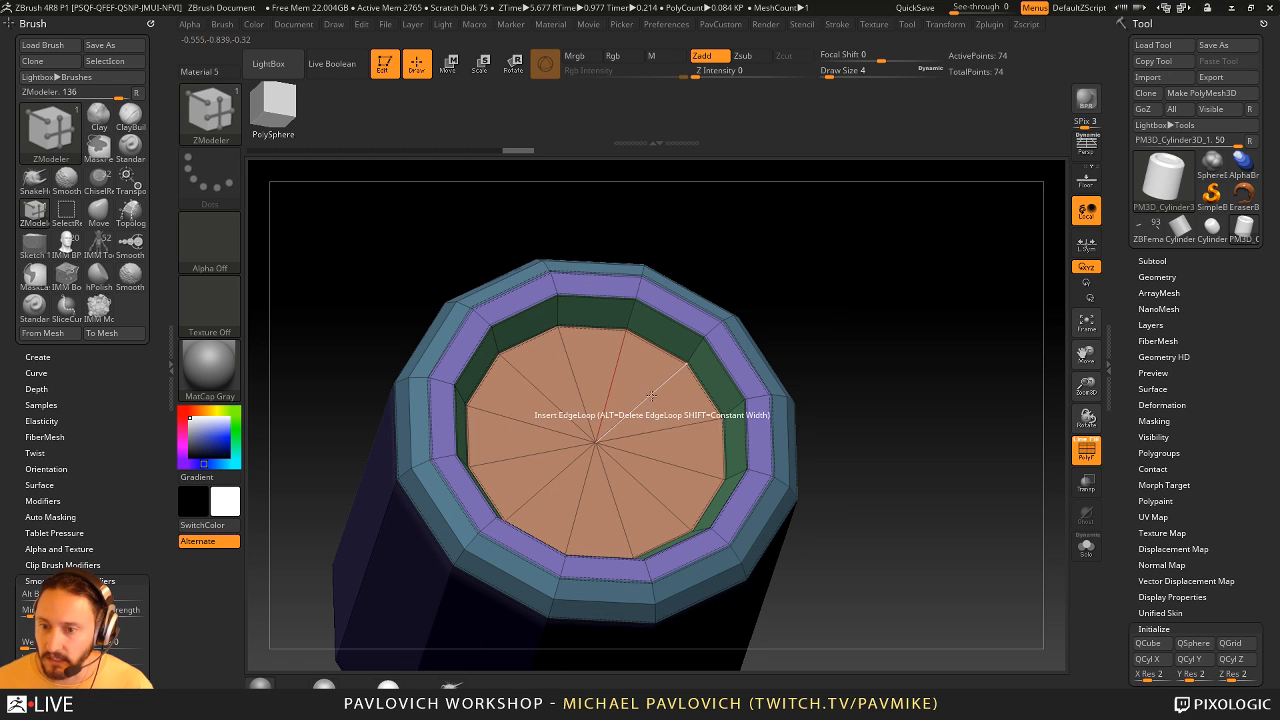
{"action": "left_click", "coordinate": [651, 396]}
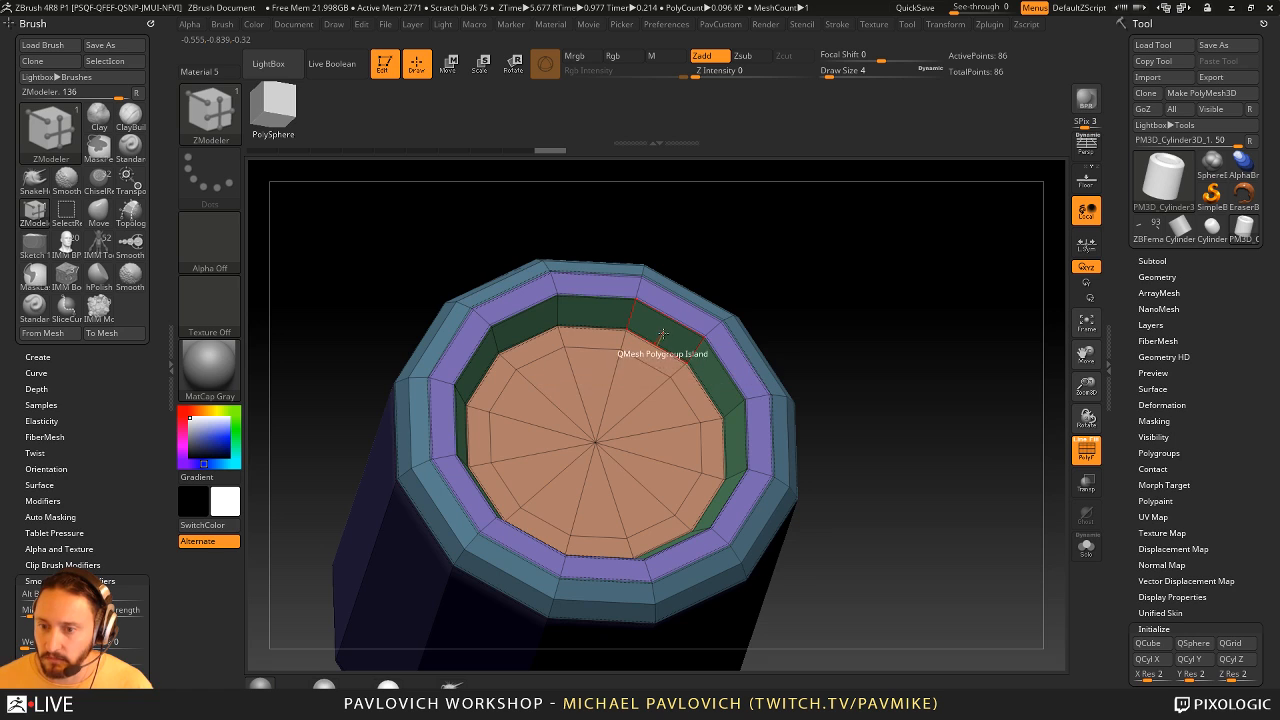
{"action": "left_click_drag", "start_coordinate": [804, 279], "coordinate": [917, 292], "text": "shift"}
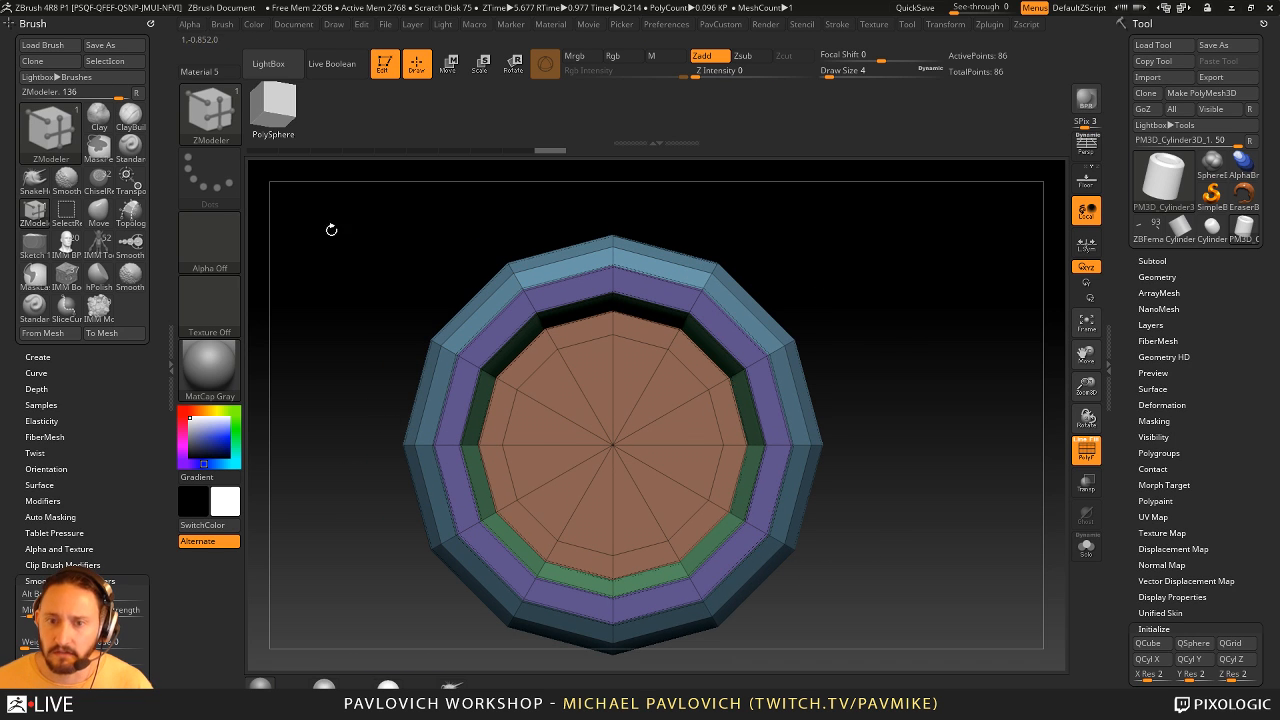
- Activate radial symmetry around the Y axis and set the radial count to 6
{"action": "left_click", "coordinate": [147, 20]}
{"action": "left_click", "coordinate": [938, 27]}
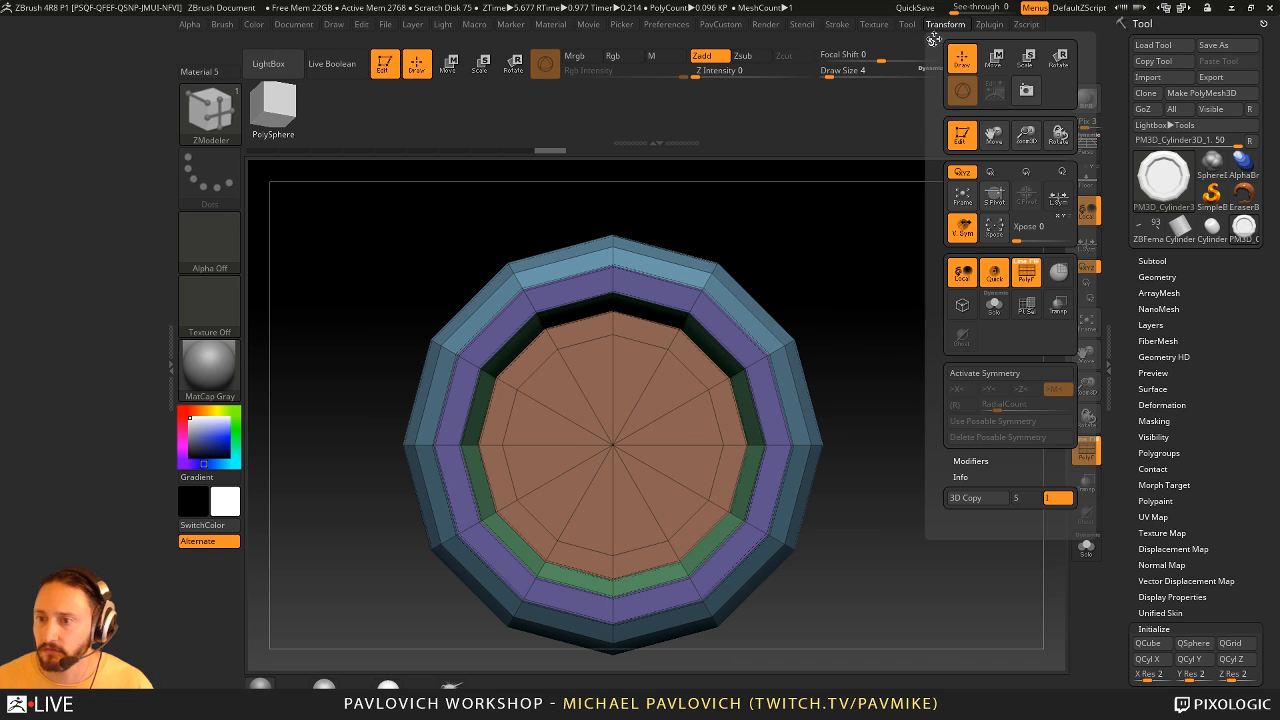
{"action": "left_click_drag", "start_coordinate": [931, 39], "coordinate": [37, 57]}
{"action": "key", "text": "x"}
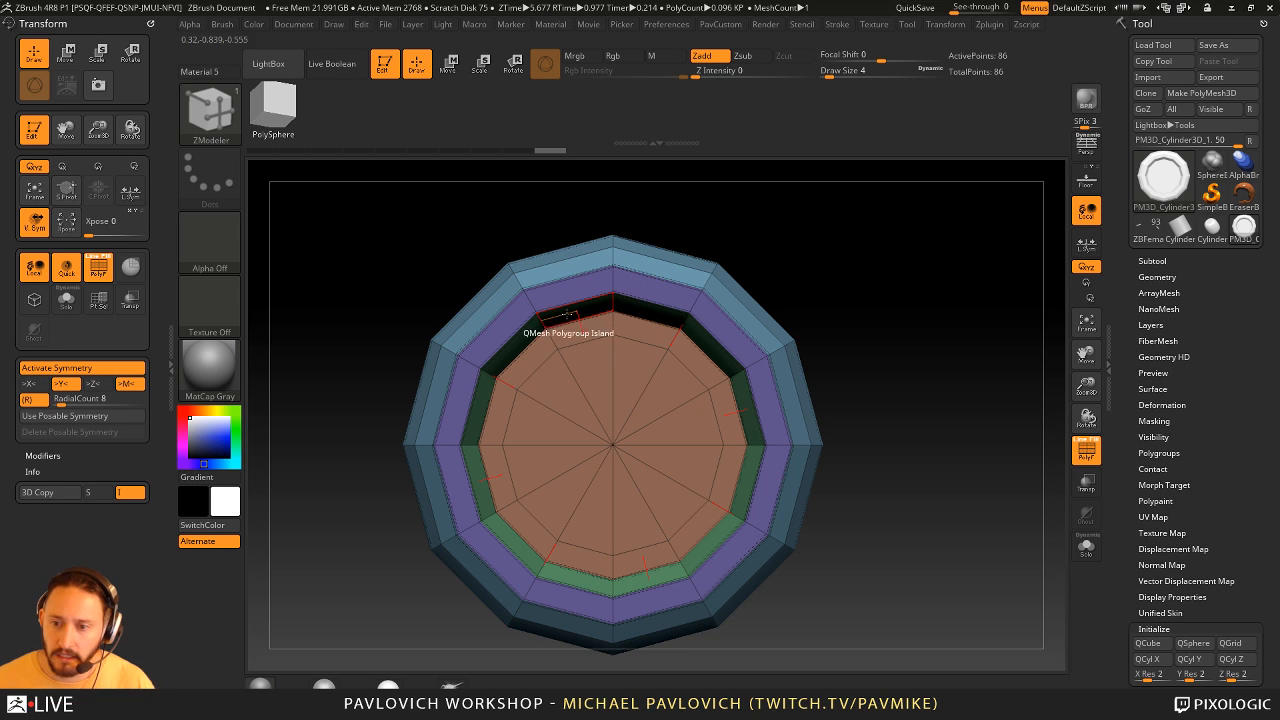
{"action": "left_click", "coordinate": [89, 399]}
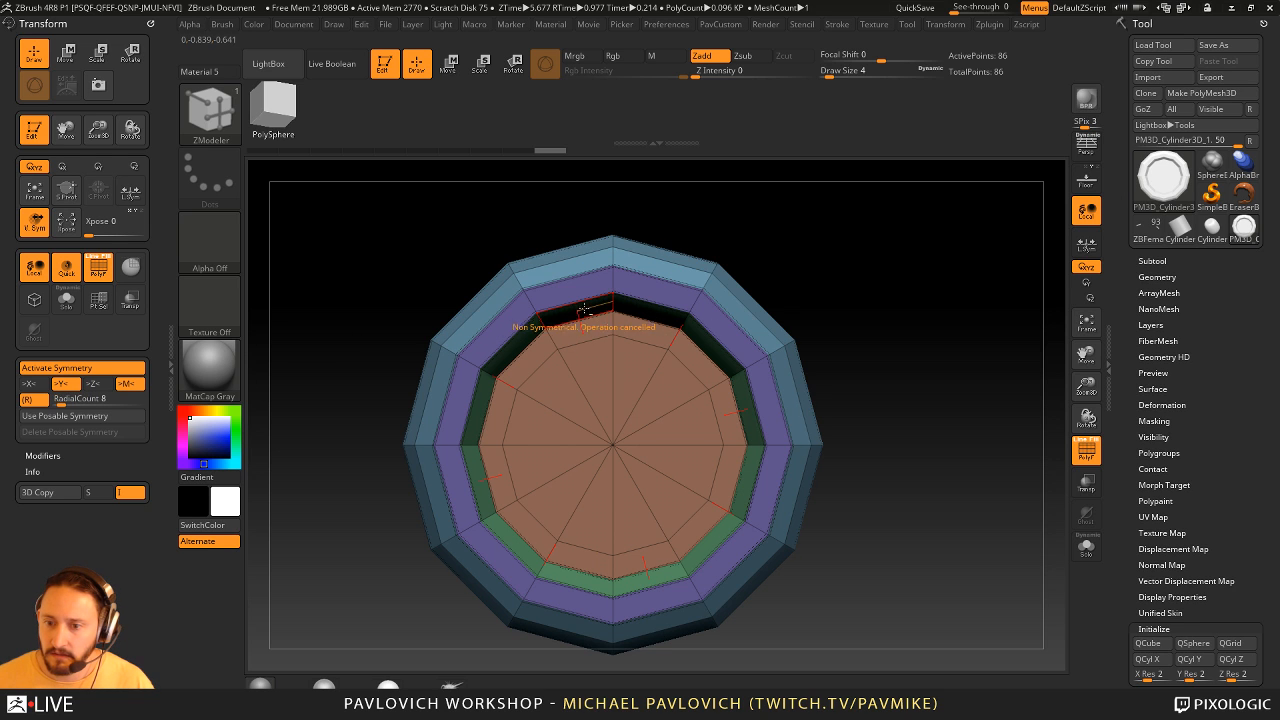
{"action": "left_click_drag", "start_coordinate": [811, 283], "coordinate": [712, 309]}
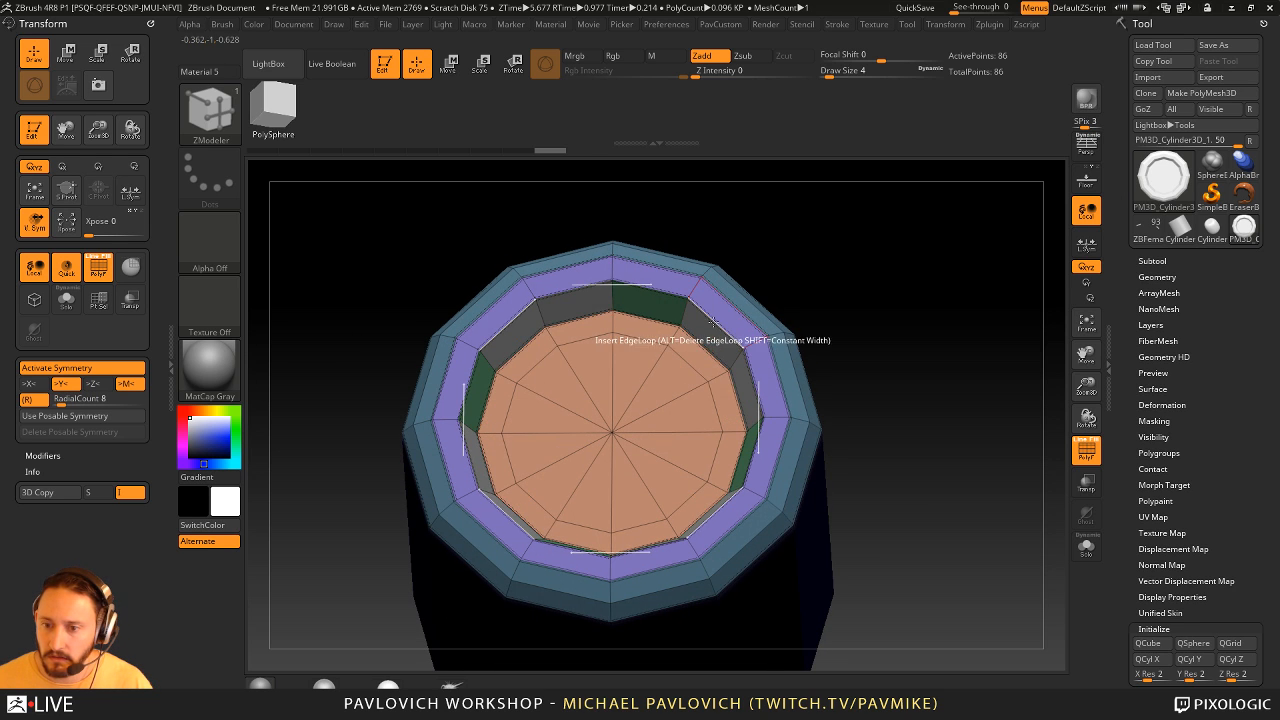
{"action": "left_click_drag", "start_coordinate": [815, 280], "coordinate": [730, 320]}
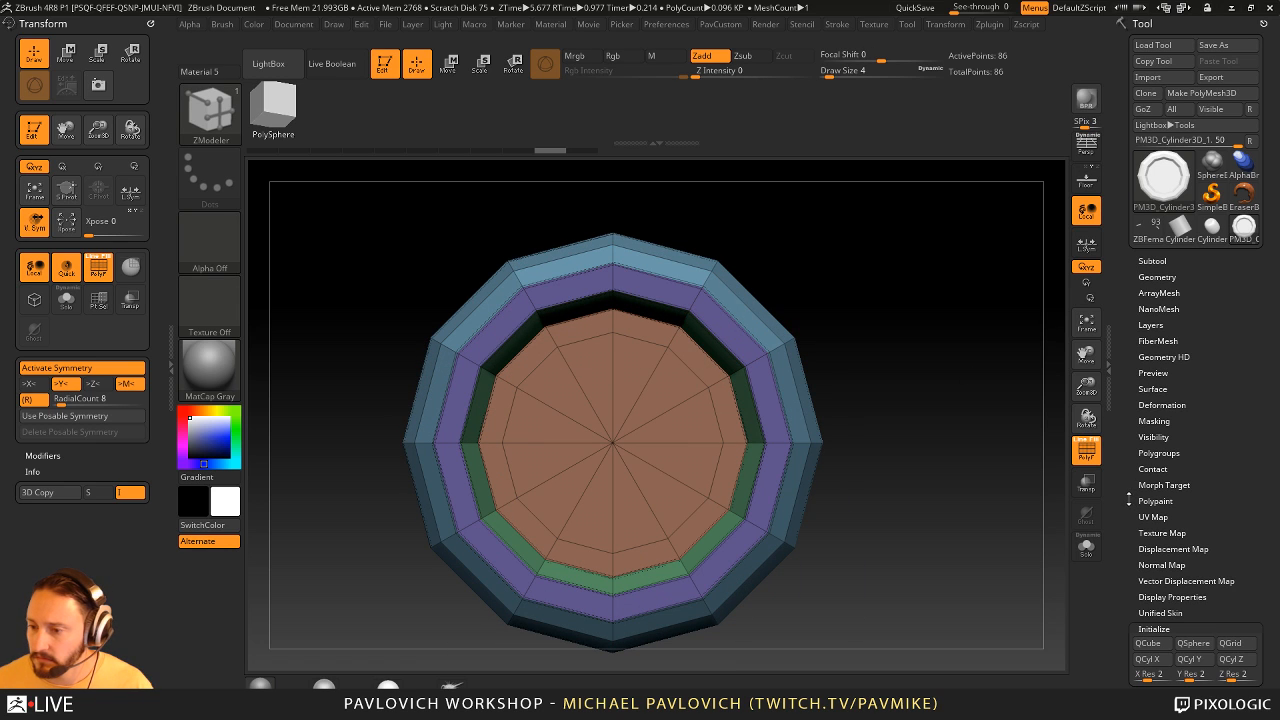
{"action": "left_click_drag", "start_coordinate": [1129, 499], "coordinate": [1030, 399]}
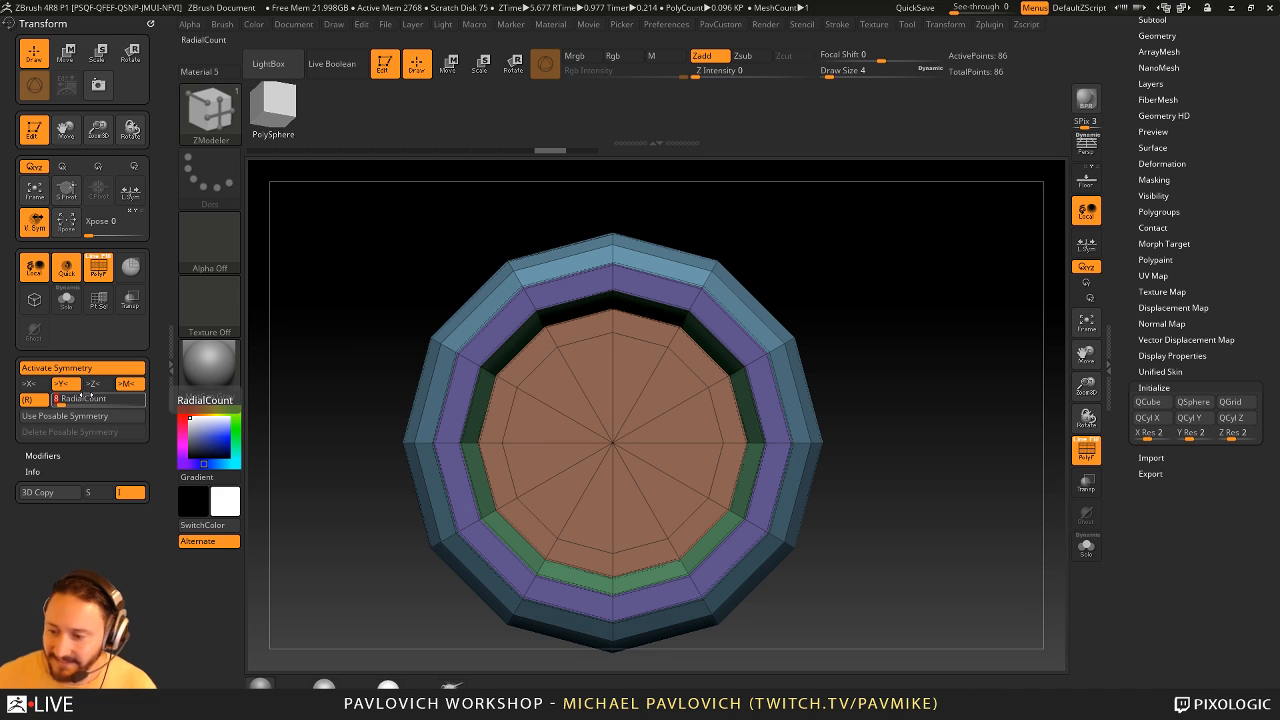
- Extrude every other face of the recess's inner wall inward with QMesh to form six evenly spaced teeth
{"action": "left_click", "coordinate": [708, 353], "text": "alt"}
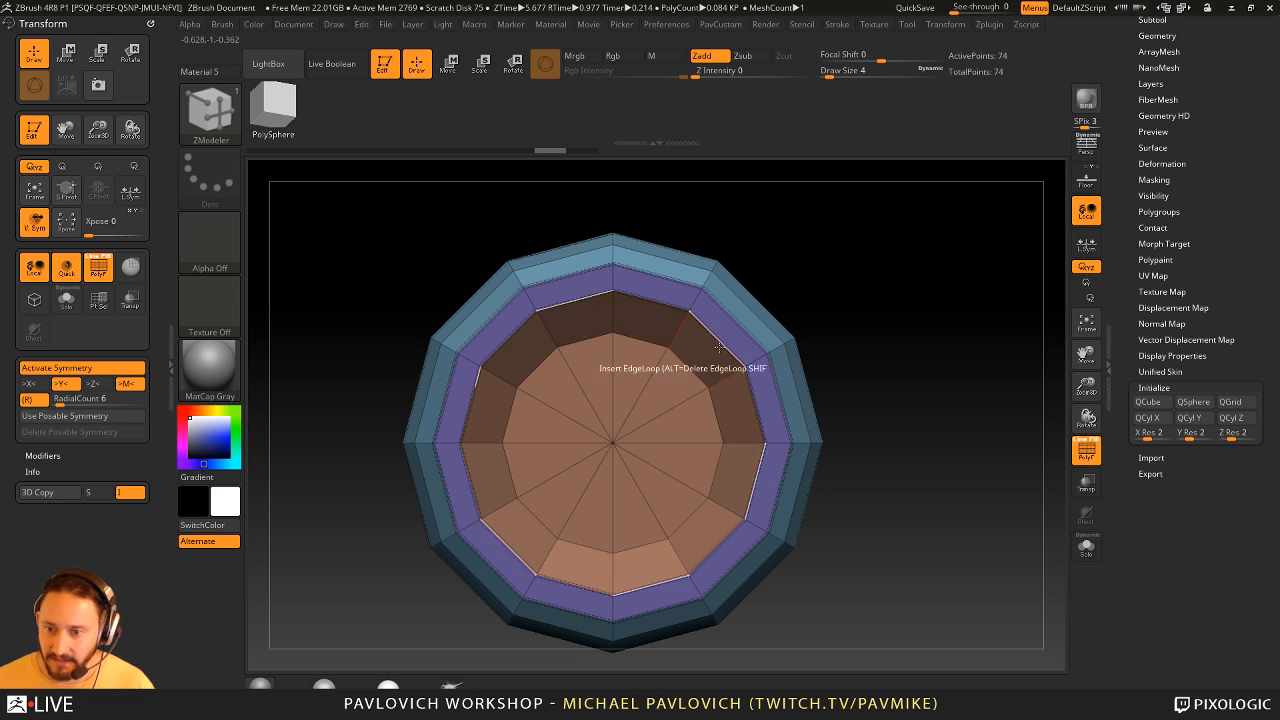
{"action": "right_click_drag", "start_coordinate": [708, 348], "coordinate": [760, 294]}
{"action": "key", "text": "ctrl+z"}
{"action": "right_click_drag", "start_coordinate": [715, 336], "coordinate": [697, 303]}
{"action": "left_click_drag", "start_coordinate": [704, 342], "coordinate": [705, 340]}
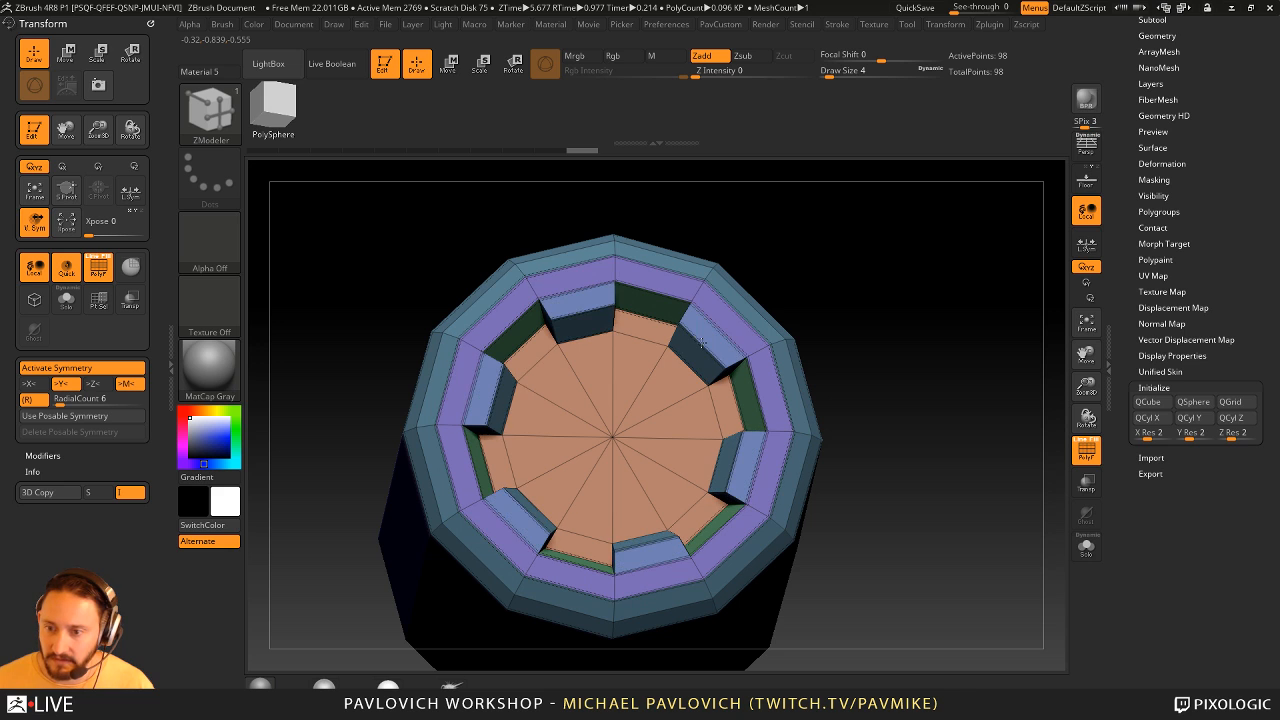
{"action": "left_click_drag", "start_coordinate": [698, 342], "coordinate": [724, 322]}
{"action": "mouse_move", "coordinate": [938, 323]}
{"action": "left_mouse_down"}
{"action": "mouse_move", "coordinate": [880, 325]}
{"action": "mouse_move", "coordinate": [943, 323]}
{"action": "left_mouse_up"}
- Preview the part with dynamic subdivision and no polyframe, and crease its sharp edges so the teeth keep hard corners
{"action": "key", "text": "d"}
{"action": "left_click", "coordinate": [1084, 458]}
{"action": "left_click_drag", "start_coordinate": [1049, 426], "coordinate": [991, 426]}
{"action": "key", "text": "2"}
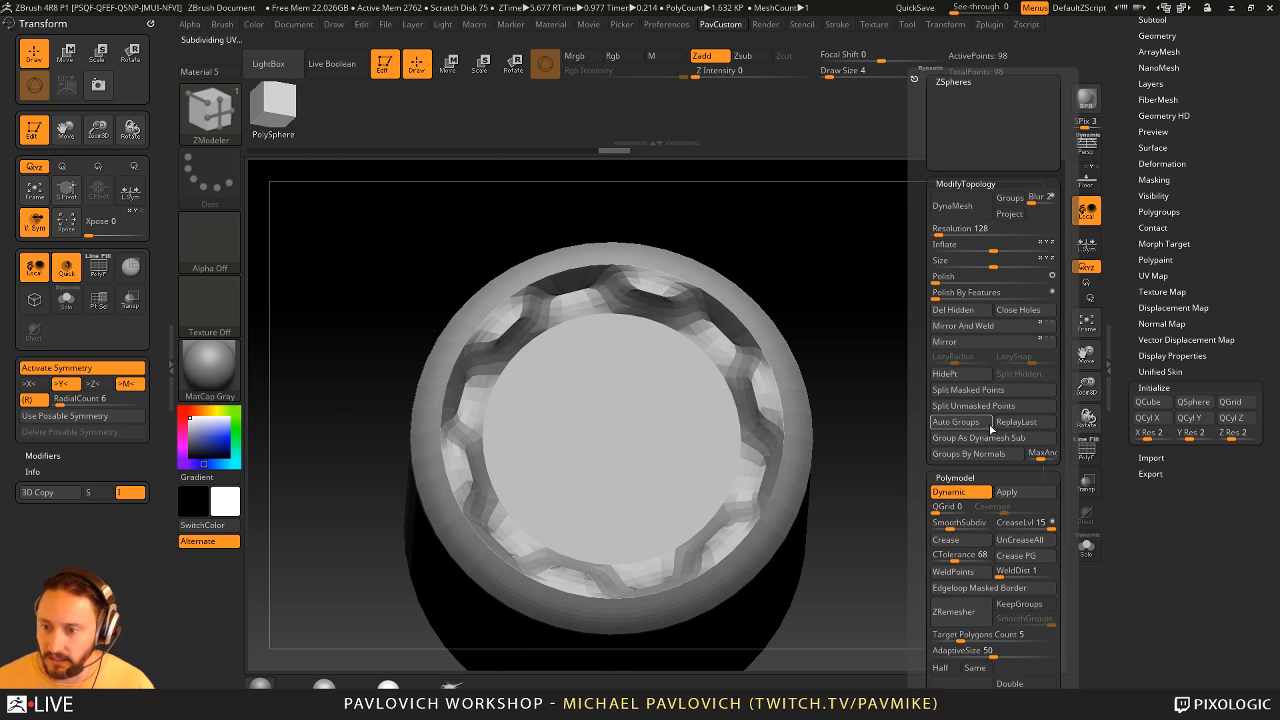
{"action": "left_click", "coordinate": [961, 541]}
{"action": "left_click_drag", "start_coordinate": [962, 422], "coordinate": [891, 419]}
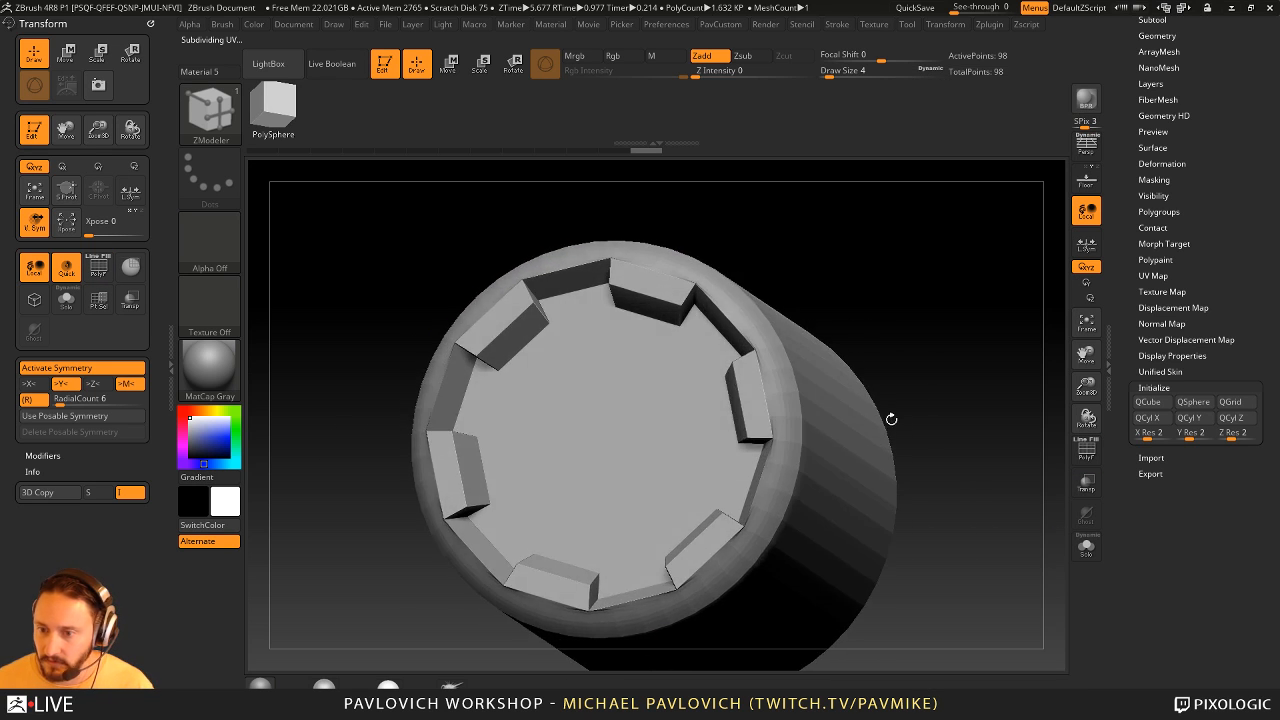
- Uncrease the corner edges of the teeth with the Crease action on Edge, checking the smoothed preview without the polyframe
{"action": "key", "text": "space"}
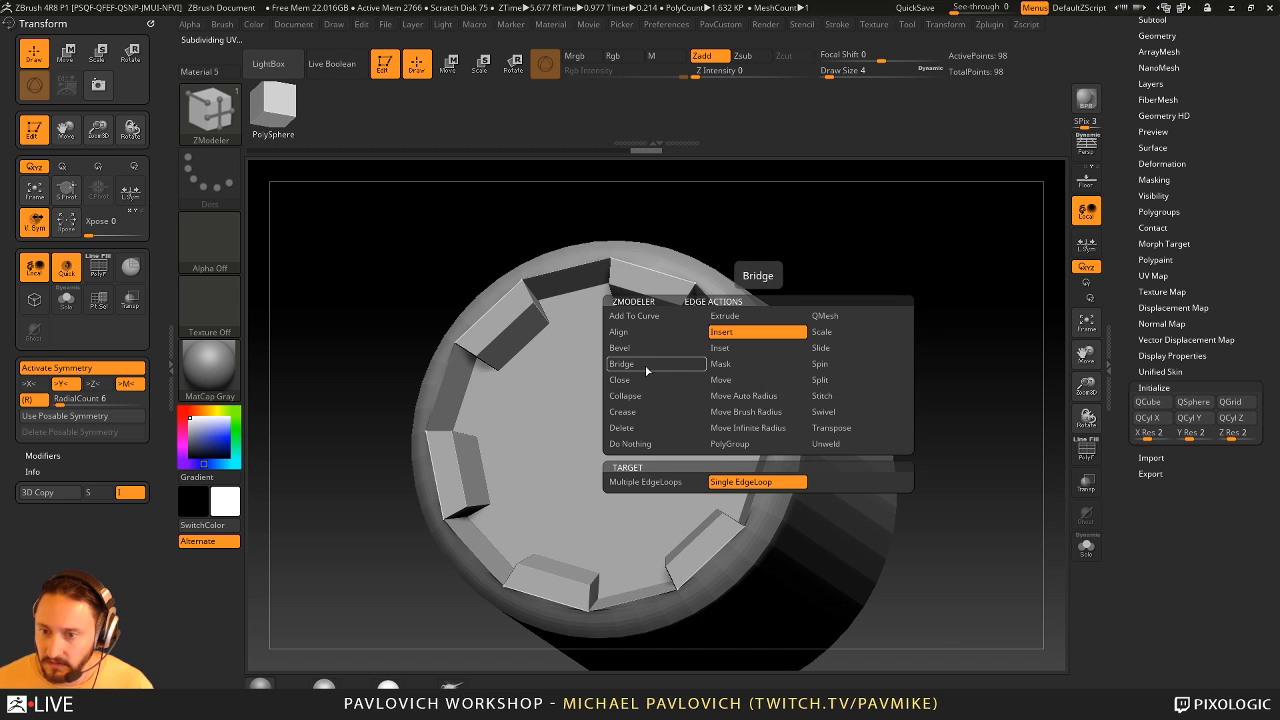
{"action": "left_click", "coordinate": [642, 427]}
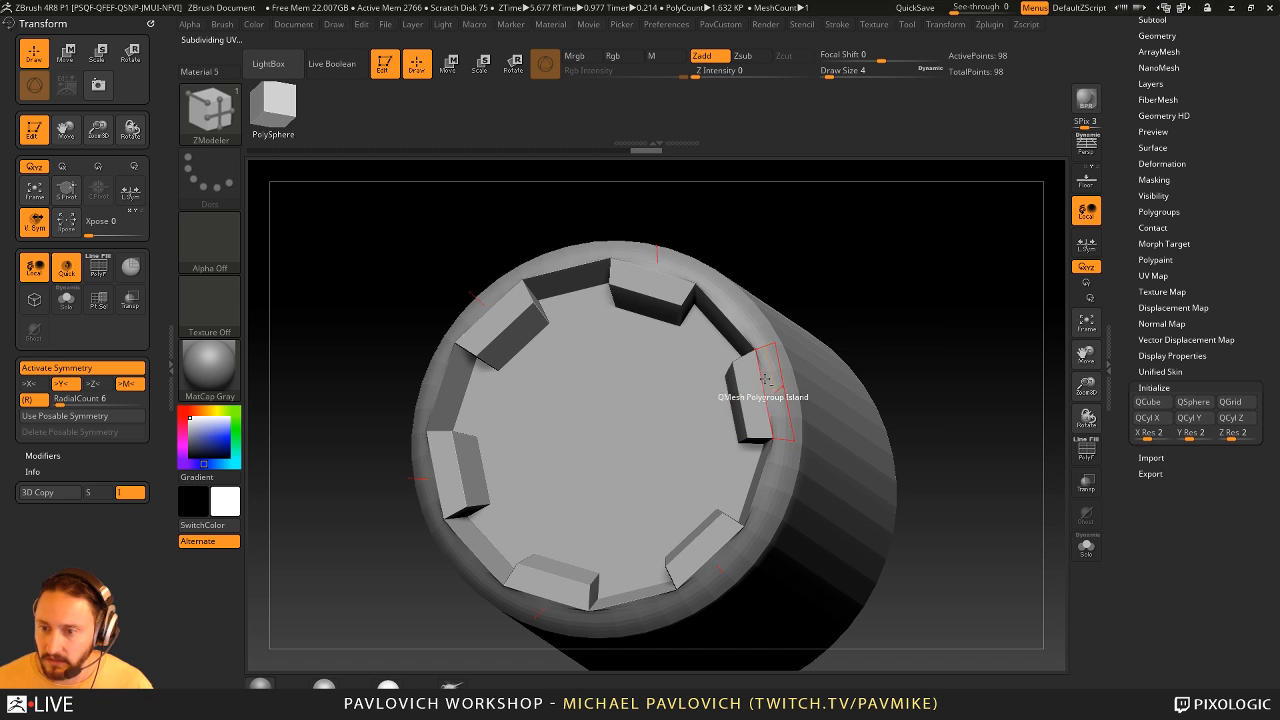
{"action": "left_click_drag", "start_coordinate": [869, 341], "coordinate": [975, 355]}
{"action": "key", "text": "shift+f"}
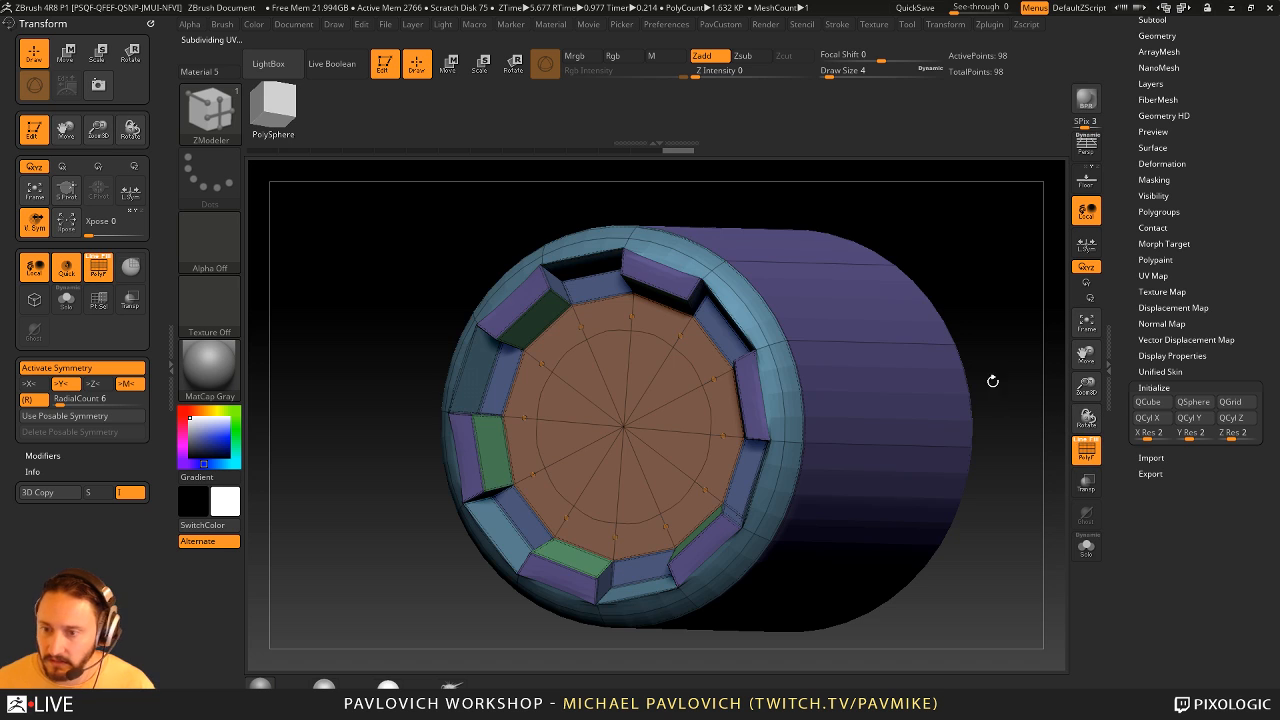
{"action": "key", "text": "shift+d"}
{"action": "mouse_move", "coordinate": [1008, 277]}
{"action": "left_mouse_down", "text": "alt"}
{"action": "mouse_move", "coordinate": [966, 274]}
{"action": "mouse_move", "coordinate": [1013, 253]}
{"action": "left_mouse_up", "text": "alt"}
{"action": "left_click_drag", "start_coordinate": [822, 350], "coordinate": [672, 487]}
{"action": "left_click_drag", "start_coordinate": [849, 365], "coordinate": [930, 412]}
{"action": "key", "text": "d"}
{"action": "key", "text": "shift+f"}
{"action": "left_click", "coordinate": [638, 387]}
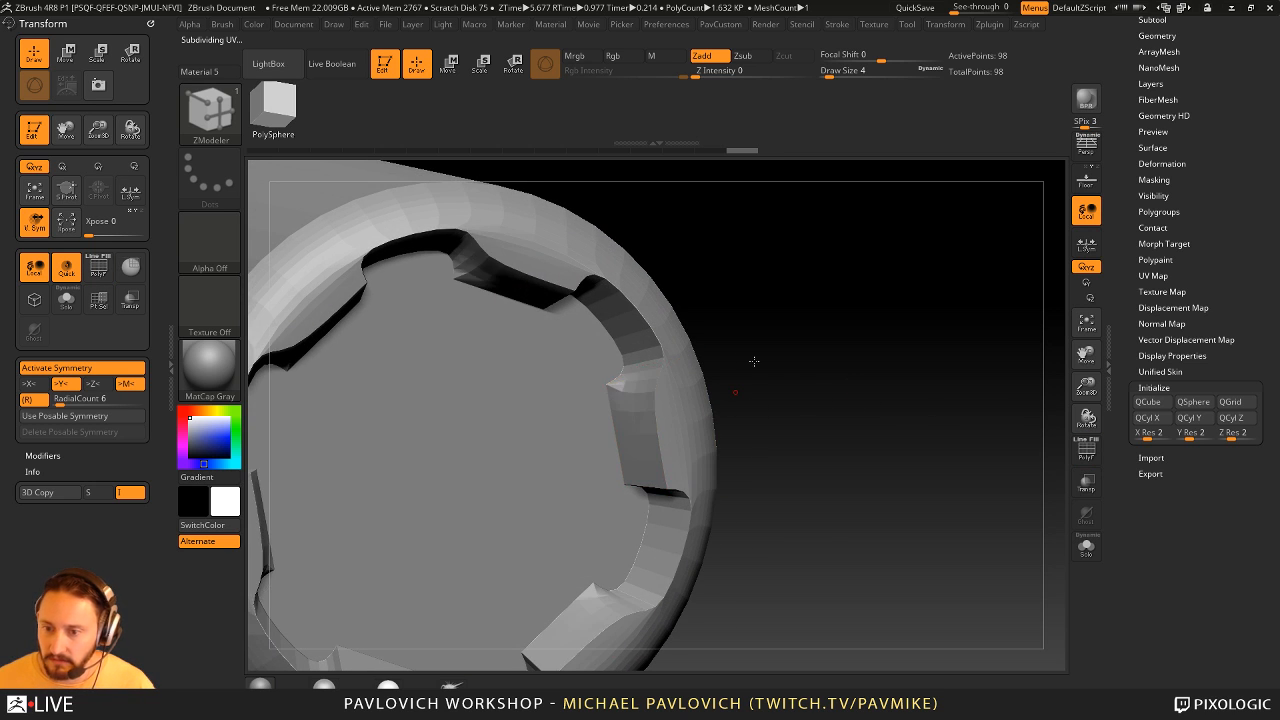
- Adjust the creasing of the edges where the teeth meet the rim, using the same Crease action on Edge
{"action": "left_click_drag", "start_coordinate": [755, 361], "coordinate": [757, 325]}
{"action": "left_click", "coordinate": [627, 447]}
{"action": "left_click_drag", "start_coordinate": [745, 430], "coordinate": [762, 406]}
{"action": "left_click_drag", "start_coordinate": [732, 356], "coordinate": [795, 437]}
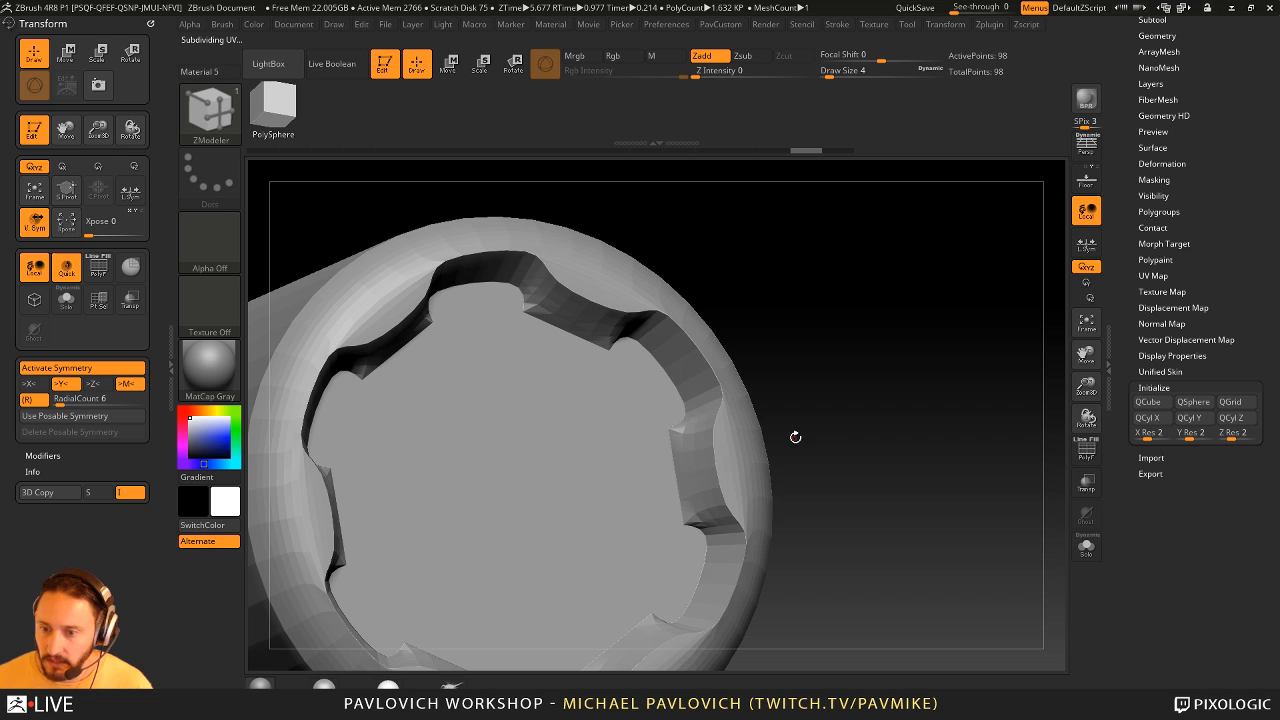
{"action": "key", "text": "space"}
{"action": "left_click", "coordinate": [715, 457], "text": "alt"}
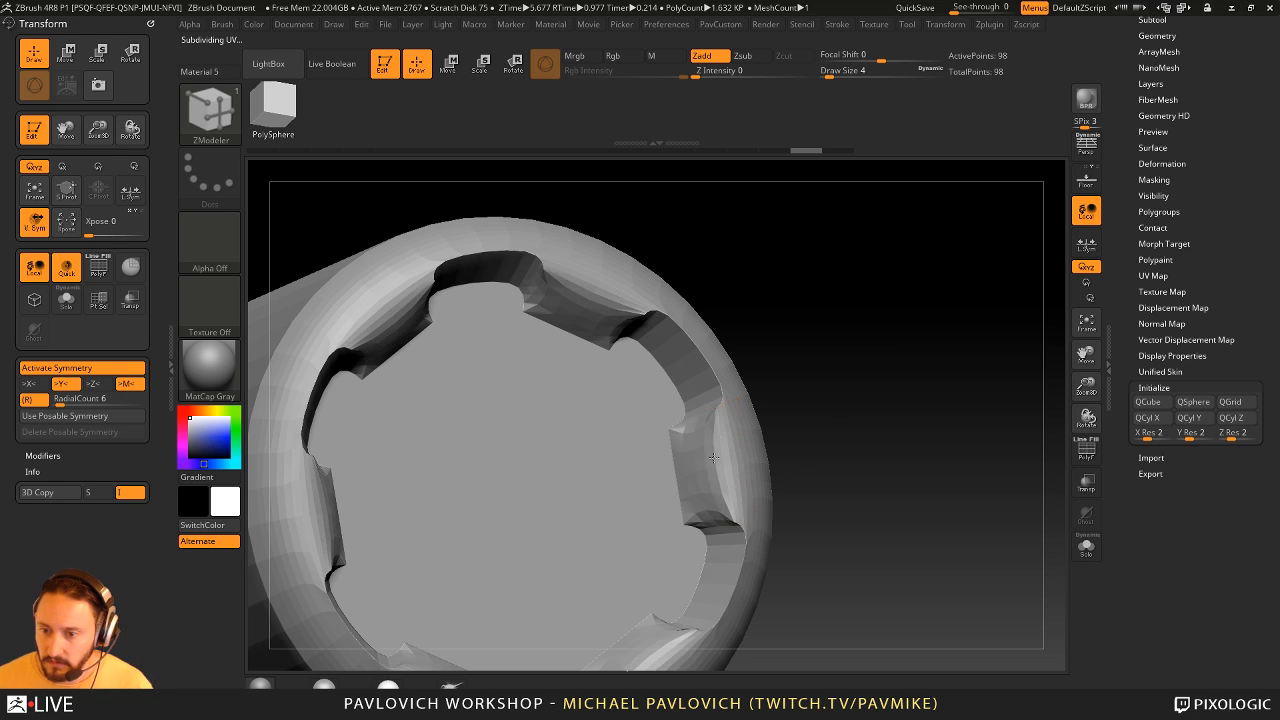
{"action": "left_click_drag", "start_coordinate": [810, 417], "coordinate": [715, 460]}
- Insert lengthwise edge loops beside the edges of the teeth with Insert, and turn off the subdivision preview
{"action": "key", "text": "space"}
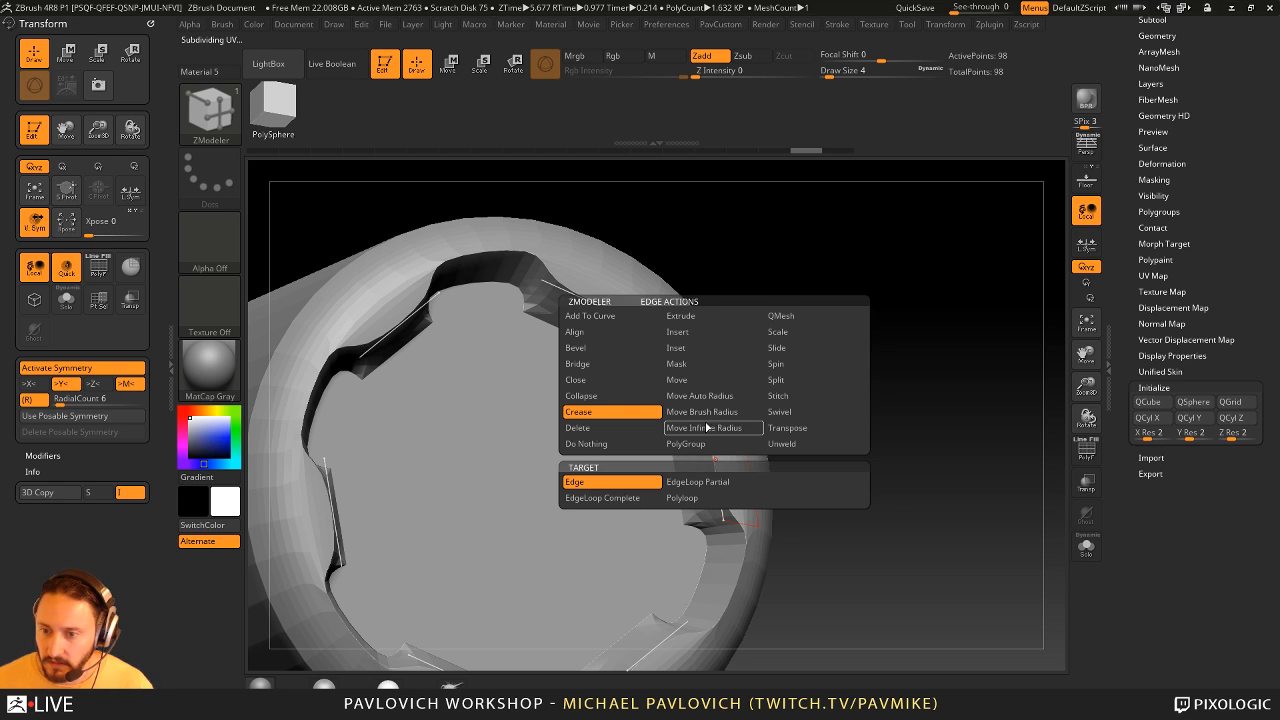
{"action": "left_click", "coordinate": [698, 348]}
{"action": "left_click", "coordinate": [707, 481]}
{"action": "left_click_drag", "start_coordinate": [705, 470], "coordinate": [722, 512]}
{"action": "left_click_drag", "start_coordinate": [866, 460], "coordinate": [960, 359], "text": "alt"}
{"action": "key", "text": "shift+d"}
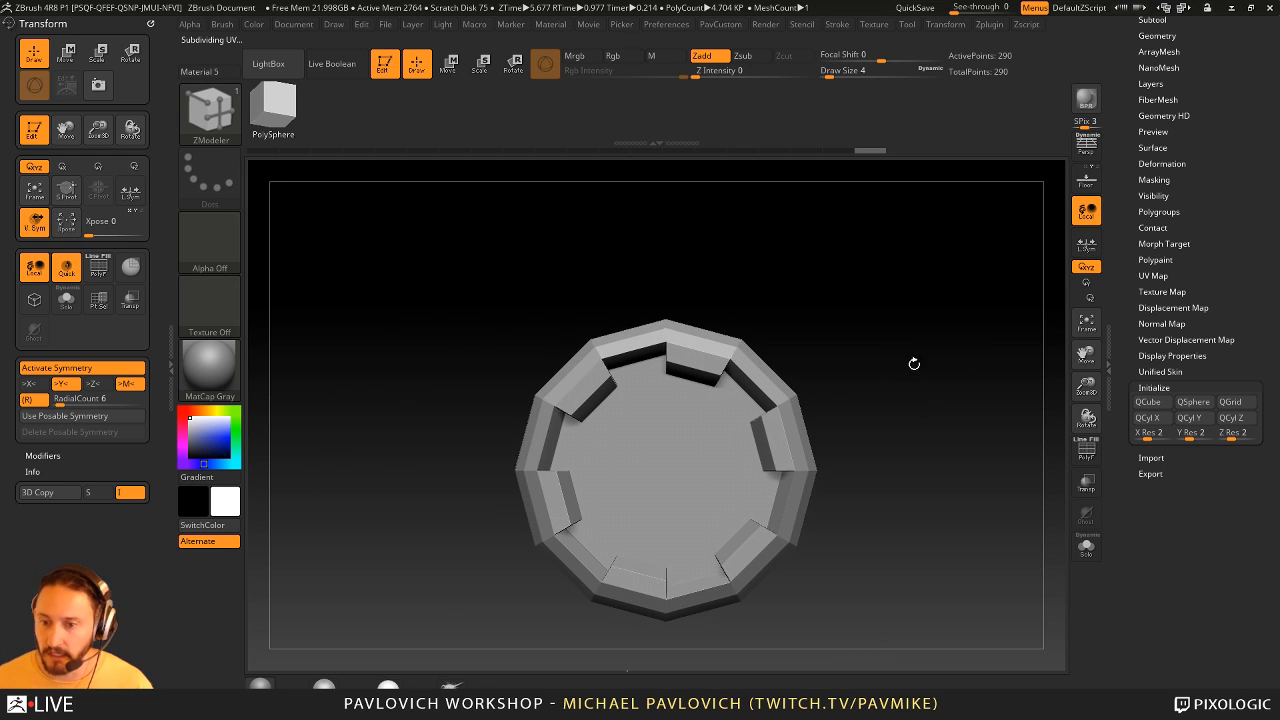
- Select the ChiselRect brush and append the part to it with From Mesh, seen from its toothed end
{"action": "key", "text": "b"}
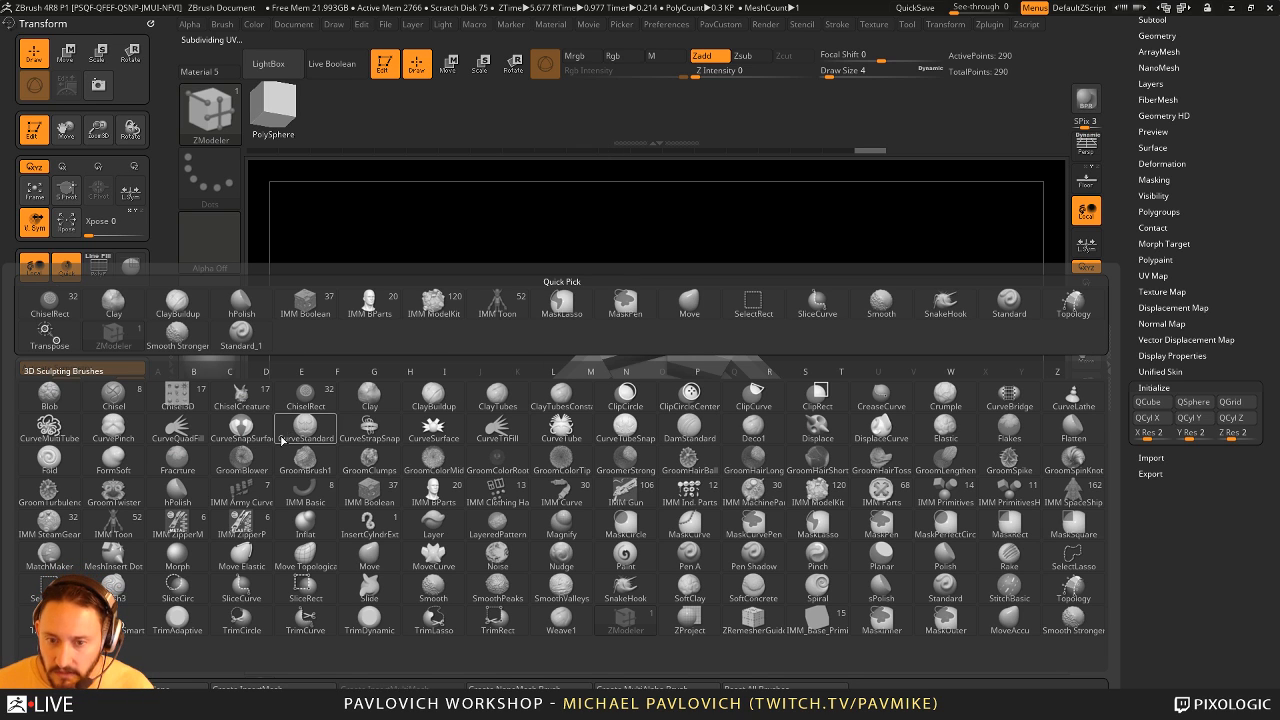
{"action": "left_click", "coordinate": [321, 404]}
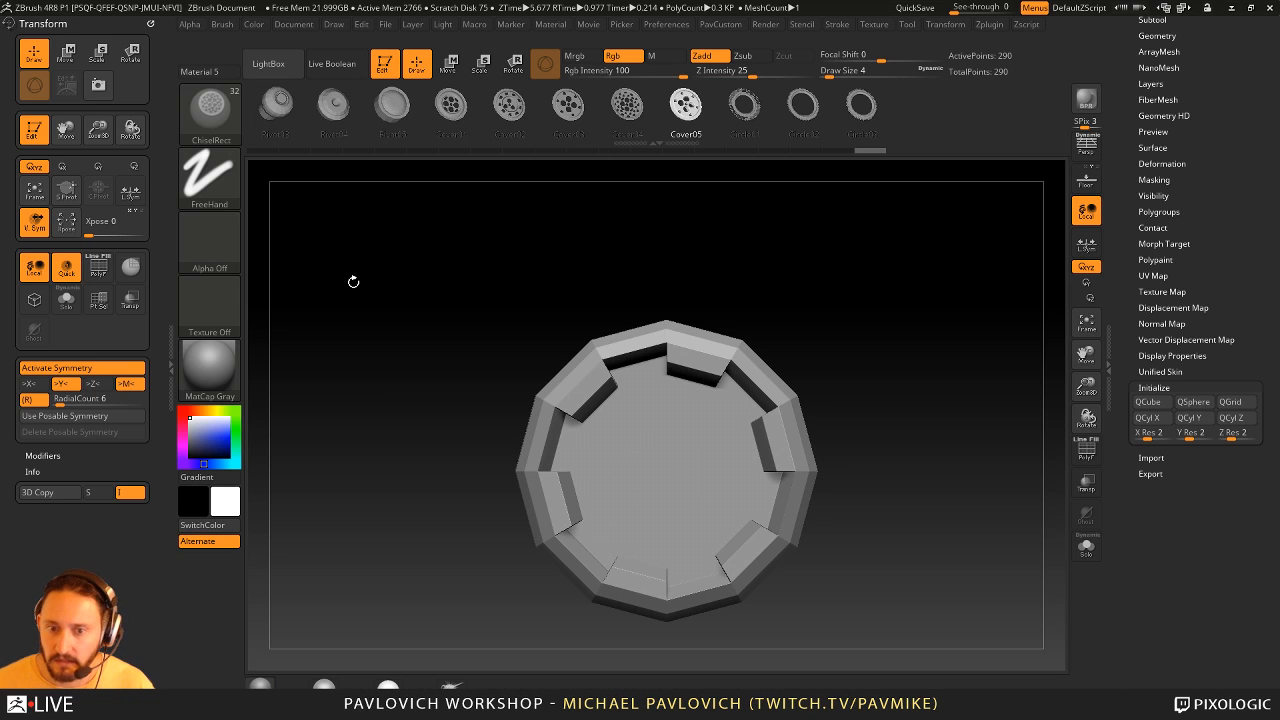
{"action": "left_click", "coordinate": [151, 24]}
{"action": "left_click", "coordinate": [214, 27]}
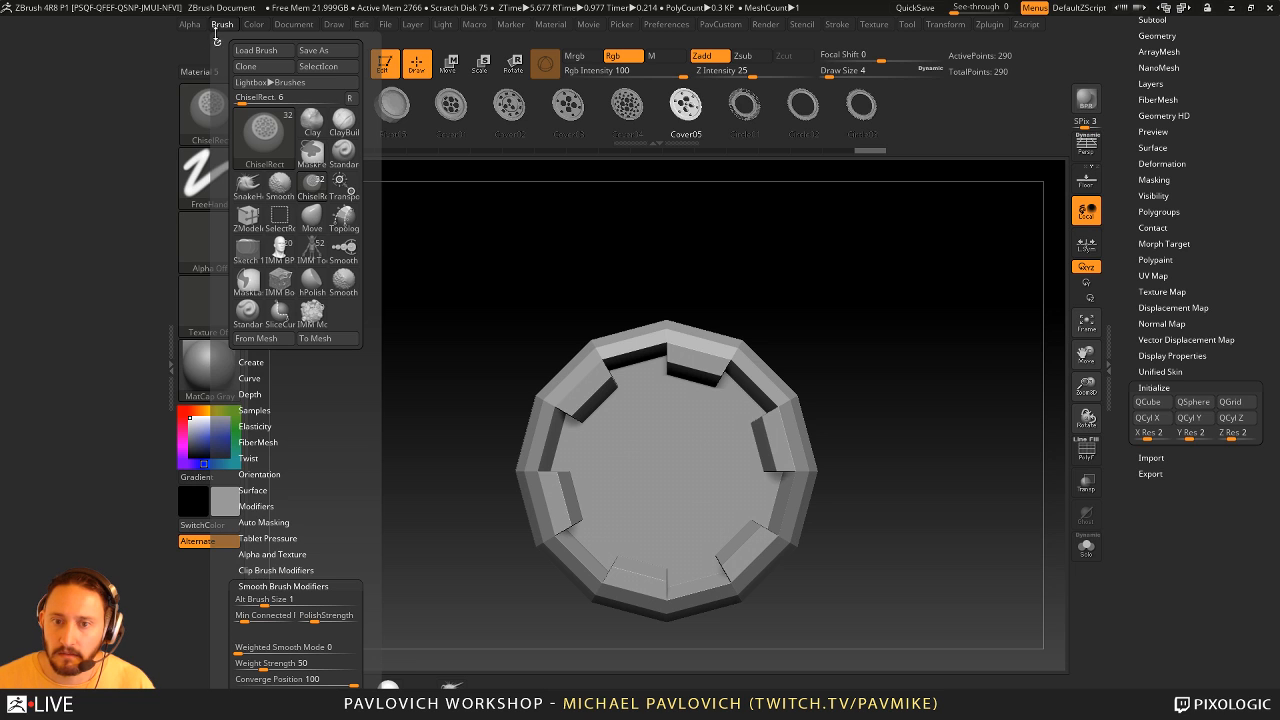
{"action": "left_click_drag", "start_coordinate": [215, 34], "coordinate": [95, 62]}
{"action": "left_click", "coordinate": [50, 333]}
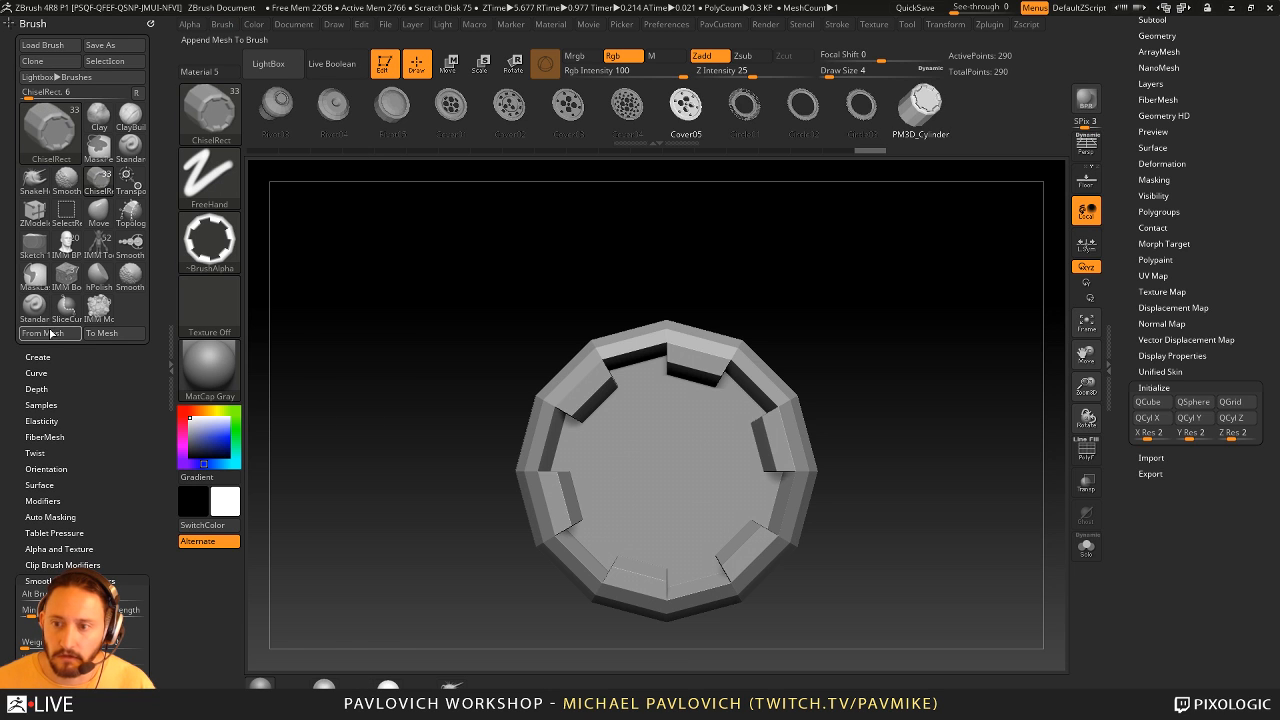
- Compare the alphas of the brush's Cover05 and Circle01 meshes with the alpha of the added cylinder part
{"action": "left_click", "coordinate": [864, 110]}
{"action": "left_click", "coordinate": [865, 110]}
{"action": "left_click", "coordinate": [735, 110]}
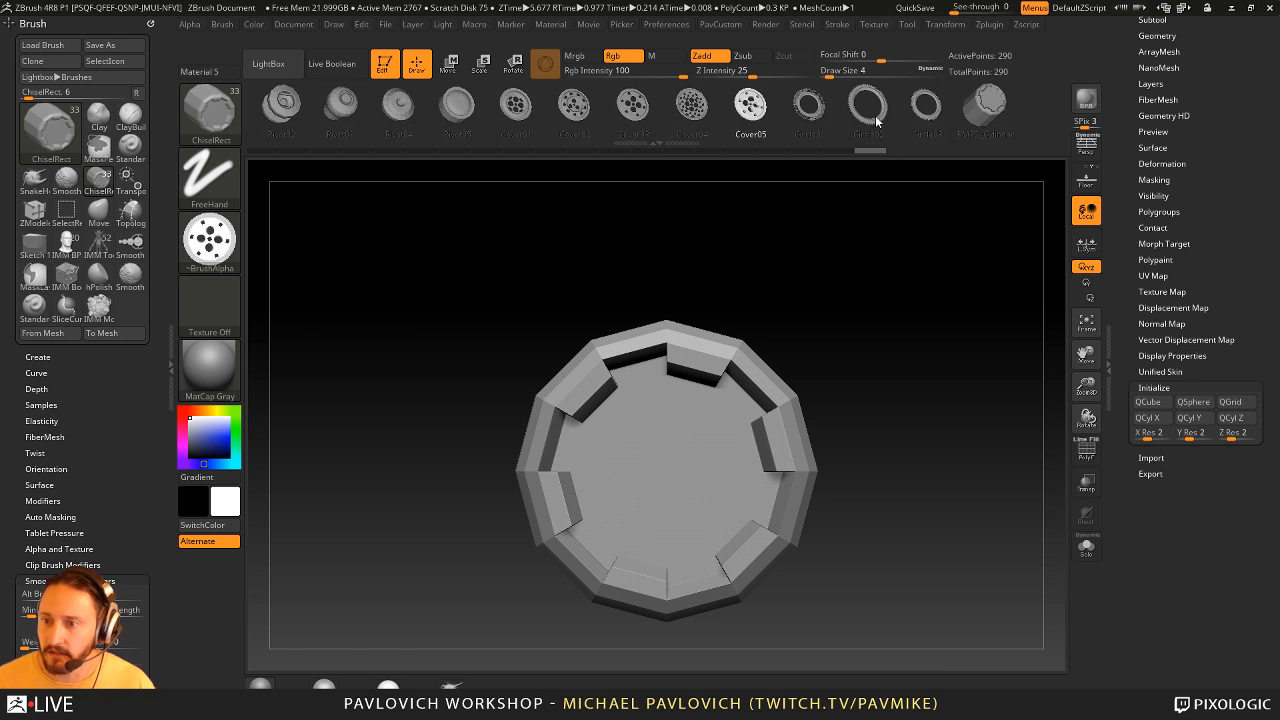
{"action": "left_click", "coordinate": [800, 110]}
{"action": "left_click", "coordinate": [905, 108]}
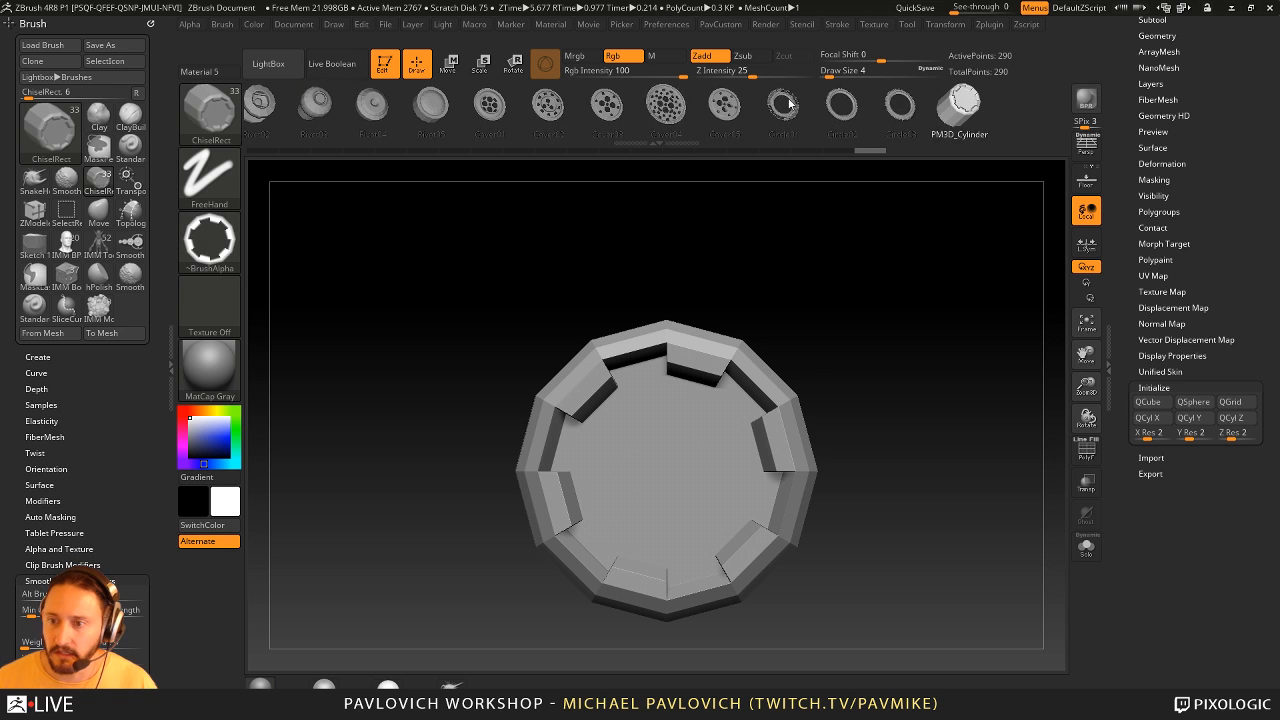
{"action": "left_click", "coordinate": [800, 110]}
{"action": "left_click", "coordinate": [566, 109]}
{"action": "left_click", "coordinate": [862, 109]}
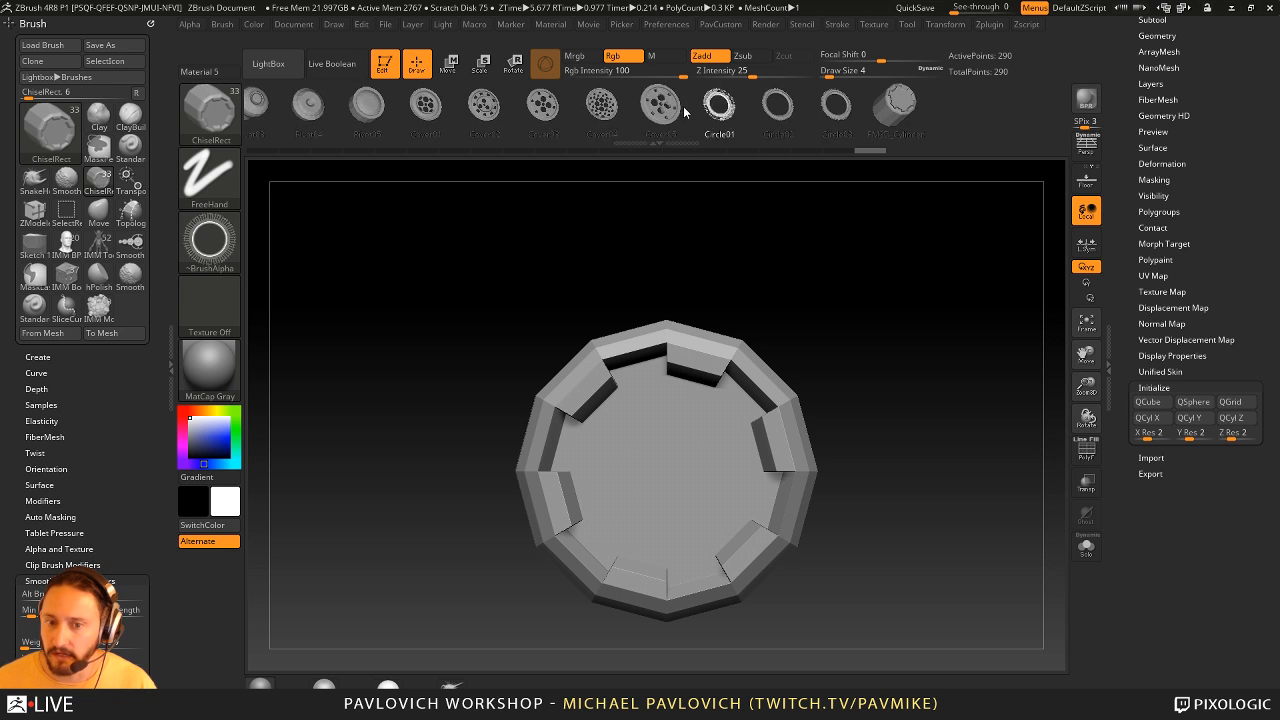
{"action": "left_click", "coordinate": [805, 108]}
- Rotate the part to a side view, append it to the ChiselRect brush with From Mesh again, and enlarge its alpha
{"action": "mouse_move", "coordinate": [872, 302]}
{"action": "left_mouse_down"}
{"action": "mouse_move", "coordinate": [897, 289]}
{"action": "mouse_move", "coordinate": [935, 298]}
{"action": "mouse_move", "coordinate": [929, 323]}
{"action": "mouse_move", "coordinate": [921, 314]}
{"action": "mouse_move", "coordinate": [940, 351]}
{"action": "left_mouse_up"}
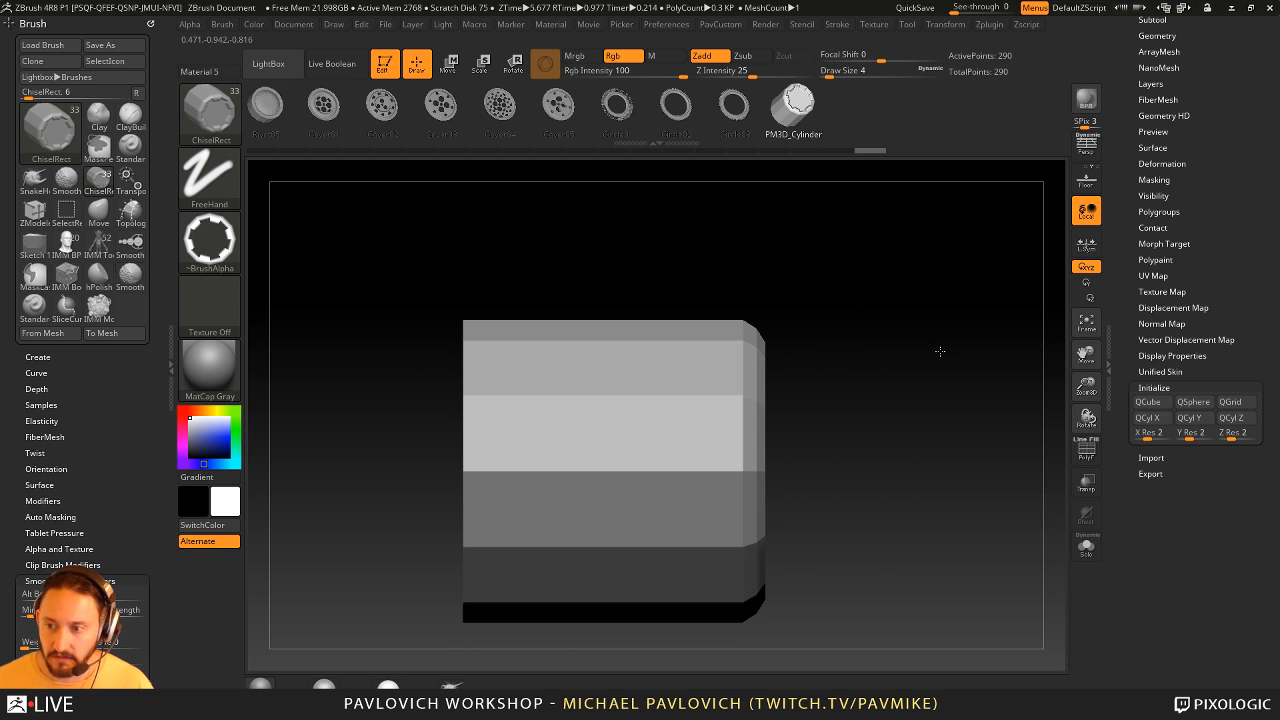
{"action": "mouse_move", "coordinate": [1000, 294]}
{"action": "left_mouse_down"}
{"action": "mouse_move", "coordinate": [986, 306]}
{"action": "mouse_move", "coordinate": [997, 317]}
{"action": "mouse_move", "coordinate": [981, 281]}
{"action": "left_mouse_up"}
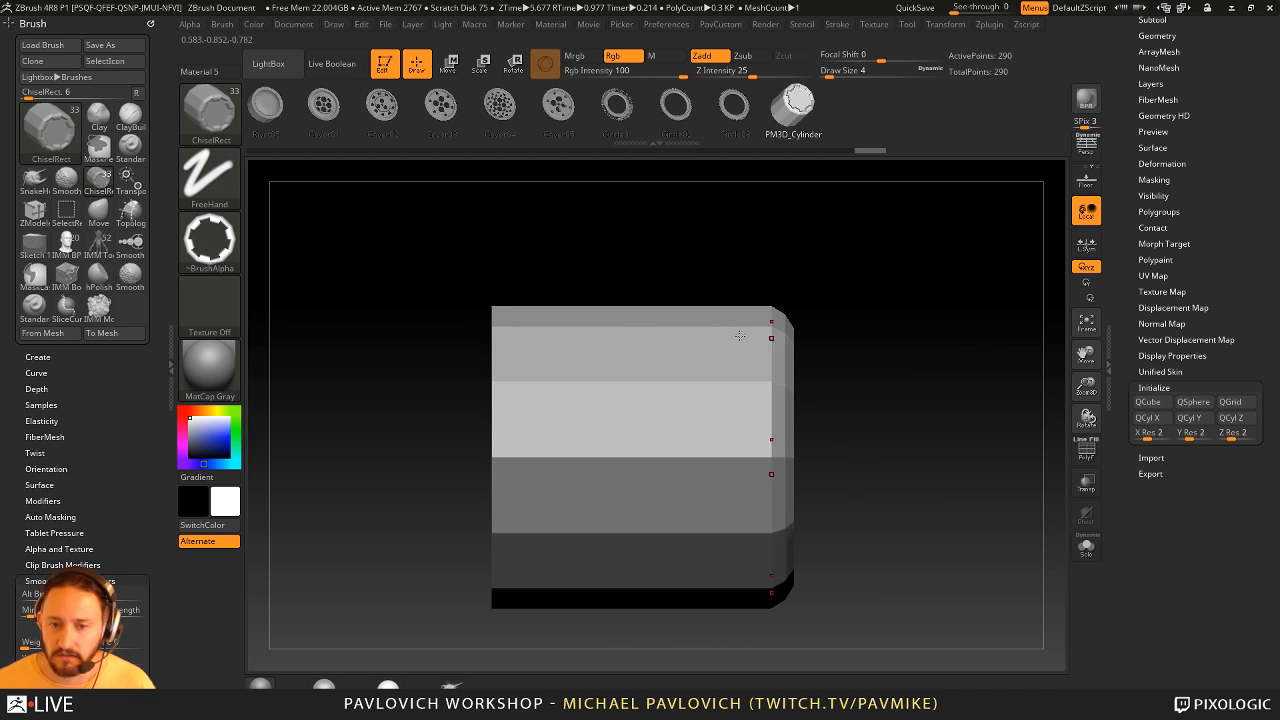
{"action": "left_click", "coordinate": [44, 335]}
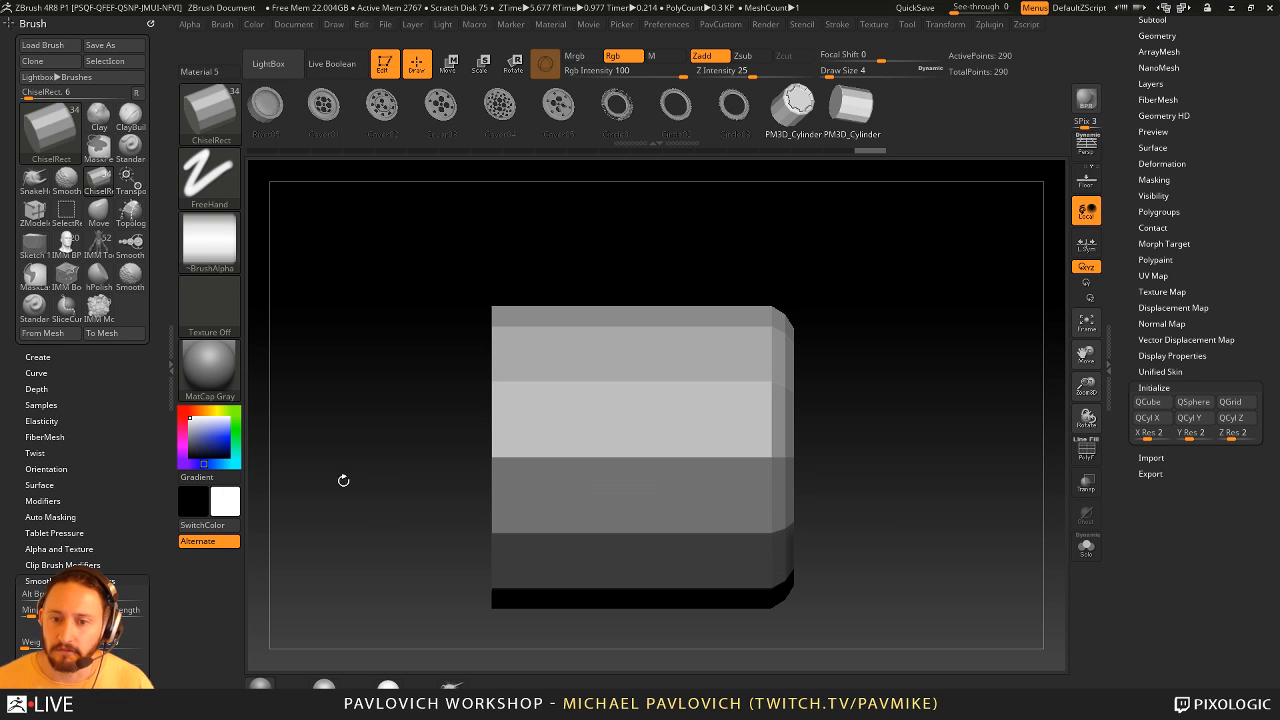
{"action": "mouse_move", "coordinate": [226, 260]}
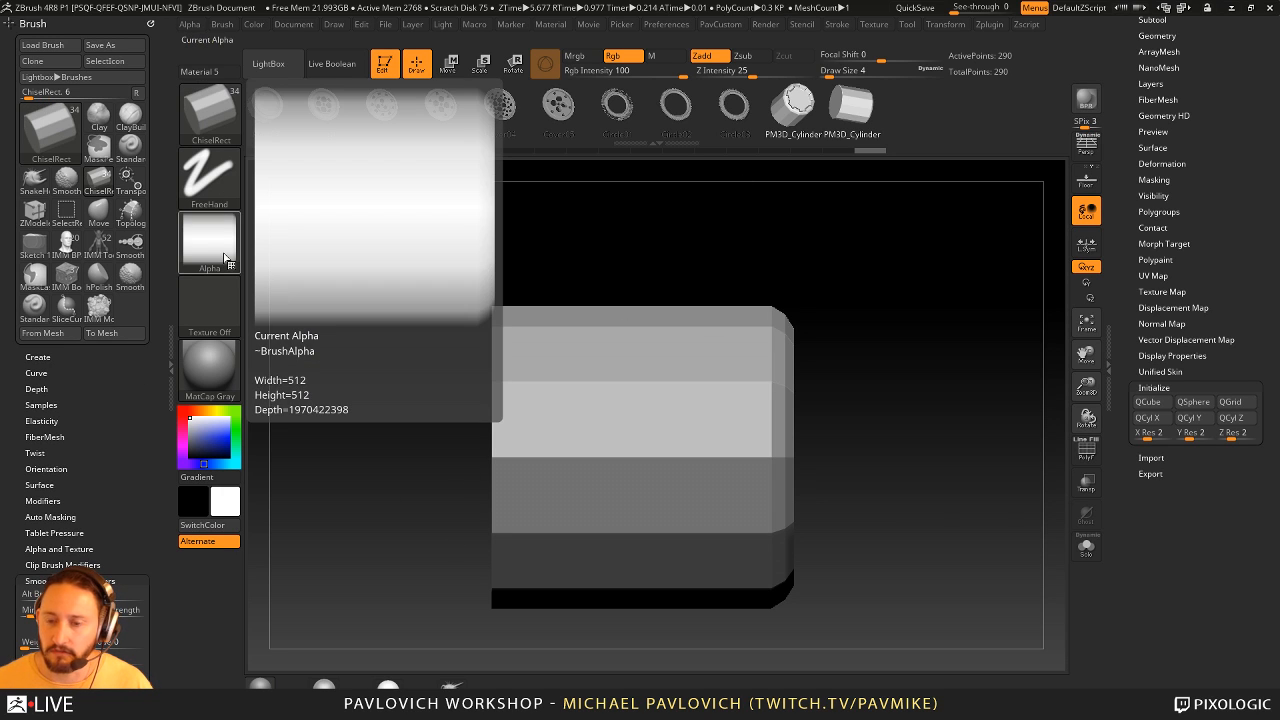
- Browse the brush's meshes, including Cover03 and Circle03, and compare the alpha generated for each
{"action": "left_click", "coordinate": [792, 128]}
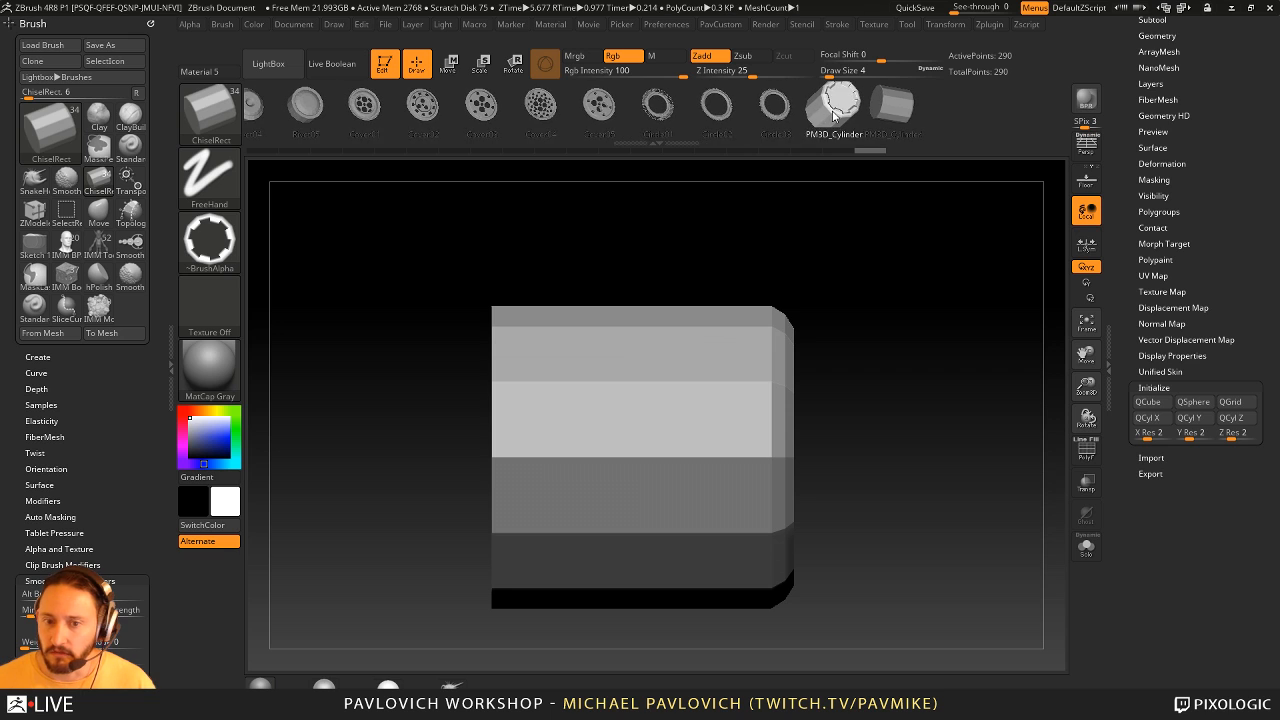
{"action": "left_click", "coordinate": [940, 104]}
{"action": "left_click", "coordinate": [803, 110]}
{"action": "left_click", "coordinate": [642, 112]}
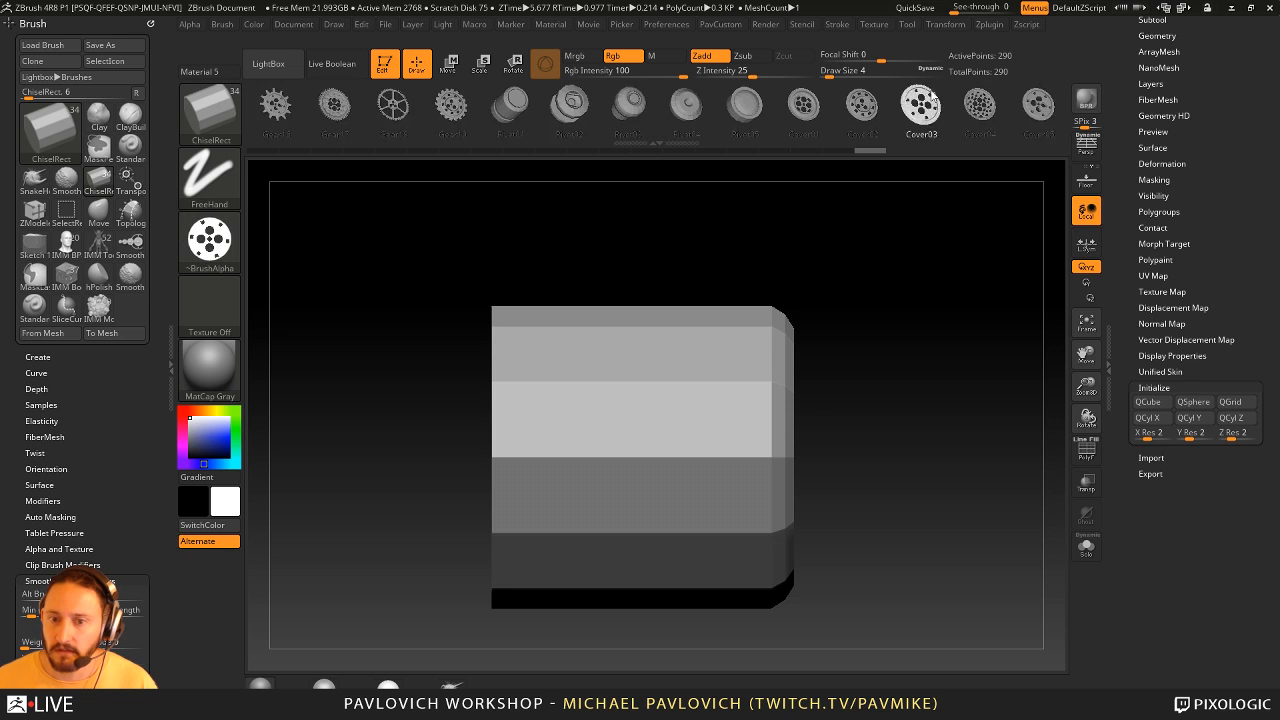
{"action": "left_click", "coordinate": [742, 116]}
{"action": "left_click_drag", "start_coordinate": [695, 124], "coordinate": [814, 107]}
{"action": "left_click", "coordinate": [640, 116]}
{"action": "left_click", "coordinate": [600, 114]}
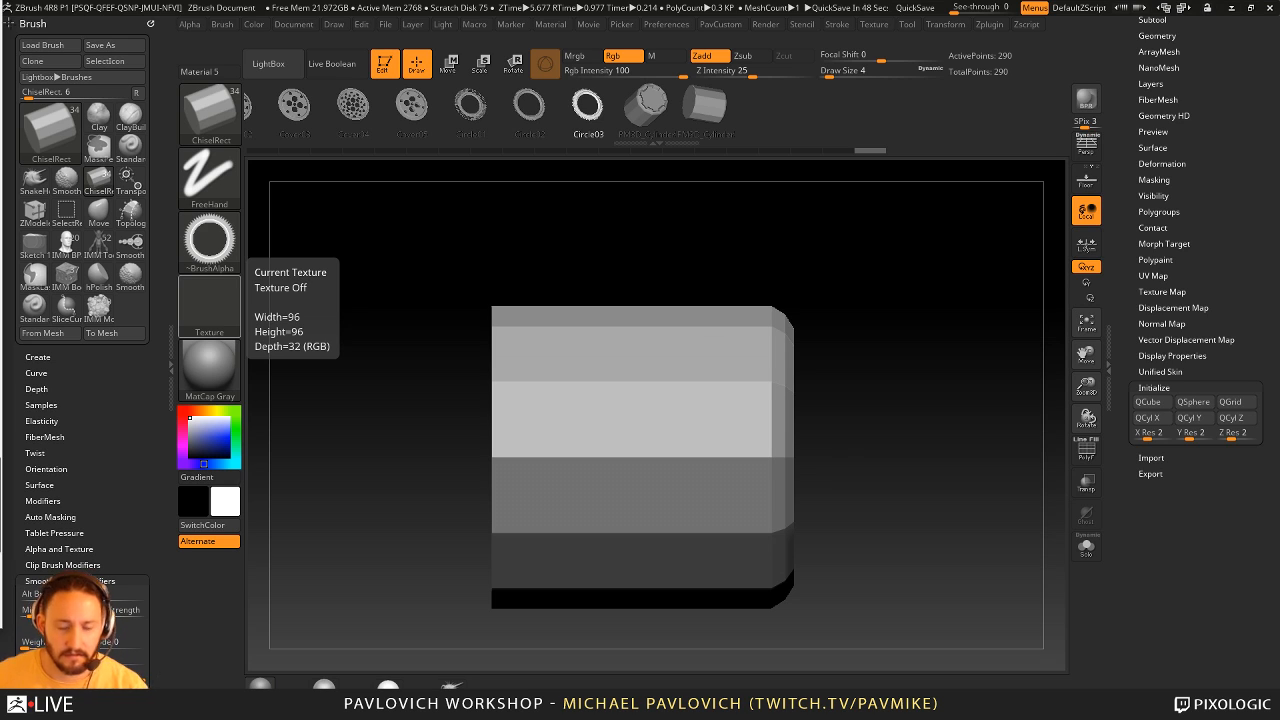
- Show the polyframe on the part and switch back to the ZModeler brush for editing its side
{"action": "left_click_drag", "start_coordinate": [918, 296], "coordinate": [850, 302]}
{"action": "left_click", "coordinate": [1086, 451]}
{"action": "key", "text": "b"}
{"action": "key", "text": "z"}
{"action": "key", "text": "m"}
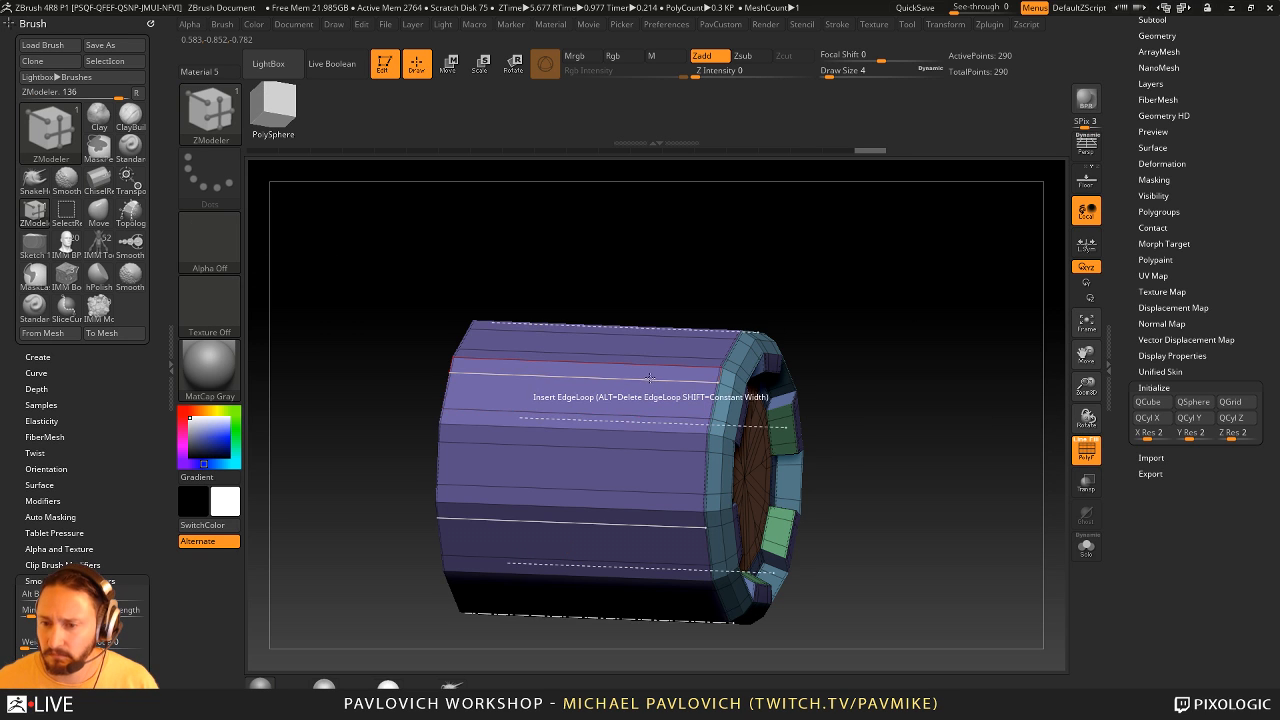
{"action": "key", "text": "space"}
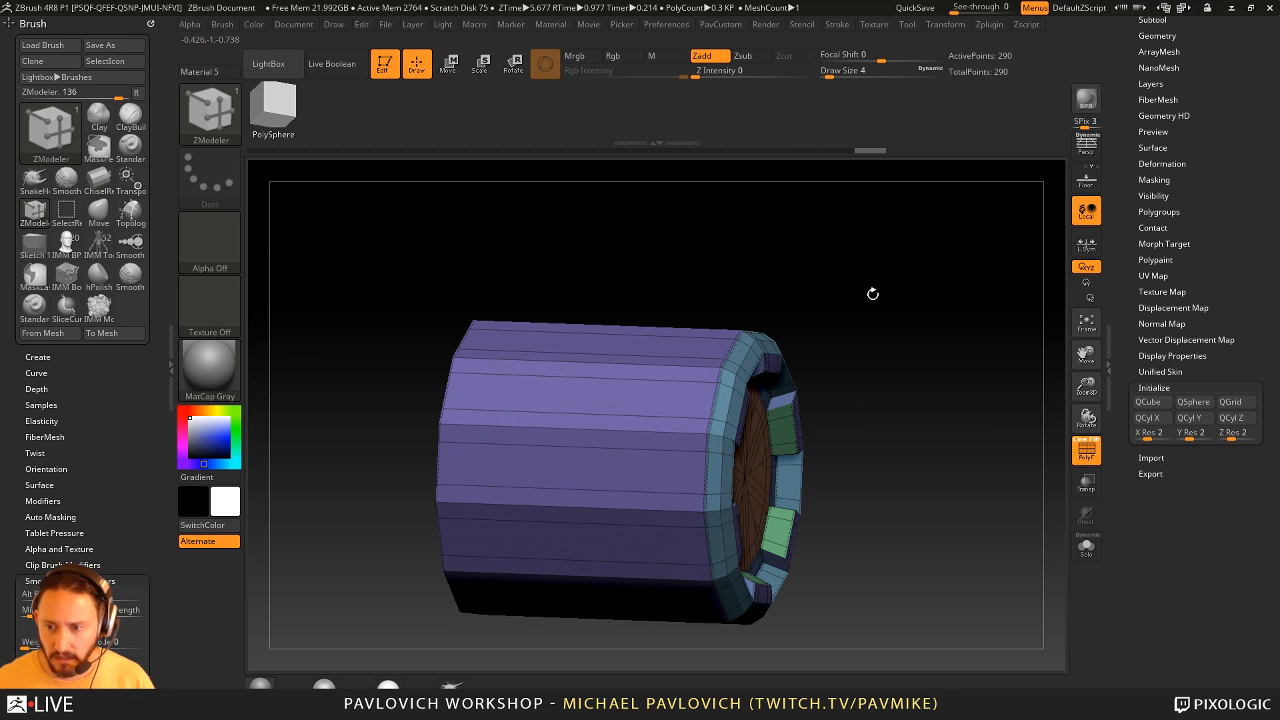
{"action": "left_click_drag", "start_coordinate": [872, 293], "coordinate": [873, 321]}
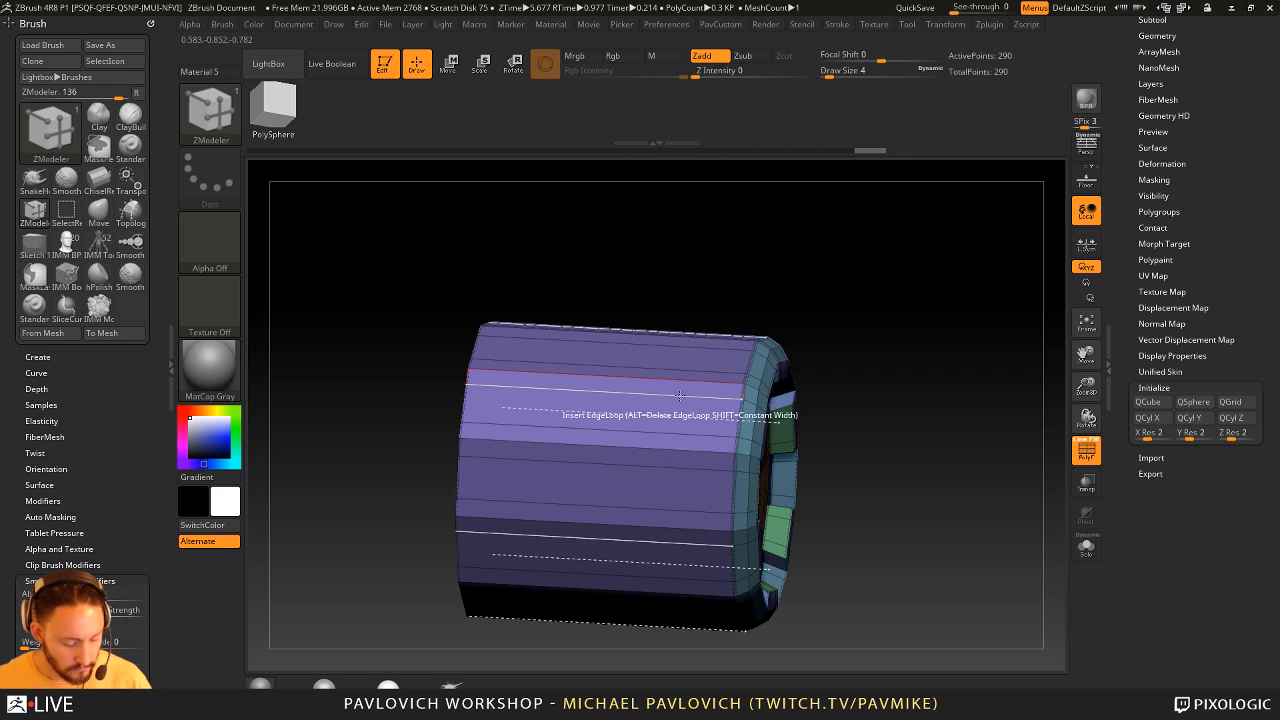
- Set the ZModeler edge action to Insert Multiple EdgeLoops without interactive elevation and split the cylinder's side into alternating polygroup bands
{"action": "key", "text": "space"}
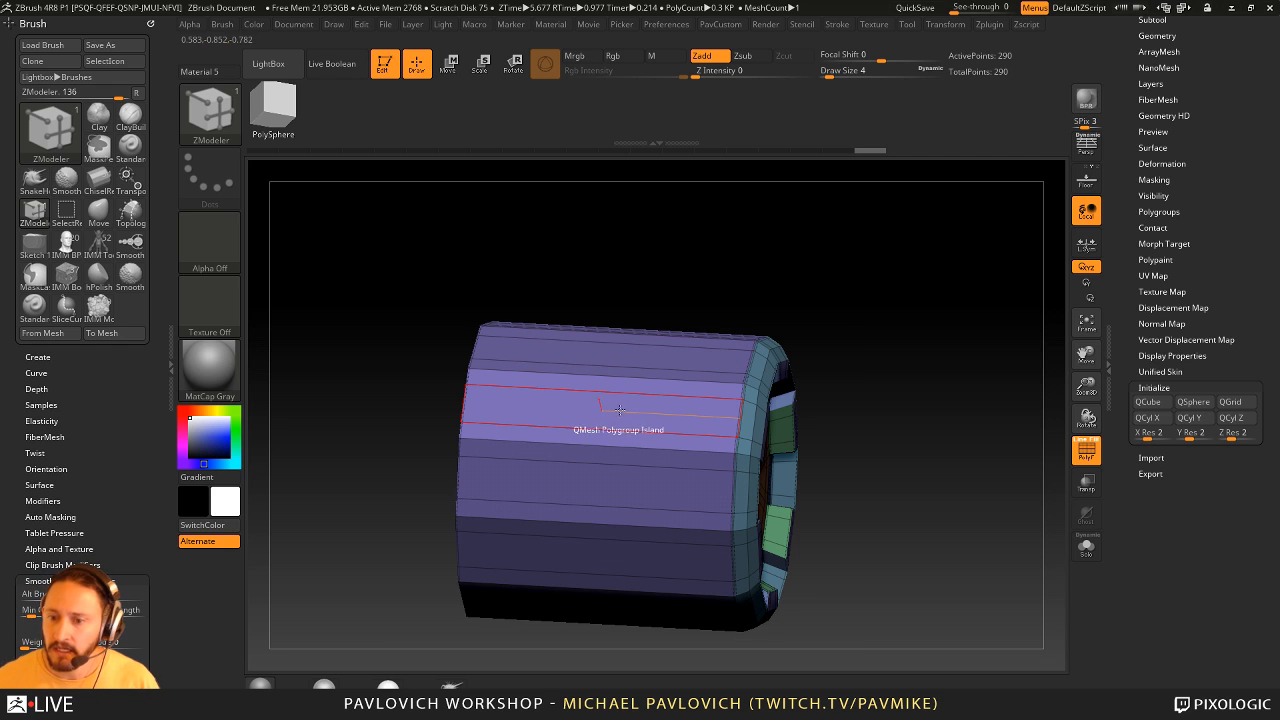
{"action": "key", "text": "space"}
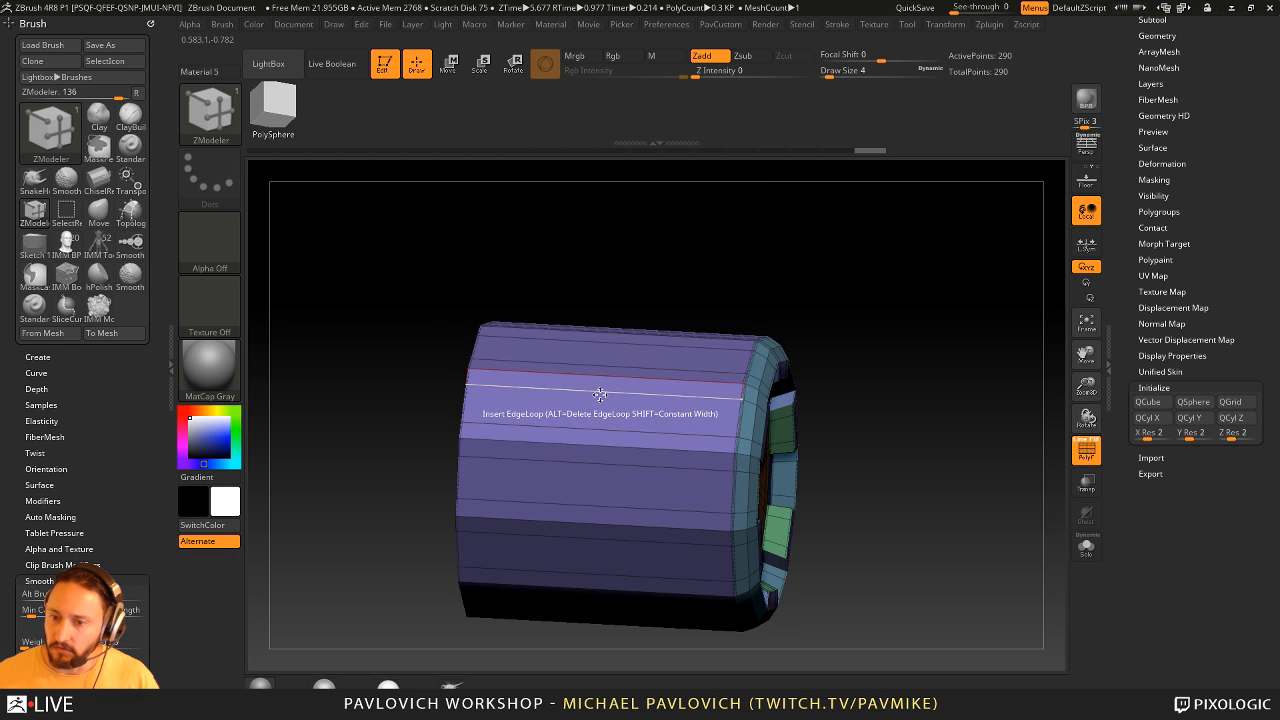
{"action": "key", "text": "space"}
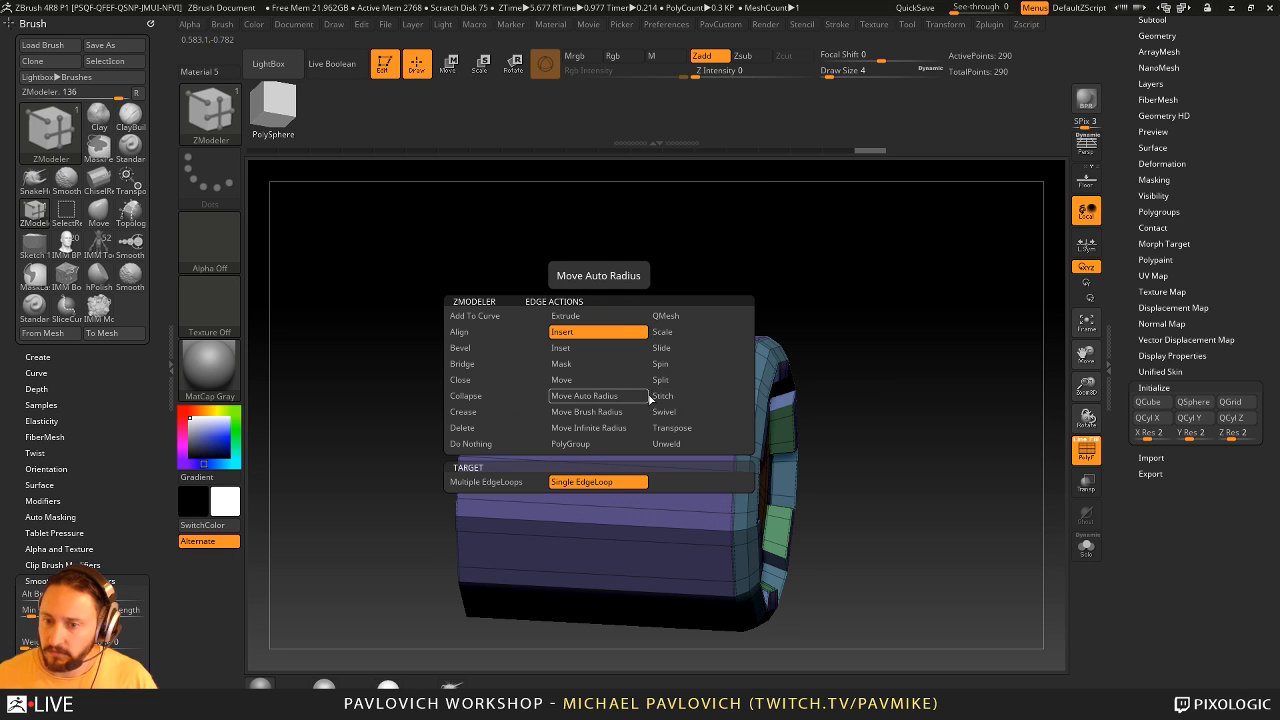
{"action": "left_click", "coordinate": [486, 481]}
{"action": "left_click_drag", "start_coordinate": [616, 400], "coordinate": [623, 392]}
{"action": "key", "text": "space"}
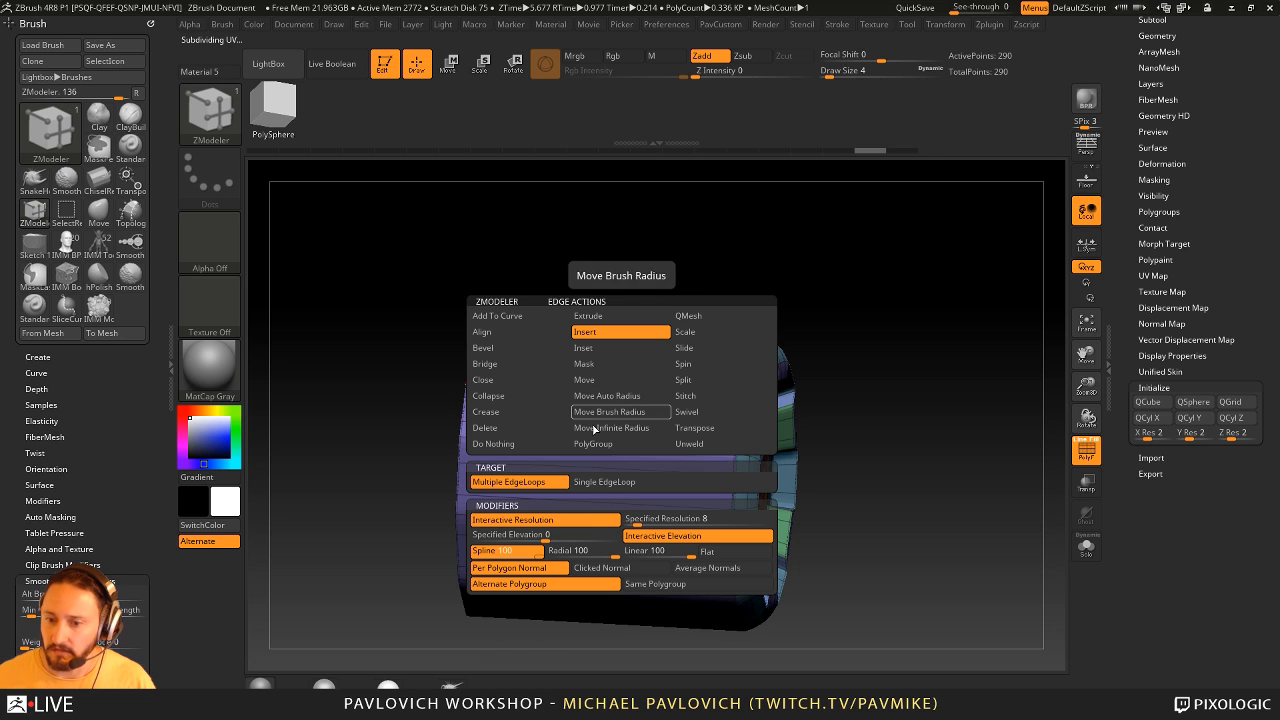
{"action": "left_click", "coordinate": [576, 534]}
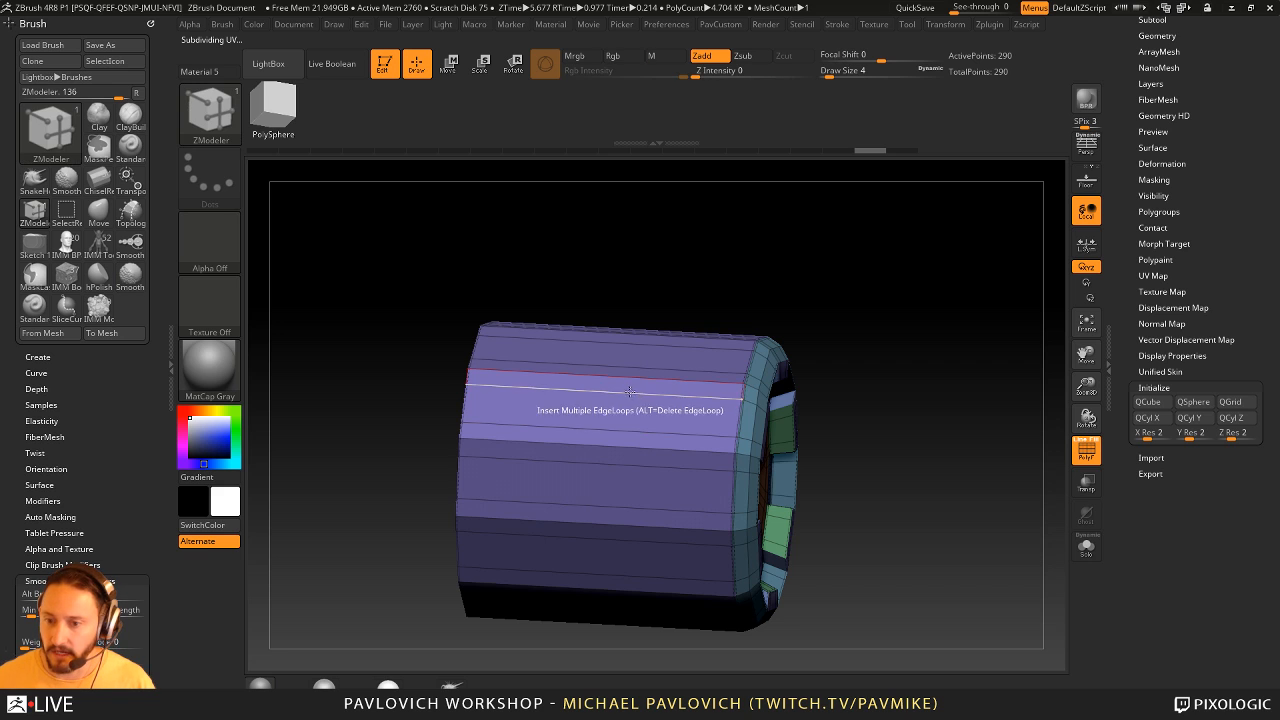
{"action": "left_click_drag", "start_coordinate": [630, 392], "coordinate": [752, 347]}
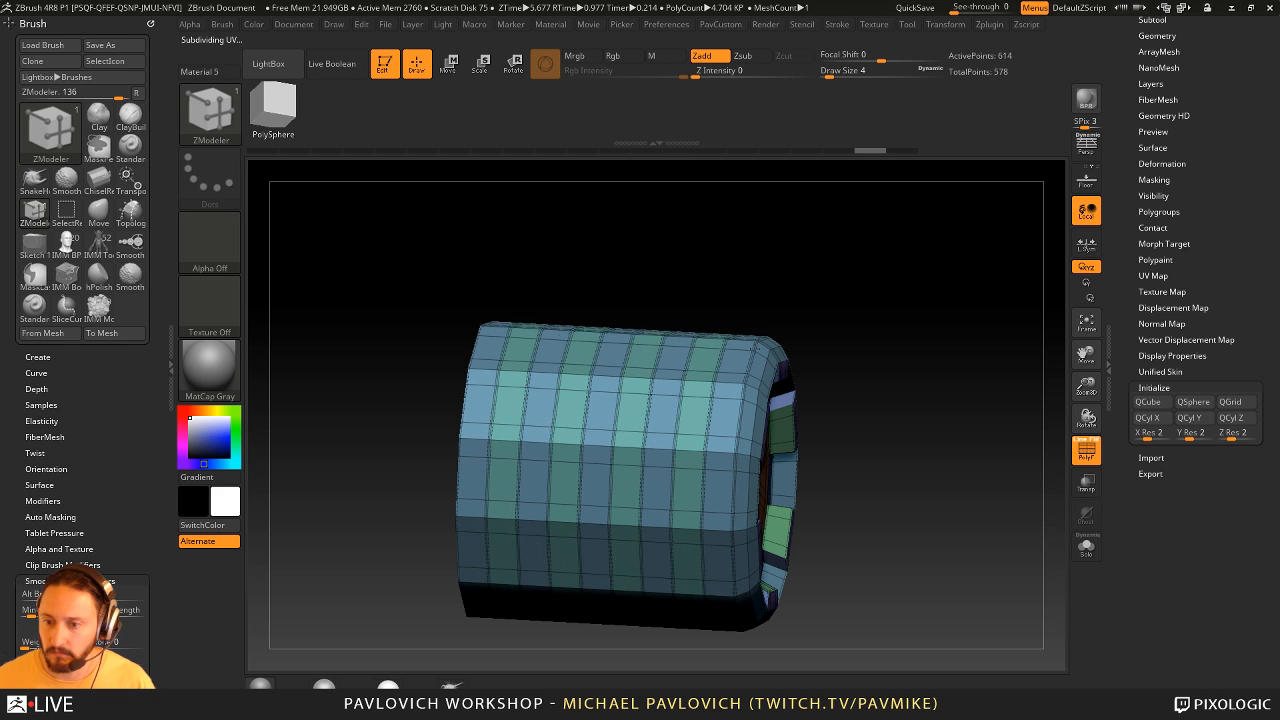
- Try to push a single band of the cylinder's side inward with QMesh Polygroup Island, and undo it
{"action": "key", "text": "space"}
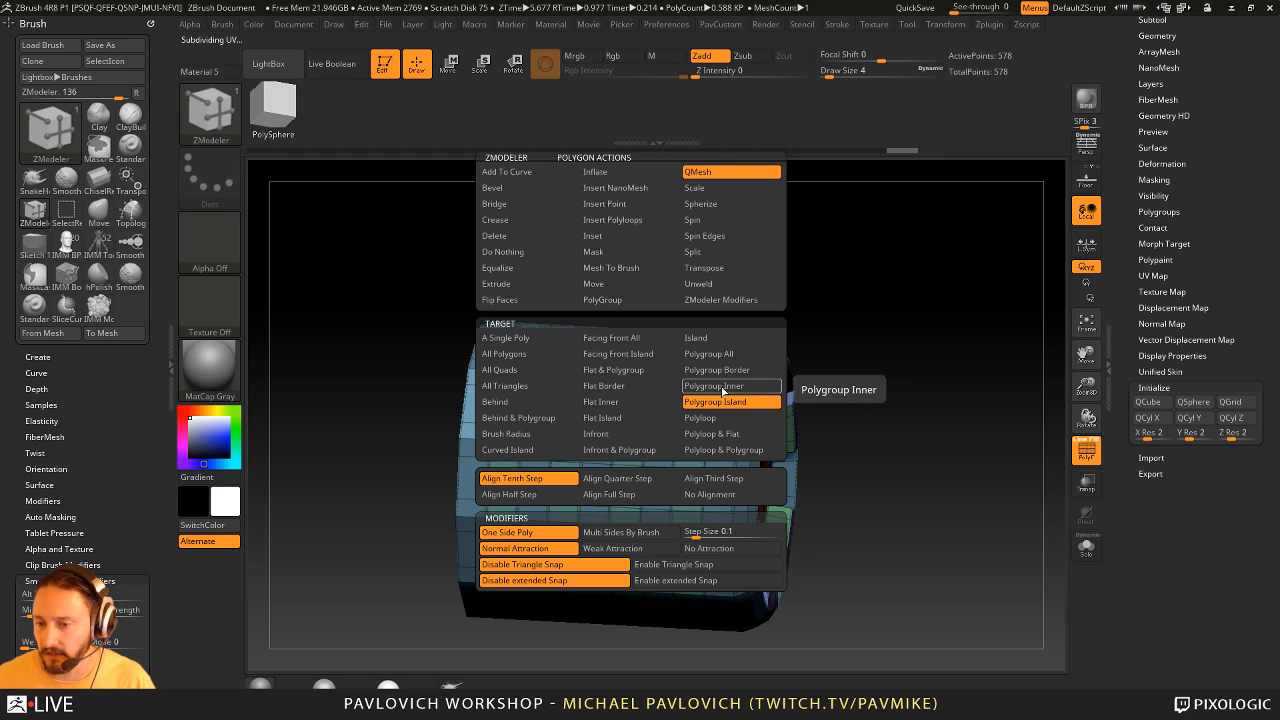
{"action": "left_click_drag", "start_coordinate": [841, 316], "coordinate": [790, 326]}
{"action": "left_click", "coordinate": [648, 405]}
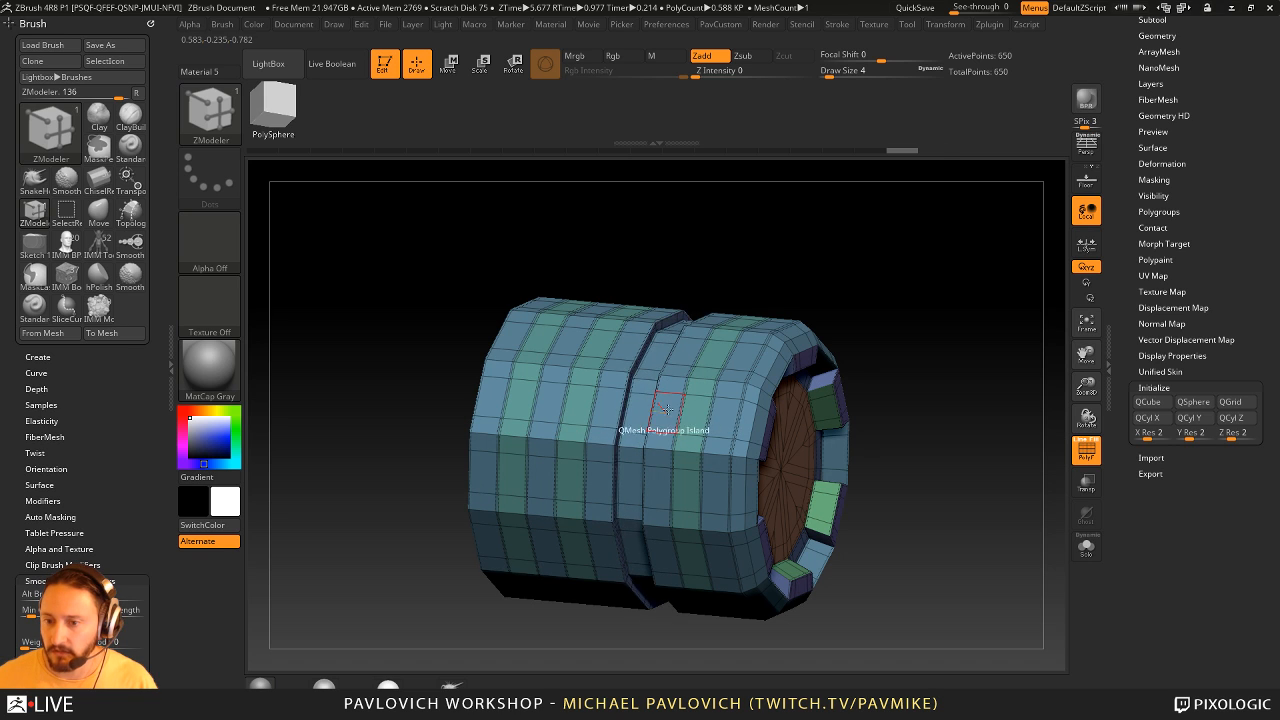
{"action": "key", "text": "ctrl+z"}
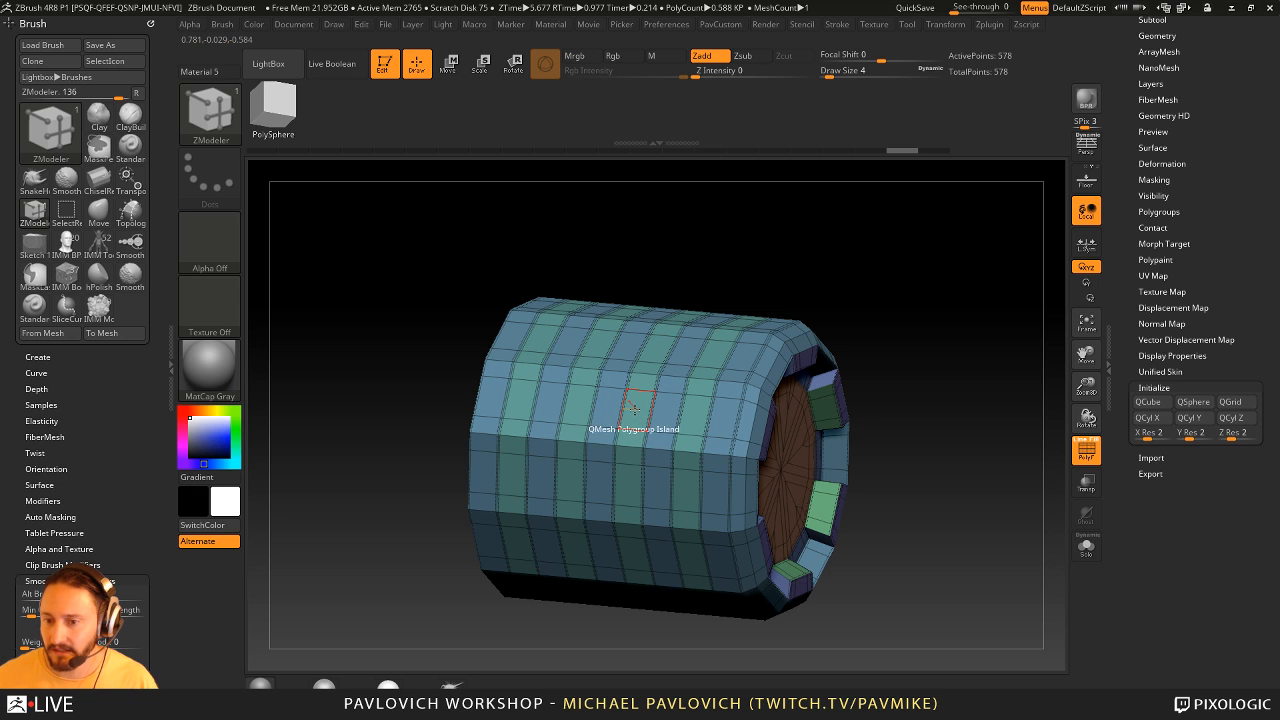
- Set the QMesh target to Polygroup All, push every alternate band inward as grooves, and preview the part smoothed without polyframe
{"action": "key", "text": "space"}
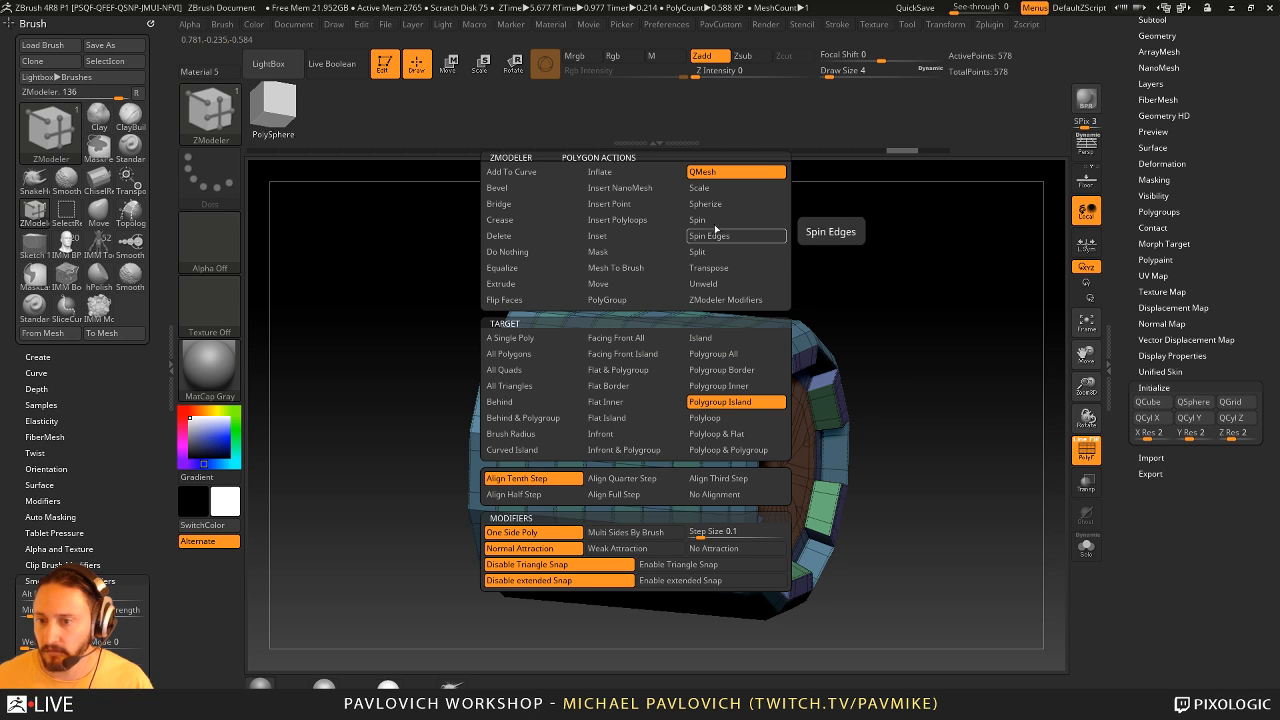
{"action": "left_click", "coordinate": [714, 370]}
{"action": "left_click_drag", "start_coordinate": [650, 418], "coordinate": [661, 430]}
{"action": "mouse_move", "coordinate": [966, 363]}
{"action": "left_mouse_down"}
{"action": "mouse_move", "coordinate": [954, 381]}
{"action": "mouse_move", "coordinate": [985, 380]}
{"action": "mouse_move", "coordinate": [962, 365]}
{"action": "left_mouse_up"}
{"action": "key", "text": "d"}
{"action": "key", "text": "shift+f"}
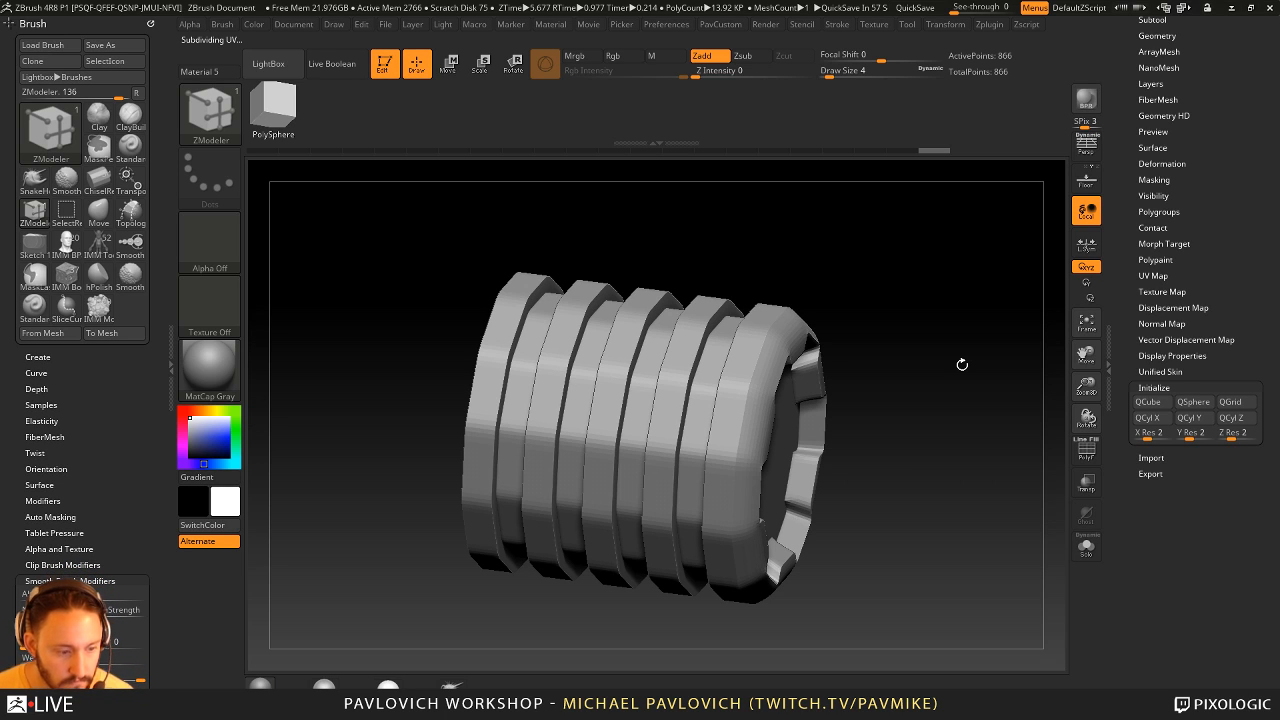
- Open the Dynamic Subdiv settings in Geometry and replace the ribbed cylinder with an initialized QCube
{"action": "mouse_move", "coordinate": [907, 265]}
{"action": "left_mouse_down", "text": "shift"}
{"action": "mouse_move", "coordinate": [920, 300]}
{"action": "mouse_move", "coordinate": [906, 297]}
{"action": "mouse_move", "coordinate": [929, 334]}
{"action": "mouse_move", "coordinate": [900, 320]}
{"action": "mouse_move", "coordinate": [1011, 303]}
{"action": "left_mouse_up", "text": "shift"}
{"action": "scroll", "coordinate": [1137, 303], "scroll_direction": "up", "scroll_amount": 5}
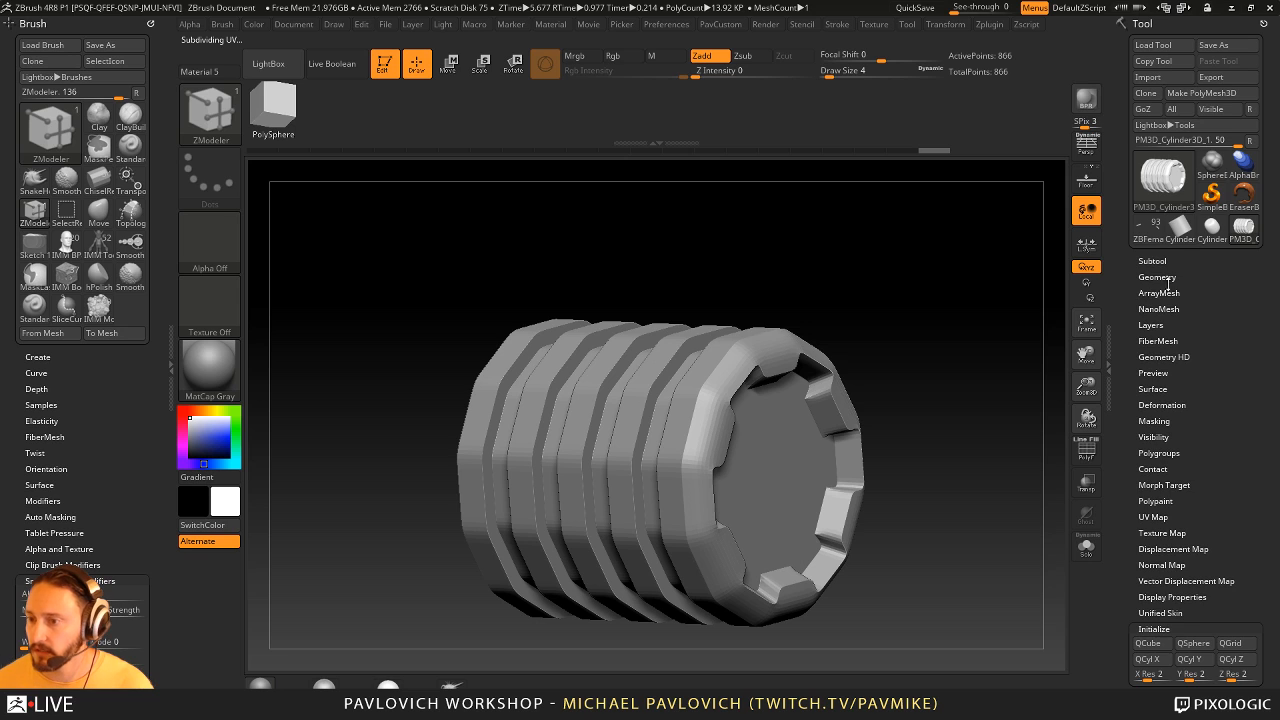
{"action": "left_click", "coordinate": [1157, 277]}
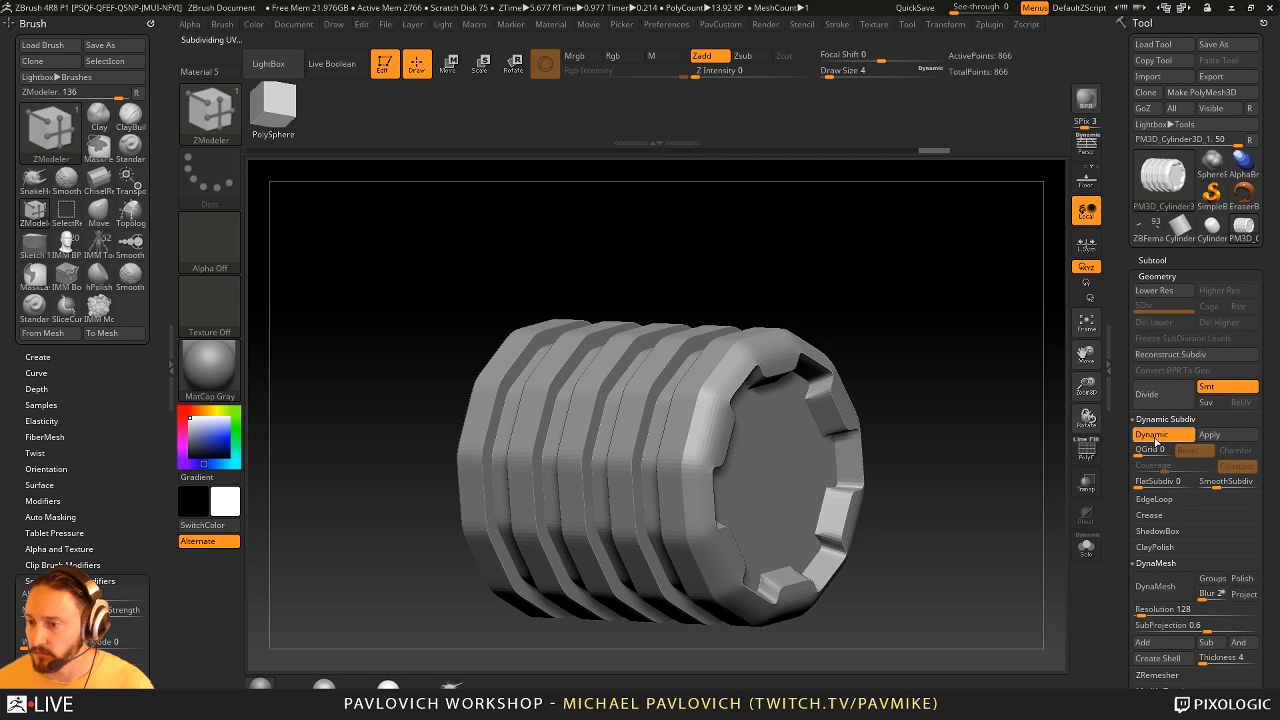
{"action": "mouse_move", "coordinate": [1018, 461]}
{"action": "left_mouse_down"}
{"action": "mouse_move", "coordinate": [872, 440]}
{"action": "mouse_move", "coordinate": [1040, 450]}
{"action": "mouse_move", "coordinate": [969, 387]}
{"action": "mouse_move", "coordinate": [1005, 410]}
{"action": "left_mouse_up"}
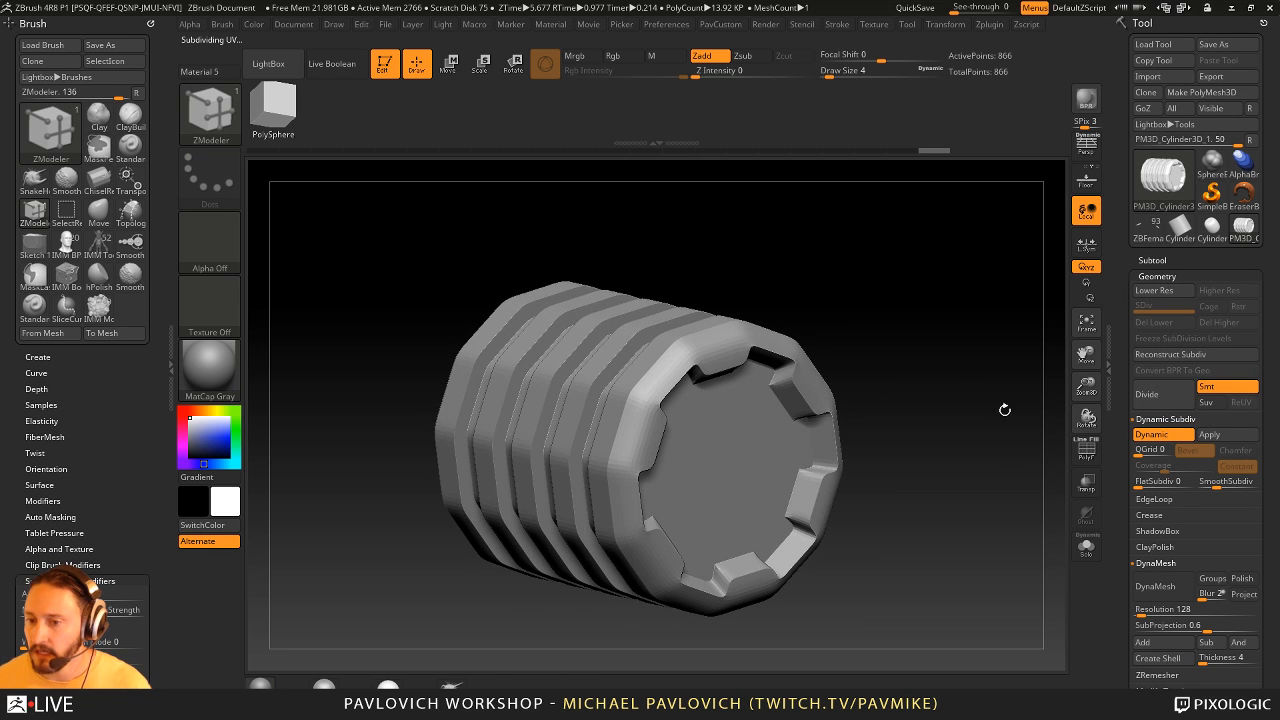
{"action": "scroll", "coordinate": [1118, 420], "scroll_direction": "down", "scroll_amount": 12}
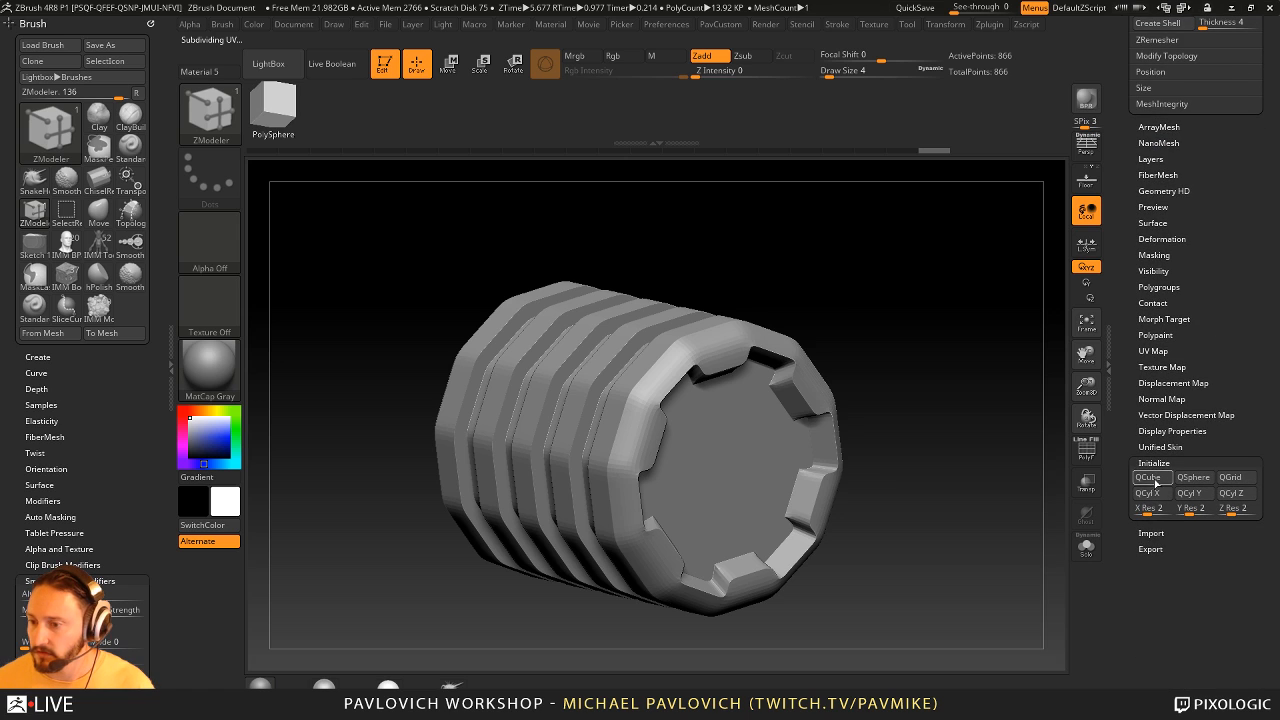
{"action": "left_click", "coordinate": [1148, 477]}
{"action": "key", "text": "shift+f"}
{"action": "left_click_drag", "start_coordinate": [1006, 446], "coordinate": [932, 455]}
{"action": "left_click", "coordinate": [1086, 450]}
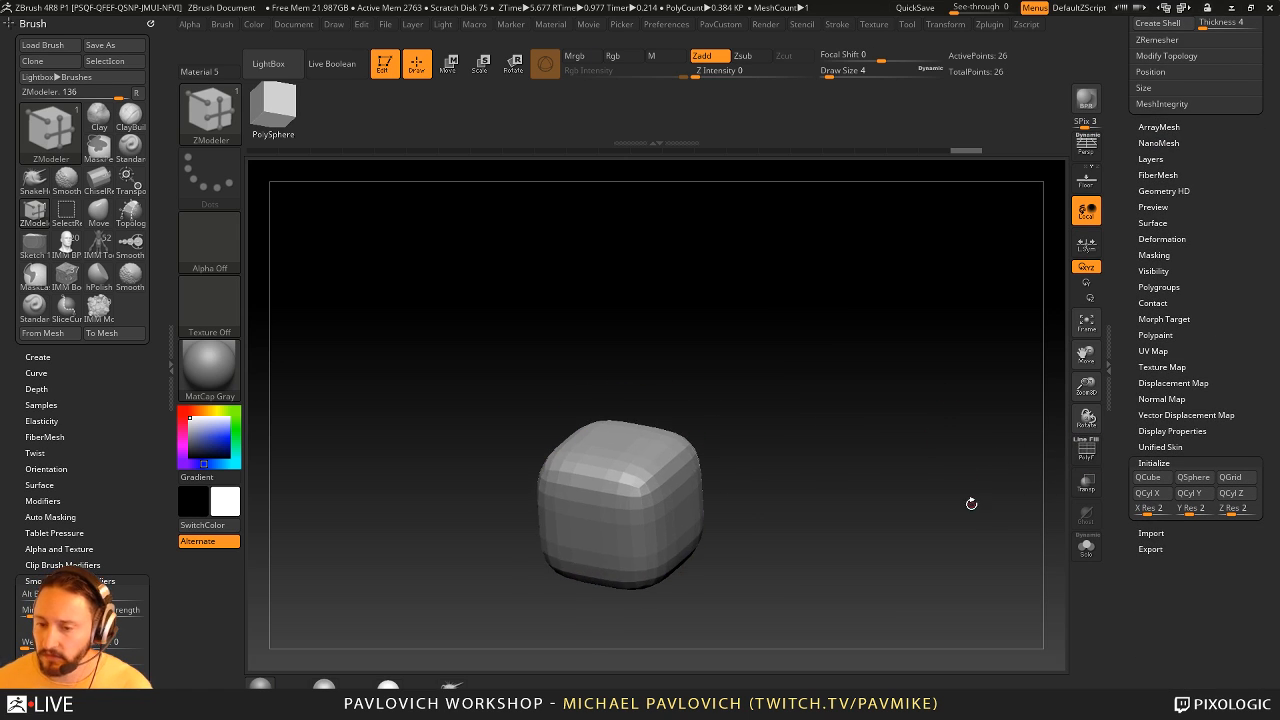
{"action": "left_click_drag", "start_coordinate": [971, 506], "coordinate": [1025, 423]}
- Bevel the cube dynamically with QGrid 3 and Coverage 0.0981, and lower its SmoothSubdiv level
{"action": "scroll", "coordinate": [1136, 370], "scroll_direction": "up", "scroll_amount": 4}
{"action": "scroll", "coordinate": [1136, 370], "scroll_direction": "up", "scroll_amount": 2}
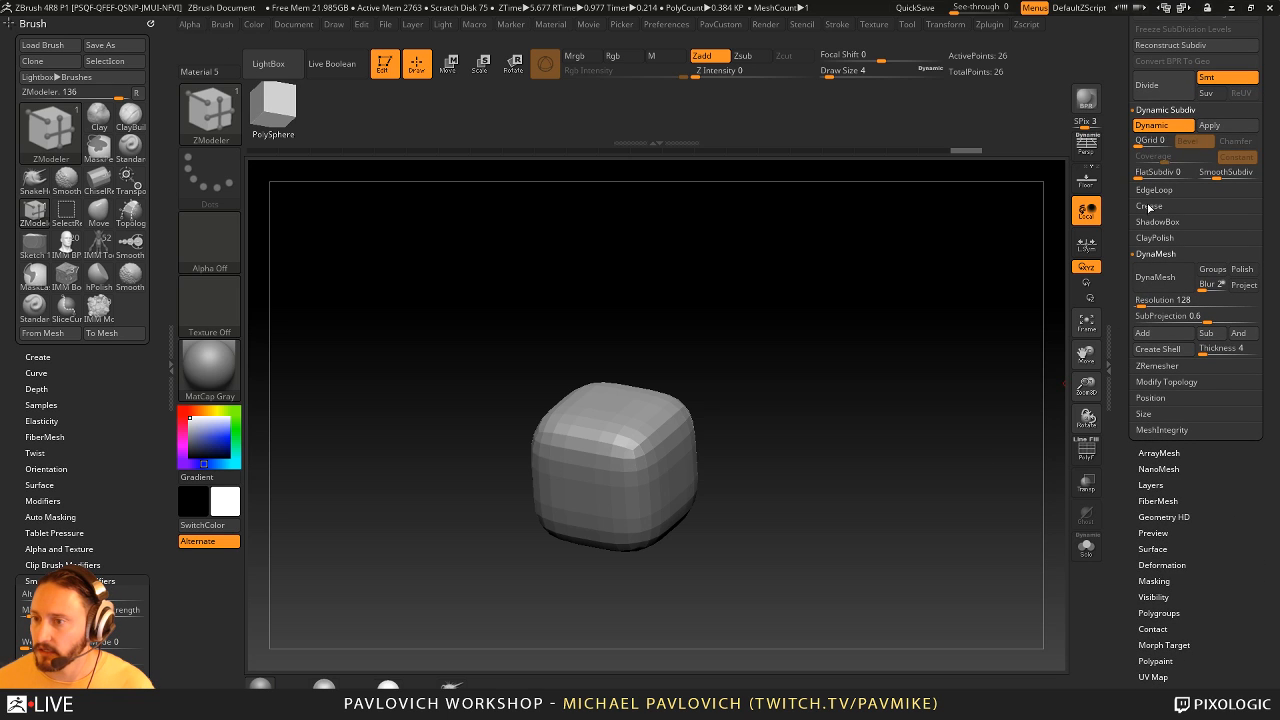
{"action": "left_click", "coordinate": [1141, 142]}
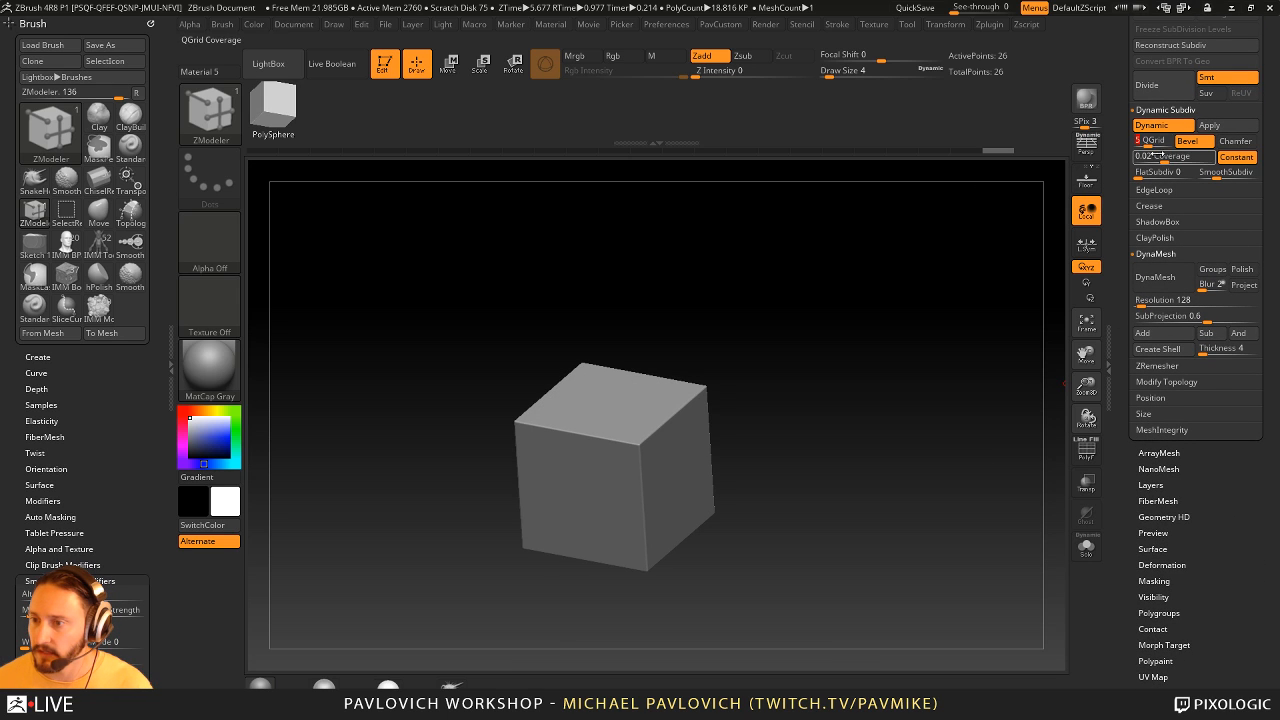
{"action": "left_click_drag", "start_coordinate": [1152, 157], "coordinate": [1180, 157]}
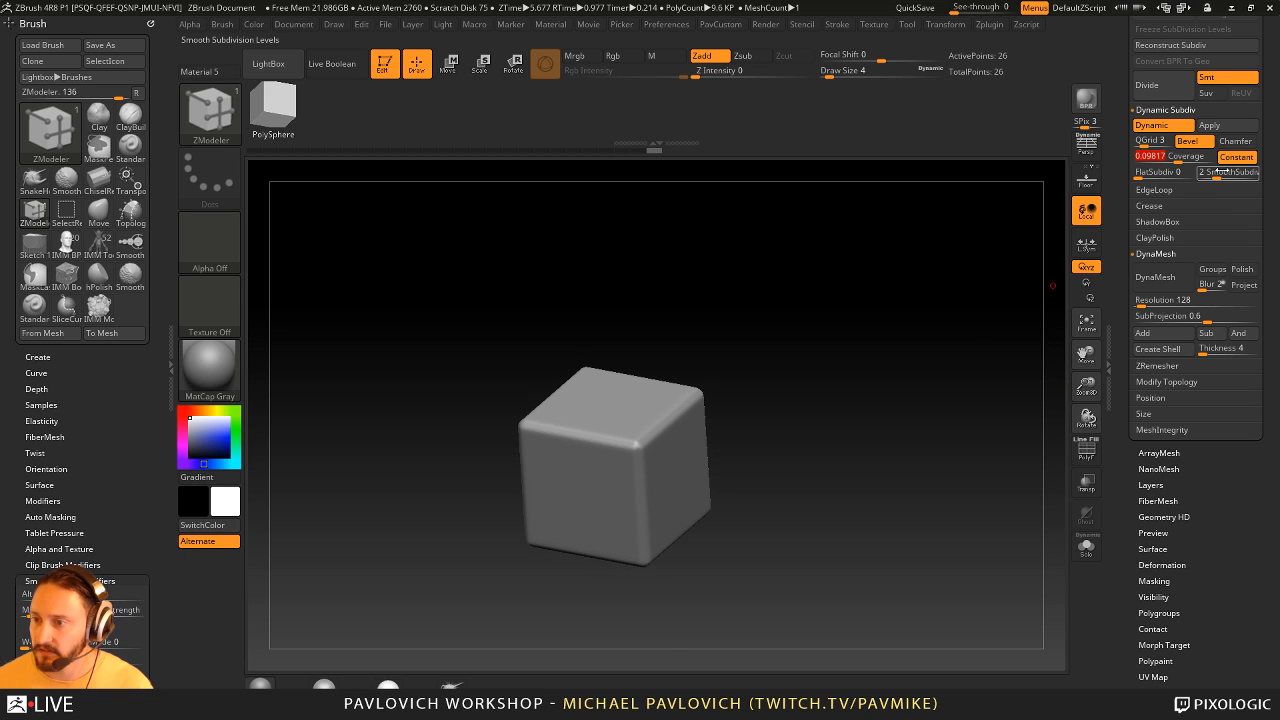
{"action": "mouse_move", "coordinate": [1216, 176]}
{"action": "left_mouse_down"}
{"action": "mouse_move", "coordinate": [1201, 176]}
{"action": "mouse_move", "coordinate": [1206, 190]}
{"action": "left_mouse_up"}
{"action": "left_click_drag", "start_coordinate": [884, 349], "coordinate": [900, 380]}
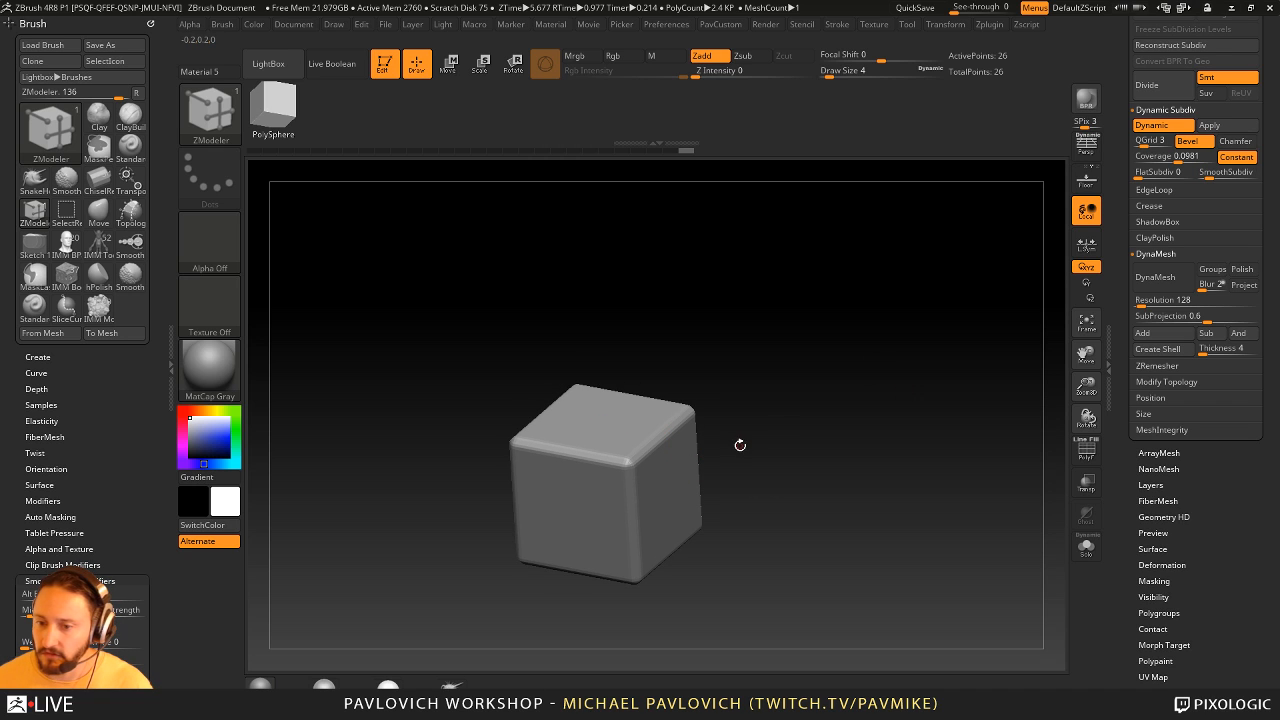
- Show the cube's polyframe and compare its shape with dynamic subdivision on and off
{"action": "key", "text": "shift+d"}
{"action": "key", "text": "shift+f"}
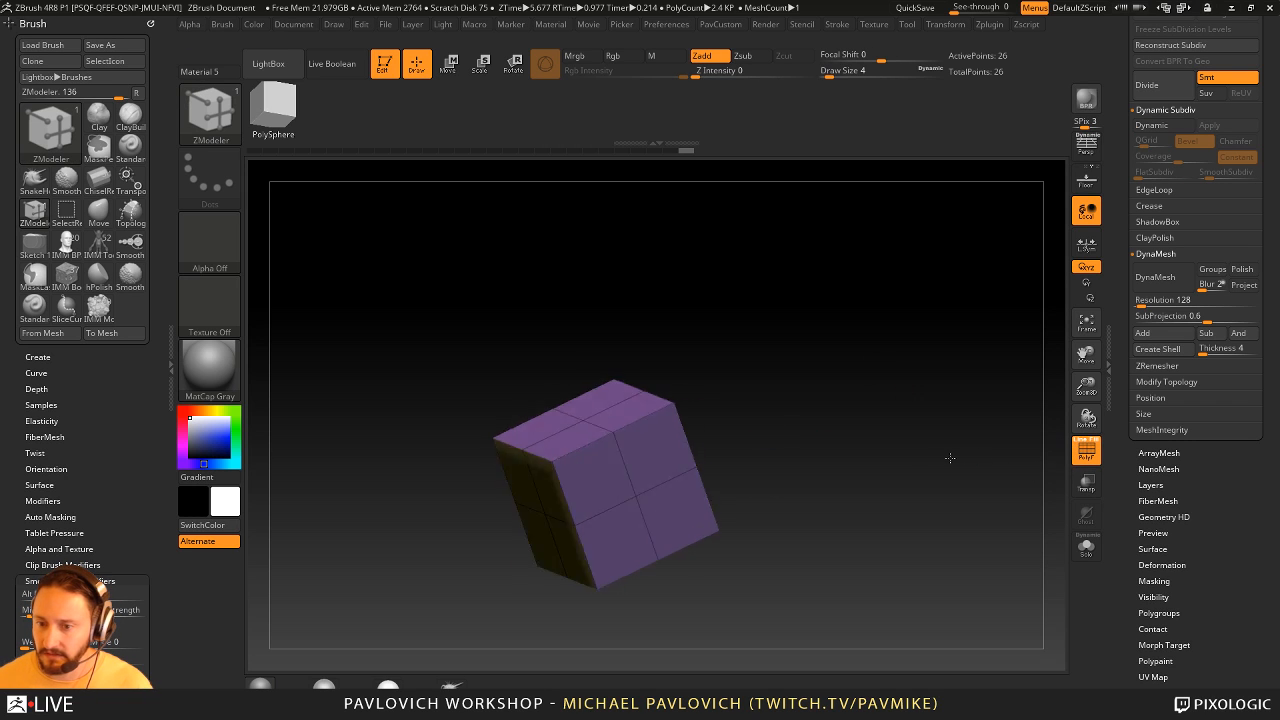
{"action": "left_click_drag", "start_coordinate": [981, 458], "coordinate": [897, 442]}
{"action": "left_click_drag", "start_coordinate": [680, 452], "coordinate": [696, 476], "text": "alt"}
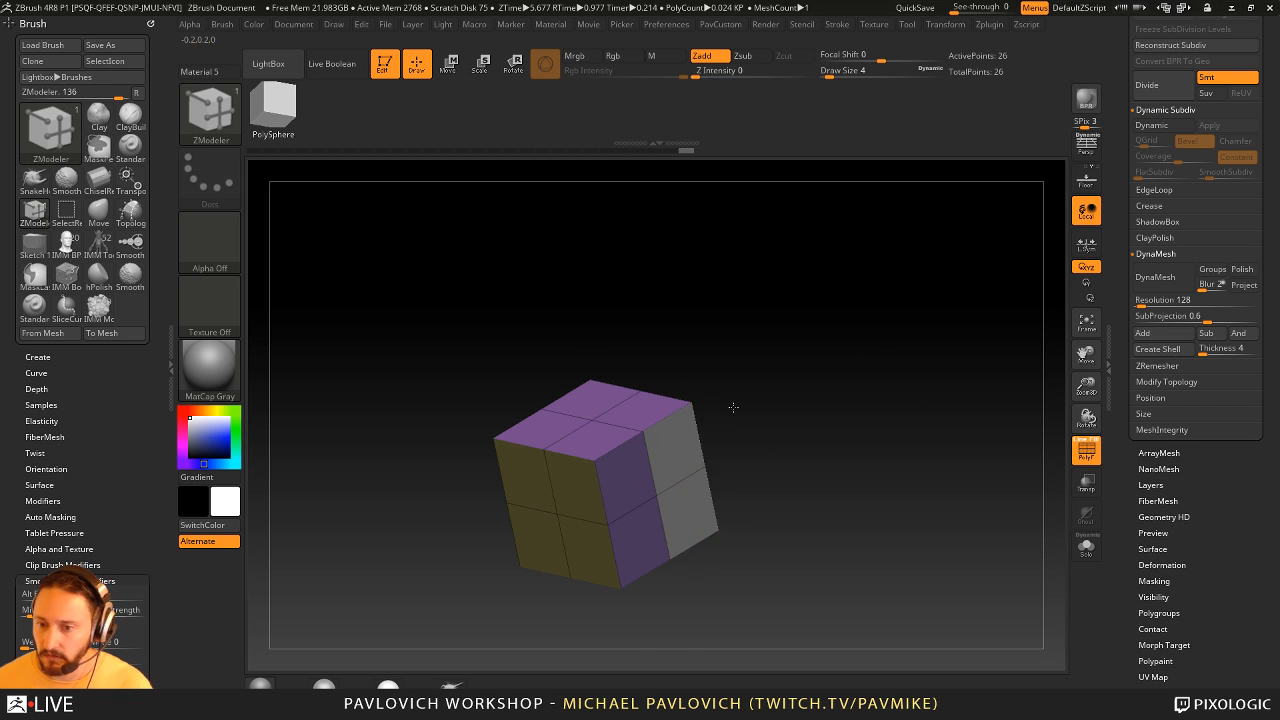
{"action": "key", "text": "shift+d"}
{"action": "mouse_move", "coordinate": [734, 406]}
{"action": "left_mouse_down"}
{"action": "mouse_move", "coordinate": [794, 429]}
{"action": "mouse_move", "coordinate": [745, 415]}
{"action": "left_mouse_up"}
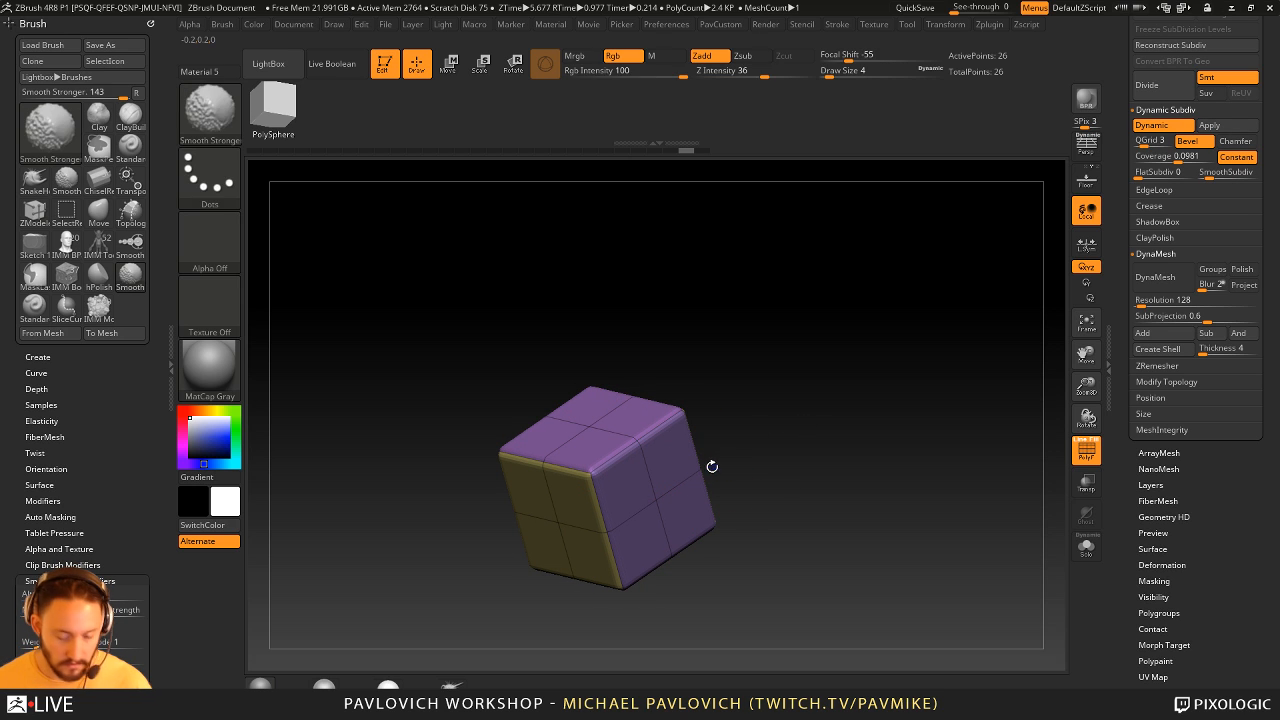
{"action": "key", "text": "shift+d"}
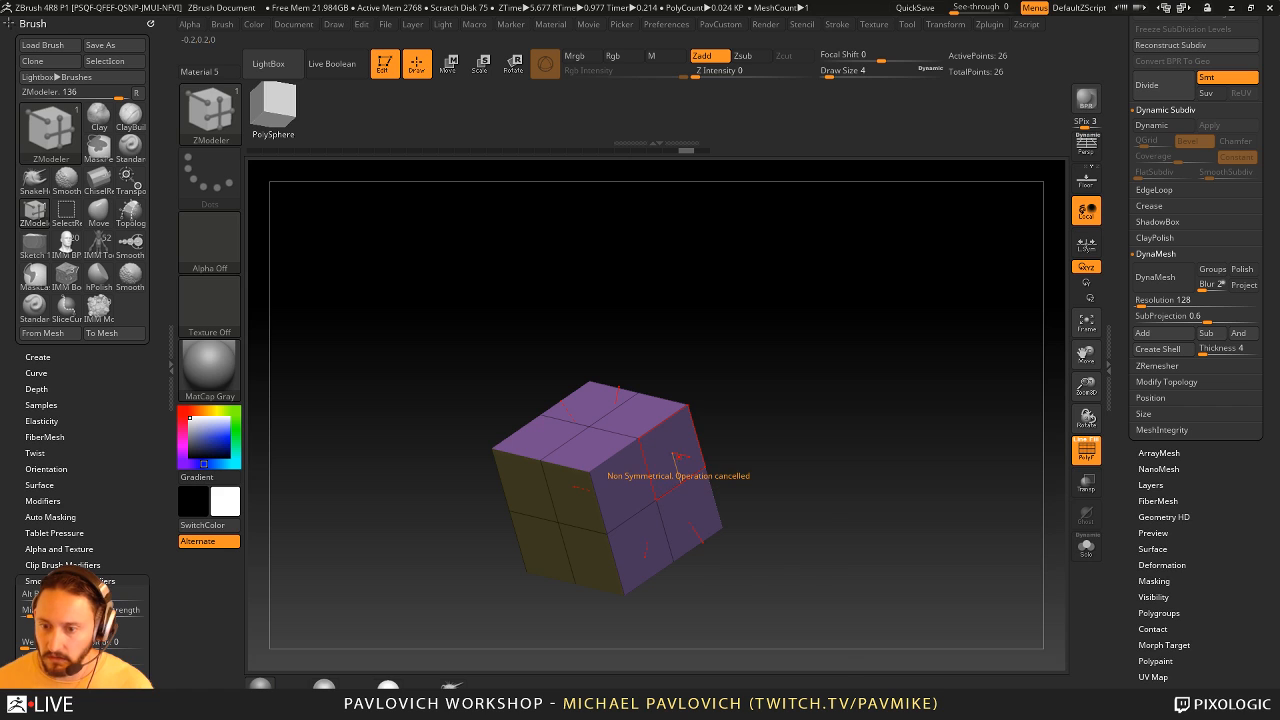
- Open the Transform options, QMesh the rear half of both cube sides outward, and preview the result with dynamic subdivision
{"action": "key", "text": "space"}
{"action": "left_click", "coordinate": [760, 327]}
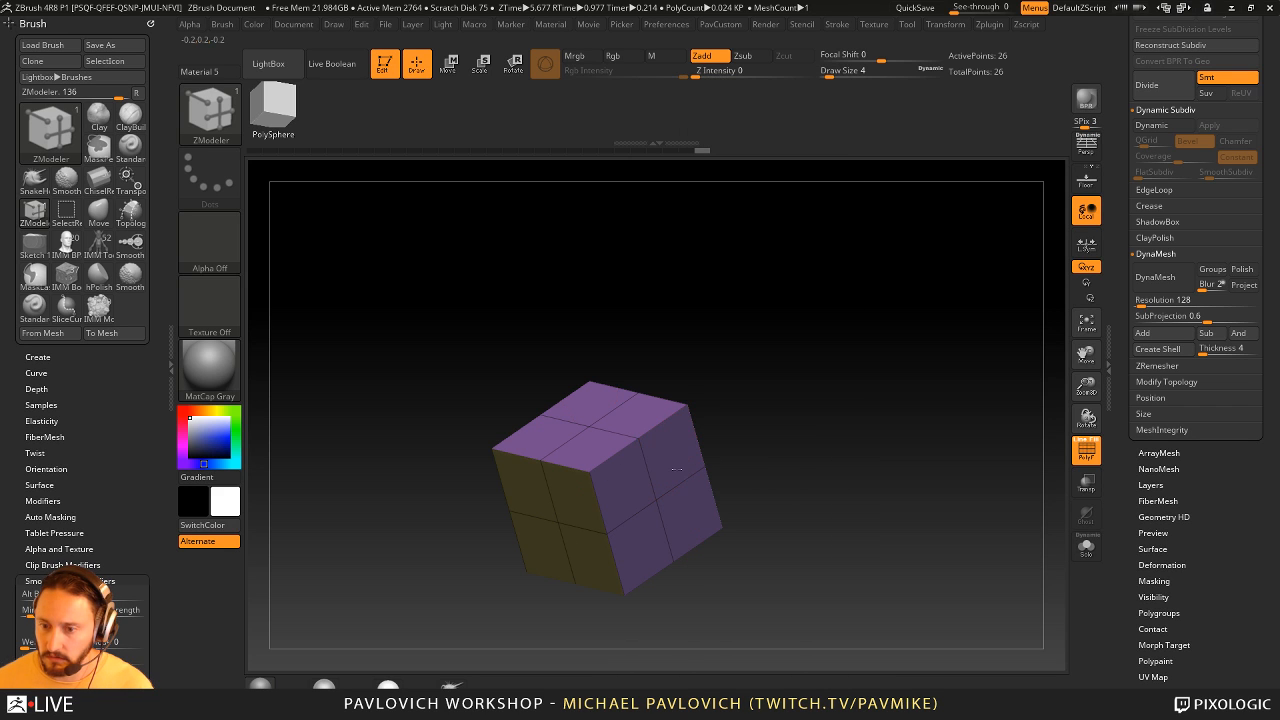
{"action": "left_click", "coordinate": [940, 25]}
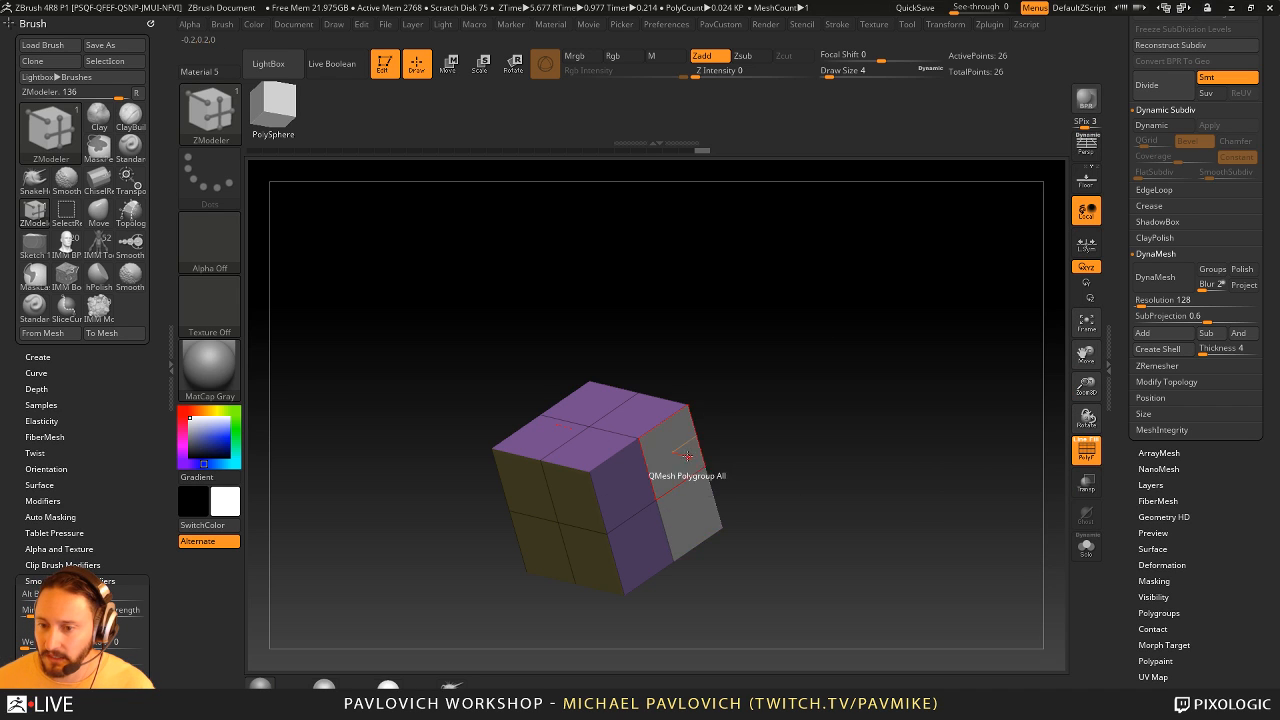
{"action": "left_click_drag", "start_coordinate": [645, 475], "coordinate": [811, 423]}
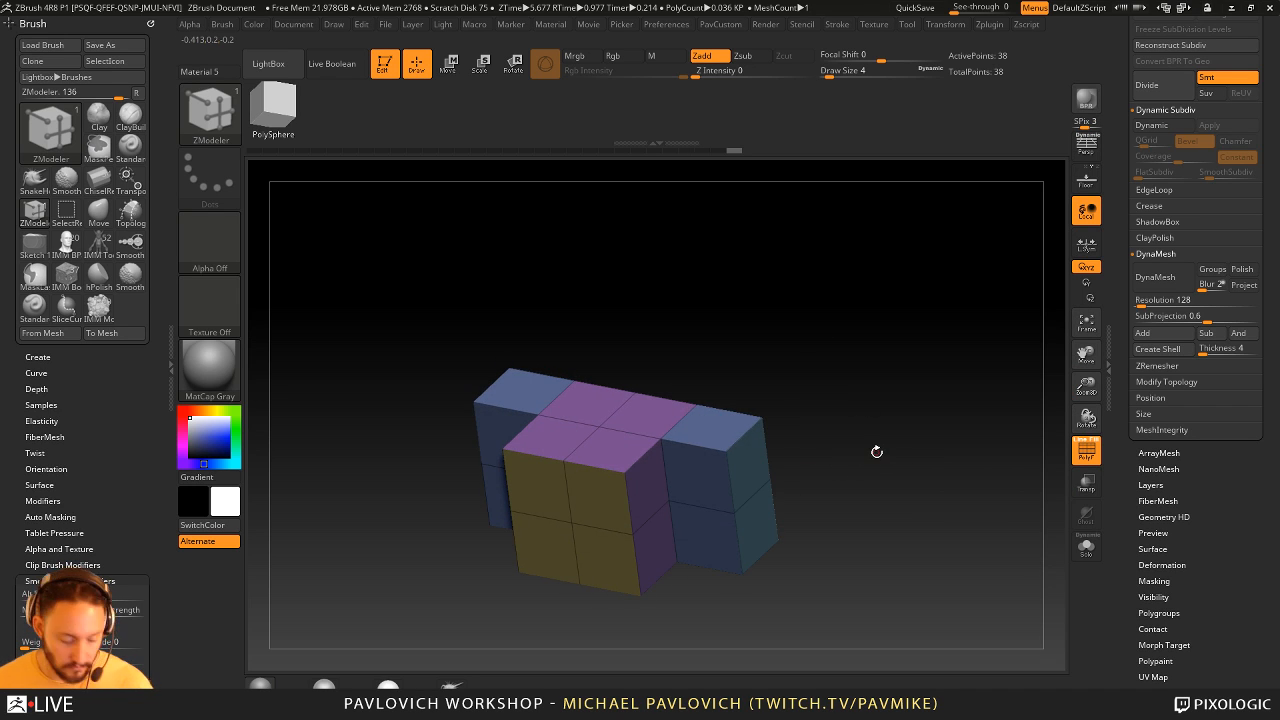
{"action": "key", "text": "d"}
{"action": "left_click", "coordinate": [1084, 452]}
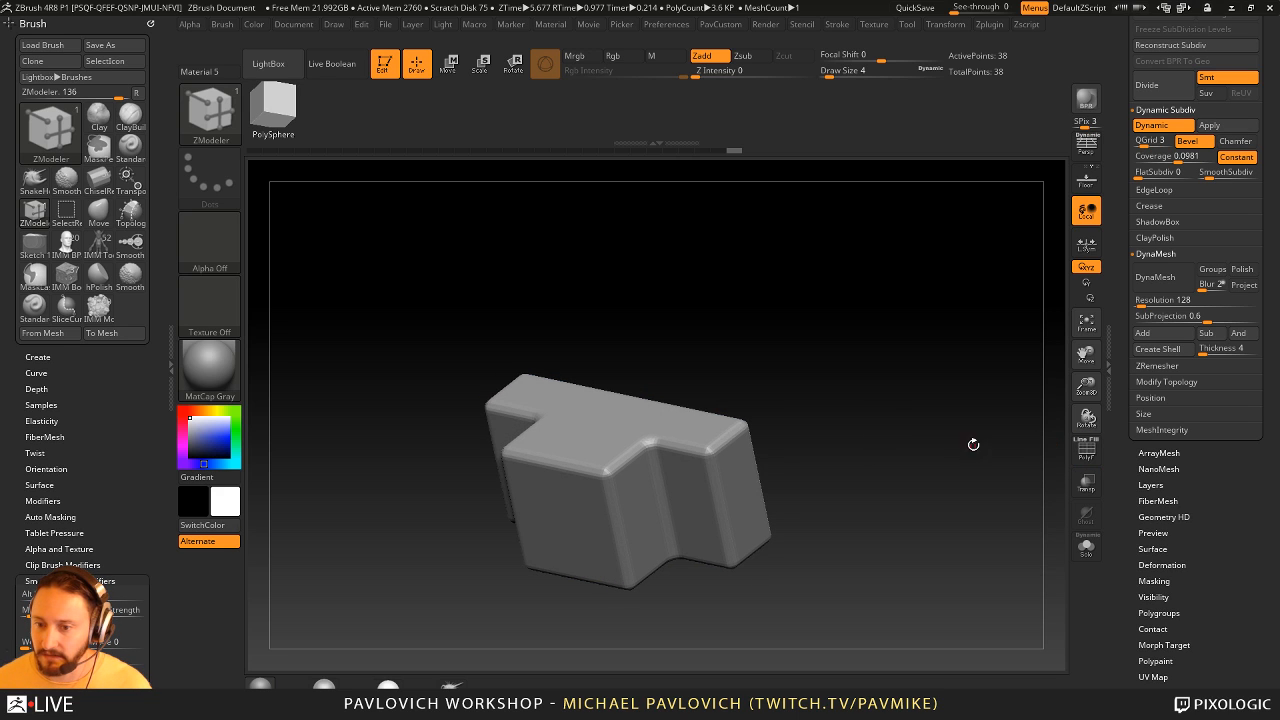
- QMesh the two side blocks upward, outward and forward into symmetrical stepped arms, and show the polyframe
{"action": "left_click_drag", "start_coordinate": [703, 423], "coordinate": [694, 329]}
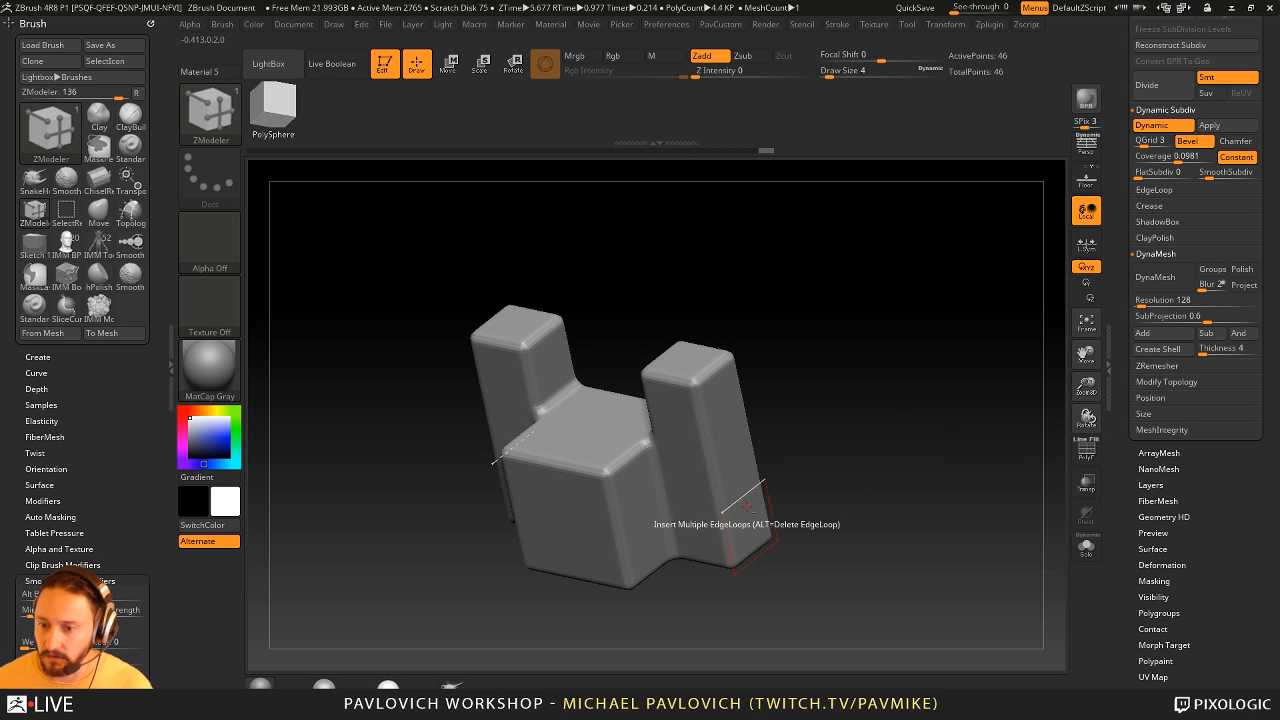
{"action": "left_click_drag", "start_coordinate": [735, 472], "coordinate": [815, 484]}
{"action": "mouse_move", "coordinate": [900, 485]}
{"action": "left_mouse_down"}
{"action": "mouse_move", "coordinate": [929, 457]}
{"action": "mouse_move", "coordinate": [875, 487]}
{"action": "left_mouse_up"}
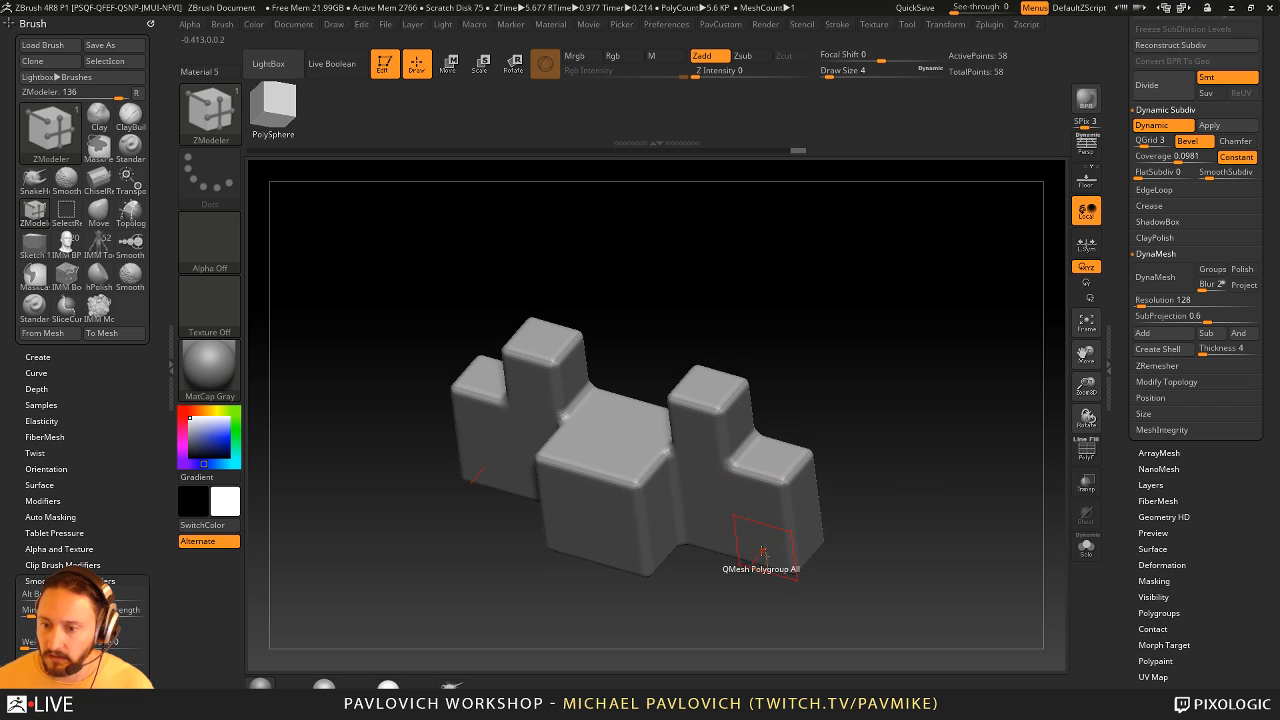
{"action": "left_click_drag", "start_coordinate": [767, 548], "coordinate": [716, 597]}
{"action": "left_click_drag", "start_coordinate": [902, 520], "coordinate": [931, 423]}
{"action": "left_click", "coordinate": [1086, 450]}
{"action": "left_click_drag", "start_coordinate": [1030, 440], "coordinate": [950, 410]}
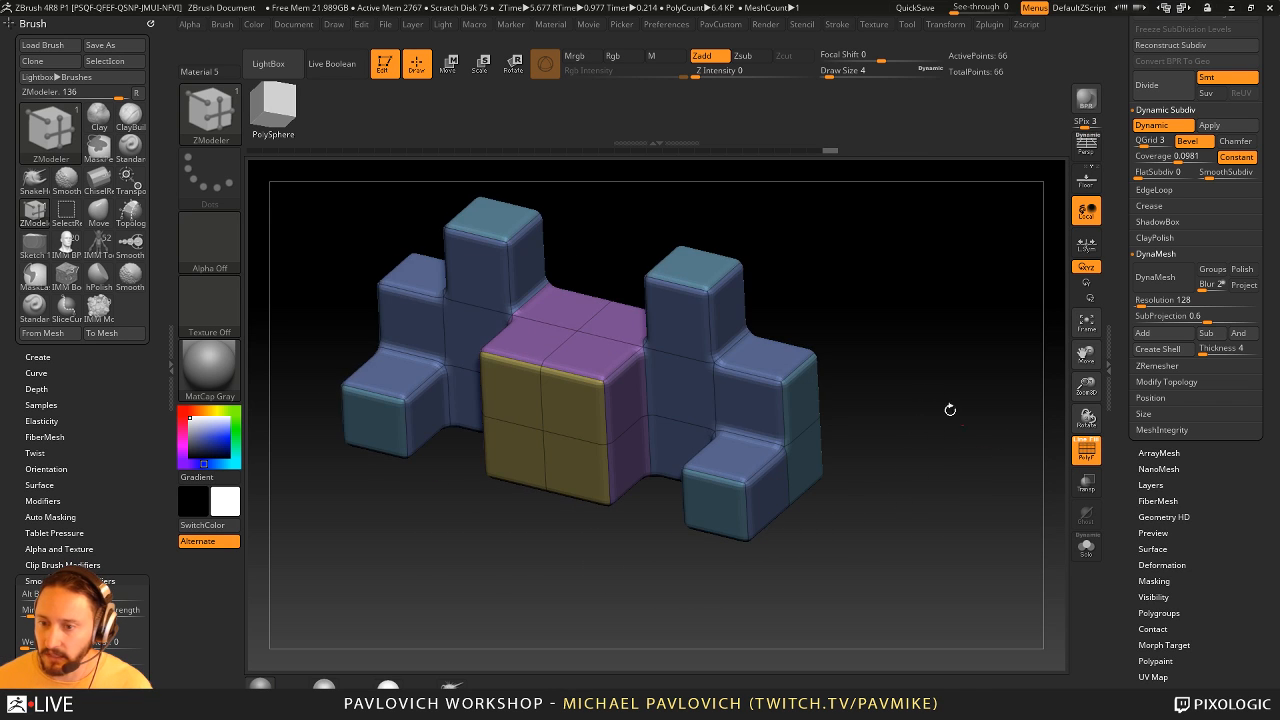
- Set the QMesh target to A Single Poly and remove the arms' outer upper blocks and the central cube's upper front half
{"action": "left_click_drag", "start_coordinate": [752, 408], "coordinate": [906, 294]}
{"action": "key", "text": "ctrl+z"}
{"action": "key", "text": "space"}
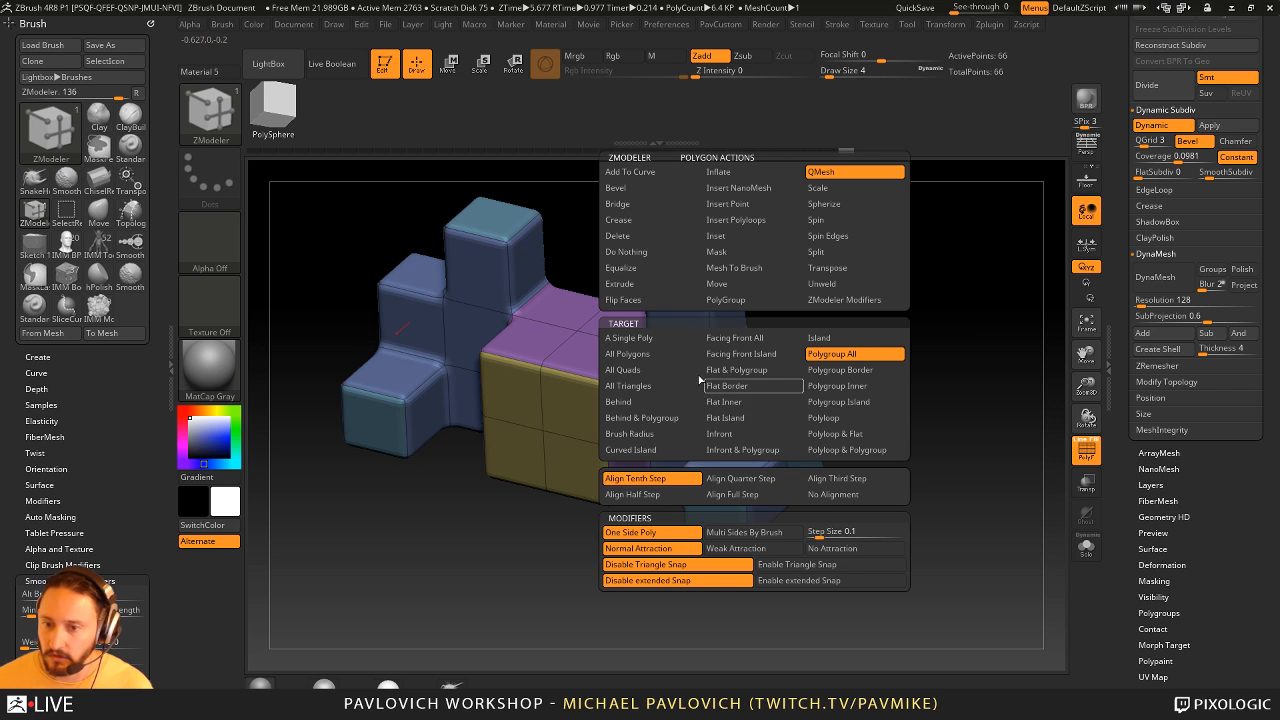
{"action": "left_click", "coordinate": [650, 339]}
{"action": "left_click_drag", "start_coordinate": [757, 405], "coordinate": [831, 383]}
{"action": "left_click_drag", "start_coordinate": [590, 418], "coordinate": [590, 463]}
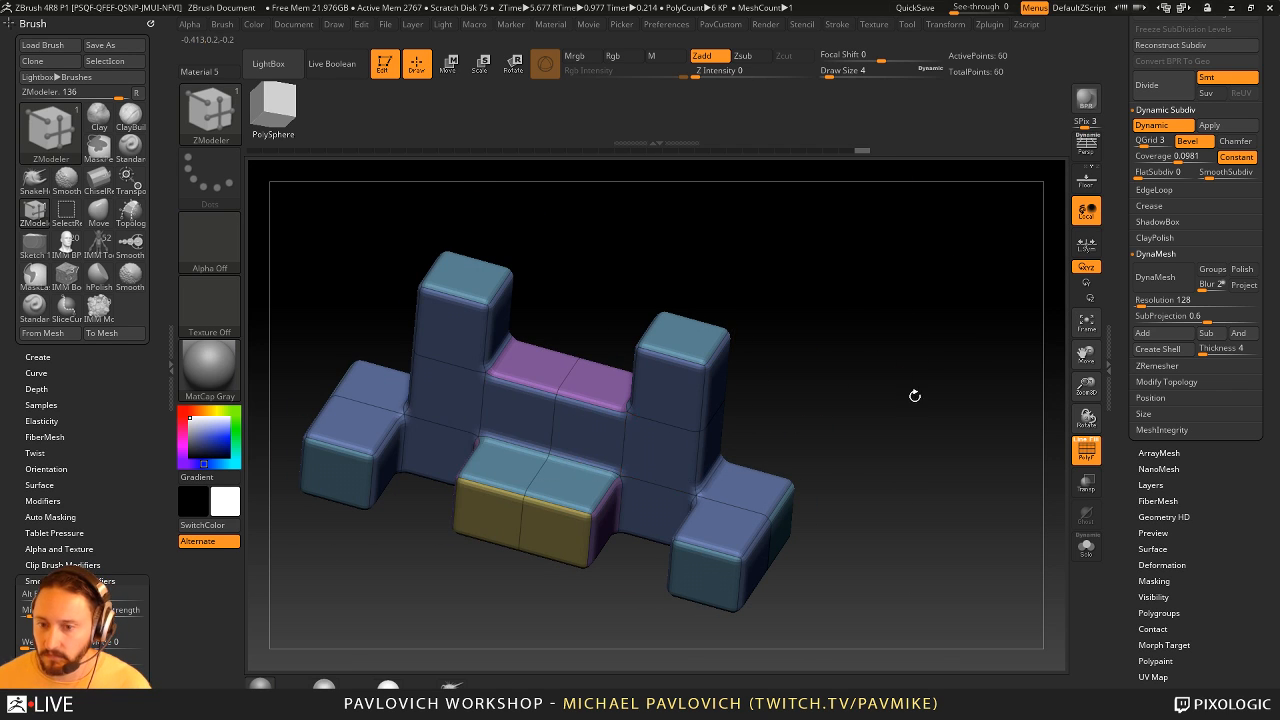
- Push down the centre's rear top with QMesh and bridge the two towers by extending their inner upper faces
{"action": "left_click_drag", "start_coordinate": [915, 396], "coordinate": [763, 391]}
{"action": "left_click_drag", "start_coordinate": [588, 392], "coordinate": [590, 452]}
{"action": "left_click_drag", "start_coordinate": [891, 337], "coordinate": [770, 372]}
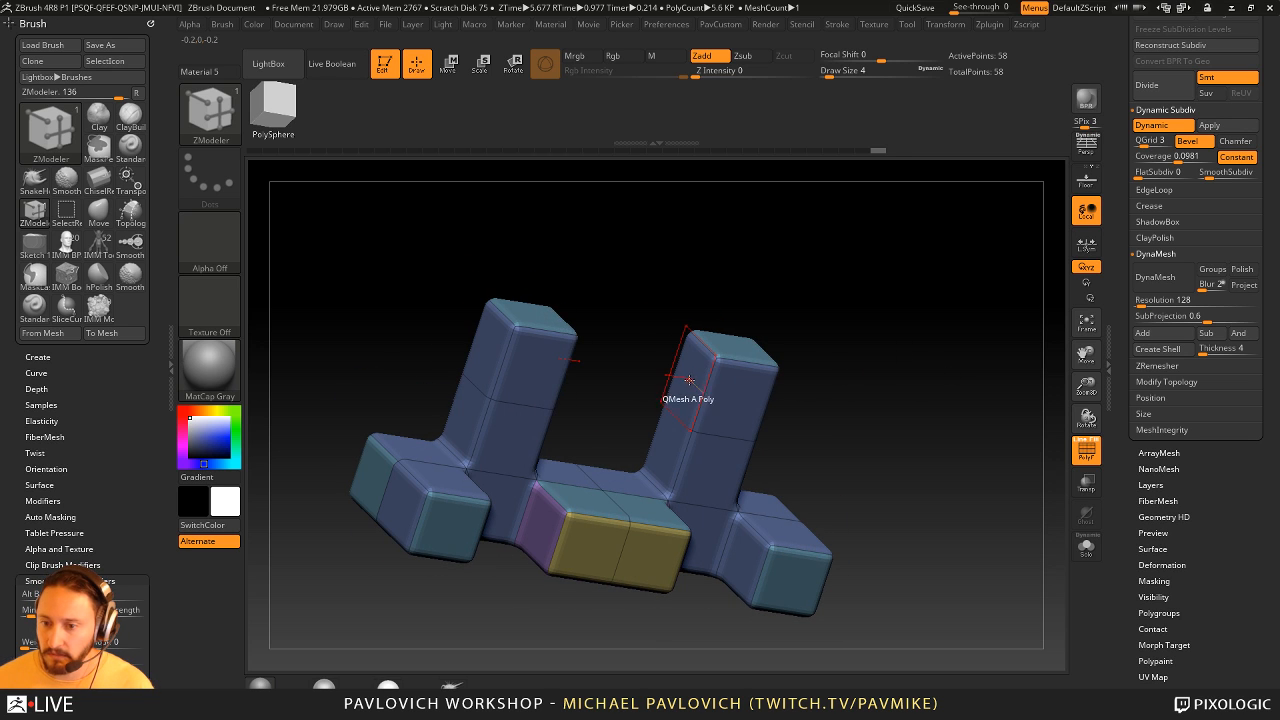
{"action": "left_click_drag", "start_coordinate": [689, 380], "coordinate": [622, 366]}
{"action": "mouse_move", "coordinate": [918, 320]}
{"action": "left_mouse_down"}
{"action": "mouse_move", "coordinate": [824, 316]}
{"action": "mouse_move", "coordinate": [943, 335]}
{"action": "mouse_move", "coordinate": [863, 323]}
{"action": "mouse_move", "coordinate": [871, 306]}
{"action": "mouse_move", "coordinate": [832, 385]}
{"action": "left_mouse_up"}
{"action": "key", "text": "shift"}
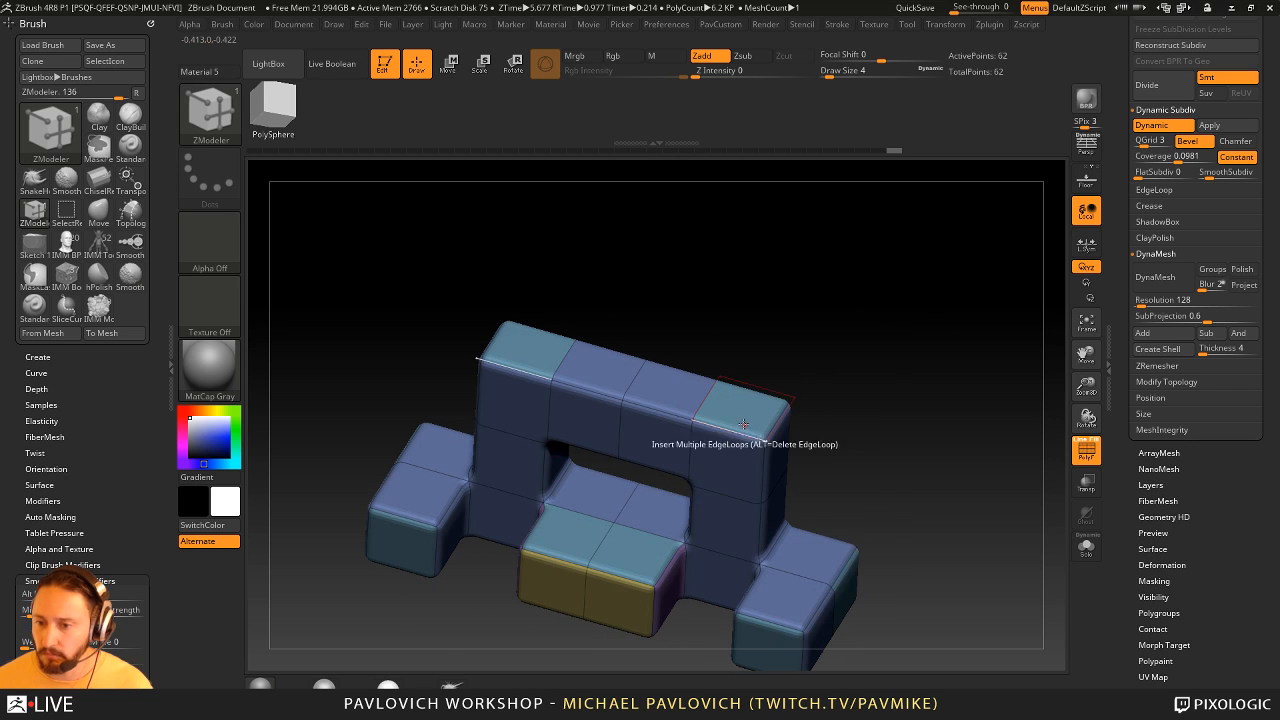
- Set the polygon action to Delete with the A Single Poly target and remove the top face of each tower
{"action": "key", "text": "space"}
{"action": "left_click", "coordinate": [610, 236]}
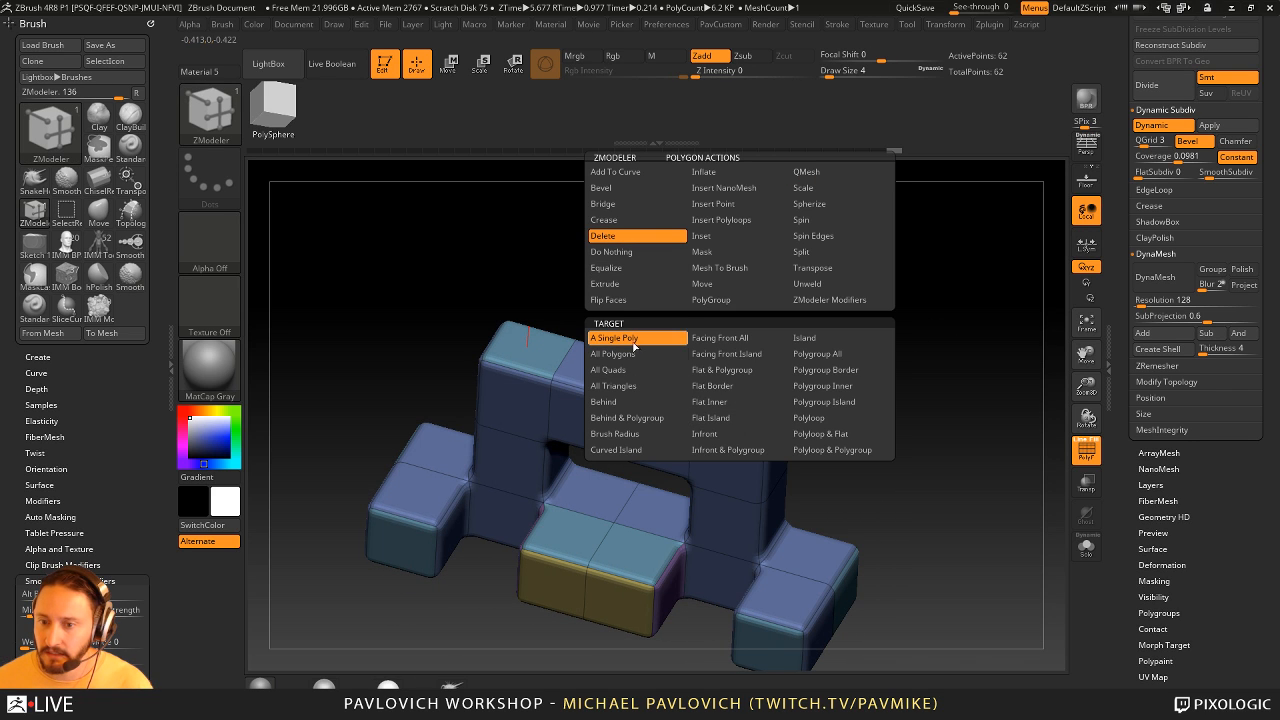
{"action": "left_click", "coordinate": [635, 339]}
{"action": "left_click", "coordinate": [782, 409]}
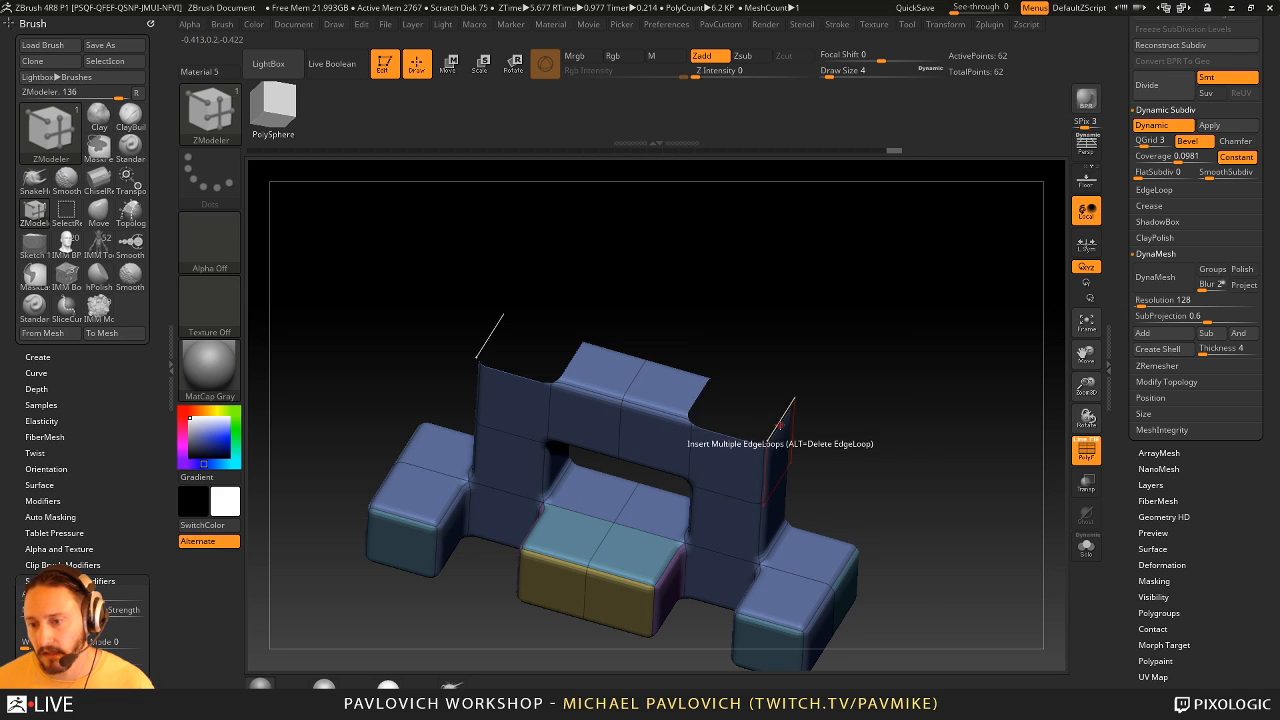
- Bridge the openings on top of the two towers using the Two Holes target to form an angular arch
{"action": "key", "text": "space"}
{"action": "left_click", "coordinate": [655, 380]}
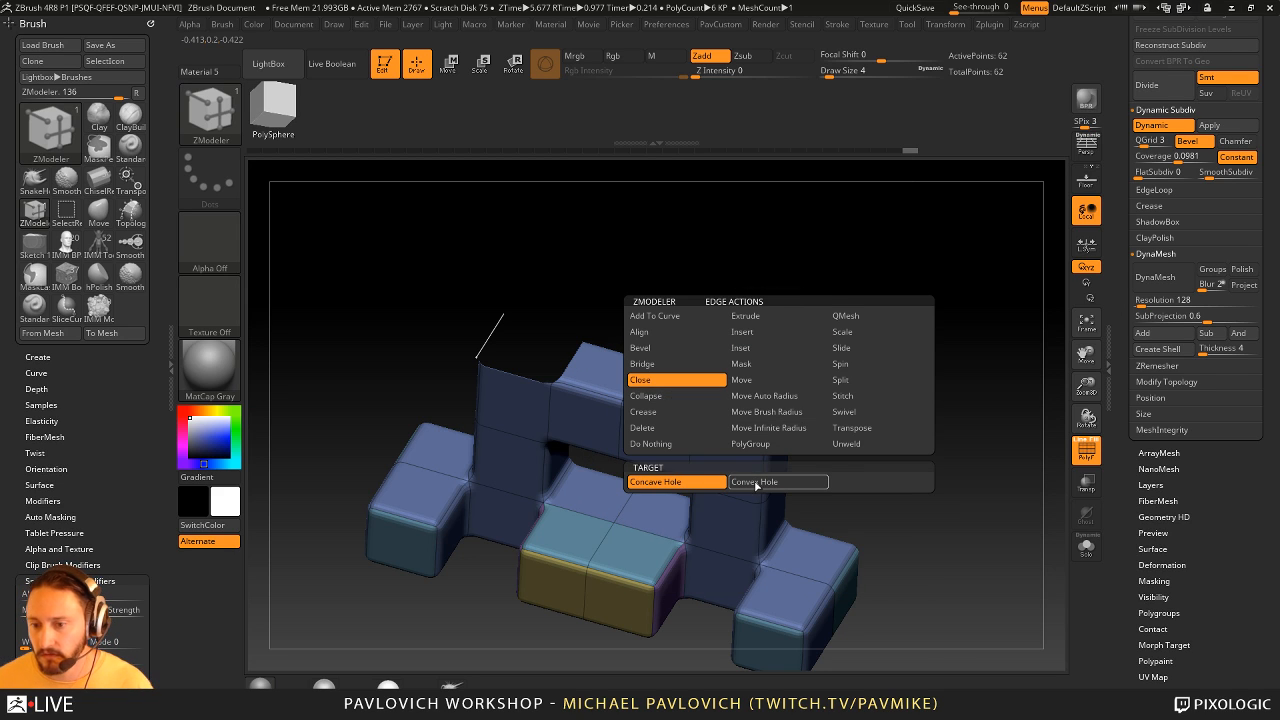
{"action": "left_click", "coordinate": [655, 363]}
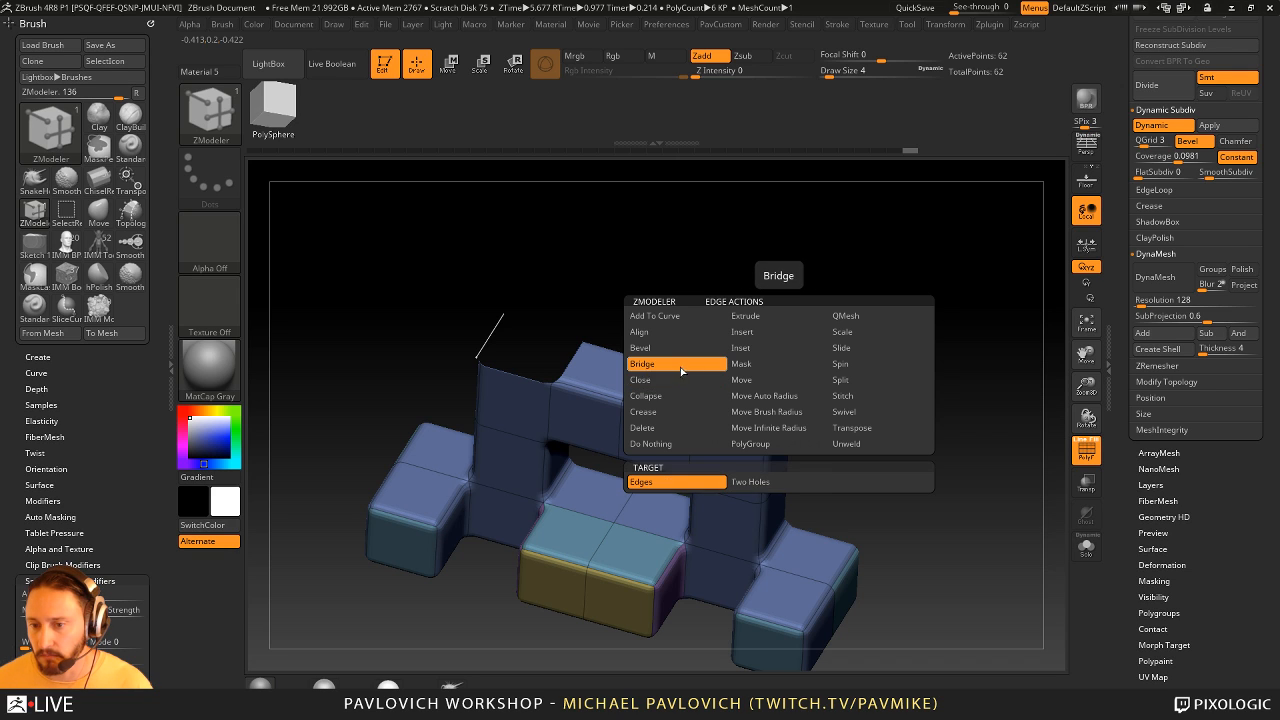
{"action": "left_click", "coordinate": [770, 482]}
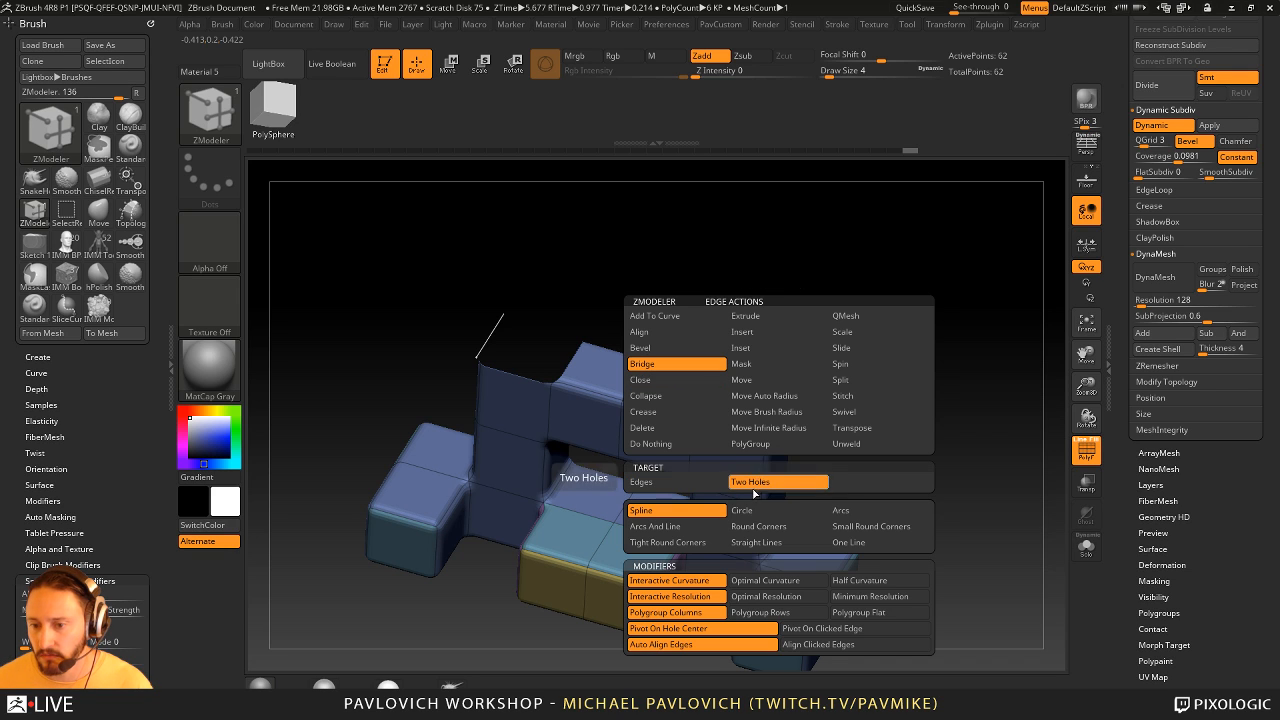
{"action": "left_click", "coordinate": [866, 526]}
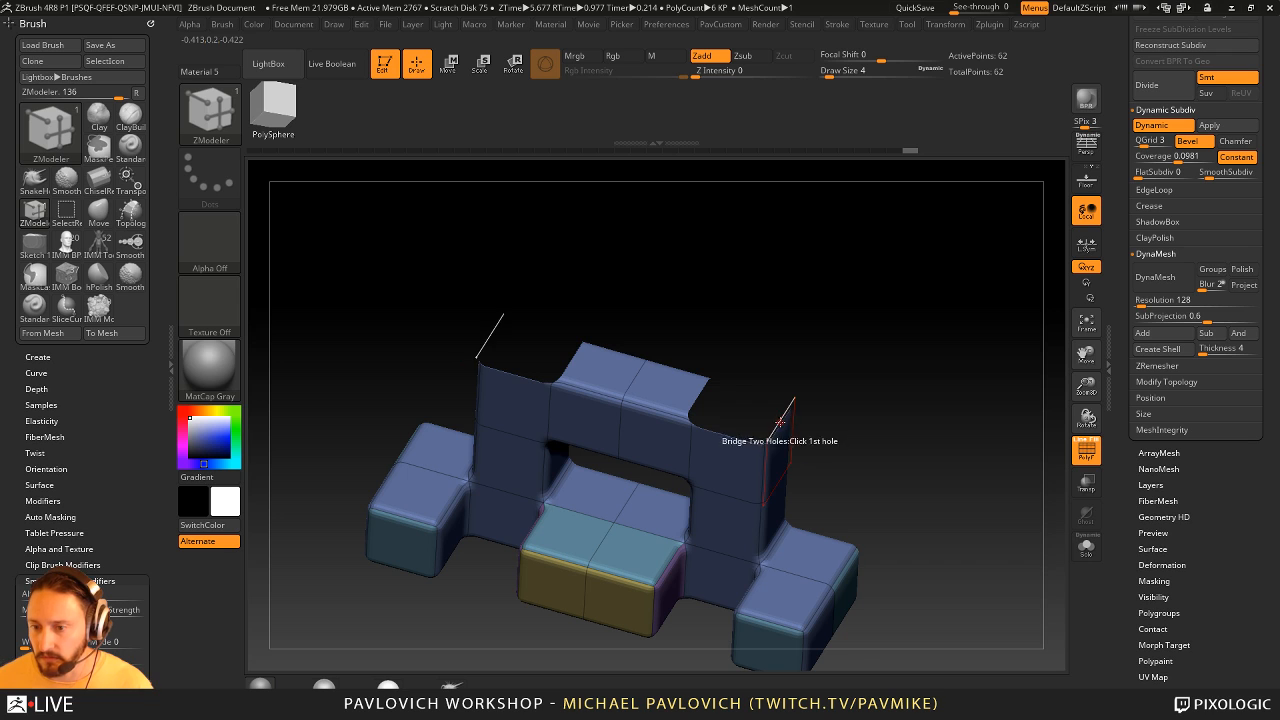
{"action": "left_click", "coordinate": [780, 422]}
{"action": "left_click_drag", "start_coordinate": [573, 359], "coordinate": [693, 334]}
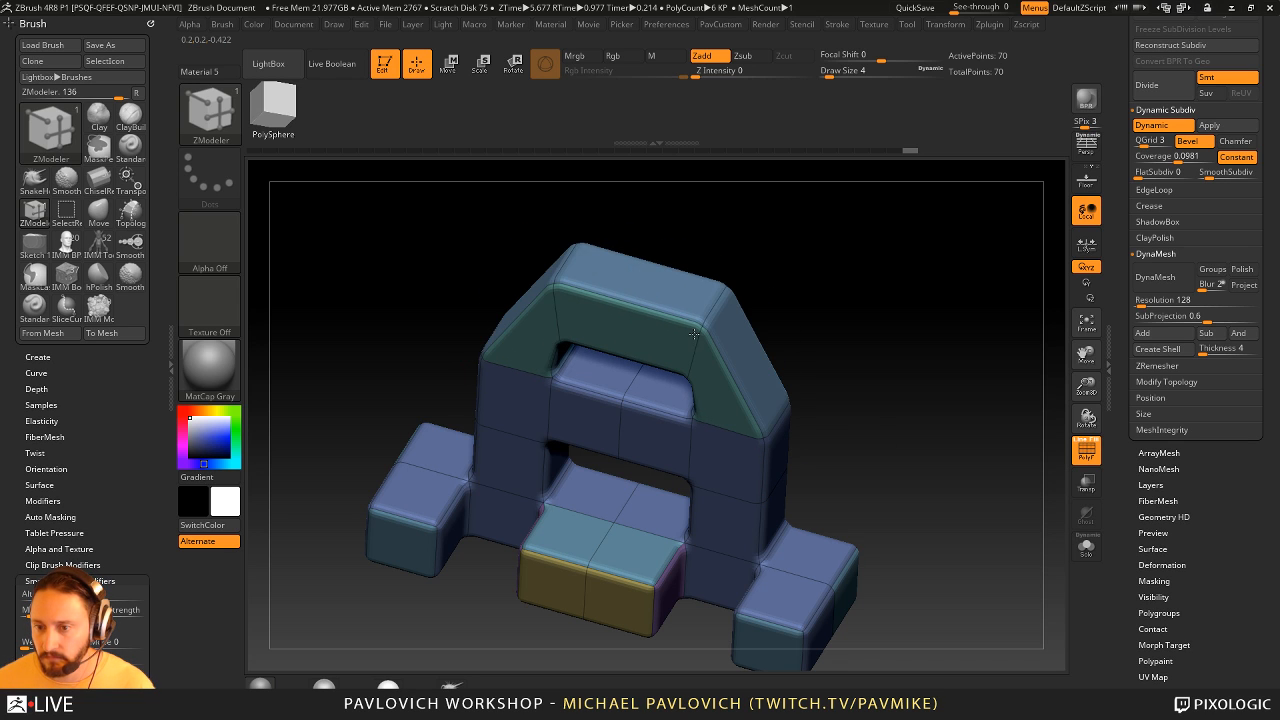
{"action": "left_click", "coordinate": [1094, 456]}
{"action": "mouse_move", "coordinate": [953, 423]}
{"action": "left_mouse_down"}
{"action": "mouse_move", "coordinate": [945, 386]}
{"action": "mouse_move", "coordinate": [997, 406]}
{"action": "mouse_move", "coordinate": [1006, 425]}
{"action": "mouse_move", "coordinate": [986, 452]}
{"action": "mouse_move", "coordinate": [949, 417]}
{"action": "left_mouse_up"}
{"action": "left_click", "coordinate": [1088, 452]}
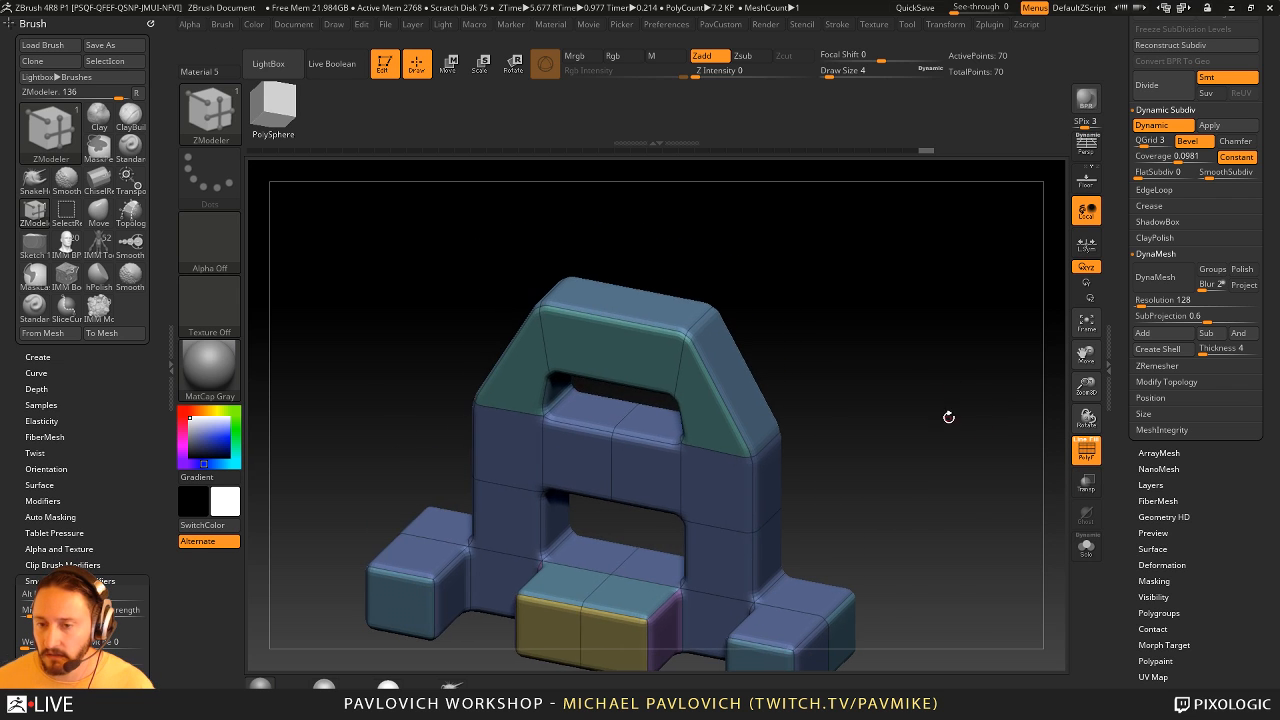
- Insert an edge loop at the centre of the arch's top beam, and one near each end with the Single EdgeLoop target
{"action": "key", "text": "space"}
{"action": "left_click", "coordinate": [629, 331]}
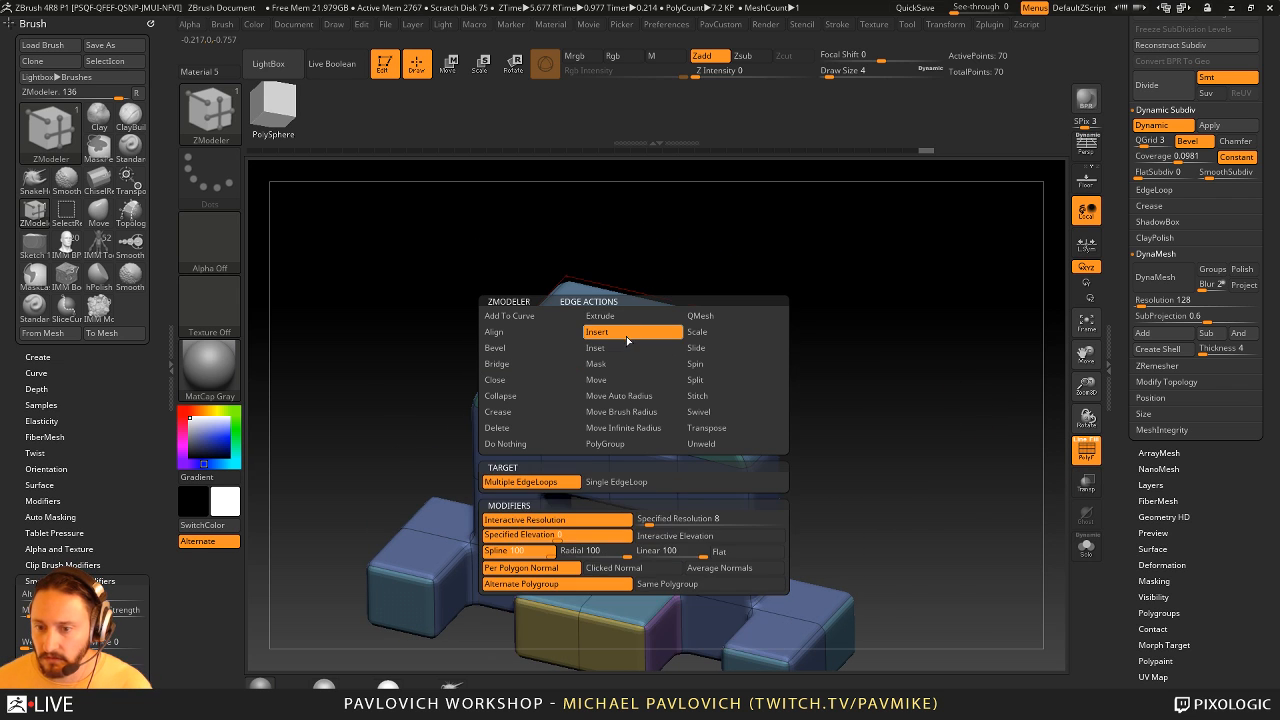
{"action": "key", "text": "grave"}
{"action": "left_click", "coordinate": [879, 328]}
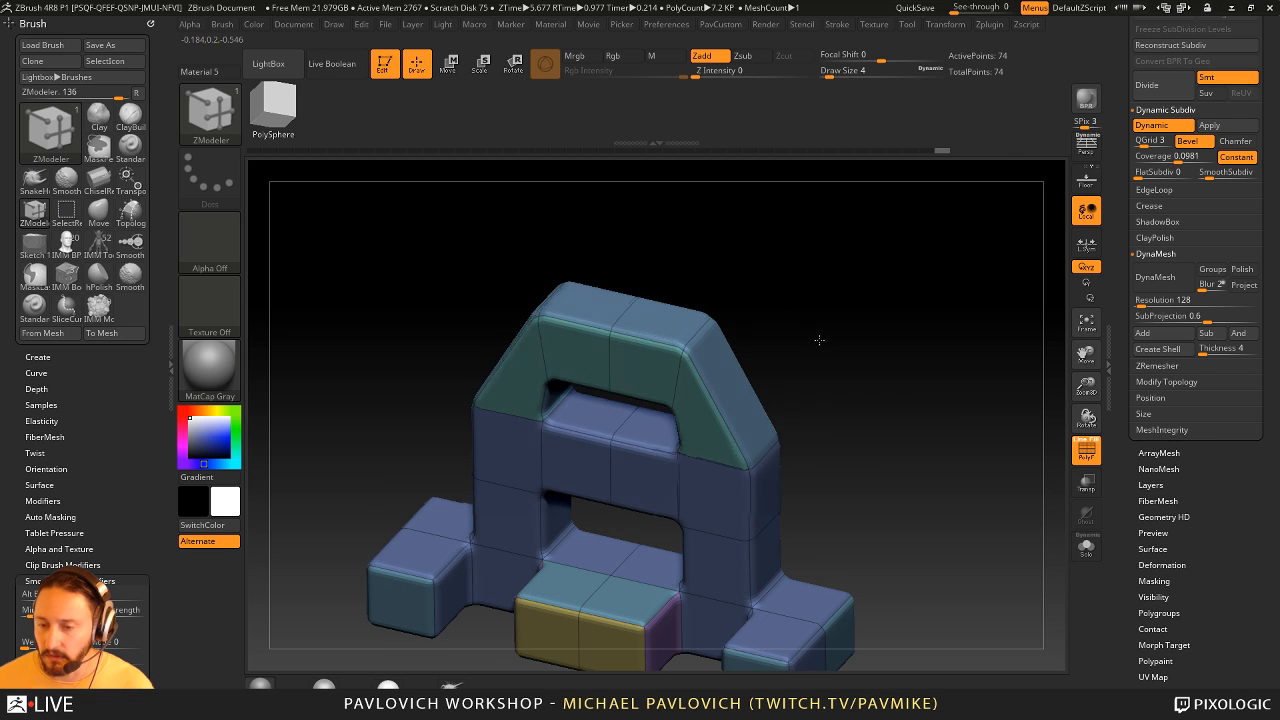
{"action": "left_click_drag", "start_coordinate": [820, 340], "coordinate": [805, 343]}
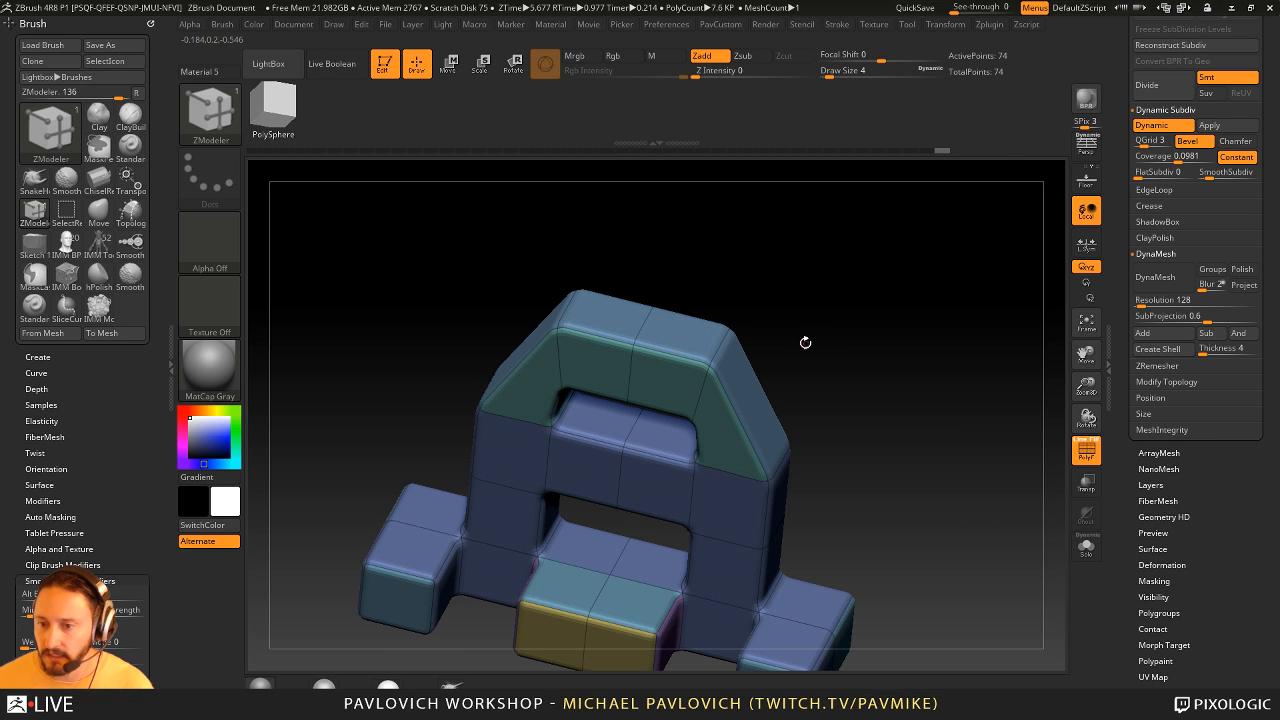
{"action": "key", "text": "space"}
{"action": "left_click", "coordinate": [656, 481]}
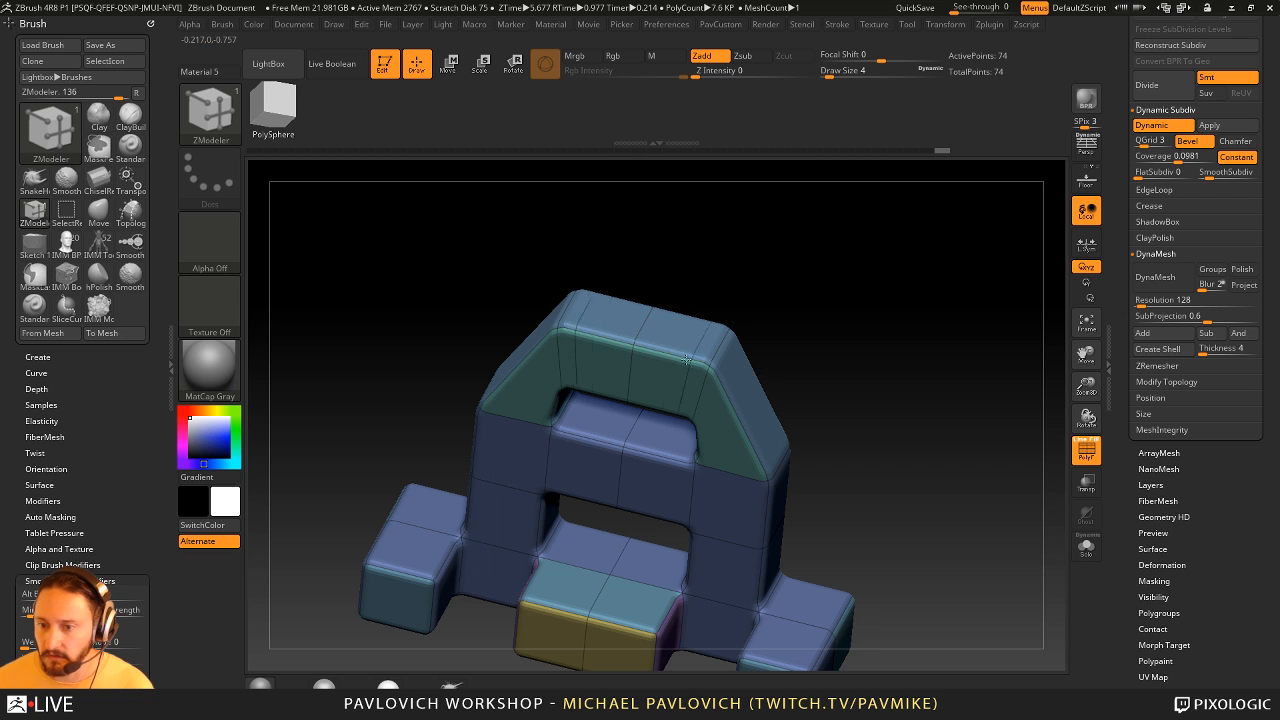
- Set the polygon action to QMesh A Single Poly and pull the arch's outer top faces up into two prongs
{"action": "key", "text": "space"}
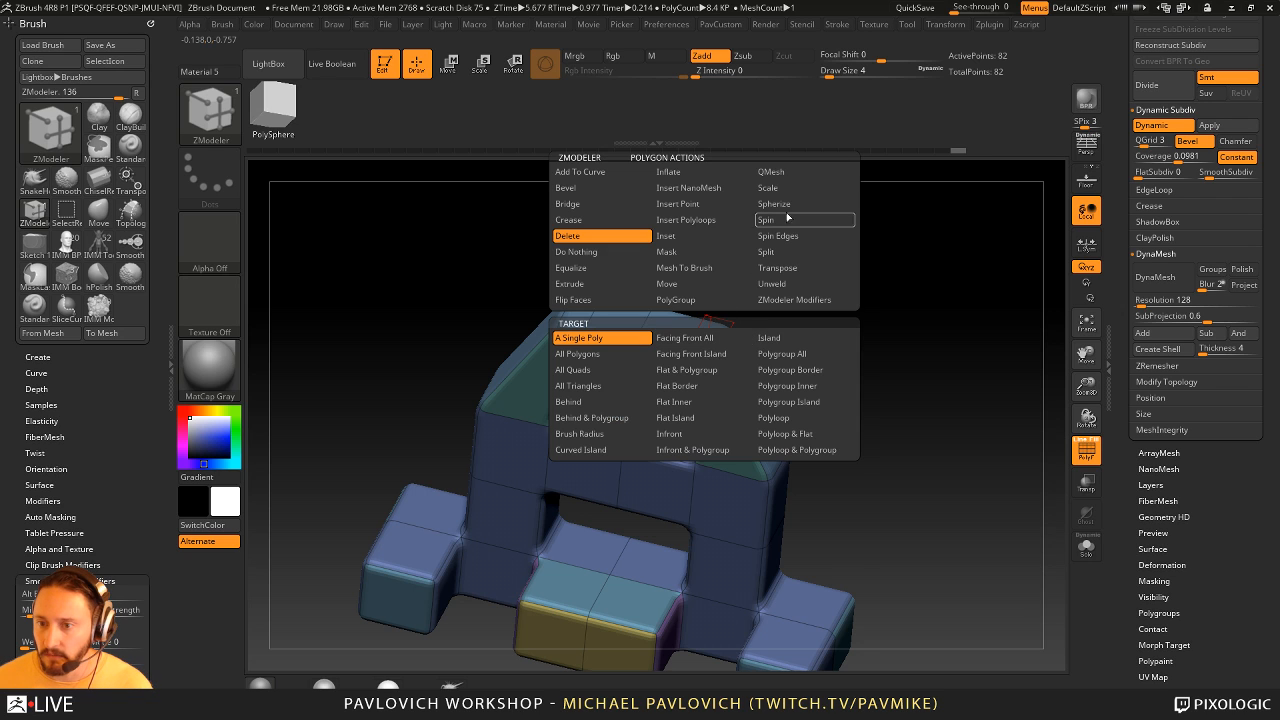
{"action": "left_click", "coordinate": [805, 172]}
{"action": "left_click", "coordinate": [782, 354]}
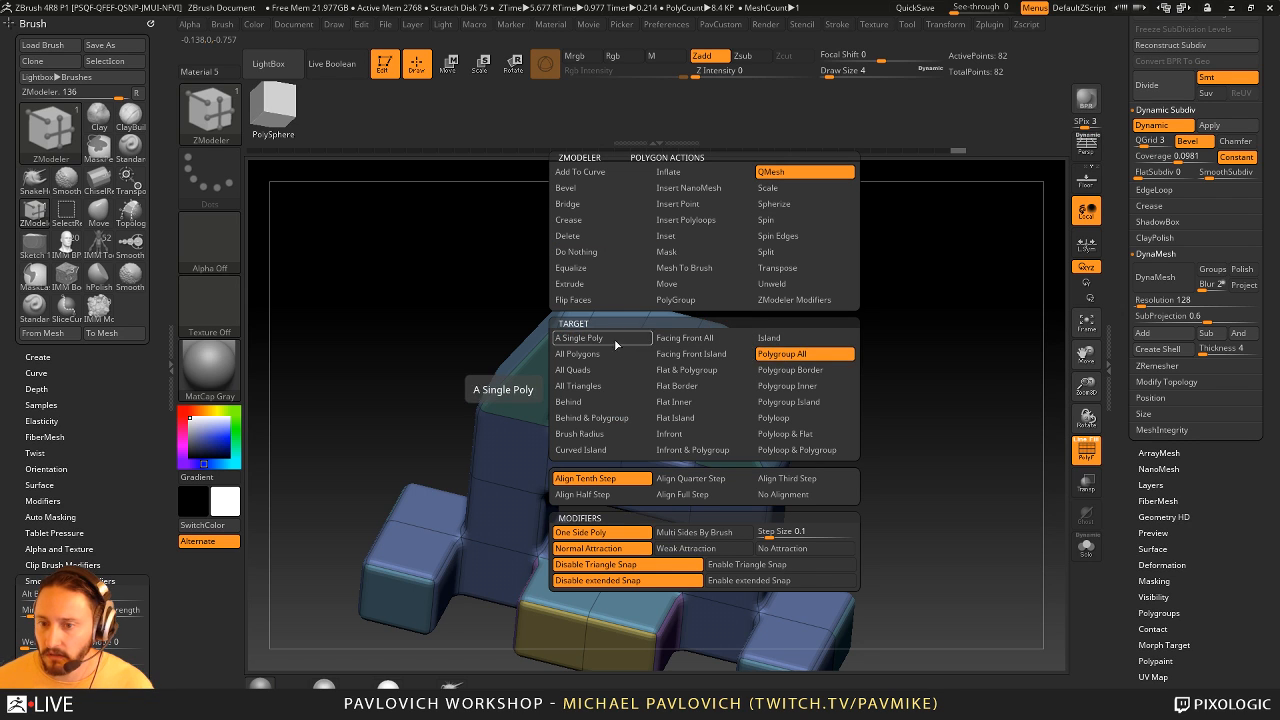
{"action": "left_click", "coordinate": [580, 338]}
{"action": "left_click_drag", "start_coordinate": [710, 342], "coordinate": [714, 277]}
{"action": "left_click_drag", "start_coordinate": [808, 287], "coordinate": [857, 303]}
{"action": "key", "text": "ctrl+z"}
{"action": "left_click_drag", "start_coordinate": [728, 335], "coordinate": [711, 272]}
{"action": "left_click_drag", "start_coordinate": [817, 297], "coordinate": [1010, 410]}
{"action": "left_click_drag", "start_coordinate": [910, 405], "coordinate": [994, 451]}
- Compare the pronged model with dynamic subdivision on and off from several angles, leaving it off
{"action": "key", "text": "shift+d"}
{"action": "left_click_drag", "start_coordinate": [936, 421], "coordinate": [970, 429], "text": "alt"}
{"action": "mouse_move", "coordinate": [594, 303]}
{"action": "left_mouse_down", "text": "alt"}
{"action": "mouse_move", "coordinate": [668, 428]}
{"action": "mouse_move", "coordinate": [629, 307]}
{"action": "left_mouse_up", "text": "alt"}
{"action": "left_click_drag", "start_coordinate": [1020, 352], "coordinate": [937, 384]}
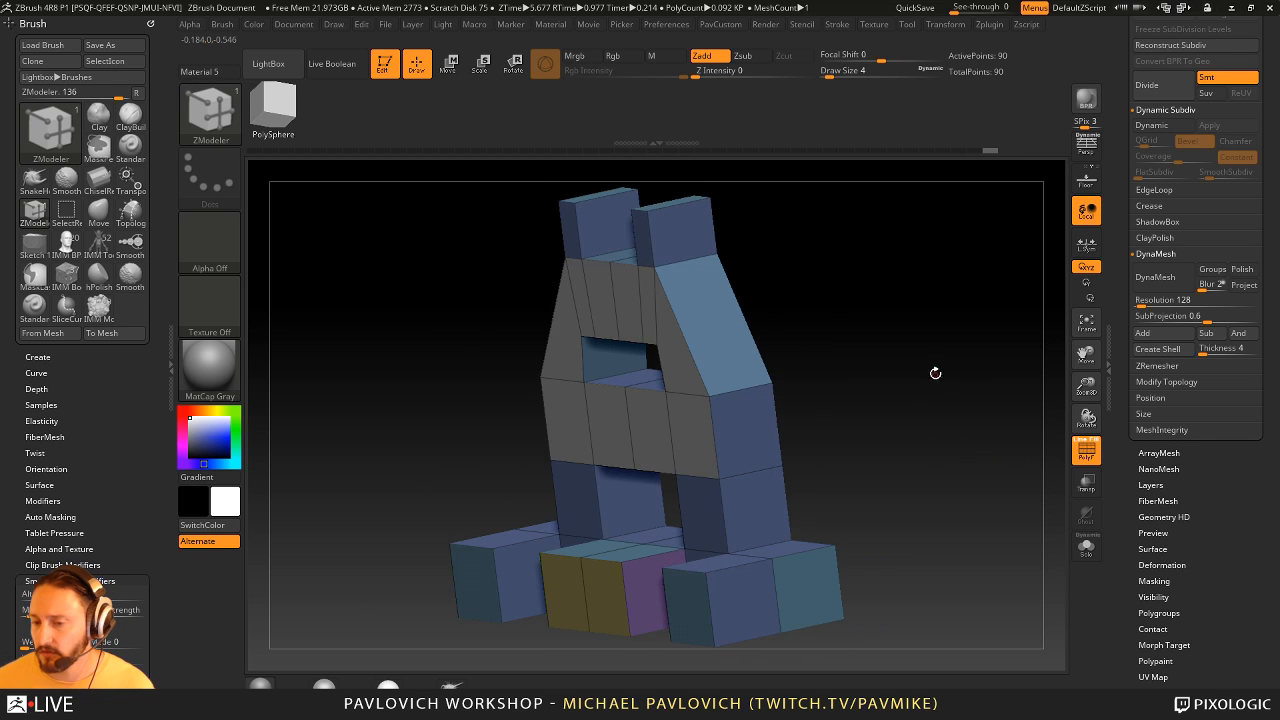
{"action": "key", "text": "d"}
{"action": "left_click_drag", "start_coordinate": [823, 351], "coordinate": [916, 398]}
{"action": "key", "text": "shift+d"}
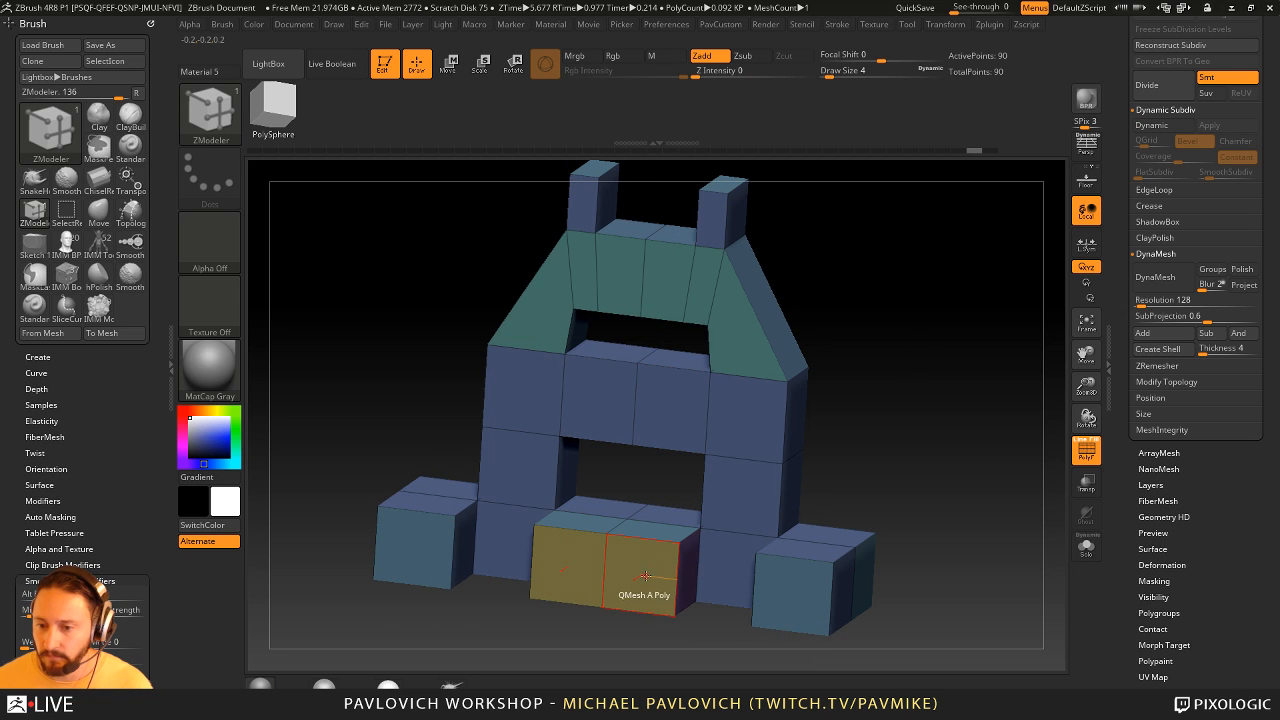
- Copy the centre block's front polygroup onto the front faces of the arch, crossbar and towers, undoing the stray fill between the lower blocks
{"action": "left_click", "coordinate": [638, 572]}
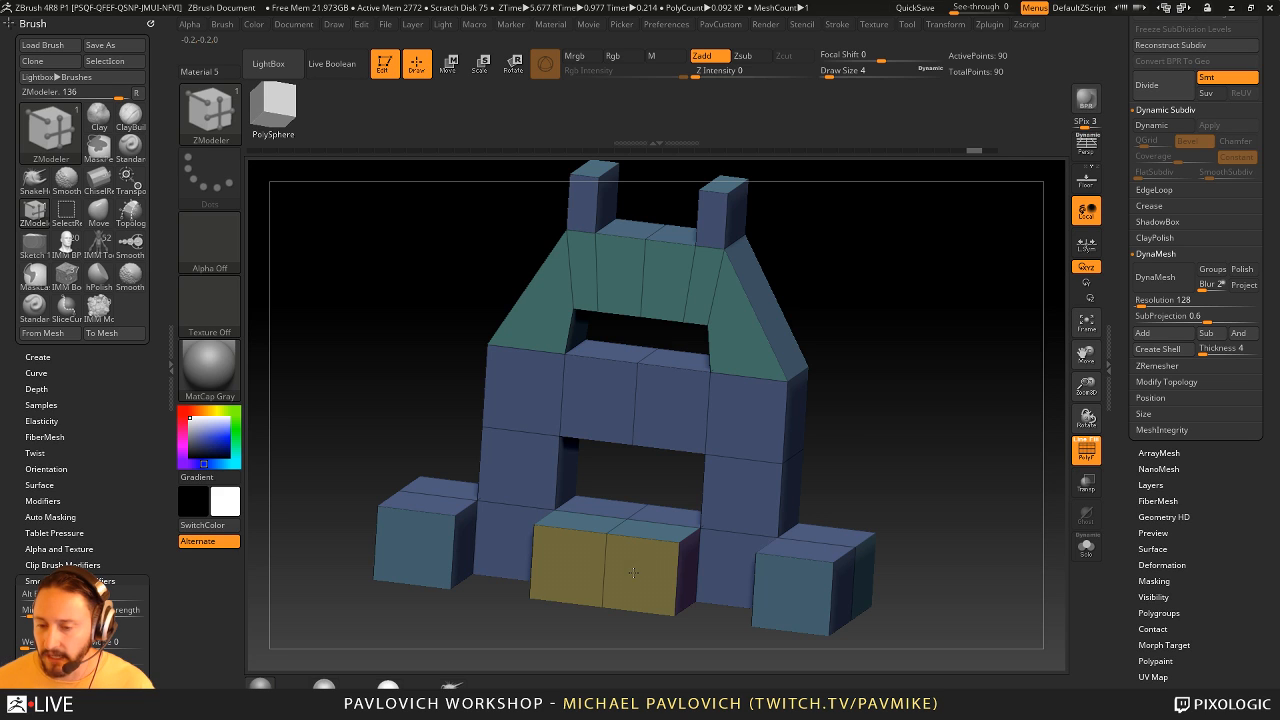
{"action": "left_click", "coordinate": [633, 572], "text": "shift"}
{"action": "mouse_move", "coordinate": [664, 428]}
{"action": "left_mouse_down"}
{"action": "mouse_move", "coordinate": [742, 413]}
{"action": "mouse_move", "coordinate": [741, 493]}
{"action": "mouse_move", "coordinate": [739, 334]}
{"action": "mouse_move", "coordinate": [668, 284]}
{"action": "left_mouse_up"}
{"action": "left_click", "coordinate": [738, 565]}
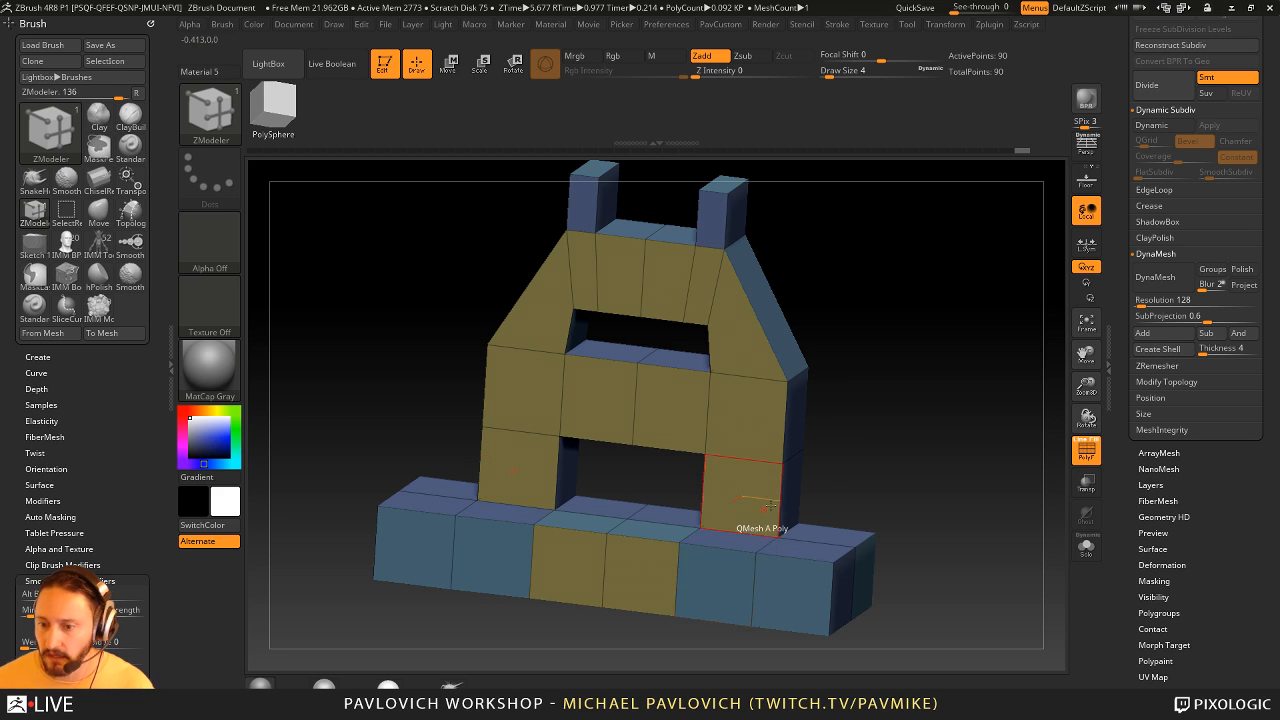
{"action": "key", "text": "ctrl+z"}
{"action": "mouse_move", "coordinate": [877, 461]}
{"action": "left_mouse_down"}
{"action": "mouse_move", "coordinate": [903, 480]}
{"action": "mouse_move", "coordinate": [876, 470]}
{"action": "left_mouse_up"}
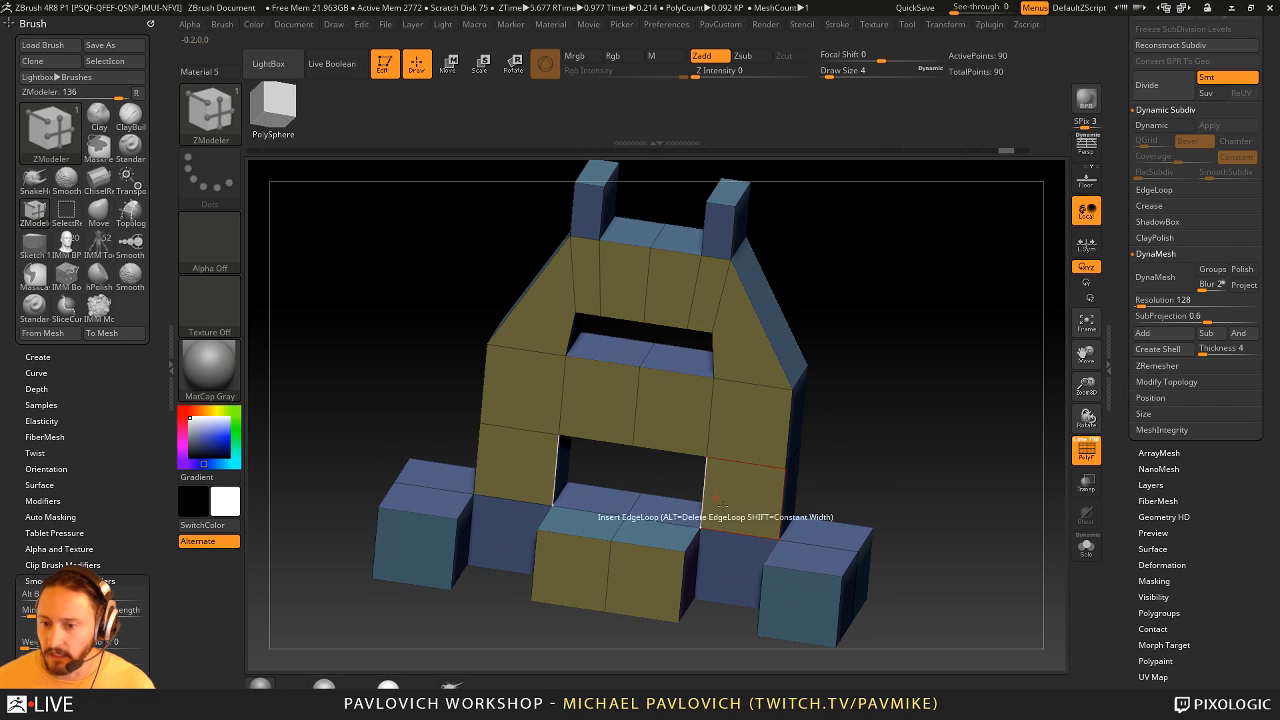
- Try extruding all front faces of the shared polygroup forward with QMesh Polygroup All
{"action": "key", "text": "space"}
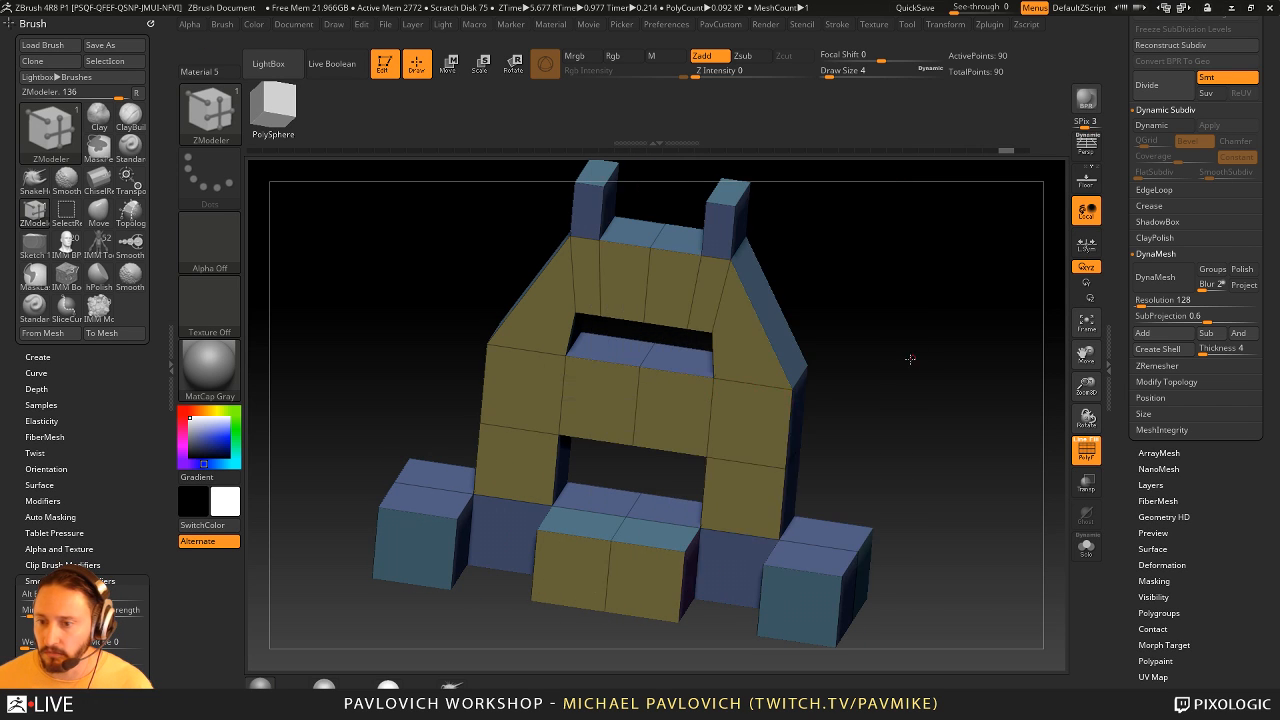
{"action": "left_click_drag", "start_coordinate": [614, 443], "coordinate": [661, 533]}
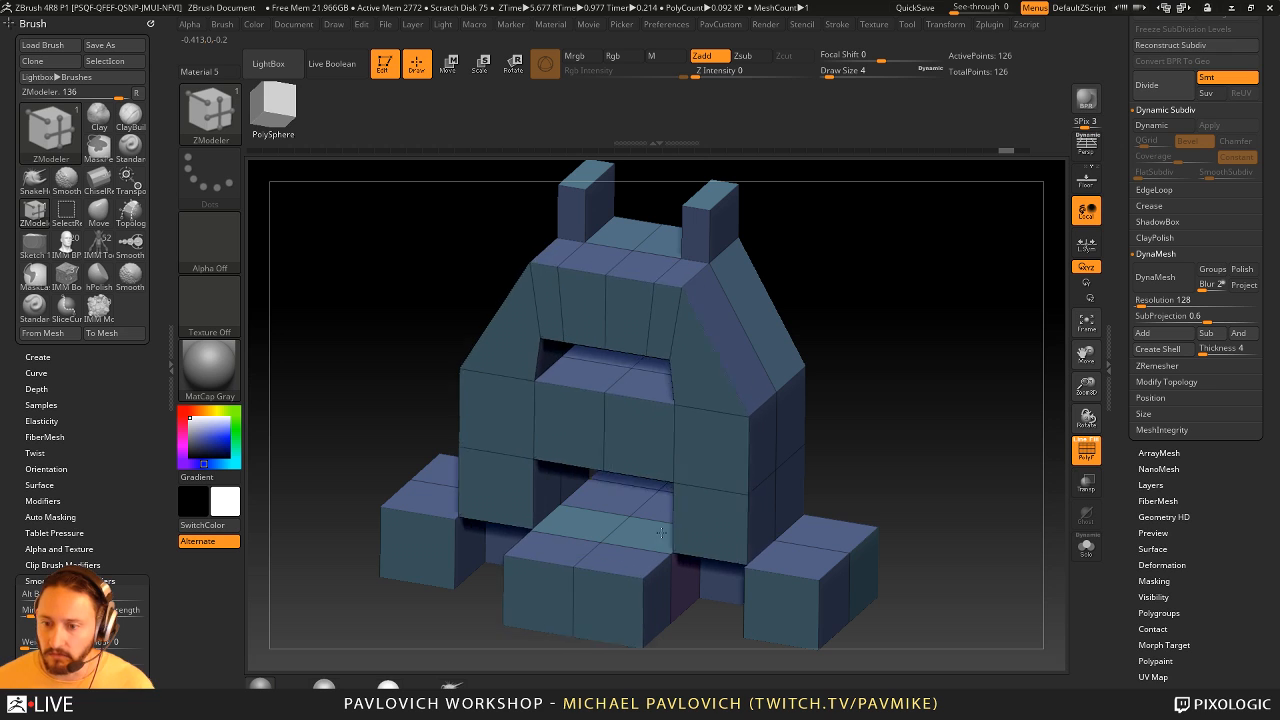
{"action": "key", "text": "ctrl+z"}
- Regroup the model's faces with Groups By Normals
{"action": "left_click_drag", "start_coordinate": [917, 389], "coordinate": [937, 400]}
{"action": "key", "text": "2"}
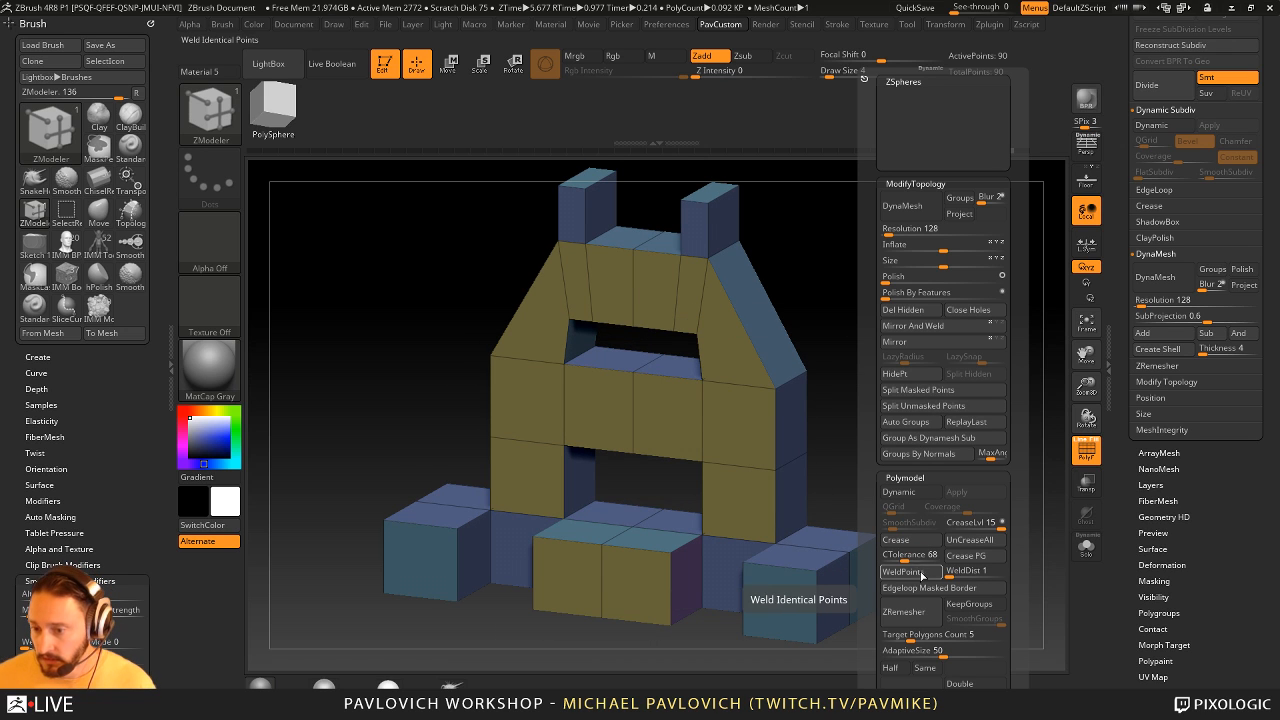
{"action": "left_click", "coordinate": [933, 456]}
{"action": "left_click", "coordinate": [919, 329]}
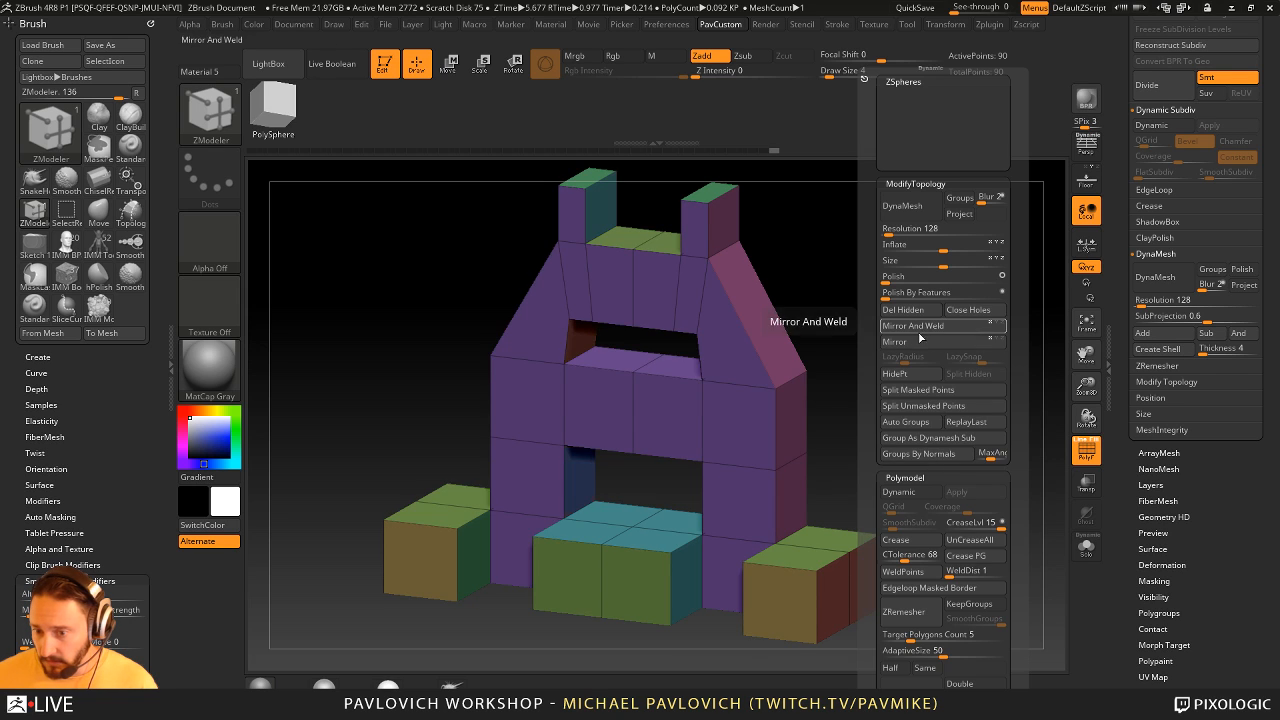
{"action": "left_click_drag", "start_coordinate": [1030, 388], "coordinate": [794, 523]}
{"action": "left_click_drag", "start_coordinate": [905, 452], "coordinate": [880, 503]}
- Set the QMesh target to Infront and try extruding the upward-facing tops of the lower blocks
{"action": "key", "text": "space"}
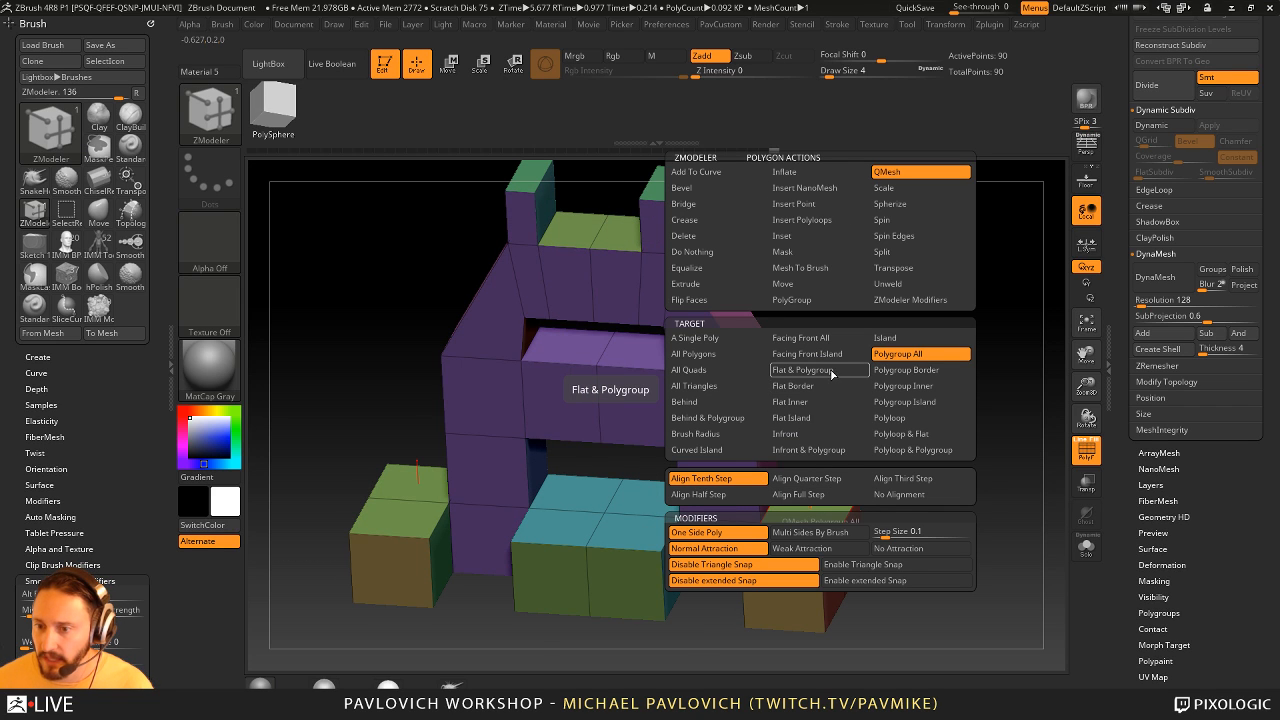
{"action": "left_click", "coordinate": [819, 434]}
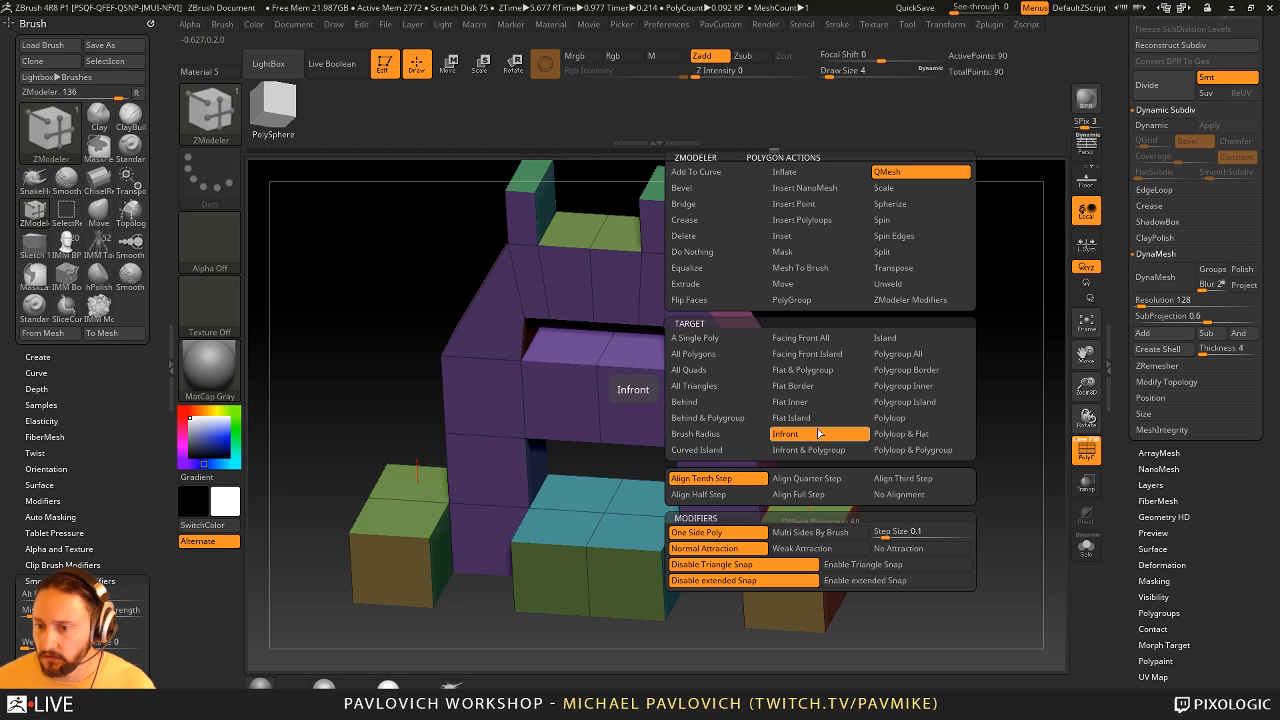
{"action": "mouse_move", "coordinate": [809, 514]}
{"action": "left_mouse_down"}
{"action": "mouse_move", "coordinate": [808, 487]}
{"action": "mouse_move", "coordinate": [806, 513]}
{"action": "left_mouse_up"}
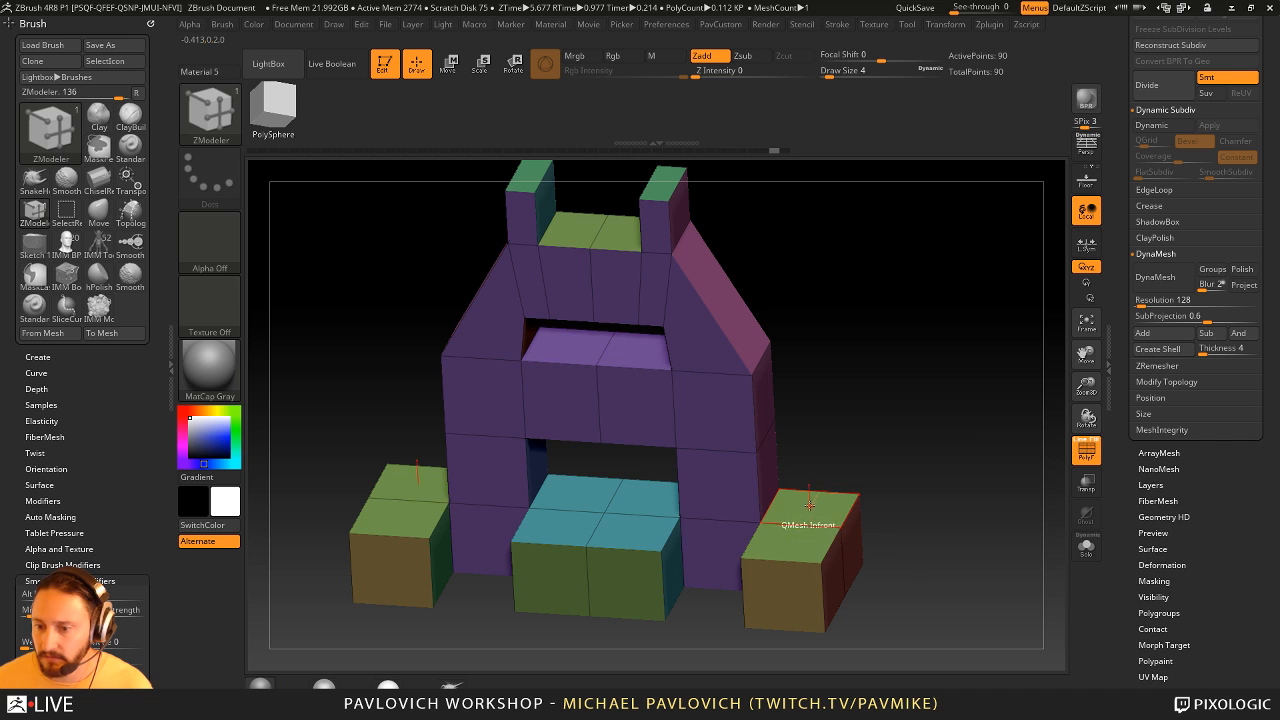
{"action": "left_click_drag", "start_coordinate": [565, 498], "coordinate": [574, 438]}
{"action": "key", "text": "ctrl+z"}
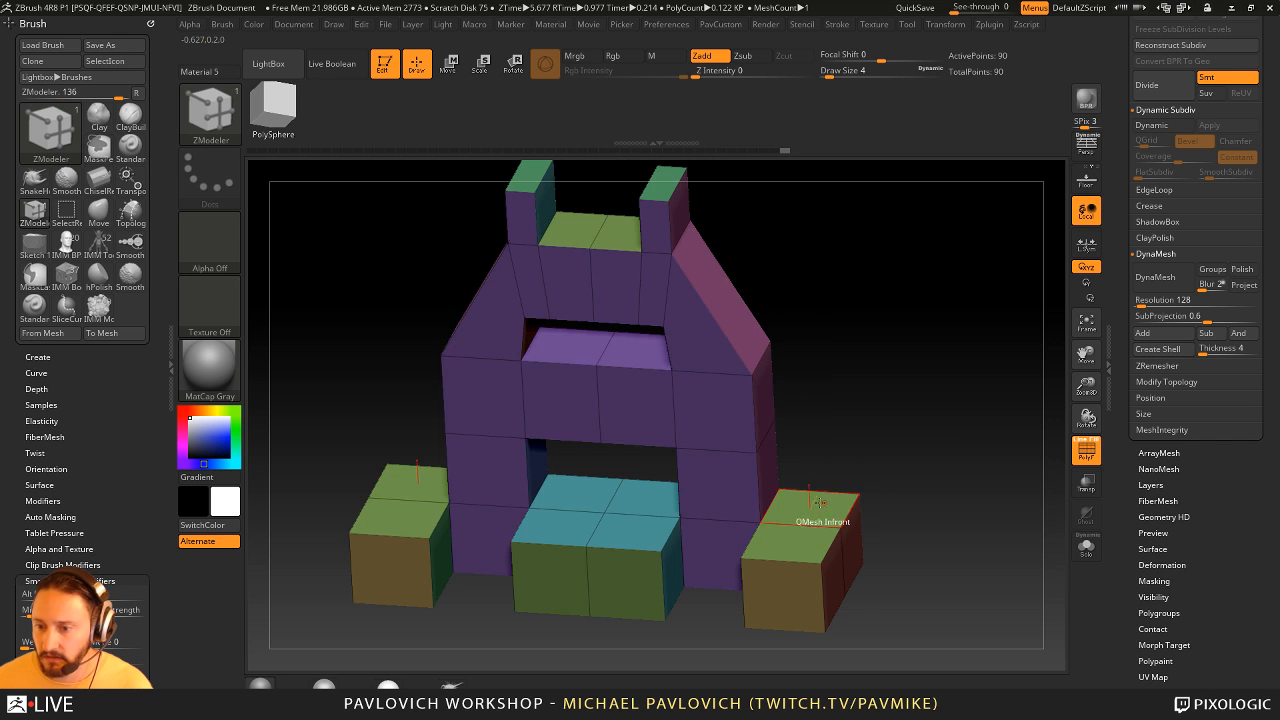
- Try extruding the underside of the model downward with QMesh Infront from different view angles
{"action": "left_click_drag", "start_coordinate": [877, 509], "coordinate": [872, 320]}
{"action": "left_click_drag", "start_coordinate": [760, 462], "coordinate": [766, 503]}
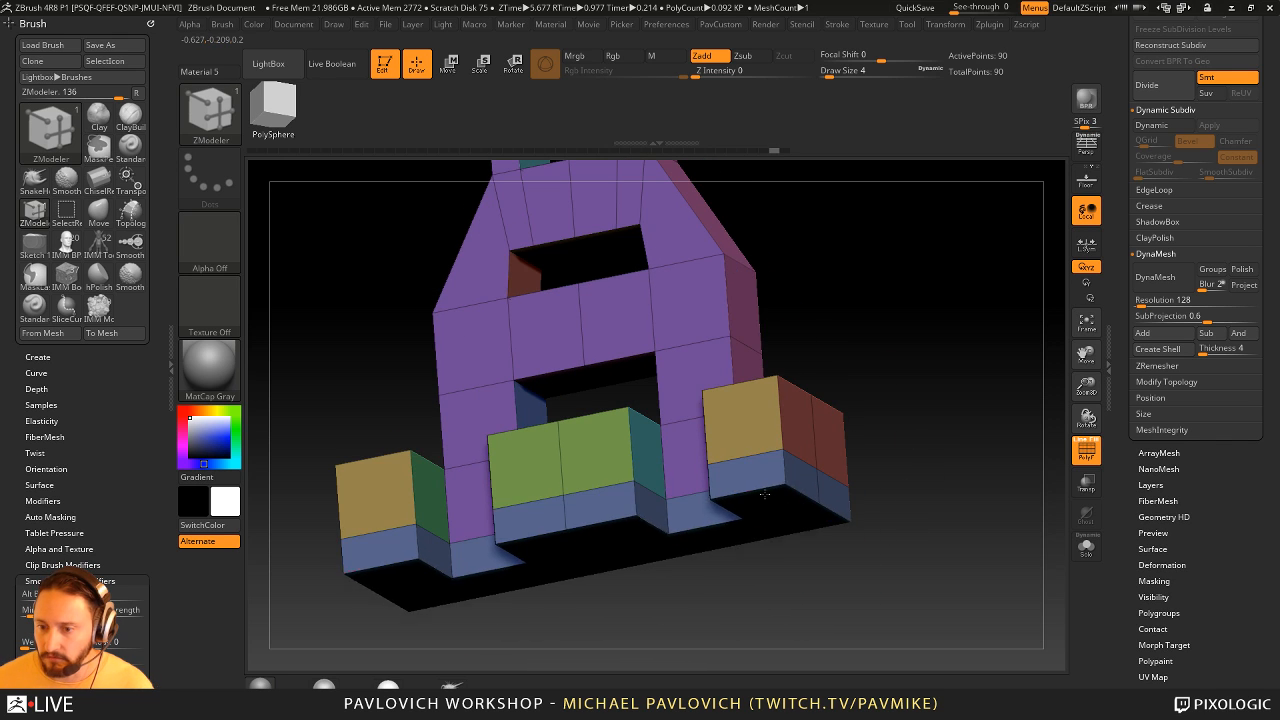
{"action": "key", "text": "ctrl+z"}
{"action": "left_click_drag", "start_coordinate": [882, 540], "coordinate": [933, 345]}
{"action": "left_click_drag", "start_coordinate": [803, 421], "coordinate": [765, 507], "text": "alt"}
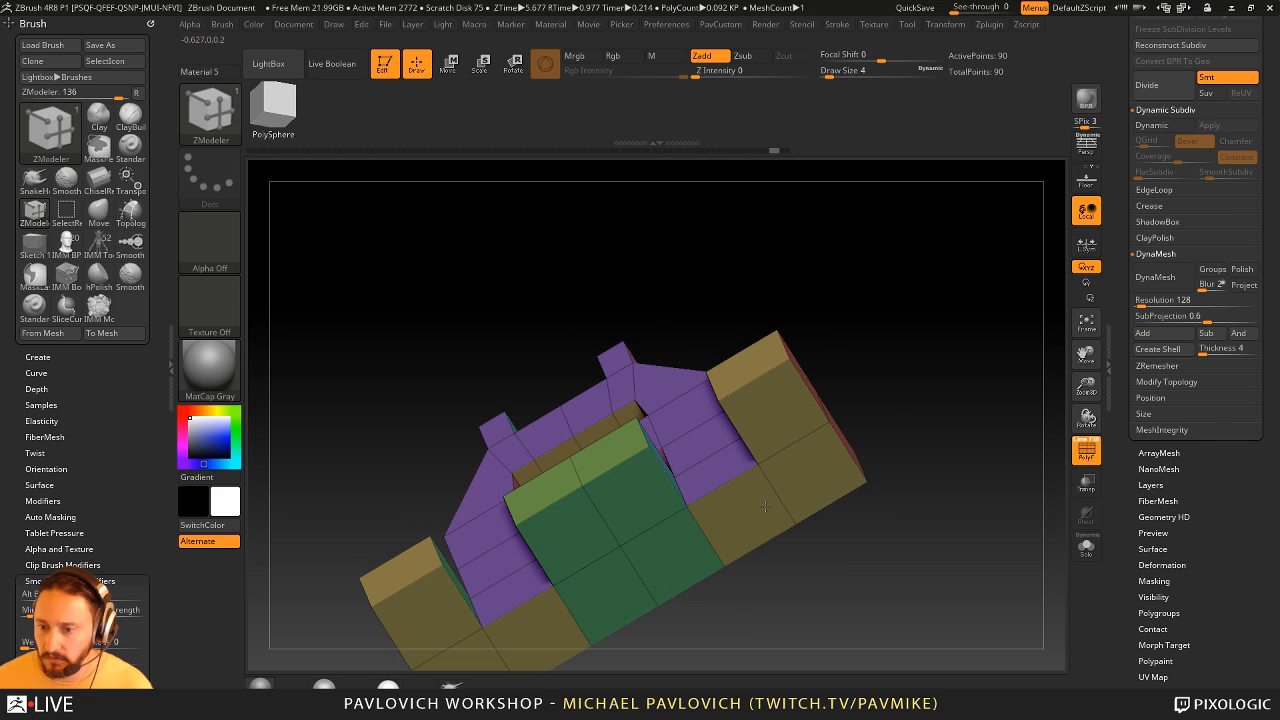
{"action": "left_click_drag", "start_coordinate": [902, 380], "coordinate": [789, 423]}
{"action": "left_click_drag", "start_coordinate": [789, 426], "coordinate": [794, 464]}
{"action": "key", "text": "ctrl+z"}
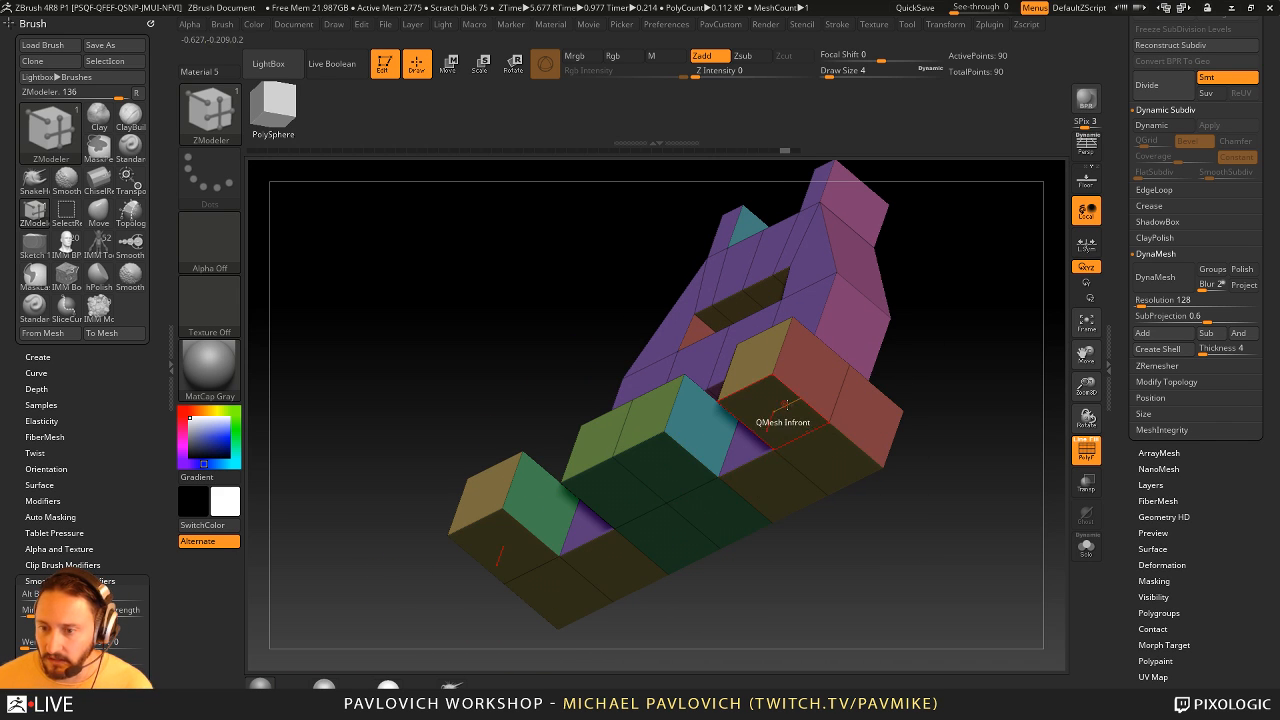
- Try a different QMesh target for extruding the underside faces of the side blocks
{"action": "key", "text": "space"}
{"action": "left_click", "coordinate": [767, 417]}
{"action": "left_click_drag", "start_coordinate": [769, 422], "coordinate": [773, 480]}
{"action": "key", "text": "ctrl+z"}
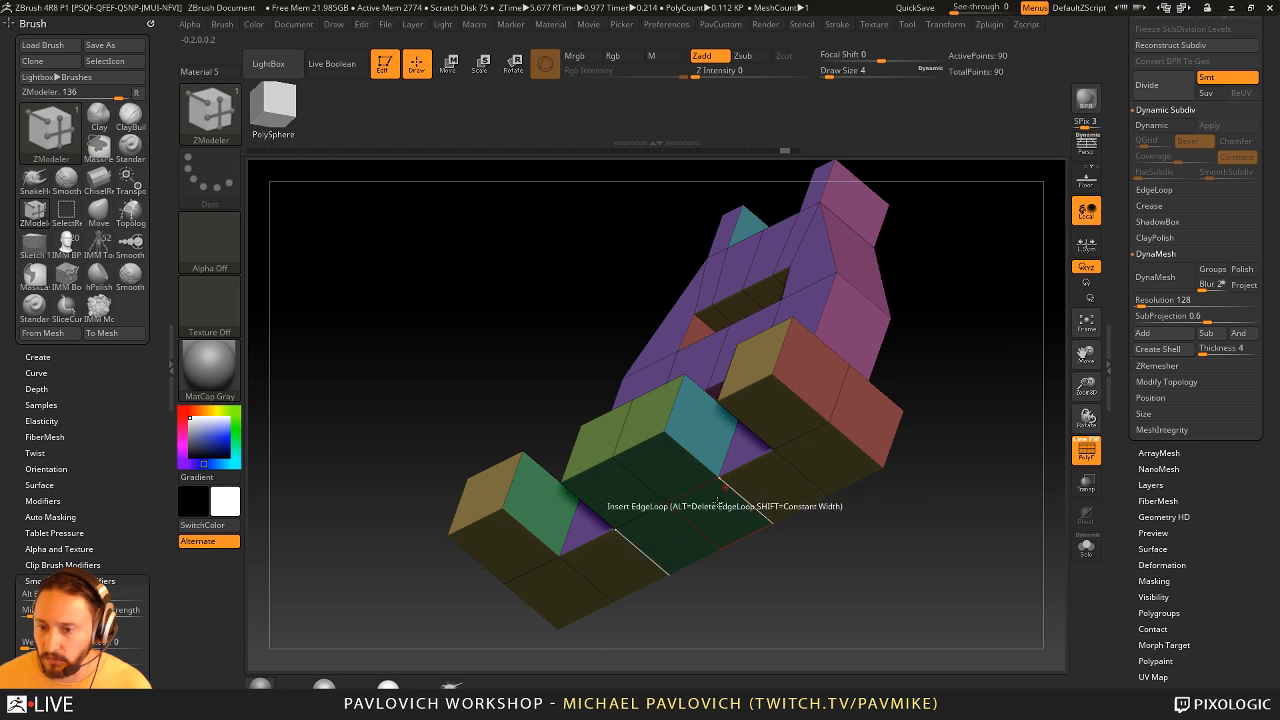
{"action": "key", "text": "space"}
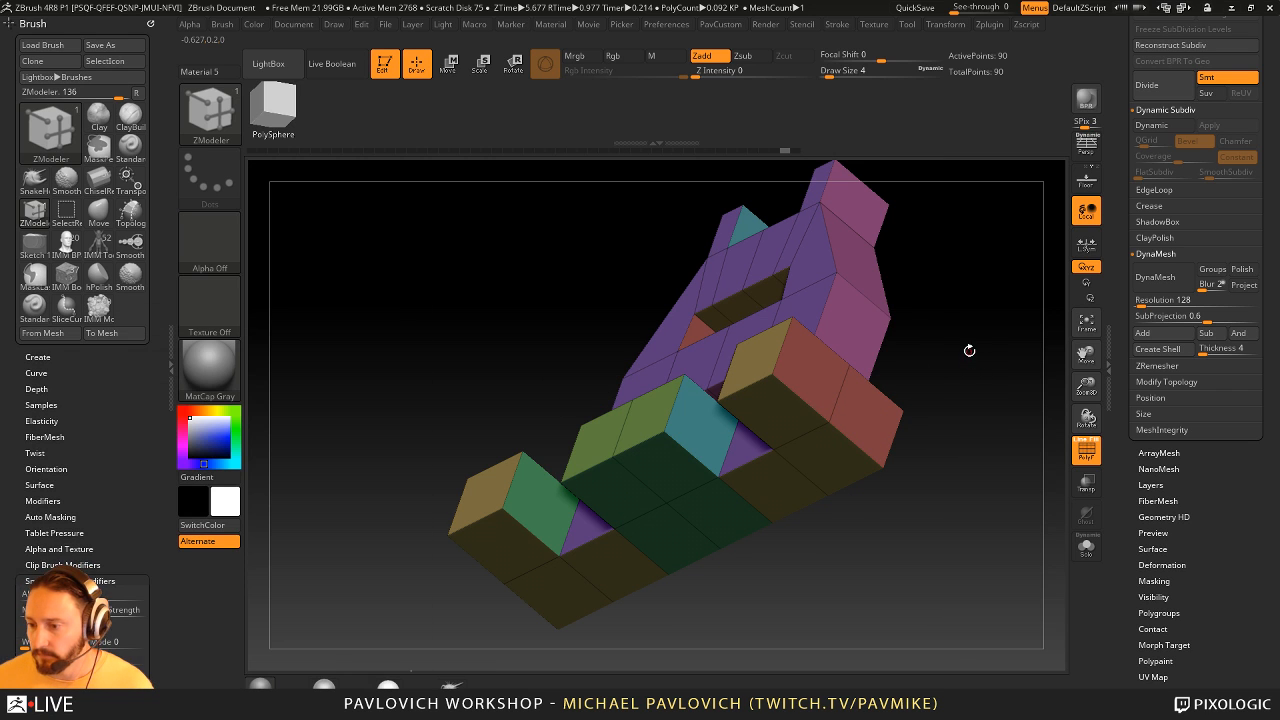
- Switch the active tool to the ZBFemaleTechsuit005 figure and frame its torso and arm
{"action": "left_click_drag", "start_coordinate": [969, 351], "coordinate": [960, 429]}
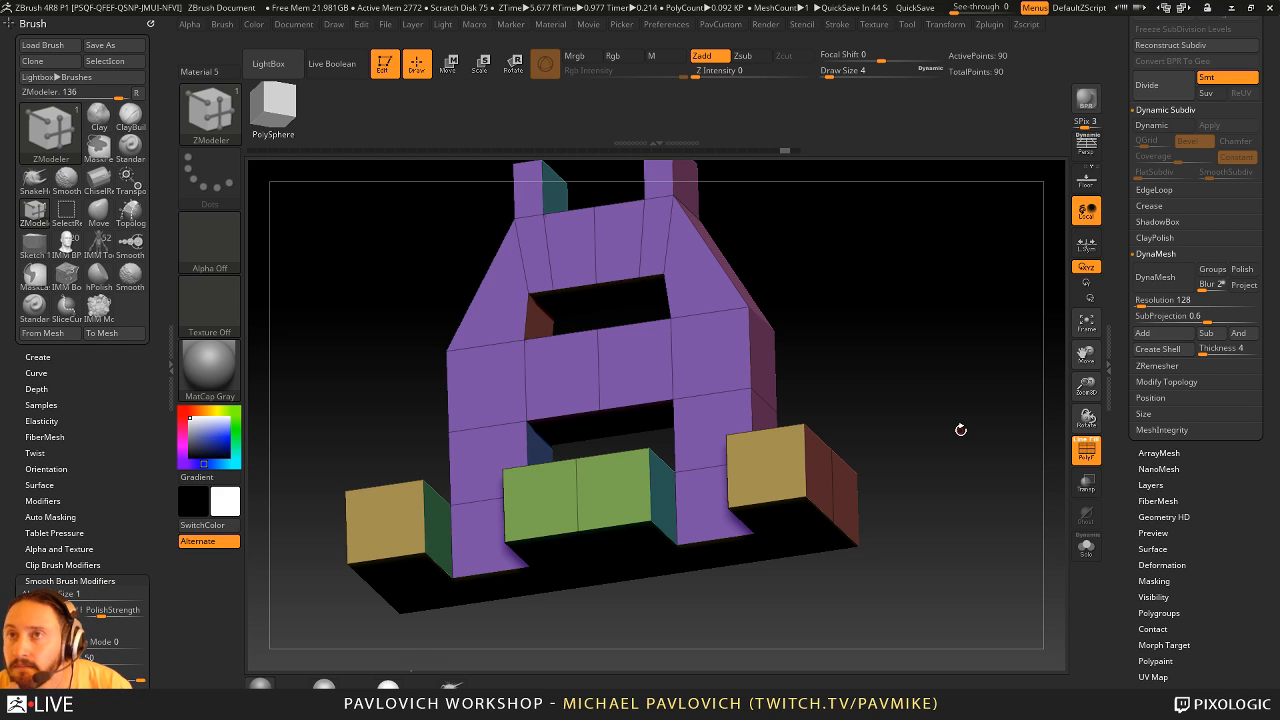
{"action": "left_click_drag", "start_coordinate": [895, 241], "coordinate": [993, 390], "text": "shift"}
{"action": "left_click_drag", "start_coordinate": [1122, 361], "coordinate": [1119, 600]}
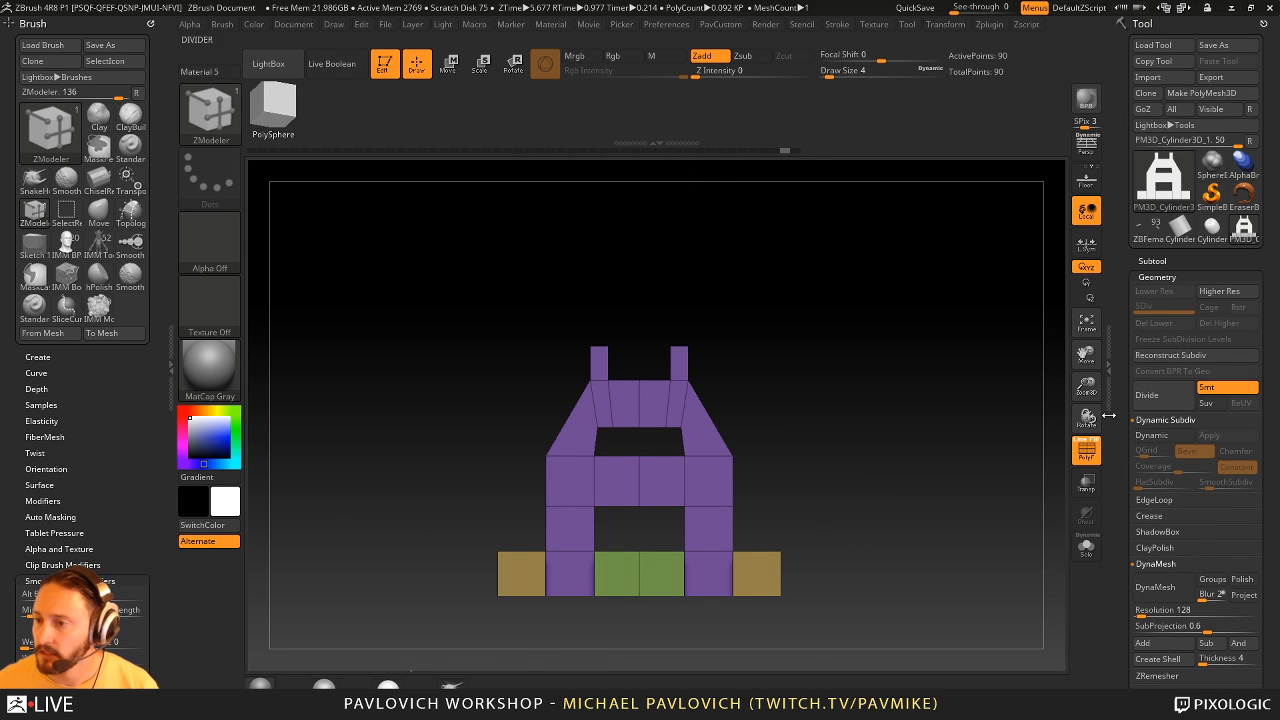
{"action": "left_click", "coordinate": [1149, 230]}
{"action": "left_click_drag", "start_coordinate": [934, 416], "coordinate": [986, 306]}
{"action": "mouse_move", "coordinate": [897, 440]}
{"action": "left_mouse_down", "text": "alt"}
{"action": "mouse_move", "coordinate": [1051, 274]}
{"action": "mouse_move", "coordinate": [1014, 442]}
{"action": "mouse_move", "coordinate": [1006, 560]}
{"action": "left_mouse_up", "text": "alt"}
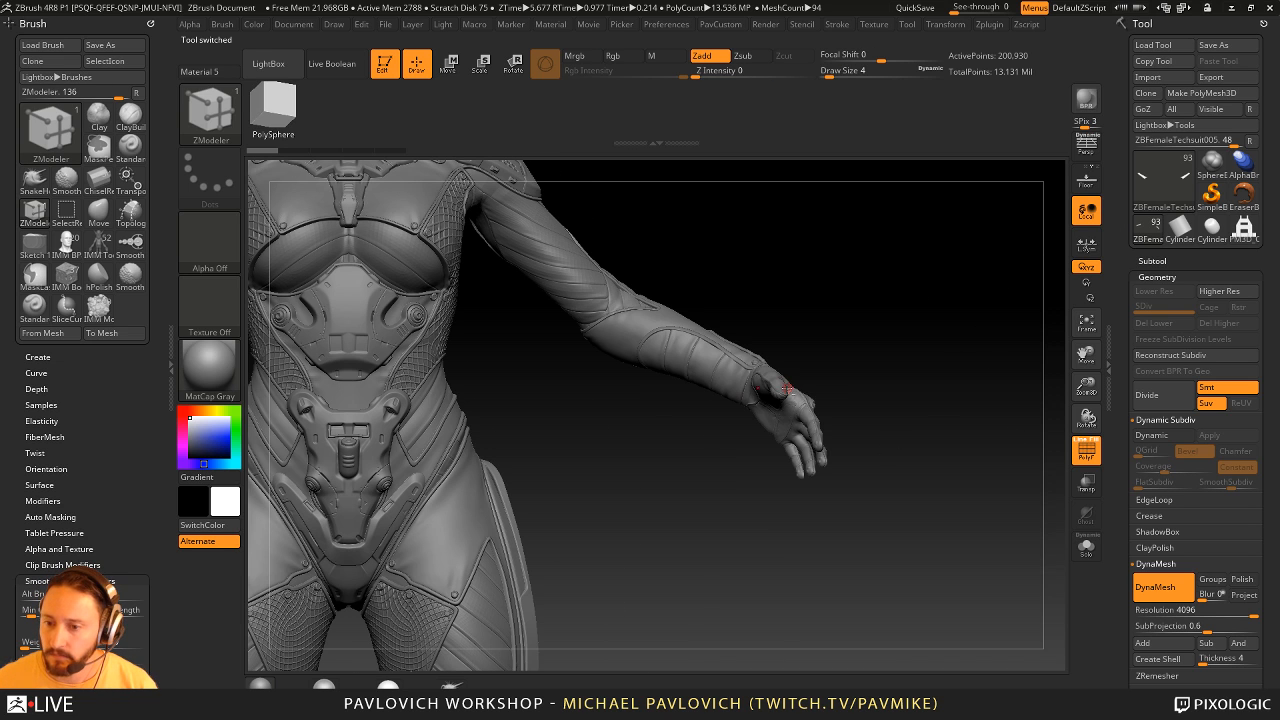
- Switch to the Standard brush, make the ZBFemale_TechSuitDetails subtool active and turn off the polyframe display
{"action": "key", "text": "b"}
{"action": "key", "text": "s"}
{"action": "key", "text": "t"}
{"action": "left_click", "coordinate": [788, 388], "text": "alt"}
{"action": "left_click_drag", "start_coordinate": [865, 293], "coordinate": [826, 358], "text": "alt"}
{"action": "left_click", "coordinate": [831, 378], "text": "alt"}
{"action": "left_click", "coordinate": [1087, 447]}
{"action": "left_click", "coordinate": [869, 399], "text": "alt"}
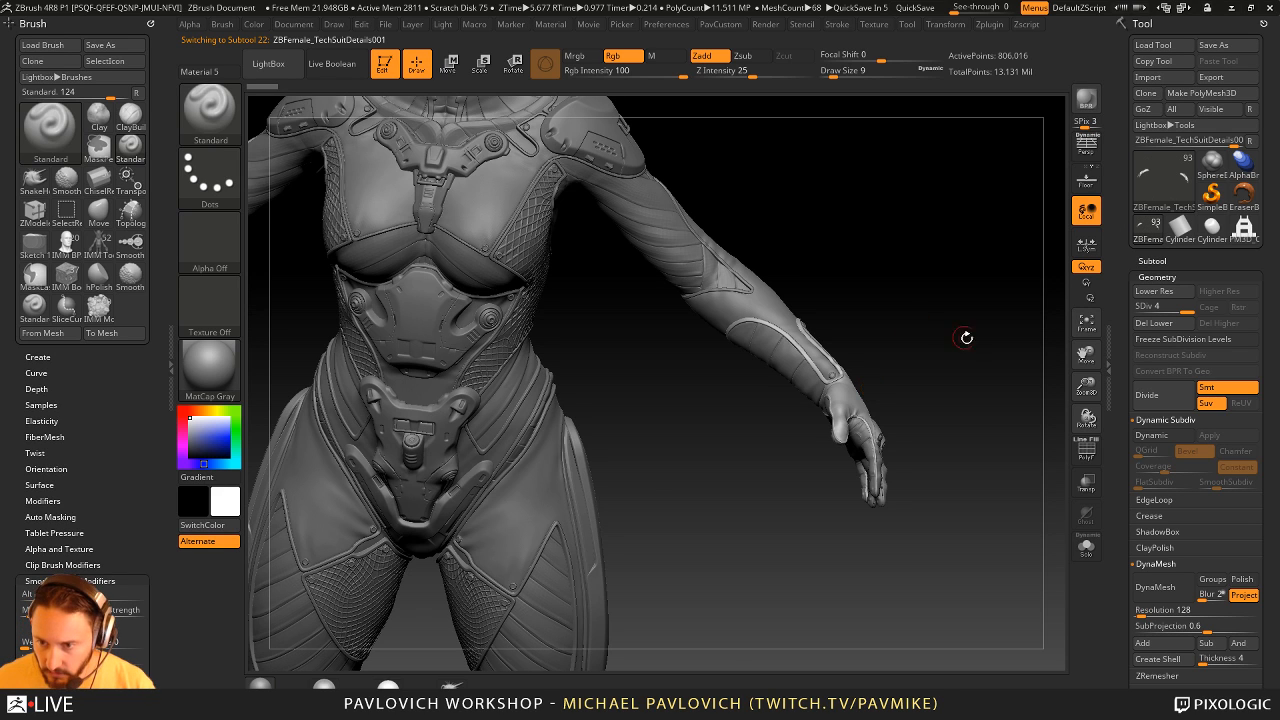
- Select the small chest rivets' subtool and isolate it with its NanoMesh placement polygons shown
{"action": "left_click_drag", "start_coordinate": [966, 338], "coordinate": [926, 325], "text": "alt"}
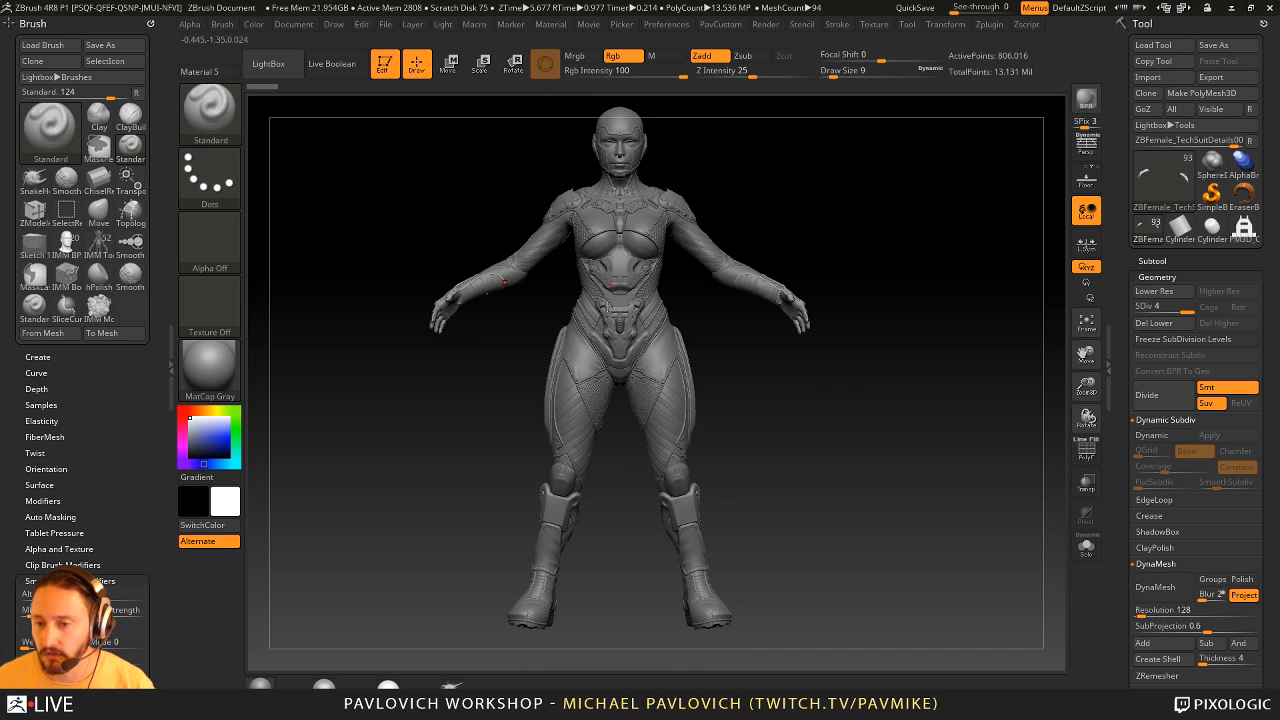
{"action": "left_click_drag", "start_coordinate": [856, 197], "coordinate": [804, 308], "text": "alt"}
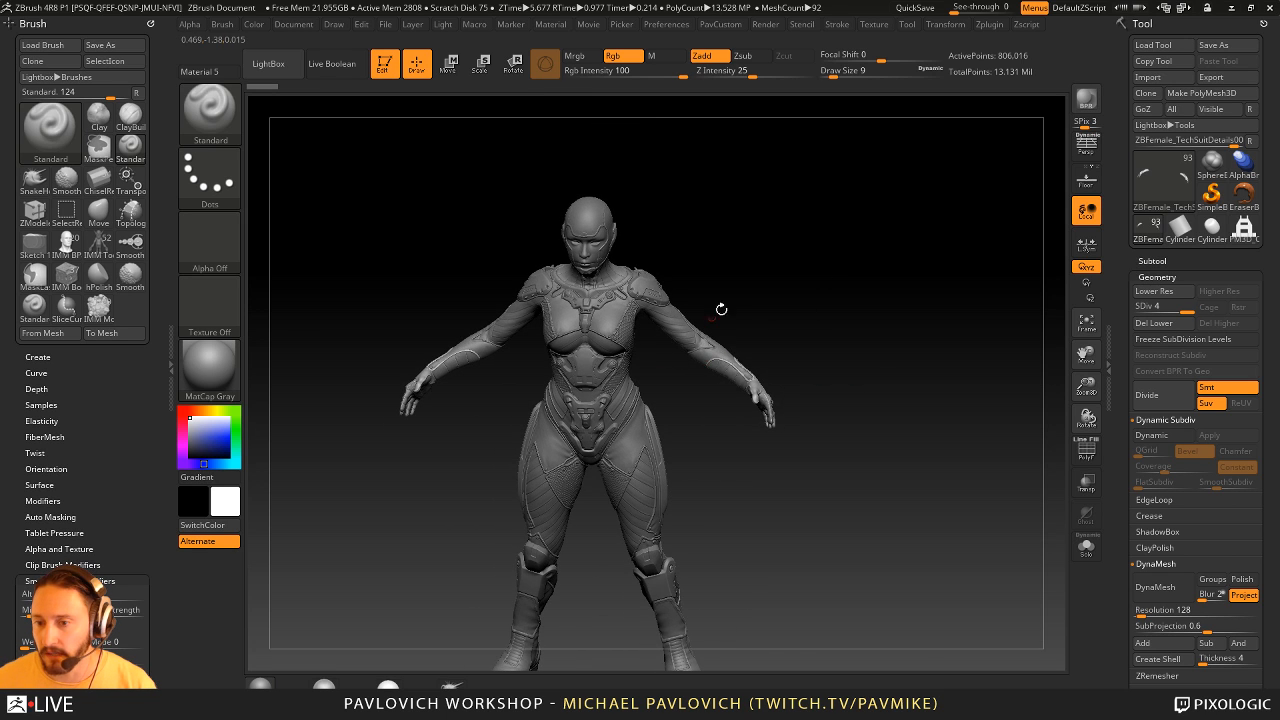
{"action": "left_click_drag", "start_coordinate": [721, 309], "coordinate": [740, 365]}
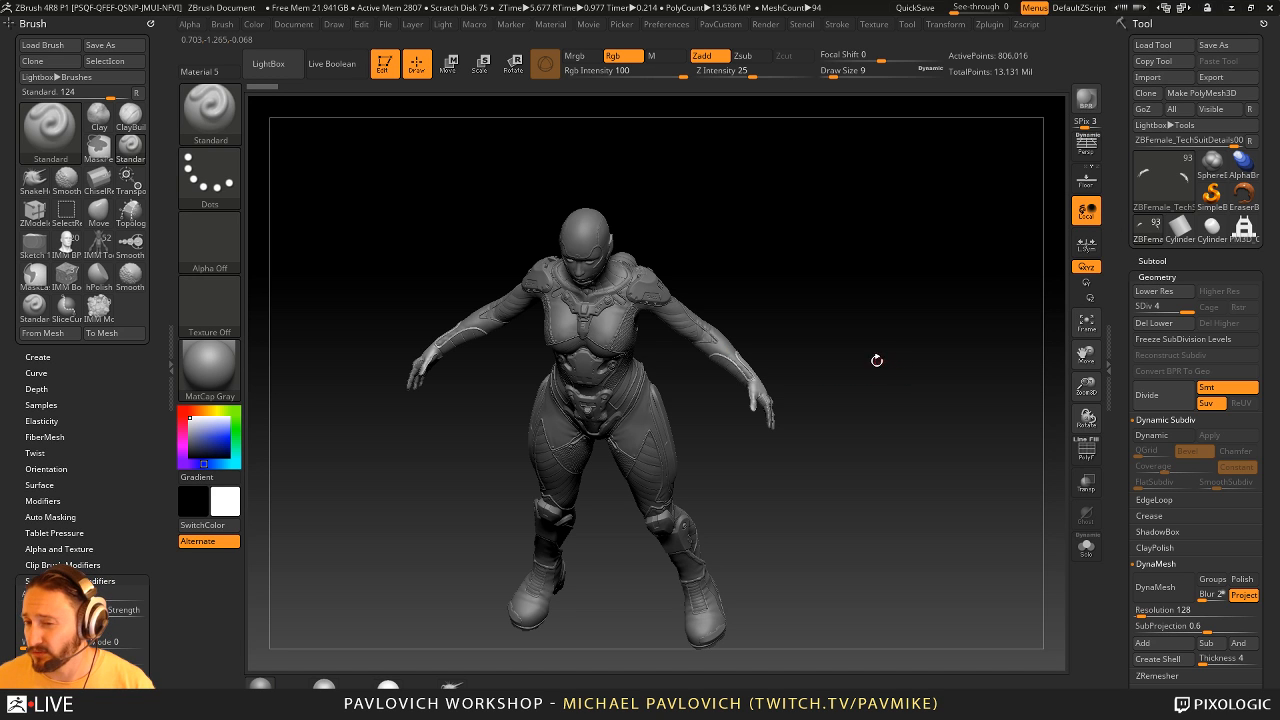
{"action": "left_click_drag", "start_coordinate": [841, 293], "coordinate": [891, 397], "text": "alt"}
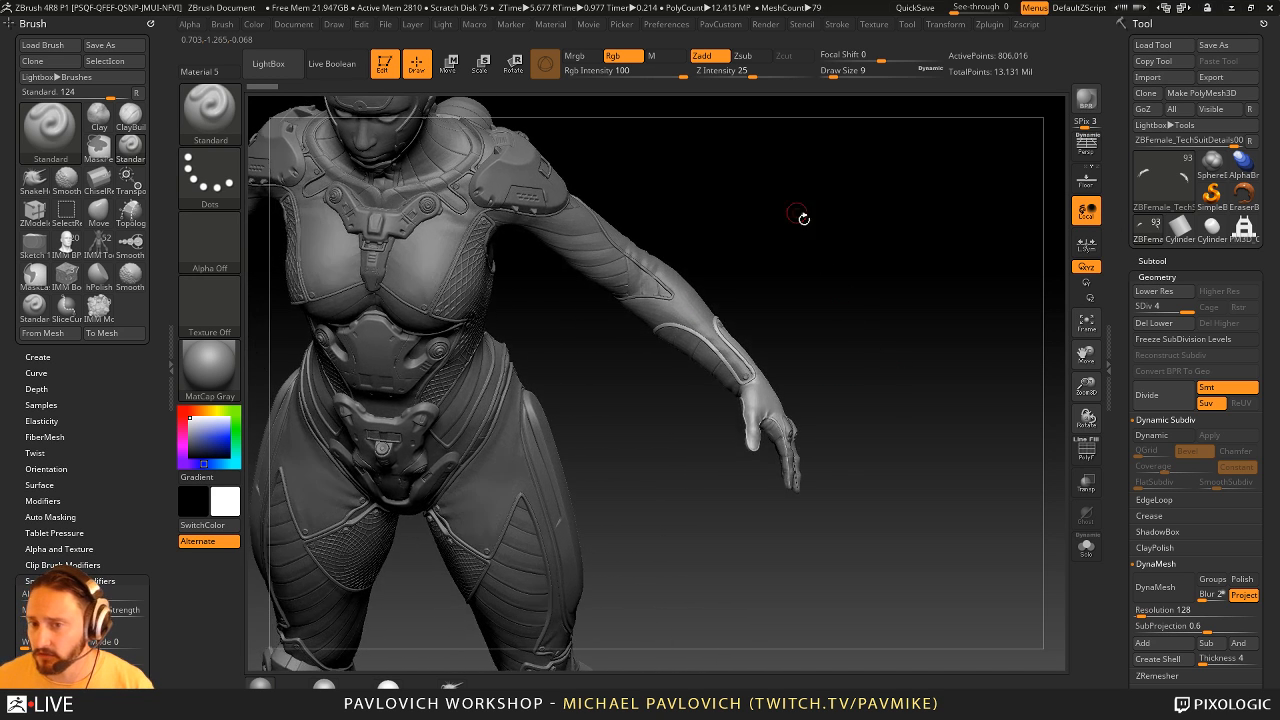
{"action": "left_click_drag", "start_coordinate": [797, 213], "coordinate": [1215, 338], "text": "alt"}
{"action": "left_click", "coordinate": [460, 511], "text": "alt"}
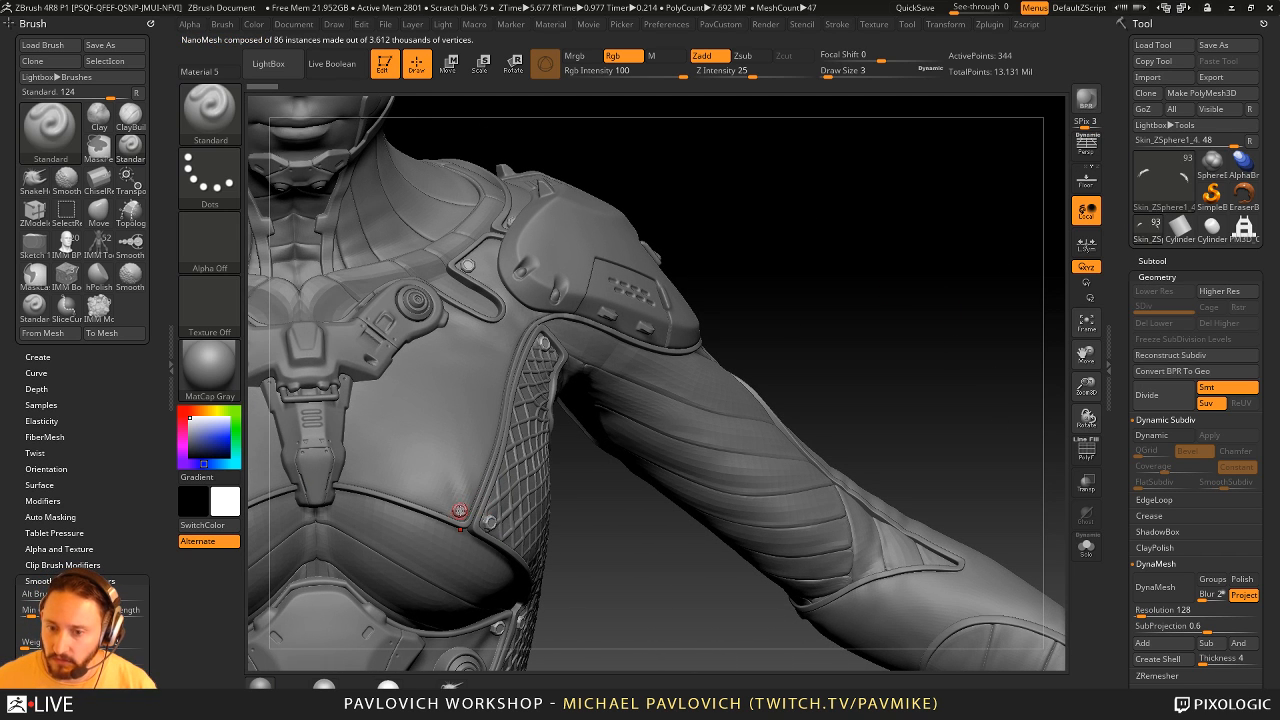
{"action": "left_click", "coordinate": [1169, 278], "text": "shift"}
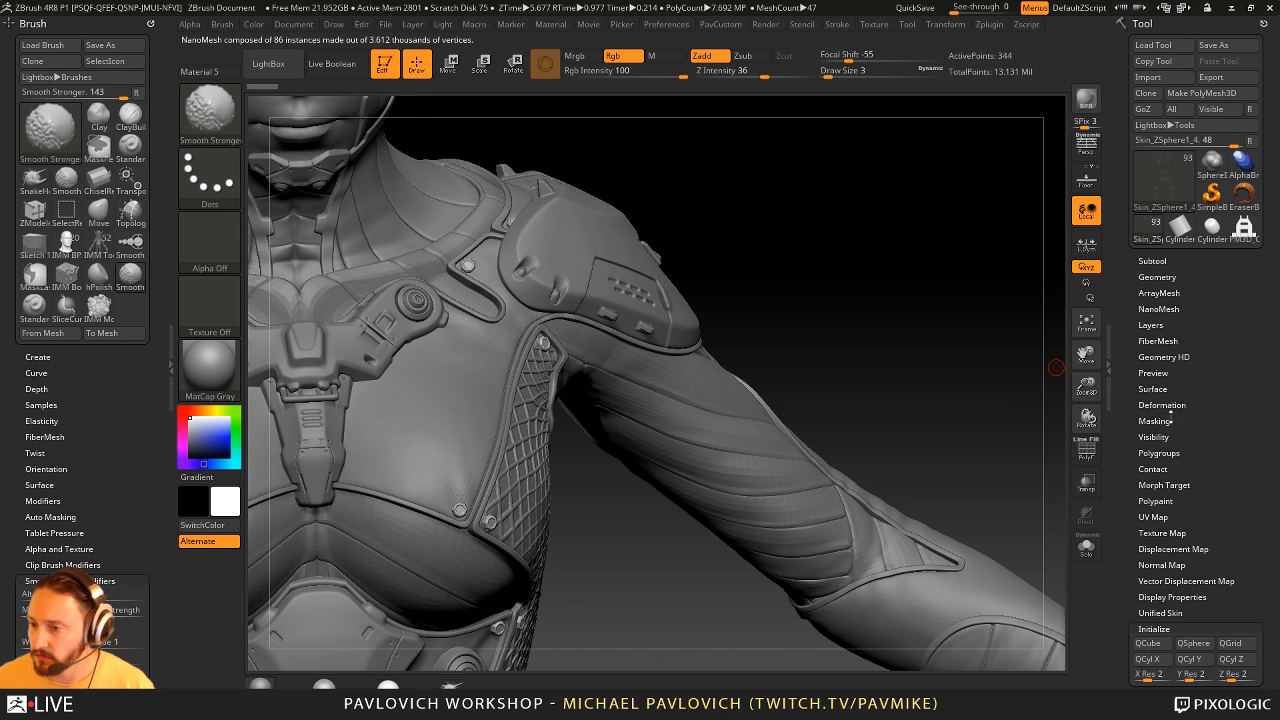
{"action": "left_click", "coordinate": [1166, 310]}
{"action": "left_click", "coordinate": [1164, 419]}
{"action": "left_click_drag", "start_coordinate": [841, 276], "coordinate": [954, 259], "text": "alt"}
{"action": "left_click", "coordinate": [1086, 546]}
{"action": "left_click_drag", "start_coordinate": [923, 357], "coordinate": [1063, 366]}
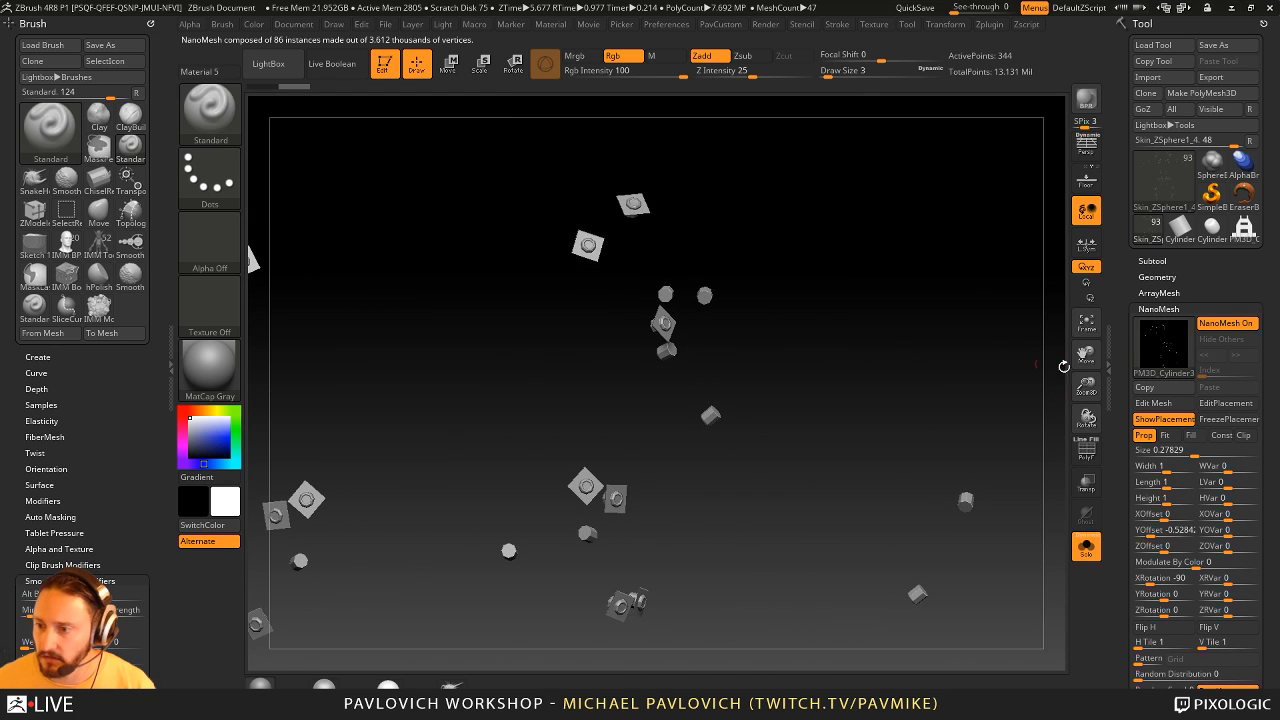
- Turn the rivets' NanoMesh off and back on with polyframe enabled to examine the bare placement polygons
{"action": "left_click", "coordinate": [1226, 323]}
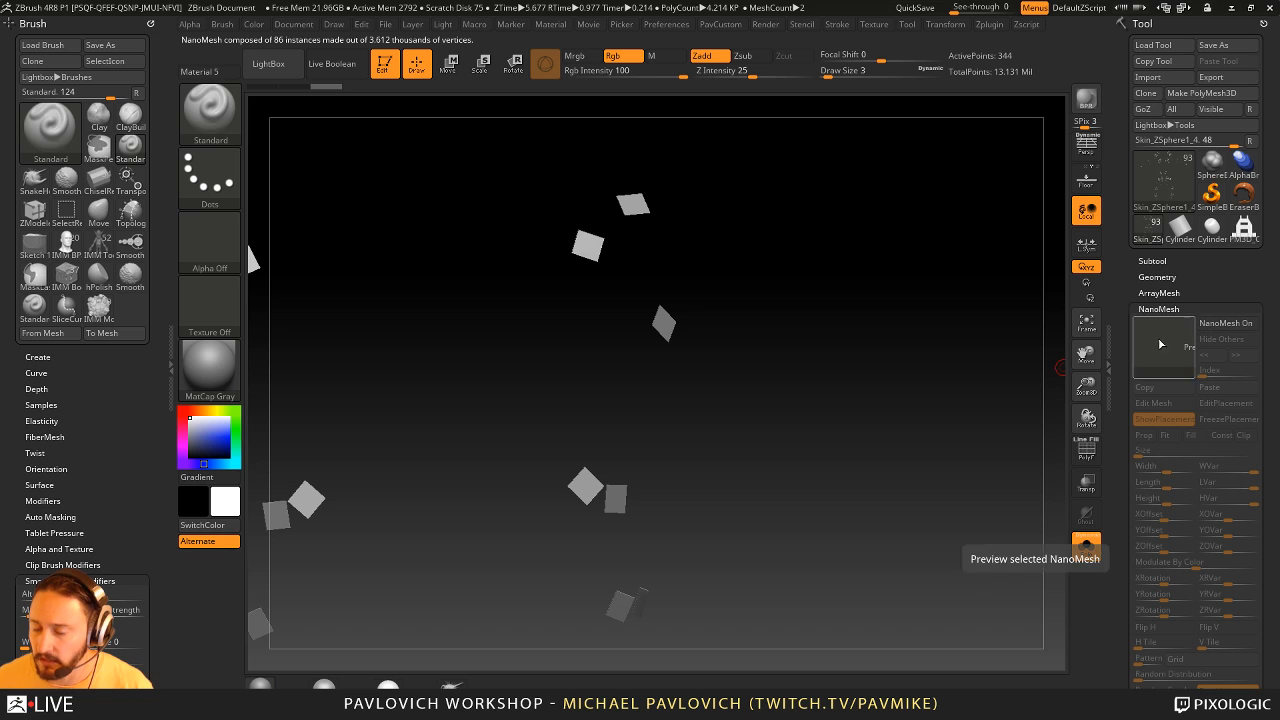
{"action": "left_click", "coordinate": [1086, 450]}
{"action": "mouse_move", "coordinate": [951, 342]}
{"action": "left_mouse_down"}
{"action": "mouse_move", "coordinate": [869, 337]}
{"action": "mouse_move", "coordinate": [951, 356]}
{"action": "mouse_move", "coordinate": [917, 306]}
{"action": "mouse_move", "coordinate": [920, 380]}
{"action": "mouse_move", "coordinate": [884, 362]}
{"action": "mouse_move", "coordinate": [935, 344]}
{"action": "left_mouse_up"}
{"action": "left_click", "coordinate": [1216, 327]}
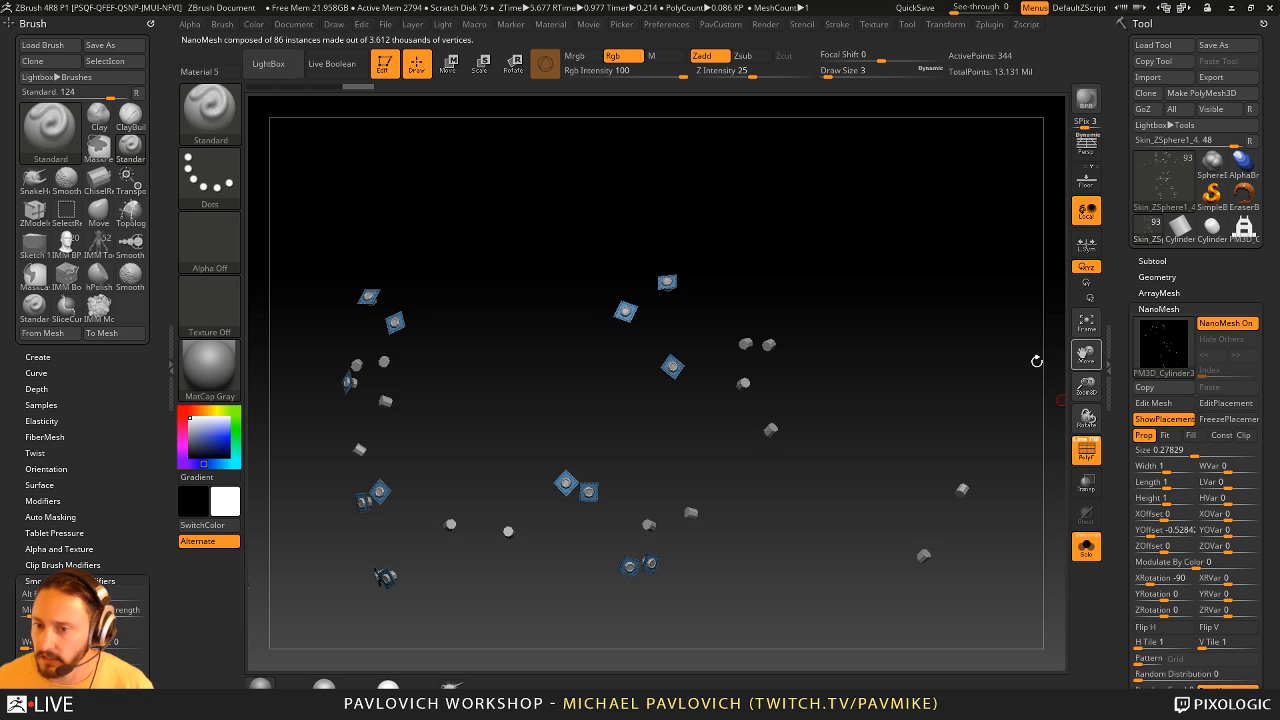
{"action": "left_click_drag", "start_coordinate": [1037, 361], "coordinate": [1076, 371]}
- Hide the NanoMesh placement polygons and show the rivets together with the whole figure
{"action": "left_click", "coordinate": [1161, 420]}
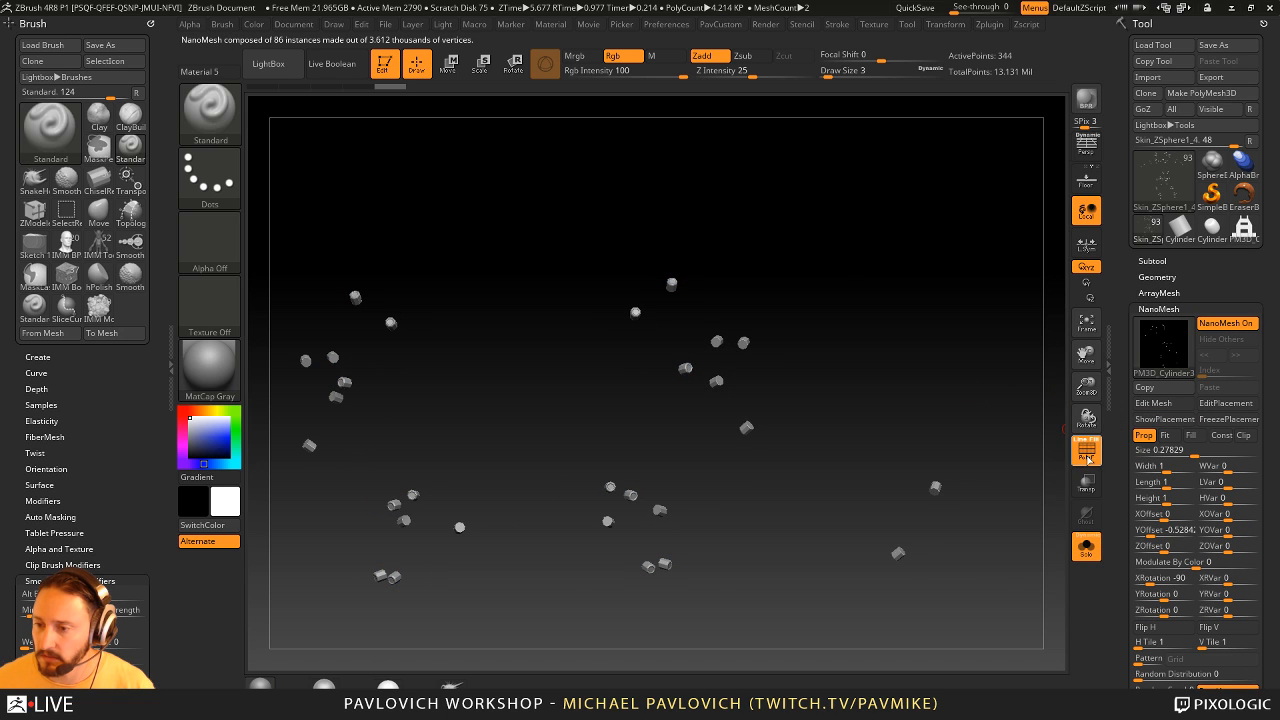
{"action": "left_click", "coordinate": [1087, 545]}
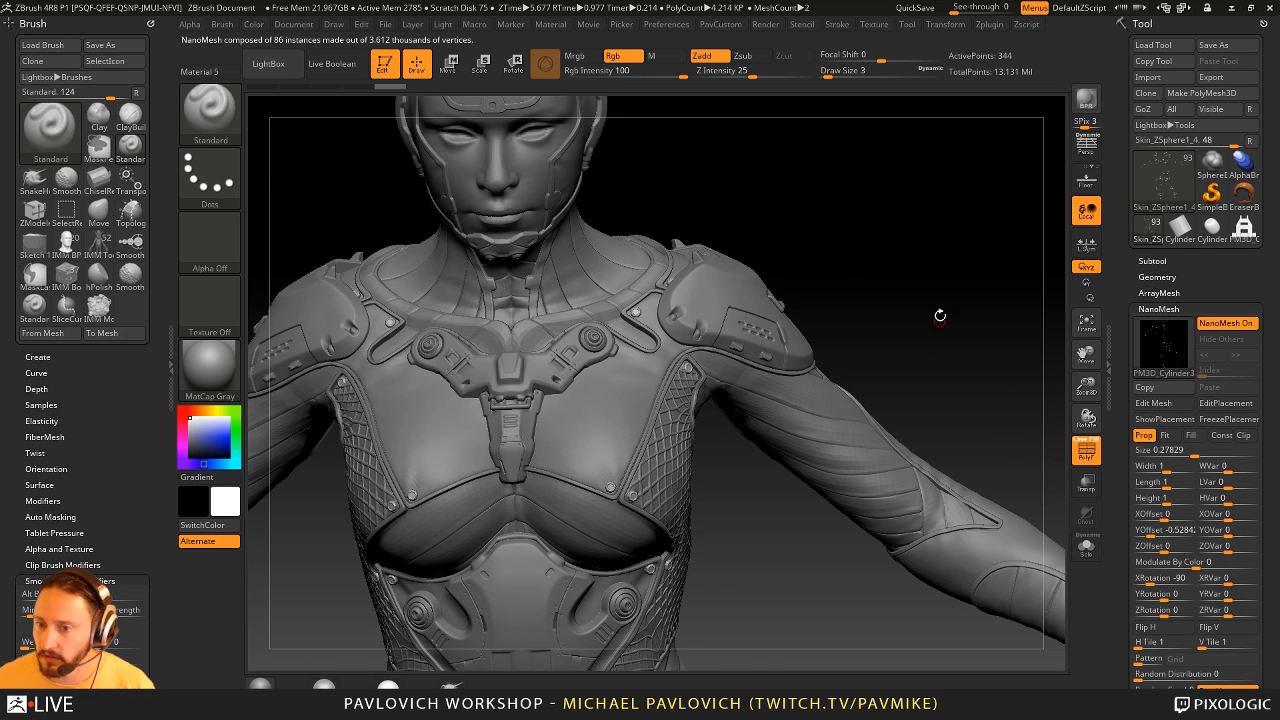
{"action": "left_click_drag", "start_coordinate": [1045, 303], "coordinate": [920, 308]}
- Select the IMM Clothing Hardware brush and choose its Eyelet Type02 H insert mesh
{"action": "key", "text": "b"}
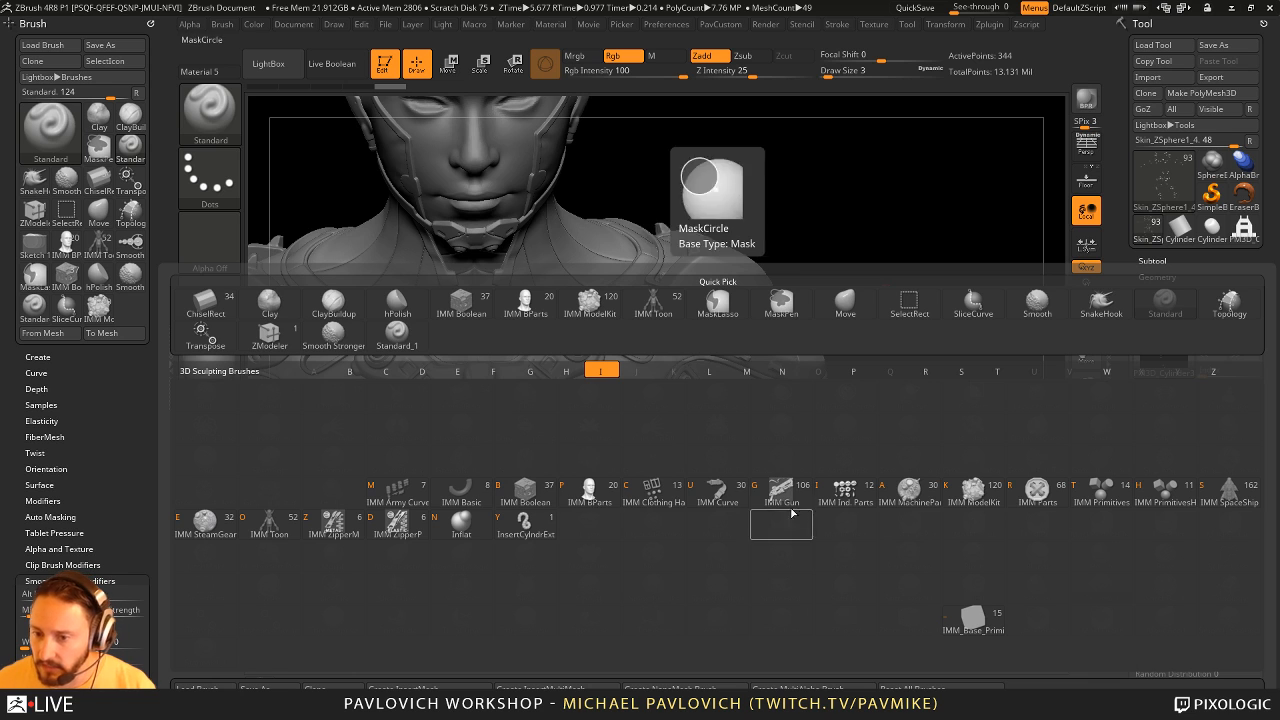
{"action": "key", "text": "c"}
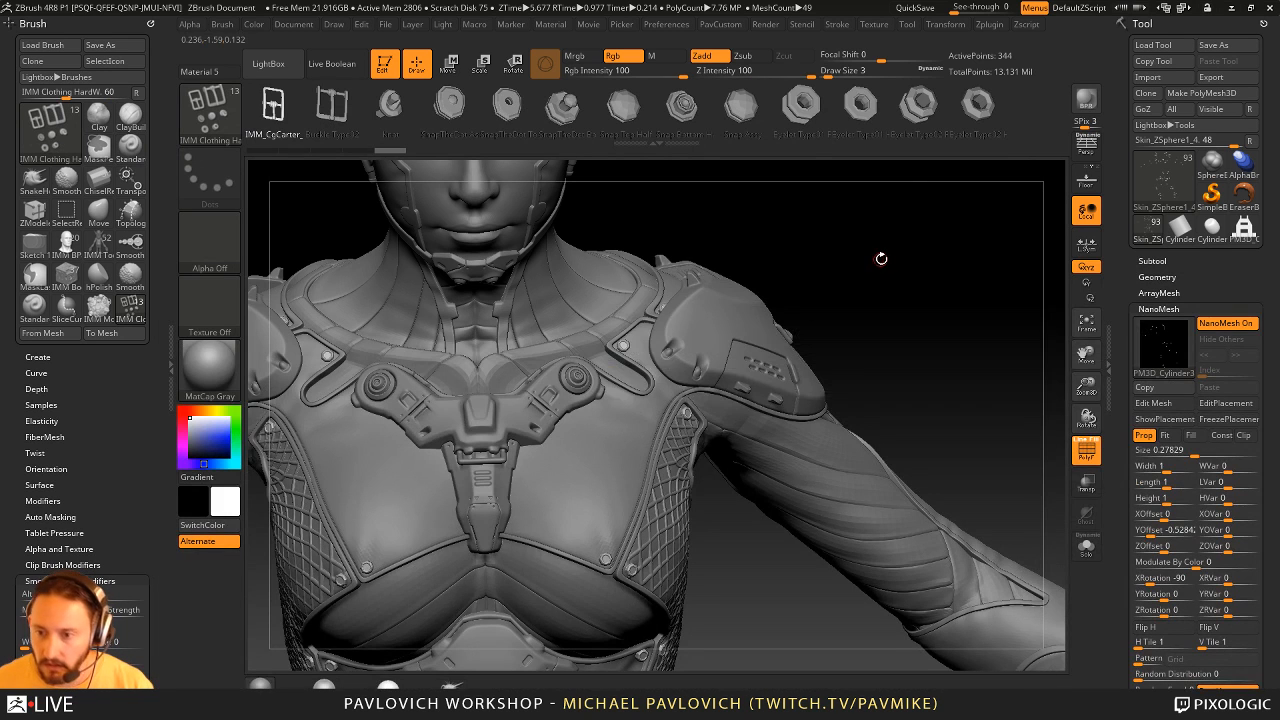
{"action": "key", "text": "m"}
{"action": "left_click", "coordinate": [915, 366]}
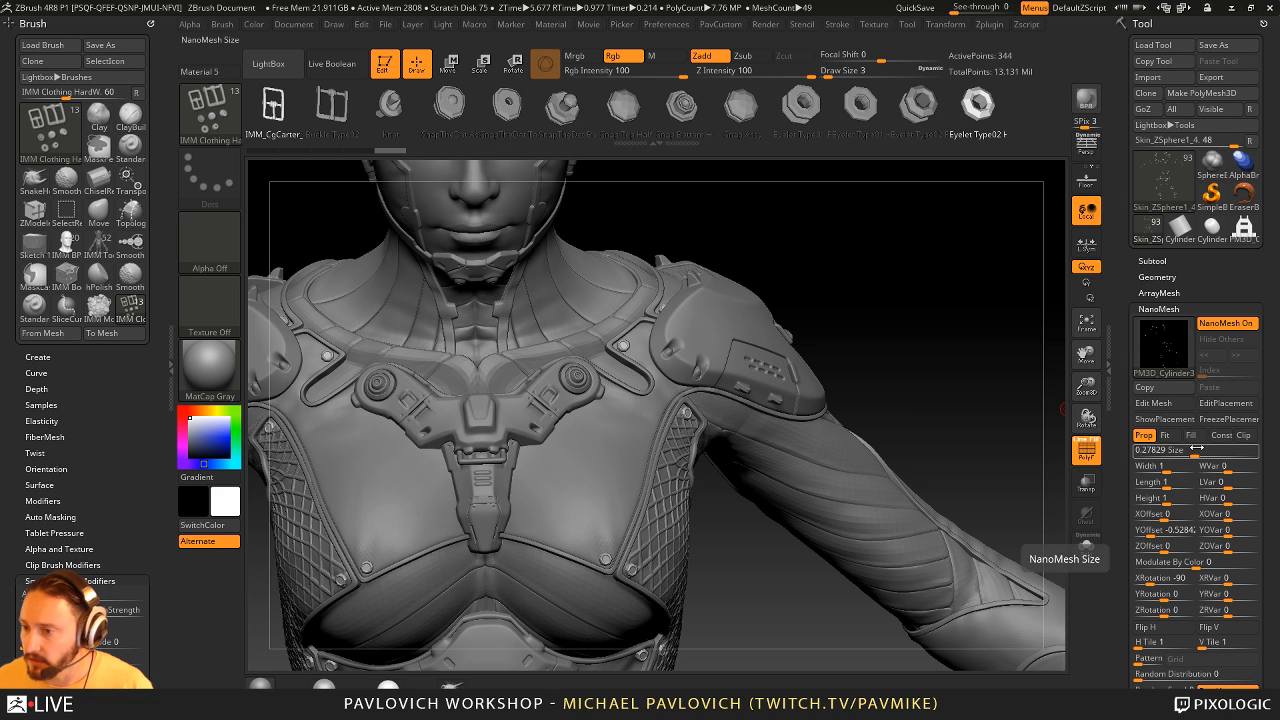
- Open the NanoMesh source cylinder in Edit Mesh, inspect it in isolation and leave the mesh editing mode
{"action": "left_click_drag", "start_coordinate": [1121, 418], "coordinate": [1121, 365]}
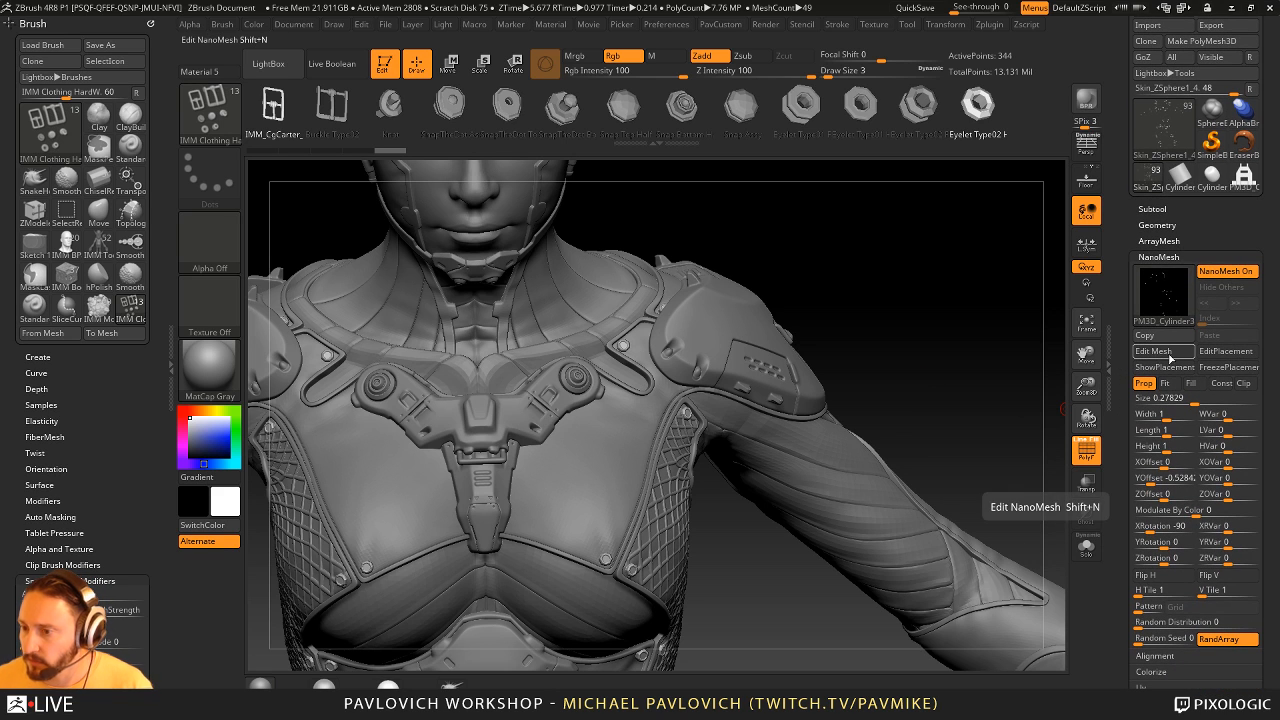
{"action": "left_click", "coordinate": [1154, 351]}
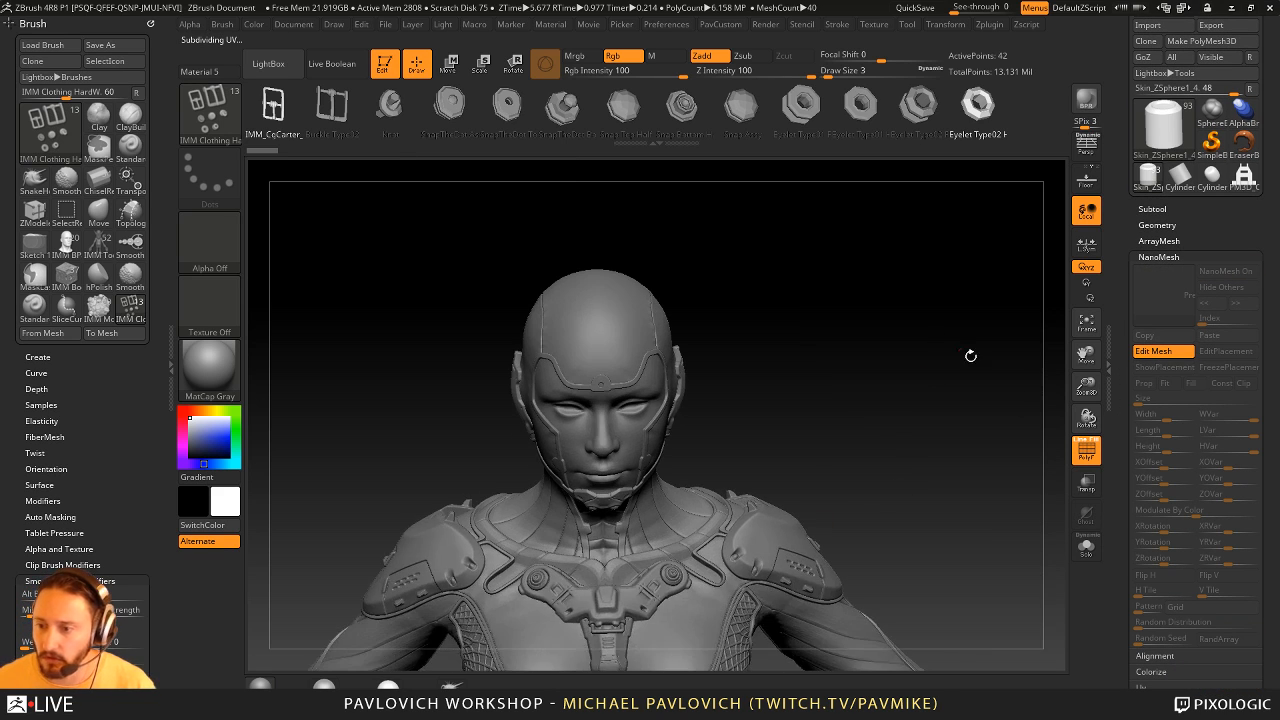
{"action": "left_click", "coordinate": [1087, 557]}
{"action": "left_click_drag", "start_coordinate": [843, 420], "coordinate": [778, 453]}
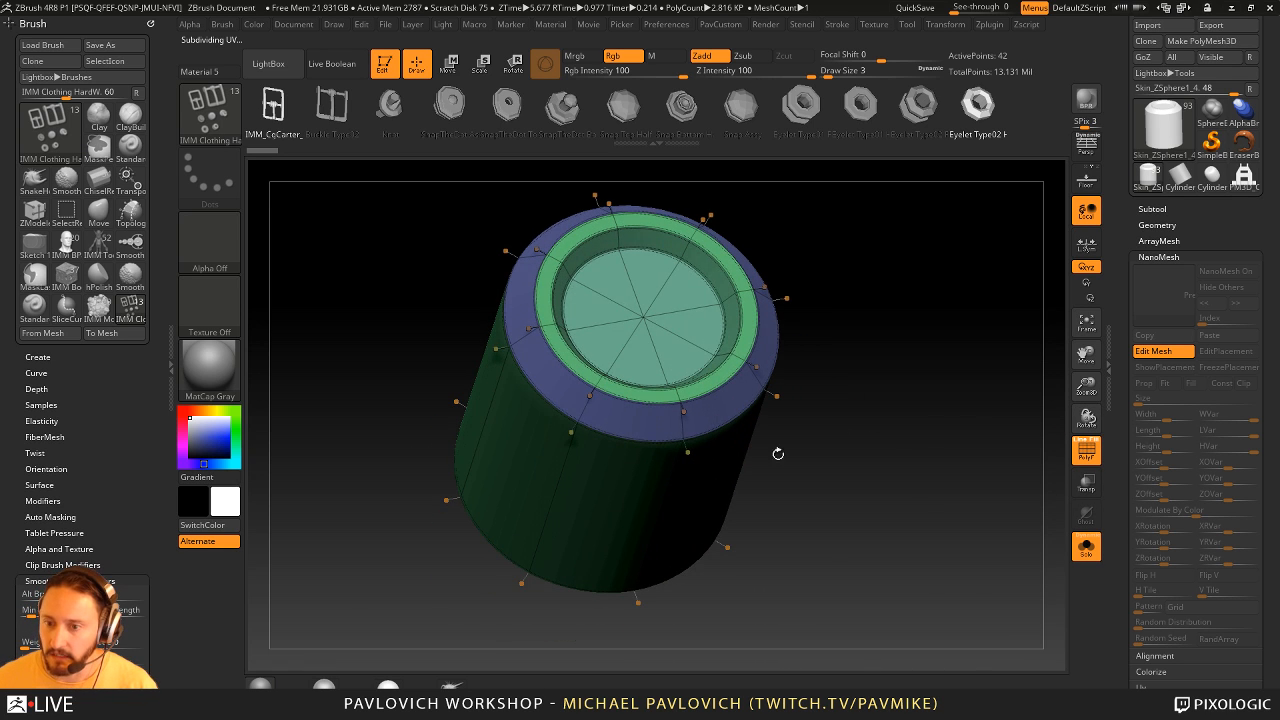
{"action": "left_click", "coordinate": [1165, 352]}
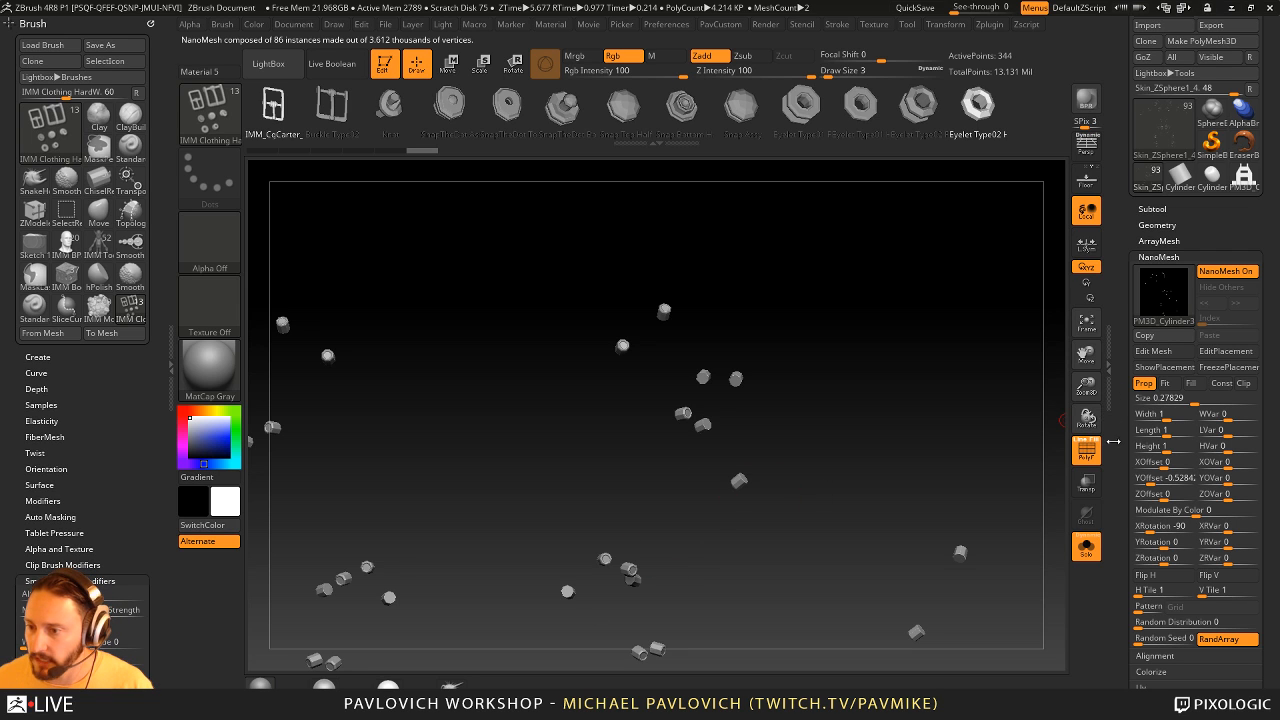
- Replace the NanoMesh rivets with the eyelet from the current brush and show the whole figure again
{"action": "left_click_drag", "start_coordinate": [1124, 451], "coordinate": [1118, 371]}
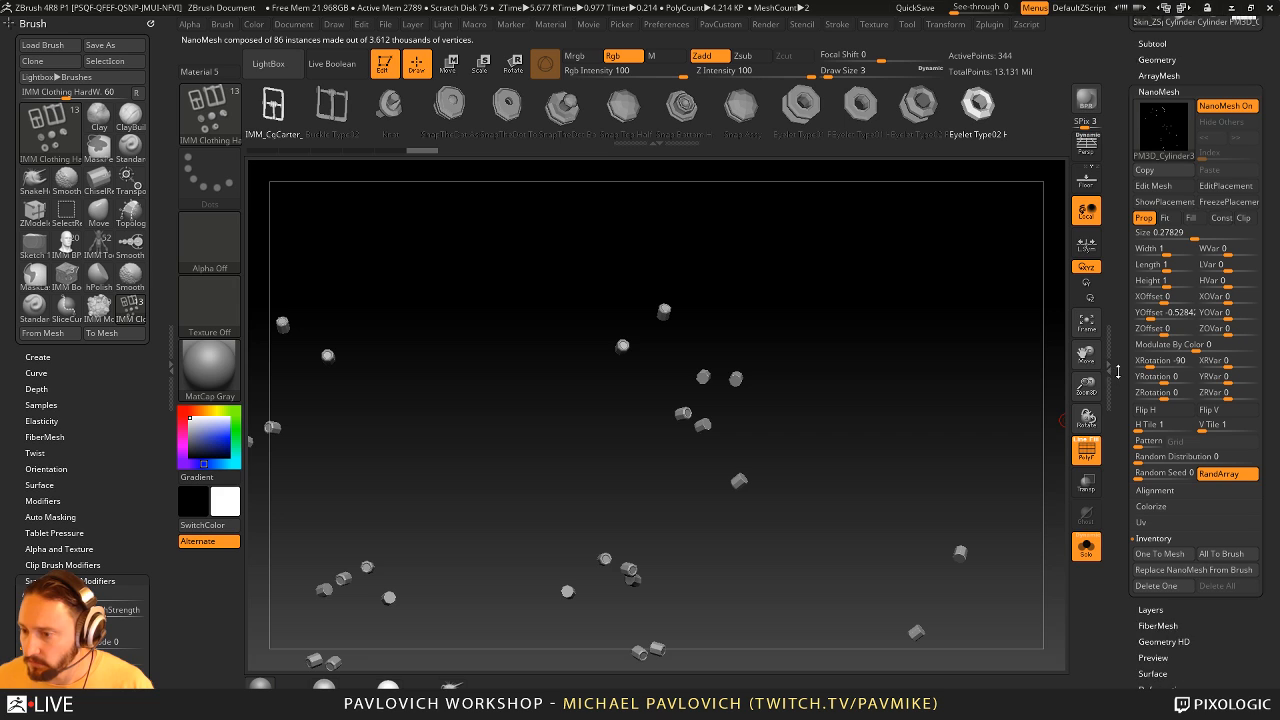
{"action": "left_click", "coordinate": [1192, 570]}
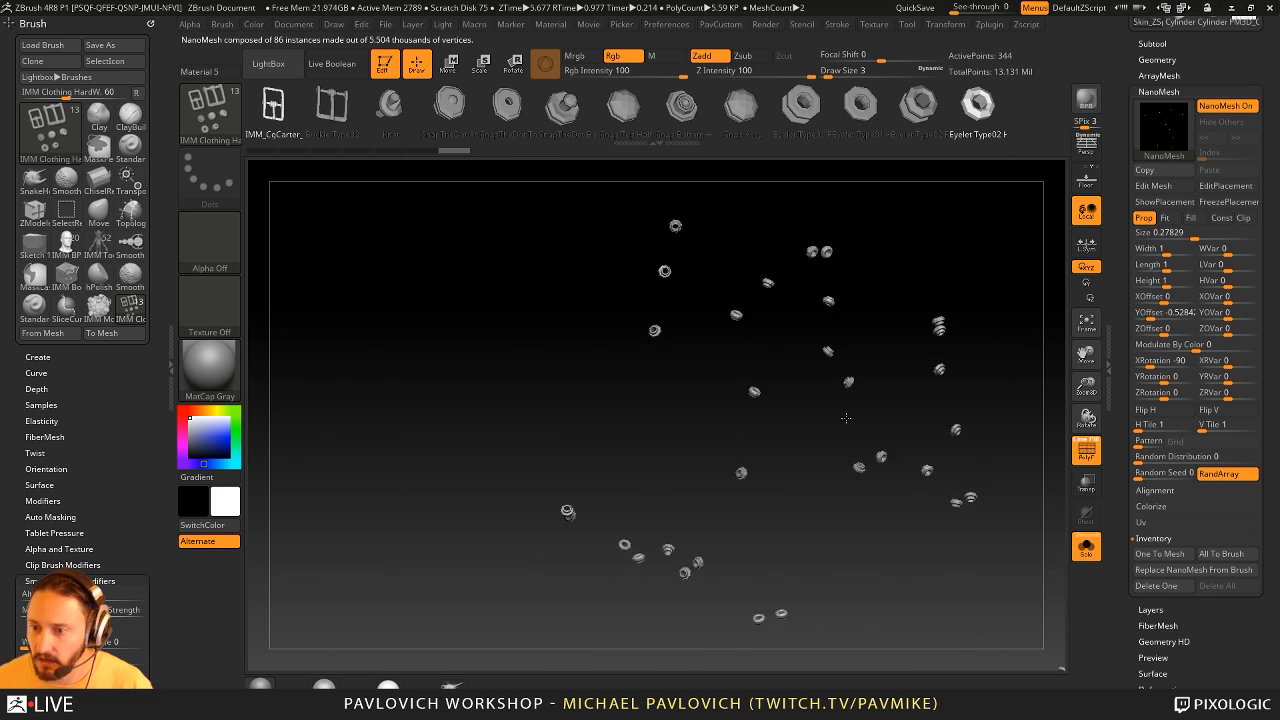
{"action": "left_click_drag", "start_coordinate": [846, 418], "coordinate": [887, 400]}
{"action": "left_click", "coordinate": [1083, 544]}
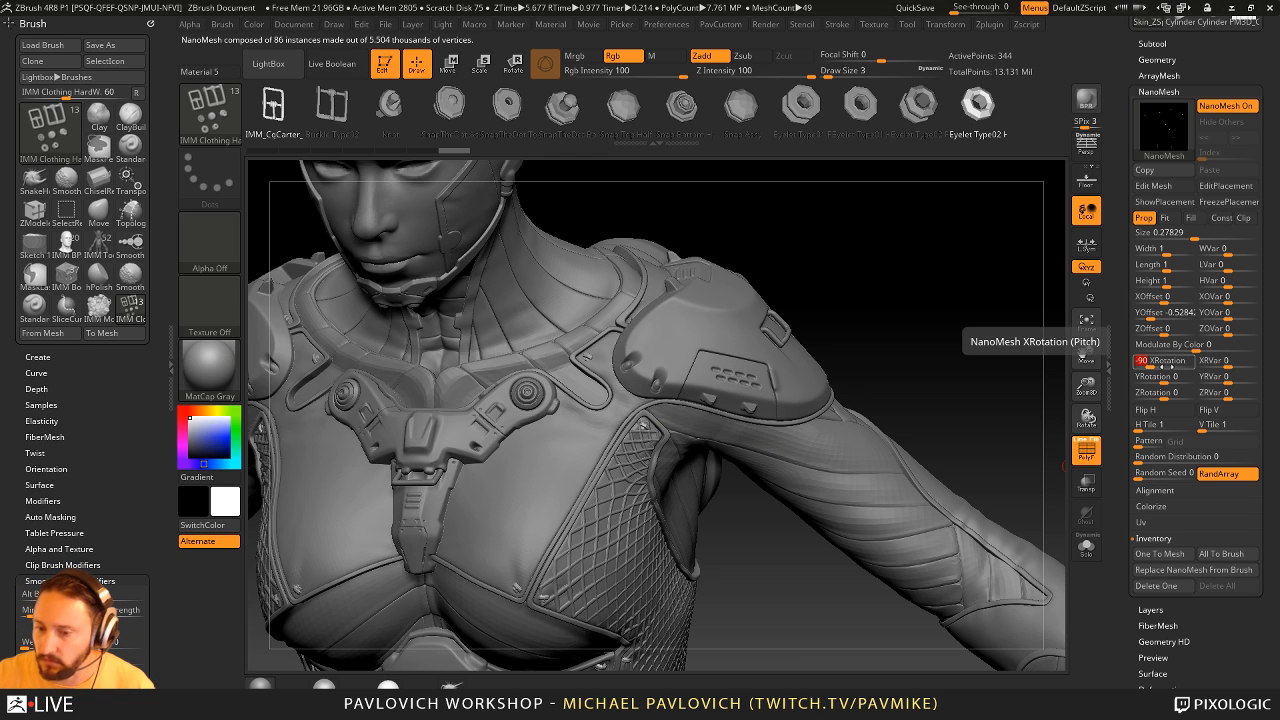
- Set the NanoMesh XRotation of the eyelets to 0
{"action": "type", "text": "0"}
{"action": "key", "text": "Return"}
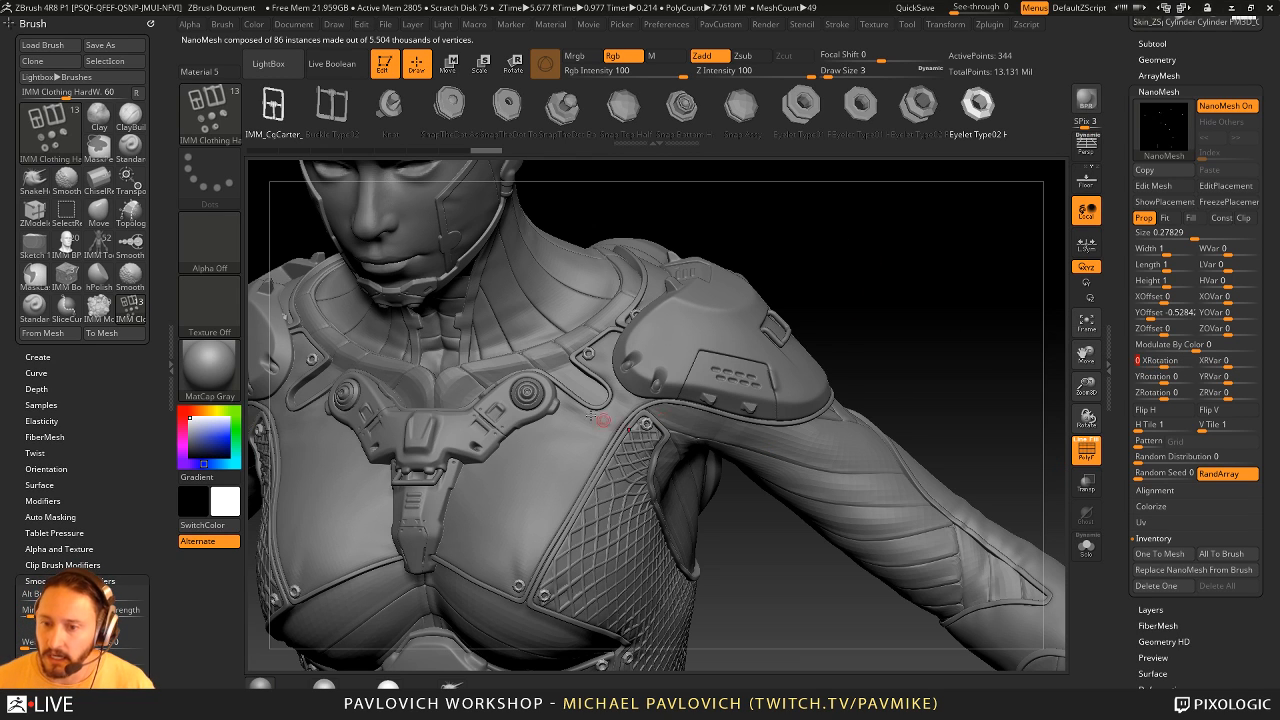
{"action": "left_click_drag", "start_coordinate": [987, 330], "coordinate": [943, 257], "text": "alt"}
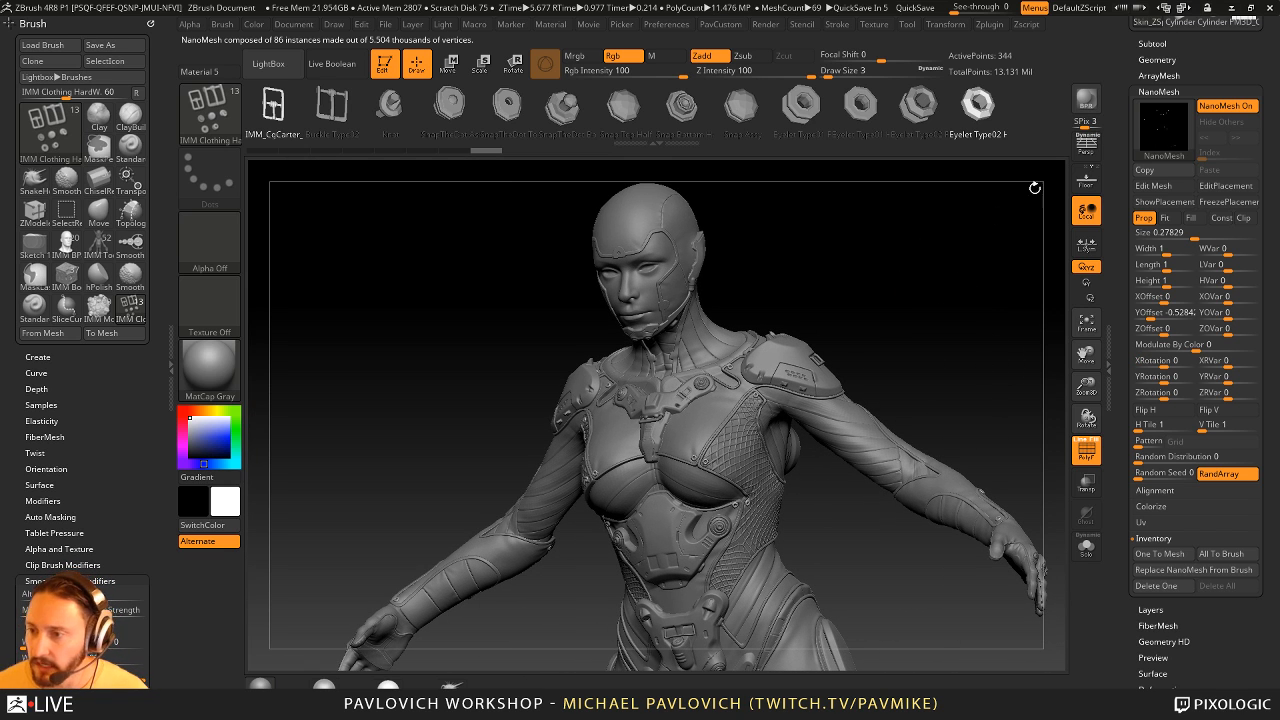
{"action": "left_click_drag", "start_coordinate": [1035, 188], "coordinate": [1146, 225]}
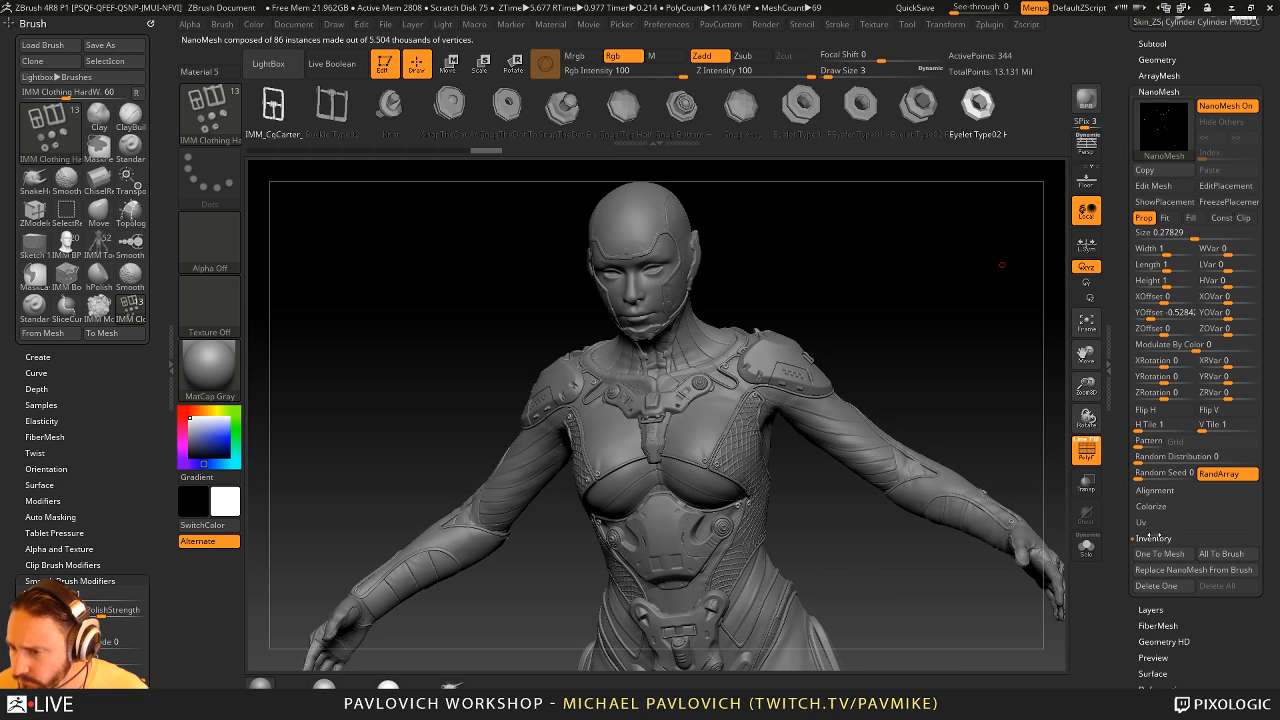
- Isolate the eyelets with their placement polygons shown and try nudging one polygon with the Move brush
{"action": "left_click", "coordinate": [1160, 203]}
{"action": "left_click_drag", "start_coordinate": [1001, 250], "coordinate": [1107, 550]}
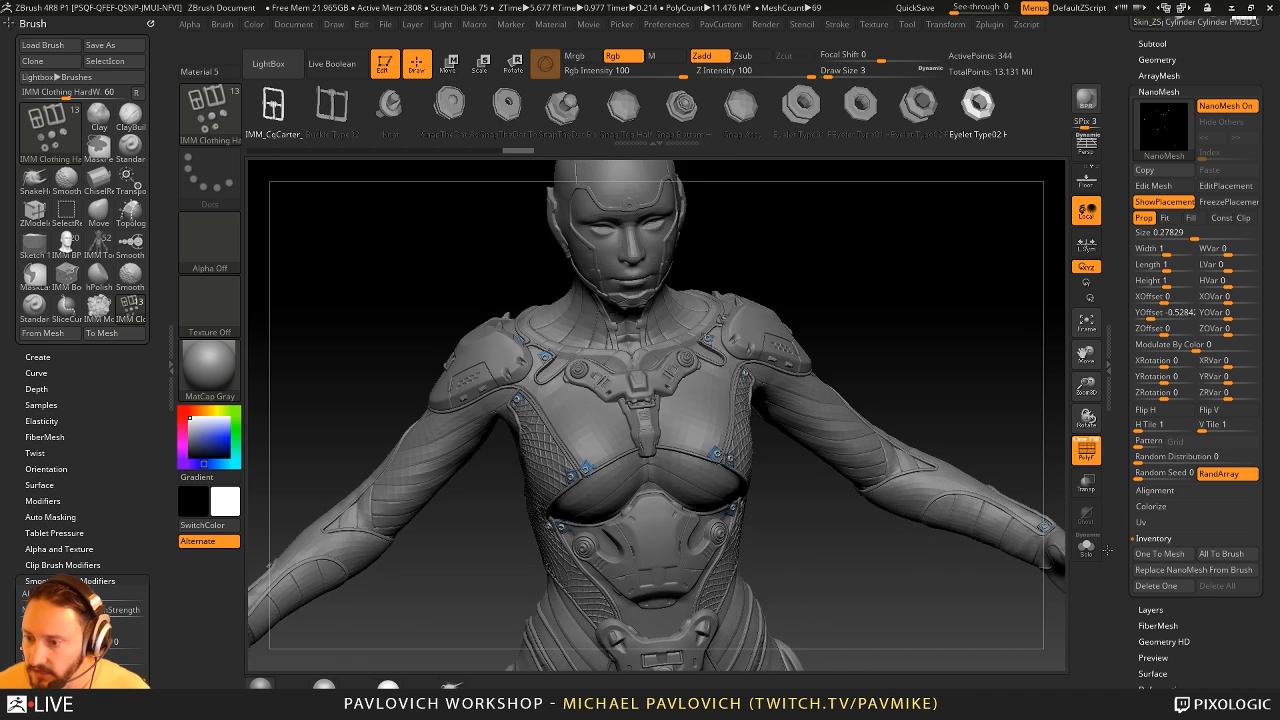
{"action": "left_click", "coordinate": [1089, 548]}
{"action": "key", "text": "b"}
{"action": "key", "text": "m"}
{"action": "key", "text": "v"}
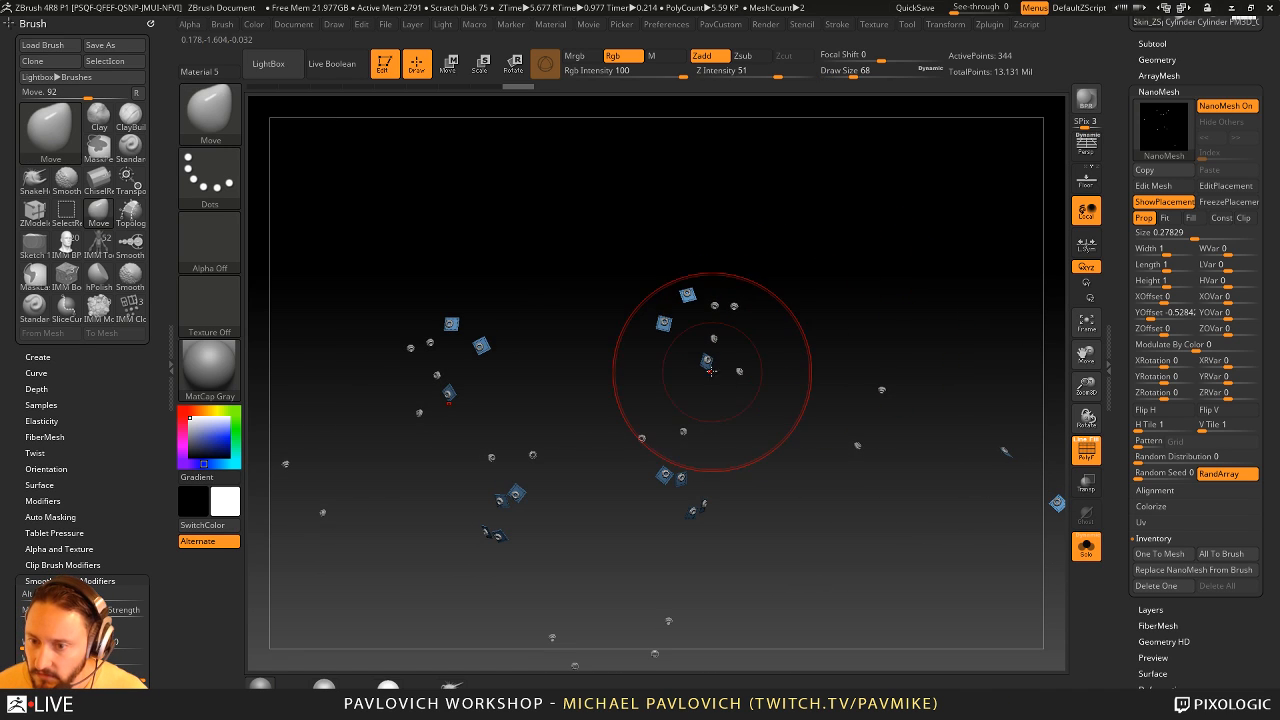
{"action": "mouse_move", "coordinate": [708, 362]}
{"action": "left_mouse_down"}
{"action": "mouse_move", "coordinate": [724, 353]}
{"action": "mouse_move", "coordinate": [709, 368]}
{"action": "left_mouse_up"}
{"action": "key", "text": "ctrl+z"}
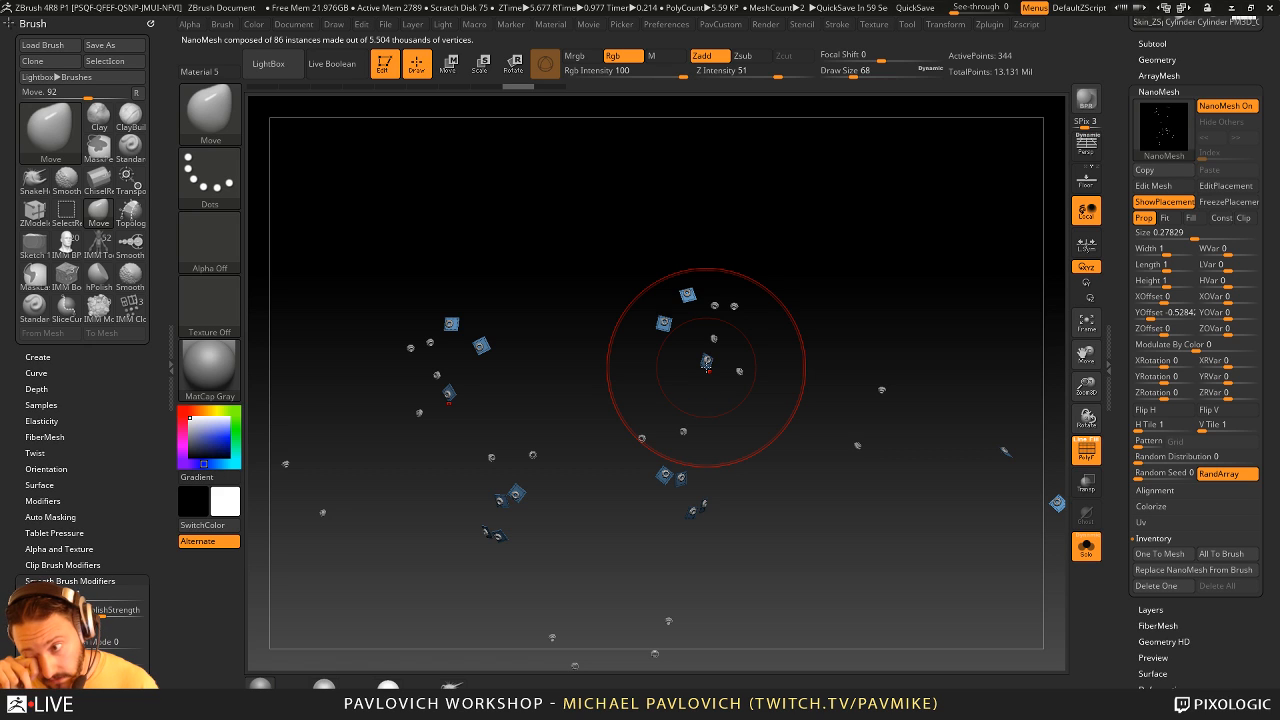
- Set the eyelets' NanoMesh YOffset to 0 and bring back the rest of the figure
{"action": "left_click", "coordinate": [1152, 312]}
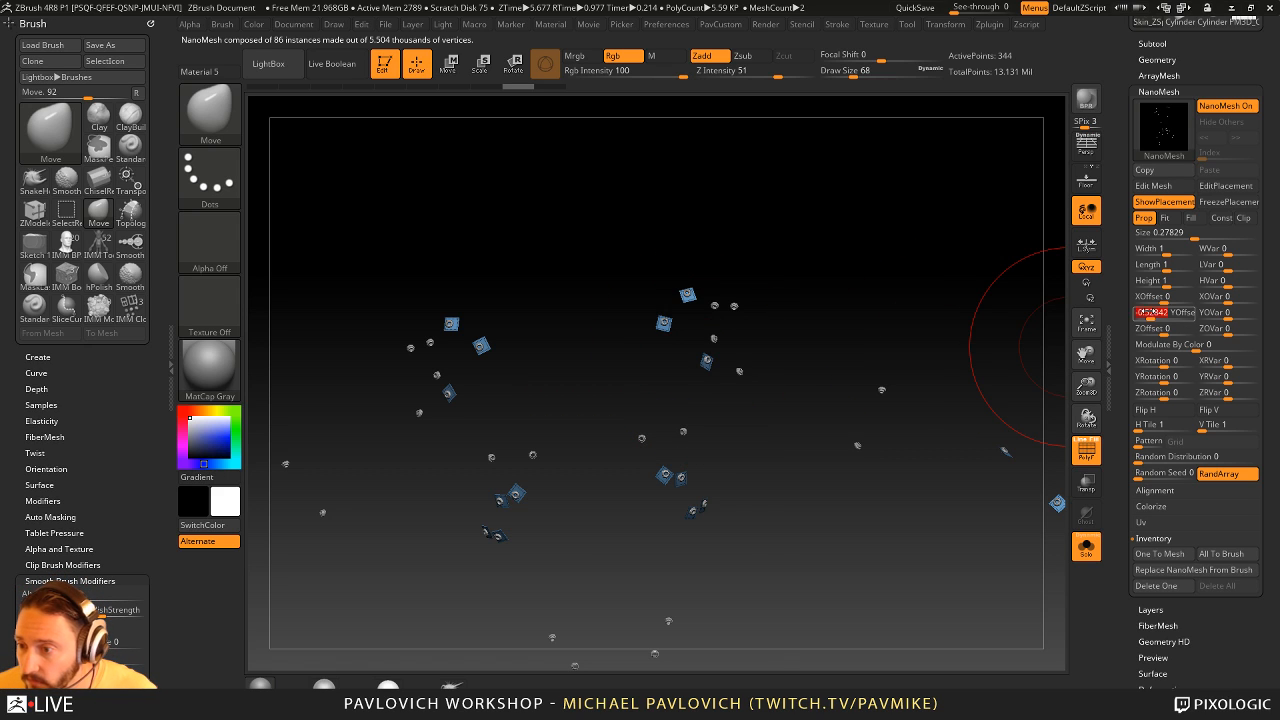
{"action": "type", "text": "0"}
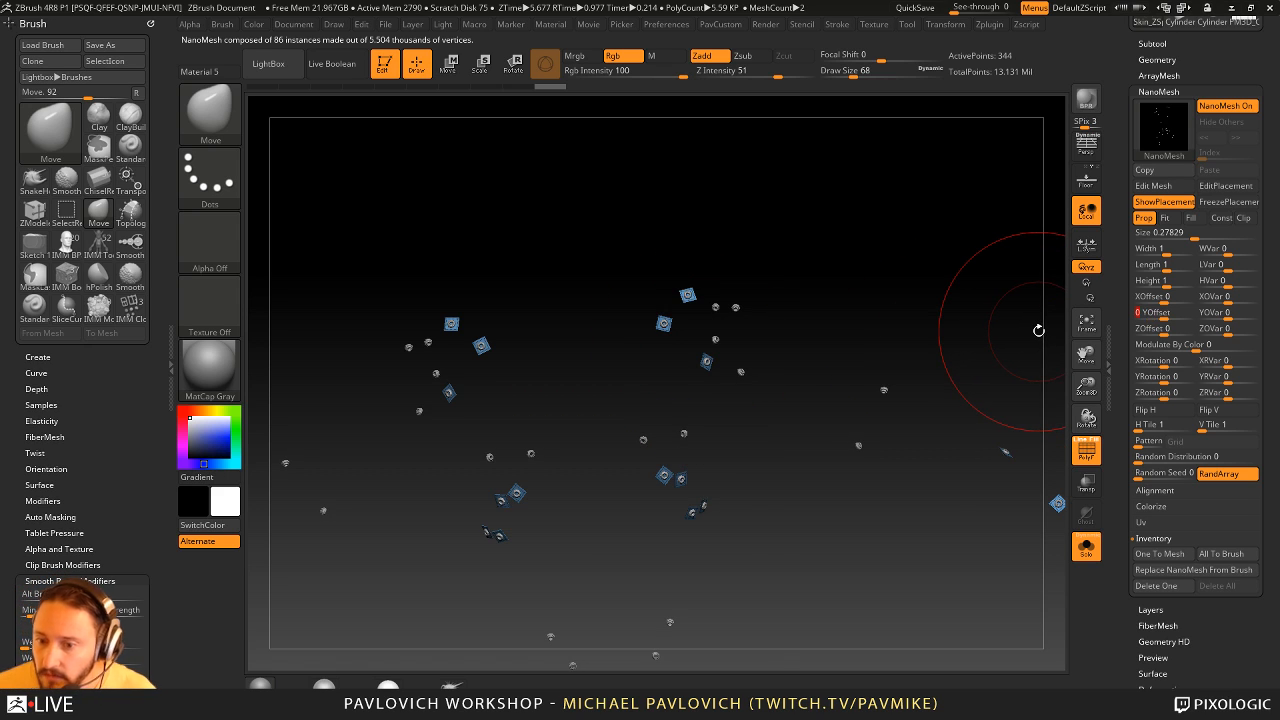
{"action": "left_click", "coordinate": [1086, 547]}
- Reduce the Move brush's draw size to 25 and frame the figure's upper body
{"action": "mouse_move", "coordinate": [880, 255]}
{"action": "left_mouse_down"}
{"action": "mouse_move", "coordinate": [837, 206]}
{"action": "mouse_move", "coordinate": [870, 207]}
{"action": "mouse_move", "coordinate": [891, 249]}
{"action": "mouse_move", "coordinate": [866, 278]}
{"action": "left_mouse_up"}
{"action": "key", "text": "s"}
{"action": "mouse_move", "coordinate": [866, 278]}
{"action": "left_mouse_down"}
{"action": "mouse_move", "coordinate": [797, 277]}
{"action": "mouse_move", "coordinate": [752, 232]}
{"action": "left_mouse_up"}
{"action": "key", "text": "s"}
{"action": "left_click_drag", "start_coordinate": [885, 273], "coordinate": [846, 302]}
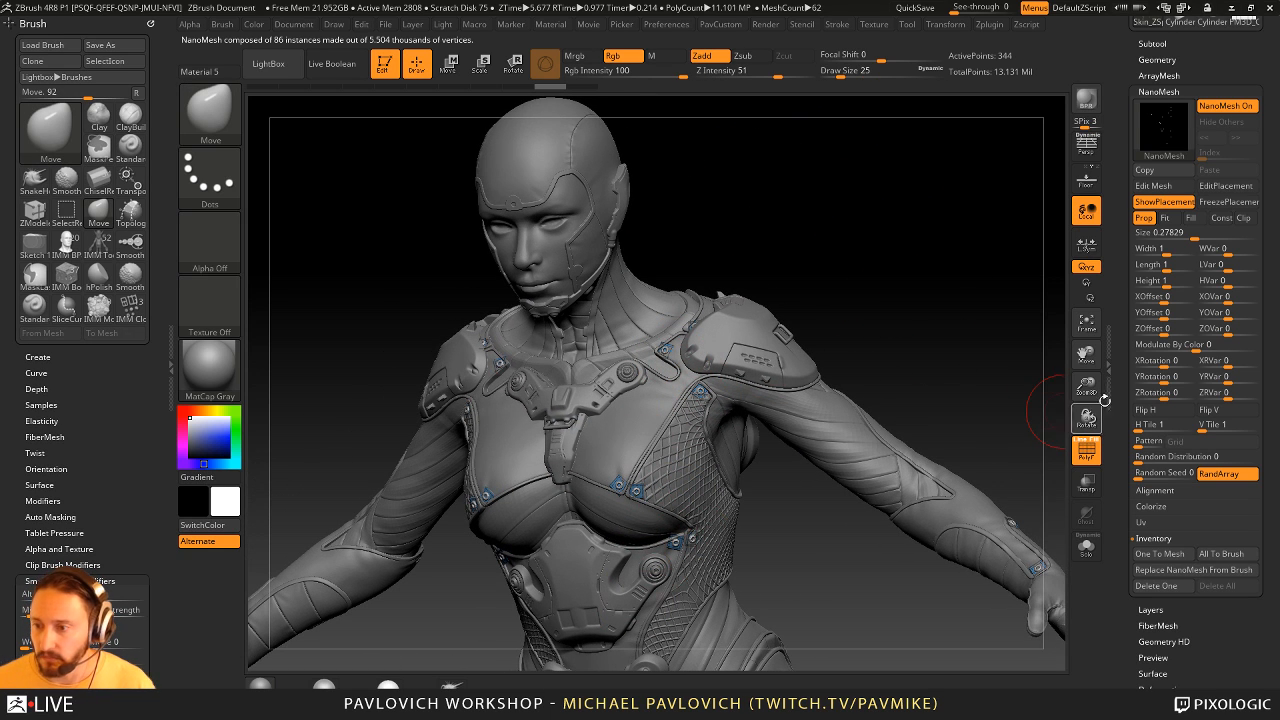
- Hide the placement polygons and check the eyelets on the suit from several angles
{"action": "left_click", "coordinate": [1163, 202]}
{"action": "left_click_drag", "start_coordinate": [983, 302], "coordinate": [1043, 300]}
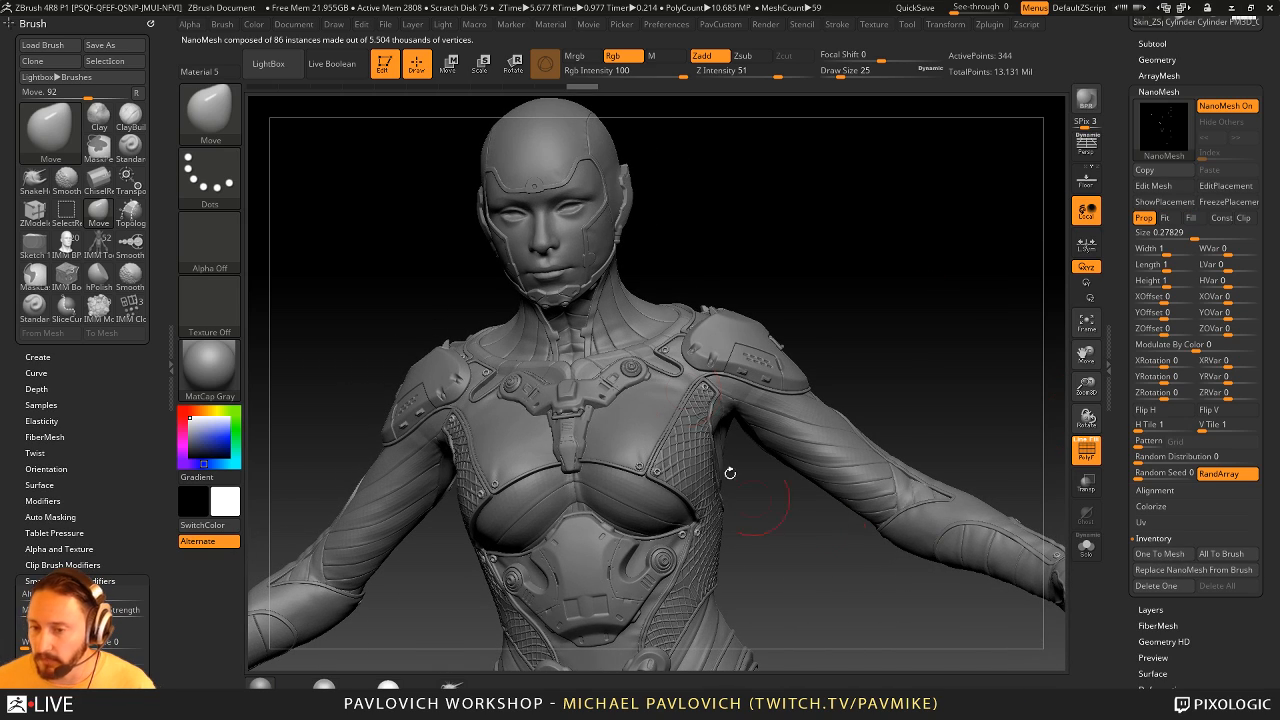
{"action": "mouse_move", "coordinate": [917, 329]}
{"action": "left_mouse_down"}
{"action": "mouse_move", "coordinate": [866, 351]}
{"action": "mouse_move", "coordinate": [778, 347]}
{"action": "mouse_move", "coordinate": [889, 328]}
{"action": "mouse_move", "coordinate": [926, 307]}
{"action": "left_mouse_up"}
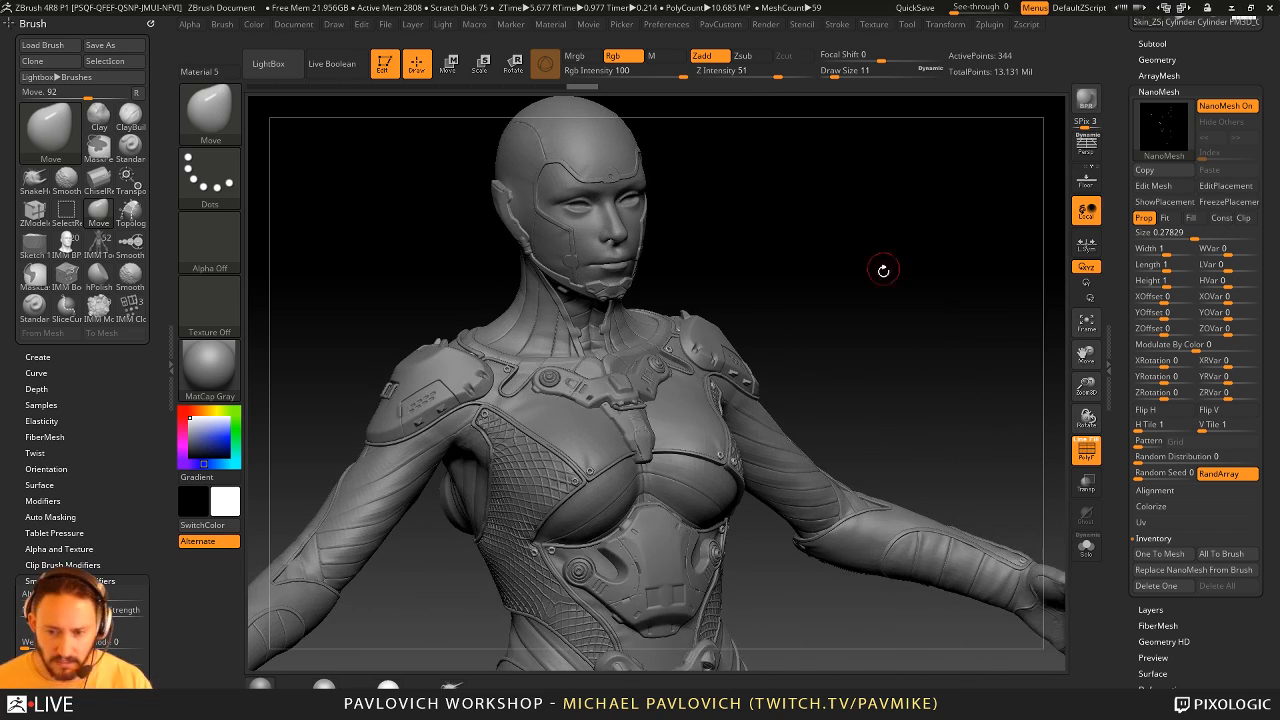
{"action": "left_click_drag", "start_coordinate": [880, 271], "coordinate": [881, 295]}
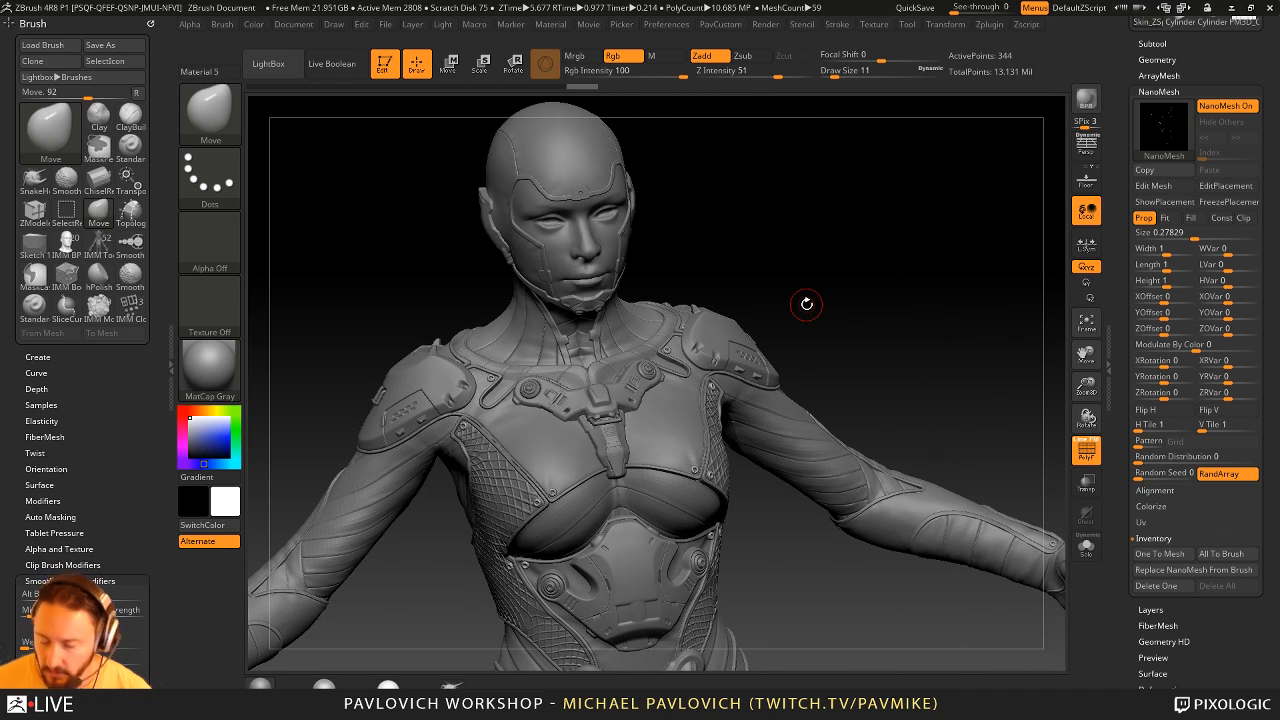
{"action": "left_click_drag", "start_coordinate": [924, 392], "coordinate": [797, 423]}
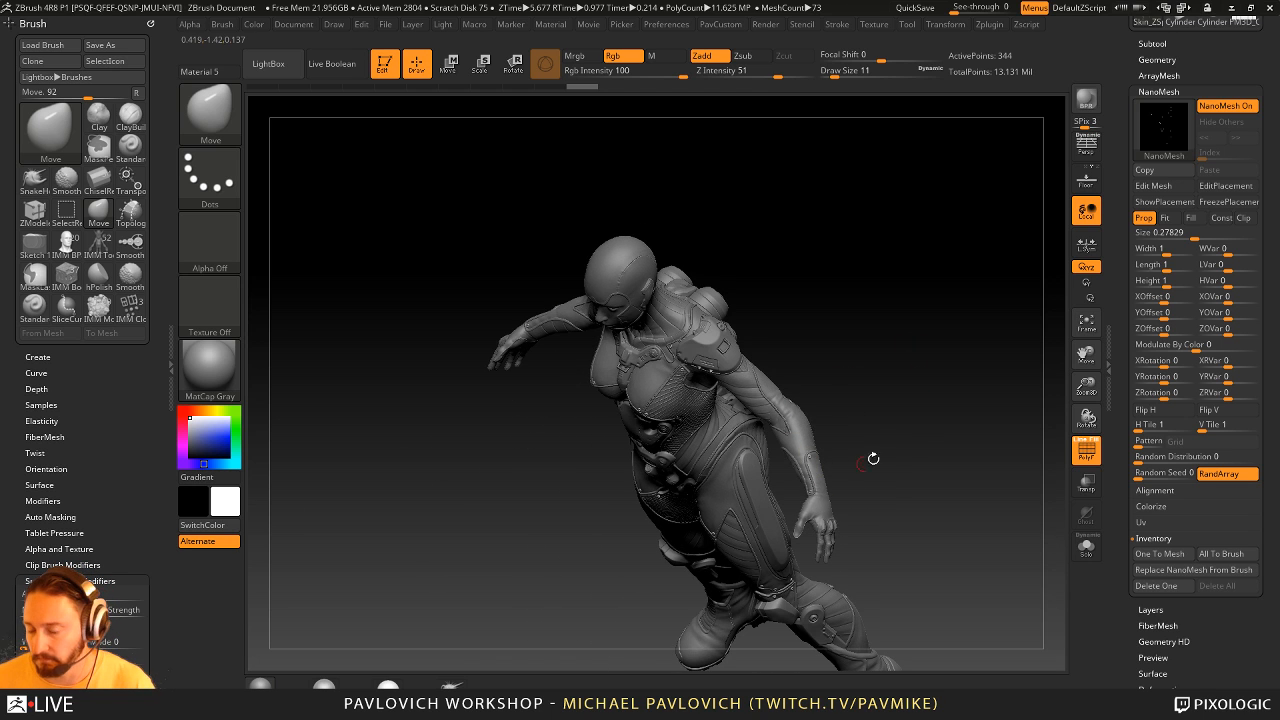
- Switch from the techsuit figure to the low-poly PM3D_Cylinder3D_1 link part
{"action": "left_click_drag", "start_coordinate": [873, 458], "coordinate": [724, 632]}
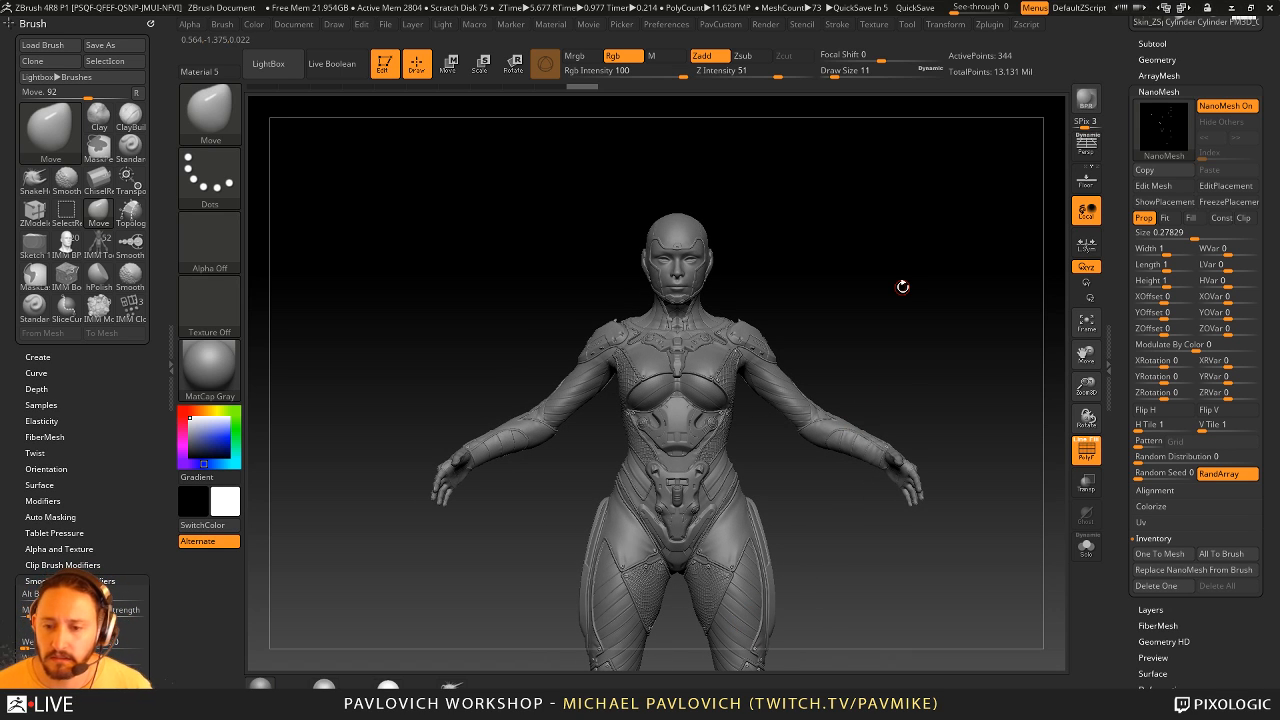
{"action": "left_click_drag", "start_coordinate": [889, 278], "coordinate": [846, 303]}
{"action": "left_click_drag", "start_coordinate": [1123, 291], "coordinate": [1134, 440]}
{"action": "left_click", "coordinate": [1243, 228]}
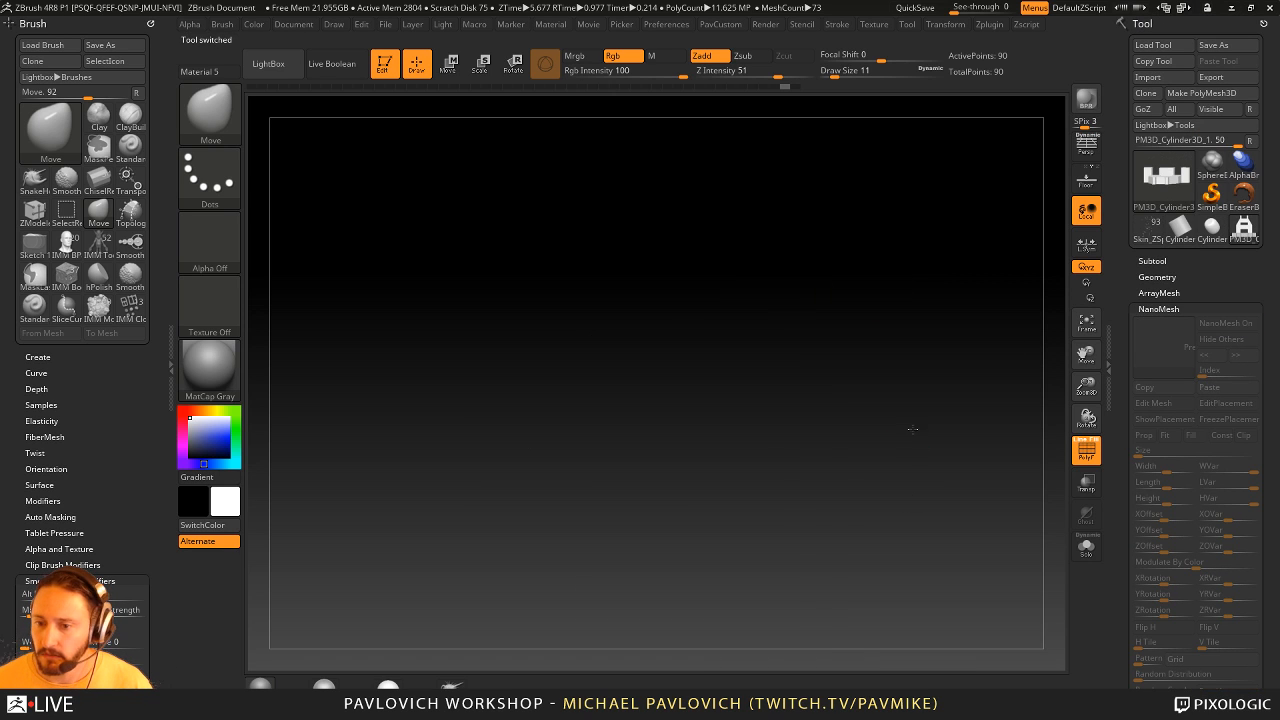
- Examine the low-poly link part's shape from the front, side and above
{"action": "left_click_drag", "start_coordinate": [886, 220], "coordinate": [828, 401]}
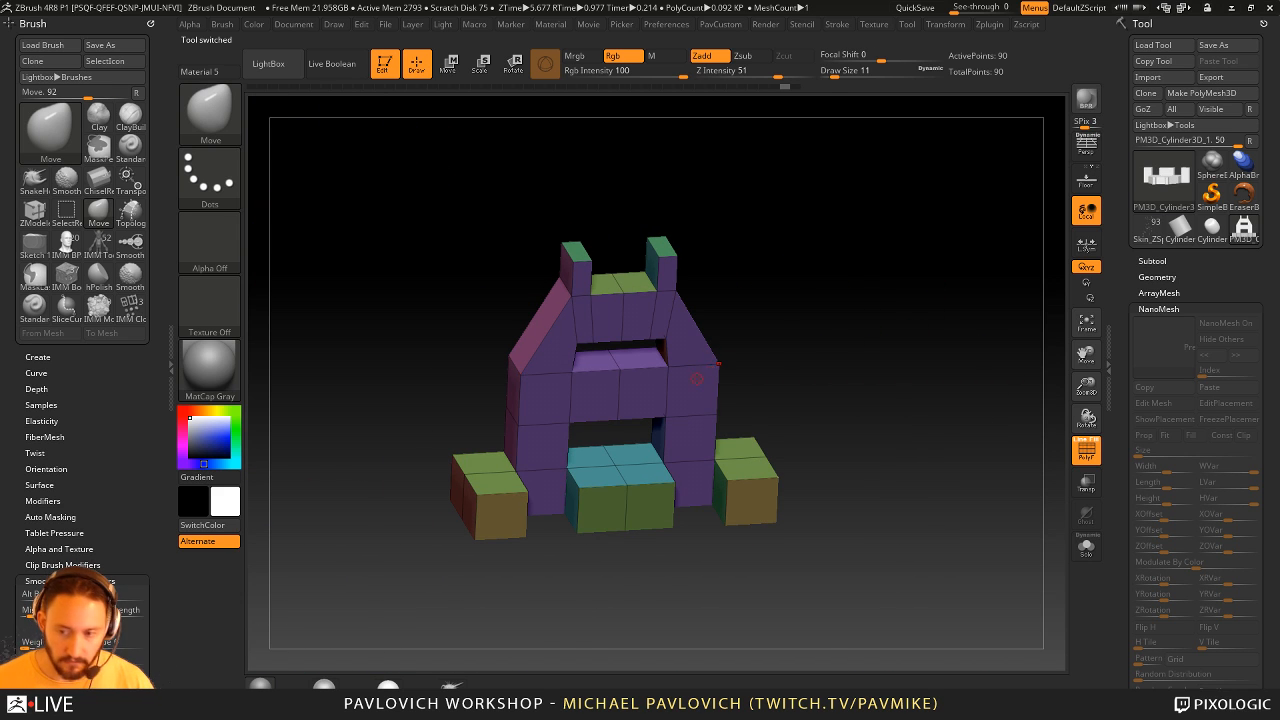
{"action": "left_click_drag", "start_coordinate": [697, 378], "coordinate": [780, 331], "text": "shift"}
{"action": "key", "text": "w"}
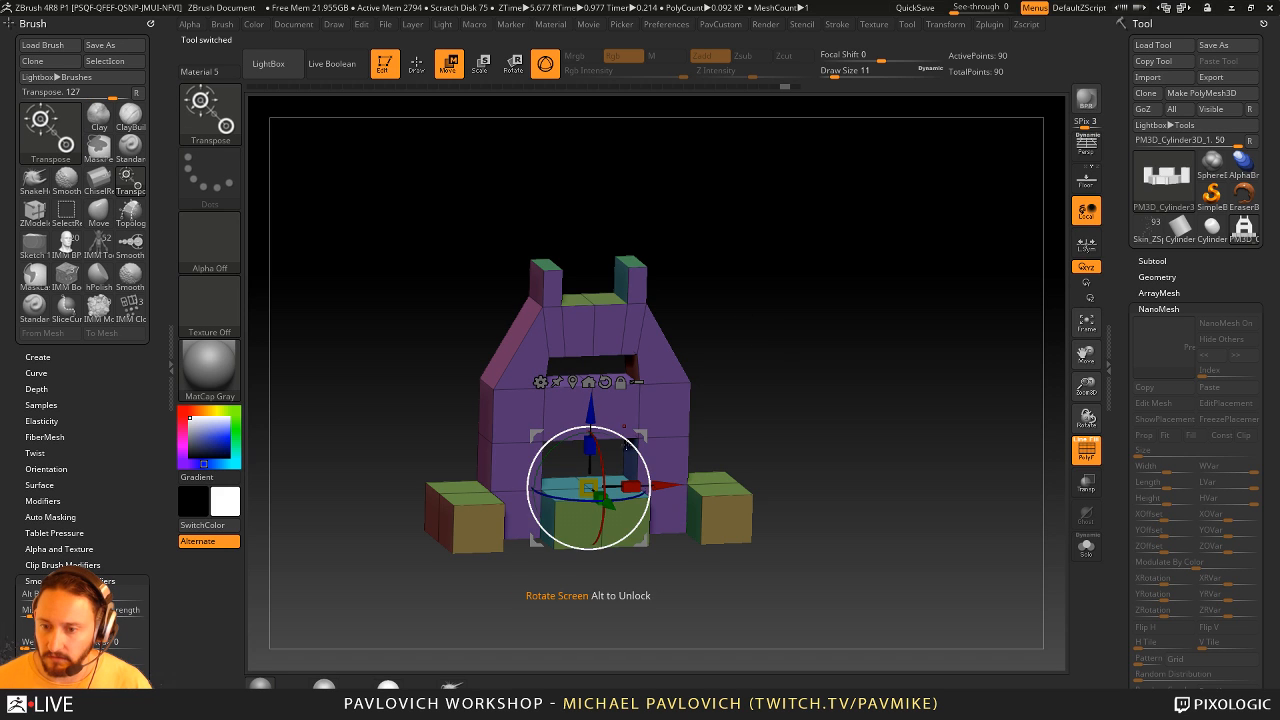
{"action": "left_click_drag", "start_coordinate": [625, 447], "coordinate": [640, 436]}
{"action": "left_click_drag", "start_coordinate": [590, 515], "coordinate": [648, 502]}
{"action": "key", "text": "q"}
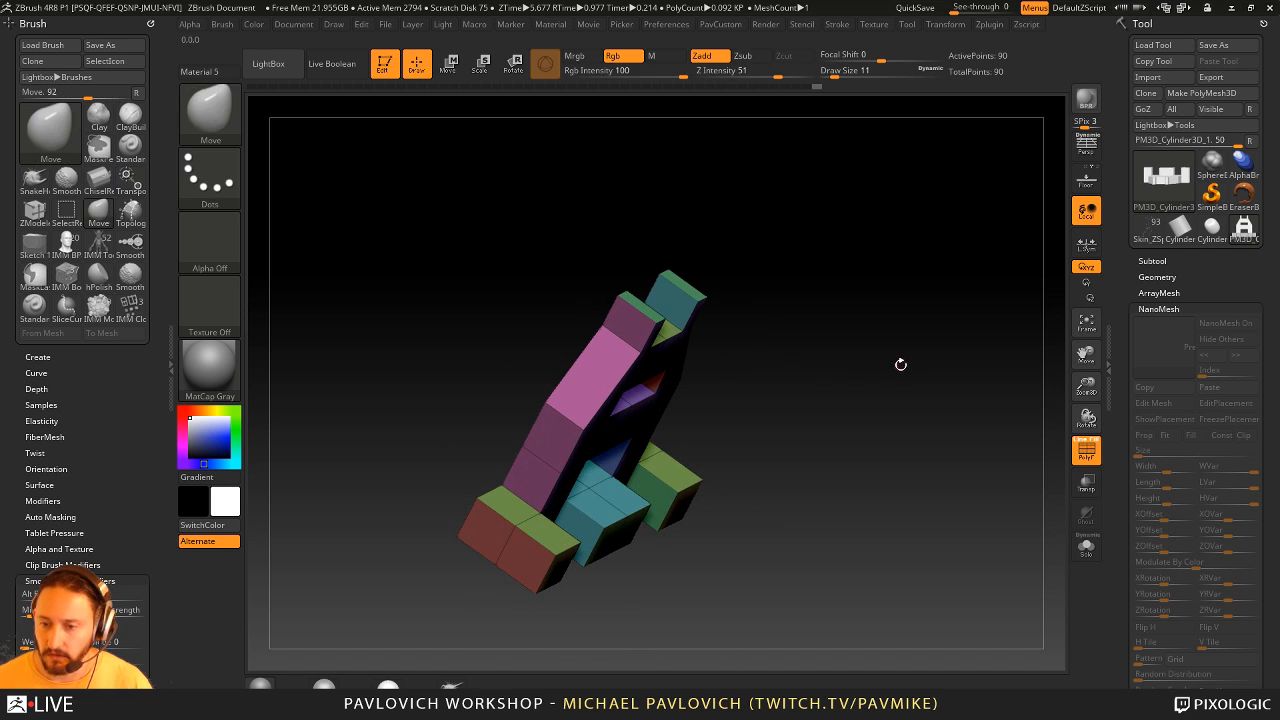
{"action": "key", "text": "w"}
{"action": "left_click_drag", "start_coordinate": [900, 364], "coordinate": [856, 413]}
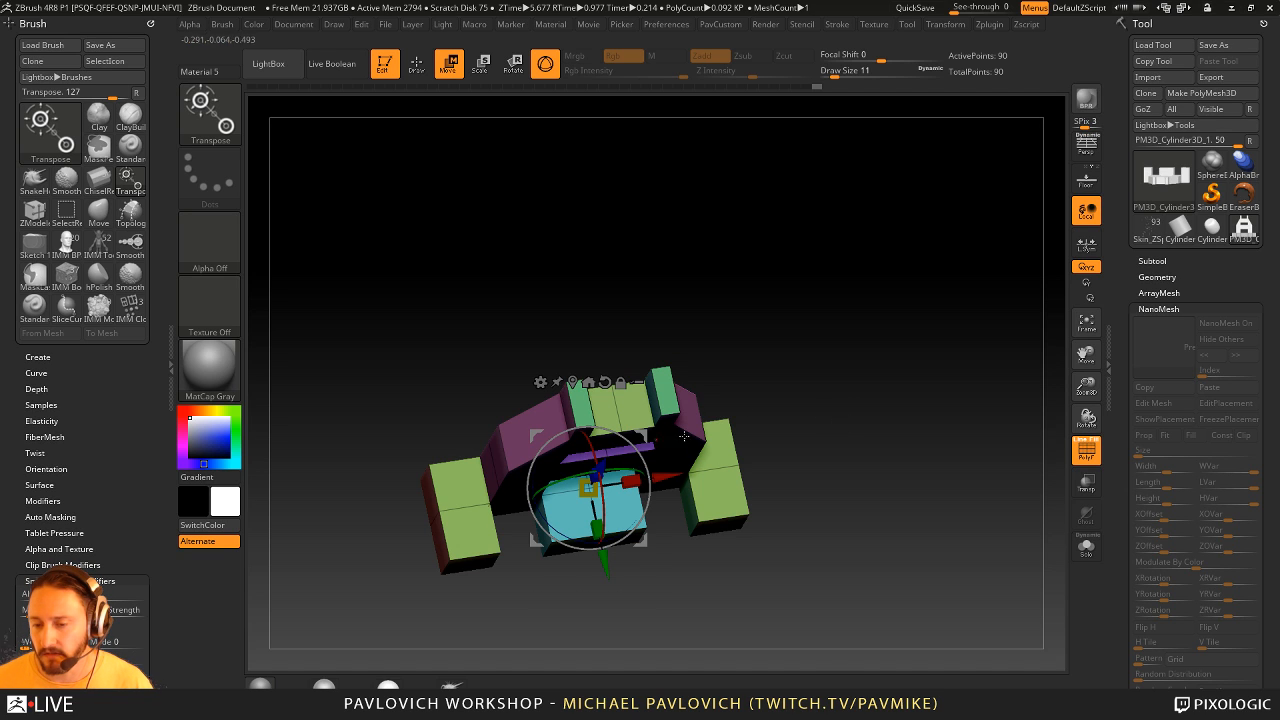
{"action": "left_click_drag", "start_coordinate": [684, 436], "coordinate": [826, 392]}
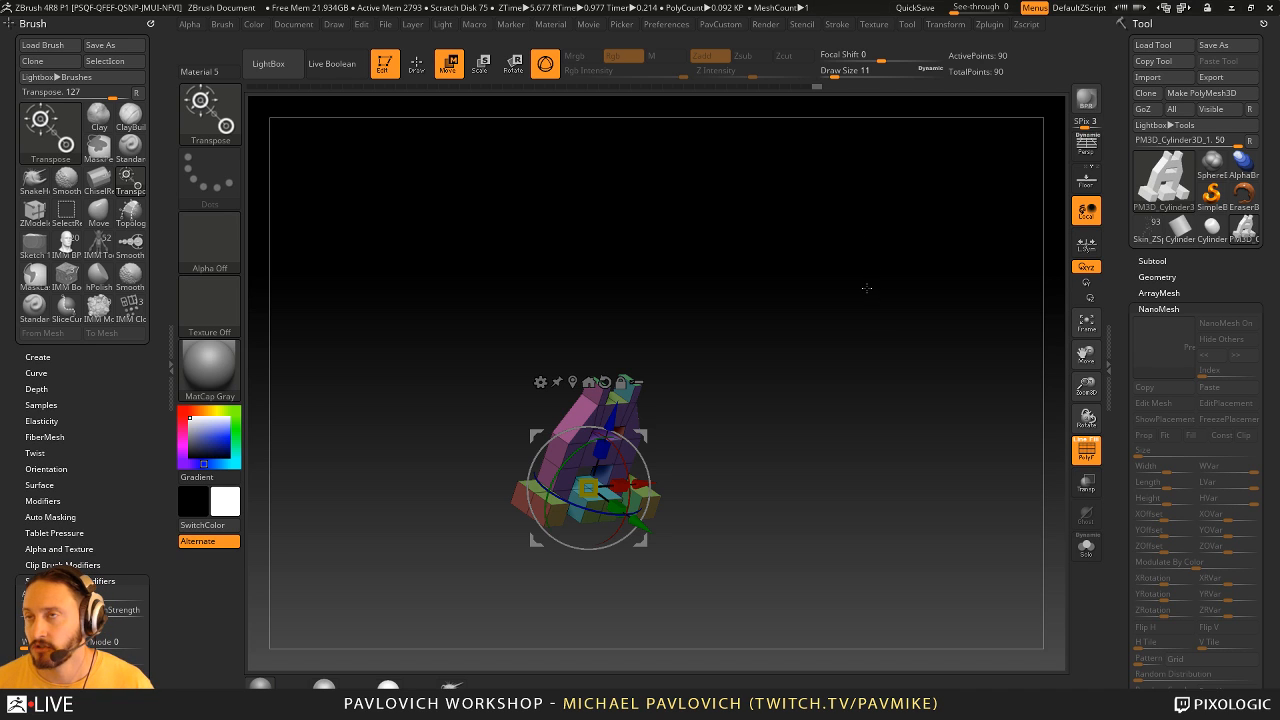
{"action": "mouse_move", "coordinate": [899, 289]}
{"action": "left_mouse_down"}
{"action": "mouse_move", "coordinate": [937, 297]}
{"action": "mouse_move", "coordinate": [920, 317]}
{"action": "mouse_move", "coordinate": [934, 343]}
{"action": "mouse_move", "coordinate": [905, 300]}
{"action": "mouse_move", "coordinate": [914, 291]}
{"action": "mouse_move", "coordinate": [914, 303]}
{"action": "mouse_move", "coordinate": [881, 260]}
{"action": "left_mouse_up"}
- Choose the ZModeler brush and undo the link's edits back to the beveled version without the two upper prongs
{"action": "key", "text": "q"}
{"action": "key", "text": "b"}
{"action": "key", "text": "z"}
{"action": "key", "text": "m"}
{"action": "left_click_drag", "start_coordinate": [770, 300], "coordinate": [974, 283]}
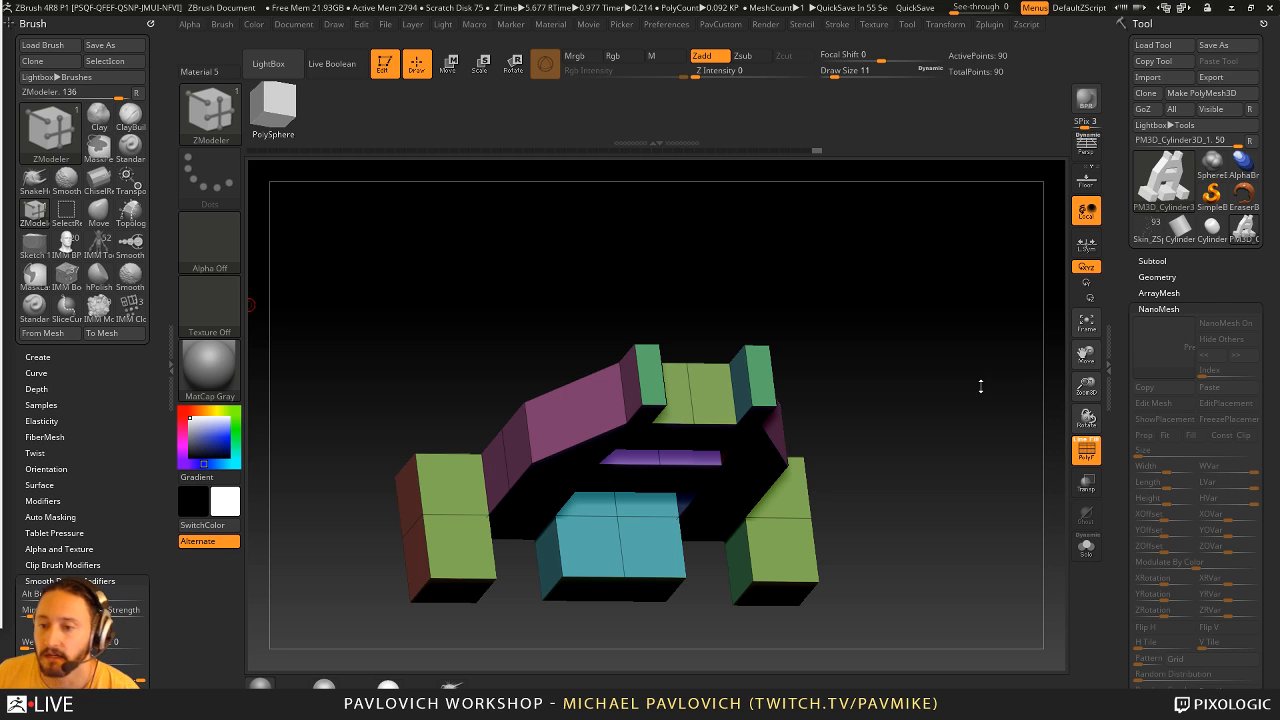
{"action": "mouse_move", "coordinate": [922, 386]}
{"action": "left_mouse_down"}
{"action": "mouse_move", "coordinate": [917, 362]}
{"action": "mouse_move", "coordinate": [926, 380]}
{"action": "left_mouse_up"}
{"action": "key", "text": "ctrl+z"}
{"action": "key", "text": "ctrl+z"}
{"action": "key", "text": "ctrl+z"}
{"action": "key", "text": "ctrl+z"}
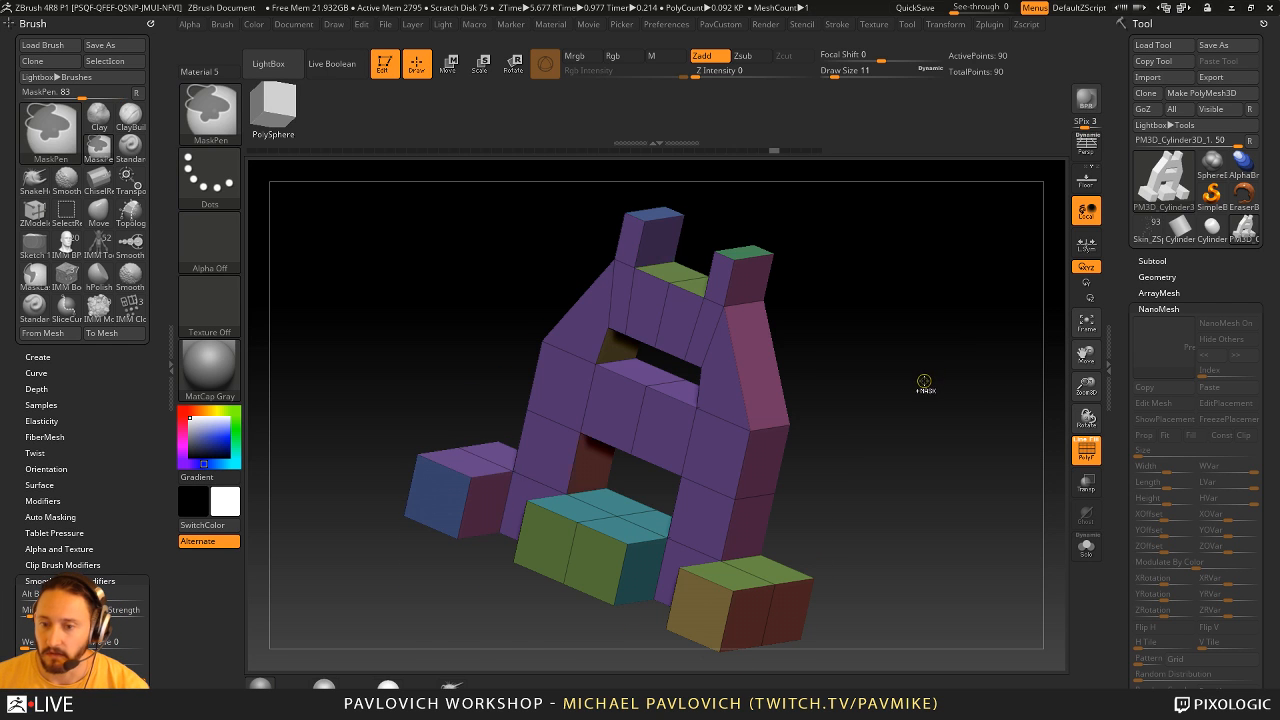
{"action": "key", "text": "ctrl+z"}
{"action": "key", "text": "ctrl+z"}
{"action": "key", "text": "ctrl+z"}
{"action": "key", "text": "ctrl+z"}
{"action": "key", "text": "ctrl+z"}
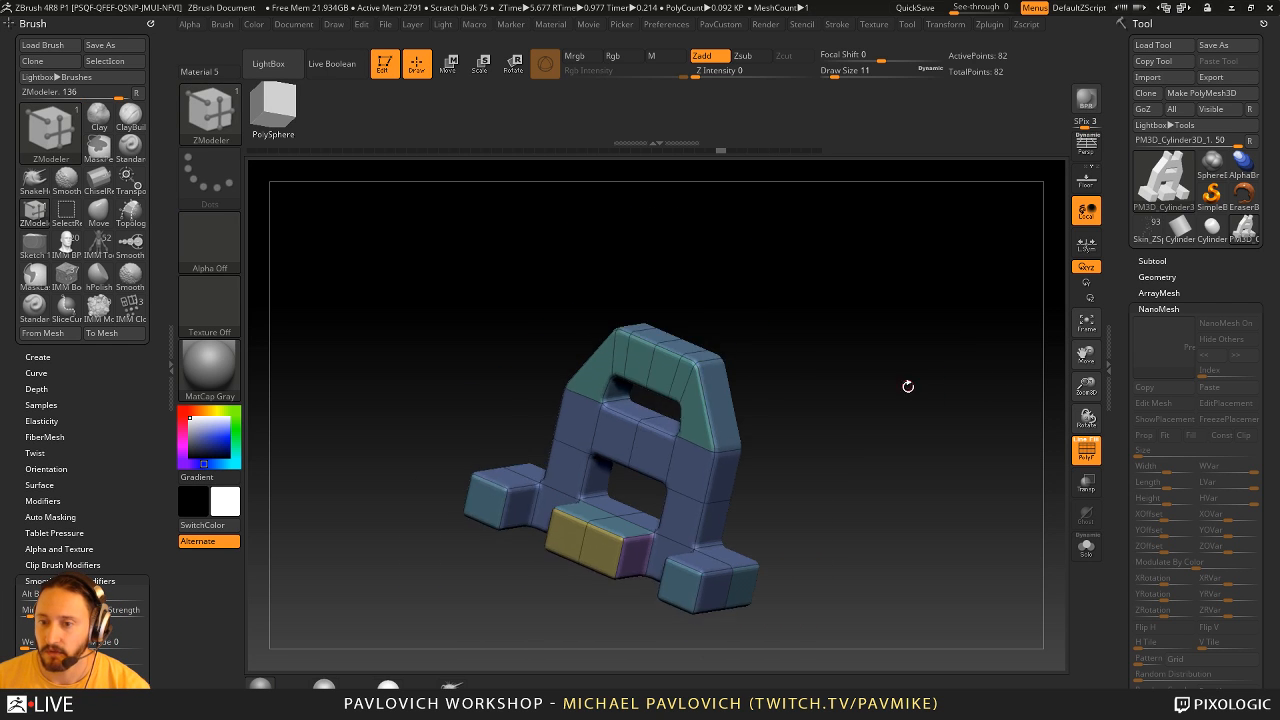
{"action": "left_click_drag", "start_coordinate": [800, 440], "coordinate": [895, 437]}
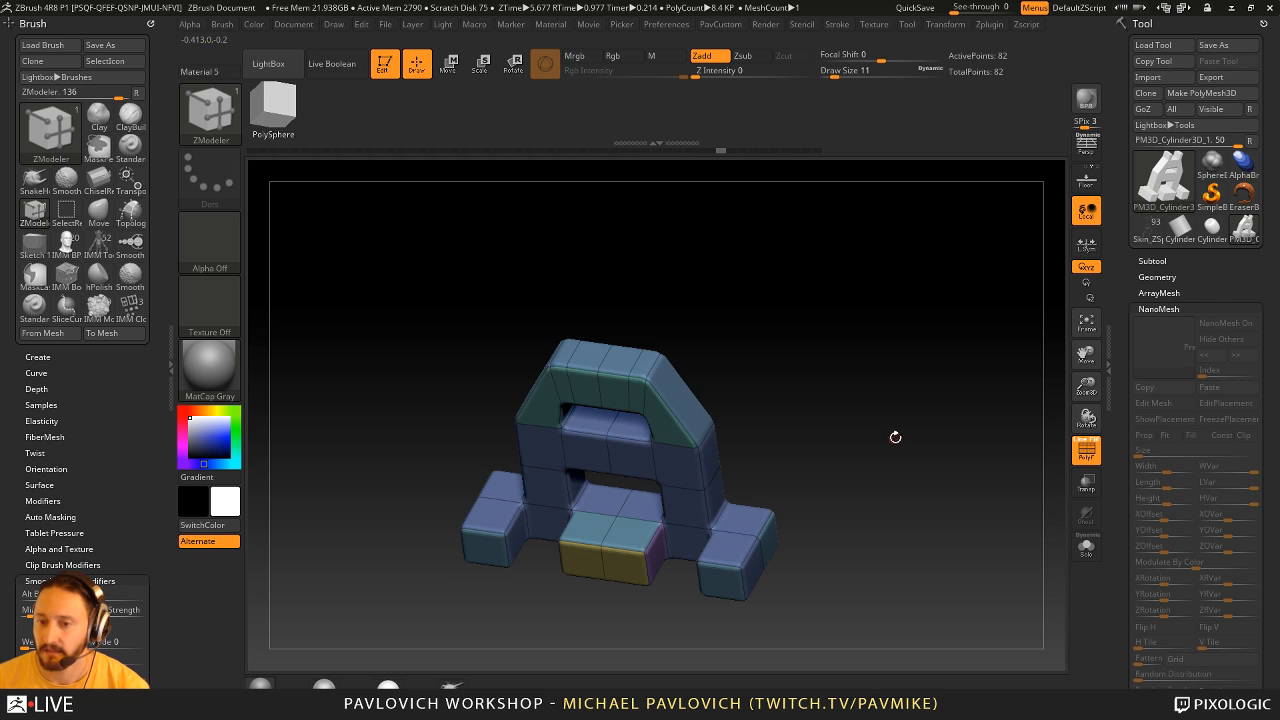
- Array the link along a curve with the ArrayMesh03 preset and bring the source link into view
{"action": "left_click", "coordinate": [1159, 293]}
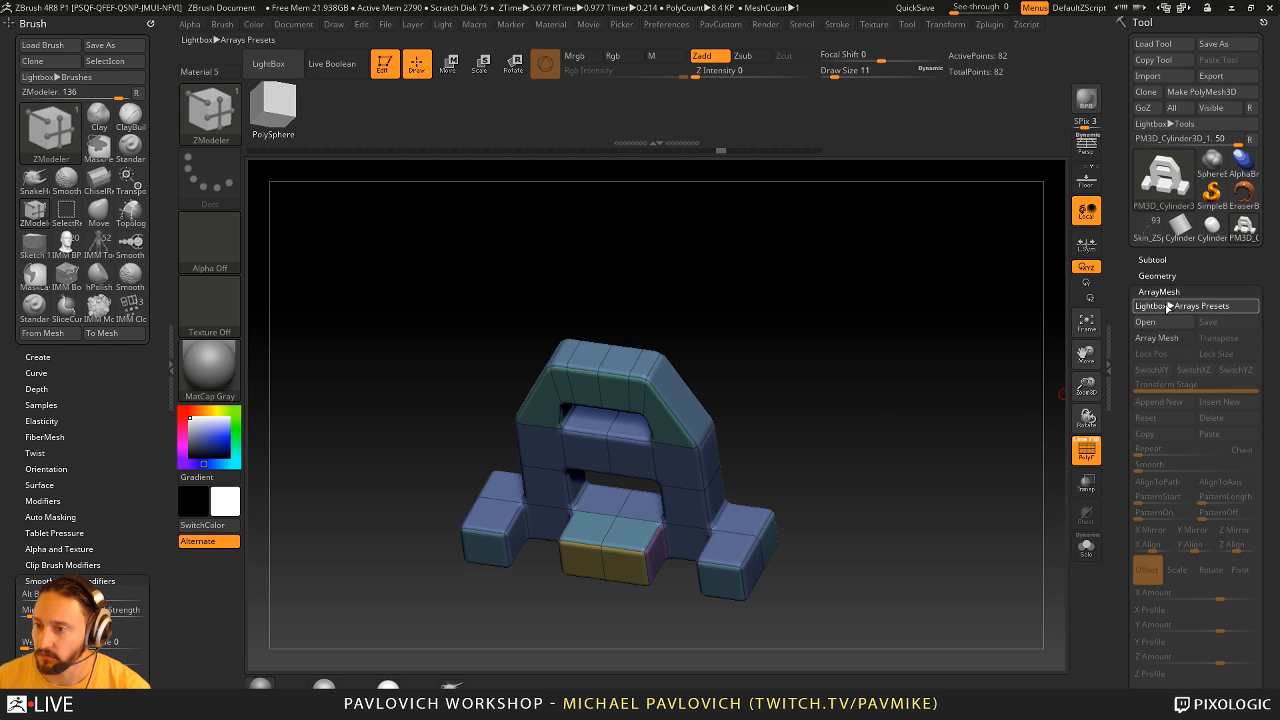
{"action": "left_click", "coordinate": [1167, 307]}
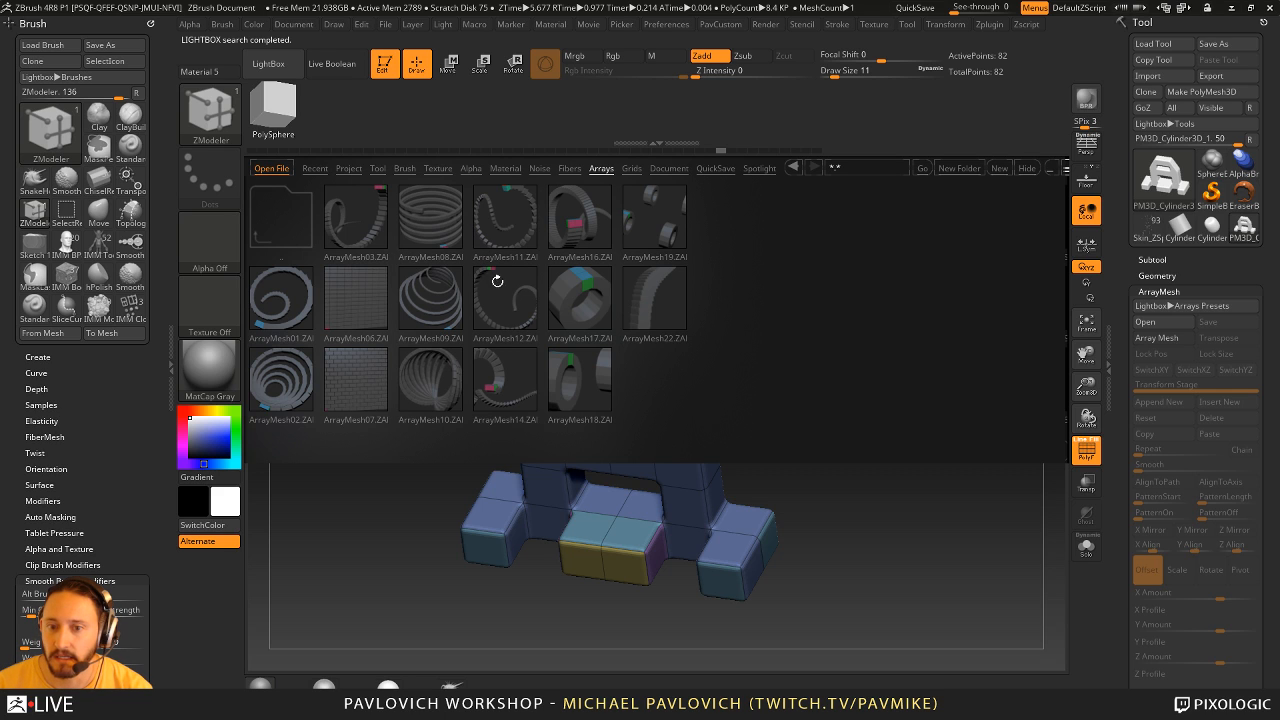
{"action": "double_click", "coordinate": [365, 233]}
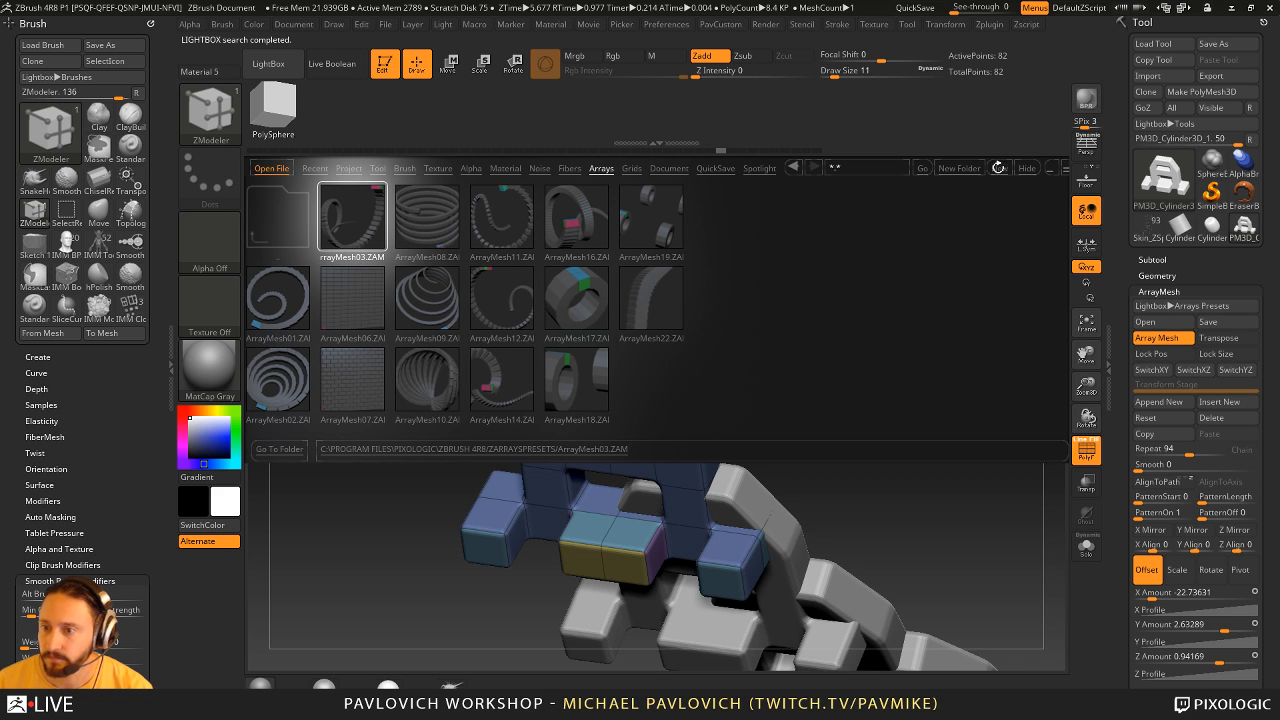
{"action": "left_click", "coordinate": [1024, 169]}
{"action": "left_click_drag", "start_coordinate": [923, 423], "coordinate": [723, 419]}
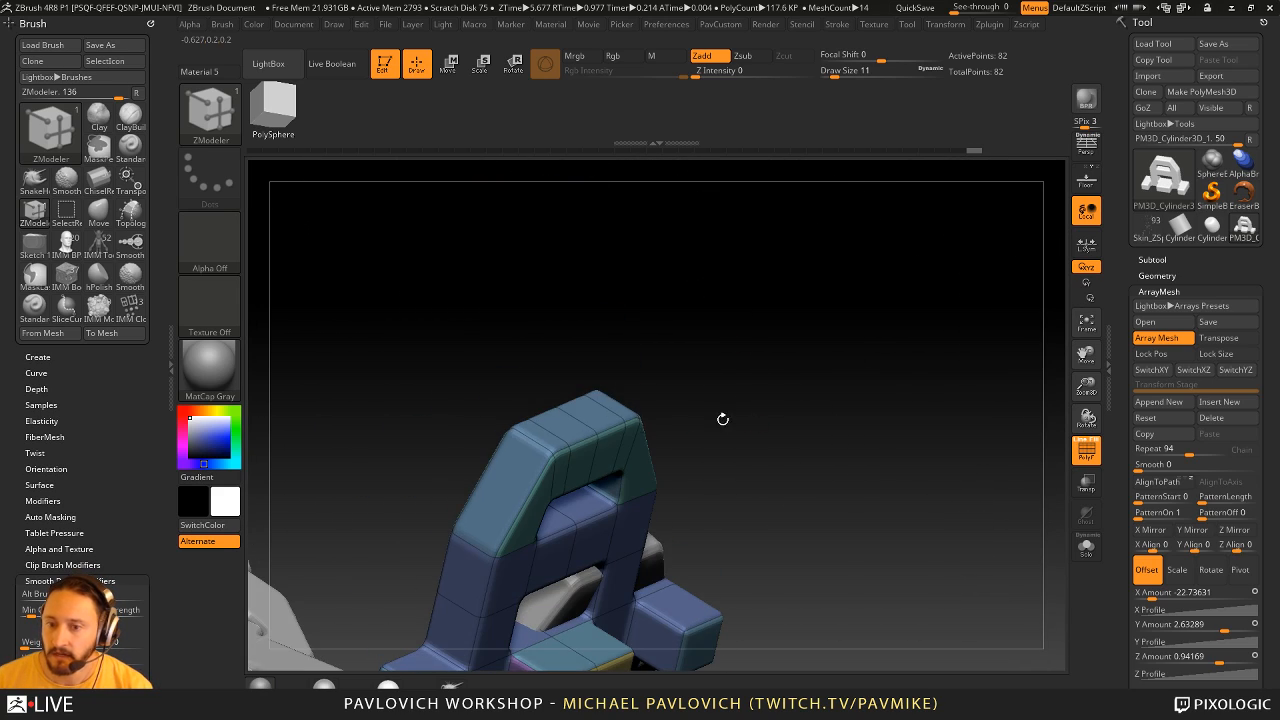
{"action": "left_click_drag", "start_coordinate": [712, 335], "coordinate": [680, 340]}
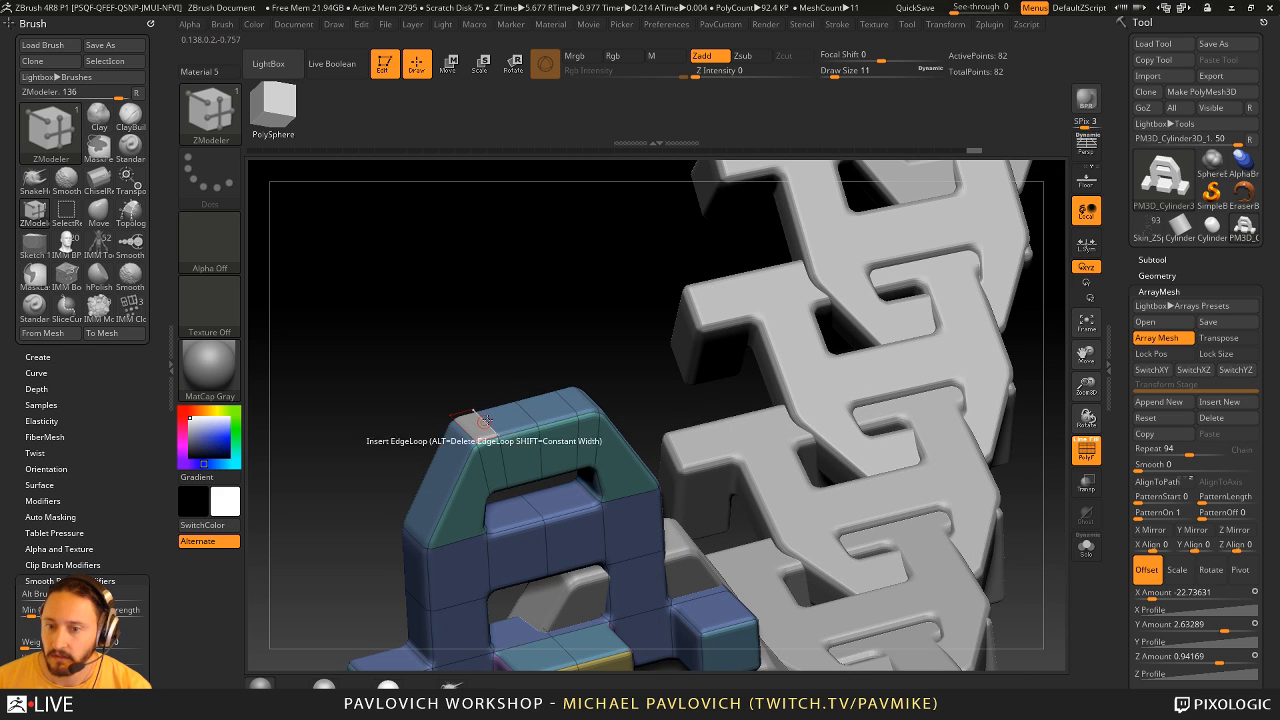
- Extrude two prongs from the end faces on the link's upper edge using QMesh with the A Single Poly target
{"action": "key", "text": "w"}
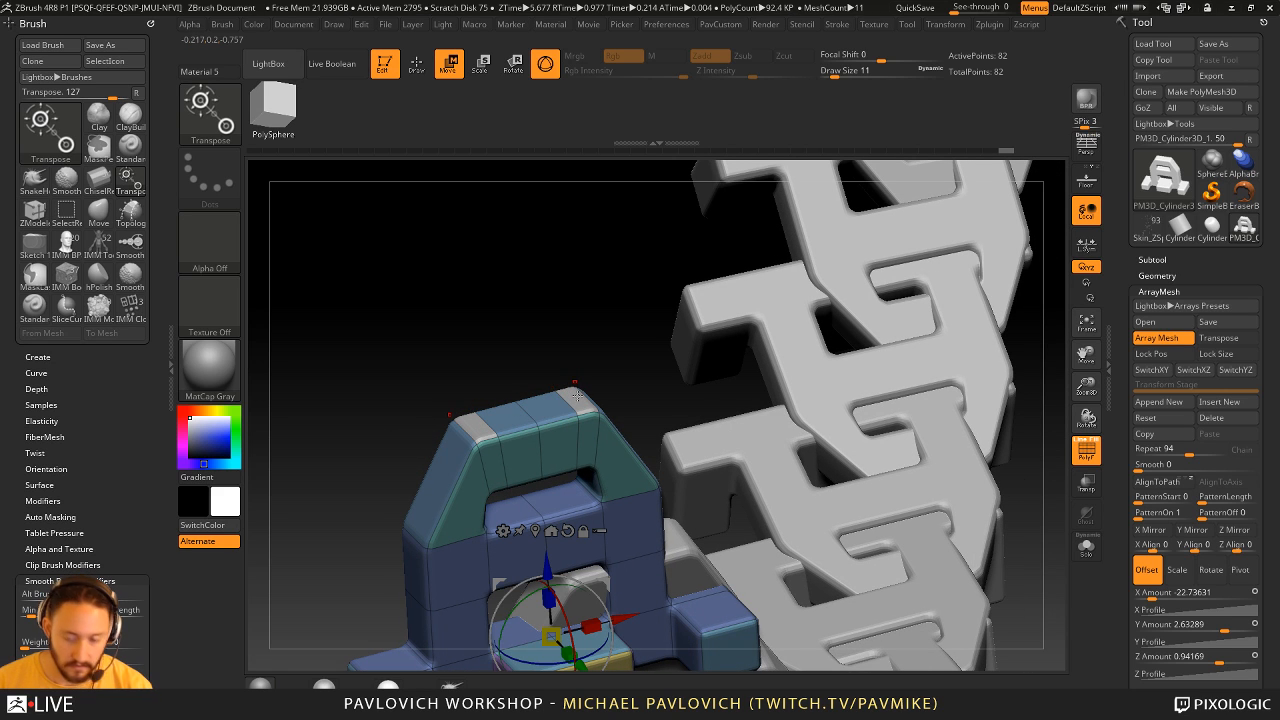
{"action": "key", "text": "q"}
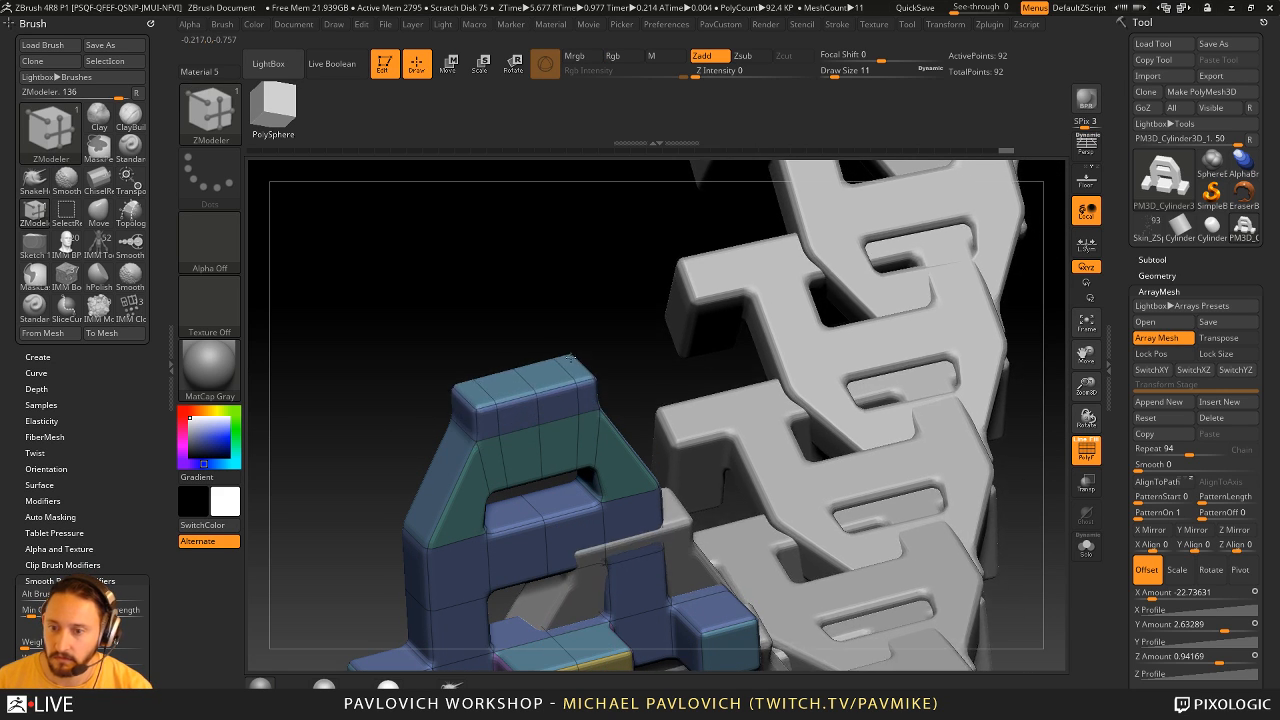
{"action": "key", "text": "space"}
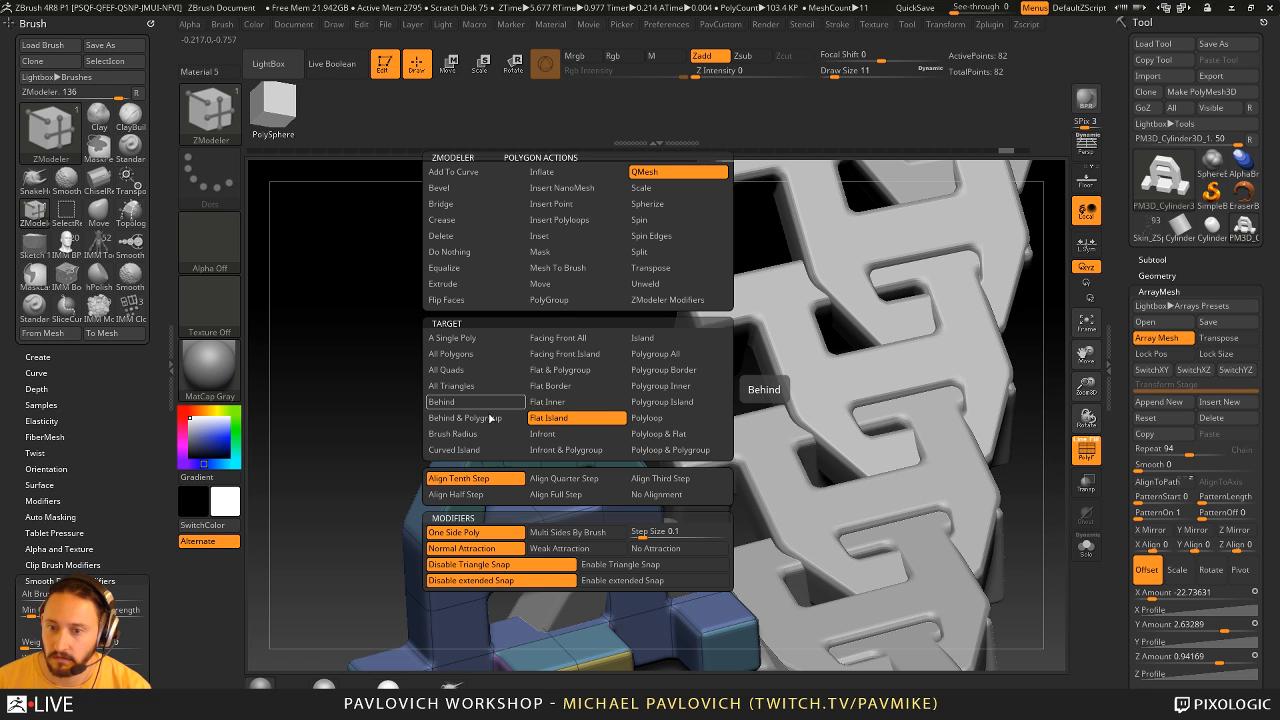
{"action": "left_click", "coordinate": [473, 339]}
{"action": "left_click_drag", "start_coordinate": [579, 400], "coordinate": [570, 345]}
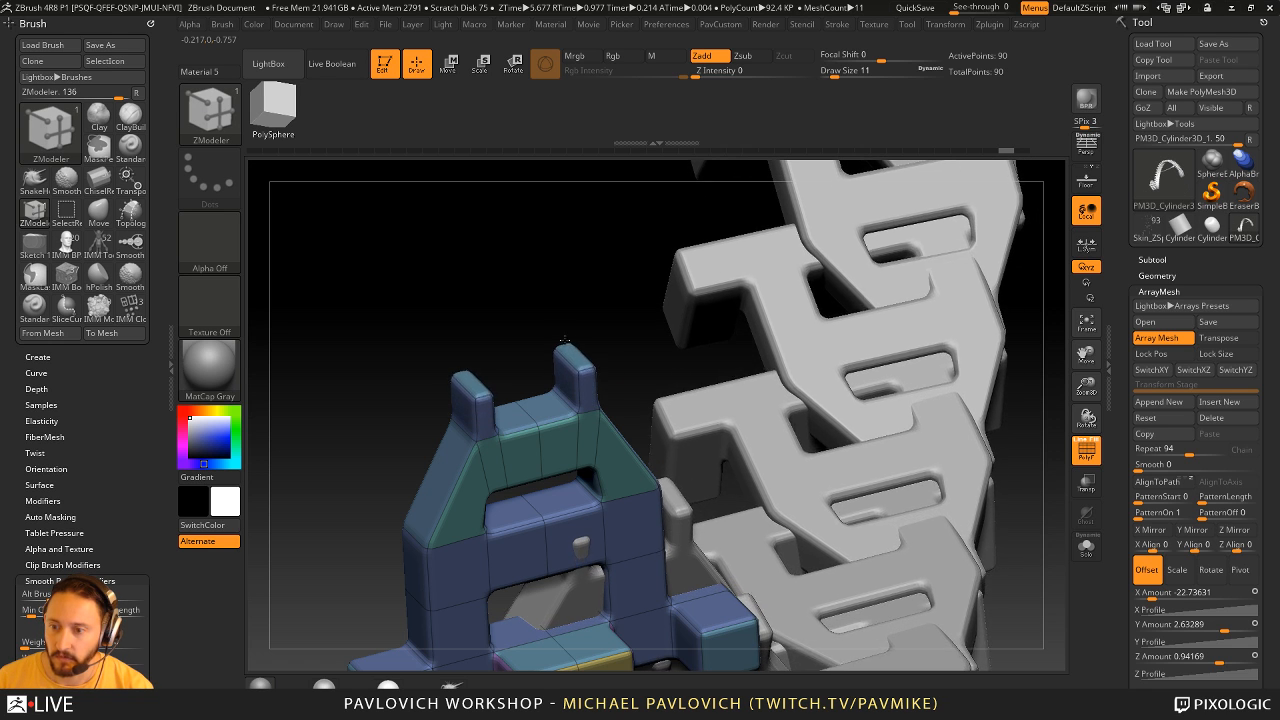
{"action": "right_click_drag", "start_coordinate": [550, 335], "coordinate": [620, 277], "text": "ctrl"}
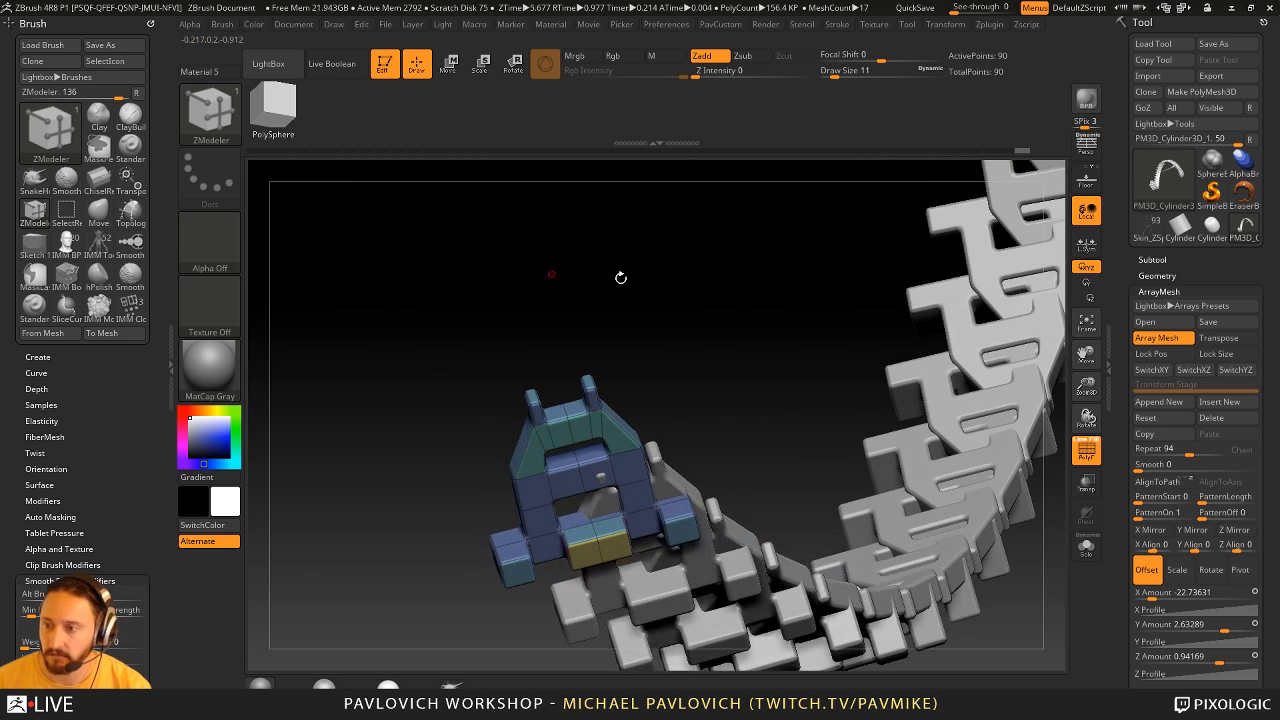
- Lock the array's position and size and bend the source link into a bulkier curved shape using the Move brush at draw size 223
{"action": "left_click", "coordinate": [1164, 354]}
{"action": "left_click", "coordinate": [1214, 355]}
{"action": "mouse_move", "coordinate": [662, 385]}
{"action": "right_mouse_down"}
{"action": "mouse_move", "coordinate": [797, 366]}
{"action": "mouse_move", "coordinate": [680, 405]}
{"action": "mouse_move", "coordinate": [636, 440]}
{"action": "right_mouse_up"}
{"action": "key", "text": "s"}
{"action": "mouse_move", "coordinate": [635, 446]}
{"action": "left_mouse_down"}
{"action": "mouse_move", "coordinate": [652, 444]}
{"action": "mouse_move", "coordinate": [718, 339]}
{"action": "mouse_move", "coordinate": [659, 328]}
{"action": "left_mouse_up"}
{"action": "key", "text": "s"}
{"action": "key", "text": "b"}
{"action": "key", "text": "m"}
{"action": "key", "text": "v"}
{"action": "right_click_drag", "start_coordinate": [664, 328], "coordinate": [798, 352]}
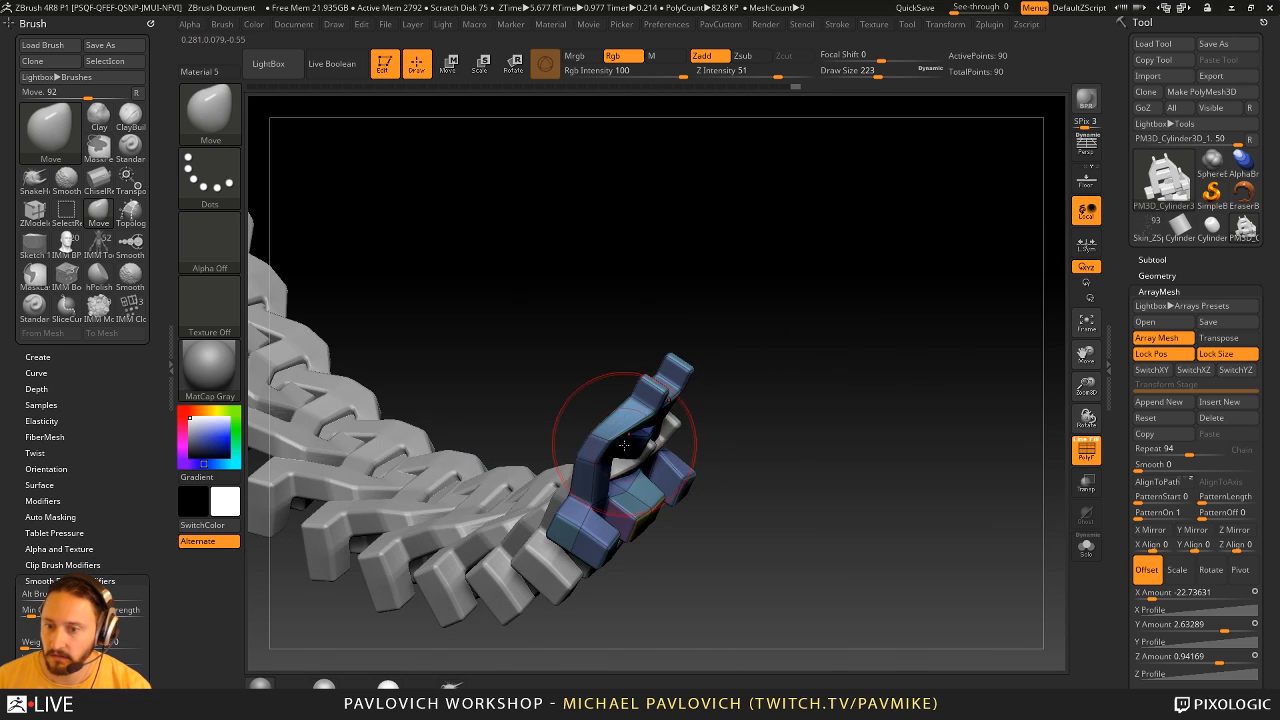
{"action": "mouse_move", "coordinate": [624, 421]}
{"action": "left_mouse_down"}
{"action": "mouse_move", "coordinate": [648, 471]}
{"action": "mouse_move", "coordinate": [668, 480]}
{"action": "mouse_move", "coordinate": [610, 530]}
{"action": "mouse_move", "coordinate": [616, 520]}
{"action": "left_mouse_up"}
{"action": "mouse_move", "coordinate": [752, 417]}
{"action": "right_mouse_down"}
{"action": "mouse_move", "coordinate": [903, 460]}
{"action": "mouse_move", "coordinate": [1035, 443]}
{"action": "right_mouse_up"}
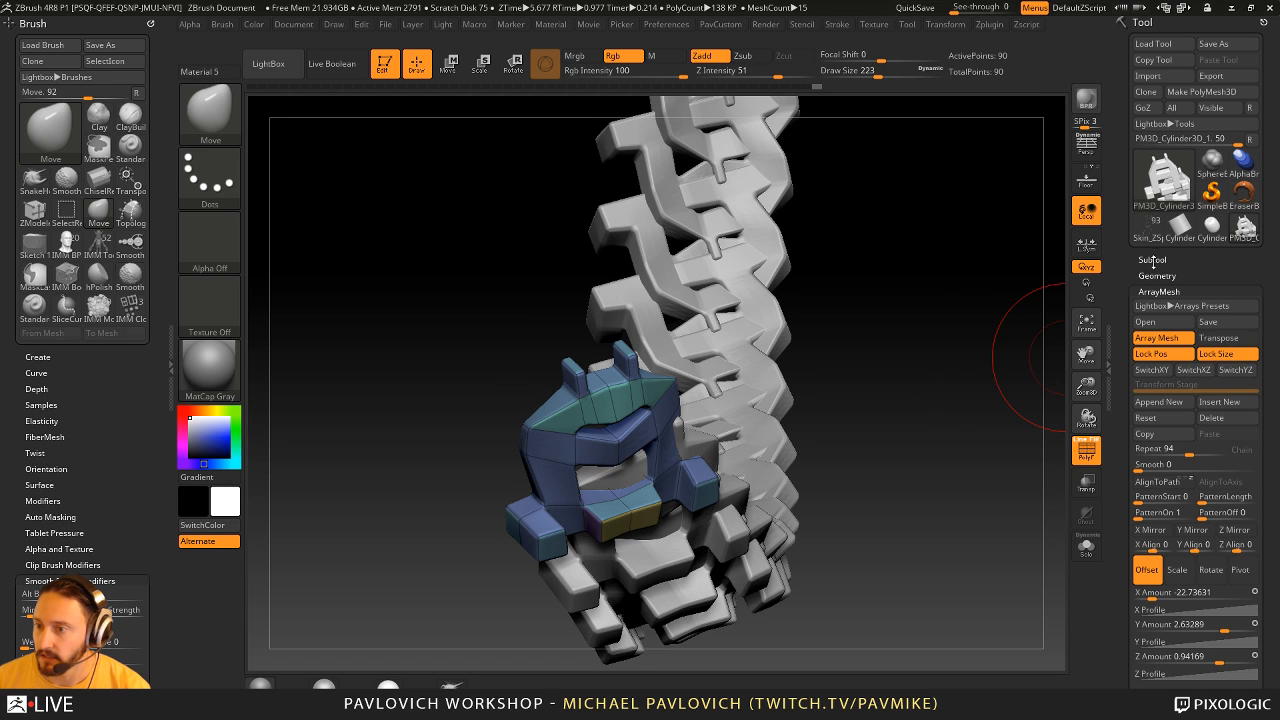
- Apply the link's dynamic subdivision as real geometry, set the draw size to 207 and hide the polyframe
{"action": "left_click", "coordinate": [1156, 275]}
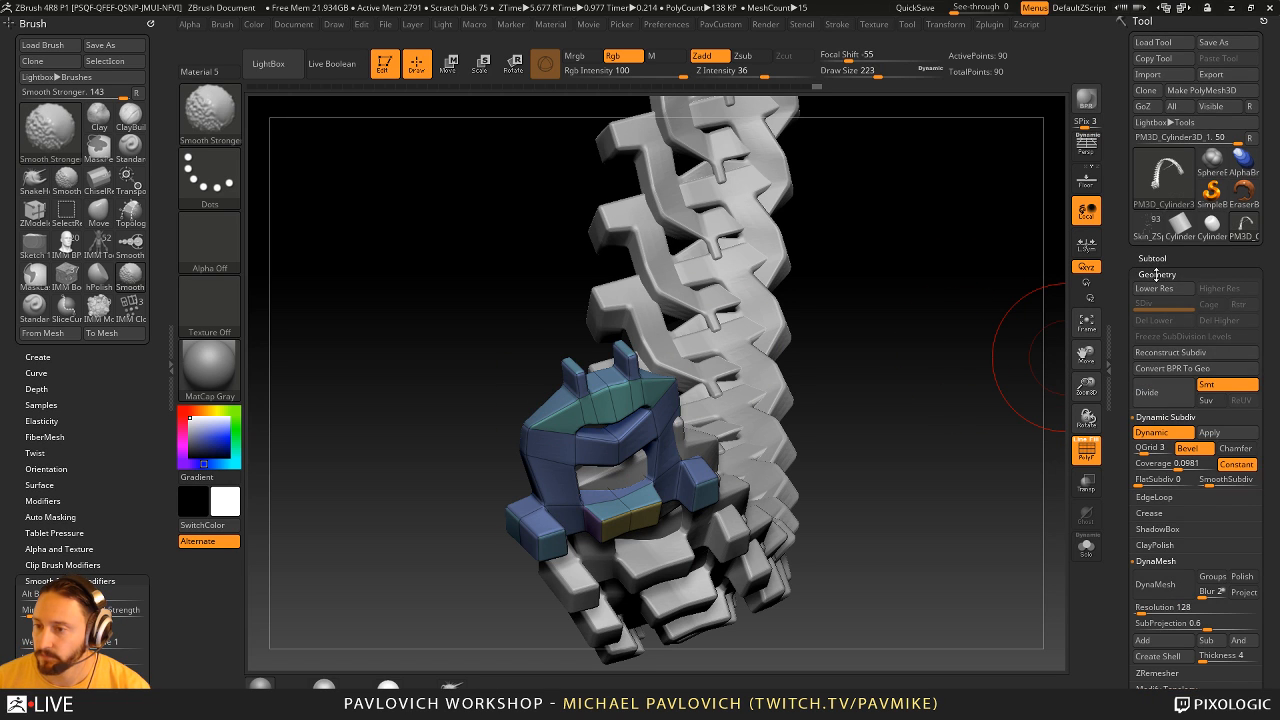
{"action": "left_click", "coordinate": [1215, 434]}
{"action": "key", "text": "s"}
{"action": "left_click", "coordinate": [953, 412]}
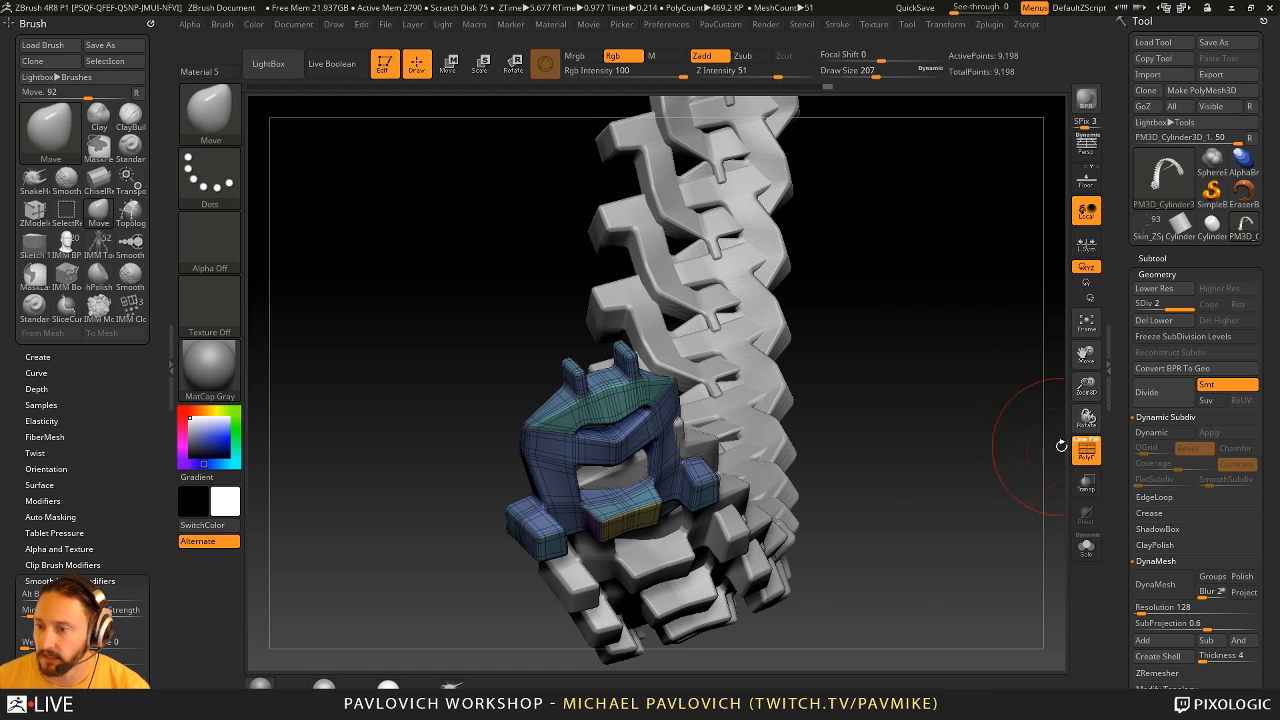
{"action": "left_click", "coordinate": [1078, 447]}
- Convert the link to a DynaMesh at resolution 408 with Blur 0, without freezing its subdivision levels
{"action": "key", "text": "grave"}
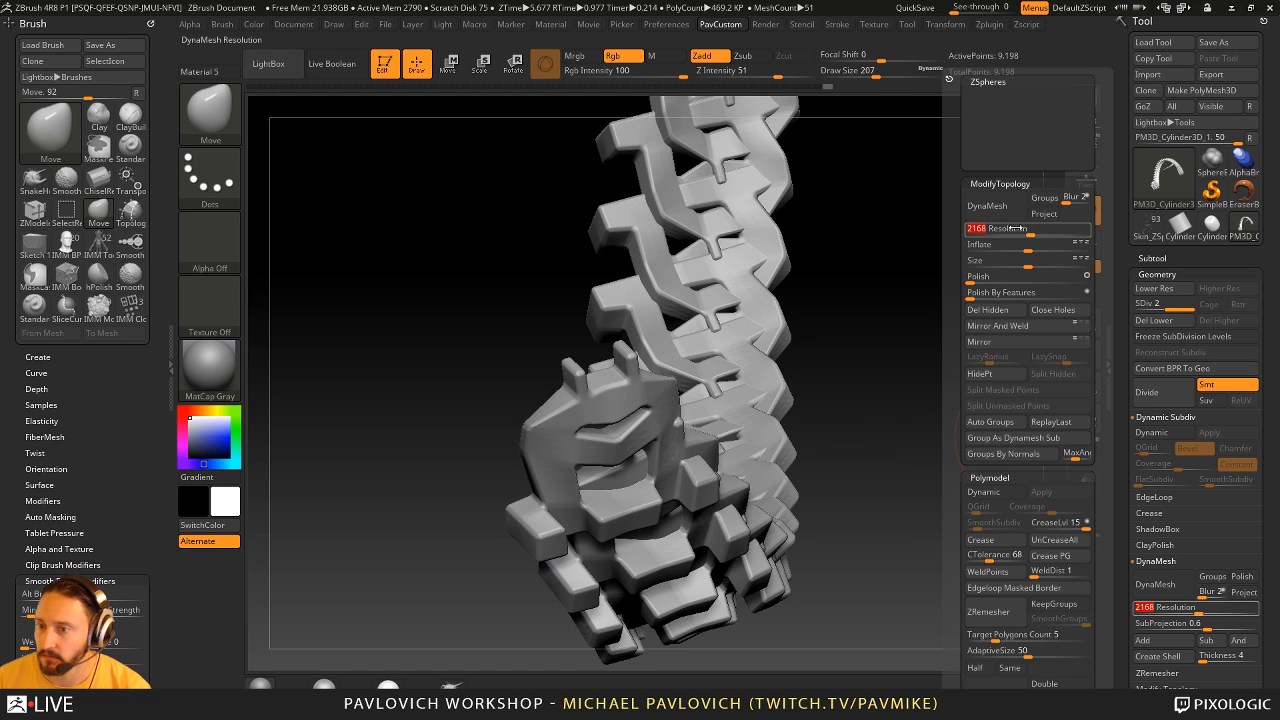
{"action": "mouse_move", "coordinate": [1016, 228]}
{"action": "left_mouse_down"}
{"action": "mouse_move", "coordinate": [974, 230]}
{"action": "mouse_move", "coordinate": [1000, 228]}
{"action": "left_mouse_up"}
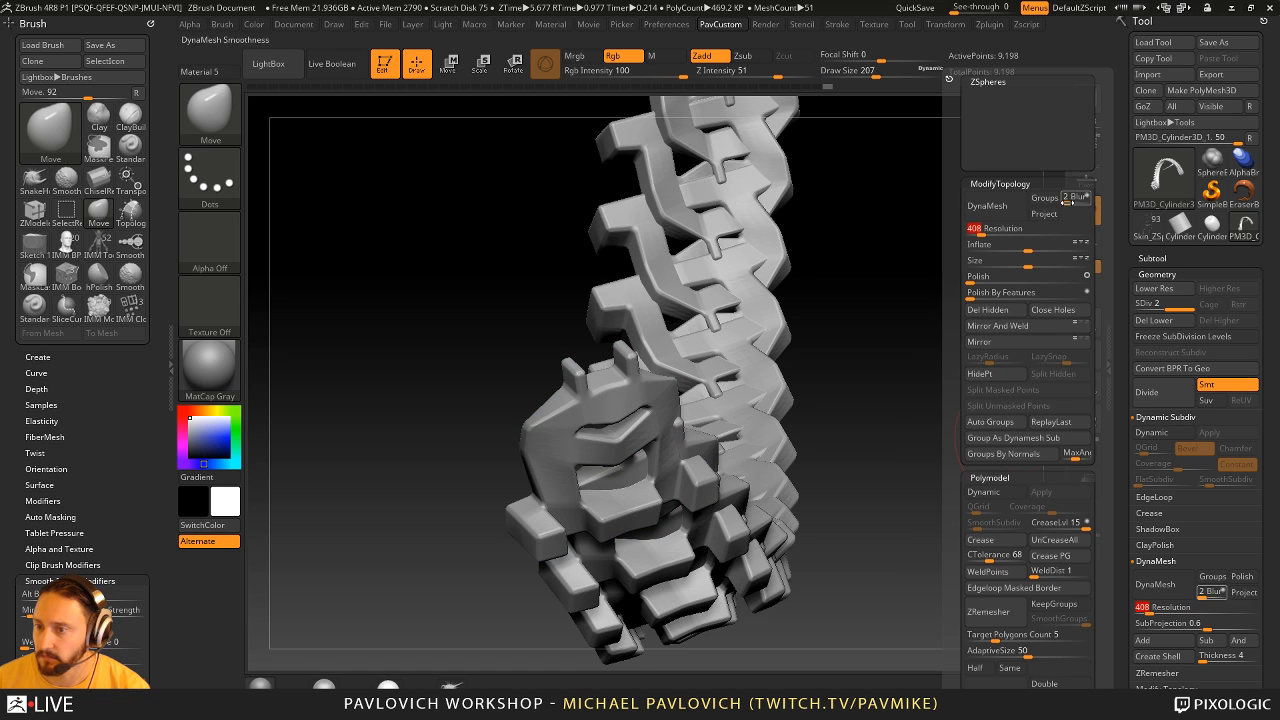
{"action": "left_click", "coordinate": [987, 205]}
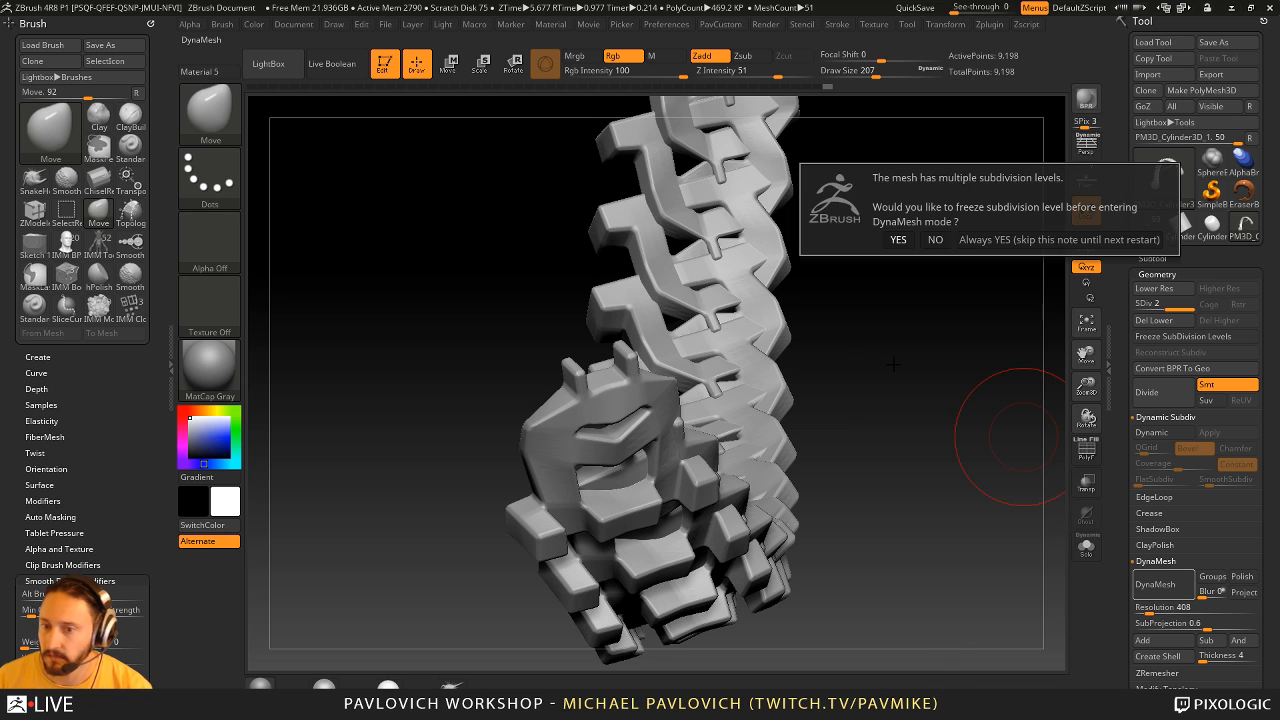
{"action": "left_click", "coordinate": [935, 240]}
- Build up and smooth the link's upper shoulders using the Clay brush
{"action": "left_click_drag", "start_coordinate": [912, 365], "coordinate": [929, 377]}
{"action": "key", "text": "b"}
{"action": "key", "text": "c"}
{"action": "key", "text": "l"}
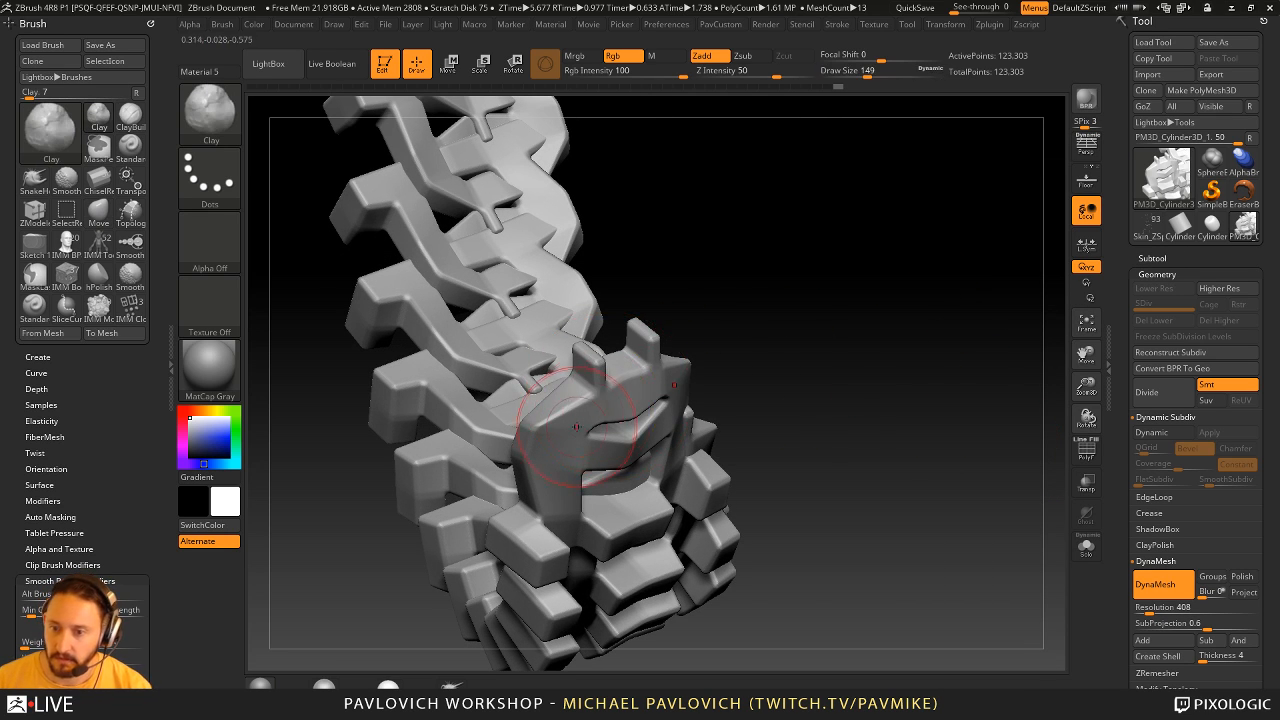
{"action": "left_click_drag", "start_coordinate": [567, 418], "coordinate": [560, 430]}
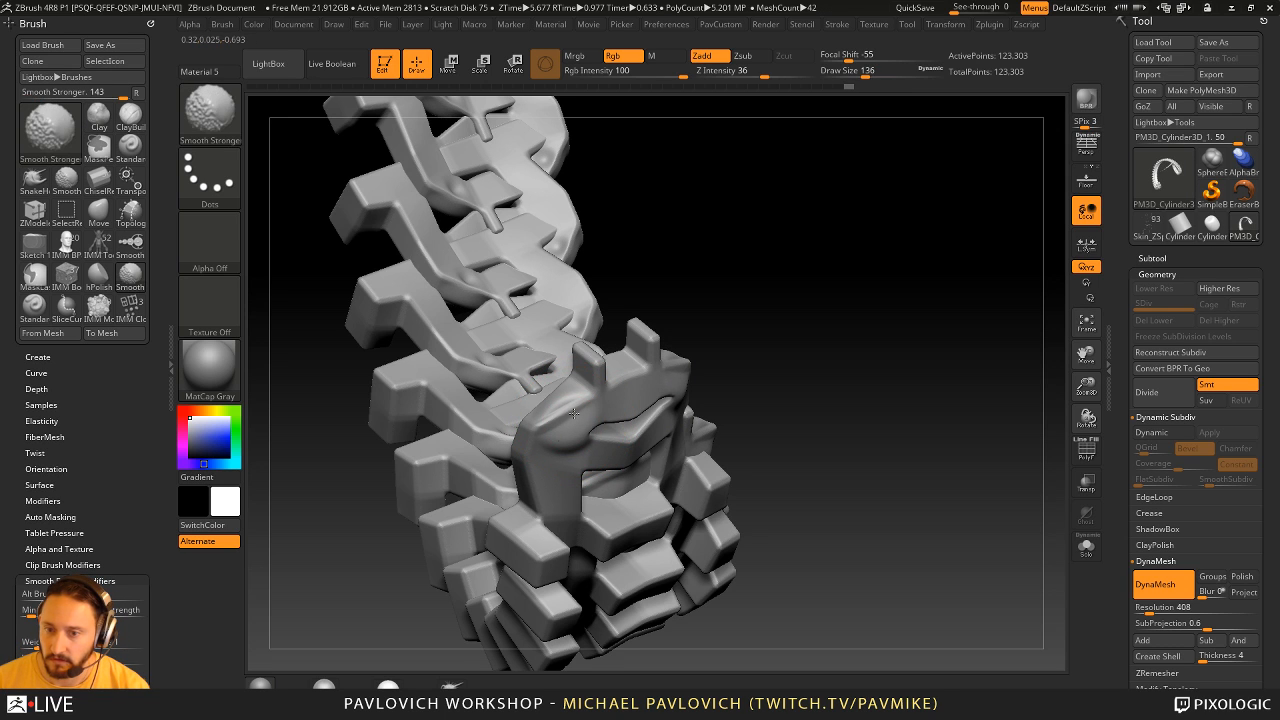
- Lower the DynaMesh resolution to 80 and remesh the link
{"action": "key", "text": "3"}
{"action": "left_click_drag", "start_coordinate": [706, 230], "coordinate": [700, 230]}
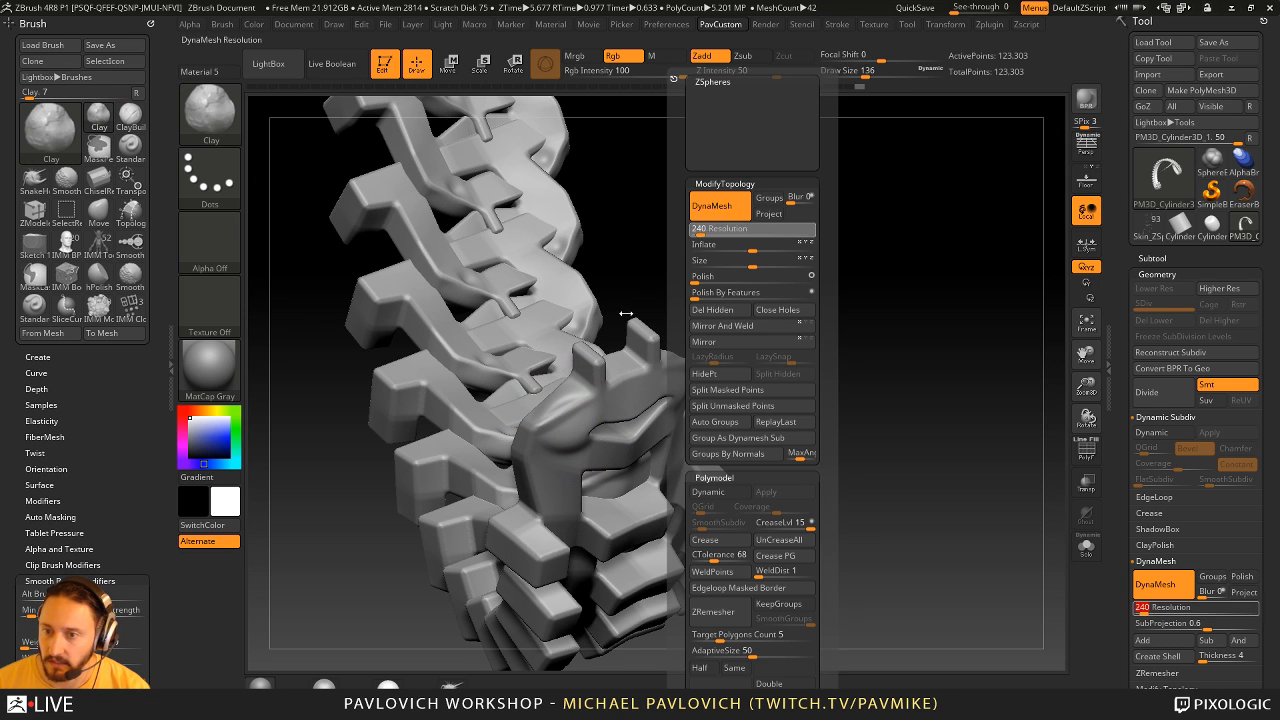
{"action": "left_click_drag", "start_coordinate": [562, 425], "coordinate": [574, 410], "text": "shift"}
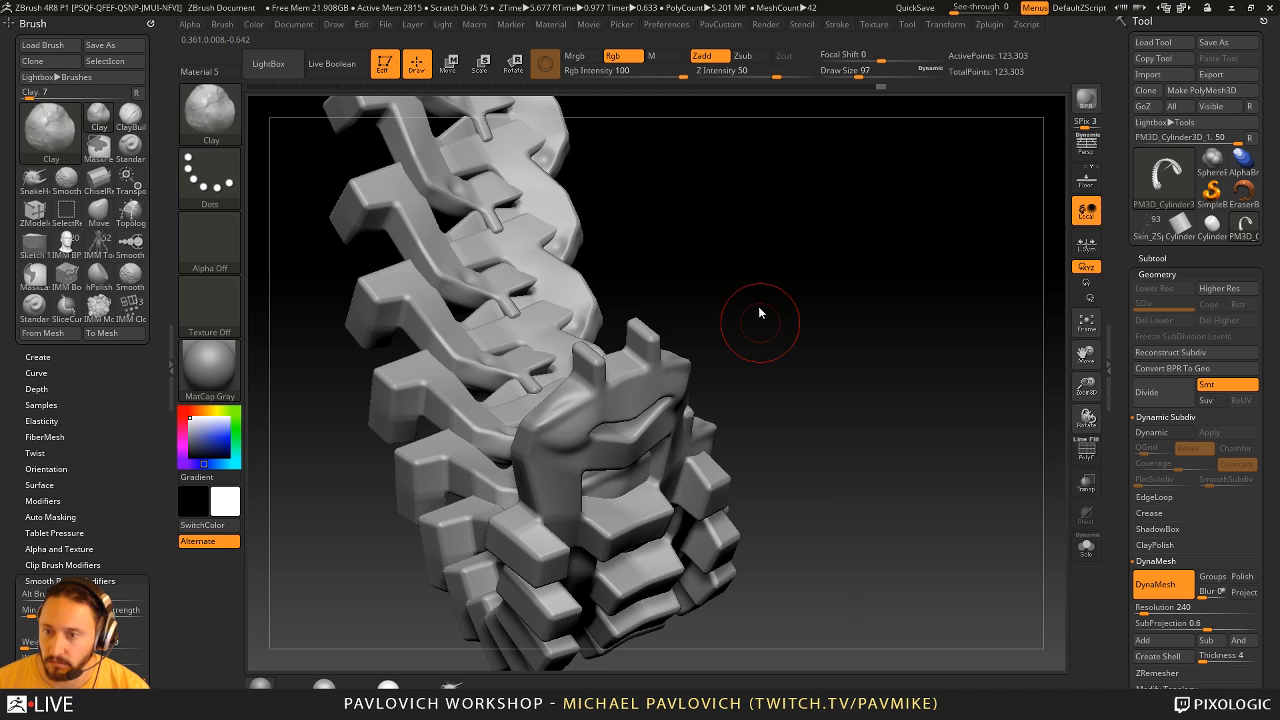
{"action": "key", "text": "3"}
{"action": "left_click_drag", "start_coordinate": [714, 229], "coordinate": [709, 229]}
{"action": "left_click_drag", "start_coordinate": [565, 419], "coordinate": [569, 414], "text": "shift"}
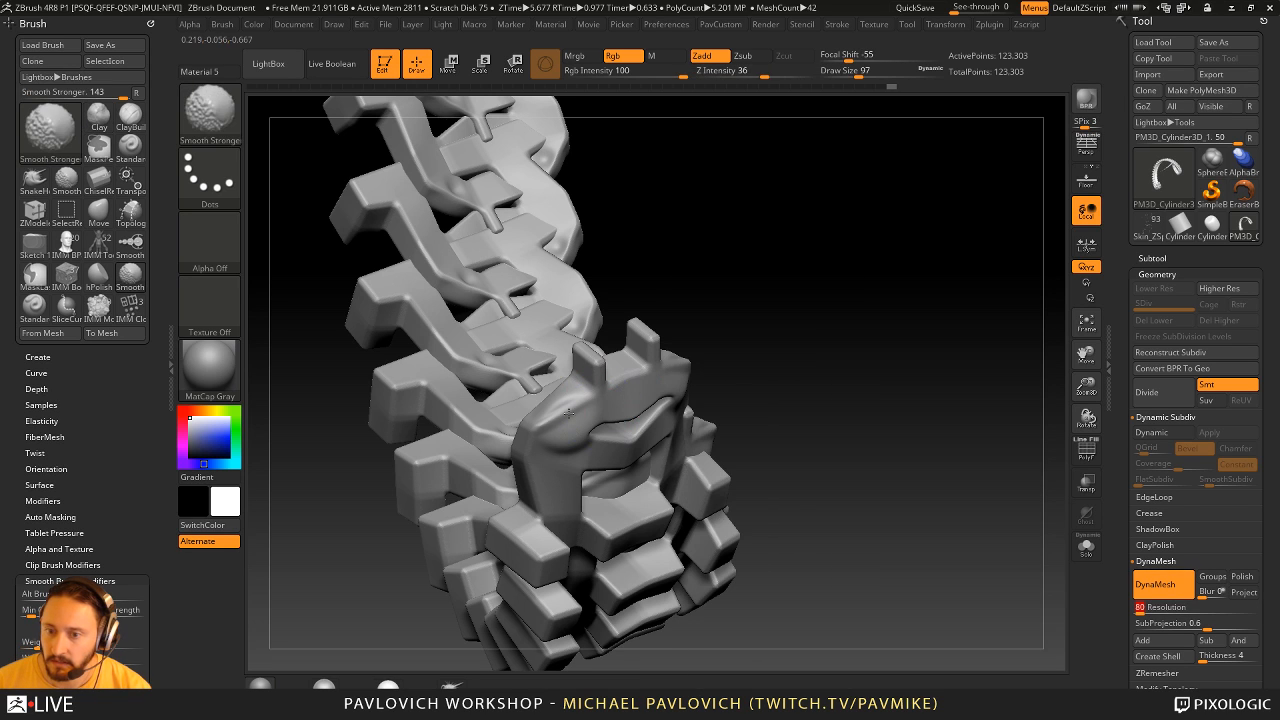
{"action": "left_click_drag", "start_coordinate": [795, 212], "coordinate": [848, 324], "text": "ctrl"}
- Bulge the link's shoulders with the Clay brush and pull them outward using the Move brush at draw size 197
{"action": "mouse_move", "coordinate": [568, 421]}
{"action": "left_mouse_down"}
{"action": "mouse_move", "coordinate": [567, 464]}
{"action": "mouse_move", "coordinate": [566, 452]}
{"action": "left_mouse_up"}
{"action": "mouse_move", "coordinate": [860, 320]}
{"action": "left_mouse_down"}
{"action": "mouse_move", "coordinate": [690, 352]}
{"action": "mouse_move", "coordinate": [694, 424]}
{"action": "left_mouse_up"}
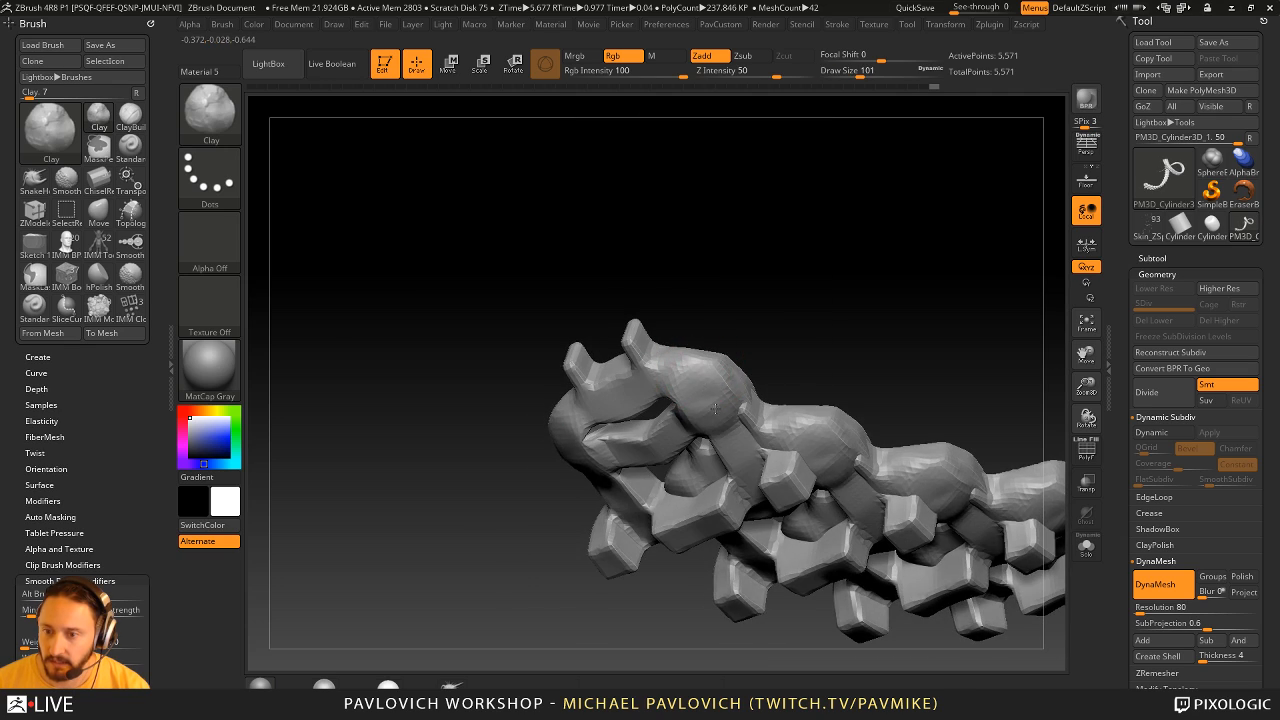
{"action": "mouse_move", "coordinate": [609, 274]}
{"action": "left_mouse_down", "text": "alt"}
{"action": "mouse_move", "coordinate": [583, 257]}
{"action": "mouse_move", "coordinate": [631, 186]}
{"action": "mouse_move", "coordinate": [810, 250]}
{"action": "mouse_move", "coordinate": [763, 383]}
{"action": "mouse_move", "coordinate": [762, 318]}
{"action": "left_mouse_up", "text": "alt"}
{"action": "key", "text": "s"}
{"action": "left_click", "coordinate": [766, 380]}
{"action": "key", "text": "b"}
{"action": "key", "text": "m"}
{"action": "key", "text": "v"}
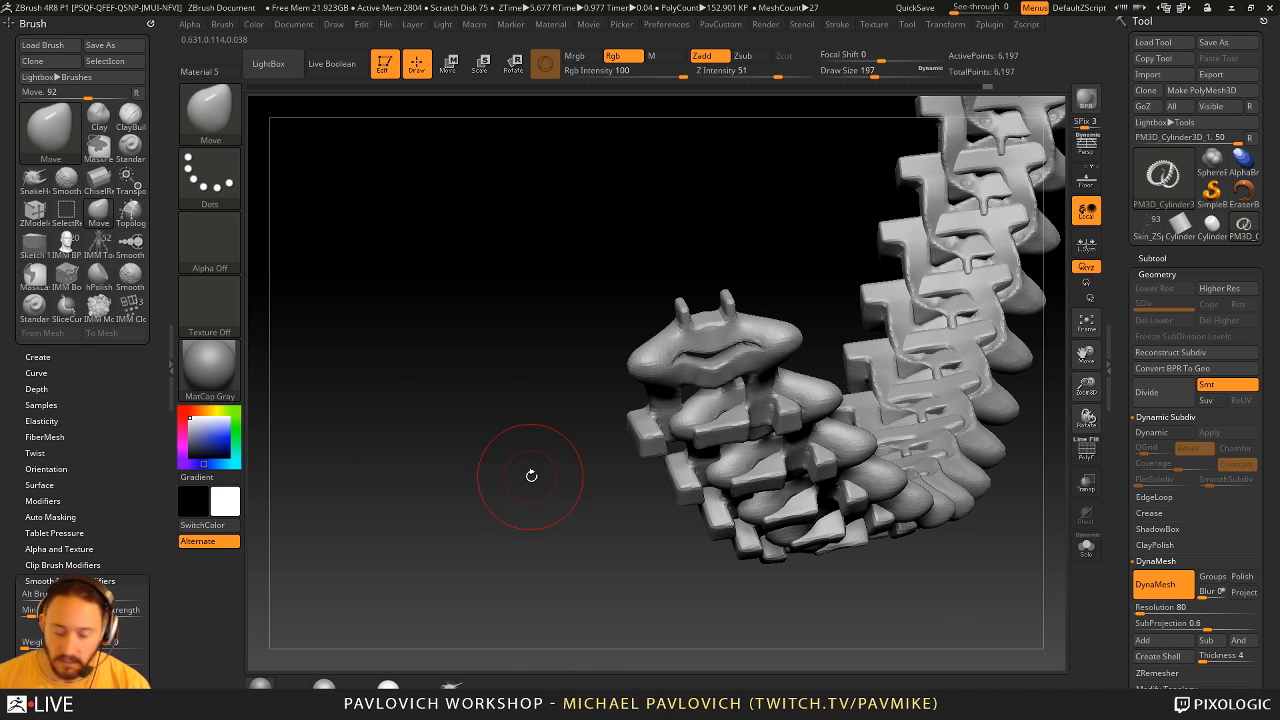
- Insert the Hand mesh from the IMM BParts brush onto the link's shoulders and move the hands into place
{"action": "key", "text": "b"}
{"action": "key", "text": "i"}
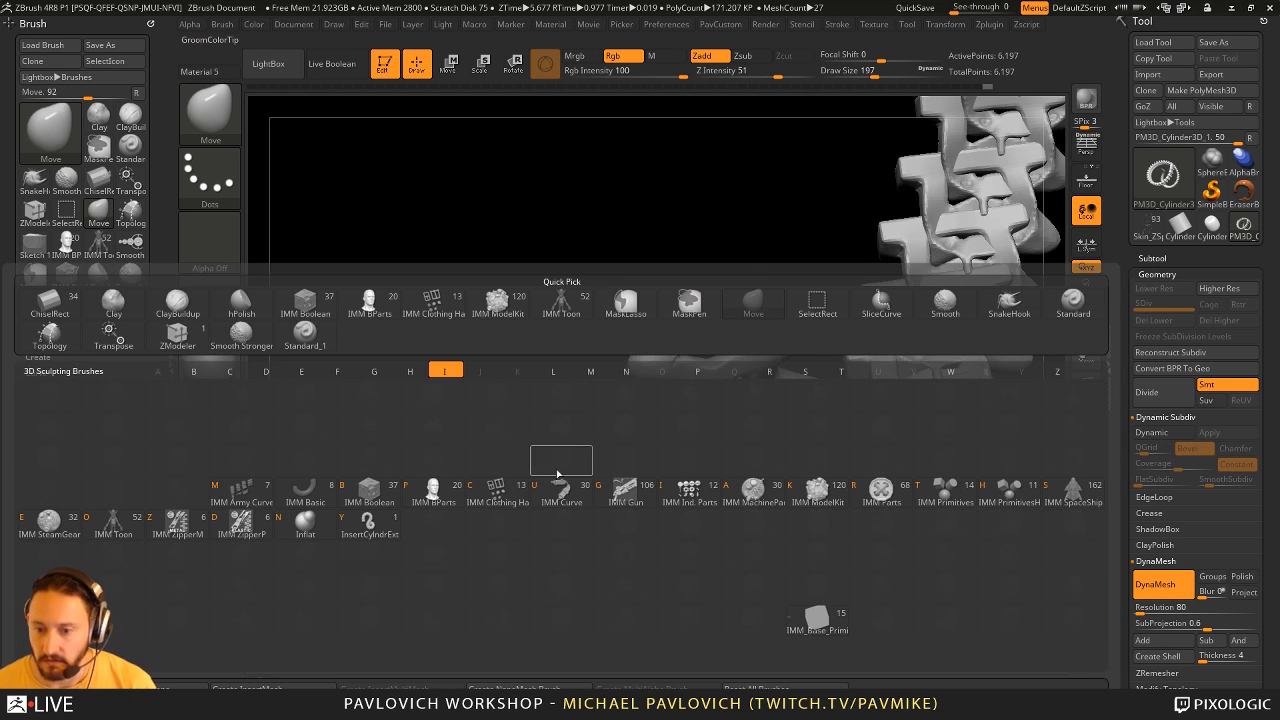
{"action": "left_click", "coordinate": [438, 500]}
{"action": "key", "text": "m"}
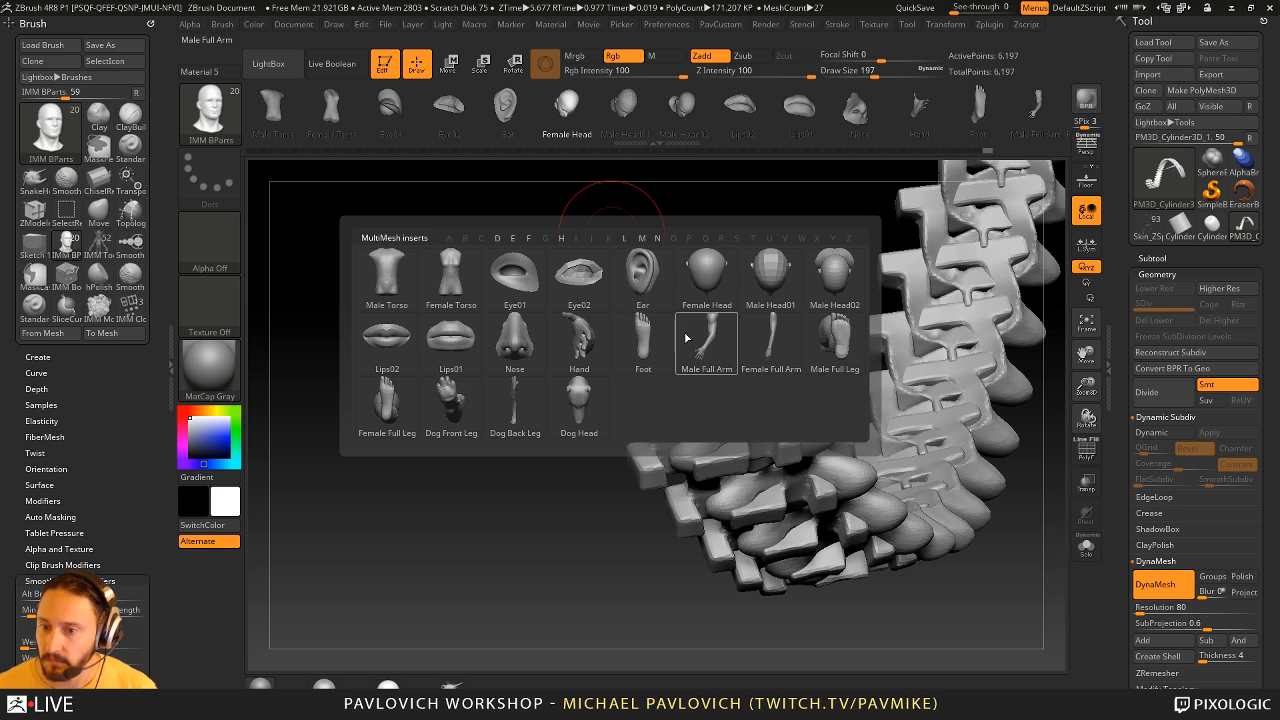
{"action": "left_click", "coordinate": [579, 340]}
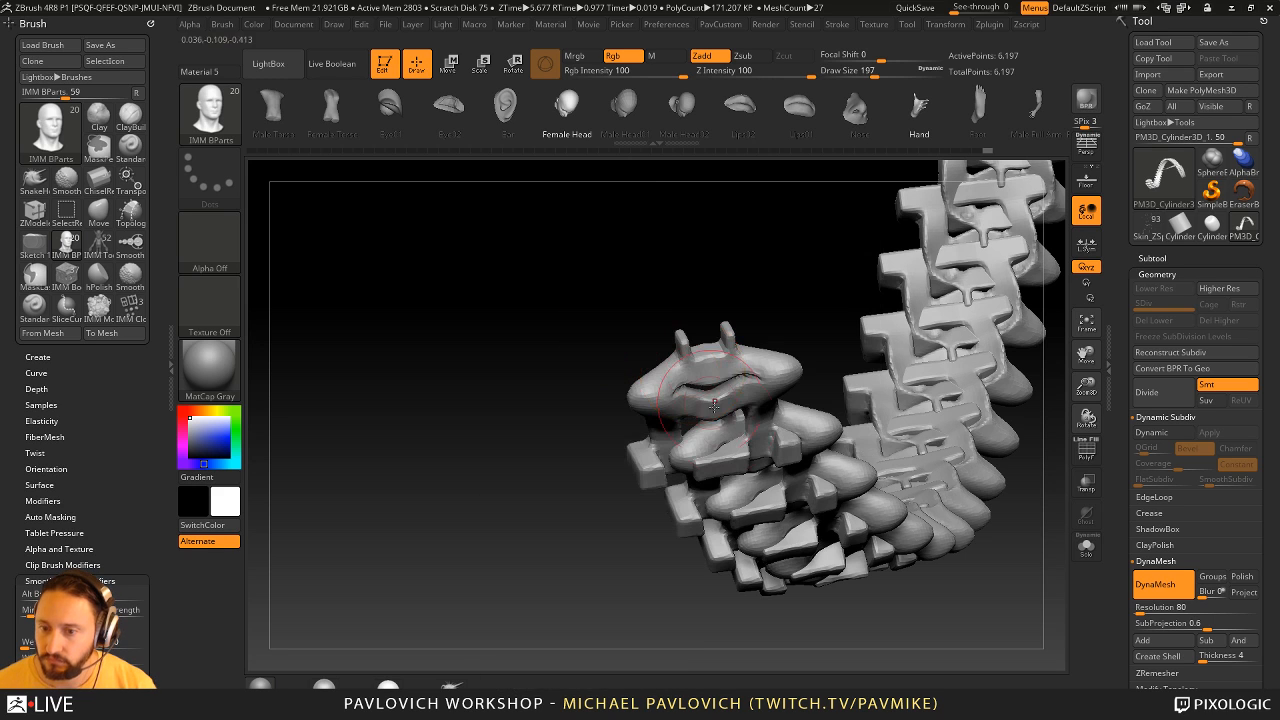
{"action": "mouse_move", "coordinate": [616, 380]}
{"action": "left_mouse_down"}
{"action": "mouse_move", "coordinate": [578, 353]}
{"action": "mouse_move", "coordinate": [591, 364]}
{"action": "left_mouse_up"}
{"action": "key", "text": "w"}
{"action": "mouse_move", "coordinate": [668, 238]}
{"action": "left_mouse_down", "text": "ctrl"}
{"action": "mouse_move", "coordinate": [683, 254]}
{"action": "mouse_move", "coordinate": [660, 262]}
{"action": "mouse_move", "coordinate": [765, 287]}
{"action": "mouse_move", "coordinate": [786, 257]}
{"action": "mouse_move", "coordinate": [851, 251]}
{"action": "mouse_move", "coordinate": [860, 340]}
{"action": "mouse_move", "coordinate": [940, 418]}
{"action": "mouse_move", "coordinate": [915, 455]}
{"action": "mouse_move", "coordinate": [1025, 325]}
{"action": "left_mouse_up", "text": "ctrl"}
{"action": "key", "text": "q"}
- Switch to the Standard brush and examine the whole array chain of links with hands
{"action": "left_click_drag", "start_coordinate": [1128, 488], "coordinate": [1128, 310]}
{"action": "left_click", "coordinate": [1150, 298]}
{"action": "left_click_drag", "start_coordinate": [1032, 336], "coordinate": [880, 380]}
{"action": "left_click", "coordinate": [1139, 297]}
{"action": "mouse_move", "coordinate": [940, 460]}
{"action": "left_mouse_down"}
{"action": "mouse_move", "coordinate": [826, 420]}
{"action": "mouse_move", "coordinate": [911, 435]}
{"action": "mouse_move", "coordinate": [861, 518]}
{"action": "mouse_move", "coordinate": [836, 450]}
{"action": "mouse_move", "coordinate": [918, 498]}
{"action": "mouse_move", "coordinate": [982, 408]}
{"action": "mouse_move", "coordinate": [860, 424]}
{"action": "left_mouse_up"}
{"action": "key", "text": "b"}
{"action": "key", "text": "s"}
{"action": "key", "text": "t"}
{"action": "left_click_drag", "start_coordinate": [1117, 365], "coordinate": [1125, 576]}
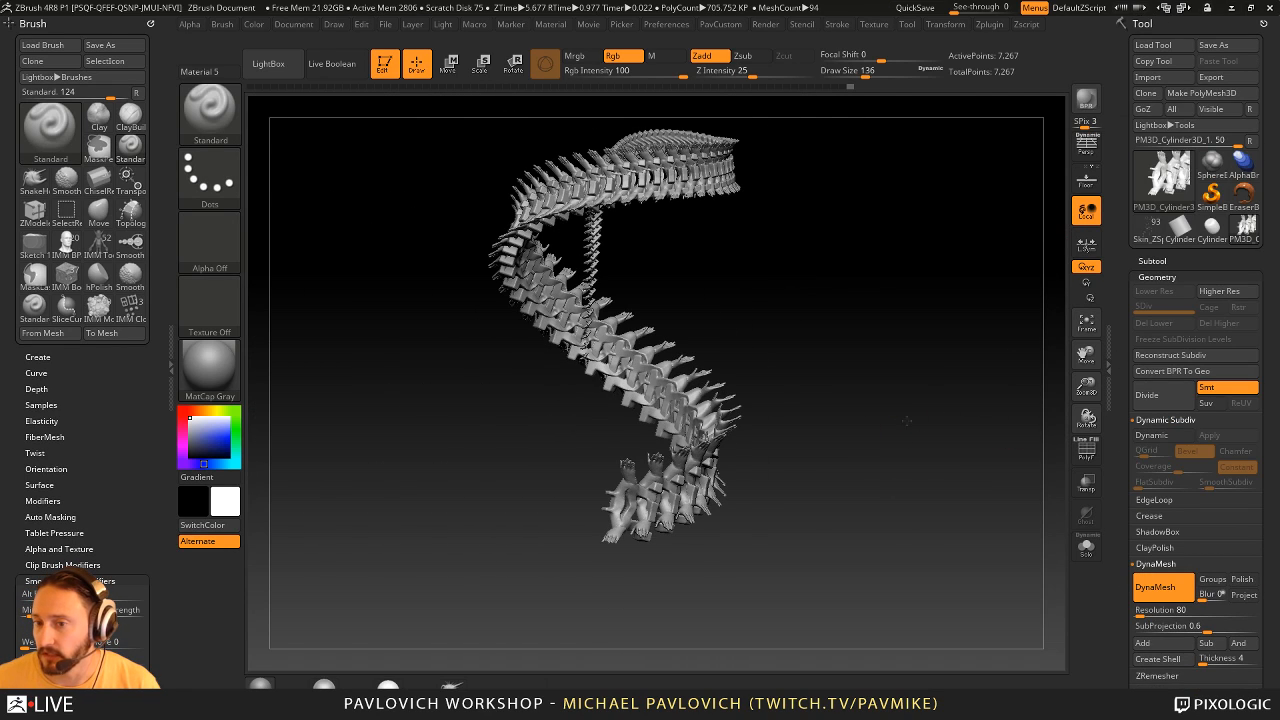
{"action": "left_click_drag", "start_coordinate": [907, 421], "coordinate": [987, 357]}
- Append a Sphere3D as a start subtool above the link chain and set the chain to Boolean subtraction
{"action": "left_click", "coordinate": [1157, 262], "text": "shift"}
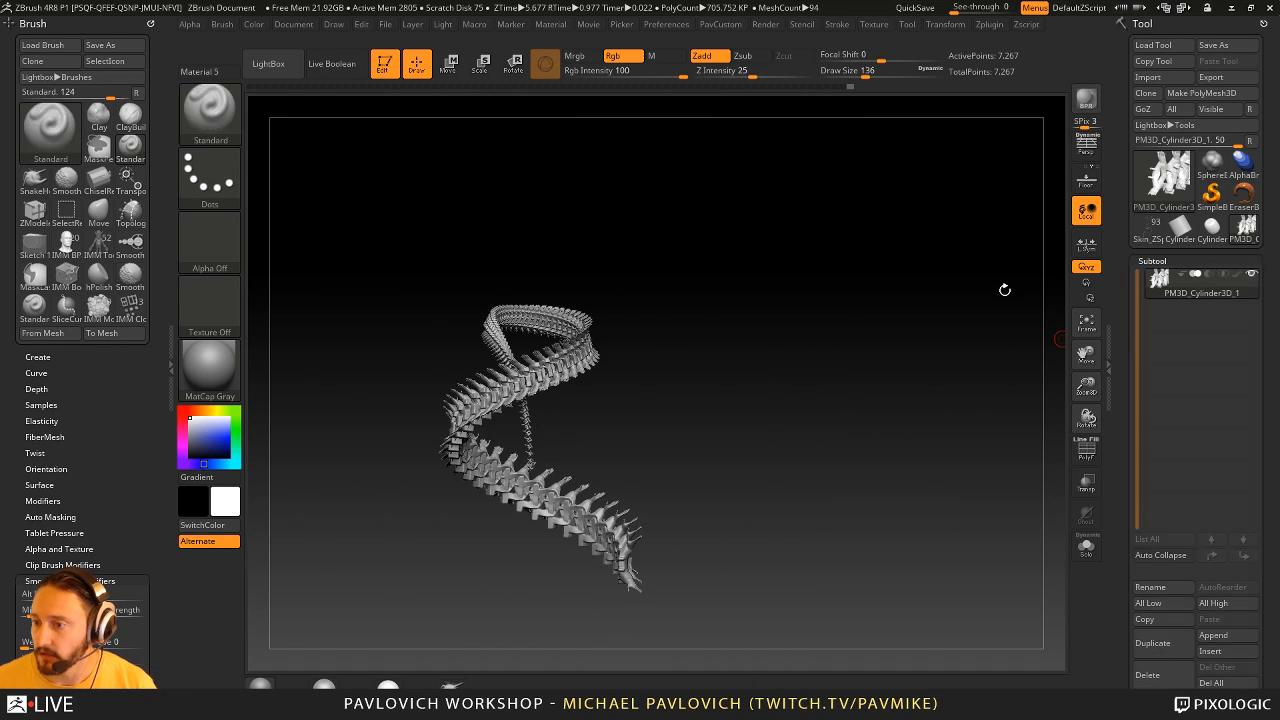
{"action": "left_click", "coordinate": [1215, 637]}
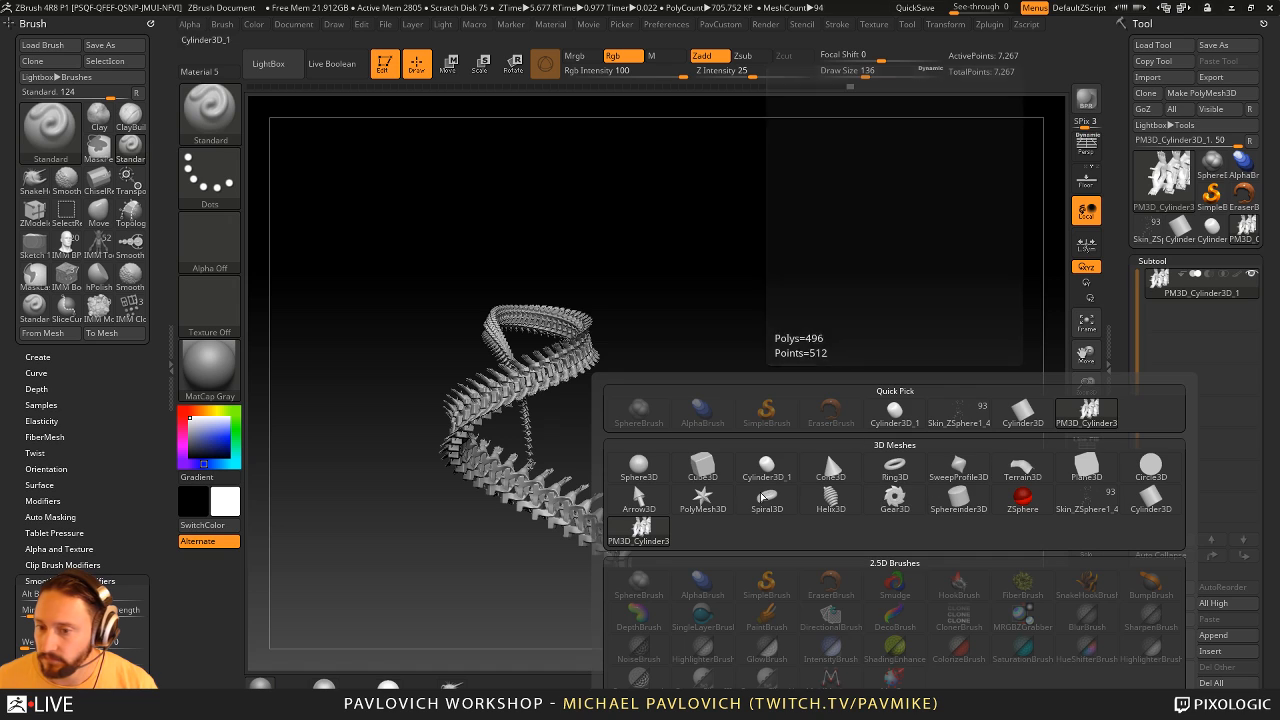
{"action": "left_click", "coordinate": [638, 465]}
{"action": "left_click", "coordinate": [1203, 328]}
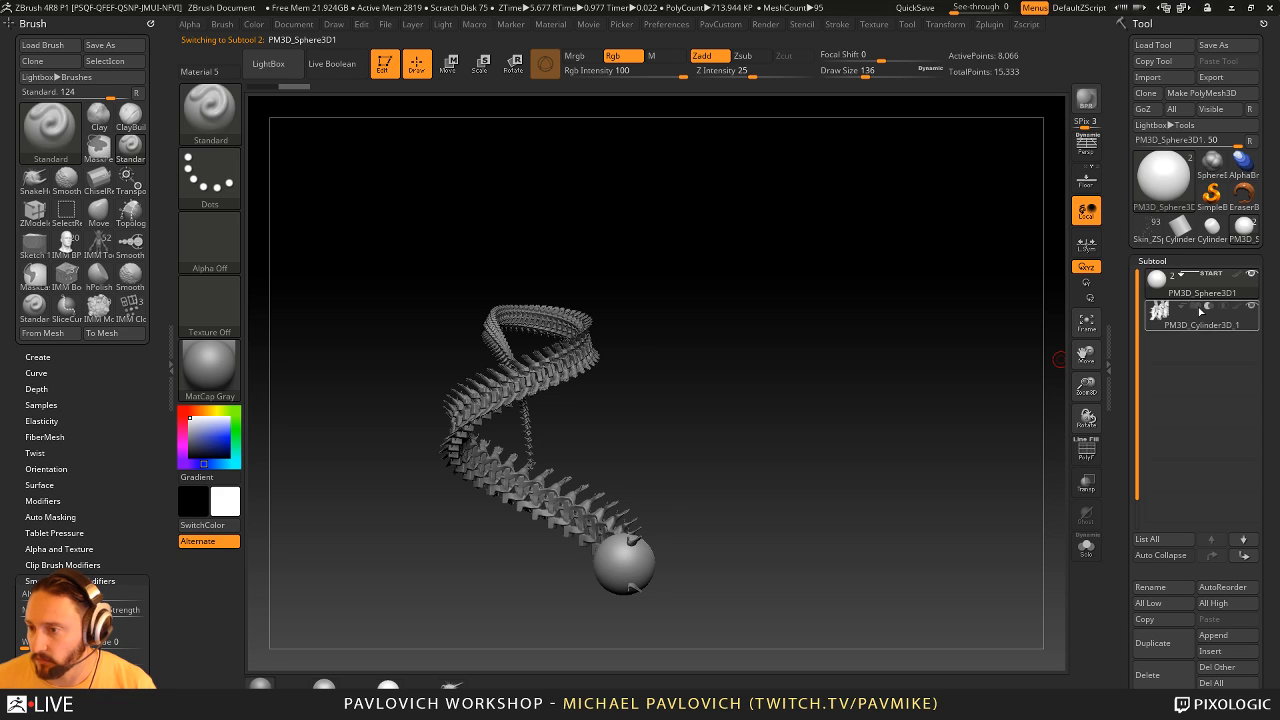
- Preview the chain's subtraction from the small sphere with Live Boolean, and turn the preview off again
{"action": "left_click_drag", "start_coordinate": [785, 386], "coordinate": [821, 362], "text": "alt"}
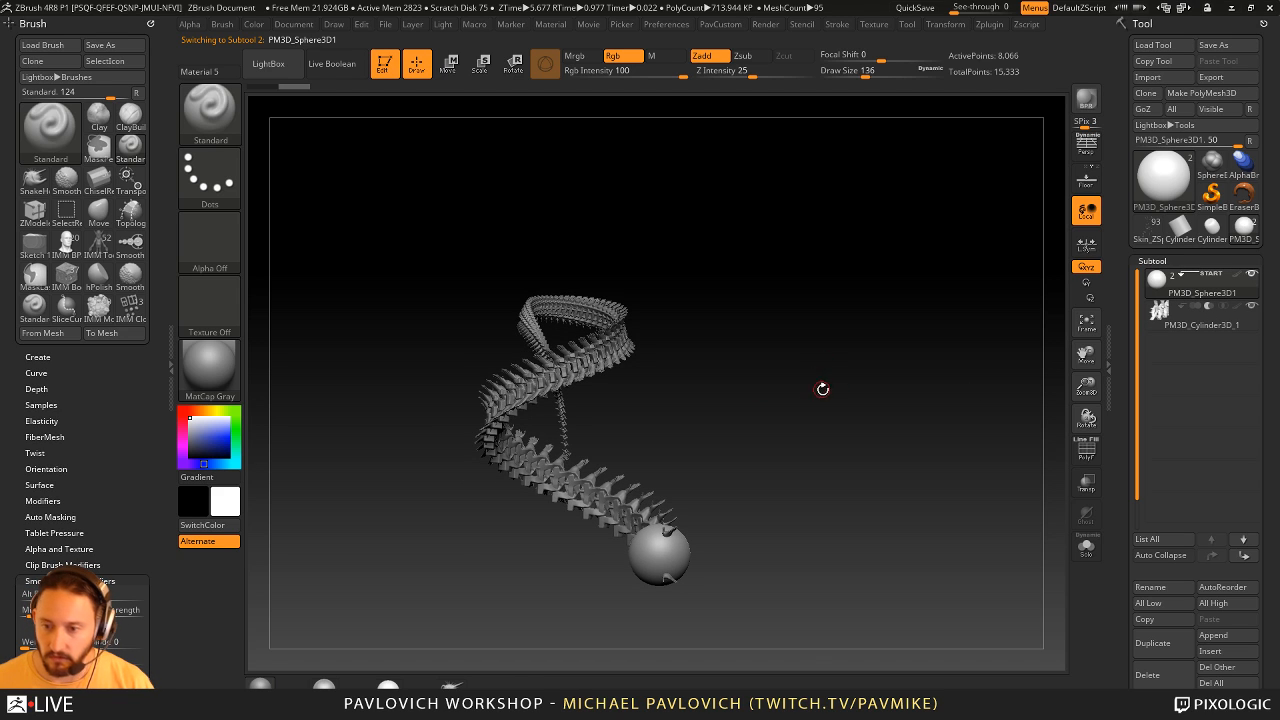
{"action": "key", "text": "shift+b"}
{"action": "mouse_move", "coordinate": [846, 421]}
{"action": "left_mouse_down"}
{"action": "mouse_move", "coordinate": [826, 432]}
{"action": "mouse_move", "coordinate": [850, 424]}
{"action": "left_mouse_up"}
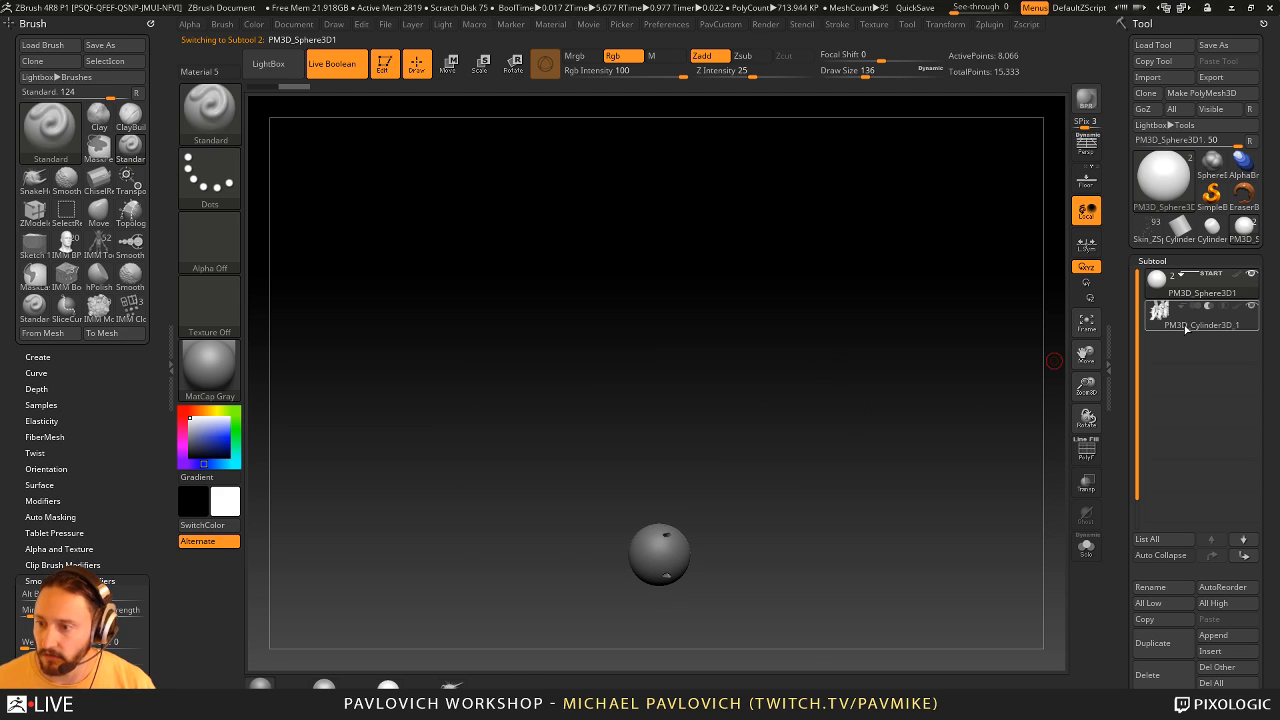
{"action": "key", "text": "shift+b"}
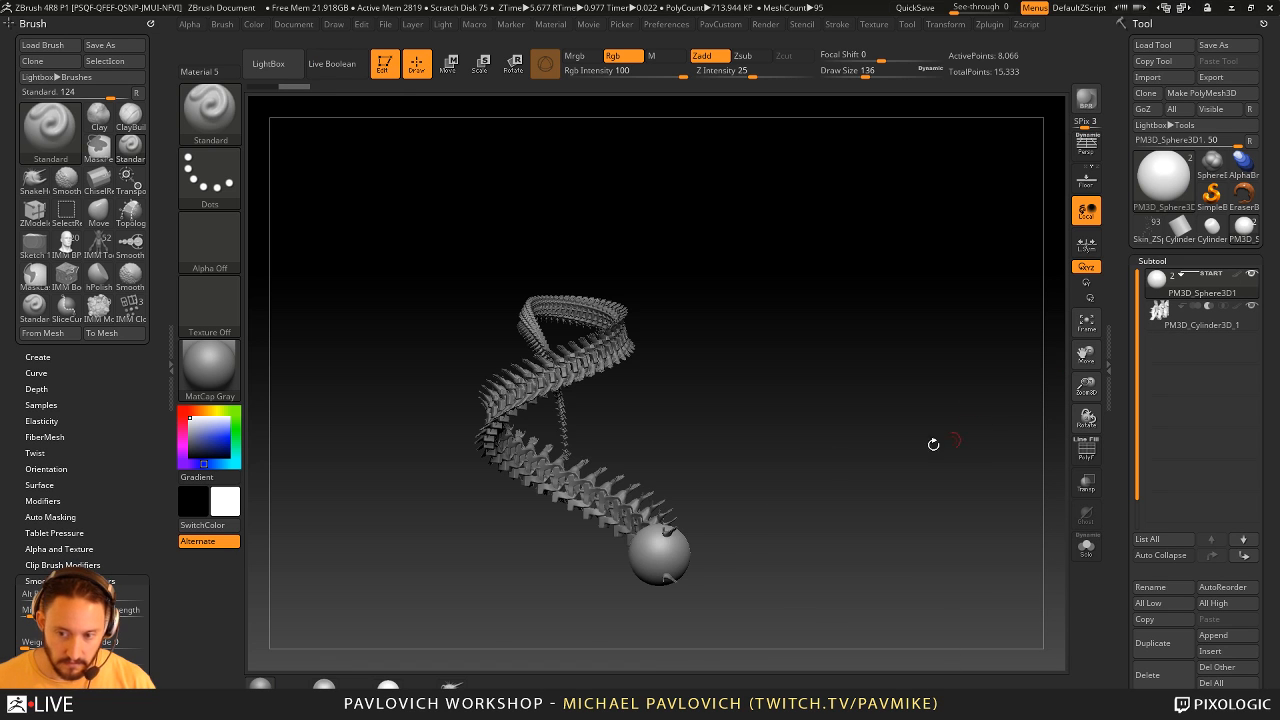
- Scale up the sphere, move it over the link chain, and turn on Live Boolean
{"action": "key", "text": "r"}
{"action": "left_click_drag", "start_coordinate": [659, 555], "coordinate": [826, 474]}
{"action": "key", "text": "w"}
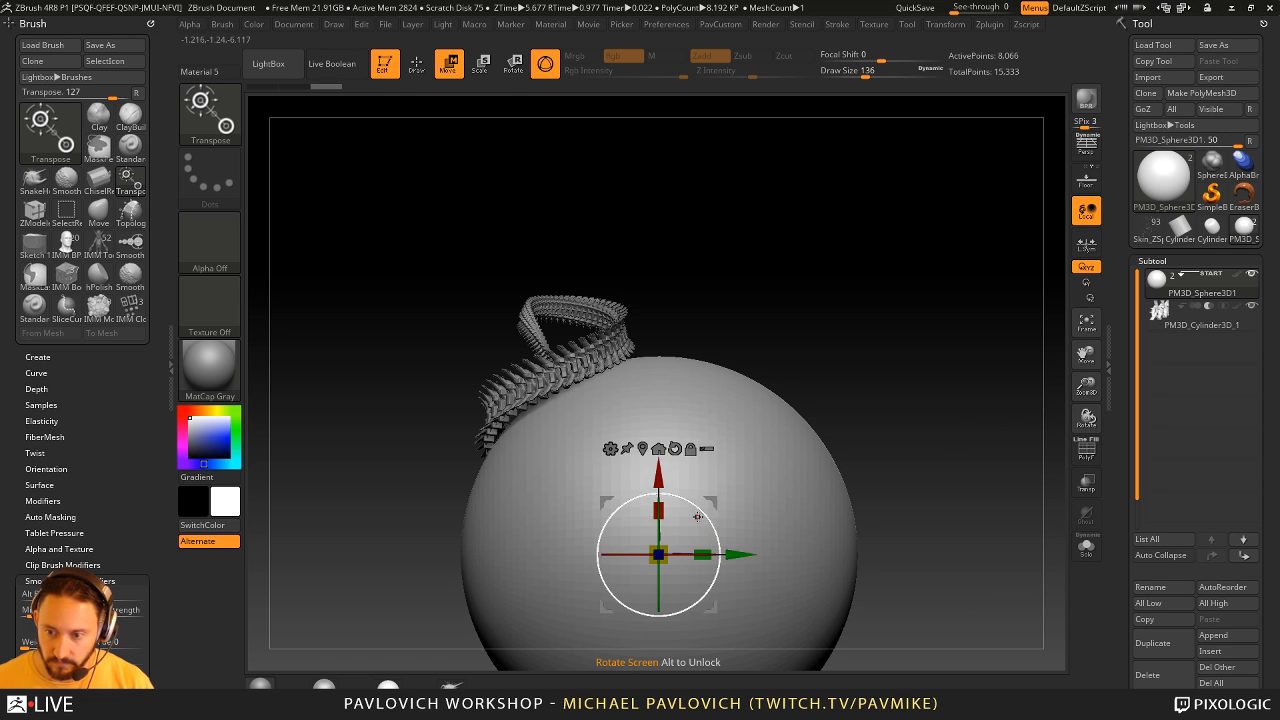
{"action": "left_click_drag", "start_coordinate": [712, 501], "coordinate": [761, 369]}
{"action": "left_click_drag", "start_coordinate": [923, 248], "coordinate": [1071, 237]}
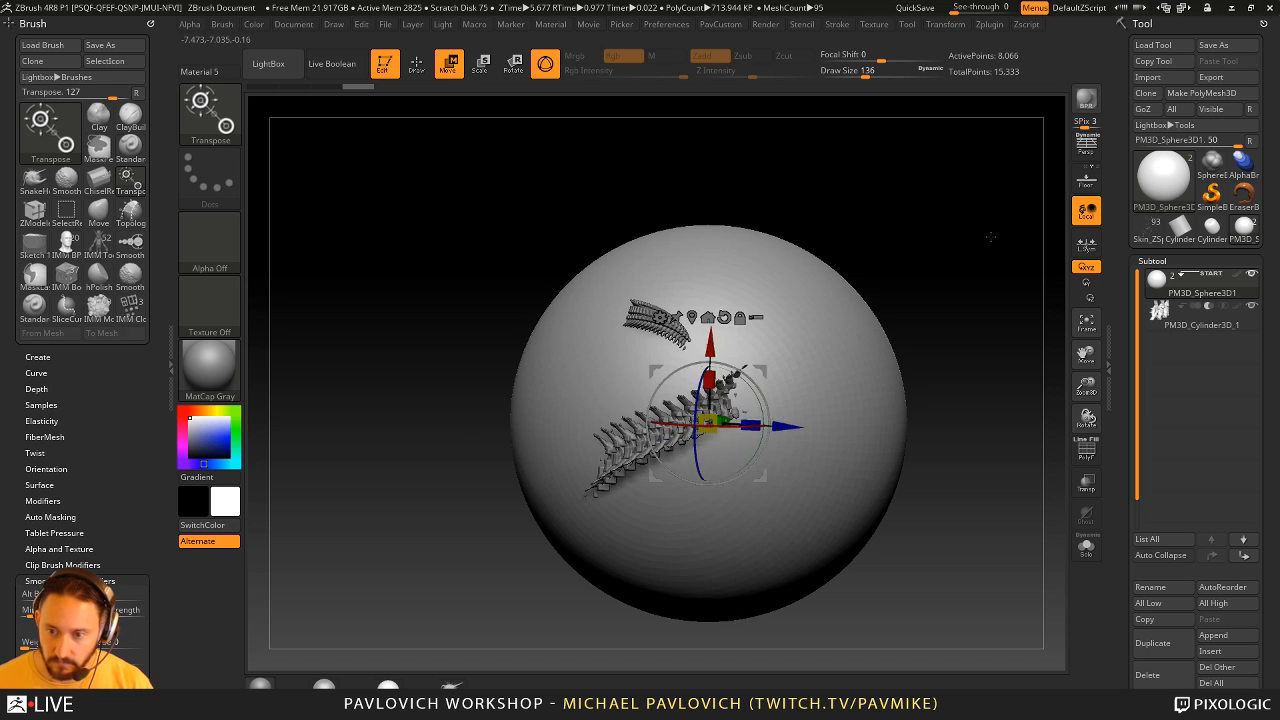
{"action": "key", "text": "q"}
{"action": "mouse_move", "coordinate": [1025, 275]}
{"action": "left_mouse_down"}
{"action": "mouse_move", "coordinate": [931, 283]}
{"action": "mouse_move", "coordinate": [953, 288]}
{"action": "left_mouse_up"}
{"action": "key", "text": "shift+b"}
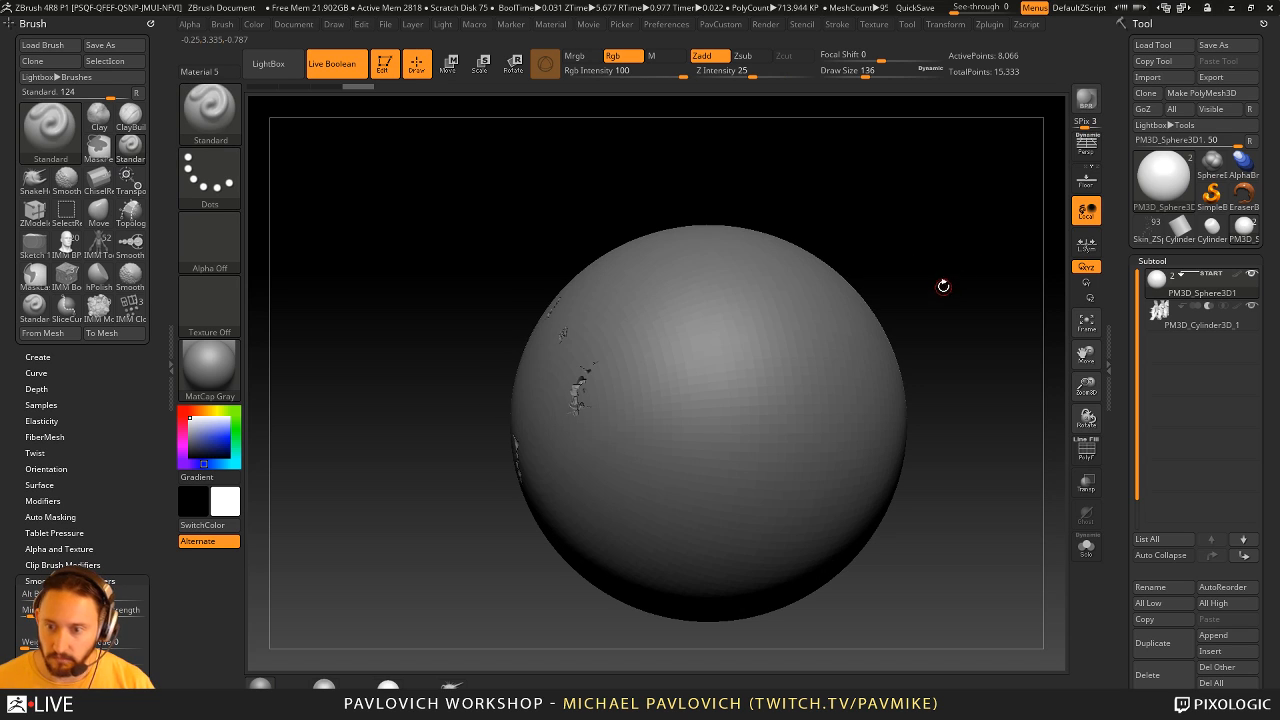
- Select the link chain subtool, move it partly out of the sphere, and switch off the Live Boolean preview
{"action": "left_click", "coordinate": [1185, 318]}
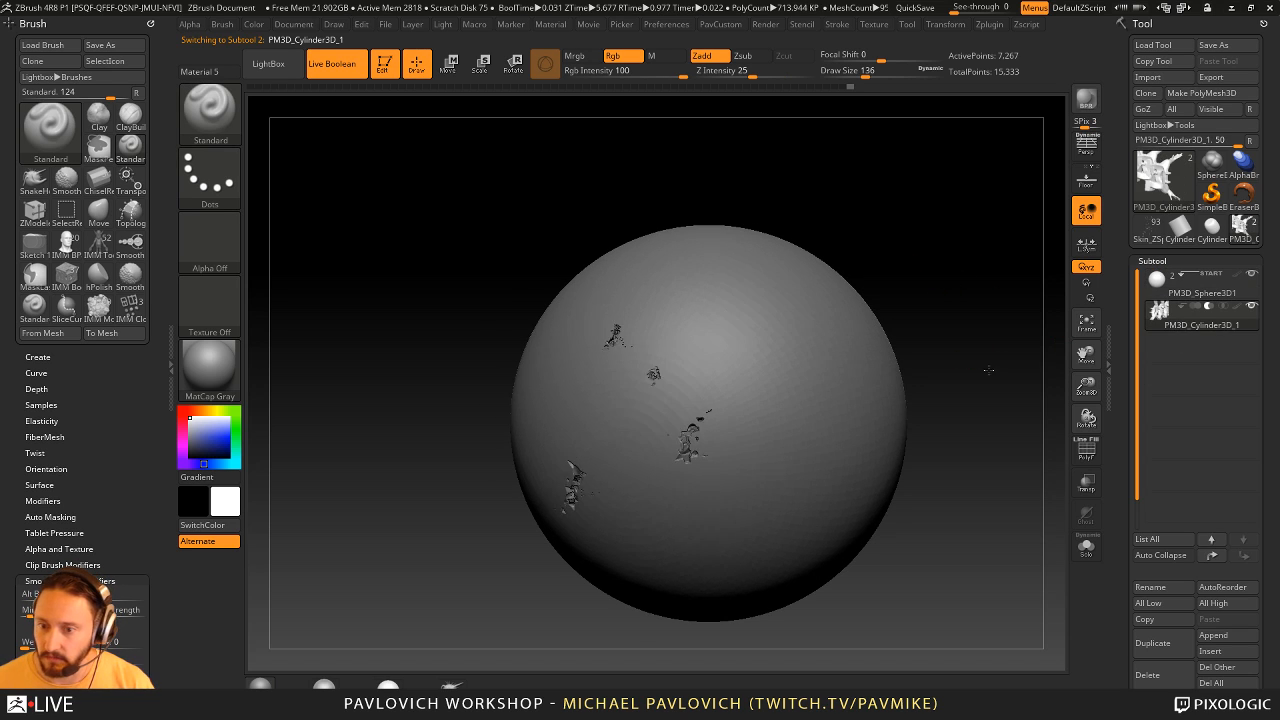
{"action": "key", "text": "w"}
{"action": "left_click_drag", "start_coordinate": [748, 522], "coordinate": [711, 605]}
{"action": "key", "text": "ctrl+shift+b"}
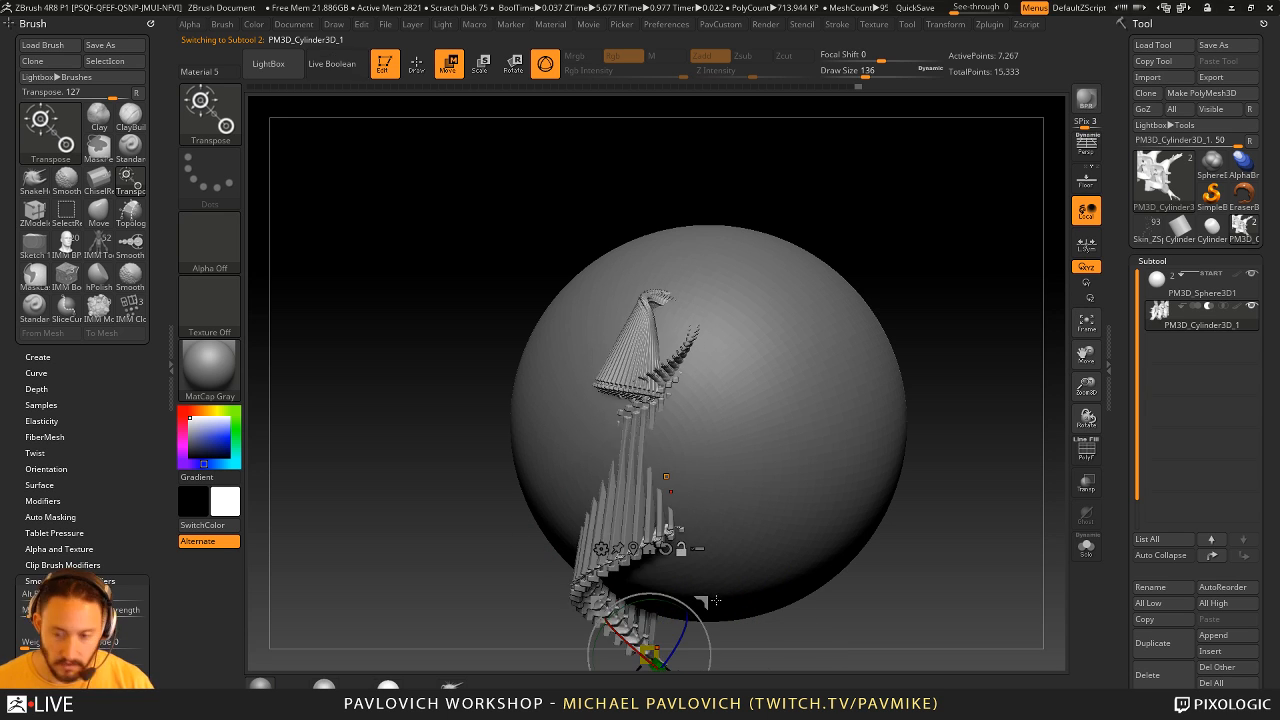
{"action": "left_click_drag", "start_coordinate": [922, 580], "coordinate": [884, 496]}
{"action": "mouse_move", "coordinate": [679, 527]}
{"action": "left_mouse_down"}
{"action": "mouse_move", "coordinate": [703, 509]}
{"action": "mouse_move", "coordinate": [662, 492]}
{"action": "mouse_move", "coordinate": [679, 514]}
{"action": "left_mouse_up"}
{"action": "key", "text": "q"}
{"action": "left_click_drag", "start_coordinate": [860, 556], "coordinate": [738, 550]}
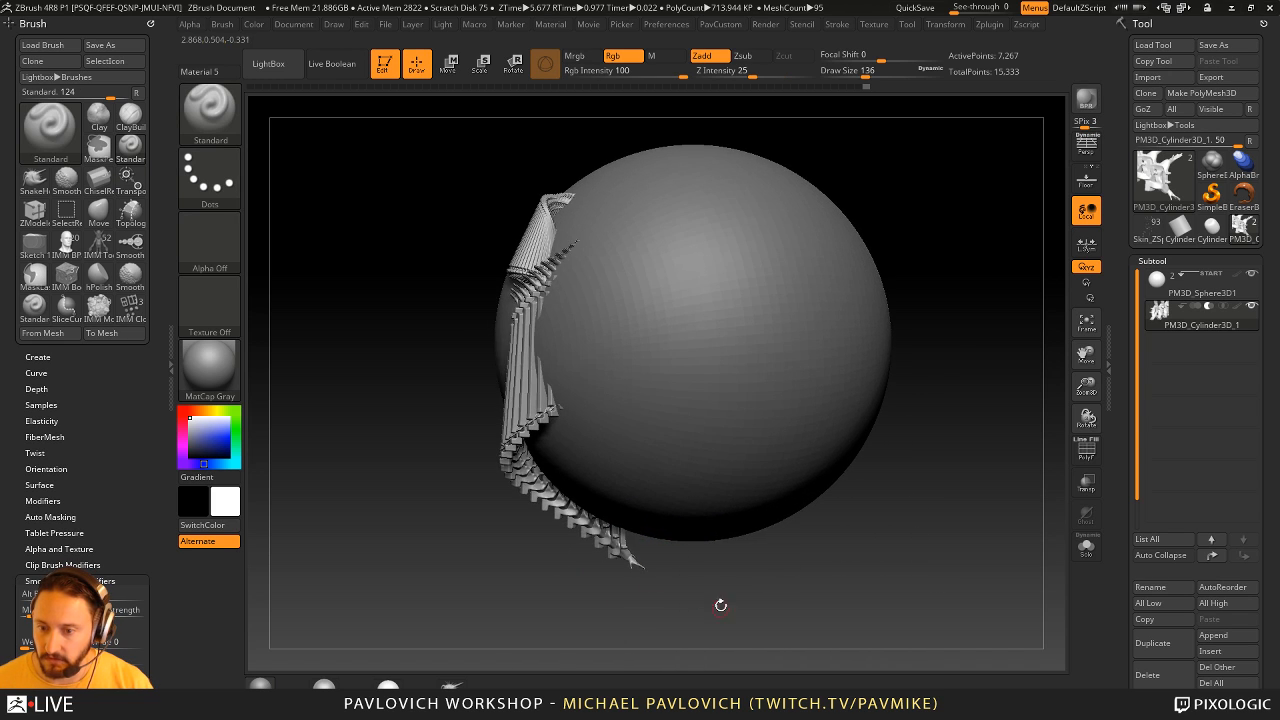
- Try pulling the arrayed link outward with the Move brush at draw size 223
{"action": "left_click_drag", "start_coordinate": [720, 604], "coordinate": [727, 573], "text": "alt"}
{"action": "key", "text": "b"}
{"action": "key", "text": "m"}
{"action": "key", "text": "v"}
{"action": "mouse_move", "coordinate": [663, 522]}
{"action": "left_mouse_down"}
{"action": "mouse_move", "coordinate": [631, 471]}
{"action": "mouse_move", "coordinate": [782, 500]}
{"action": "left_mouse_up"}
{"action": "mouse_move", "coordinate": [987, 501]}
{"action": "left_mouse_down", "text": "alt"}
{"action": "mouse_move", "coordinate": [980, 577]}
{"action": "mouse_move", "coordinate": [972, 564]}
{"action": "left_mouse_up", "text": "alt"}
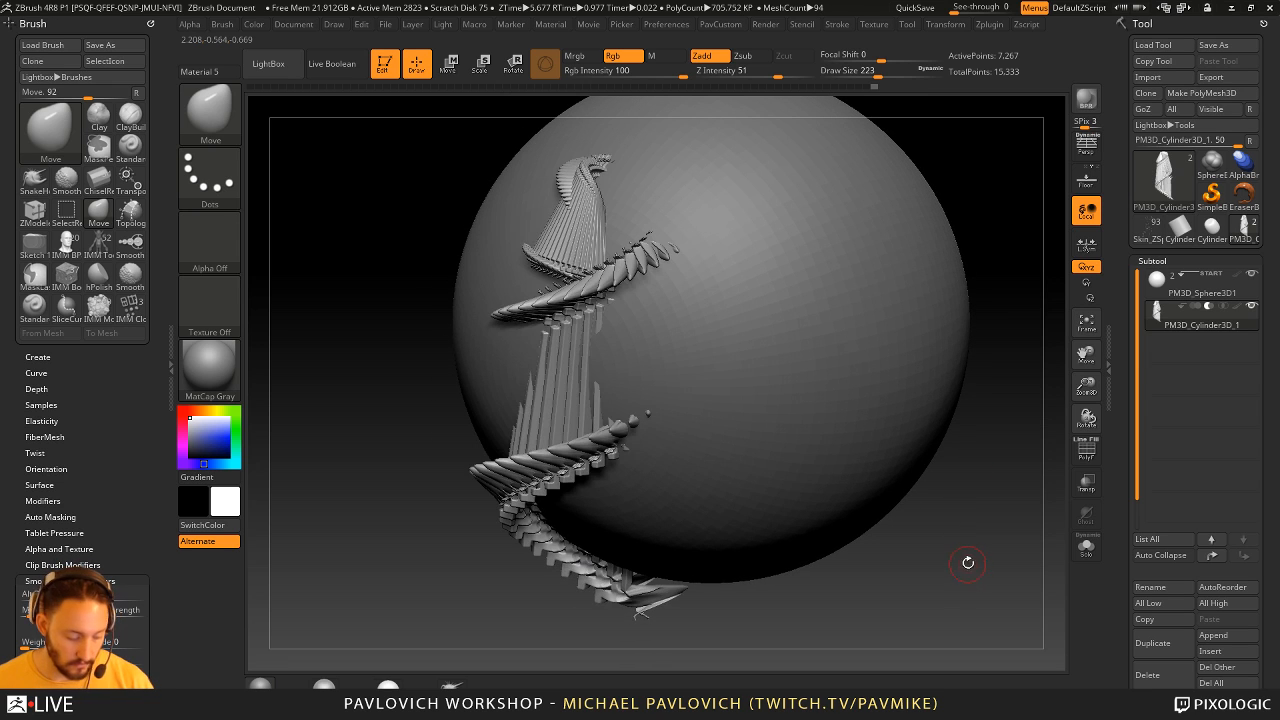
- Compare the reshaped chain and its cuts in the sphere by toggling Live Boolean, leaving the preview on
{"action": "key", "text": "ctrl+shift+b"}
{"action": "left_click_drag", "start_coordinate": [705, 632], "coordinate": [621, 583], "text": "alt"}
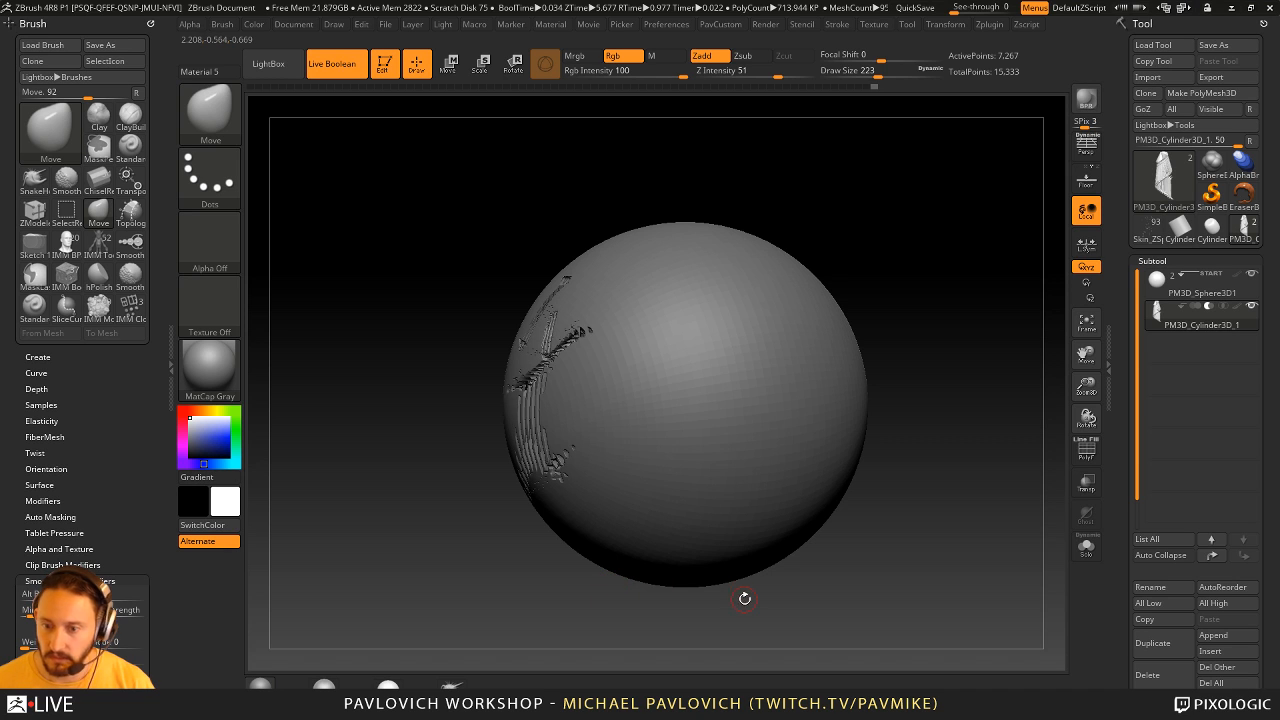
{"action": "key", "text": "ctrl+shift+b"}
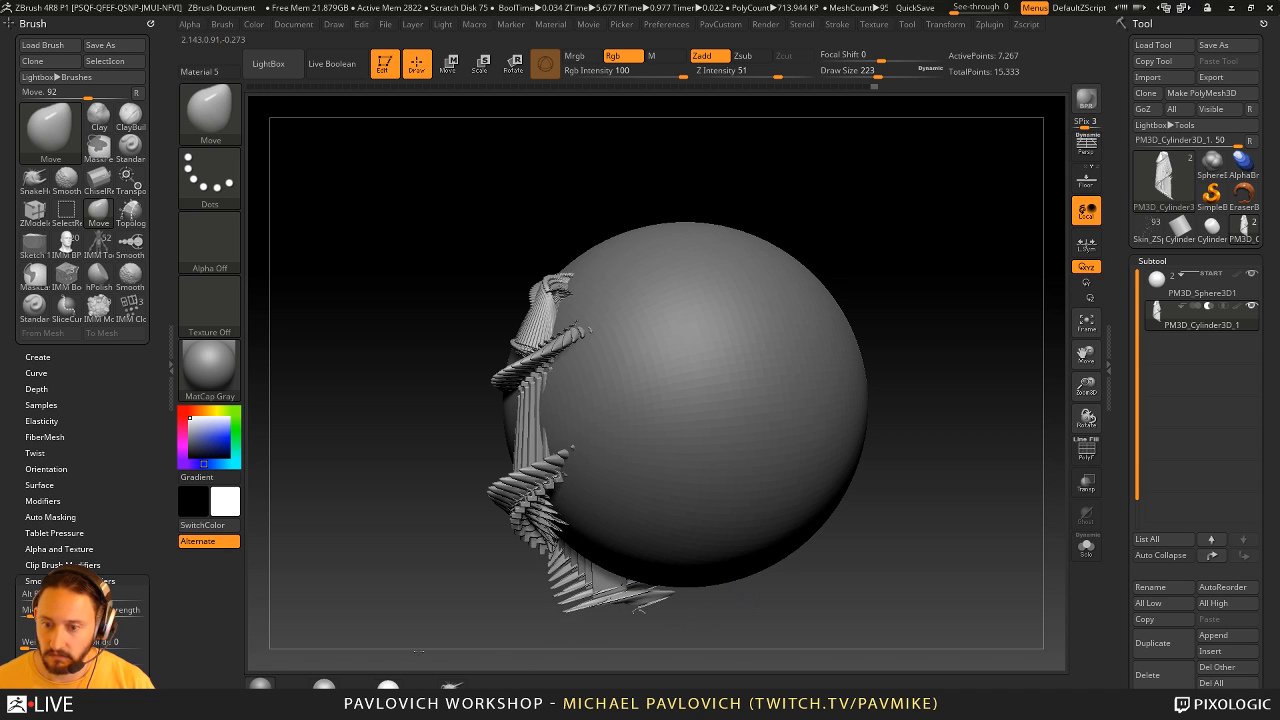
{"action": "left_click_drag", "start_coordinate": [319, 651], "coordinate": [954, 500]}
{"action": "key", "text": "ctrl+shift+b"}
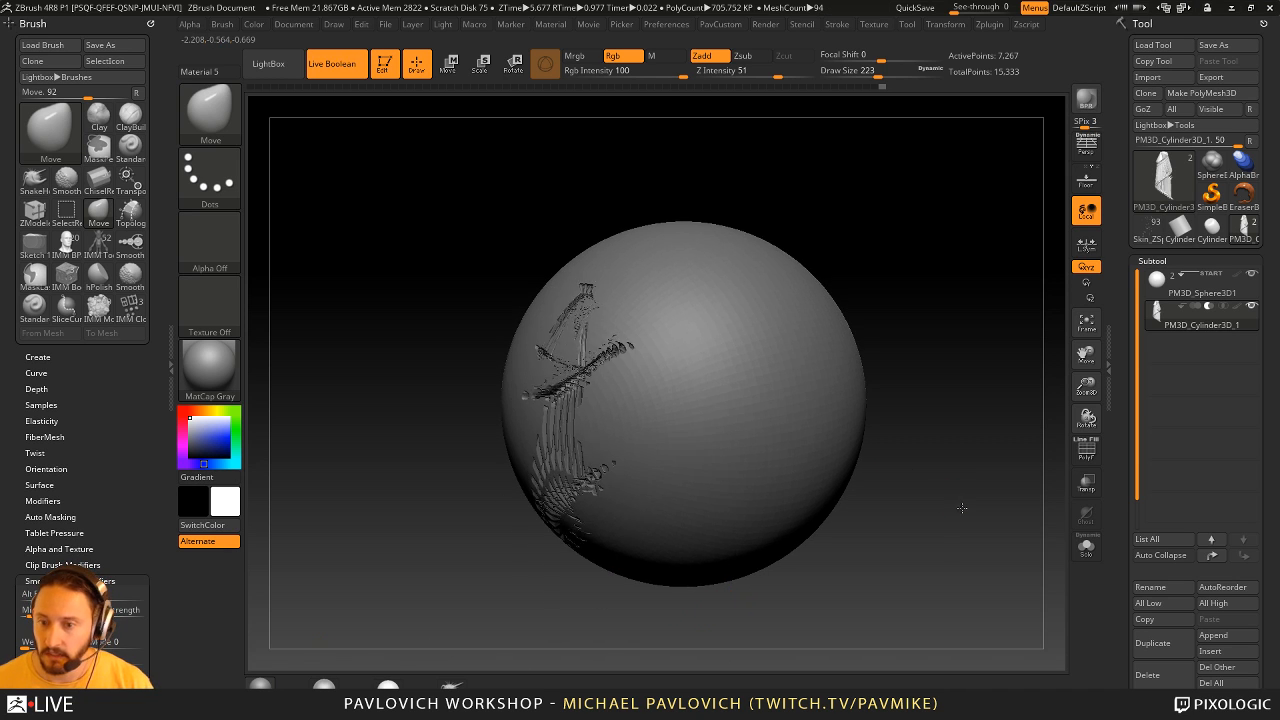
- Try reshaping the subtracted link with the Move brush enlarged to draw size 1000
{"action": "key", "text": "s"}
{"action": "left_click_drag", "start_coordinate": [715, 493], "coordinate": [746, 493]}
{"action": "key", "text": "s"}
{"action": "left_click_drag", "start_coordinate": [656, 553], "coordinate": [690, 552]}
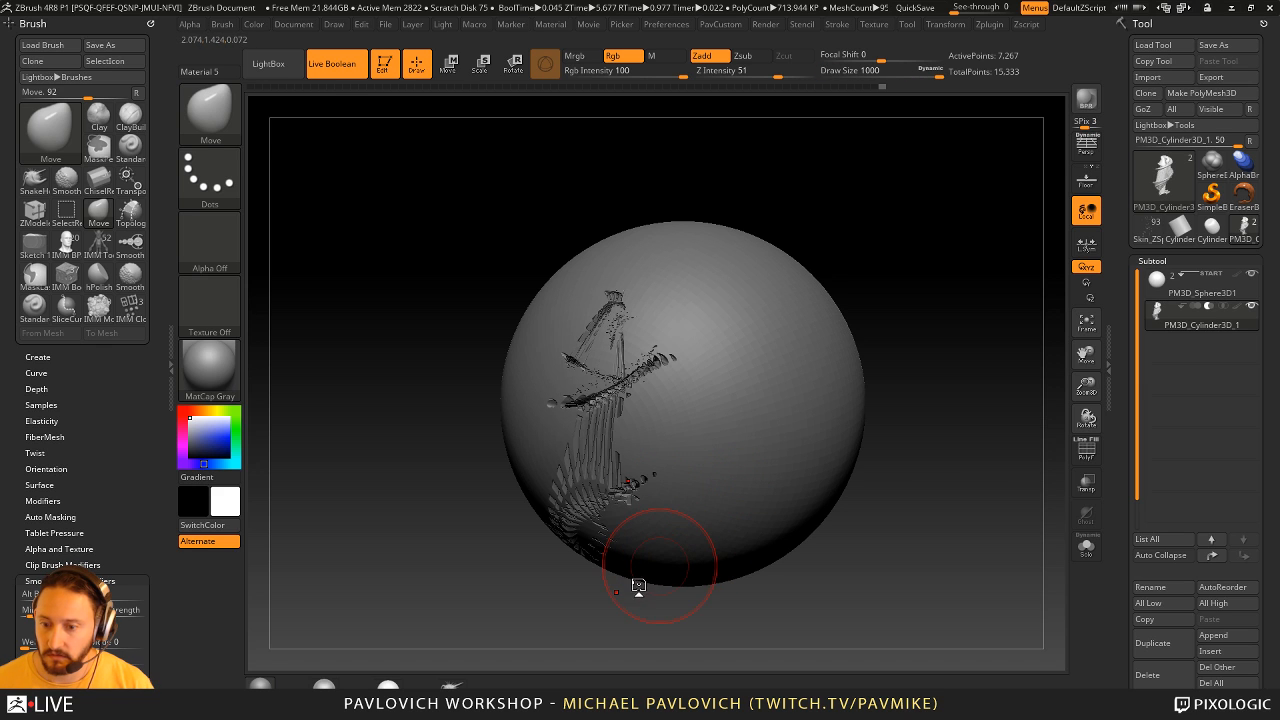
- Try inserting a primitive into the subtracted link with an IMM primitives brush
{"action": "key", "text": "b"}
{"action": "key", "text": "i"}
{"action": "key", "text": "p"}
{"action": "left_click_drag", "start_coordinate": [638, 586], "coordinate": [684, 566]}
{"action": "mouse_move", "coordinate": [949, 415]}
{"action": "left_mouse_down"}
{"action": "mouse_move", "coordinate": [943, 357]}
{"action": "mouse_move", "coordinate": [960, 380]}
{"action": "mouse_move", "coordinate": [951, 428]}
{"action": "mouse_move", "coordinate": [924, 417]}
{"action": "mouse_move", "coordinate": [928, 429]}
{"action": "mouse_move", "coordinate": [998, 475]}
{"action": "mouse_move", "coordinate": [943, 486]}
{"action": "mouse_move", "coordinate": [1066, 380]}
{"action": "mouse_move", "coordinate": [956, 442]}
{"action": "mouse_move", "coordinate": [1052, 436]}
{"action": "left_mouse_up"}
- Return to the Standard brush and undo the recent edits on the link
{"action": "key", "text": "b"}
{"action": "key", "text": "s"}
{"action": "key", "text": "t"}
{"action": "key", "text": "s"}
{"action": "key", "text": "ctrl+z"}
{"action": "key", "text": "ctrl+z"}
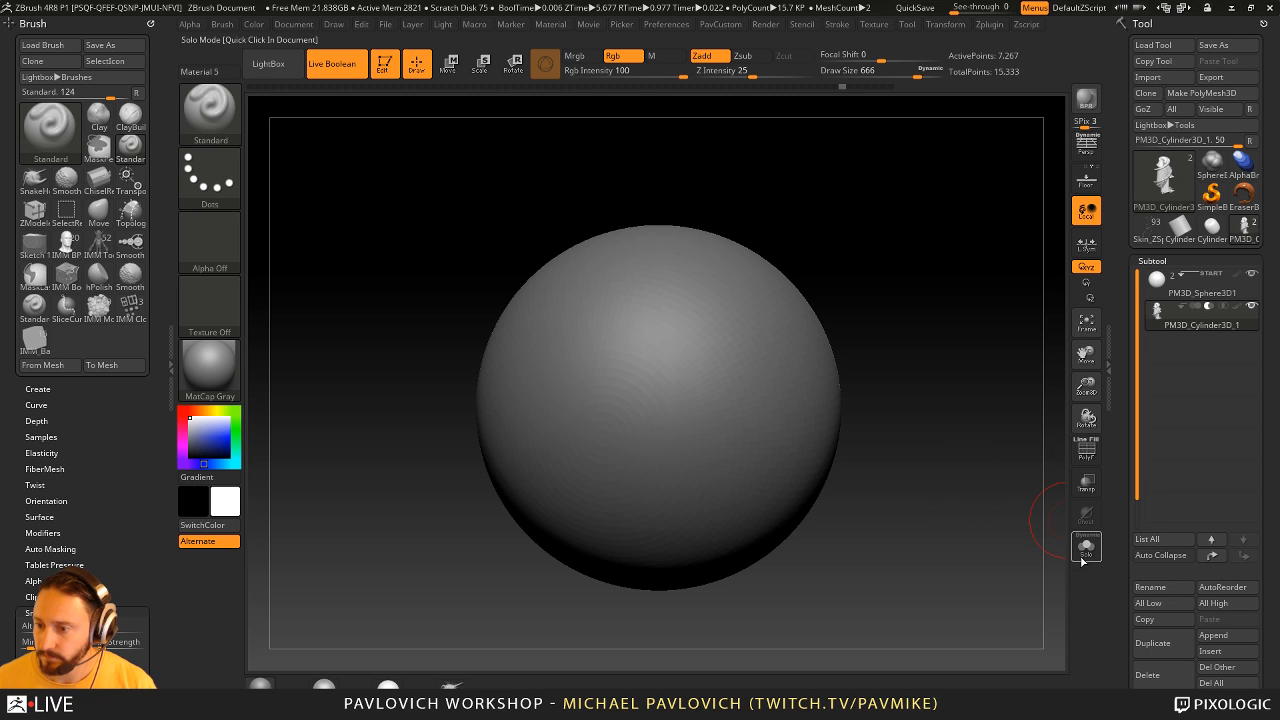
- Isolate the link subtool and reinitialize it as a simple cube
{"action": "left_click", "coordinate": [1085, 548]}
{"action": "left_click_drag", "start_coordinate": [943, 407], "coordinate": [923, 437], "text": "shift"}
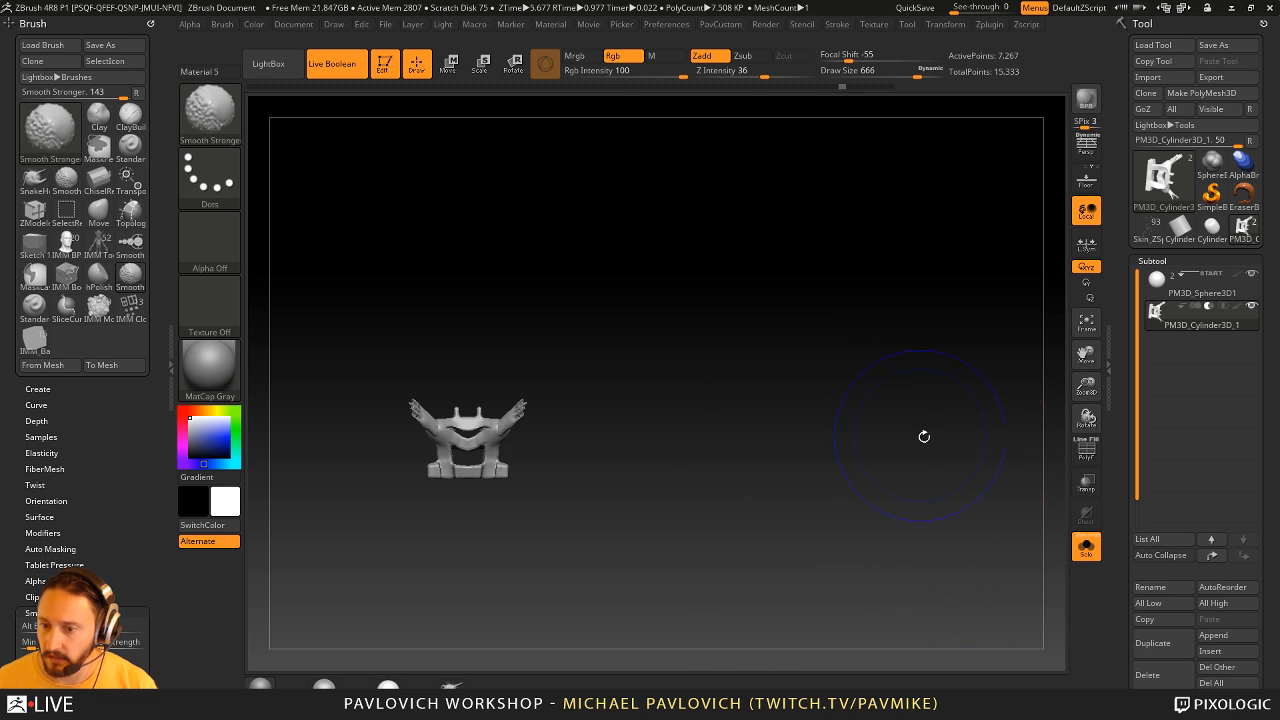
{"action": "left_click_drag", "start_coordinate": [1123, 517], "coordinate": [1130, 322]}
{"action": "left_click_drag", "start_coordinate": [1122, 517], "coordinate": [1140, 672]}
{"action": "left_click", "coordinate": [1148, 347]}
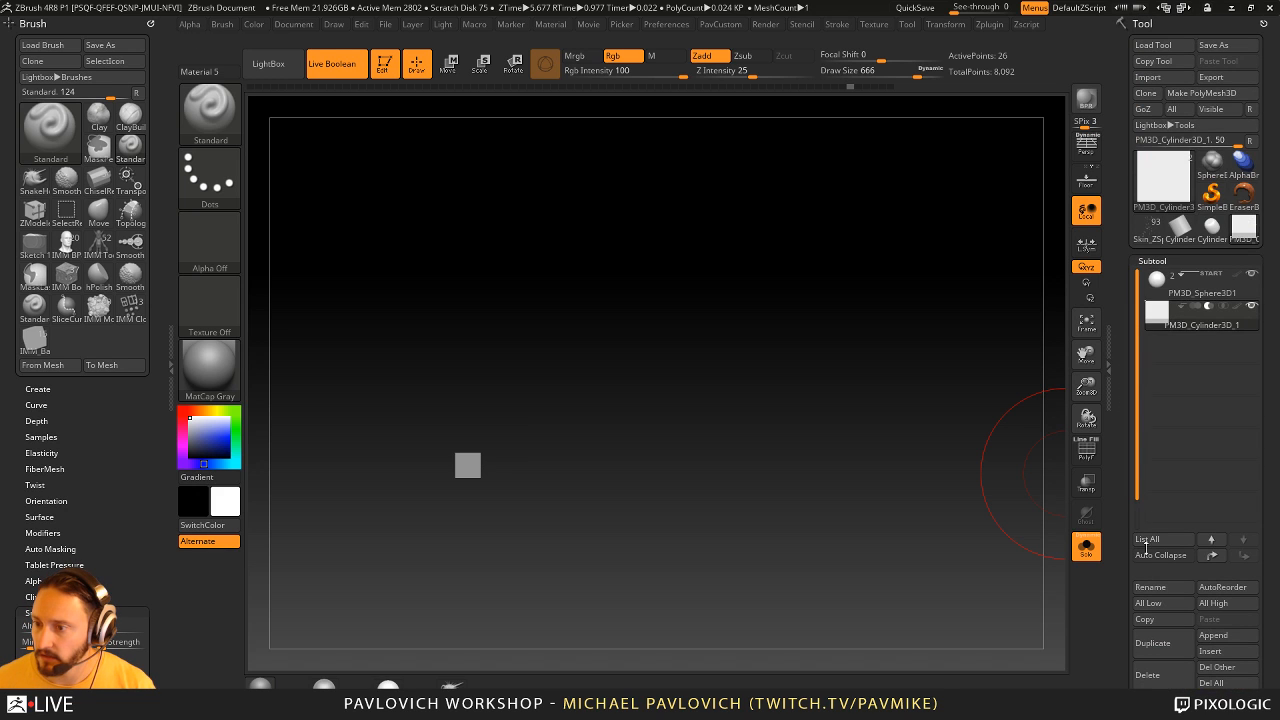
- Leave Solo mode, enable Transparency, and stretch the cube into a thin bar reaching out of the sphere's side
{"action": "left_click_drag", "start_coordinate": [869, 391], "coordinate": [986, 451]}
{"action": "left_click", "coordinate": [1086, 547]}
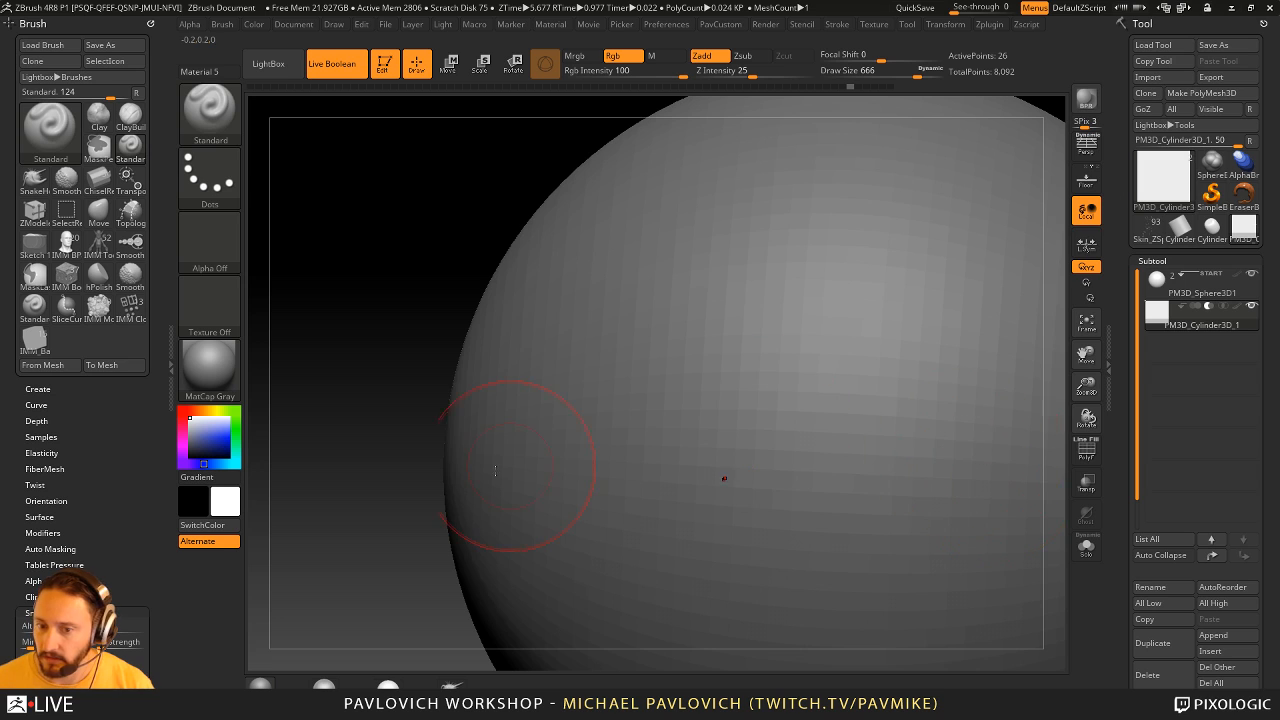
{"action": "key", "text": "f"}
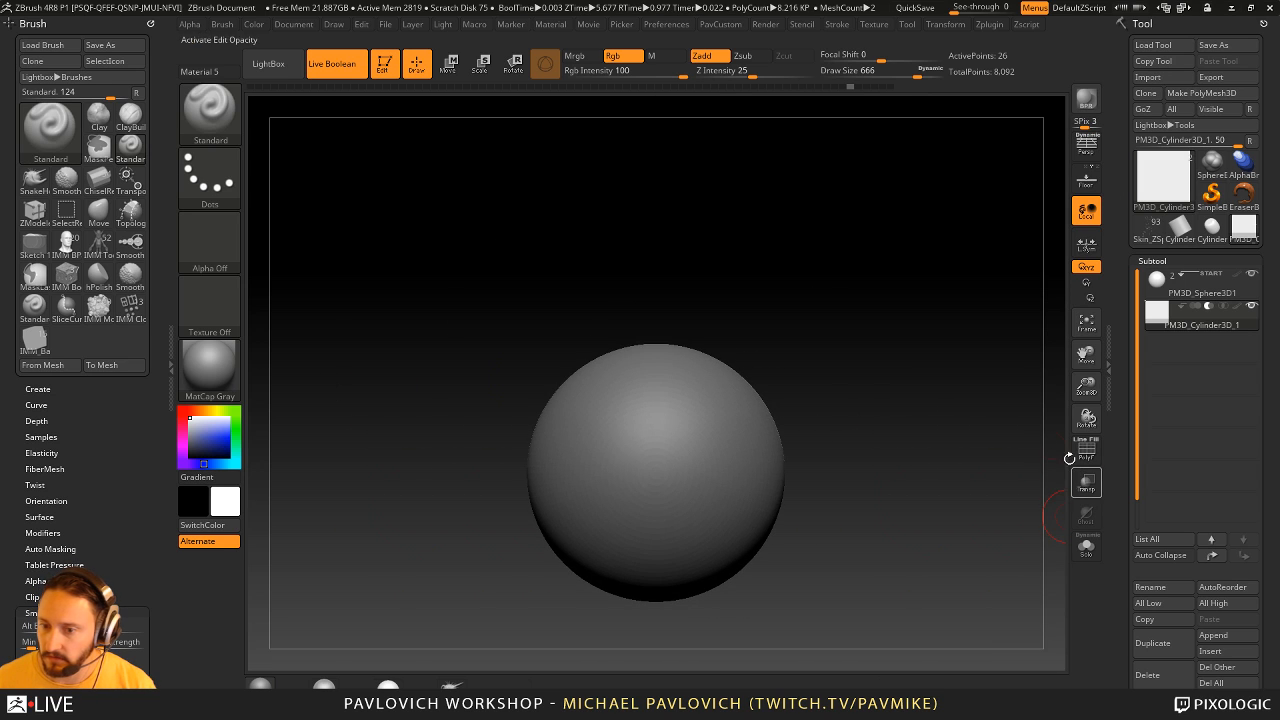
{"action": "left_click", "coordinate": [1084, 480]}
{"action": "key", "text": "w"}
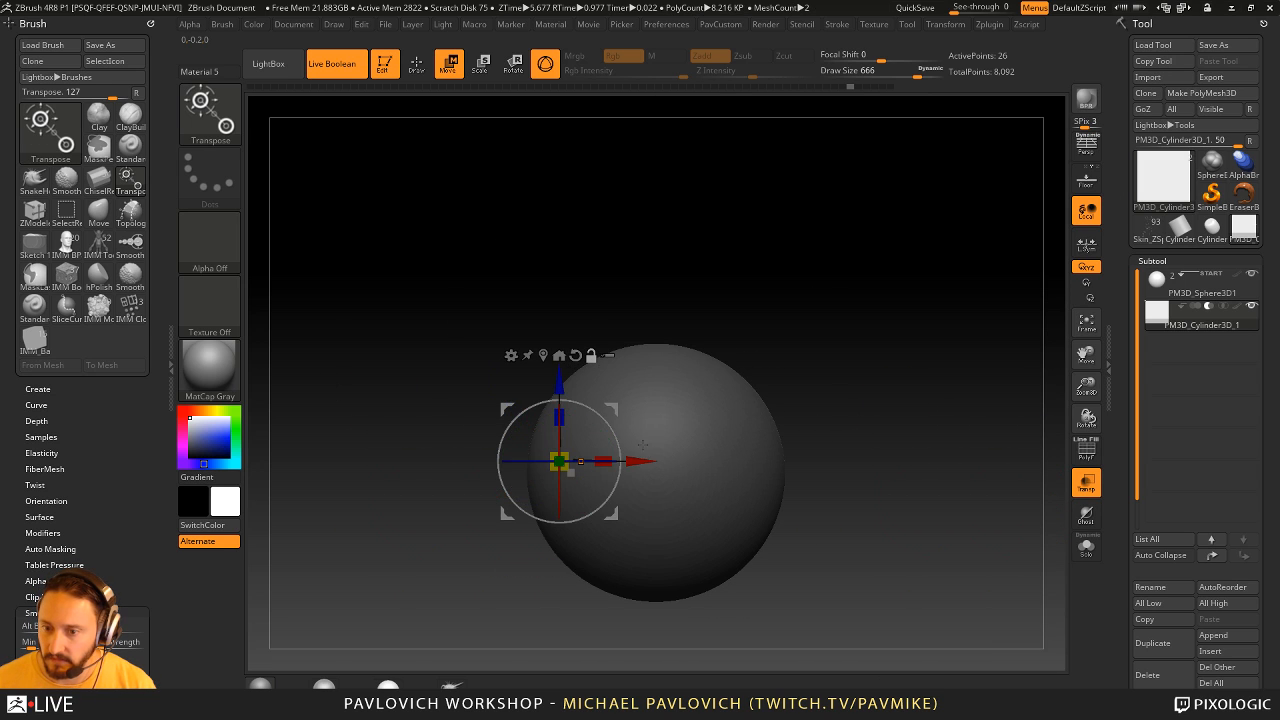
{"action": "left_click_drag", "start_coordinate": [642, 461], "coordinate": [556, 461]}
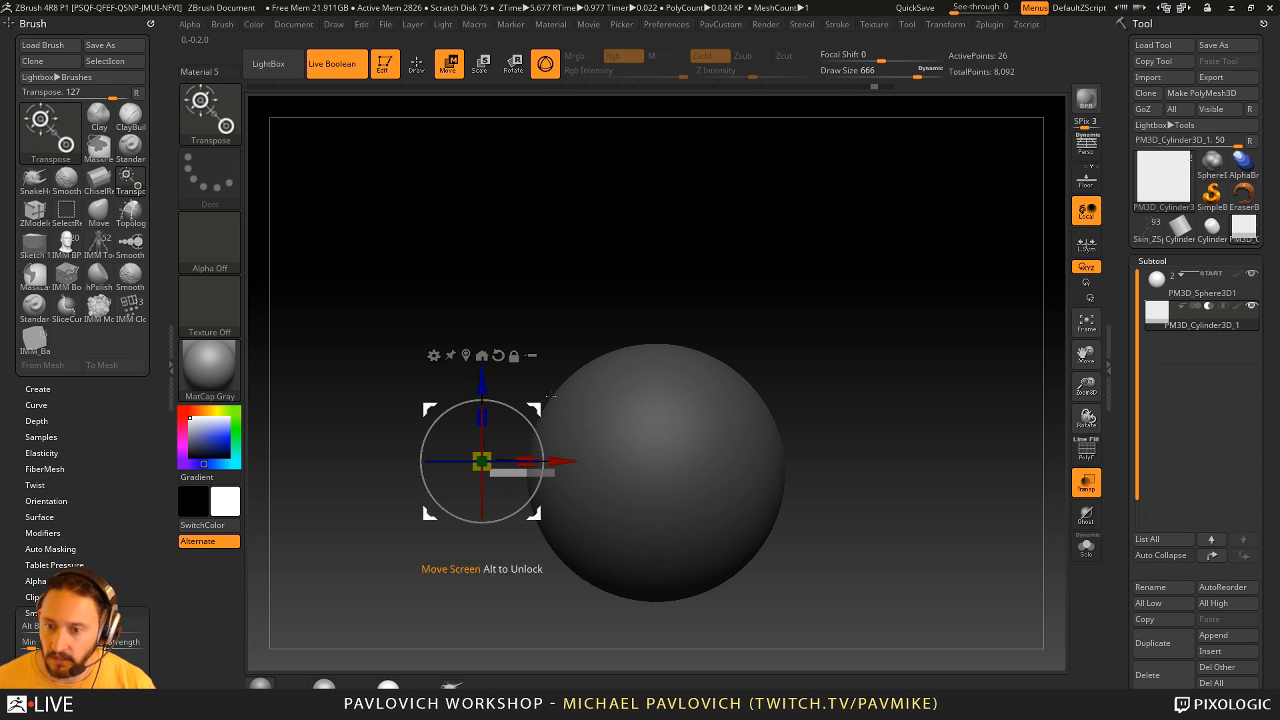
- Enable ArrayMesh on the bar, delete the old array stage, and start a fresh ArrayMesh
{"action": "left_click_drag", "start_coordinate": [1116, 590], "coordinate": [1115, 338]}
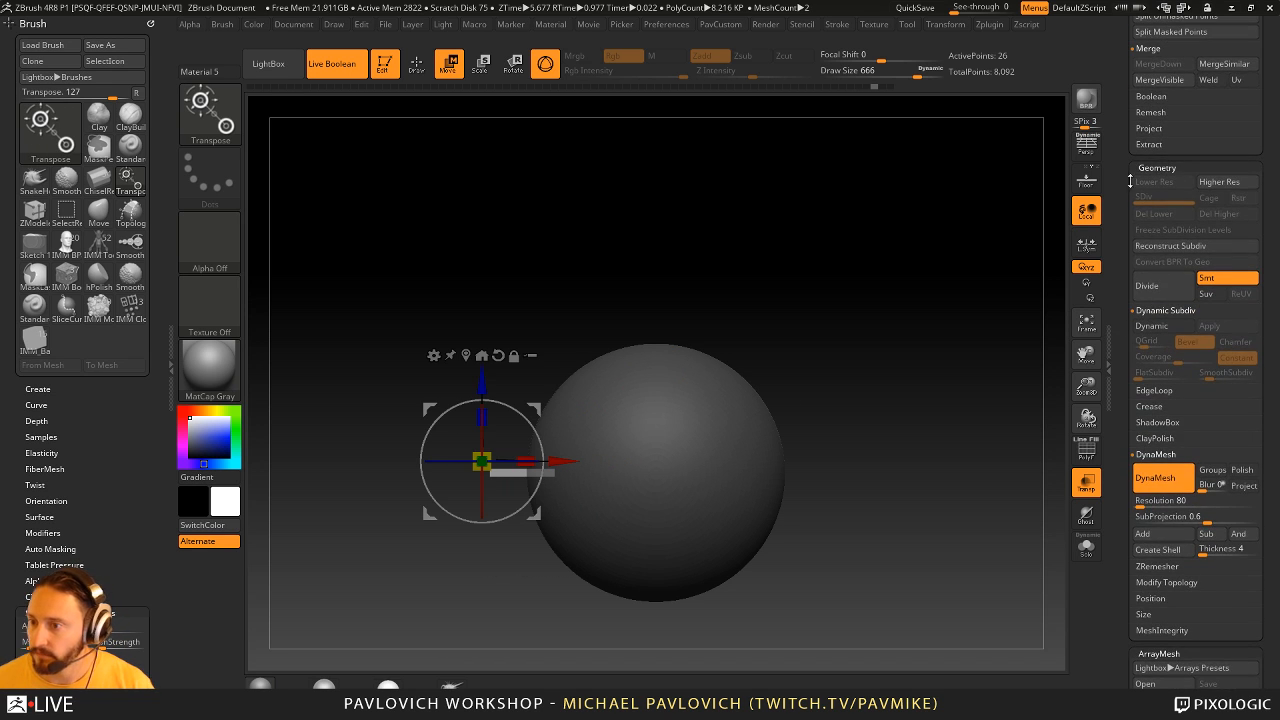
{"action": "scroll", "coordinate": [1150, 300], "scroll_direction": "down", "scroll_amount": 5}
{"action": "left_click", "coordinate": [1156, 321]}
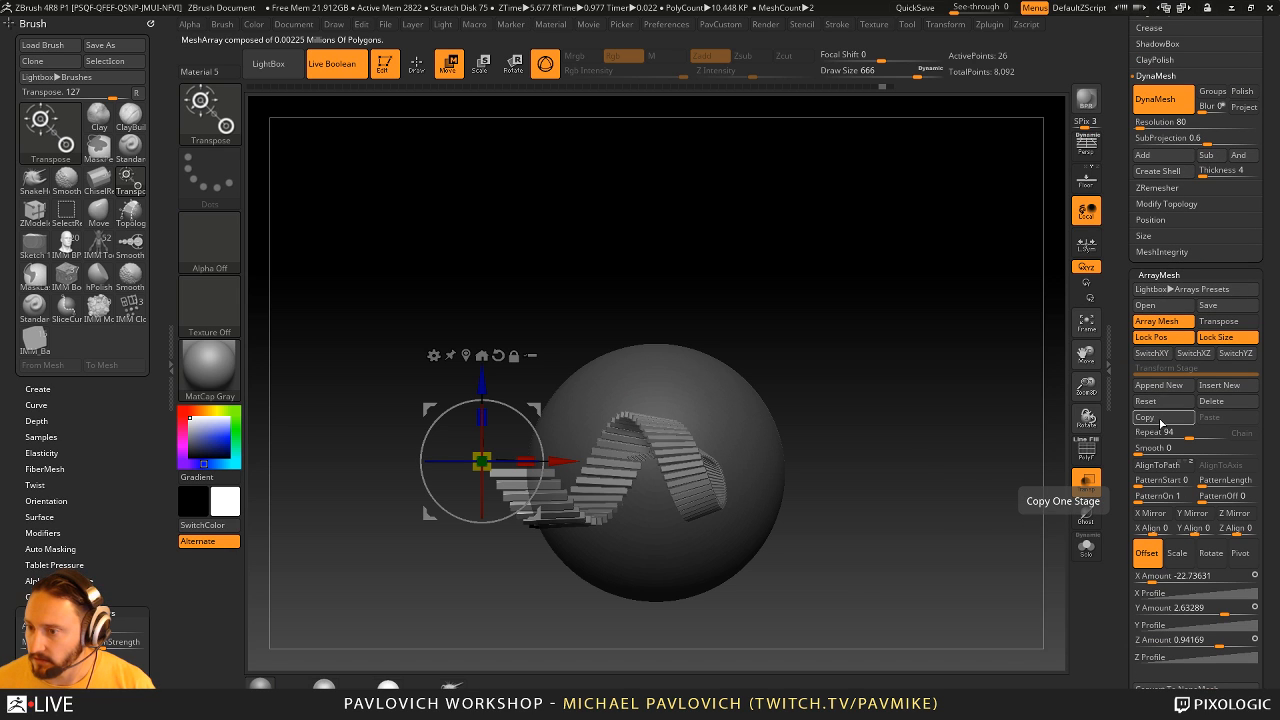
{"action": "left_click", "coordinate": [1214, 402]}
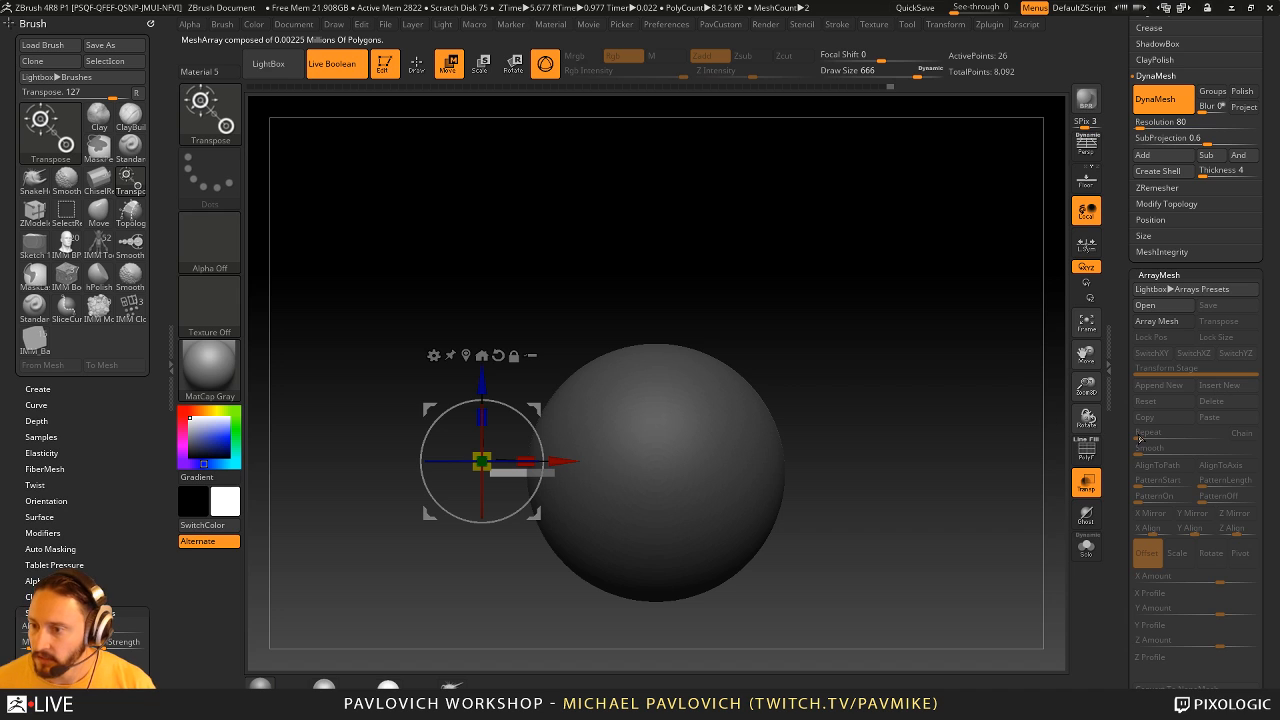
{"action": "left_click", "coordinate": [1150, 321]}
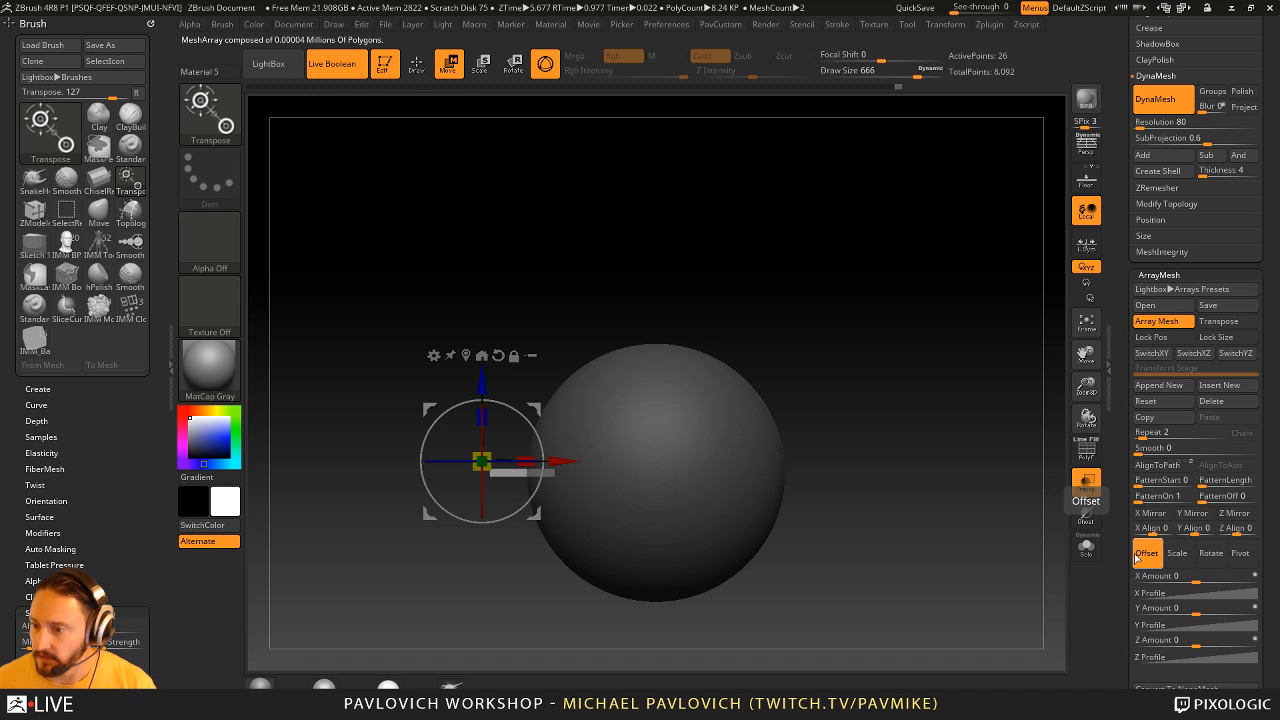
- Replace the gizmo with the Transpose line and extend the line upward from the bar beside the sphere
{"action": "scroll", "coordinate": [1168, 535], "scroll_direction": "down", "scroll_amount": 1}
{"action": "left_click_drag", "start_coordinate": [1193, 575], "coordinate": [1217, 576]}
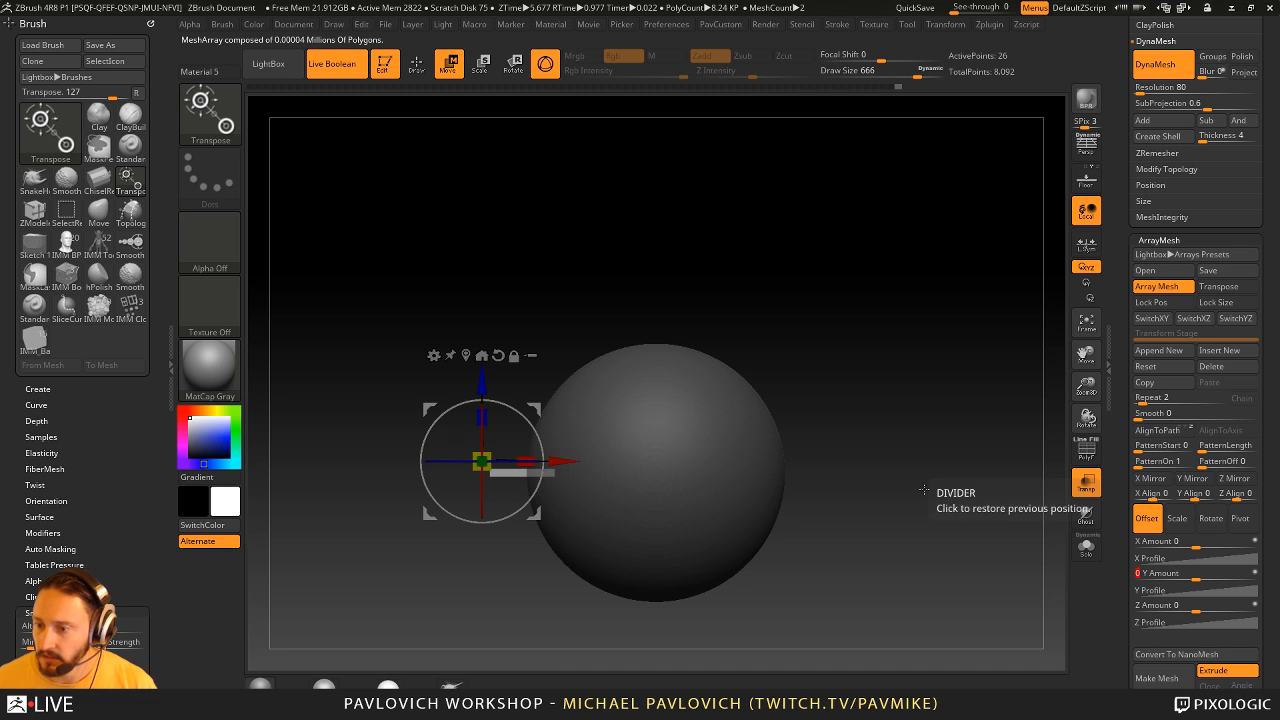
{"action": "left_click_drag", "start_coordinate": [928, 504], "coordinate": [987, 513]}
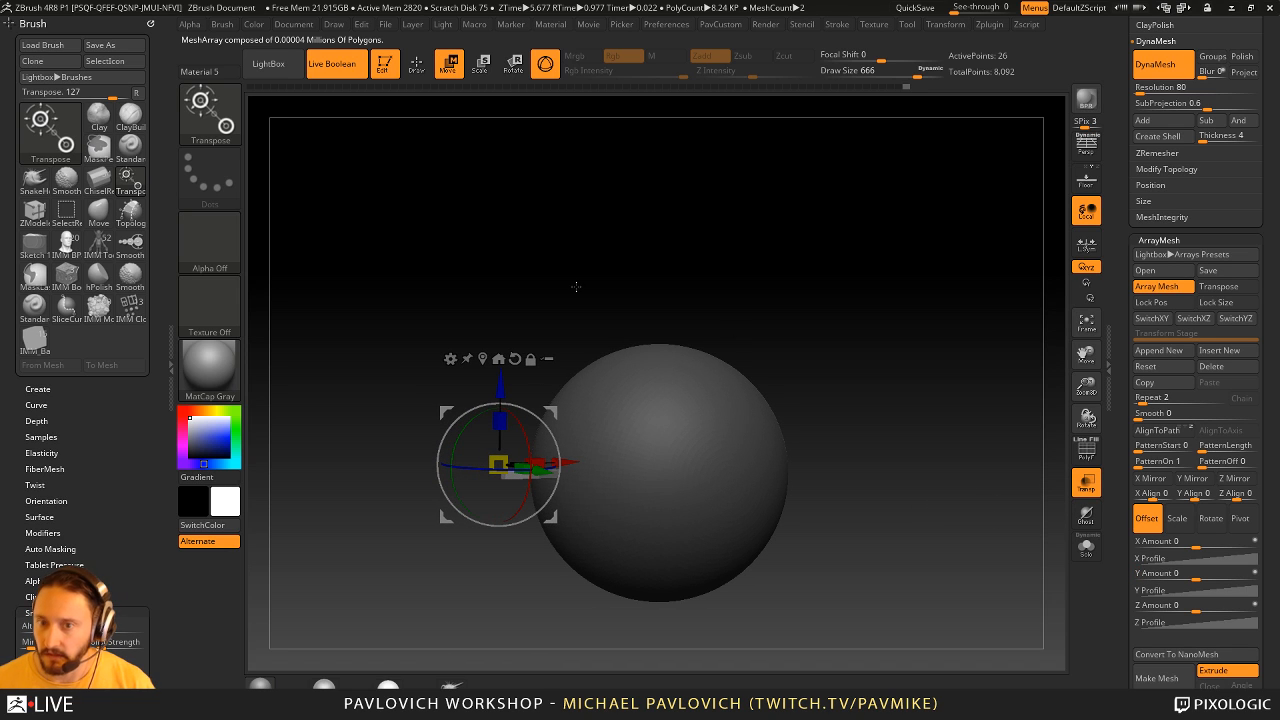
{"action": "left_click", "coordinate": [545, 63]}
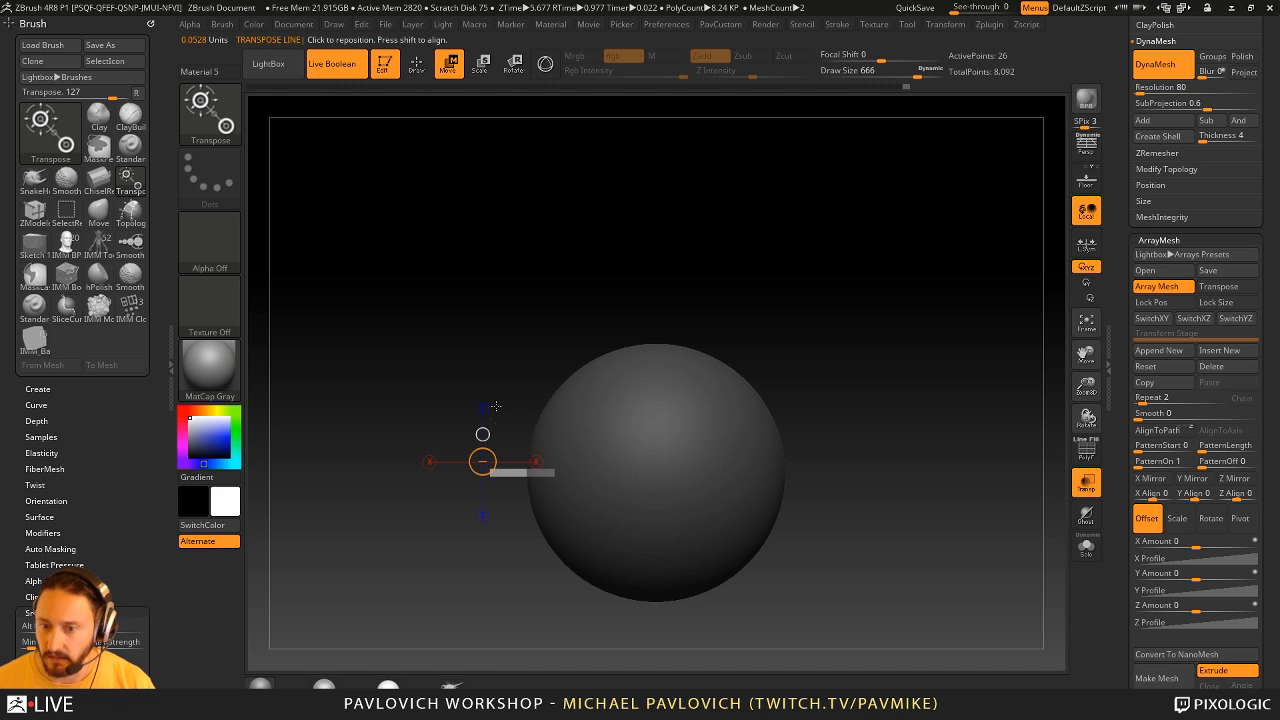
{"action": "left_click_drag", "start_coordinate": [484, 436], "coordinate": [483, 289]}
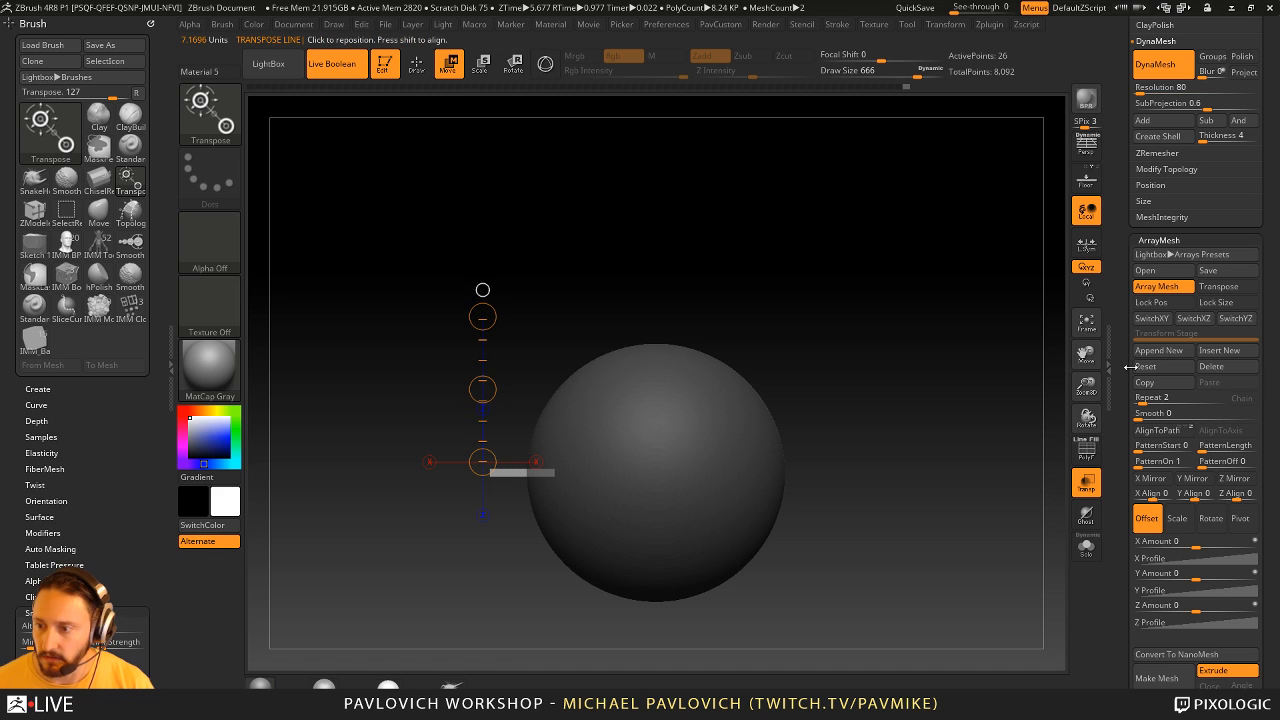
- Enable ArrayMesh Transpose, offset the copies upward with a Z Amount of about -15.5, and set Repeat to 5
{"action": "left_click", "coordinate": [1222, 287]}
{"action": "left_click_drag", "start_coordinate": [522, 400], "coordinate": [521, 288]}
{"action": "left_click_drag", "start_coordinate": [1140, 398], "coordinate": [1148, 398]}
{"action": "mouse_move", "coordinate": [862, 322]}
{"action": "left_mouse_down"}
{"action": "mouse_move", "coordinate": [848, 329]}
{"action": "mouse_move", "coordinate": [868, 345]}
{"action": "left_mouse_up"}
{"action": "key", "text": "q"}
{"action": "mouse_move", "coordinate": [941, 409]}
{"action": "left_mouse_down"}
{"action": "mouse_move", "coordinate": [963, 440]}
{"action": "mouse_move", "coordinate": [954, 446]}
{"action": "left_mouse_up"}
{"action": "key", "text": "w"}
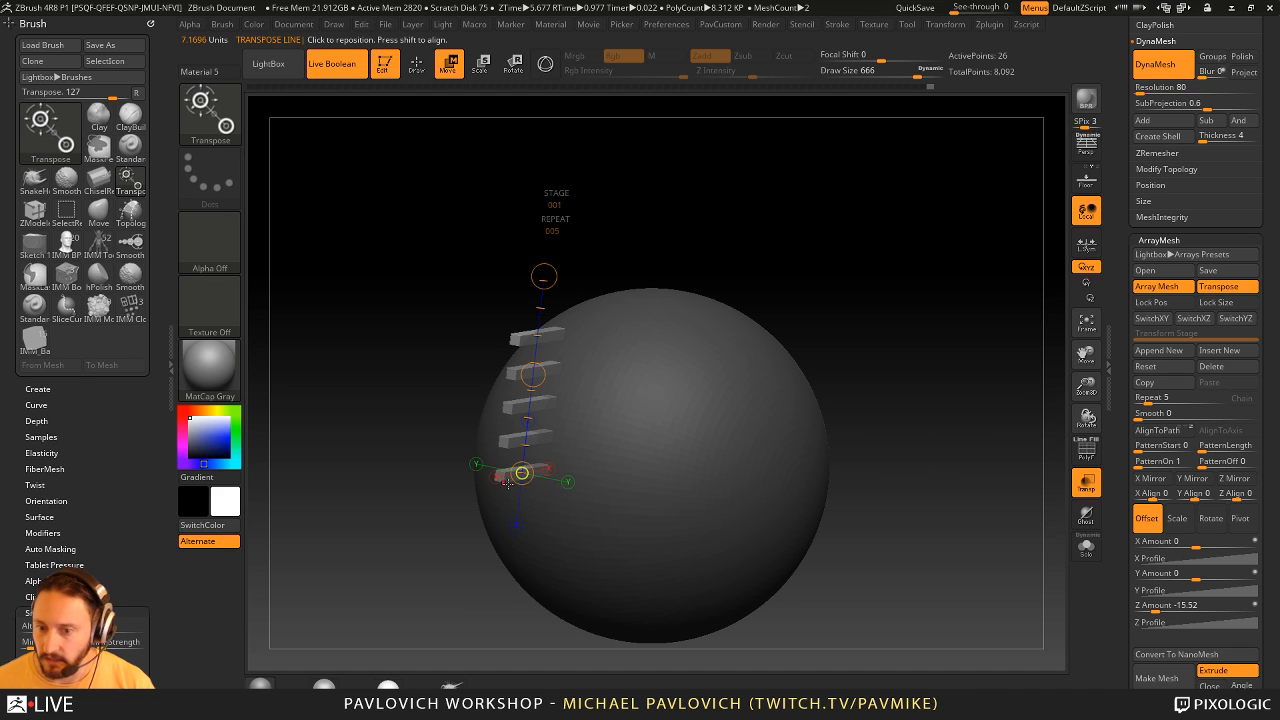
- Turn off ArrayMesh Transpose, widen the base bar with the Transpose line, undo the excess stretch, and return to the gizmo
{"action": "left_click", "coordinate": [1225, 289]}
{"action": "left_click_drag", "start_coordinate": [997, 380], "coordinate": [982, 414]}
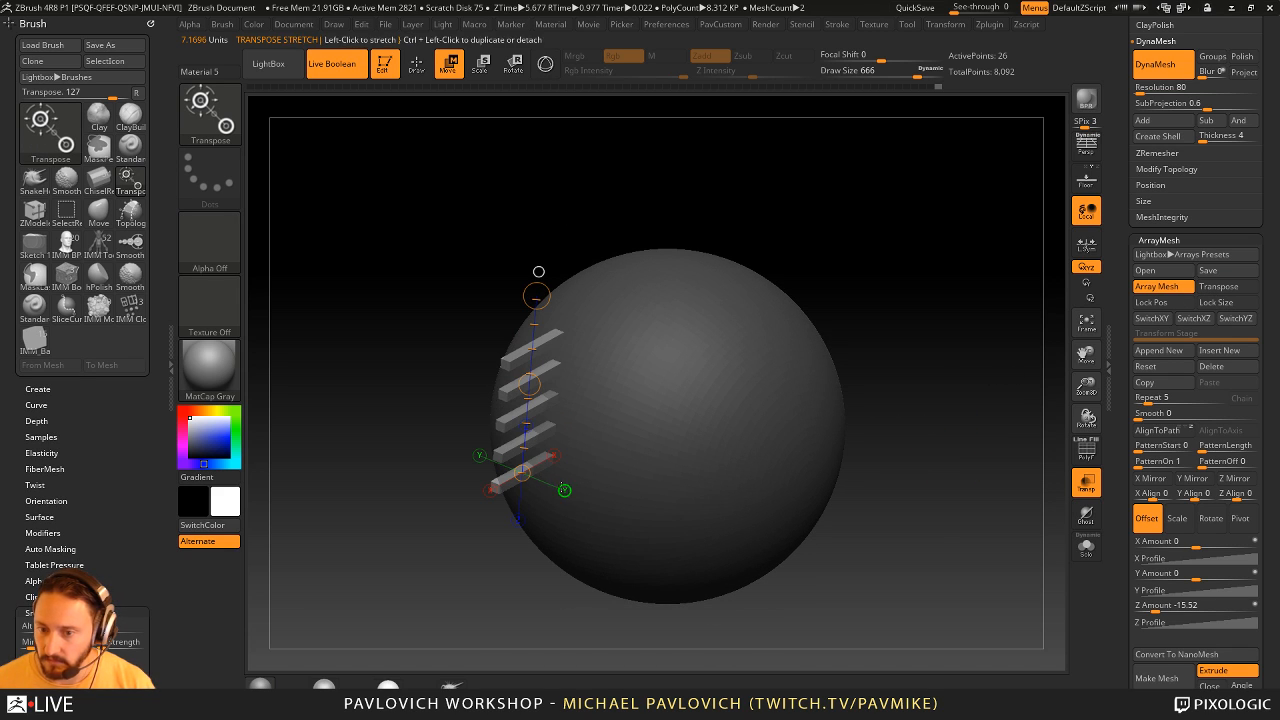
{"action": "left_click_drag", "start_coordinate": [522, 472], "coordinate": [680, 538]}
{"action": "left_click_drag", "start_coordinate": [602, 506], "coordinate": [908, 581]}
{"action": "key", "text": "ctrl+z"}
{"action": "key", "text": "y"}
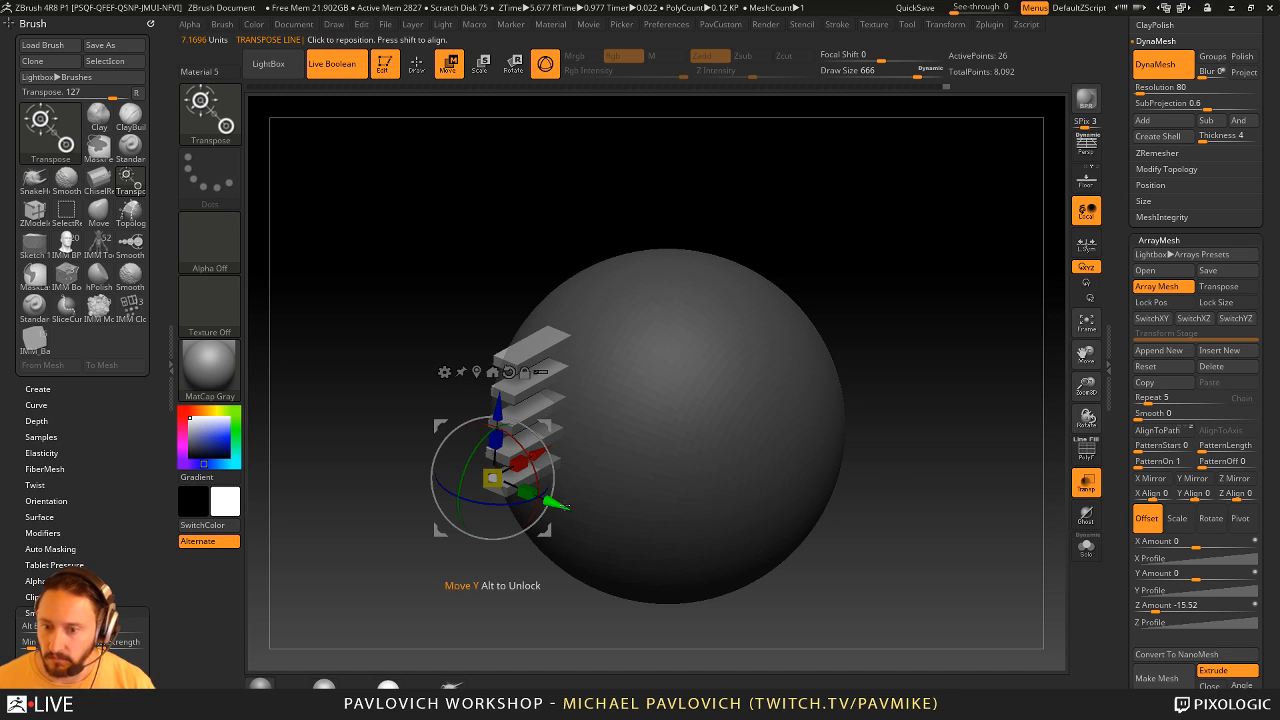
- Turn off Transparency and toggle Live Boolean off and on to compare the bars with their cuts in the sphere
{"action": "left_click", "coordinate": [1086, 482]}
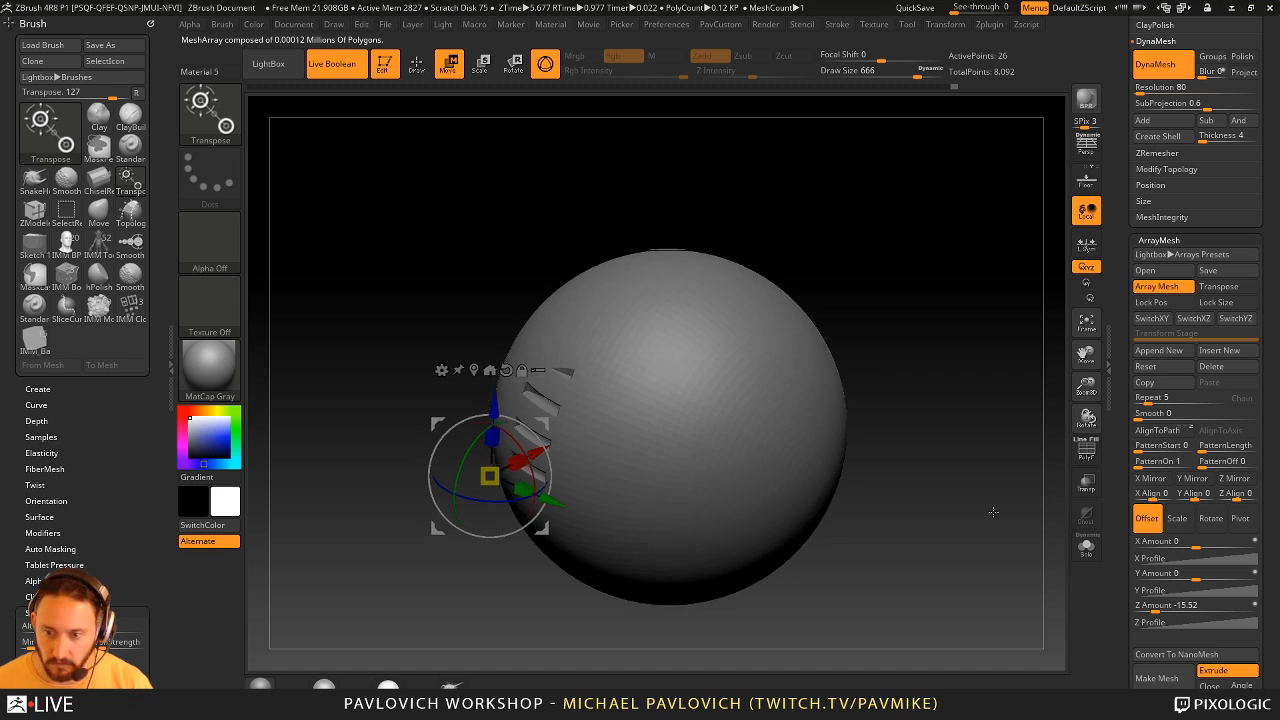
{"action": "key", "text": "shift+b"}
{"action": "left_click_drag", "start_coordinate": [952, 418], "coordinate": [984, 468], "text": "alt"}
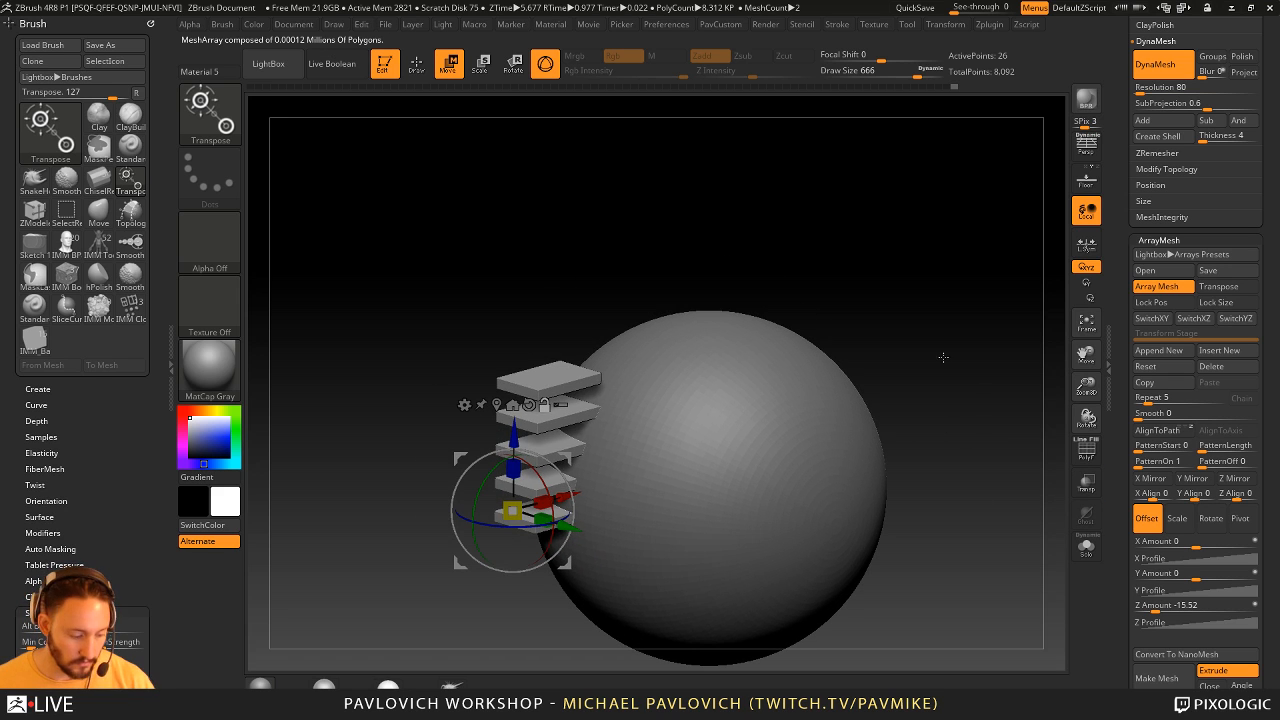
{"action": "key", "text": "shift+b"}
- Move the arrayed bars farther into the sphere and lower them so all five cut slots into its surface
{"action": "left_click_drag", "start_coordinate": [943, 350], "coordinate": [950, 259], "text": "shift"}
{"action": "left_click_drag", "start_coordinate": [684, 486], "coordinate": [735, 485]}
{"action": "left_click_drag", "start_coordinate": [650, 404], "coordinate": [650, 478]}
{"action": "mouse_move", "coordinate": [950, 366]}
{"action": "left_mouse_down", "text": "shift"}
{"action": "mouse_move", "coordinate": [909, 363]}
{"action": "mouse_move", "coordinate": [952, 350]}
{"action": "left_mouse_up", "text": "shift"}
{"action": "key", "text": "q"}
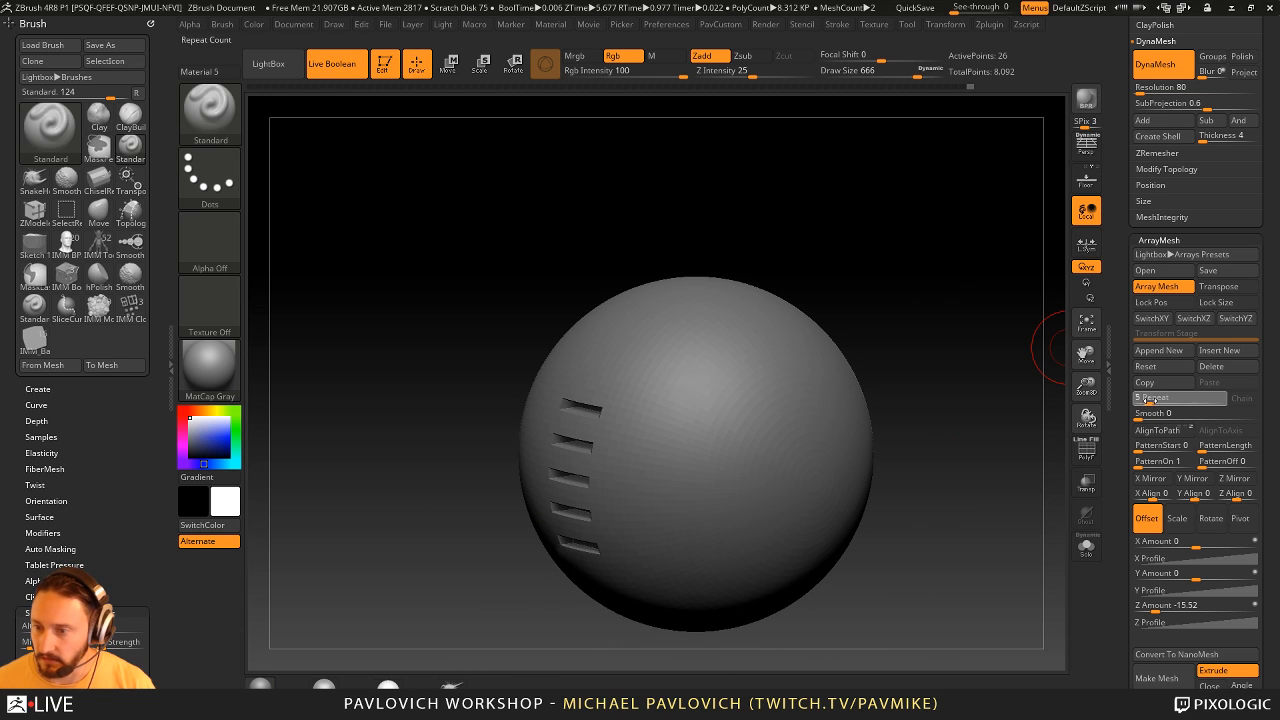
- Set the array's Repeat to 12 and move the bars down along Z to center the vent on the sphere's side
{"action": "left_click_drag", "start_coordinate": [1148, 398], "coordinate": [1155, 399]}
{"action": "mouse_move", "coordinate": [944, 455]}
{"action": "left_mouse_down"}
{"action": "mouse_move", "coordinate": [990, 459]}
{"action": "mouse_move", "coordinate": [952, 461]}
{"action": "left_mouse_up"}
{"action": "key", "text": "w"}
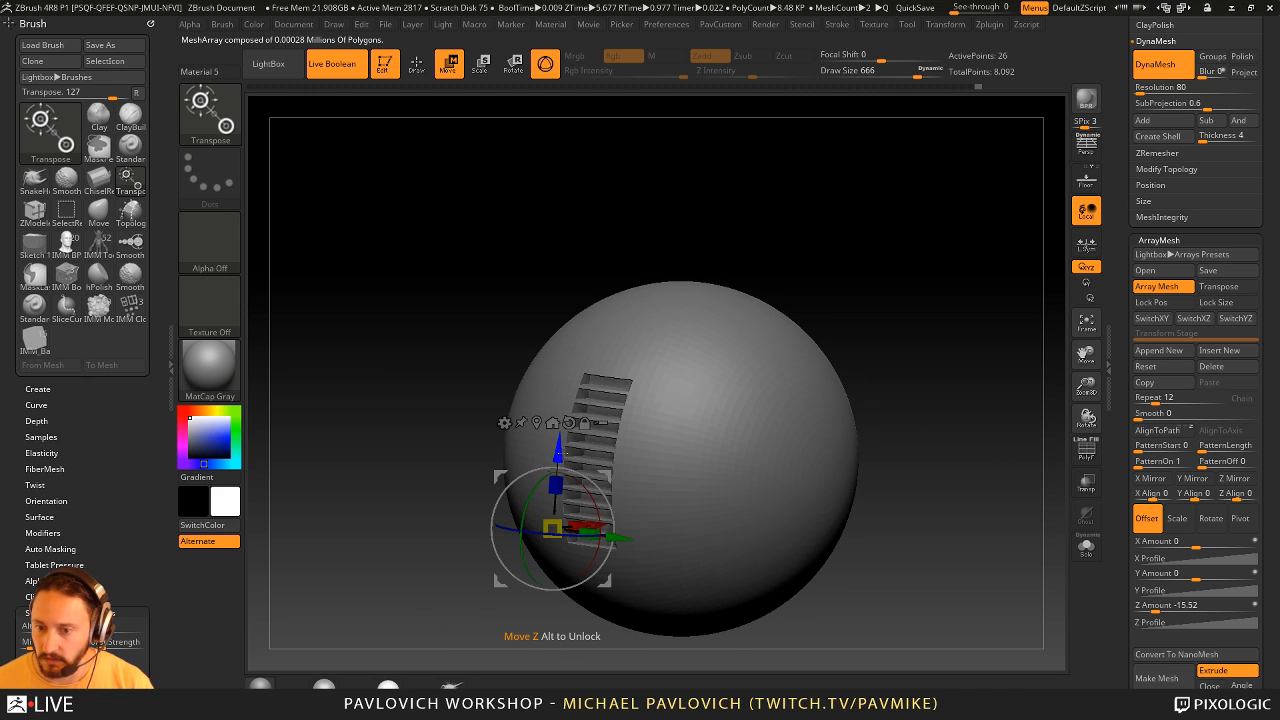
{"action": "mouse_move", "coordinate": [557, 446]}
{"action": "left_mouse_down"}
{"action": "mouse_move", "coordinate": [561, 420]}
{"action": "mouse_move", "coordinate": [558, 471]}
{"action": "left_mouse_up"}
{"action": "key", "text": "q"}
{"action": "left_click_drag", "start_coordinate": [995, 336], "coordinate": [970, 337]}
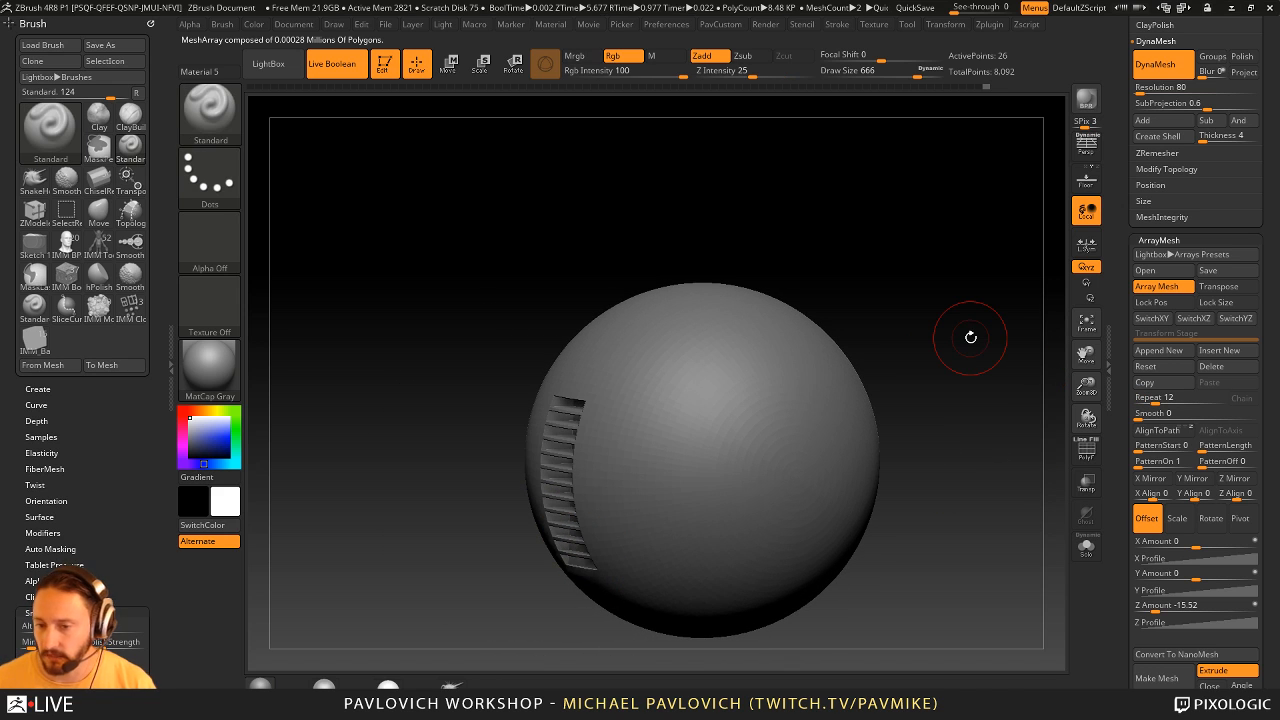
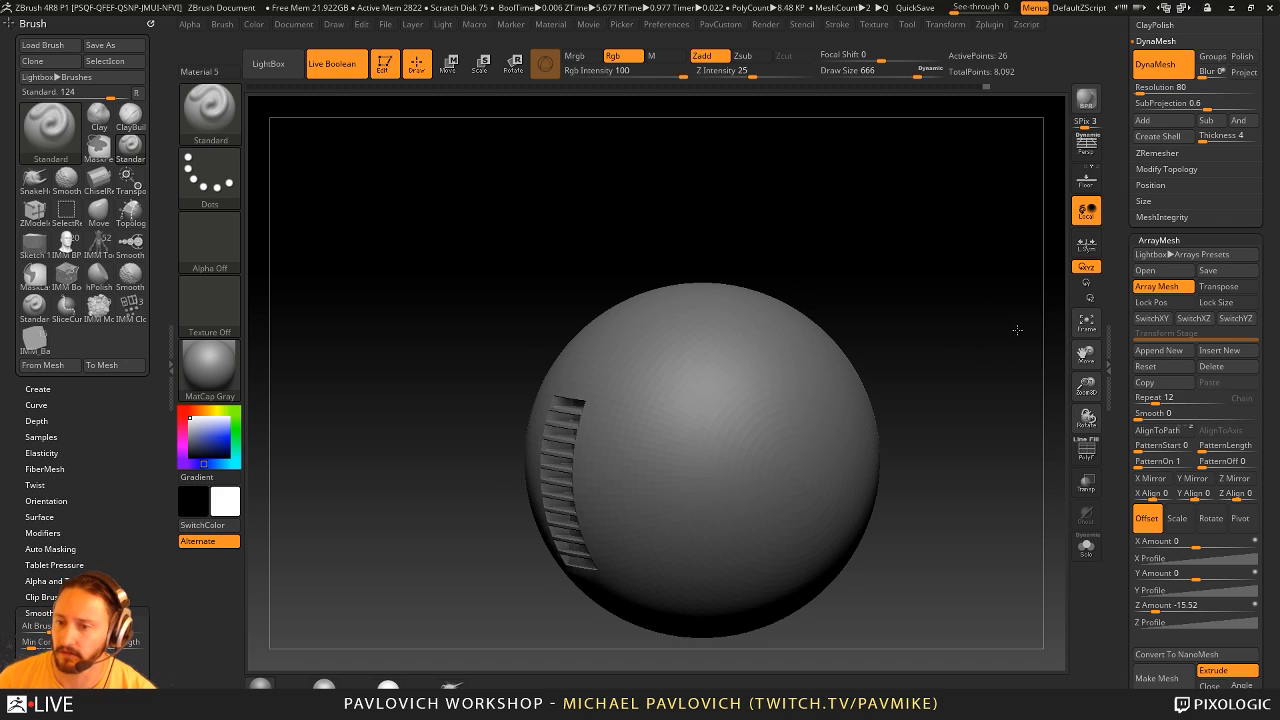
- Select the sphere subtool and convert it to a DynaMesh at resolution 128
{"action": "left_click_drag", "start_coordinate": [1017, 329], "coordinate": [1050, 334]}
{"action": "left_click", "coordinate": [768, 403], "text": "alt"}
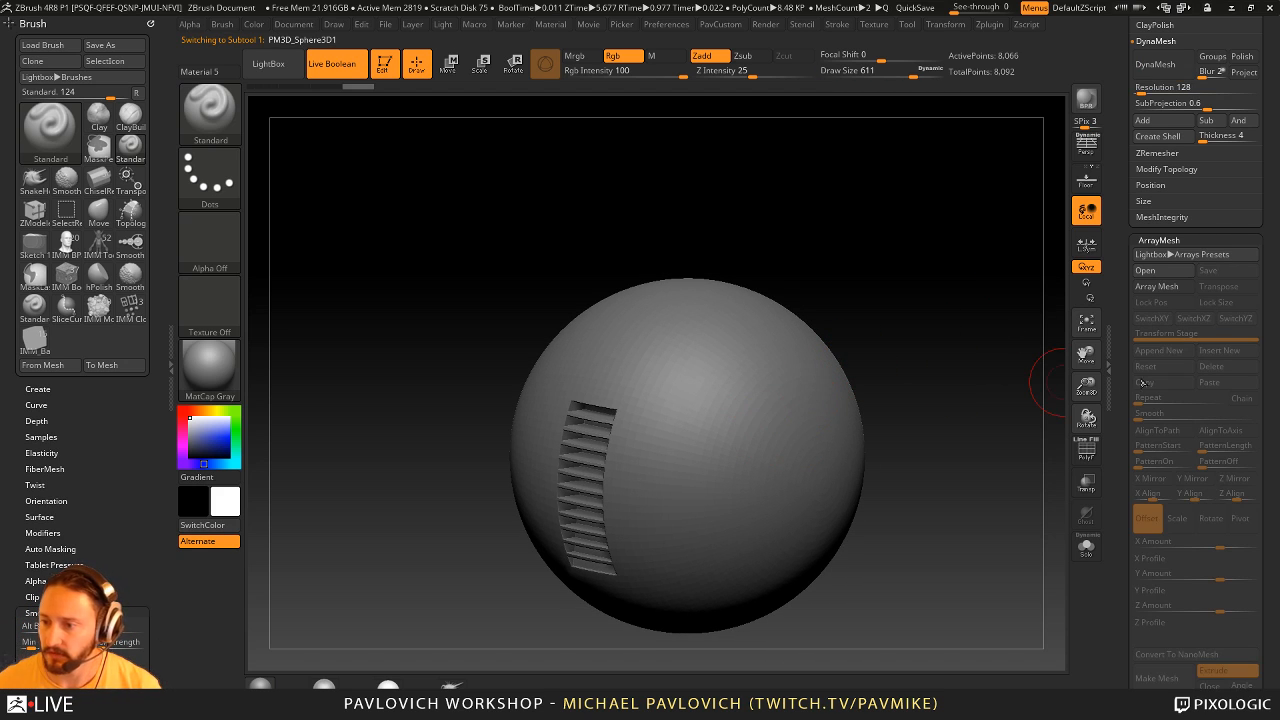
{"action": "key", "text": "3"}
{"action": "left_click", "coordinate": [962, 206]}
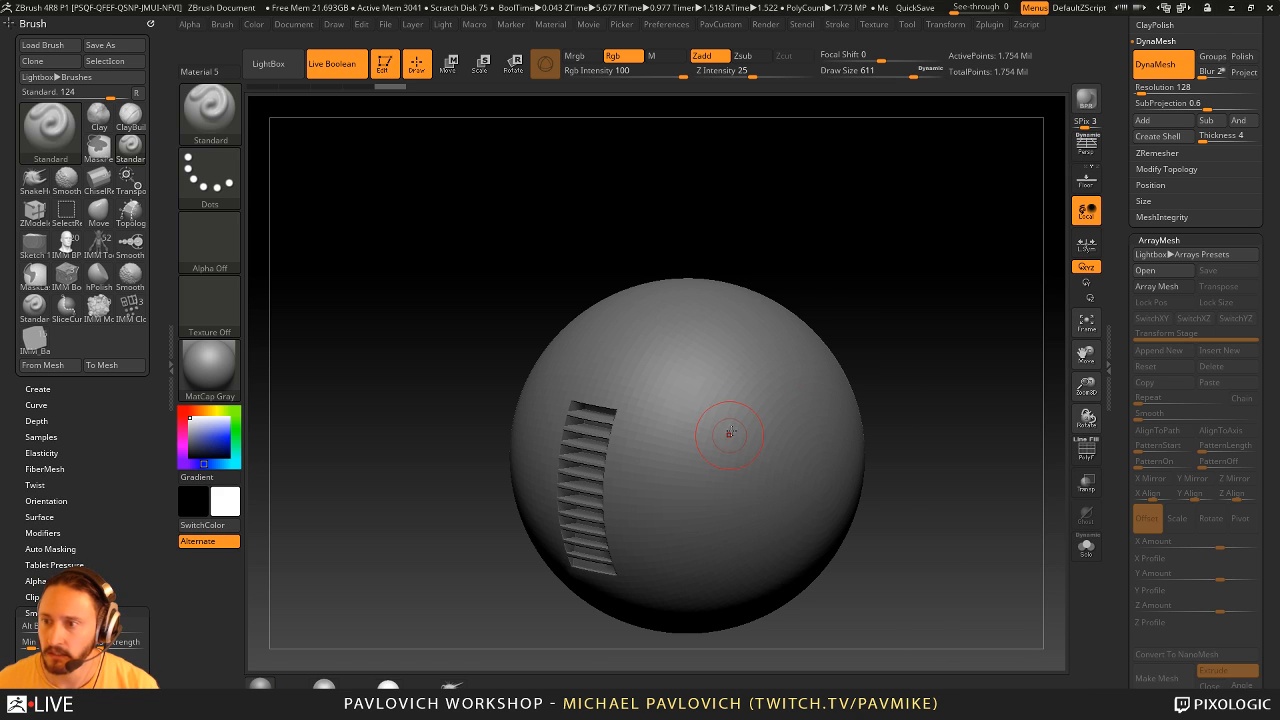
- Set the DynaMesh resolution to 32 and re-mesh the sphere
{"action": "scroll", "coordinate": [1121, 208], "scroll_direction": "up", "scroll_amount": 5}
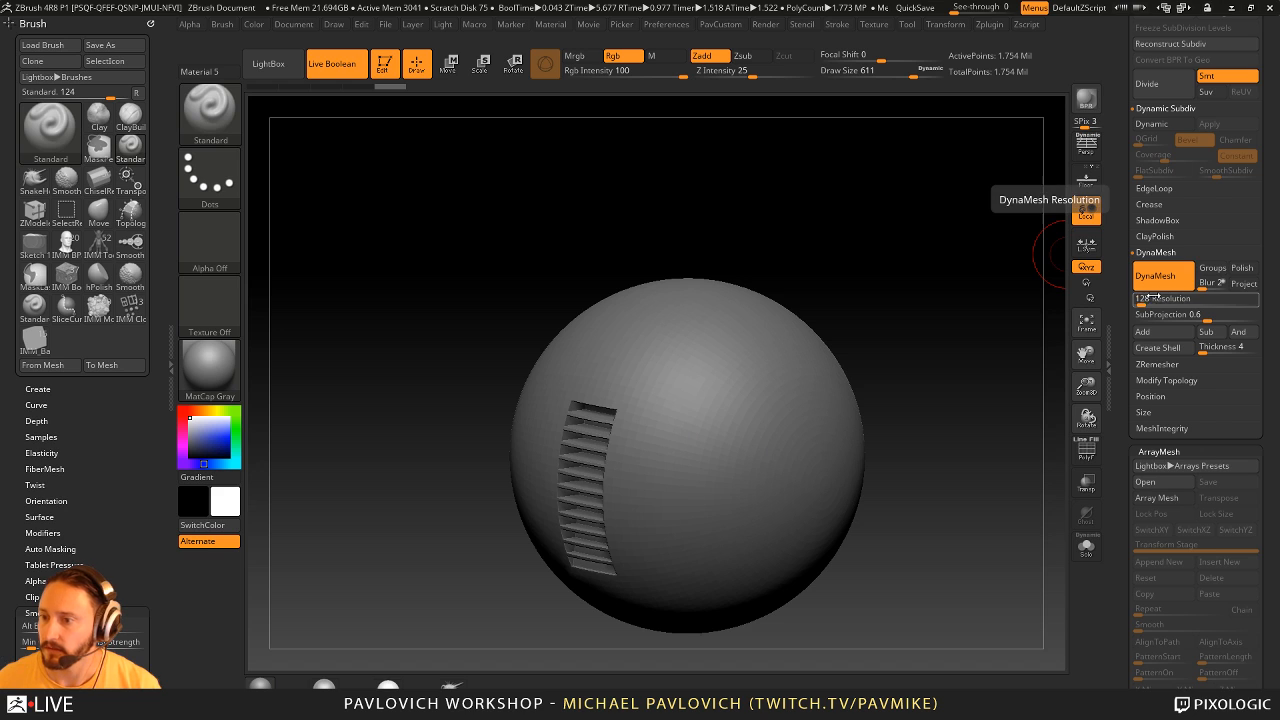
{"action": "left_click", "coordinate": [1147, 299]}
{"action": "type", "text": "32"}
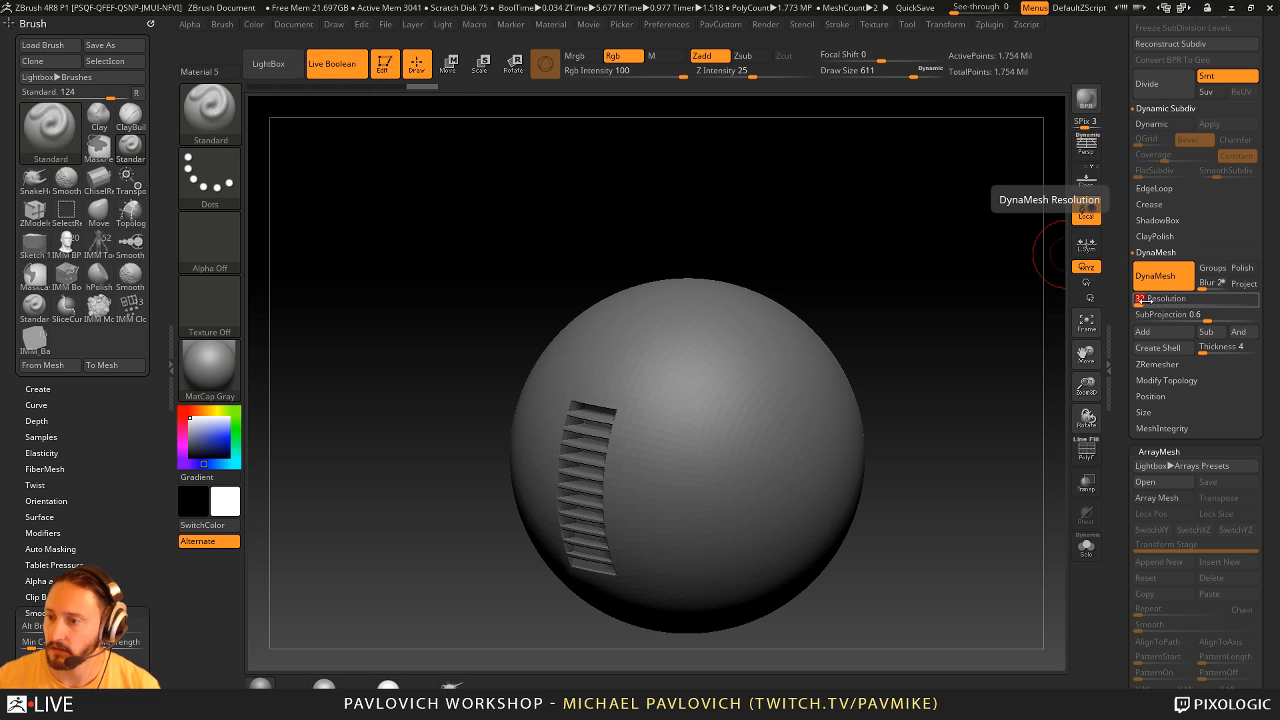
{"action": "key", "text": "Return"}
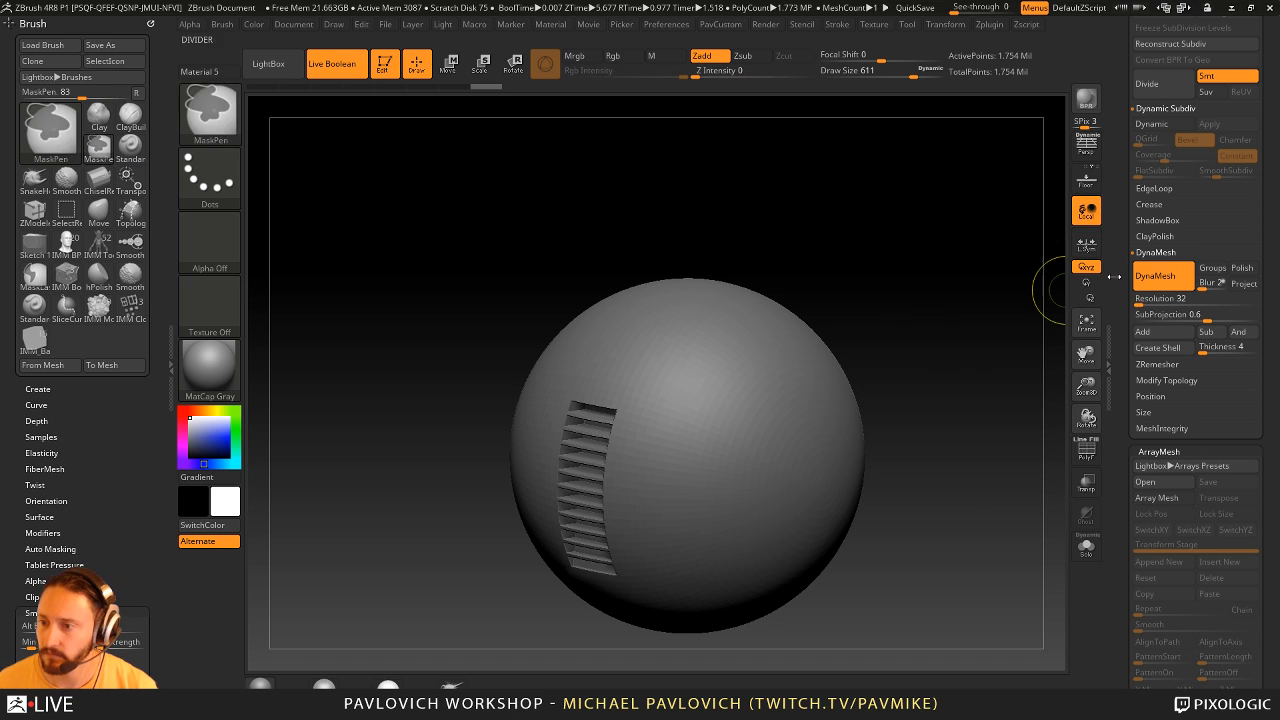
{"action": "scroll", "coordinate": [1124, 388], "scroll_direction": "up", "scroll_amount": 6}
{"action": "mouse_move", "coordinate": [1124, 388]}
{"action": "left_mouse_down"}
{"action": "mouse_move", "coordinate": [1121, 474]}
{"action": "mouse_move", "coordinate": [1121, 380]}
{"action": "left_mouse_up"}
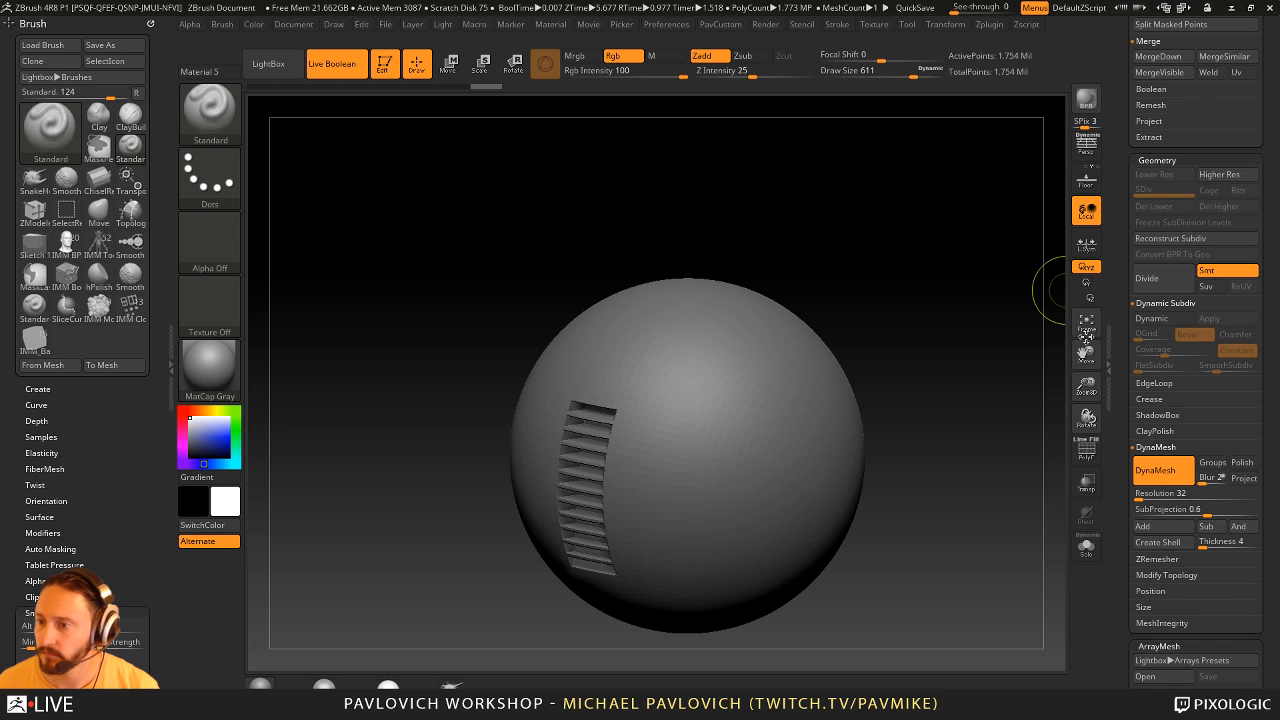
{"action": "left_click_drag", "start_coordinate": [925, 273], "coordinate": [981, 475], "text": "ctrl"}
{"action": "left_click_drag", "start_coordinate": [955, 377], "coordinate": [1000, 365]}
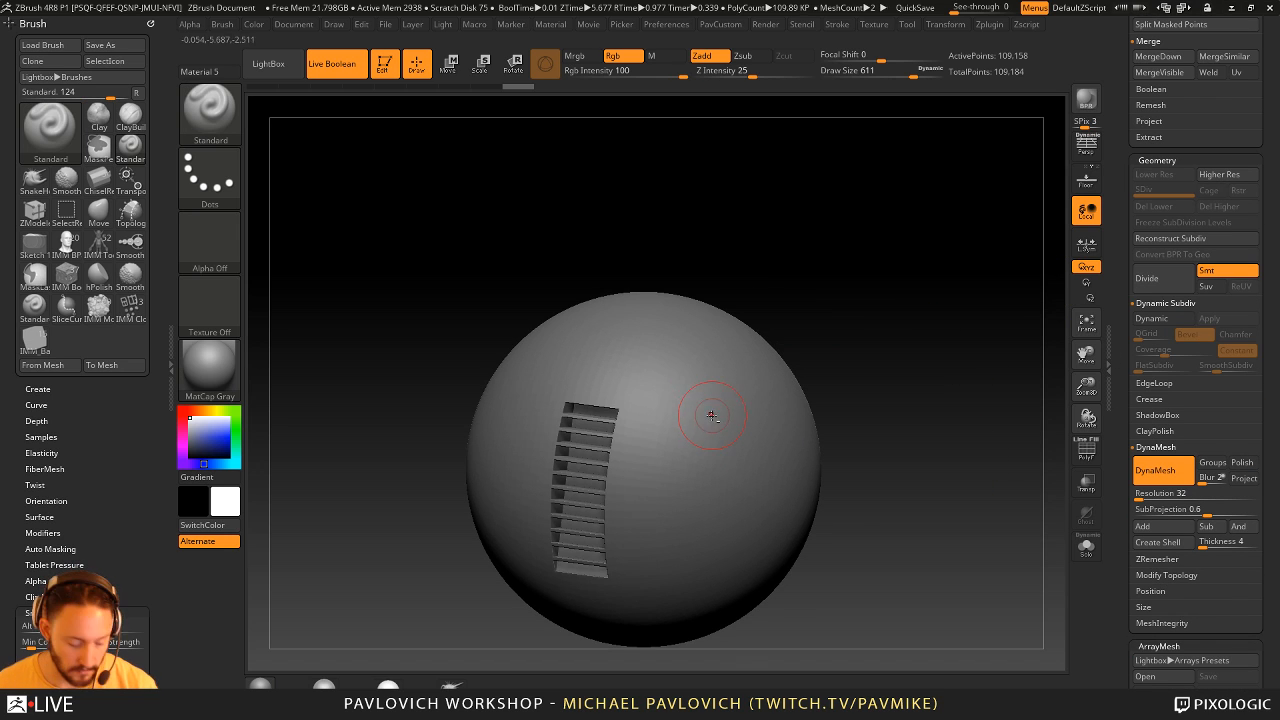
- Enlarge the brush and sculpt a raised, curved form around the vent slots on the sphere, smoothing the strokes
{"action": "key", "text": "s"}
{"action": "mouse_move", "coordinate": [690, 413]}
{"action": "left_mouse_down"}
{"action": "mouse_move", "coordinate": [704, 413]}
{"action": "mouse_move", "coordinate": [628, 468]}
{"action": "mouse_move", "coordinate": [602, 412]}
{"action": "mouse_move", "coordinate": [619, 580]}
{"action": "left_mouse_up"}
{"action": "left_click", "coordinate": [708, 415]}
{"action": "left_click_drag", "start_coordinate": [748, 279], "coordinate": [809, 299]}
{"action": "left_click_drag", "start_coordinate": [606, 386], "coordinate": [614, 546]}
{"action": "left_click_drag", "start_coordinate": [765, 372], "coordinate": [704, 365]}
{"action": "mouse_move", "coordinate": [640, 404]}
{"action": "left_mouse_down"}
{"action": "mouse_move", "coordinate": [604, 562]}
{"action": "mouse_move", "coordinate": [615, 433]}
{"action": "left_mouse_up"}
{"action": "left_click_drag", "start_coordinate": [778, 376], "coordinate": [712, 378]}
{"action": "left_click_drag", "start_coordinate": [632, 412], "coordinate": [616, 515], "text": "shift"}
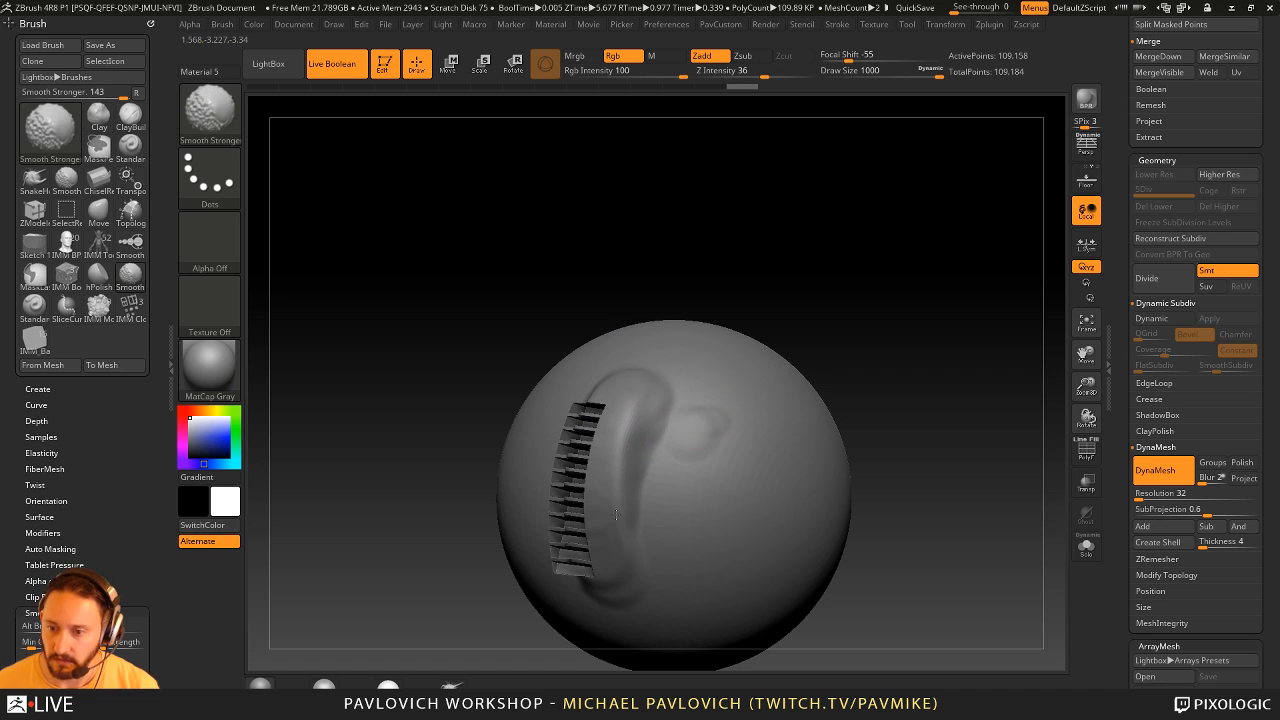
{"action": "left_click_drag", "start_coordinate": [688, 425], "coordinate": [666, 443], "text": "shift"}
- Open the sphere's DynaMesh resolution for editing
{"action": "key", "text": "5"}
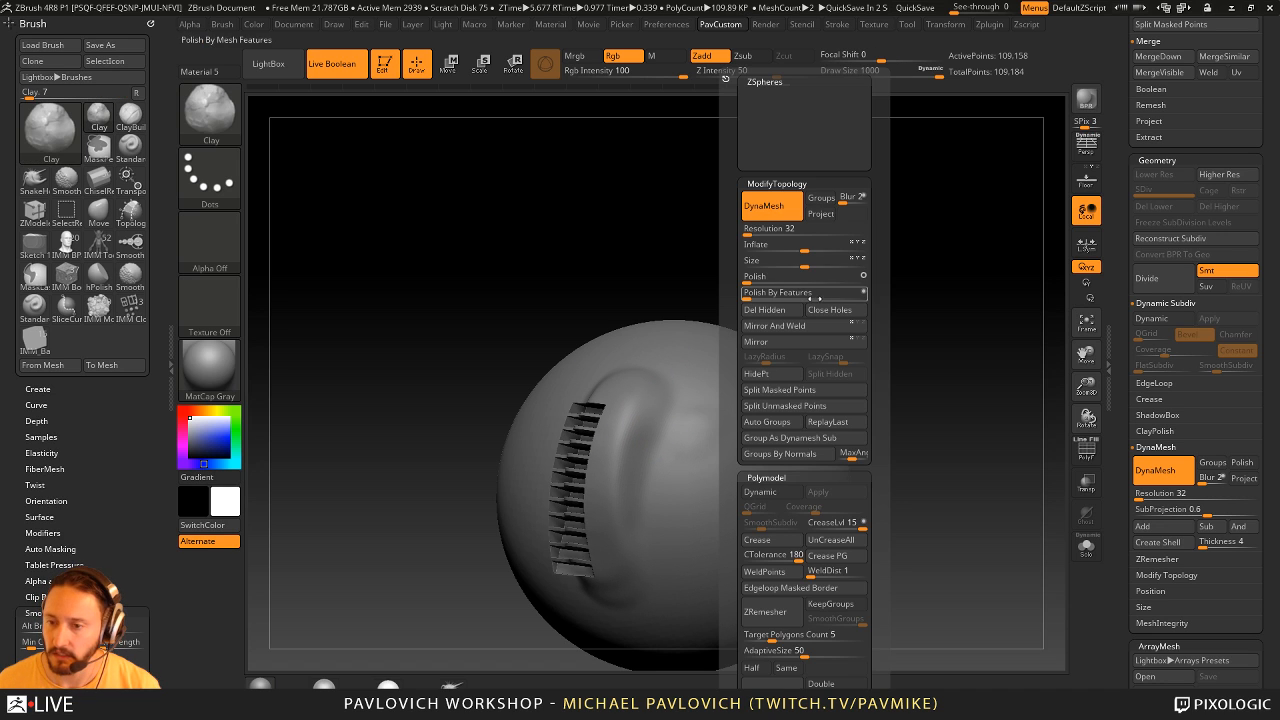
{"action": "left_click", "coordinate": [788, 231]}
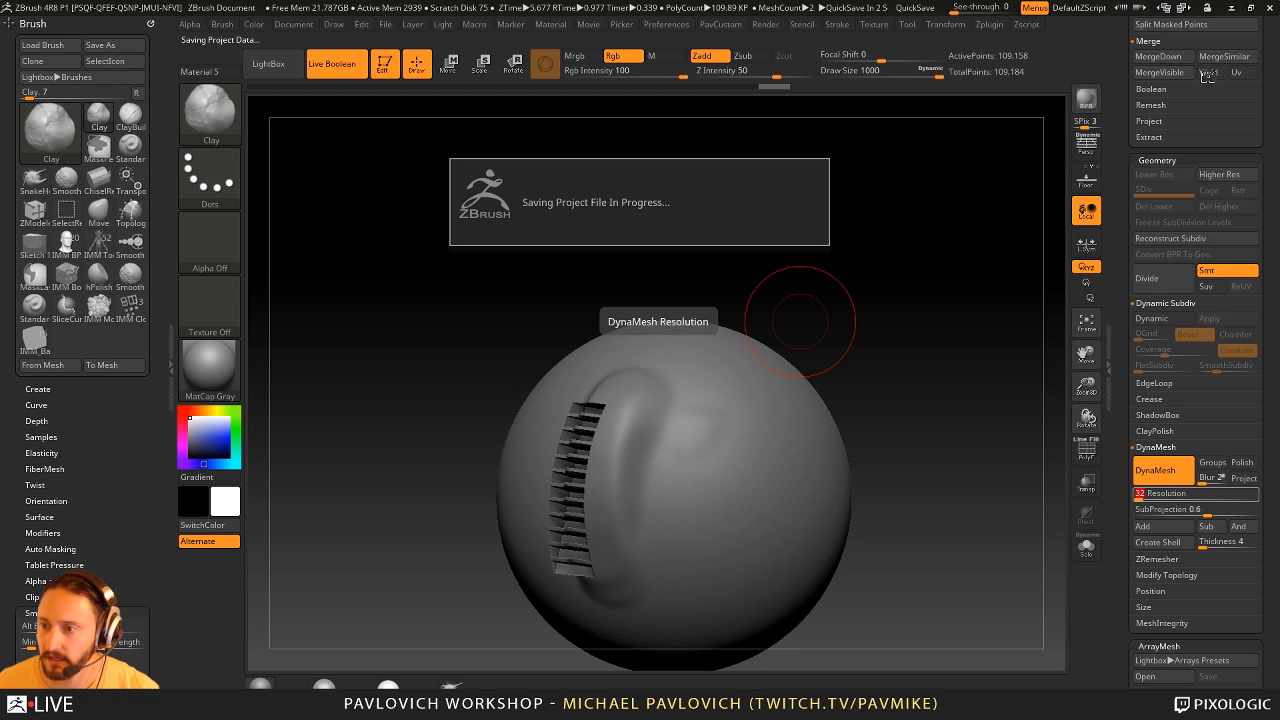
- Switch to KeyShot and close it, discarding the unsaved changes
{"action": "key", "text": "super"}
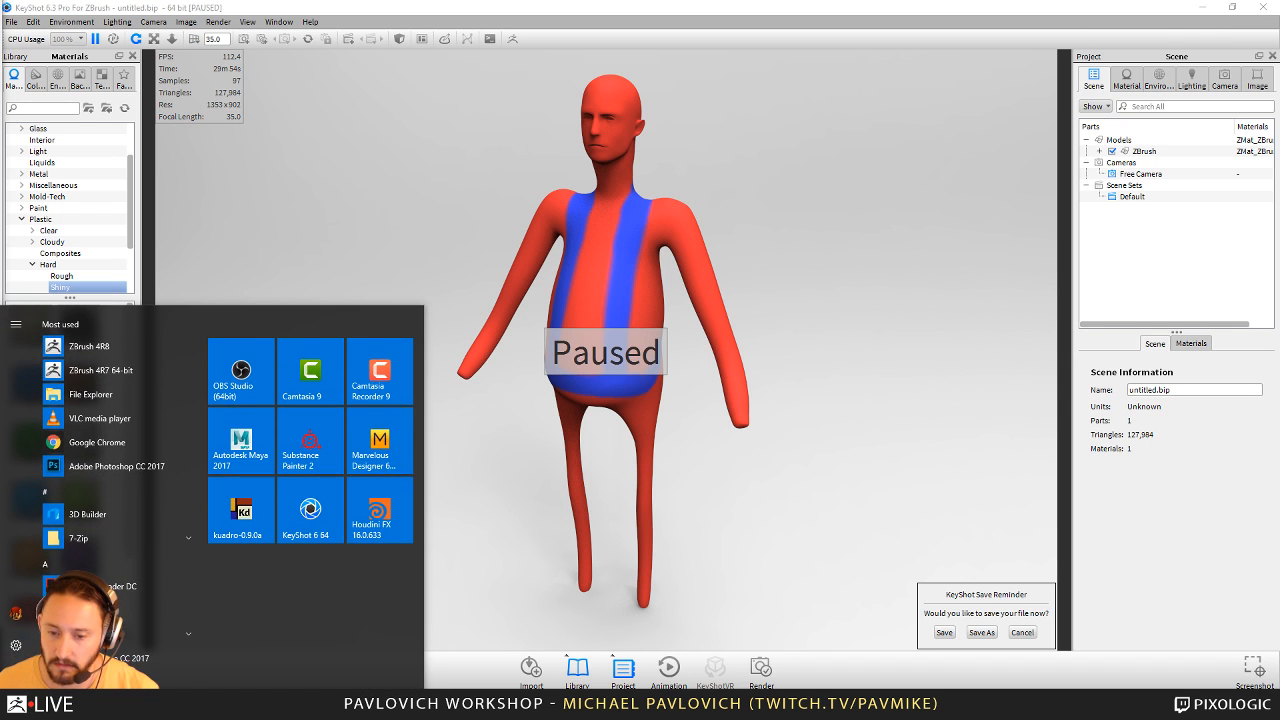
{"action": "left_click", "coordinate": [976, 191]}
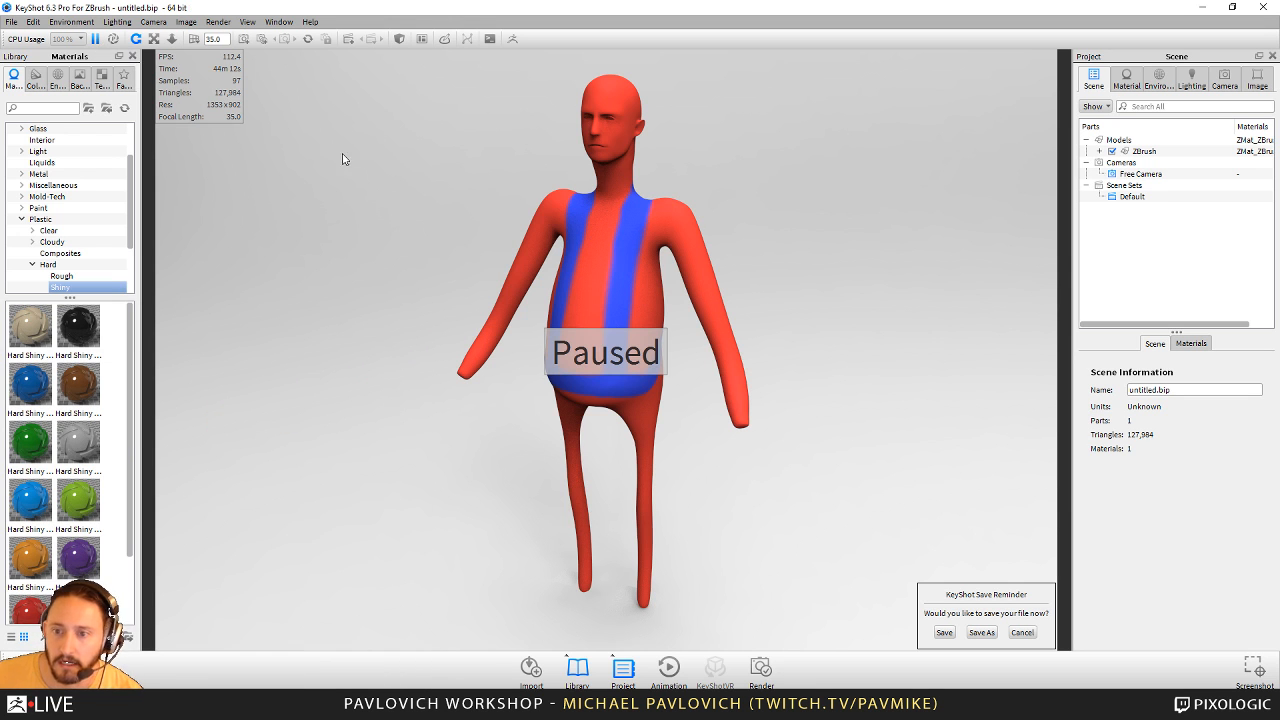
{"action": "left_click", "coordinate": [1263, 7]}
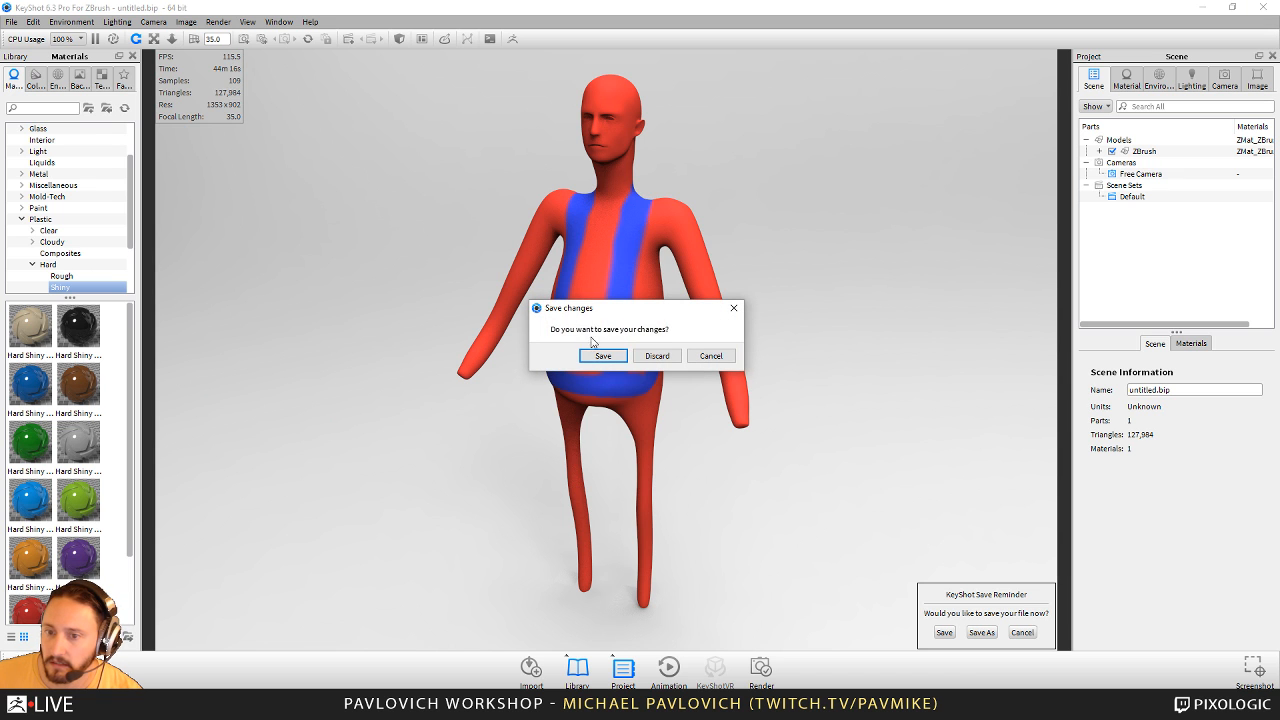
{"action": "left_click", "coordinate": [657, 356]}
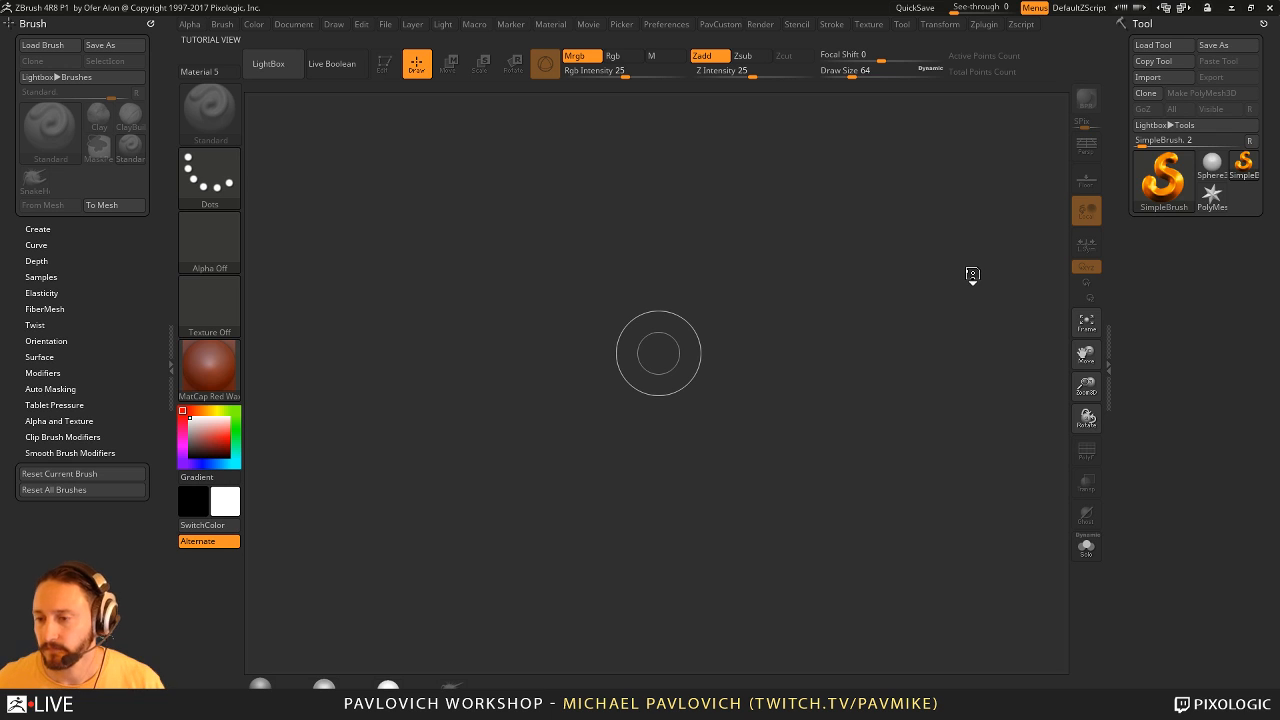
- Switch to ZBrush, load the recovered tool from the QuickSave files and put it in Edit mode
{"action": "left_click", "coordinate": [757, 397]}
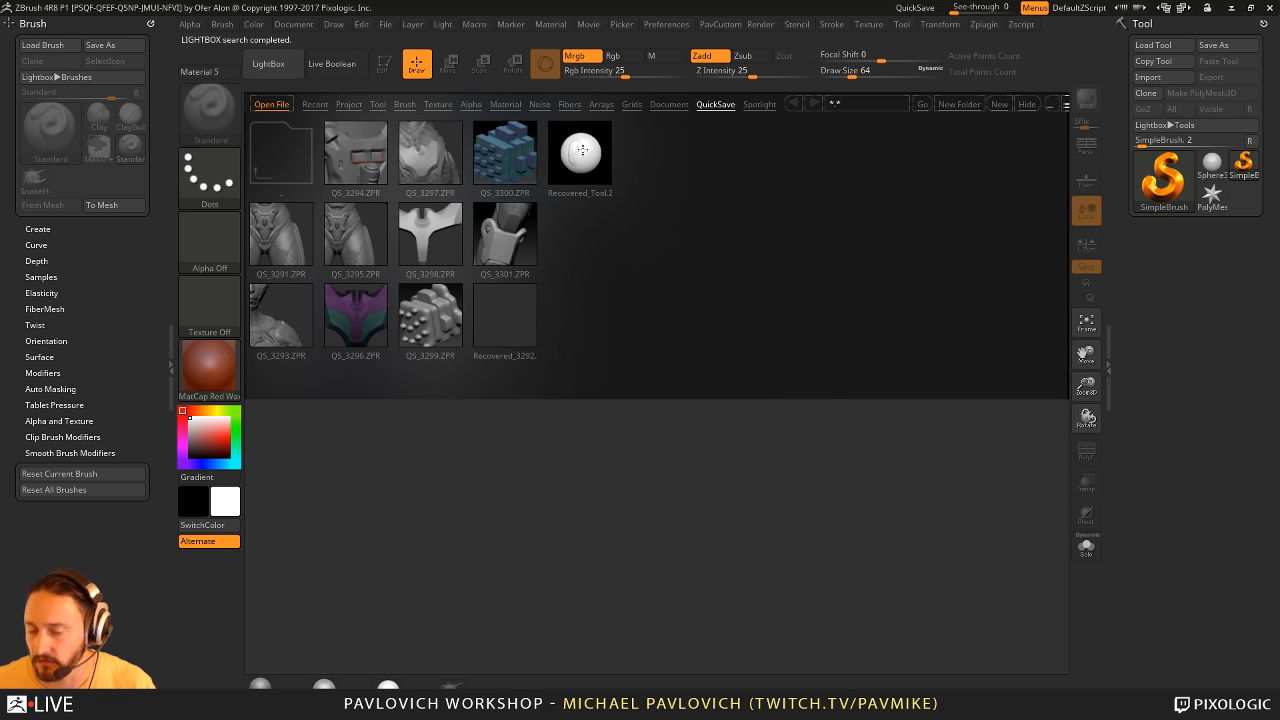
{"action": "double_click", "coordinate": [581, 150]}
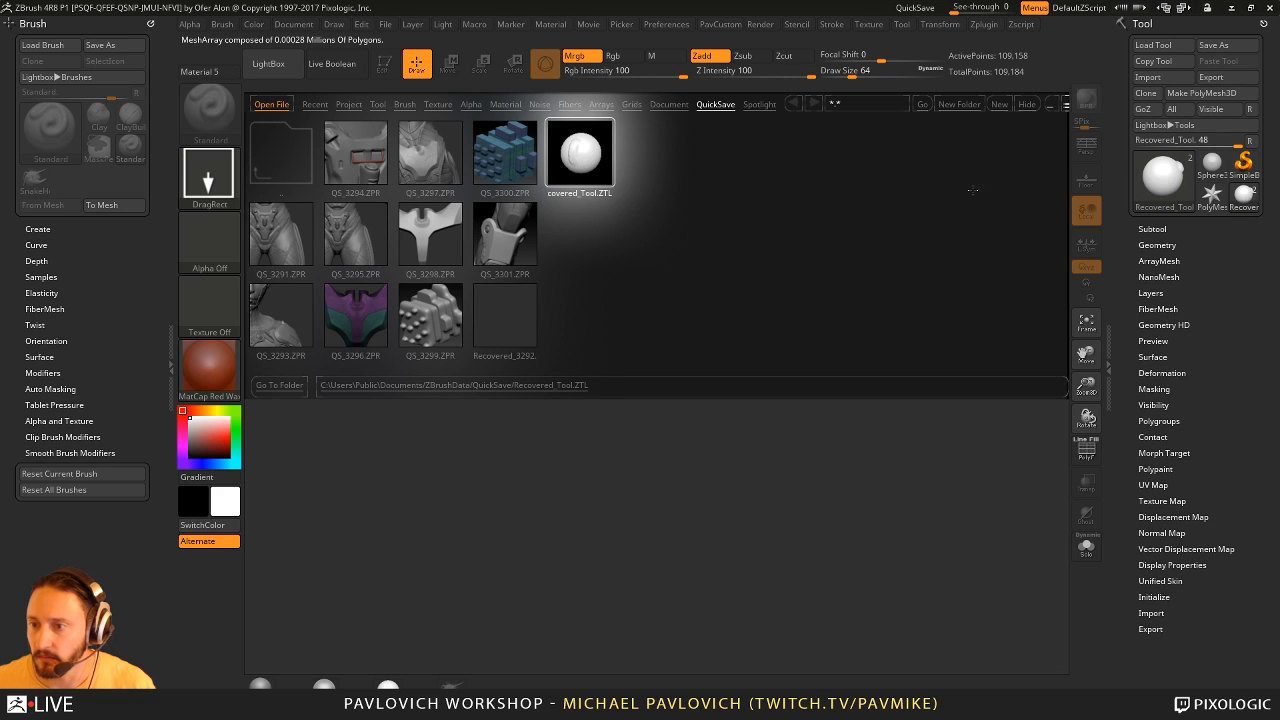
{"action": "key", "text": "t"}
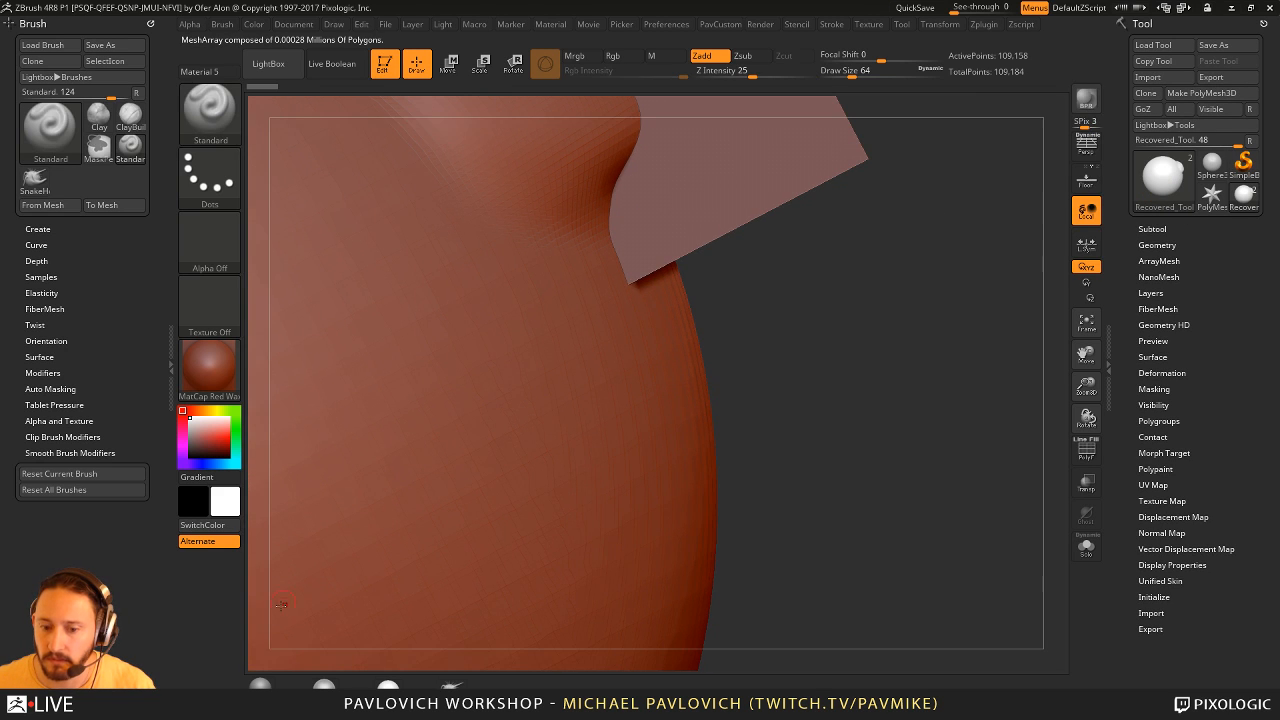
- Apply the MatCap Gray material and turn on Live Boolean to display the vent cuts in the sphere
{"action": "left_click", "coordinate": [265, 686]}
{"action": "left_click_drag", "start_coordinate": [868, 346], "coordinate": [749, 215], "text": "alt"}
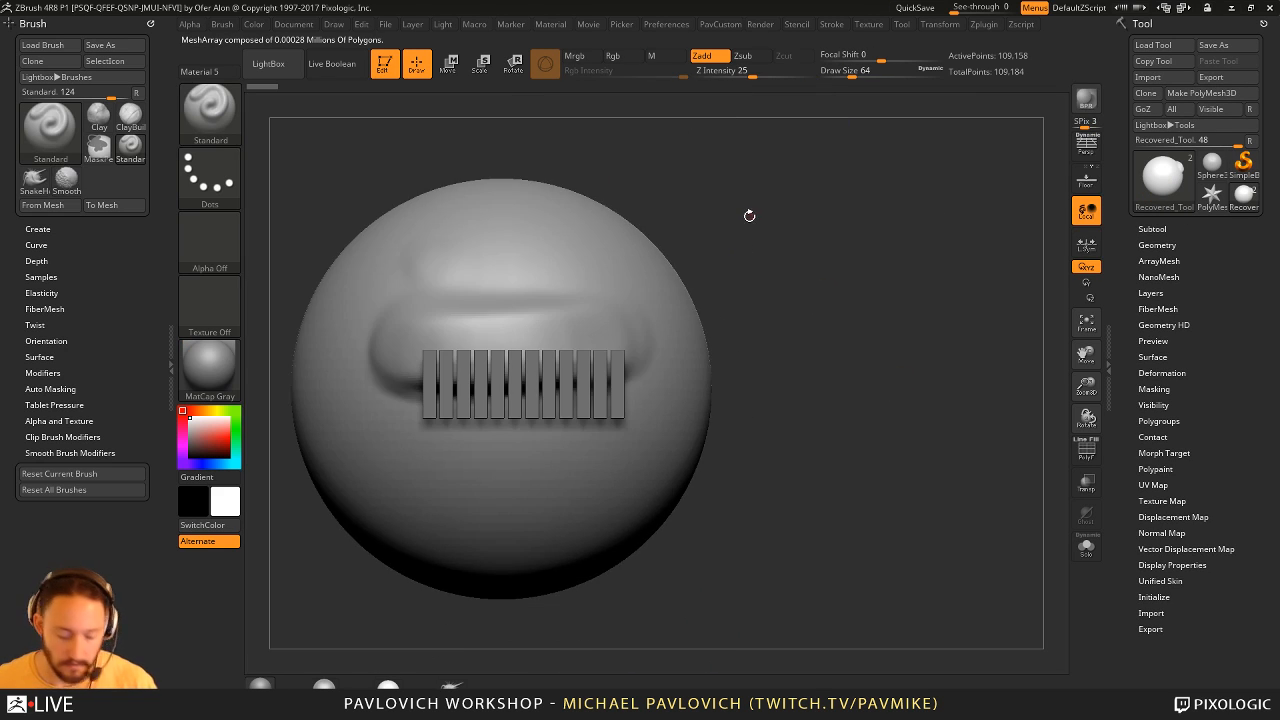
{"action": "key", "text": "ctrl+shift+b"}
{"action": "left_click_drag", "start_coordinate": [925, 298], "coordinate": [753, 147]}
- Examine the QuickSave preferences for maximum duration and rest duration
{"action": "left_click", "coordinate": [666, 24]}
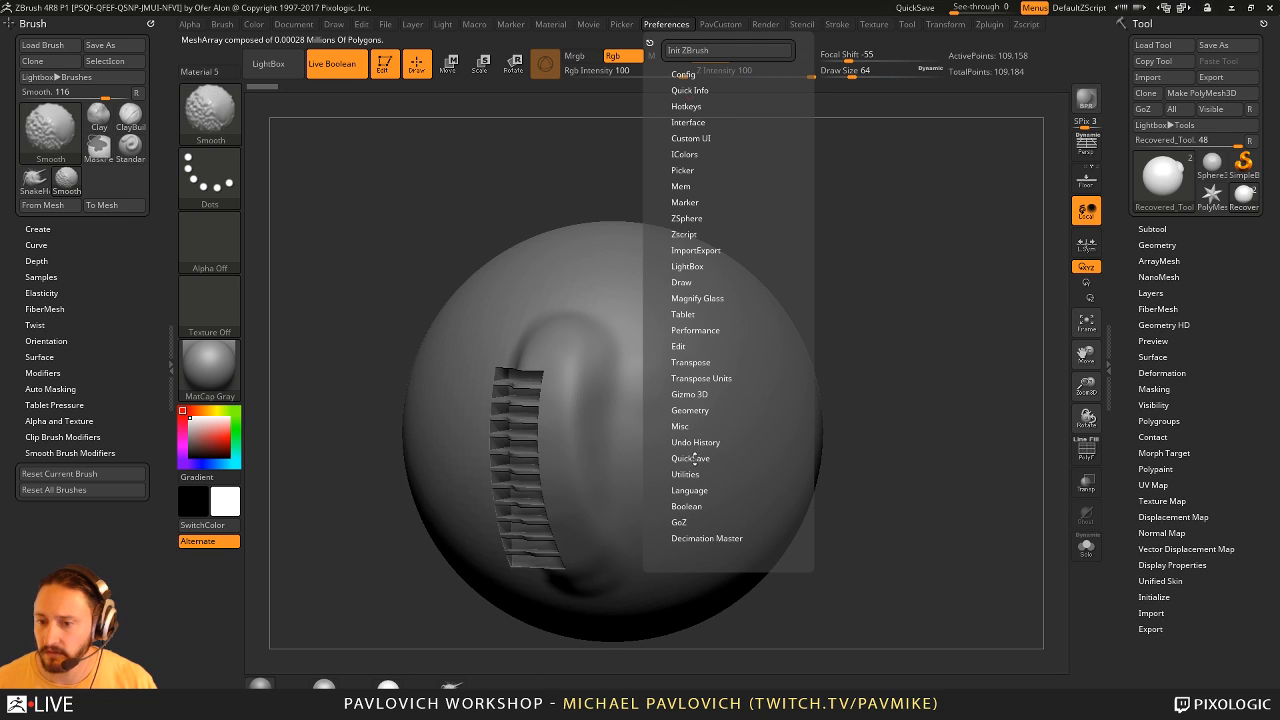
{"action": "left_click", "coordinate": [700, 458]}
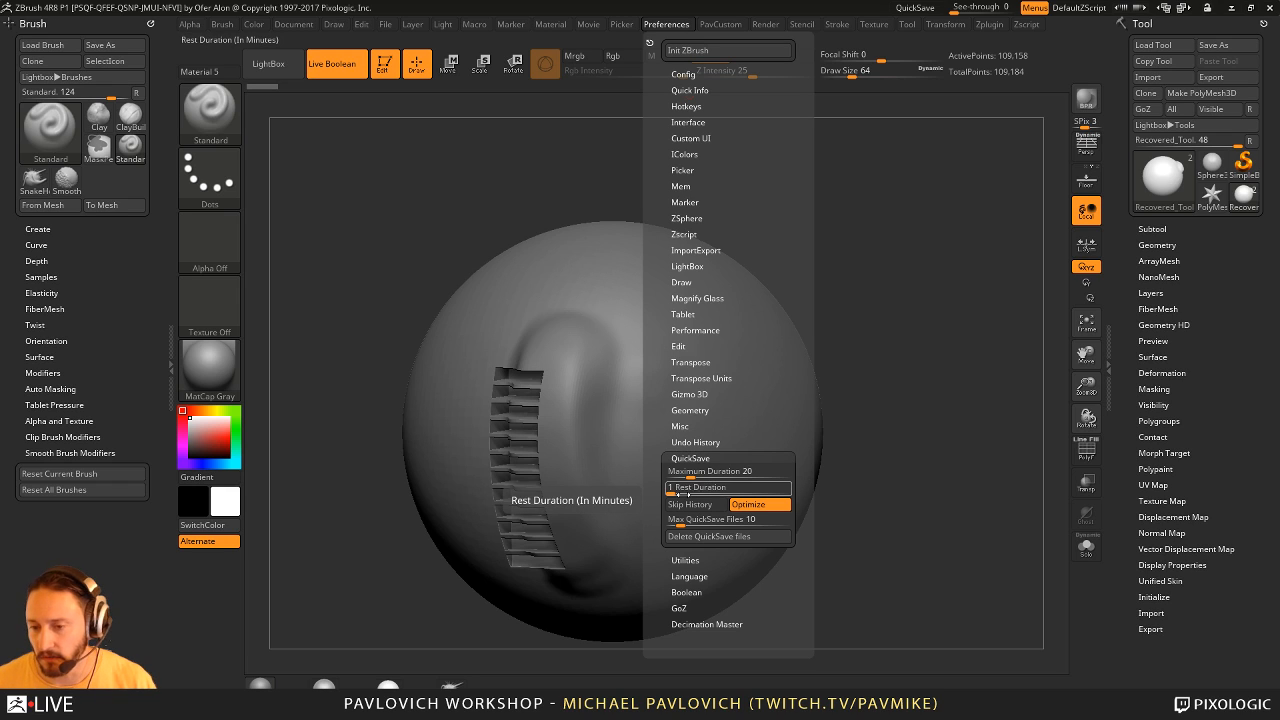
{"action": "left_click_drag", "start_coordinate": [985, 414], "coordinate": [995, 380]}
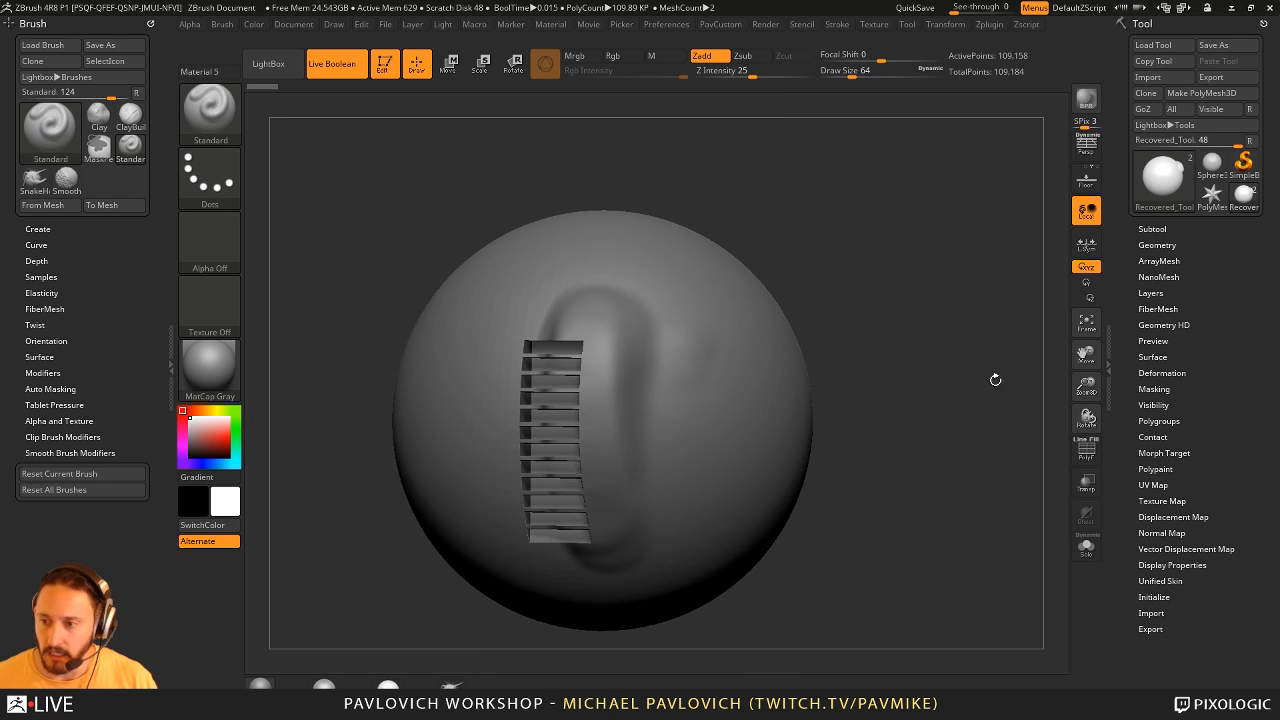
- Show the subtool list and select the arrayed vent bars subtool, PM3D_Cylinder3D_1
{"action": "left_click", "coordinate": [1153, 229]}
{"action": "left_click", "coordinate": [1200, 284]}
{"action": "left_click_drag", "start_coordinate": [929, 409], "coordinate": [943, 405]}
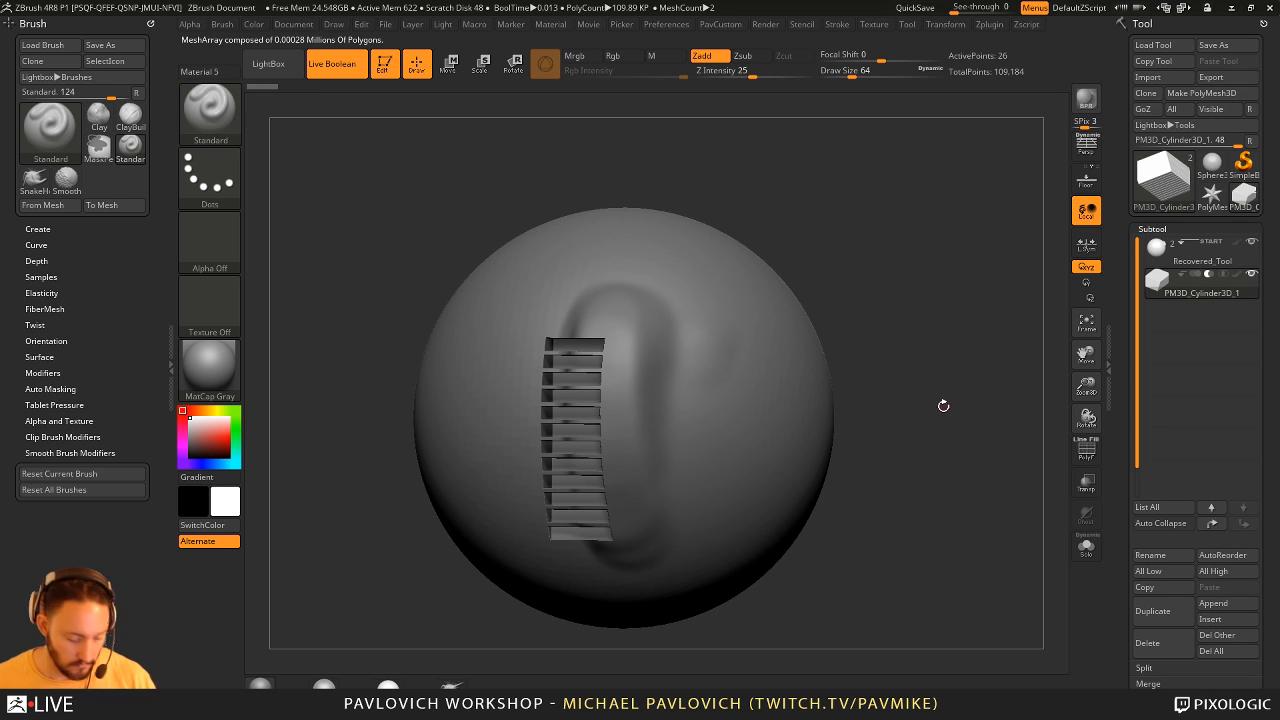
- Choose the BallRadar mesh from the IMM Boolean brush and set the draw size to 422
{"action": "key", "text": "b"}
{"action": "key", "text": "i"}
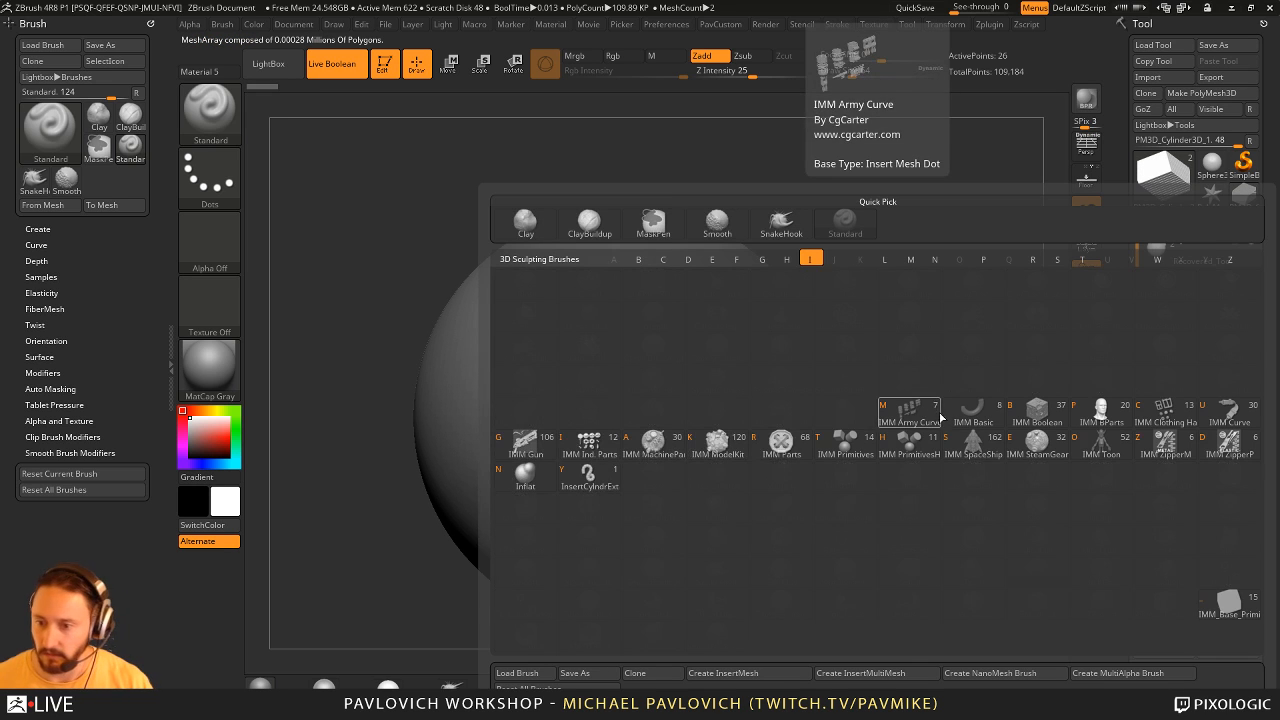
{"action": "left_click", "coordinate": [1036, 415]}
{"action": "key", "text": "m"}
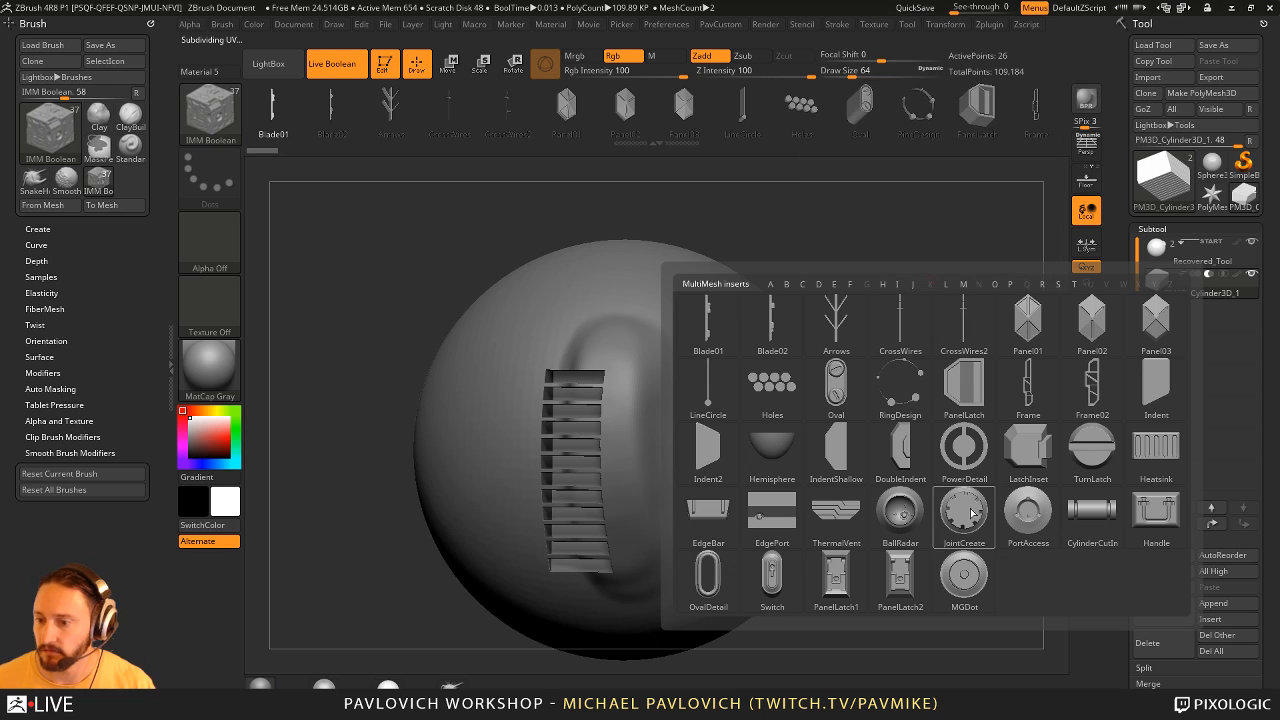
{"action": "left_click", "coordinate": [901, 513]}
{"action": "left_click_drag", "start_coordinate": [968, 370], "coordinate": [862, 388]}
{"action": "key", "text": "s"}
{"action": "left_click", "coordinate": [816, 430]}
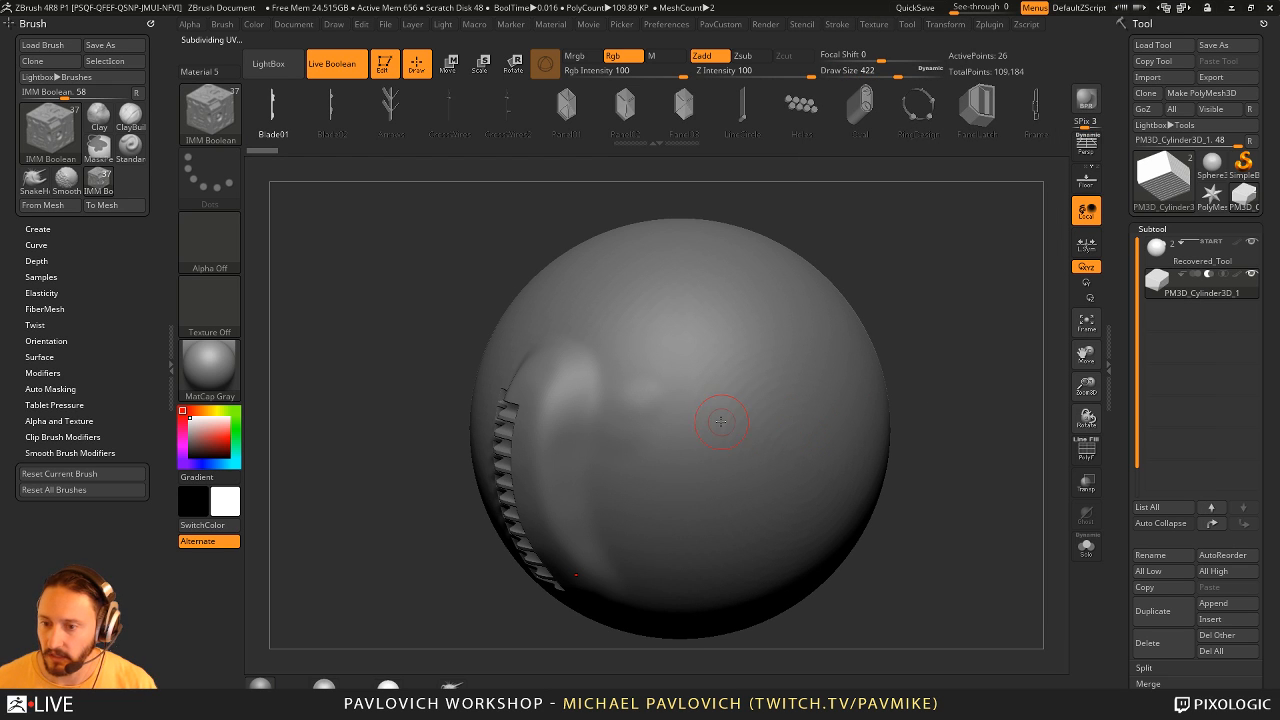
- Try to insert a BallRadar on the sphere with the vent bars subtool active, and undo it
{"action": "left_click_drag", "start_coordinate": [720, 421], "coordinate": [758, 482]}
{"action": "mouse_move", "coordinate": [929, 380]}
{"action": "left_mouse_down"}
{"action": "mouse_move", "coordinate": [971, 345]}
{"action": "mouse_move", "coordinate": [912, 338]}
{"action": "mouse_move", "coordinate": [916, 378]}
{"action": "left_mouse_up"}
{"action": "key", "text": "ctrl+z"}
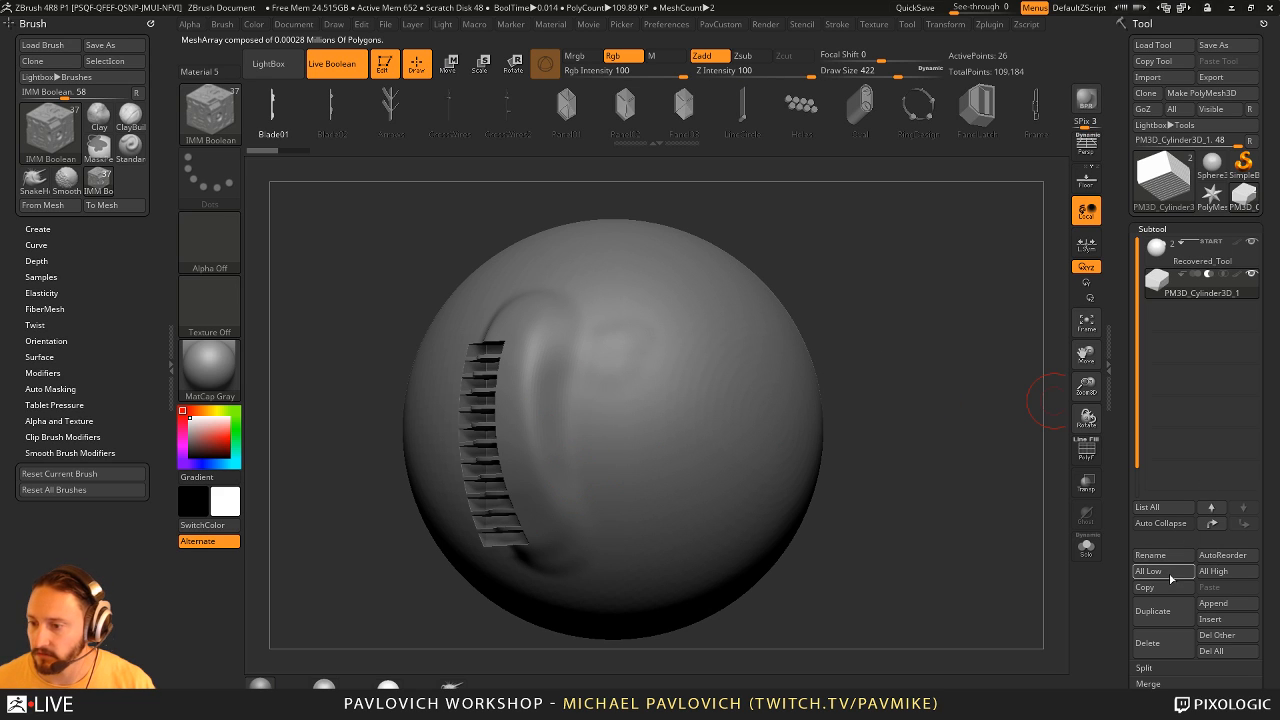
- Insert a BallRadar on the sphere subtool beside the vent and split it off with Split Unmasked Points
{"action": "left_click", "coordinate": [1190, 255]}
{"action": "left_click_drag", "start_coordinate": [701, 393], "coordinate": [736, 390]}
{"action": "key", "text": "2"}
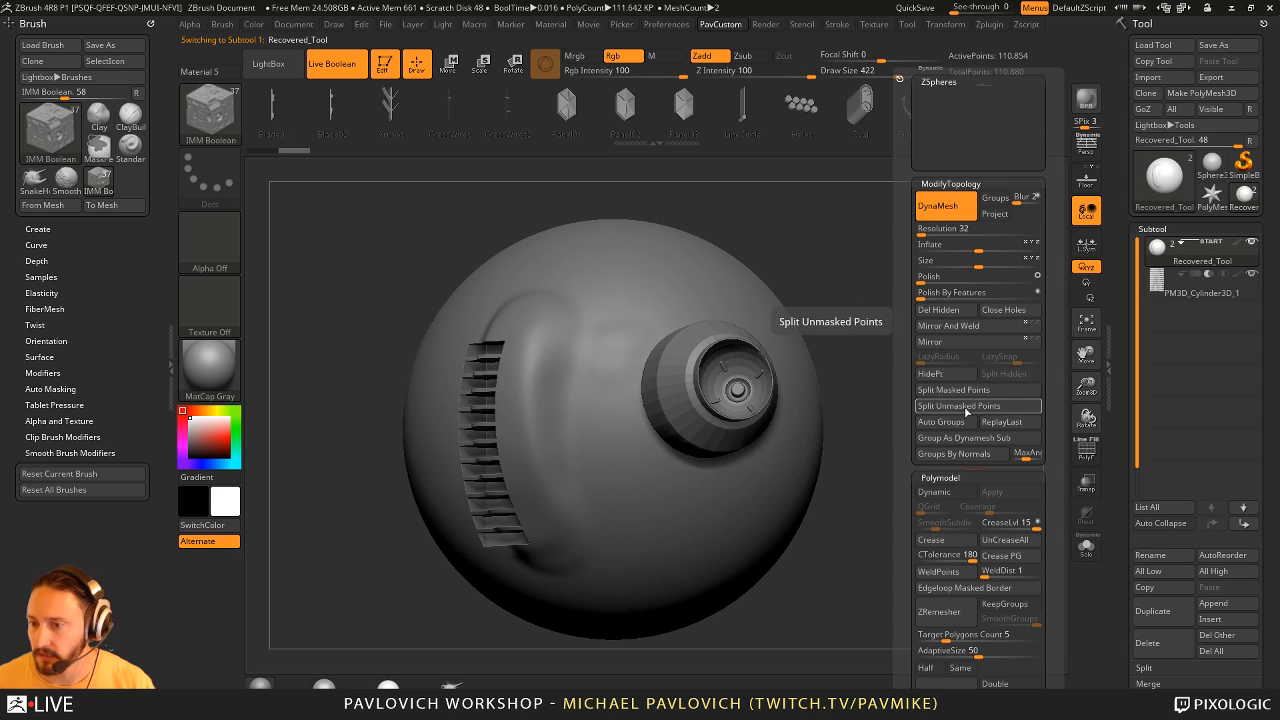
{"action": "left_click", "coordinate": [970, 405]}
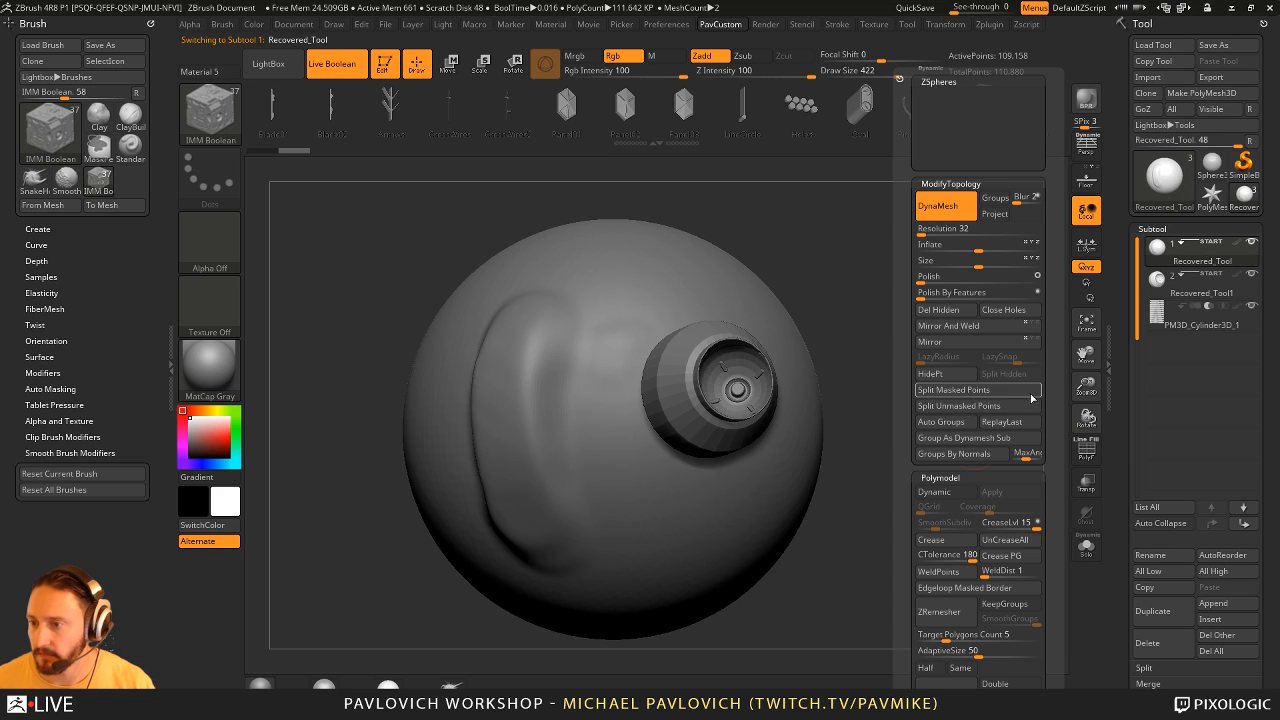
- Set the split BallRadar subtool to Live Boolean subtraction and make it the active subtool
{"action": "left_click", "coordinate": [1209, 275]}
{"action": "mouse_move", "coordinate": [914, 400]}
{"action": "left_mouse_down"}
{"action": "mouse_move", "coordinate": [940, 412]}
{"action": "mouse_move", "coordinate": [872, 372]}
{"action": "left_mouse_up"}
{"action": "key", "text": "w"}
{"action": "key", "text": "q"}
{"action": "left_click", "coordinate": [1203, 296]}
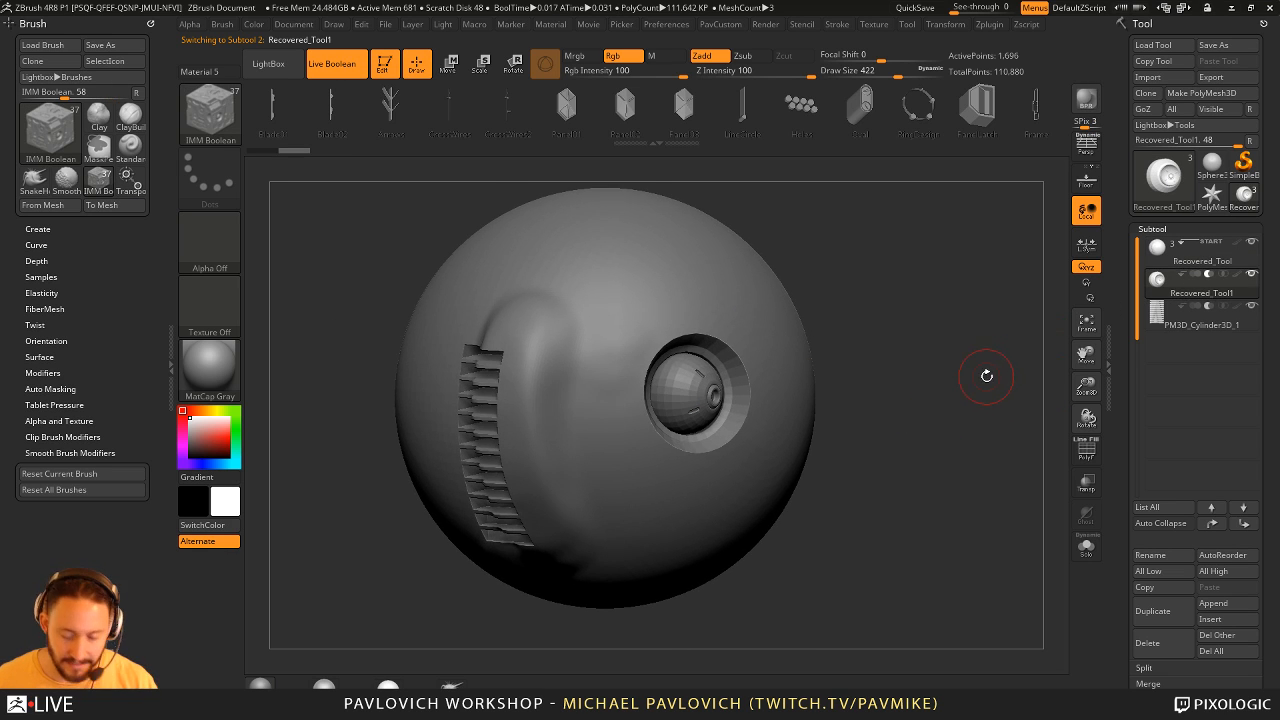
- Preview the BallRadar cut with Dynamic Subdivision turned on, and turn it off again
{"action": "key", "text": "d"}
{"action": "left_click", "coordinate": [718, 239]}
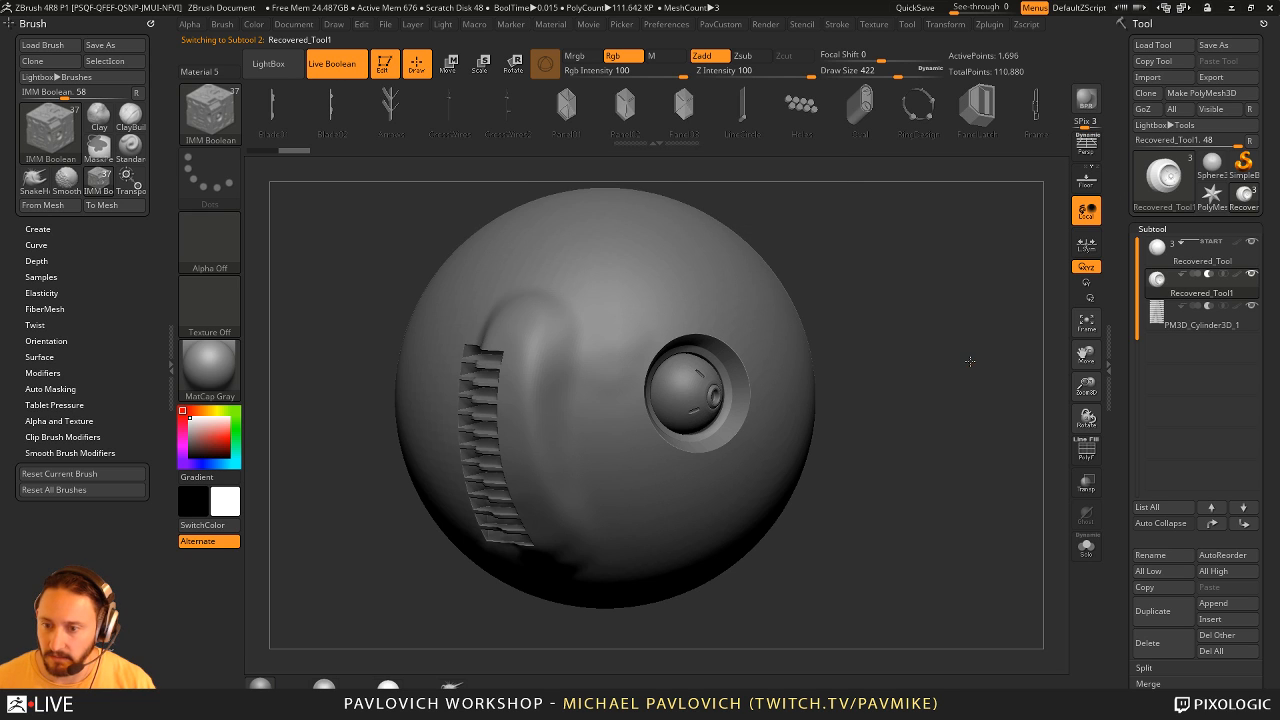
{"action": "left_click_drag", "start_coordinate": [971, 362], "coordinate": [954, 439], "text": "alt"}
{"action": "key", "text": "shift+d"}
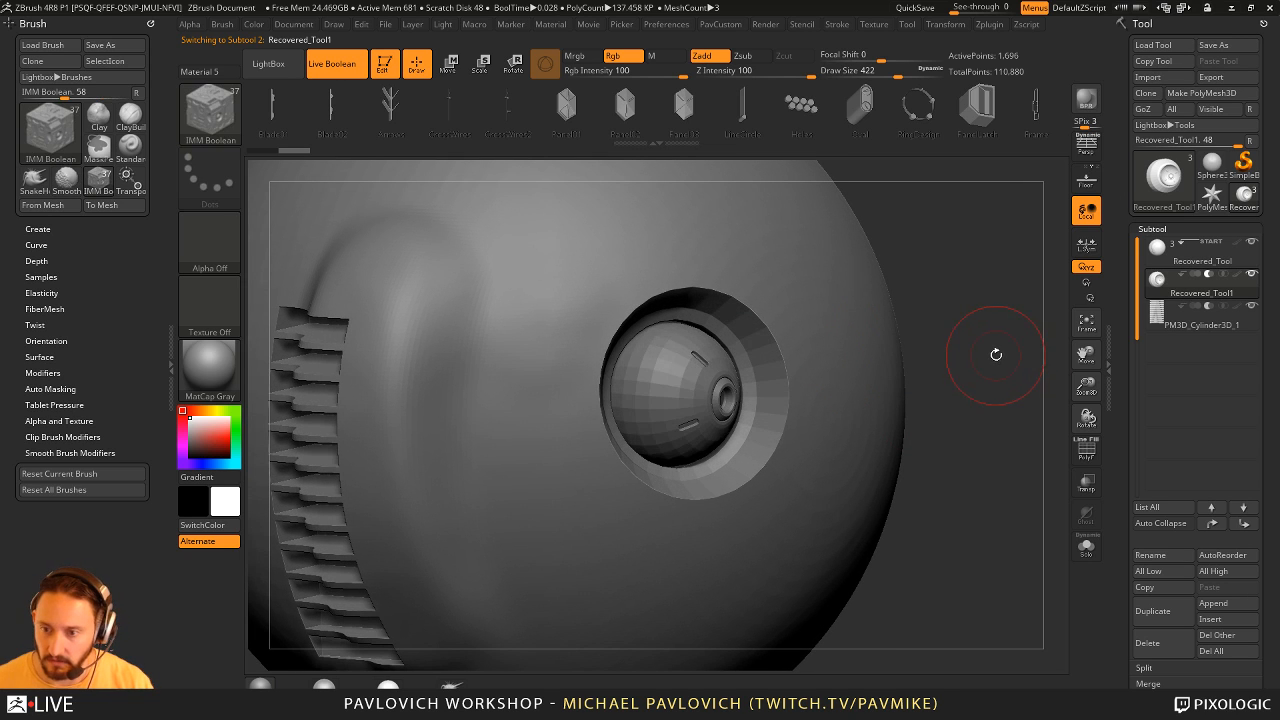
{"action": "key", "text": "shift+d"}
- Display Polyframe to examine the polygroups of the vent and BallRadar cuts, and hide it again
{"action": "key", "text": "shift+f"}
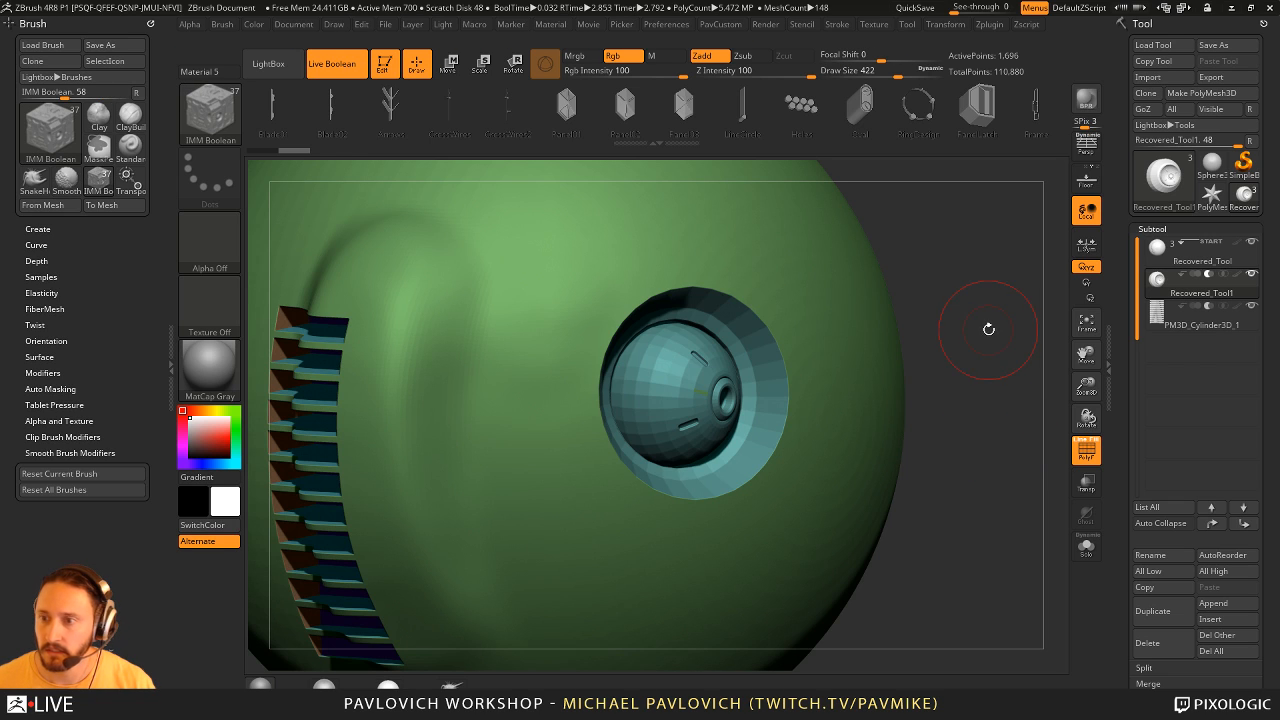
{"action": "key", "text": "s"}
{"action": "mouse_move", "coordinate": [979, 356]}
{"action": "left_mouse_down"}
{"action": "mouse_move", "coordinate": [983, 386]}
{"action": "mouse_move", "coordinate": [960, 355]}
{"action": "mouse_move", "coordinate": [967, 364]}
{"action": "left_mouse_up"}
{"action": "left_click", "coordinate": [1086, 450]}
- Turn off Live Boolean and isolate the BallRadar subtool with Polyframe and Solo to examine its geometry
{"action": "left_click", "coordinate": [331, 63]}
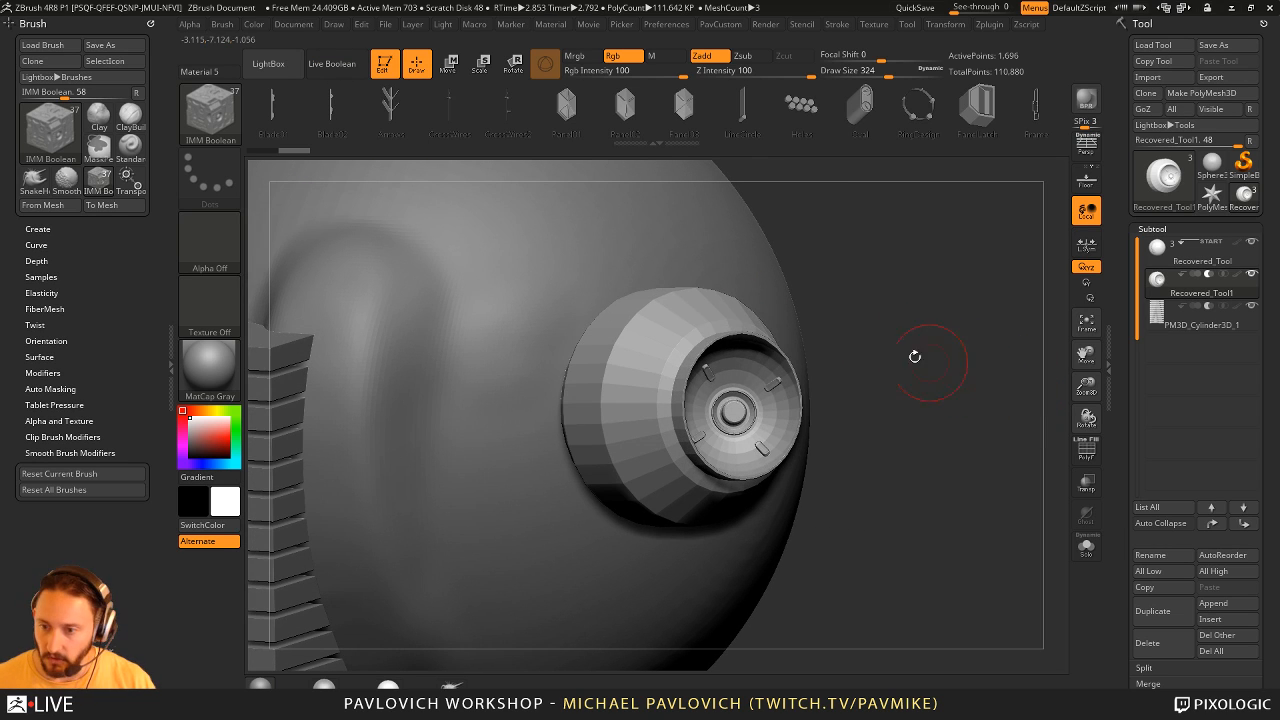
{"action": "left_click", "coordinate": [1088, 446]}
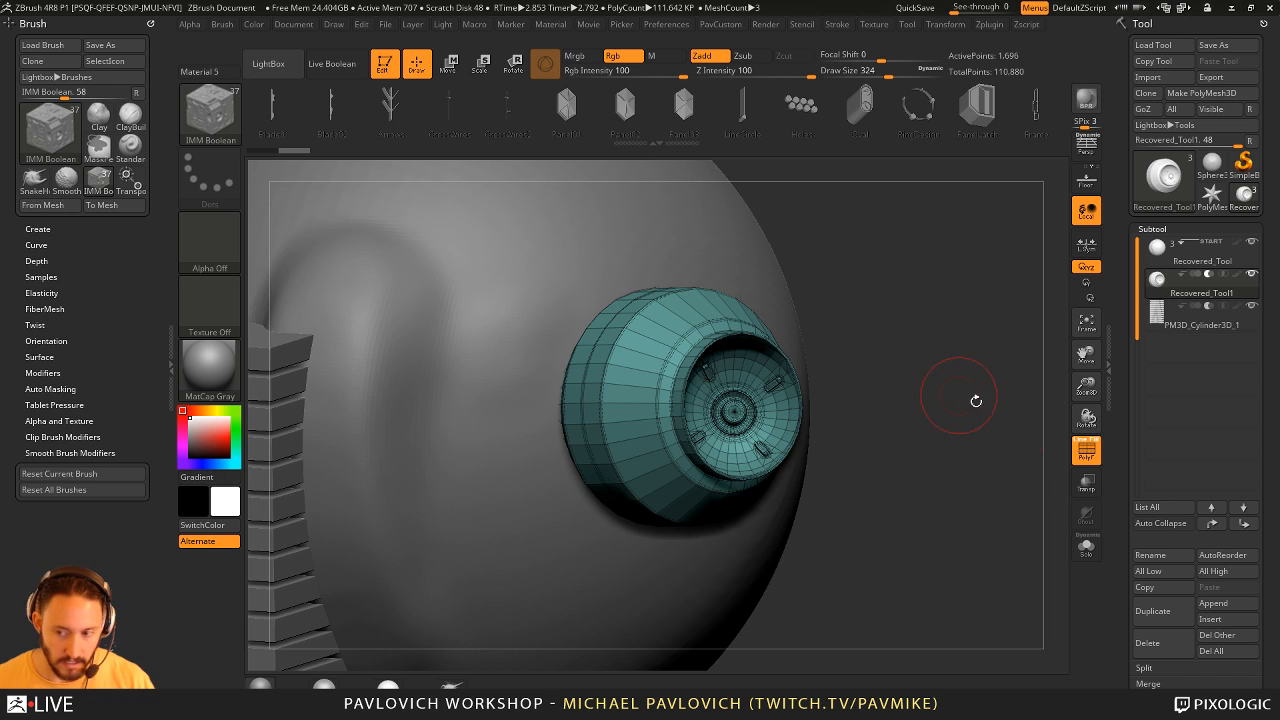
{"action": "left_click", "coordinate": [1086, 546]}
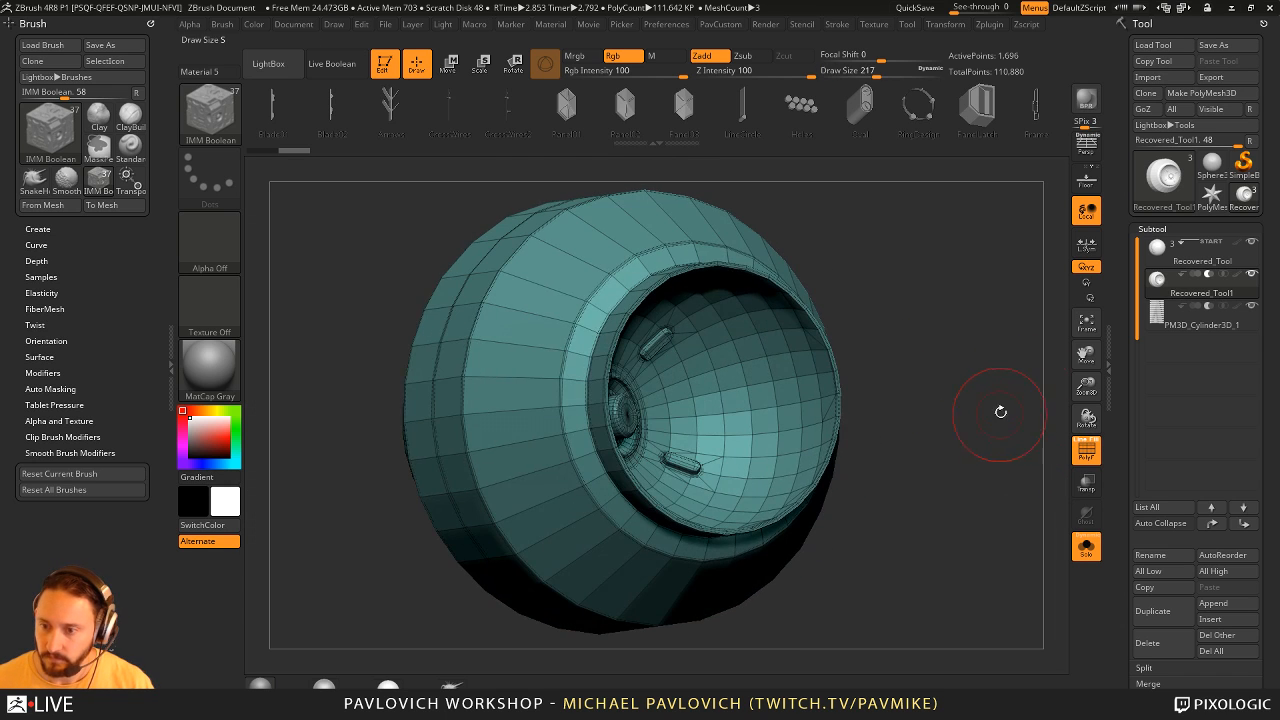
- Assign a new polygroup to a polyloop across the BallRadar subtool using the ZModeler edge action PolyGroup
{"action": "key", "text": "b"}
{"action": "key", "text": "z"}
{"action": "key", "text": "m"}
{"action": "key", "text": "space"}
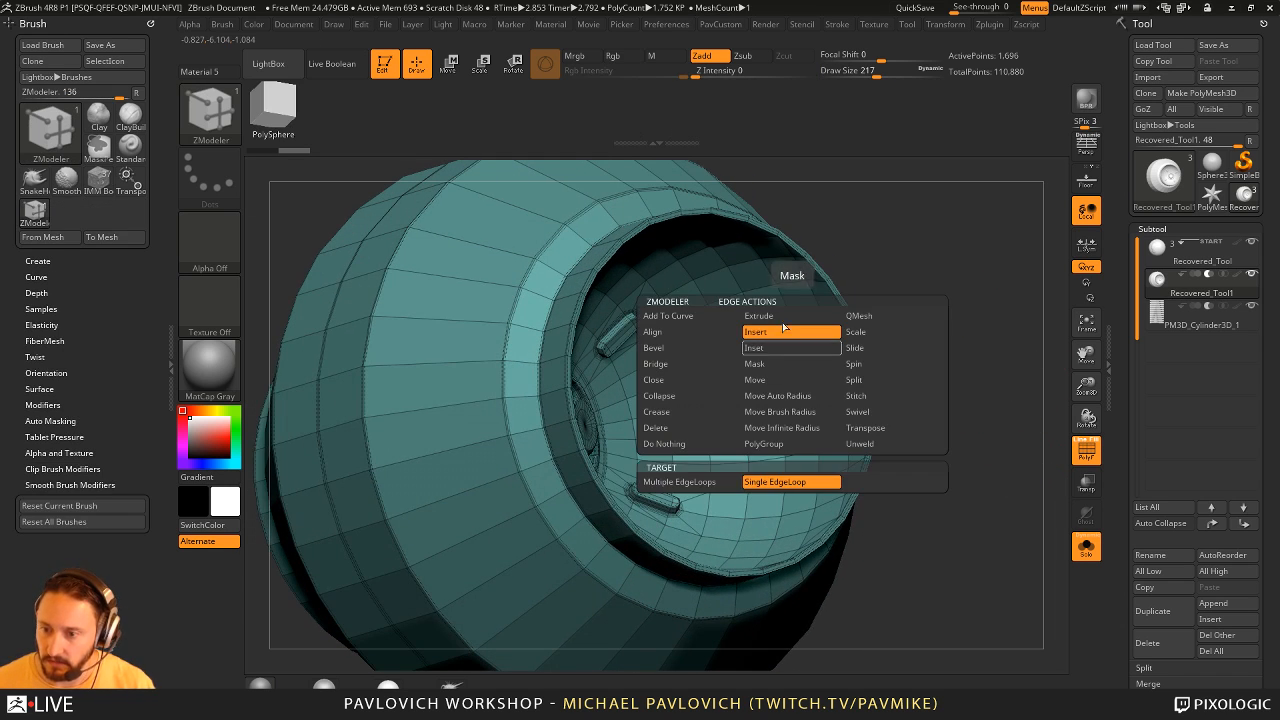
{"action": "left_click", "coordinate": [761, 447]}
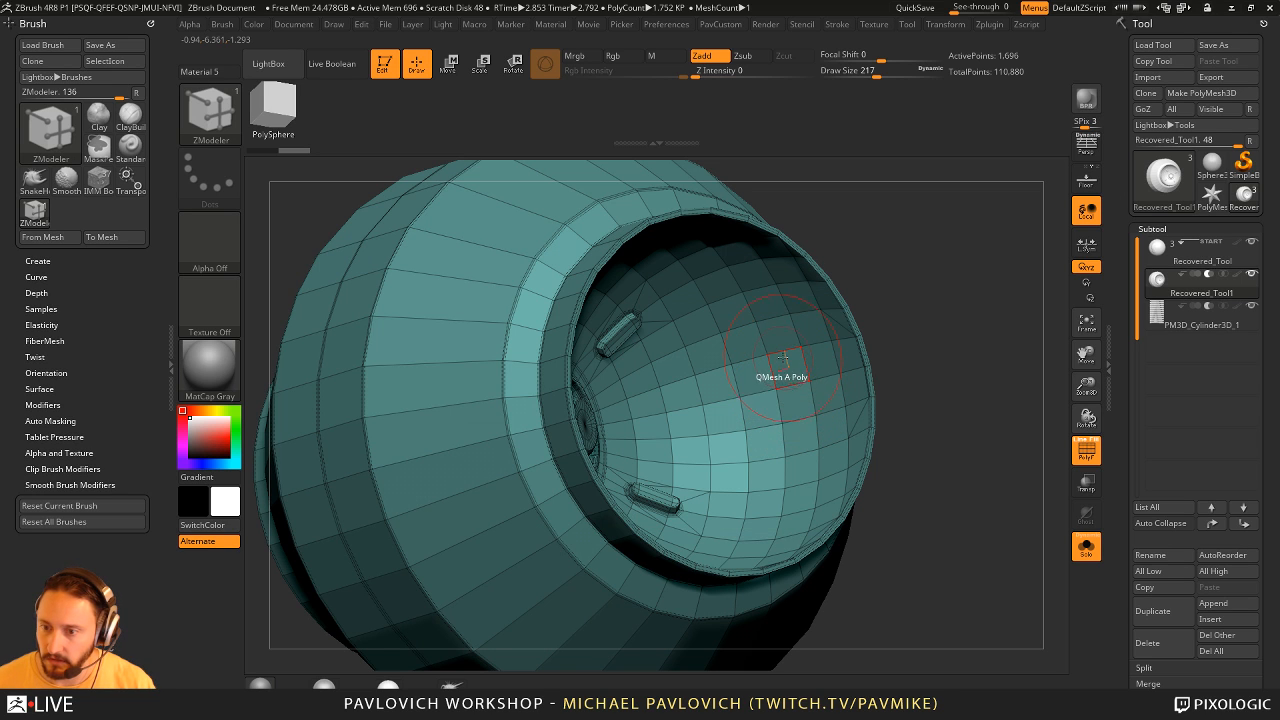
{"action": "left_click", "coordinate": [782, 355]}
- Extrude the new polygroup band of the BallRadar outward with the polygon action QMesh targeting Polygroup All
{"action": "key", "text": "space"}
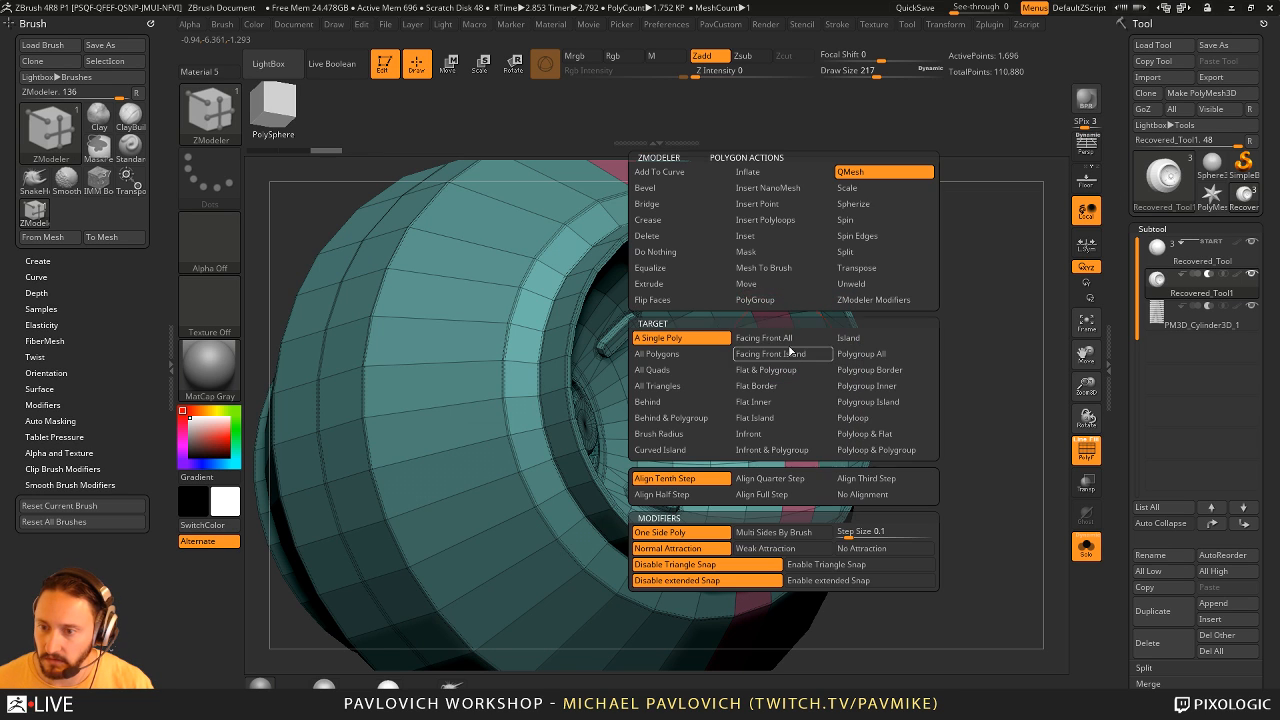
{"action": "left_click", "coordinate": [861, 353]}
{"action": "left_click_drag", "start_coordinate": [775, 355], "coordinate": [928, 326]}
{"action": "key", "text": "f"}
- Hide Polyframe, exit Solo and turn Live Boolean on to examine the extruded band's cut in the sphere
{"action": "left_click", "coordinate": [1085, 449]}
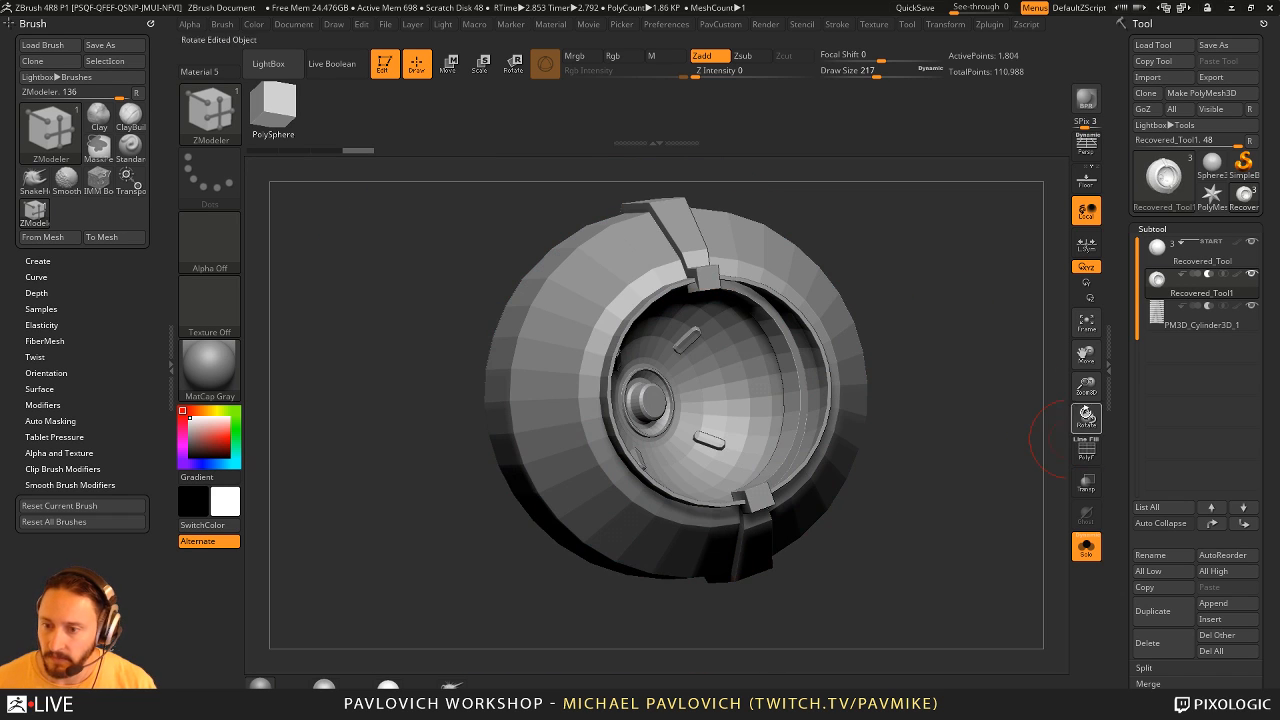
{"action": "left_click", "coordinate": [1086, 546]}
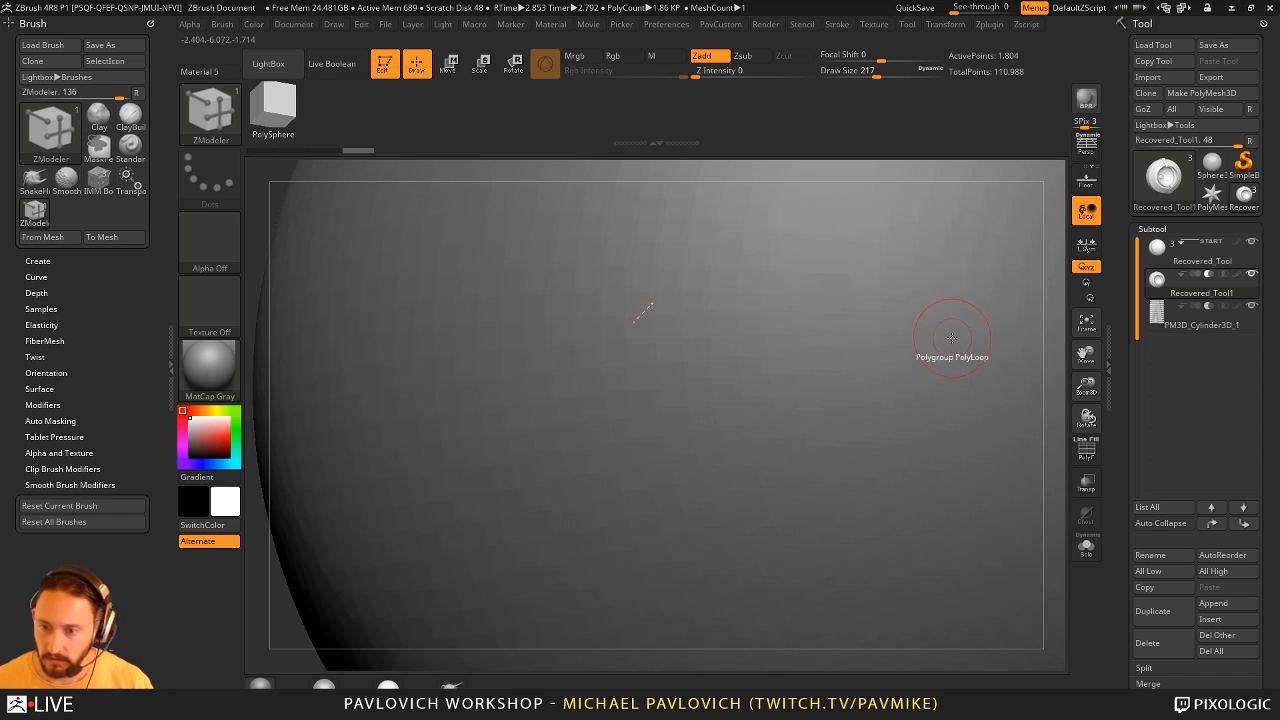
{"action": "key", "text": "ctrl+shift+b"}
{"action": "left_click_drag", "start_coordinate": [270, 604], "coordinate": [719, 535], "text": "alt"}
{"action": "left_click_drag", "start_coordinate": [968, 512], "coordinate": [914, 384], "text": "alt"}
{"action": "left_click_drag", "start_coordinate": [905, 316], "coordinate": [966, 315]}
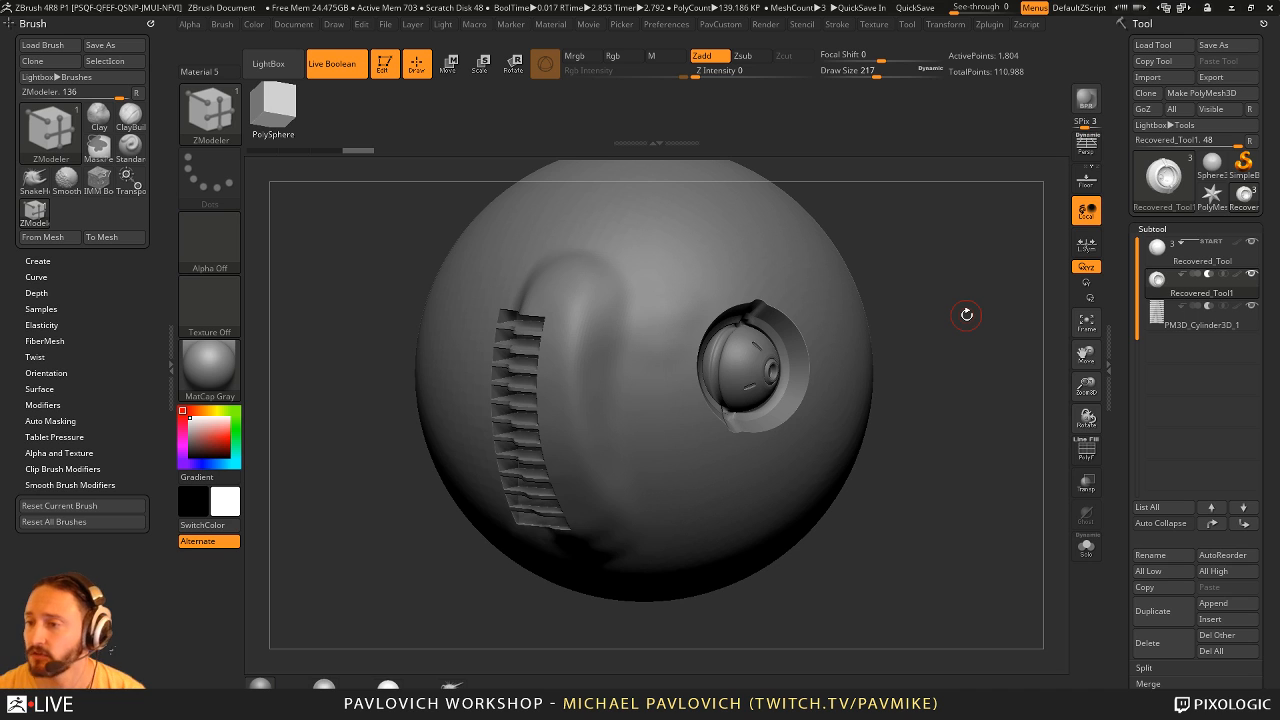
- Switch to the Terrain3D primitive, draw it on the empty canvas in Edit mode and turn off Live Boolean
{"action": "left_click", "coordinate": [1243, 163]}
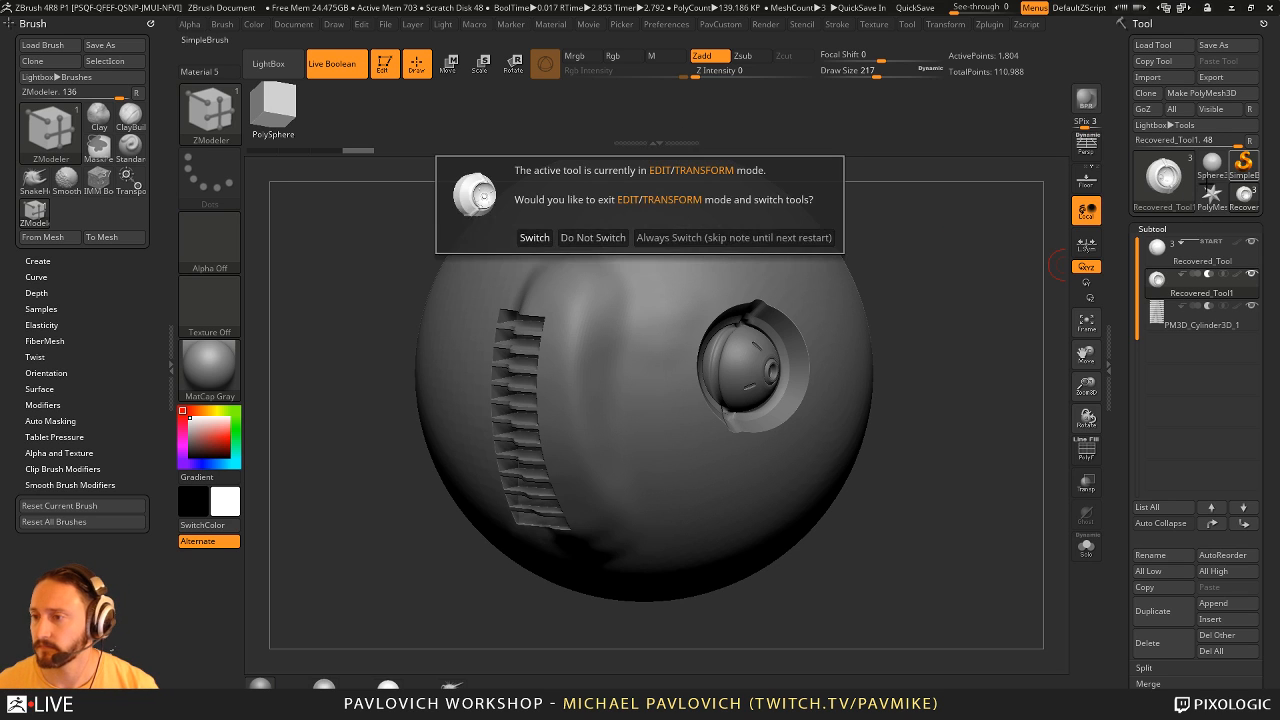
{"action": "left_click", "coordinate": [534, 238]}
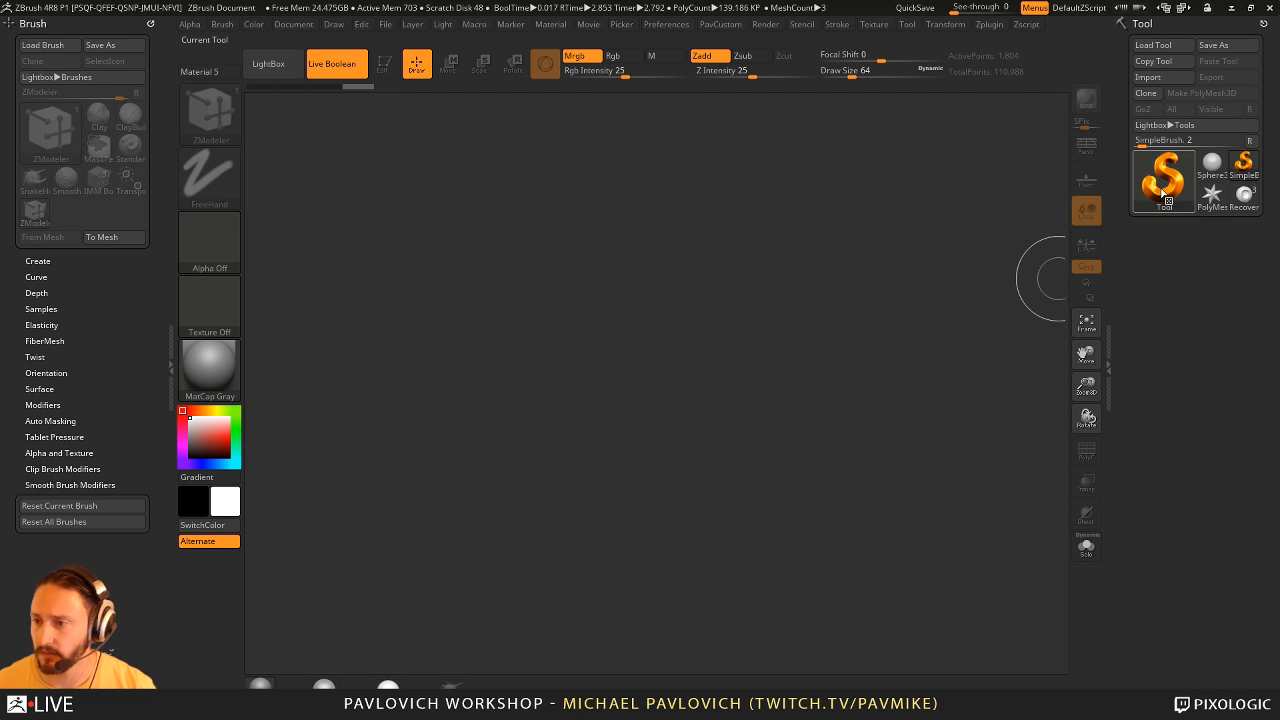
{"action": "left_click", "coordinate": [1165, 185]}
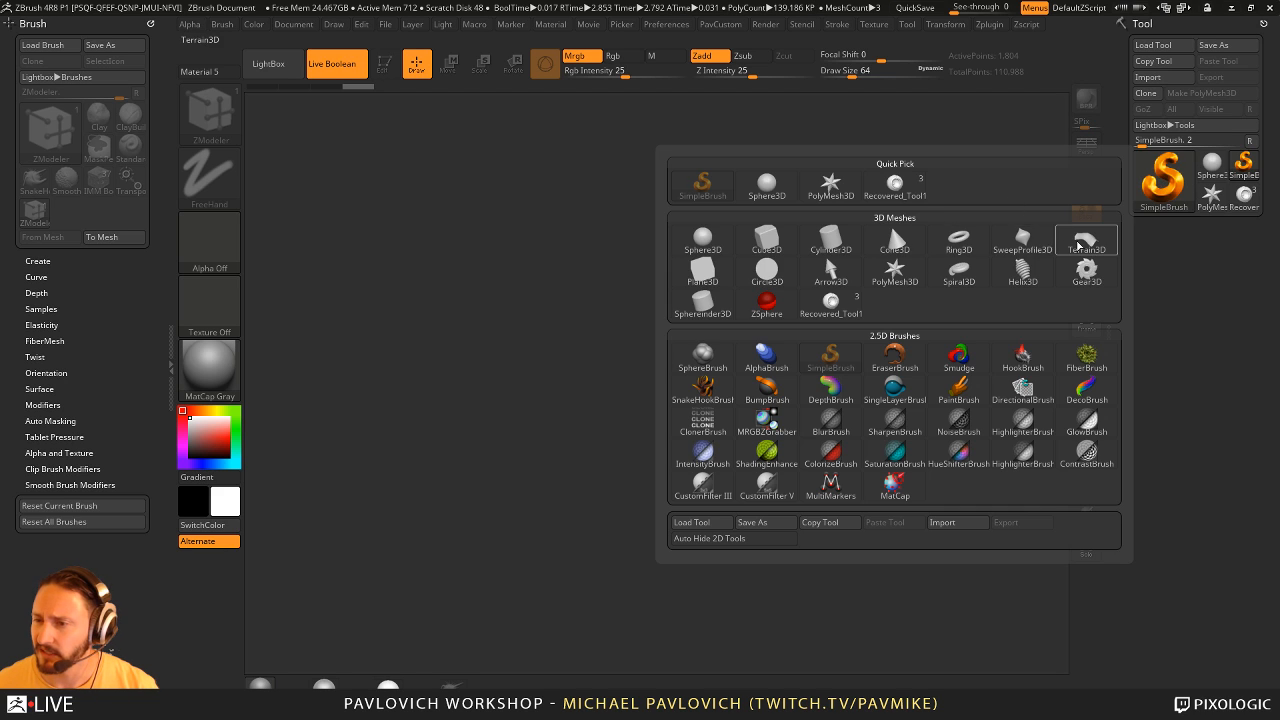
{"action": "left_click", "coordinate": [1079, 245]}
{"action": "left_click_drag", "start_coordinate": [661, 418], "coordinate": [699, 523]}
{"action": "left_click", "coordinate": [384, 64]}
{"action": "left_click_drag", "start_coordinate": [795, 216], "coordinate": [654, 213]}
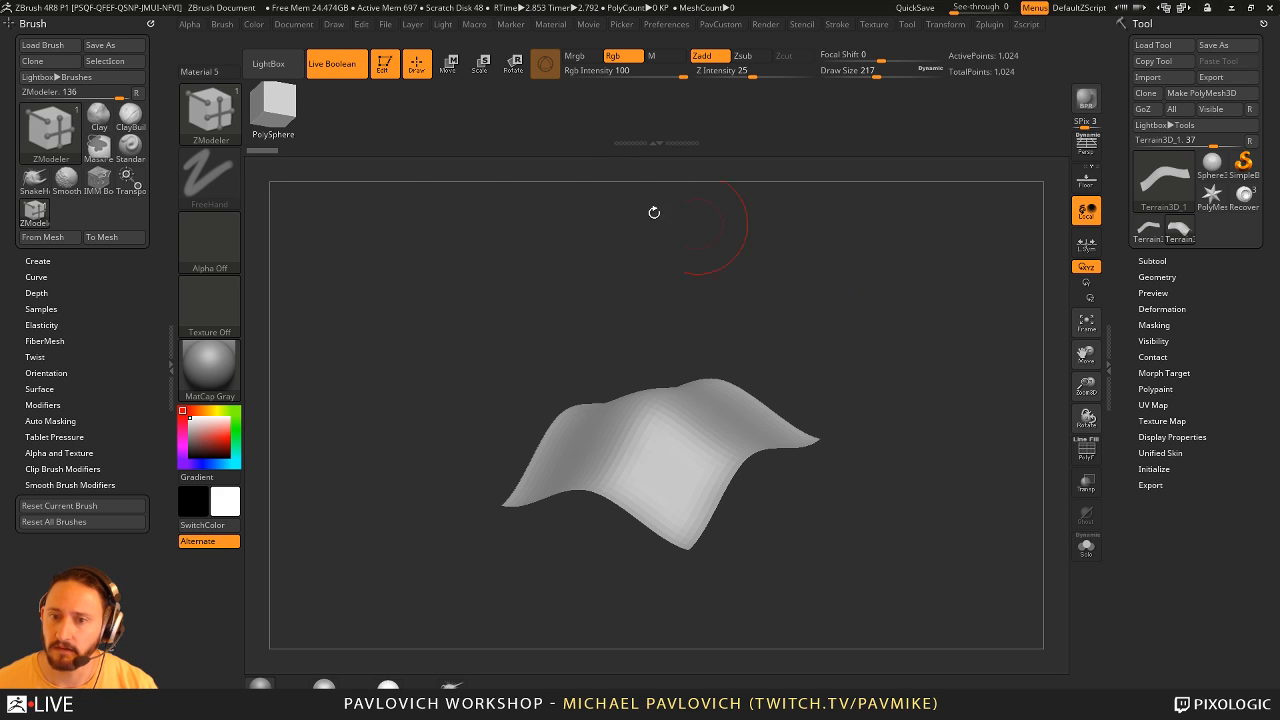
{"action": "left_click", "coordinate": [343, 74]}
{"action": "mouse_move", "coordinate": [845, 264]}
{"action": "left_mouse_down", "text": "alt"}
{"action": "mouse_move", "coordinate": [857, 243]}
{"action": "mouse_move", "coordinate": [872, 260]}
{"action": "left_mouse_up", "text": "alt"}
- Reshape the terrain's vertical profile curve in its initialization settings into a narrow peak
{"action": "left_click", "coordinate": [1156, 469], "text": "shift"}
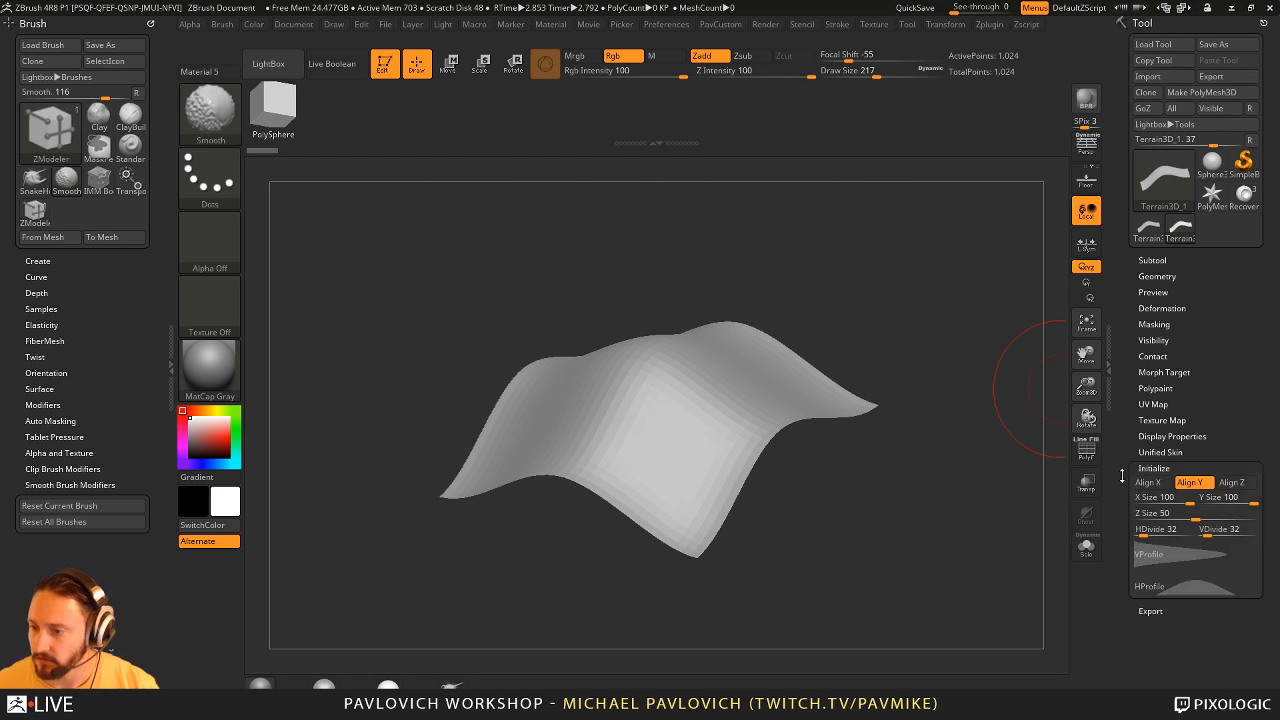
{"action": "left_click_drag", "start_coordinate": [1122, 476], "coordinate": [1122, 442]}
{"action": "left_click_drag", "start_coordinate": [1011, 455], "coordinate": [983, 498]}
{"action": "left_click", "coordinate": [1160, 521]}
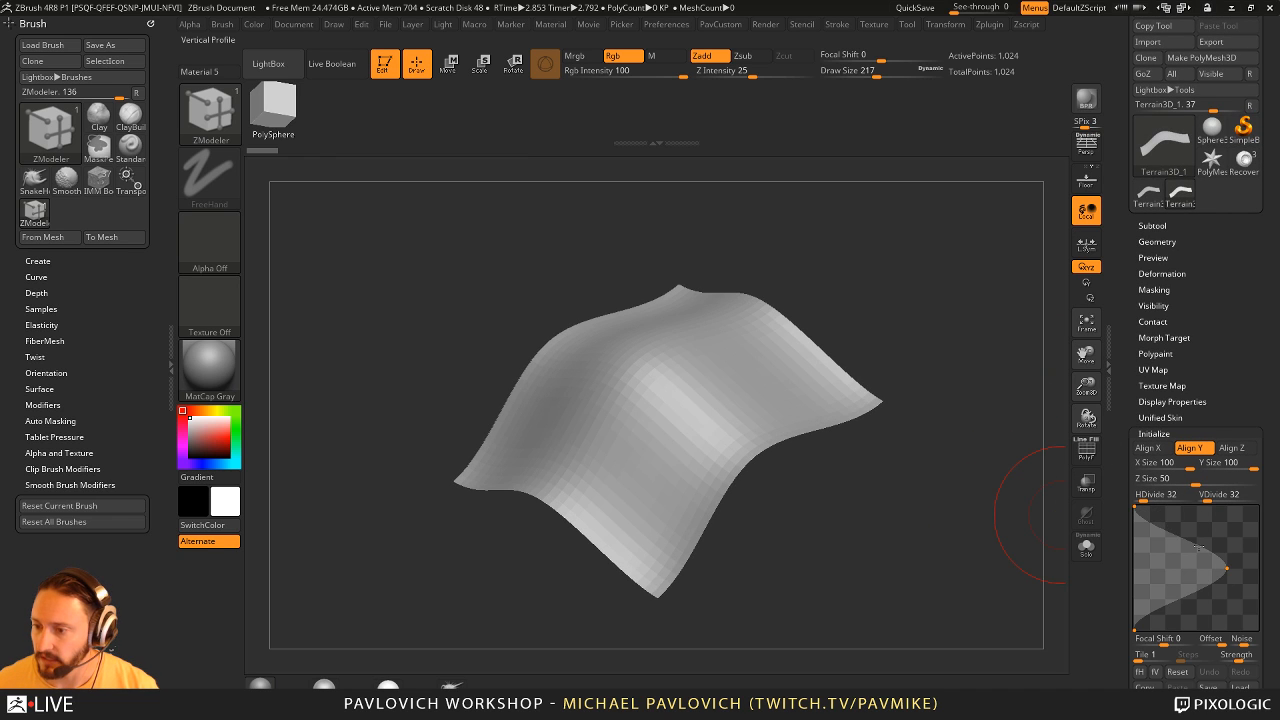
{"action": "left_click_drag", "start_coordinate": [1199, 548], "coordinate": [1143, 548]}
{"action": "left_click_drag", "start_coordinate": [1193, 594], "coordinate": [1152, 590]}
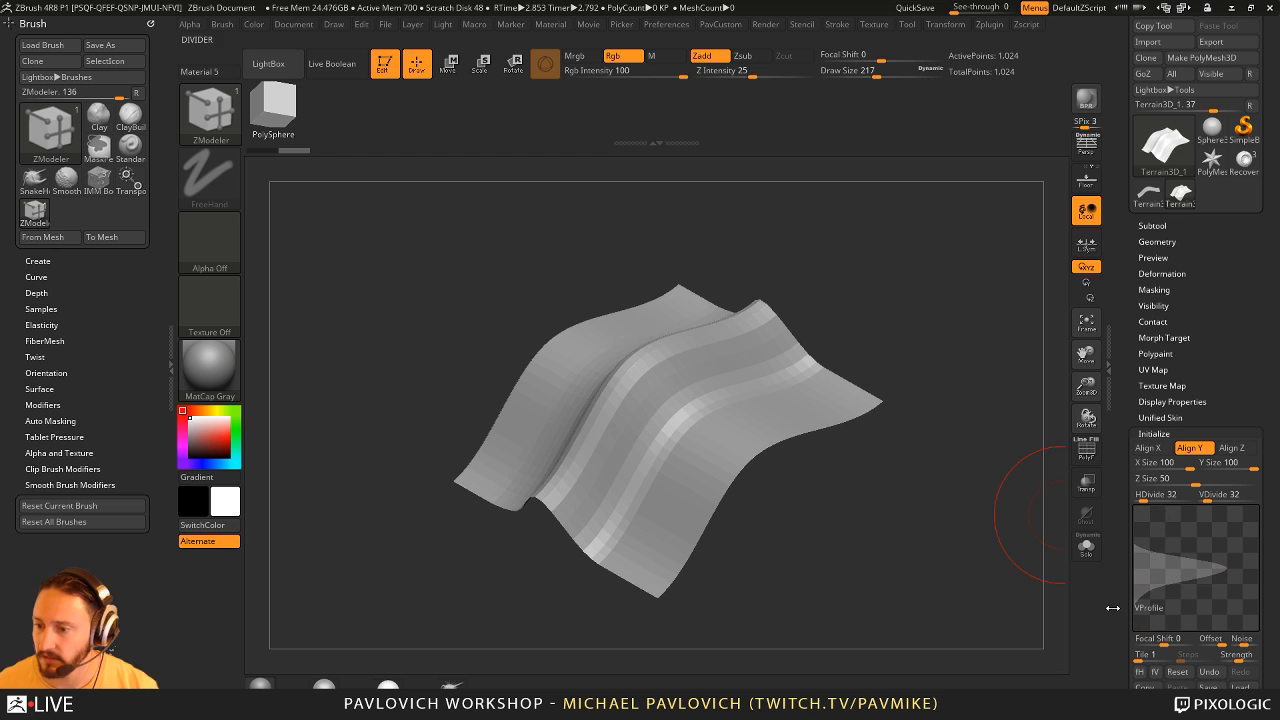
{"action": "left_click", "coordinate": [1112, 607]}
- Reshape the terrain's horizontal profile curve into a narrow peak and check the crossing ridges
{"action": "left_click", "coordinate": [1275, 480]}
{"action": "left_click_drag", "start_coordinate": [1120, 514], "coordinate": [1119, 366]}
{"action": "left_click", "coordinate": [1181, 331]}
{"action": "mouse_move", "coordinate": [1162, 203]}
{"action": "left_mouse_down"}
{"action": "mouse_move", "coordinate": [1149, 194]}
{"action": "mouse_move", "coordinate": [1183, 238]}
{"action": "mouse_move", "coordinate": [1212, 209]}
{"action": "mouse_move", "coordinate": [1176, 199]}
{"action": "mouse_move", "coordinate": [1159, 224]}
{"action": "left_mouse_up"}
{"action": "left_click_drag", "start_coordinate": [1010, 271], "coordinate": [963, 358]}
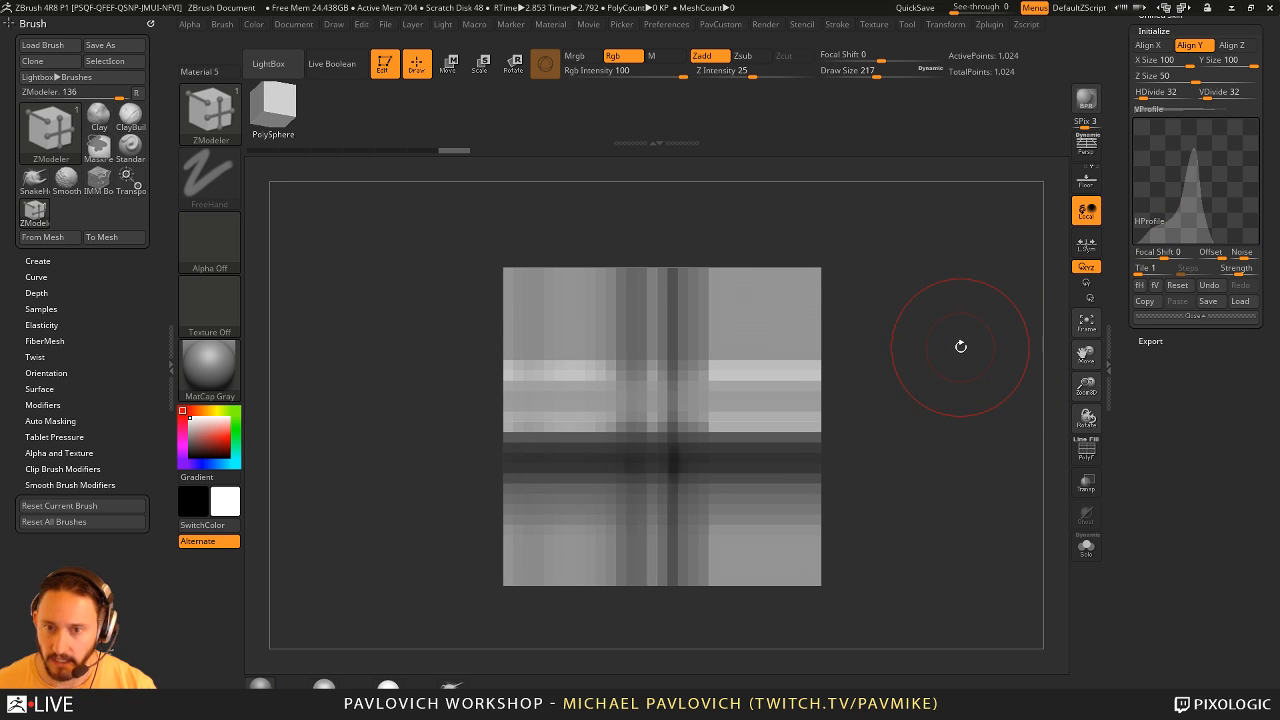
- Select the ChiselRect brush and reduce its draw size to 149
{"action": "key", "text": "b"}
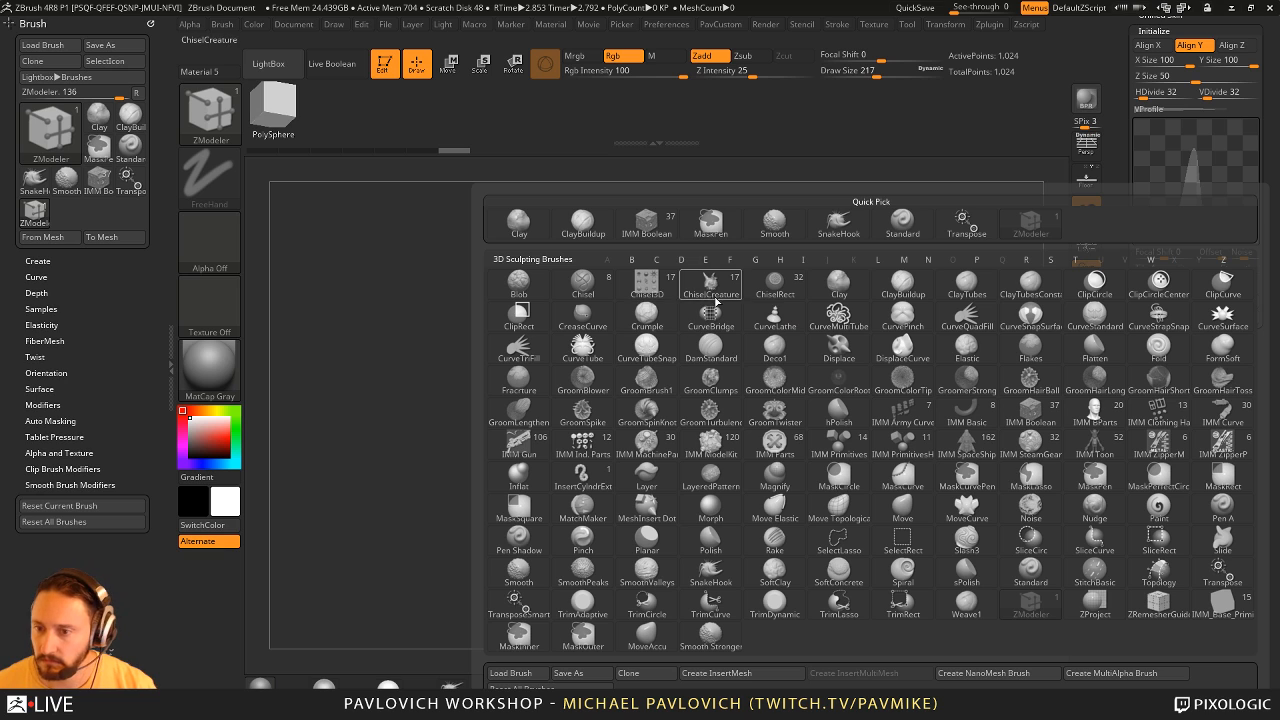
{"action": "left_click", "coordinate": [771, 291]}
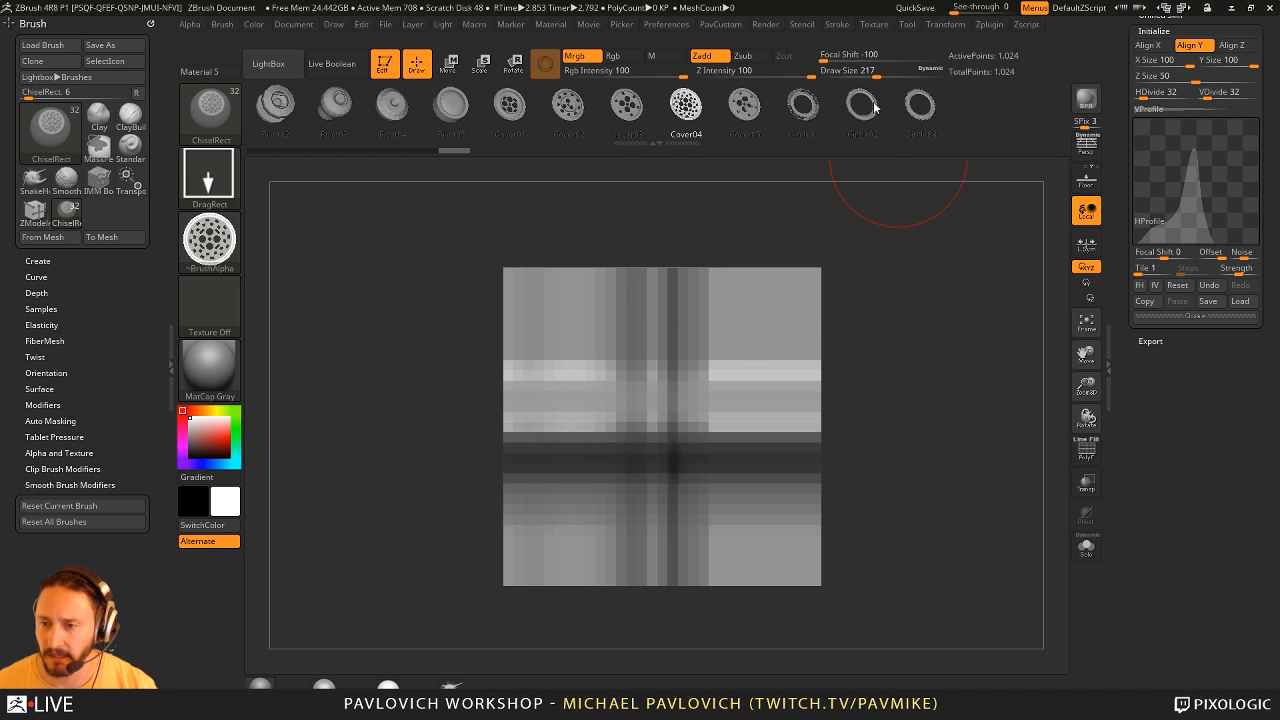
{"action": "key", "text": "s"}
{"action": "left_click_drag", "start_coordinate": [916, 306], "coordinate": [907, 307]}
{"action": "left_click_drag", "start_coordinate": [1121, 302], "coordinate": [1121, 433]}
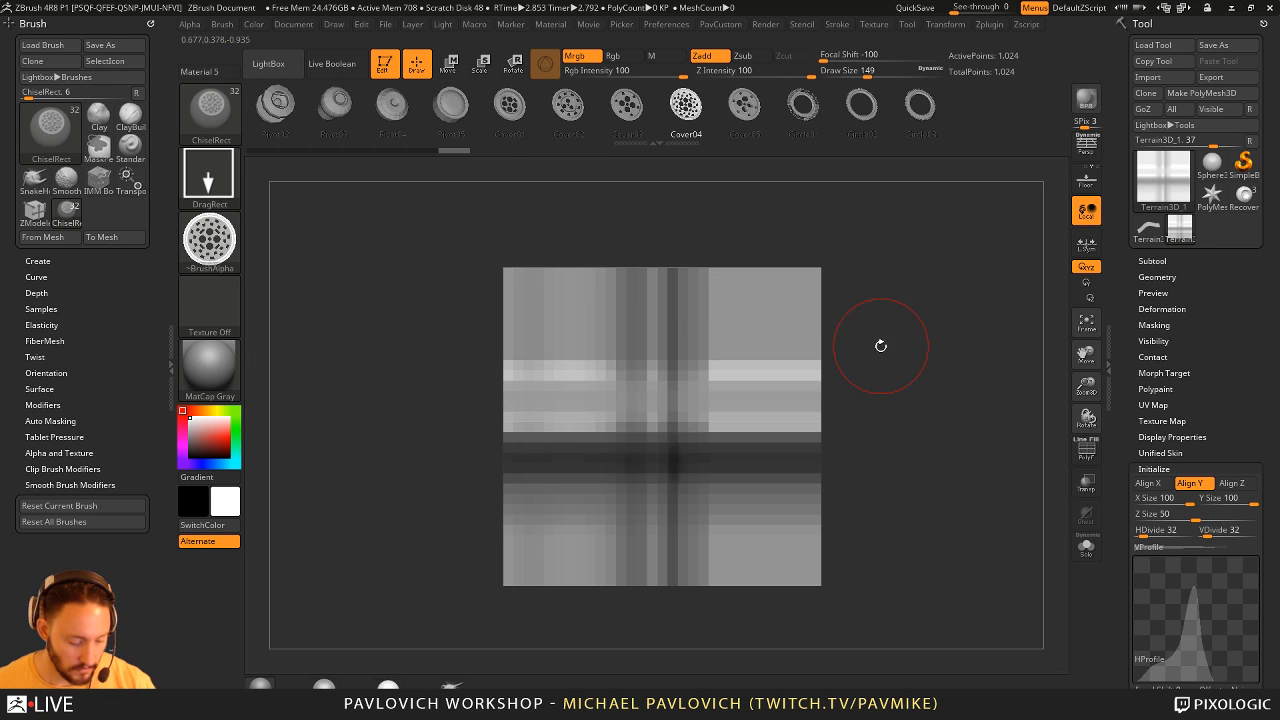
- Subdivide the terrain twice to smooth its ridges
{"action": "key", "text": "ctrl"}
{"action": "key", "text": "ctrl+d"}
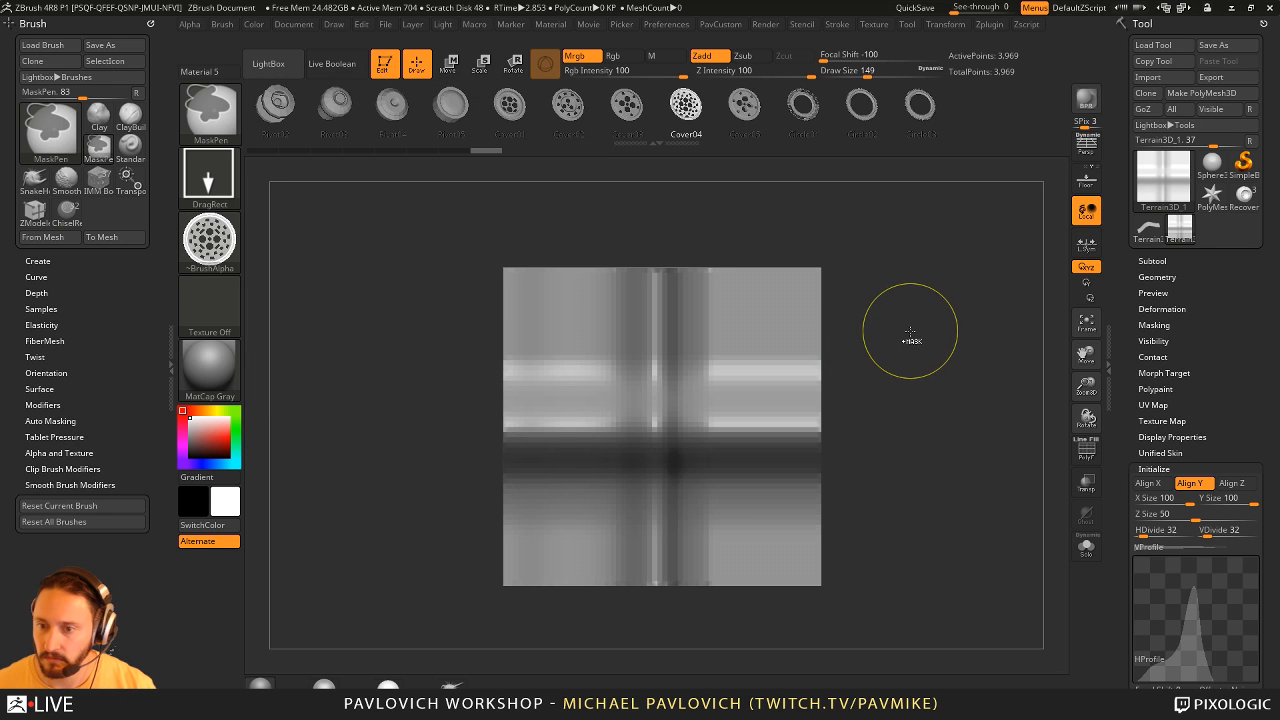
{"action": "key", "text": "ctrl+d"}
{"action": "mouse_move", "coordinate": [911, 331]}
{"action": "left_mouse_down"}
{"action": "mouse_move", "coordinate": [980, 343]}
{"action": "mouse_move", "coordinate": [903, 331]}
{"action": "mouse_move", "coordinate": [940, 268]}
{"action": "mouse_move", "coordinate": [723, 434]}
{"action": "left_mouse_up"}
- Switch to the Standard brush and convert the terrain primitive into a PolyMesh3D
{"action": "key", "text": "b"}
{"action": "key", "text": "s"}
{"action": "key", "text": "t"}
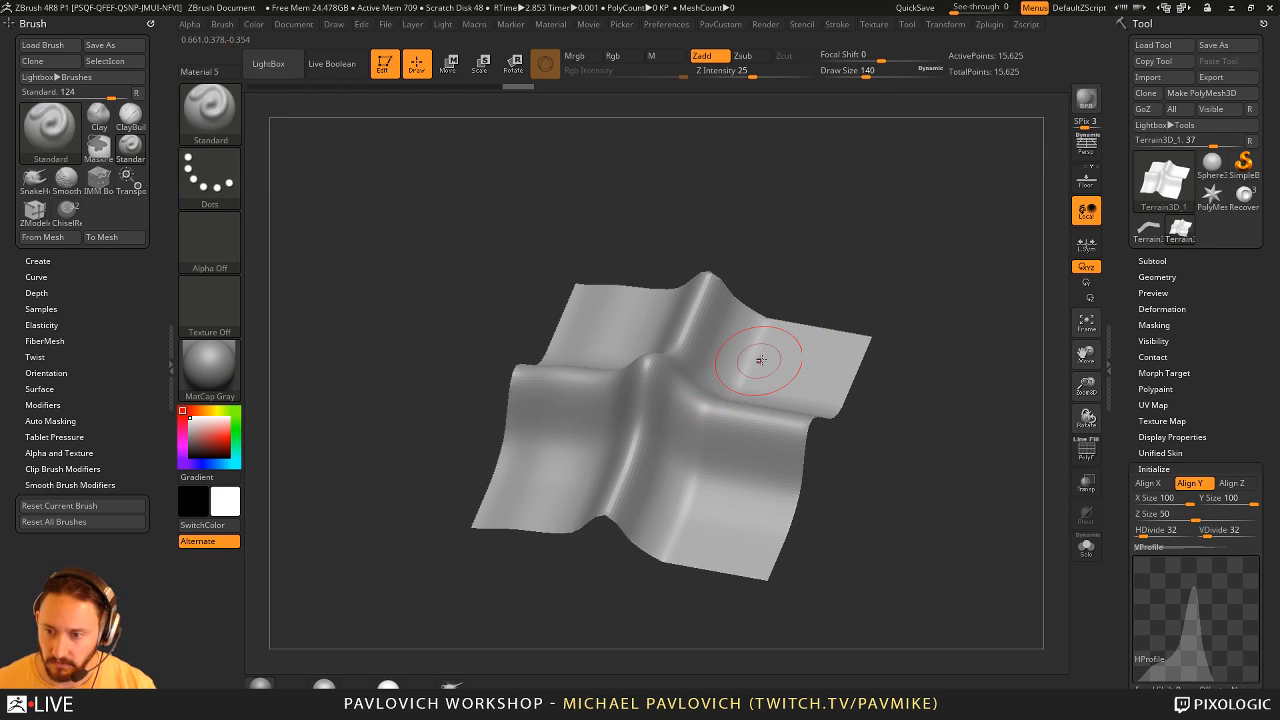
{"action": "left_click", "coordinate": [720, 424]}
{"action": "left_click", "coordinate": [1148, 277]}
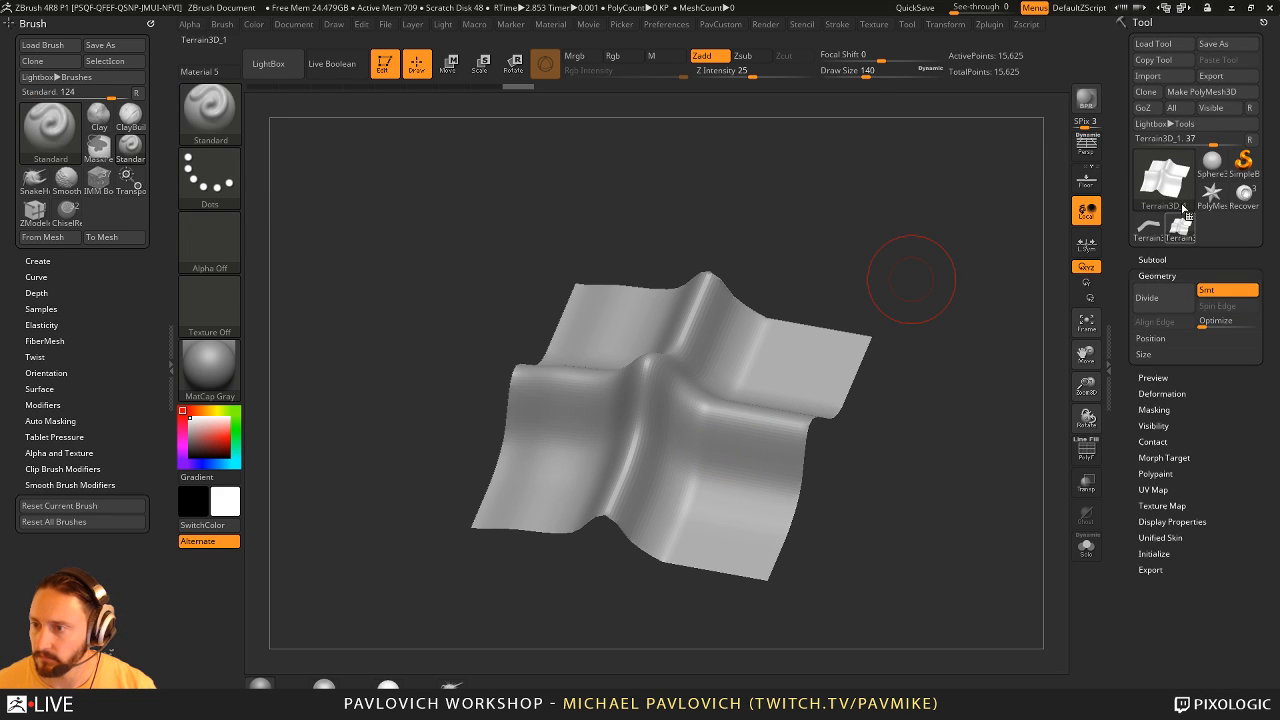
{"action": "left_click", "coordinate": [1200, 91]}
- Try a Standard brush stroke on the terrain mesh and undo it
{"action": "key", "text": "b"}
{"action": "key", "text": "m"}
{"action": "key", "text": "v"}
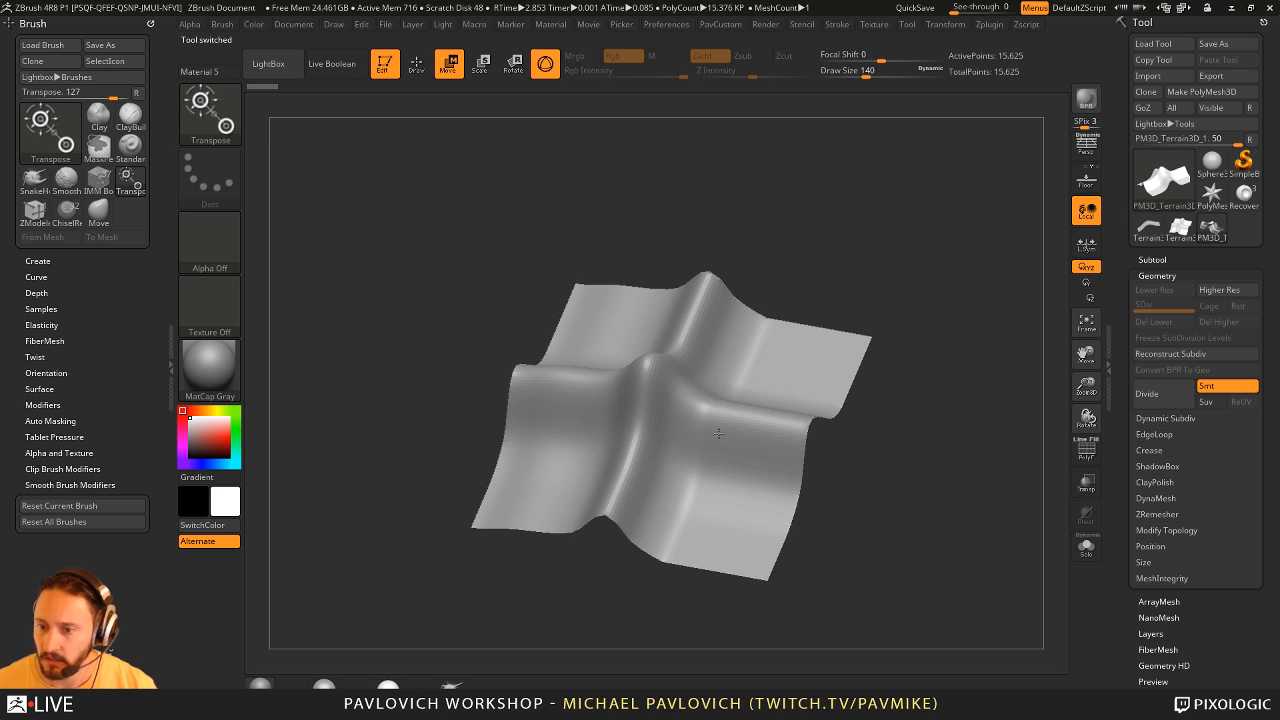
{"action": "key", "text": "b"}
{"action": "key", "text": "s"}
{"action": "key", "text": "t"}
{"action": "mouse_move", "coordinate": [764, 376]}
{"action": "left_mouse_down"}
{"action": "mouse_move", "coordinate": [688, 488]}
{"action": "mouse_move", "coordinate": [881, 249]}
{"action": "left_mouse_up"}
{"action": "key", "text": "ctrl+z"}
{"action": "key", "text": "ctrl+z"}
{"action": "key", "text": "ctrl+z"}
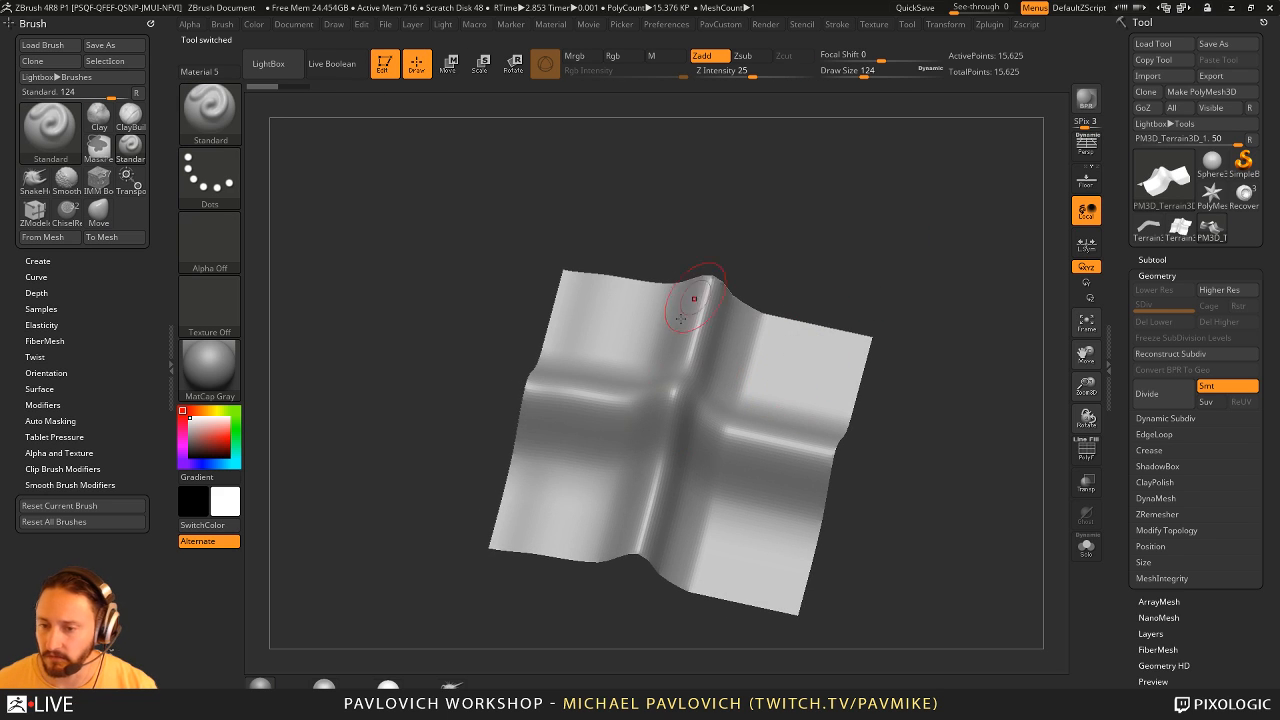
- Start surface noise for the terrain mesh in NoiseMaker and bend the noise curve into an S-shape
{"action": "left_click_drag", "start_coordinate": [690, 318], "coordinate": [738, 332], "text": "shift"}
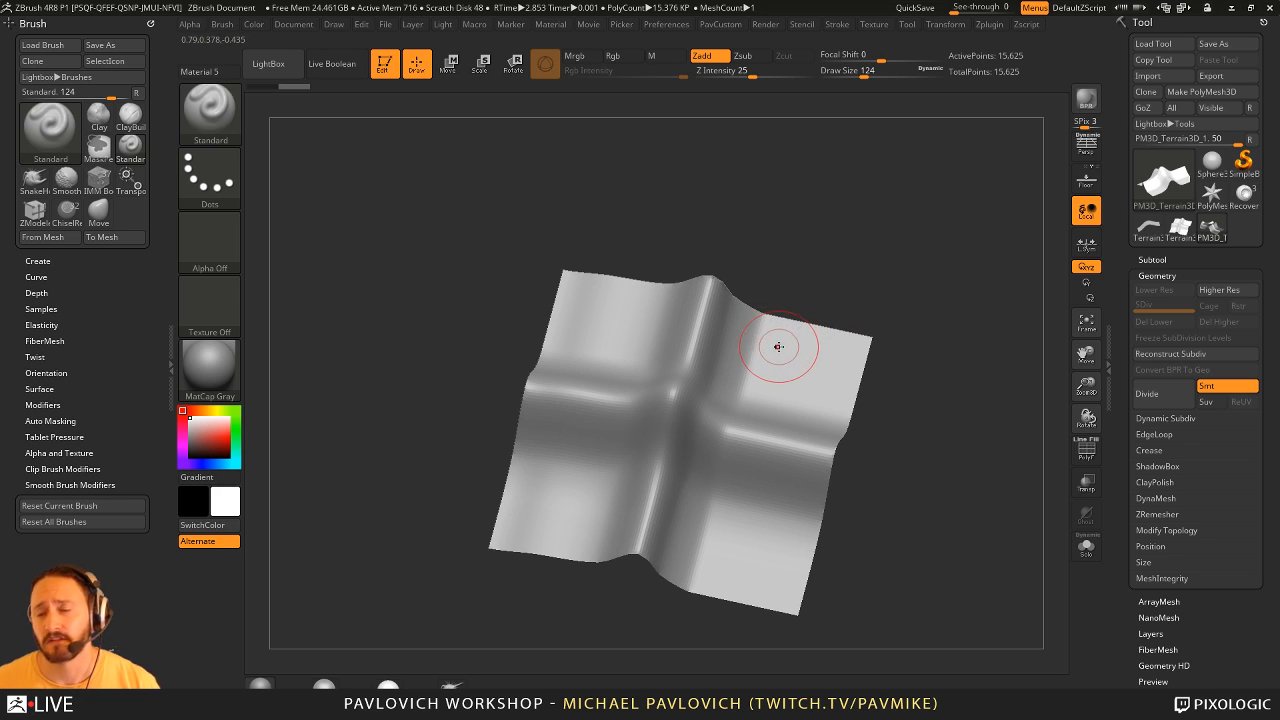
{"action": "left_click_drag", "start_coordinate": [920, 268], "coordinate": [897, 286], "text": "alt"}
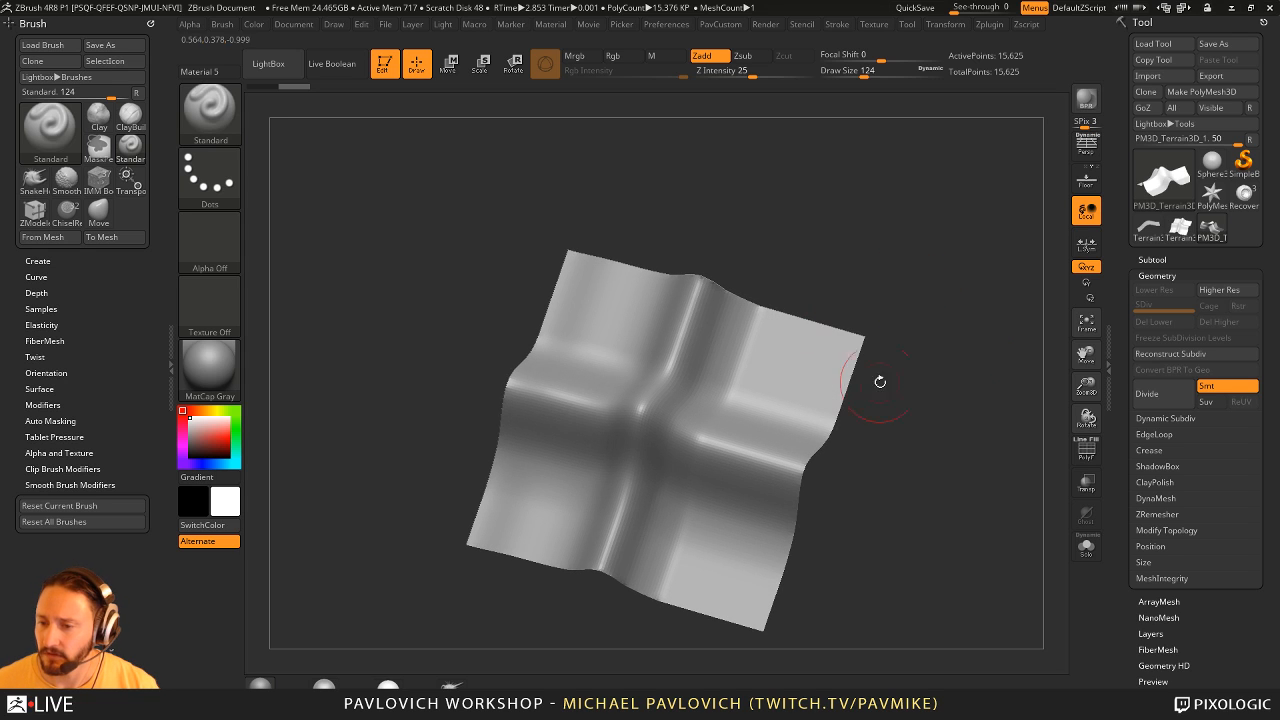
{"action": "scroll", "coordinate": [1115, 403], "scroll_direction": "down", "scroll_amount": 5}
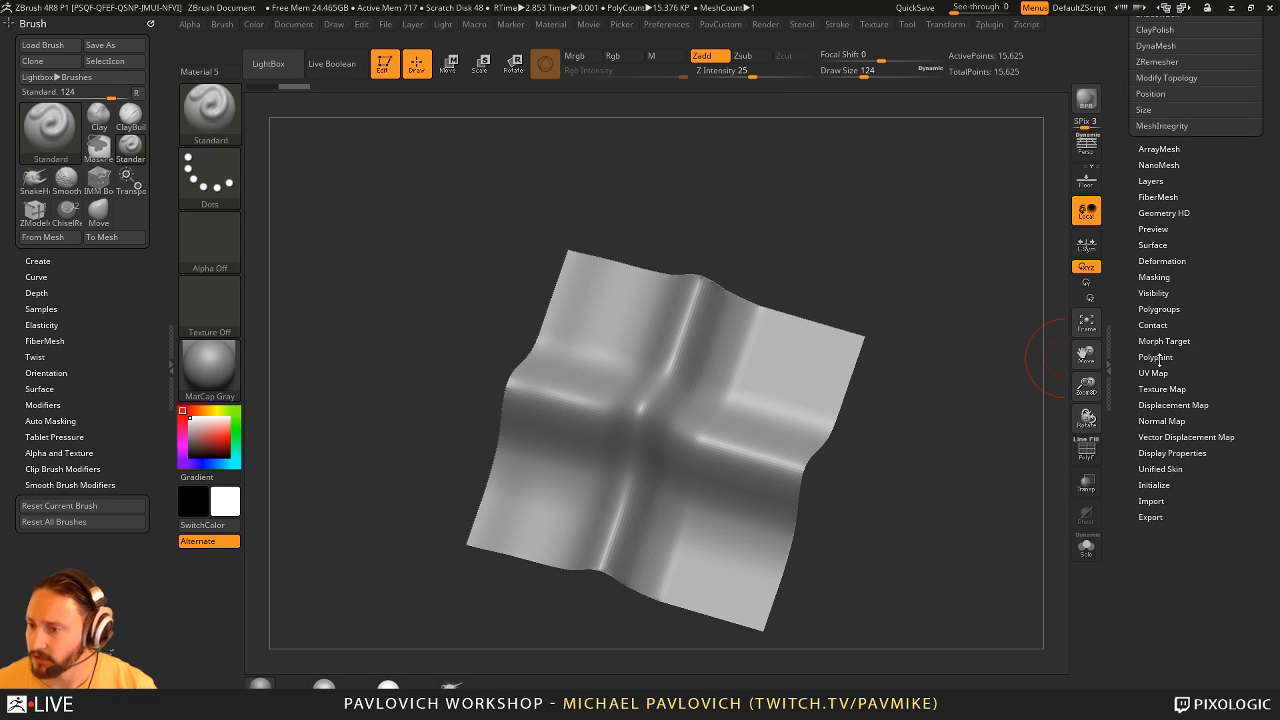
{"action": "key", "text": "shift"}
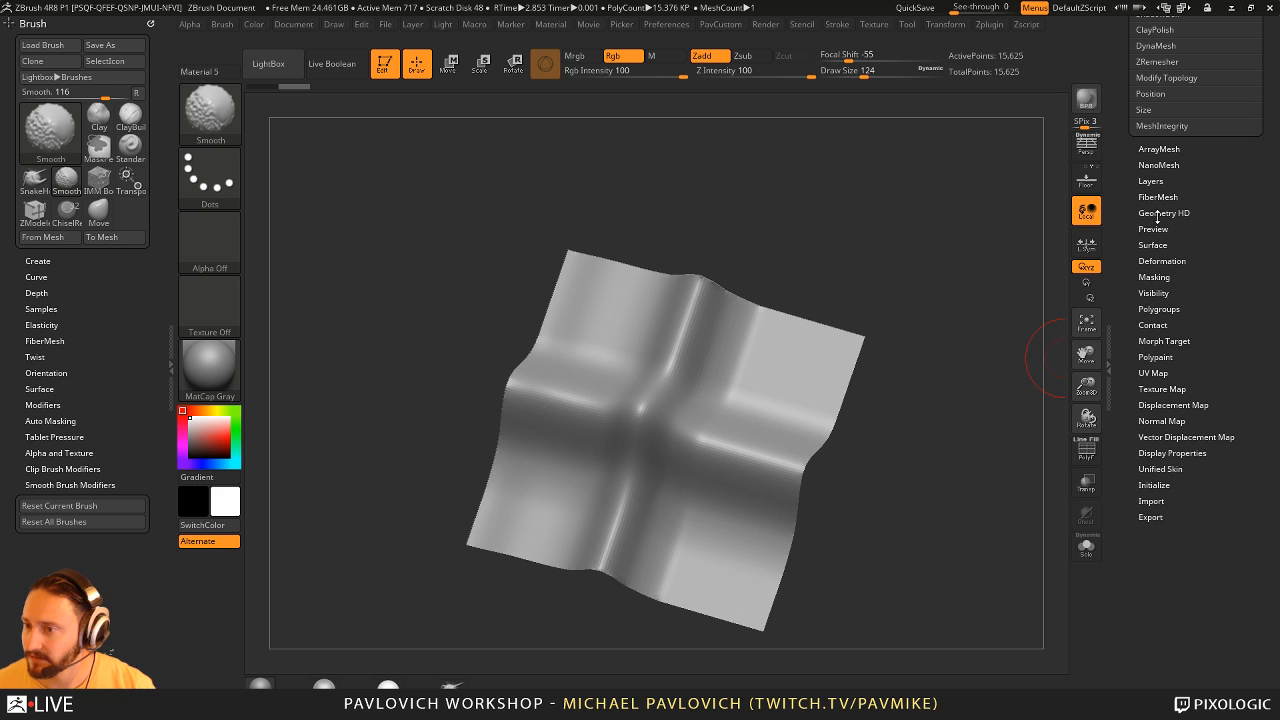
{"action": "left_click", "coordinate": [1143, 247], "text": "shift"}
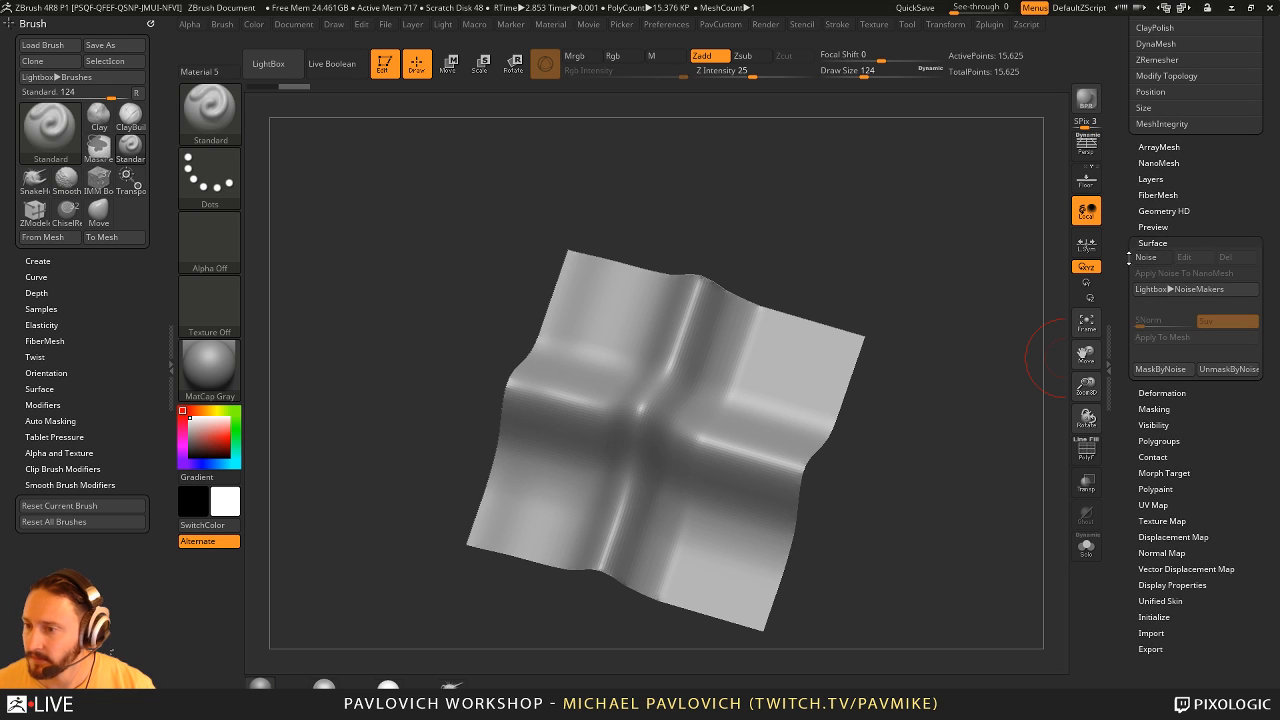
{"action": "left_click", "coordinate": [1149, 253]}
{"action": "left_click_drag", "start_coordinate": [997, 431], "coordinate": [1020, 446]}
{"action": "left_click_drag", "start_coordinate": [1145, 518], "coordinate": [1147, 529]}
{"action": "left_click_drag", "start_coordinate": [1184, 480], "coordinate": [1179, 461]}
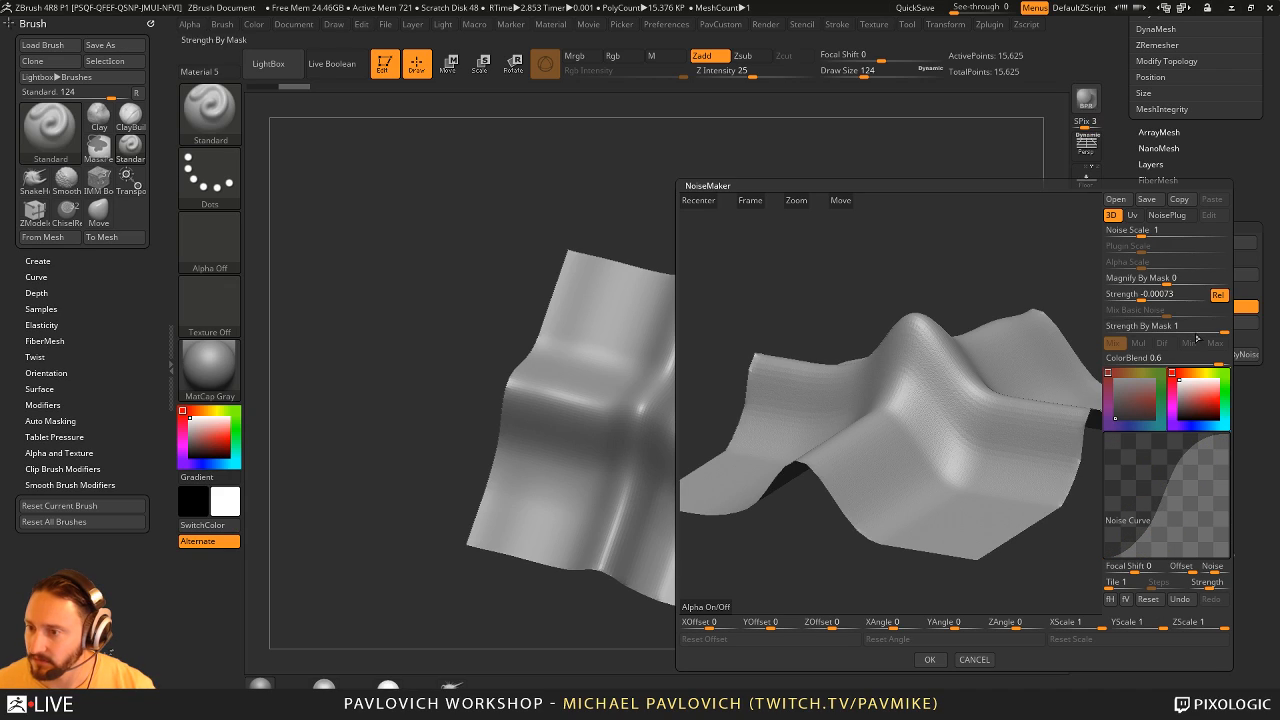
- Set the surface noise scale to about 227.95 and its strength to 0.0004
{"action": "left_click", "coordinate": [1203, 297]}
{"action": "left_click_drag", "start_coordinate": [1145, 231], "coordinate": [1208, 232]}
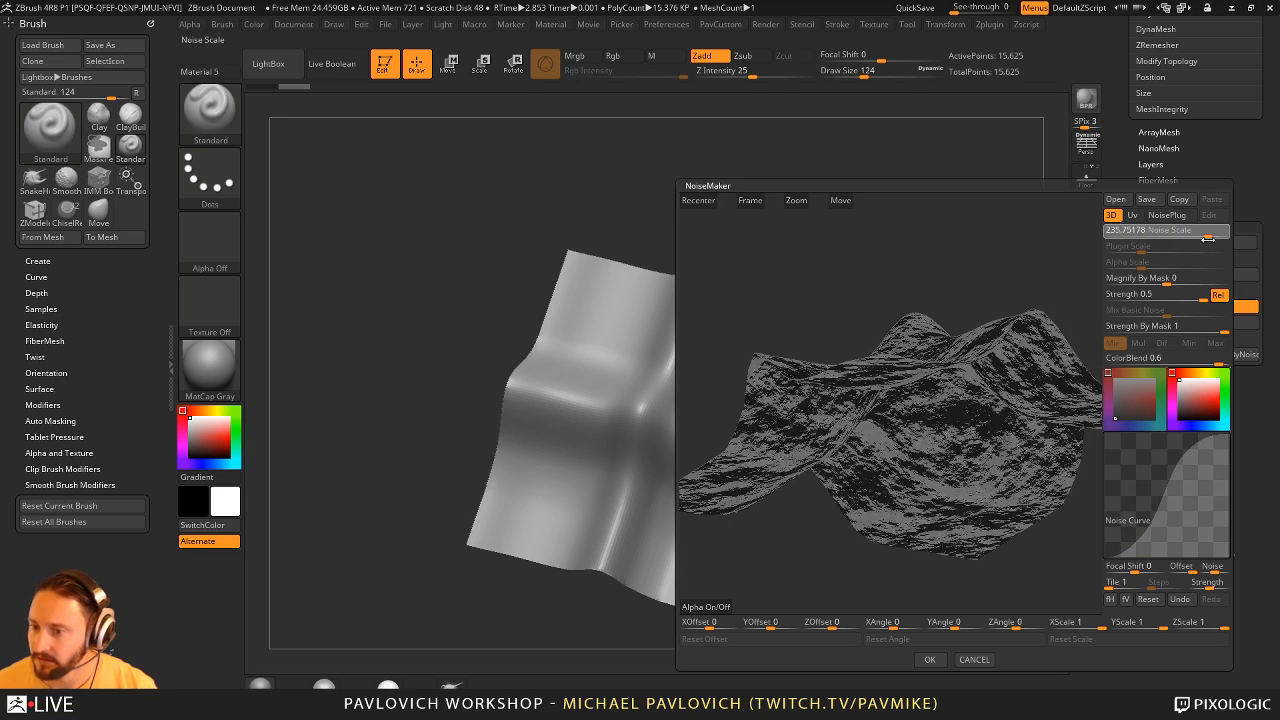
{"action": "mouse_move", "coordinate": [966, 246]}
{"action": "left_mouse_down"}
{"action": "mouse_move", "coordinate": [975, 267]}
{"action": "mouse_move", "coordinate": [978, 228]}
{"action": "left_mouse_up"}
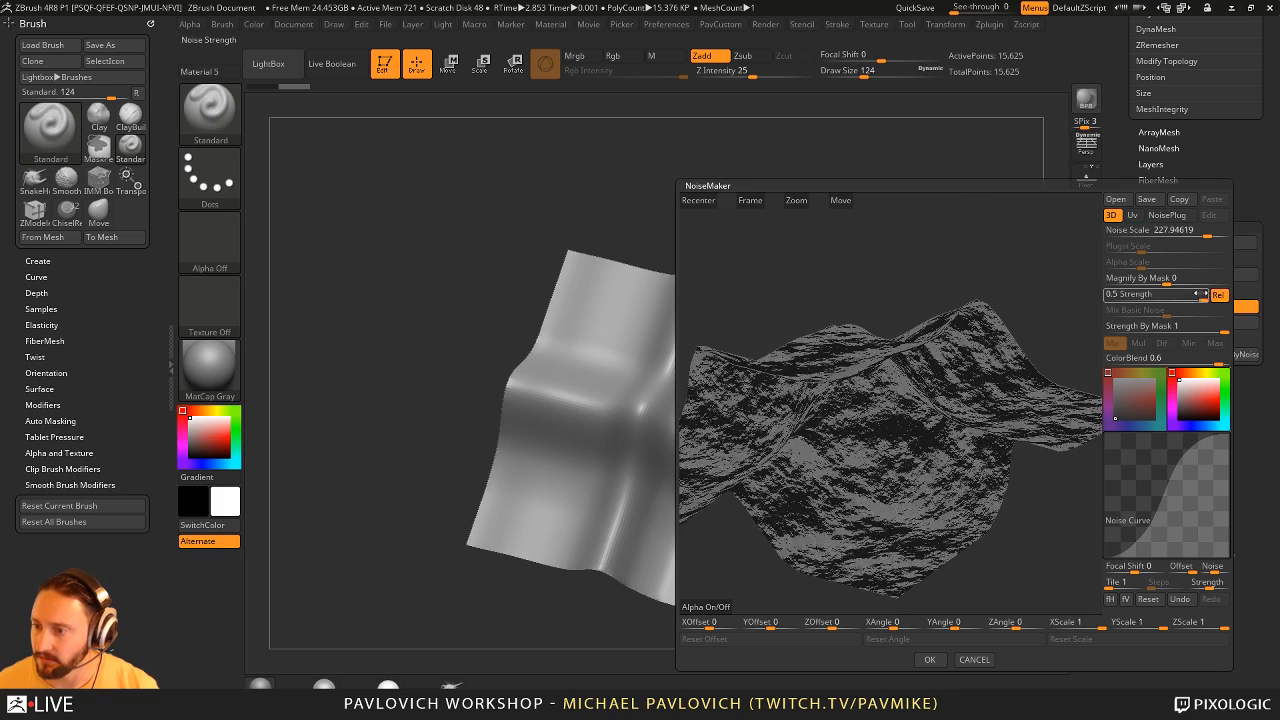
{"action": "left_click_drag", "start_coordinate": [1203, 298], "coordinate": [1169, 299]}
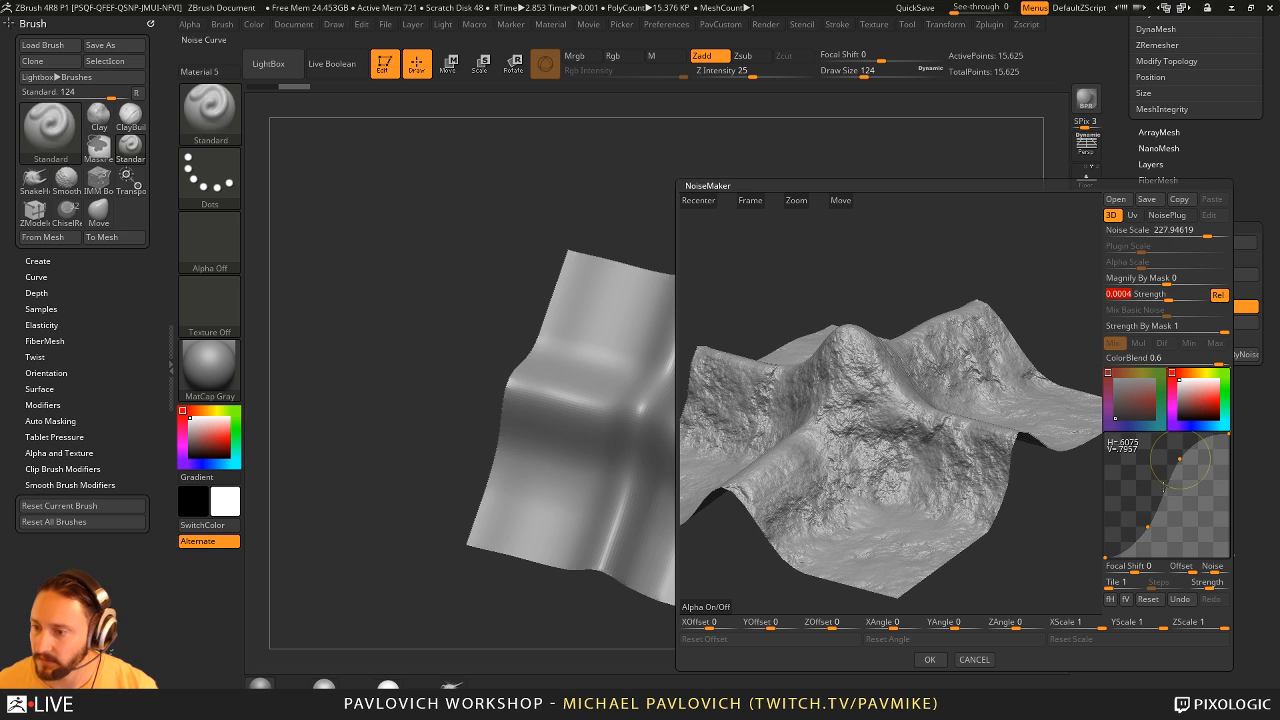
- Reshape the noise curve into a wave with a peak and a dip, set Focal Shift to 1 and accept the noise
{"action": "mouse_move", "coordinate": [1186, 466]}
{"action": "left_mouse_down"}
{"action": "mouse_move", "coordinate": [1190, 503]}
{"action": "mouse_move", "coordinate": [1186, 486]}
{"action": "left_mouse_up"}
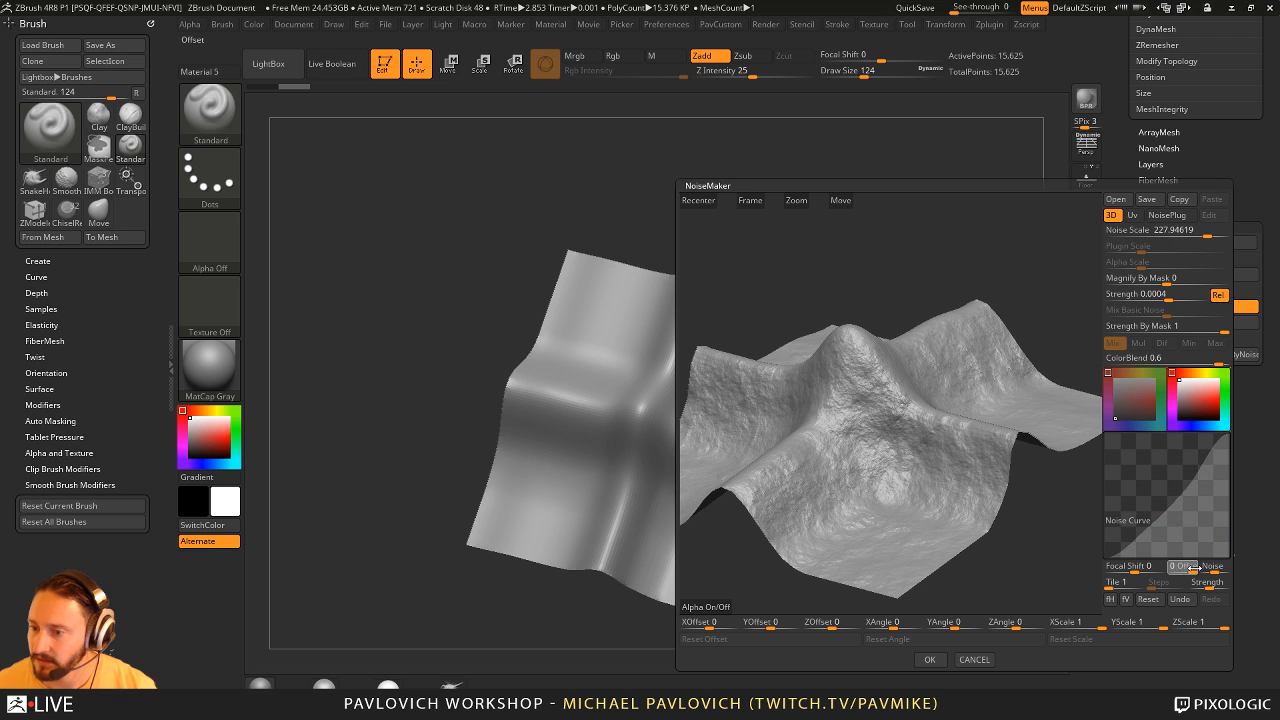
{"action": "mouse_move", "coordinate": [1133, 566]}
{"action": "left_mouse_down"}
{"action": "mouse_move", "coordinate": [1158, 566]}
{"action": "mouse_move", "coordinate": [1110, 567]}
{"action": "mouse_move", "coordinate": [1137, 567]}
{"action": "left_mouse_up"}
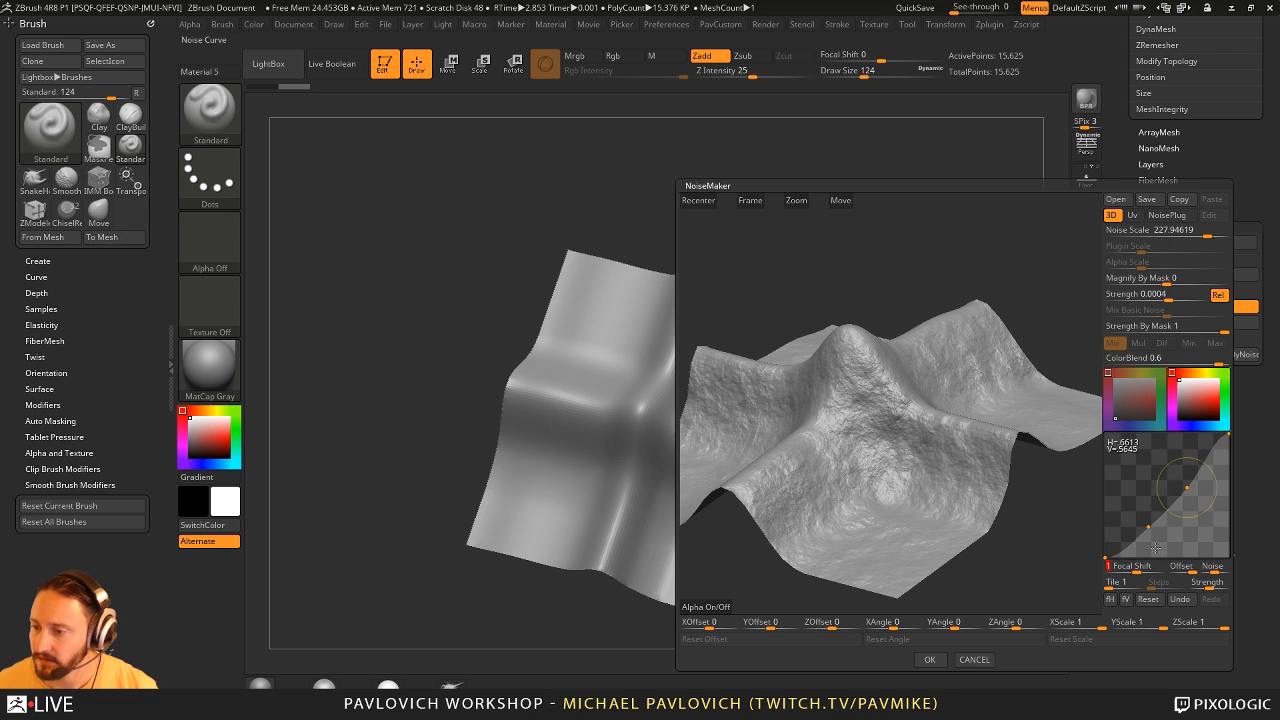
{"action": "left_click_drag", "start_coordinate": [1188, 489], "coordinate": [1134, 463]}
{"action": "left_click_drag", "start_coordinate": [1050, 235], "coordinate": [928, 318]}
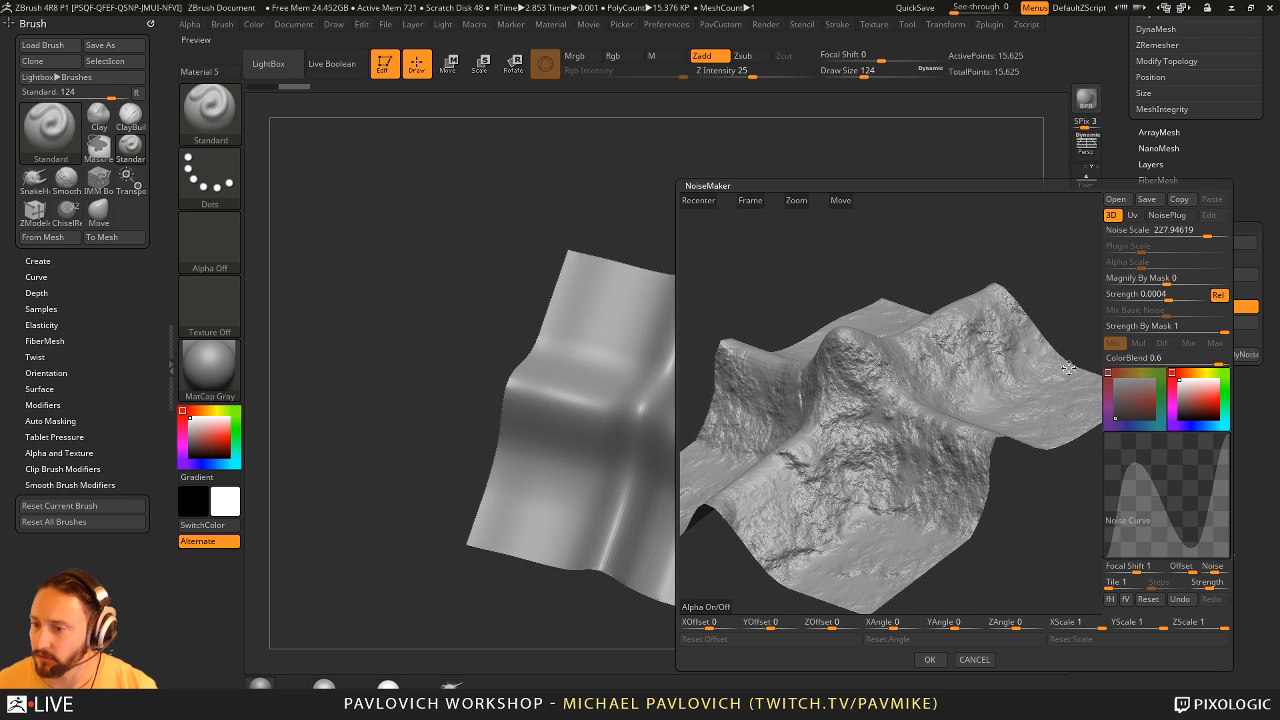
{"action": "left_click", "coordinate": [930, 659]}
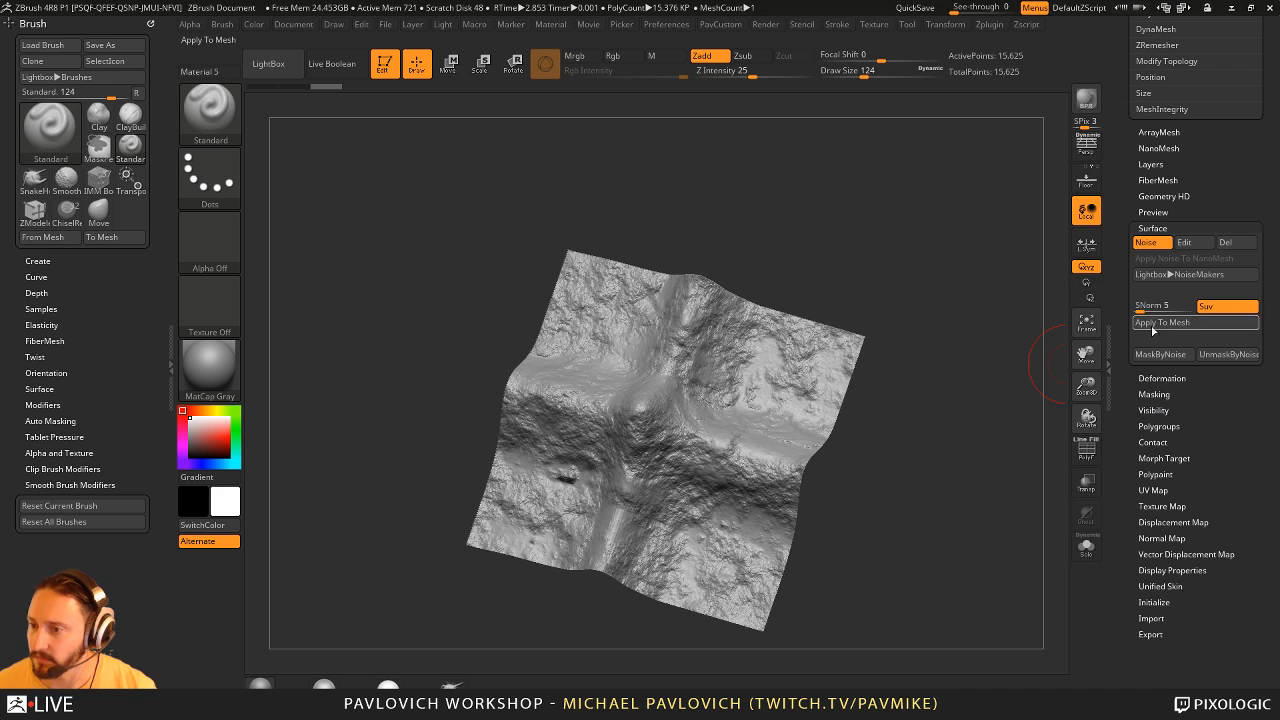
- Apply the surface noise to the terrain mesh and add its straight top view to the ChiselRect brush as a 3D alpha
{"action": "left_click_drag", "start_coordinate": [909, 391], "coordinate": [927, 327]}
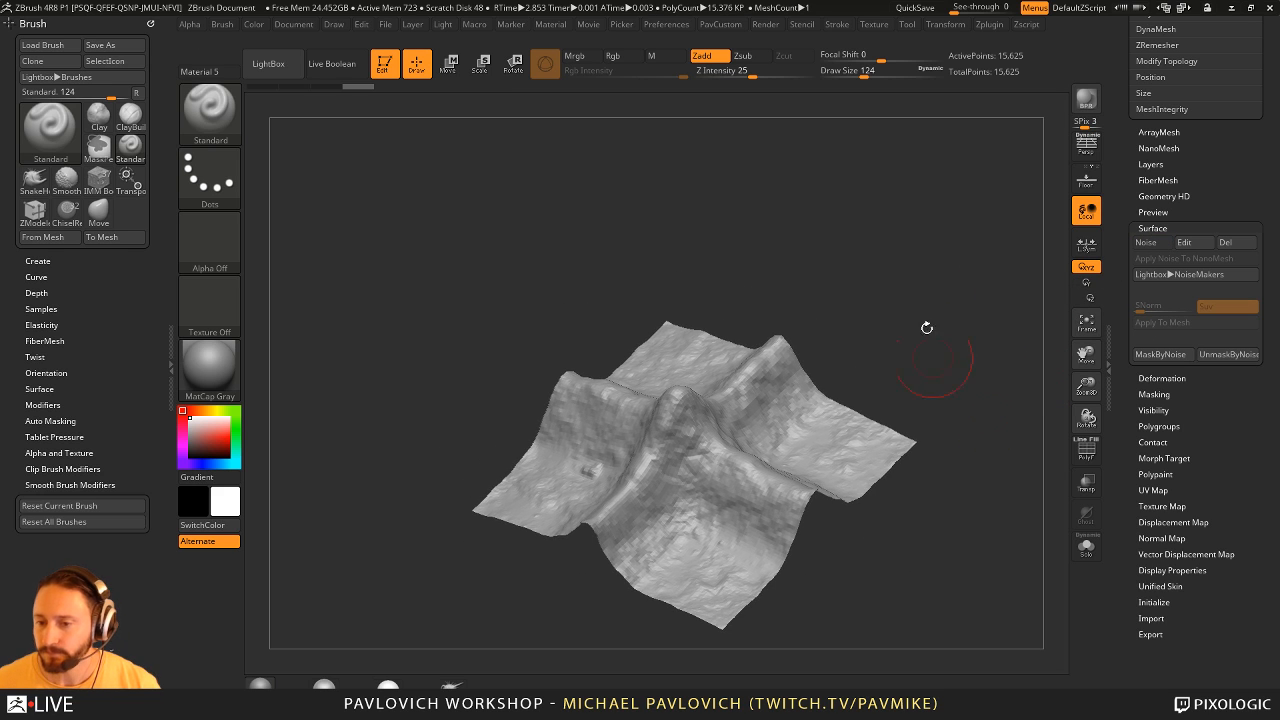
{"action": "left_click_drag", "start_coordinate": [776, 382], "coordinate": [921, 298], "text": "shift"}
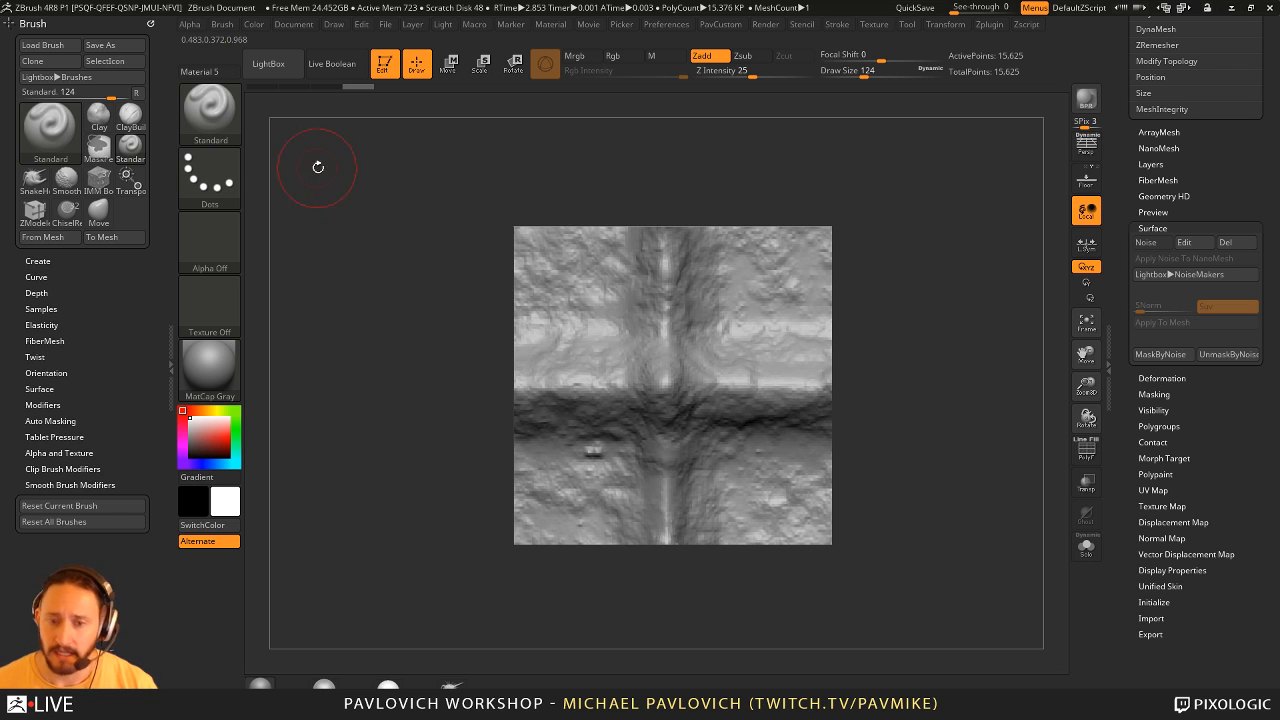
{"action": "key", "text": "b"}
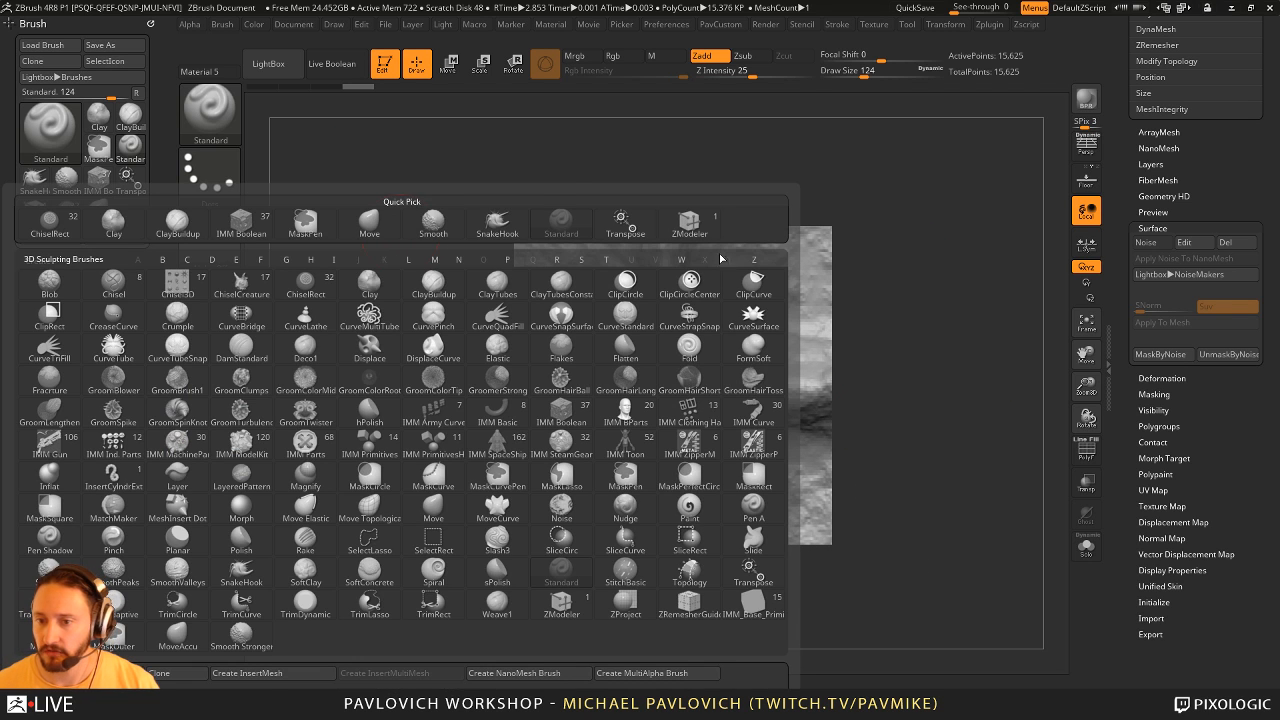
{"action": "left_click", "coordinate": [305, 287]}
{"action": "key", "text": "b"}
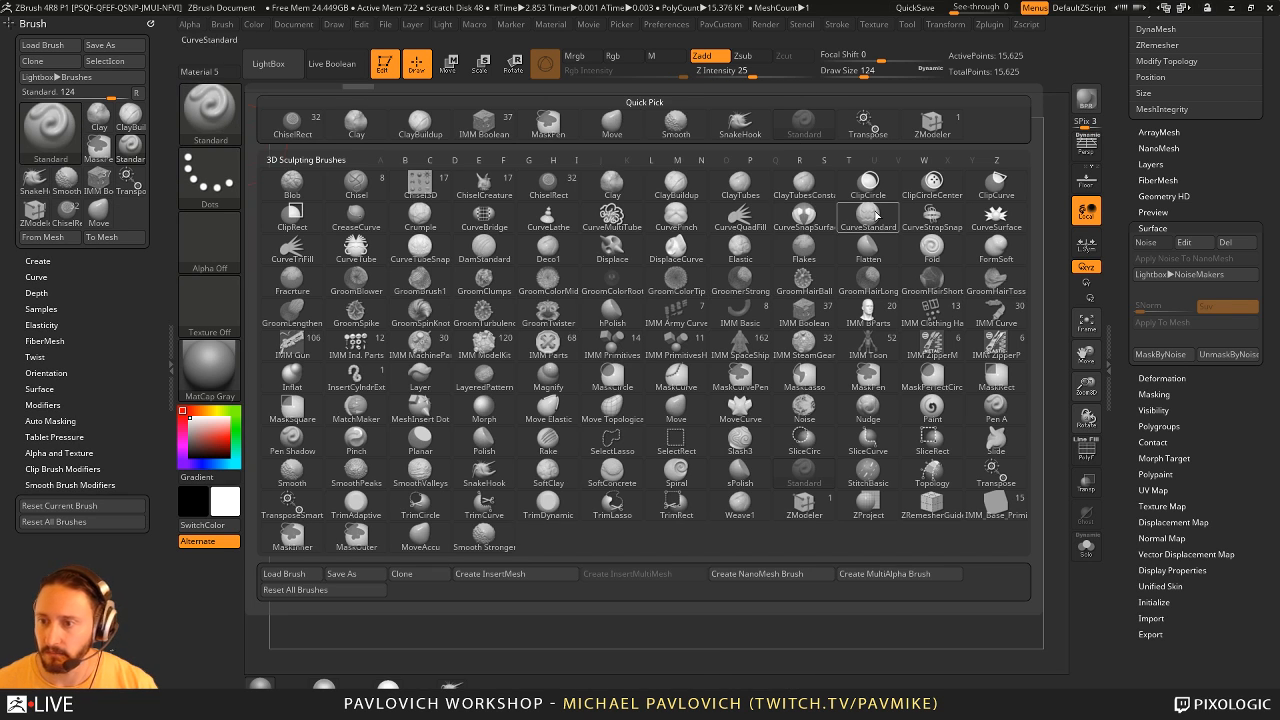
{"action": "left_click", "coordinate": [548, 182]}
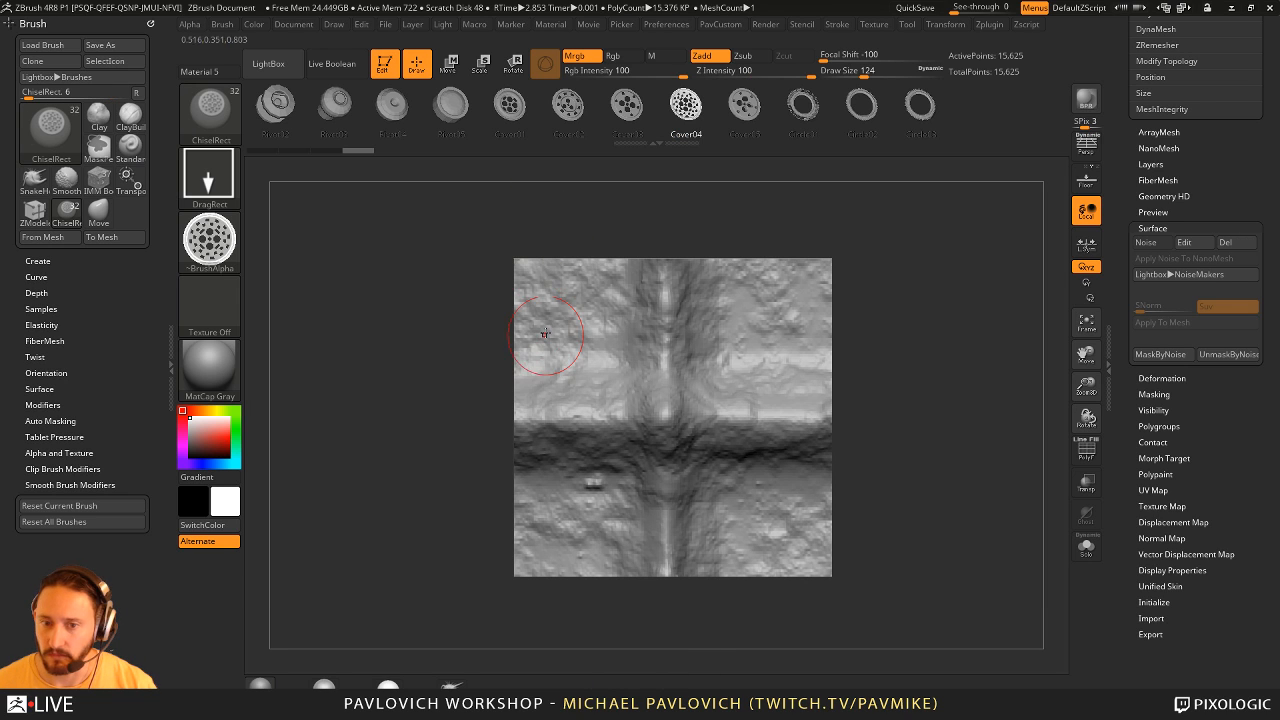
{"action": "left_click", "coordinate": [42, 237]}
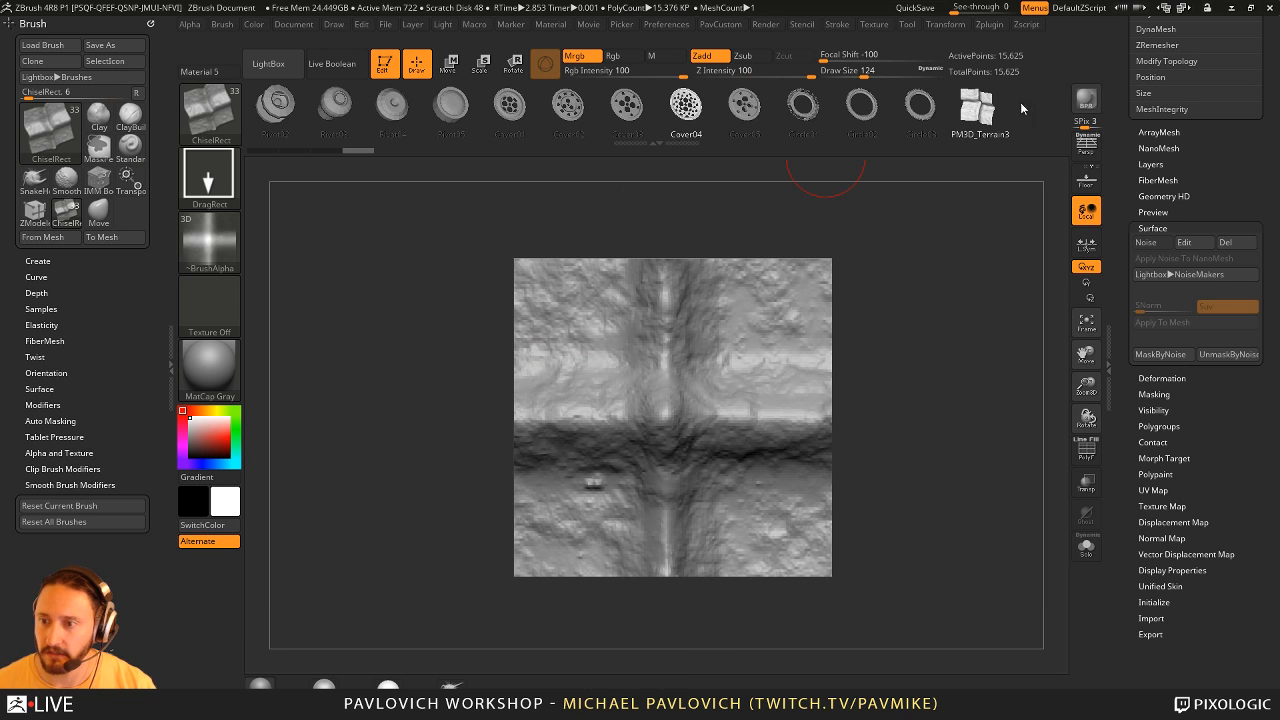
- Clear the canvas, draw a Sphere3D in edit mode and convert it to a PolyMesh3D
{"action": "scroll", "coordinate": [1114, 471], "scroll_direction": "up", "scroll_amount": 5}
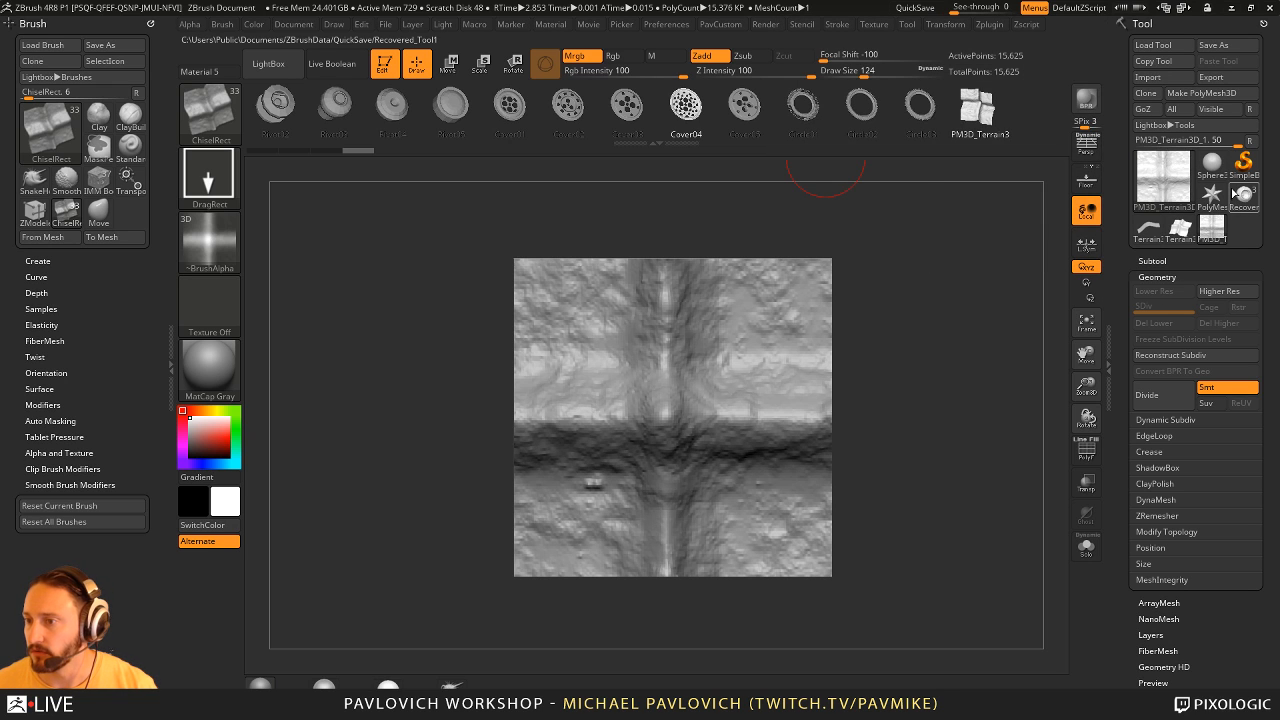
{"action": "key", "text": "ctrl+n"}
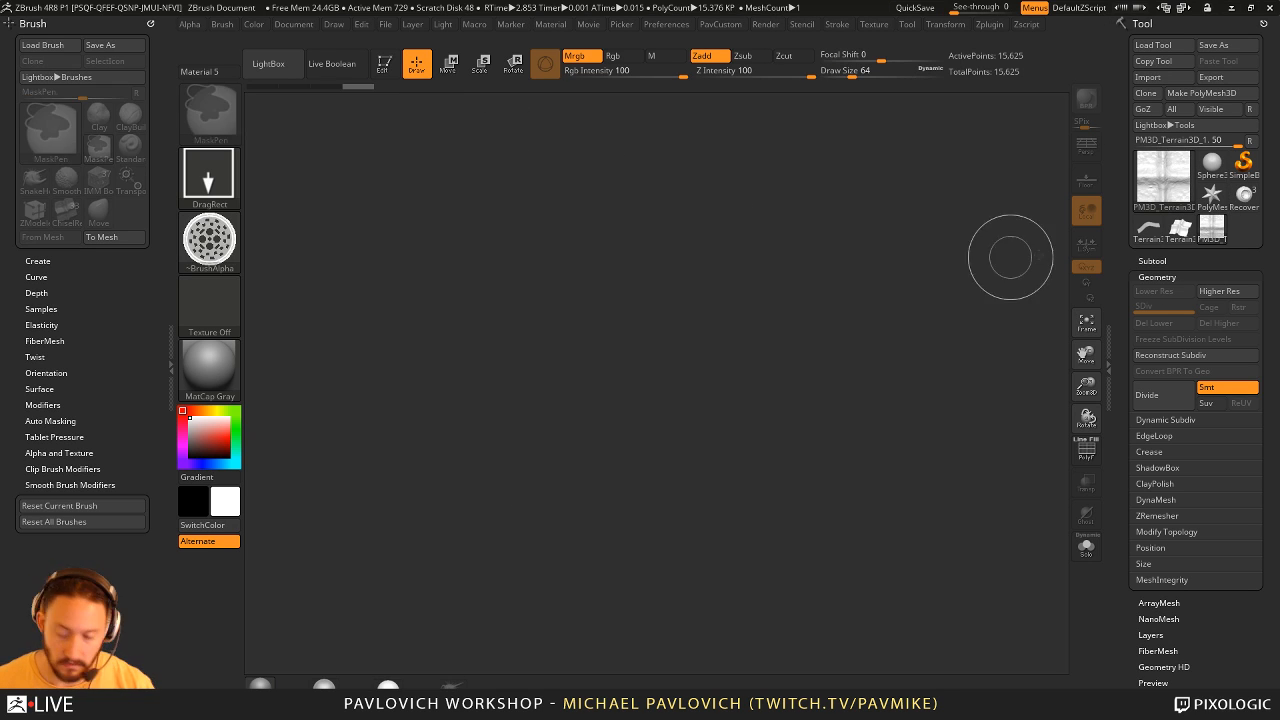
{"action": "left_click", "coordinate": [1212, 162]}
{"action": "left_click_drag", "start_coordinate": [617, 441], "coordinate": [680, 505]}
{"action": "key", "text": "t"}
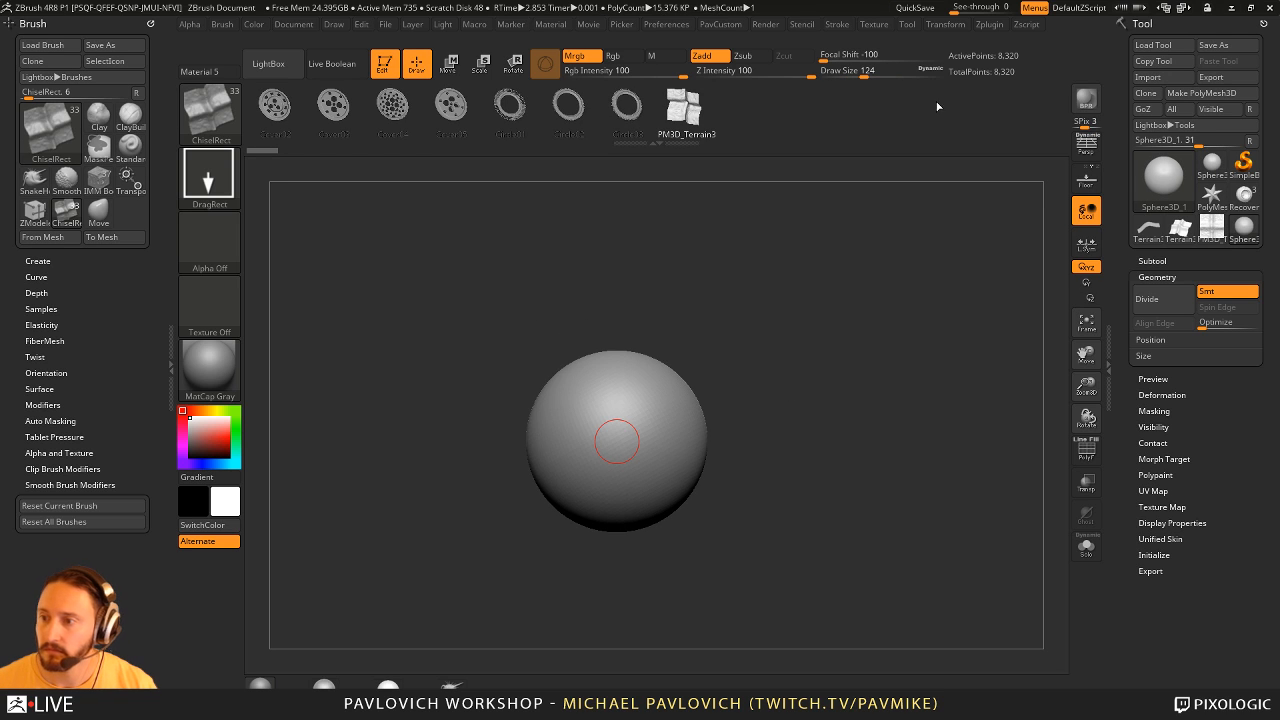
{"action": "left_click", "coordinate": [1202, 93]}
{"action": "left_click_drag", "start_coordinate": [914, 292], "coordinate": [946, 324], "text": "alt"}
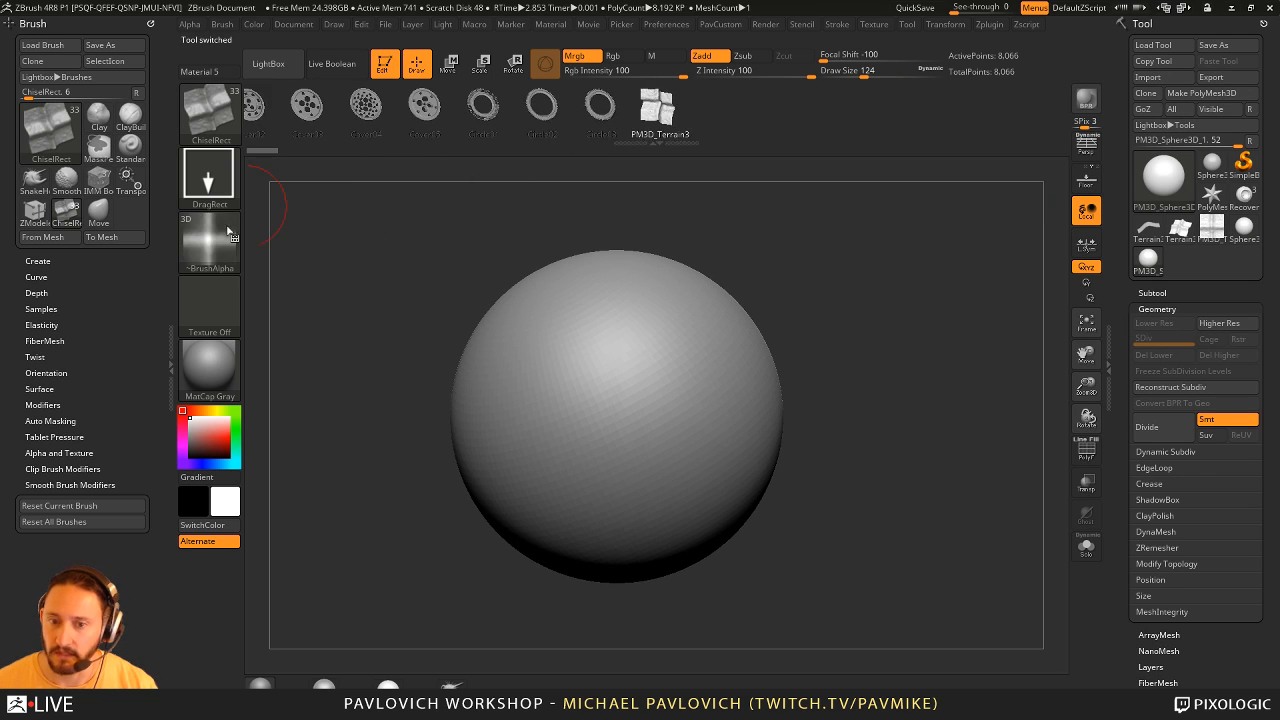
- Subdivide the sphere to level 3 and stamp the terrain alpha on its surface with ChiselRect
{"action": "mouse_move", "coordinate": [622, 375]}
{"action": "left_mouse_down"}
{"action": "mouse_move", "coordinate": [681, 410]}
{"action": "mouse_move", "coordinate": [766, 418]}
{"action": "left_mouse_up"}
{"action": "key", "text": "ctrl+z"}
{"action": "key", "text": "ctrl+d"}
{"action": "key", "text": "ctrl+d"}
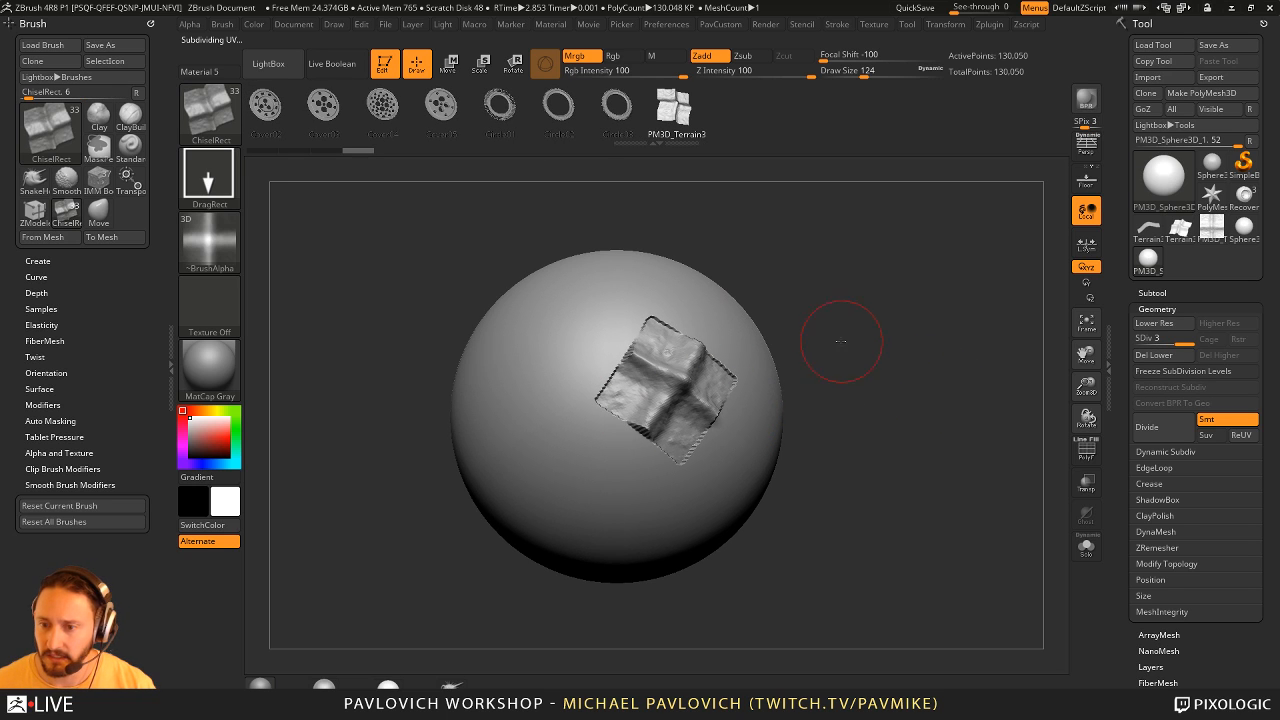
{"action": "left_click_drag", "start_coordinate": [840, 341], "coordinate": [817, 286]}
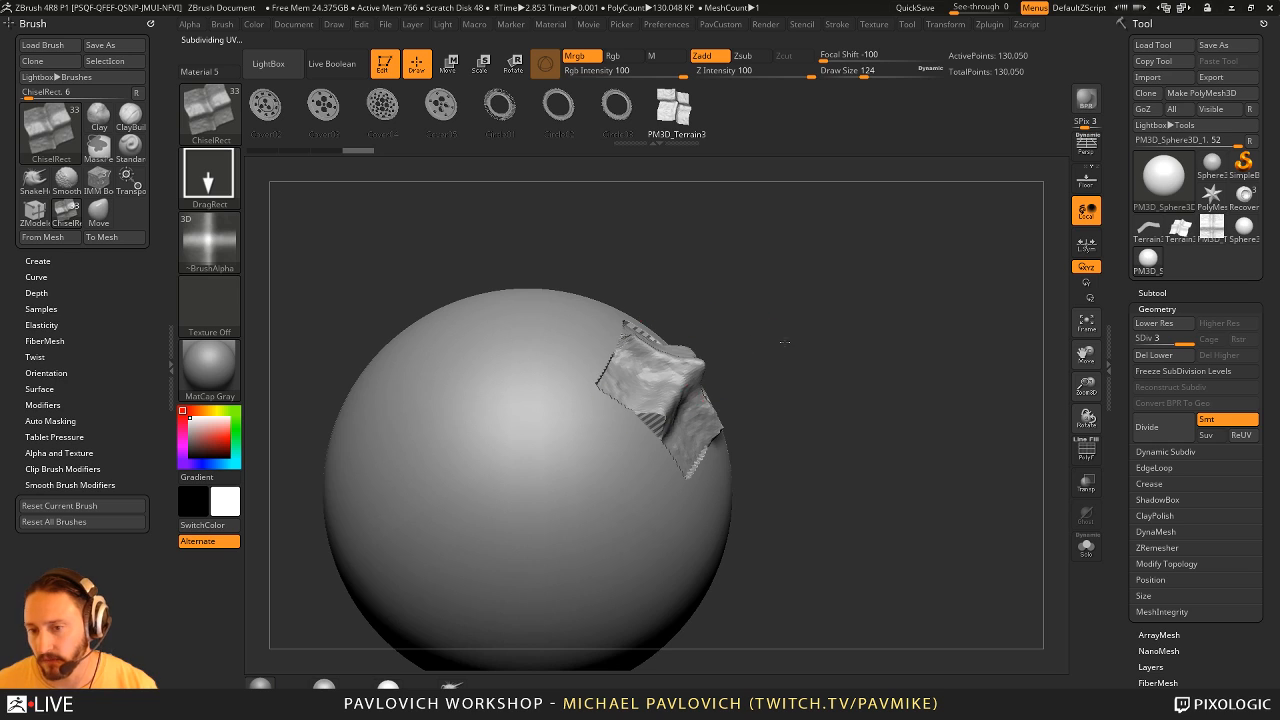
{"action": "left_click_drag", "start_coordinate": [785, 342], "coordinate": [735, 307]}
- Undo the square-edged stamp, set Focal Shift to 0 and stamp the terrain on the sphere again
{"action": "key", "text": "ctrl+z"}
{"action": "left_click", "coordinate": [880, 58]}
{"action": "left_click_drag", "start_coordinate": [609, 411], "coordinate": [680, 440]}
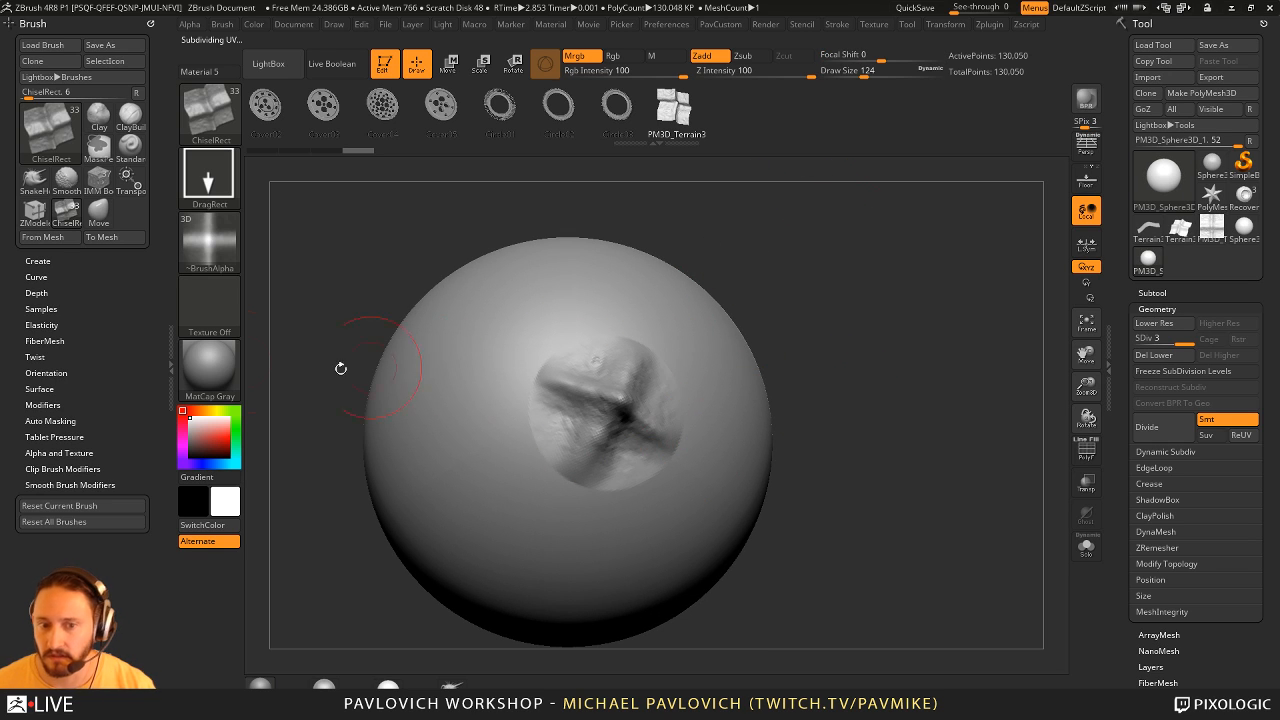
- Dock the Alpha palette and set the terrain alpha's radial fade (Rf) to 14
{"action": "left_click", "coordinate": [189, 24]}
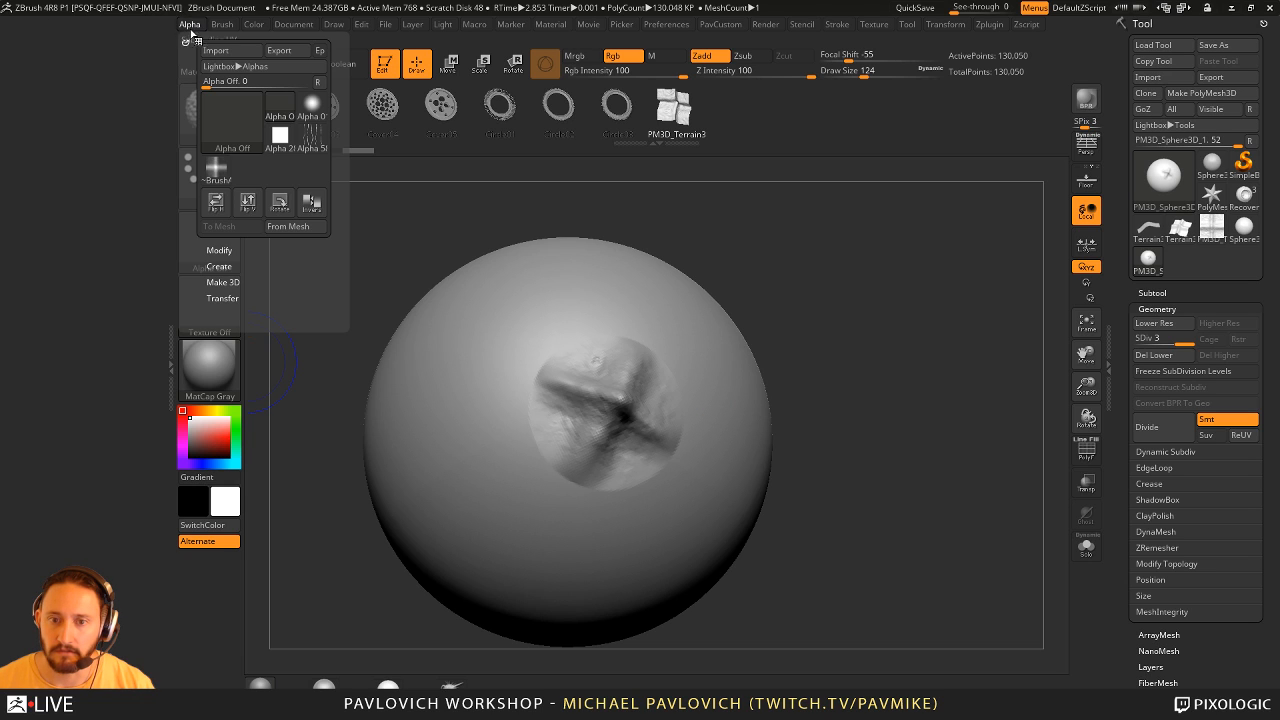
{"action": "left_click", "coordinate": [190, 37]}
{"action": "left_click", "coordinate": [38, 244]}
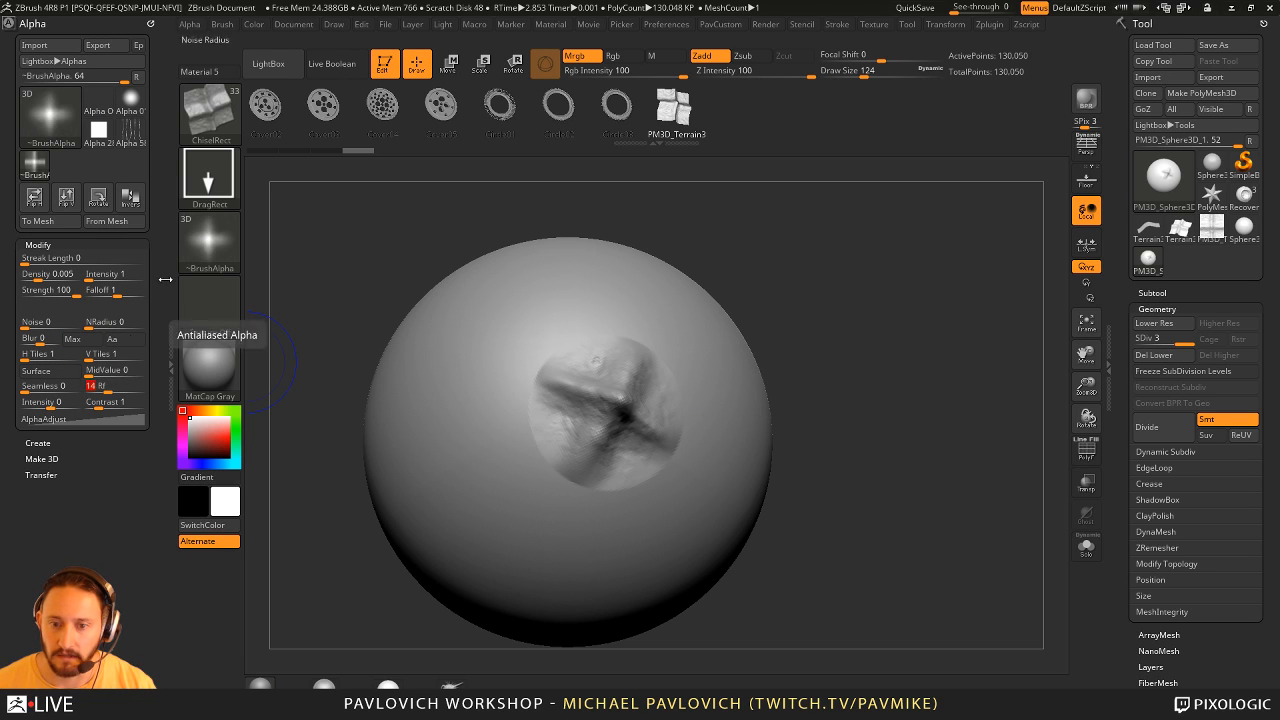
- Try the faded terrain alpha as another stamp on the sphere and undo all the stamps
{"action": "left_click_drag", "start_coordinate": [474, 428], "coordinate": [538, 462]}
{"action": "key", "text": "ctrl+z"}
{"action": "key", "text": "ctrl+z"}
{"action": "key", "text": "ctrl+z"}
{"action": "key", "text": "ctrl+z"}
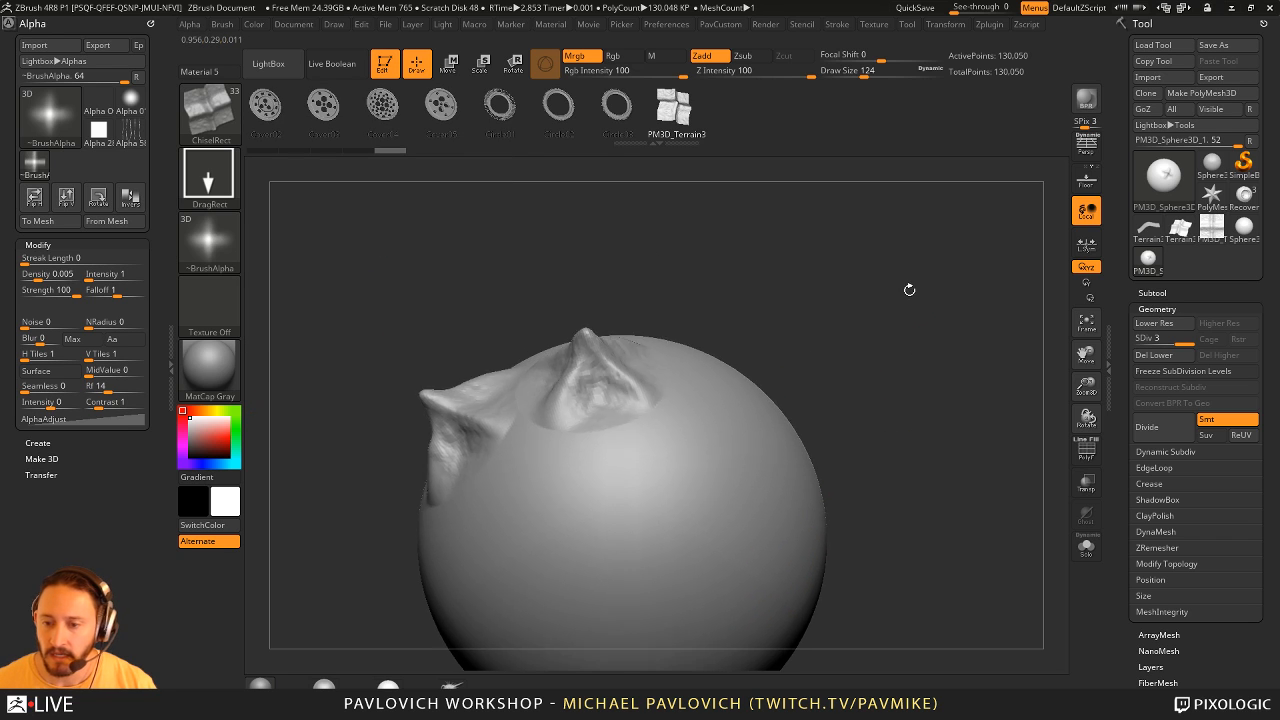
{"action": "left_click_drag", "start_coordinate": [838, 410], "coordinate": [824, 414]}
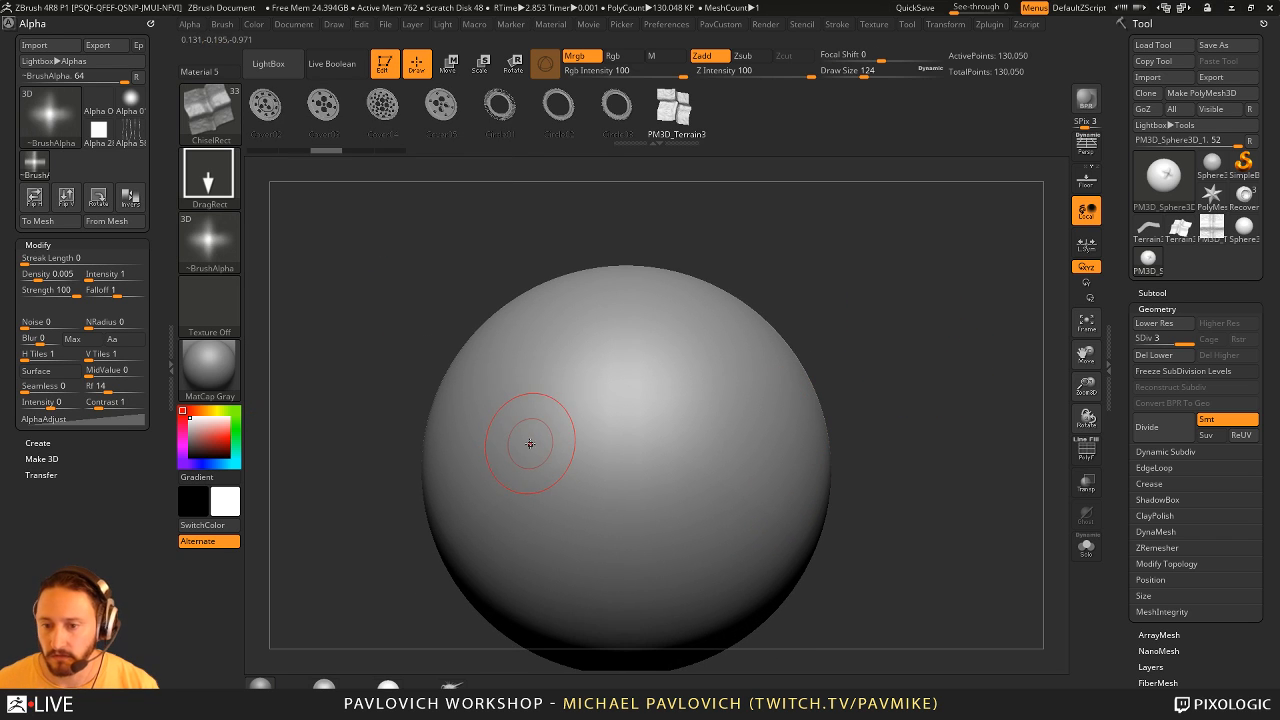
- Switch the ChiselRect stroke to Dots and paint a curved row of terrain spikes around the sphere
{"action": "left_click", "coordinate": [209, 177]}
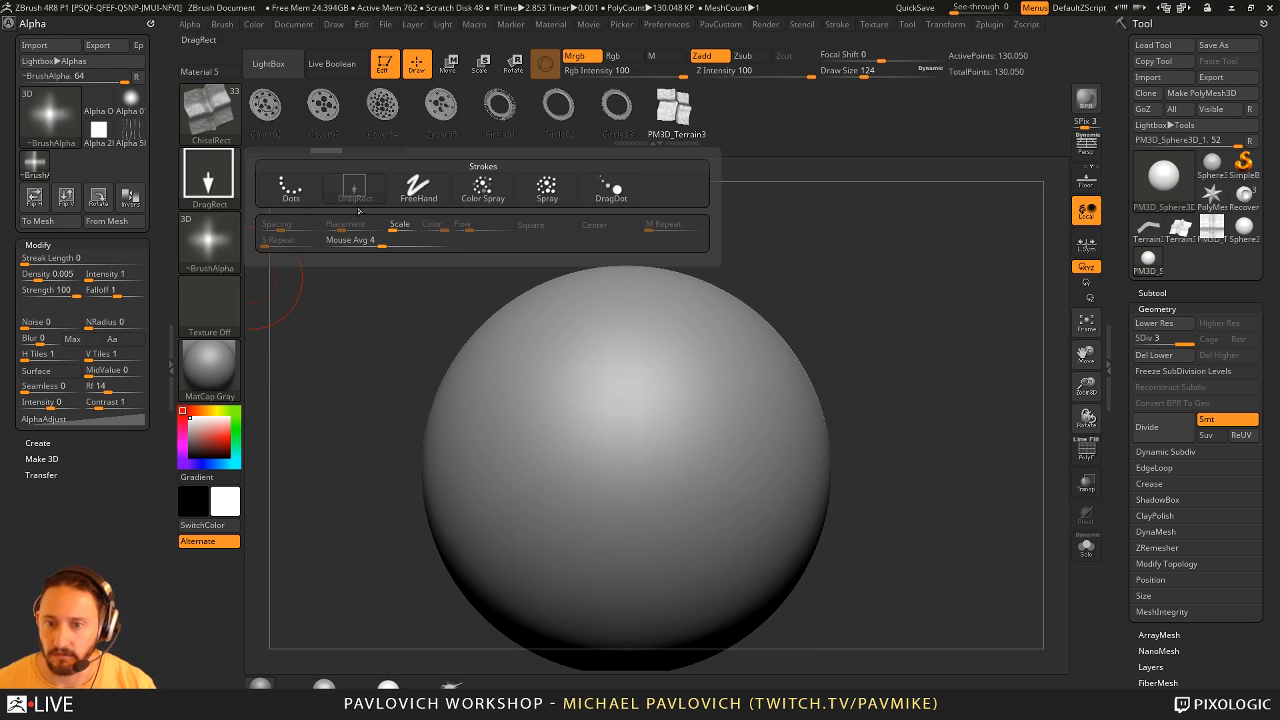
{"action": "left_click", "coordinate": [287, 188]}
{"action": "left_click", "coordinate": [842, 26]}
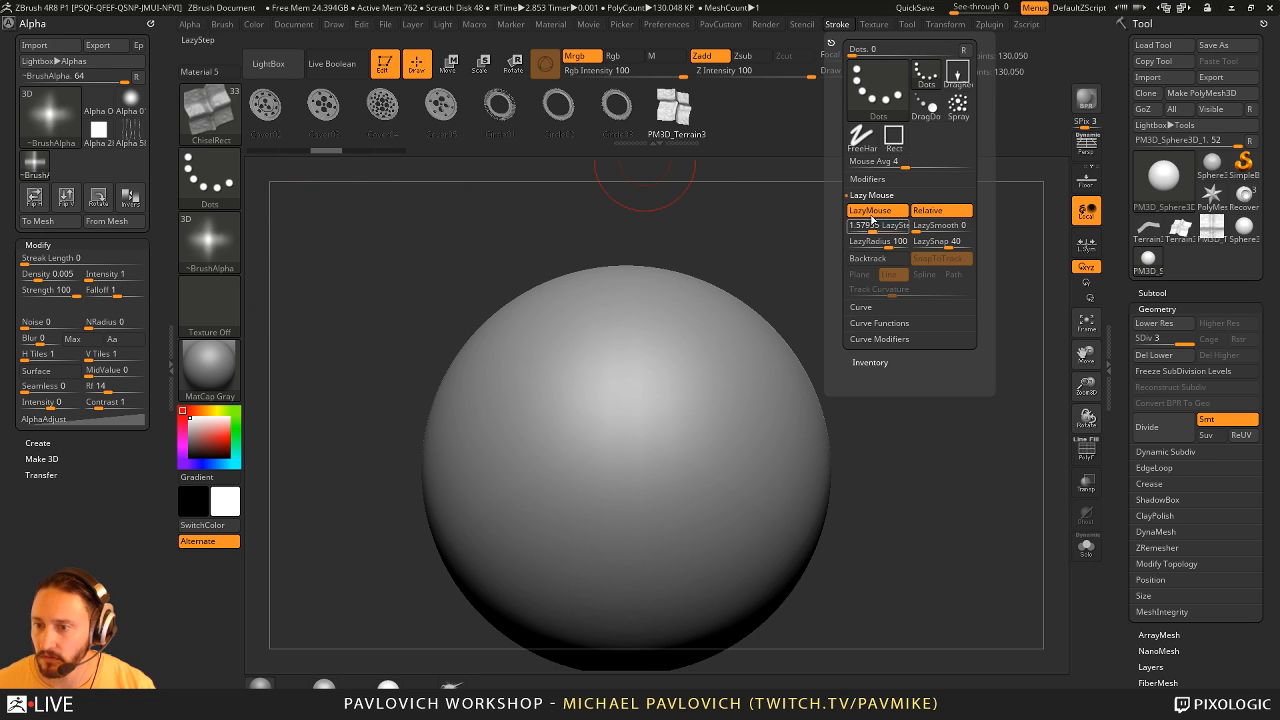
{"action": "mouse_move", "coordinate": [620, 385]}
{"action": "left_mouse_down"}
{"action": "mouse_move", "coordinate": [680, 429]}
{"action": "mouse_move", "coordinate": [505, 528]}
{"action": "mouse_move", "coordinate": [771, 374]}
{"action": "mouse_move", "coordinate": [620, 666]}
{"action": "mouse_move", "coordinate": [850, 345]}
{"action": "left_mouse_up"}
{"action": "mouse_move", "coordinate": [897, 277]}
{"action": "left_mouse_down"}
{"action": "mouse_move", "coordinate": [934, 263]}
{"action": "mouse_move", "coordinate": [760, 272]}
{"action": "left_mouse_up"}
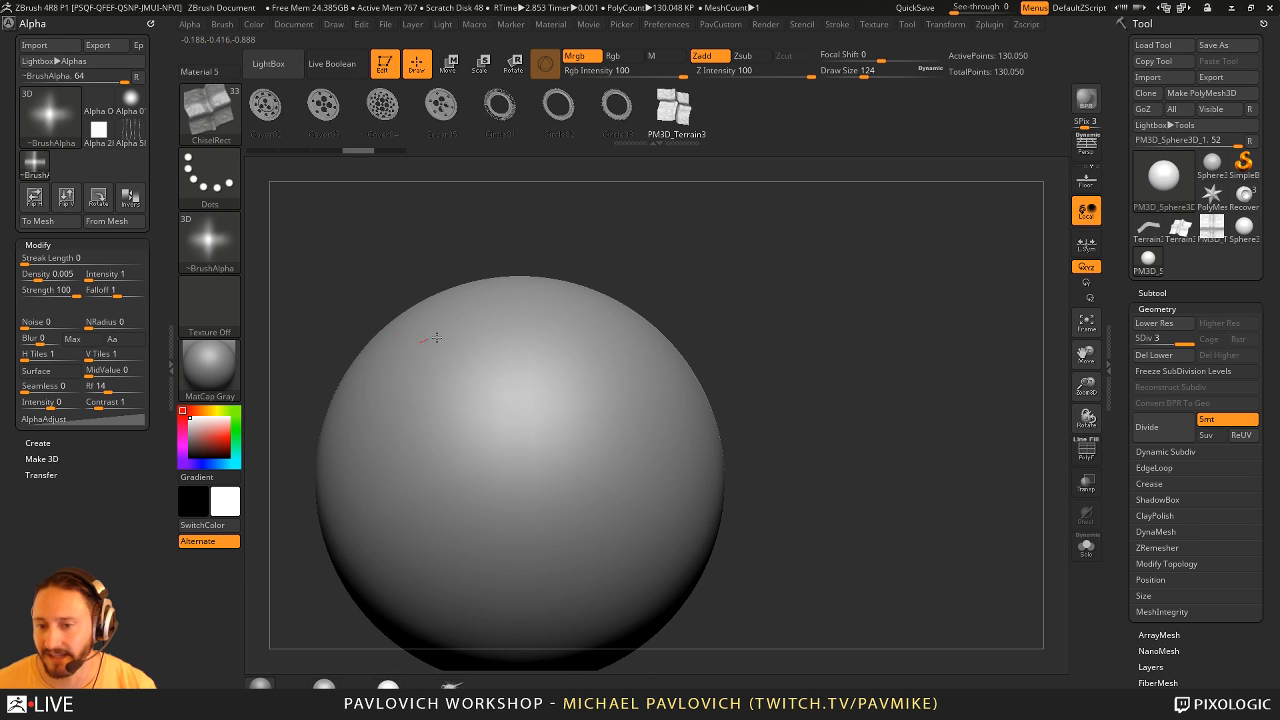
{"action": "mouse_move", "coordinate": [425, 385]}
{"action": "left_mouse_down"}
{"action": "mouse_move", "coordinate": [600, 515]}
{"action": "mouse_move", "coordinate": [700, 455]}
{"action": "left_mouse_up"}
{"action": "left_click_drag", "start_coordinate": [790, 450], "coordinate": [875, 321]}
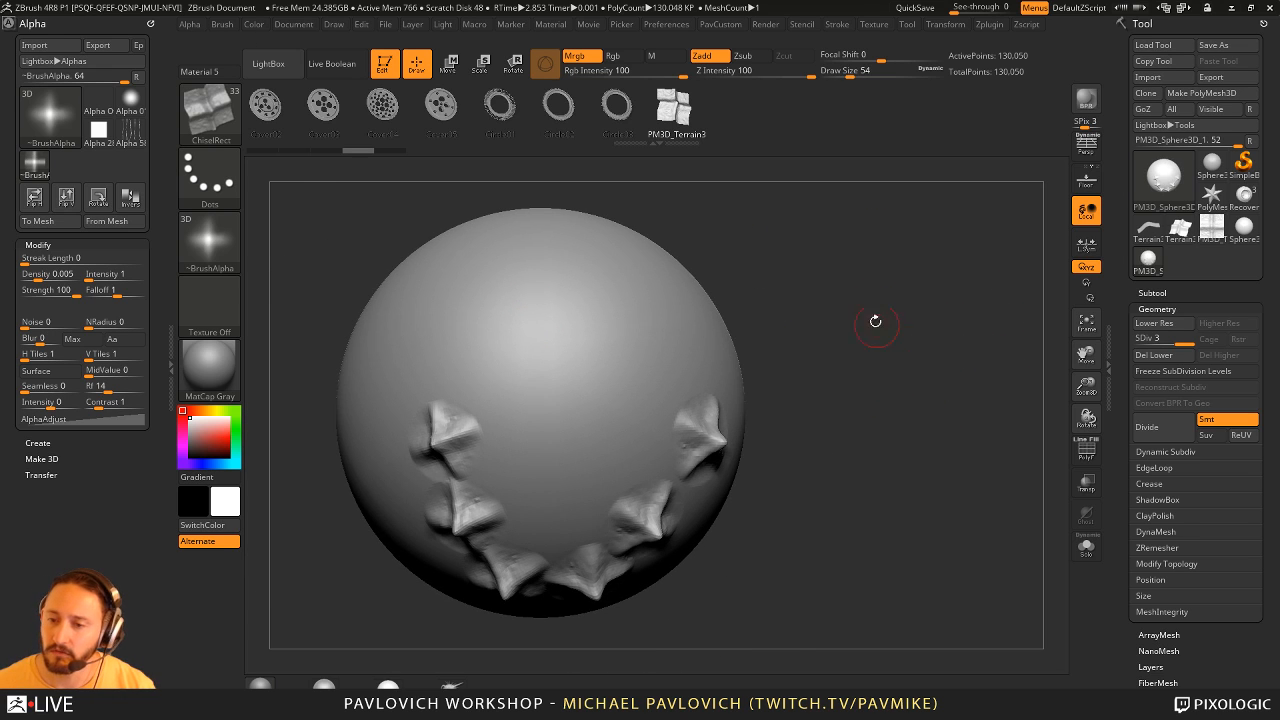
- Leave edit mode and open the Brush3DTemplate project from LightBox without saving the current project
{"action": "left_click", "coordinate": [386, 68]}
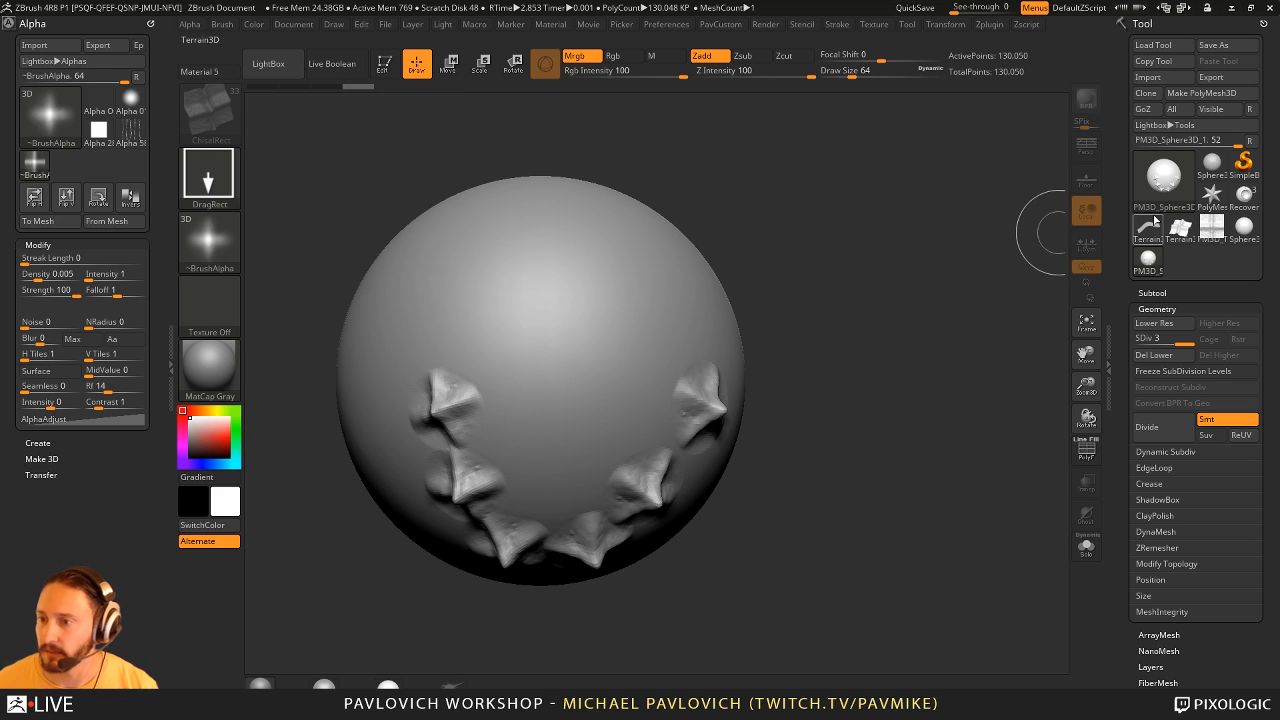
{"action": "left_click", "coordinate": [1150, 224]}
{"action": "left_click", "coordinate": [1172, 186]}
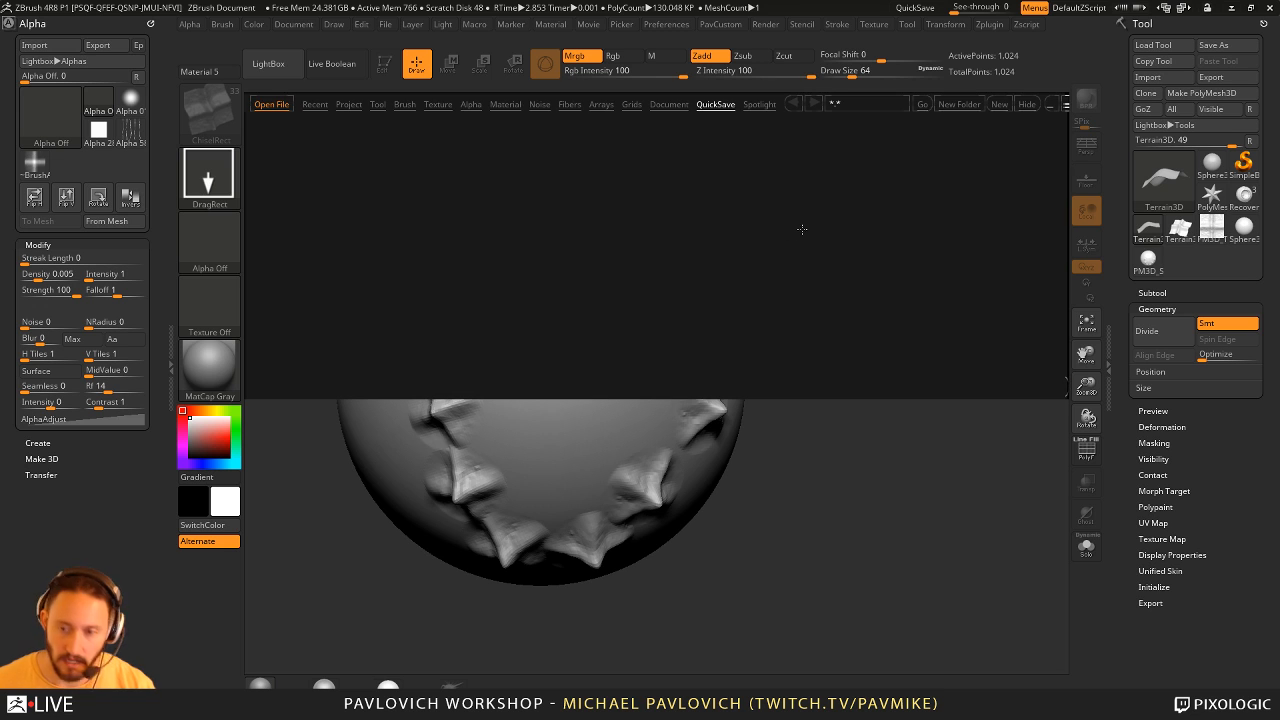
{"action": "left_click", "coordinate": [404, 104]}
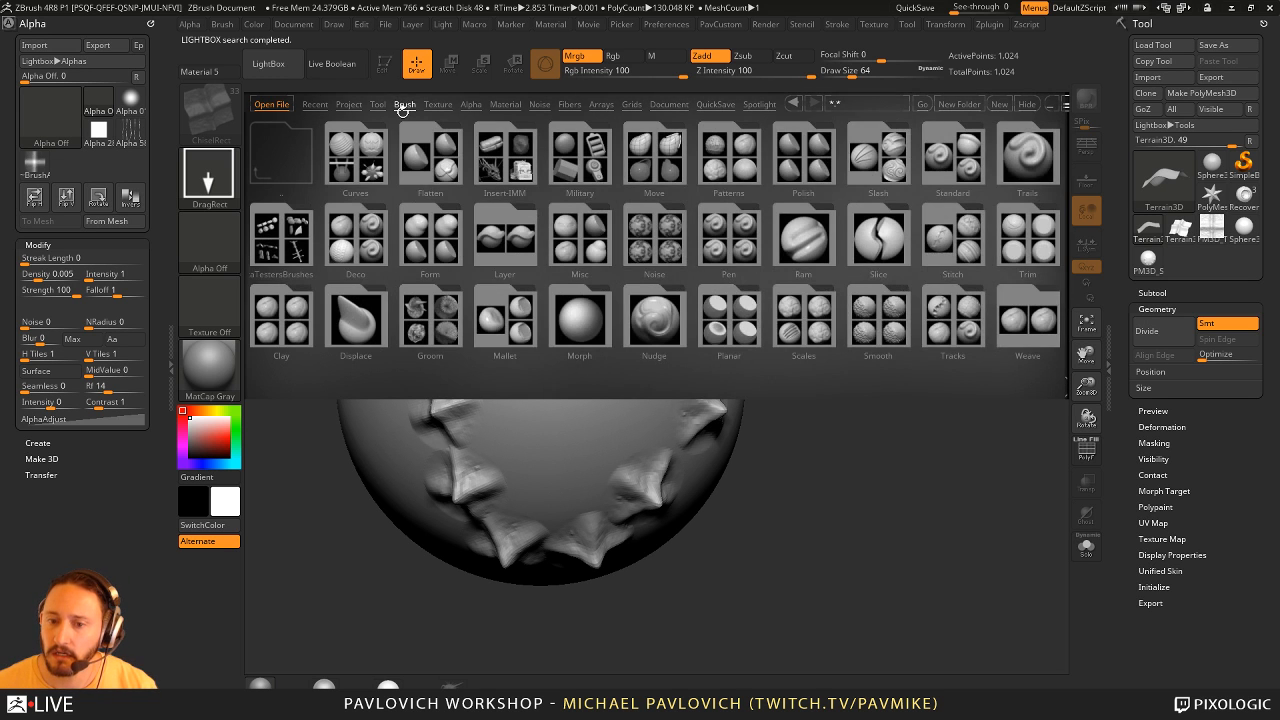
{"action": "left_click", "coordinate": [350, 107]}
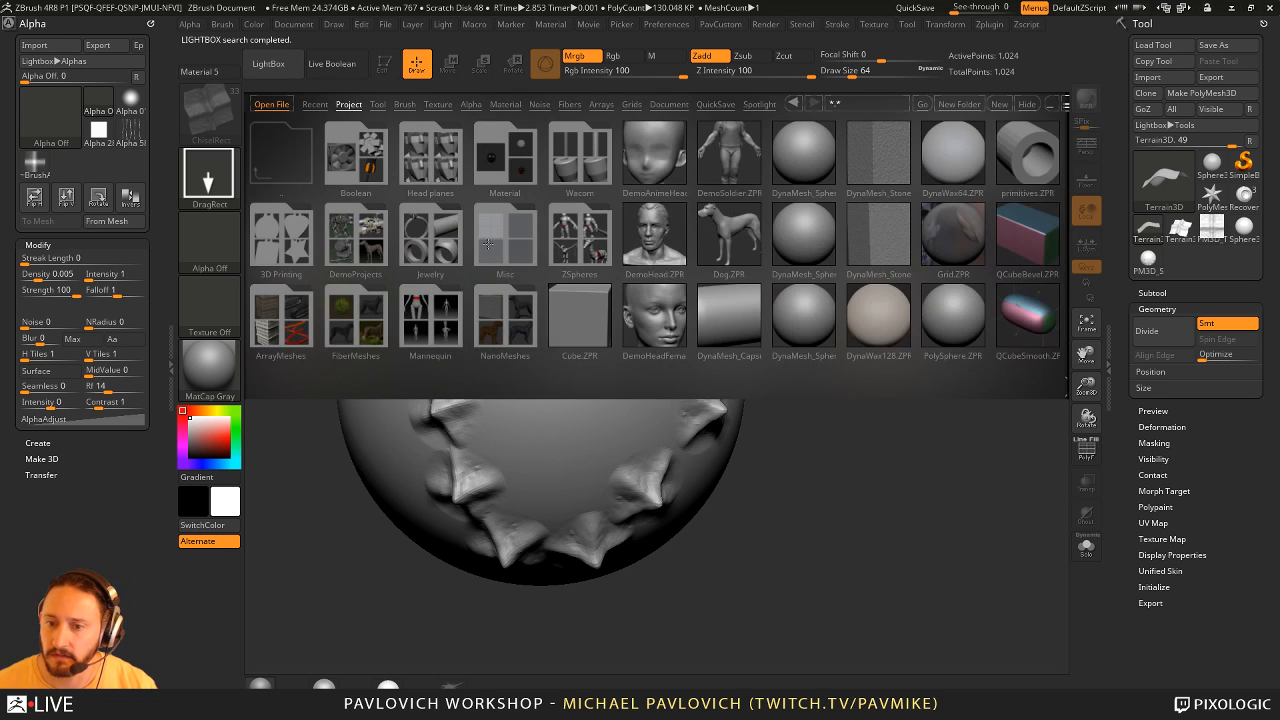
{"action": "double_click", "coordinate": [358, 190]}
{"action": "double_click", "coordinate": [293, 232]}
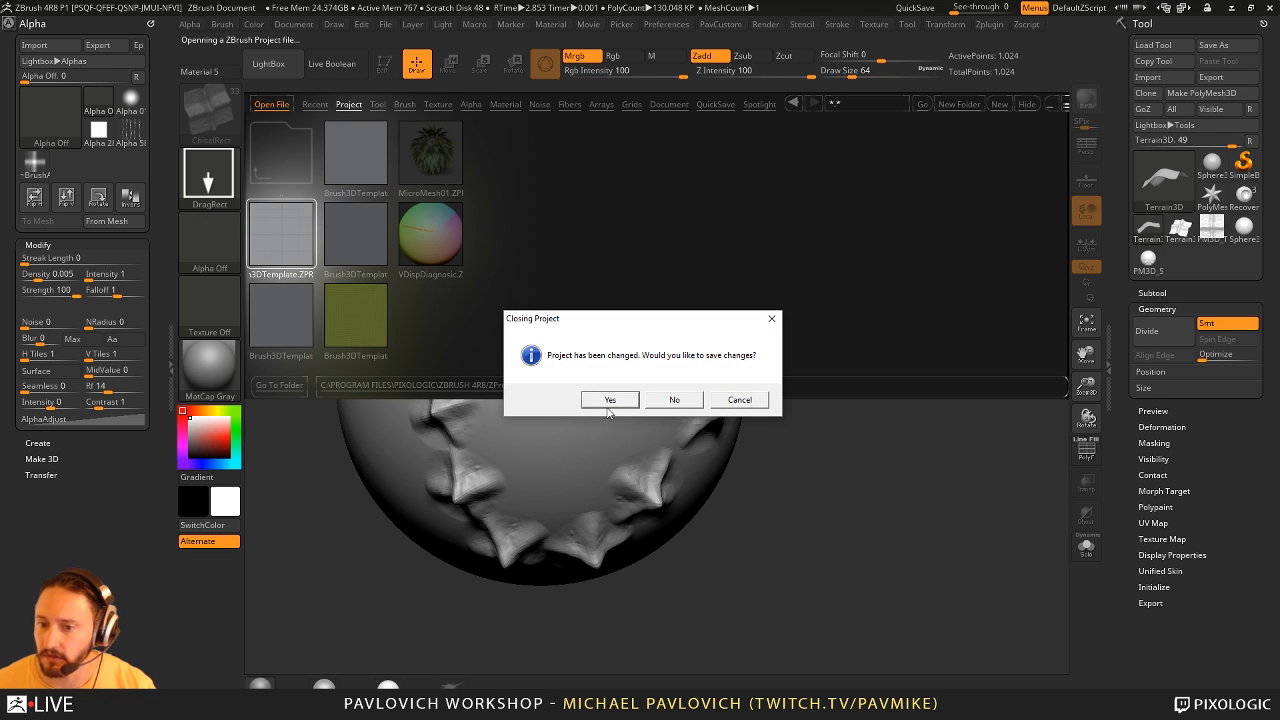
{"action": "left_click", "coordinate": [684, 399]}
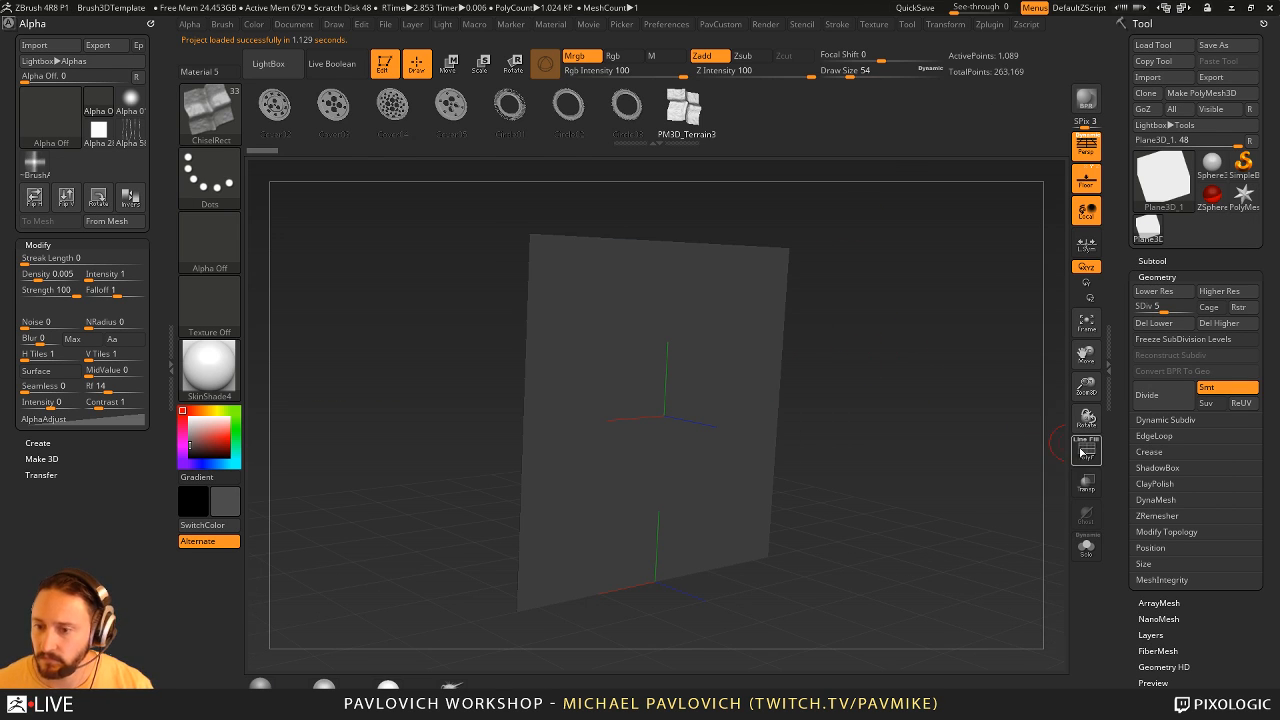
- Turn on PolyFrame, try pulling a horn out of the plane with SnakeHook at Draw Size 268, and undo it
{"action": "left_click", "coordinate": [1080, 452]}
{"action": "key", "text": "s"}
{"action": "mouse_move", "coordinate": [942, 402]}
{"action": "left_mouse_down"}
{"action": "mouse_move", "coordinate": [934, 428]}
{"action": "mouse_move", "coordinate": [963, 426]}
{"action": "left_mouse_up"}
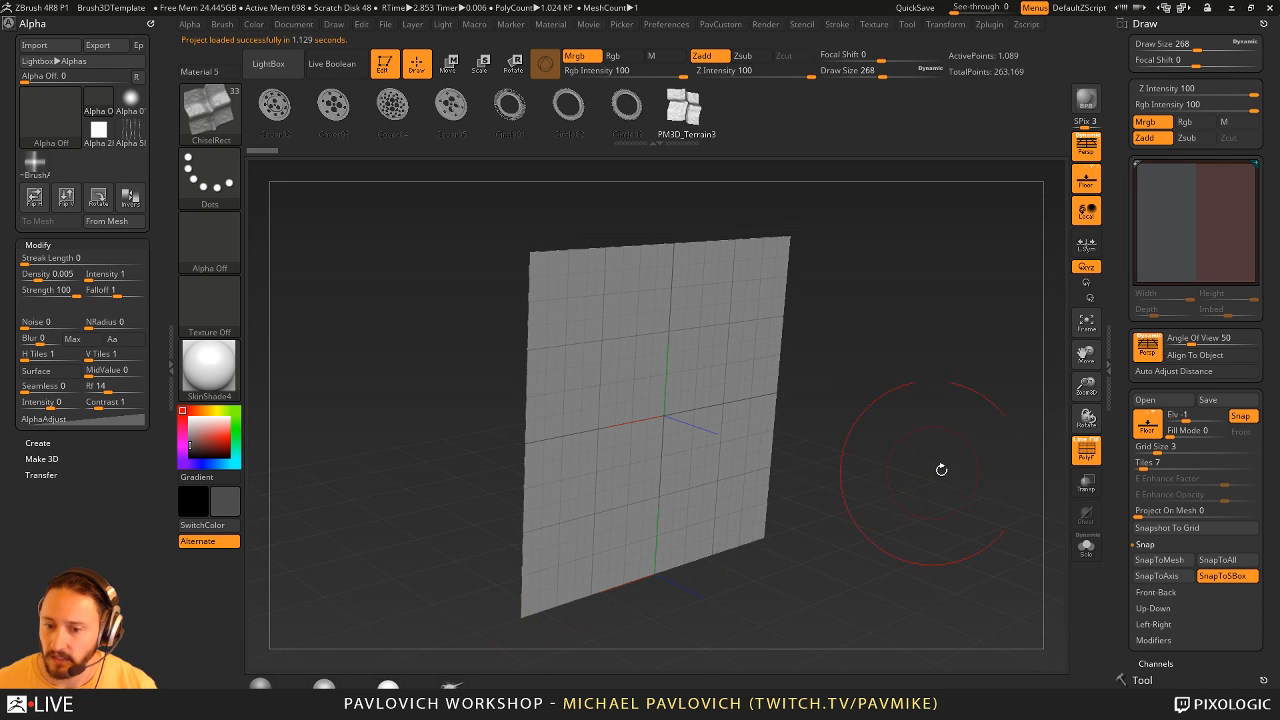
{"action": "left_click_drag", "start_coordinate": [941, 470], "coordinate": [869, 441], "text": "alt"}
{"action": "left_click", "coordinate": [452, 685]}
{"action": "left_click_drag", "start_coordinate": [886, 383], "coordinate": [858, 402]}
{"action": "left_click_drag", "start_coordinate": [674, 397], "coordinate": [906, 422]}
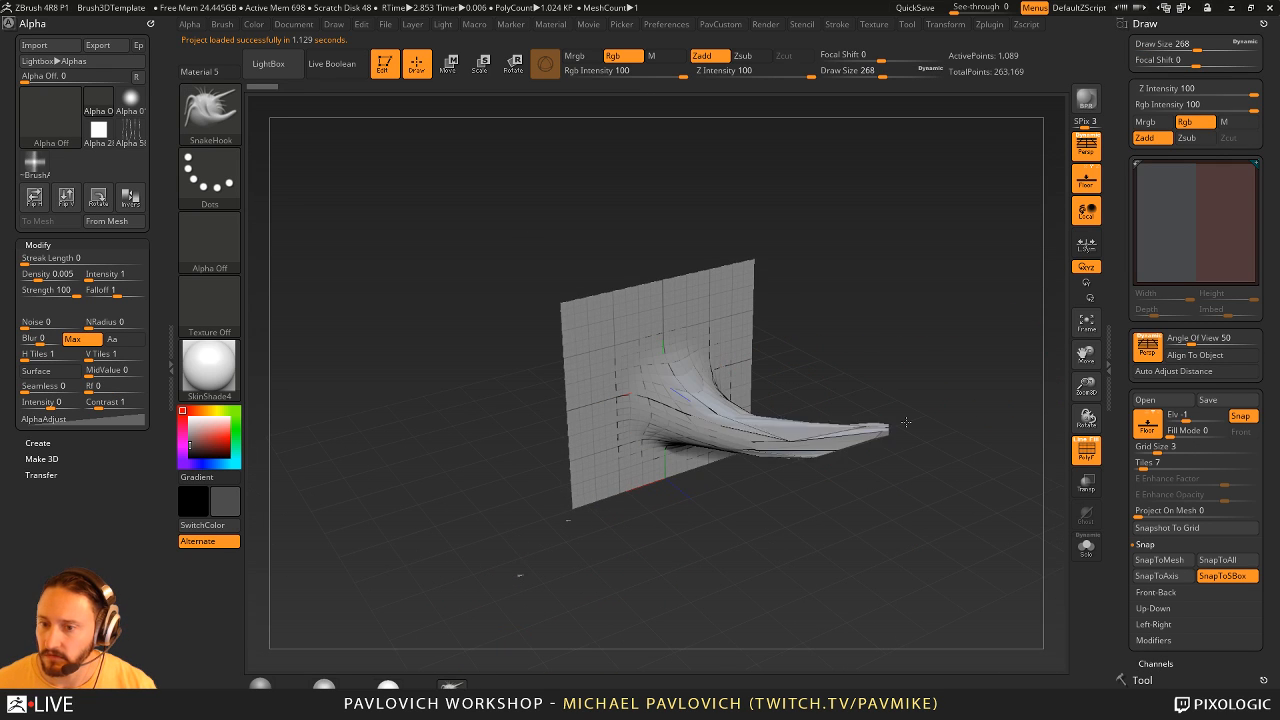
{"action": "mouse_move", "coordinate": [968, 358]}
{"action": "left_mouse_down"}
{"action": "mouse_move", "coordinate": [954, 337]}
{"action": "mouse_move", "coordinate": [975, 380]}
{"action": "left_mouse_up"}
{"action": "key", "text": "ctrl+z"}
- Pull a curved horn out of the plane's centre with SnakeHook at Draw Size 344 and bend its base upward
{"action": "key", "text": "s"}
{"action": "left_click_drag", "start_coordinate": [688, 410], "coordinate": [873, 370]}
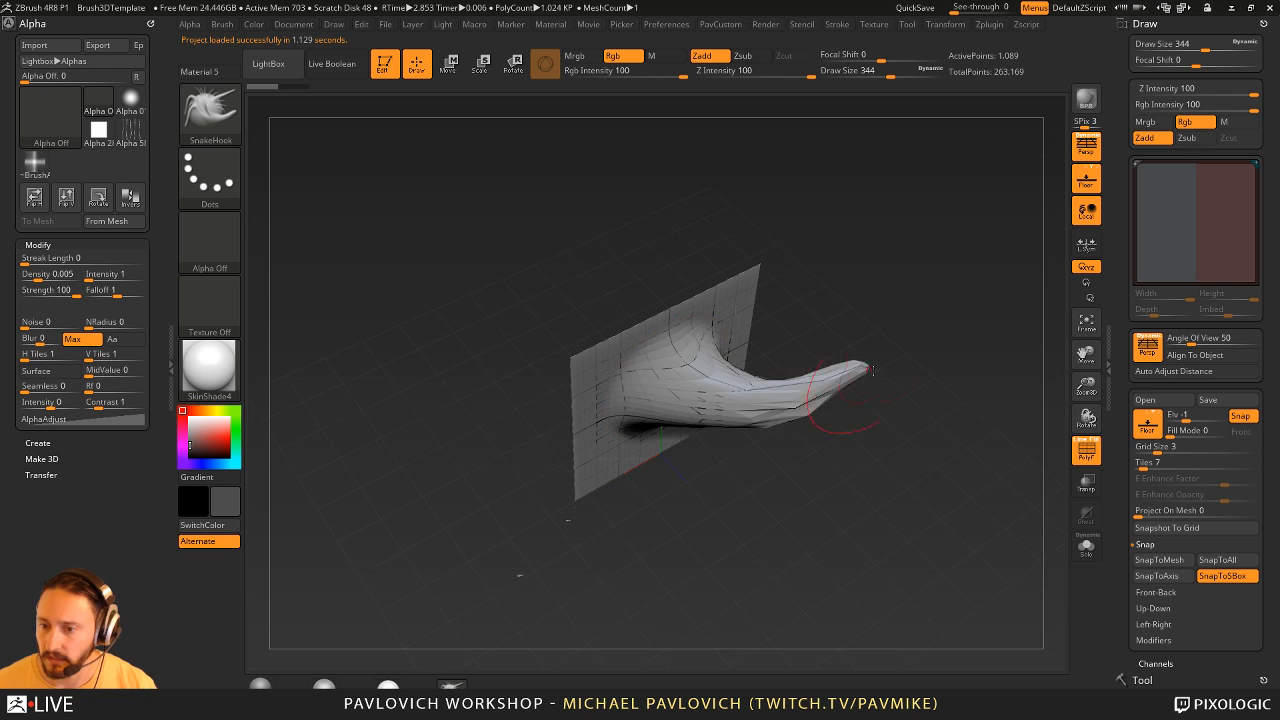
{"action": "left_click_drag", "start_coordinate": [940, 440], "coordinate": [898, 408]}
{"action": "mouse_move", "coordinate": [702, 400]}
{"action": "left_mouse_down", "text": "shift"}
{"action": "mouse_move", "coordinate": [785, 378]}
{"action": "mouse_move", "coordinate": [725, 402]}
{"action": "mouse_move", "coordinate": [698, 325]}
{"action": "left_mouse_up", "text": "shift"}
{"action": "mouse_move", "coordinate": [898, 398]}
{"action": "left_mouse_down"}
{"action": "mouse_move", "coordinate": [931, 431]}
{"action": "mouse_move", "coordinate": [926, 443]}
{"action": "left_mouse_up"}
- Reshape the horn's body with the Move brush at Draw Size 437
{"action": "key", "text": "b"}
{"action": "key", "text": "m"}
{"action": "key", "text": "v"}
{"action": "left_click_drag", "start_coordinate": [775, 378], "coordinate": [716, 394]}
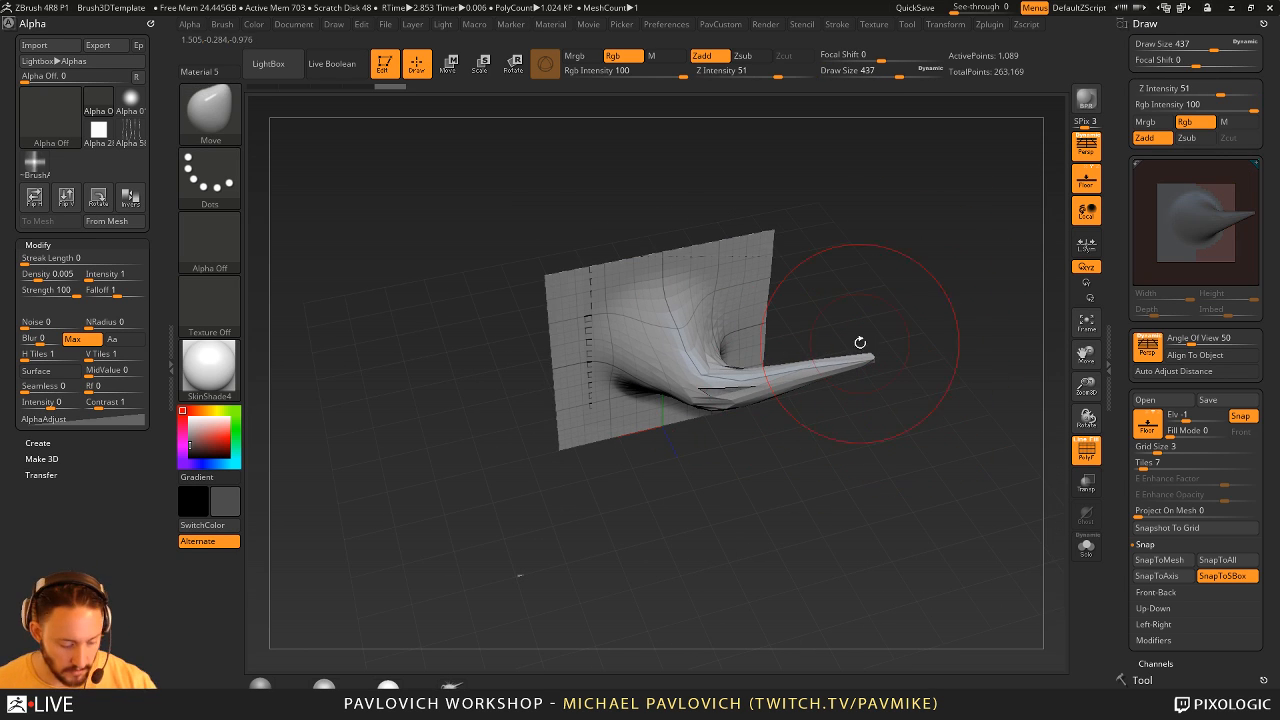
- Thicken the horn toward its tip with the Inflat brush at Draw Size 318, undoing the first stroke
{"action": "key", "text": "b"}
{"action": "key", "text": "i"}
{"action": "key", "text": "n"}
{"action": "left_click_drag", "start_coordinate": [858, 360], "coordinate": [770, 380]}
{"action": "key", "text": "ctrl+z"}
{"action": "left_click_drag", "start_coordinate": [935, 440], "coordinate": [915, 405]}
{"action": "mouse_move", "coordinate": [790, 385]}
{"action": "left_mouse_down", "text": "shift"}
{"action": "mouse_move", "coordinate": [865, 363]}
{"action": "mouse_move", "coordinate": [725, 385]}
{"action": "left_mouse_up", "text": "shift"}
{"action": "left_click_drag", "start_coordinate": [977, 317], "coordinate": [963, 343]}
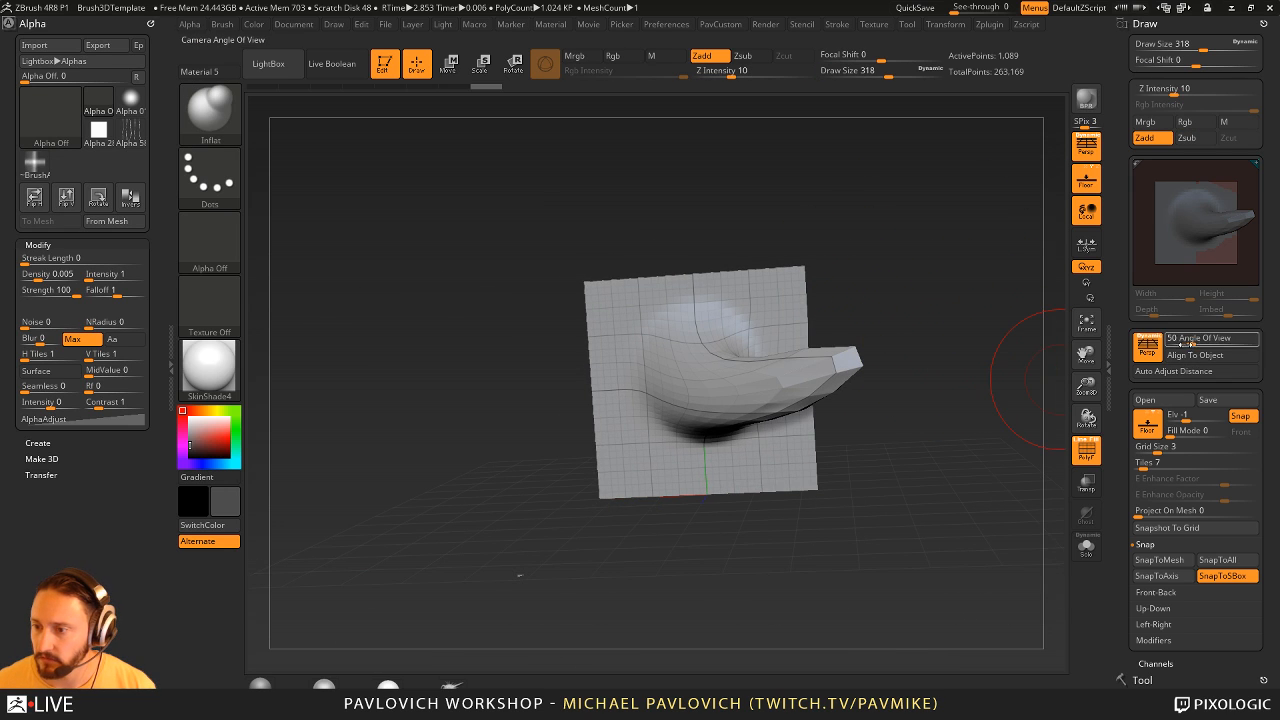
- Set the camera's Angle of View to about 53.6 and raise the horn plane to subdivision level 7
{"action": "left_click_drag", "start_coordinate": [1197, 341], "coordinate": [1158, 352]}
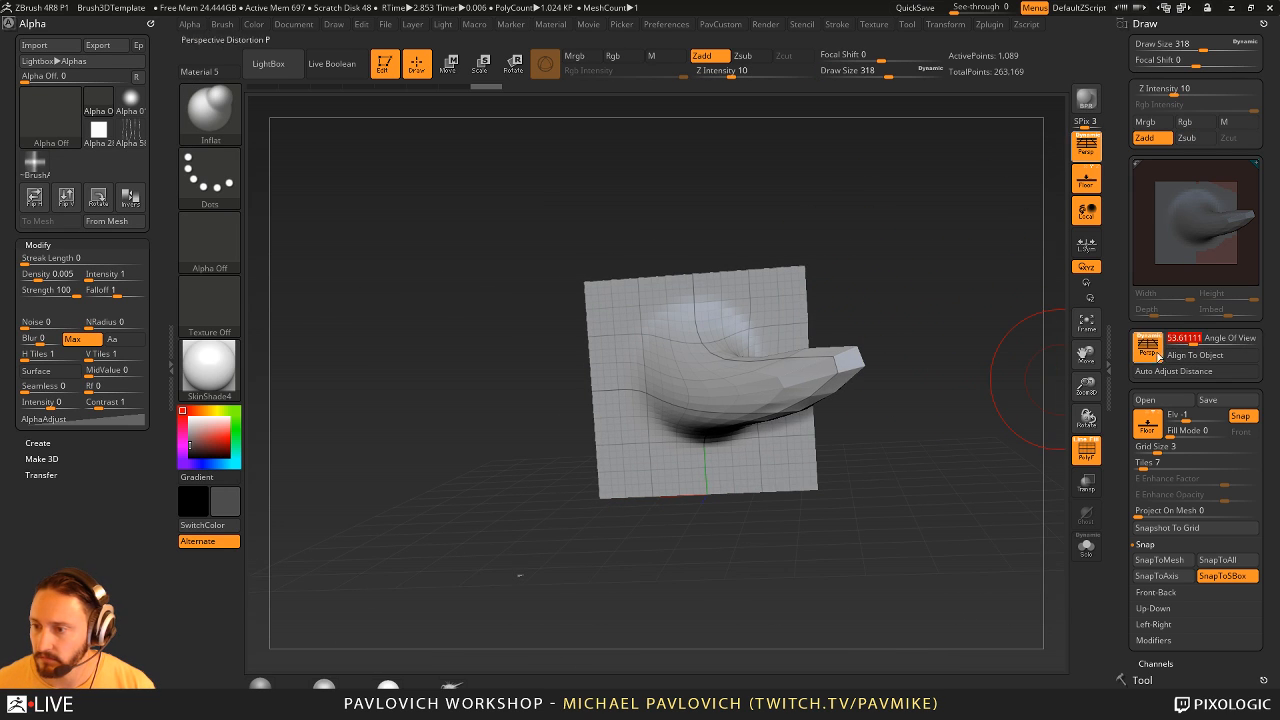
{"action": "left_click", "coordinate": [1263, 24]}
{"action": "left_click", "coordinate": [1170, 309]}
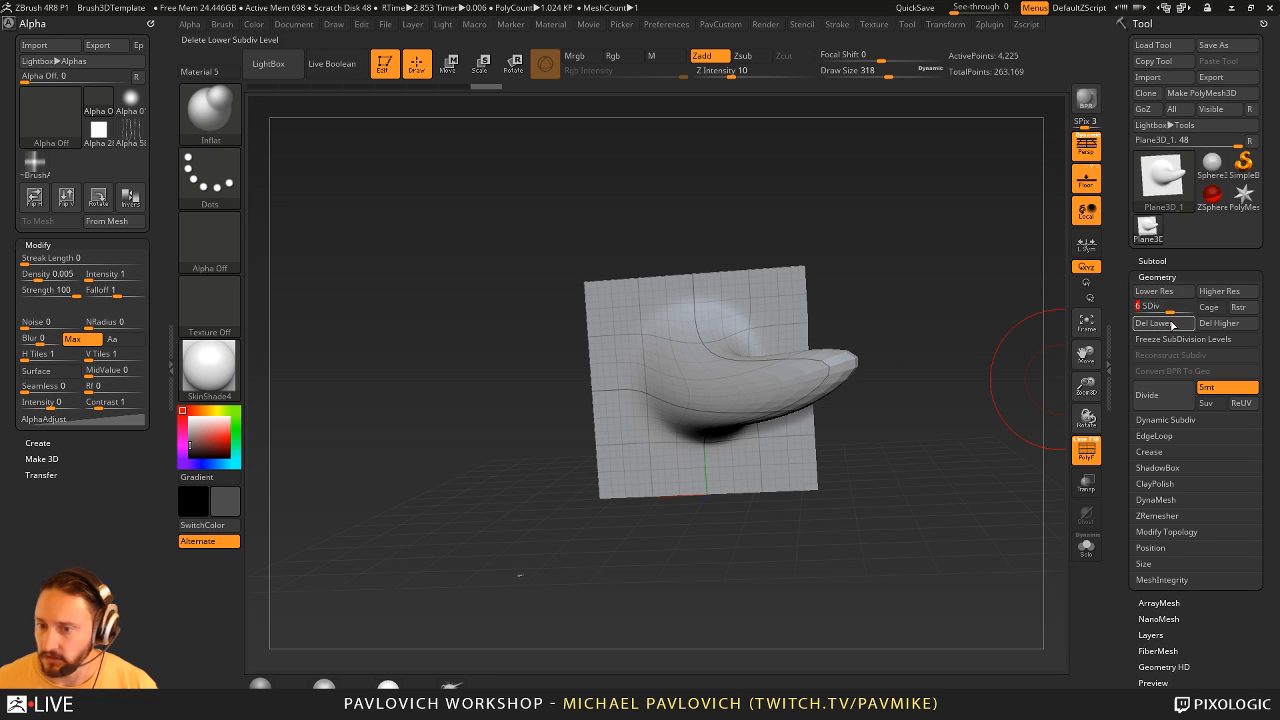
{"action": "left_click_drag", "start_coordinate": [990, 441], "coordinate": [1000, 441], "text": "shift"}
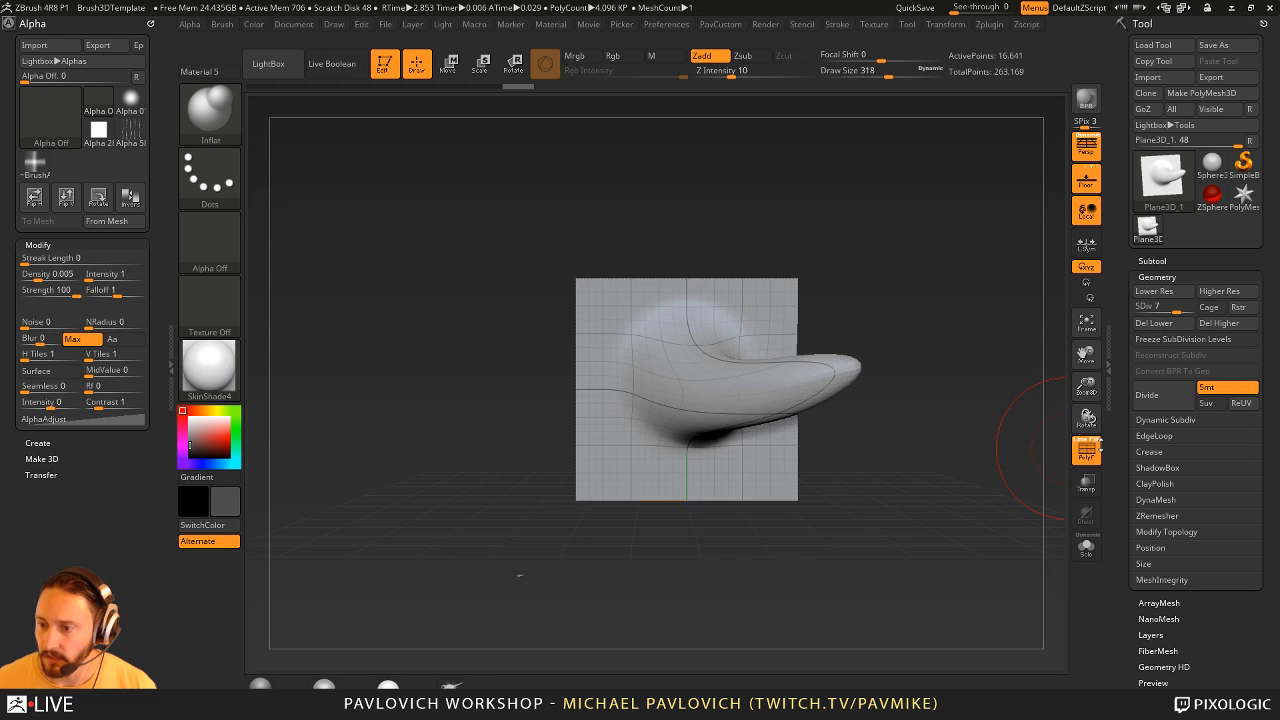
- Hide the polyframe and display the horn plane in white with the MatCap Gray material
{"action": "left_click", "coordinate": [1082, 448]}
{"action": "left_click_drag", "start_coordinate": [971, 385], "coordinate": [957, 421], "text": "alt"}
{"action": "left_click", "coordinate": [190, 418]}
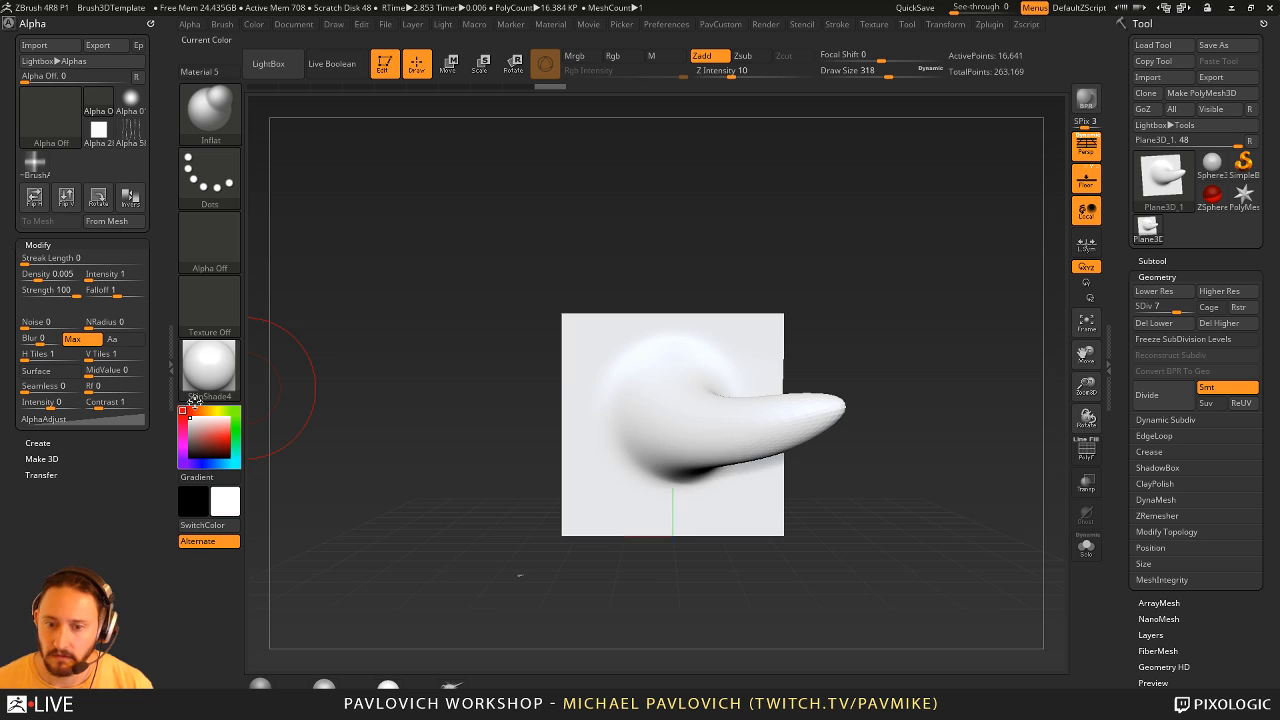
{"action": "left_click_drag", "start_coordinate": [775, 234], "coordinate": [835, 259]}
{"action": "left_click", "coordinate": [246, 685]}
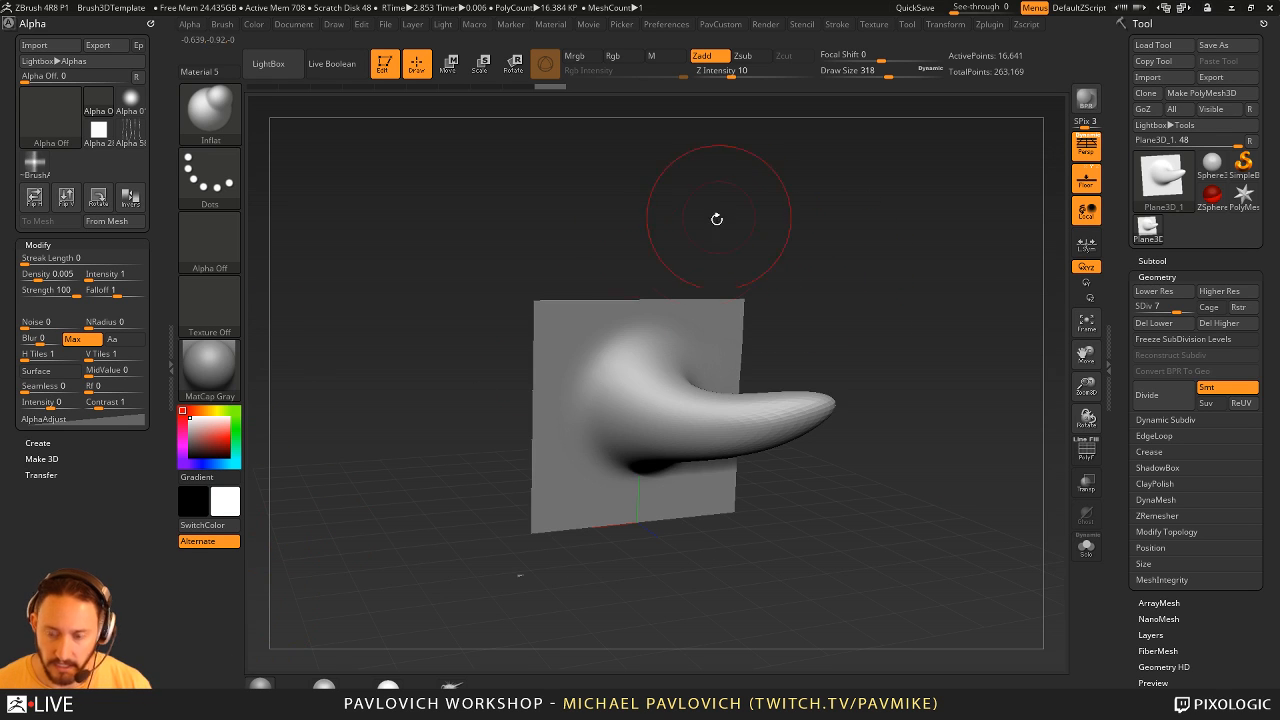
- Select the ChiselCreature brush and convert its Teeth2 3D alpha into an editable mesh
{"action": "key", "text": "b"}
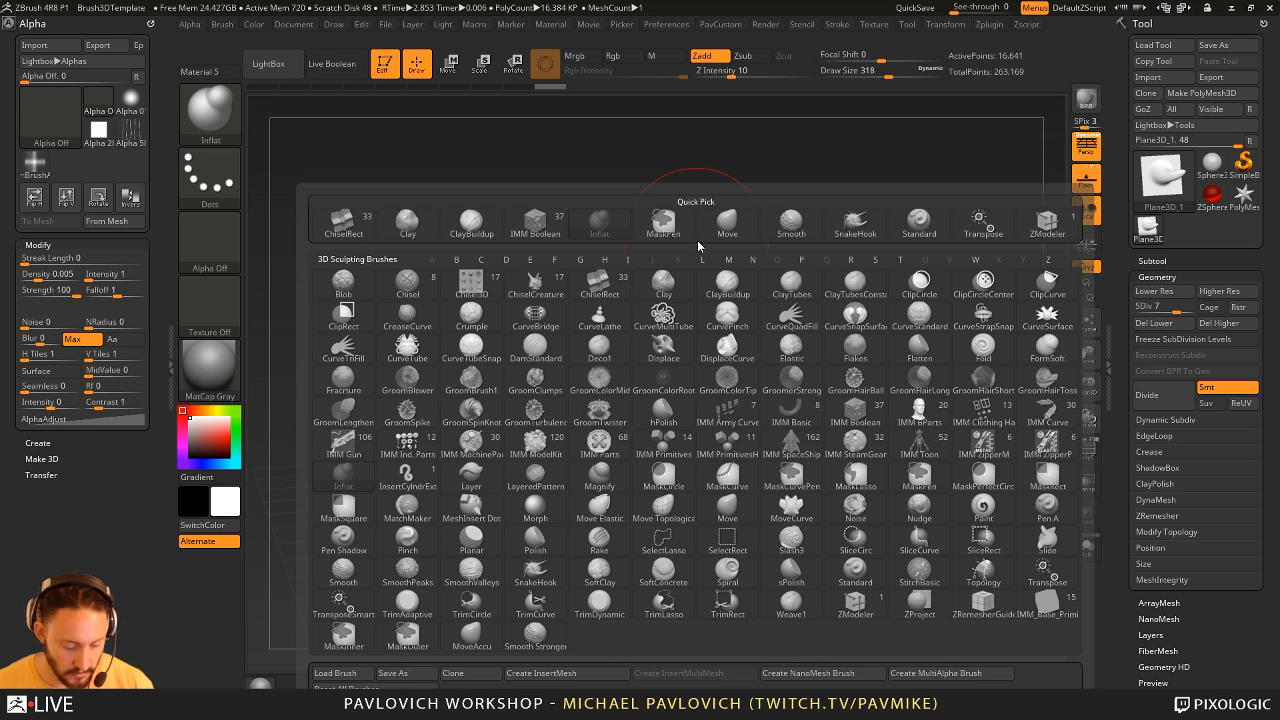
{"action": "key", "text": "c"}
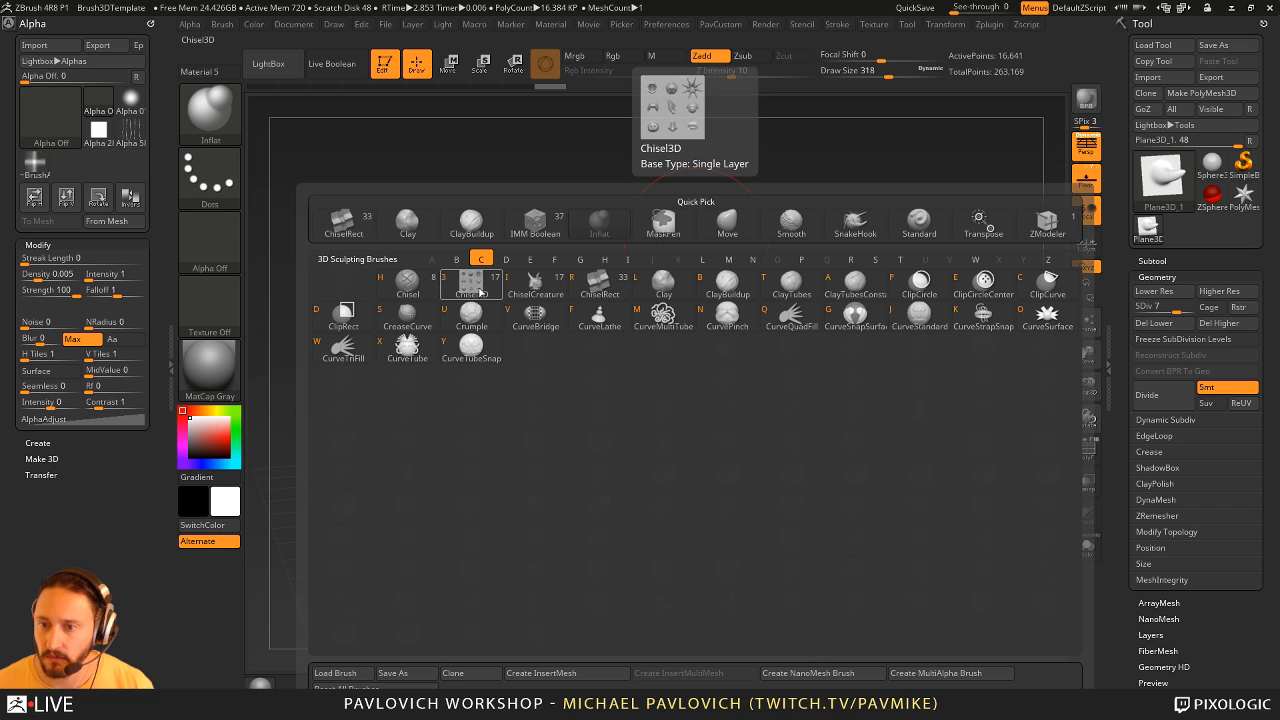
{"action": "left_click", "coordinate": [535, 286]}
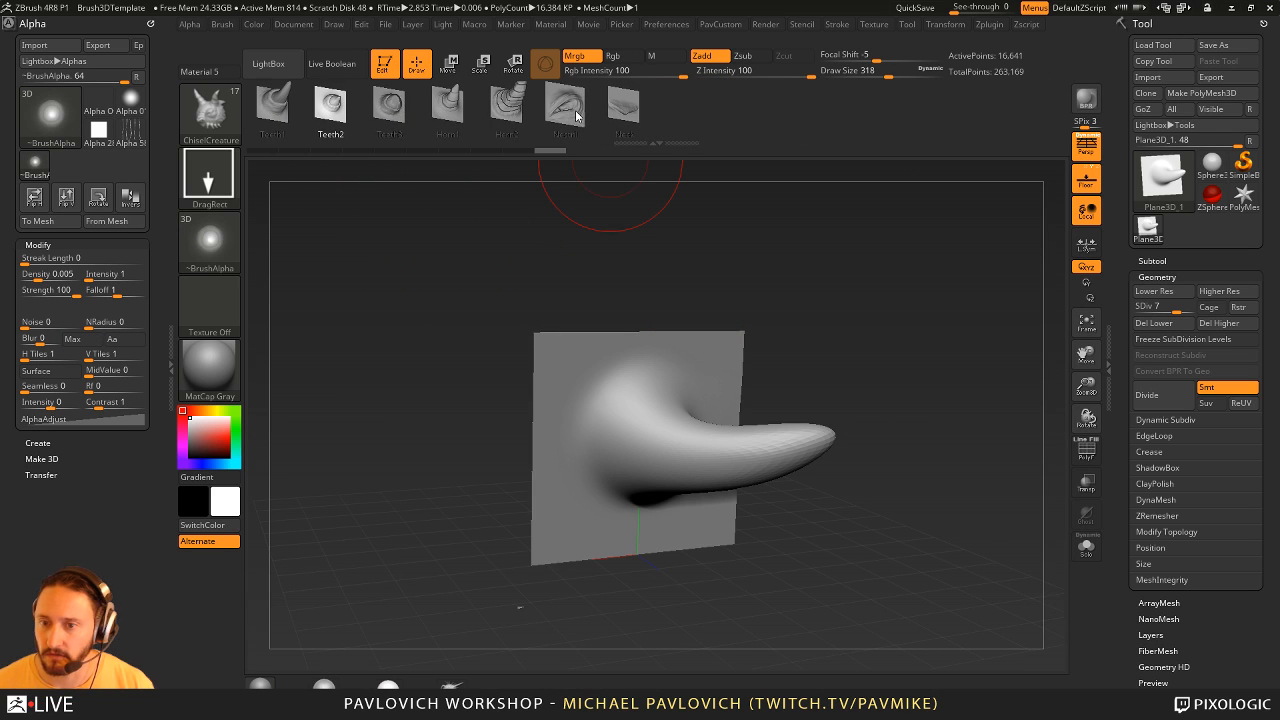
{"action": "left_click_drag", "start_coordinate": [816, 408], "coordinate": [689, 395]}
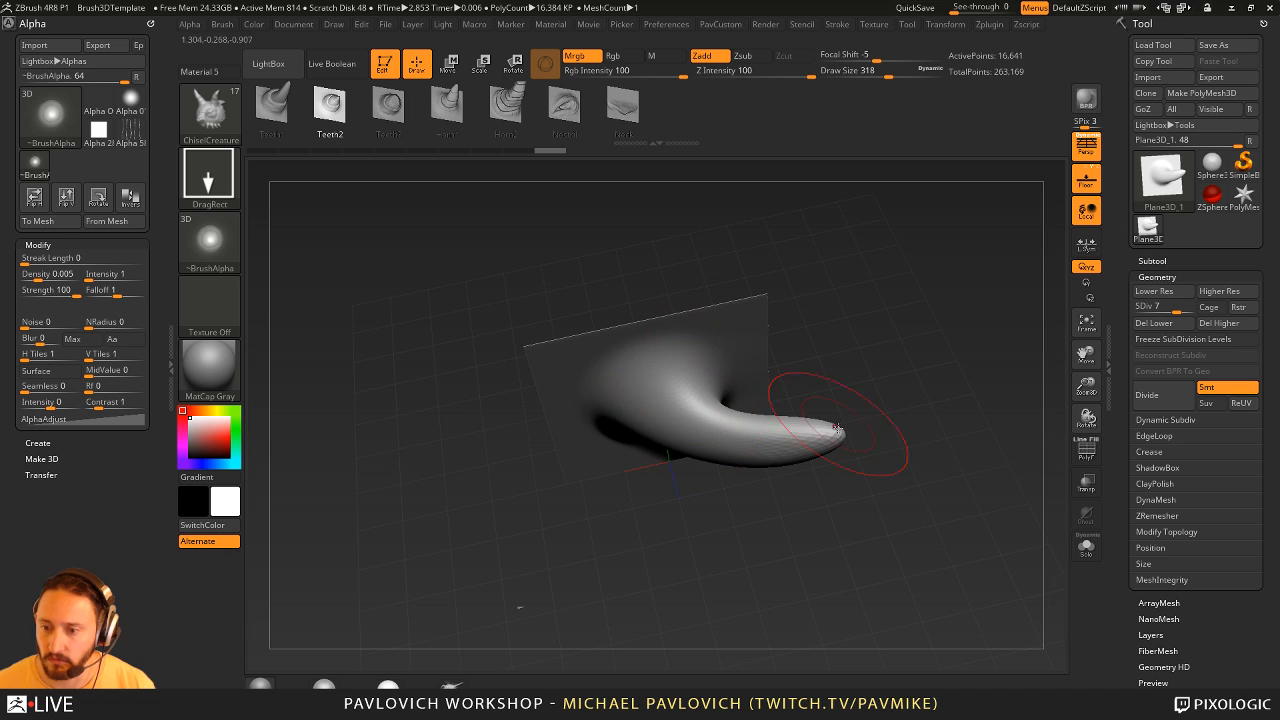
{"action": "left_click_drag", "start_coordinate": [881, 385], "coordinate": [472, 327]}
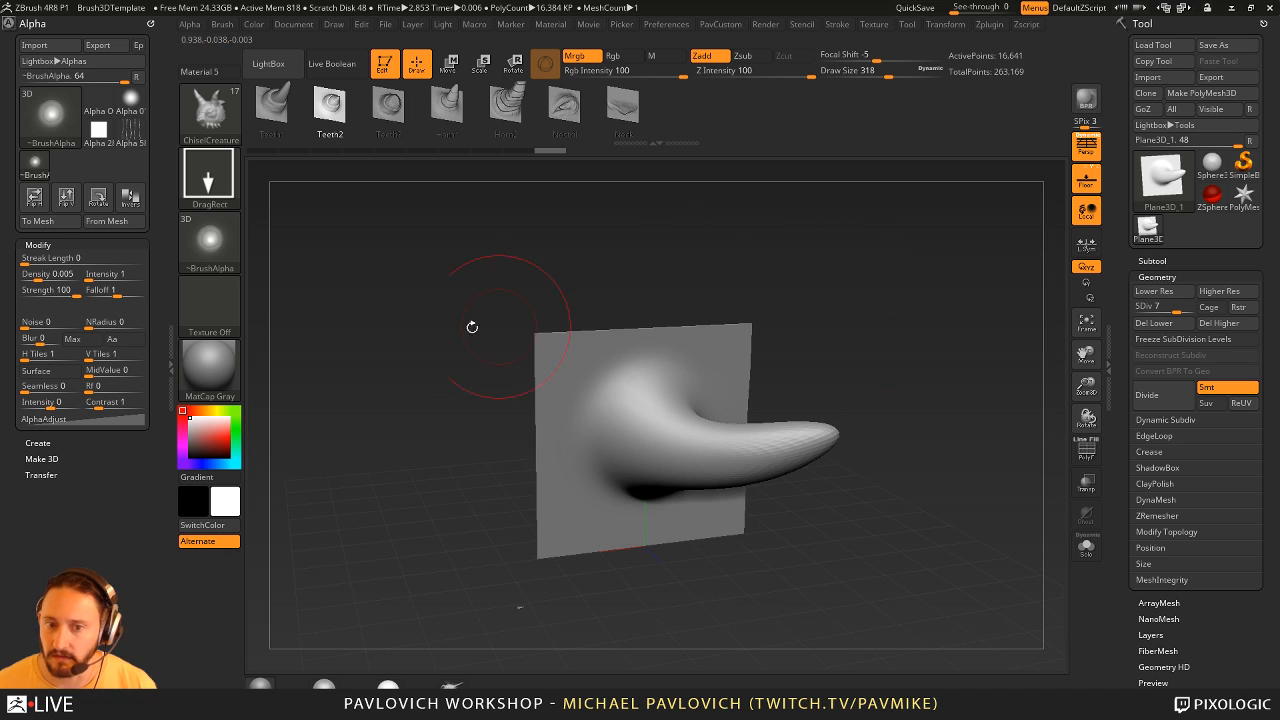
{"action": "left_click", "coordinate": [47, 222]}
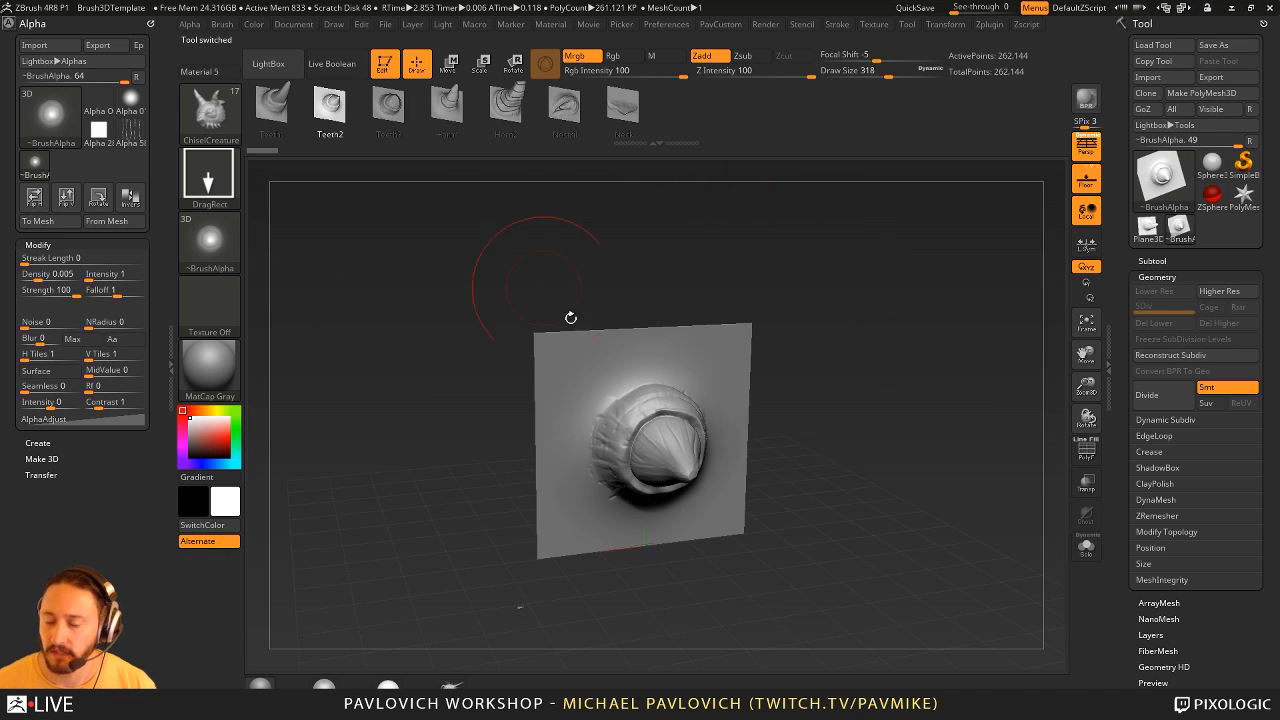
{"action": "left_click_drag", "start_coordinate": [760, 250], "coordinate": [780, 271]}
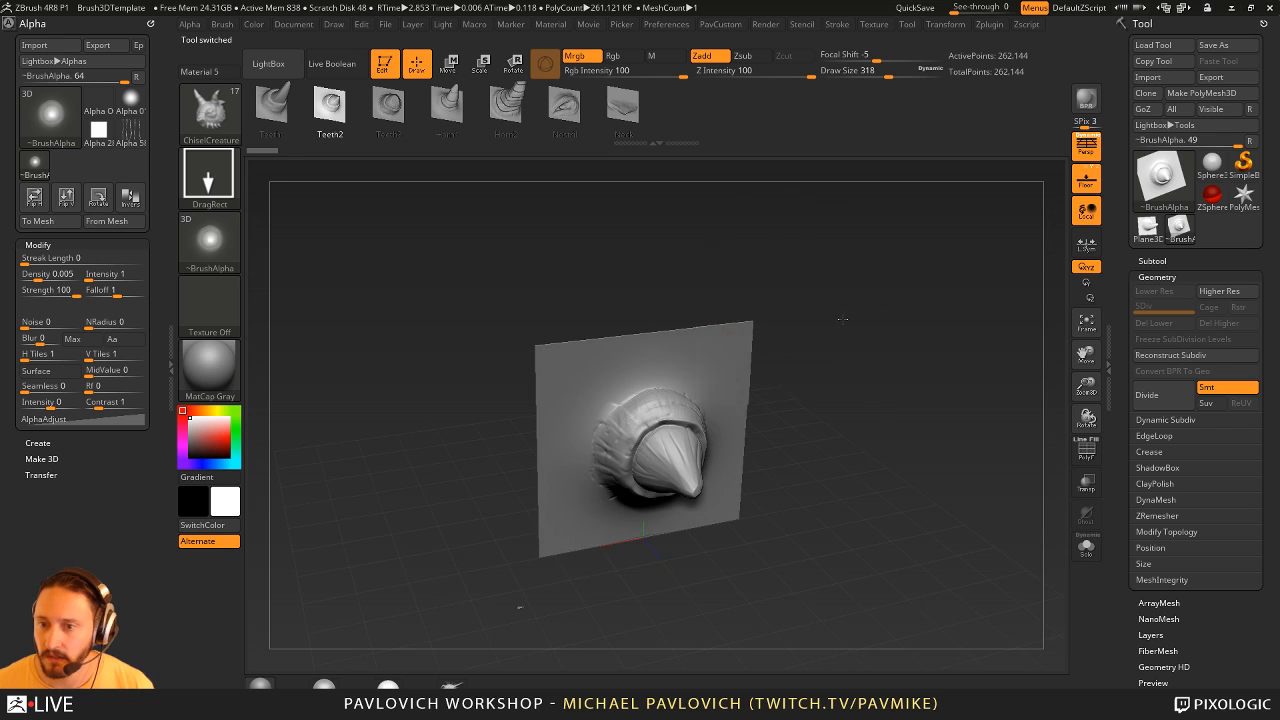
{"action": "left_click_drag", "start_coordinate": [655, 448], "coordinate": [674, 458], "text": "shift"}
{"action": "mouse_move", "coordinate": [783, 391]}
{"action": "left_mouse_down"}
{"action": "mouse_move", "coordinate": [805, 384]}
{"action": "mouse_move", "coordinate": [780, 457]}
{"action": "left_mouse_up"}
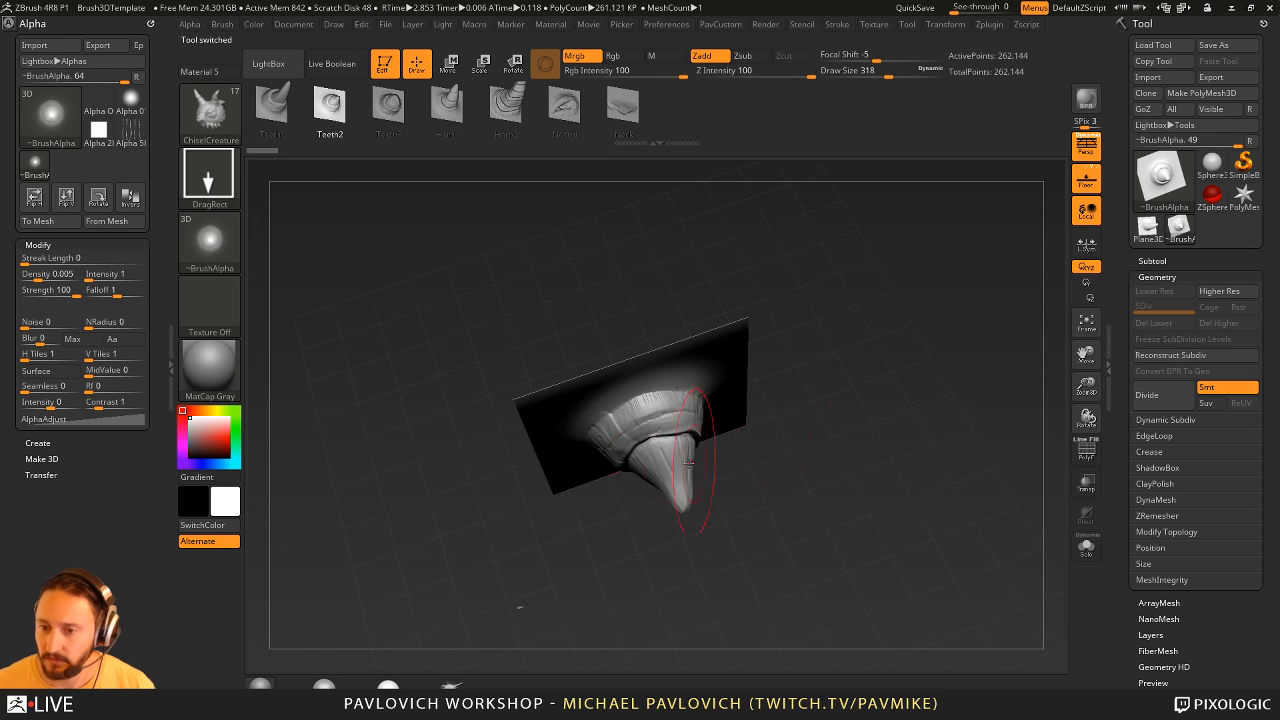
- Try to reconstruct lower subdivision levels on the mesh made from the Teeth2 alpha
{"action": "left_click_drag", "start_coordinate": [1050, 402], "coordinate": [1062, 350]}
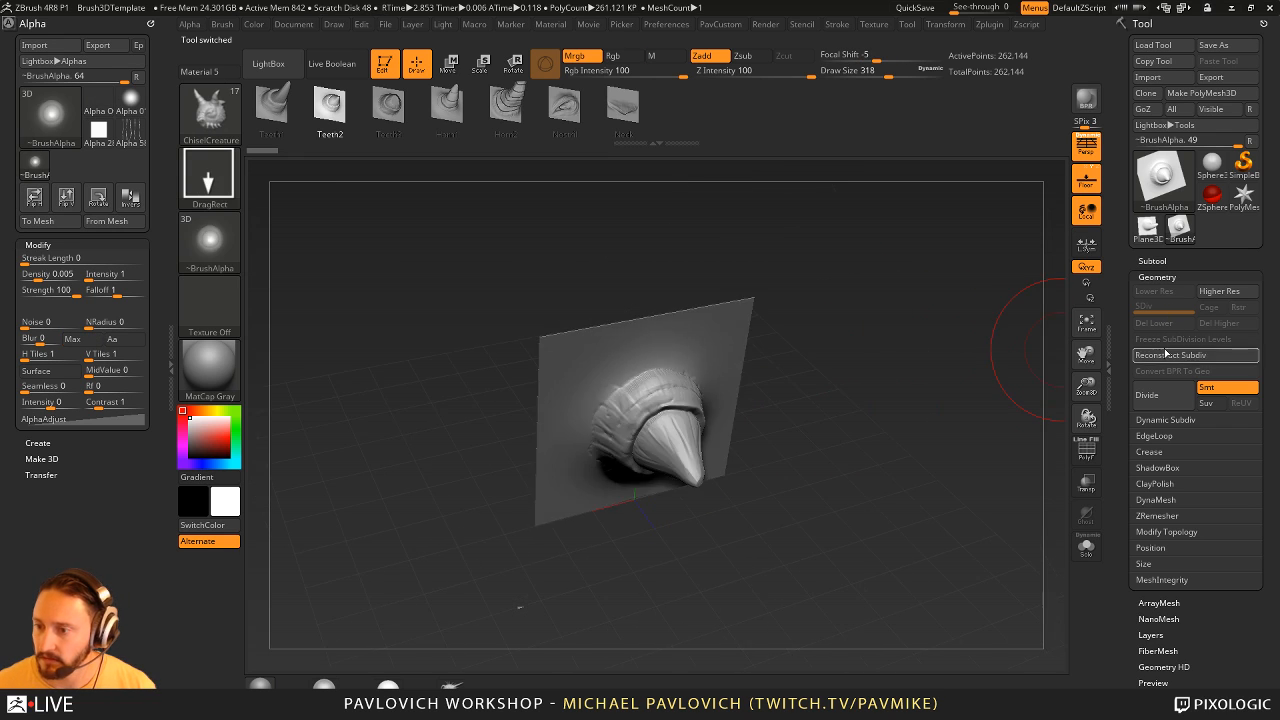
{"action": "mouse_move", "coordinate": [989, 387]}
{"action": "left_mouse_down"}
{"action": "mouse_move", "coordinate": [982, 333]}
{"action": "mouse_move", "coordinate": [965, 357]}
{"action": "mouse_move", "coordinate": [1021, 416]}
{"action": "mouse_move", "coordinate": [991, 423]}
{"action": "mouse_move", "coordinate": [1043, 451]}
{"action": "mouse_move", "coordinate": [966, 440]}
{"action": "left_mouse_up"}
{"action": "left_click", "coordinate": [1080, 452]}
{"action": "left_click", "coordinate": [1086, 450]}
{"action": "left_click", "coordinate": [1172, 356]}
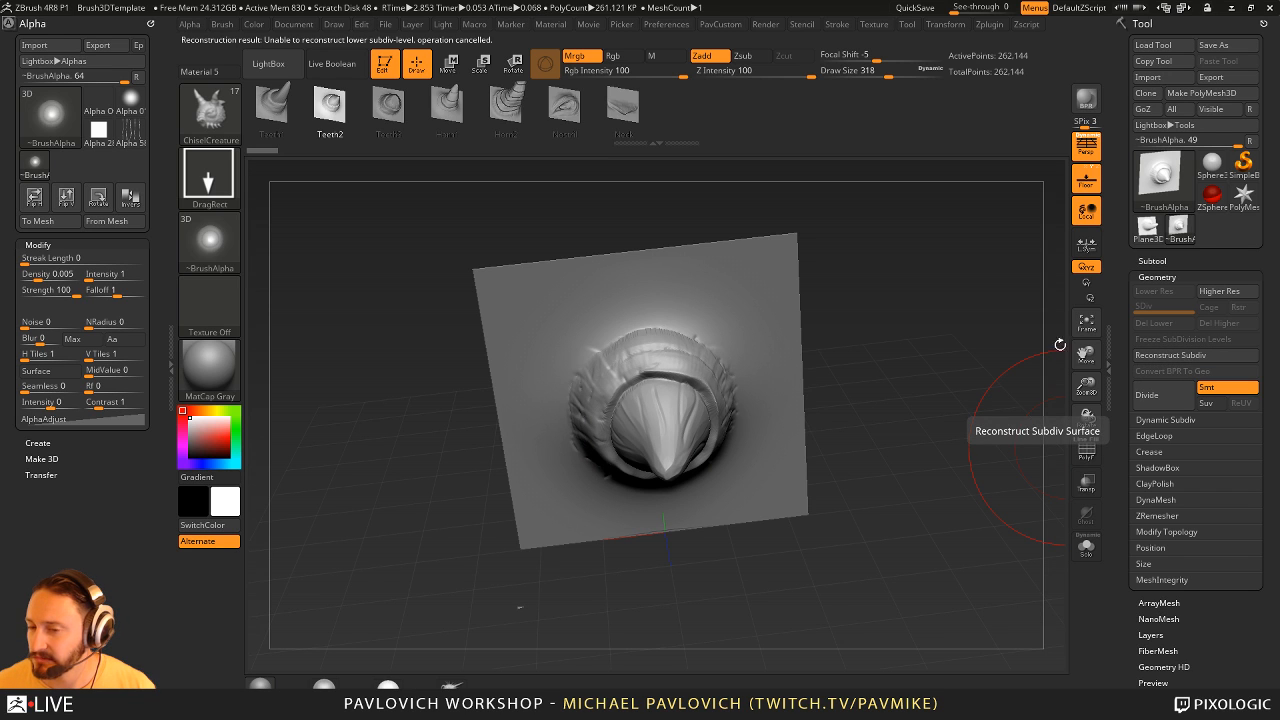
{"action": "left_click_drag", "start_coordinate": [1060, 344], "coordinate": [927, 319]}
- Flatten the Teeth2 mesh into a plane with the Morph to Grid deformation
{"action": "scroll", "coordinate": [1157, 205], "scroll_direction": "down", "scroll_amount": 5}
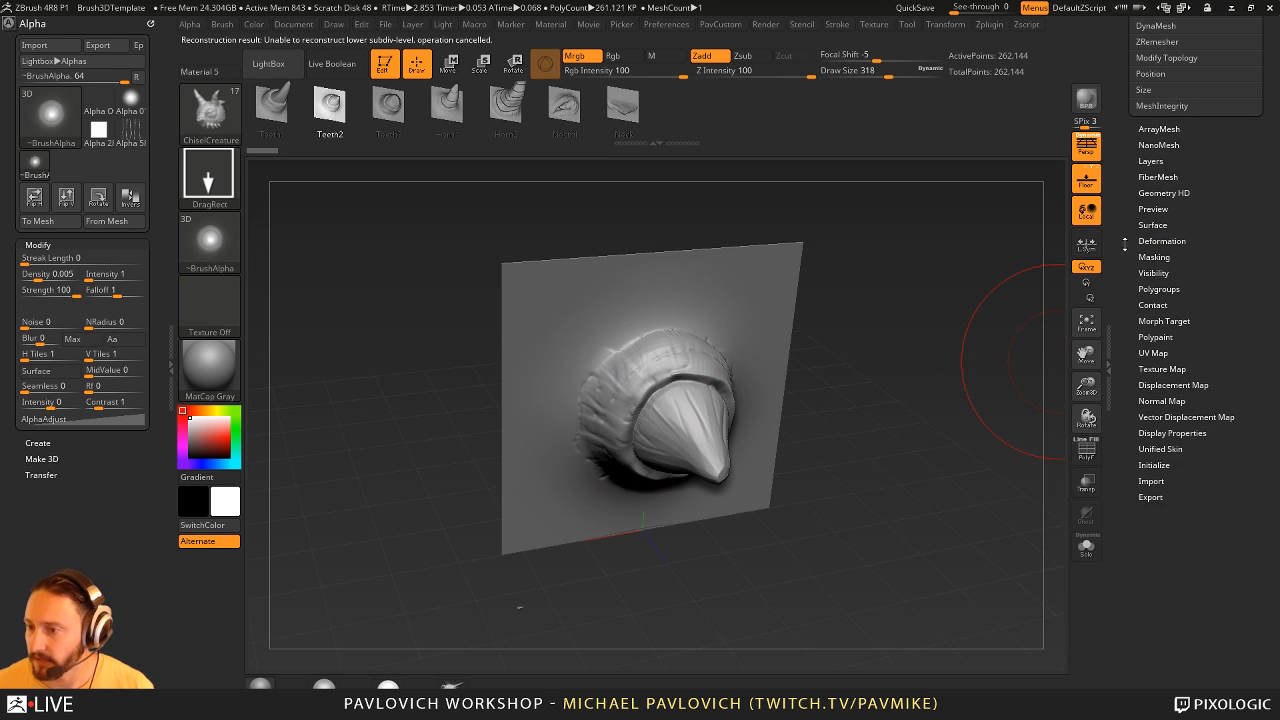
{"action": "key", "text": "shift"}
{"action": "left_click", "coordinate": [1161, 245]}
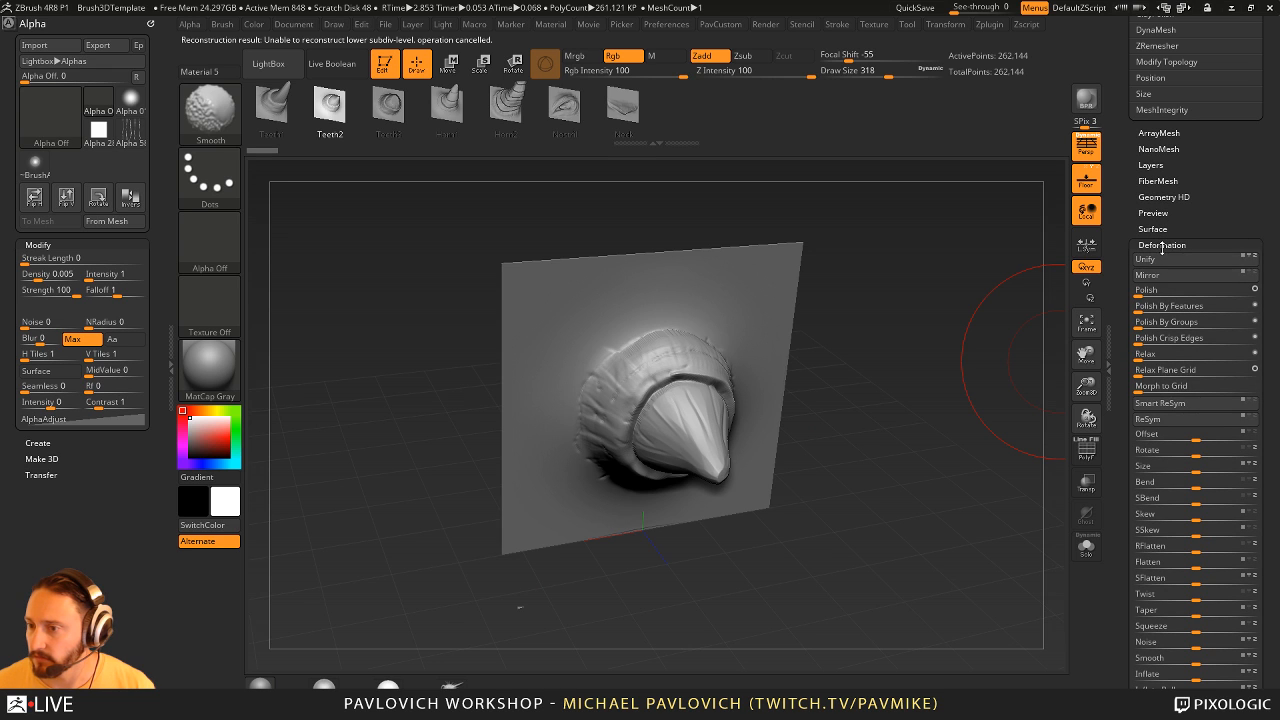
{"action": "left_click", "coordinate": [1176, 385]}
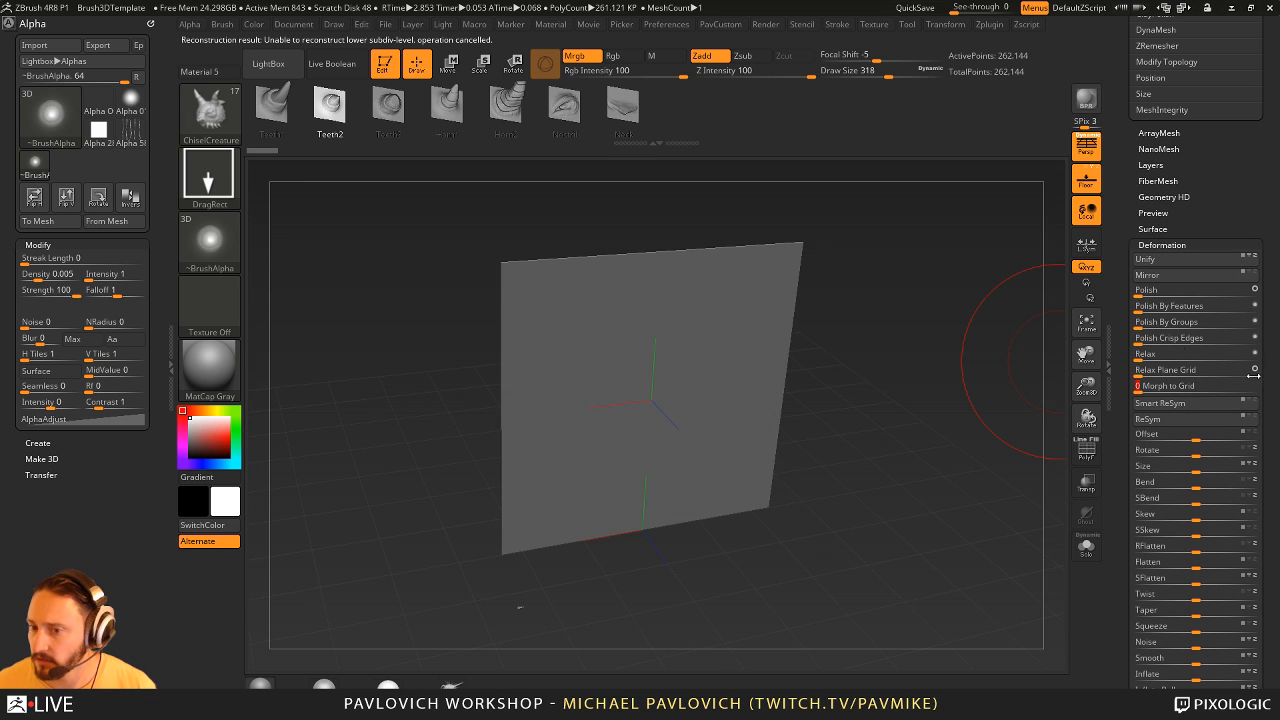
- Pull a thick curved horn out of the flattened plane with the Move brush, adjusting the Draw Size to 453
{"action": "key", "text": "s"}
{"action": "left_click_drag", "start_coordinate": [701, 403], "coordinate": [712, 403]}
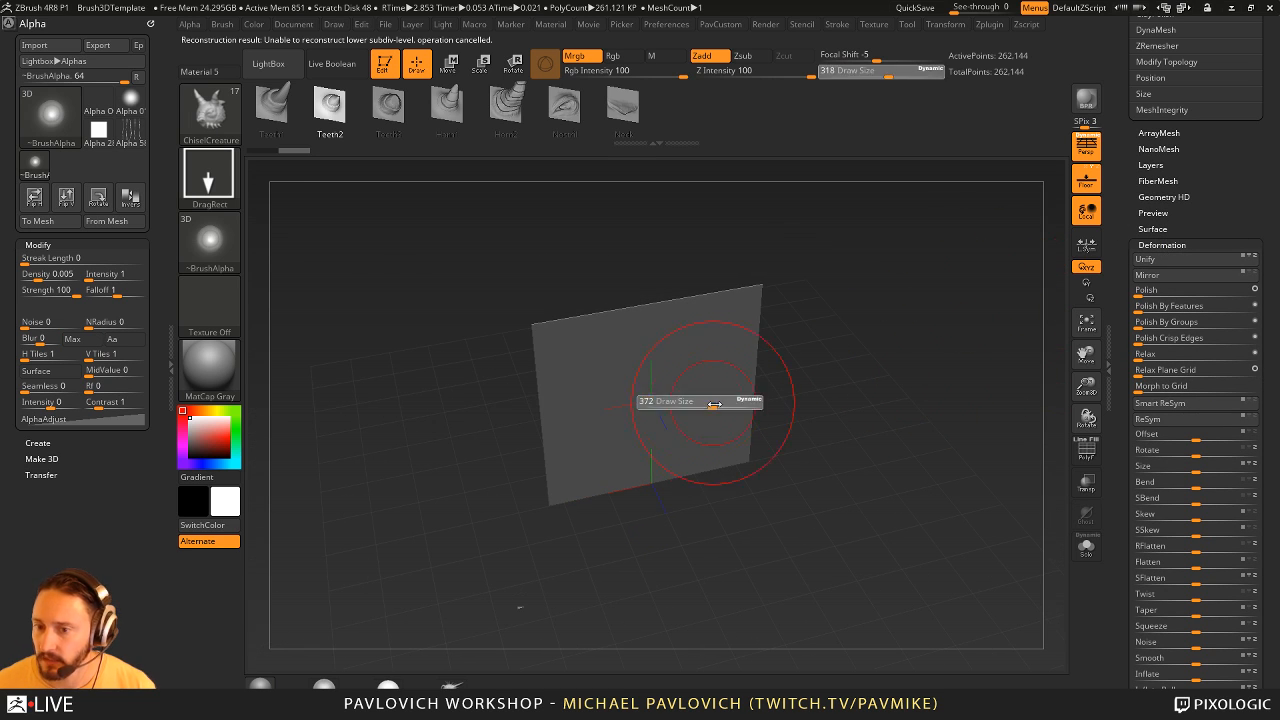
{"action": "key", "text": "b"}
{"action": "key", "text": "m"}
{"action": "key", "text": "v"}
{"action": "right_click_drag", "start_coordinate": [712, 403], "coordinate": [700, 450]}
{"action": "left_click_drag", "start_coordinate": [642, 345], "coordinate": [650, 400]}
{"action": "mouse_move", "coordinate": [720, 375]}
{"action": "left_mouse_down"}
{"action": "mouse_move", "coordinate": [853, 425]}
{"action": "mouse_move", "coordinate": [676, 410]}
{"action": "mouse_move", "coordinate": [657, 430]}
{"action": "left_mouse_up"}
{"action": "key", "text": "s"}
{"action": "mouse_move", "coordinate": [890, 382]}
{"action": "left_mouse_down"}
{"action": "mouse_move", "coordinate": [892, 334]}
{"action": "mouse_move", "coordinate": [857, 333]}
{"action": "left_mouse_up"}
{"action": "key", "text": "s"}
{"action": "mouse_move", "coordinate": [857, 333]}
{"action": "left_mouse_down"}
{"action": "mouse_move", "coordinate": [846, 334]}
{"action": "mouse_move", "coordinate": [875, 371]}
{"action": "mouse_move", "coordinate": [903, 366]}
{"action": "left_mouse_up"}
{"action": "key", "text": "s"}
- Turn perspective off and capture the sculpted plane as a 3D alpha for the ChiselCreature brush at Map Size 512
{"action": "key", "text": "b"}
{"action": "key", "text": "c"}
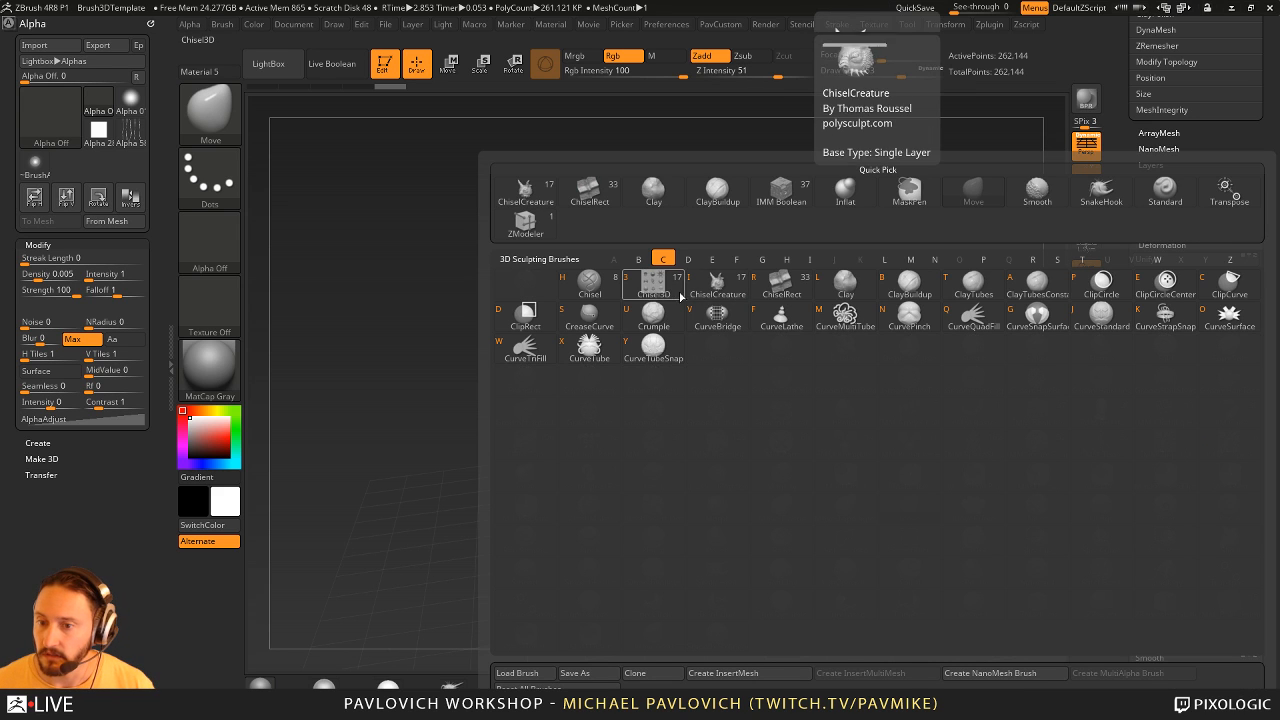
{"action": "left_click", "coordinate": [717, 283]}
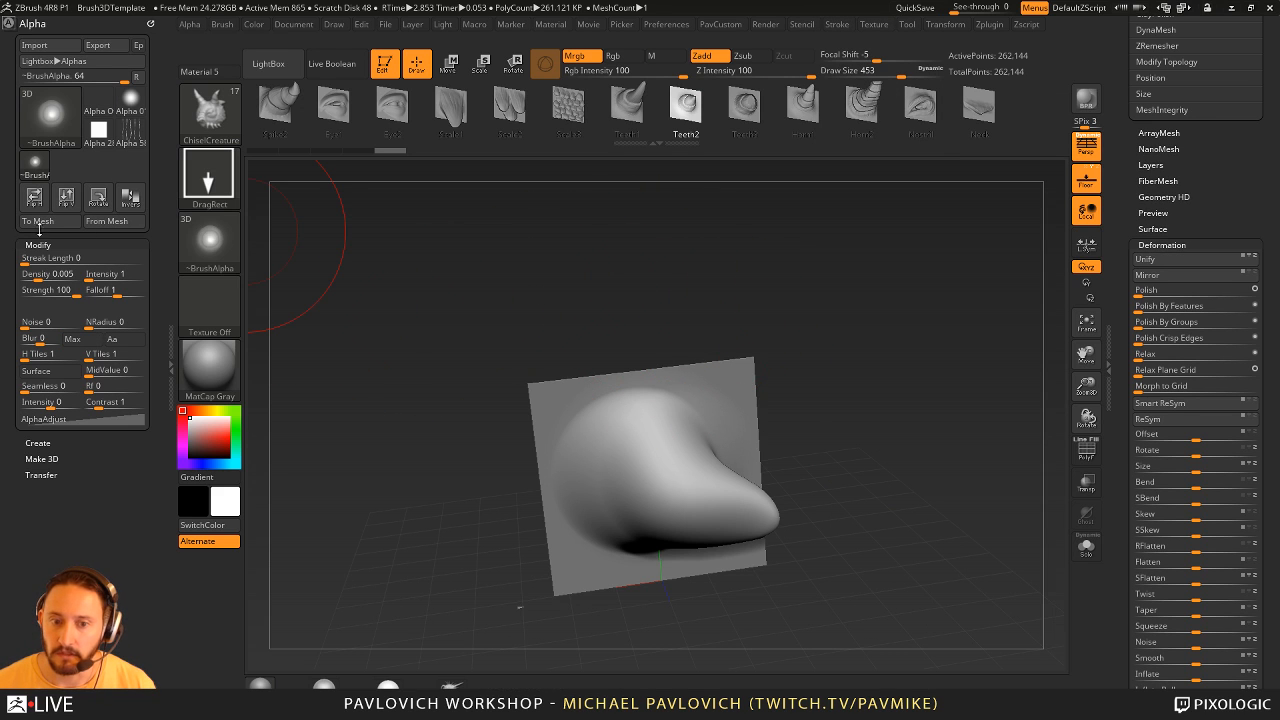
{"action": "left_click", "coordinate": [106, 221]}
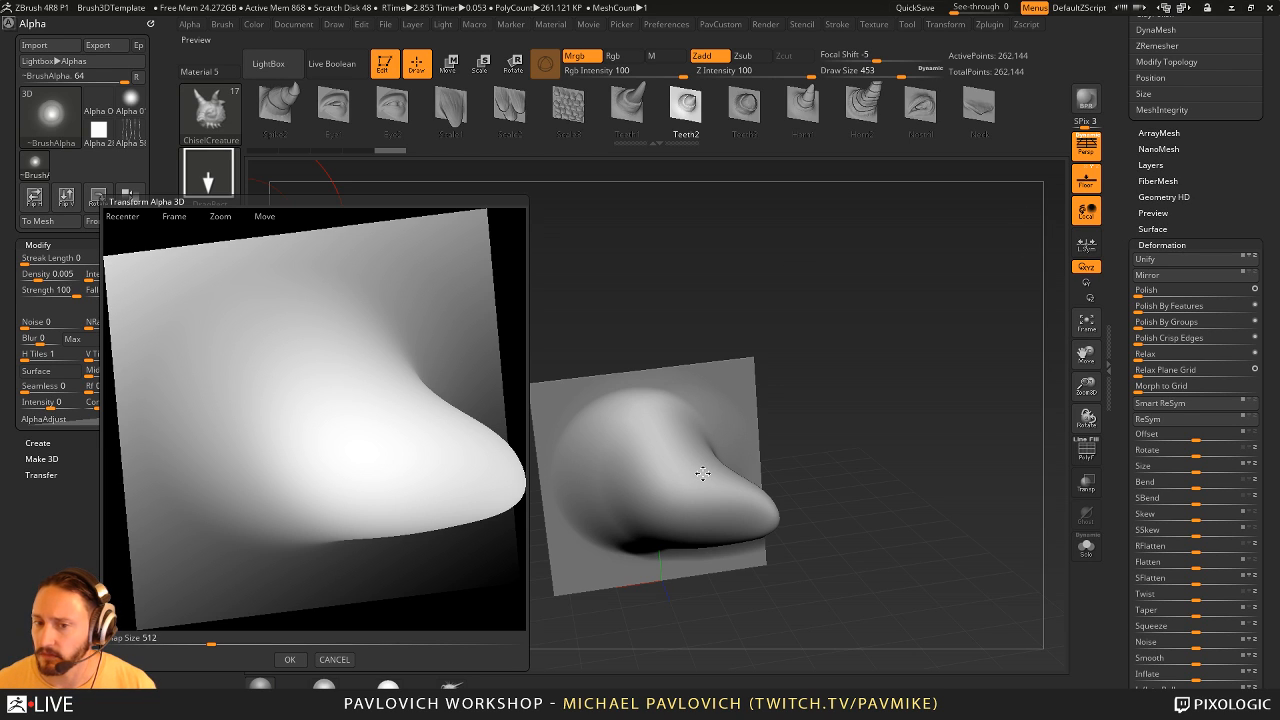
{"action": "left_click", "coordinate": [334, 660]}
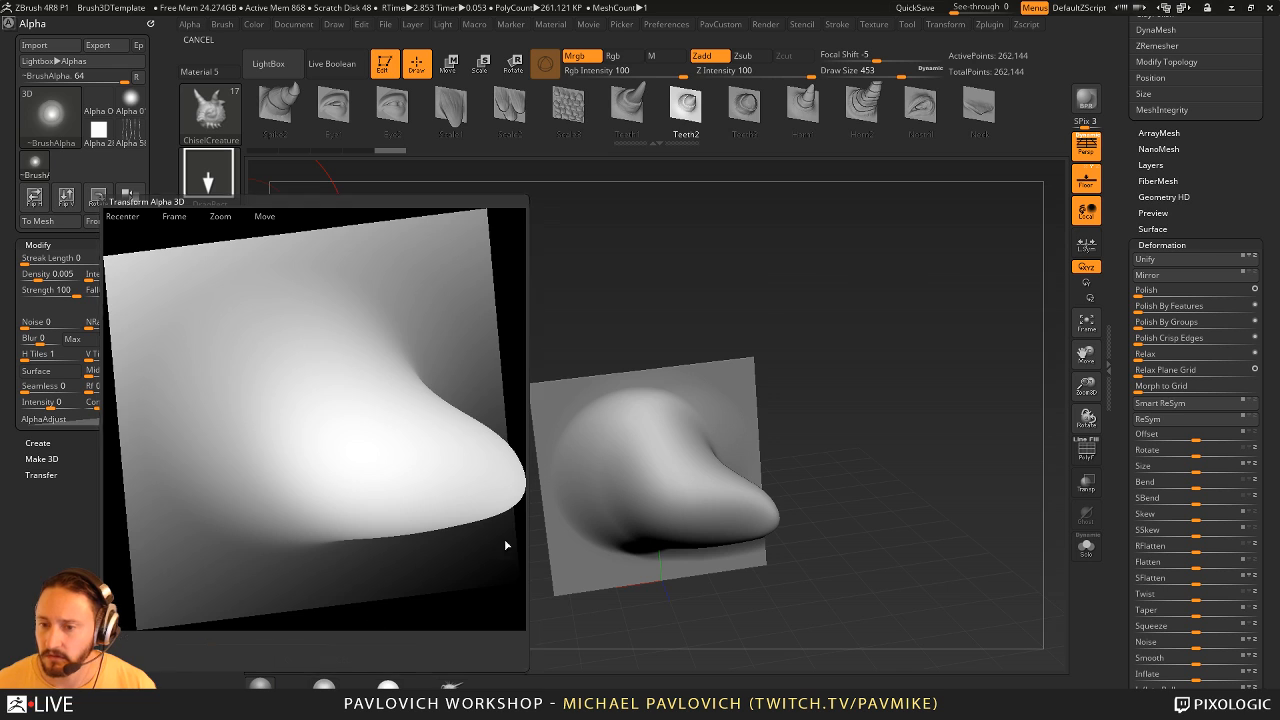
{"action": "left_click_drag", "start_coordinate": [846, 365], "coordinate": [866, 365], "text": "shift"}
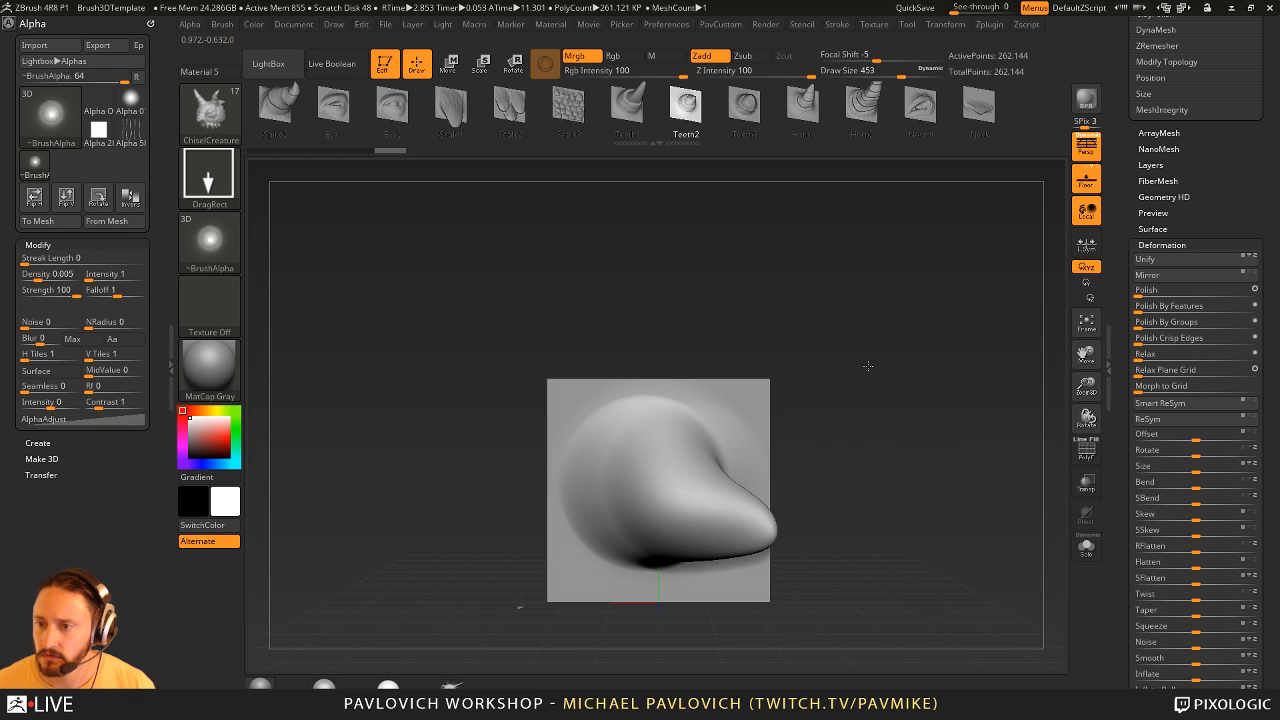
{"action": "left_click", "coordinate": [1094, 152]}
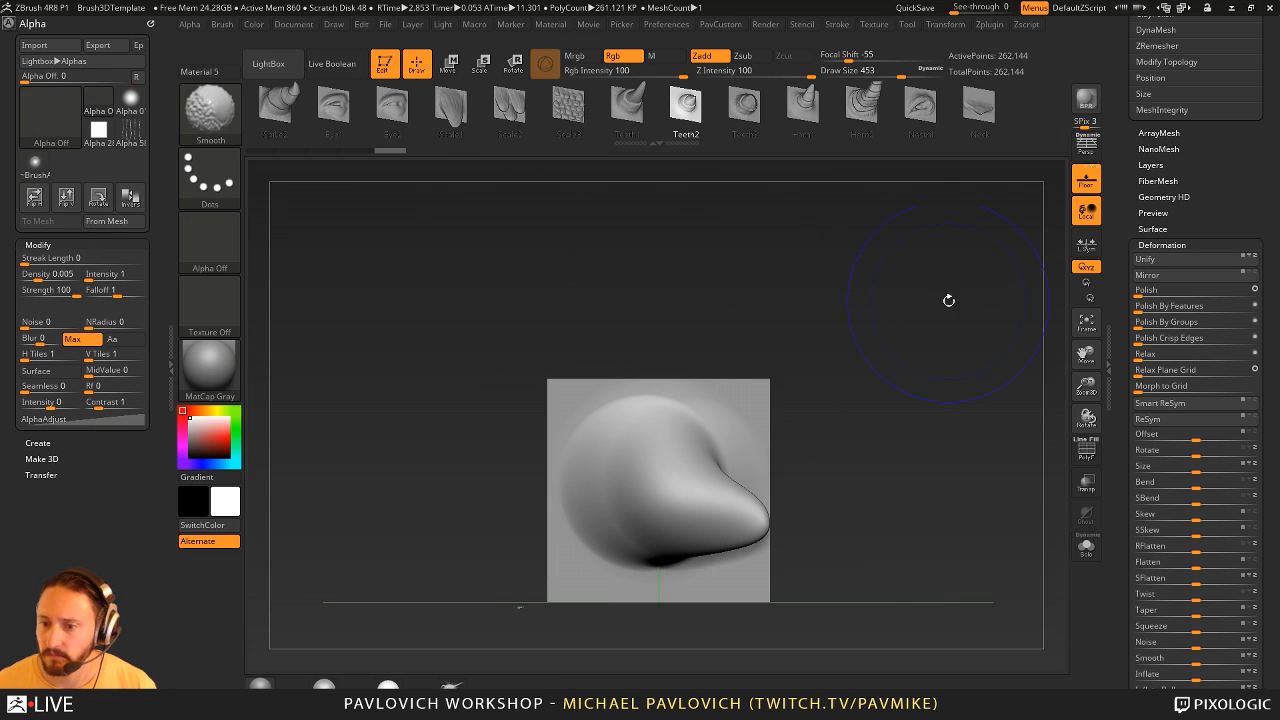
{"action": "left_click", "coordinate": [120, 220]}
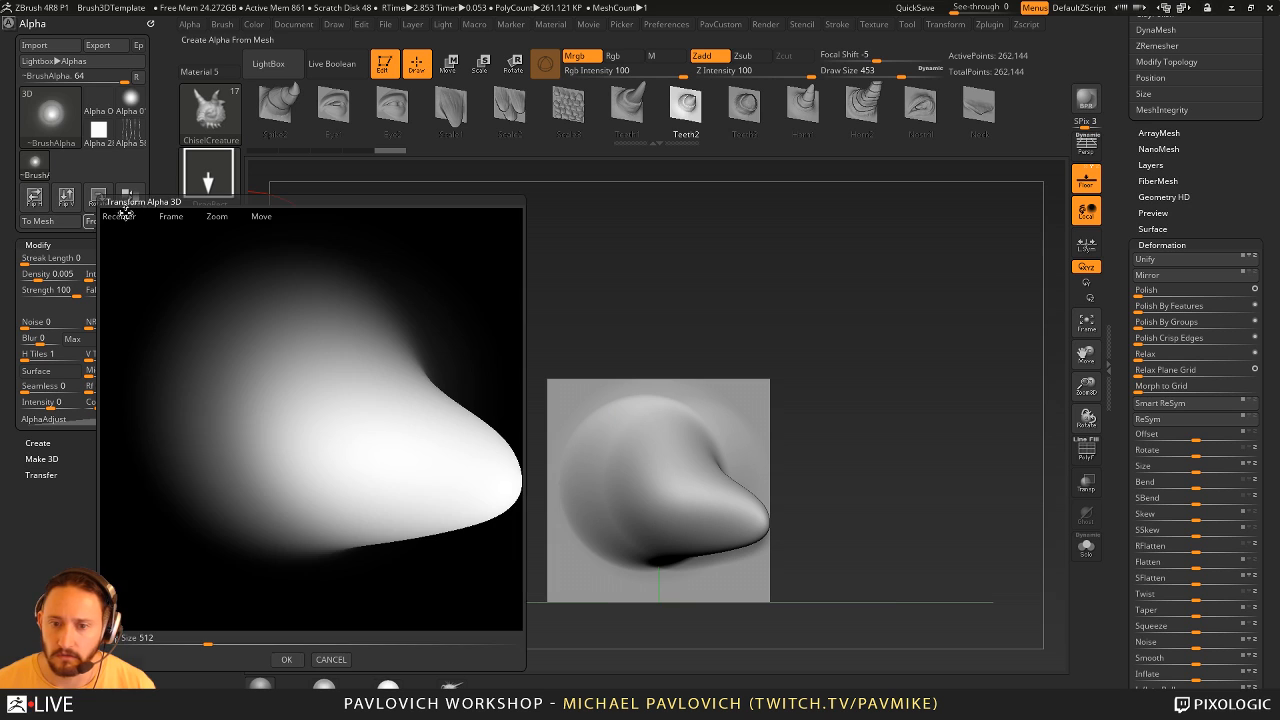
{"action": "left_click", "coordinate": [287, 660]}
- Browse the ChiselCreature brush's shapes, select Neck and set the Draw Size to 293
{"action": "left_click", "coordinate": [906, 108]}
{"action": "left_click", "coordinate": [960, 108]}
{"action": "left_click", "coordinate": [866, 108]}
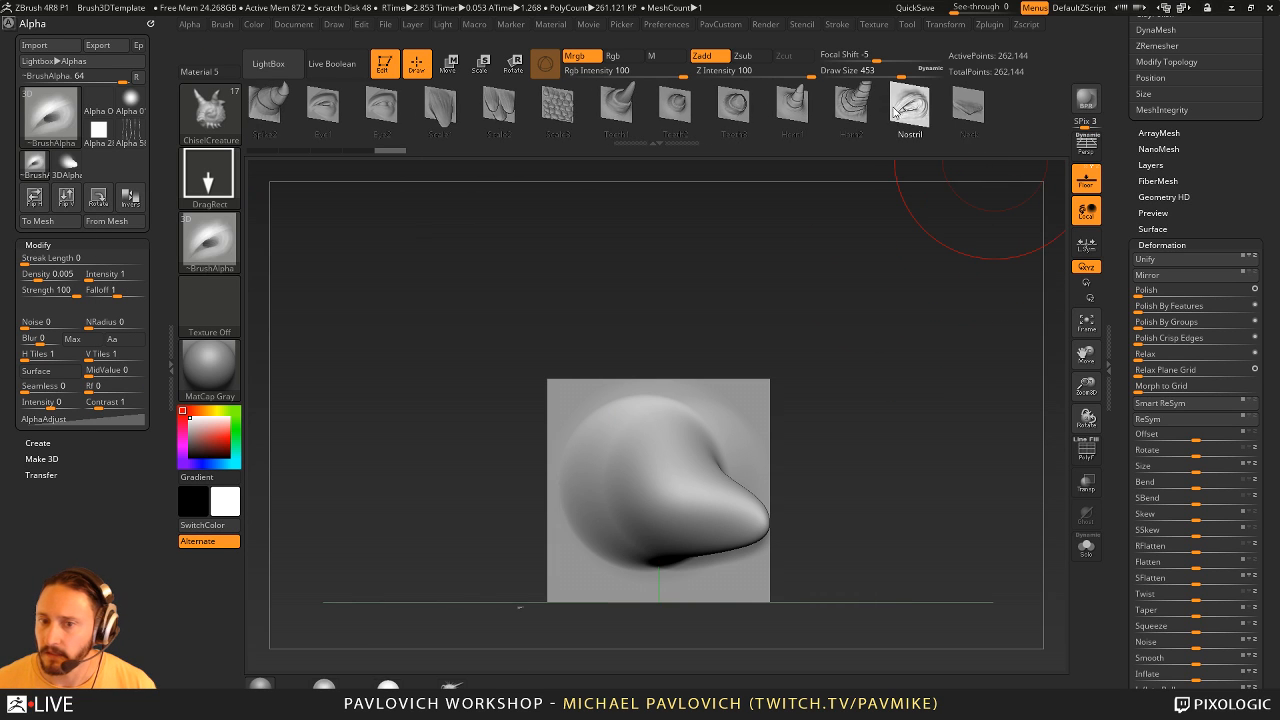
{"action": "left_click", "coordinate": [938, 115]}
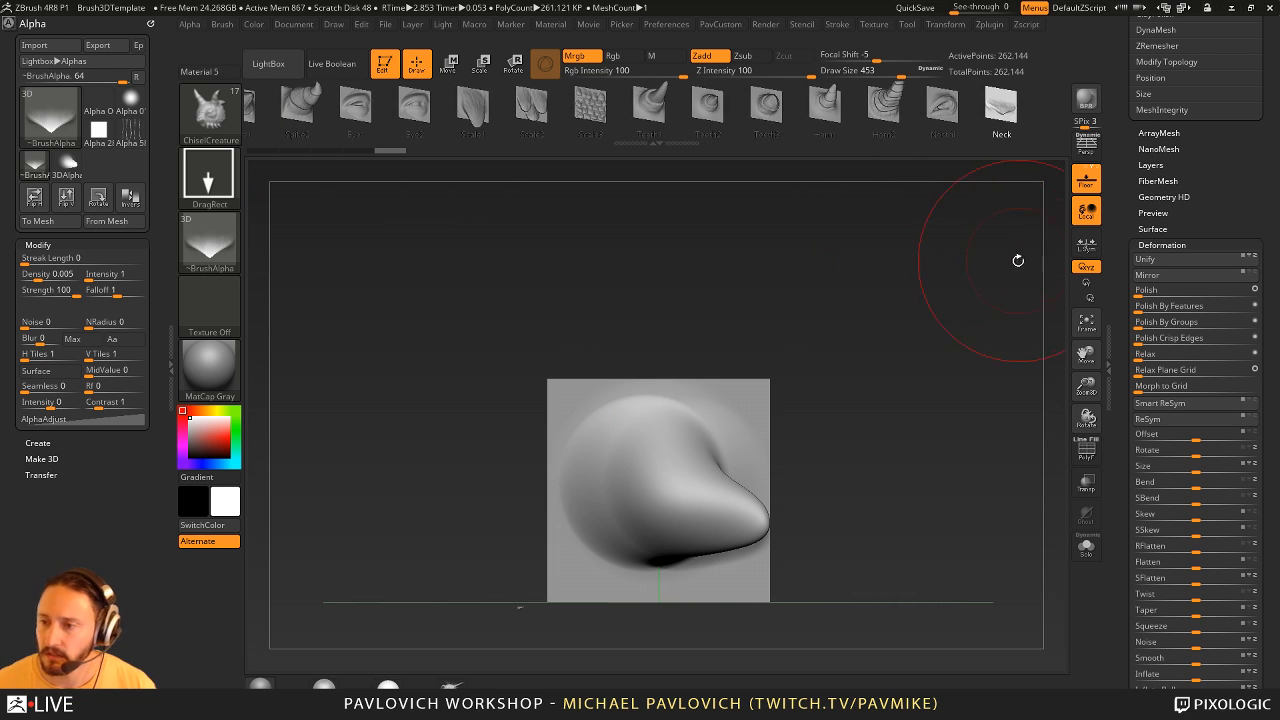
{"action": "key", "text": "s"}
{"action": "left_click_drag", "start_coordinate": [1017, 259], "coordinate": [1003, 258]}
- Reload the Brush3DTemplate project without saving the current changes
{"action": "key", "text": "comma"}
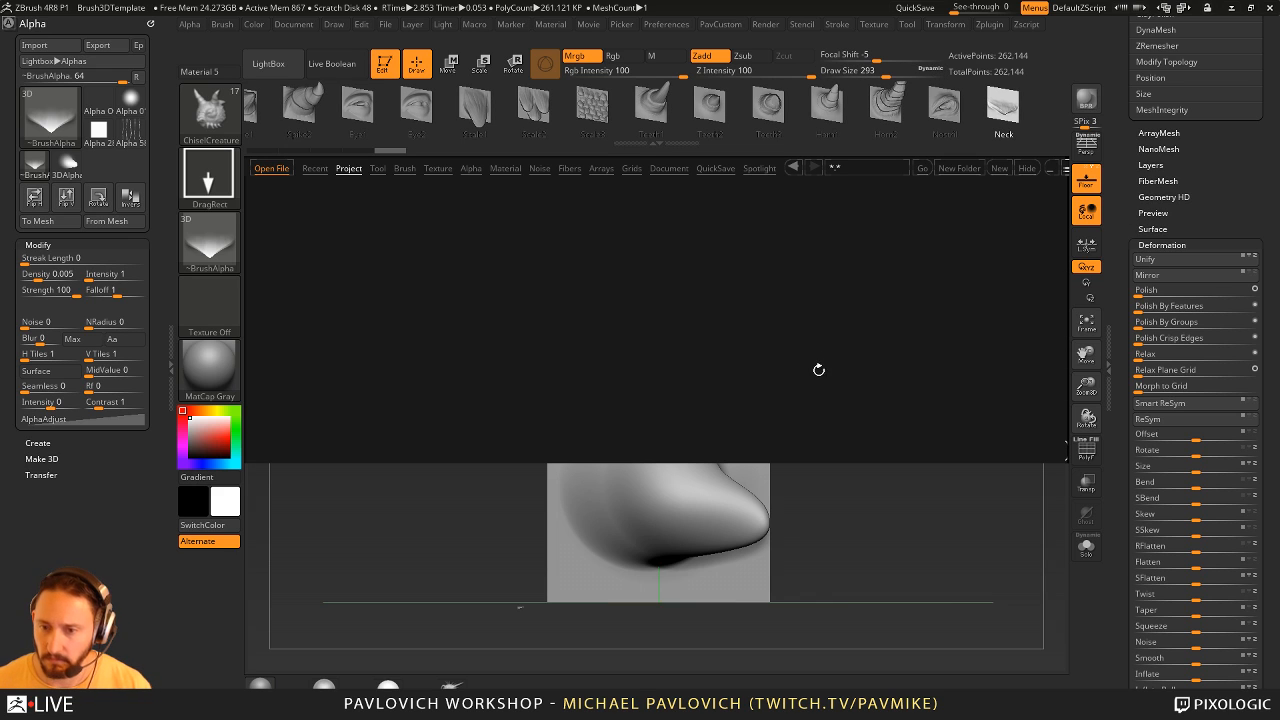
{"action": "double_click", "coordinate": [291, 303]}
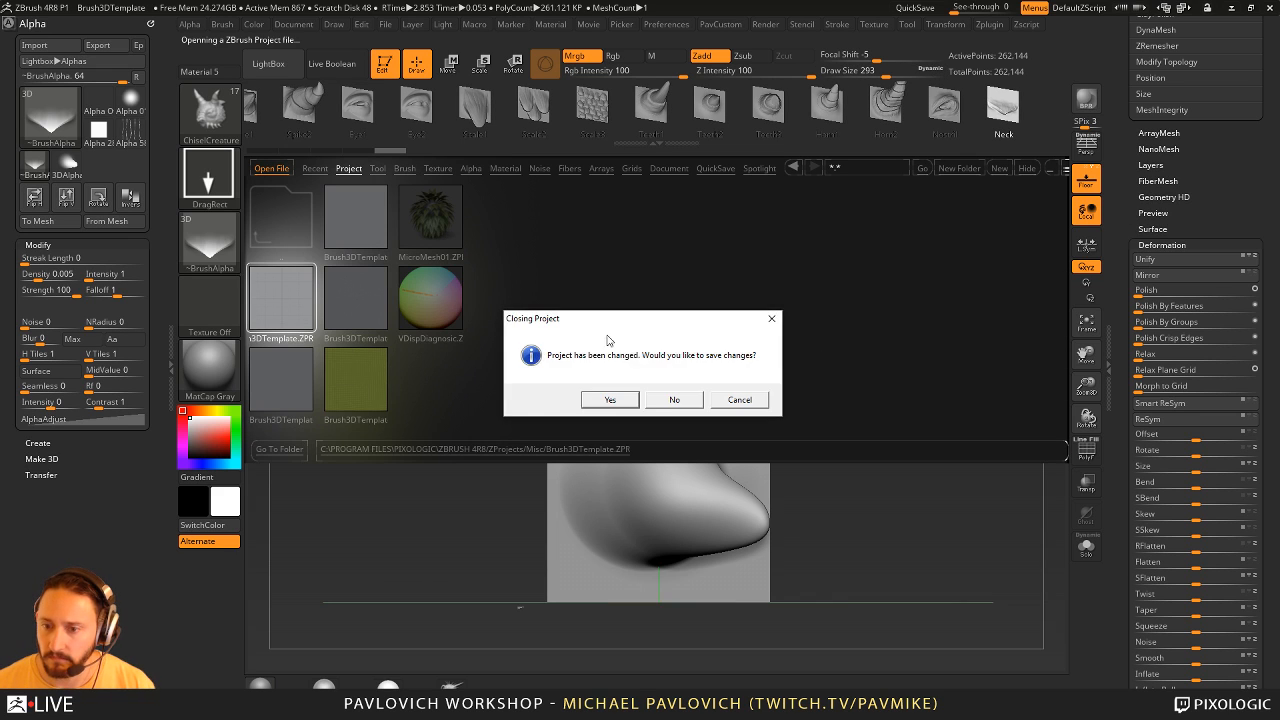
{"action": "left_click", "coordinate": [669, 400]}
{"action": "key", "text": "comma"}
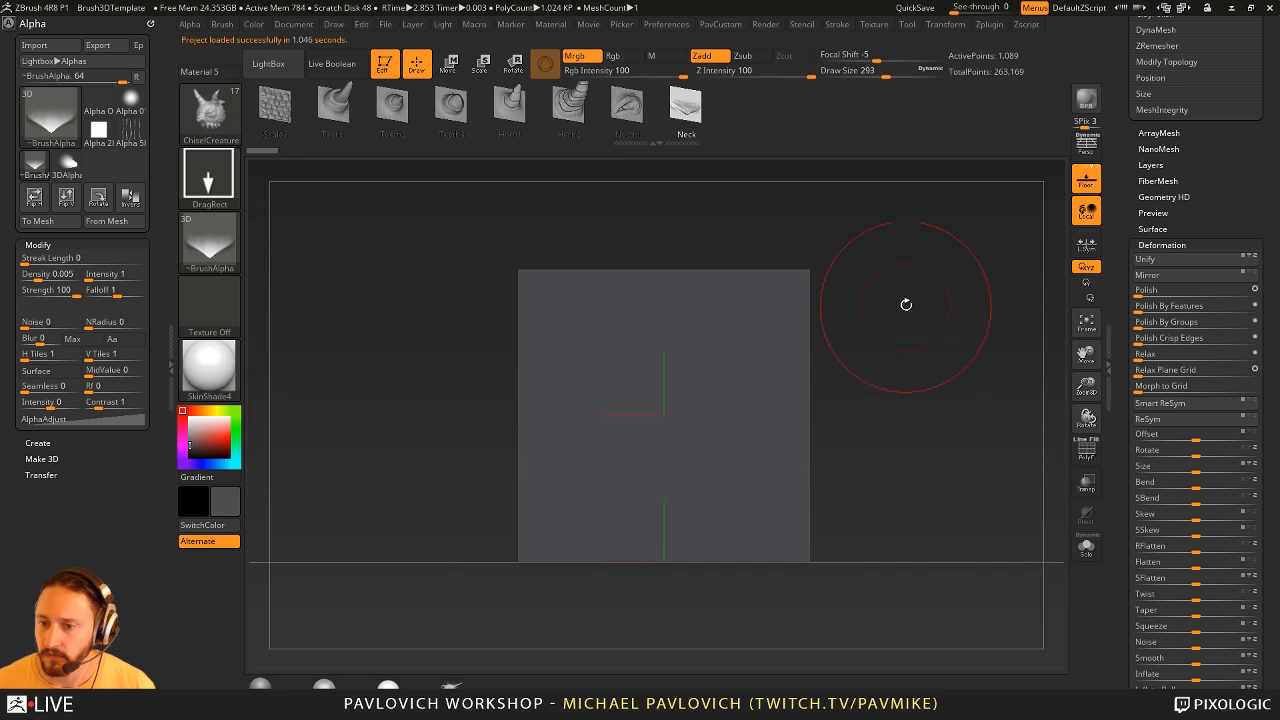
- Show the polyframe on the fresh template plane and switch to the Move brush
{"action": "left_click_drag", "start_coordinate": [906, 304], "coordinate": [780, 436]}
{"action": "left_click", "coordinate": [1086, 450]}
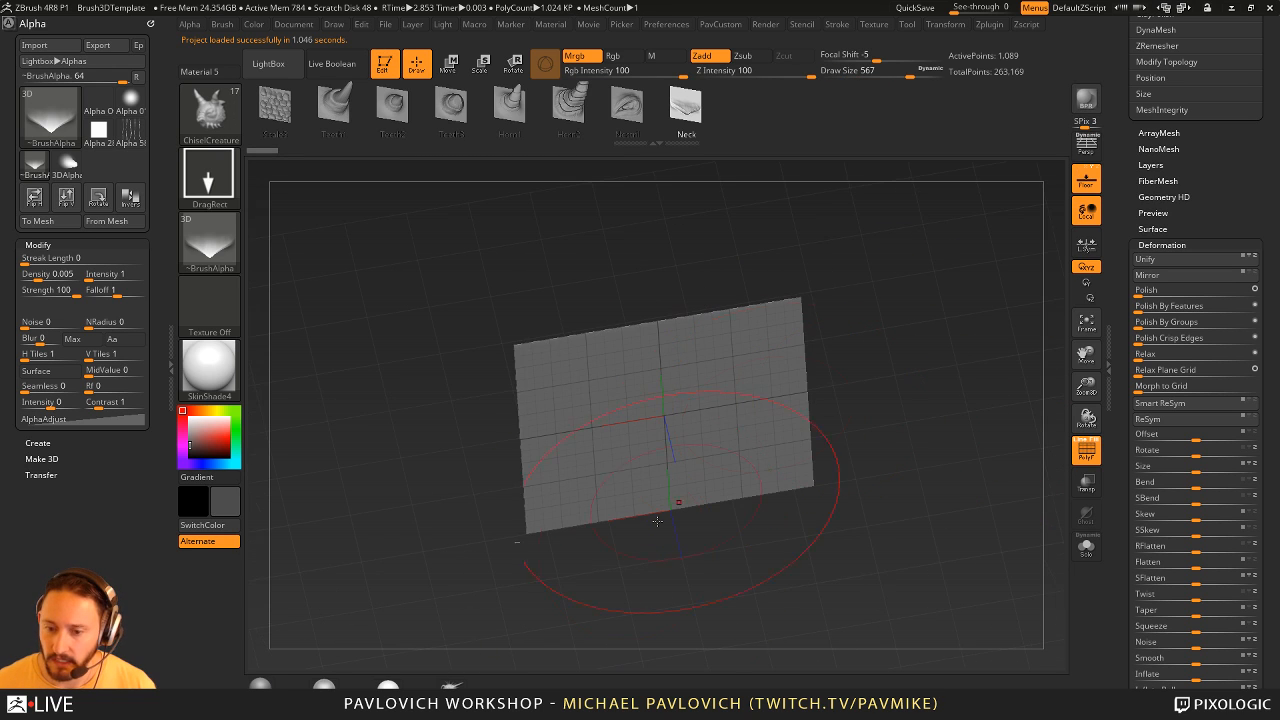
{"action": "left_click", "coordinate": [460, 683]}
{"action": "left_click_drag", "start_coordinate": [884, 386], "coordinate": [749, 434]}
{"action": "left_click_drag", "start_coordinate": [677, 570], "coordinate": [711, 431]}
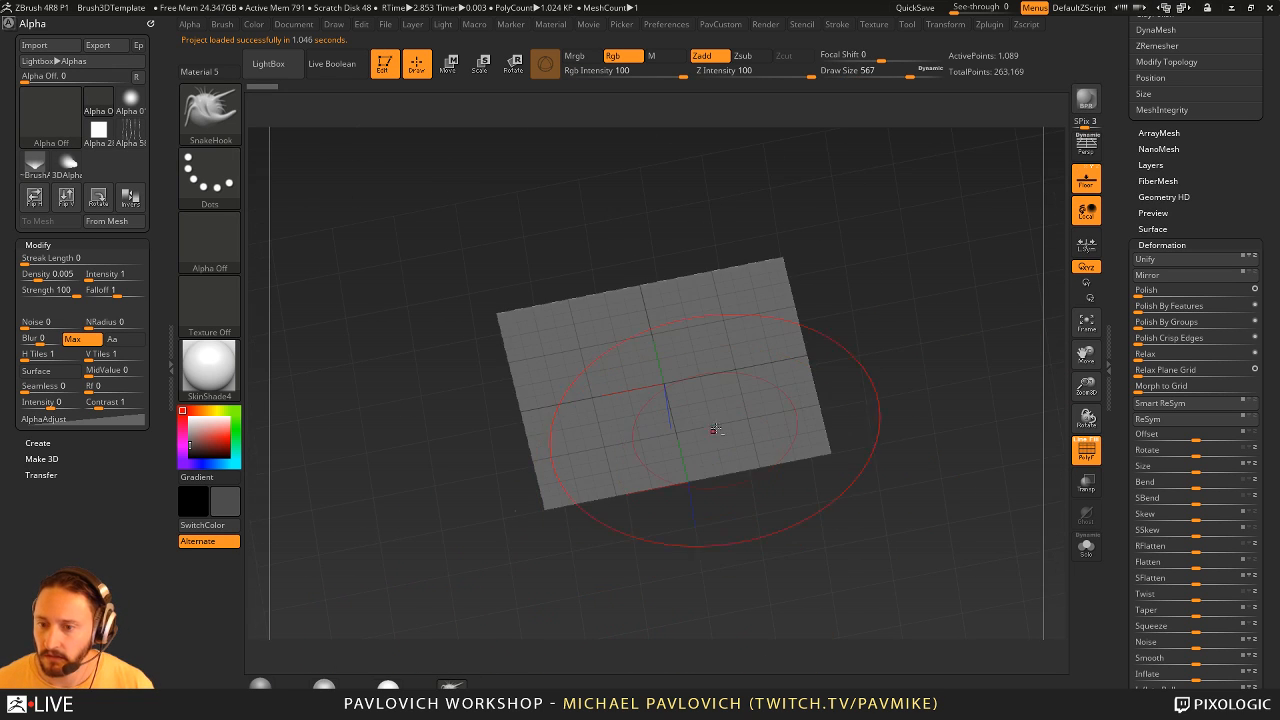
{"action": "key", "text": "b"}
{"action": "key", "text": "m"}
{"action": "key", "text": "v"}
- Try to pull the plane's centre outward with the Move brush at Draw Sizes 567 and 476, undoing each stroke
{"action": "left_click_drag", "start_coordinate": [837, 346], "coordinate": [817, 362]}
{"action": "mouse_move", "coordinate": [658, 398]}
{"action": "left_mouse_down"}
{"action": "mouse_move", "coordinate": [672, 482]}
{"action": "mouse_move", "coordinate": [847, 506]}
{"action": "left_mouse_up"}
{"action": "key", "text": "ctrl+z"}
{"action": "key", "text": "s"}
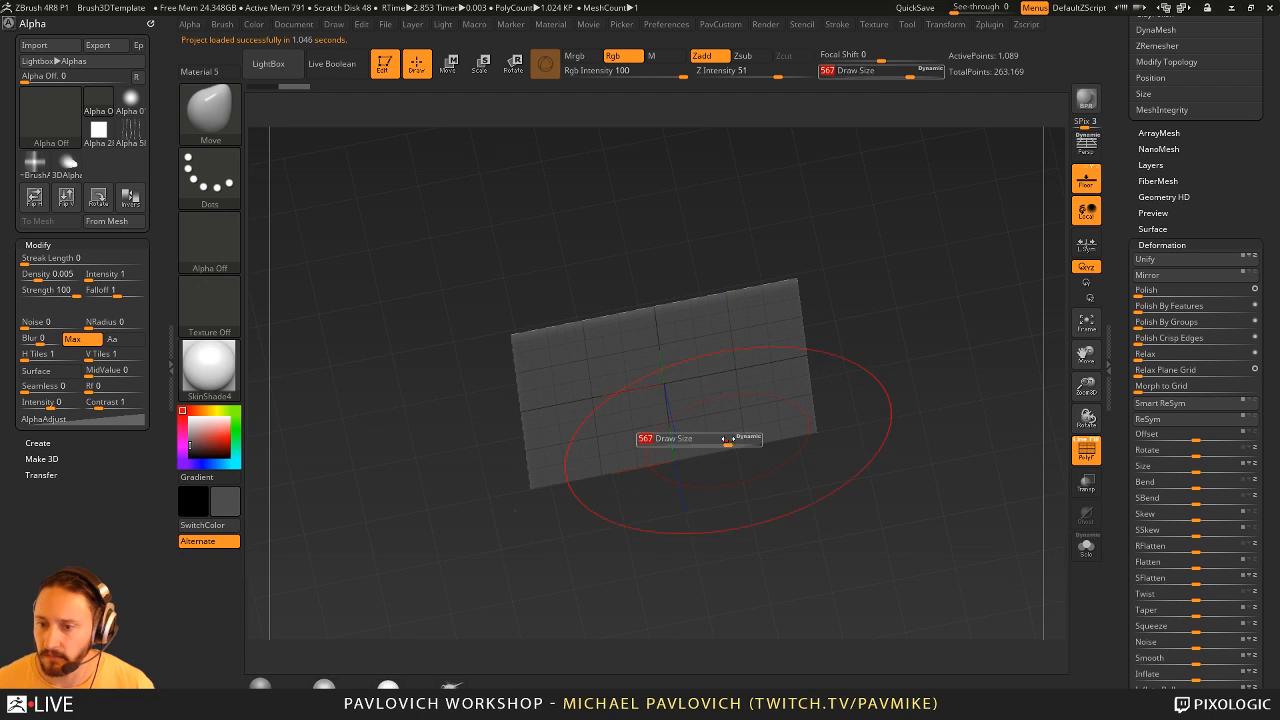
{"action": "left_click_drag", "start_coordinate": [727, 440], "coordinate": [720, 440]}
{"action": "mouse_move", "coordinate": [662, 390]}
{"action": "left_mouse_down"}
{"action": "mouse_move", "coordinate": [672, 440]}
{"action": "mouse_move", "coordinate": [957, 471]}
{"action": "left_mouse_up"}
{"action": "key", "text": "ctrl+z"}
- Pull a large drooping bulge out of the plane's centre with the Move brush, using Draw Sizes of about 542 and 484
{"action": "key", "text": "s"}
{"action": "left_click_drag", "start_coordinate": [694, 439], "coordinate": [700, 438]}
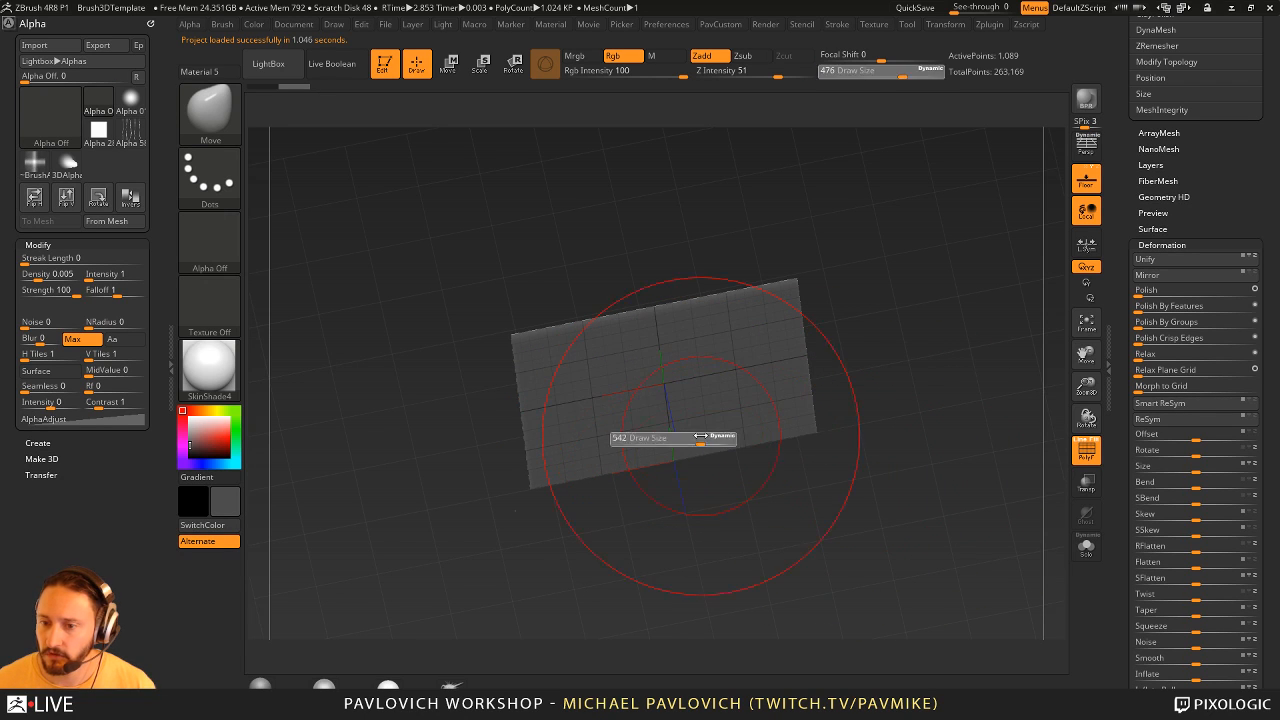
{"action": "mouse_move", "coordinate": [662, 392]}
{"action": "left_mouse_down"}
{"action": "mouse_move", "coordinate": [694, 434]}
{"action": "mouse_move", "coordinate": [856, 456]}
{"action": "left_mouse_up"}
{"action": "left_click_drag", "start_coordinate": [1014, 509], "coordinate": [957, 460], "text": "shift"}
{"action": "left_click_drag", "start_coordinate": [922, 400], "coordinate": [865, 466]}
{"action": "key", "text": "s"}
{"action": "mouse_move", "coordinate": [728, 494]}
{"action": "left_mouse_down"}
{"action": "mouse_move", "coordinate": [710, 448]}
{"action": "mouse_move", "coordinate": [770, 530]}
{"action": "left_mouse_up"}
{"action": "left_click_drag", "start_coordinate": [848, 509], "coordinate": [826, 470], "text": "shift"}
{"action": "left_click_drag", "start_coordinate": [909, 350], "coordinate": [879, 320], "text": "alt"}
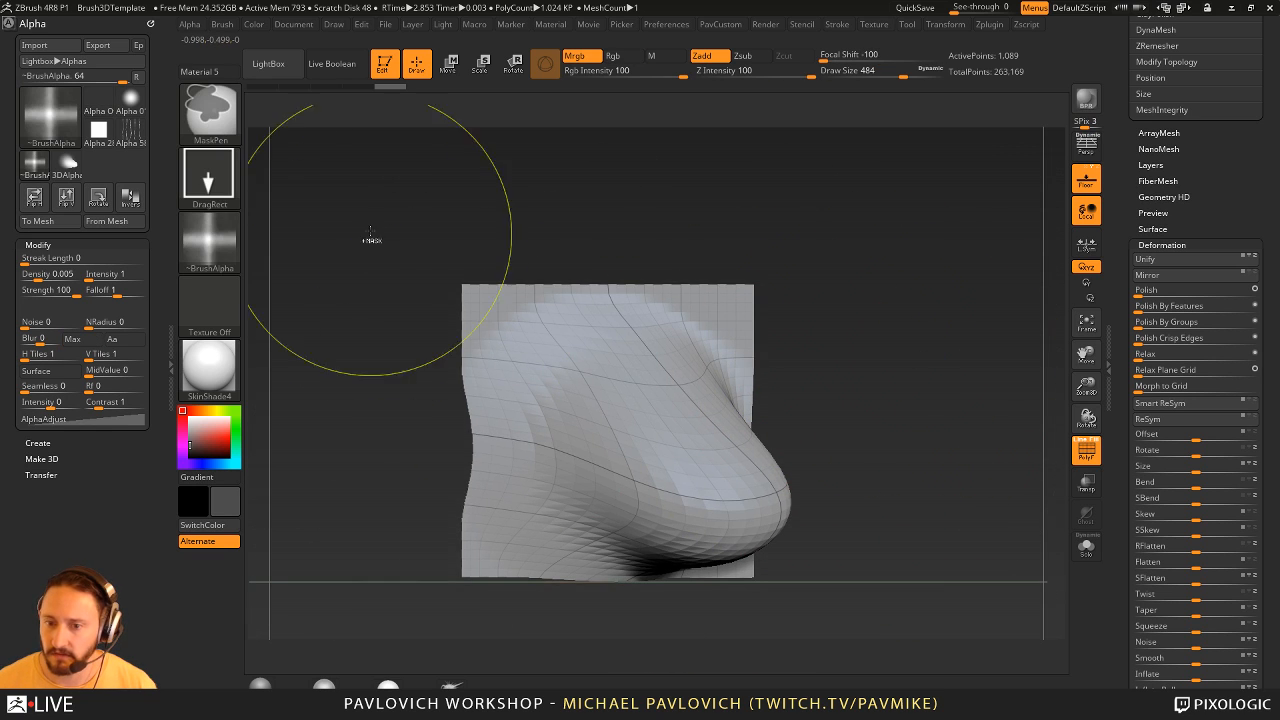
- Turn off the MaskPen alpha and mask the sculpted plane's interior, leaving a thin border unmasked along all four edges
{"action": "left_click_drag", "start_coordinate": [374, 228], "coordinate": [491, 630], "text": "ctrl"}
{"action": "left_click", "coordinate": [212, 242], "text": "ctrl"}
{"action": "left_click", "coordinate": [297, 304], "text": "ctrl"}
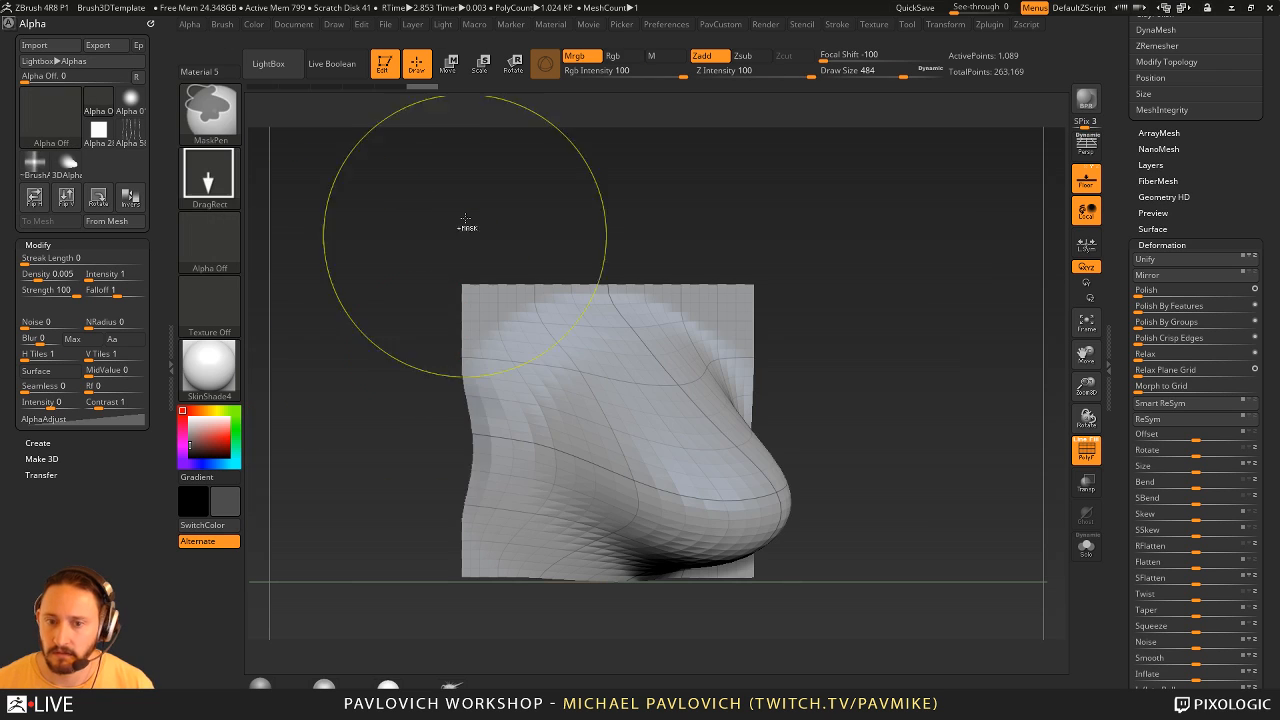
{"action": "left_click_drag", "start_coordinate": [355, 207], "coordinate": [481, 649], "text": "ctrl"}
{"action": "left_click_drag", "start_coordinate": [403, 230], "coordinate": [823, 298], "text": "ctrl"}
{"action": "left_click_drag", "start_coordinate": [903, 303], "coordinate": [884, 303]}
{"action": "left_click_drag", "start_coordinate": [876, 223], "coordinate": [799, 615], "text": "ctrl"}
{"action": "left_click_drag", "start_coordinate": [868, 588], "coordinate": [903, 575], "text": "shift"}
{"action": "mouse_move", "coordinate": [855, 643]}
{"action": "left_mouse_down", "text": "ctrl"}
{"action": "mouse_move", "coordinate": [487, 596]}
{"action": "mouse_move", "coordinate": [434, 572]}
{"action": "left_mouse_up", "text": "ctrl"}
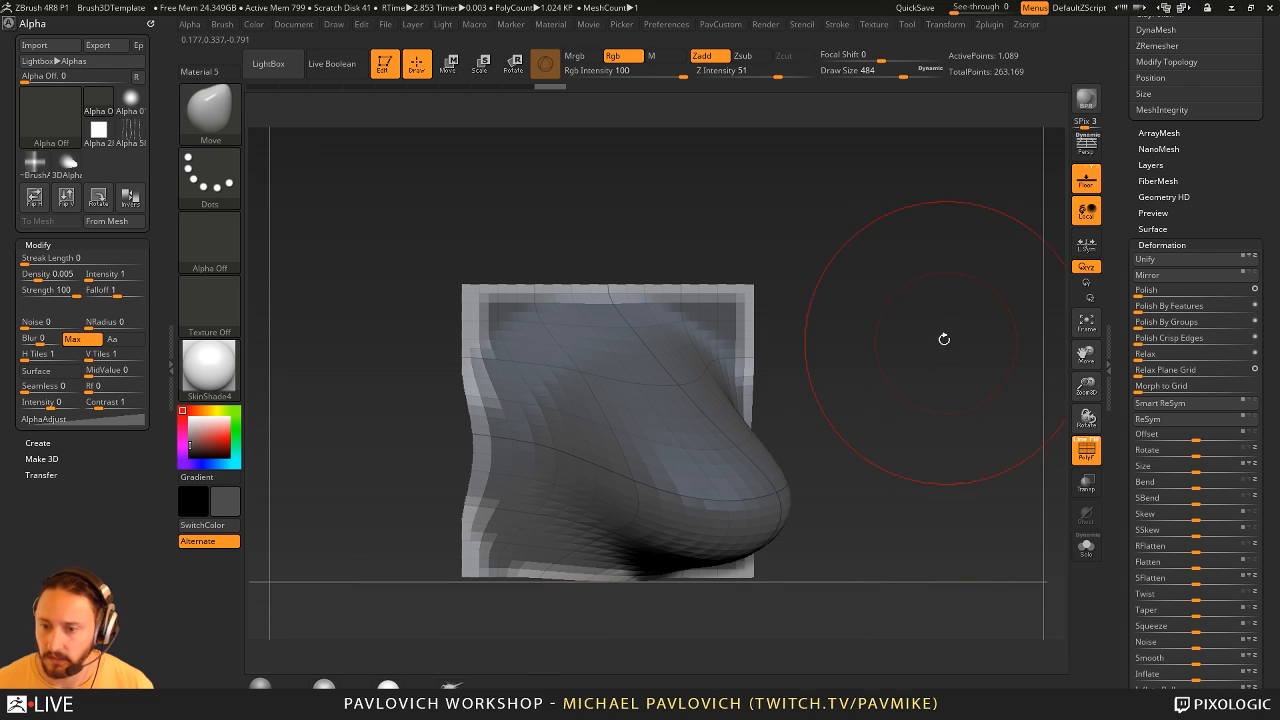
- Straighten the plane's unmasked border with full Morph to Grid, set Draw Size to 177, clear the mask and hide the polyframe
{"action": "left_click_drag", "start_coordinate": [1153, 390], "coordinate": [1262, 376]}
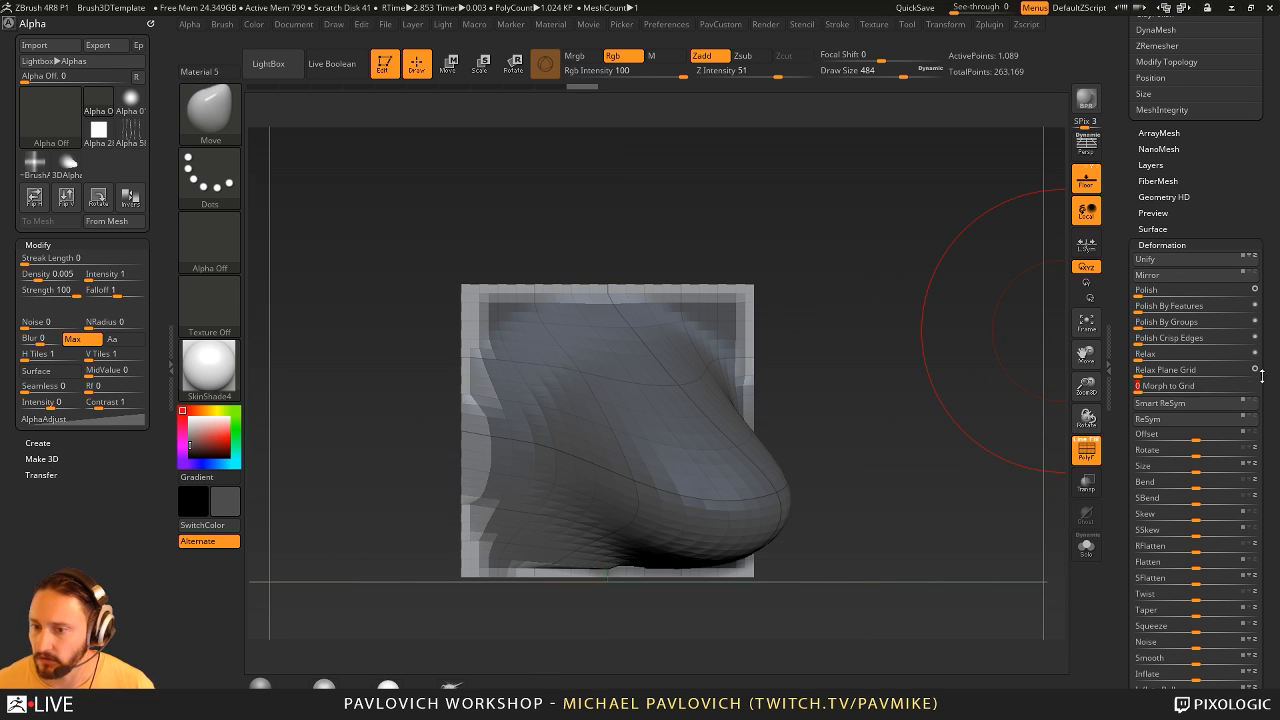
{"action": "key", "text": "s"}
{"action": "left_click", "coordinate": [910, 401]}
{"action": "mouse_move", "coordinate": [911, 317]}
{"action": "left_mouse_down", "text": "ctrl"}
{"action": "mouse_move", "coordinate": [912, 395]}
{"action": "mouse_move", "coordinate": [937, 437]}
{"action": "mouse_move", "coordinate": [977, 434]}
{"action": "left_mouse_up", "text": "ctrl"}
{"action": "key", "text": "shift+f"}
{"action": "key", "text": "["}
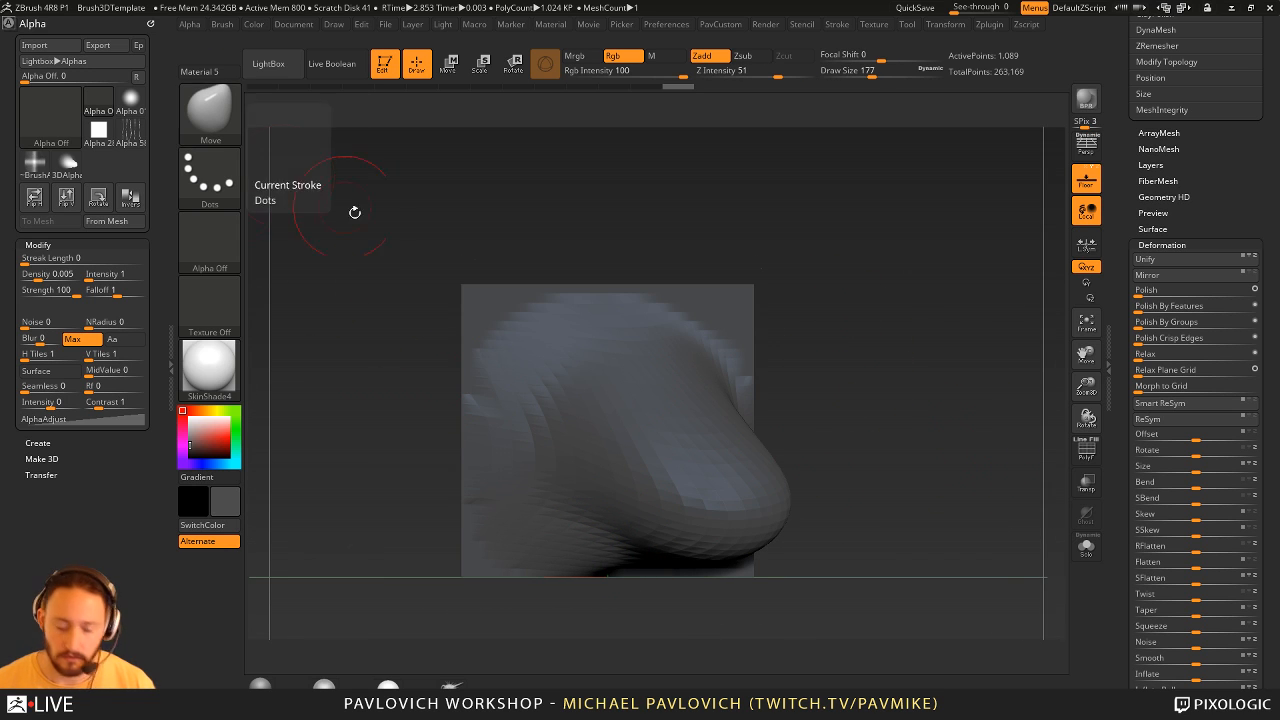
- Switch to the ChiselCreature brush with its Neck shape
{"action": "key", "text": "b"}
{"action": "key", "text": "c"}
{"action": "left_click", "coordinate": [250, 287]}
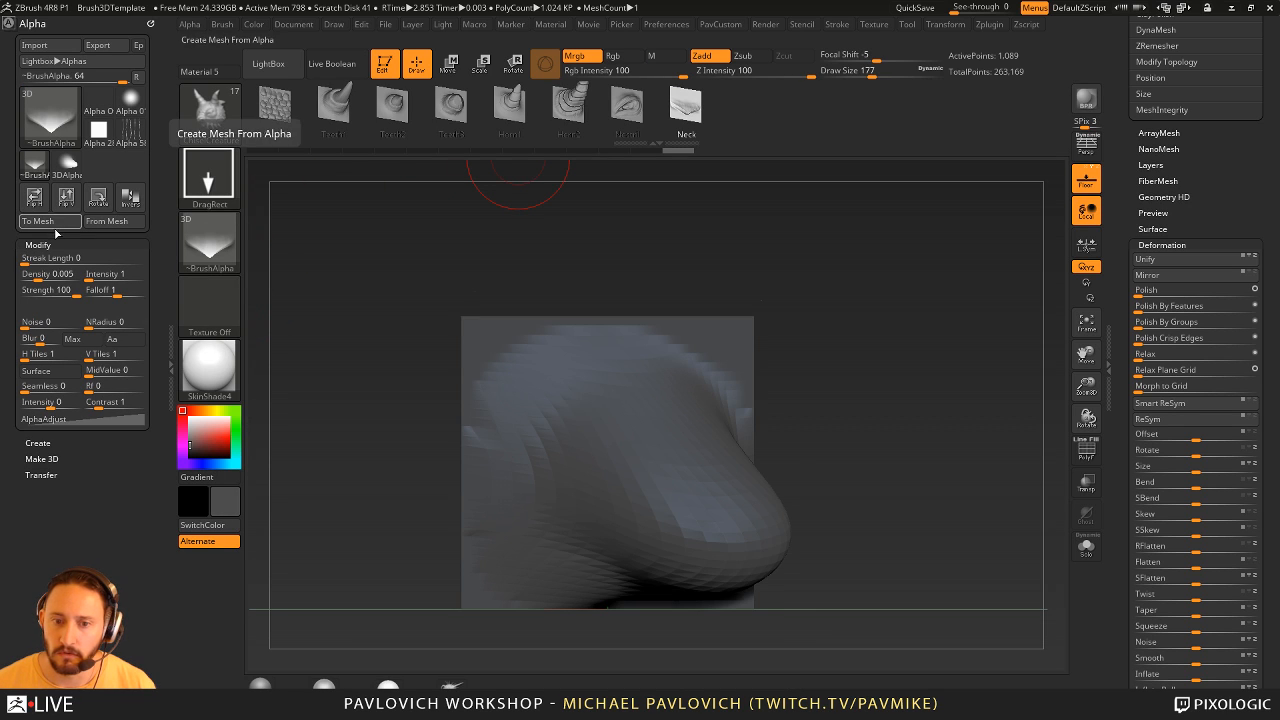
- Raise the plane to subdivision level 6 and mask a thin strip along all four of its edges
{"action": "scroll", "coordinate": [1133, 232], "scroll_direction": "up", "scroll_amount": 3}
{"action": "scroll", "coordinate": [1198, 219], "scroll_direction": "up", "scroll_amount": 4}
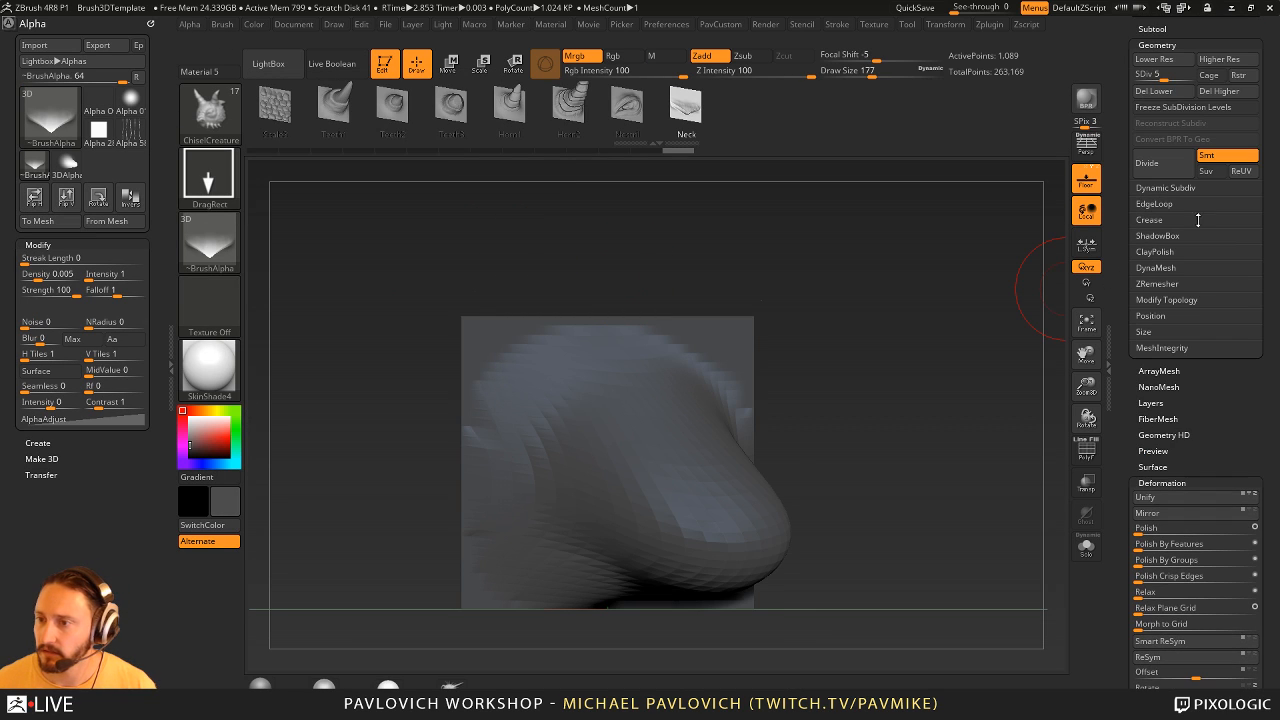
{"action": "left_click", "coordinate": [1189, 75]}
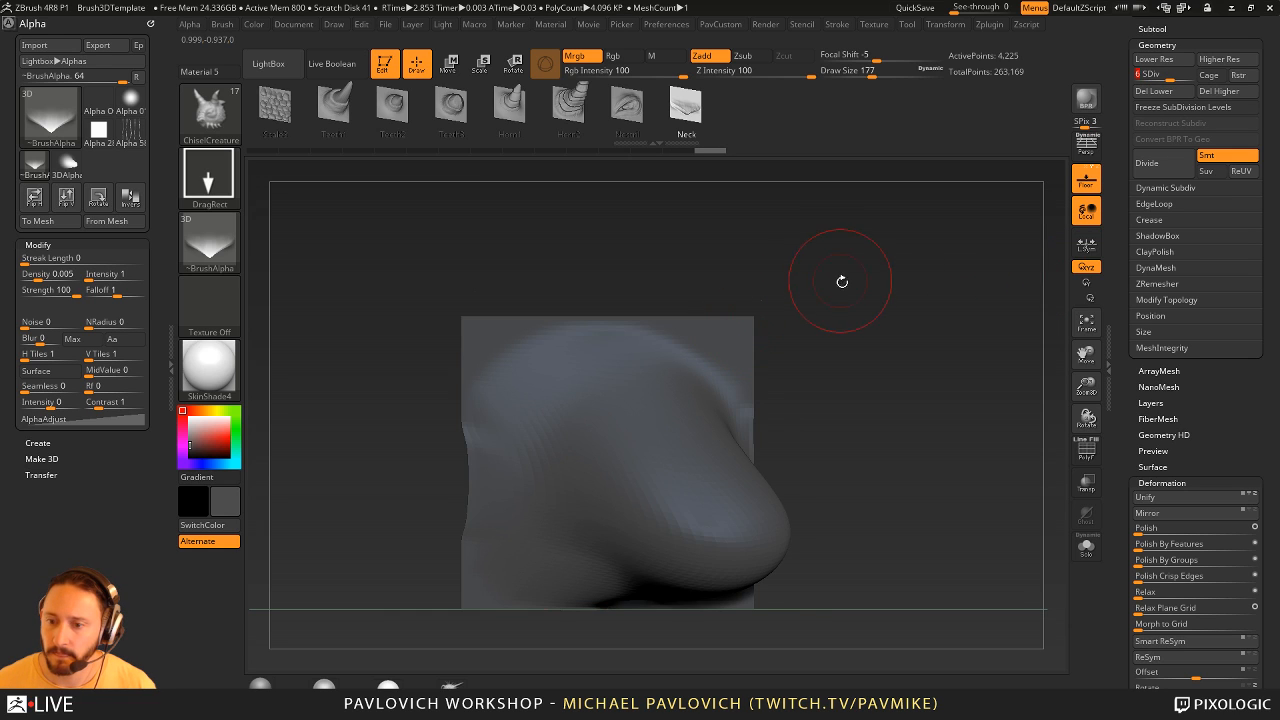
{"action": "left_click_drag", "start_coordinate": [842, 282], "coordinate": [840, 354]}
{"action": "left_click_drag", "start_coordinate": [402, 282], "coordinate": [476, 624], "text": "ctrl"}
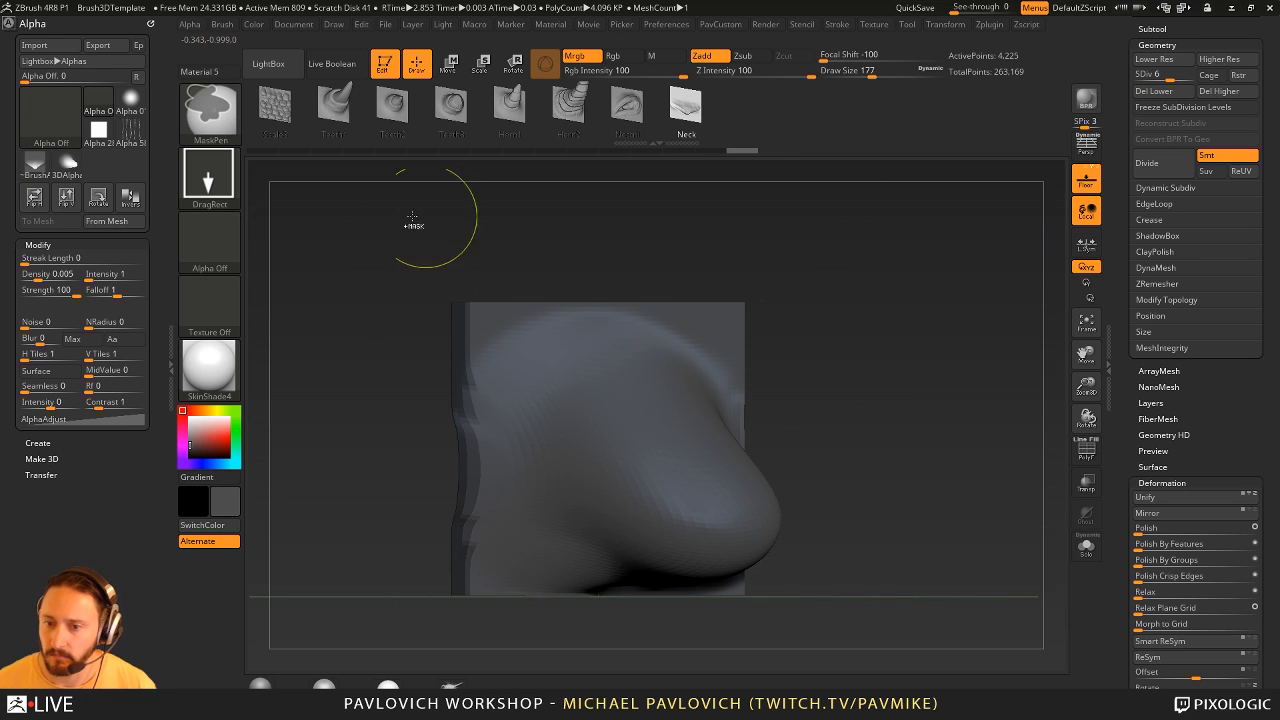
{"action": "left_click_drag", "start_coordinate": [400, 226], "coordinate": [808, 310], "text": "ctrl"}
{"action": "left_click_drag", "start_coordinate": [855, 302], "coordinate": [834, 326]}
{"action": "left_click_drag", "start_coordinate": [791, 248], "coordinate": [730, 650], "text": "ctrl"}
{"action": "left_click_drag", "start_coordinate": [840, 534], "coordinate": [829, 543]}
{"action": "left_click_drag", "start_coordinate": [826, 634], "coordinate": [424, 593], "text": "ctrl"}
{"action": "left_click_drag", "start_coordinate": [823, 562], "coordinate": [414, 588], "text": "shift"}
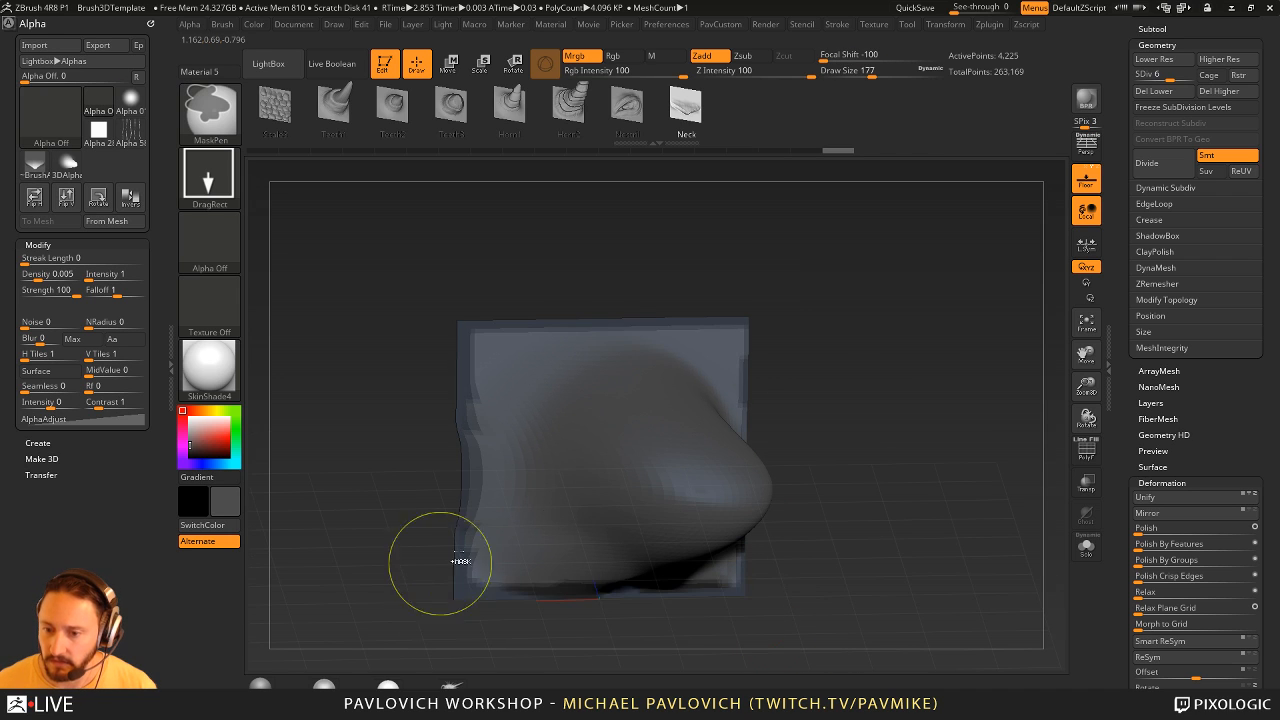
- Invert the mask, straighten the plane's border with Morph to Grid, and clear the mask
{"action": "left_click", "coordinate": [957, 306], "text": "ctrl"}
{"action": "scroll", "coordinate": [1119, 227], "scroll_direction": "down", "scroll_amount": 4}
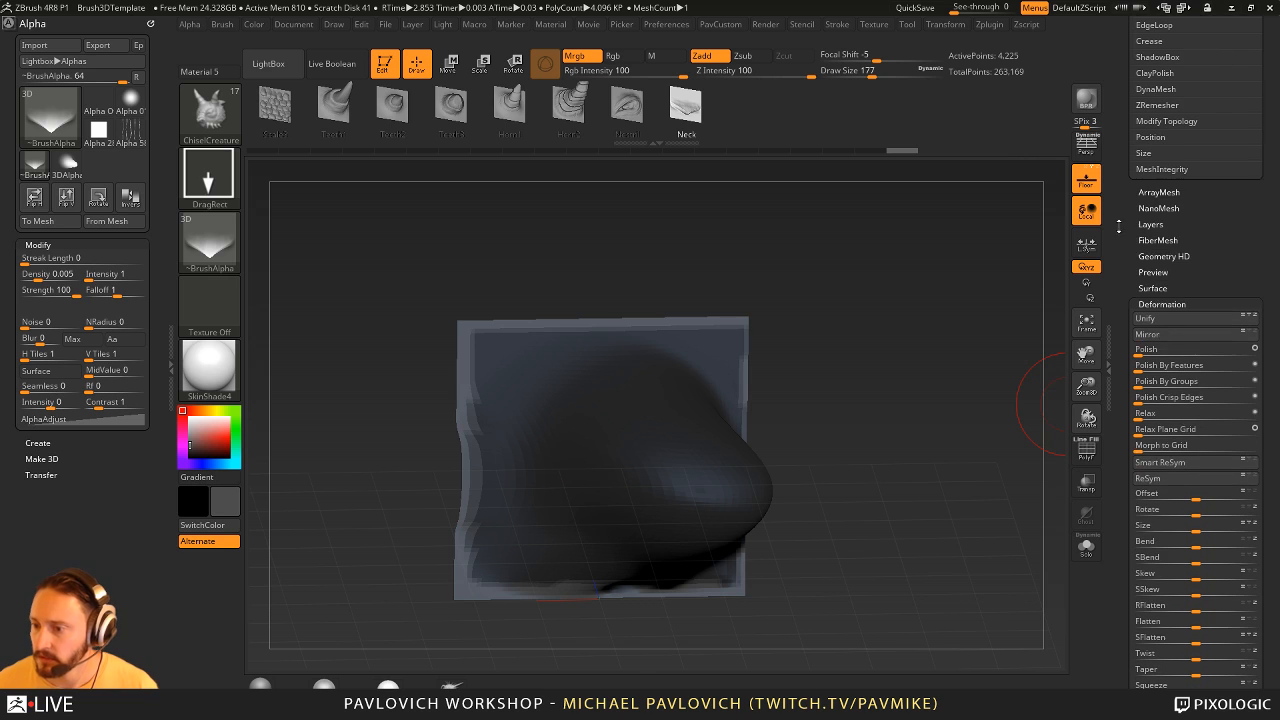
{"action": "left_click_drag", "start_coordinate": [1270, 443], "coordinate": [1271, 443]}
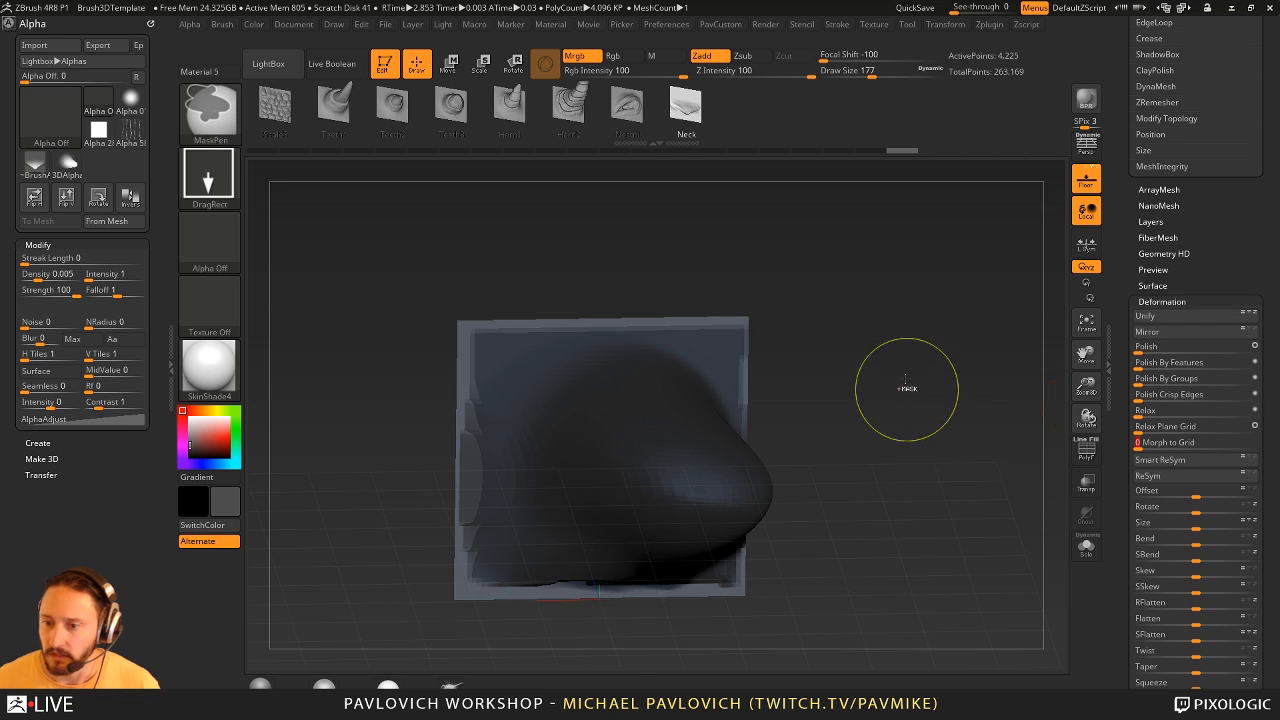
{"action": "left_click_drag", "start_coordinate": [906, 389], "coordinate": [930, 415], "text": "ctrl"}
{"action": "left_click_drag", "start_coordinate": [940, 430], "coordinate": [963, 463], "text": "shift"}
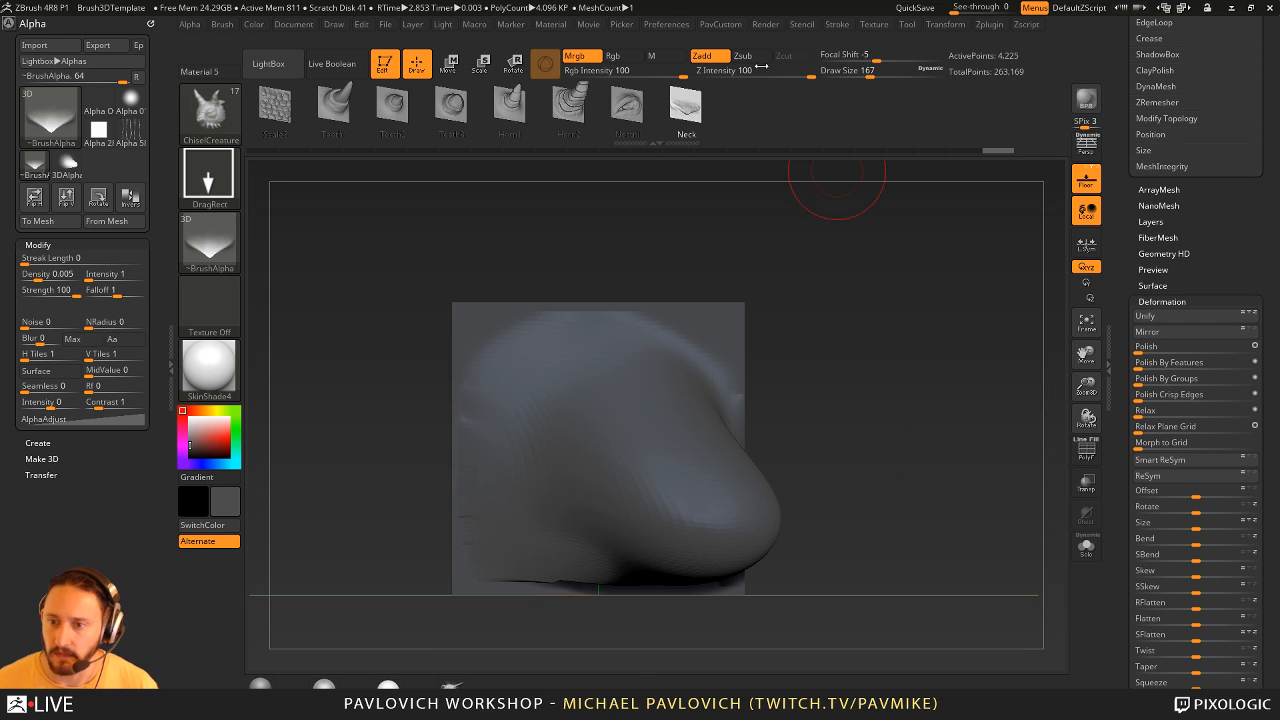
- Create a 3D alpha from the sculpted plane at Map Size 512 and reselect the brush's Neck shape
{"action": "left_click", "coordinate": [103, 222]}
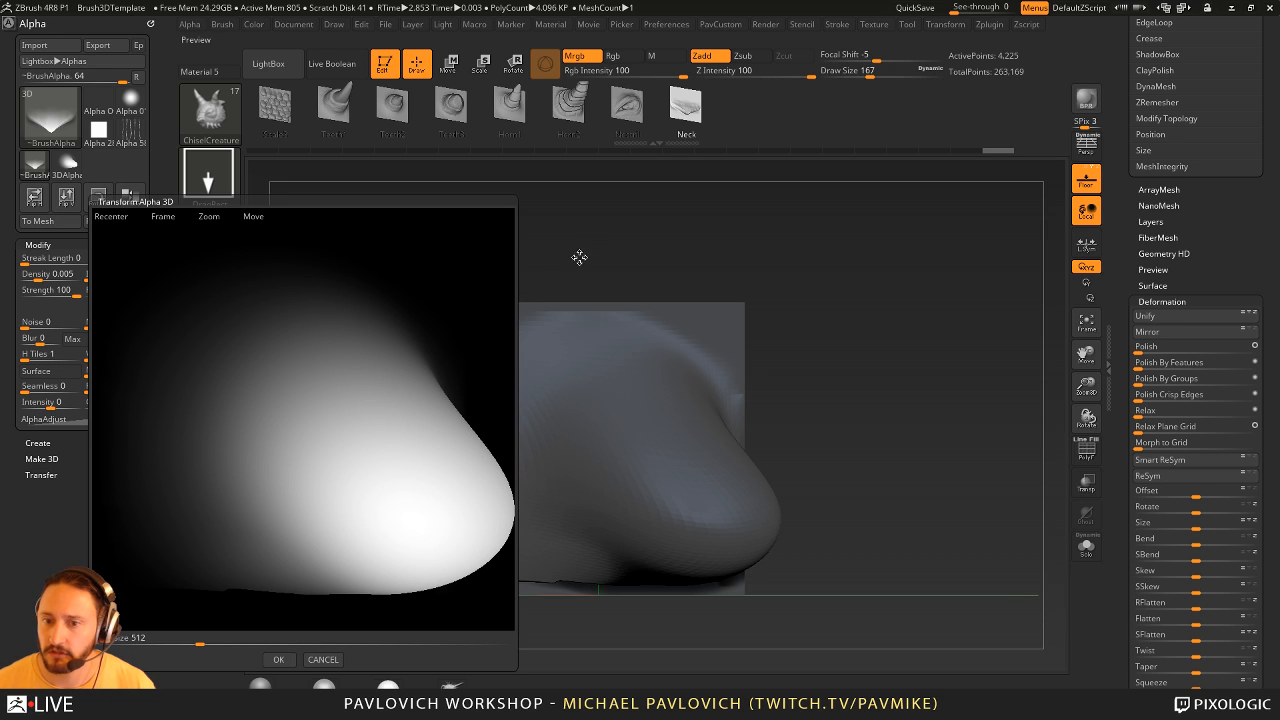
{"action": "left_click", "coordinate": [279, 660]}
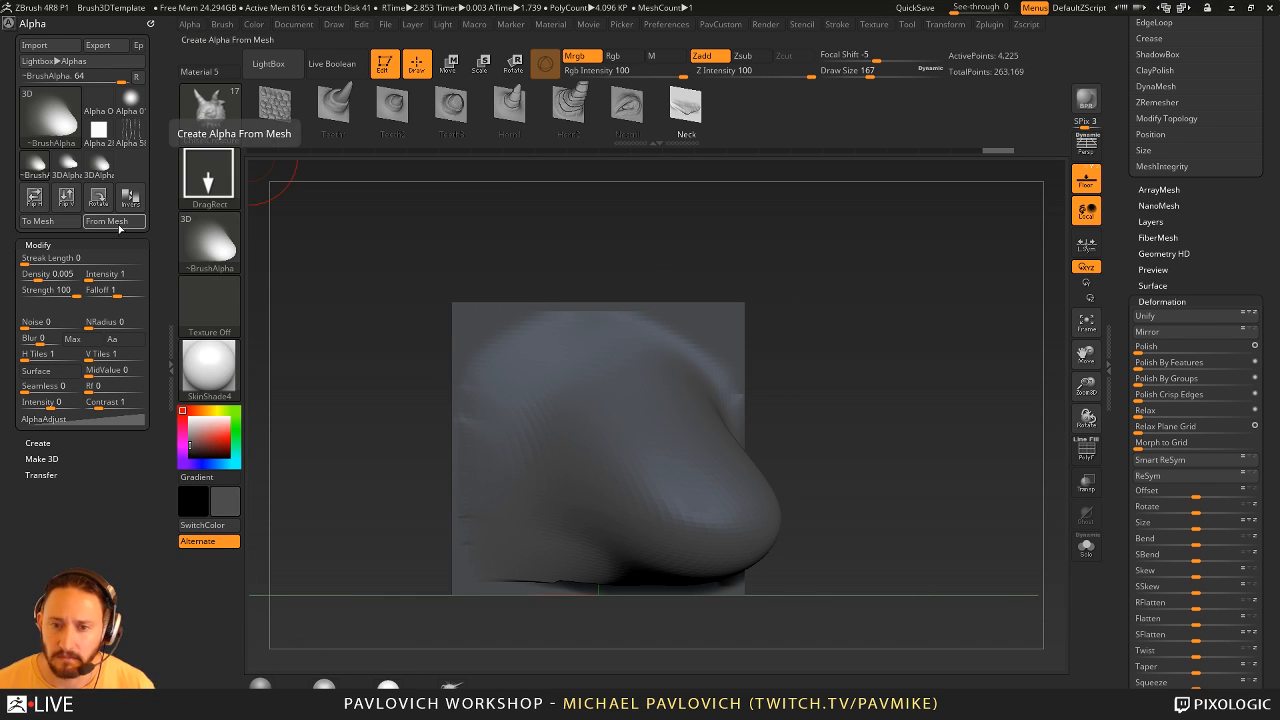
{"action": "mouse_move", "coordinate": [232, 250]}
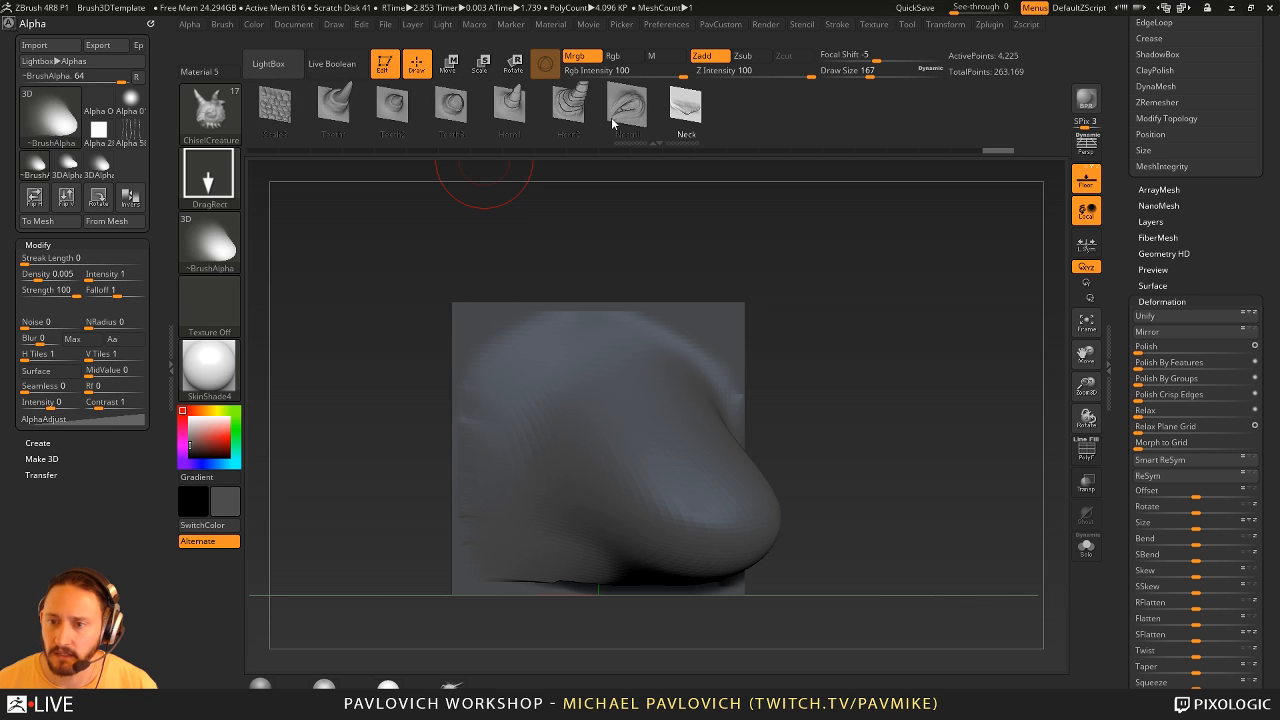
{"action": "left_click", "coordinate": [624, 119]}
{"action": "left_click", "coordinate": [706, 117]}
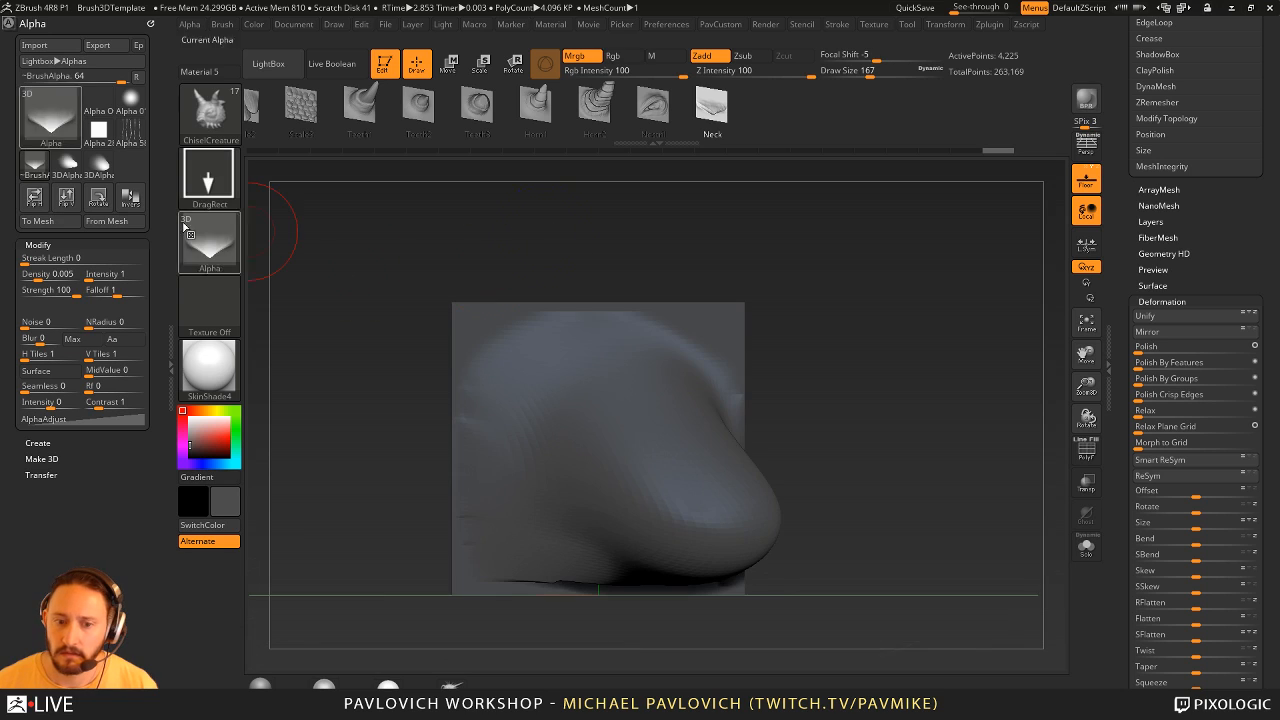
- Create the 3D alpha from the sculpted plane again at Map Size 512, test-stamp it on the plane and undo the stamp
{"action": "left_click", "coordinate": [127, 224]}
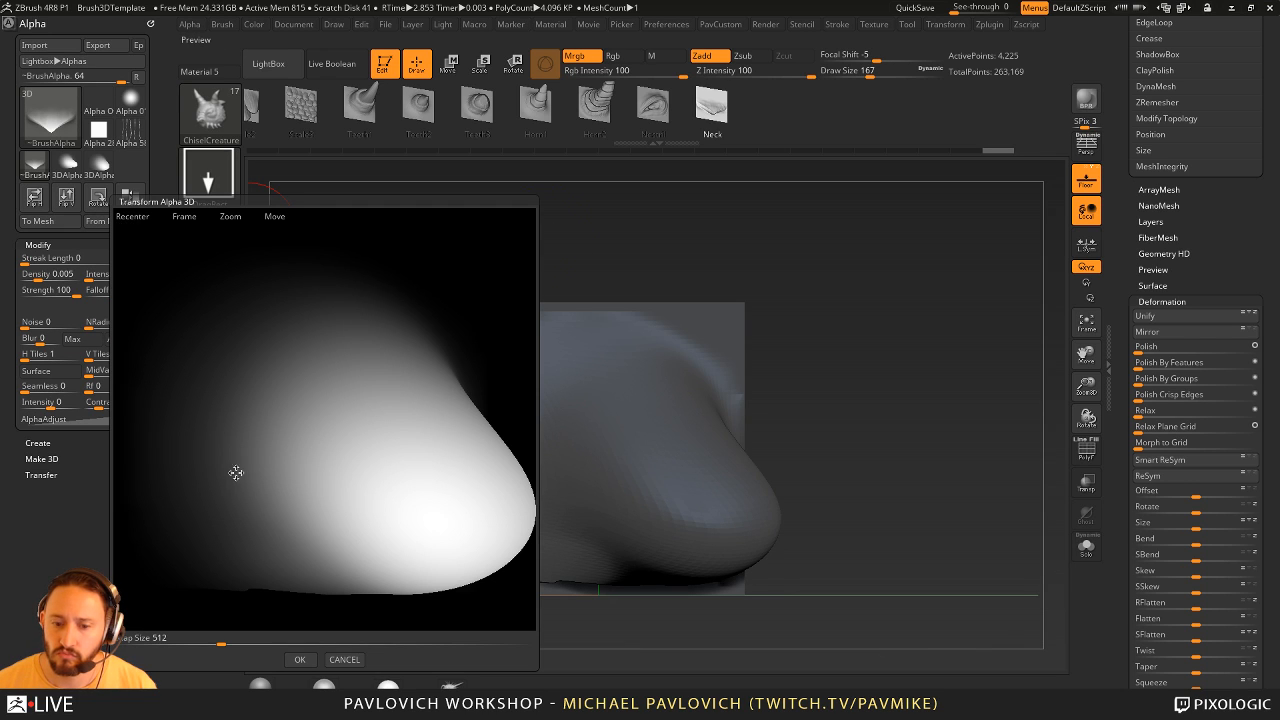
{"action": "left_click", "coordinate": [300, 659]}
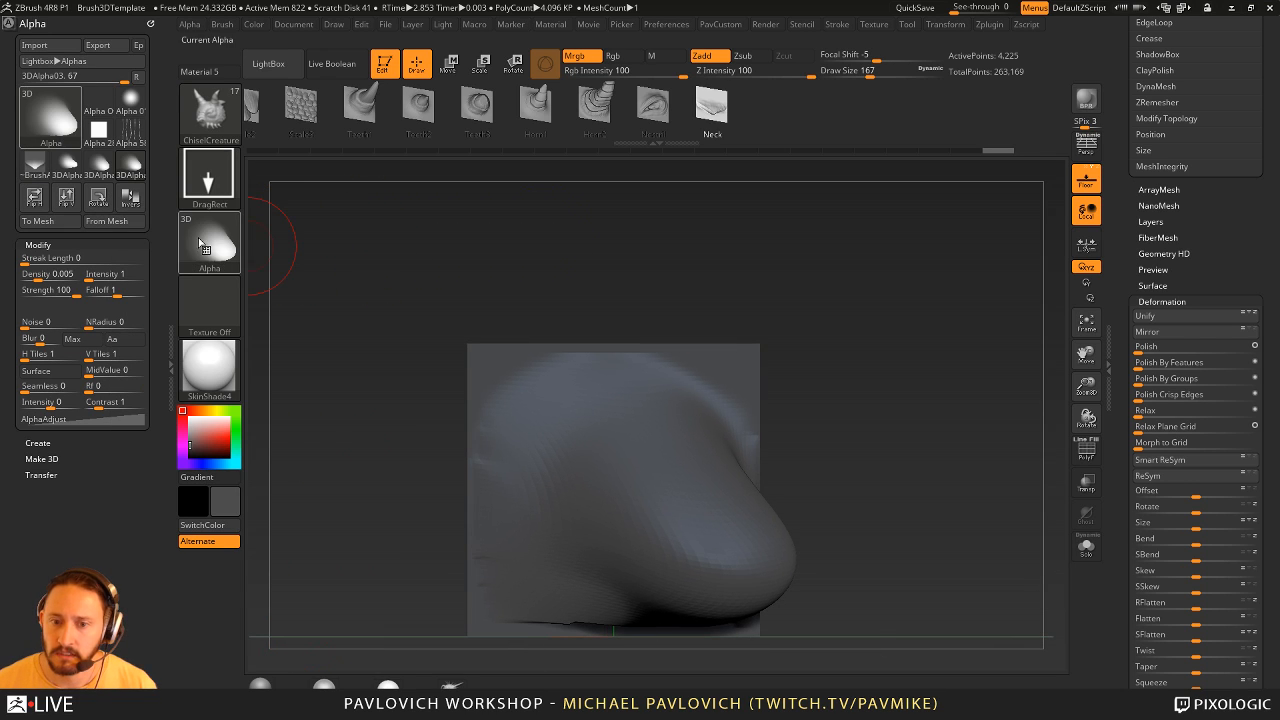
{"action": "left_click_drag", "start_coordinate": [525, 408], "coordinate": [583, 441]}
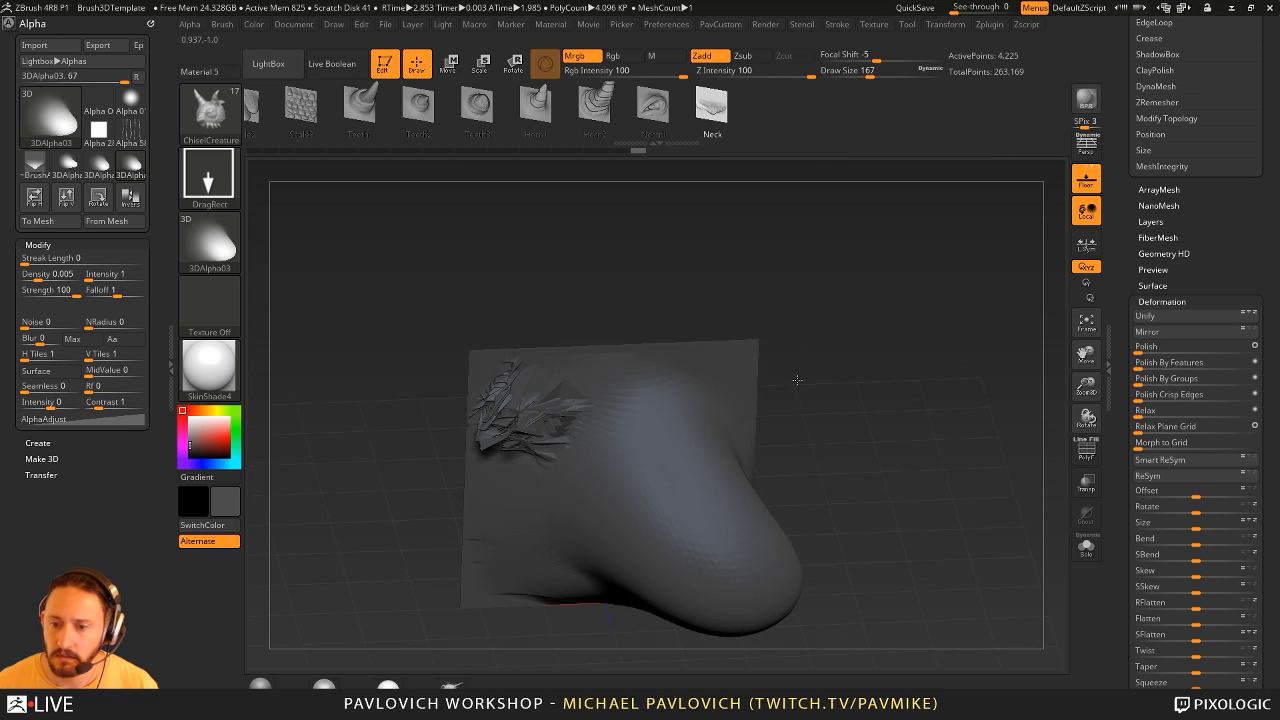
{"action": "key", "text": "ctrl+z"}
- Raise the plane to subdivision level 9, test-stamp the new bulge alpha beside the sculpted form and undo it
{"action": "key", "text": "ctrl+d"}
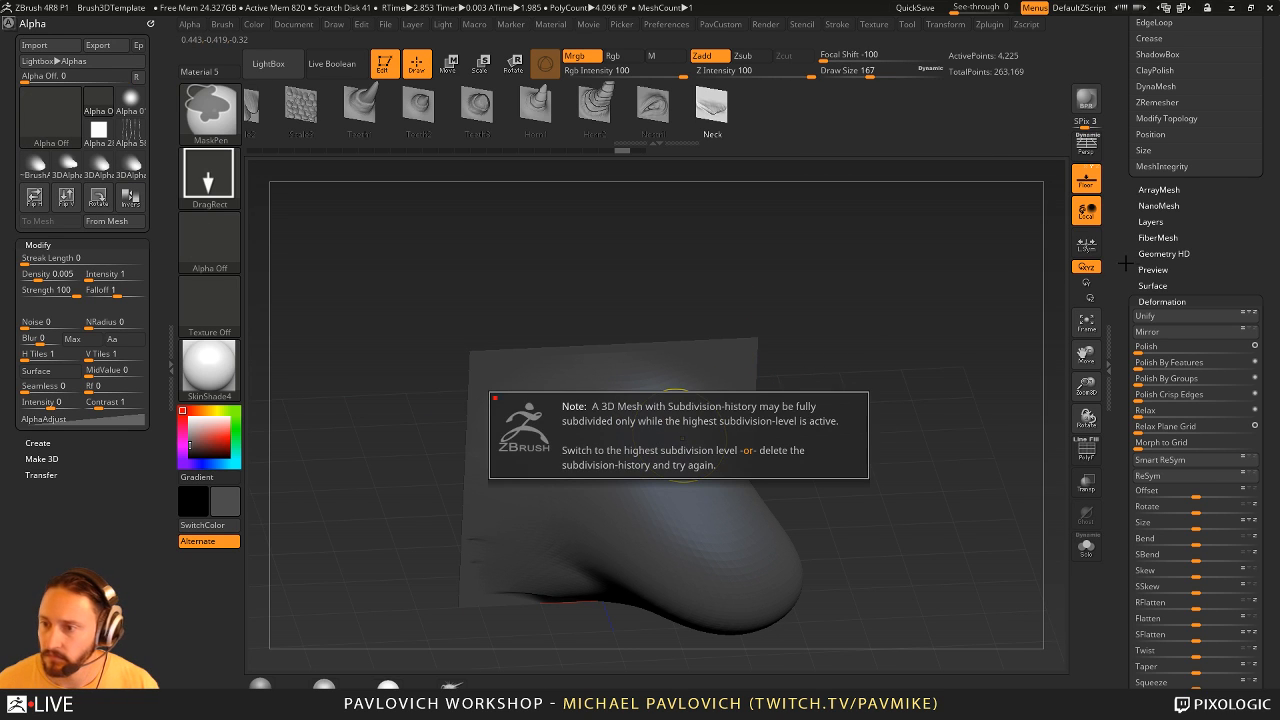
{"action": "left_click_drag", "start_coordinate": [1125, 264], "coordinate": [1128, 345]}
{"action": "left_click_drag", "start_coordinate": [1176, 307], "coordinate": [1199, 307]}
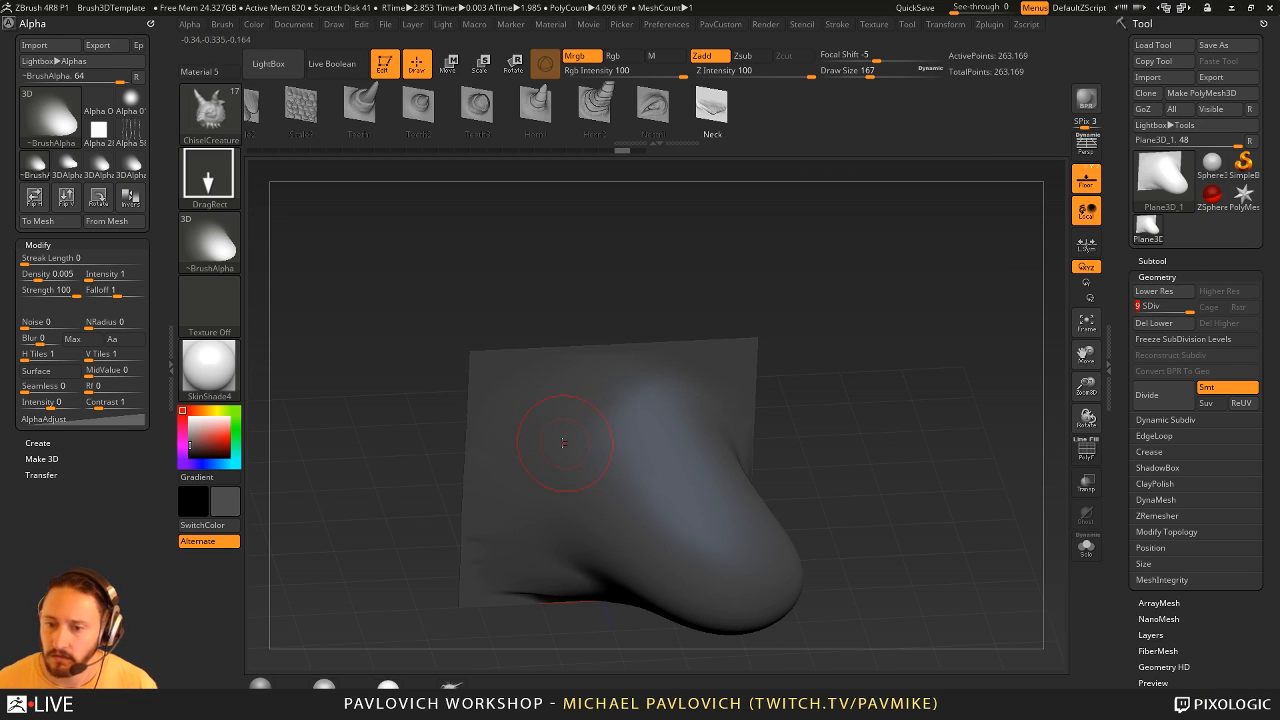
{"action": "left_click_drag", "start_coordinate": [535, 435], "coordinate": [606, 484]}
{"action": "mouse_move", "coordinate": [819, 387]}
{"action": "left_mouse_down"}
{"action": "mouse_move", "coordinate": [840, 477]}
{"action": "mouse_move", "coordinate": [818, 395]}
{"action": "left_mouse_up"}
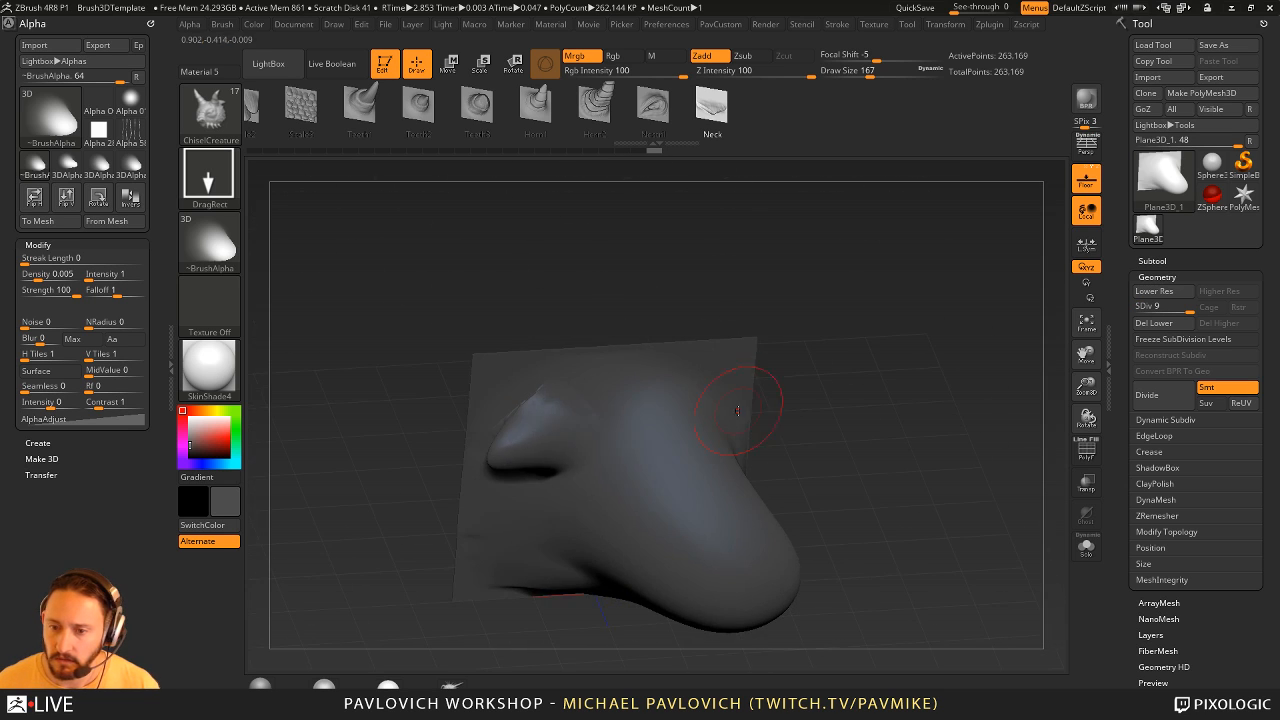
{"action": "key", "text": "ctrl+z"}
{"action": "left_click_drag", "start_coordinate": [546, 440], "coordinate": [712, 468]}
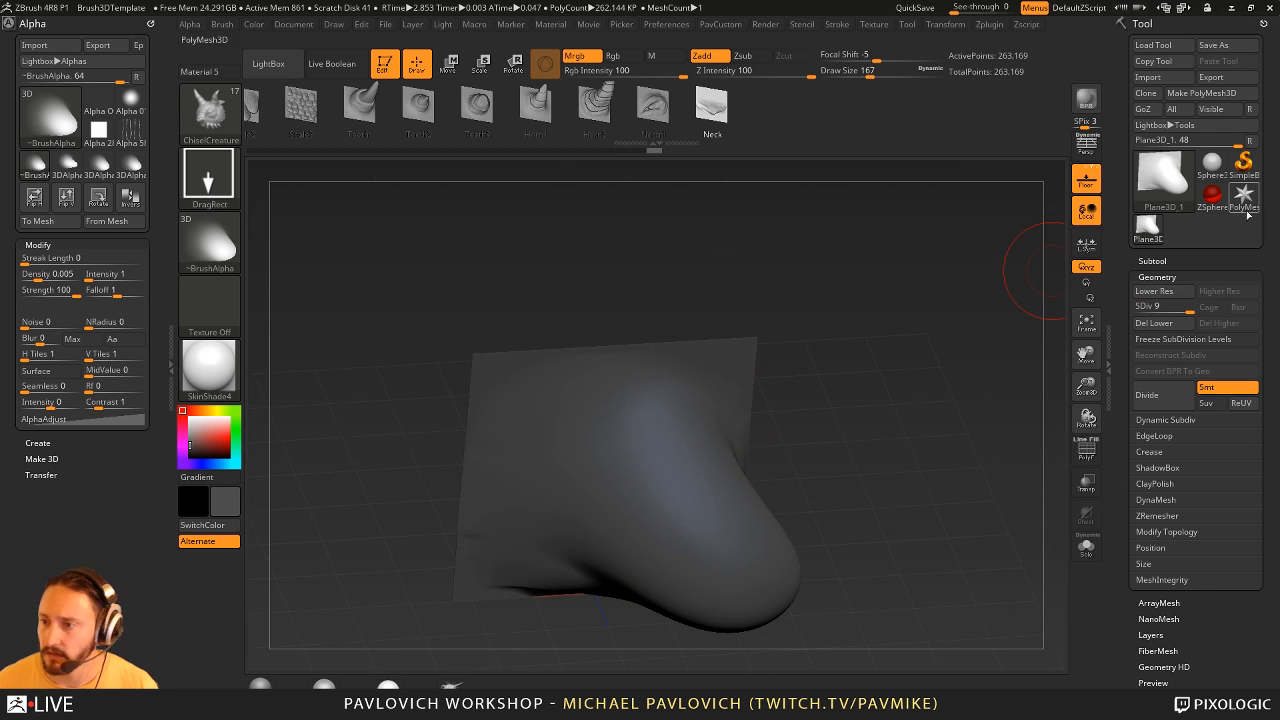
- Switch to the Sphere3D tool, set the brush stroke to Dots, frame the sphere and lighten its colour to light grey
{"action": "left_click", "coordinate": [1211, 162]}
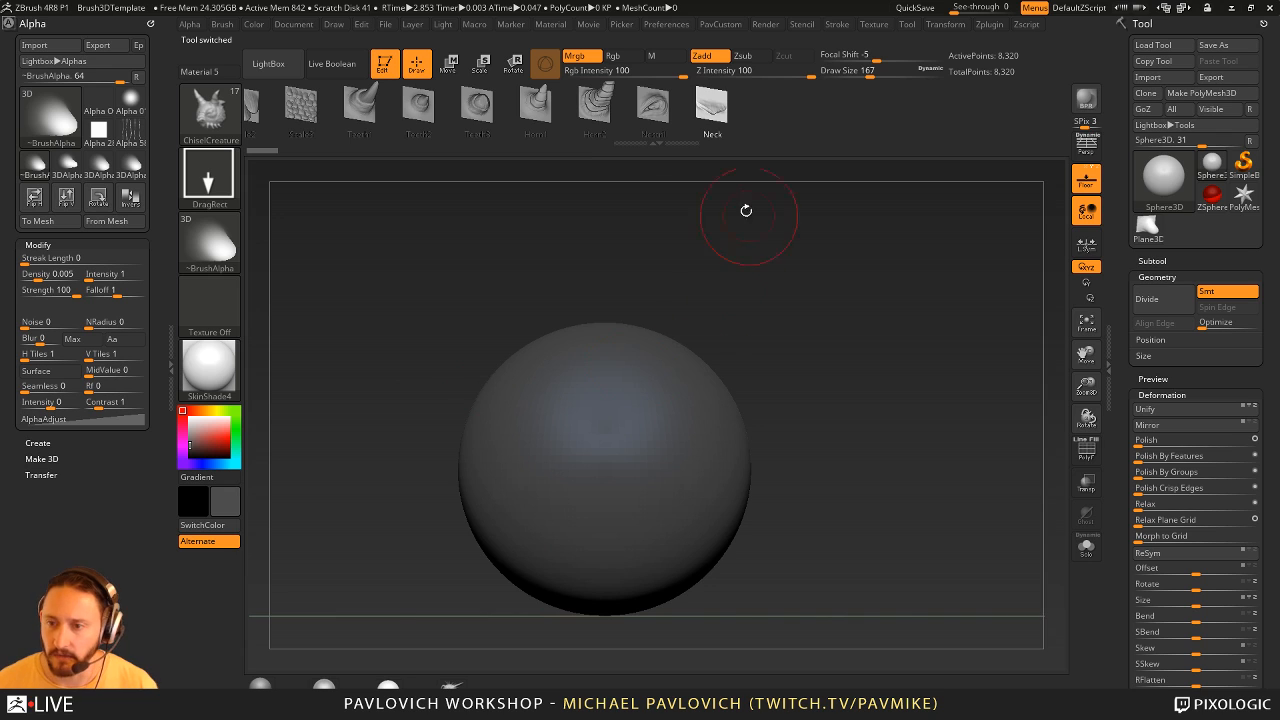
{"action": "left_click", "coordinate": [199, 169]}
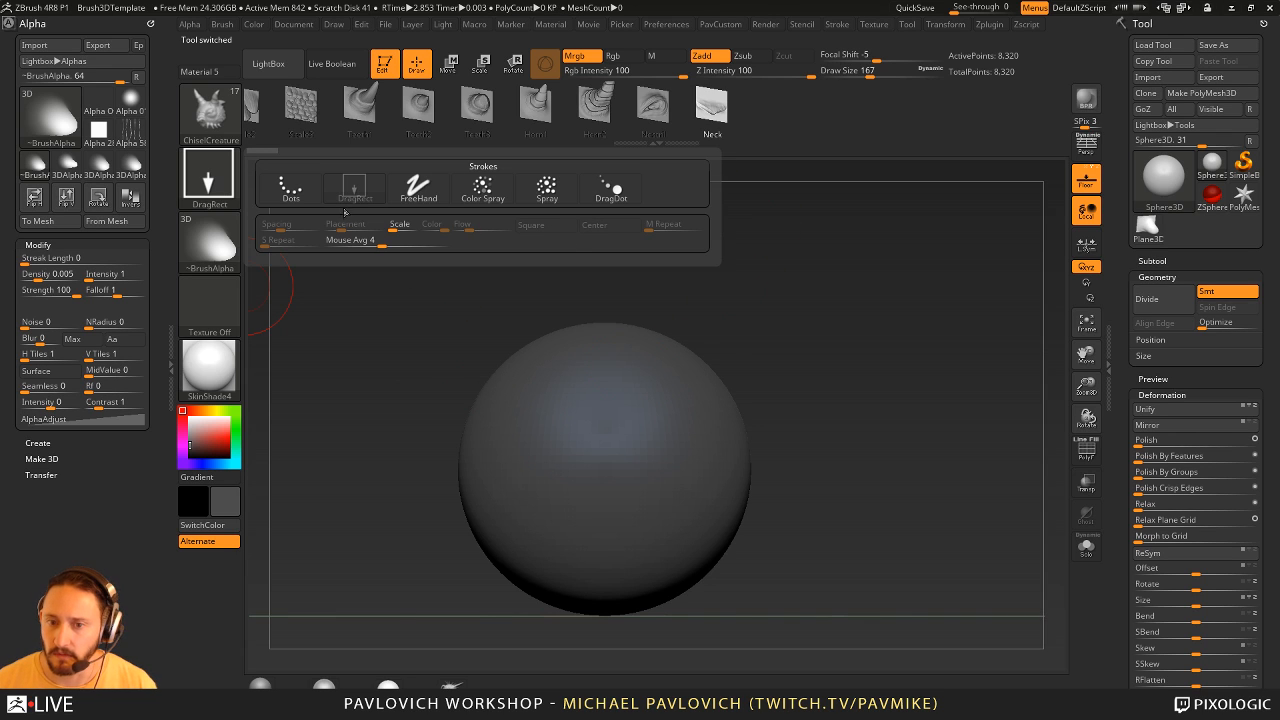
{"action": "left_click", "coordinate": [290, 186]}
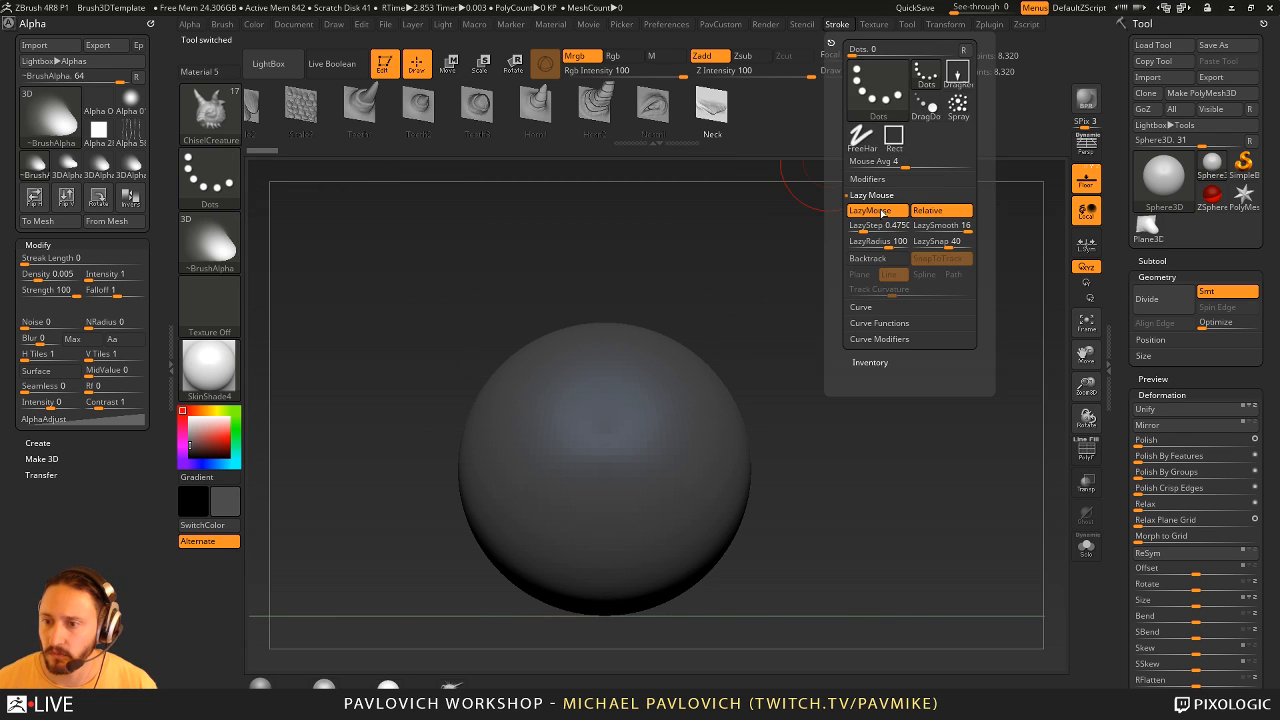
{"action": "key", "text": "f"}
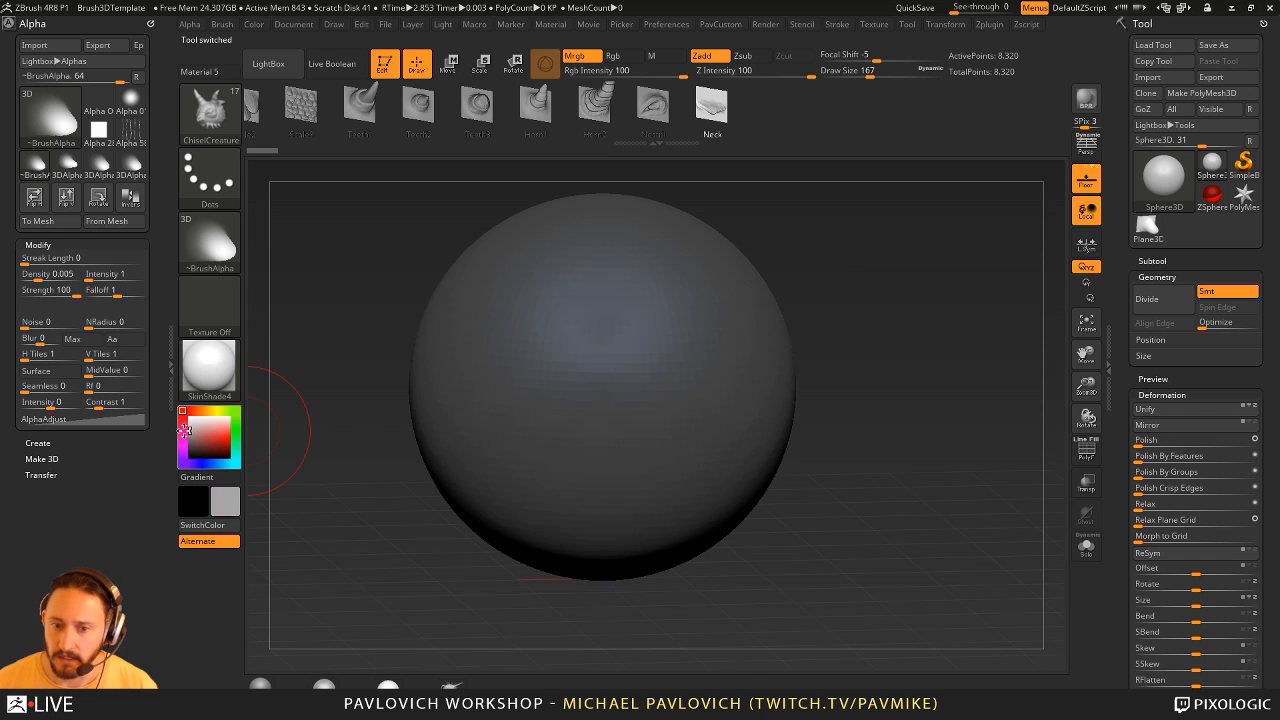
{"action": "left_click_drag", "start_coordinate": [206, 436], "coordinate": [190, 428]}
{"action": "left_click", "coordinate": [546, 306]}
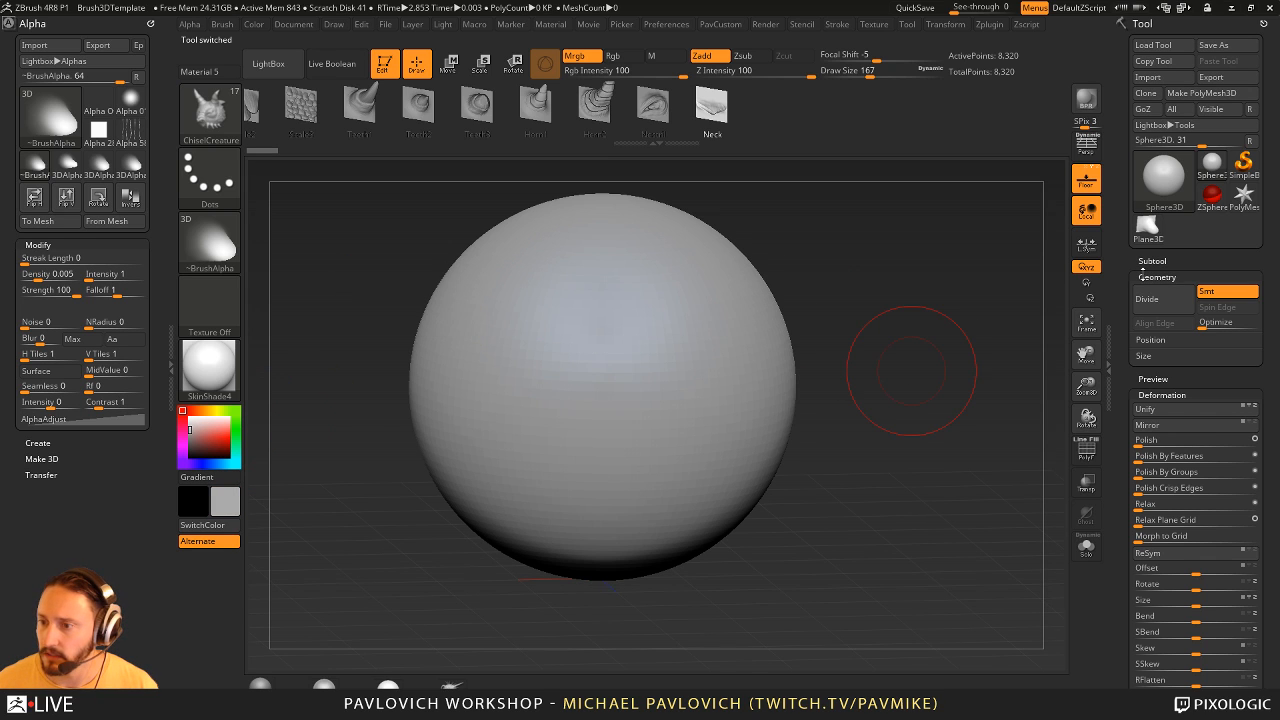
- Convert the sphere to a PolyMesh3D and subdivide it twice to level 3
{"action": "left_click", "coordinate": [1201, 92]}
{"action": "key", "text": "ctrl+d"}
{"action": "key", "text": "ctrl+d"}
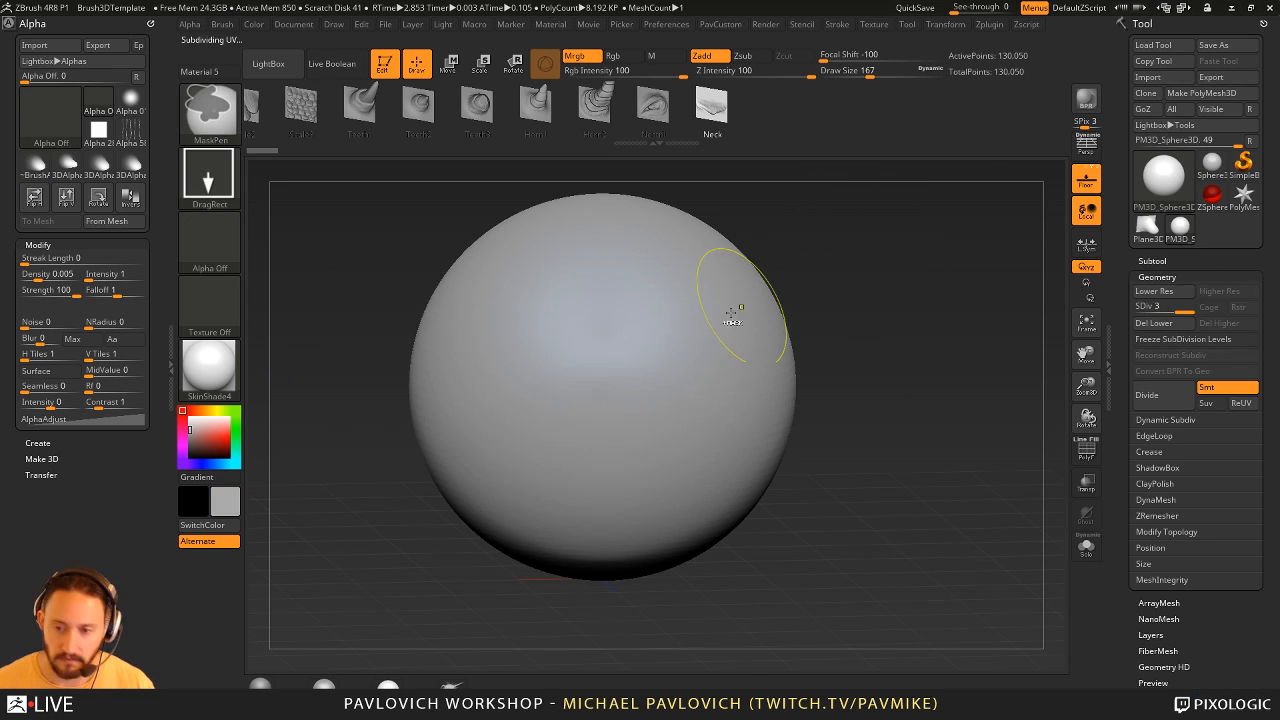
- Paint rows of overlapping bulges across the sphere with the new alpha and the Dots stroke
{"action": "mouse_move", "coordinate": [522, 334]}
{"action": "left_mouse_down"}
{"action": "mouse_move", "coordinate": [540, 363]}
{"action": "mouse_move", "coordinate": [768, 436]}
{"action": "mouse_move", "coordinate": [411, 288]}
{"action": "mouse_move", "coordinate": [563, 534]}
{"action": "mouse_move", "coordinate": [346, 371]}
{"action": "mouse_move", "coordinate": [700, 520]}
{"action": "left_mouse_up"}
{"action": "left_click_drag", "start_coordinate": [1000, 229], "coordinate": [760, 300]}
{"action": "mouse_move", "coordinate": [637, 268]}
{"action": "left_mouse_down"}
{"action": "mouse_move", "coordinate": [806, 403]}
{"action": "mouse_move", "coordinate": [638, 480]}
{"action": "left_mouse_up"}
{"action": "mouse_move", "coordinate": [1040, 250]}
{"action": "left_mouse_down"}
{"action": "mouse_move", "coordinate": [994, 272]}
{"action": "mouse_move", "coordinate": [983, 296]}
{"action": "left_mouse_up"}
- Change the stroke to DragRect and stamp a single bulge on the smooth side of the sphere
{"action": "left_click", "coordinate": [209, 172]}
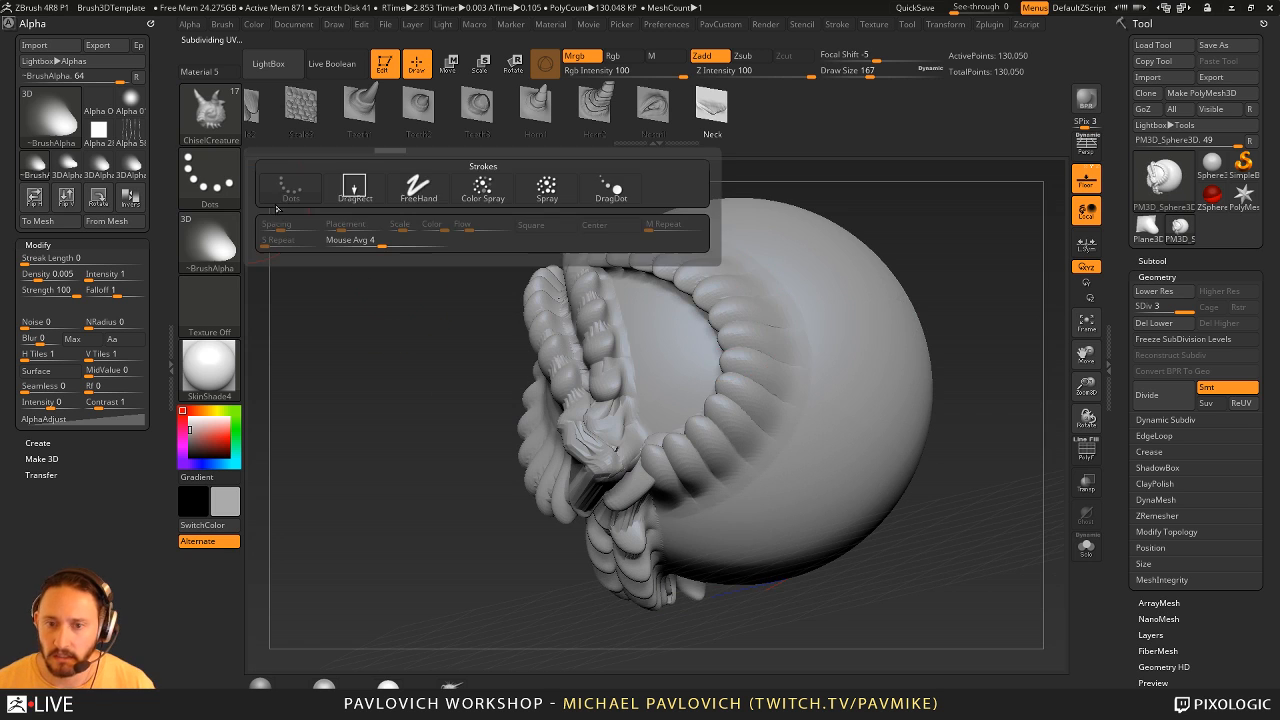
{"action": "left_click", "coordinate": [366, 196]}
{"action": "mouse_move", "coordinate": [930, 237]}
{"action": "left_mouse_down"}
{"action": "mouse_move", "coordinate": [803, 240]}
{"action": "mouse_move", "coordinate": [718, 373]}
{"action": "mouse_move", "coordinate": [782, 440]}
{"action": "left_mouse_up"}
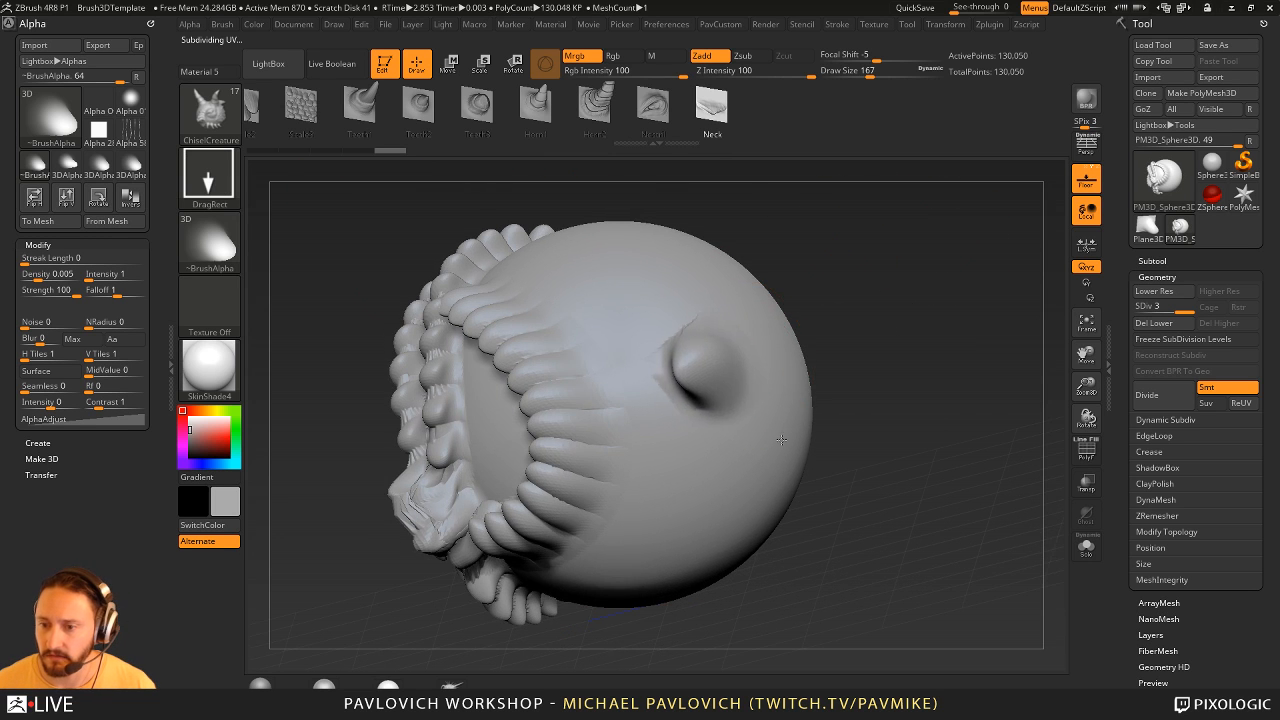
{"action": "mouse_move", "coordinate": [904, 391]}
{"action": "left_mouse_down"}
{"action": "mouse_move", "coordinate": [925, 365]}
{"action": "mouse_move", "coordinate": [951, 374]}
{"action": "mouse_move", "coordinate": [957, 405]}
{"action": "mouse_move", "coordinate": [900, 277]}
{"action": "mouse_move", "coordinate": [929, 366]}
{"action": "mouse_move", "coordinate": [909, 360]}
{"action": "mouse_move", "coordinate": [920, 374]}
{"action": "left_mouse_up"}
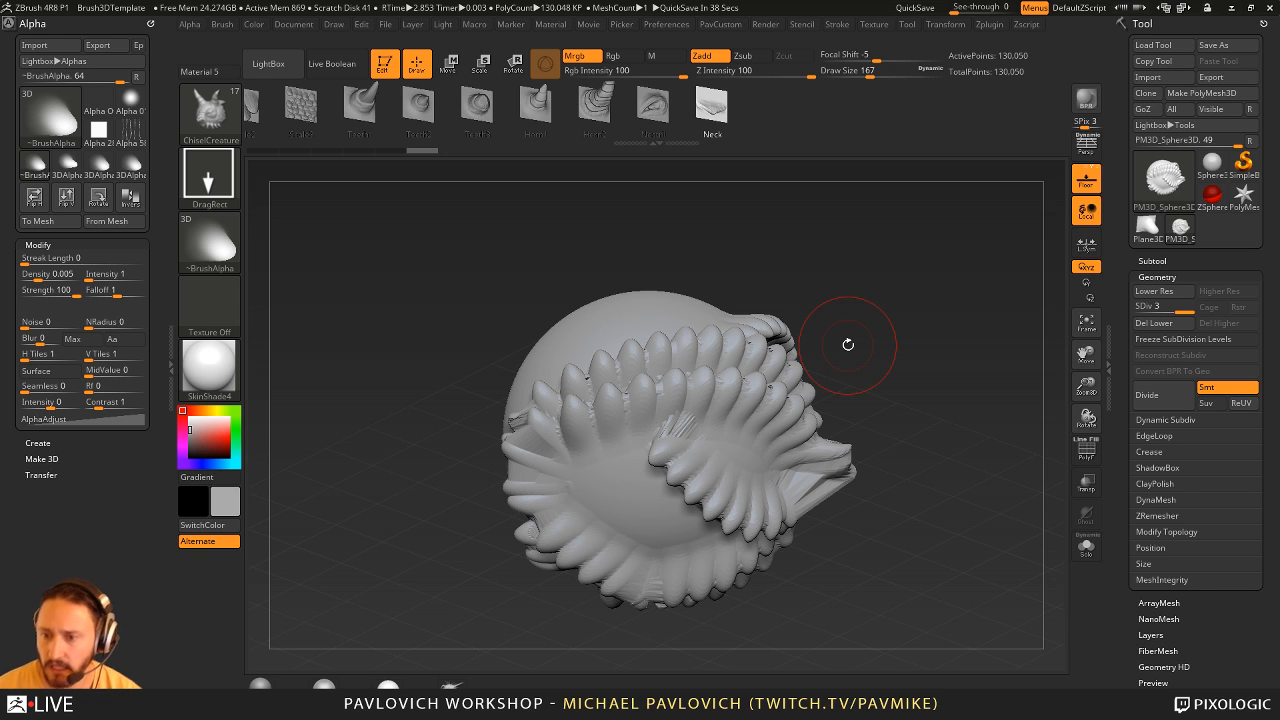
{"action": "left_click_drag", "start_coordinate": [846, 251], "coordinate": [874, 252]}
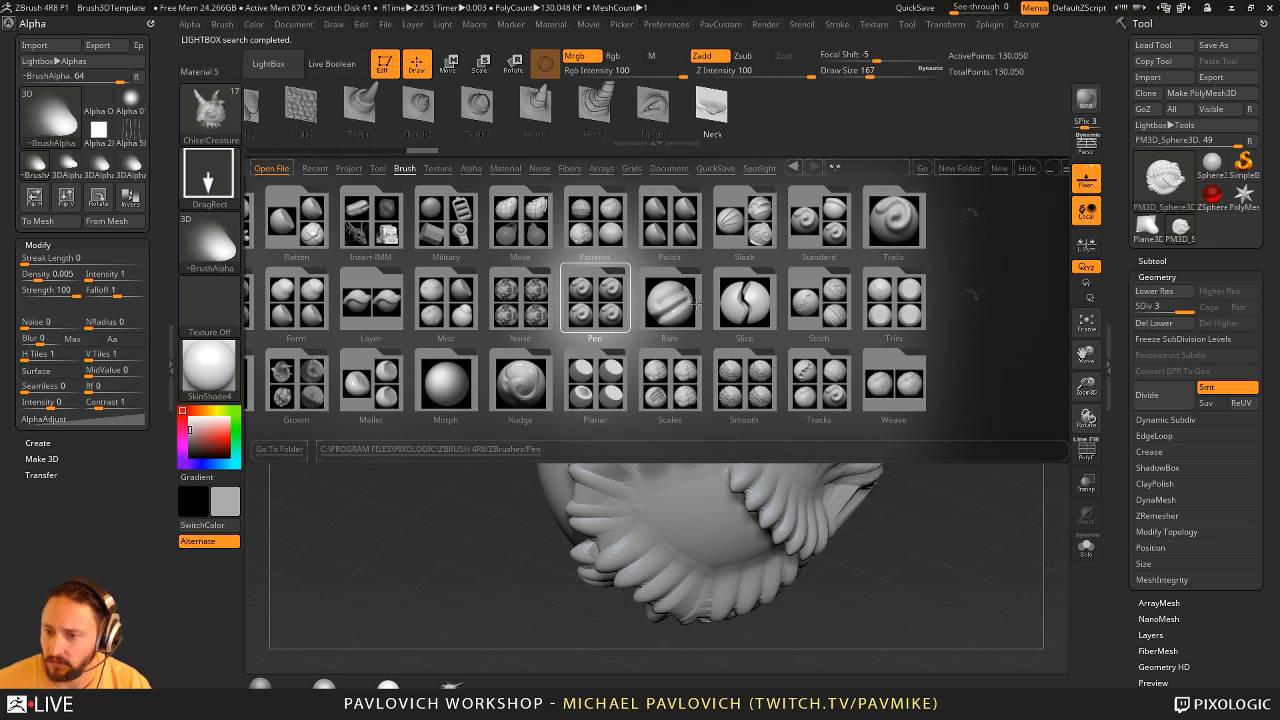
- Browse the brush folders in LightBox, including Pen and Smooth, and open File Explorer
{"action": "left_click", "coordinate": [713, 304]}
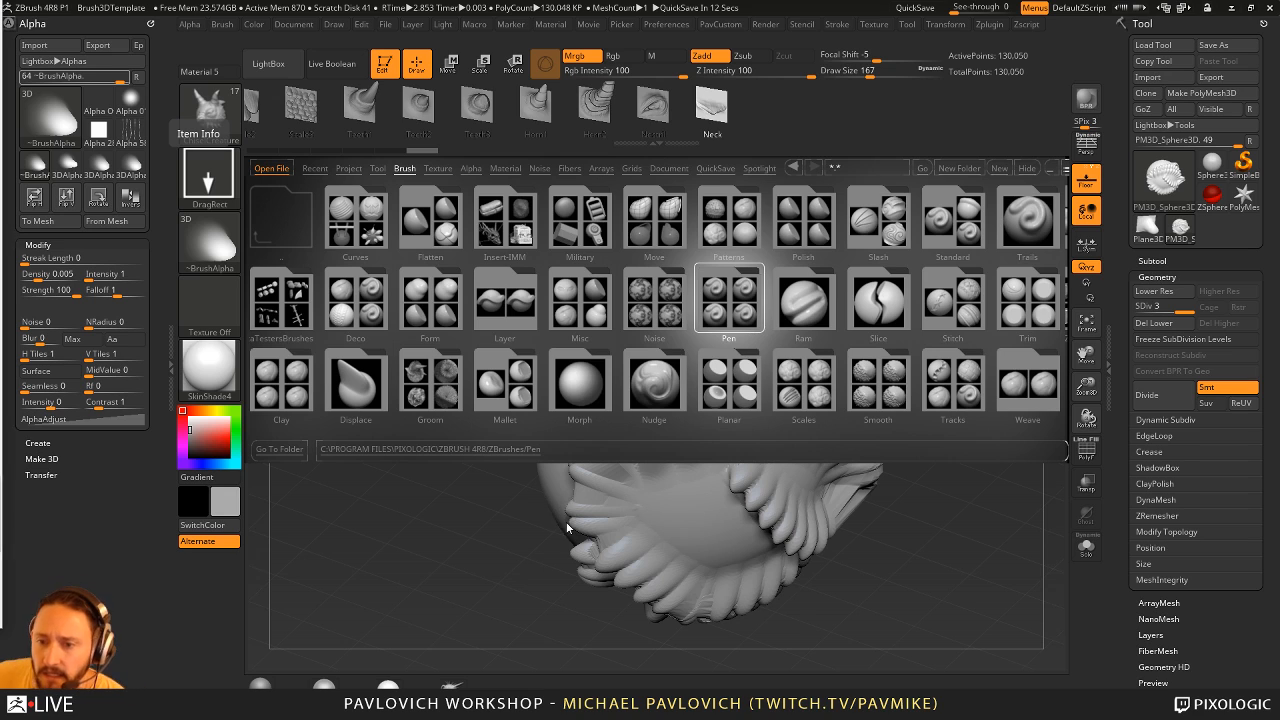
{"action": "mouse_move", "coordinate": [884, 394]}
{"action": "left_mouse_down"}
{"action": "mouse_move", "coordinate": [818, 396]}
{"action": "mouse_move", "coordinate": [889, 373]}
{"action": "left_mouse_up"}
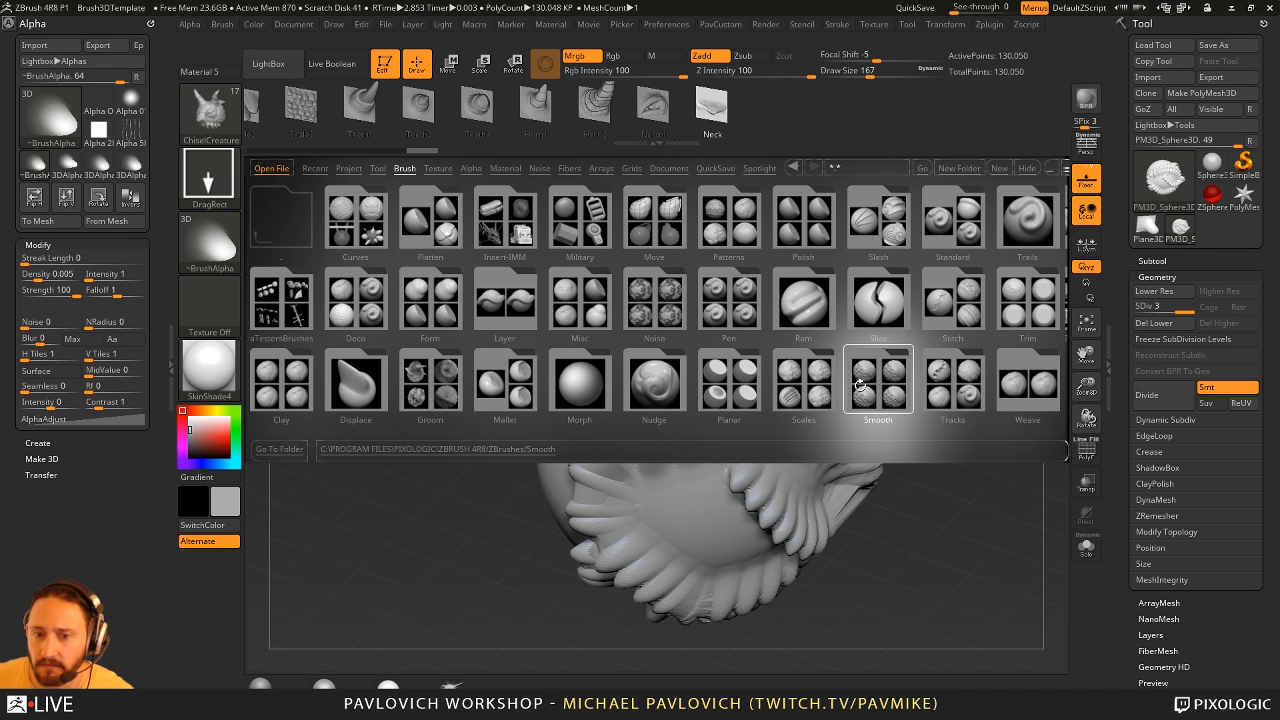
{"action": "key", "text": "super"}
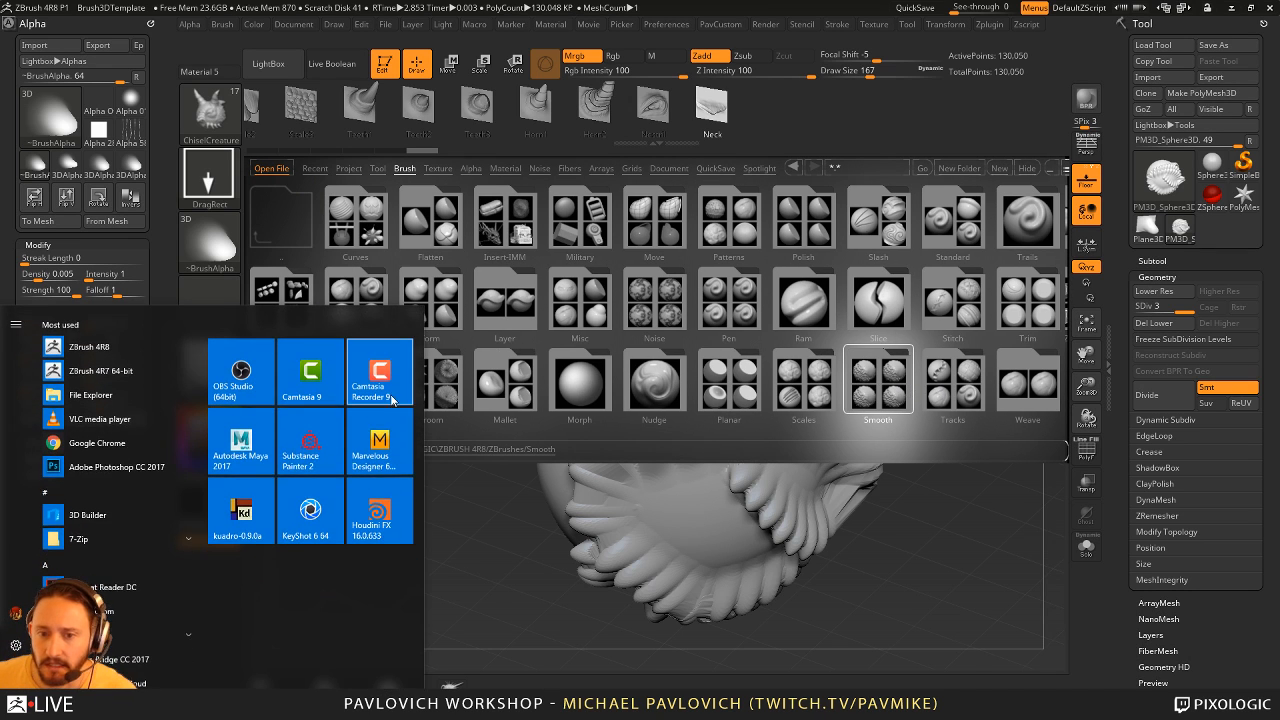
{"action": "left_click", "coordinate": [113, 398]}
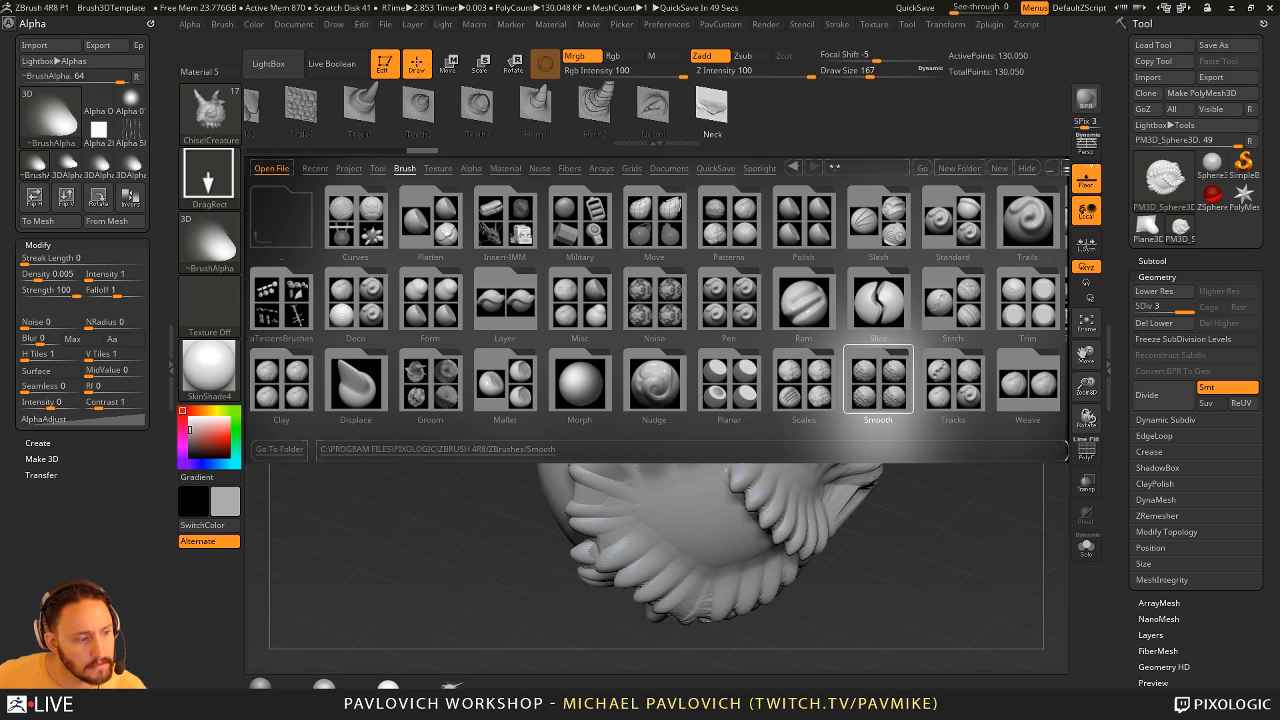
- Open the ZBrushes folder of the ZBrush 4R8 installation in File Explorer and move the PepBoys window out of the way
{"action": "key", "text": "super"}
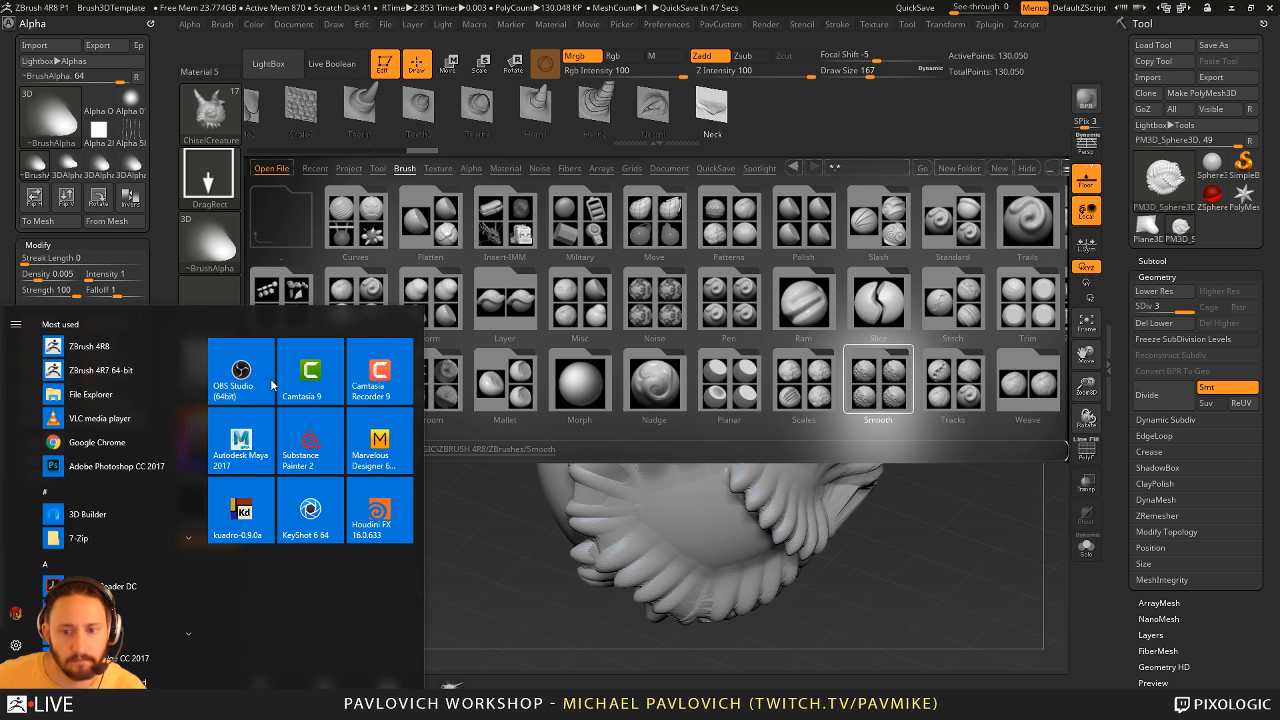
{"action": "left_click", "coordinate": [115, 403]}
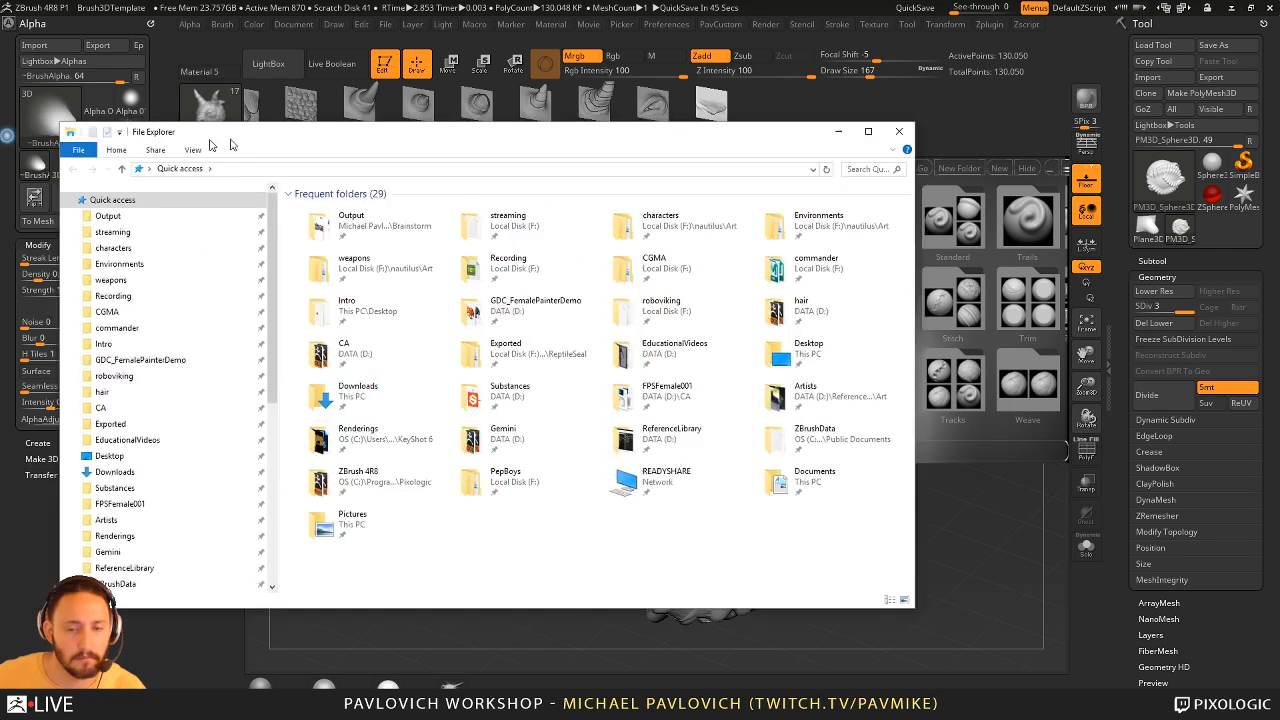
{"action": "left_click_drag", "start_coordinate": [211, 136], "coordinate": [388, 161]}
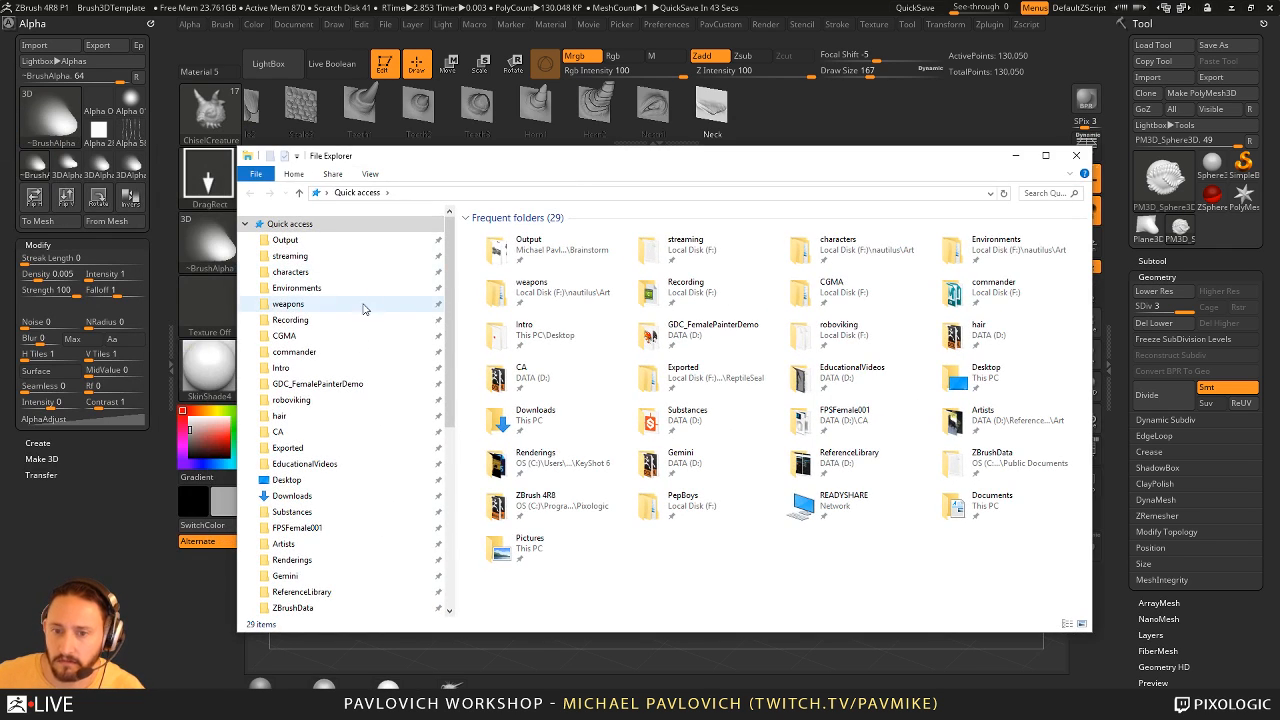
{"action": "scroll", "coordinate": [345, 459], "scroll_direction": "down", "scroll_amount": 1}
{"action": "scroll", "coordinate": [344, 460], "scroll_direction": "down", "scroll_amount": 1}
{"action": "left_click", "coordinate": [300, 565]}
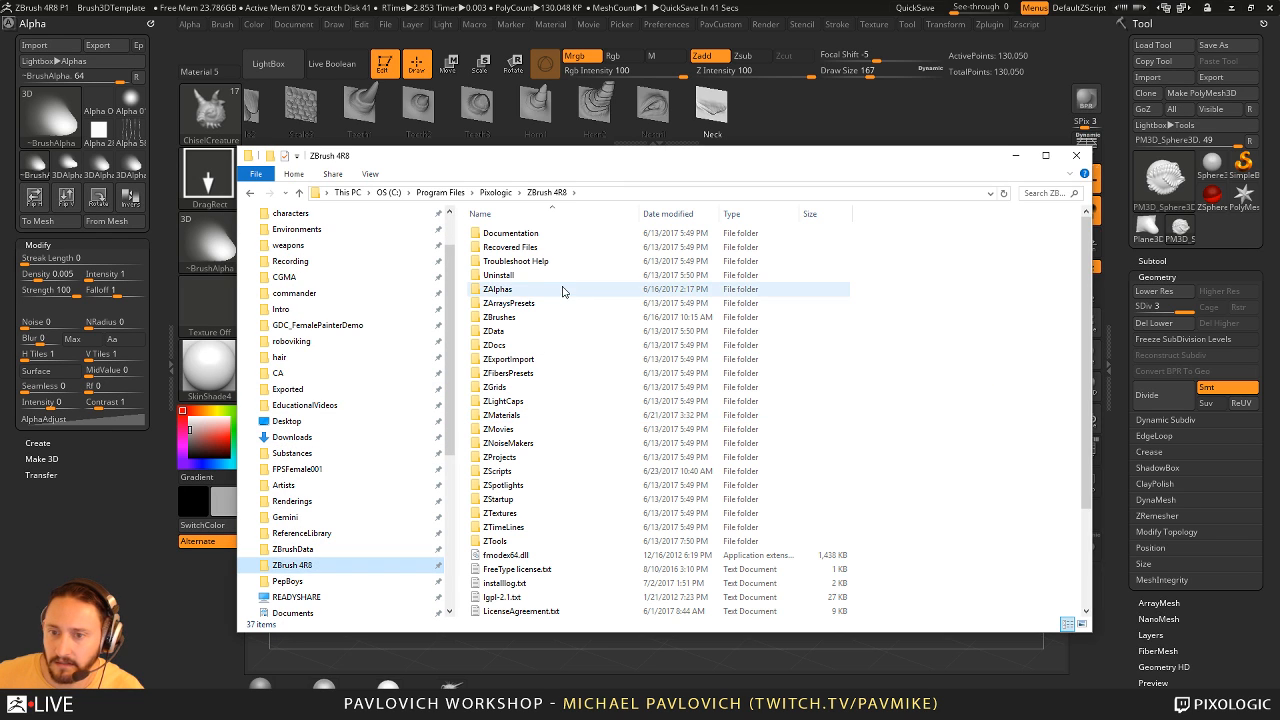
{"action": "double_click", "coordinate": [545, 318]}
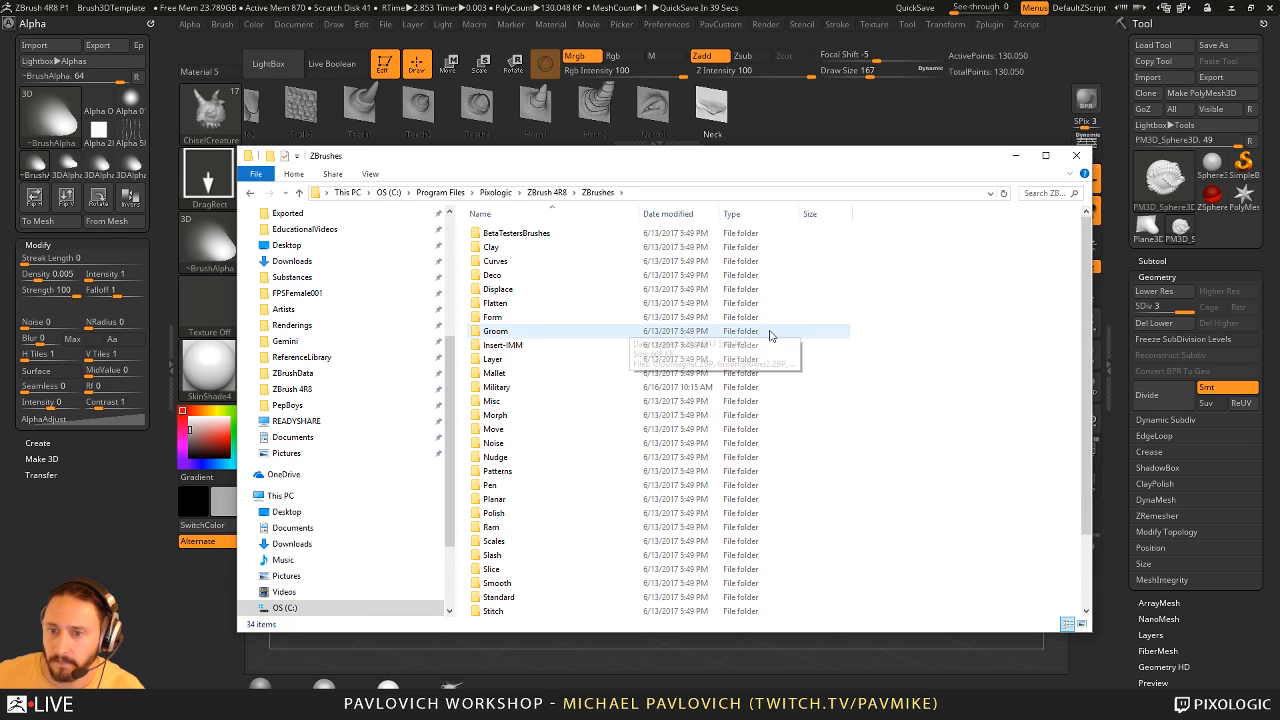
{"action": "scroll", "coordinate": [660, 333], "scroll_direction": "down", "scroll_amount": 2}
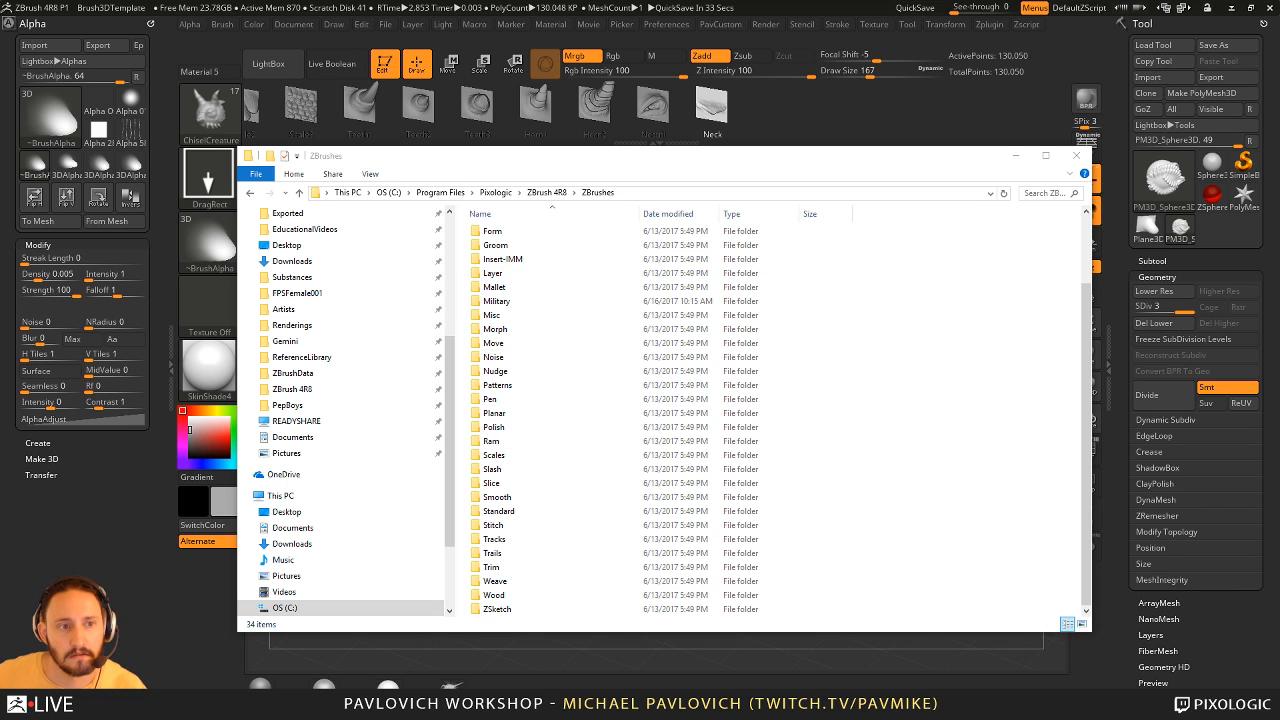
{"action": "left_click_drag", "start_coordinate": [542, 167], "coordinate": [125, 138]}
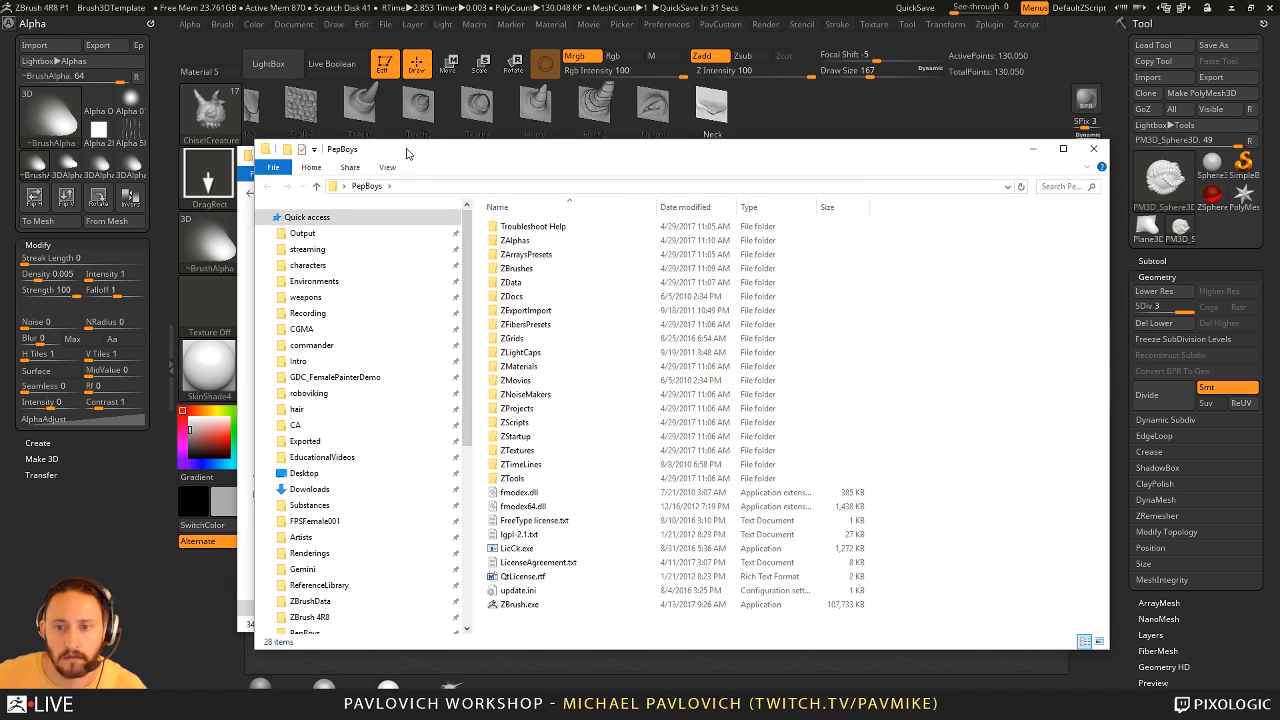
{"action": "left_click_drag", "start_coordinate": [406, 152], "coordinate": [0, 120]}
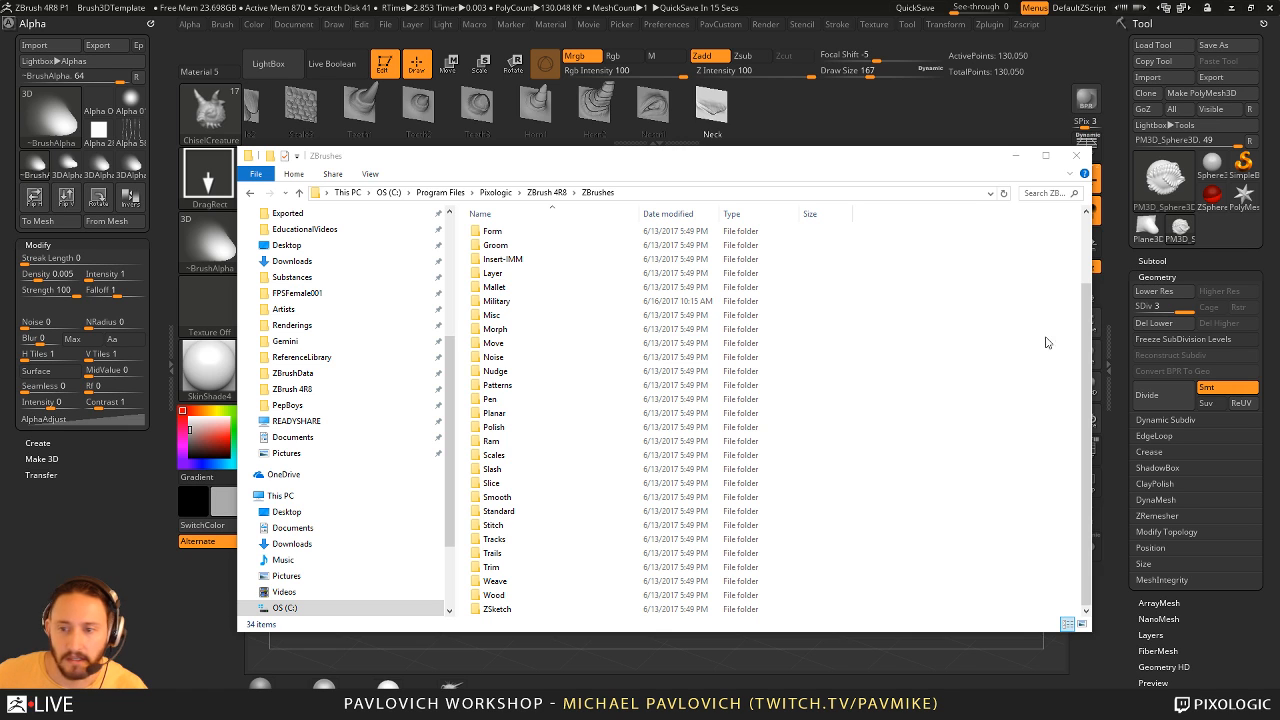
{"action": "right_click", "coordinate": [864, 289]}
{"action": "mouse_move", "coordinate": [870, 440]}
{"action": "left_click", "coordinate": [704, 450]}
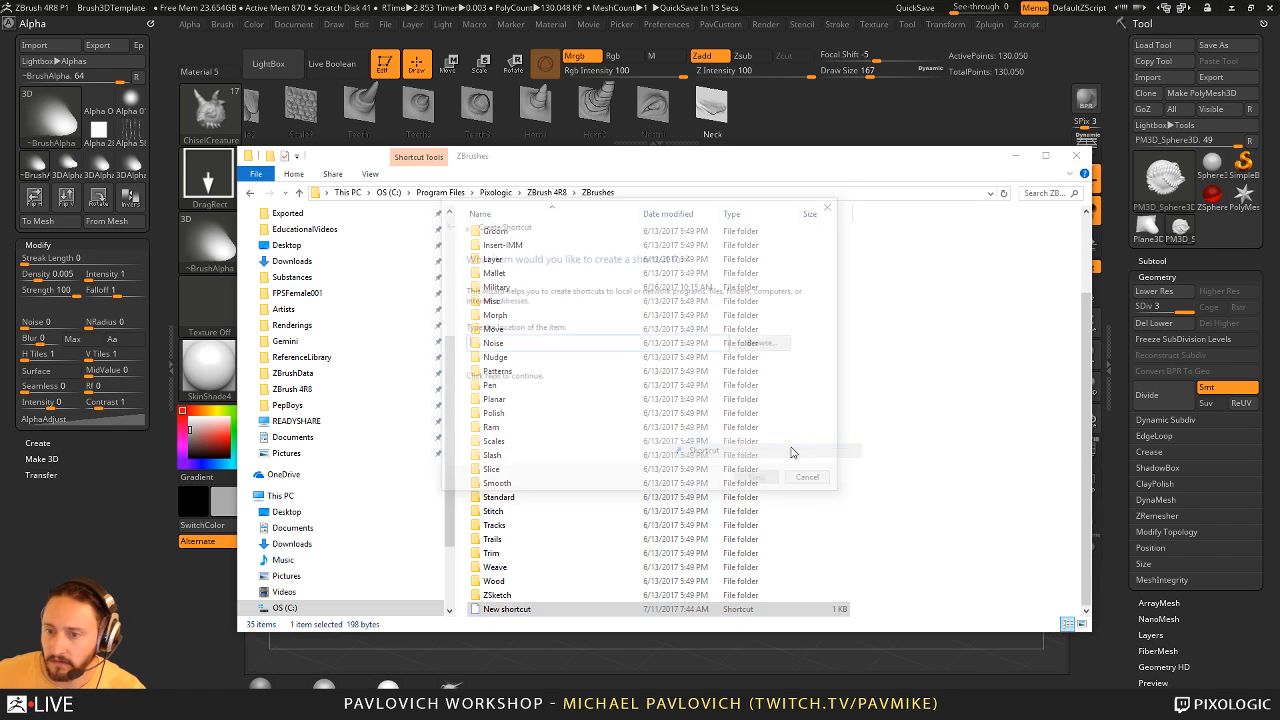
{"action": "left_click", "coordinate": [813, 483]}
- Create a folder named test inside ZBrushes and open it
{"action": "right_click", "coordinate": [910, 357]}
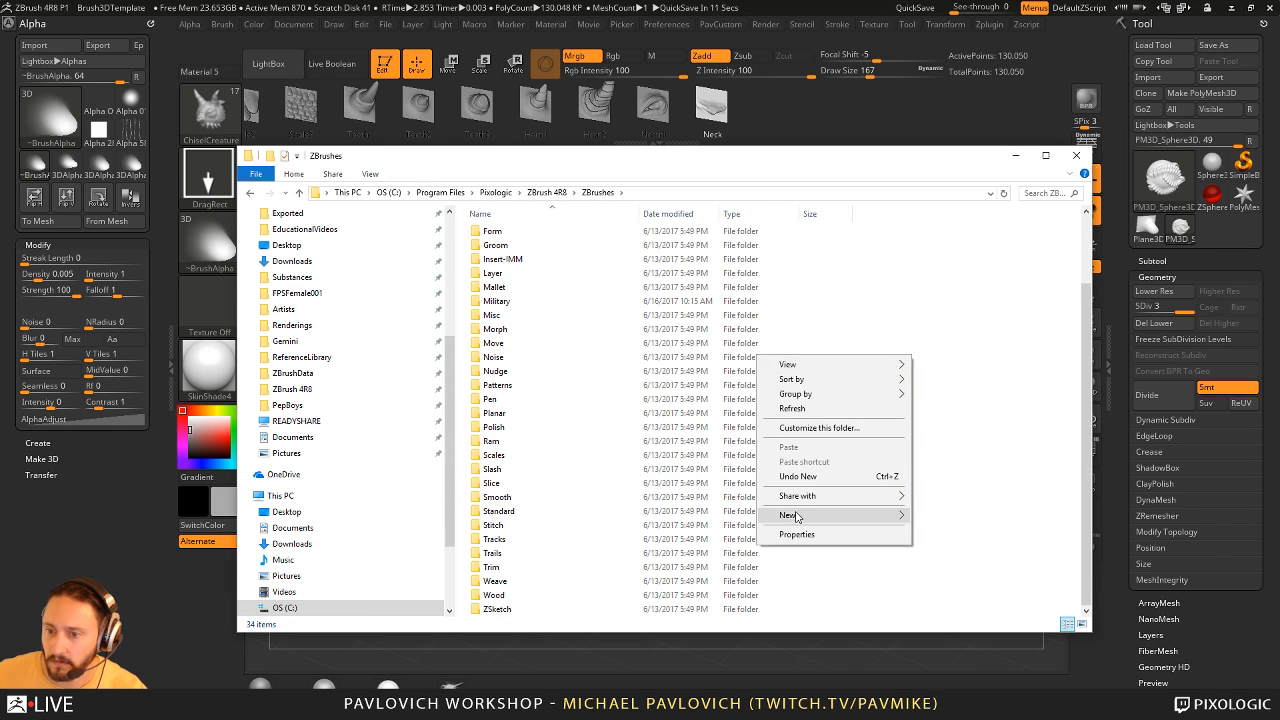
{"action": "mouse_move", "coordinate": [795, 517]}
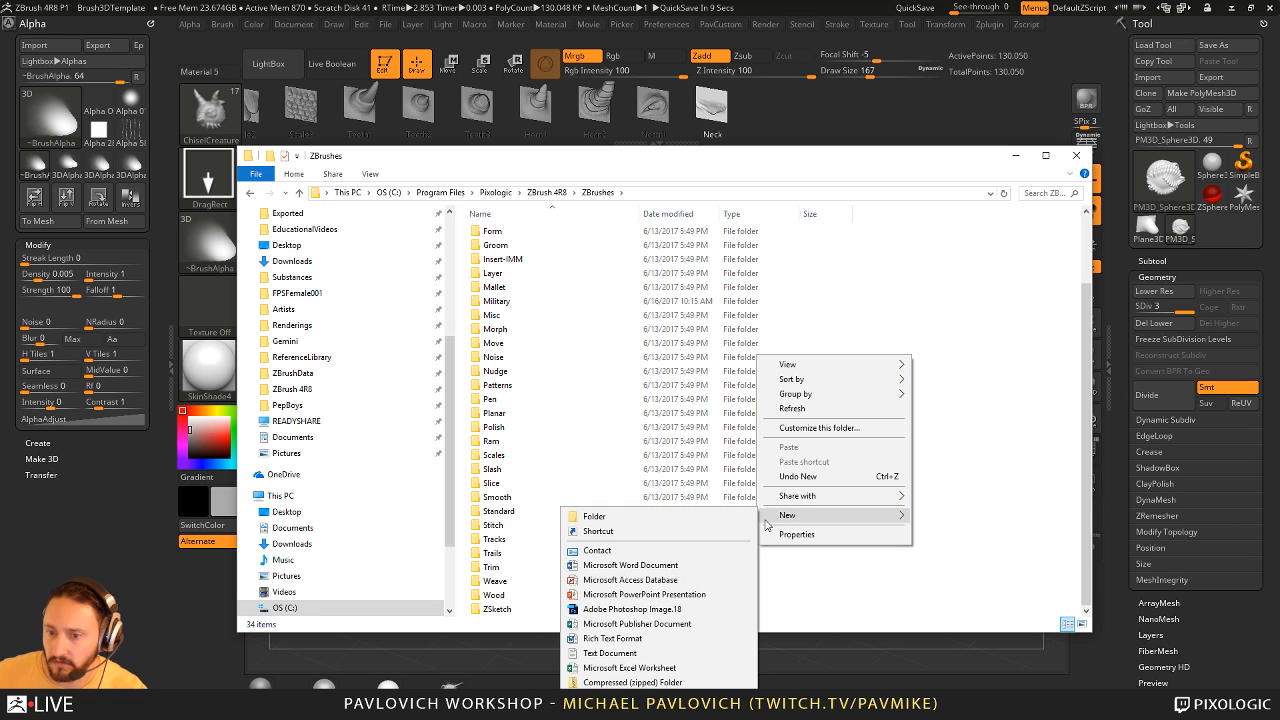
{"action": "left_click", "coordinate": [748, 516]}
{"action": "type", "text": "test"}
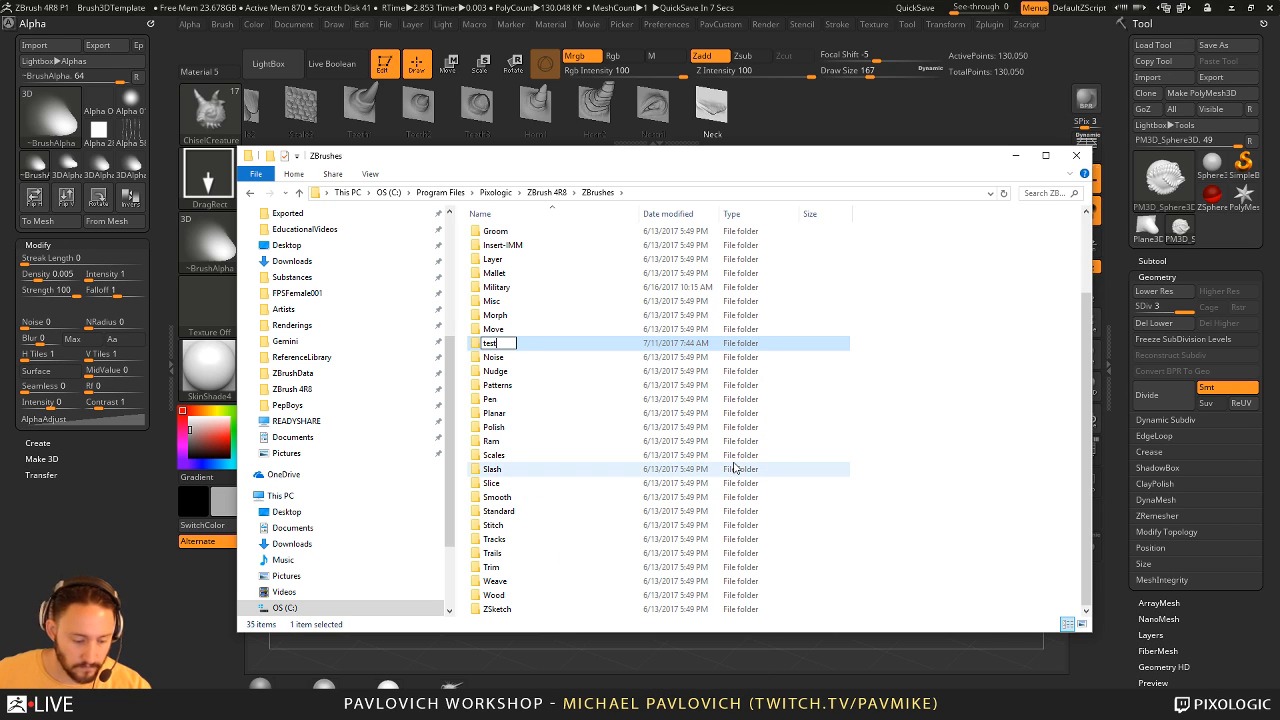
{"action": "key", "text": "Return"}
{"action": "key", "text": "Return"}
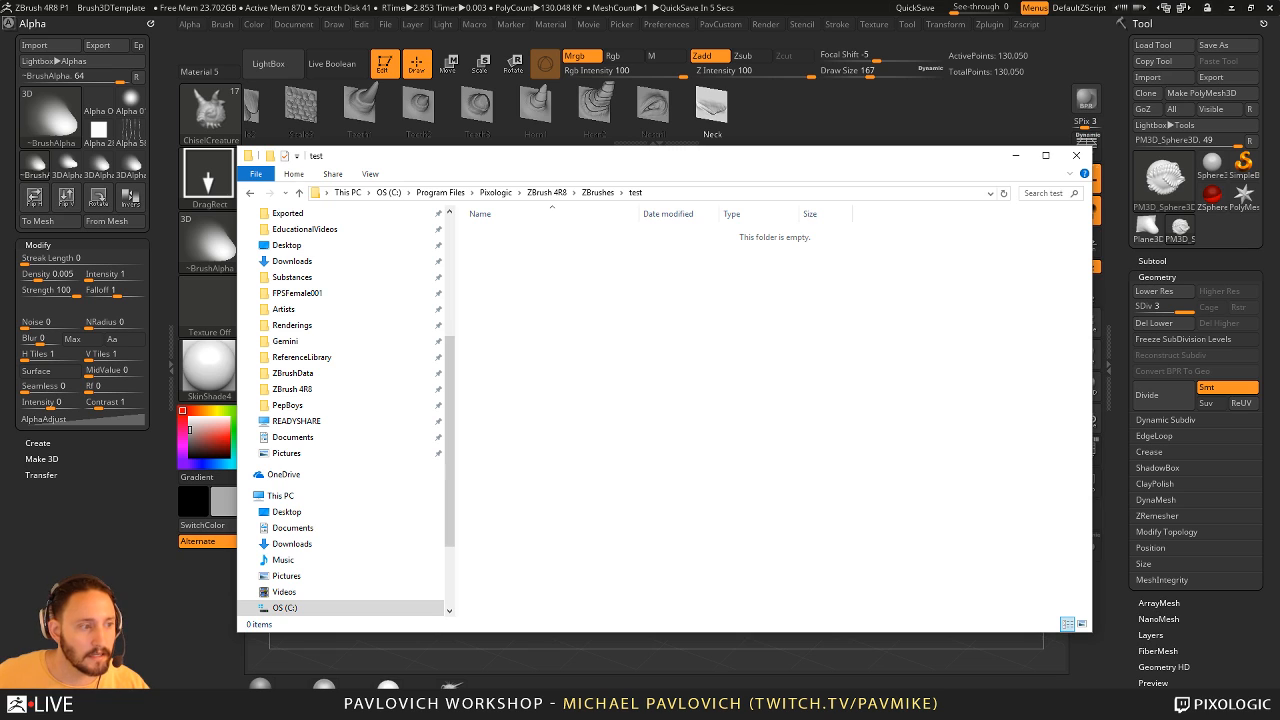
- Extract the VectorDisplacementMaps archive directly into the test folder with 7-Zip
{"action": "right_click_drag", "start_coordinate": [1279, 475], "coordinate": [910, 438]}
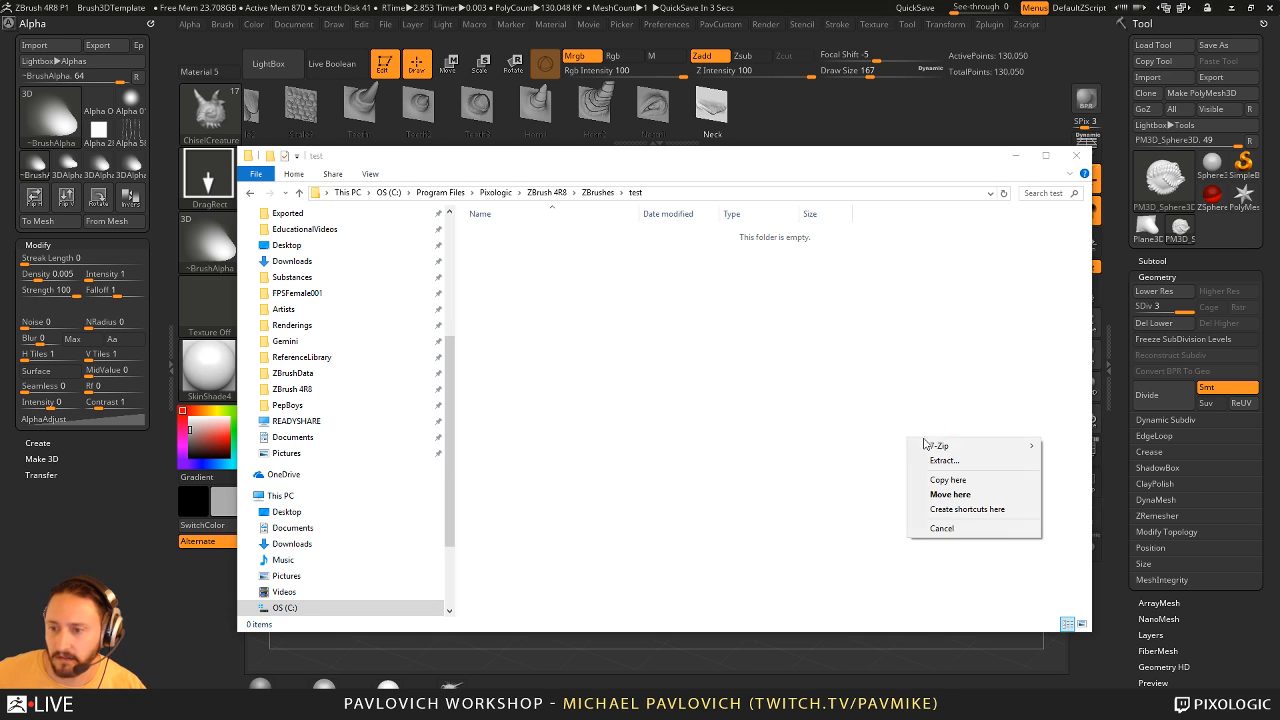
{"action": "mouse_move", "coordinate": [947, 452]}
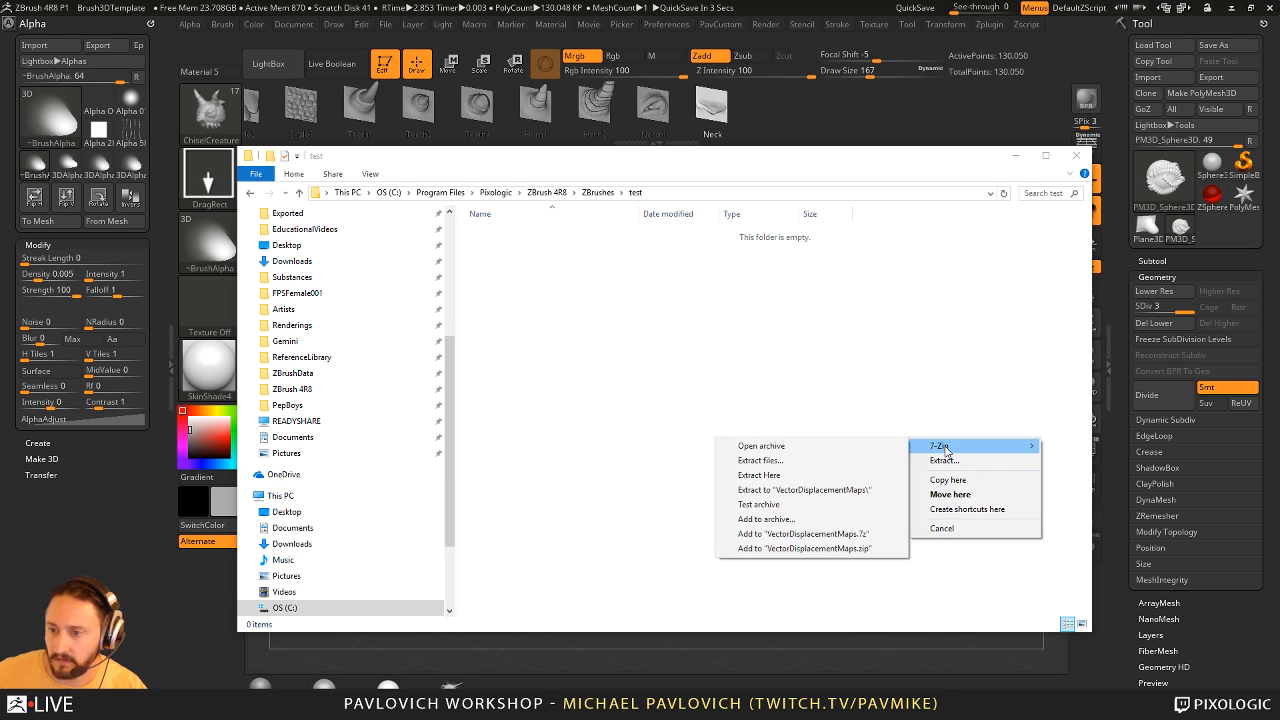
{"action": "left_click", "coordinate": [811, 476]}
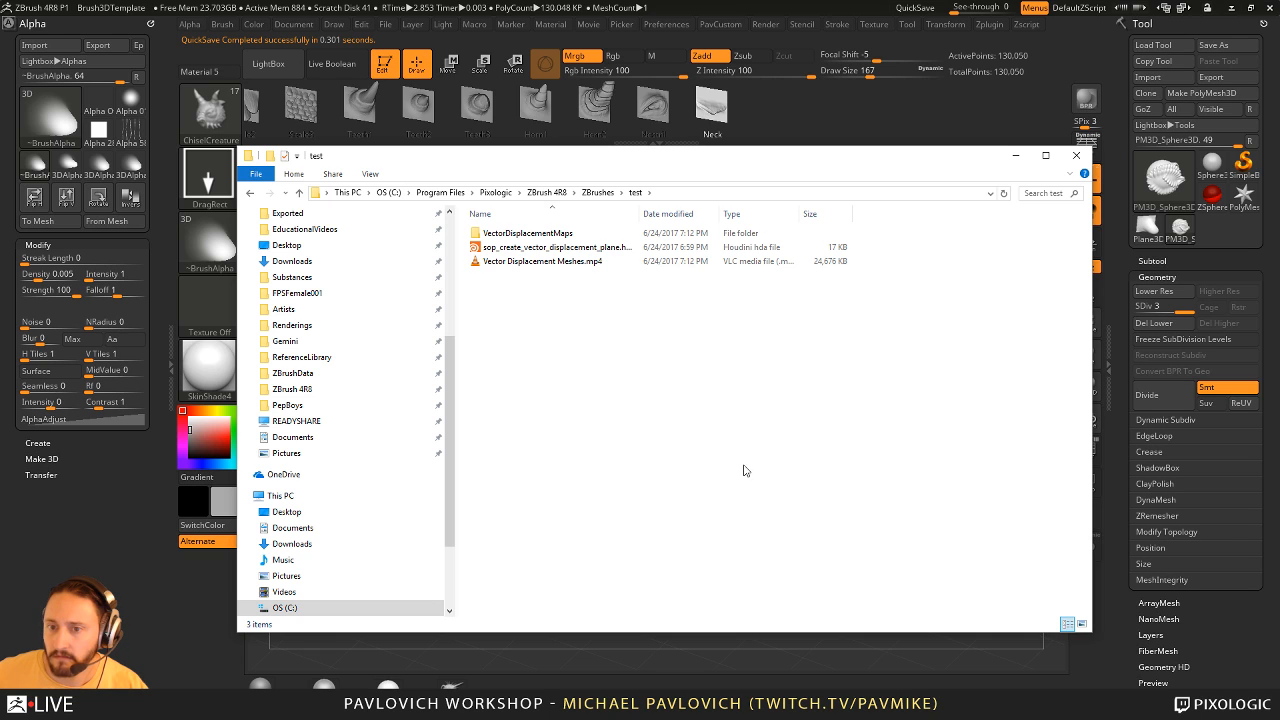
- Look inside the extracted VectorDisplacementMaps folder and delete all extracted items from the test folder
{"action": "double_click", "coordinate": [566, 235]}
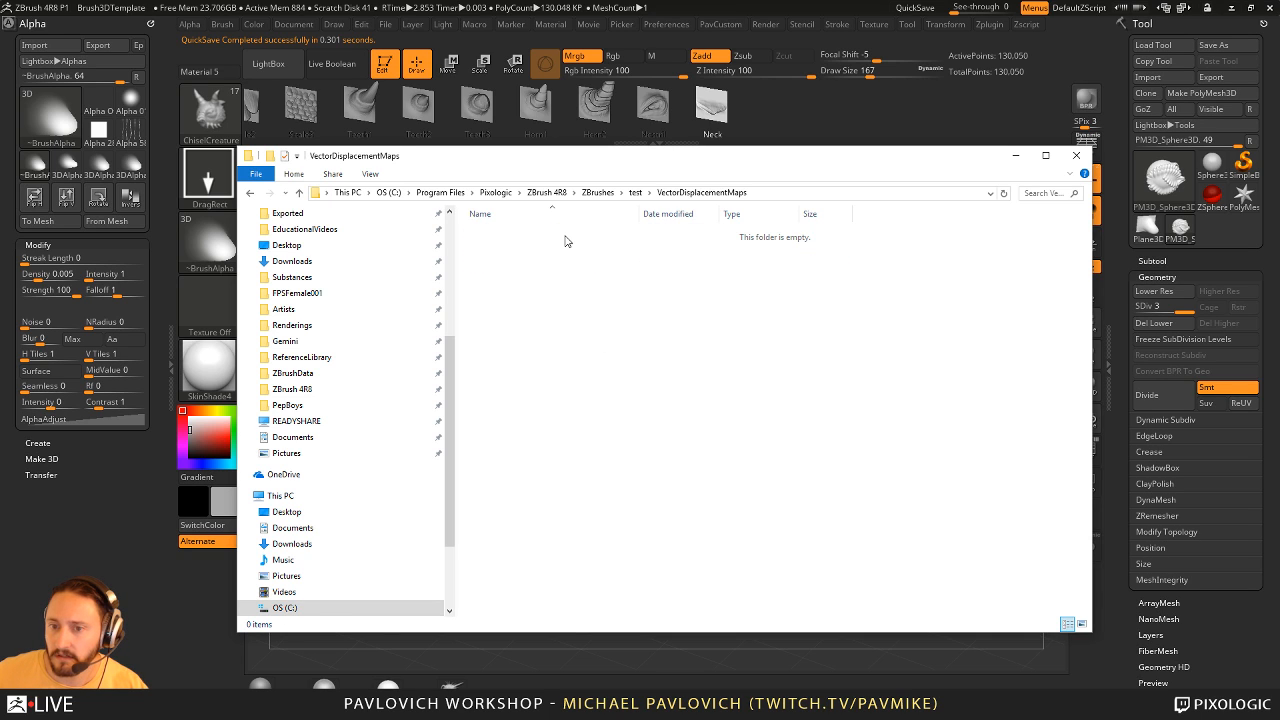
{"action": "left_click", "coordinate": [635, 192]}
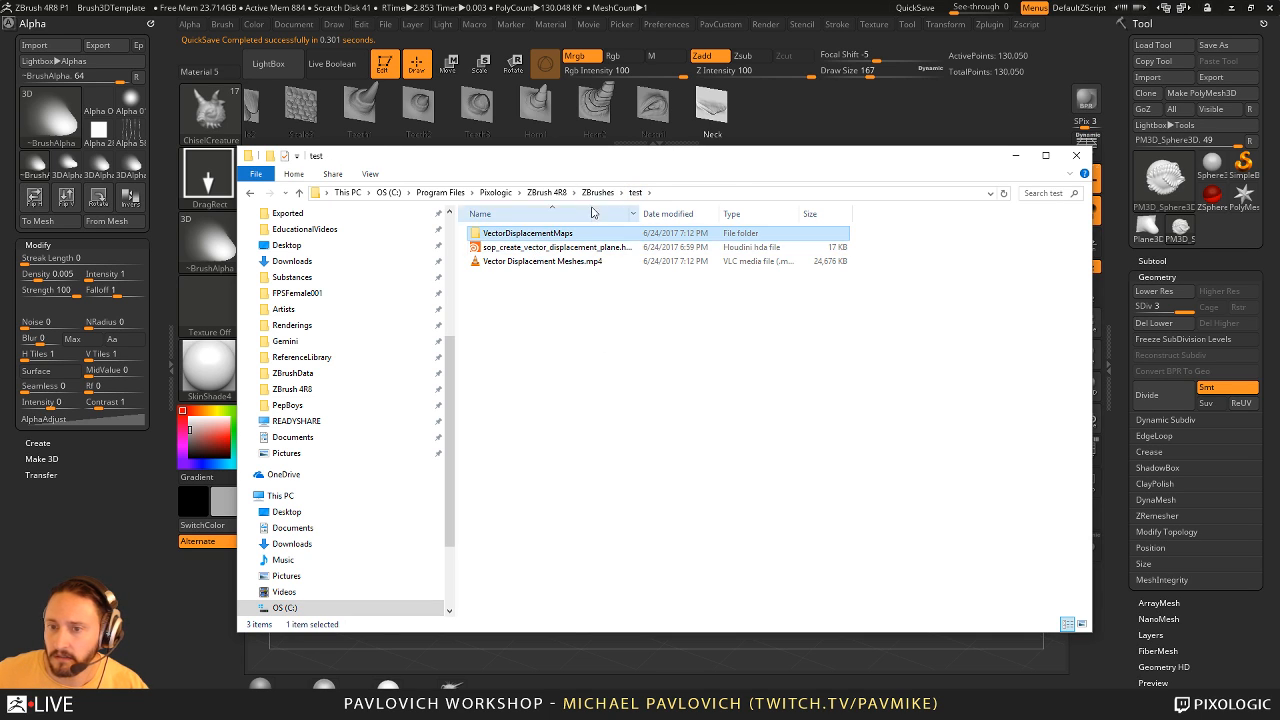
{"action": "left_click_drag", "start_coordinate": [604, 332], "coordinate": [530, 236]}
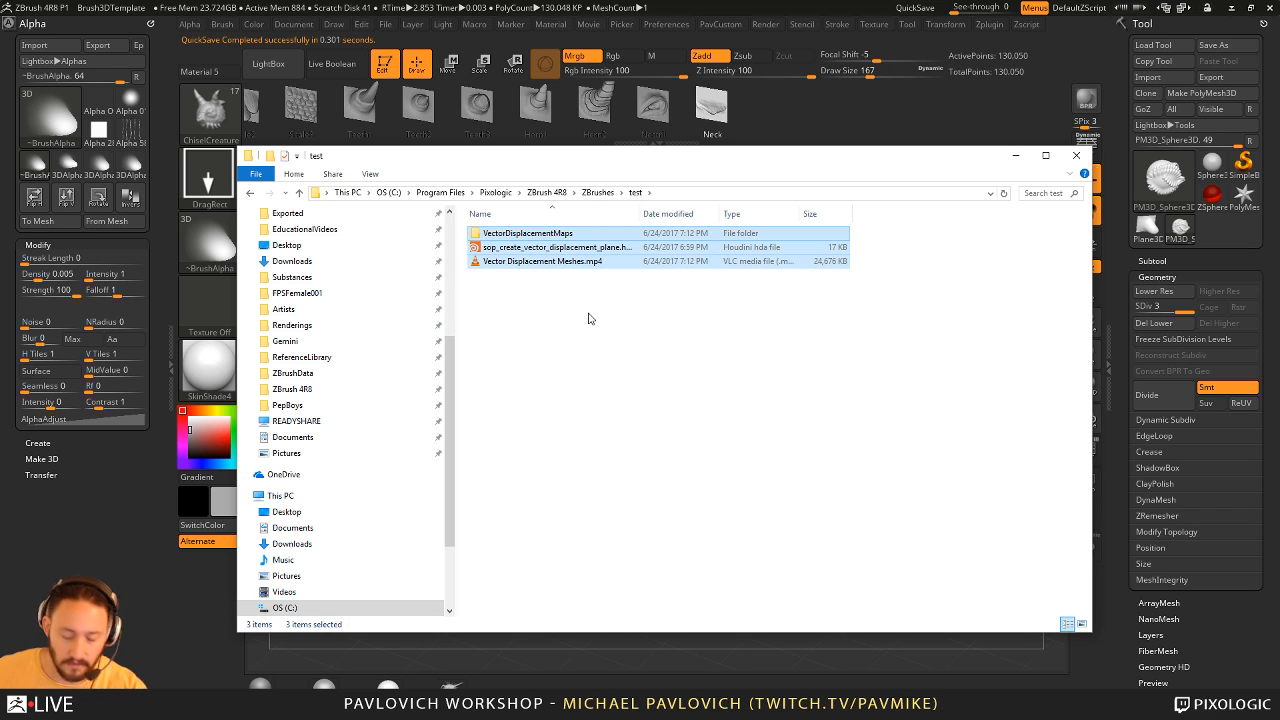
{"action": "key", "text": "Delete"}
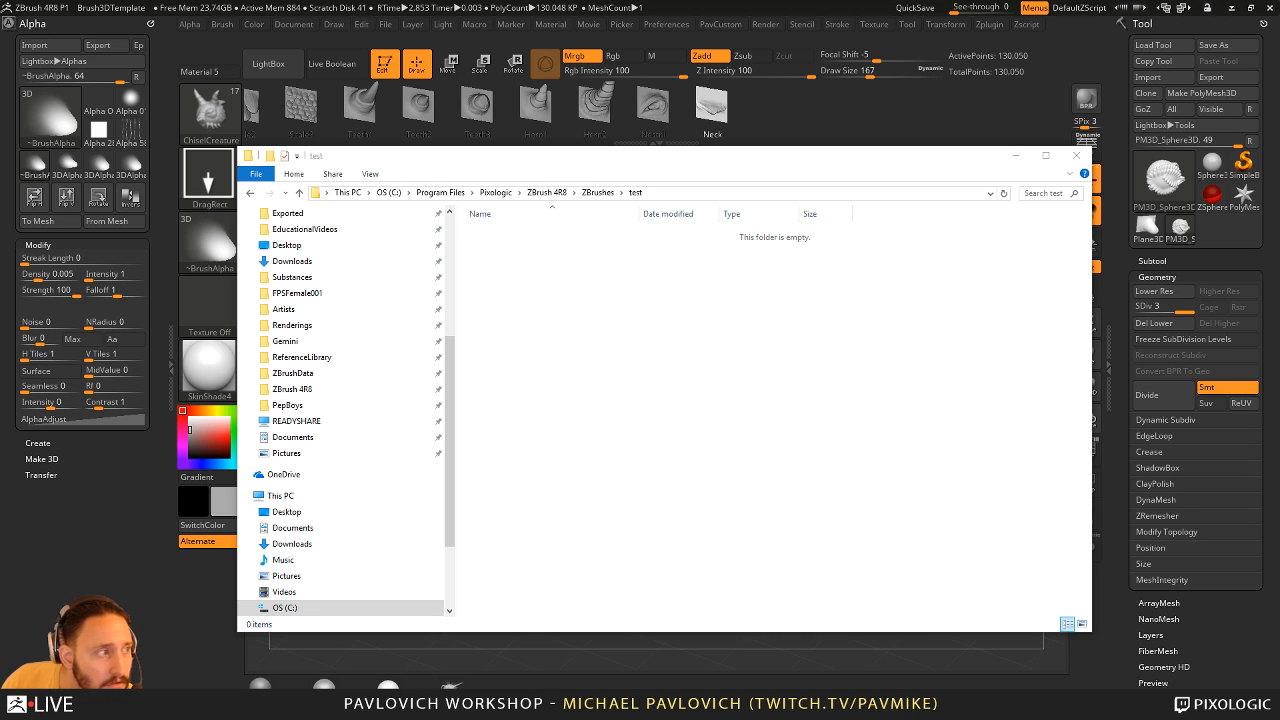
- Close File Explorer and hide LightBox to return to the sculpted sphere in ZBrush
{"action": "left_click", "coordinate": [1076, 156]}
{"action": "left_click", "coordinate": [1036, 167]}
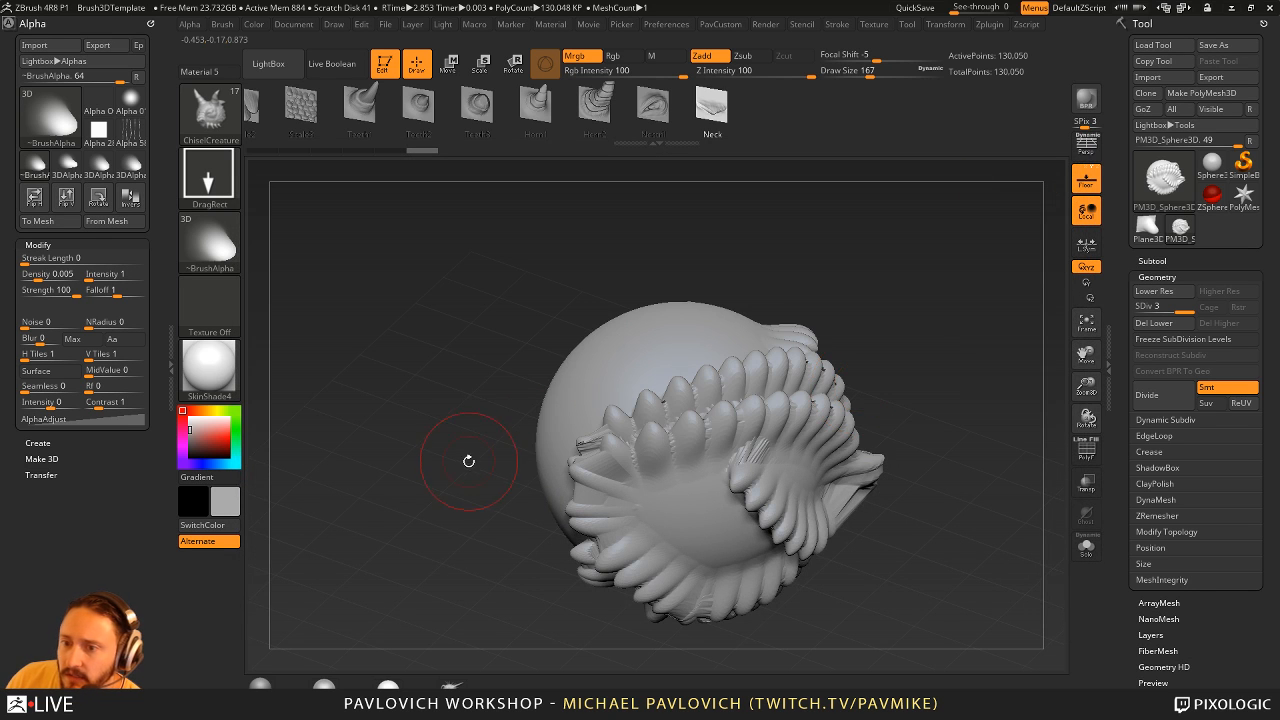
{"action": "left_click_drag", "start_coordinate": [461, 308], "coordinate": [451, 304]}
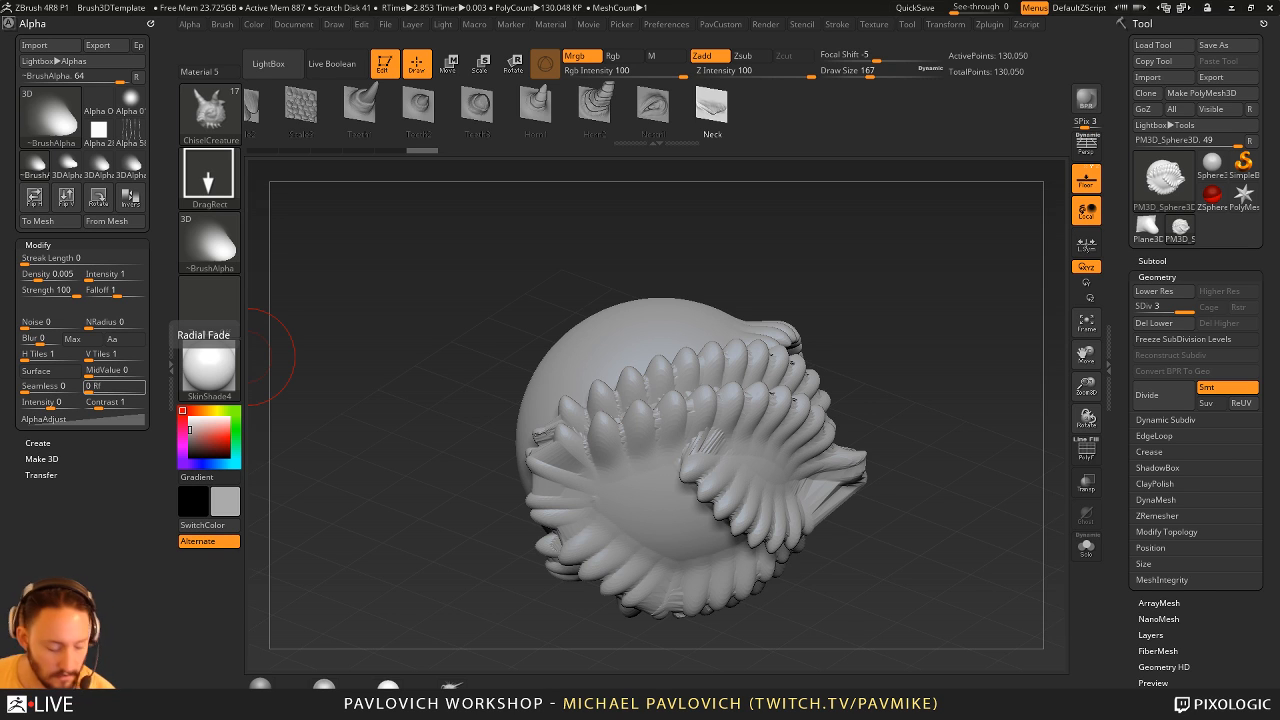
{"action": "key", "text": "super"}
{"action": "key", "text": "super"}
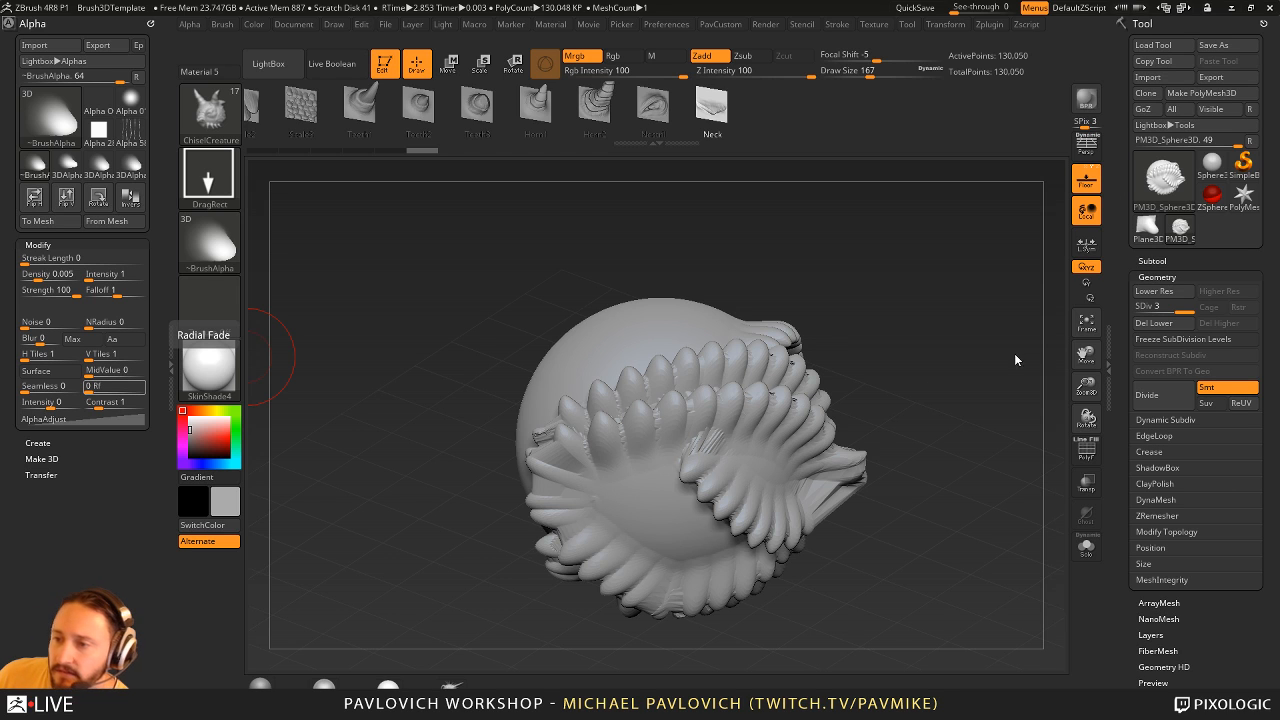
- Make the sculpted Plane3D_1 the active tool and select the Standard brush
{"action": "left_click", "coordinate": [1147, 228]}
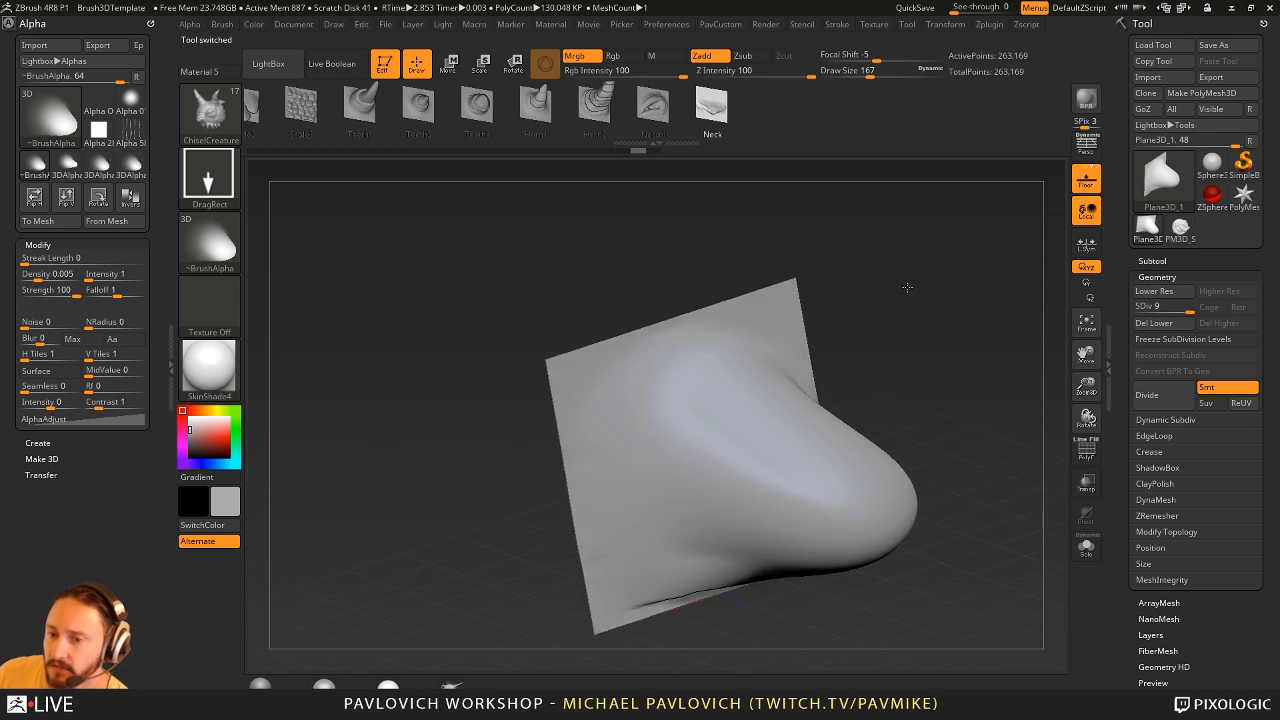
{"action": "left_click_drag", "start_coordinate": [925, 271], "coordinate": [889, 302], "text": "shift"}
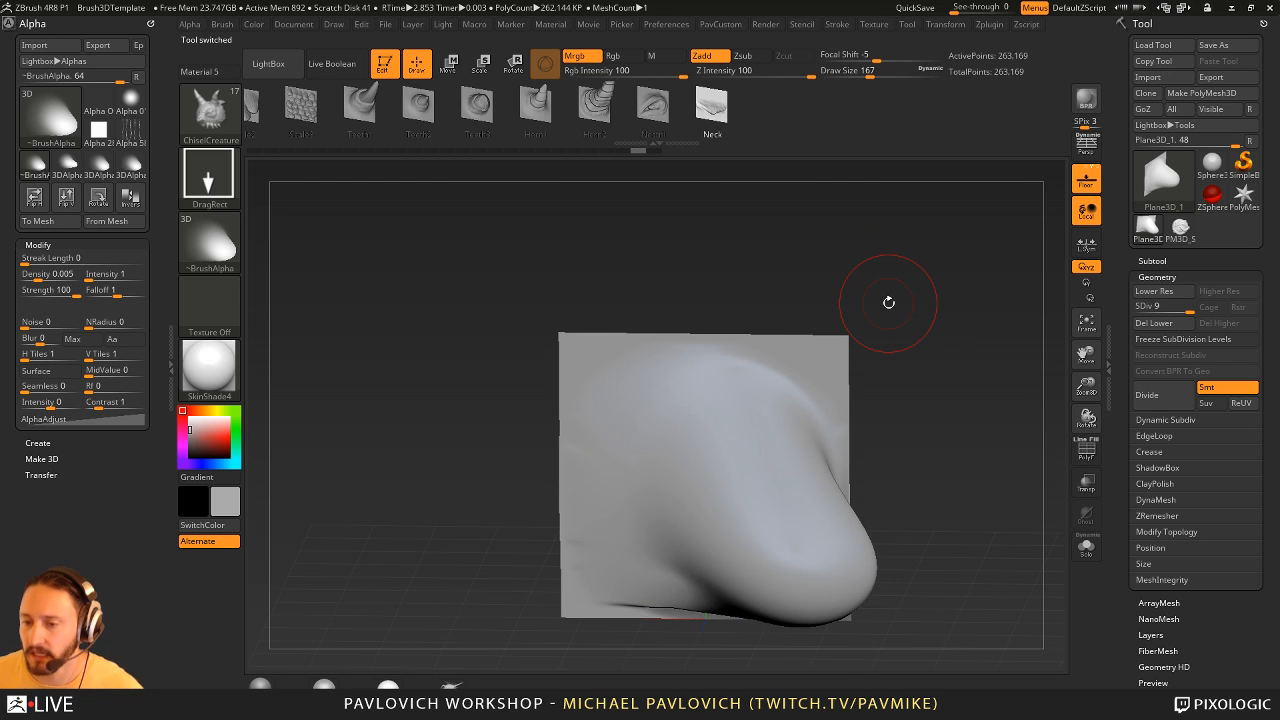
{"action": "key", "text": "b"}
{"action": "key", "text": "s"}
{"action": "key", "text": "t"}
{"action": "key", "text": "s"}
- Show the PolyFrame on the plane, examine its wireframe and edges from the front, and turn the PolyFrame off
{"action": "left_click_drag", "start_coordinate": [1005, 291], "coordinate": [861, 419]}
{"action": "left_click_drag", "start_coordinate": [868, 328], "coordinate": [1040, 440], "text": "shift"}
{"action": "left_click", "coordinate": [1086, 450]}
{"action": "left_click_drag", "start_coordinate": [978, 414], "coordinate": [1029, 434], "text": "shift"}
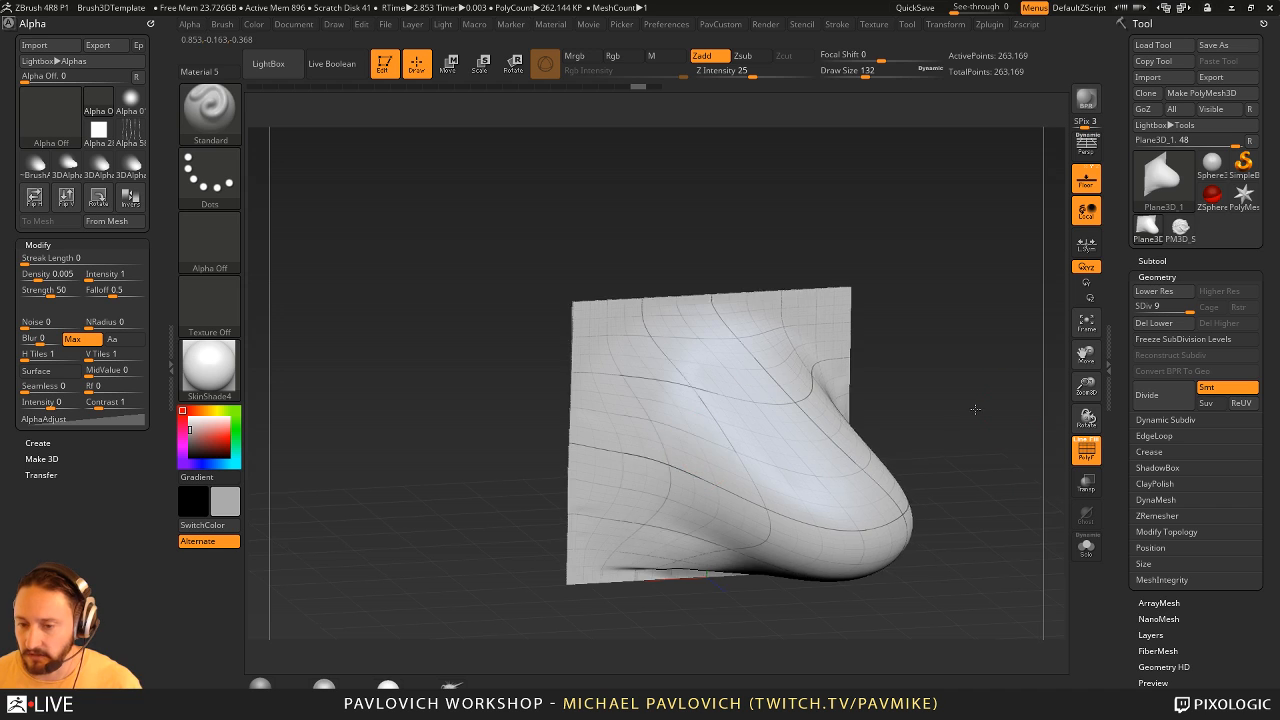
{"action": "mouse_move", "coordinate": [976, 410]}
{"action": "left_mouse_down"}
{"action": "mouse_move", "coordinate": [908, 386]}
{"action": "mouse_move", "coordinate": [994, 410]}
{"action": "left_mouse_up"}
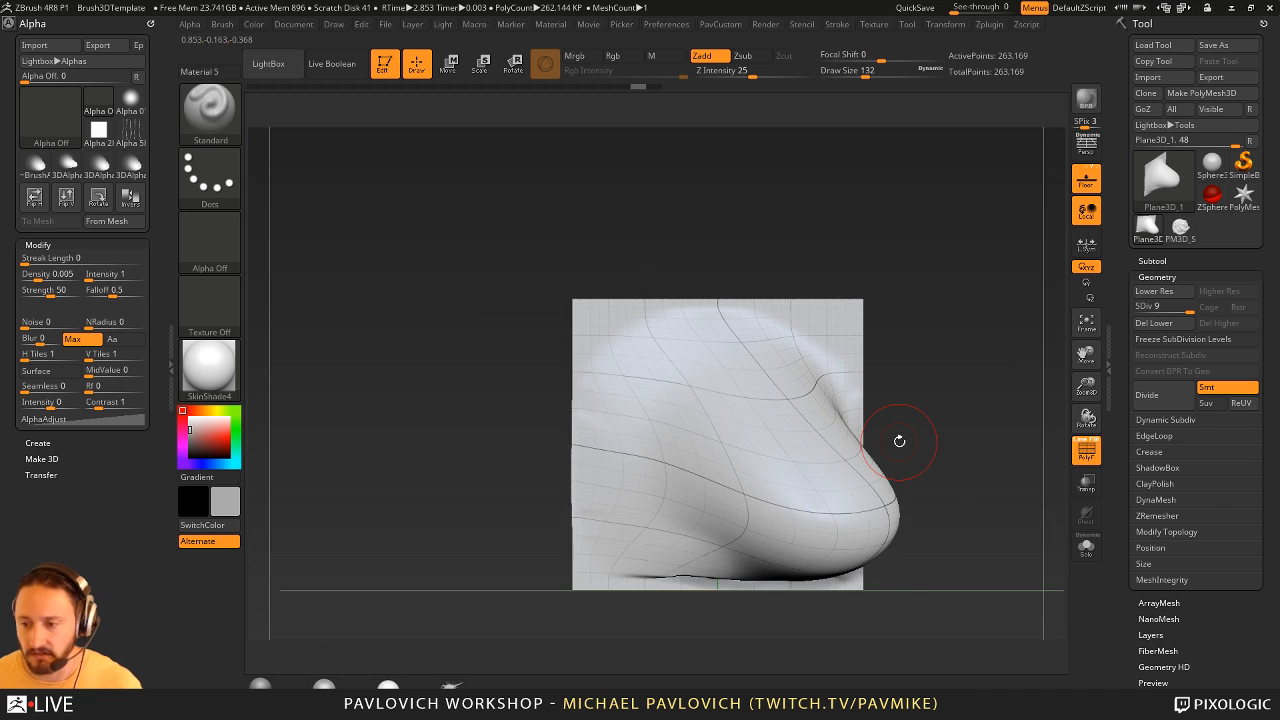
{"action": "key", "text": "shift+f"}
{"action": "left_click_drag", "start_coordinate": [960, 349], "coordinate": [953, 333], "text": "alt"}
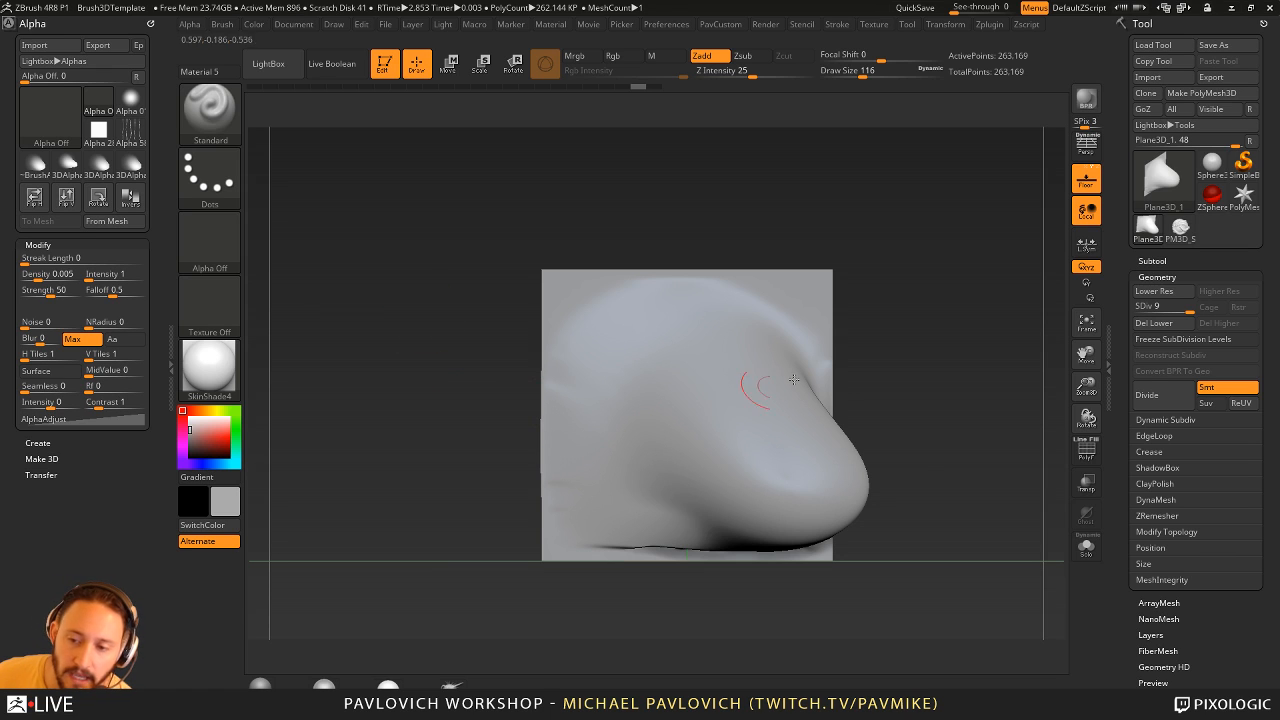
- Lower the plane to subdivision level 1 and show its PolyFrame
{"action": "left_click", "coordinate": [1140, 310]}
{"action": "left_click", "coordinate": [1192, 311]}
{"action": "left_click", "coordinate": [1136, 313]}
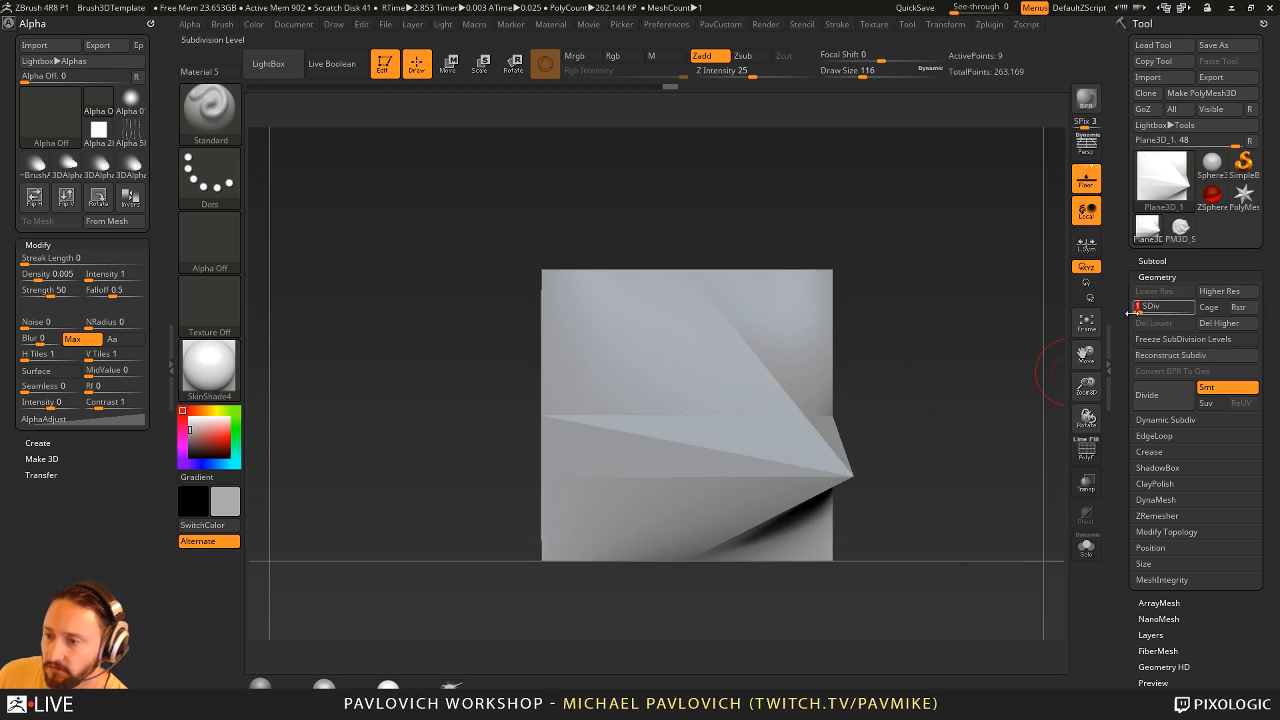
{"action": "left_click", "coordinate": [1086, 450]}
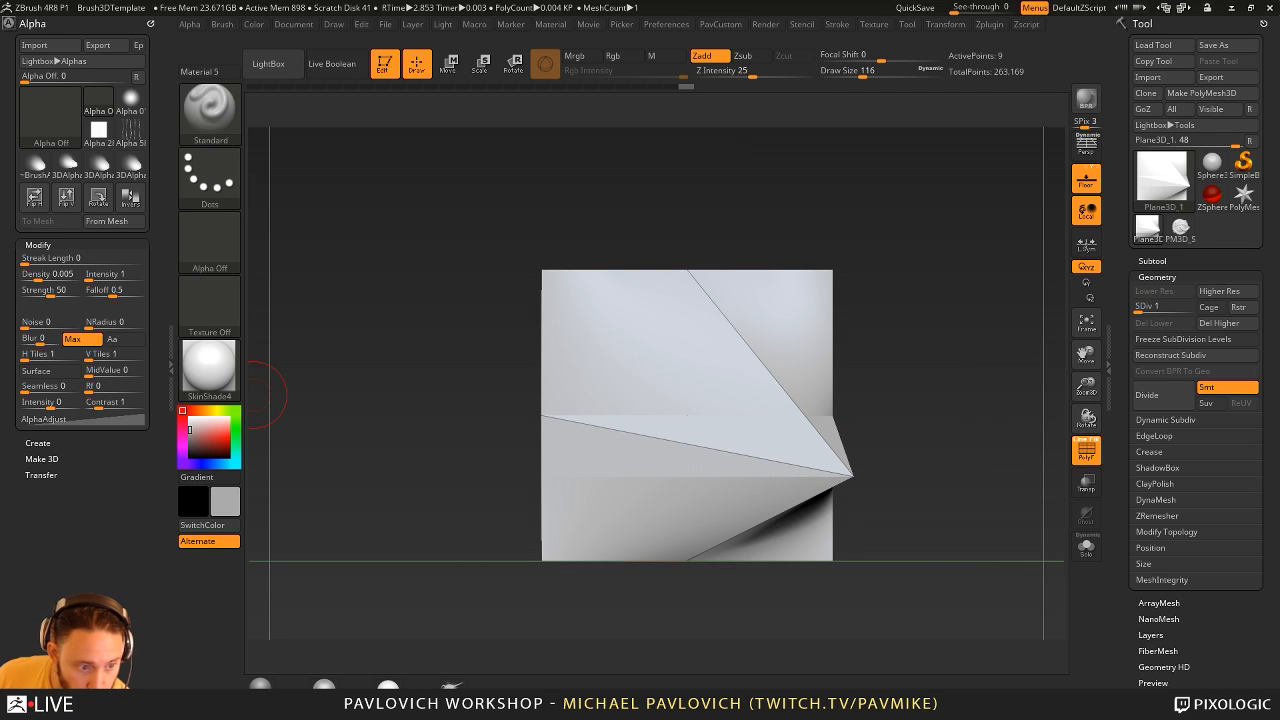
- Reinitialize ZBrush to clear the current tools and confirm the reset
{"action": "left_click", "coordinate": [1153, 45]}
{"action": "left_click", "coordinate": [663, 334]}
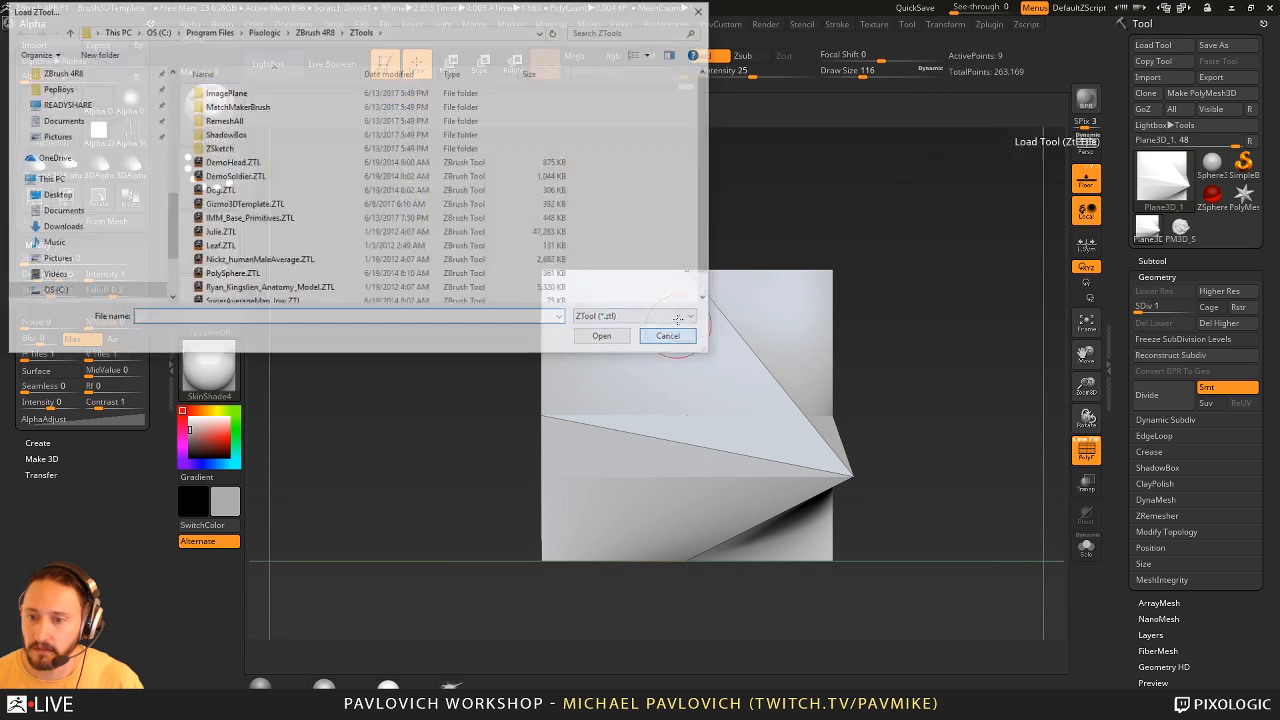
{"action": "left_click", "coordinate": [666, 24]}
{"action": "left_click", "coordinate": [688, 50]}
{"action": "left_click", "coordinate": [765, 412]}
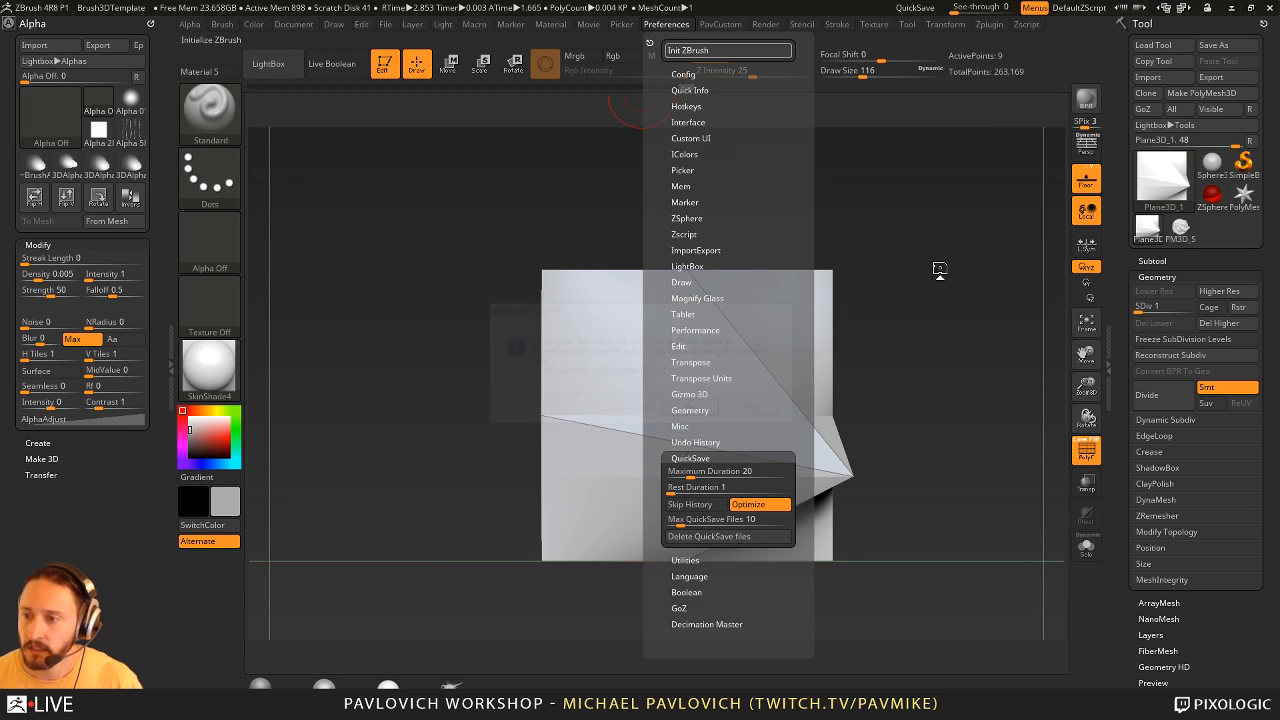
- Load the female character ZTool from the HighRes folder in streaming > ZBFemale
{"action": "left_click", "coordinate": [1172, 46]}
{"action": "scroll", "coordinate": [60, 150], "scroll_direction": "up", "scroll_amount": 8}
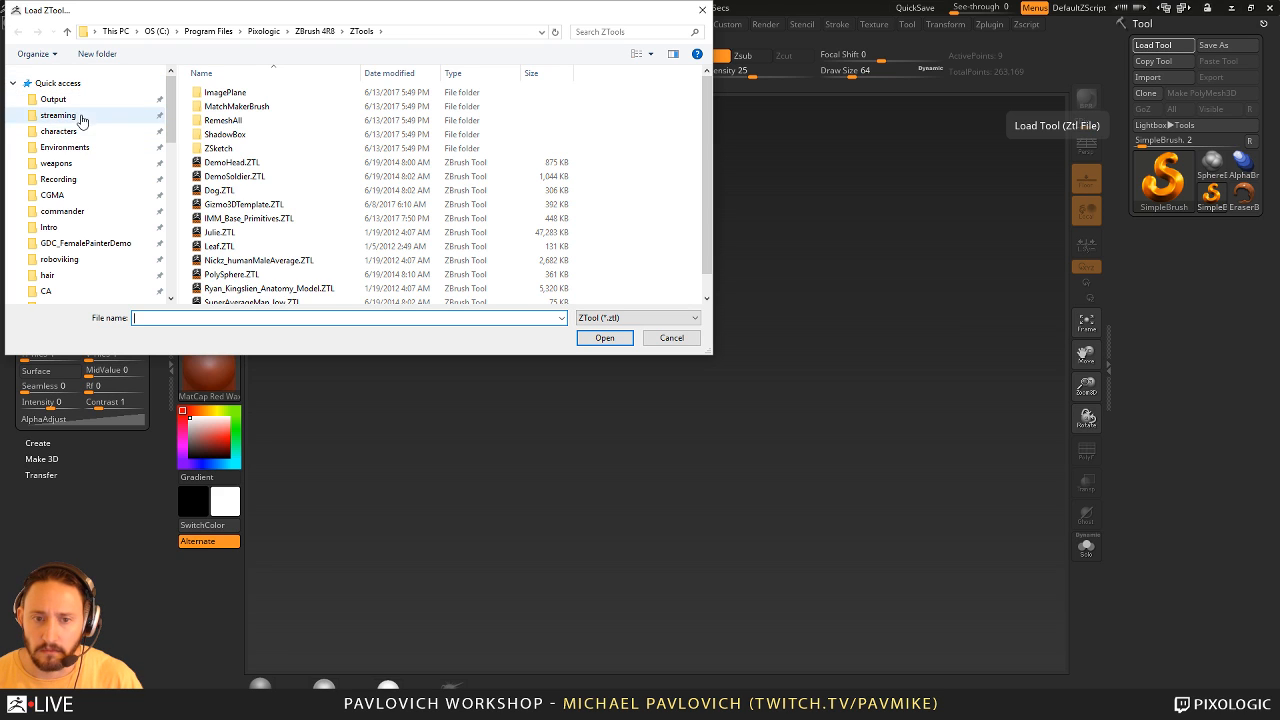
{"action": "left_click", "coordinate": [76, 115]}
{"action": "double_click", "coordinate": [224, 190]}
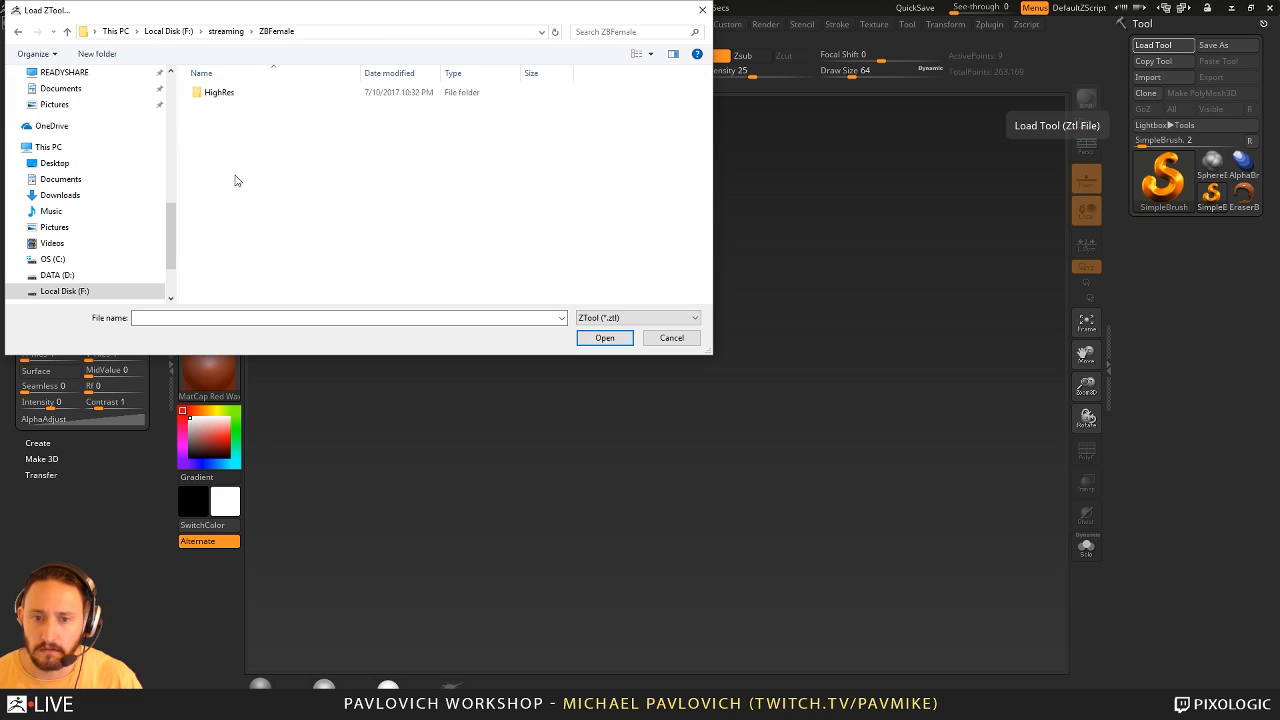
{"action": "double_click", "coordinate": [234, 93]}
{"action": "double_click", "coordinate": [232, 93]}
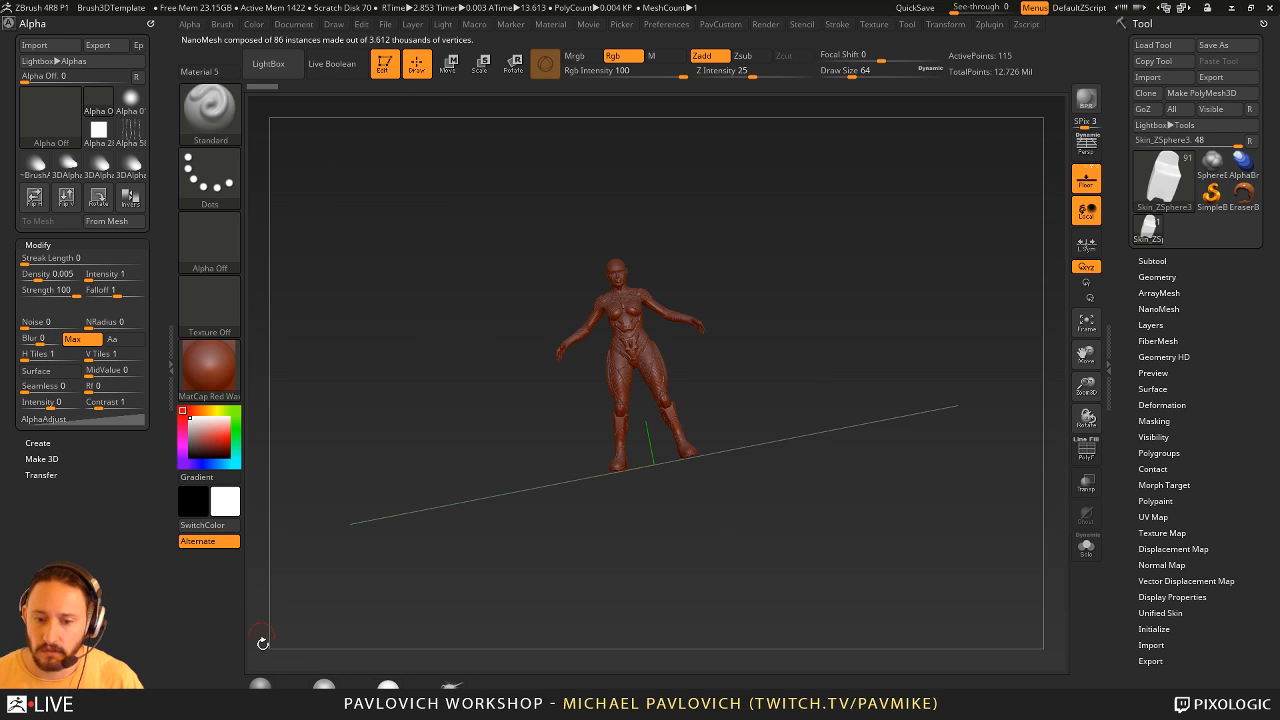
- Examine the female character's sculpted armour up close, from the full figure to the head, chest and shoulder details
{"action": "left_click_drag", "start_coordinate": [945, 235], "coordinate": [893, 468], "text": "alt"}
{"action": "key", "text": "s"}
{"action": "left_click_drag", "start_coordinate": [893, 468], "coordinate": [886, 452]}
{"action": "left_click_drag", "start_coordinate": [935, 210], "coordinate": [914, 456], "text": "alt"}
{"action": "left_click_drag", "start_coordinate": [939, 268], "coordinate": [687, 370]}
{"action": "key", "text": "s"}
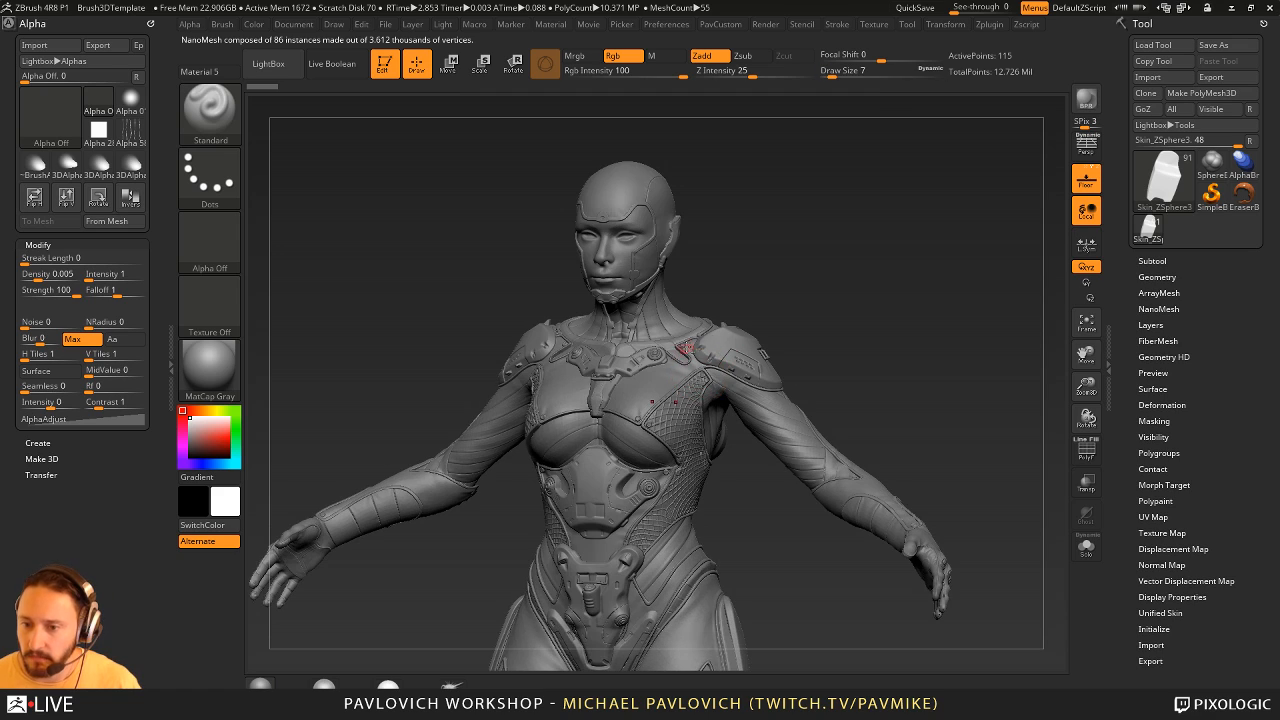
{"action": "left_click", "coordinate": [686, 396], "text": "alt"}
{"action": "left_click_drag", "start_coordinate": [902, 312], "coordinate": [888, 387], "text": "alt"}
{"action": "left_click_drag", "start_coordinate": [942, 245], "coordinate": [1040, 280]}
{"action": "left_click_drag", "start_coordinate": [921, 561], "coordinate": [837, 531]}
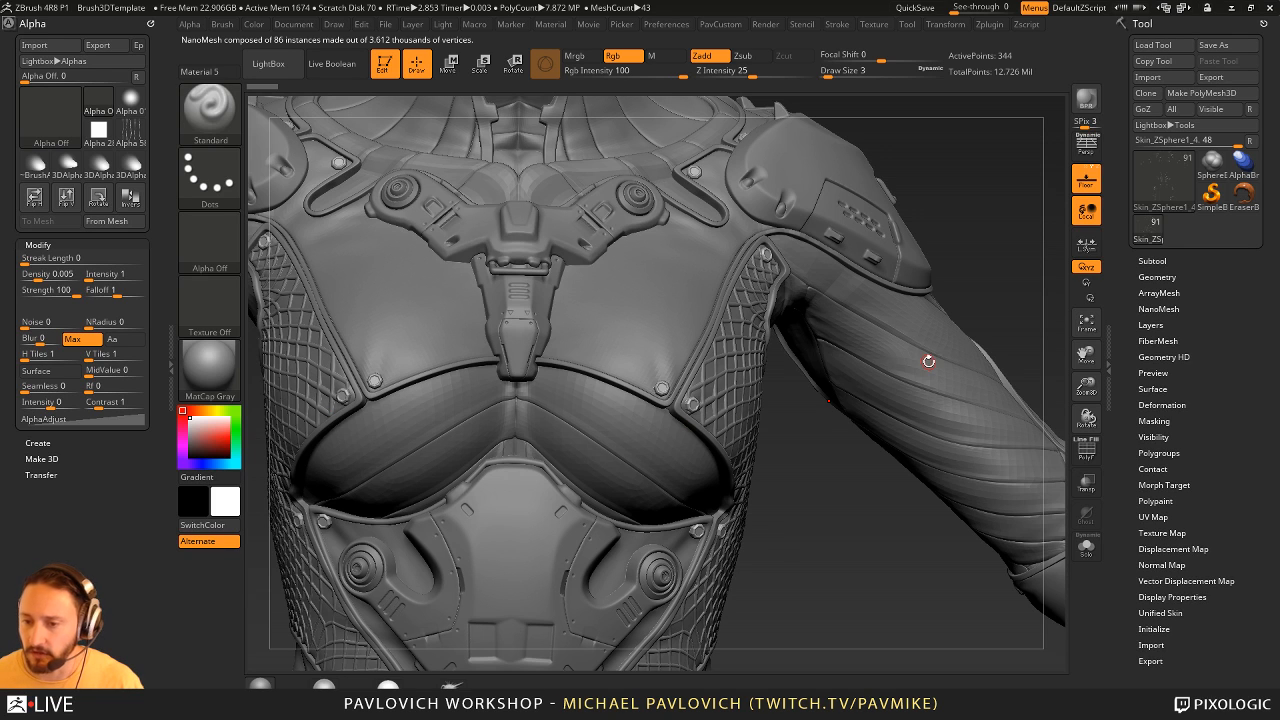
- Clear the canvas, draw a Cube3D in Edit mode and convert it to a PolyMesh3D
{"action": "left_click", "coordinate": [390, 78]}
{"action": "key", "text": "ctrl+n"}
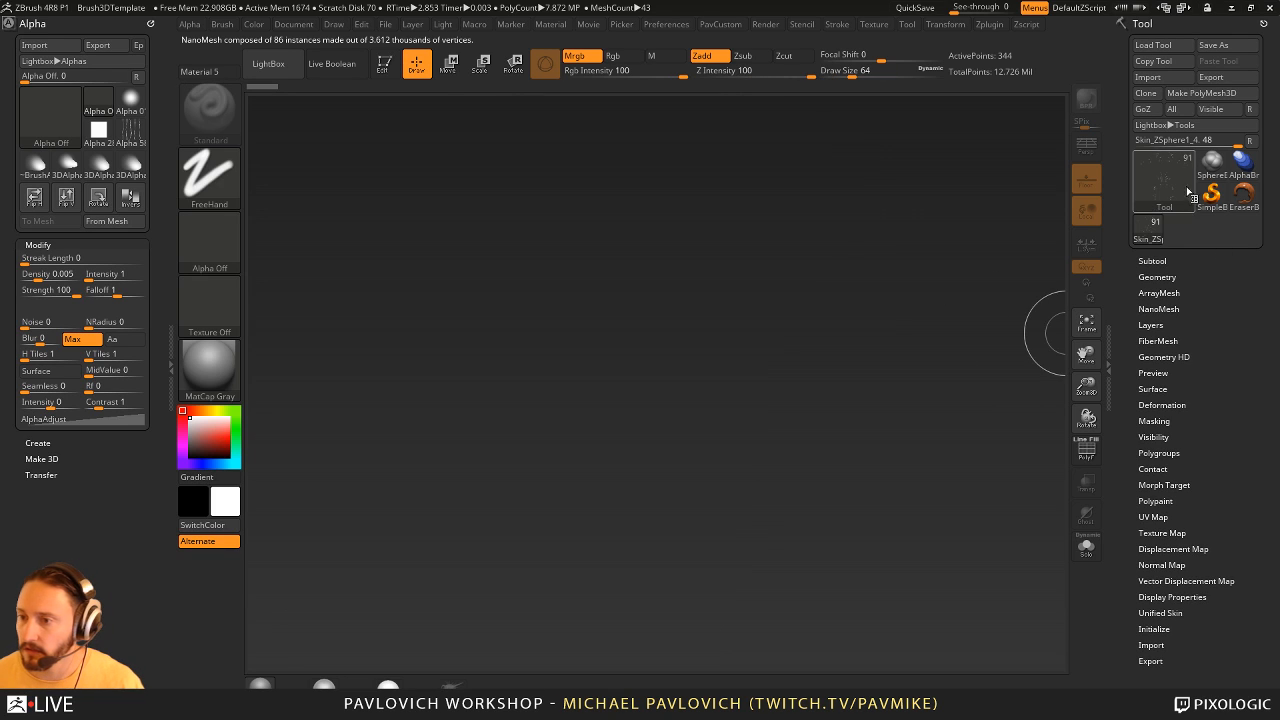
{"action": "left_click", "coordinate": [1212, 194]}
{"action": "left_click", "coordinate": [1171, 190]}
{"action": "left_click", "coordinate": [766, 240]}
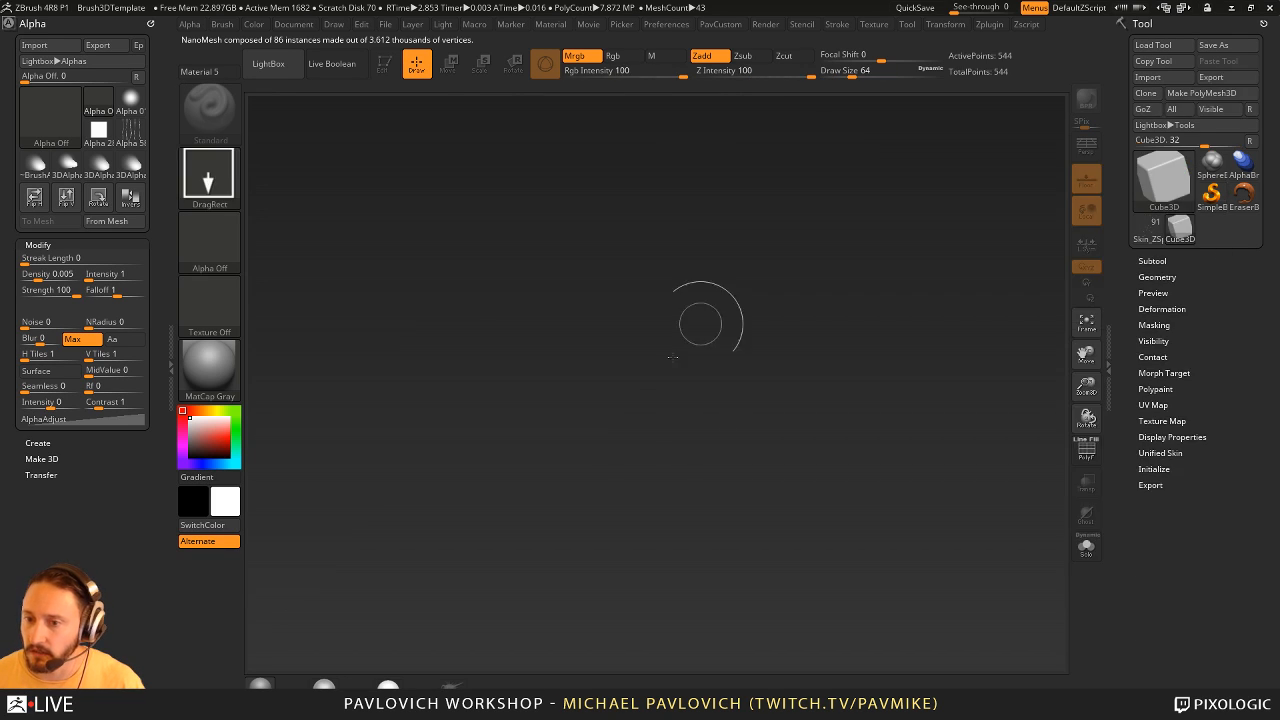
{"action": "left_click_drag", "start_coordinate": [627, 418], "coordinate": [648, 550]}
{"action": "left_click", "coordinate": [384, 63]}
{"action": "left_click", "coordinate": [1212, 92]}
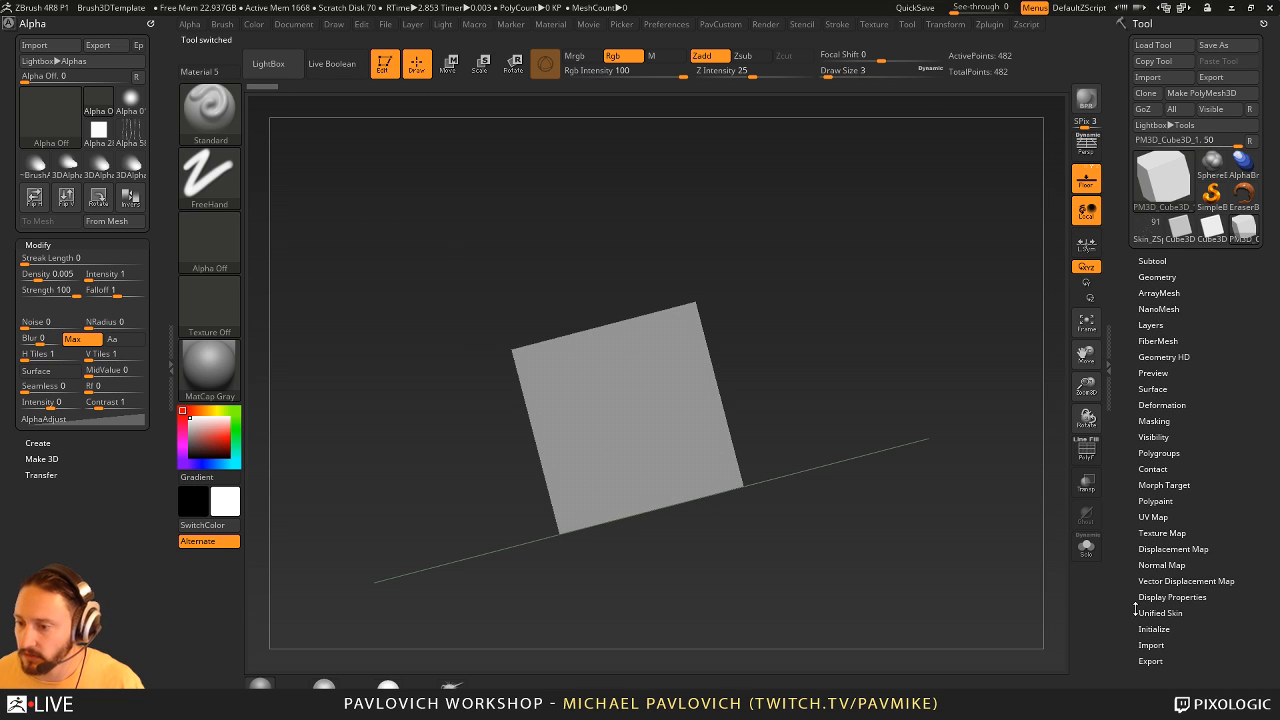
- Initialize the mesh as a QCube with X, Y and Z resolution 2
{"action": "scroll", "coordinate": [1135, 605], "scroll_direction": "down", "scroll_amount": 1}
{"action": "left_click", "coordinate": [1155, 566]}
{"action": "left_click", "coordinate": [1155, 555]}
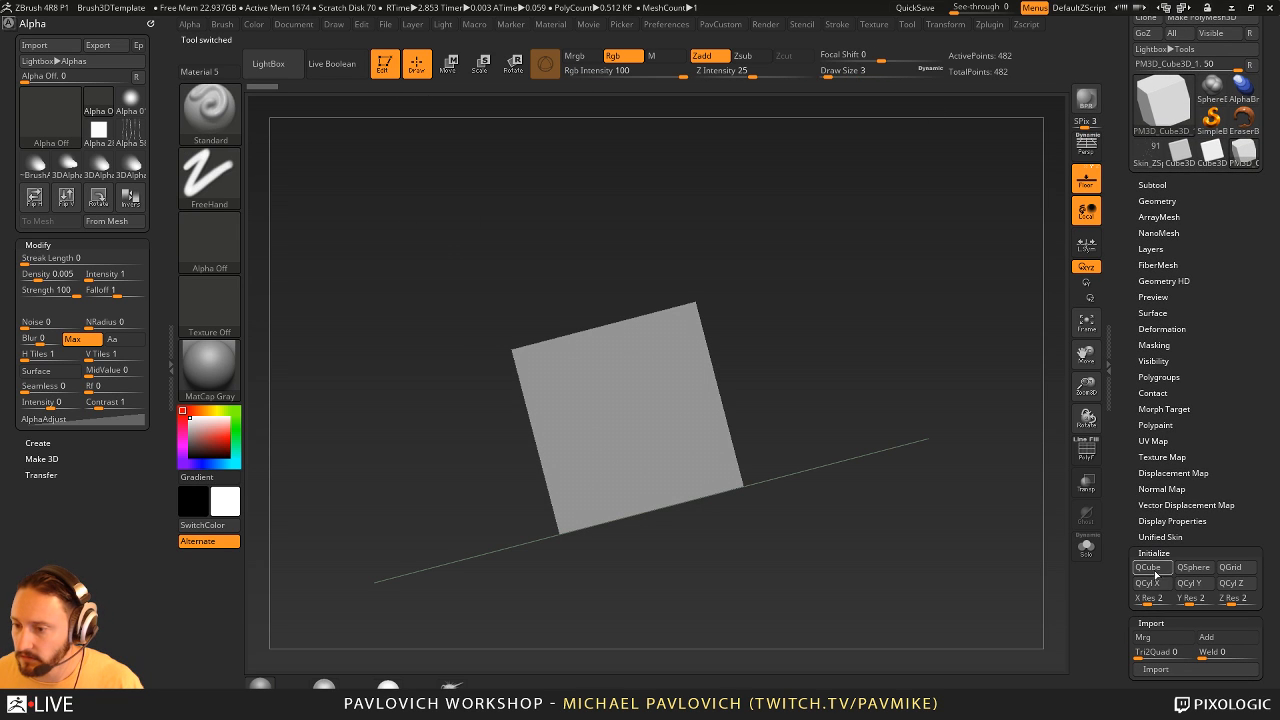
{"action": "left_click", "coordinate": [1148, 567]}
{"action": "key", "text": "shift"}
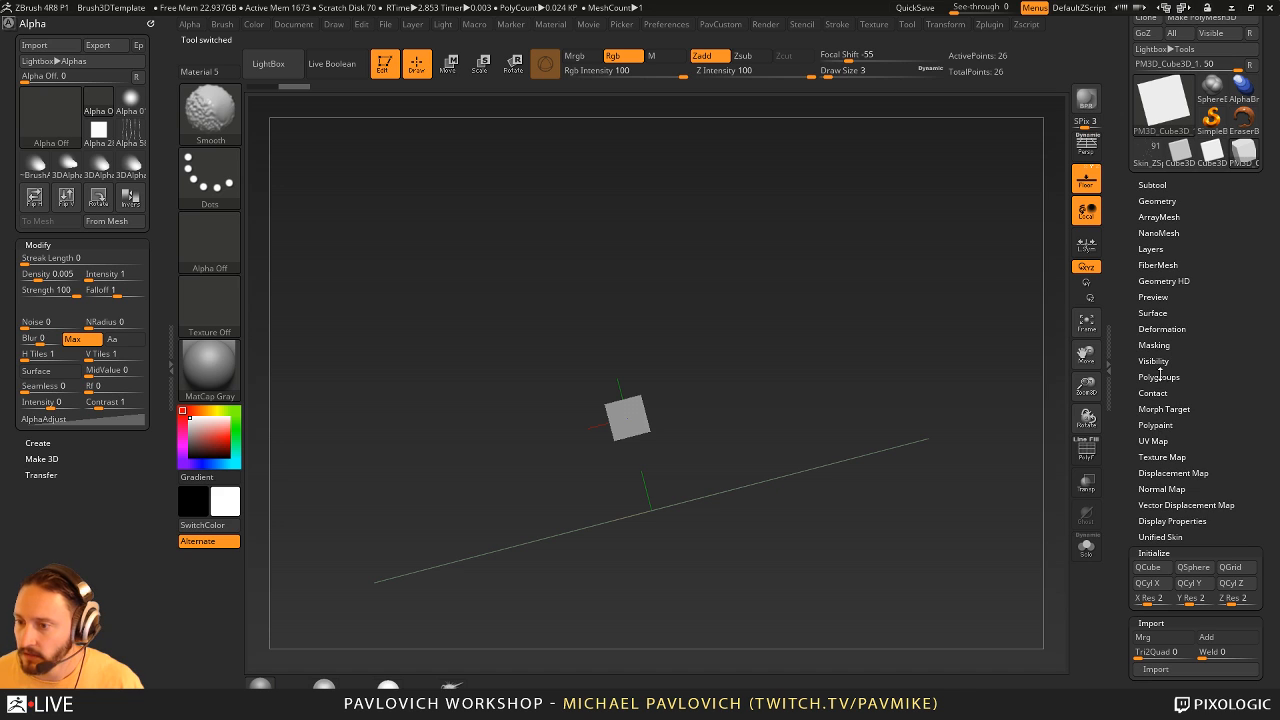
- Unify the cube's size with the Deformation settings and show its PolyFrame
{"action": "left_click", "coordinate": [1161, 328]}
{"action": "left_click", "coordinate": [1161, 342]}
{"action": "left_click_drag", "start_coordinate": [880, 456], "coordinate": [866, 466], "text": "shift"}
{"action": "key", "text": "shift+f"}
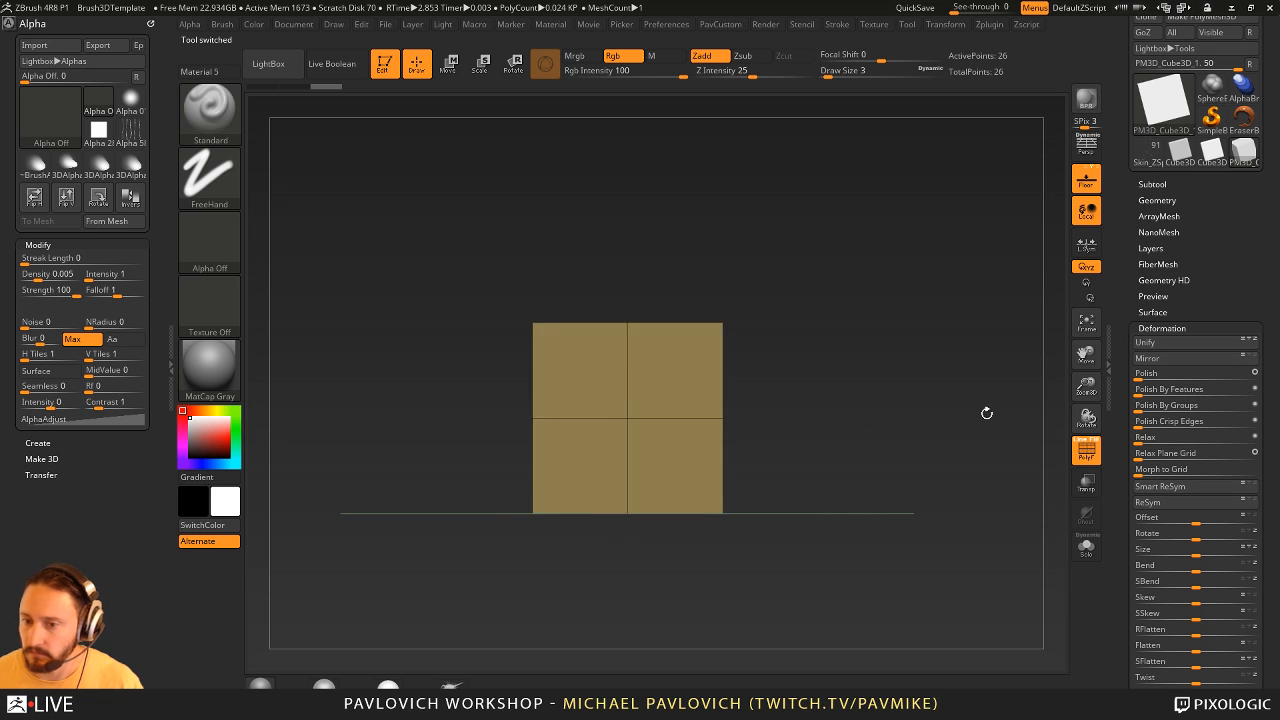
{"action": "left_click_drag", "start_coordinate": [987, 413], "coordinate": [739, 398]}
{"action": "left_click_drag", "start_coordinate": [859, 345], "coordinate": [957, 300]}
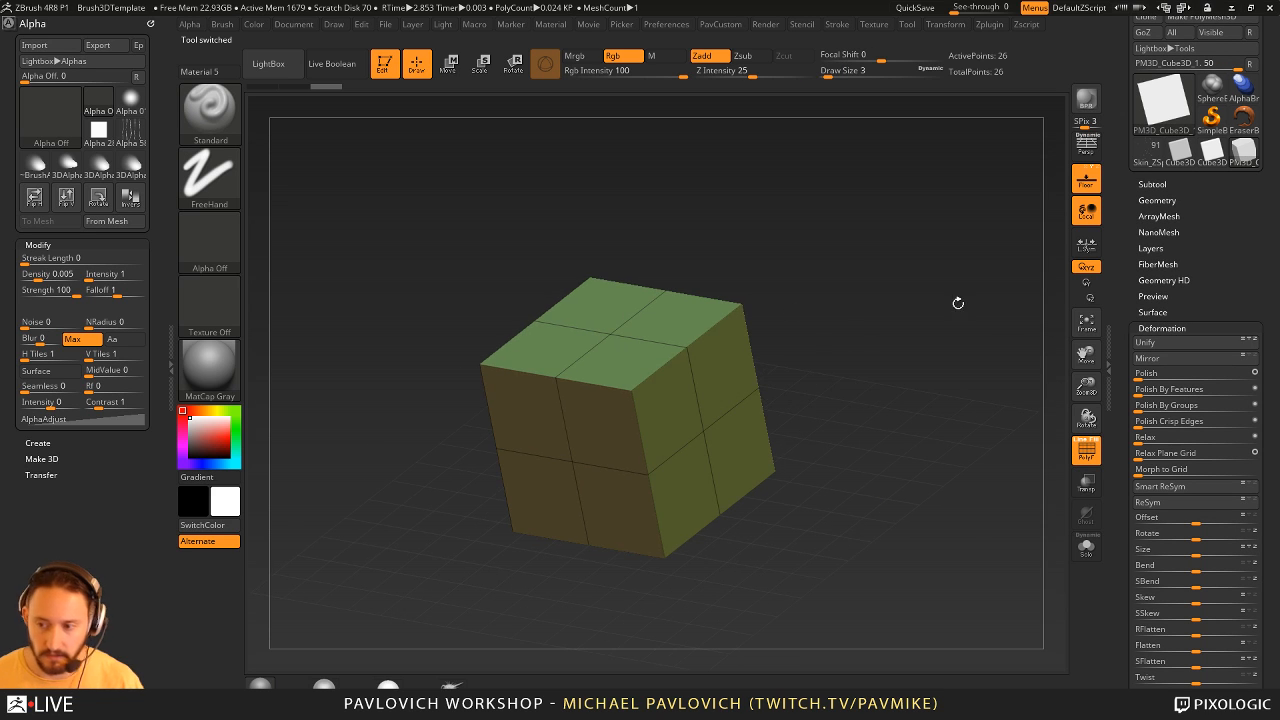
- Enable Dynamic Subdiv on the cube with QGrid 2 and Bevel, set Coverage to about 0.19 and hide the PolyFrame
{"action": "left_click", "coordinate": [1158, 199]}
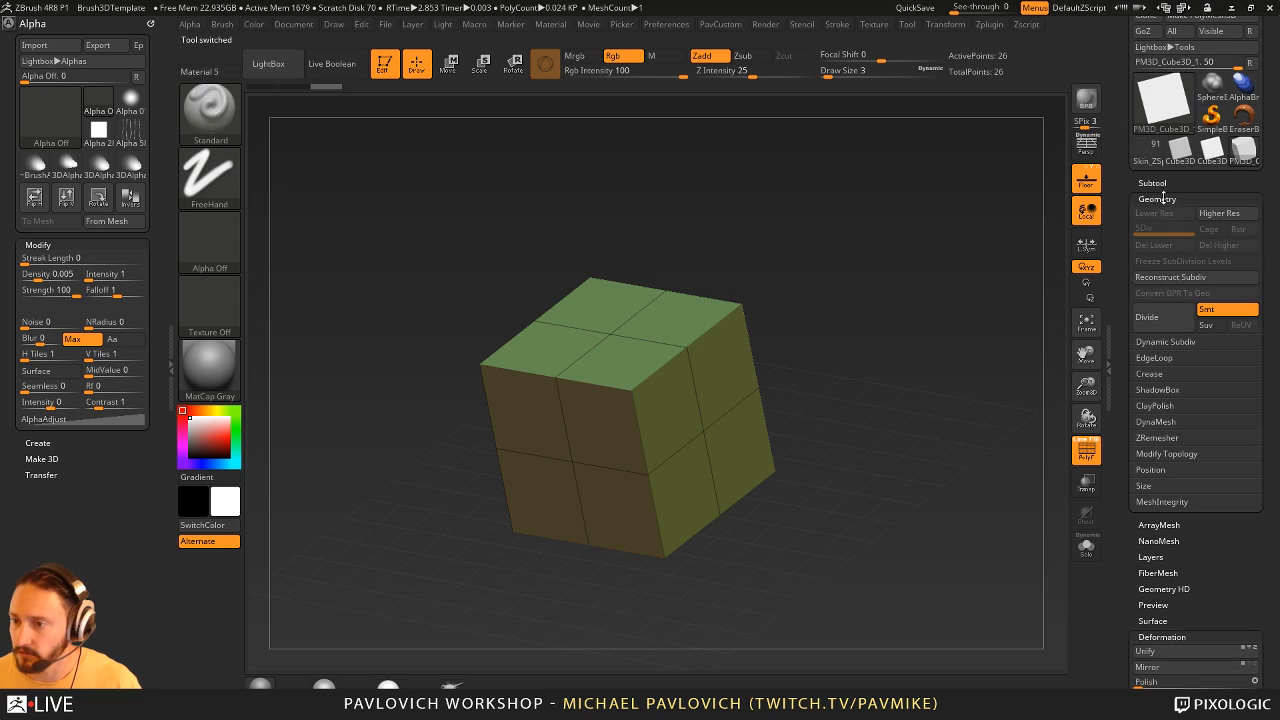
{"action": "left_click", "coordinate": [1162, 343]}
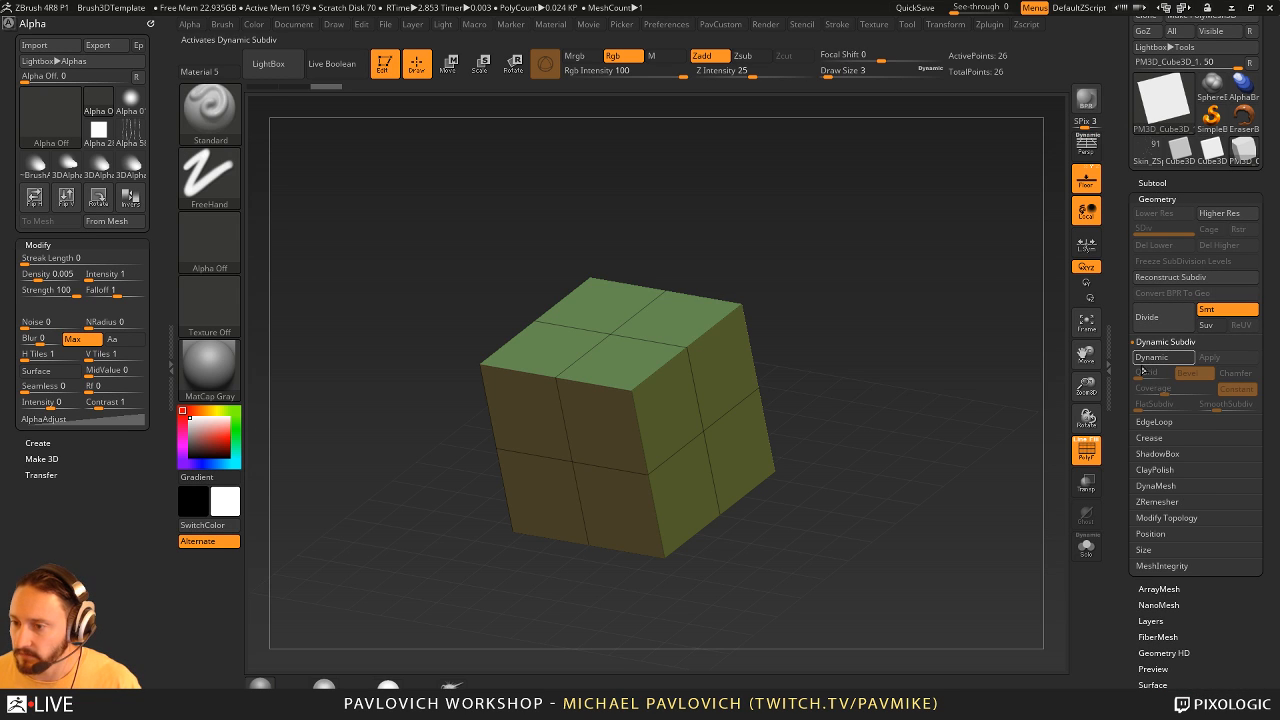
{"action": "left_click", "coordinate": [1150, 357]}
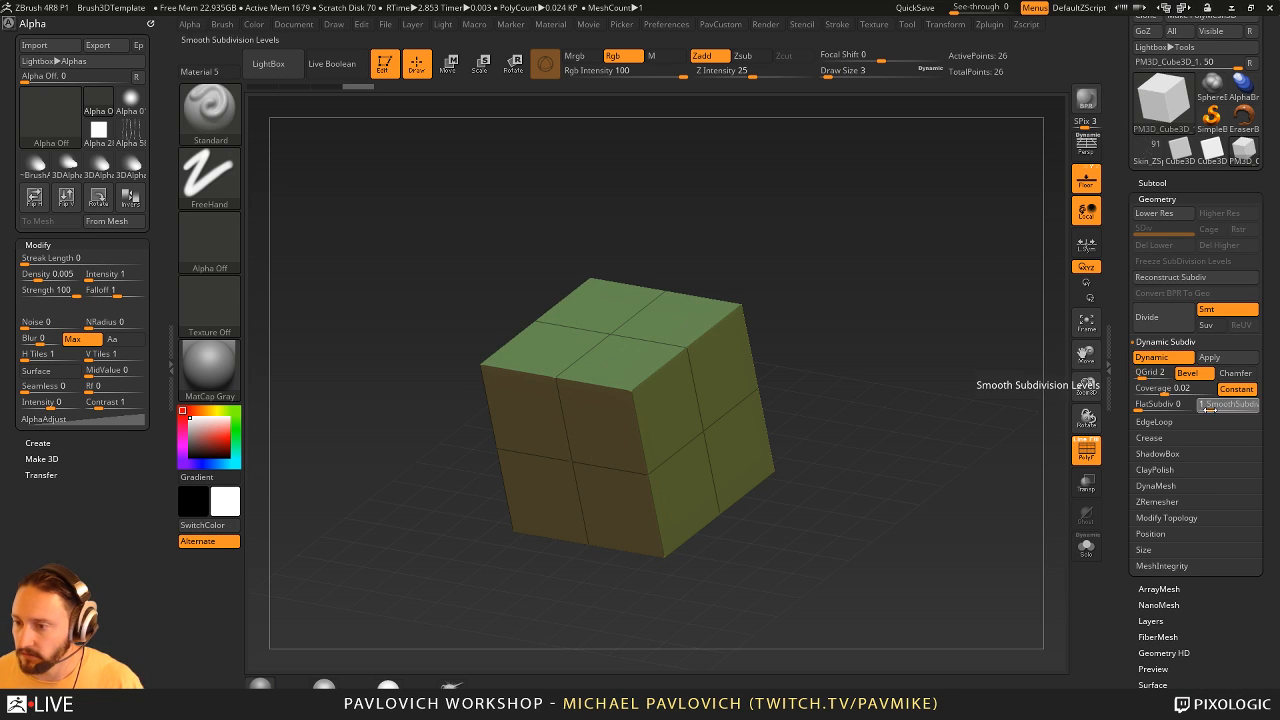
{"action": "left_click_drag", "start_coordinate": [1165, 391], "coordinate": [1186, 391]}
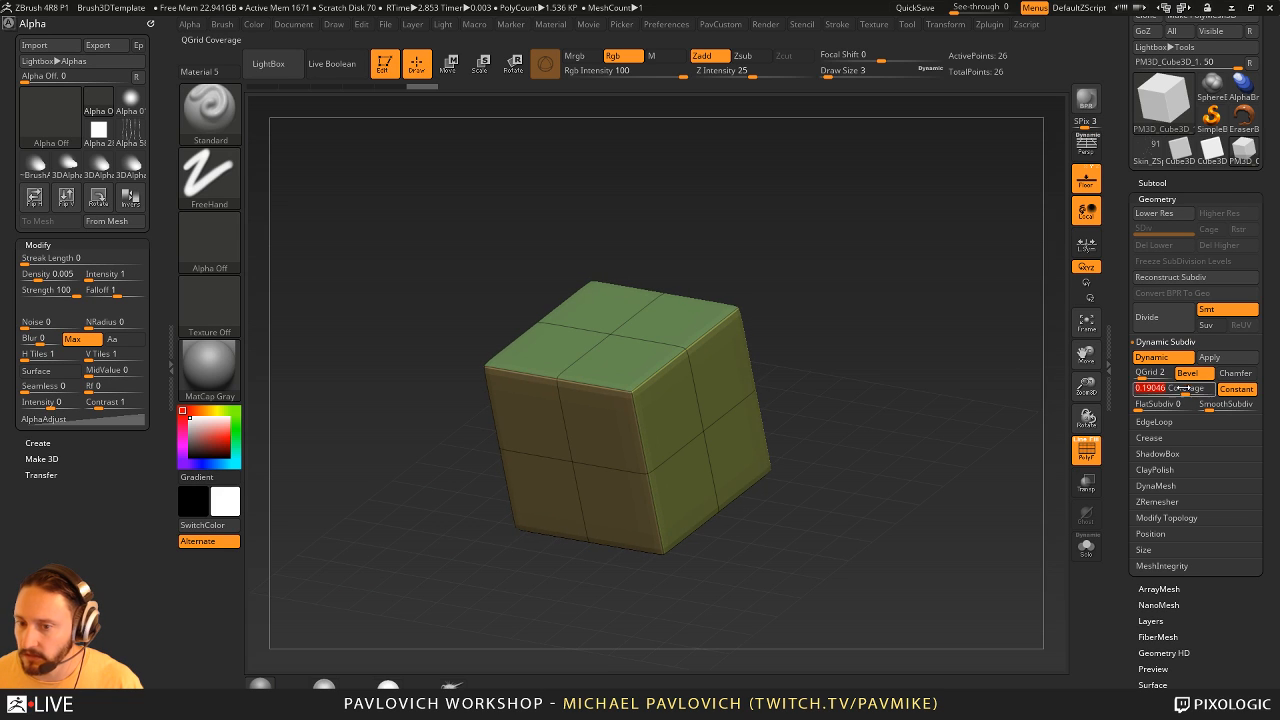
{"action": "left_click", "coordinate": [1084, 449]}
- Switch to the ZModeler brush, show the PolyFrame and QMesh the upper side faces outward on both sides of the cube
{"action": "key", "text": "b"}
{"action": "key", "text": "z"}
{"action": "key", "text": "m"}
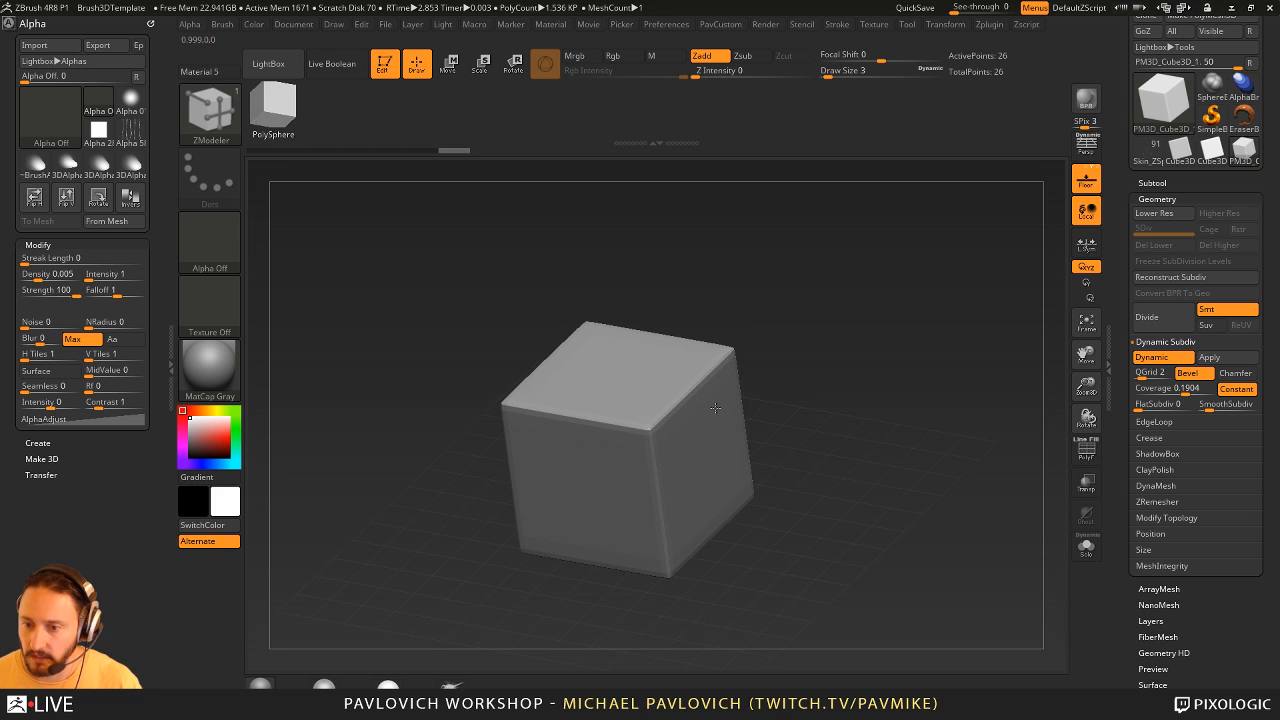
{"action": "key", "text": "space"}
{"action": "key", "text": "shift+f"}
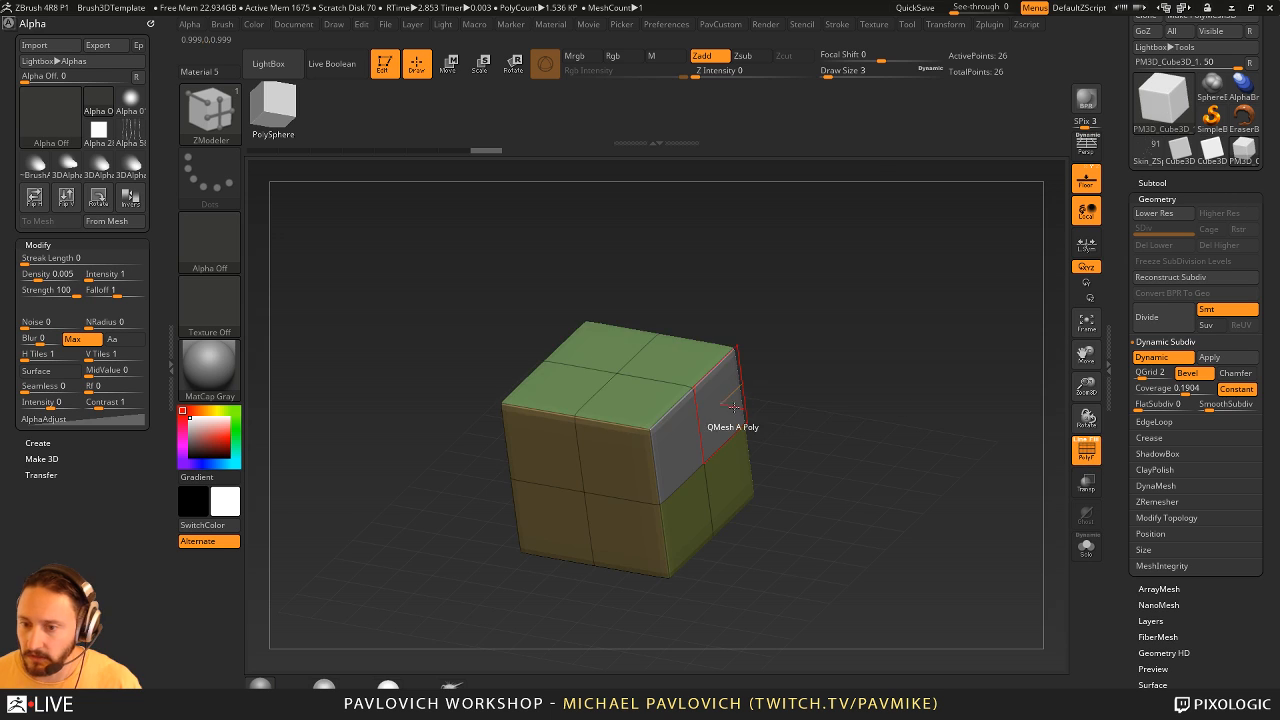
{"action": "key", "text": "space"}
{"action": "left_click_drag", "start_coordinate": [715, 428], "coordinate": [800, 428]}
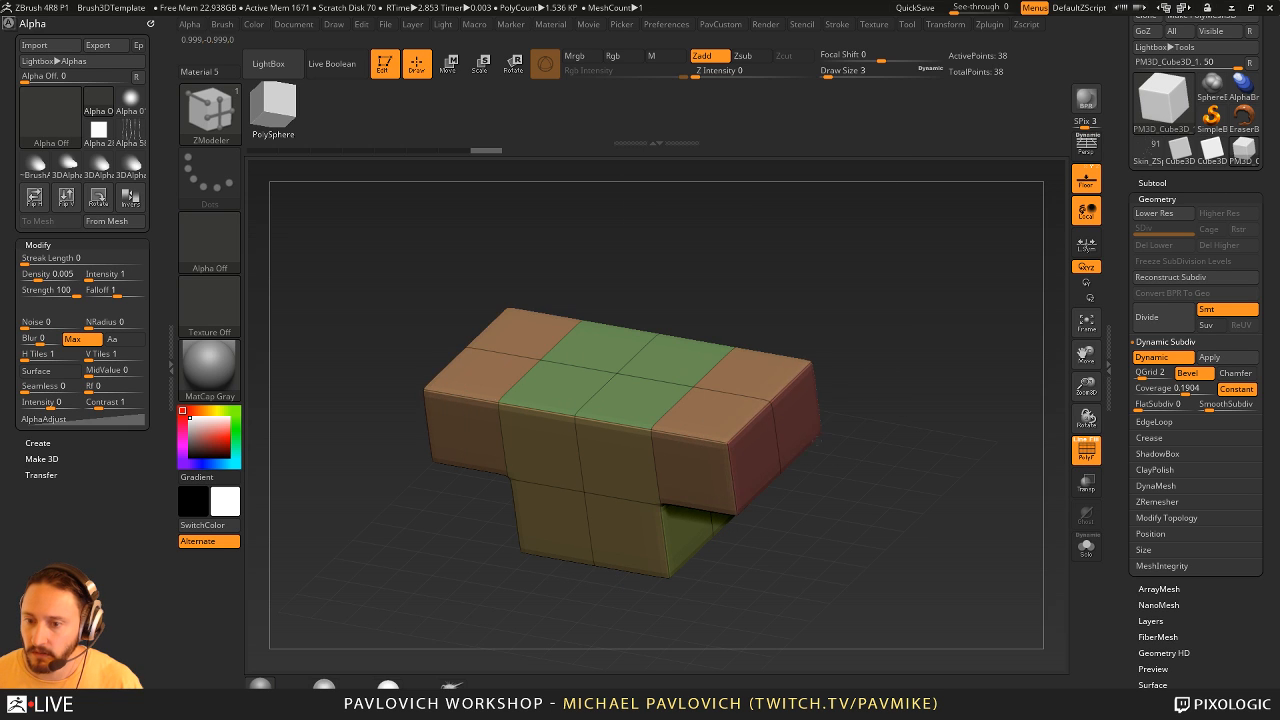
- QMesh the tops of both arms upward twice, and pull their upper inner faces together into a connecting bridge
{"action": "mouse_move", "coordinate": [768, 378]}
{"action": "left_mouse_down", "text": "alt"}
{"action": "mouse_move", "coordinate": [735, 411]}
{"action": "mouse_move", "coordinate": [765, 322]}
{"action": "left_mouse_up", "text": "alt"}
{"action": "left_click_drag", "start_coordinate": [845, 270], "coordinate": [905, 280]}
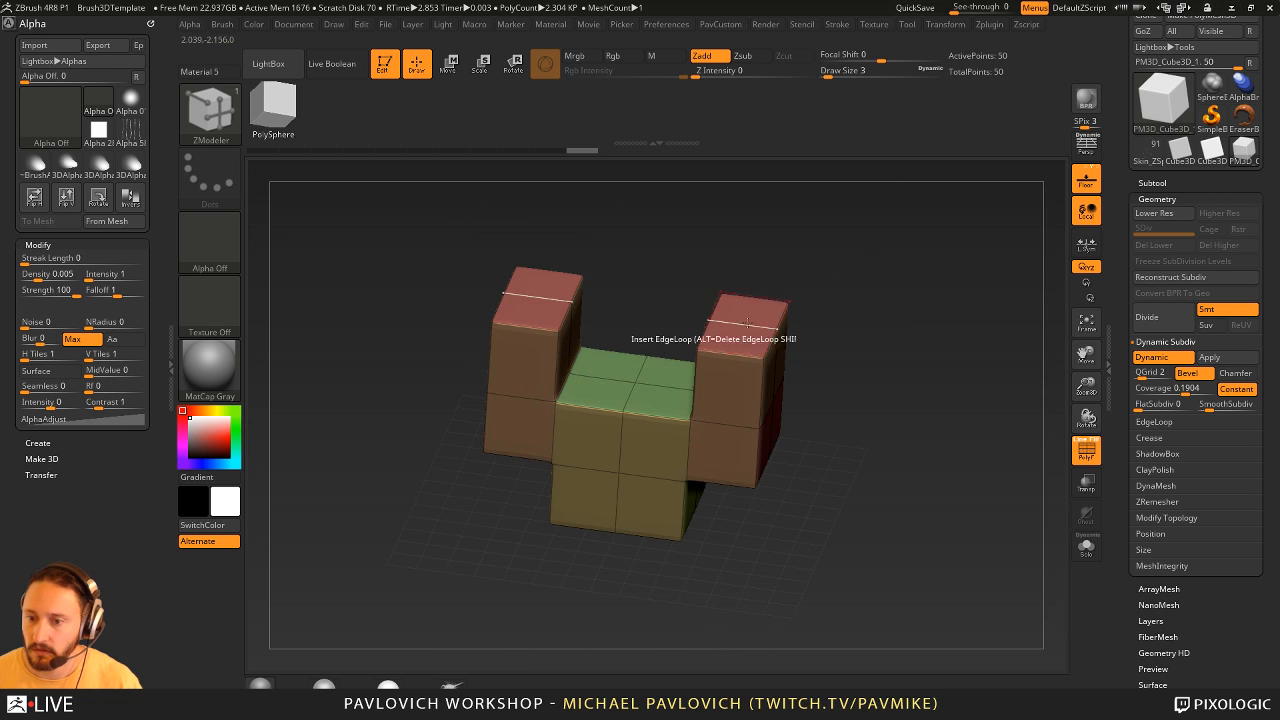
{"action": "left_click_drag", "start_coordinate": [745, 335], "coordinate": [756, 230], "text": "alt"}
{"action": "left_click_drag", "start_coordinate": [832, 282], "coordinate": [832, 312]}
{"action": "mouse_move", "coordinate": [905, 330]}
{"action": "left_mouse_down"}
{"action": "mouse_move", "coordinate": [862, 318]}
{"action": "mouse_move", "coordinate": [915, 332]}
{"action": "left_mouse_up"}
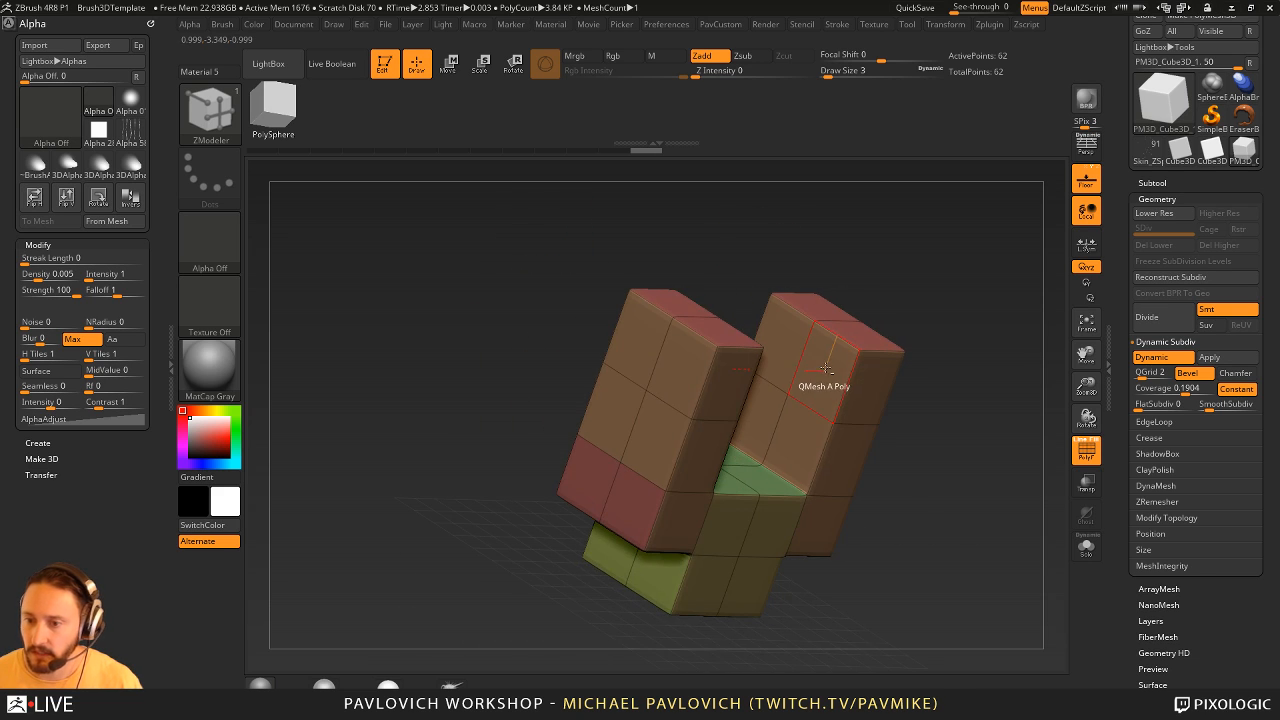
{"action": "left_click_drag", "start_coordinate": [827, 365], "coordinate": [700, 360]}
{"action": "left_click_drag", "start_coordinate": [1015, 325], "coordinate": [944, 423]}
- Split the centre points on the top and underside of the bridge into ring-shaped polygroups with the Split point action
{"action": "key", "text": "space"}
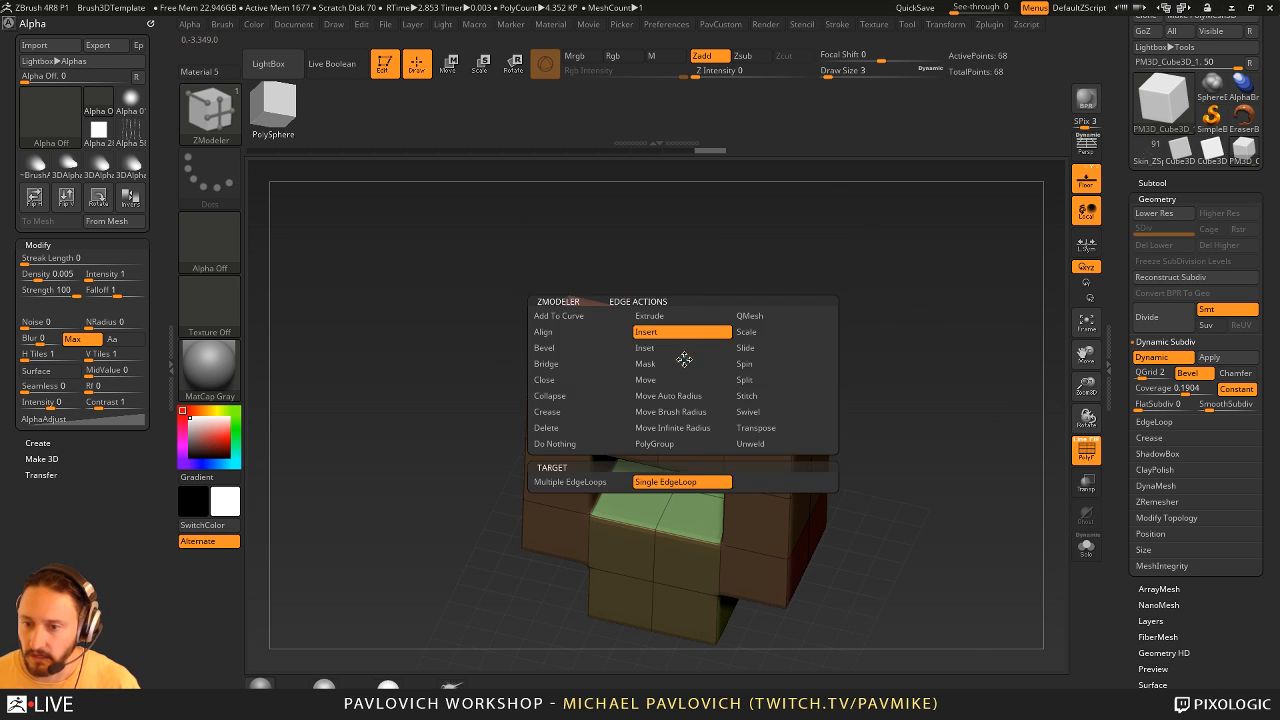
{"action": "key", "text": "space"}
{"action": "left_click", "coordinate": [741, 372]}
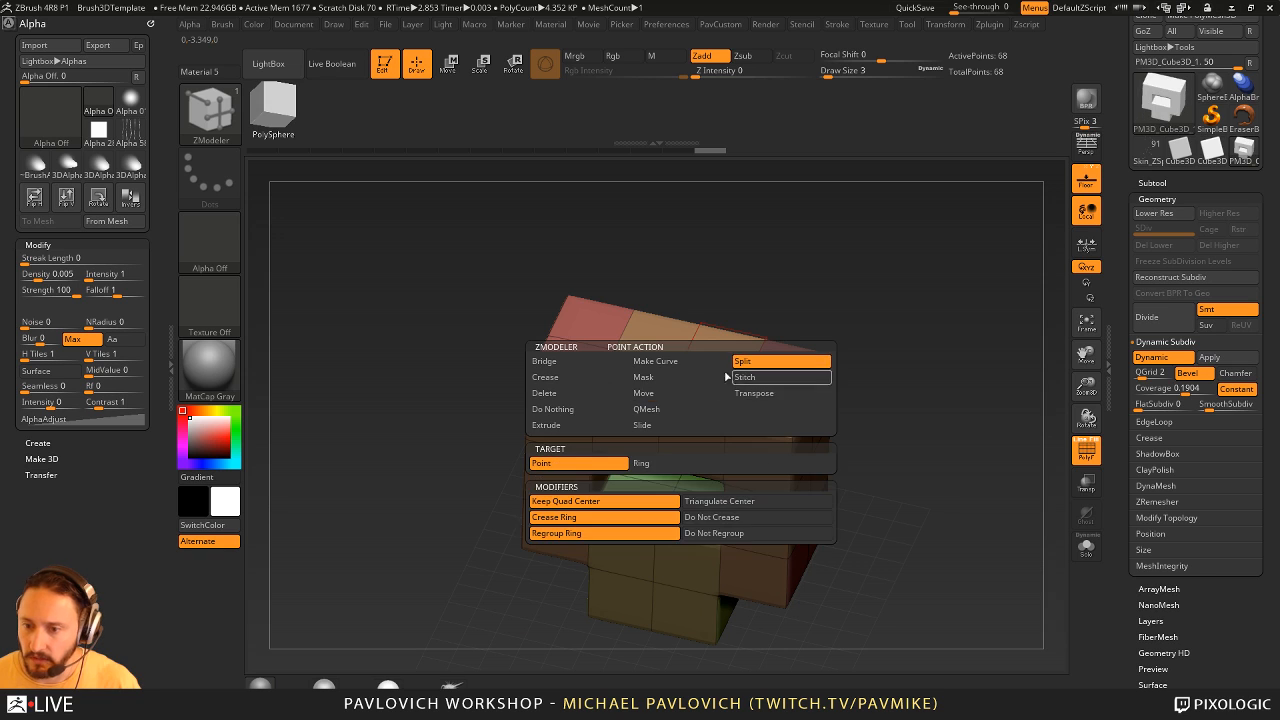
{"action": "left_click_drag", "start_coordinate": [680, 366], "coordinate": [707, 378]}
{"action": "left_click_drag", "start_coordinate": [908, 345], "coordinate": [893, 208]}
{"action": "left_click_drag", "start_coordinate": [732, 284], "coordinate": [730, 306]}
{"action": "left_click", "coordinate": [681, 425]}
{"action": "left_click_drag", "start_coordinate": [811, 273], "coordinate": [772, 390]}
- QMesh the ring polygroup with the Polygroup All target through the bridge to cut a round hole
{"action": "key", "text": "space"}
{"action": "left_click", "coordinate": [774, 354]}
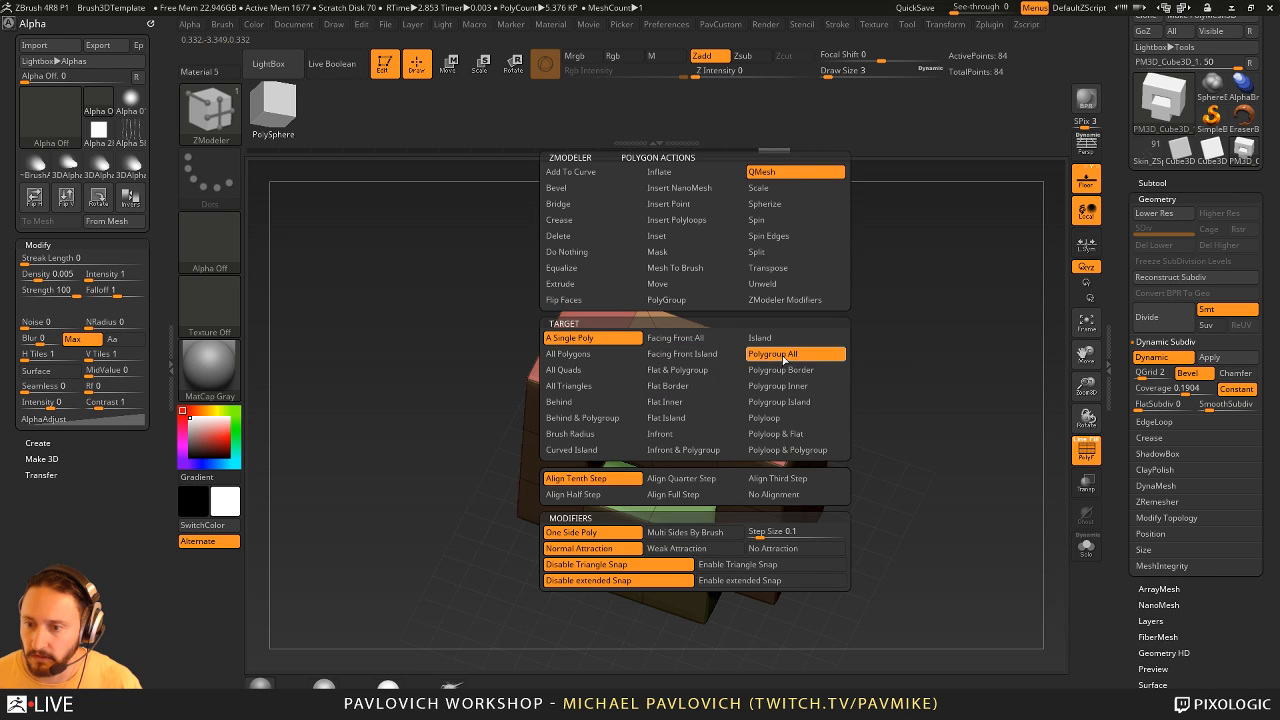
{"action": "left_click_drag", "start_coordinate": [684, 378], "coordinate": [686, 396]}
{"action": "mouse_move", "coordinate": [915, 280]}
{"action": "left_mouse_down"}
{"action": "mouse_move", "coordinate": [966, 373]}
{"action": "mouse_move", "coordinate": [916, 254]}
{"action": "mouse_move", "coordinate": [946, 412]}
{"action": "mouse_move", "coordinate": [1010, 262]}
{"action": "mouse_move", "coordinate": [970, 380]}
{"action": "mouse_move", "coordinate": [971, 445]}
{"action": "mouse_move", "coordinate": [975, 417]}
{"action": "left_mouse_up"}
{"action": "key", "text": "shift+f"}
{"action": "key", "text": "shift+f"}
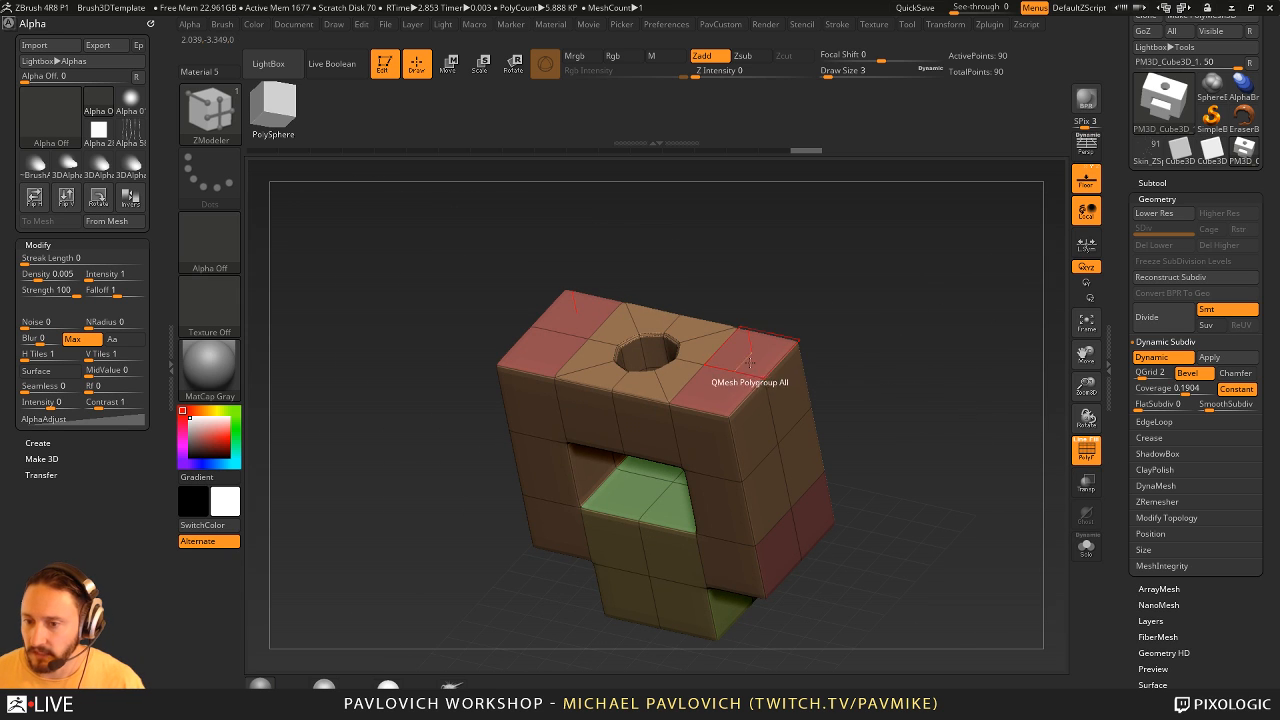
- Try Insert NanoMesh with the Polygroup All target on the red end faces, and undo the inserted cubes
{"action": "key", "text": "space"}
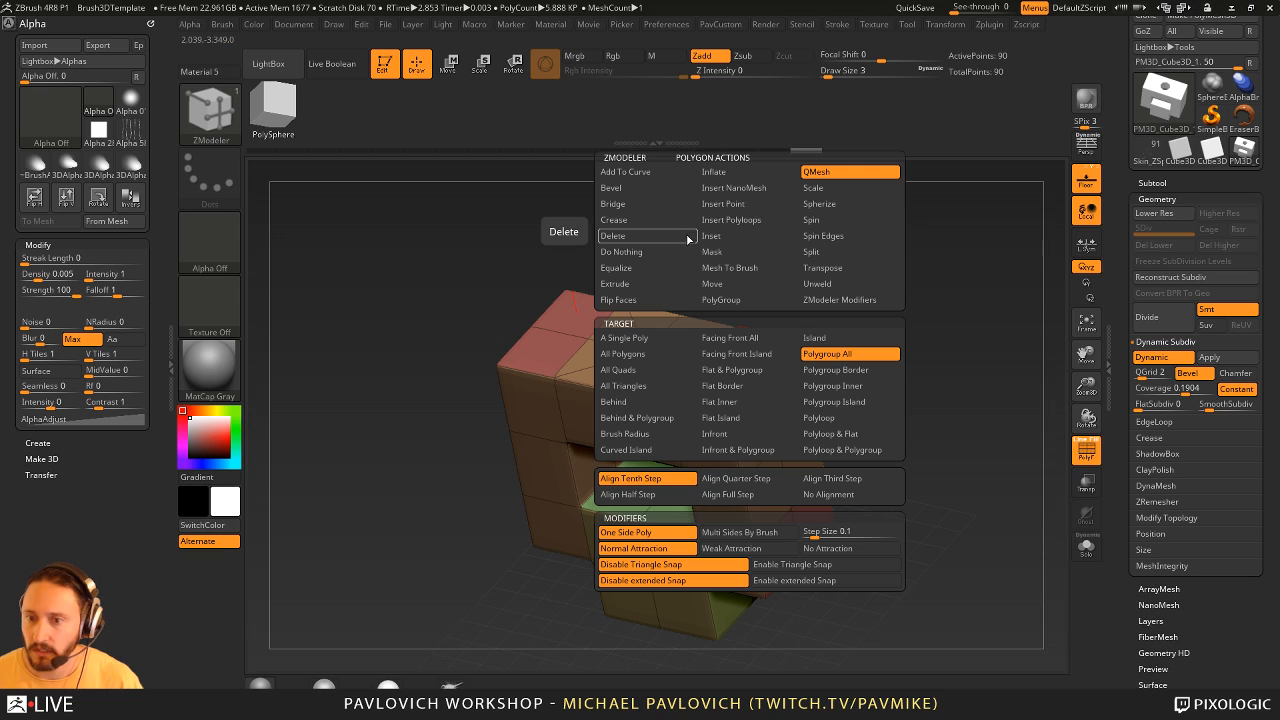
{"action": "left_click", "coordinate": [736, 188]}
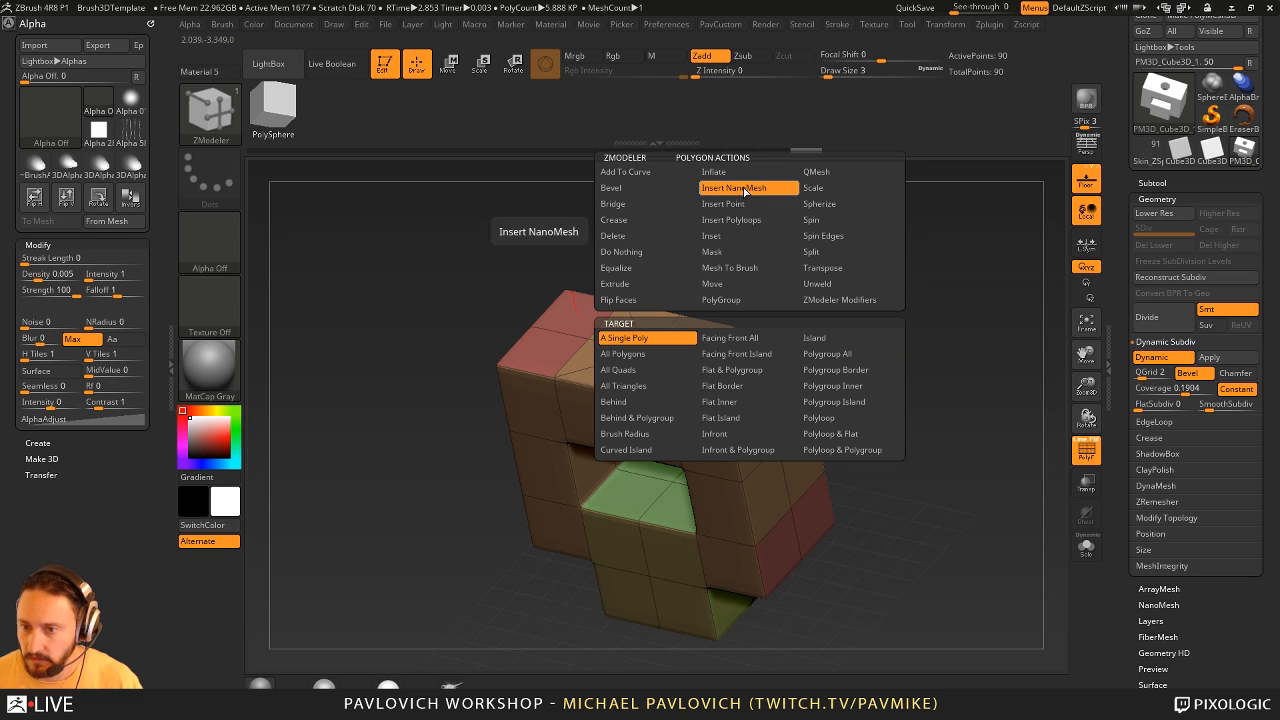
{"action": "left_click", "coordinate": [822, 354]}
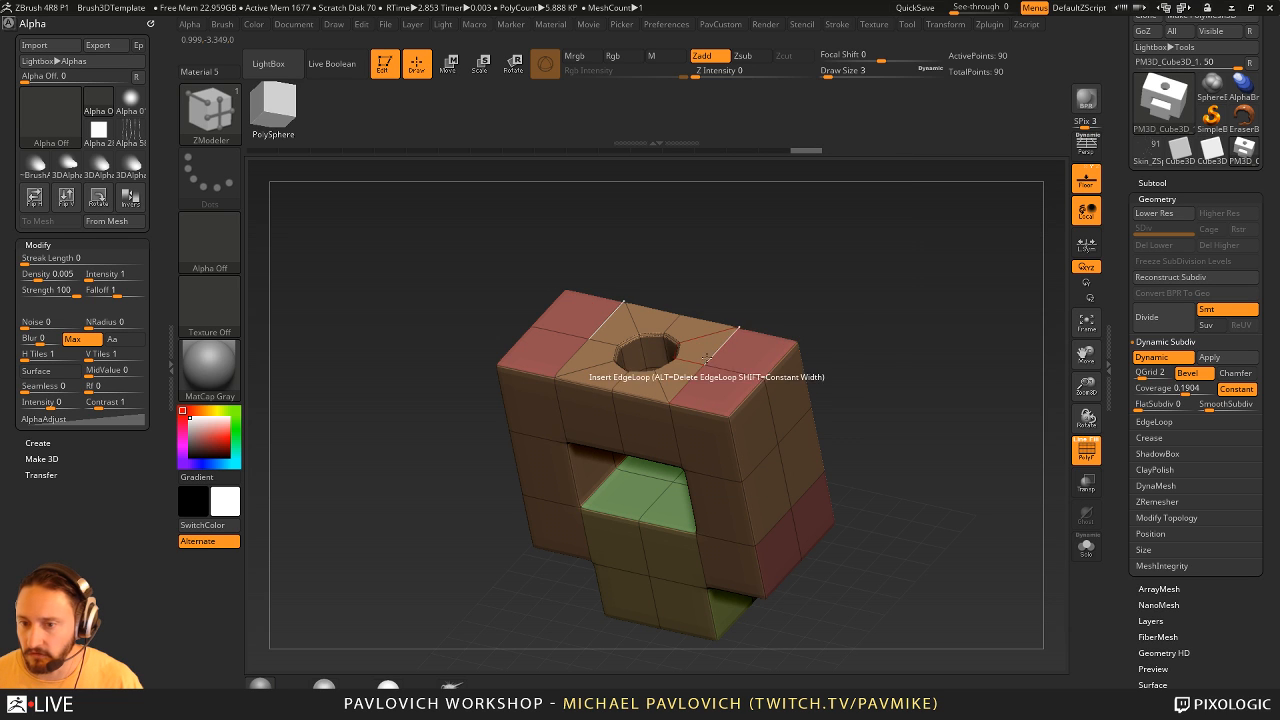
{"action": "left_click_drag", "start_coordinate": [755, 356], "coordinate": [810, 499]}
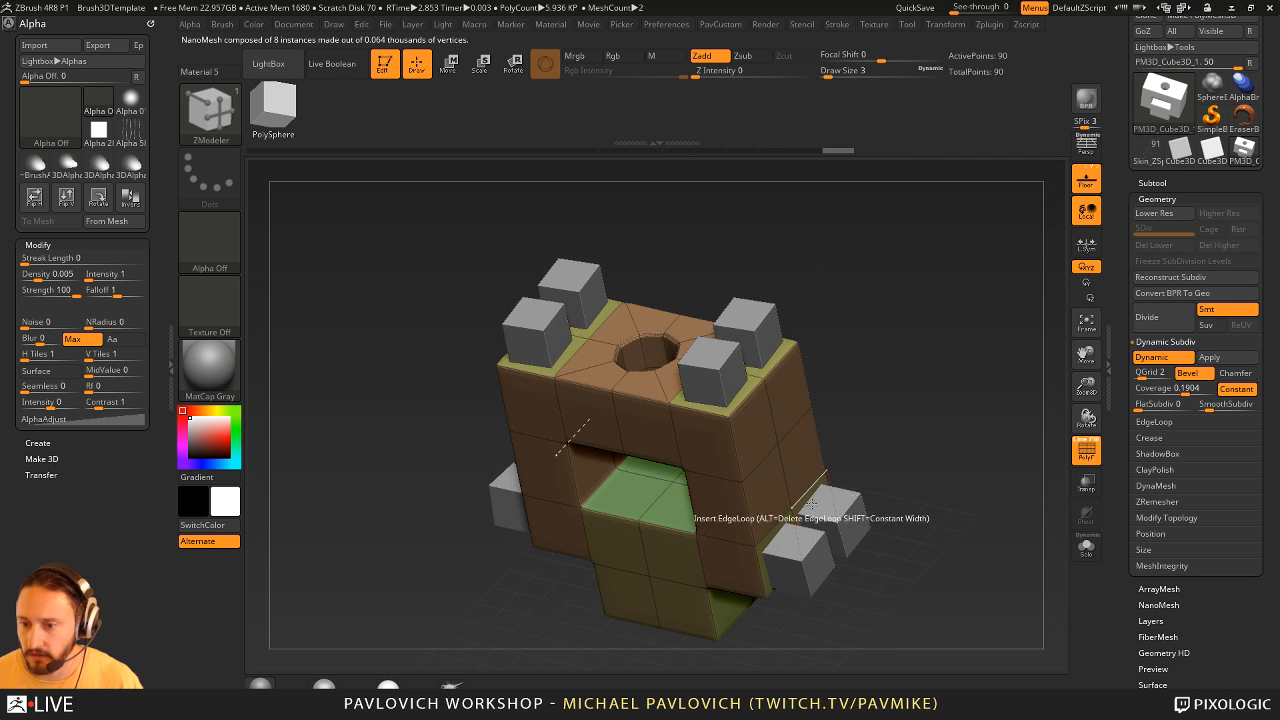
{"action": "left_click_drag", "start_coordinate": [965, 470], "coordinate": [834, 380]}
{"action": "key", "text": "ctrl+z"}
- Try Insert NanoMesh with the All Polygons target to cover the whole model in cubes, and undo it
{"action": "key", "text": "space"}
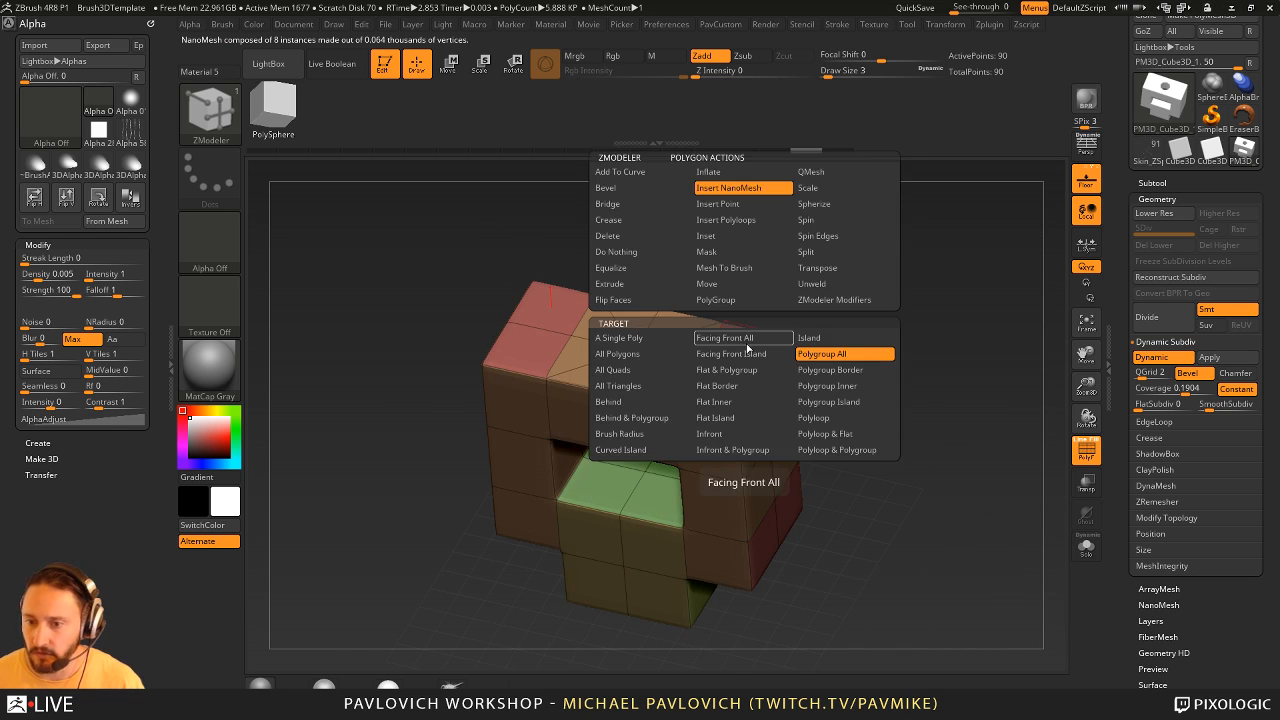
{"action": "left_click", "coordinate": [648, 354]}
{"action": "left_click_drag", "start_coordinate": [735, 385], "coordinate": [893, 383]}
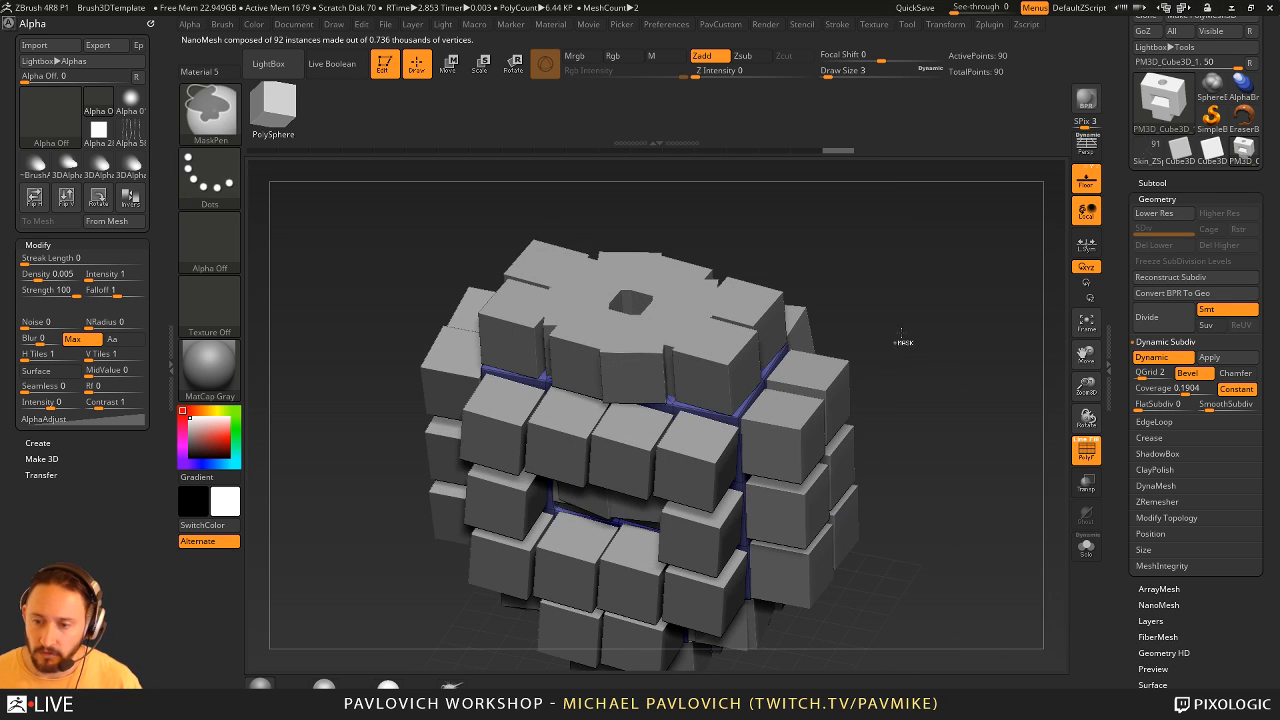
{"action": "key", "text": "ctrl+z"}
{"action": "left_click_drag", "start_coordinate": [905, 310], "coordinate": [902, 332]}
- Try the PolyMesh3D star as the NanoMesh on all polygons, and undo the insertion
{"action": "key", "text": "F1"}
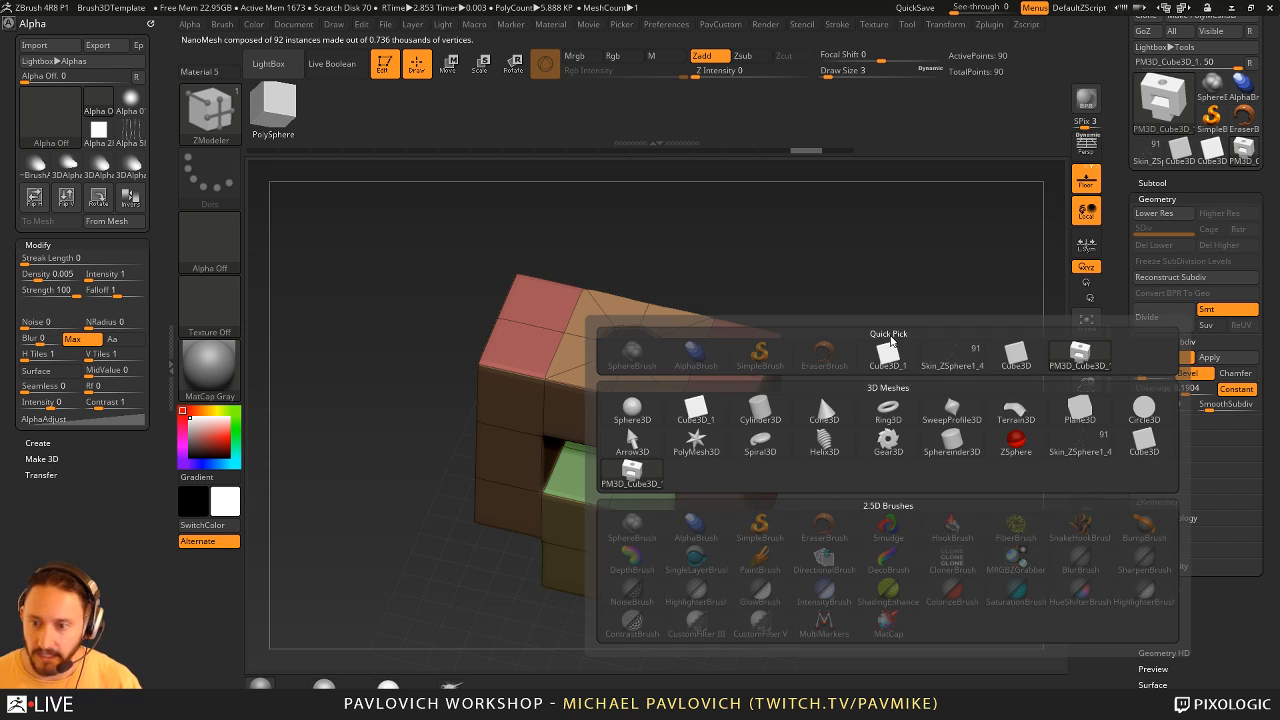
{"action": "left_click", "coordinate": [697, 442]}
{"action": "left_click_drag", "start_coordinate": [712, 362], "coordinate": [922, 366]}
{"action": "key", "text": "ctrl+z"}
{"action": "key", "text": "ctrl+z"}
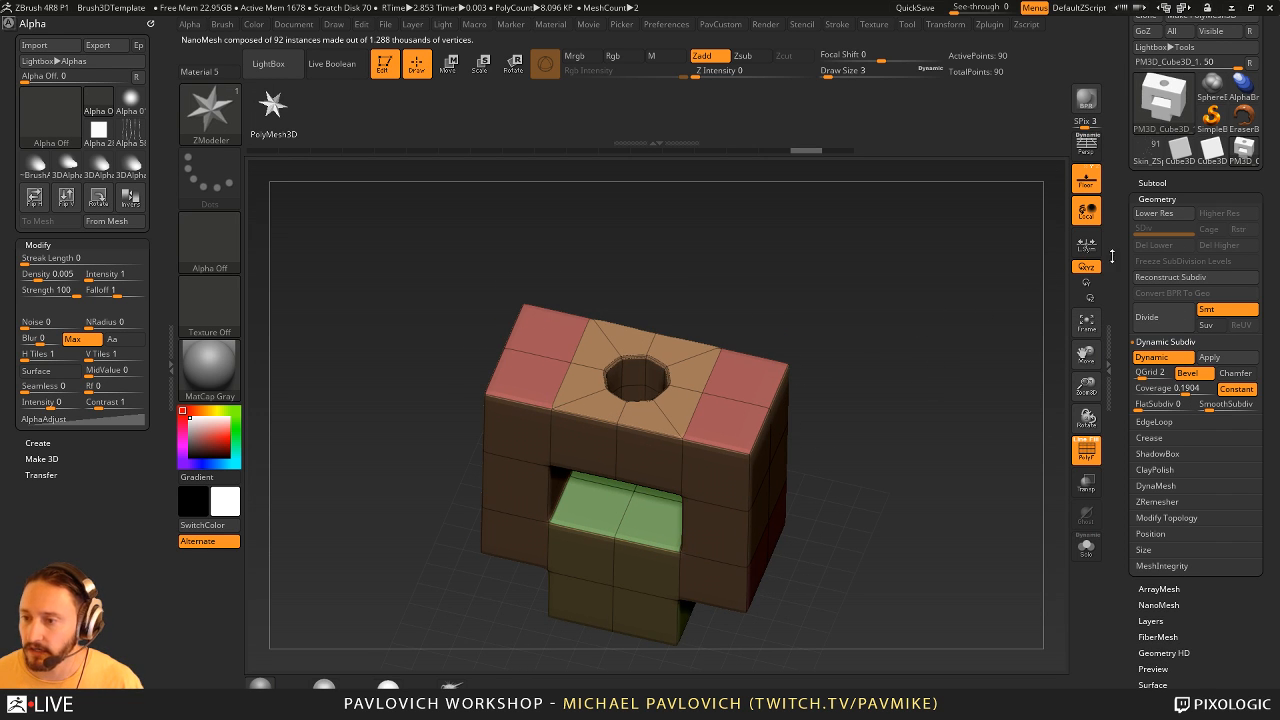
- Select the IMM Ind. Parts brush and return to ZModeler with its parts as the NanoMesh source
{"action": "key", "text": "b"}
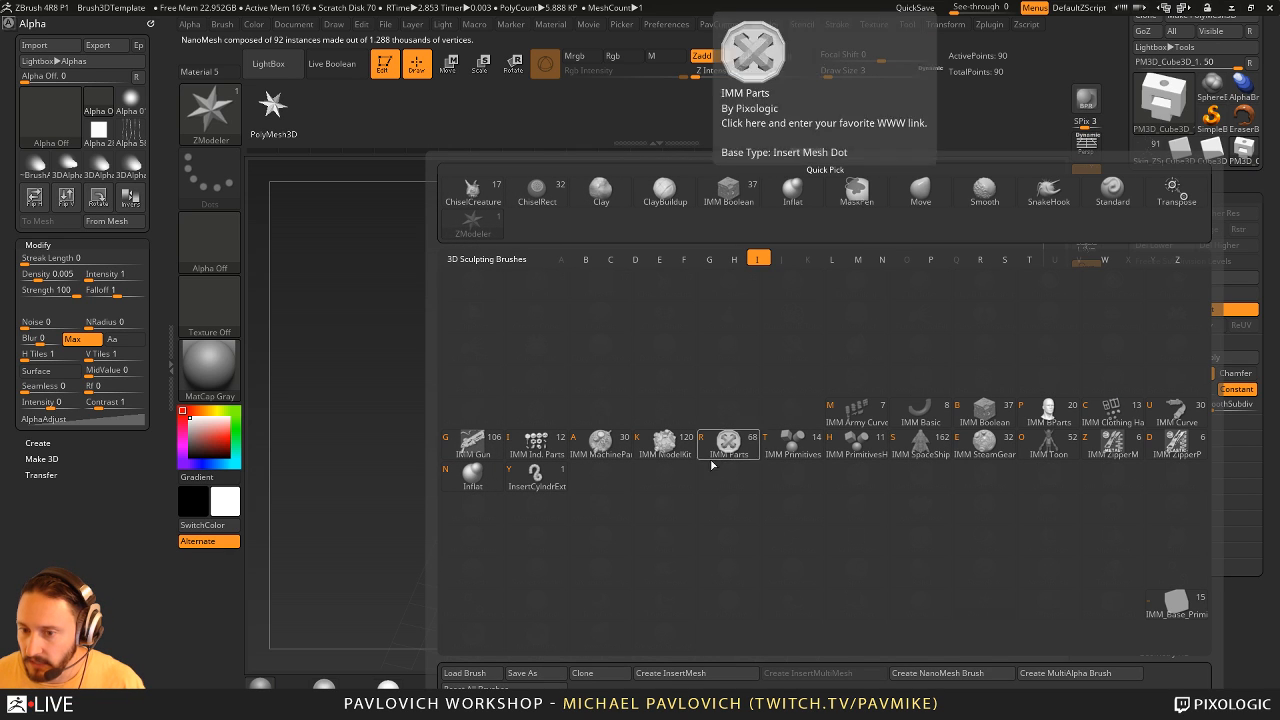
{"action": "left_click", "coordinate": [537, 443]}
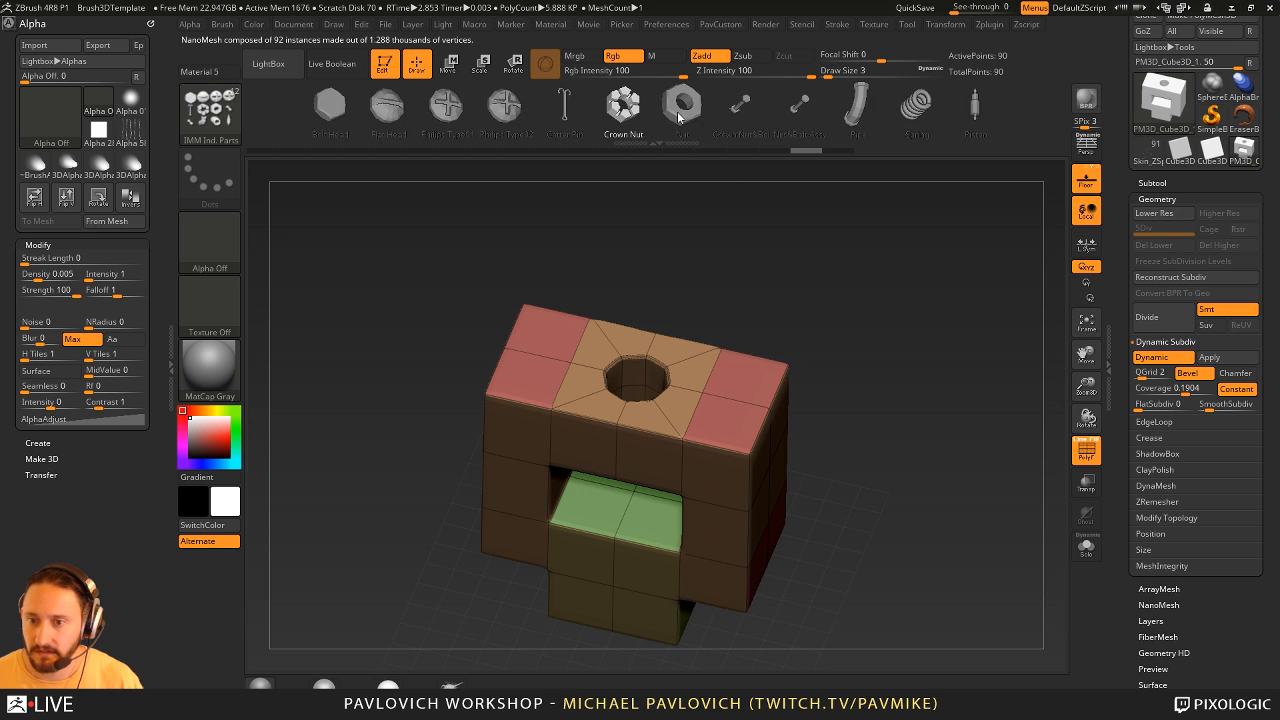
{"action": "left_click", "coordinate": [568, 108]}
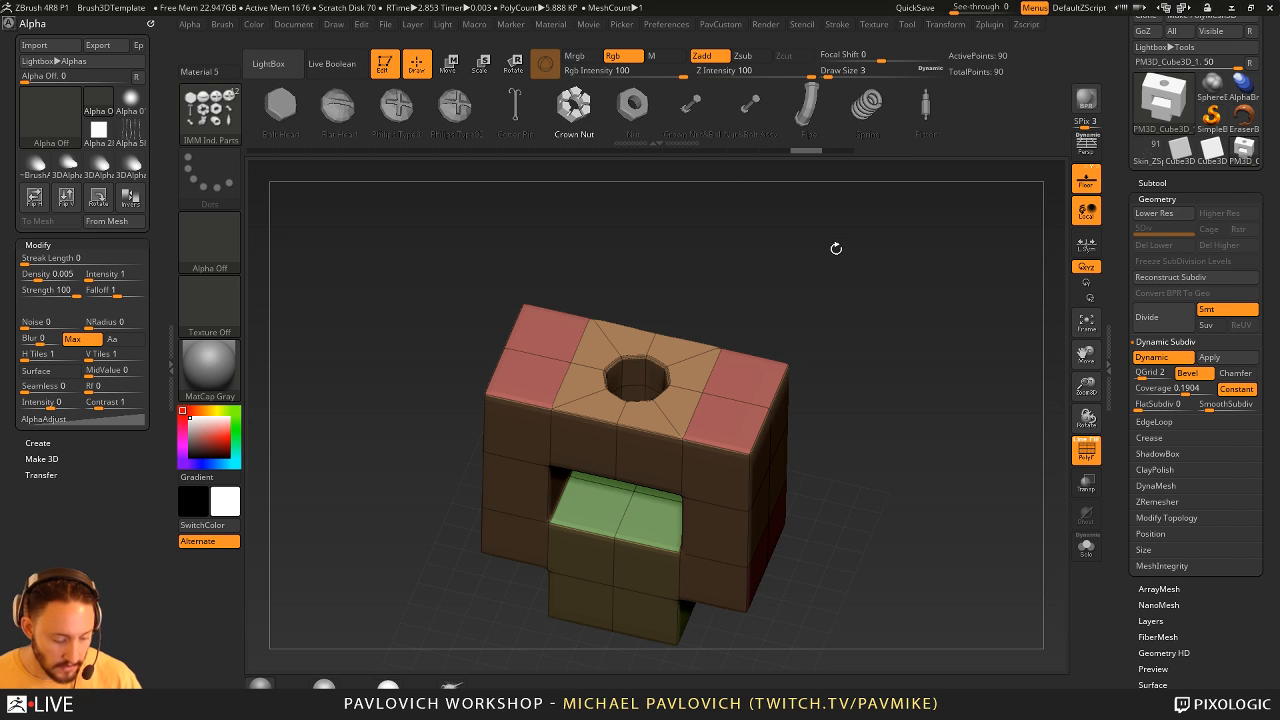
{"action": "key", "text": "b"}
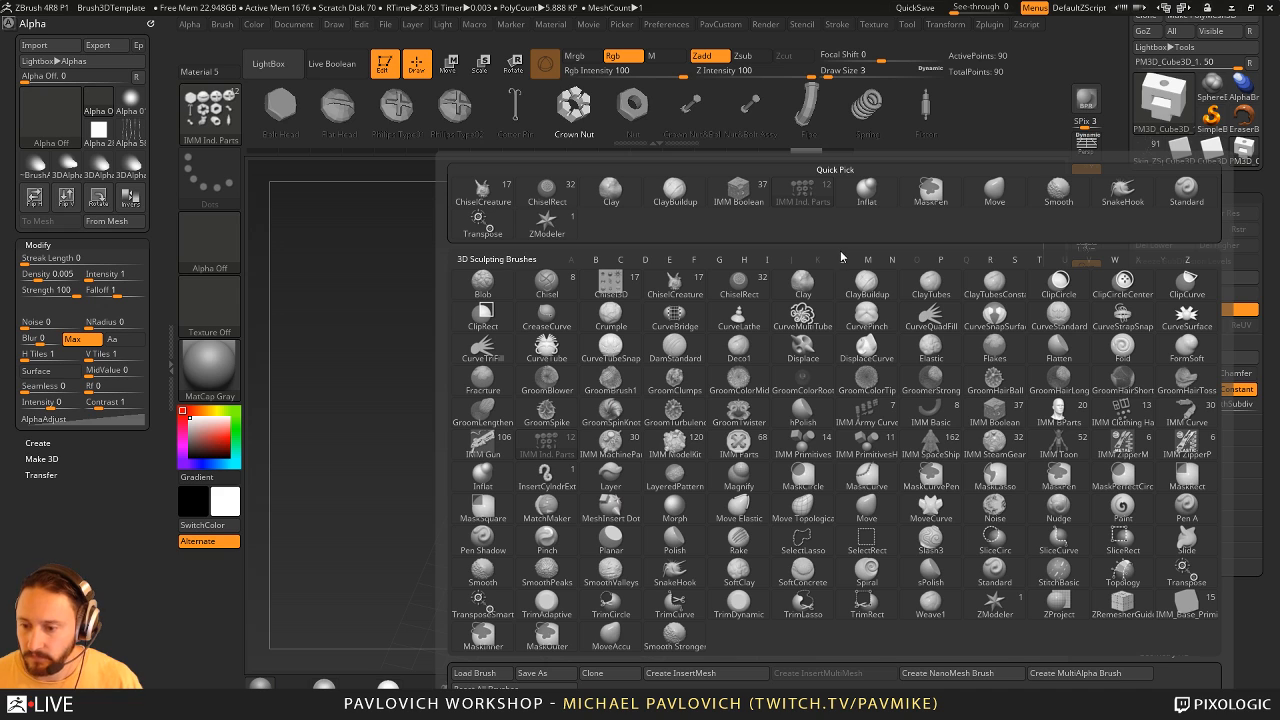
{"action": "key", "text": "z"}
{"action": "key", "text": "m"}
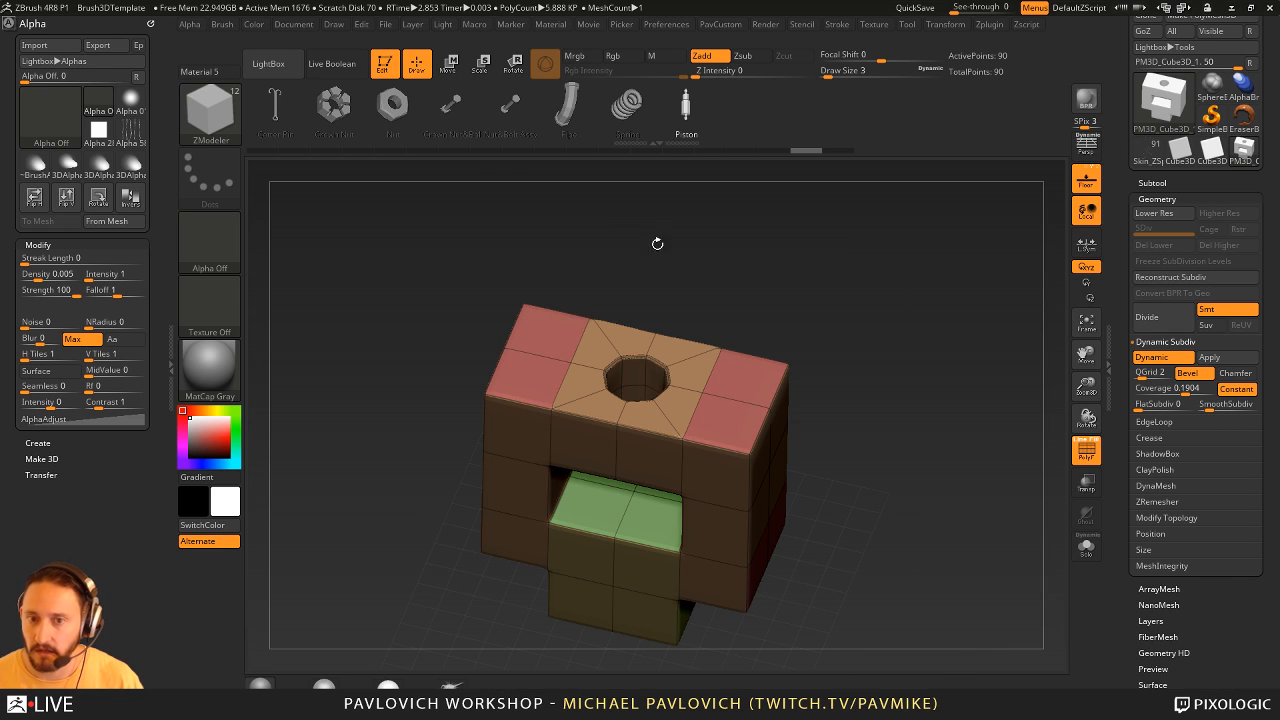
- Insert the Philips Type02 screw head as a NanoMesh with the All Polygons target over the whole block model
{"action": "left_click", "coordinate": [211, 25]}
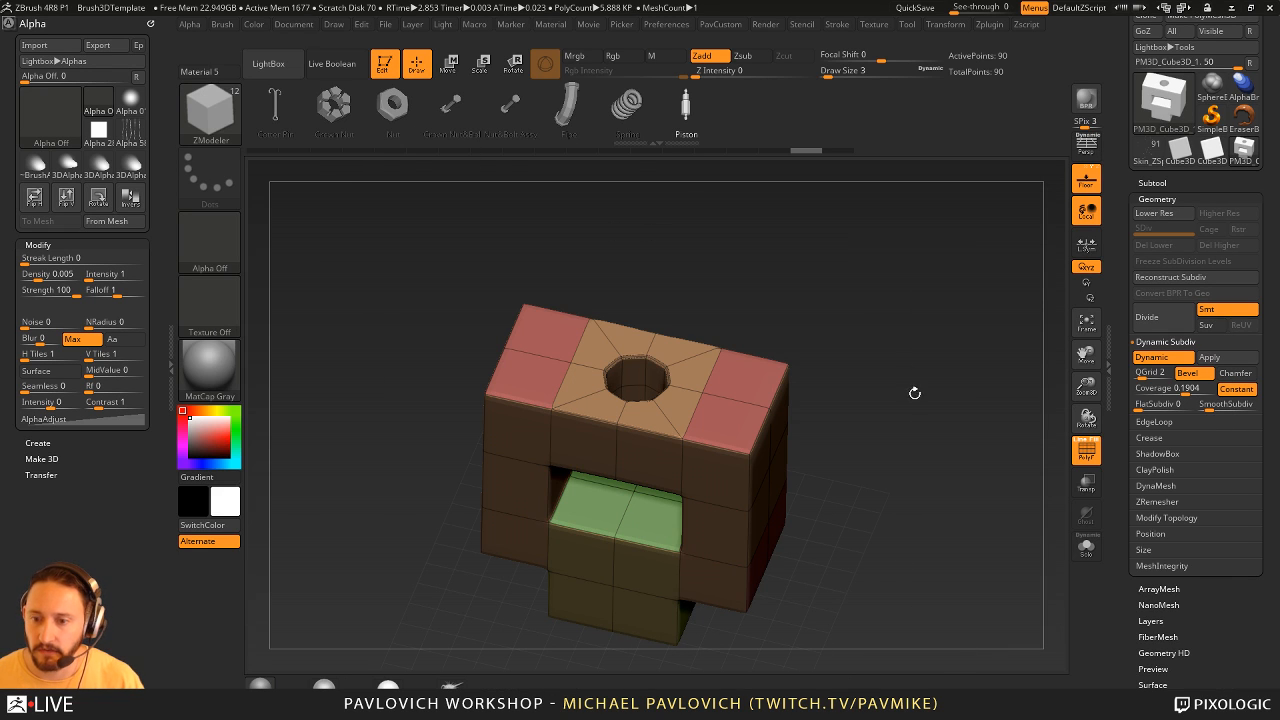
{"action": "left_click_drag", "start_coordinate": [896, 431], "coordinate": [904, 428]}
{"action": "left_click_drag", "start_coordinate": [334, 112], "coordinate": [543, 124]}
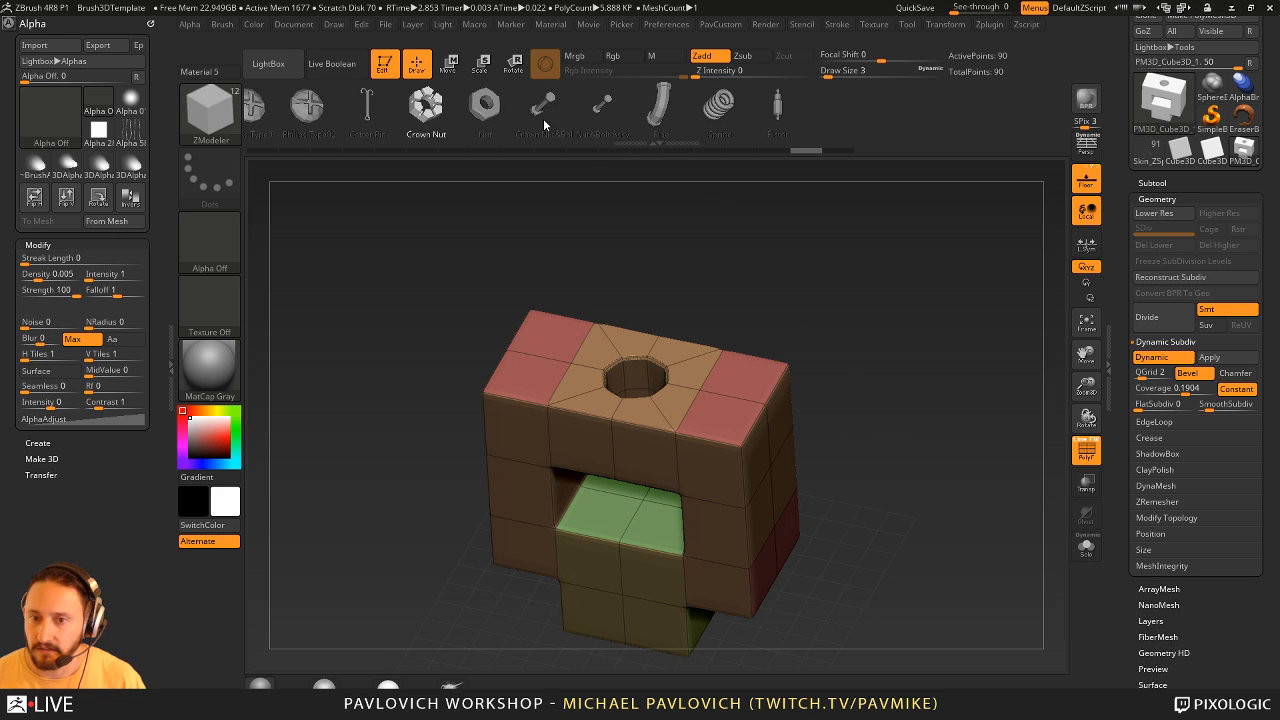
{"action": "left_click", "coordinate": [424, 110]}
{"action": "left_click", "coordinate": [766, 393]}
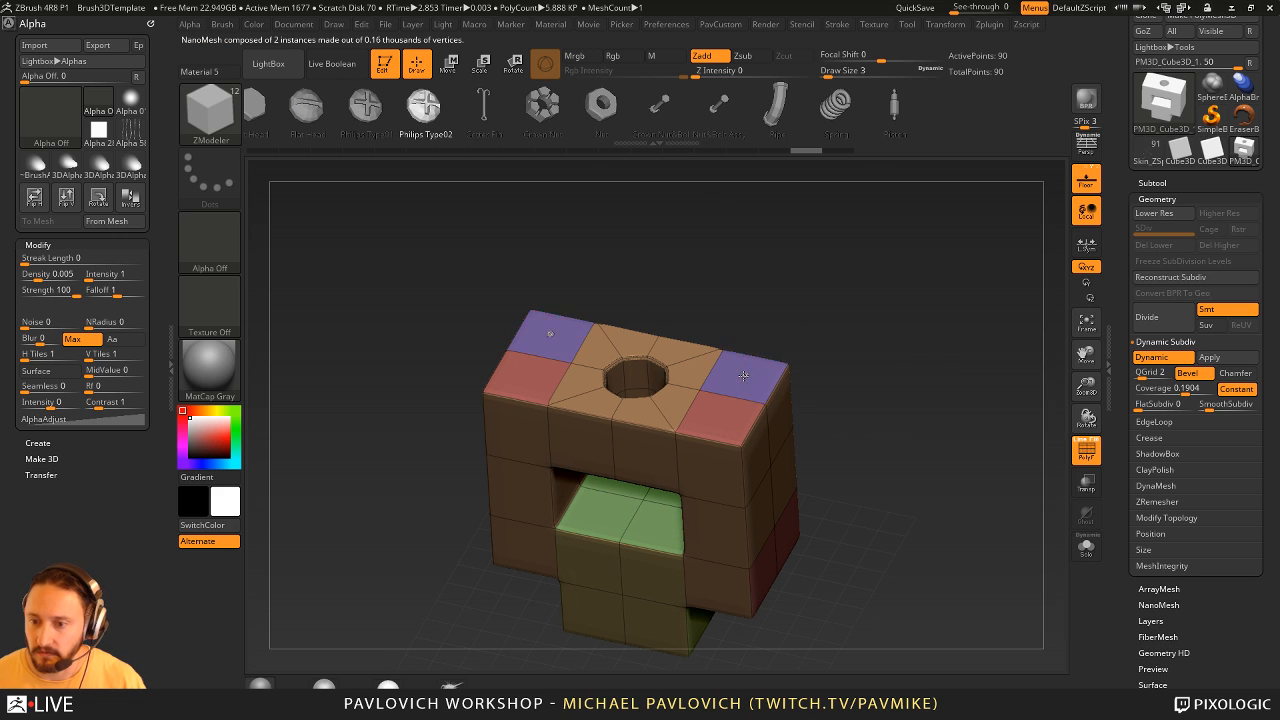
{"action": "key", "text": "space"}
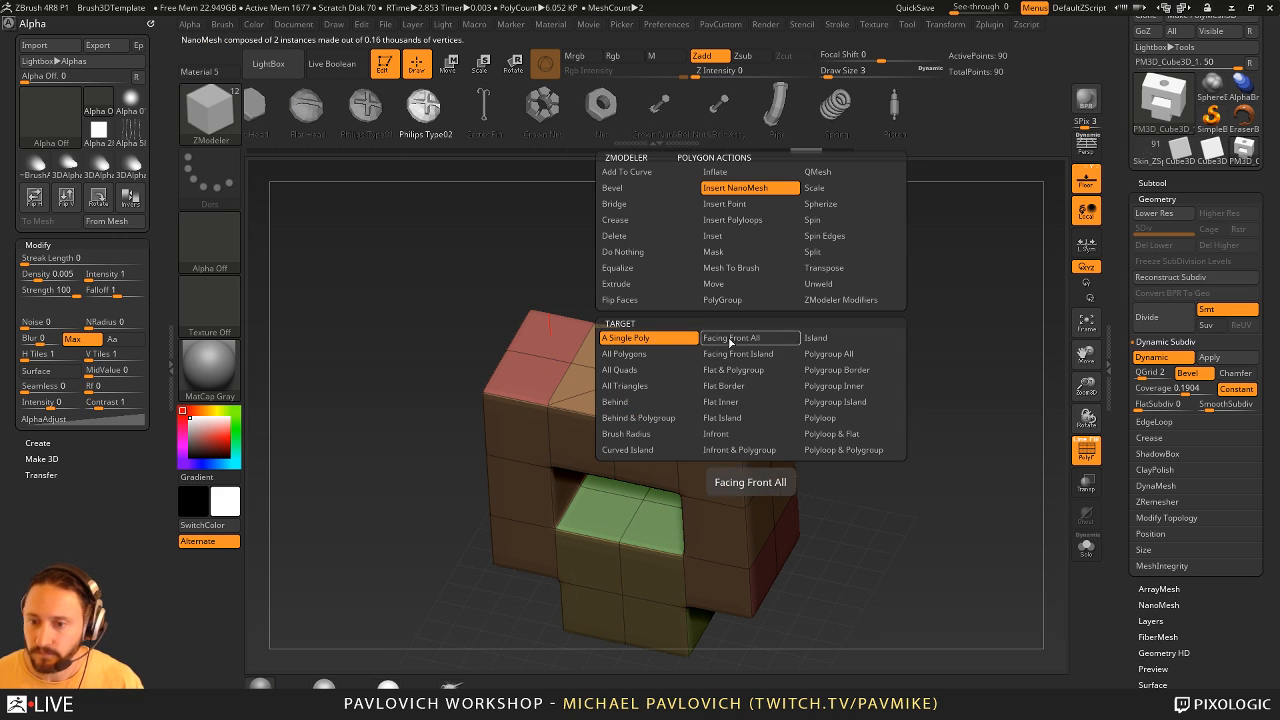
{"action": "left_click", "coordinate": [624, 353]}
{"action": "left_click", "coordinate": [753, 392]}
{"action": "left_click_drag", "start_coordinate": [753, 392], "coordinate": [757, 382]}
{"action": "left_click_drag", "start_coordinate": [957, 446], "coordinate": [909, 425], "text": "alt"}
- Try the Fill mode in the NanoMesh settings, return to Prop, and reduce the screw heads' size to about 0.138
{"action": "left_click_drag", "start_coordinate": [1133, 647], "coordinate": [1131, 293]}
{"action": "left_click", "coordinate": [1162, 393]}
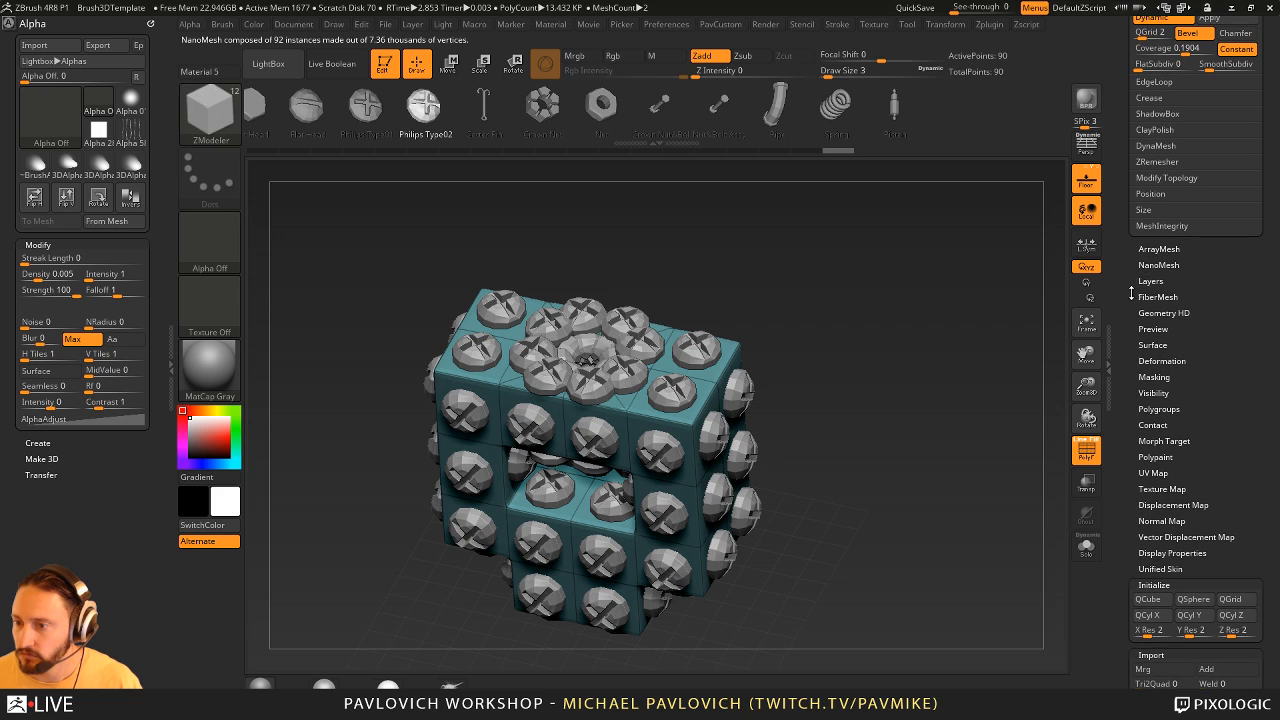
{"action": "left_click", "coordinate": [1159, 265]}
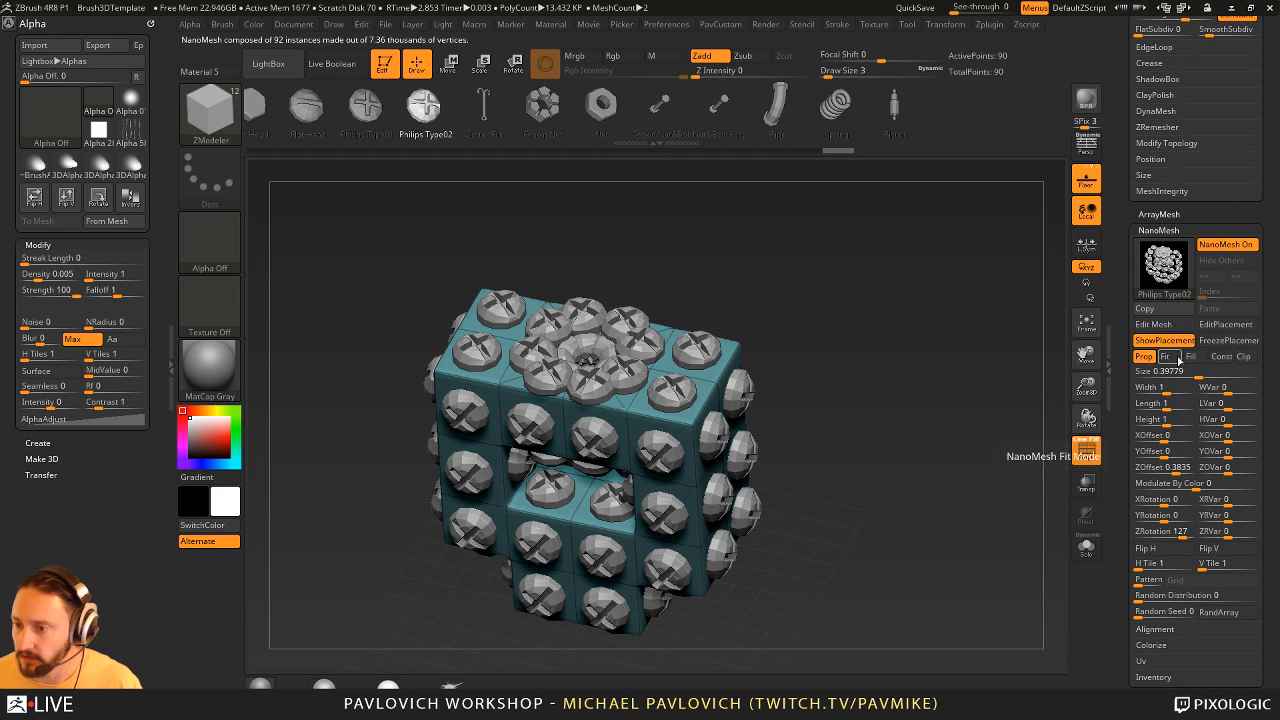
{"action": "left_click", "coordinate": [1191, 357]}
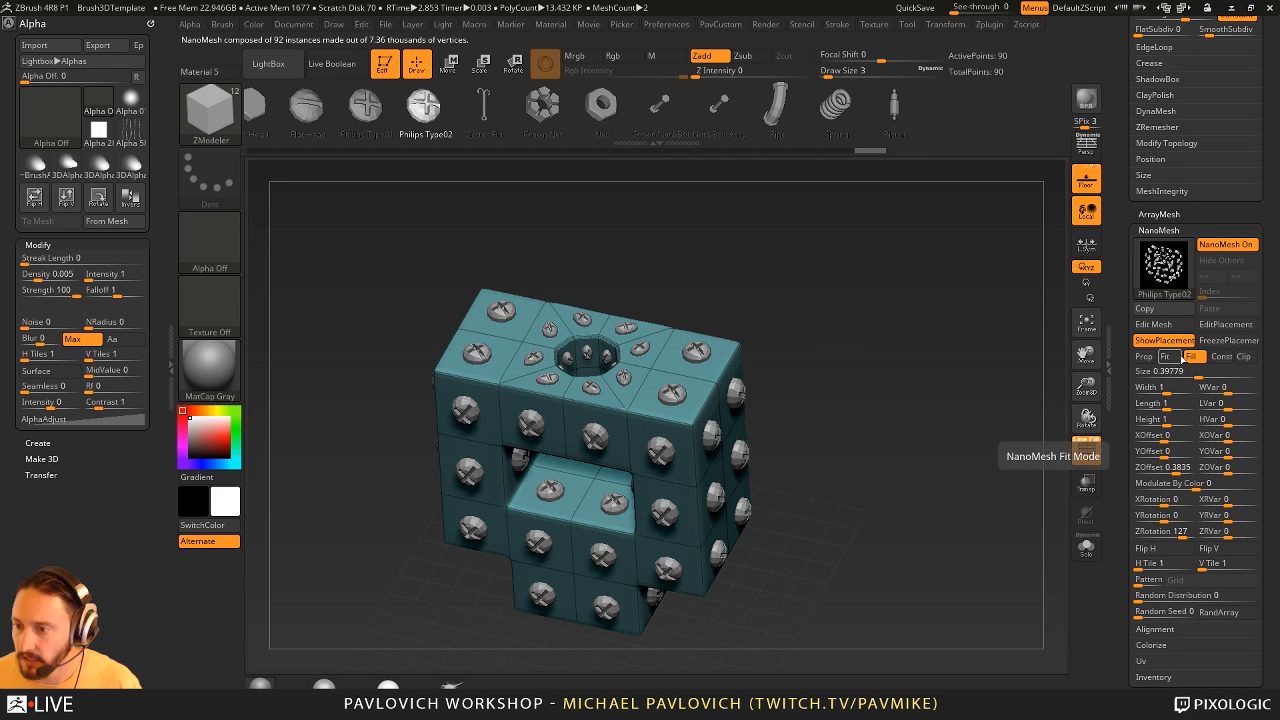
{"action": "left_click", "coordinate": [1143, 357]}
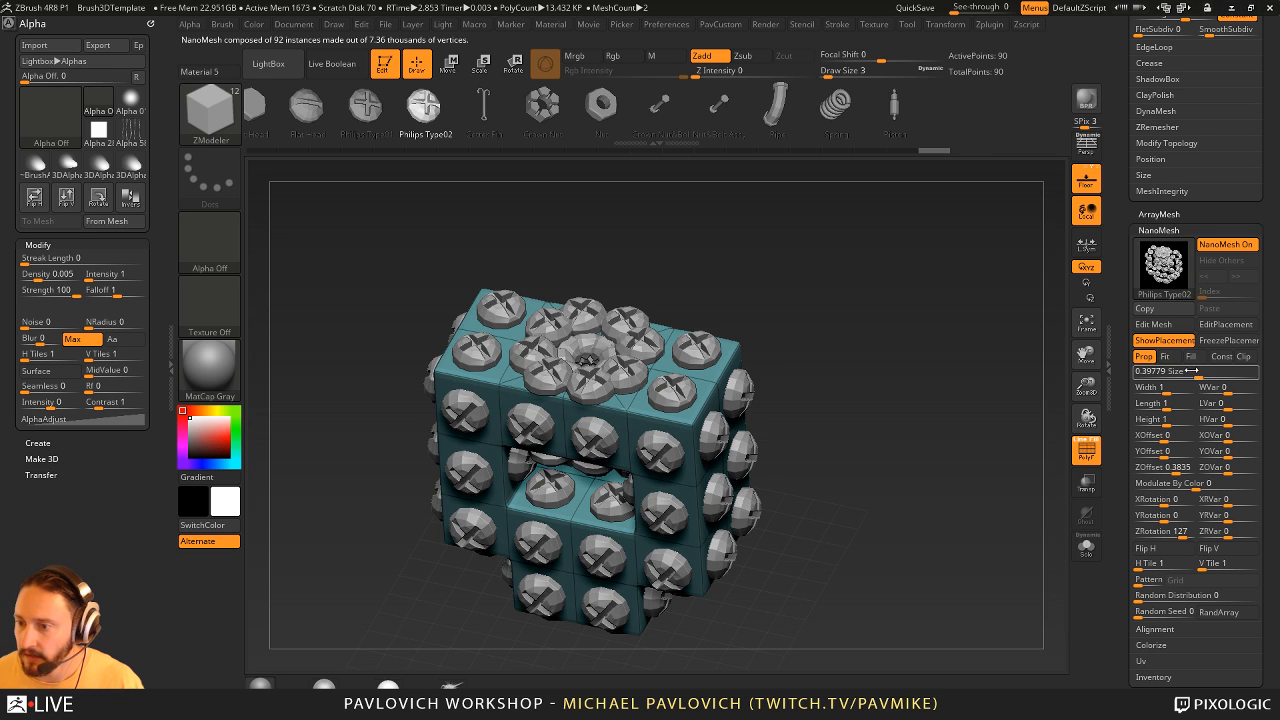
{"action": "left_click_drag", "start_coordinate": [1190, 371], "coordinate": [1117, 366]}
{"action": "left_click_drag", "start_coordinate": [835, 424], "coordinate": [859, 382], "text": "alt"}
- Set the NanoMesh H Tile and V Tile to 2, try the Corners pattern, and switch the pattern to Grid Inset
{"action": "left_click_drag", "start_coordinate": [1125, 530], "coordinate": [1131, 467]}
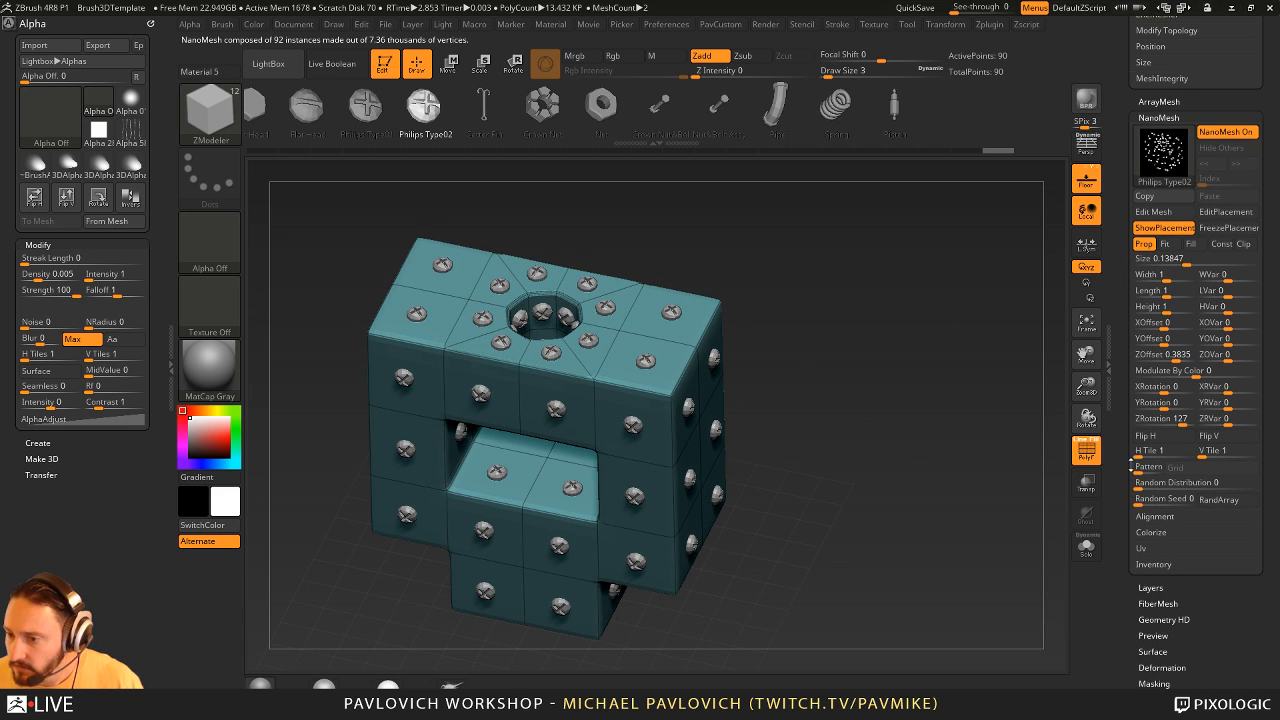
{"action": "left_click", "coordinate": [1156, 516]}
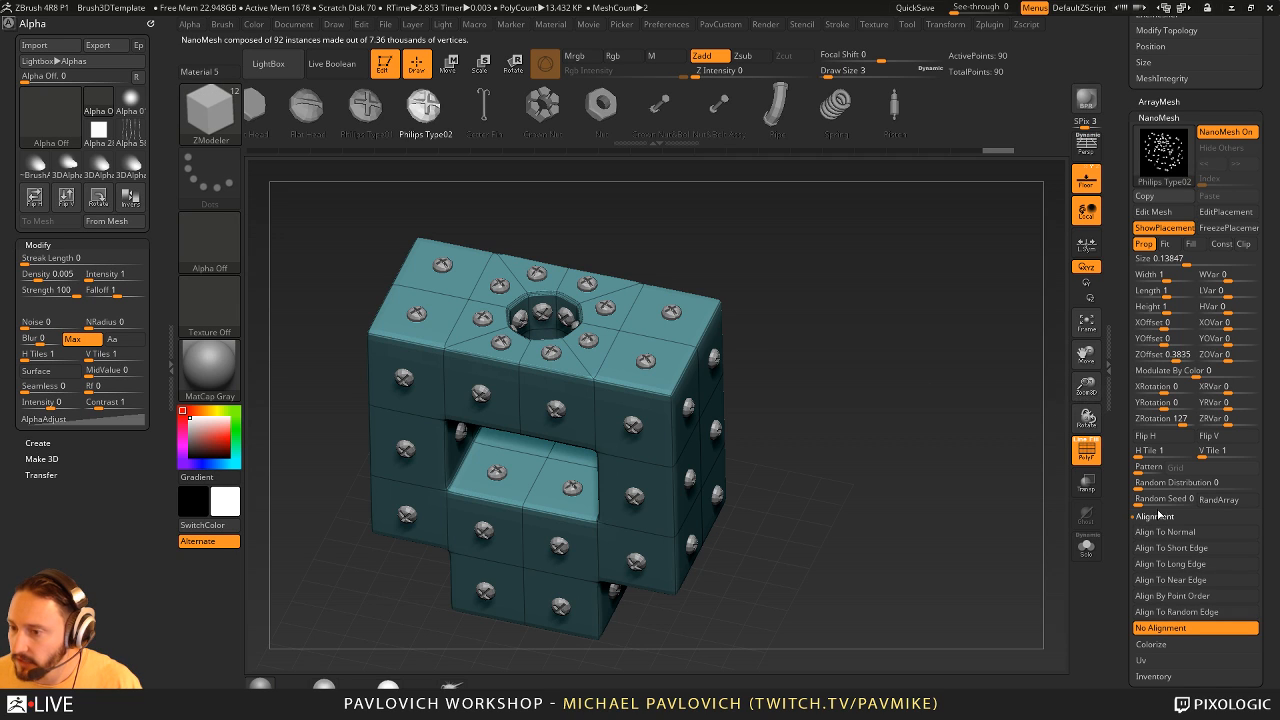
{"action": "left_click_drag", "start_coordinate": [1149, 467], "coordinate": [1202, 468]}
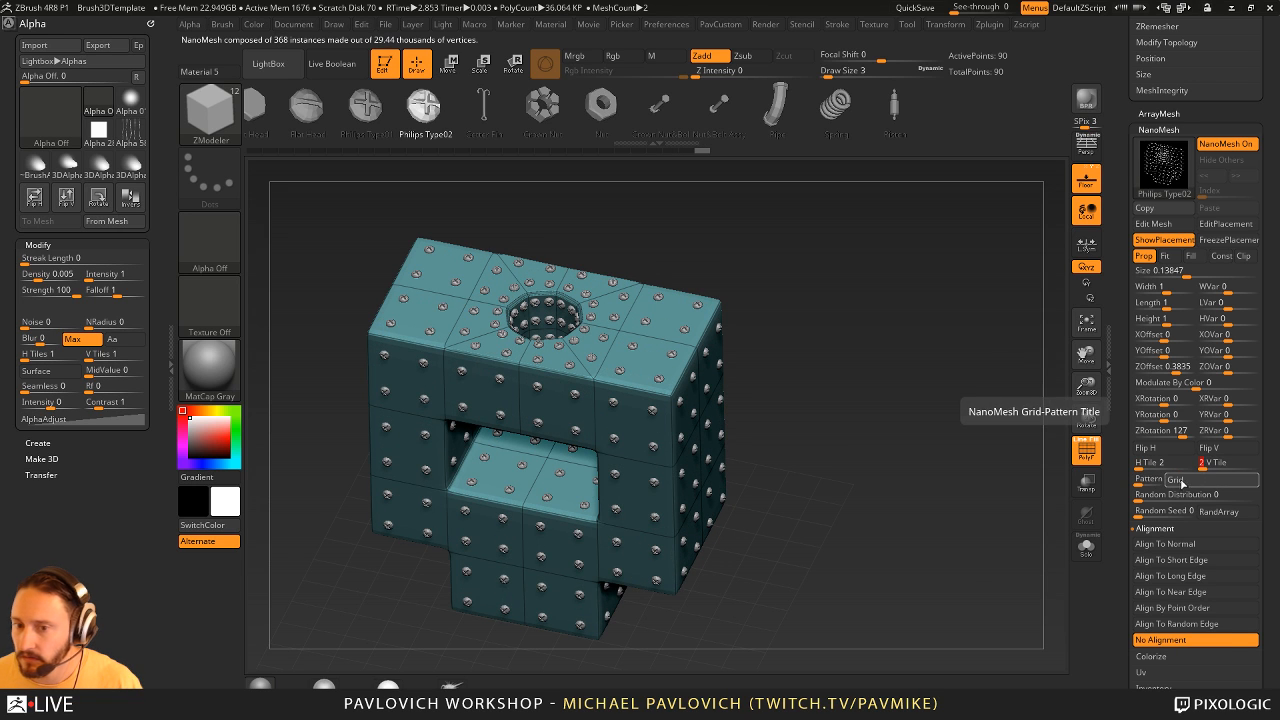
{"action": "left_click", "coordinate": [1178, 481]}
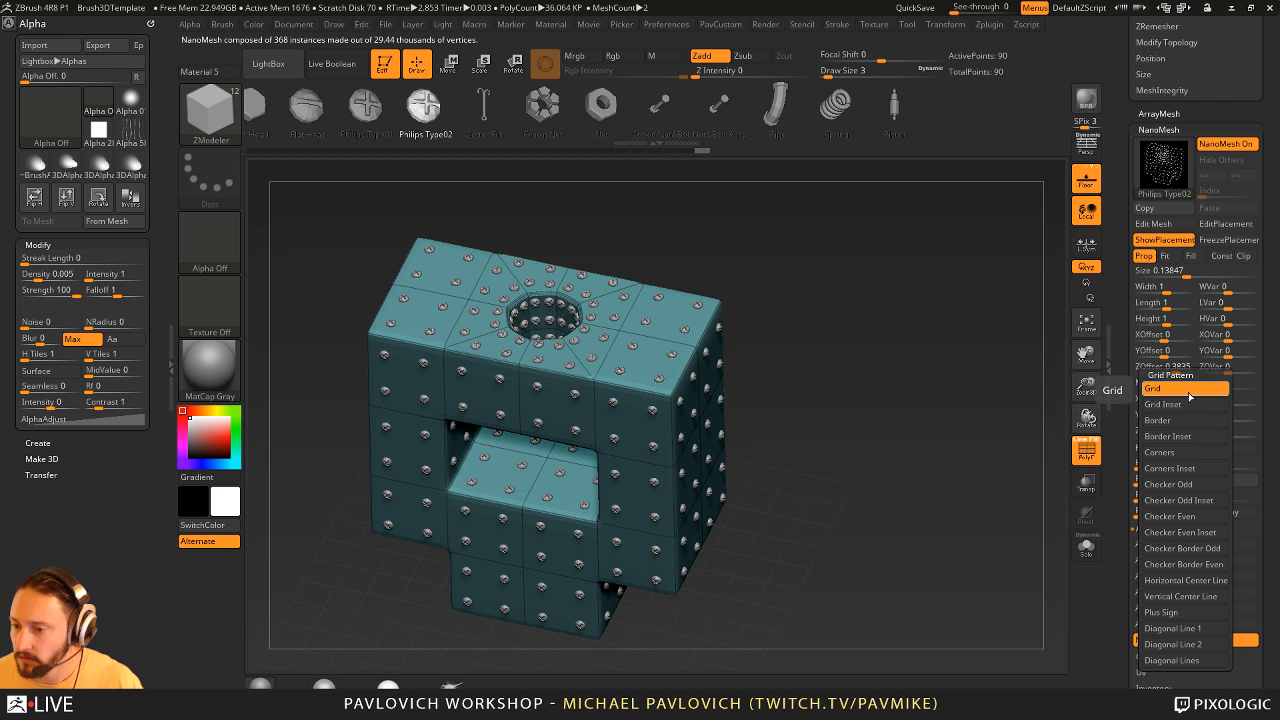
{"action": "left_click", "coordinate": [1168, 452]}
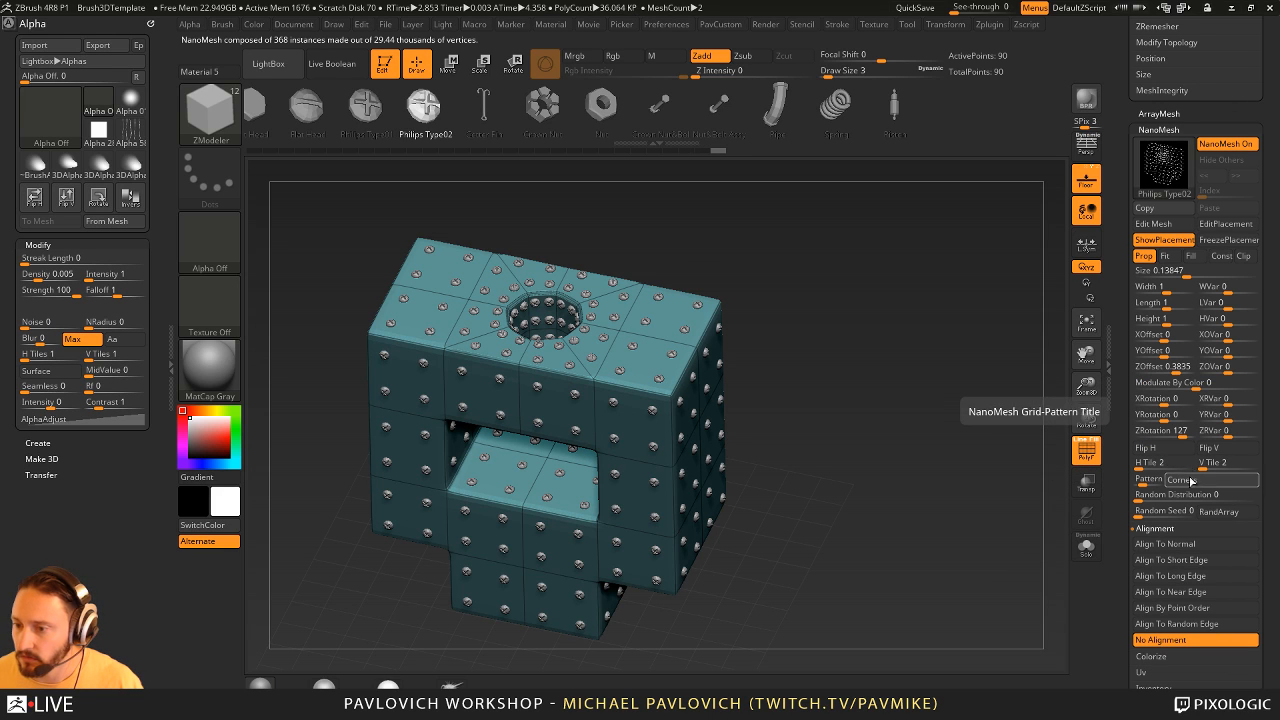
{"action": "left_click", "coordinate": [1140, 481]}
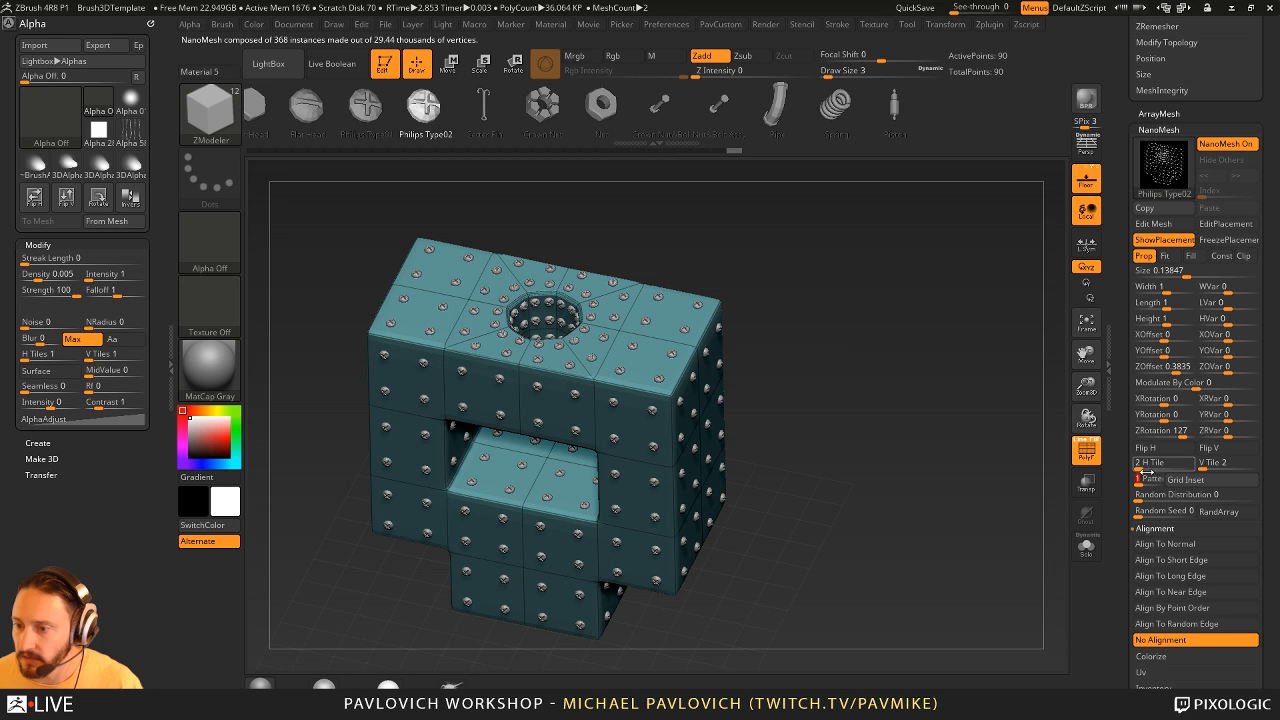
- Try a much denser screw tiling with V Tile at 9, and set both tile counts back to 2
{"action": "left_click_drag", "start_coordinate": [1143, 470], "coordinate": [1211, 465]}
{"action": "left_click_drag", "start_coordinate": [981, 426], "coordinate": [977, 437]}
{"action": "left_click", "coordinate": [1147, 464]}
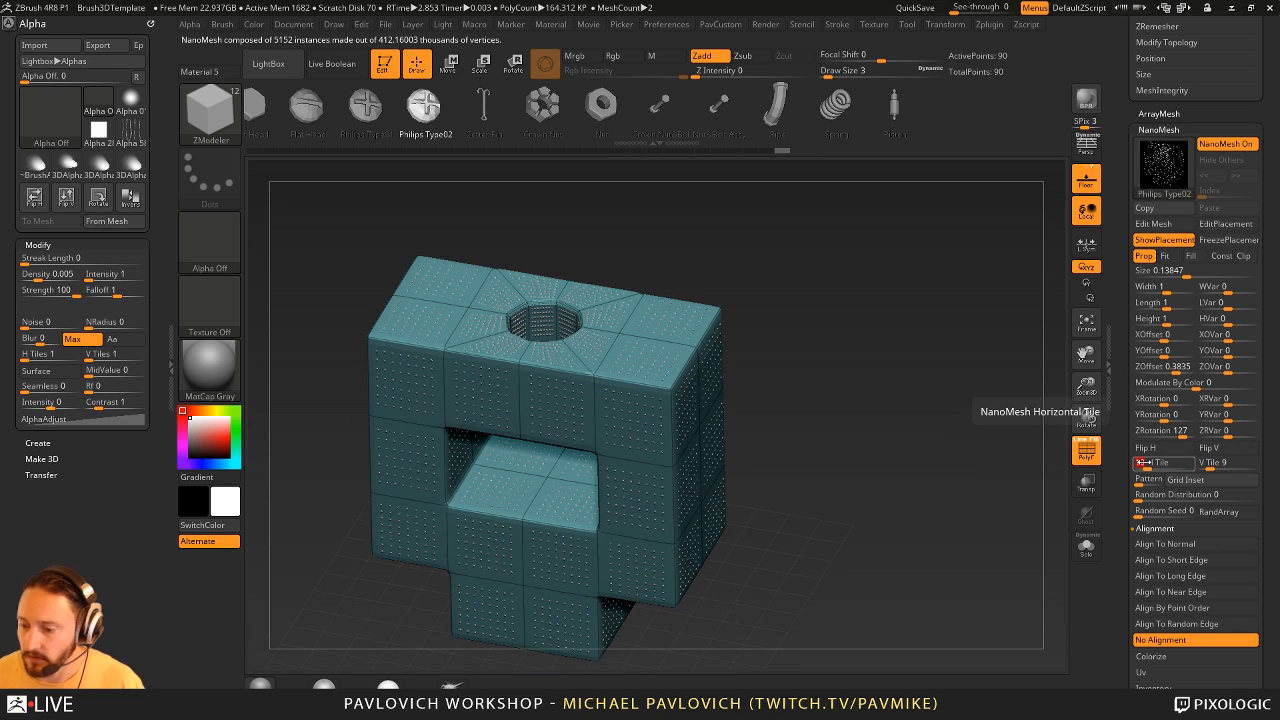
{"action": "type", "text": "2"}
{"action": "key", "text": "Tab"}
{"action": "type", "text": "2"}
{"action": "key", "text": "Tab"}
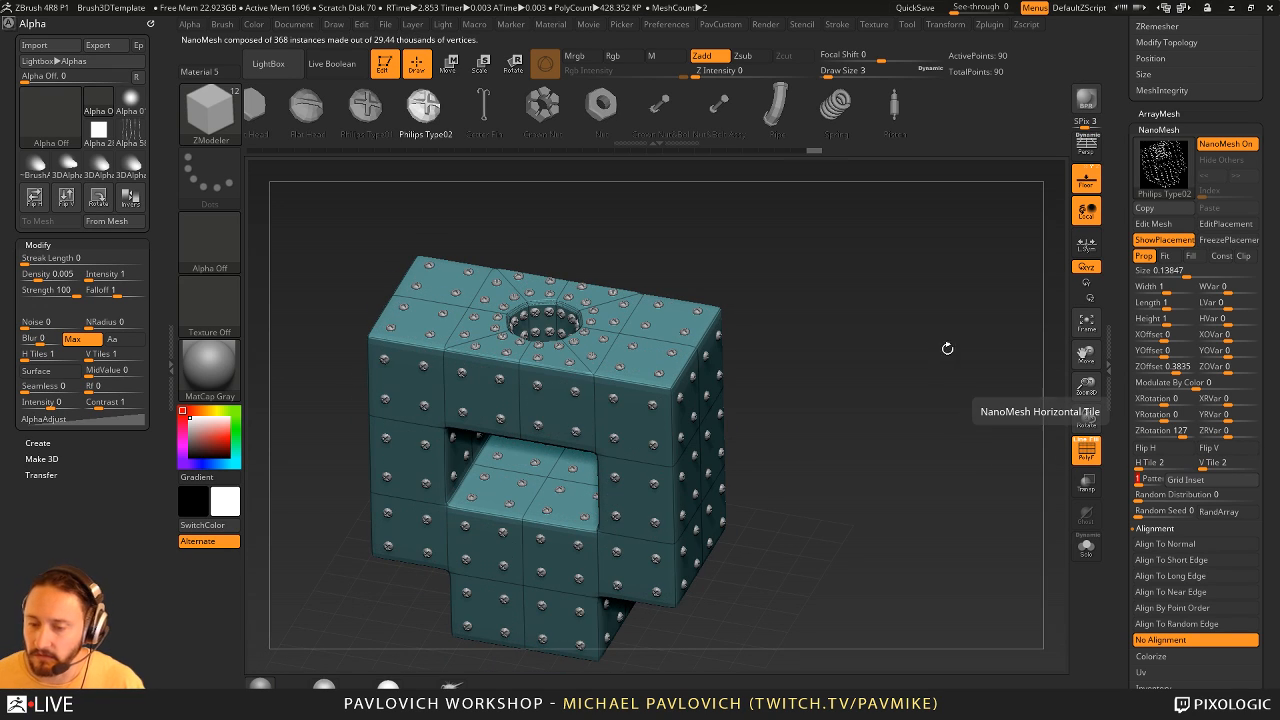
- Select the Move brush, try pulling the block's upper rear corners upward at a draw size of 550, and undo the deformation
{"action": "mouse_move", "coordinate": [947, 348]}
{"action": "left_mouse_down"}
{"action": "mouse_move", "coordinate": [918, 395]}
{"action": "mouse_move", "coordinate": [923, 434]}
{"action": "mouse_move", "coordinate": [936, 406]}
{"action": "mouse_move", "coordinate": [900, 323]}
{"action": "mouse_move", "coordinate": [897, 346]}
{"action": "mouse_move", "coordinate": [924, 344]}
{"action": "left_mouse_up"}
{"action": "key", "text": "s"}
{"action": "key", "text": "b"}
{"action": "key", "text": "m"}
{"action": "key", "text": "v"}
{"action": "key", "text": "s"}
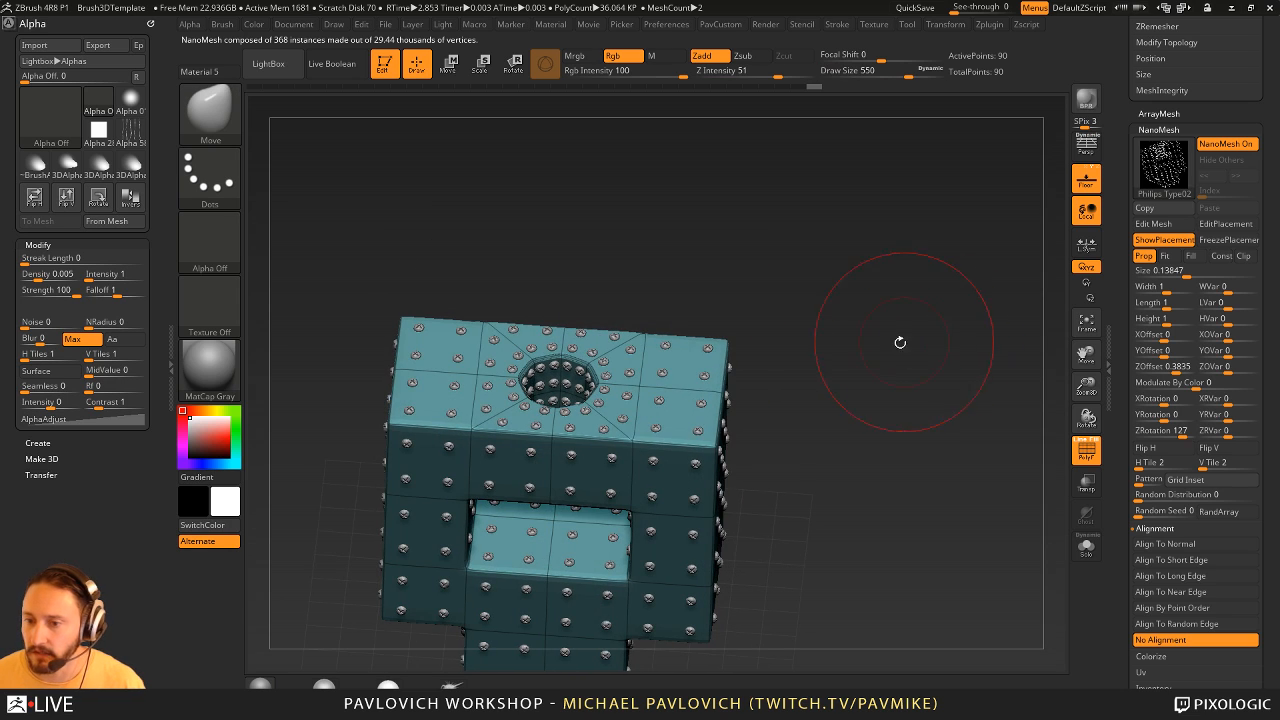
{"action": "mouse_move", "coordinate": [726, 345]}
{"action": "left_mouse_down"}
{"action": "mouse_move", "coordinate": [849, 218]}
{"action": "mouse_move", "coordinate": [860, 370]}
{"action": "mouse_move", "coordinate": [778, 265]}
{"action": "left_mouse_up"}
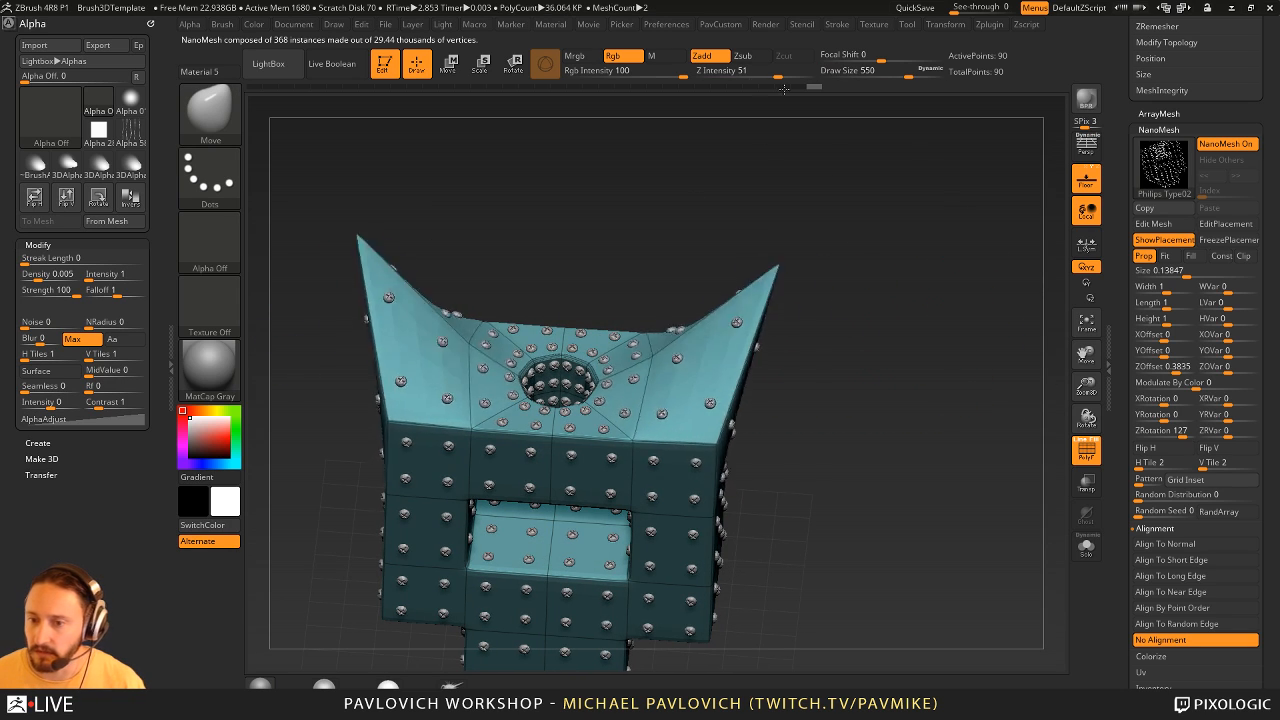
{"action": "left_click_drag", "start_coordinate": [784, 89], "coordinate": [752, 190]}
{"action": "mouse_move", "coordinate": [935, 305]}
{"action": "left_mouse_down"}
{"action": "mouse_move", "coordinate": [889, 357]}
{"action": "mouse_move", "coordinate": [903, 380]}
{"action": "mouse_move", "coordinate": [914, 369]}
{"action": "left_mouse_up"}
{"action": "key", "text": "ctrl+z"}
- Pull the block's side outward with the Move brush at a draw size of about 484
{"action": "key", "text": "s"}
{"action": "left_click_drag", "start_coordinate": [835, 465], "coordinate": [952, 481]}
{"action": "mouse_move", "coordinate": [947, 415]}
{"action": "left_mouse_down"}
{"action": "mouse_move", "coordinate": [966, 283]}
{"action": "mouse_move", "coordinate": [962, 387]}
{"action": "mouse_move", "coordinate": [928, 388]}
{"action": "left_mouse_up"}
{"action": "key", "text": "s"}
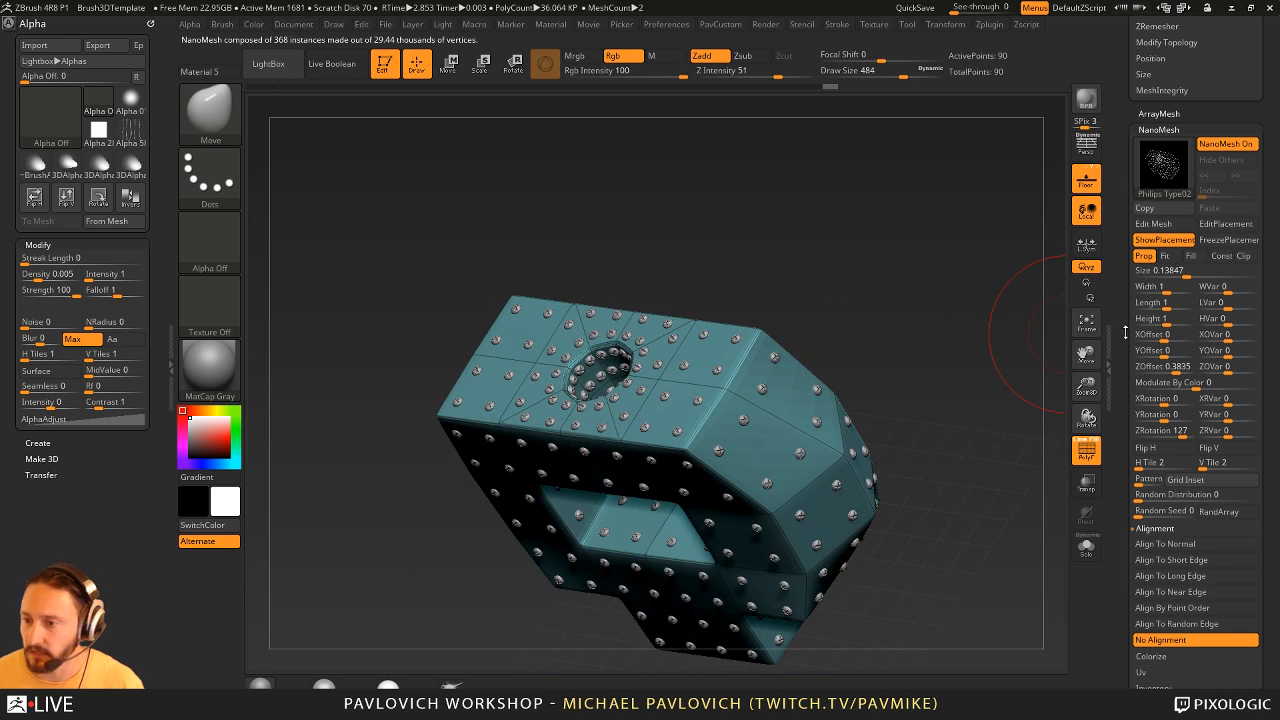
- Switch to the Skin_ZSphere1_4 character tool, select the Standard brush, and frame the character's head and upper body
{"action": "left_click_drag", "start_coordinate": [1125, 332], "coordinate": [1126, 570]}
{"action": "left_click", "coordinate": [1150, 231]}
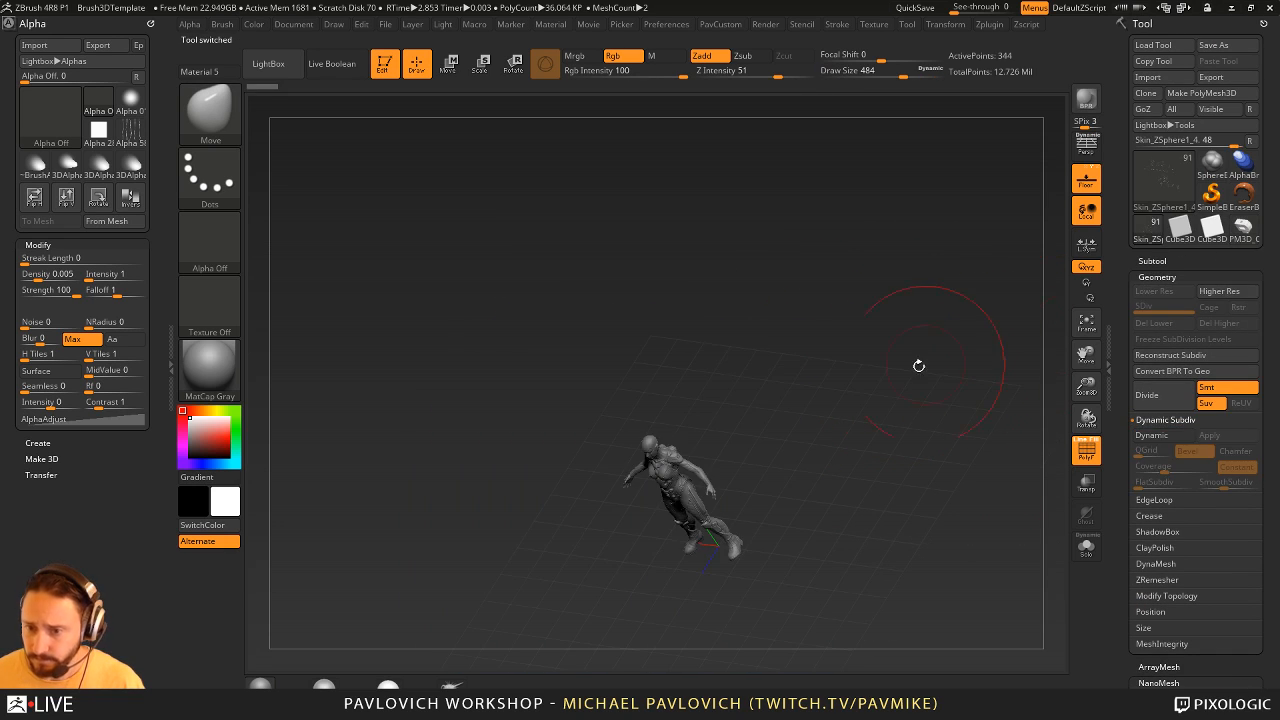
{"action": "key", "text": "b"}
{"action": "key", "text": "s"}
{"action": "key", "text": "t"}
{"action": "key", "text": "s"}
{"action": "mouse_move", "coordinate": [893, 370]}
{"action": "left_mouse_down"}
{"action": "mouse_move", "coordinate": [851, 368]}
{"action": "mouse_move", "coordinate": [980, 543]}
{"action": "mouse_move", "coordinate": [985, 590]}
{"action": "left_mouse_up"}
{"action": "mouse_move", "coordinate": [975, 530]}
{"action": "left_mouse_down"}
{"action": "mouse_move", "coordinate": [883, 334]}
{"action": "mouse_move", "coordinate": [866, 339]}
{"action": "left_mouse_up"}
{"action": "key", "text": "s"}
{"action": "mouse_move", "coordinate": [995, 343]}
{"action": "left_mouse_down"}
{"action": "mouse_move", "coordinate": [938, 330]}
{"action": "mouse_move", "coordinate": [925, 430]}
{"action": "left_mouse_up"}
{"action": "left_click_drag", "start_coordinate": [920, 350], "coordinate": [988, 300]}
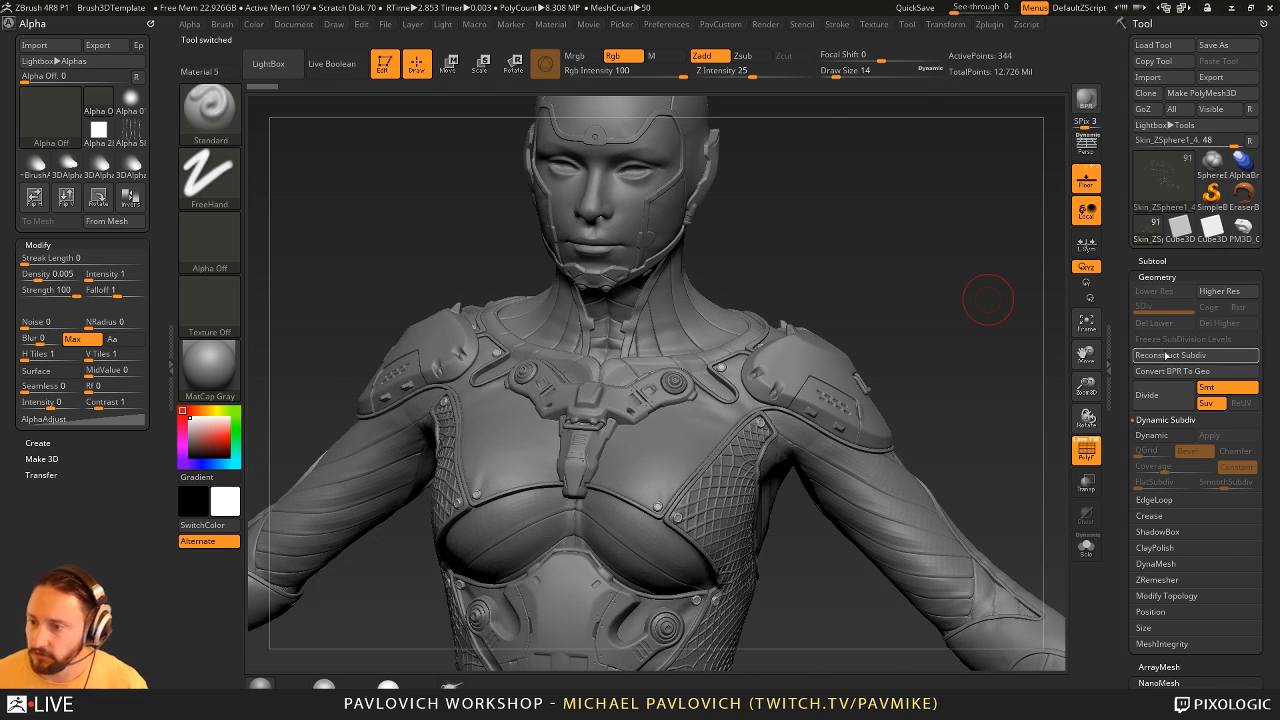
- Turn on Show Placement for the character's NanoMesh and inspect the placement polygons on the suit's chest and shoulders
{"action": "scroll", "coordinate": [1150, 330], "scroll_direction": "down", "scroll_amount": 5}
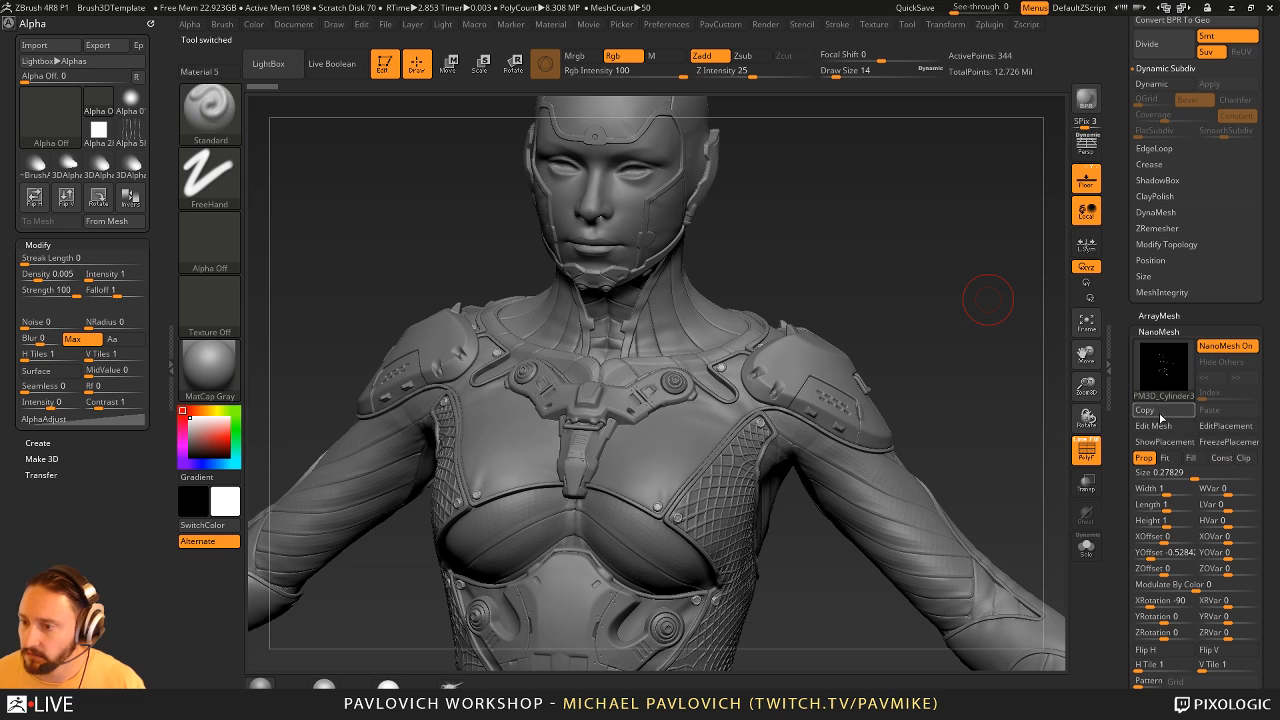
{"action": "left_click", "coordinate": [1165, 442]}
{"action": "left_click_drag", "start_coordinate": [949, 357], "coordinate": [790, 405]}
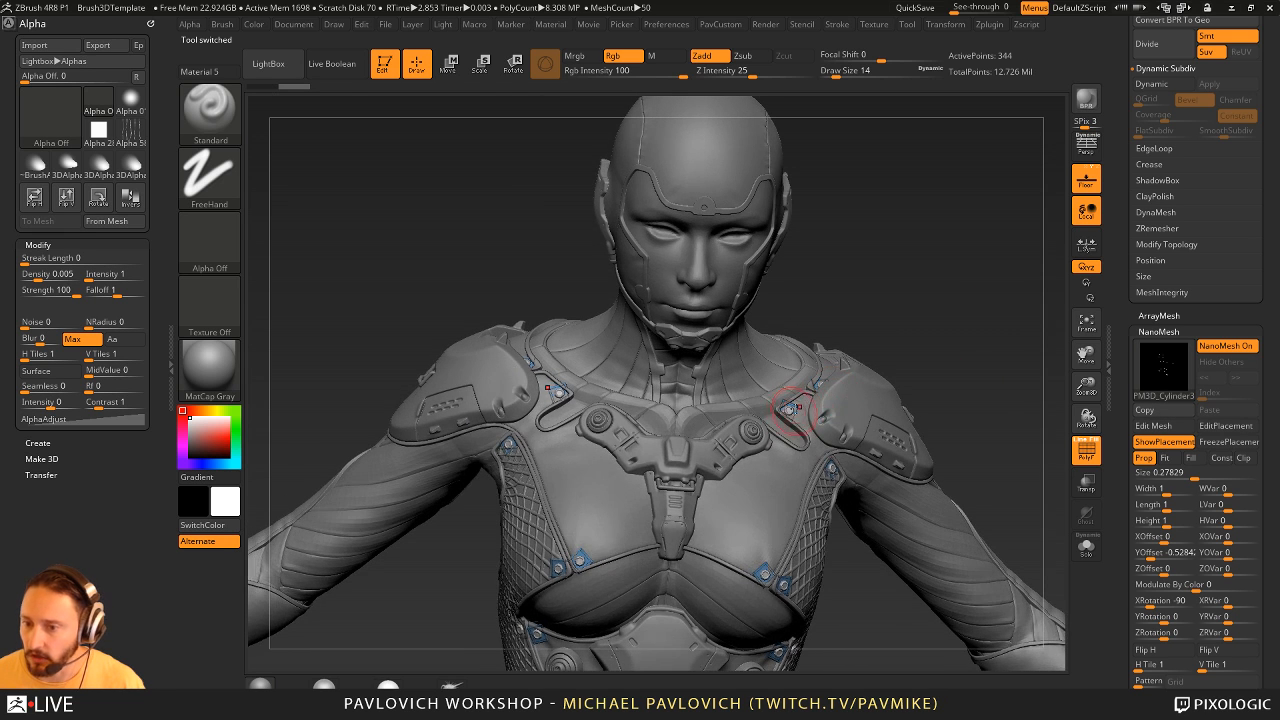
{"action": "mouse_move", "coordinate": [1010, 366]}
{"action": "left_mouse_down"}
{"action": "mouse_move", "coordinate": [924, 318]}
{"action": "mouse_move", "coordinate": [884, 338]}
{"action": "mouse_move", "coordinate": [860, 302]}
{"action": "left_mouse_up"}
{"action": "mouse_move", "coordinate": [919, 413]}
{"action": "left_mouse_down", "text": "alt"}
{"action": "mouse_move", "coordinate": [917, 343]}
{"action": "mouse_move", "coordinate": [937, 248]}
{"action": "mouse_move", "coordinate": [947, 257]}
{"action": "mouse_move", "coordinate": [905, 255]}
{"action": "left_mouse_up", "text": "alt"}
{"action": "key", "text": "s"}
{"action": "left_click_drag", "start_coordinate": [769, 174], "coordinate": [778, 349], "text": "alt"}
{"action": "mouse_move", "coordinate": [943, 257]}
{"action": "left_mouse_down", "text": "alt"}
{"action": "mouse_move", "coordinate": [965, 290]}
{"action": "mouse_move", "coordinate": [914, 251]}
{"action": "left_mouse_up", "text": "alt"}
- Choose Philips Type01 from the IMM Ind. Parts brush and replace the suit's current NanoMesh with it
{"action": "key", "text": "b"}
{"action": "key", "text": "i"}
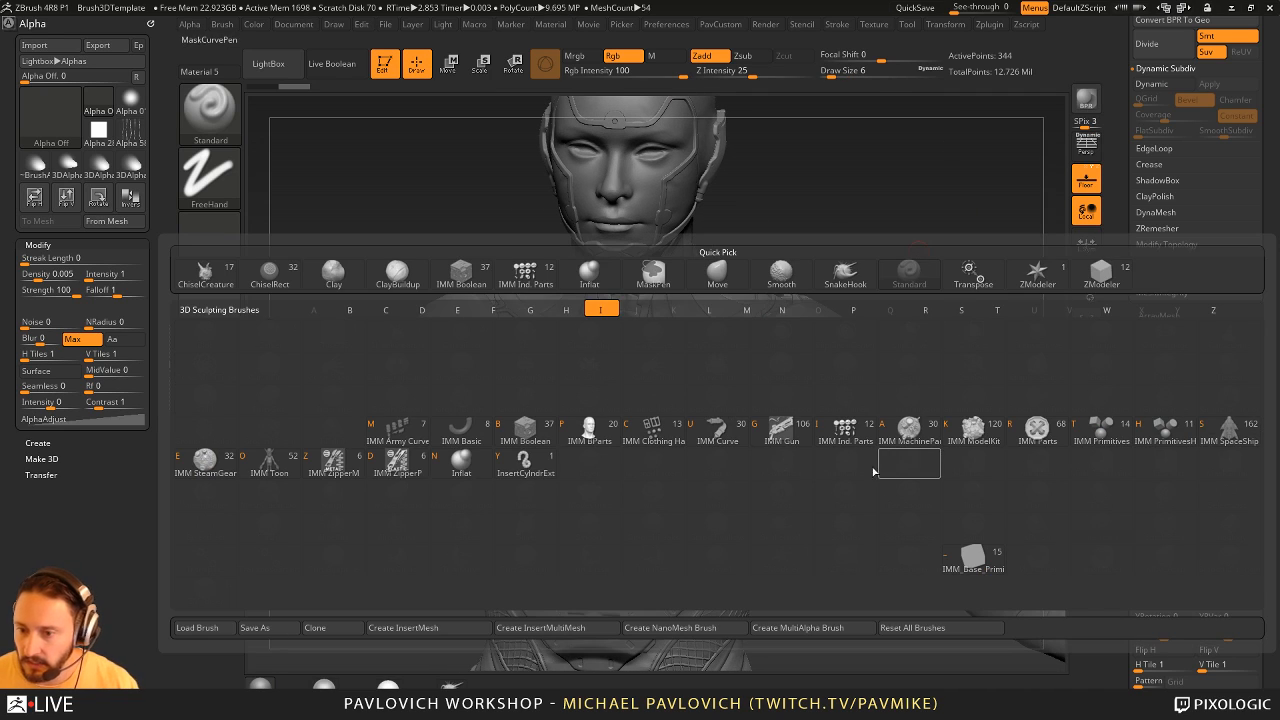
{"action": "left_click", "coordinate": [848, 430]}
{"action": "left_click", "coordinate": [390, 108]}
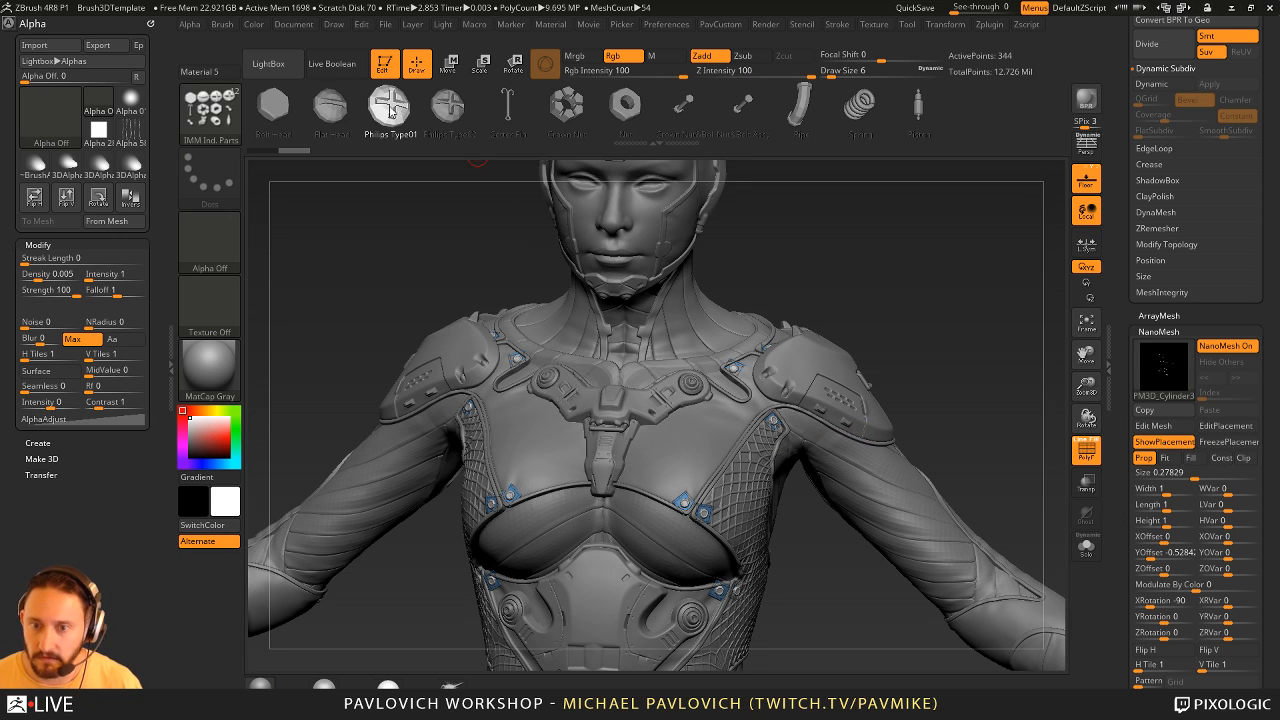
{"action": "scroll", "coordinate": [1145, 463], "scroll_direction": "down", "scroll_amount": 5}
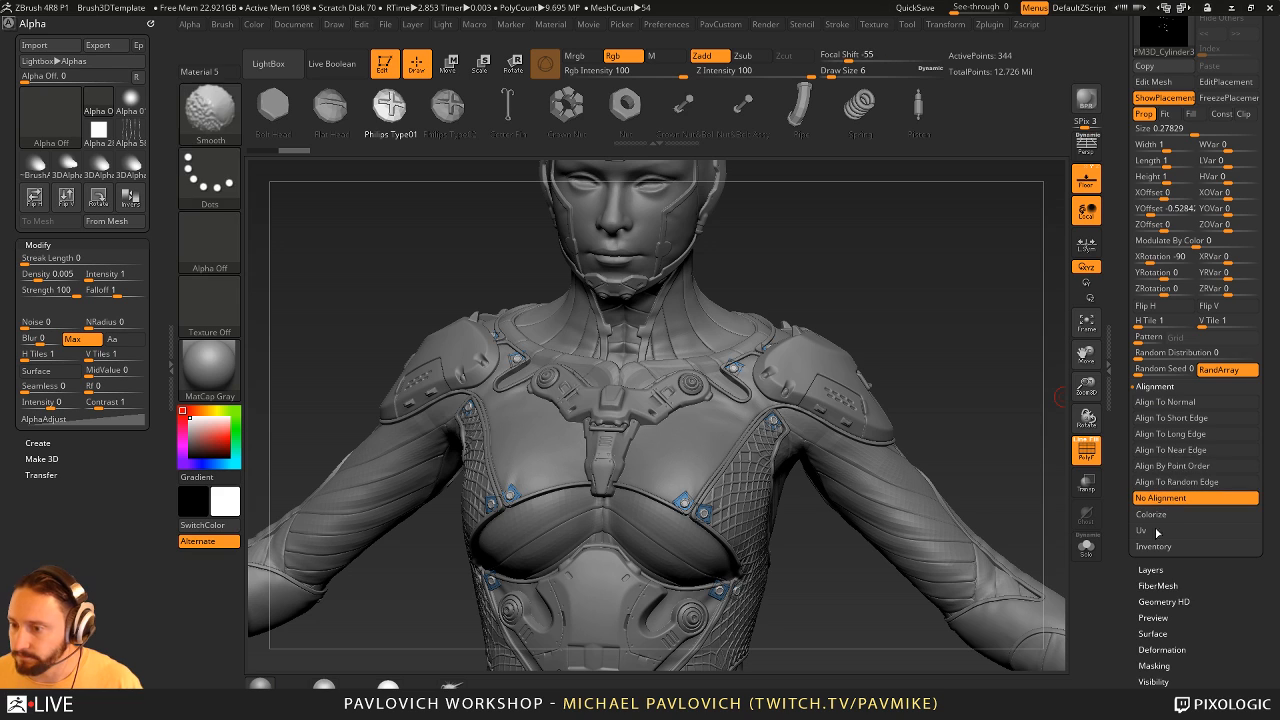
{"action": "left_click", "coordinate": [1154, 546]}
{"action": "scroll", "coordinate": [1160, 555], "scroll_direction": "down", "scroll_amount": 1}
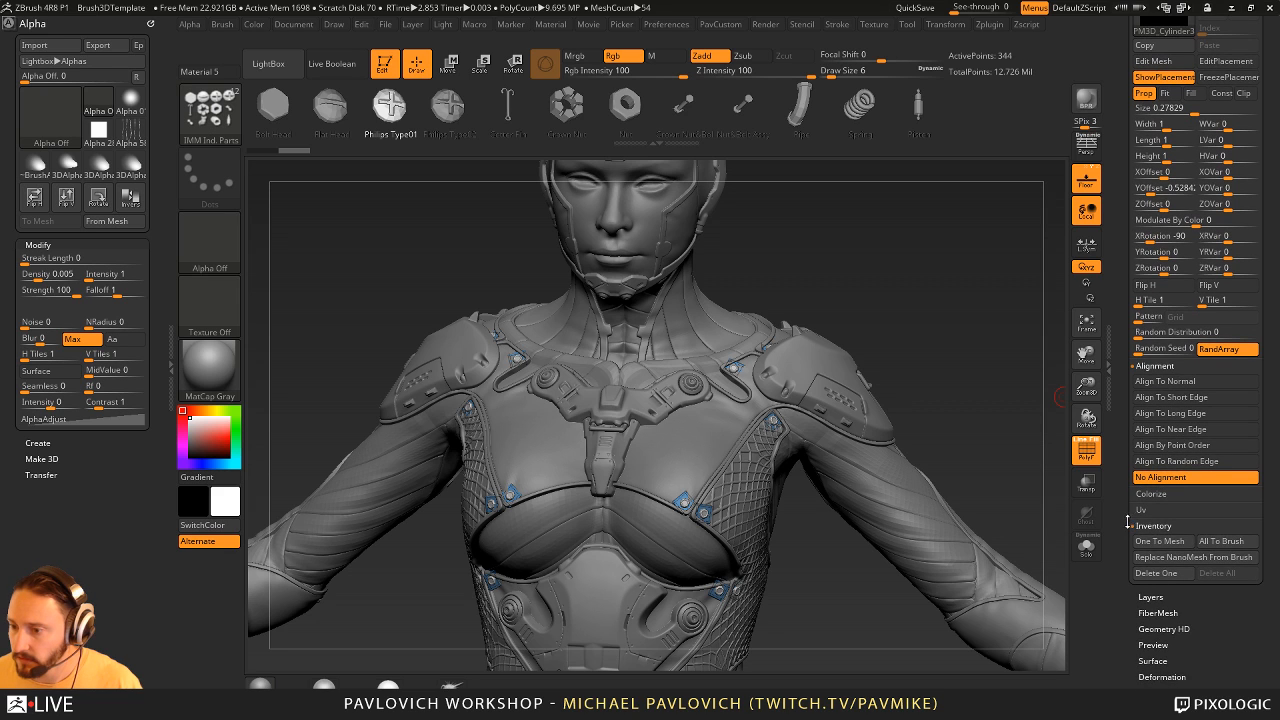
{"action": "left_click", "coordinate": [1191, 556]}
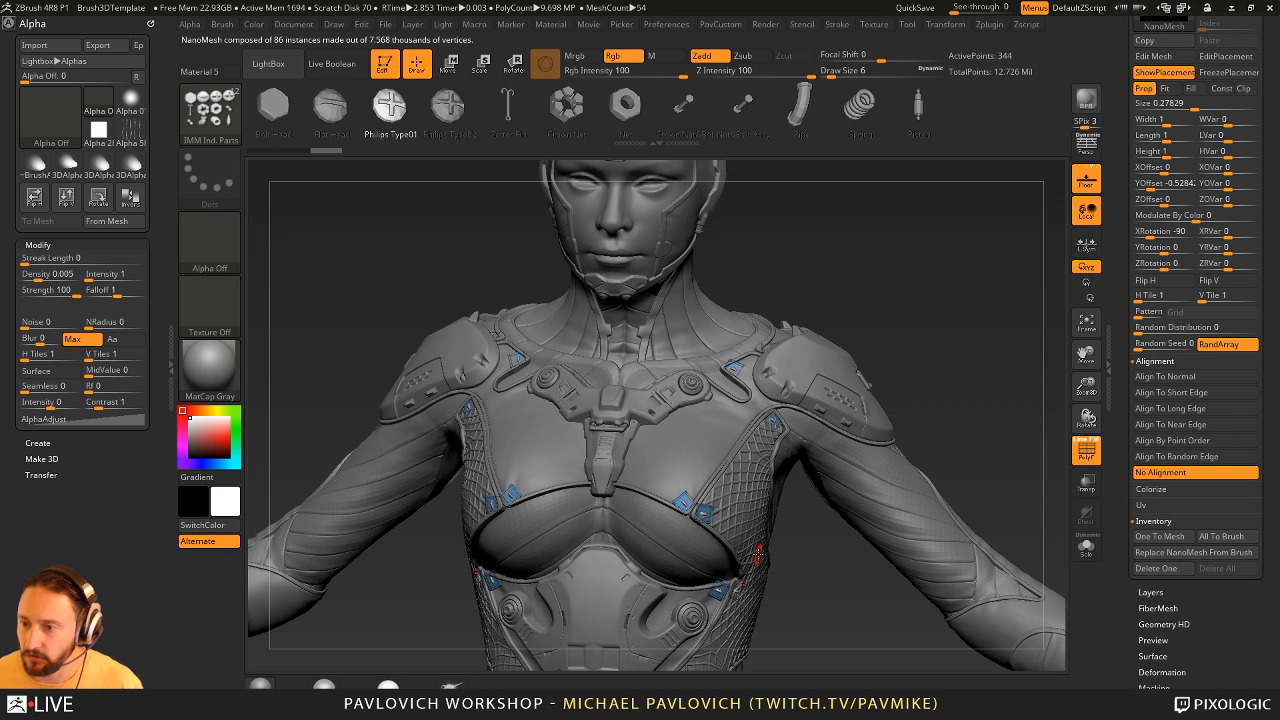
- Set the NanoMesh X Rotation and Y Offset to 0 to seat the screw heads on the suit
{"action": "left_click_drag", "start_coordinate": [839, 301], "coordinate": [734, 421]}
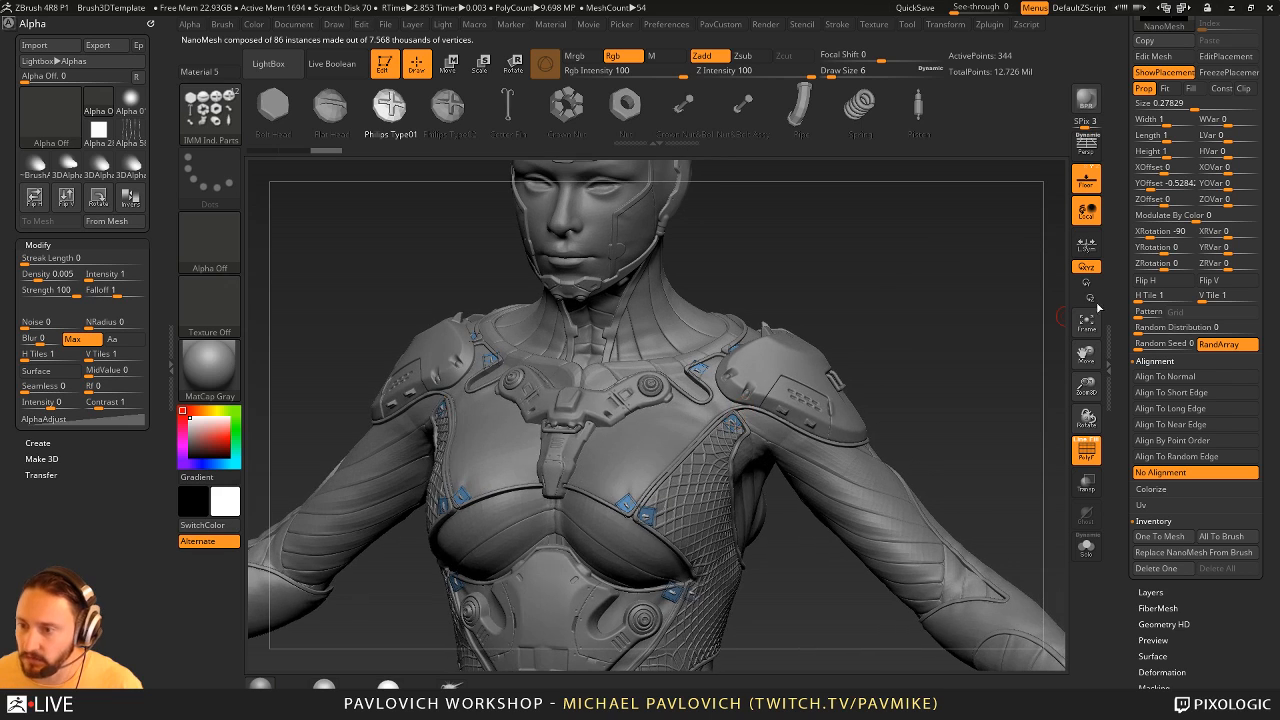
{"action": "left_click", "coordinate": [1158, 233]}
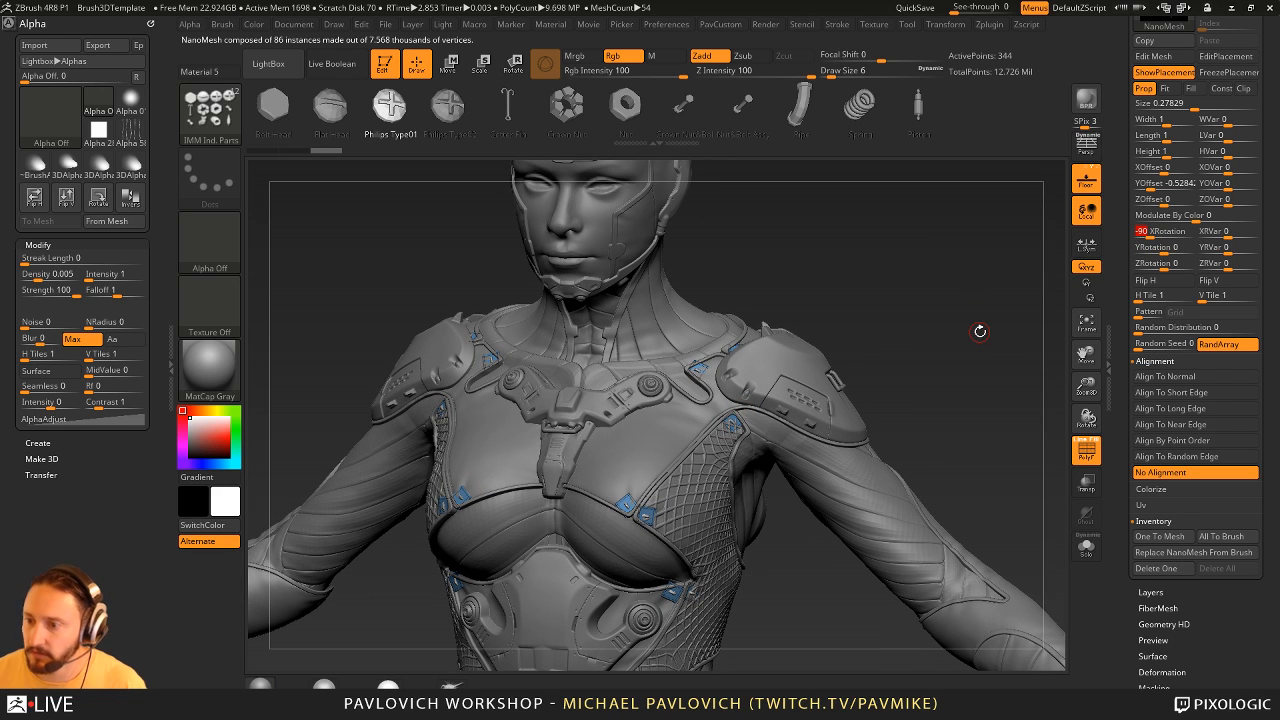
{"action": "left_click", "coordinate": [1183, 184]}
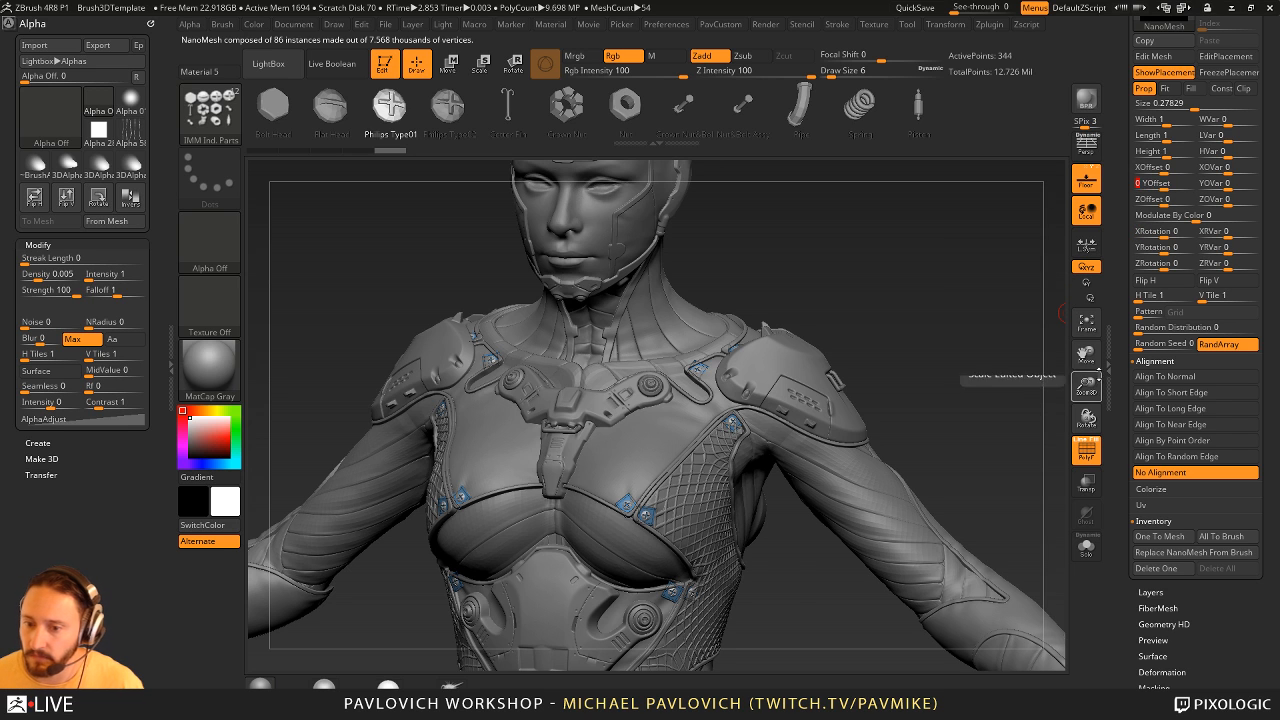
{"action": "mouse_move", "coordinate": [971, 397]}
{"action": "left_mouse_down", "text": "shift"}
{"action": "mouse_move", "coordinate": [996, 413]}
{"action": "mouse_move", "coordinate": [1000, 360]}
{"action": "mouse_move", "coordinate": [868, 346]}
{"action": "mouse_move", "coordinate": [1008, 342]}
{"action": "mouse_move", "coordinate": [960, 391]}
{"action": "left_mouse_up", "text": "shift"}
- Turn off Show Placement for the NanoMesh and reselect the Standard brush
{"action": "scroll", "coordinate": [1160, 200], "scroll_direction": "up", "scroll_amount": 3}
{"action": "left_click", "coordinate": [1157, 147]}
{"action": "mouse_move", "coordinate": [847, 271]}
{"action": "left_mouse_down", "text": "alt"}
{"action": "mouse_move", "coordinate": [927, 268]}
{"action": "mouse_move", "coordinate": [905, 301]}
{"action": "left_mouse_up", "text": "alt"}
{"action": "key", "text": "b"}
{"action": "key", "text": "s"}
{"action": "key", "text": "t"}
{"action": "key", "text": "s"}
{"action": "left_click", "coordinate": [919, 297]}
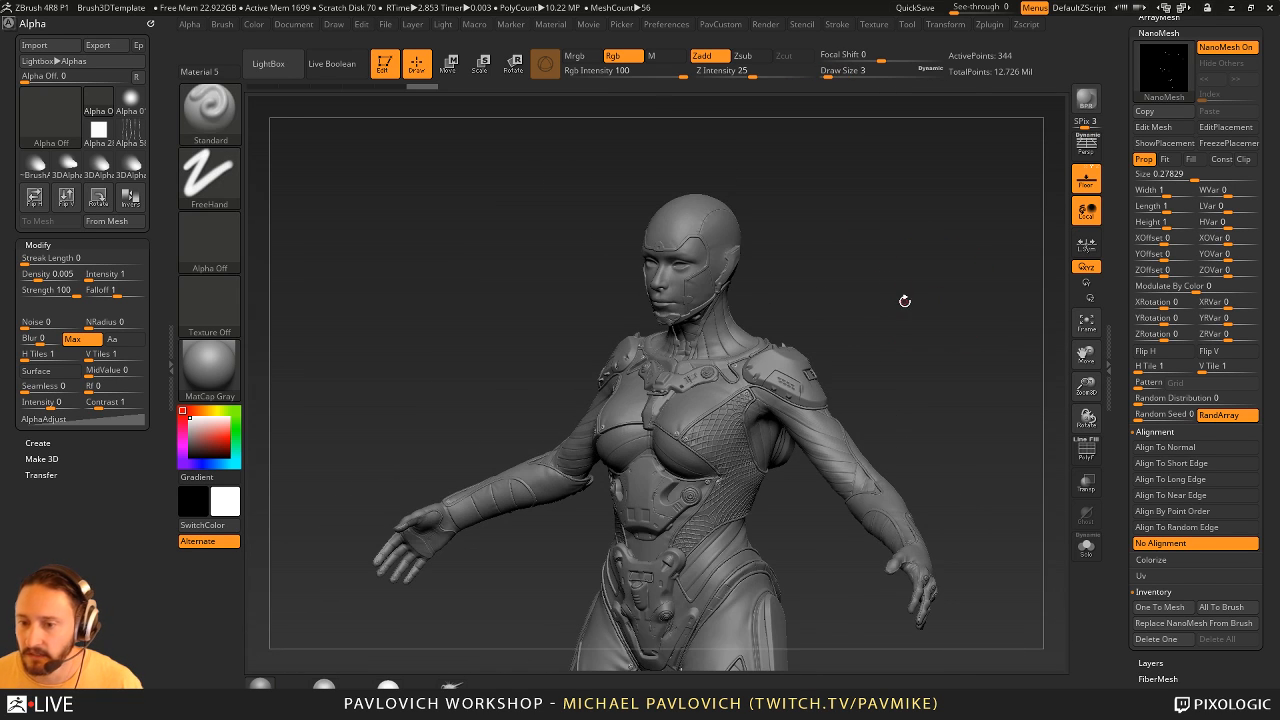
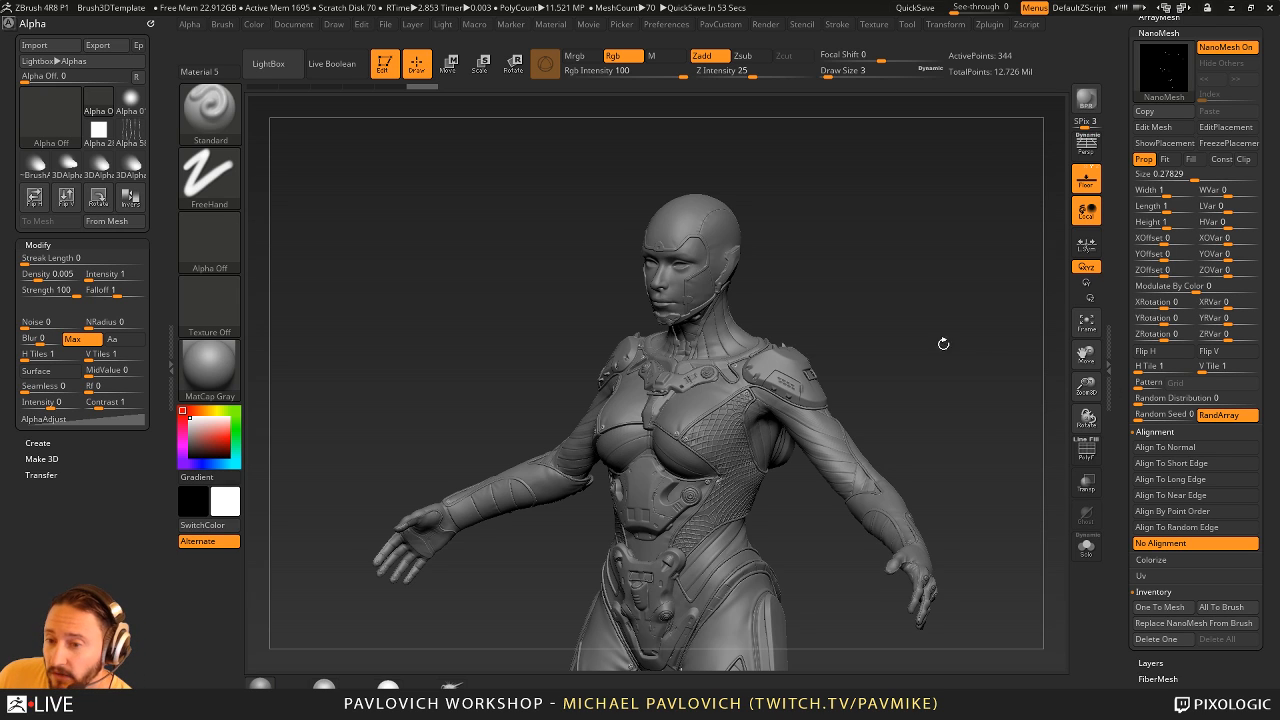
- Choose Cones_3 from the IMM ModelKit brush and replace the suit's current NanoMesh with it
{"action": "left_click_drag", "start_coordinate": [943, 343], "coordinate": [976, 359]}
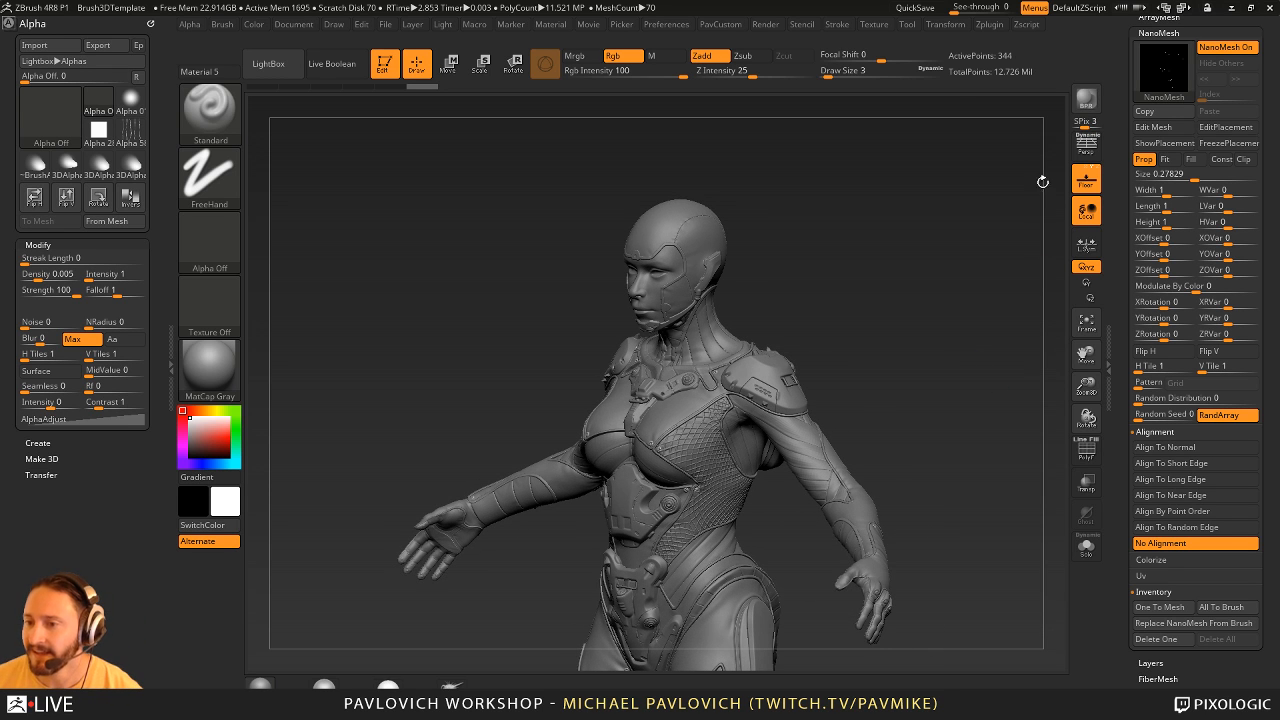
{"action": "mouse_move", "coordinate": [915, 258]}
{"action": "left_mouse_down"}
{"action": "mouse_move", "coordinate": [956, 253]}
{"action": "mouse_move", "coordinate": [886, 251]}
{"action": "left_mouse_up"}
{"action": "key", "text": "b"}
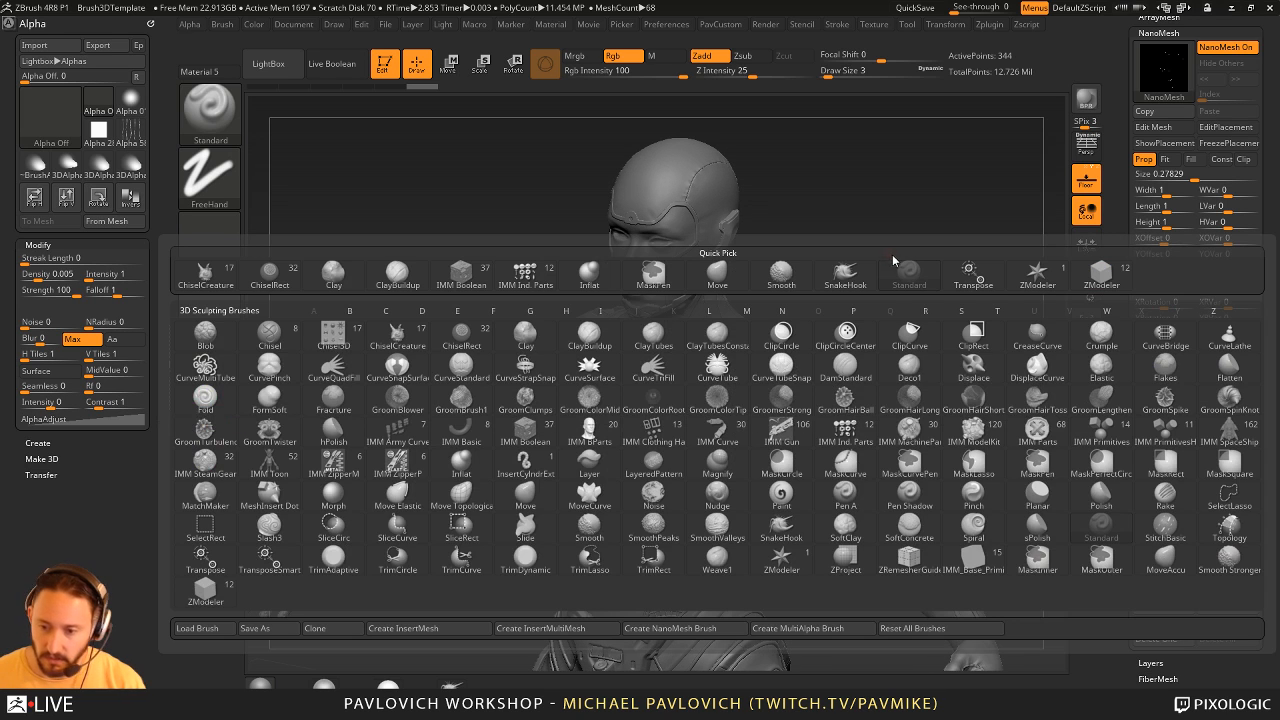
{"action": "key", "text": "i"}
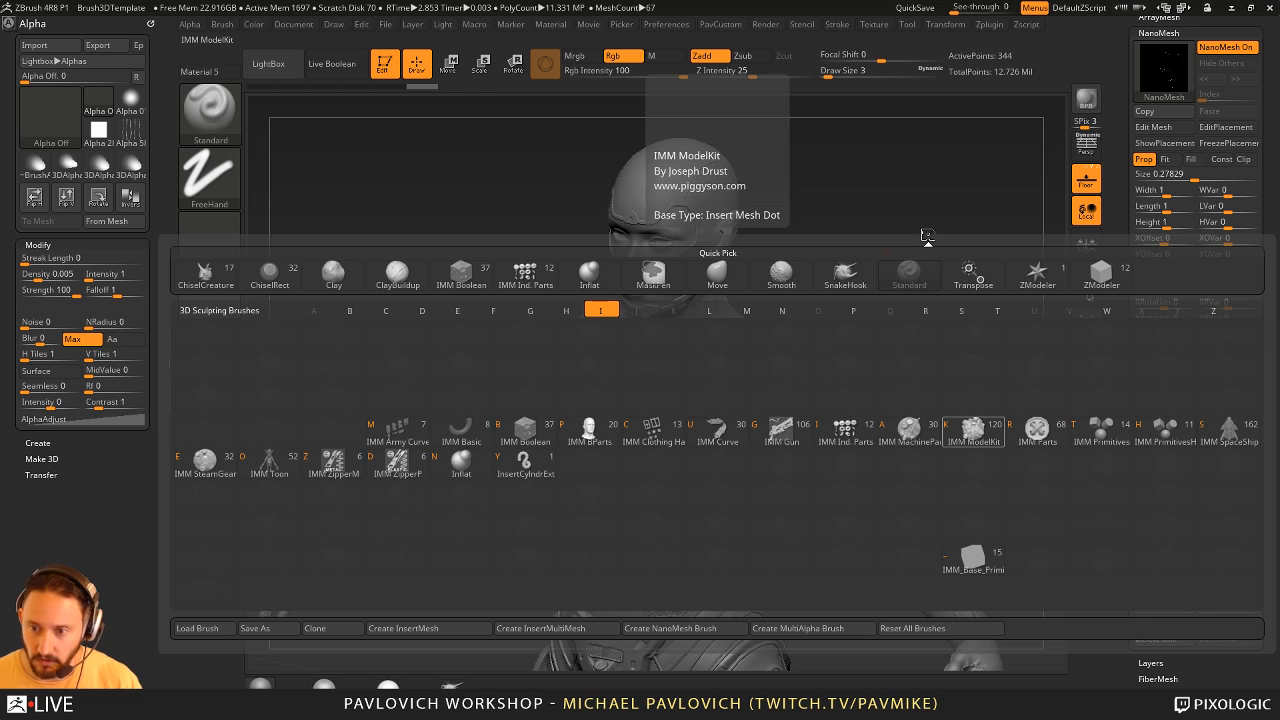
{"action": "key", "text": "k"}
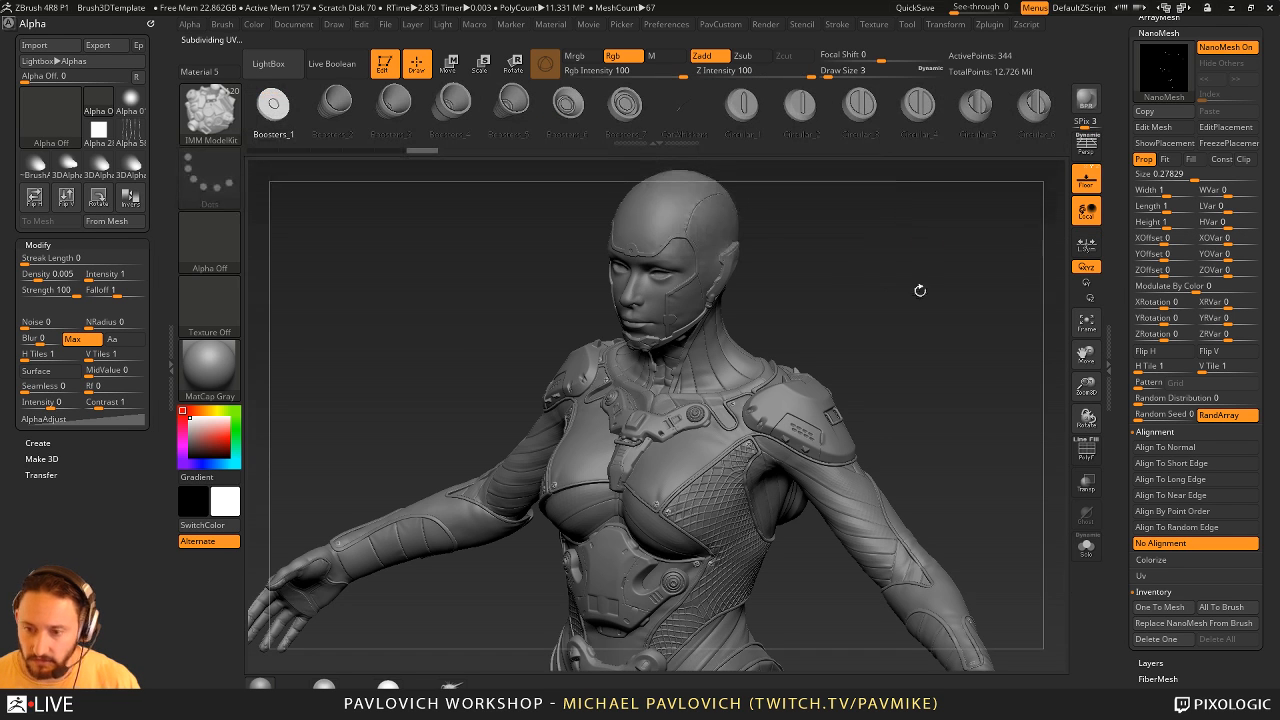
{"action": "left_click_drag", "start_coordinate": [846, 117], "coordinate": [500, 117]}
{"action": "left_click_drag", "start_coordinate": [960, 114], "coordinate": [616, 126]}
{"action": "left_click_drag", "start_coordinate": [856, 117], "coordinate": [585, 114]}
{"action": "left_click_drag", "start_coordinate": [915, 112], "coordinate": [464, 114]}
{"action": "left_click_drag", "start_coordinate": [997, 116], "coordinate": [965, 113]}
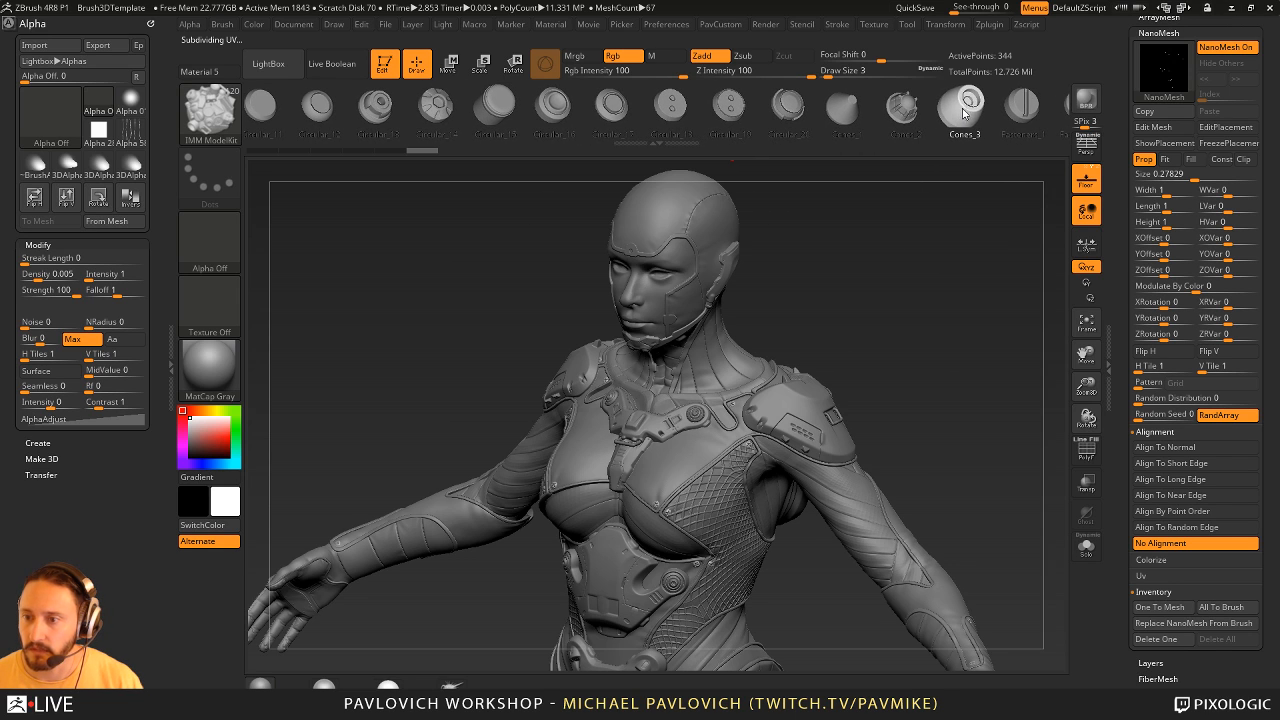
{"action": "left_click", "coordinate": [1205, 624]}
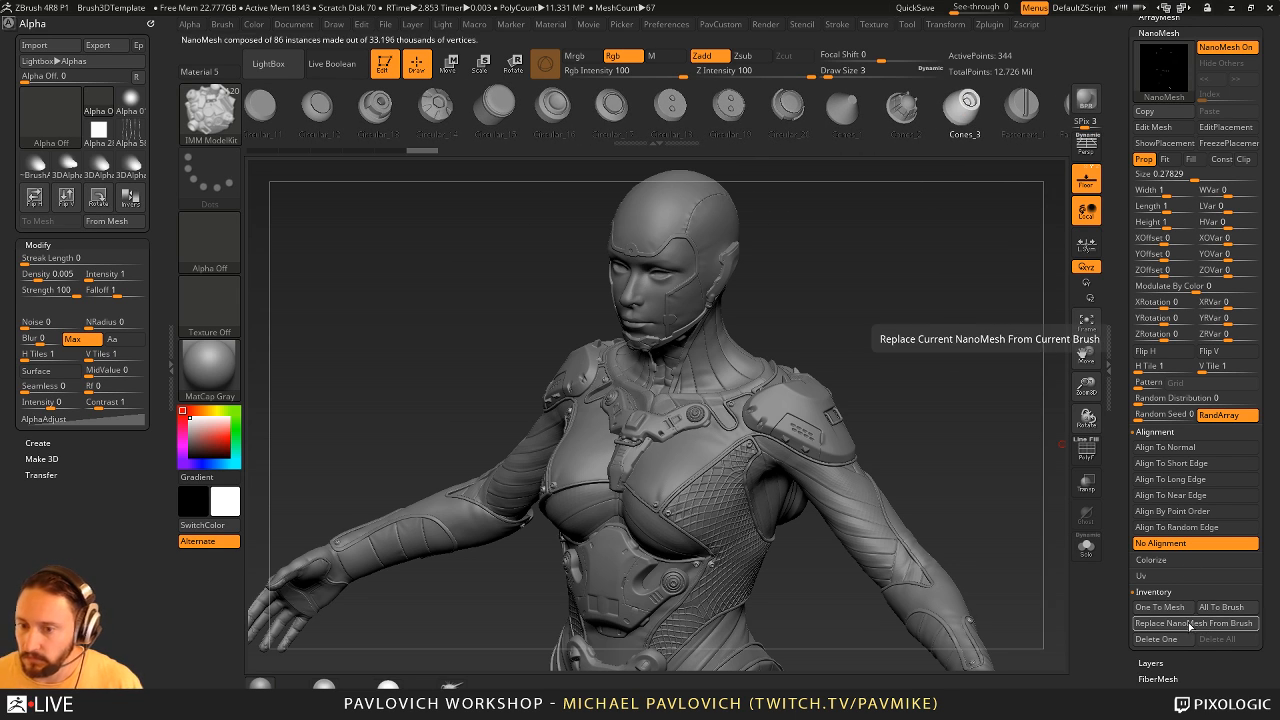
- Start Edit Mesh on the cone NanoMesh, isolate it with polyframes shown and switch to the ZModeler brush
{"action": "mouse_move", "coordinate": [954, 362]}
{"action": "left_mouse_down"}
{"action": "mouse_move", "coordinate": [973, 346]}
{"action": "mouse_move", "coordinate": [997, 369]}
{"action": "mouse_move", "coordinate": [747, 444]}
{"action": "left_mouse_up"}
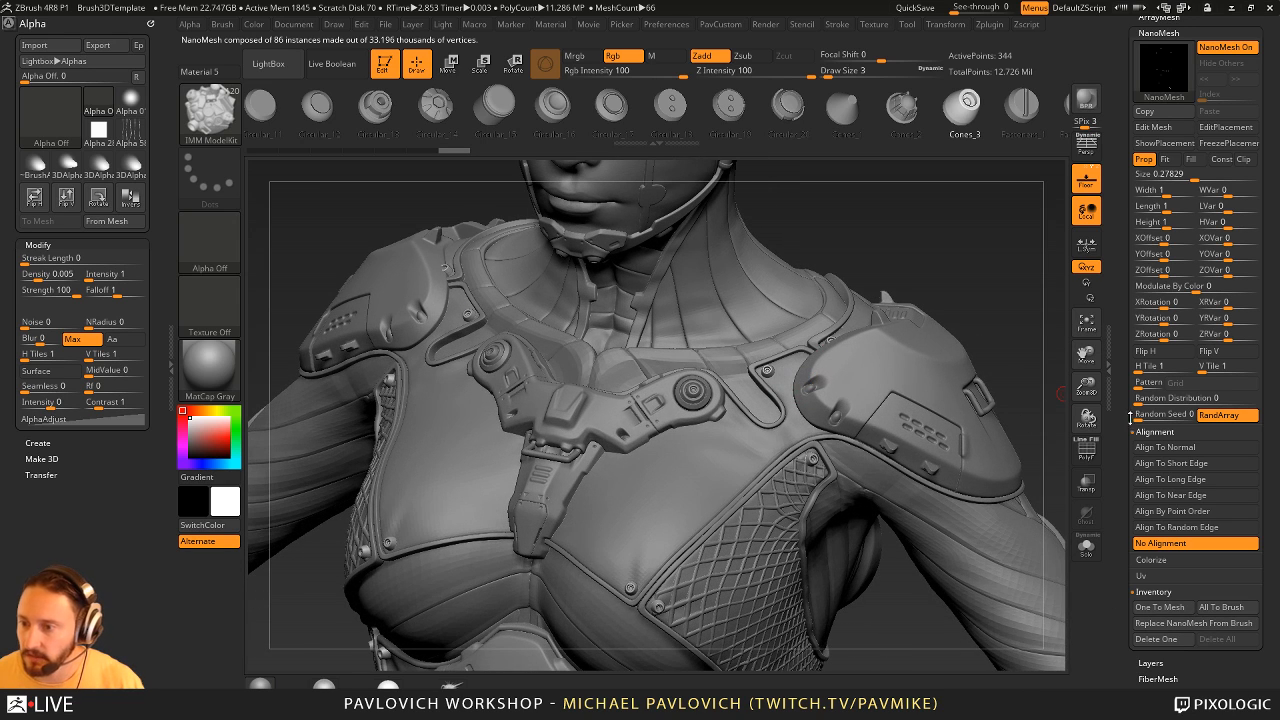
{"action": "left_click_drag", "start_coordinate": [1119, 196], "coordinate": [1118, 425]}
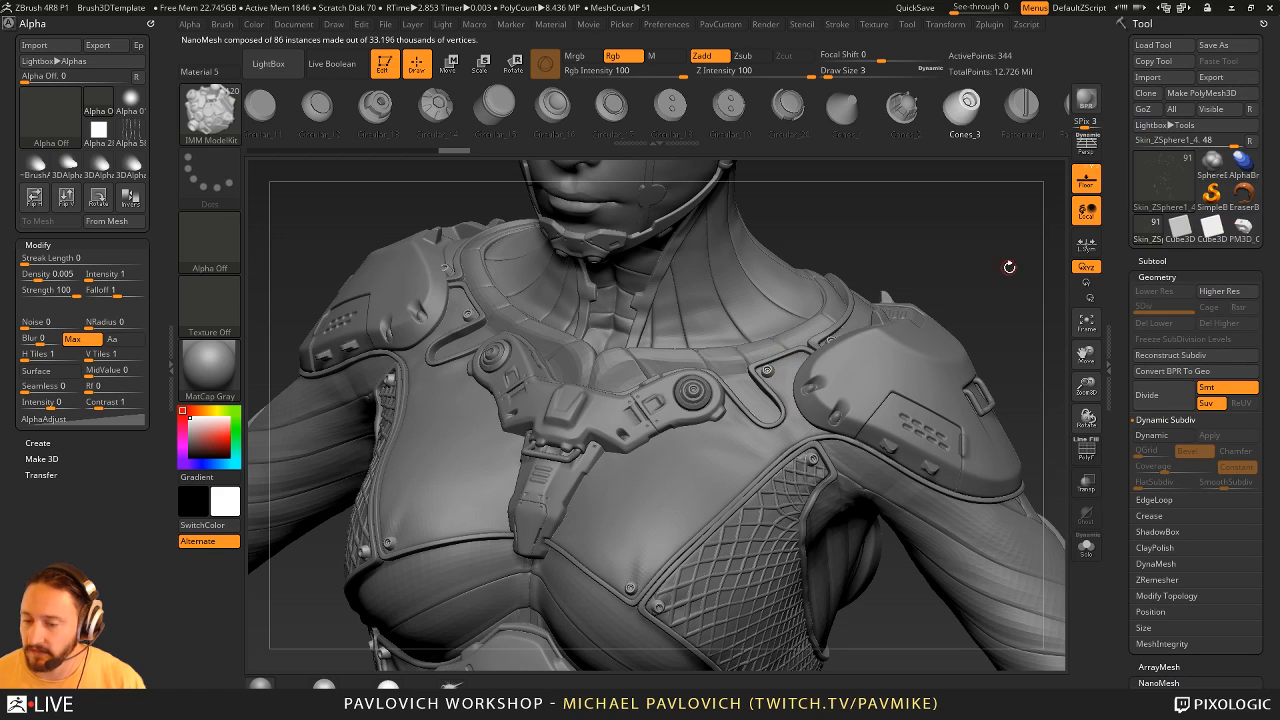
{"action": "left_click_drag", "start_coordinate": [1009, 267], "coordinate": [1008, 273]}
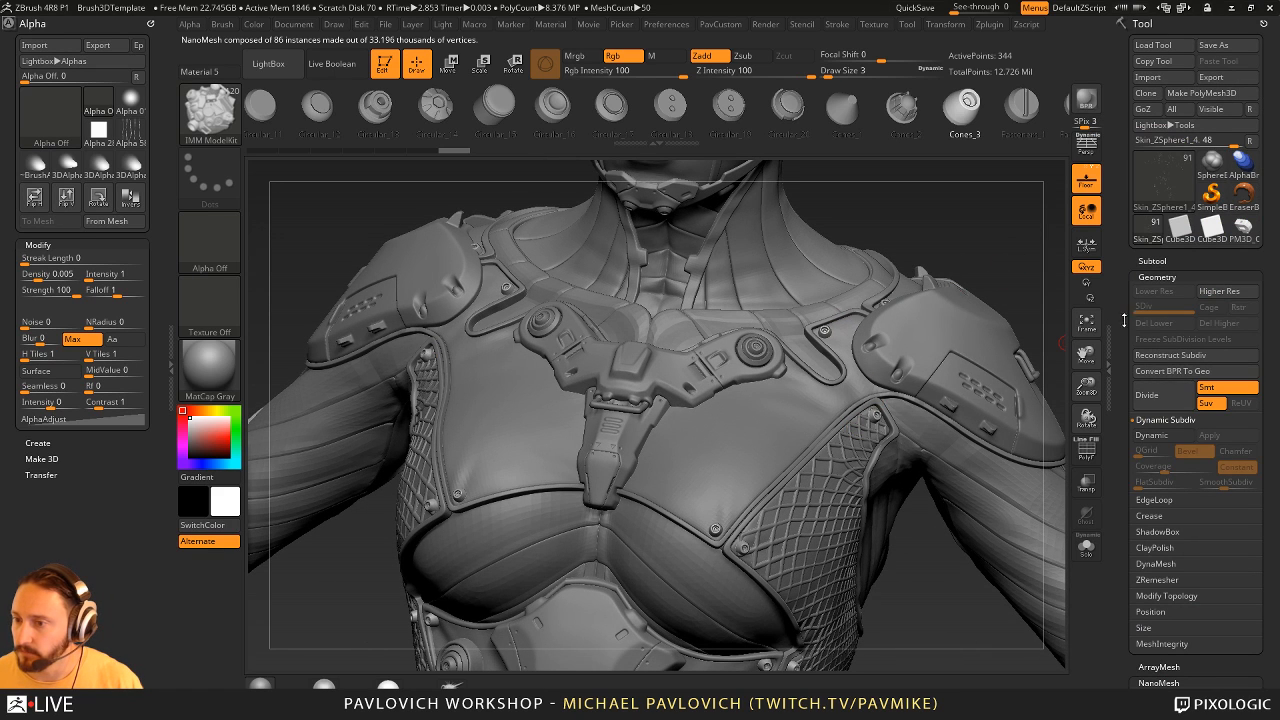
{"action": "left_click_drag", "start_coordinate": [1124, 320], "coordinate": [1124, 90]}
{"action": "left_click", "coordinate": [1155, 316]}
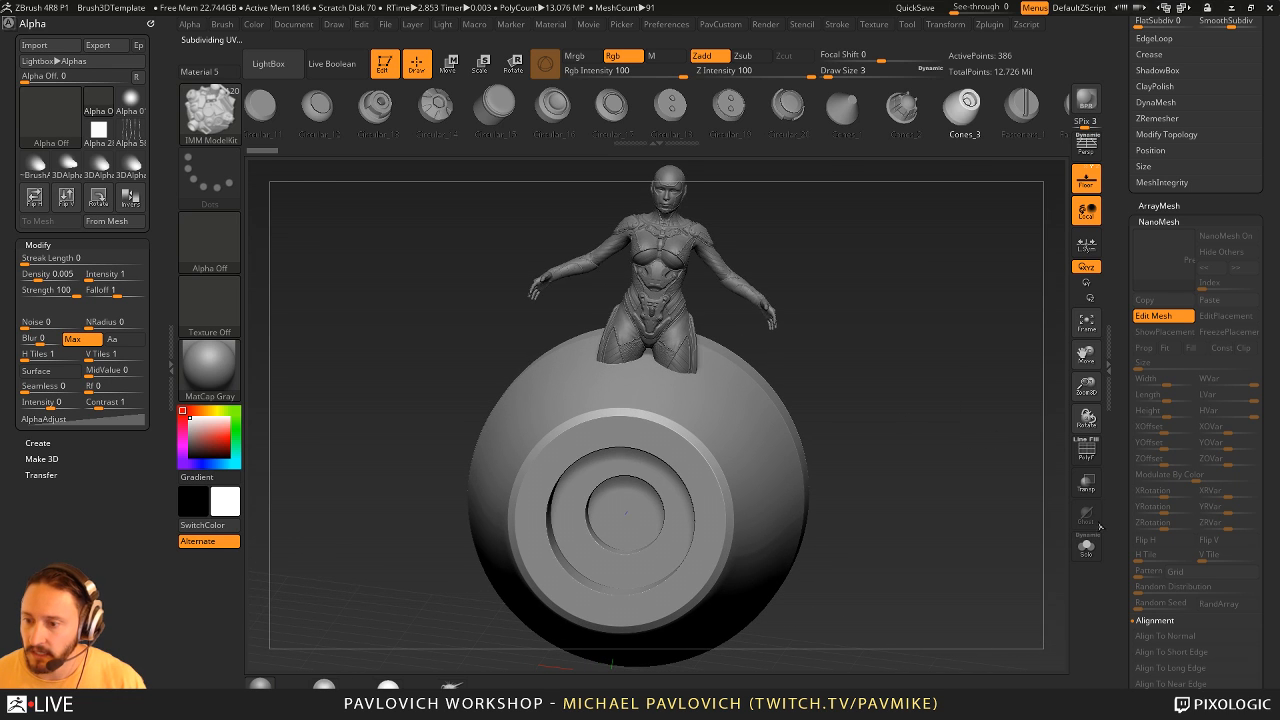
{"action": "left_click_drag", "start_coordinate": [949, 442], "coordinate": [1104, 458]}
{"action": "mouse_move", "coordinate": [907, 357]}
{"action": "left_mouse_down"}
{"action": "mouse_move", "coordinate": [981, 377]}
{"action": "mouse_move", "coordinate": [954, 384]}
{"action": "left_mouse_up"}
{"action": "key", "text": "b"}
{"action": "key", "text": "z"}
{"action": "key", "text": "m"}
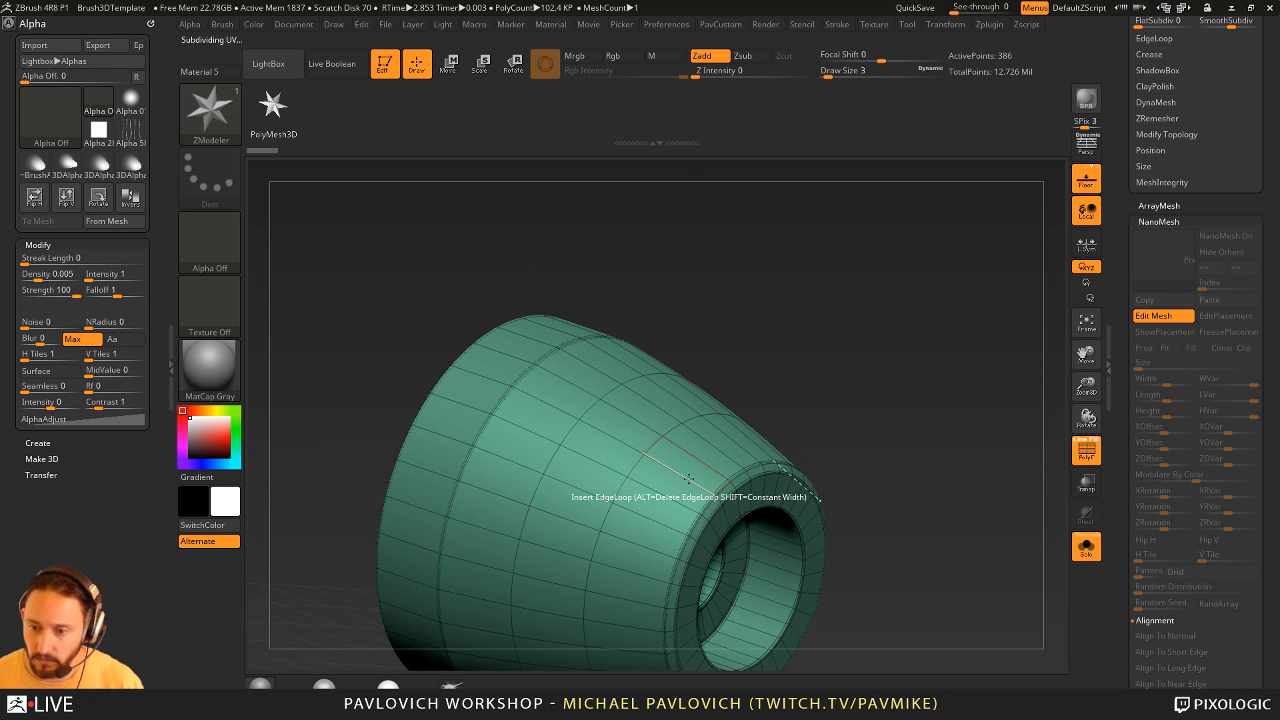
- Insert edge loops around the polygon band beside the cone's narrow rim, splitting it into three strips
{"action": "key", "text": "space"}
{"action": "left_click", "coordinate": [609, 487]}
{"action": "left_click_drag", "start_coordinate": [938, 363], "coordinate": [937, 272]}
{"action": "key", "text": "space"}
{"action": "left_click", "coordinate": [590, 483]}
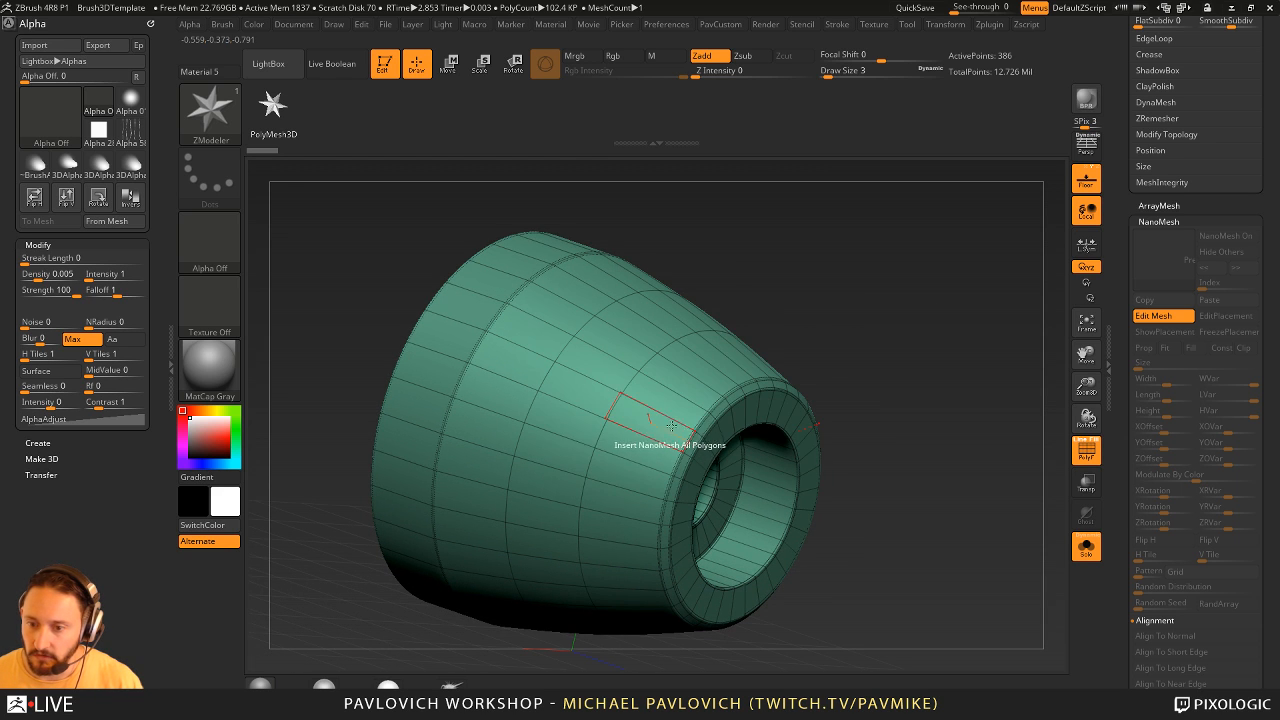
{"action": "left_click", "coordinate": [661, 414]}
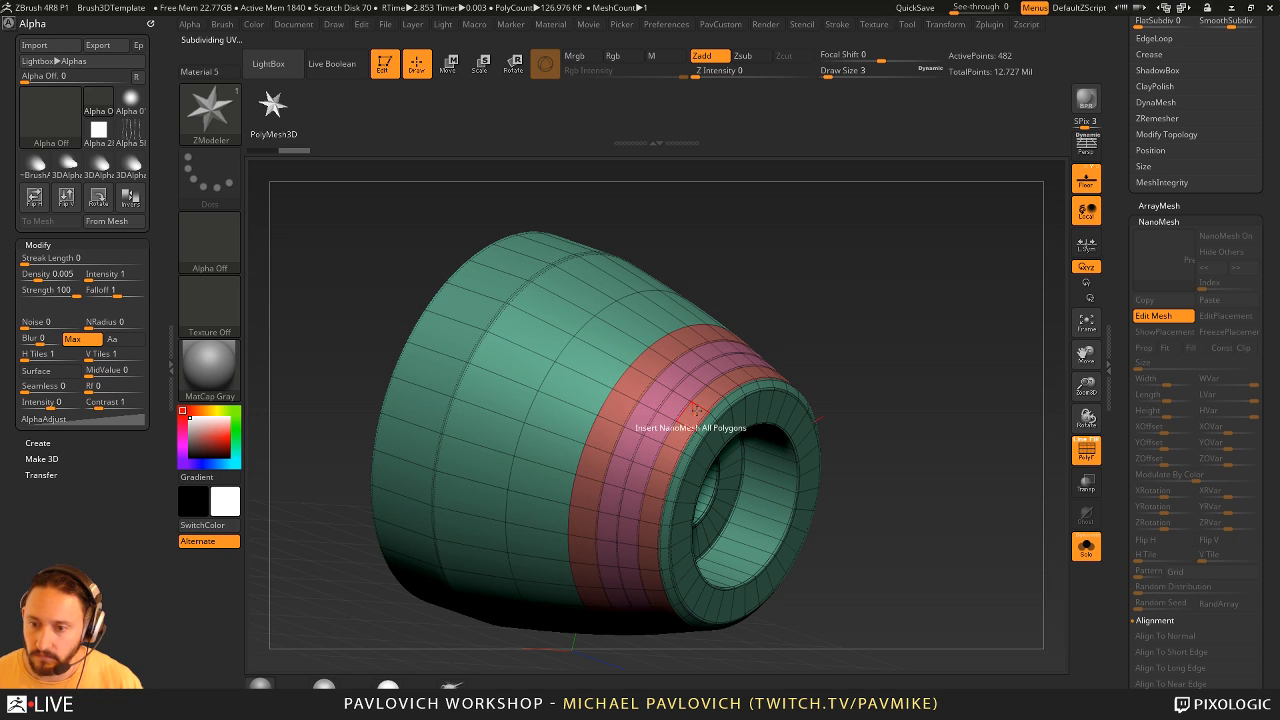
{"action": "key", "text": "ctrl+z"}
{"action": "left_click", "coordinate": [684, 405]}
- QMesh the middle strip's whole polygroup inward to cut a groove around the cone
{"action": "key", "text": "space"}
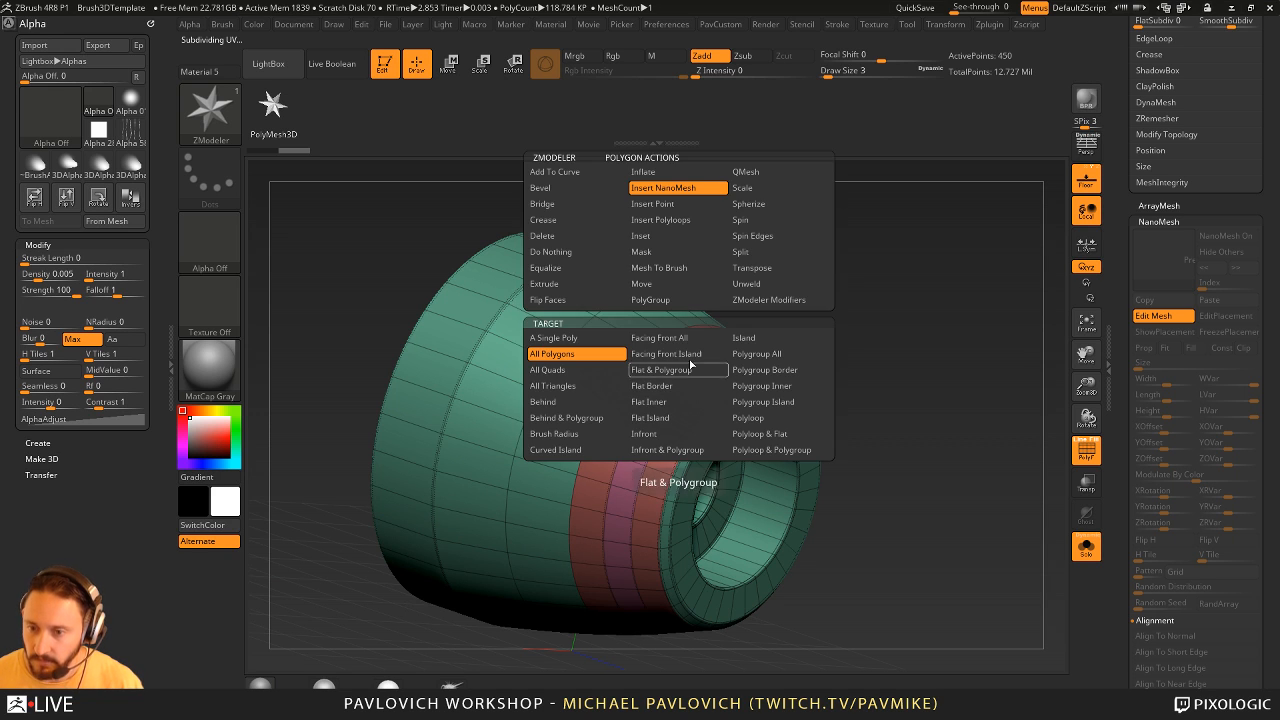
{"action": "left_click", "coordinate": [764, 173]}
{"action": "left_click_drag", "start_coordinate": [643, 402], "coordinate": [678, 410]}
- Activate radial symmetry around the Z axis with a RadialCount of 16
{"action": "mouse_move", "coordinate": [979, 341]}
{"action": "left_mouse_down"}
{"action": "mouse_move", "coordinate": [934, 342]}
{"action": "mouse_move", "coordinate": [978, 335]}
{"action": "mouse_move", "coordinate": [970, 298]}
{"action": "mouse_move", "coordinate": [985, 305]}
{"action": "left_mouse_up"}
{"action": "left_click_drag", "start_coordinate": [860, 320], "coordinate": [845, 330], "text": "shift"}
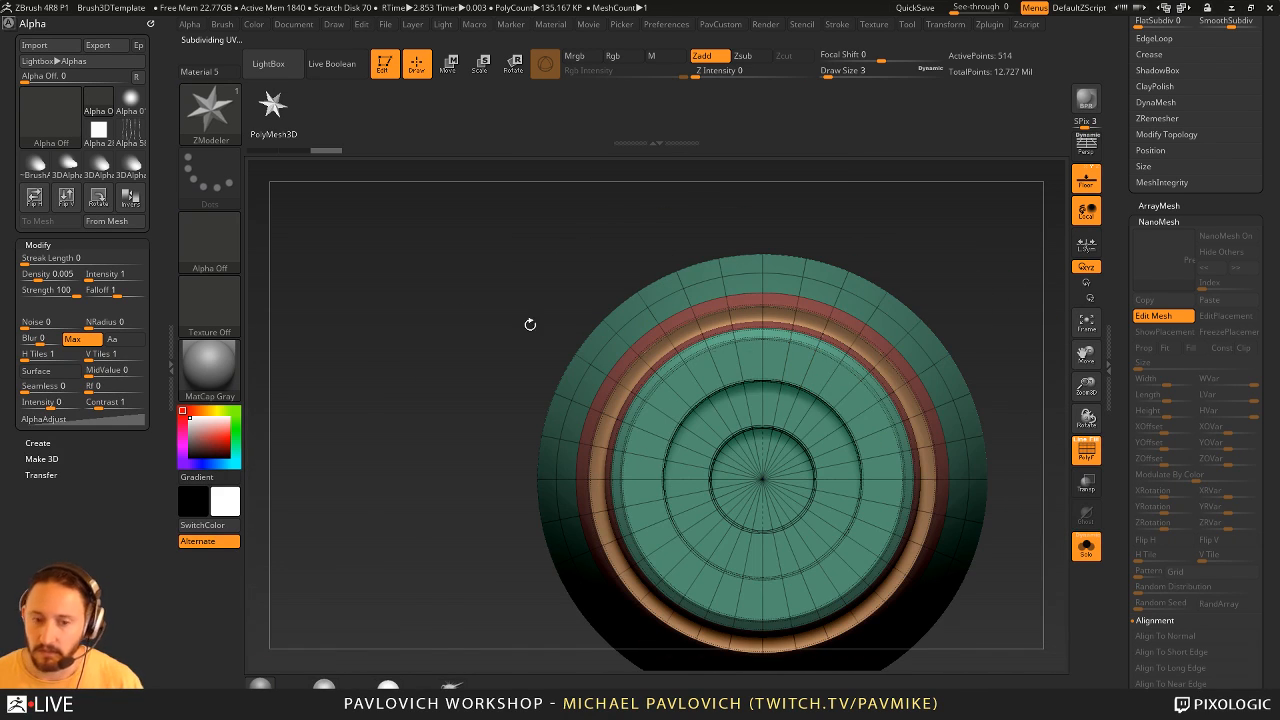
{"action": "left_click", "coordinate": [147, 25]}
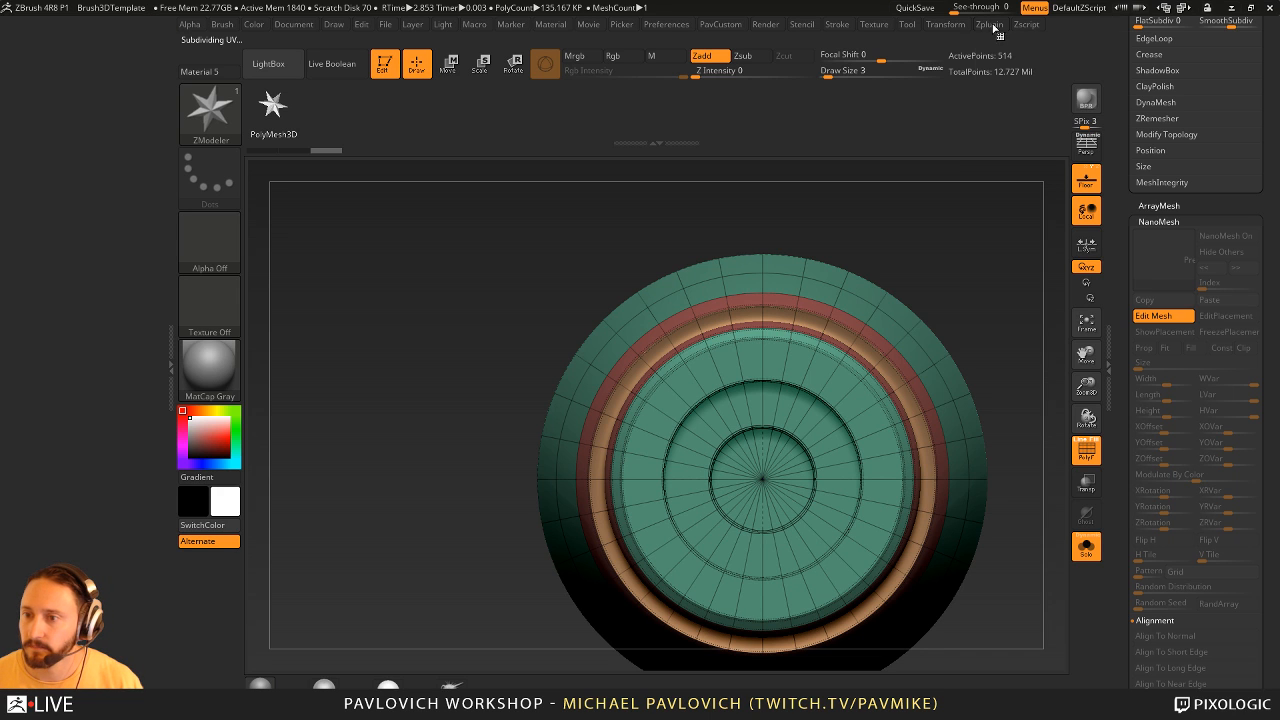
{"action": "mouse_move", "coordinate": [938, 32]}
{"action": "left_click_drag", "start_coordinate": [935, 42], "coordinate": [89, 186]}
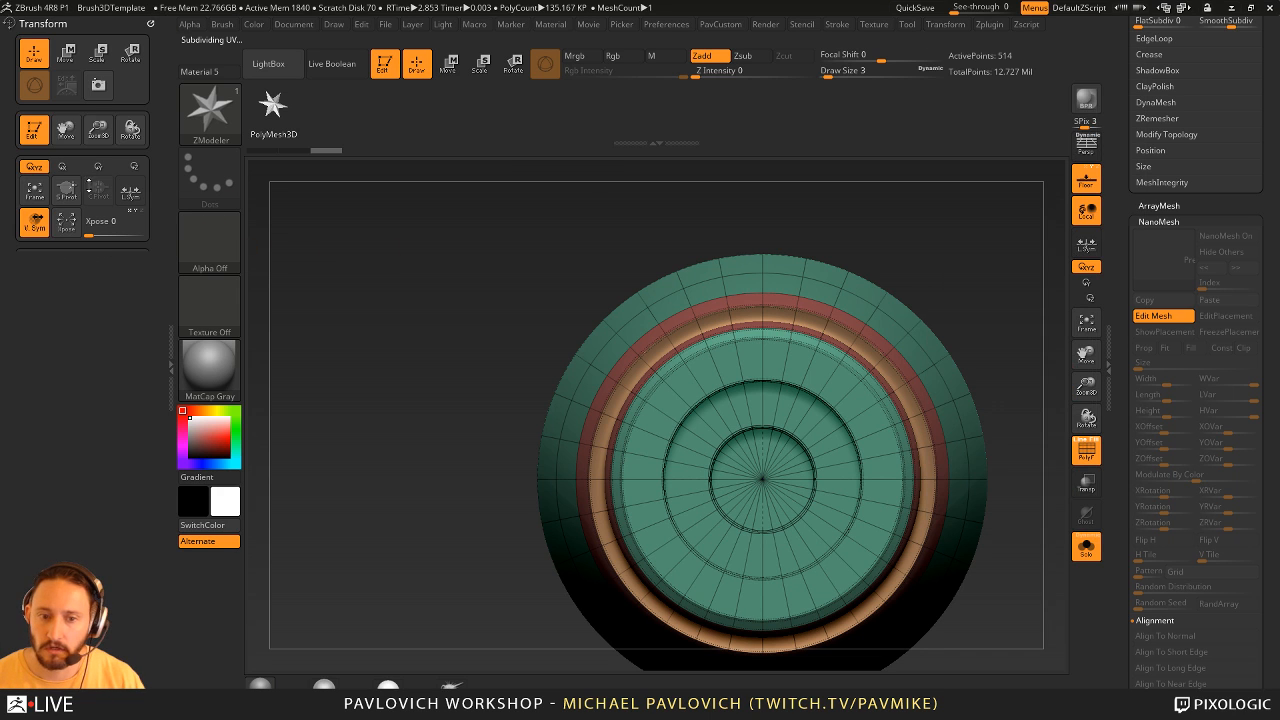
{"action": "left_click", "coordinate": [93, 385]}
{"action": "left_click", "coordinate": [33, 385]}
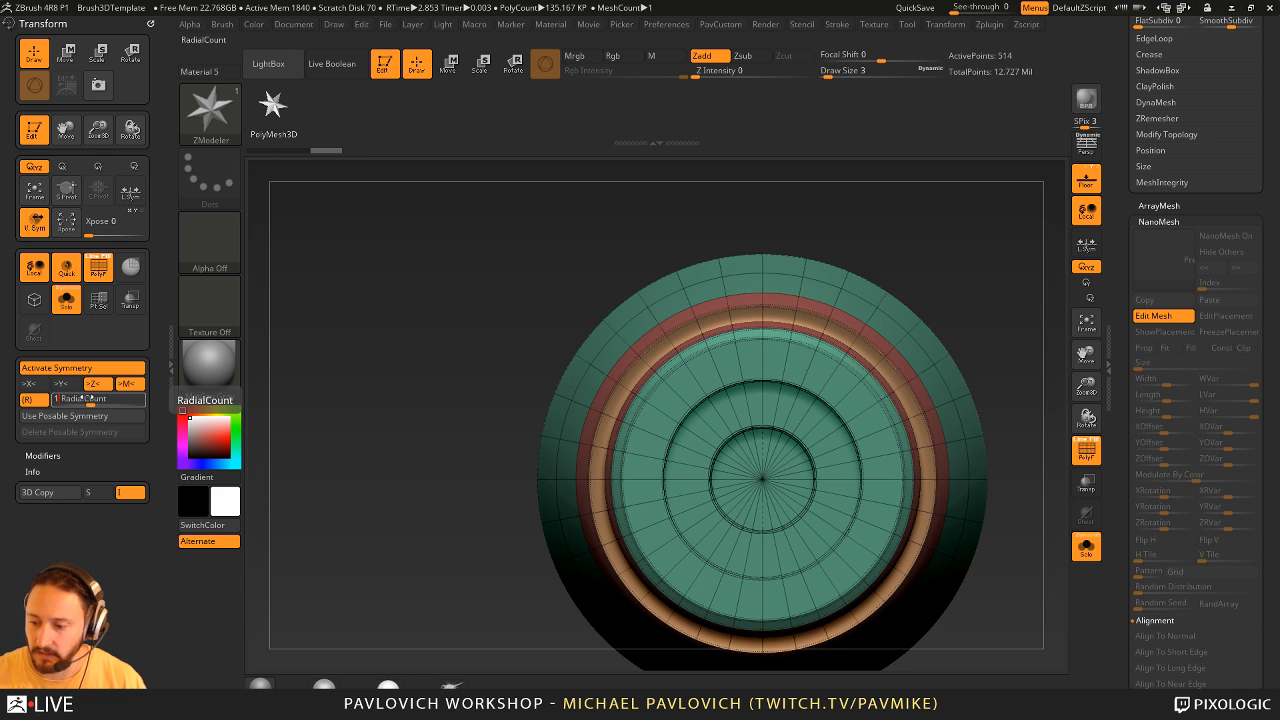
- QMesh alternating faces of the cone's front ring outward to form a circle of teeth around the opening
{"action": "key", "text": "space"}
{"action": "left_click_drag", "start_coordinate": [983, 251], "coordinate": [1035, 268]}
{"action": "left_click", "coordinate": [784, 364], "text": "alt"}
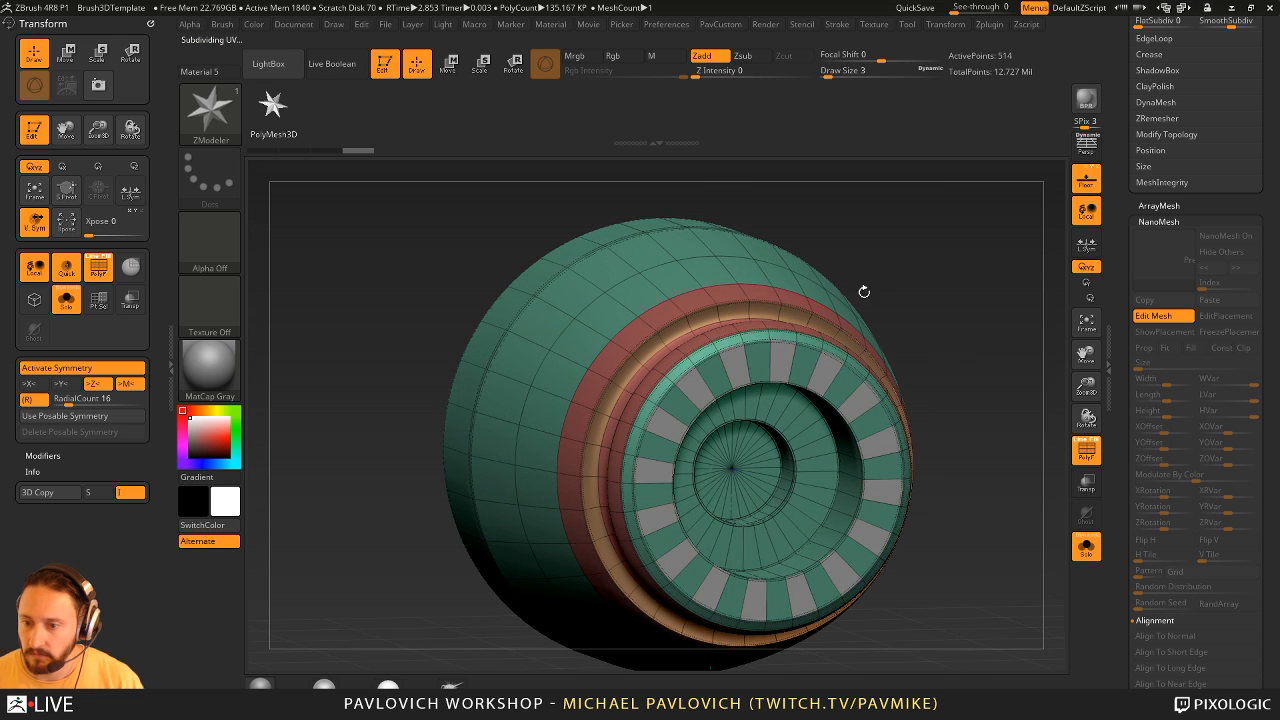
{"action": "left_click_drag", "start_coordinate": [864, 291], "coordinate": [811, 393]}
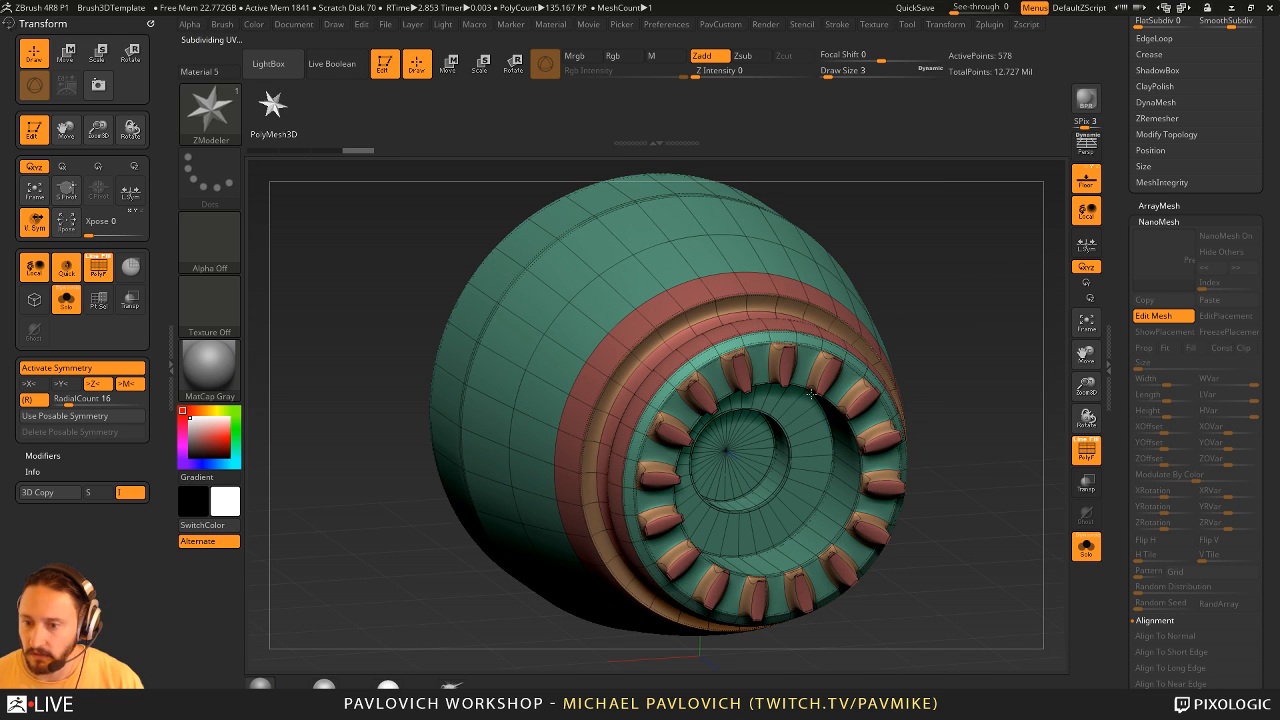
{"action": "left_click_drag", "start_coordinate": [966, 294], "coordinate": [929, 251]}
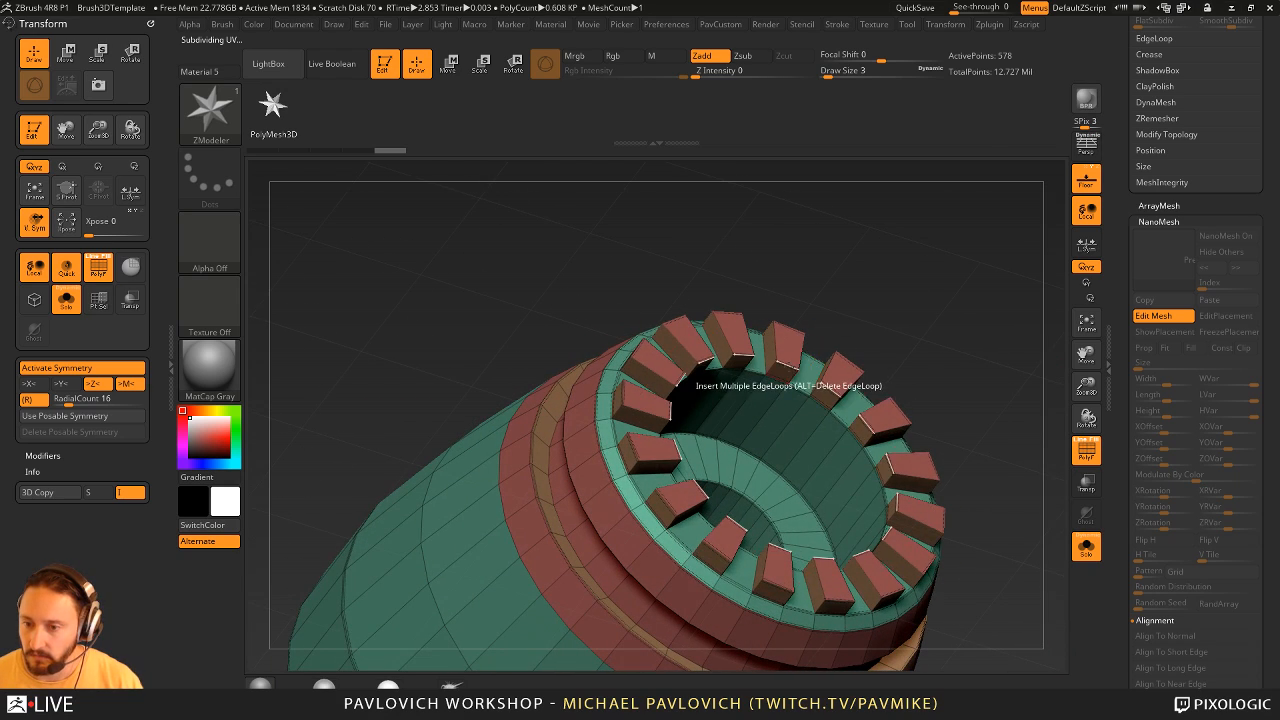
- Move the edges of the teeth with ZModeler so their tops slope
{"action": "right_click", "coordinate": [770, 360]}
{"action": "left_click", "coordinate": [856, 350]}
{"action": "left_click_drag", "start_coordinate": [925, 245], "coordinate": [872, 322]}
{"action": "left_click_drag", "start_coordinate": [783, 364], "coordinate": [787, 346]}
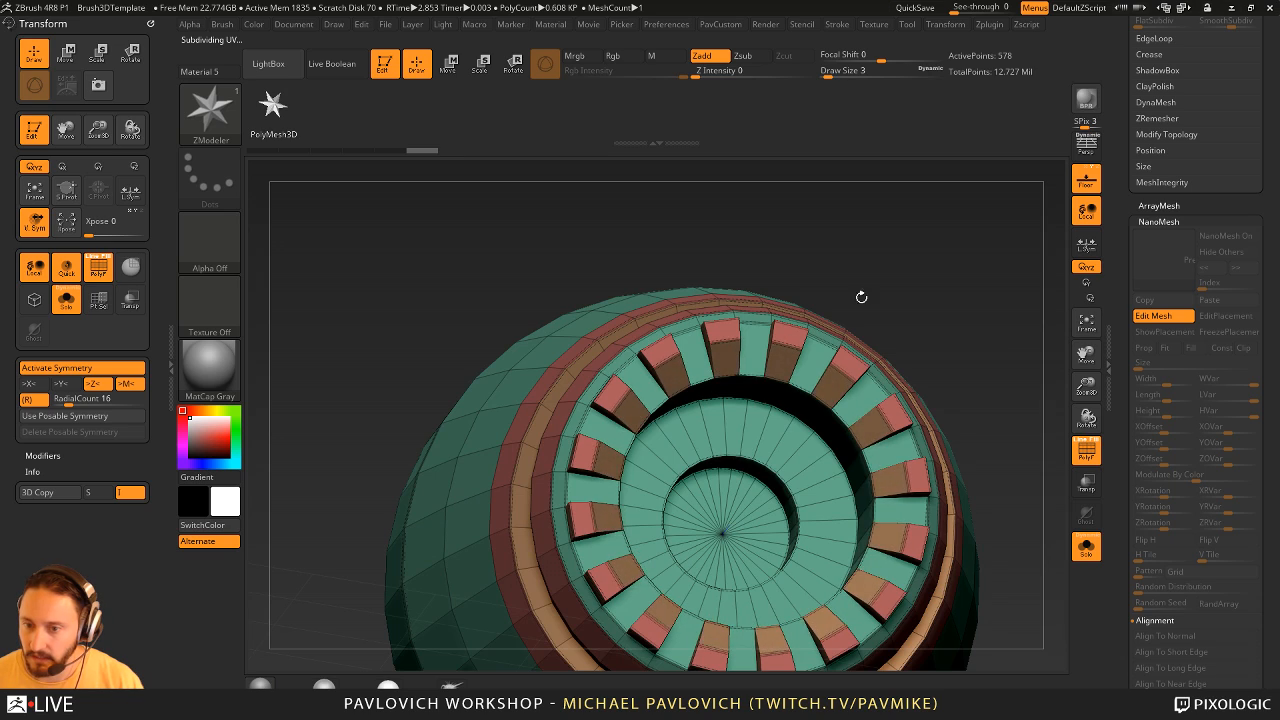
{"action": "left_click_drag", "start_coordinate": [860, 294], "coordinate": [905, 295]}
{"action": "left_click_drag", "start_coordinate": [693, 314], "coordinate": [696, 322]}
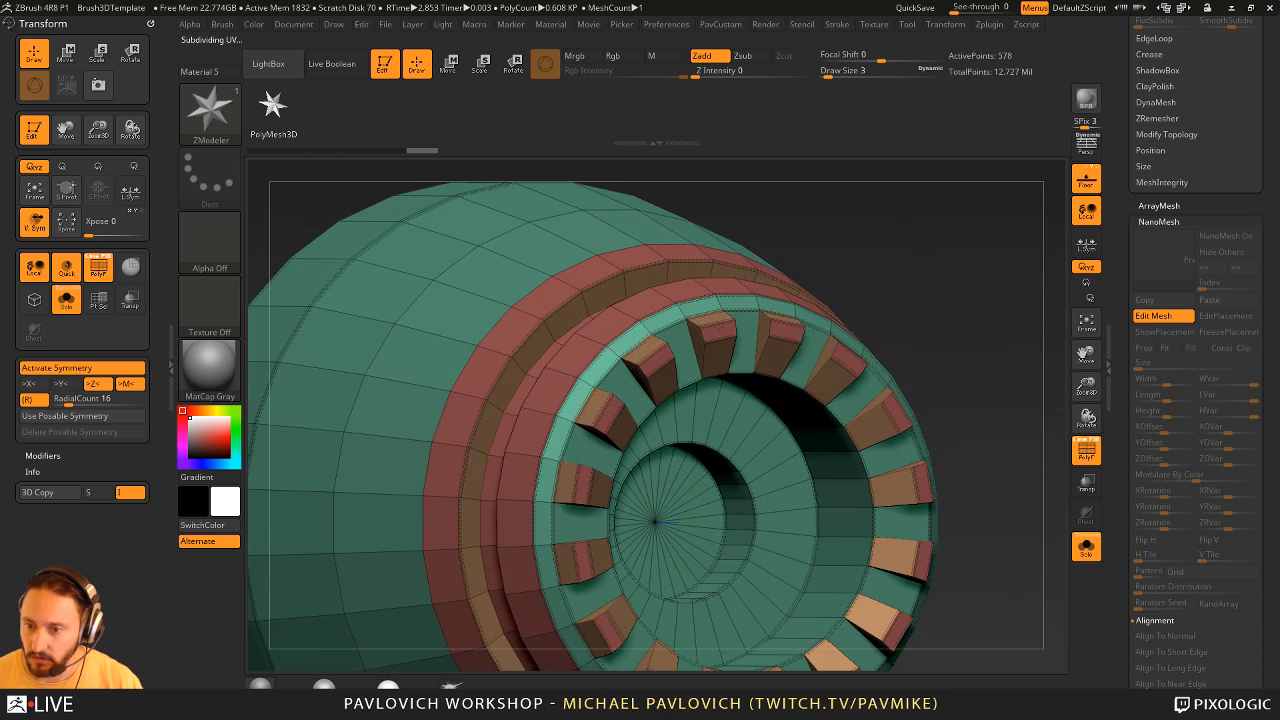
{"action": "left_click_drag", "start_coordinate": [888, 262], "coordinate": [934, 252]}
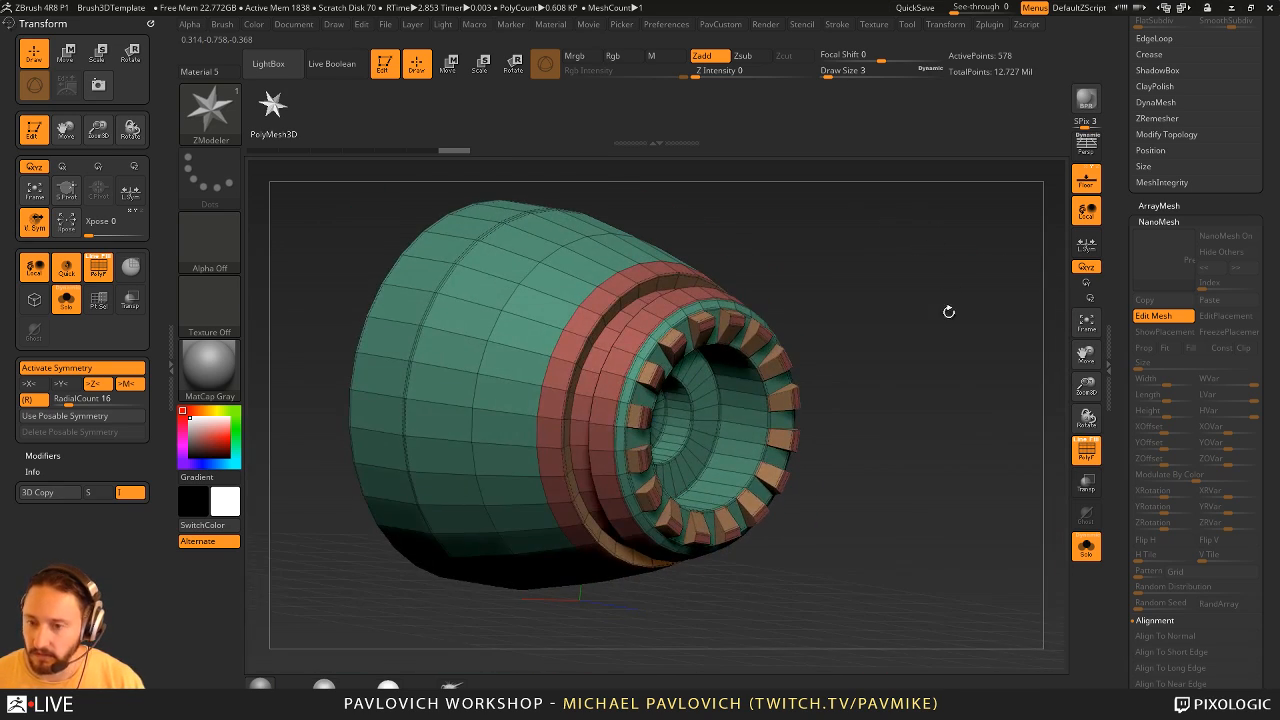
- Leave Edit Mesh, turn off Solo and inspect the edited bolts on the character's suit
{"action": "left_click_drag", "start_coordinate": [951, 353], "coordinate": [1045, 351]}
{"action": "left_click_drag", "start_coordinate": [1126, 360], "coordinate": [1126, 468]}
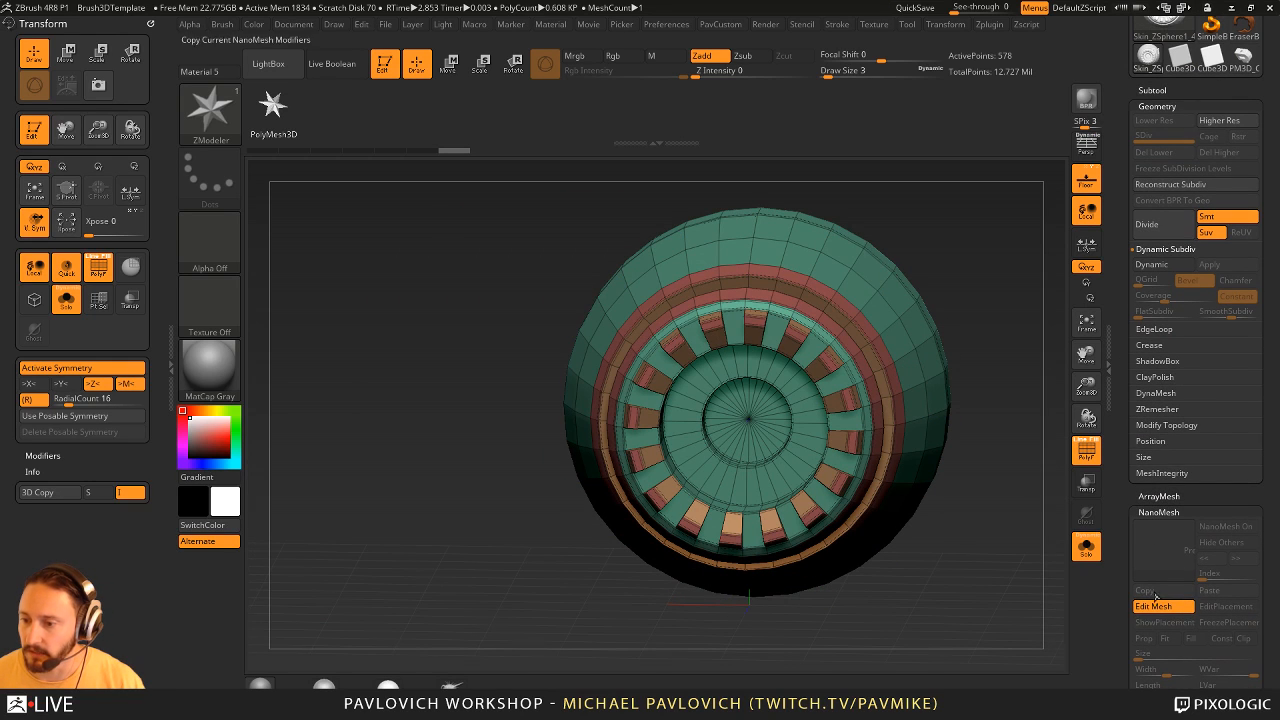
{"action": "left_click", "coordinate": [1153, 607]}
{"action": "left_click_drag", "start_coordinate": [1009, 323], "coordinate": [1043, 424]}
{"action": "left_click_drag", "start_coordinate": [955, 220], "coordinate": [652, 461]}
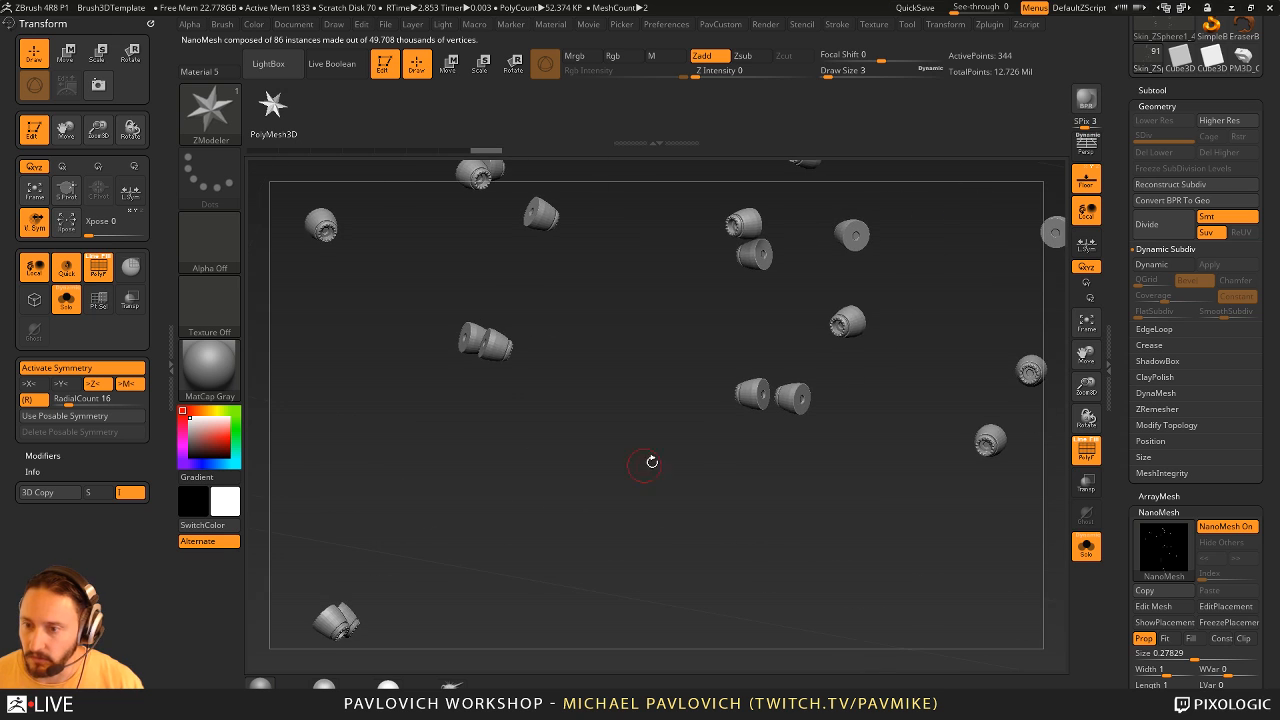
{"action": "left_click_drag", "start_coordinate": [902, 359], "coordinate": [1060, 510]}
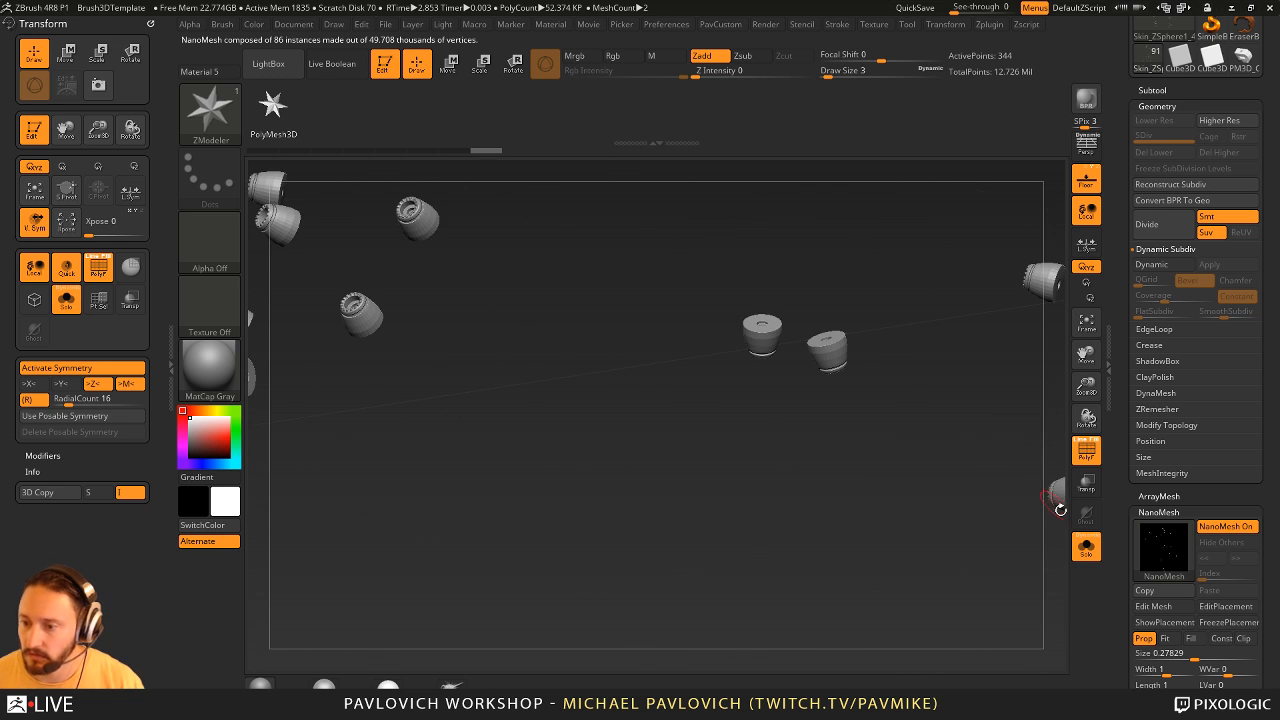
{"action": "left_click", "coordinate": [1086, 547]}
{"action": "key", "text": "f"}
{"action": "left_click_drag", "start_coordinate": [928, 343], "coordinate": [951, 603]}
{"action": "left_click_drag", "start_coordinate": [1020, 386], "coordinate": [953, 501], "text": "alt"}
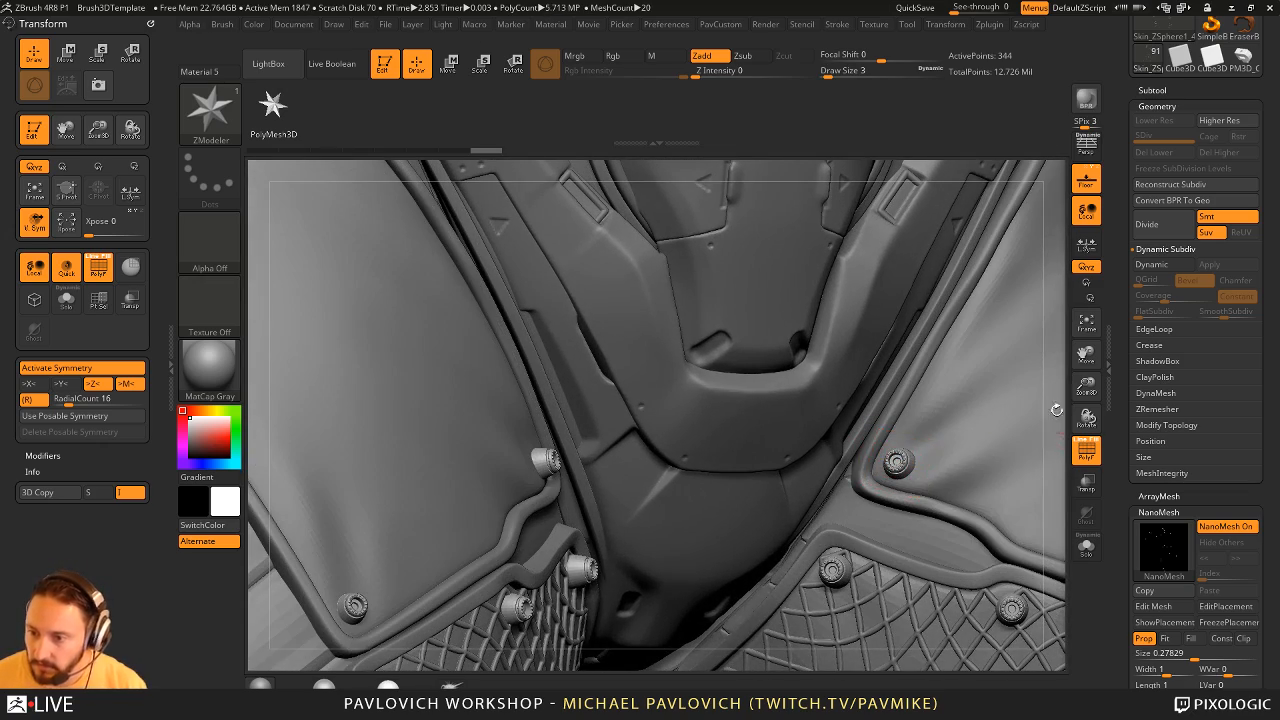
{"action": "left_click_drag", "start_coordinate": [1057, 410], "coordinate": [880, 240], "text": "alt"}
{"action": "left_click_drag", "start_coordinate": [858, 282], "coordinate": [972, 305], "text": "alt"}
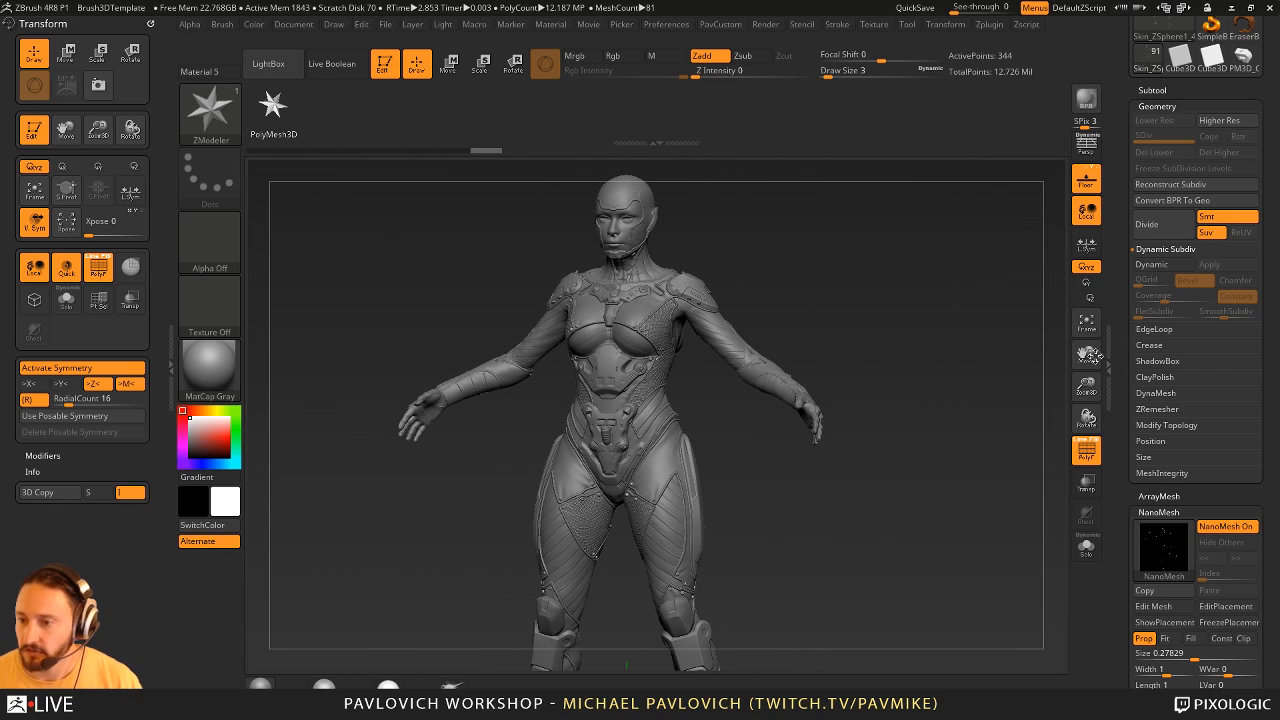
- Turn on Show Placement for the NanoMesh and view the placement polygons around the suit's hips and thighs
{"action": "left_click_drag", "start_coordinate": [1125, 430], "coordinate": [1125, 310]}
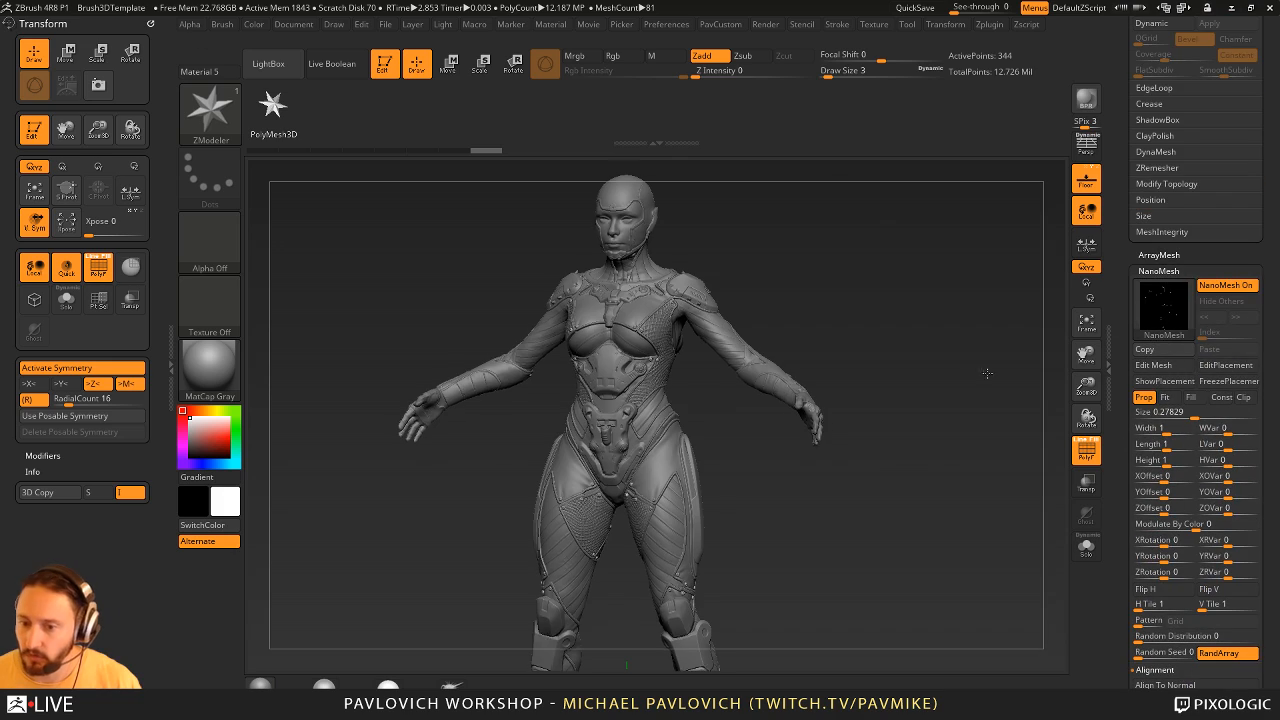
{"action": "left_click_drag", "start_coordinate": [986, 371], "coordinate": [1110, 595], "text": "alt"}
{"action": "left_click_drag", "start_coordinate": [950, 436], "coordinate": [797, 452]}
{"action": "left_click", "coordinate": [1163, 381]}
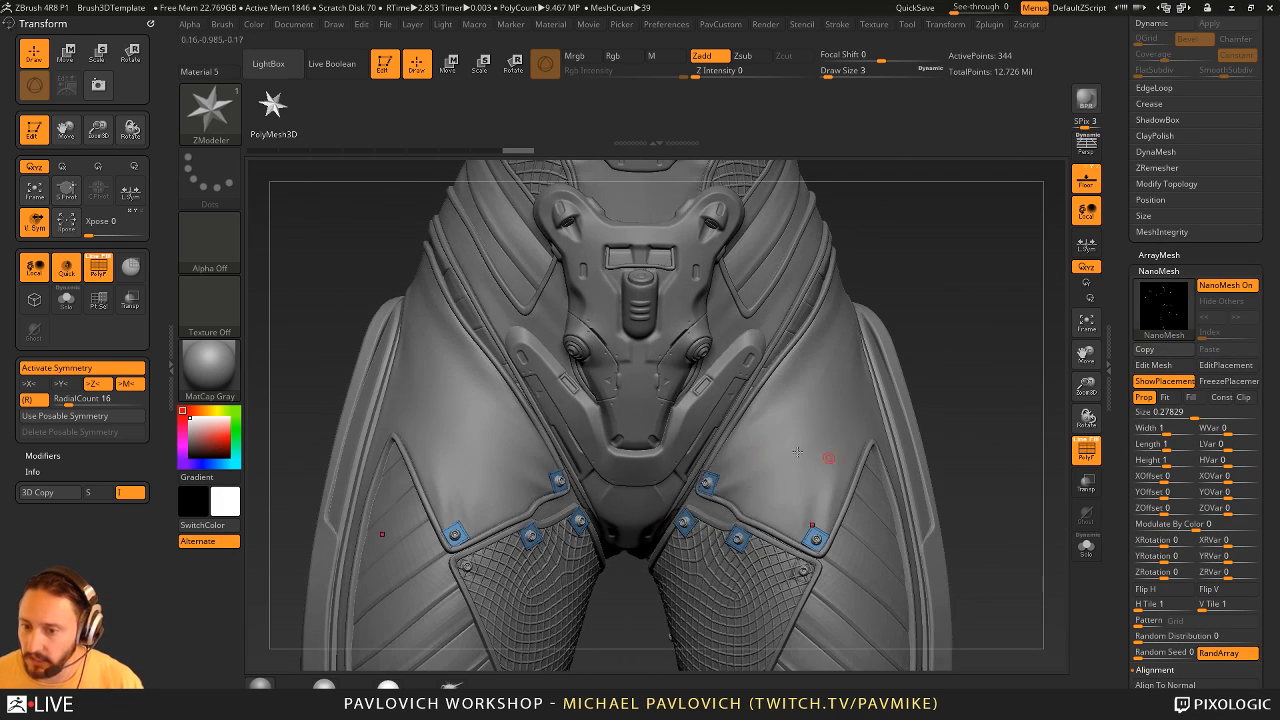
- Set the NanoMesh H Tile to 2 and V Tile to 2
{"action": "left_click_drag", "start_coordinate": [1122, 514], "coordinate": [1143, 391]}
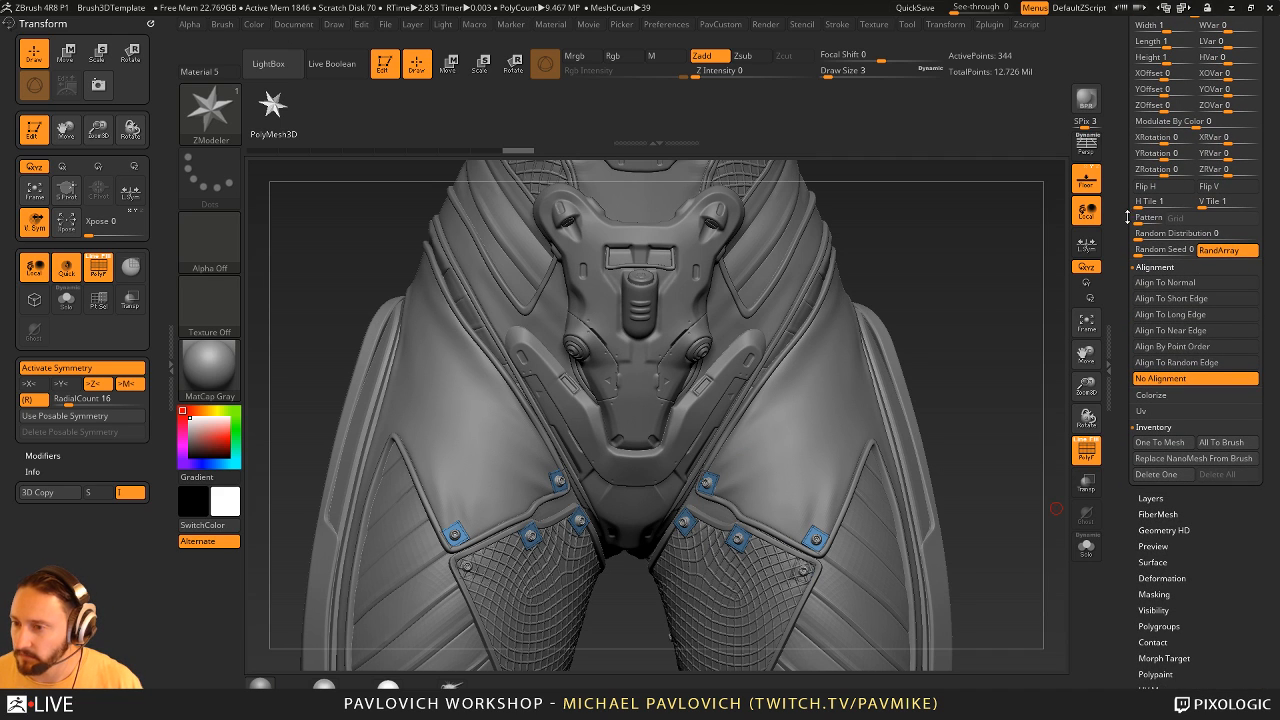
{"action": "left_click_drag", "start_coordinate": [1127, 217], "coordinate": [1163, 345]}
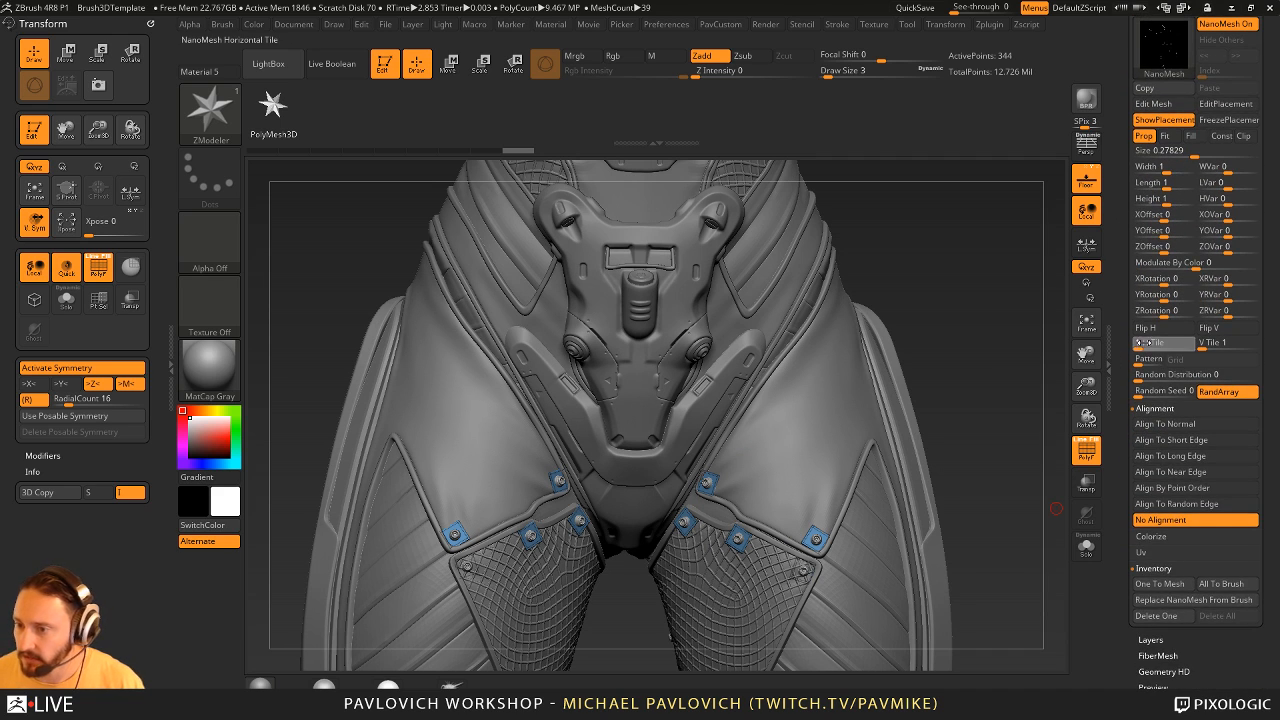
{"action": "left_click", "coordinate": [1146, 343]}
{"action": "key", "text": "Tab"}
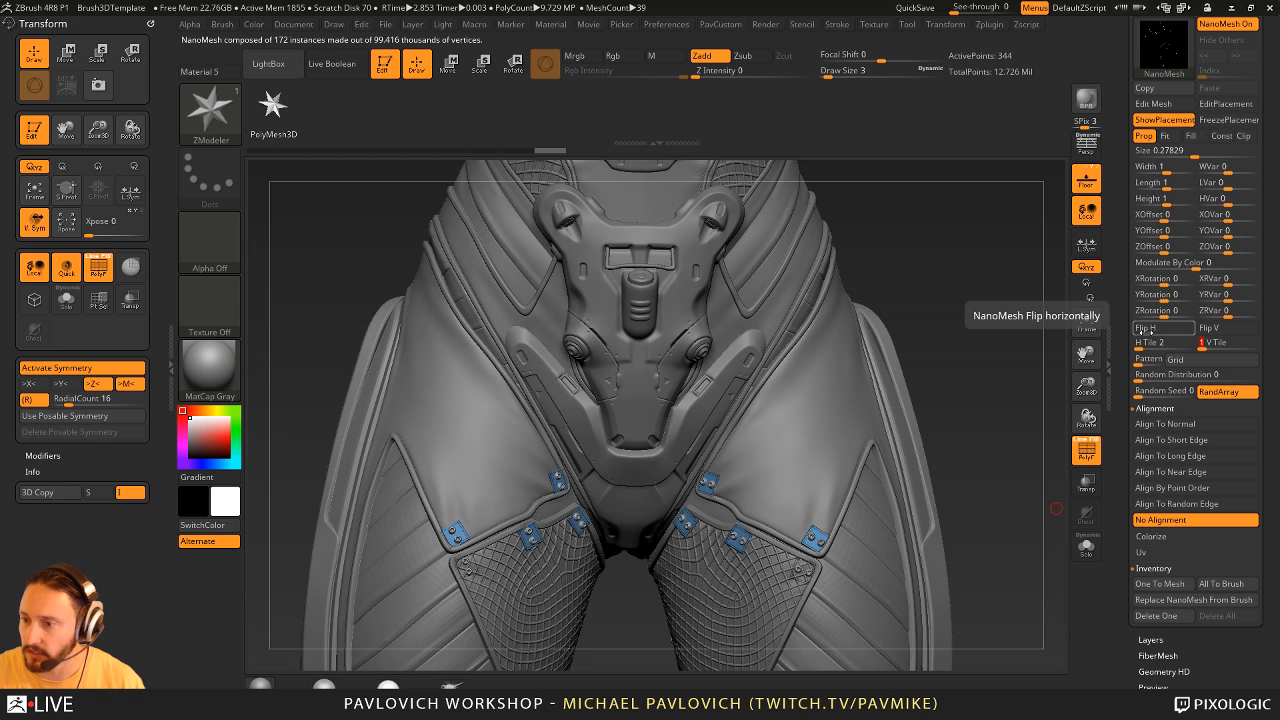
{"action": "type", "text": "2"}
{"action": "key", "text": "Tab"}
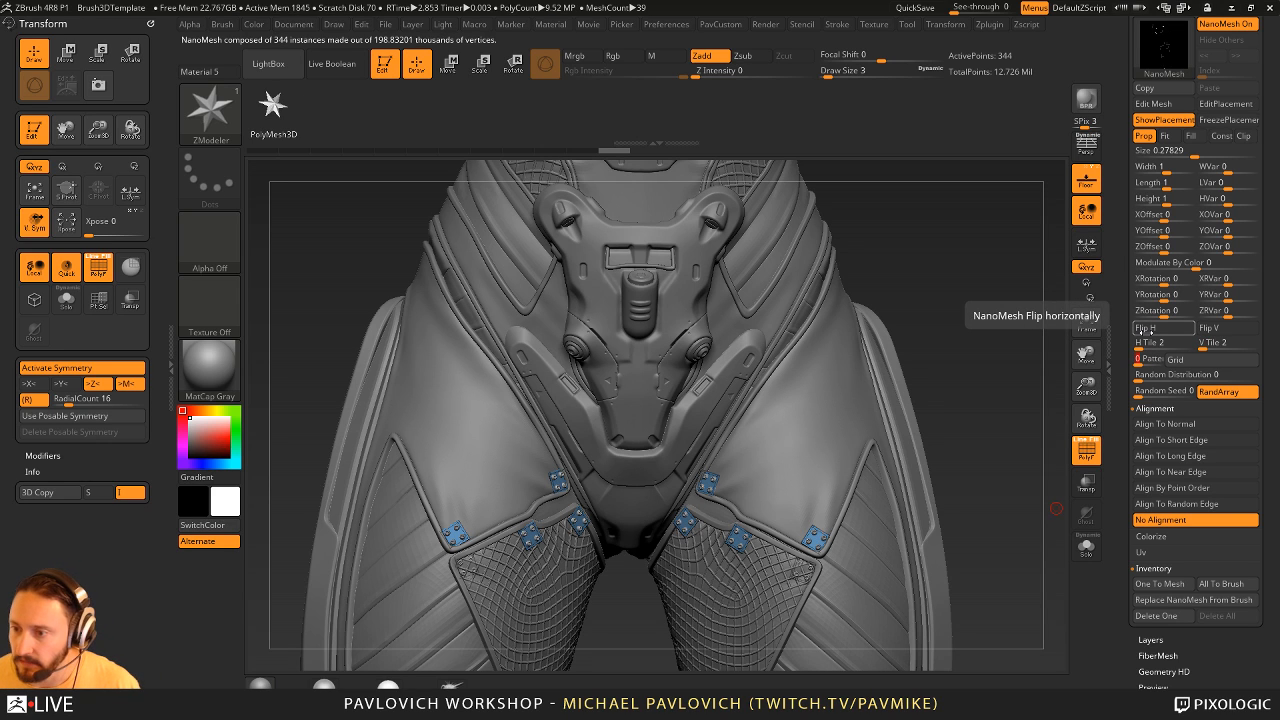
- Review the NanoMesh grid pattern options, turn off Show Placement and inspect the bolts around the whole character
{"action": "left_click", "coordinate": [1175, 358]}
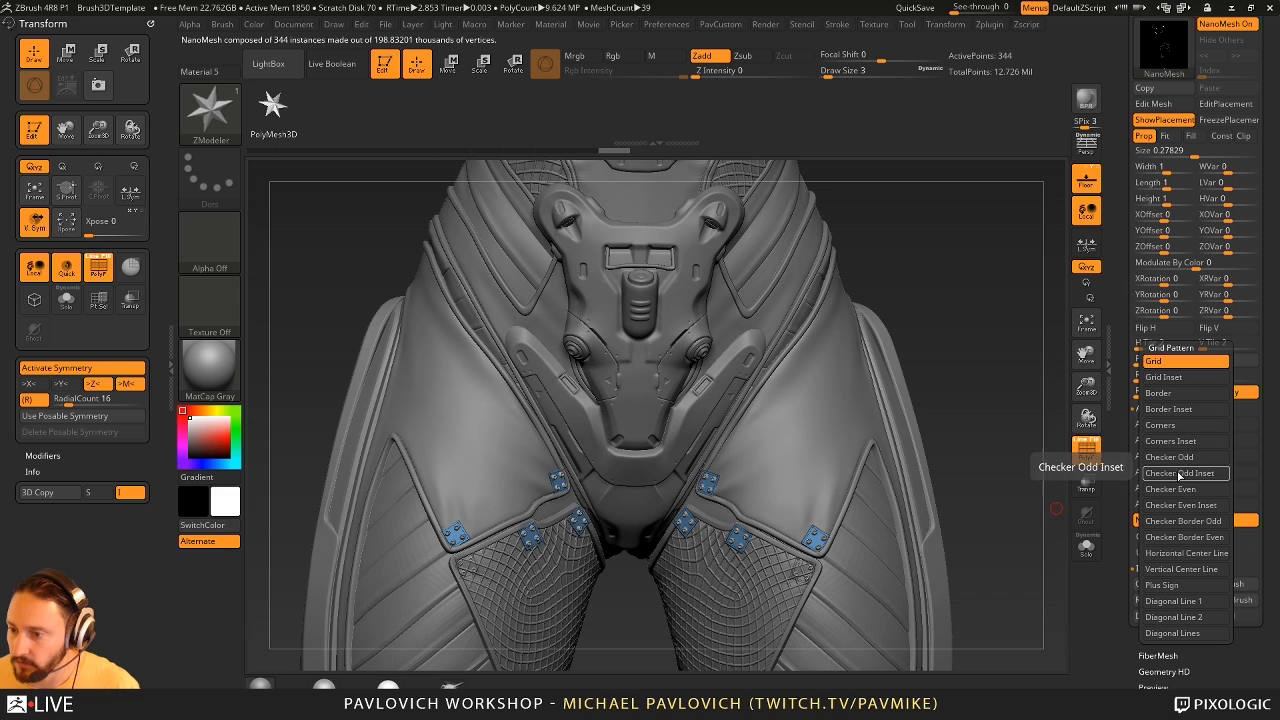
{"action": "mouse_move", "coordinate": [970, 284]}
{"action": "left_mouse_down"}
{"action": "mouse_move", "coordinate": [990, 286]}
{"action": "mouse_move", "coordinate": [957, 283]}
{"action": "left_mouse_up"}
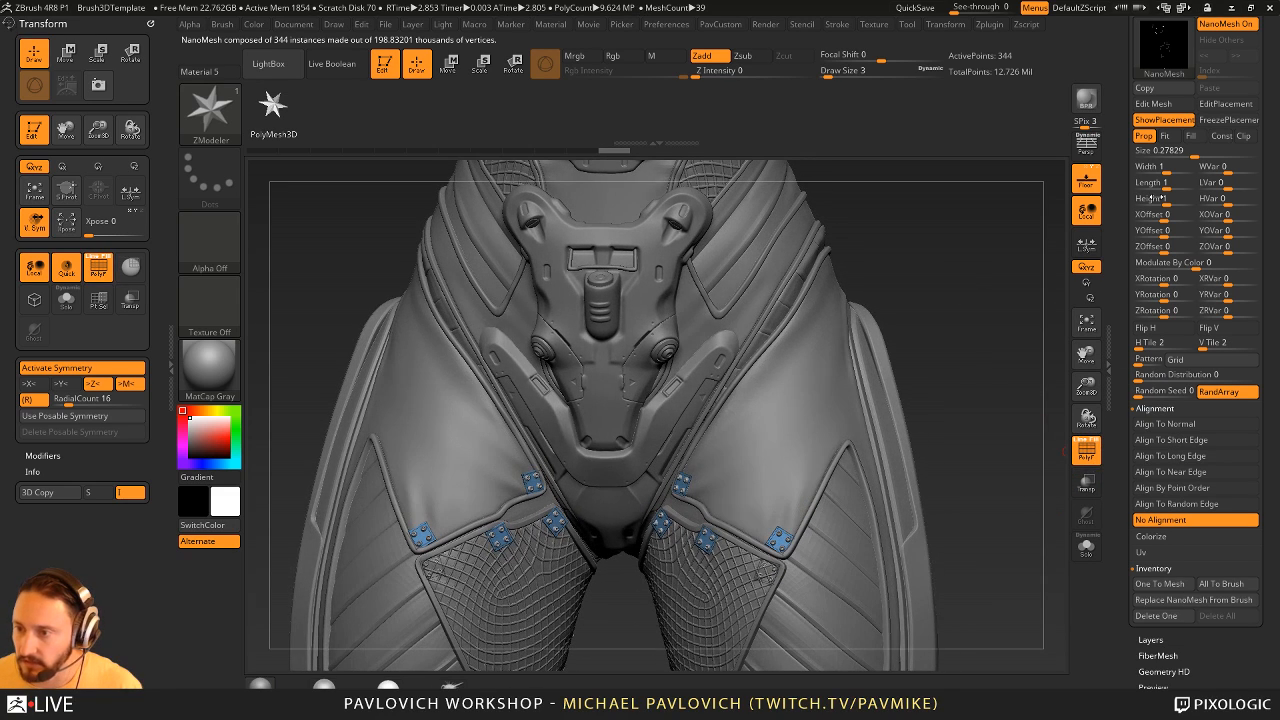
{"action": "left_click", "coordinate": [1162, 120]}
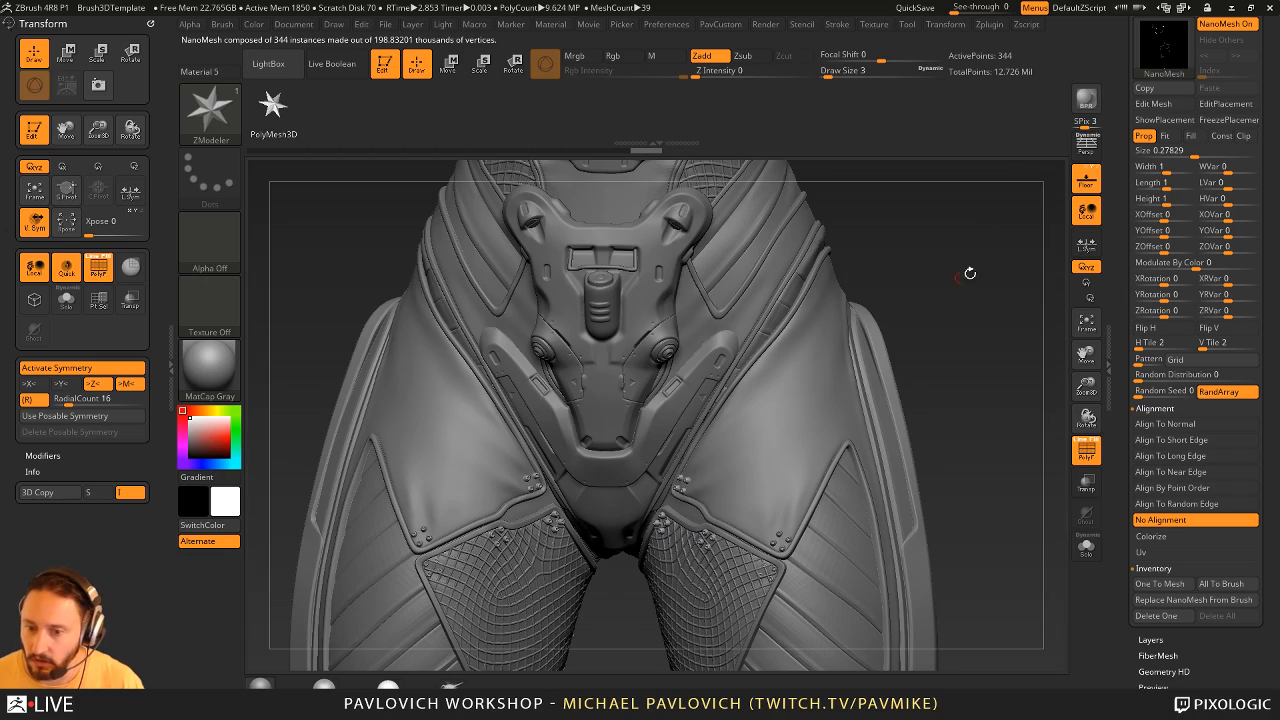
{"action": "mouse_move", "coordinate": [970, 273]}
{"action": "left_mouse_down"}
{"action": "mouse_move", "coordinate": [922, 262]}
{"action": "mouse_move", "coordinate": [914, 286]}
{"action": "mouse_move", "coordinate": [847, 316]}
{"action": "mouse_move", "coordinate": [949, 294]}
{"action": "mouse_move", "coordinate": [805, 304]}
{"action": "mouse_move", "coordinate": [895, 352]}
{"action": "left_mouse_up"}
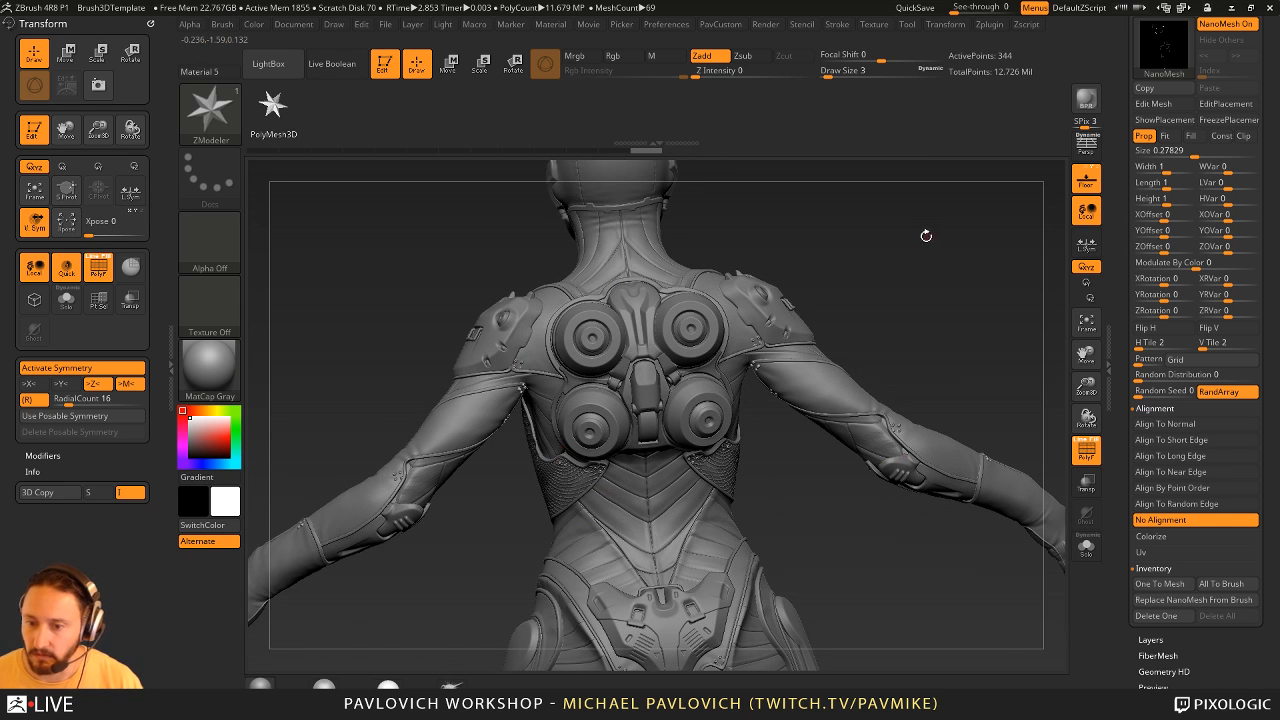
{"action": "left_click_drag", "start_coordinate": [926, 235], "coordinate": [1050, 188]}
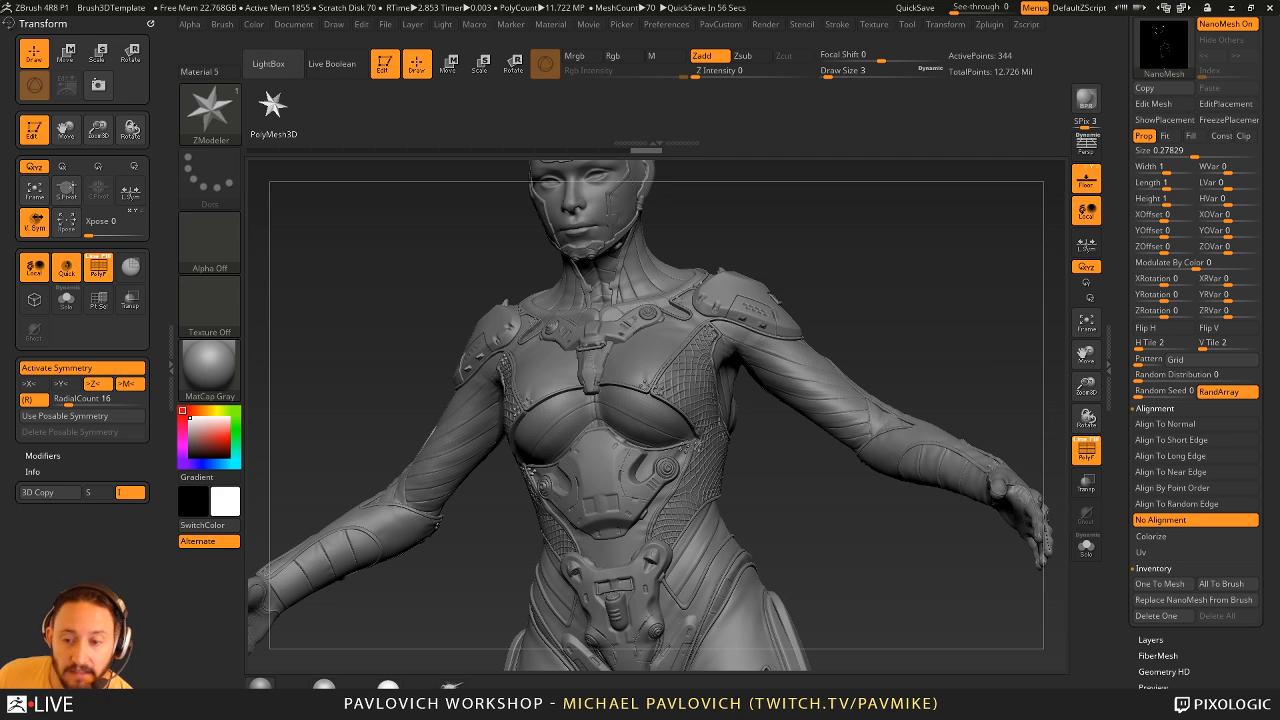
{"action": "left_click_drag", "start_coordinate": [910, 263], "coordinate": [907, 266]}
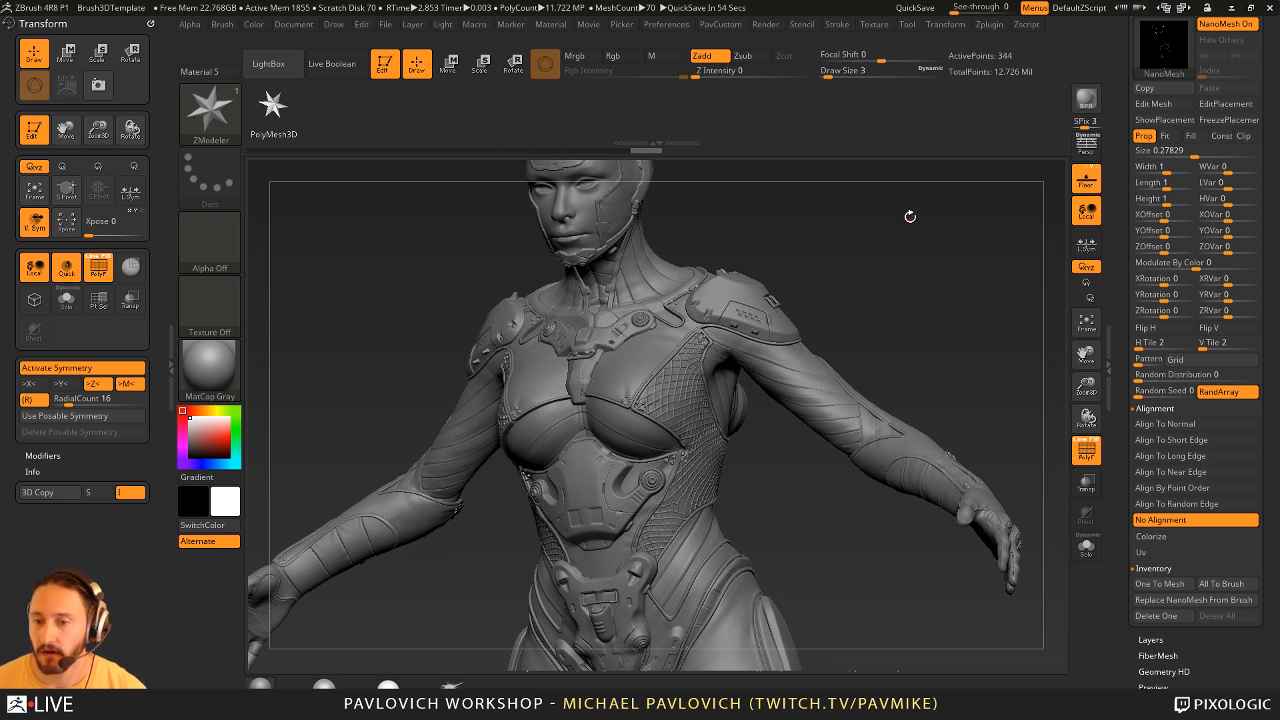
{"action": "mouse_move", "coordinate": [910, 216]}
{"action": "left_mouse_down"}
{"action": "mouse_move", "coordinate": [860, 280]}
{"action": "mouse_move", "coordinate": [842, 279]}
{"action": "left_mouse_up"}
- Isolate the head subtool without polyframe and subdivide it twice to SDiv 6
{"action": "key", "text": "1"}
{"action": "key", "text": "s"}
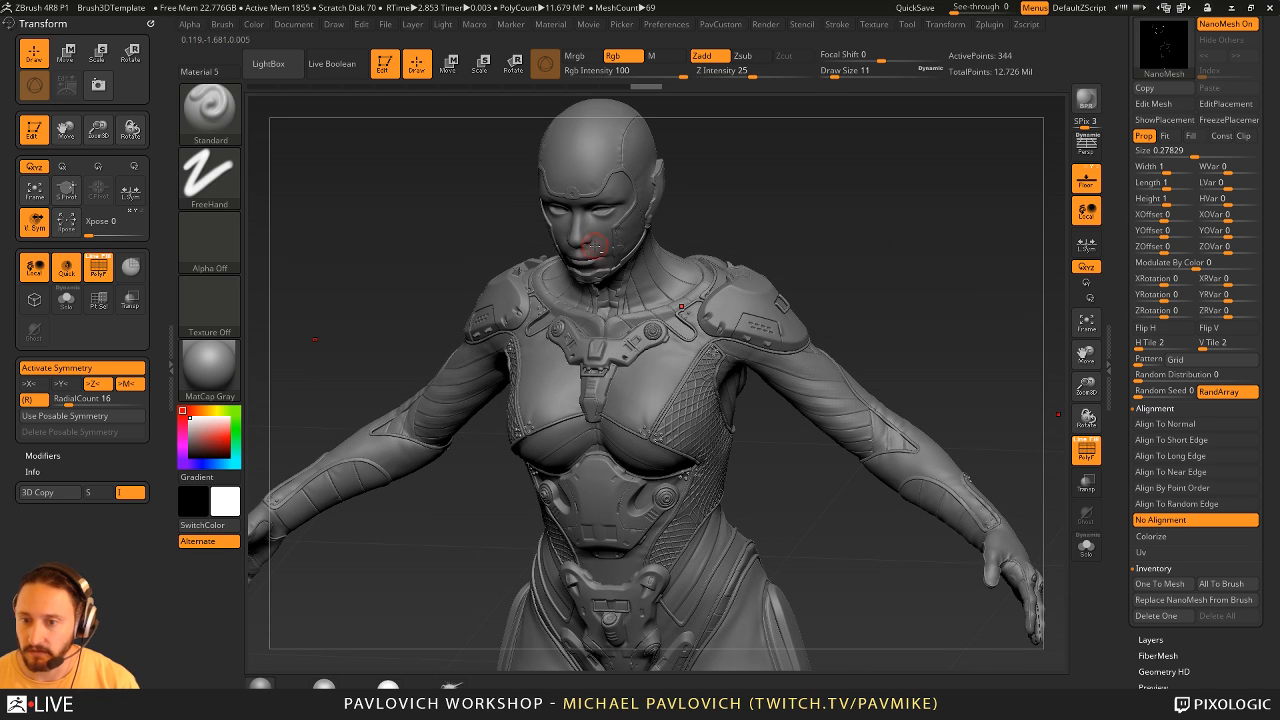
{"action": "left_click", "coordinate": [594, 245], "text": "alt"}
{"action": "left_click", "coordinate": [1086, 546]}
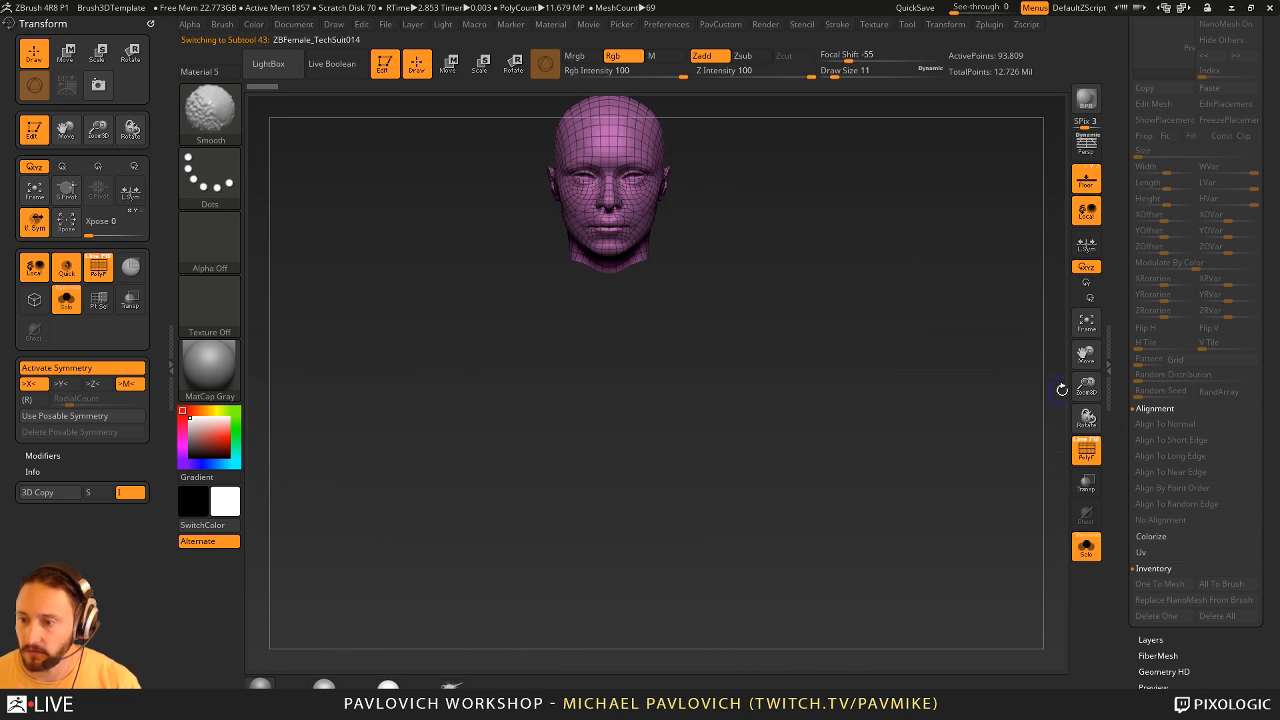
{"action": "key", "text": "shift+f"}
{"action": "key", "text": "f"}
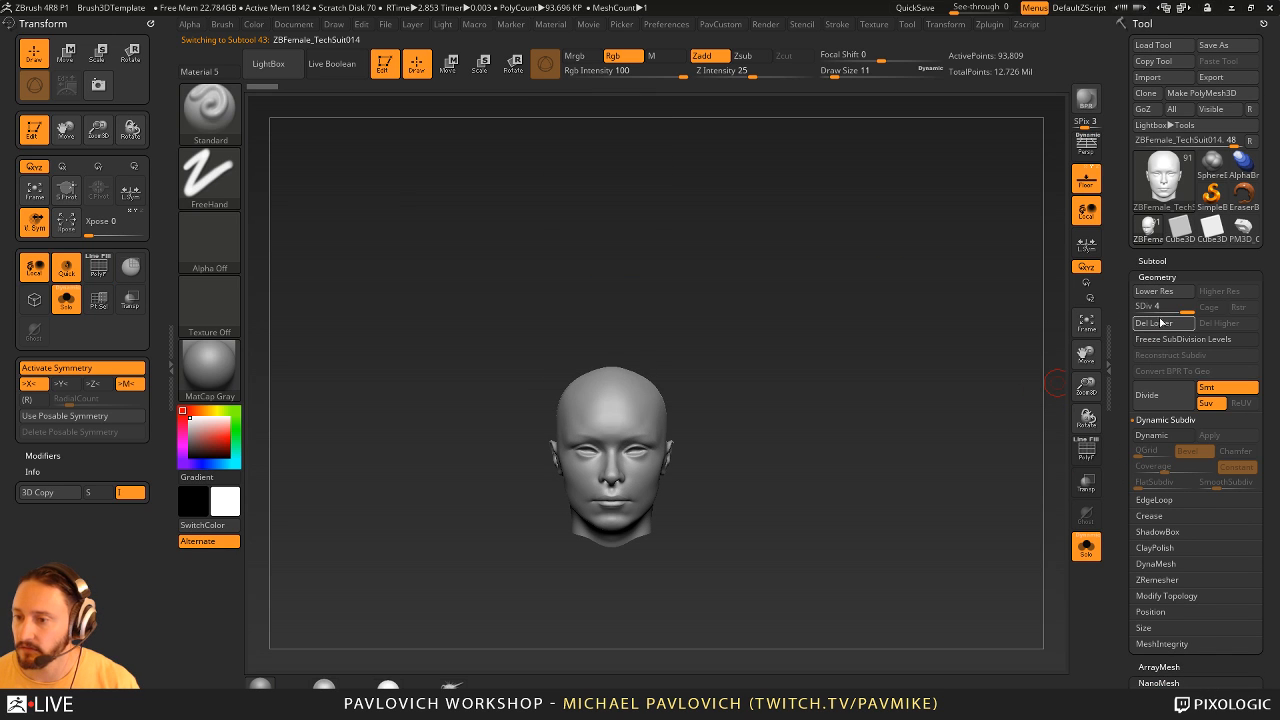
{"action": "left_click", "coordinate": [1161, 396]}
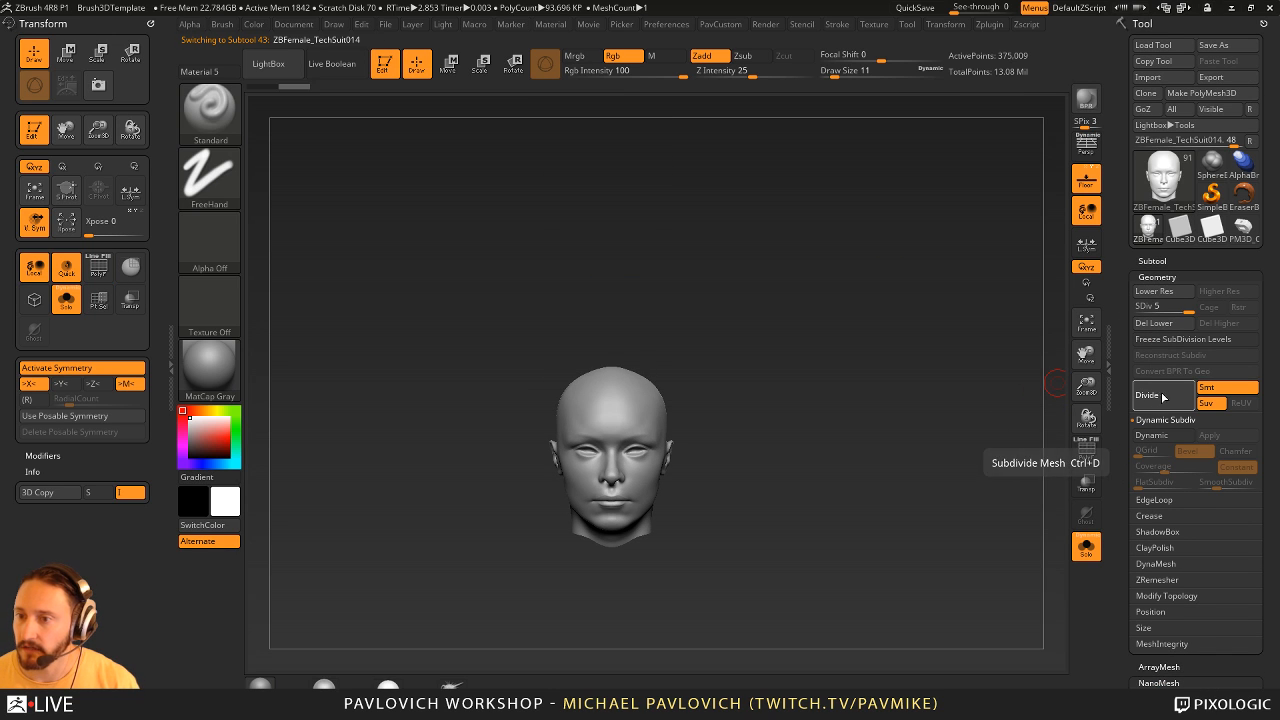
{"action": "left_click", "coordinate": [1162, 397]}
- Try stamping the ChiselCreature brush's Ear1 shape above the head's ear and undo it
{"action": "mouse_move", "coordinate": [1010, 360]}
{"action": "left_mouse_down"}
{"action": "mouse_move", "coordinate": [900, 380]}
{"action": "mouse_move", "coordinate": [851, 350]}
{"action": "left_mouse_up"}
{"action": "key", "text": "b"}
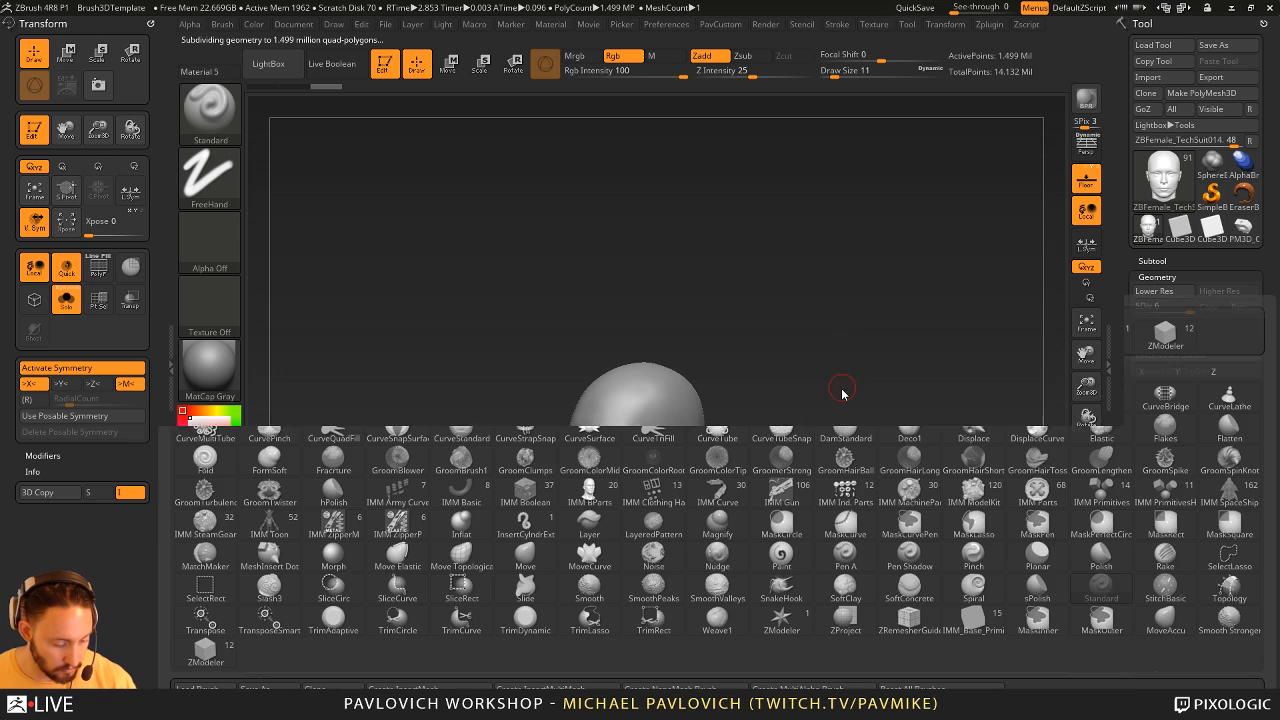
{"action": "key", "text": "c"}
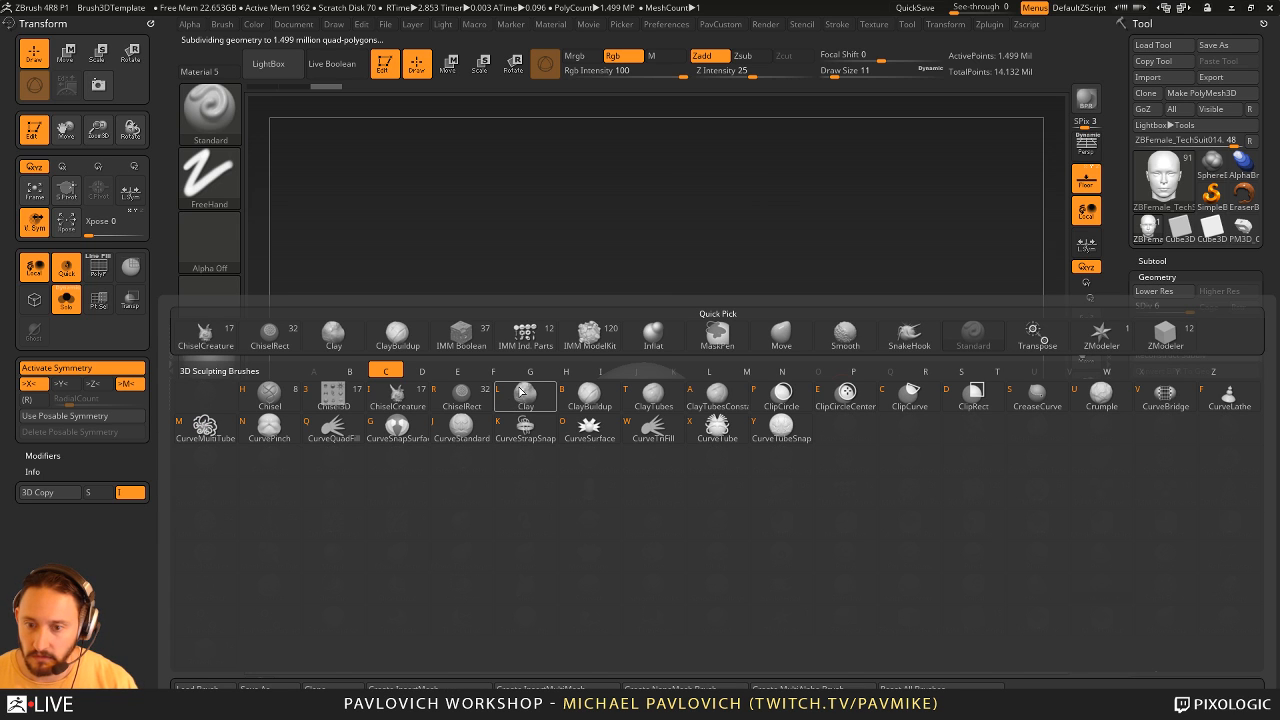
{"action": "key", "text": "i"}
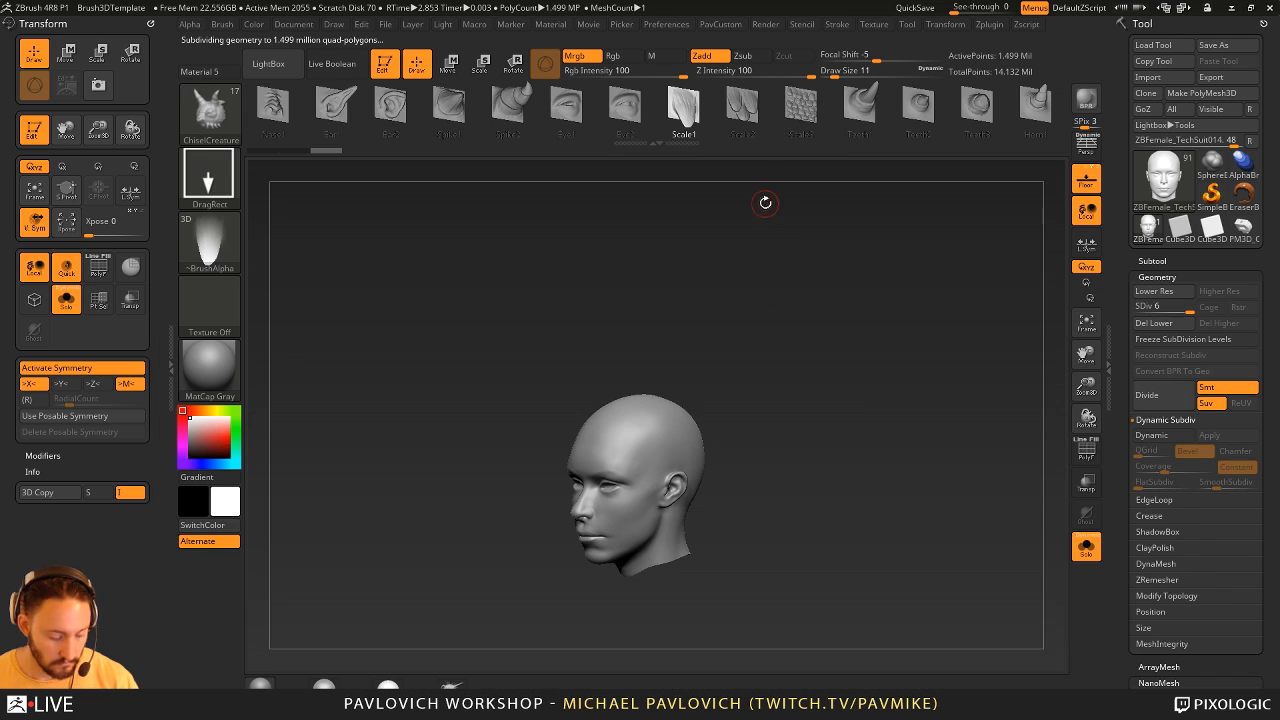
{"action": "key", "text": "m"}
{"action": "left_click", "coordinate": [607, 250]}
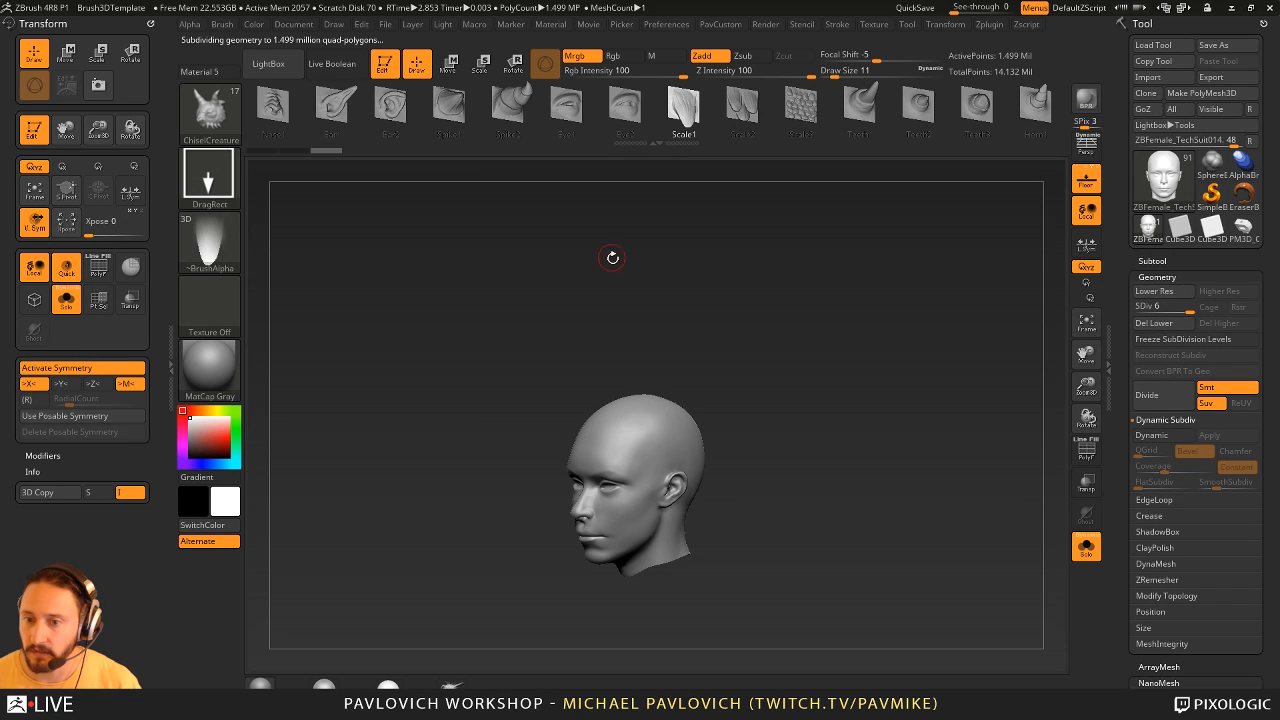
{"action": "left_click_drag", "start_coordinate": [609, 257], "coordinate": [676, 372]}
{"action": "key", "text": "ctrl+z"}
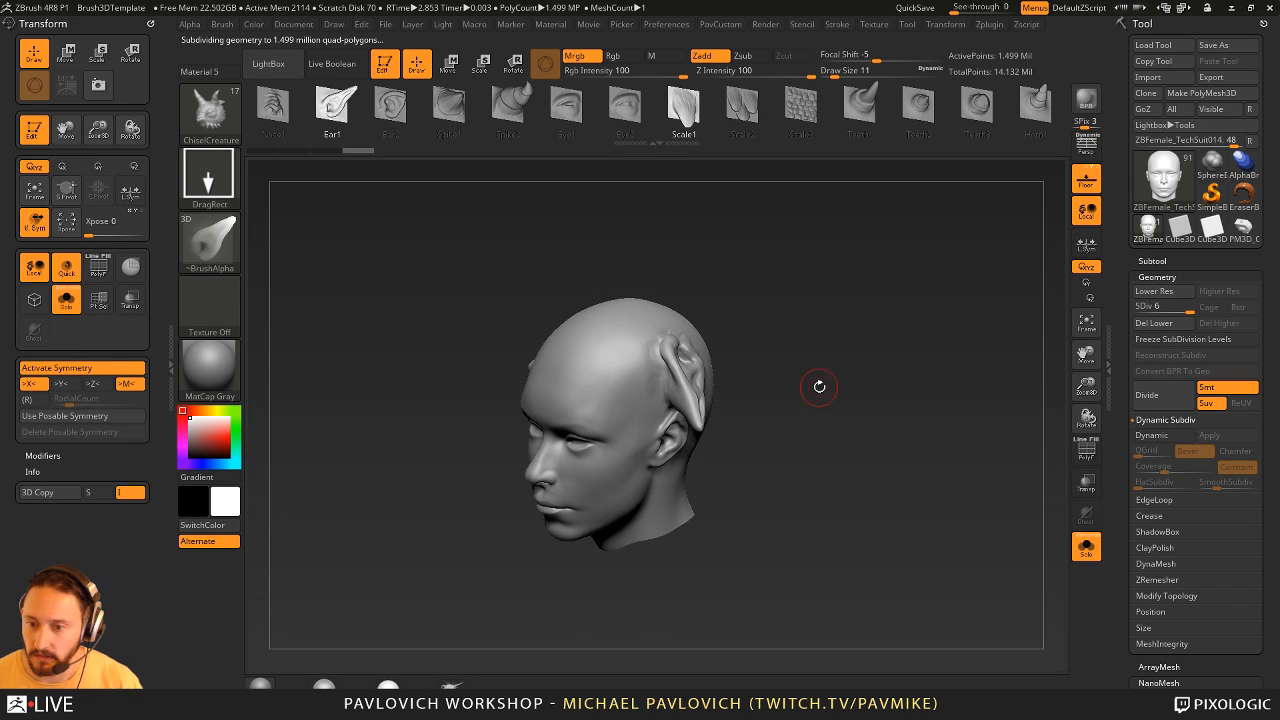
- Browse the 3D shapes contained in the ChiselCreature brush, from ears and spikes to scales and horns
{"action": "left_click_drag", "start_coordinate": [968, 432], "coordinate": [934, 391]}
{"action": "left_click_drag", "start_coordinate": [801, 106], "coordinate": [690, 104]}
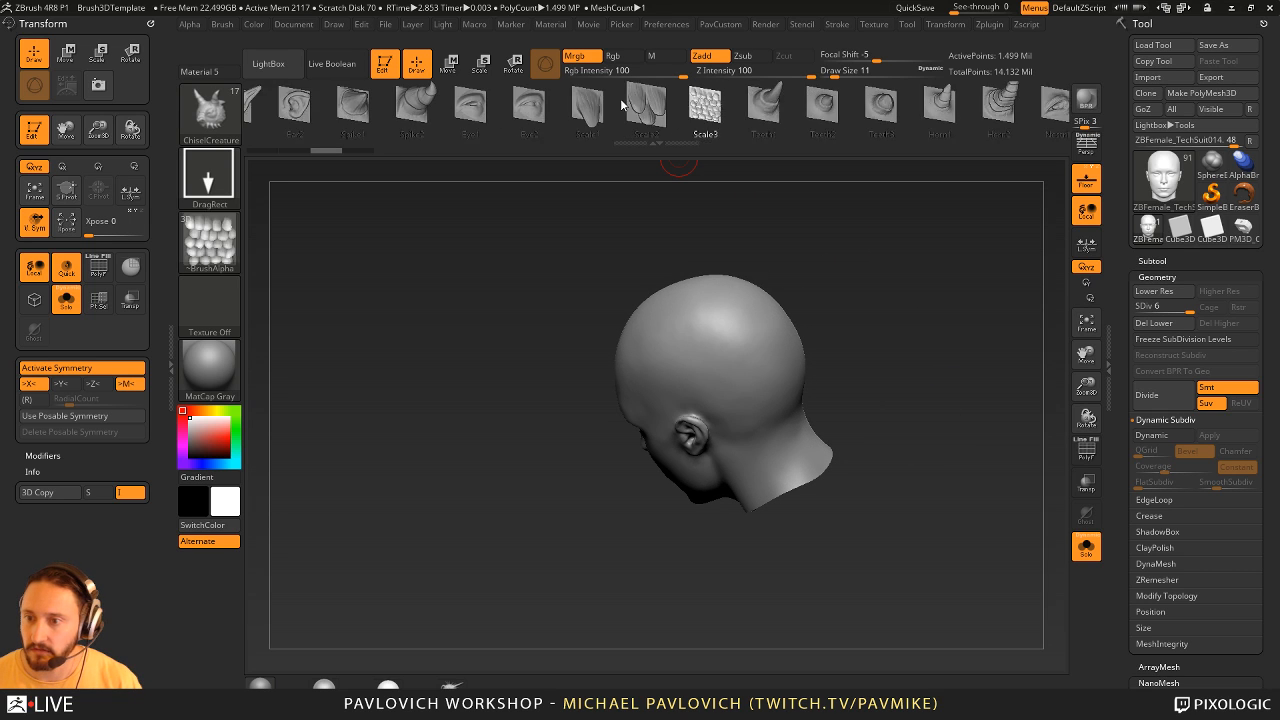
{"action": "left_click_drag", "start_coordinate": [886, 104], "coordinate": [652, 90]}
{"action": "left_click_drag", "start_coordinate": [570, 104], "coordinate": [863, 102]}
{"action": "left_click_drag", "start_coordinate": [368, 108], "coordinate": [790, 114]}
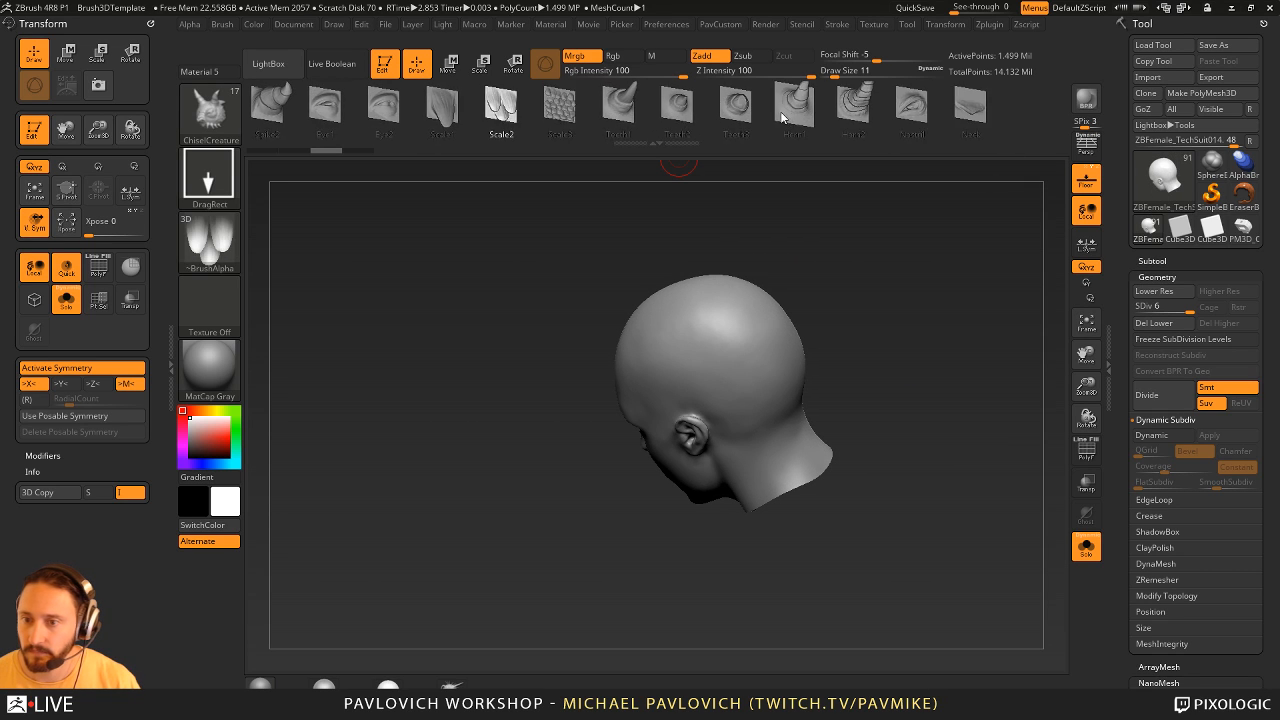
{"action": "left_click_drag", "start_coordinate": [465, 114], "coordinate": [837, 131]}
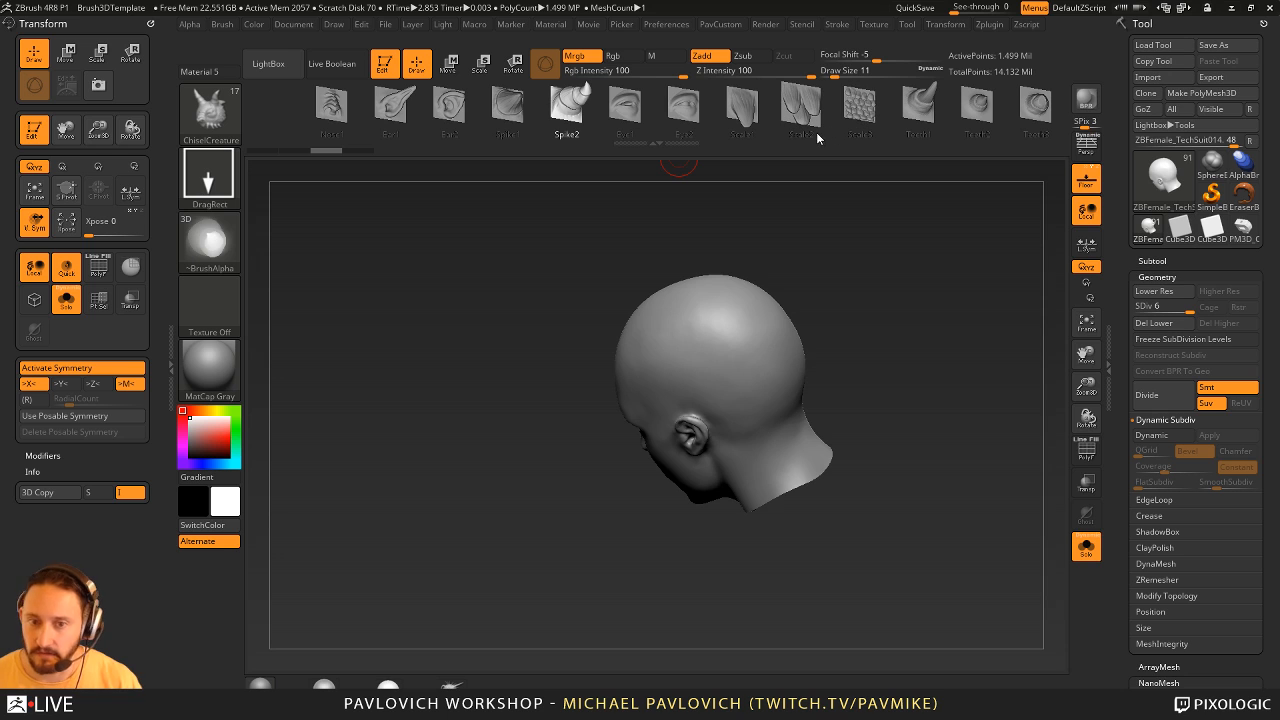
- Try stamping rivets on the back of the head with the ChiselRect brush's Rivot03 shape and undo them
{"action": "key", "text": "b"}
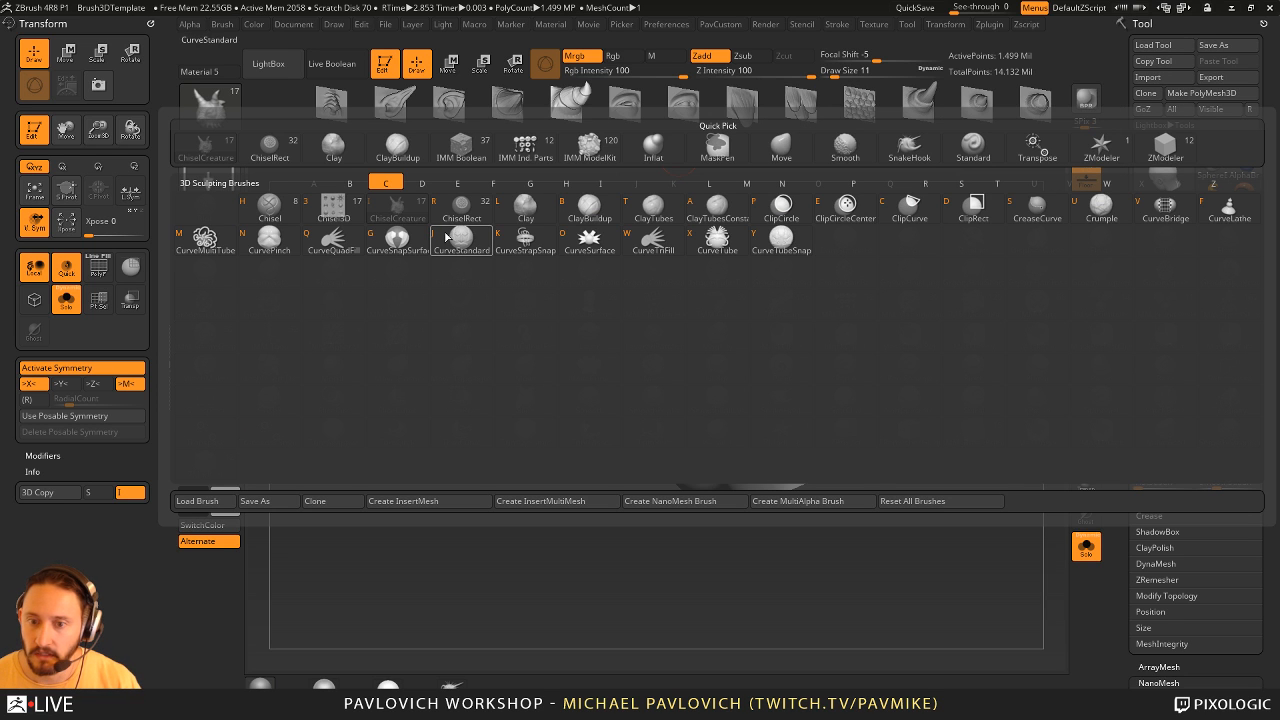
{"action": "key", "text": "r"}
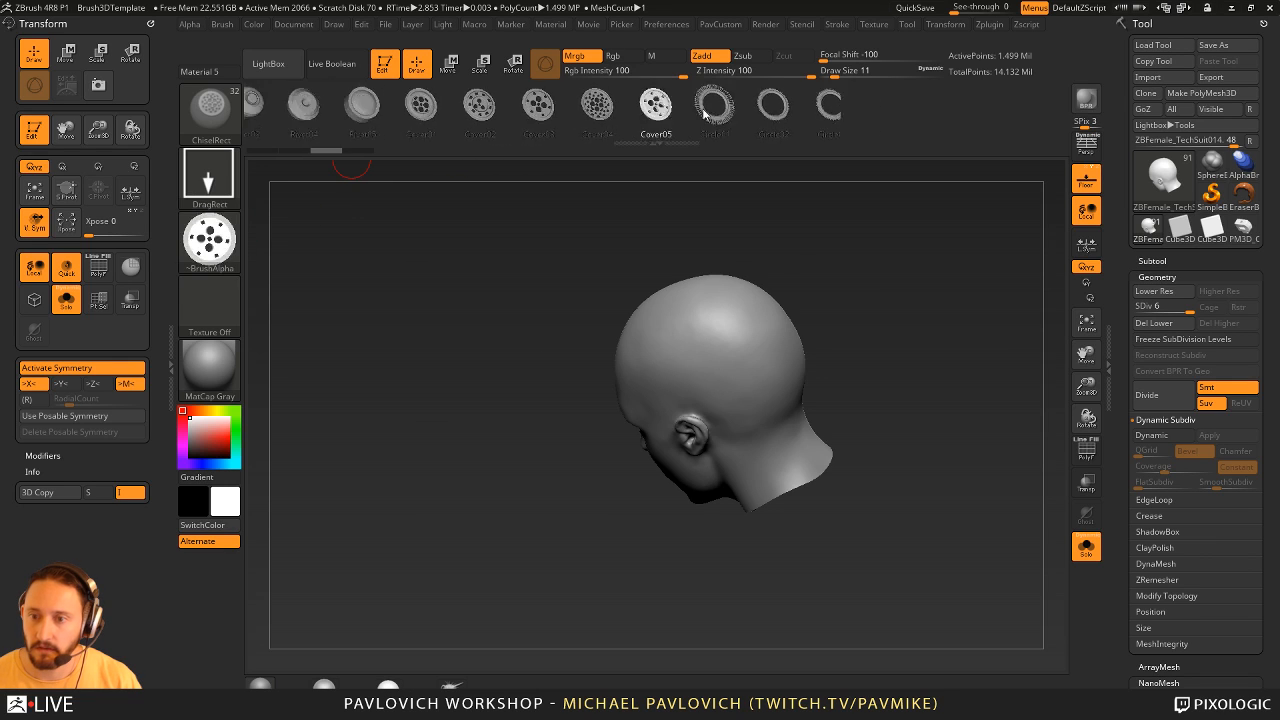
{"action": "left_click", "coordinate": [431, 111]}
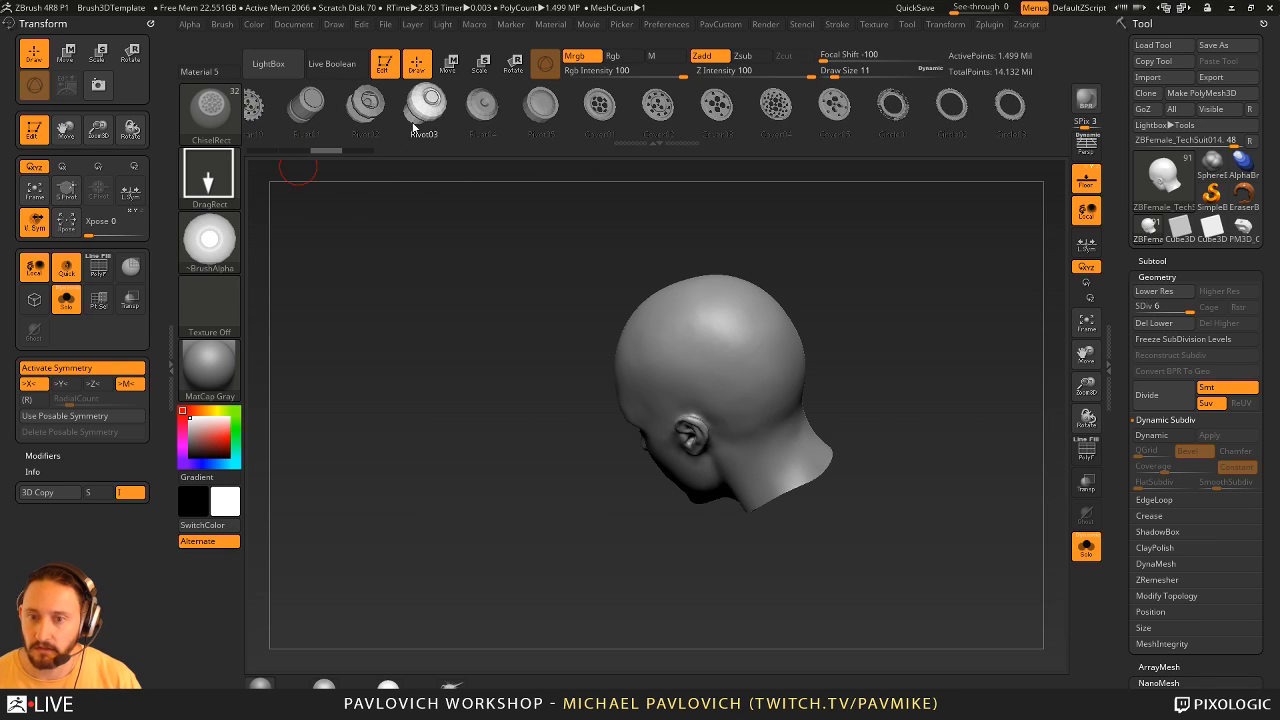
{"action": "left_click_drag", "start_coordinate": [928, 264], "coordinate": [880, 297]}
{"action": "left_click_drag", "start_coordinate": [697, 336], "coordinate": [720, 373]}
{"action": "left_click_drag", "start_coordinate": [857, 294], "coordinate": [966, 280]}
{"action": "key", "text": "ctrl"}
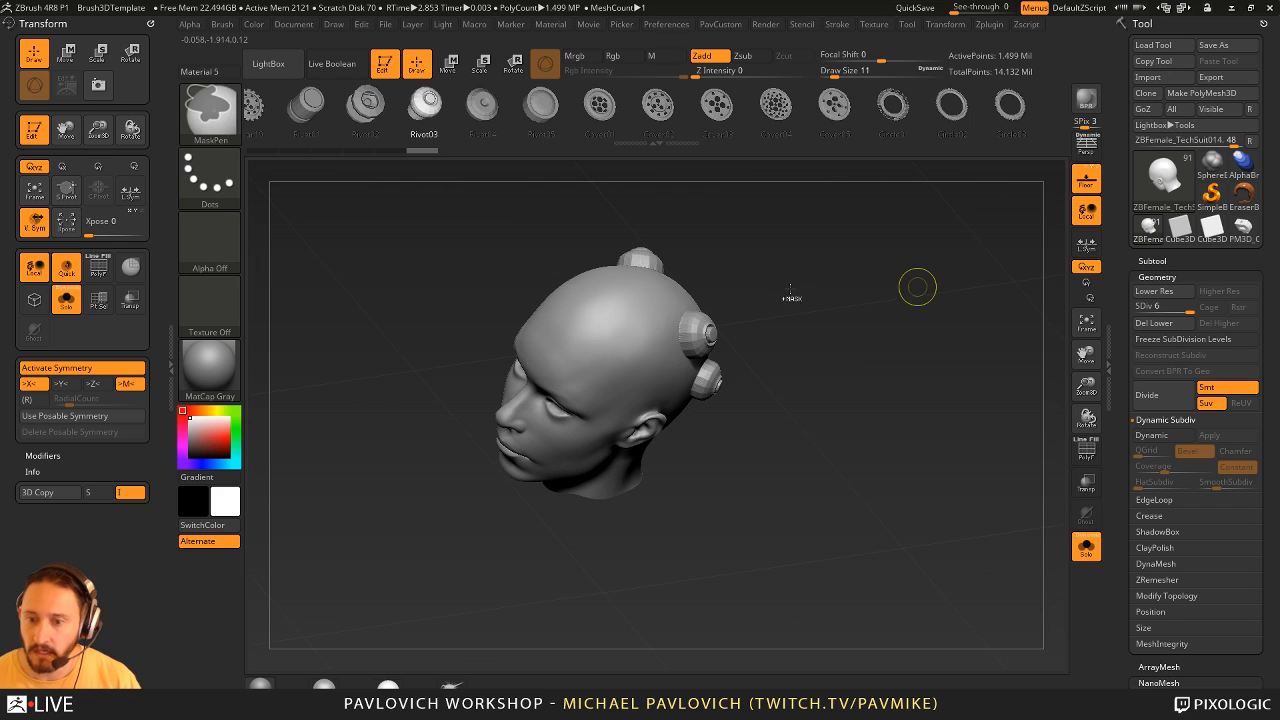
{"action": "key", "text": "ctrl+z"}
- Set the ChiselRect stroke to Dots, draw a spaced row of rivets across the side of the head and undo it
{"action": "left_click", "coordinate": [230, 185]}
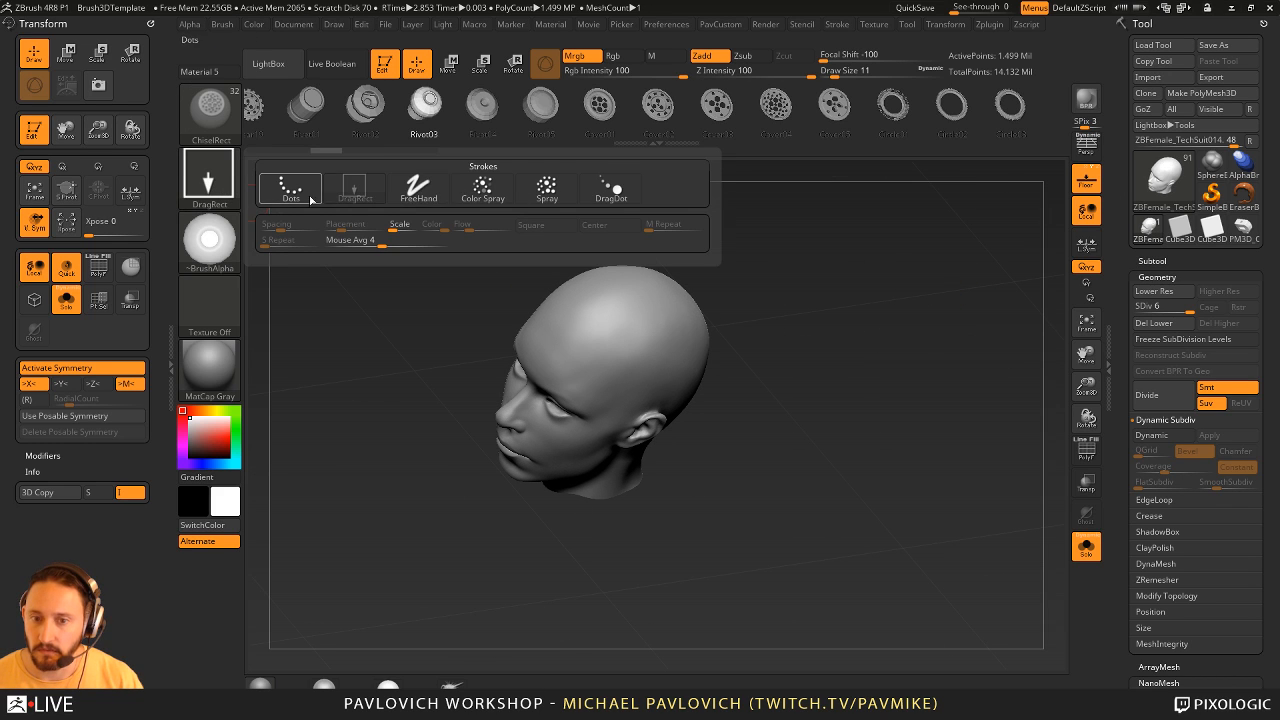
{"action": "left_click", "coordinate": [291, 188]}
{"action": "left_click", "coordinate": [840, 26]}
{"action": "left_click_drag", "start_coordinate": [785, 335], "coordinate": [672, 304]}
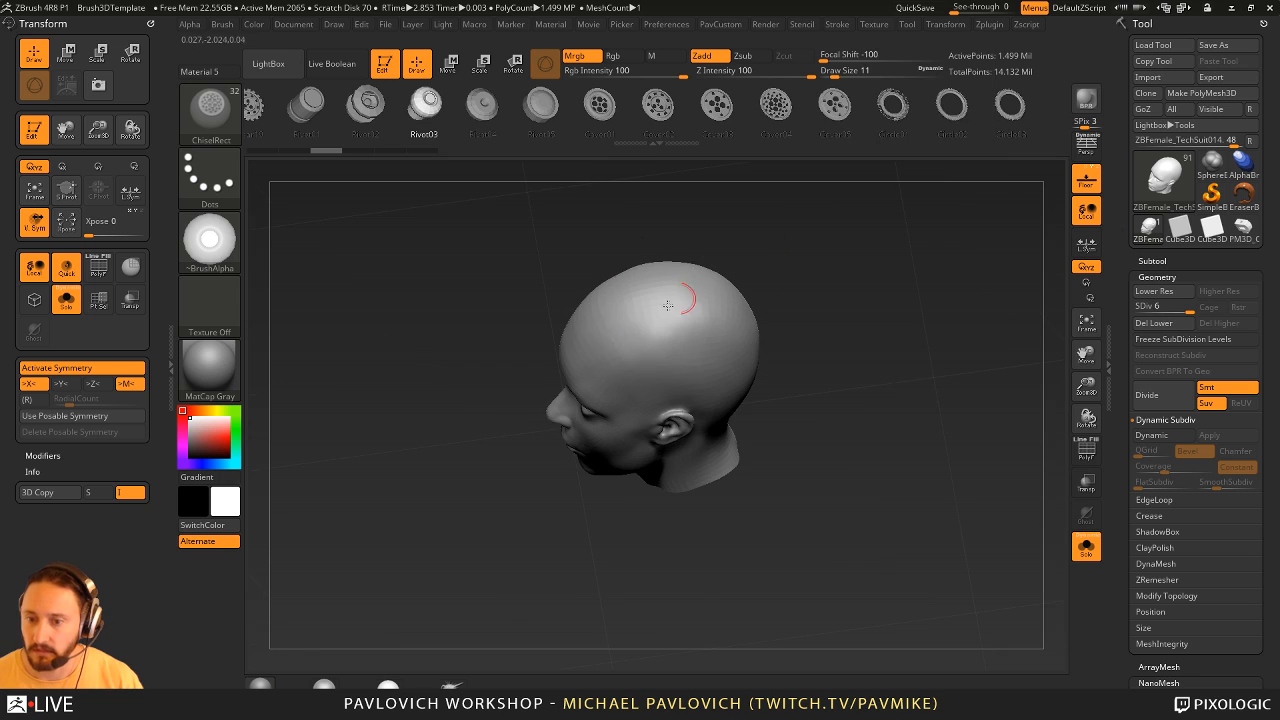
{"action": "left_click_drag", "start_coordinate": [775, 414], "coordinate": [778, 430]}
{"action": "left_click_drag", "start_coordinate": [880, 330], "coordinate": [943, 357], "text": "alt"}
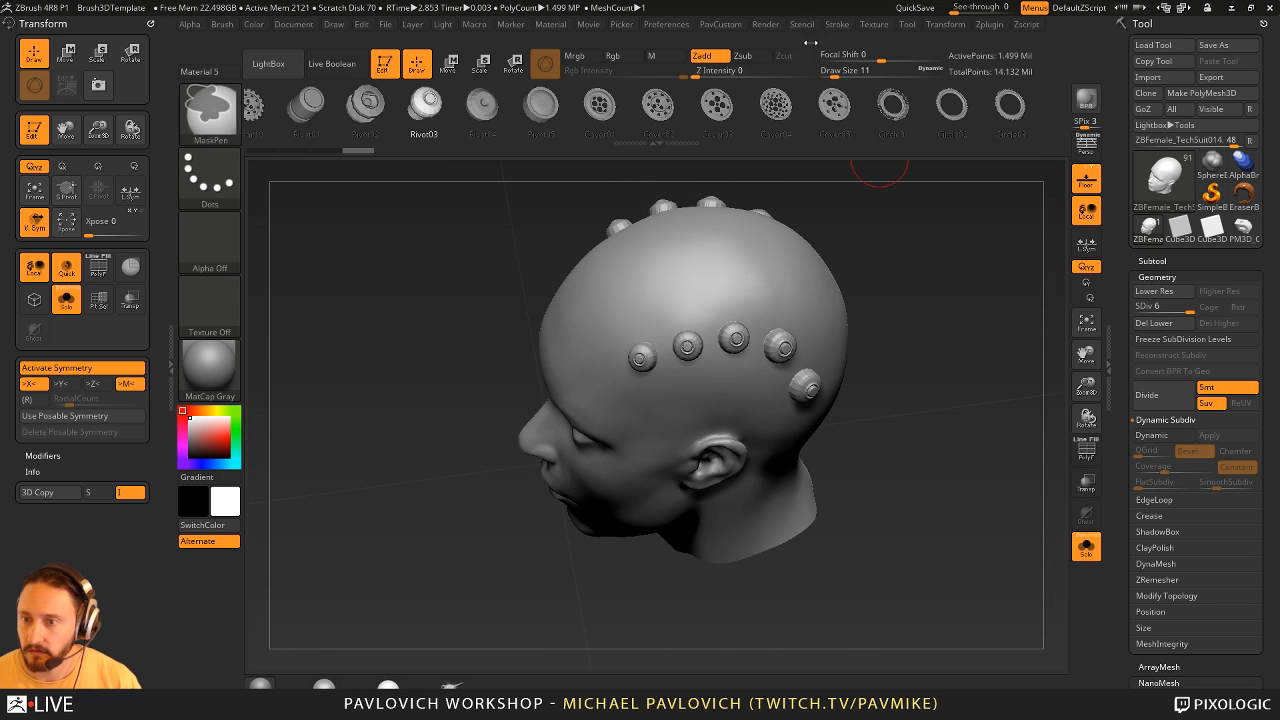
{"action": "key", "text": "ctrl+z"}
- Adjust the stroke settings, draw a curving row of closely spaced rivets around the ear and undo it
{"action": "left_click", "coordinate": [838, 27]}
{"action": "left_click_drag", "start_coordinate": [868, 228], "coordinate": [866, 230]}
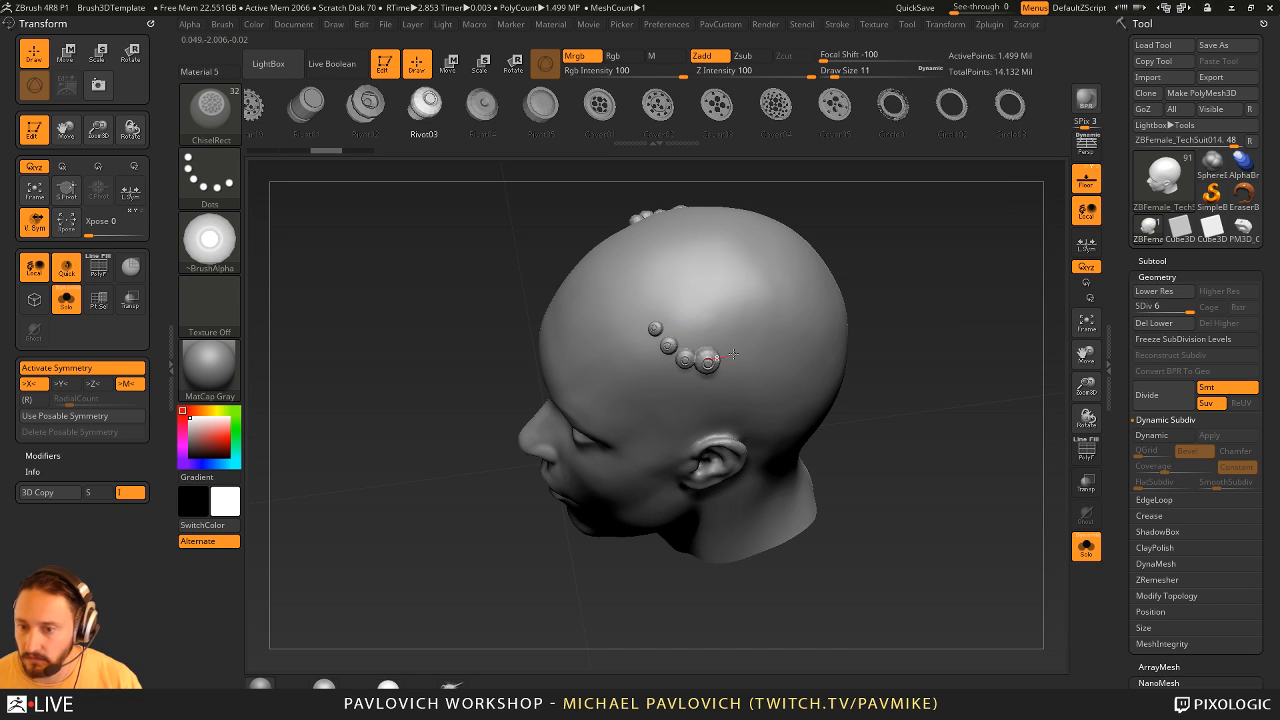
{"action": "left_click_drag", "start_coordinate": [733, 354], "coordinate": [815, 346]}
{"action": "left_click_drag", "start_coordinate": [655, 430], "coordinate": [660, 498]}
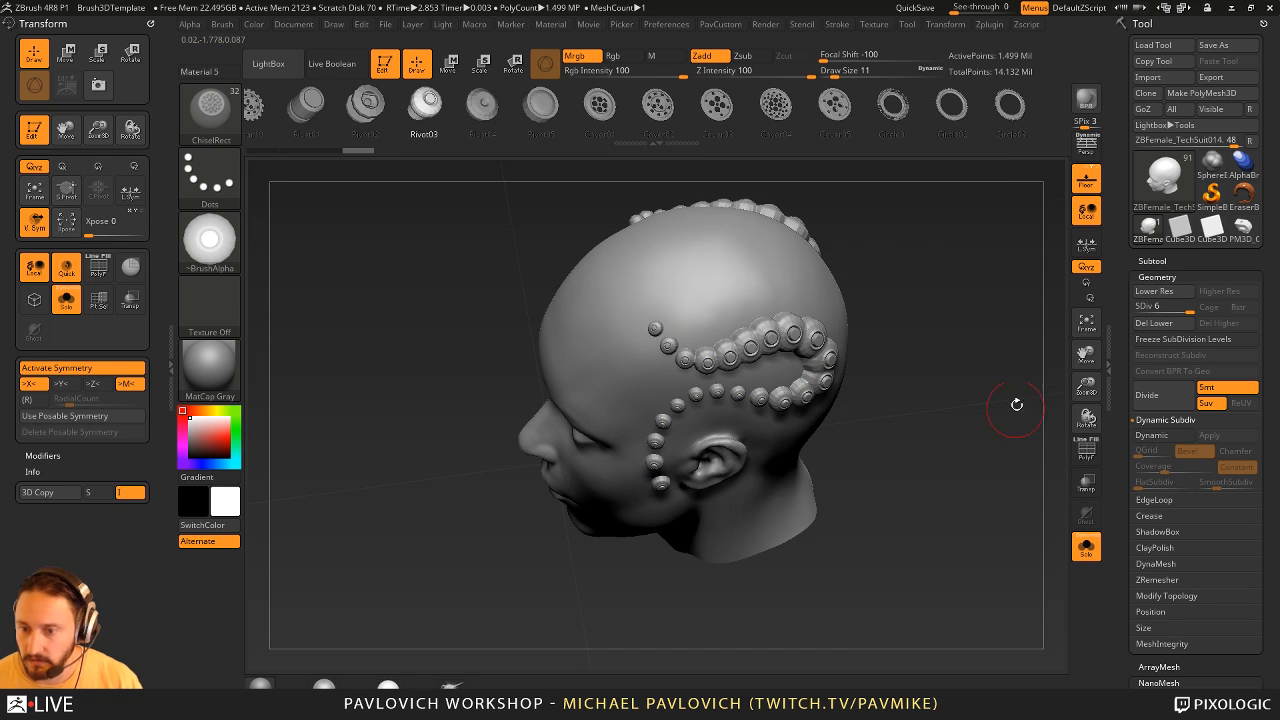
{"action": "mouse_move", "coordinate": [1014, 403]}
{"action": "left_mouse_down"}
{"action": "mouse_move", "coordinate": [937, 320]}
{"action": "mouse_move", "coordinate": [942, 355]}
{"action": "mouse_move", "coordinate": [975, 300]}
{"action": "mouse_move", "coordinate": [960, 237]}
{"action": "left_mouse_up"}
{"action": "key", "text": "ctrl+z"}
- Browse the ChiselCreature shapes again and switch to the Chisel3D brush with its Mouth01 shape
{"action": "key", "text": "b"}
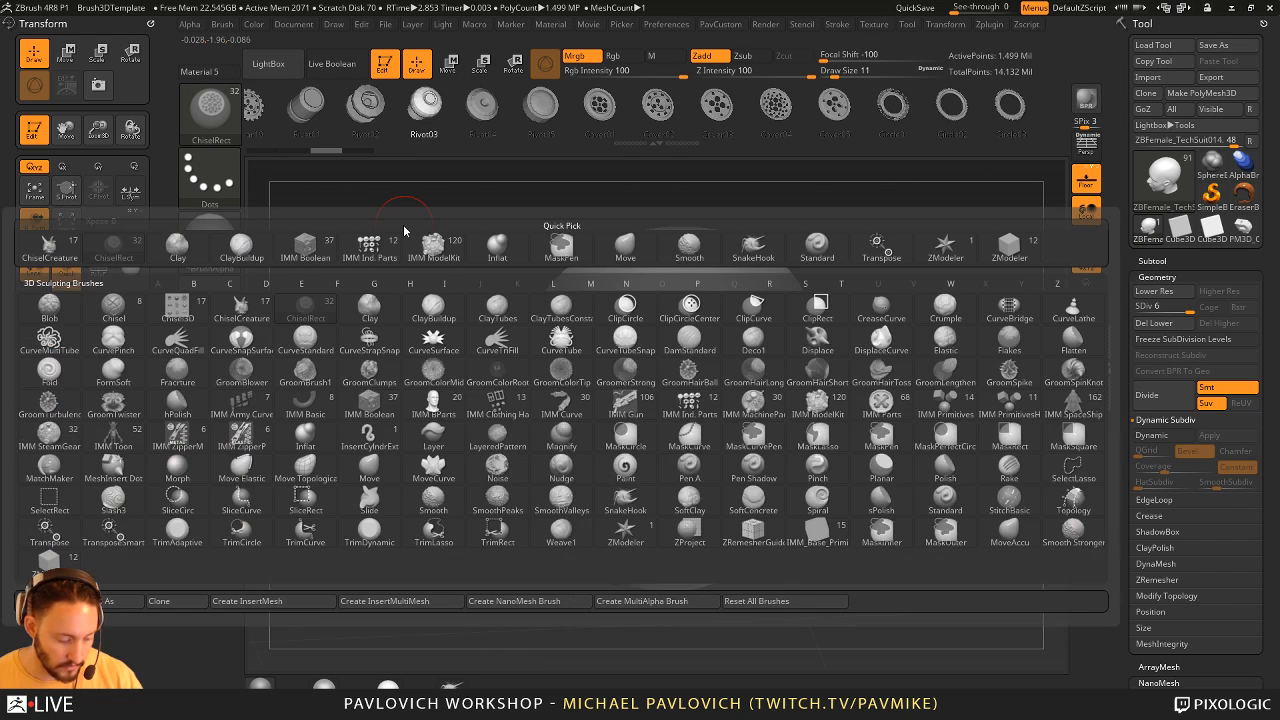
{"action": "key", "text": "c"}
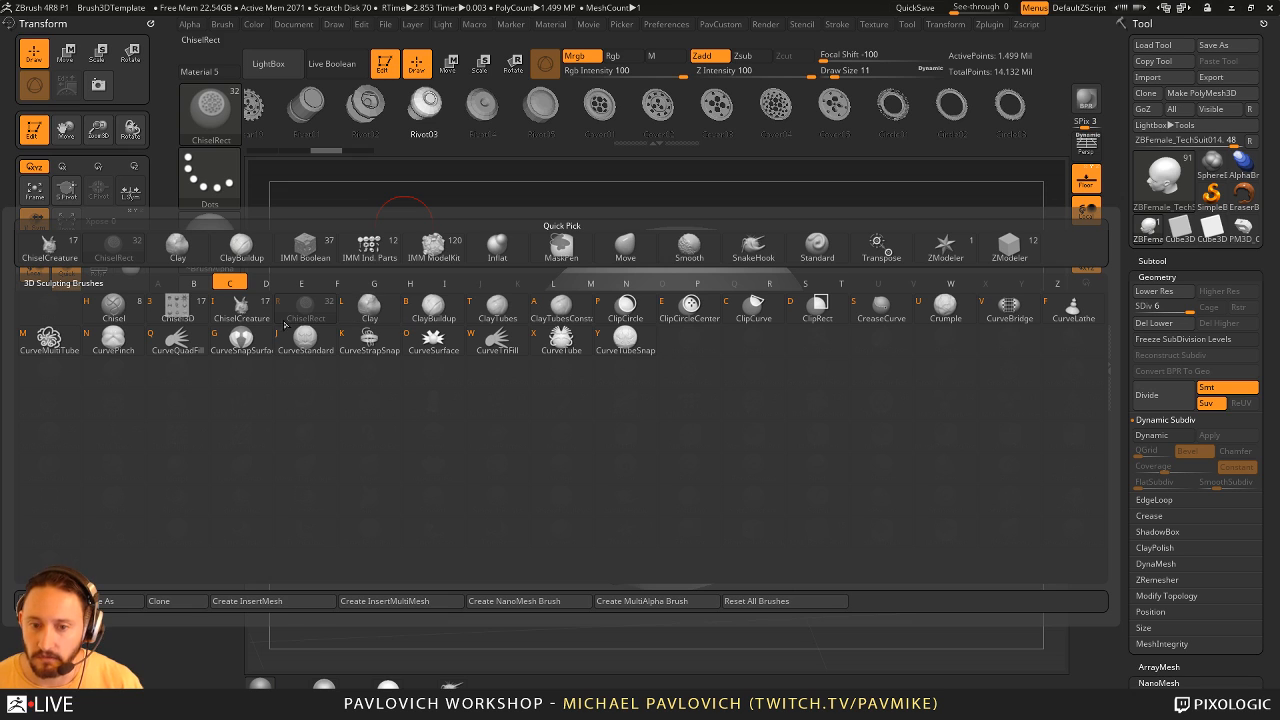
{"action": "left_click", "coordinate": [248, 311]}
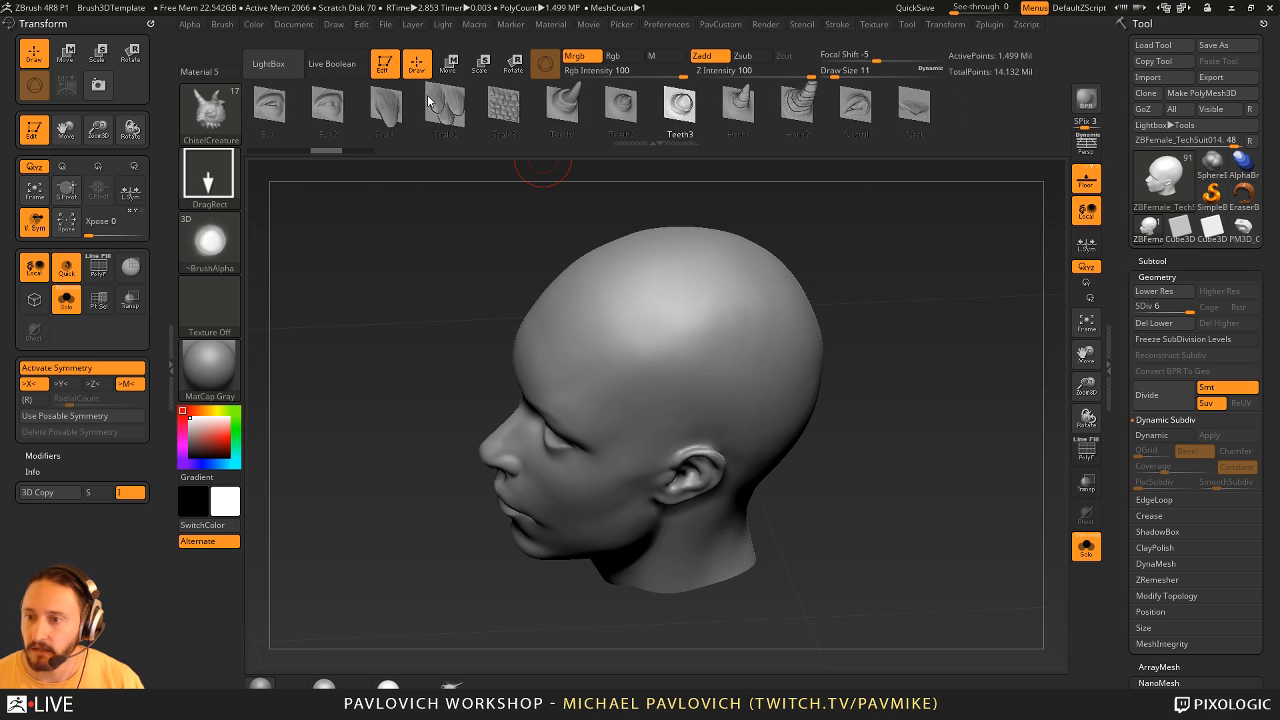
{"action": "mouse_move", "coordinate": [892, 98]}
{"action": "left_mouse_down"}
{"action": "mouse_move", "coordinate": [812, 96]}
{"action": "mouse_move", "coordinate": [586, 131]}
{"action": "mouse_move", "coordinate": [597, 124]}
{"action": "left_mouse_up"}
{"action": "key", "text": "b"}
{"action": "key", "text": "c"}
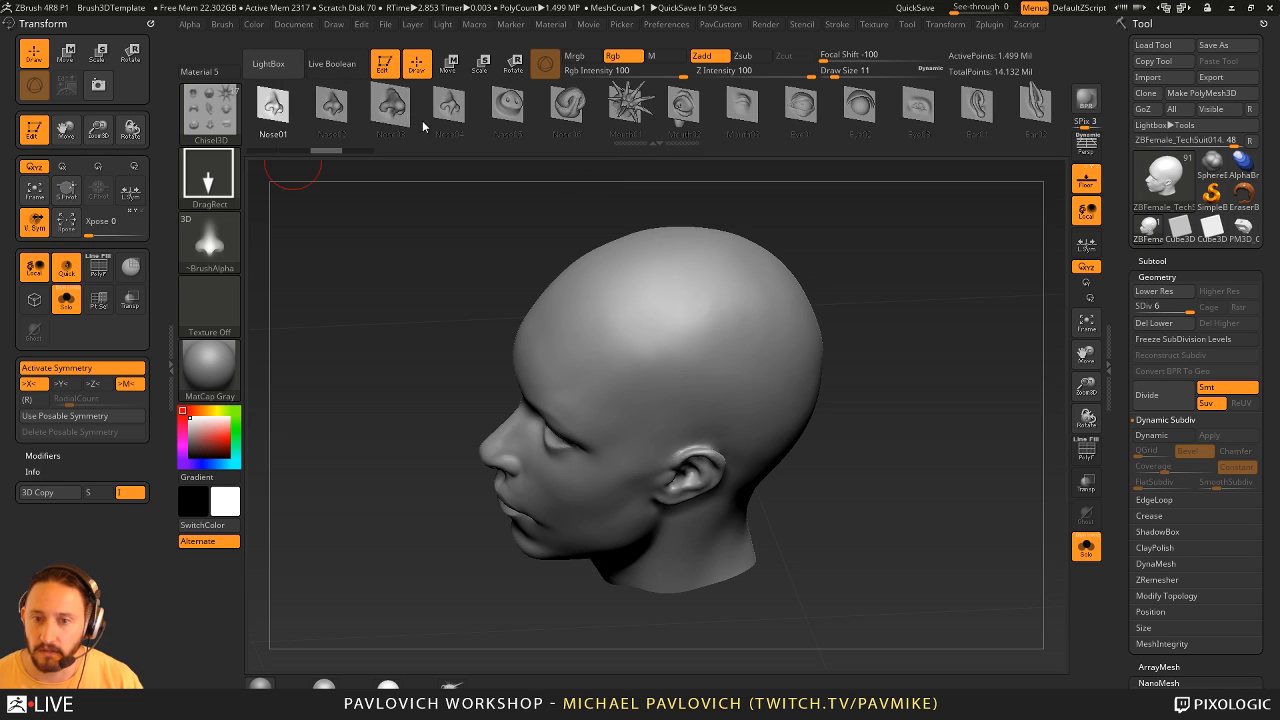
{"action": "left_click_drag", "start_coordinate": [574, 113], "coordinate": [381, 126]}
{"action": "left_click", "coordinate": [443, 116]}
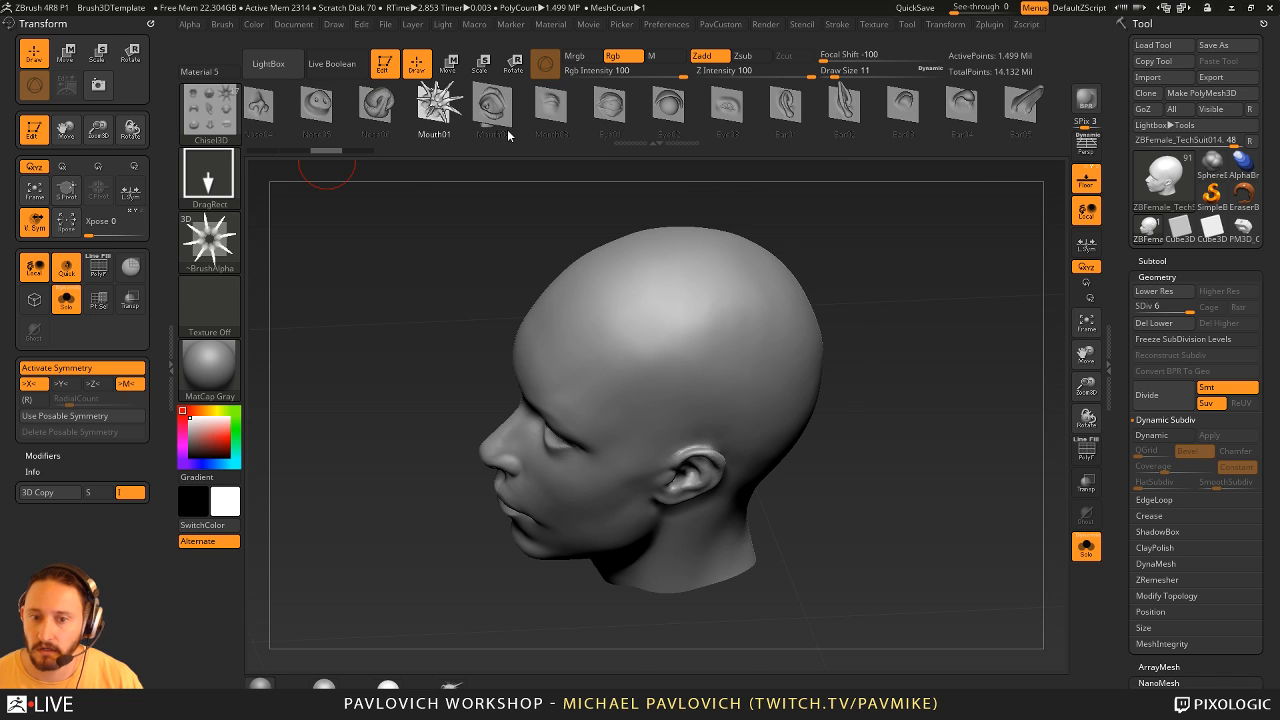
- Stamp the Mouth01 spikes on the upper head, check their topology with polyframe and undo the stamp
{"action": "mouse_move", "coordinate": [871, 261]}
{"action": "left_mouse_down"}
{"action": "mouse_move", "coordinate": [748, 306]}
{"action": "mouse_move", "coordinate": [722, 342]}
{"action": "mouse_move", "coordinate": [763, 367]}
{"action": "left_mouse_up"}
{"action": "mouse_move", "coordinate": [945, 295]}
{"action": "left_mouse_down"}
{"action": "mouse_move", "coordinate": [1020, 226]}
{"action": "mouse_move", "coordinate": [989, 310]}
{"action": "mouse_move", "coordinate": [937, 321]}
{"action": "left_mouse_up"}
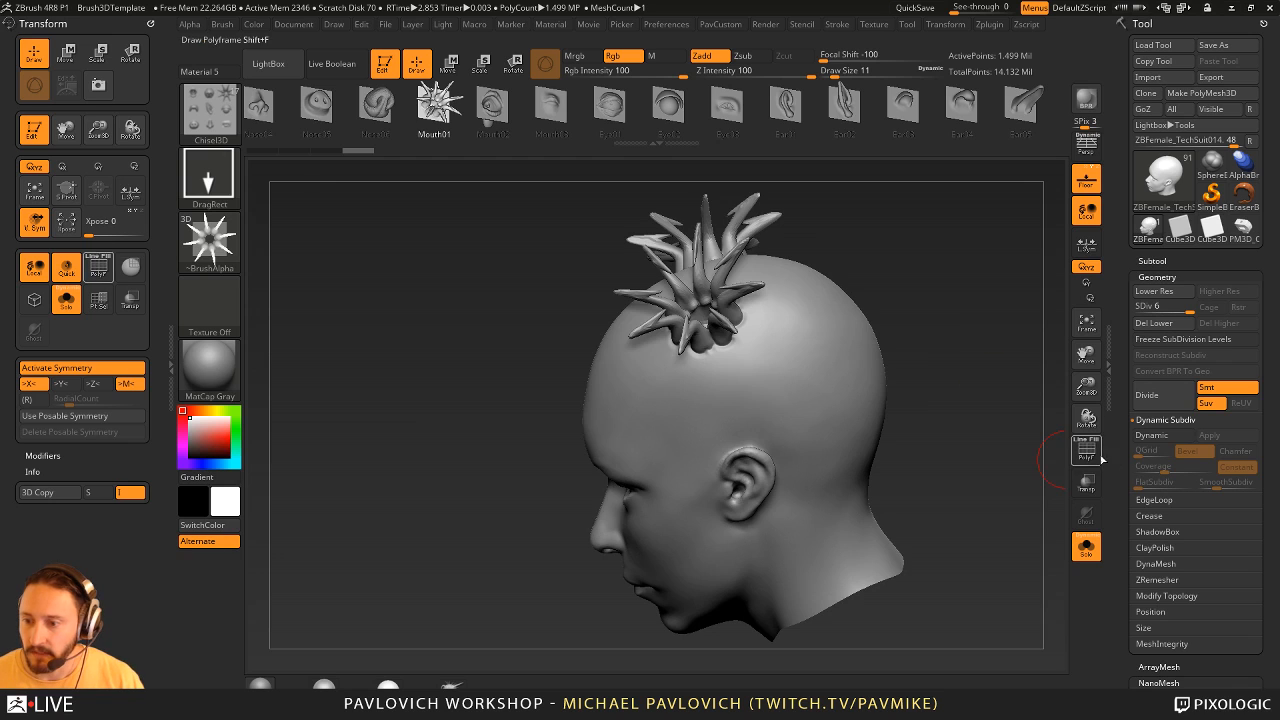
{"action": "left_click", "coordinate": [1087, 450]}
{"action": "left_click_drag", "start_coordinate": [1023, 449], "coordinate": [1041, 504]}
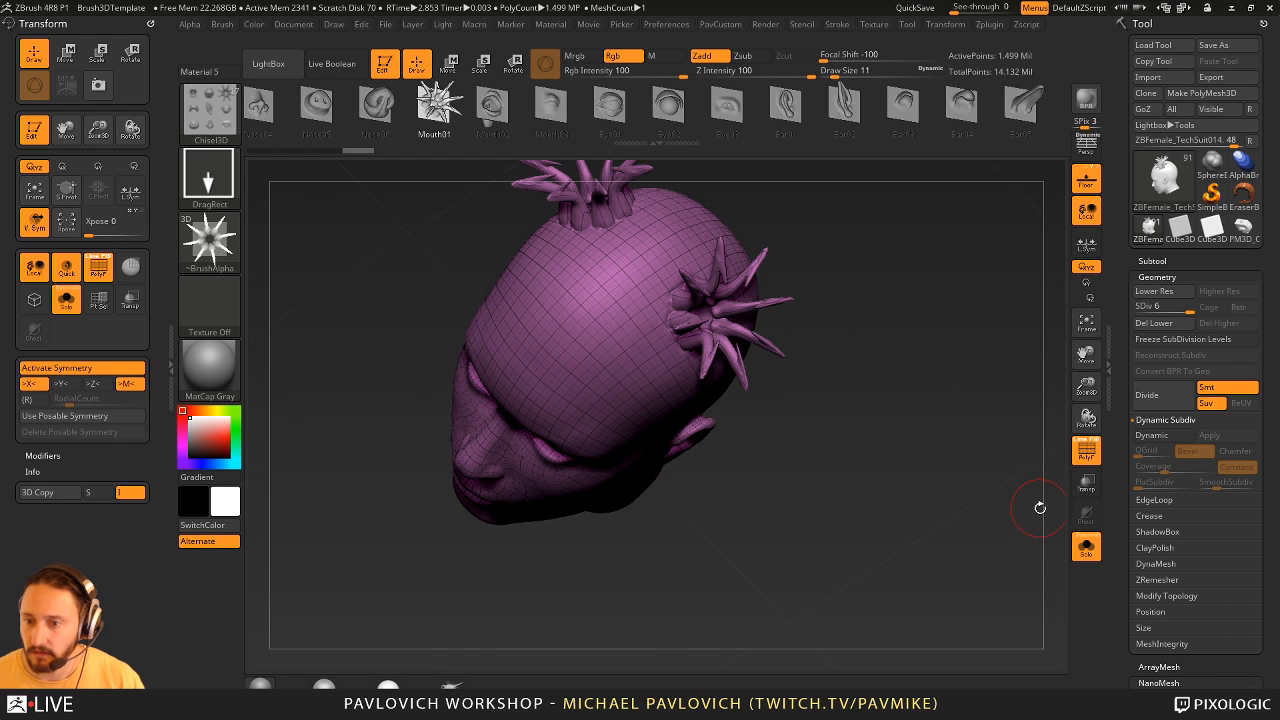
{"action": "left_click", "coordinate": [1087, 450]}
{"action": "mouse_move", "coordinate": [1040, 460]}
{"action": "left_mouse_down"}
{"action": "mouse_move", "coordinate": [982, 362]}
{"action": "mouse_move", "coordinate": [960, 380]}
{"action": "mouse_move", "coordinate": [1027, 481]}
{"action": "left_mouse_up"}
{"action": "key", "text": "ctrl+z"}
- Try the Mouth02 shape on the head, undo it and stamp it symmetrically on the forehead above the eyes
{"action": "left_click", "coordinate": [493, 112]}
{"action": "left_click_drag", "start_coordinate": [880, 330], "coordinate": [905, 250]}
{"action": "left_click_drag", "start_coordinate": [684, 421], "coordinate": [668, 470]}
{"action": "left_click_drag", "start_coordinate": [872, 430], "coordinate": [852, 500]}
{"action": "key", "text": "ctrl+z"}
{"action": "left_click_drag", "start_coordinate": [688, 382], "coordinate": [751, 268]}
{"action": "left_click_drag", "start_coordinate": [848, 345], "coordinate": [869, 317], "text": "shift"}
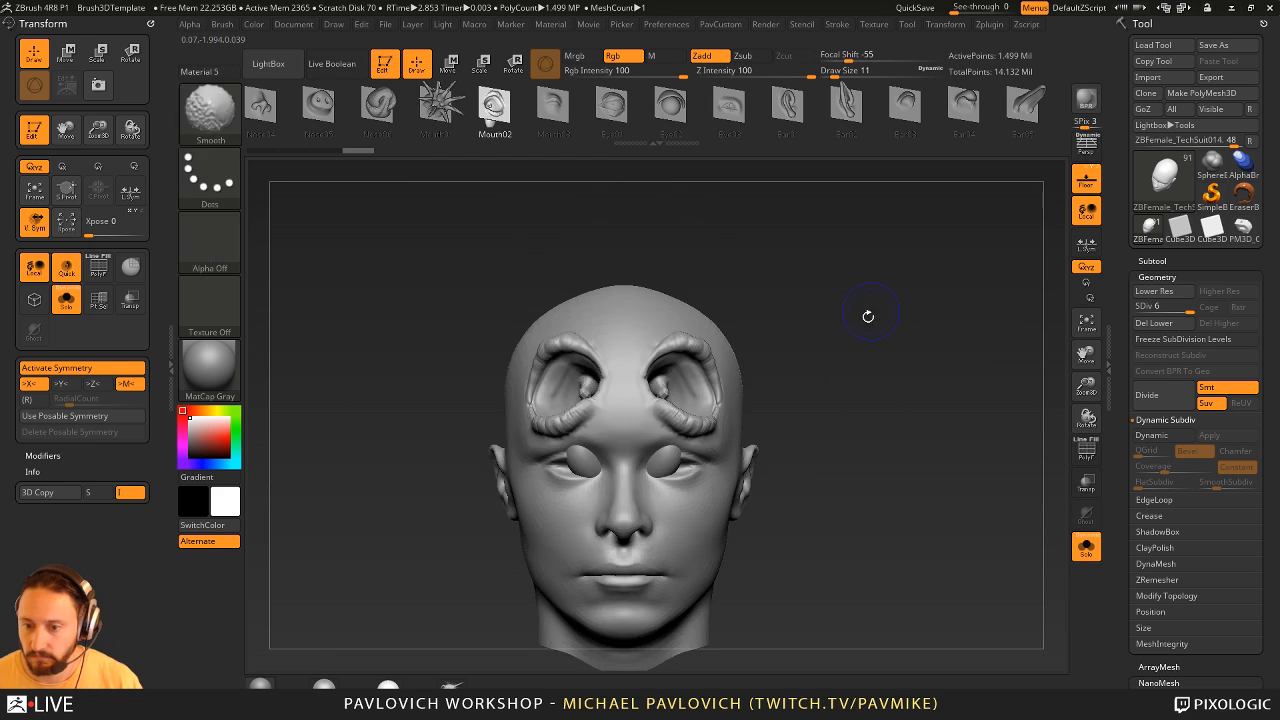
- Undo the forehead stamp, try the Mouth02 shape at a larger size over both eyes and undo that as well
{"action": "key", "text": "ctrl+z"}
{"action": "left_click_drag", "start_coordinate": [675, 442], "coordinate": [751, 357]}
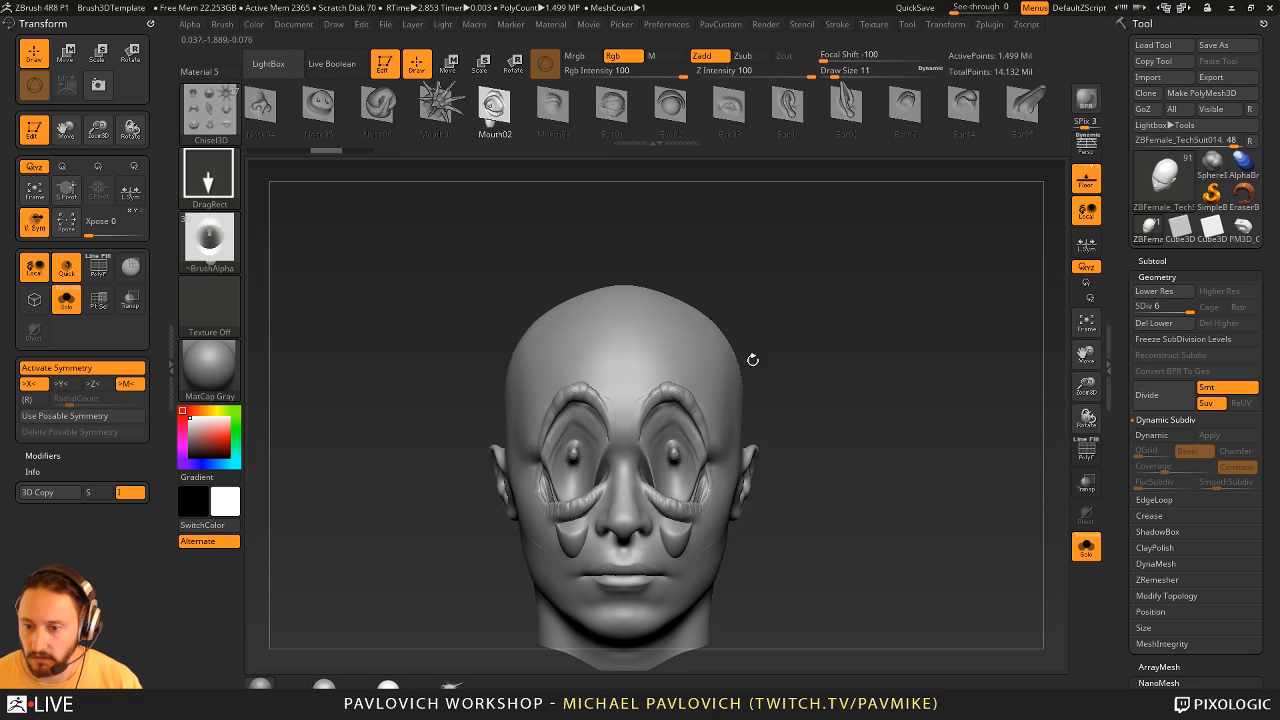
{"action": "key", "text": "ctrl+z"}
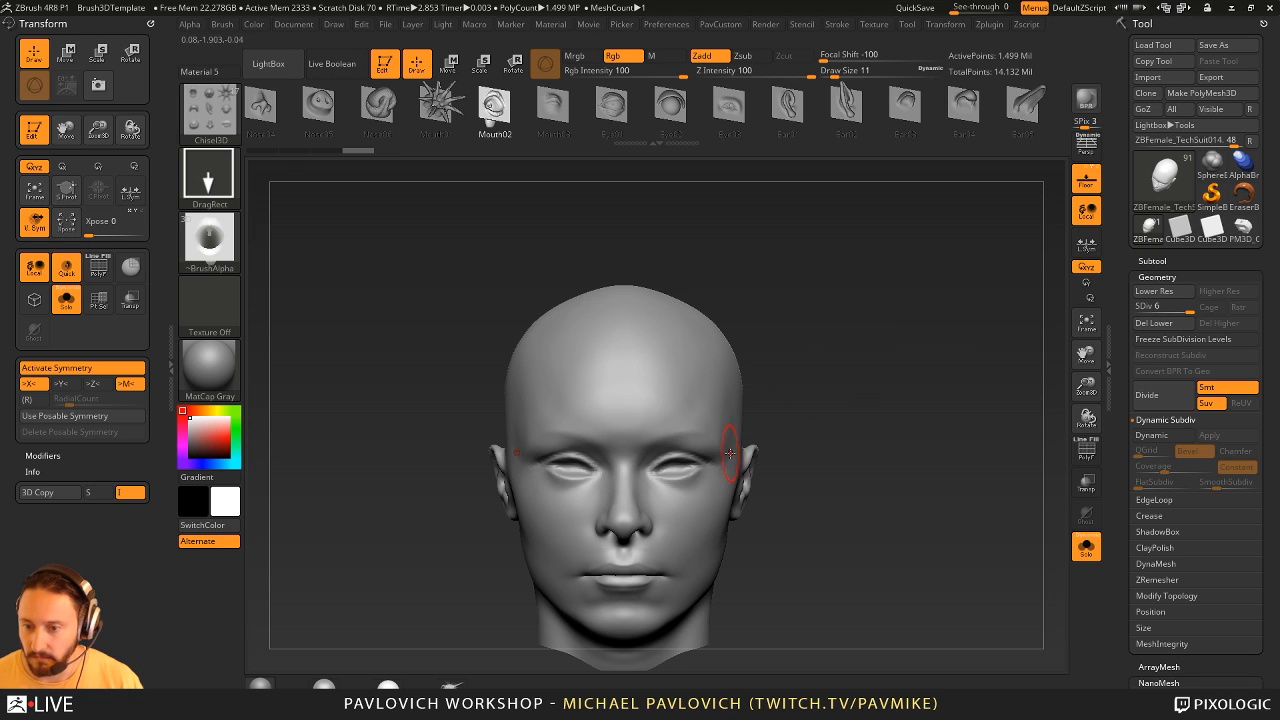
- Lower the head to subdivision level 4 and smooth away the sculpted eyelids on both sides
{"action": "key", "text": "shift"}
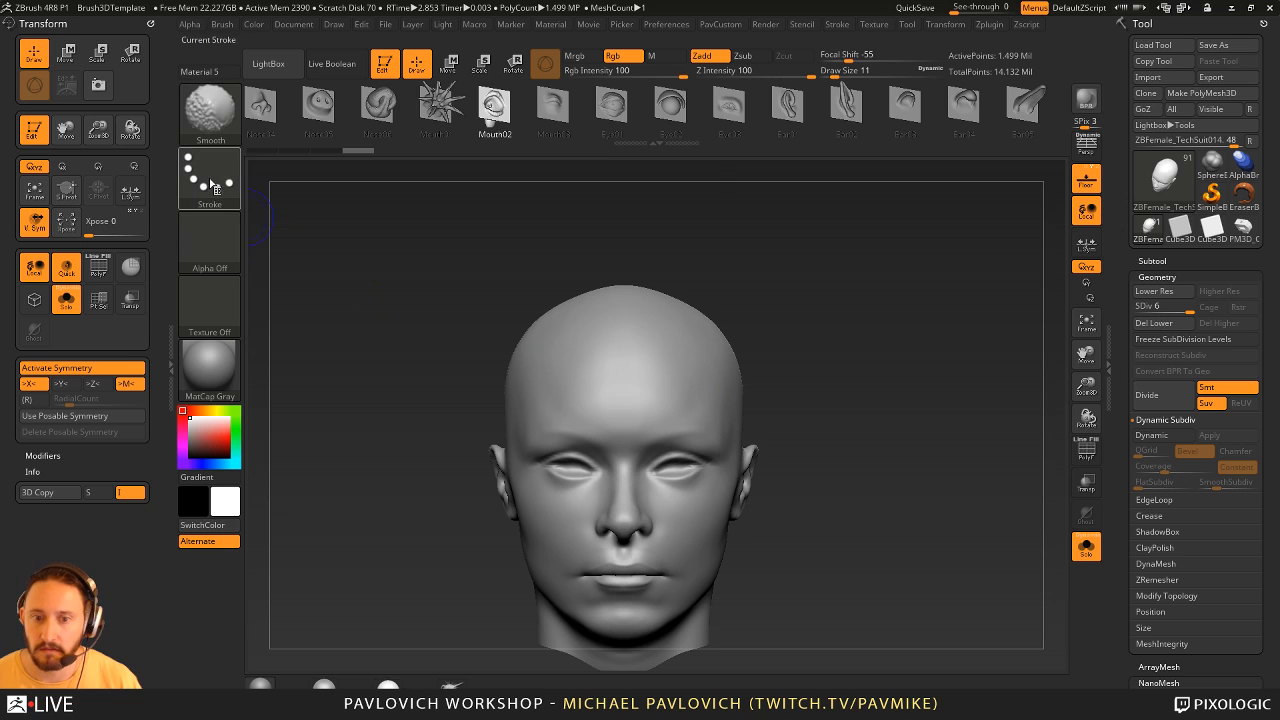
{"action": "left_click", "coordinate": [212, 168], "text": "shift"}
{"action": "left_click", "coordinate": [212, 112], "text": "shift"}
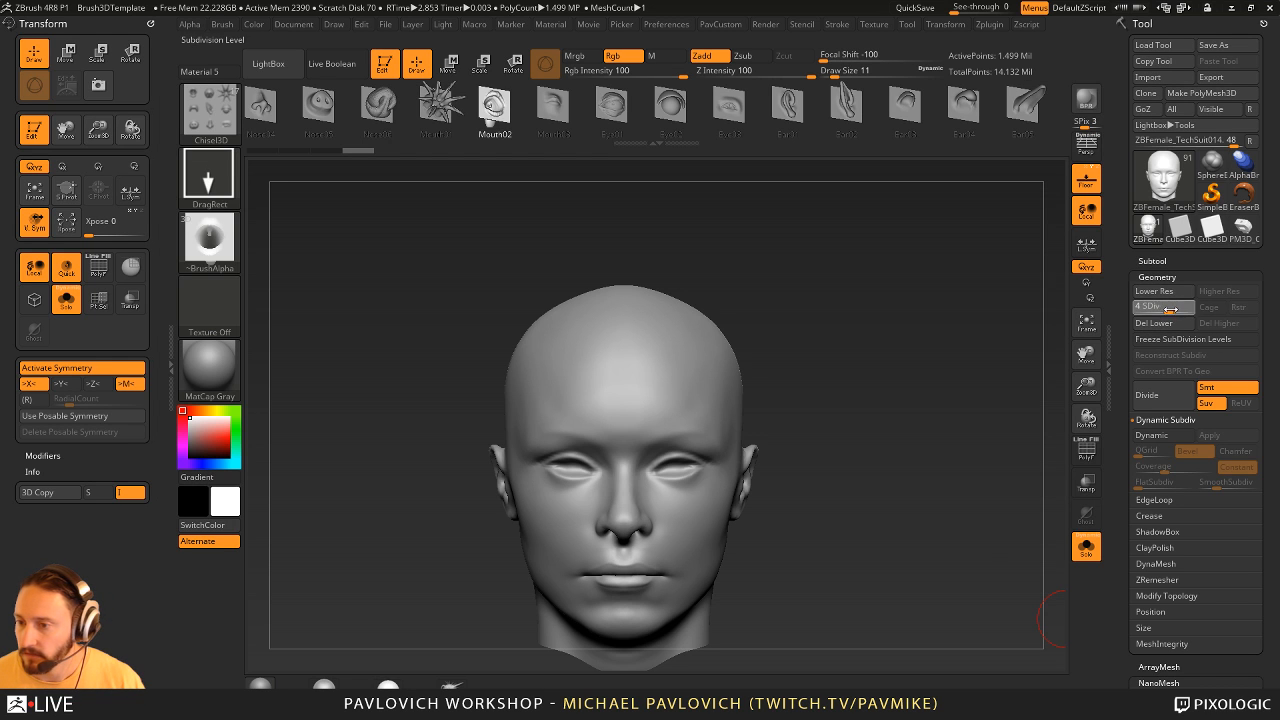
{"action": "left_click", "coordinate": [1170, 309]}
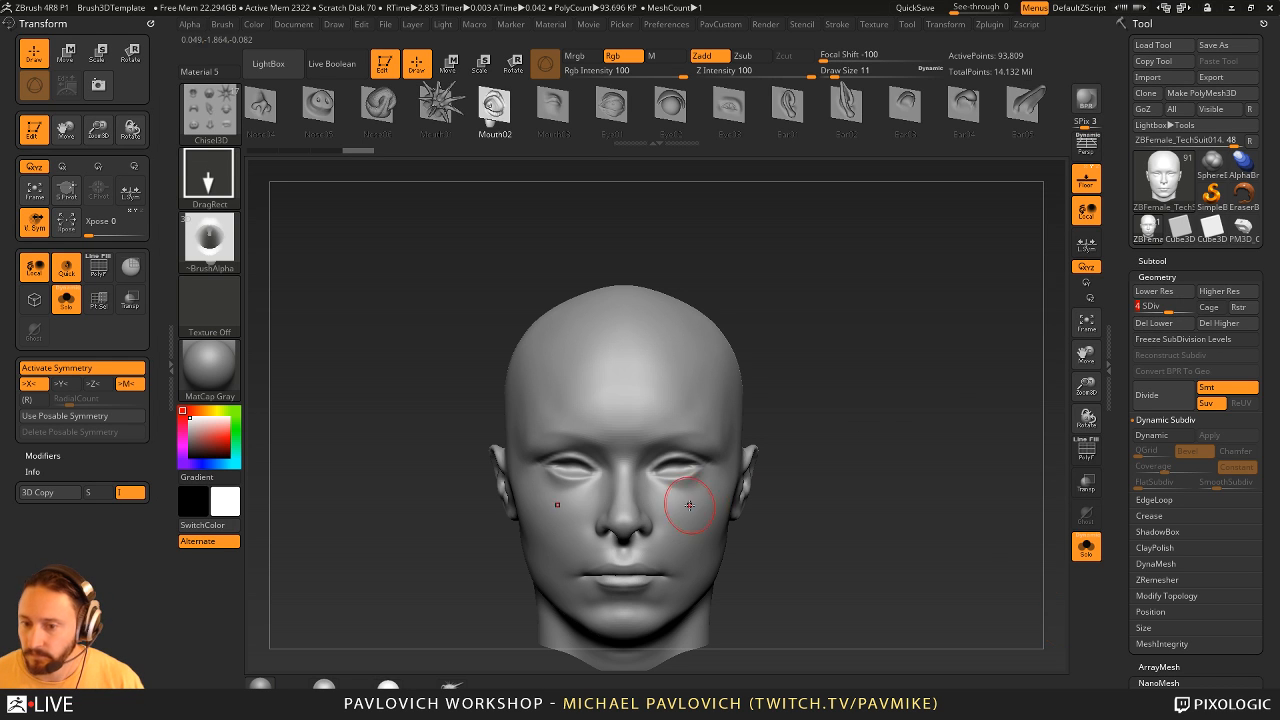
{"action": "mouse_move", "coordinate": [690, 480]}
{"action": "left_mouse_down", "text": "shift"}
{"action": "mouse_move", "coordinate": [654, 470]}
{"action": "mouse_move", "coordinate": [680, 472]}
{"action": "left_mouse_up", "text": "shift"}
{"action": "left_click_drag", "start_coordinate": [962, 388], "coordinate": [959, 354], "text": "alt"}
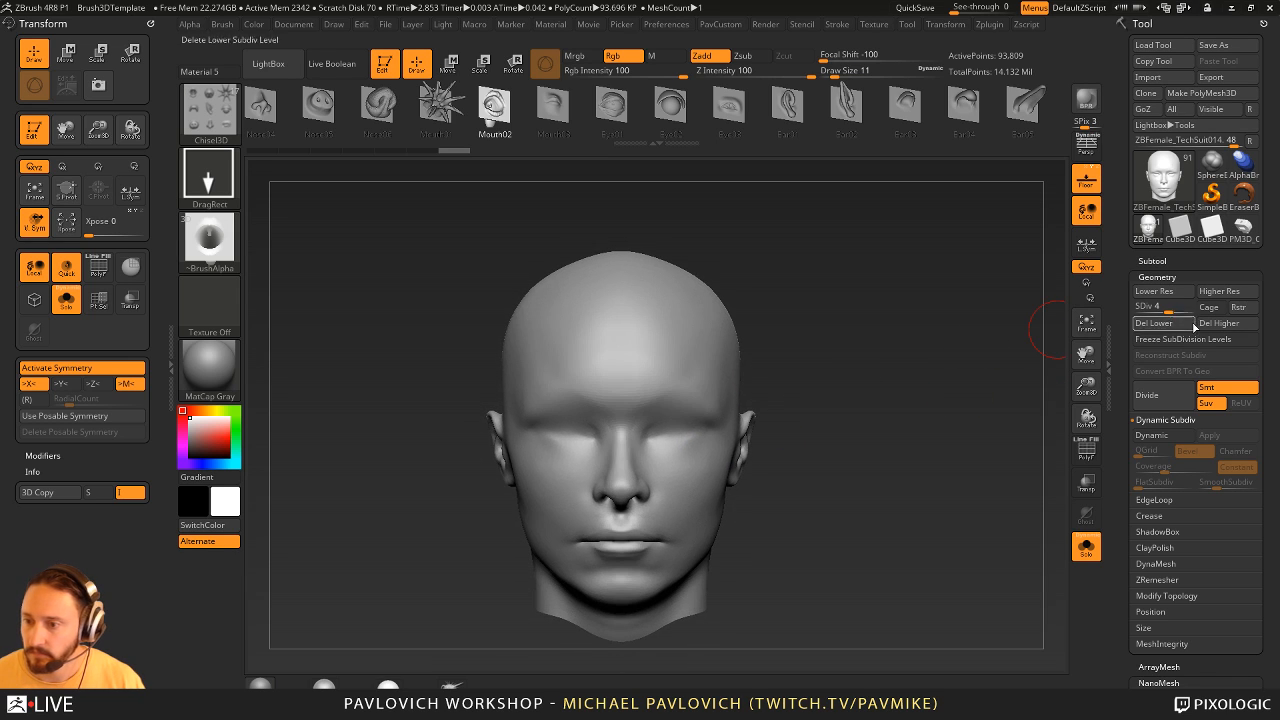
- Return the head to subdivision level 6 and stamp the Mouth02 shape symmetrically over the smoothed eye areas
{"action": "left_click", "coordinate": [1188, 309]}
{"action": "left_click_drag", "start_coordinate": [676, 435], "coordinate": [672, 471]}
{"action": "key", "text": "ctrl+z"}
{"action": "left_click_drag", "start_coordinate": [1012, 357], "coordinate": [987, 389]}
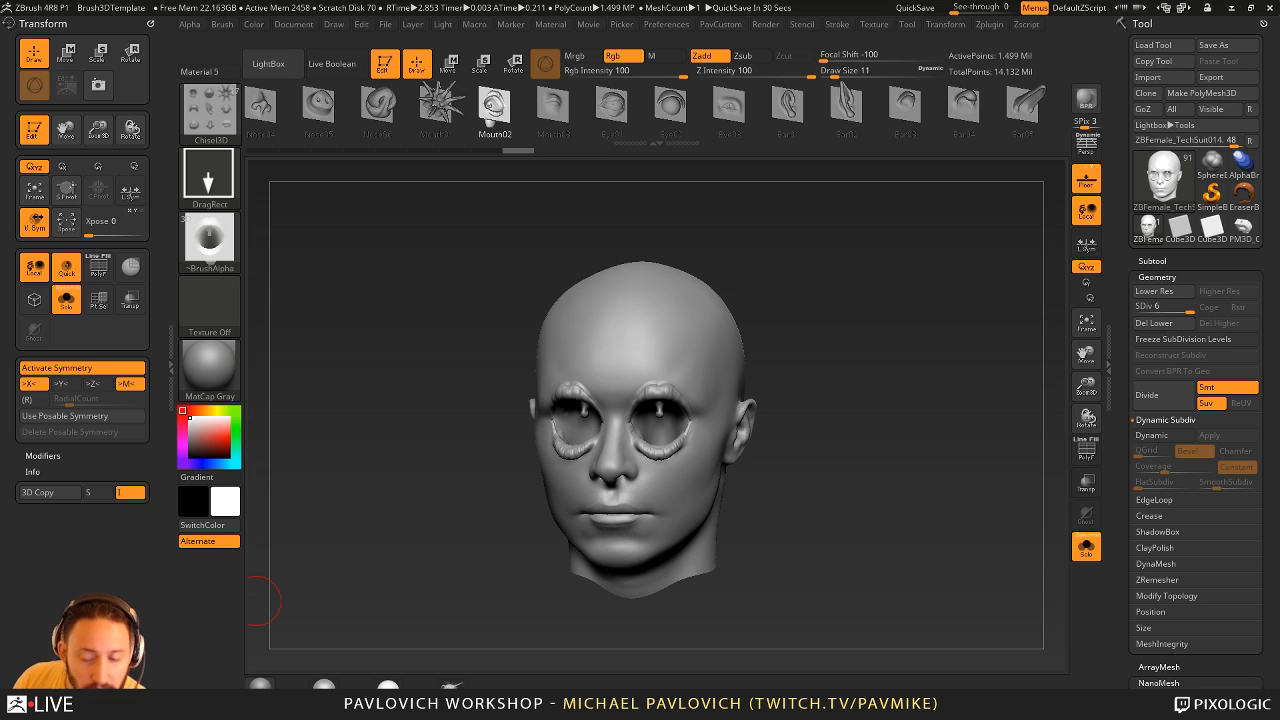
{"action": "left_click_drag", "start_coordinate": [930, 362], "coordinate": [930, 367]}
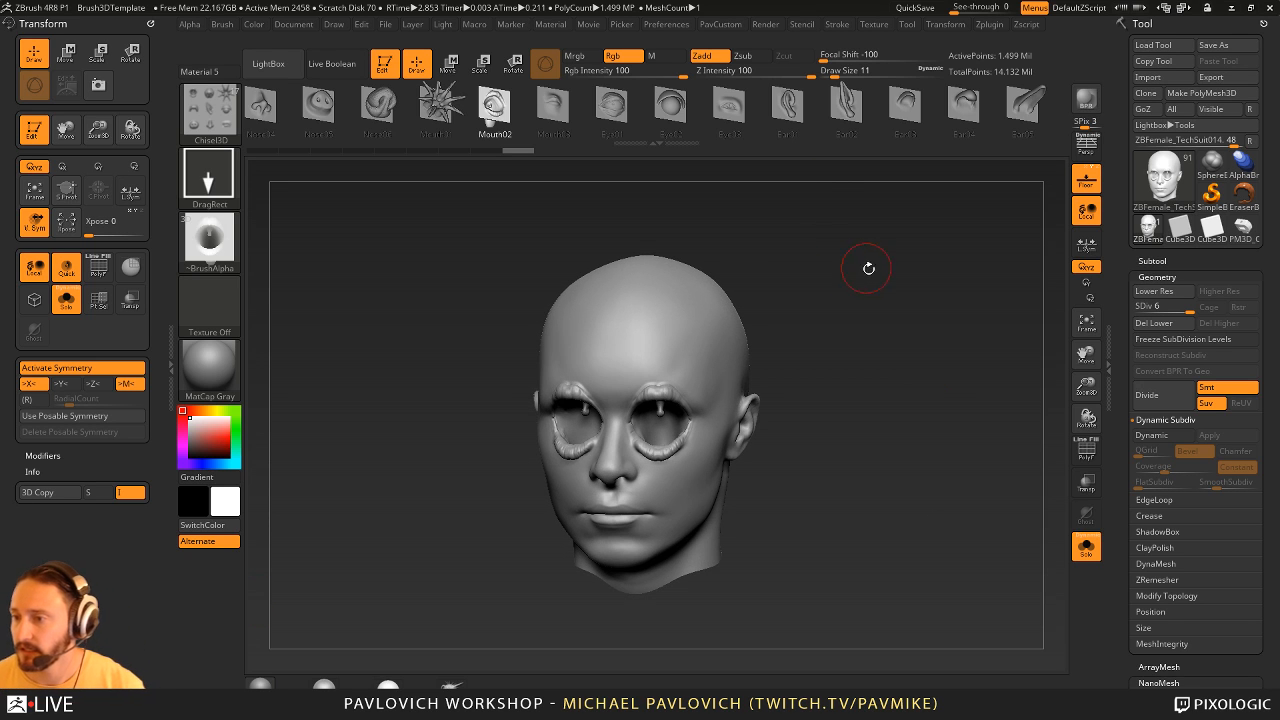
{"action": "left_click_drag", "start_coordinate": [869, 269], "coordinate": [891, 309]}
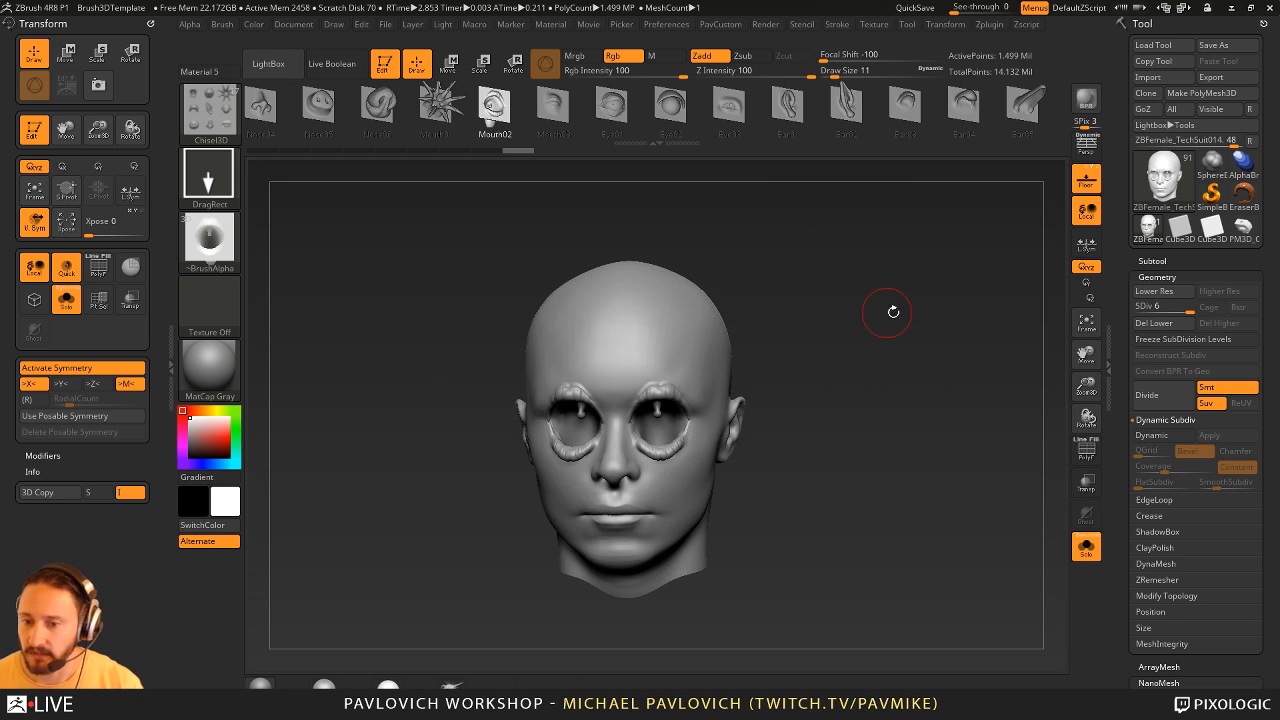
- Send the head to KeyShot through the external renderer option and switch to KeyShot
{"action": "left_click", "coordinate": [676, 25]}
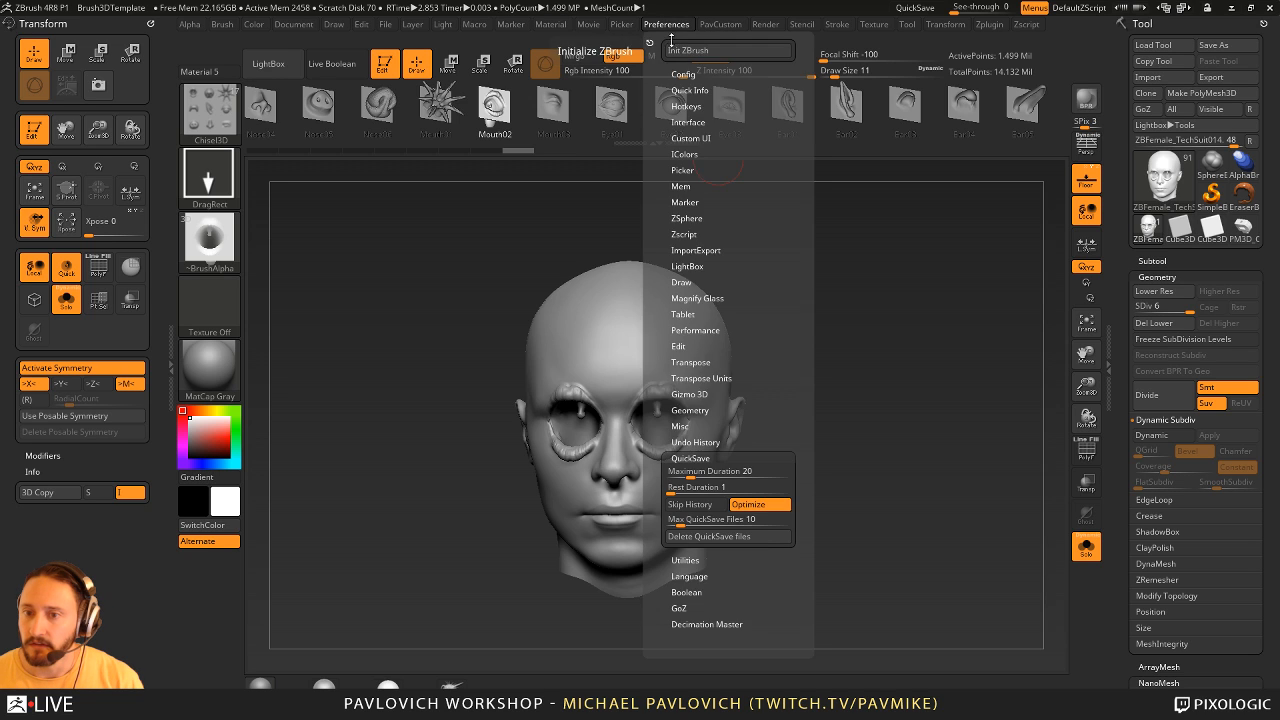
{"action": "mouse_move", "coordinate": [773, 26]}
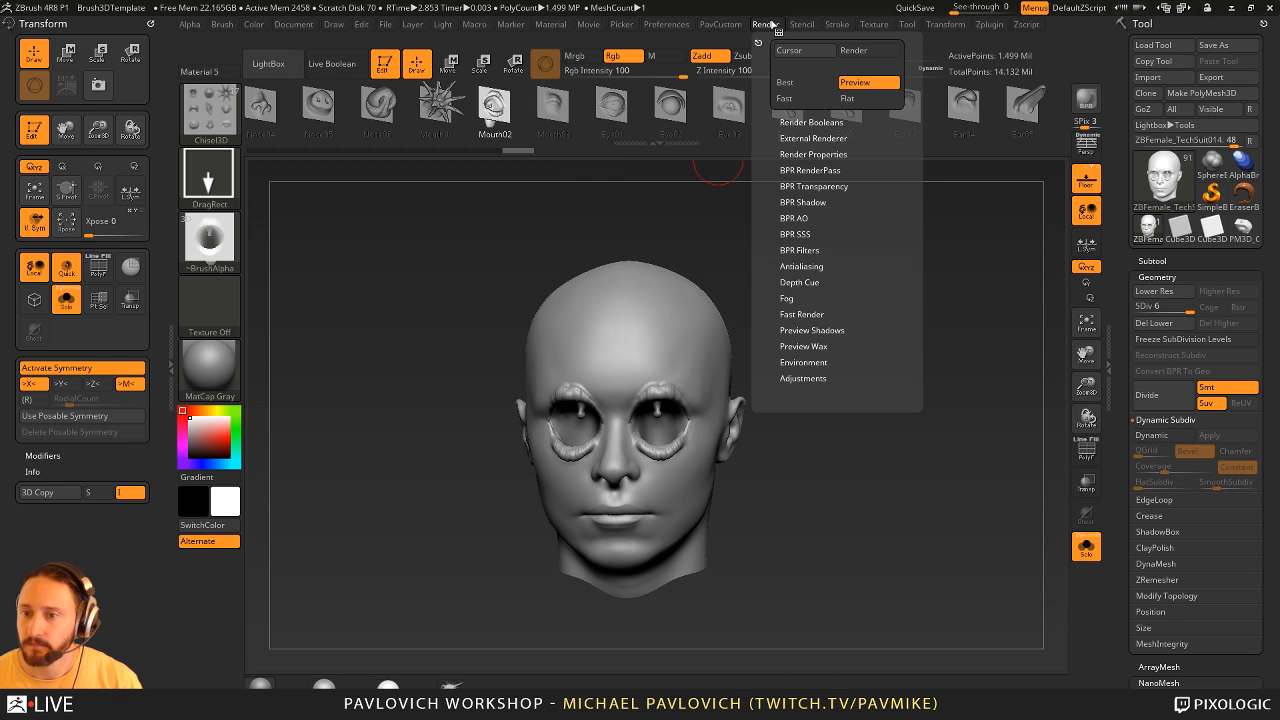
{"action": "left_click", "coordinate": [810, 138]}
{"action": "left_click", "coordinate": [812, 185]}
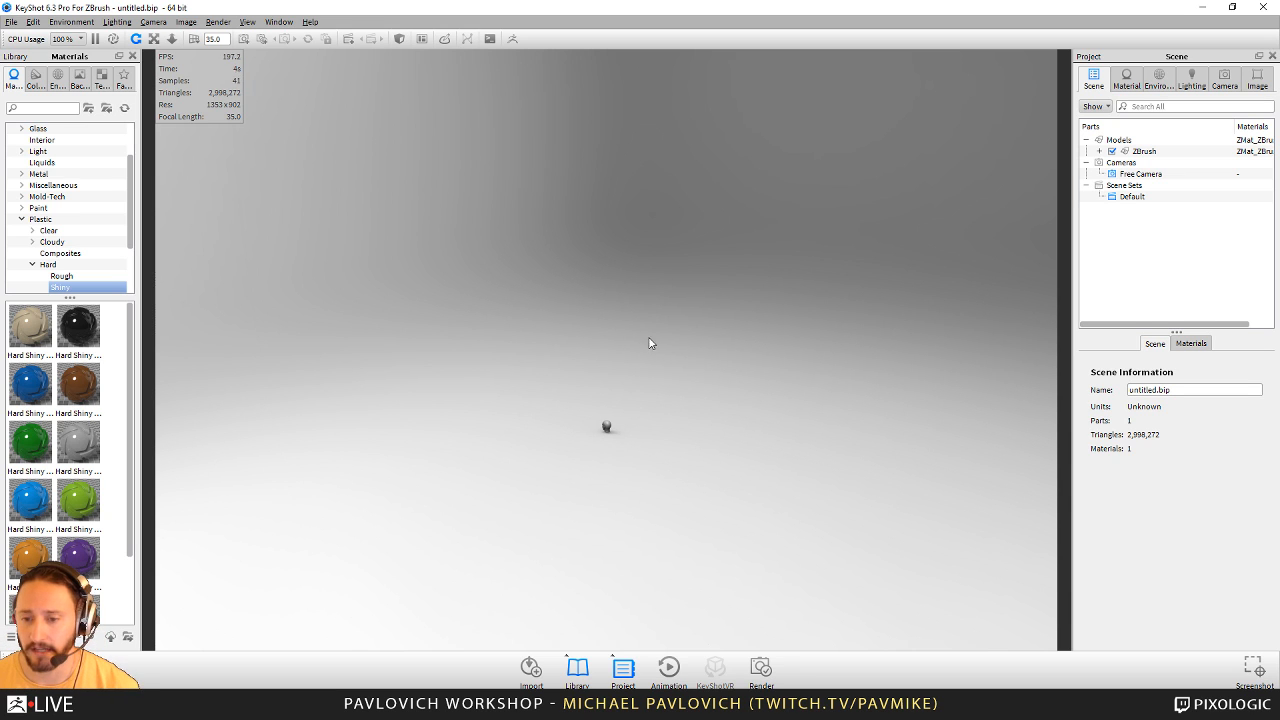
- Move the camera in close on the head and inspect the stamped eye sockets from a front three-quarter angle
{"action": "left_click_drag", "start_coordinate": [649, 338], "coordinate": [768, 281]}
{"action": "left_click_drag", "start_coordinate": [595, 269], "coordinate": [774, 557]}
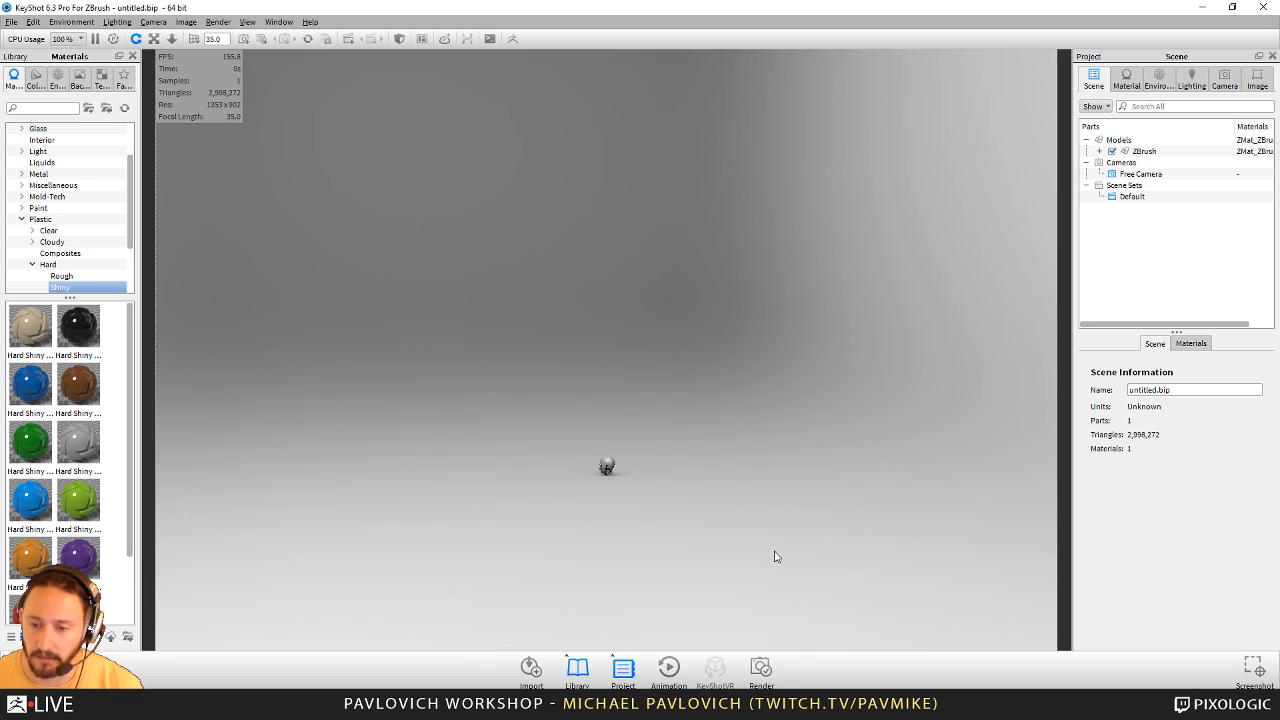
{"action": "scroll", "coordinate": [718, 526], "scroll_direction": "up", "scroll_amount": 2}
{"action": "left_click_drag", "start_coordinate": [697, 291], "coordinate": [832, 390]}
{"action": "scroll", "coordinate": [730, 341], "scroll_direction": "up", "scroll_amount": 3}
{"action": "right_click_drag", "start_coordinate": [730, 288], "coordinate": [916, 610], "text": "alt"}
{"action": "right_click_drag", "start_coordinate": [896, 268], "coordinate": [1025, 505], "text": "alt"}
{"action": "middle_click_drag", "start_coordinate": [779, 425], "coordinate": [741, 655]}
{"action": "right_click_drag", "start_coordinate": [983, 431], "coordinate": [1008, 490], "text": "alt"}
{"action": "middle_click_drag", "start_coordinate": [811, 426], "coordinate": [793, 480]}
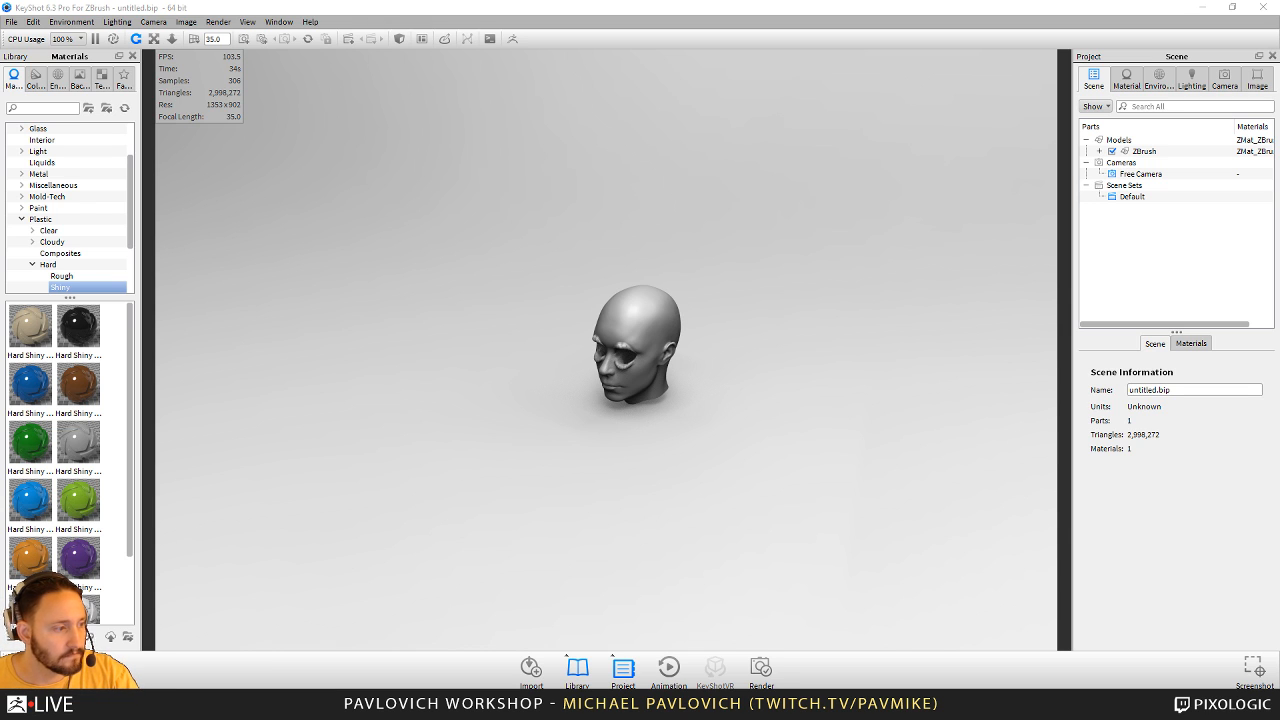
{"action": "left_click_drag", "start_coordinate": [925, 449], "coordinate": [708, 380]}
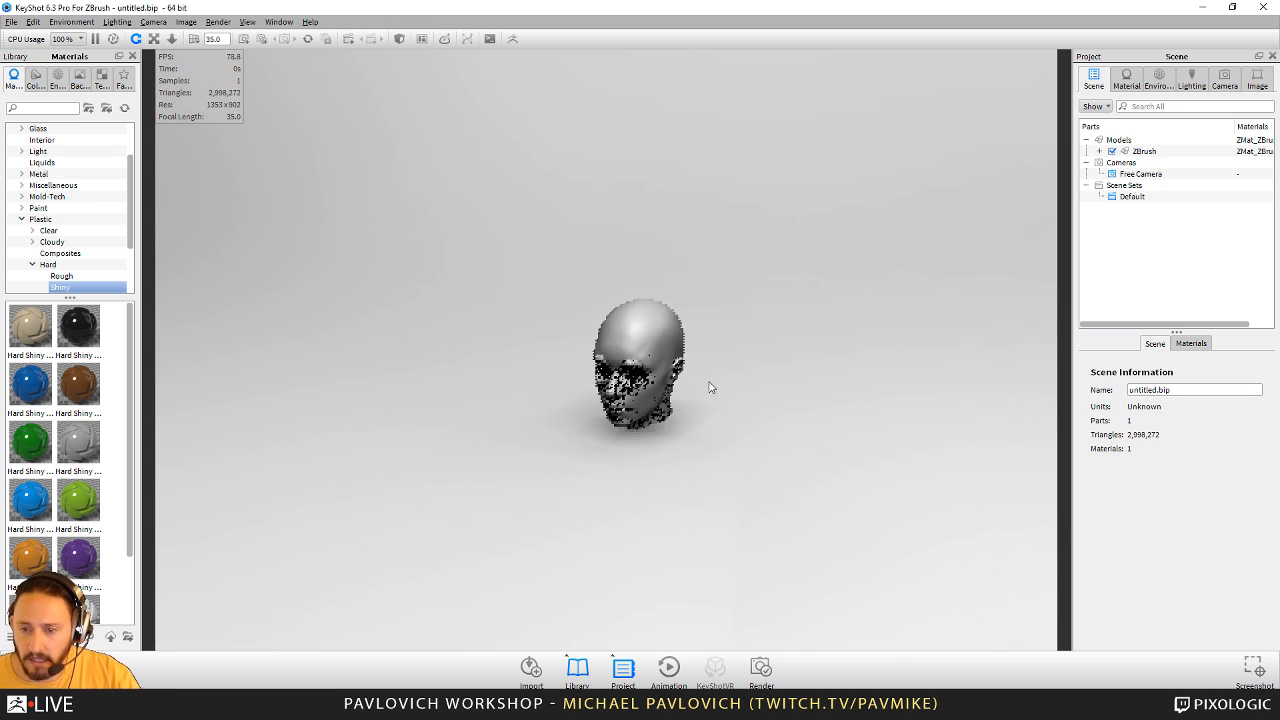
{"action": "right_click_drag", "start_coordinate": [708, 380], "coordinate": [896, 612], "text": "alt"}
{"action": "right_click_drag", "start_coordinate": [699, 306], "coordinate": [735, 460], "text": "alt"}
{"action": "left_click_drag", "start_coordinate": [700, 530], "coordinate": [757, 560]}
{"action": "right_click_drag", "start_coordinate": [790, 300], "coordinate": [687, 363], "text": "alt"}
{"action": "left_click_drag", "start_coordinate": [687, 363], "coordinate": [630, 372]}
{"action": "right_click_drag", "start_coordinate": [630, 372], "coordinate": [668, 420], "text": "alt"}
{"action": "left_click_drag", "start_coordinate": [668, 420], "coordinate": [654, 406]}
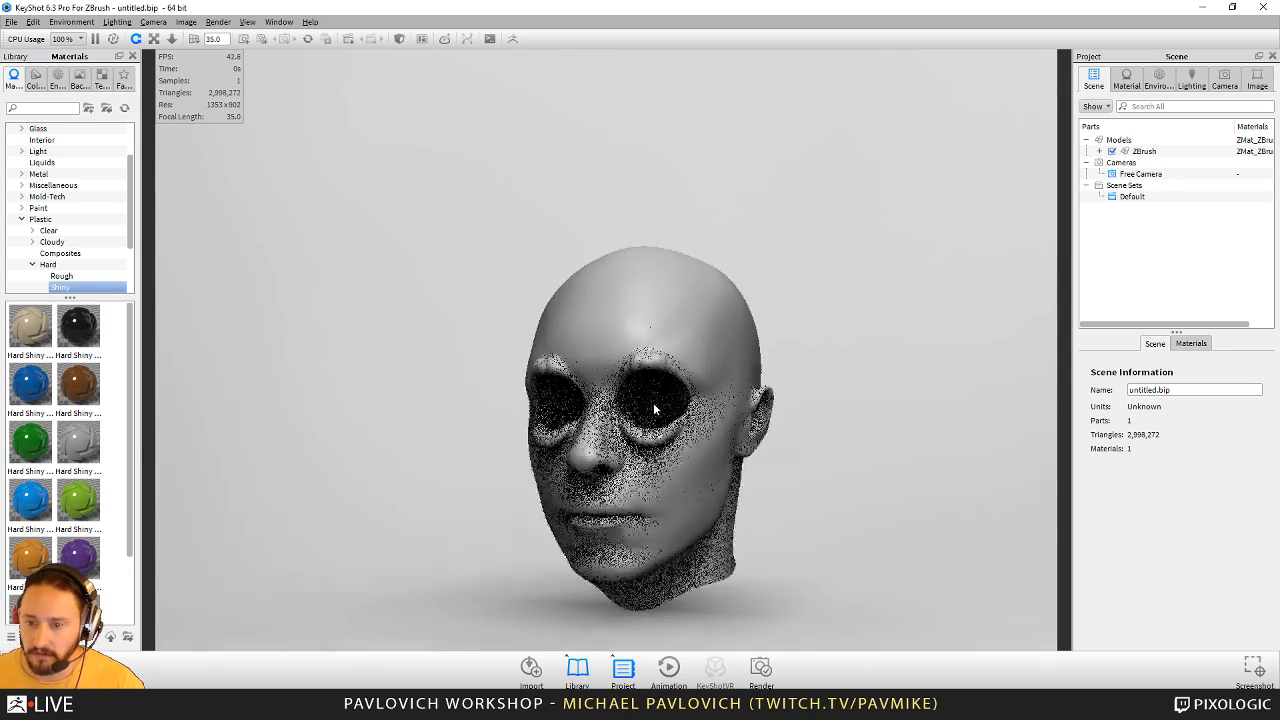
{"action": "right_click_drag", "start_coordinate": [654, 406], "coordinate": [710, 363], "text": "alt"}
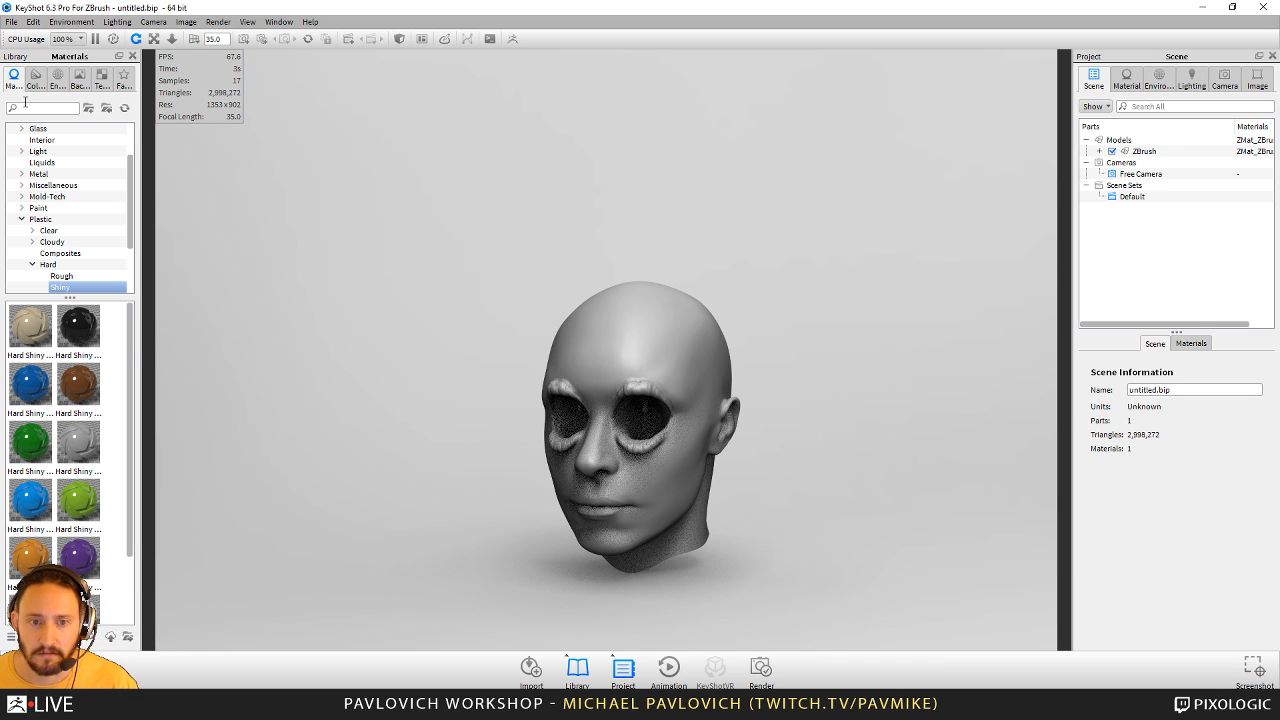
- Search the material library for "water" and apply the Liquid Water material to the head
{"action": "type", "text": "water"}
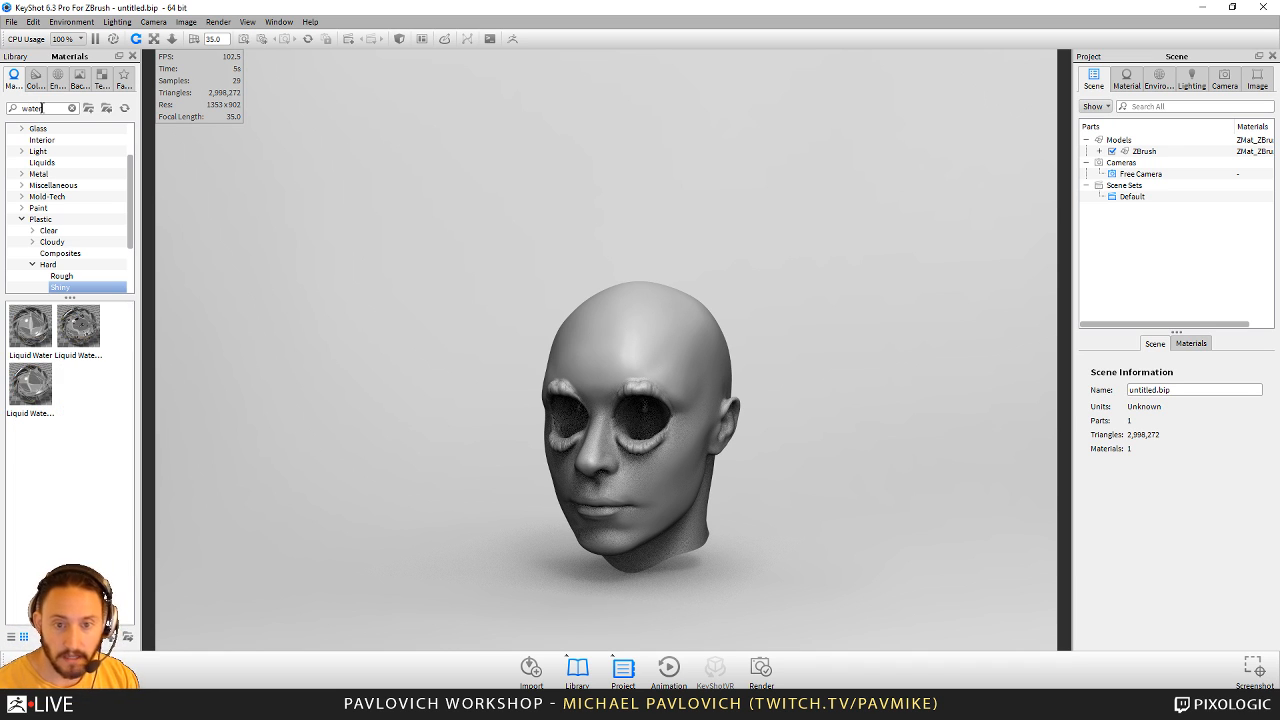
{"action": "left_click_drag", "start_coordinate": [30, 325], "coordinate": [749, 417]}
{"action": "left_click_drag", "start_coordinate": [789, 274], "coordinate": [986, 357]}
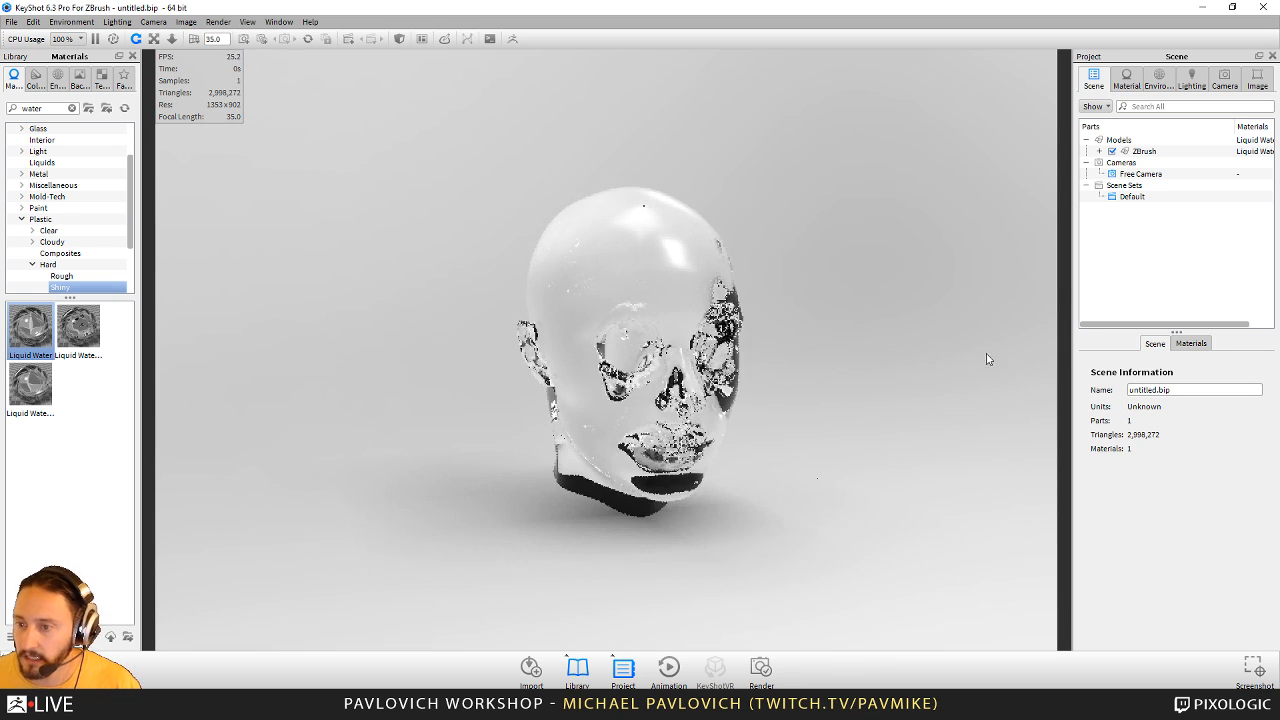
- Try the Full Simulation lighting preset on the water head, then switch back to Basic
{"action": "left_click", "coordinate": [1193, 82]}
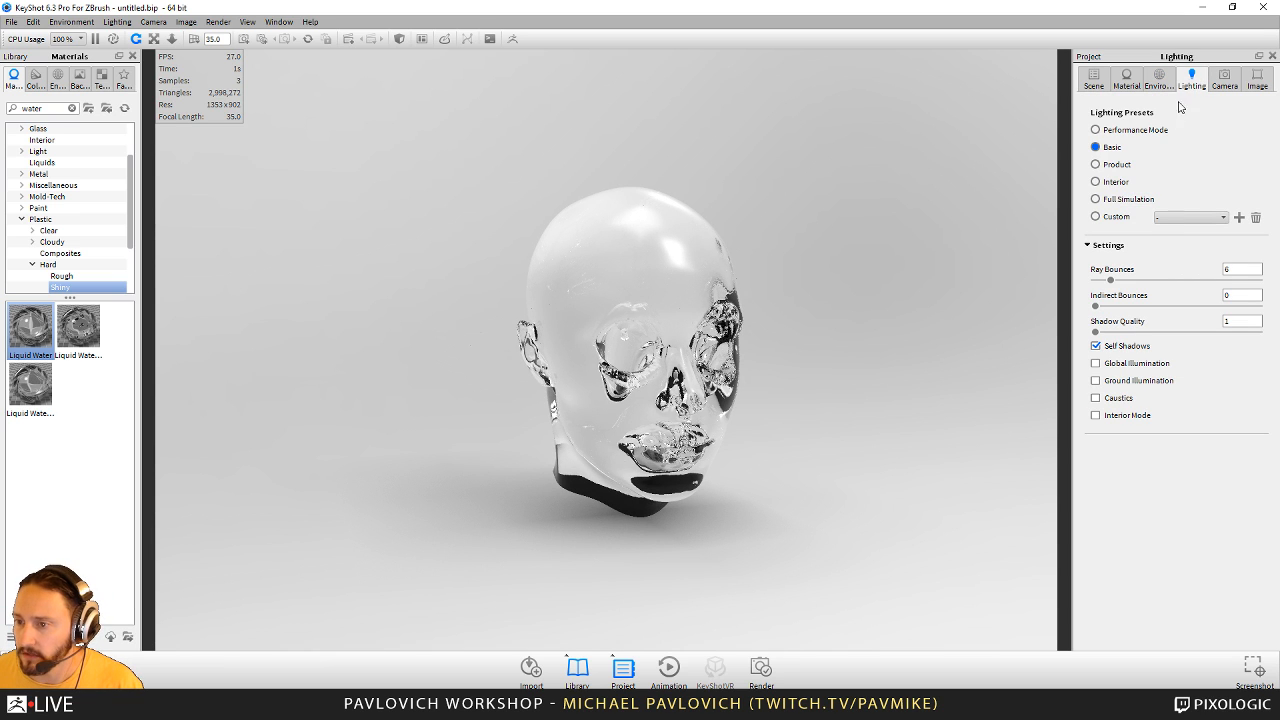
{"action": "left_click", "coordinate": [1121, 206]}
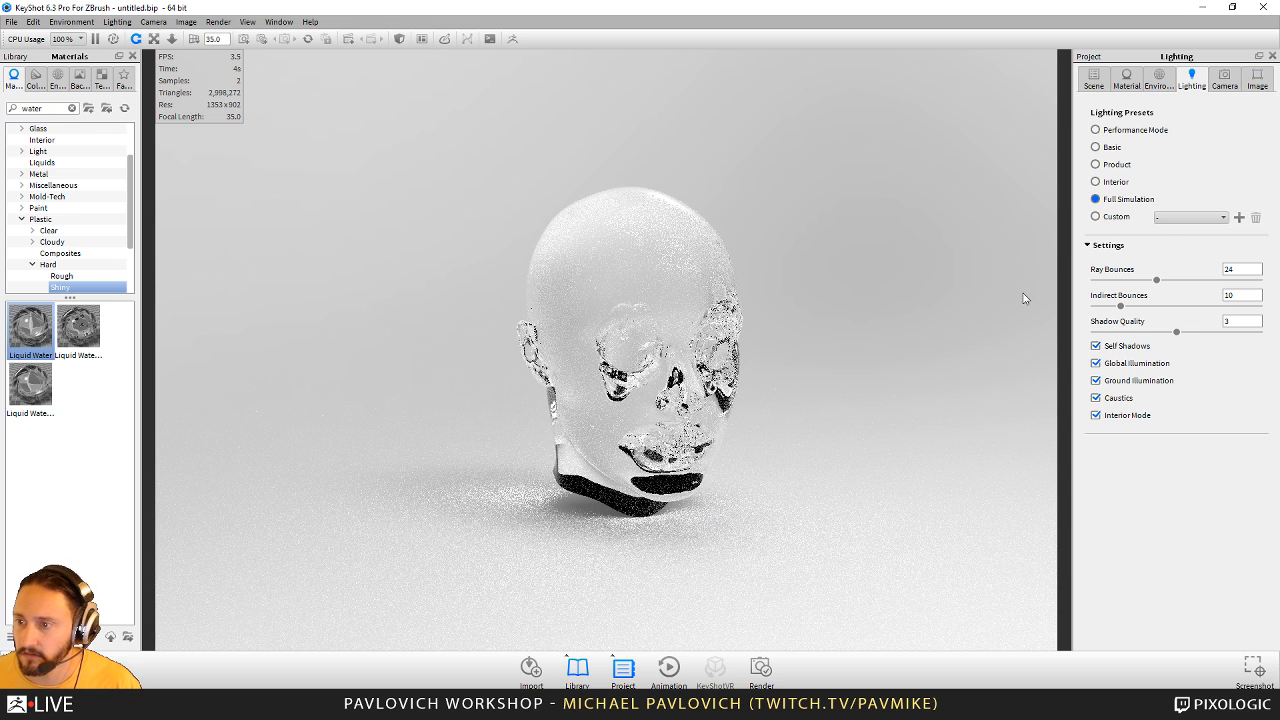
{"action": "left_click", "coordinate": [1108, 147]}
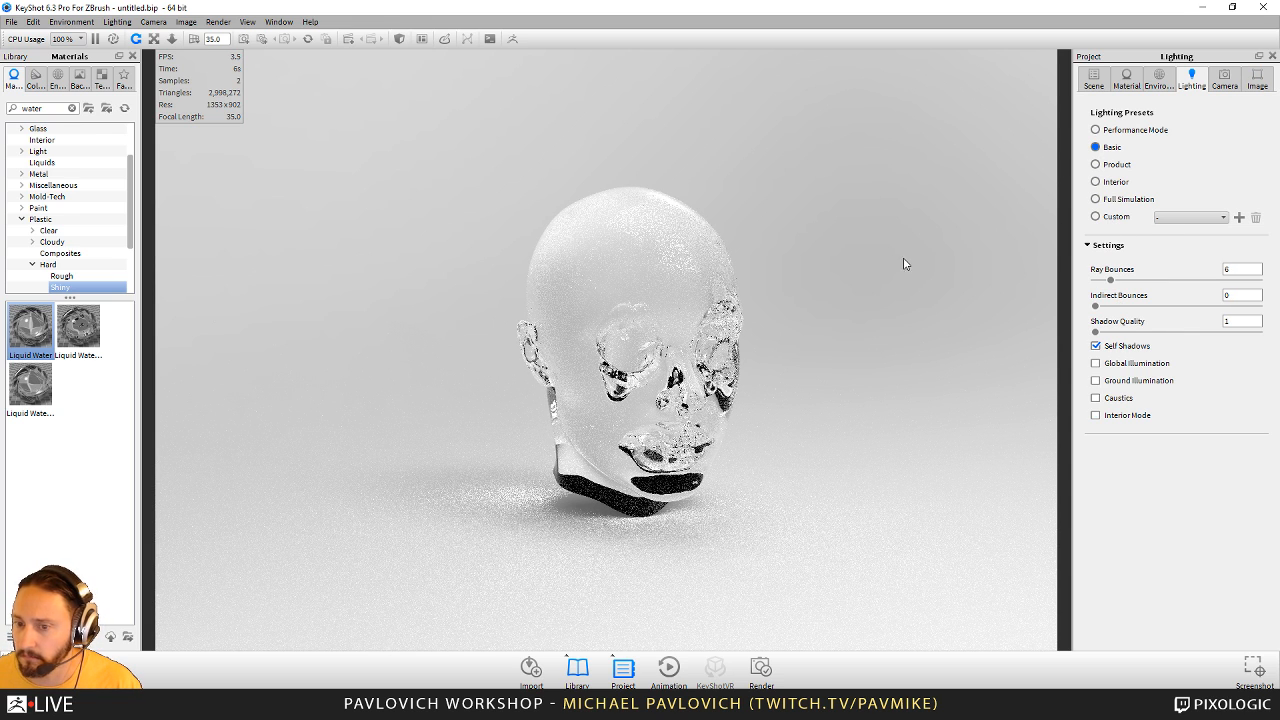
- Light the scene with the outdoor environment Dosch-Design_Dirt-Lot_2k
{"action": "double_click", "coordinate": [756, 303]}
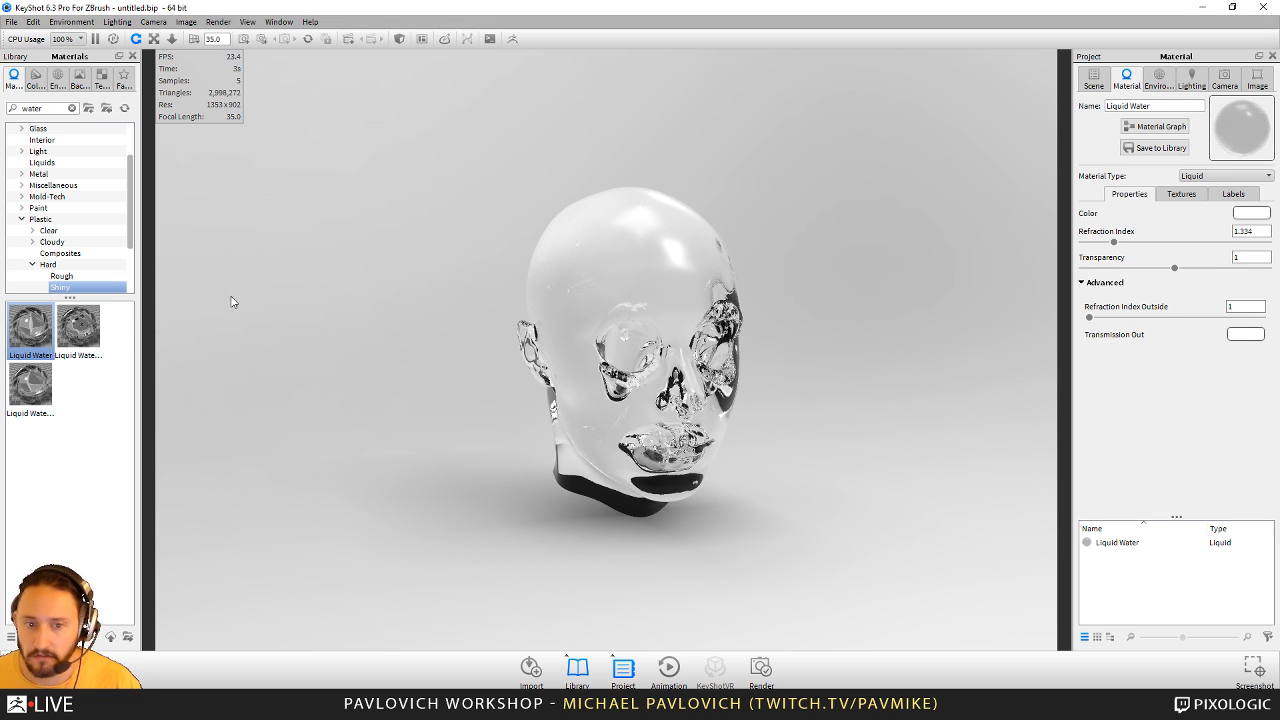
{"action": "left_click", "coordinate": [57, 79]}
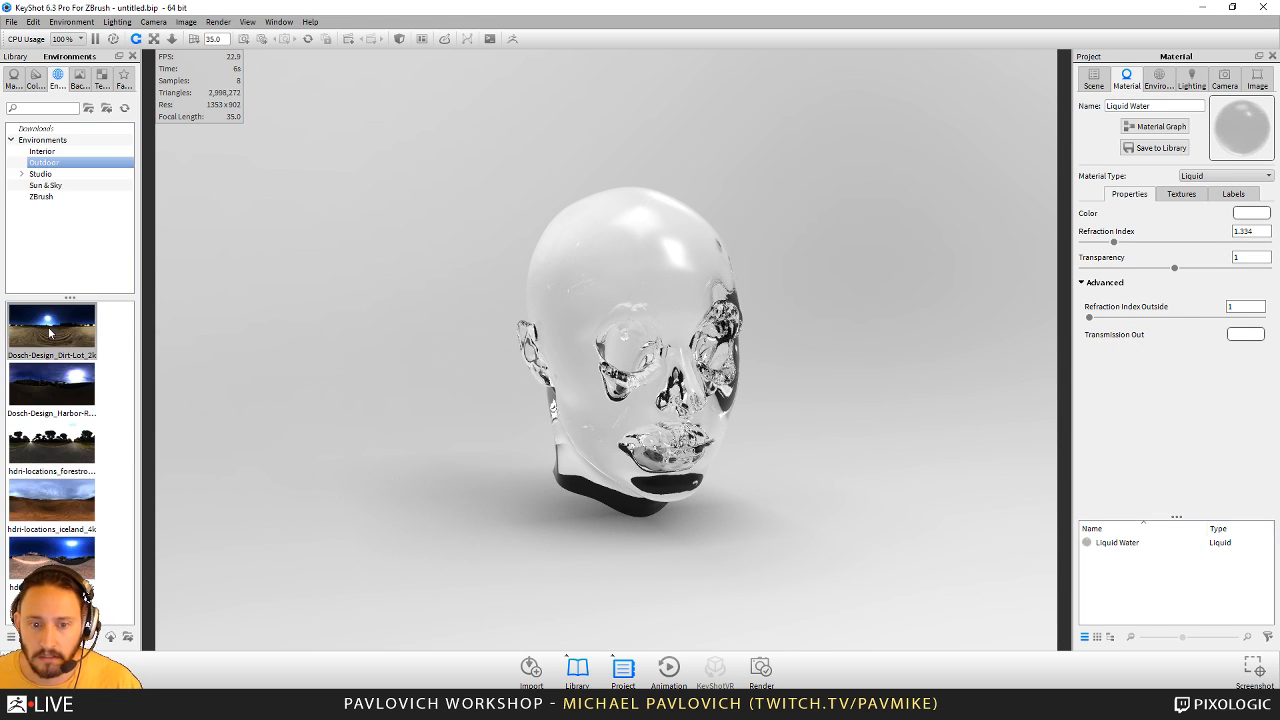
{"action": "left_click_drag", "start_coordinate": [54, 337], "coordinate": [862, 429]}
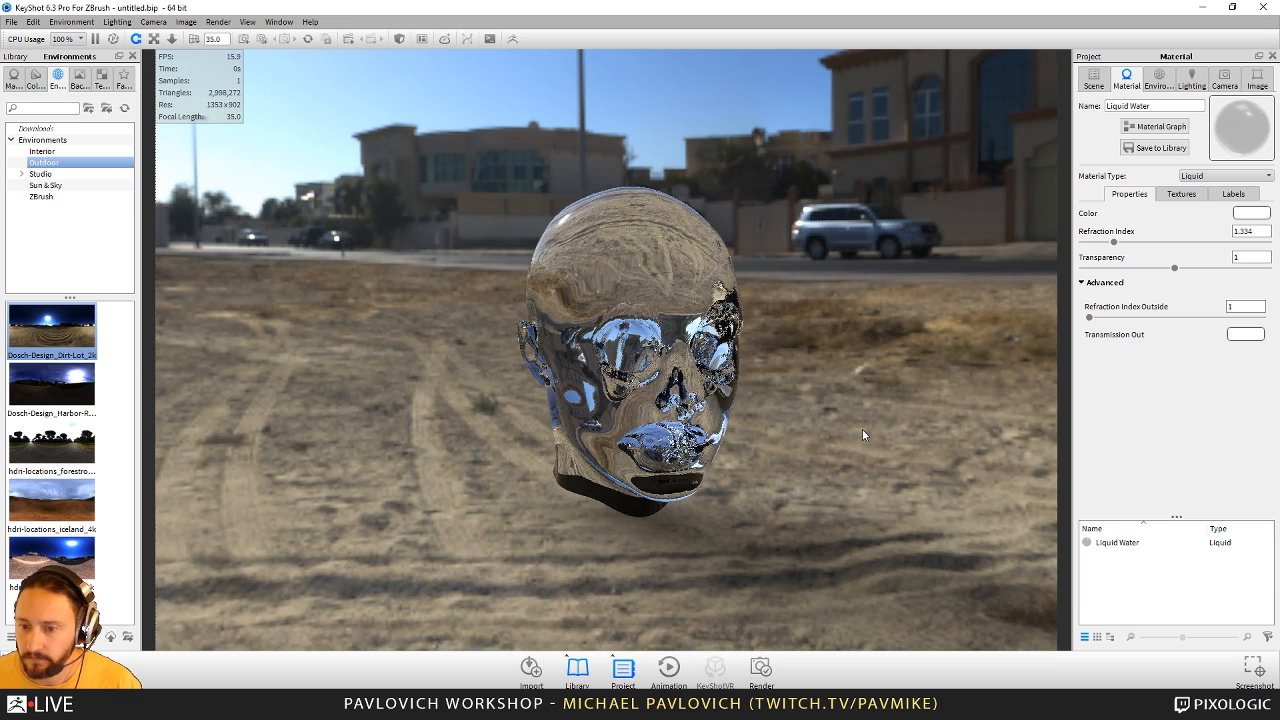
- Change the environment background from the lighting environment to a plain white color and view the head against it
{"action": "left_click", "coordinate": [1159, 79]}
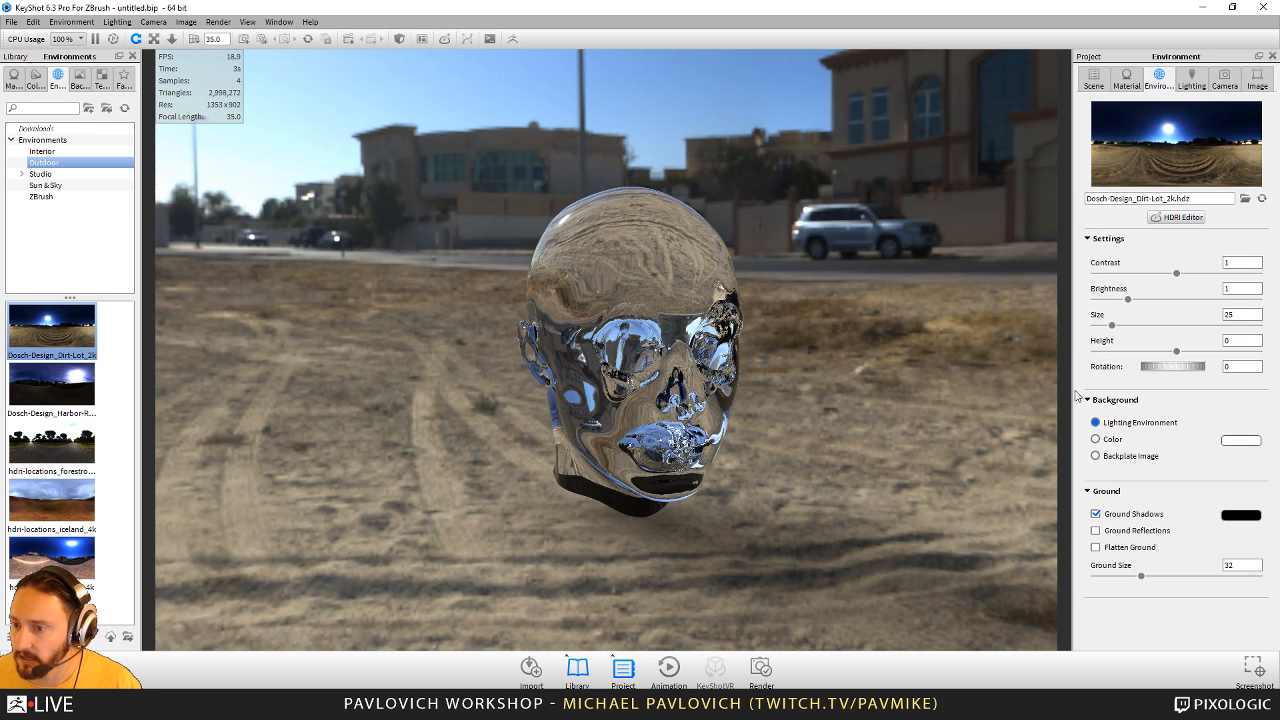
{"action": "left_click", "coordinate": [1096, 439]}
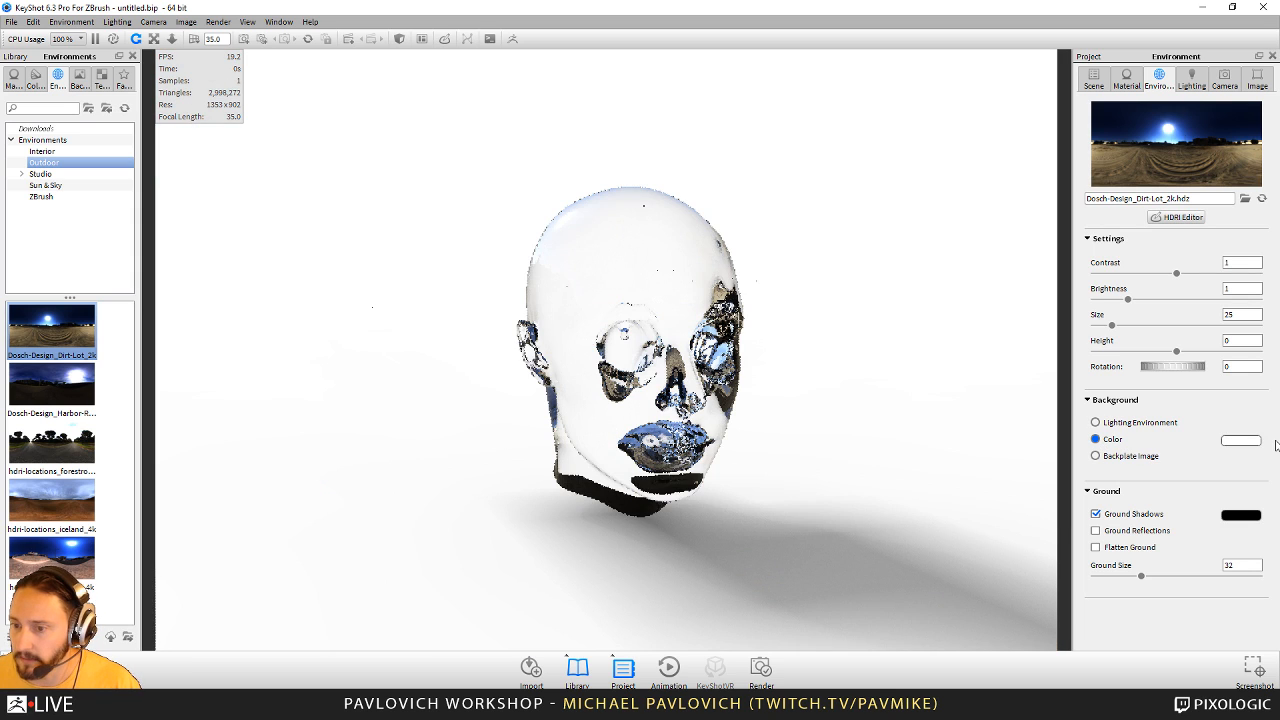
{"action": "left_click_drag", "start_coordinate": [791, 457], "coordinate": [868, 428]}
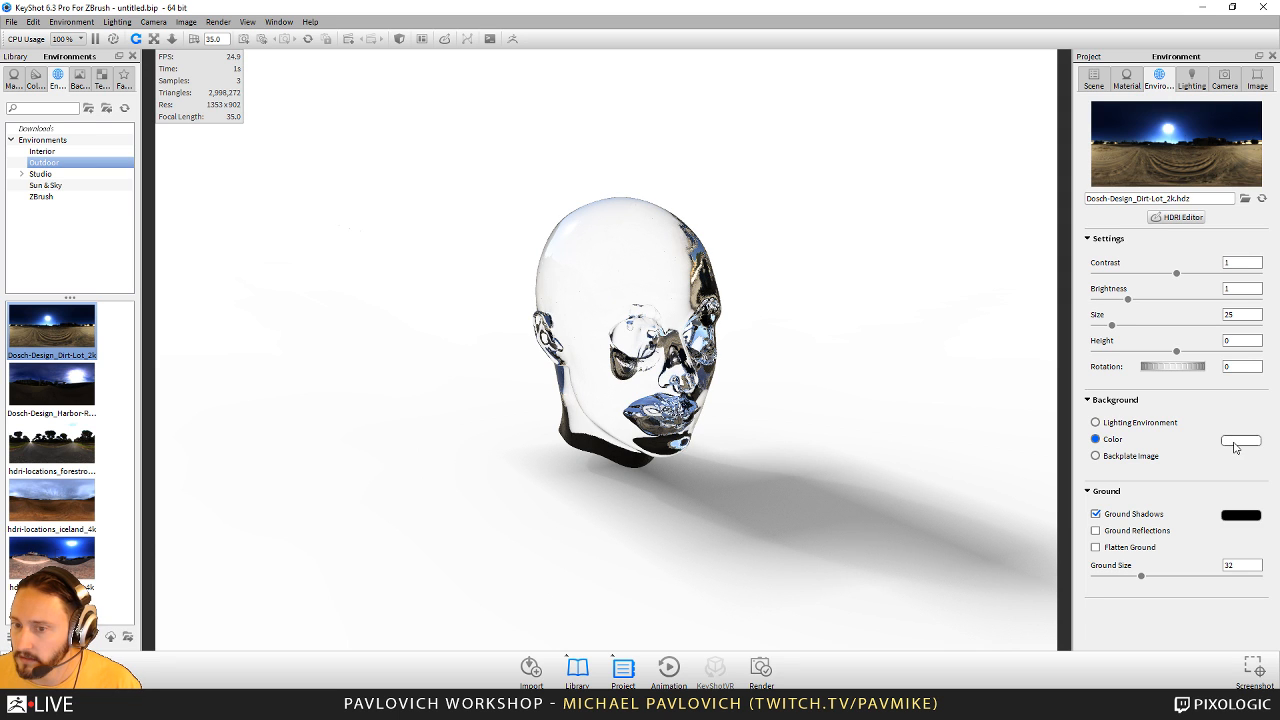
{"action": "left_click_drag", "start_coordinate": [881, 373], "coordinate": [865, 373]}
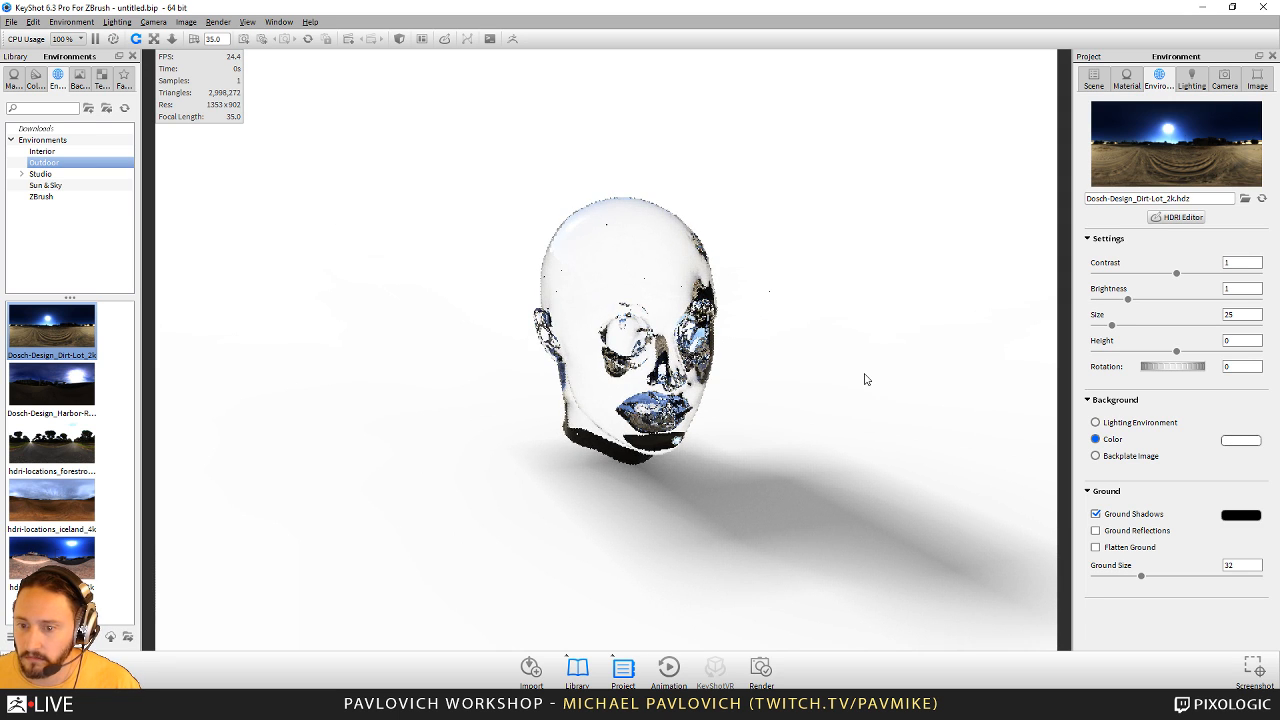
- Add a ground plane under the head and set its material type to Plastic
{"action": "left_click", "coordinate": [32, 22]}
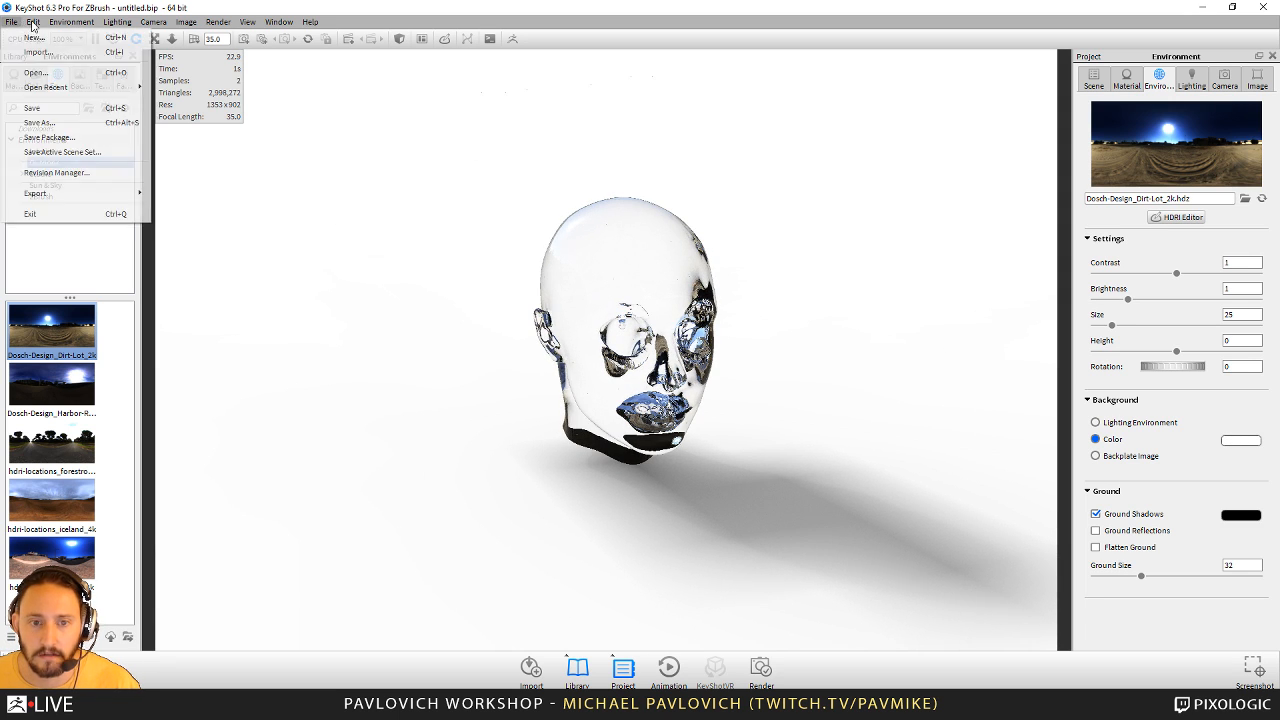
{"action": "mouse_move", "coordinate": [69, 72]}
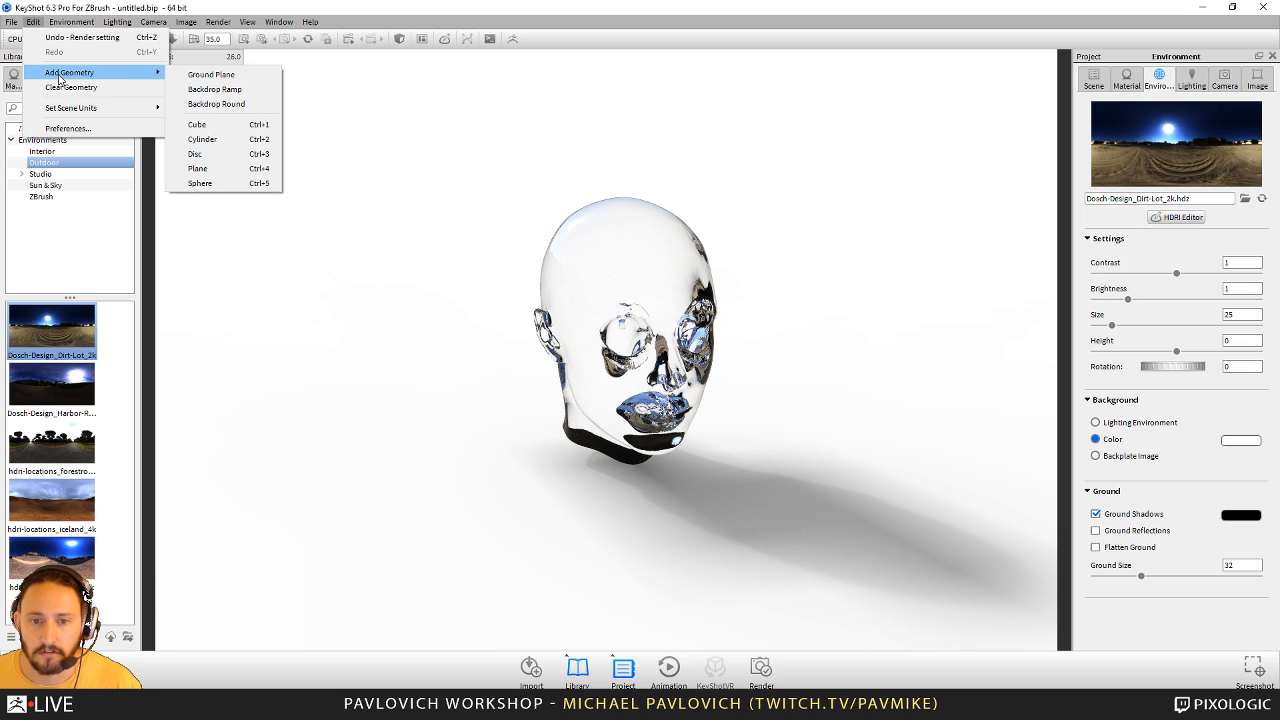
{"action": "left_click", "coordinate": [214, 88]}
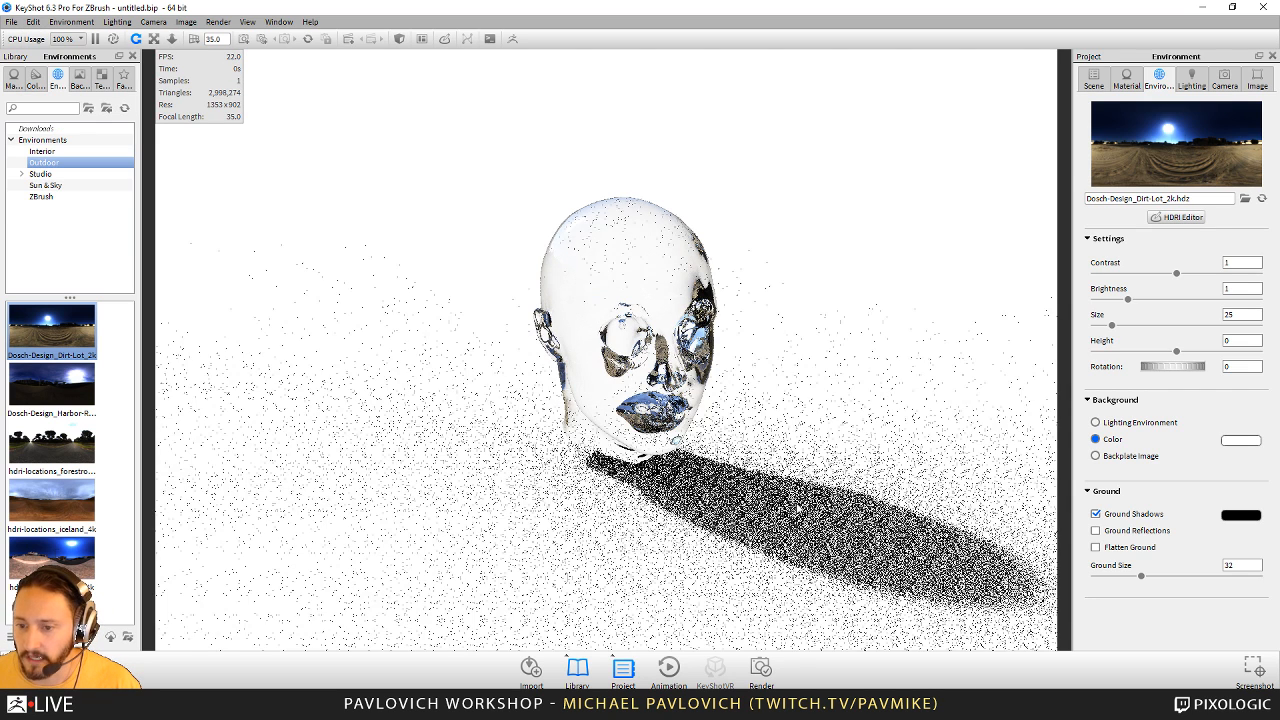
{"action": "double_click", "coordinate": [799, 508]}
{"action": "left_click", "coordinate": [1225, 177]}
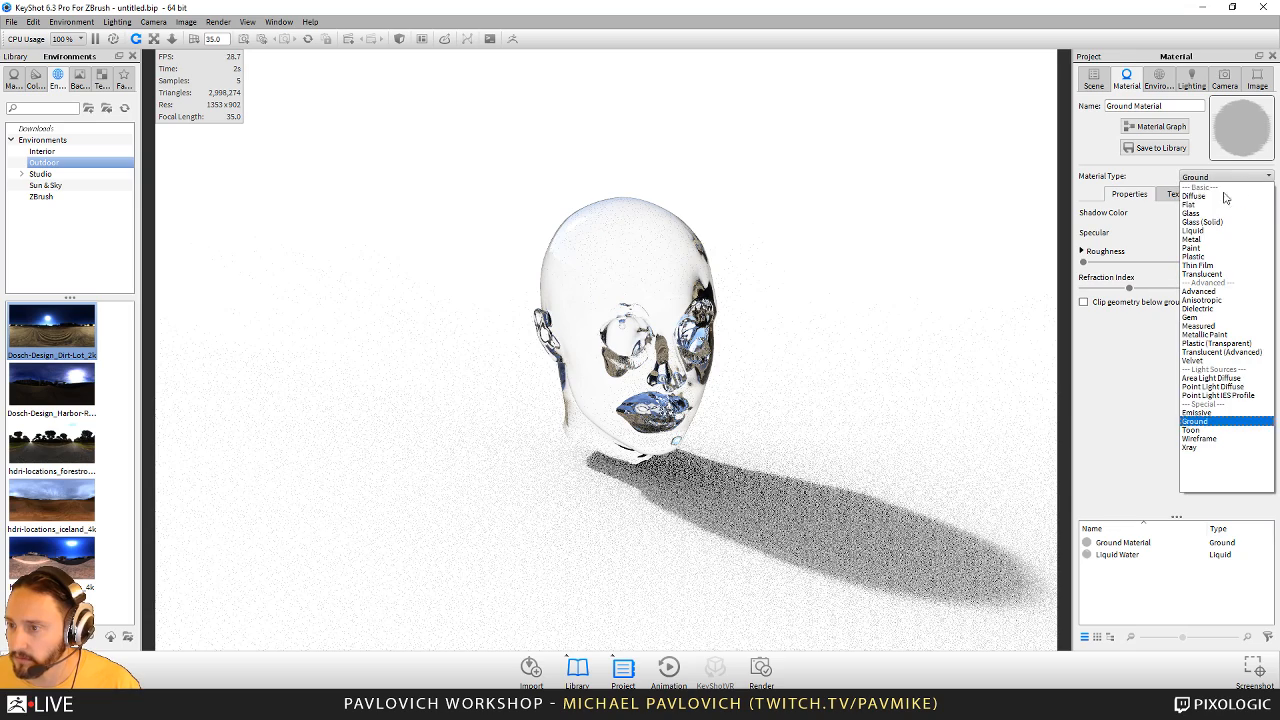
{"action": "left_click", "coordinate": [1195, 256]}
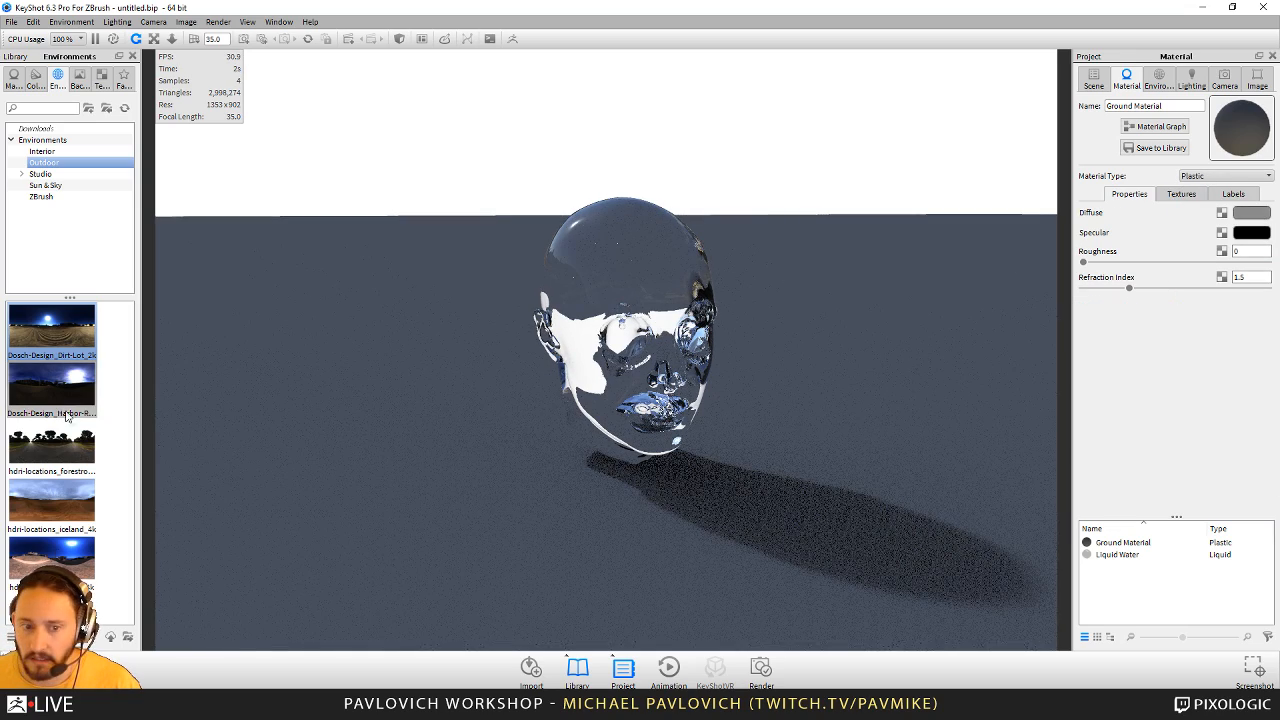
- Apply the Hard Shiny Plastic Red material from the hard plastics library to the ground plane
{"action": "left_click", "coordinate": [14, 78]}
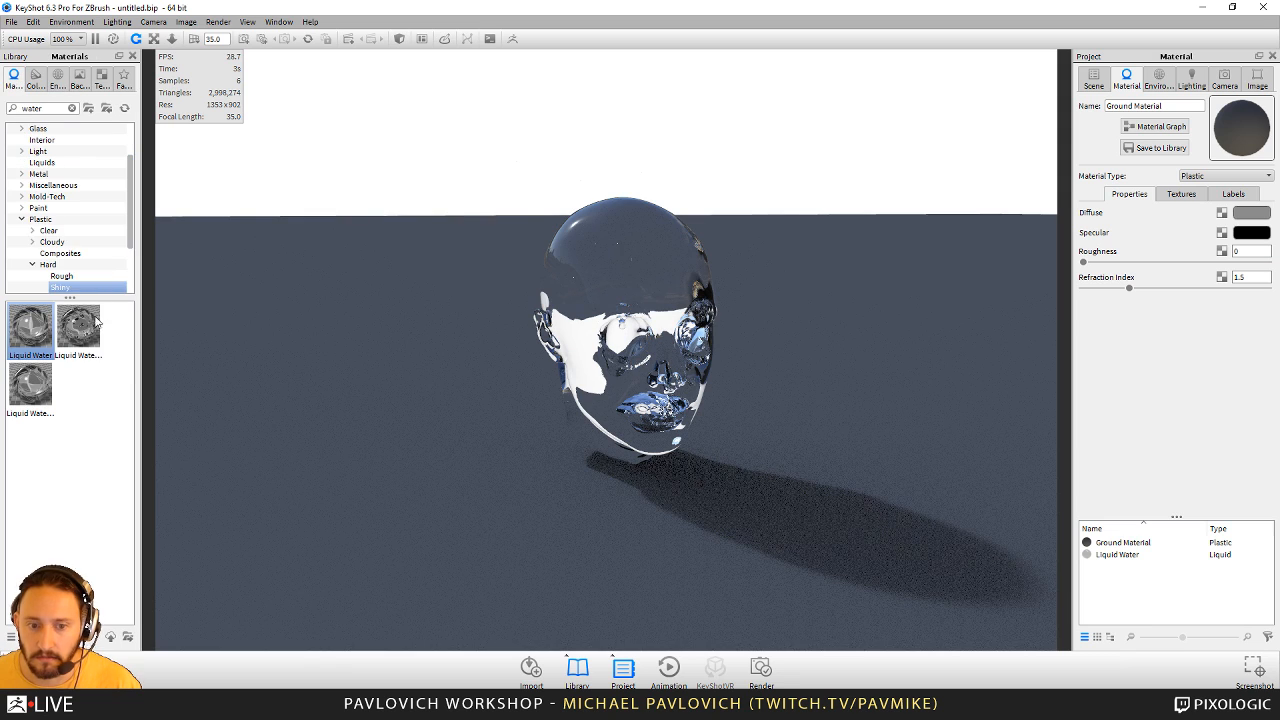
{"action": "left_click", "coordinate": [45, 231]}
{"action": "scroll", "coordinate": [68, 281], "scroll_direction": "down", "scroll_amount": 1}
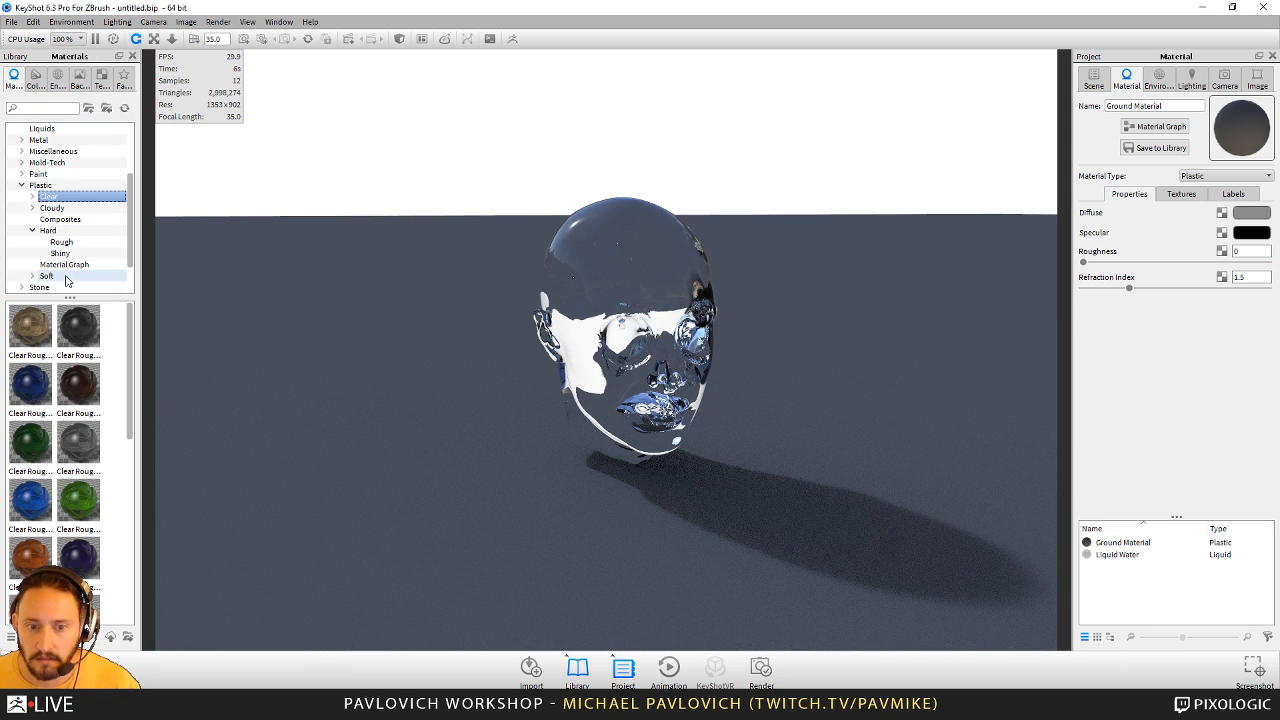
{"action": "left_click", "coordinate": [68, 256]}
{"action": "left_click_drag", "start_coordinate": [28, 608], "coordinate": [550, 580]}
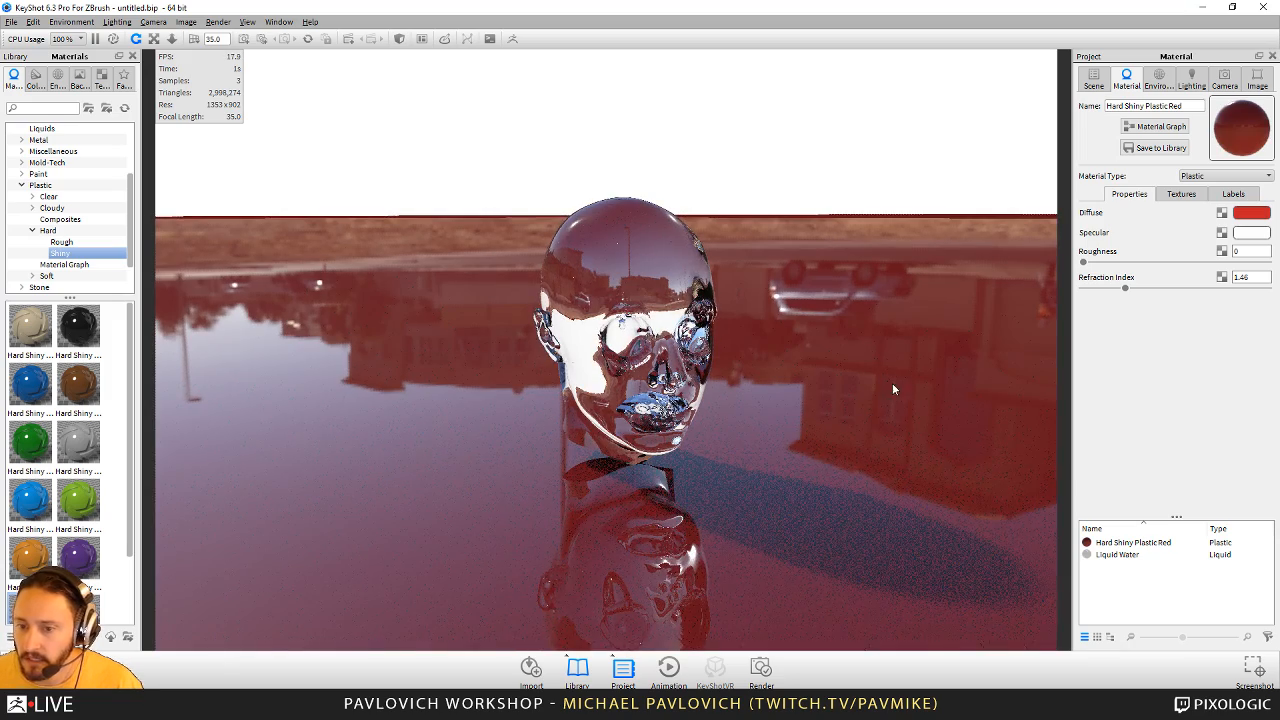
- Rotate the lighting environment to 242.5 so the head's shadow falls on the opposite side
{"action": "left_click_drag", "start_coordinate": [892, 383], "coordinate": [951, 332]}
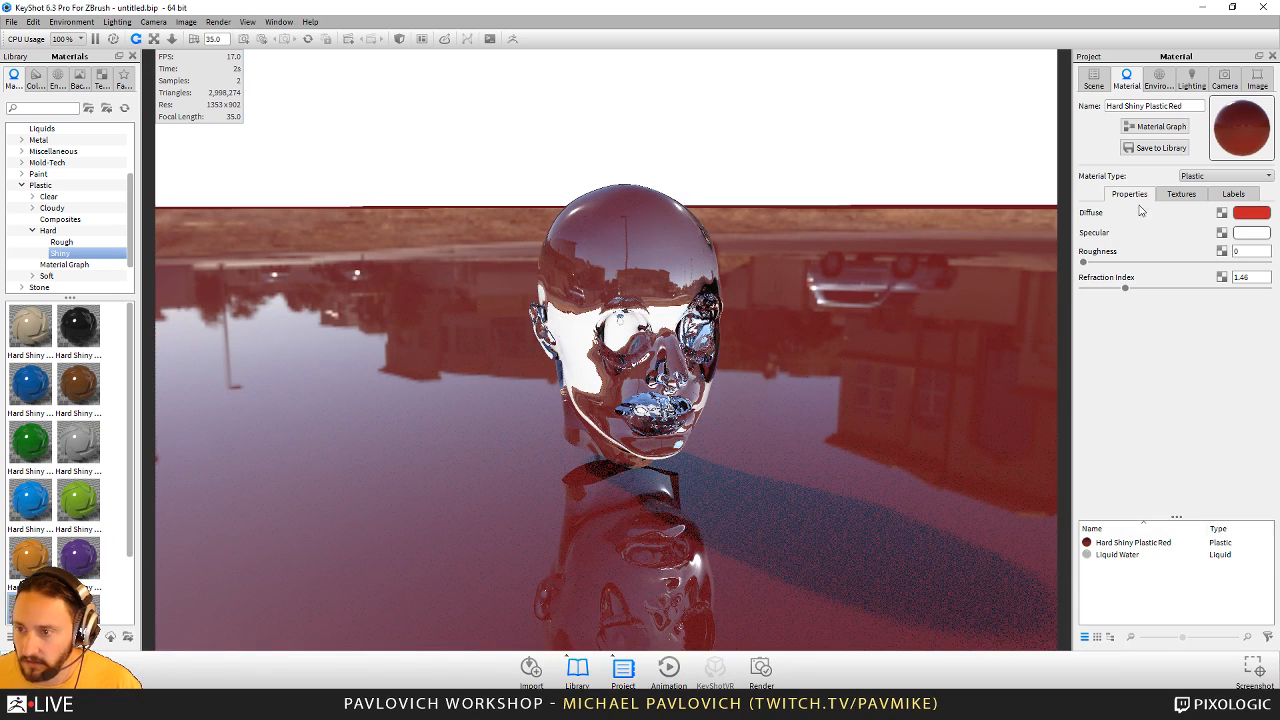
{"action": "left_click", "coordinate": [1163, 80]}
{"action": "left_click_drag", "start_coordinate": [1172, 369], "coordinate": [1199, 369]}
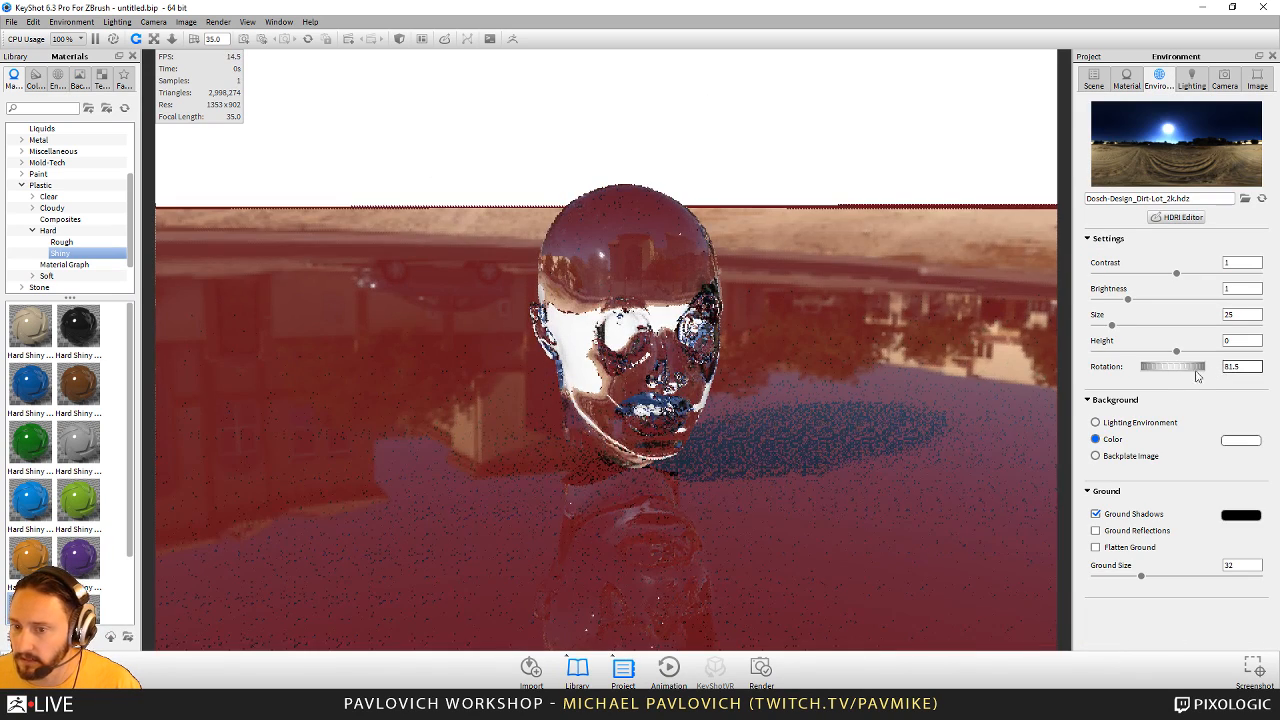
{"action": "left_click_drag", "start_coordinate": [905, 357], "coordinate": [836, 365], "text": "ctrl"}
{"action": "left_click_drag", "start_coordinate": [492, 359], "coordinate": [722, 345], "text": "ctrl"}
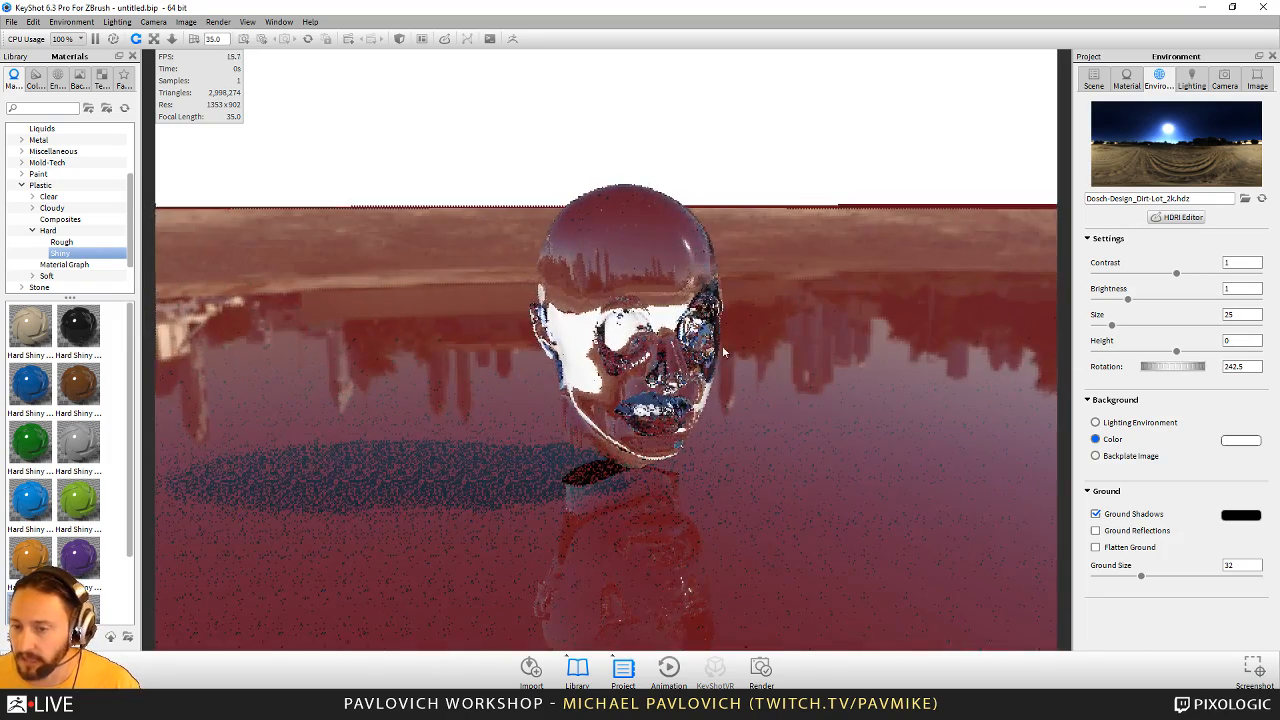
- Add a sphere to the scene and scale it down to slightly larger than the head
{"action": "left_click", "coordinate": [33, 21]}
{"action": "mouse_move", "coordinate": [57, 73]}
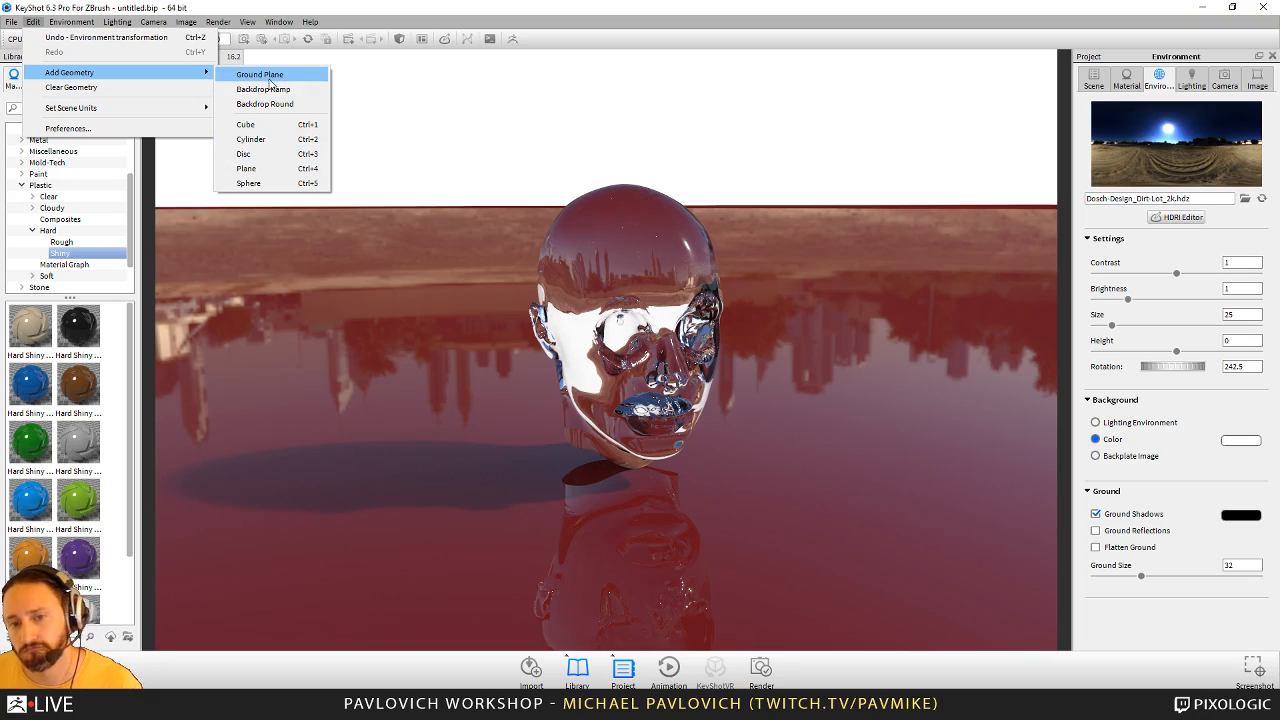
{"action": "left_click", "coordinate": [248, 183]}
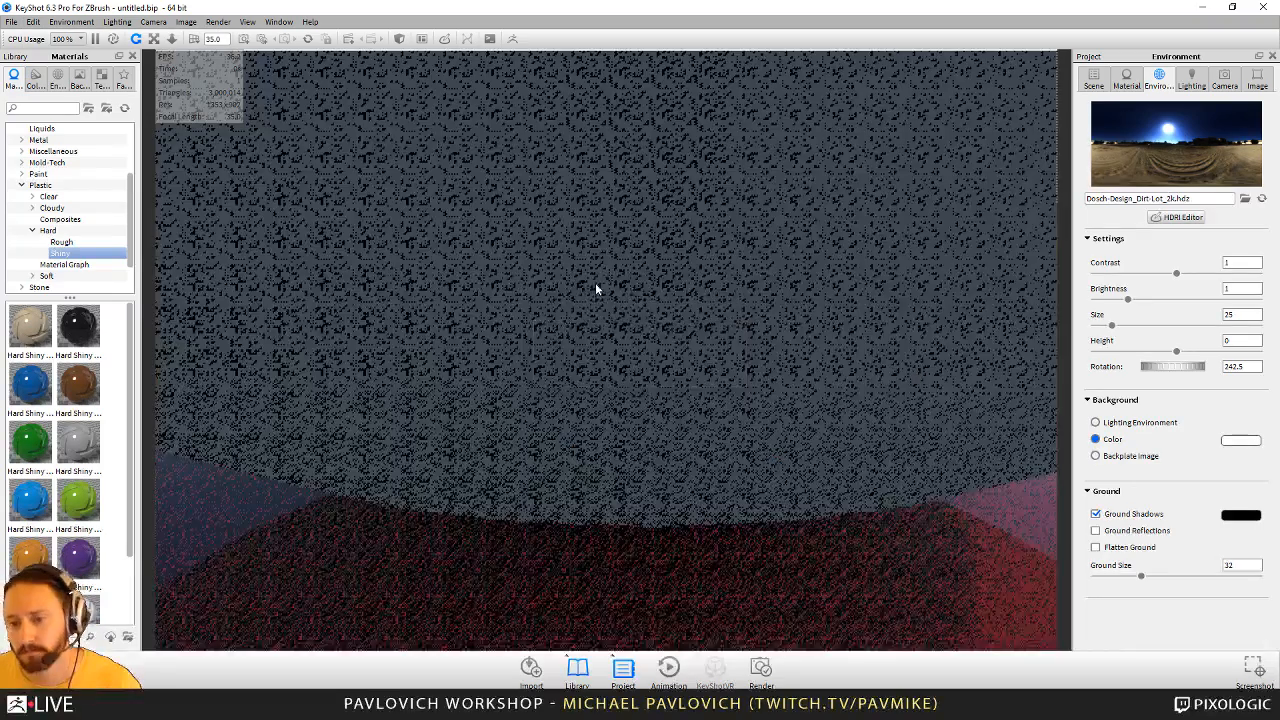
{"action": "right_click", "coordinate": [982, 210]}
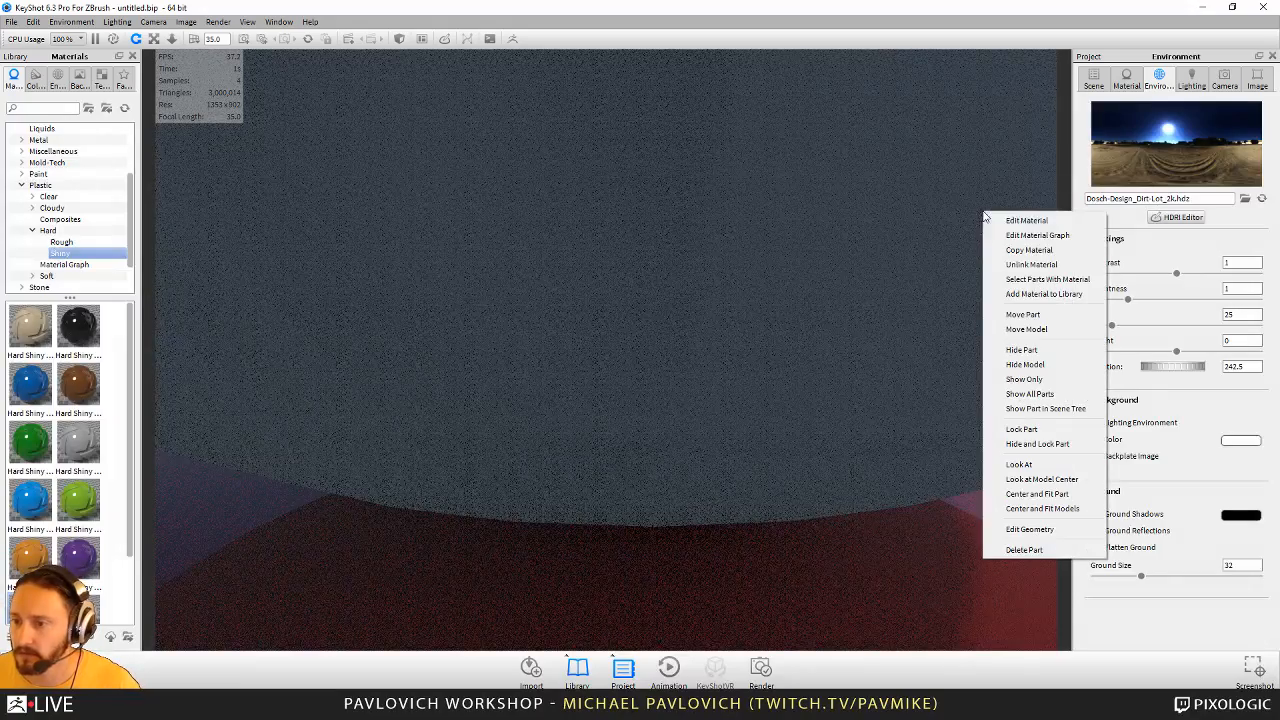
{"action": "left_click", "coordinate": [1023, 315]}
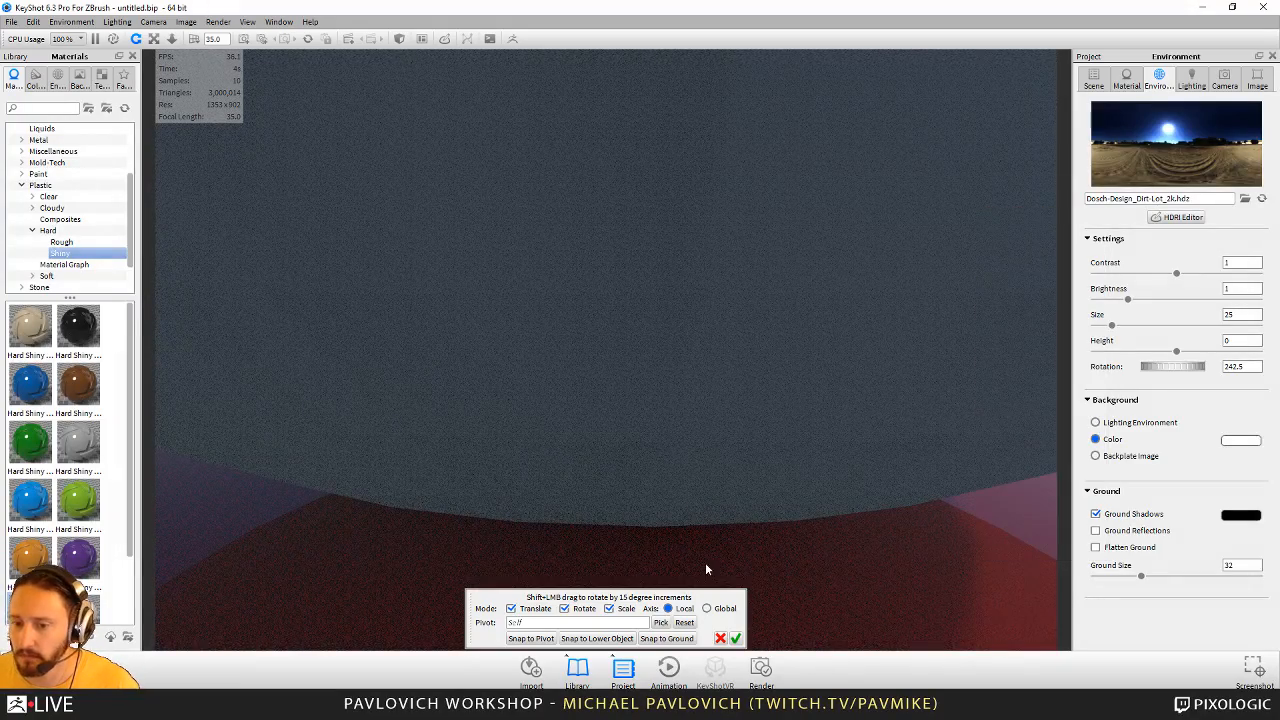
{"action": "scroll", "coordinate": [520, 408], "scroll_direction": "down", "scroll_amount": 10}
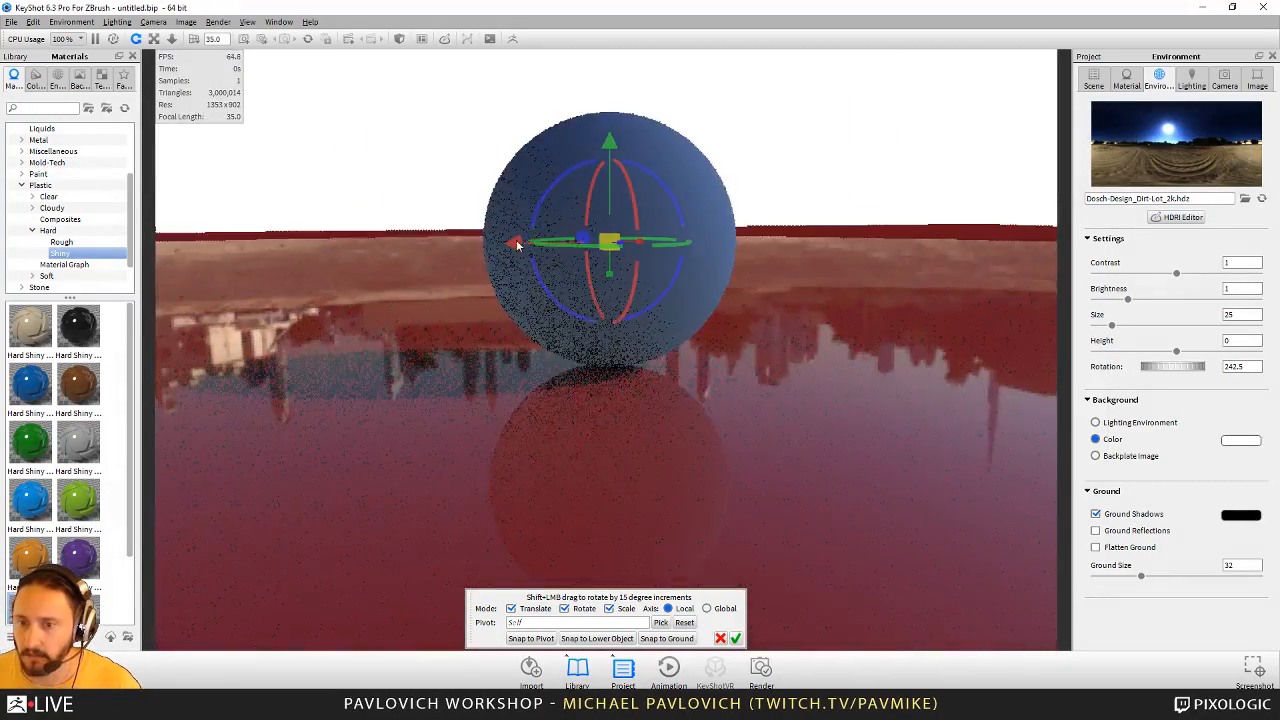
{"action": "middle_click_drag", "start_coordinate": [518, 245], "coordinate": [503, 322]}
{"action": "left_click_drag", "start_coordinate": [598, 319], "coordinate": [86, 221]}
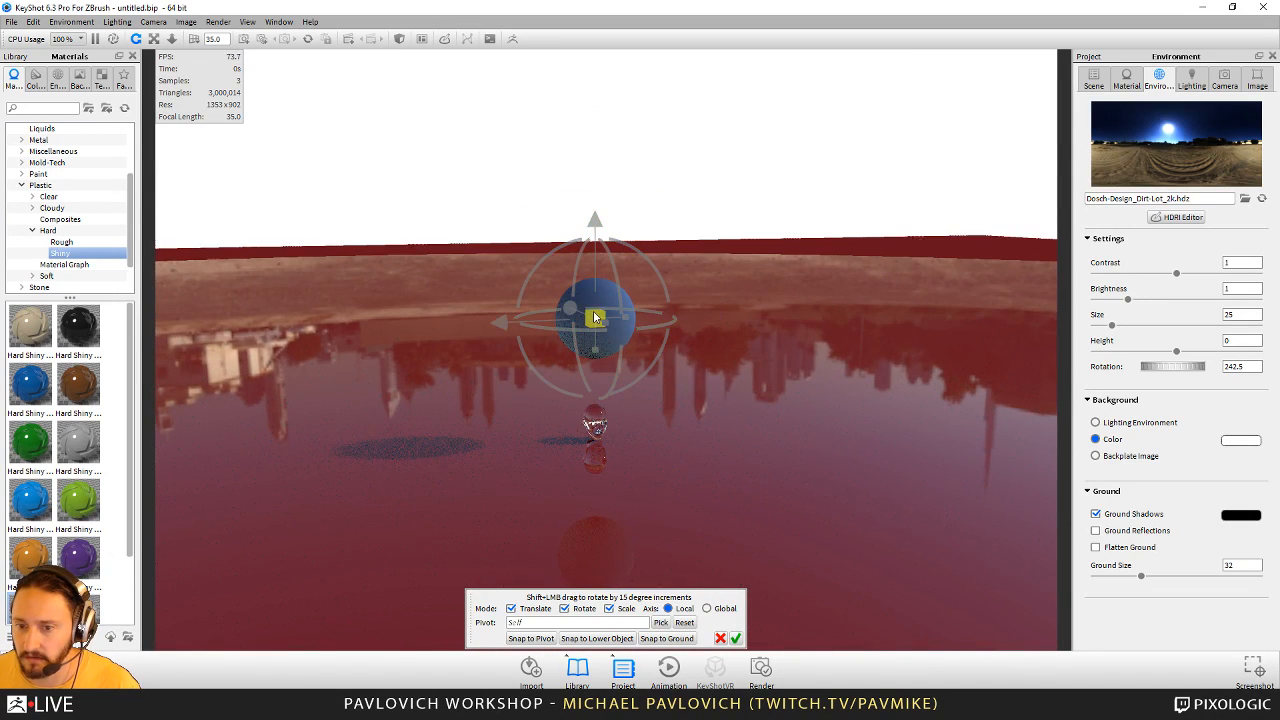
{"action": "left_click_drag", "start_coordinate": [168, 283], "coordinate": [128, 270]}
- Move the sphere down and to the side so it floats beside the head, slightly above it
{"action": "scroll", "coordinate": [633, 544], "scroll_direction": "up", "scroll_amount": 5}
{"action": "left_click_drag", "start_coordinate": [648, 430], "coordinate": [656, 325]}
{"action": "left_click_drag", "start_coordinate": [594, 212], "coordinate": [290, 440]}
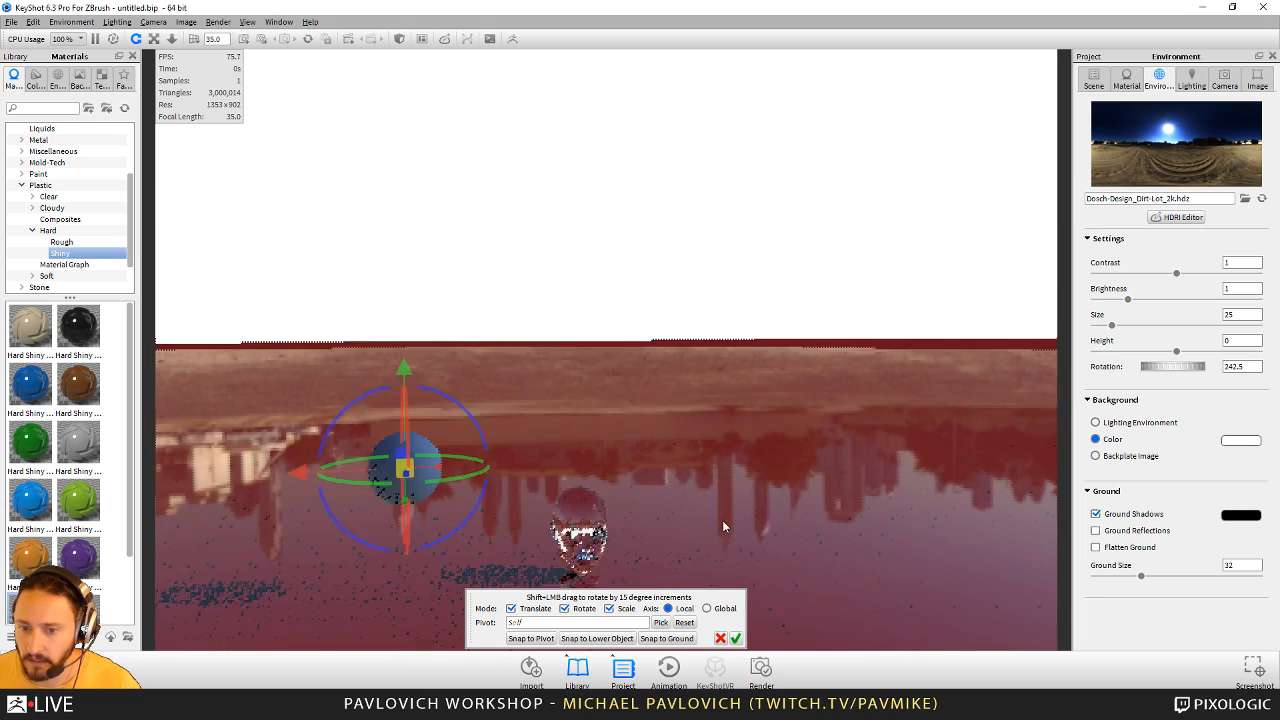
{"action": "left_click_drag", "start_coordinate": [727, 216], "coordinate": [554, 294]}
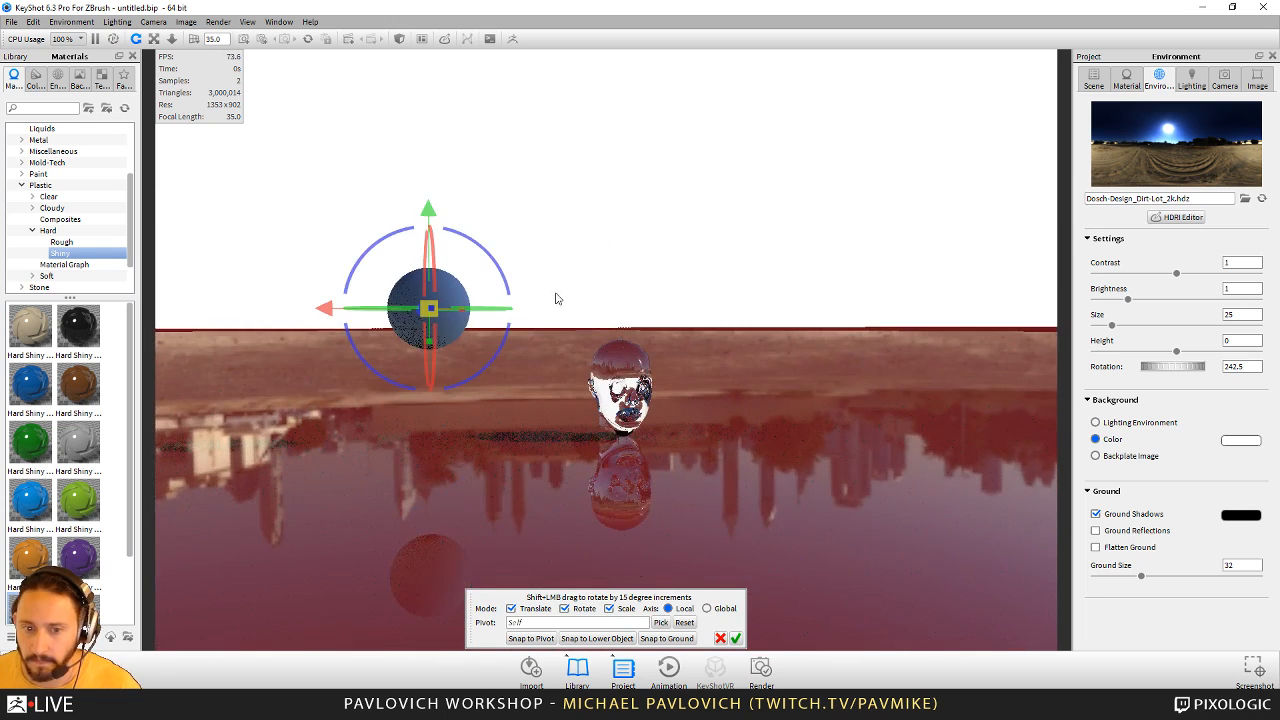
- Search the material library for "area" and apply Area Light 6000 Lumen Cool to the sphere
{"action": "left_click", "coordinate": [41, 108]}
{"action": "type", "text": "ar"}
{"action": "key", "text": "BackSpace"}
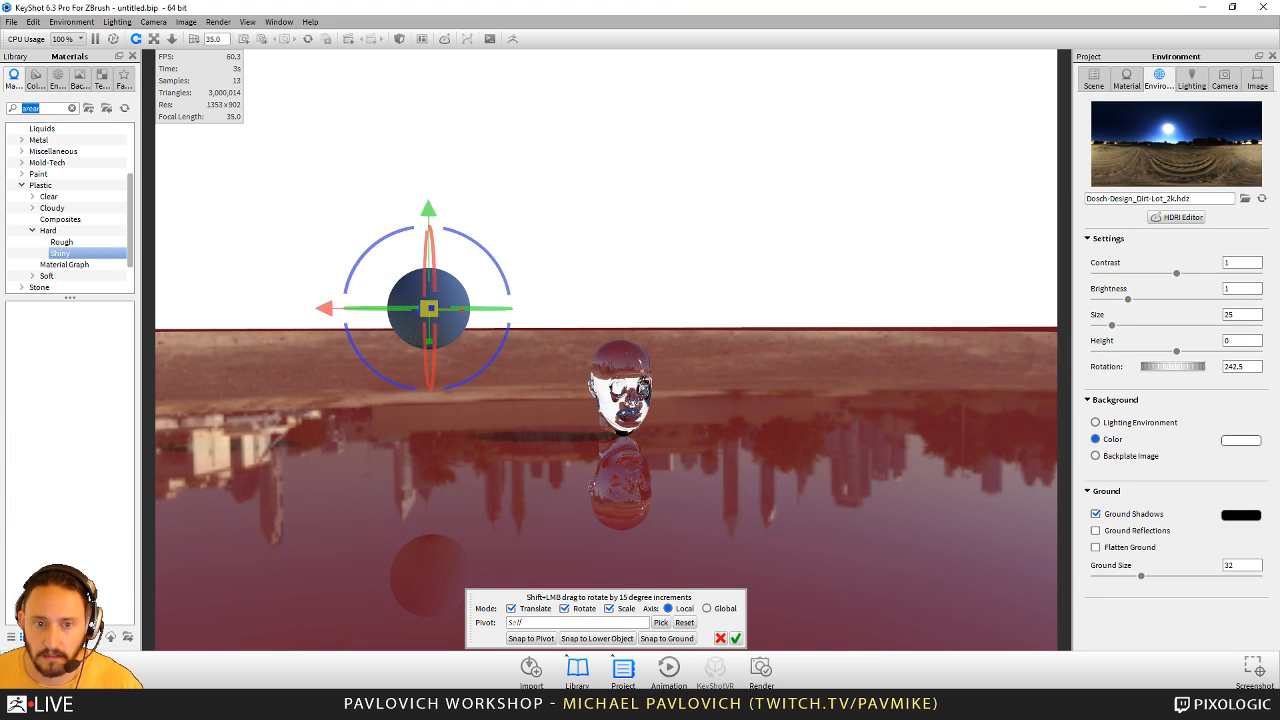
{"action": "type", "text": "rea"}
{"action": "left_click_drag", "start_coordinate": [30, 325], "coordinate": [446, 297]}
{"action": "double_click", "coordinate": [446, 297]}
- Move the glowing sphere closer to the head and accept its new position
{"action": "left_click_drag", "start_coordinate": [713, 328], "coordinate": [668, 362]}
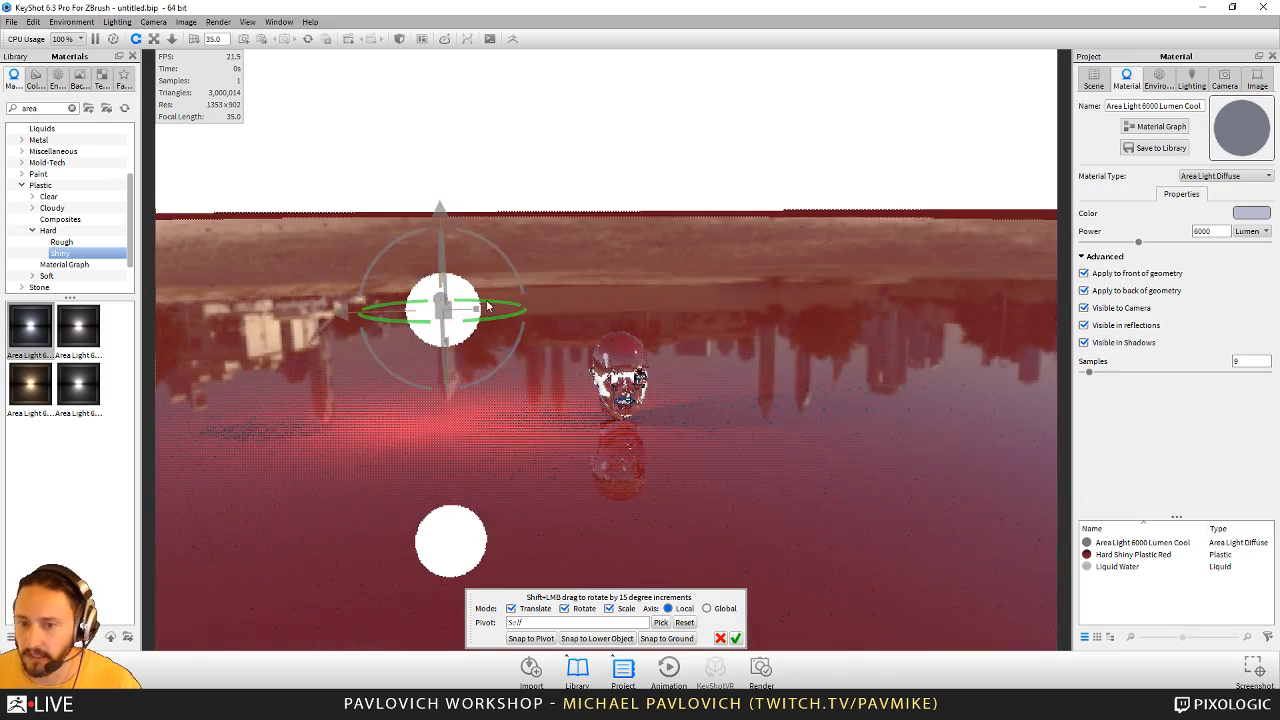
{"action": "left_click_drag", "start_coordinate": [340, 315], "coordinate": [422, 304]}
{"action": "scroll", "coordinate": [896, 552], "scroll_direction": "up", "scroll_amount": 5}
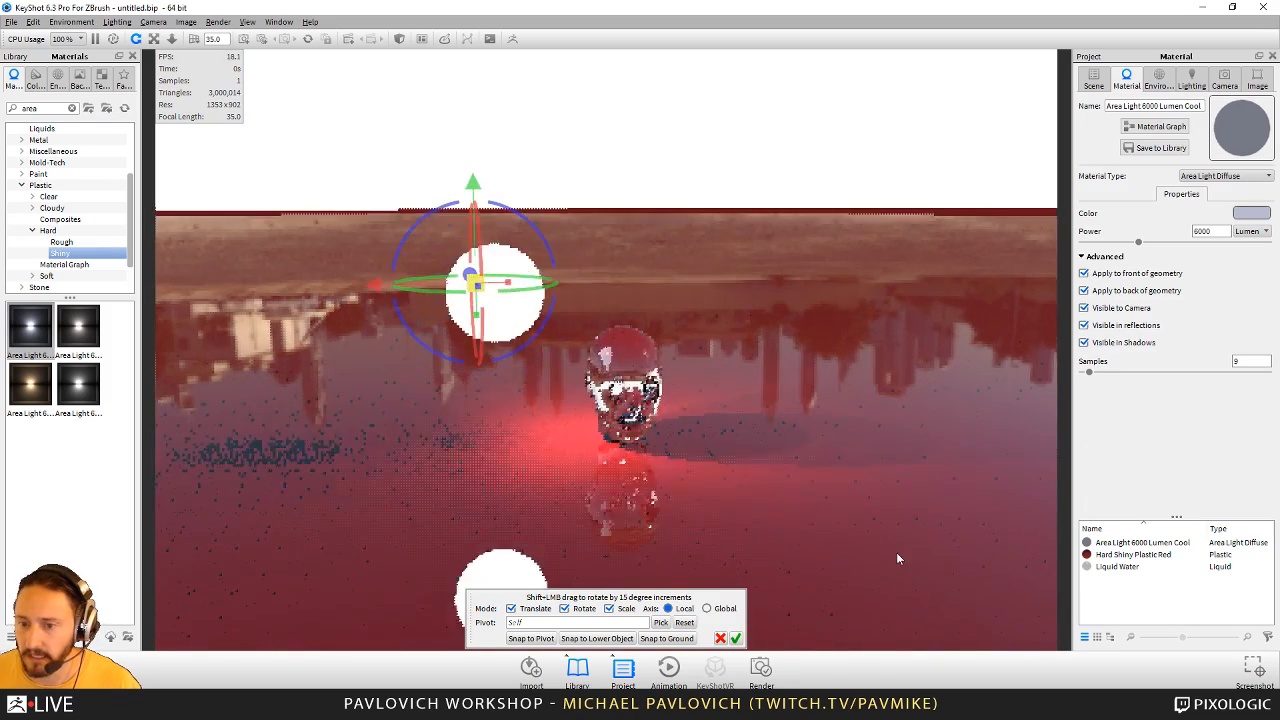
{"action": "left_click", "coordinate": [735, 638]}
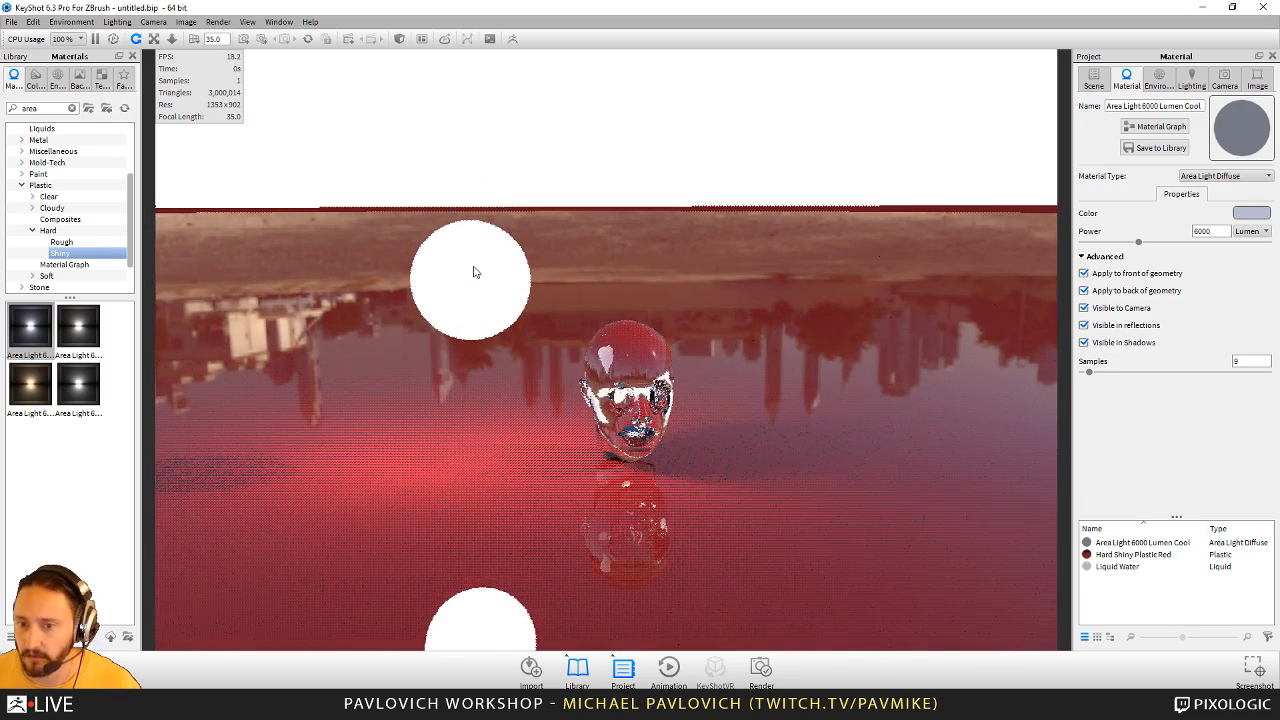
- Make the area light invisible to the camera and frame the head closer
{"action": "left_click", "coordinate": [1083, 307]}
{"action": "scroll", "coordinate": [804, 408], "scroll_direction": "up", "scroll_amount": 3}
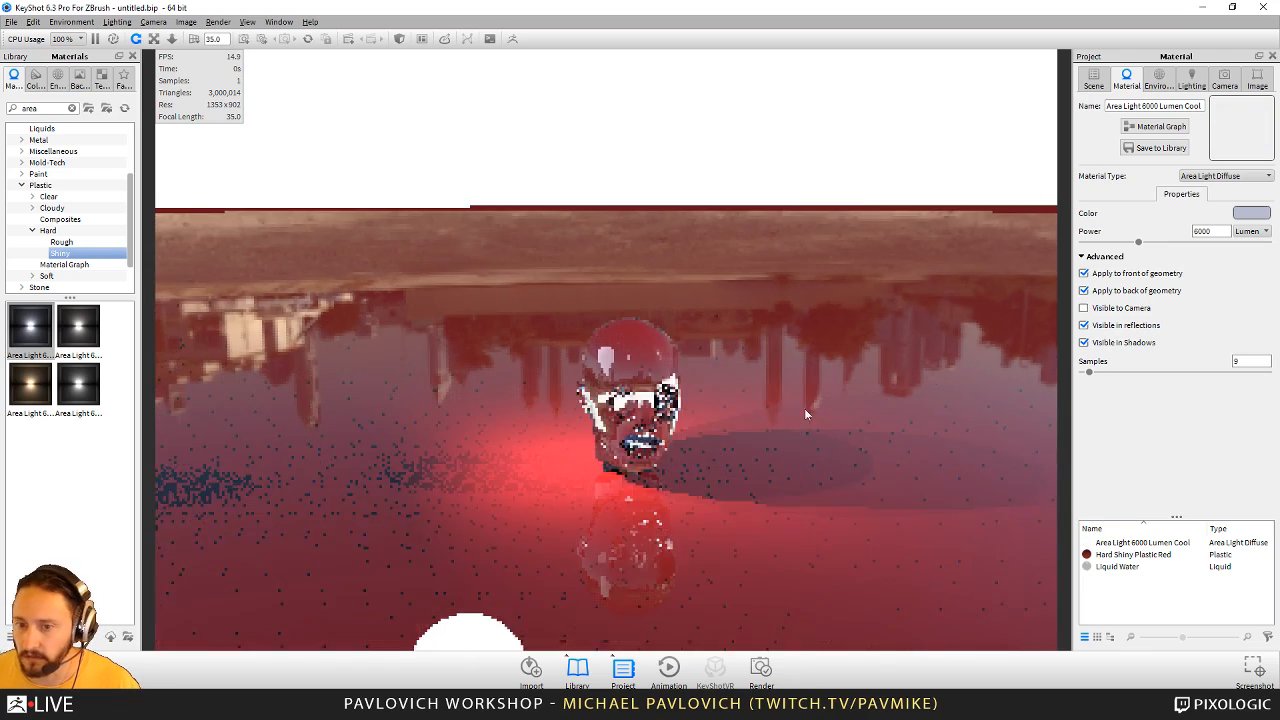
{"action": "left_click_drag", "start_coordinate": [741, 348], "coordinate": [713, 277]}
{"action": "left_click_drag", "start_coordinate": [798, 337], "coordinate": [841, 392]}
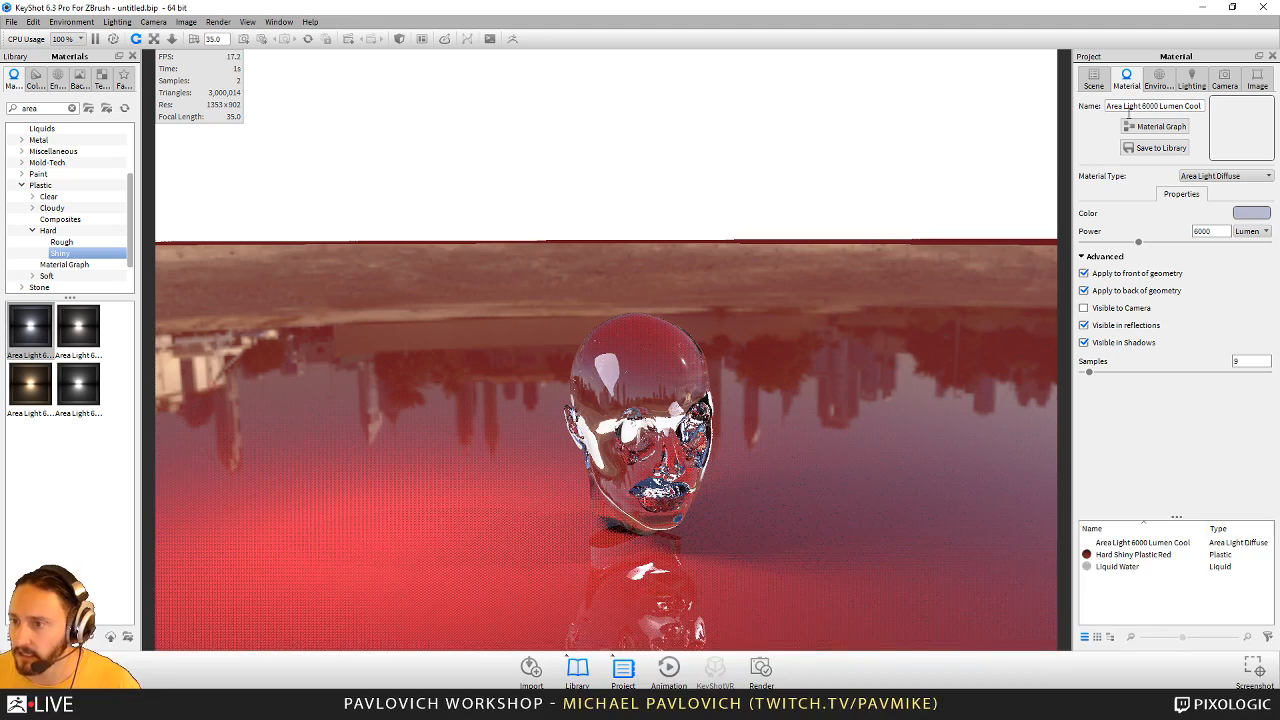
- Set the environment brightness to 0 and switch the lighting preset to Full Simulation
{"action": "left_click", "coordinate": [1159, 80]}
{"action": "left_click_drag", "start_coordinate": [1128, 299], "coordinate": [1094, 301]}
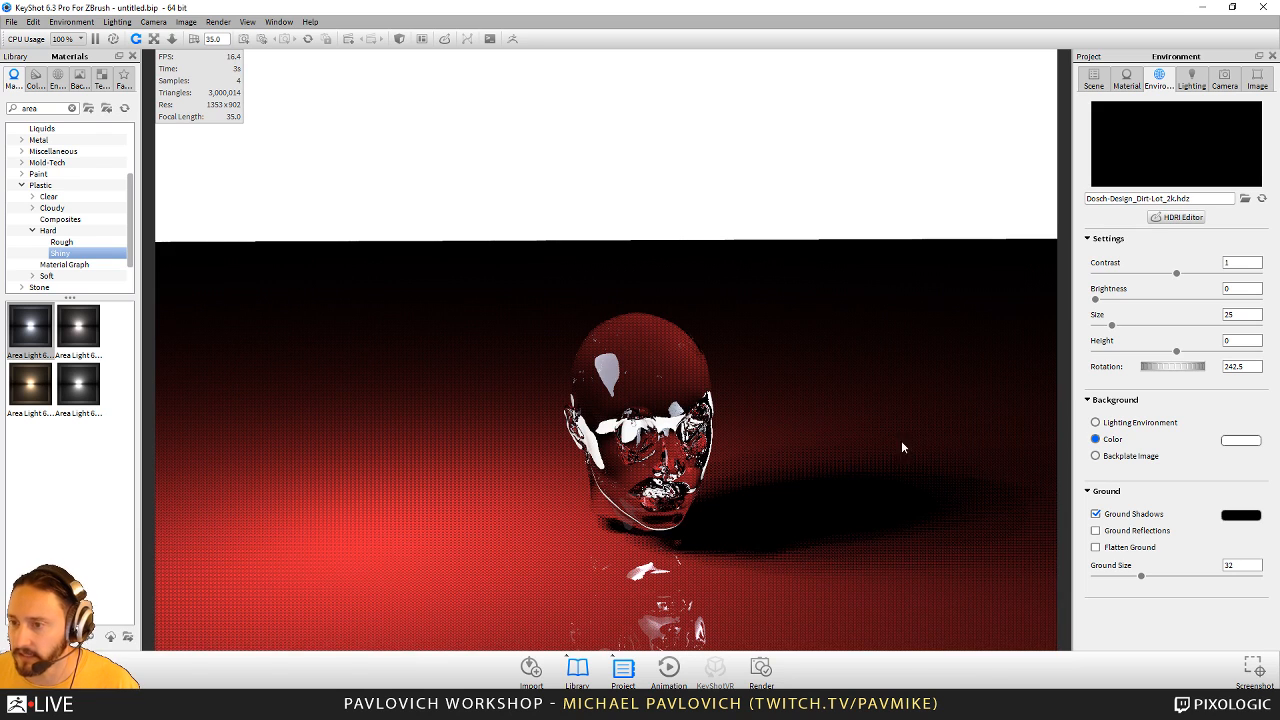
{"action": "left_click", "coordinate": [1191, 79]}
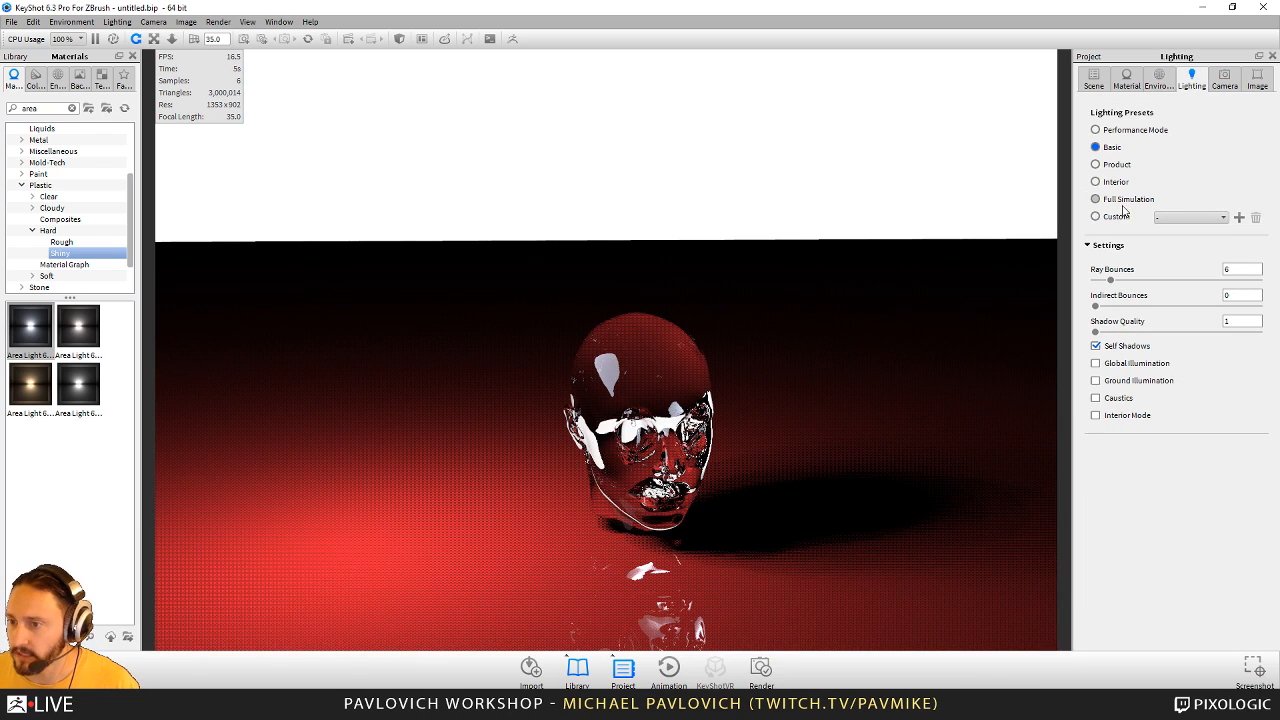
{"action": "double_click", "coordinate": [1117, 397]}
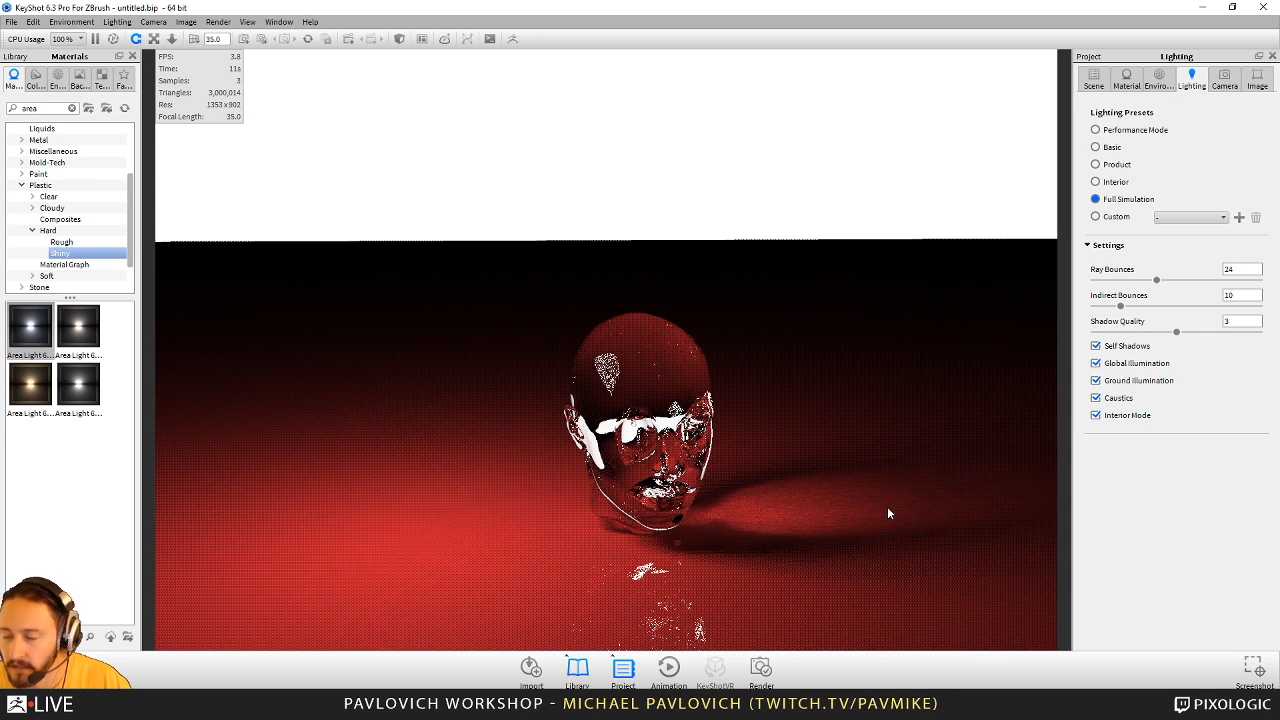
- Set the environment brightness to 1 to bring back the HDRI lighting
{"action": "left_click", "coordinate": [1159, 78]}
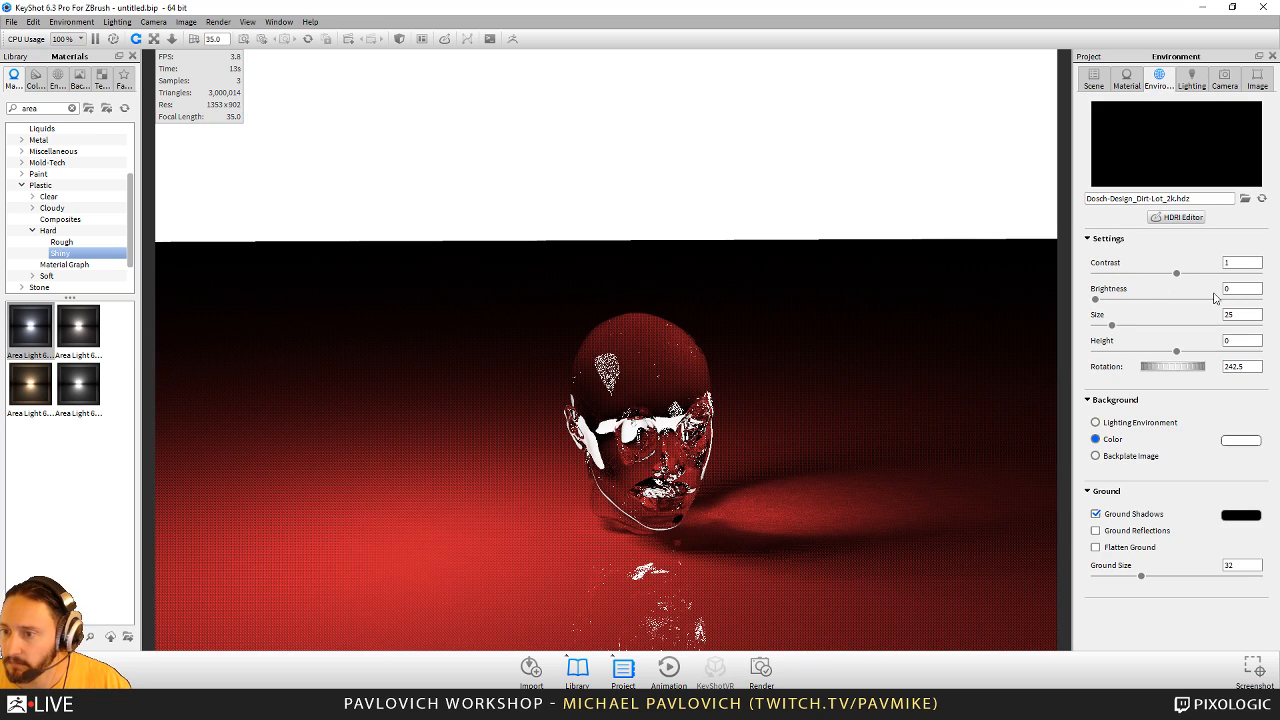
{"action": "left_click", "coordinate": [1130, 298]}
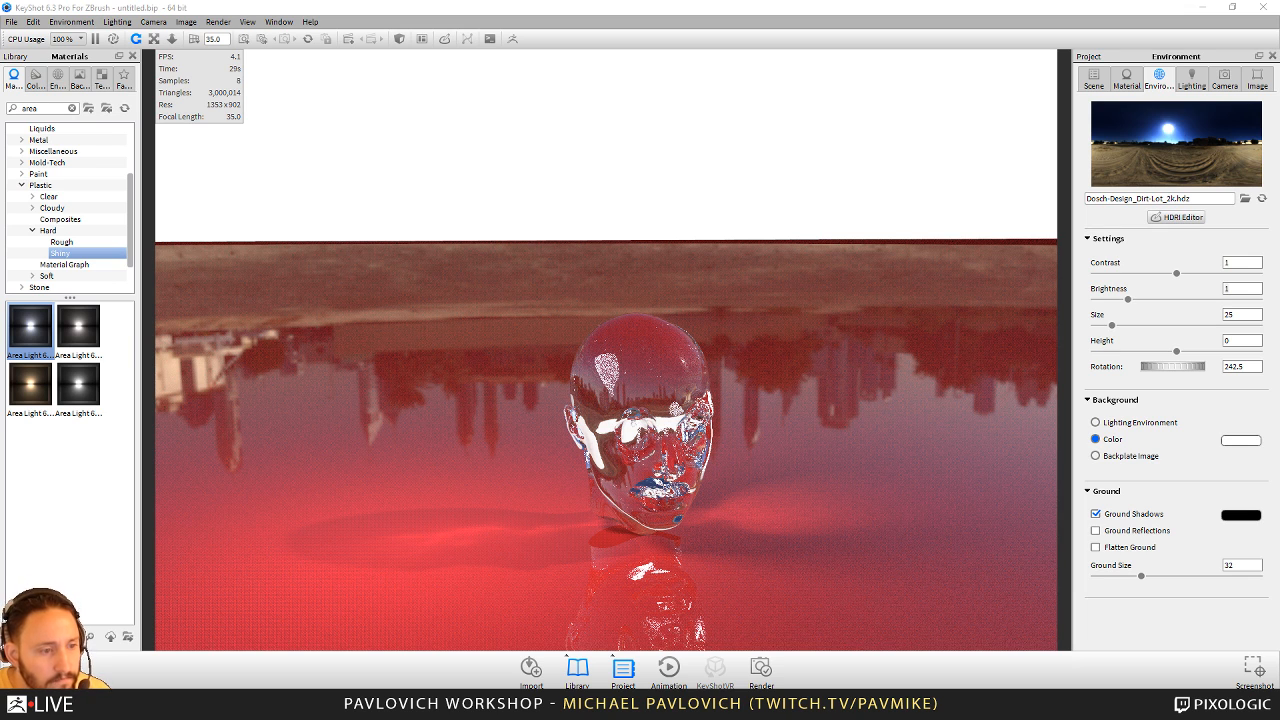
{"action": "key", "text": "super"}
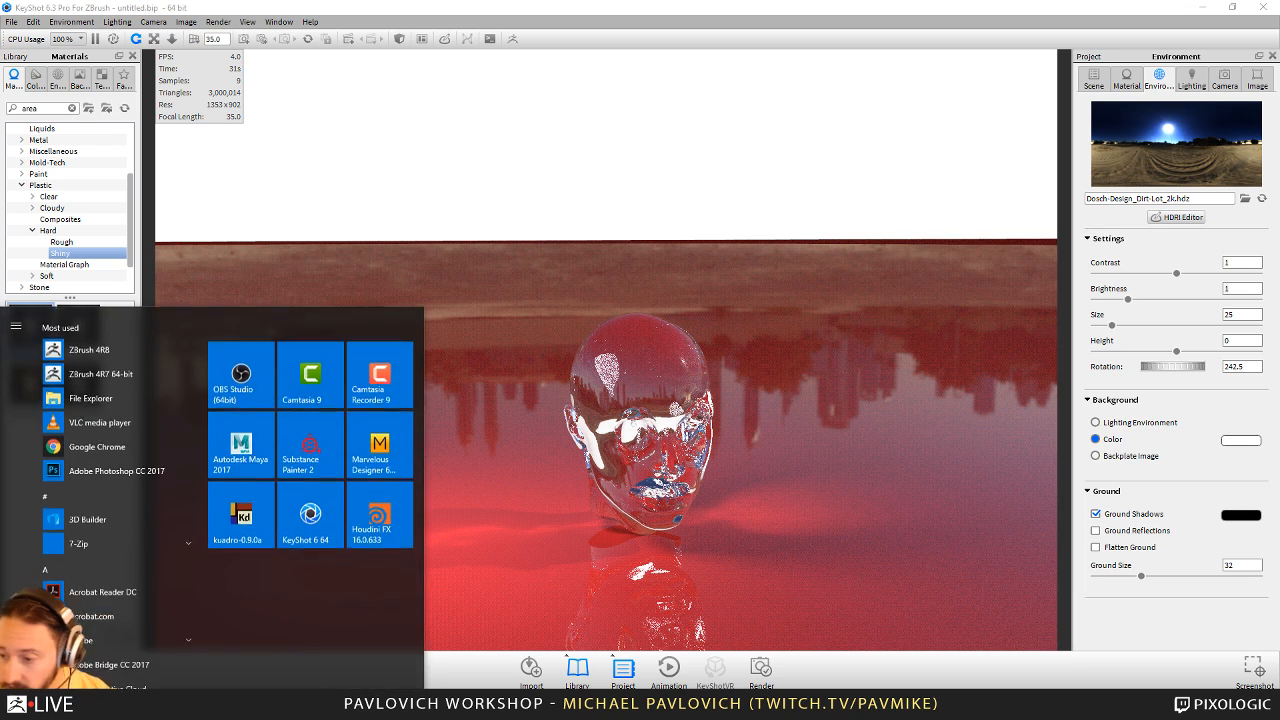
{"action": "key", "text": "super"}
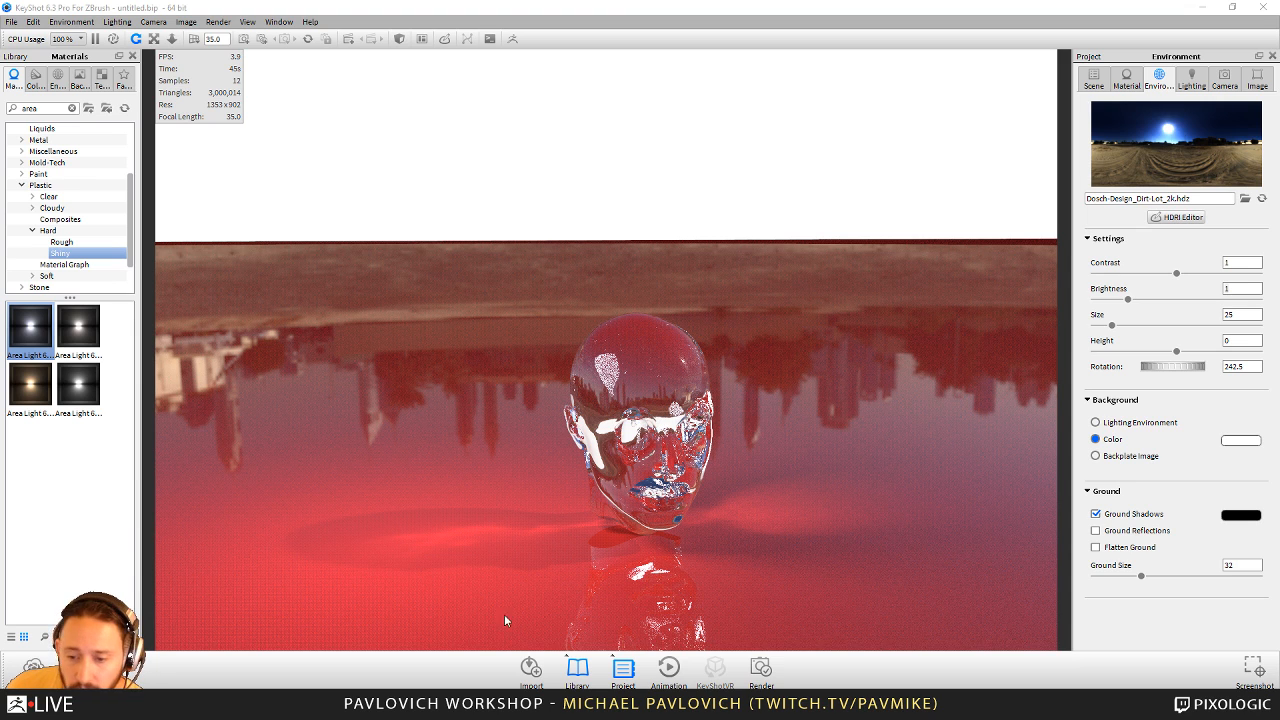
- Switch to ZBrush, turn off Solo to show all subtools and view the full tech-suit figure from several angles
{"action": "key", "text": "alt+Tab"}
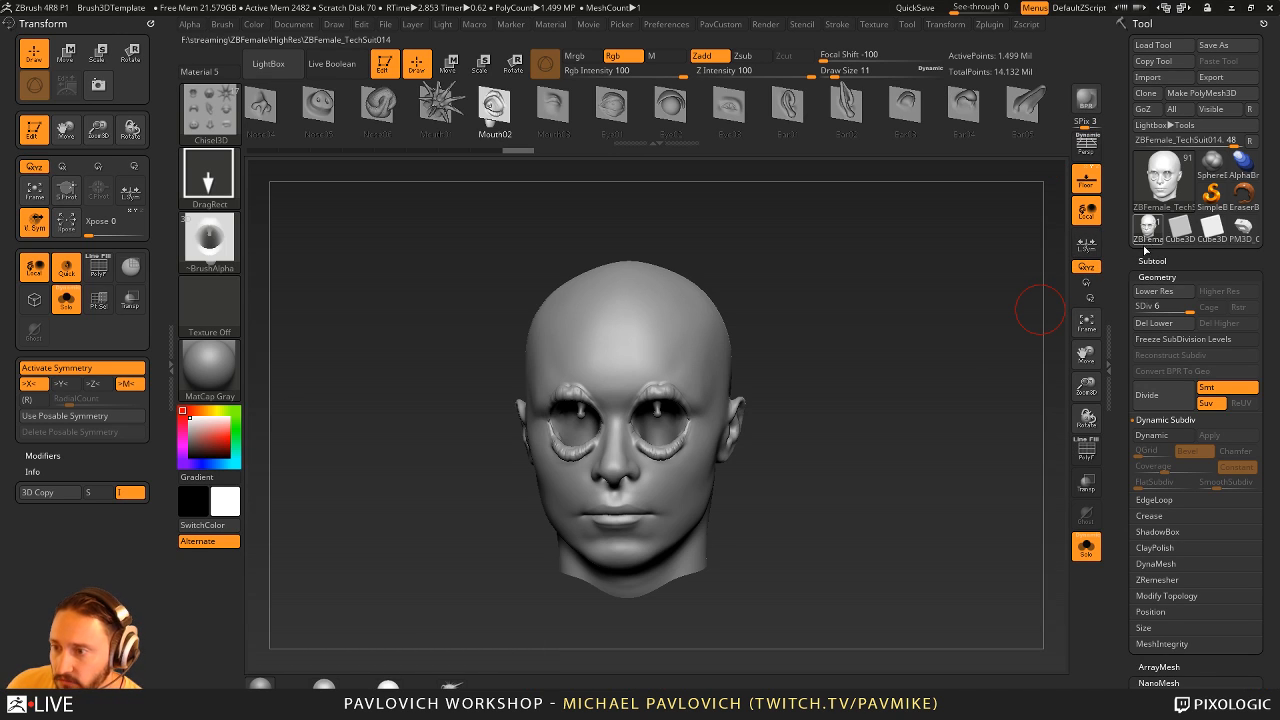
{"action": "left_click", "coordinate": [1087, 547]}
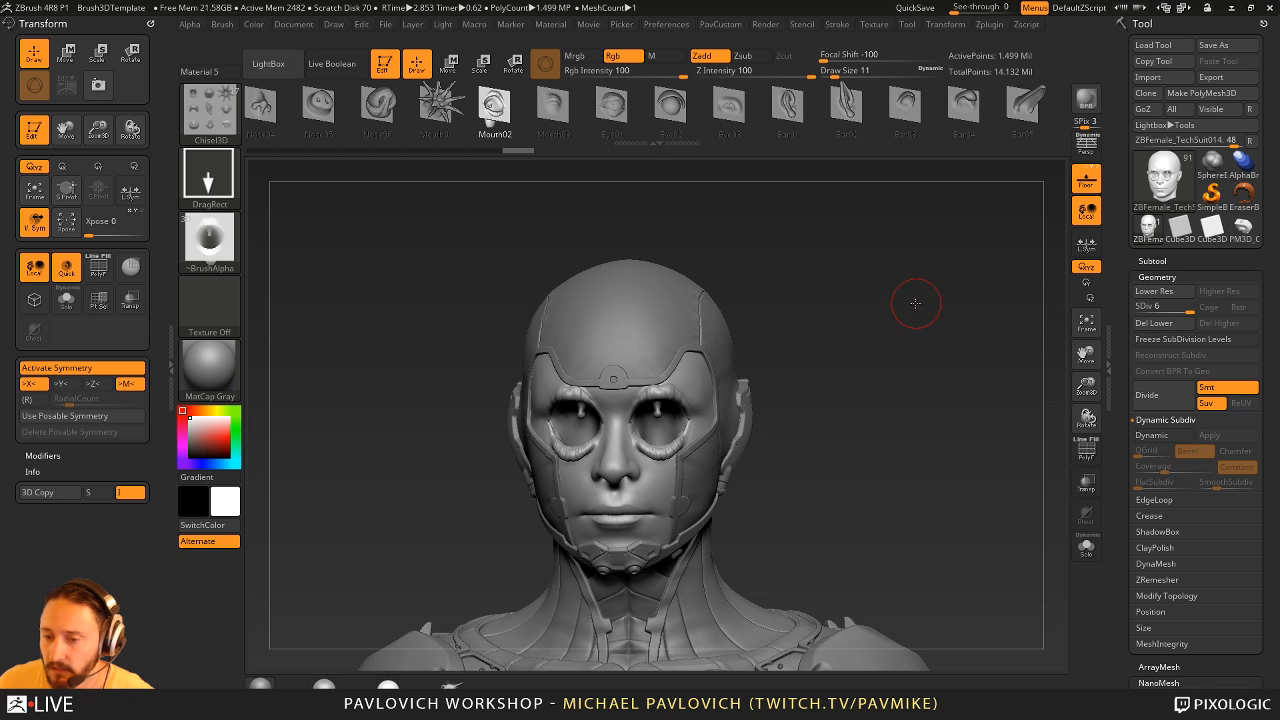
{"action": "right_click_drag", "start_coordinate": [915, 303], "coordinate": [660, 180], "text": "ctrl"}
{"action": "right_click_drag", "start_coordinate": [858, 305], "coordinate": [836, 150], "text": "alt"}
{"action": "right_click_drag", "start_coordinate": [836, 150], "coordinate": [930, 350]}
{"action": "right_click_drag", "start_coordinate": [860, 290], "coordinate": [962, 262]}
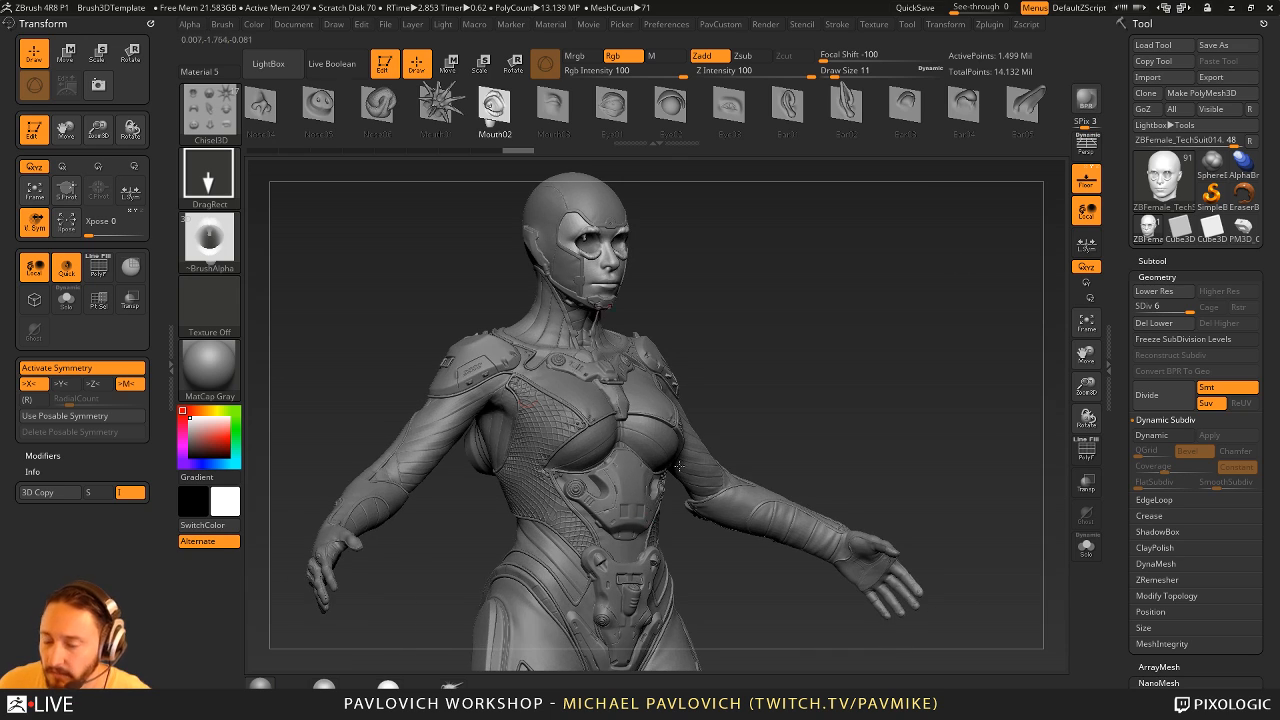
{"action": "right_click_drag", "start_coordinate": [869, 262], "coordinate": [808, 263]}
{"action": "right_click_drag", "start_coordinate": [894, 413], "coordinate": [916, 341], "text": "alt"}
{"action": "right_click_drag", "start_coordinate": [916, 341], "coordinate": [812, 322]}
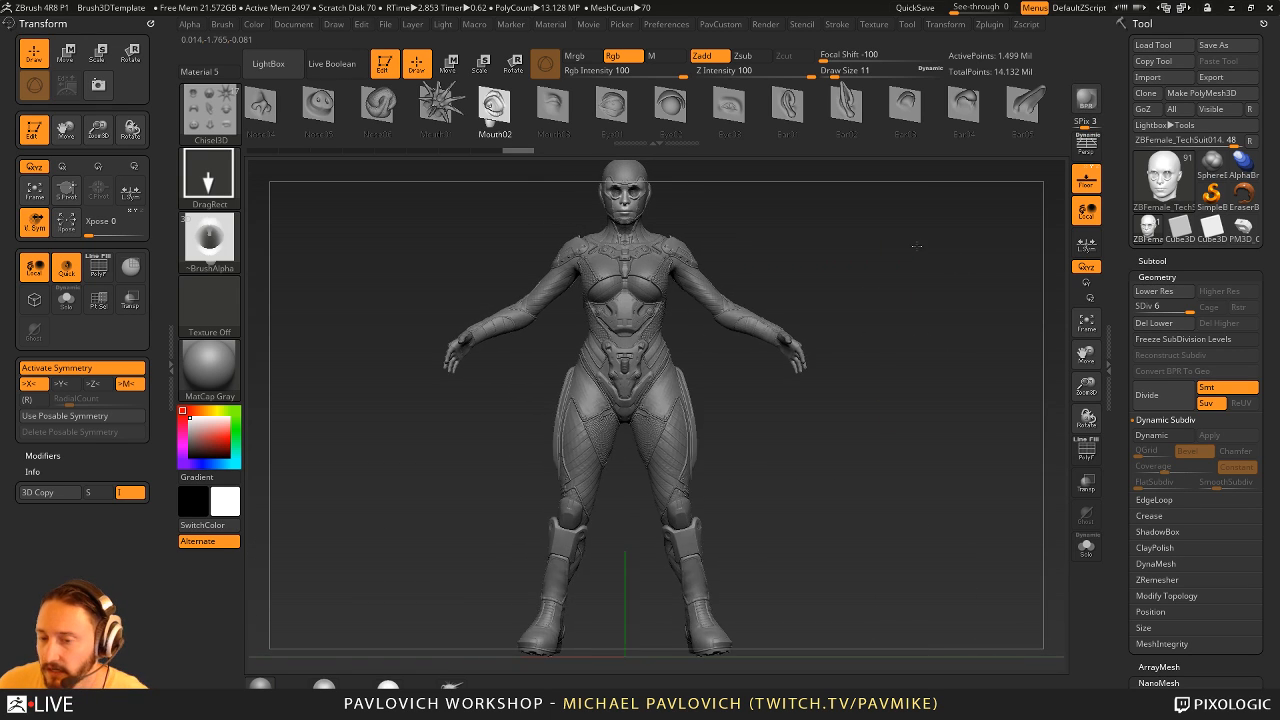
{"action": "right_click_drag", "start_coordinate": [918, 252], "coordinate": [923, 306], "text": "ctrl"}
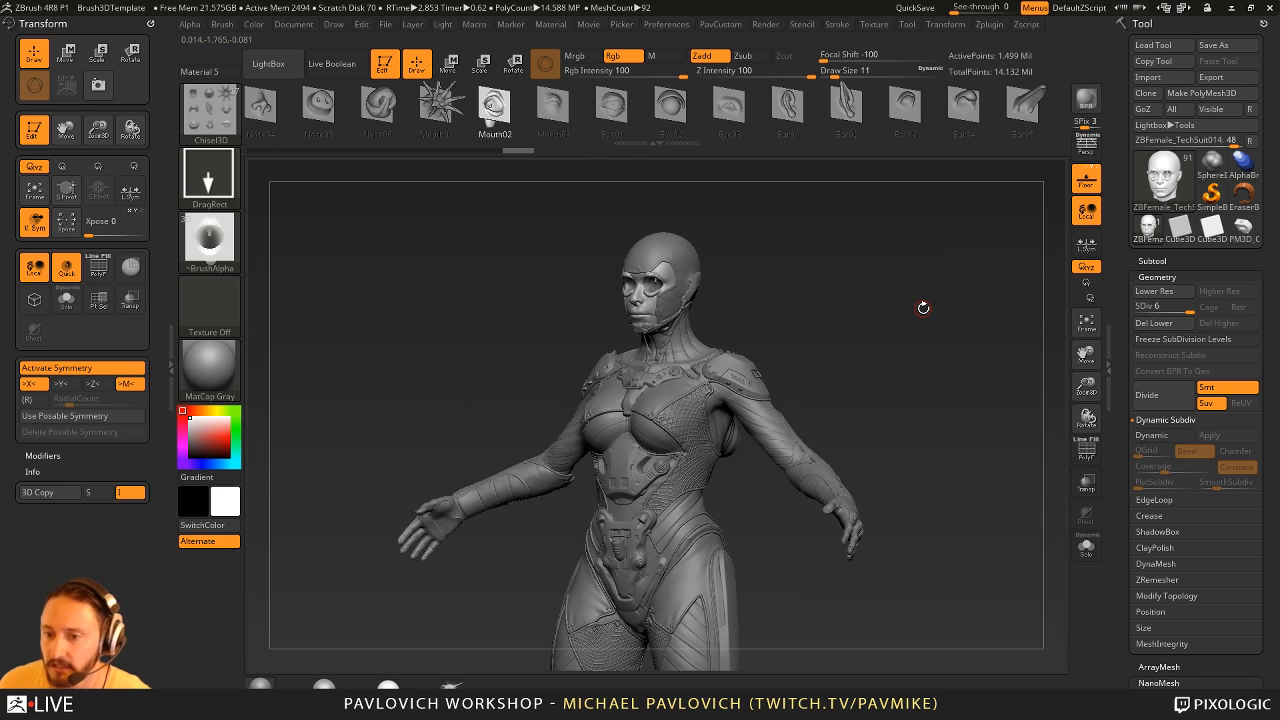